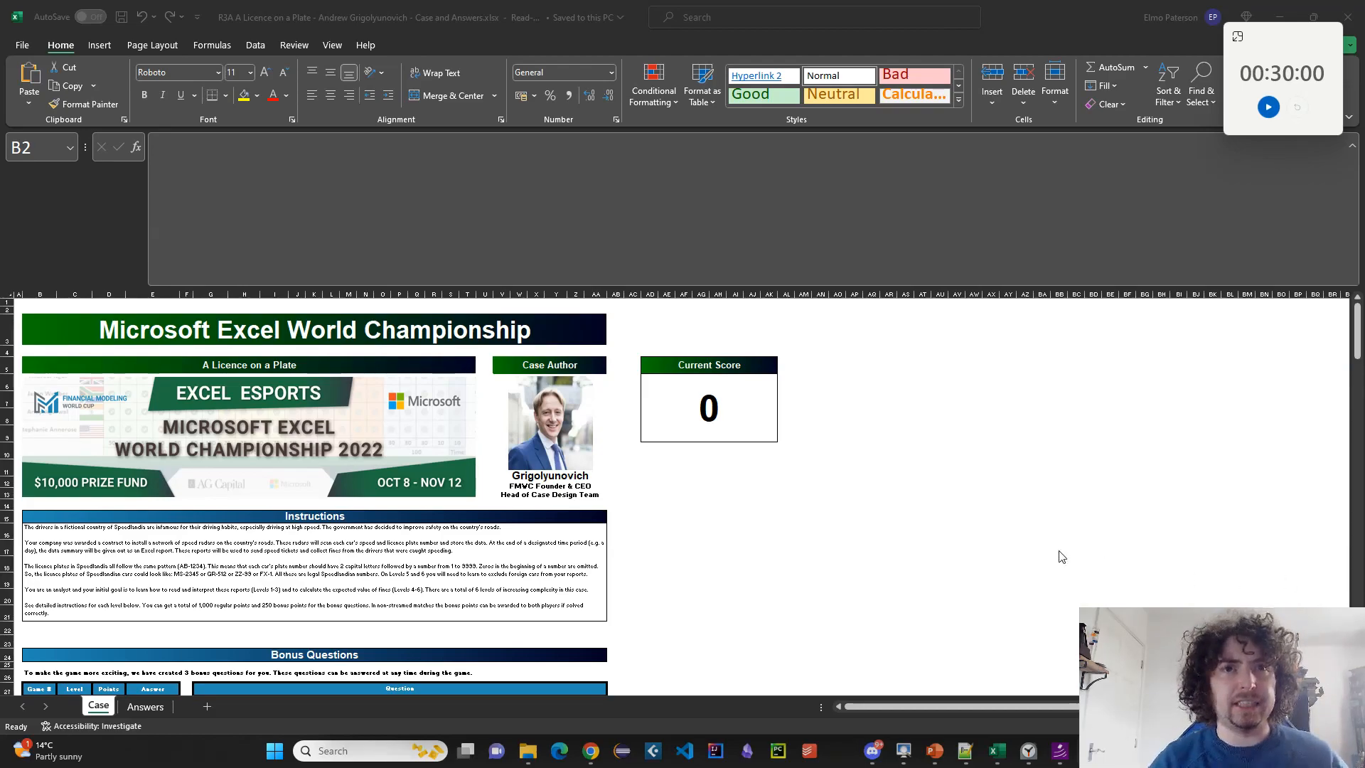
click(1013, 515)
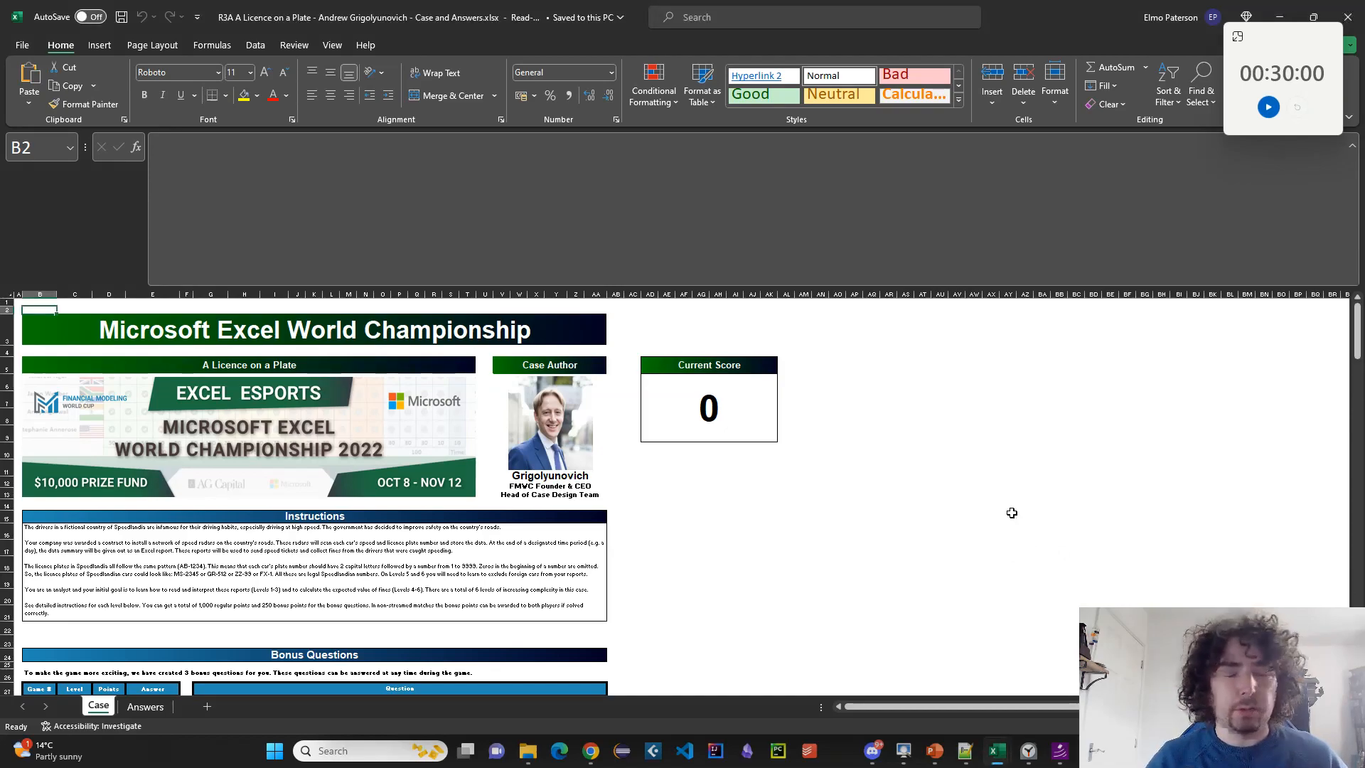
click(751, 546)
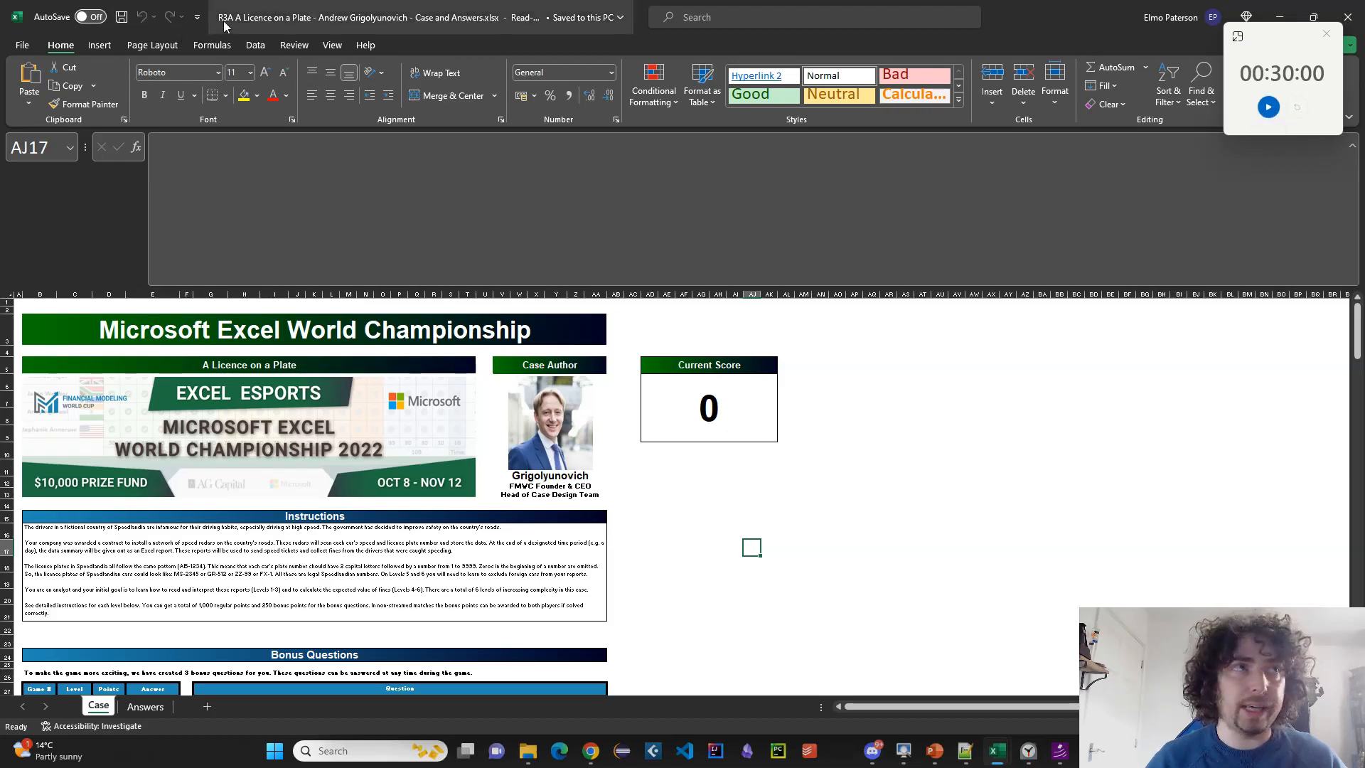
click(1268, 106)
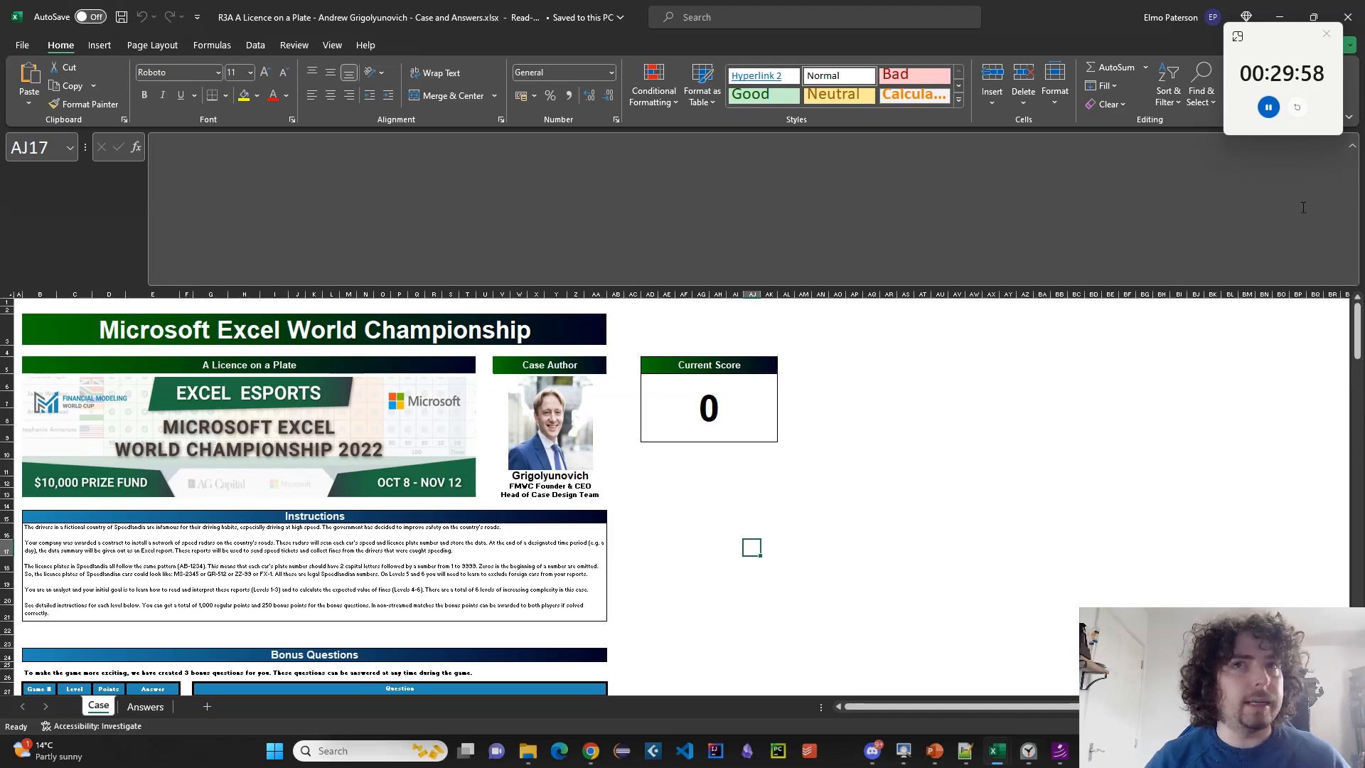
click(1268, 106)
click(1297, 108)
Set the font colour of the Current Score value in AD6 to white to hide it against the background.
click(675, 414)
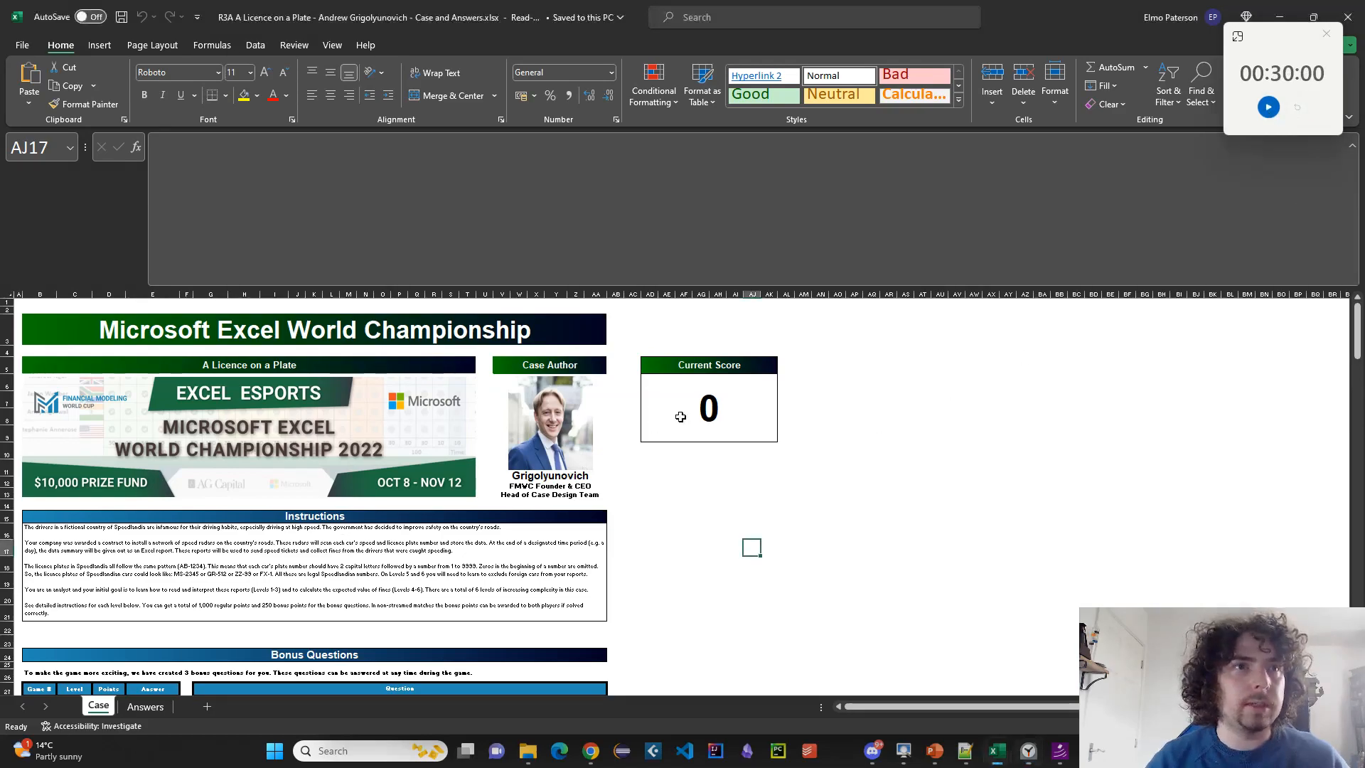
click(287, 95)
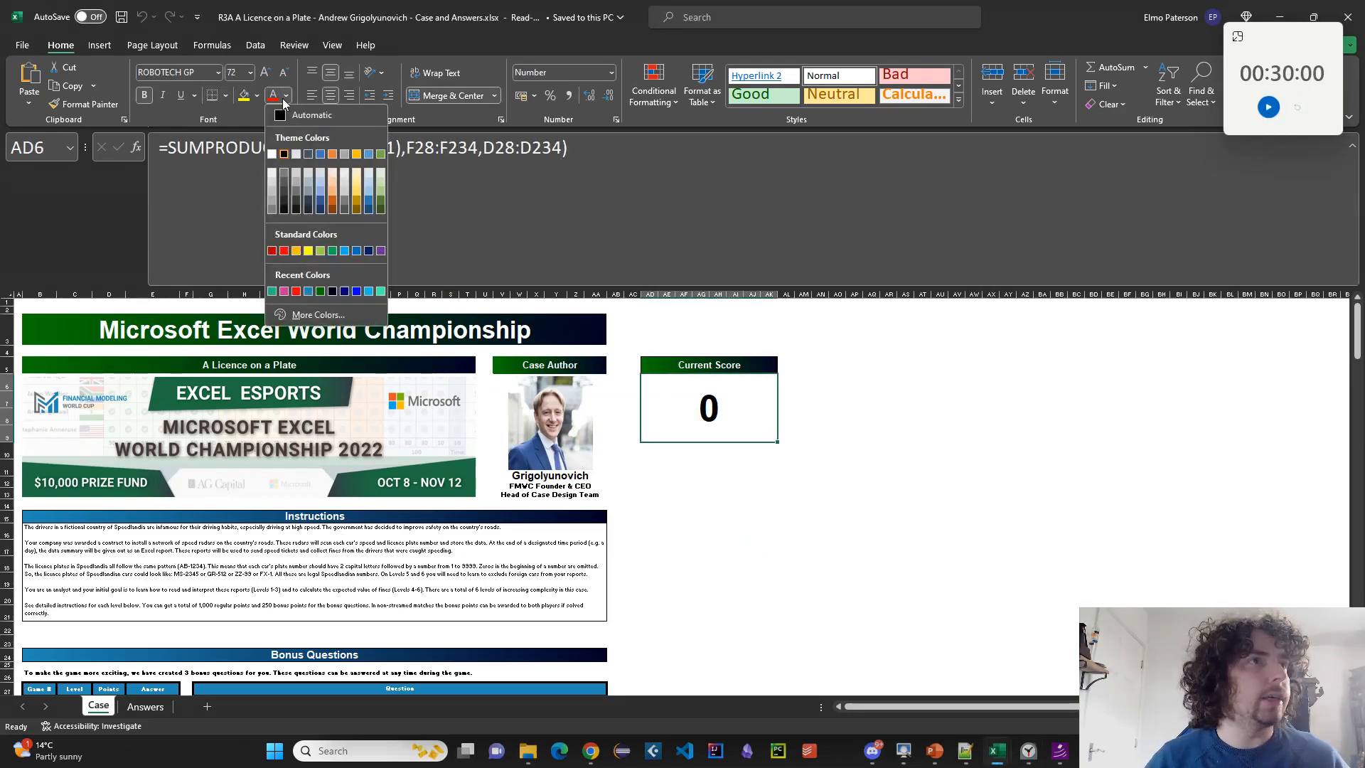
click(274, 159)
click(718, 490)
Hide column F, which holds the marker dots between the answers and the questions.
scroll(718, 490, down, 2)
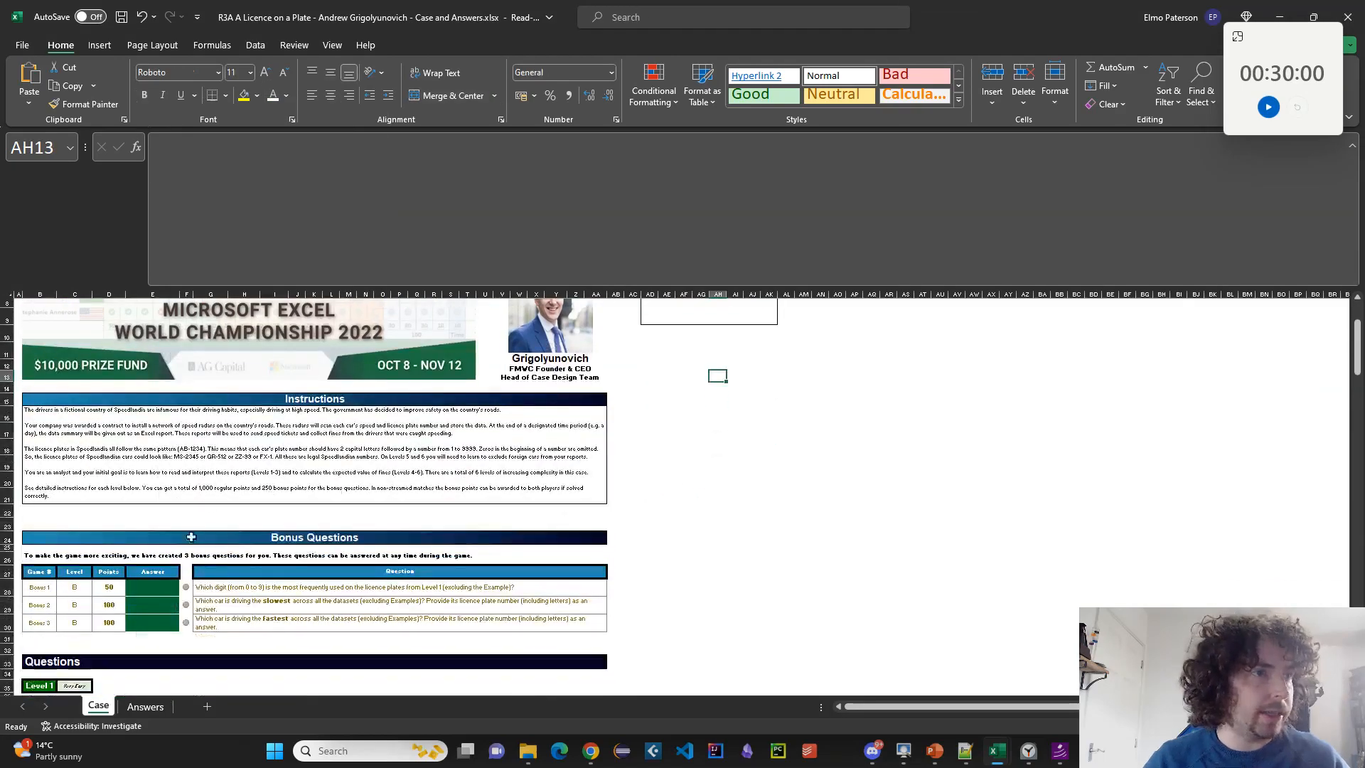
click(188, 293)
right_click(188, 291)
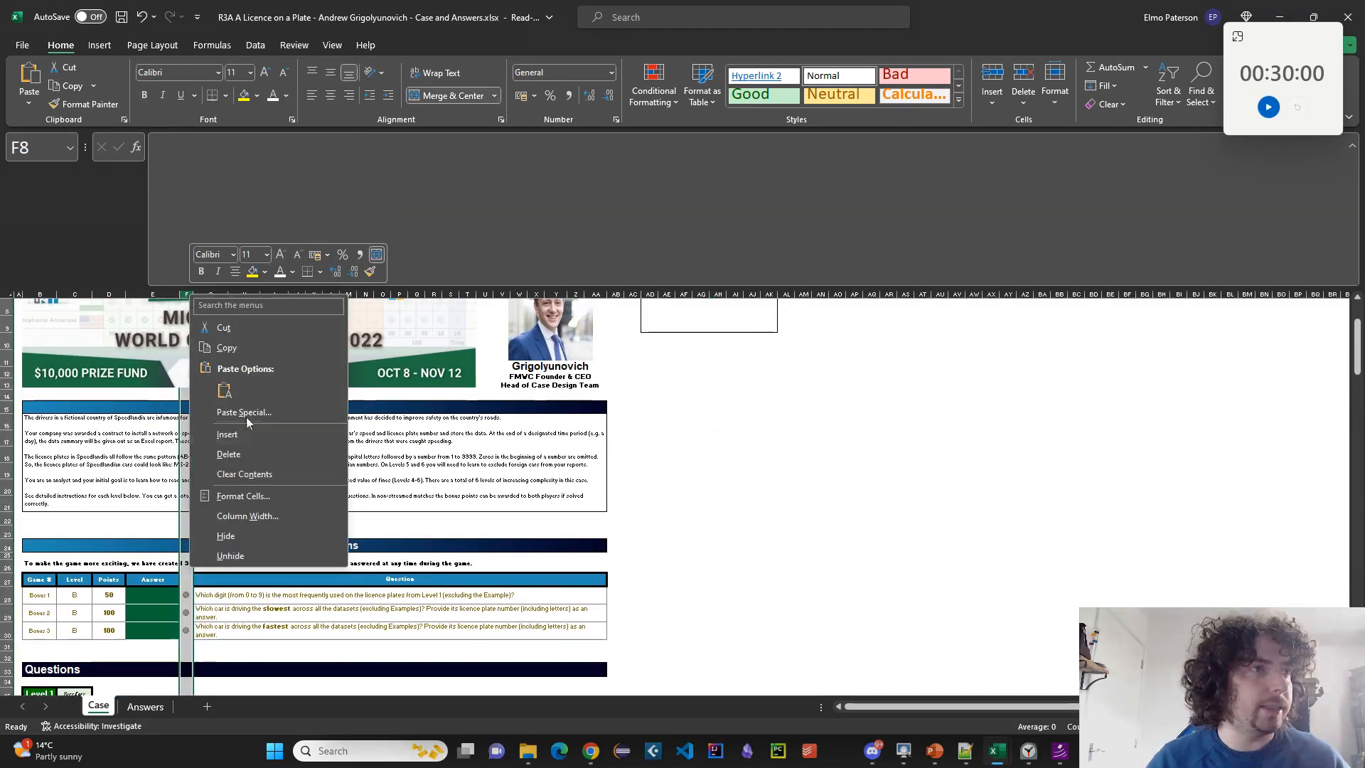
click(262, 537)
click(753, 502)
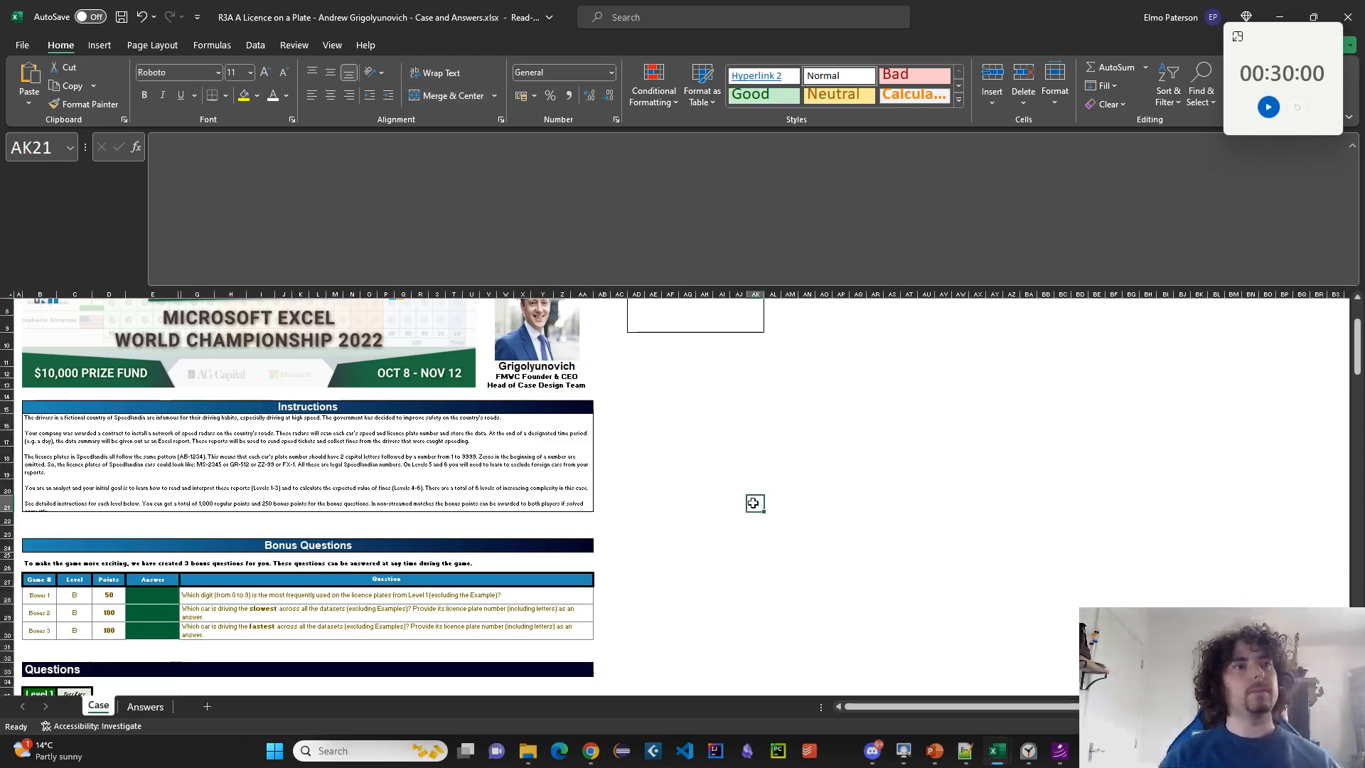
Start the 30-minute countdown timer and make row 21 taller so the whole instructions text fits in its box.
scroll(739, 506, down, 1)
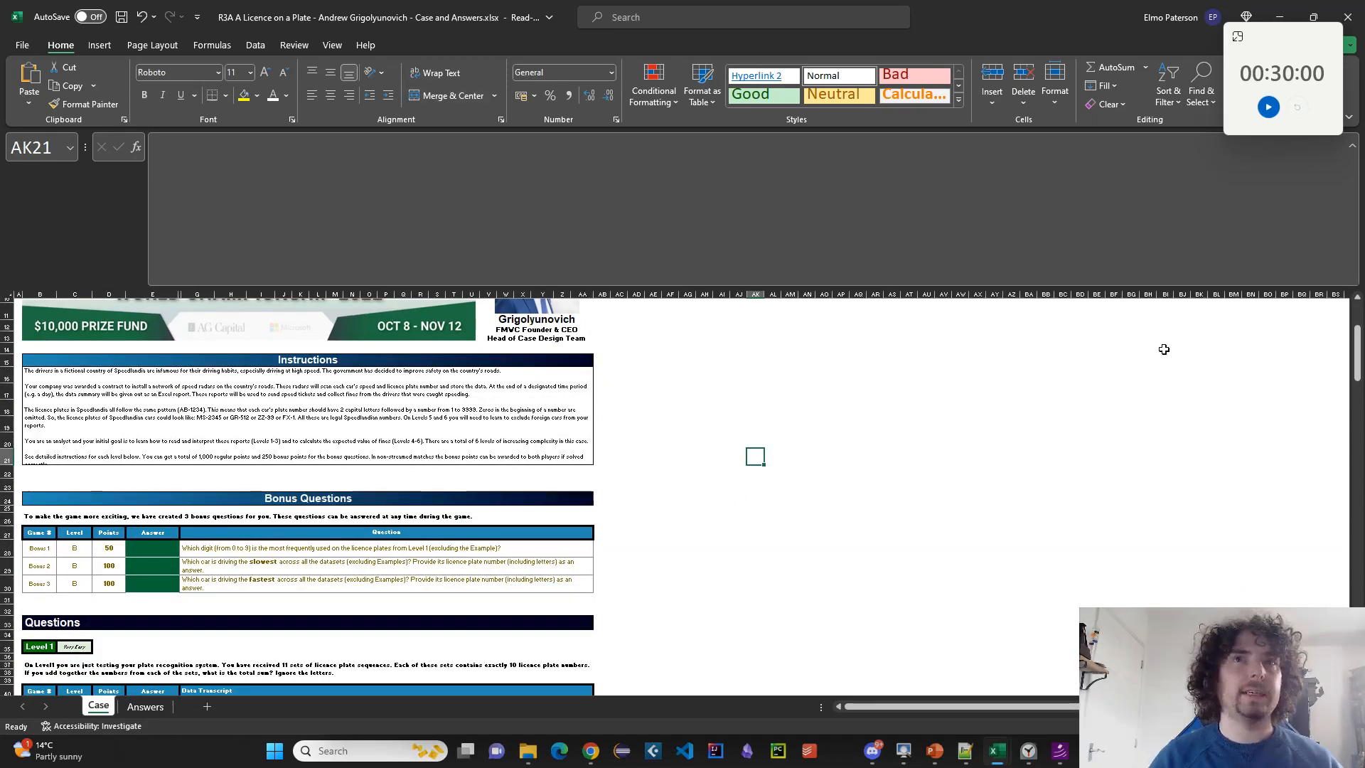
click(1268, 106)
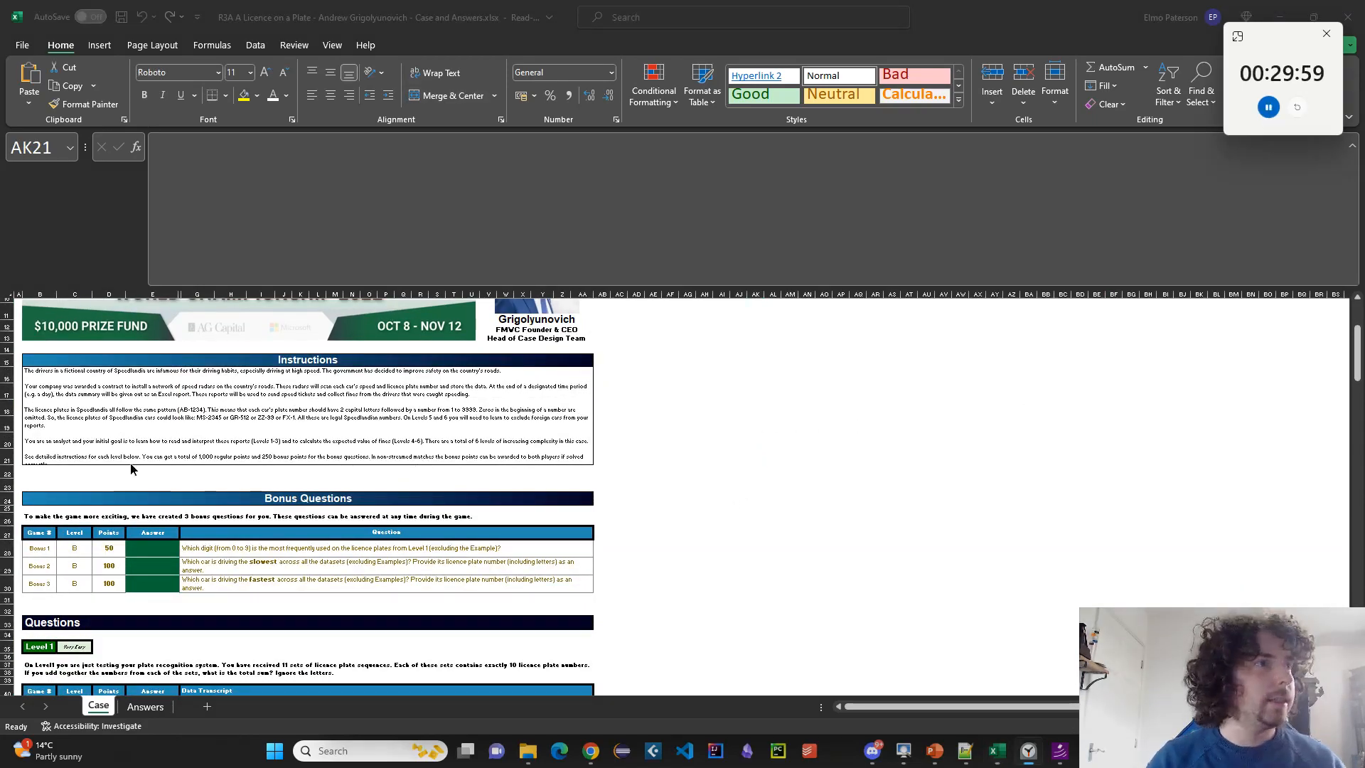
scroll(132, 492, up, 2)
drag(933, 707, 801, 708)
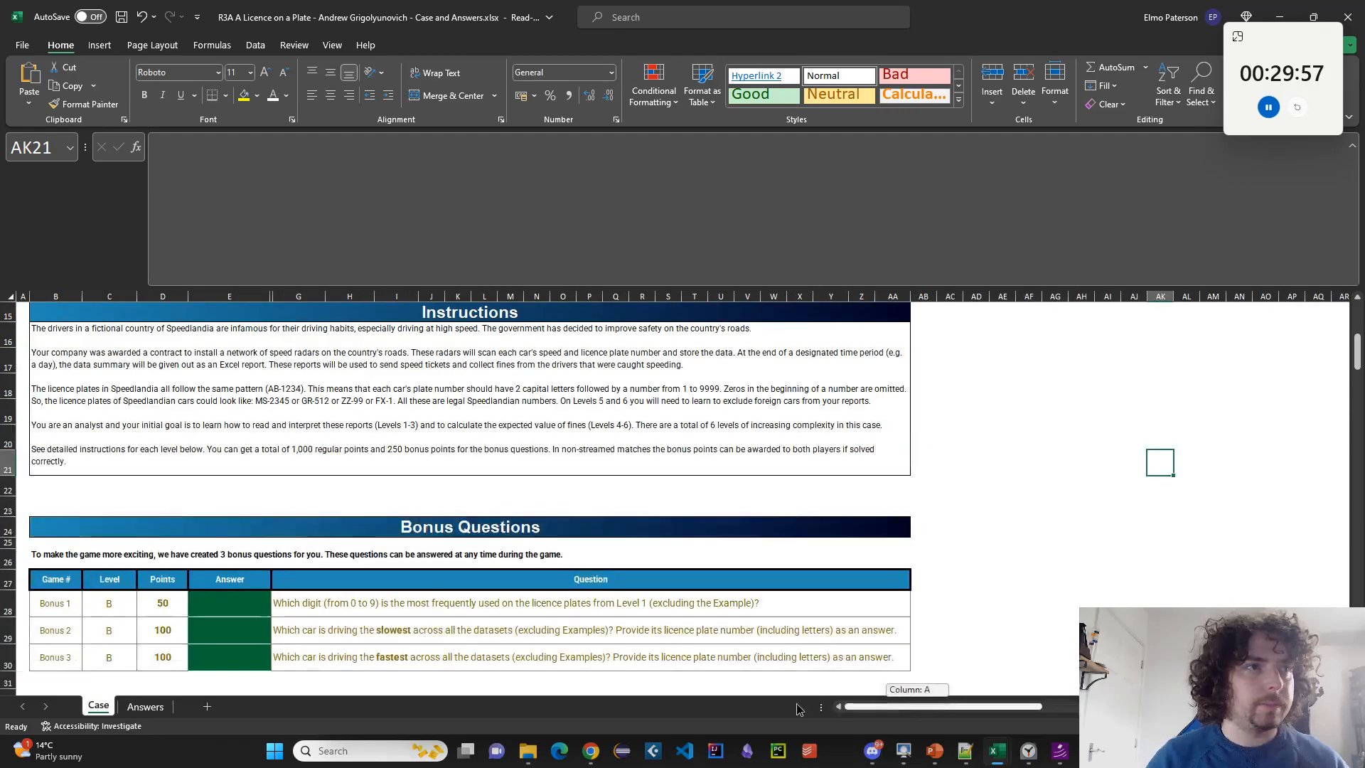
drag(10, 478, 11, 519)
scroll(71, 497, up, 1)
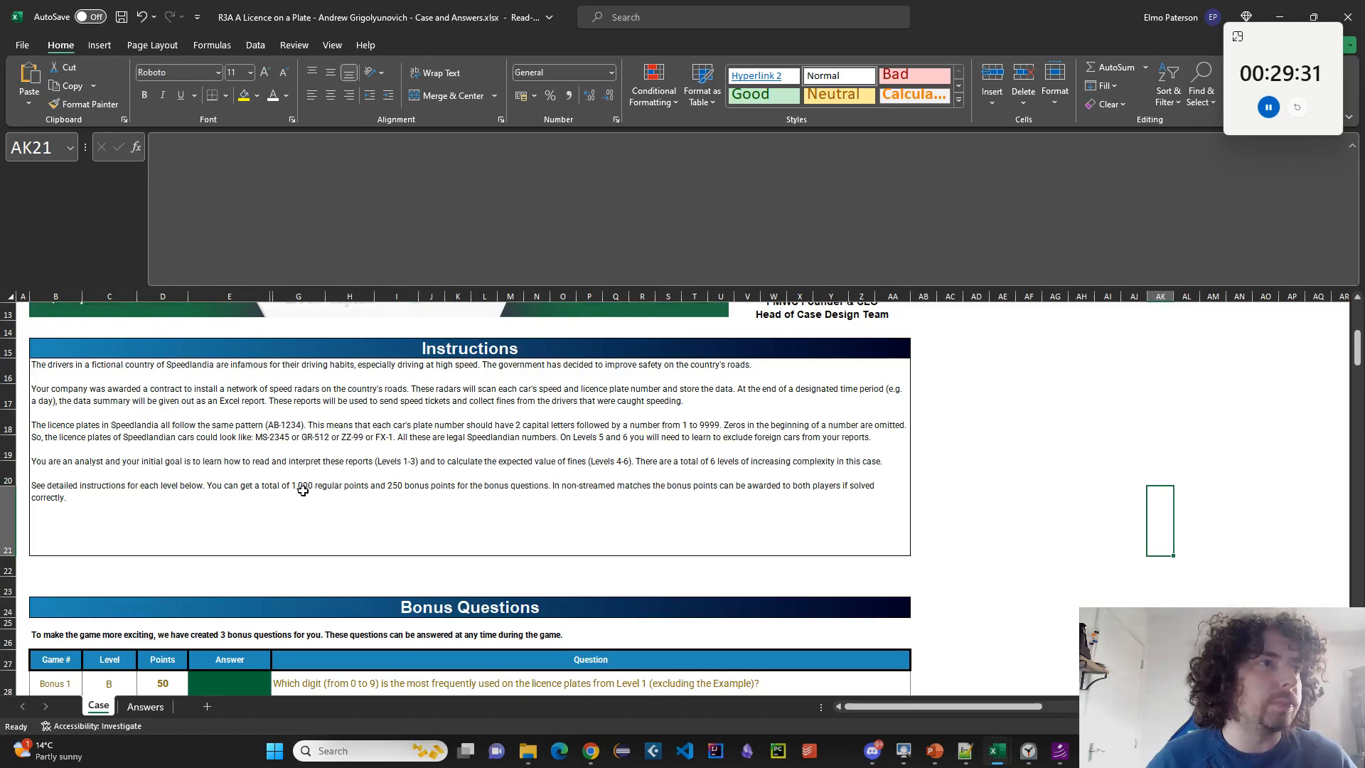
Read the case instructions and skim the question sections down to Level 6 to see the overall structure.
click(262, 435)
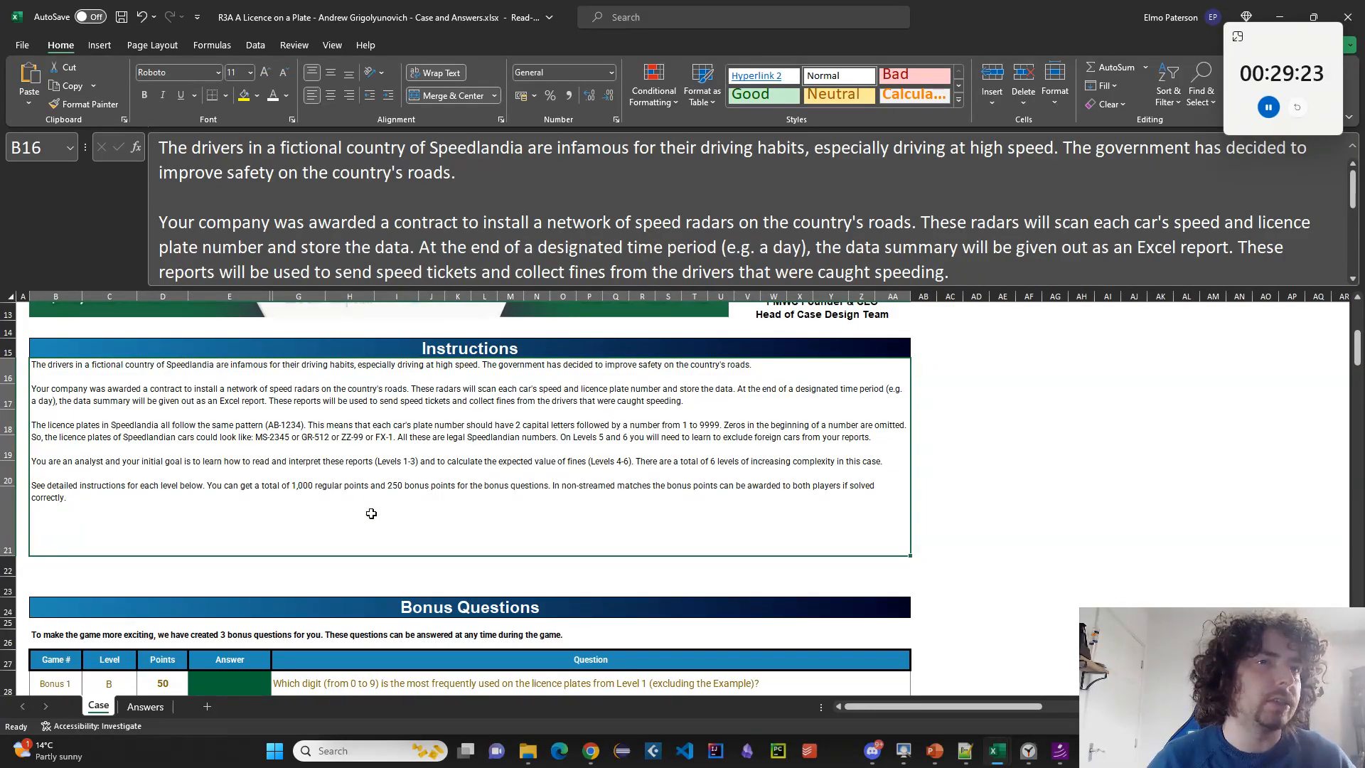
scroll(371, 513, down, 20)
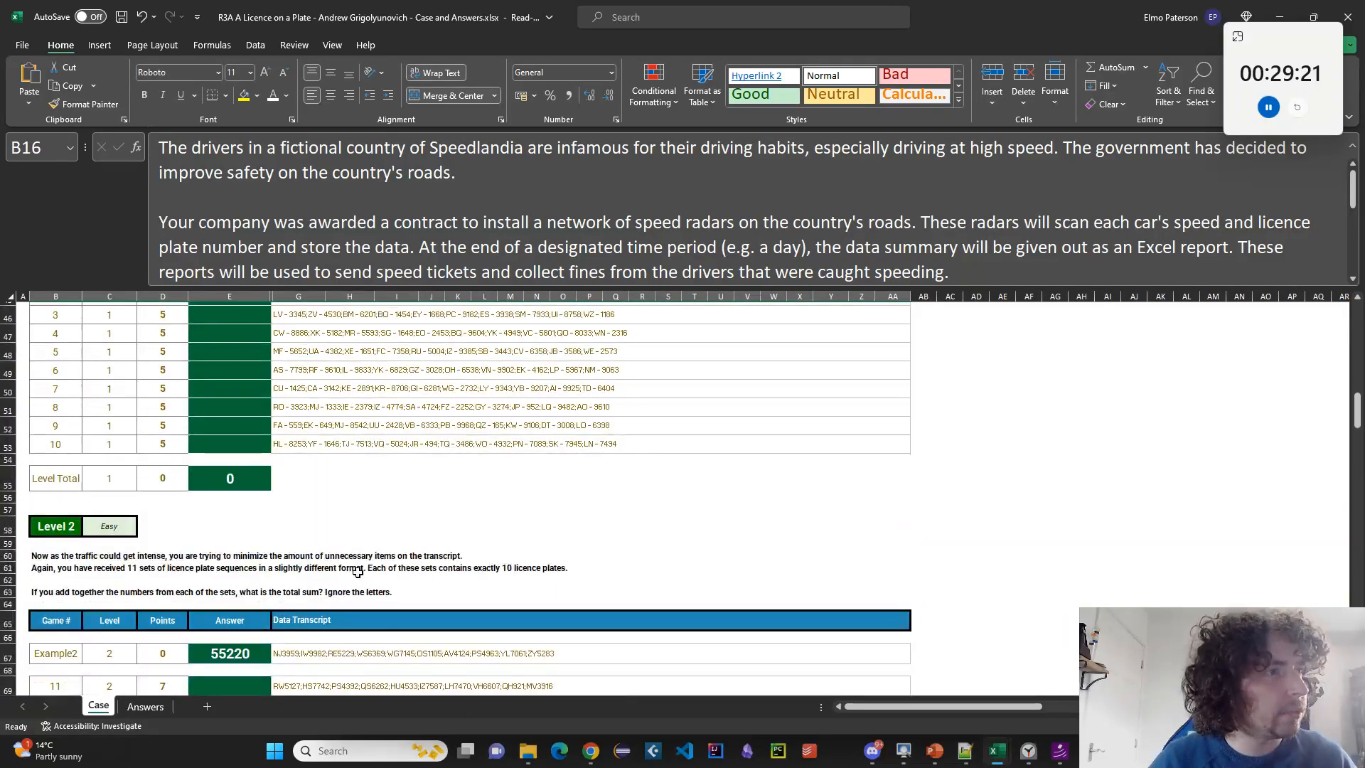
scroll(365, 573, down, 20)
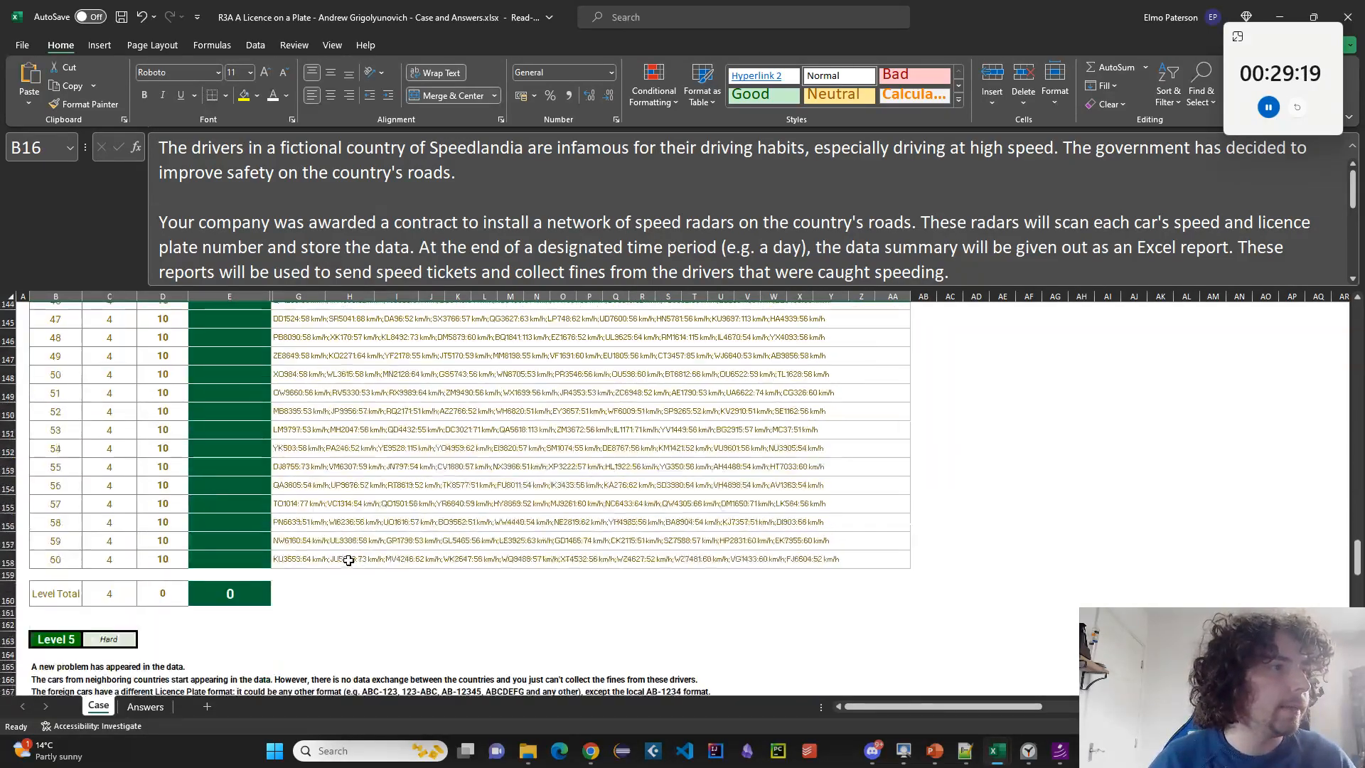
scroll(348, 562, down, 9)
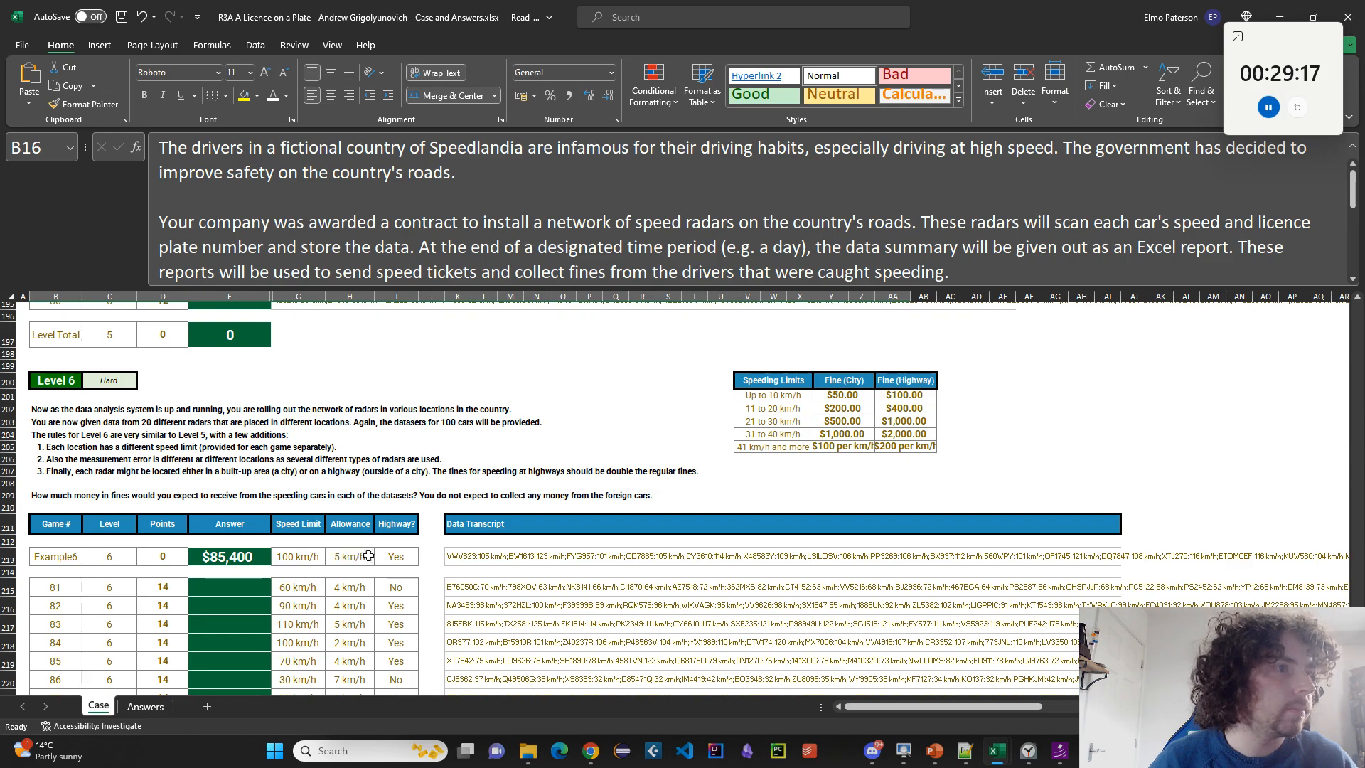
middle_click(461, 487)
scroll(470, 403, up, 20)
Examine the three bonus questions and how they relate to the Level 1 data and the other datasets.
scroll(460, 488, down, 6)
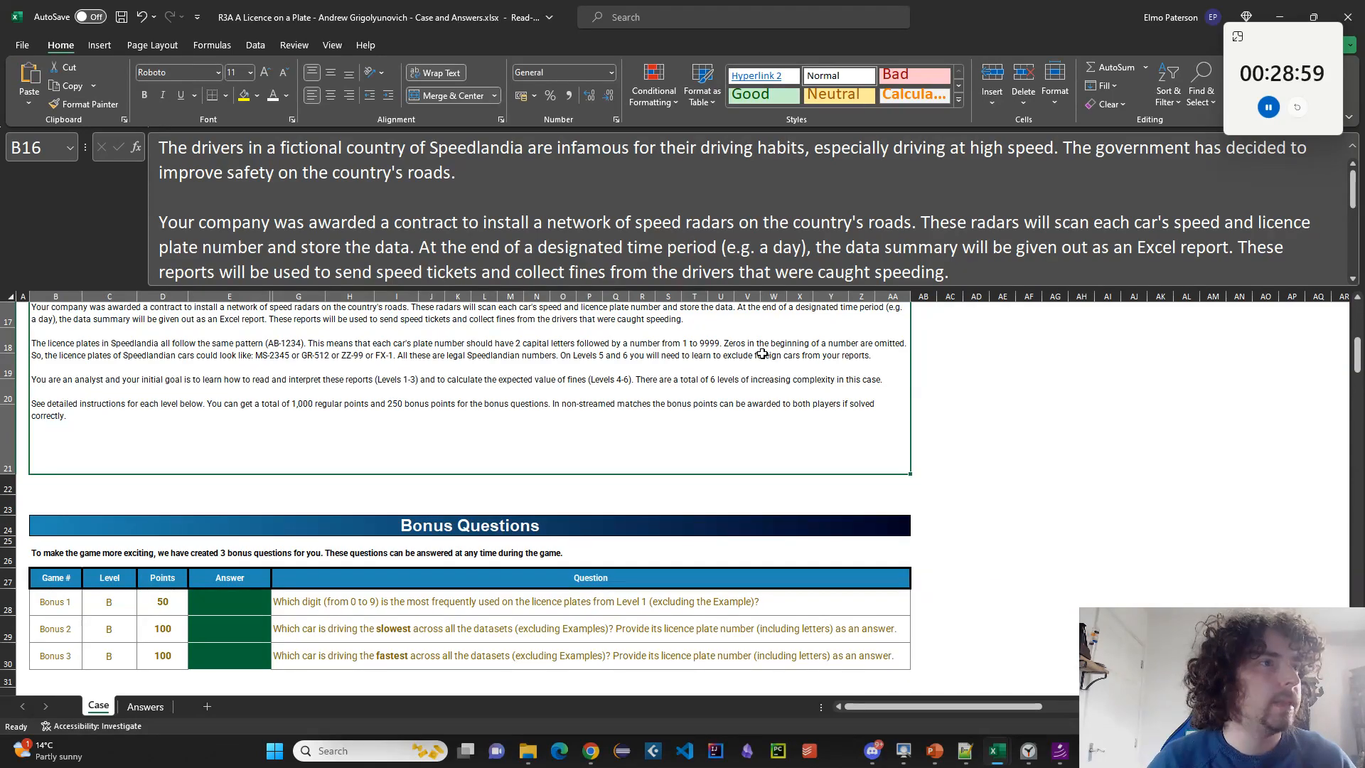
scroll(327, 613, down, 1)
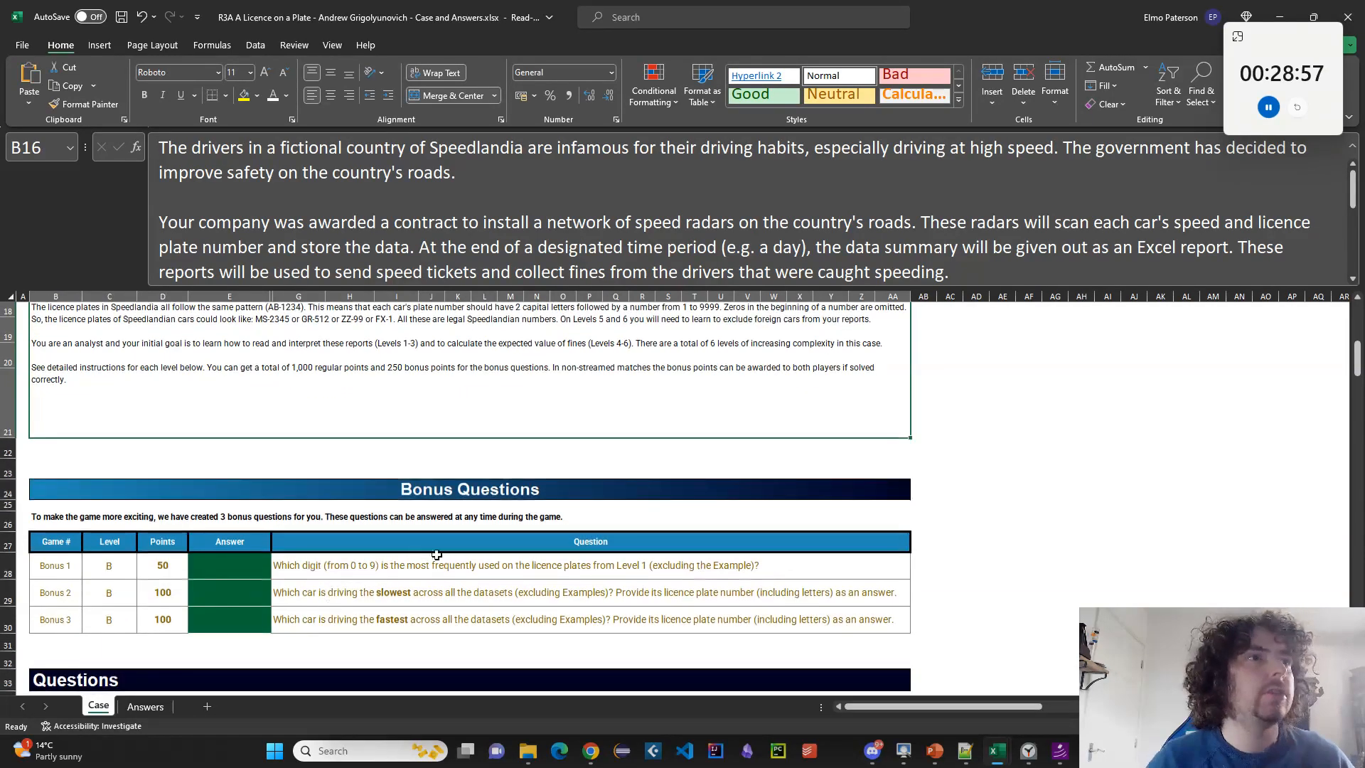
scroll(458, 544, down, 1)
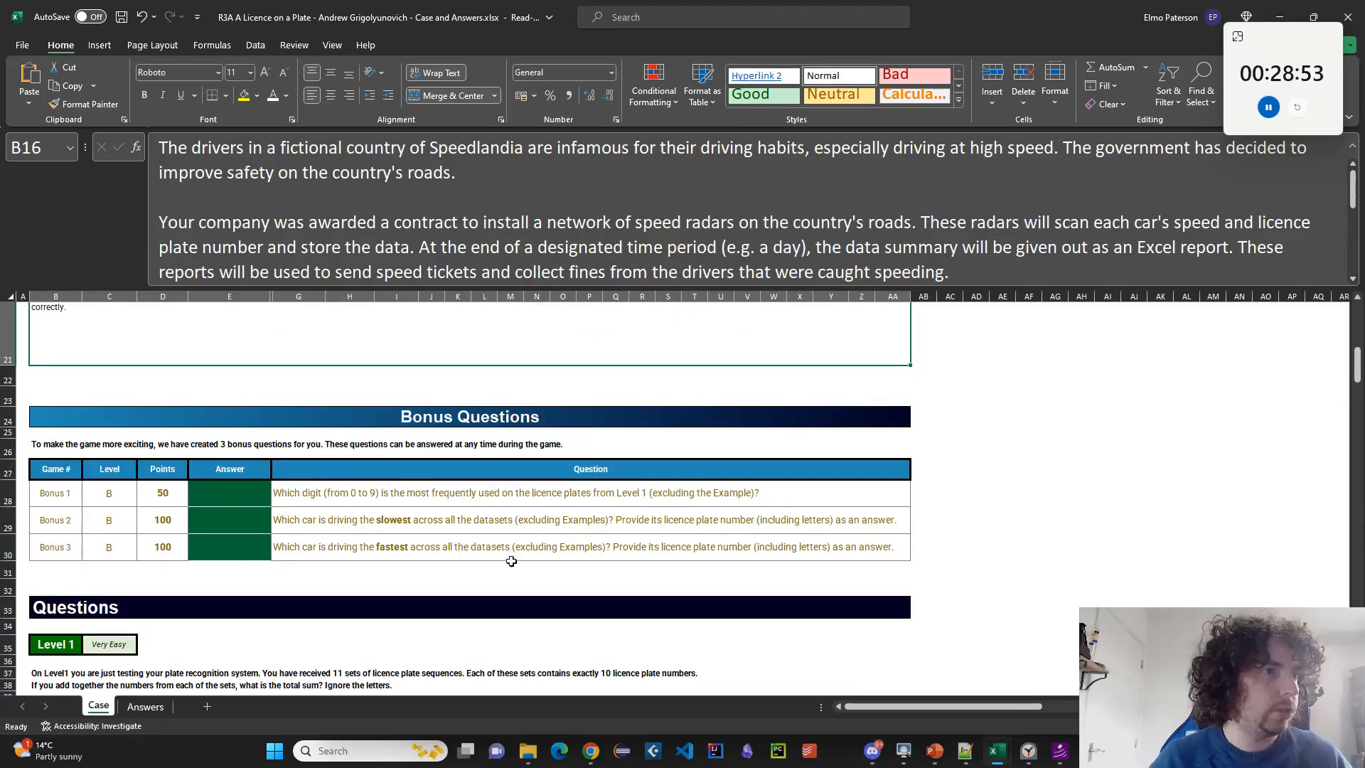
scroll(508, 558, up, 2)
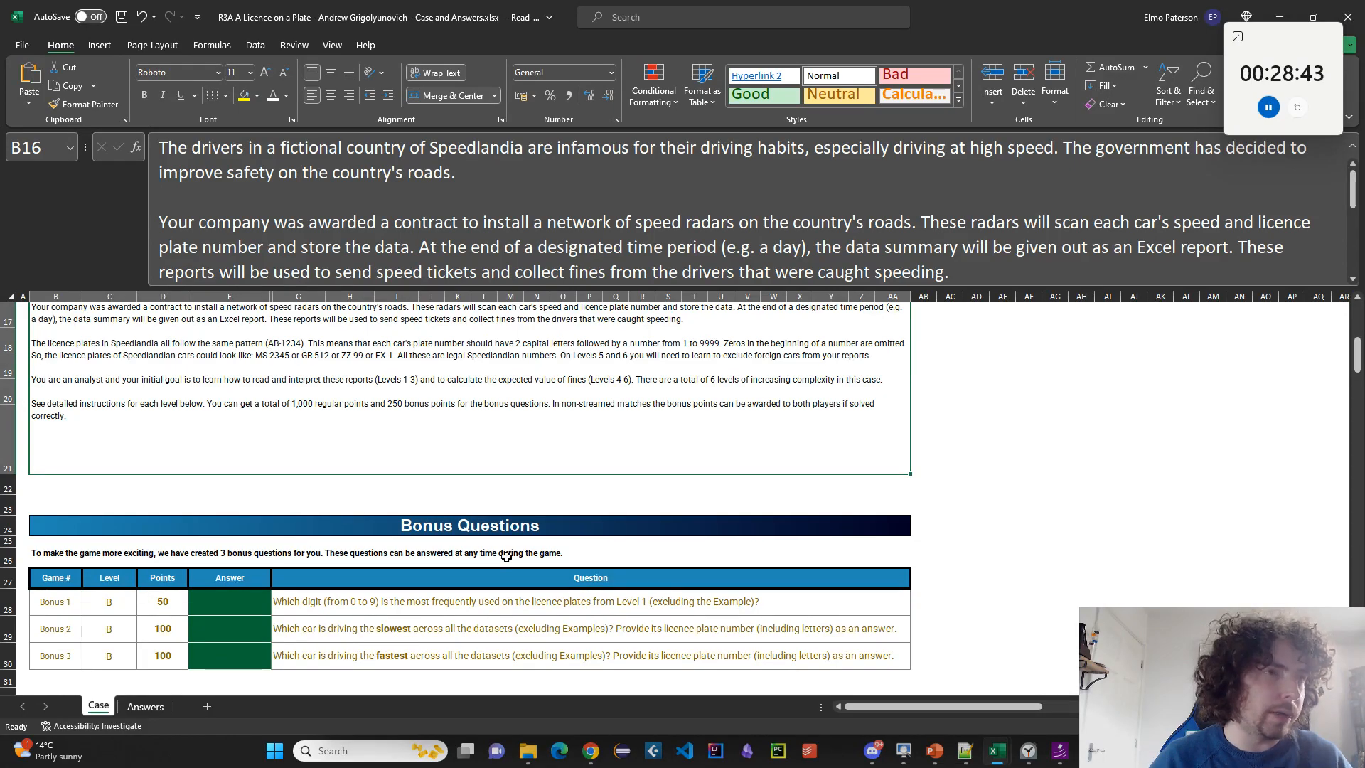
scroll(501, 557, down, 2)
scroll(424, 554, up, 2)
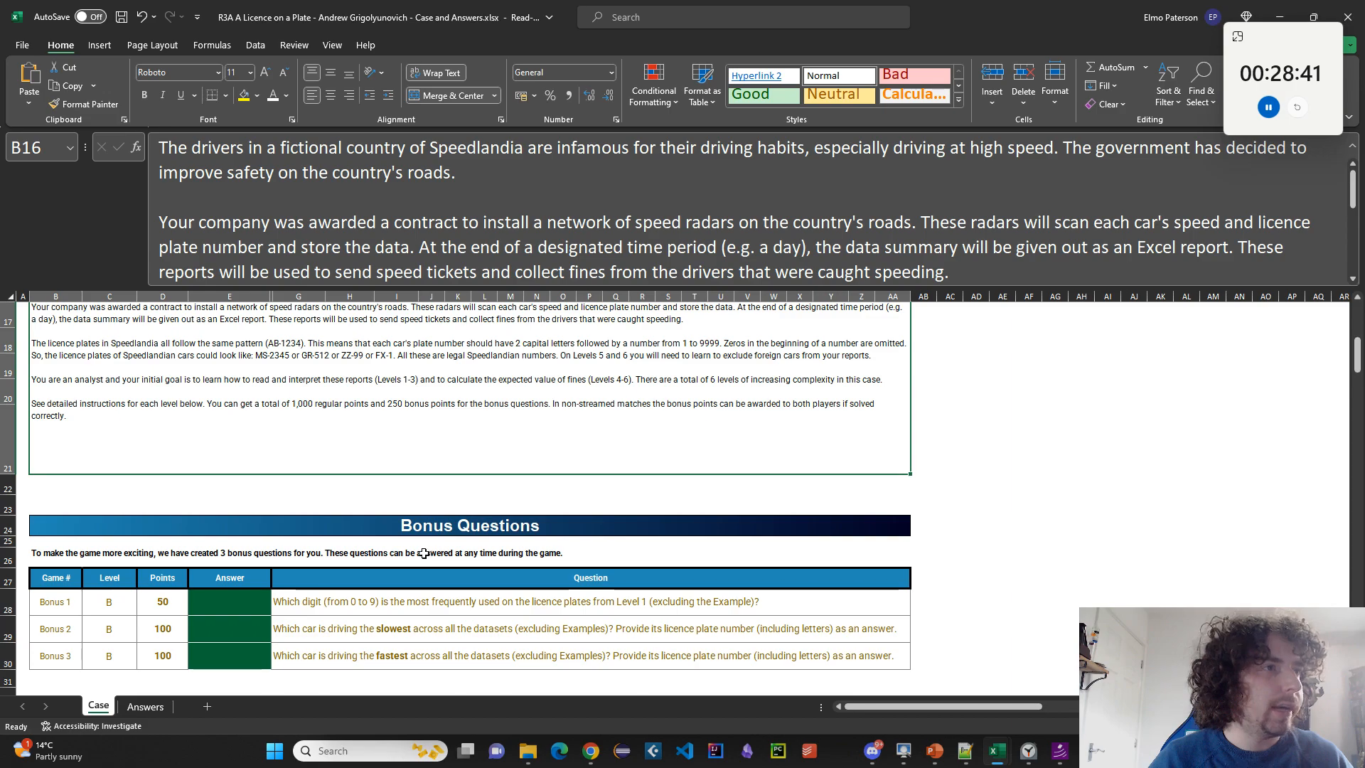
scroll(398, 545, down, 1)
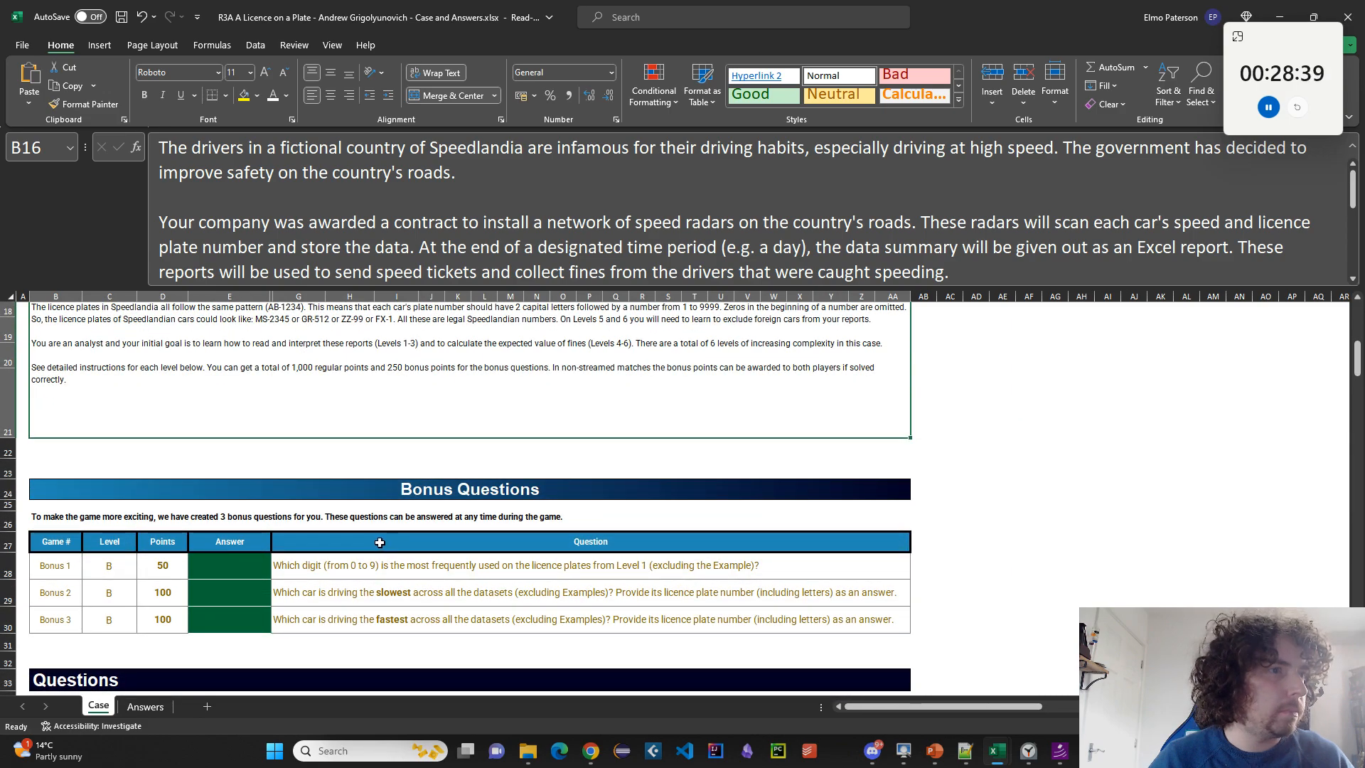
scroll(379, 542, down, 2)
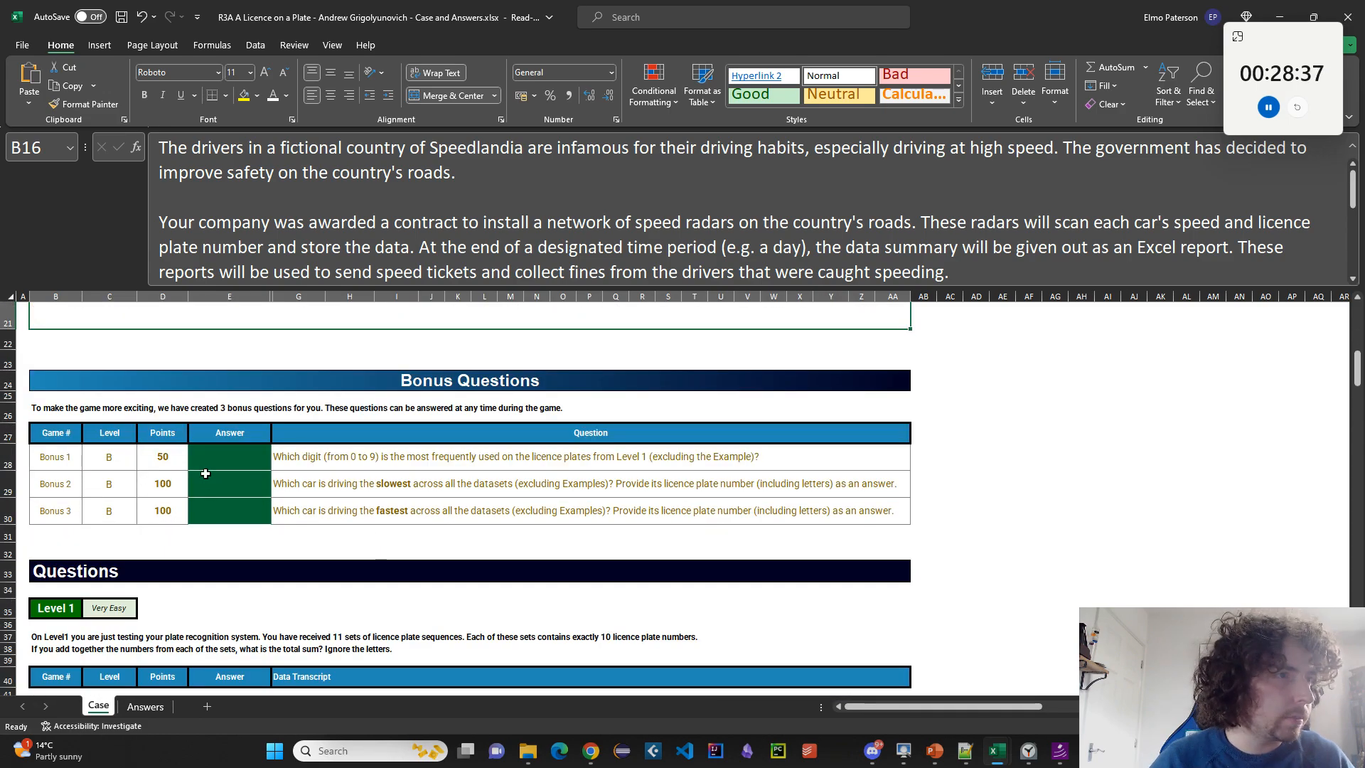
click(206, 473)
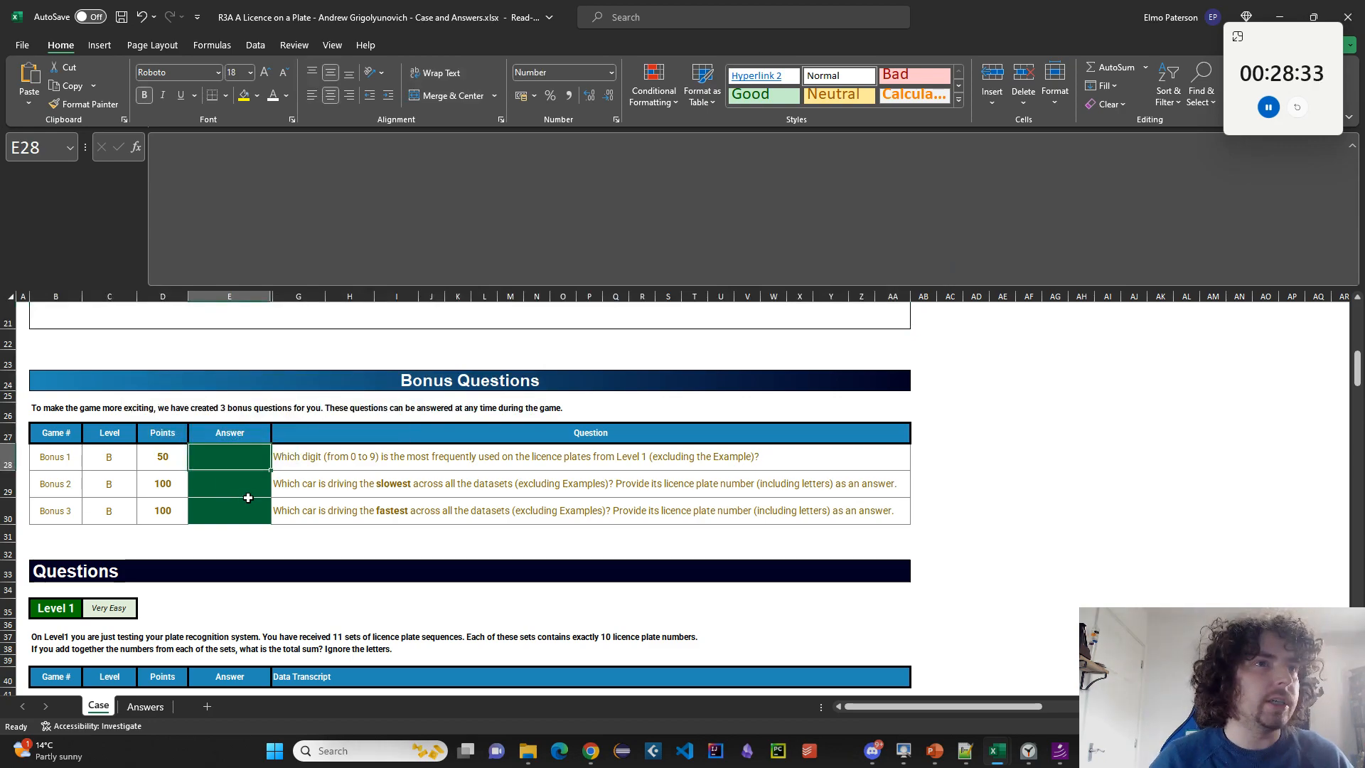
scroll(248, 498, down, 2)
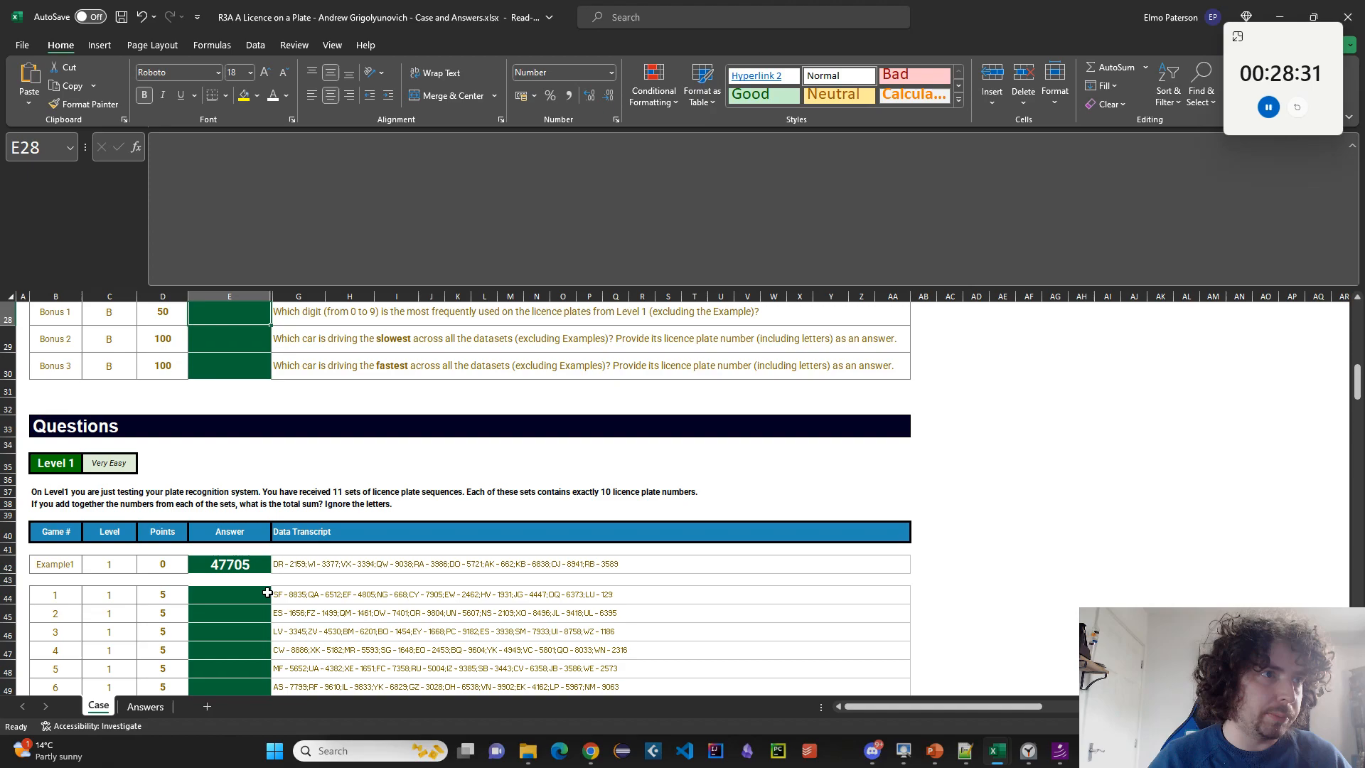
click(338, 591)
scroll(360, 499, up, 2)
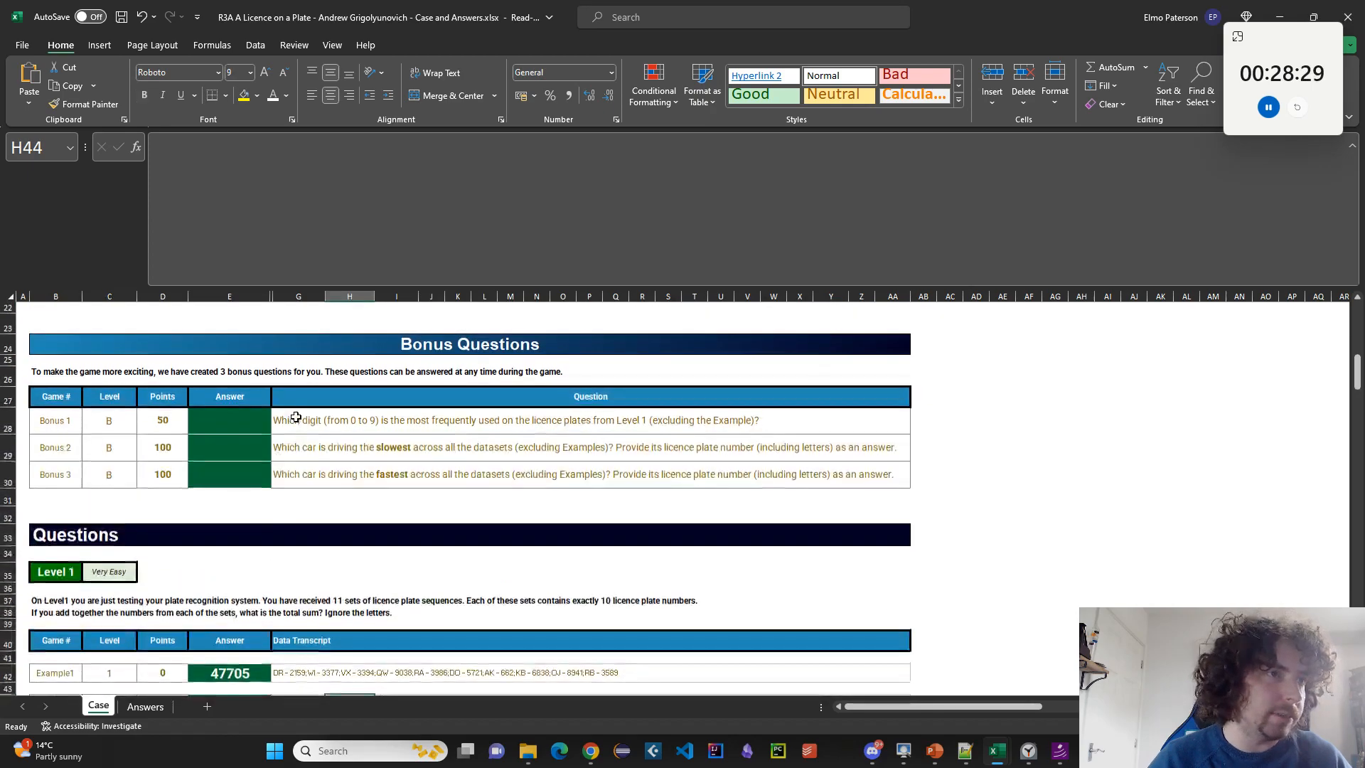
click(284, 448)
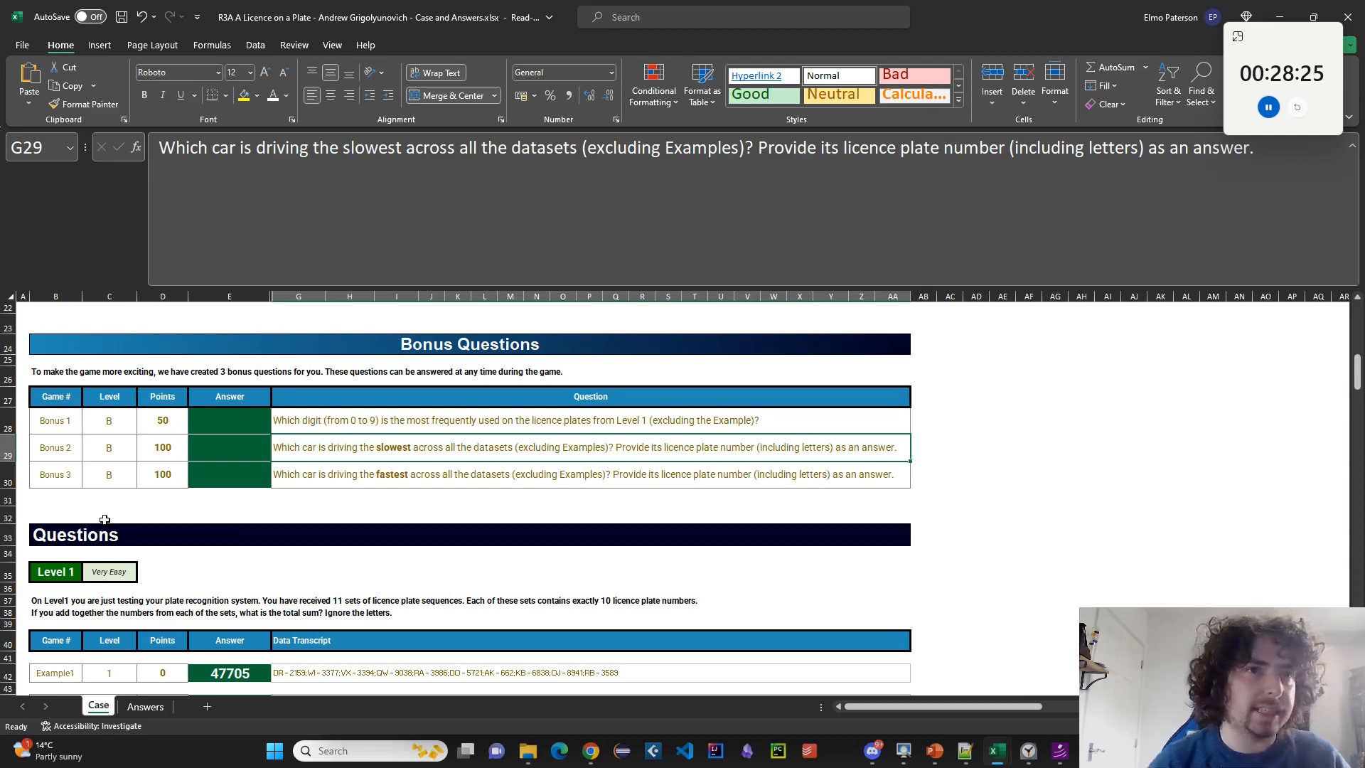
click(288, 483)
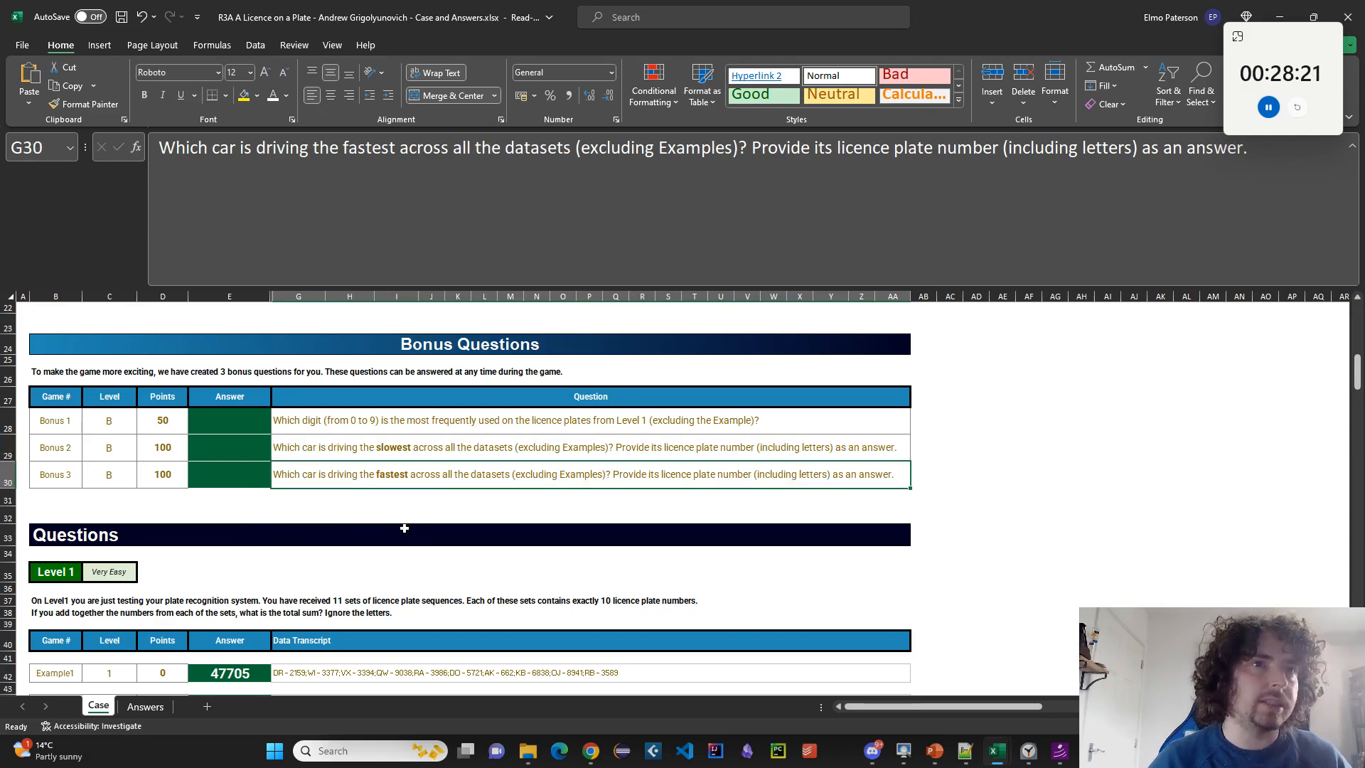
Compare the Level 1 and Level 2 task descriptions and the licence plate formats in their data transcripts.
scroll(404, 528, down, 5)
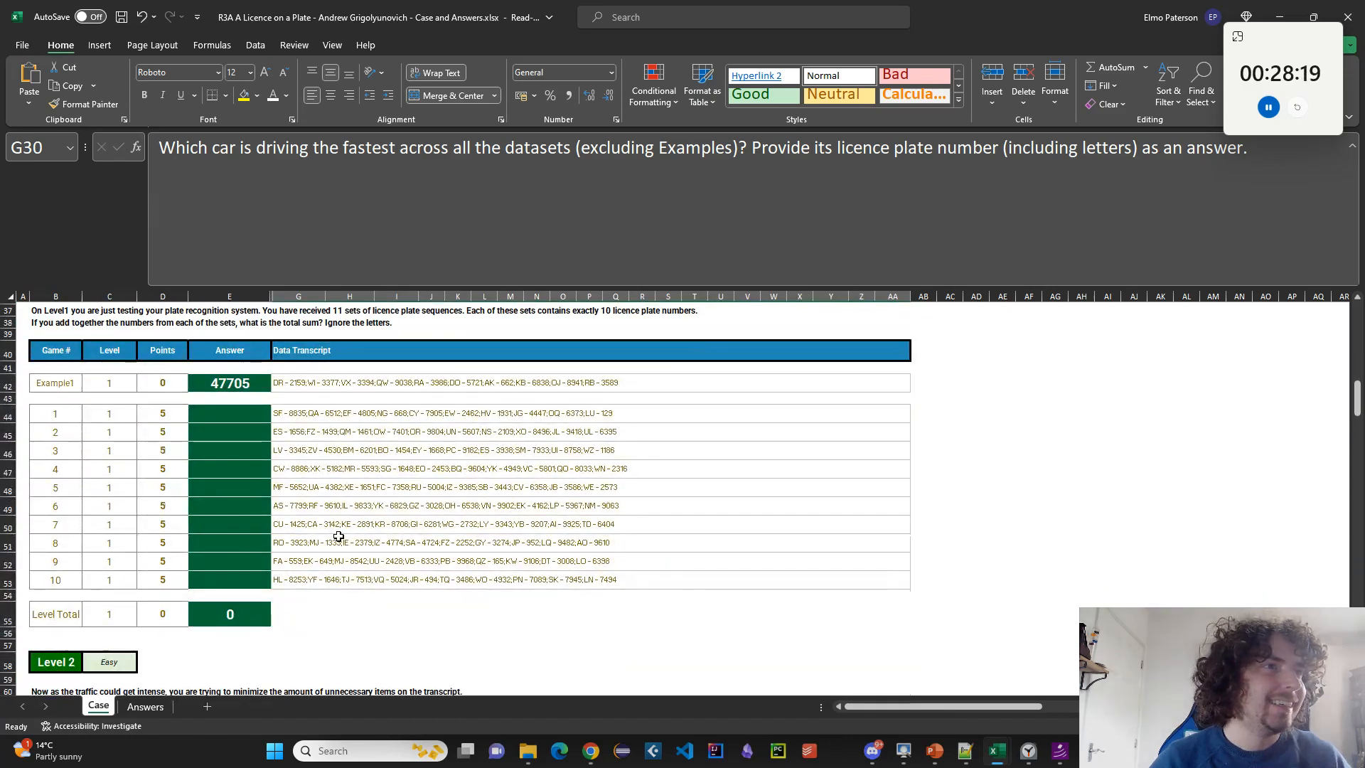
scroll(299, 472, up, 1)
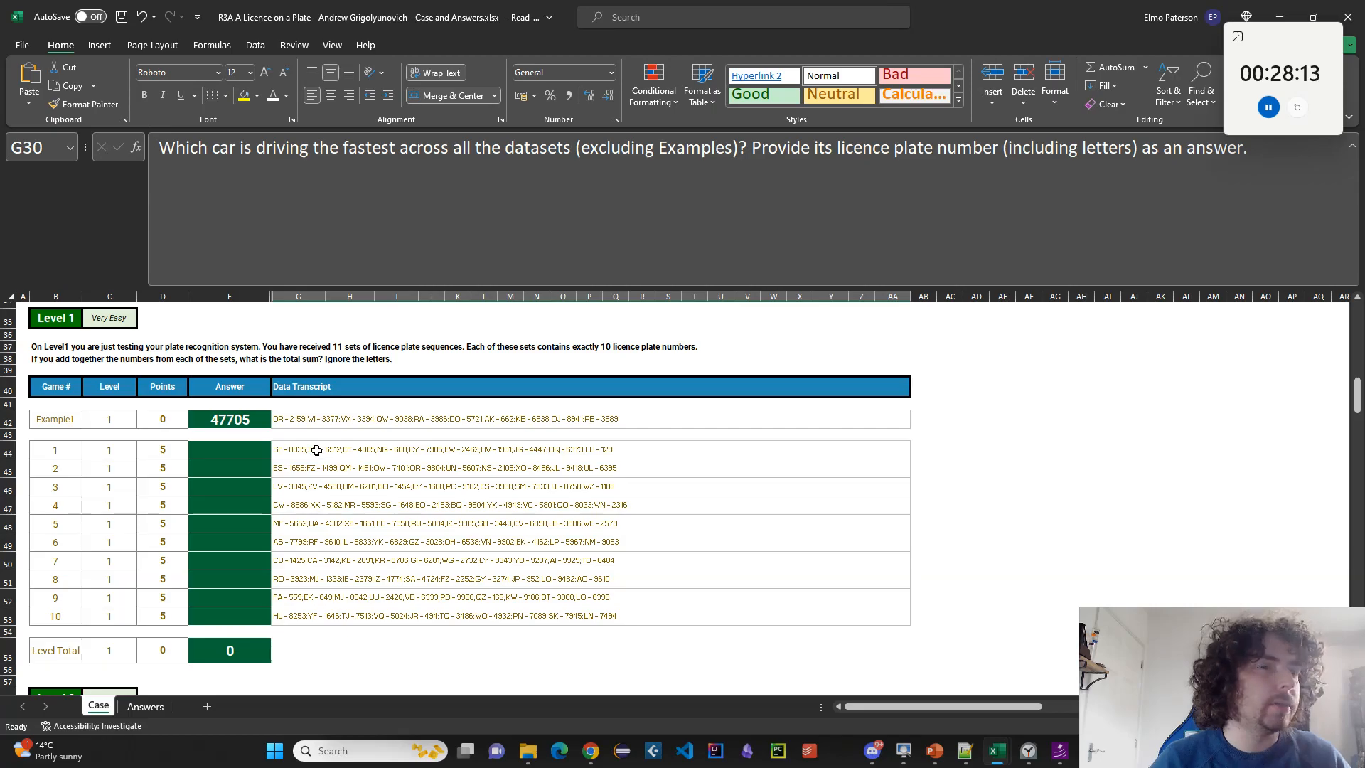
scroll(316, 450, down, 2)
scroll(316, 450, down, 2)
scroll(317, 448, up, 8)
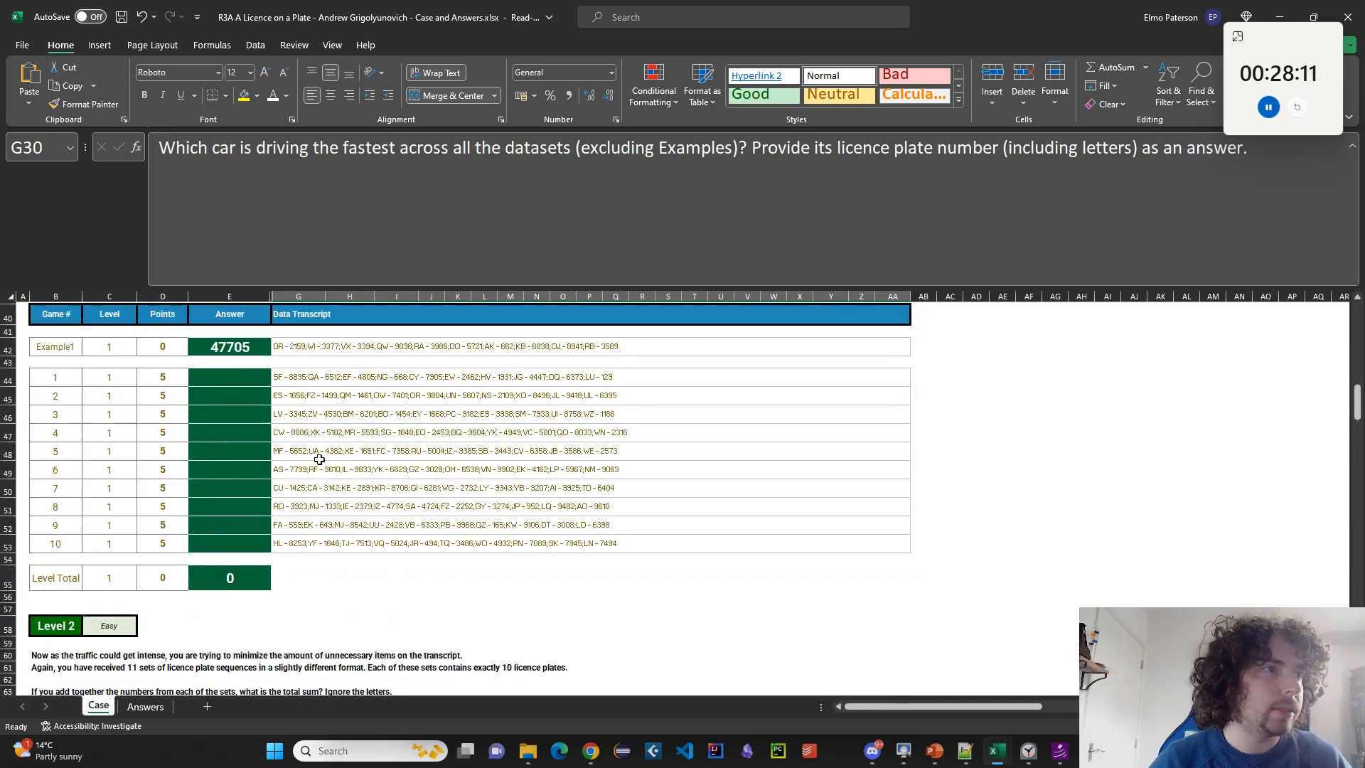
scroll(325, 463, down, 9)
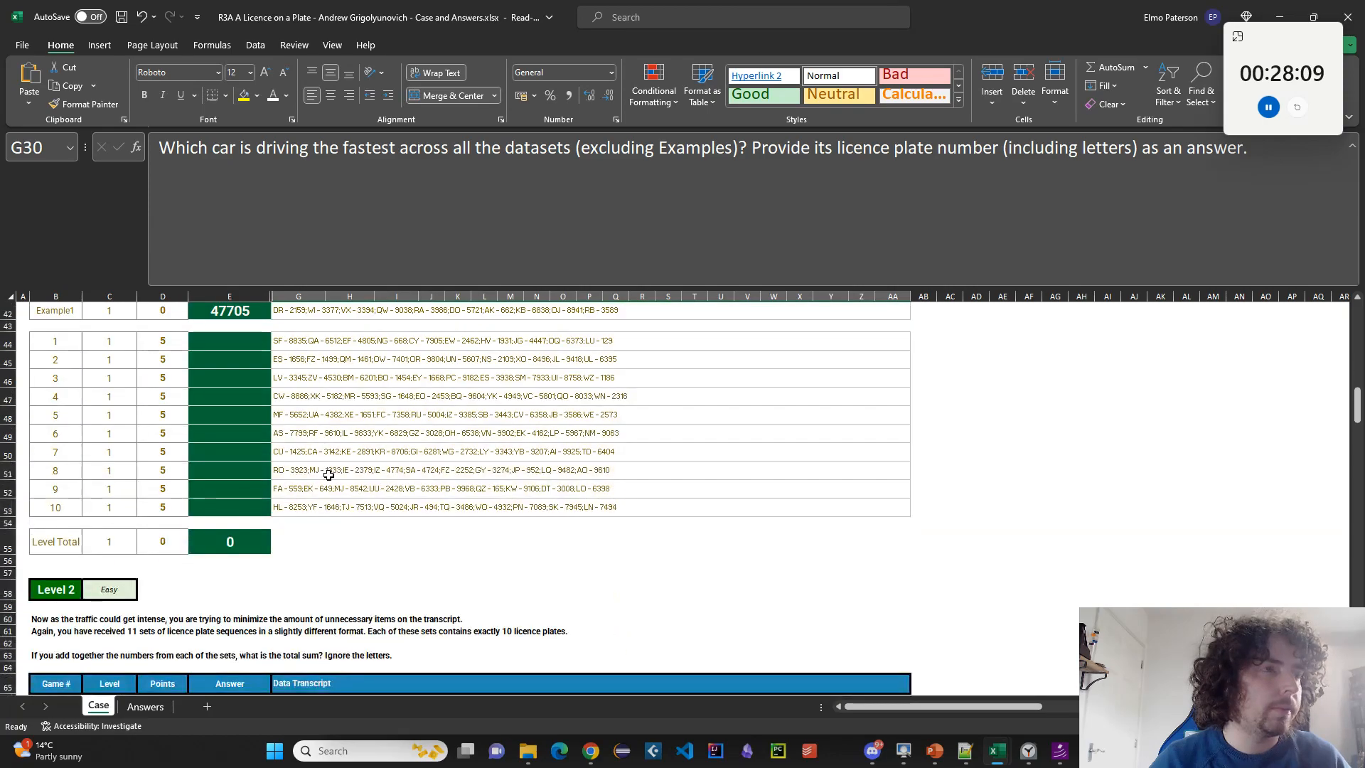
scroll(328, 473, down, 2)
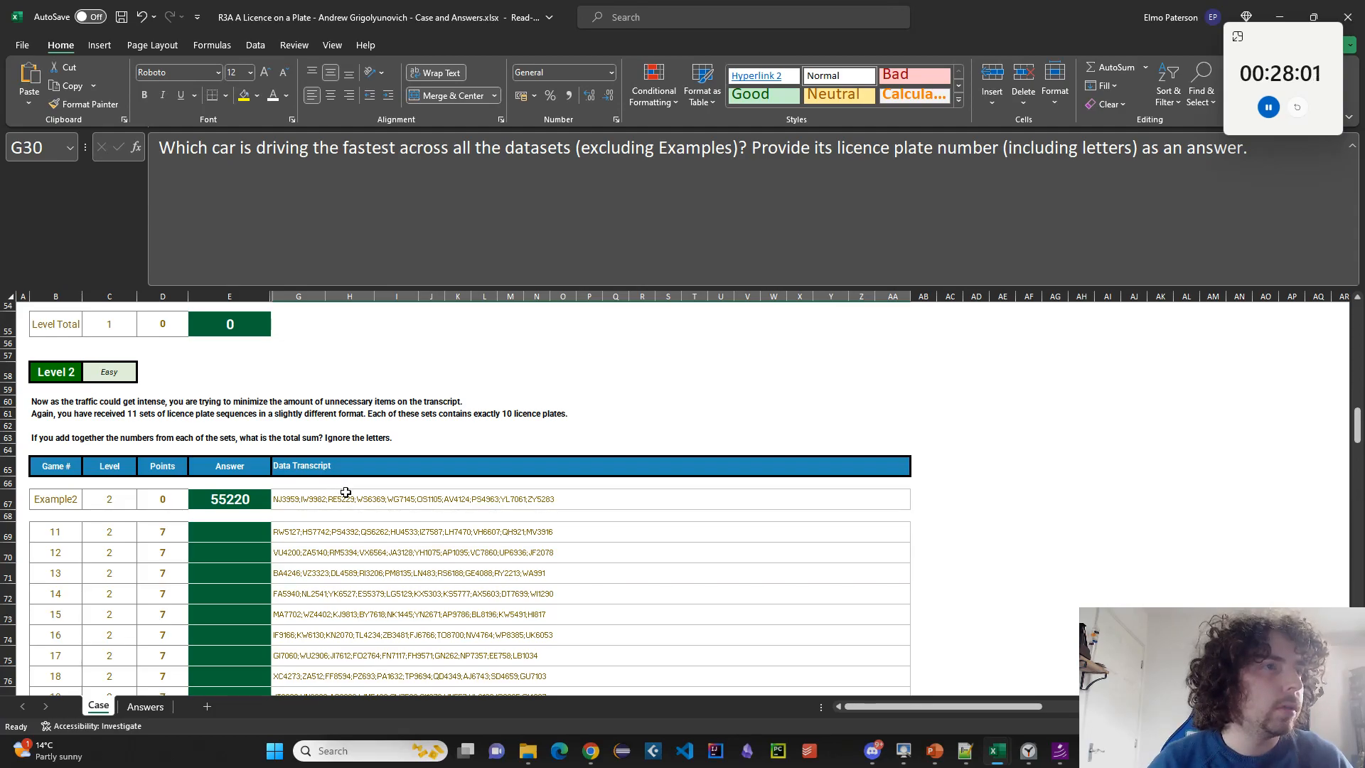
scroll(345, 492, up, 6)
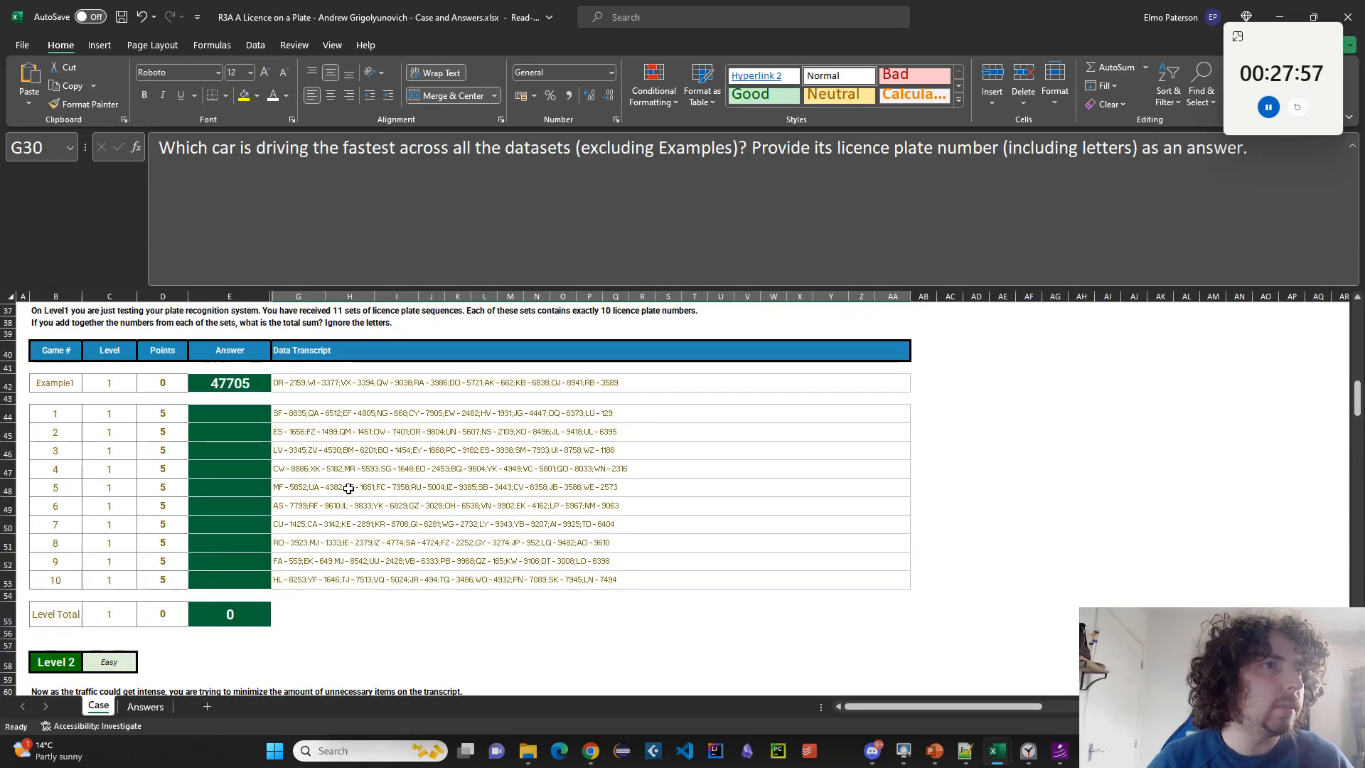
scroll(348, 489, down, 2)
scroll(348, 488, up, 2)
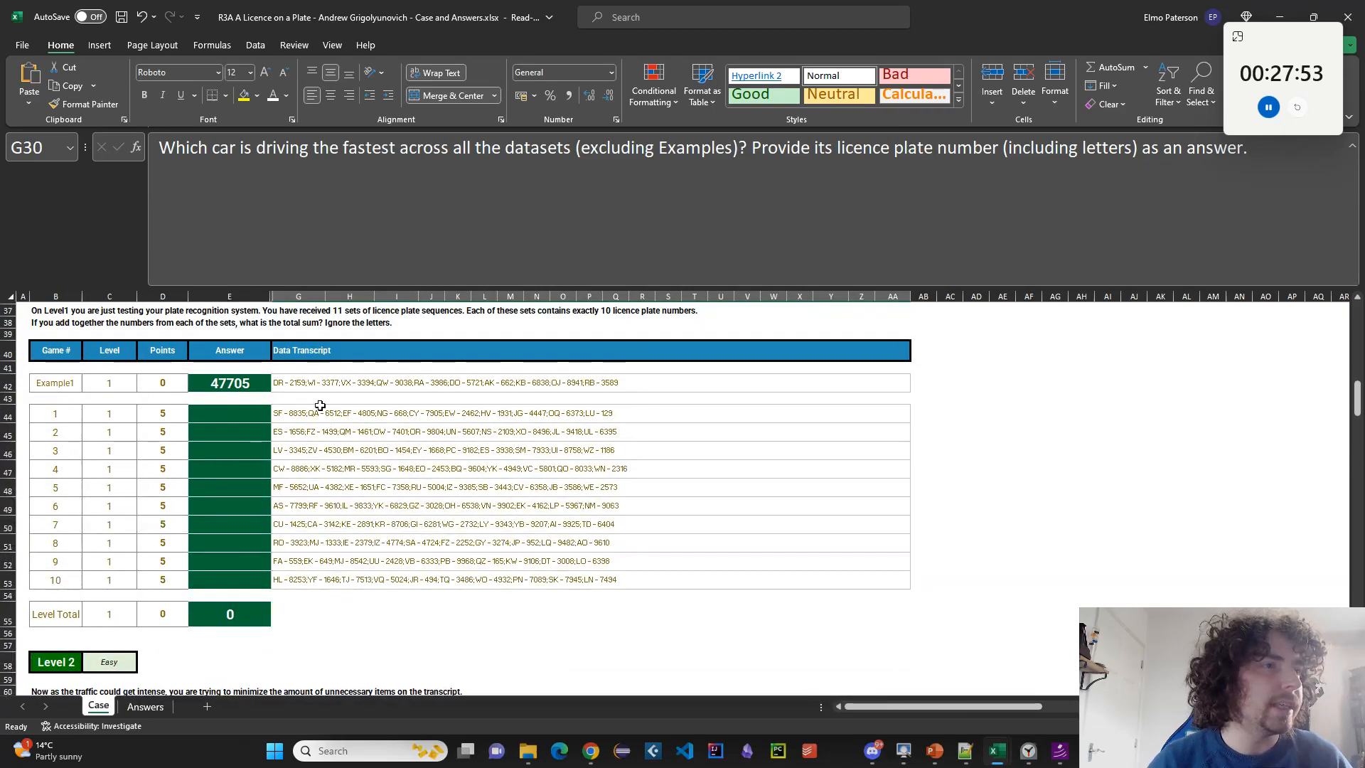
Re-read the Level 1 and Level 2 tasks and check how plates are separated in each data transcript.
scroll(343, 462, down, 3)
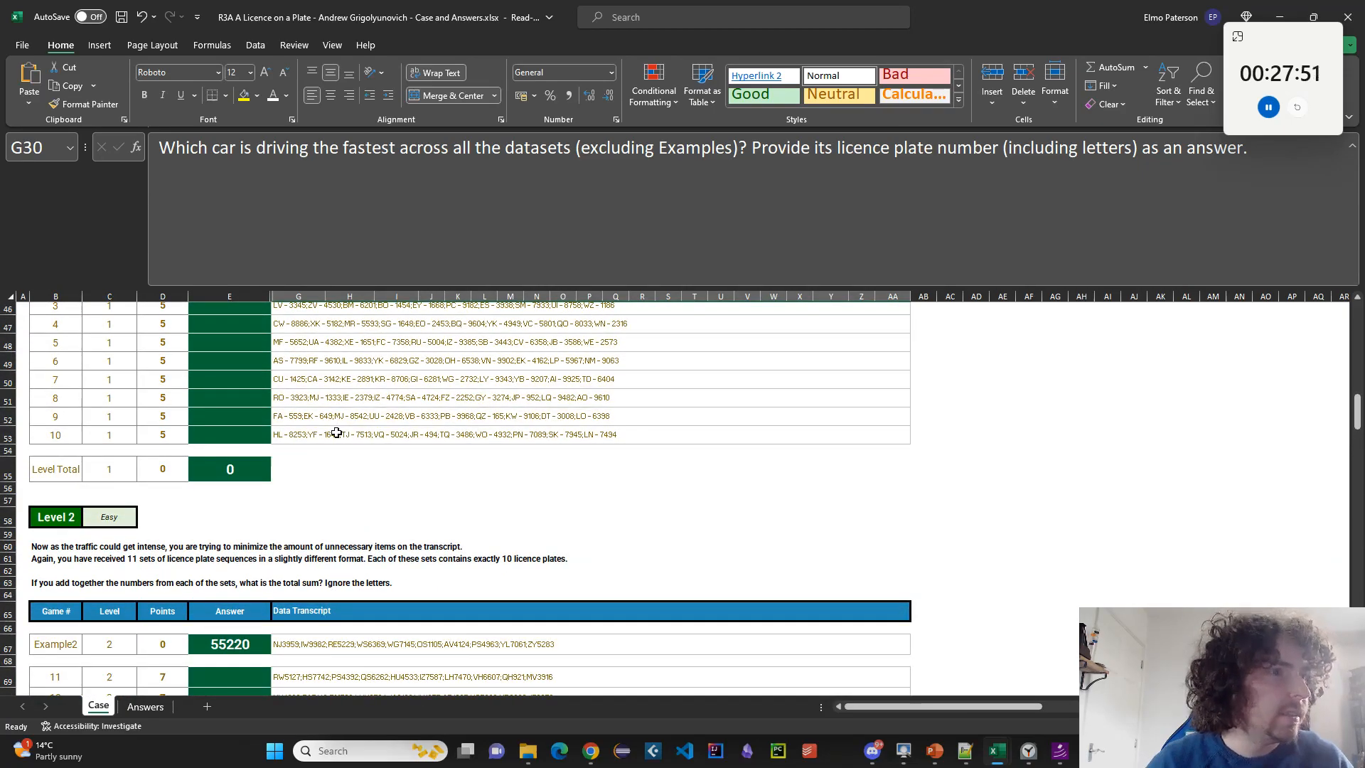
scroll(336, 432, down, 1)
scroll(341, 444, up, 2)
scroll(344, 452, down, 1)
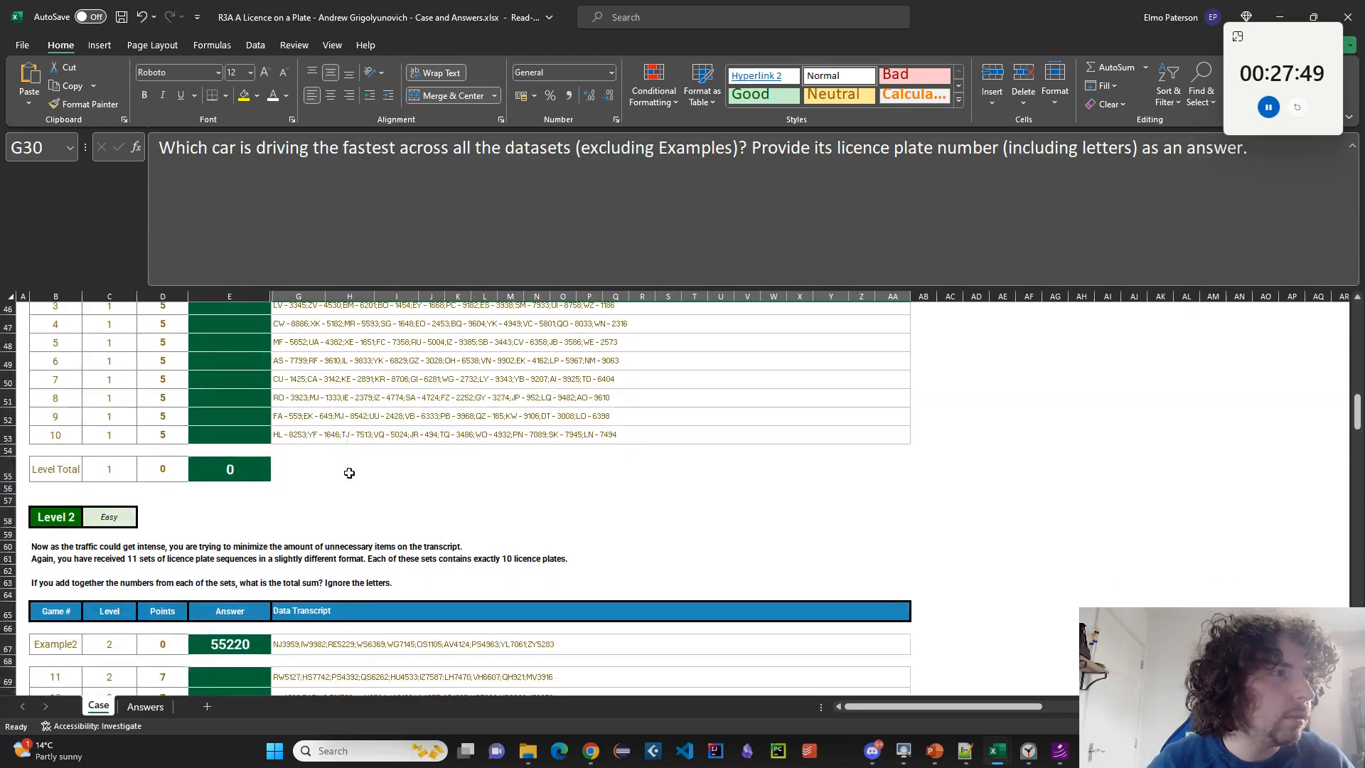
scroll(363, 497, up, 4)
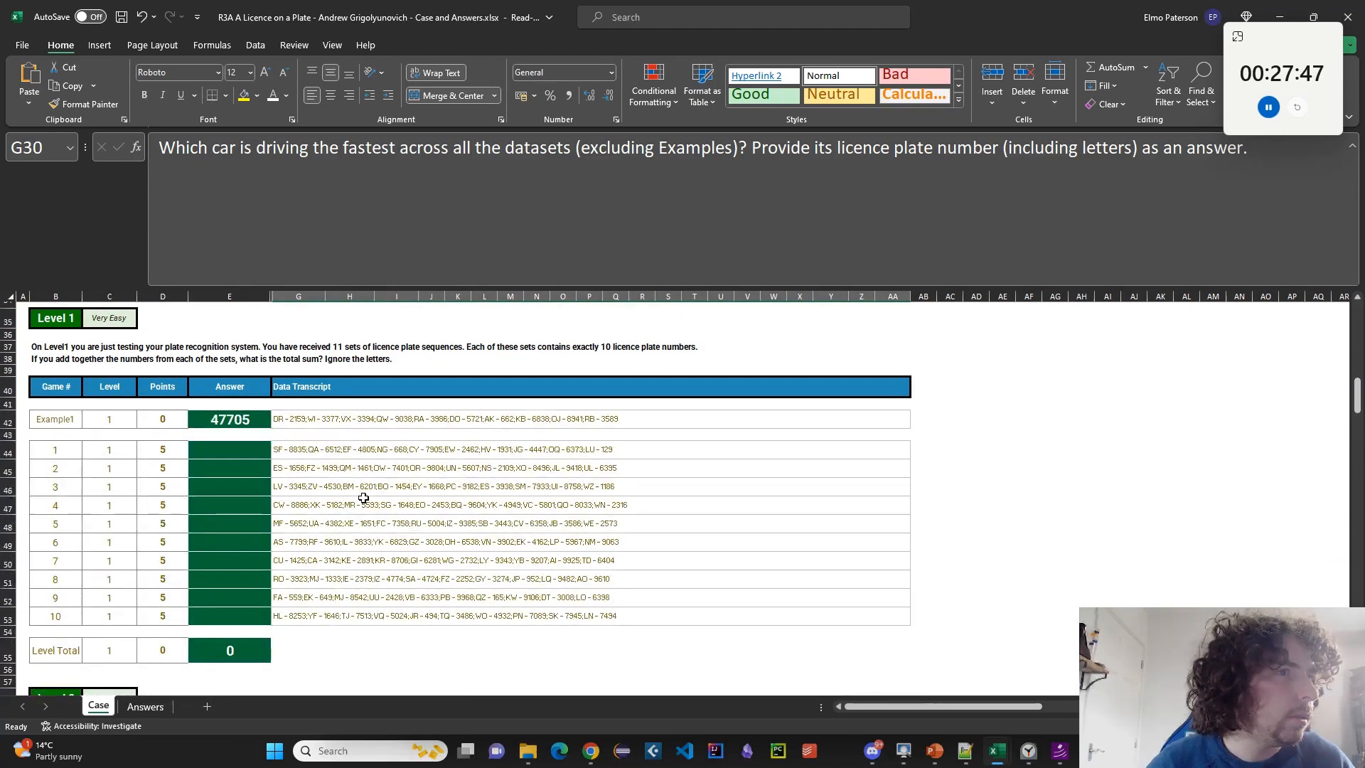
scroll(363, 498, down, 1)
scroll(363, 497, up, 1)
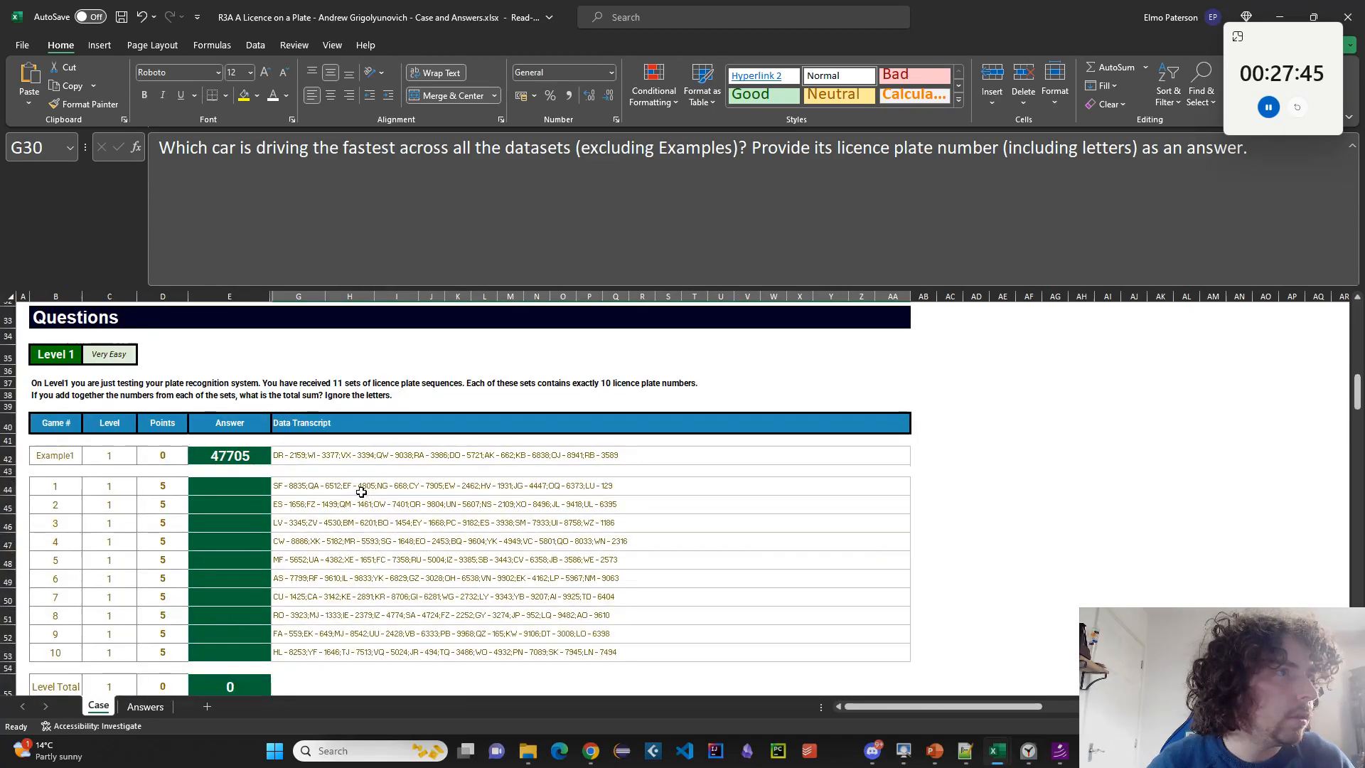
click(200, 384)
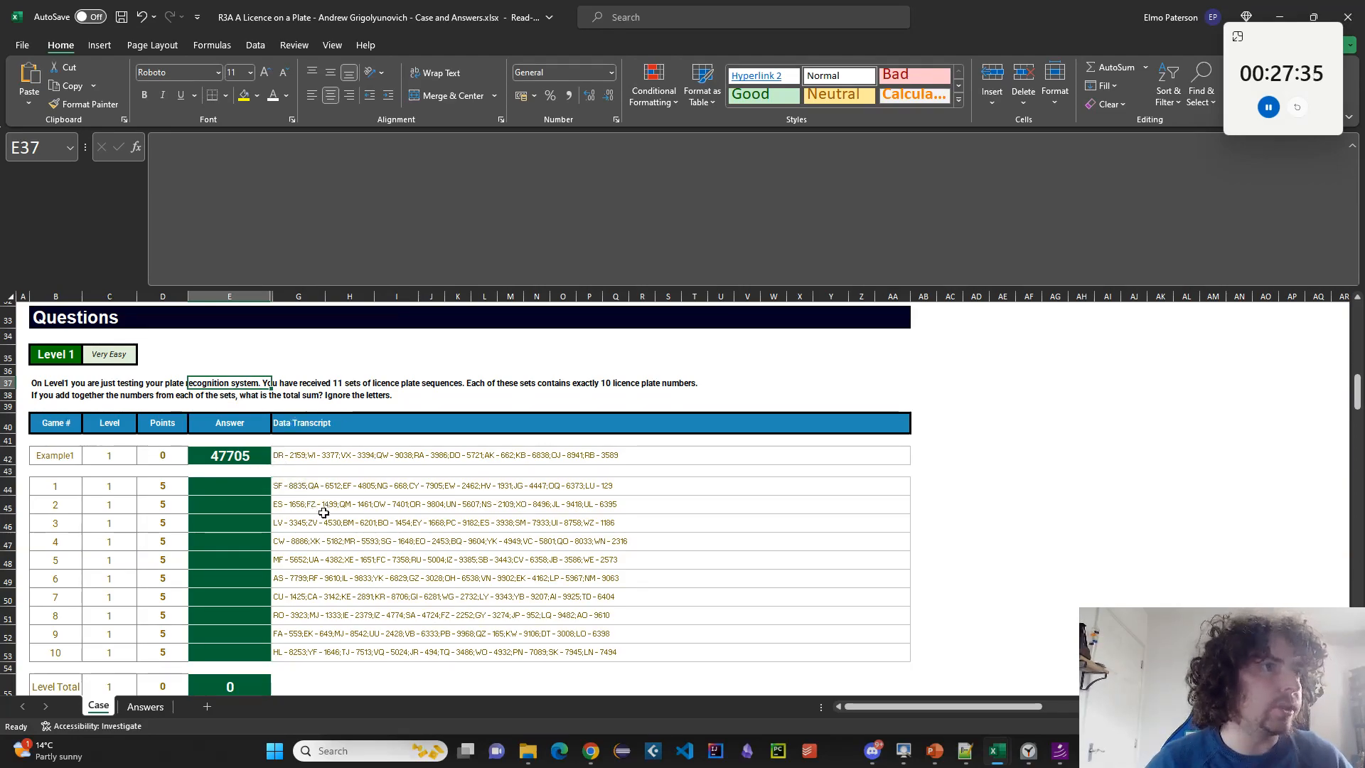
scroll(324, 511, down, 6)
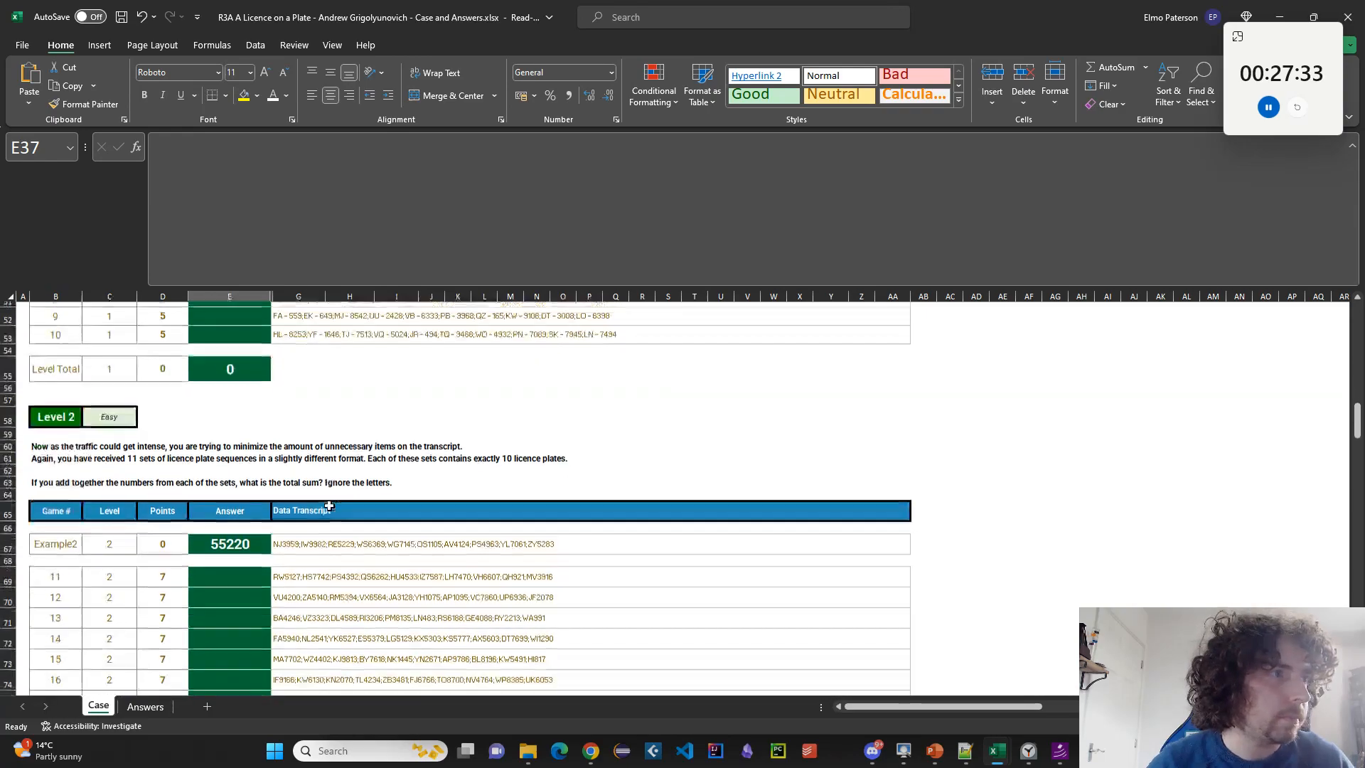
scroll(328, 503, down, 2)
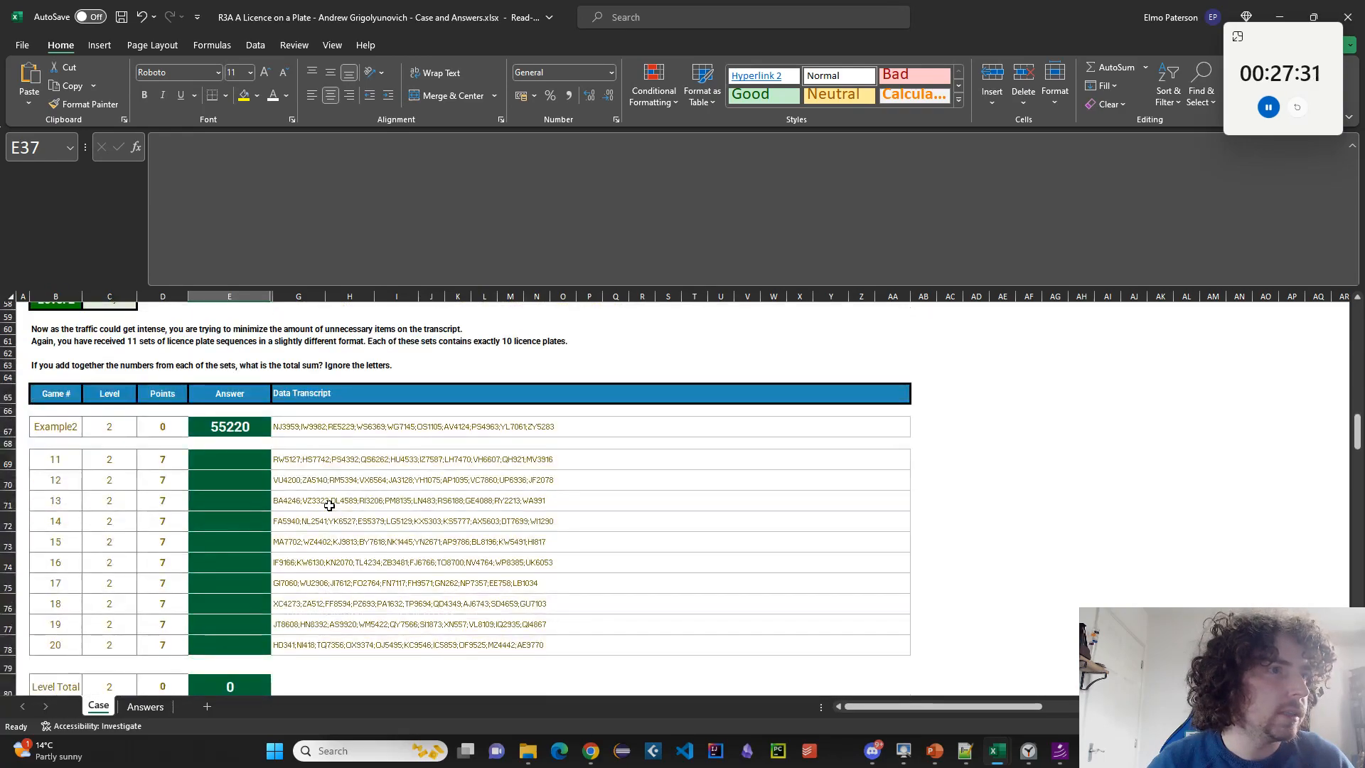
scroll(435, 527, up, 4)
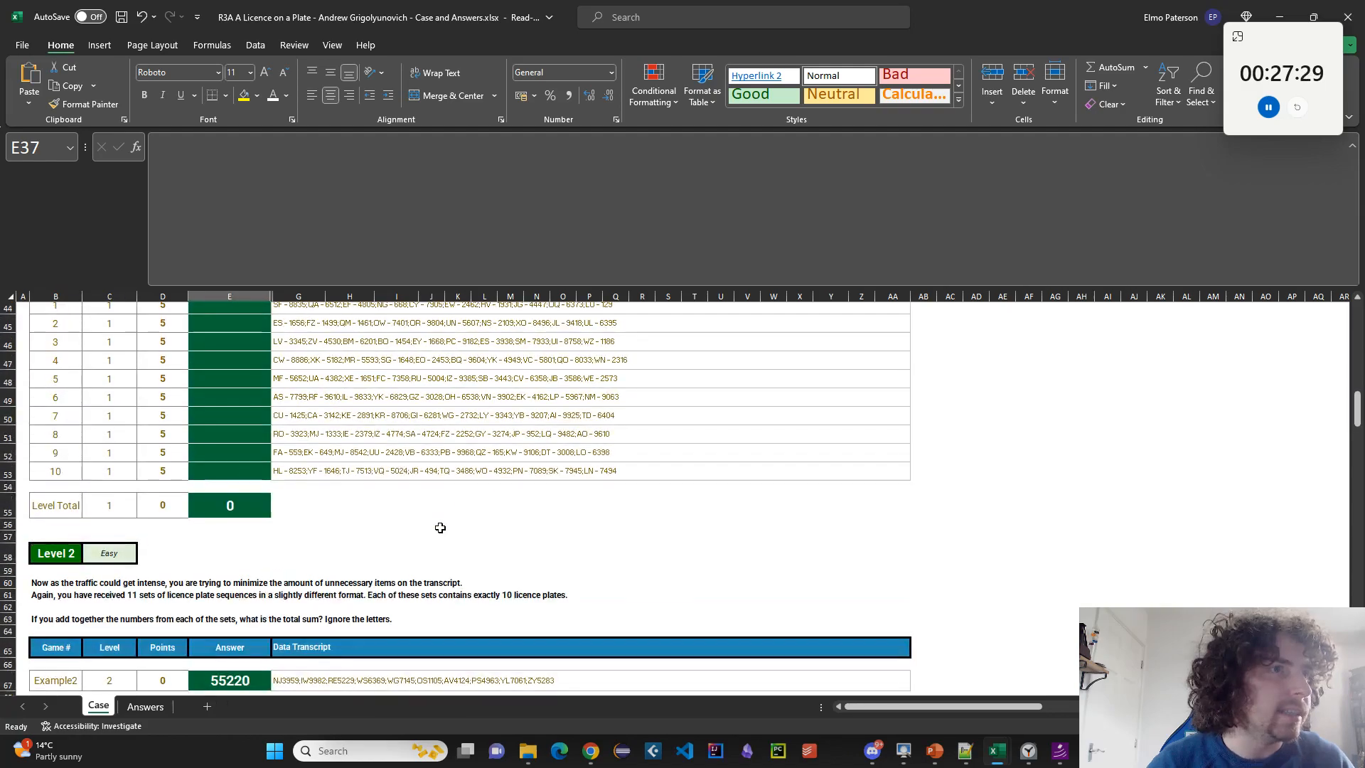
Read the Level 3 task about summing the plate numbers of speeding cars and examine its transcripts with speeds.
scroll(344, 566, down, 2)
scroll(344, 566, down, 8)
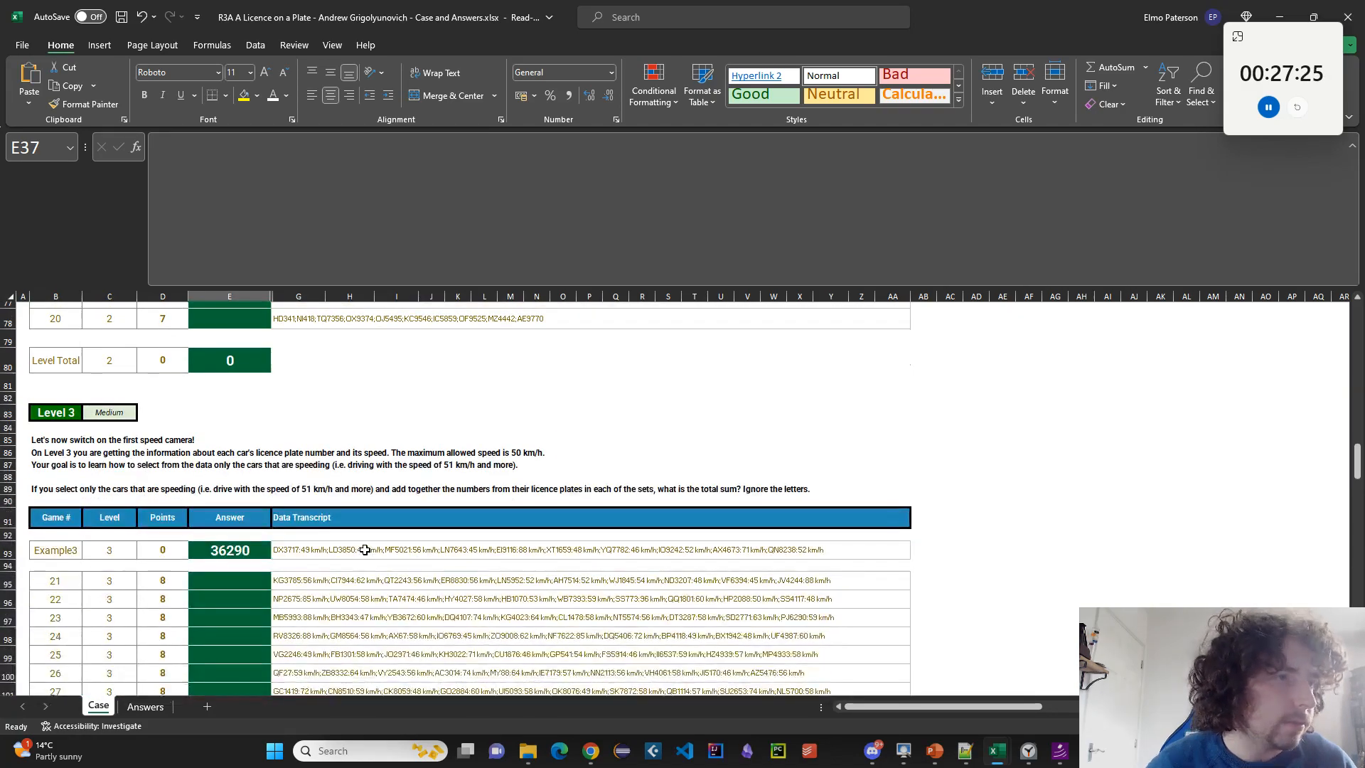
scroll(362, 548, down, 1)
scroll(359, 547, down, 1)
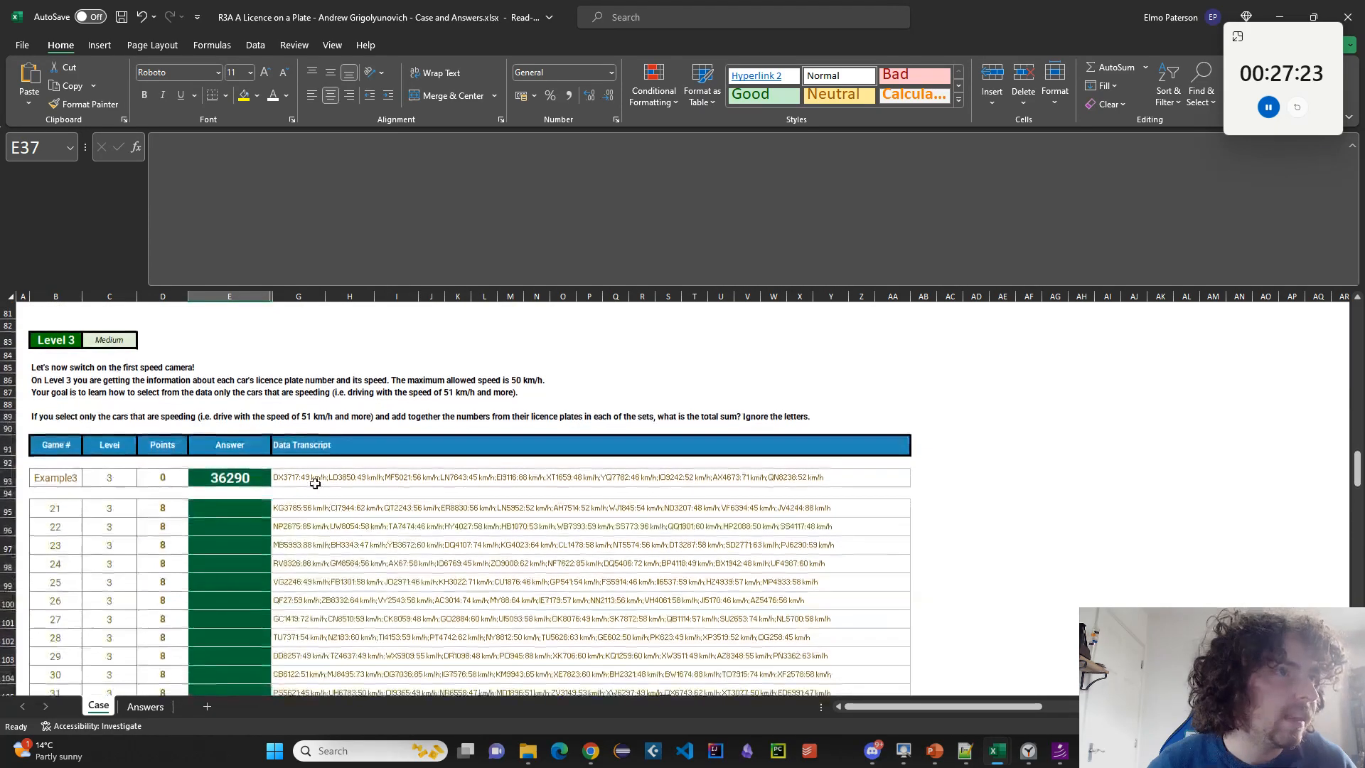
scroll(320, 511, down, 2)
scroll(384, 576, up, 3)
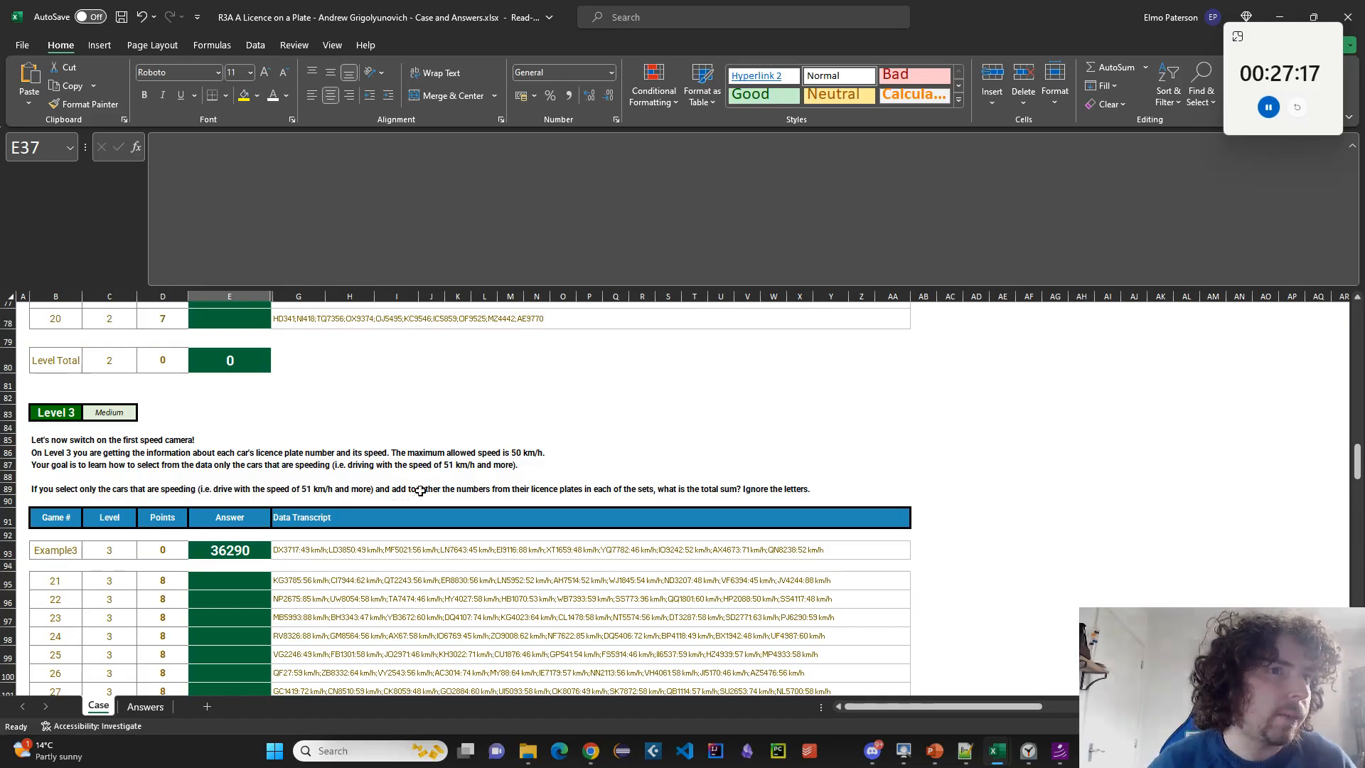
scroll(427, 494, down, 6)
scroll(452, 513, up, 3)
Study the Level 4 fine rules, including the speeding fine table, the 41 km/h and more case and the calibration allowance.
scroll(452, 513, down, 9)
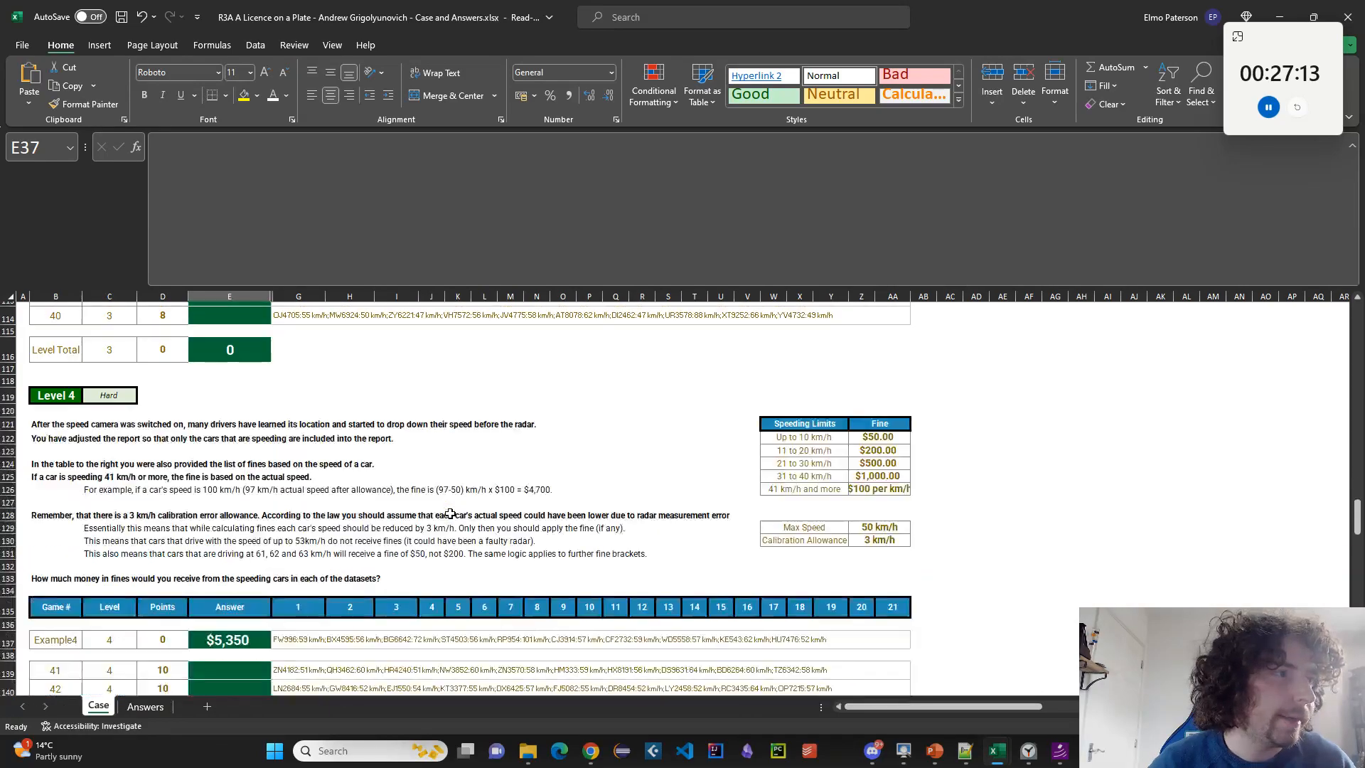
scroll(450, 513, down, 1)
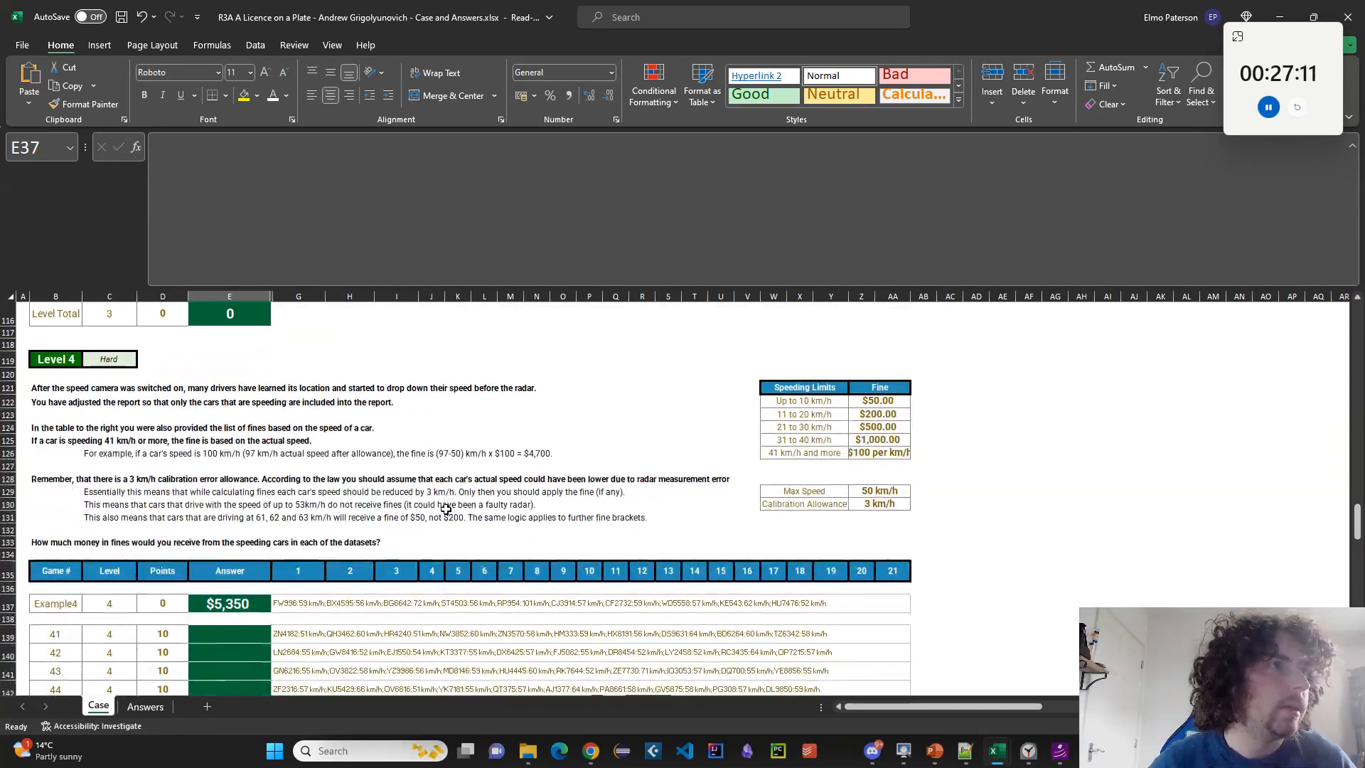
click(320, 401)
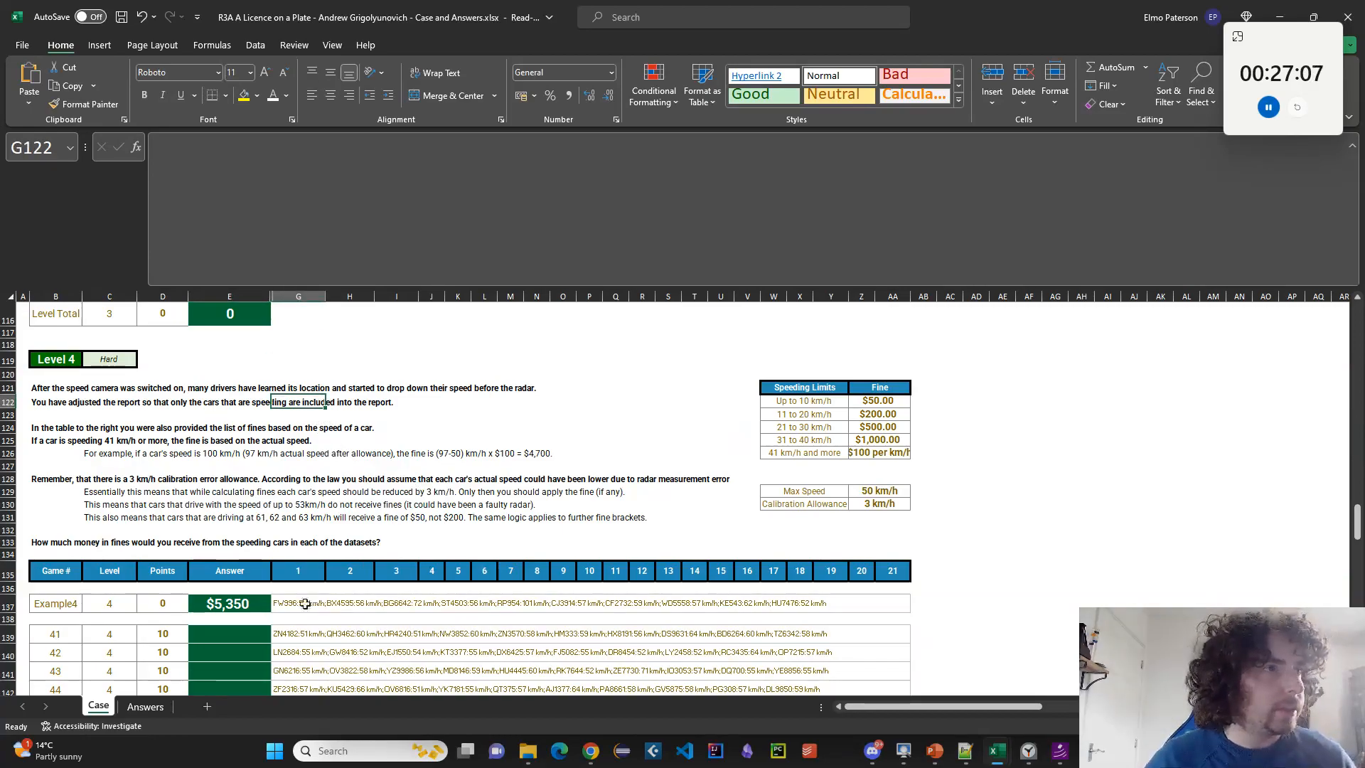
click(276, 463)
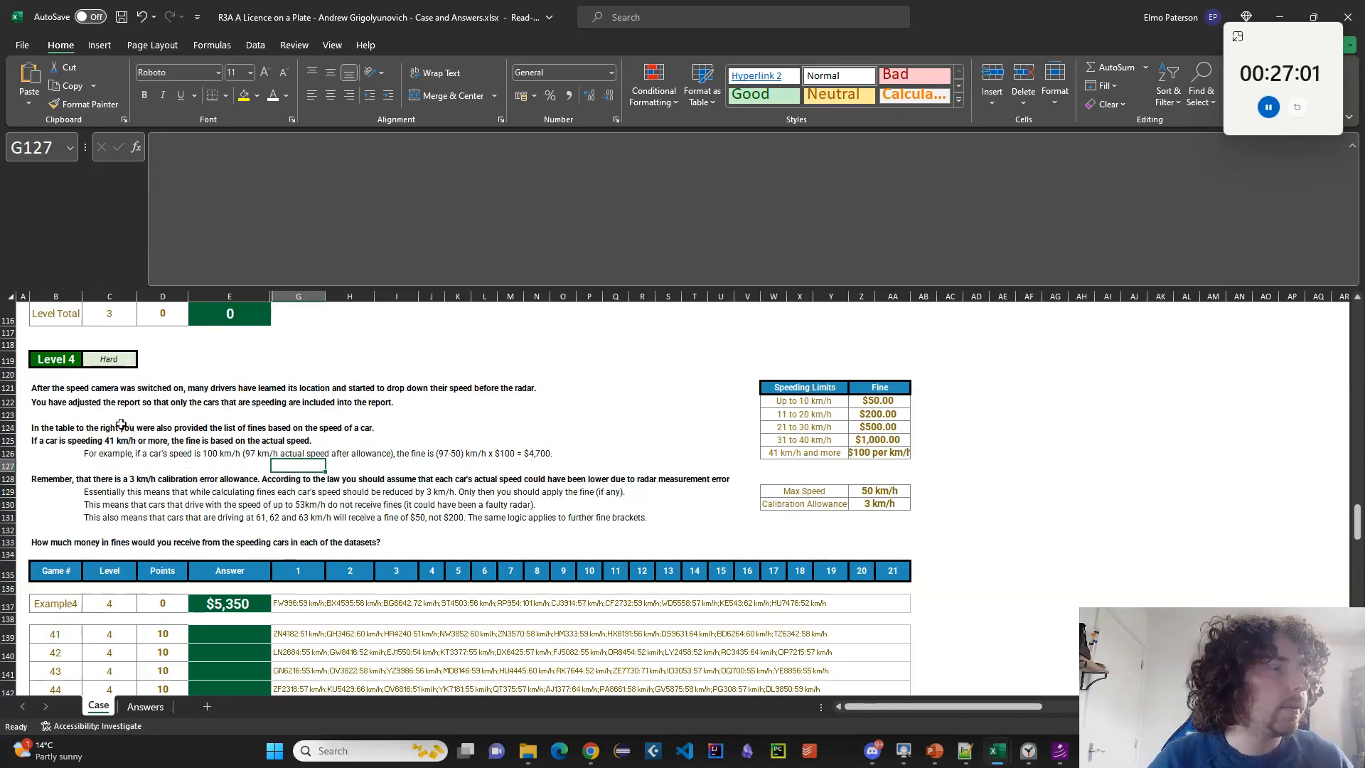
click(865, 427)
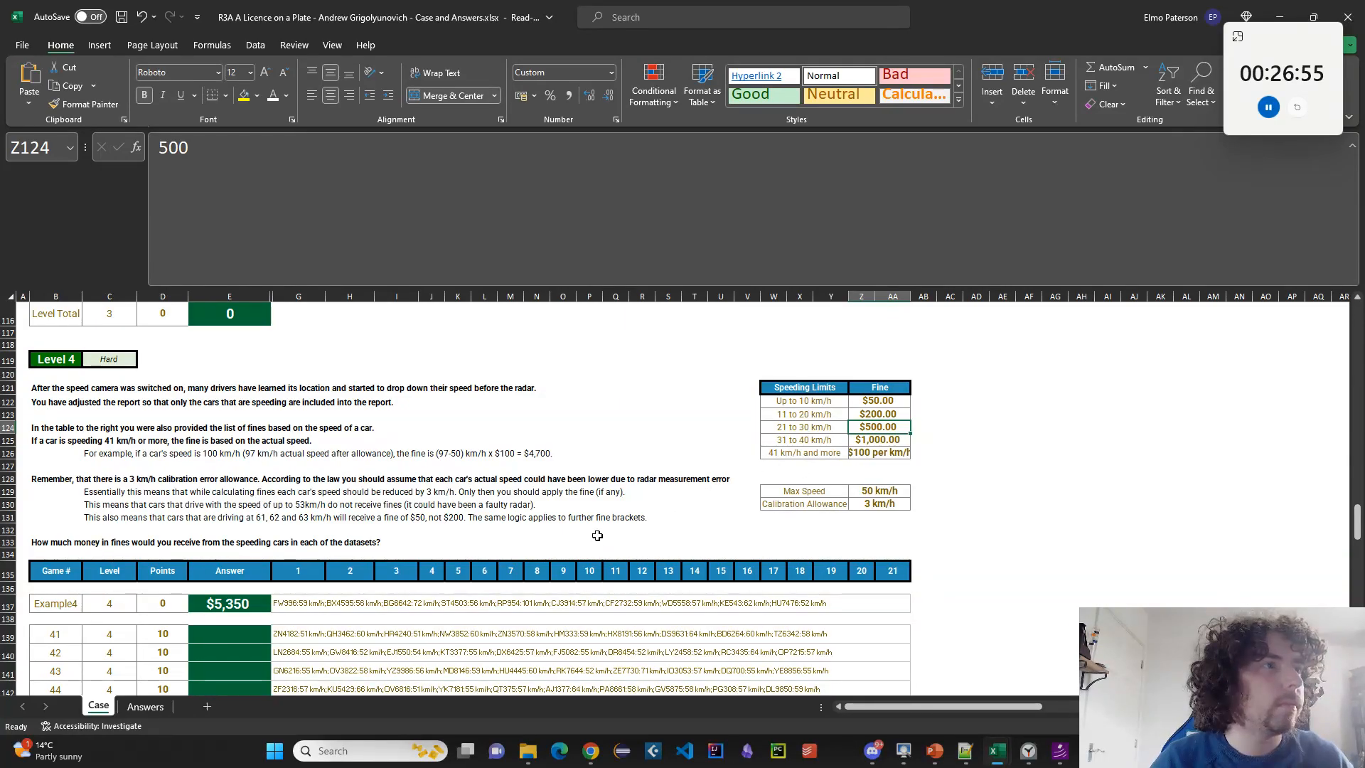
scroll(597, 536, up, 1)
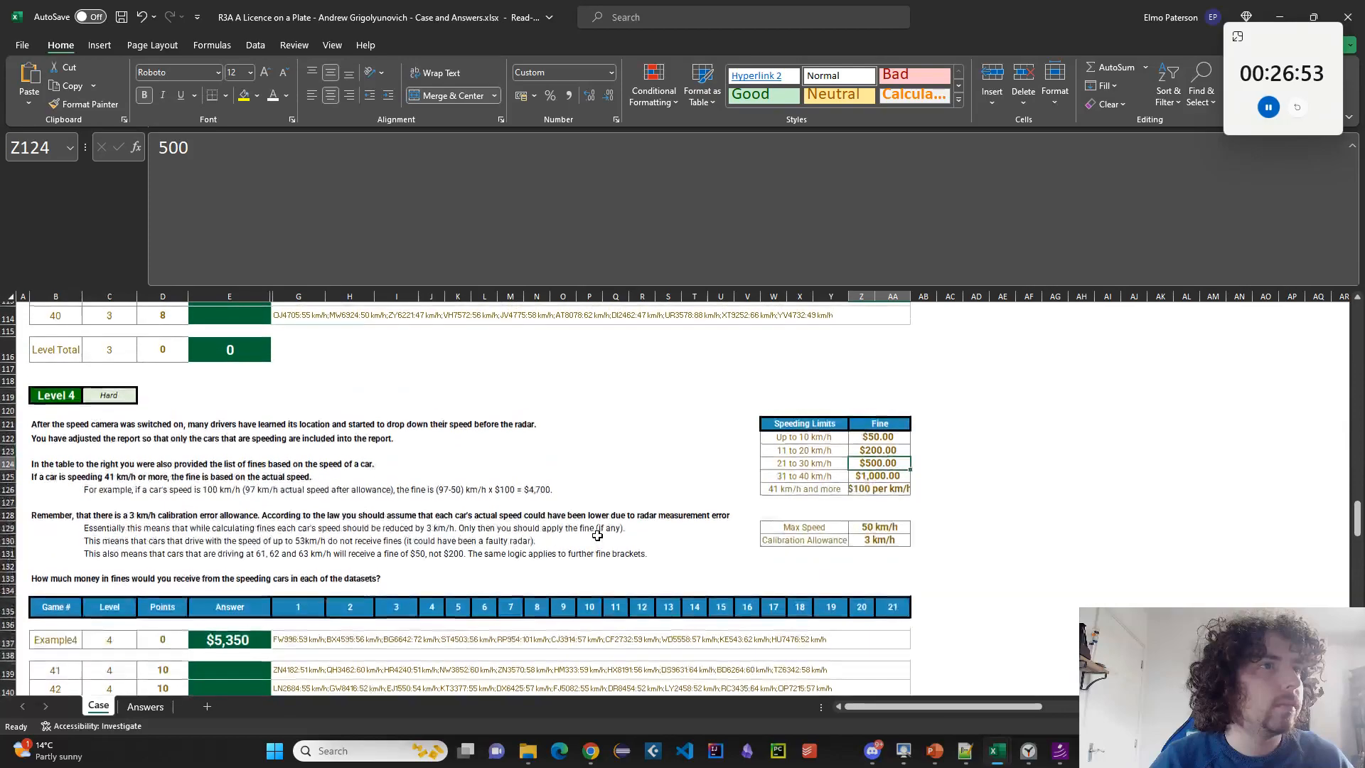
scroll(597, 535, down, 1)
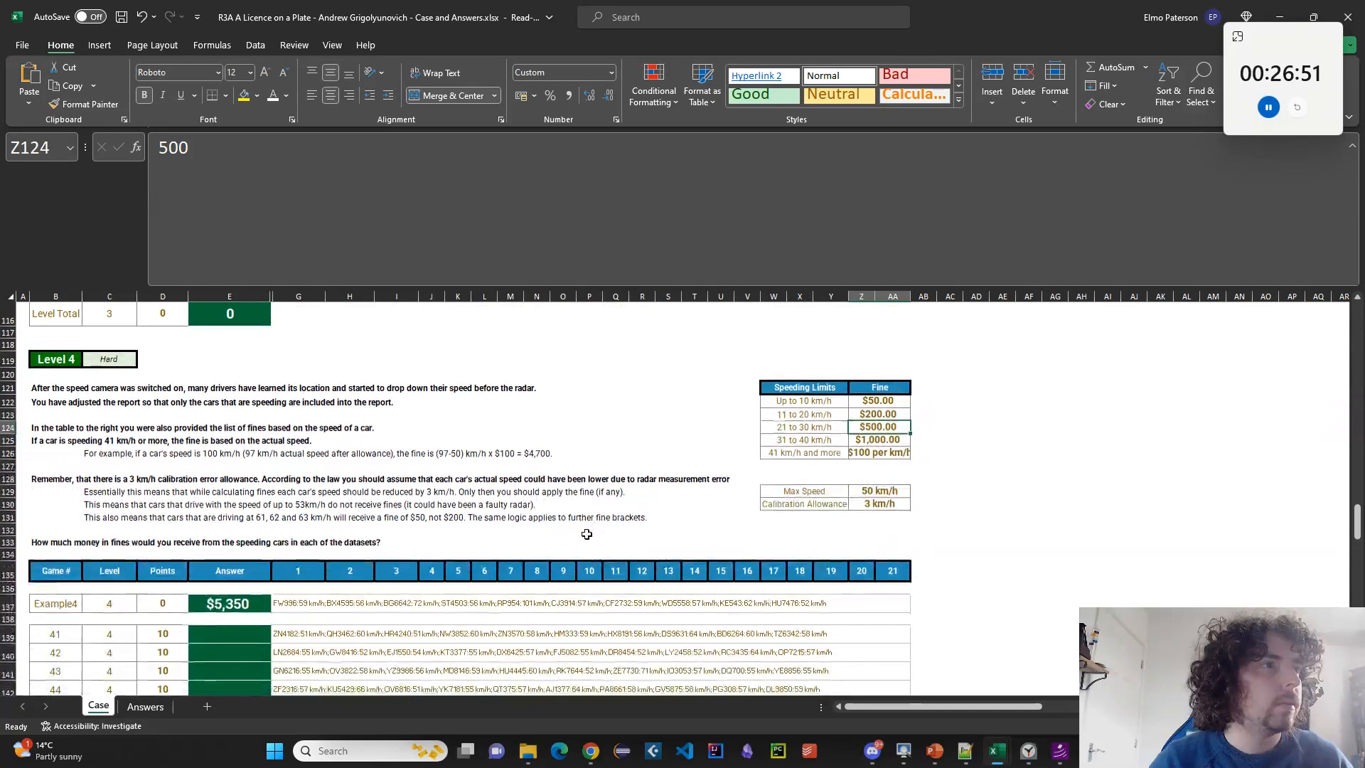
scroll(520, 425, down, 1)
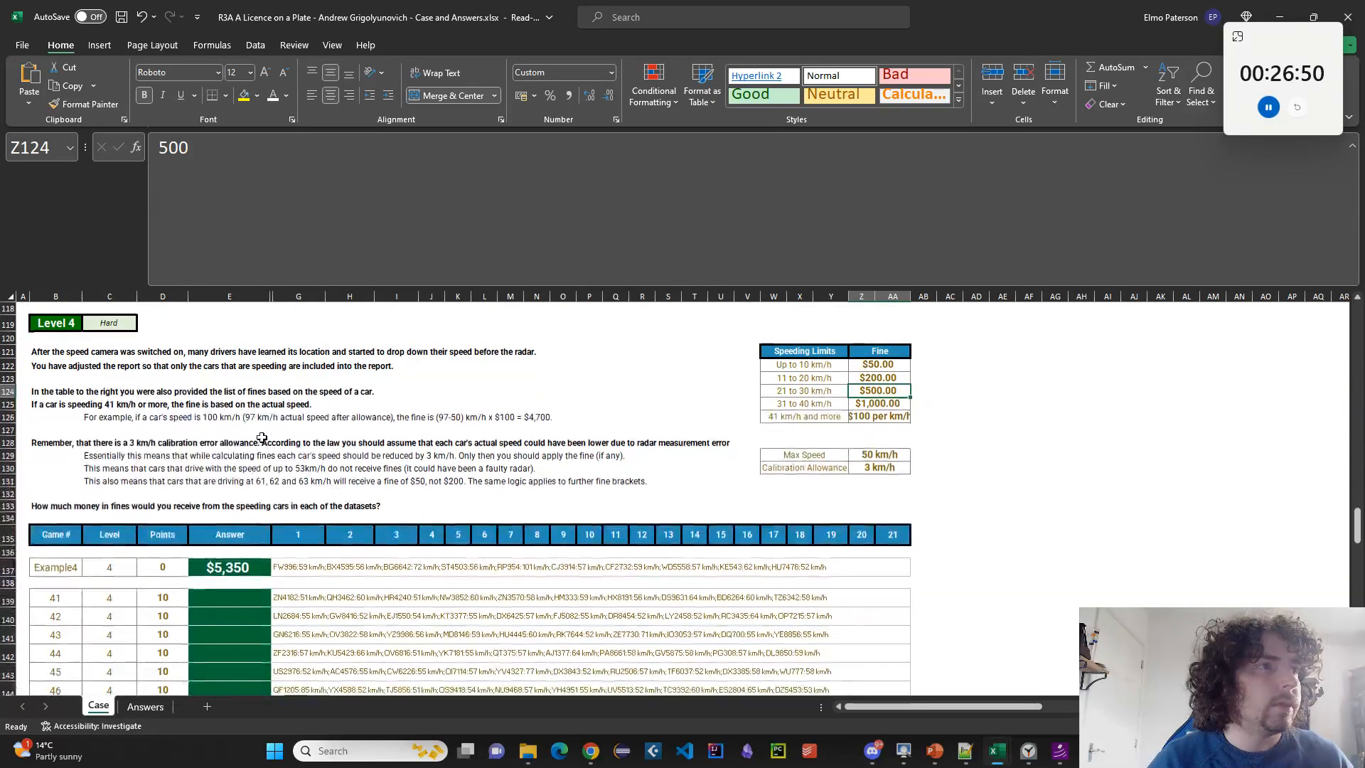
click(521, 426)
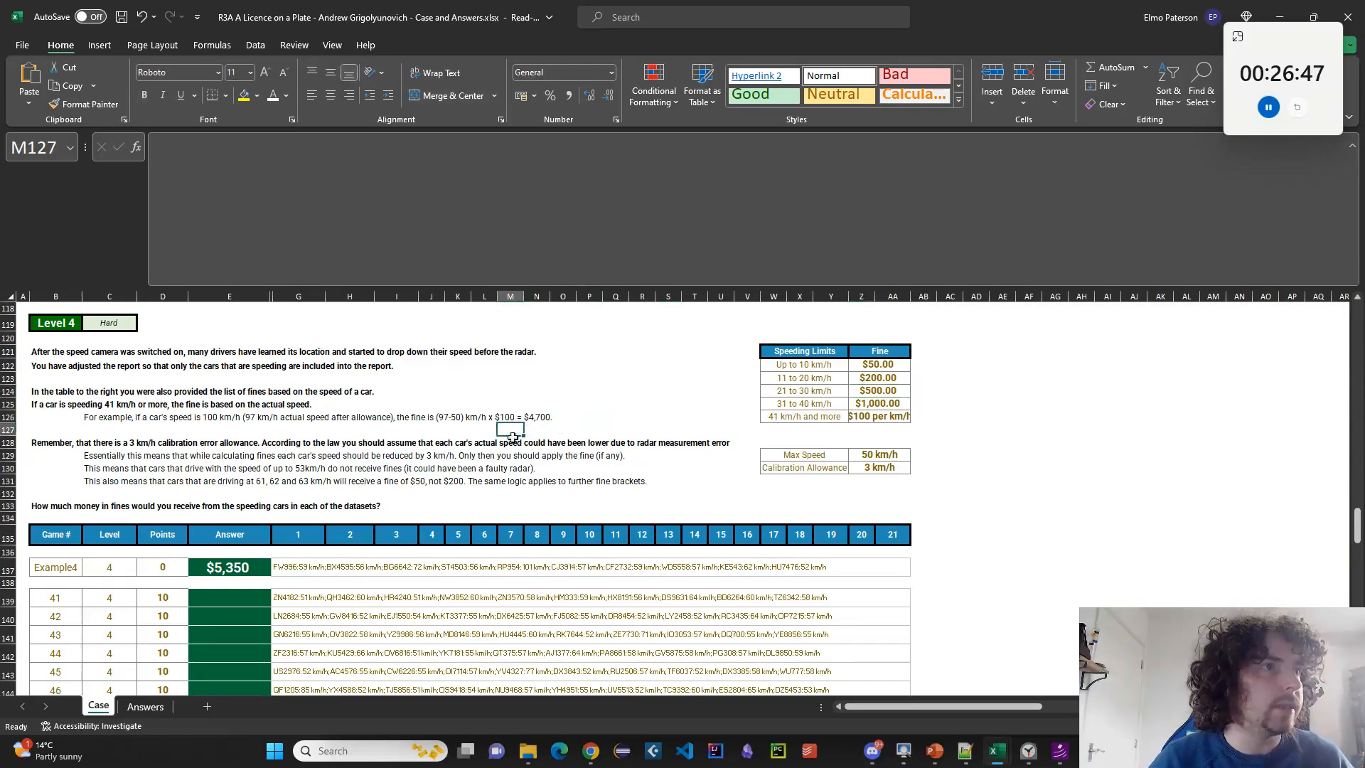
click(870, 418)
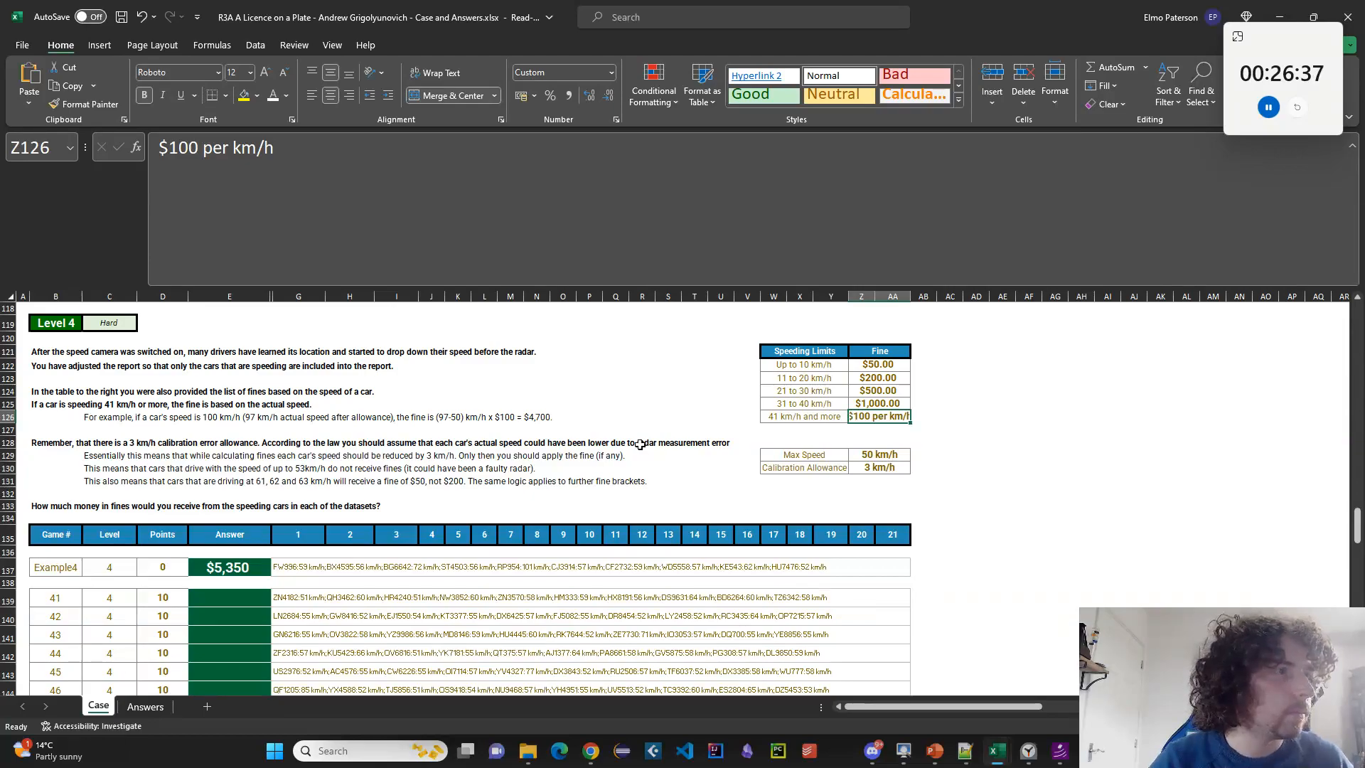
click(544, 446)
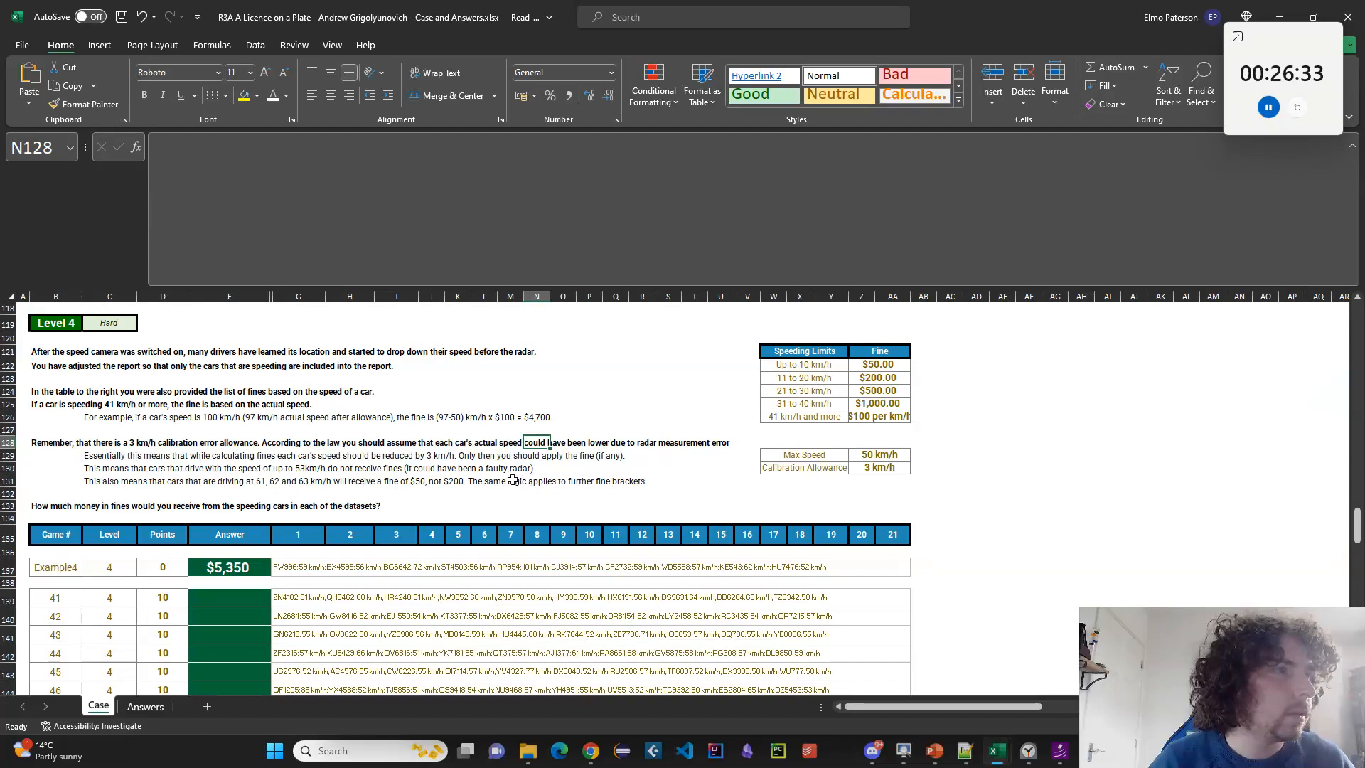
click(387, 455)
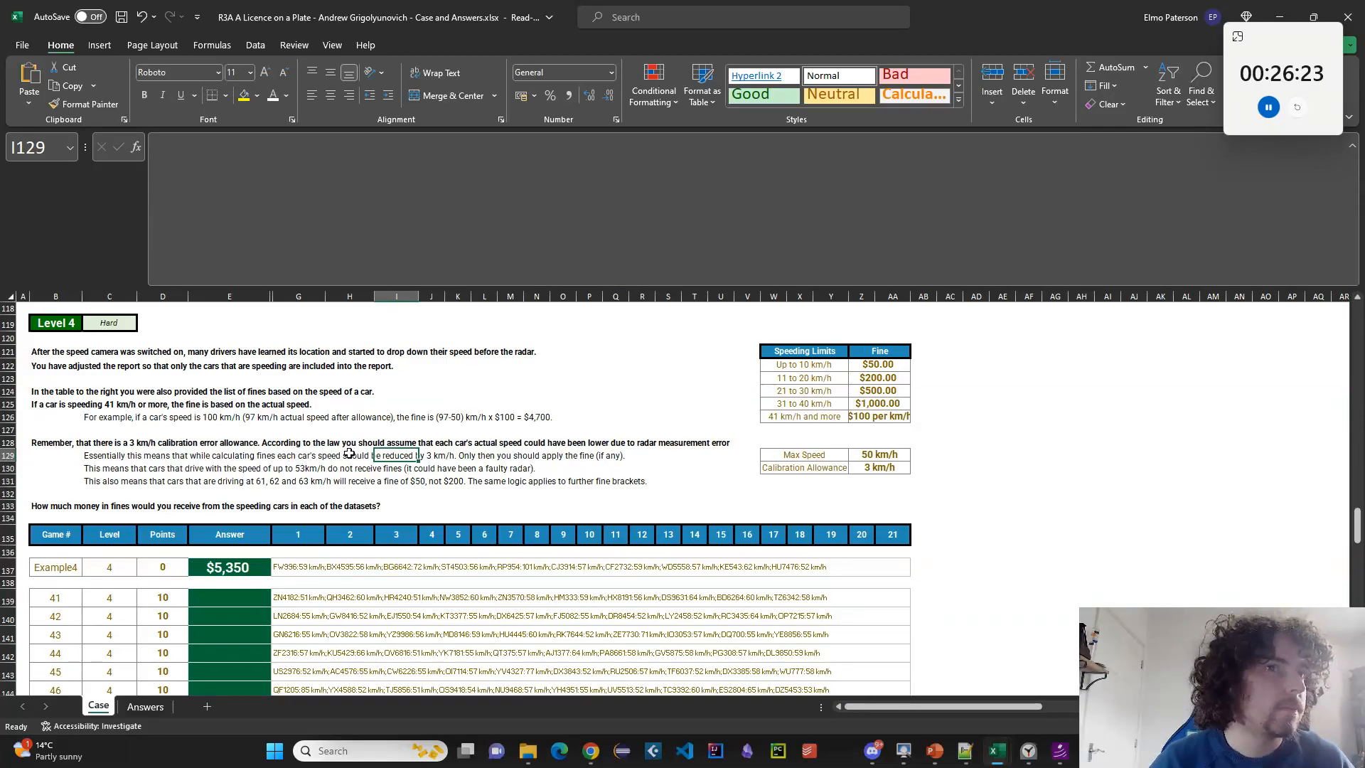
Read the Level 5 rules on foreign plates and the Level 6 additions on speed limits, allowances and highway fines.
scroll(349, 454, down, 15)
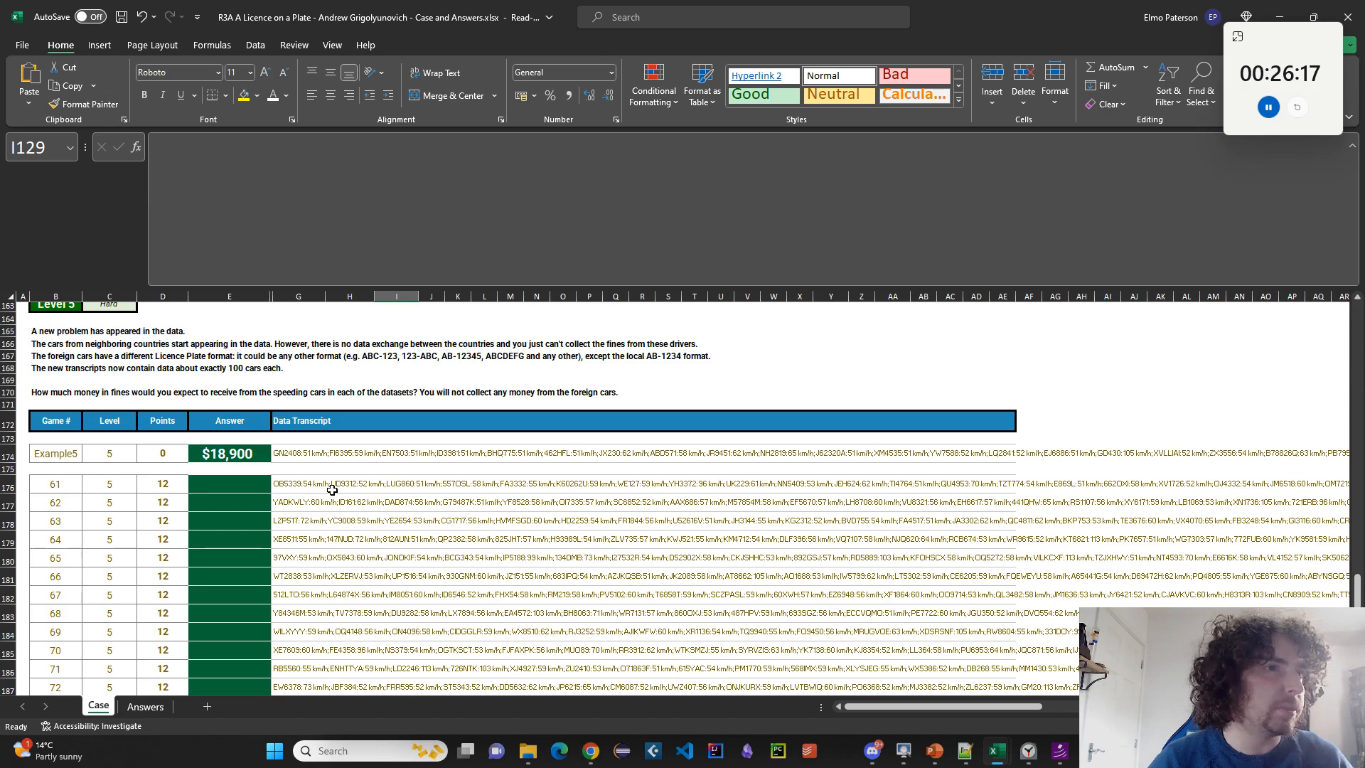
scroll(332, 490, down, 10)
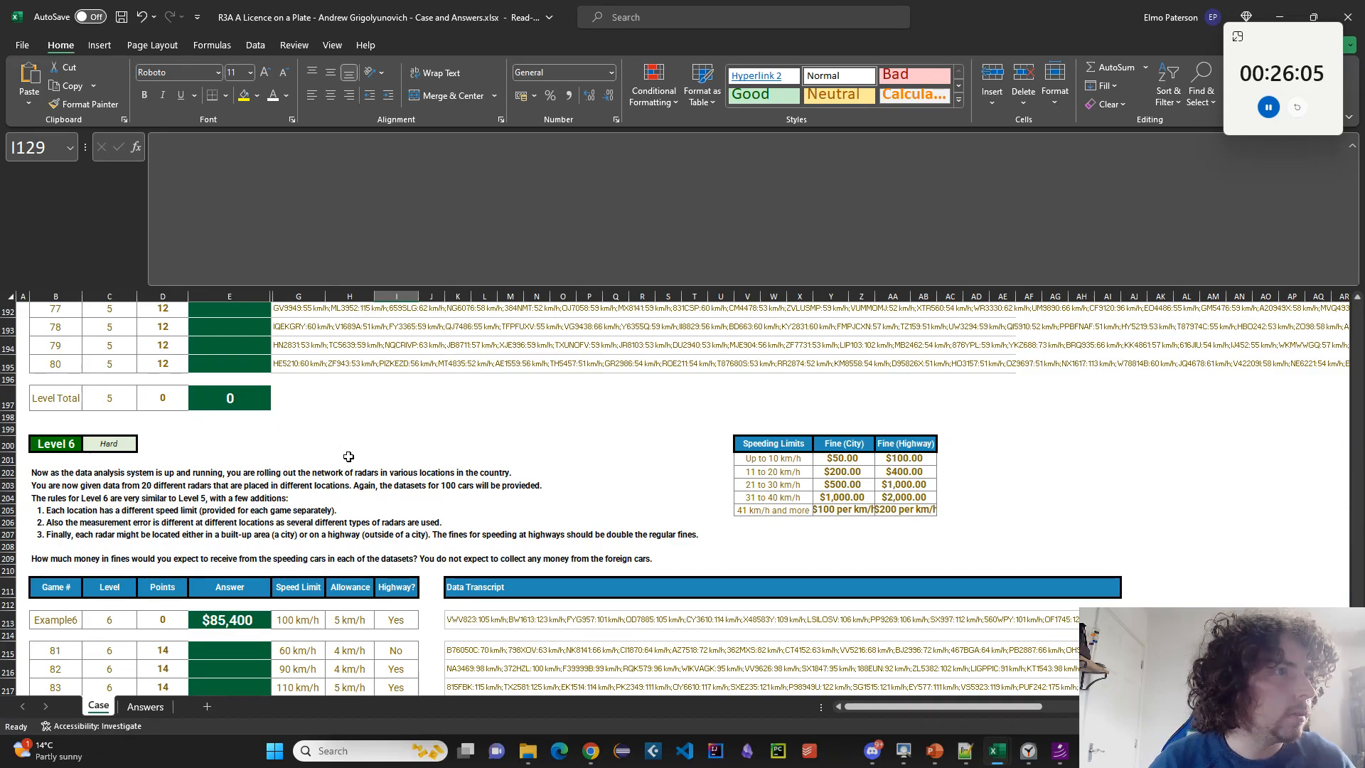
click(354, 511)
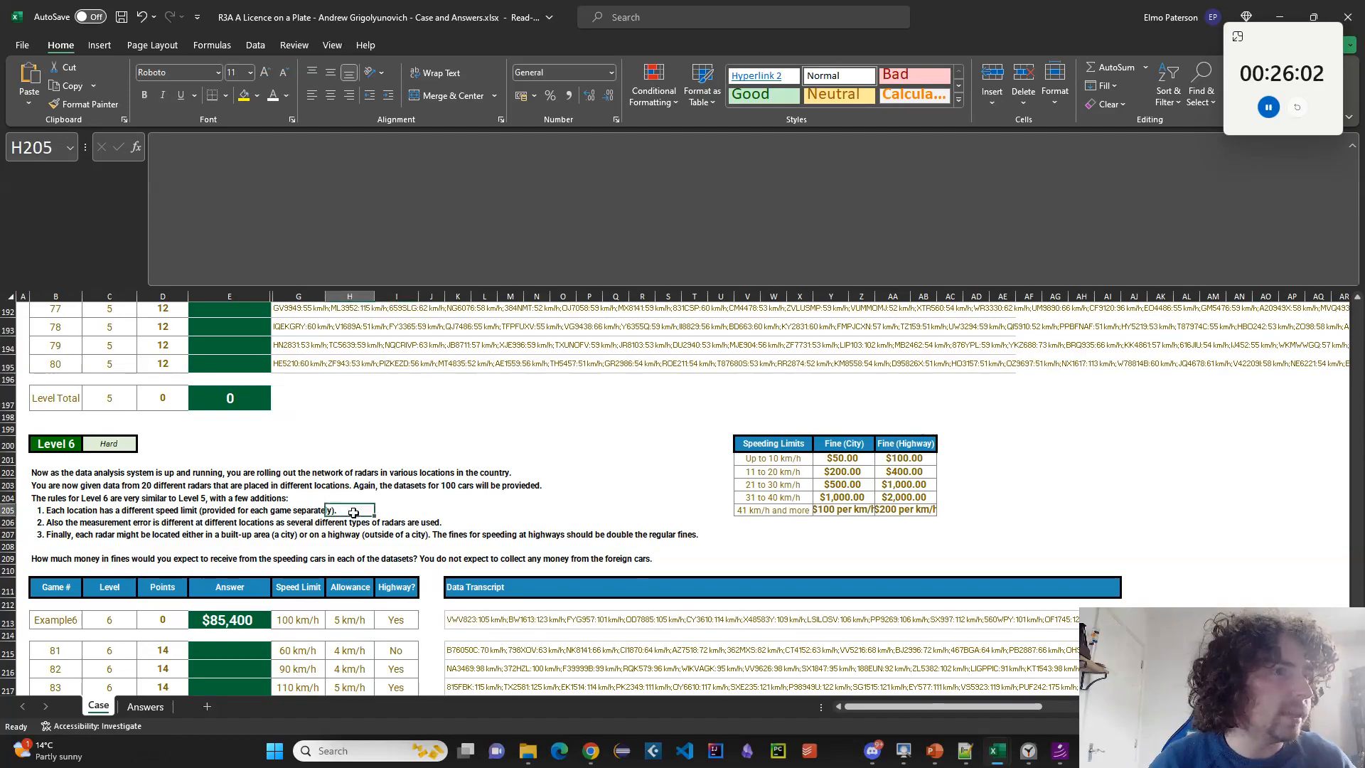
click(396, 522)
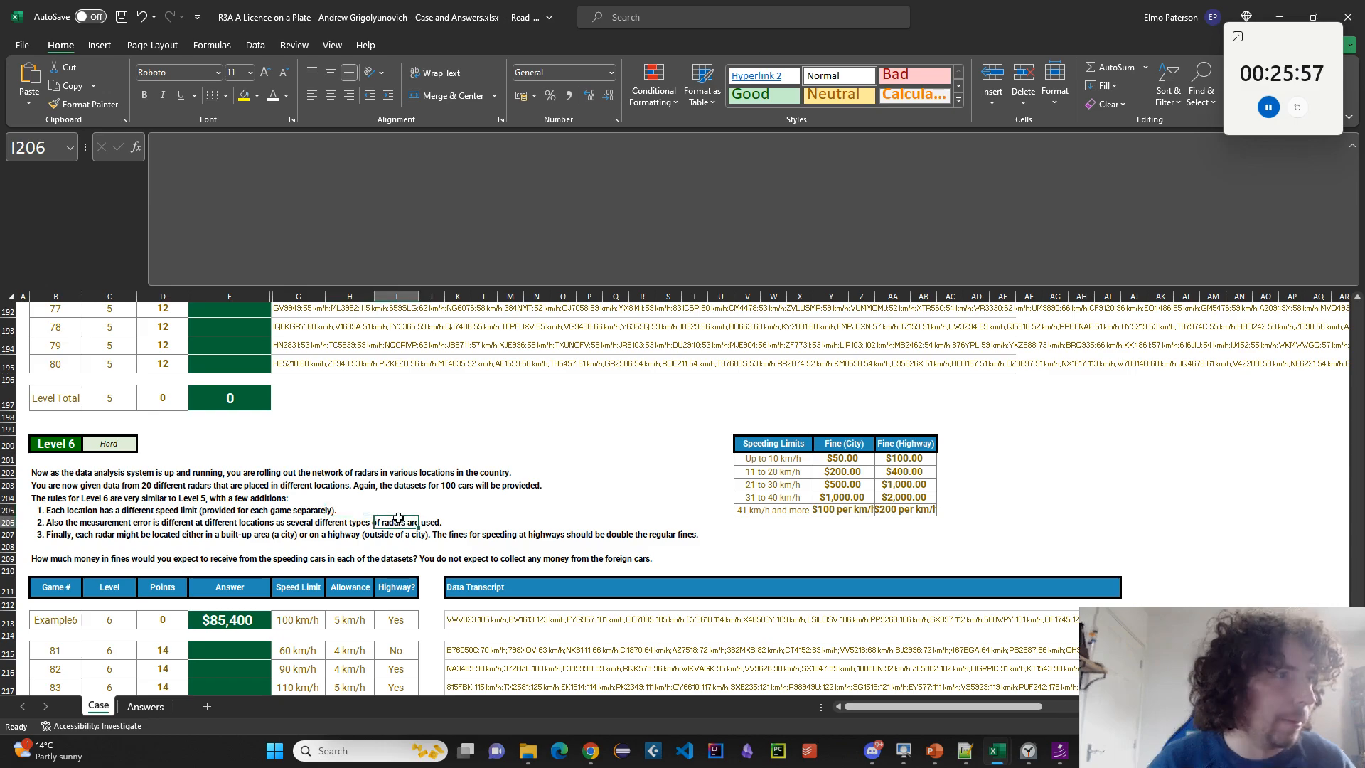
Add a new worksheet after the Case sheet, name it L1 and open it for the Level 1 work.
scroll(398, 517, up, 20)
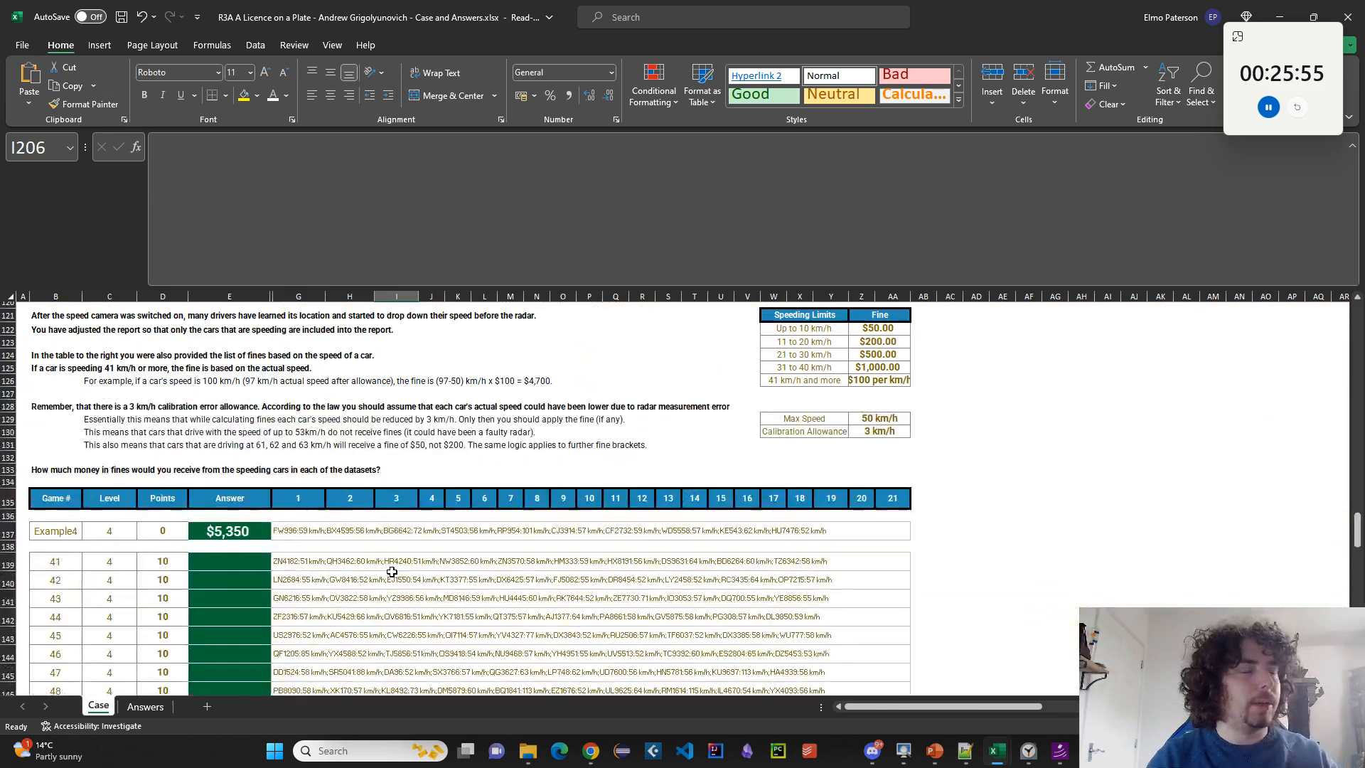
scroll(389, 579, up, 12)
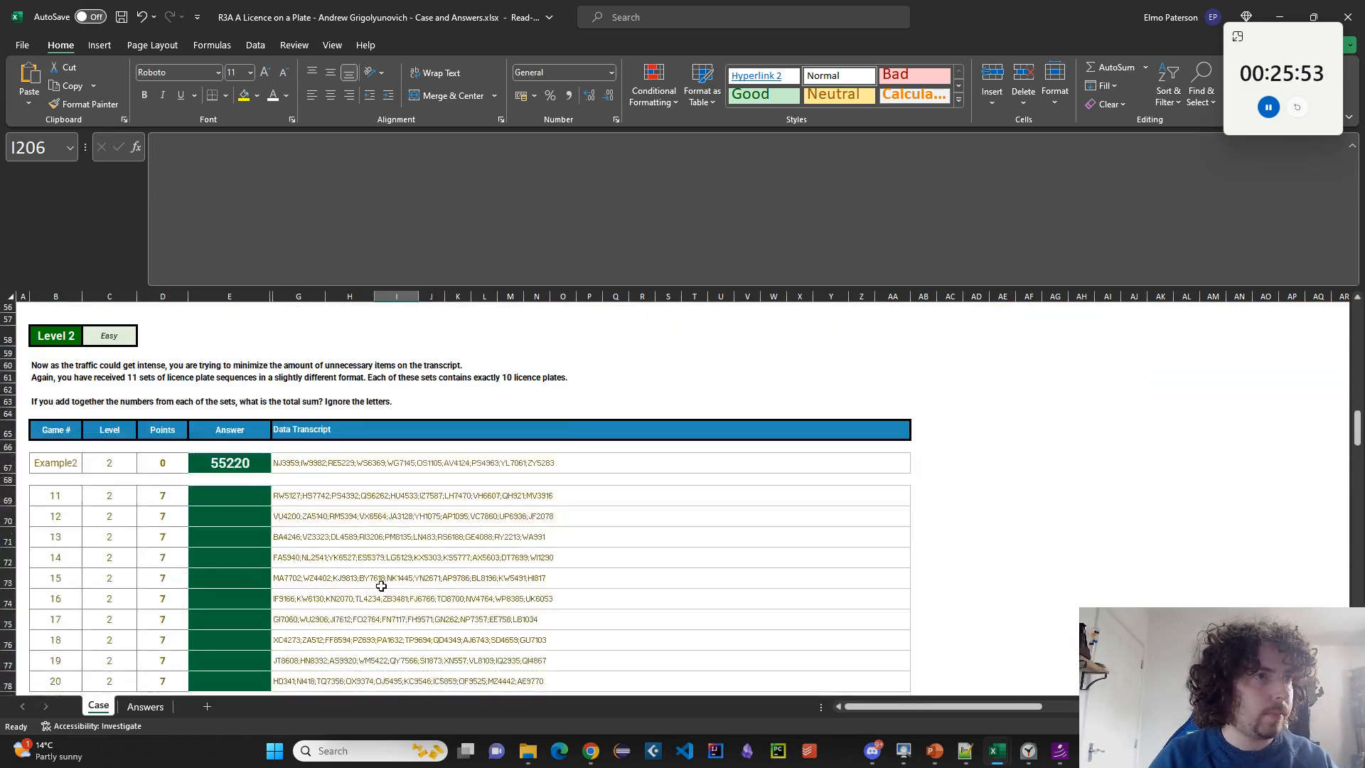
click(206, 705)
double_click(140, 706)
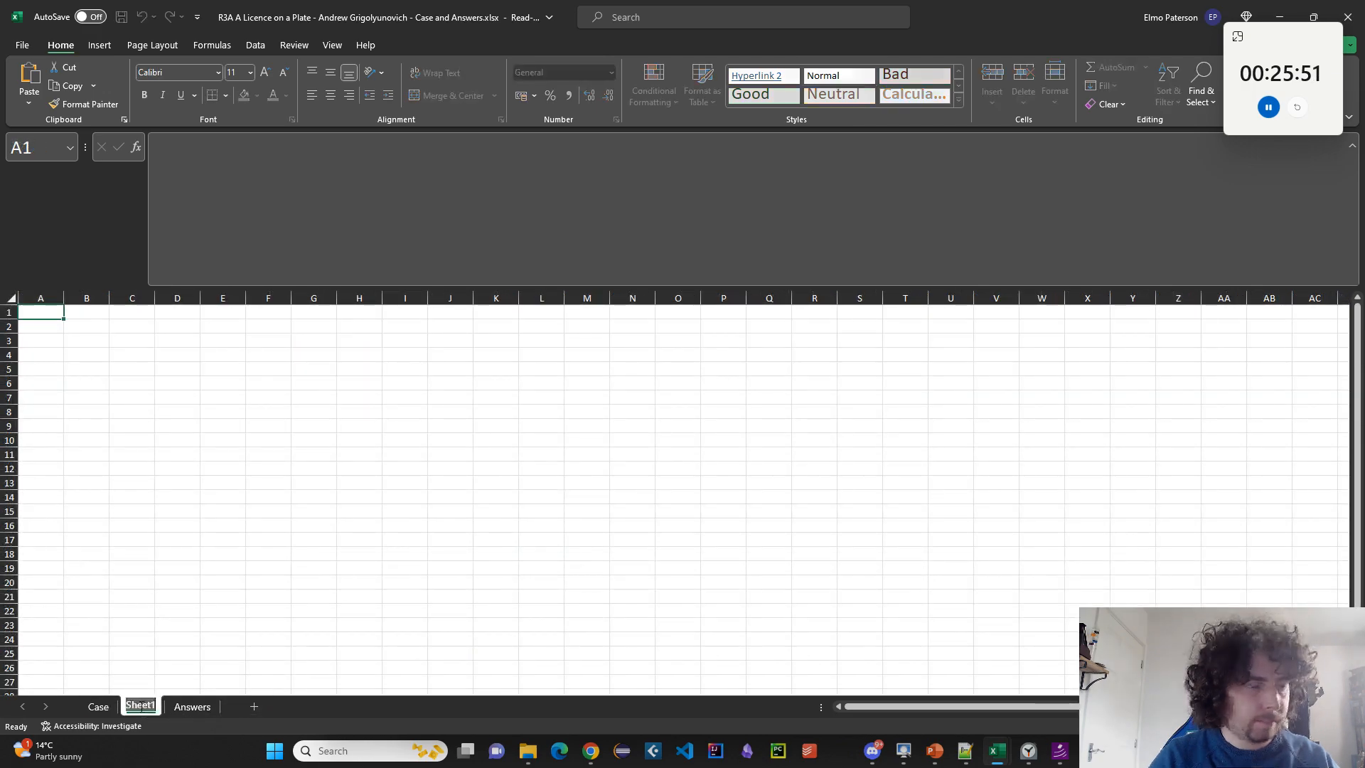
text(L1)
key(Return)
click(98, 706)
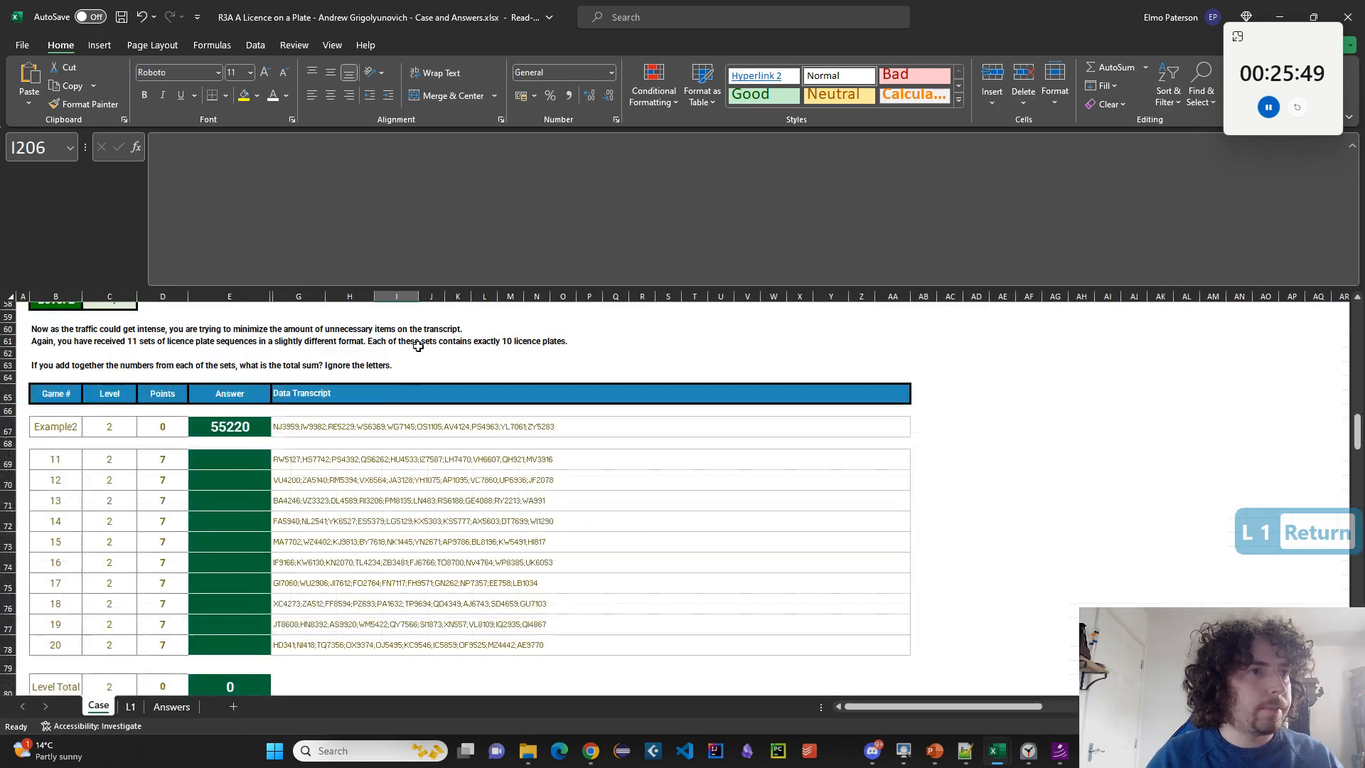
click(131, 706)
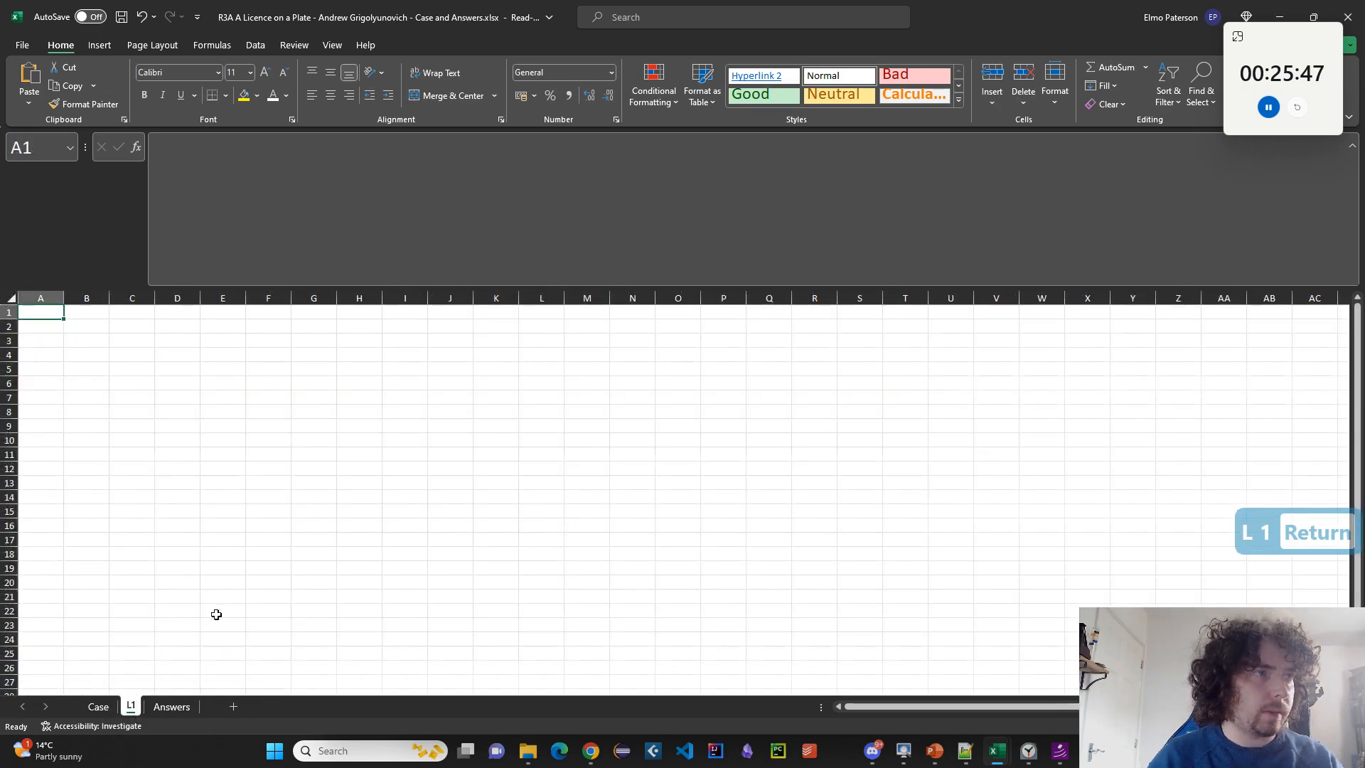
text(lndex)
key(Escape)
key(Tab)
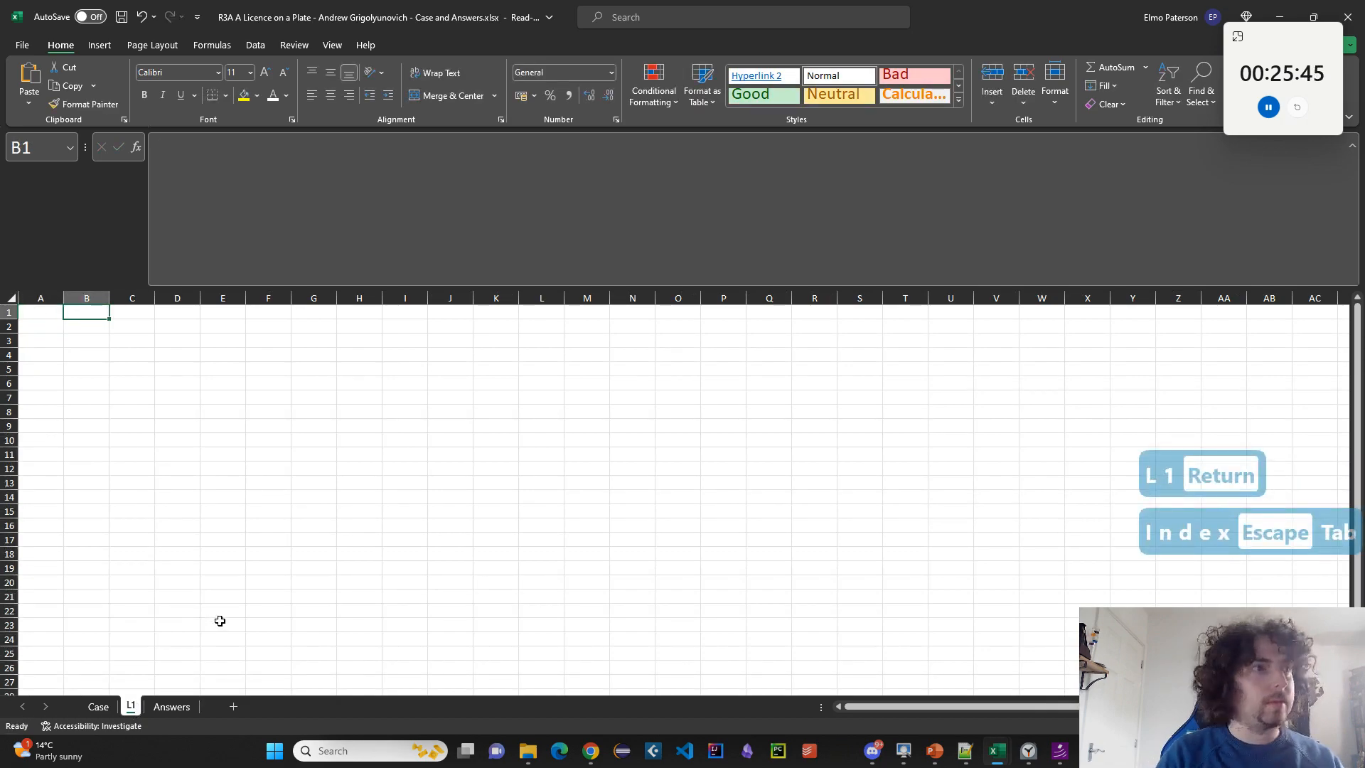
On the L1 sheet, enter the label Index in A1 and the value 1 in B1.
click(48, 311)
text(Index)
key(Tab)
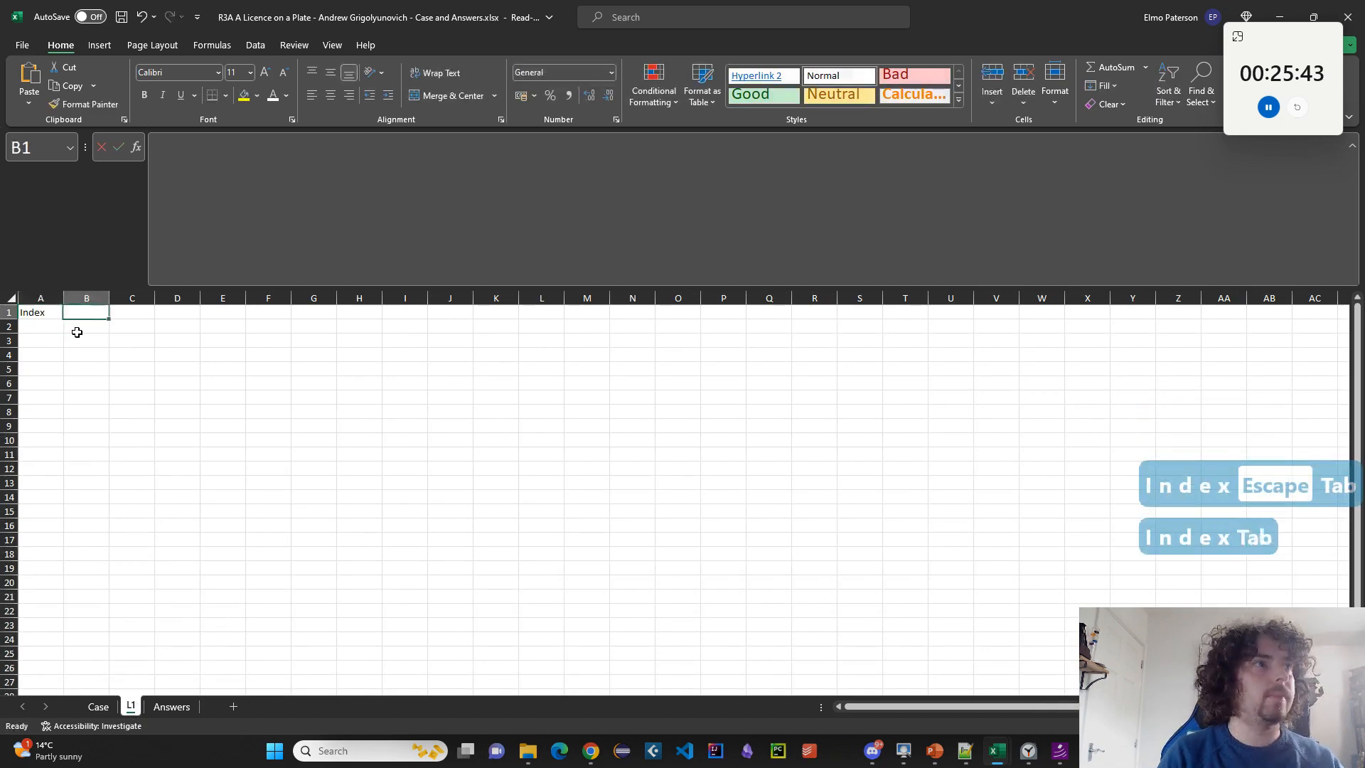
text(1)
key(Return)
key(Return)
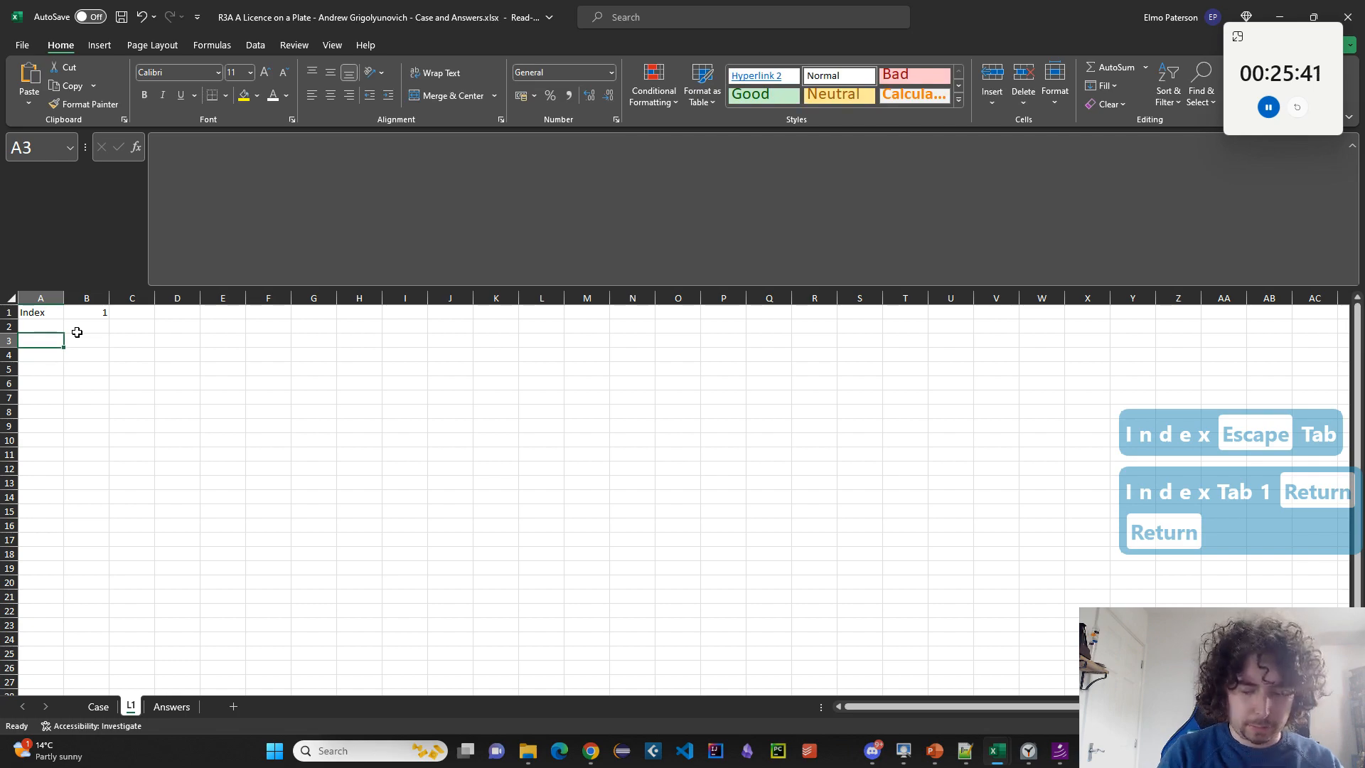
Start an INDEX formula in B3 of the L1 sheet using Case!G67:G78 as the array and B1 as the row number.
key(Tab)
text(=I)
key(shift+BackSpace)
text(I)
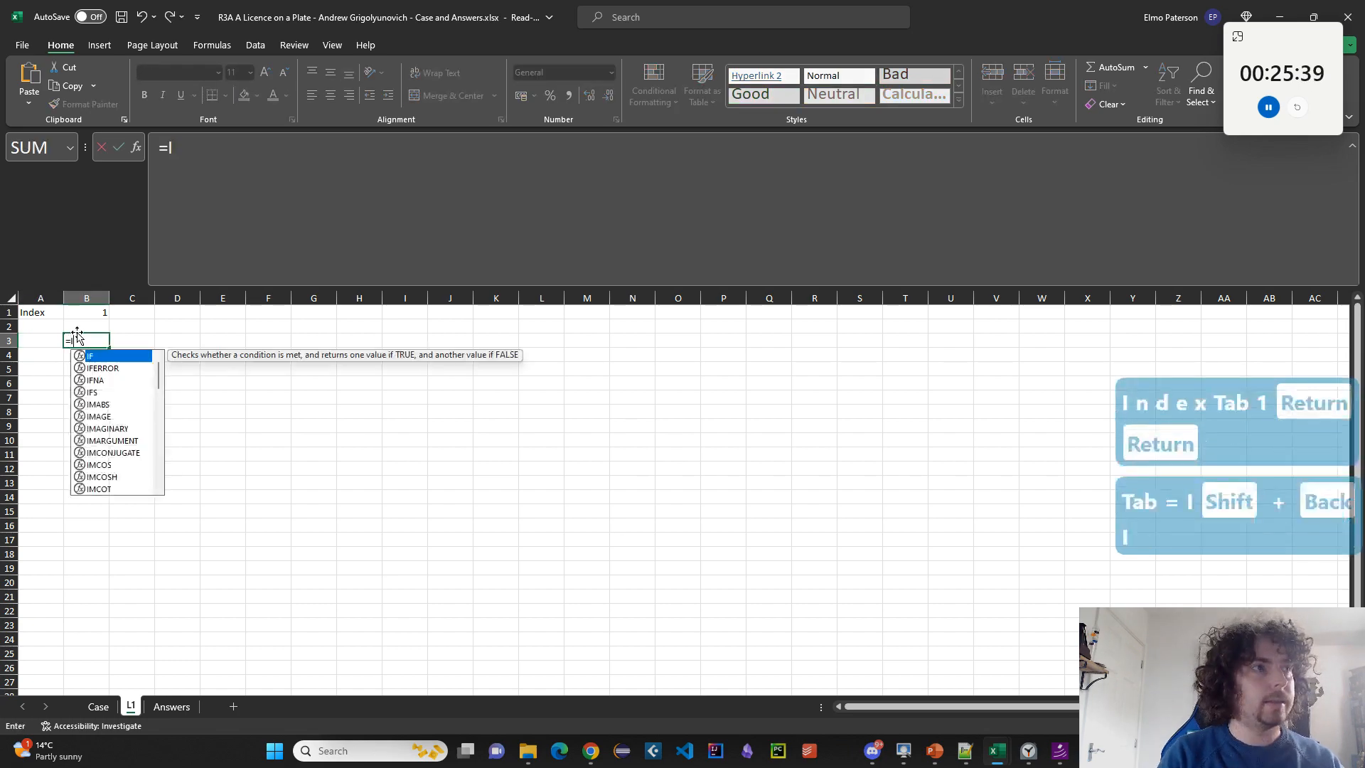
text(NDEX()
click(98, 706)
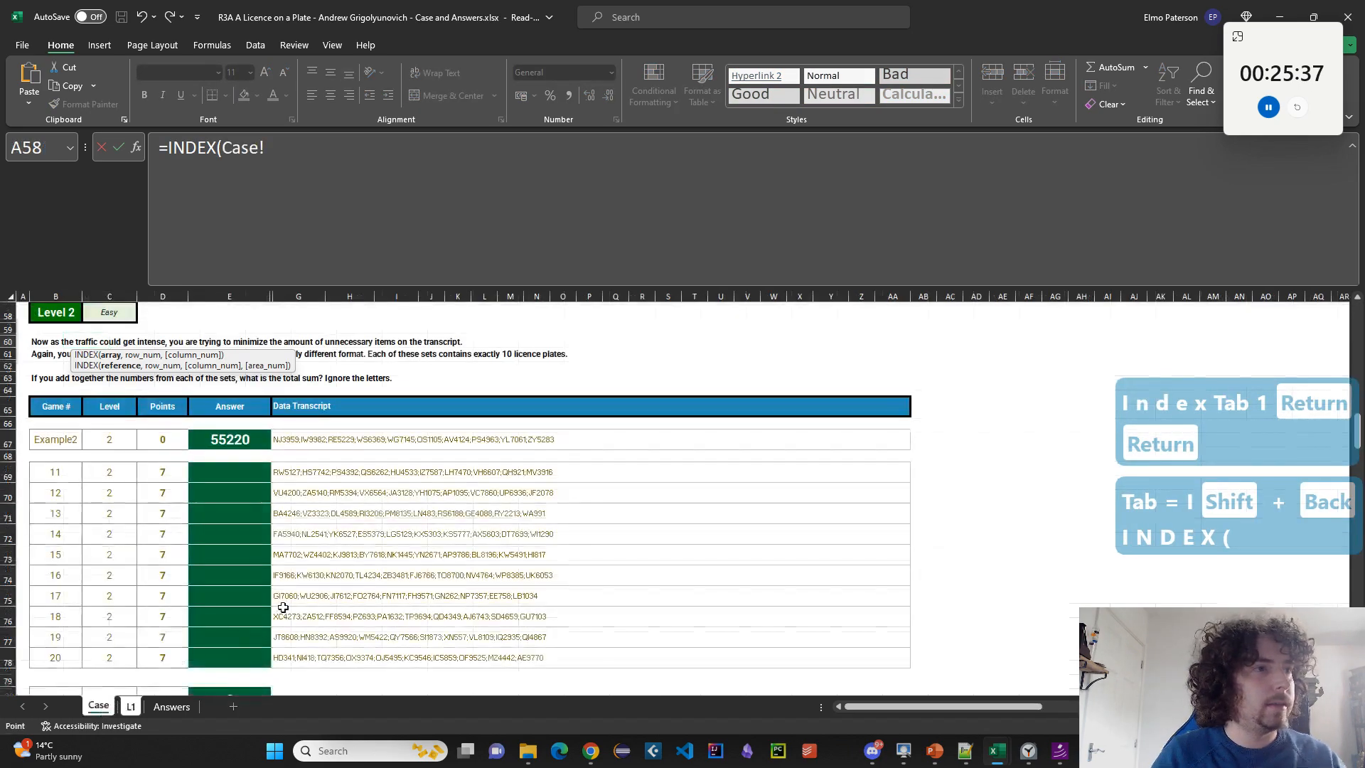
drag(287, 435, 285, 654)
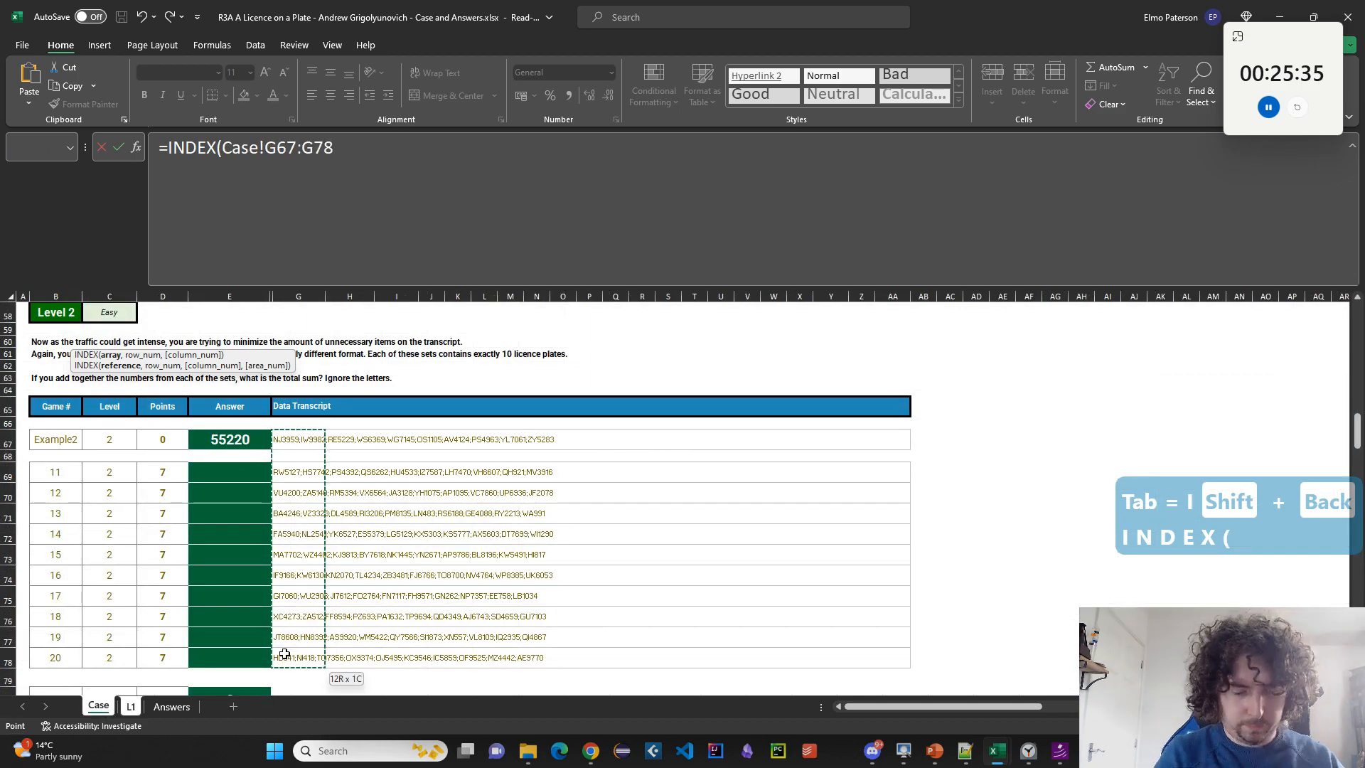
text(,B1)
Replace the array in the B3 INDEX formula with the Level 1 transcripts in Case!G42:G53 and enter the formula.
scroll(275, 644, up, 7)
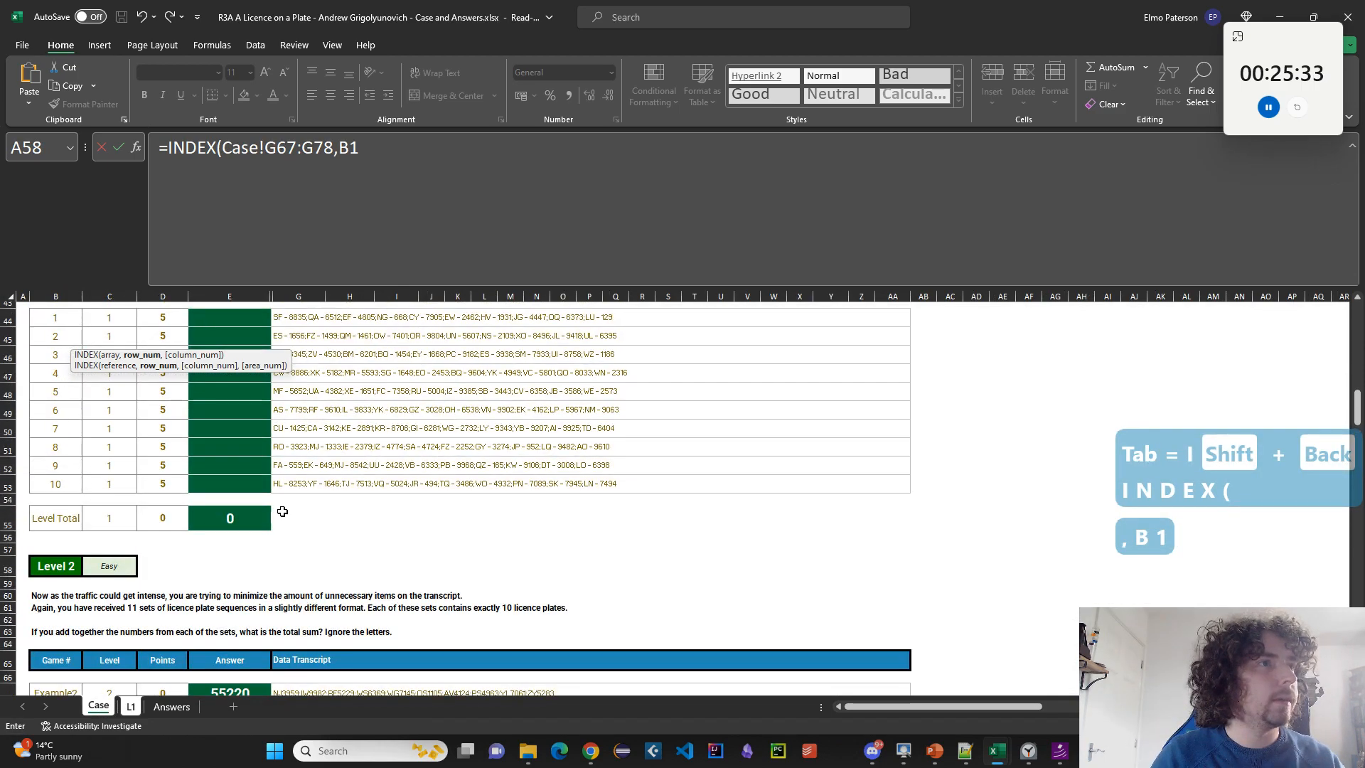
drag(230, 147, 343, 147)
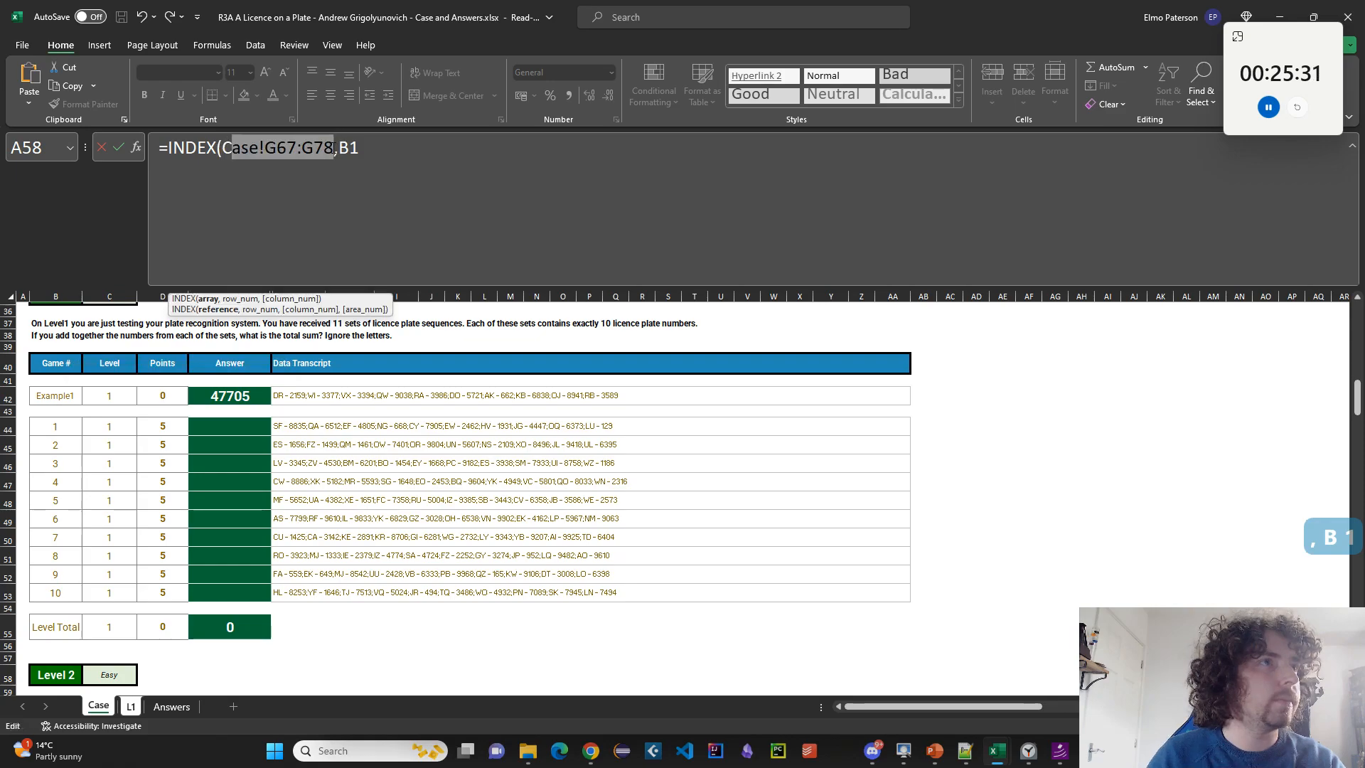
key(BackSpace)
key(BackSpace)
key(BackSpace)
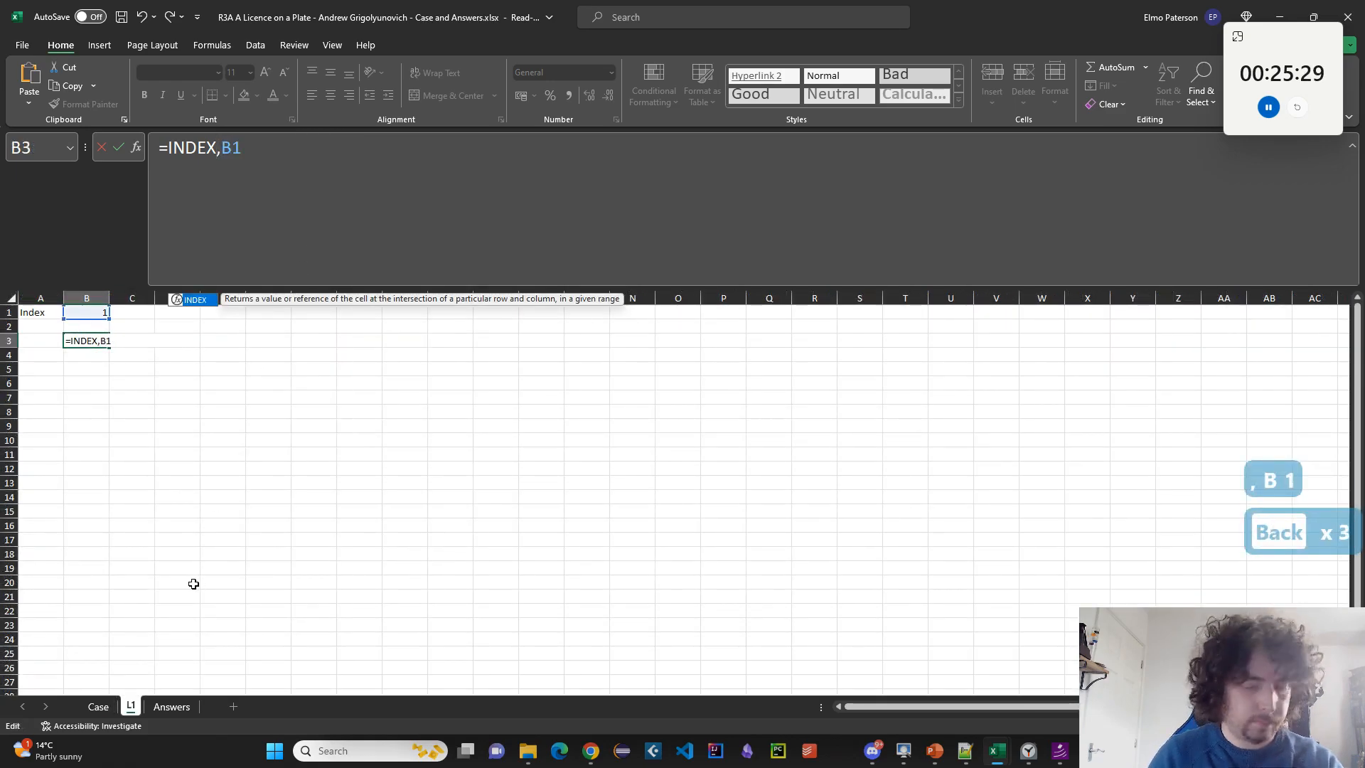
text(()
click(98, 706)
drag(285, 412, 286, 605)
key(Return)
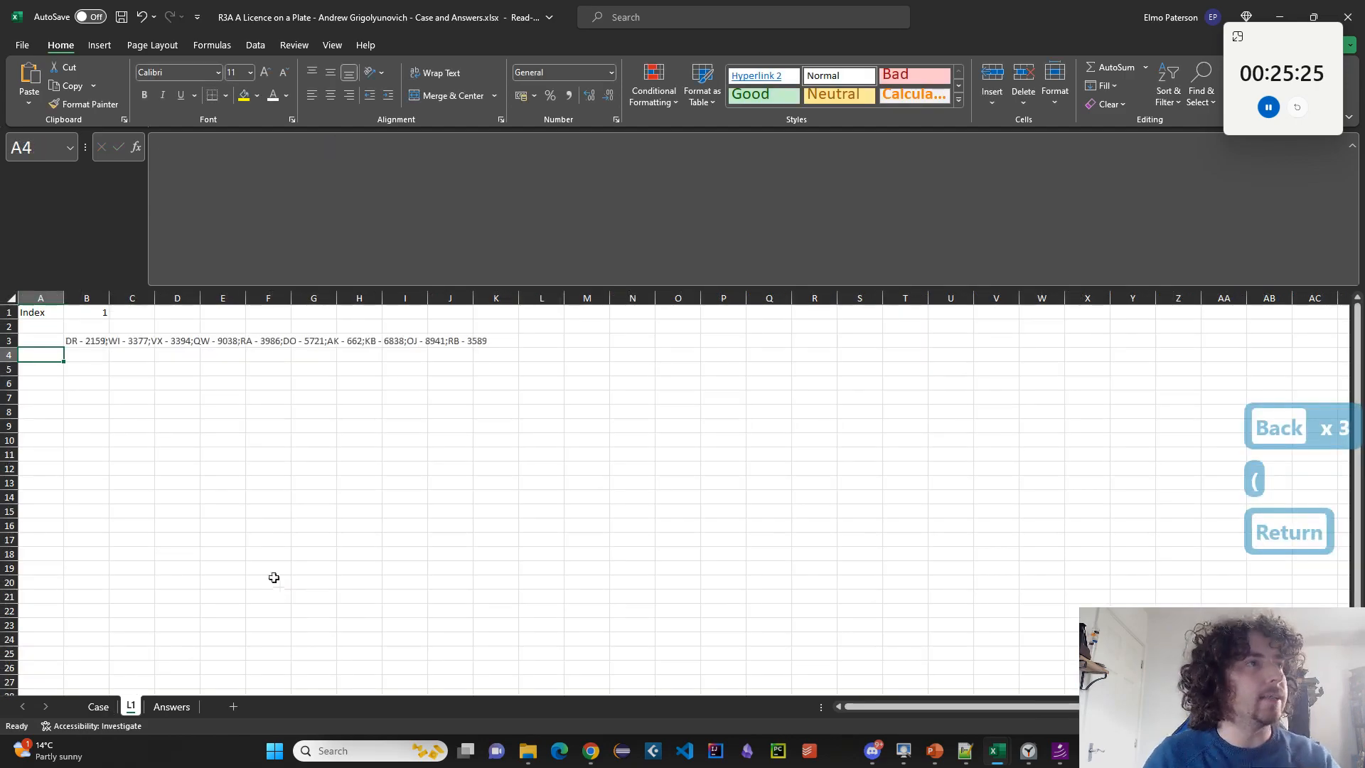
In B4, enter a TEXTSPLIT formula that splits the B3 transcript into columns at each ";".
key(Right)
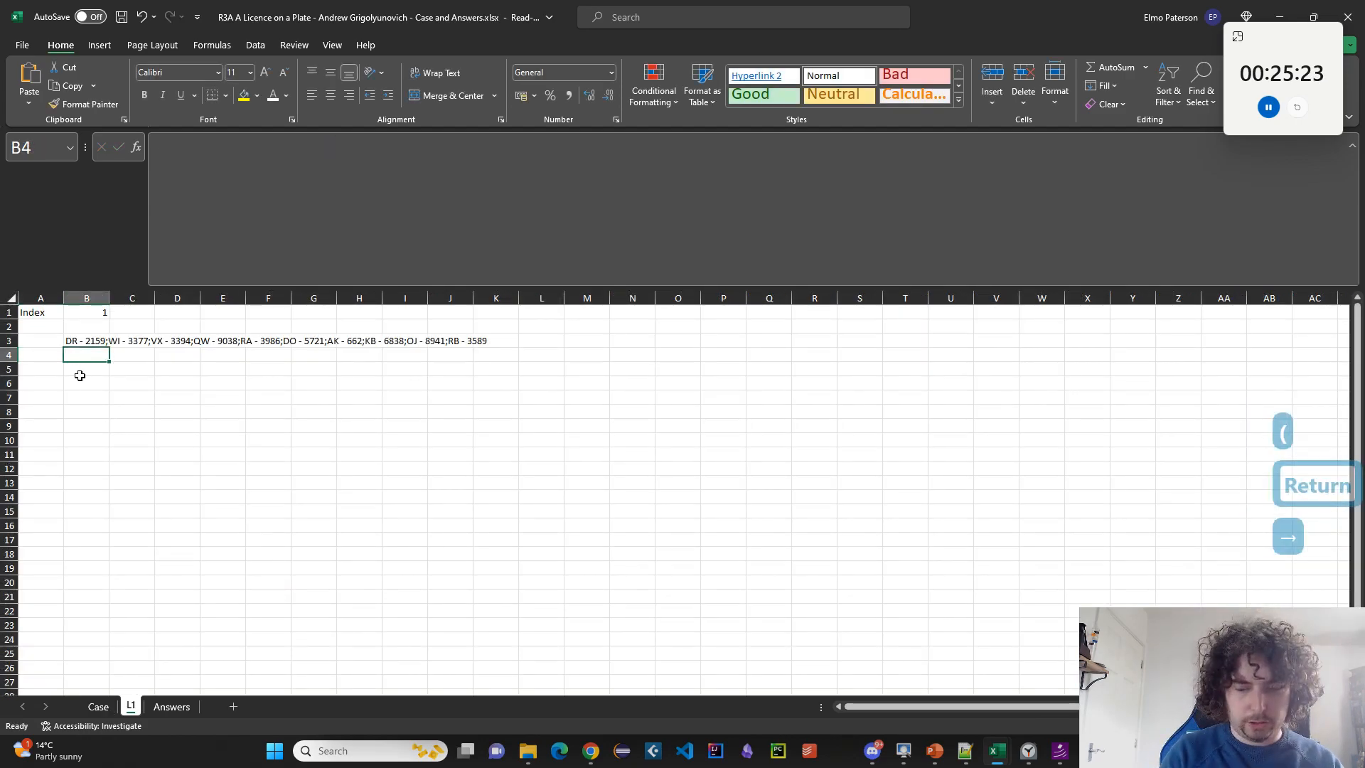
text(=TEXTSPLIT()
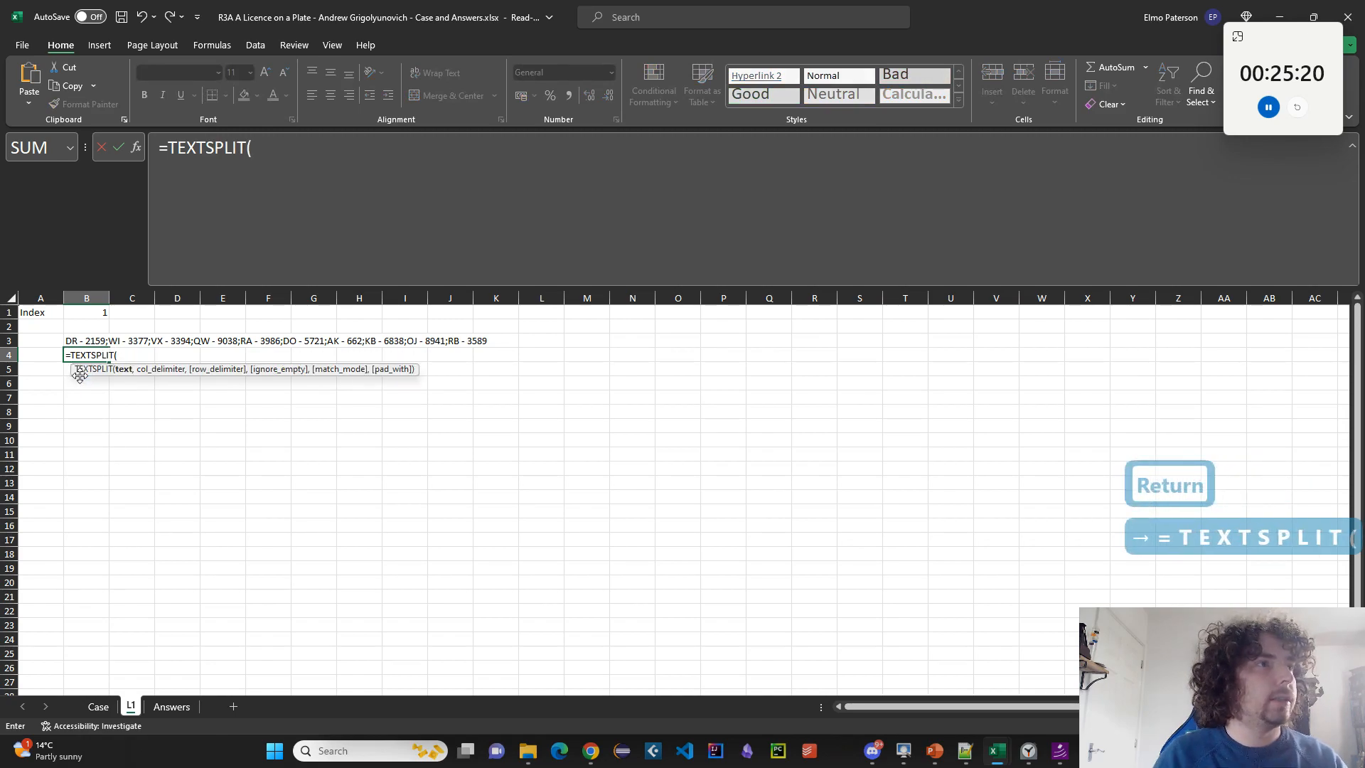
key(Up)
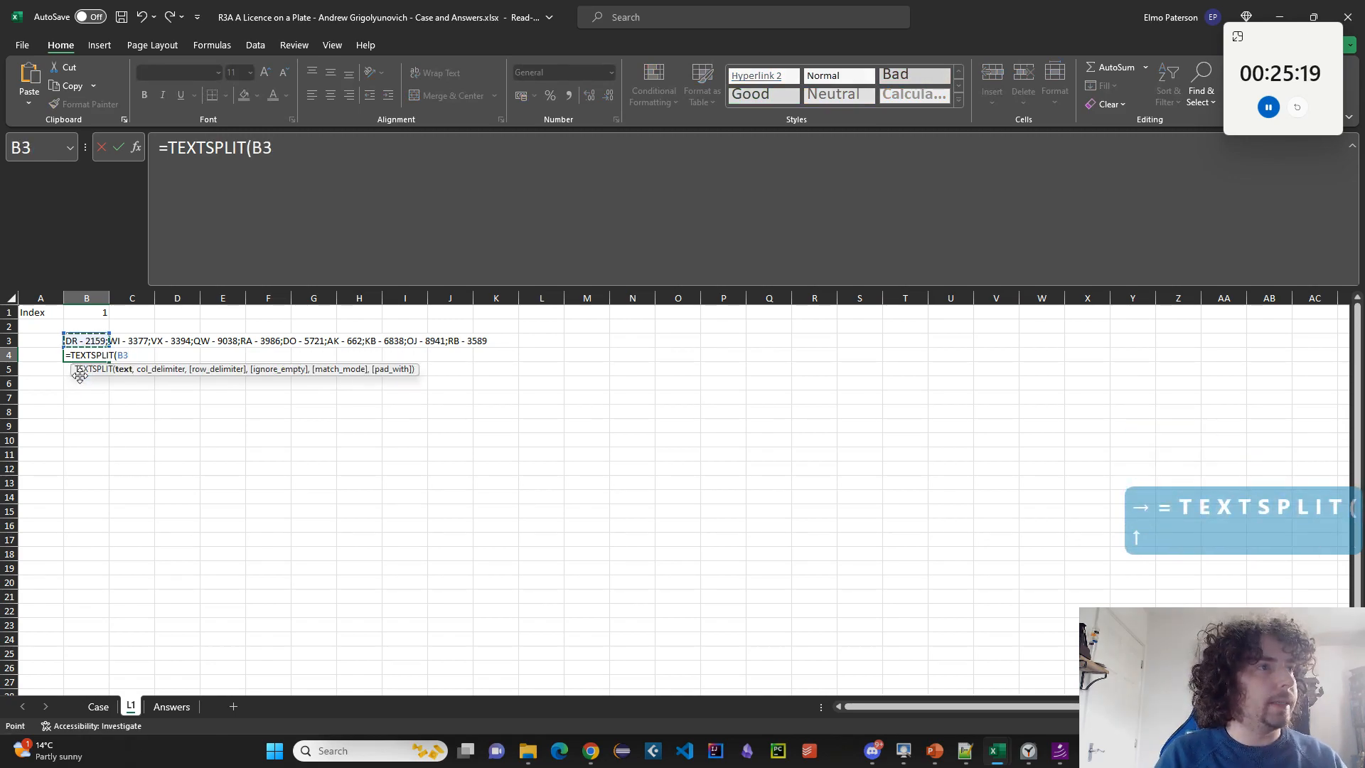
text(,";")
key(Return)
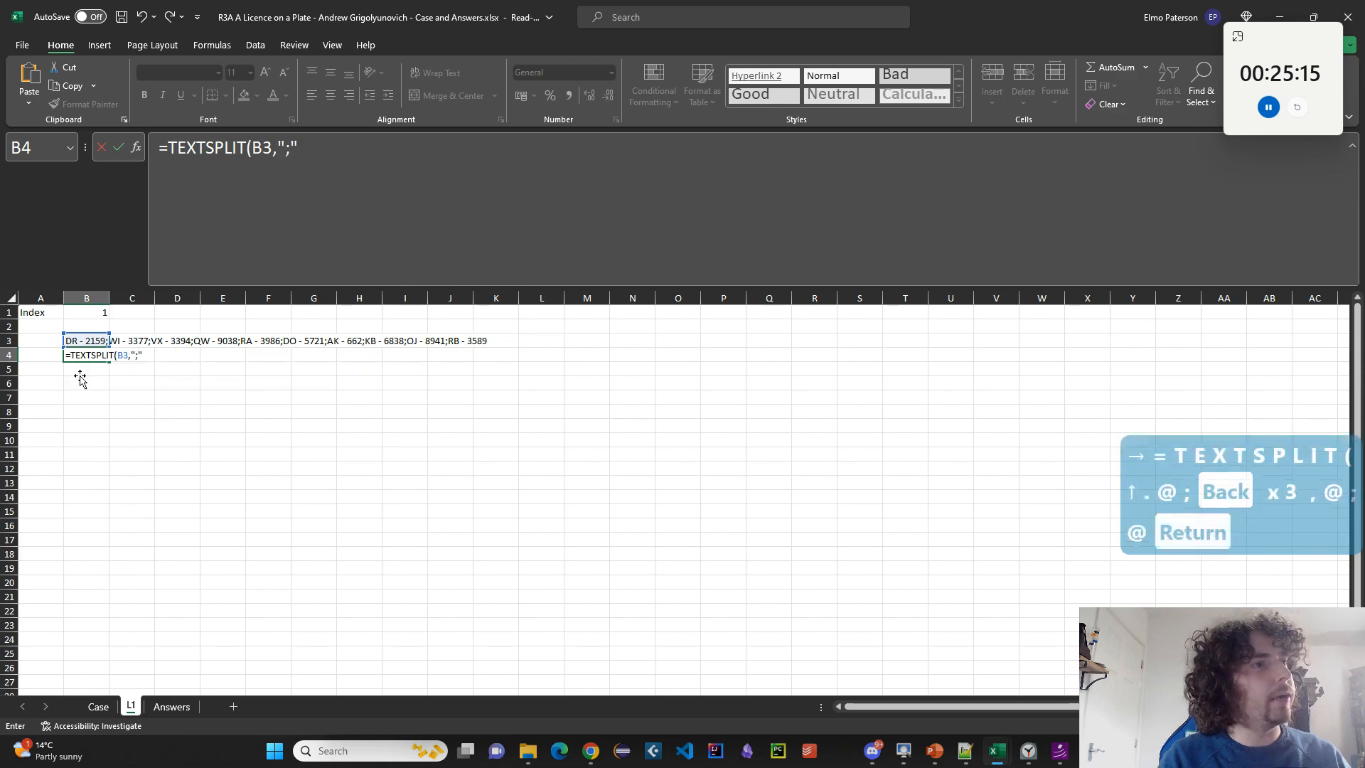
key(Up)
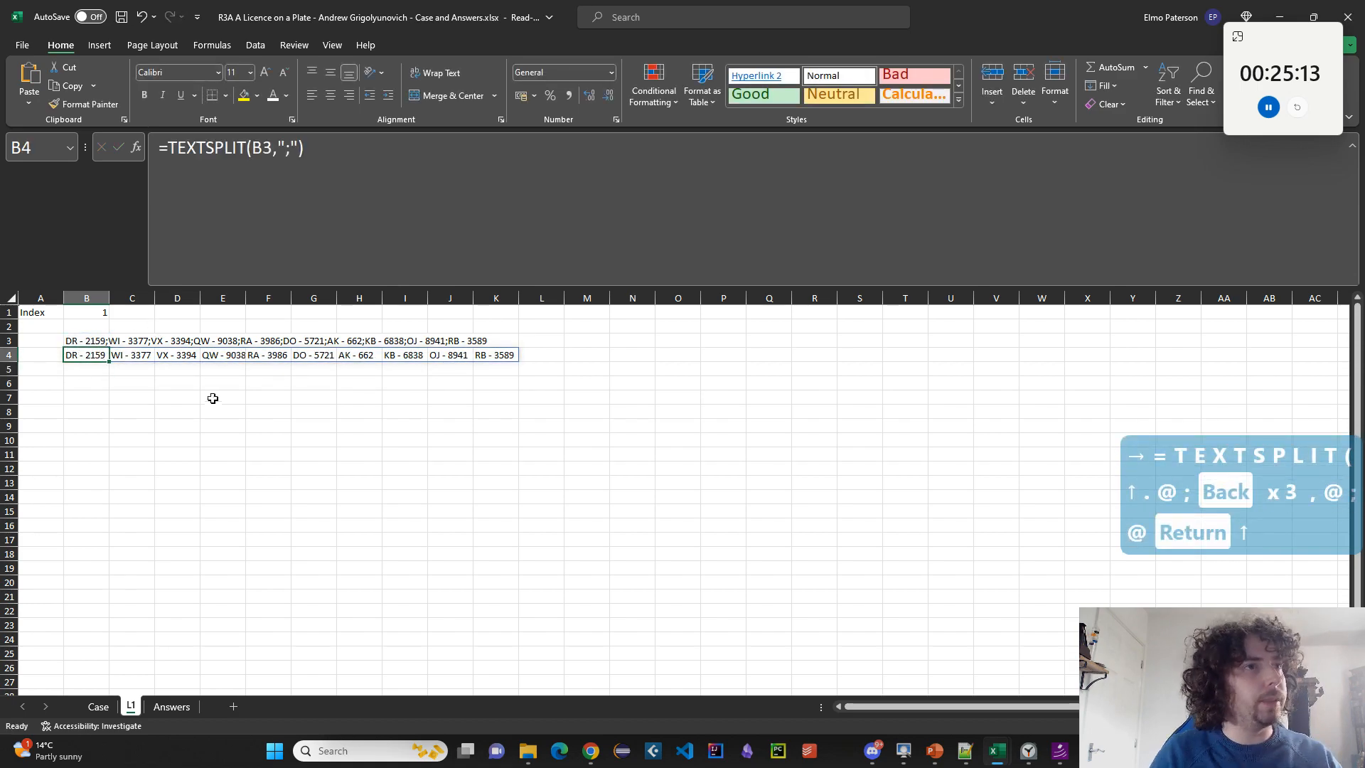
Add " - " as the row delimiter of the TEXTSPLIT formula in B4.
click(295, 150)
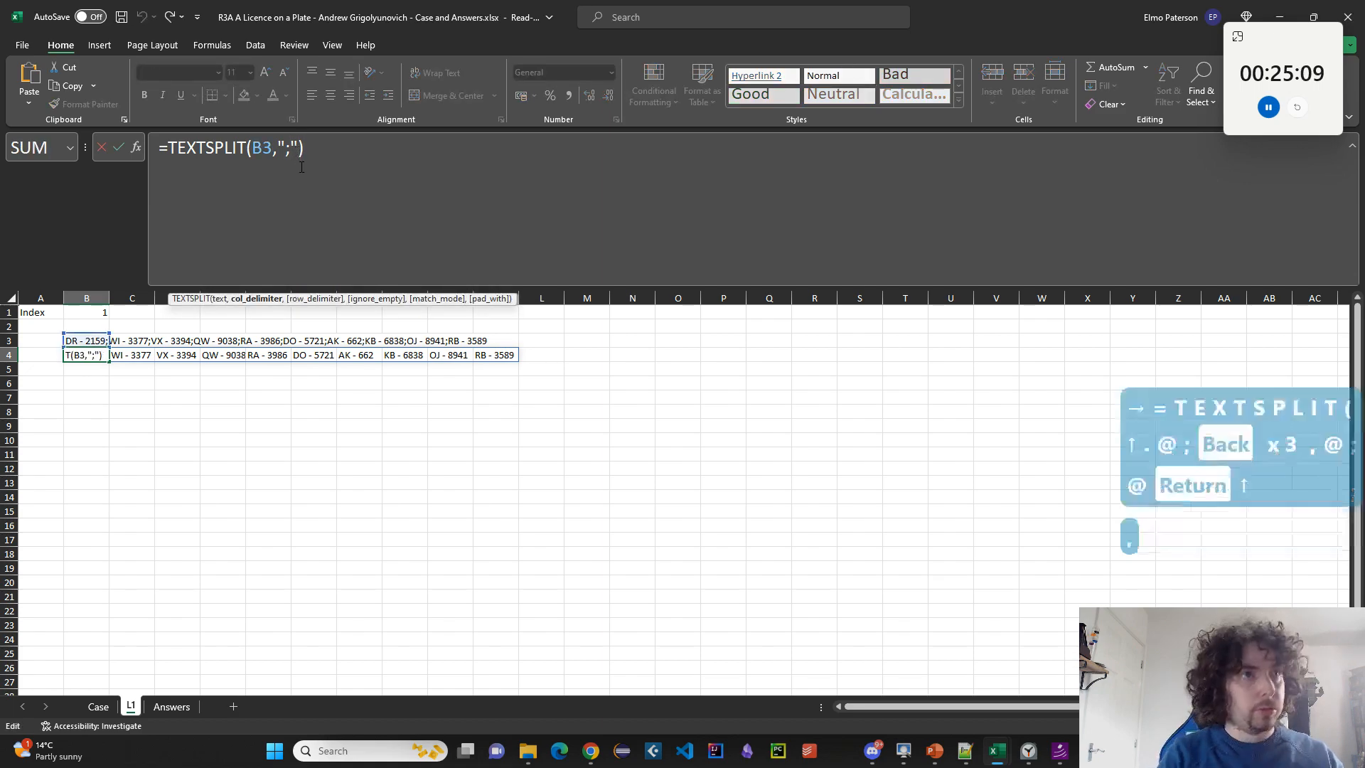
text(,";",")
text( - ")
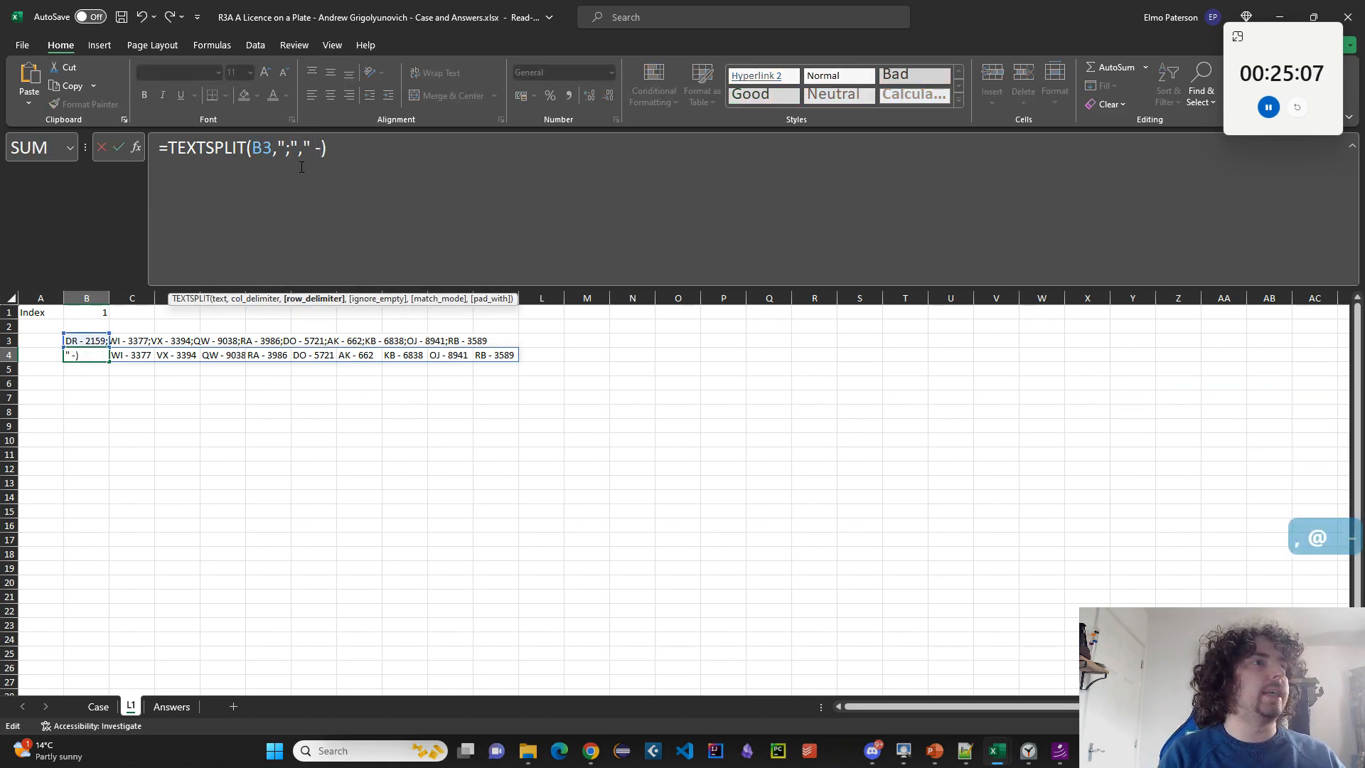
key(Return)
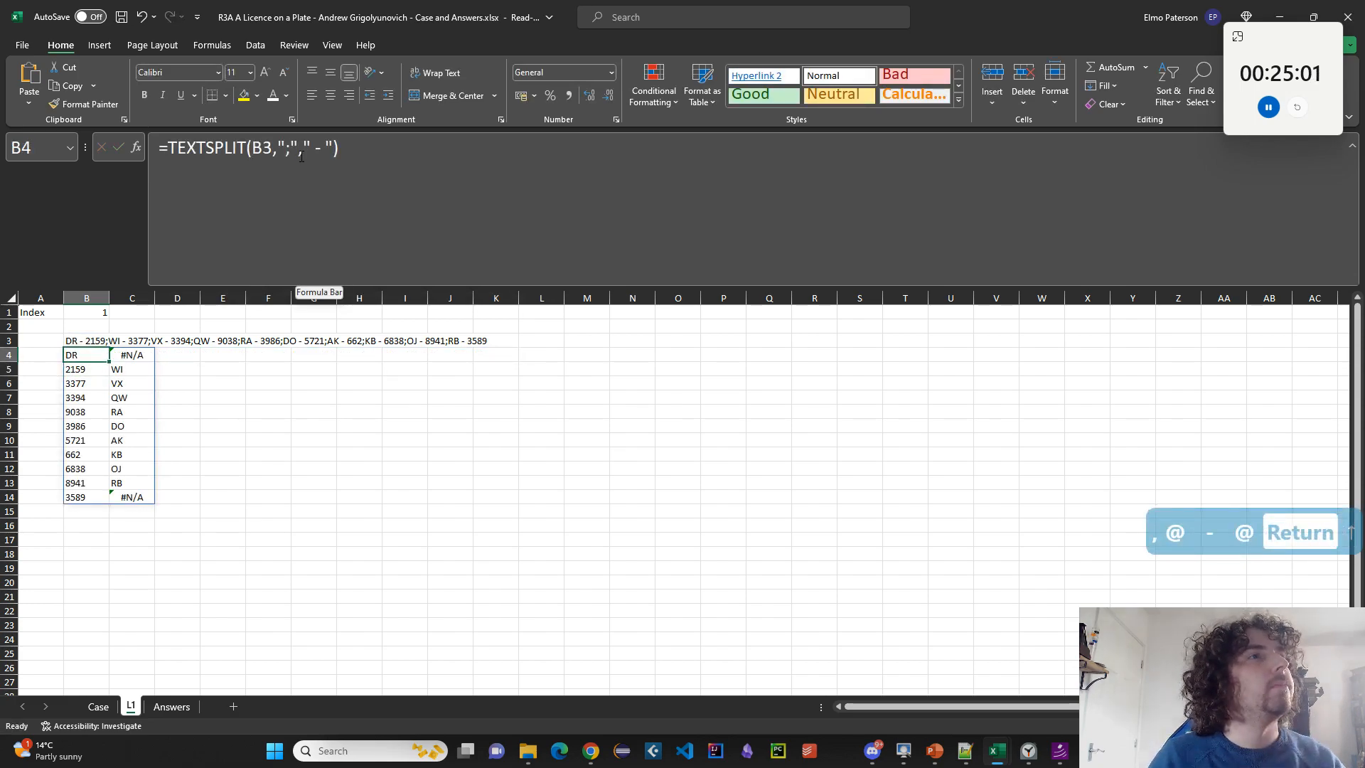
Swap the TEXTSPLIT delimiters in B4 so that " - " separates columns and ";" separates rows.
drag(277, 148, 294, 148)
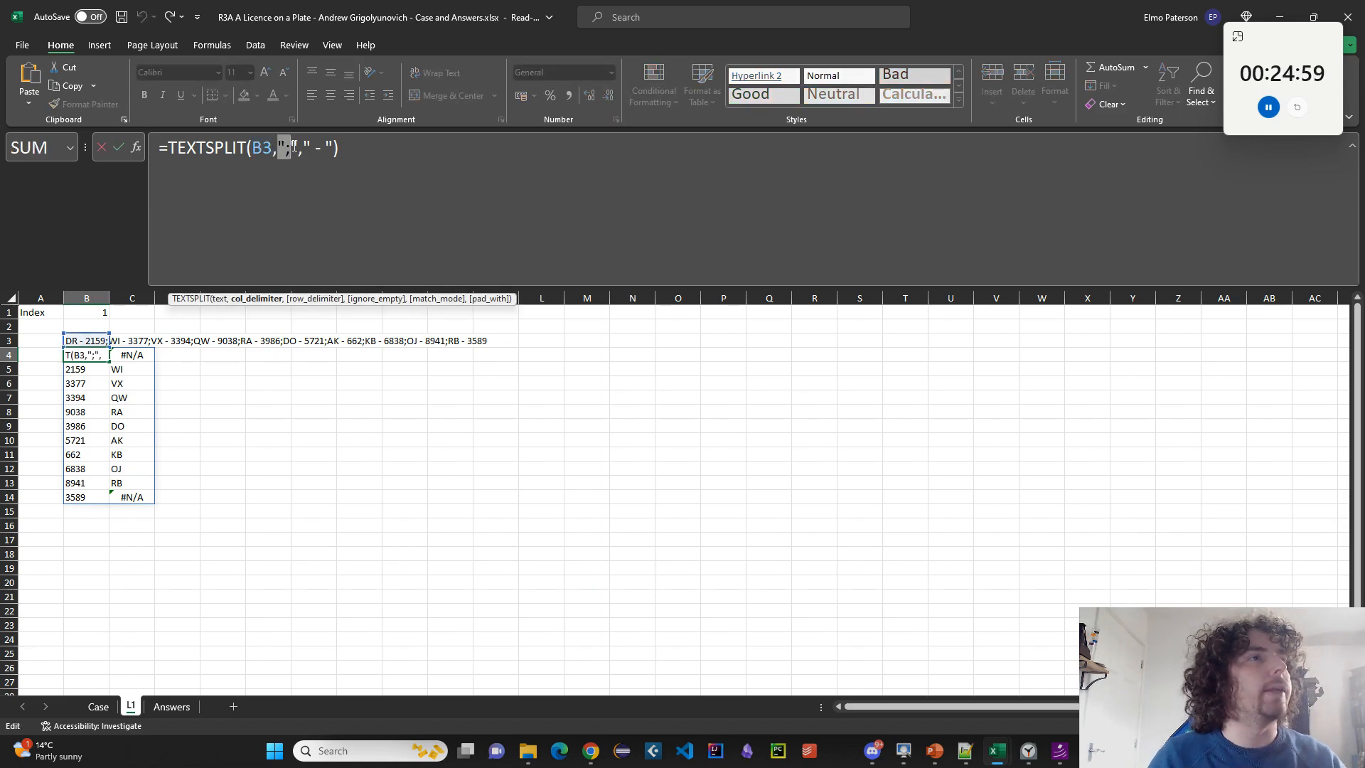
key(ctrl+x)
key(BackSpace)
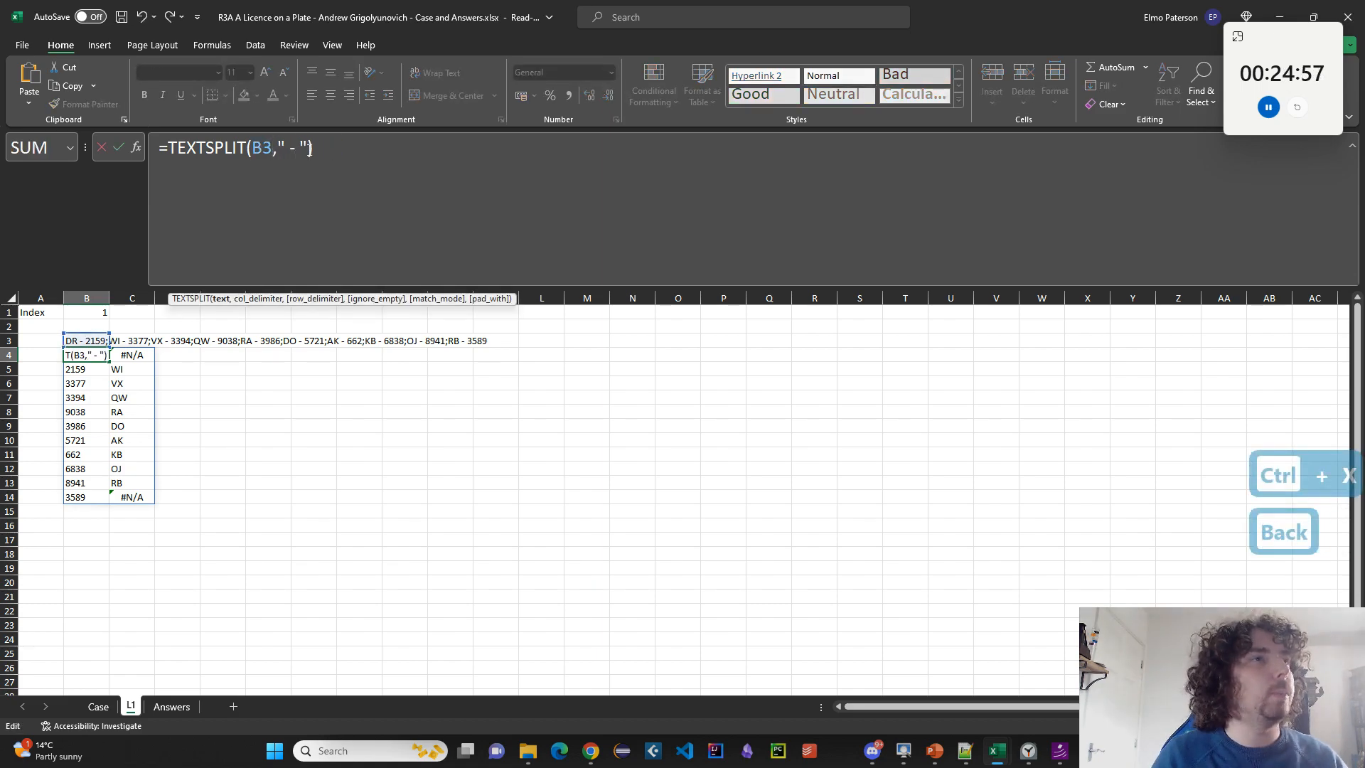
text(,)
key(ctrl+v)
key(Return)
key(Up)
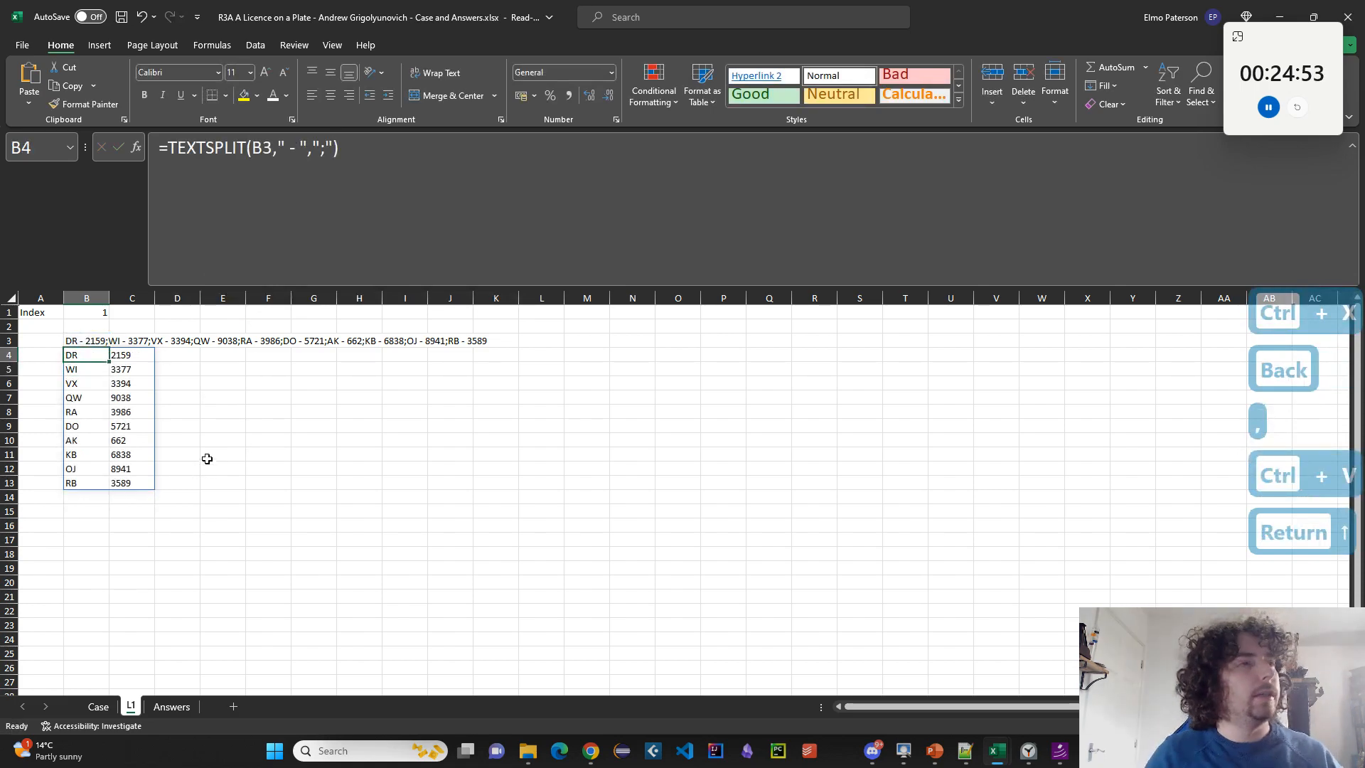
In C15, enter a SUM formula over the plate numbers in C4:C13.
click(139, 507)
text(=SUM()
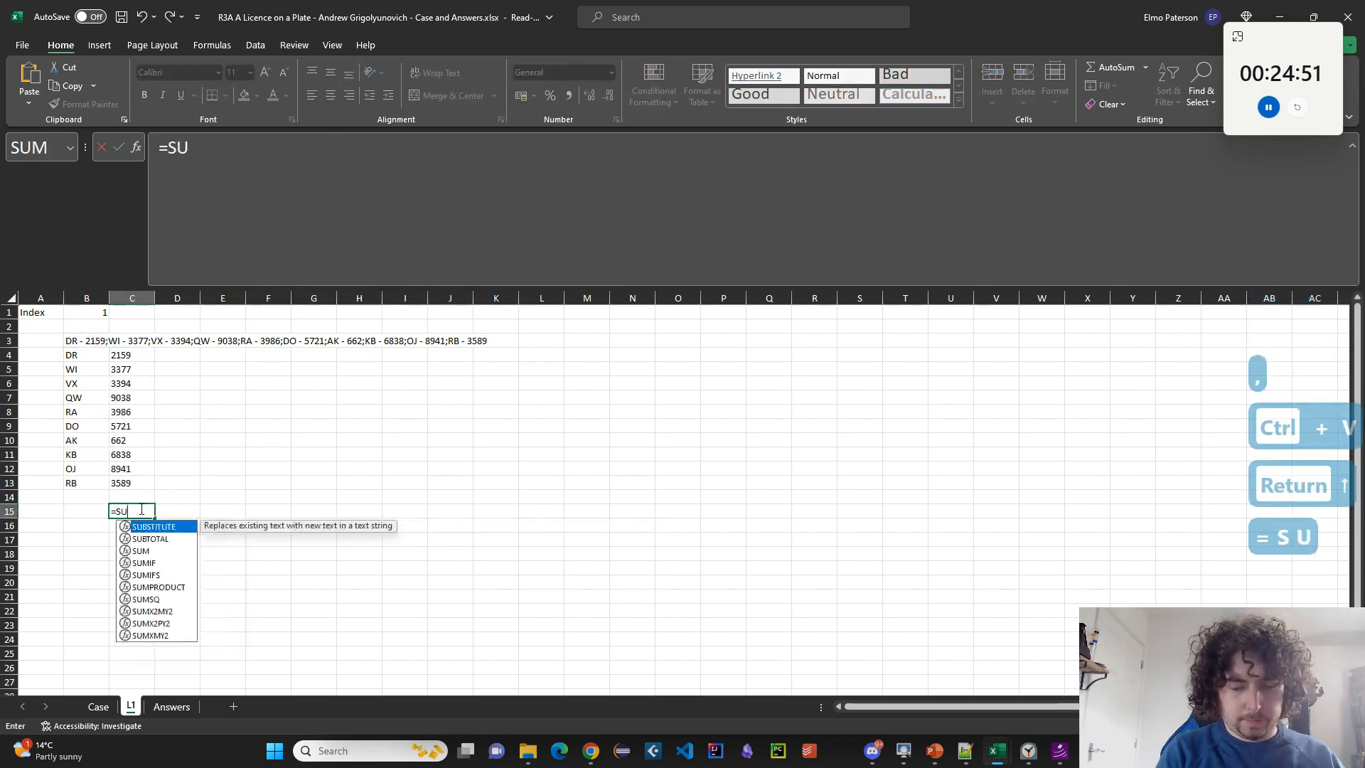
drag(122, 356, 137, 478)
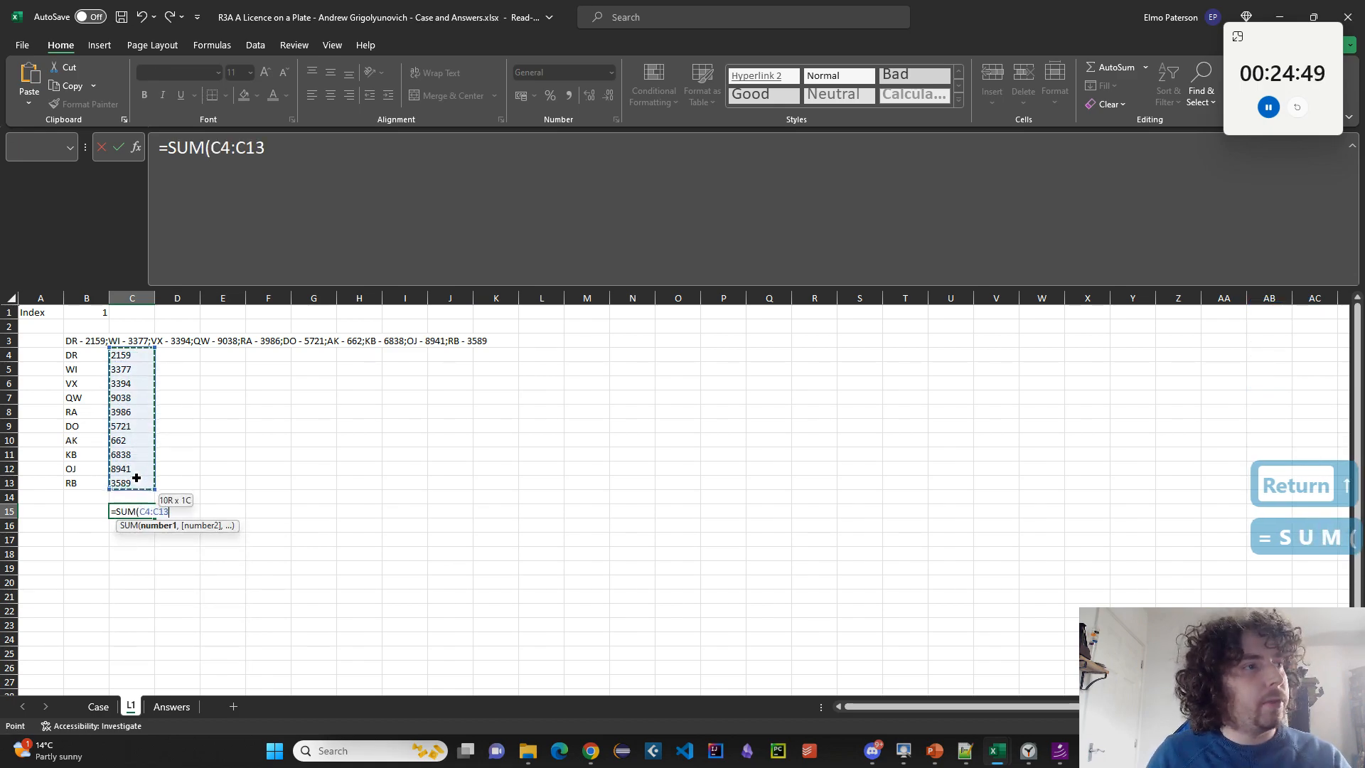
key(Return)
double_click(147, 513)
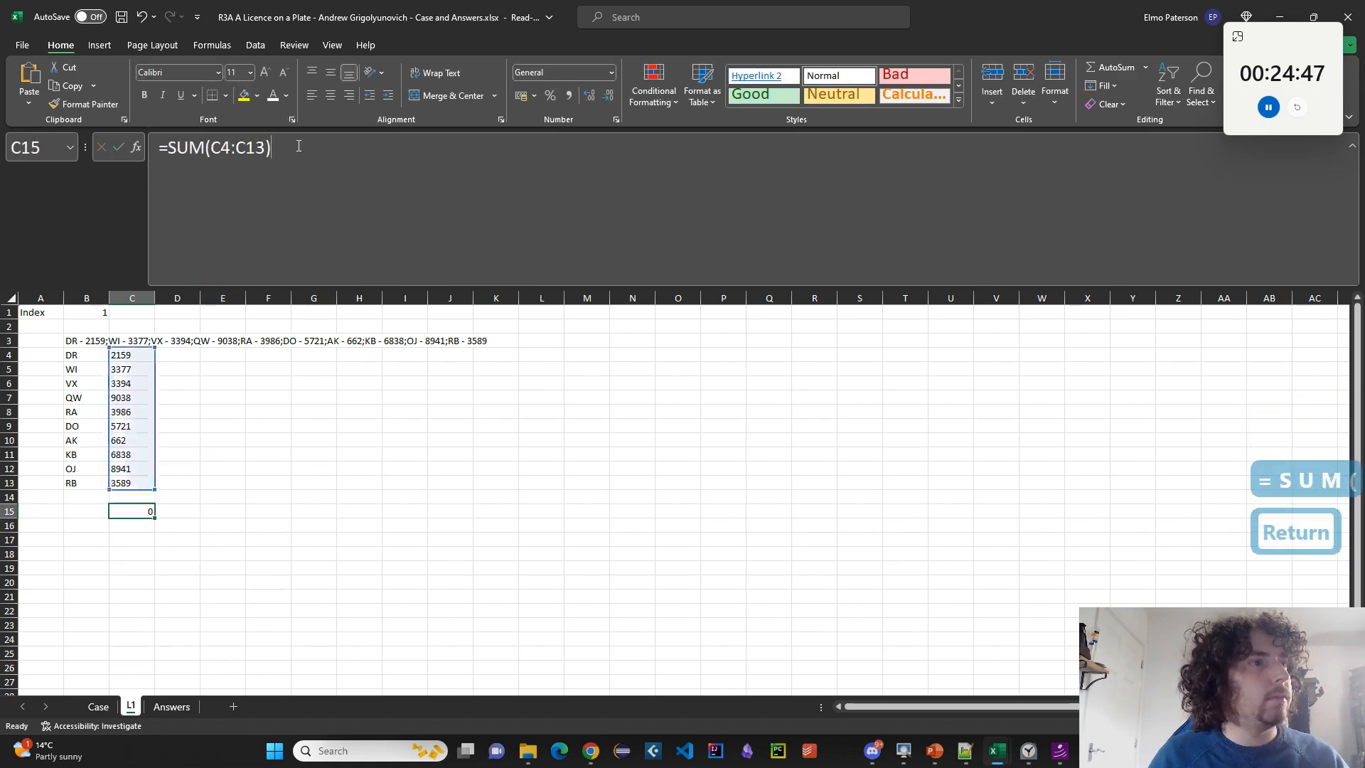
key(Escape)
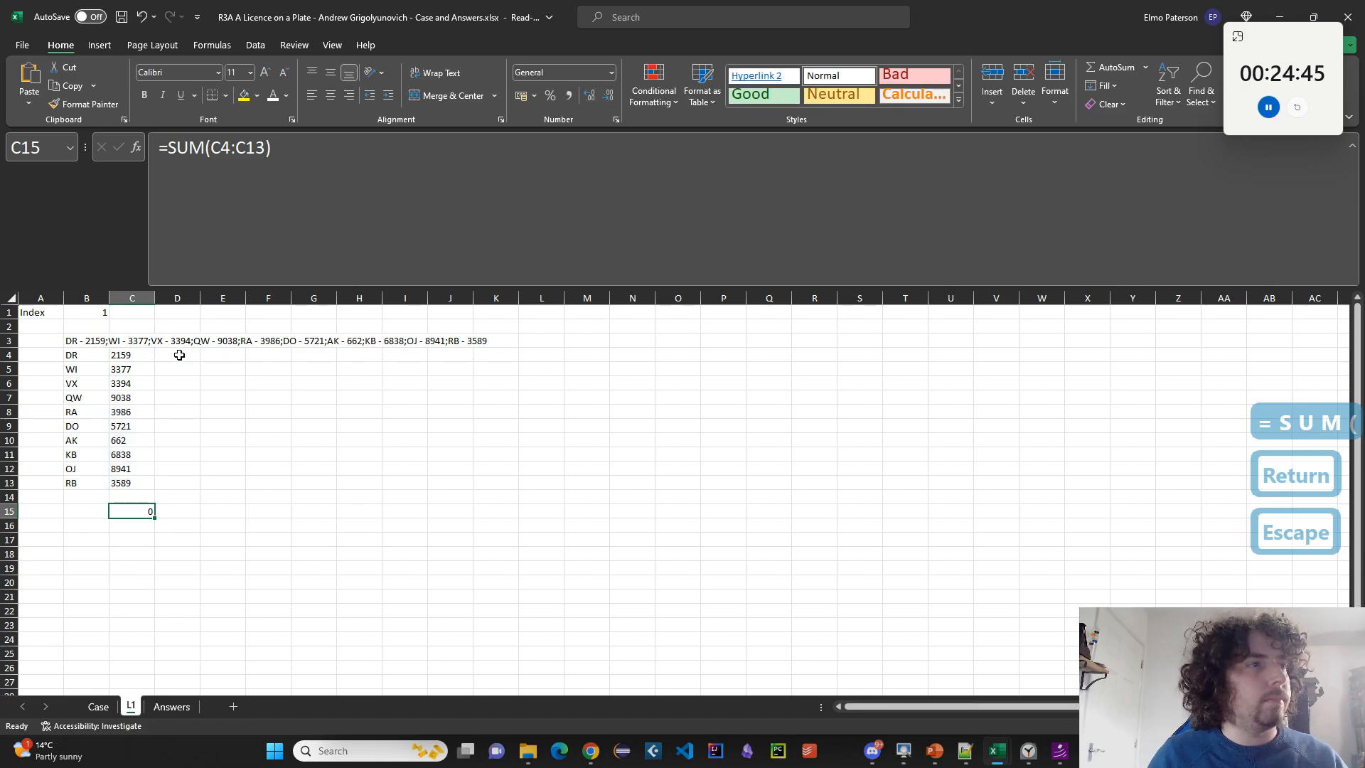
Wrap C4:C13 in VALUE inside the C15 SUM and compare the total with the Example1 answer on the Case sheet.
click(214, 162)
text(VALUE()
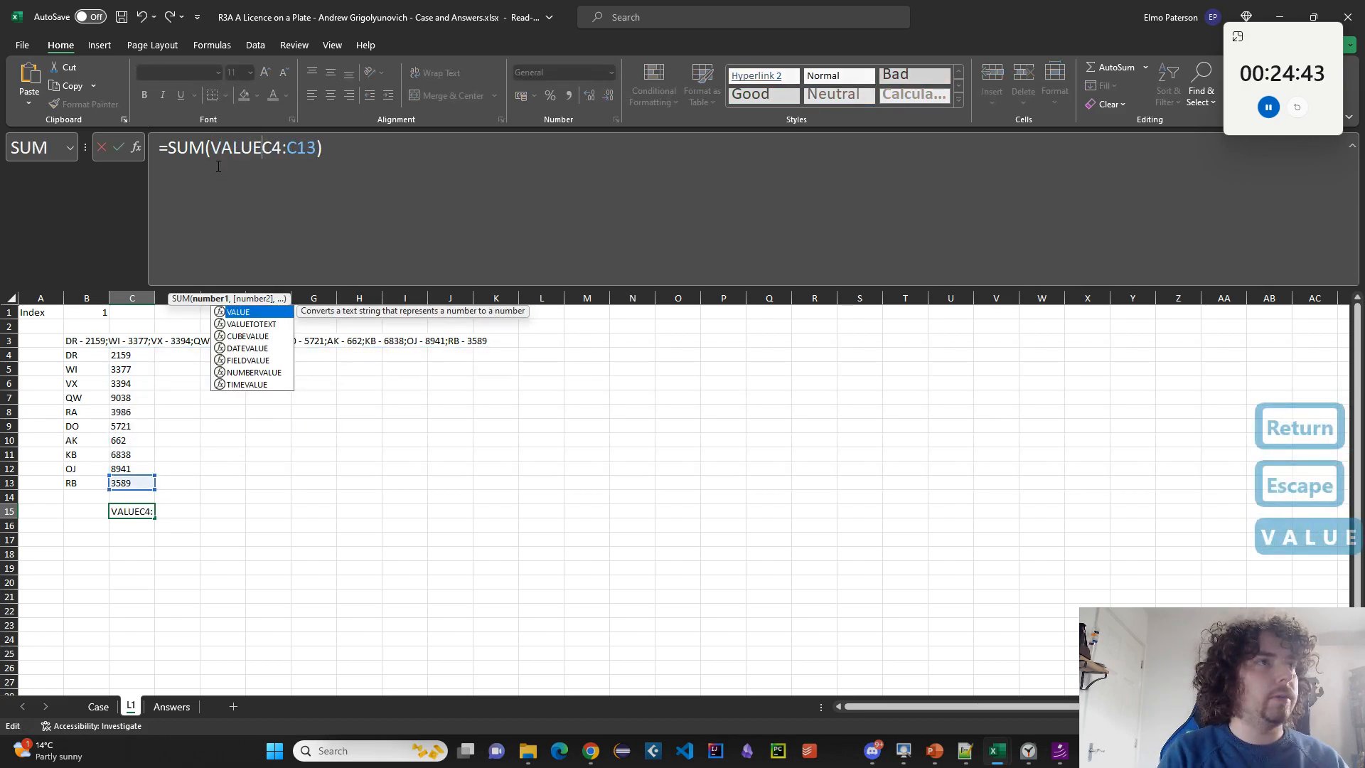
key(Return)
key(Return)
key(Up)
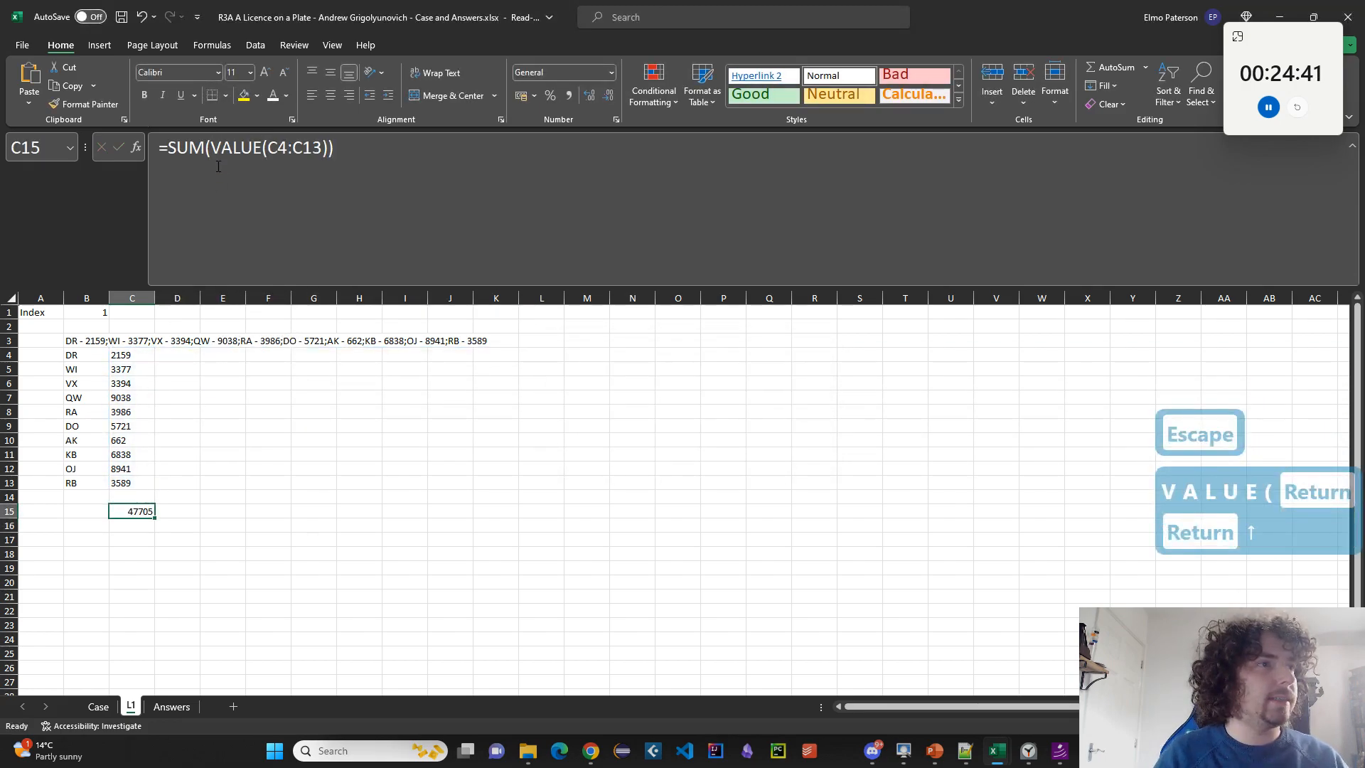
click(100, 709)
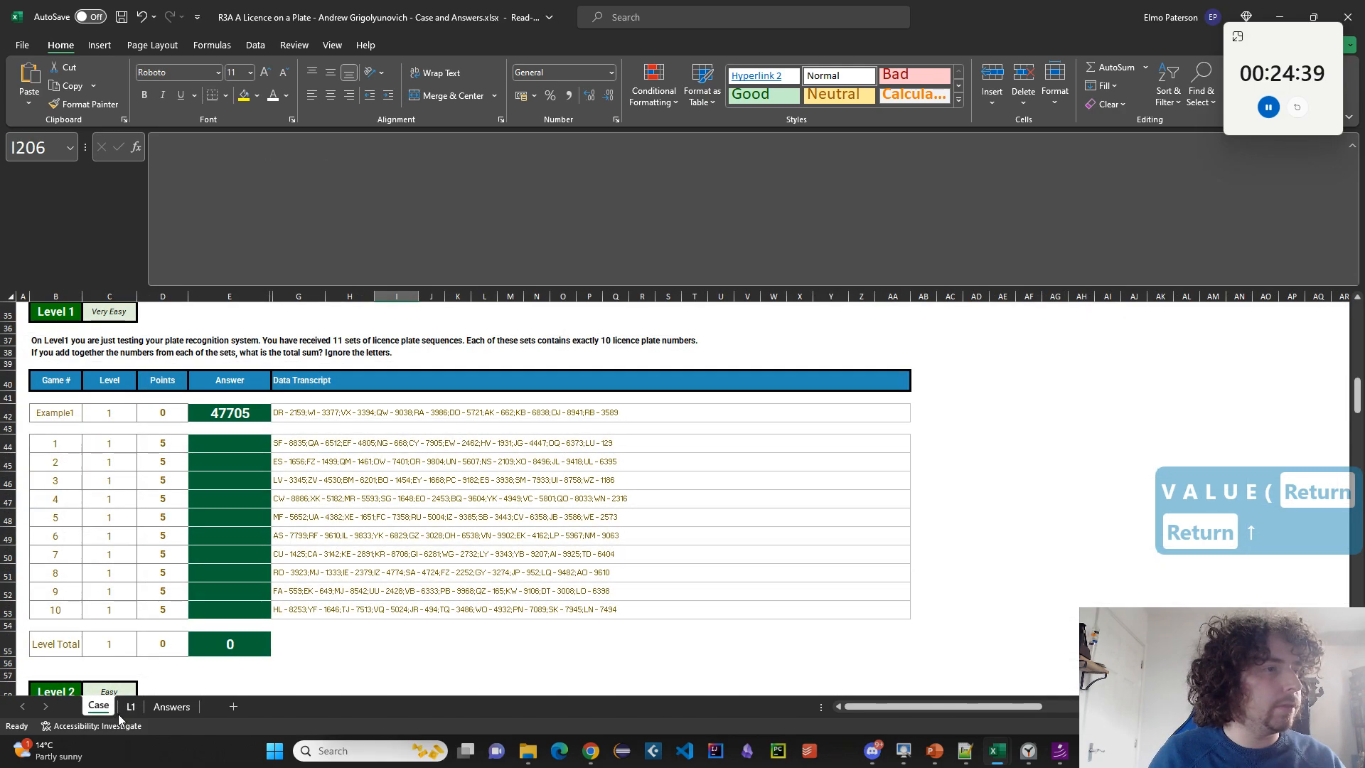
click(128, 708)
In B16 of the L1 sheet, enter =SEQUENCE(12) to list the index numbers.
click(95, 526)
text(=)
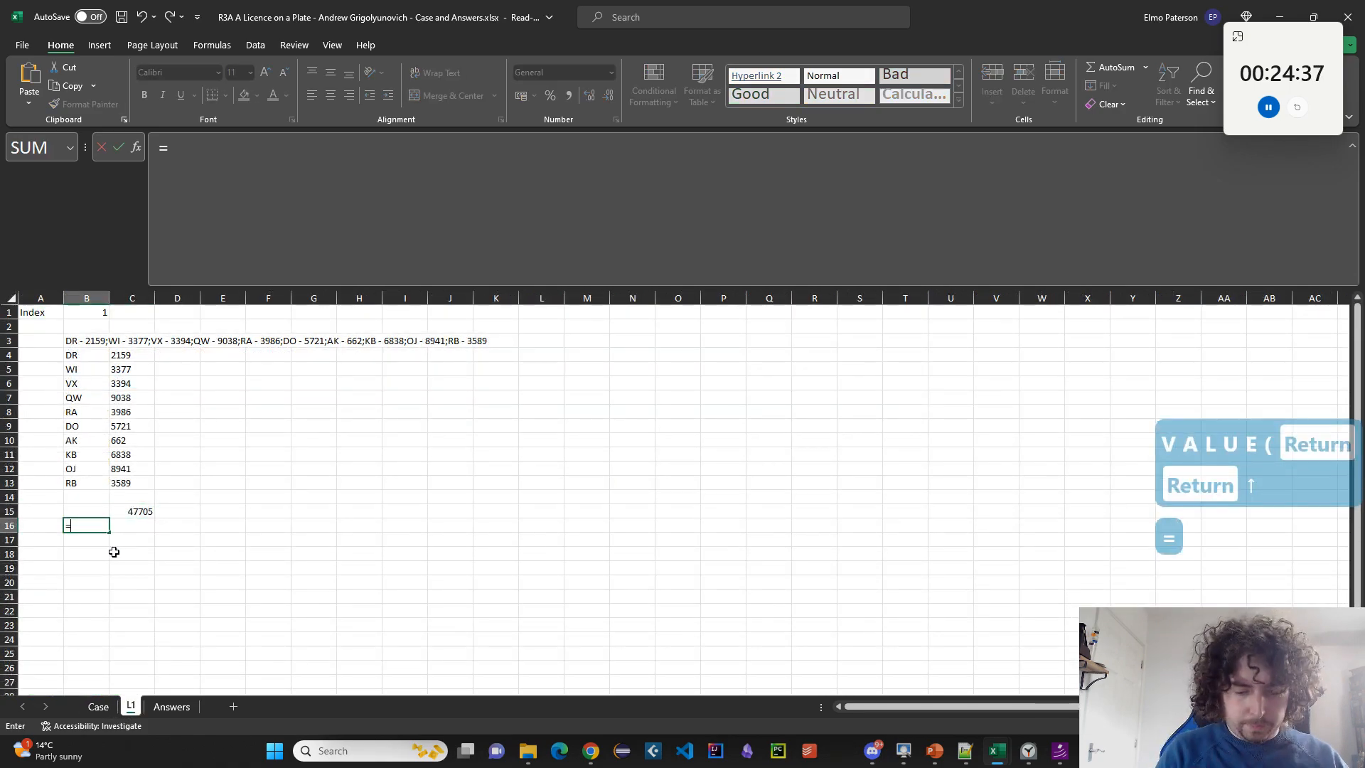
text(SEQUENCE())
key(BackSpace)
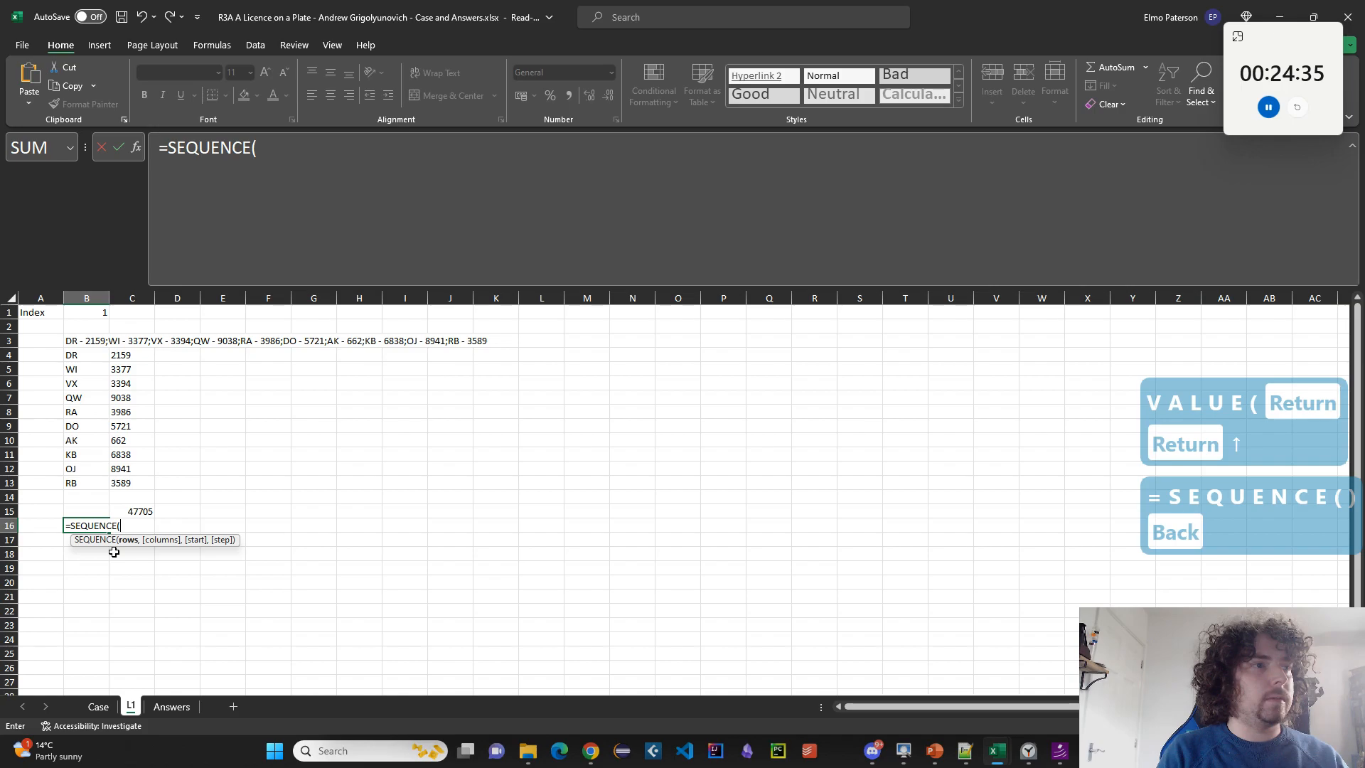
text(12)
key(Return)
Create a What-If data table over B15:C27 with B1 as the column input cell, and set workbook calculation to Automatic.
key(Up)
key(Up)
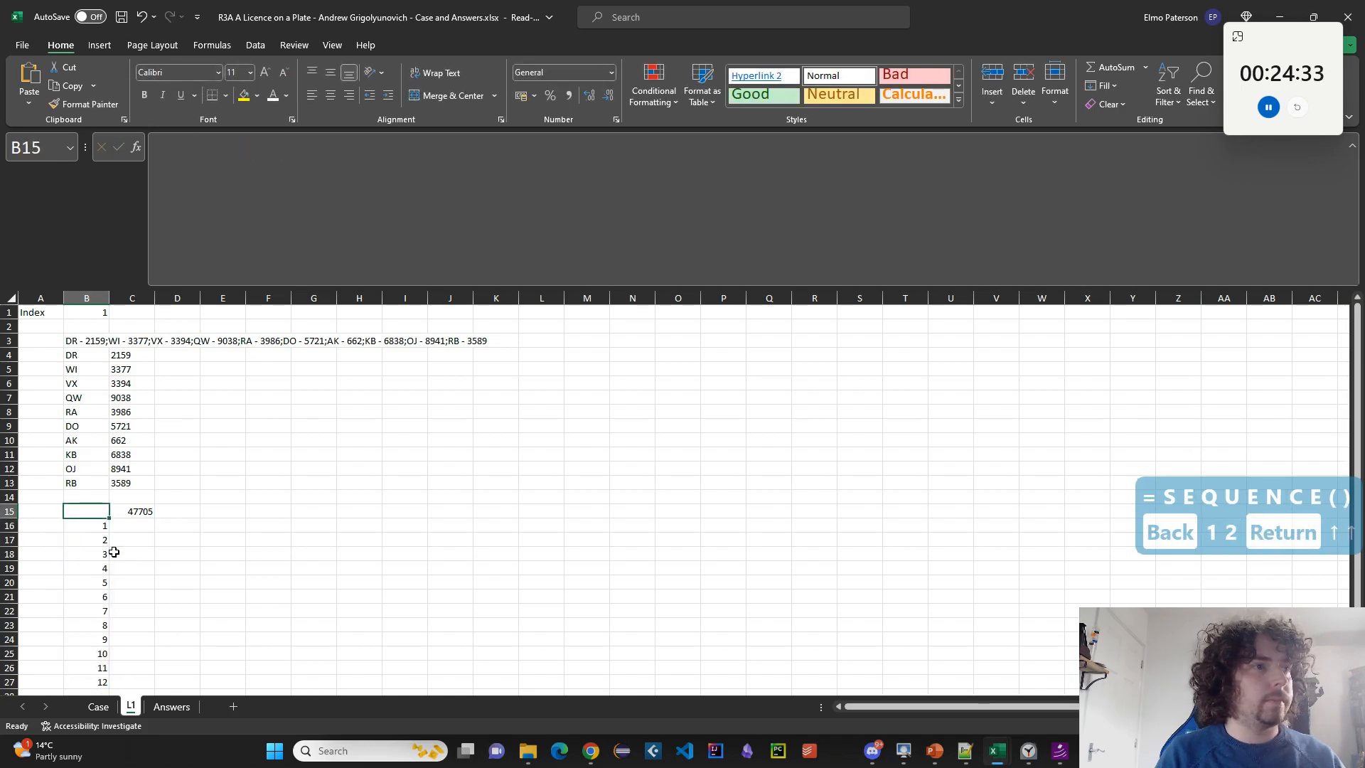
key(shift+Right)
key(ctrl+shift+Down)
key(ctrl+shift+Right)
key(Left)
key(Up)
key(Right)
key(Down)
key(shift+Right)
key(ctrl+shift+Down)
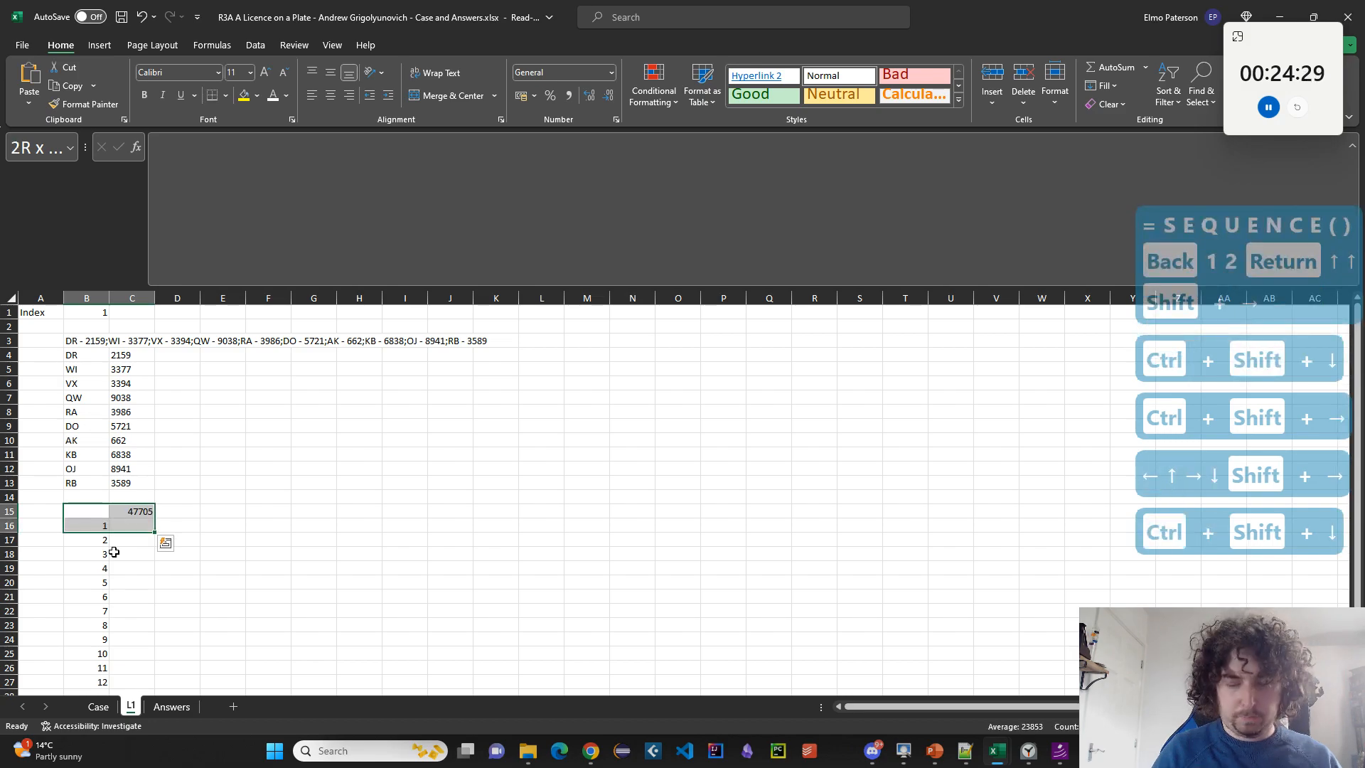
key(ctrl+shift+Down)
click(262, 46)
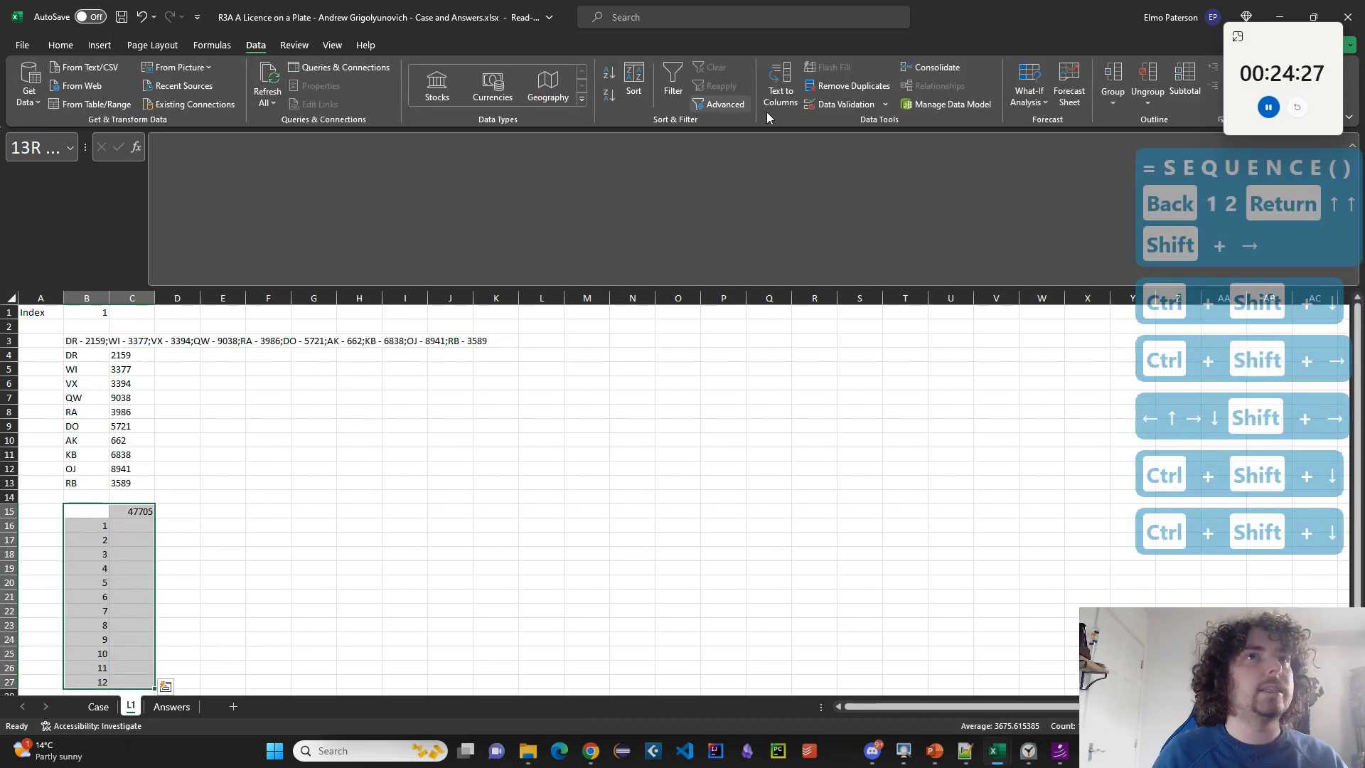
click(1029, 91)
click(1024, 168)
key(Tab)
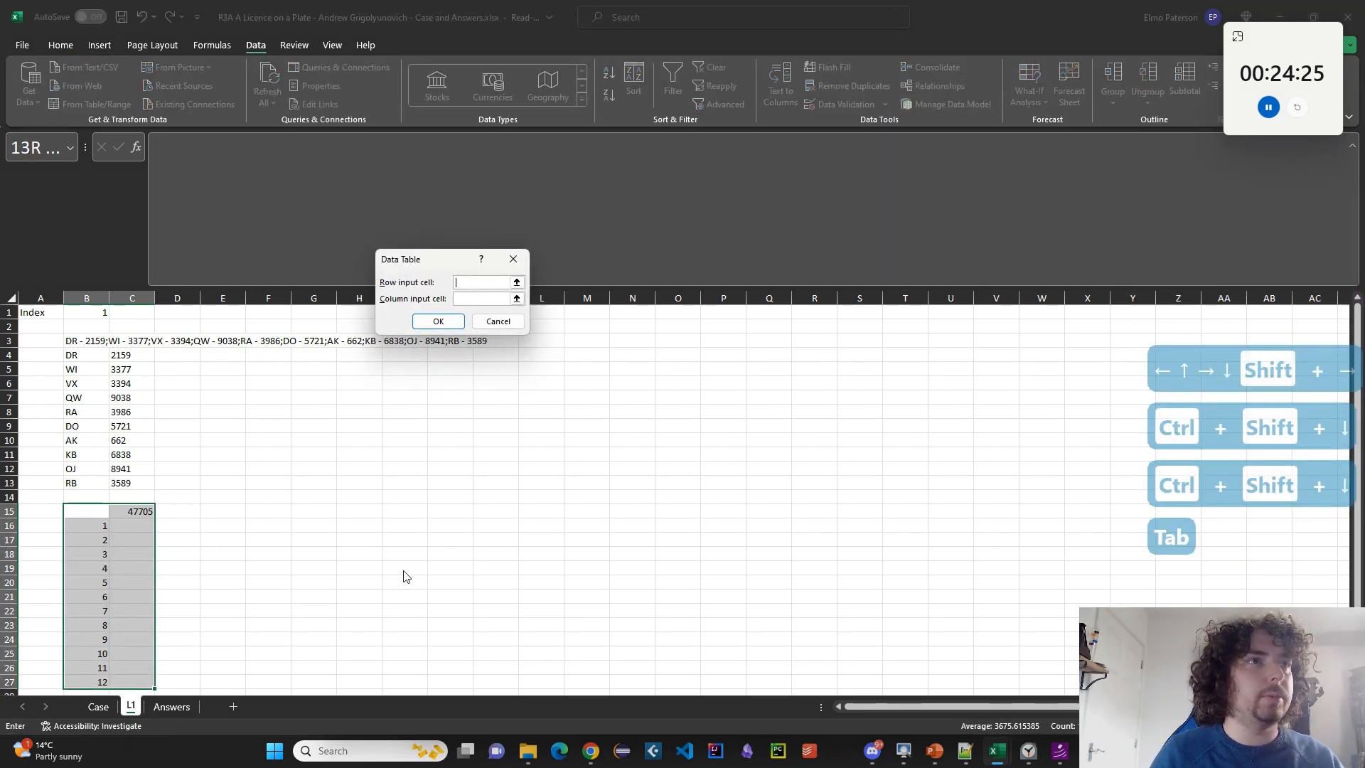
click(101, 312)
key(Return)
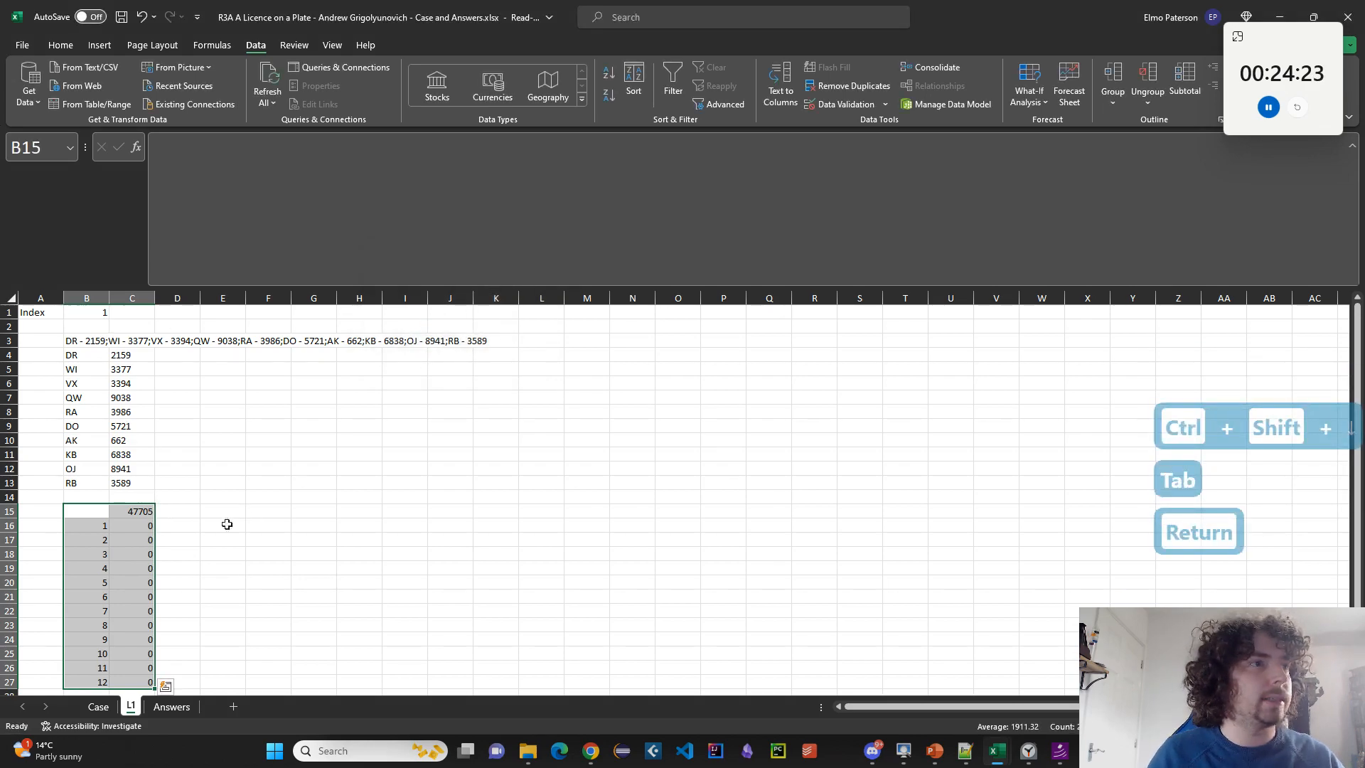
text(autom)
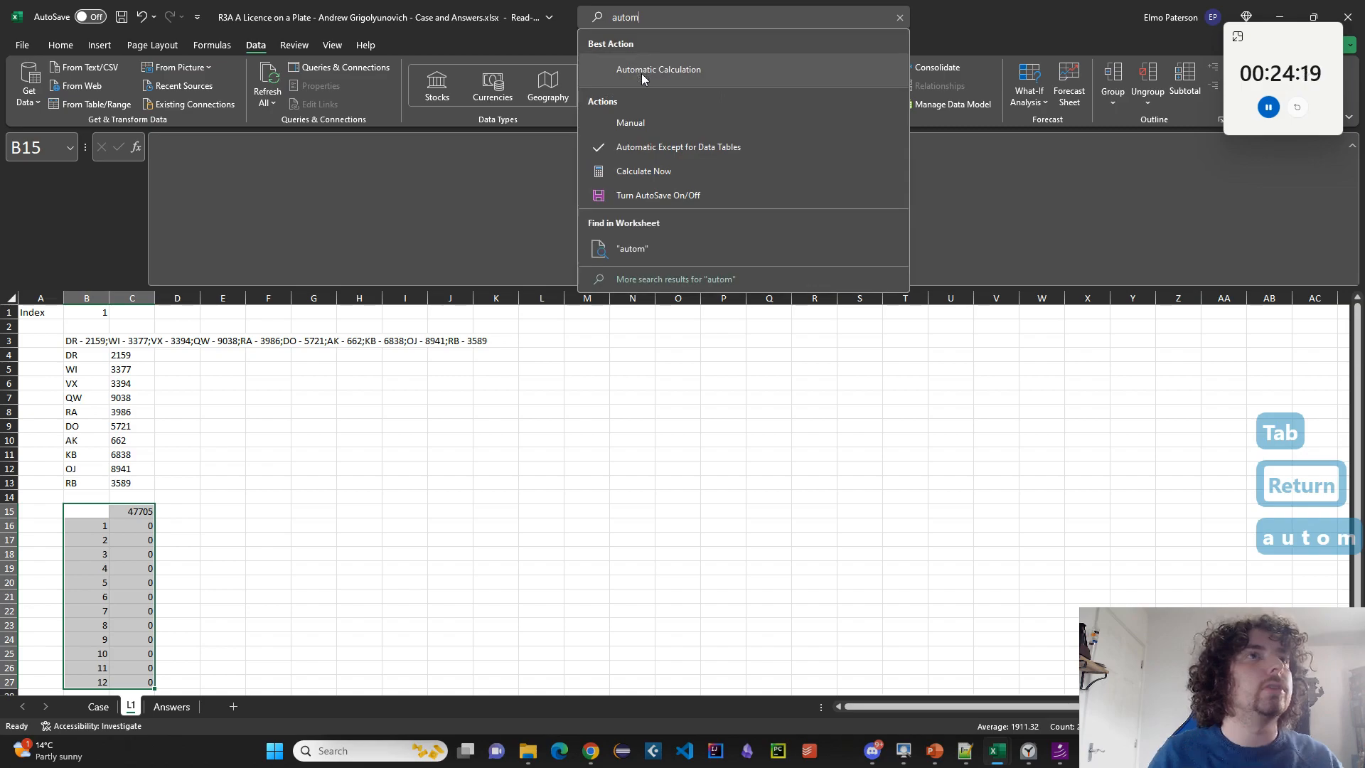
click(641, 78)
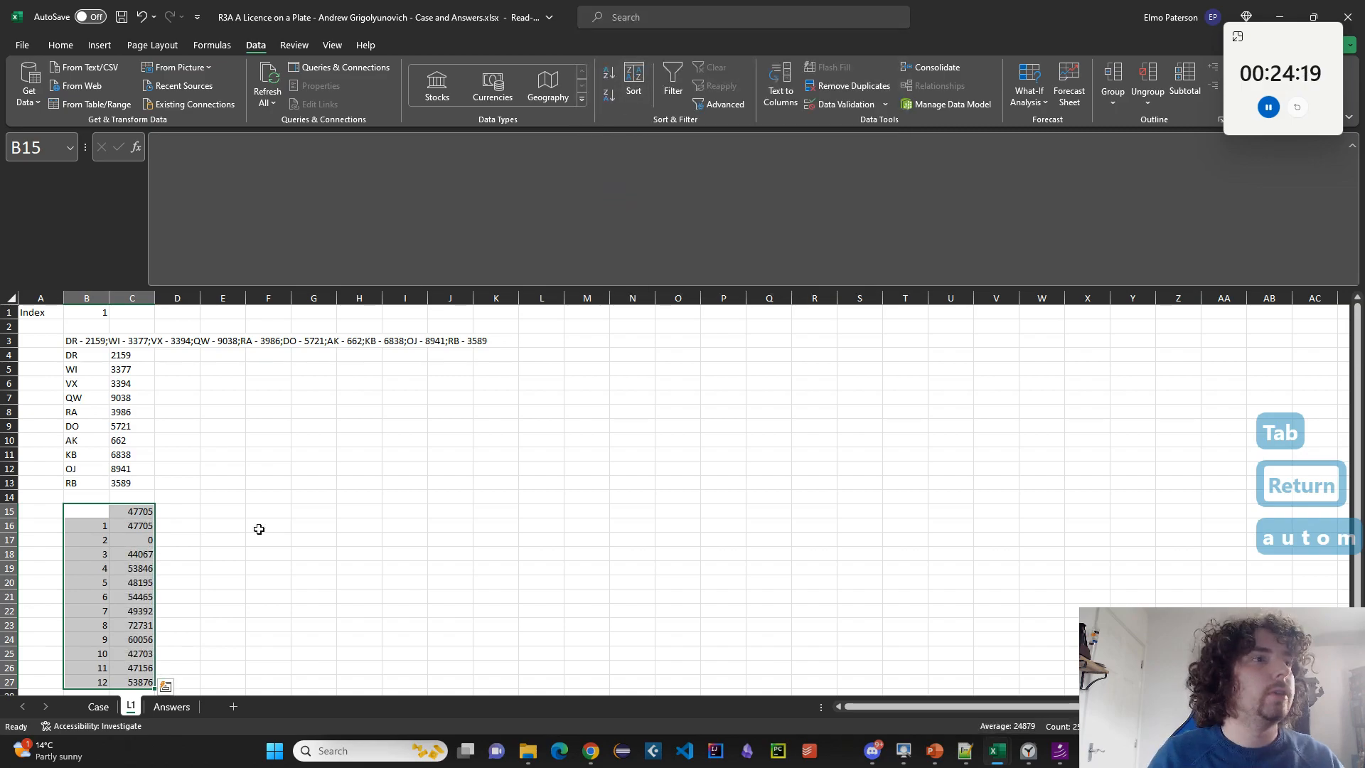
Copy the Level 1 totals in C18:C27 of L1 and paste them as values into answer cells E44:E53 on Case.
drag(132, 553, 130, 708)
key(ctrl+c)
click(98, 706)
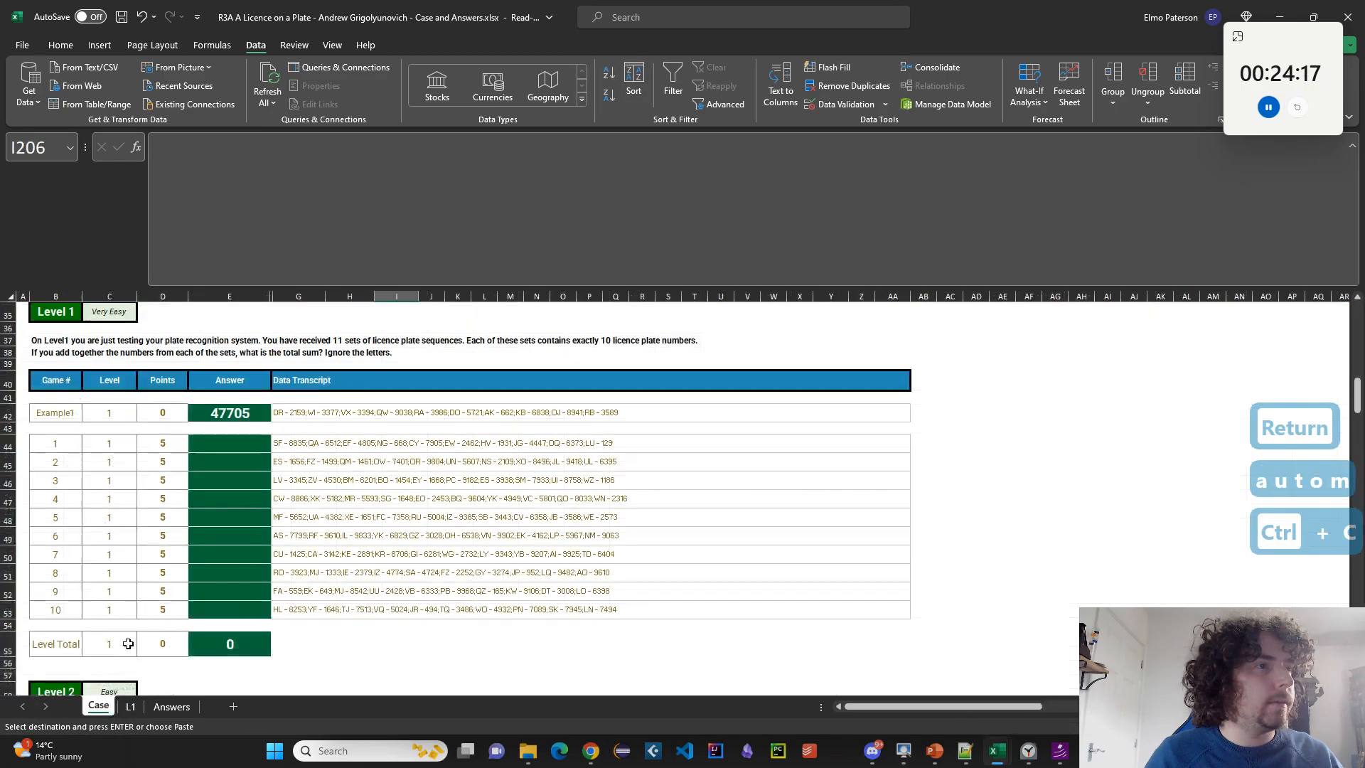
click(225, 455)
key(ctrl+shift+v)
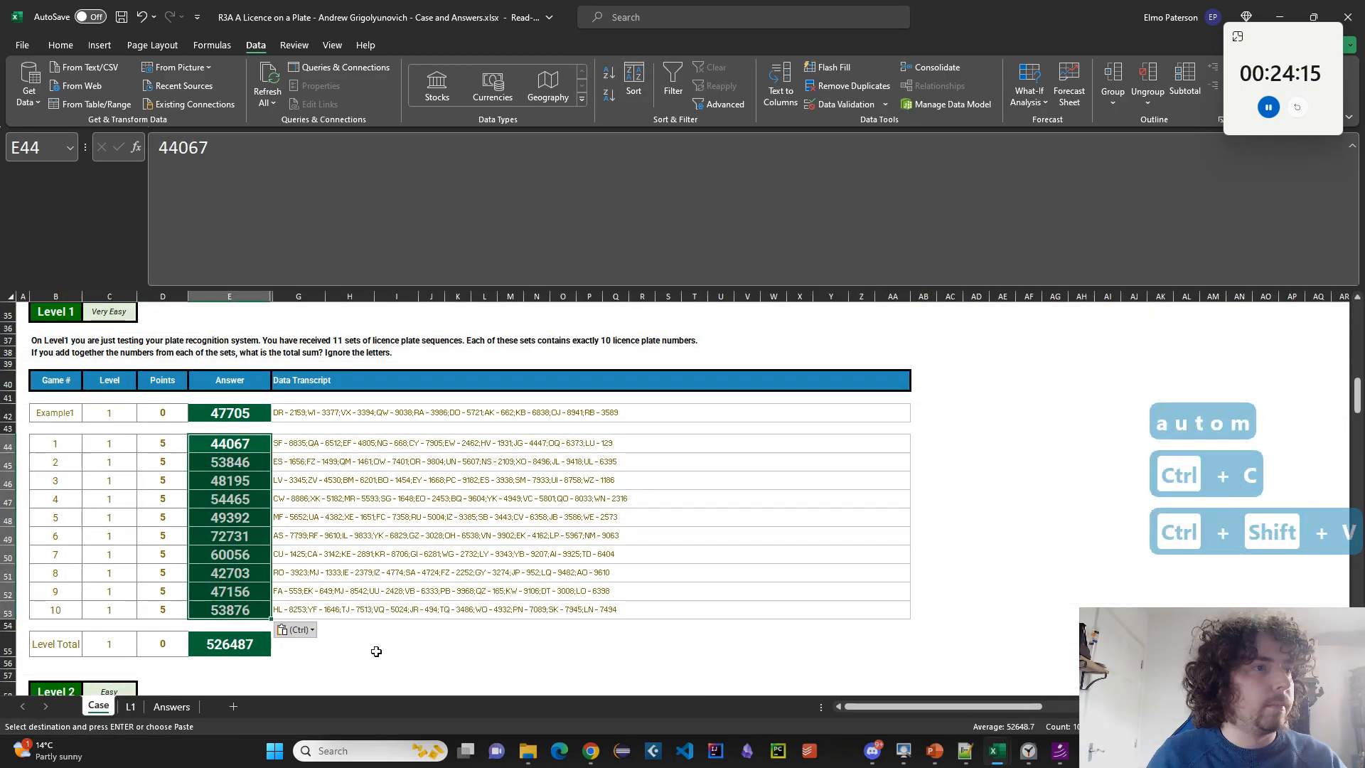
click(348, 662)
Review the Level 2 task on Case and try to place a duplicate of the L1 sheet before Answers.
scroll(323, 607, down, 7)
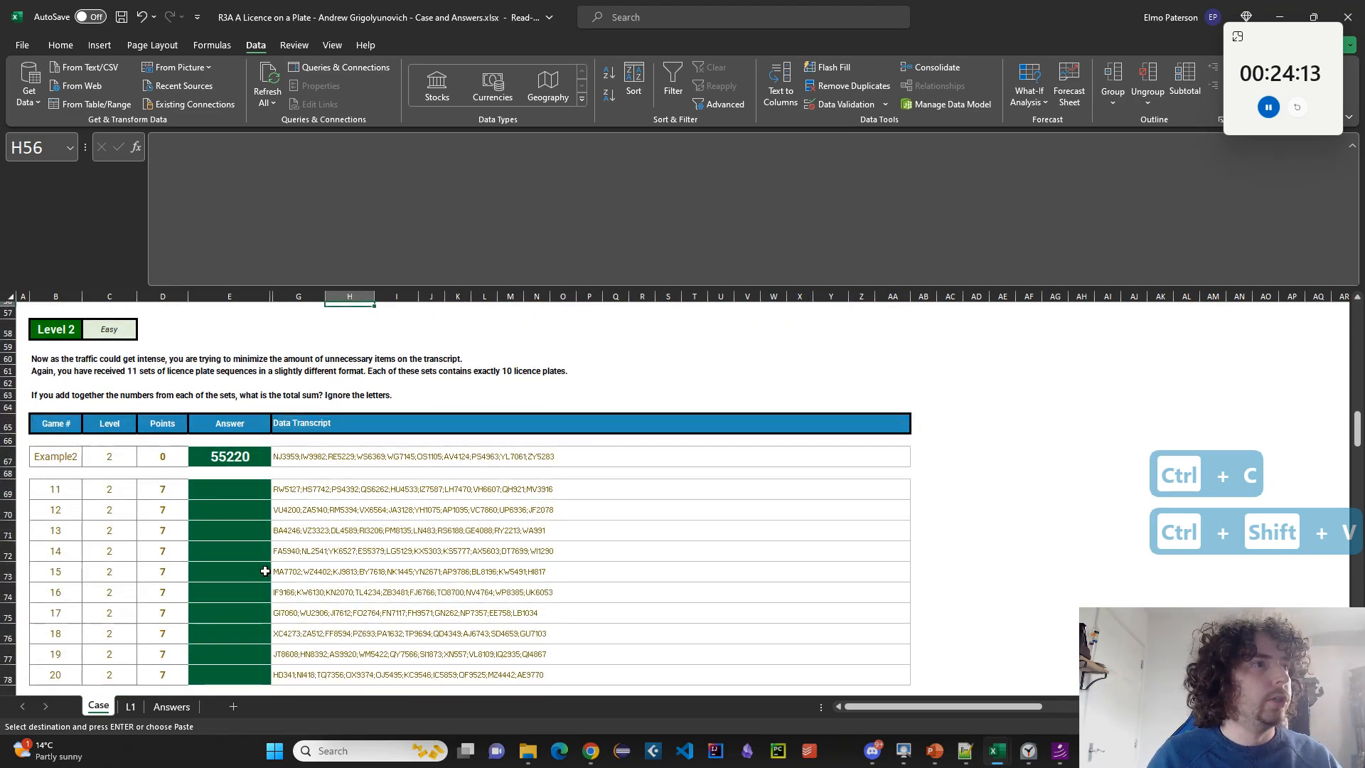
right_click(131, 706)
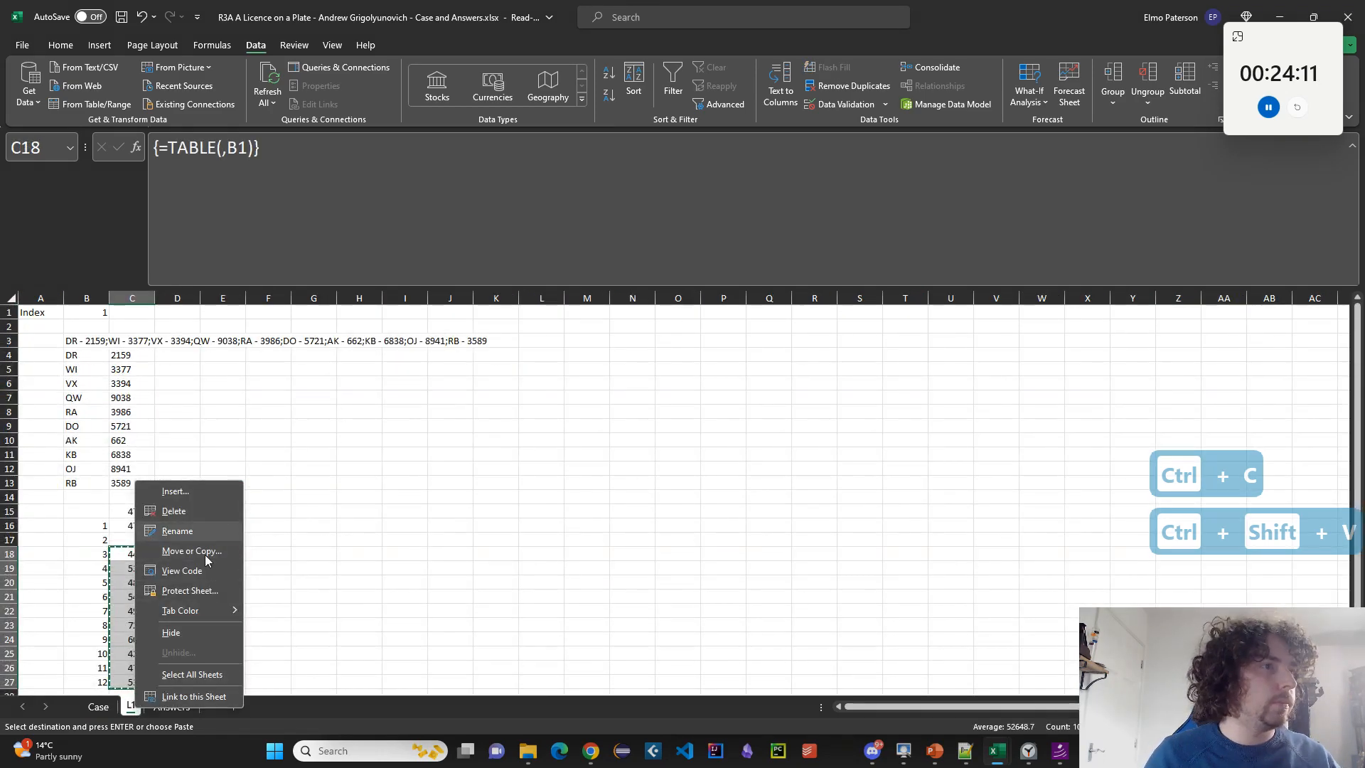
mouse_move(211, 608)
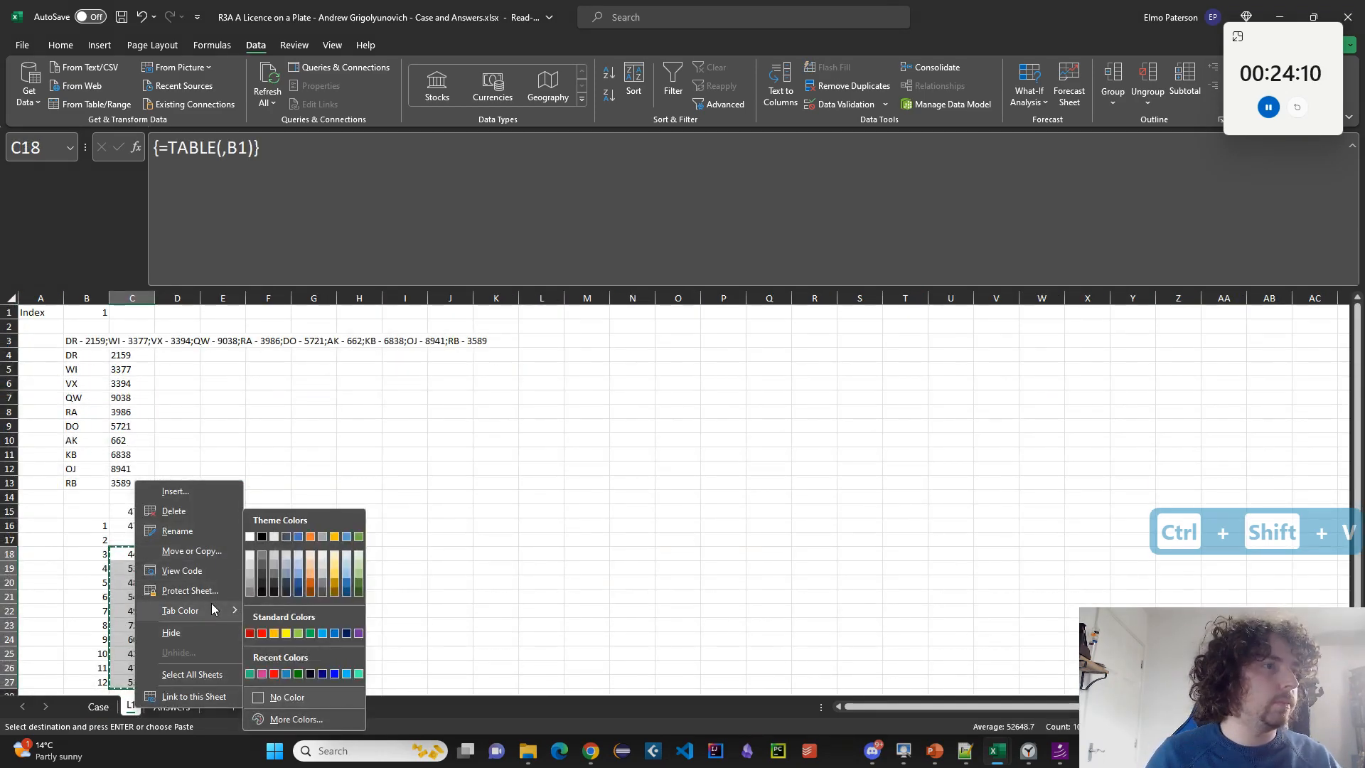
click(191, 551)
click(151, 557)
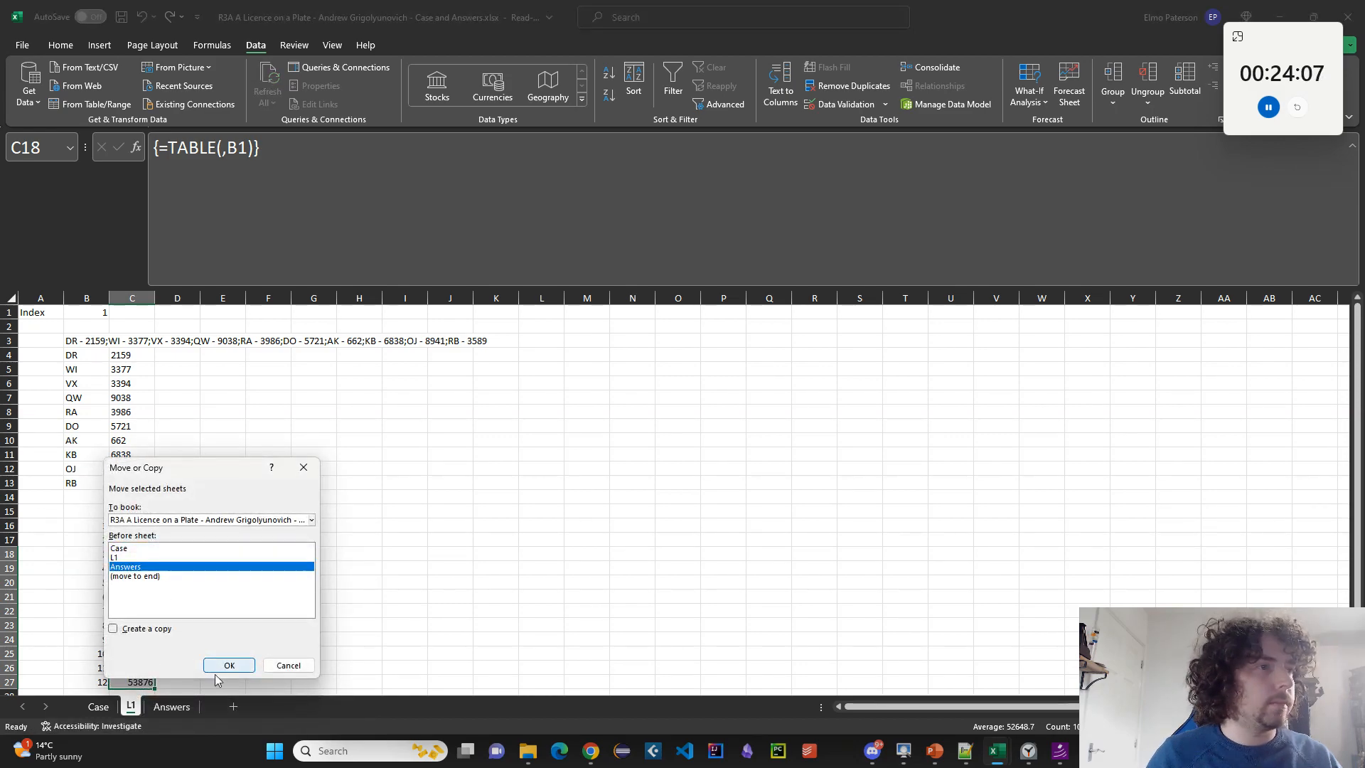
click(228, 664)
Create a copy of the L1 sheet, placed before L1, and rename it L2.
right_click(137, 711)
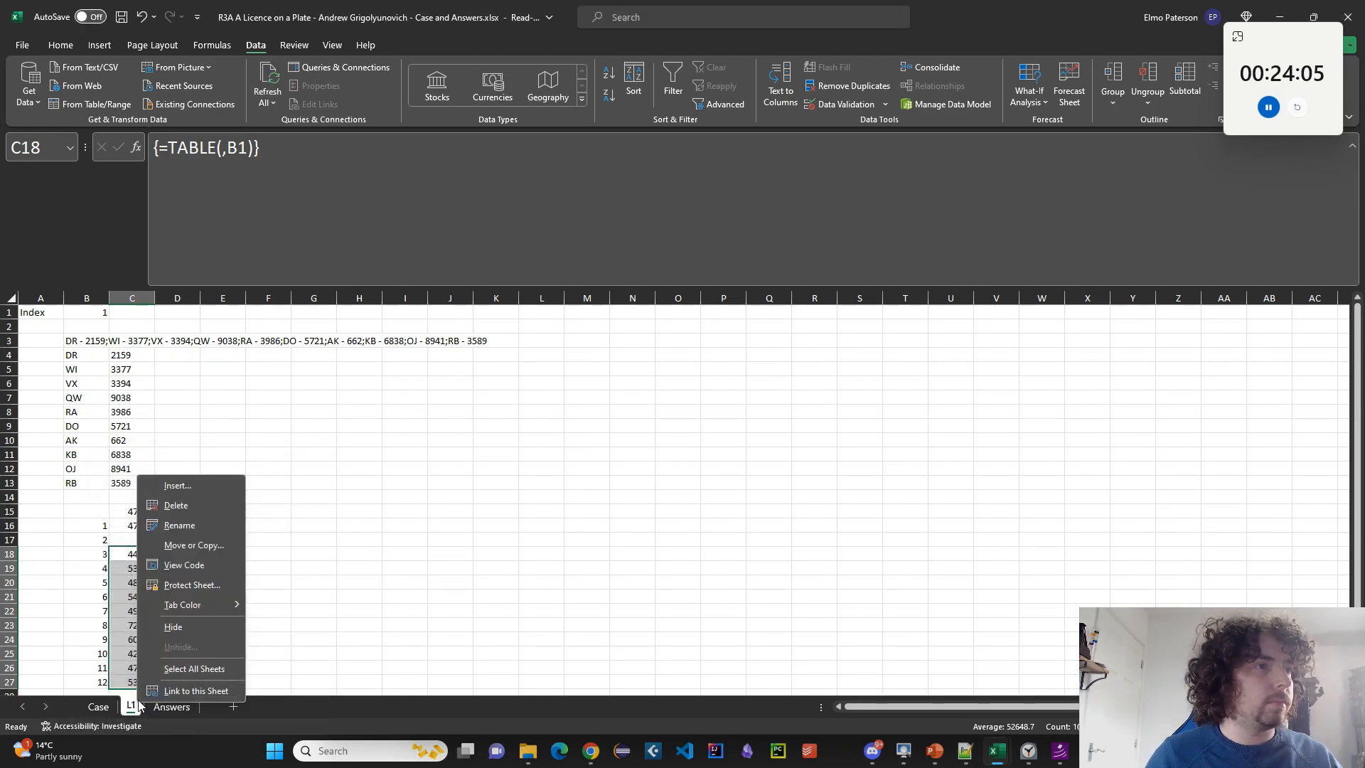
click(193, 551)
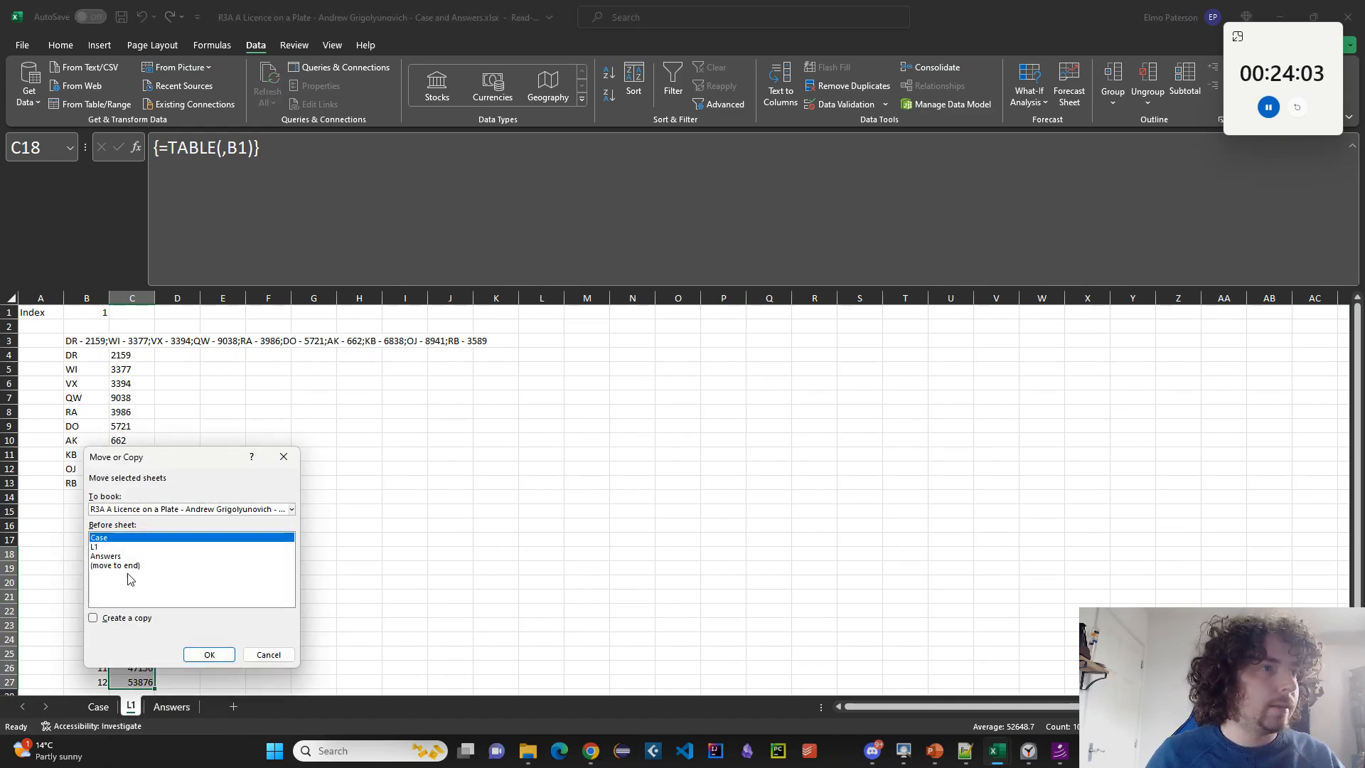
click(121, 618)
click(122, 546)
click(209, 654)
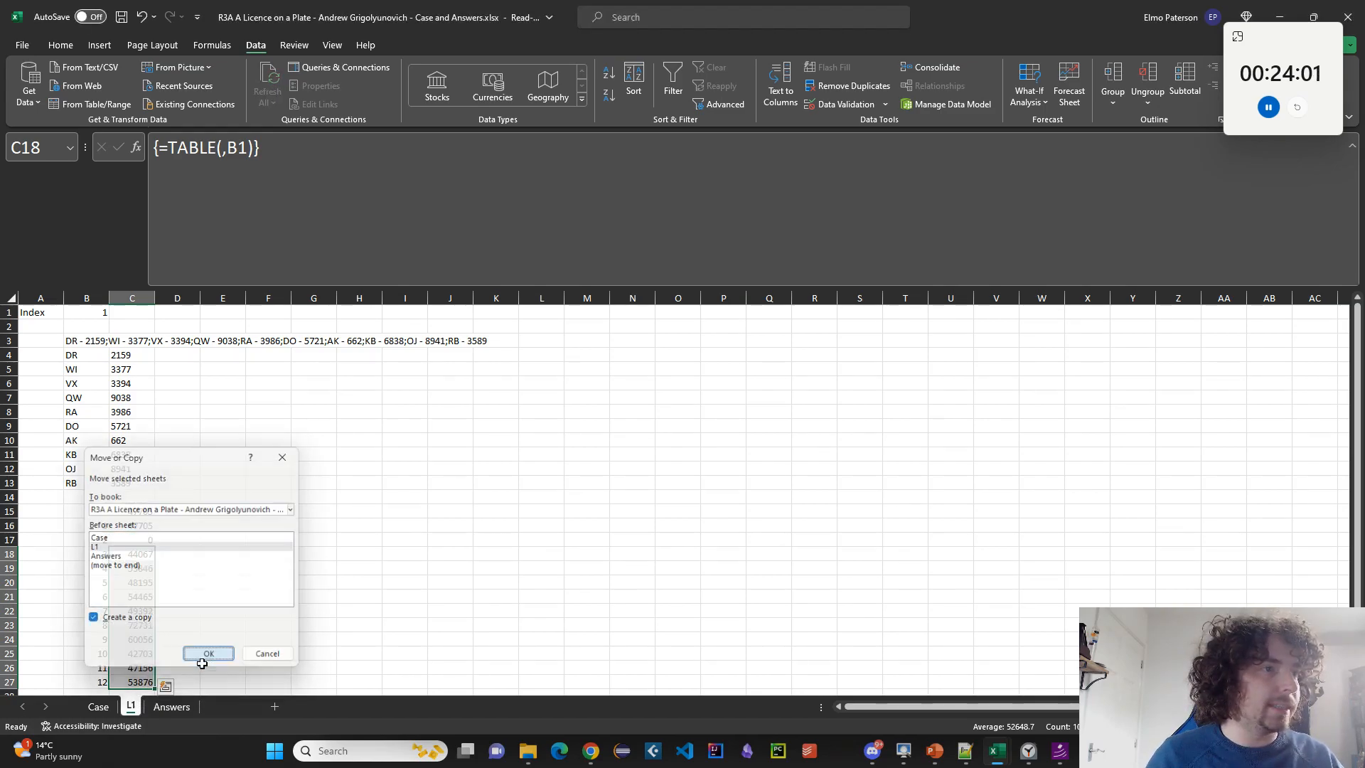
text(L2)
key(Return)
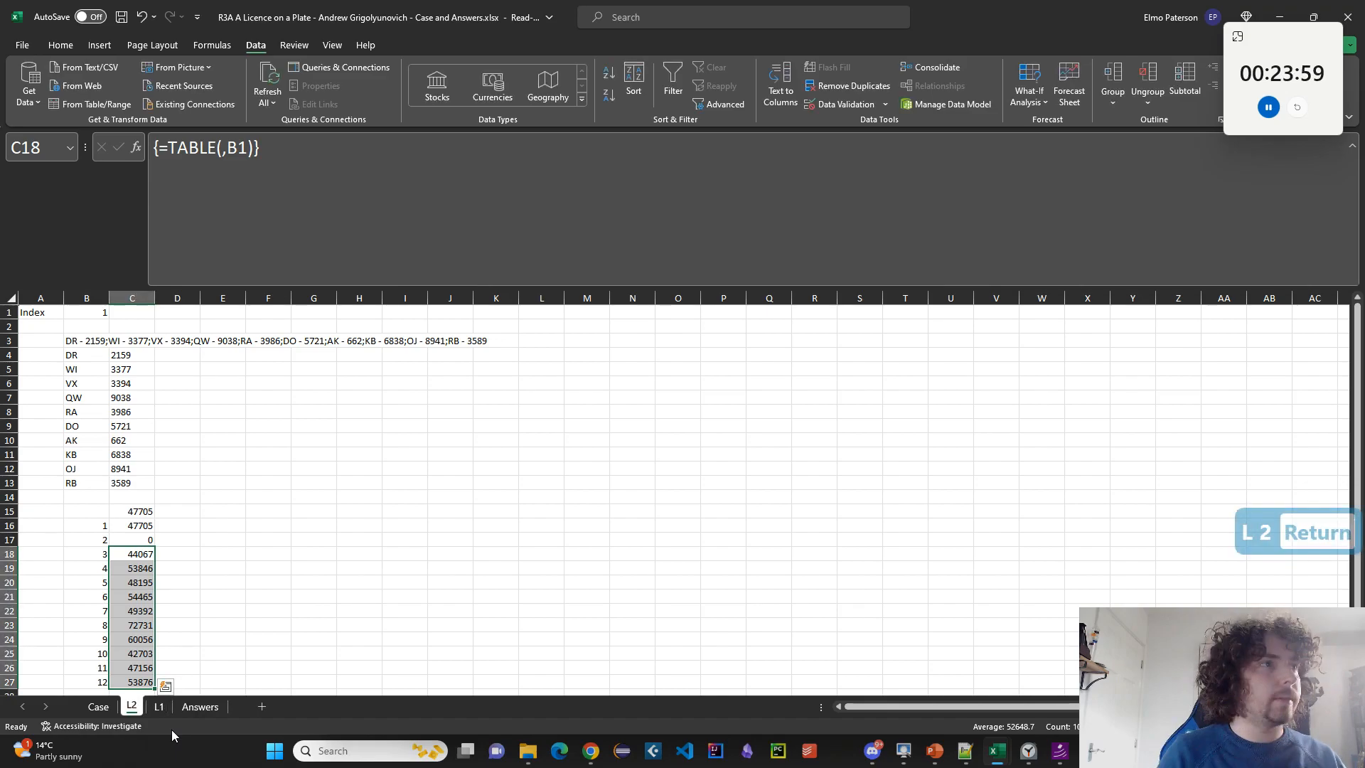
In B3 of L2, change the INDEX array to the Level 2 data transcripts in Case!G67:G78.
click(91, 340)
drag(222, 147, 340, 147)
key(BackSpace)
click(98, 705)
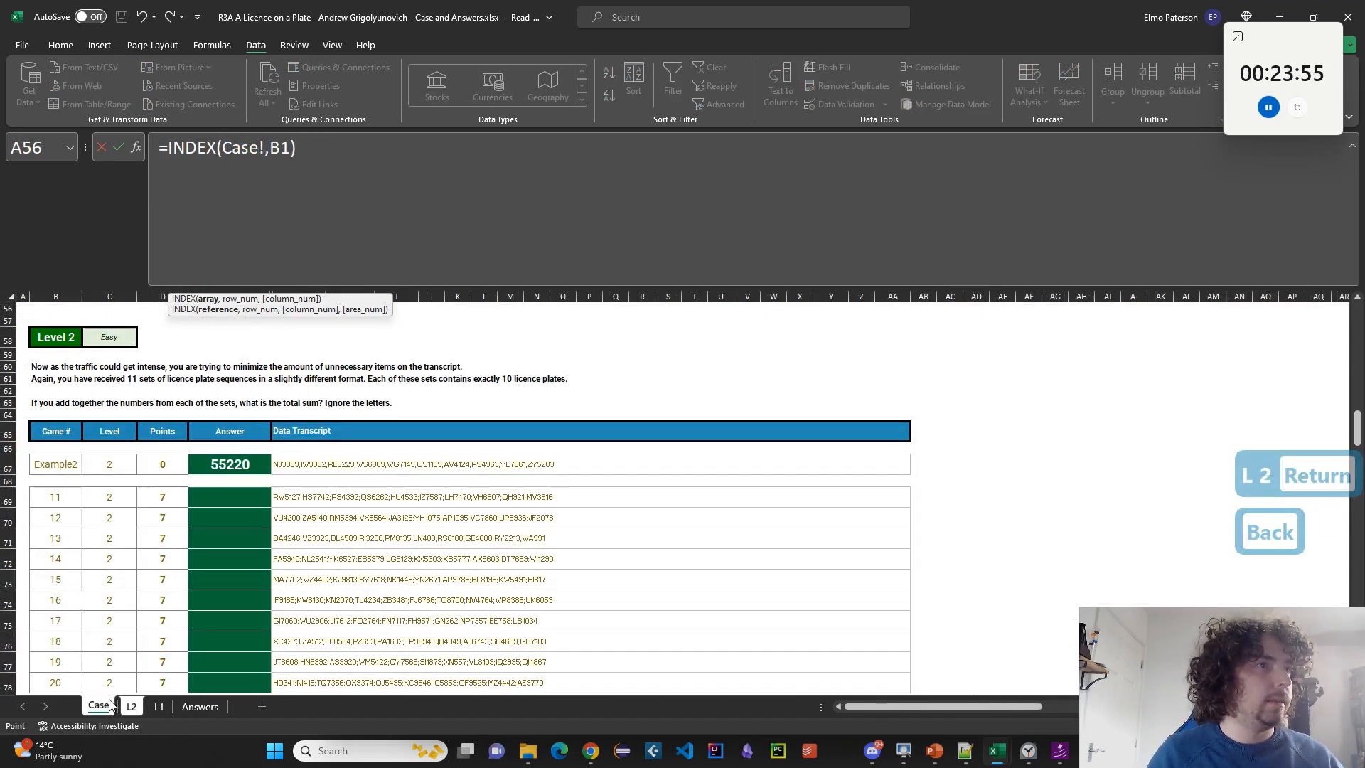
click(302, 468)
scroll(327, 522, down, 2)
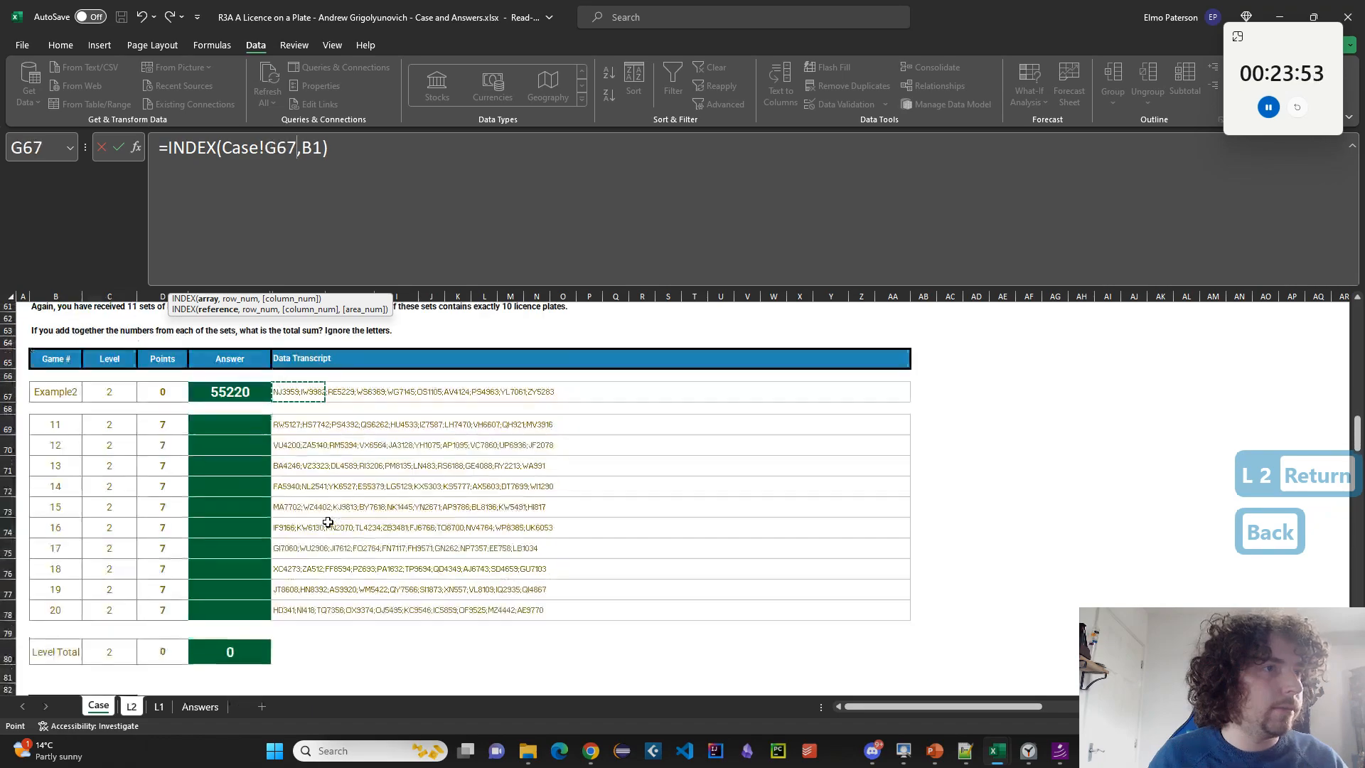
shift+click(287, 604)
scroll(280, 578, up, 1)
key(Return)
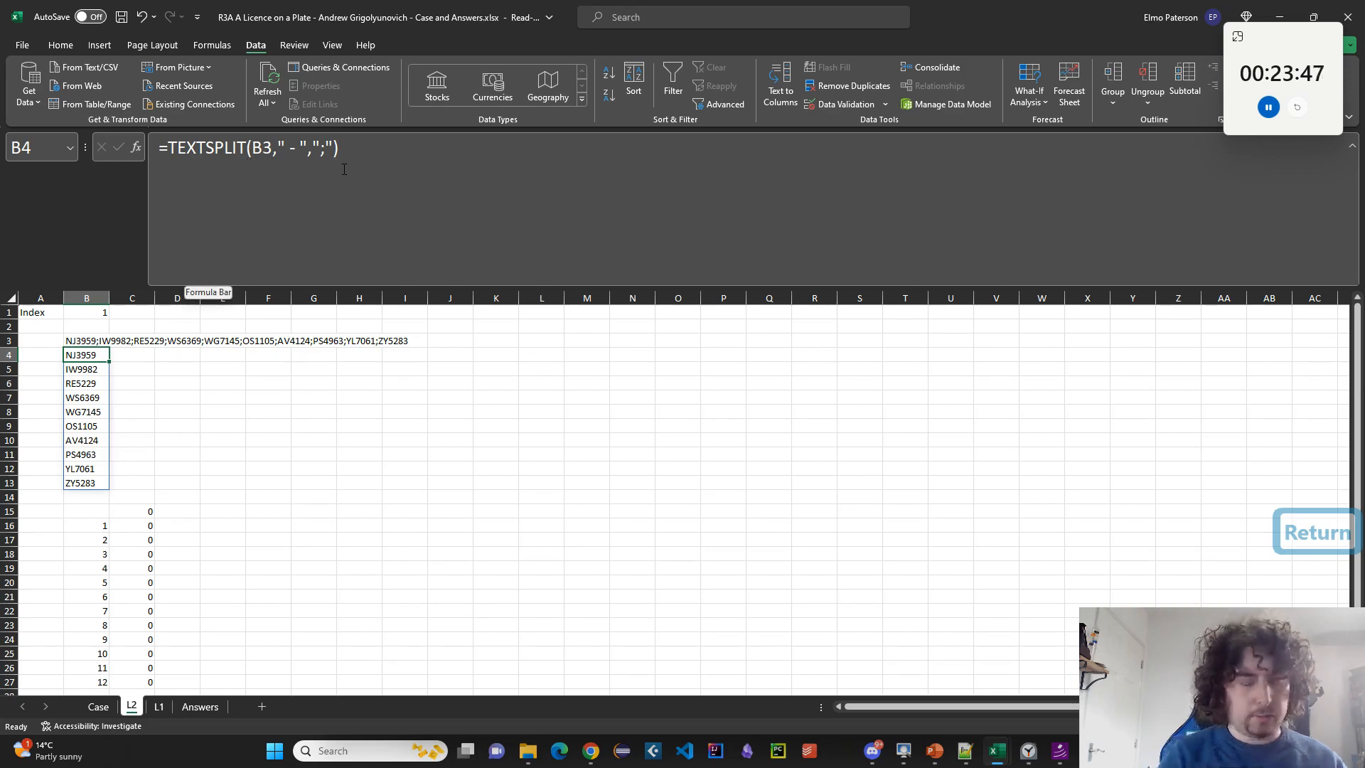
text(=LEFT()
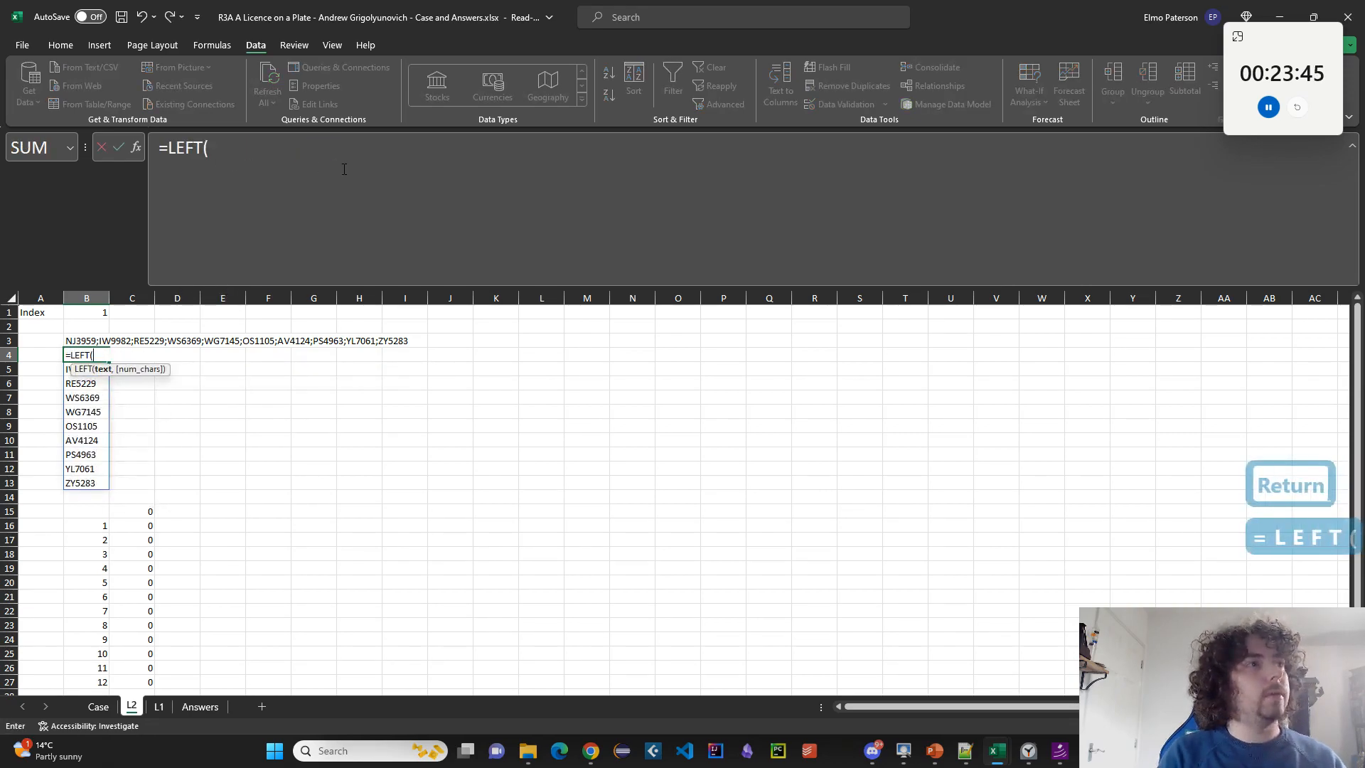
key(Up)
key(Escape)
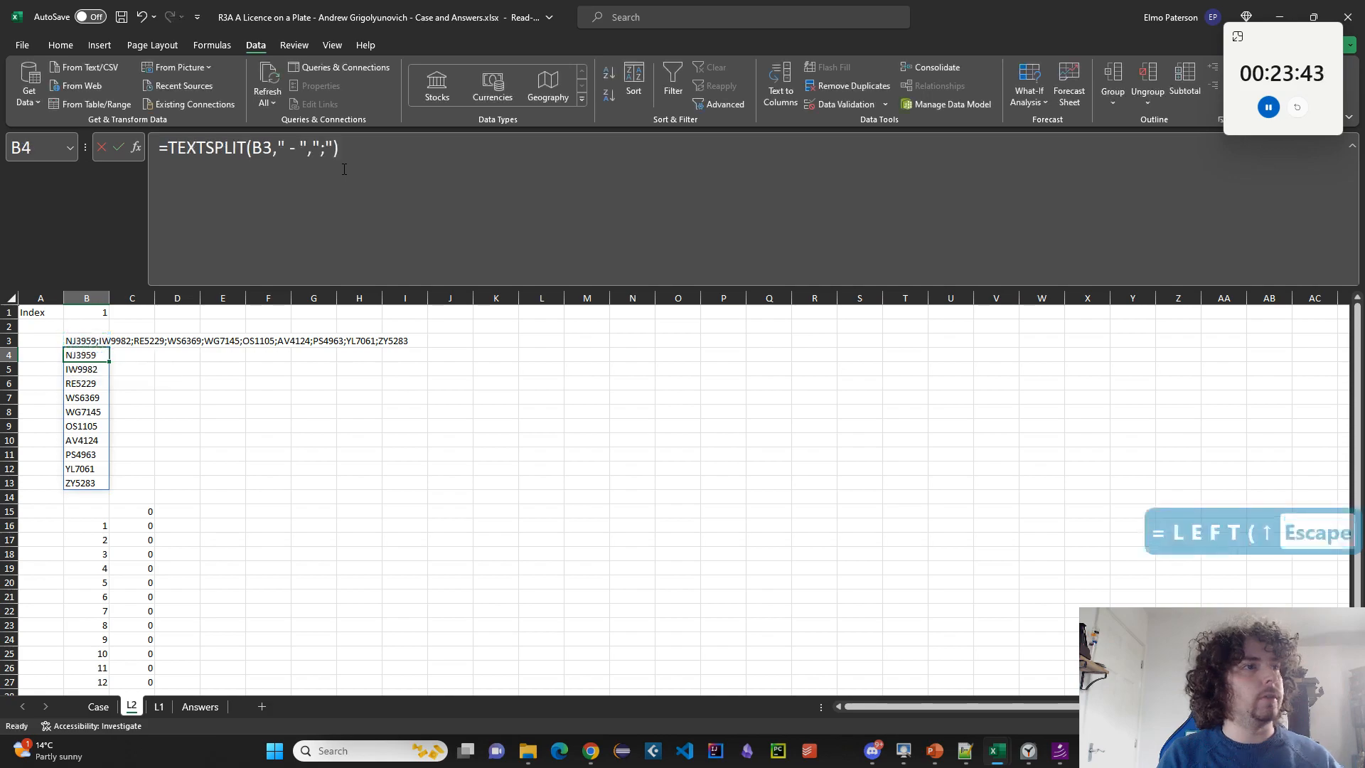
In B4 of L2, enter =TEXTSPLIT(B3,";") to split the transcript into separate plates across the row.
text(=TEXTSPLIT()
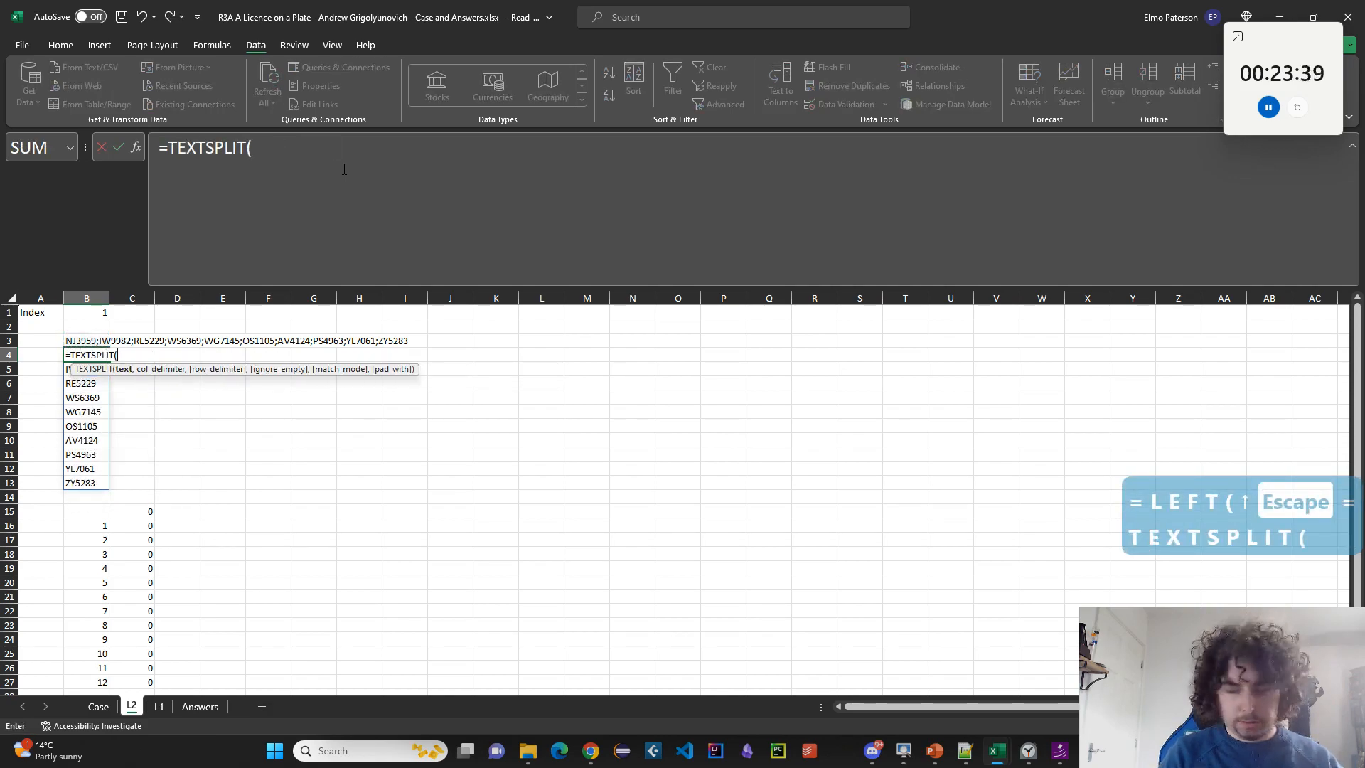
key(Up)
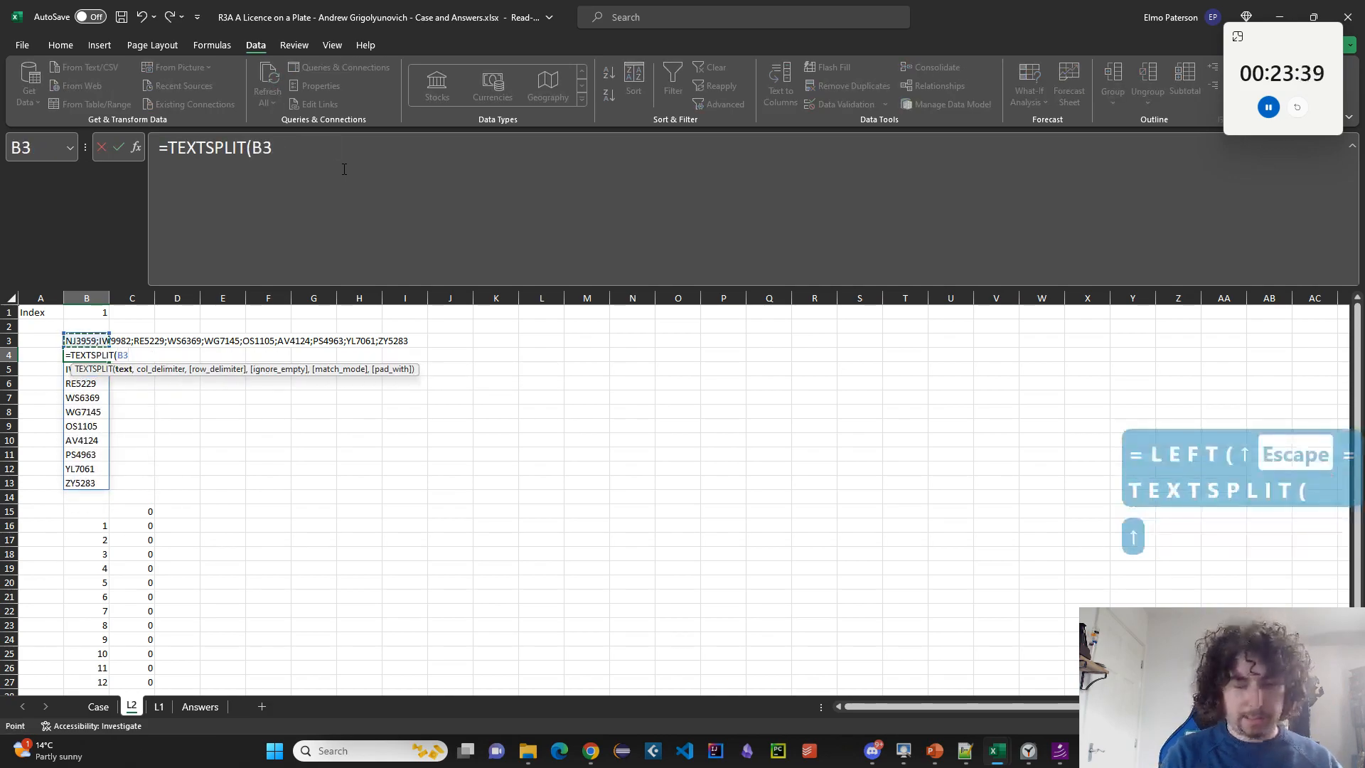
text(,";"))
key(Return)
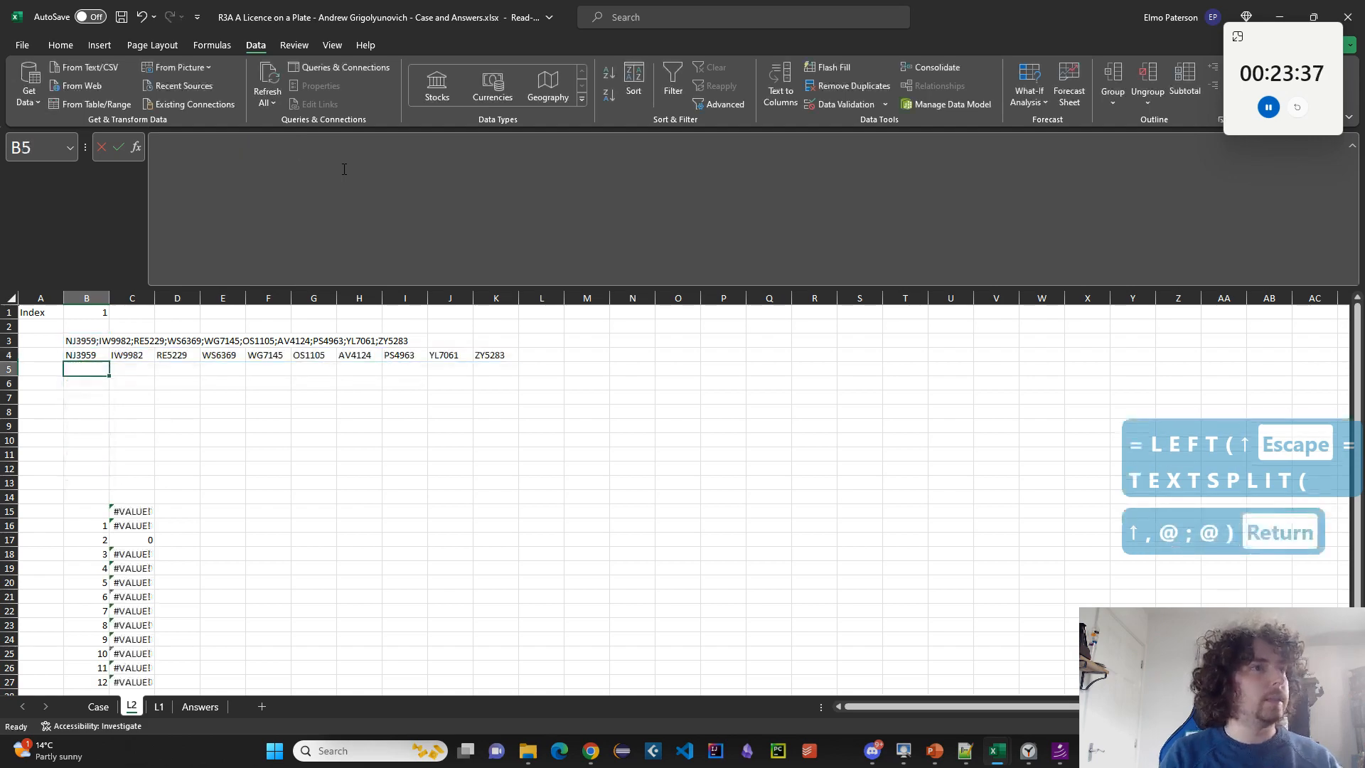
In B5, enter =RIGHT(B4,LEN(B4)-2) to strip the two leading letters from the first plate.
text(=)
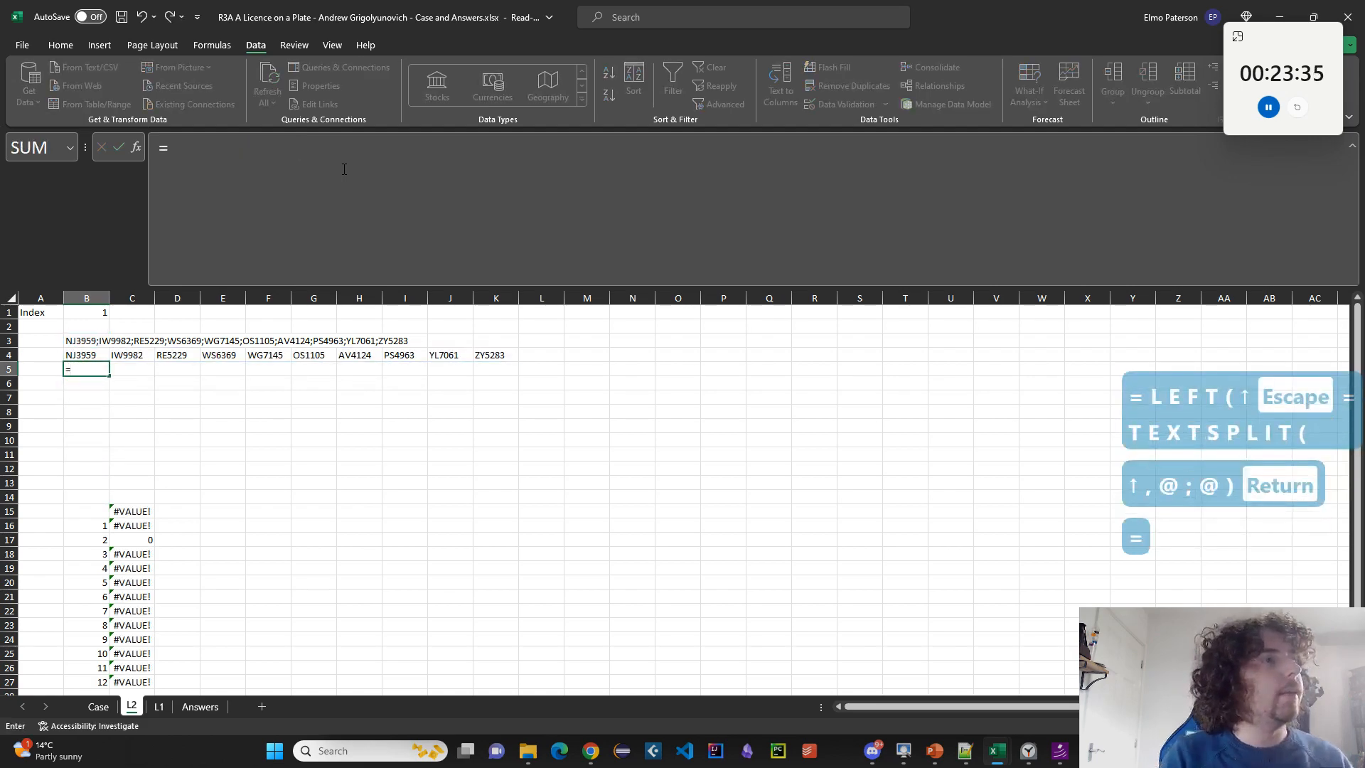
text(RIGHT()
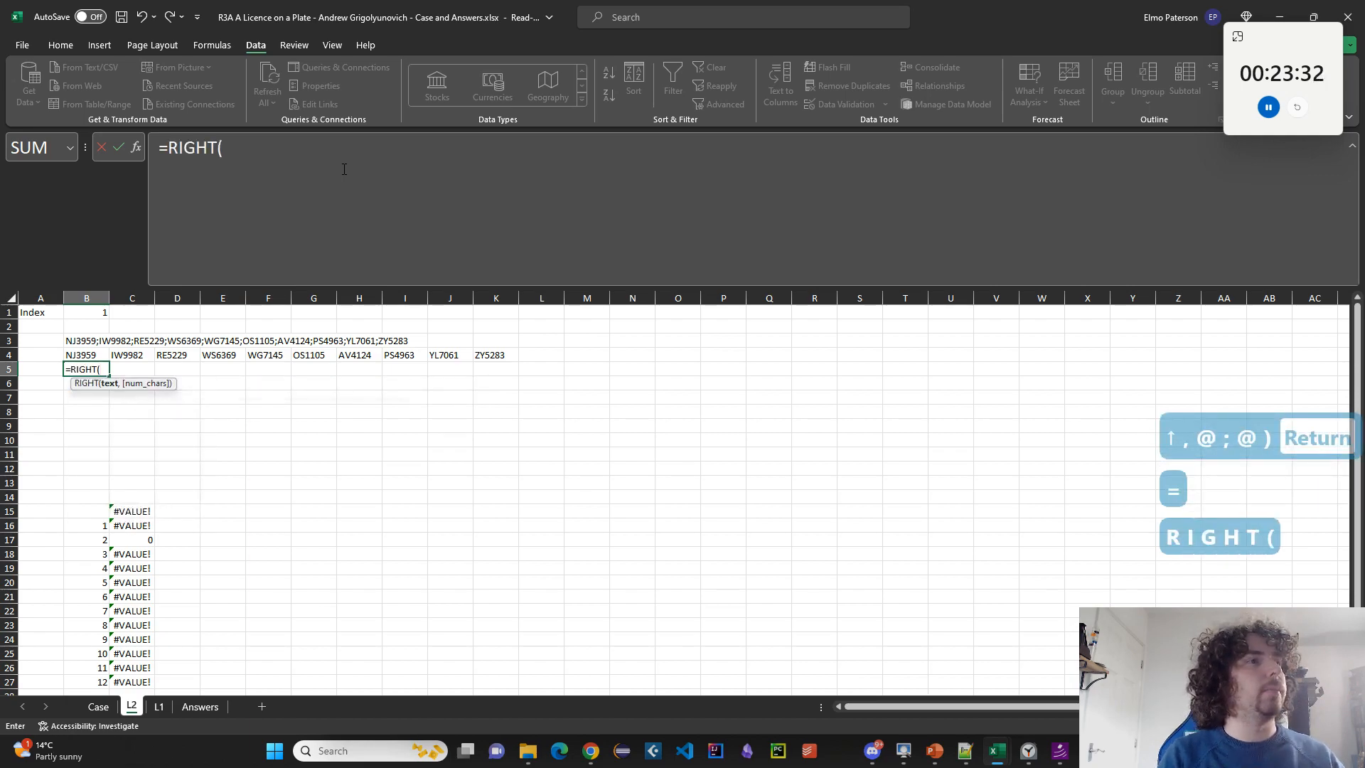
key(Up)
text(,)
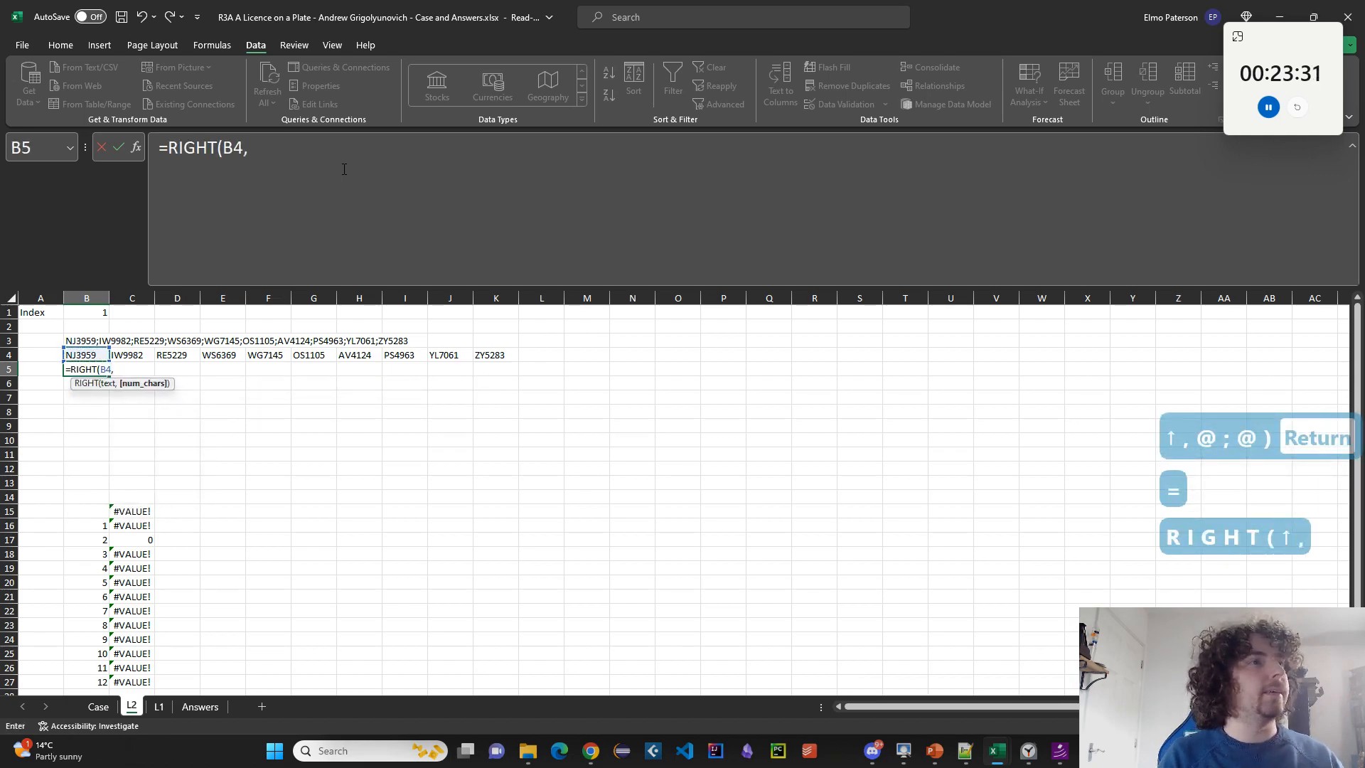
text(LEN()
key(Up)
text())
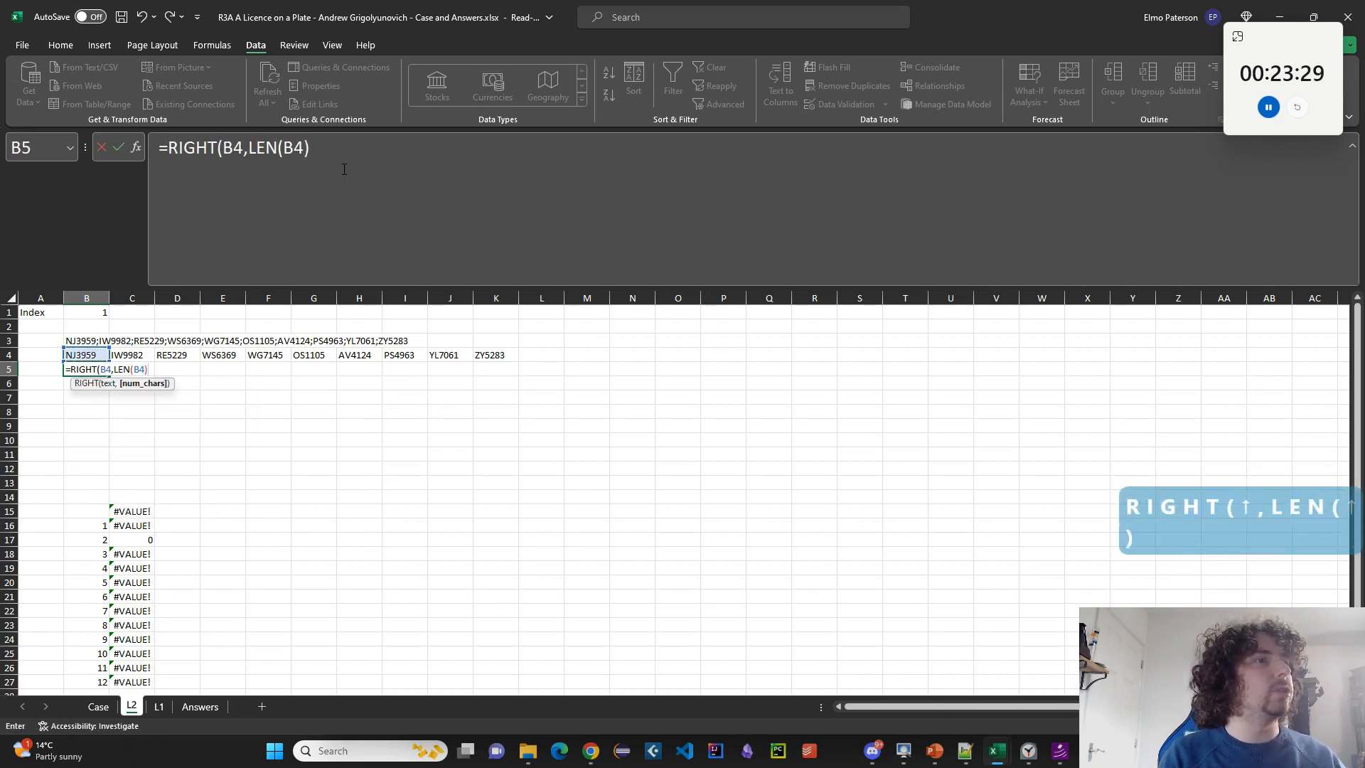
text(-2))
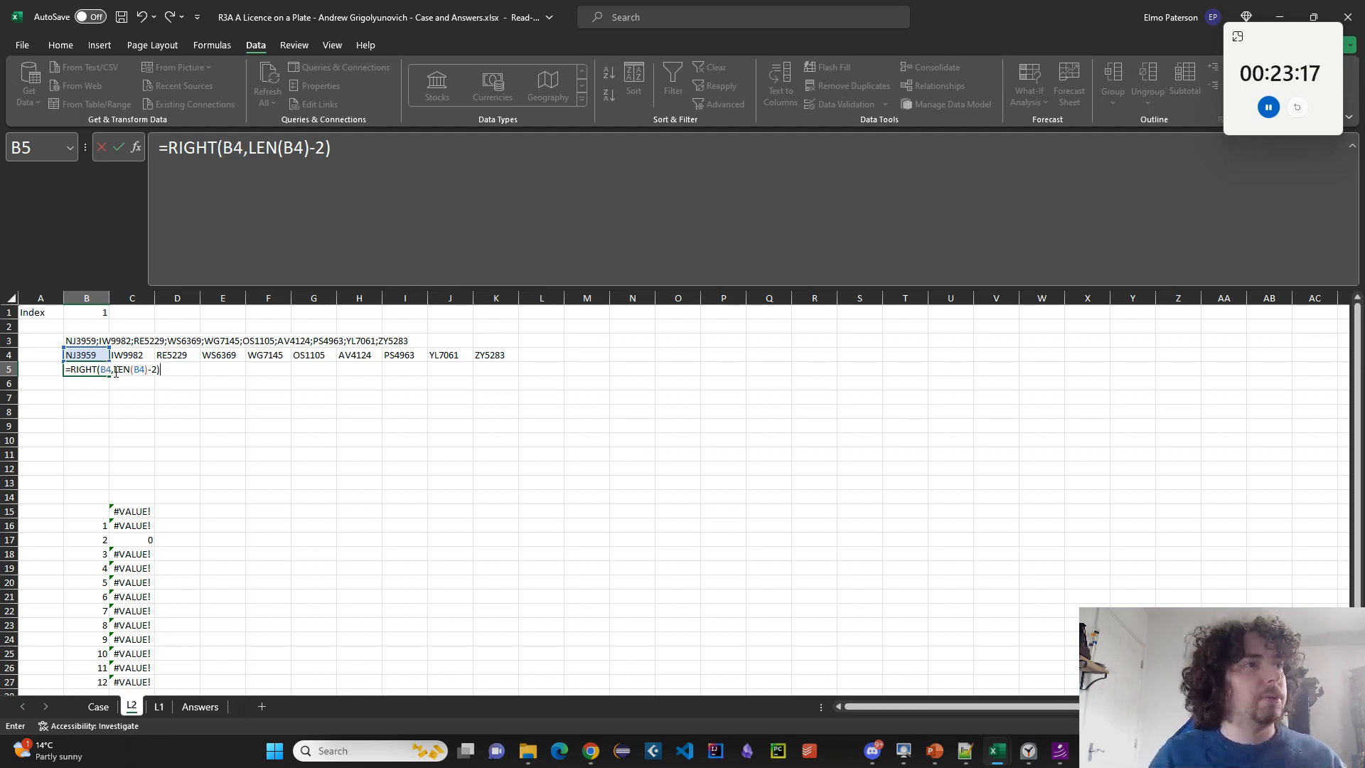
click(149, 369)
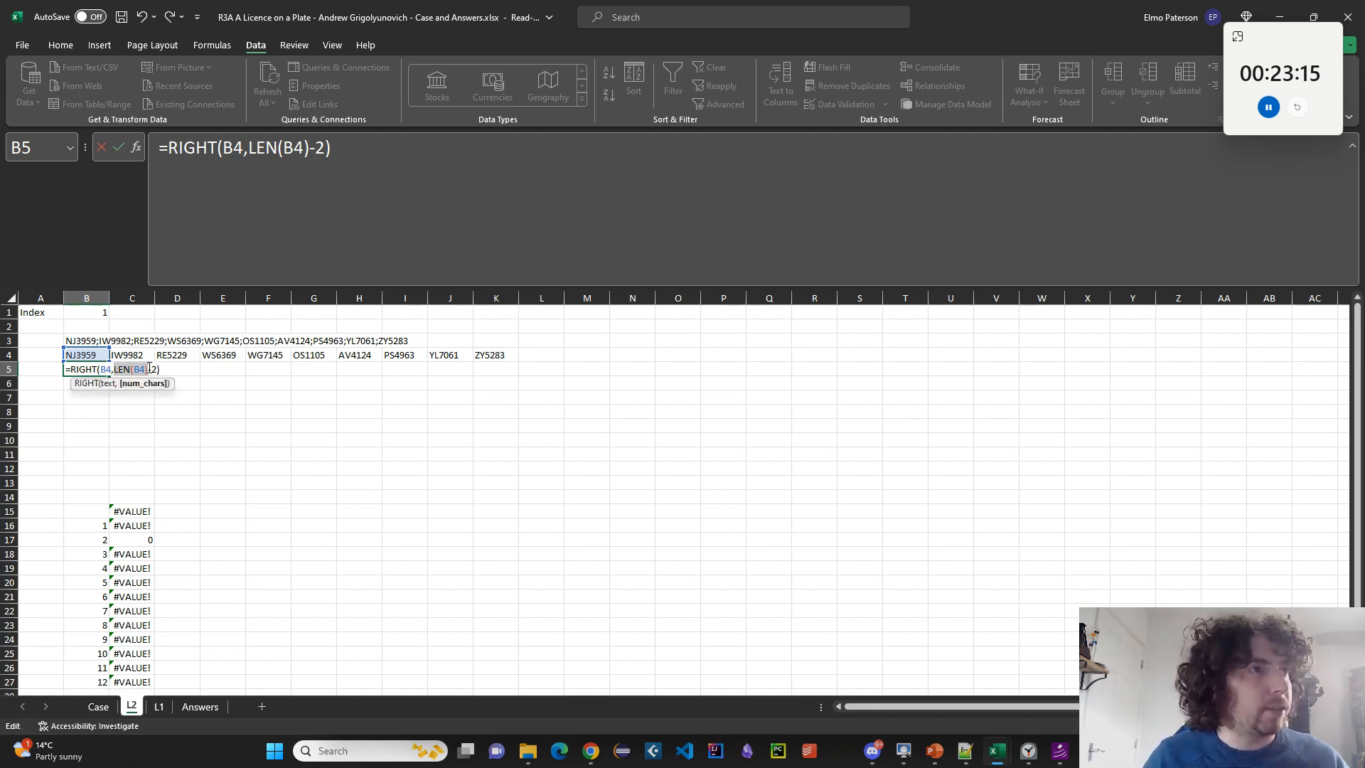
key(Return)
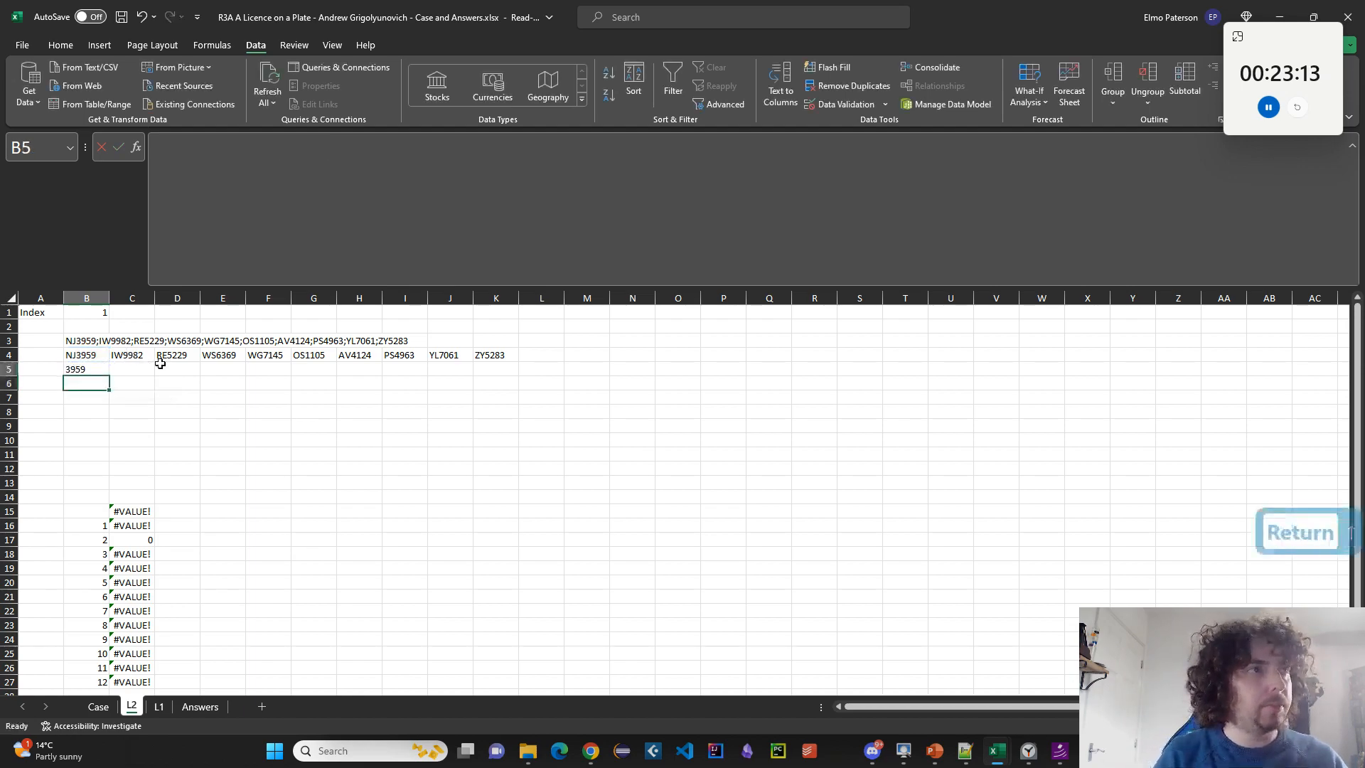
Extend the B5 formula to all plates by changing both references to the spill range: =RIGHT(B4#,LEN(B4#)-2).
click(243, 155)
text(#,LEN(B4)-2))
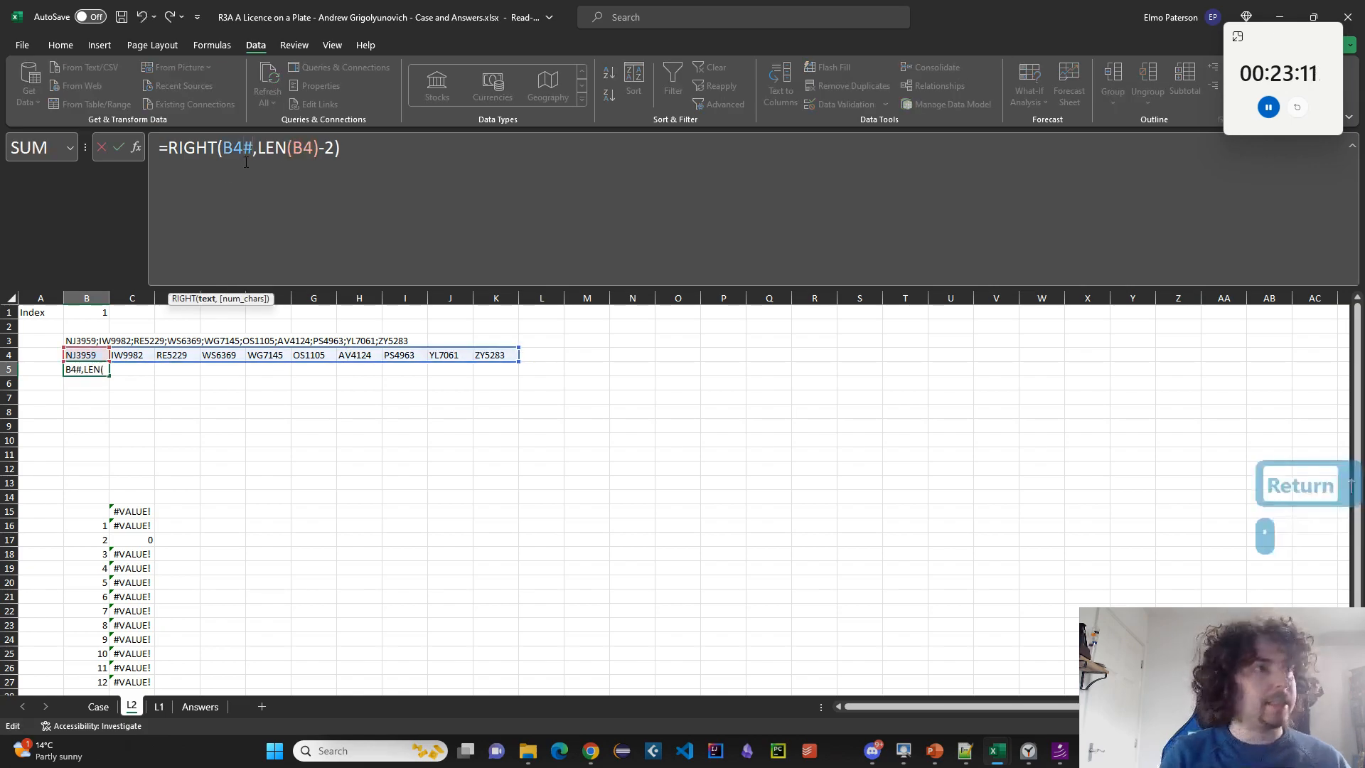
click(312, 147)
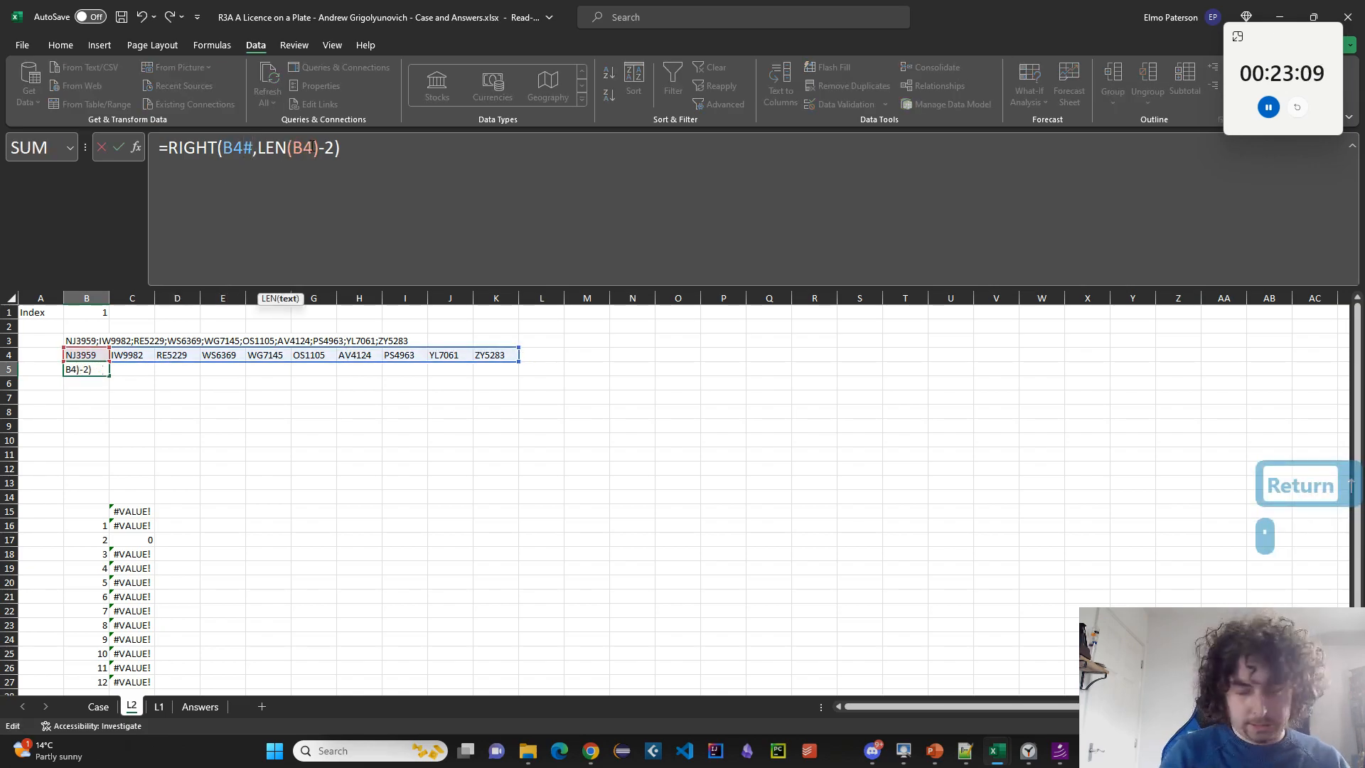
text(#)
key(Return)
key(Up)
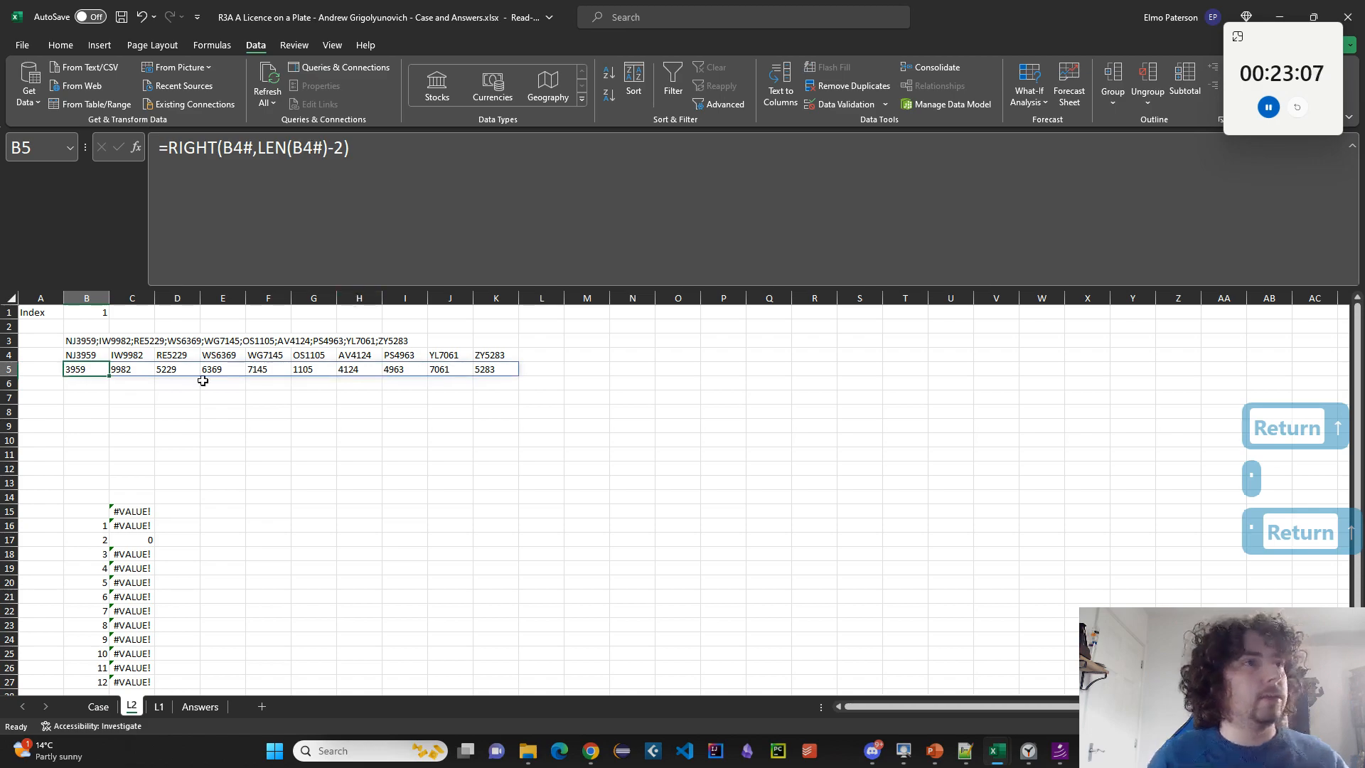
Change the C15 total to sum the spilled plate numbers with =SUM(VALUE(B5#)).
click(131, 511)
key(F2)
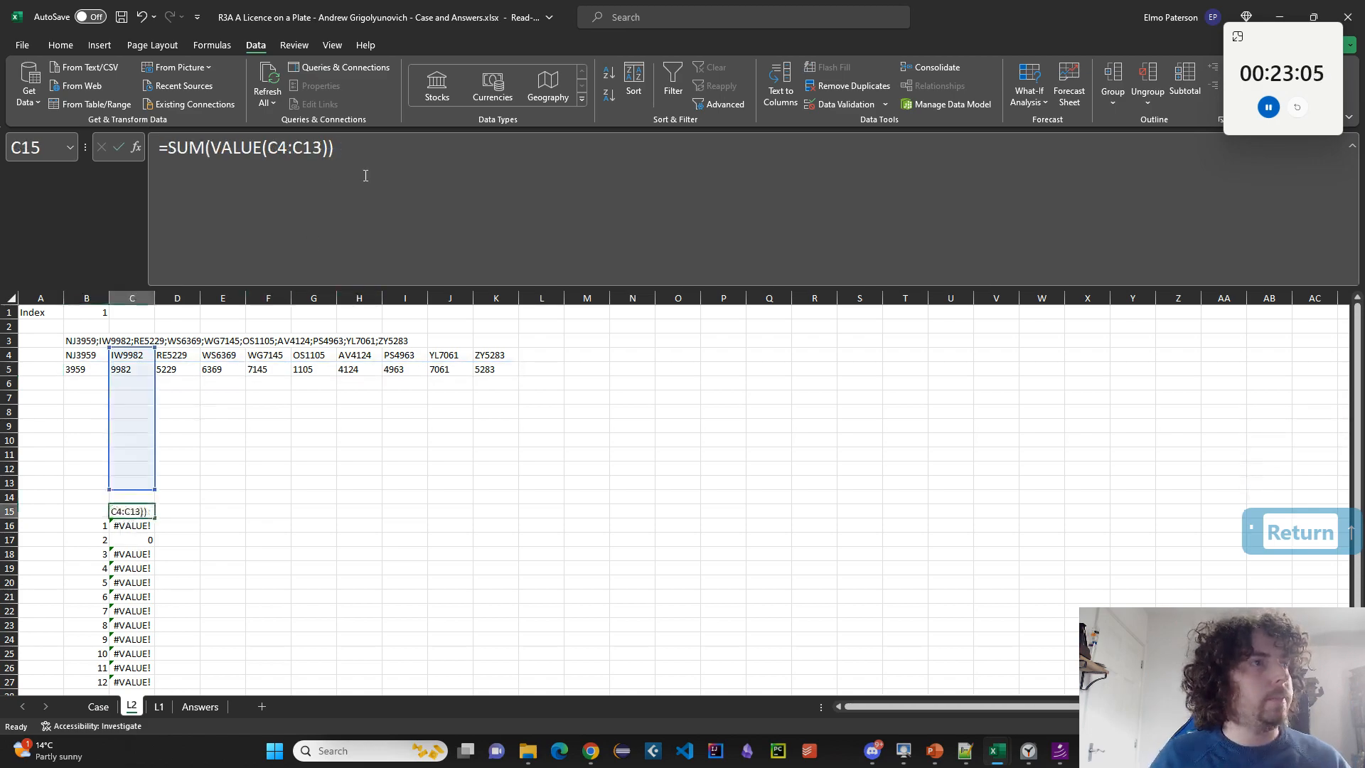
drag(109, 348, 65, 363)
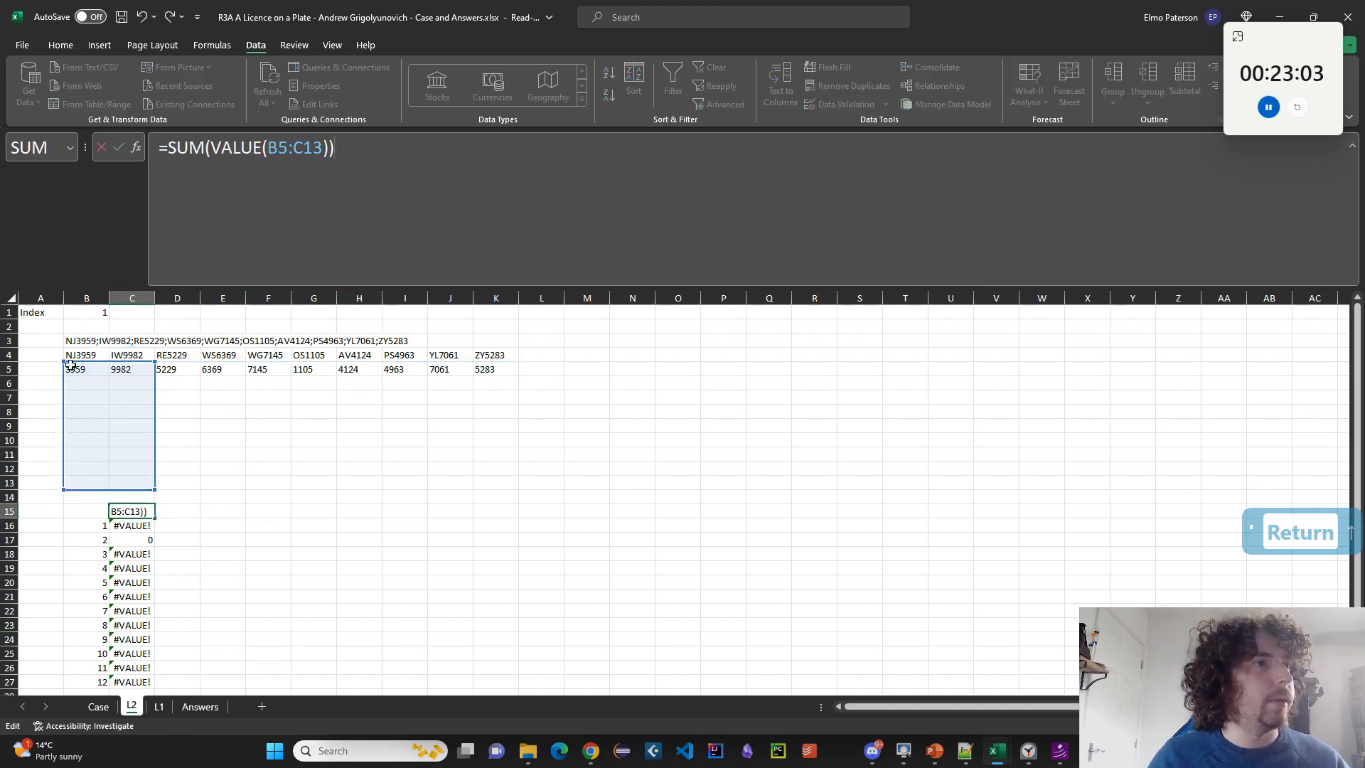
drag(159, 488, 518, 375)
key(Return)
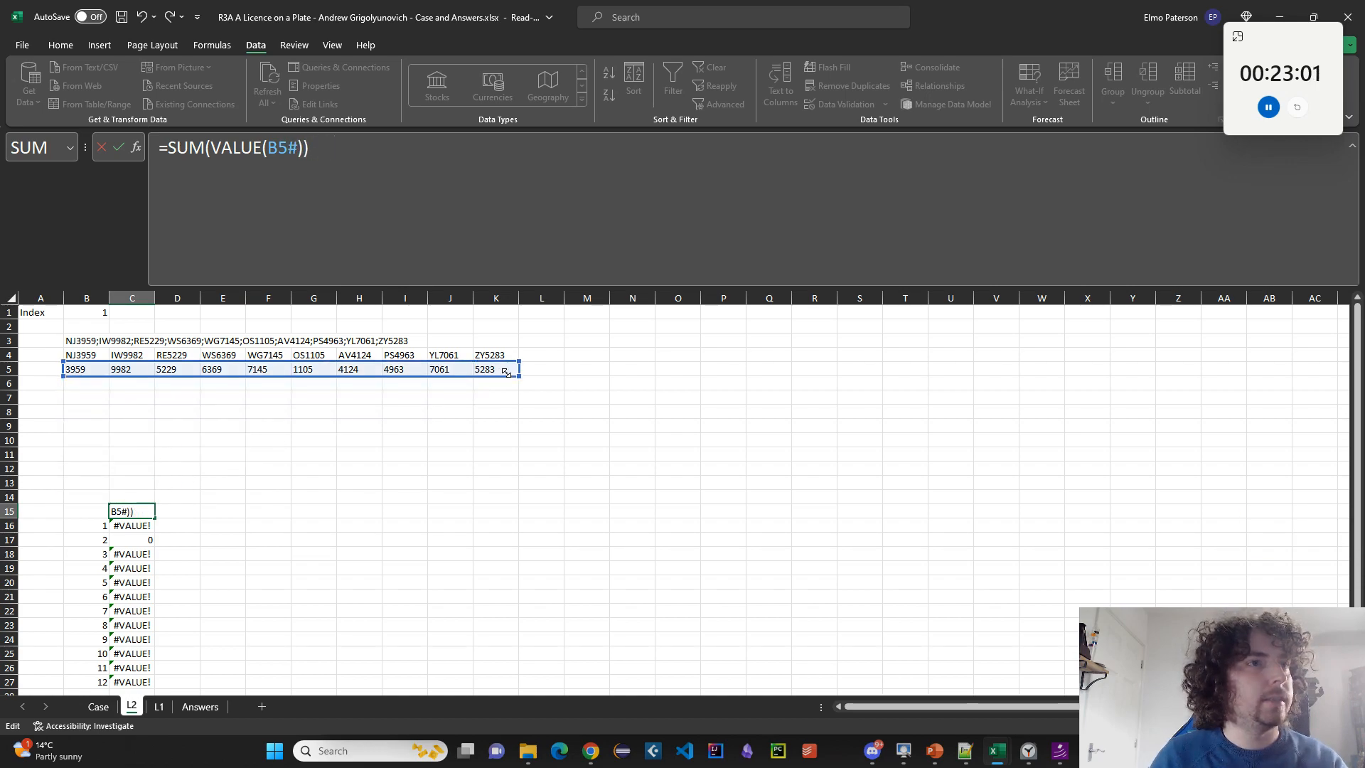
Copy the Level 2 totals in C18:C27 of L2 and paste them as values into E69:E78 on Case.
key(Down)
key(Down)
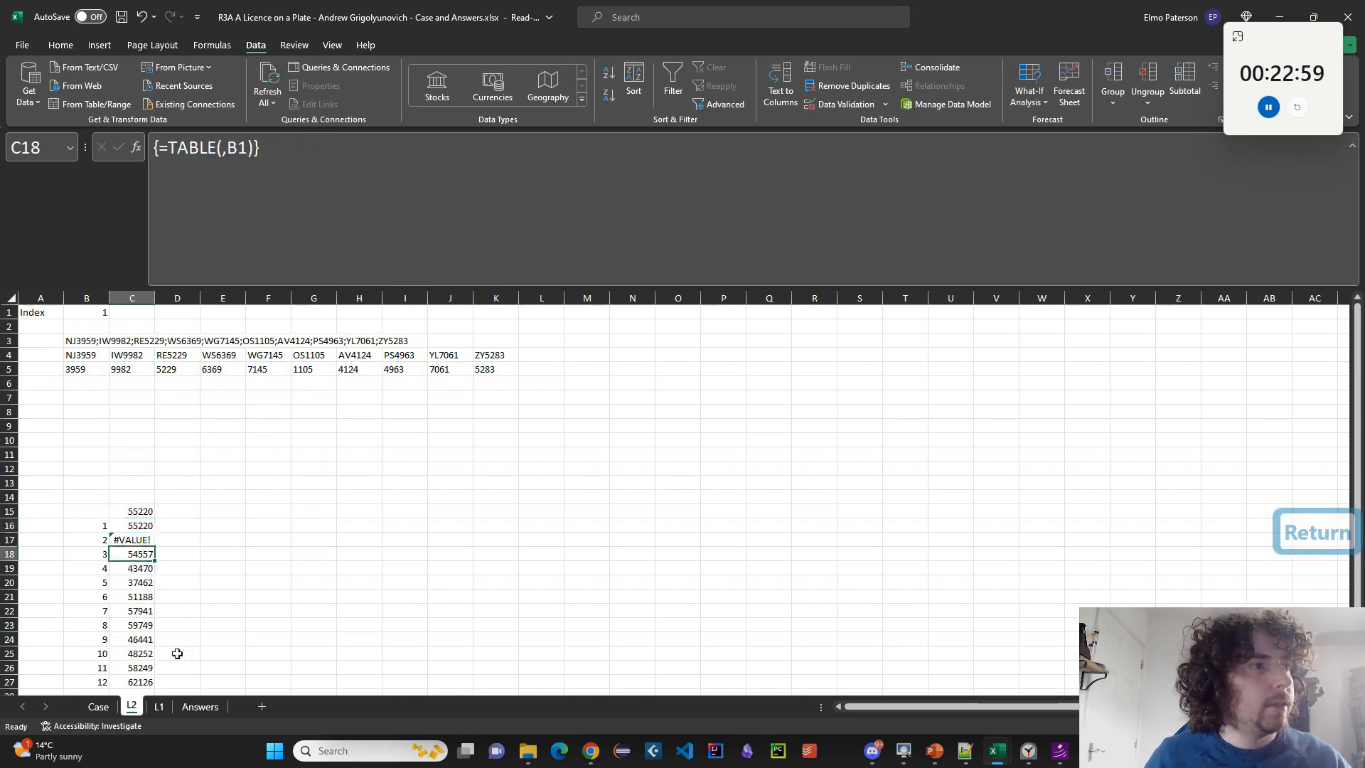
shift+click(142, 681)
key(ctrl+c)
click(98, 706)
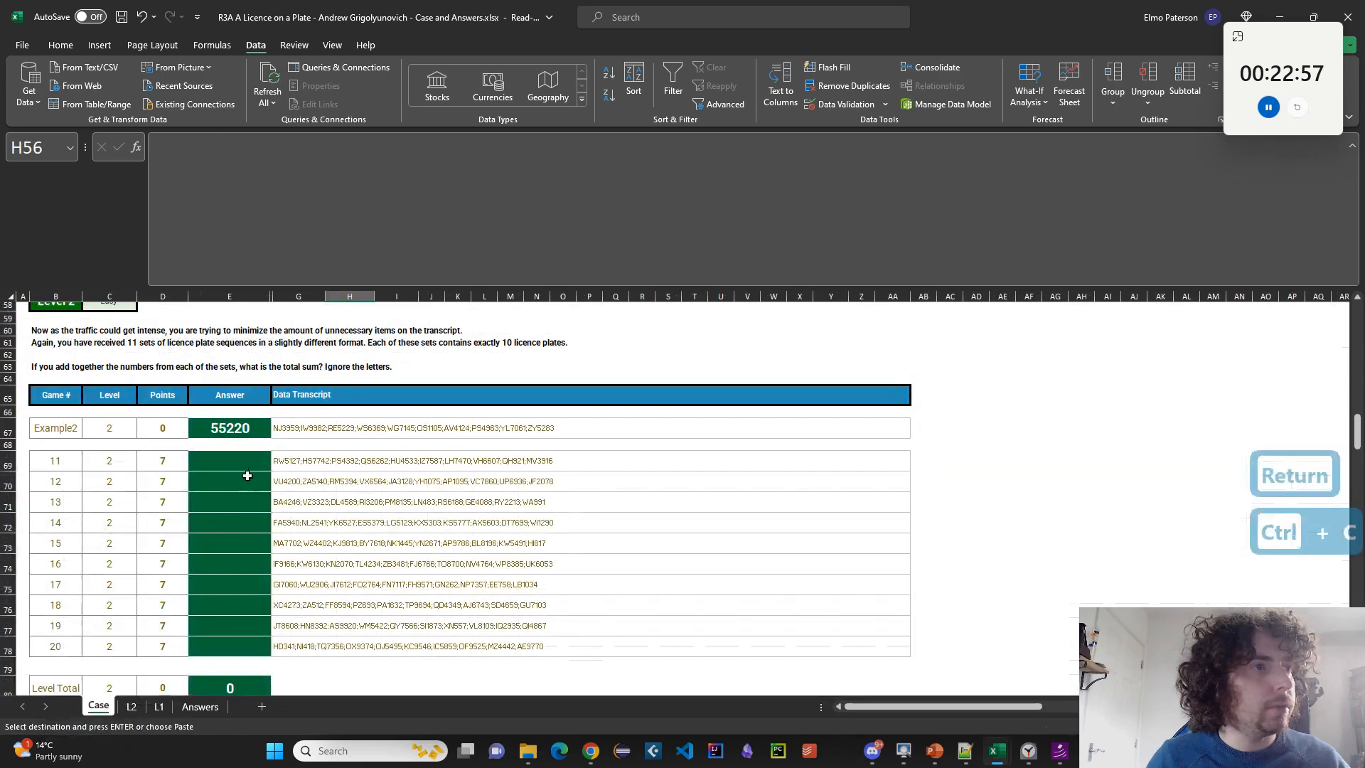
click(247, 475)
key(ctrl+shift+v)
Duplicate the L2 sheet, place the copy right after Case and name it L3 for the Level 3 speed-camera questions.
scroll(256, 470, down, 8)
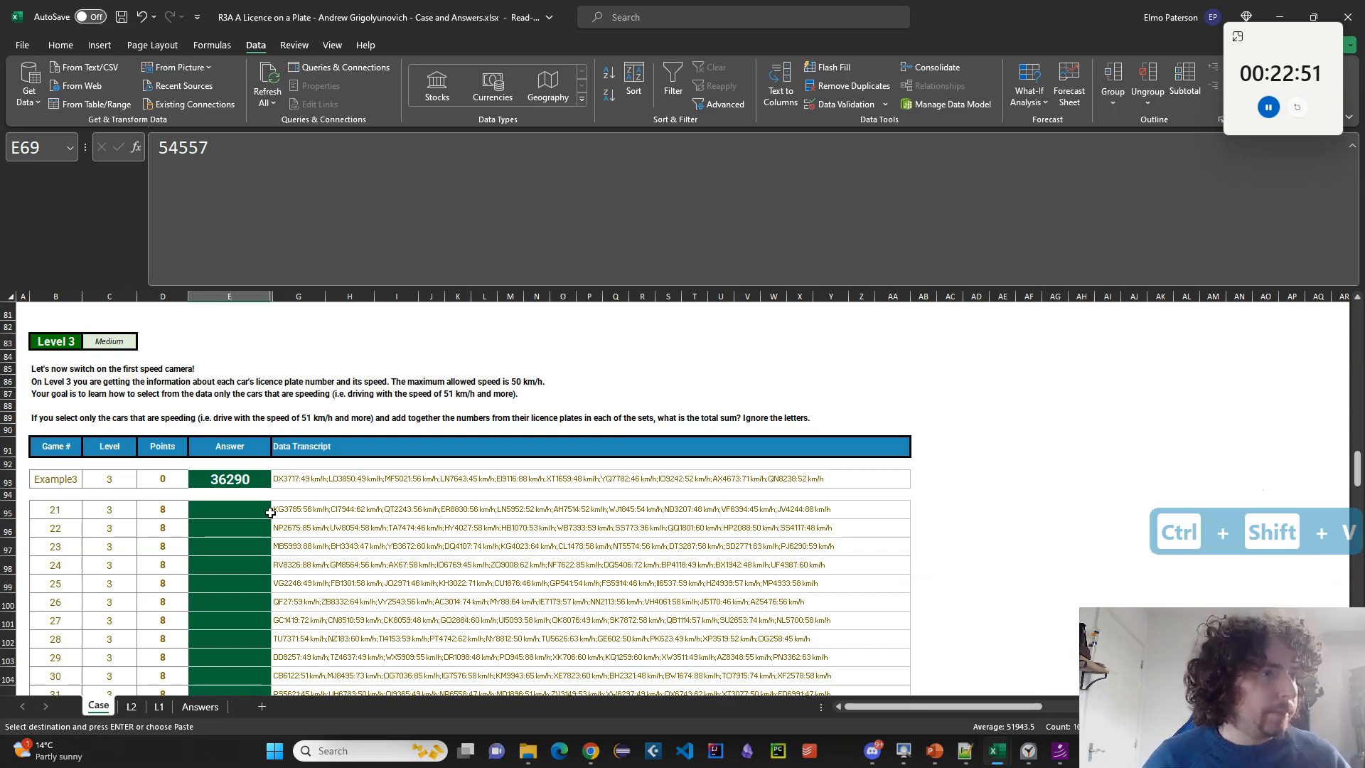
right_click(130, 706)
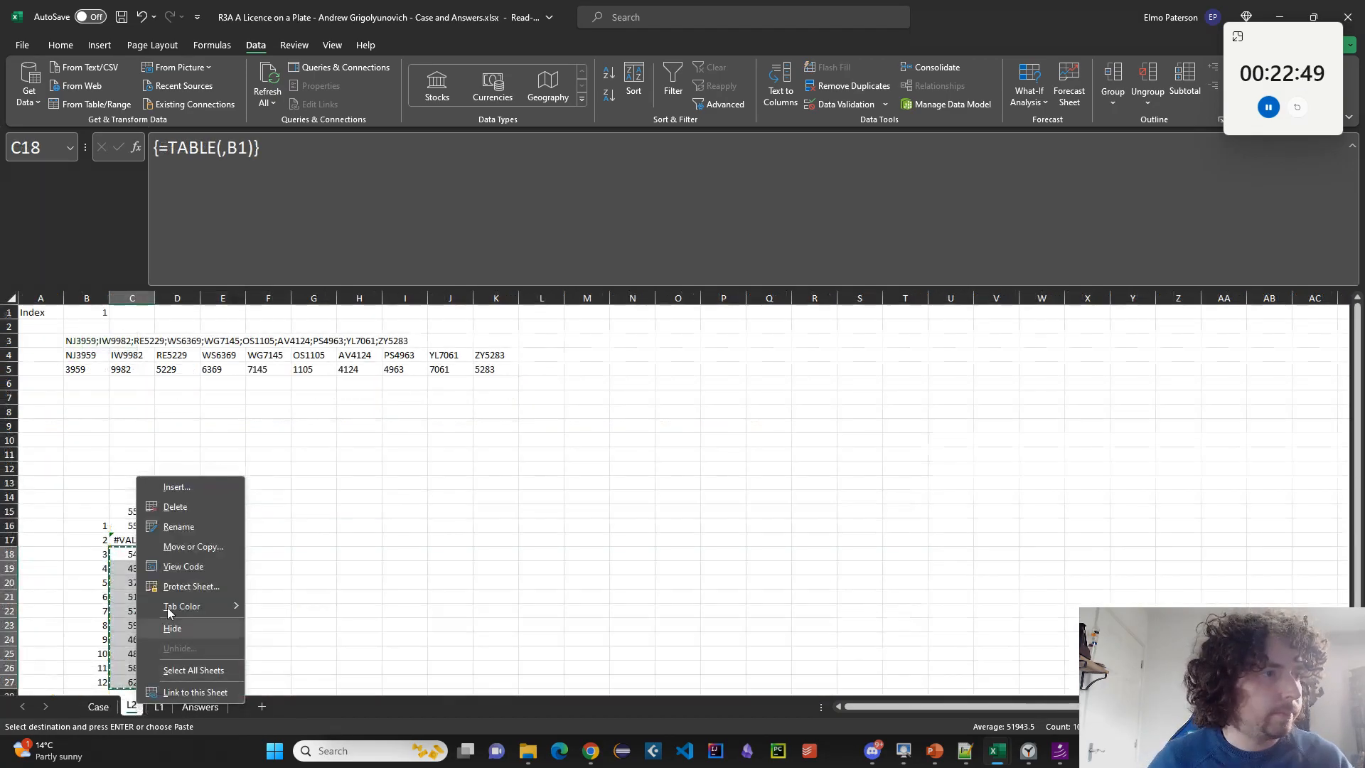
click(189, 547)
click(122, 630)
click(100, 550)
click(204, 658)
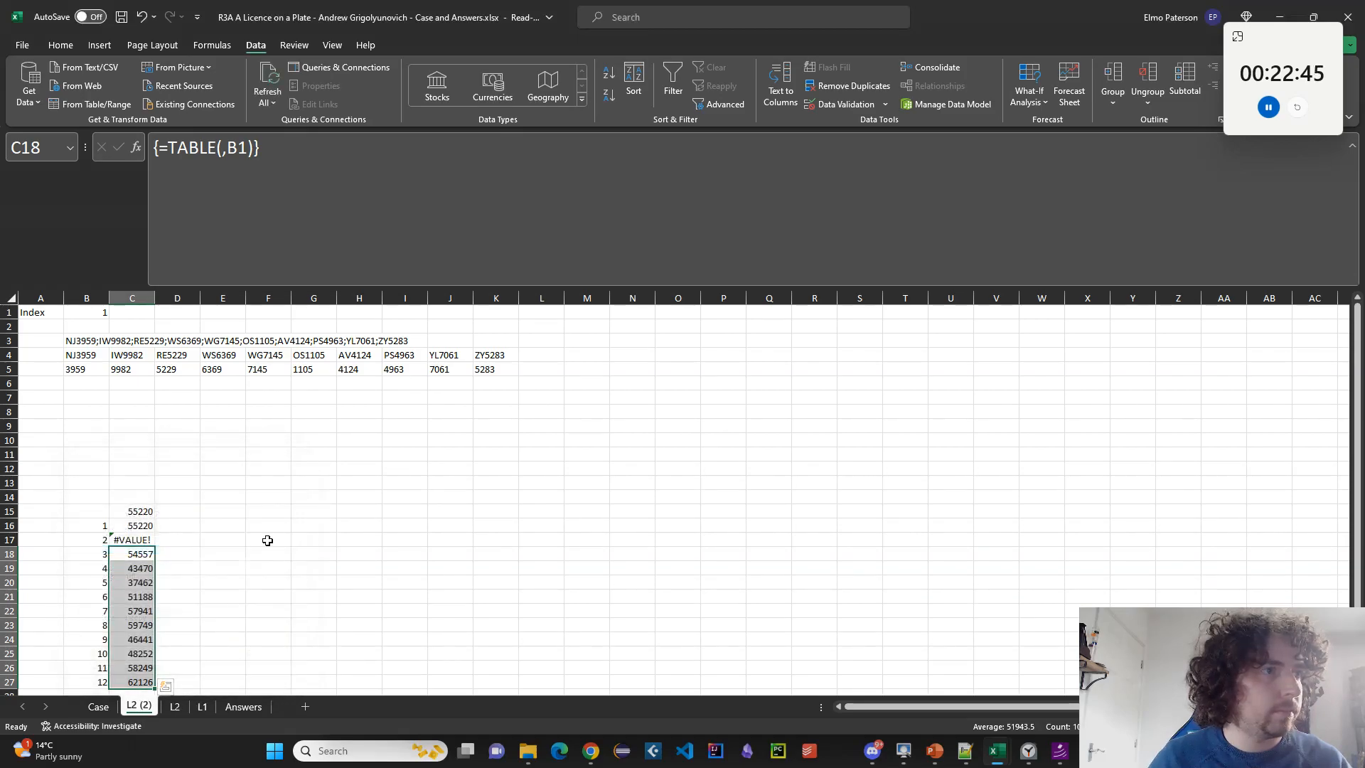
double_click(139, 706)
text(L3)
key(Return)
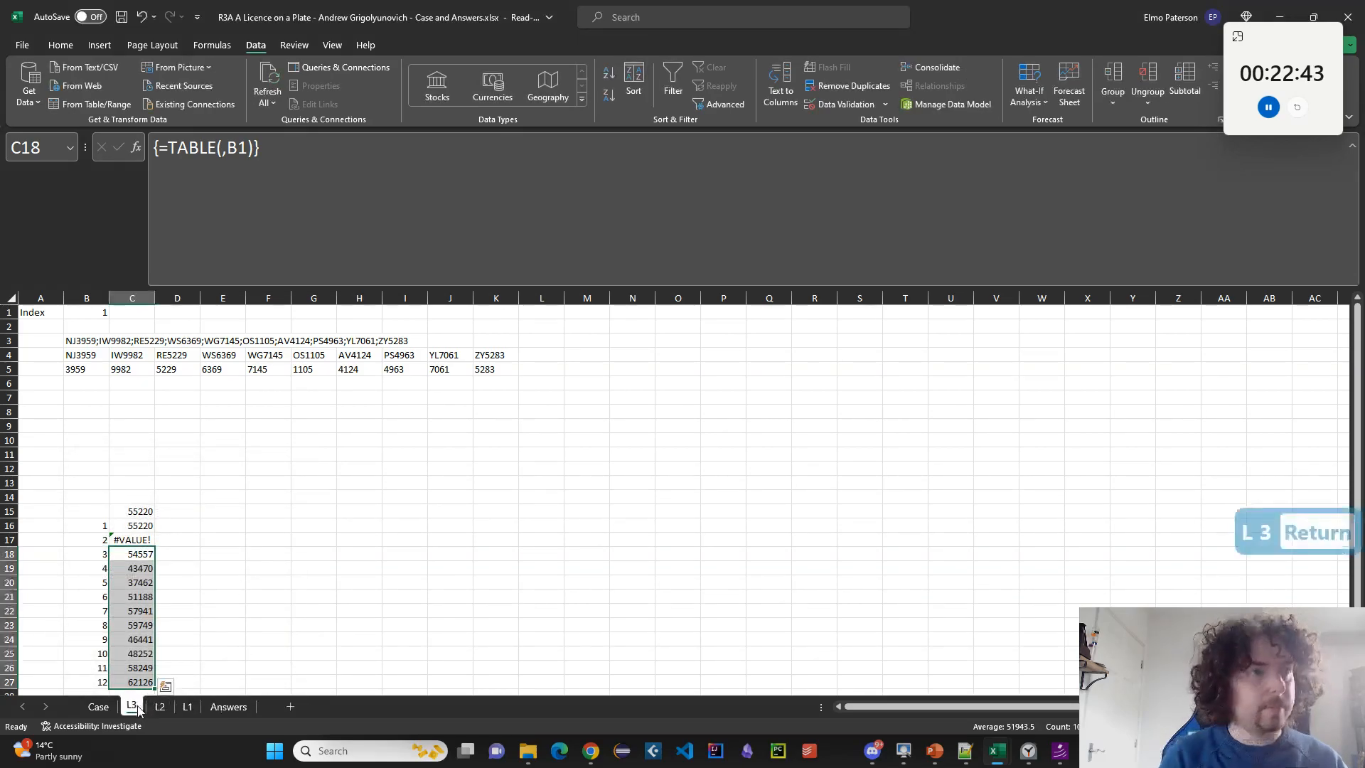
Point the INDEX formula in B3 of L3 to the Level 3 transcripts: =INDEX(Case!G93:G114,B1).
click(91, 338)
double_click(235, 155)
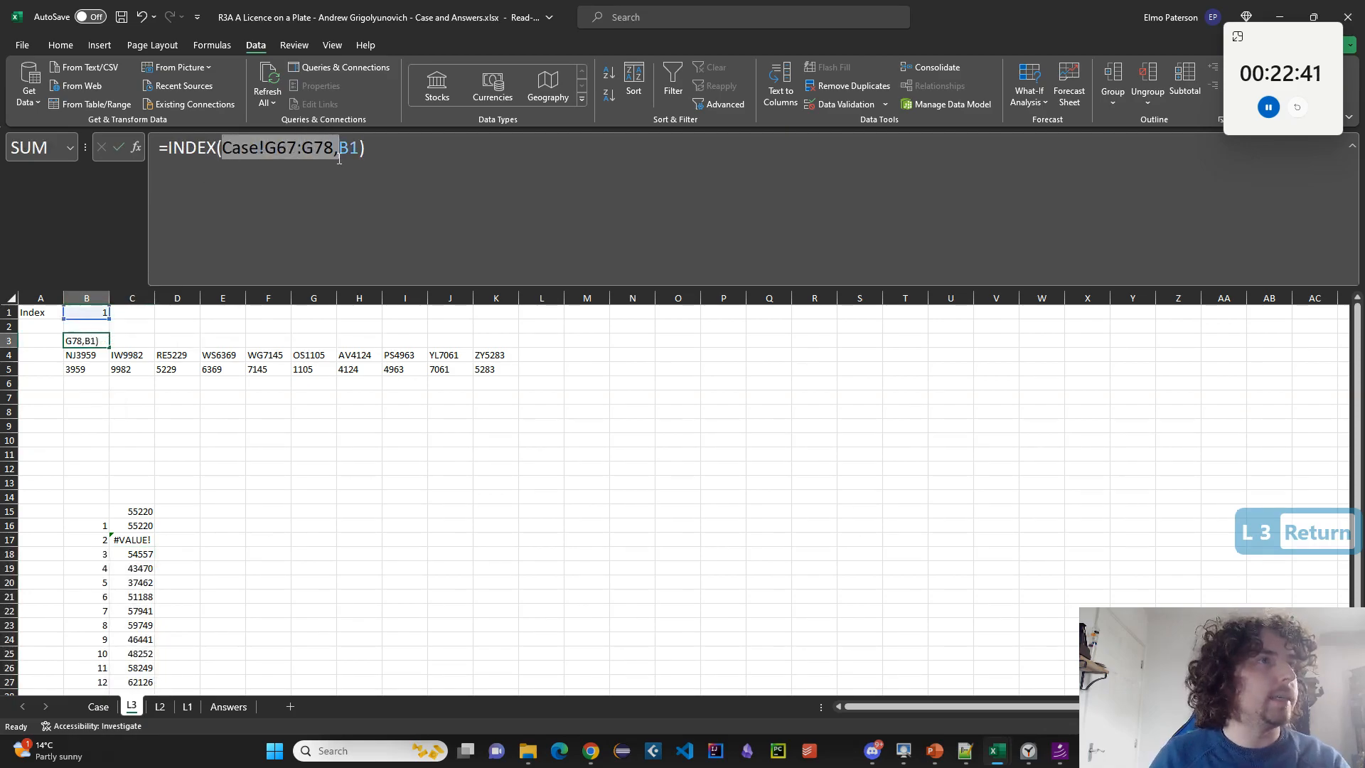
key(BackSpace)
click(100, 705)
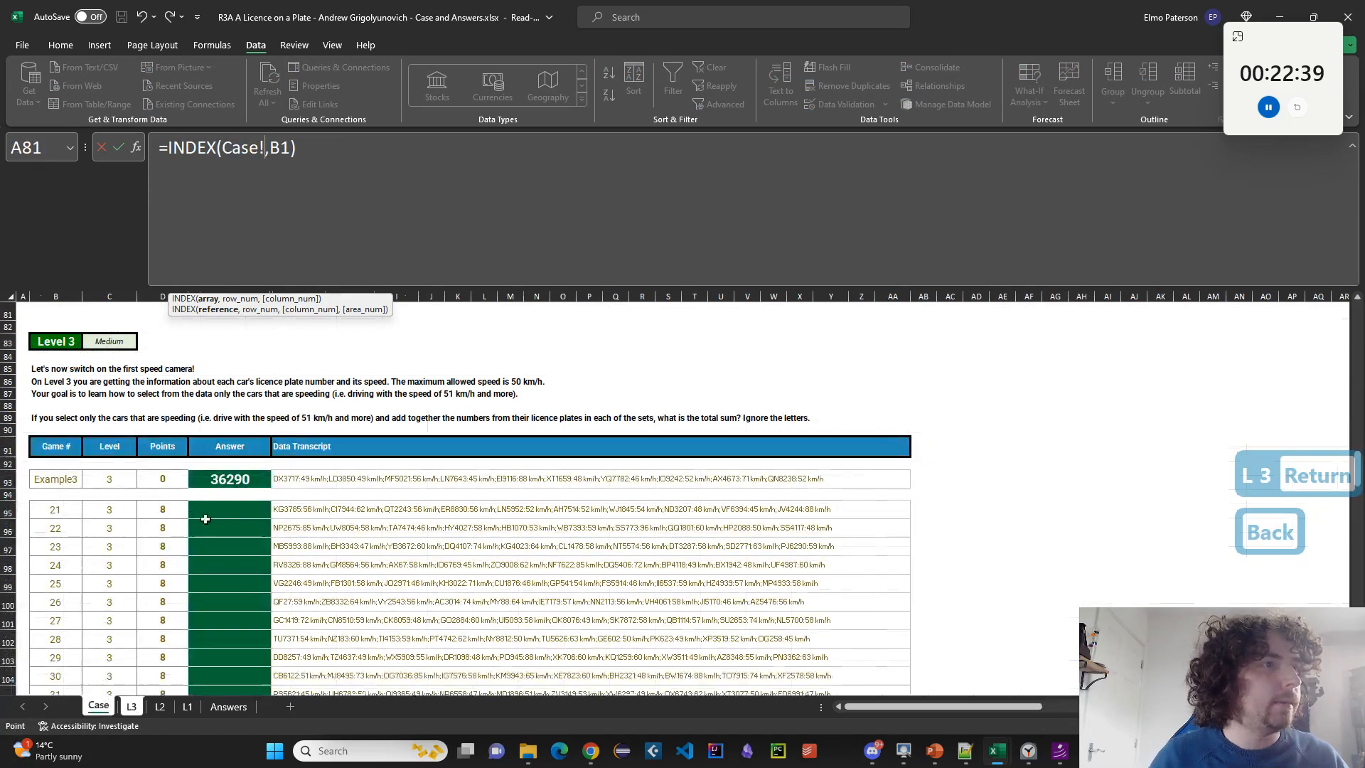
click(298, 478)
scroll(298, 573, down, 6)
shift+click(297, 573)
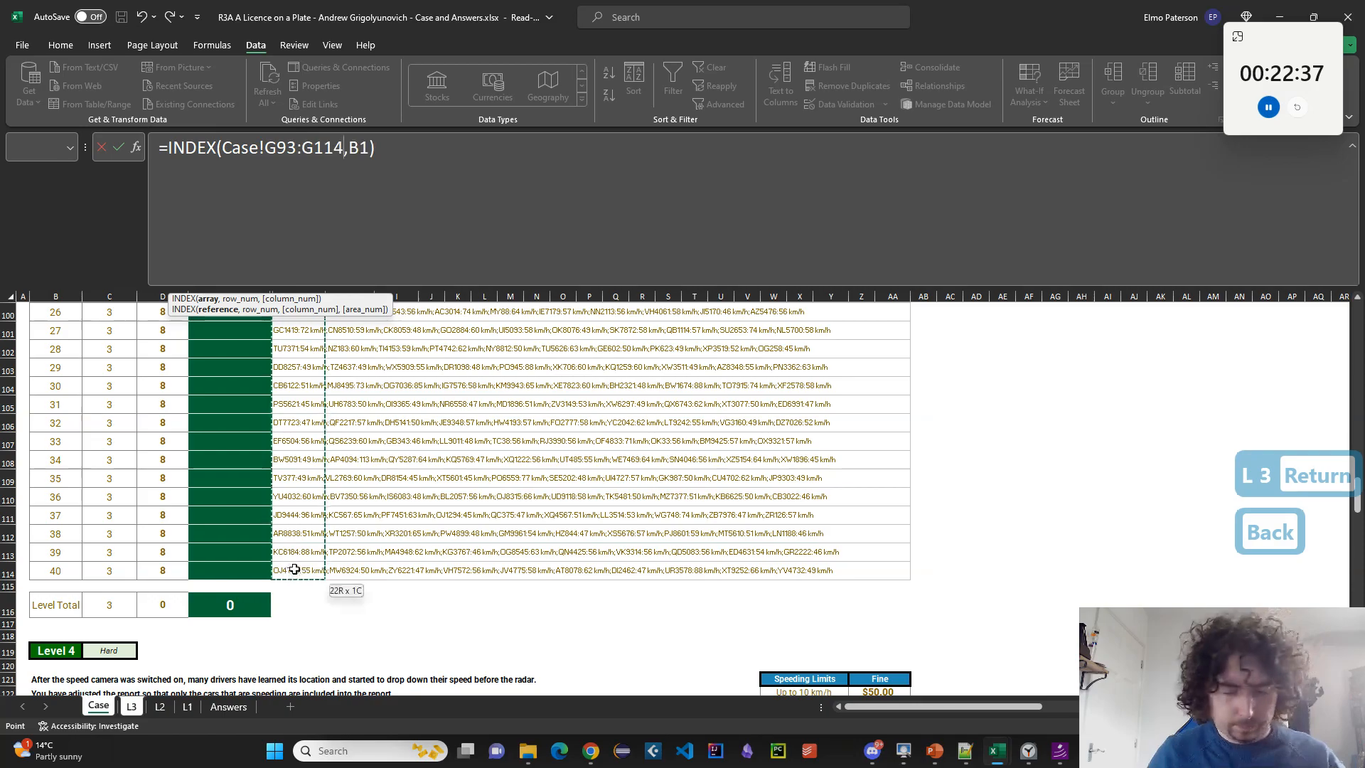
scroll(225, 558, up, 3)
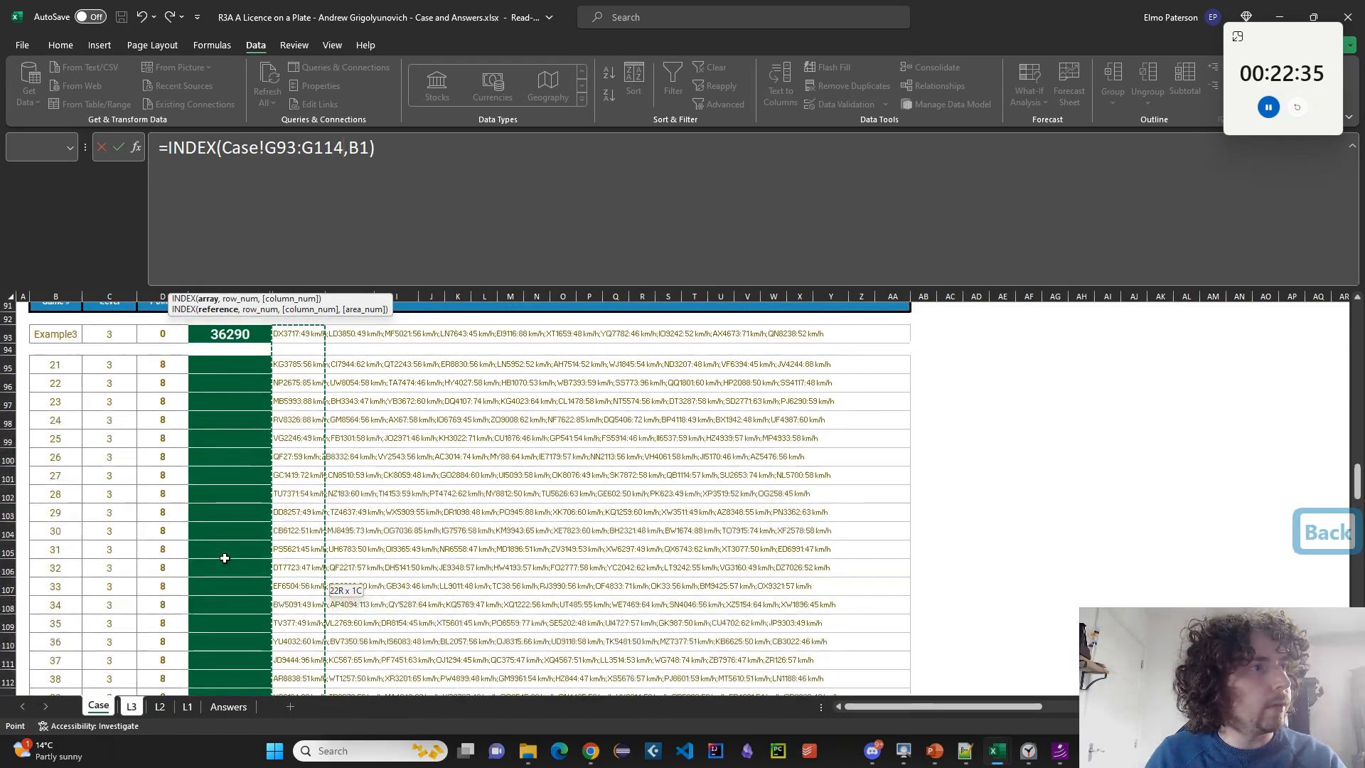
key(Return)
Clear the old data table results in C16:C27 and extend the index list in B16 to =SEQUENCE(22).
click(139, 526)
key(ctrl+shift+Down)
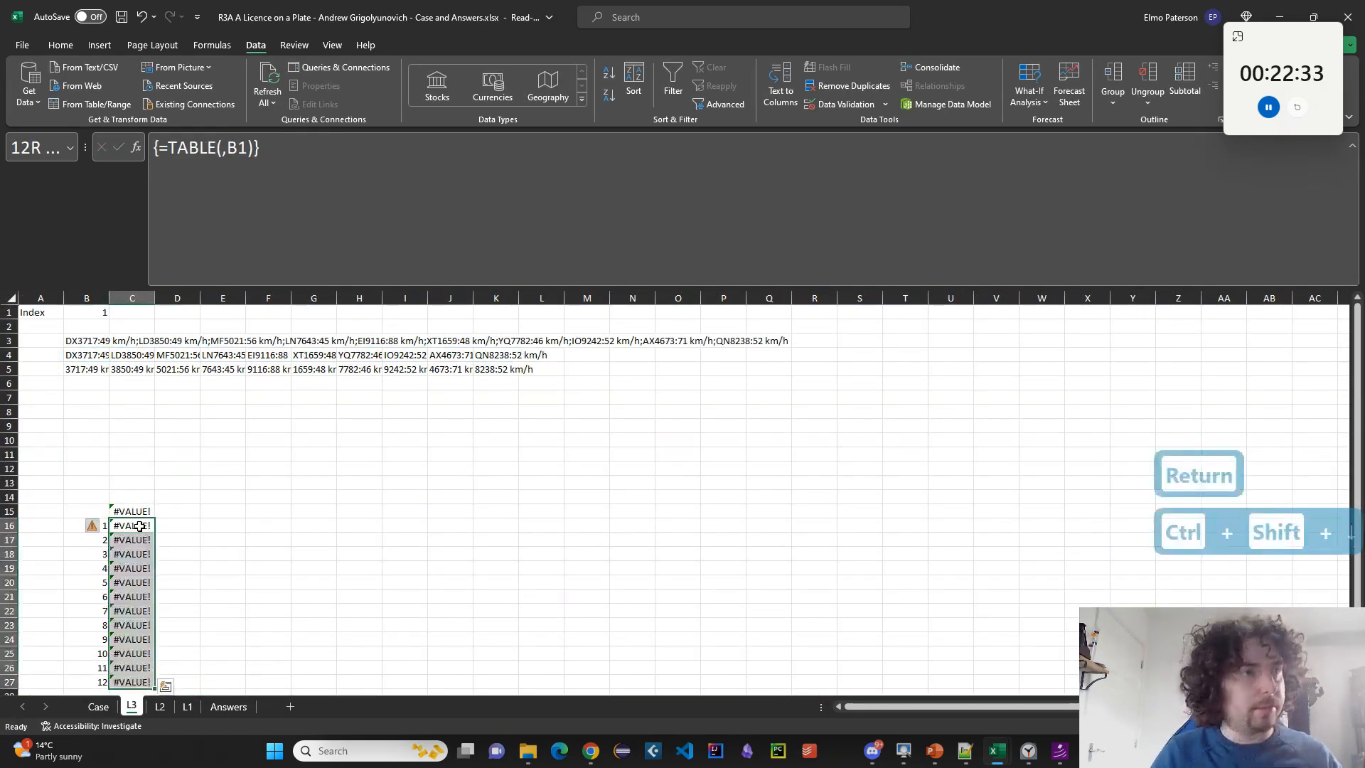
key(Delete)
click(100, 525)
click(261, 147)
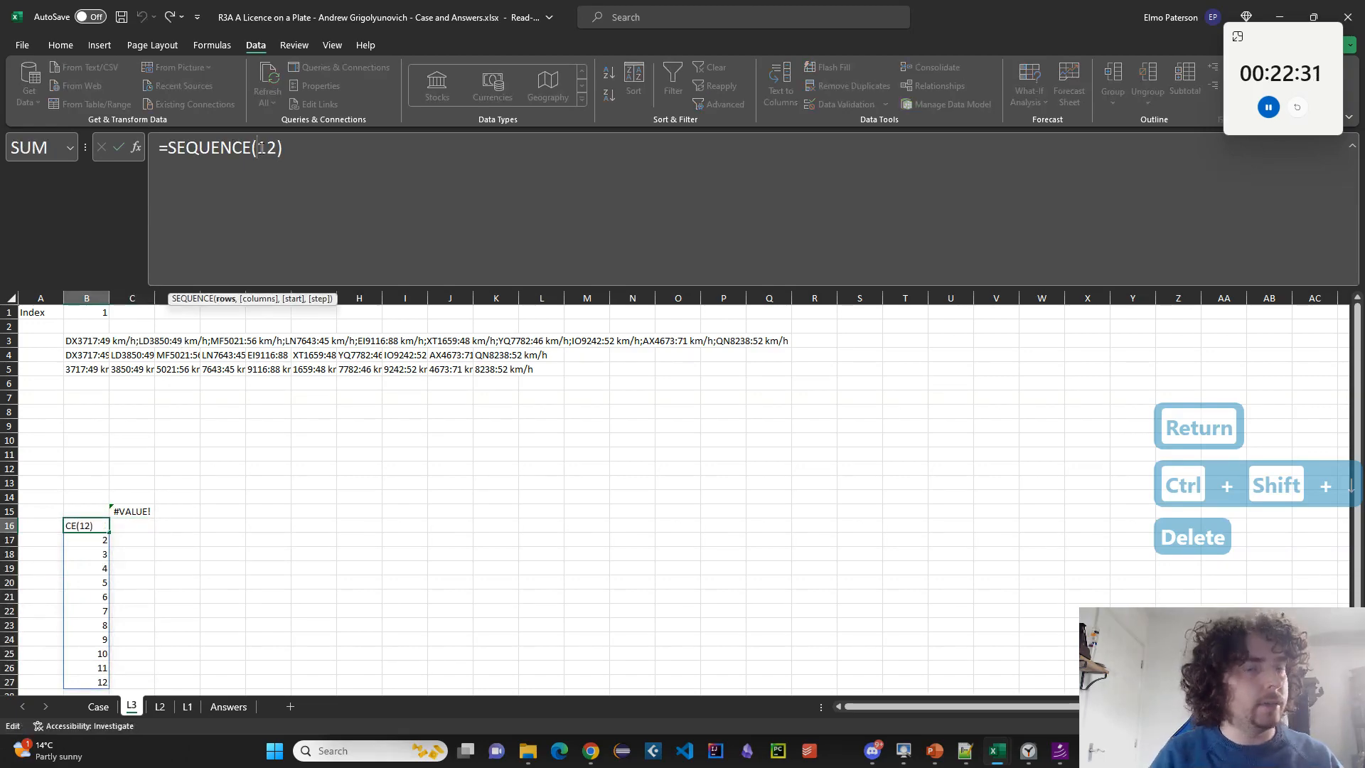
key(Delete)
text(2)
key(Return)
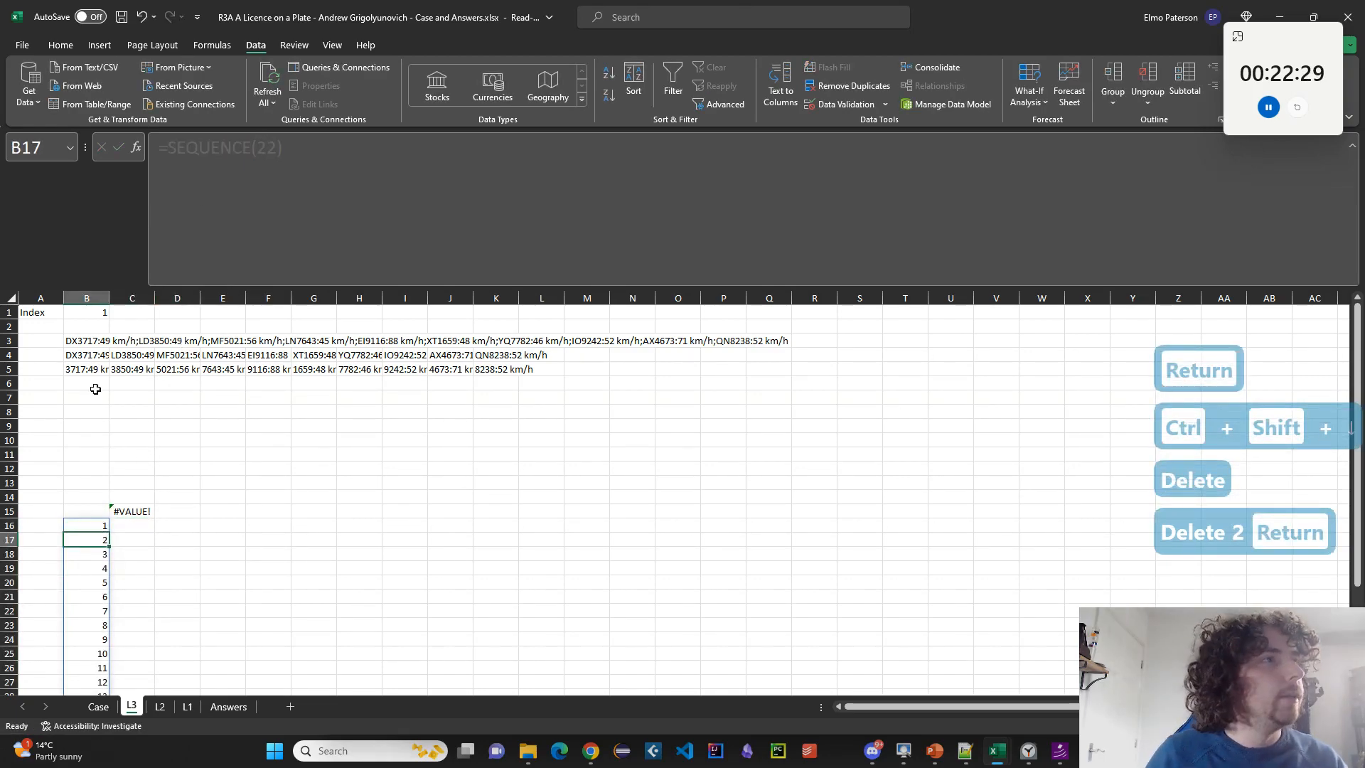
Clear the letter-stripping formula in B5 and widen column B to fit a plate with its speed.
click(88, 342)
click(96, 355)
click(87, 369)
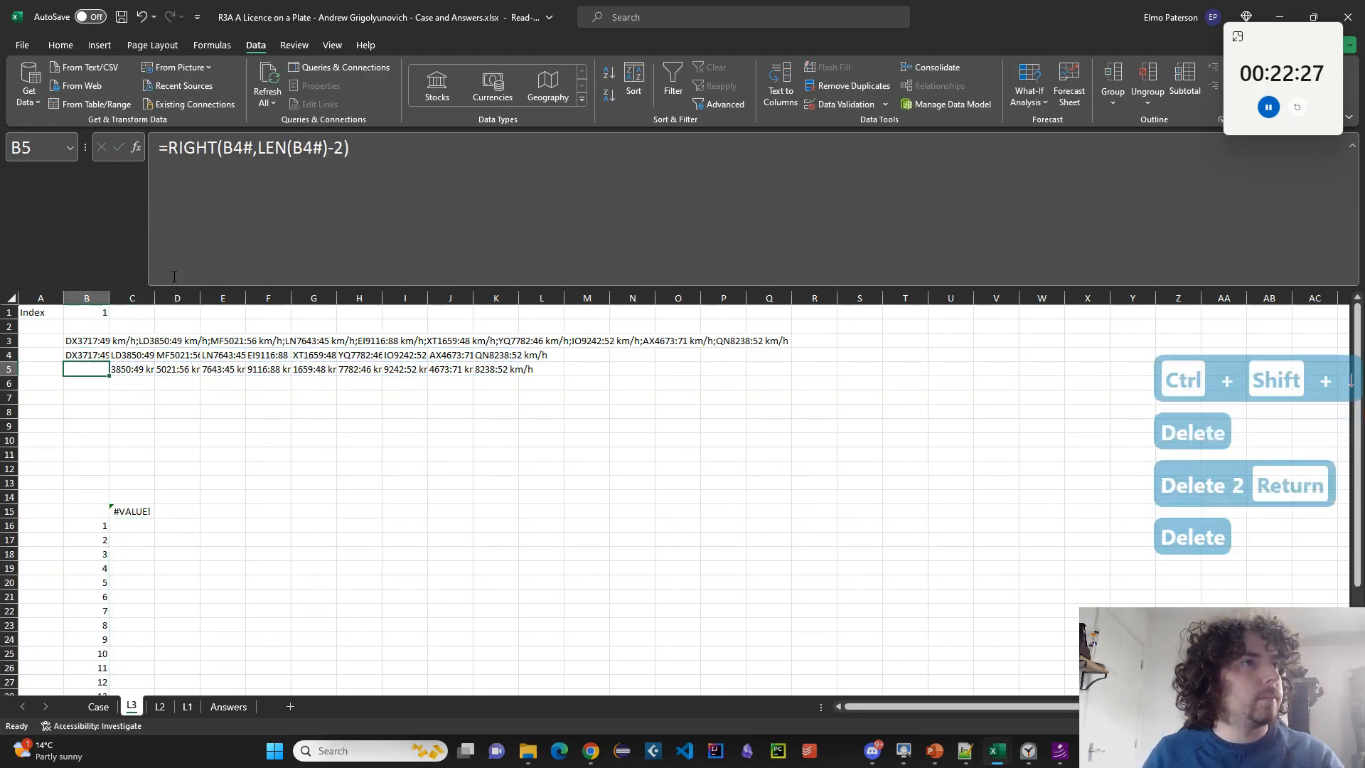
key(Delete)
click(206, 147)
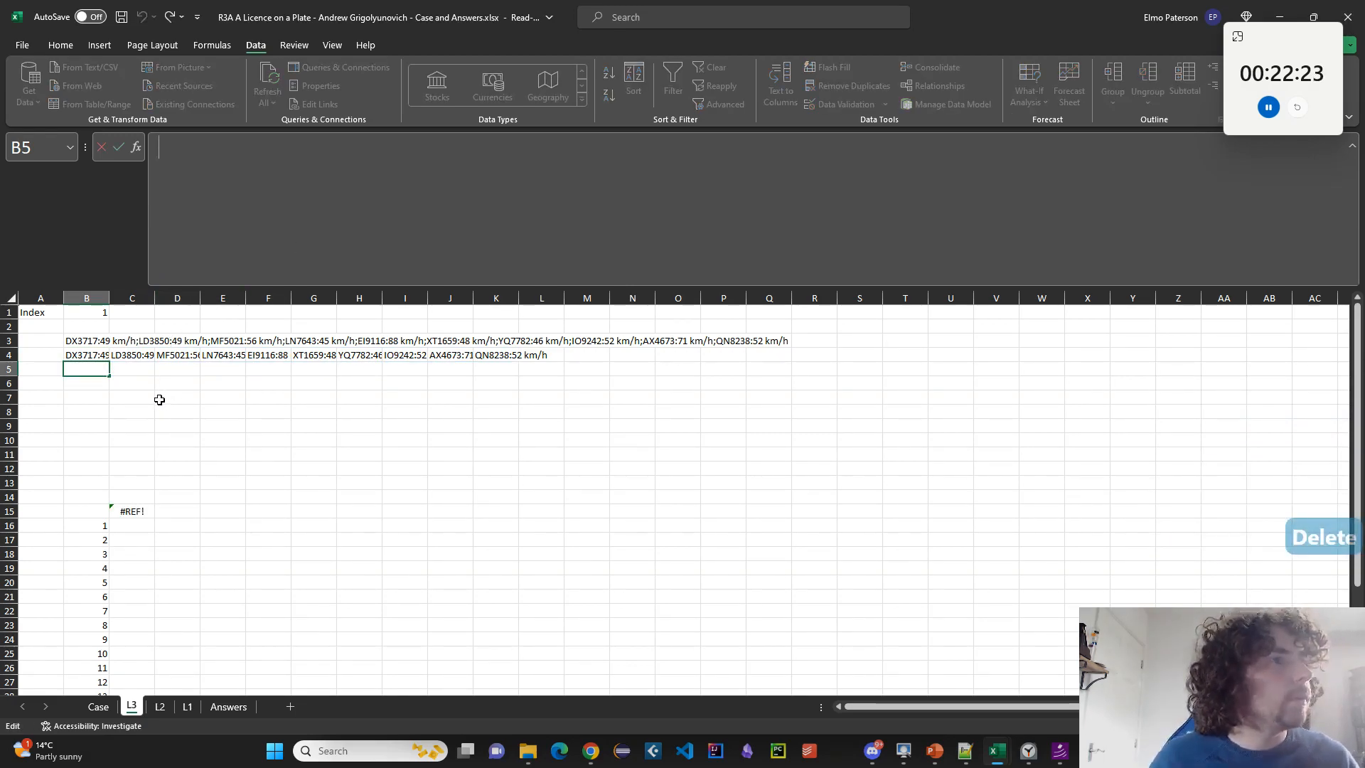
click(132, 298)
drag(109, 299, 172, 297)
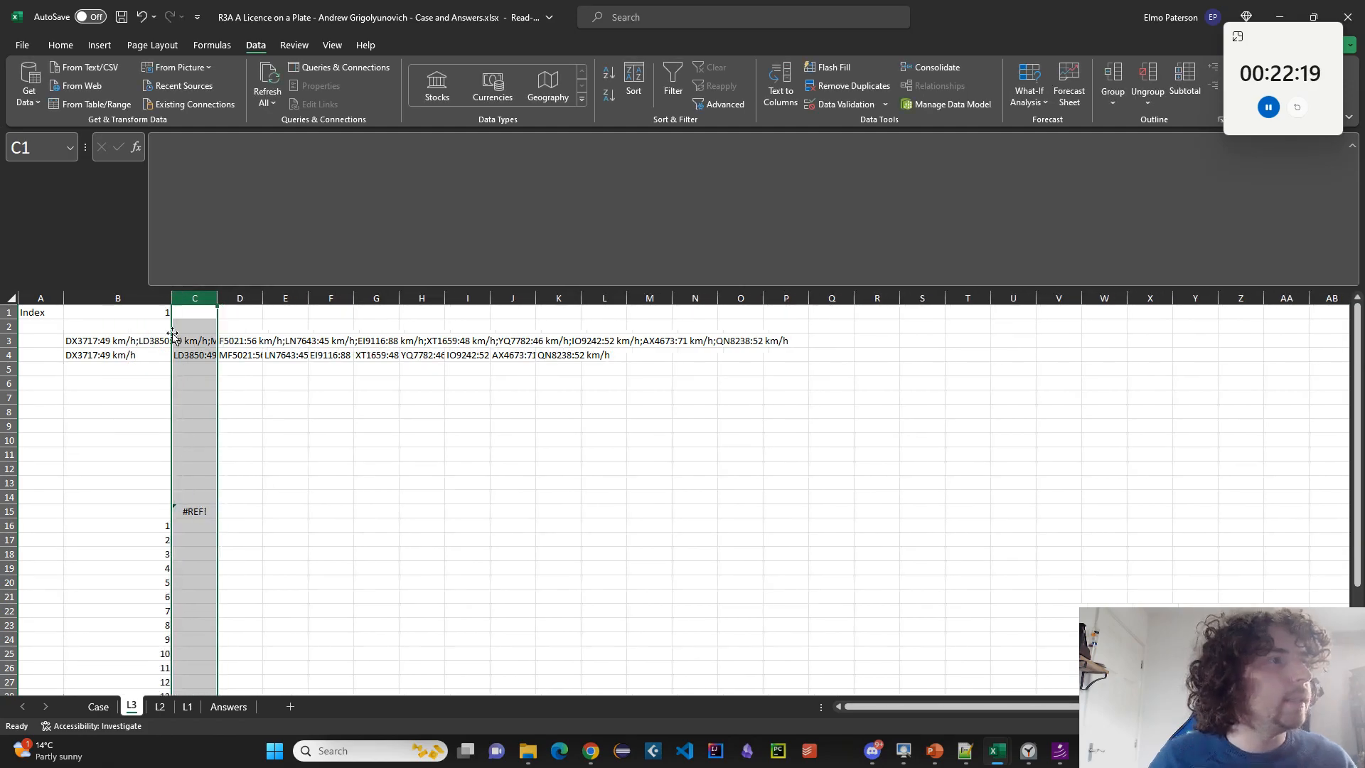
Move the total and index list block B15:C37 down to start at B34, making room for the calculations above.
click(166, 508)
scroll(173, 538, down, 5)
shift+click(196, 610)
scroll(186, 588, down, 6)
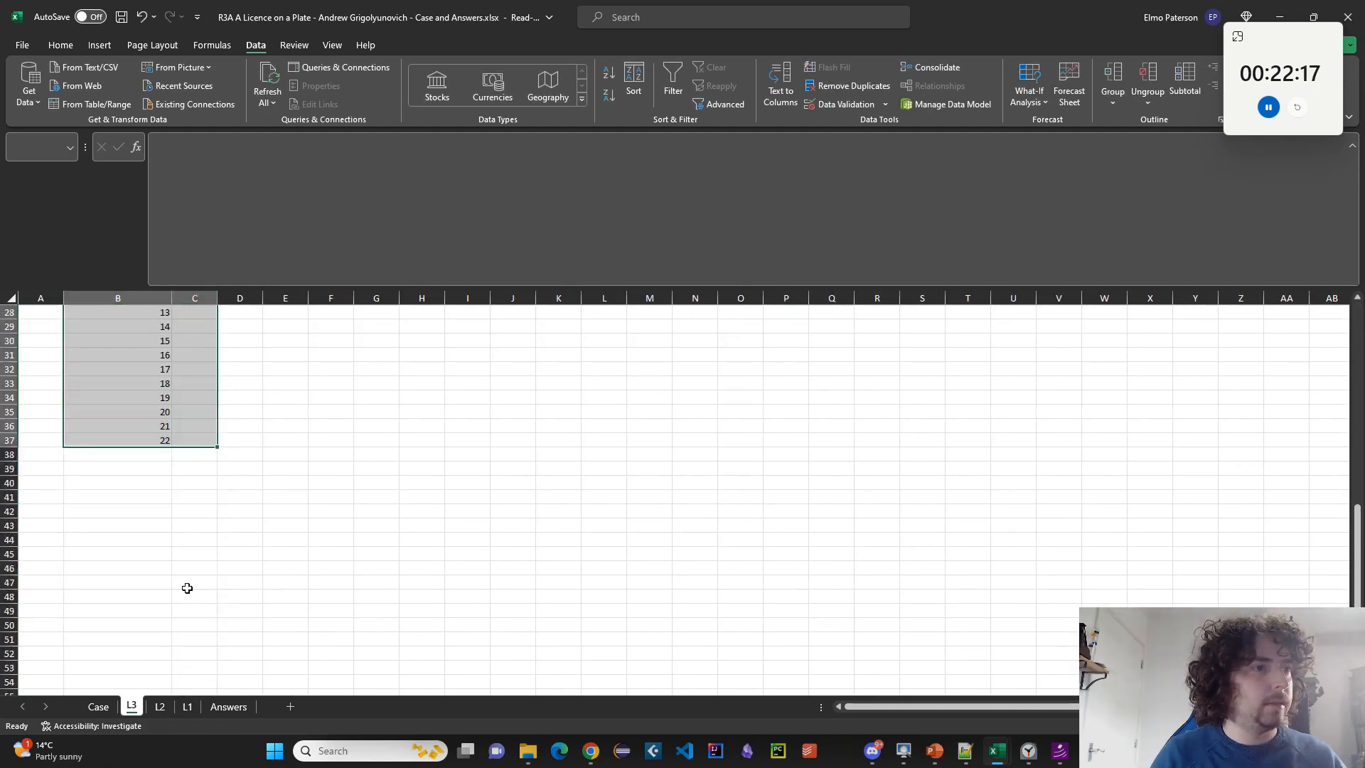
scroll(213, 579, up, 11)
scroll(509, 497, down, 9)
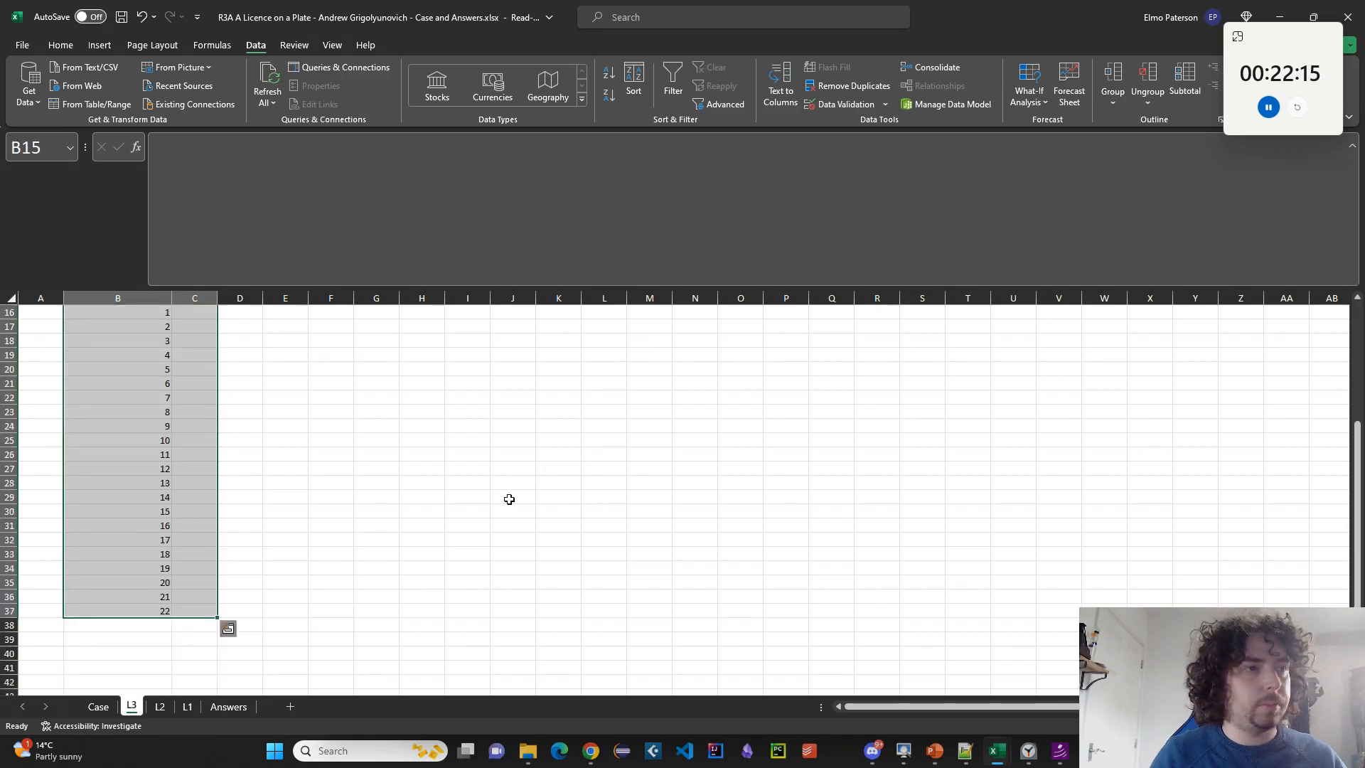
key(ctrl+x)
scroll(126, 589, up, 9)
click(126, 587)
scroll(152, 667, down, 3)
click(137, 637)
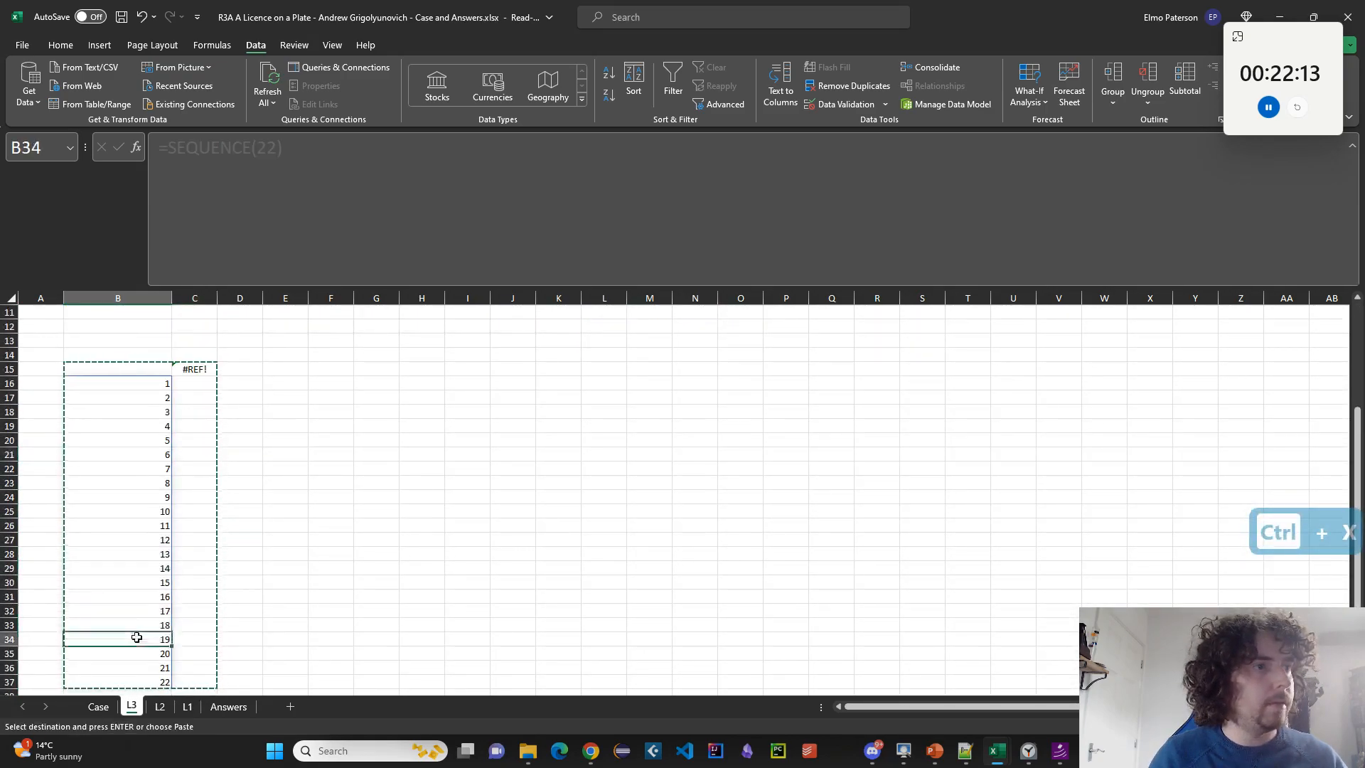
key(ctrl+v)
scroll(174, 530, up, 2)
scroll(176, 527, up, 2)
Change the B4 formula to split plates and speeds into columns and cars into rows: =TEXTSPLIT(B3,":",";").
click(110, 363)
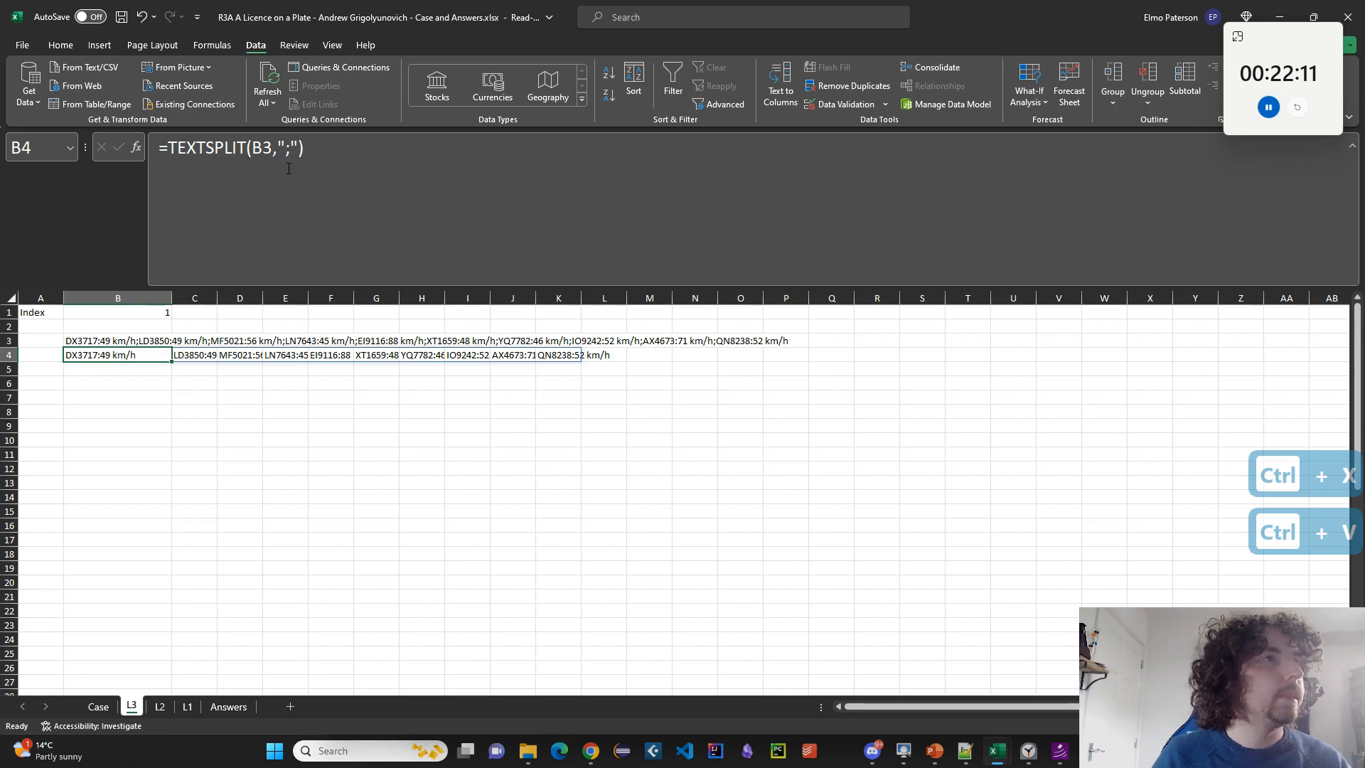
click(302, 210)
text(,";)
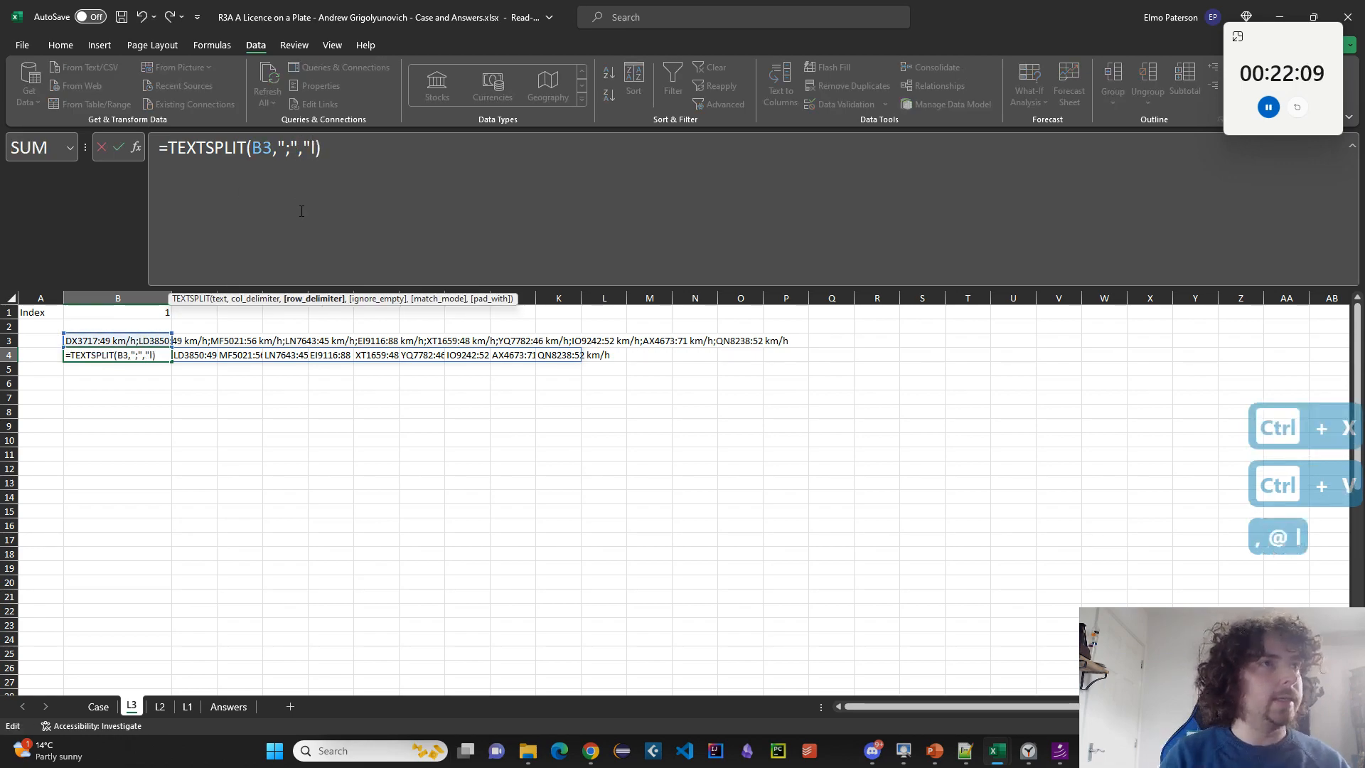
key(BackSpace)
text(:")
key(BackSpace)
key(BackSpace)
key(BackSpace)
key(BackSpace)
key(BackSpace)
key(BackSpace)
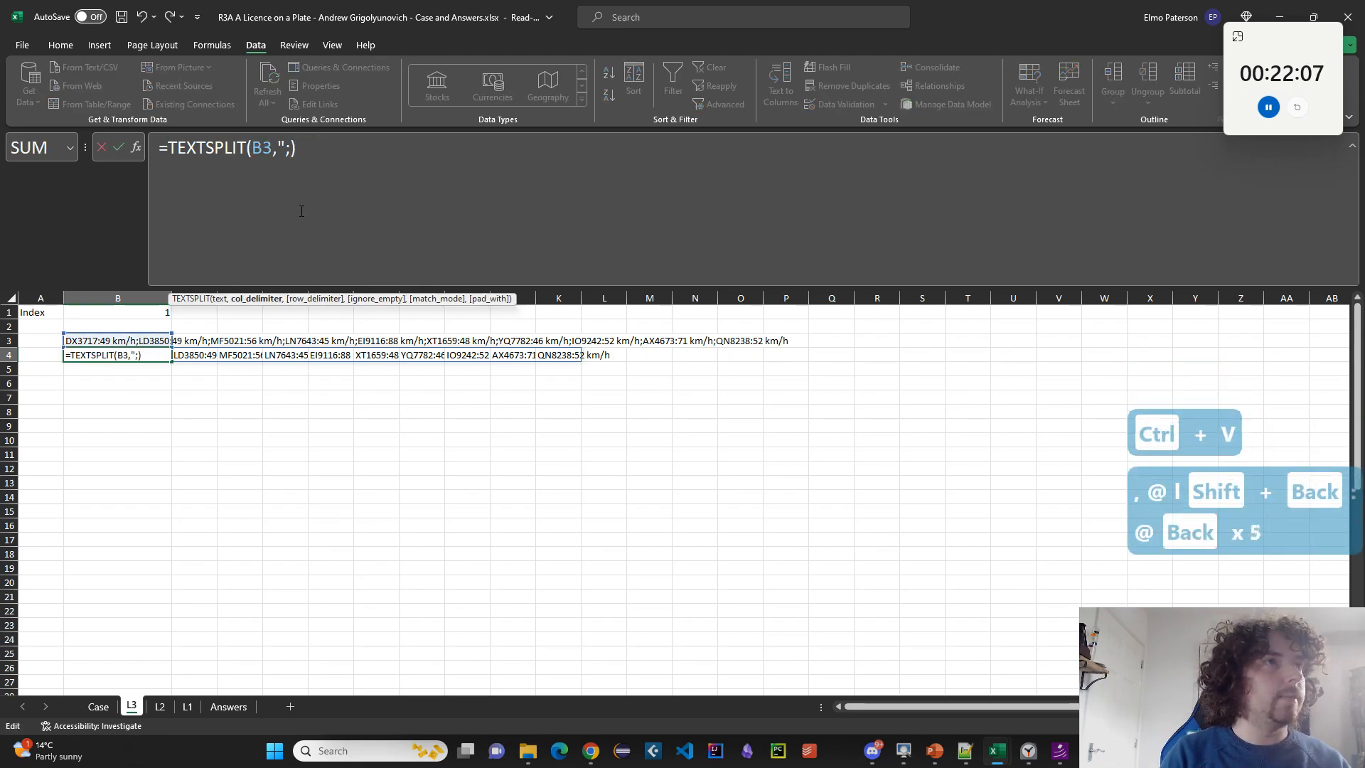
text(L)
key(shift+BackSpace)
text(L::)
key(shift+BackSpace)
key(shift+BackSpace)
key(shift+BackSpace)
text(:",";")
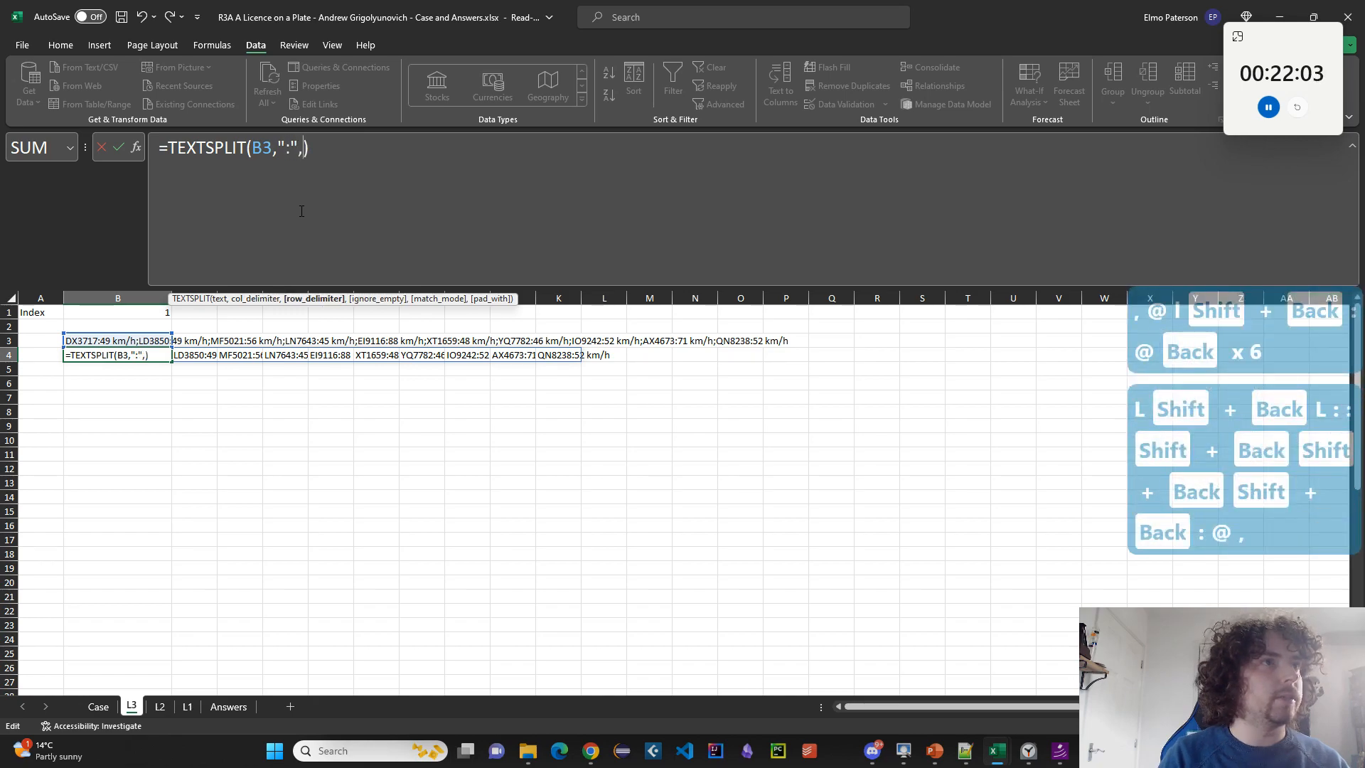
key(Return)
key(Return)
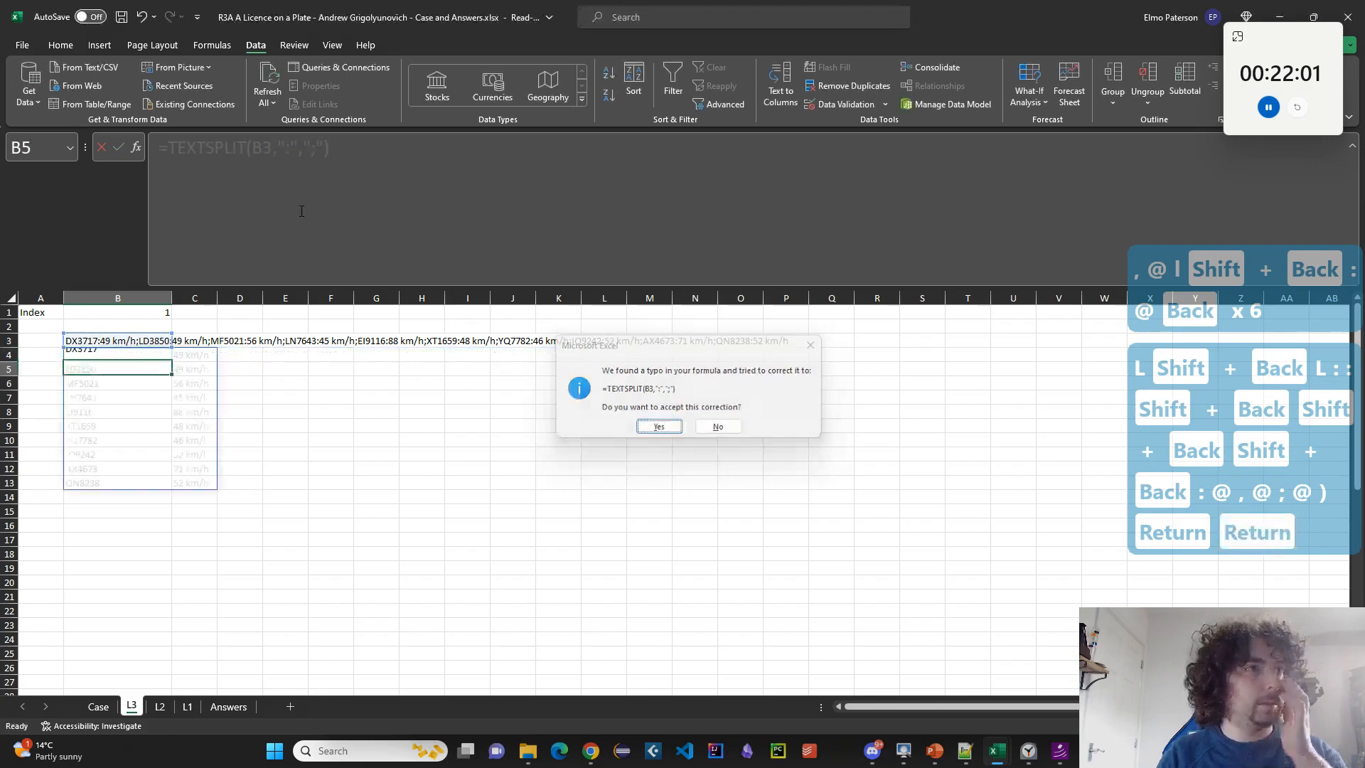
Move the TEXTSPLIT formula from B4 down to B5 to free row 4 for headers.
key(Up)
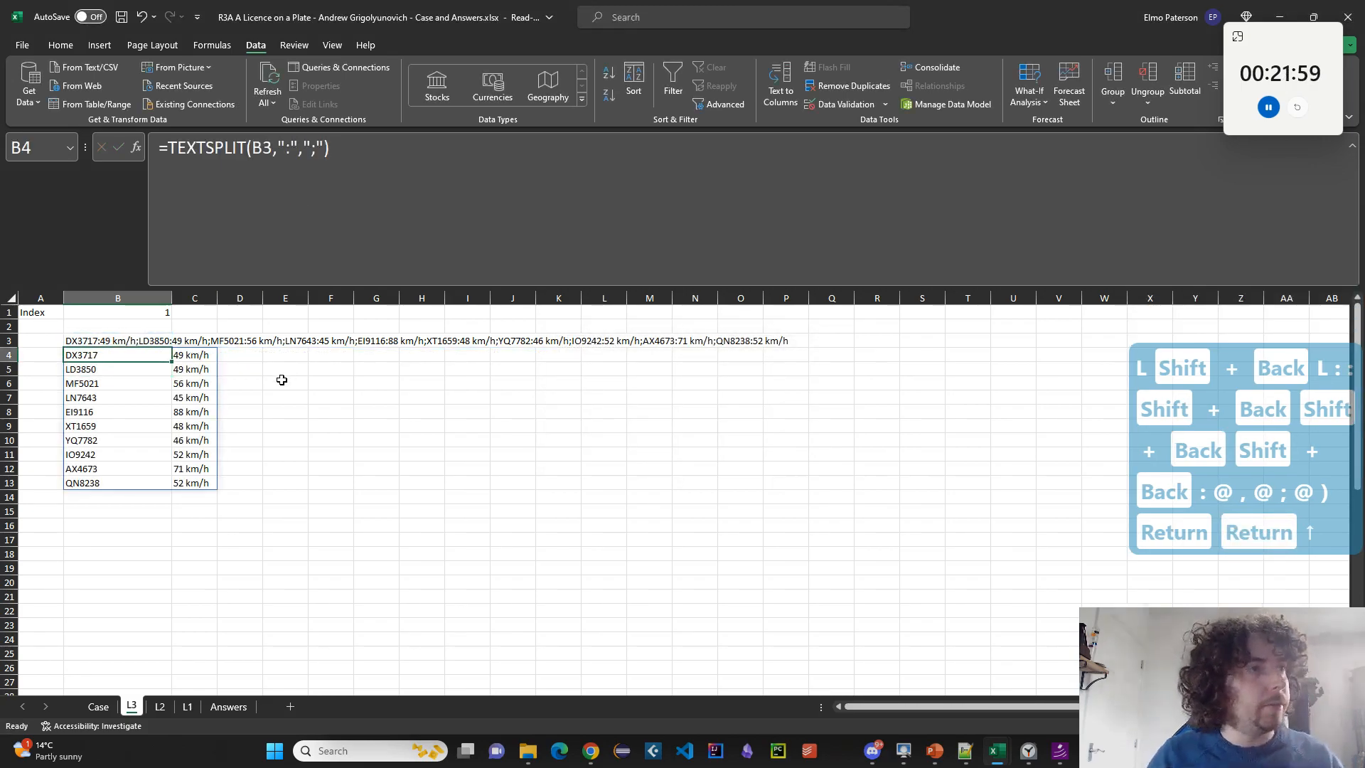
key(ctrl+x)
click(122, 370)
key(ctrl+v)
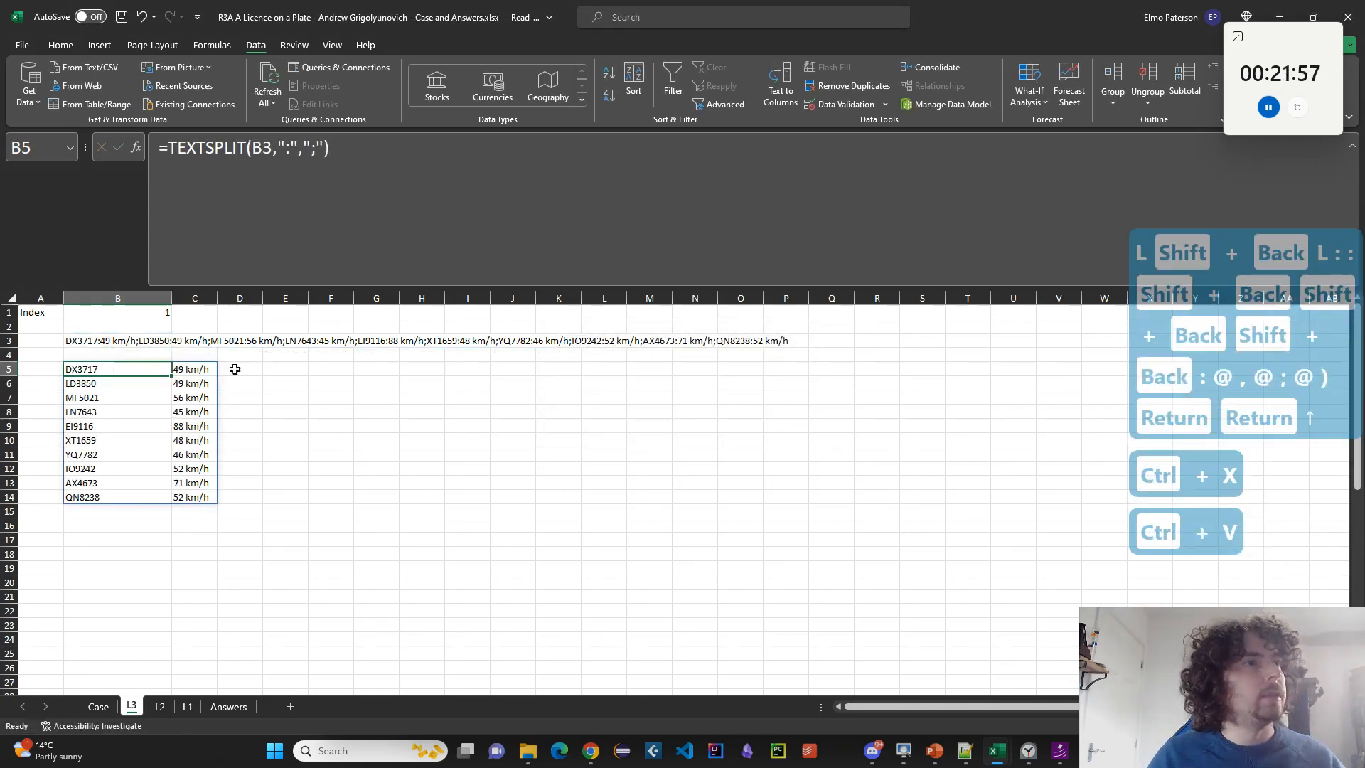
click(42, 363)
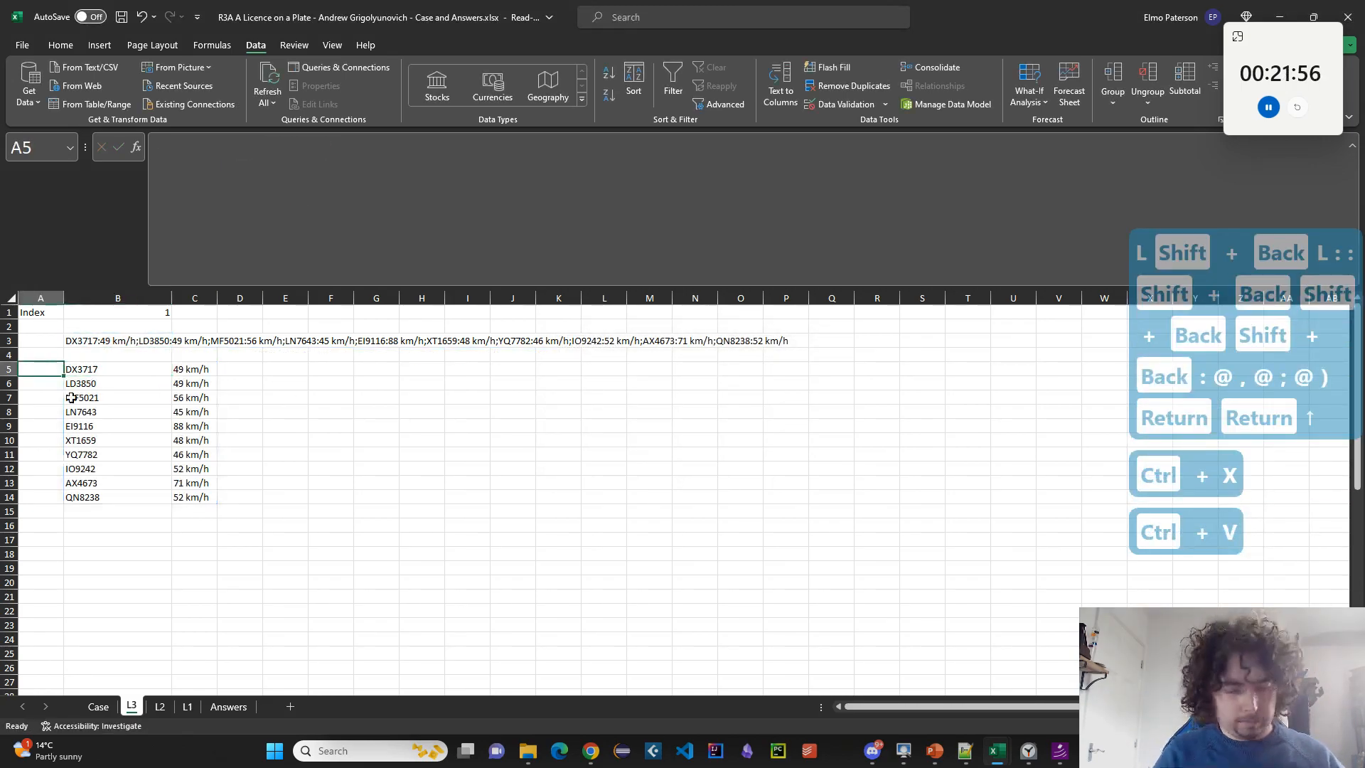
Enter the headers Car, Speed and Speed in B4:D4.
click(135, 357)
text(Car)
key(Tab)
text(Spe)
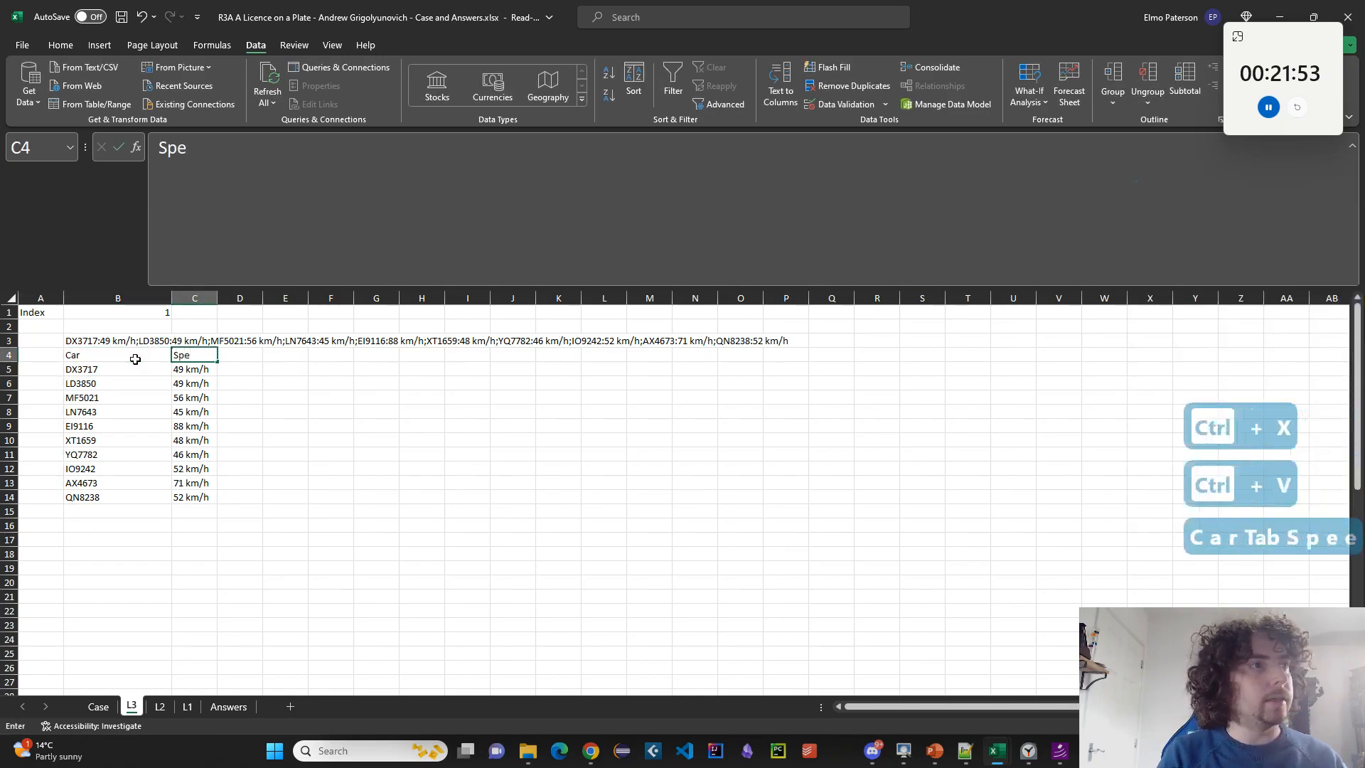
text(ed)
key(Tab)
text(Speed)
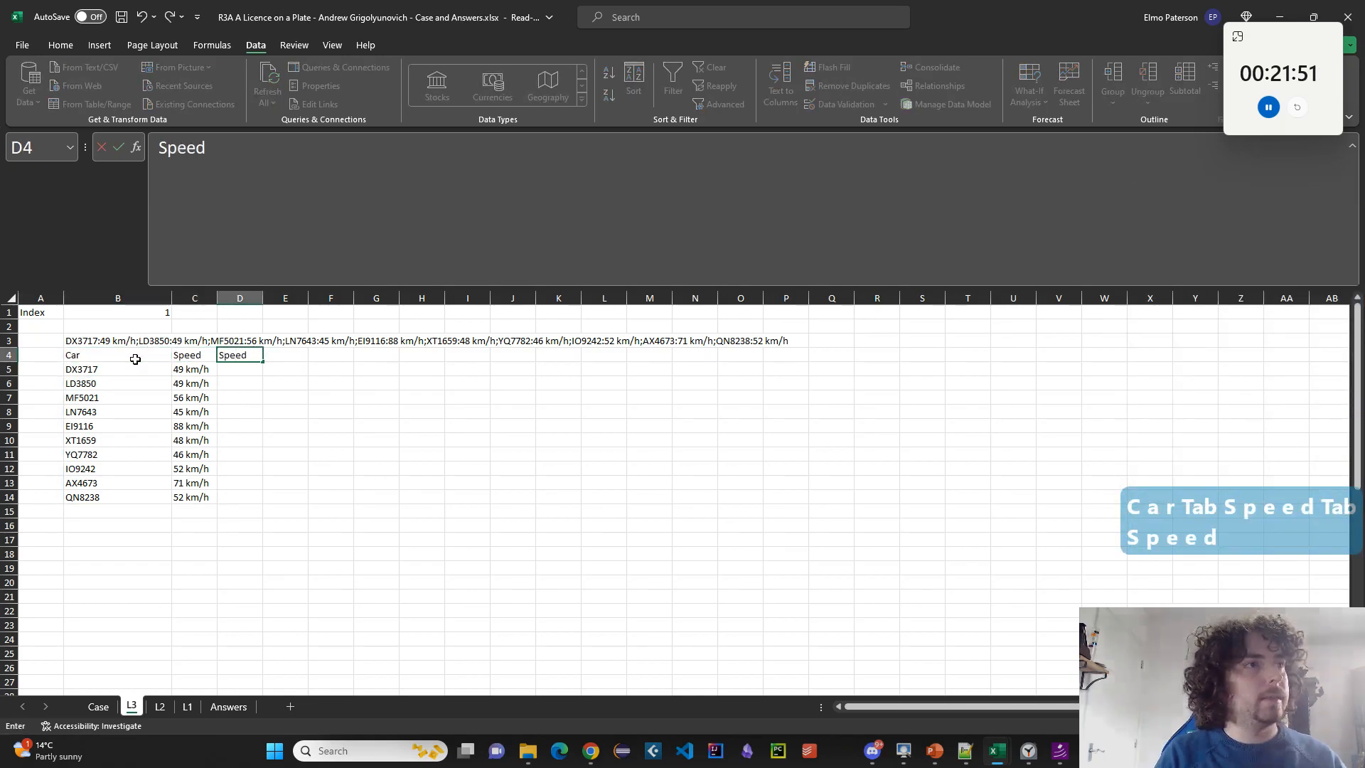
key(Tab)
text(=)
key(BackSpace)
Enter a formula in D5 that converts the split speeds to numbers: =VALUE(TEXTBEFORE(CHOOSECOLS(B5#,2)," km")).
click(255, 365)
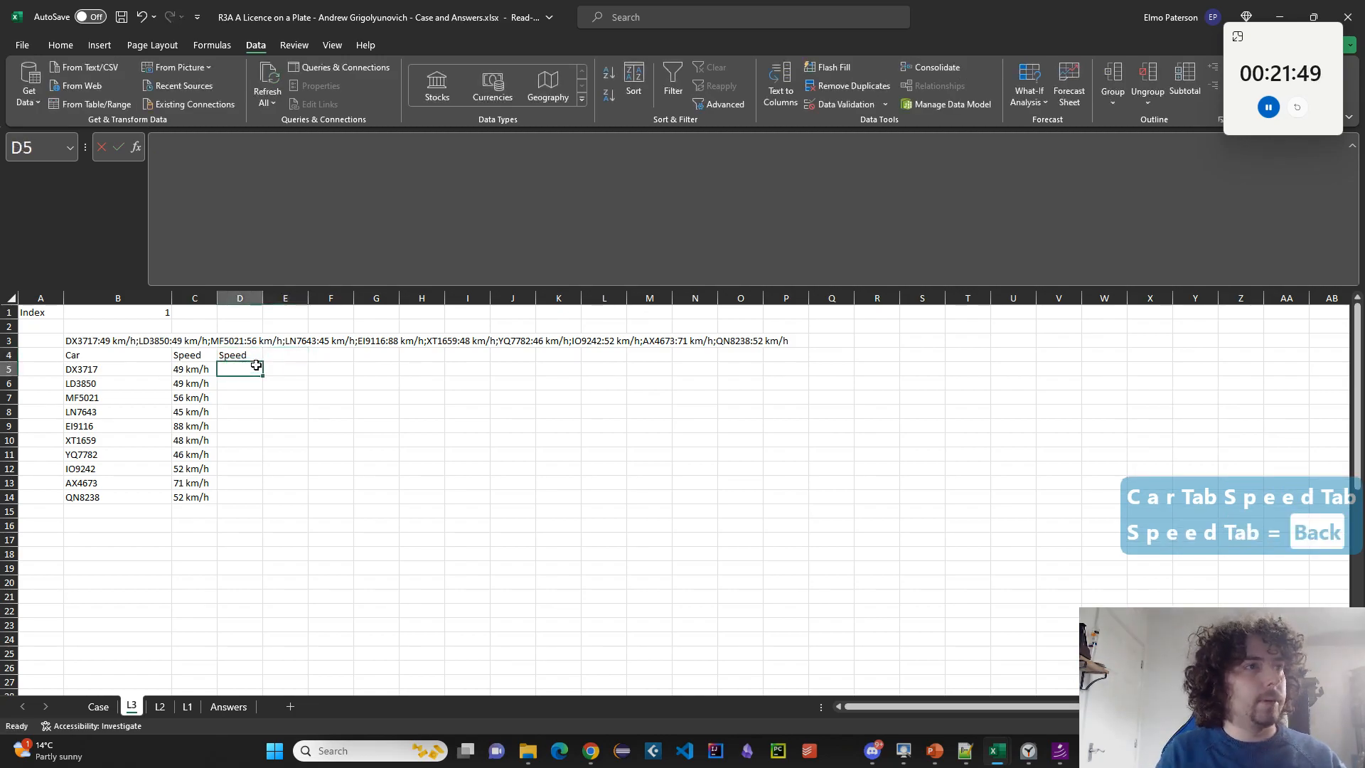
text(=VALUE()
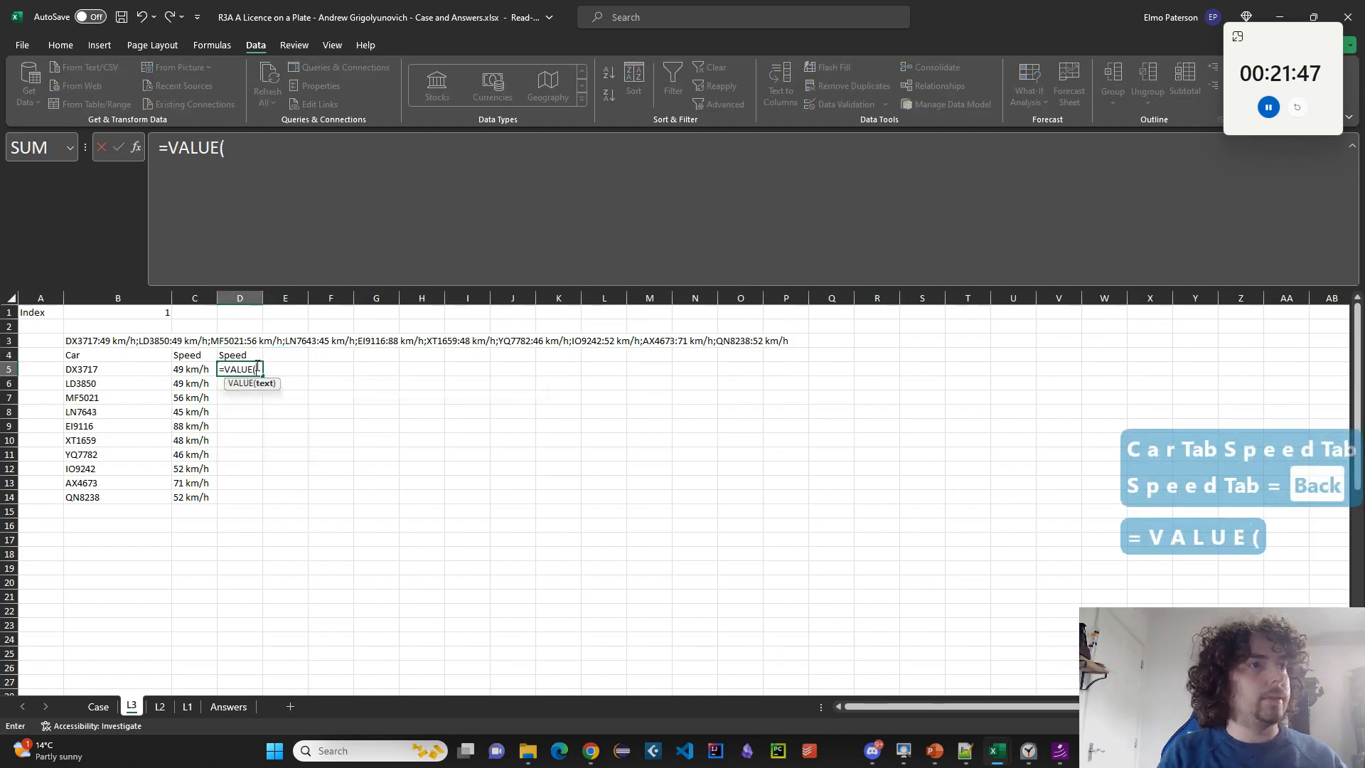
key(Left)
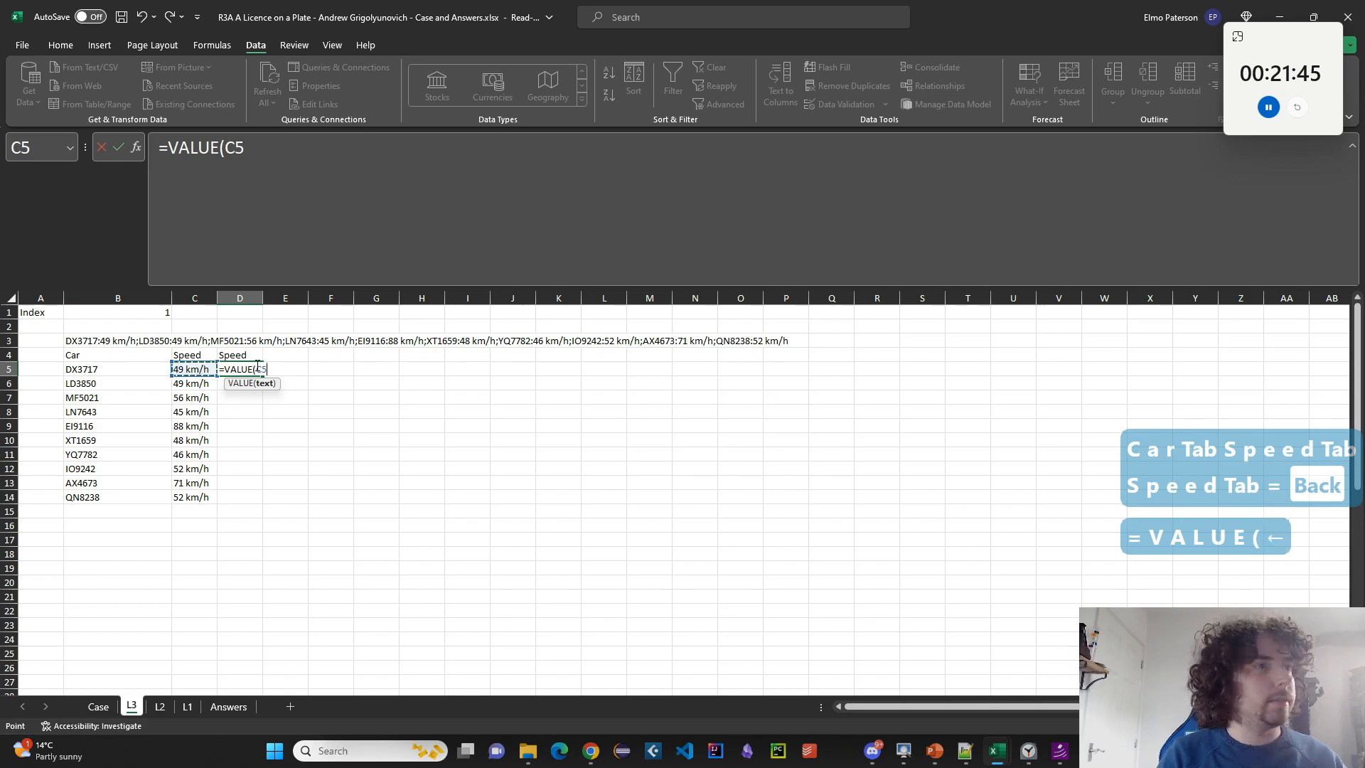
key(BackSpace)
key(BackSpace)
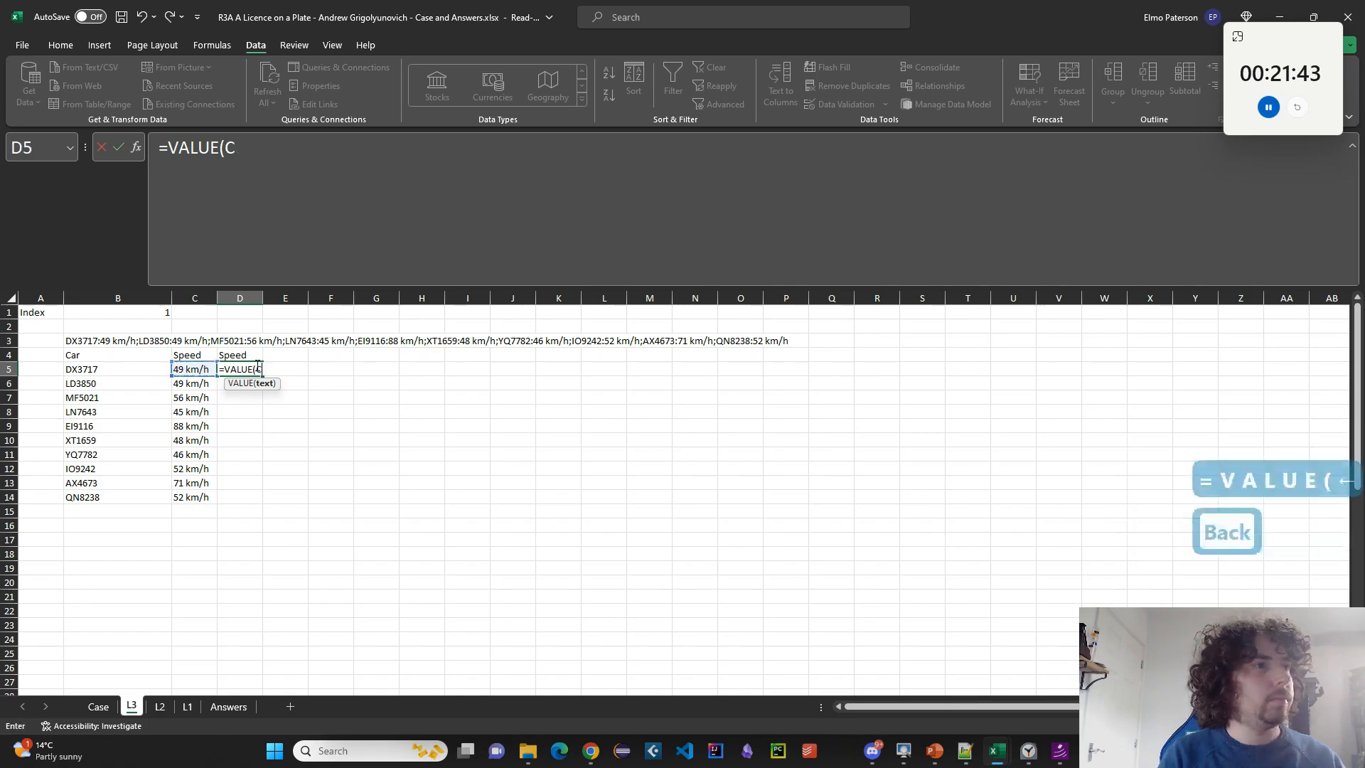
text(LEFT()
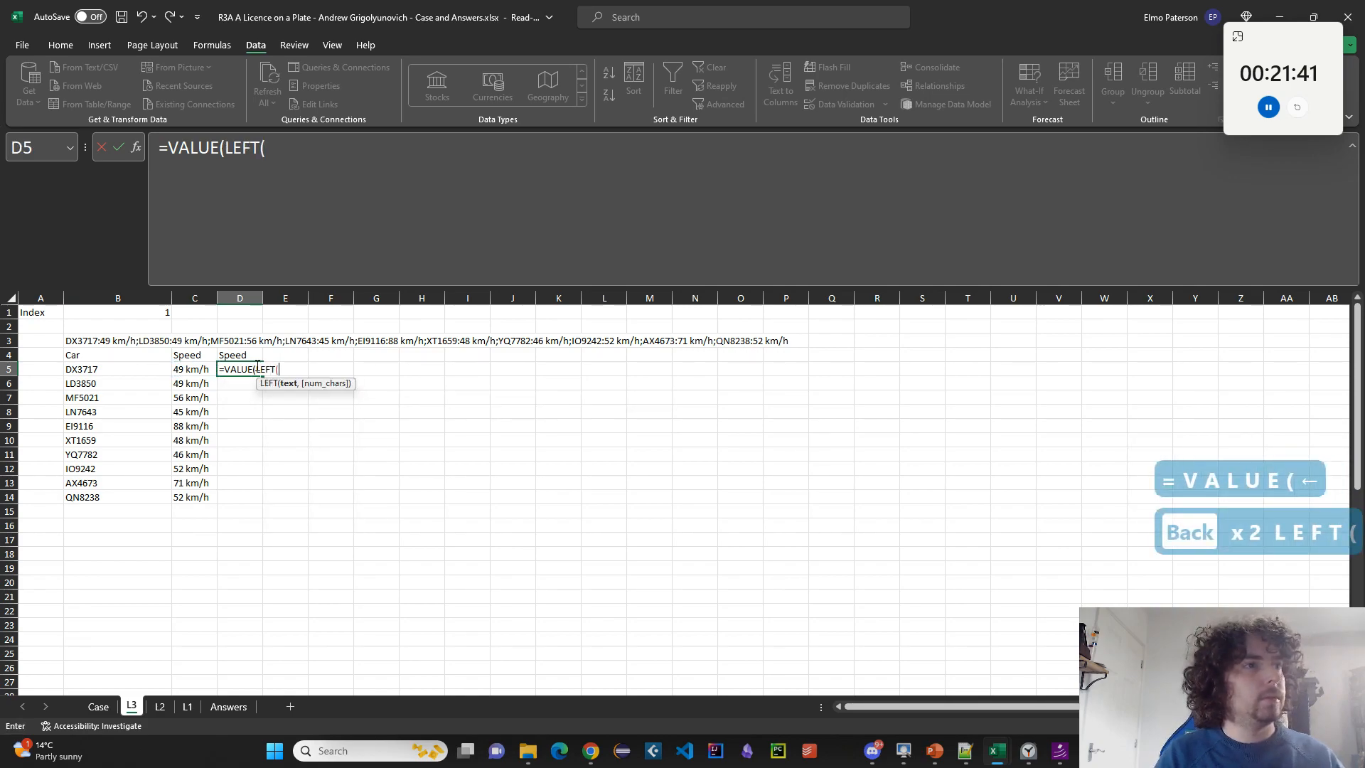
key(BackSpace)
key(BackSpace)
key(BackSpace)
key(BackSpace)
key(BackSpace)
text(TEXTBEFORE()
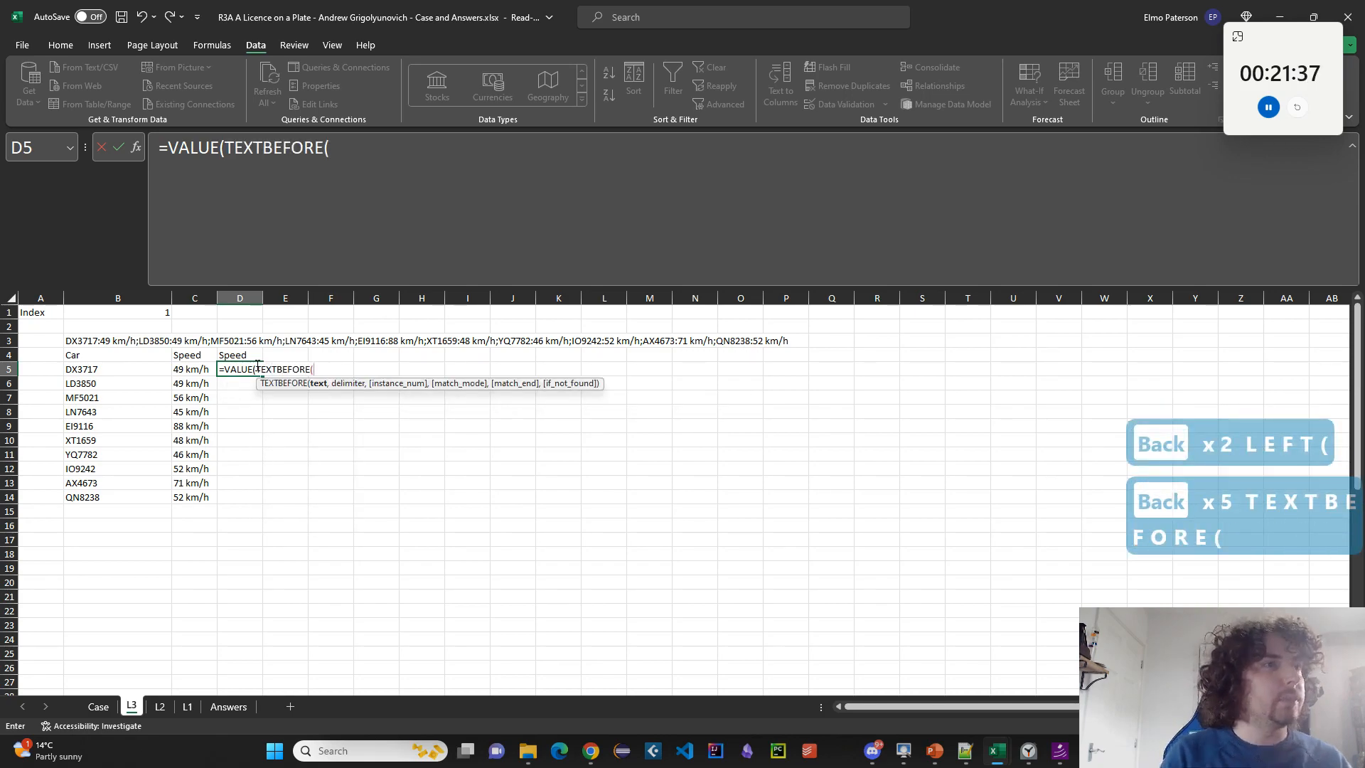
text(CHOOSECOLS()
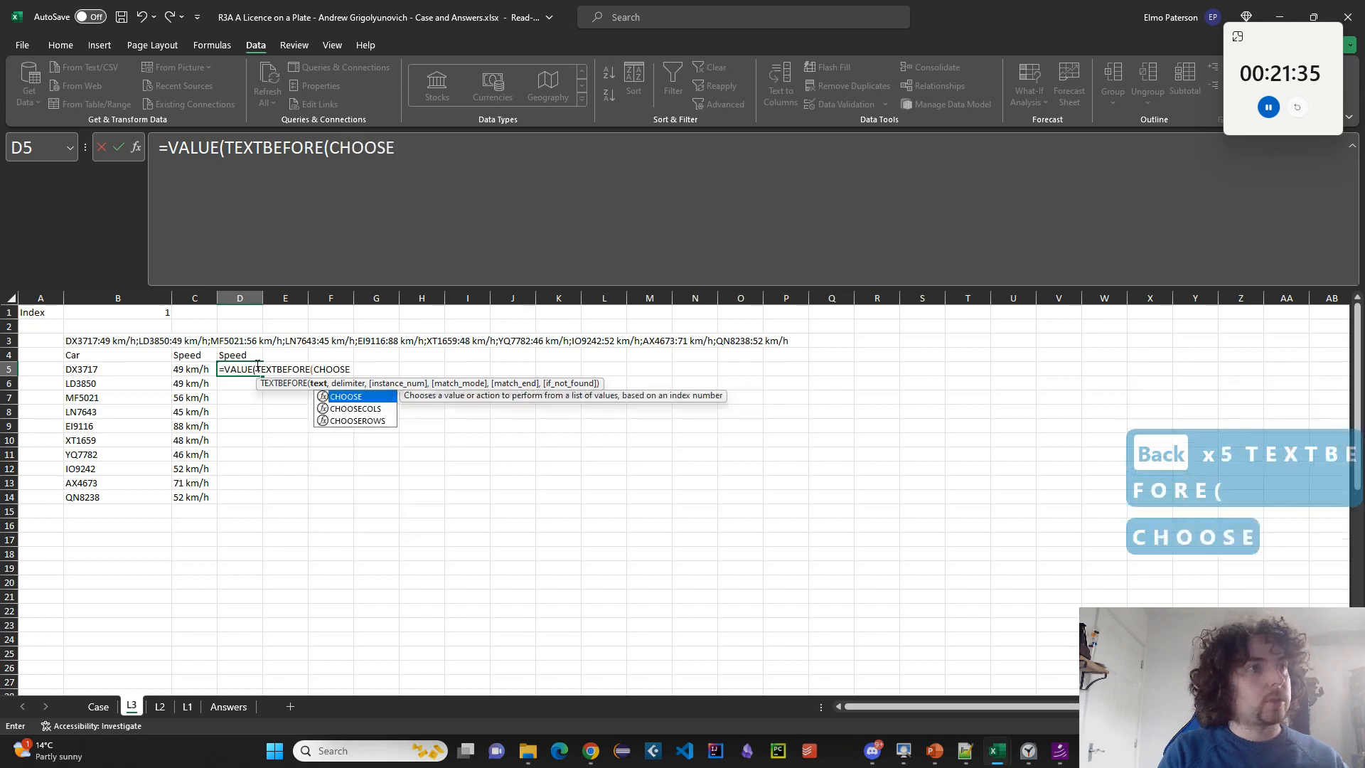
key(Left)
key(Left)
key(Left)
key(Right)
text(#.)
key(BackSpace)
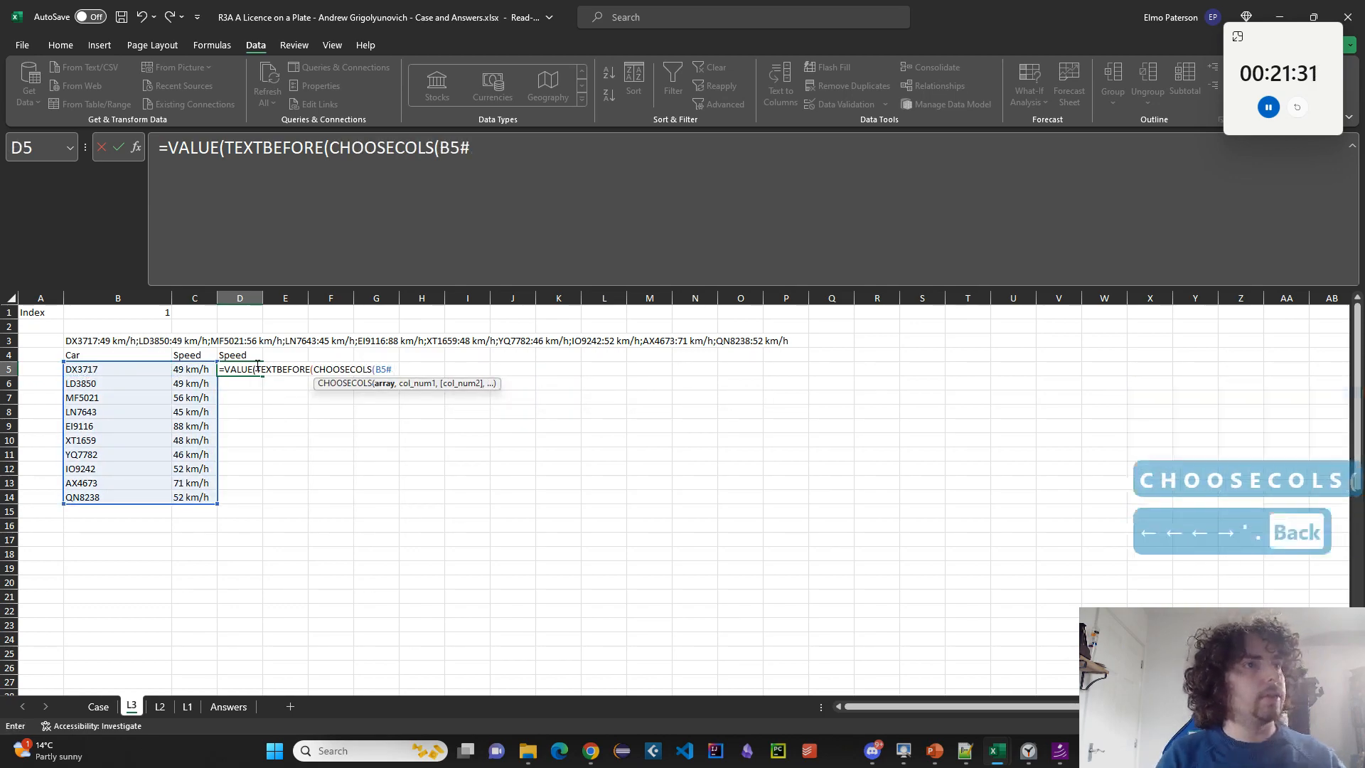
text(,2))
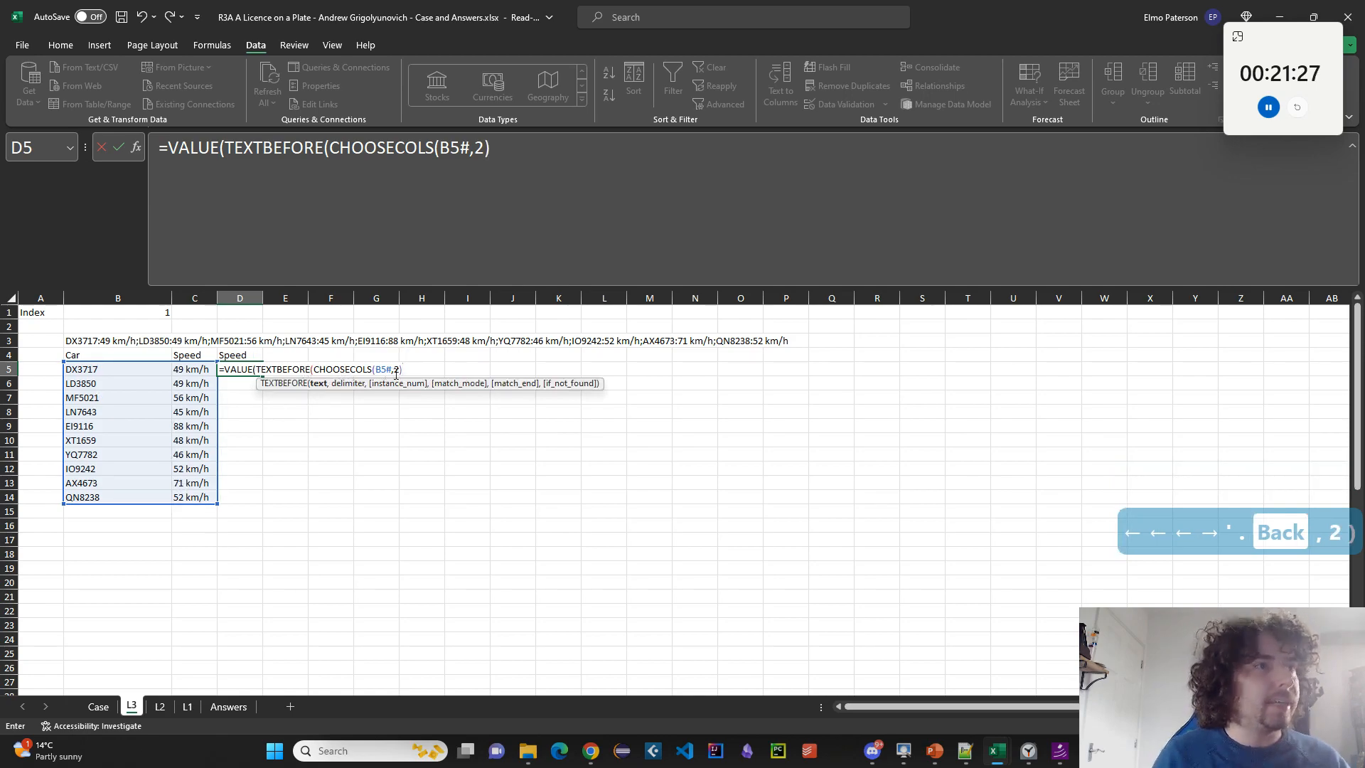
text(,)
text(" km)
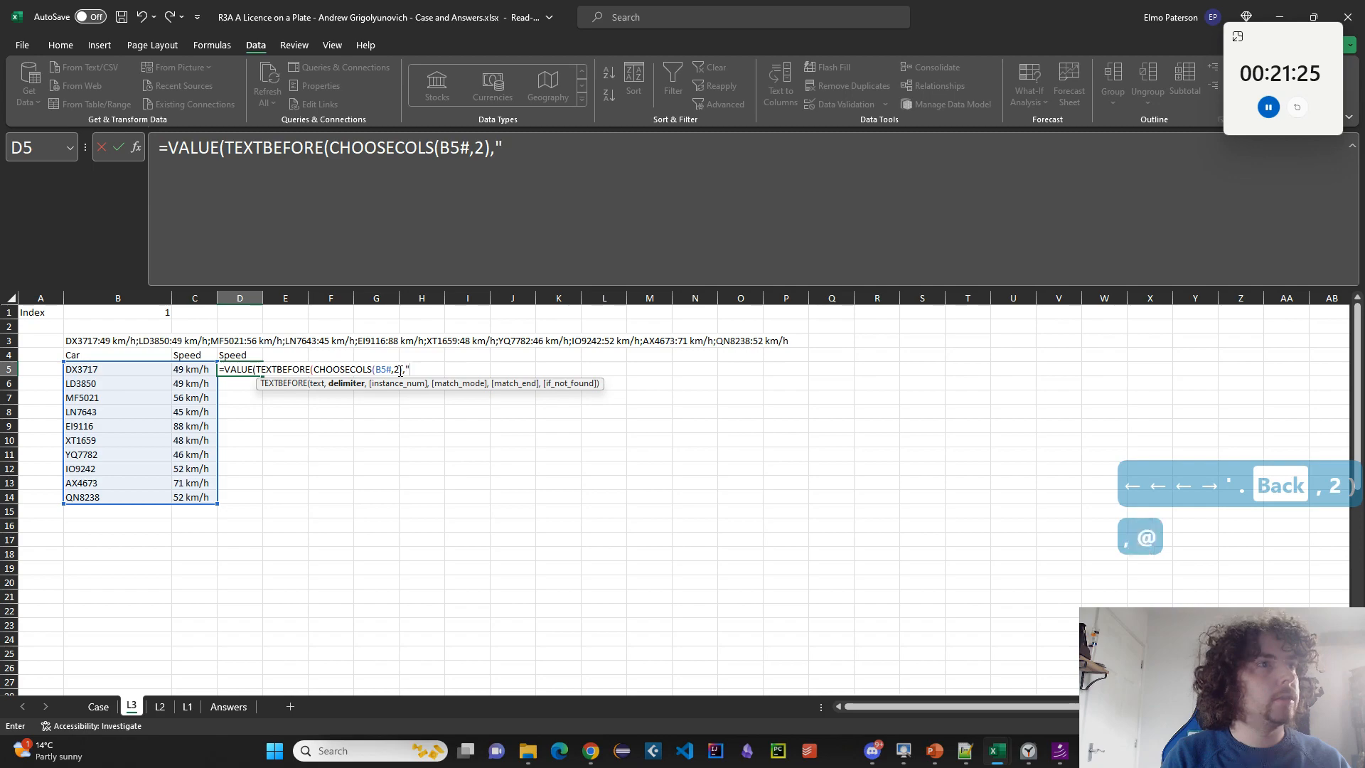
text(")
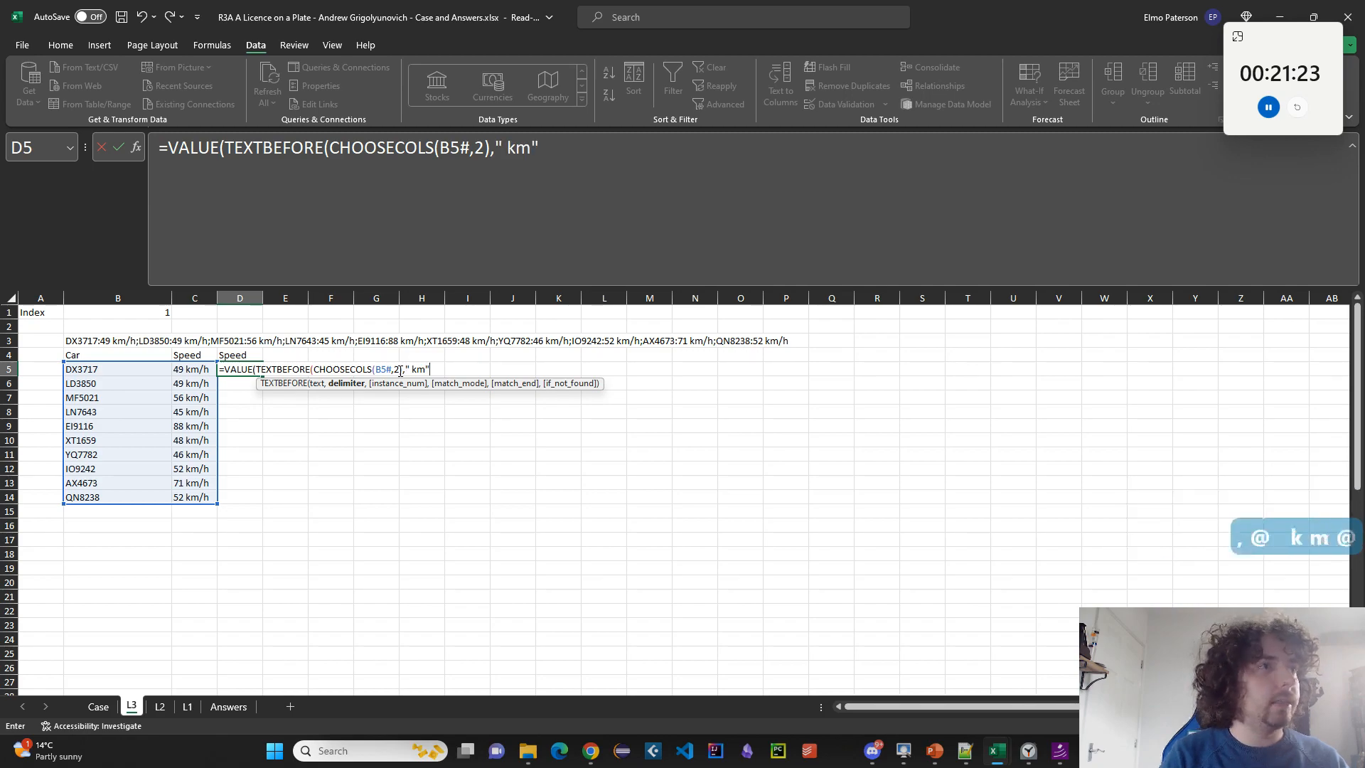
text()))
key(Return)
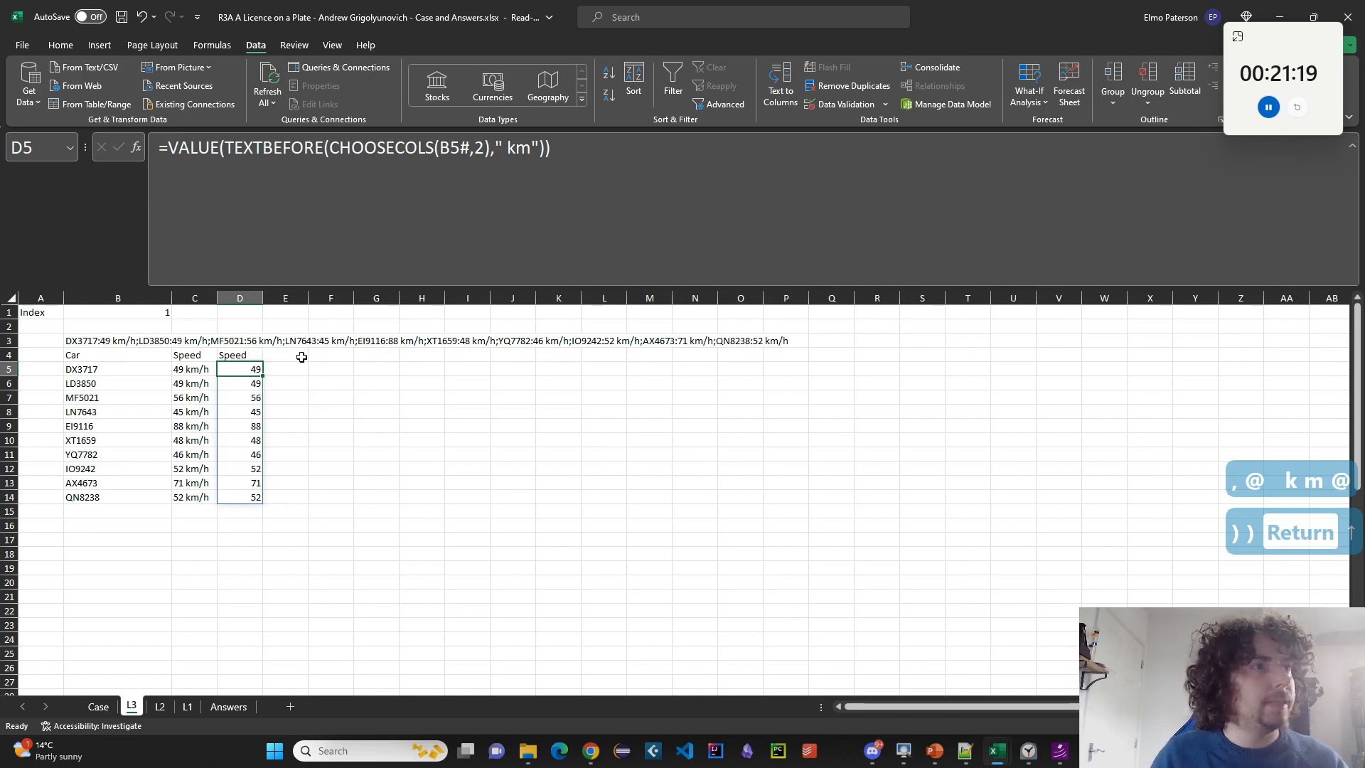
Enter the header Numbers in E4, beside the numeric Speed column.
click(301, 356)
text(Numbers)
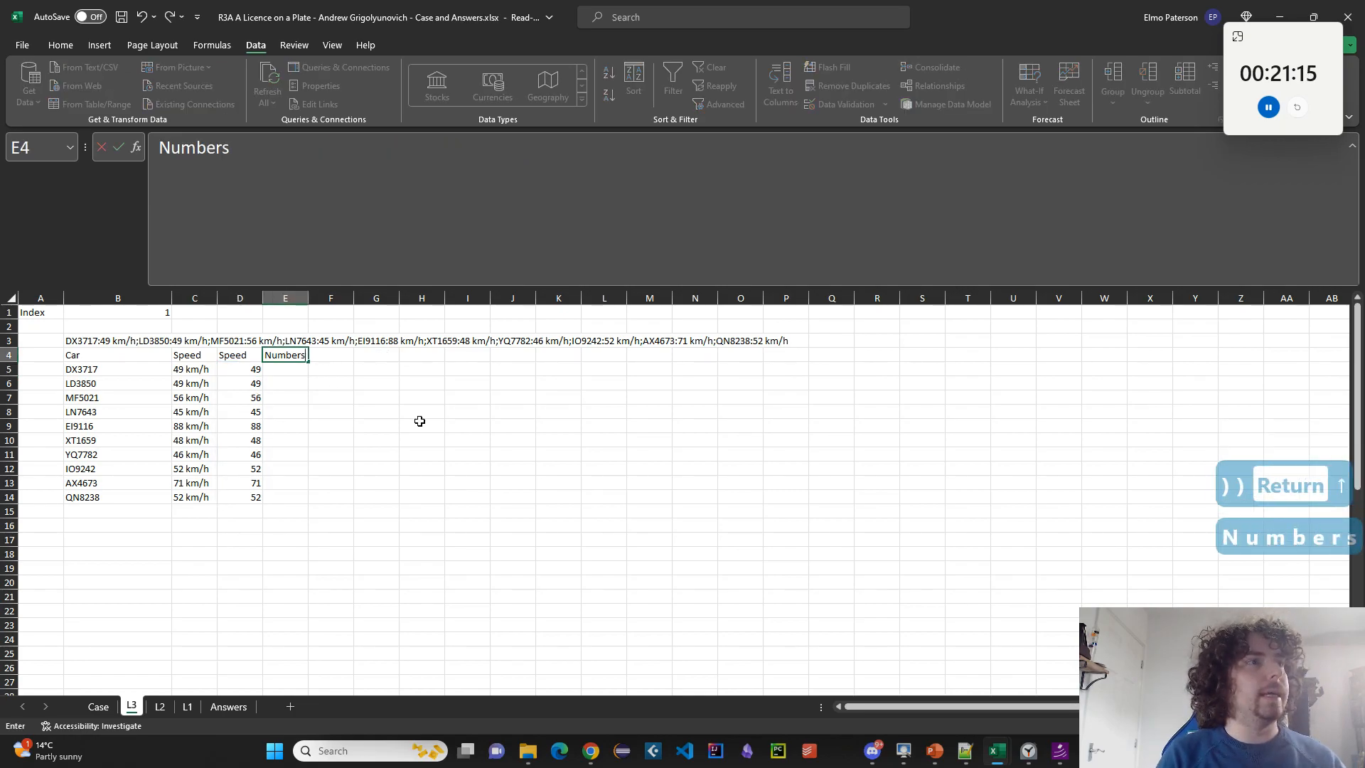
key(Return)
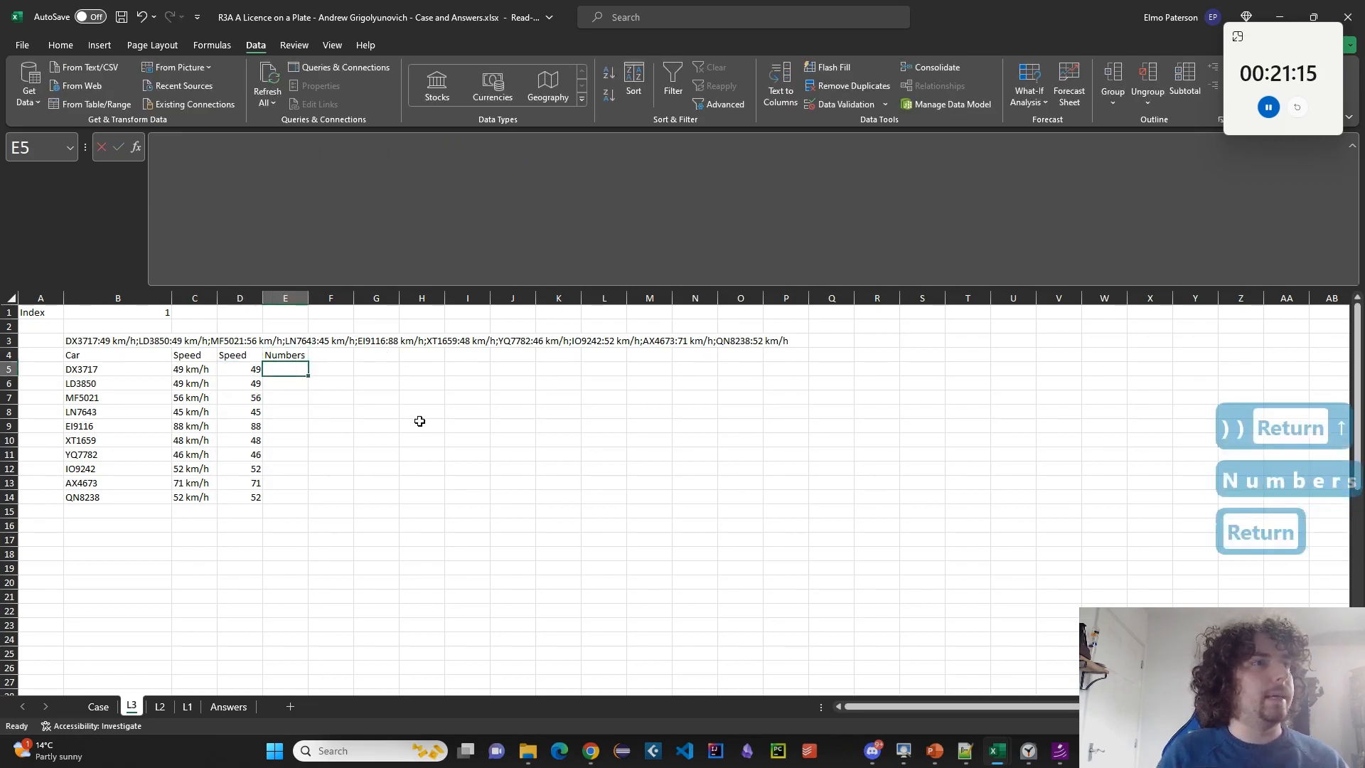
Copy the formula =RIGHT(B4#,LEN(B4#)-2) from B5 on sheet L2 into E5 on sheet L3.
click(152, 709)
double_click(89, 368)
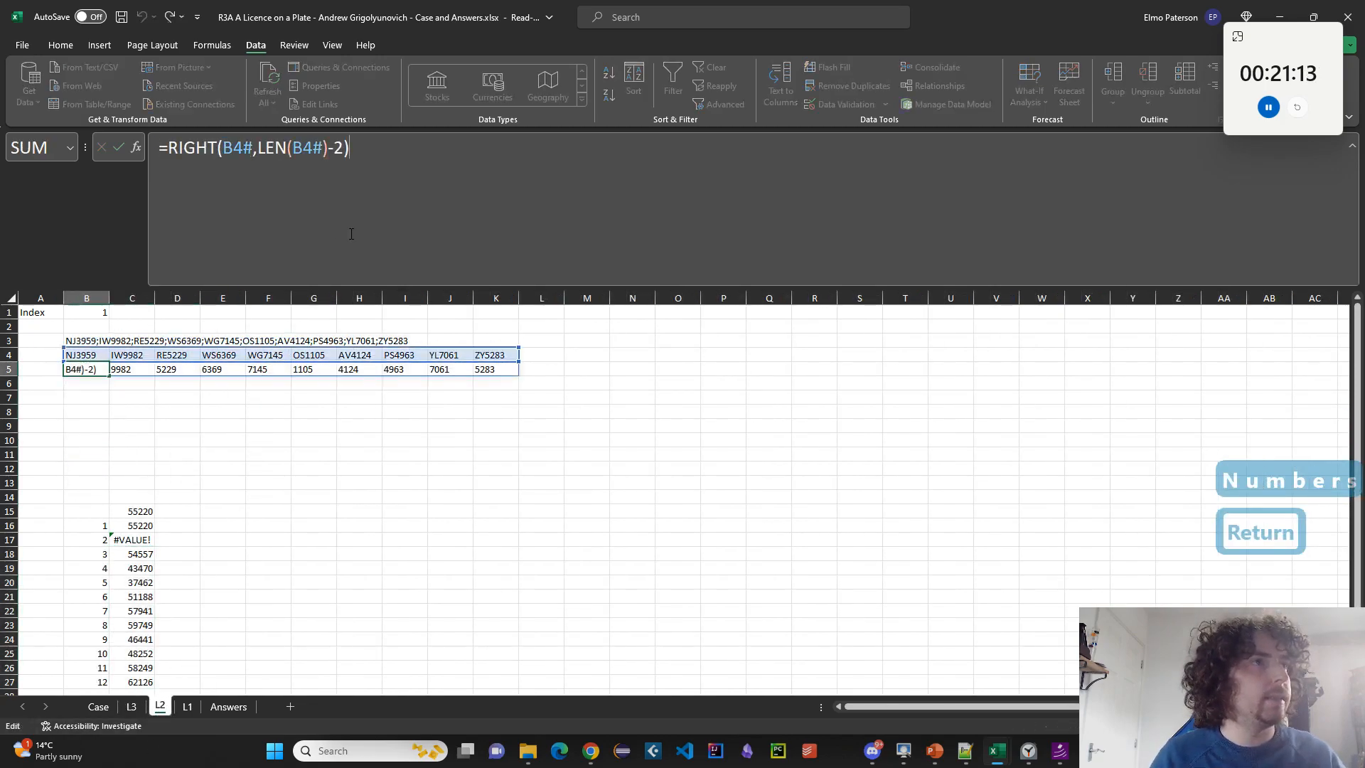
key(ctrl+a)
key(ctrl+c)
key(Escape)
click(132, 706)
key(ctrl+v)
Wrap the RIGHT calculation in E5 in a LET function that defines plate as CHOOSECOLS(B5#,1).
click(229, 147)
key(BackSpace)
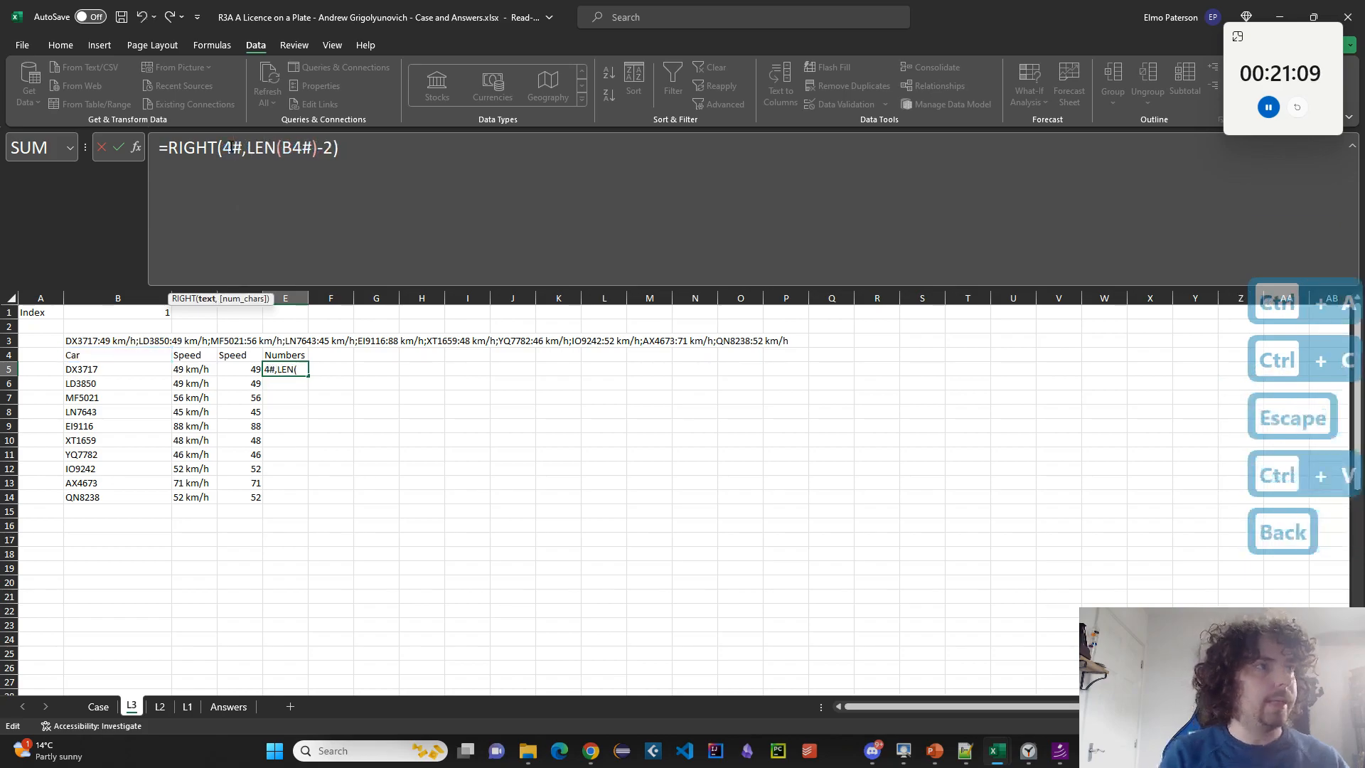
text(CHOOSECOLS)
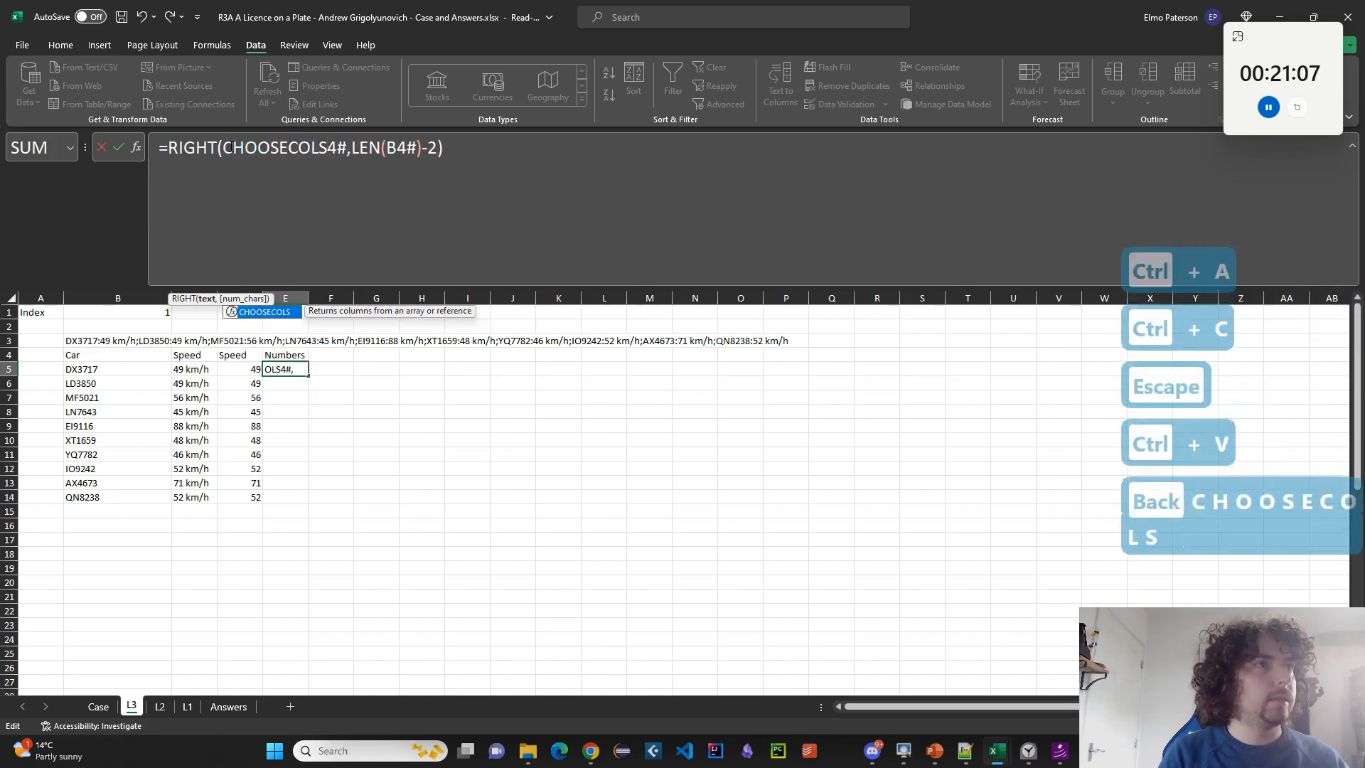
click(177, 147)
key(BackSpace)
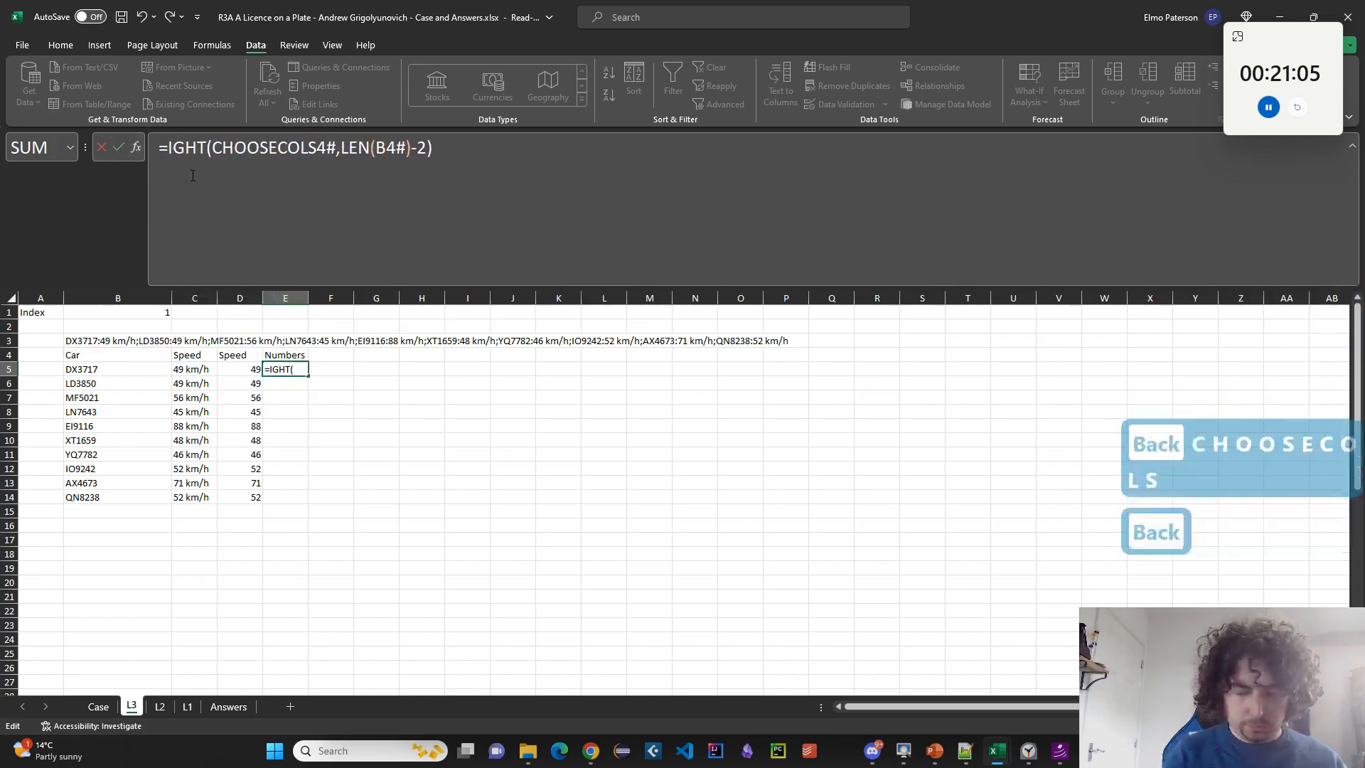
text(LET()
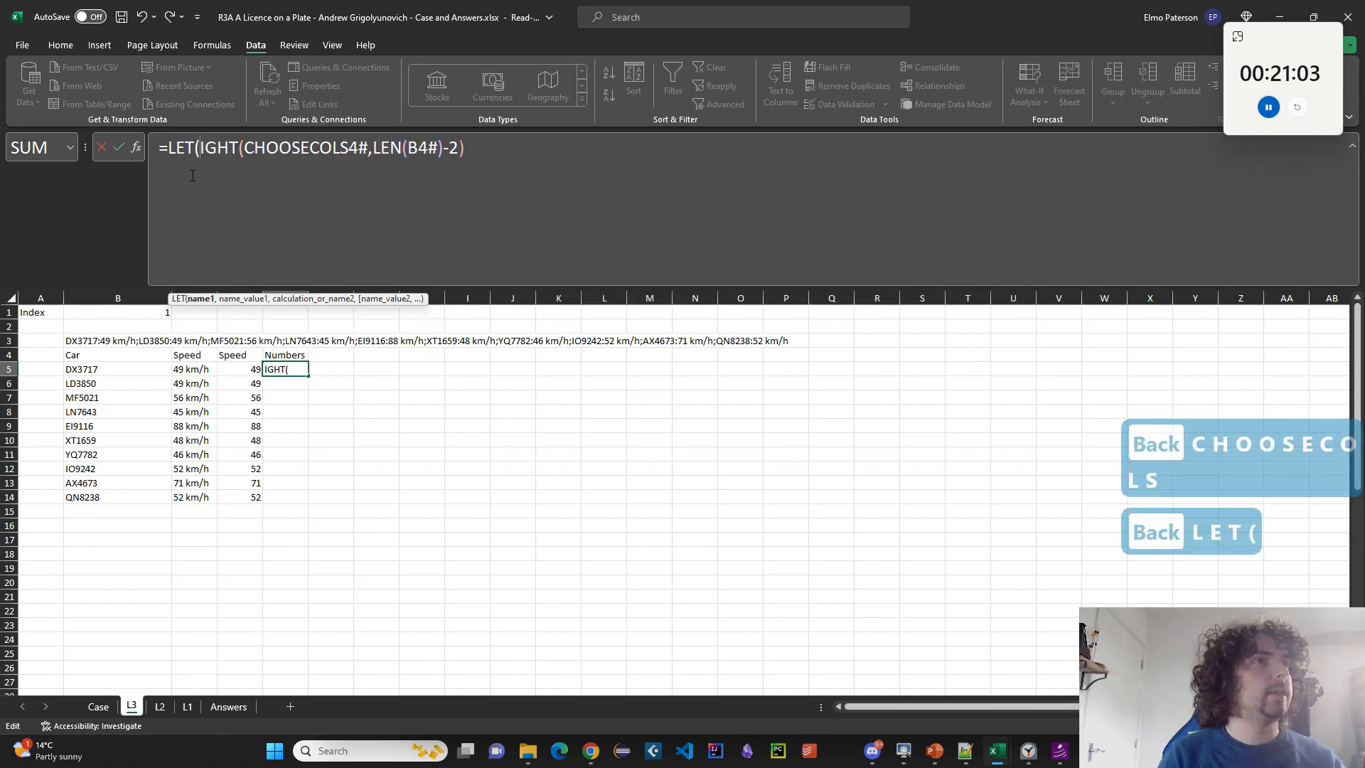
text(platy)
key(BackSpace)
text(es)
key(BackSpace)
text(, )
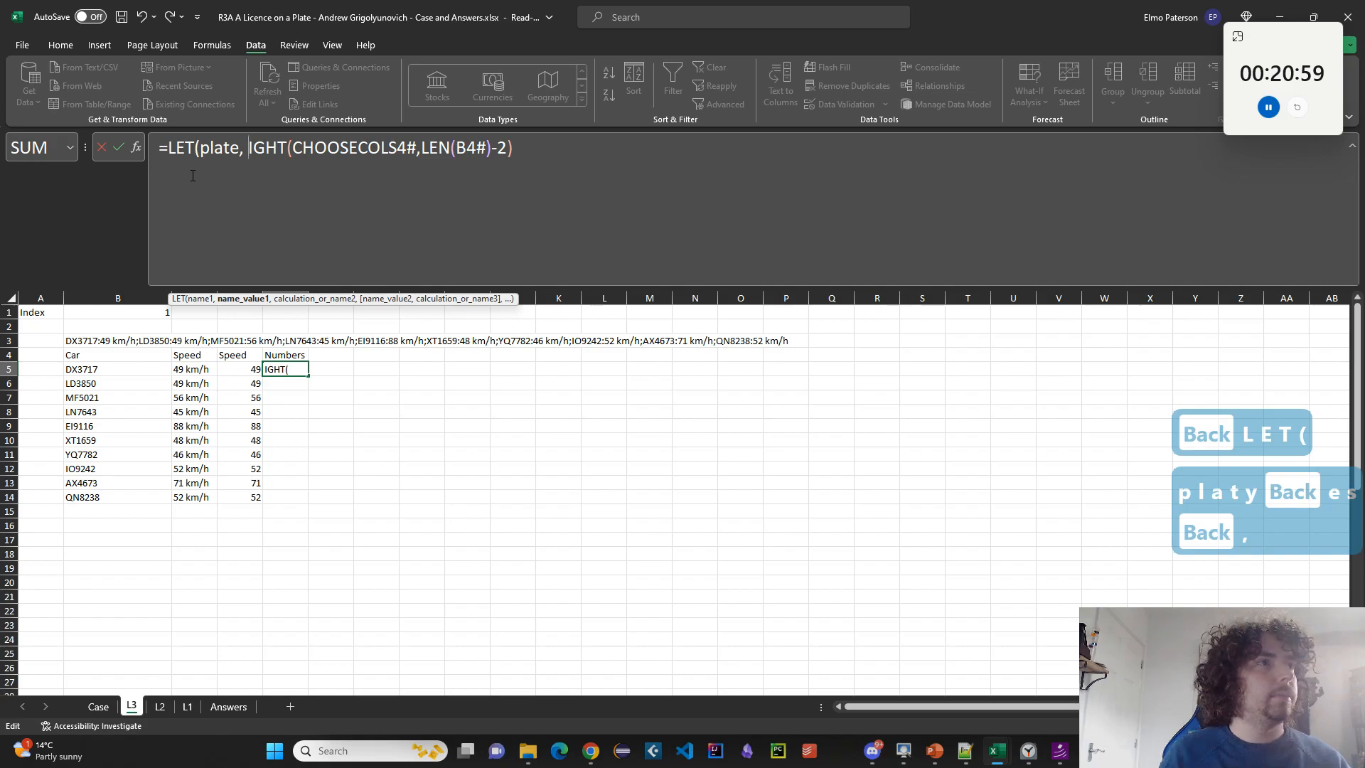
text(CHOOSECOLS()
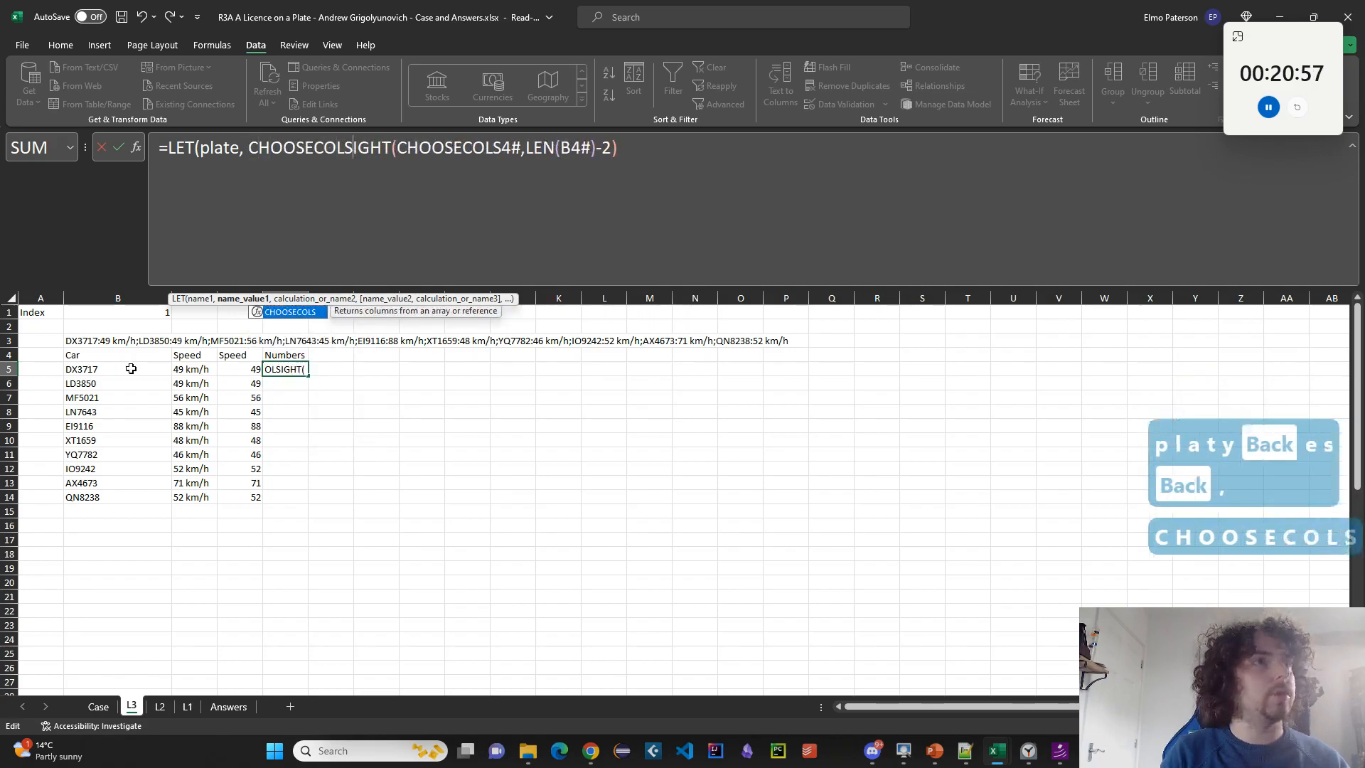
click(131, 368)
text(#,)
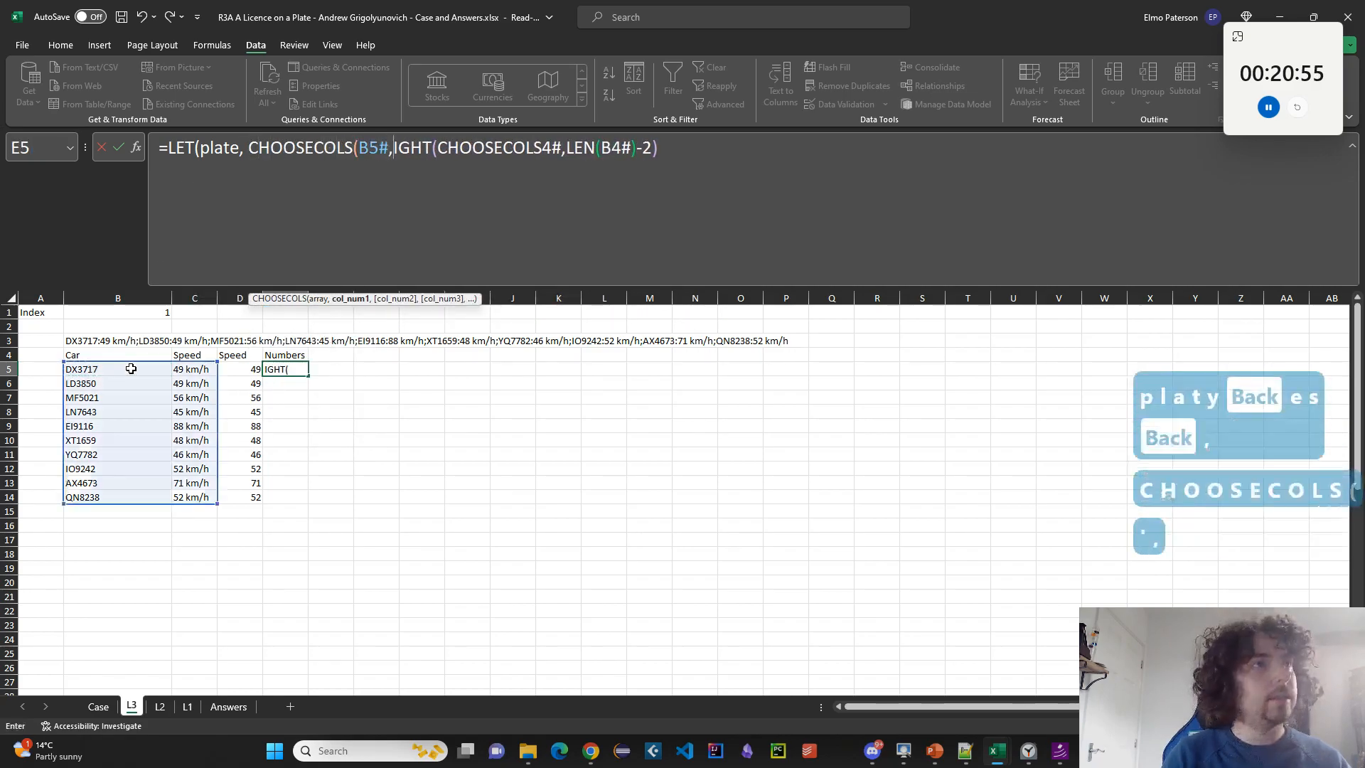
text(1()
key(BackSpace)
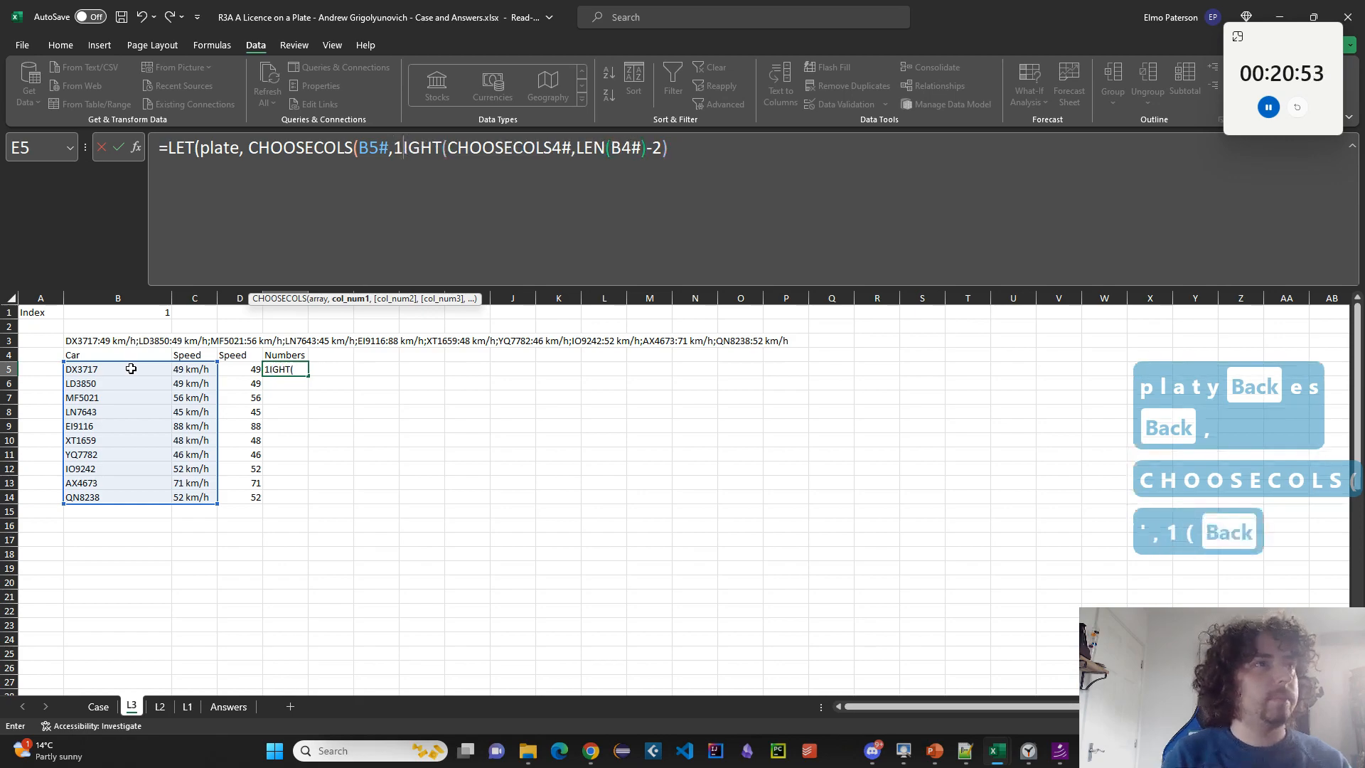
text()m)
key(BackSpace)
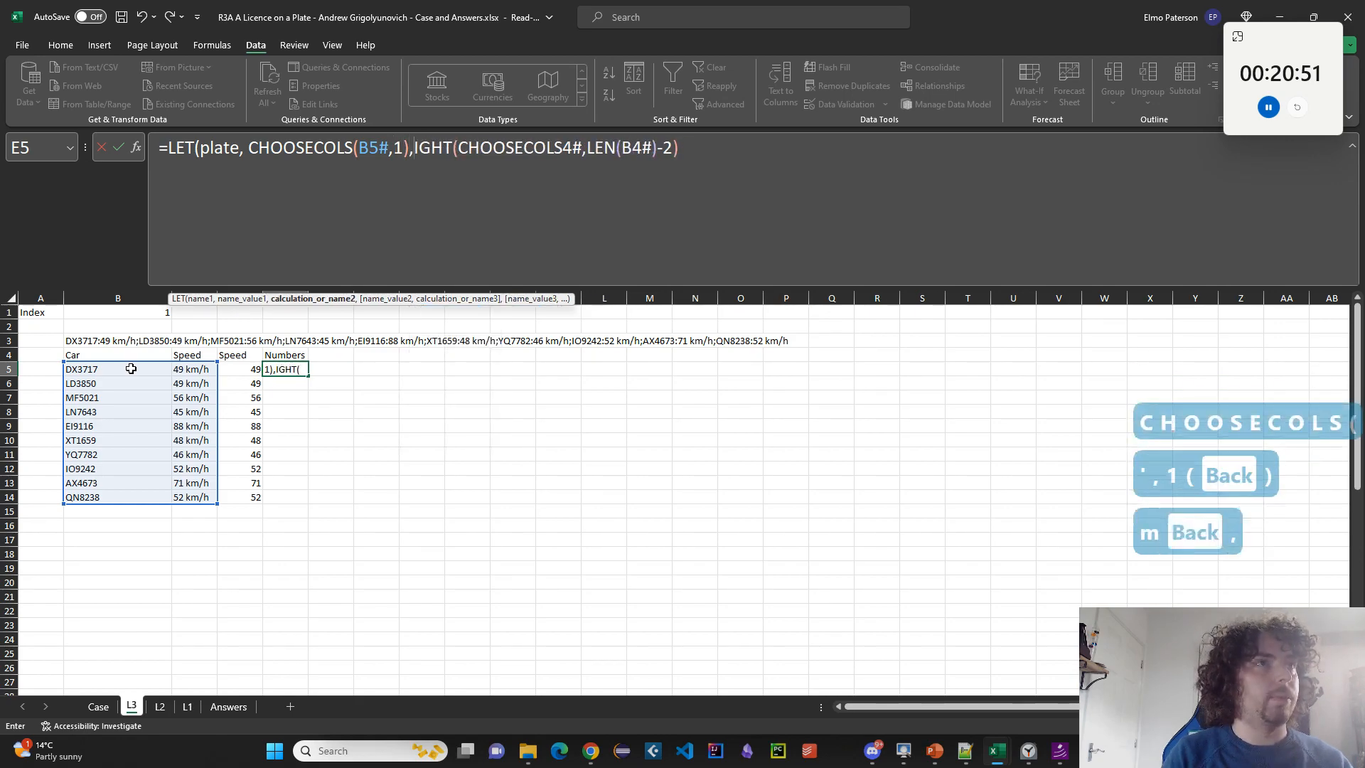
text(,R)
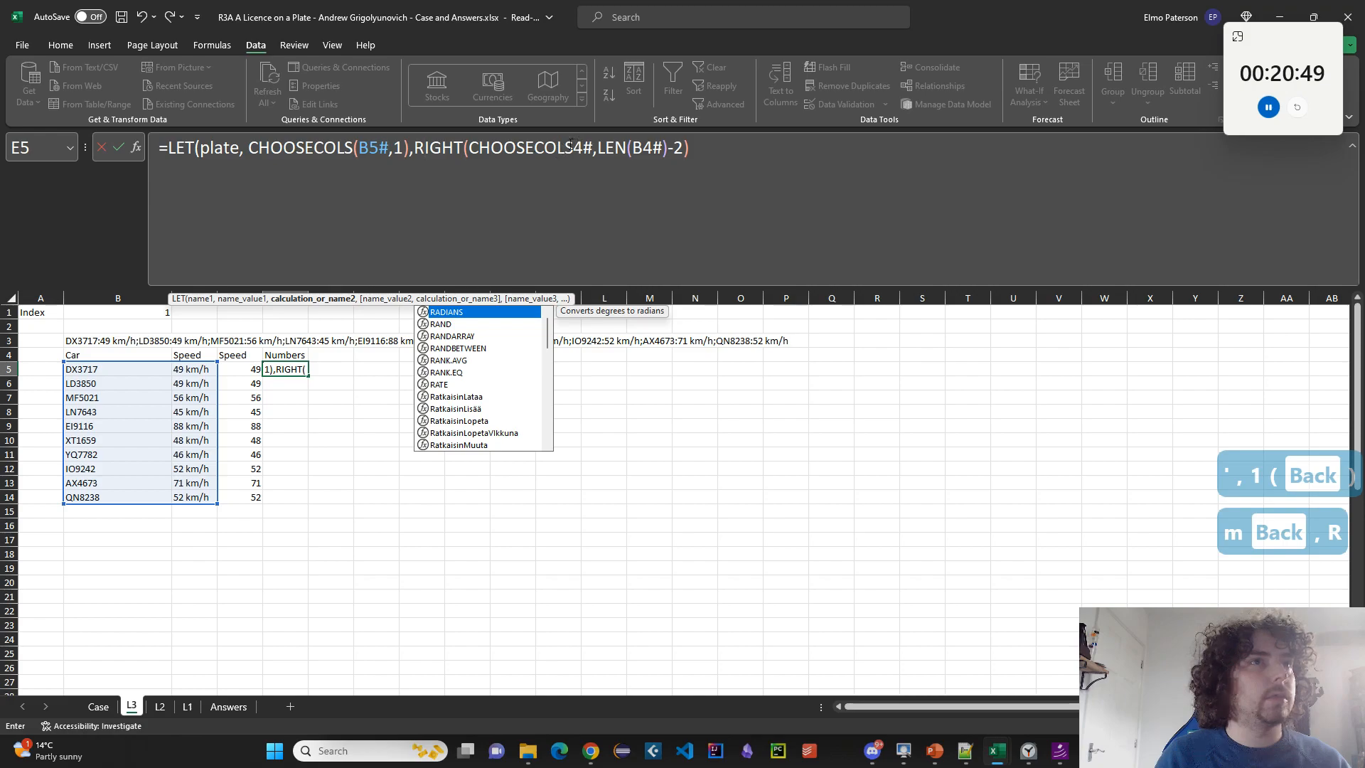
Use plate for both references in E5's RIGHT and LEN and commit =LET(plate,CHOOSECOLS(B5#,1),RIGHT(plate,LEN(plate)-2)).
drag(594, 147, 468, 147)
text(p)
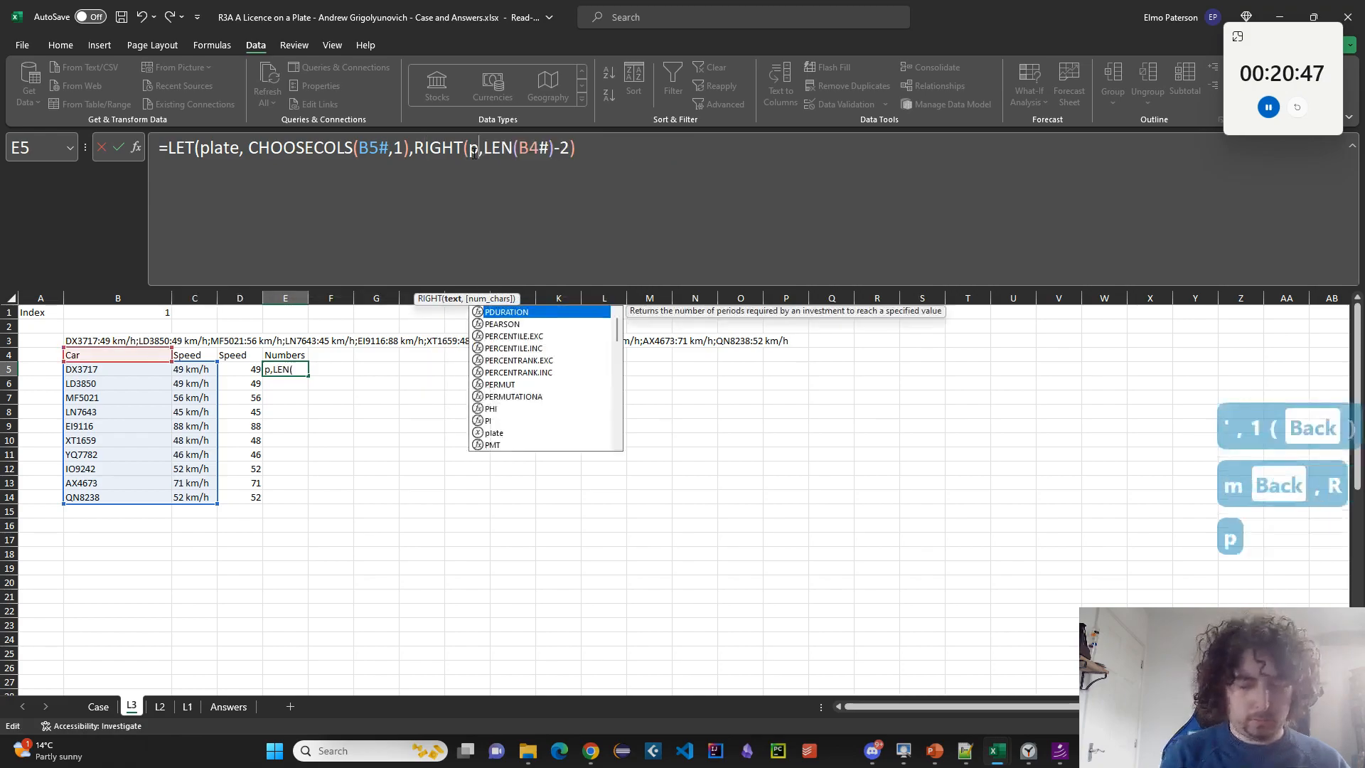
text(late)
drag(577, 147, 549, 147)
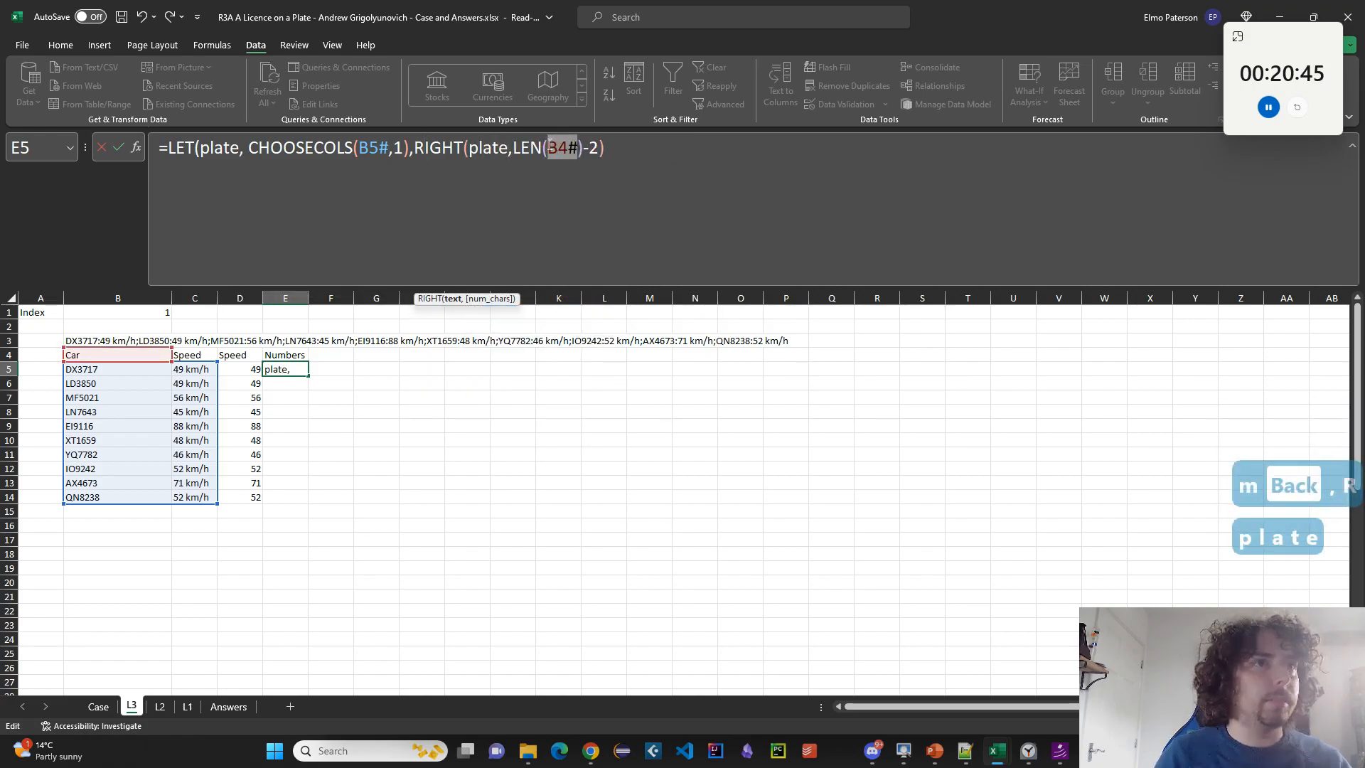
text(plate)
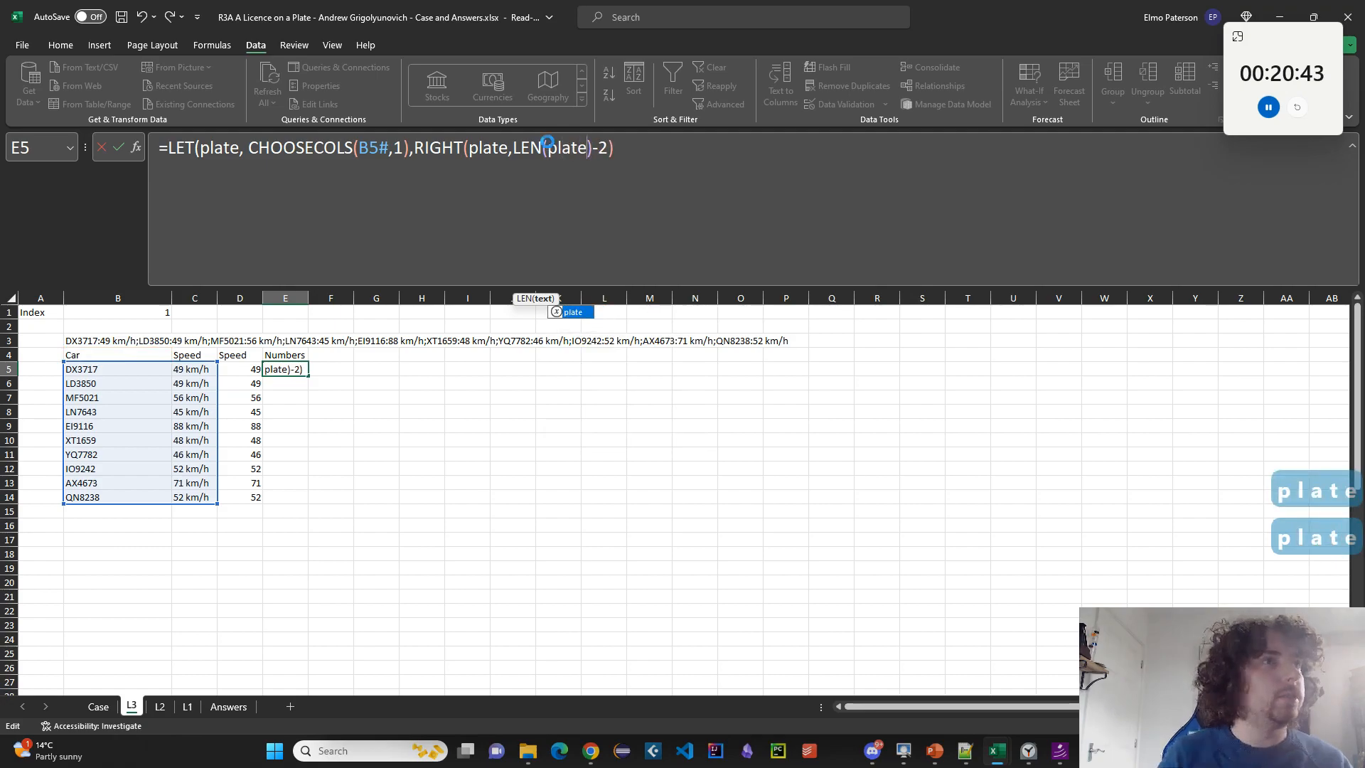
key(Return)
key(Return)
key(Up)
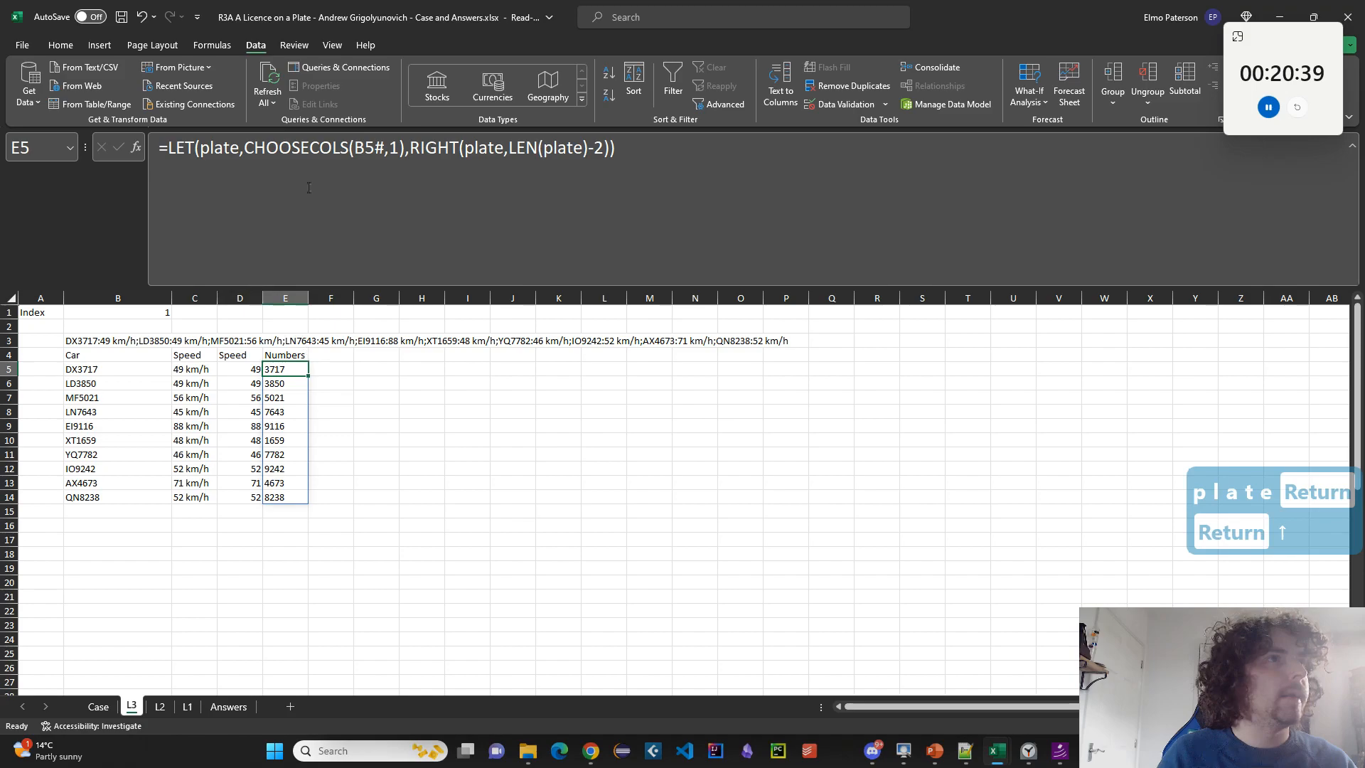
Convert the plate digits to numbers by wrapping the RIGHT part of the E5 formula in VALUE.
click(410, 147)
text(VALUE*()
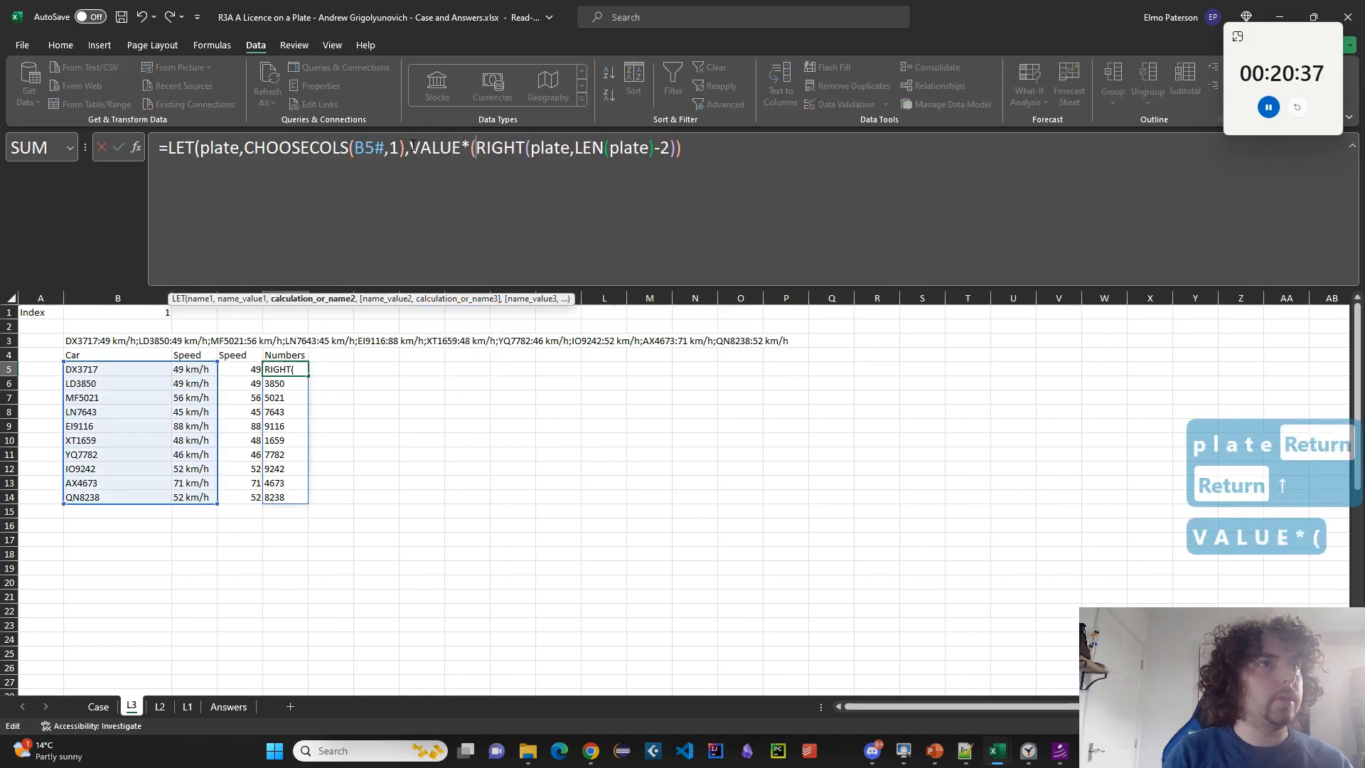
key(shift+BackSpace)
key(shift+BackSpace)
text(()
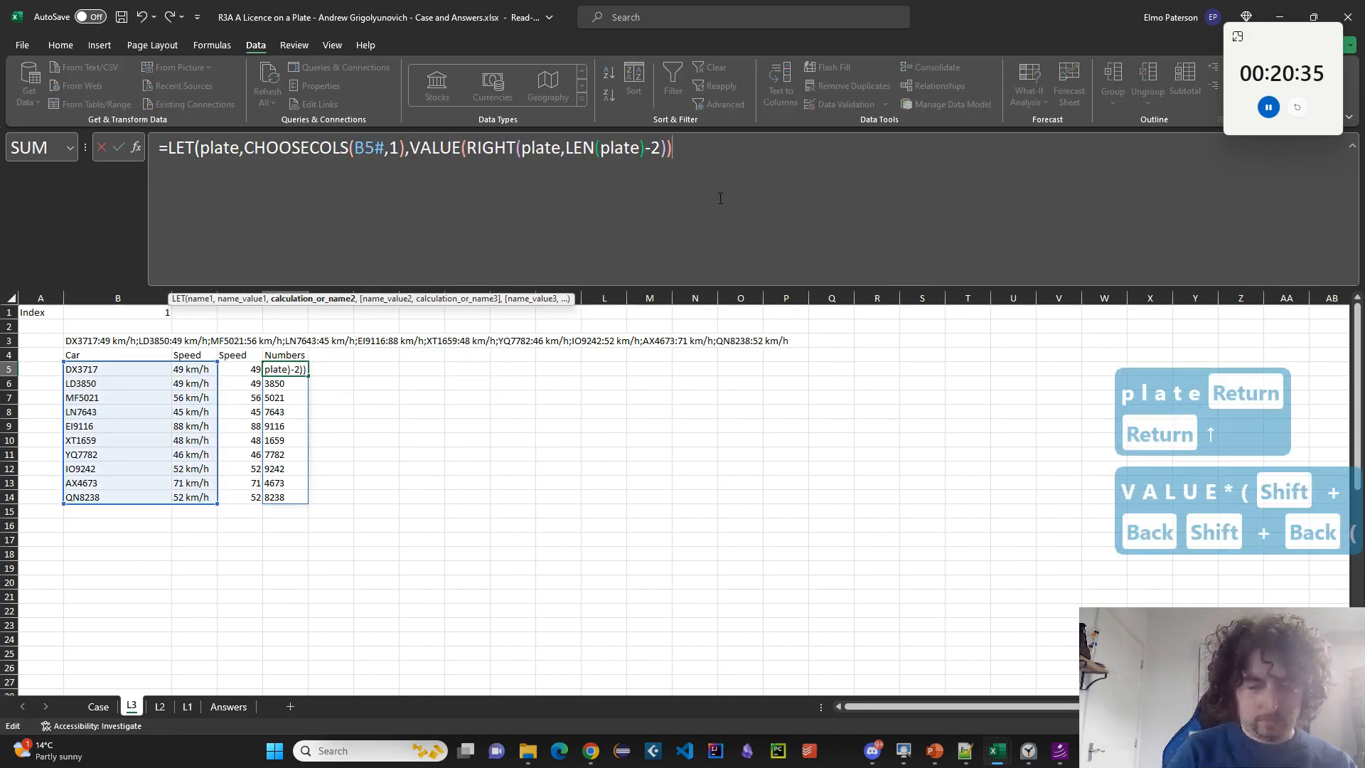
text())
key(Return)
key(Up)
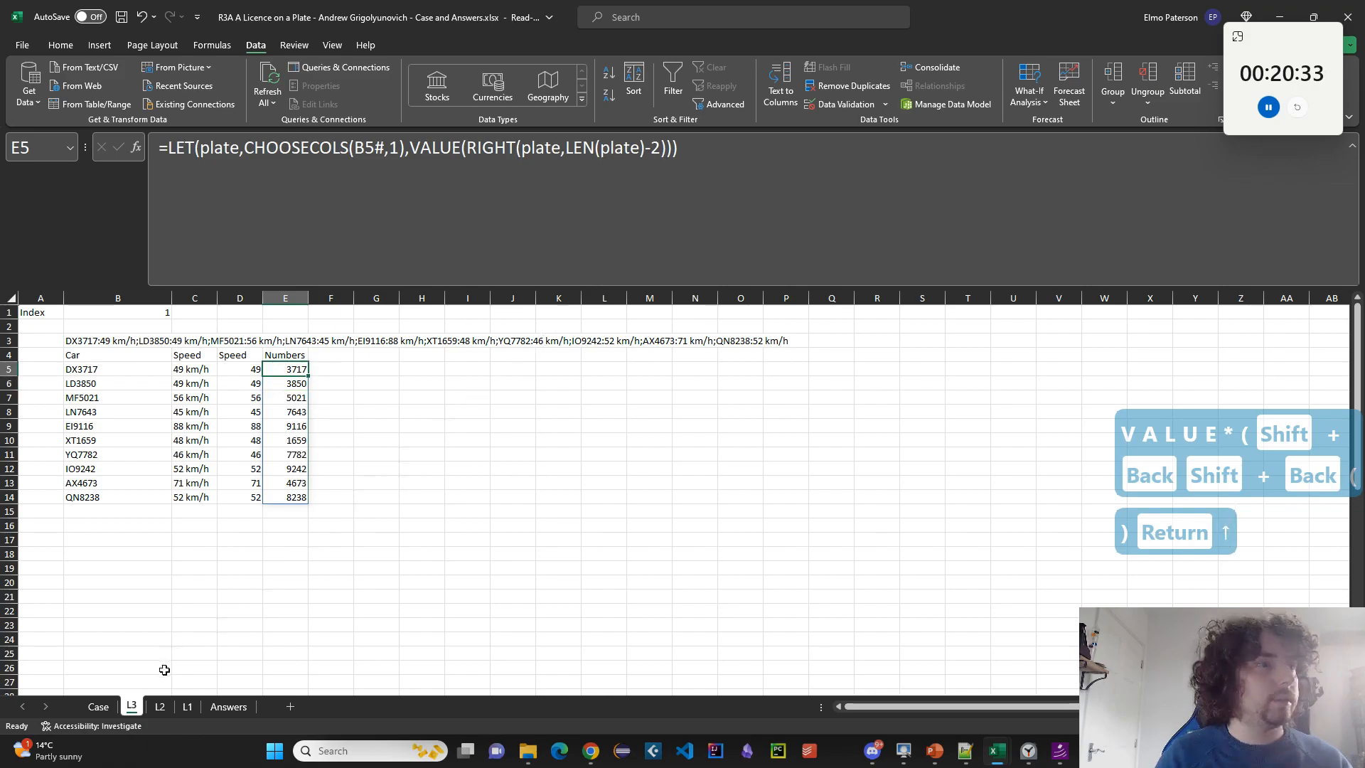
Check the Level 3 speeding rules on the Case sheet and return to cell B16 on sheet L3.
click(98, 706)
scroll(175, 591, up, 3)
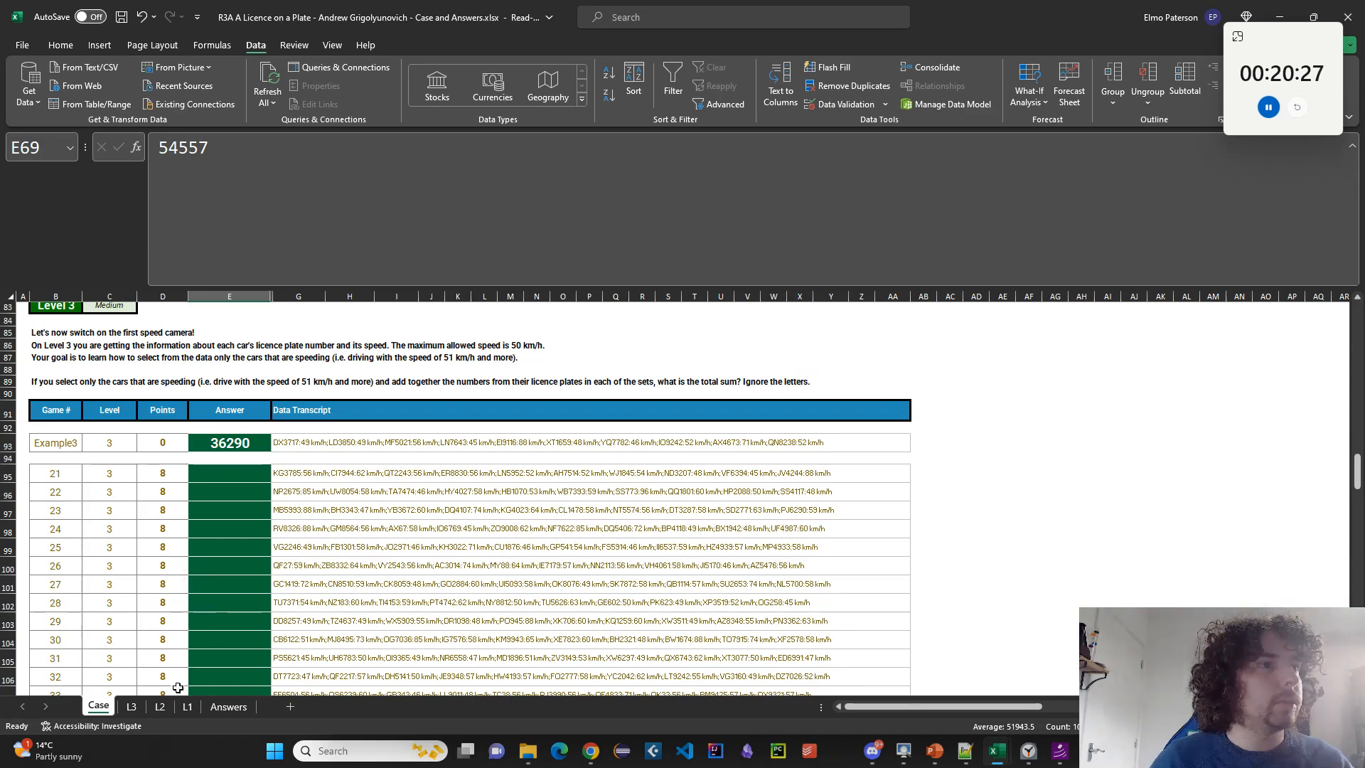
click(131, 706)
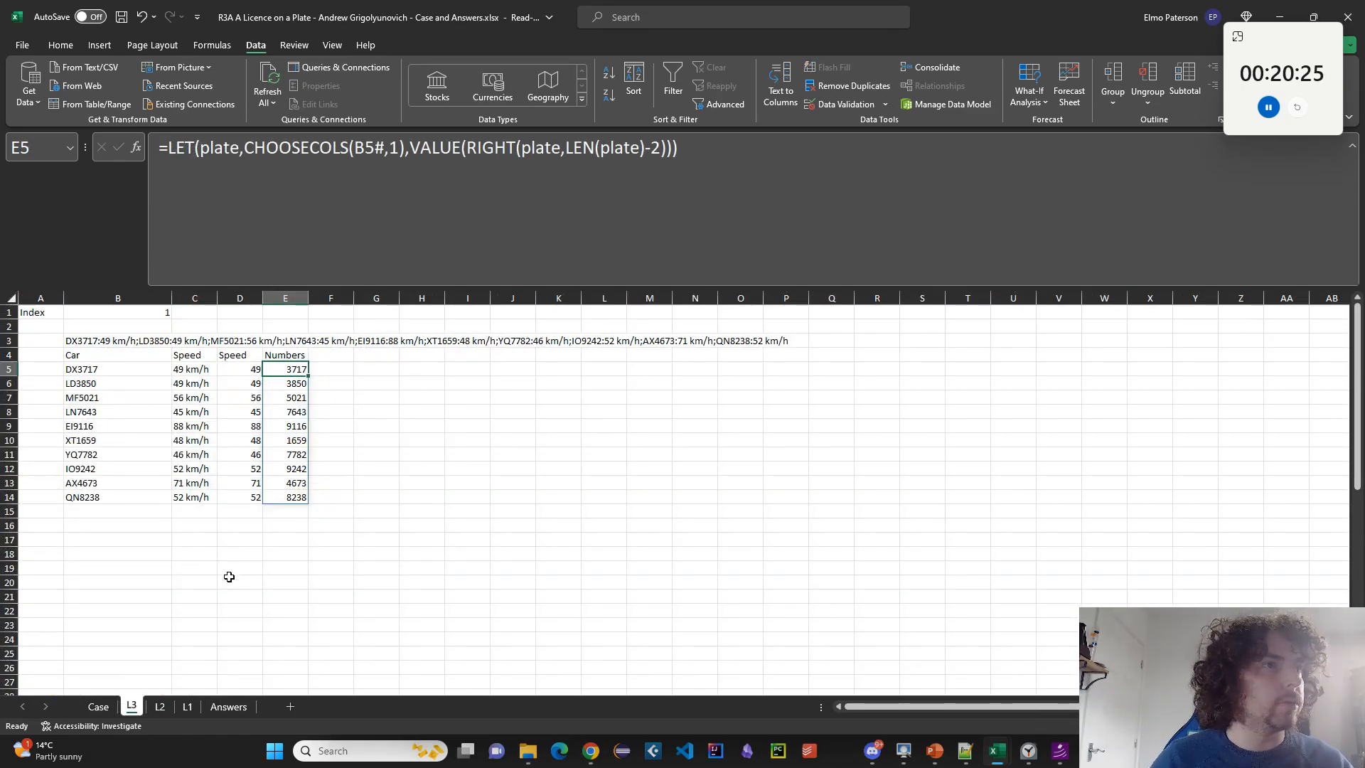
click(100, 526)
scroll(255, 554, down, 1)
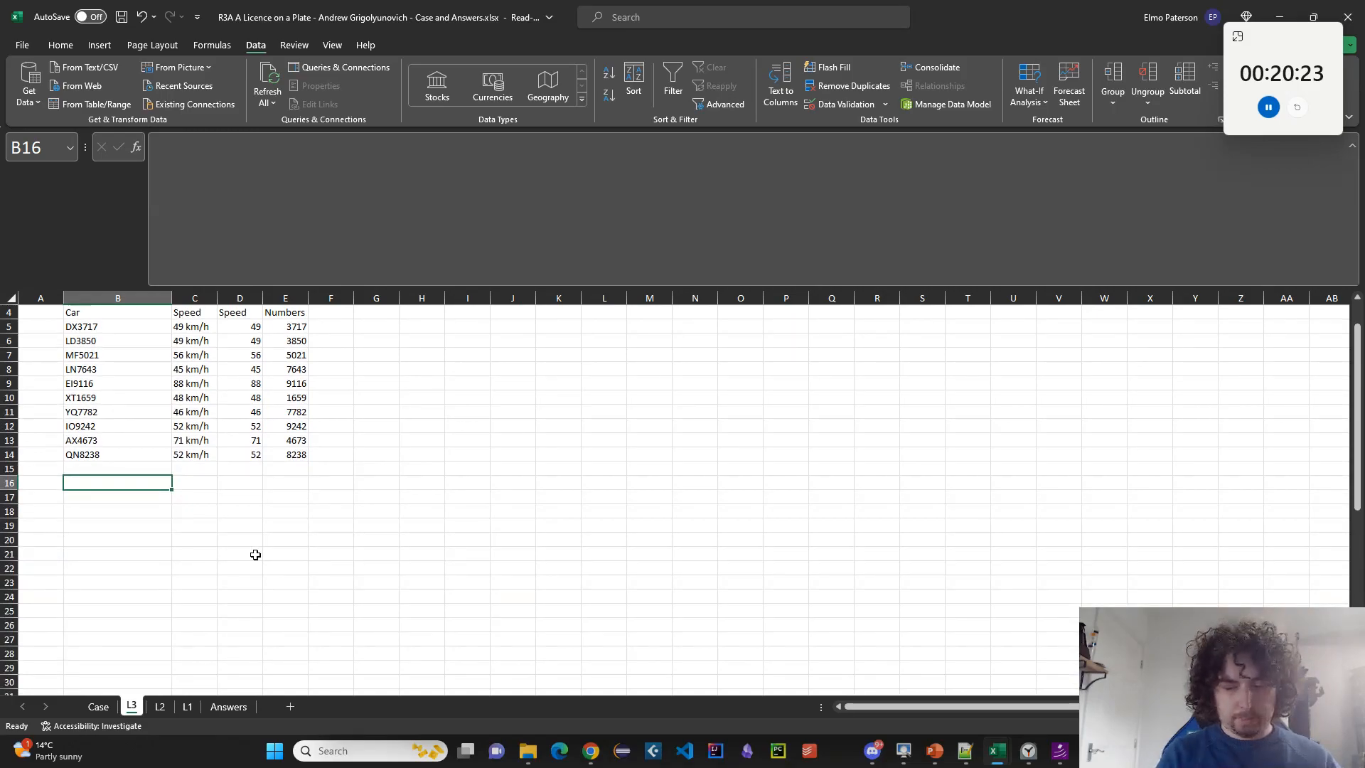
Enter the speeding threshold of 51 in cell F2 on sheet L3.
text(=)
key(Escape)
key(Escape)
scroll(270, 530, up, 1)
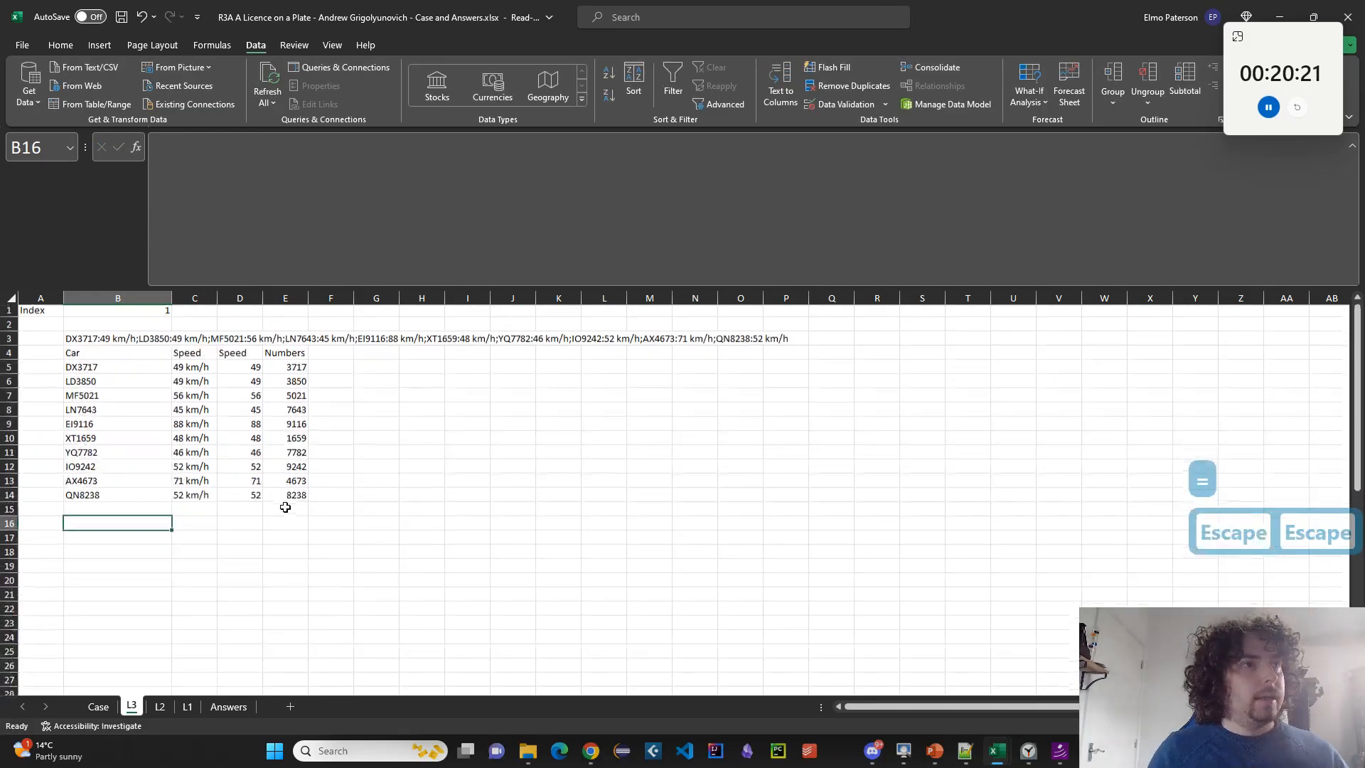
click(332, 327)
text(51)
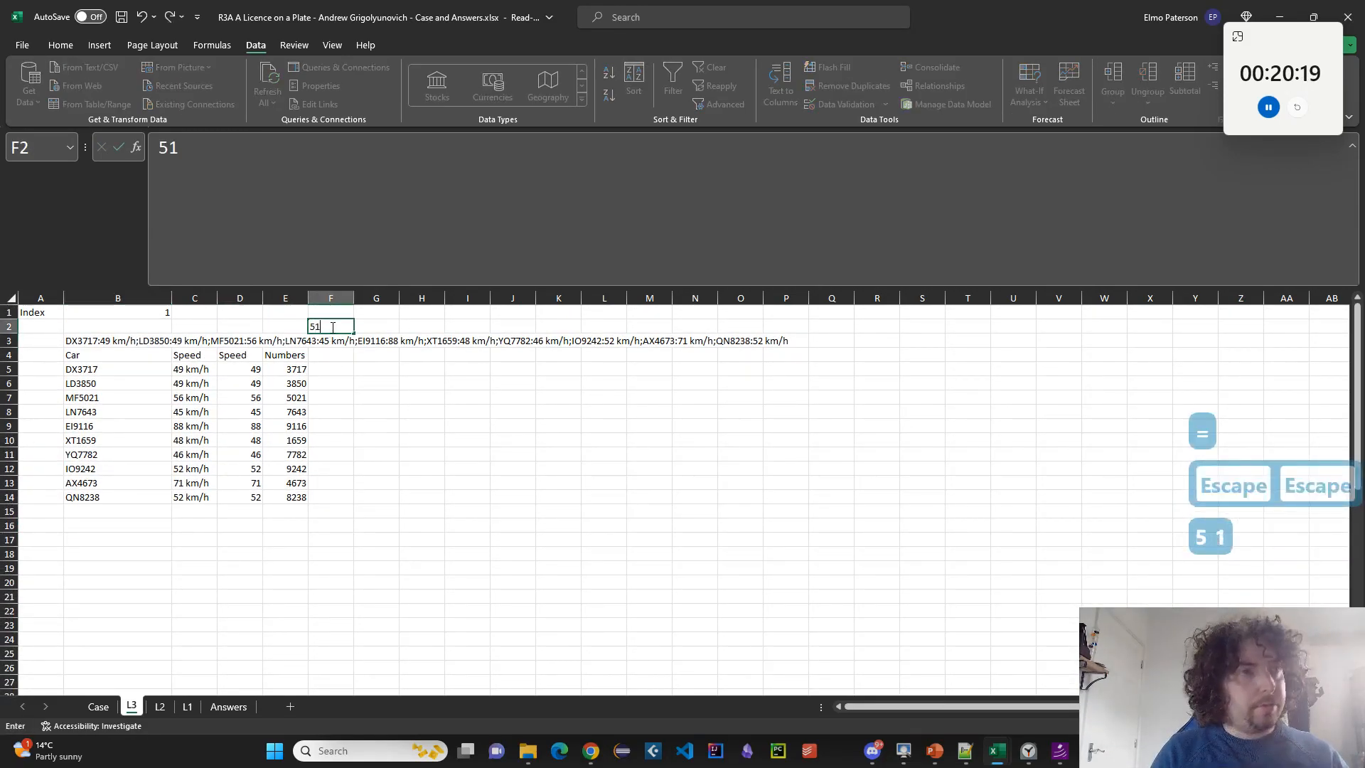
key(Return)
Flag the speeding cars by entering =D5#>=F2 in cell F5.
click(334, 371)
text(=)
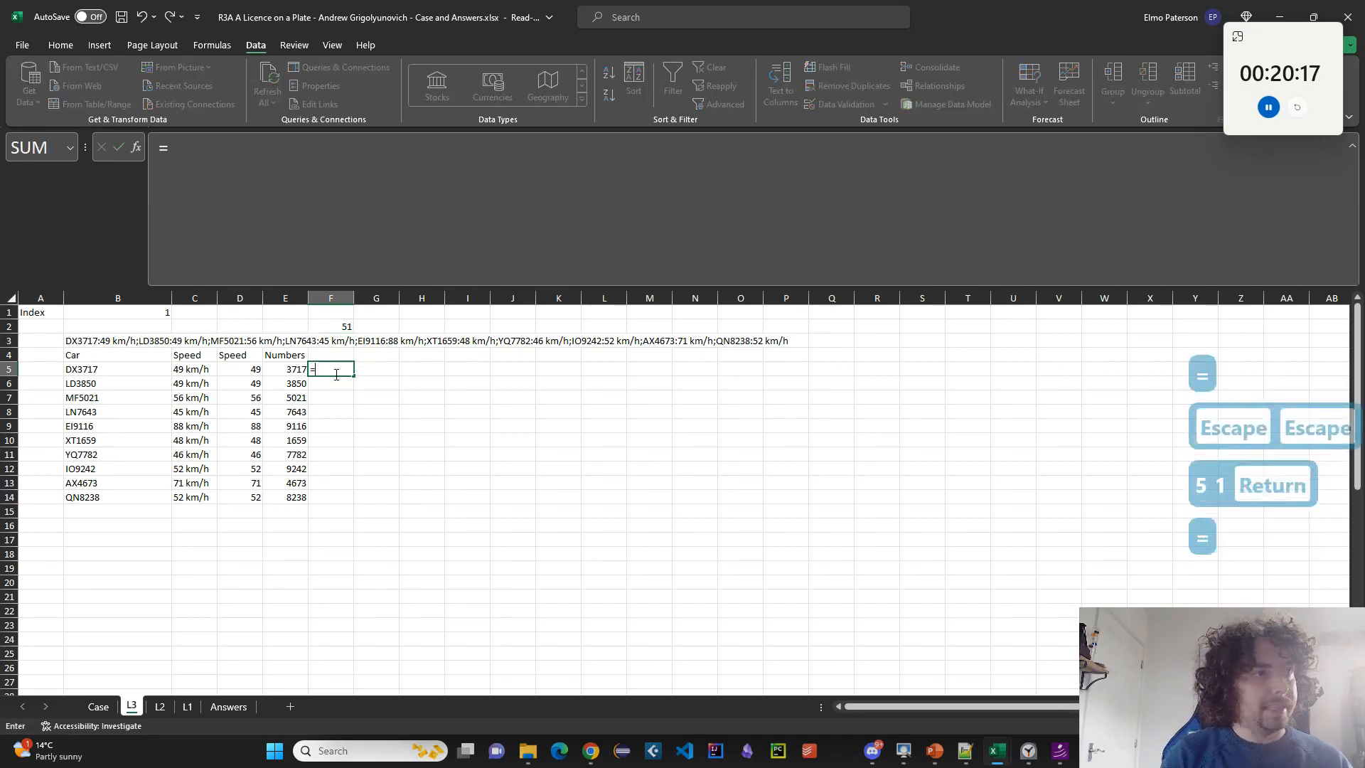
key(Left)
key(Left)
text(#?)
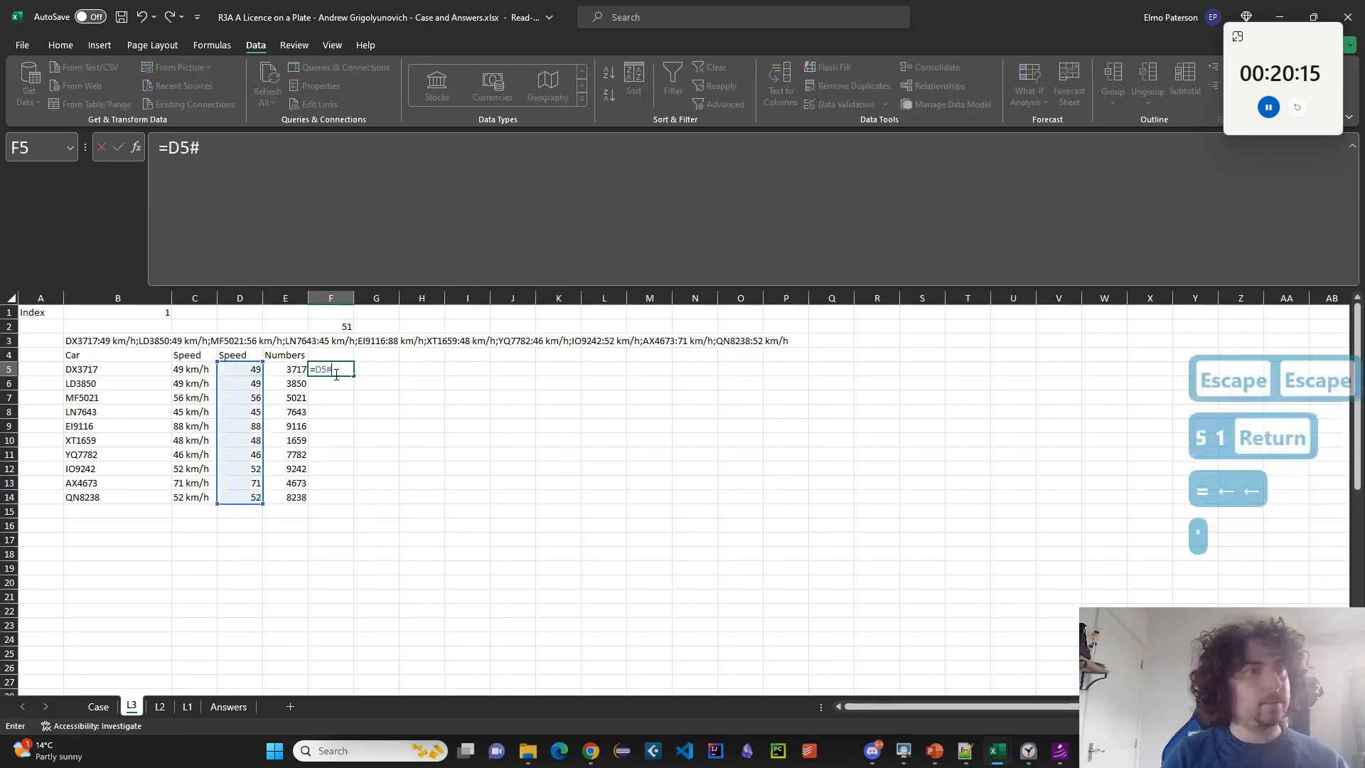
key(Return)
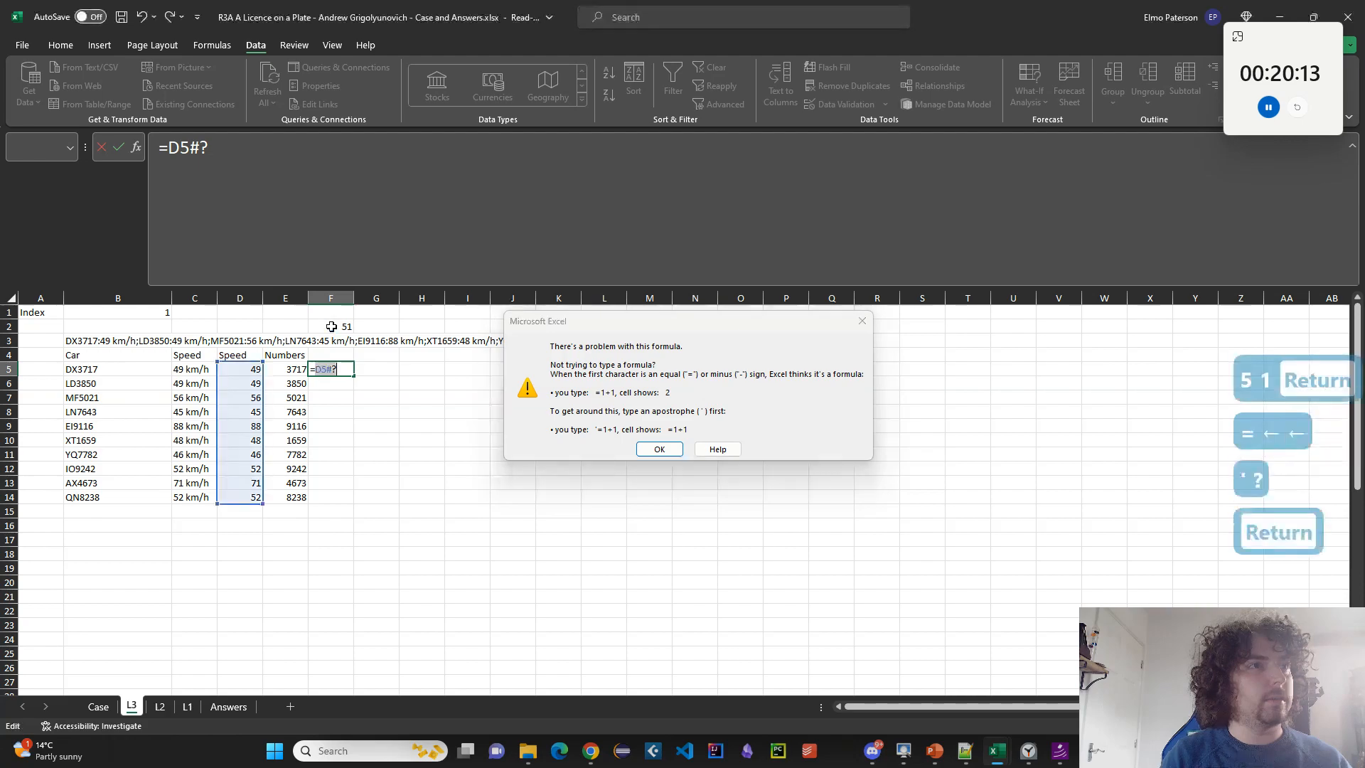
key(Return)
key(BackSpace)
text(?)
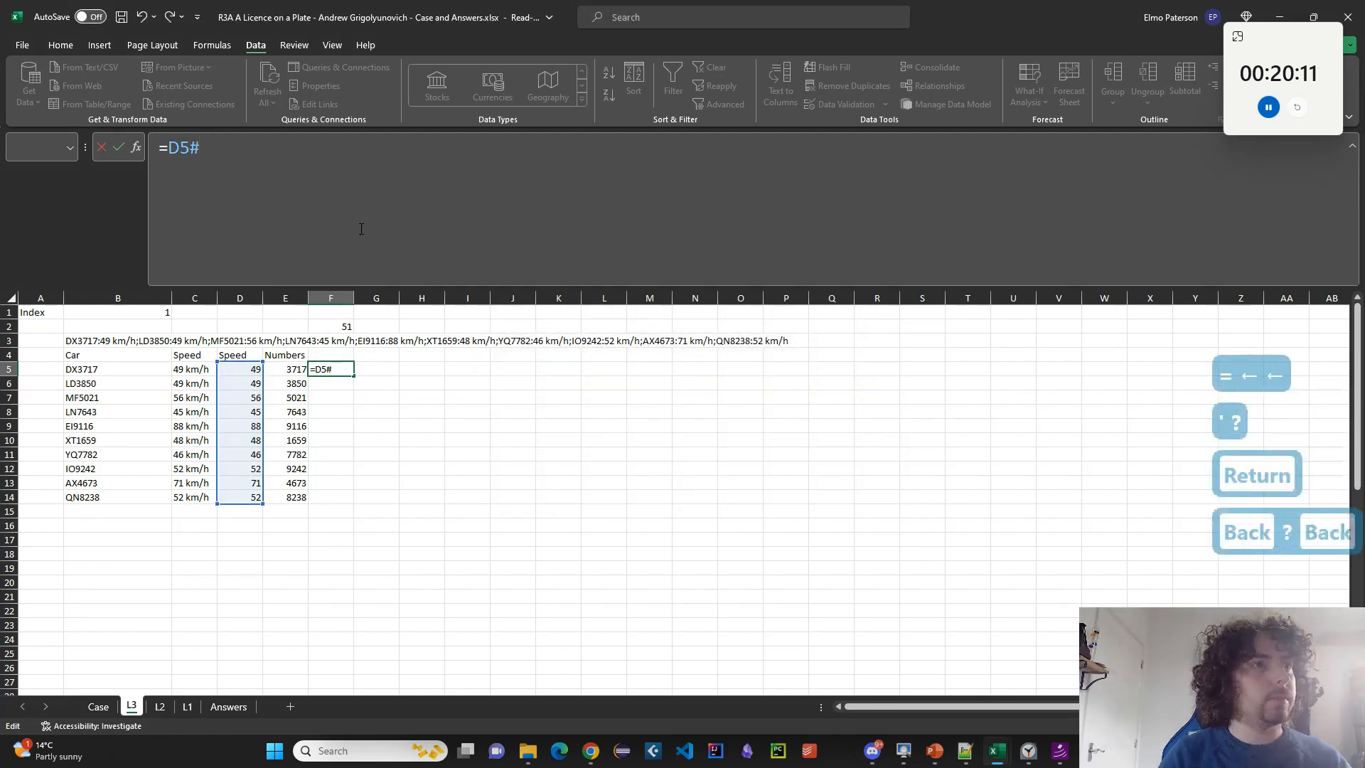
key(BackSpace)
text(>)
click(350, 325)
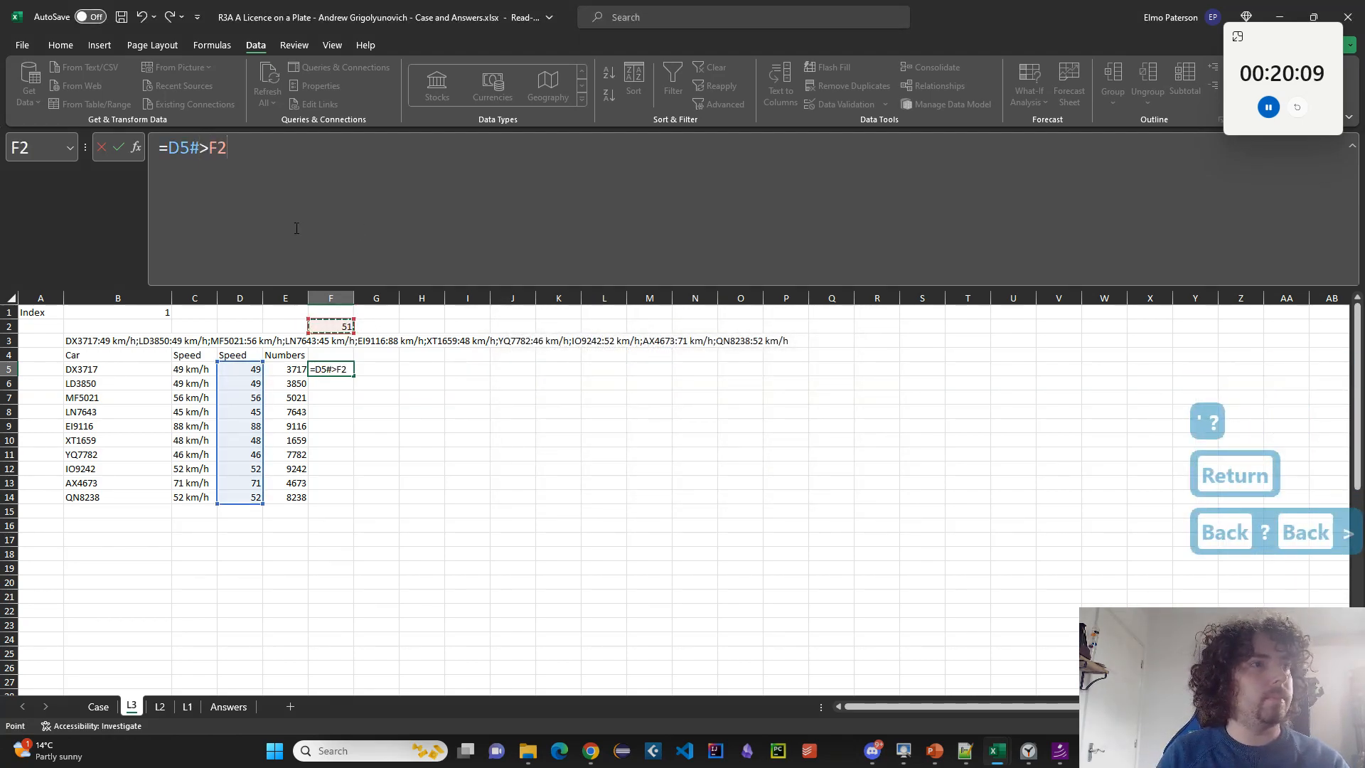
click(216, 156)
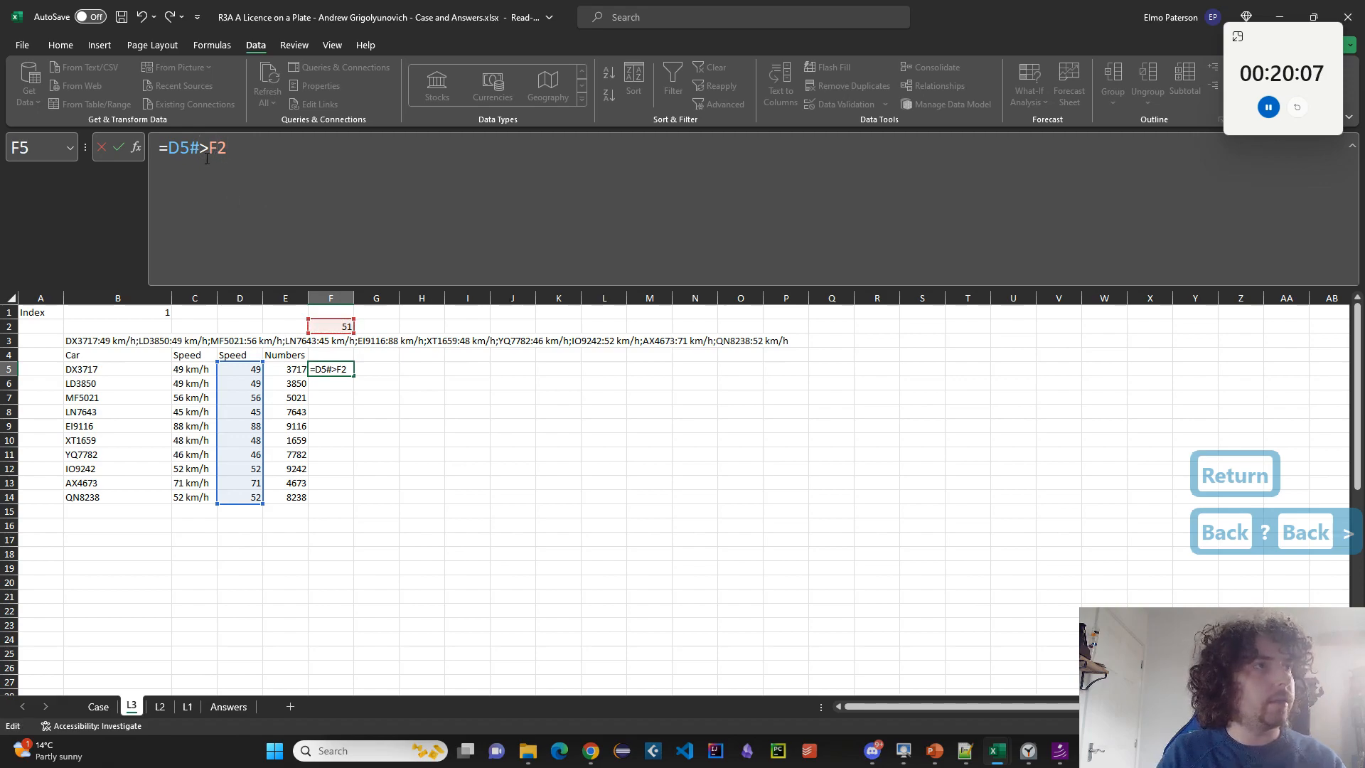
text(=)
key(Return)
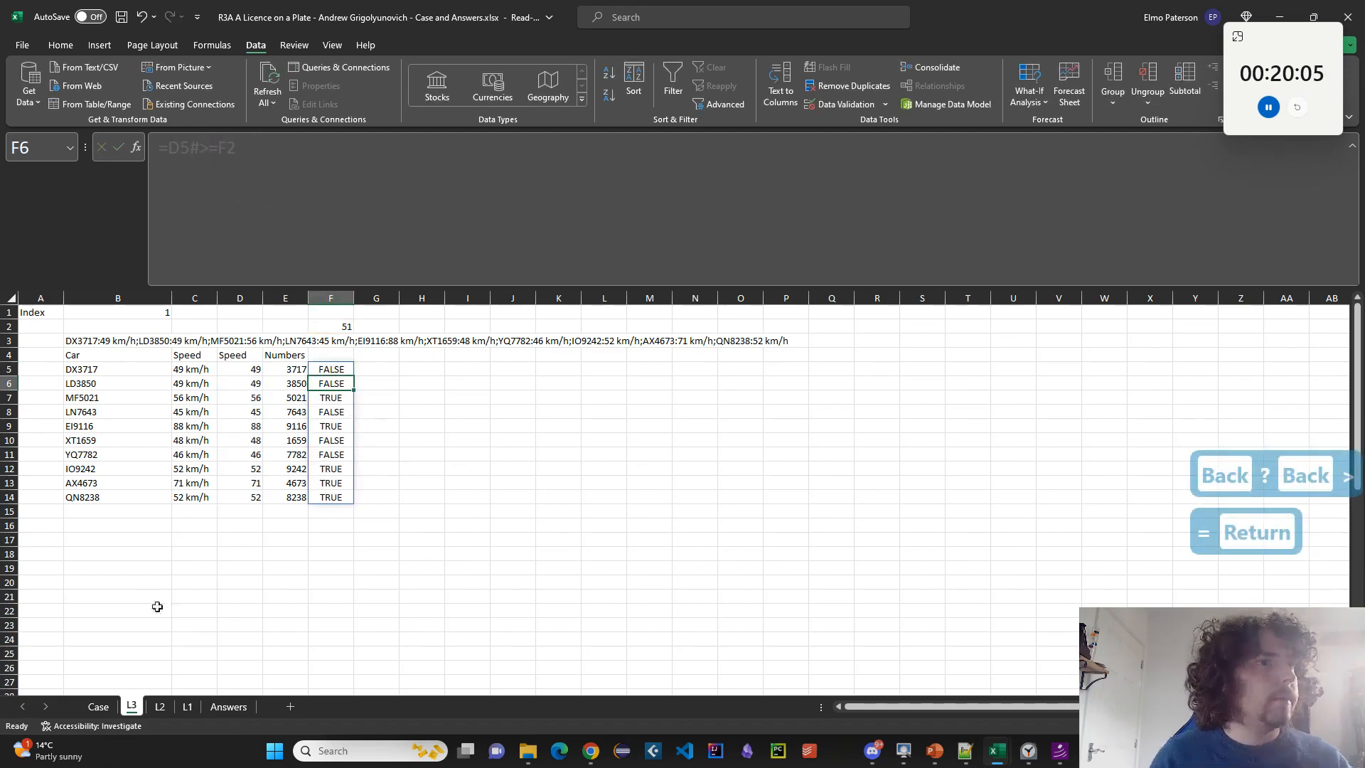
List only the speeding cars' plate numbers by entering =FILTER(E5#,F5#) in C18.
click(121, 557)
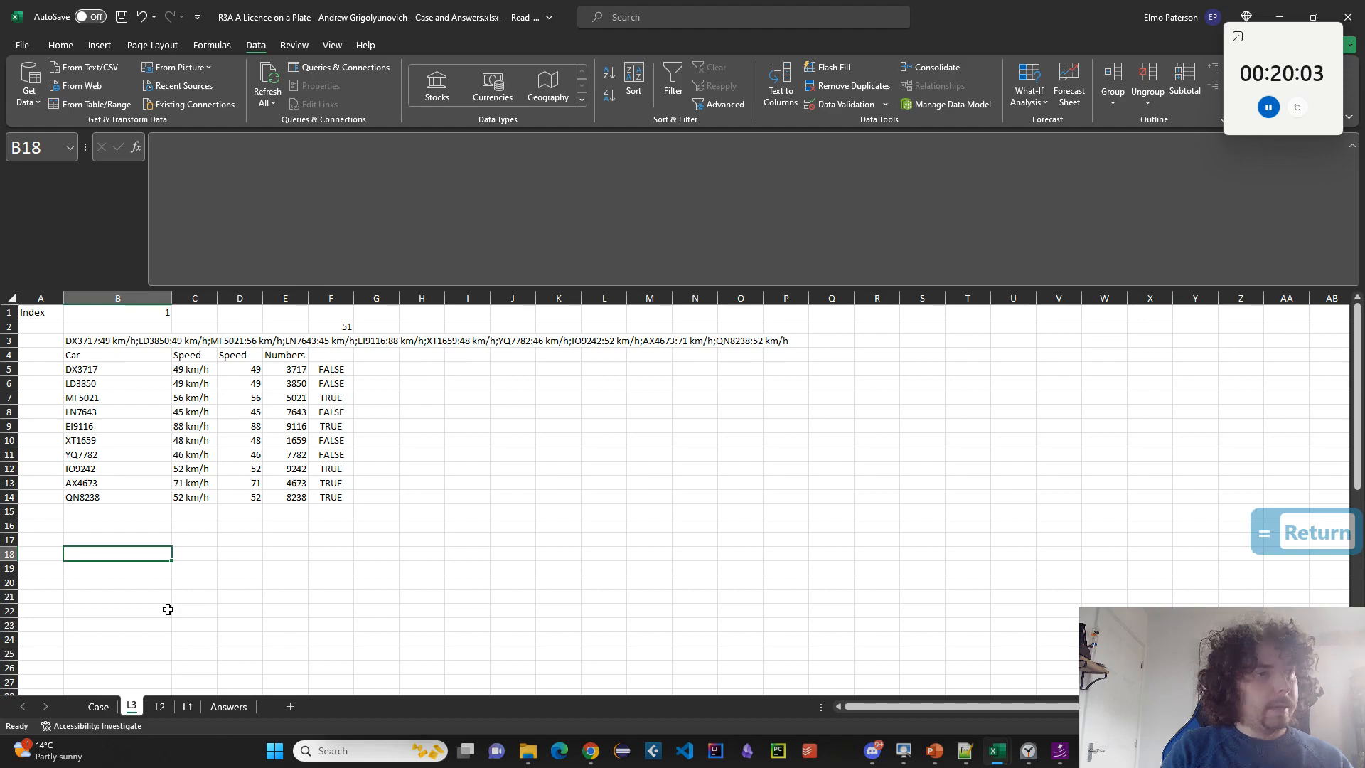
key(Right)
key(BackSpace)
text(=FI)
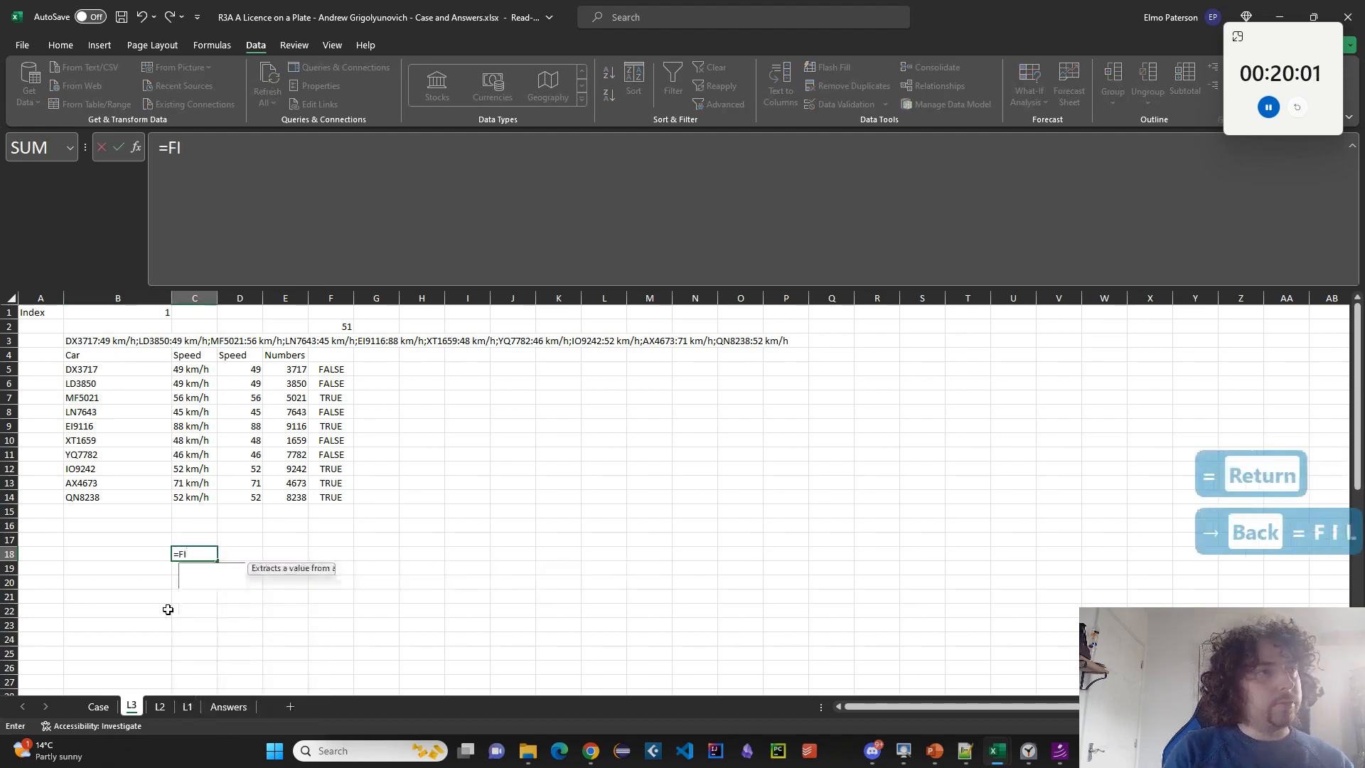
text(LTER()
drag(250, 370, 247, 502)
drag(287, 370, 287, 501)
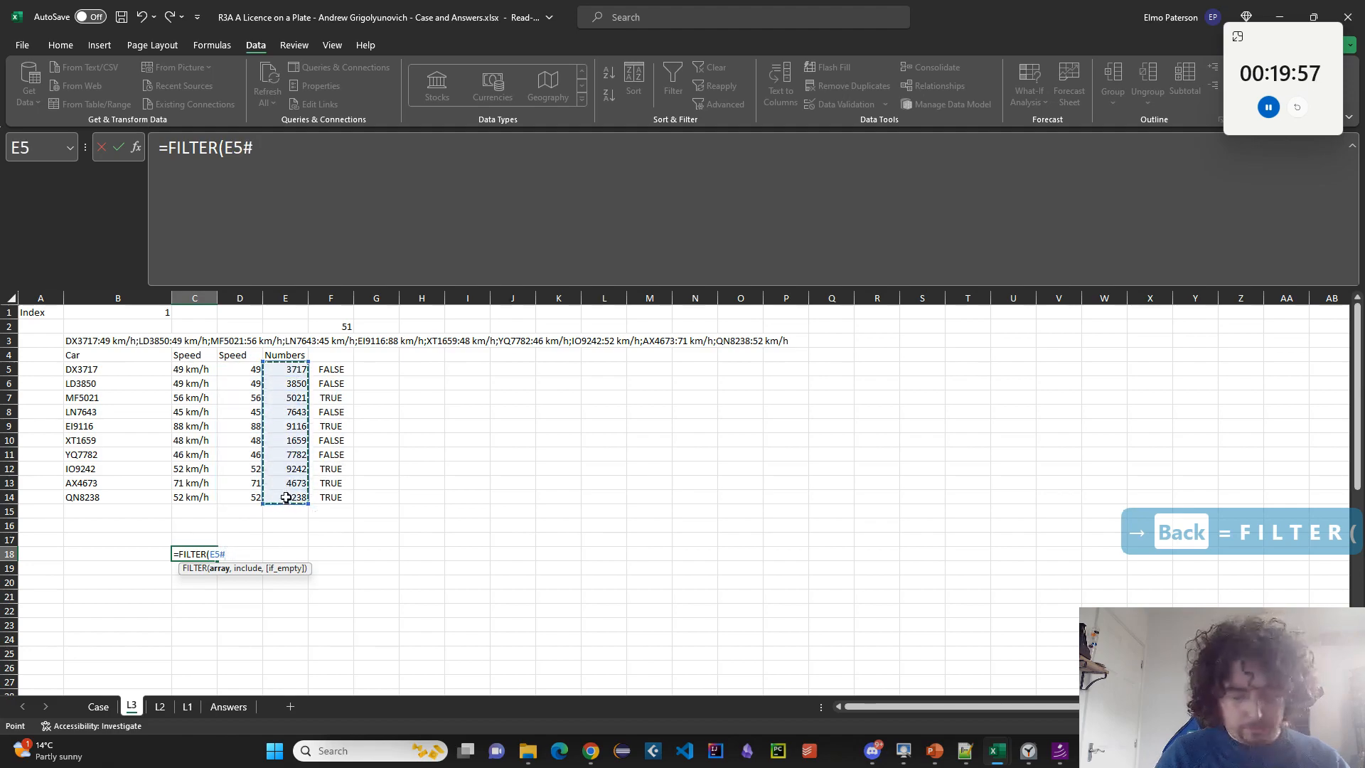
text(,)
drag(331, 369, 339, 497)
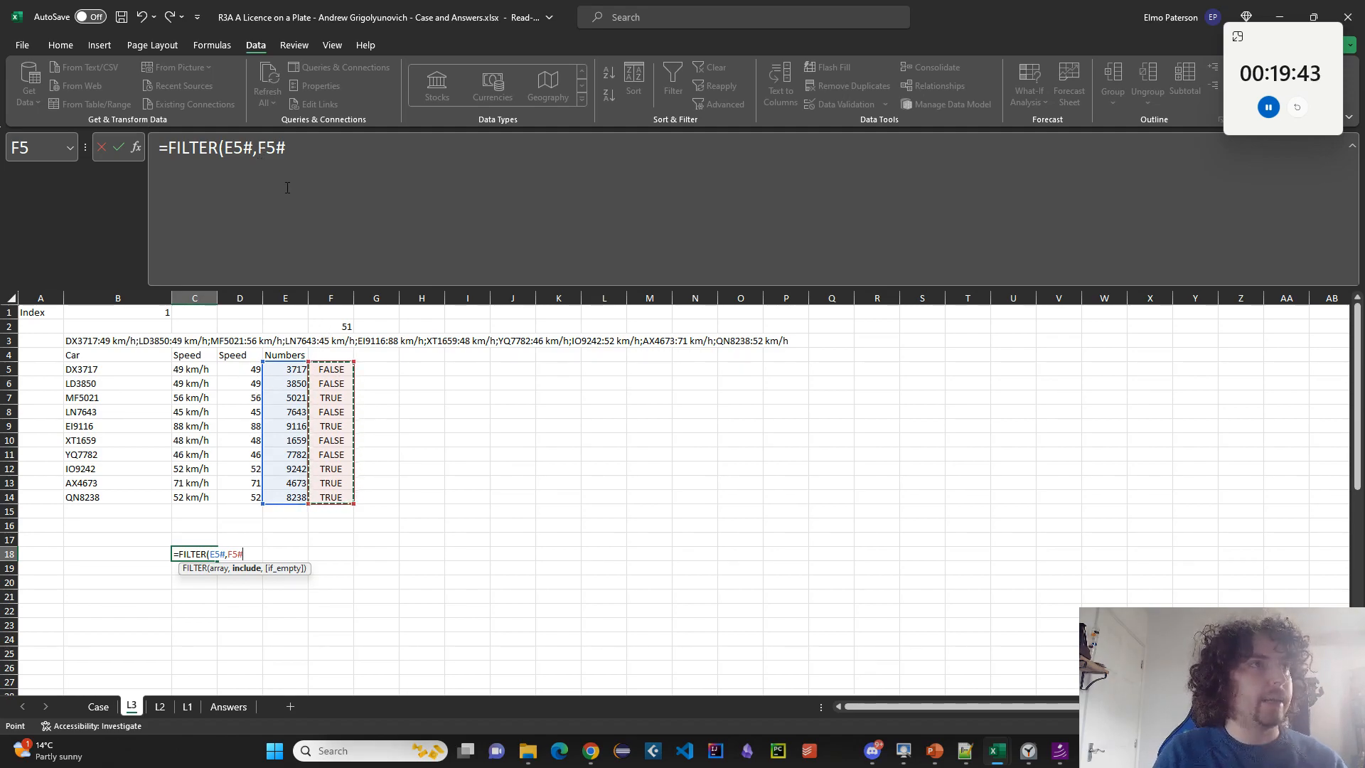
key(Return)
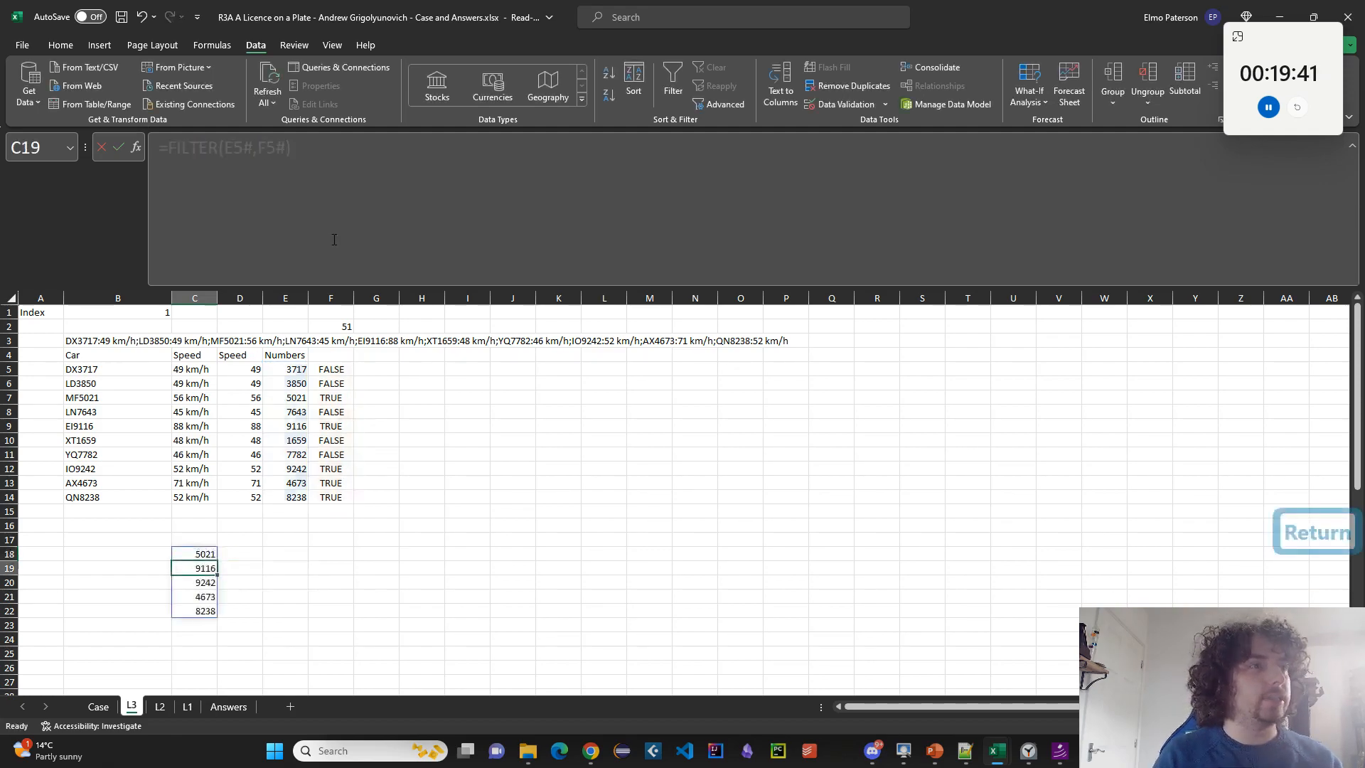
Total the filtered plate numbers by wrapping the C18 formula as =SUM(FILTER(E5#,F5#)).
drag(207, 553, 204, 611)
click(194, 554)
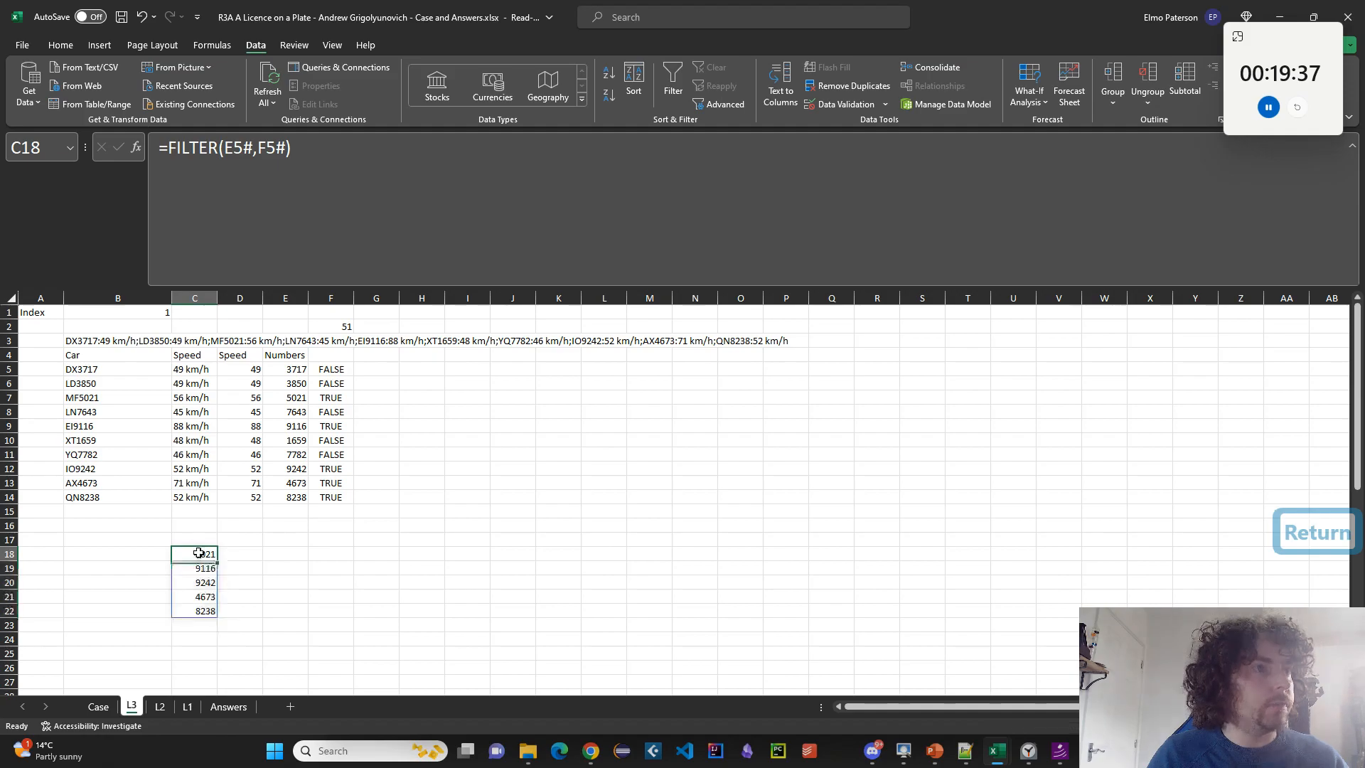
click(171, 152)
text(SUM()
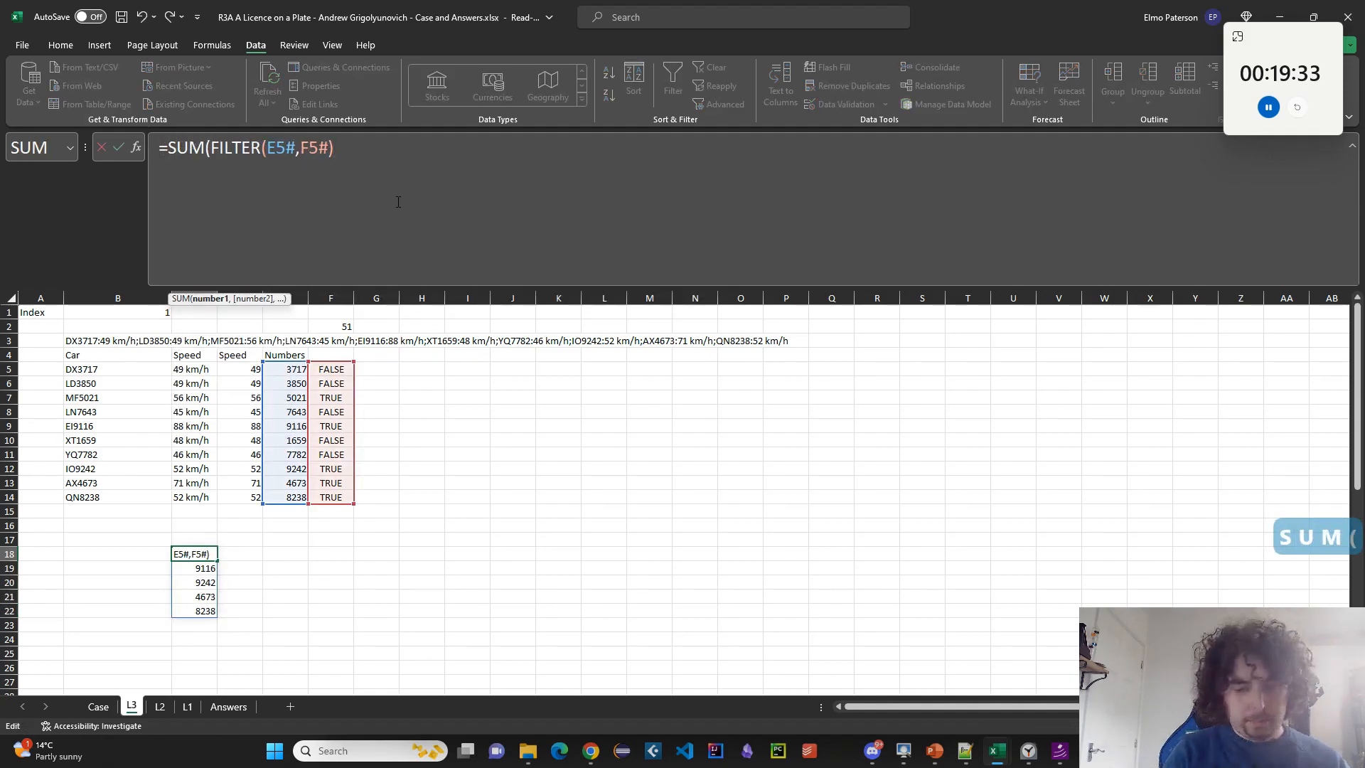
text())
key(Return)
click(192, 554)
Clear the block of cells in columns B and C from row 34 down, well below the new total.
scroll(268, 430, down, 8)
scroll(218, 505, up, 2)
click(165, 529)
scroll(174, 555, down, 7)
shift+click(203, 538)
key(ctrl+x)
scroll(214, 498, up, 11)
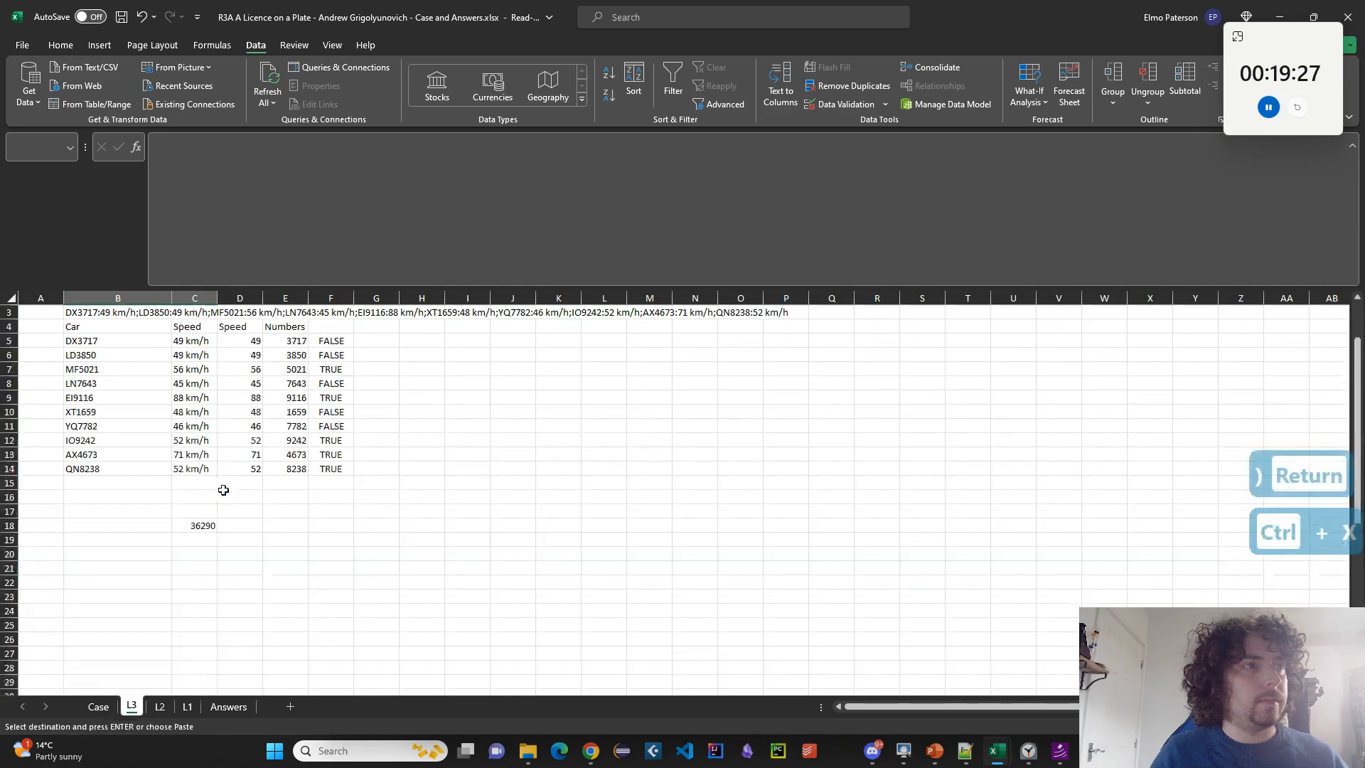
scroll(189, 491, down, 4)
scroll(192, 533, down, 3)
key(Delete)
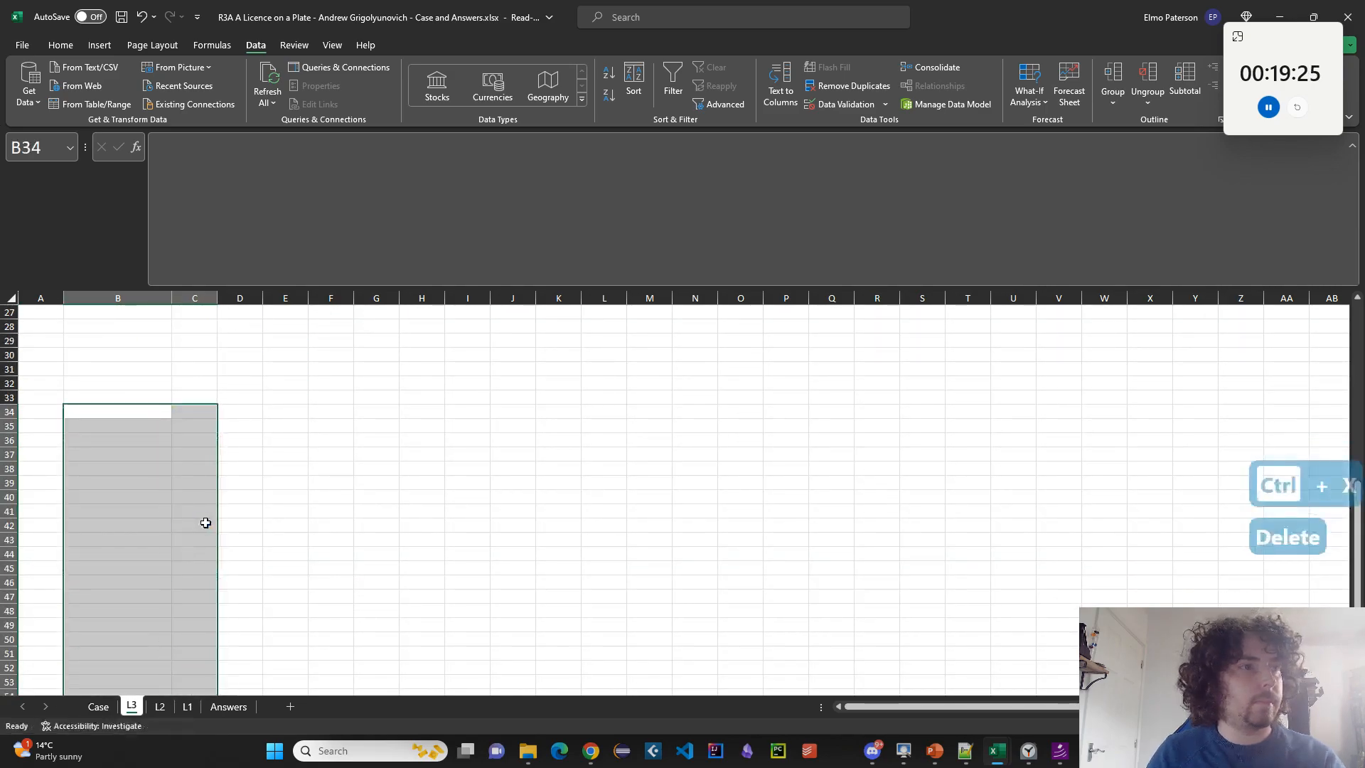
Check the Level 3 games on the Case sheet and number the data table rows with =SEQUENCE(22) in B19 on L3.
click(111, 709)
scroll(172, 648, down, 7)
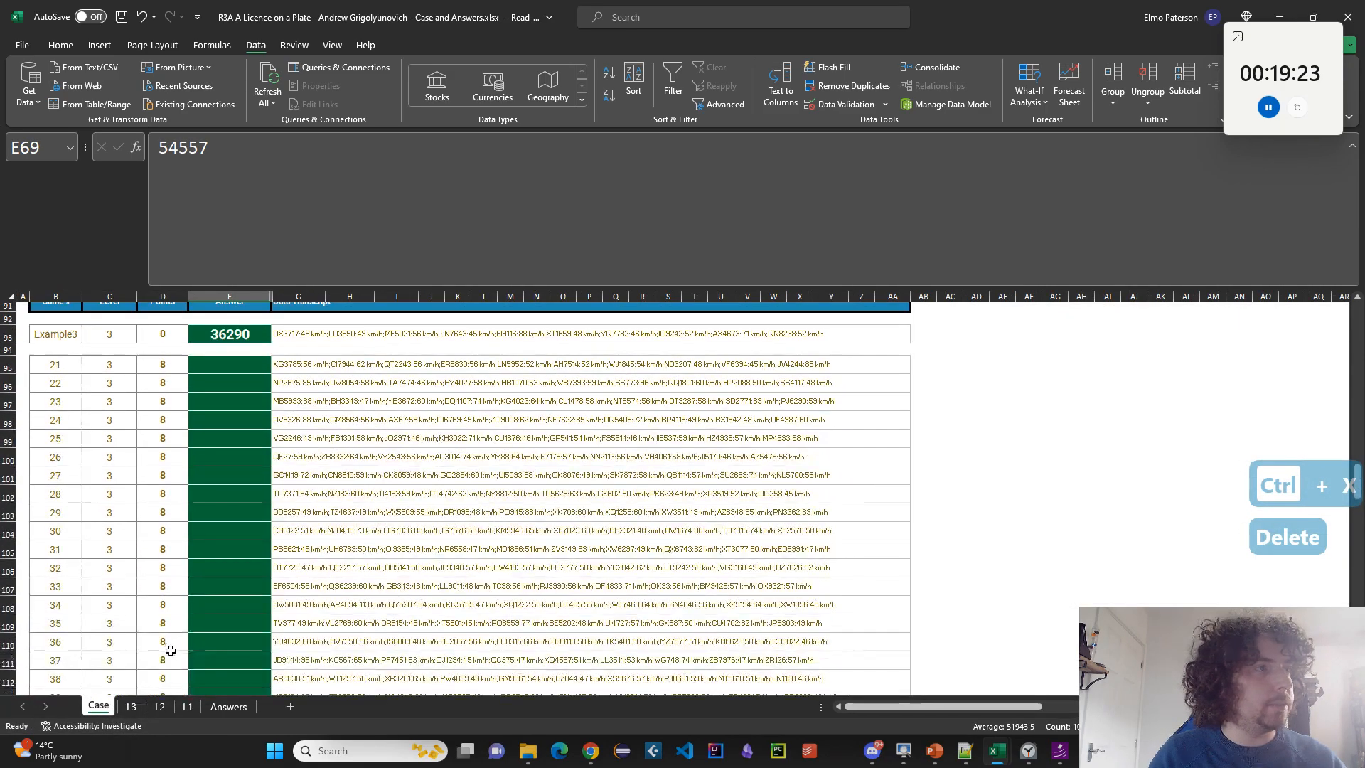
click(129, 709)
scroll(149, 434, up, 6)
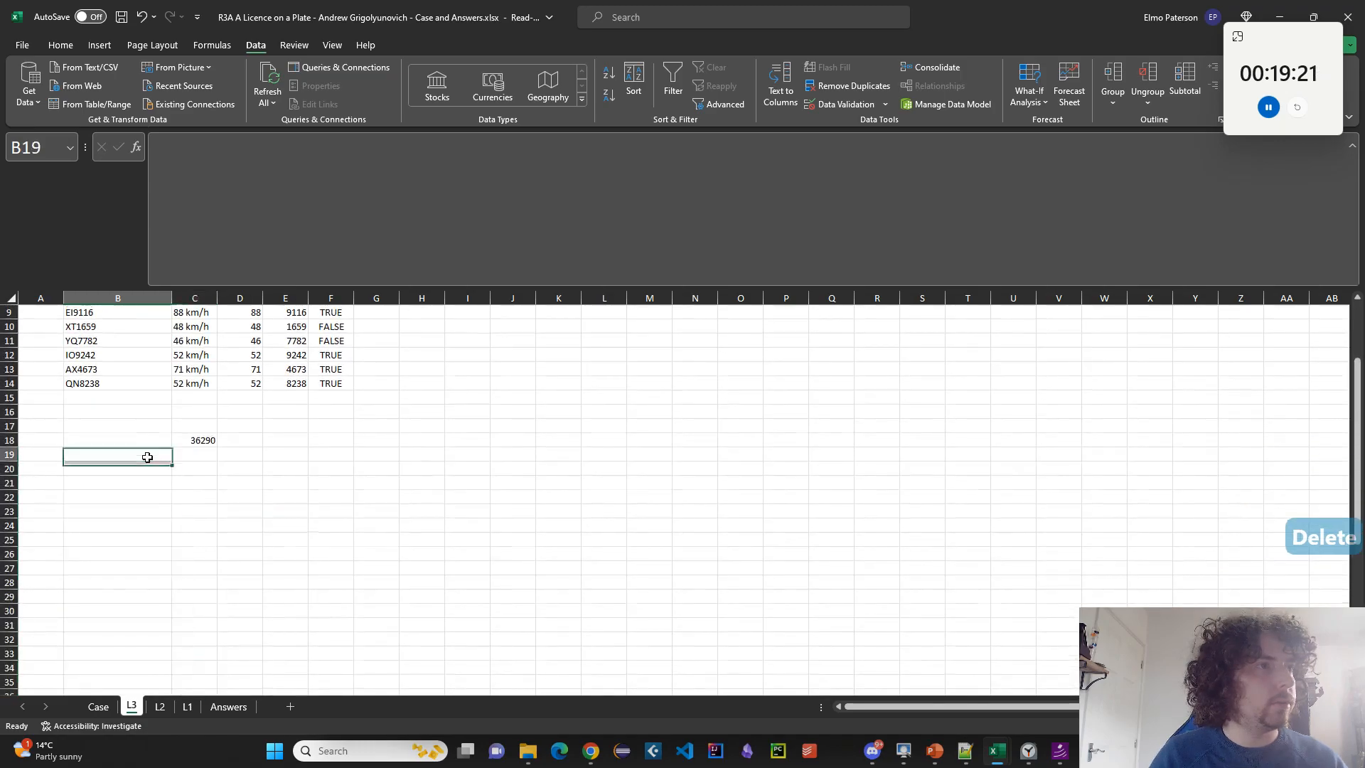
click(146, 453)
scroll(213, 462, up, 2)
text(=SE)
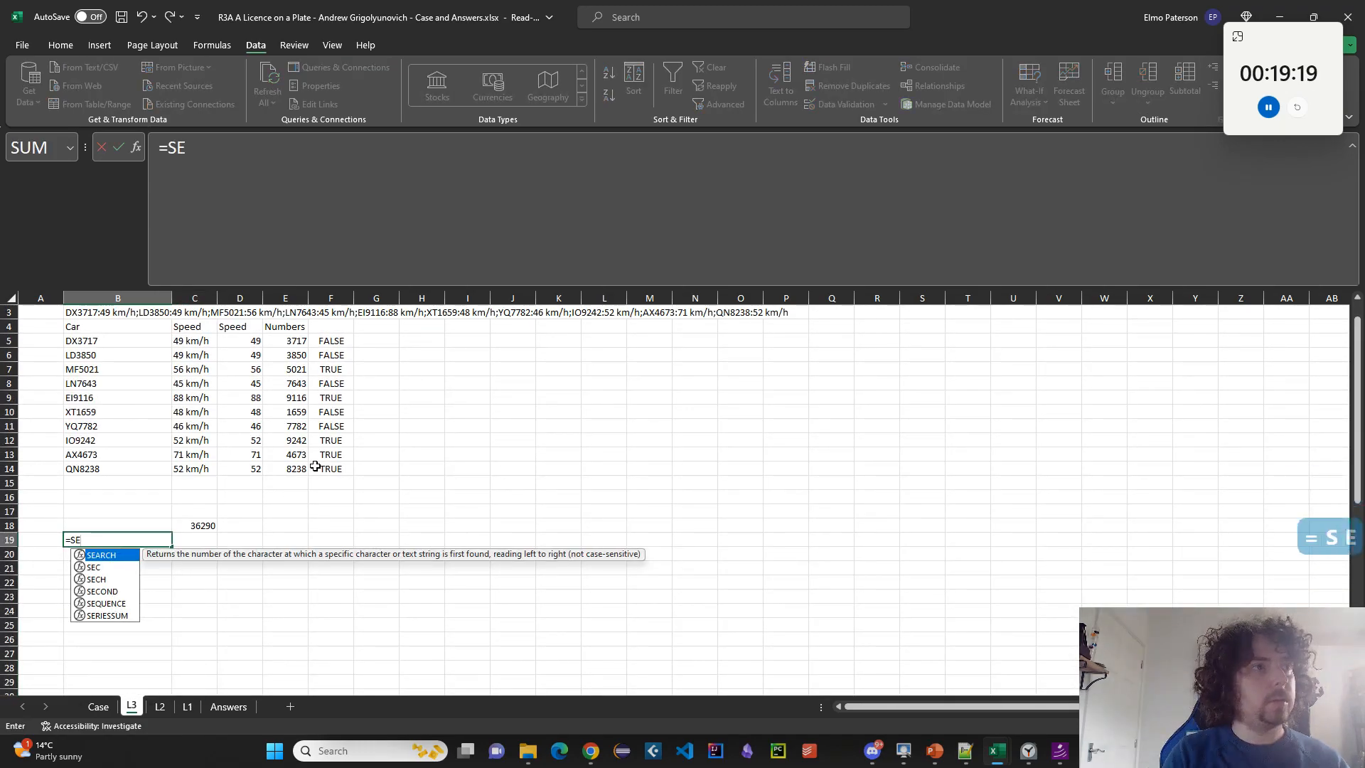
text(QUENCE(22))
key(Return)
Create a what-if data table over B18:C40 with B1 as the column input cell.
key(Up)
key(Up)
key(shift+Right)
key(ctrl+shift+Down)
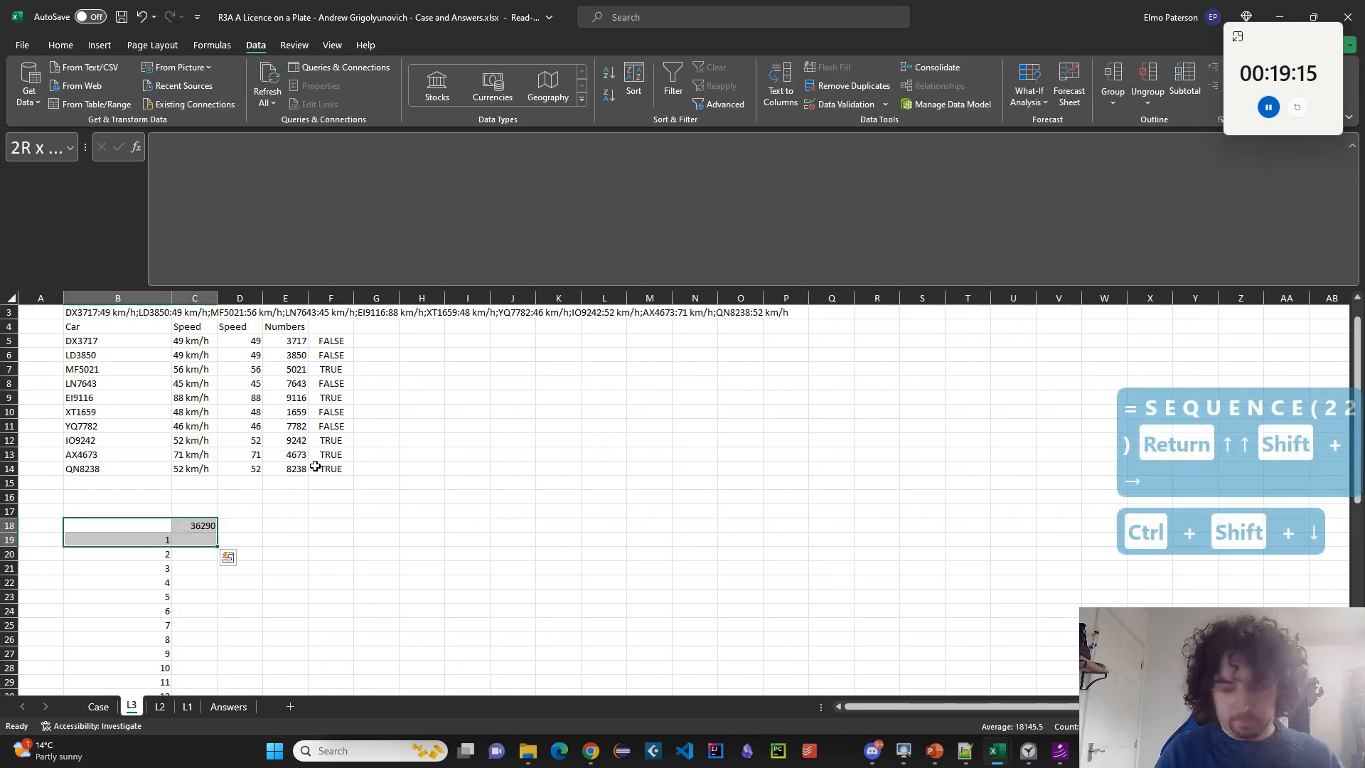
key(ctrl+shift+Down)
click(1046, 105)
click(1051, 164)
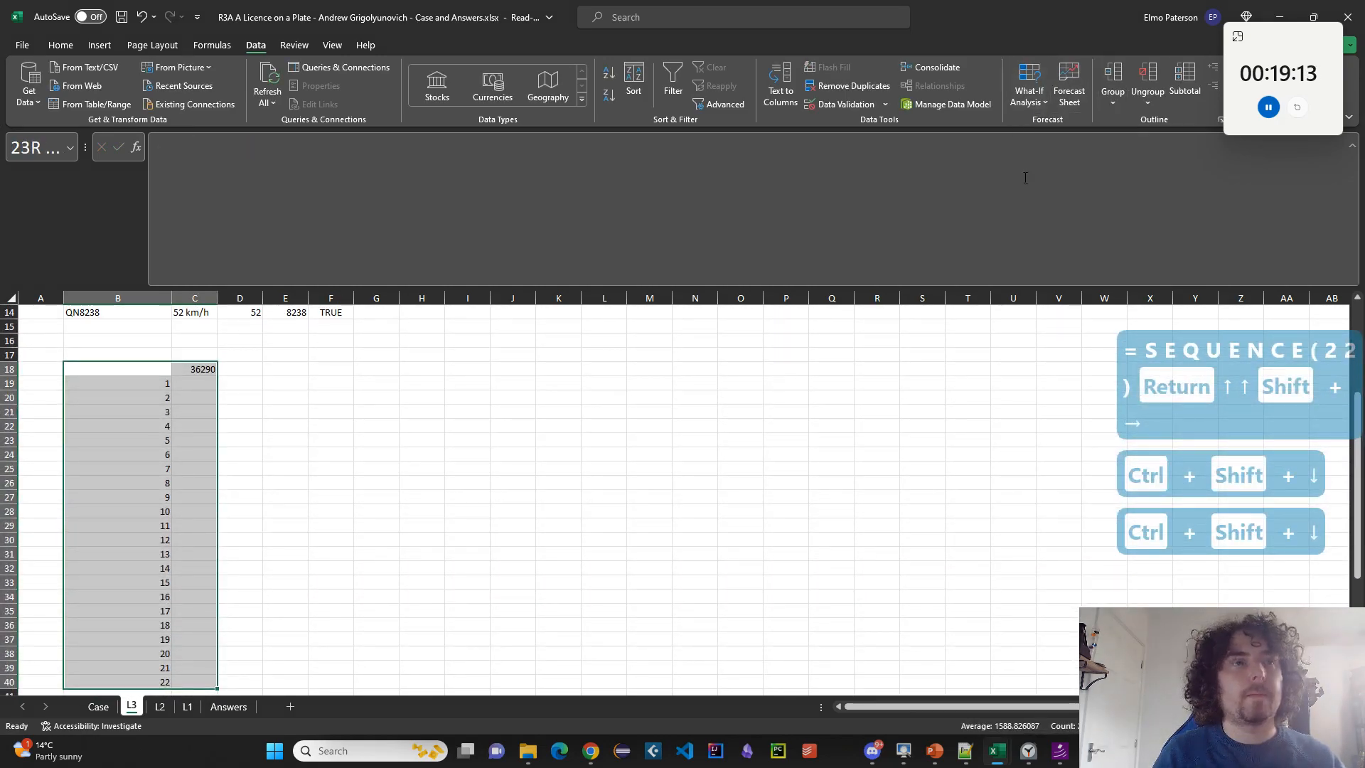
key(Tab)
scroll(237, 411, up, 4)
click(169, 318)
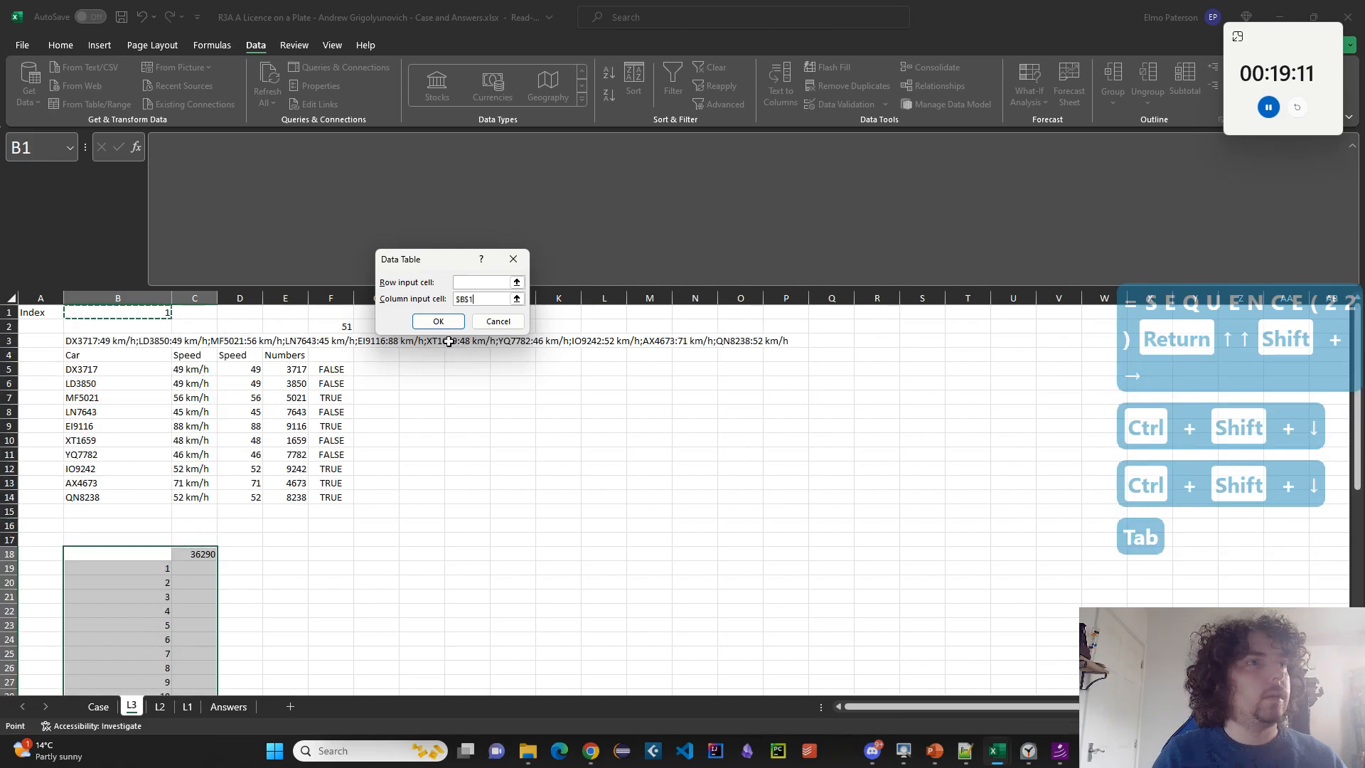
click(438, 321)
Copy the Level 3 results from C21:C40 and paste them as values into the Case sheet's answer column starting at E95.
scroll(284, 536, down, 2)
click(210, 515)
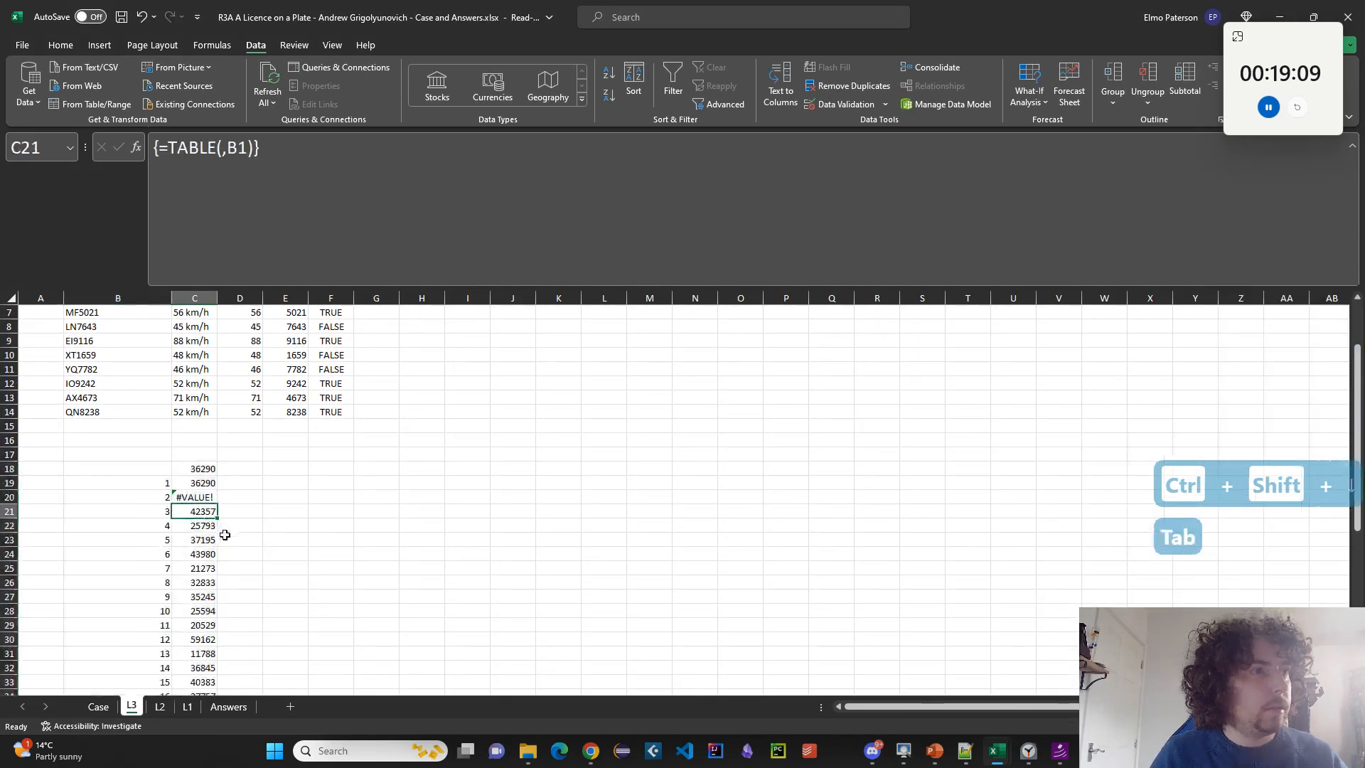
key(ctrl+shift+Down)
key(ctrl+c)
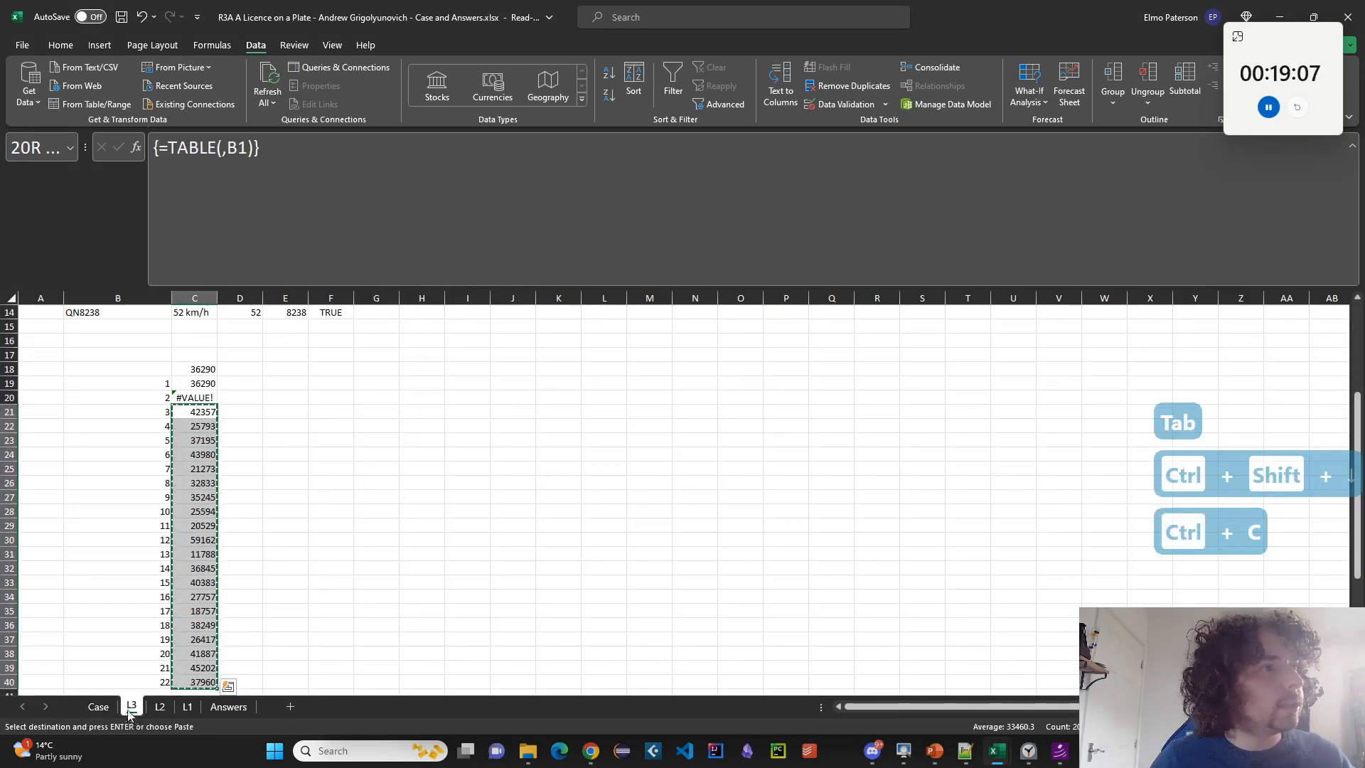
click(105, 708)
click(229, 363)
key(ctrl+shift+v)
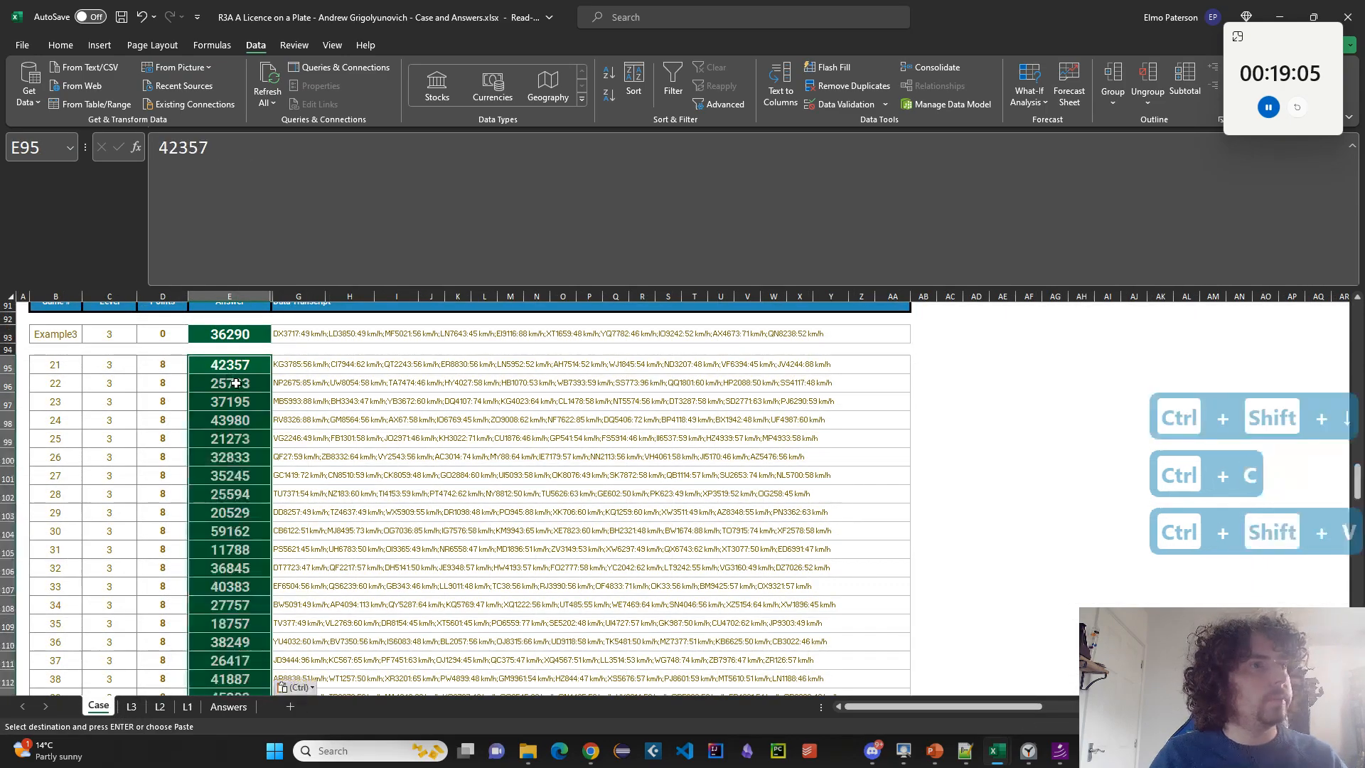
Look over the Case sheet's filled answers for Levels 1 to 3 and the Bonus Questions section.
scroll(424, 534, down, 3)
scroll(425, 534, down, 3)
scroll(417, 527, up, 4)
scroll(416, 527, up, 15)
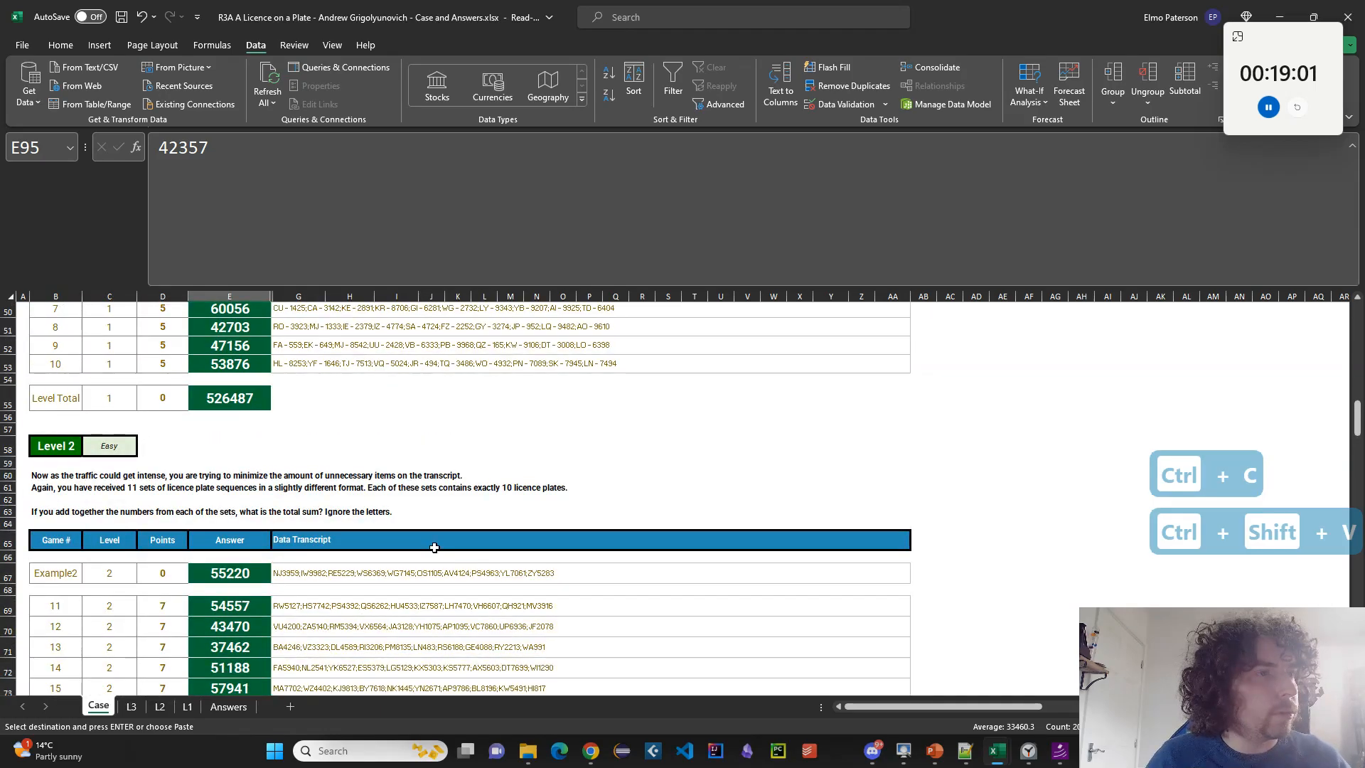
scroll(432, 547, down, 4)
scroll(434, 547, down, 1)
scroll(435, 551, up, 14)
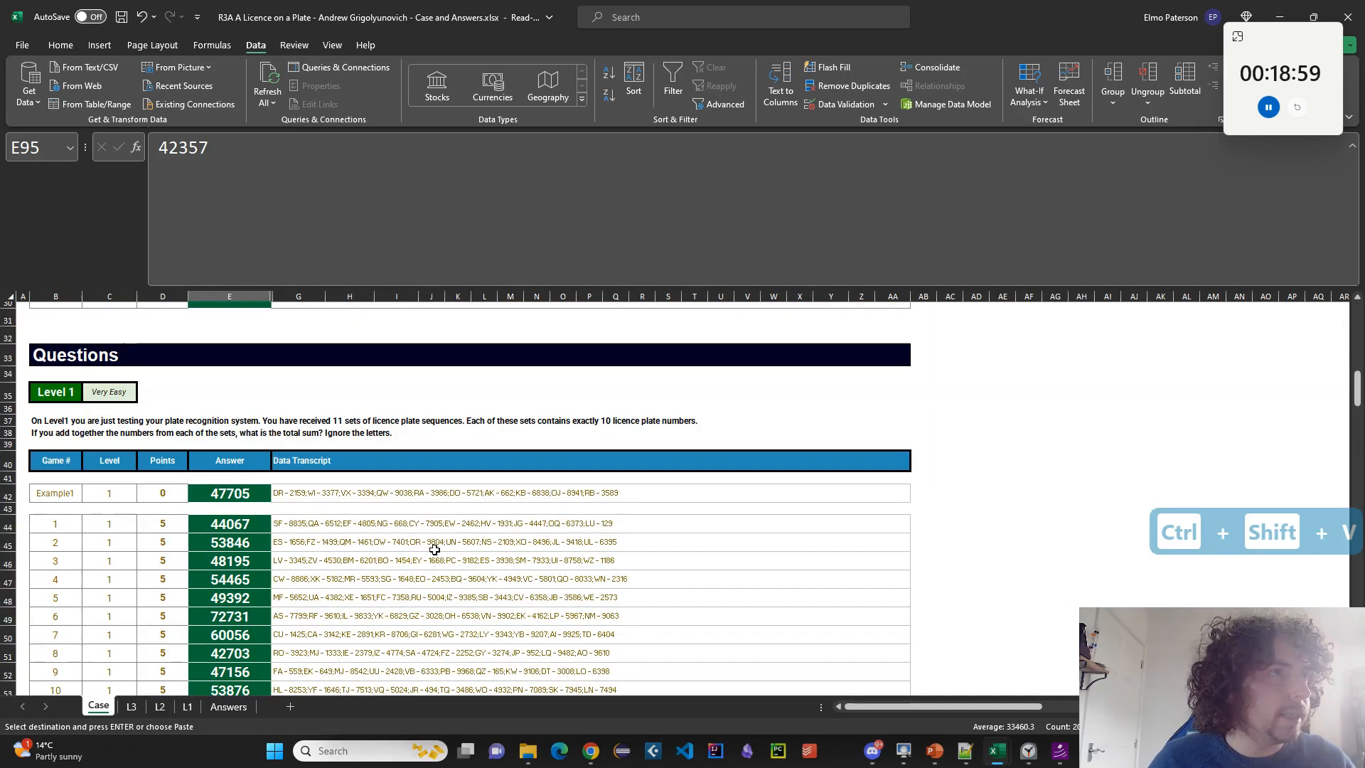
scroll(436, 553, down, 1)
scroll(435, 553, up, 1)
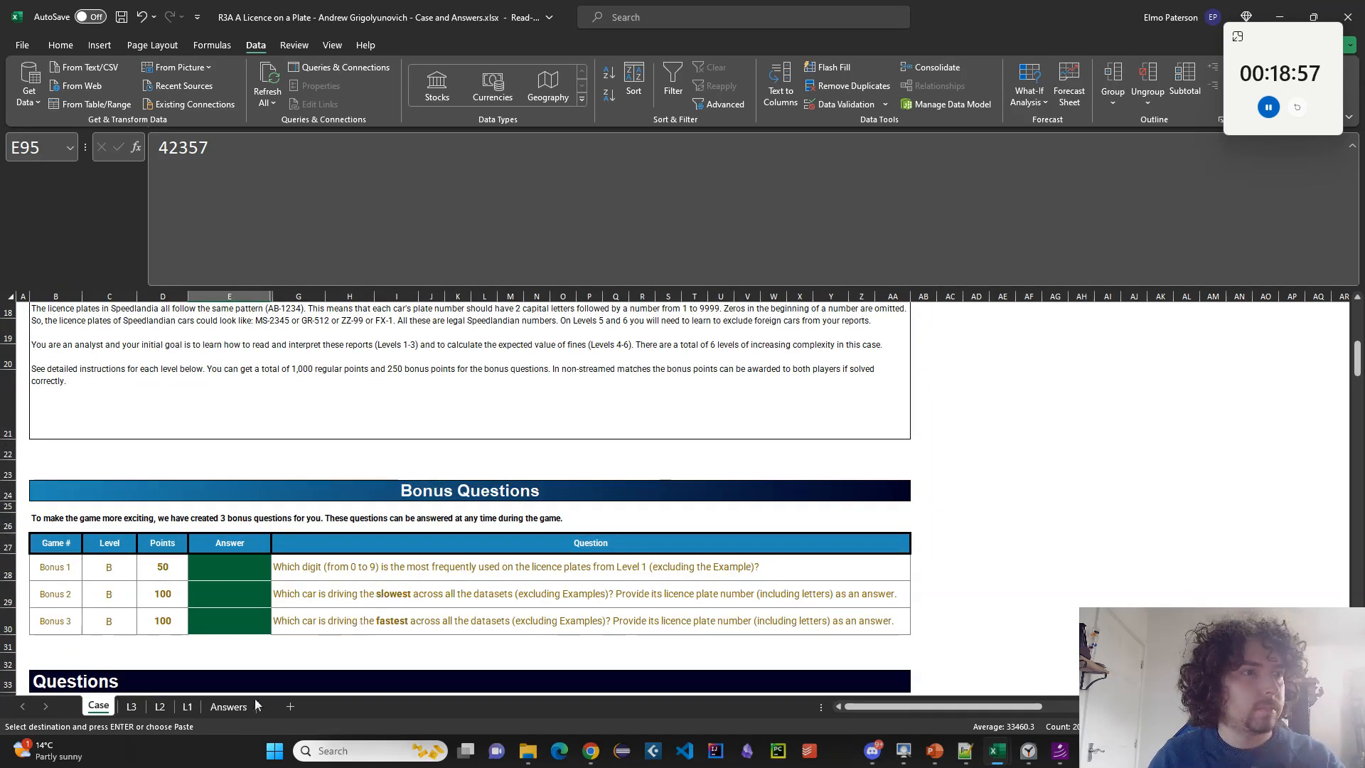
Add a new worksheet after the Case sheet and name it Bonuses.
click(291, 706)
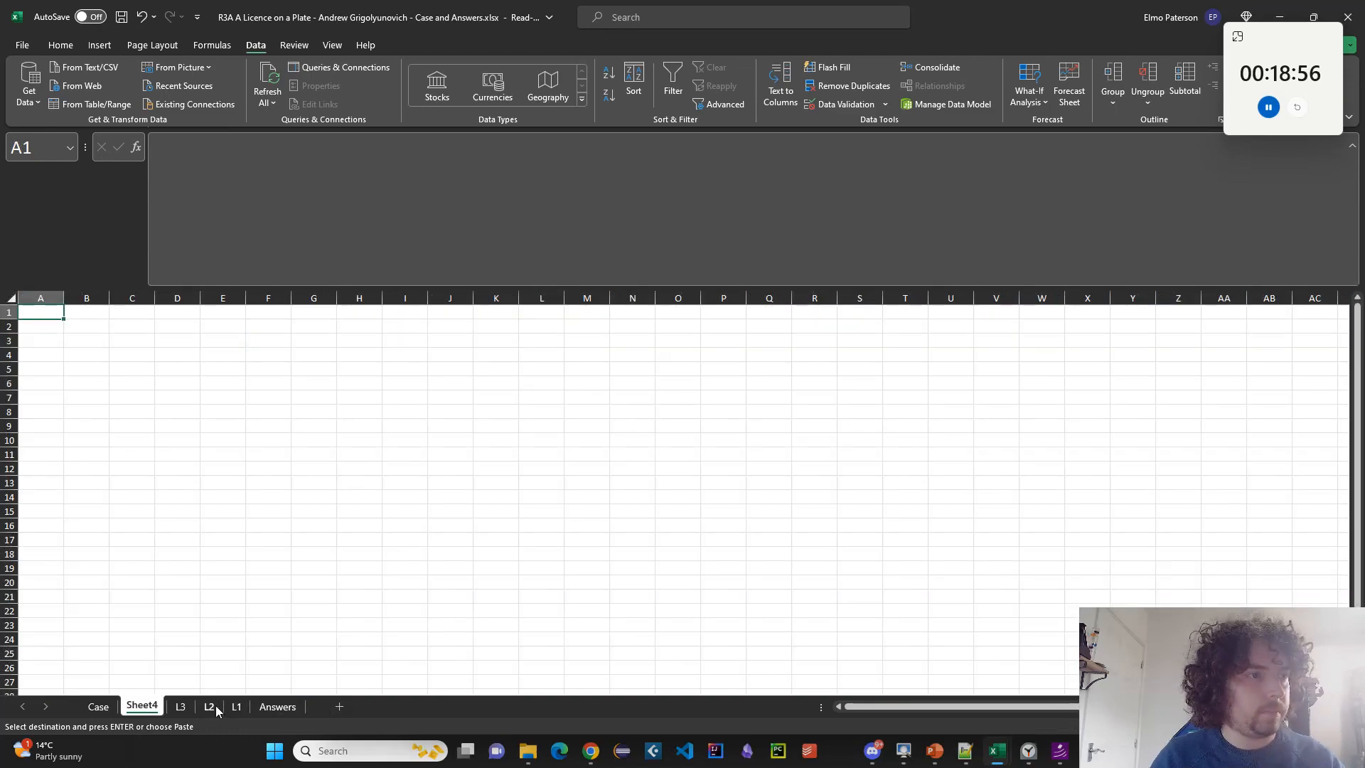
double_click(151, 705)
click(153, 705)
text(Bous)
key(ctrl+a)
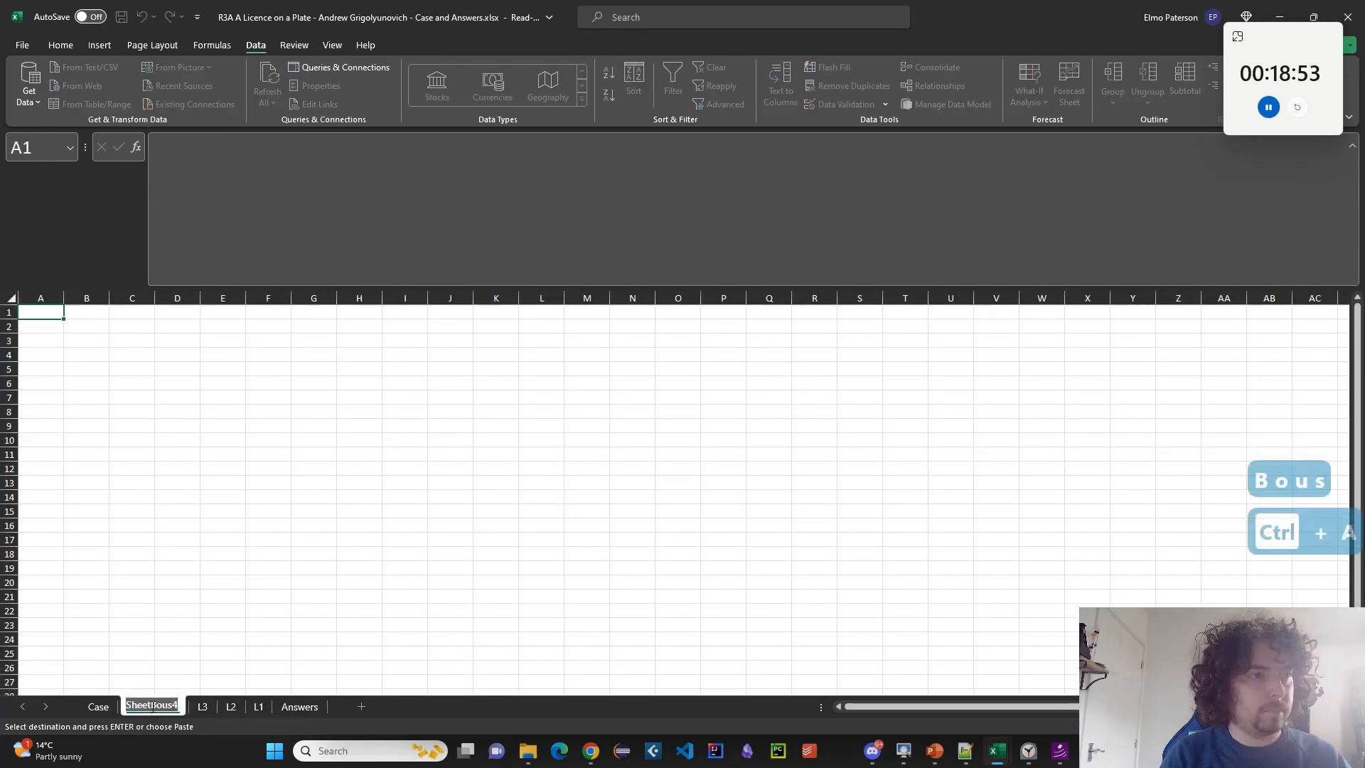
text(Bonuses)
key(Return)
Copy the plate numbers in C4:C13 of the L1 sheet and paste them as values into the Bonuses sheet starting at B2.
click(98, 706)
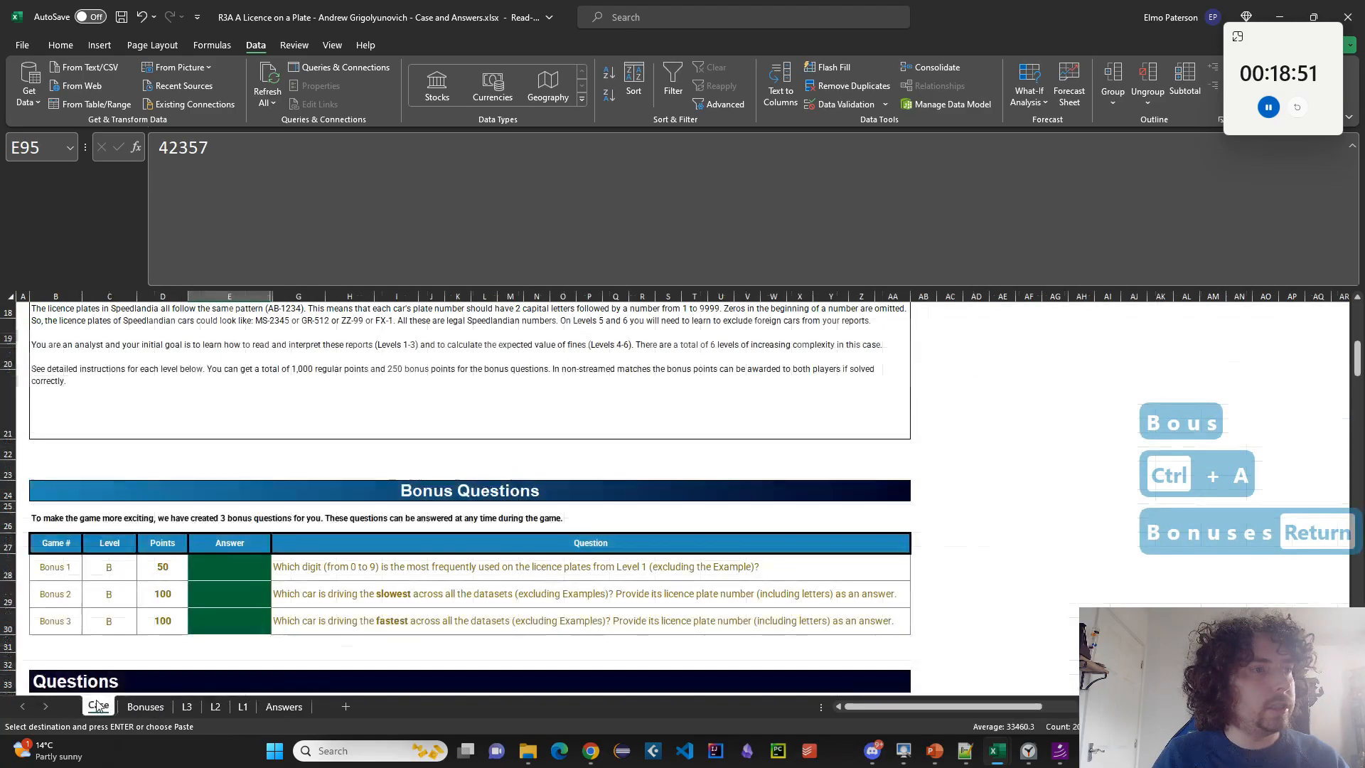
scroll(227, 583, down, 1)
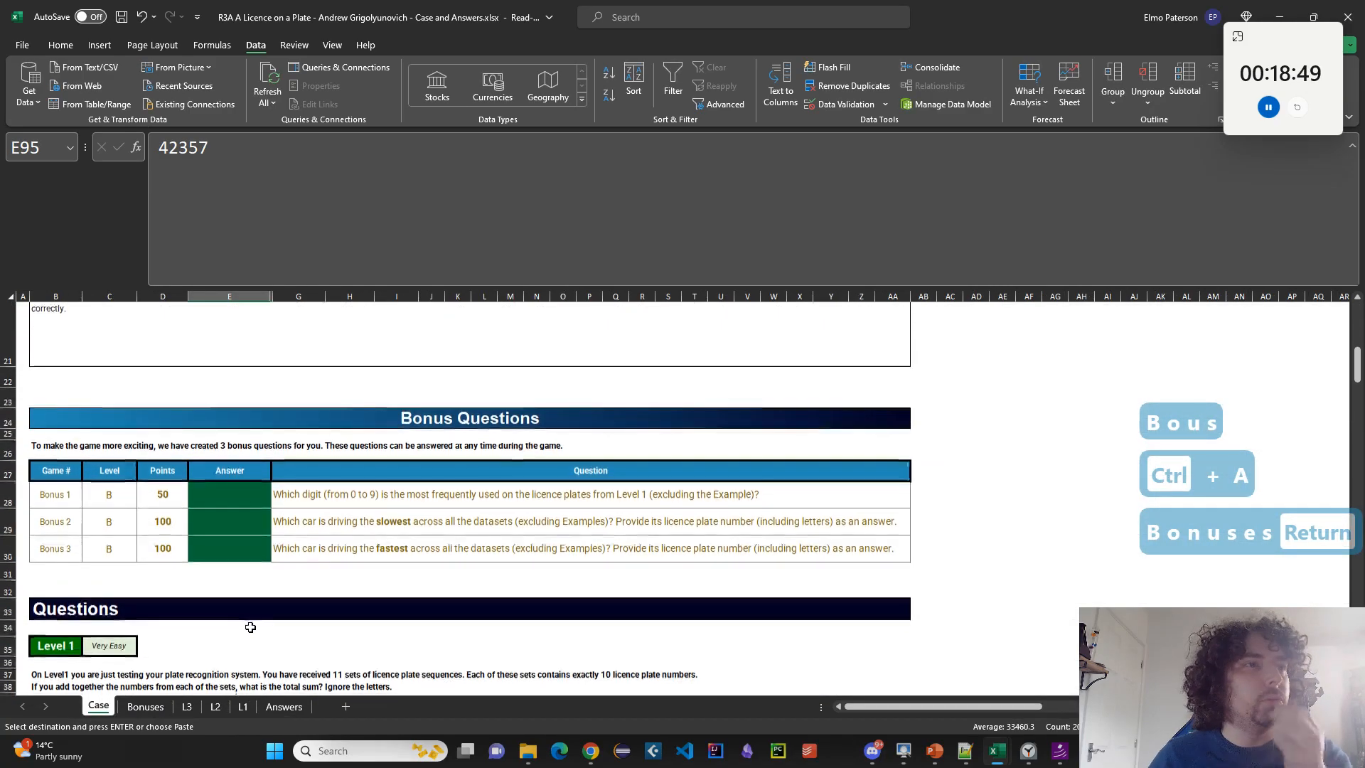
click(244, 707)
drag(135, 355, 142, 490)
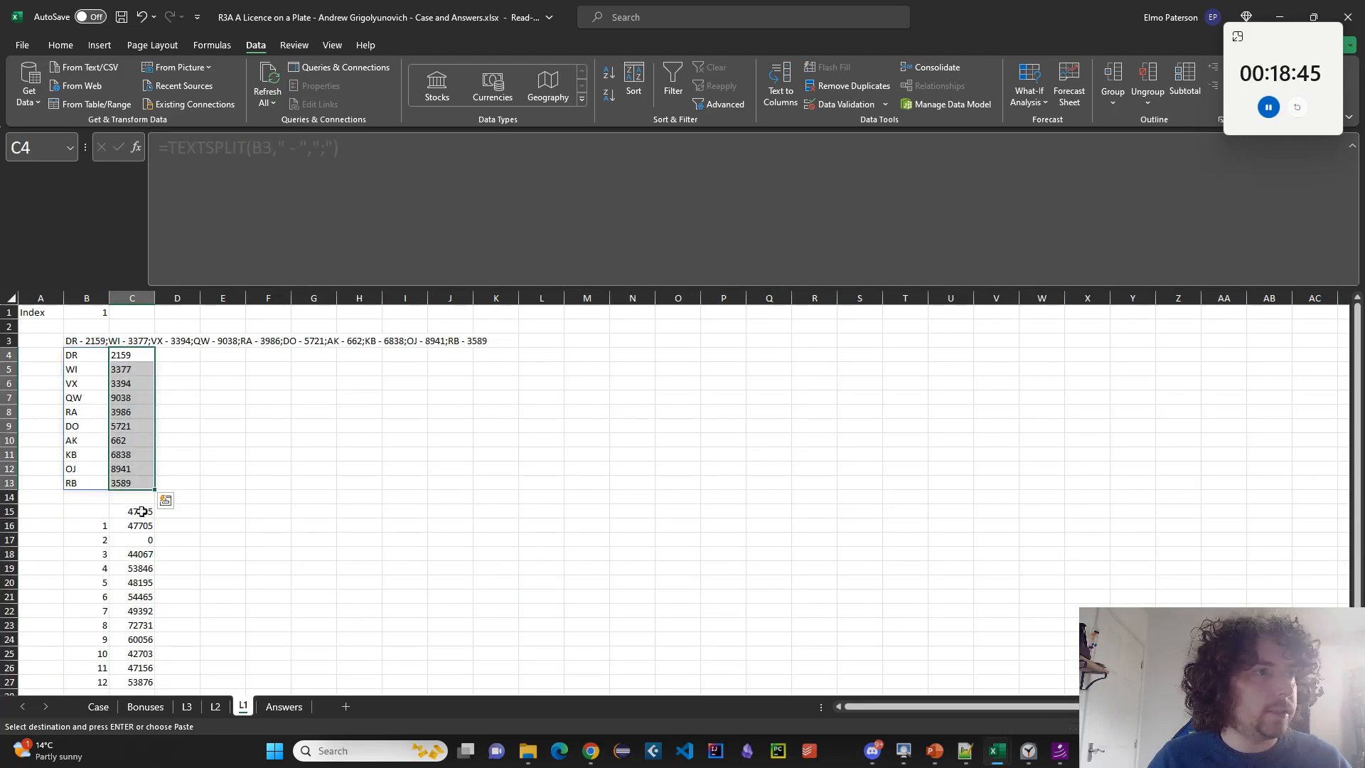
key(ctrl+c)
click(145, 706)
click(106, 327)
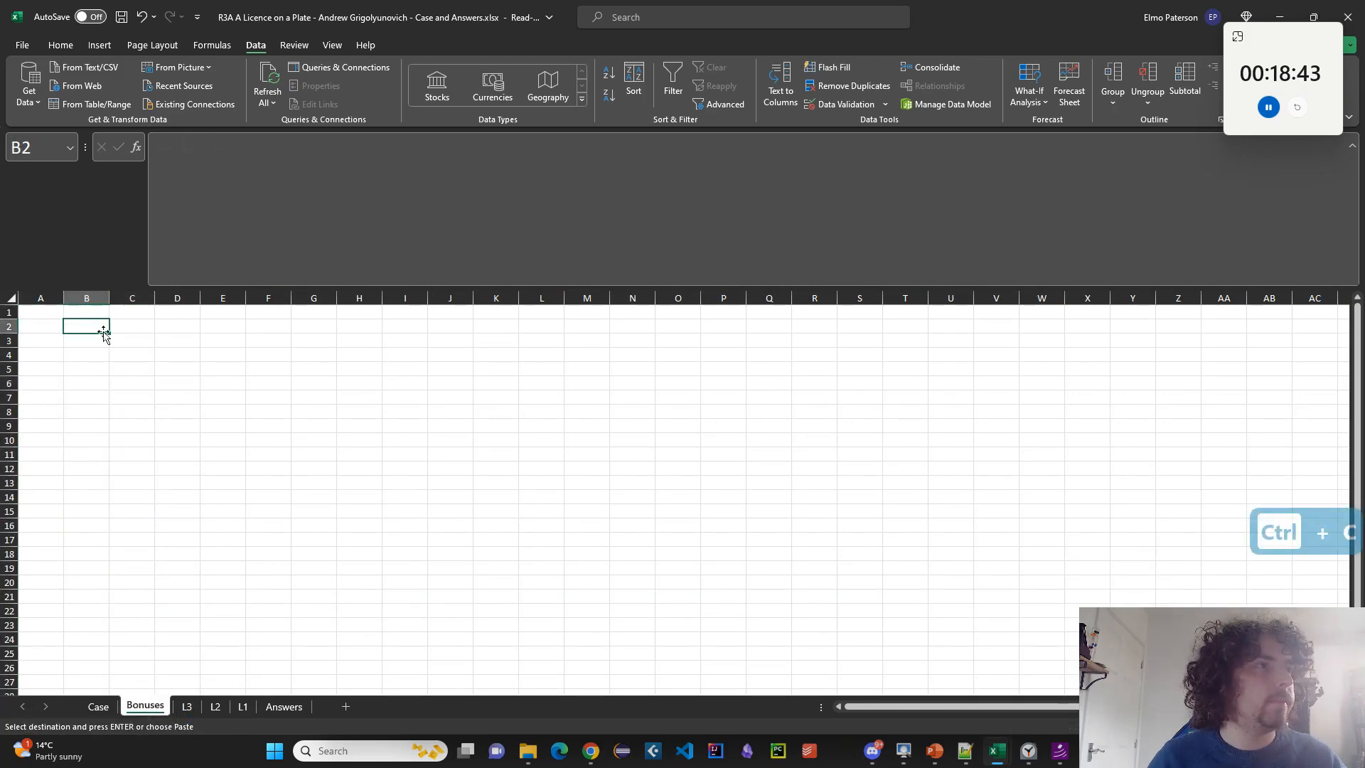
key(ctrl+shift+v)
Start a LET formula in C2 of the Bonuses sheet that defines digits as B2.
click(148, 327)
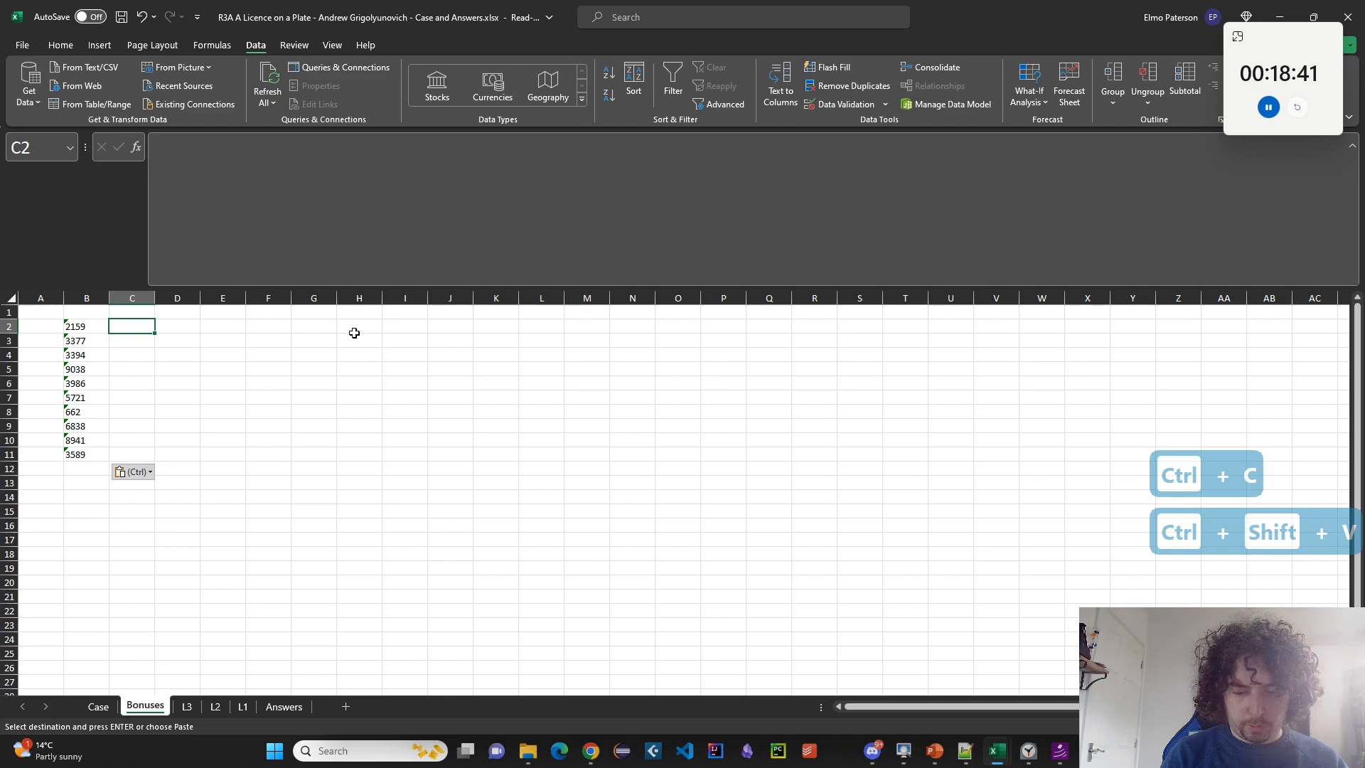
text(=LET()
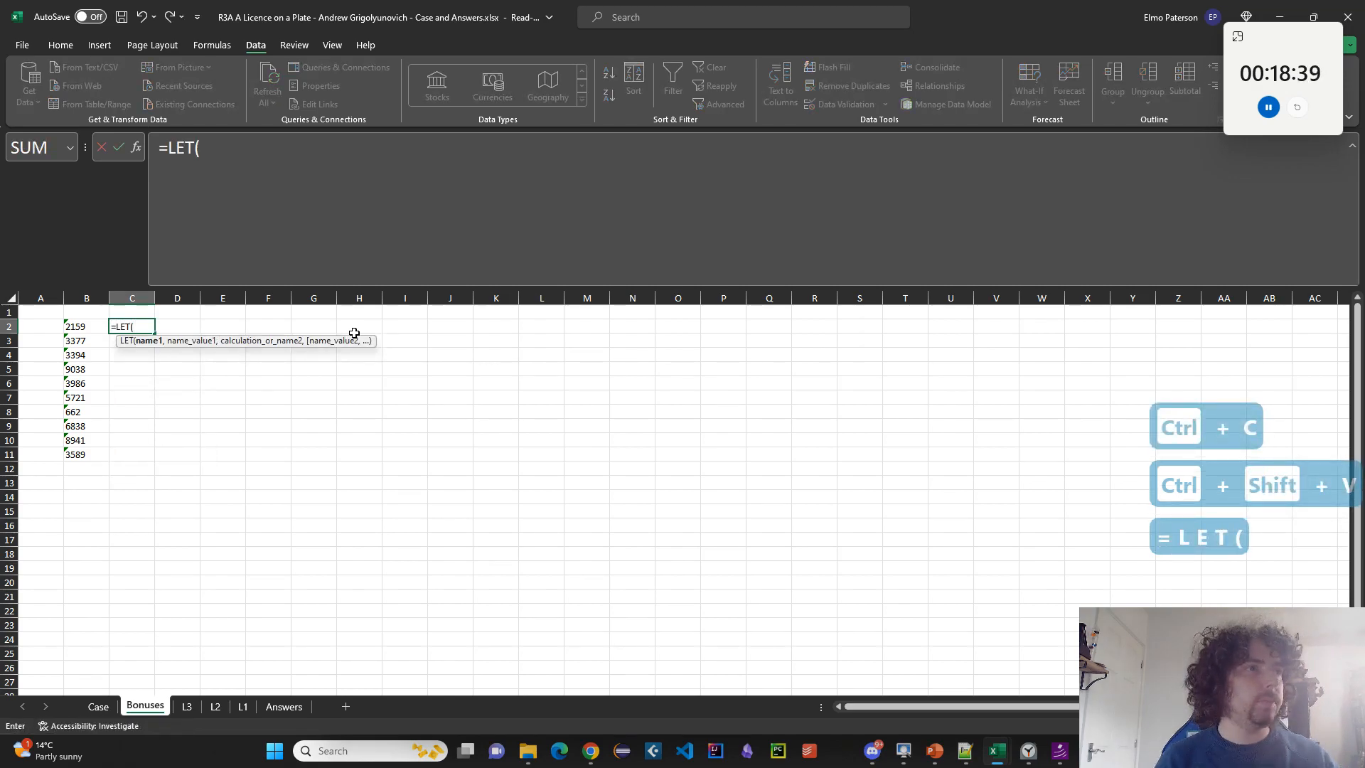
text(playt)
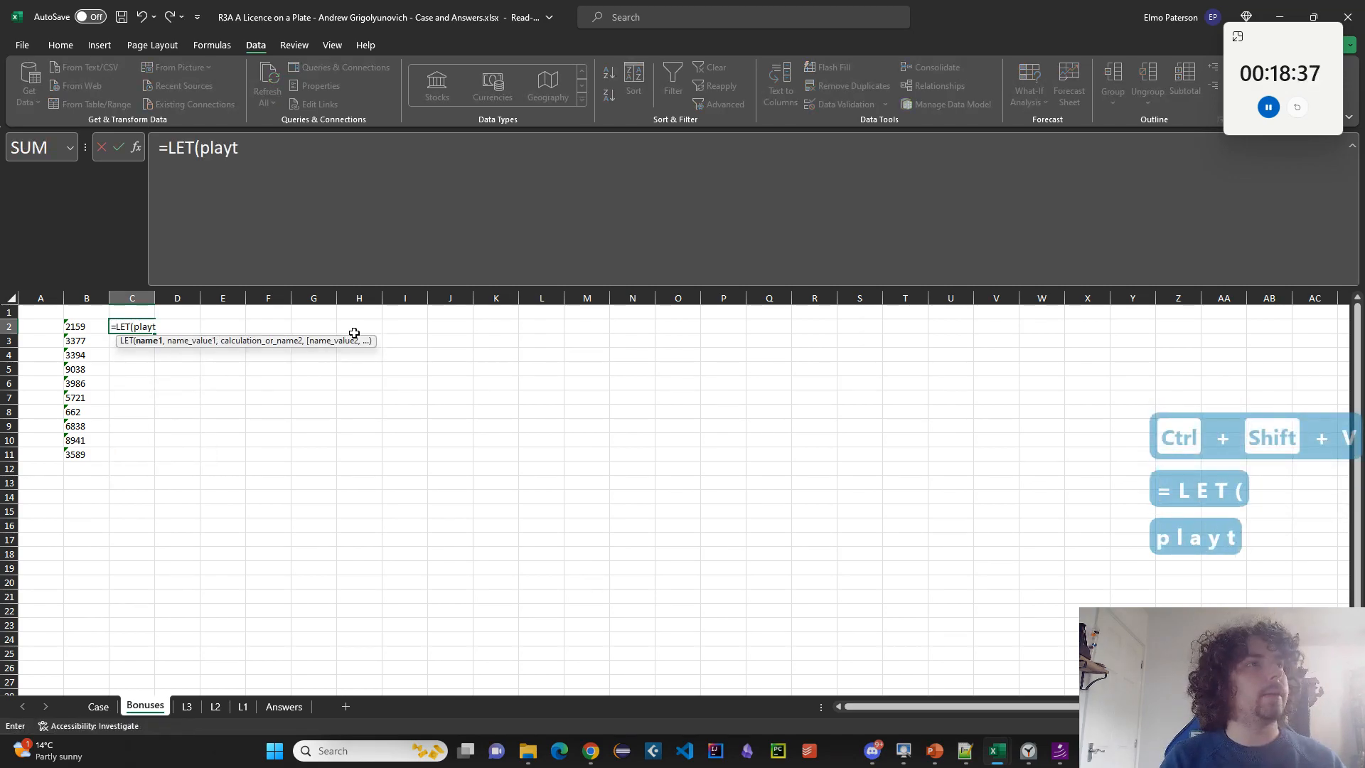
key(BackSpace)
key(BackSpace)
key(BackSpace)
key(BackSpace)
key(BackSpace)
text(digits,)
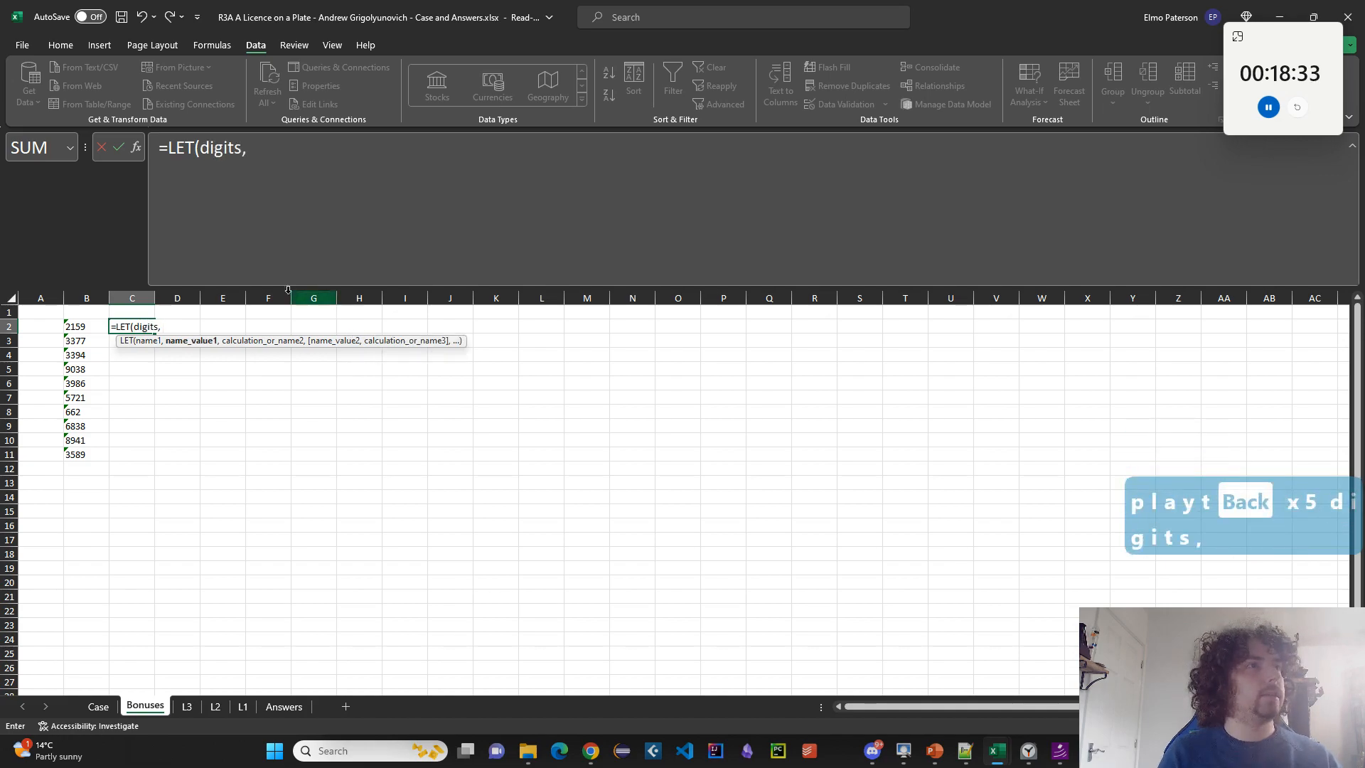
click(99, 332)
text(,)
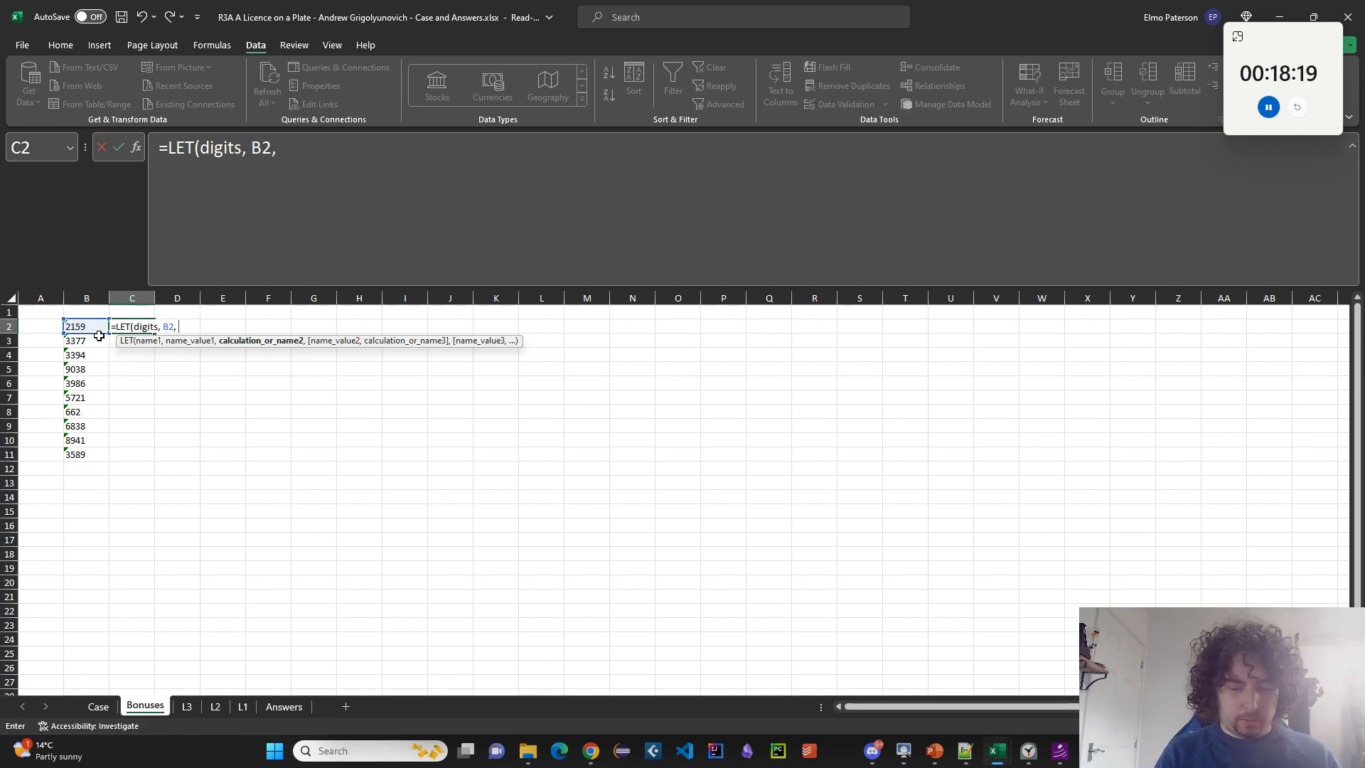
Define a second LET variable s as SEQUENCE(1,LEN(digits)) in the C2 formula.
text(SEQ)
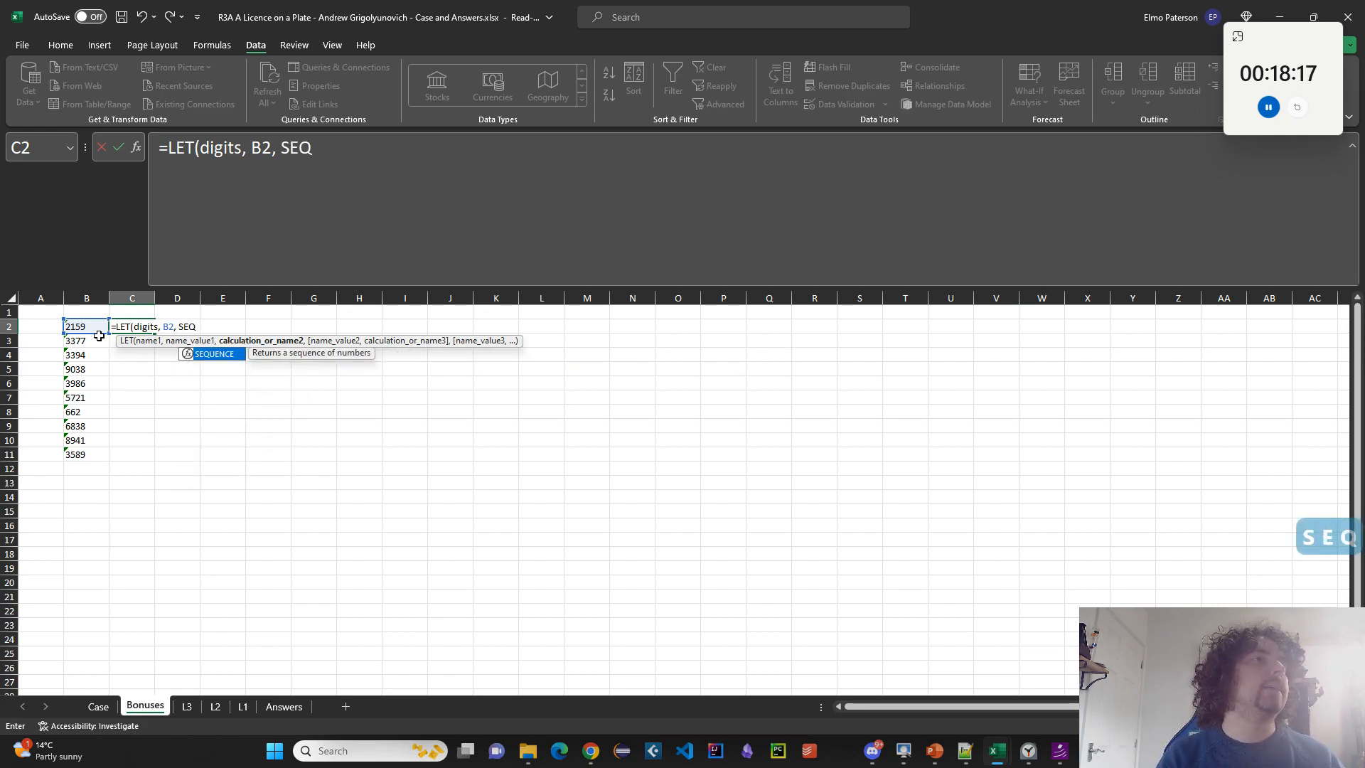
key(BackSpace)
key(BackSpace)
key(BackSpace)
text(s)
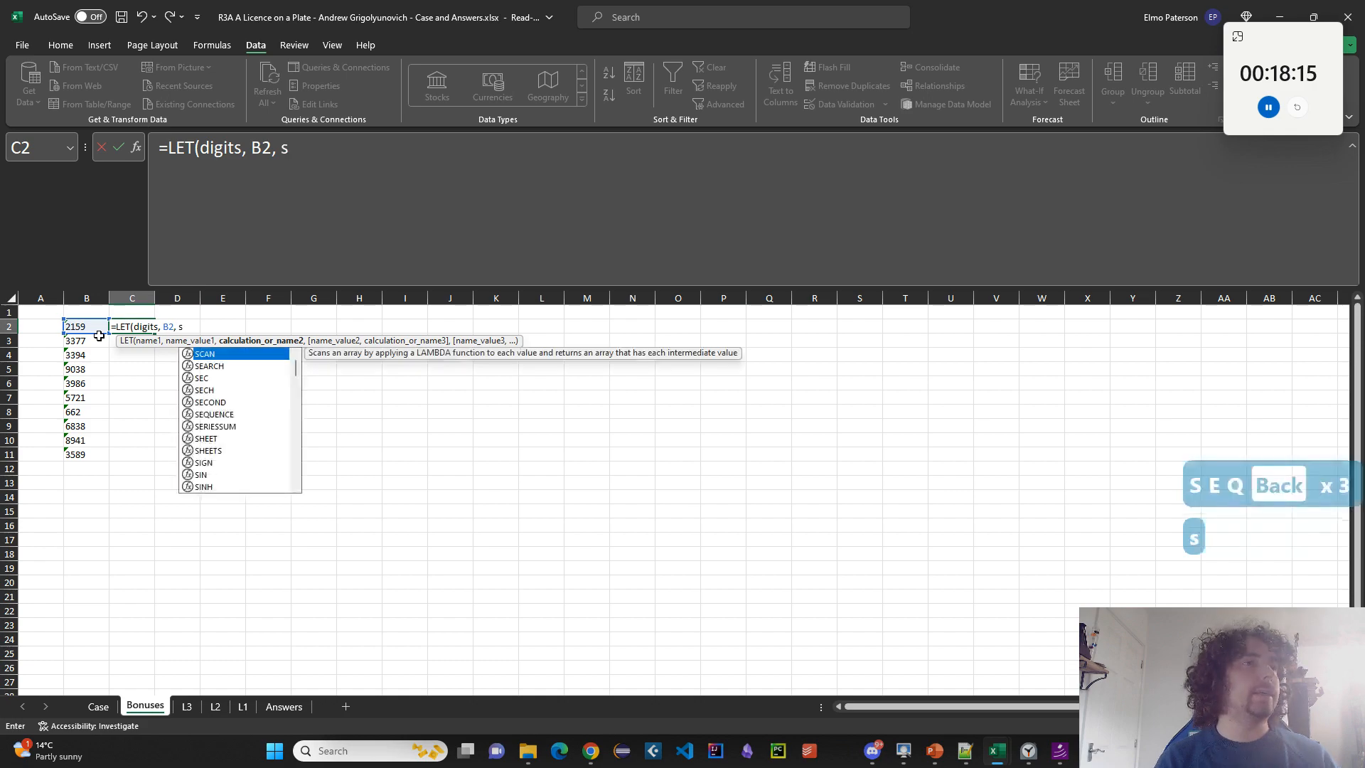
text(, SEQUENCE()
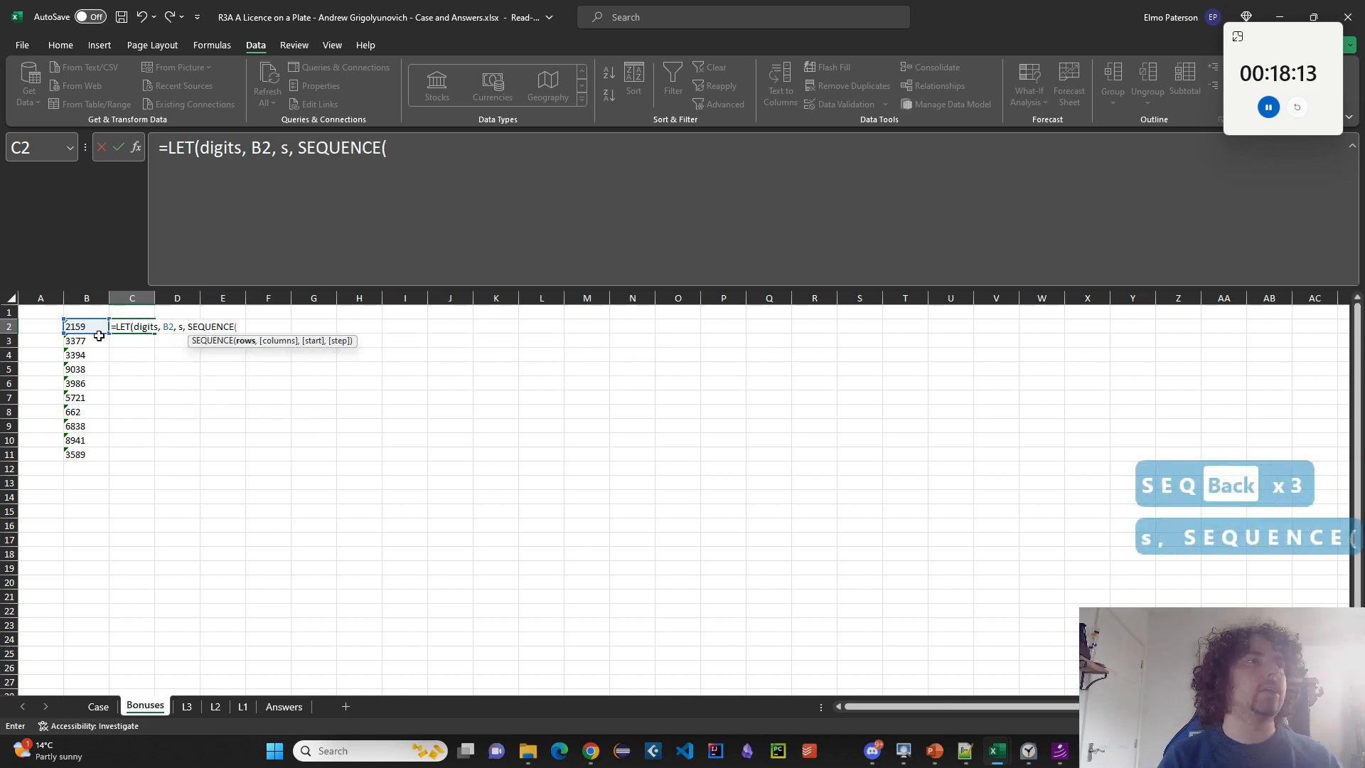
text(1,)
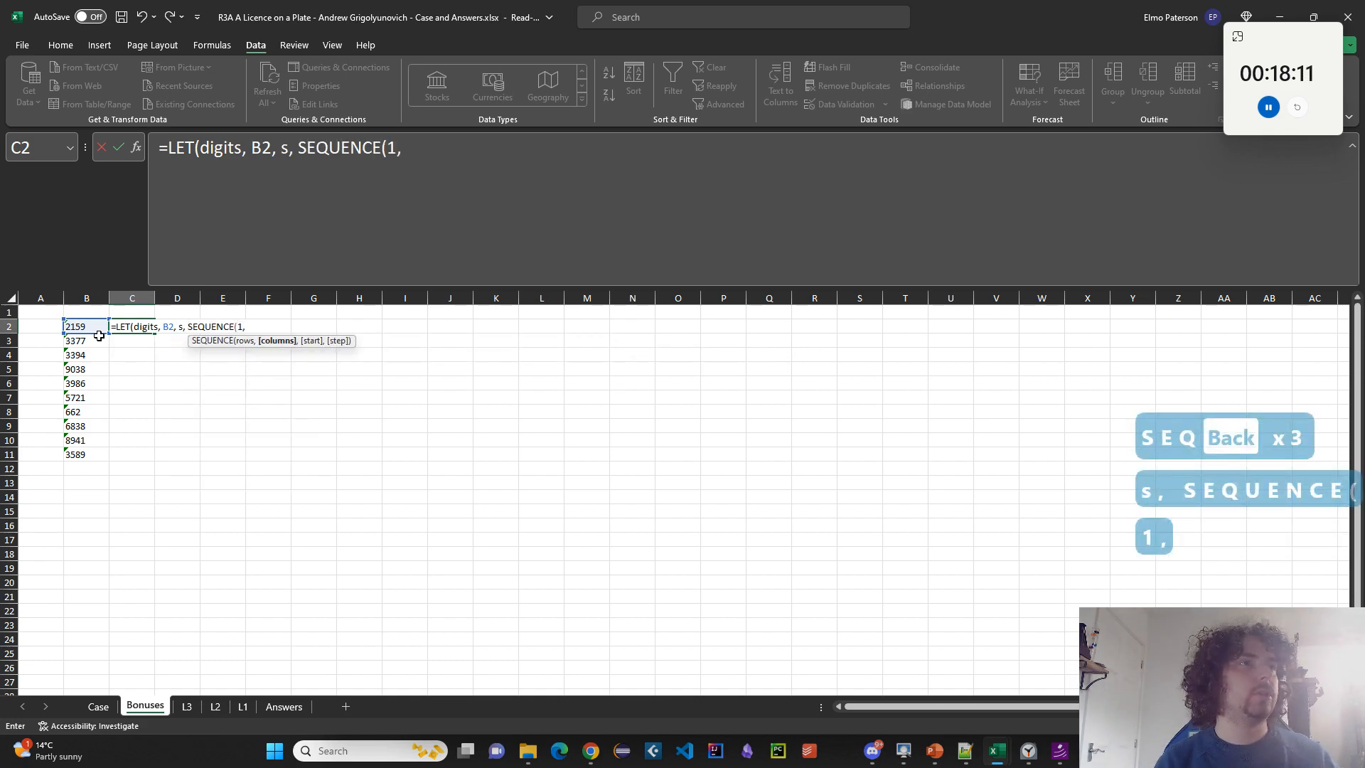
text(LEN(digits))
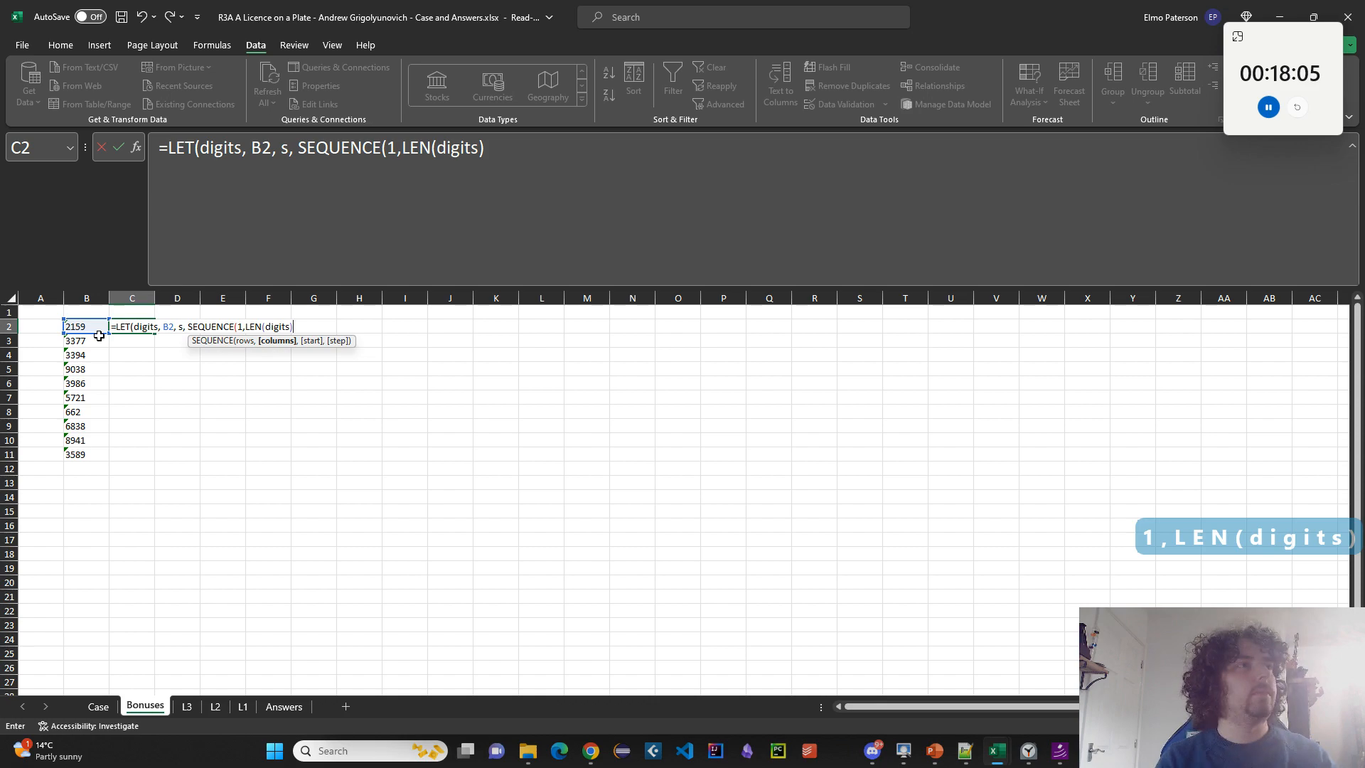
Complete the C2 formula with MID(digits, s, 1) and fill it down to C11 to split every number into digits.
text(), M)
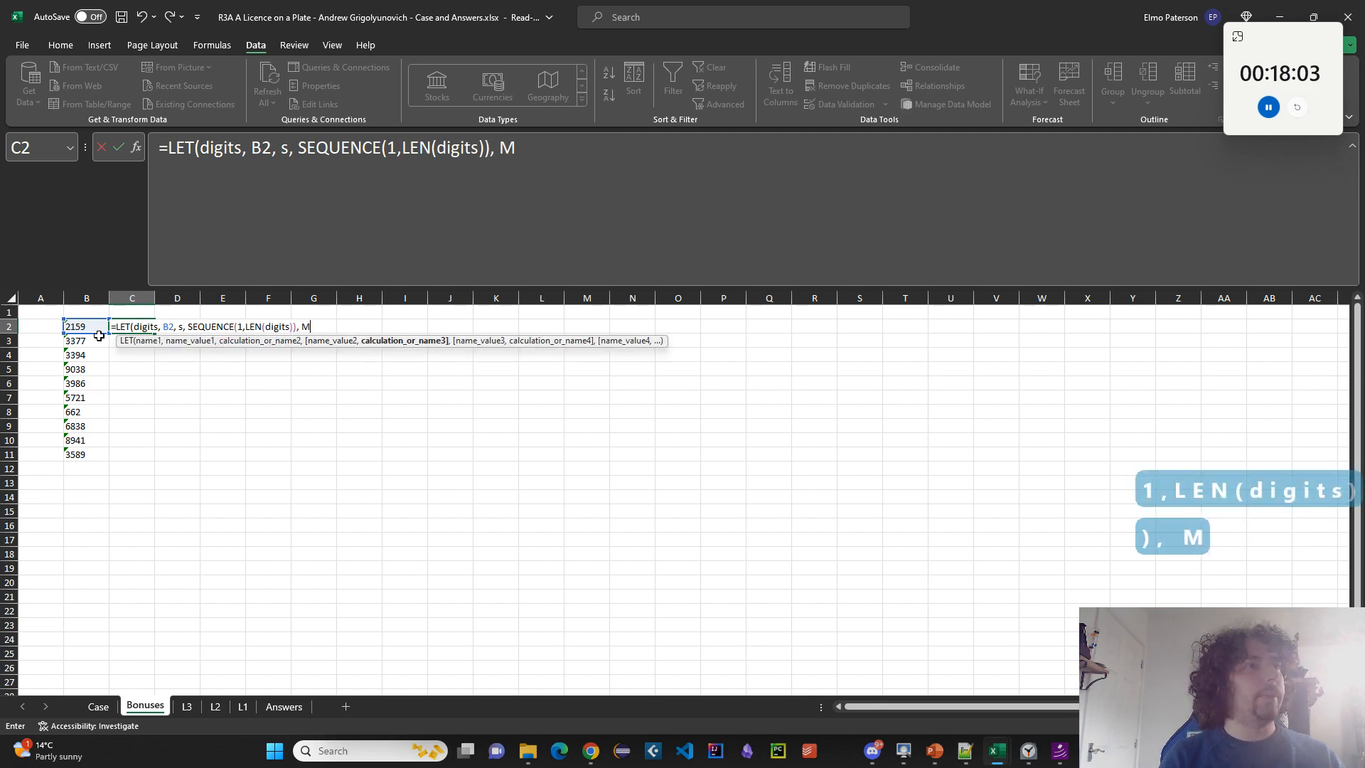
text(ID)
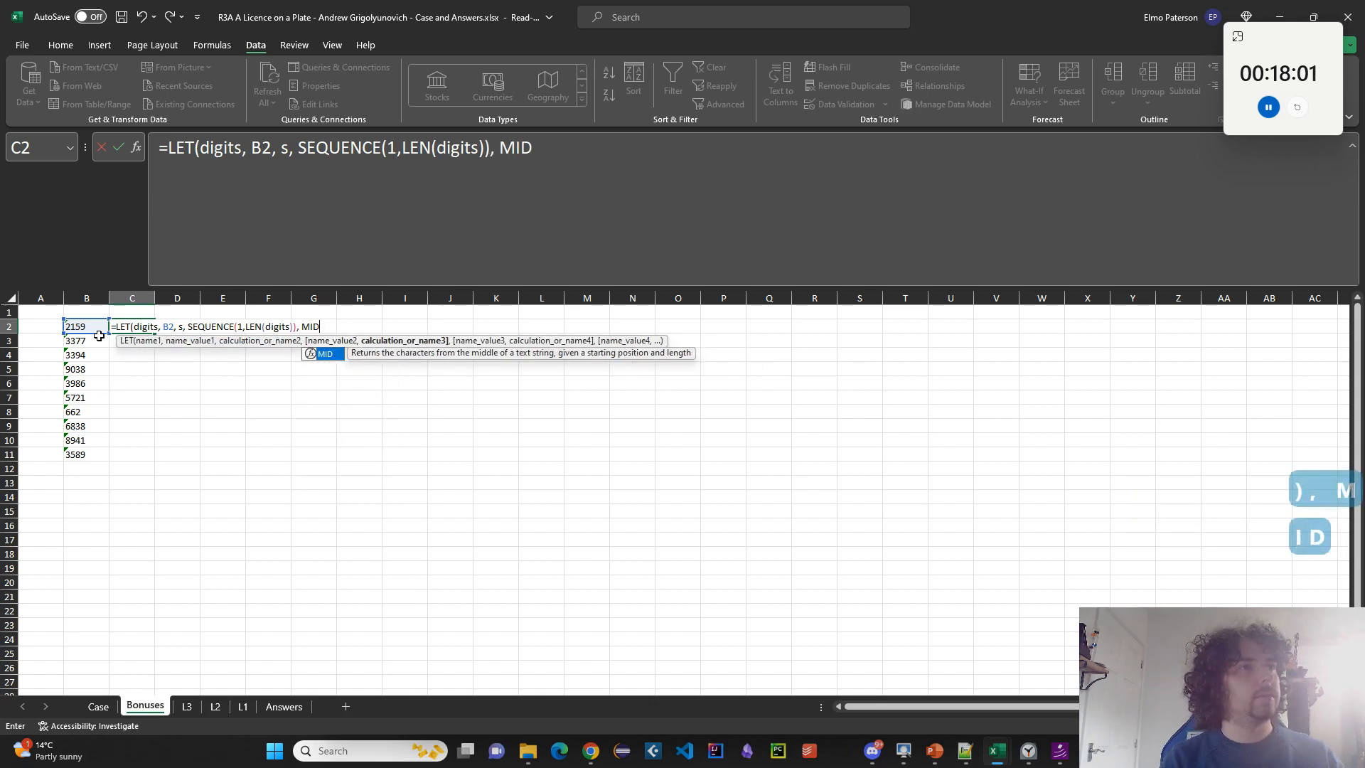
text((digits, )
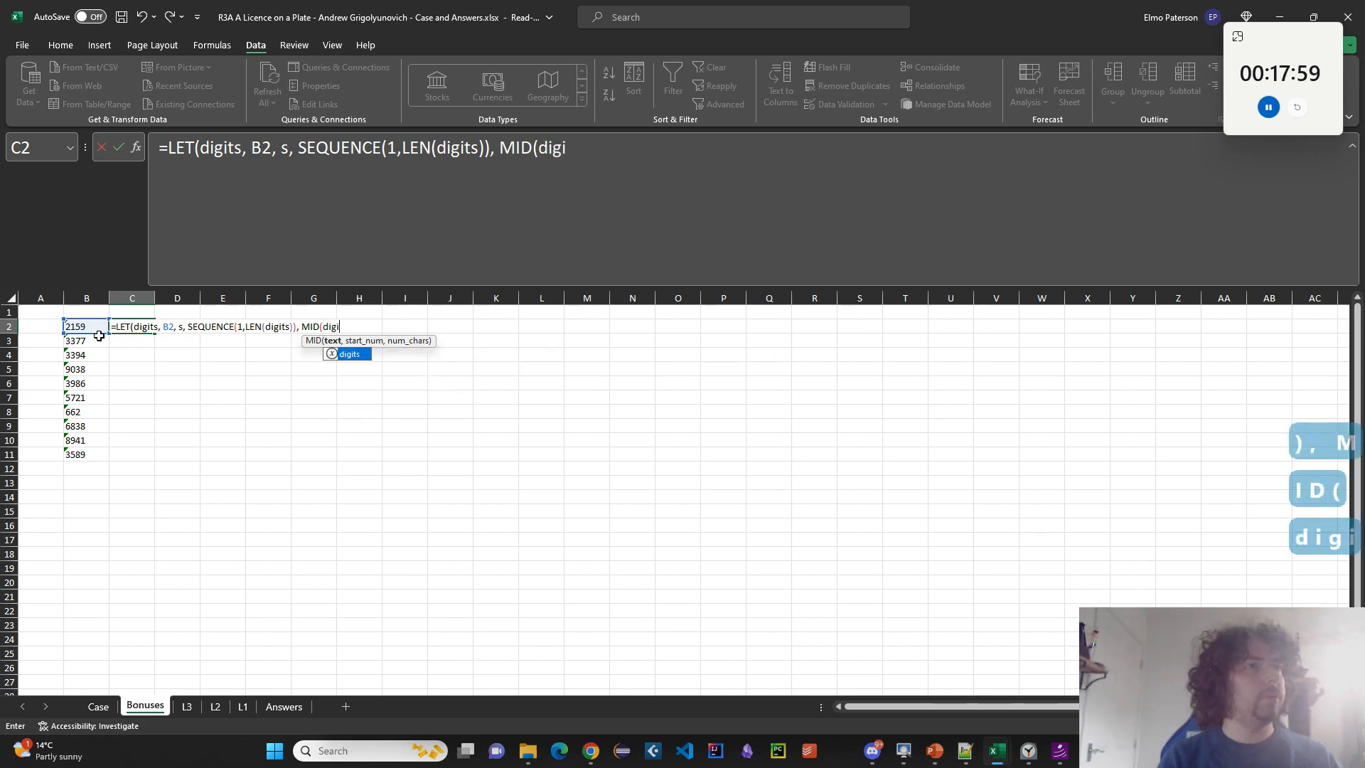
text(s)
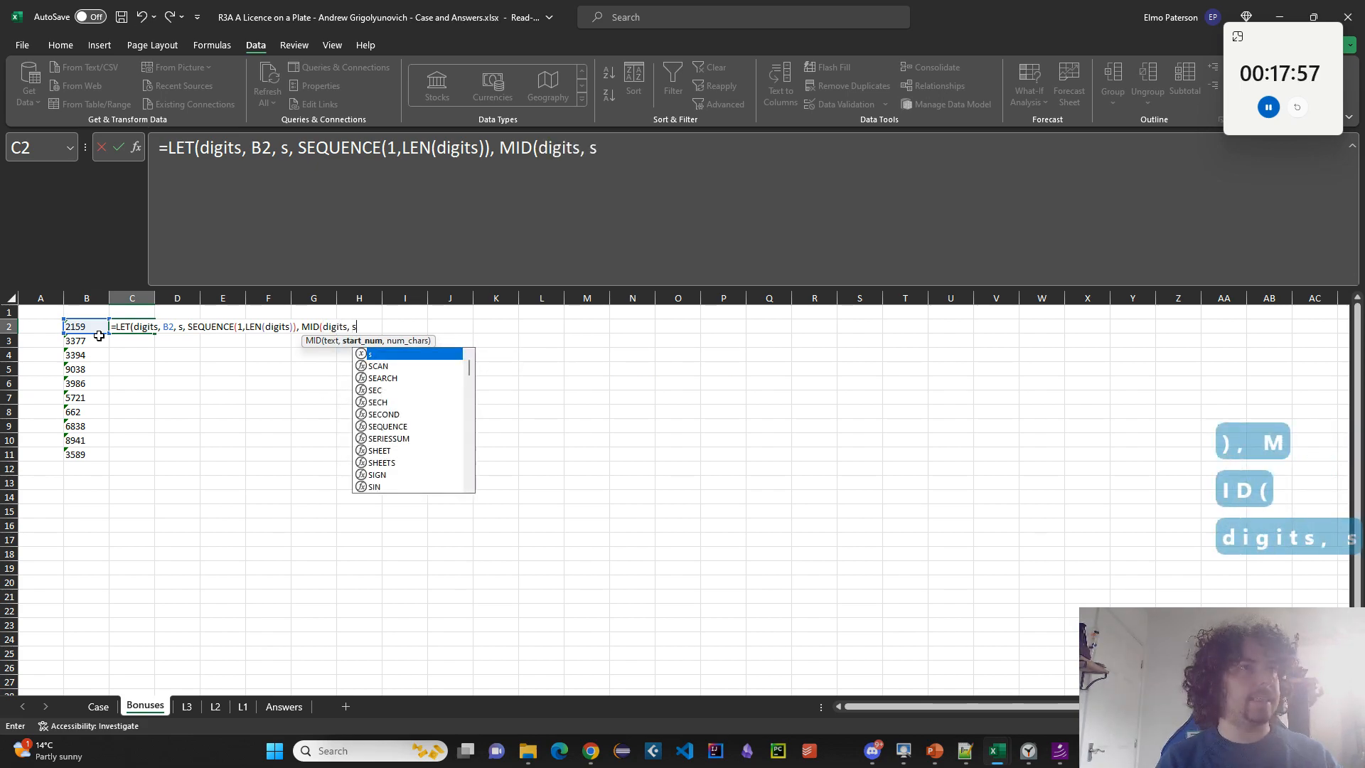
text(, 1)))
key(Return)
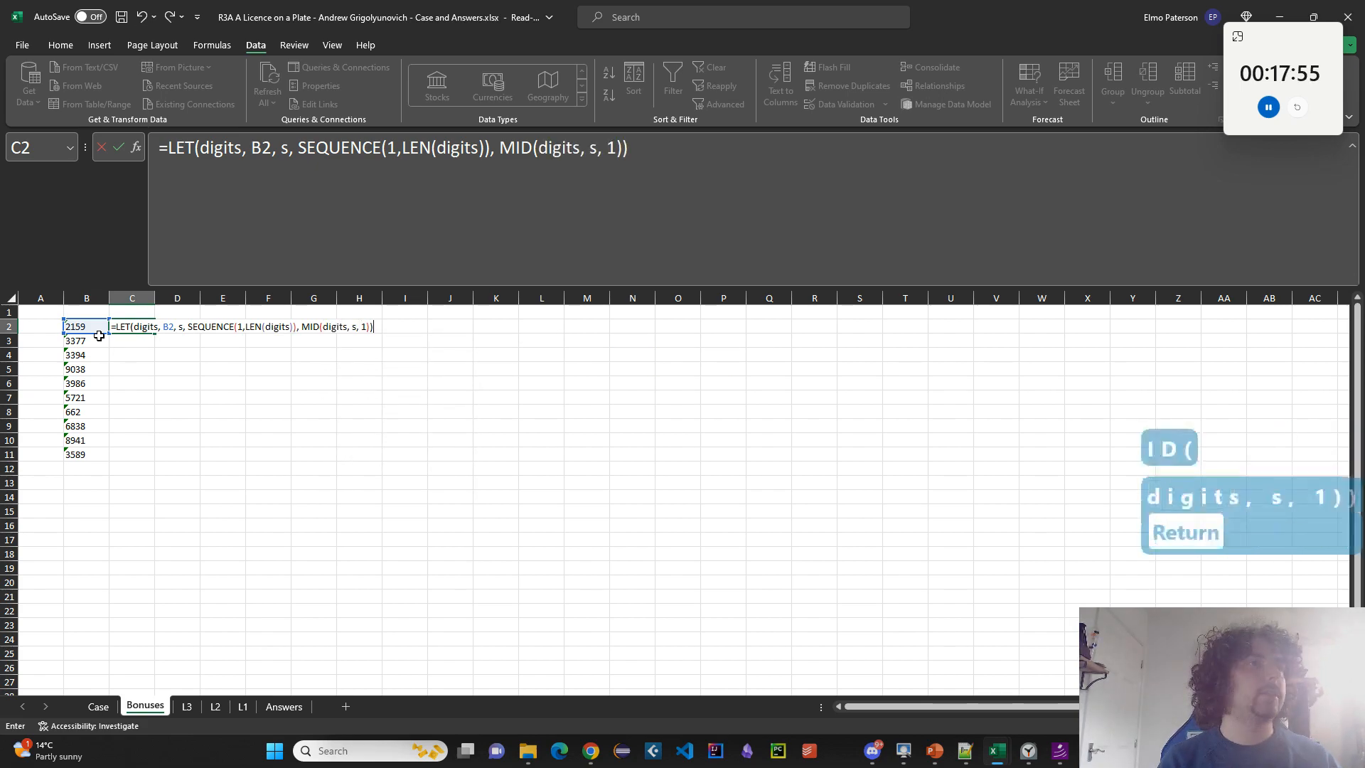
key(Up)
drag(155, 332, 163, 461)
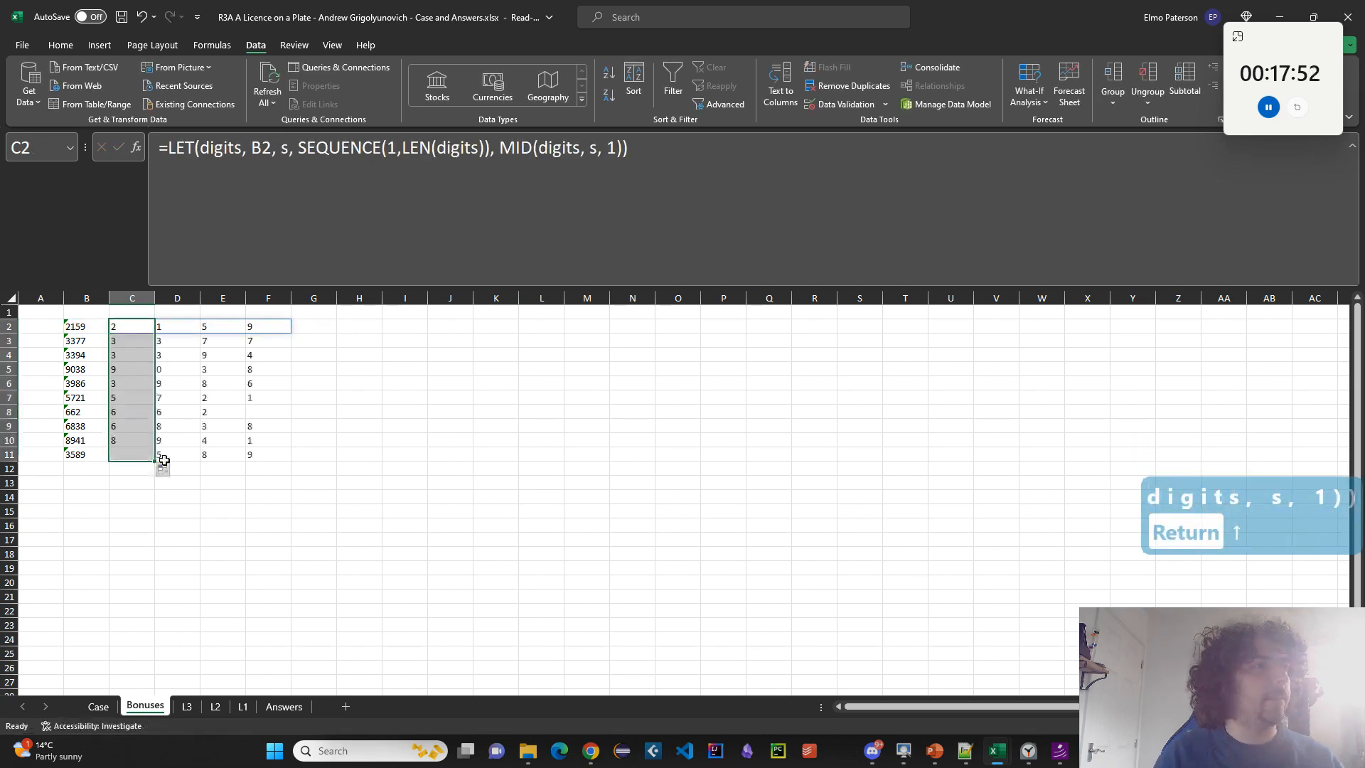
List the digits 0 to 9 down from C15 with =SEQUENCE(10,,0).
click(151, 513)
text(=SEQUE)
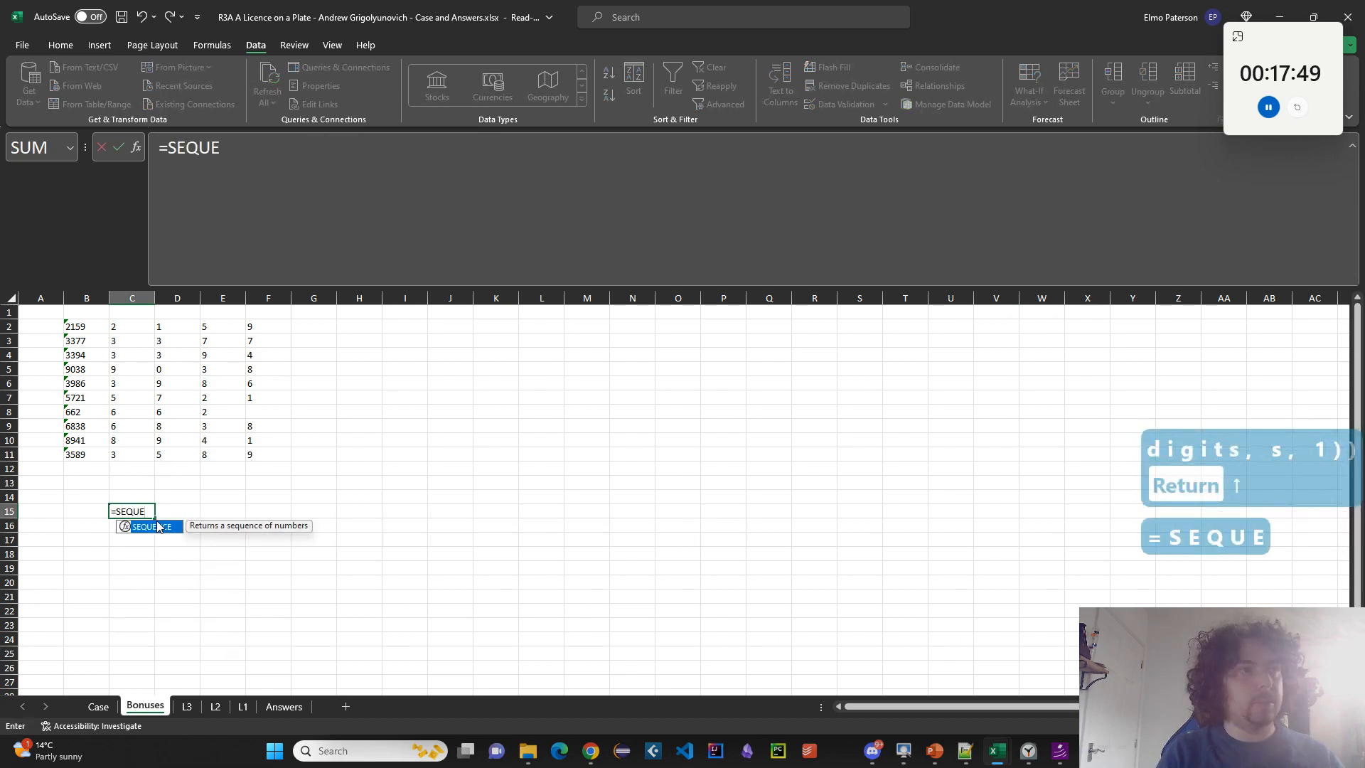
text(NCE(10,,0)
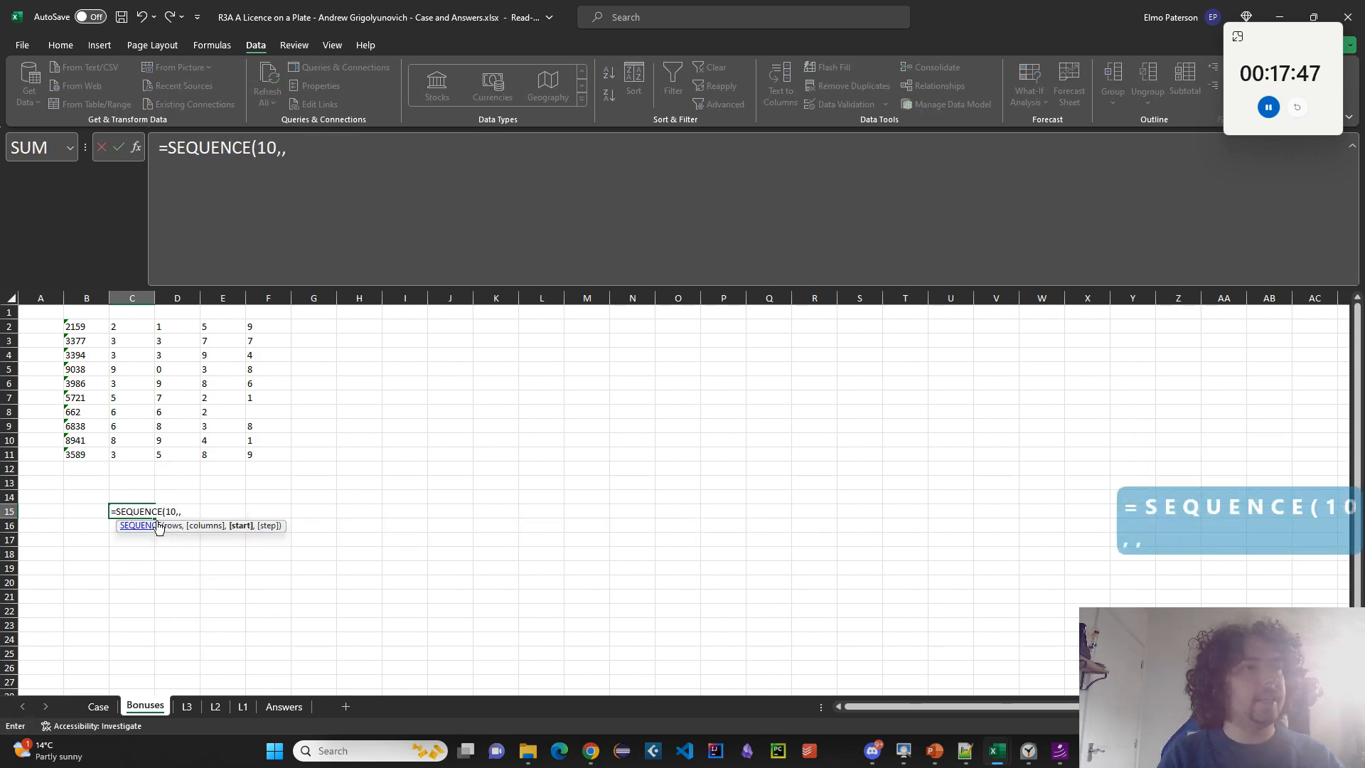
key(Return)
Count how often each digit occurs by entering =COUNTIF(C2:F11,C15#) in D15.
key(Up)
key(Right)
text(=COUNT()
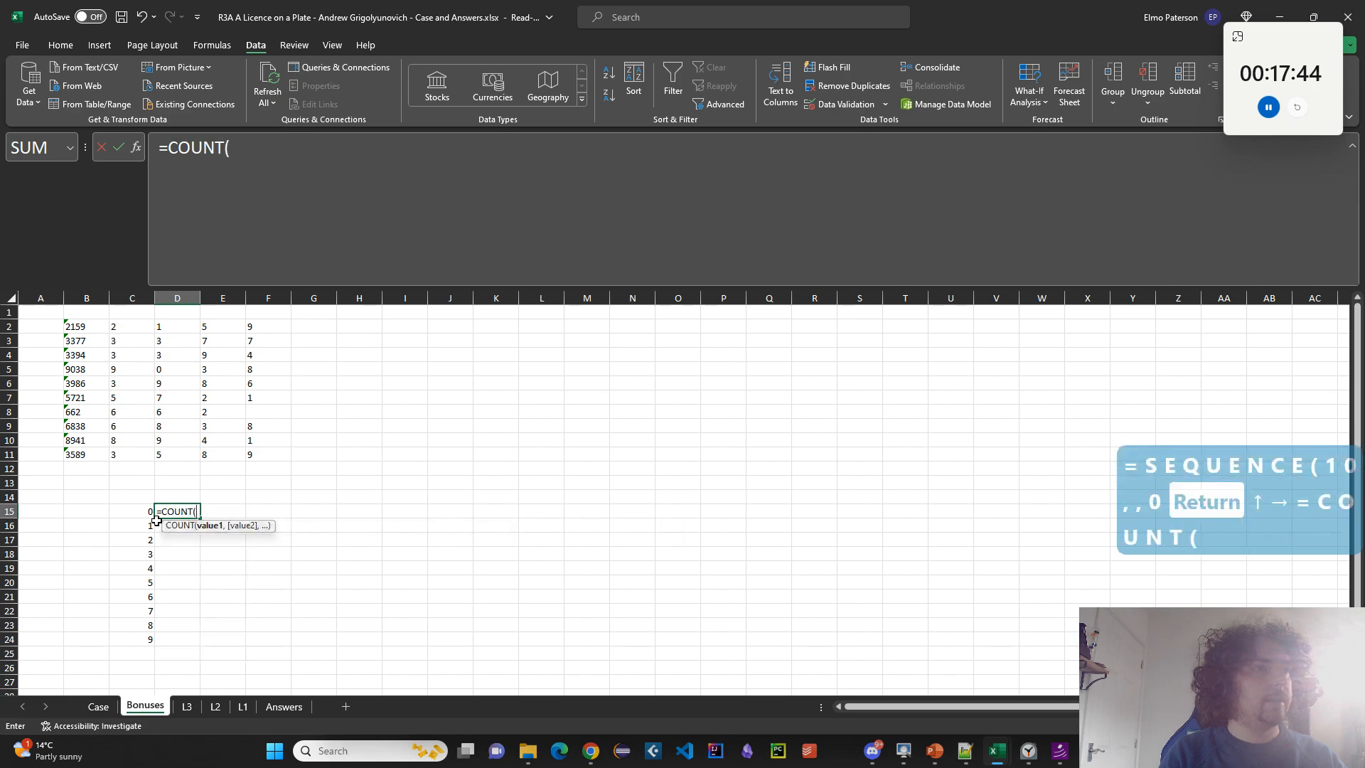
key(shift+BackSpace)
text(F)
key(shift+BackSpace)
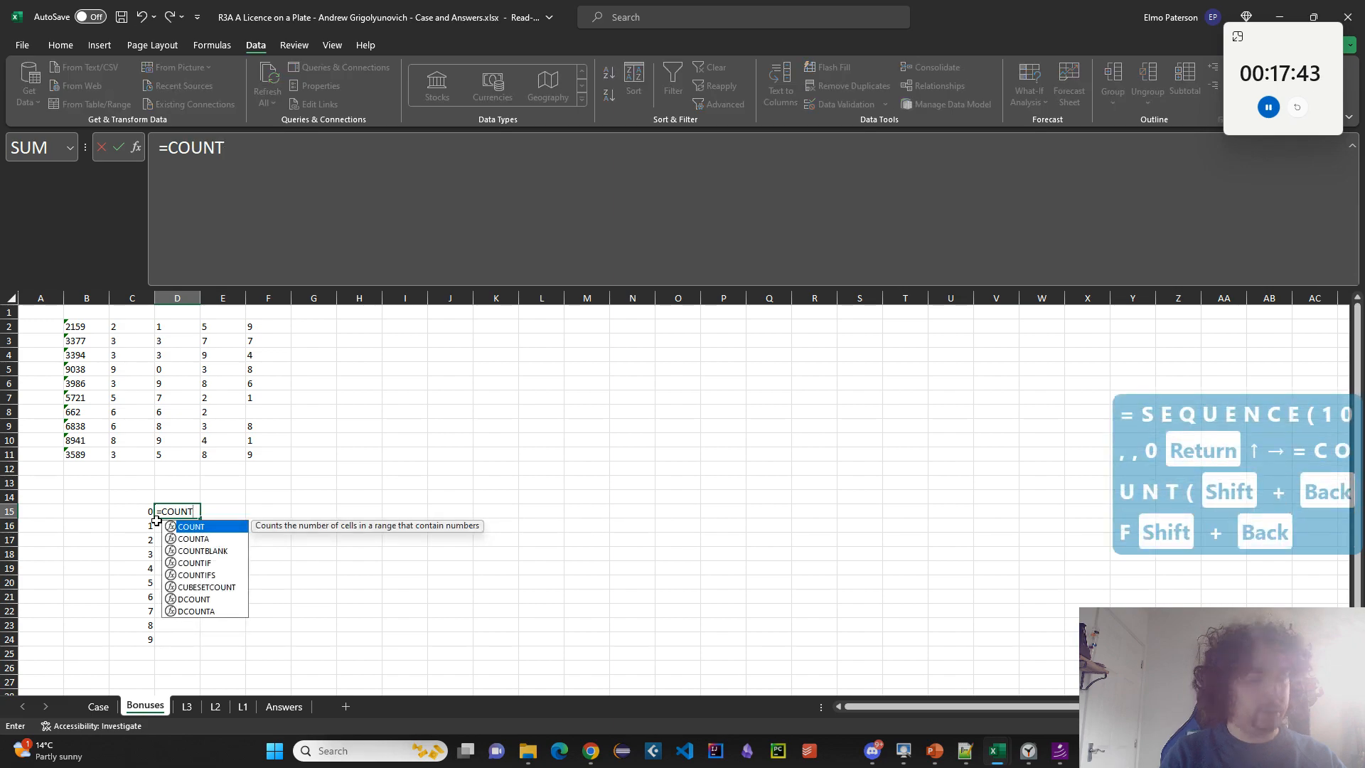
text(IF()
drag(131, 323, 253, 455)
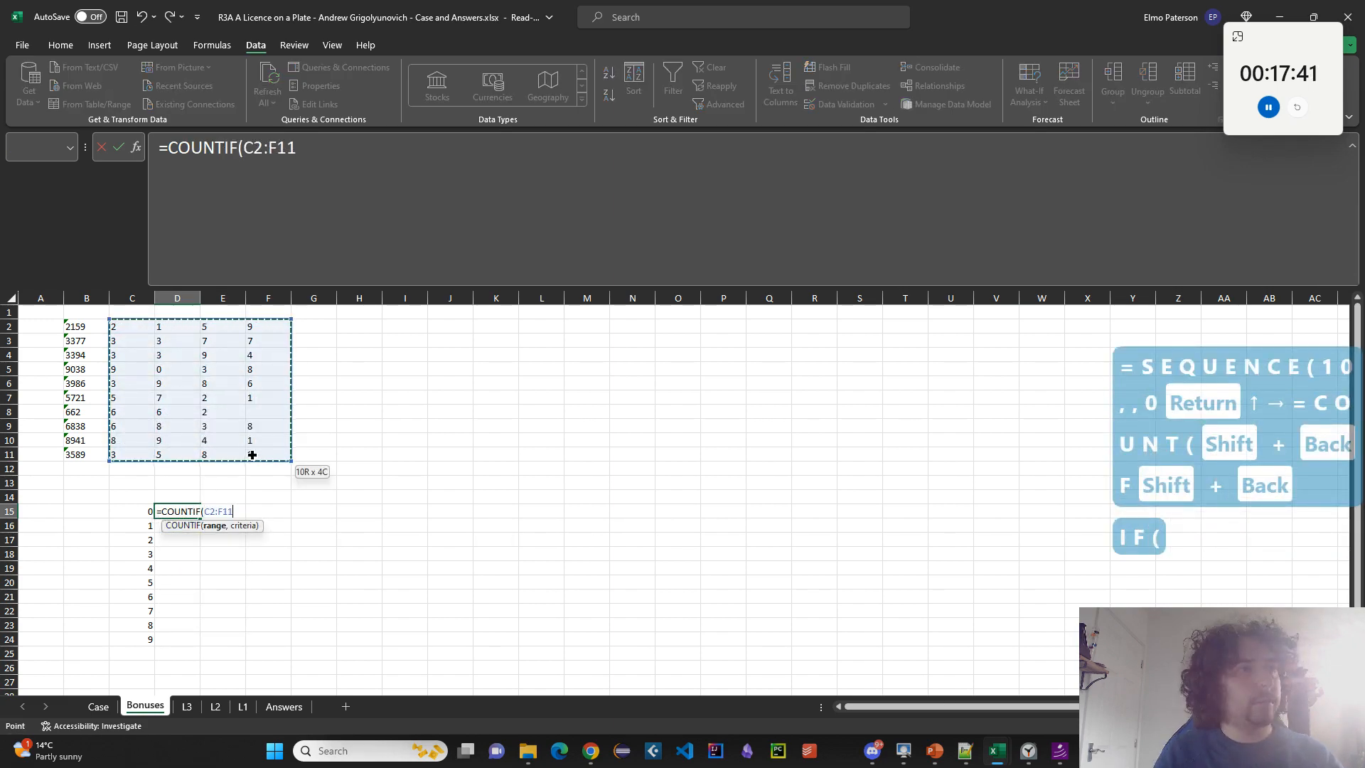
text(,)
key(Left)
text(#)
key(Return)
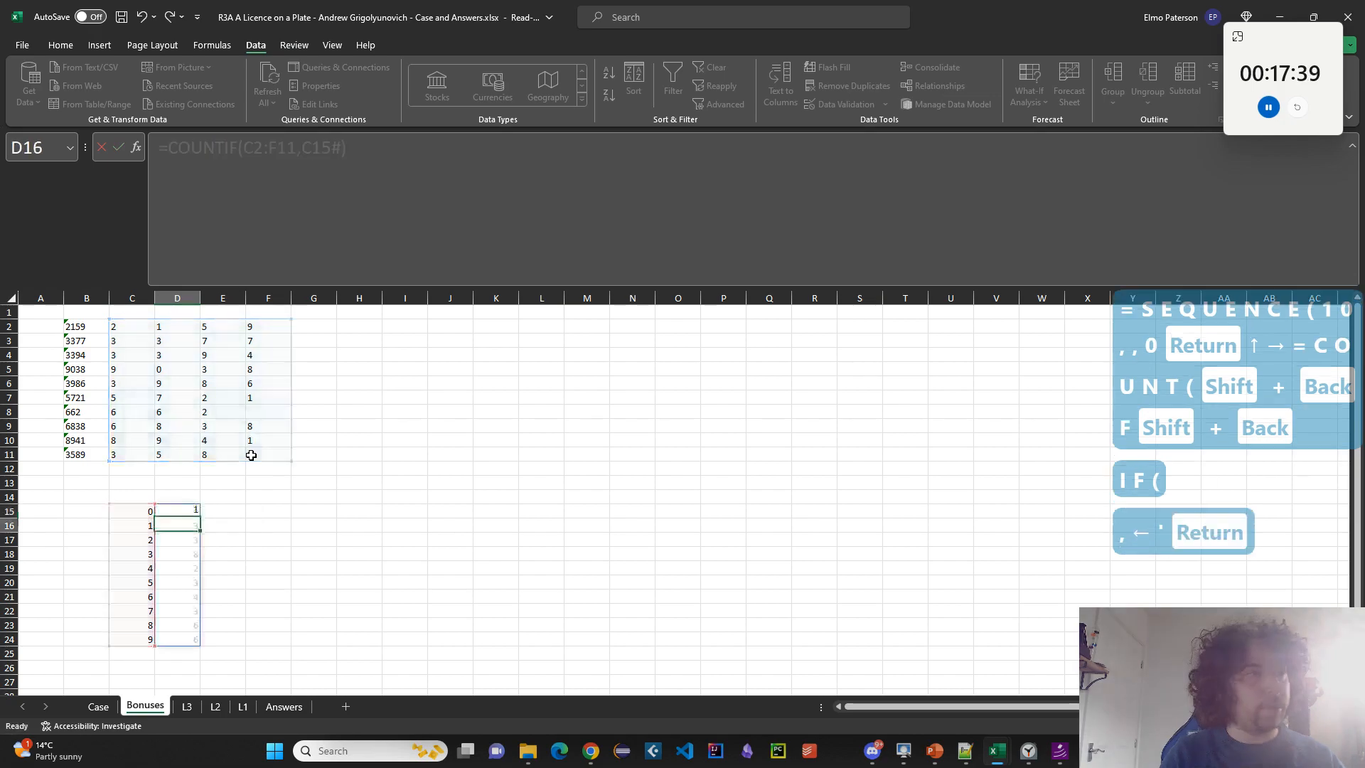
Check the digit counts and enter 3 as the Bonus 1 answer in E28 of the Case sheet.
click(194, 641)
click(189, 554)
click(98, 706)
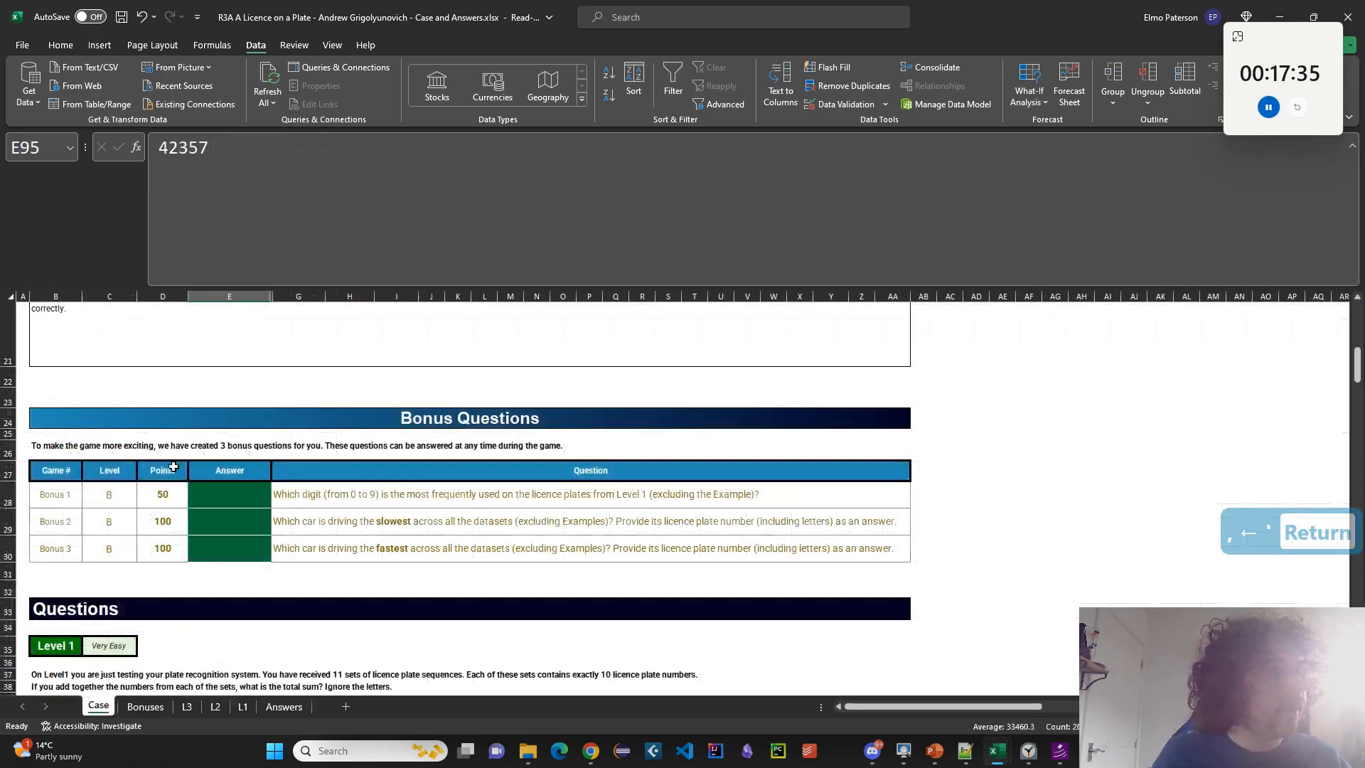
click(230, 496)
text(3)
click(245, 588)
click(243, 530)
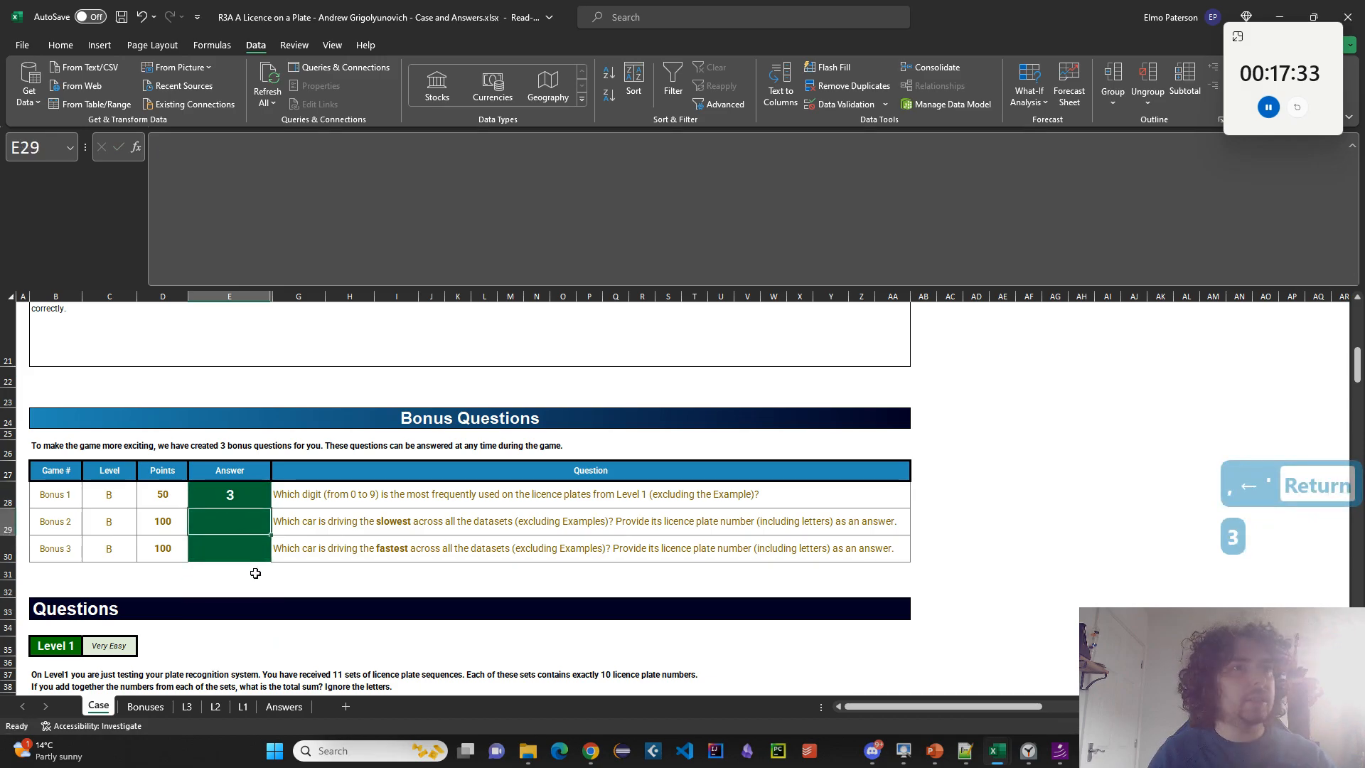
Duplicate the L3 sheet for the Level 4 questions, place the copy right after the Case sheet and rename it L4.
scroll(256, 573, down, 3)
scroll(255, 574, down, 8)
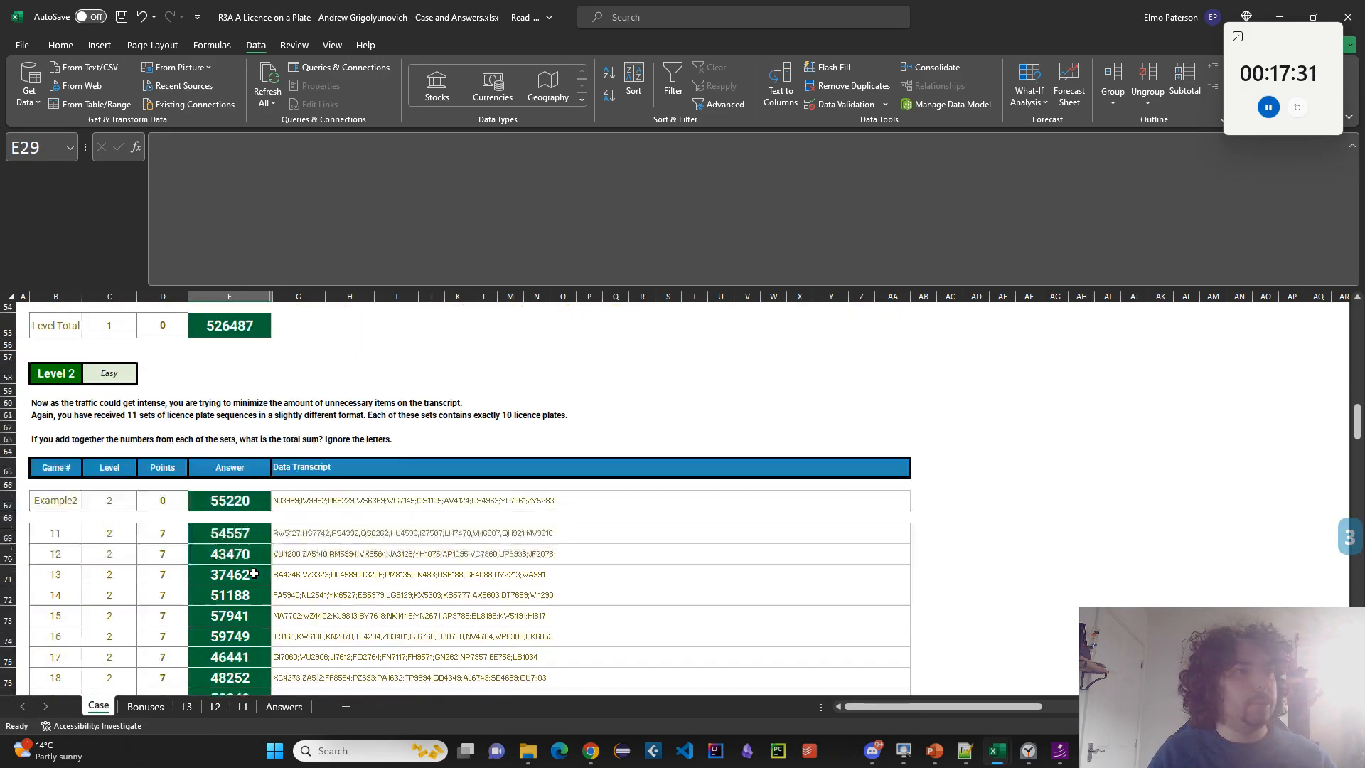
scroll(254, 573, down, 17)
scroll(252, 572, up, 3)
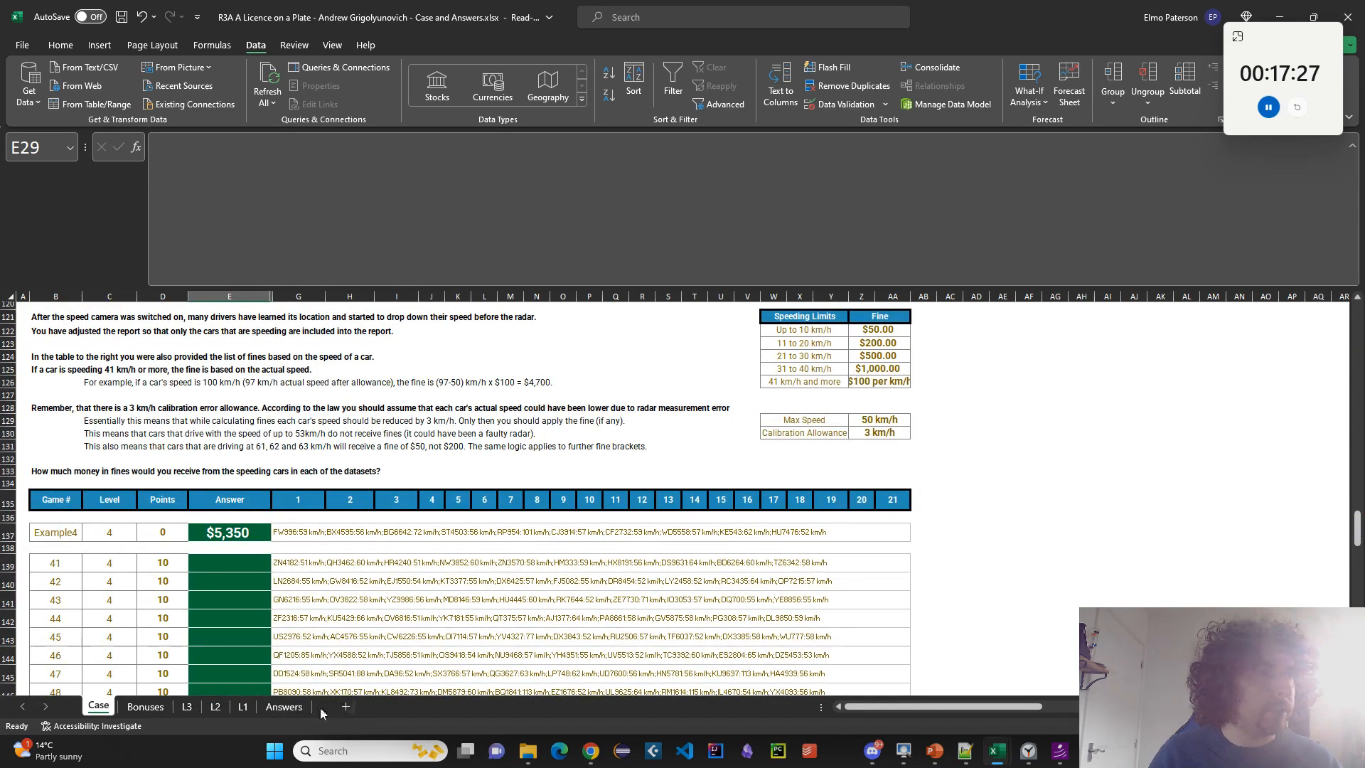
right_click(187, 706)
click(226, 548)
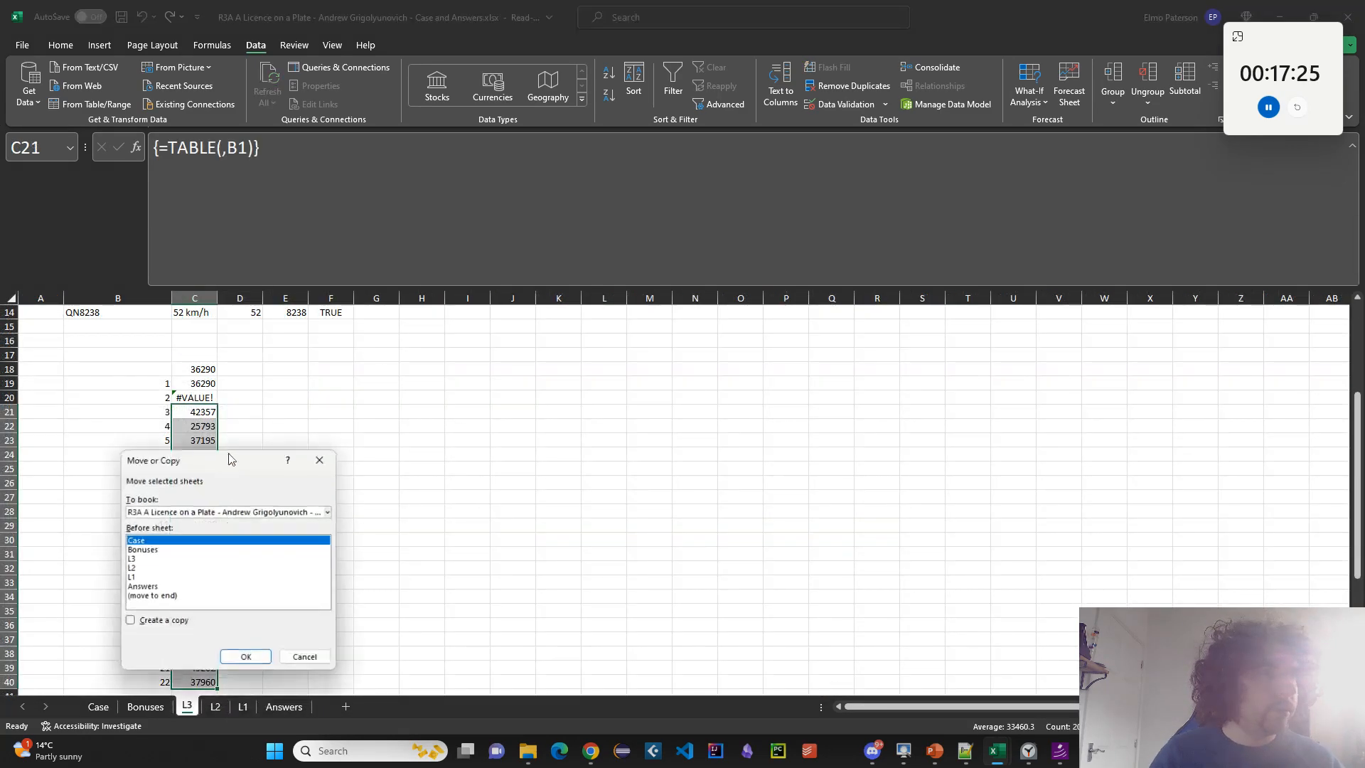
click(131, 620)
click(246, 656)
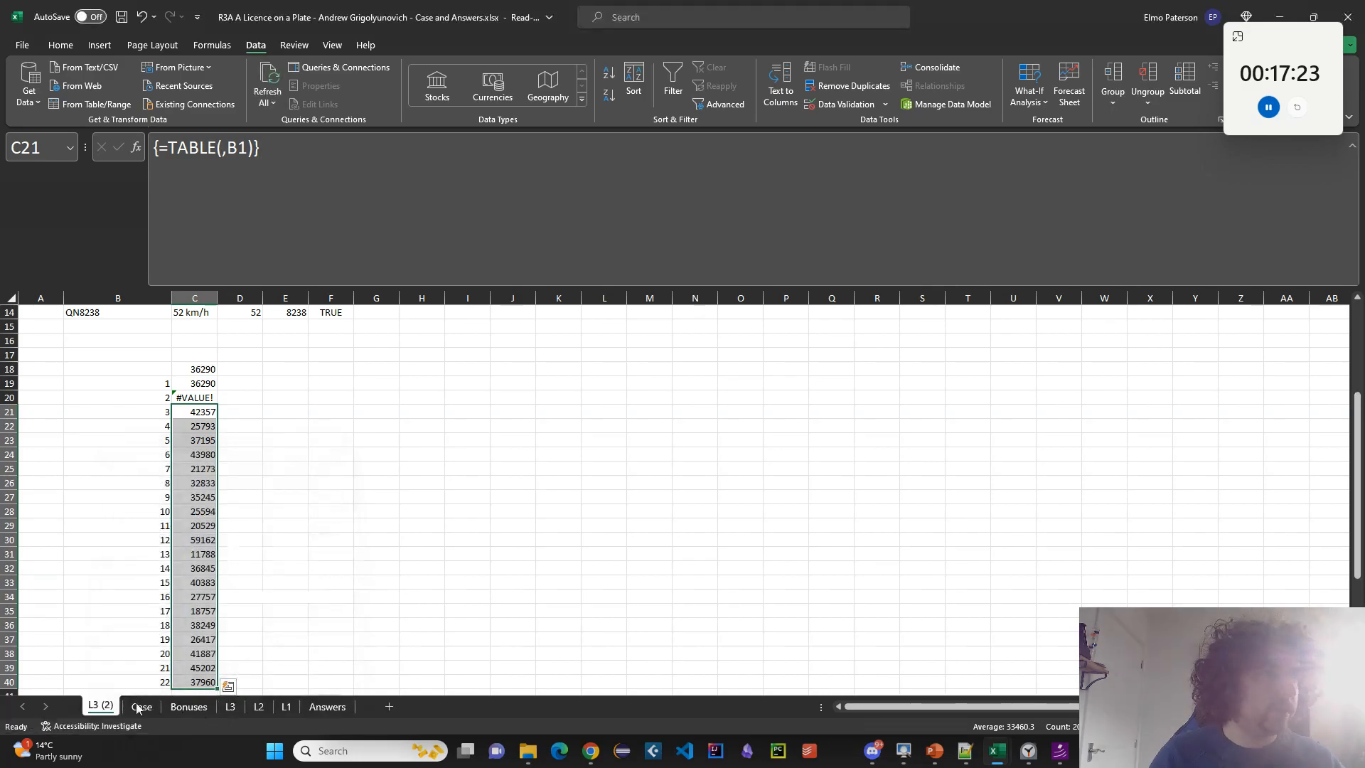
drag(107, 706, 165, 707)
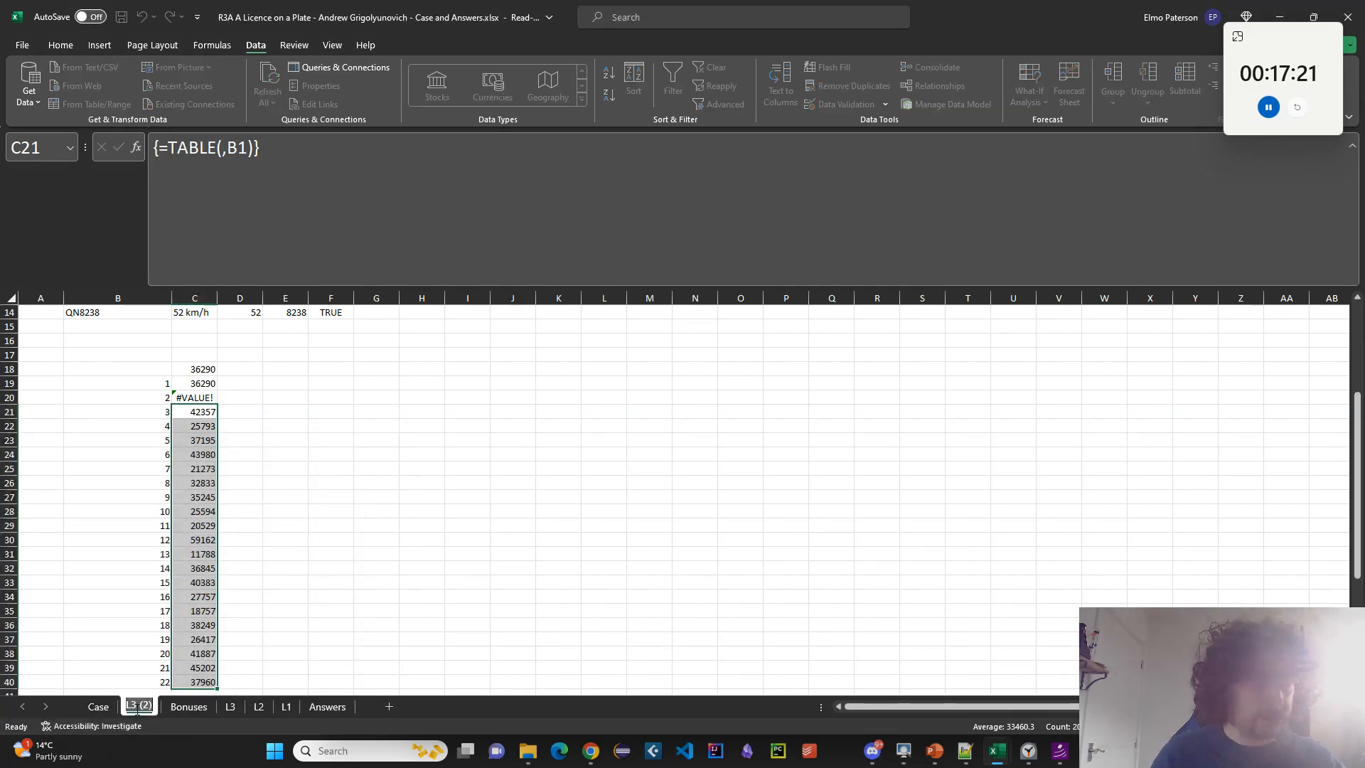
text(L4)
key(Return)
Point the INDEX formula in B3 of the L4 sheet at the Level 4 data on the Case sheet, starting at G137.
click(107, 706)
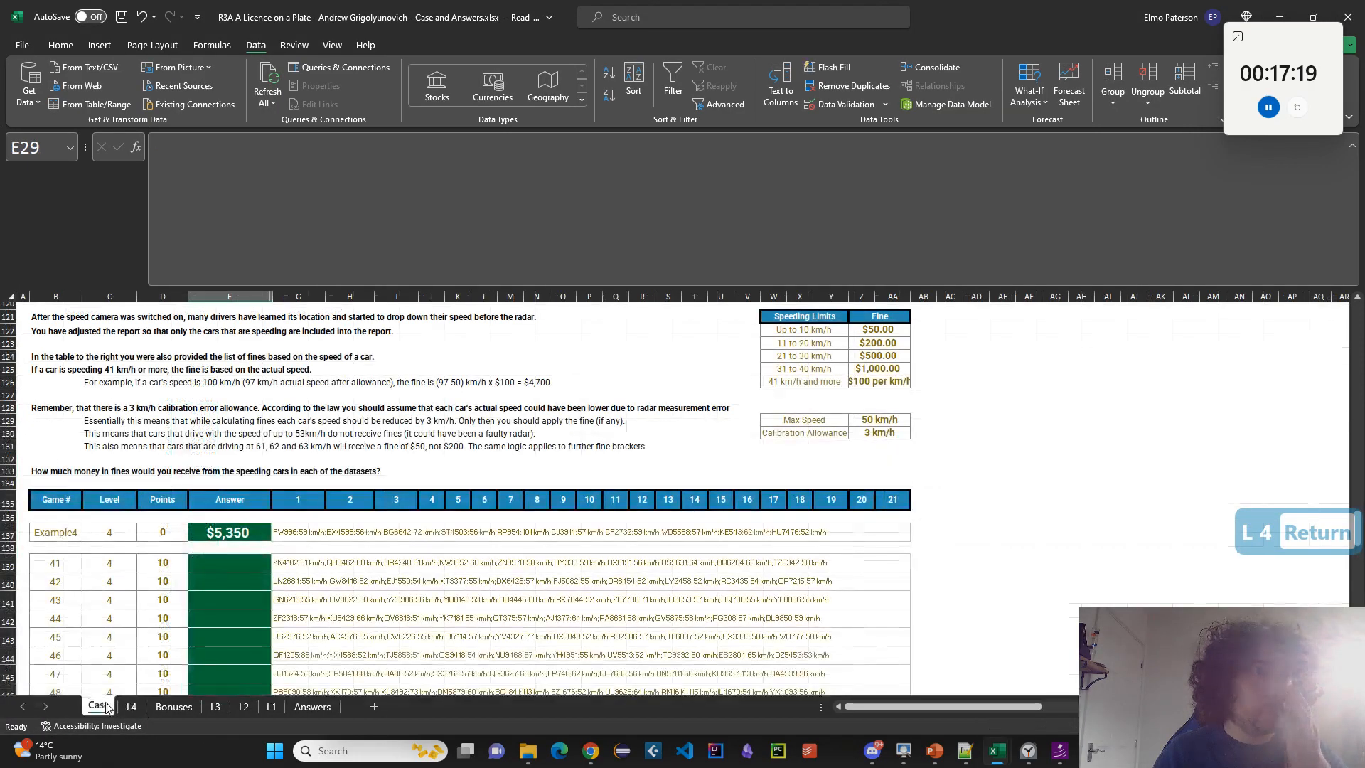
scroll(120, 708, down, 1)
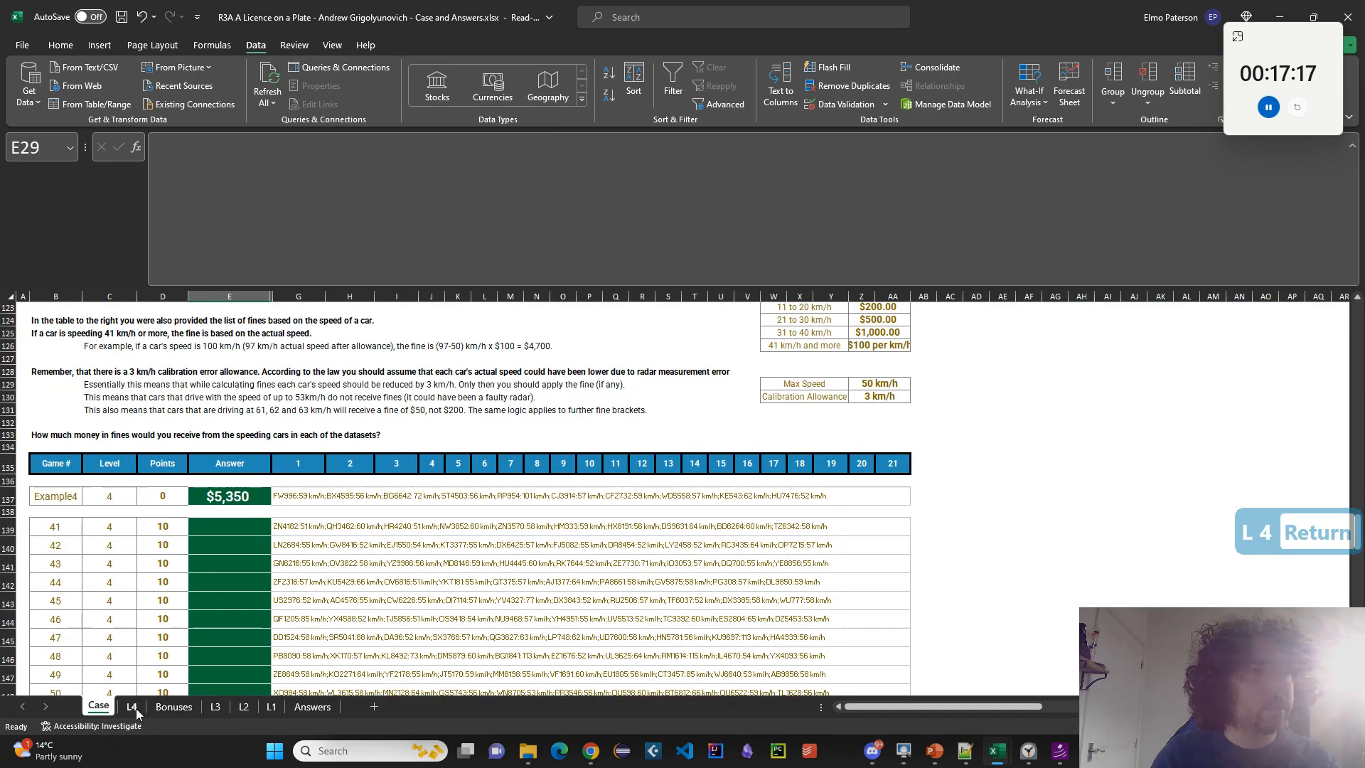
click(132, 706)
scroll(109, 347, up, 5)
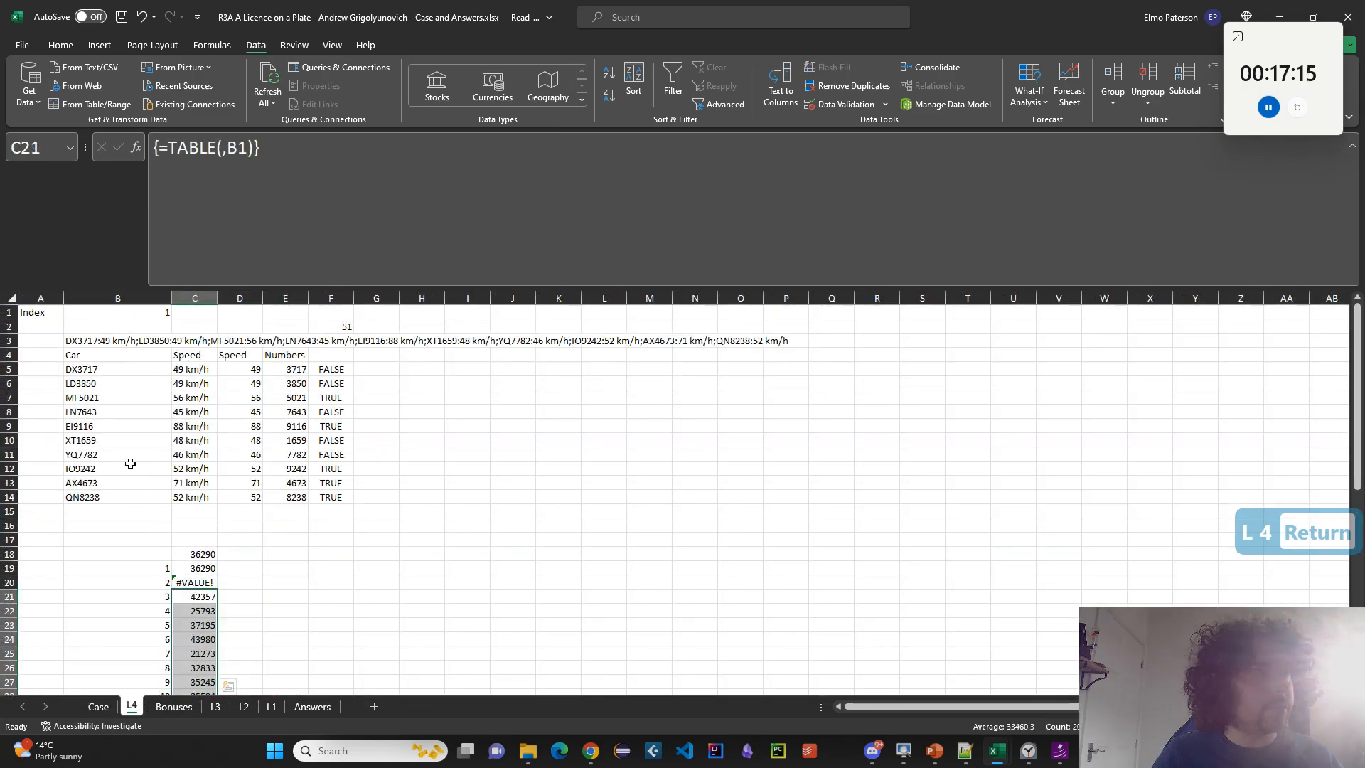
click(108, 345)
drag(222, 152, 345, 152)
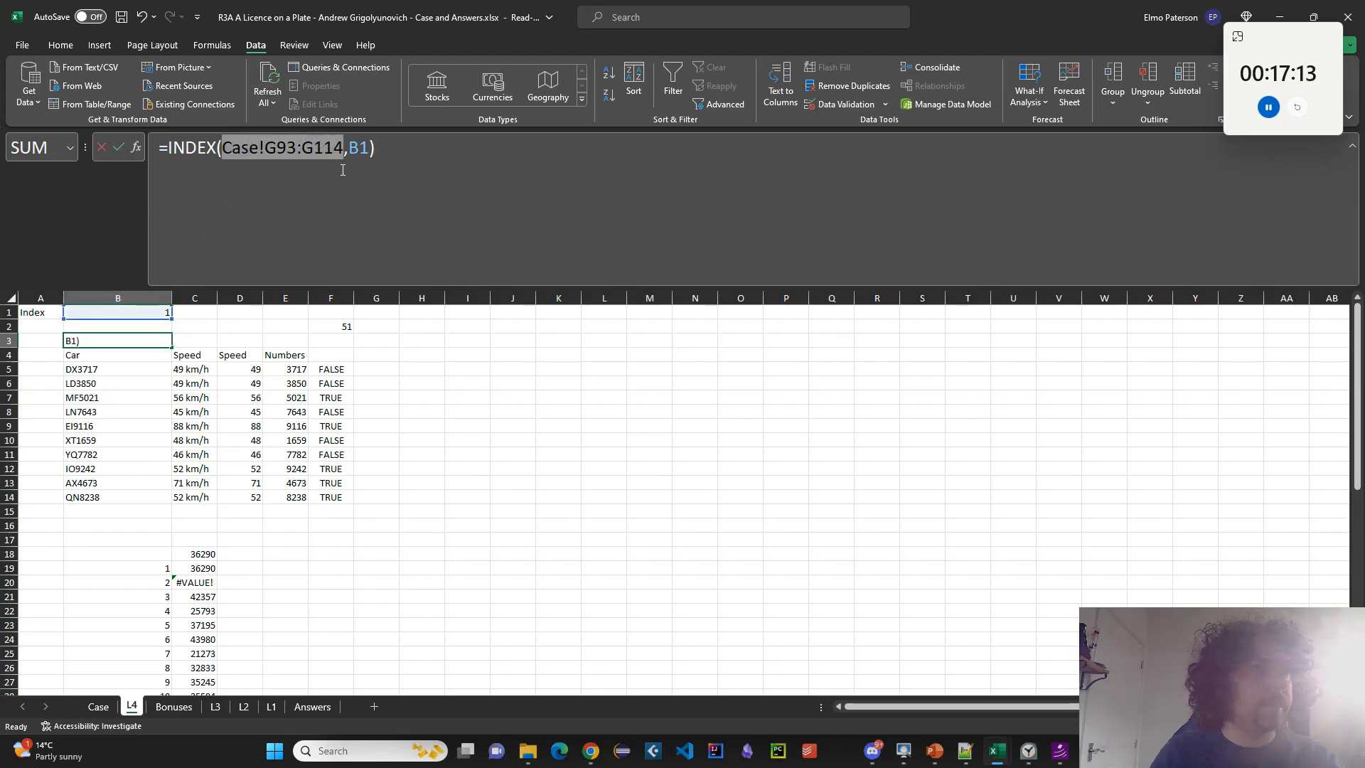
key(BackSpace)
click(106, 707)
click(302, 497)
scroll(302, 526, down, 7)
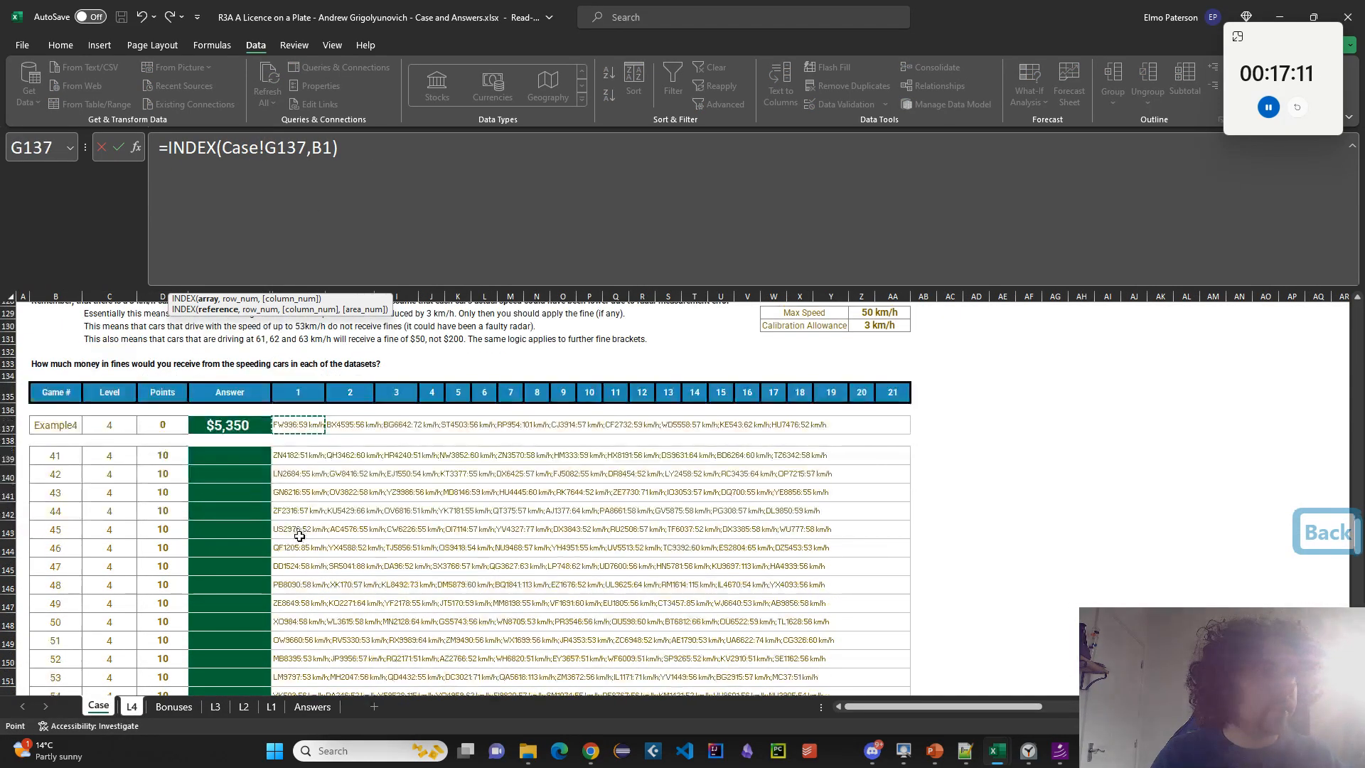
shift+click(289, 517)
key(Return)
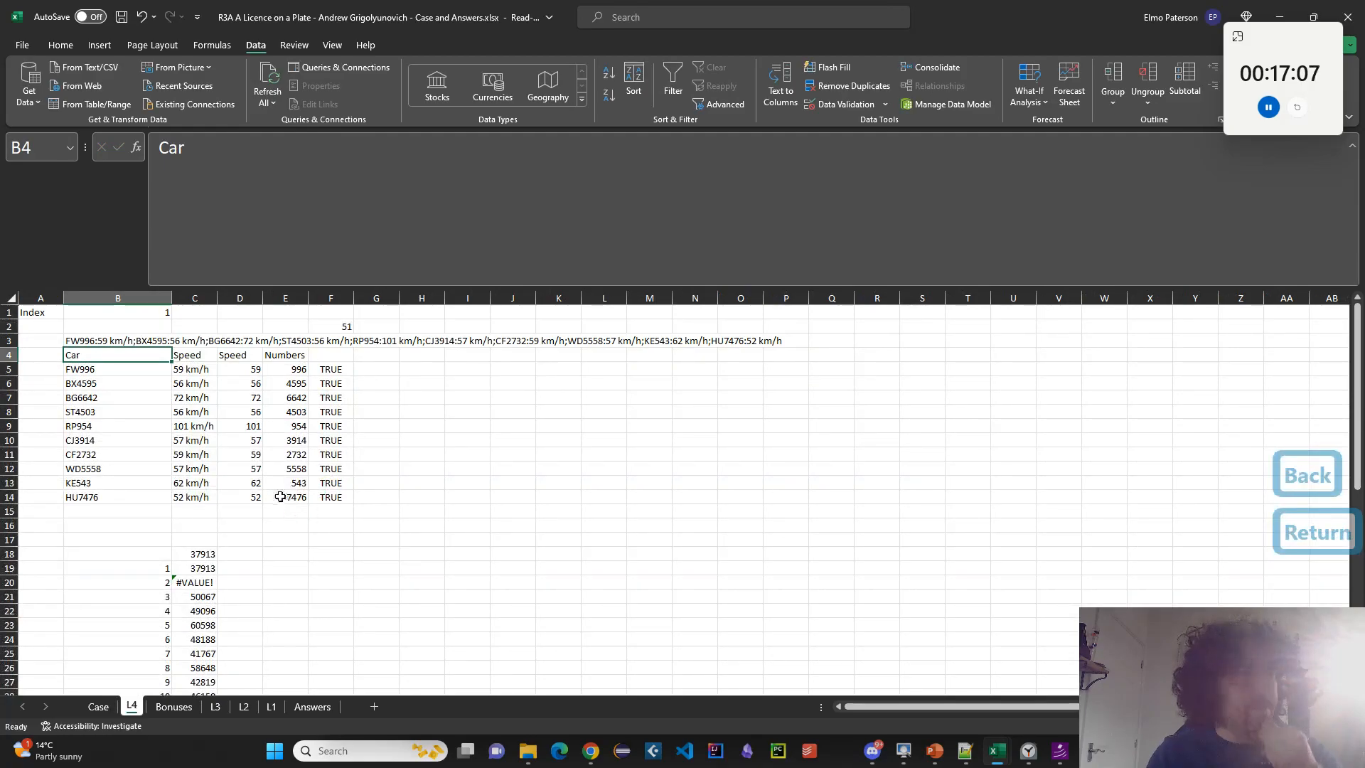
Read the Level 4 rules on the Case sheet, including the fine brackets, maximum speed and calibration allowance.
click(98, 705)
scroll(155, 651, up, 5)
scroll(155, 651, up, 4)
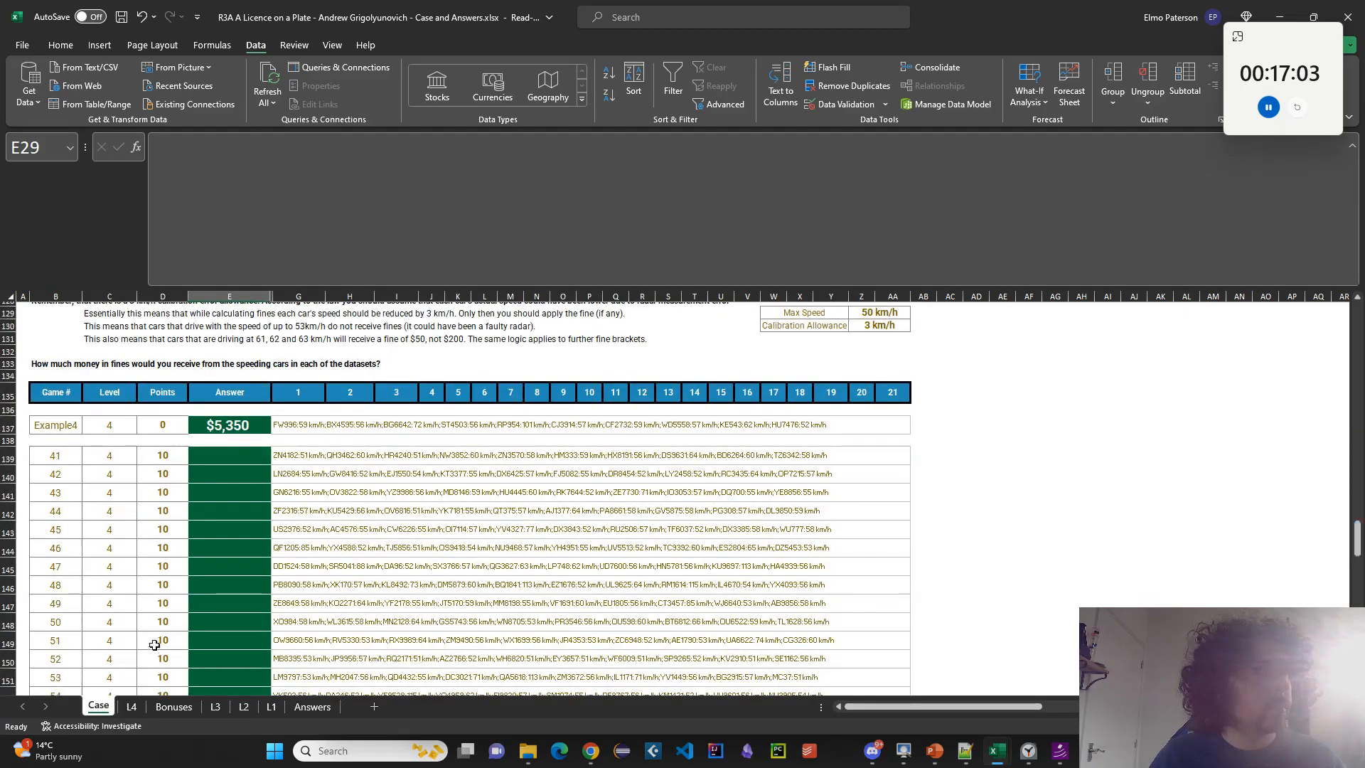
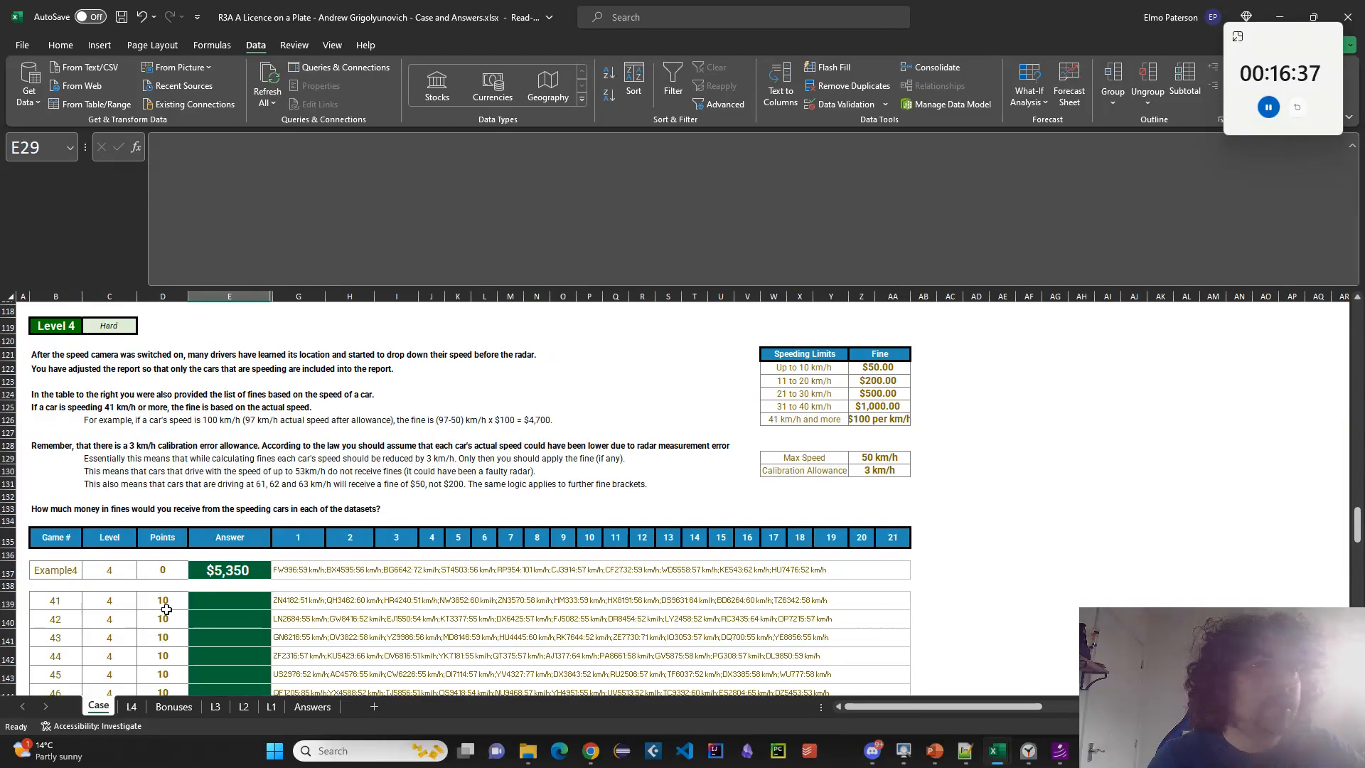
click(775, 459)
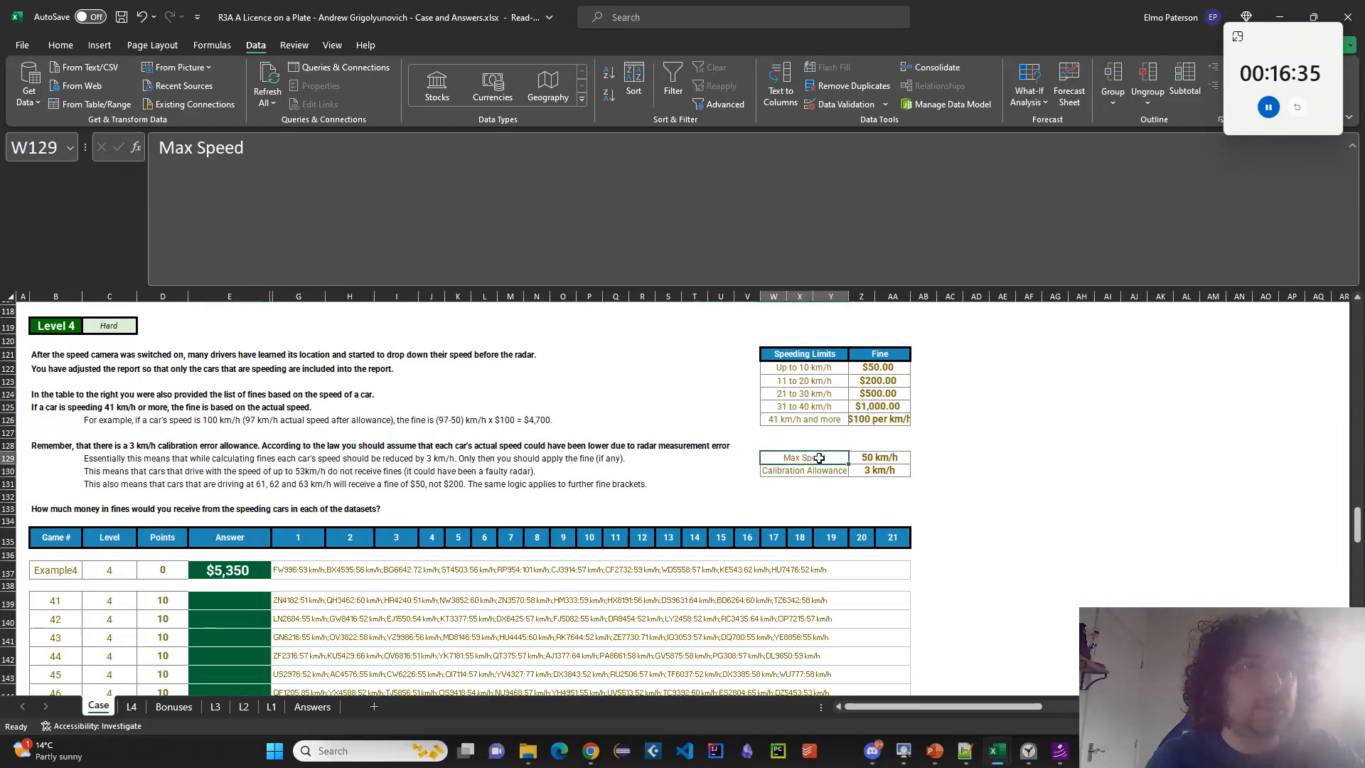
click(891, 455)
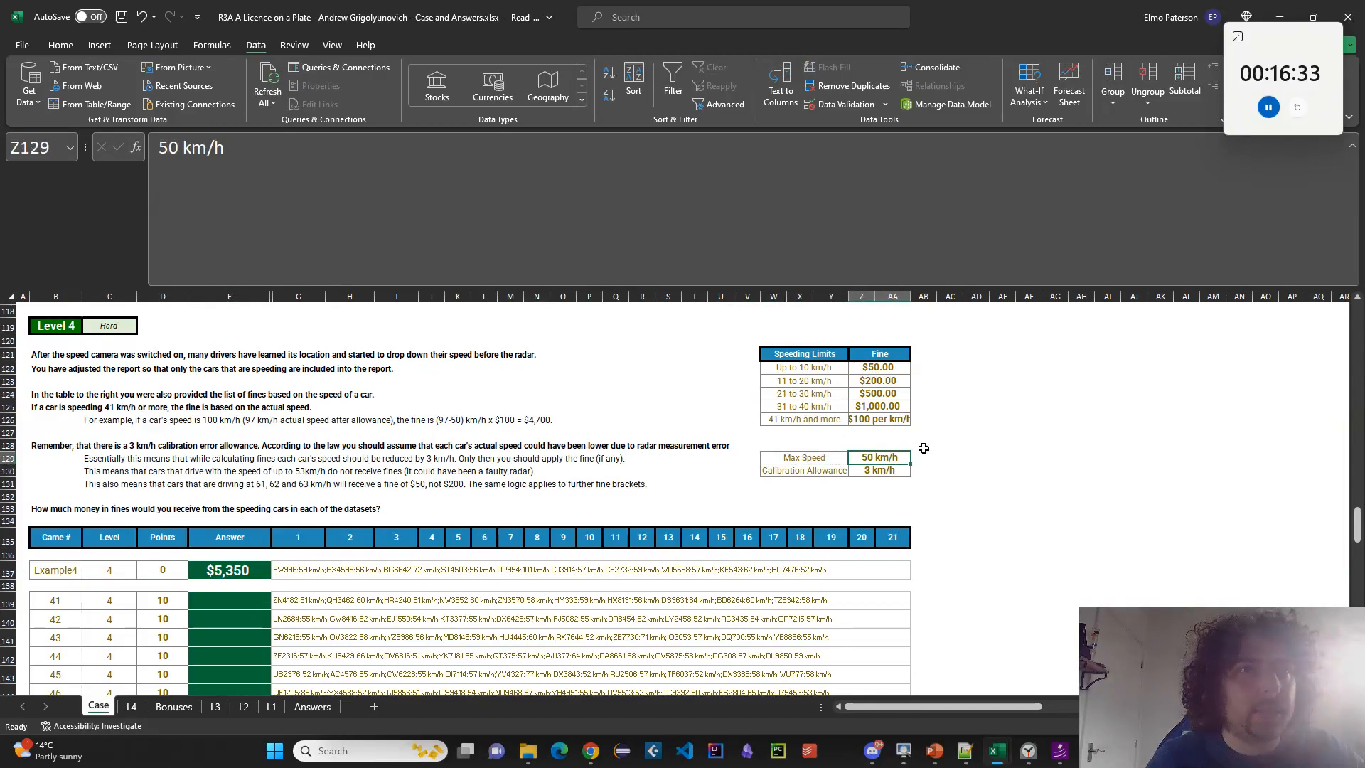
drag(801, 368, 800, 416)
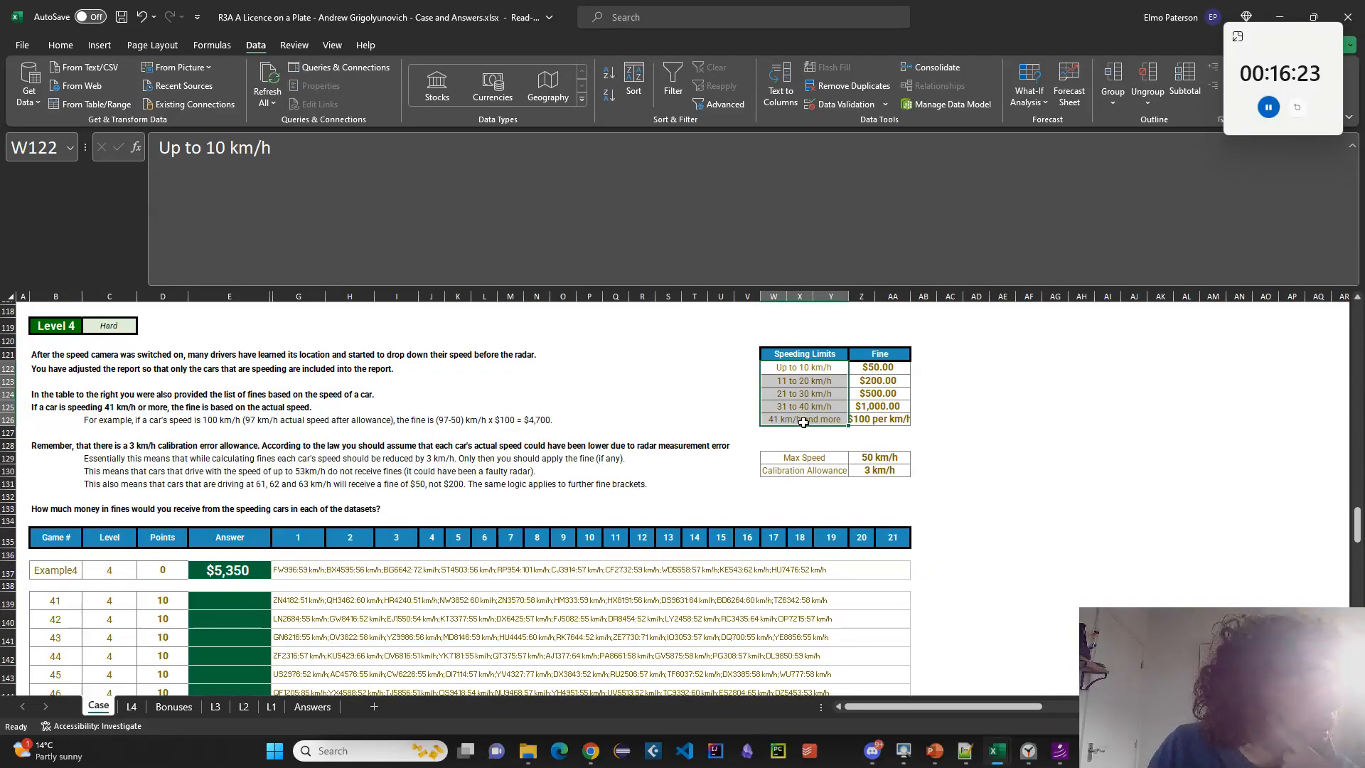
click(222, 421)
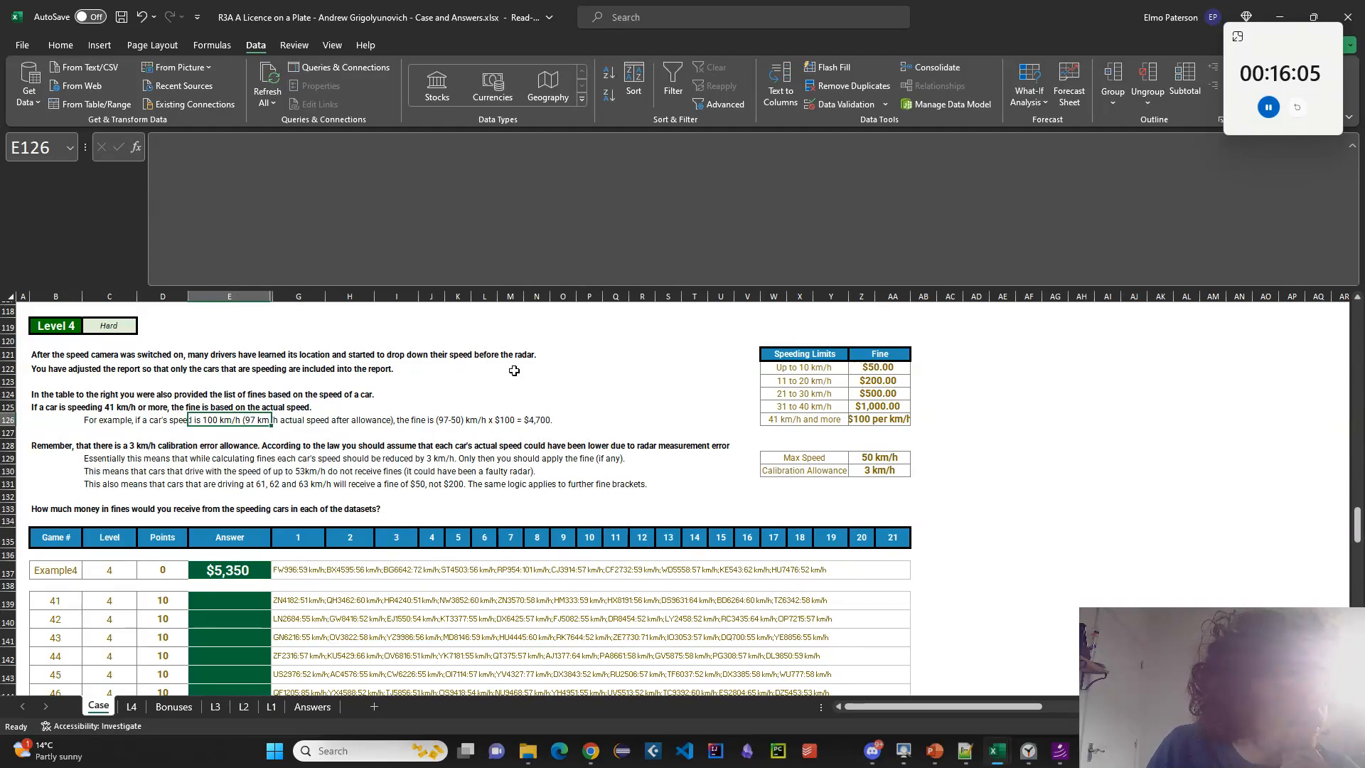
Insert two blank rows above row 2 on the L4 sheet.
click(131, 706)
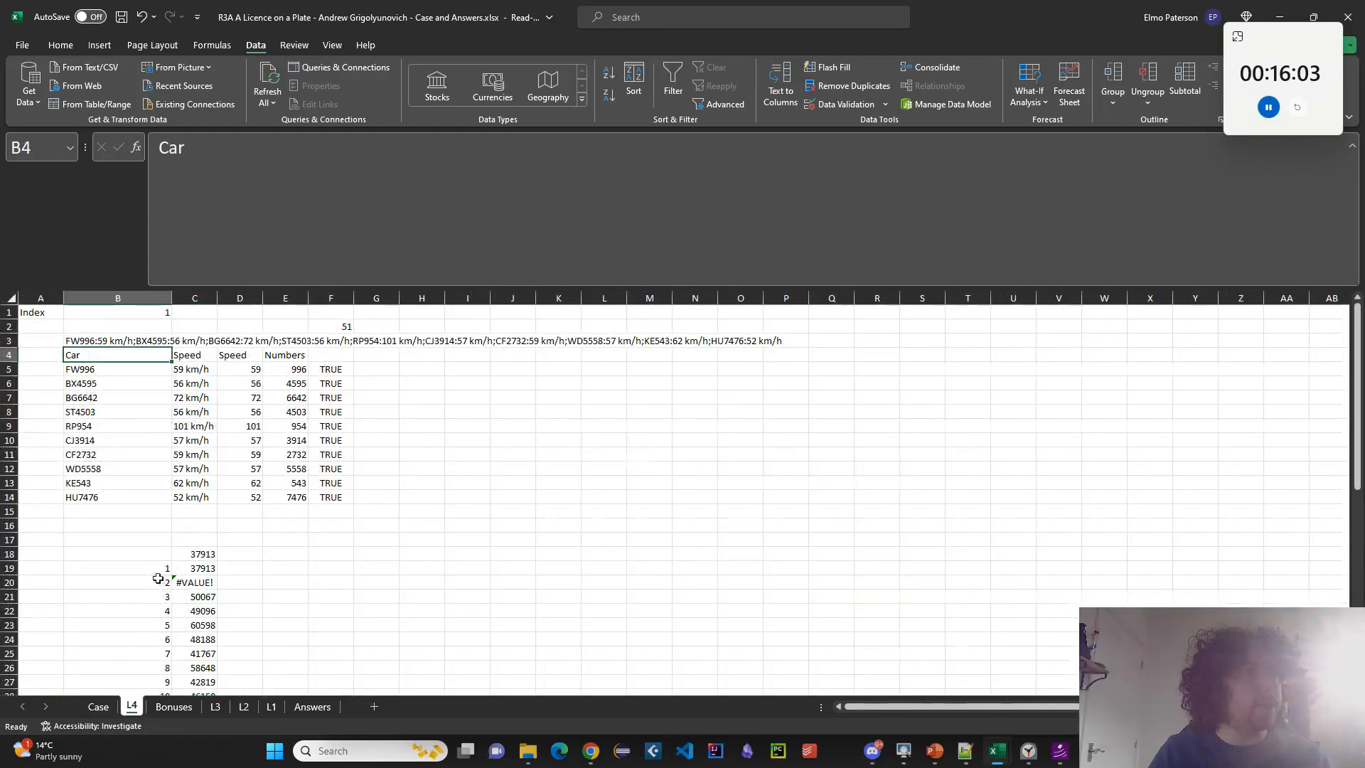
right_click(8, 326)
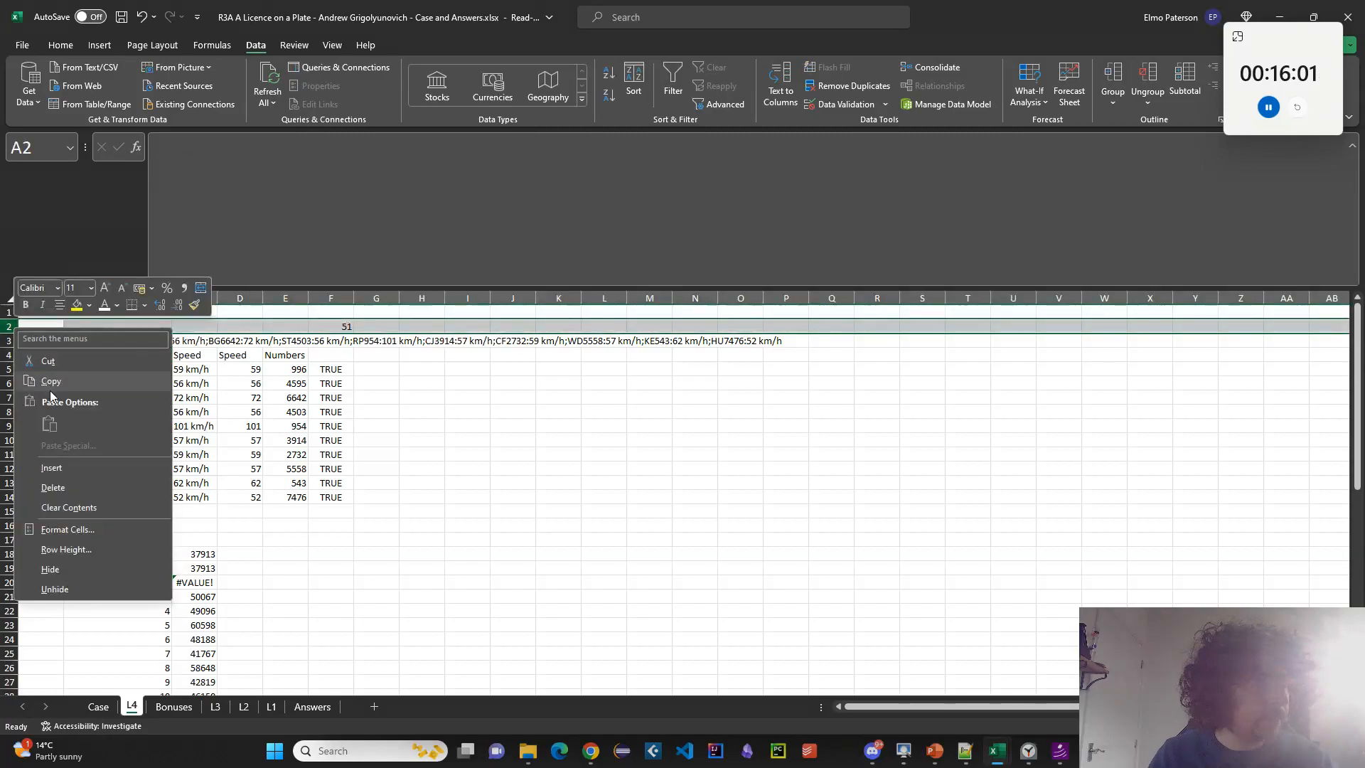
click(53, 468)
right_click(9, 326)
click(54, 468)
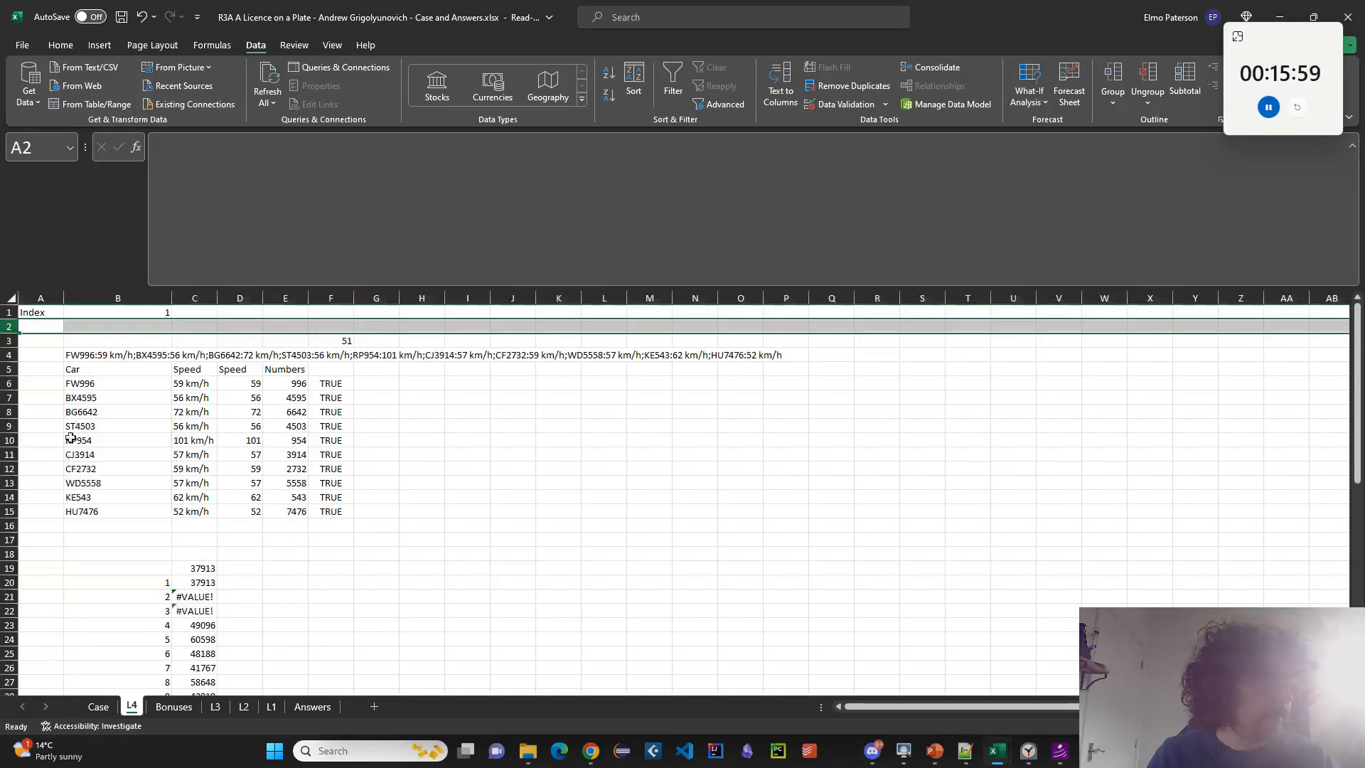
Label D2 "Limit", move the speed threshold from F4 to E2 and set it to 50.
click(237, 327)
text(Limit)
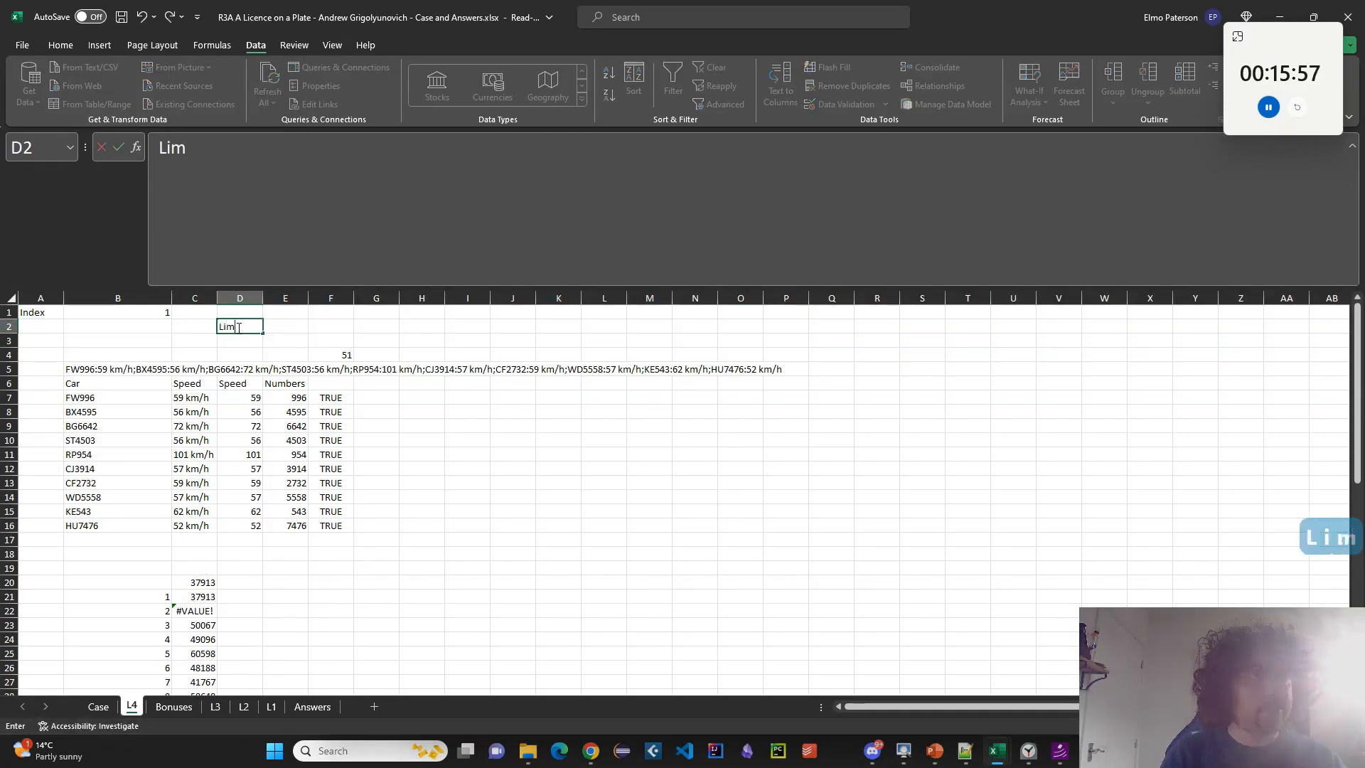
click(343, 352)
key(ctrl+x)
click(296, 330)
key(ctrl+v)
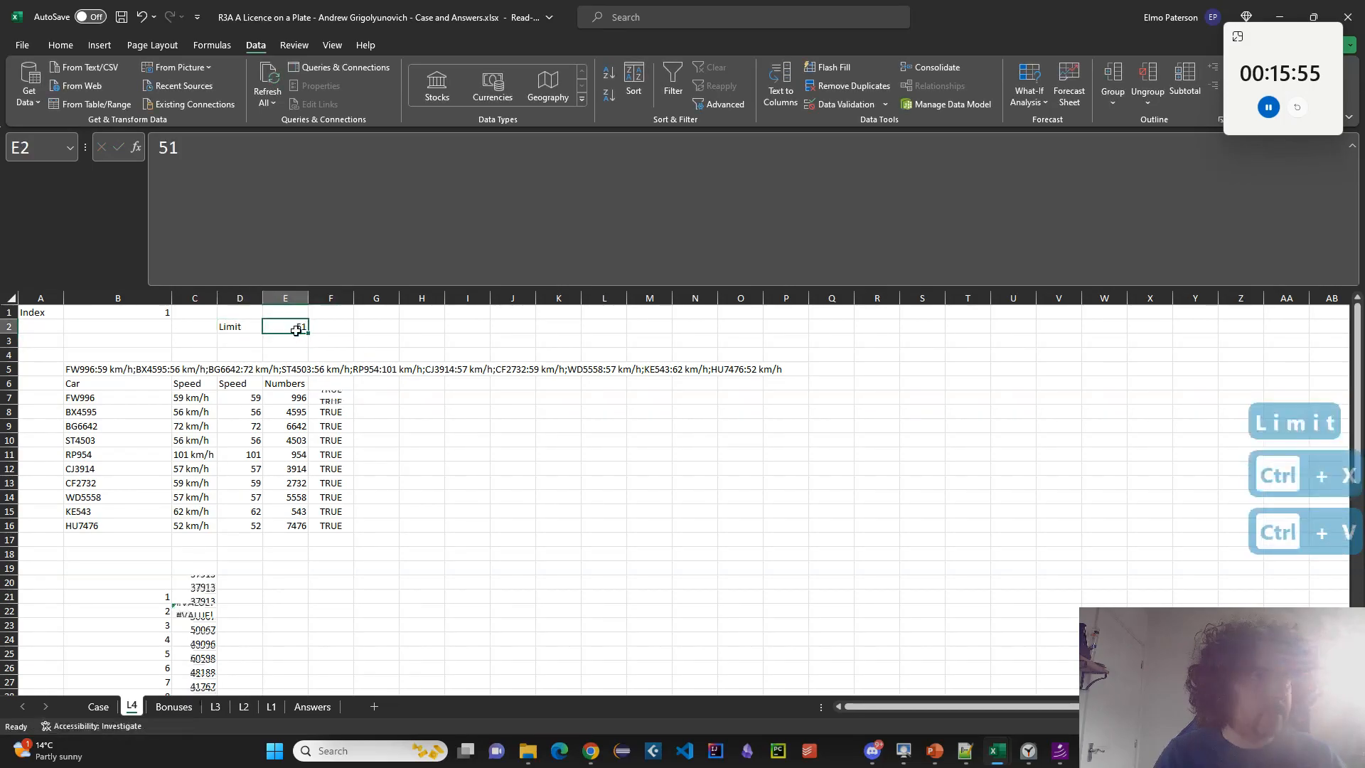
text(50)
key(Return)
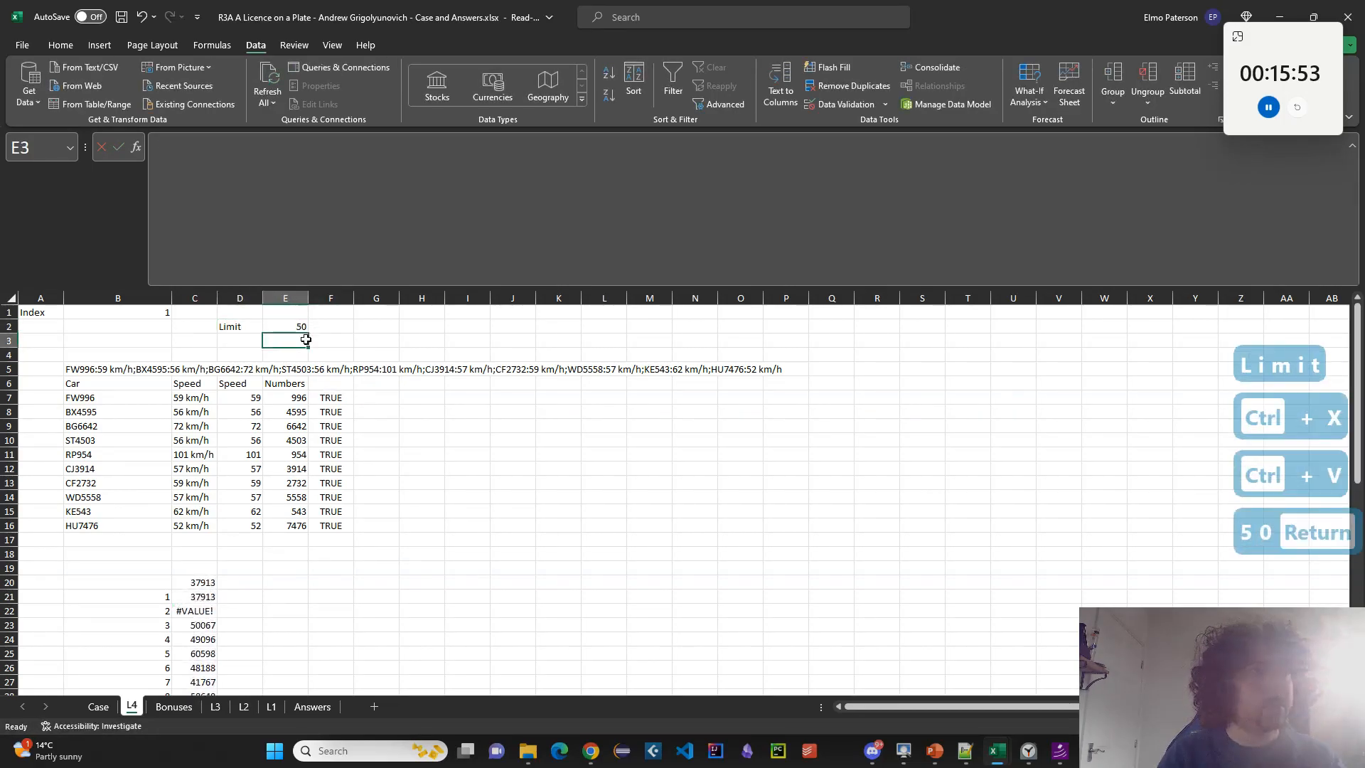
Change the speeding check in F7 to a strict comparison, =D7#>E2.
click(334, 398)
click(210, 151)
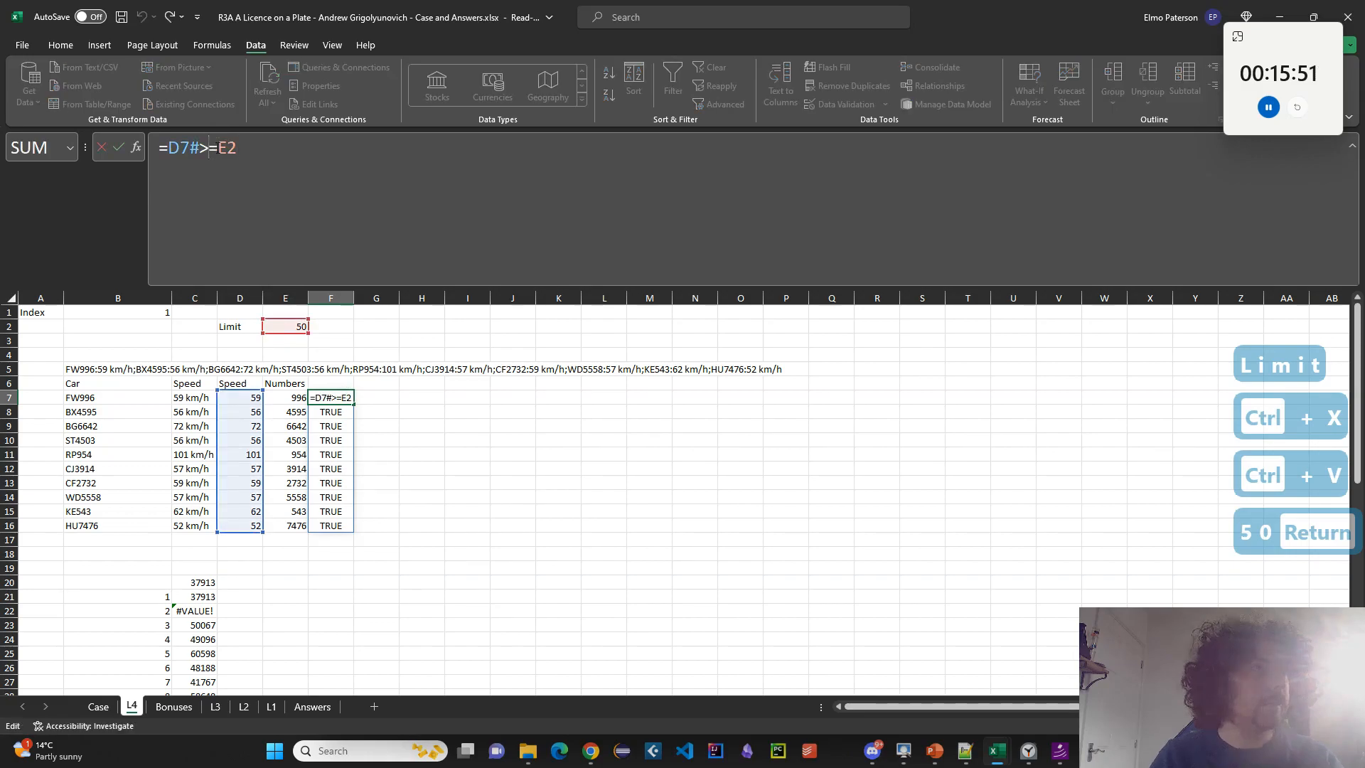
key(BackSpace)
key(Return)
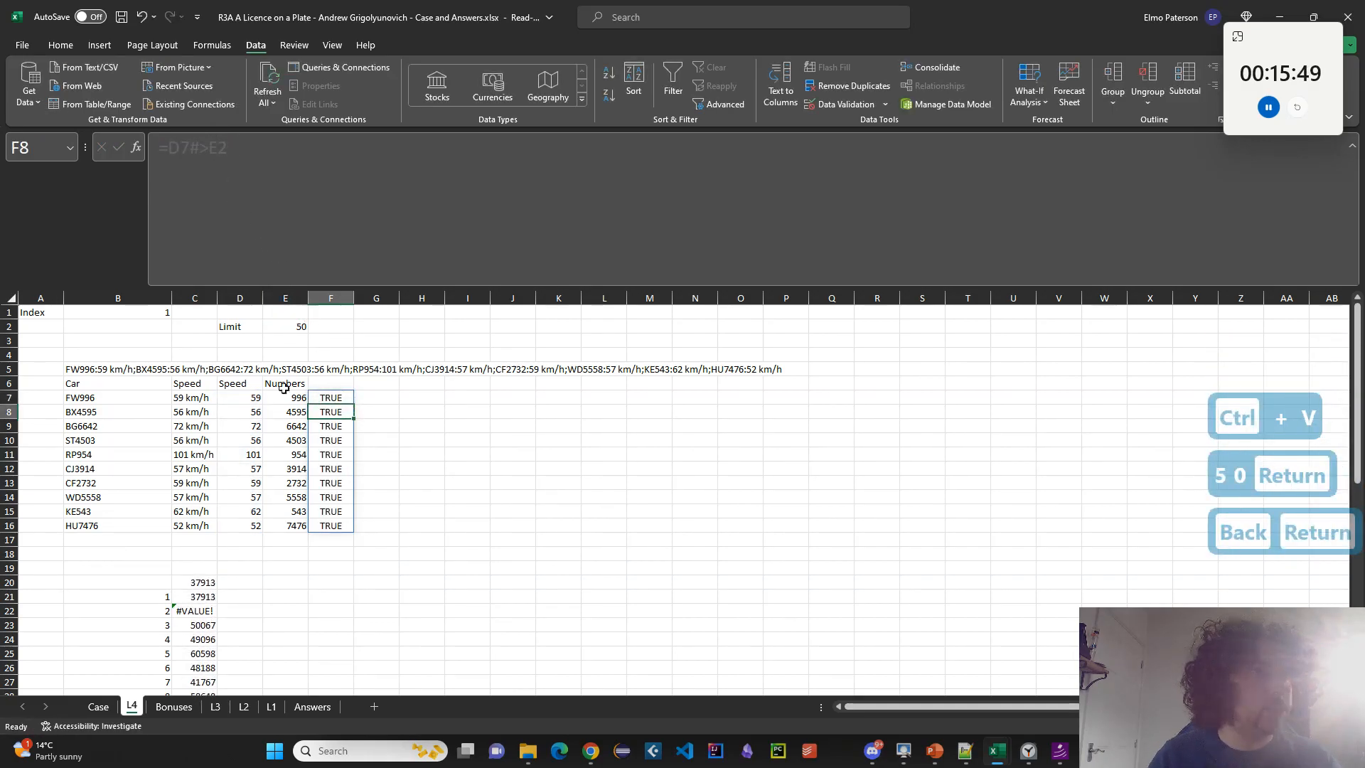
Recheck the Level 4 rules on the Case sheet, and add a "Tolerance" label in D3 of L4 with 3 in E3.
click(100, 706)
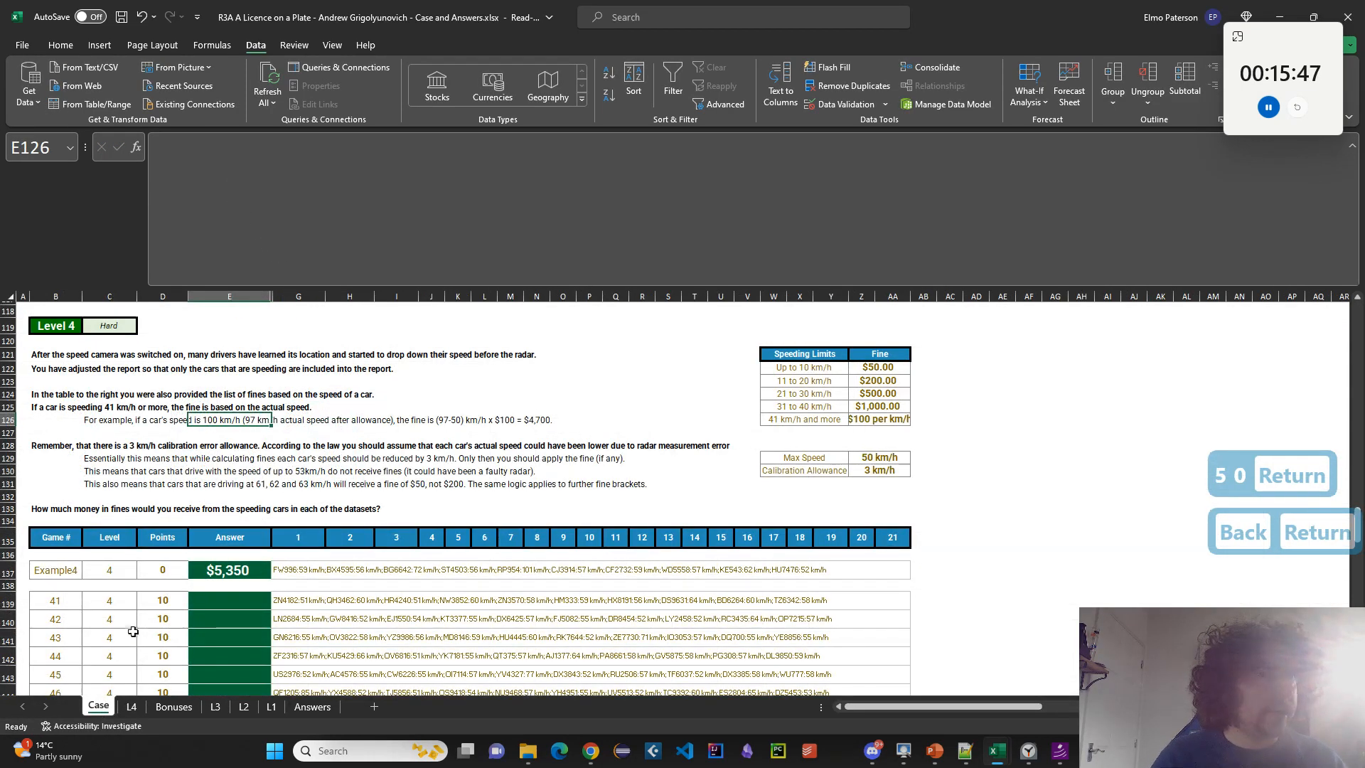
click(133, 706)
click(110, 710)
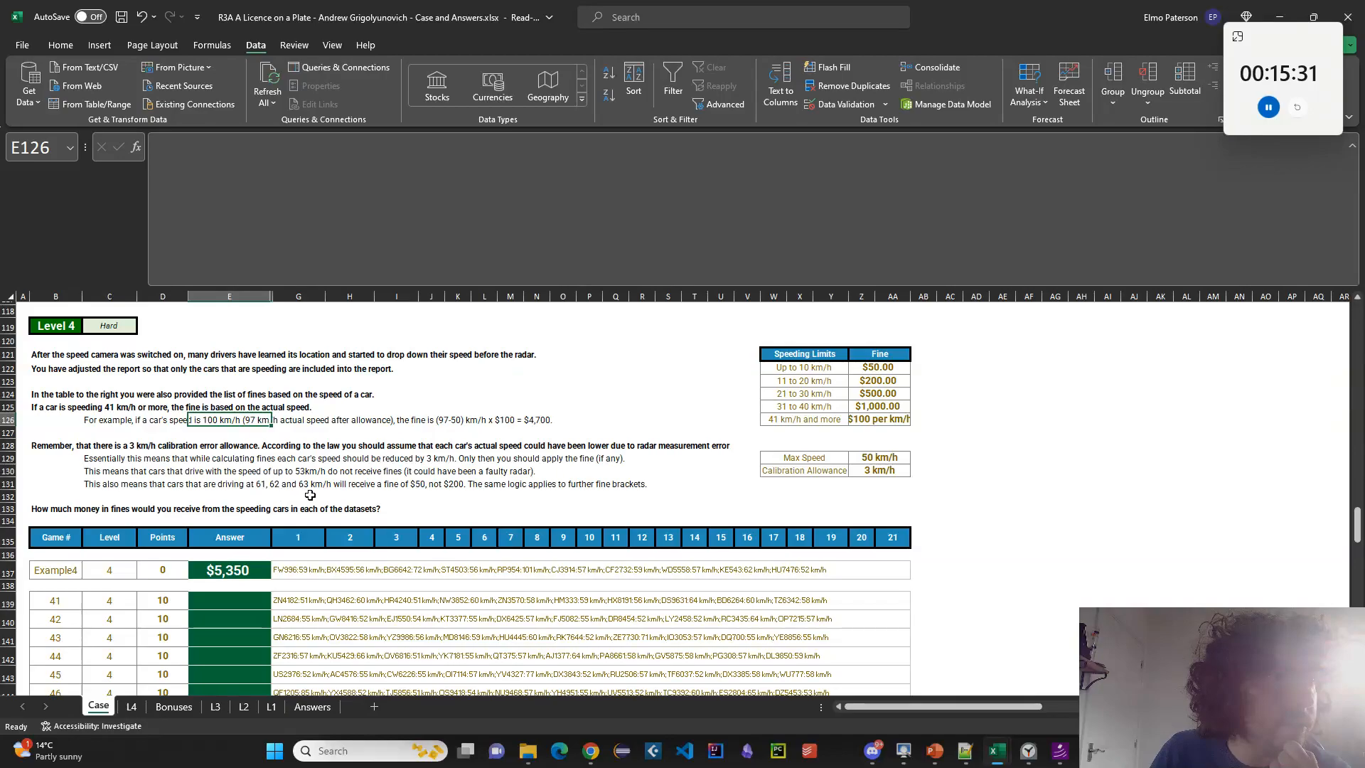
click(862, 366)
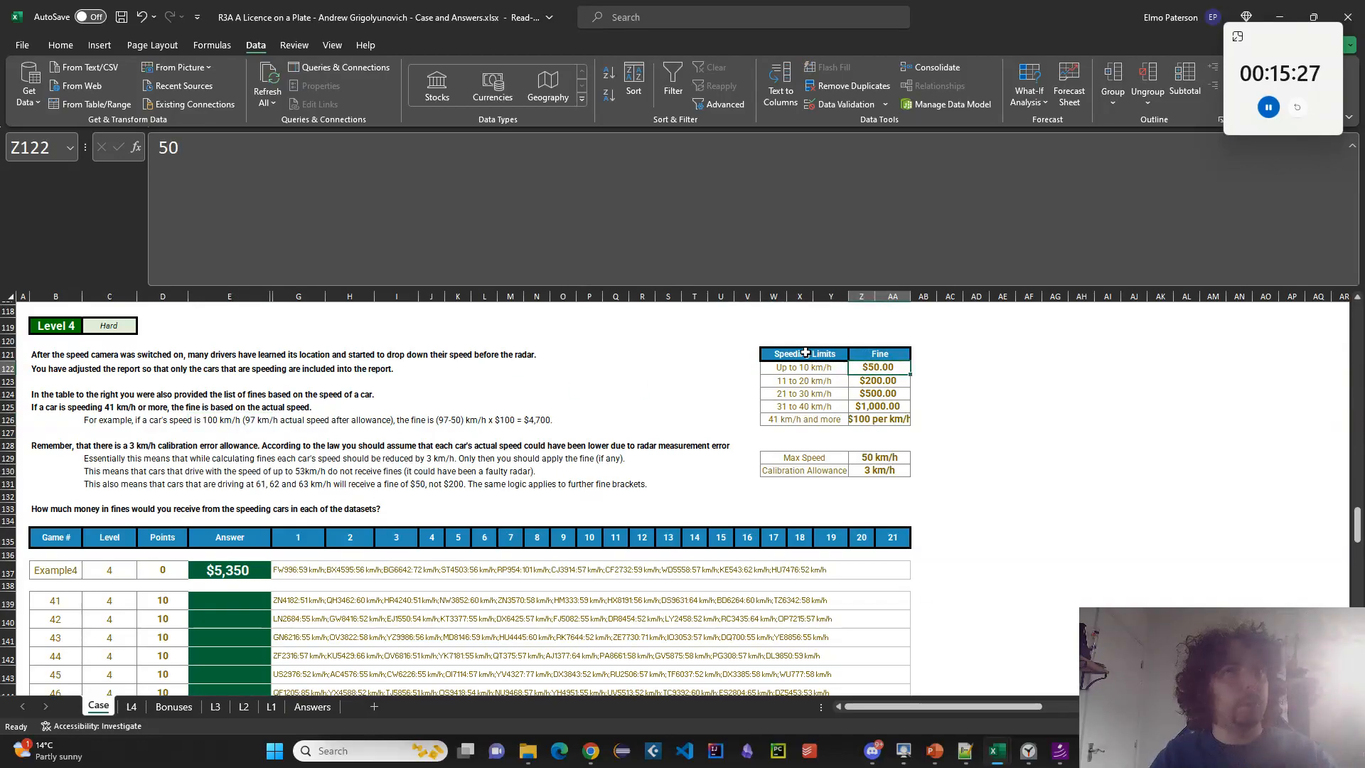
click(132, 708)
click(237, 341)
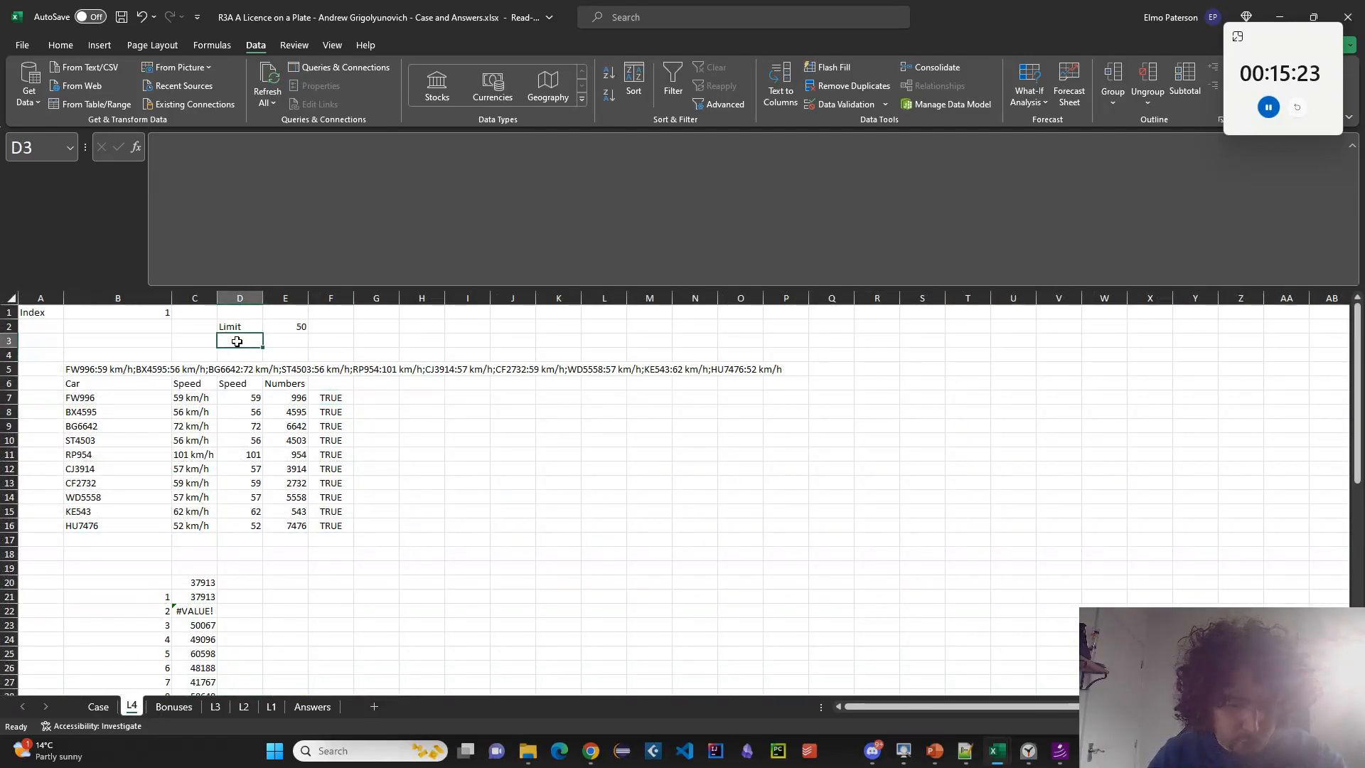
text(Tolerance)
key(Tab)
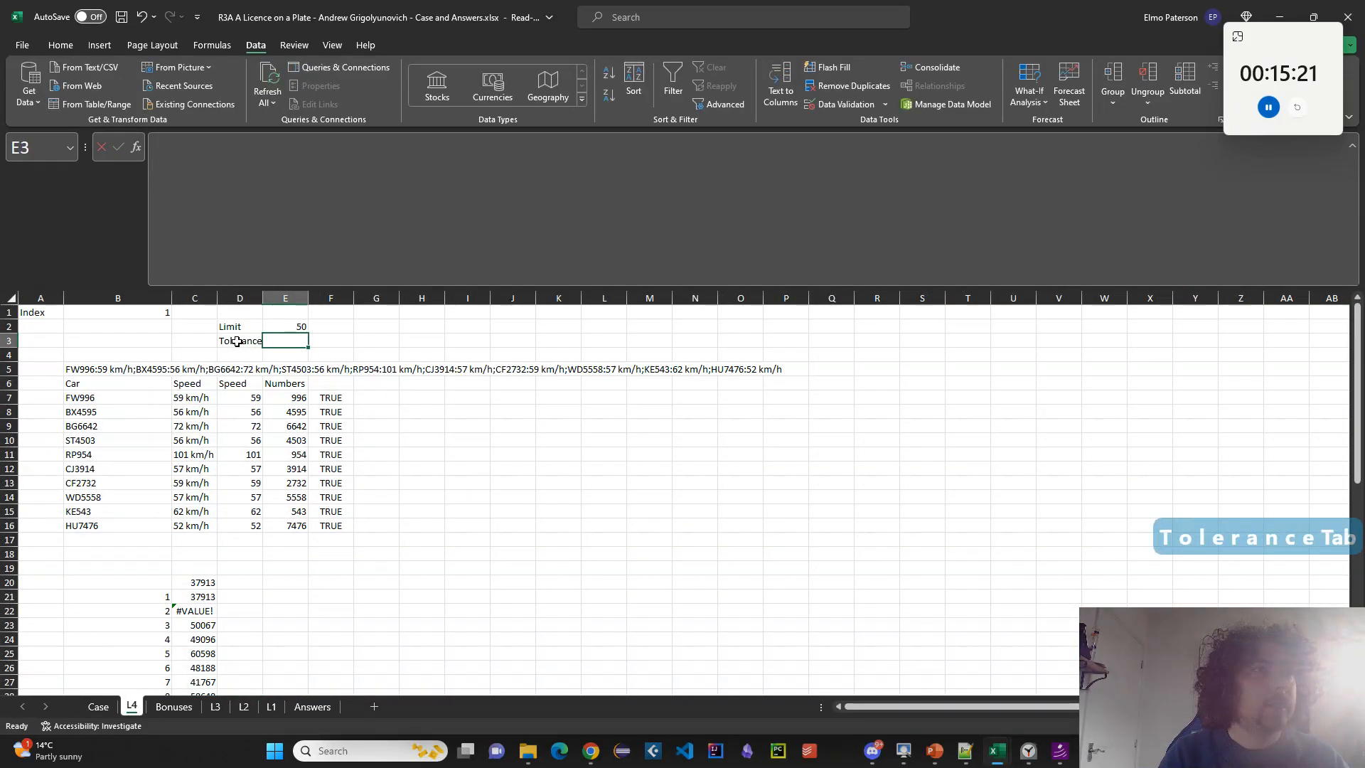
text(3)
key(Return)
click(452, 495)
scroll(448, 496, down, 1)
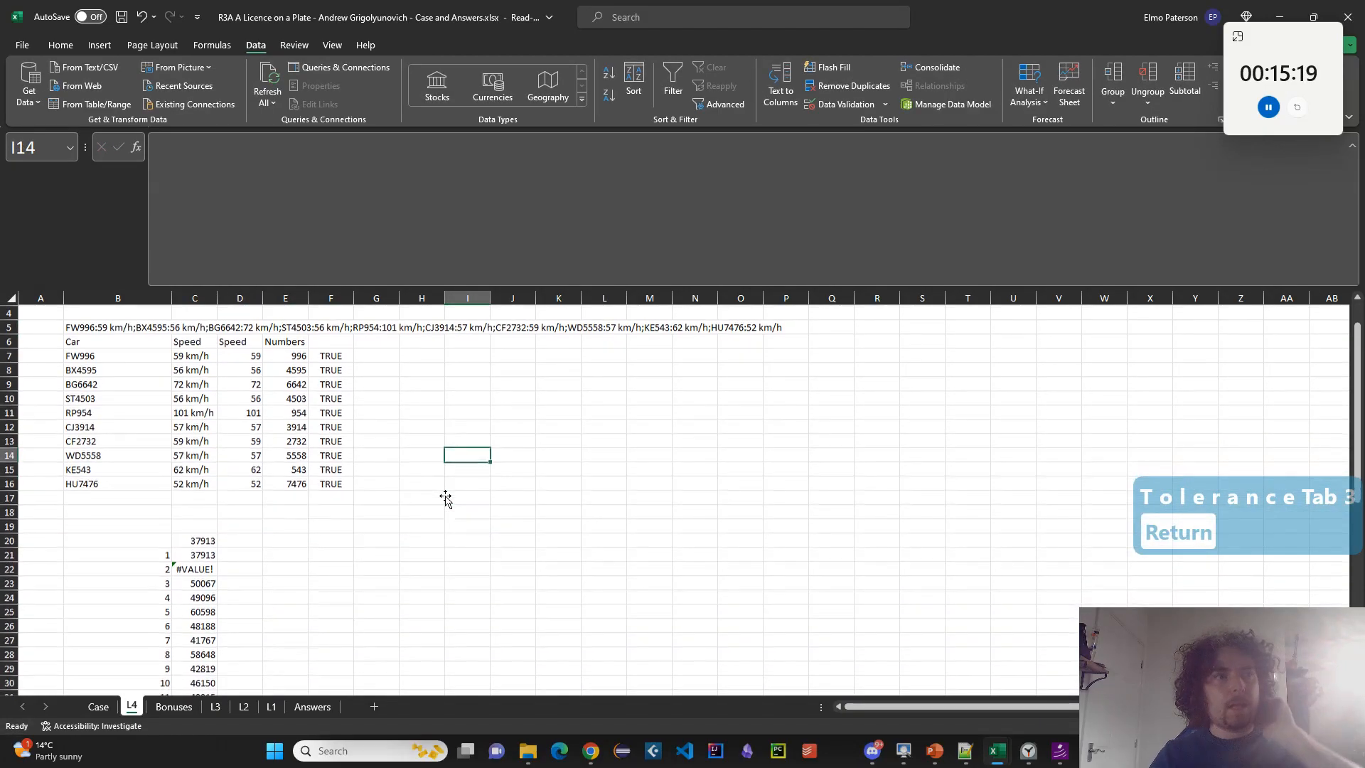
click(110, 708)
click(164, 707)
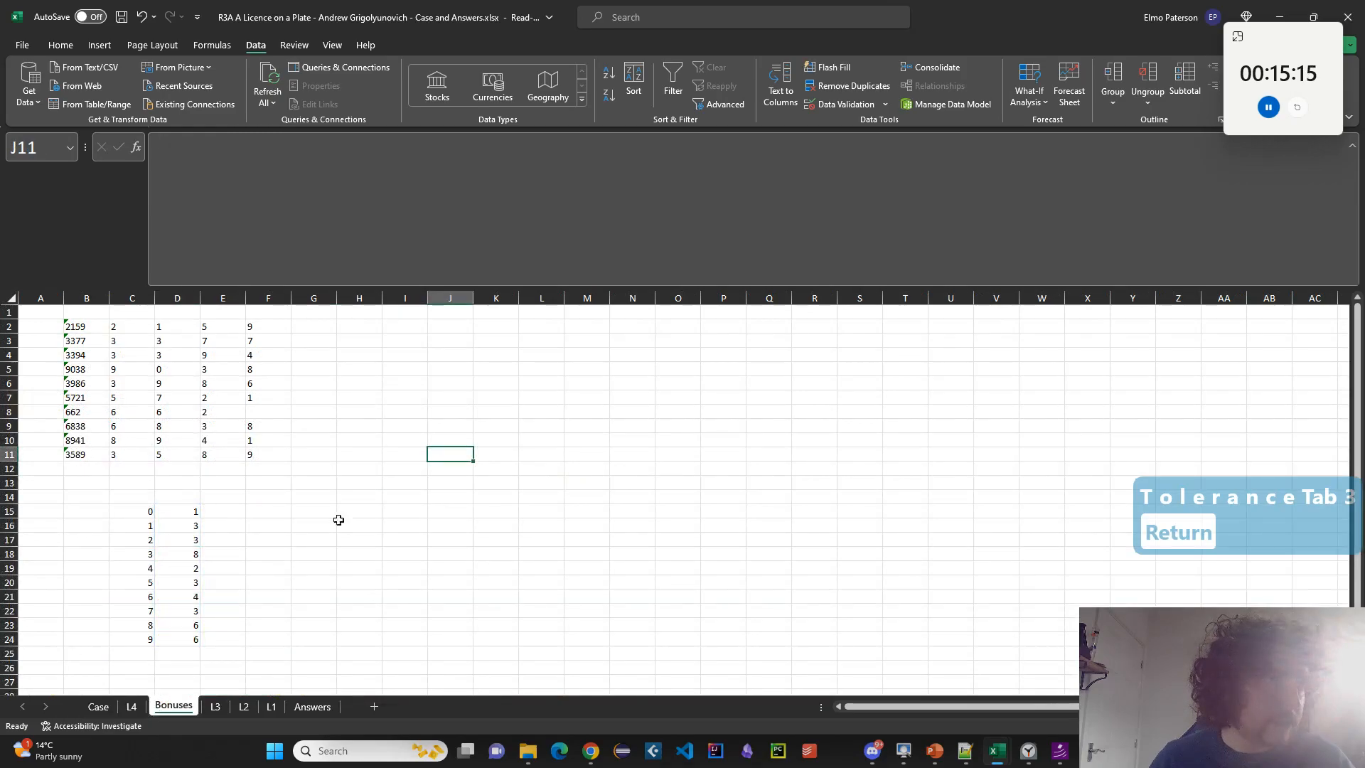
click(131, 705)
scroll(369, 545, up, 1)
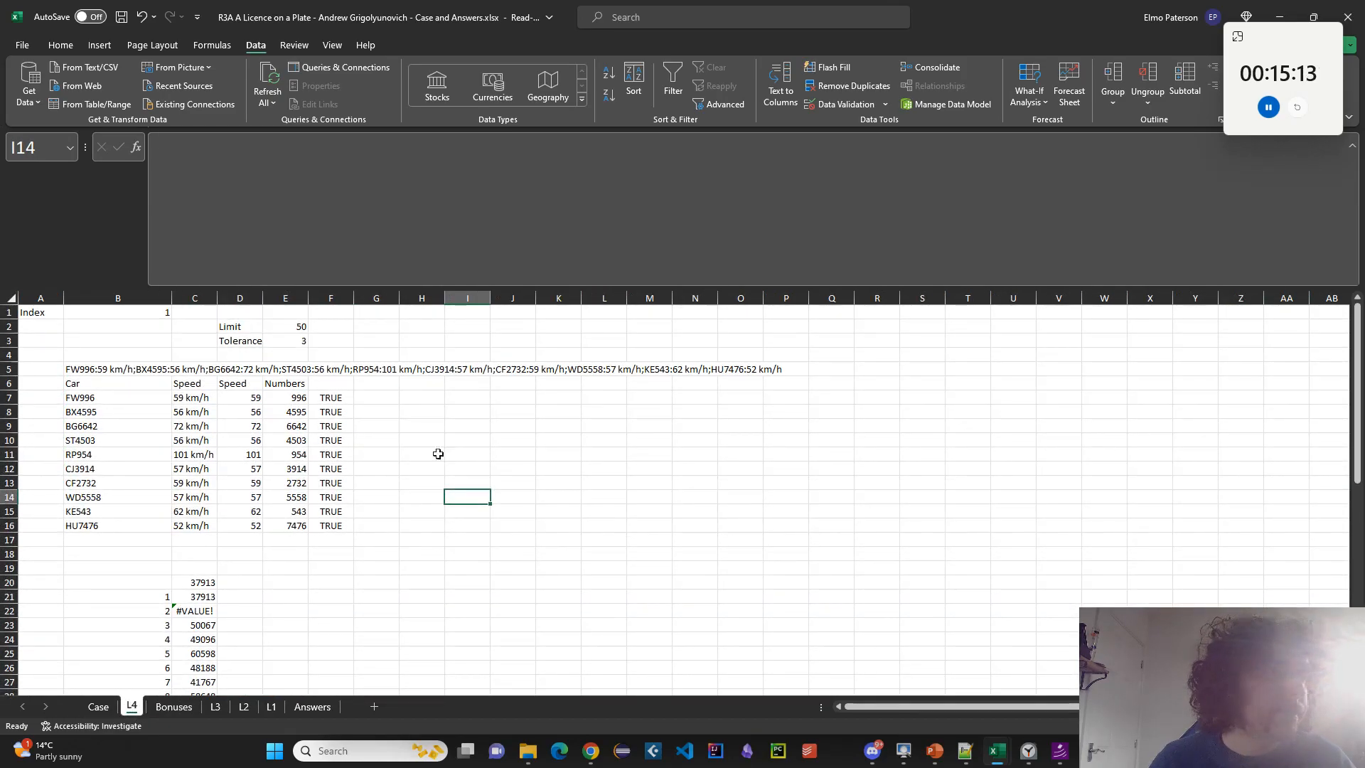
Move the speeding check formula from F7 to G7 to free up column F.
click(330, 397)
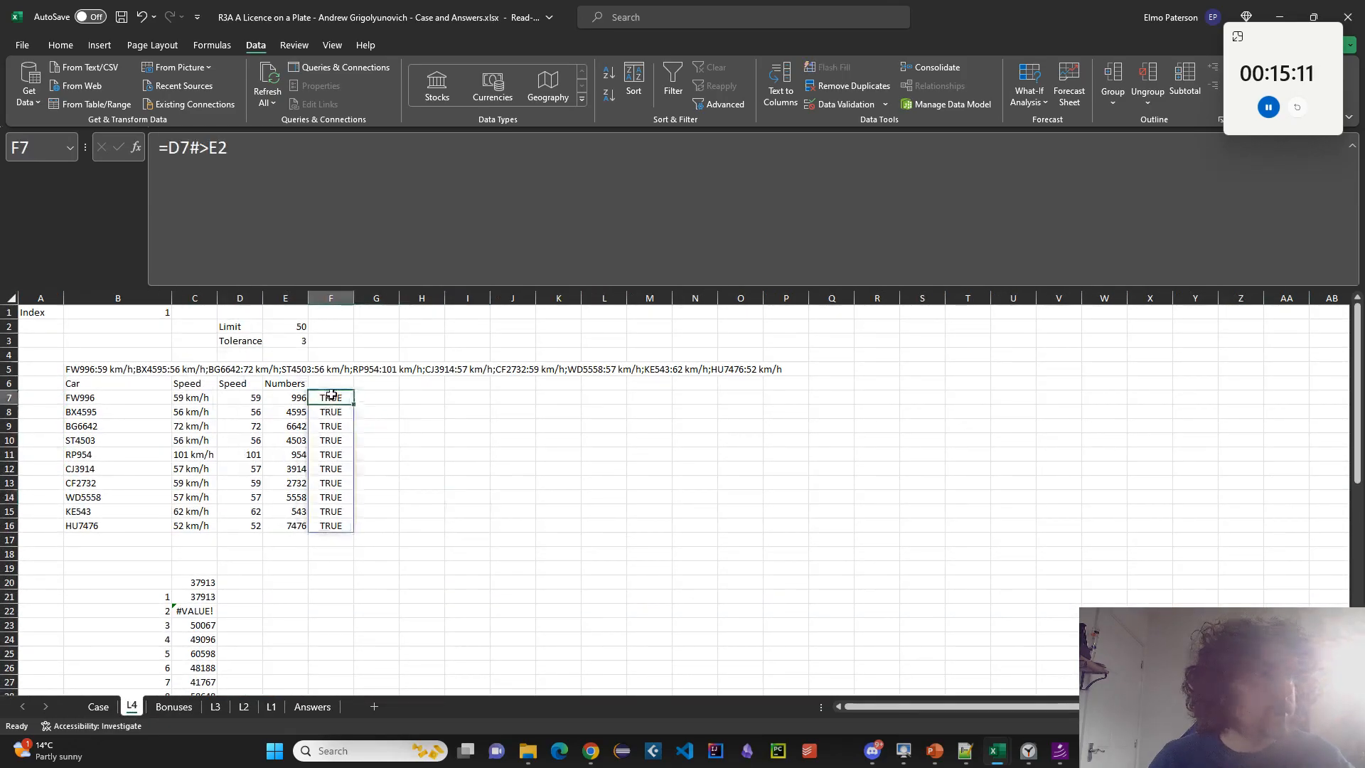
key(ctrl+x)
click(389, 398)
key(ctrl+v)
Enter the header "Adjusted Speed" in F6 and widen column F to fit it.
click(320, 384)
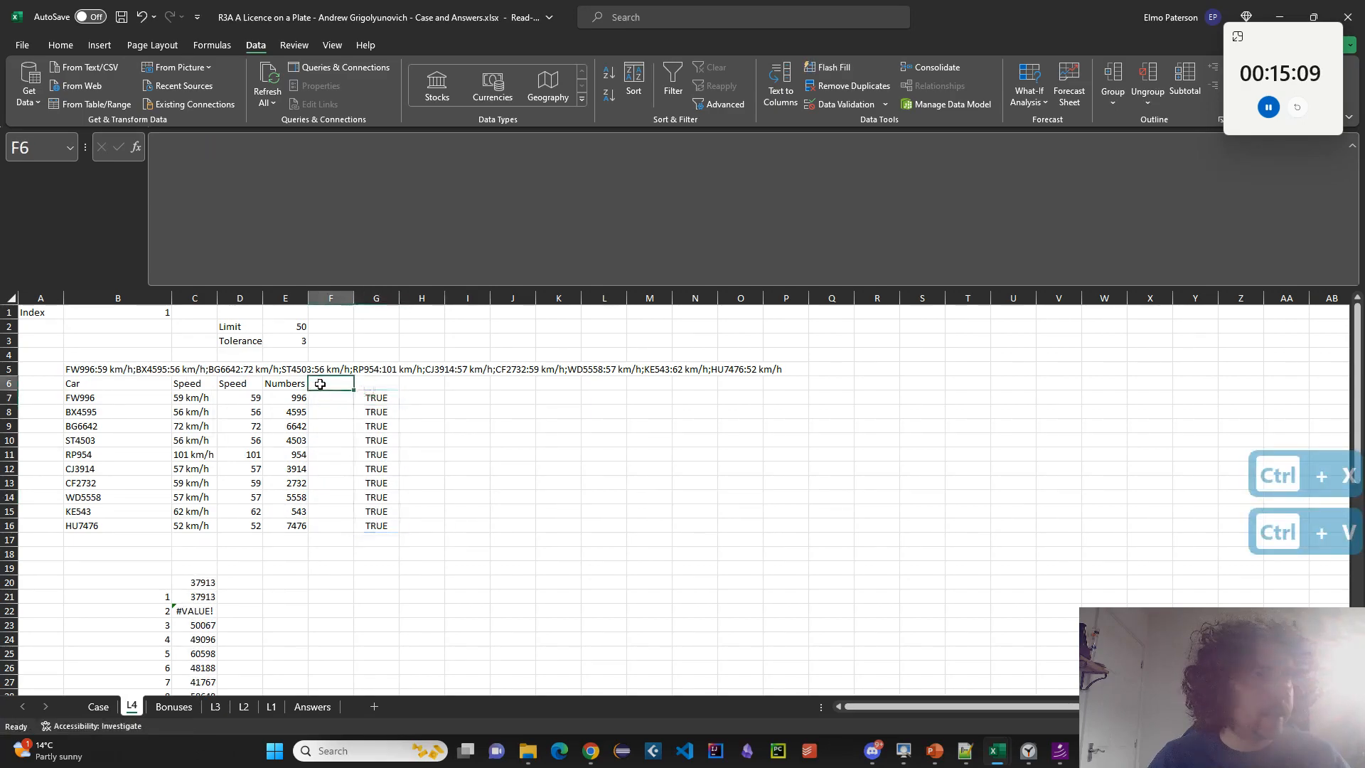
text(Adjusted Speed)
key(Return)
drag(353, 298, 389, 298)
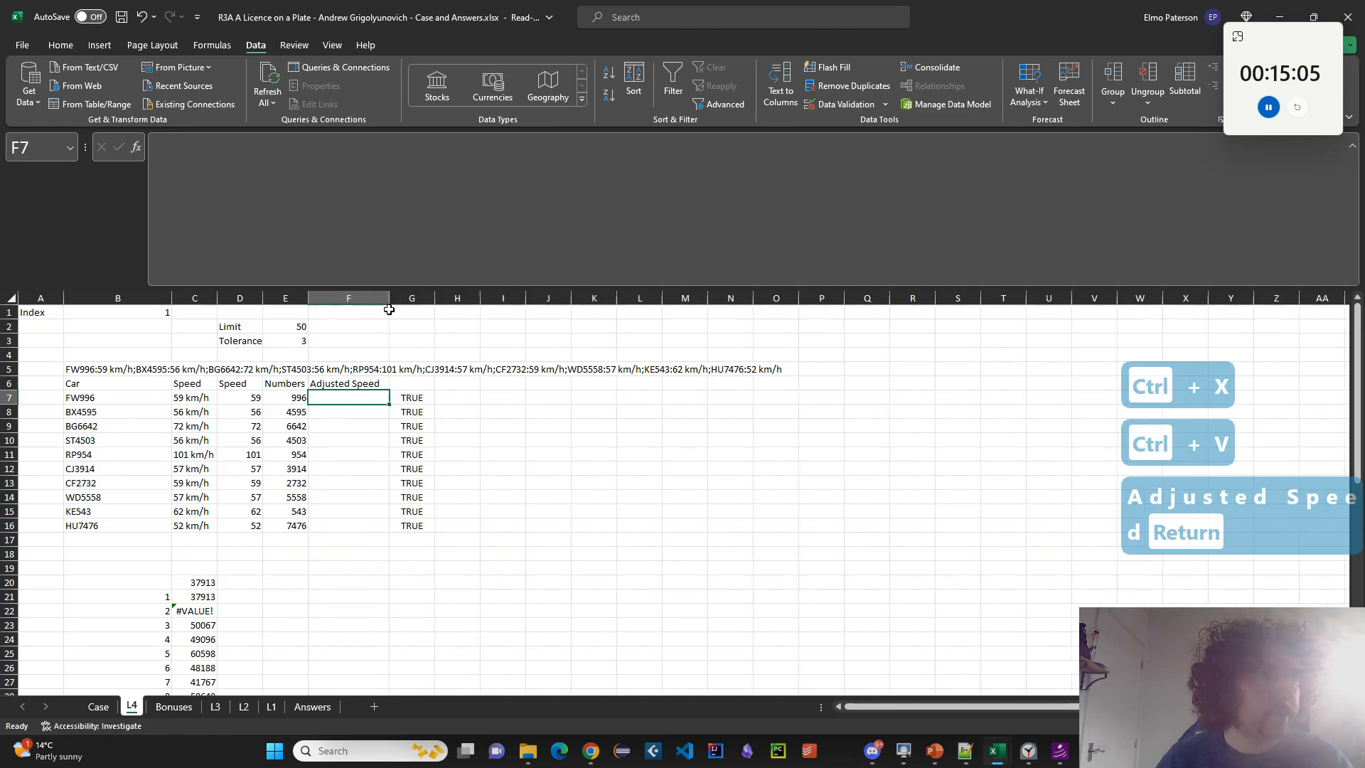
Calculate the adjusted speeds by subtracting the tolerance from each car's speed with =D7#-E3 in F7.
text(=)
key(Left)
key(Left)
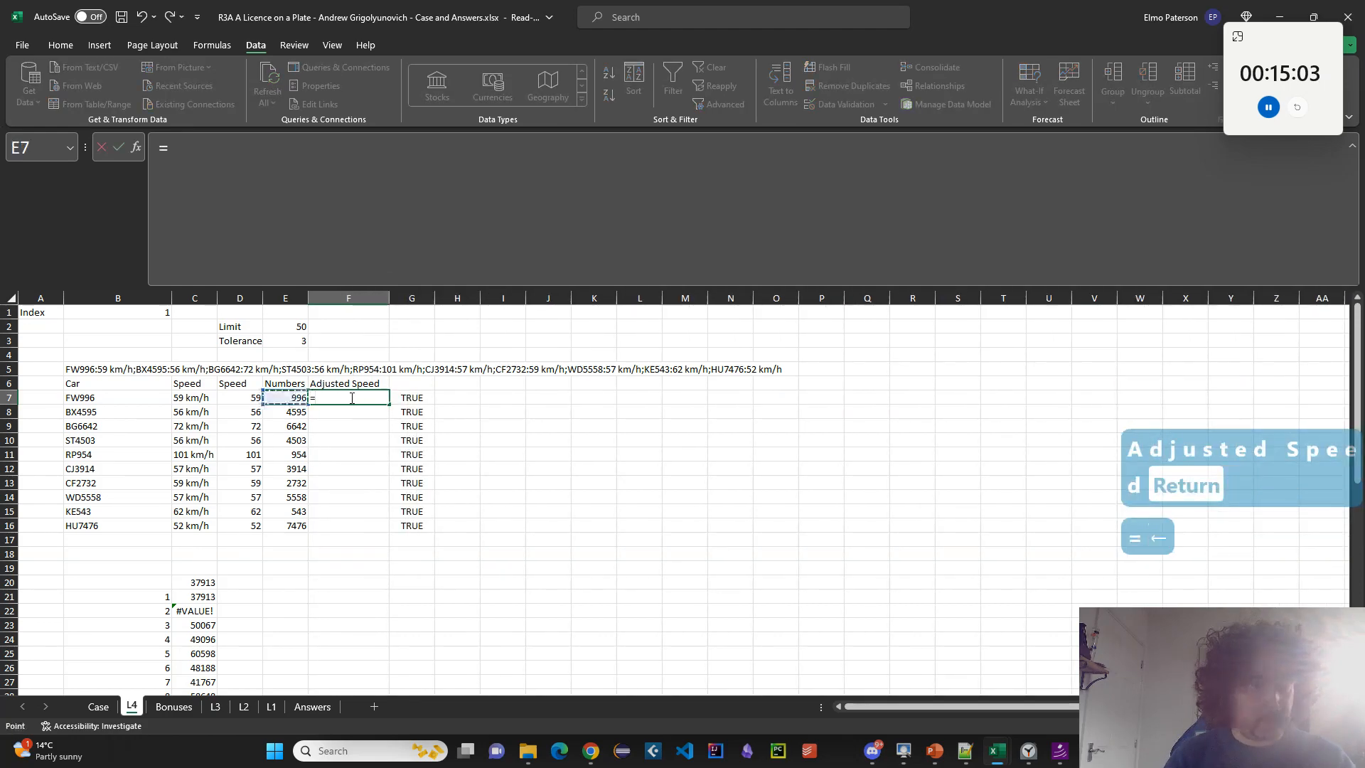
text(#)
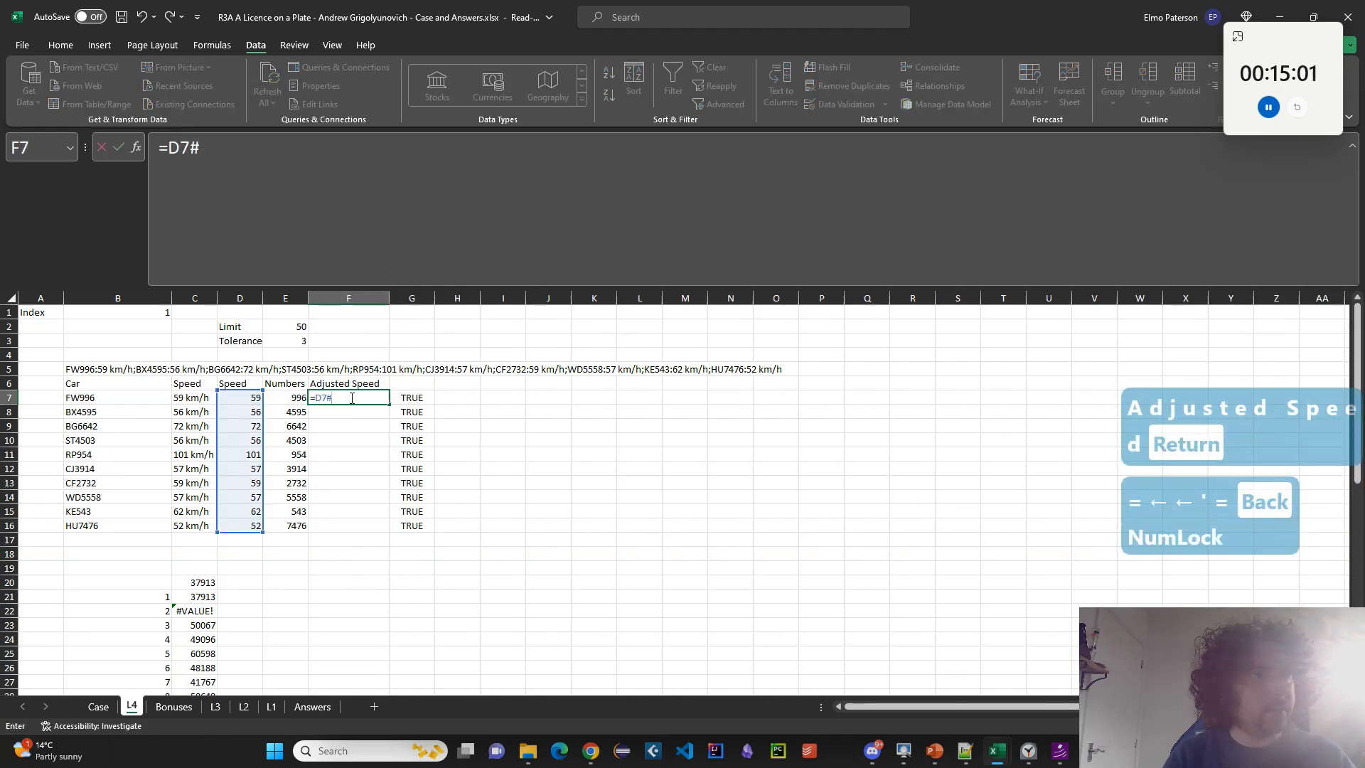
text(-)
click(291, 340)
key(Return)
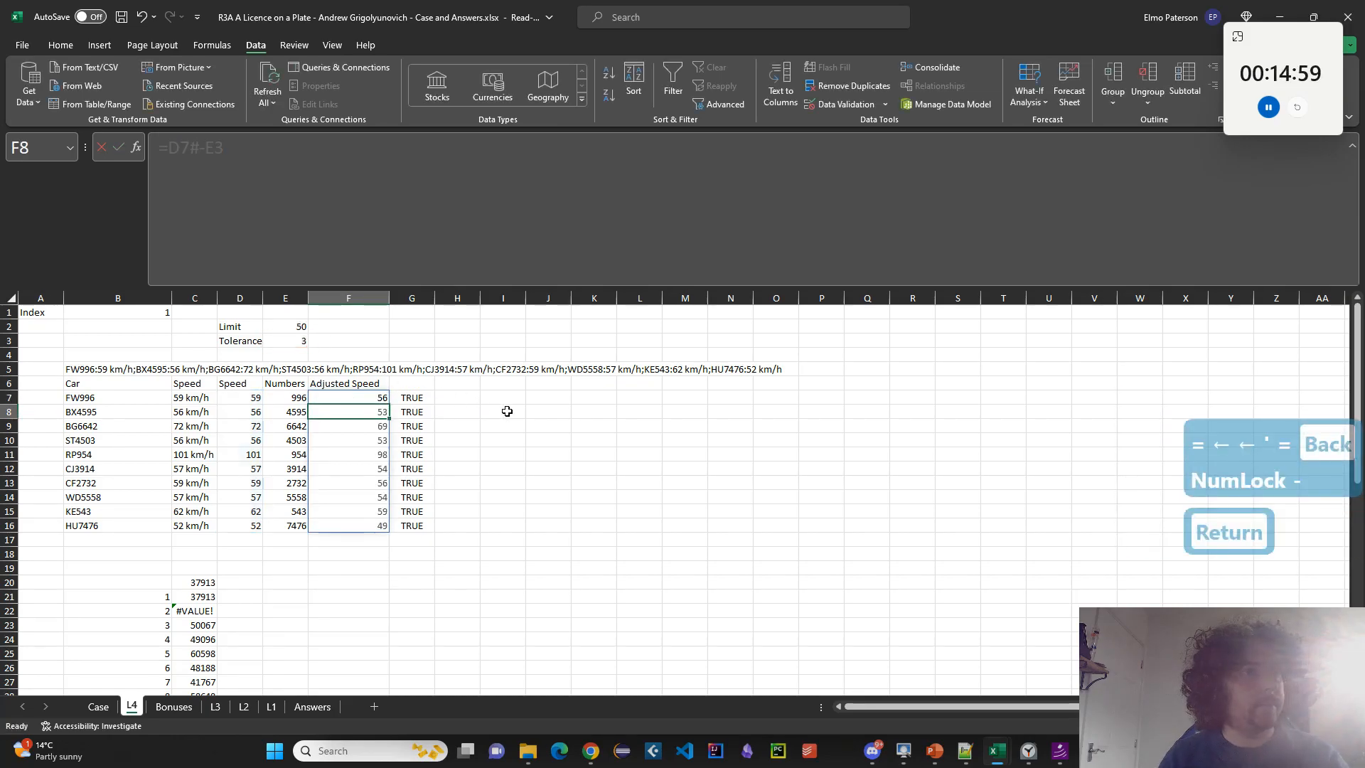
click(418, 382)
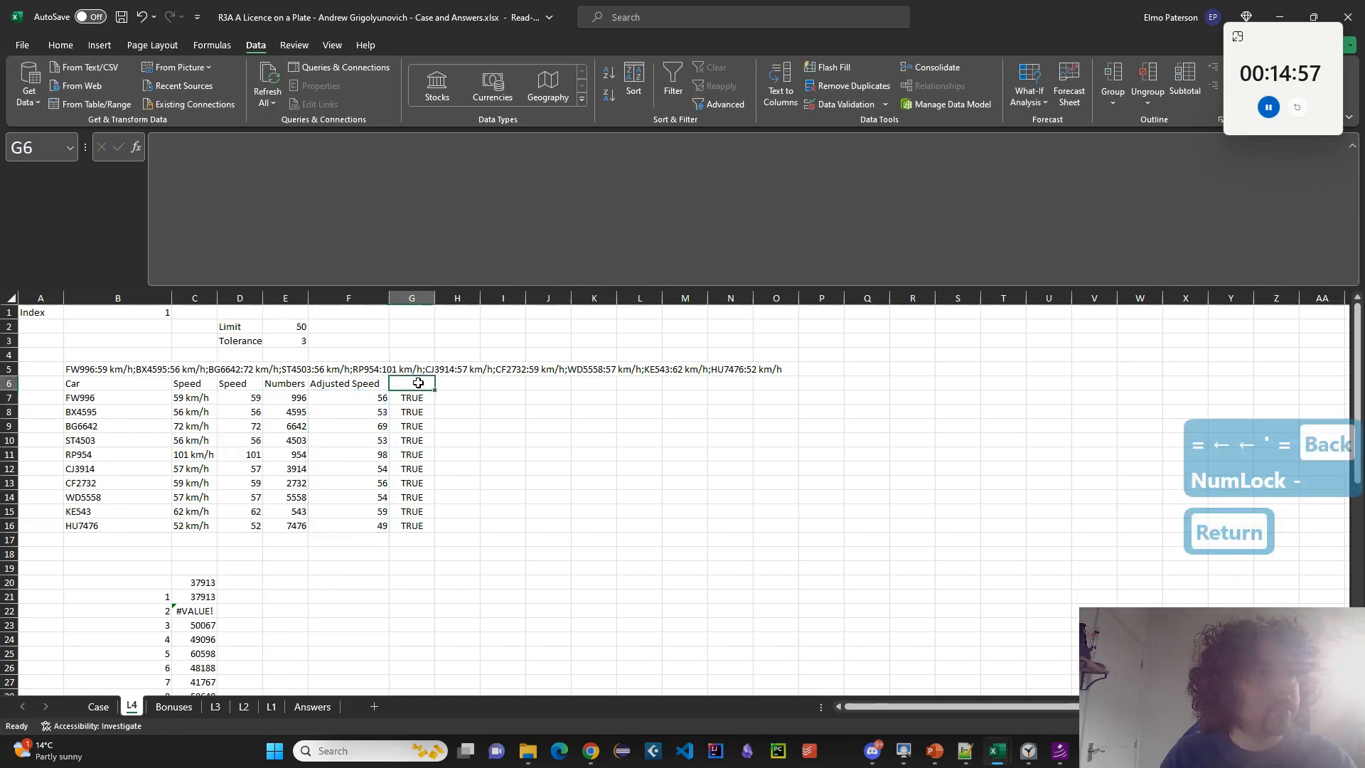
Enter the header "Speeding?" in G6 and base the speeding check in G7 on the adjusted speeds with =F7#>E2.
text(Speeding?)
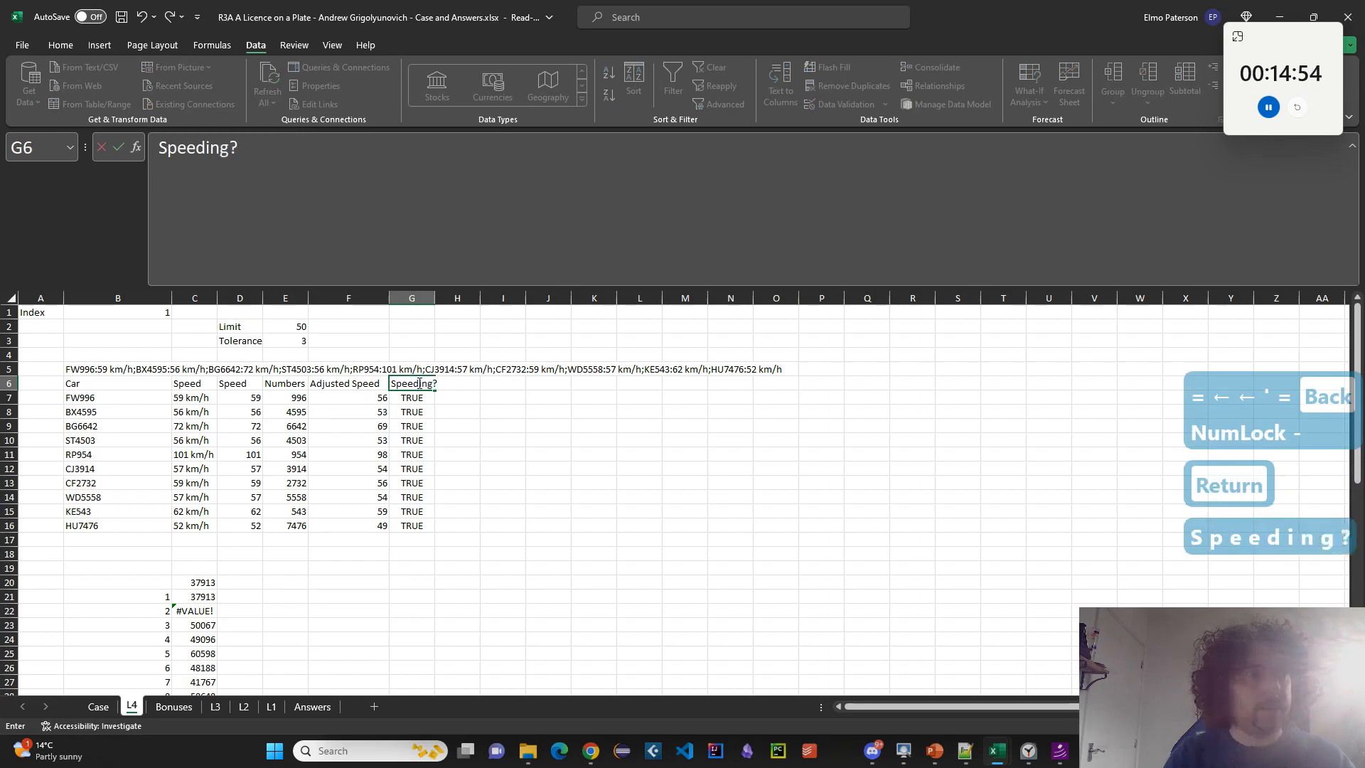
key(Return)
double_click(412, 398)
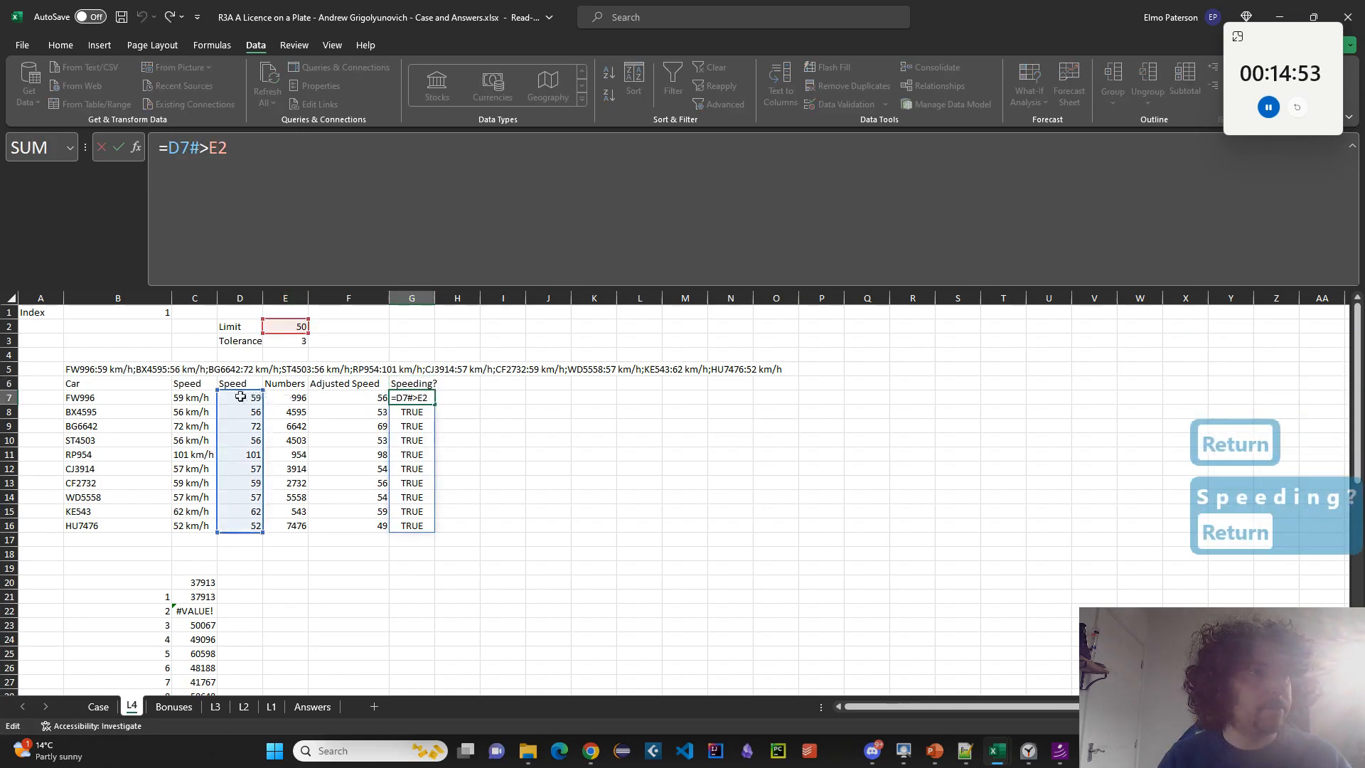
drag(245, 396, 336, 396)
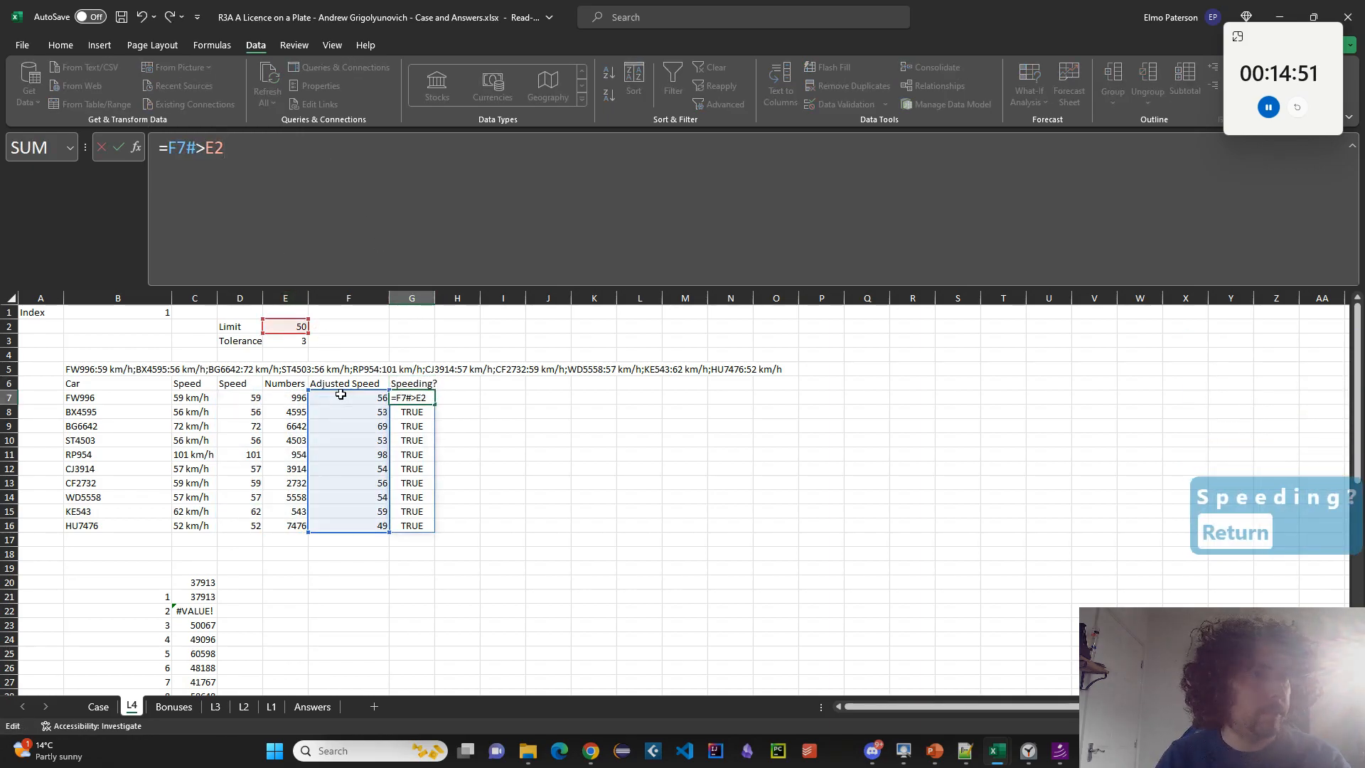
key(Return)
click(469, 398)
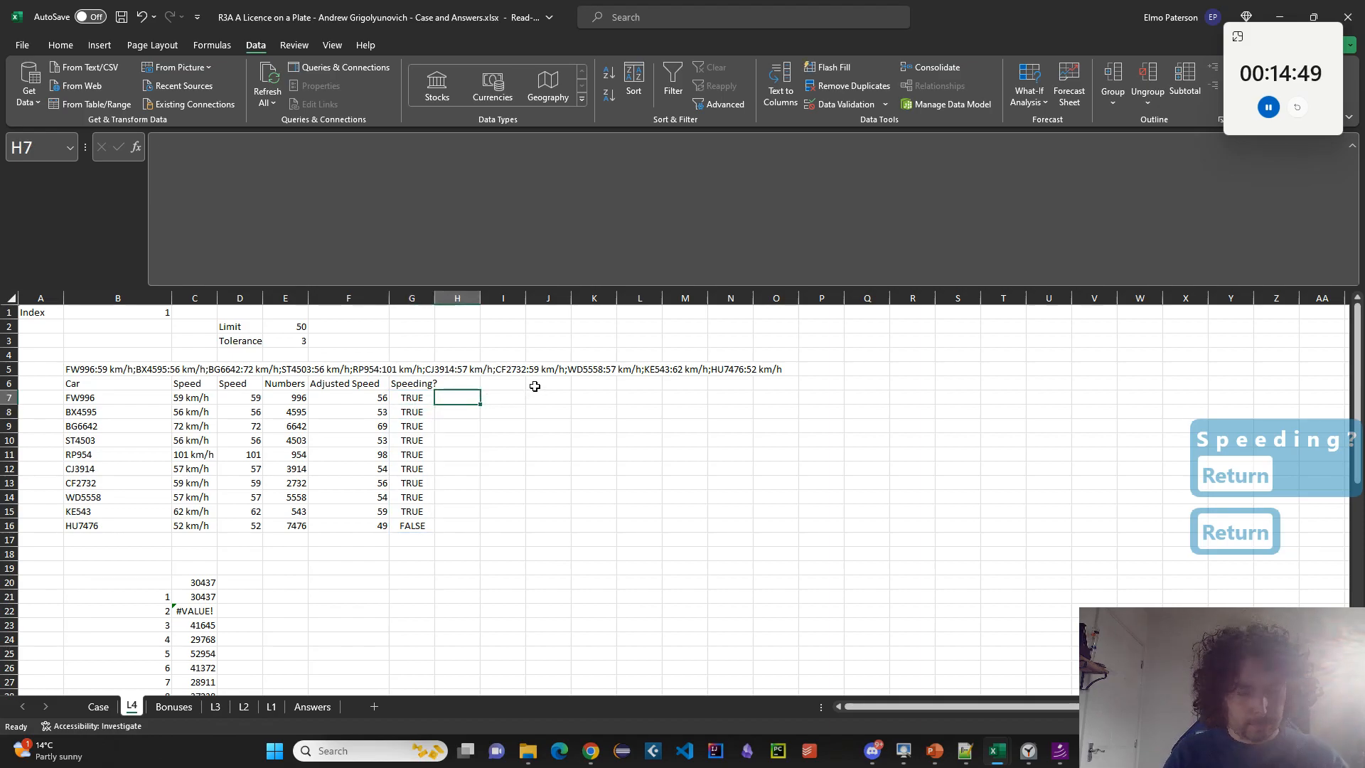
Copy the Level 4 Speeding Limits and Fine table from the Case sheet and read ahead through the Level 5 and Level 6 rules.
key(ctrl+Page_Up)
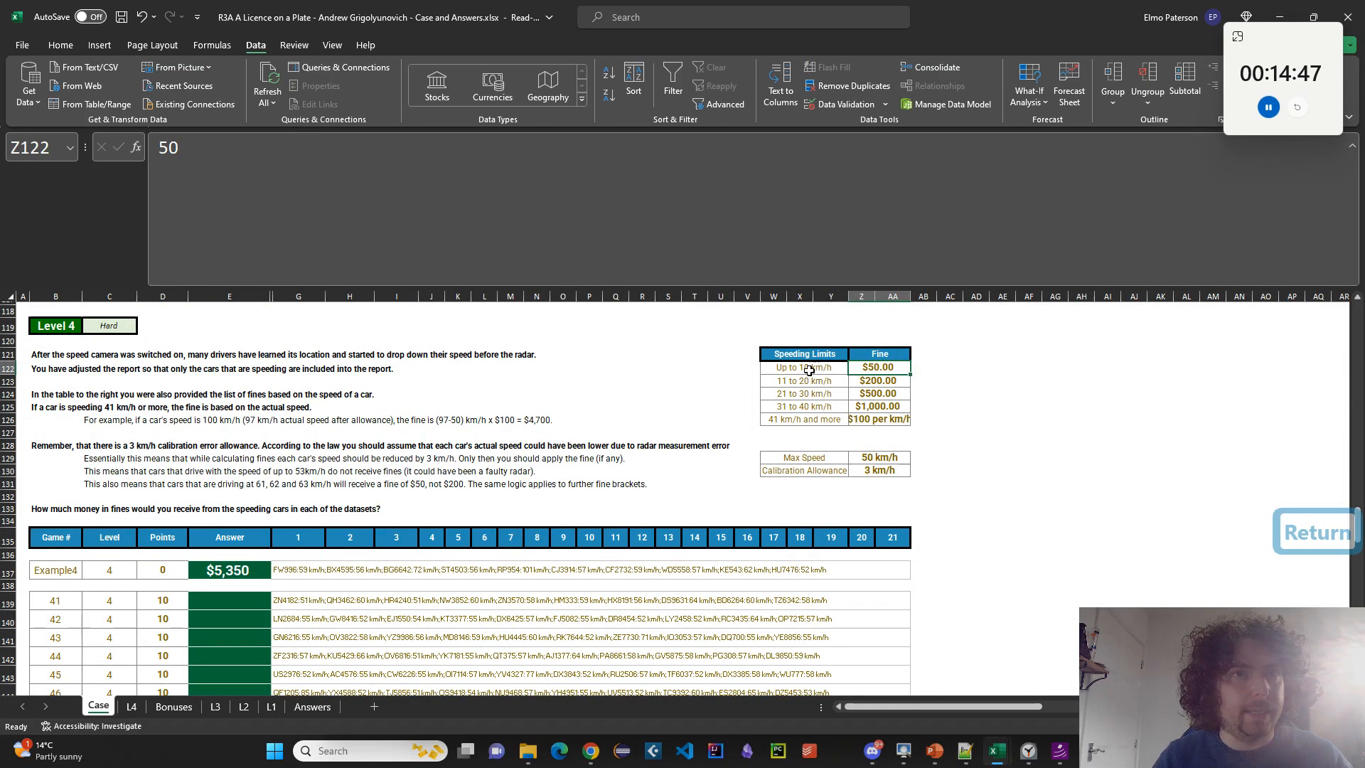
drag(797, 355, 878, 419)
key(ctrl+c)
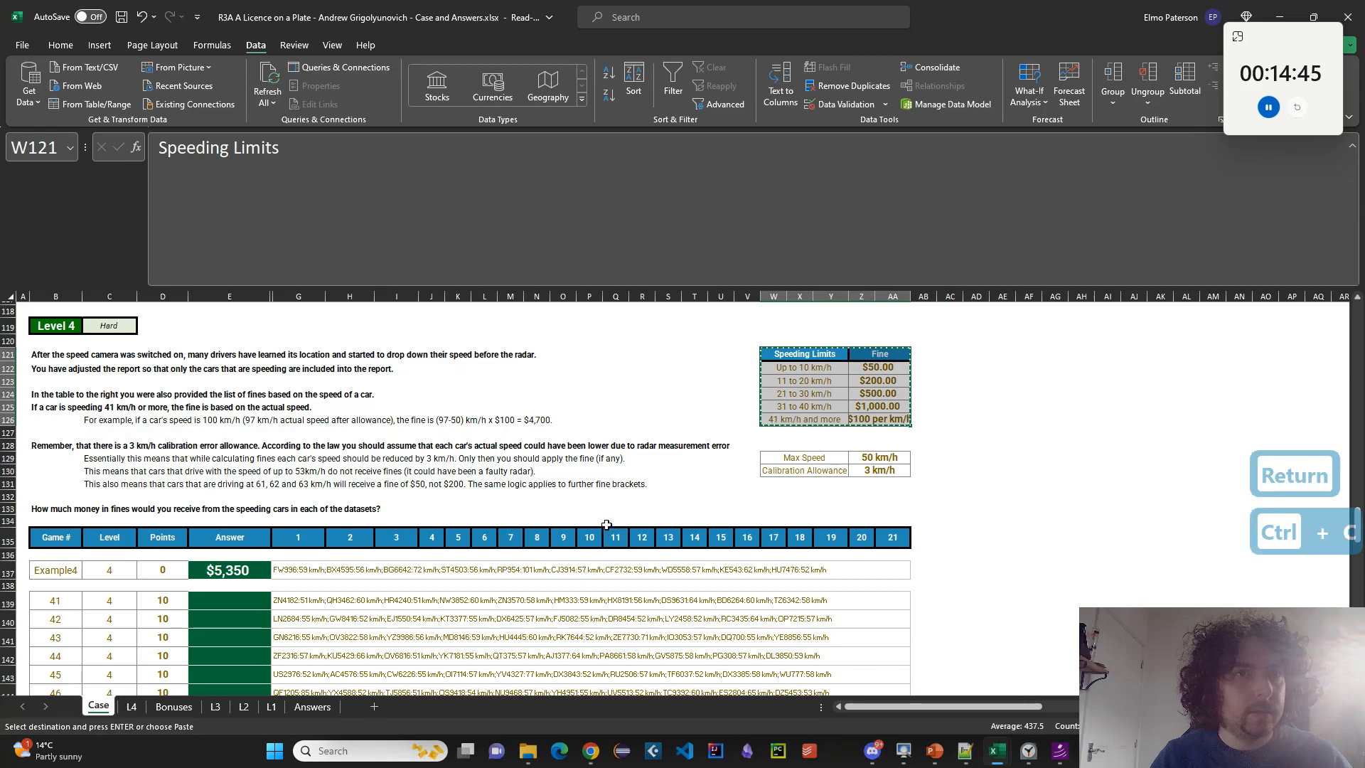
scroll(608, 510, down, 10)
scroll(609, 510, down, 15)
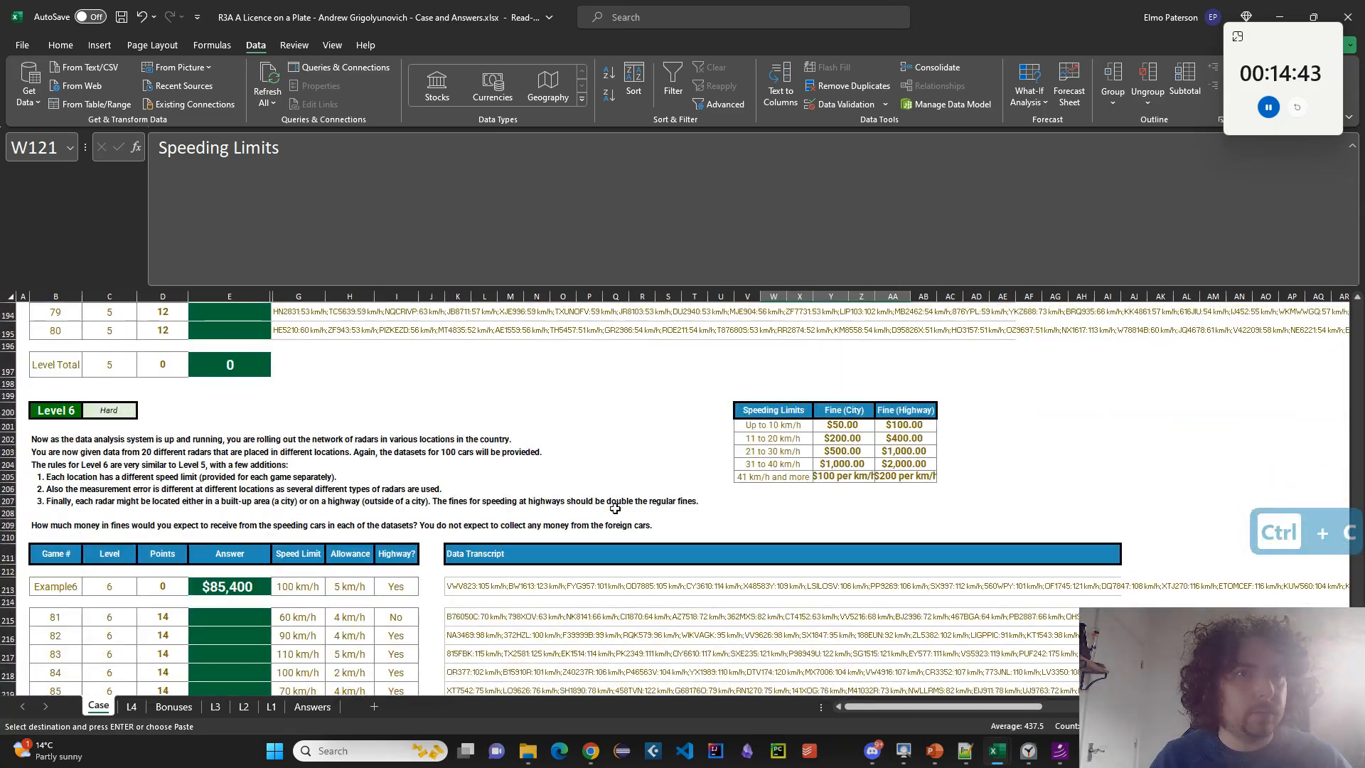
scroll(615, 509, up, 12)
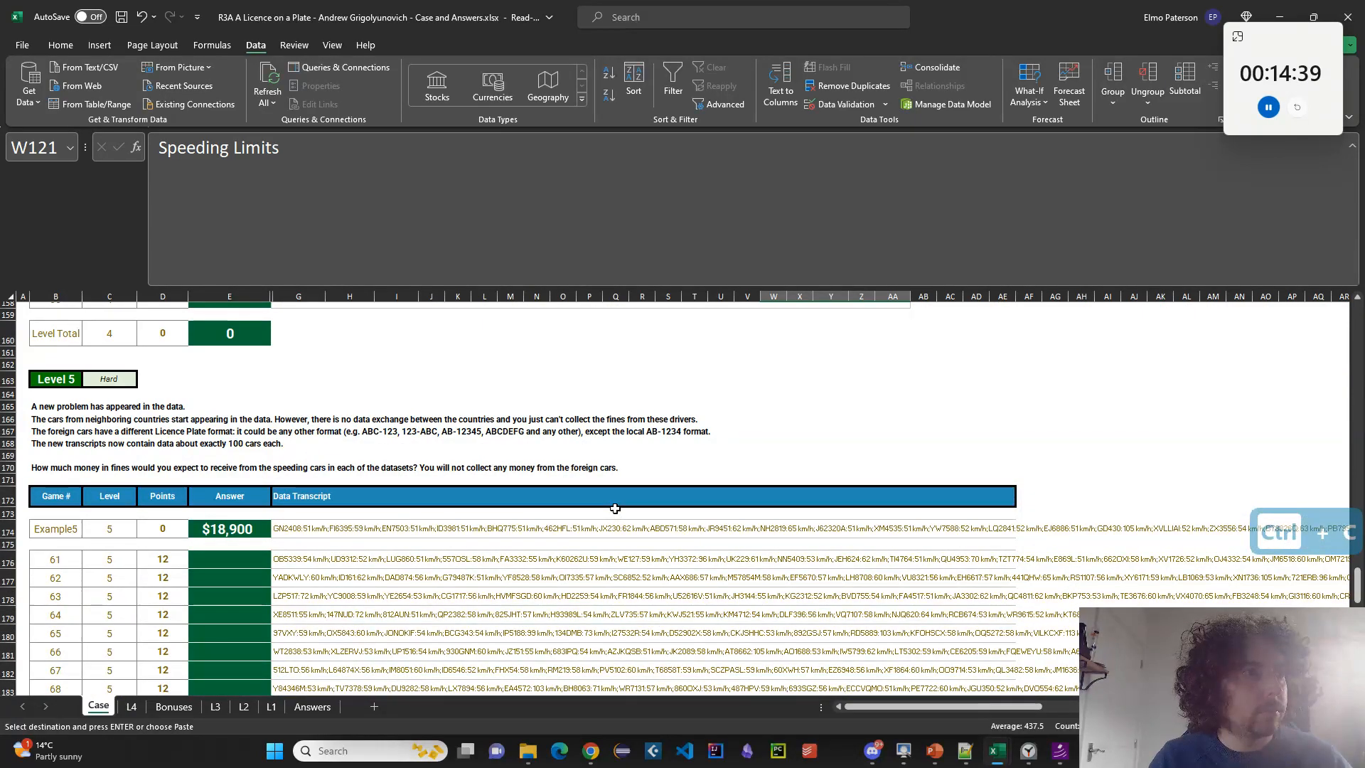
scroll(614, 509, up, 1)
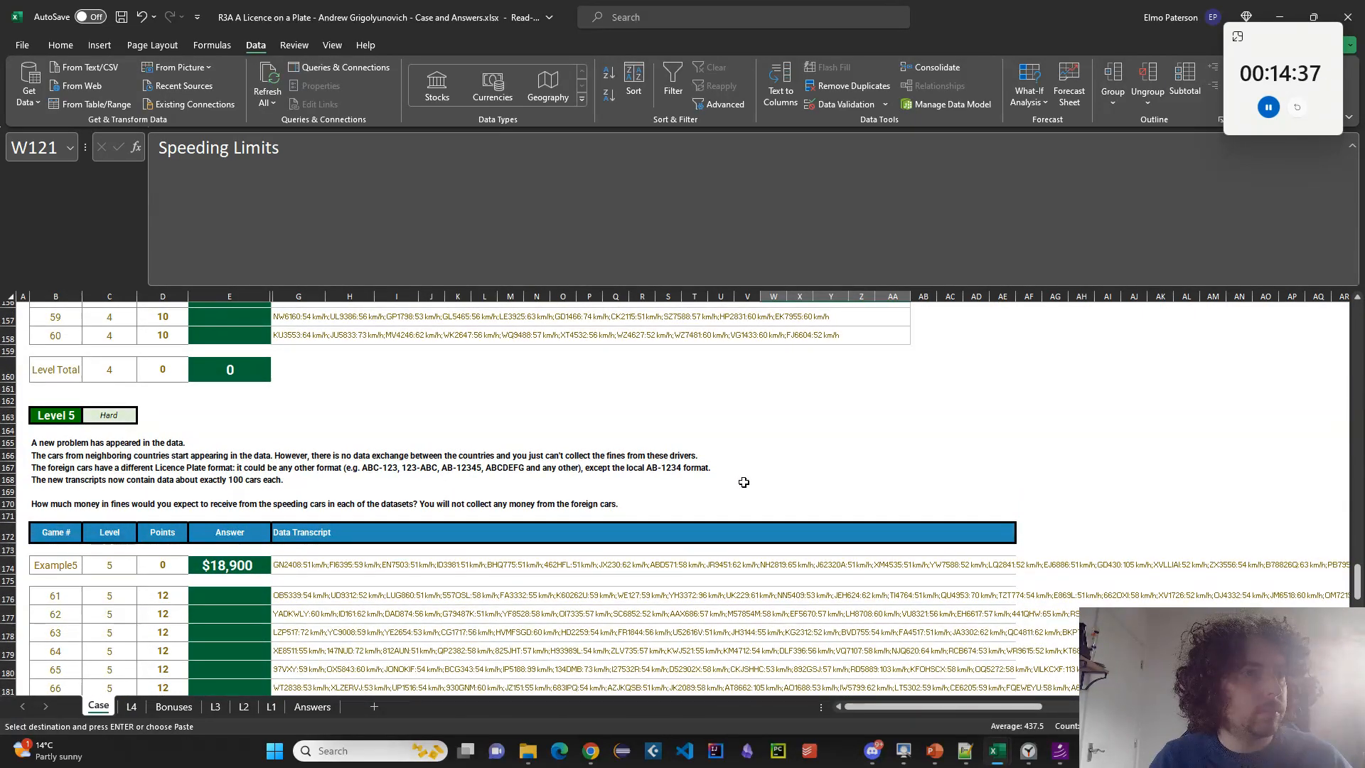
scroll(709, 474, up, 2)
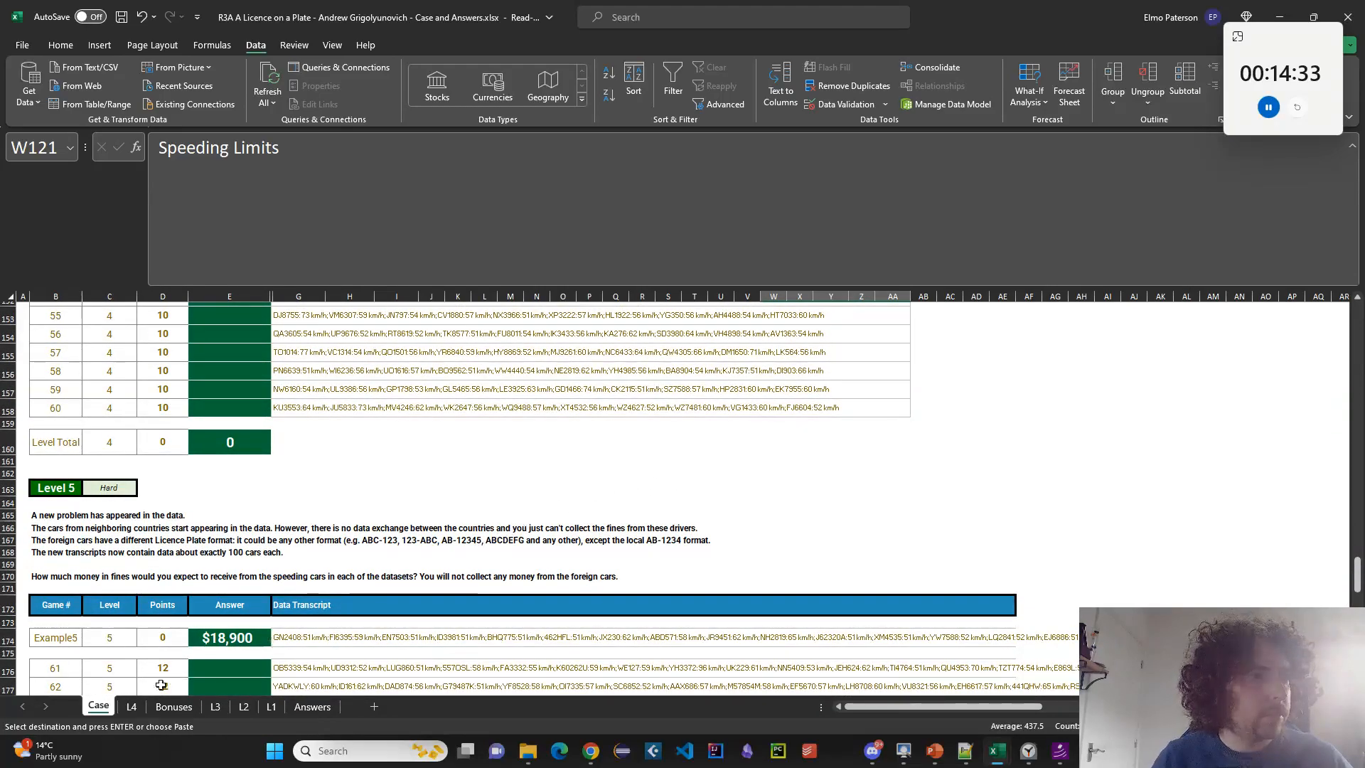
Paste the copied Speeding Limits and Fine table at Q4 on the L4 sheet.
click(132, 706)
click(824, 342)
click(874, 357)
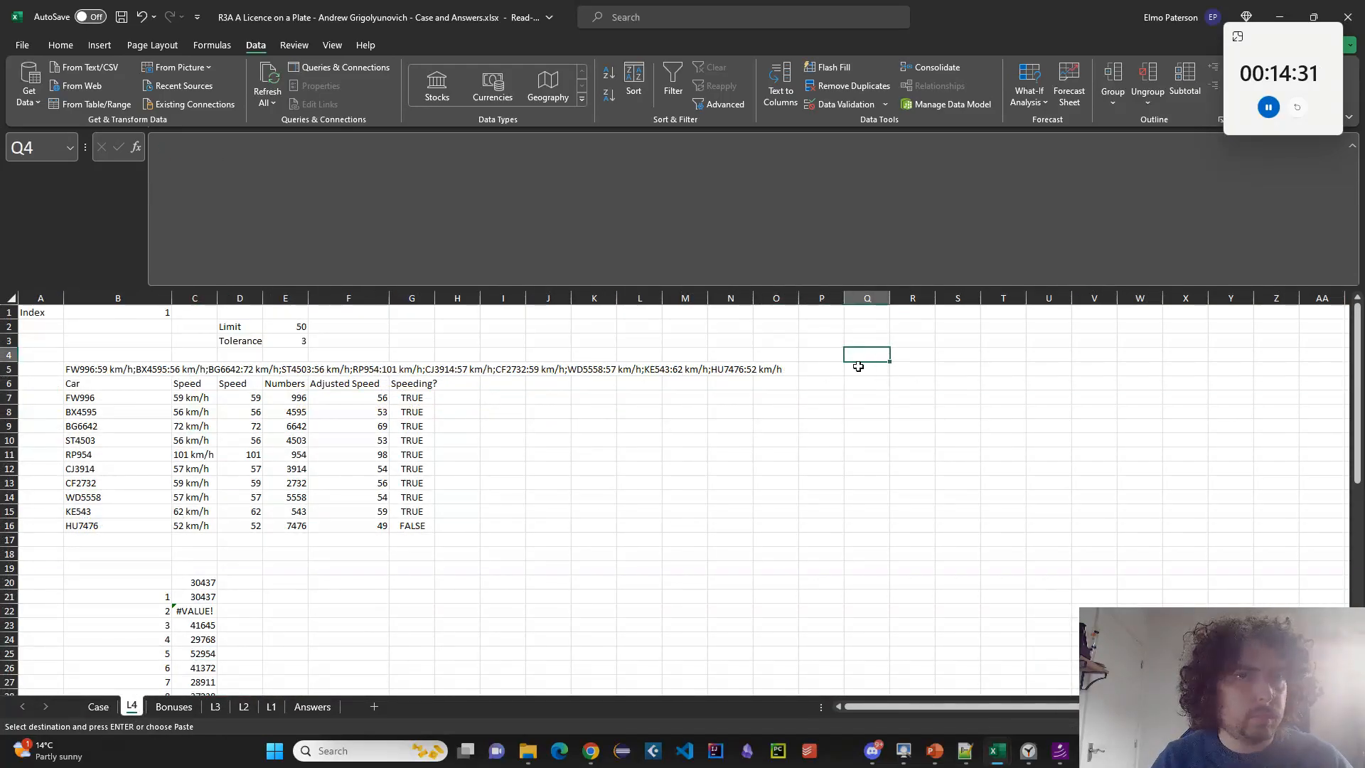
key(ctrl+v)
click(736, 483)
click(458, 402)
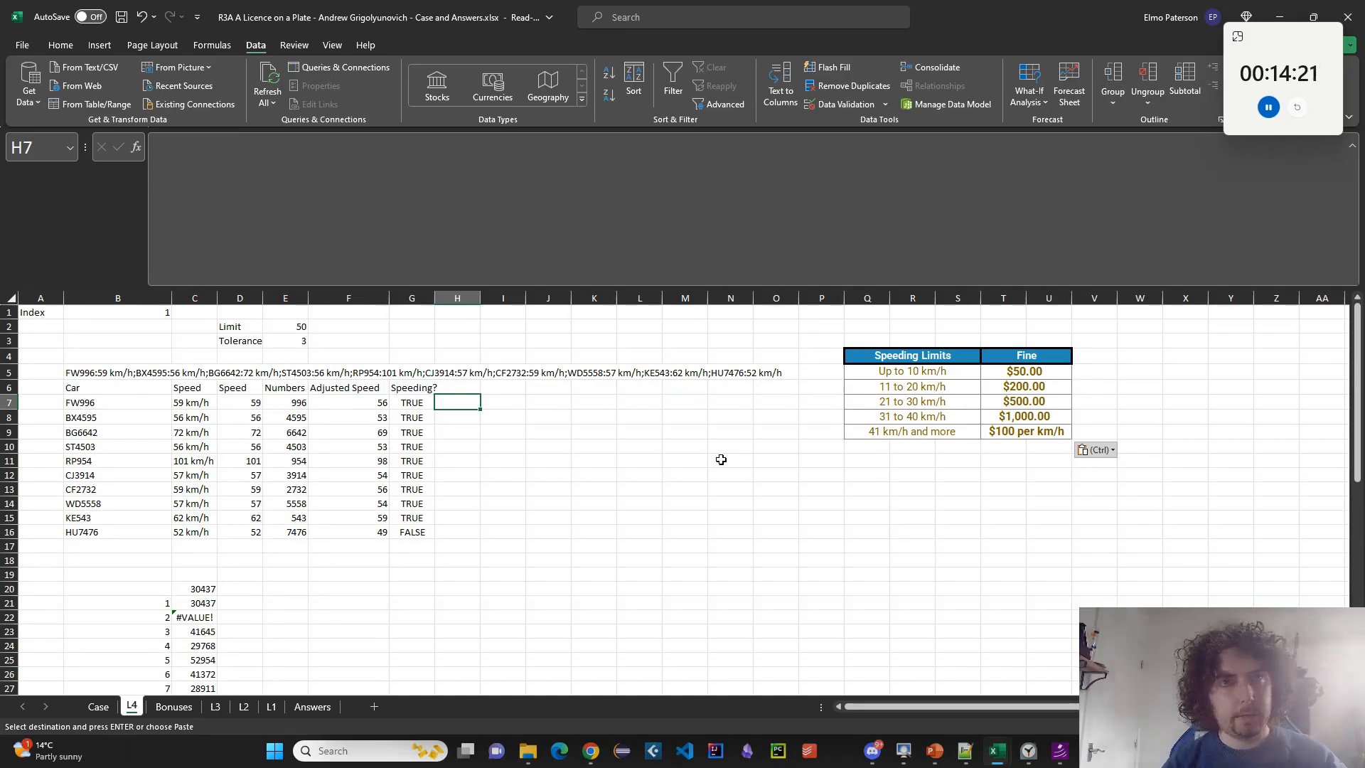
text(=CHOOSE()
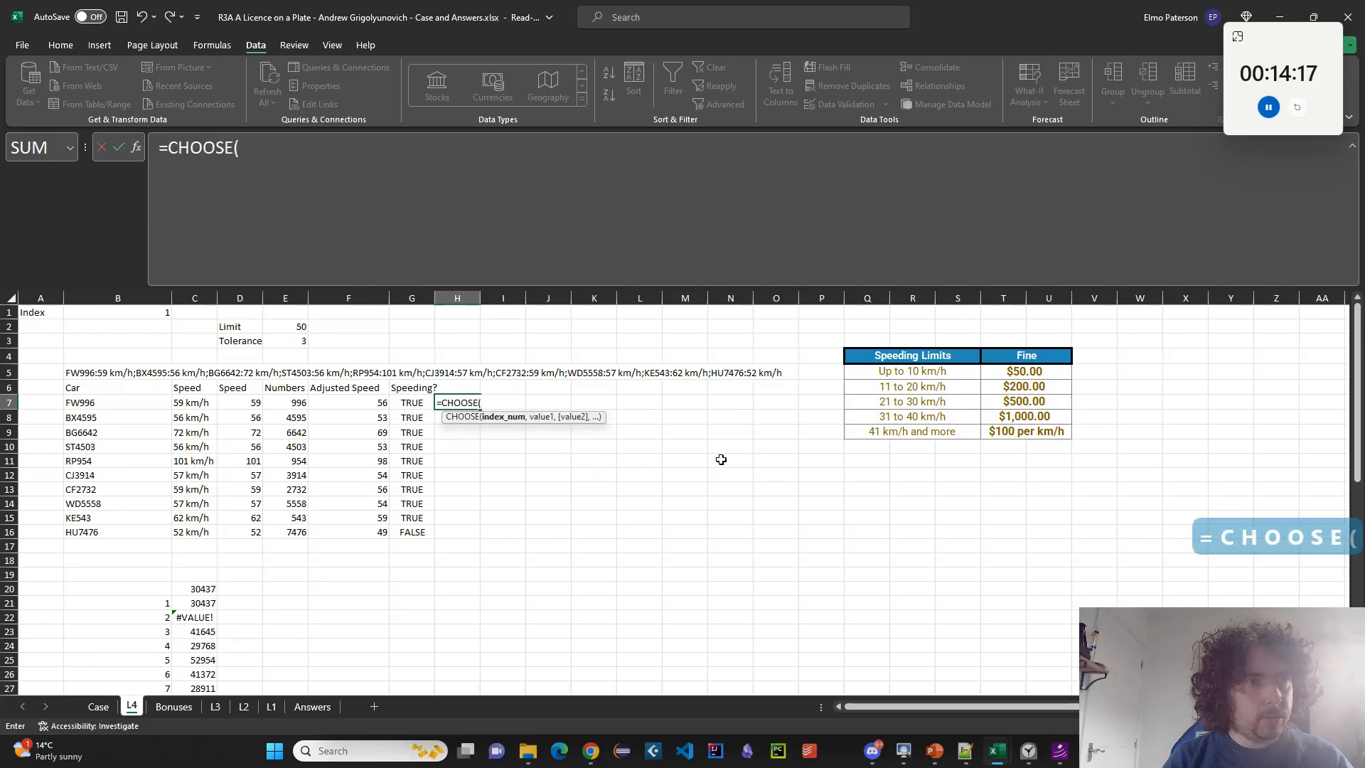
text(1)
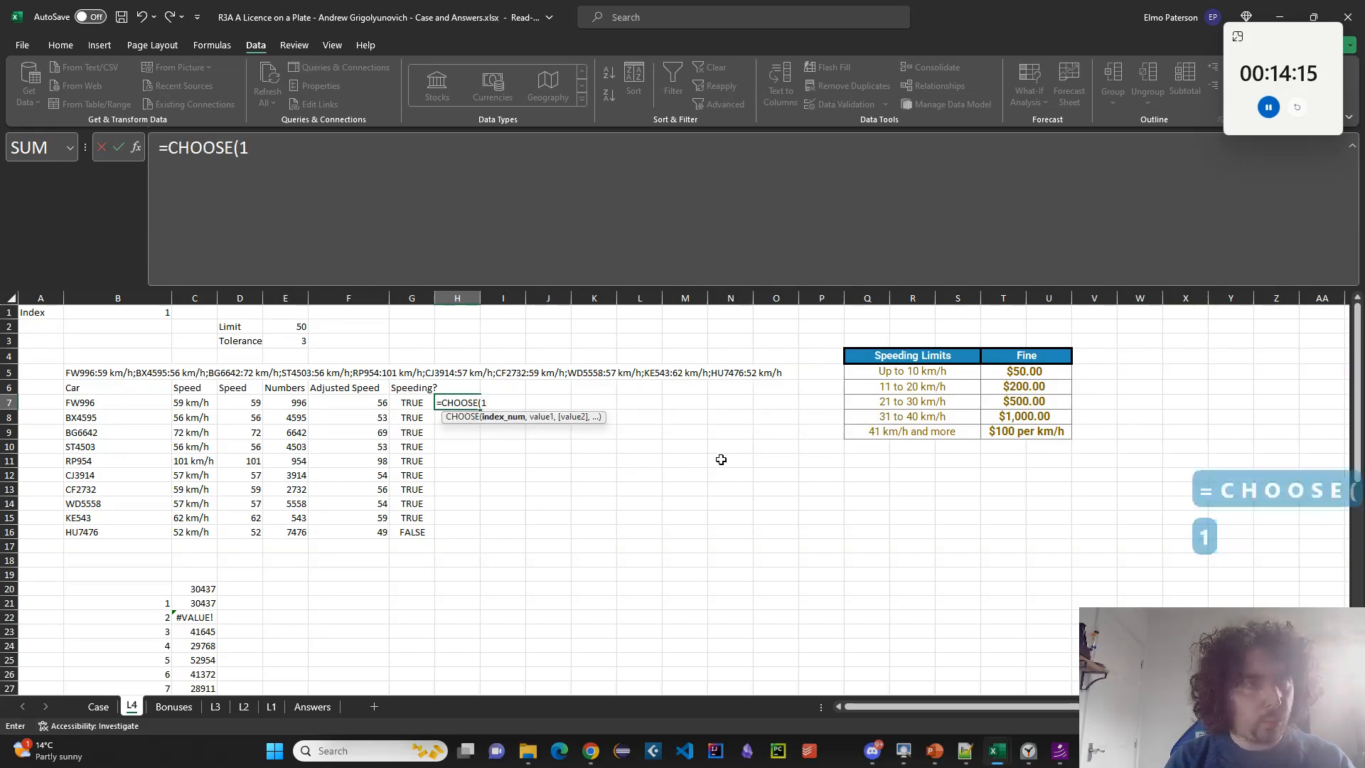
text(+)
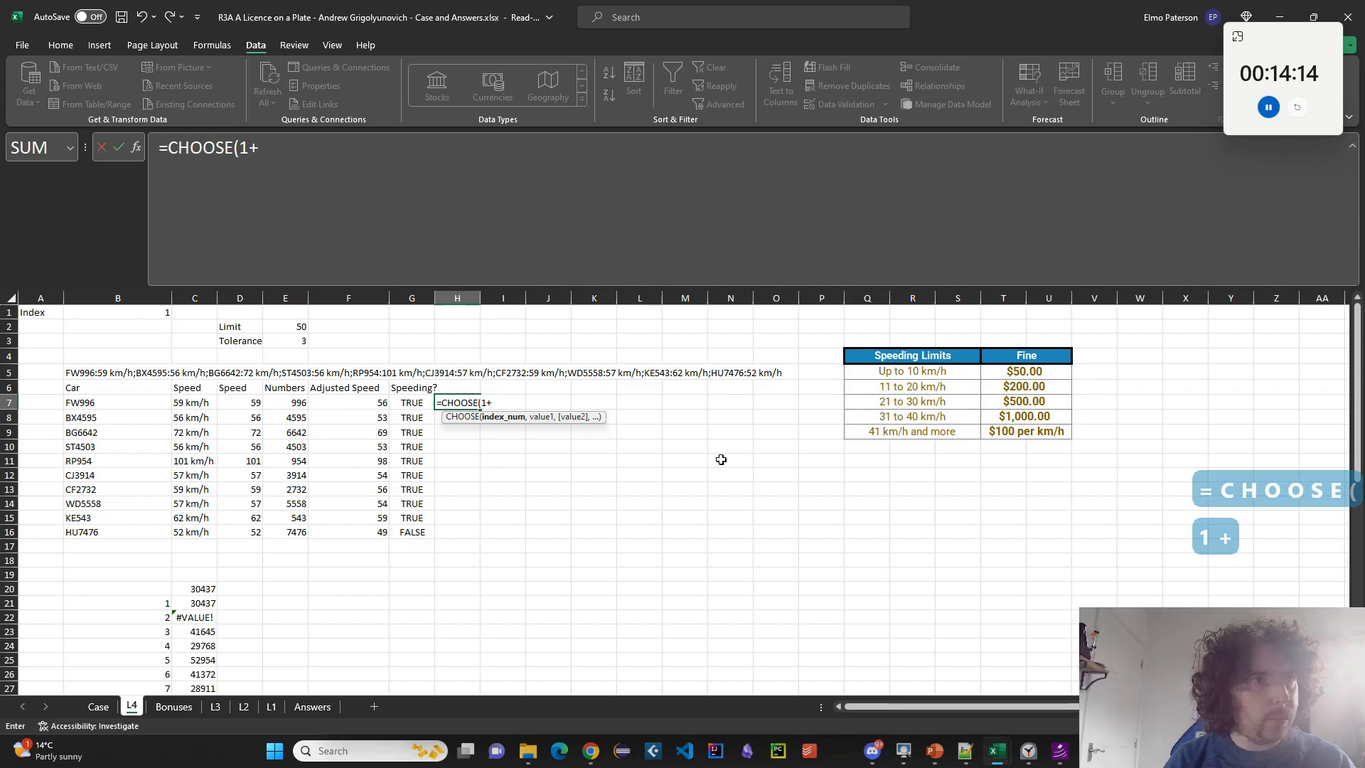
click(379, 403)
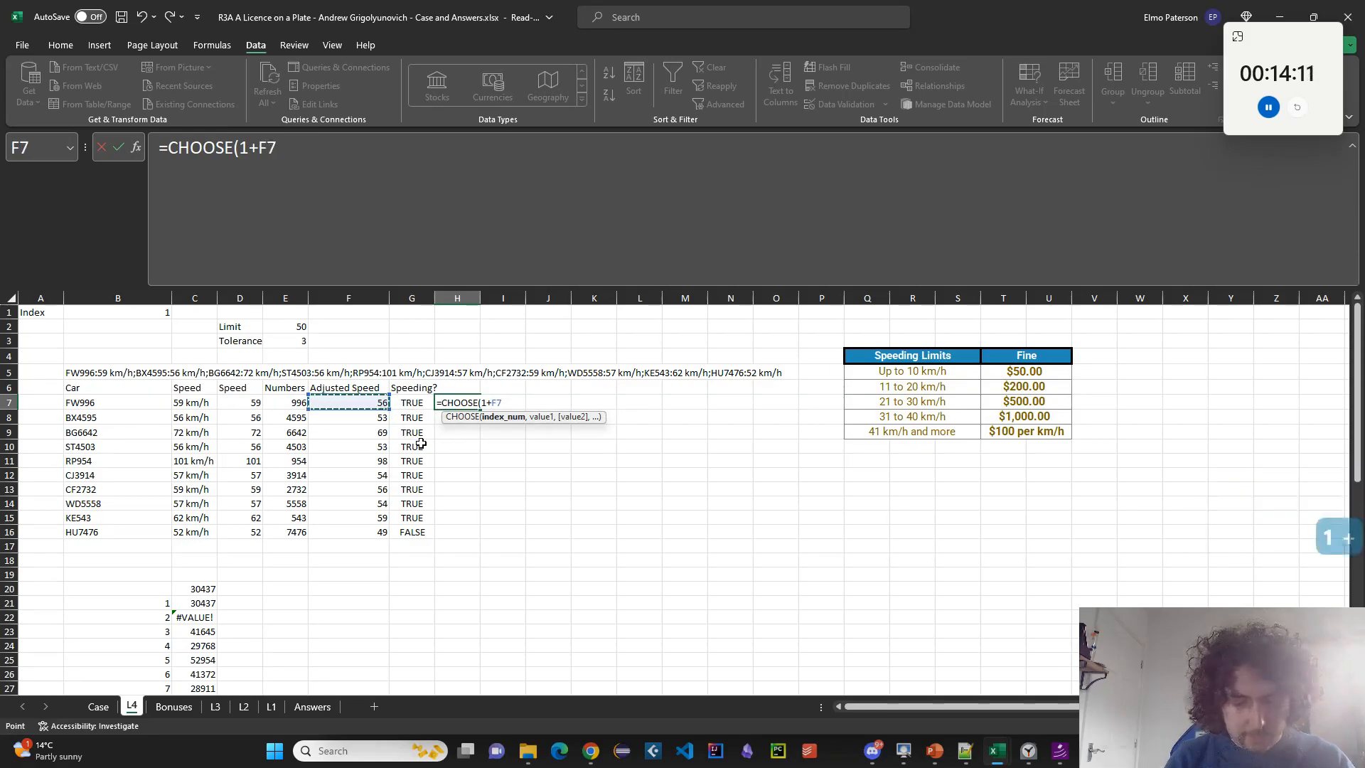
key(Escape)
Enter the header "Speed over" in H6.
click(454, 391)
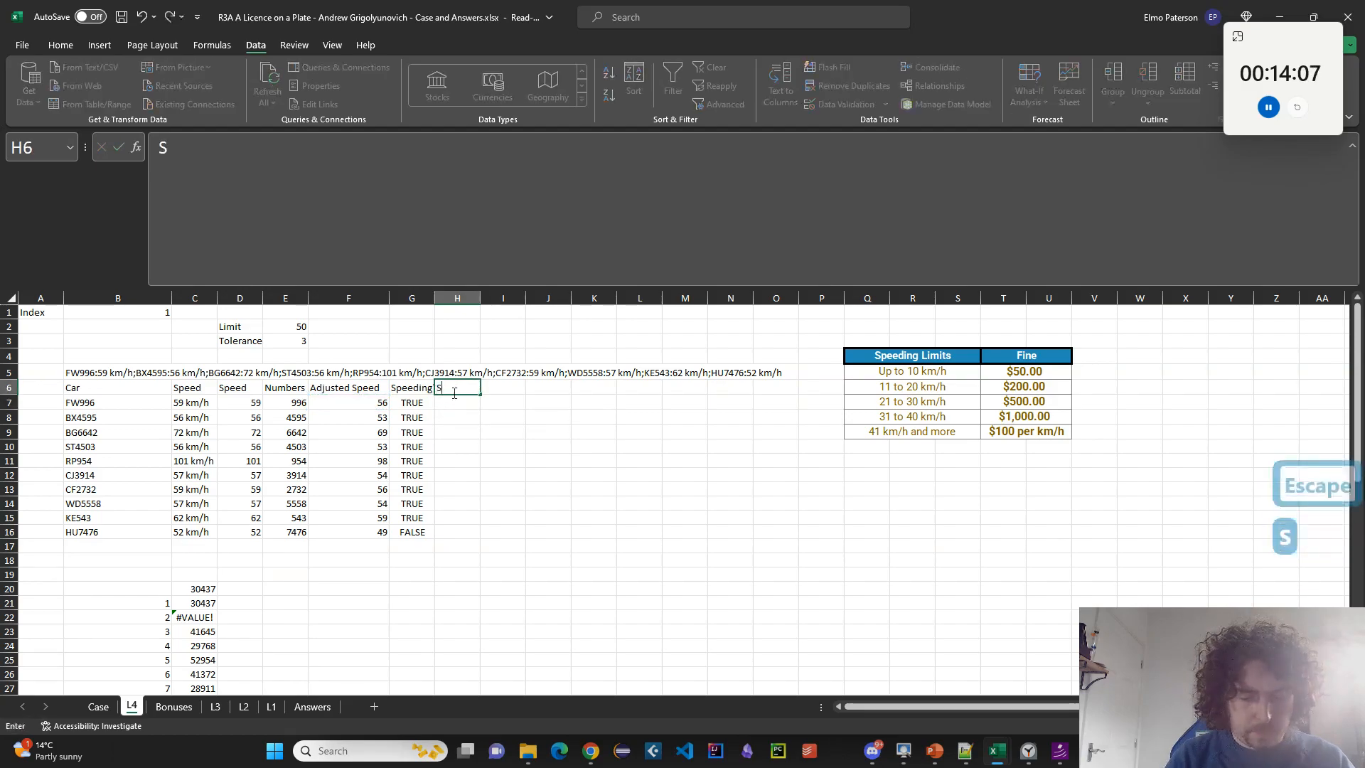
text(Speed over)
key(Return)
Calculate each car's speed over the limit with =IF(G7,F7-$E$2,0) in H7 and fill it down to H16.
text(=IF()
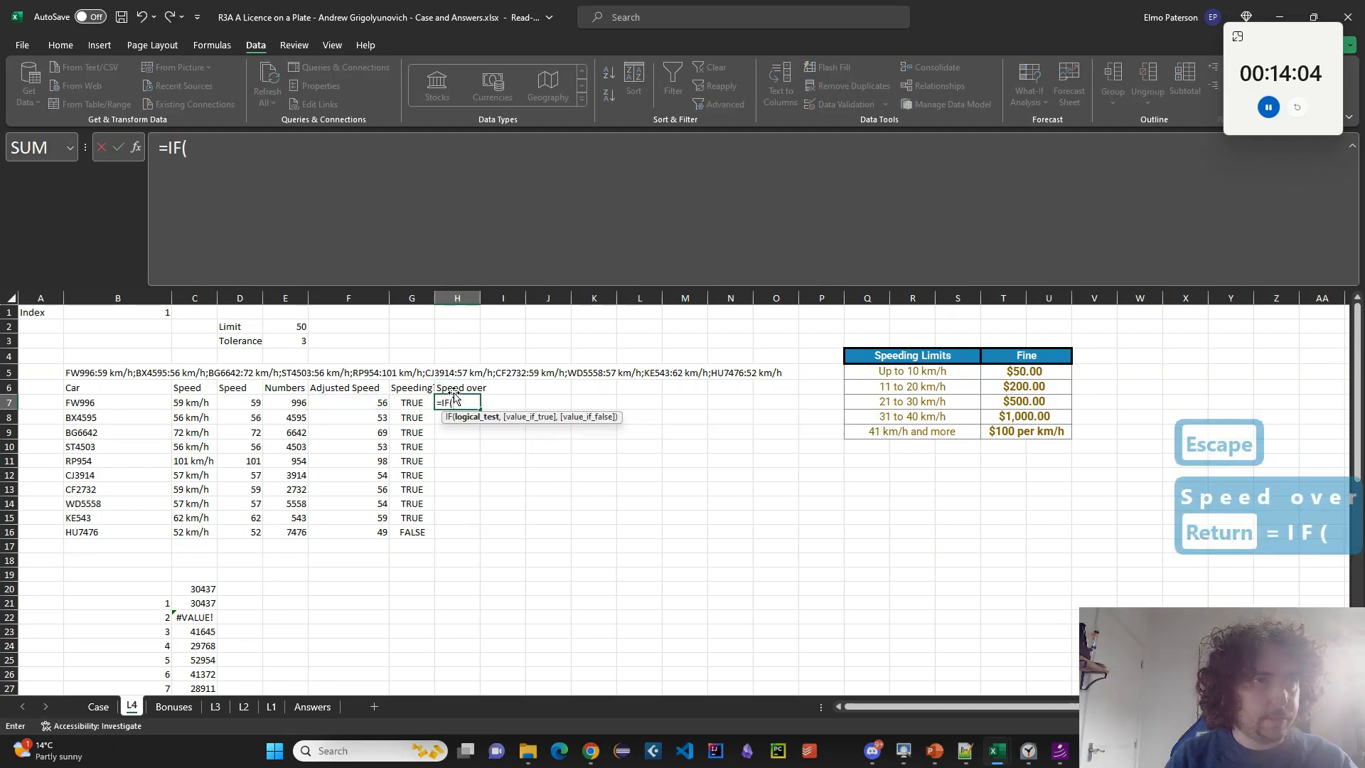
key(Left)
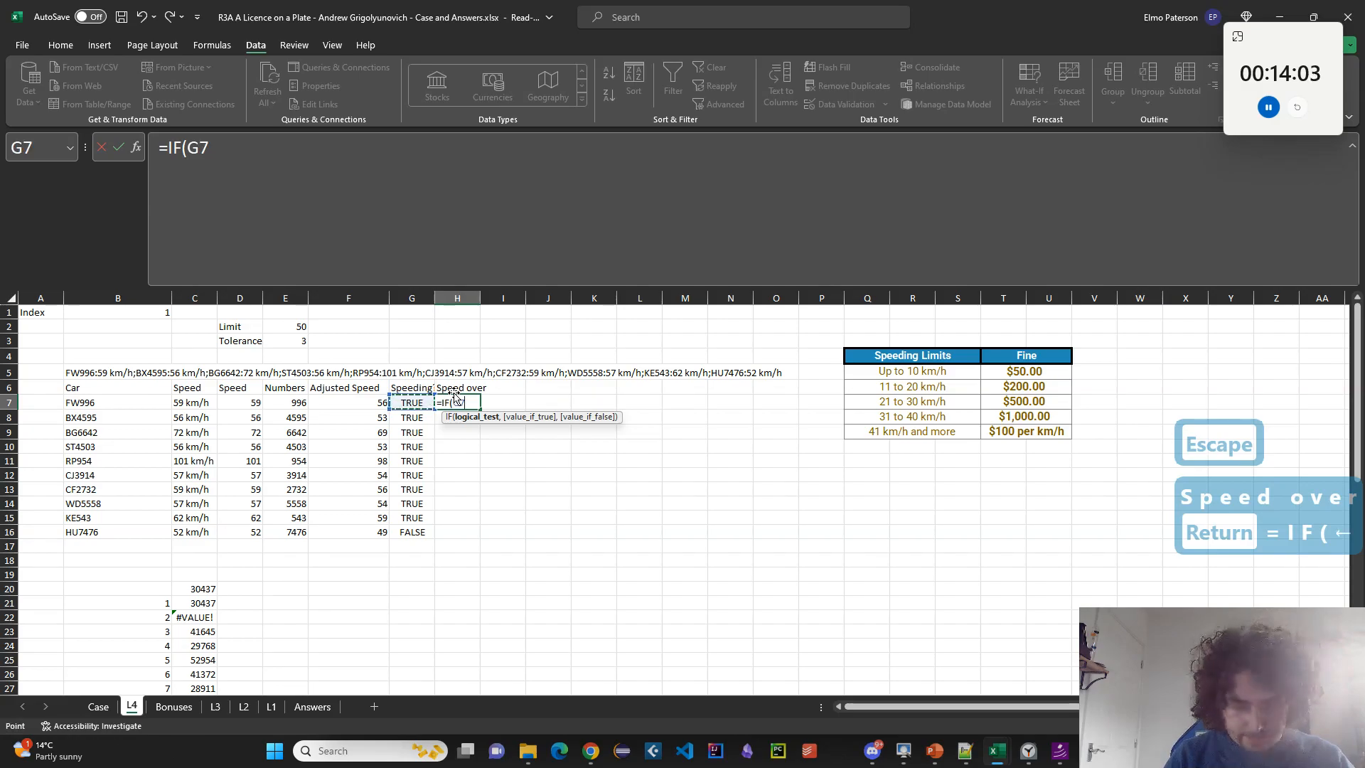
text(,)
key(Left)
key(Left)
text(-)
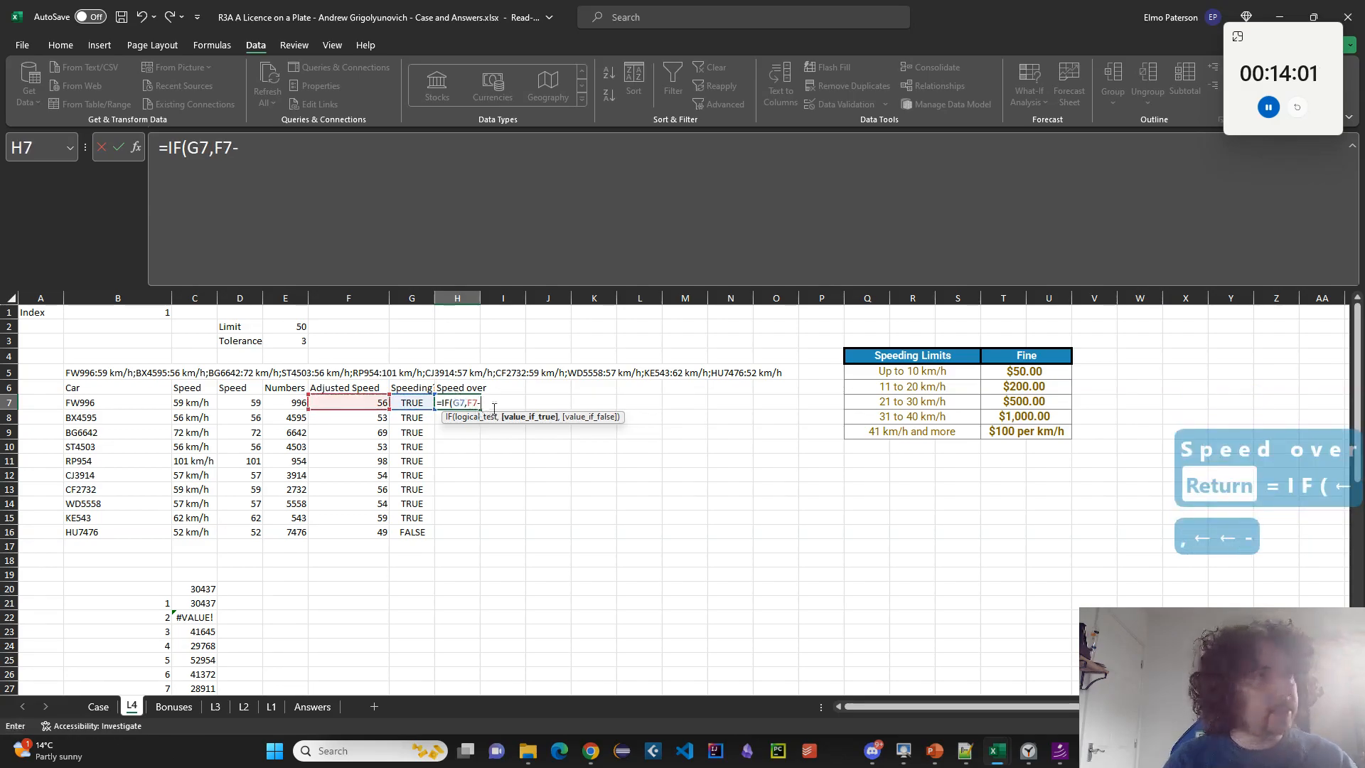
click(295, 326)
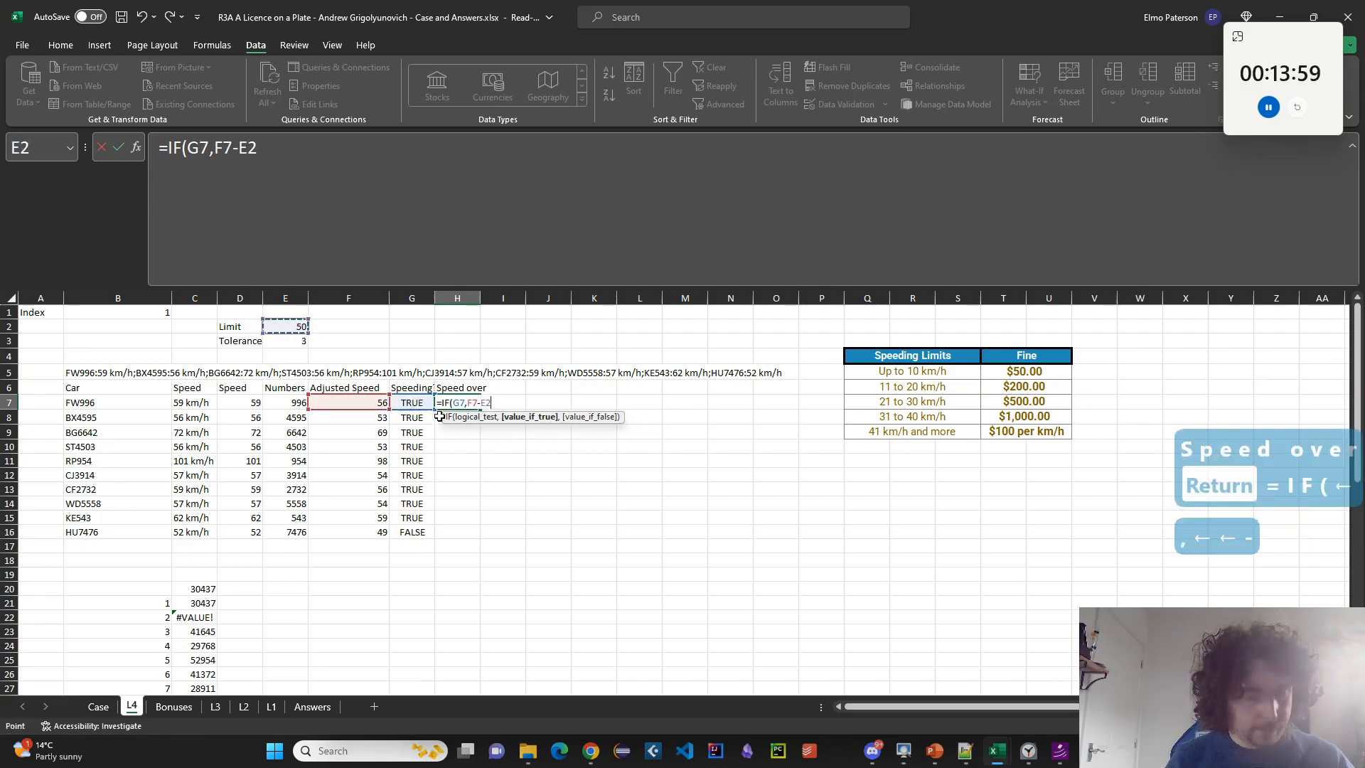
key(F4)
text(,0)
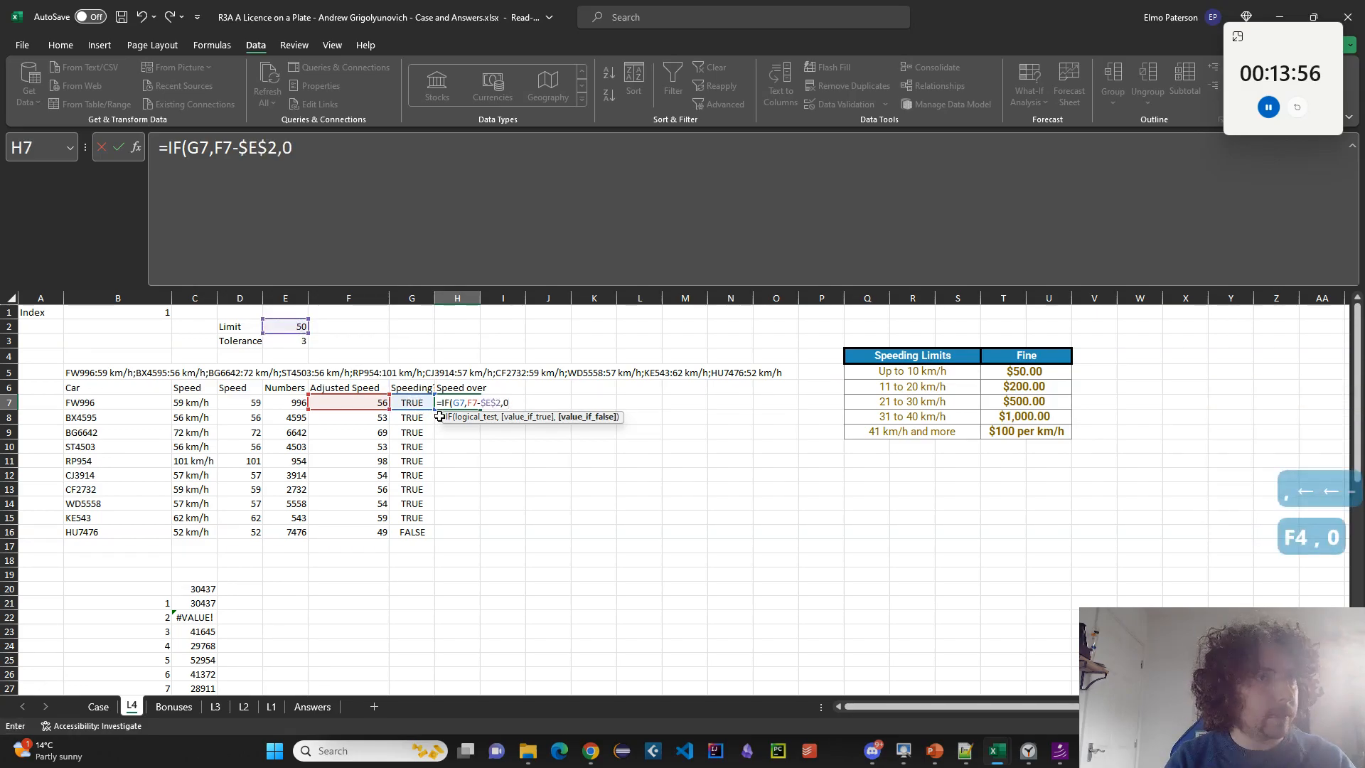
key(Return)
key(Up)
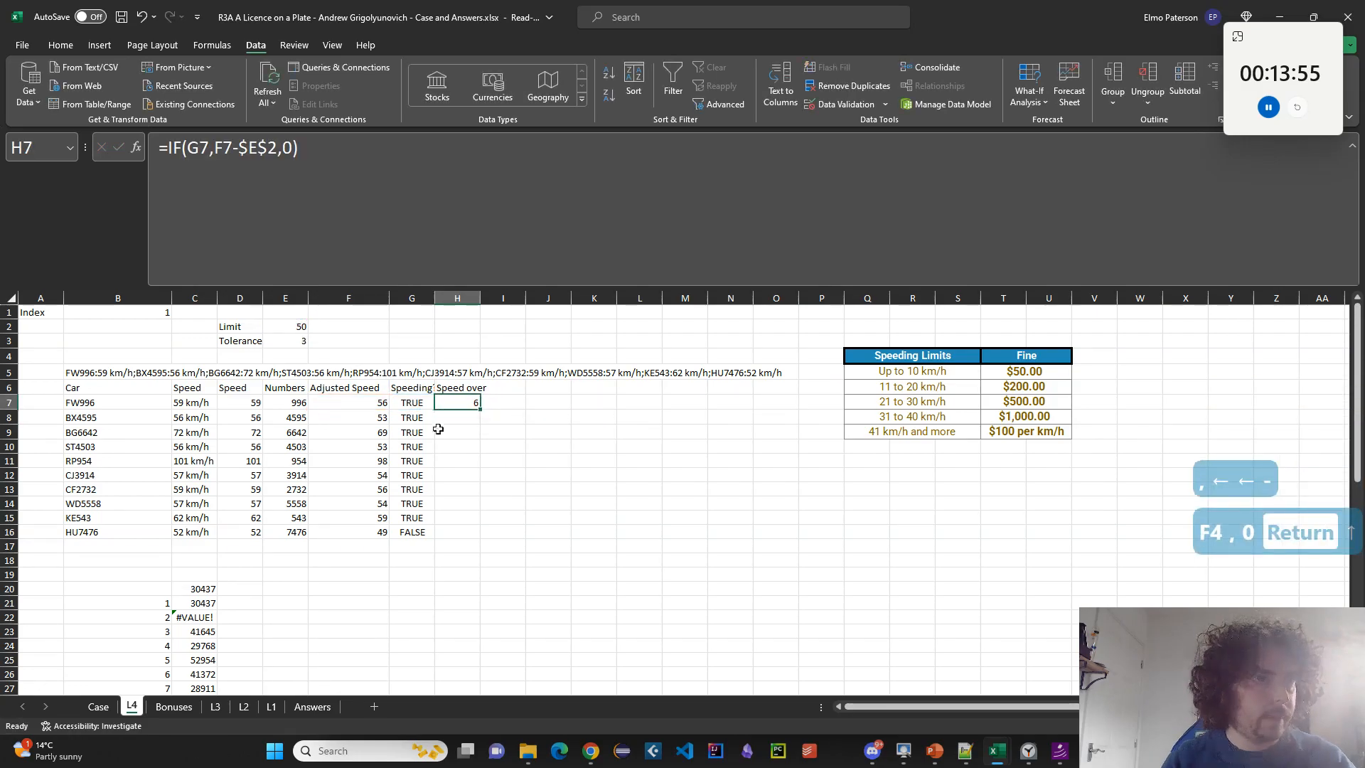
double_click(478, 410)
click(509, 405)
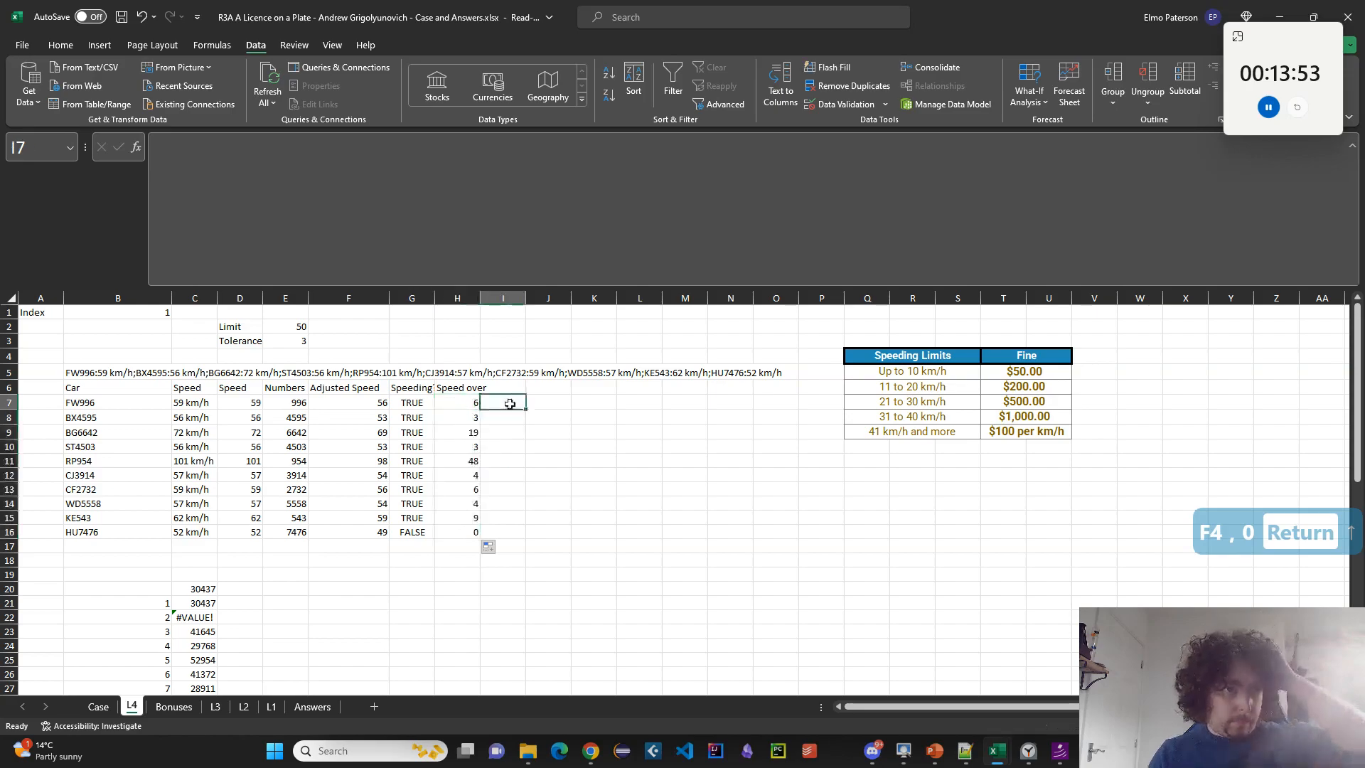
text(=IF)
key(shift+BackSpace)
key(shift+BackSpace)
text(C)
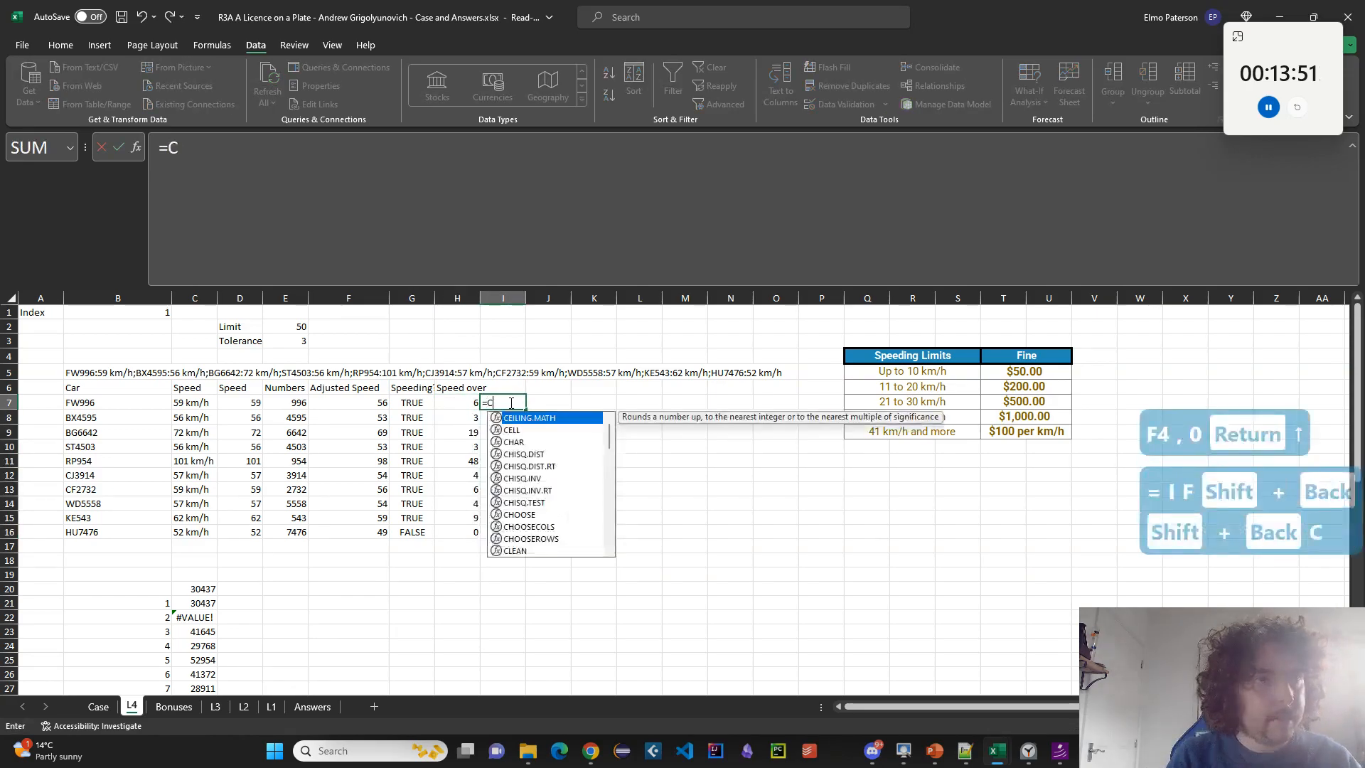
text(HOOSE()
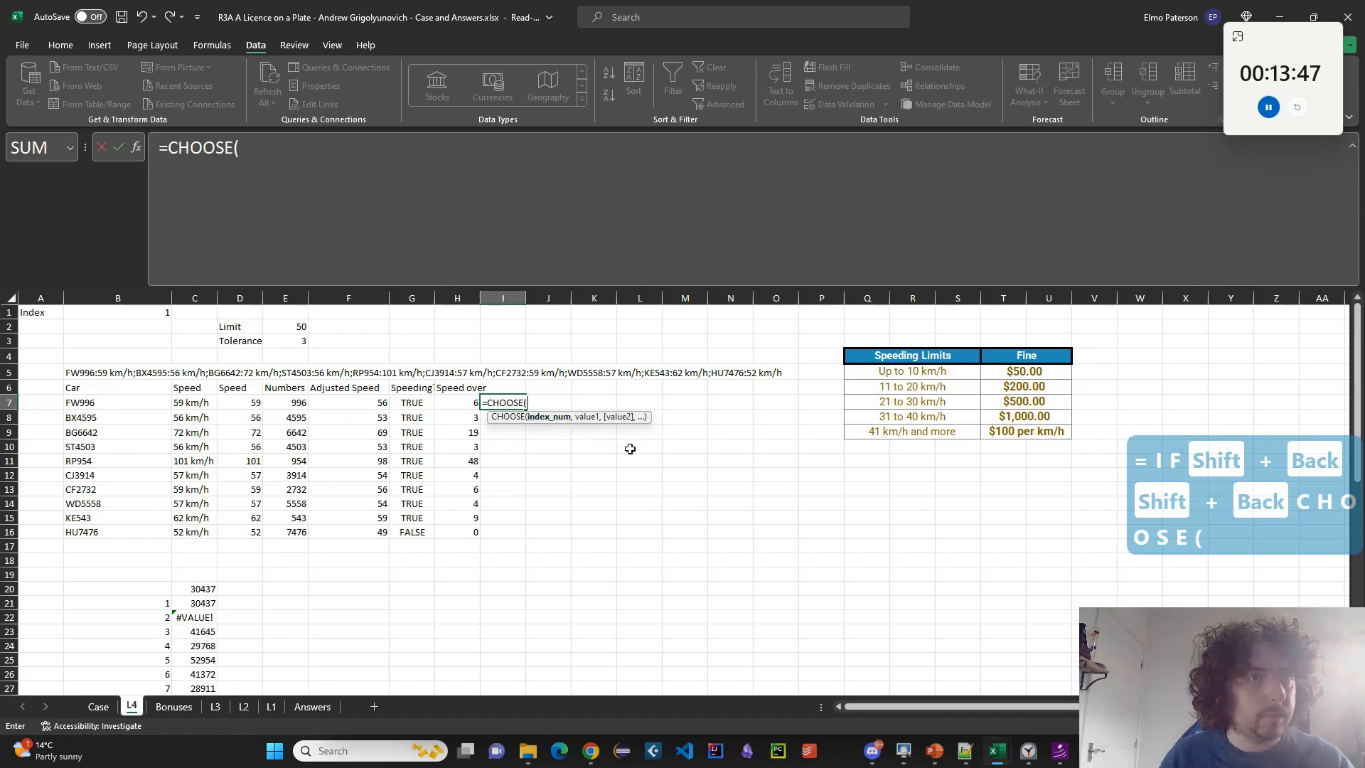
text(1)
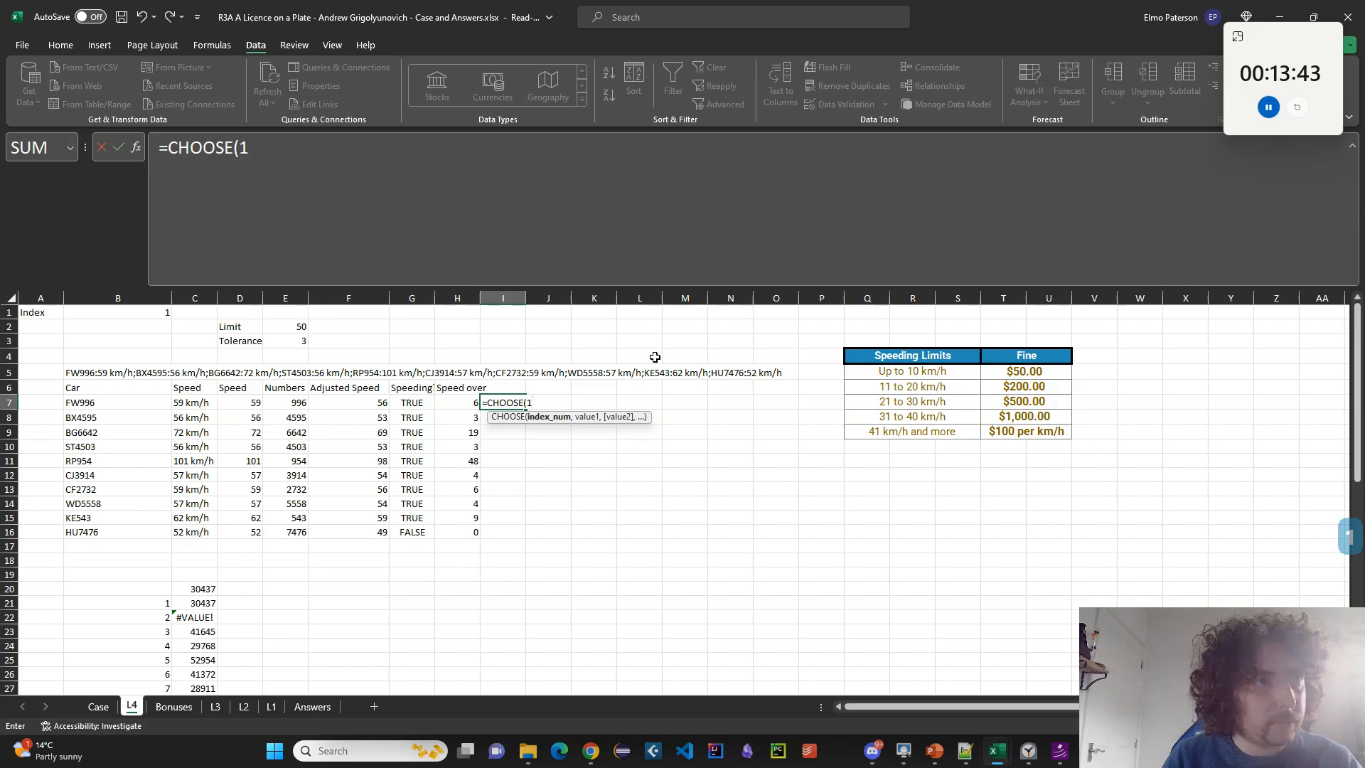
text(+)
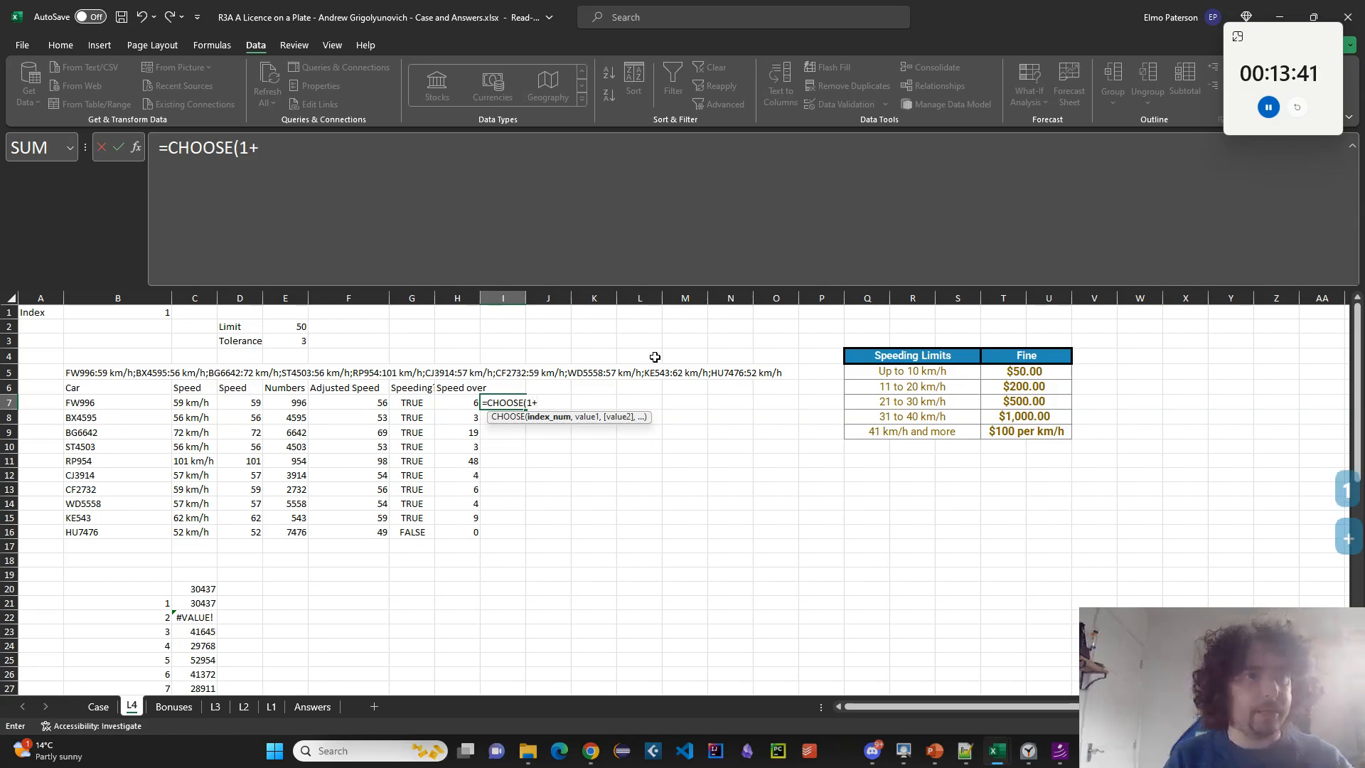
click(470, 410)
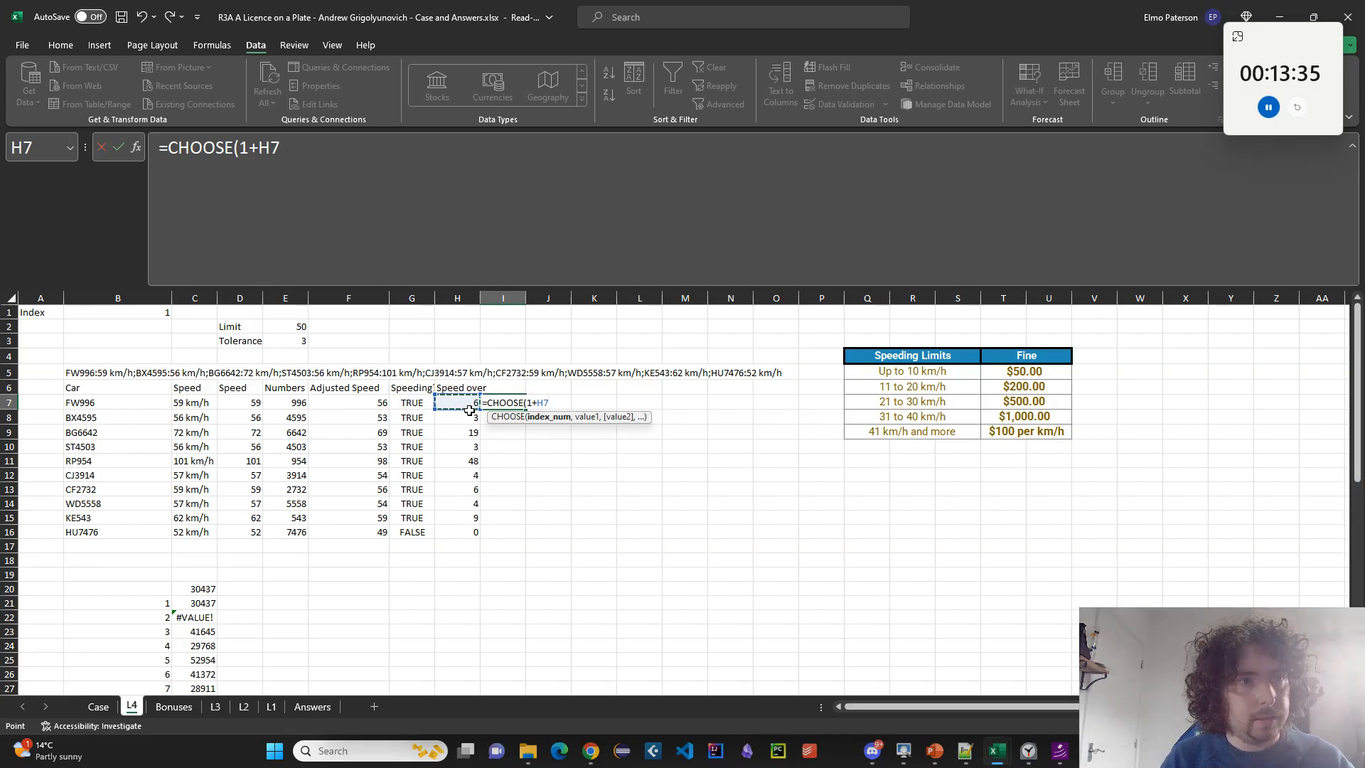
key(Escape)
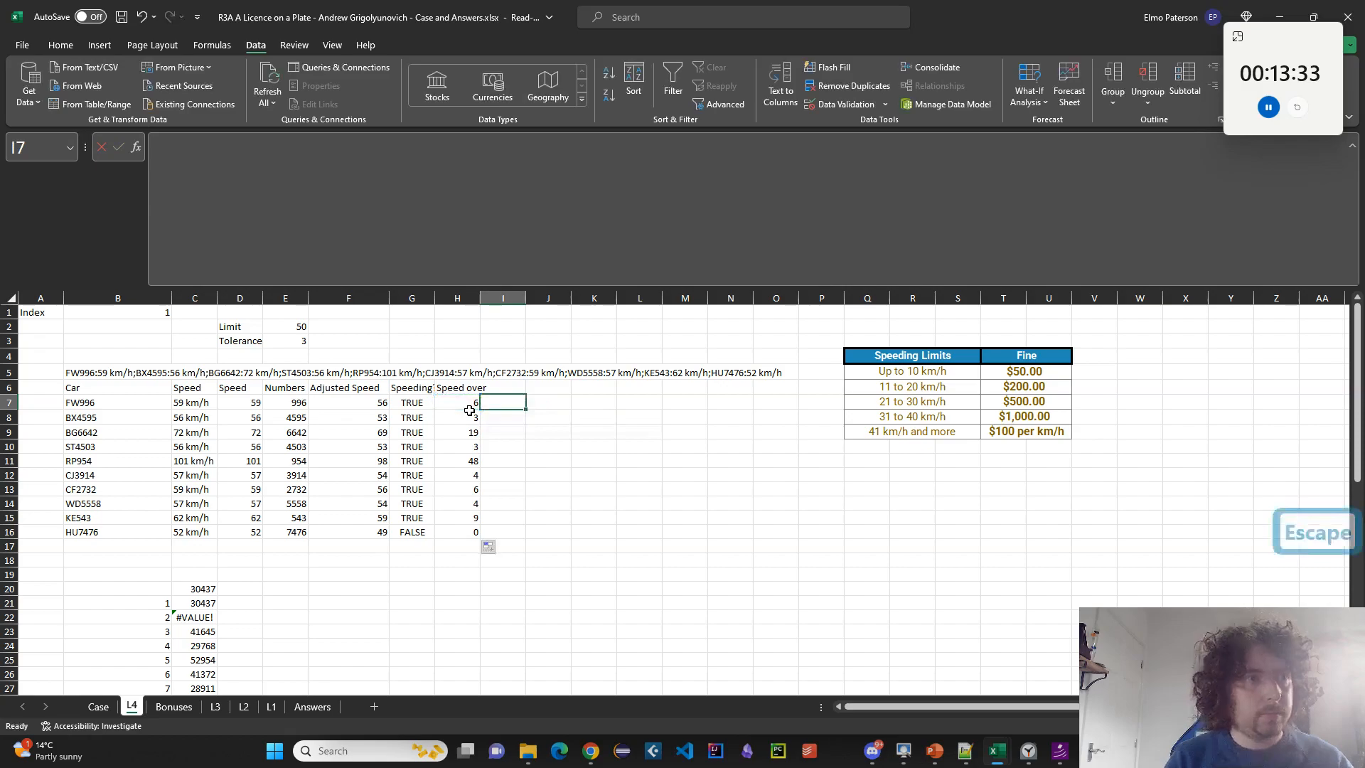
key(Up)
key(Right)
text(Co)
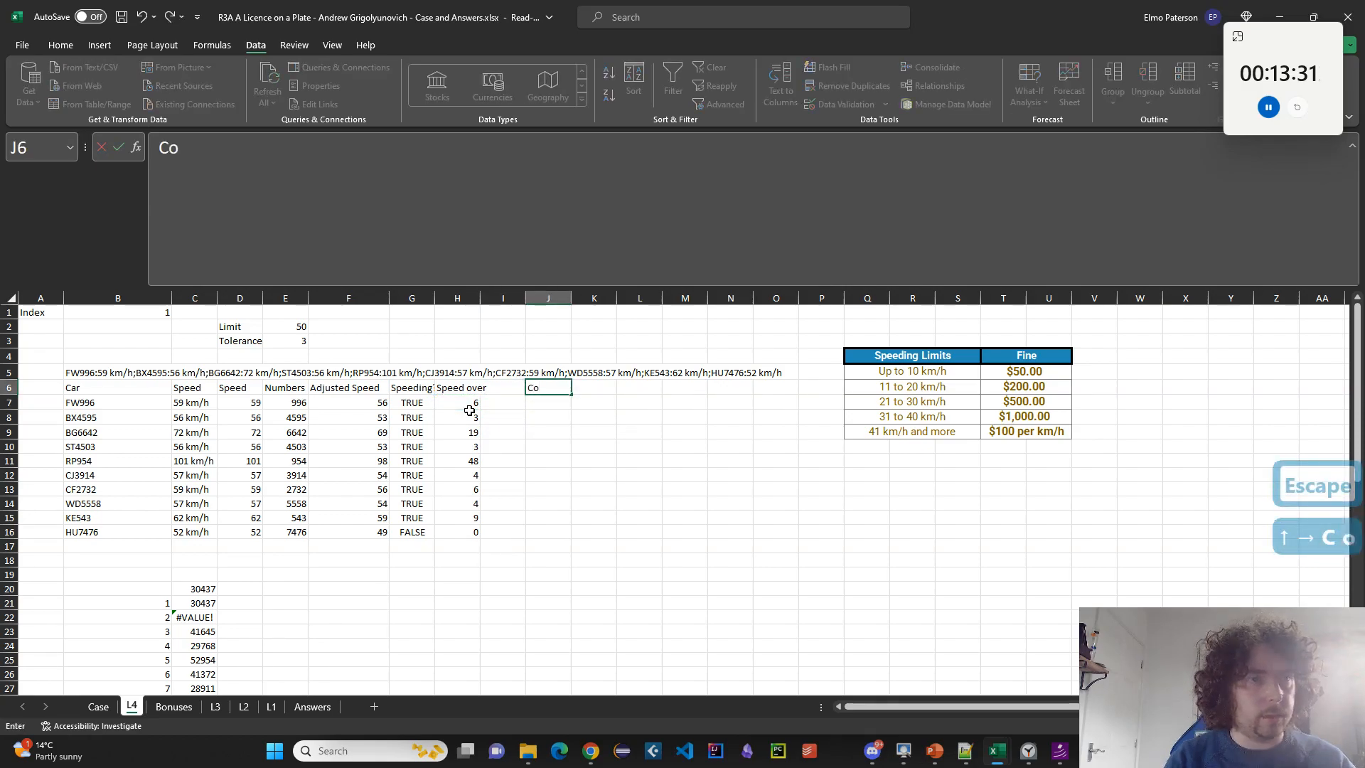
key(Escape)
key(Left)
key(shift+Up)
text(C)
key(Escape)
text(C)
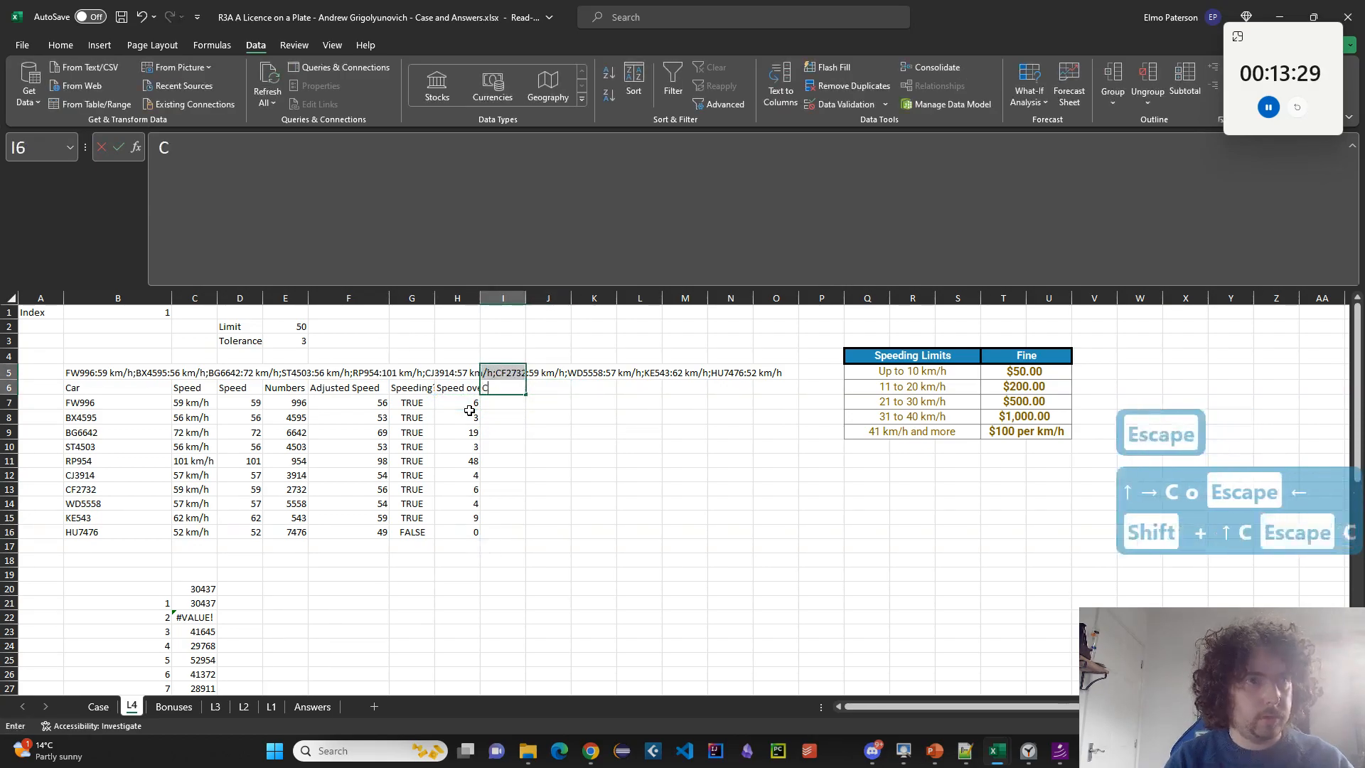
key(Escape)
key(Escape)
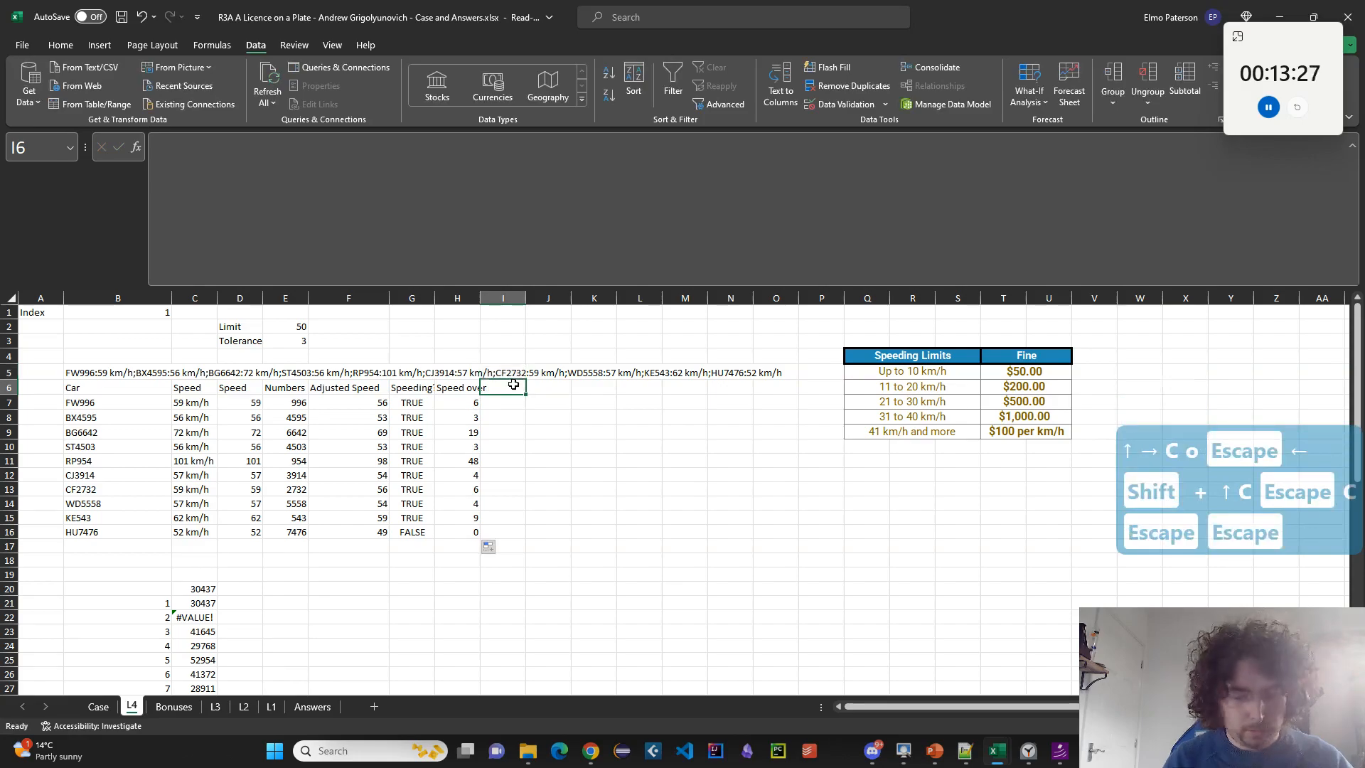
Enter the header "Cost" in I6.
text(Cost)
key(Return)
key(Up)
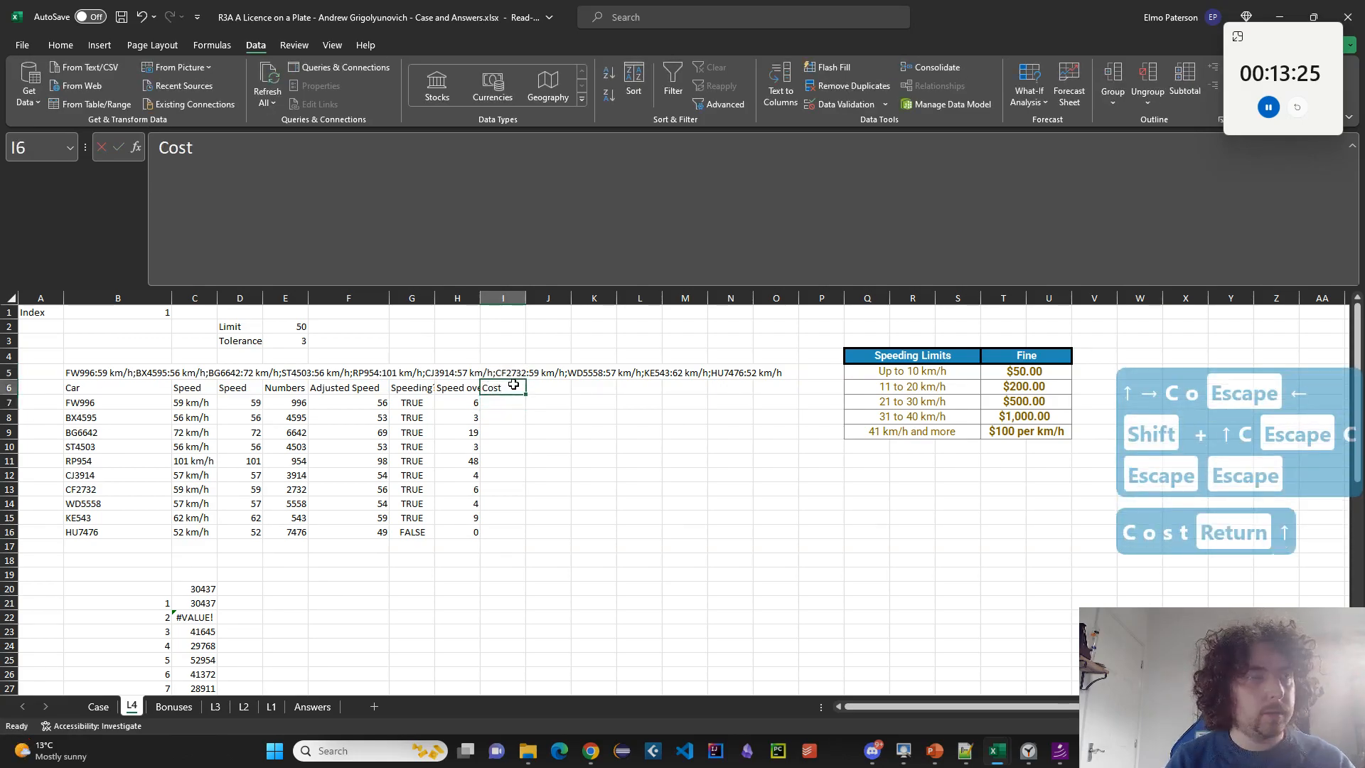
double_click(501, 386)
click(511, 401)
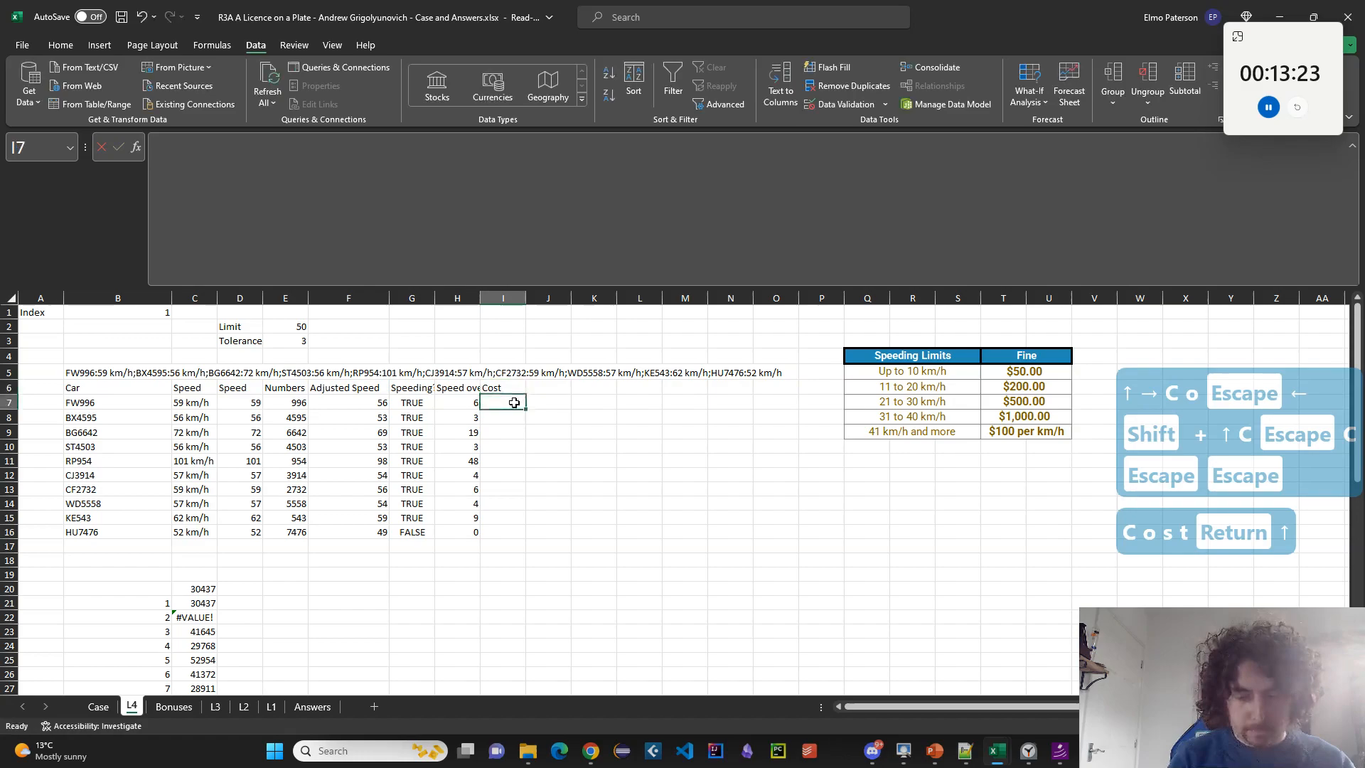
Start the cost formula in I7 with =IF(H7=0,0,CHOOSE( so that zero speed over gives zero cost.
text(=IF()
key(Left)
text(=0,0,)
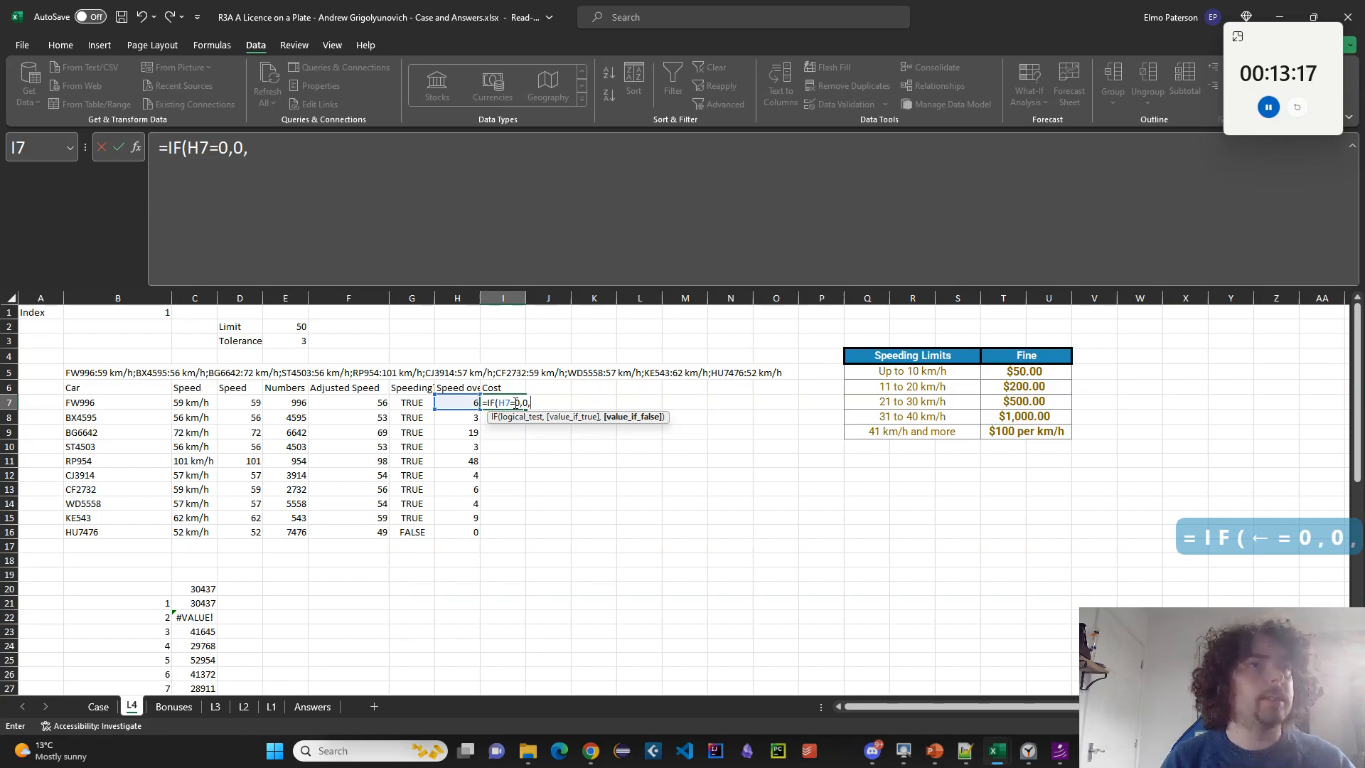
text(CHOOSE()
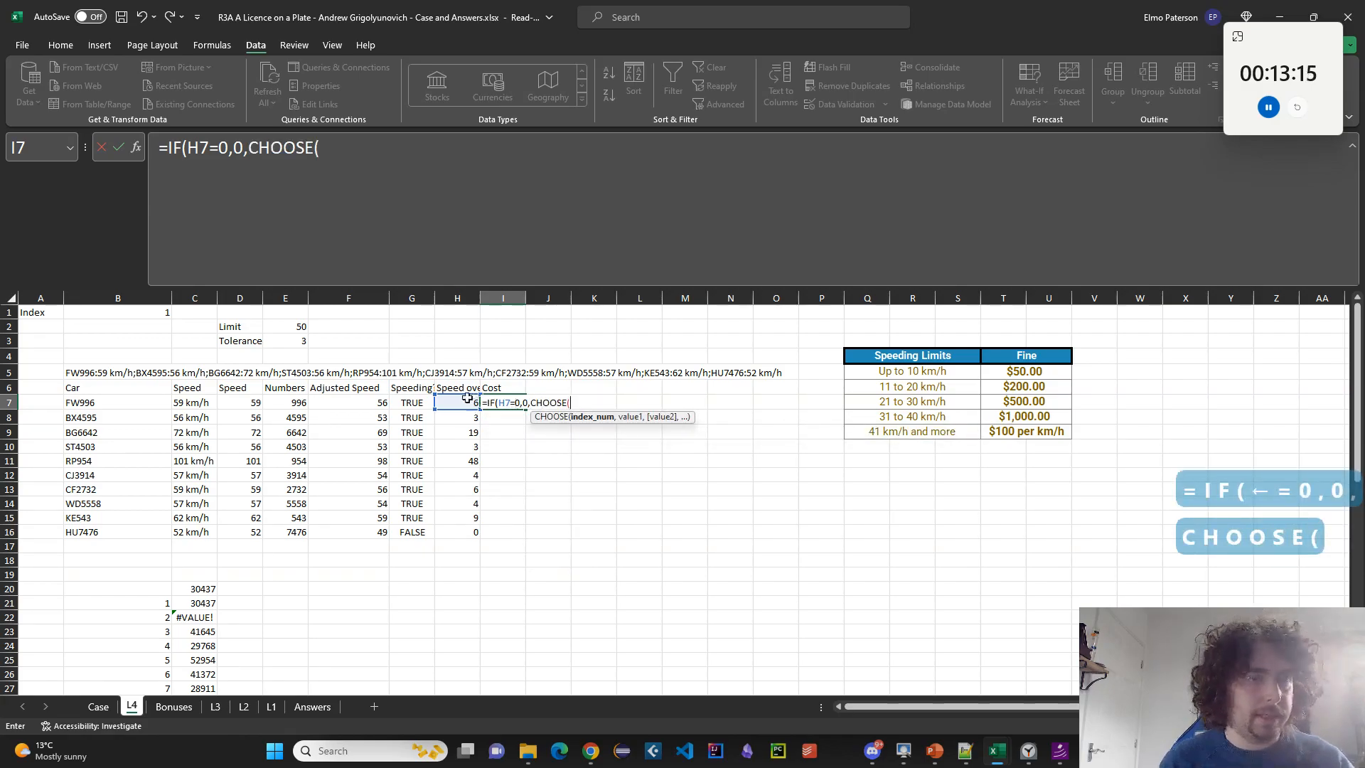
Build the CHOOSE index in the I7 formula from the speed over in H7 as SUM(--H7>0, leaving room for further conditions.
click(465, 403)
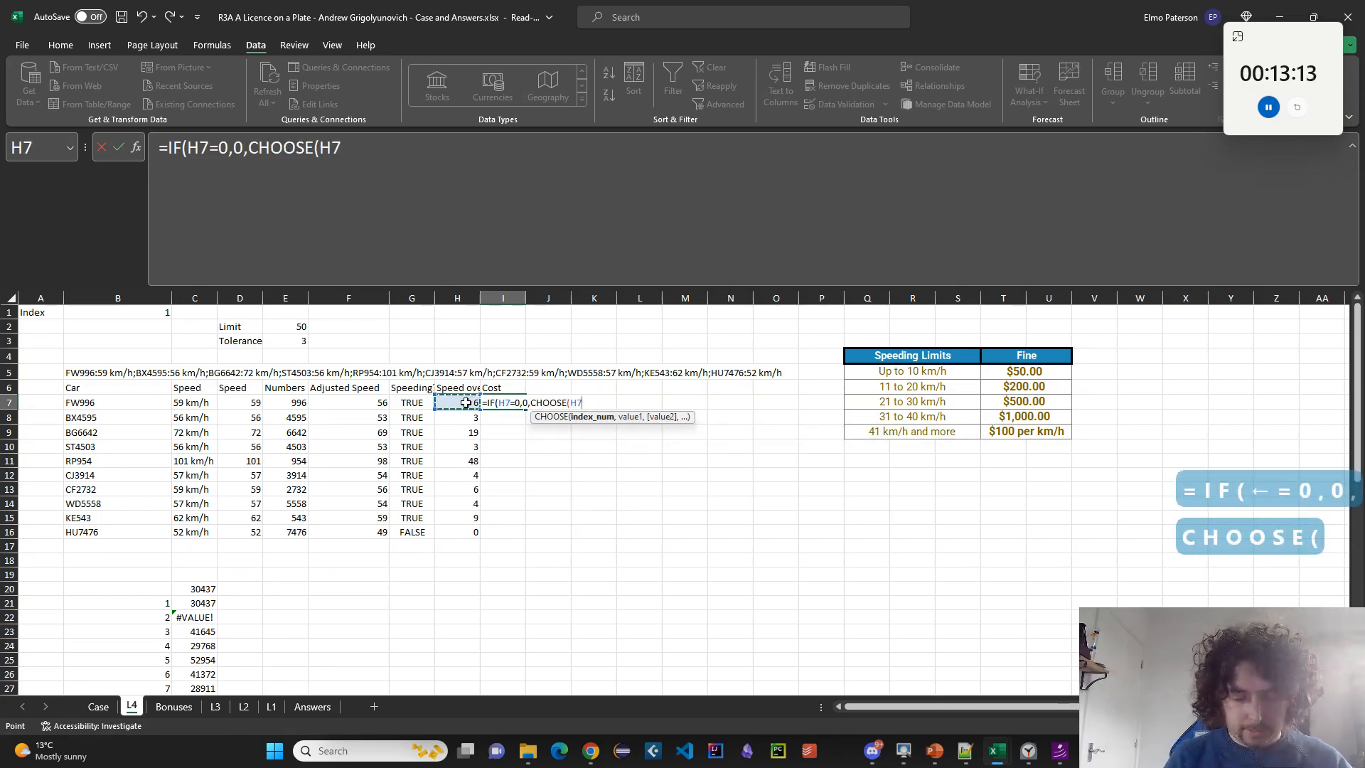
text(>0)
click(324, 155)
text(--)
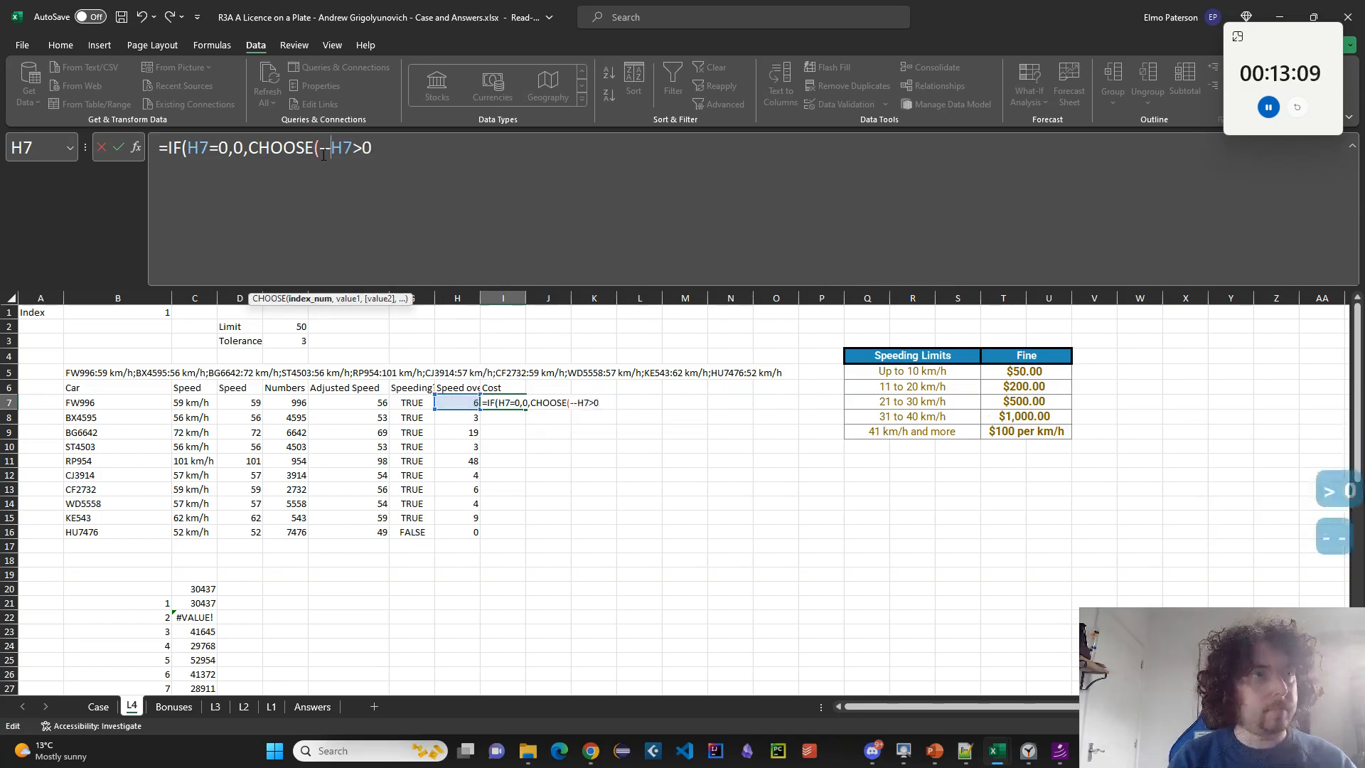
text(SUM()
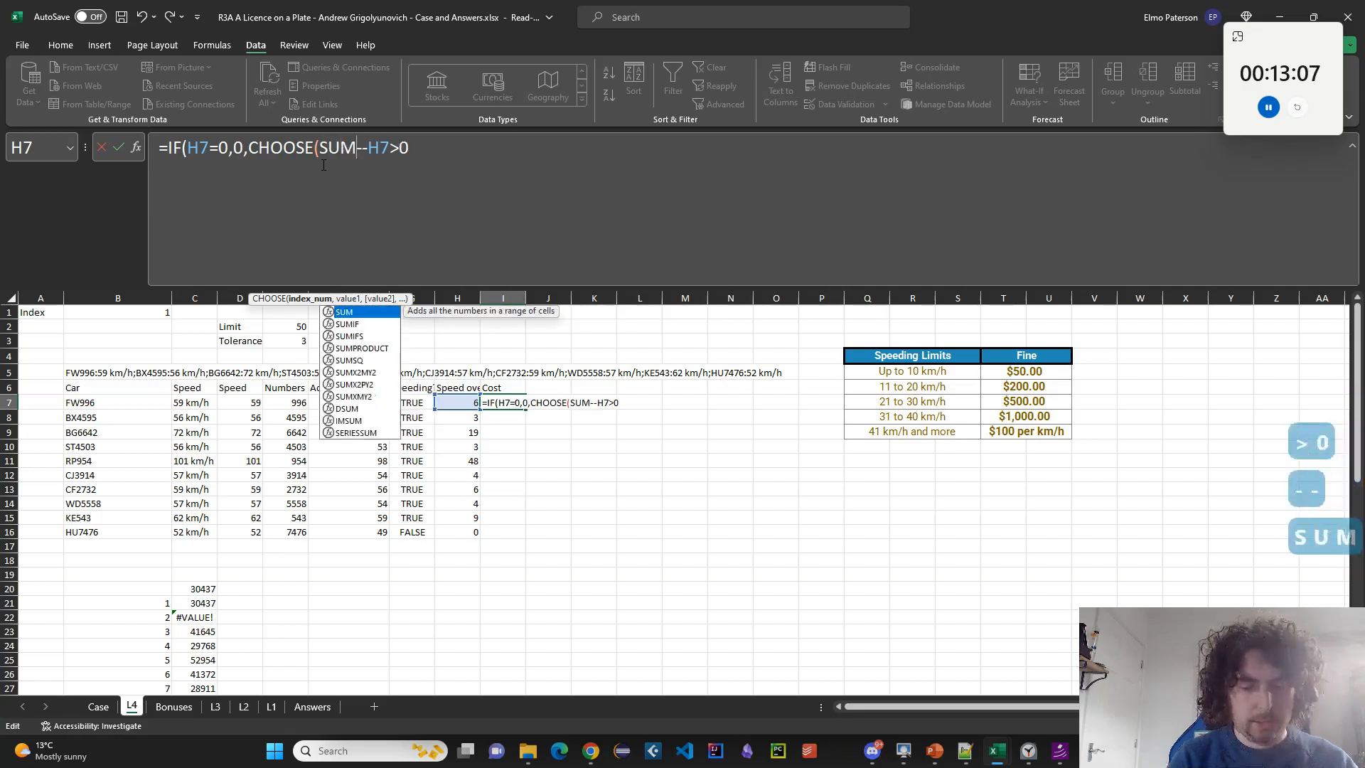
click(471, 158)
text(,)
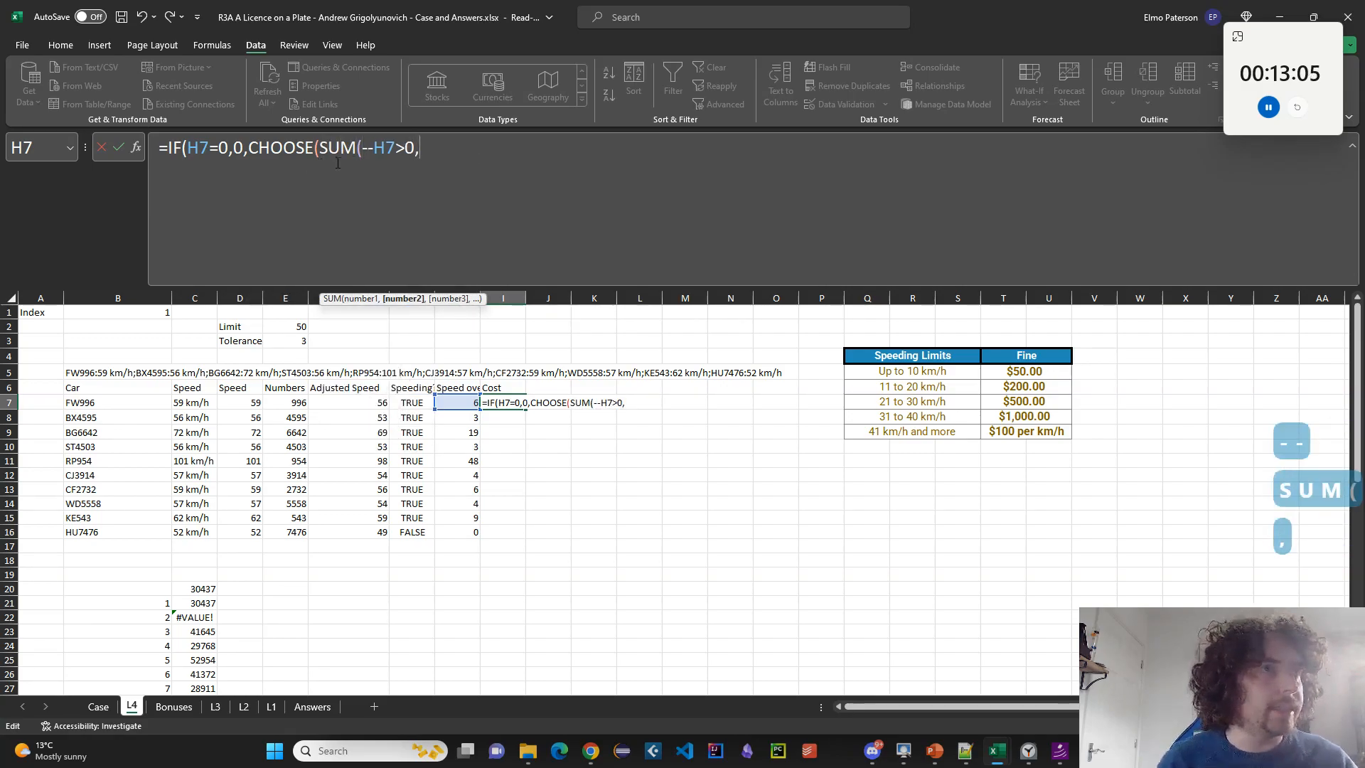
drag(361, 148, 414, 150)
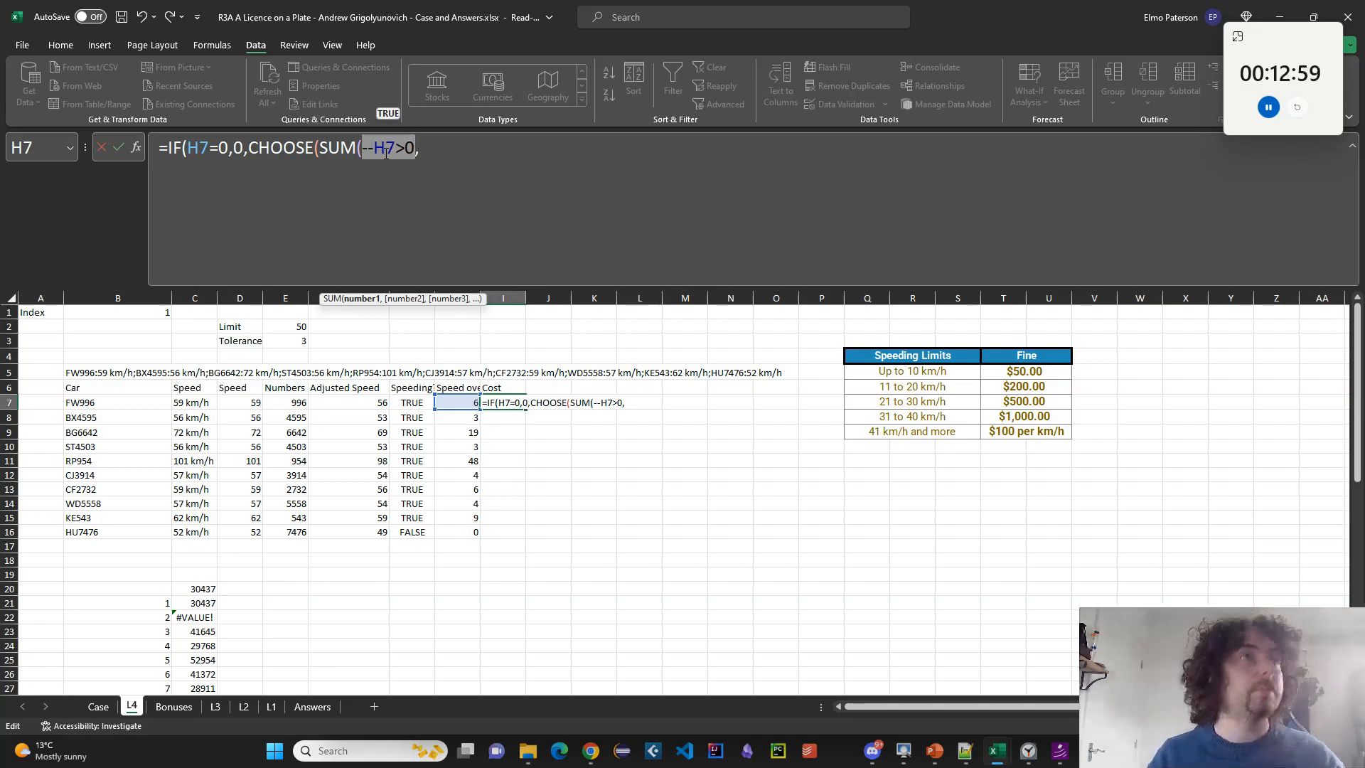
key(End)
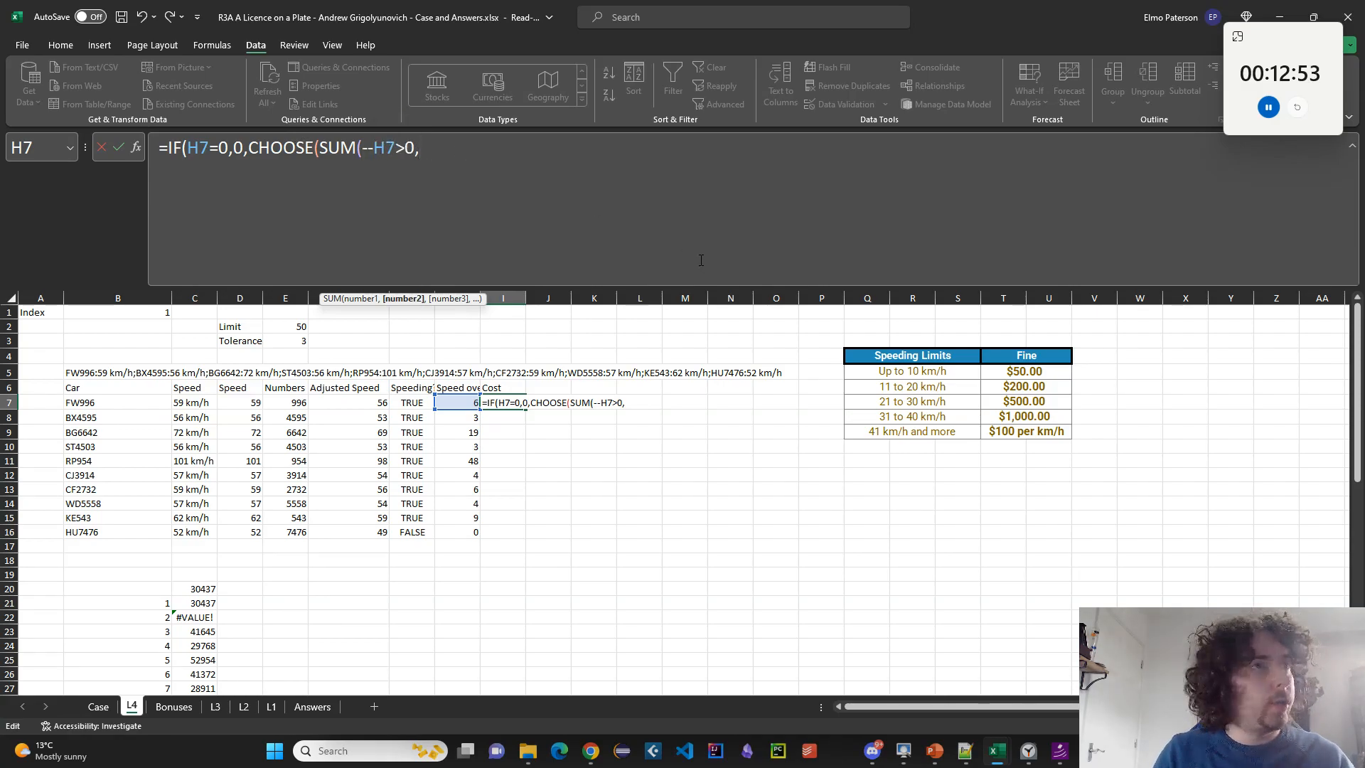
Remove the IF(H7=0,0, wrapper from the I7 formula and offset the index, making it =CHOOSE(1 + SUM(--H7>0,.
drag(247, 147, 166, 148)
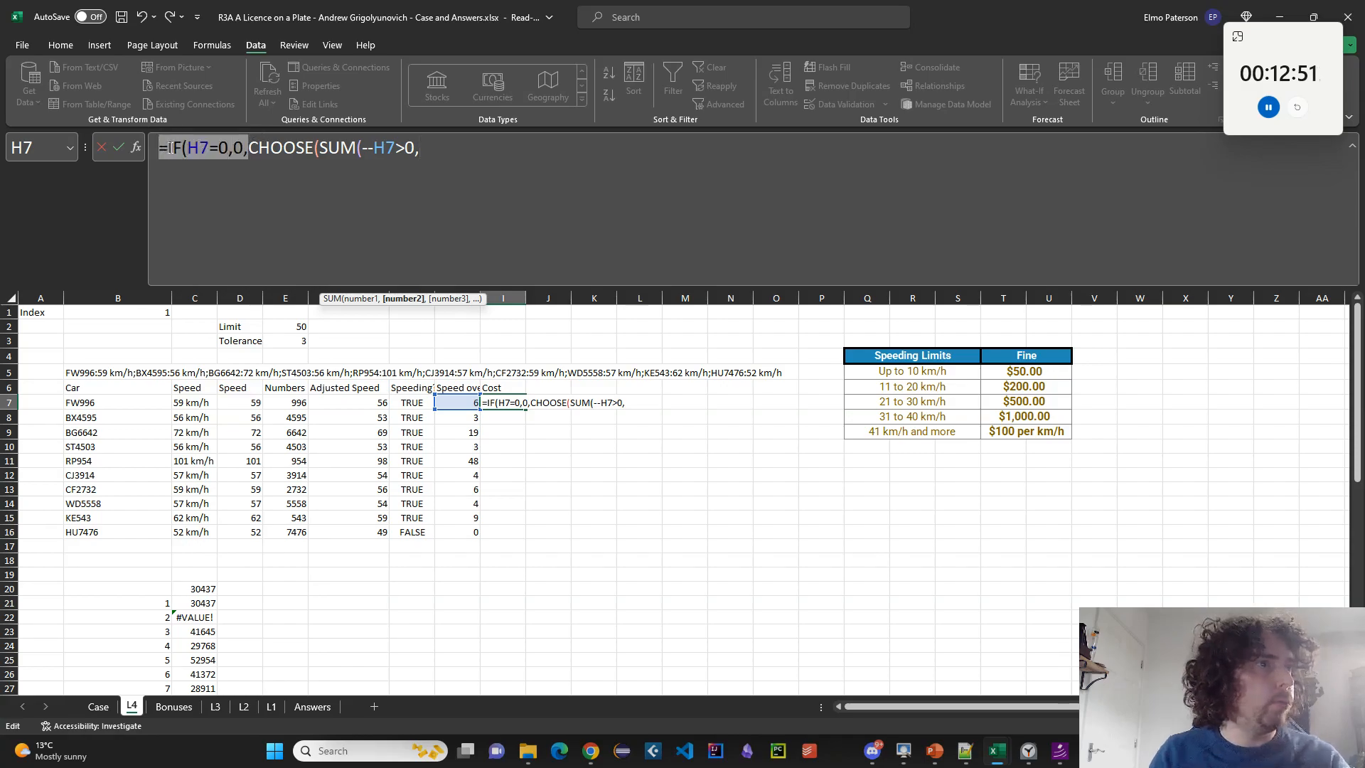
key(BackSpace)
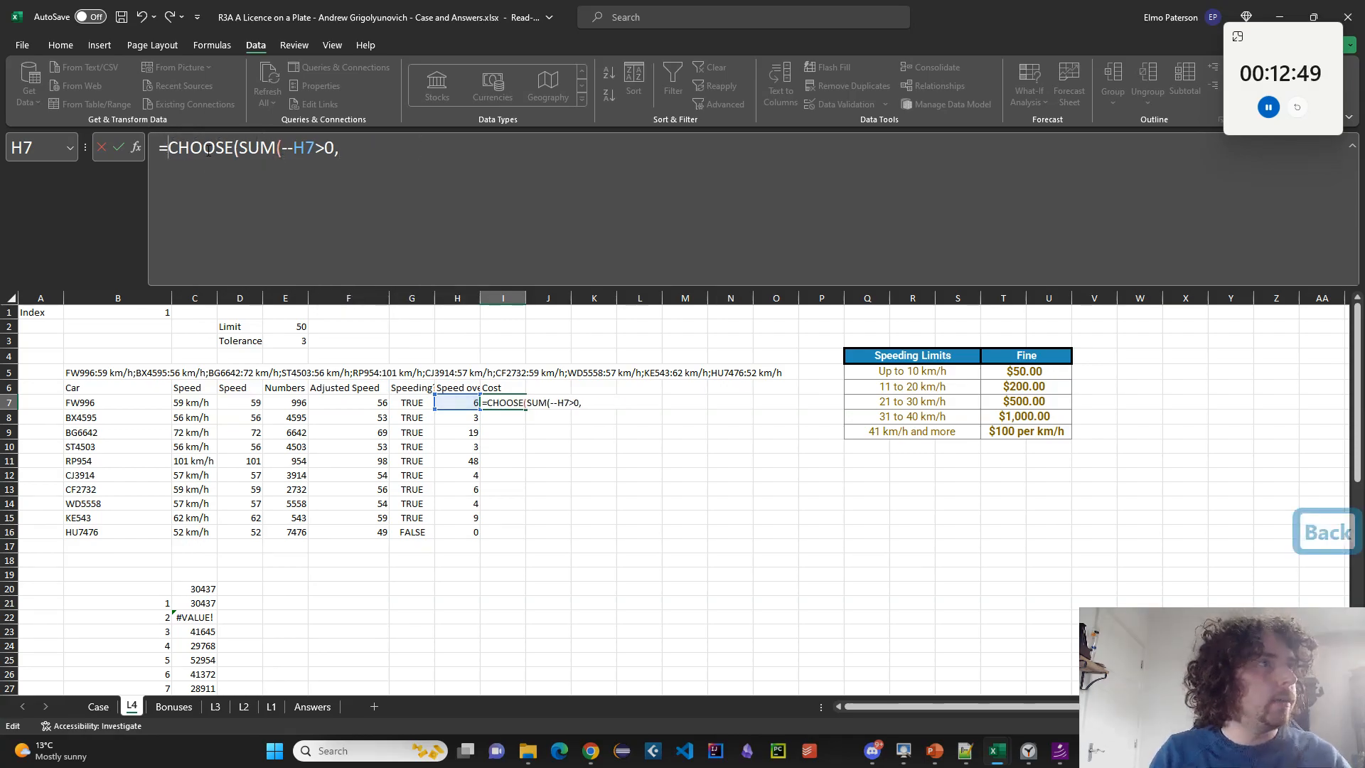
text(1 +)
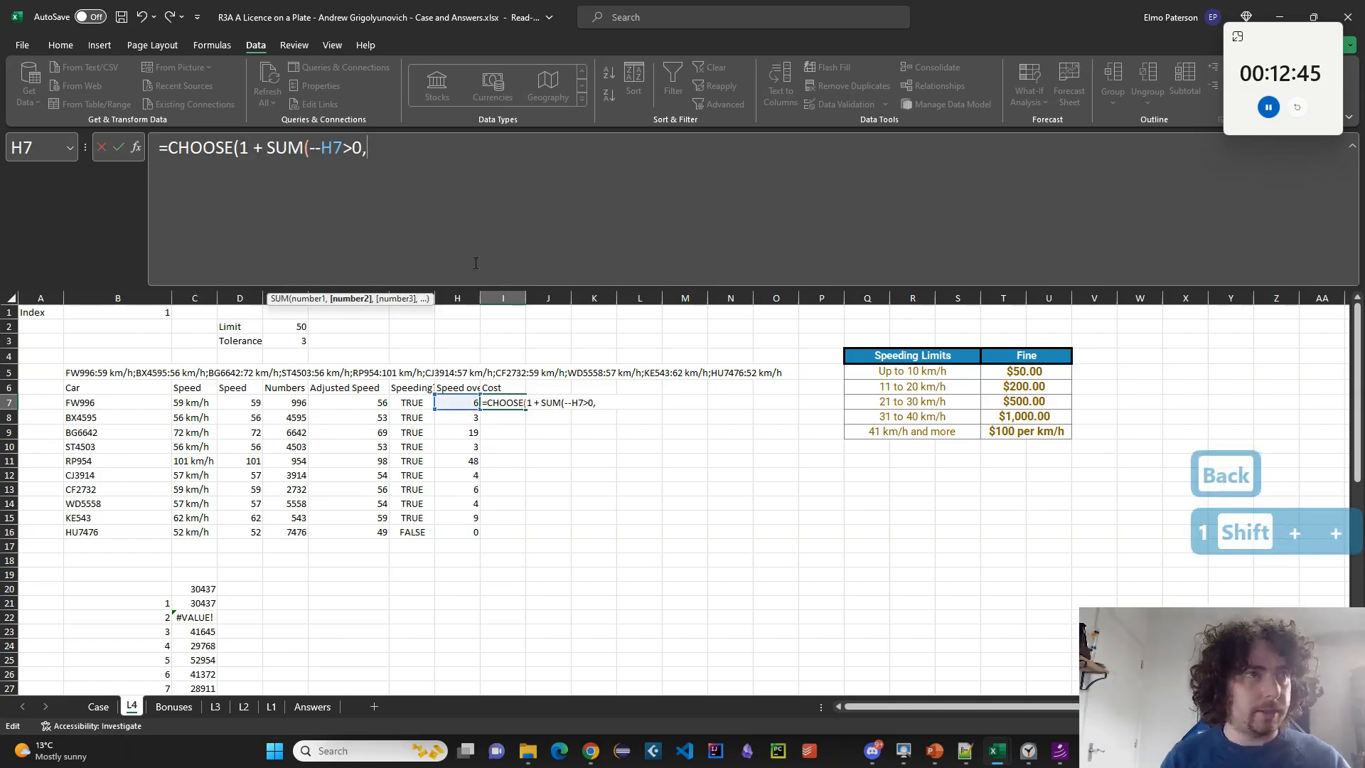
Add H7>V5 as the second condition in the SUM, comparing the speed over with the cell beside the first fine.
click(465, 405)
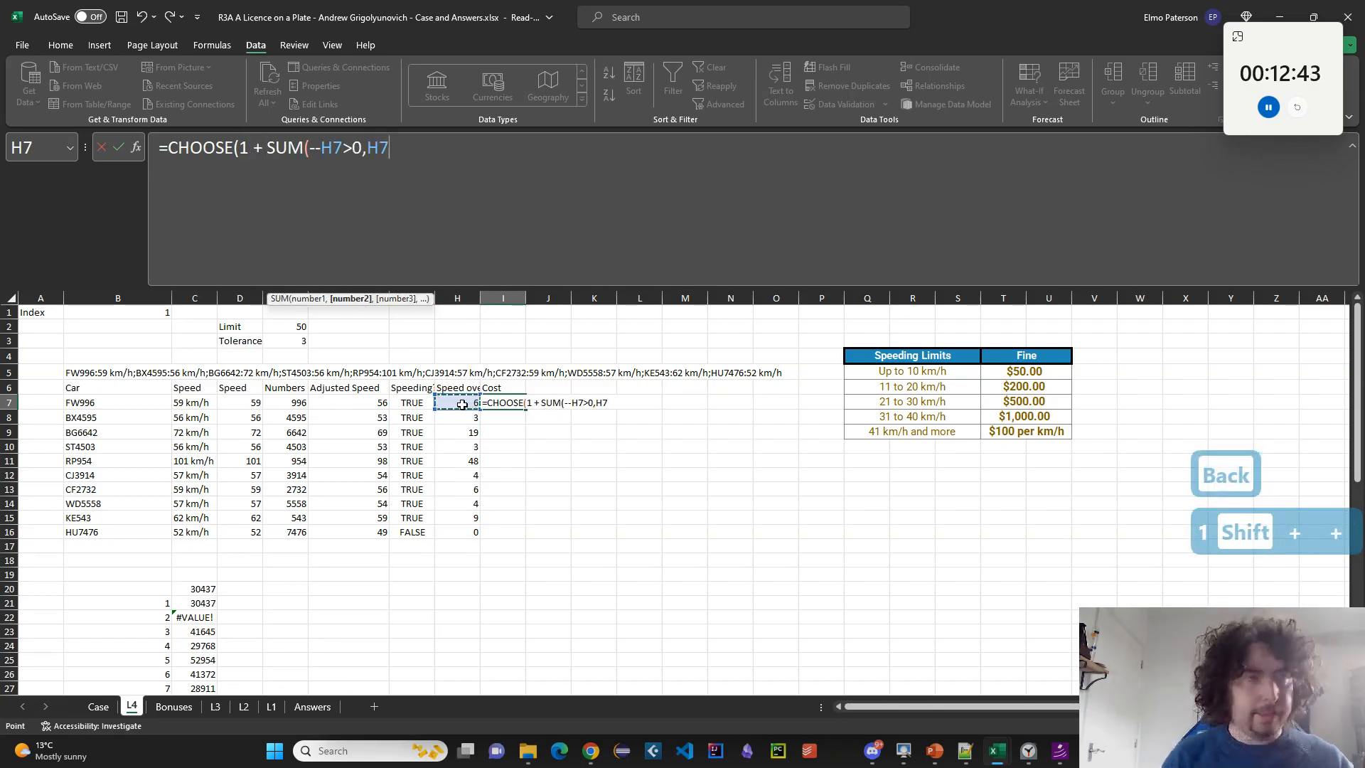
text(>)
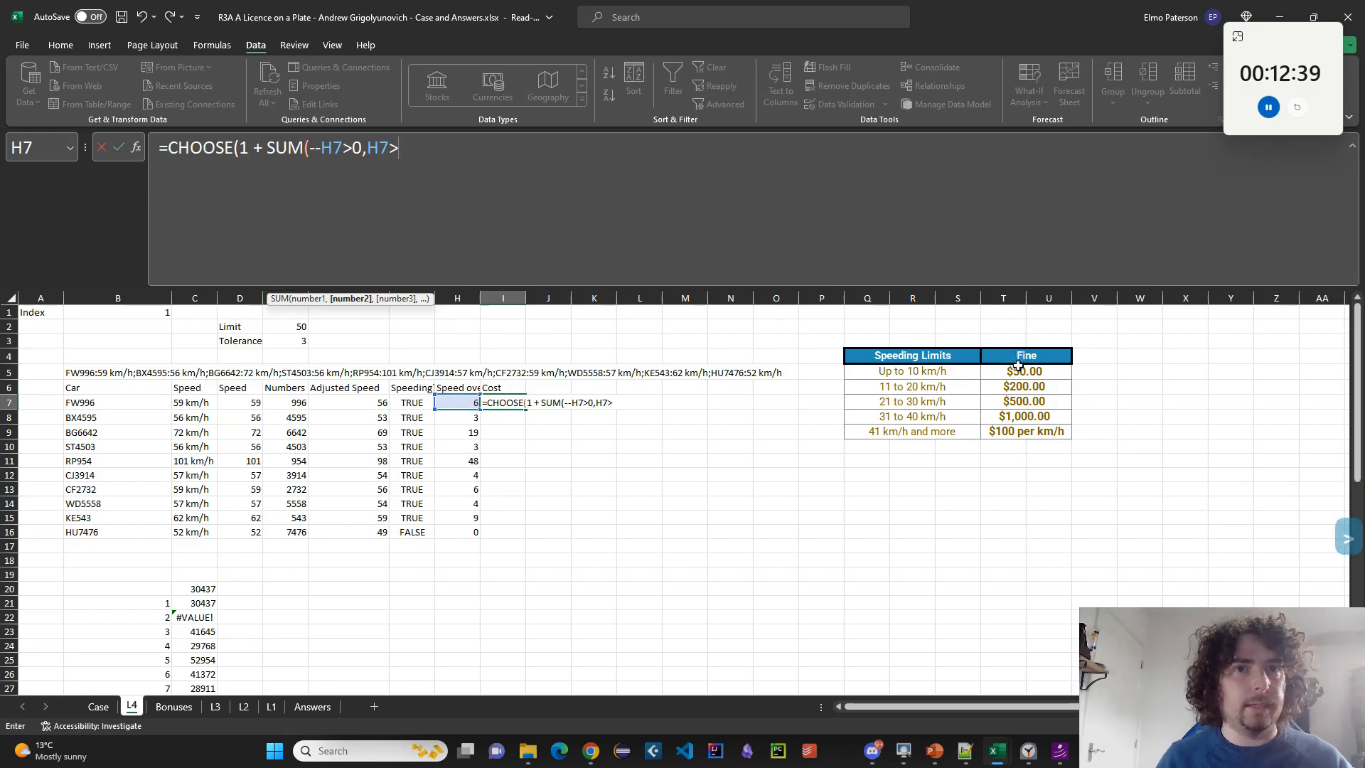
click(1094, 371)
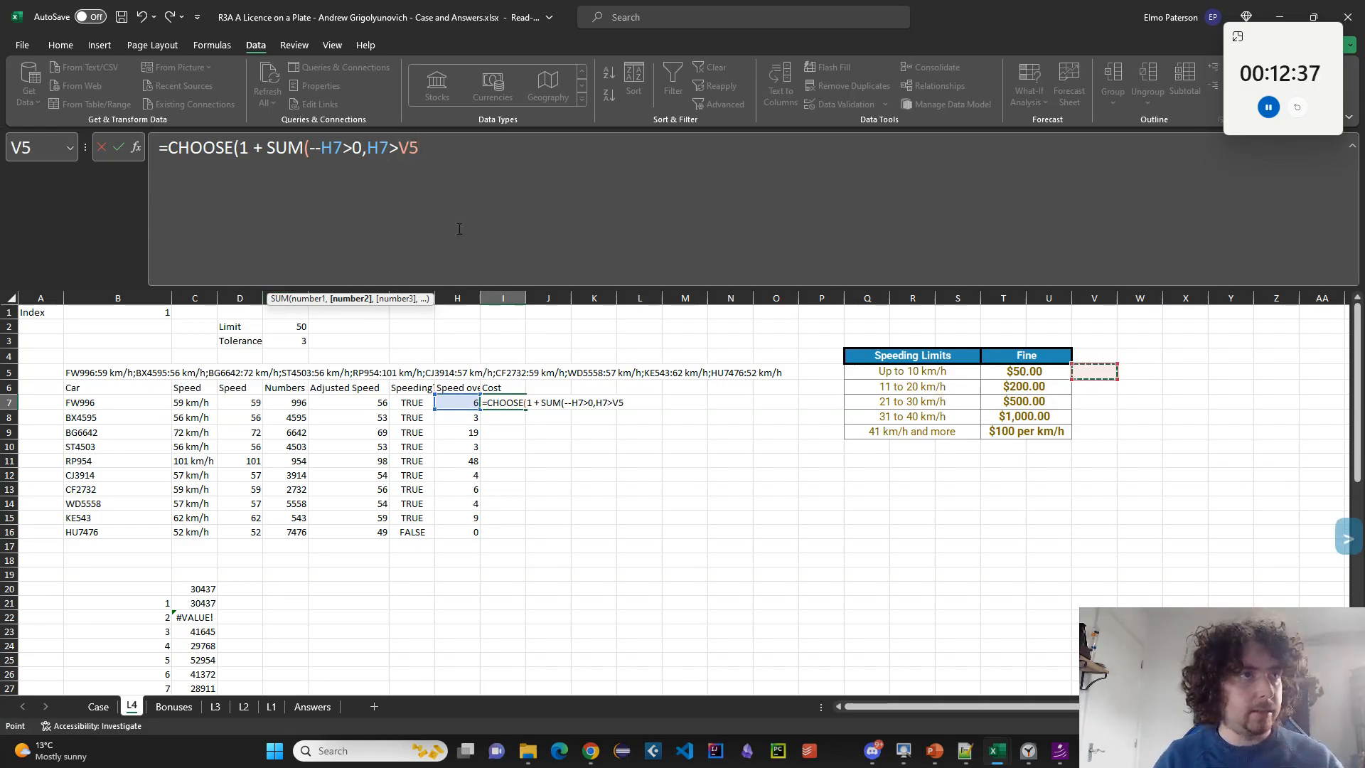
Bracket both comparisons in the I7 formula and convert them to numbers, as --(H7>0),--(H7>V5).
click(320, 147)
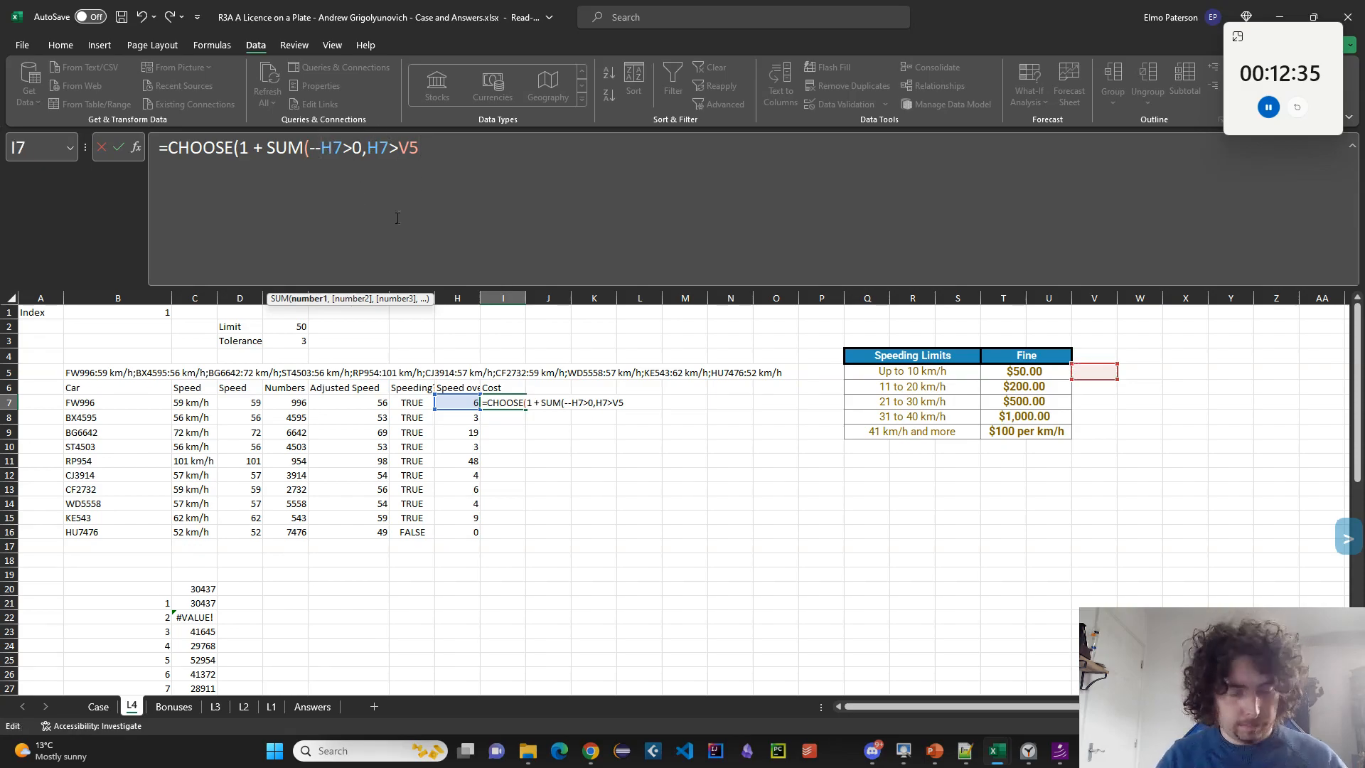
text(()
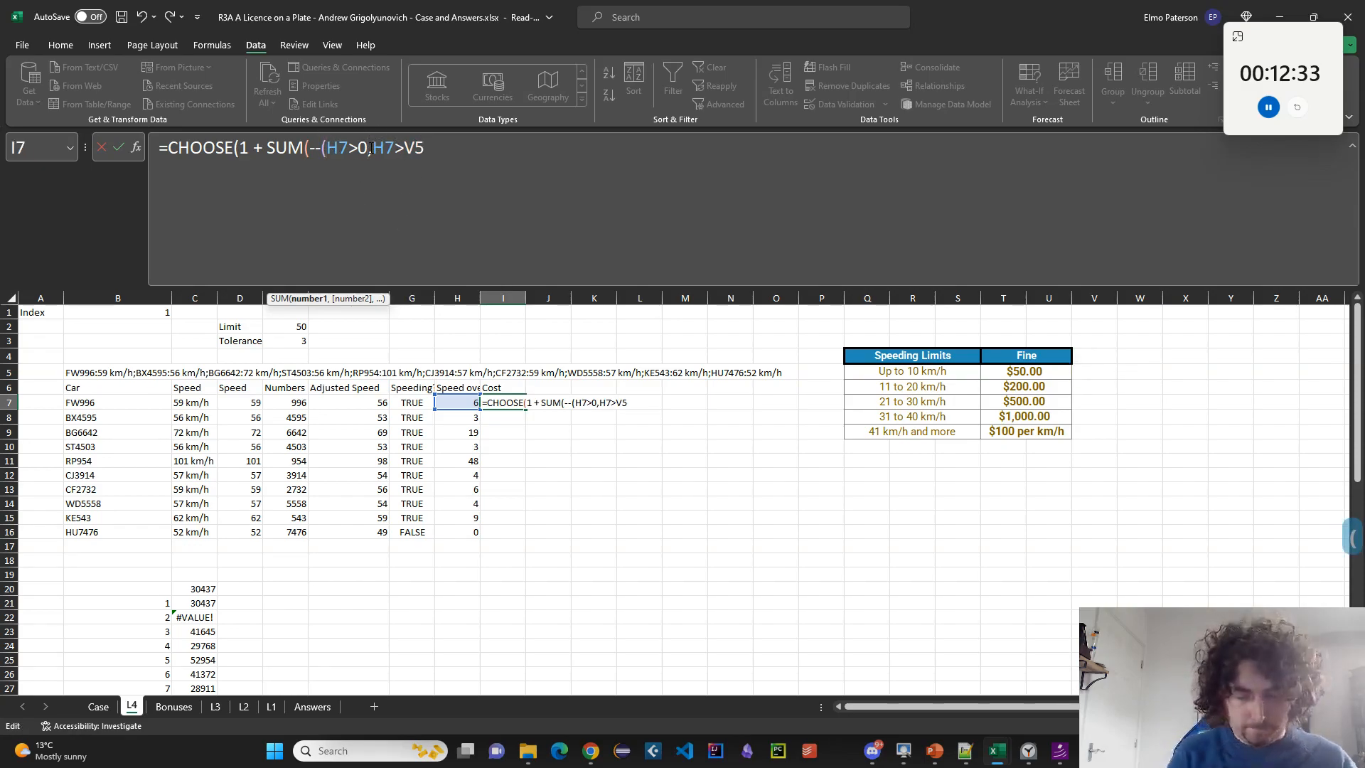
click(370, 148)
text())
key(Right)
text(--(H7>0)
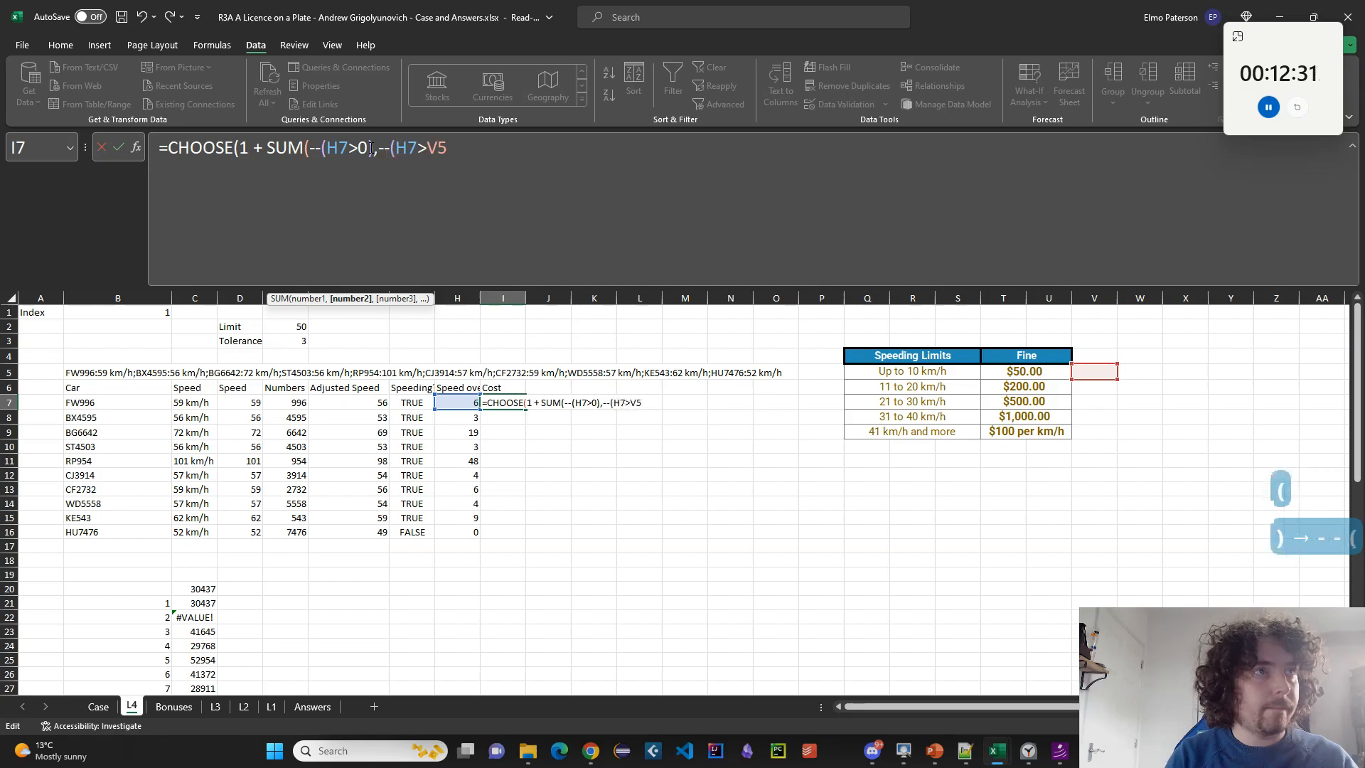
text())
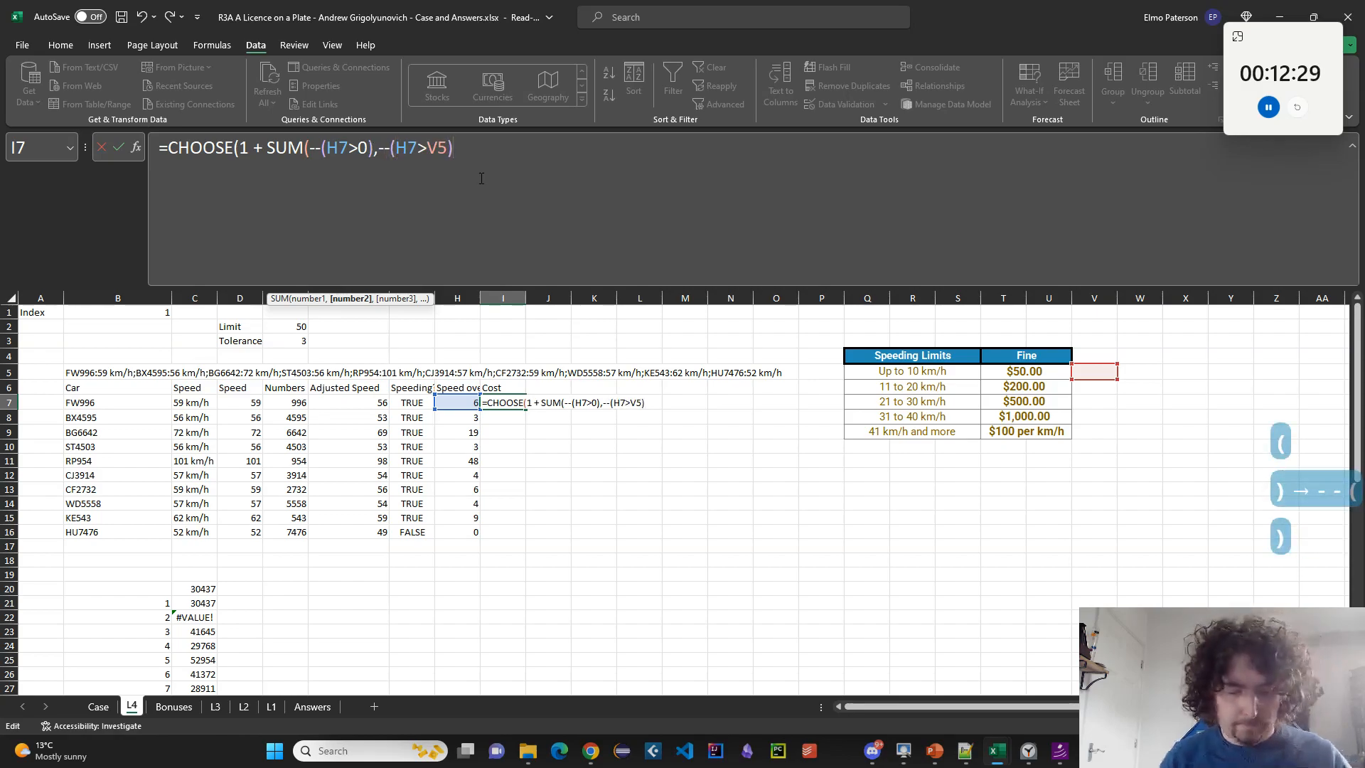
Repeat the --(H7>V5) test three more times as comma-separated arguments of the SUM in the cost formula in I7.
text(,)
drag(377, 151, 455, 149)
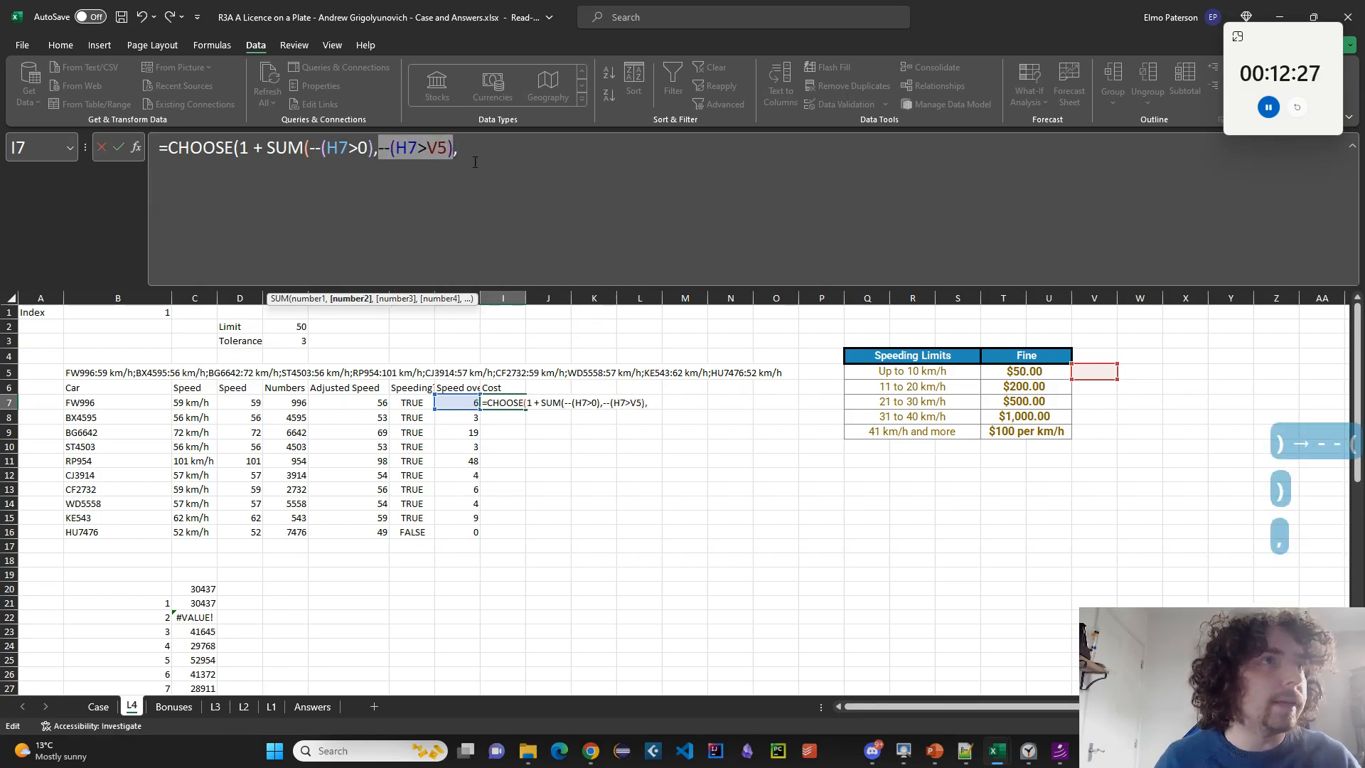
key(ctrl+c)
click(522, 177)
key(ctrl+v)
text(,)
key(ctrl+v)
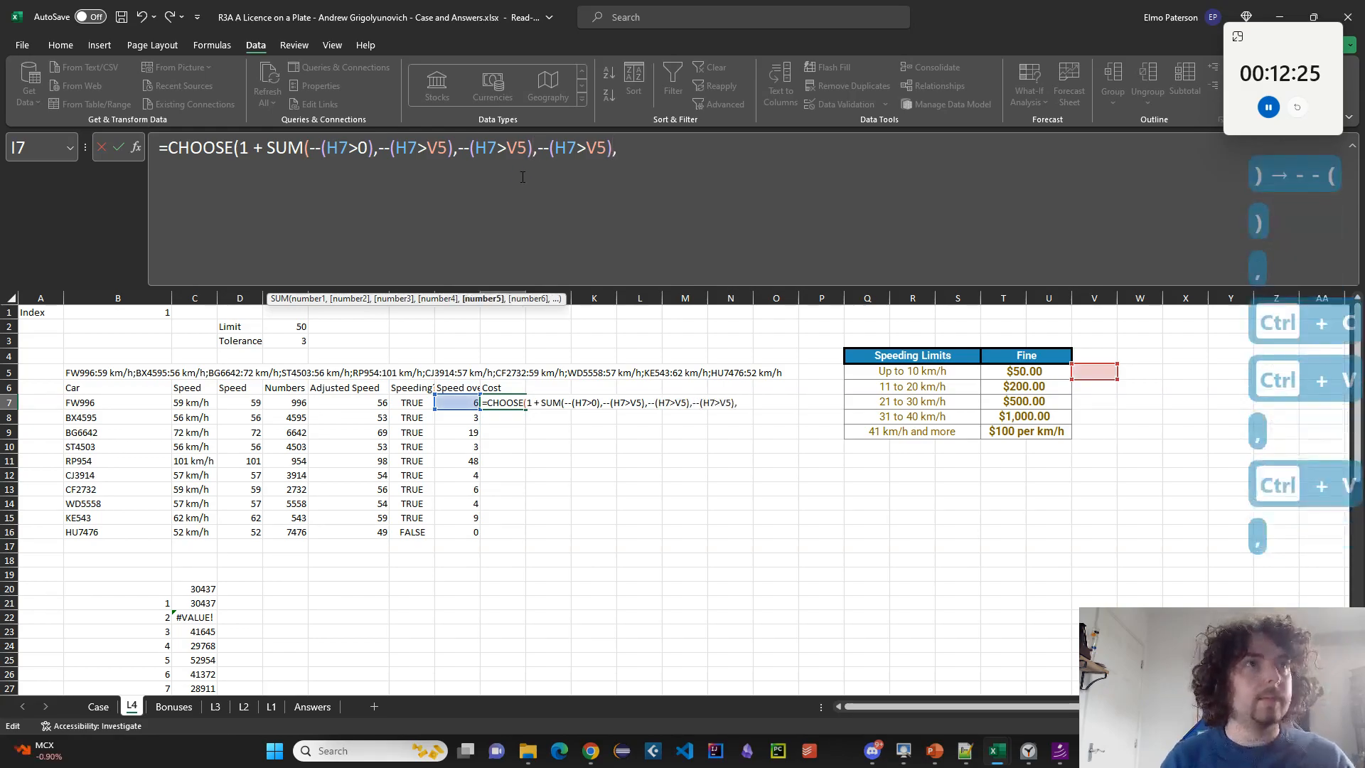
text(,)
key(ctrl+v)
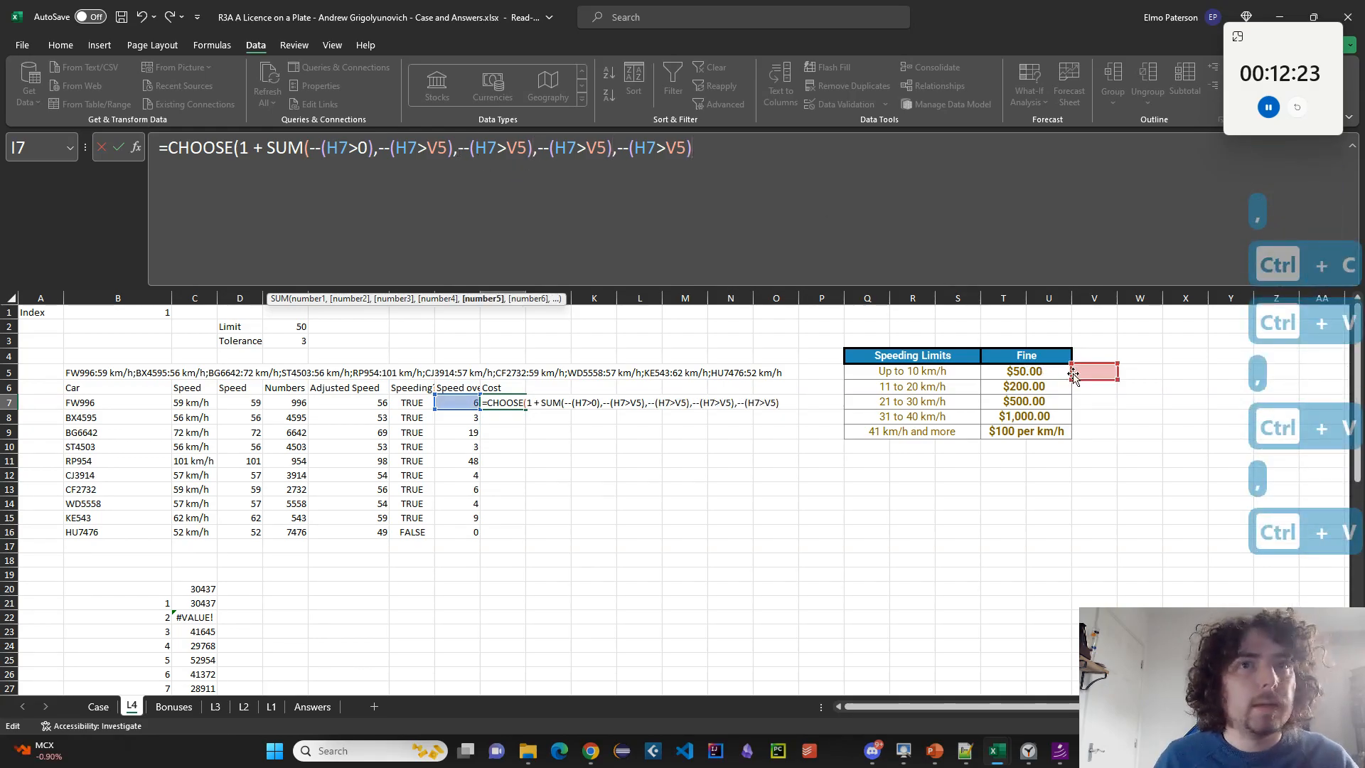
Change the threshold references in the three repeated tests of the I7 formula to V6, V7 and V8.
key(BackSpace)
text(6)
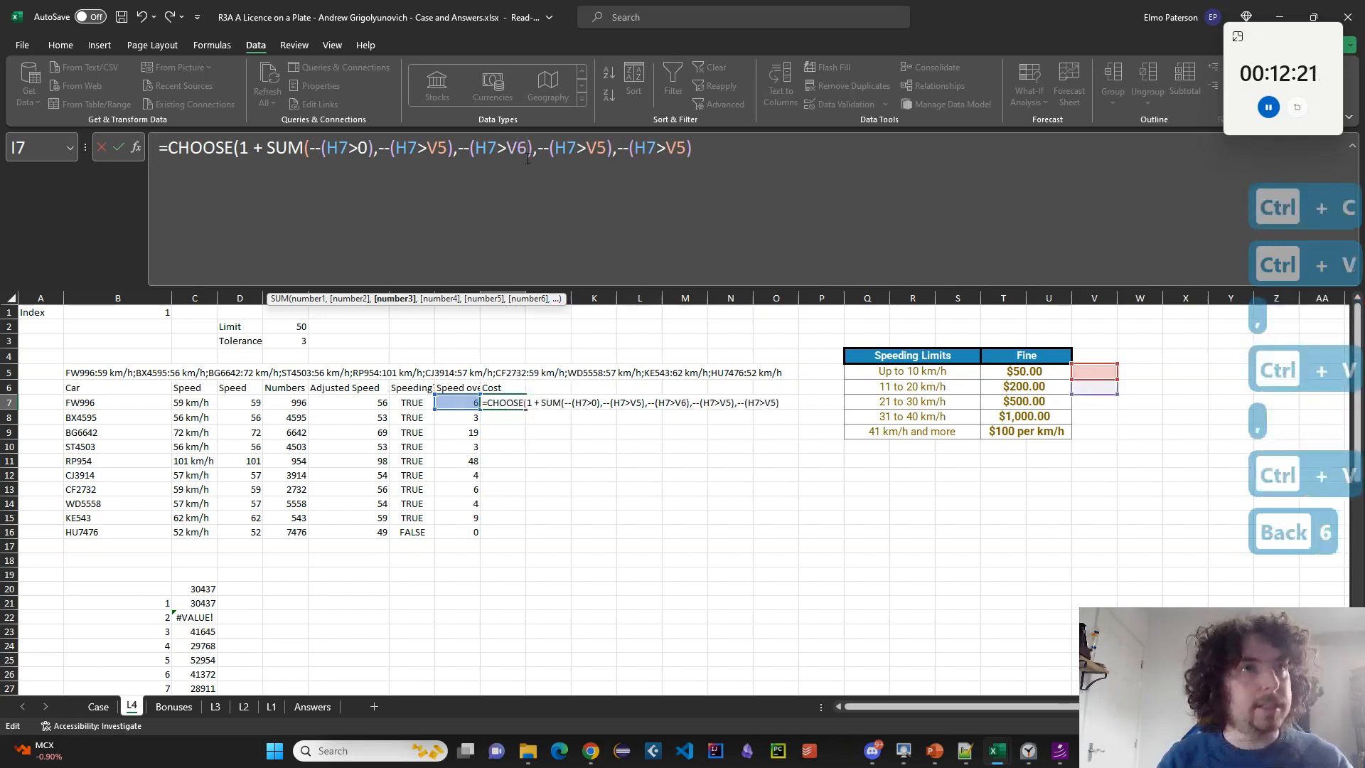
click(608, 148)
key(BackSpace)
text(7)
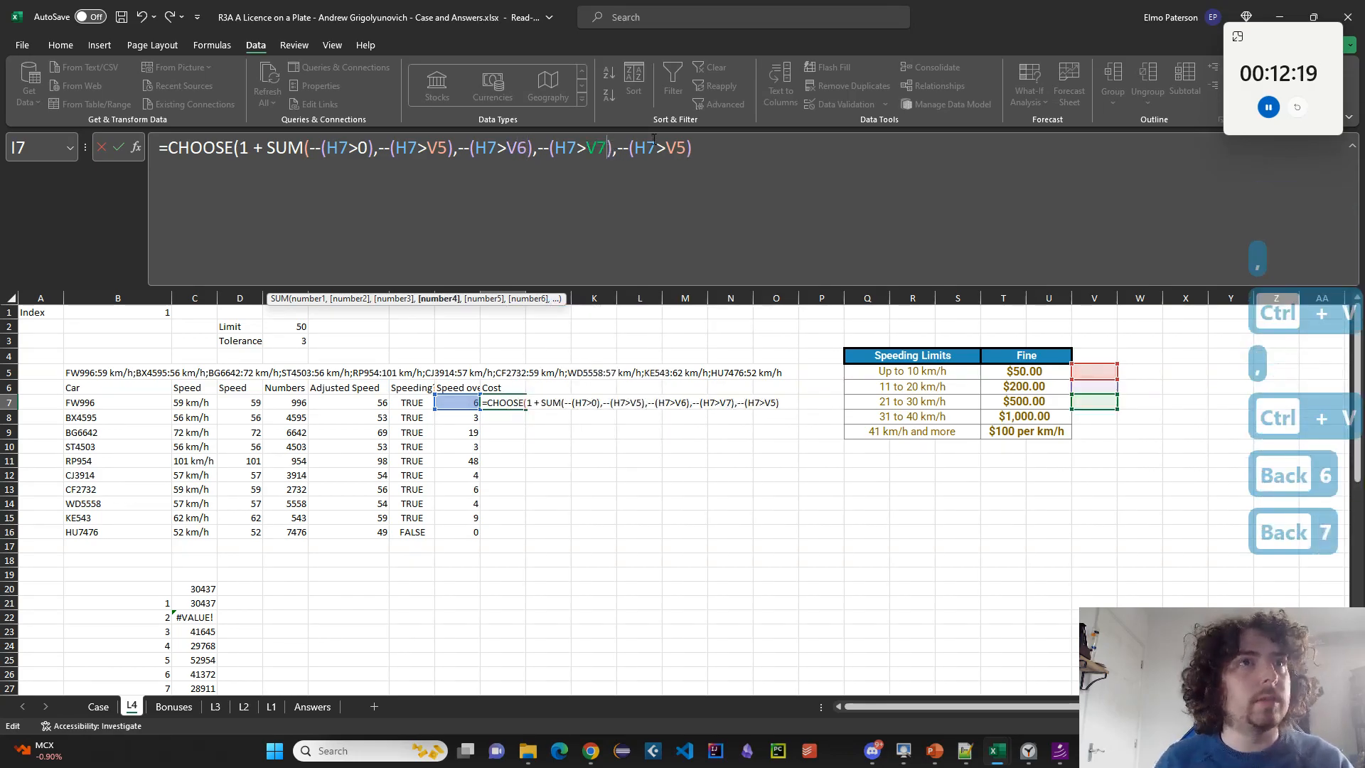
click(683, 147)
key(BackSpace)
text(8)
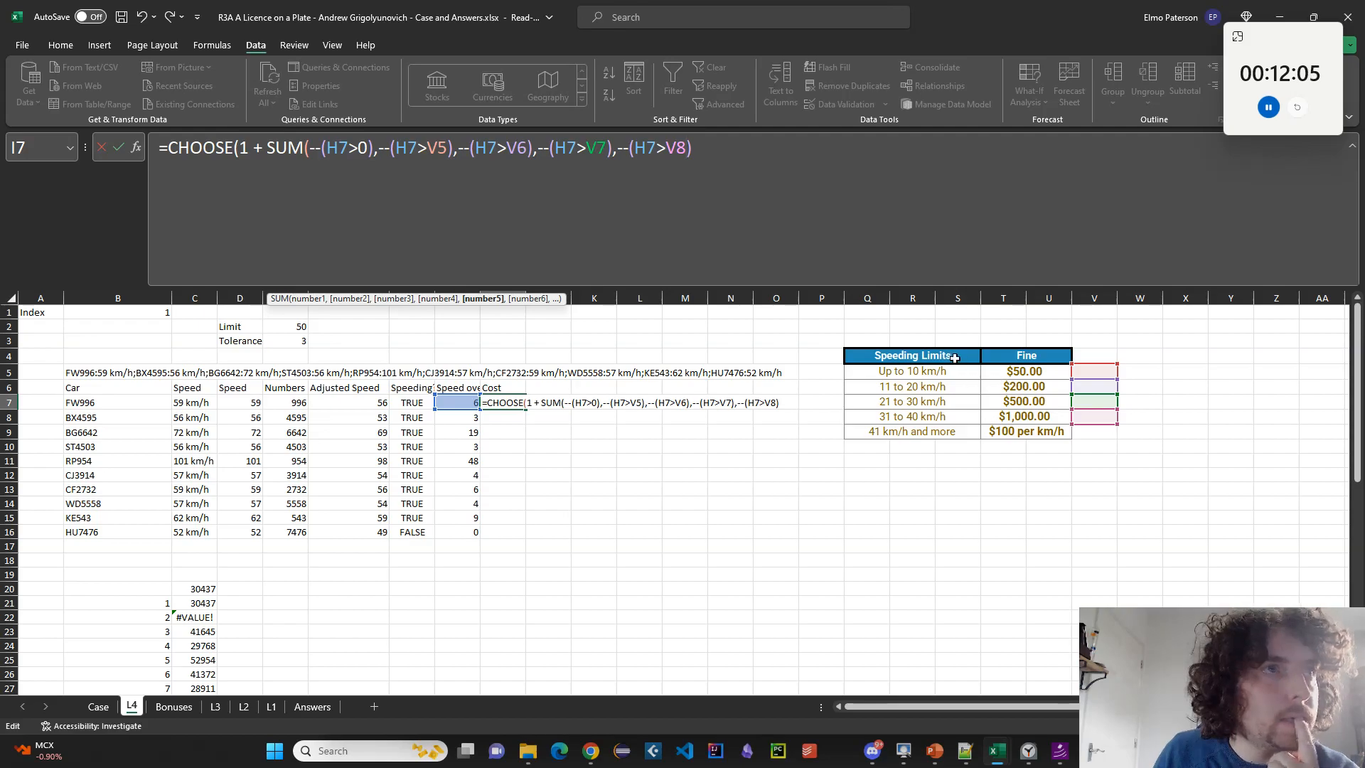
Add a final --(H7>V9) test to the SUM in the I7 formula and close the SUM.
text(,)
key(BackSpace)
text(,)
key(ctrl+v)
click(766, 149)
key(BackSpace)
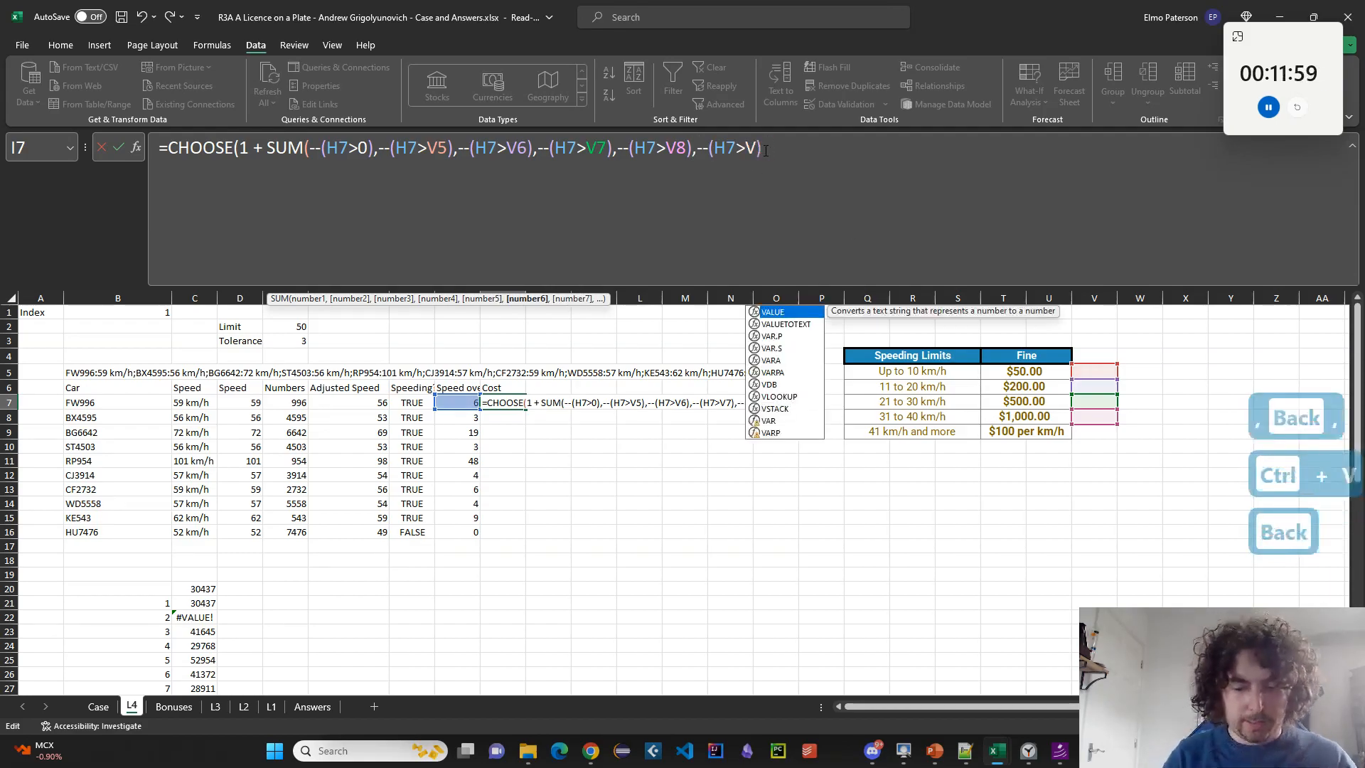
text(9)
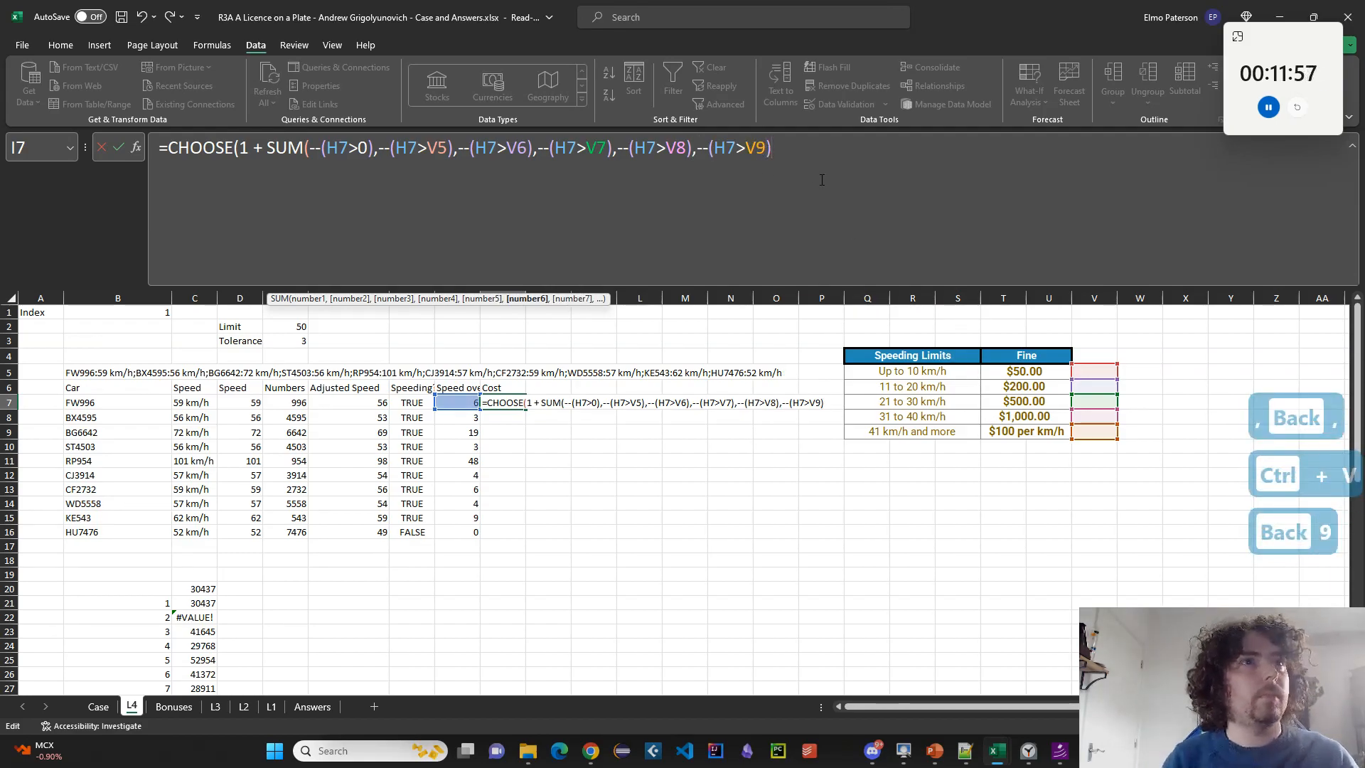
text()))
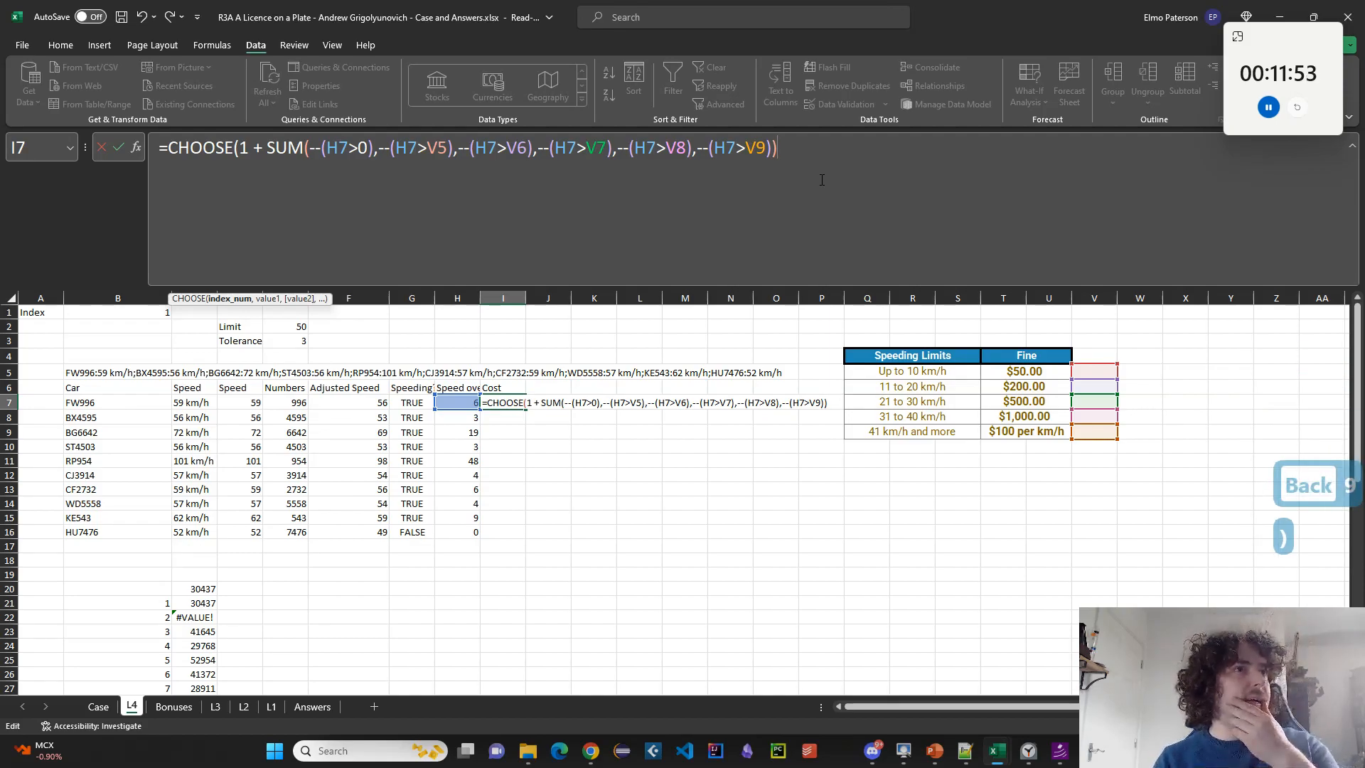
Add 0, W5, W6, W7 and W8 as the first five result values of the CHOOSE formula in I7.
text(,)
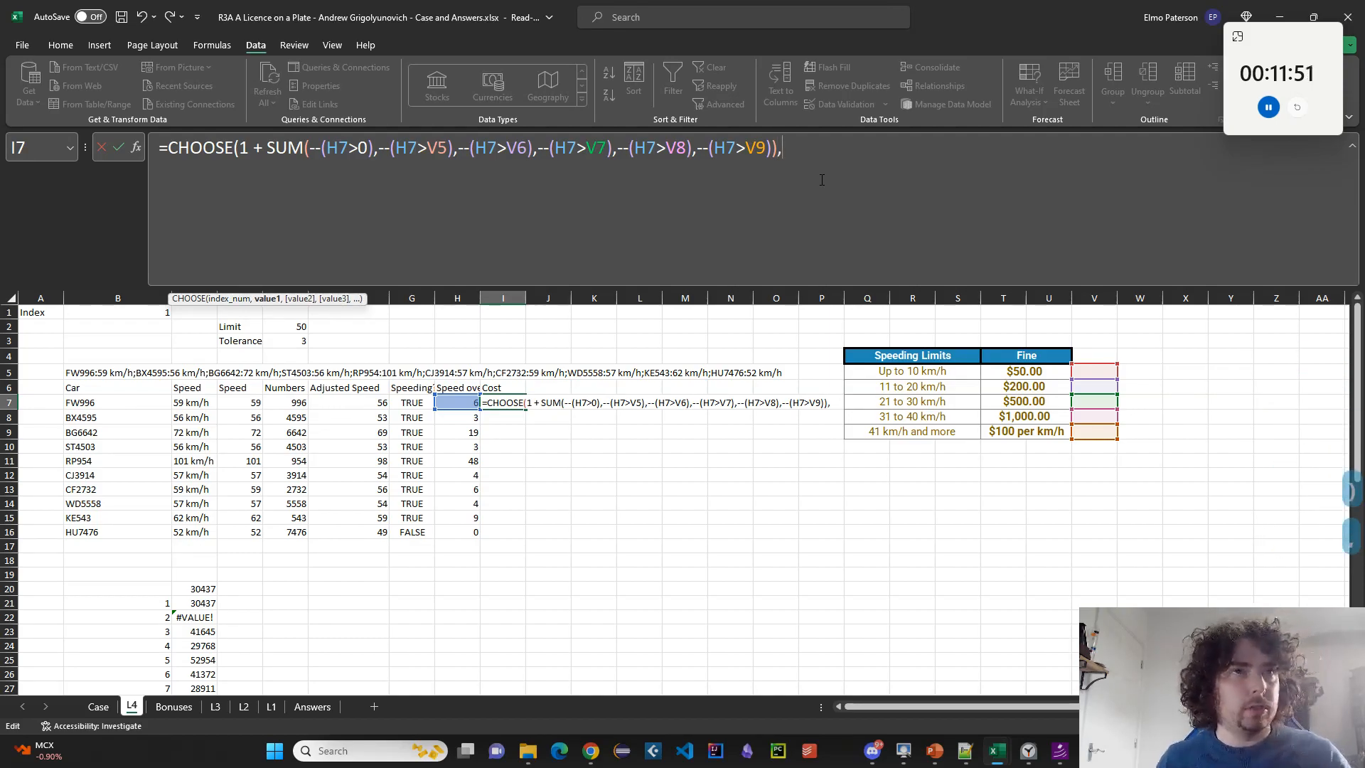
text(0,)
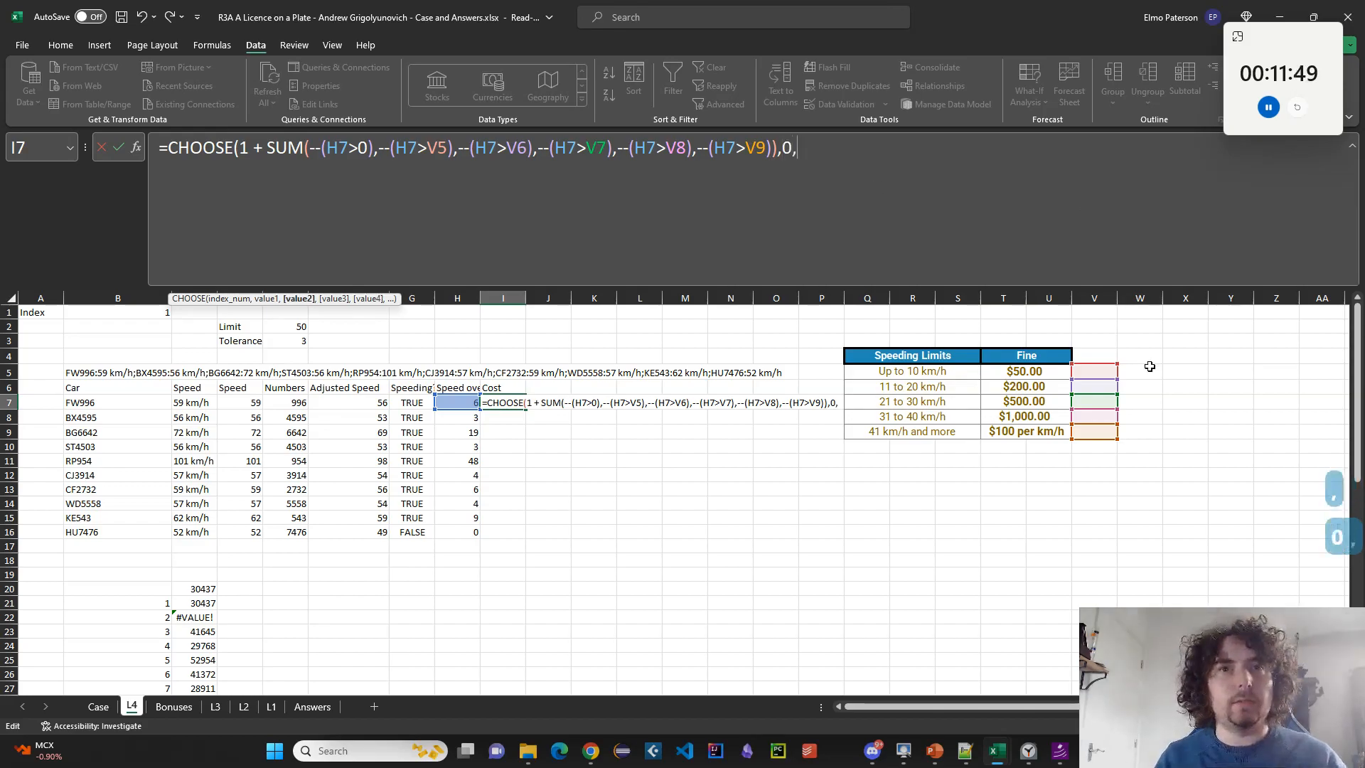
click(1141, 371)
text(,)
click(1140, 387)
text(,)
click(1142, 401)
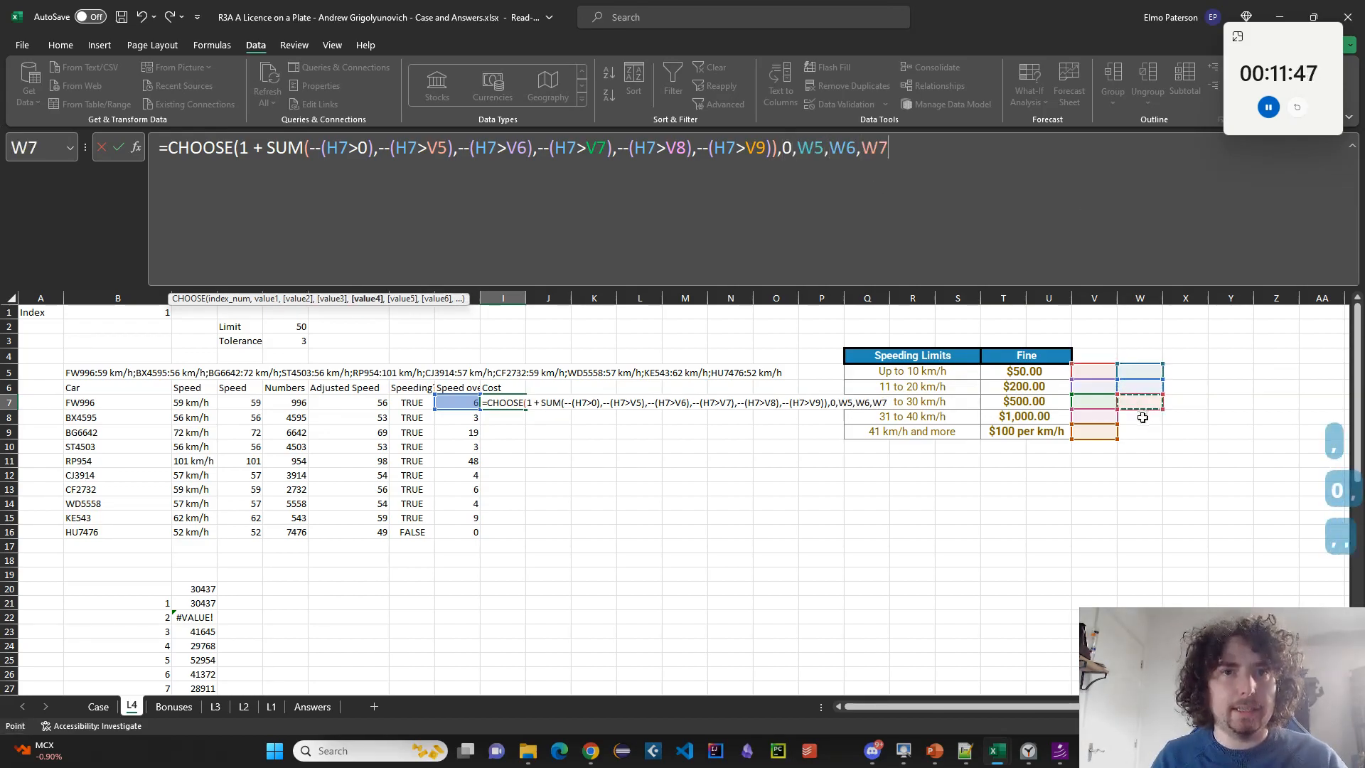
text(,)
click(1141, 417)
text(,)
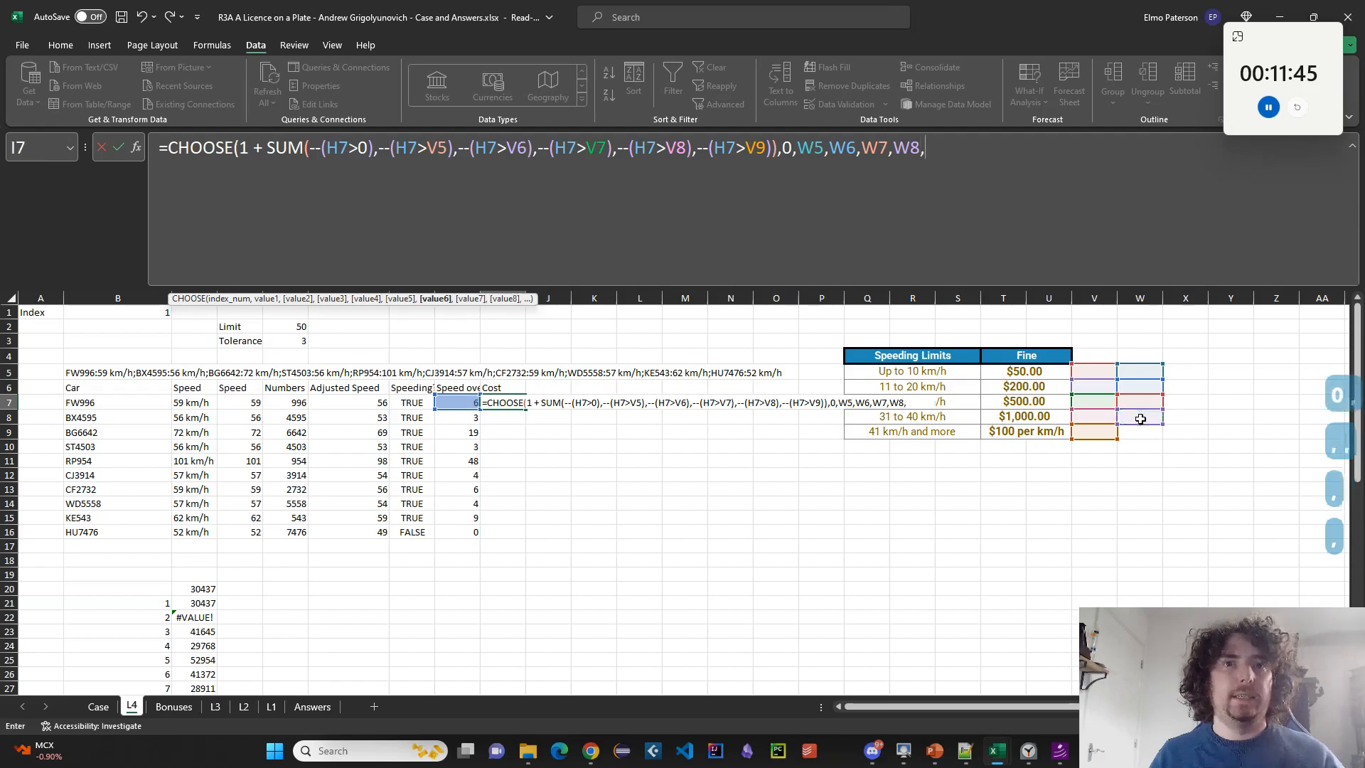
Add W9*H7 as the last CHOOSE value in I7 and commit the formula.
click(1137, 430)
text(*)
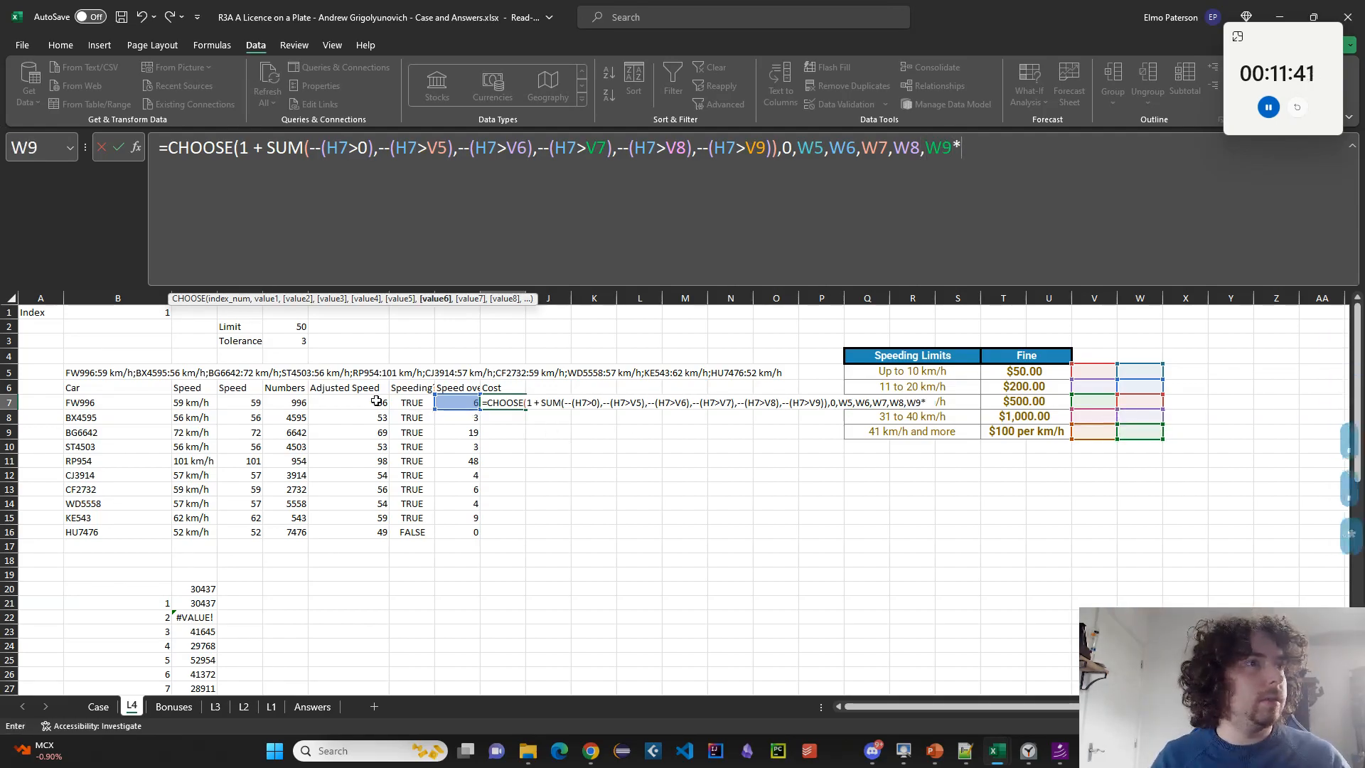
click(459, 403)
text())
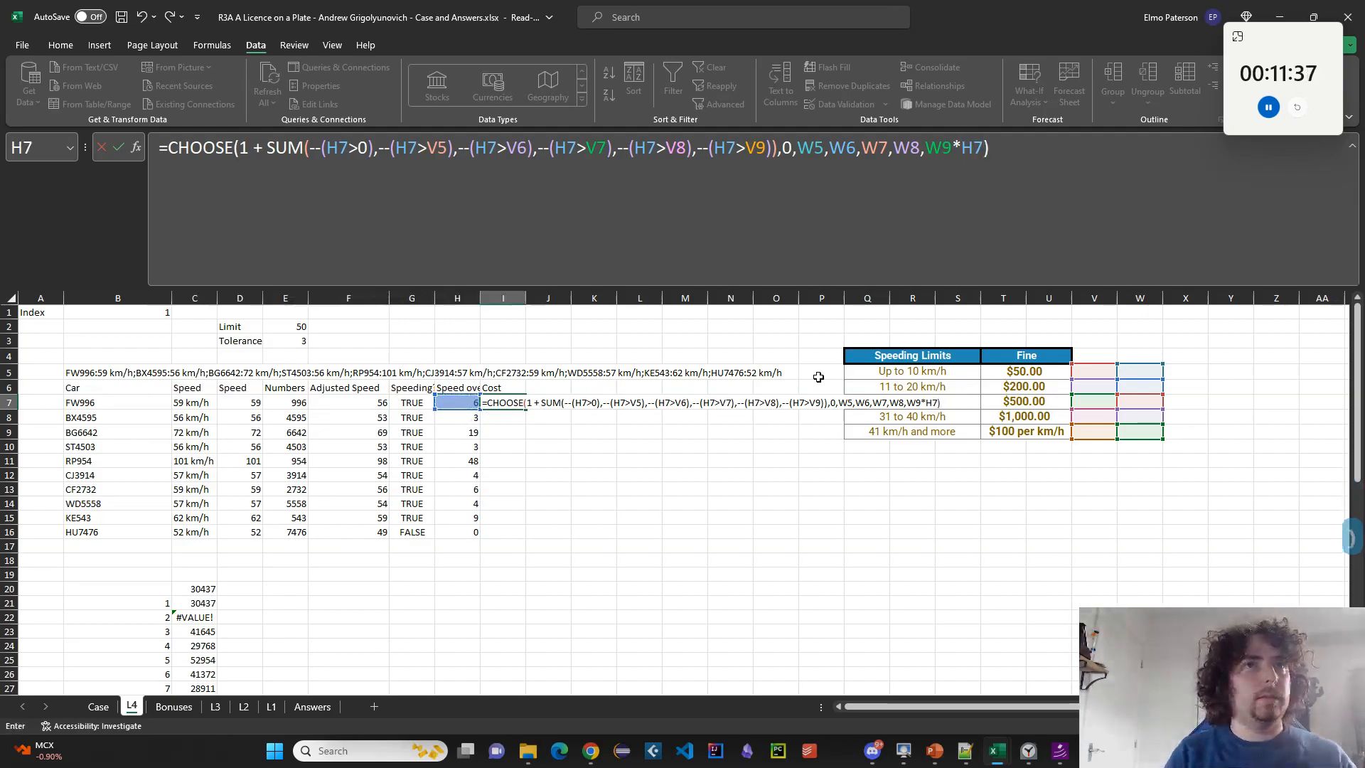
key(Return)
click(862, 151)
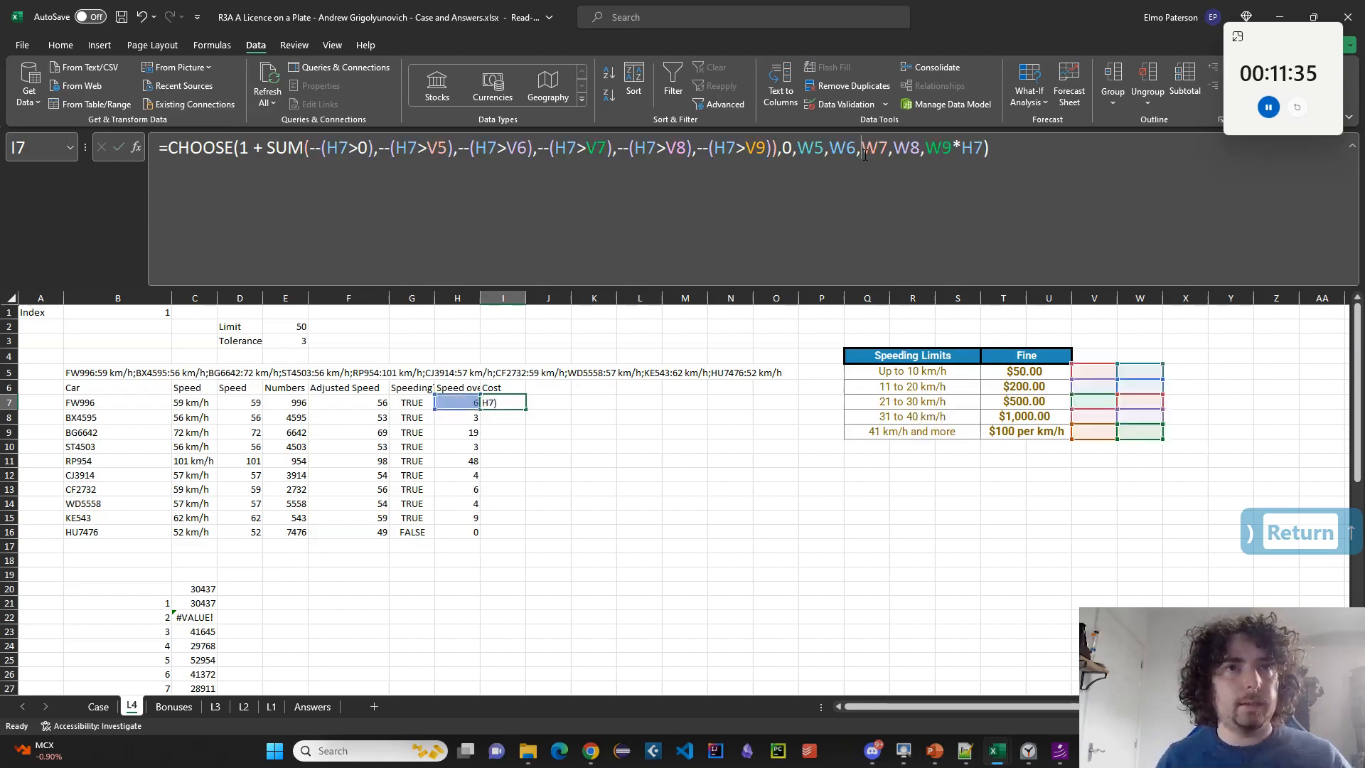
key(Escape)
Enter the speed thresholds 10, 20, 30 and 40 in V5:V8 beside the speeding limits table.
click(1075, 367)
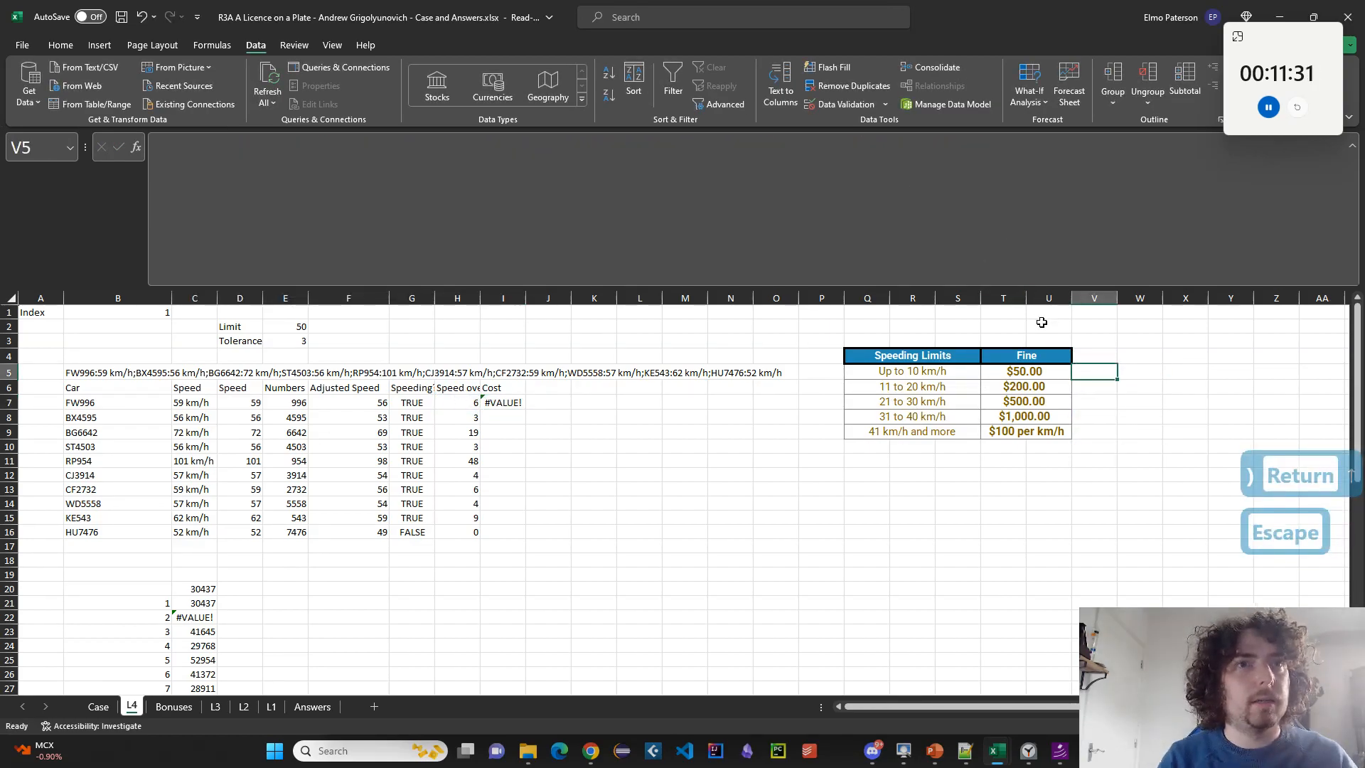
text(10)
key(Return)
text(20)
key(Return)
text(30)
key(Return)
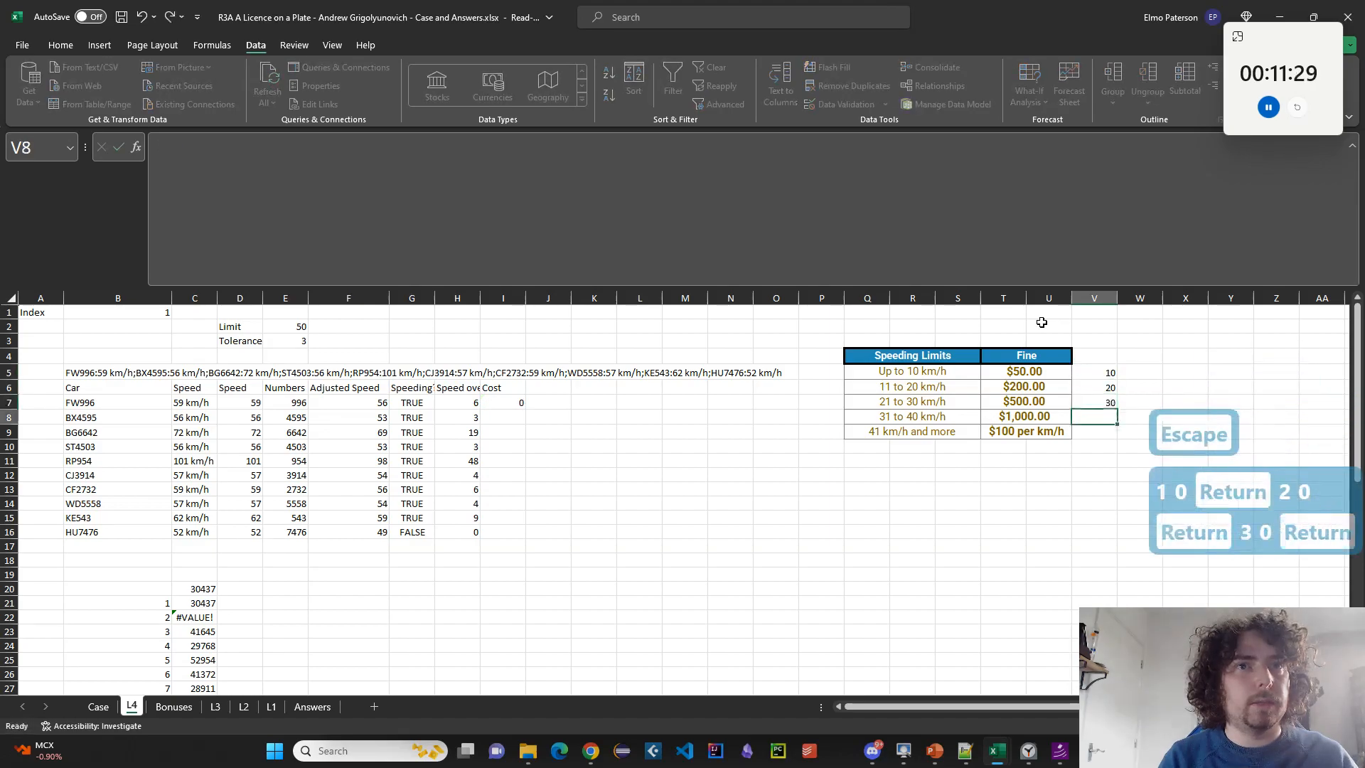
text(40)
key(Return)
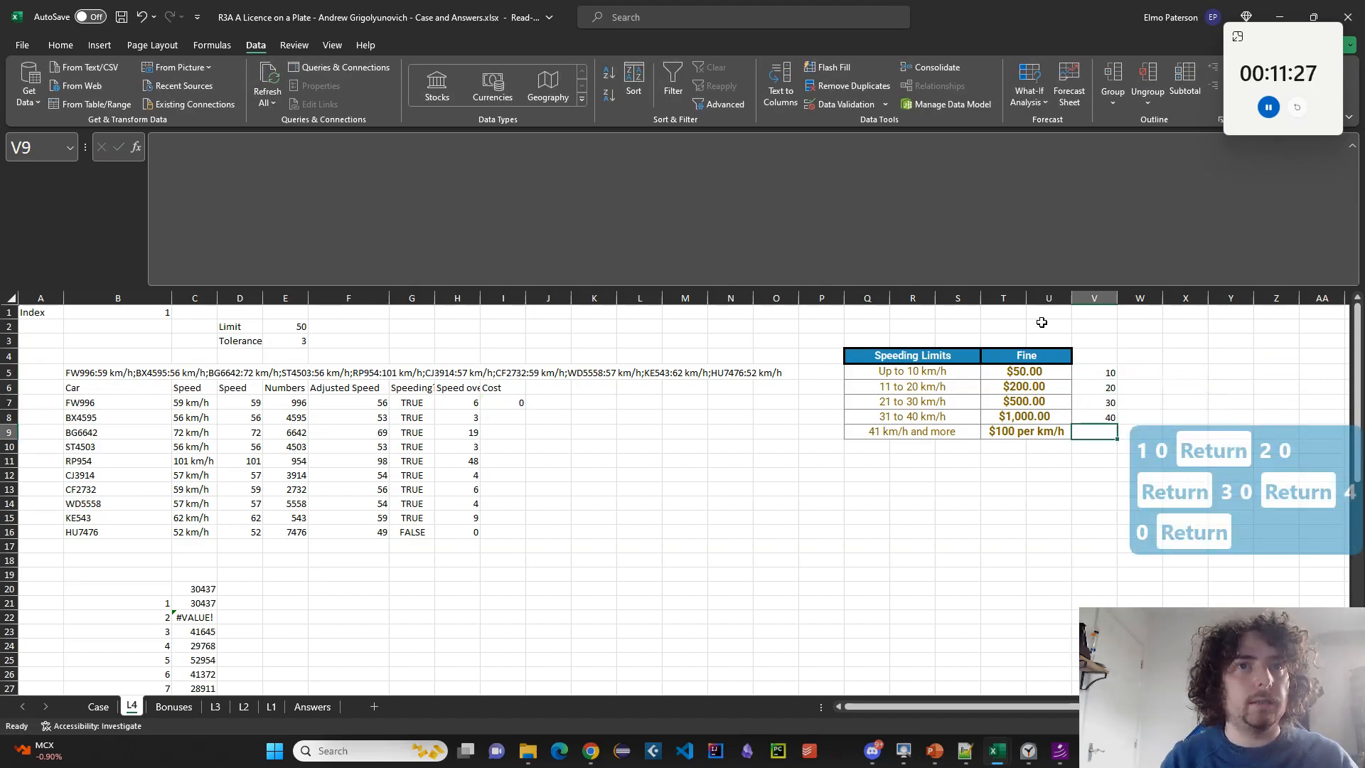
Enter 40 in V9 and set V5:V8 to the lower thresholds 0, 10, 20 and 30.
text(40)
key(Return)
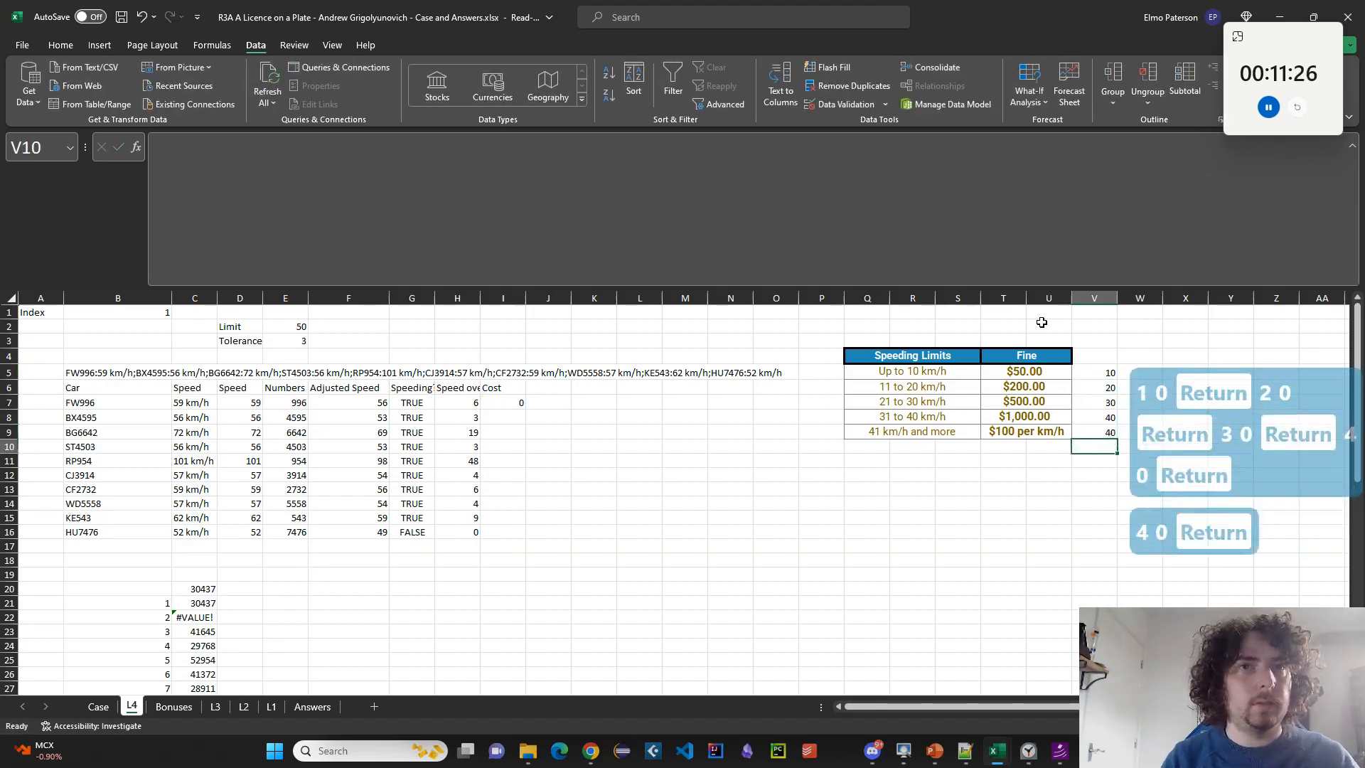
click(1081, 369)
text(0)
key(Return)
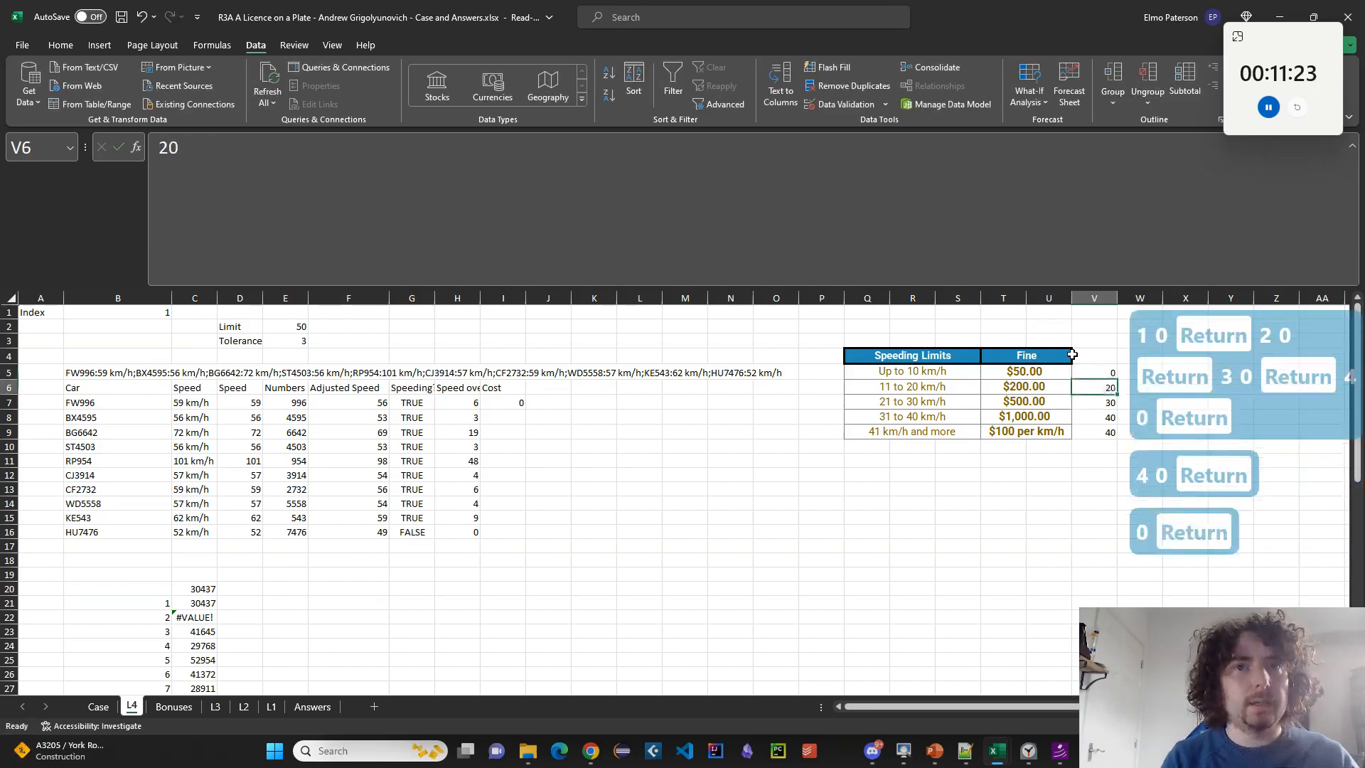
text(10)
key(Return)
text(20)
key(Return)
text(30)
key(Return)
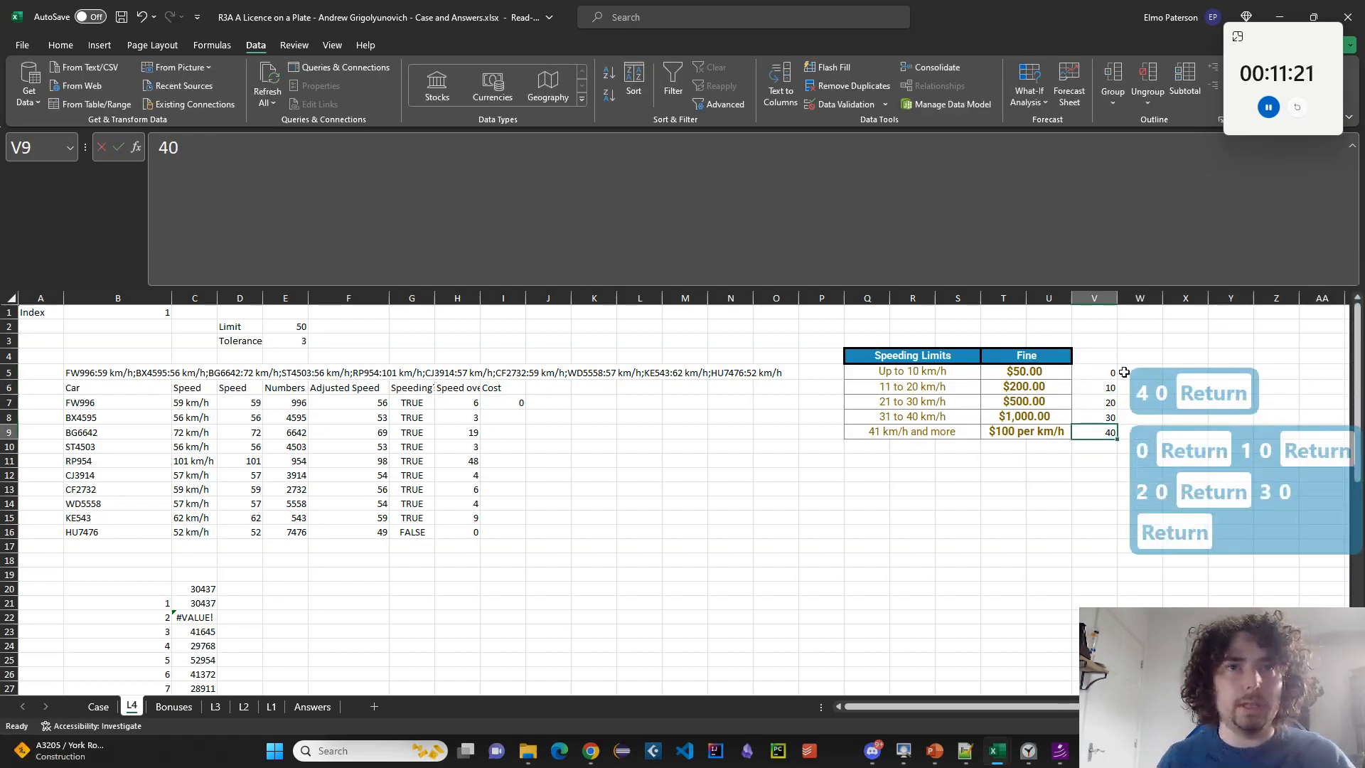
Enter the fine amounts 50, 200, 500, 1000 and 100 in W5:W9 beside the thresholds.
click(1138, 371)
text(5-)
key(BackSpace)
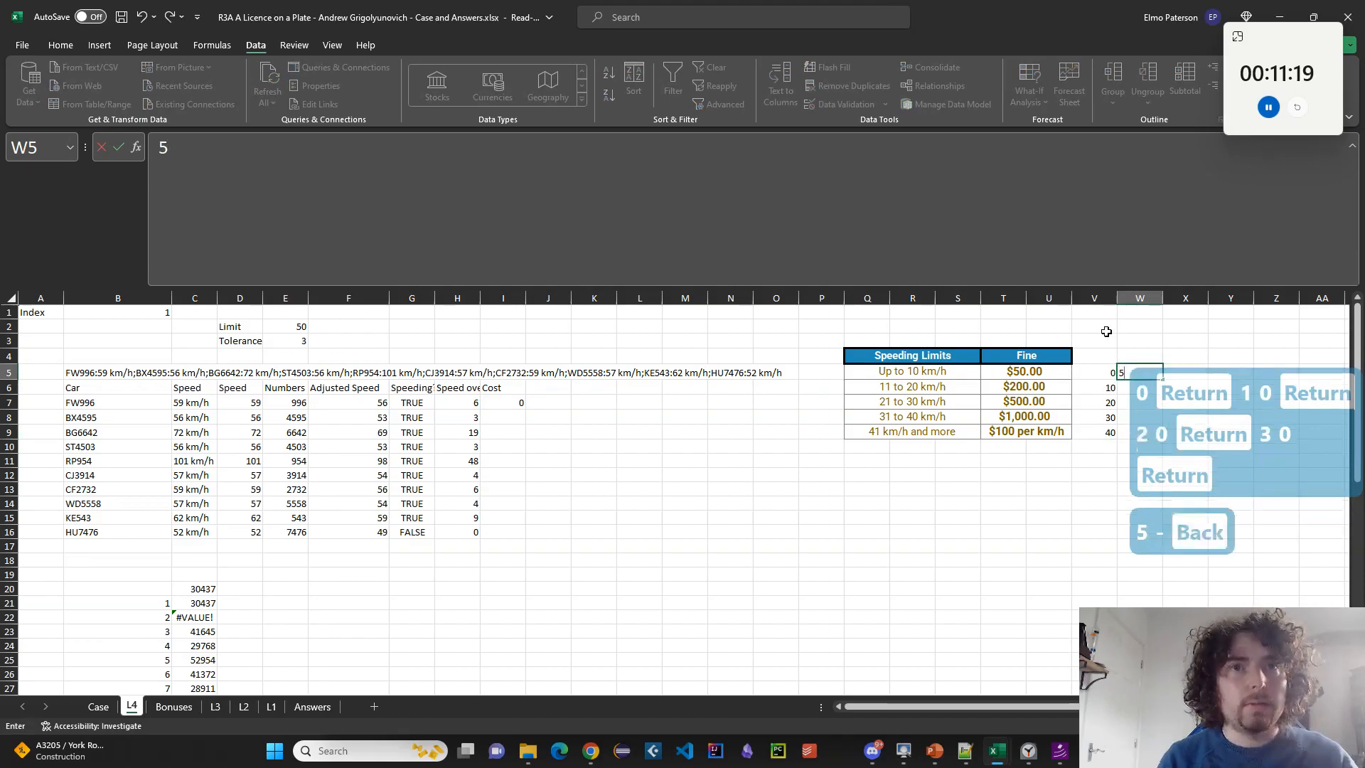
text(0)
key(Return)
text(200)
key(Return)
text(500)
key(Return)
text(1000)
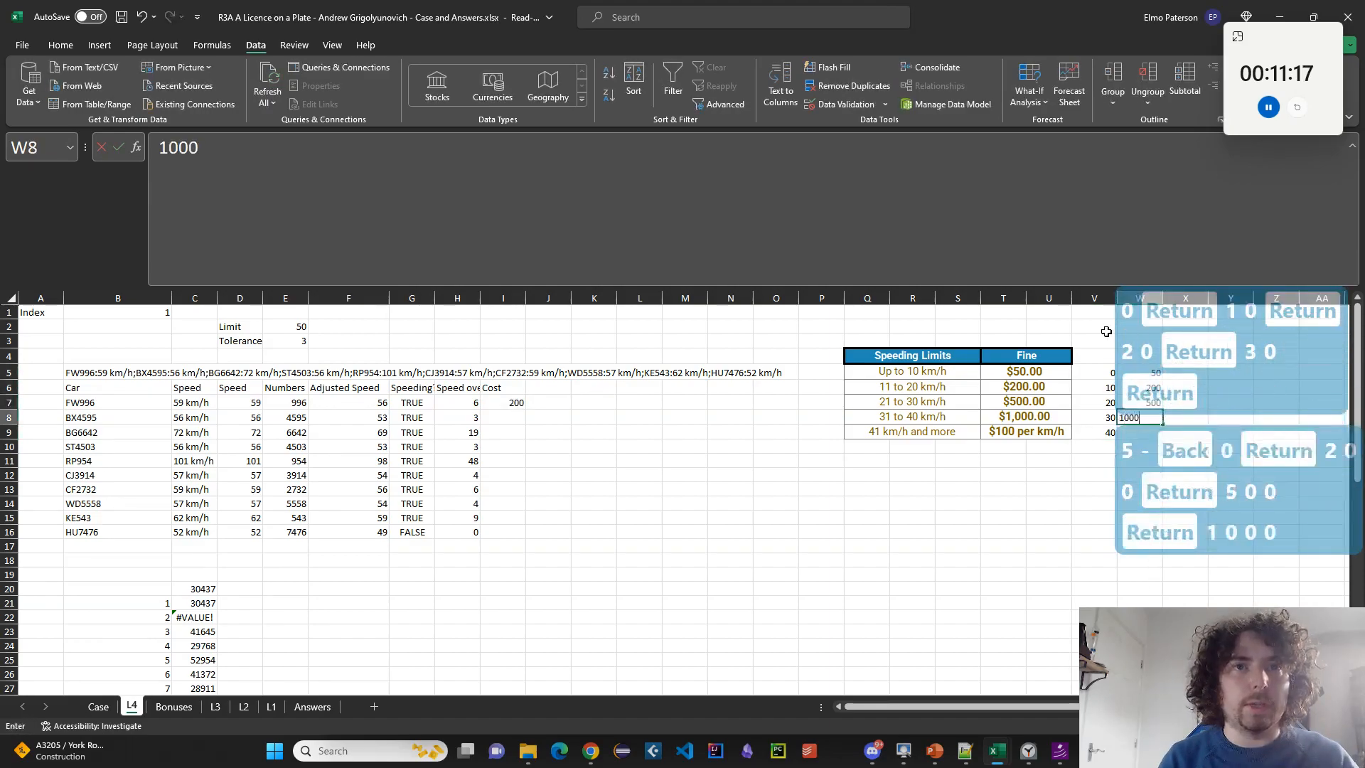
key(Return)
text(100)
key(Return)
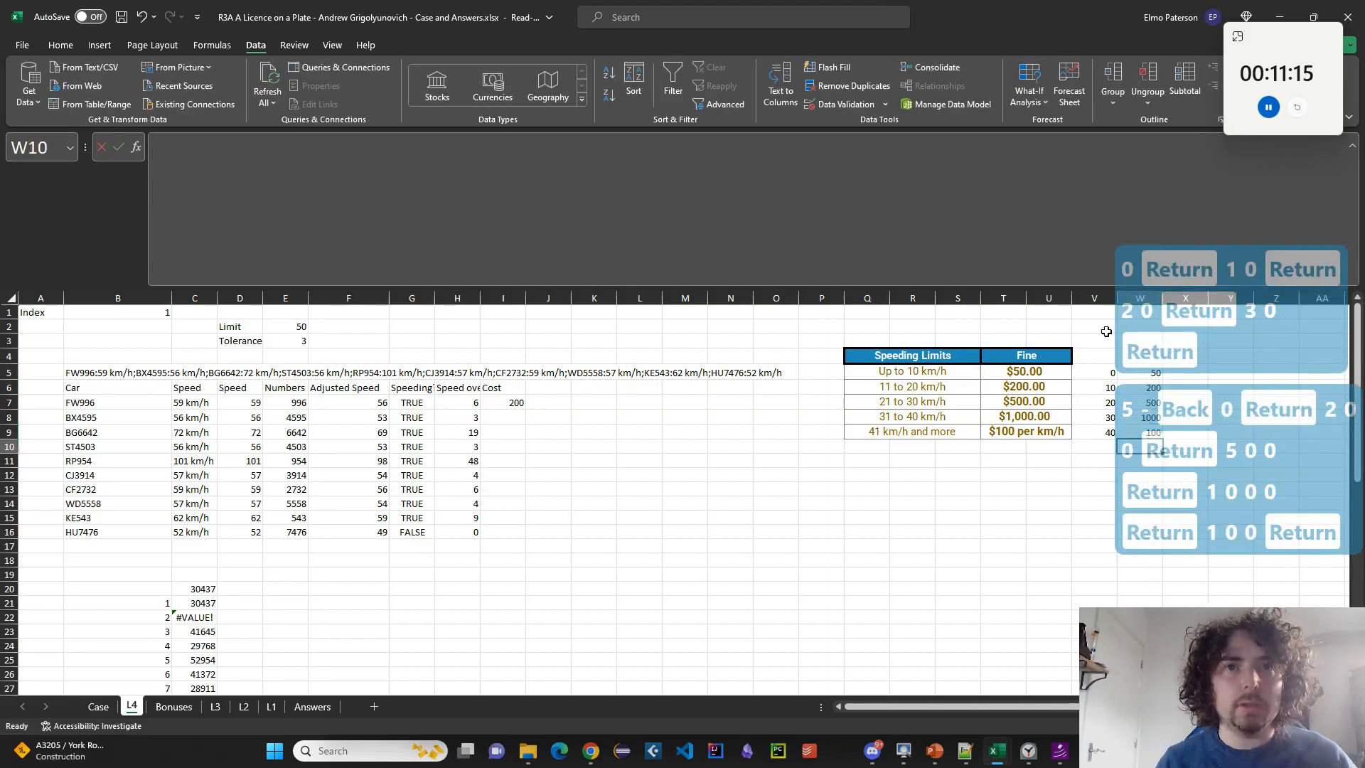
Copy the SUM part of the I7 formula into J7 as its own formula, accepting the suggested closing-bracket correction.
click(509, 402)
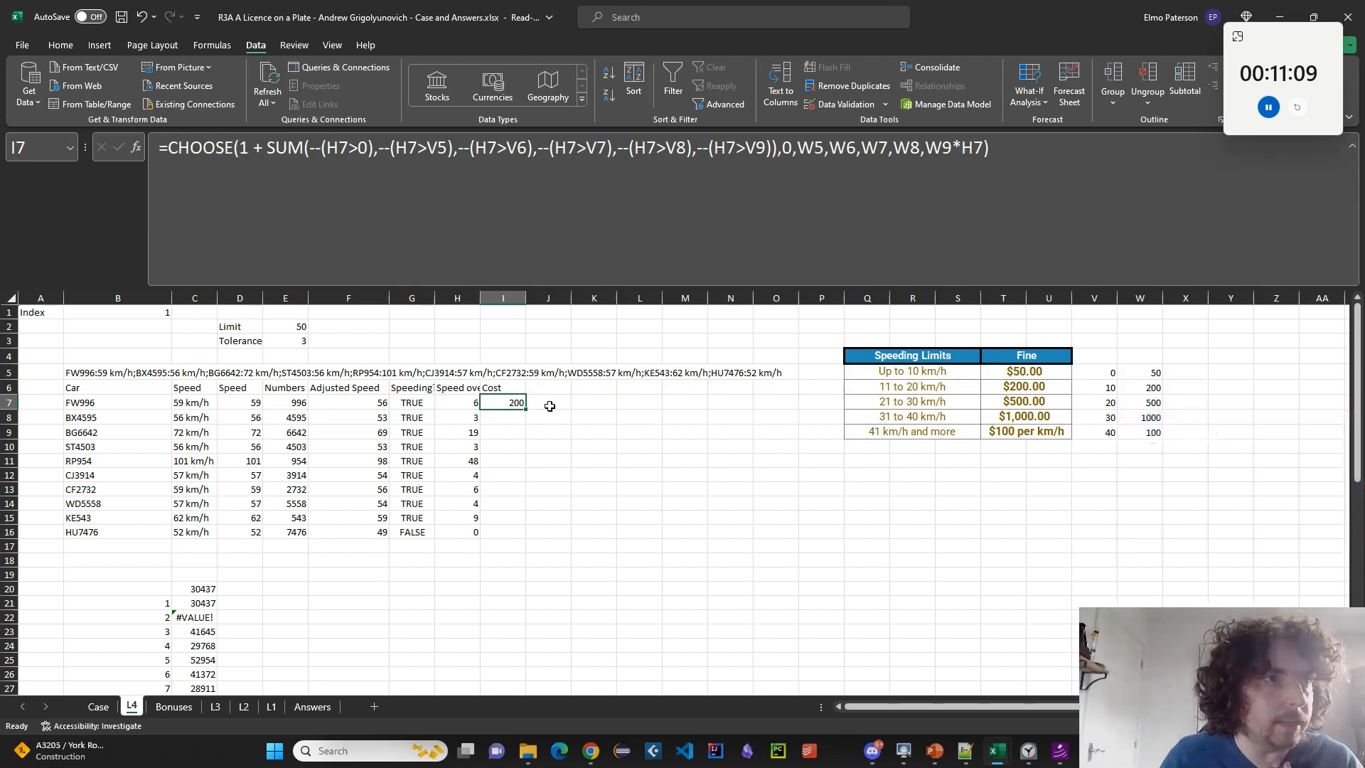
click(584, 228)
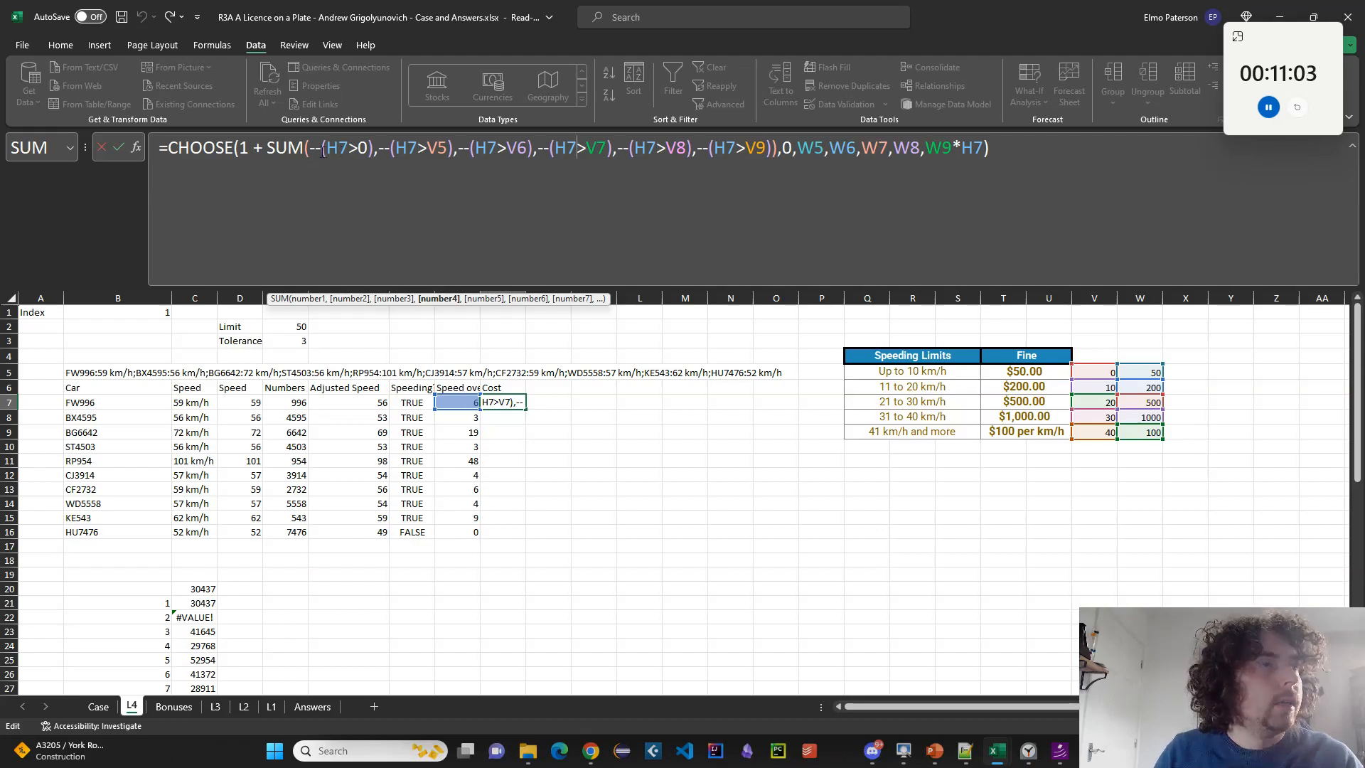
drag(265, 147, 774, 172)
key(ctrl+c)
key(Escape)
click(548, 403)
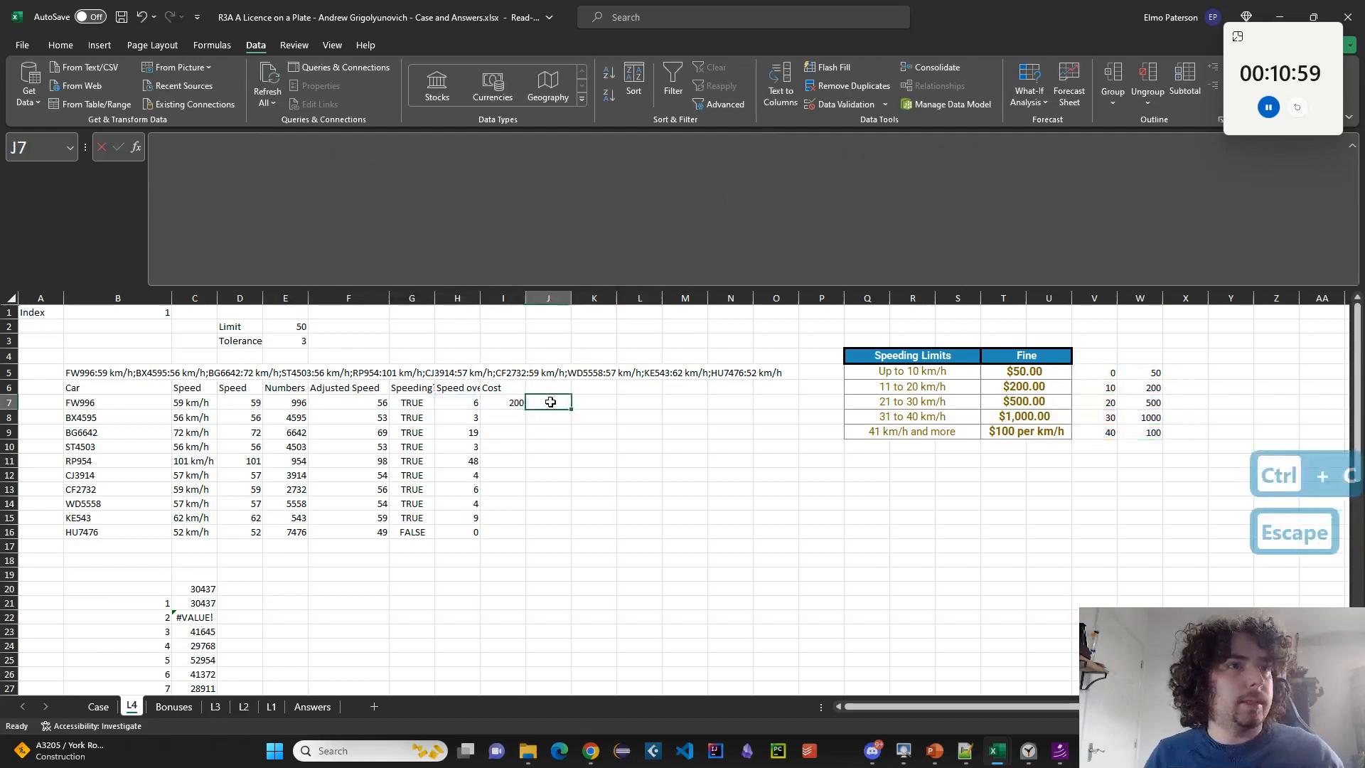
key(ctrl+v)
click(163, 149)
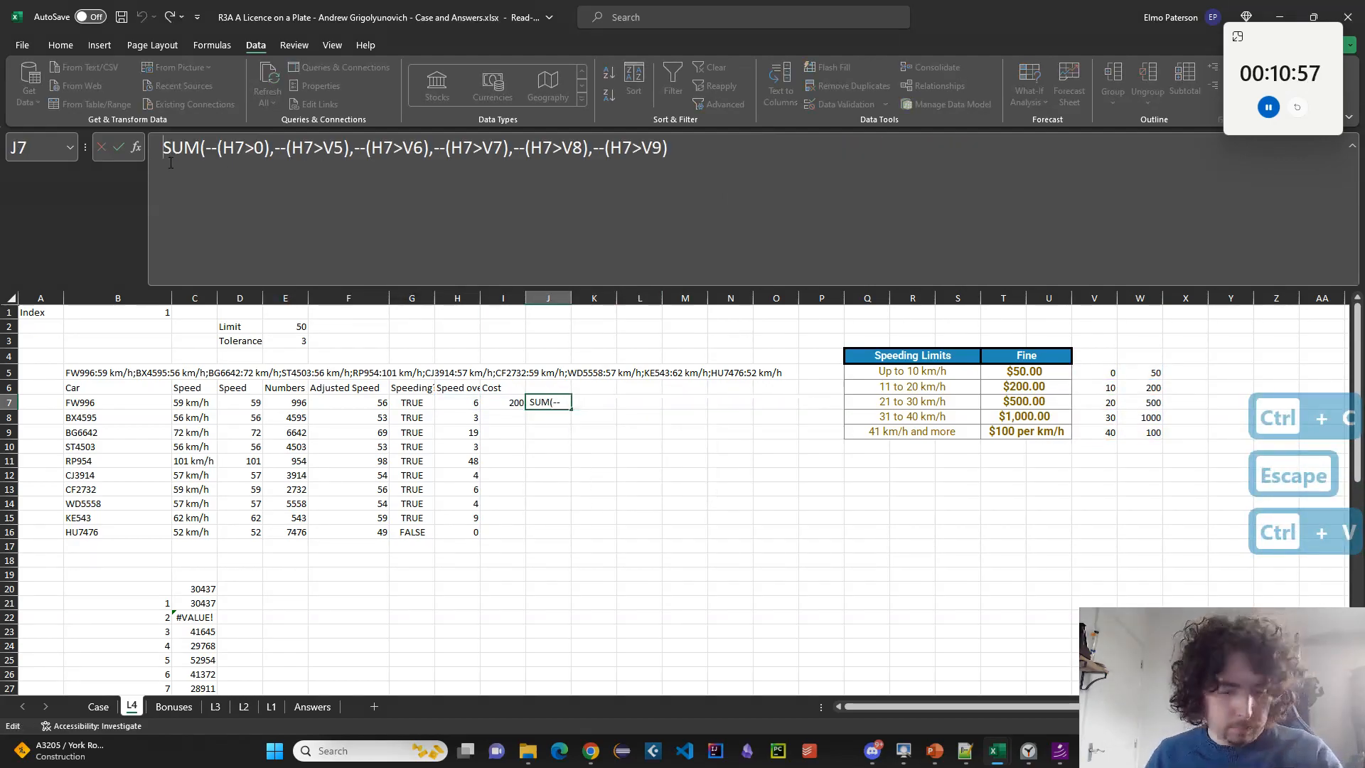
key(BackSpace)
text(=)
key(Return)
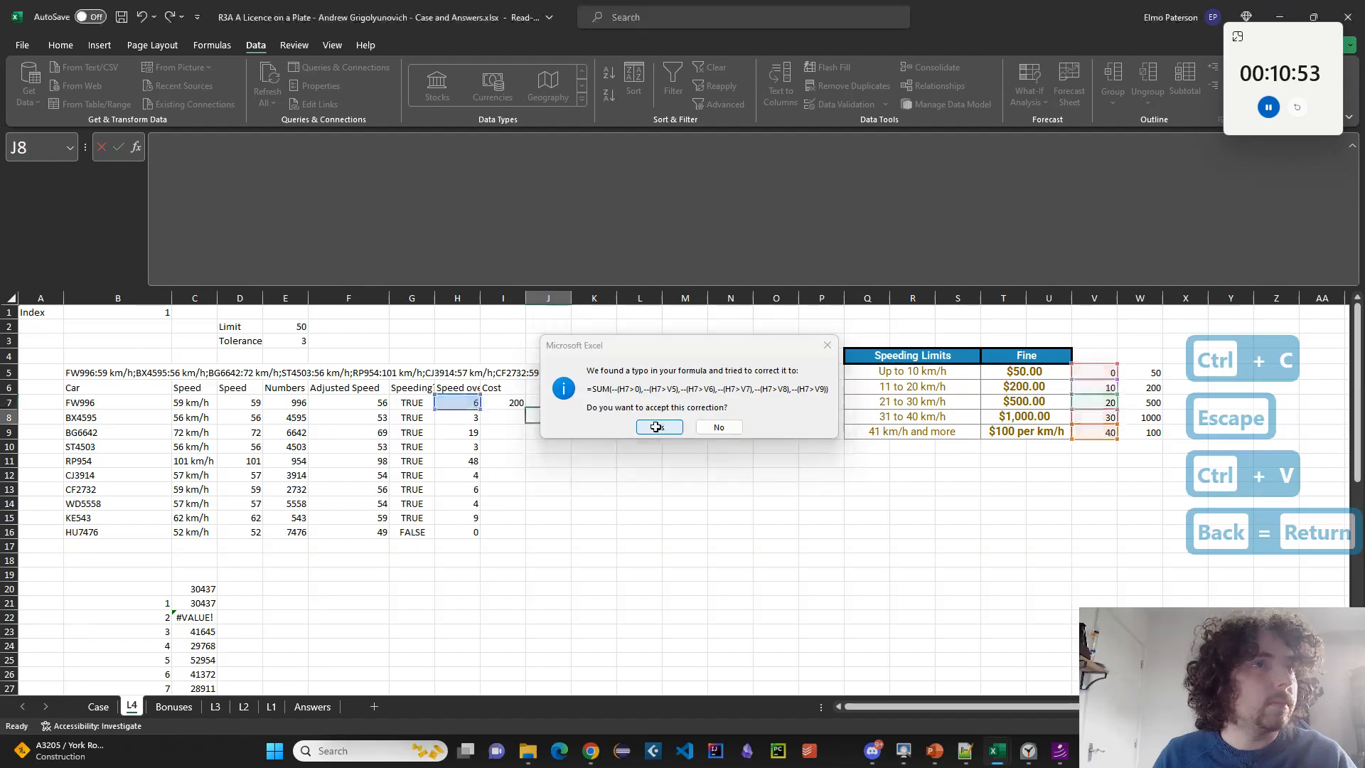
click(658, 427)
Remove the --(H7>0) test from the SUM formula in J7 so it starts with --(H7>V5).
click(516, 261)
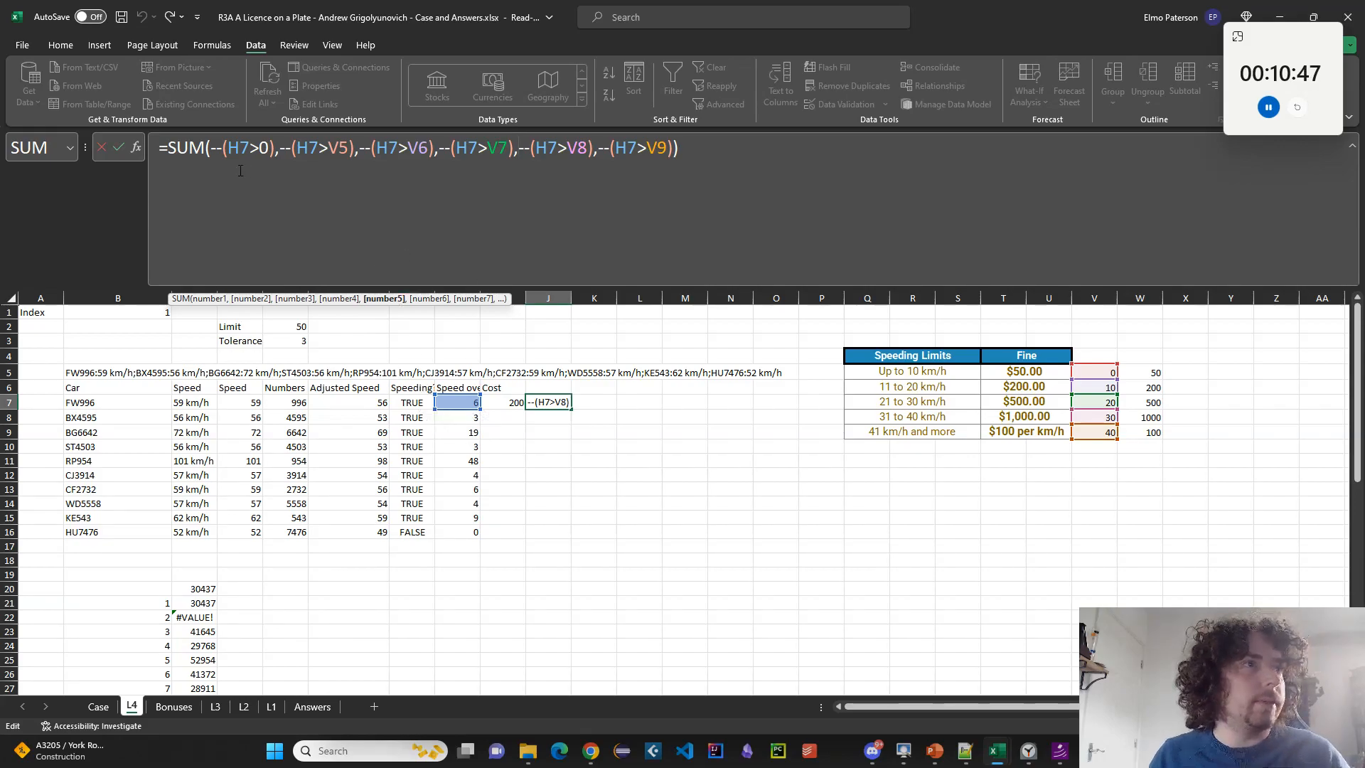
drag(211, 148, 275, 147)
key(BackSpace)
text(.)
key(BackSpace)
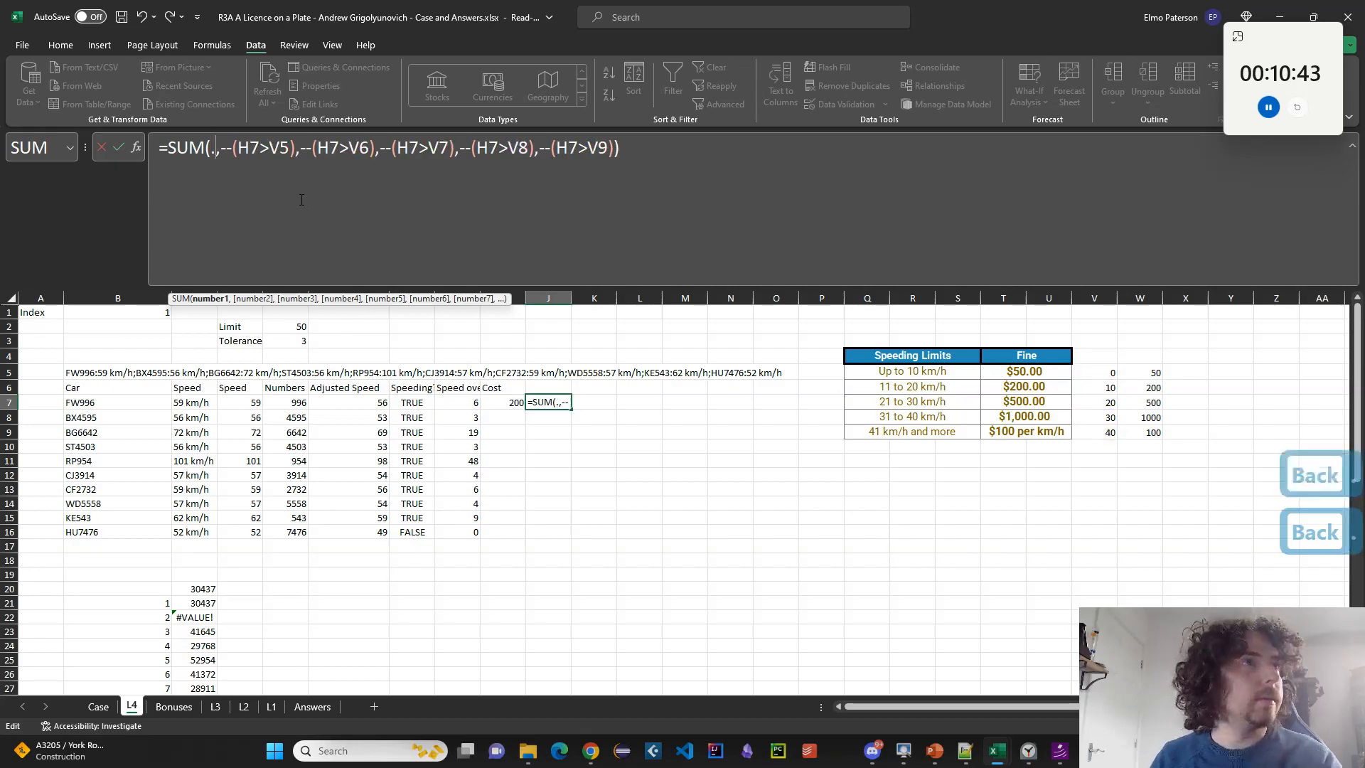
key(Num_Lock)
key(Delete)
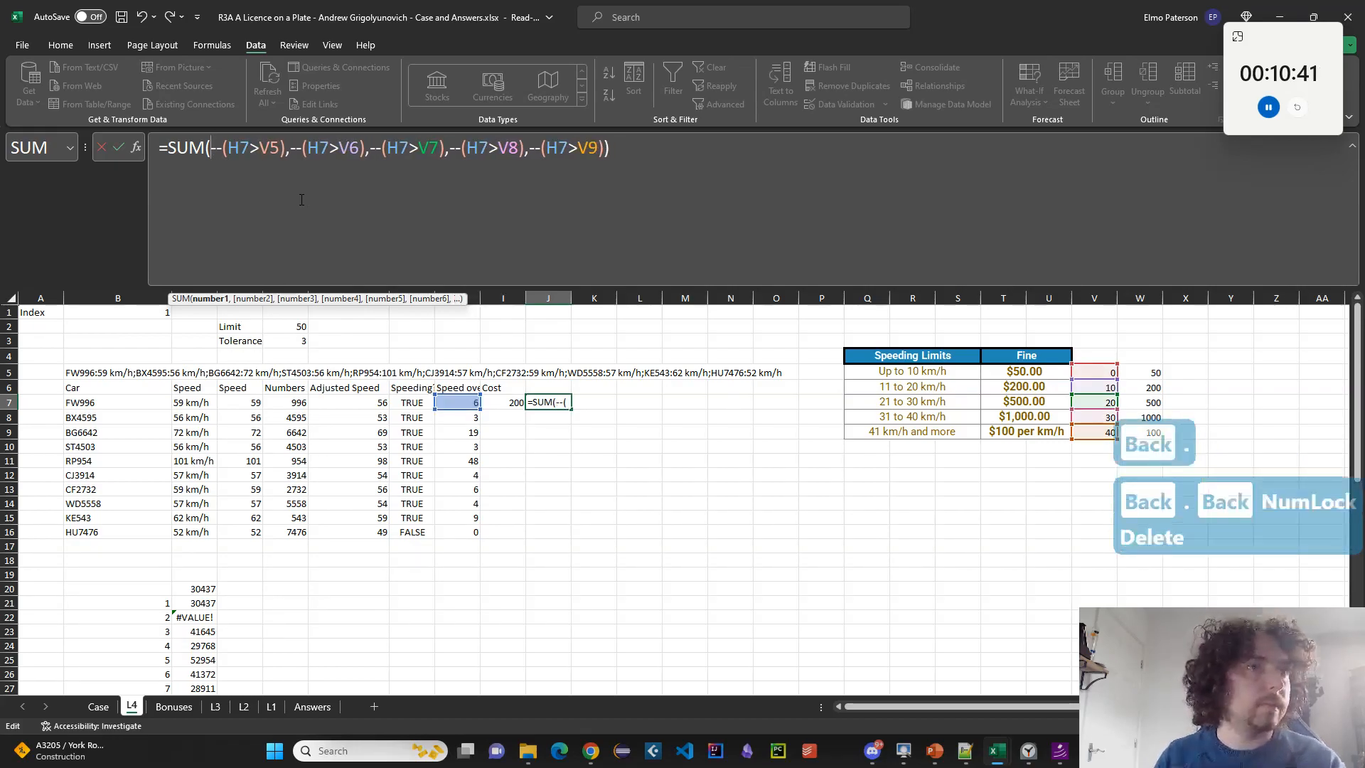
key(Return)
click(538, 400)
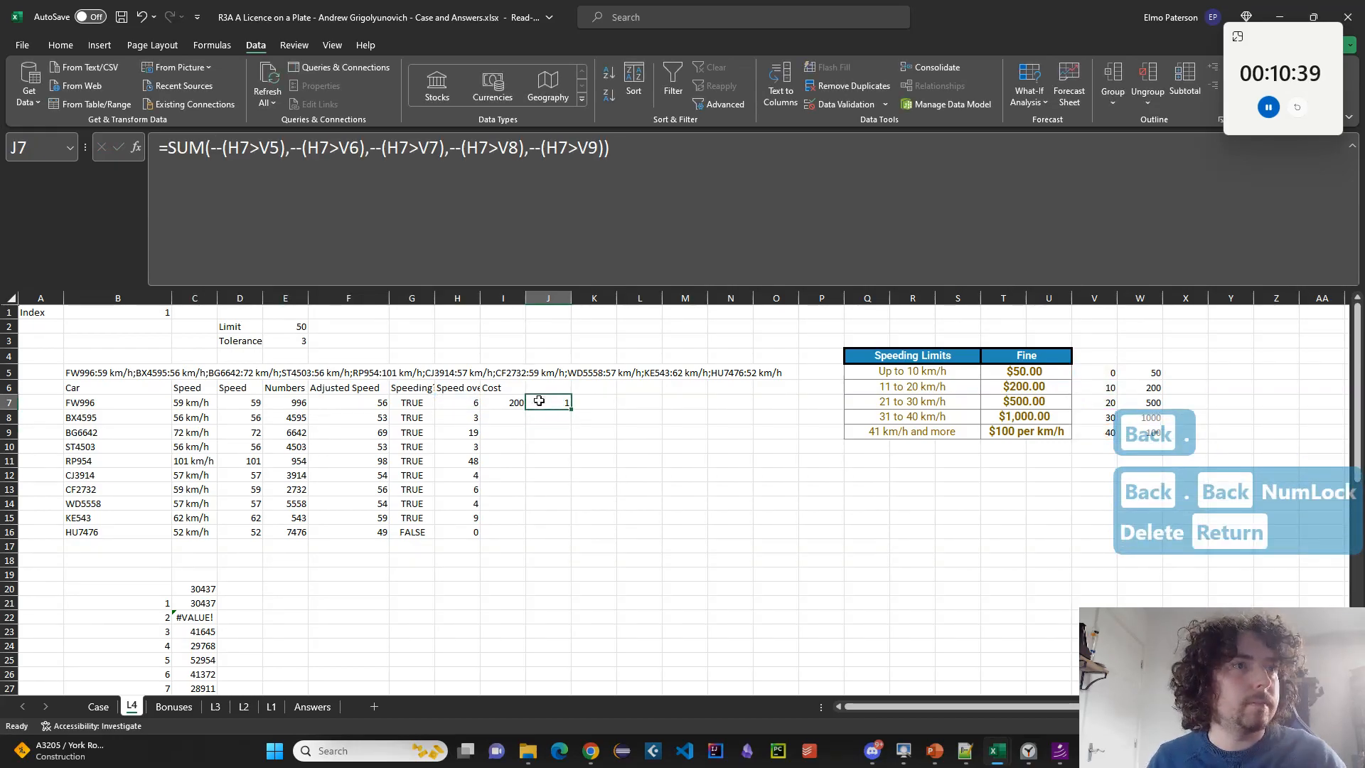
Inspect the CHOOSE formula in I7 and the helper SUM formula with its threshold references in J7.
click(516, 402)
click(548, 403)
click(515, 250)
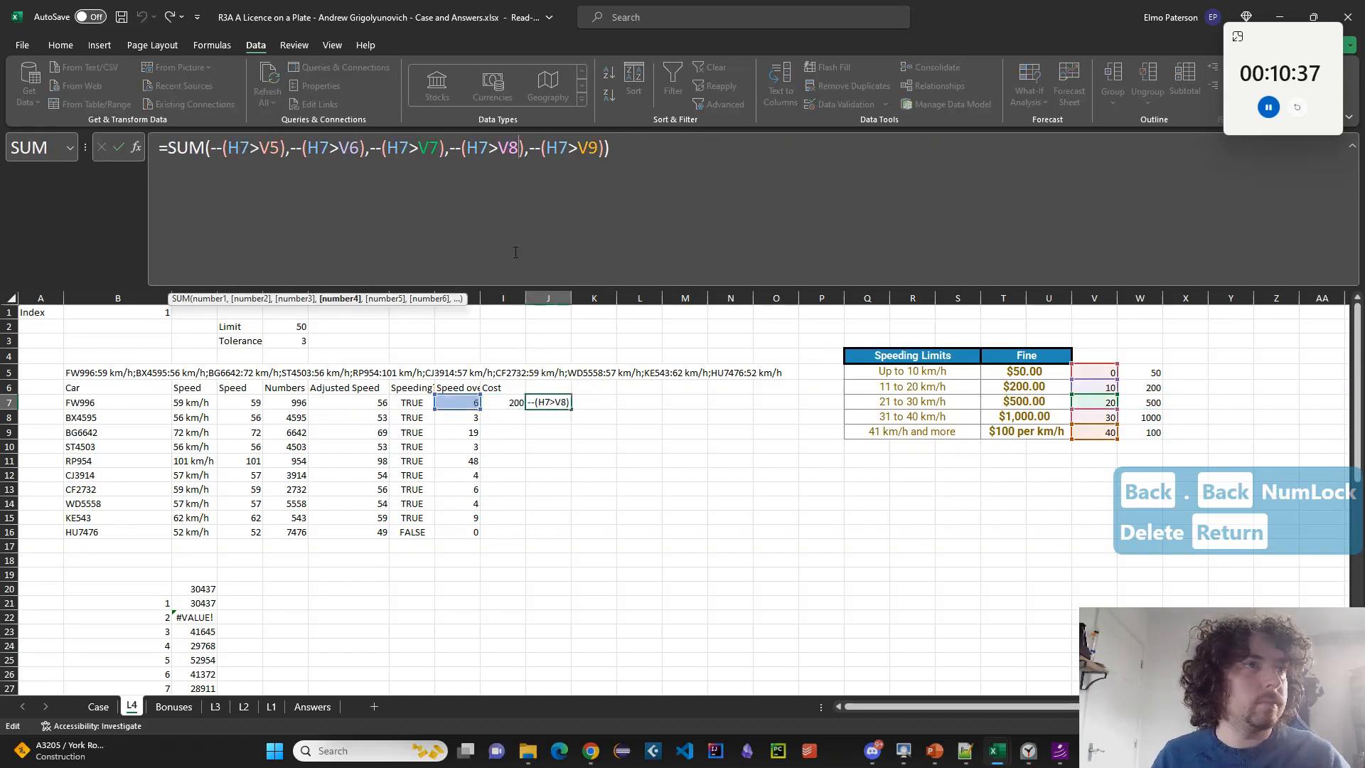
click(472, 429)
click(552, 402)
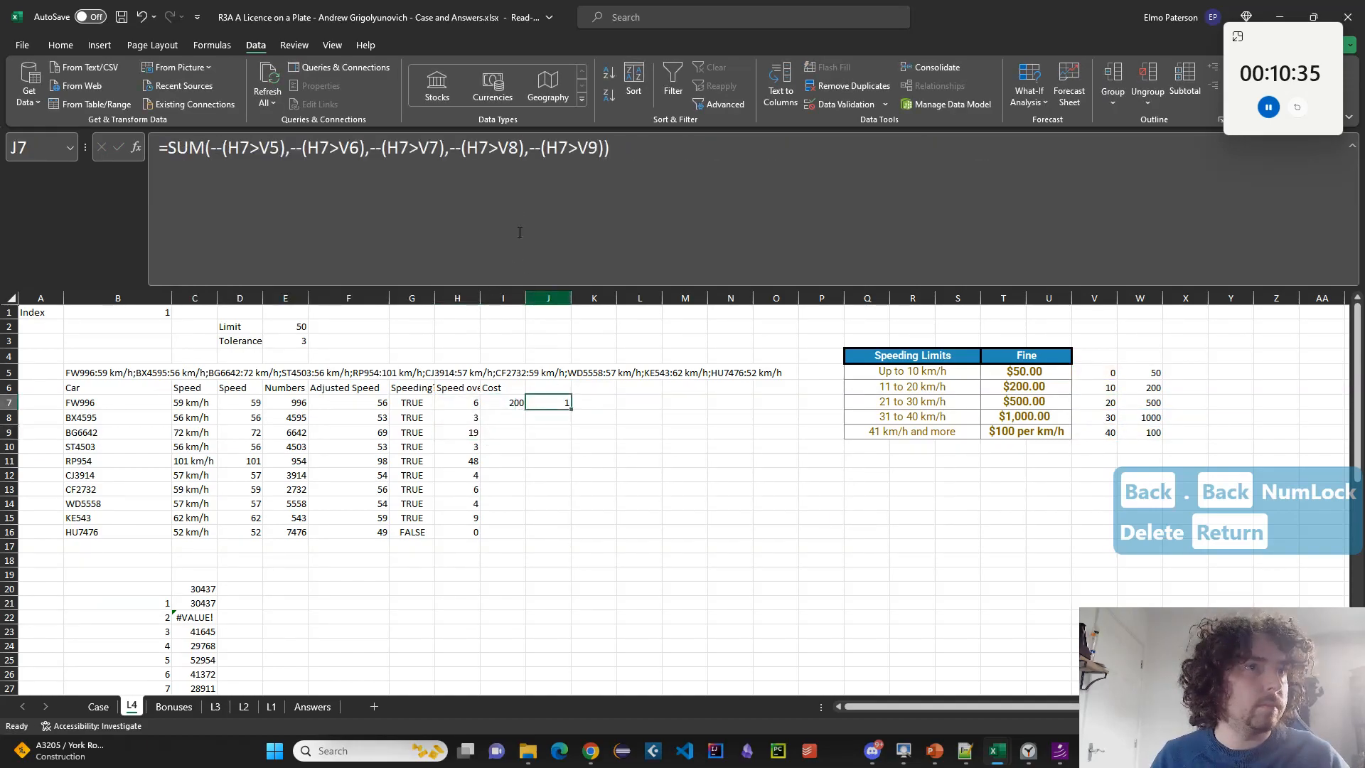
click(518, 230)
click(517, 402)
Test the fine formulas by entering 10, 11 and 19 in turn as the speed over the limit in H7.
click(469, 402)
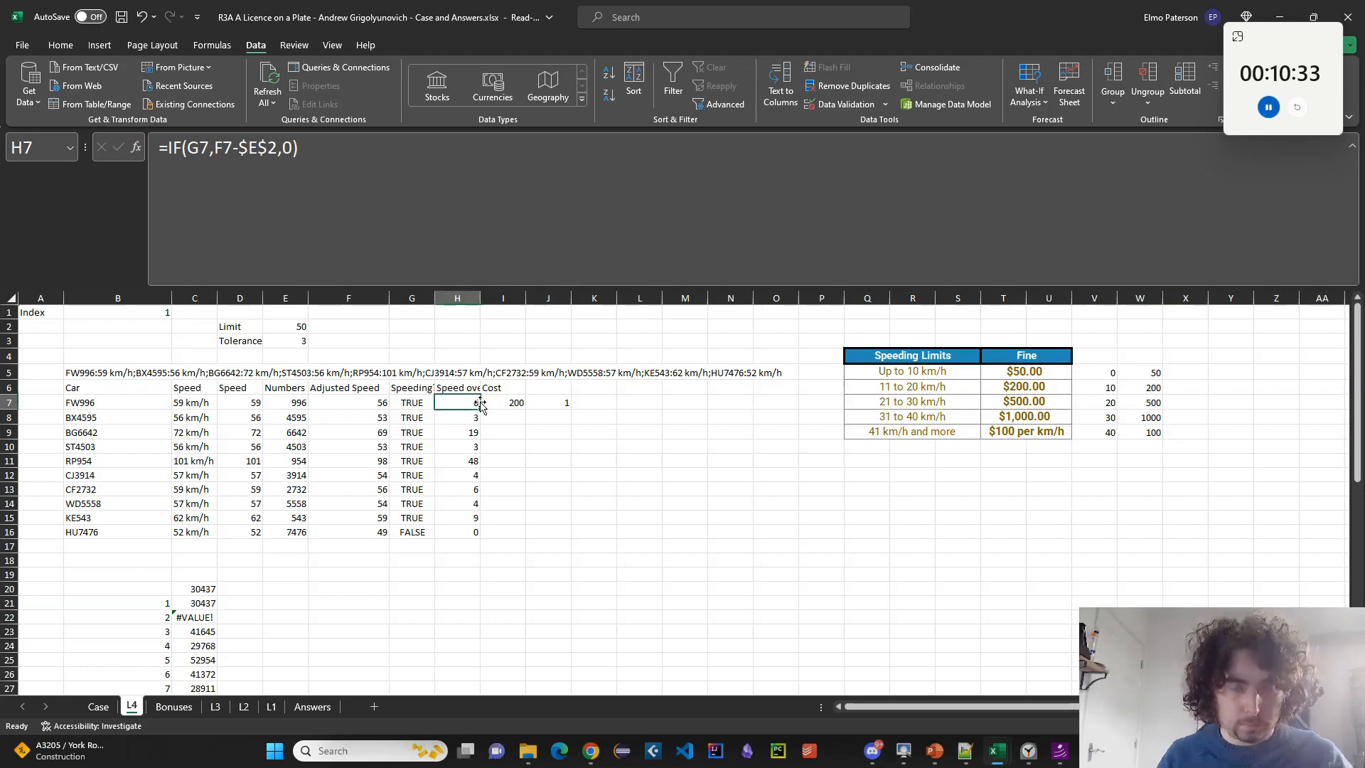
text(10)
key(Return)
key(Up)
text(11)
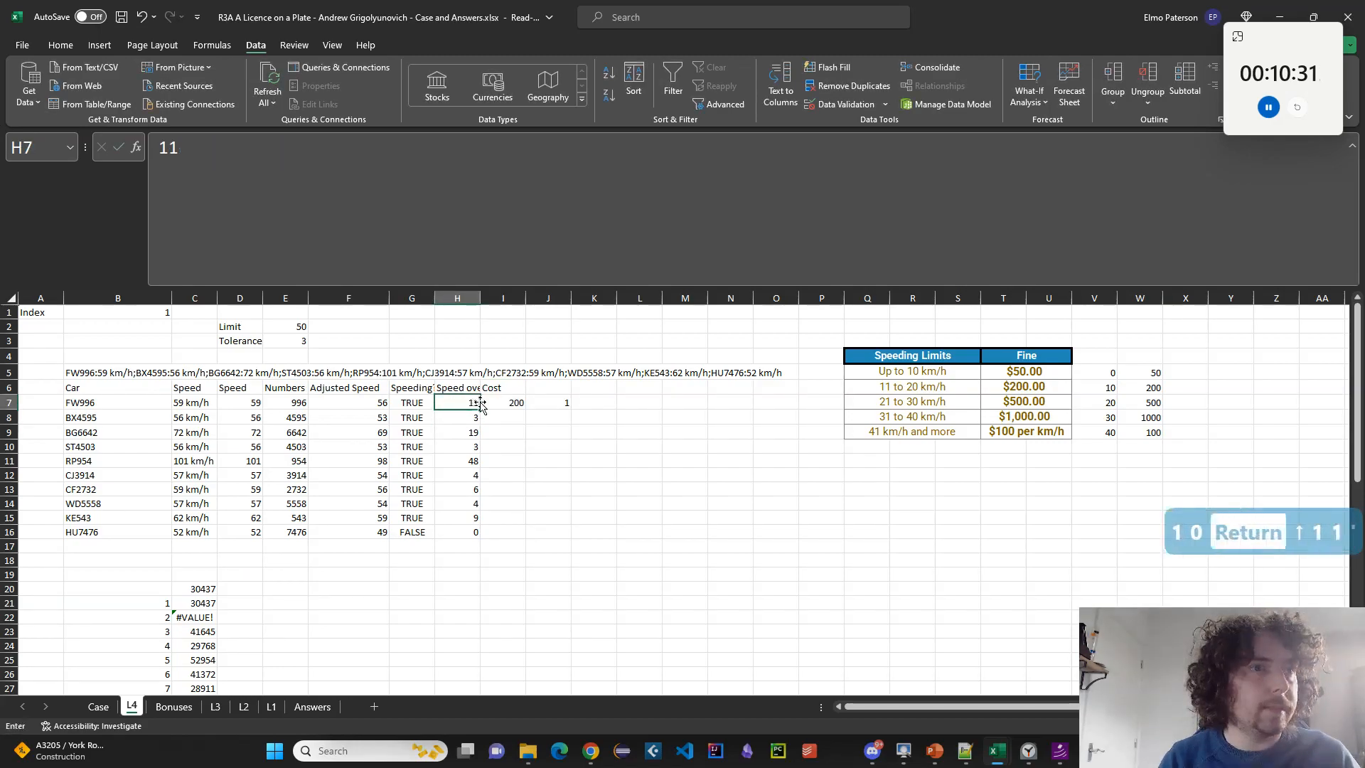
key(BackSpace)
key(Return)
key(Up)
text(19)
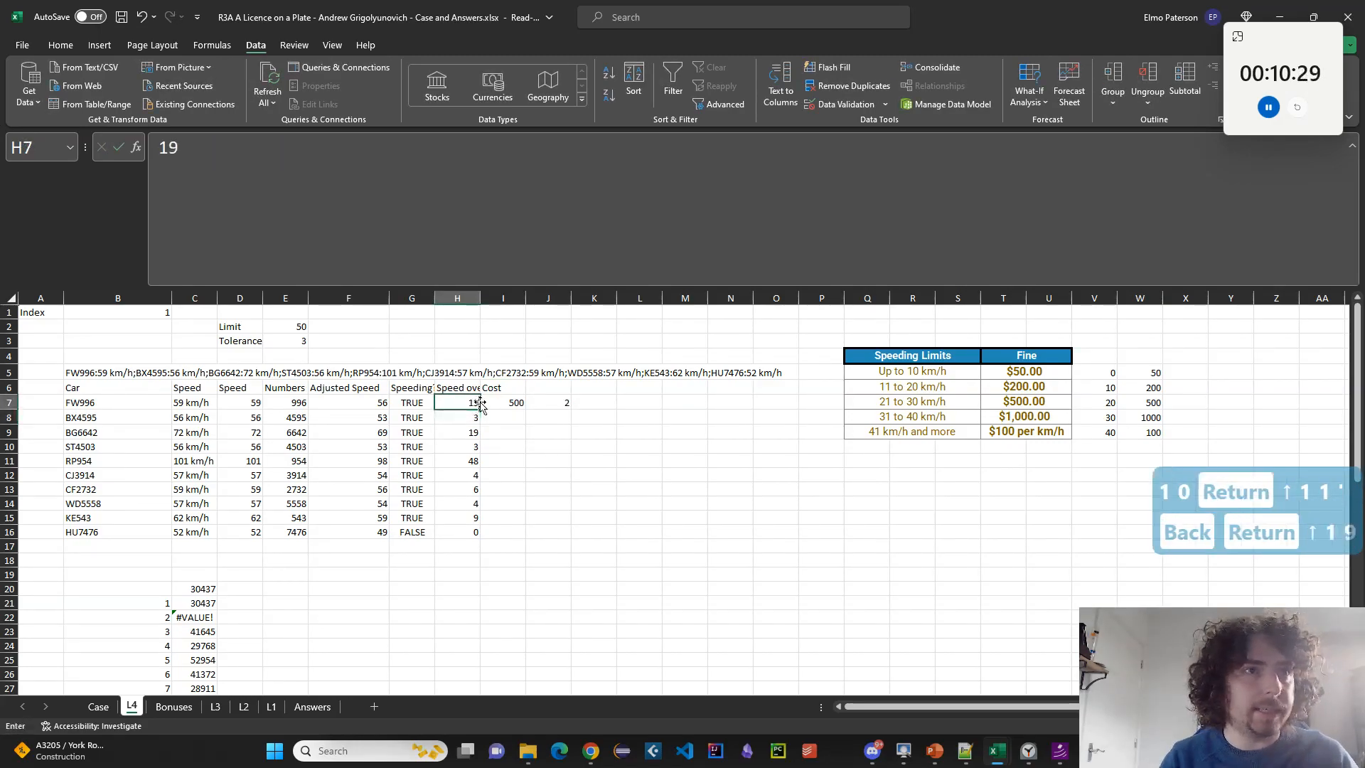
key(Return)
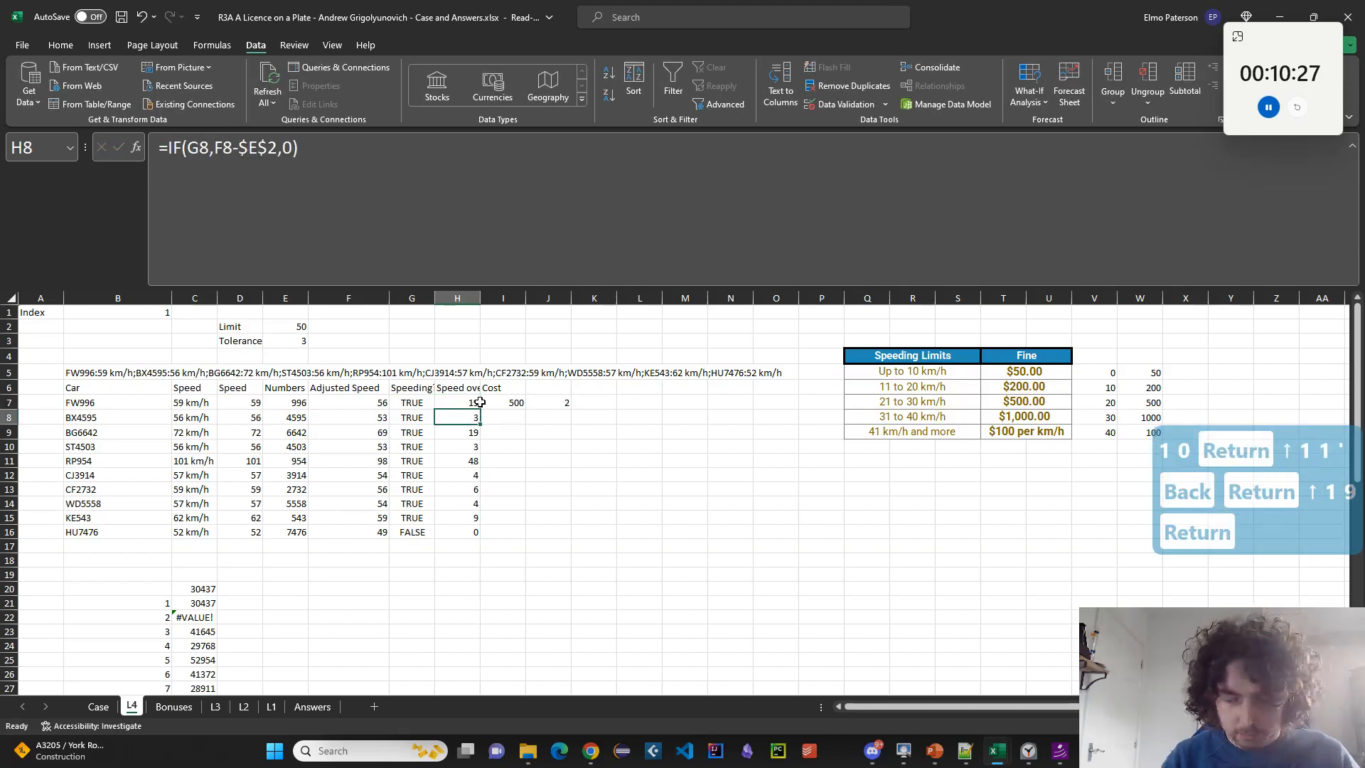
Test the boundary of the next fine band with 20 and 21 in H7.
key(Up)
text(20)
key(Return)
key(Up)
text(21)
key(Down)
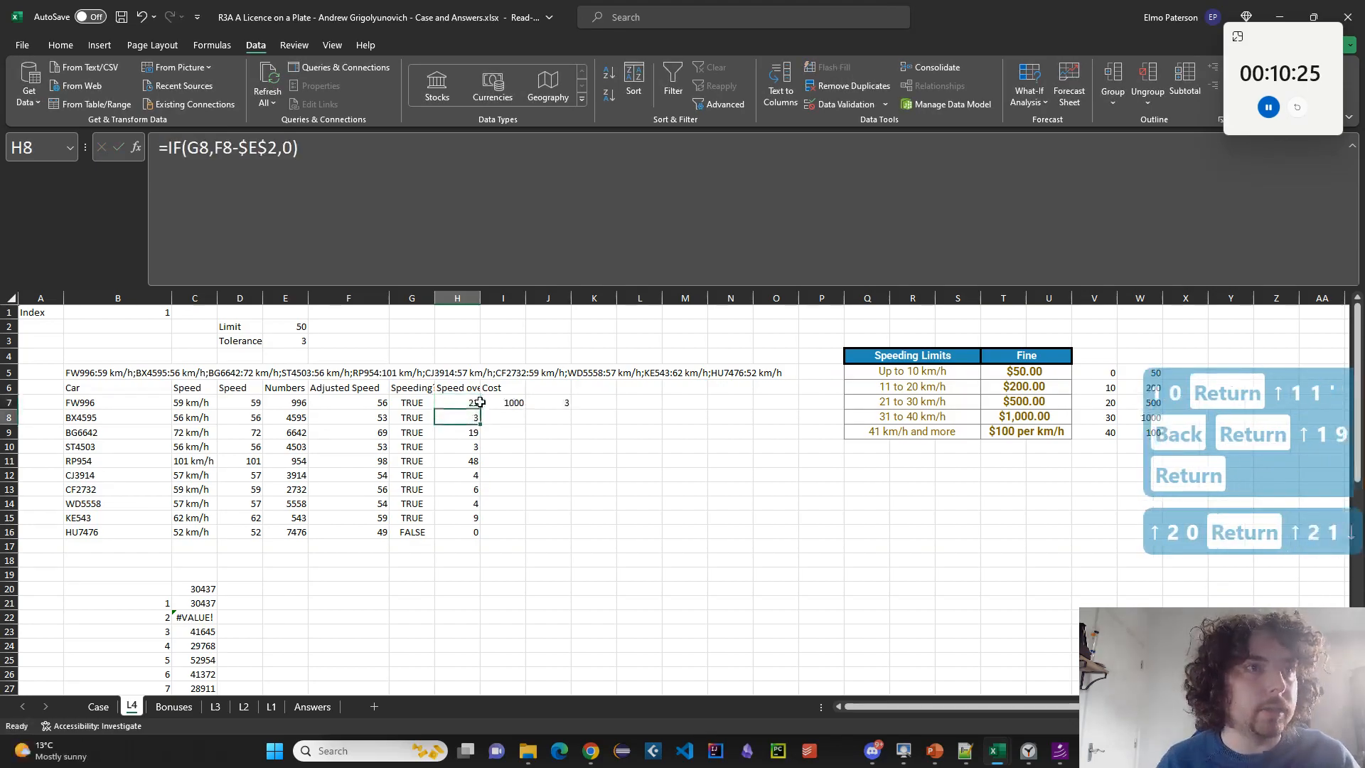
Test the boundary of the $1,000 fine band with 30 and 31 in H7.
key(Up)
text(30)
key(Down)
key(Up)
text(32)
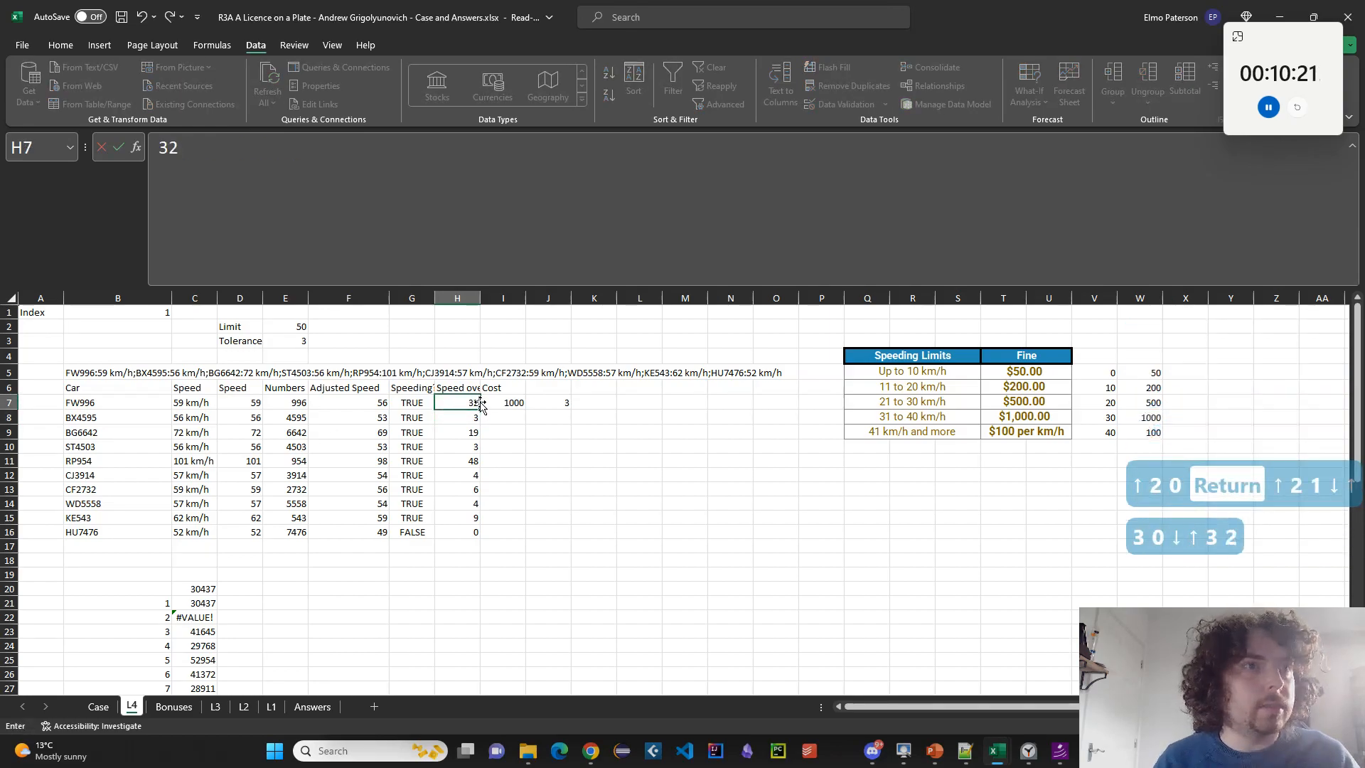
key(BackSpace)
text(1)
key(Return)
key(Up)
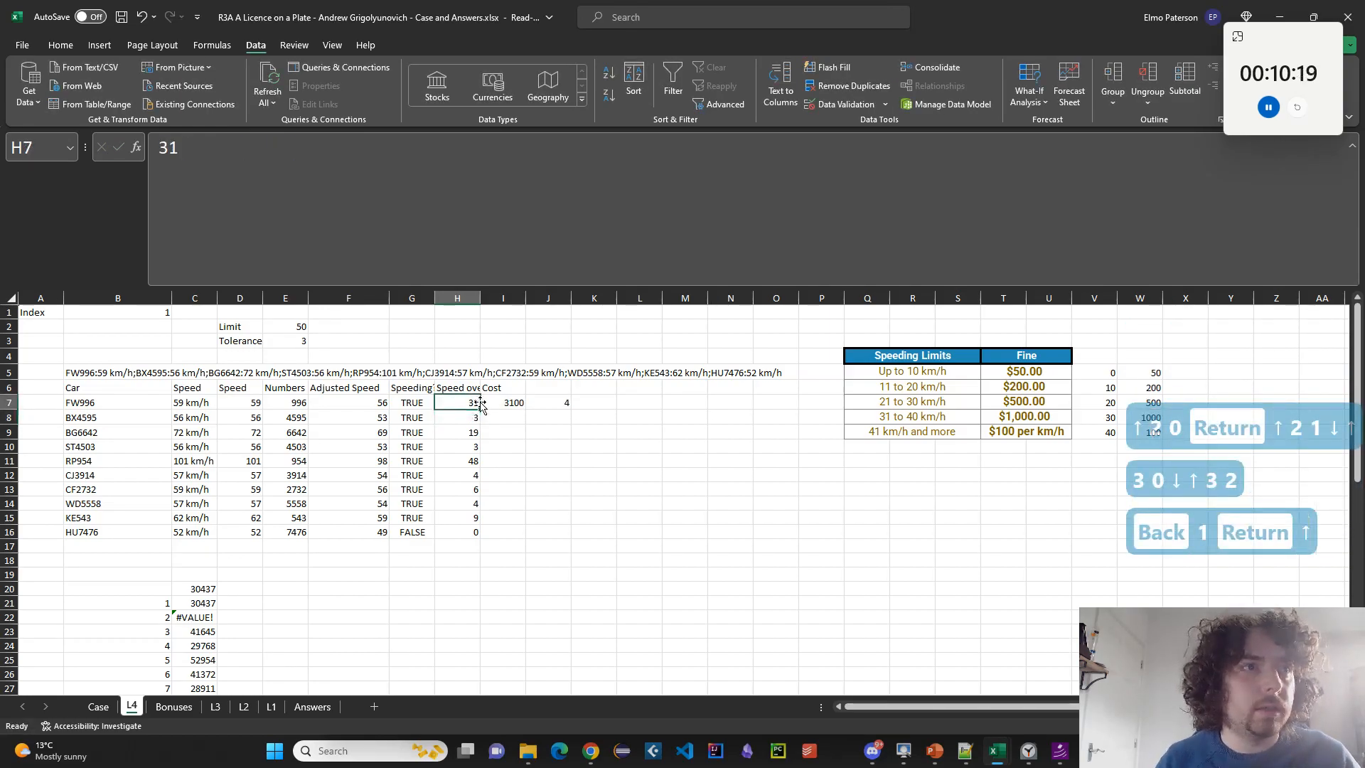
Test the boundary of the highest fine band with 40 and 41 in H7.
text(40)
key(Up)
key(Down)
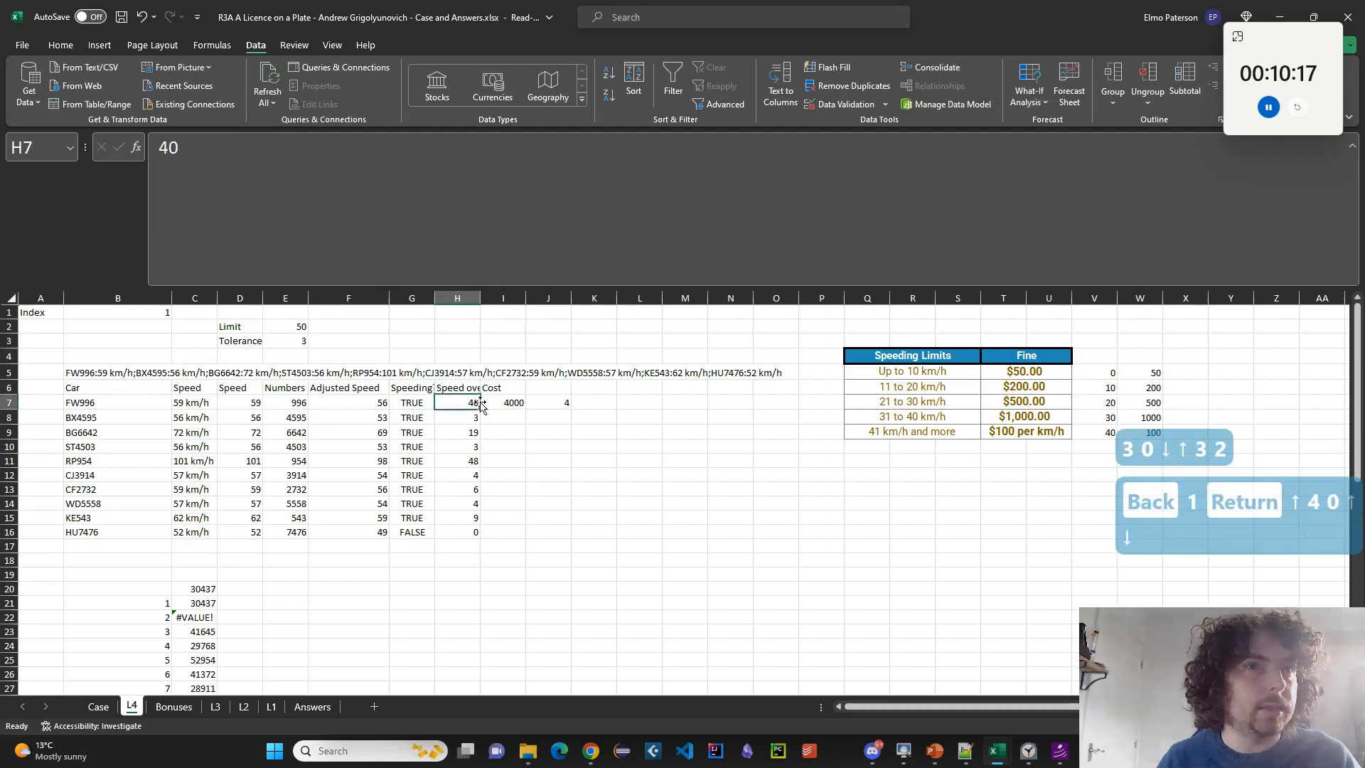
text(41)
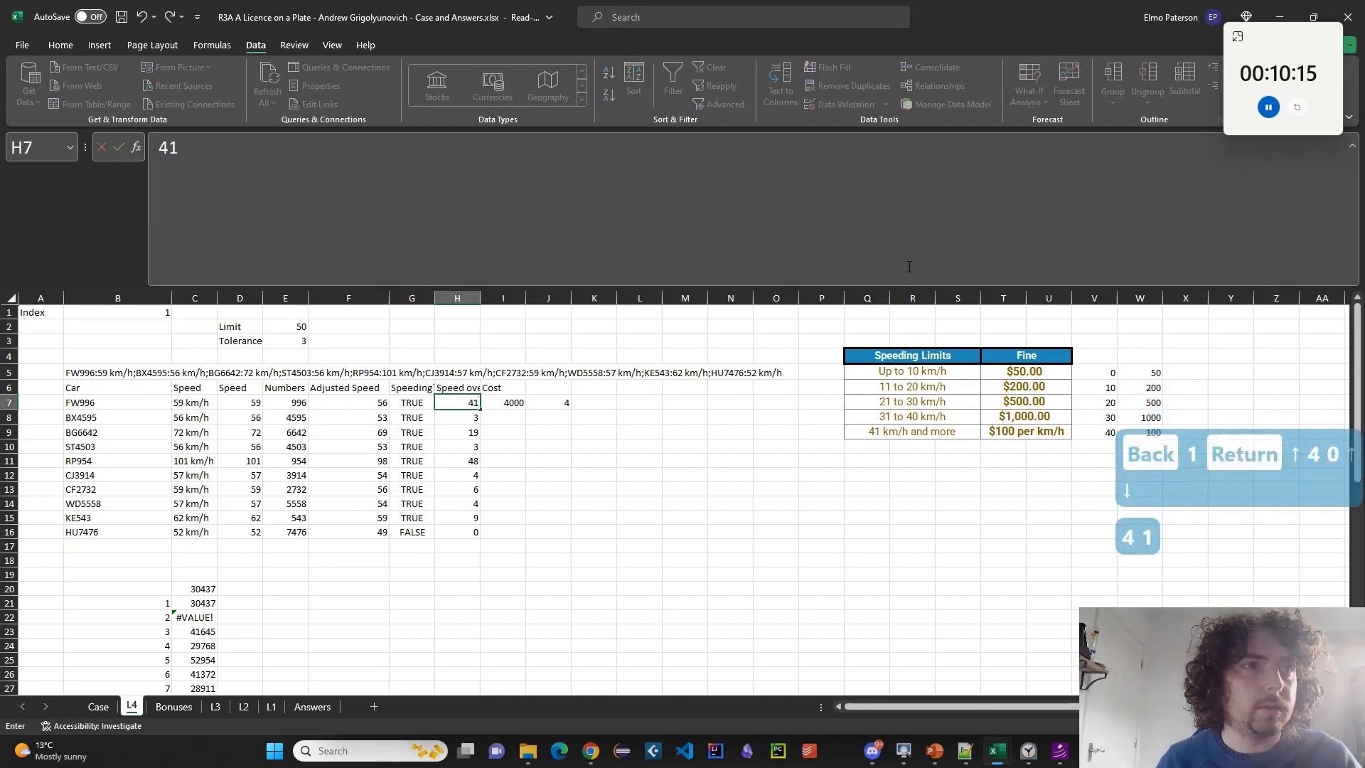
key(Return)
key(Up)
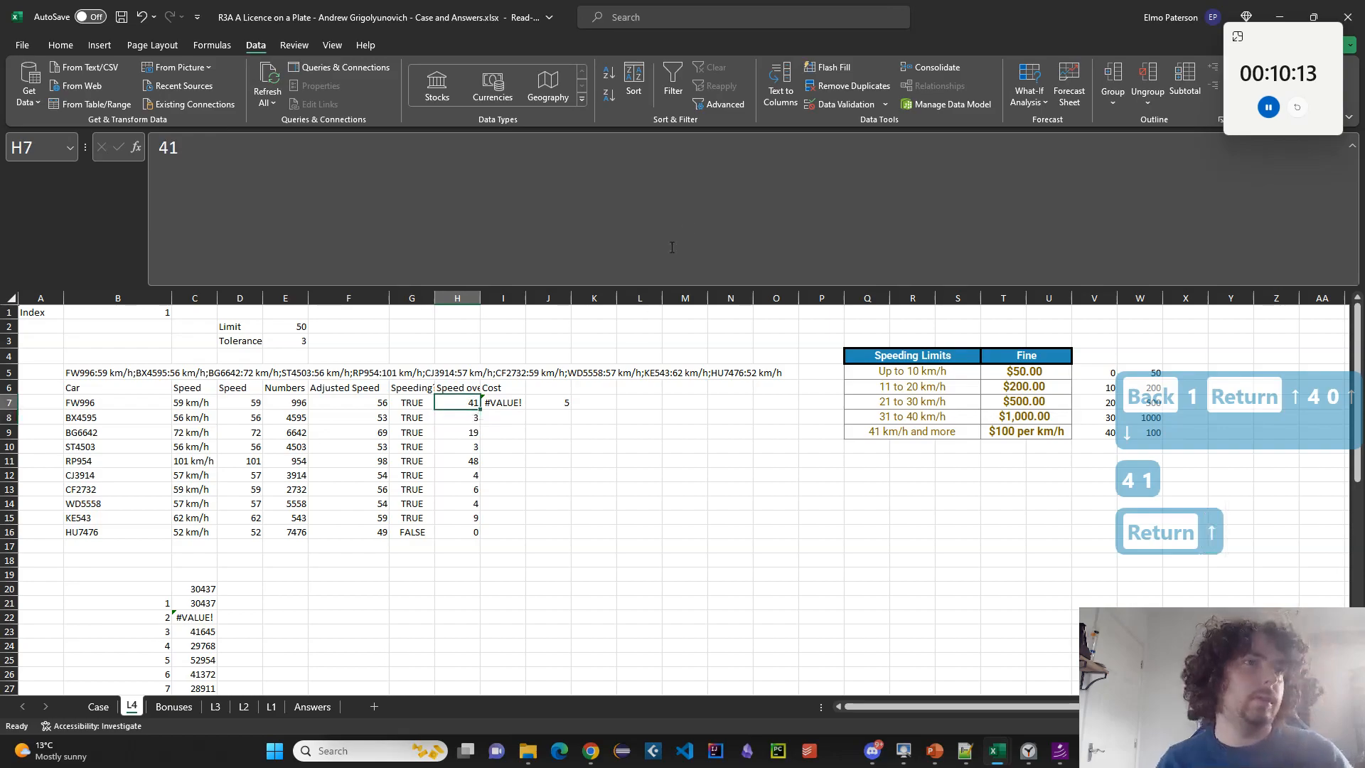
Replace the SUM part of the I7 CHOOSE formula with the J7 SUM expression, removing the surplus closing bracket.
click(564, 402)
drag(610, 147, 173, 194)
key(ctrl+c)
key(Escape)
click(508, 405)
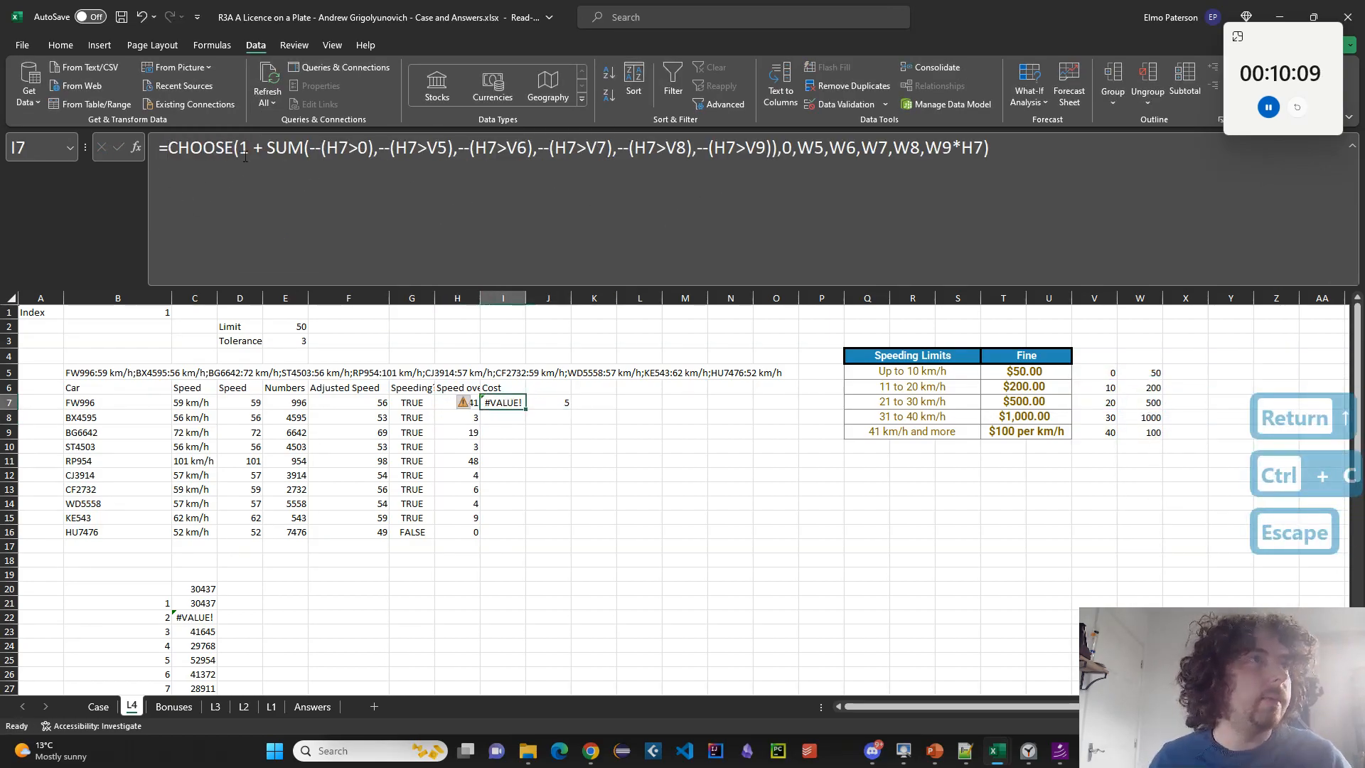
drag(268, 150, 769, 149)
key(ctrl+v)
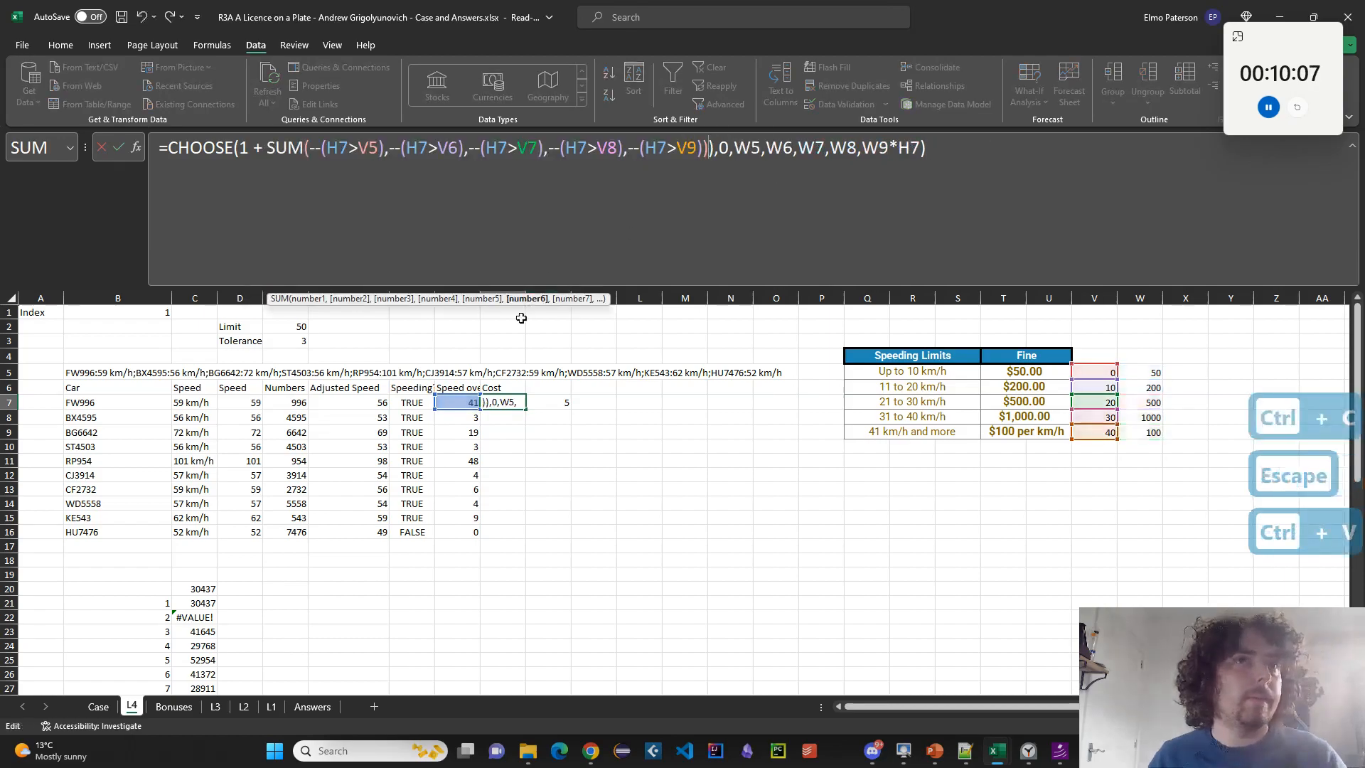
key(BackSpace)
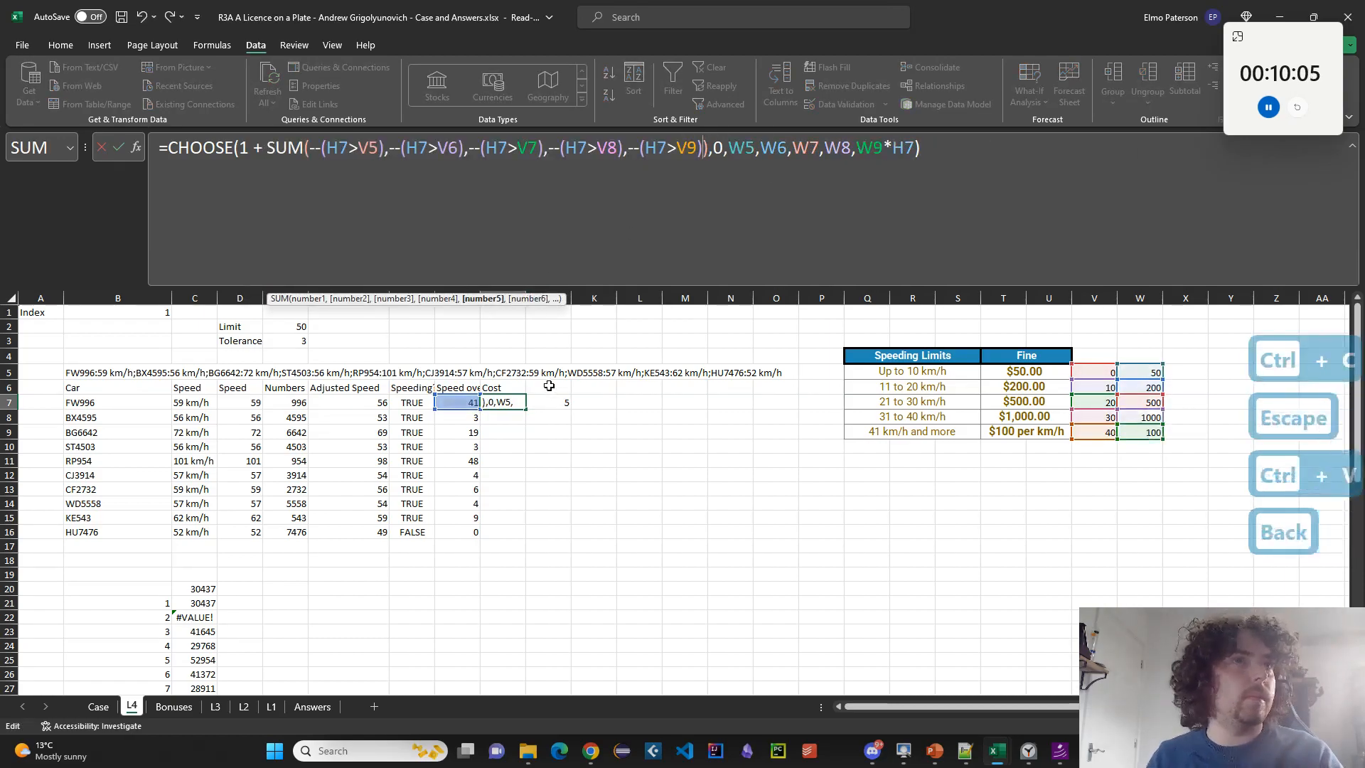
key(Return)
Restore the speed-over-limit formula in H7 and fill the I7 cost formula down to I16.
click(474, 423)
drag(480, 424, 531, 535)
click(517, 400)
Clear the helper formula in J7 and inspect the references in the filled cost formulas in I10 and I11.
click(548, 402)
key(Delete)
click(511, 447)
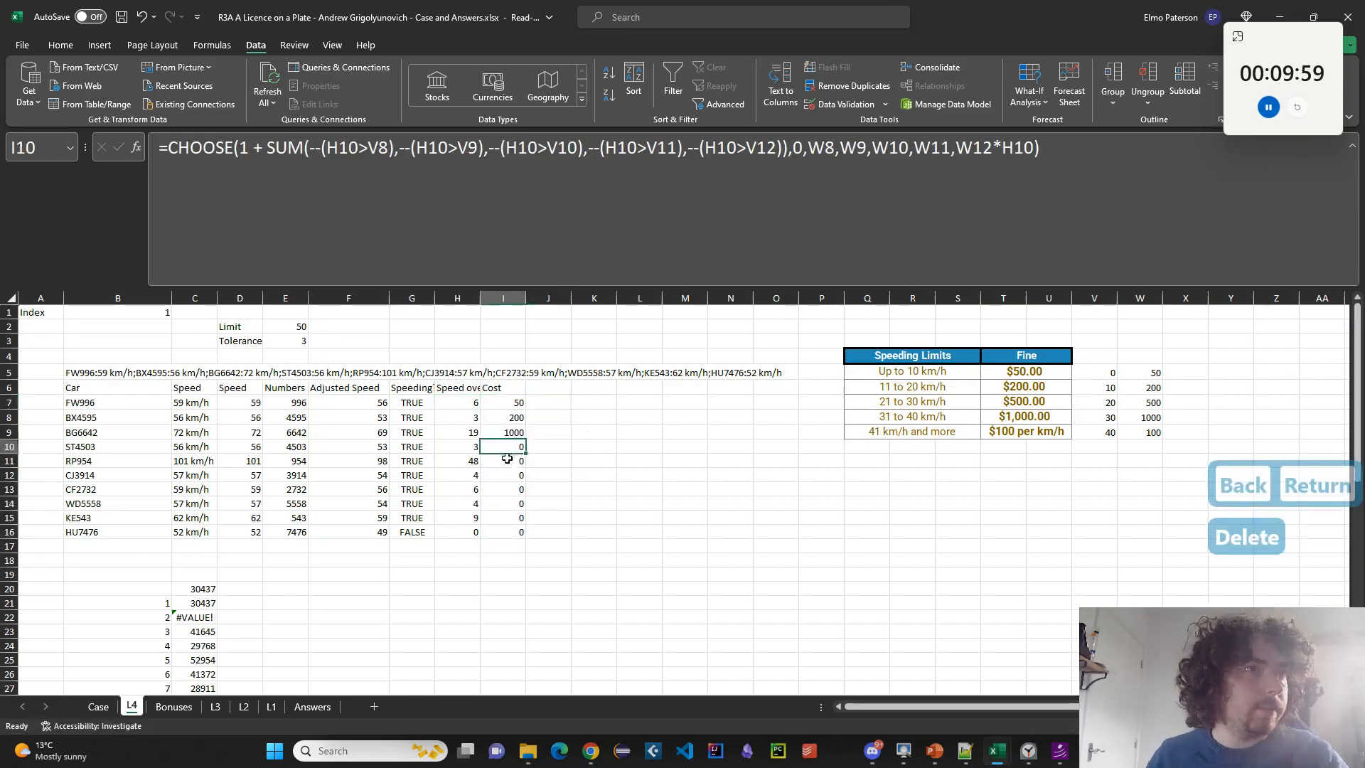
click(508, 461)
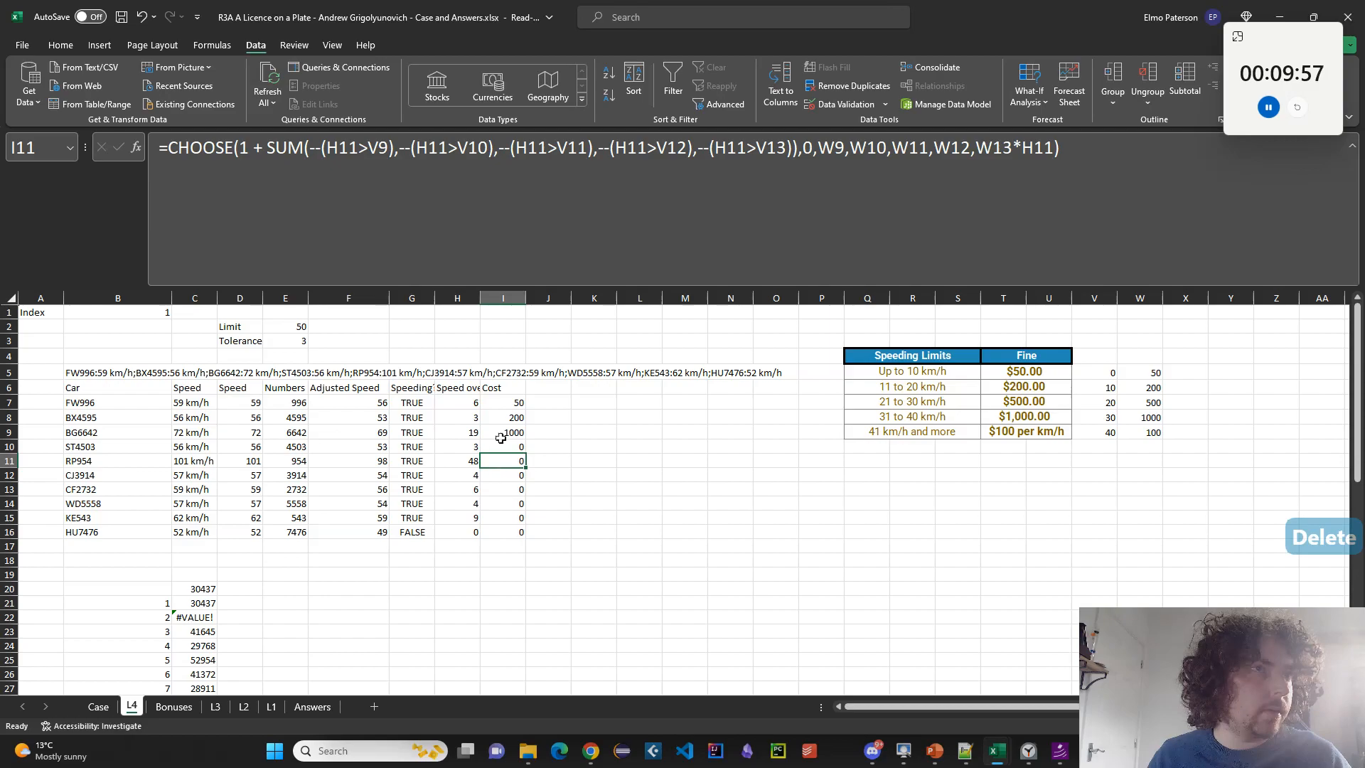
click(542, 270)
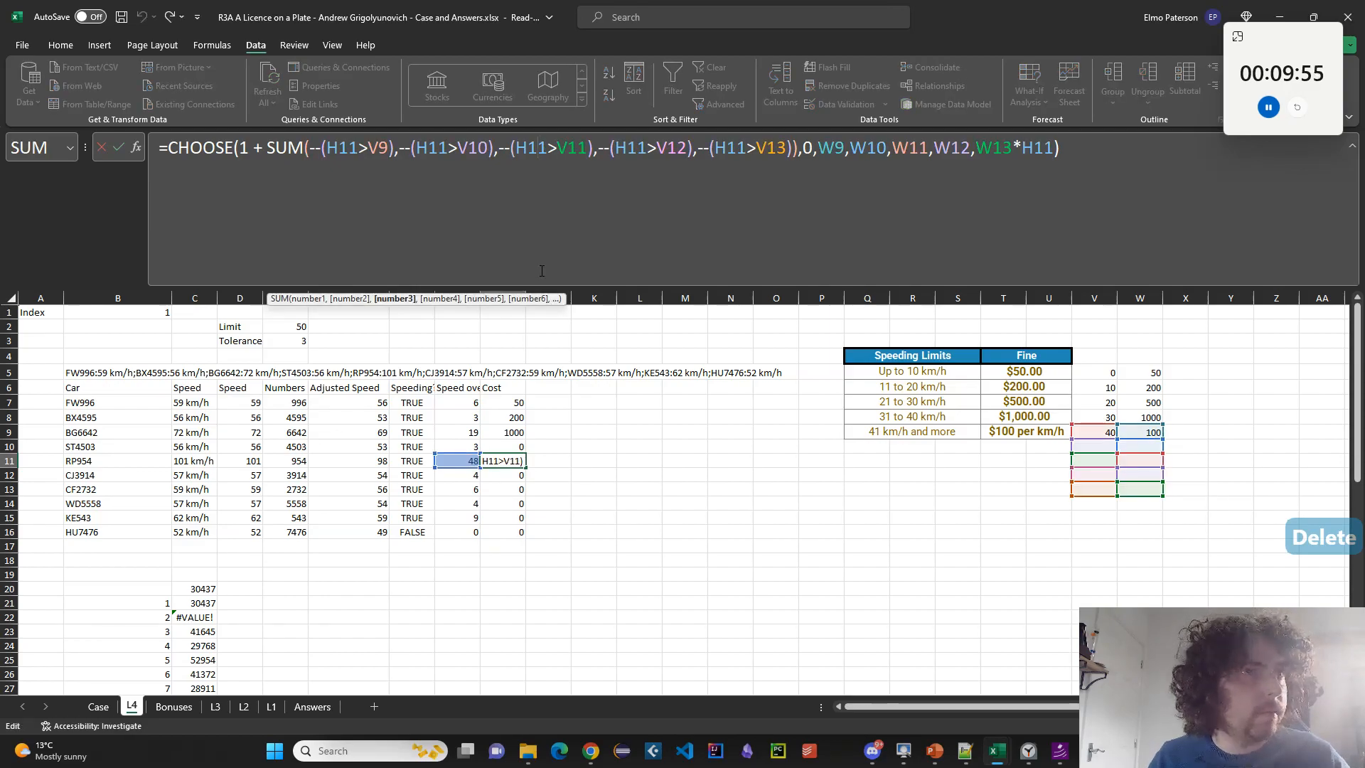
key(Escape)
Make the threshold references V5 to V9 in the I7 formula absolute.
click(513, 403)
click(566, 202)
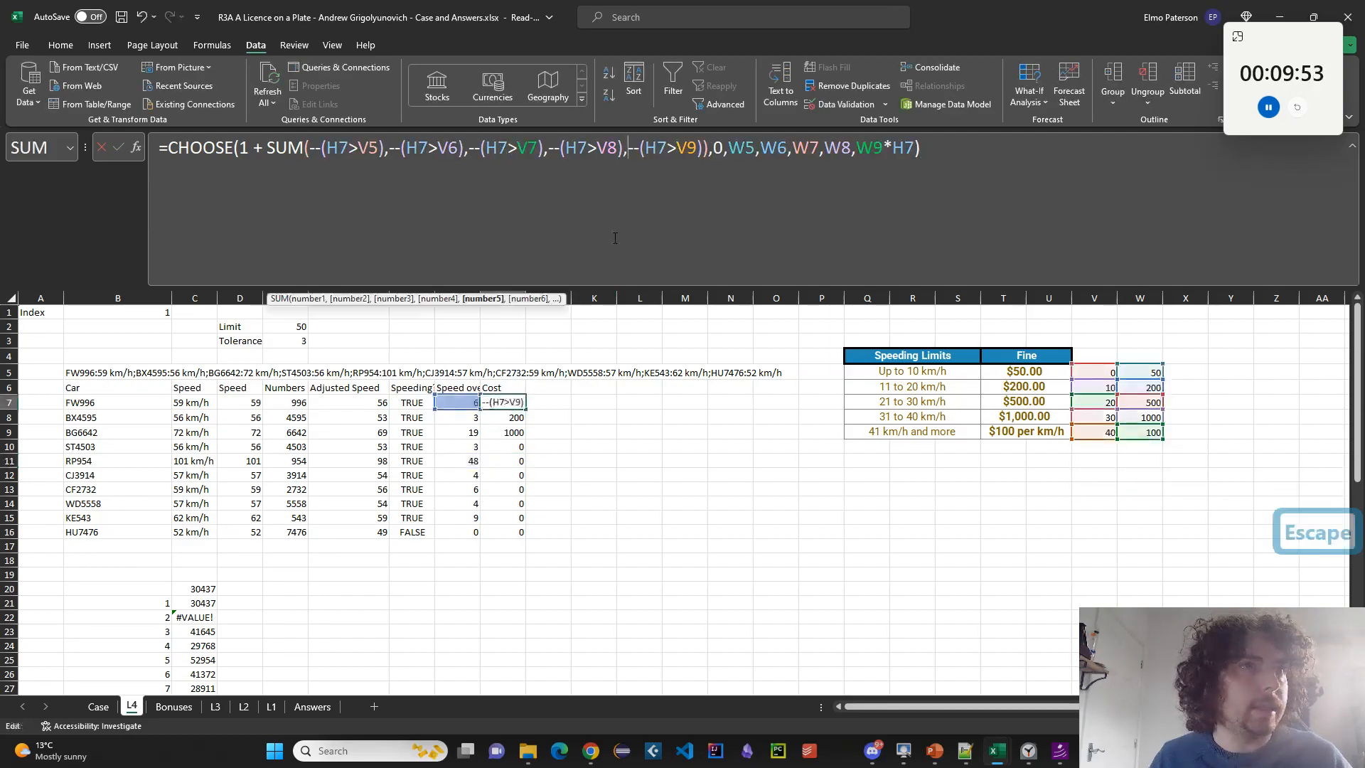
click(381, 164)
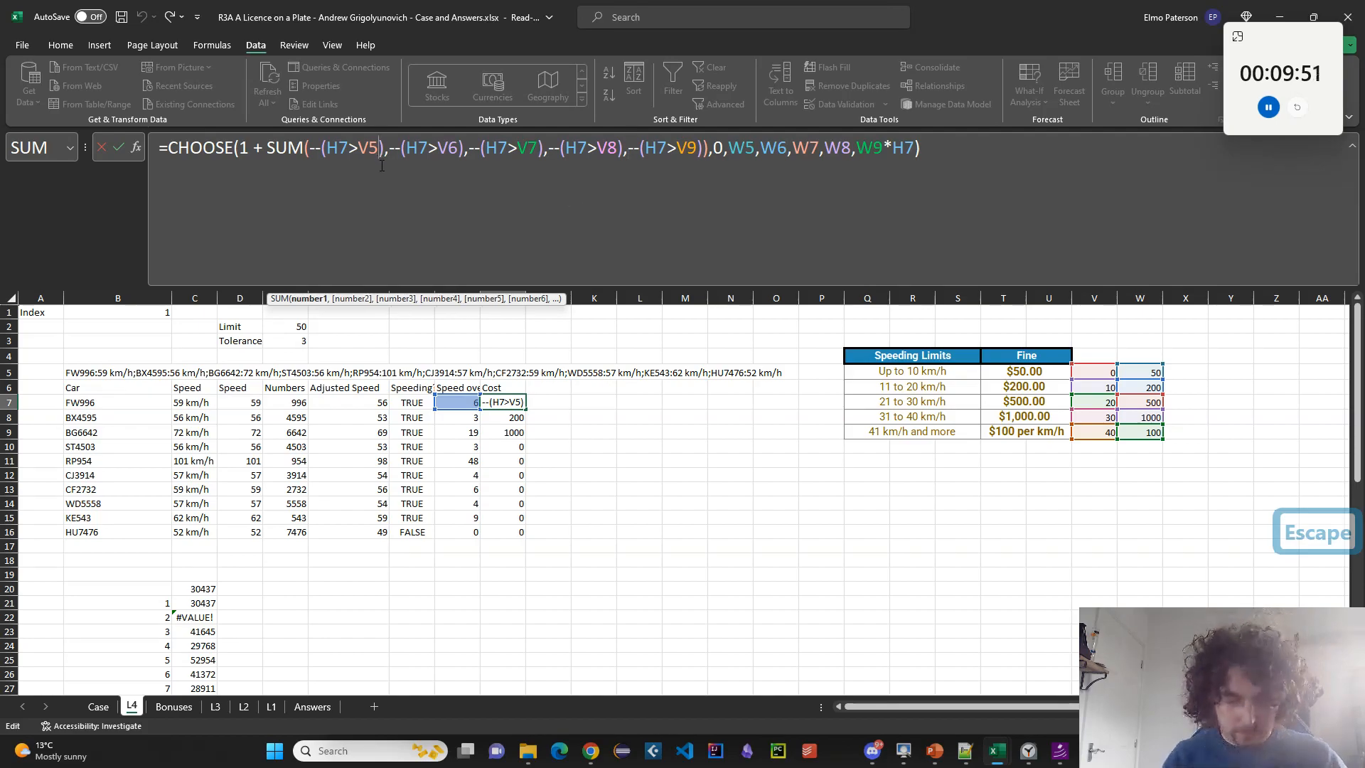
key(F4)
click(468, 151)
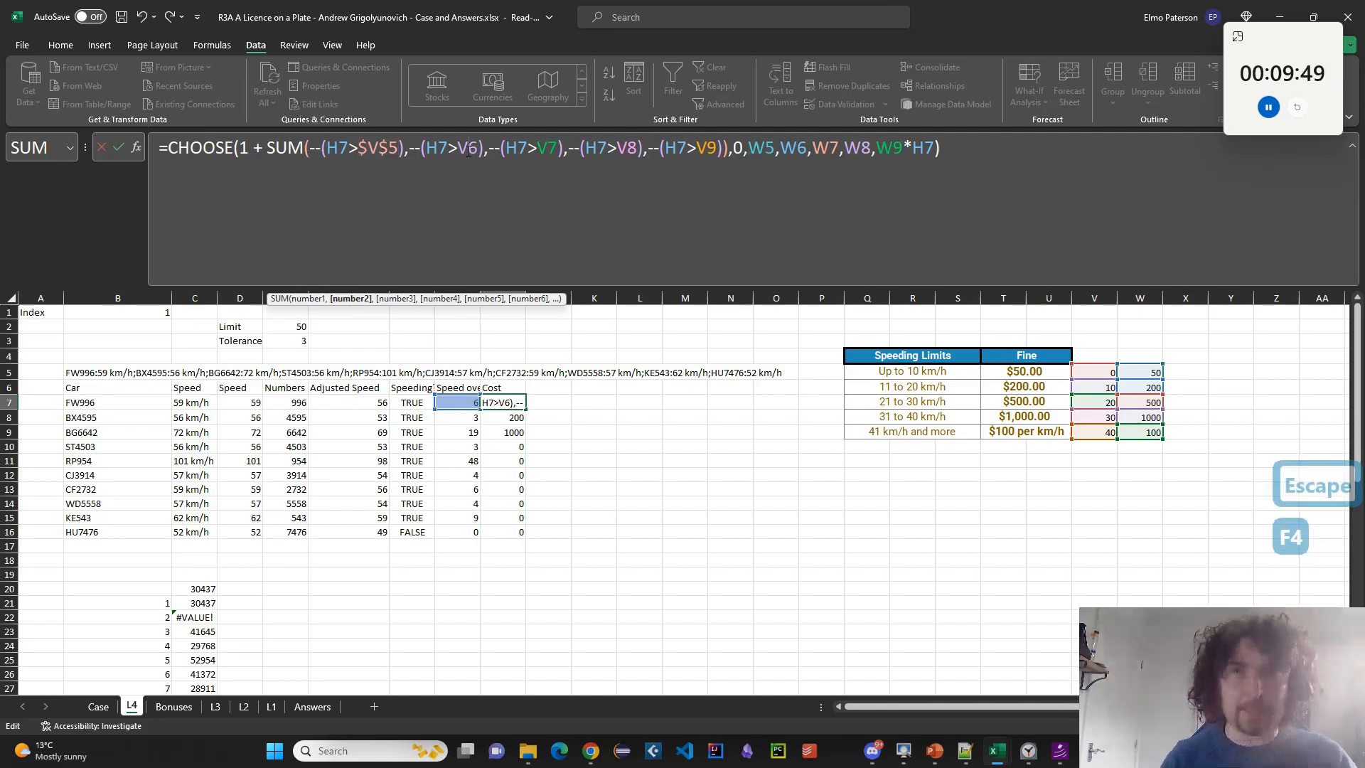
key(F4)
click(569, 147)
key(F4)
click(668, 147)
key(F4)
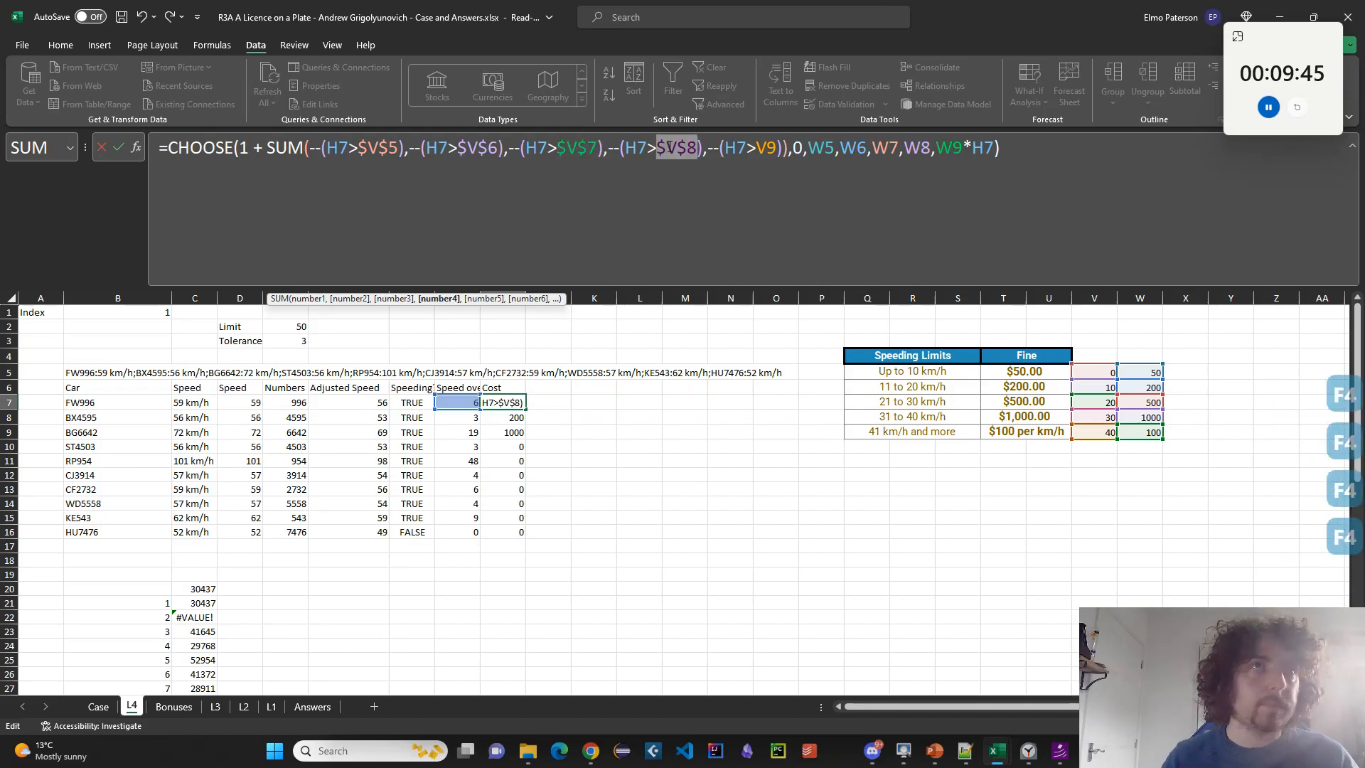
click(770, 147)
key(F4)
Make the fine references W5 to W9 in I7 absolute and fill the formula down to I16.
drag(827, 147, 984, 173)
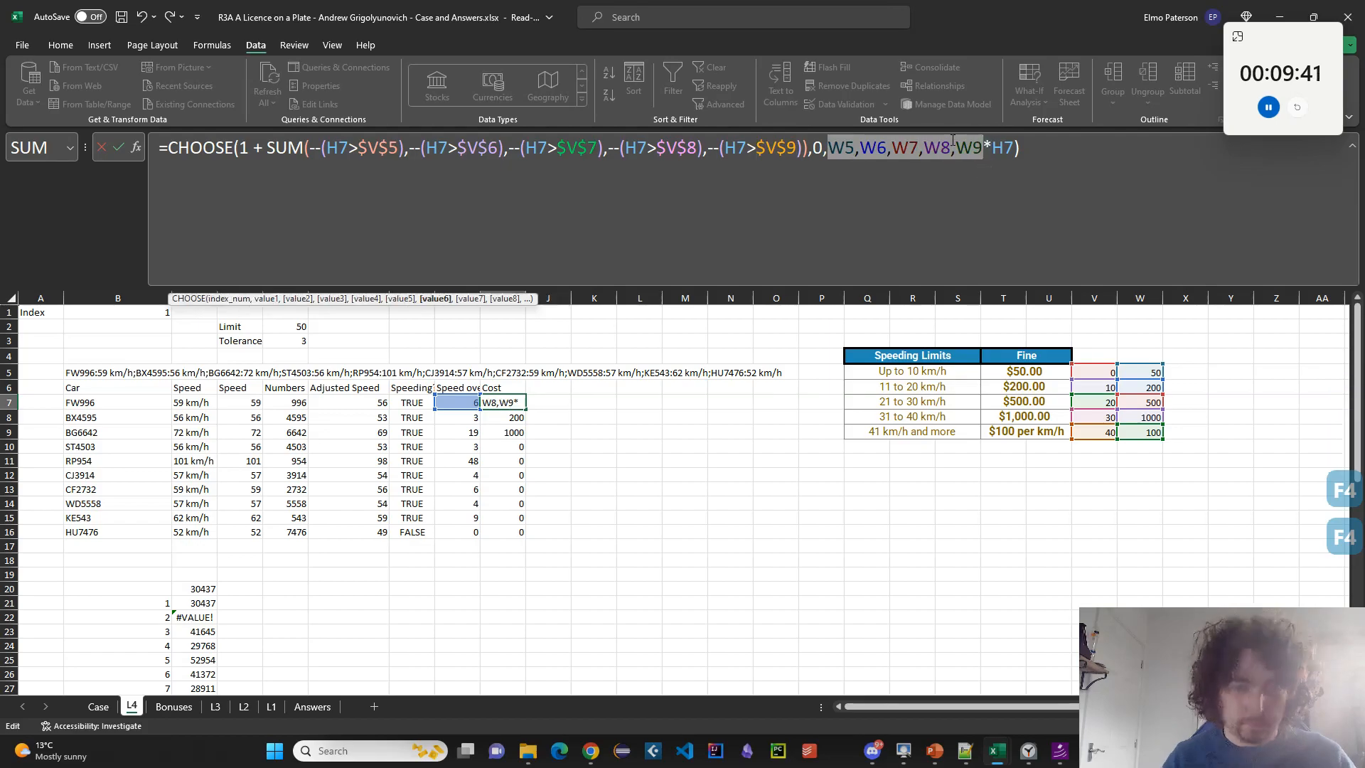
key(F4)
key(Return)
key(Up)
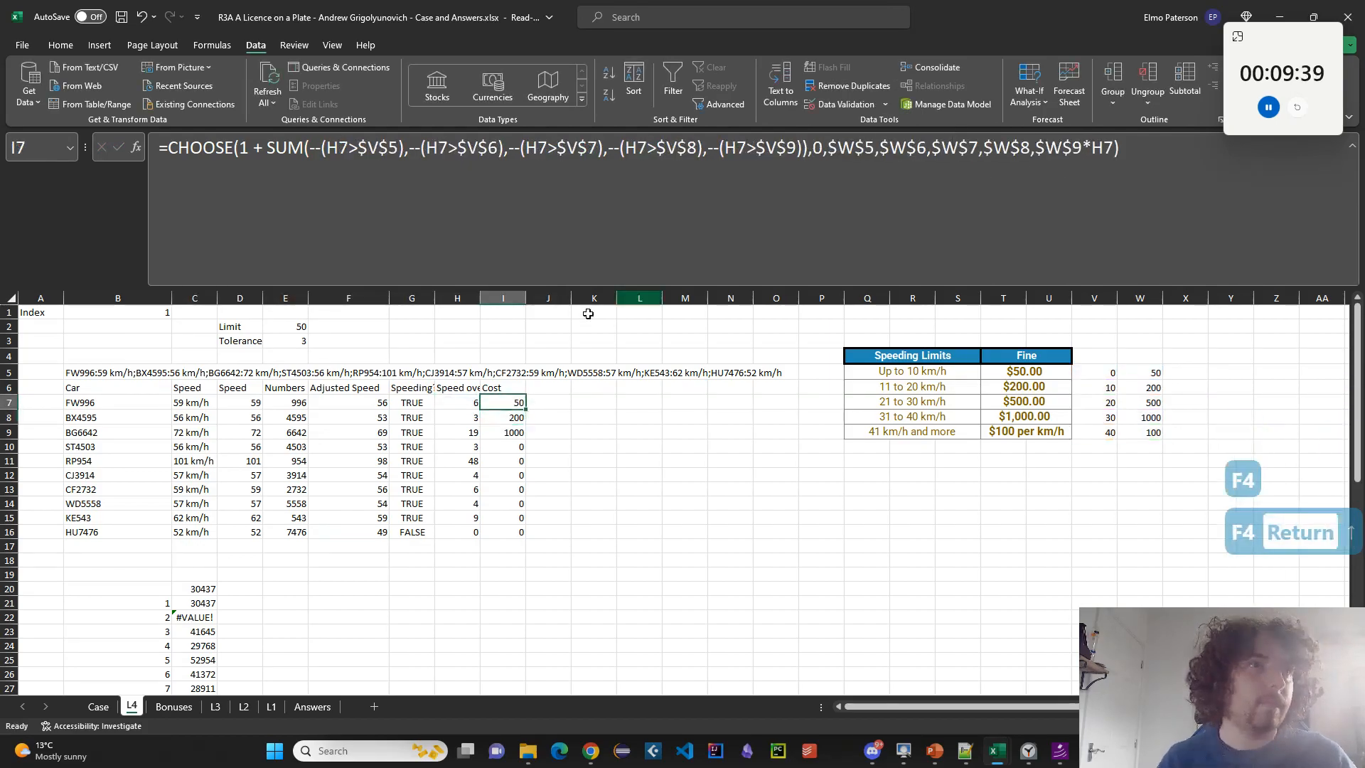
double_click(525, 408)
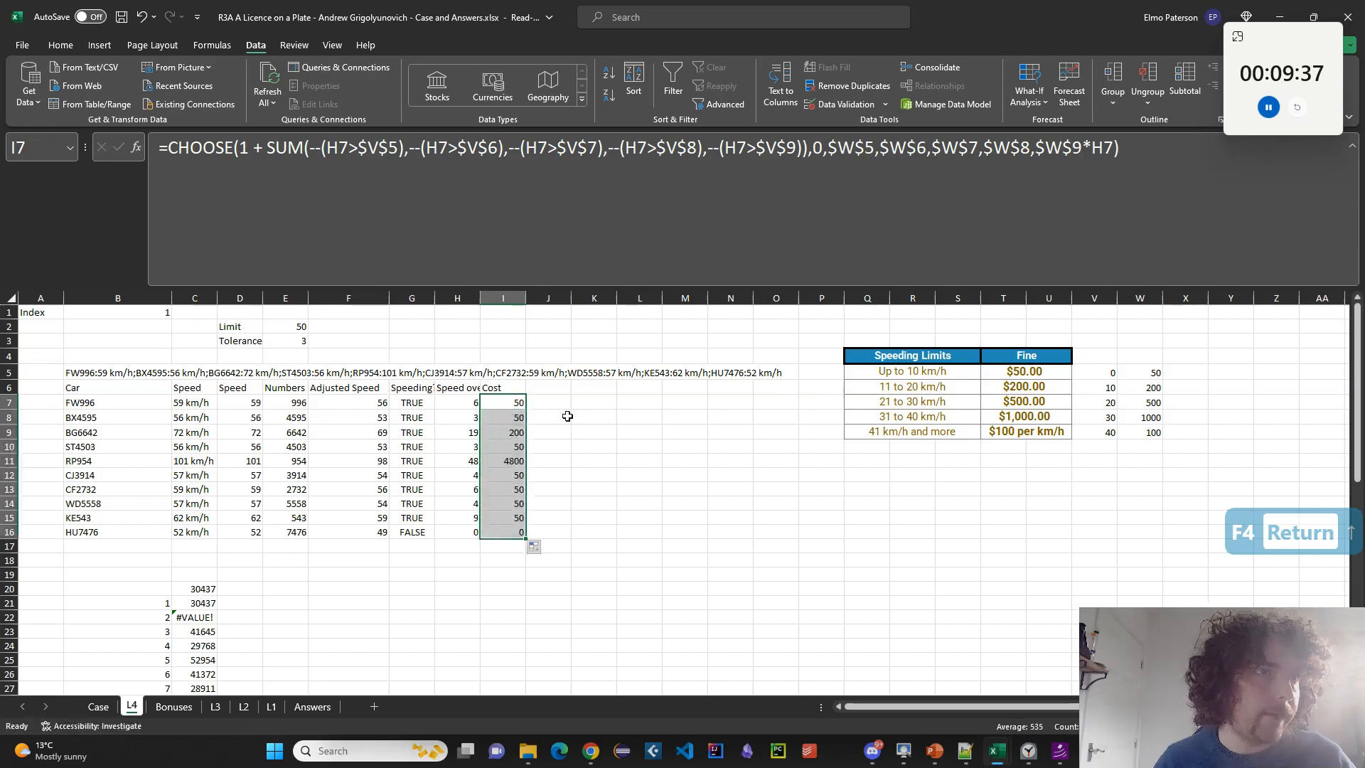
Replace the formula in C20 with a SUM of the costs in I7:I16.
scroll(427, 498, down, 1)
click(202, 546)
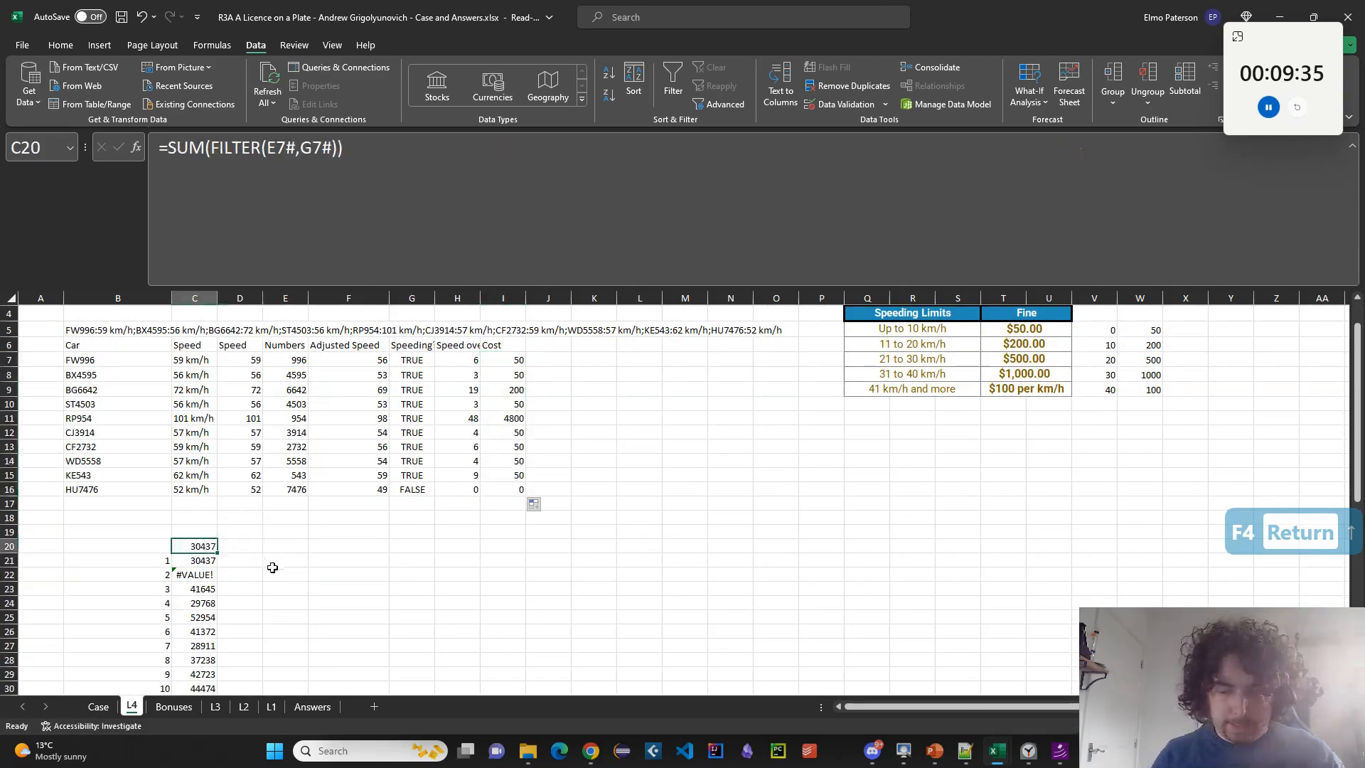
text(=SUM()
drag(528, 359, 526, 491)
key(Return)
key(shift+Caps_Lock)
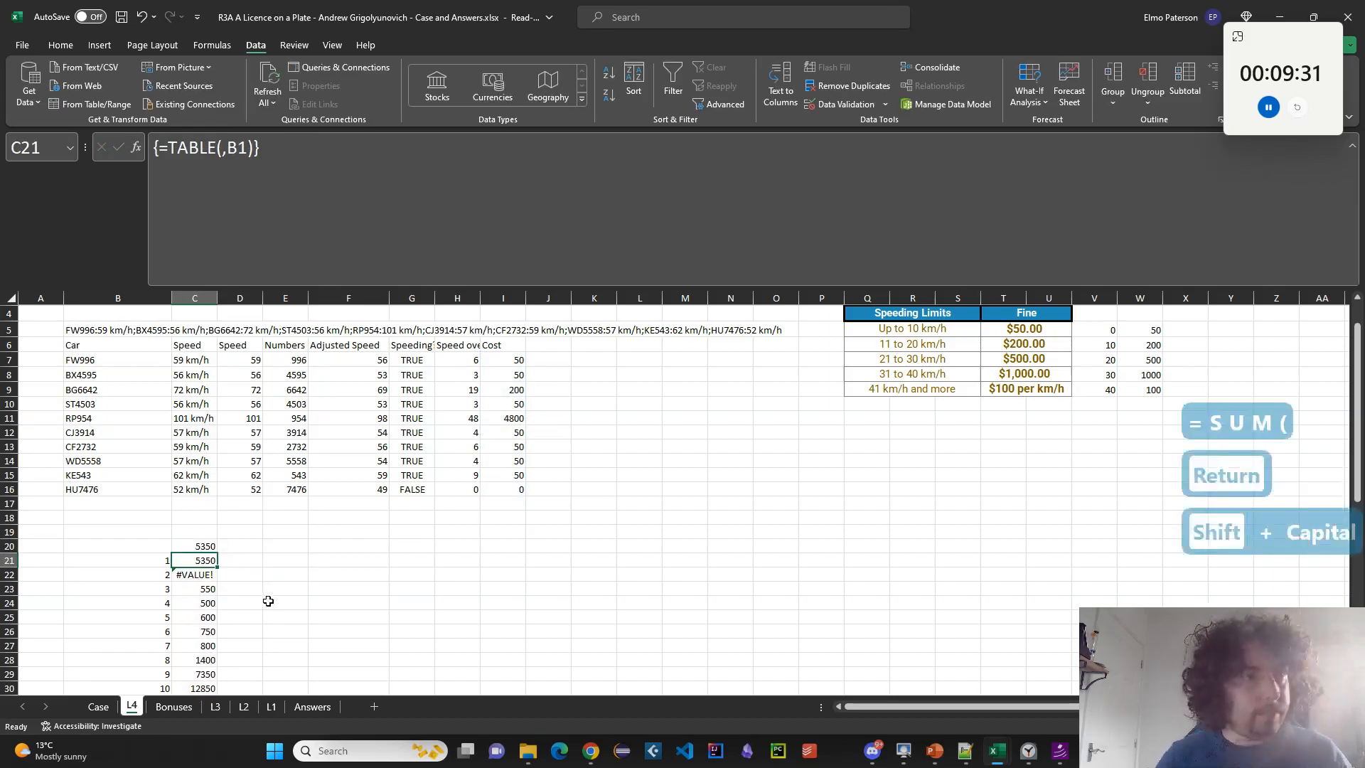
Copy the data table results from C23 down and paste them as values into the Level 4 answers from E139 on the Case sheet.
key(ctrl+shift+Down)
click(193, 412)
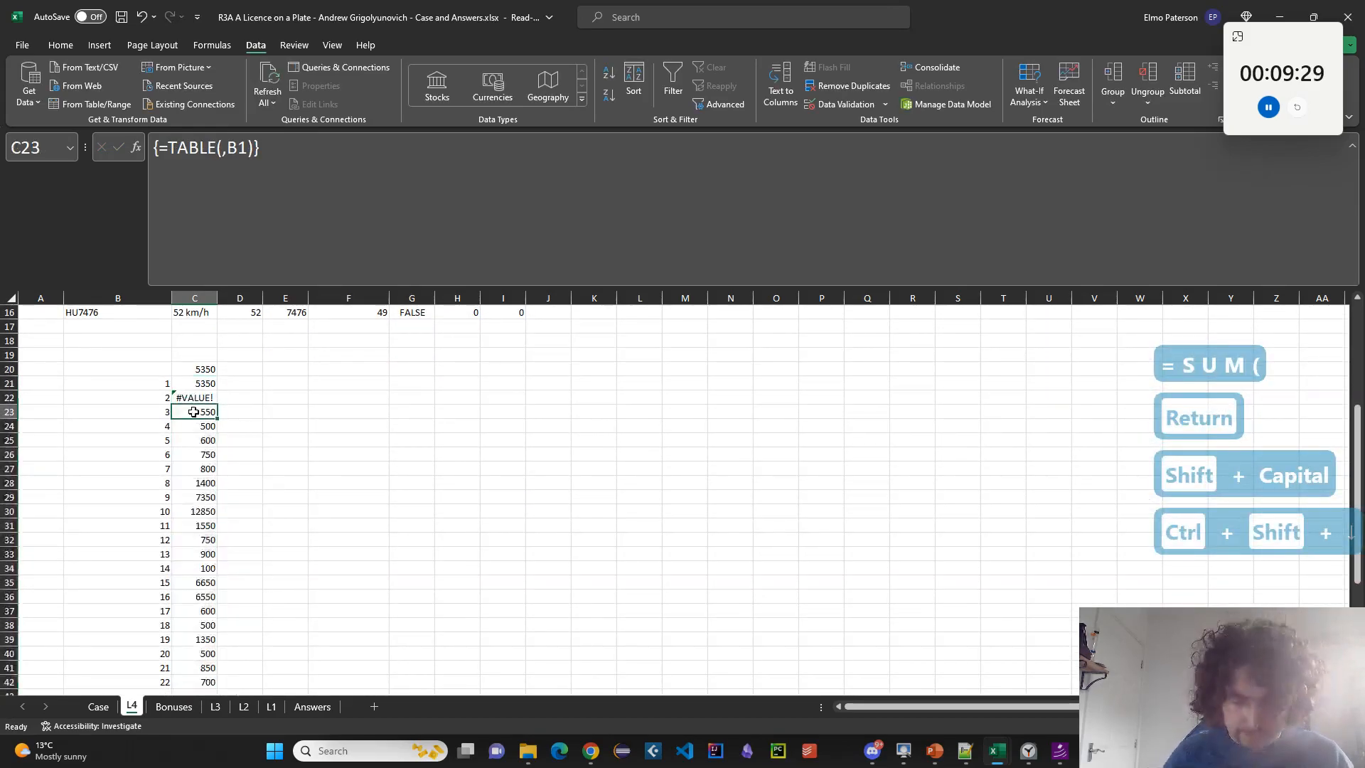
key(ctrl+shift+Down)
key(ctrl+c)
click(98, 706)
scroll(243, 549, up, 7)
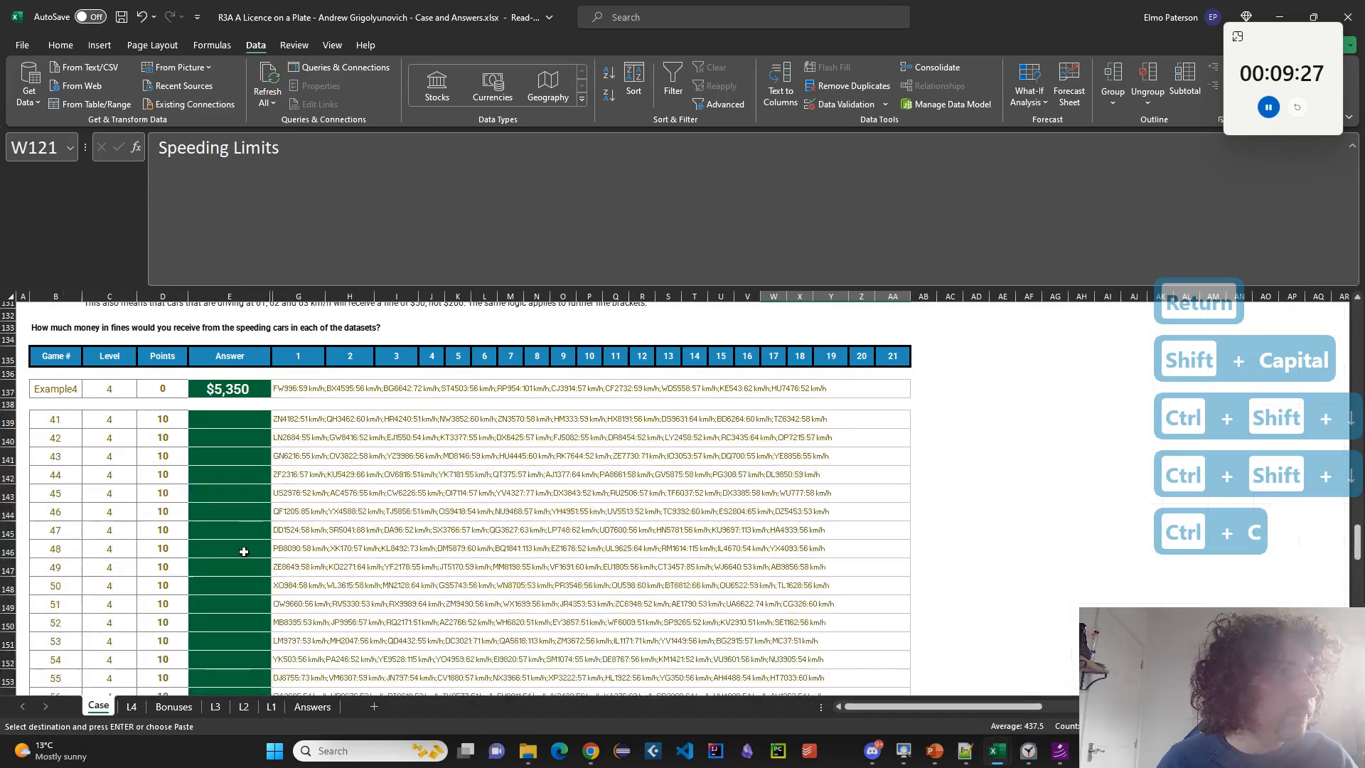
click(229, 418)
key(ctrl+v)
key(ctrl+z)
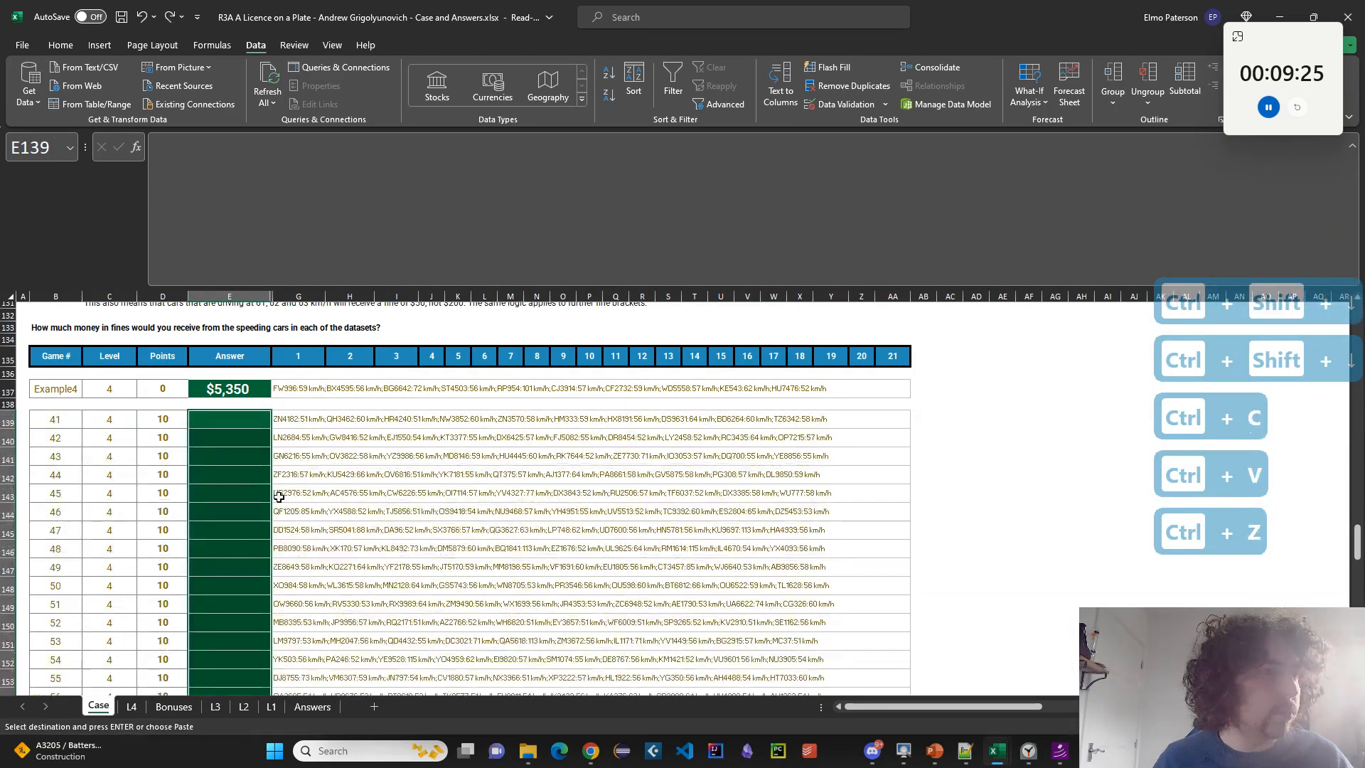
key(ctrl+shift+v)
Review the pasted Level 4 answers against the task rules, the Level 5 brief and the earlier levels' answers.
scroll(279, 496, down, 10)
scroll(280, 535, up, 4)
scroll(281, 535, up, 1)
scroll(263, 542, down, 5)
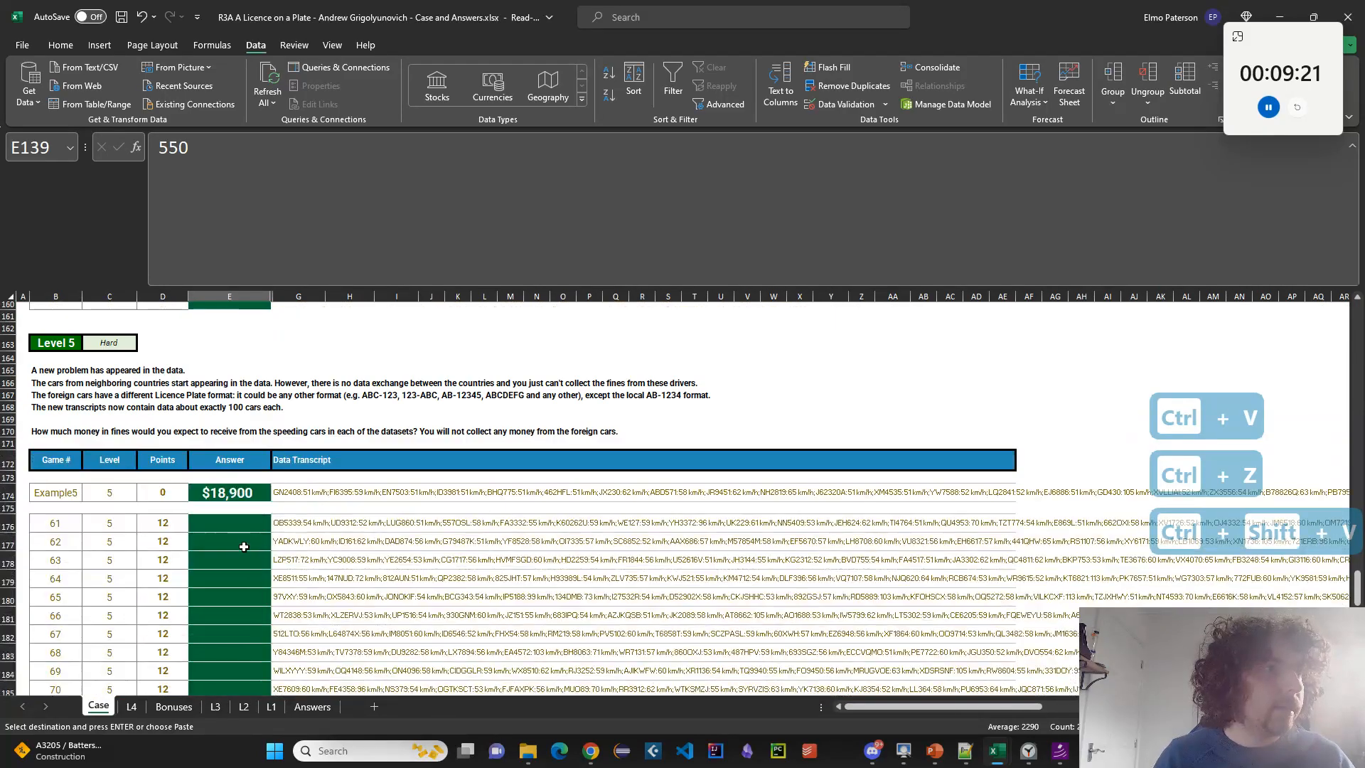
scroll(271, 578, up, 15)
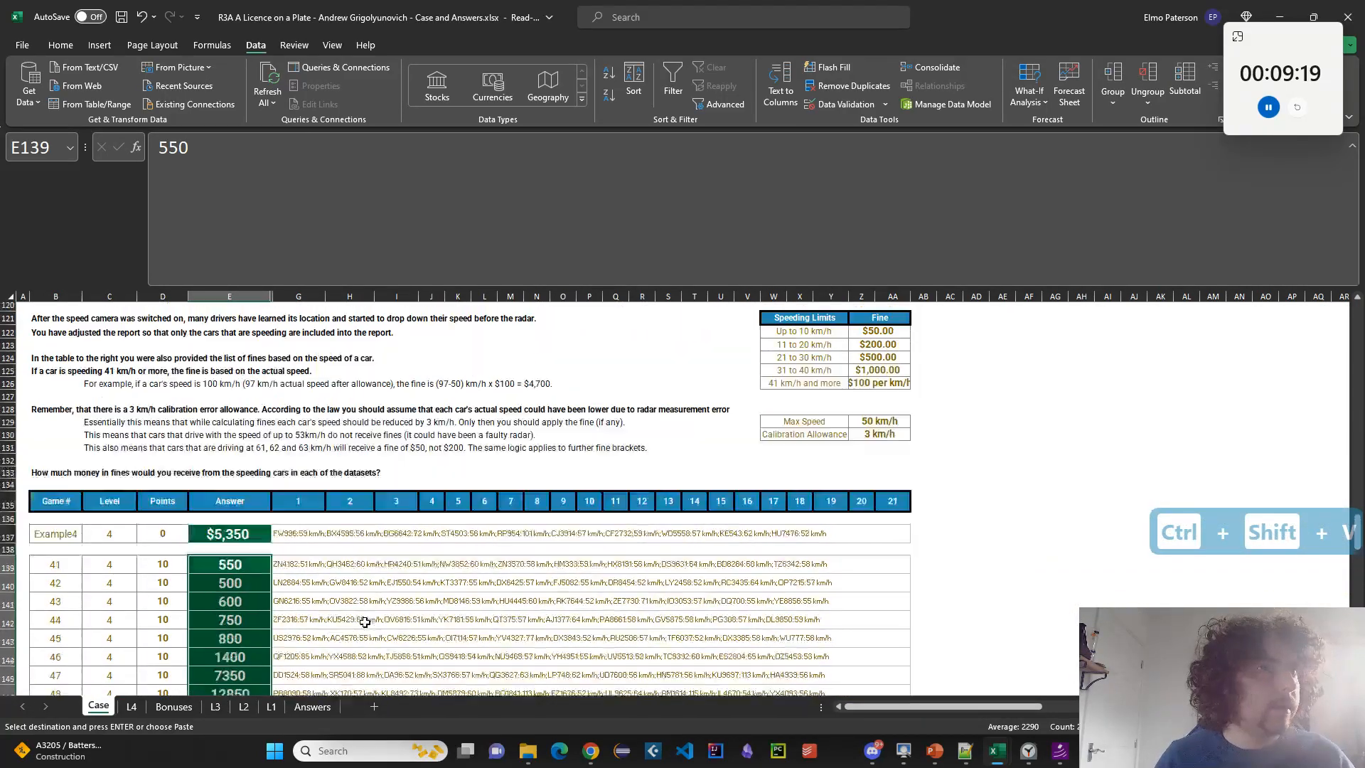
scroll(368, 613, up, 15)
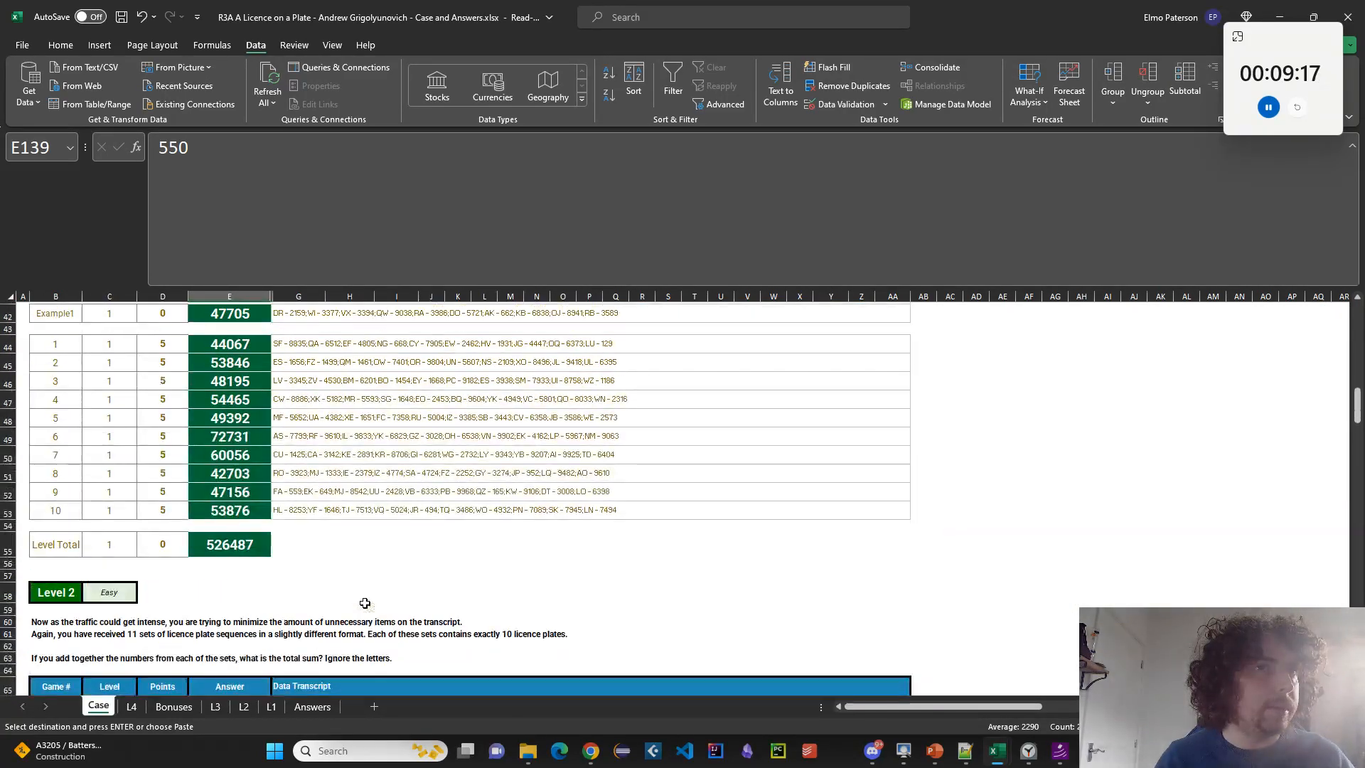
scroll(360, 596, down, 20)
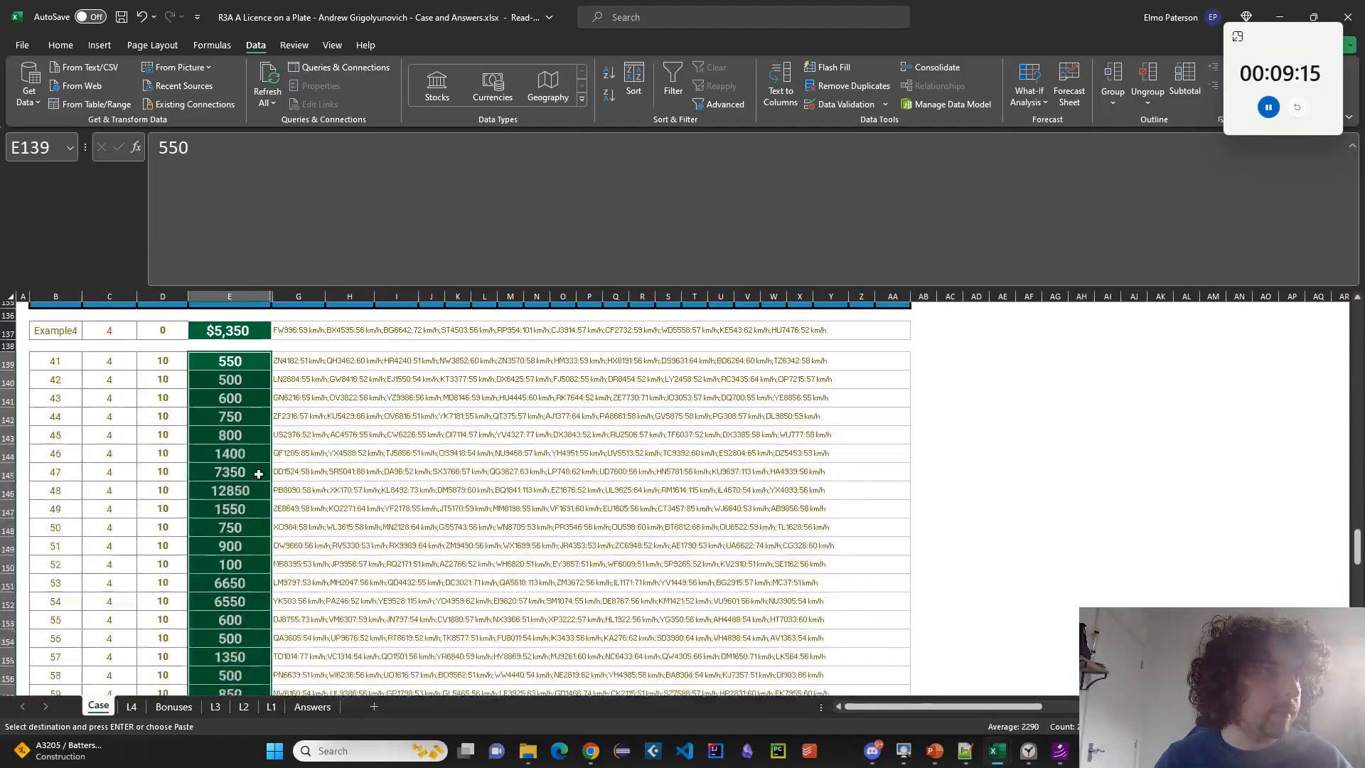
Unhide the check column F on the Case sheet to verify the Level 4 answers, and hide it again.
scroll(272, 306, up, 1)
right_click(271, 293)
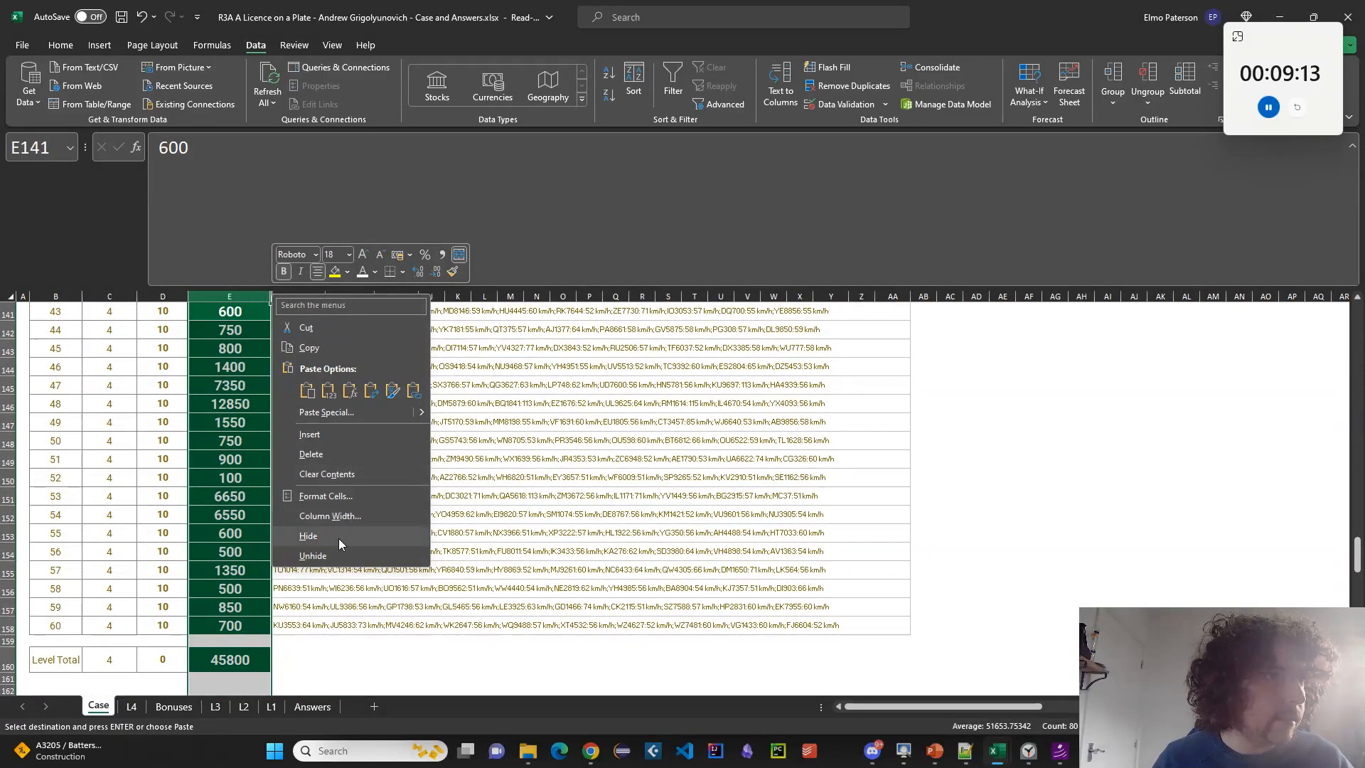
click(339, 545)
right_click(273, 295)
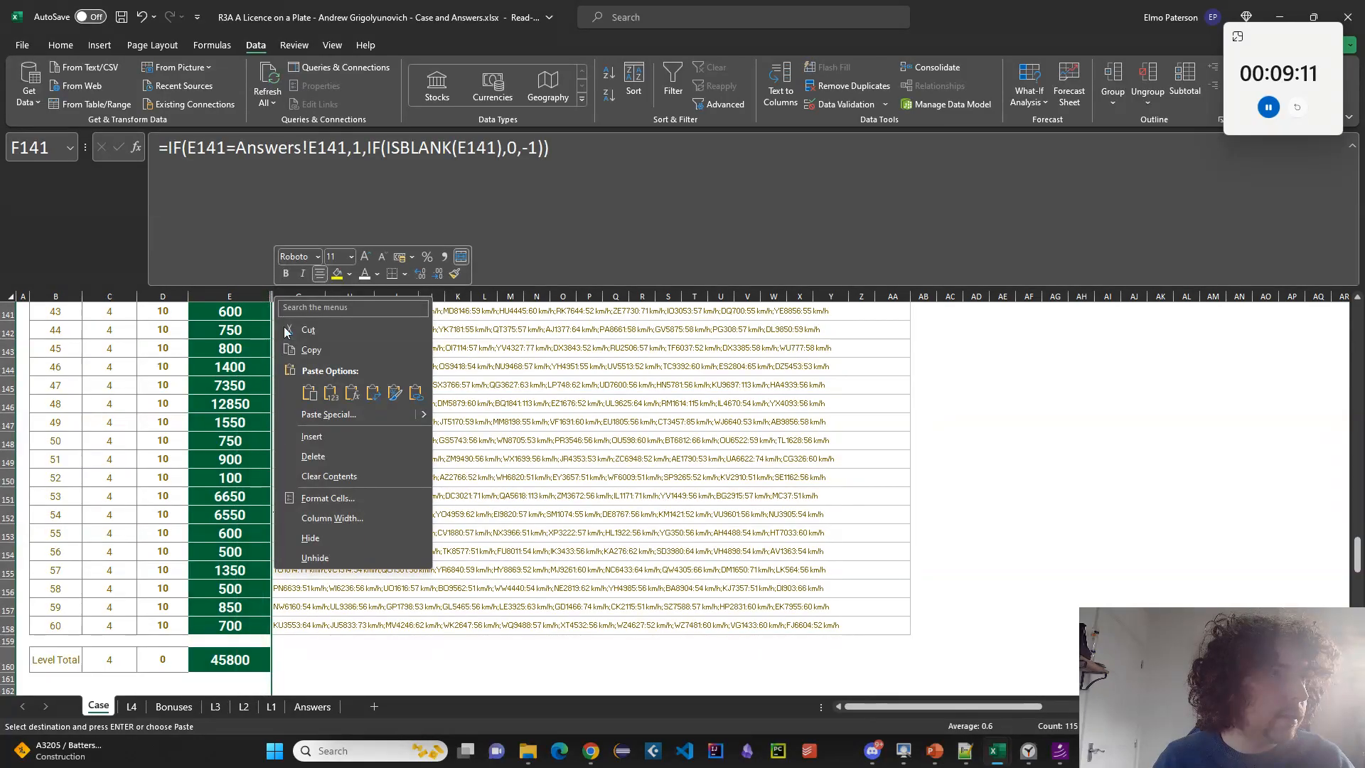
click(350, 558)
scroll(292, 455, up, 4)
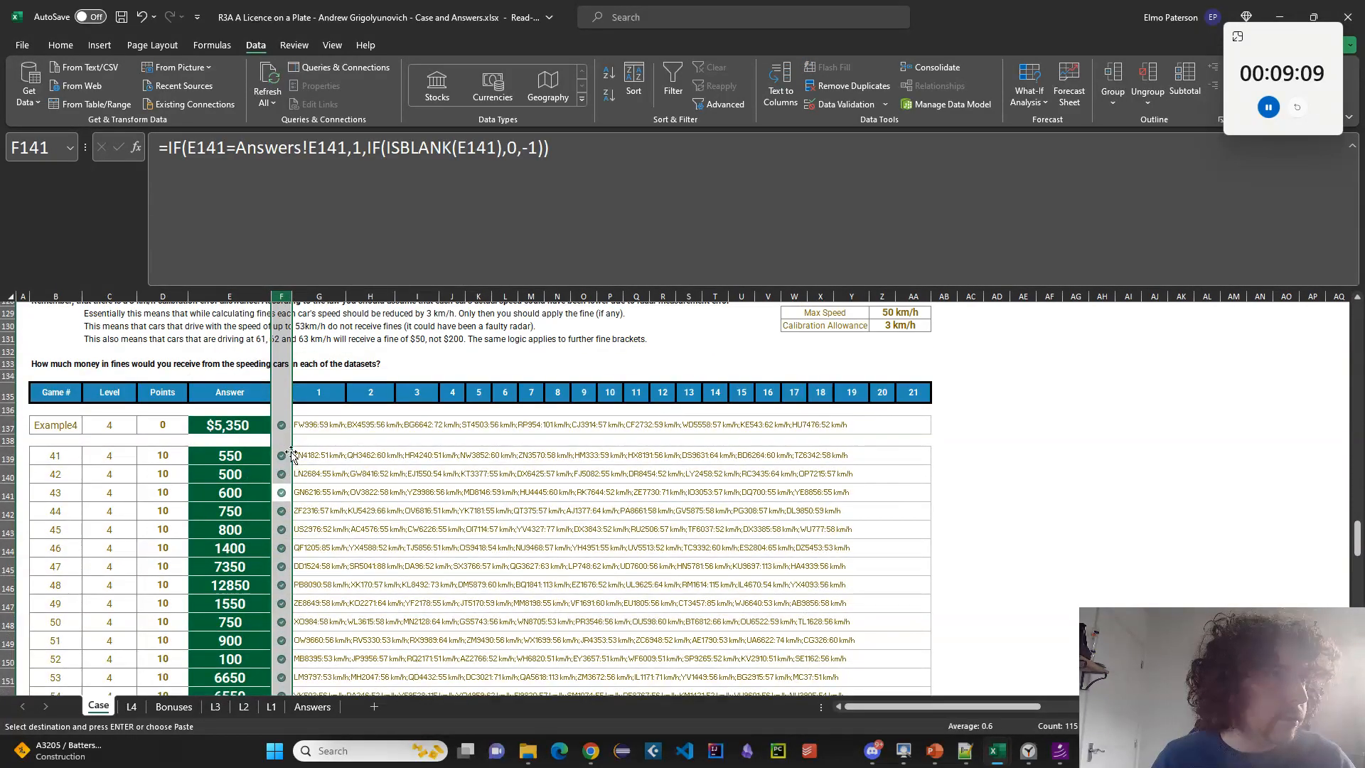
right_click(280, 302)
click(359, 542)
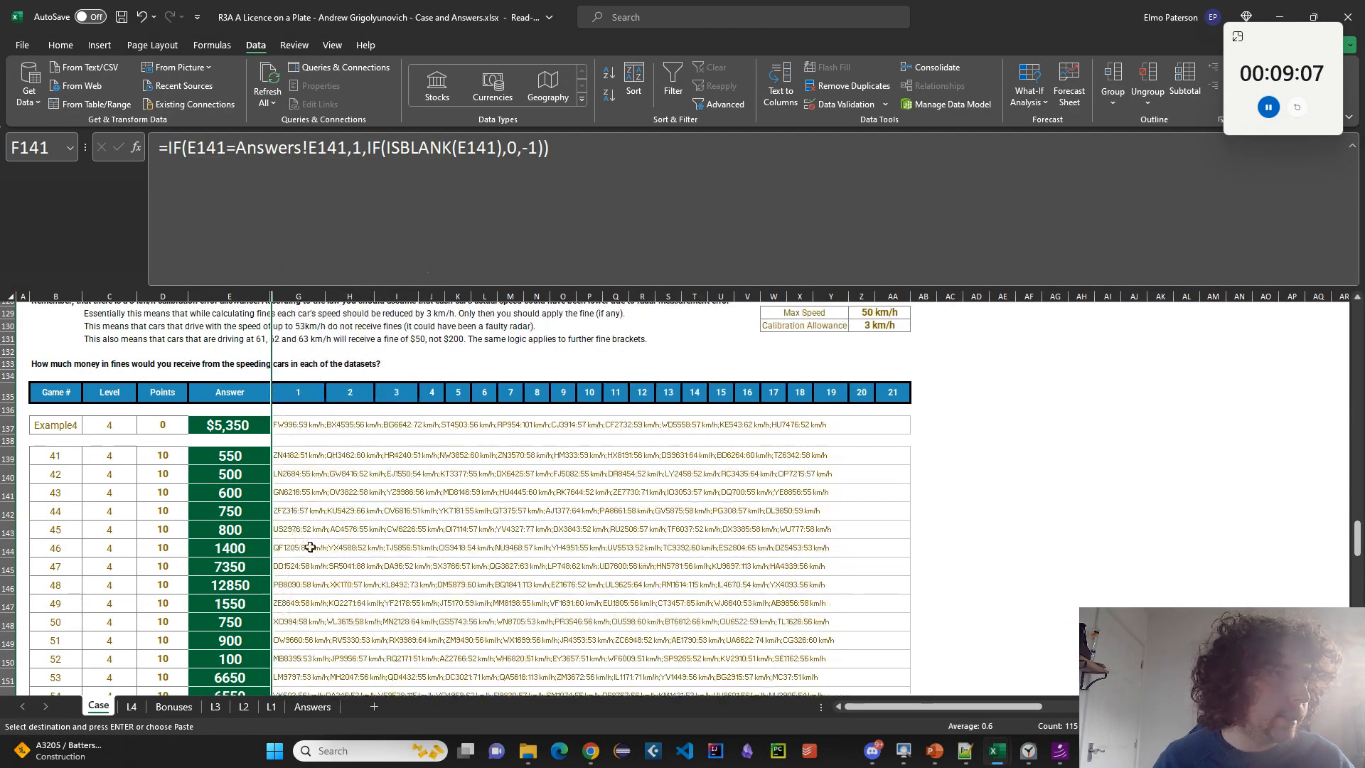
Create a copy of the L4 sheet for Level 5 and name the copy l5.
scroll(310, 546, down, 13)
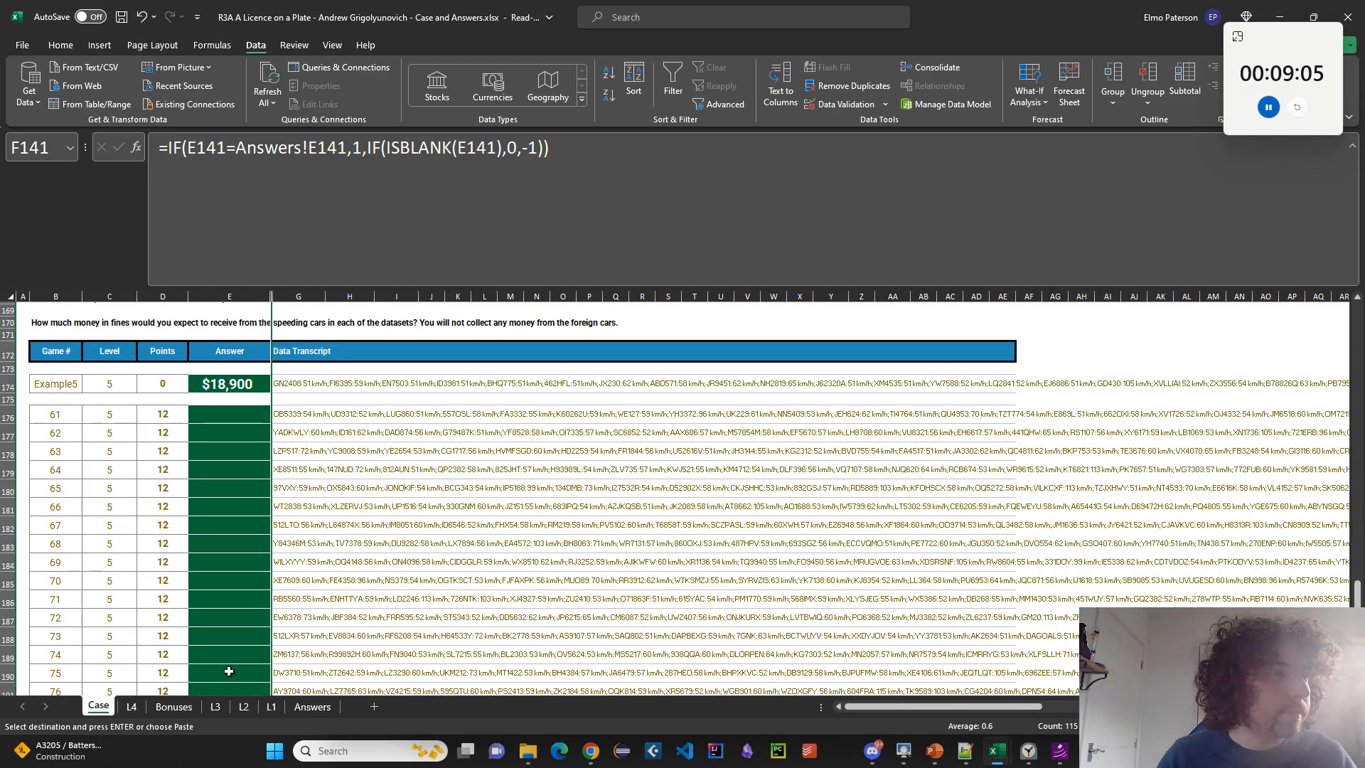
right_click(130, 707)
click(146, 550)
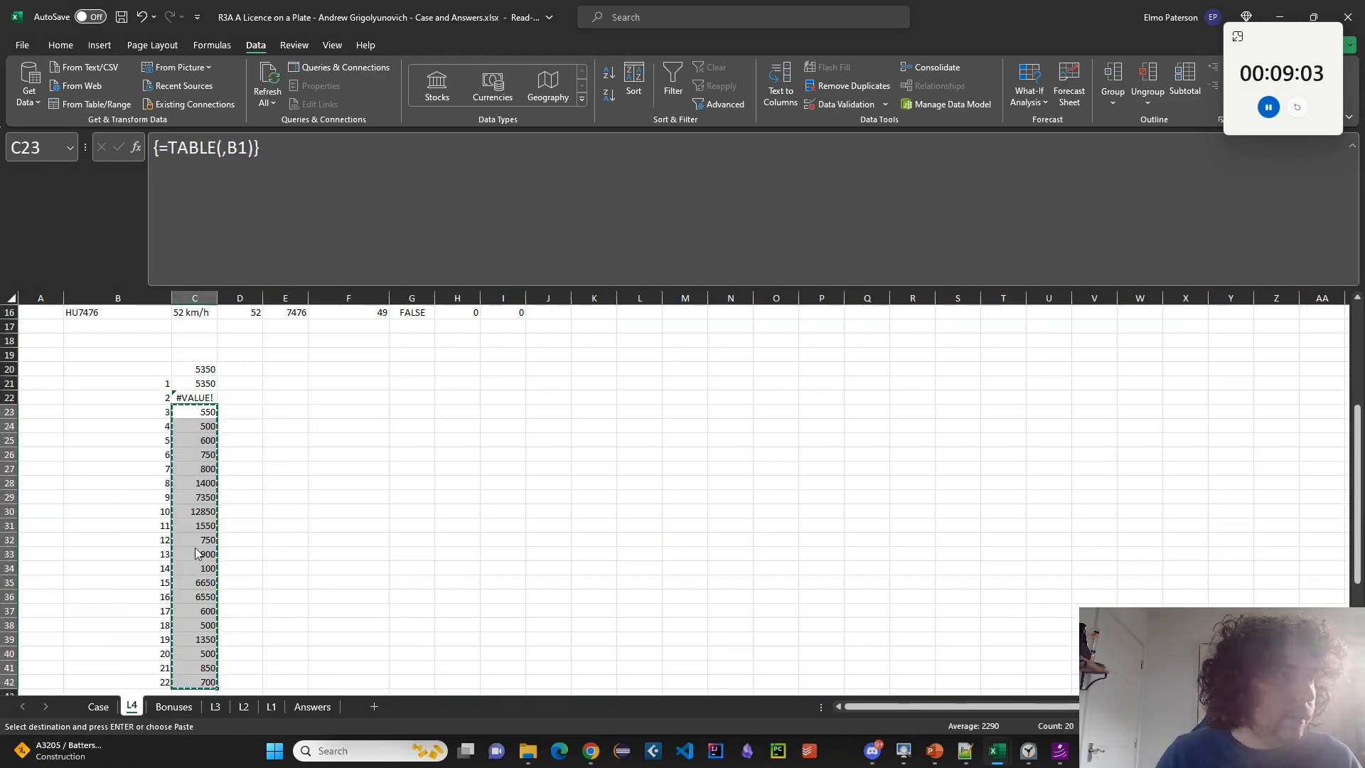
click(133, 622)
click(210, 657)
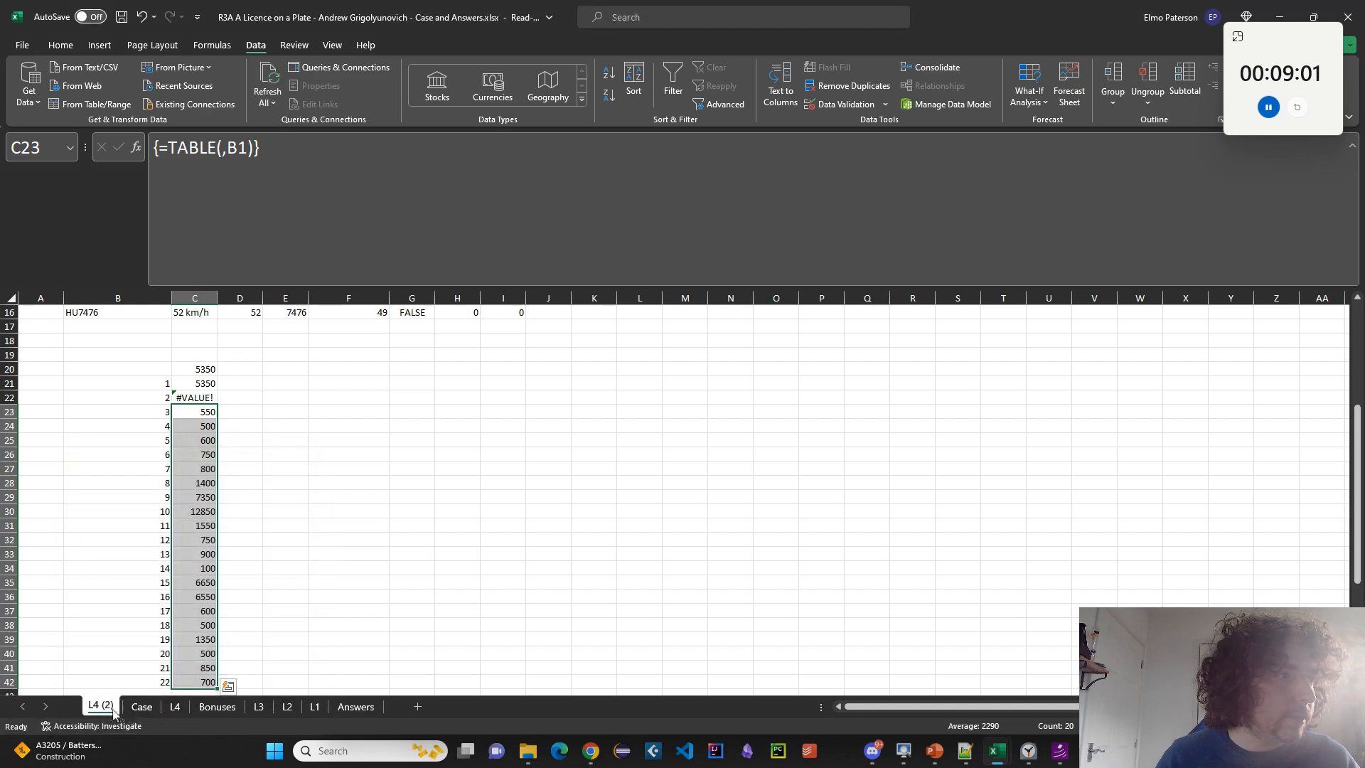
text(l5)
key(Return)
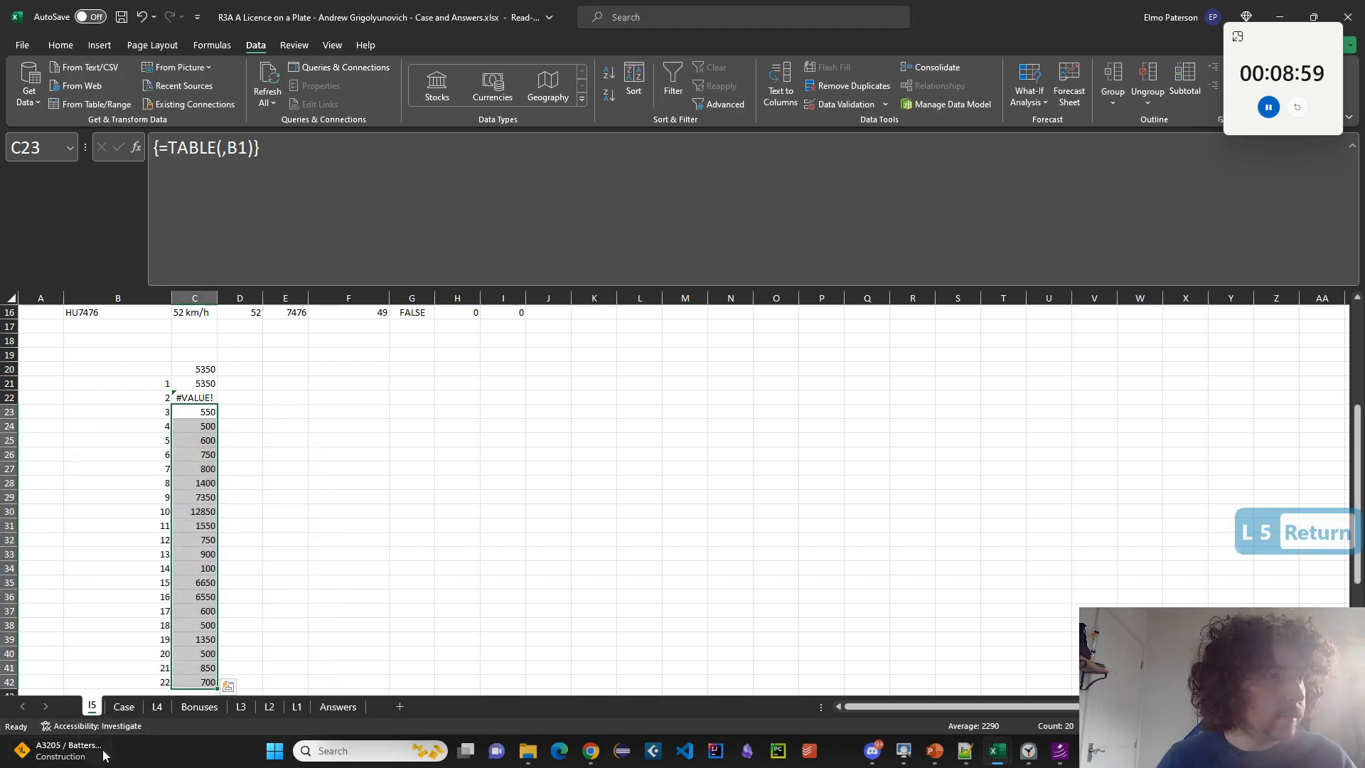
Change the copied sheet's name to L5 with a capital letter and place the sheet directly after Case.
double_click(92, 705)
key(Caps_Lock)
text(l)
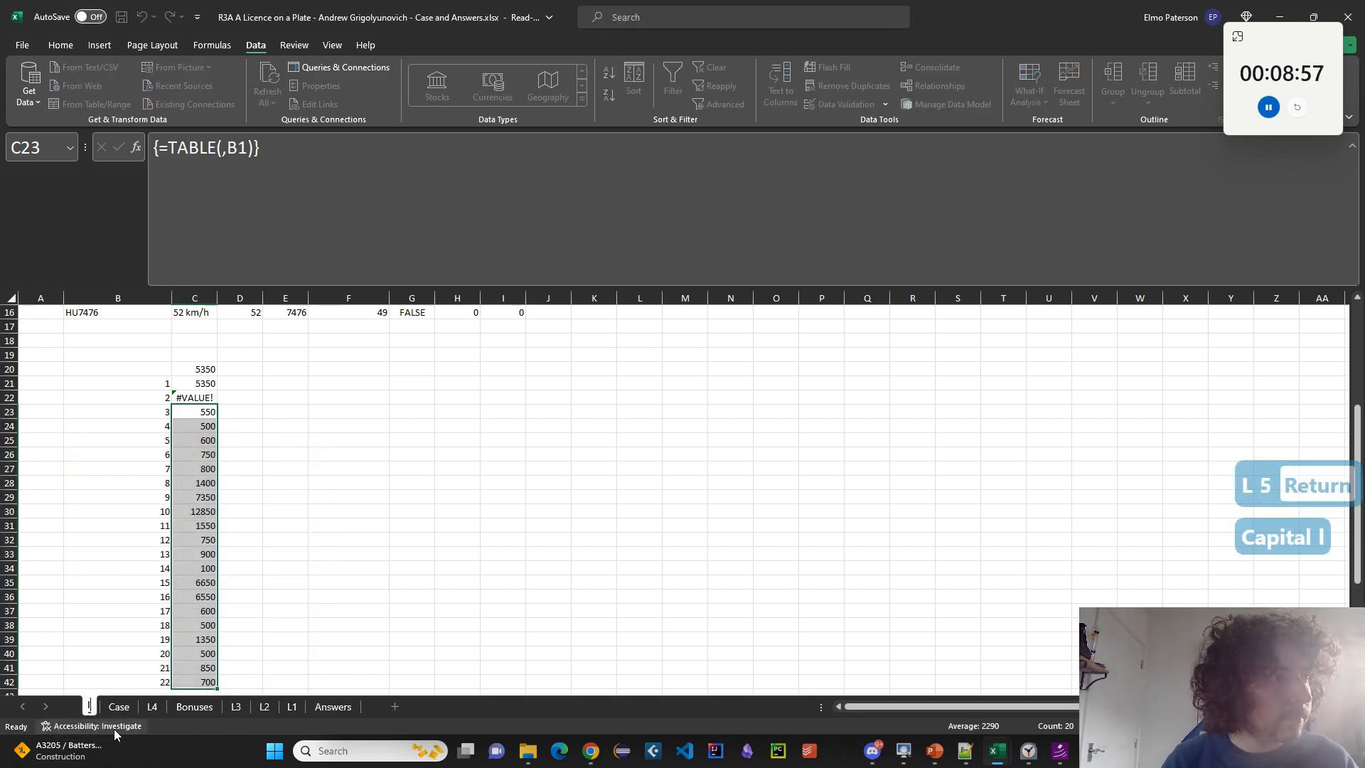
key(BackSpace)
text(L%)
key(BackSpace)
text(5)
key(Return)
key(Caps_Lock)
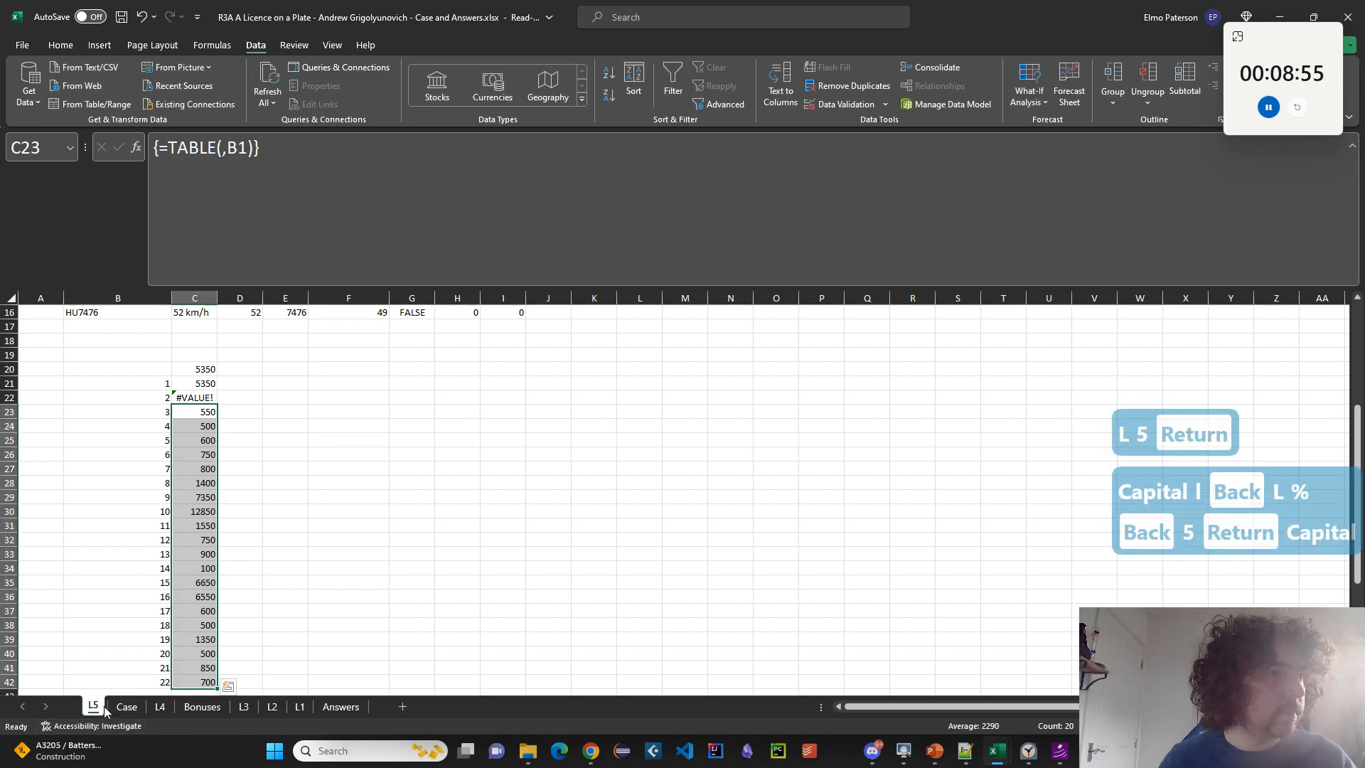
drag(149, 710, 147, 710)
Change the INDEX source range in B5 on the L5 sheet to the Level 5 transcripts, Case!G174:G195.
click(107, 707)
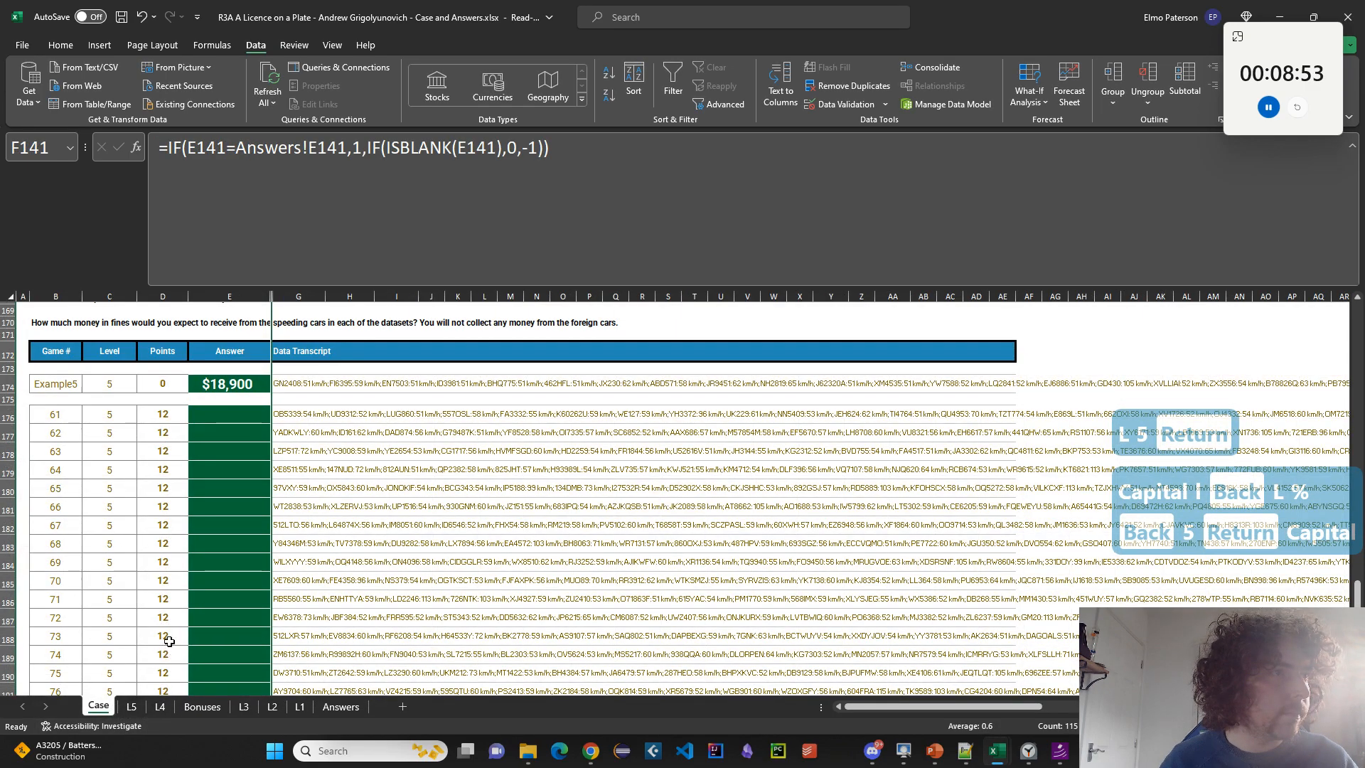
click(133, 707)
scroll(181, 546, up, 5)
click(141, 372)
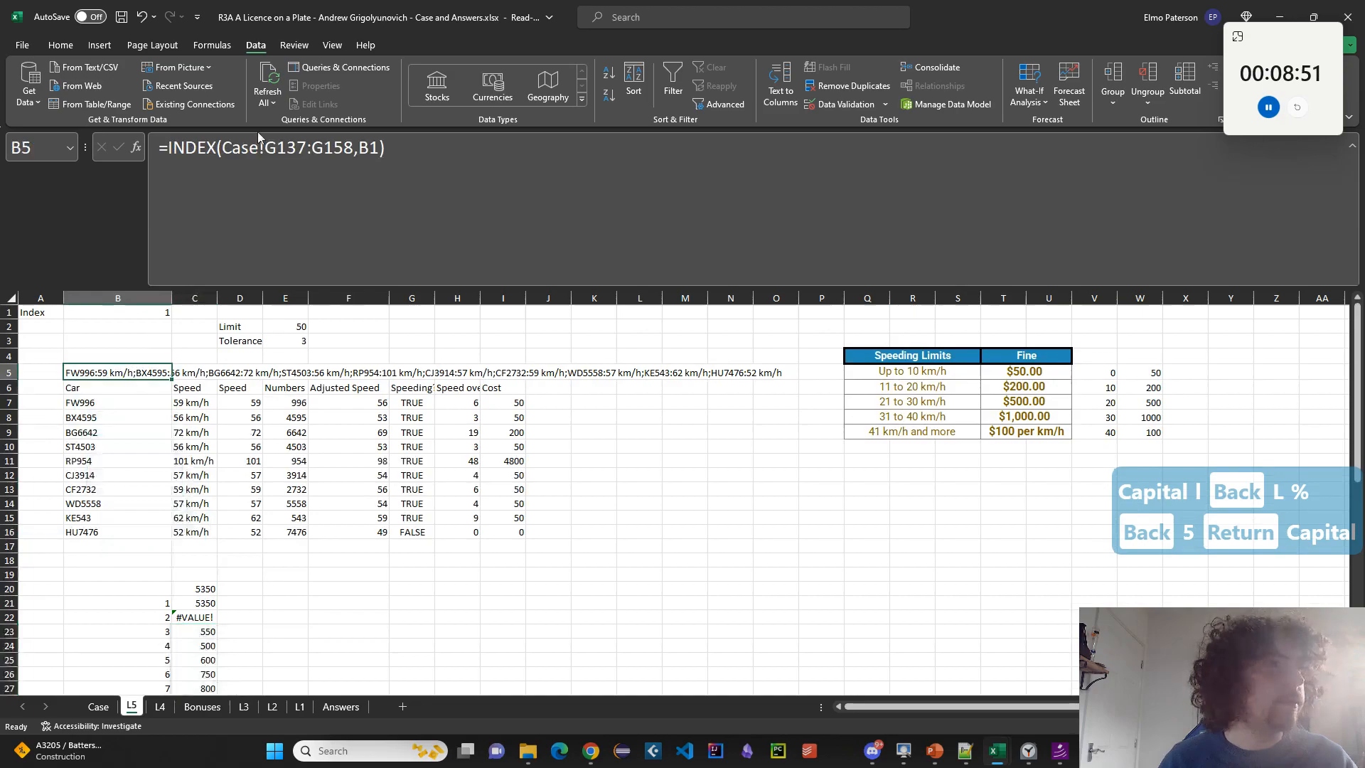
drag(221, 147, 336, 161)
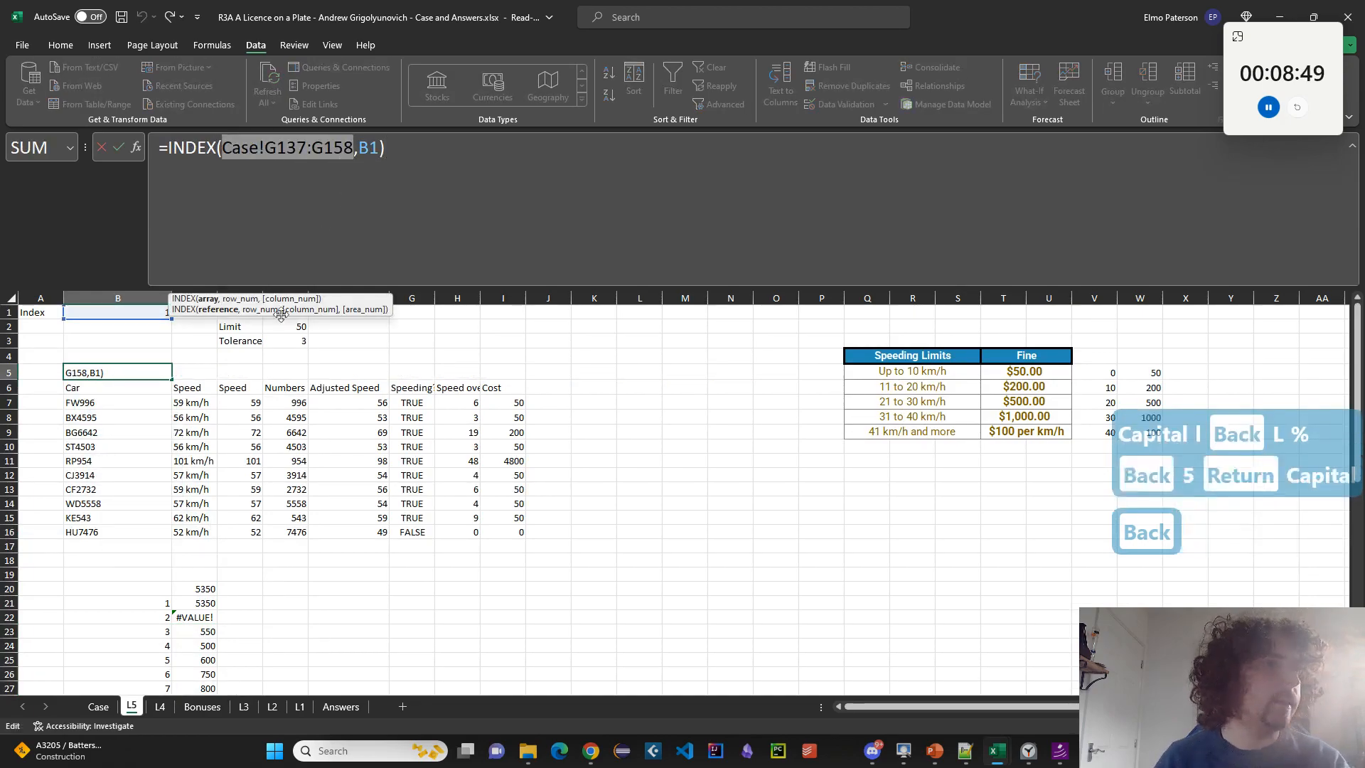
key(BackSpace)
click(104, 707)
click(288, 398)
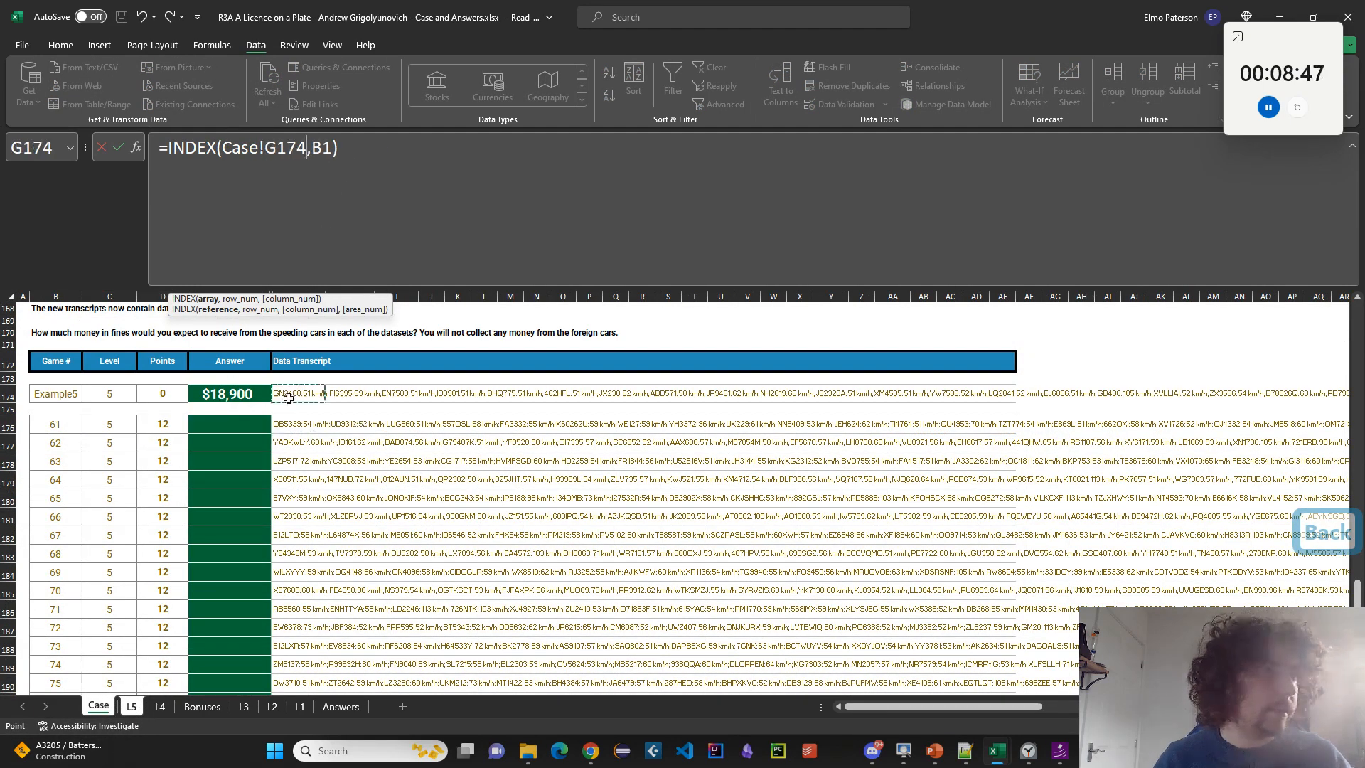
key(ctrl+shift+Down)
key(ctrl+shift+Down)
key(Return)
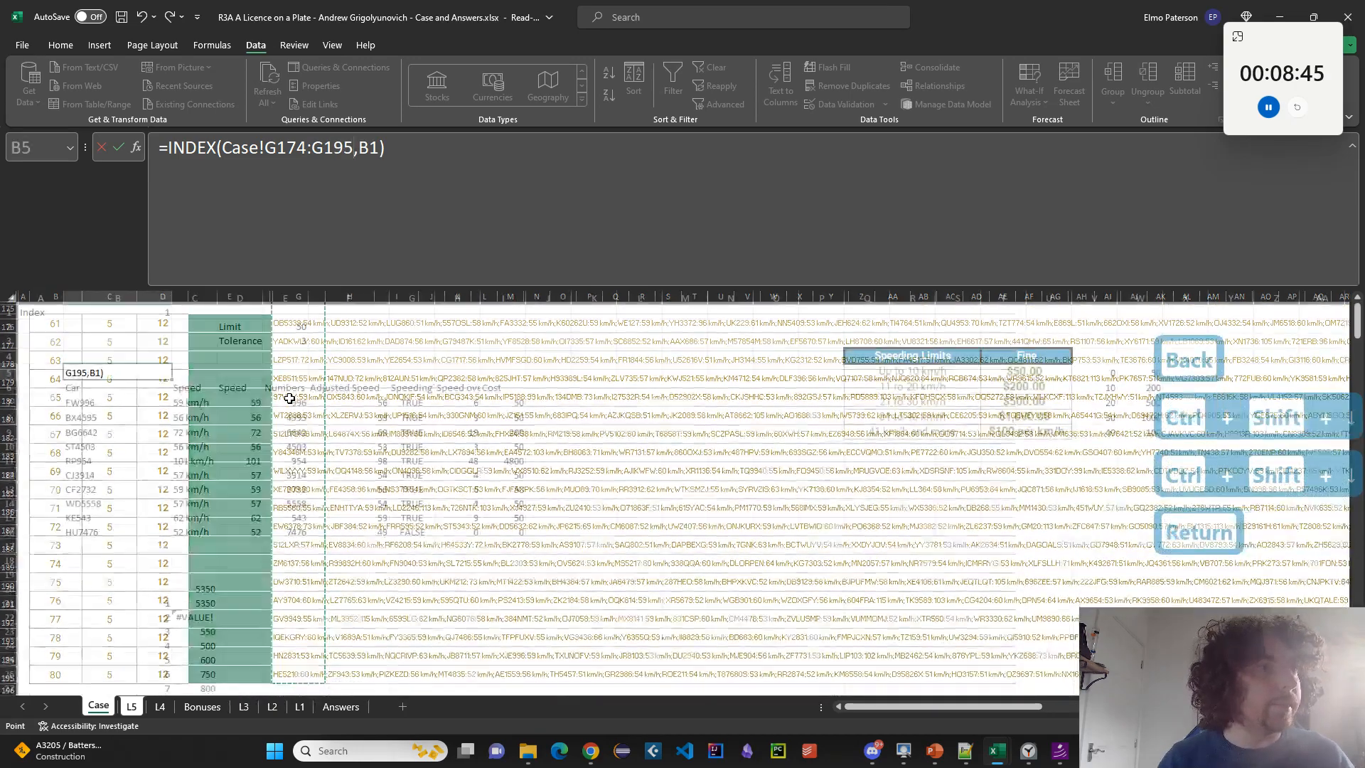
key(Down)
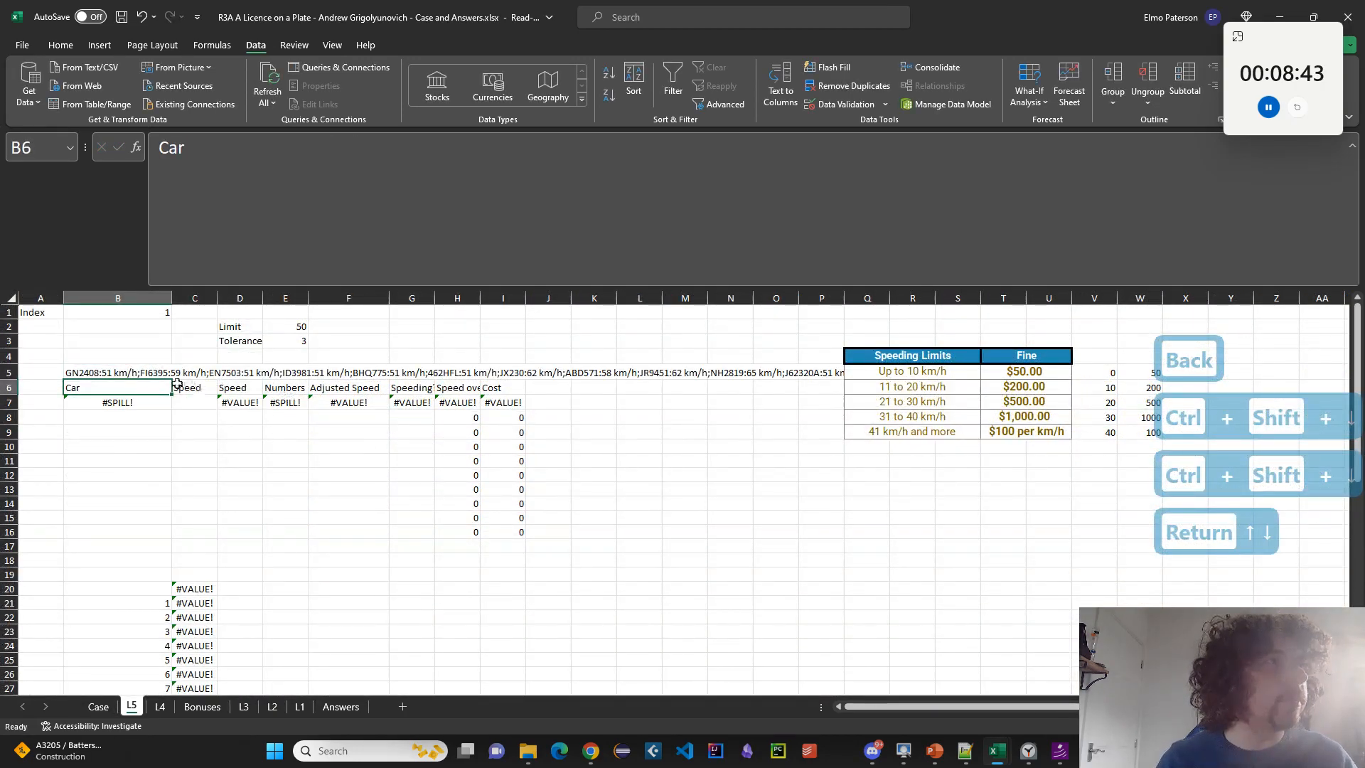
key(Up)
Move the total and data table in B20:C42 further down the L5 sheet, starting at B45.
scroll(178, 426, down, 4)
click(146, 423)
scroll(193, 546, down, 5)
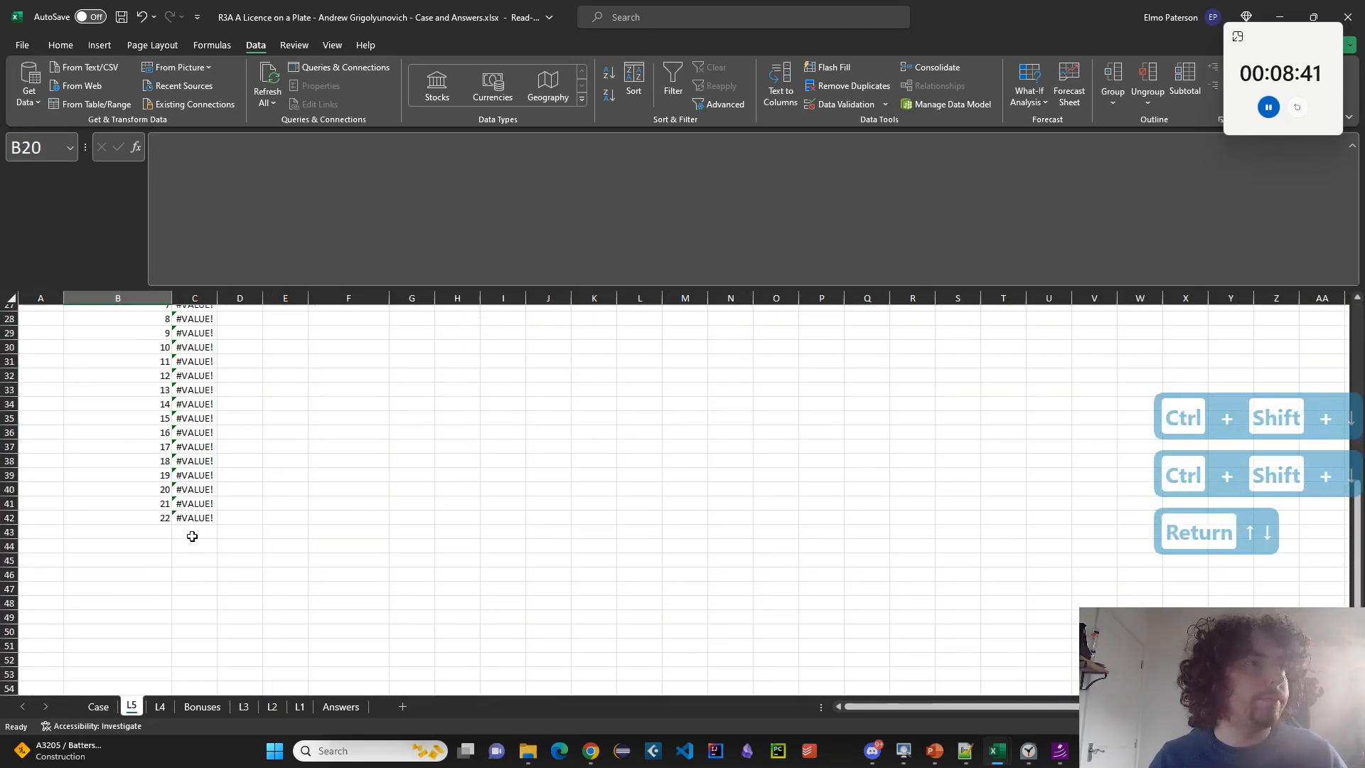
shift+click(193, 515)
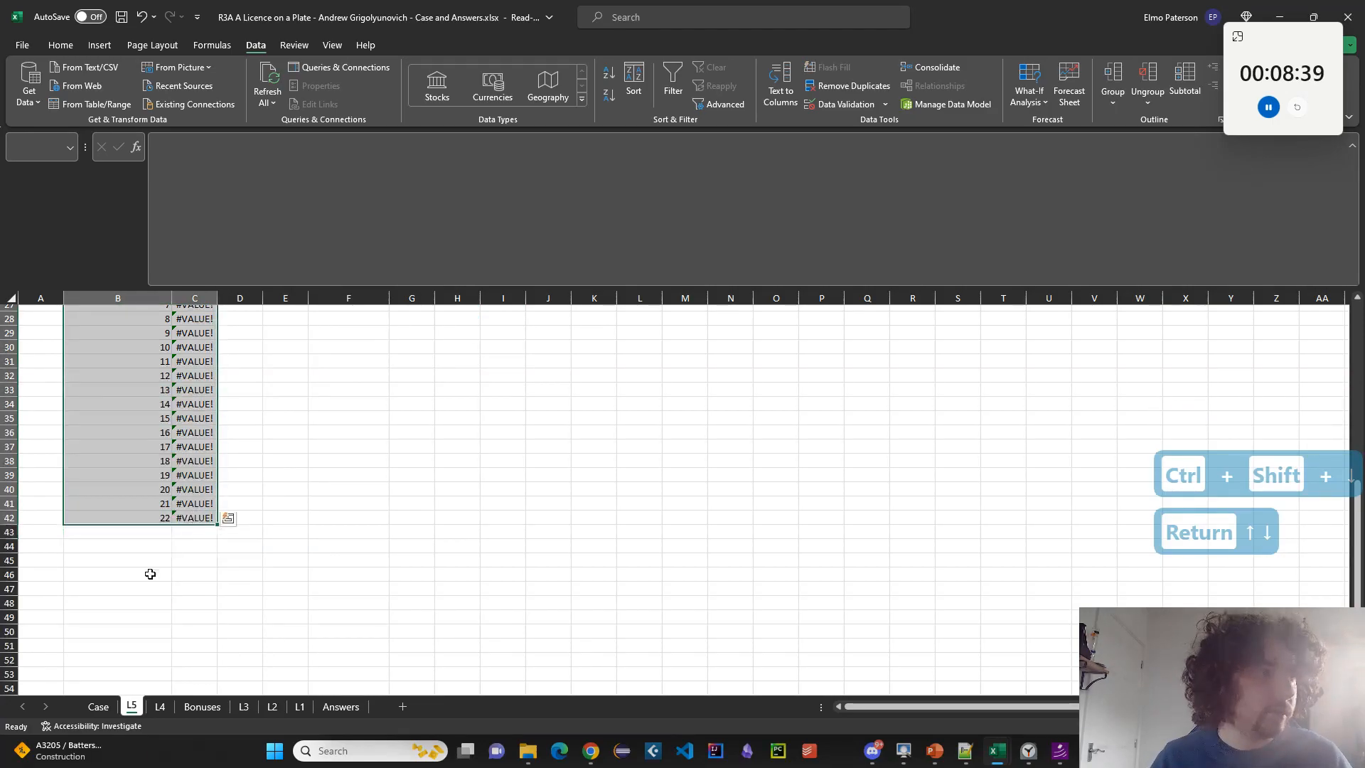
key(ctrl+x)
scroll(151, 572, up, 1)
click(149, 595)
key(ctrl+v)
Move the data table from B45 to R15, below the speeding limits table, clear of the split car list.
scroll(250, 558, up, 7)
scroll(247, 554, down, 10)
key(ctrl+x)
scroll(711, 540, up, 11)
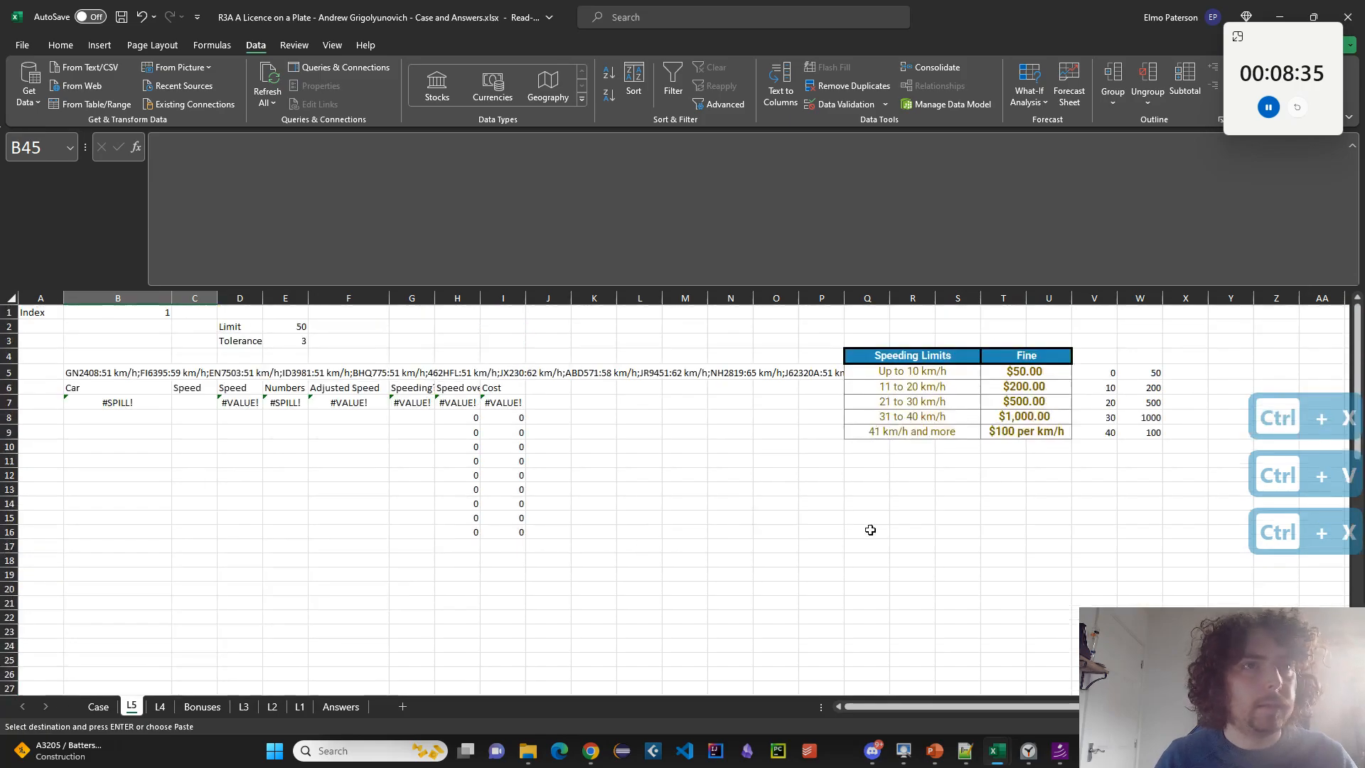
click(907, 517)
key(ctrl+v)
scroll(277, 491, down, 3)
scroll(295, 494, up, 3)
Look through the split Level 5 car list to its end and re-read the licence plate rules on the Case sheet.
click(189, 405)
scroll(204, 433, down, 1)
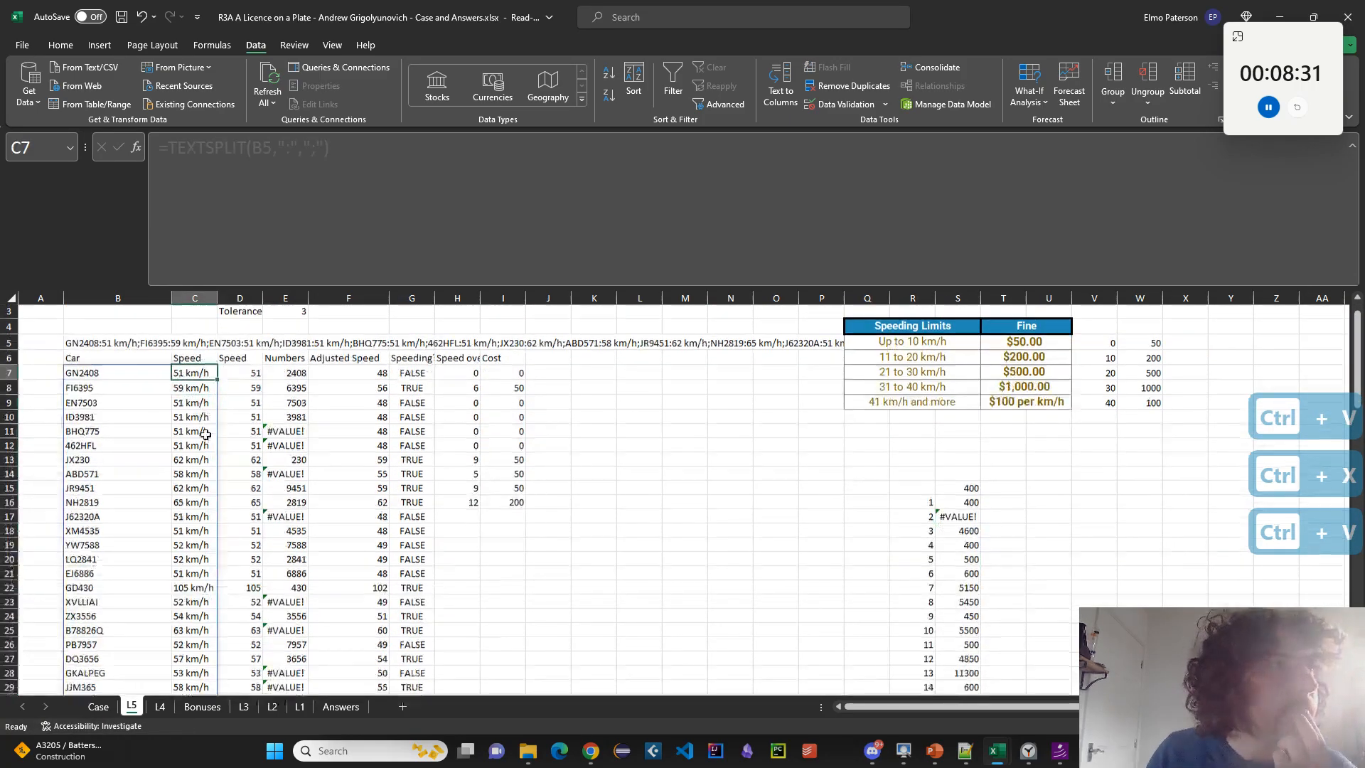
scroll(292, 526, down, 20)
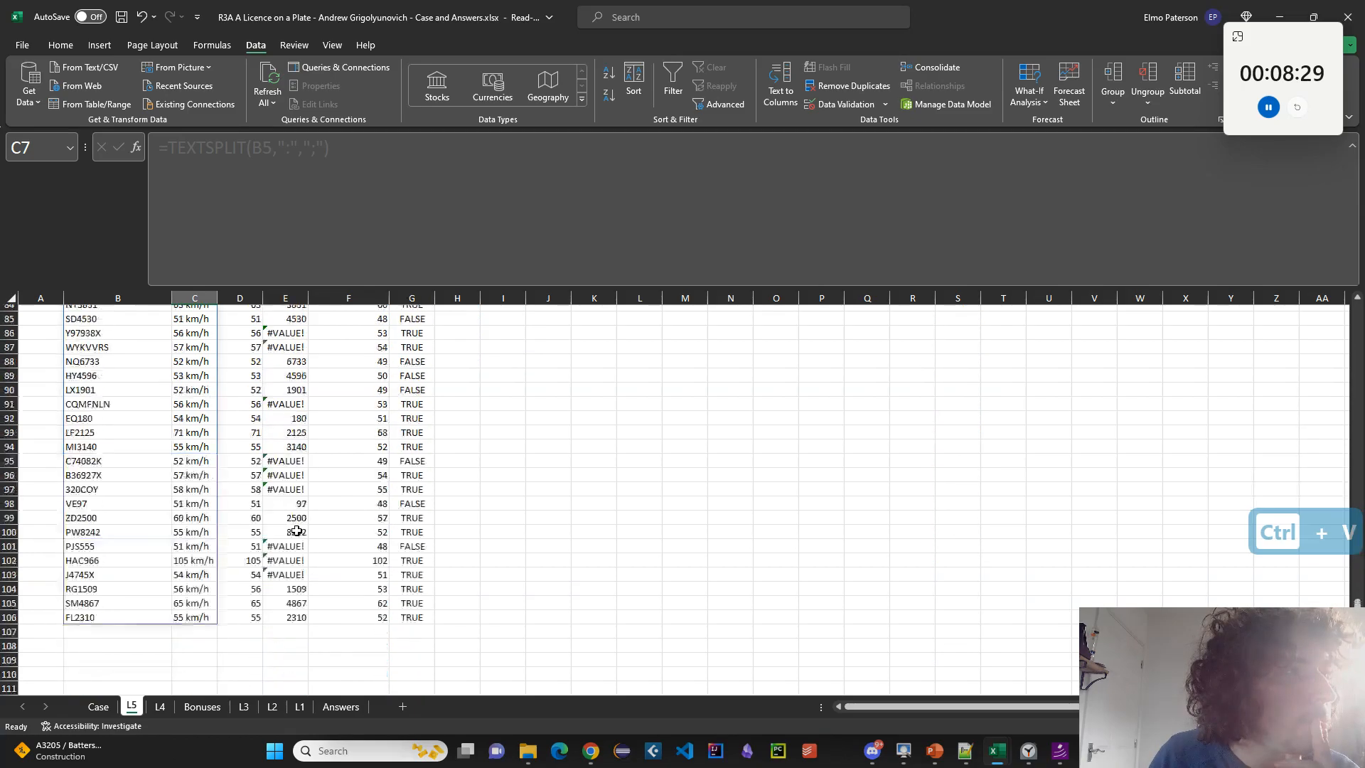
scroll(297, 531, up, 18)
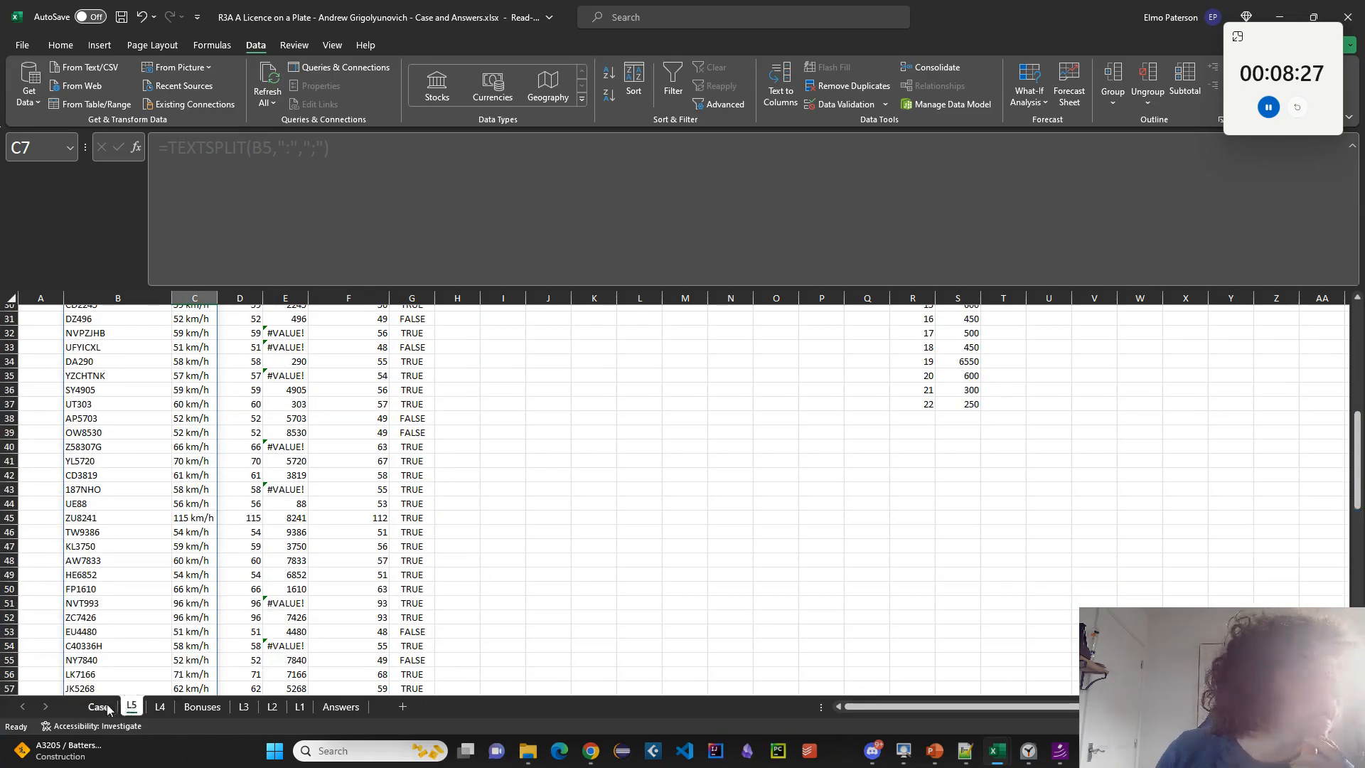
click(99, 707)
scroll(188, 657, down, 10)
scroll(189, 657, up, 2)
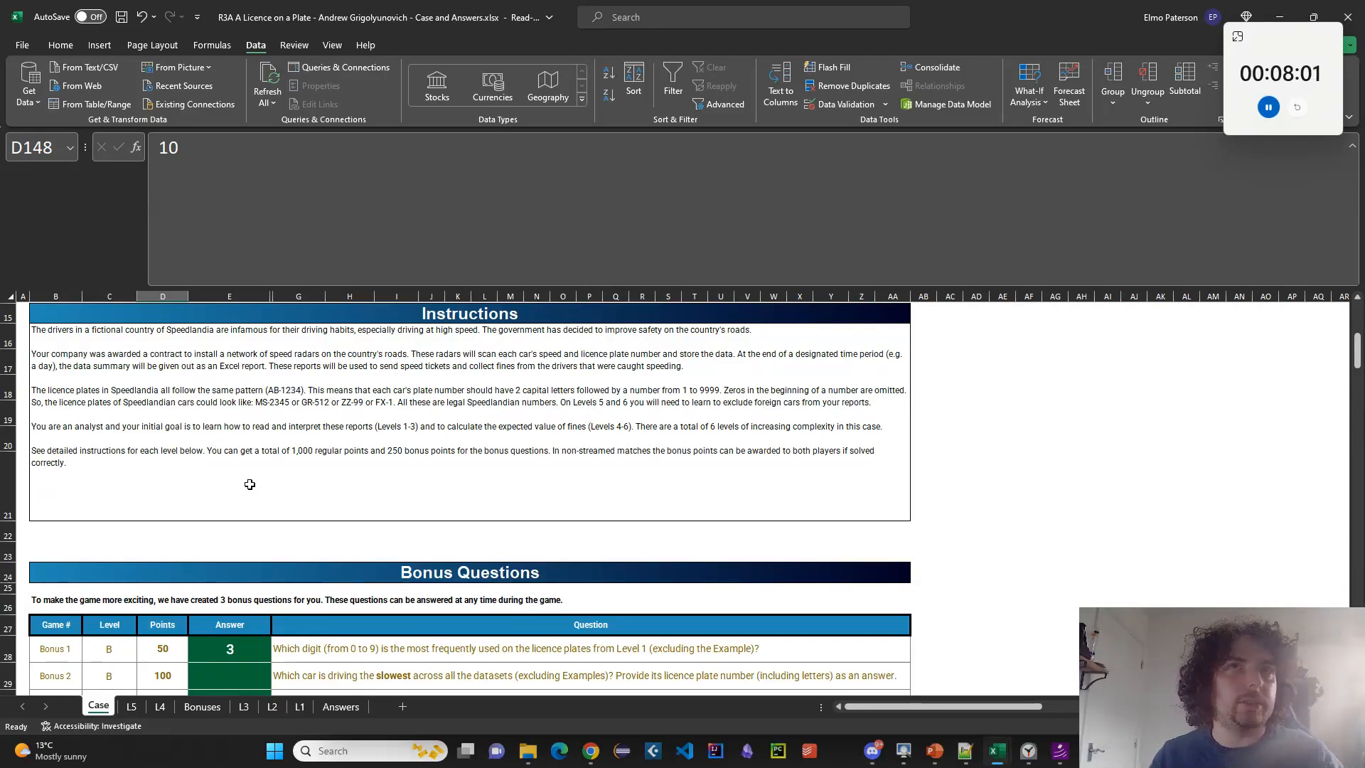
scroll(250, 484, down, 20)
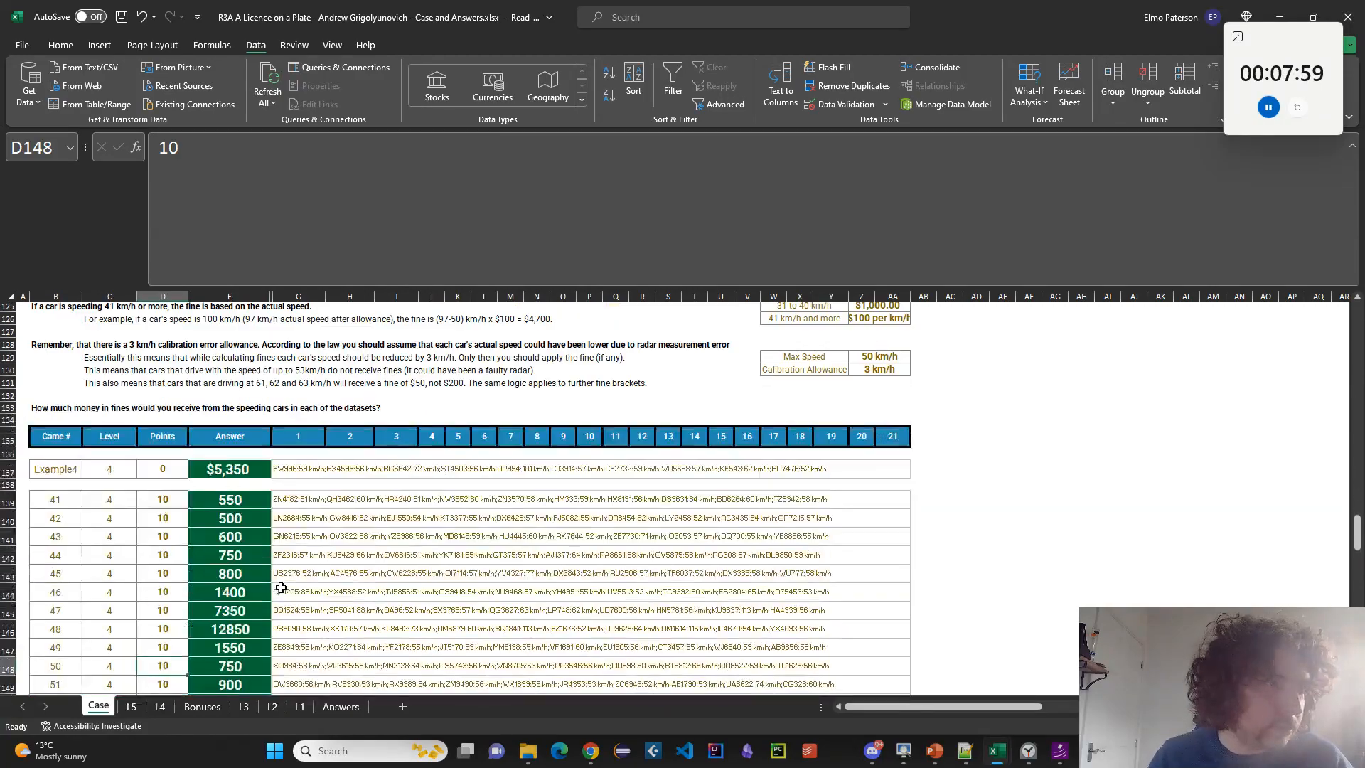
scroll(281, 587, down, 7)
Fill the speed-over formula in H16 and the cost formula in I16 down to the end of the Level 5 car list.
click(131, 705)
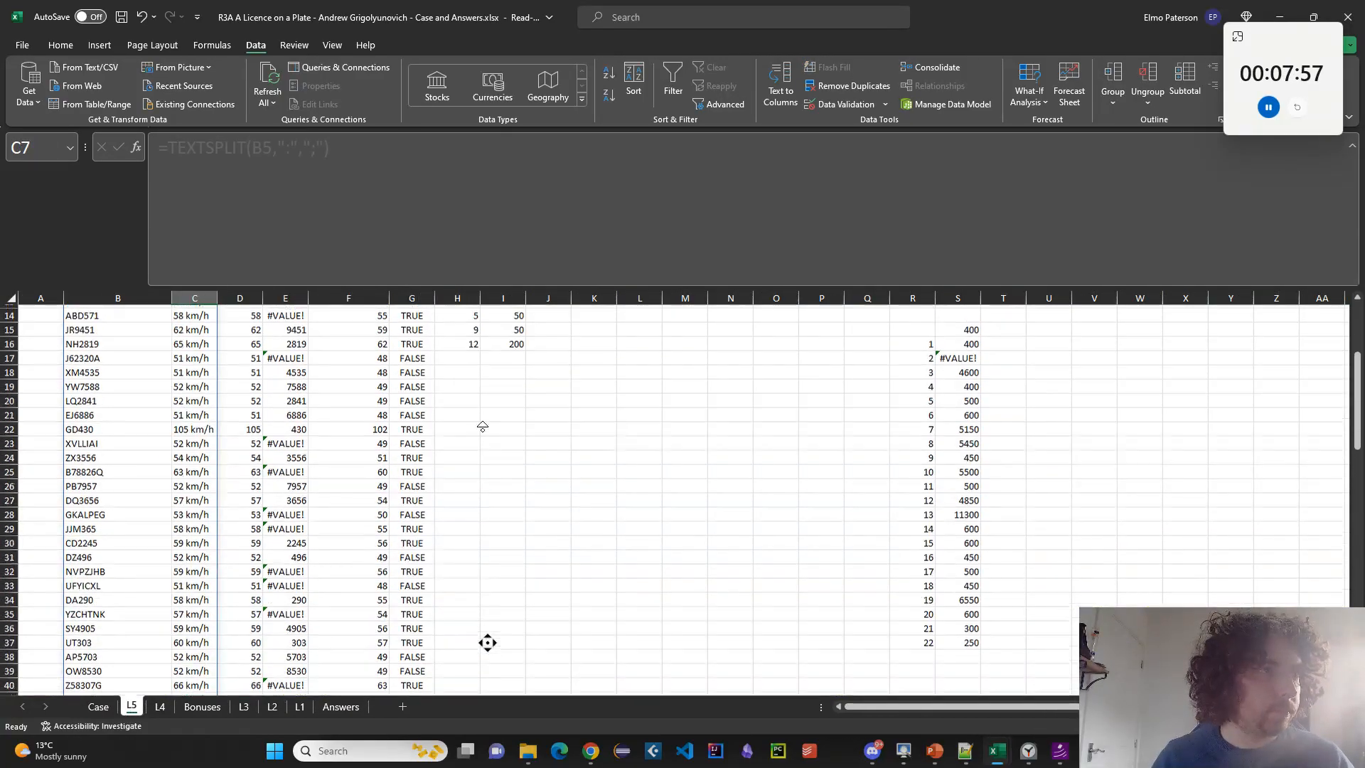
scroll(482, 426, up, 4)
click(469, 391)
scroll(469, 391, down, 3)
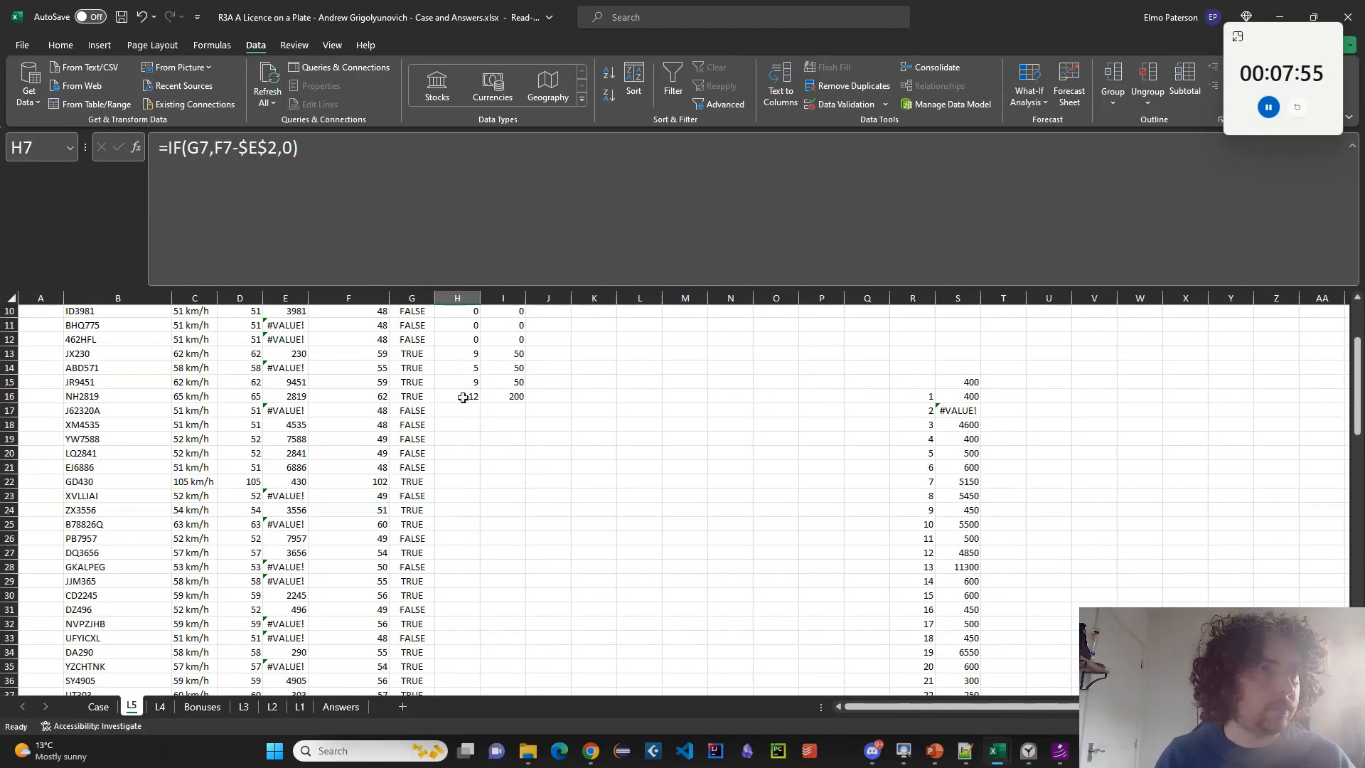
click(475, 397)
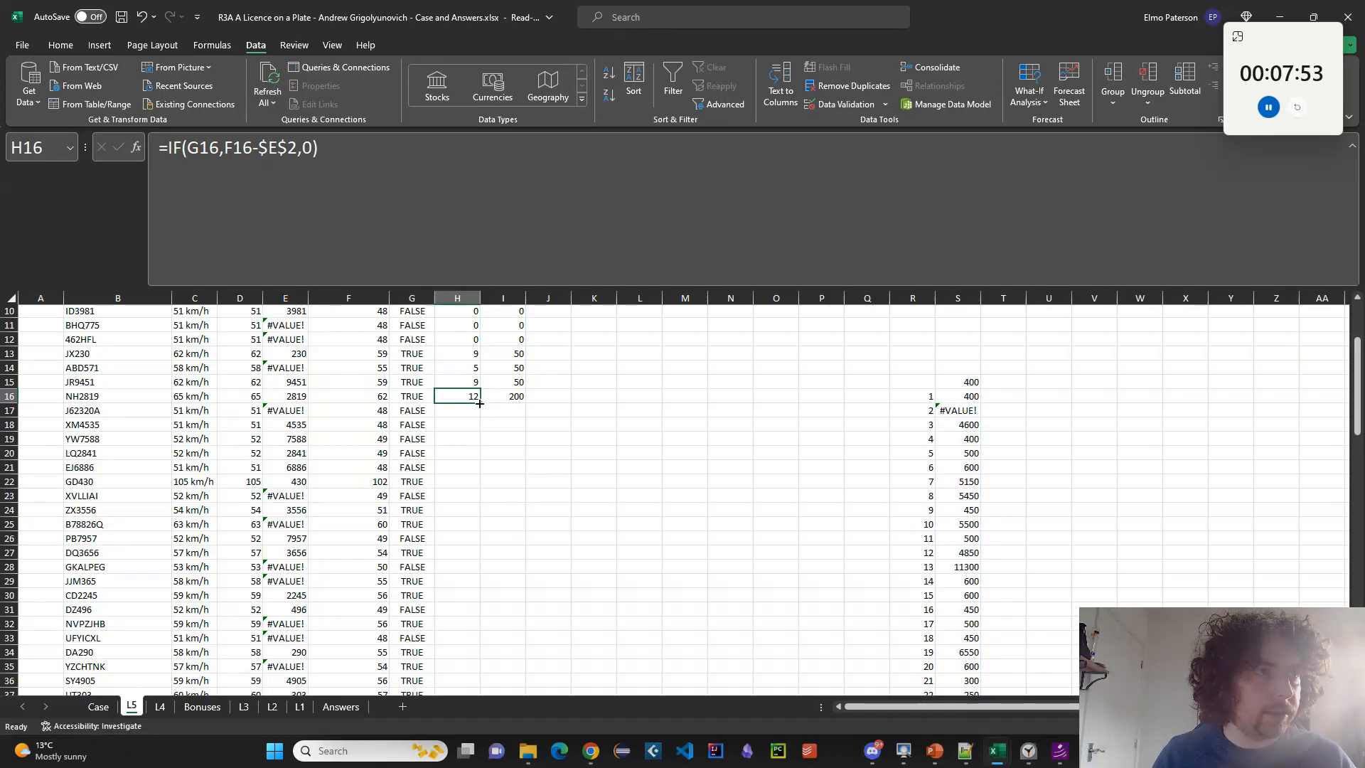
double_click(480, 403)
click(524, 395)
click(526, 407)
click(522, 397)
double_click(526, 403)
scroll(584, 460, up, 3)
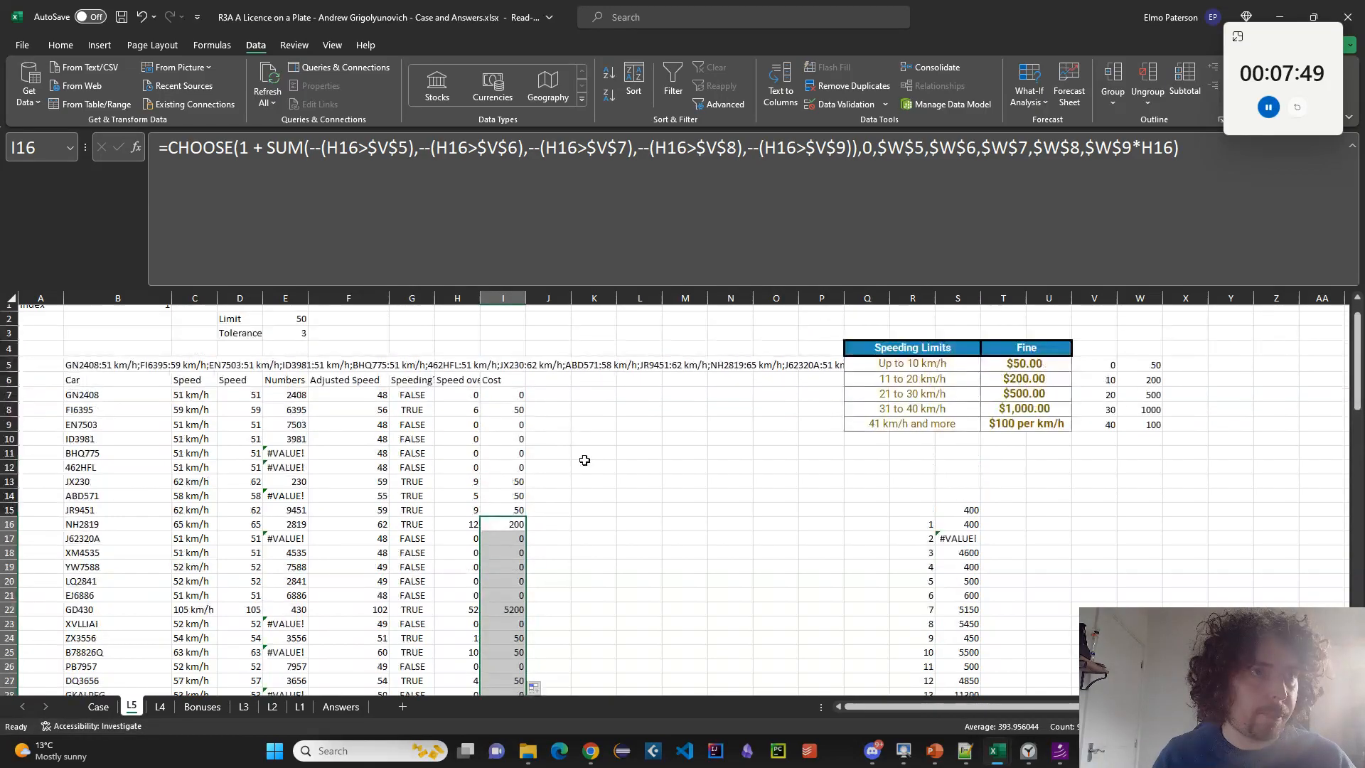
click(107, 708)
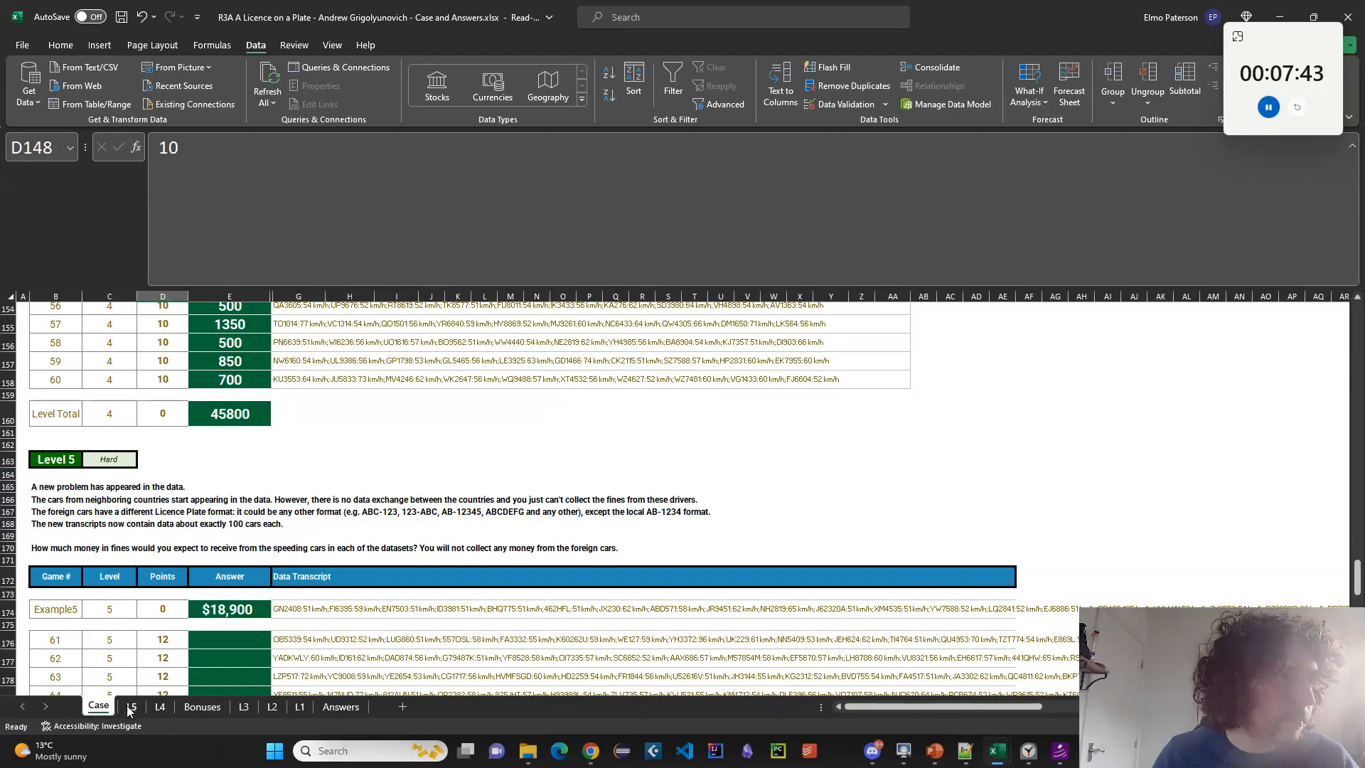
click(130, 709)
click(963, 522)
click(604, 213)
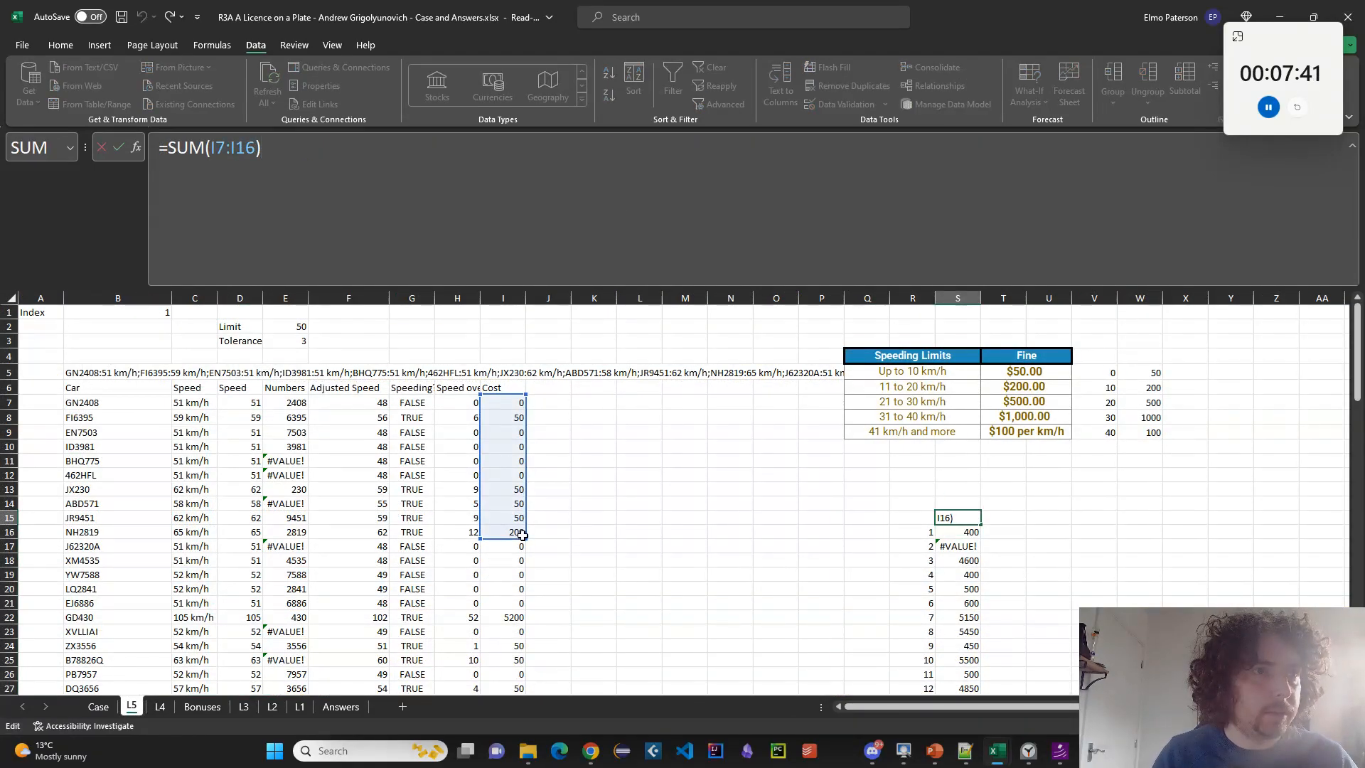
drag(209, 147, 256, 147)
key(BackSpace)
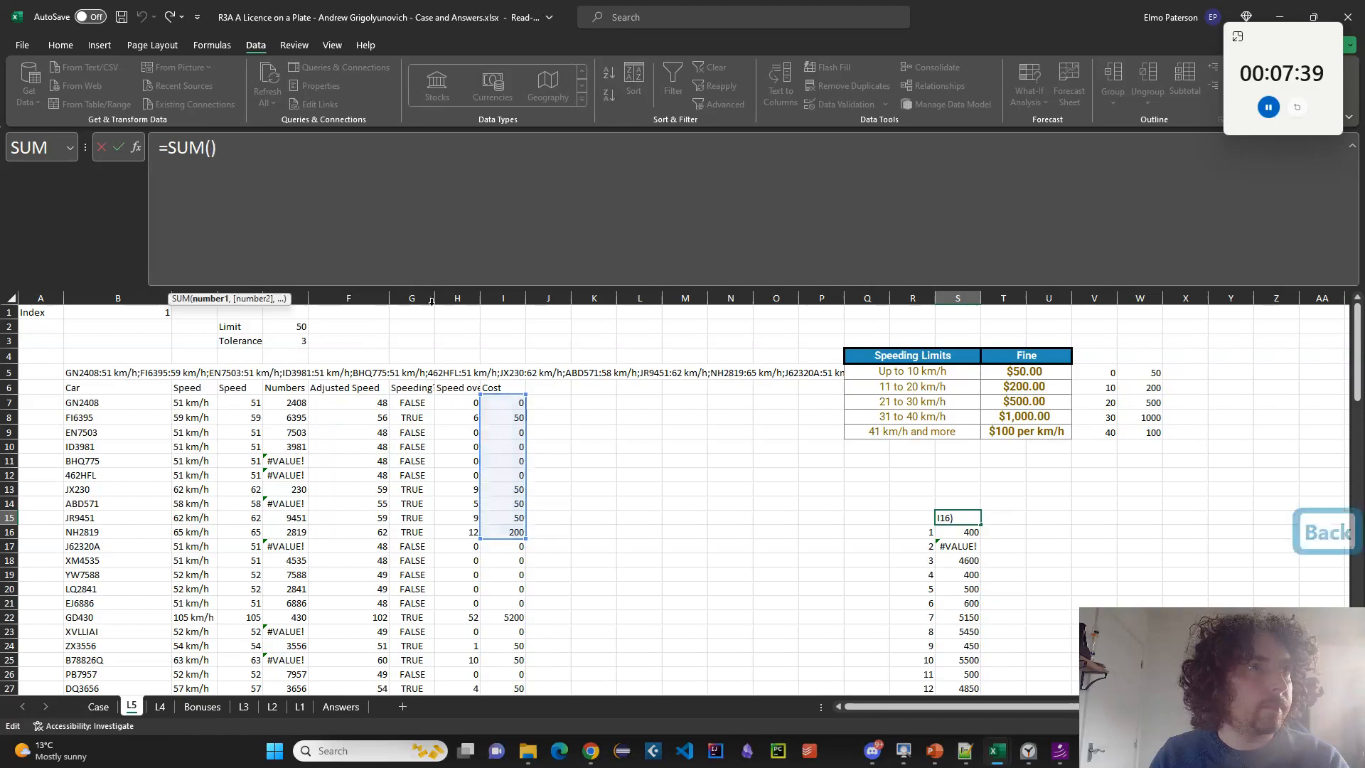
click(501, 404)
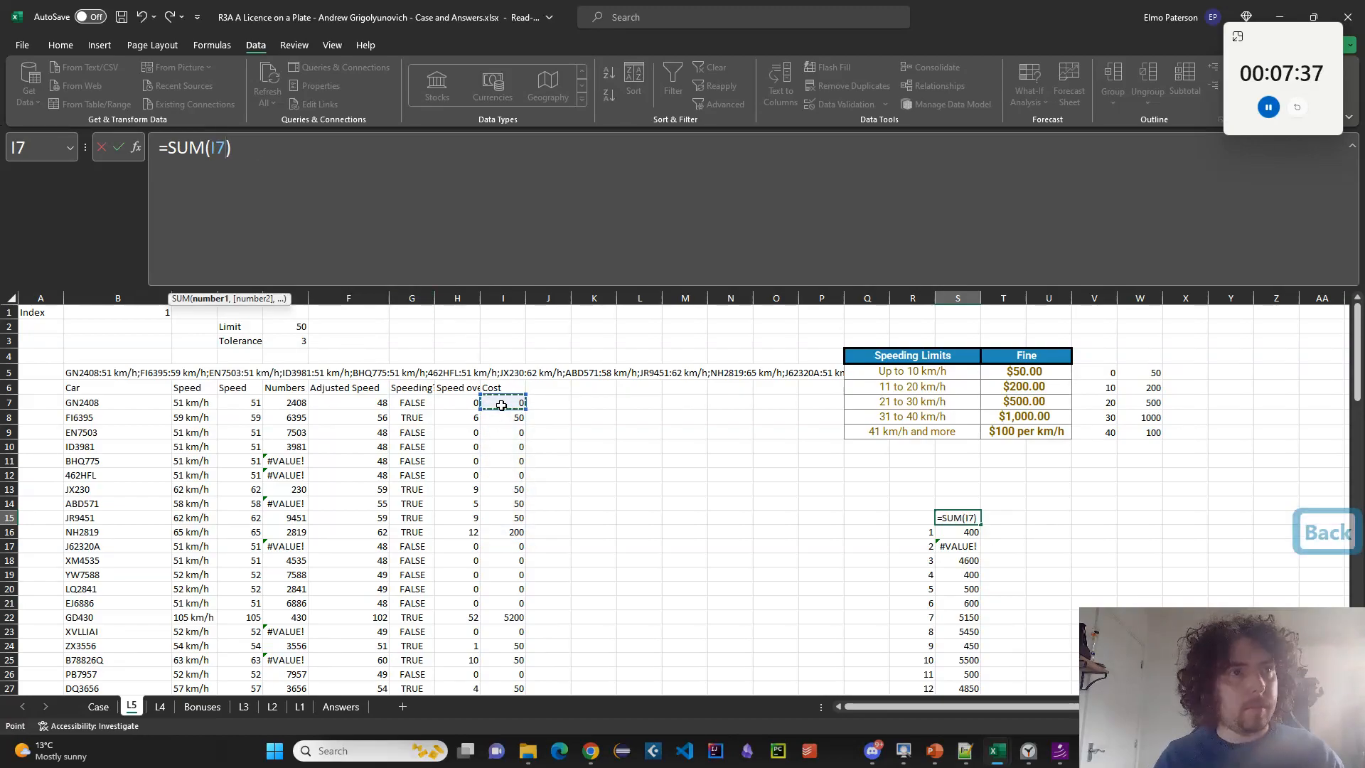
key(Right)
key(Right)
key(Right)
key(Escape)
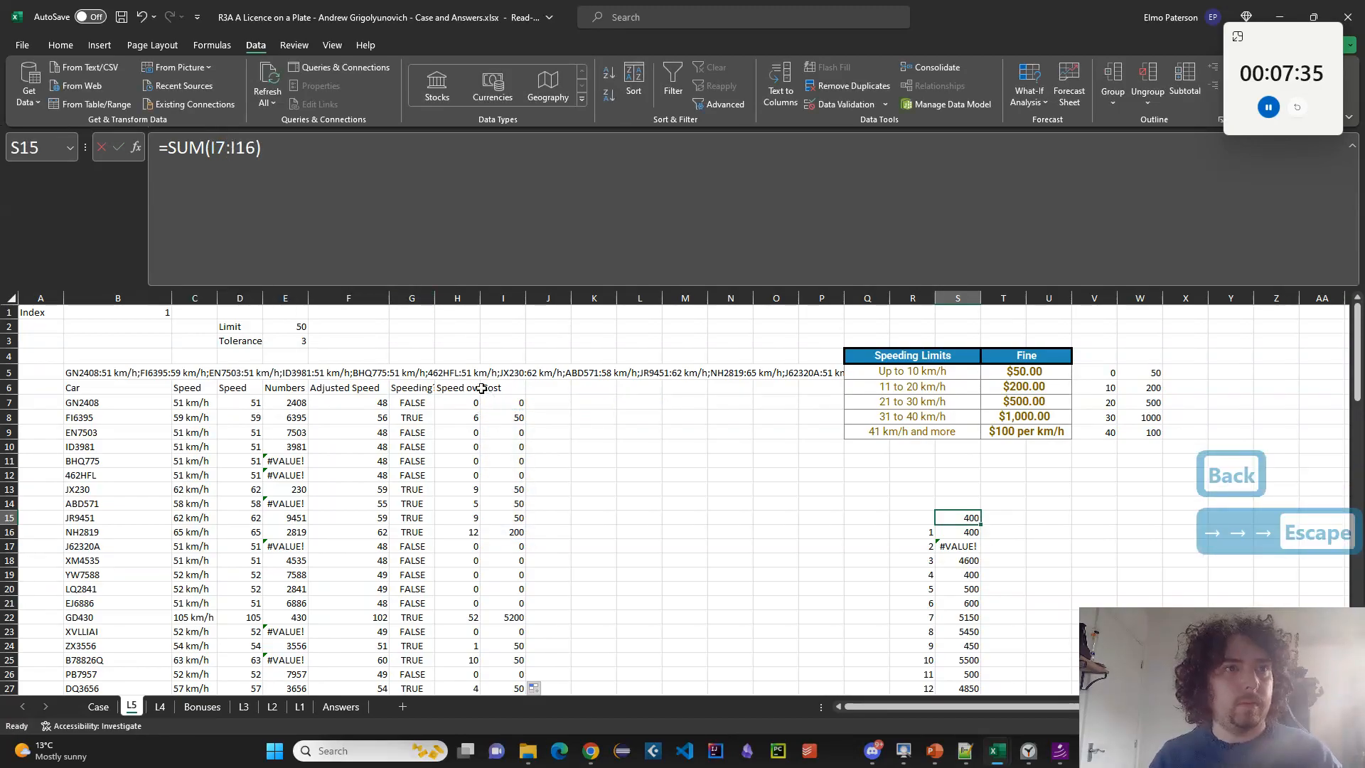
Enter =IF(L7,I7,0) in M7 so the cost counts only when the plate check in L7 is true.
click(653, 402)
text(=)
key(Escape)
key(Right)
text(=if()
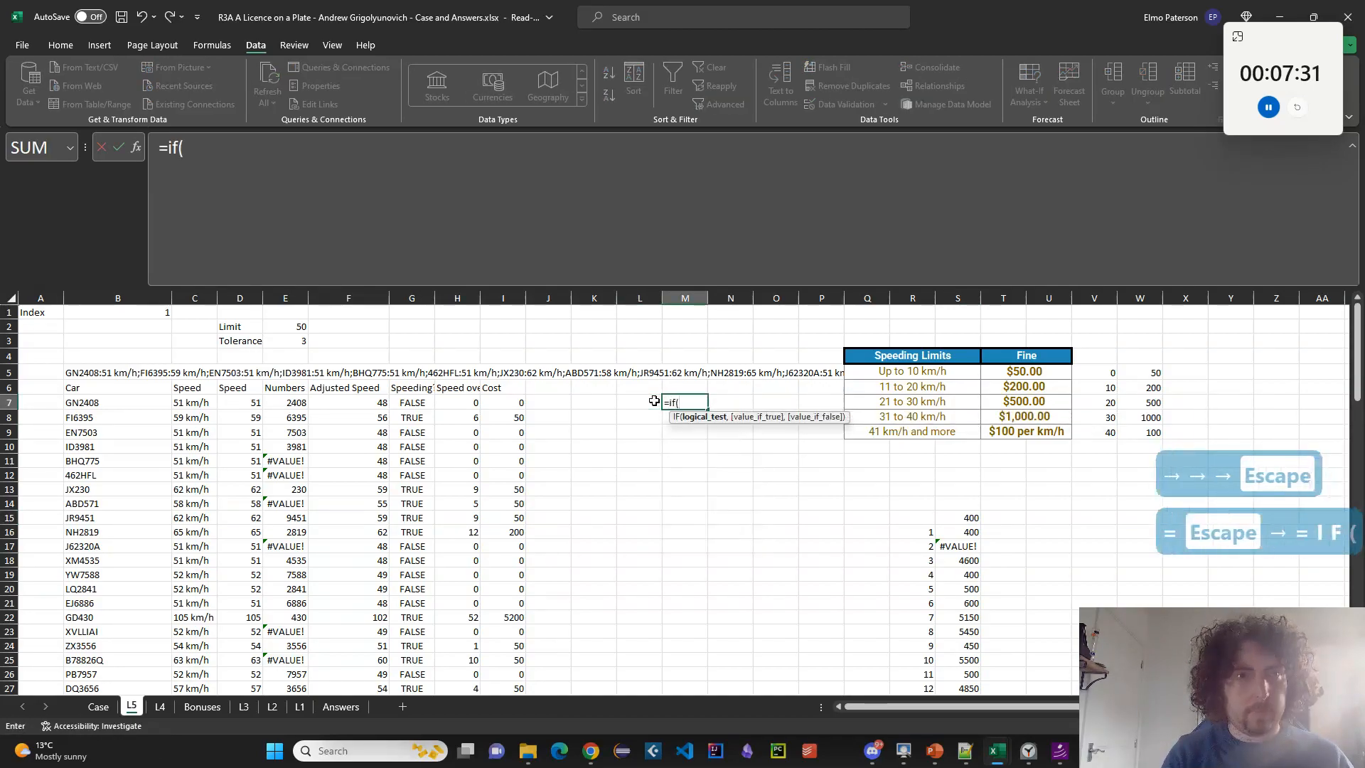
key(BackSpace)
key(Caps_Lock)
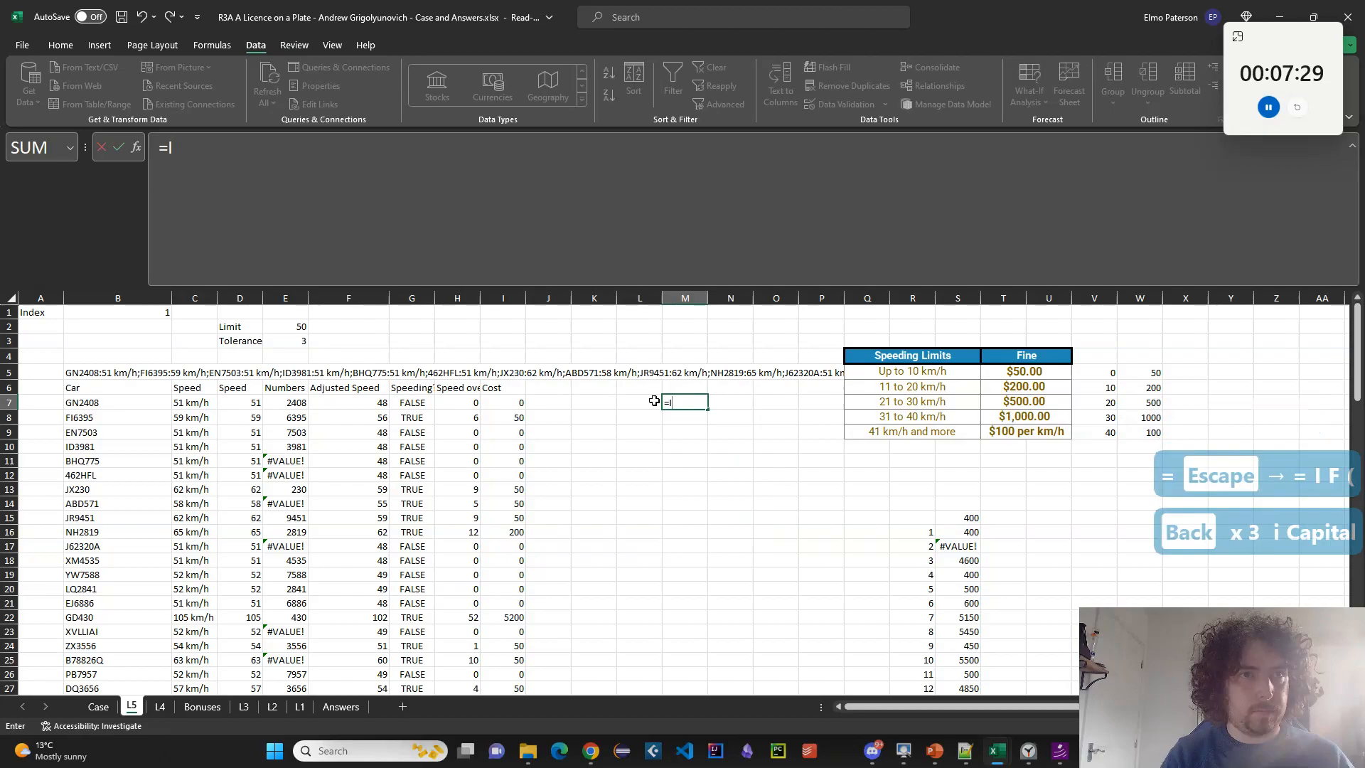
text(F()
key(Left)
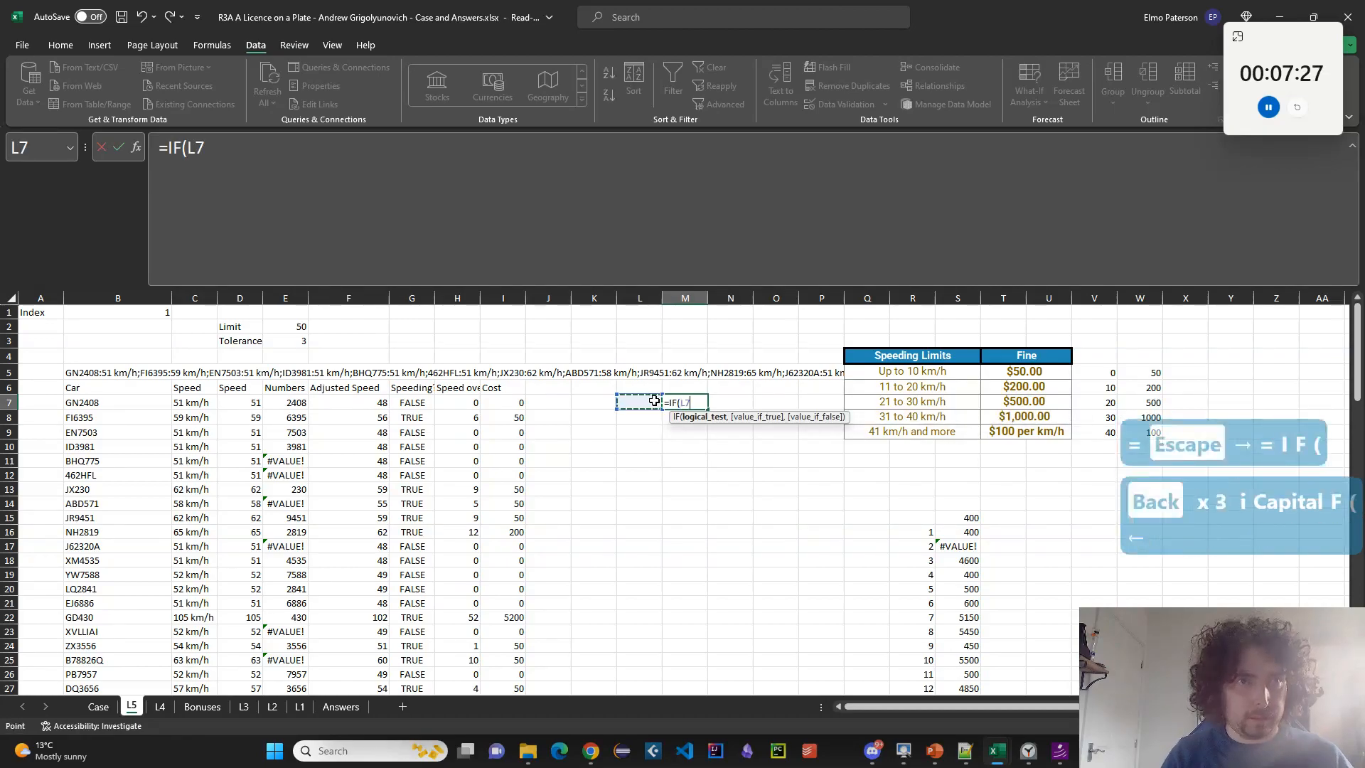
text(,)
click(520, 400)
text(,)
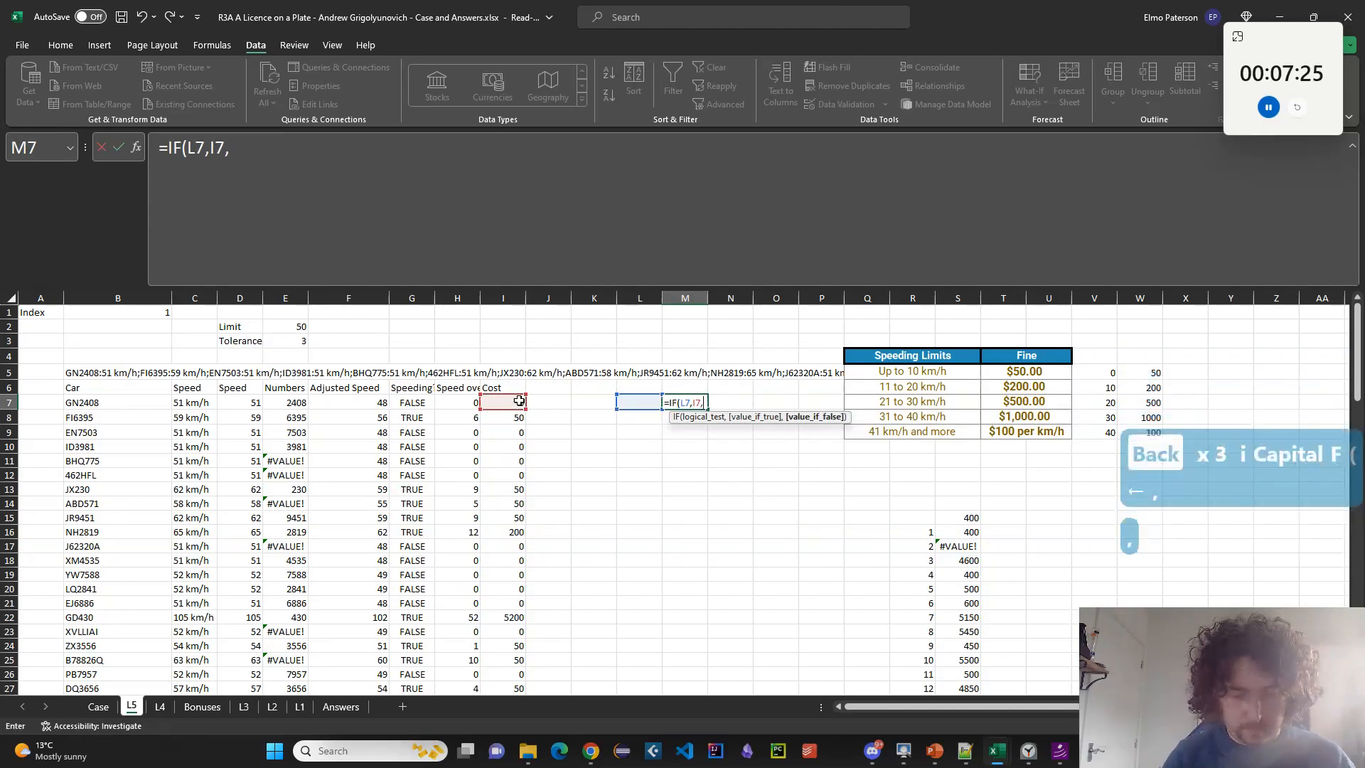
text(0))
key(Return)
key(Up)
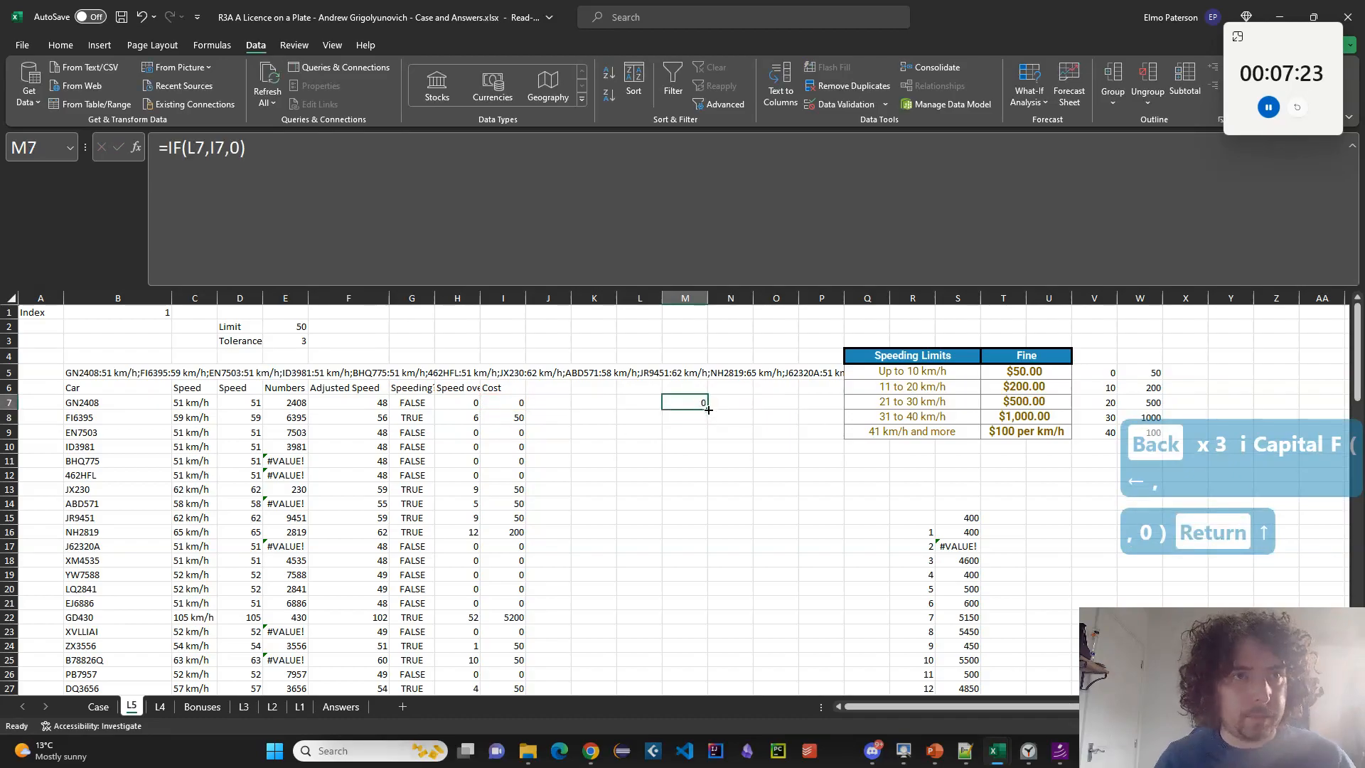
Copy the M7 formula down column M to row 106, the end of the car list.
click(526, 438)
key(ctrl+c)
key(ctrl+Down)
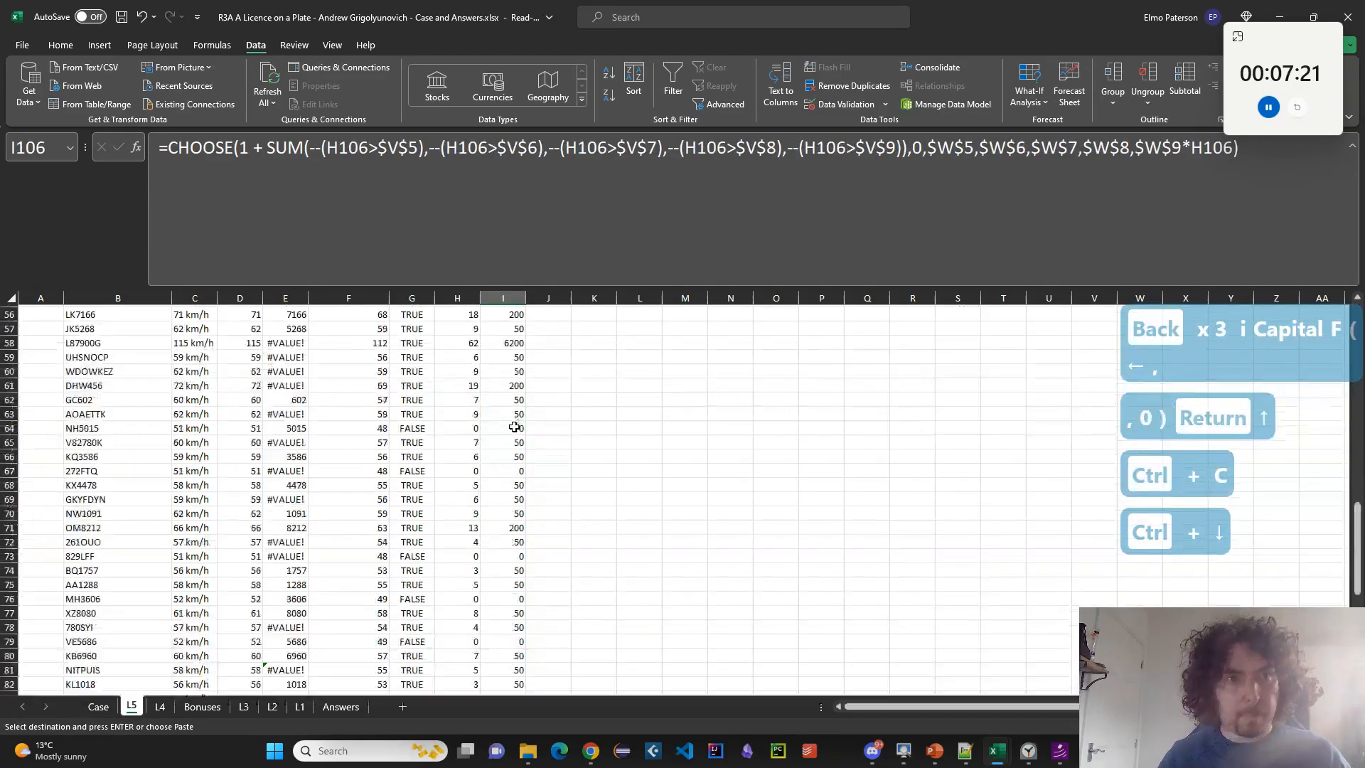
key(Right)
key(Right)
key(Right)
key(Right)
key(ctrl+shift+Up)
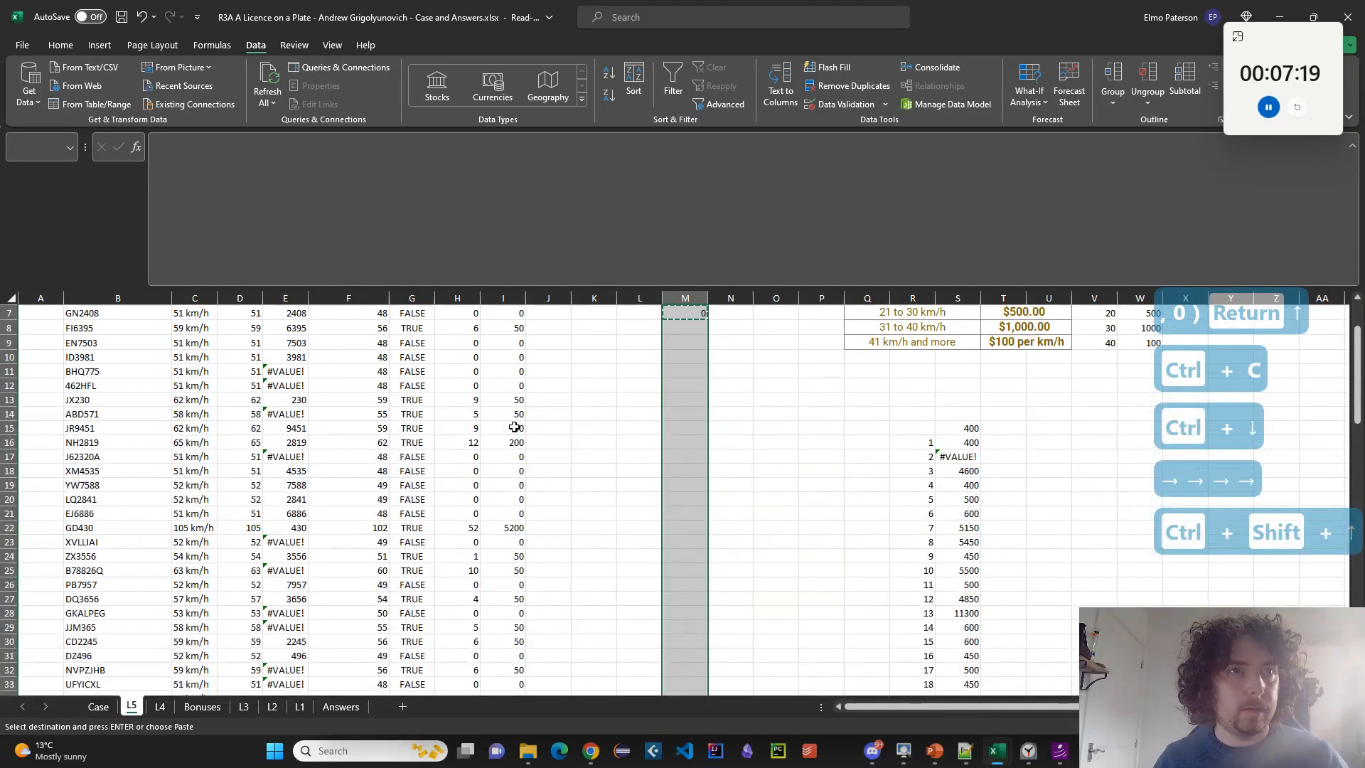
key(ctrl+v)
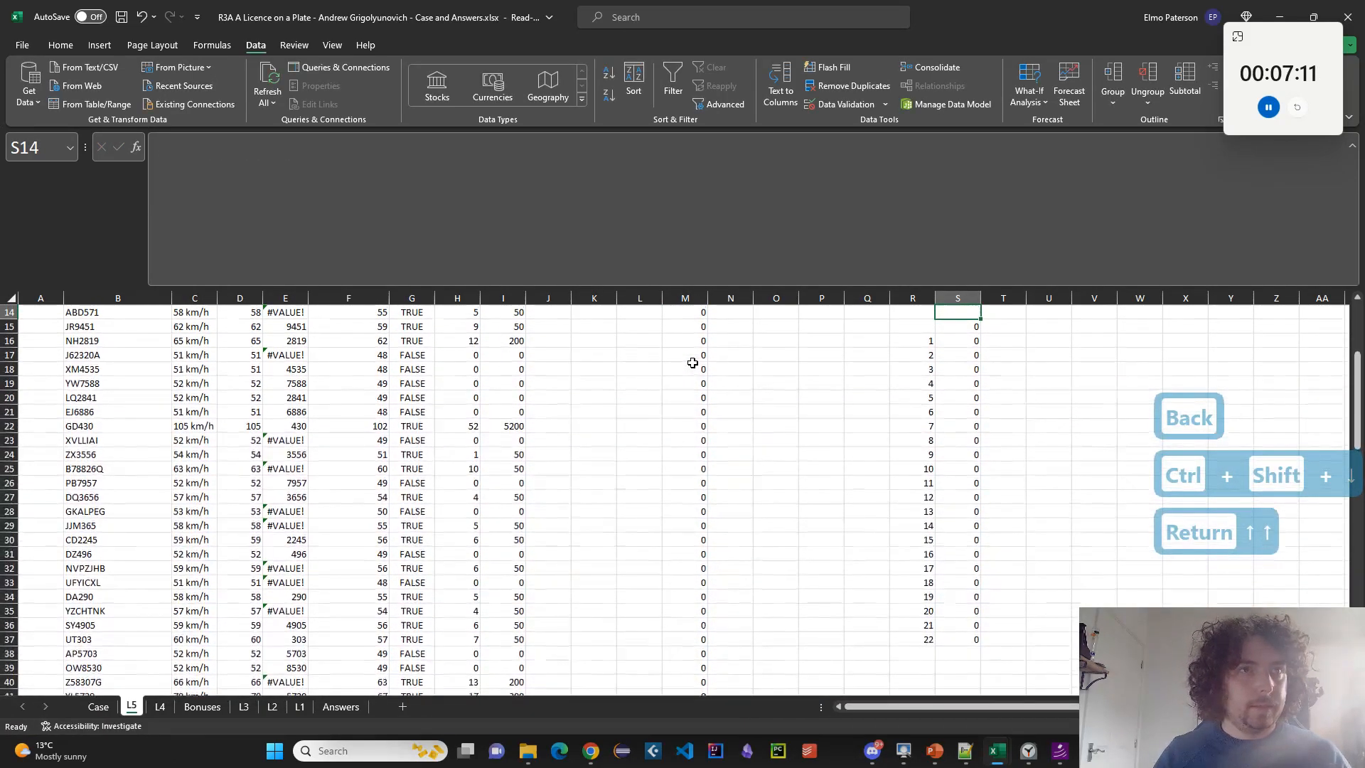
Add the header "First 2 Letters?" in J6, next to the Cost column.
text(First)
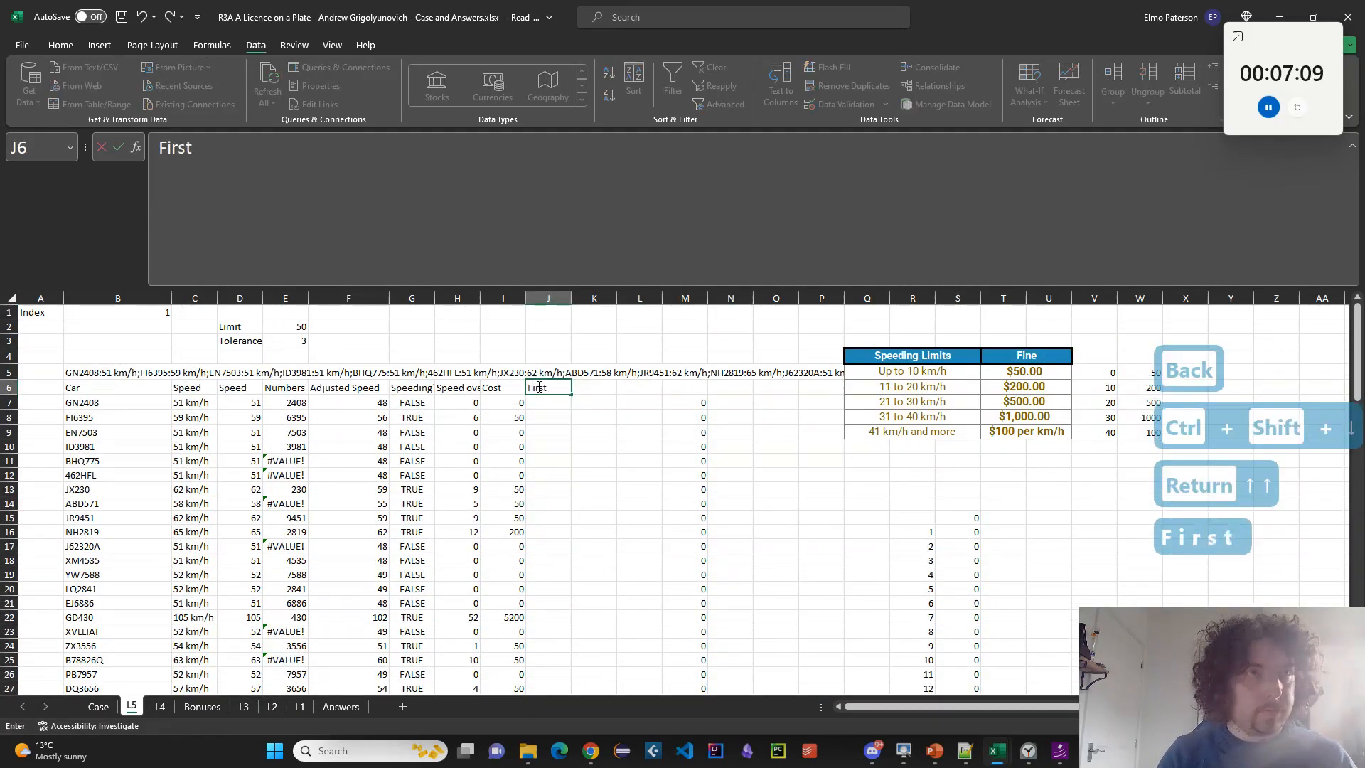
text( 2 Letters?)
key(Return)
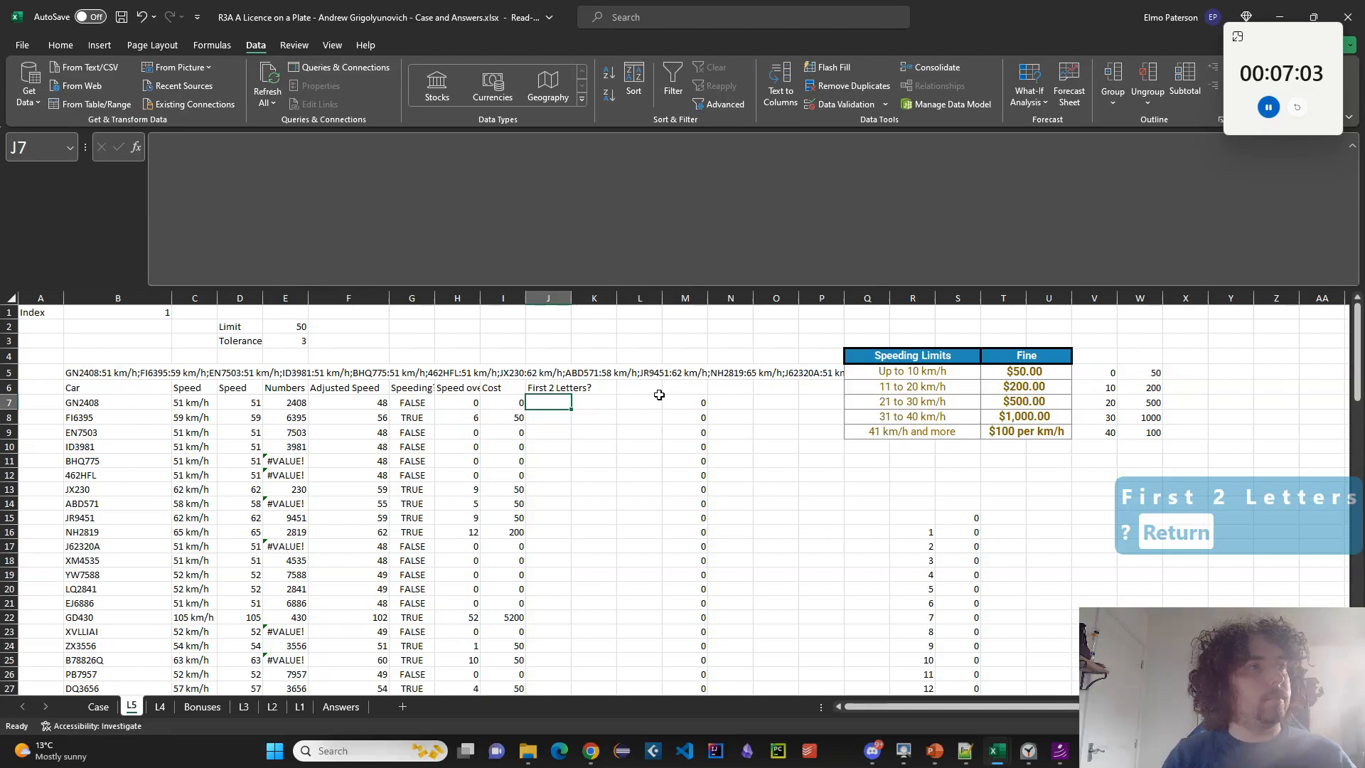
Enter =LEFT(B7,2) in J7 to extract the plate's first two characters.
text(=LEFT()
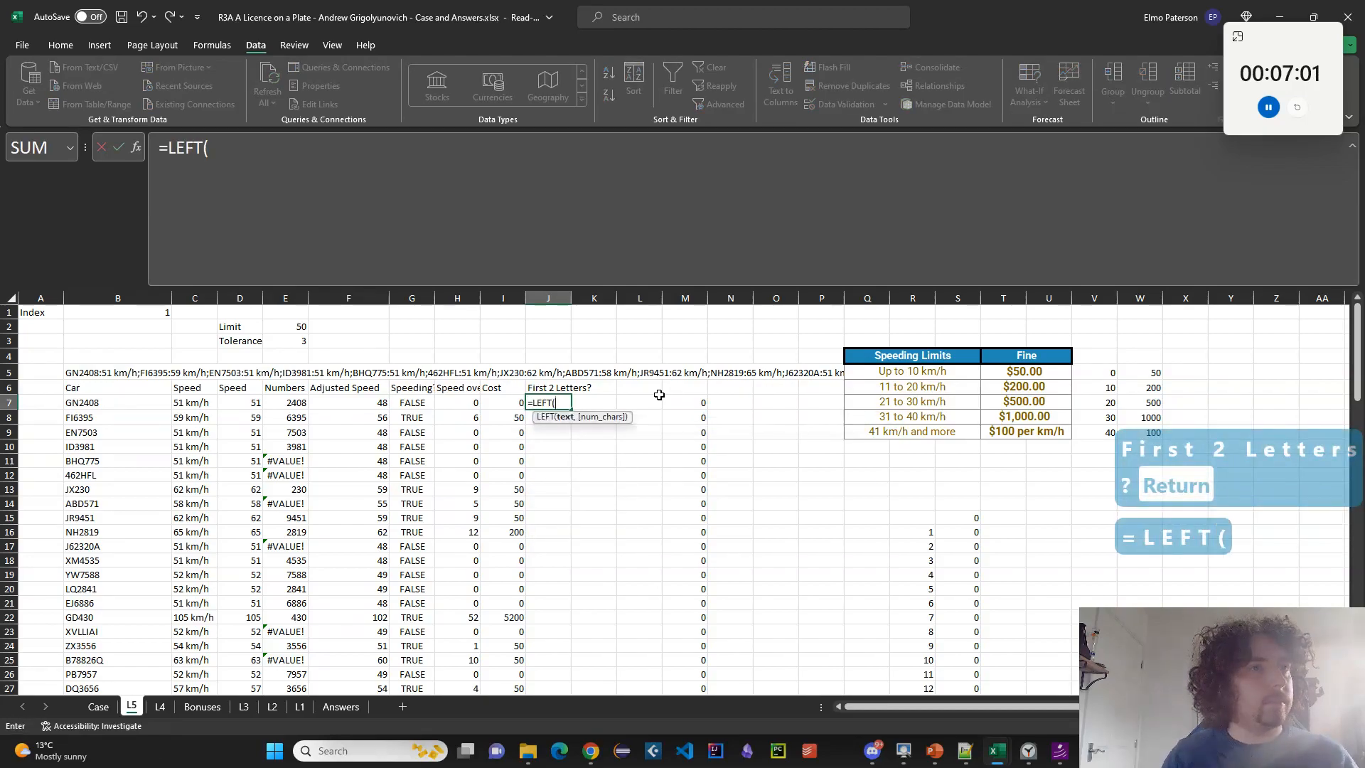
click(131, 404)
text(,2)
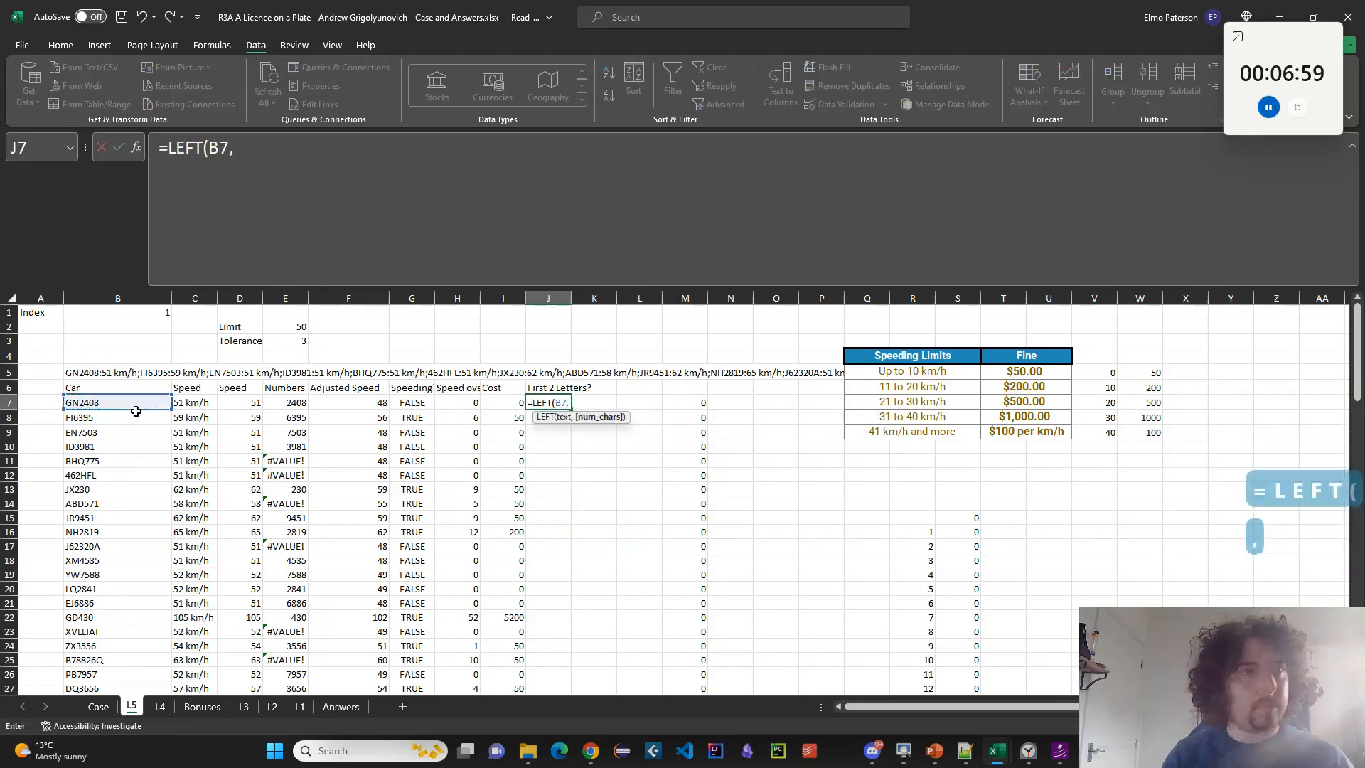
key(Return)
key(Up)
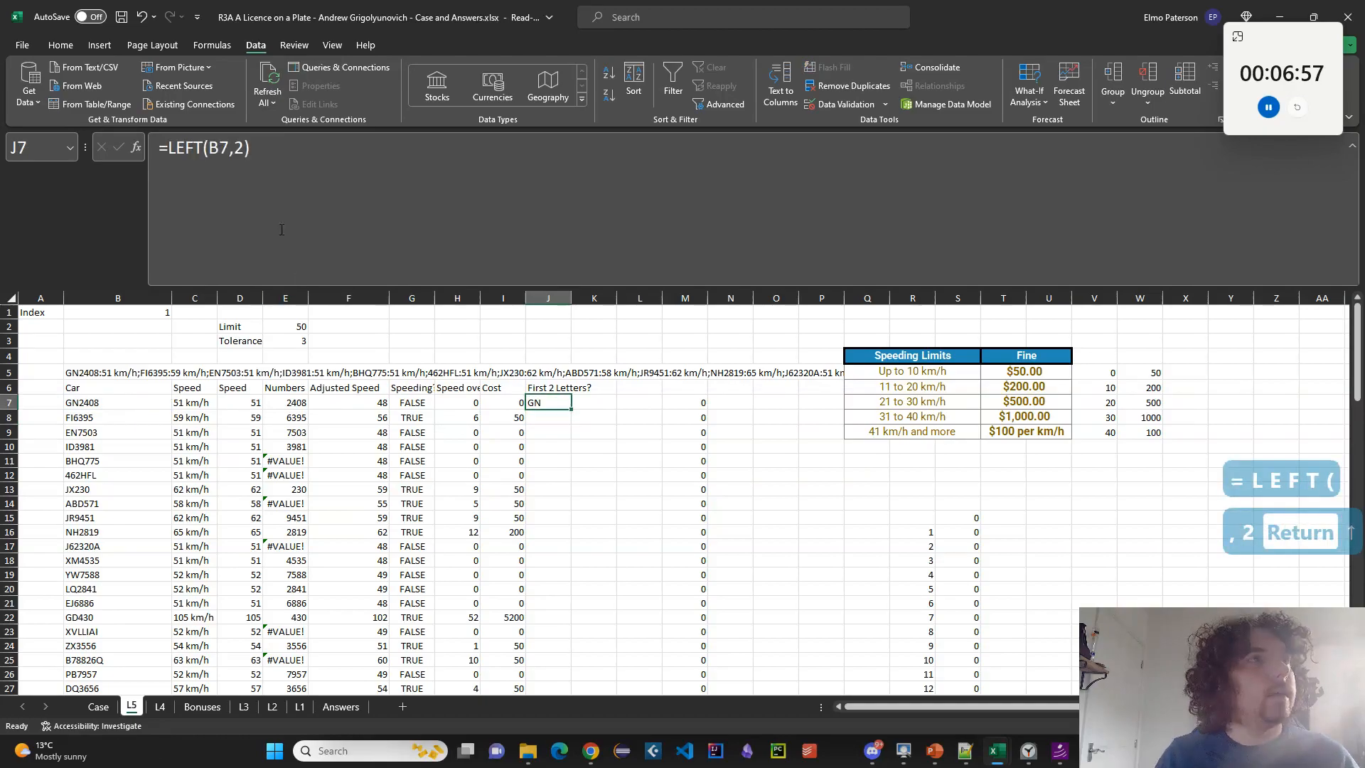
click(314, 206)
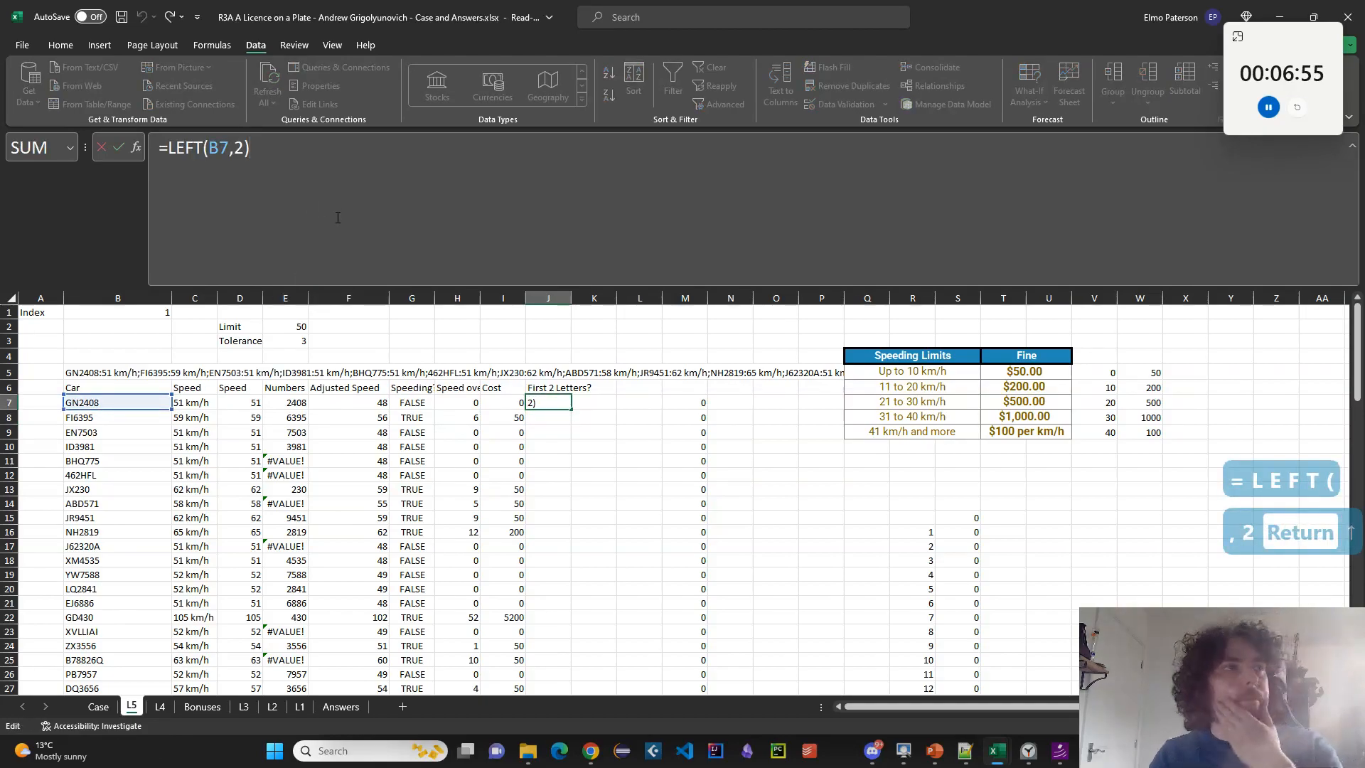
click(589, 478)
Try to move only the M7 formula to O7, and undo the move.
click(693, 402)
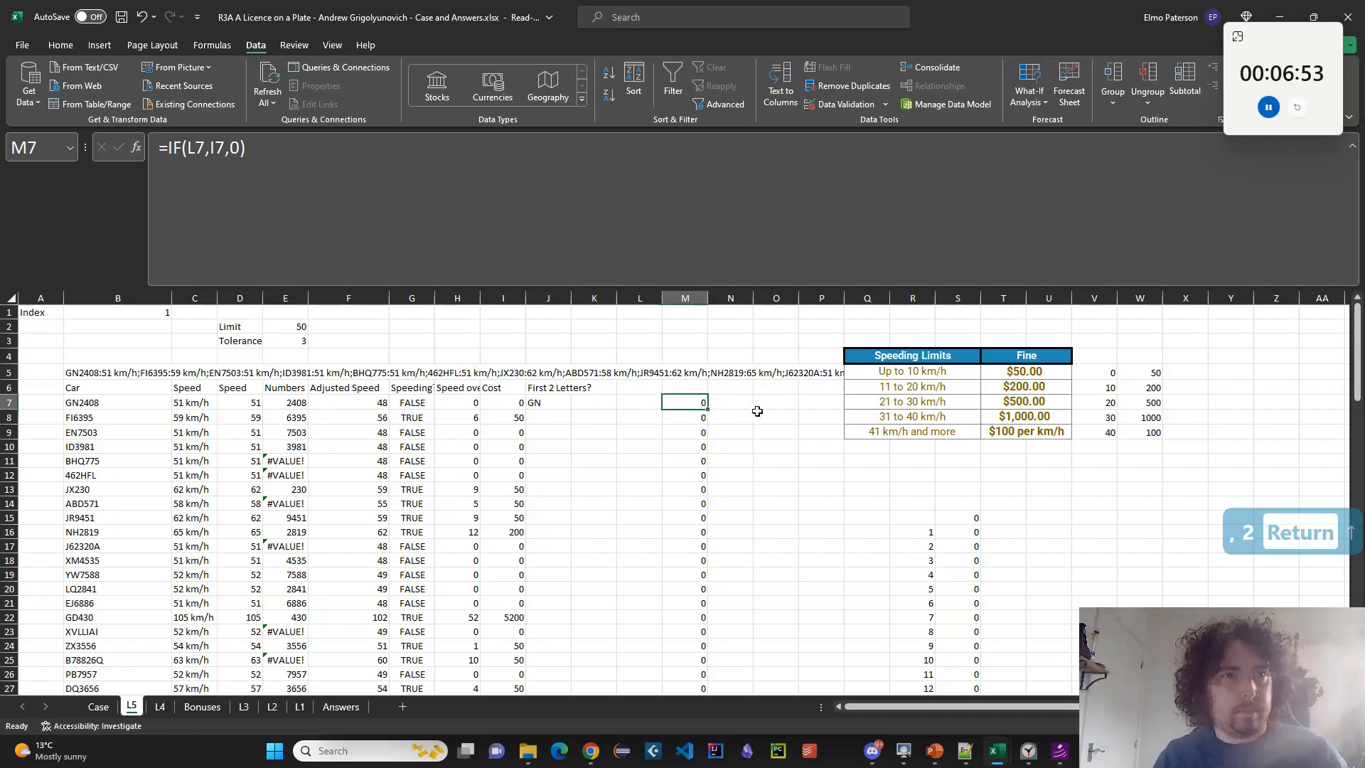
key(ctrl+x)
click(778, 402)
key(ctrl+v)
key(ctrl+z)
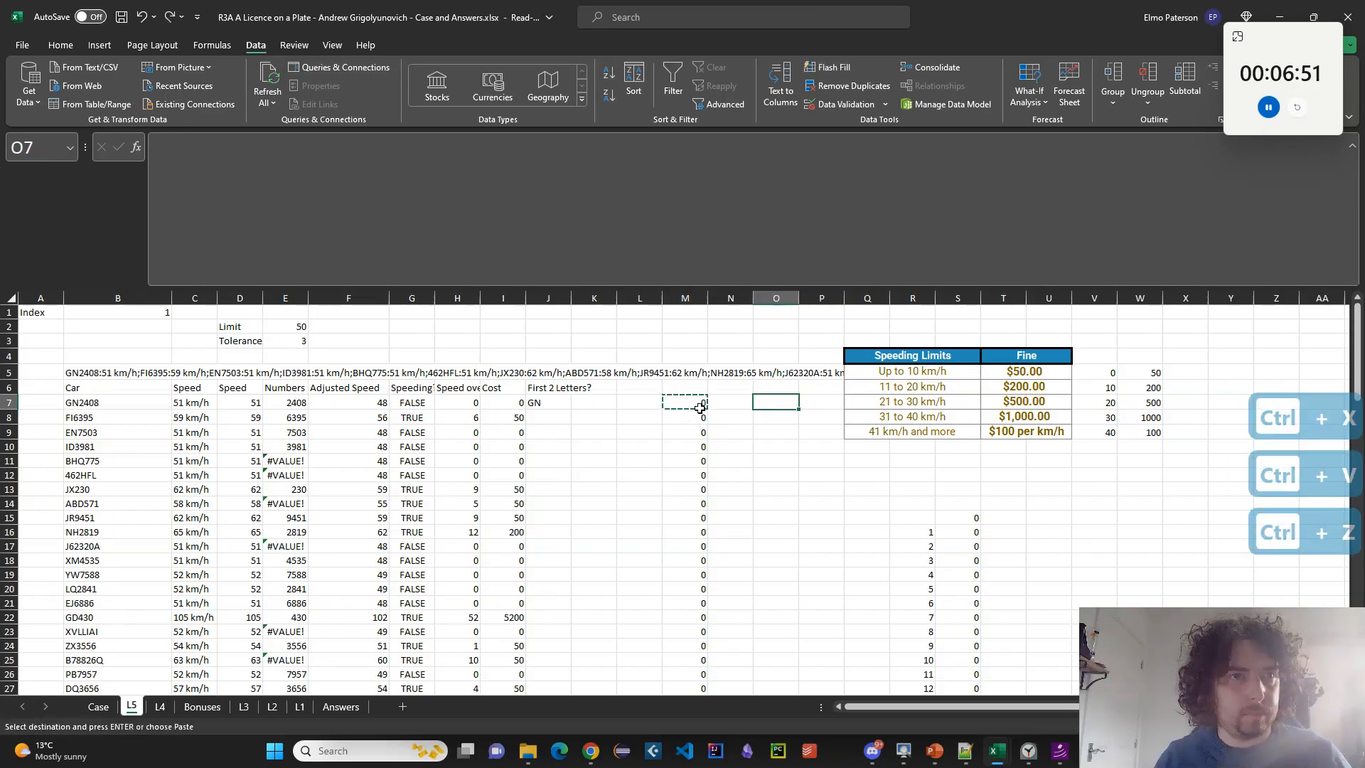
Move the whole column of IF formulas in M7:M106 to column O, starting at O7.
click(700, 402)
key(ctrl+shift+Down)
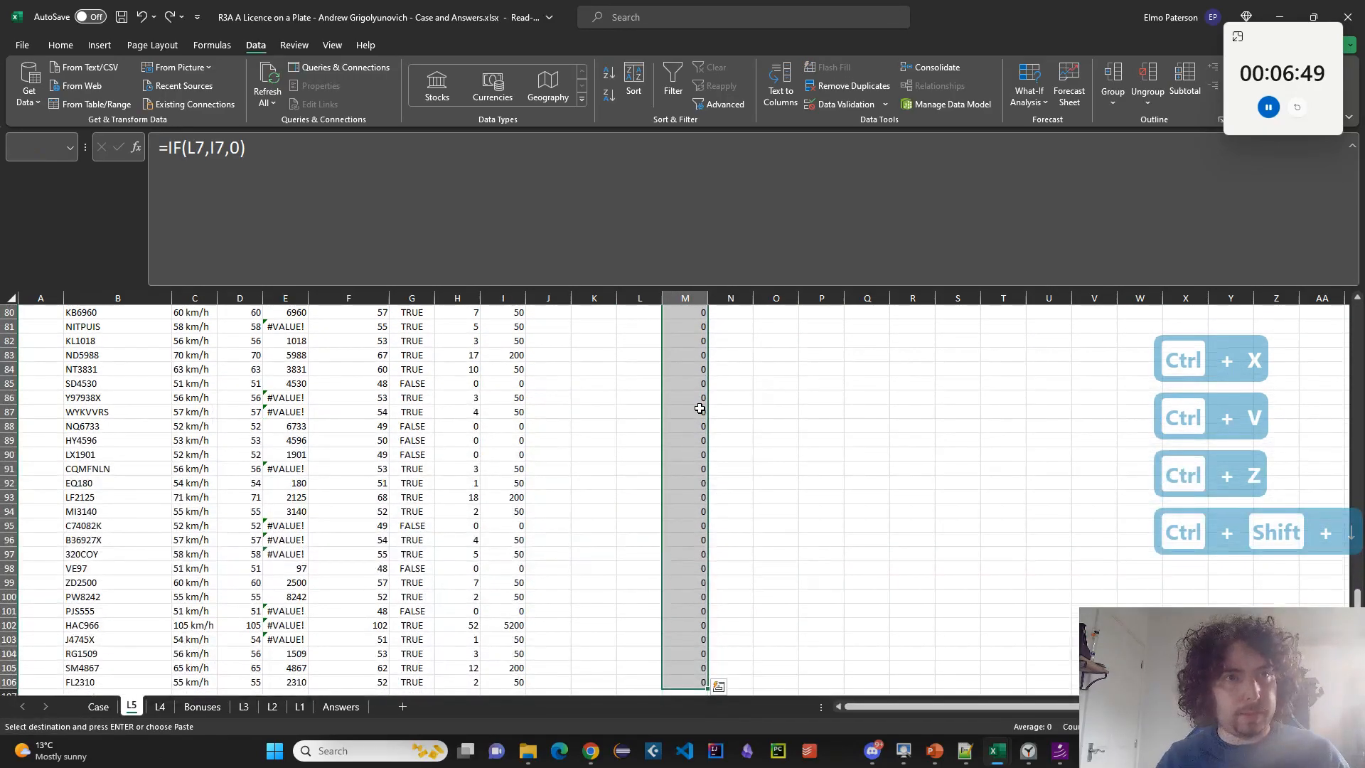
key(ctrl+x)
click(775, 402)
key(ctrl+v)
click(601, 405)
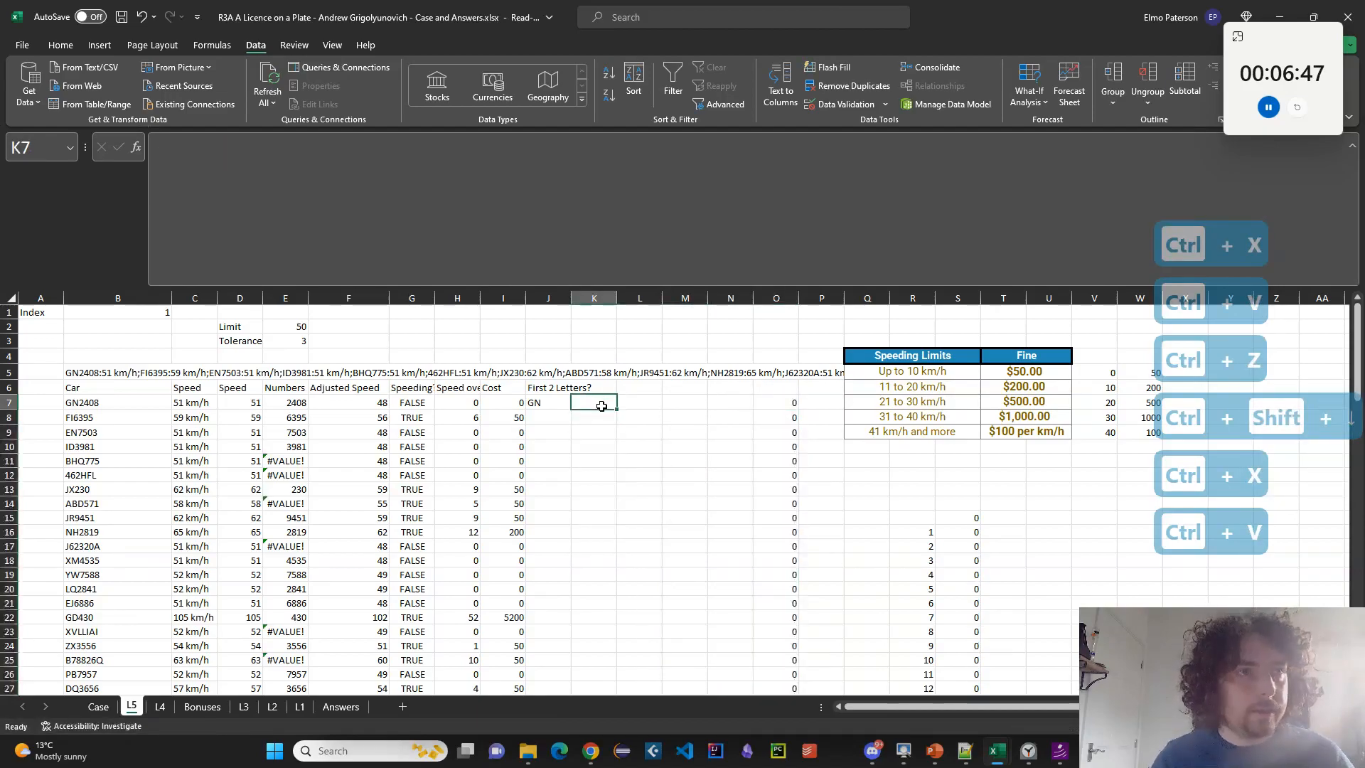
key(Escape)
key(Escape)
Replace the J7 formula with =LEFT(B7,1) to extract the plate's first character.
click(548, 403)
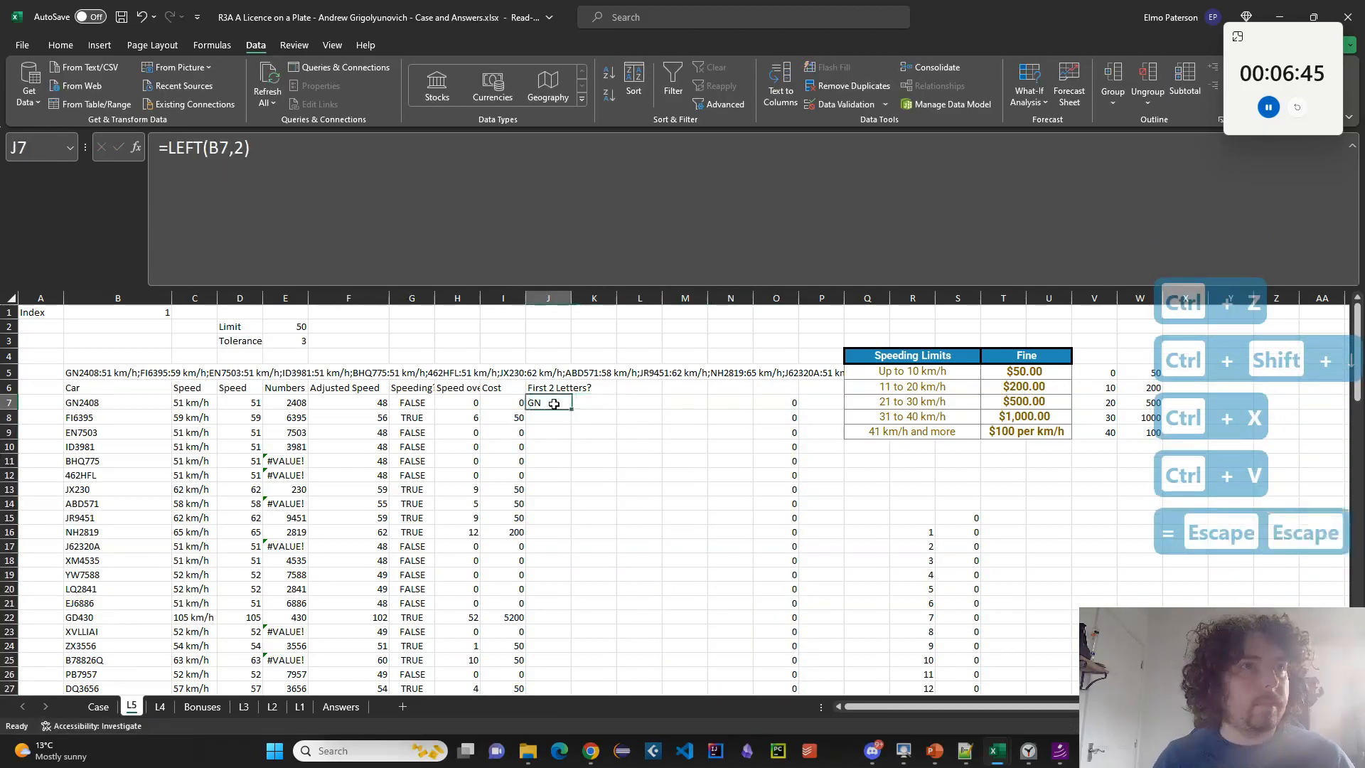
click(433, 223)
key(Escape)
text(=LEF()
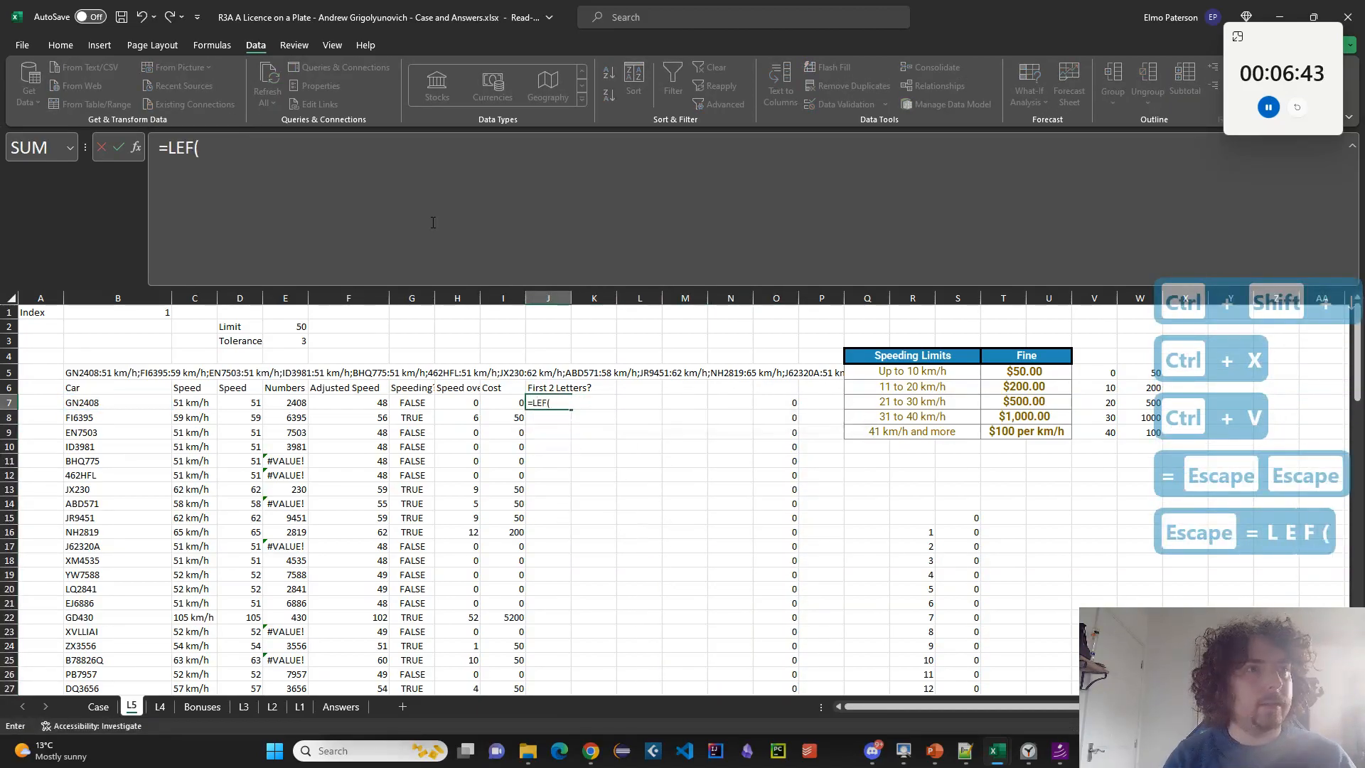
key(shift+BackSpace)
text(T()
click(107, 403)
text(,1)
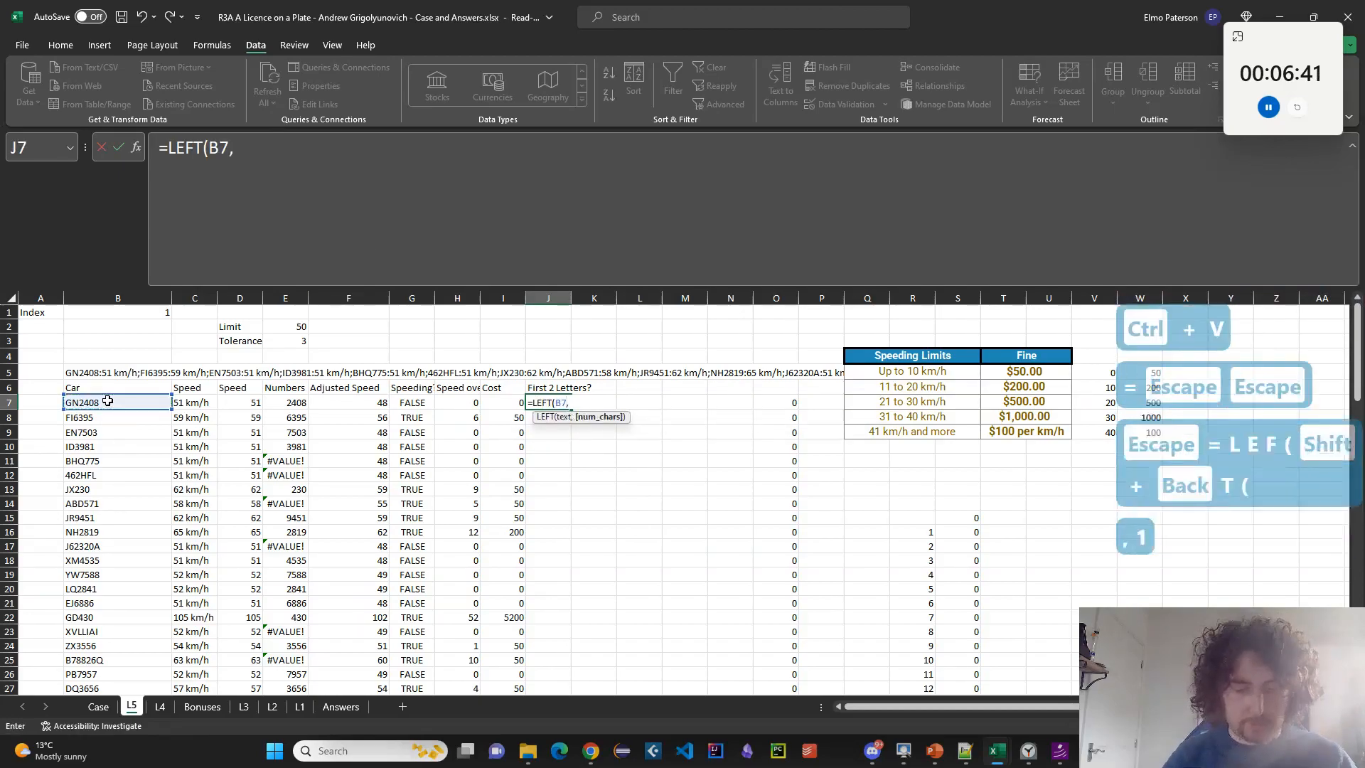
key(Return)
key(Up)
Wrap the J7 formula in a LET that defines letterCode as UNICODE(LEFT(B7,1)).
double_click(553, 402)
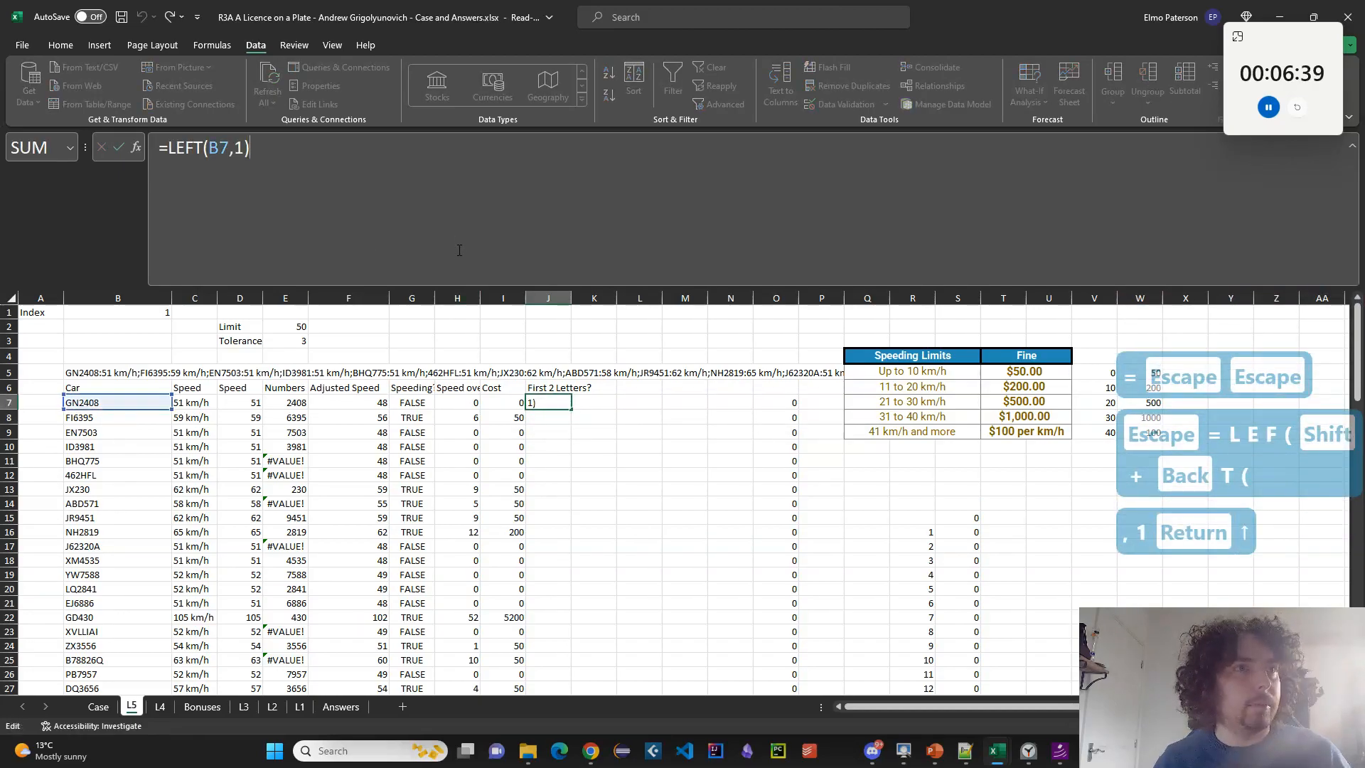
key(ctrl+a)
key(ctrl+c)
key(Escape)
click(176, 169)
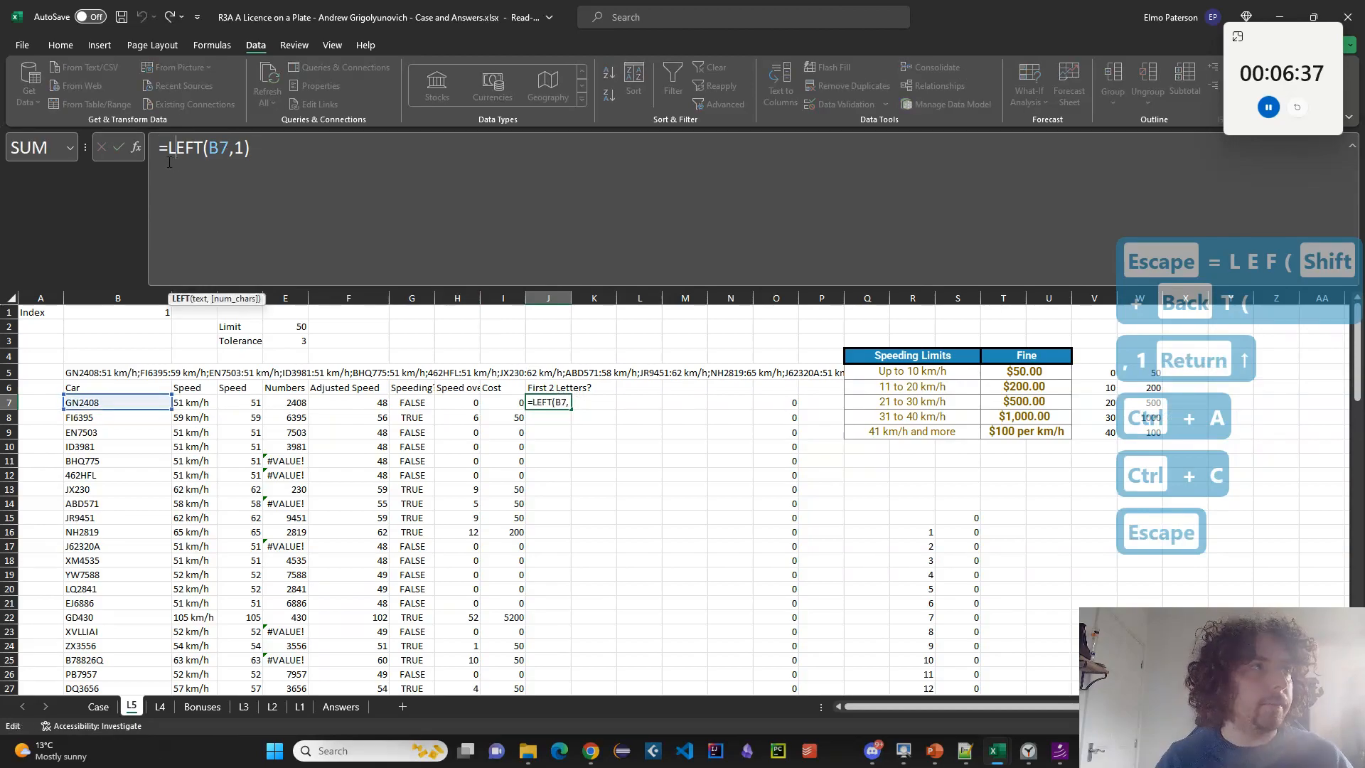
text(LET(letter,)
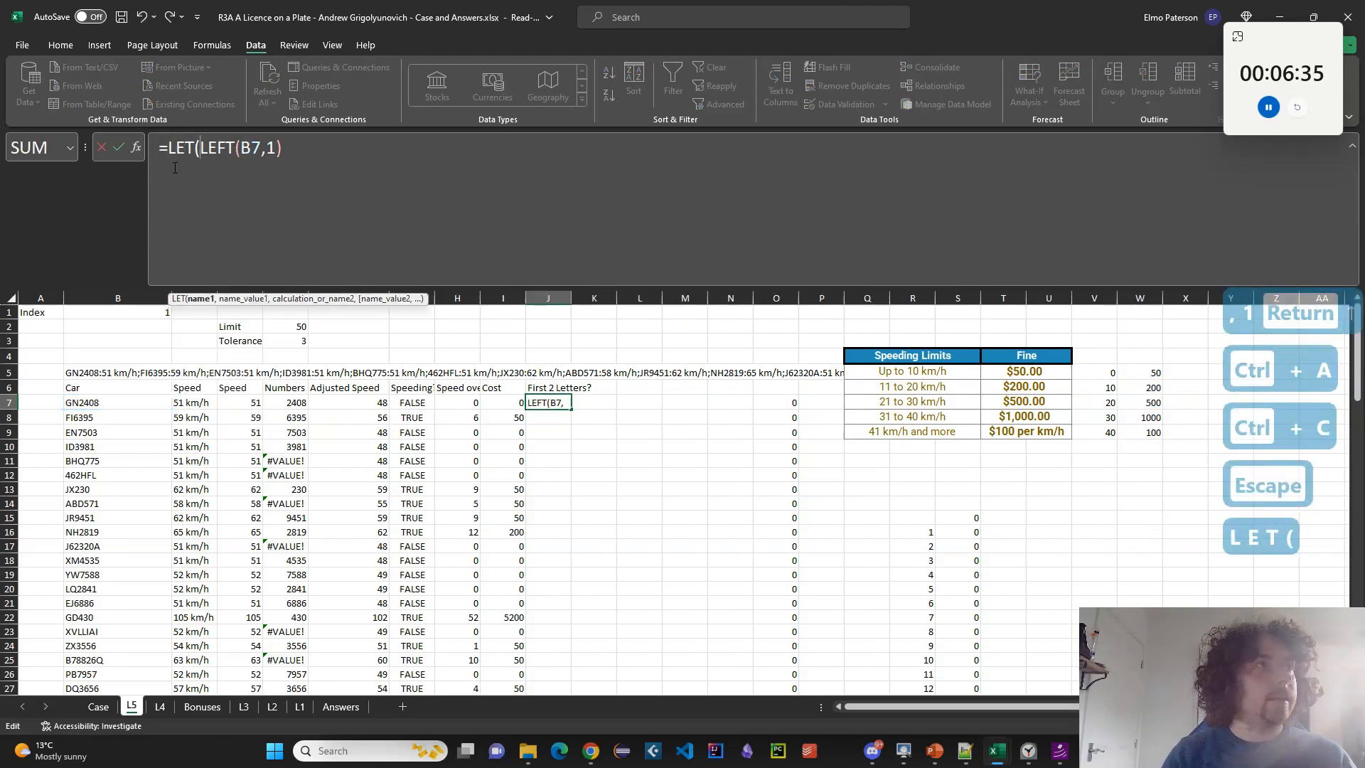
key(BackSpace)
key(BackSpace)
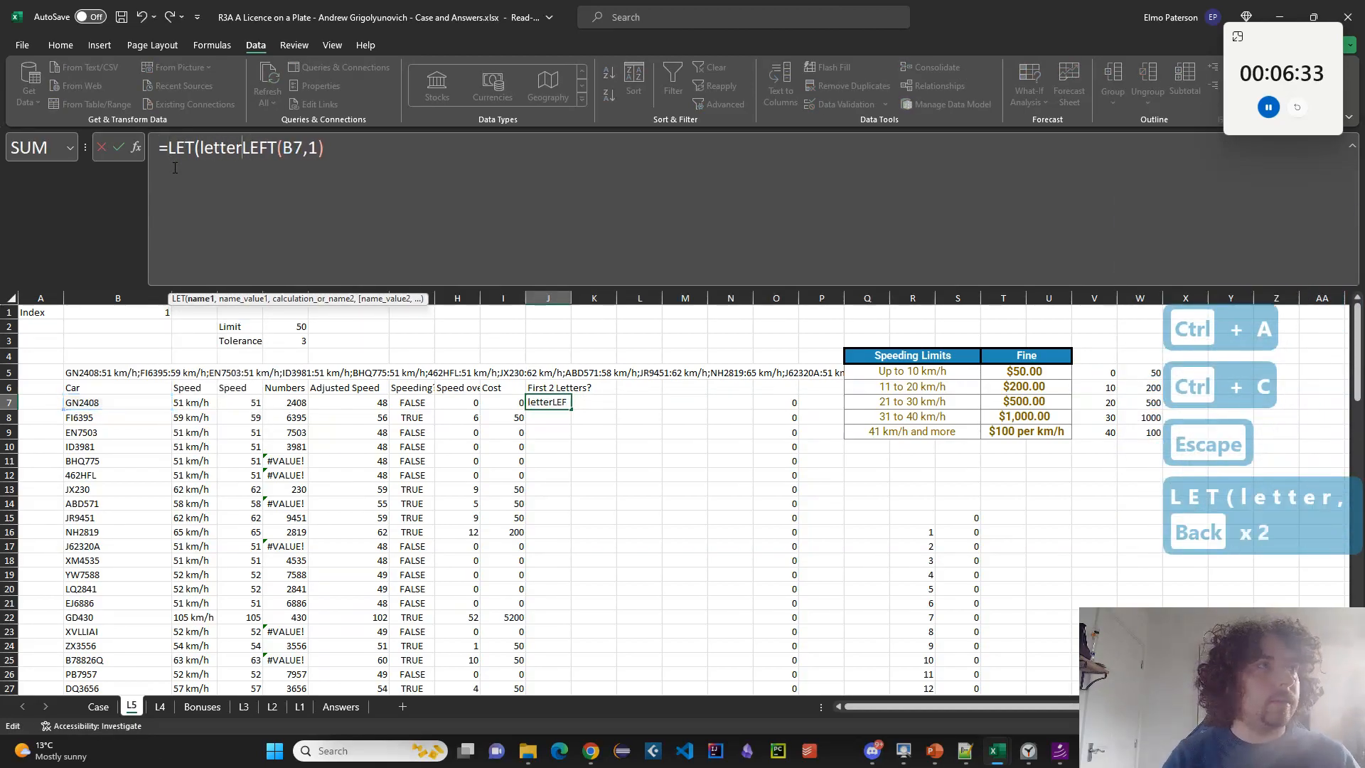
text(Code, UNICODE()
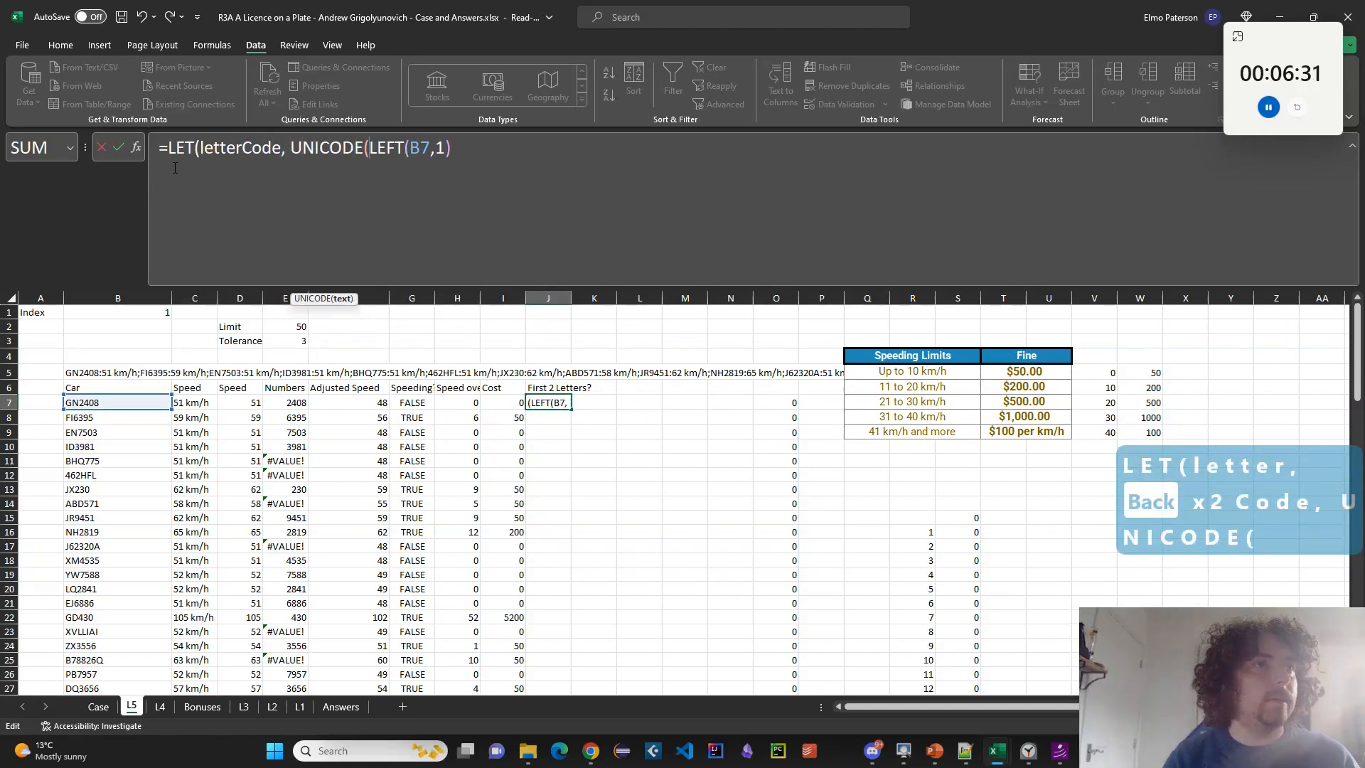
text(),)
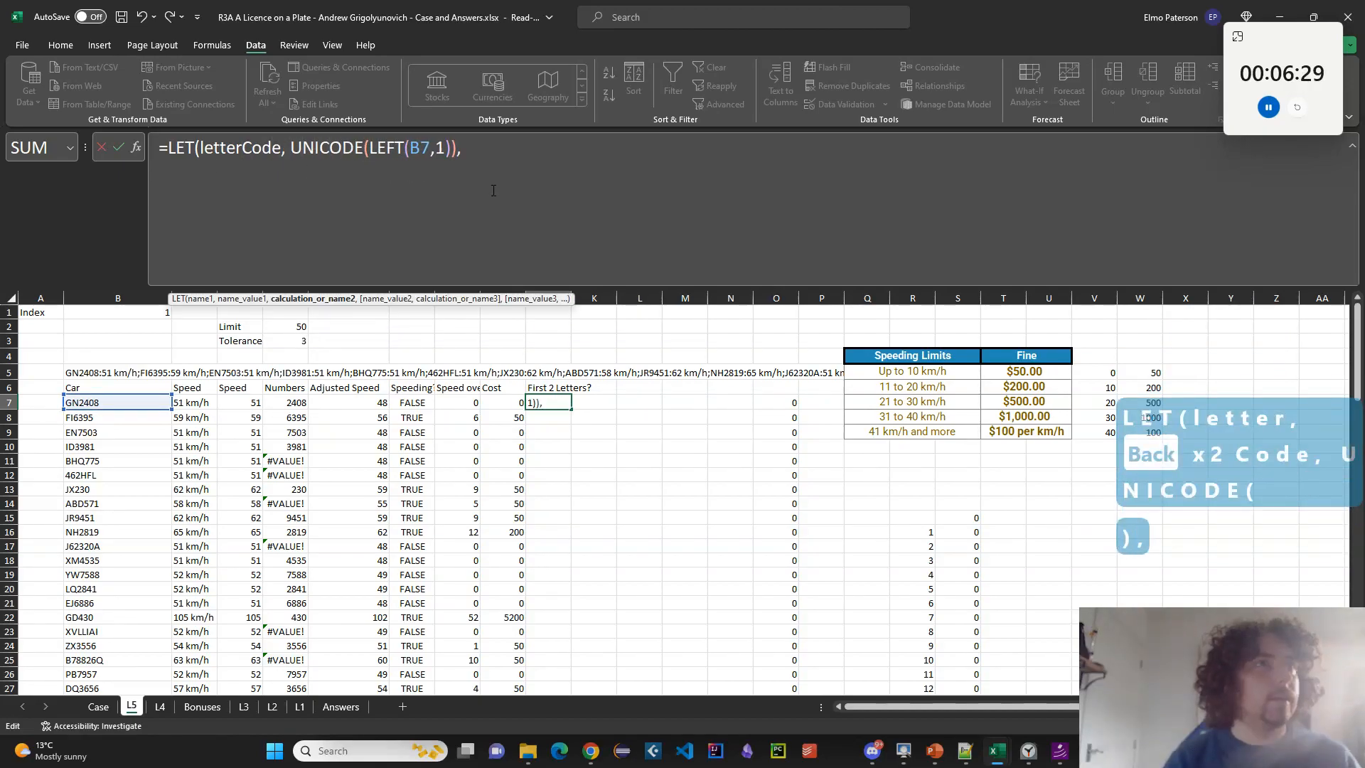
Add an AND test to the J7 LET formula with the first condition letterCode >= UNICODE("A").
text(lette)
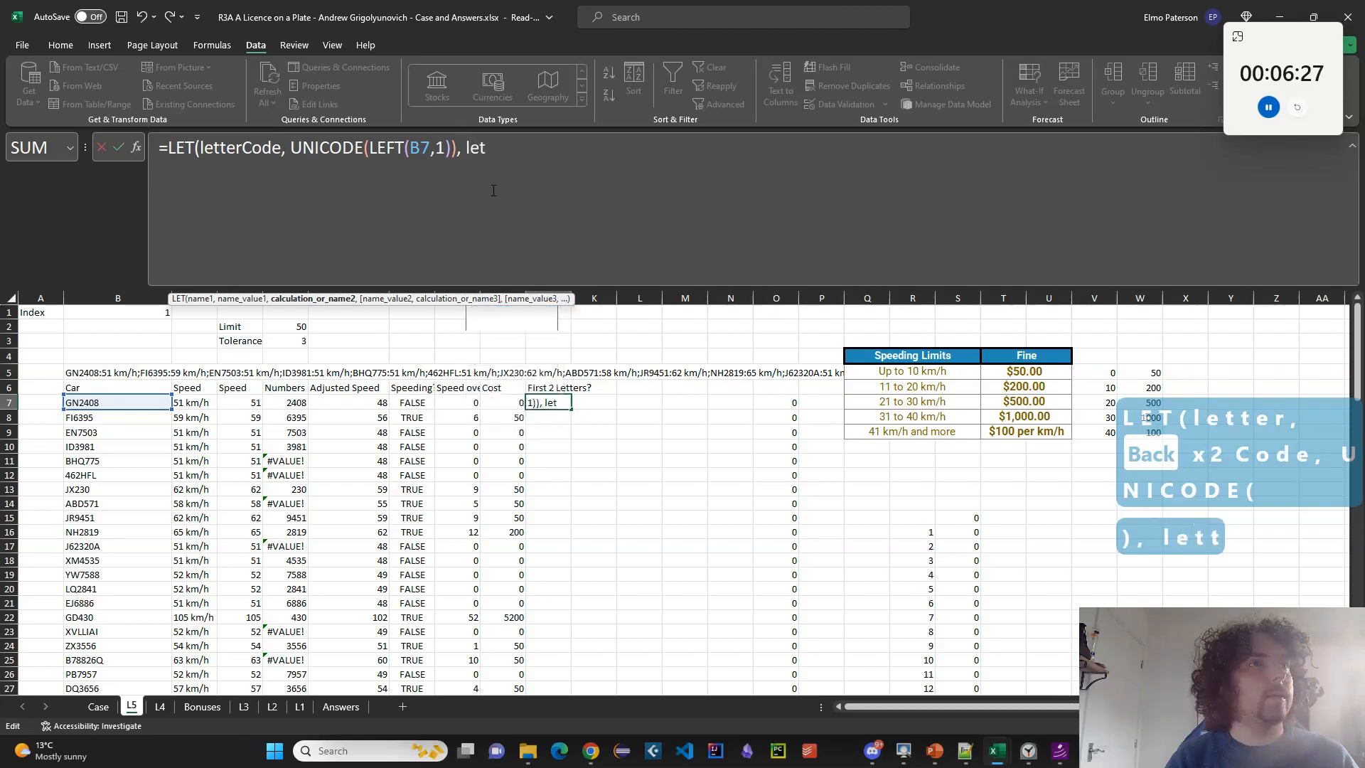
key(ctrl+BackSpace)
key(BackSpace)
key(BackSpace)
key(BackSpace)
key(BackSpace)
key(BackSpace)
text(AND)
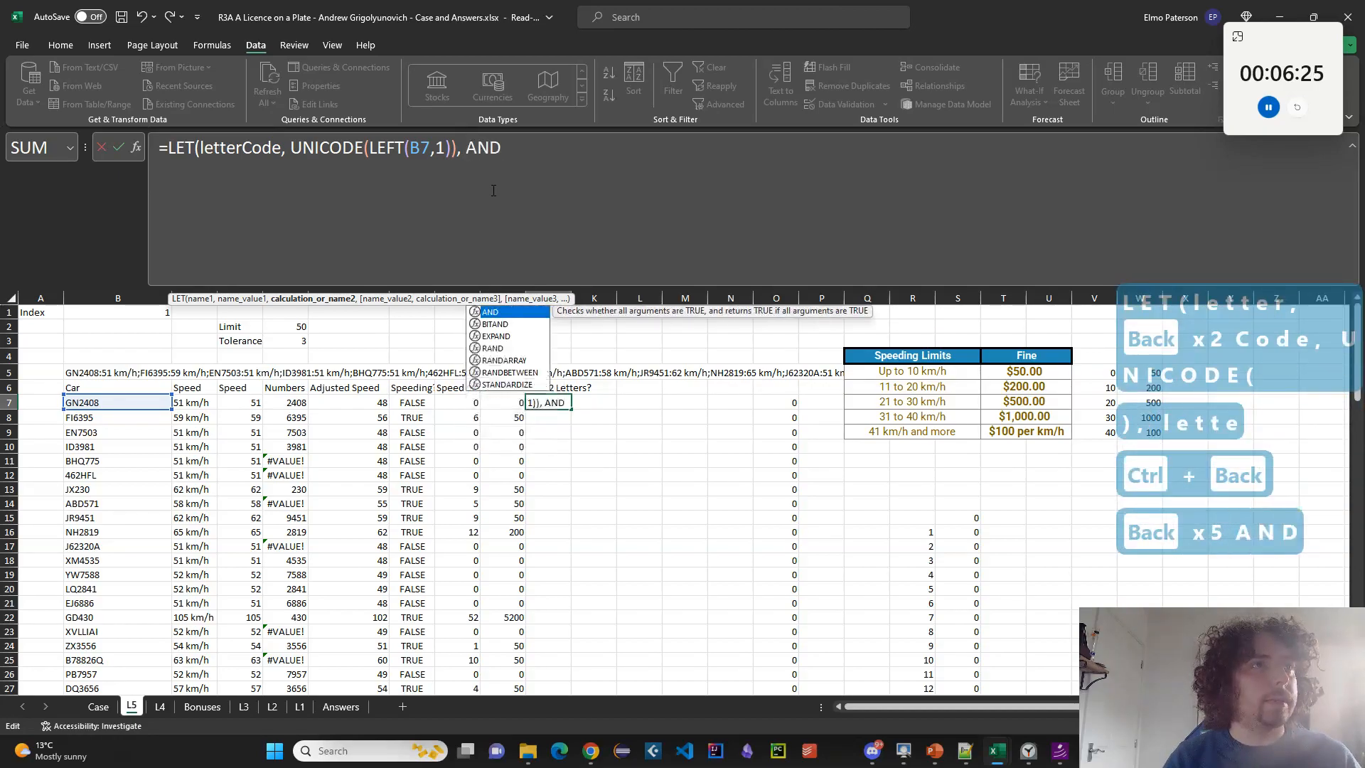
text((letterCode <=)
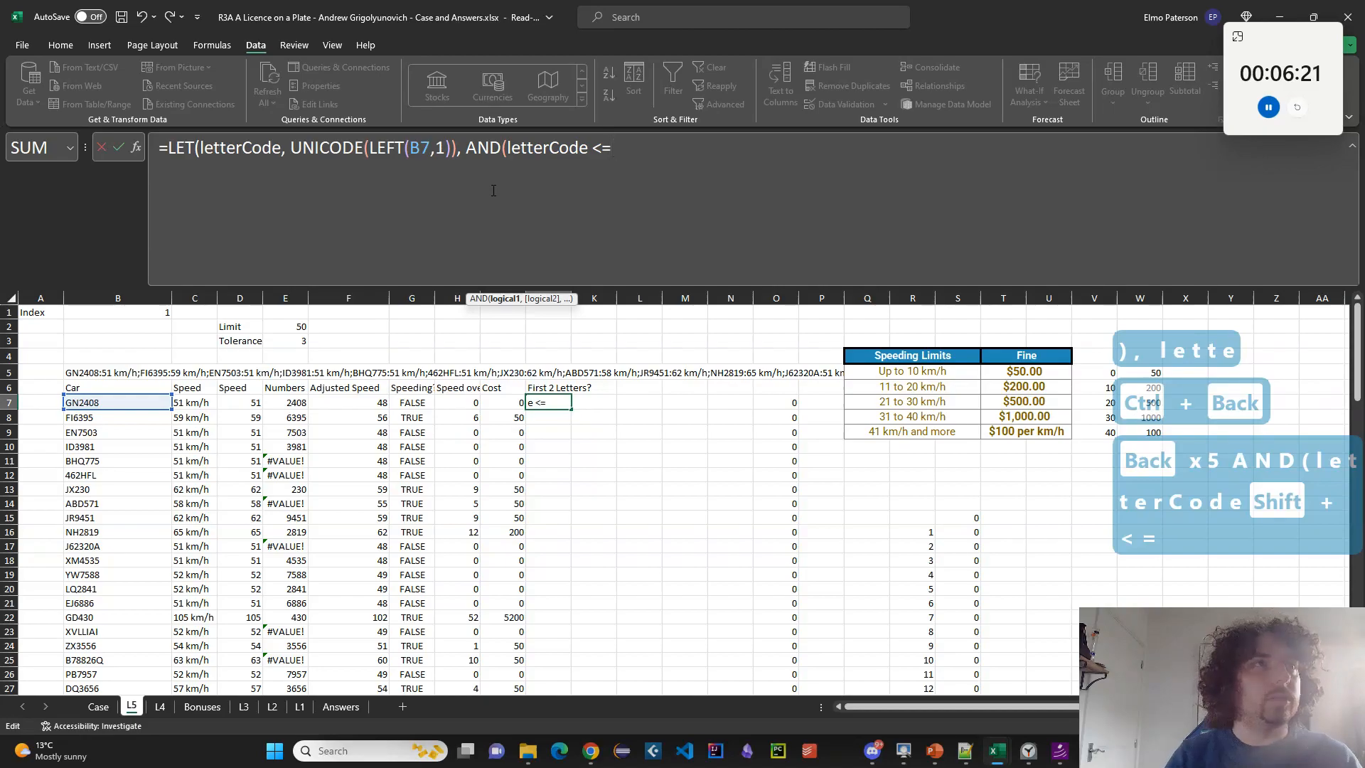
key(BackSpace)
key(BackSpace)
key(BackSpace)
text(>-)
key(BackSpace)
key(BackSpace)
text(= UNICODE()
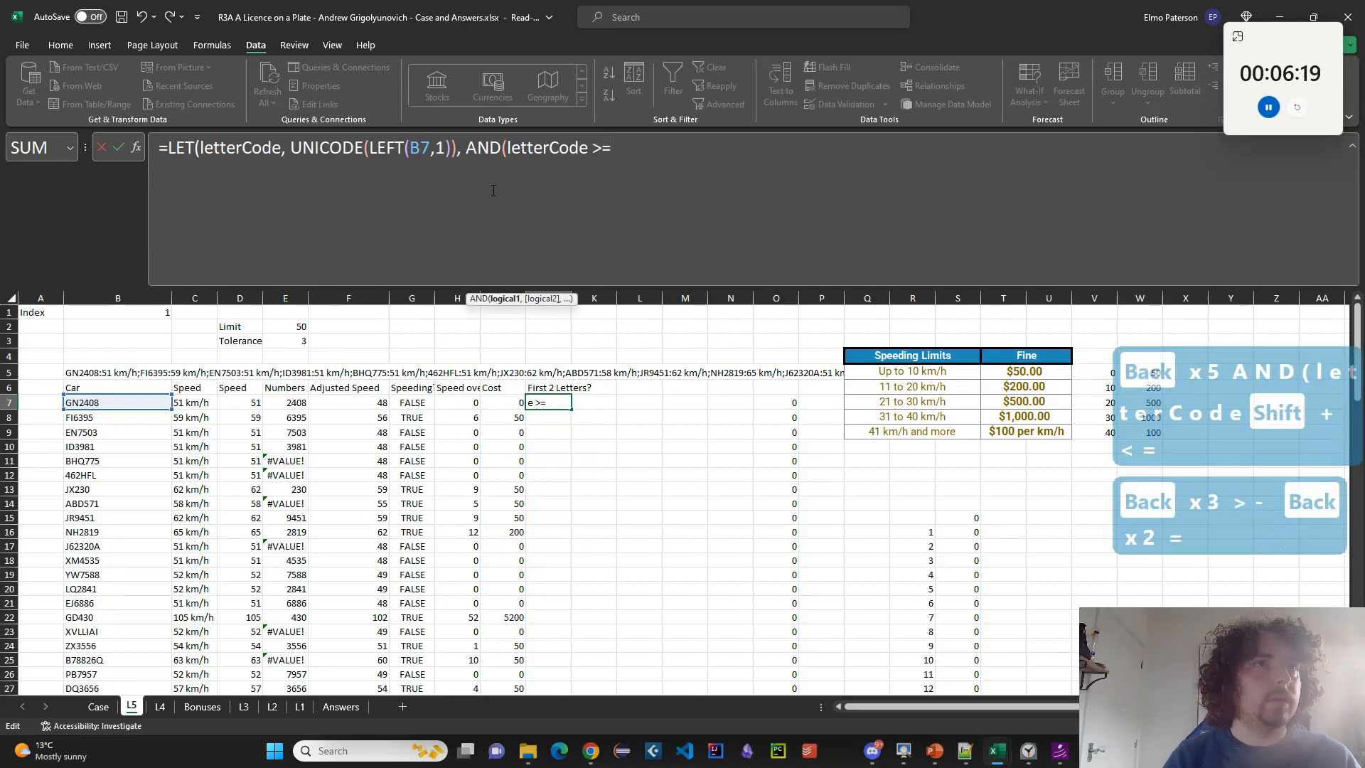
text("A"),)
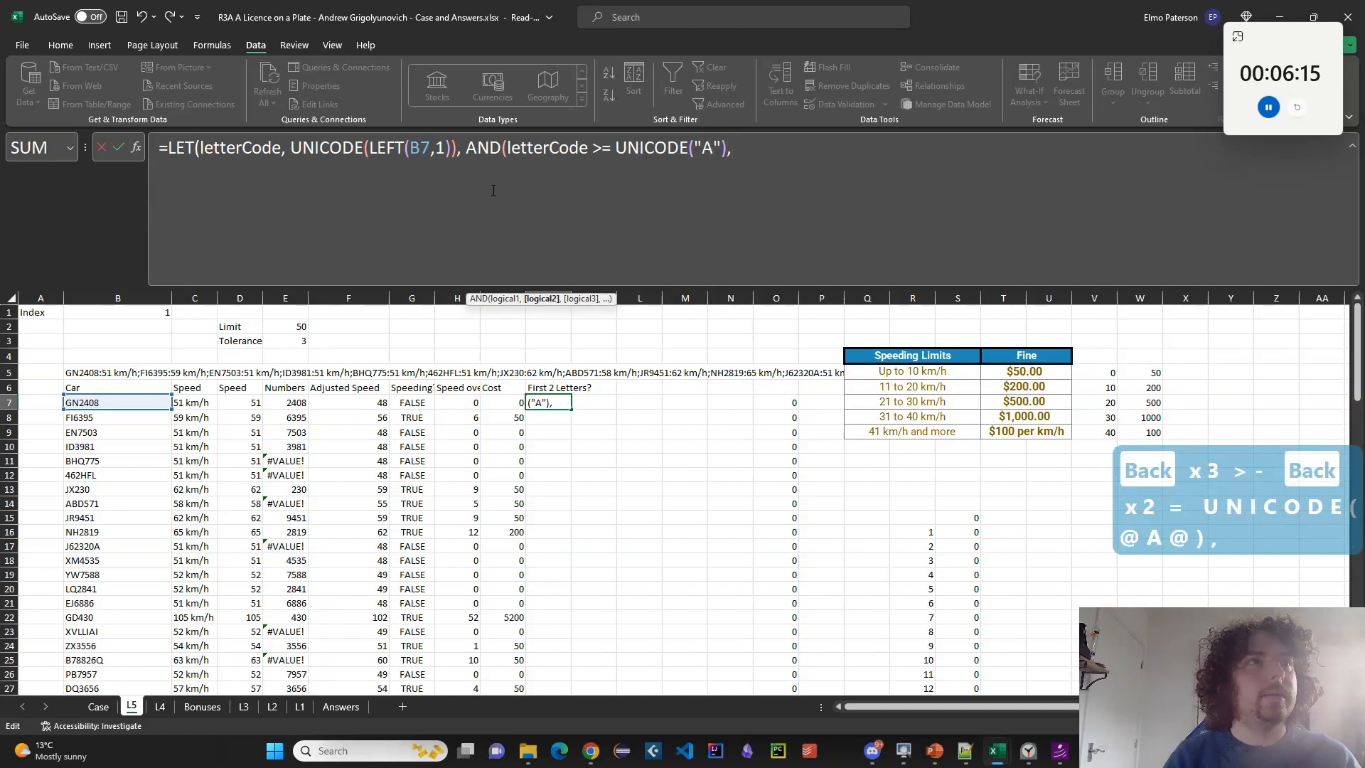
Complete the J7 AND test with the second condition letterCode <= UNICODE("Z") and fill the formula down column J.
text( letterCode<)
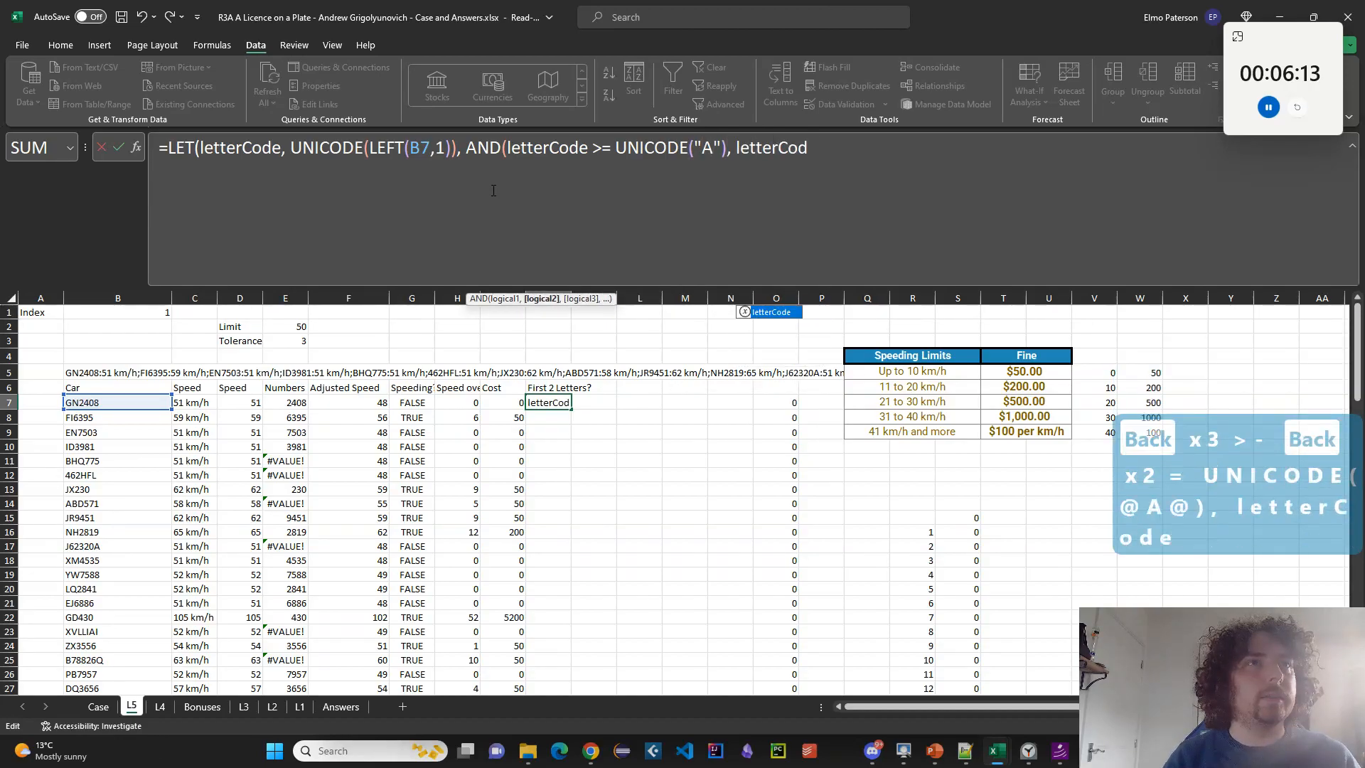
key(BackSpace)
text(m,)
key(BackSpace)
key(BackSpace)
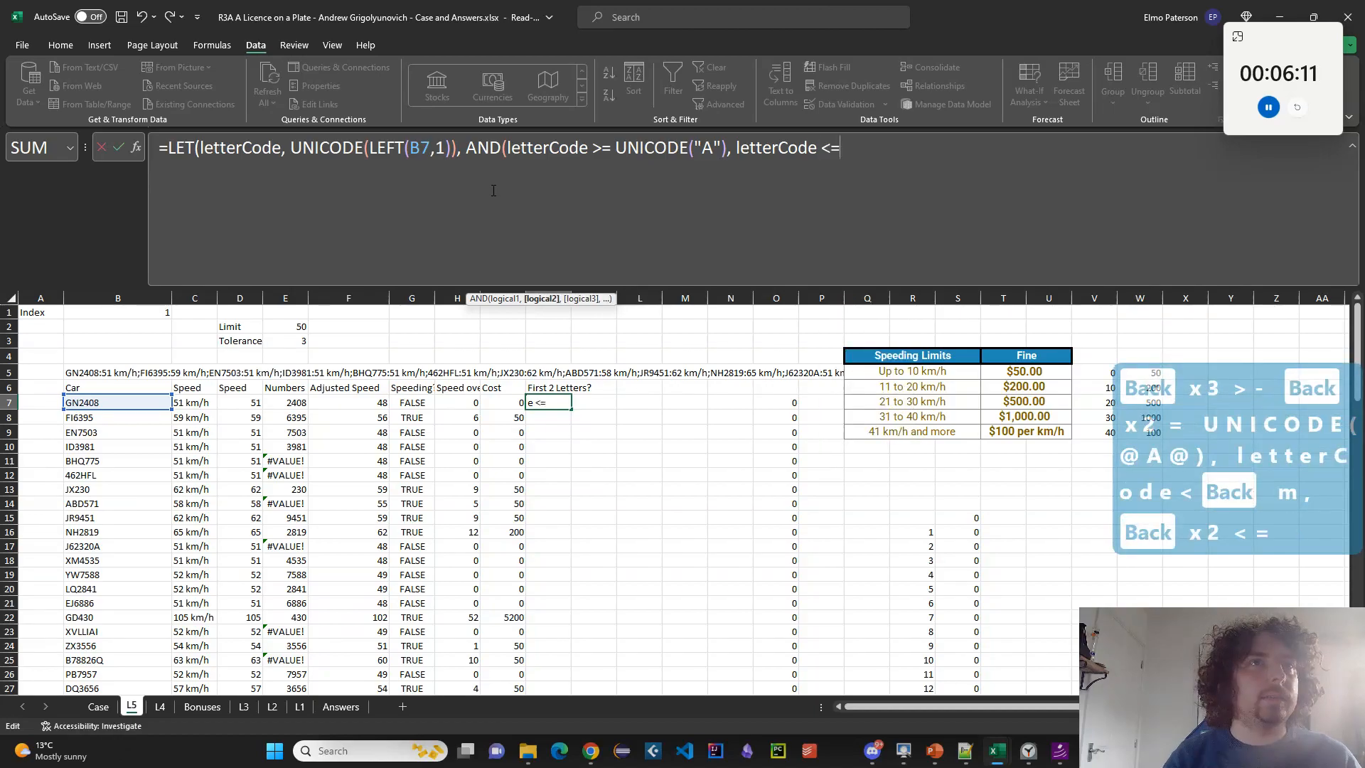
text(<= IU)
key(shift+BackSpace)
key(shift+BackSpace)
text(UNICODE()
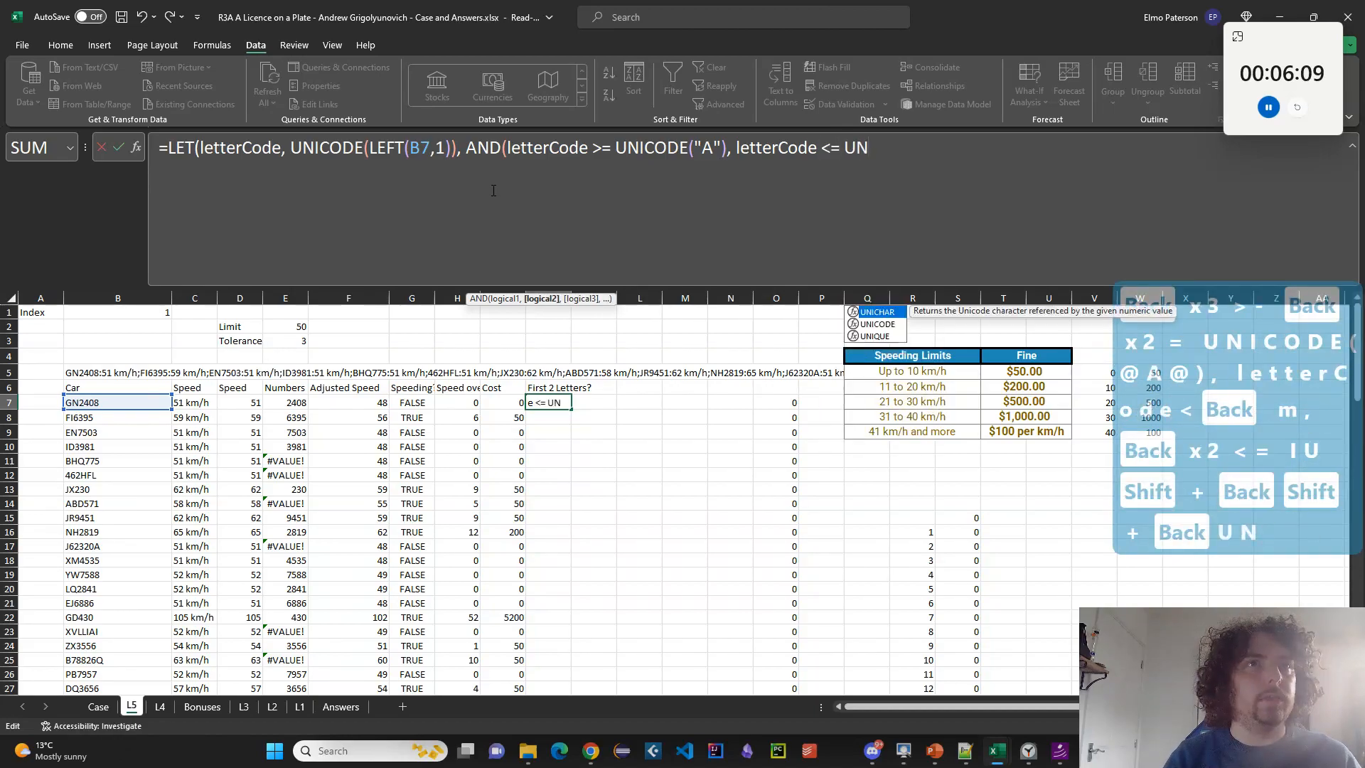
text("Z")
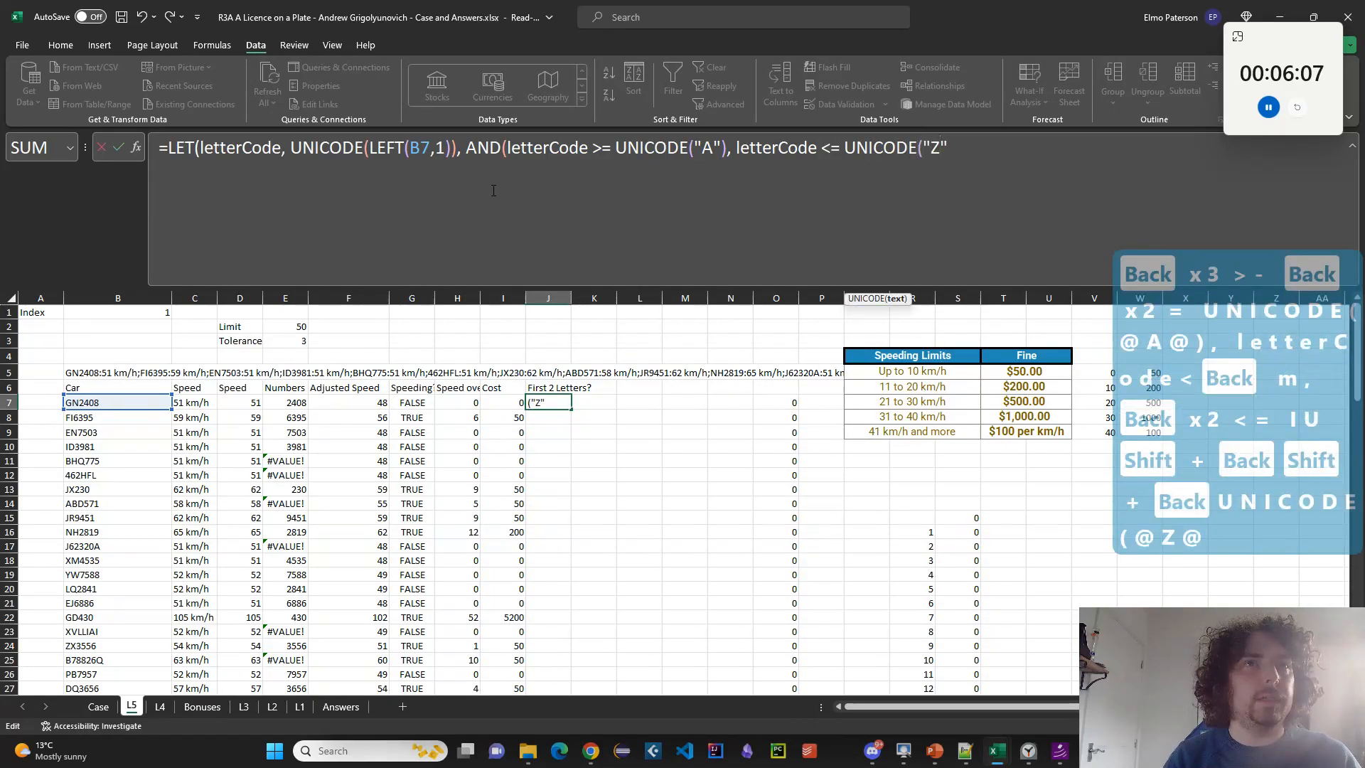
text()))
key(Return)
key(Up)
double_click(571, 409)
Copy the J7 formula text into K7 with its B7 reference unchanged.
click(558, 398)
click(569, 248)
key(ctrl+a)
key(ctrl+c)
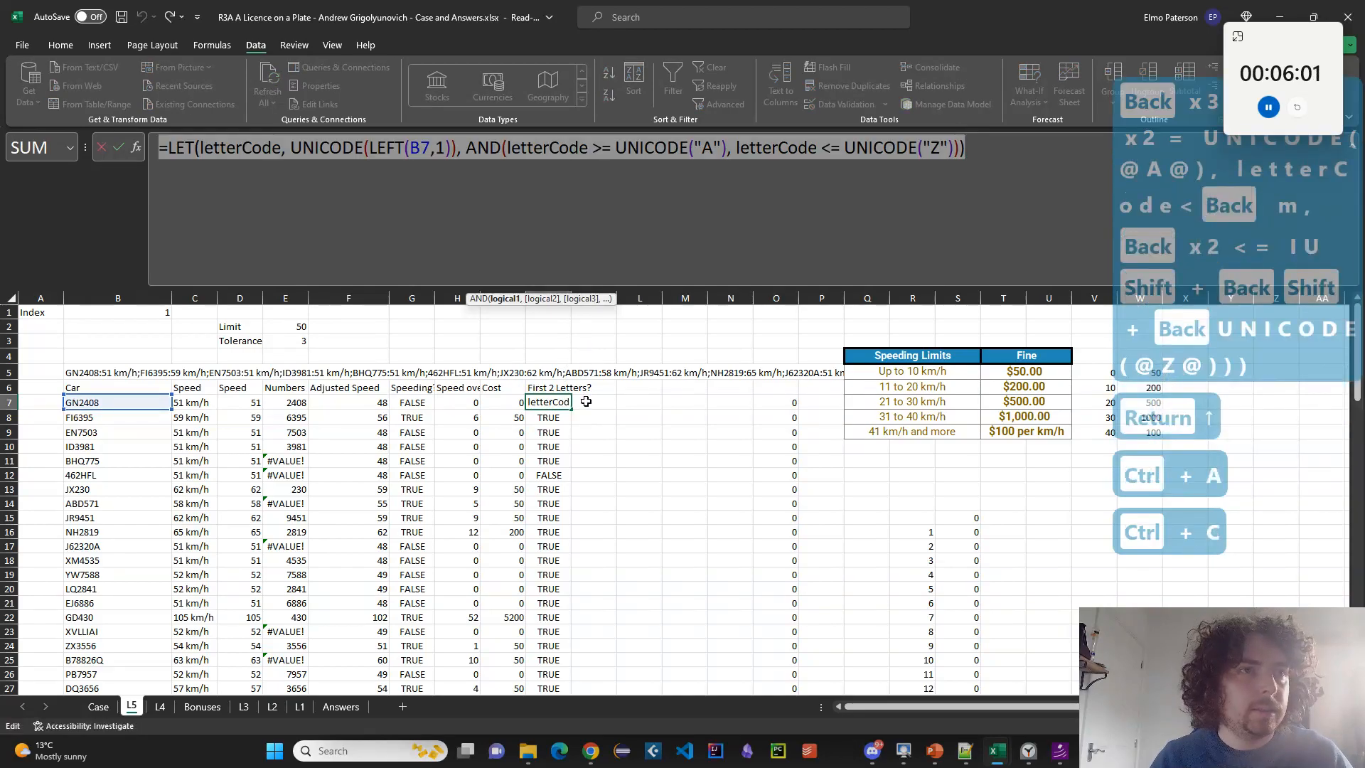
key(Escape)
click(594, 403)
key(ctrl+v)
click(592, 248)
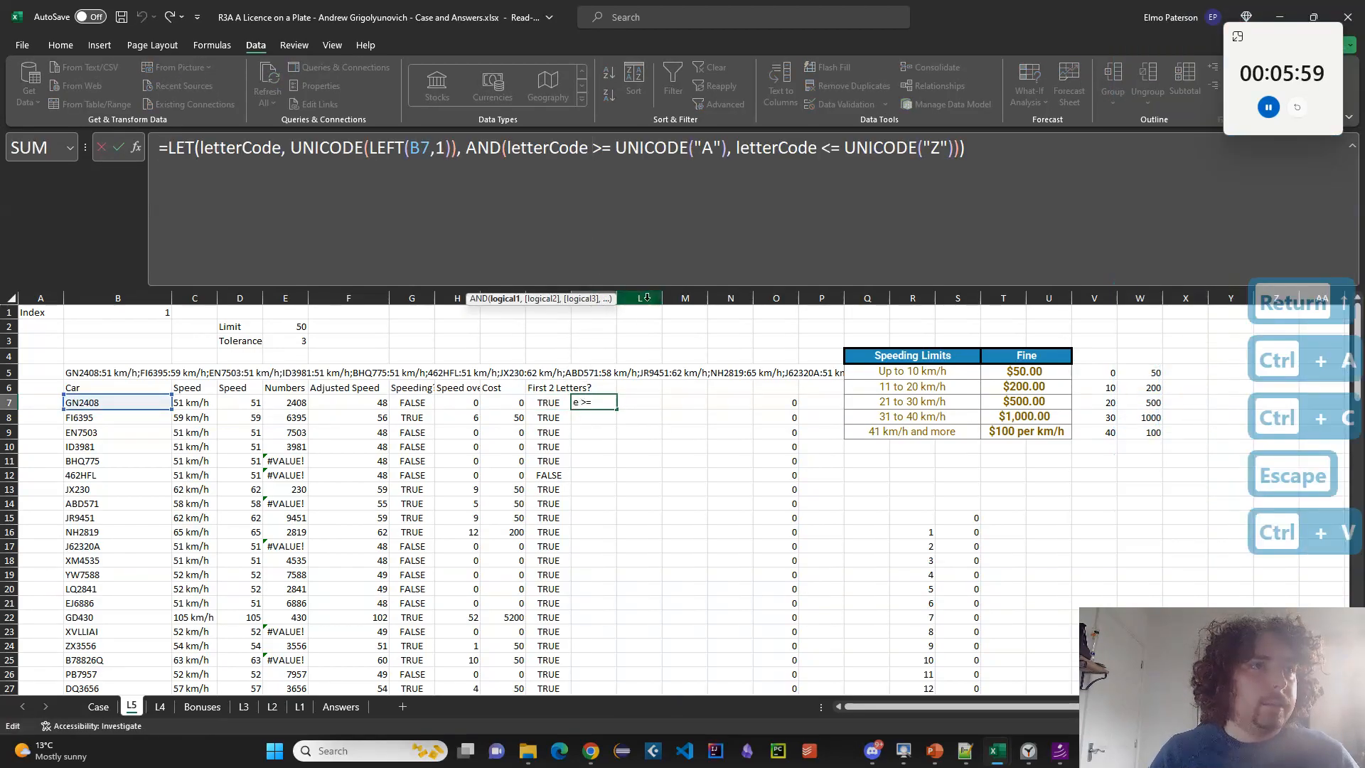
Change the LEFT character count in the K7 formula to 2 and fill it down column K.
click(446, 148)
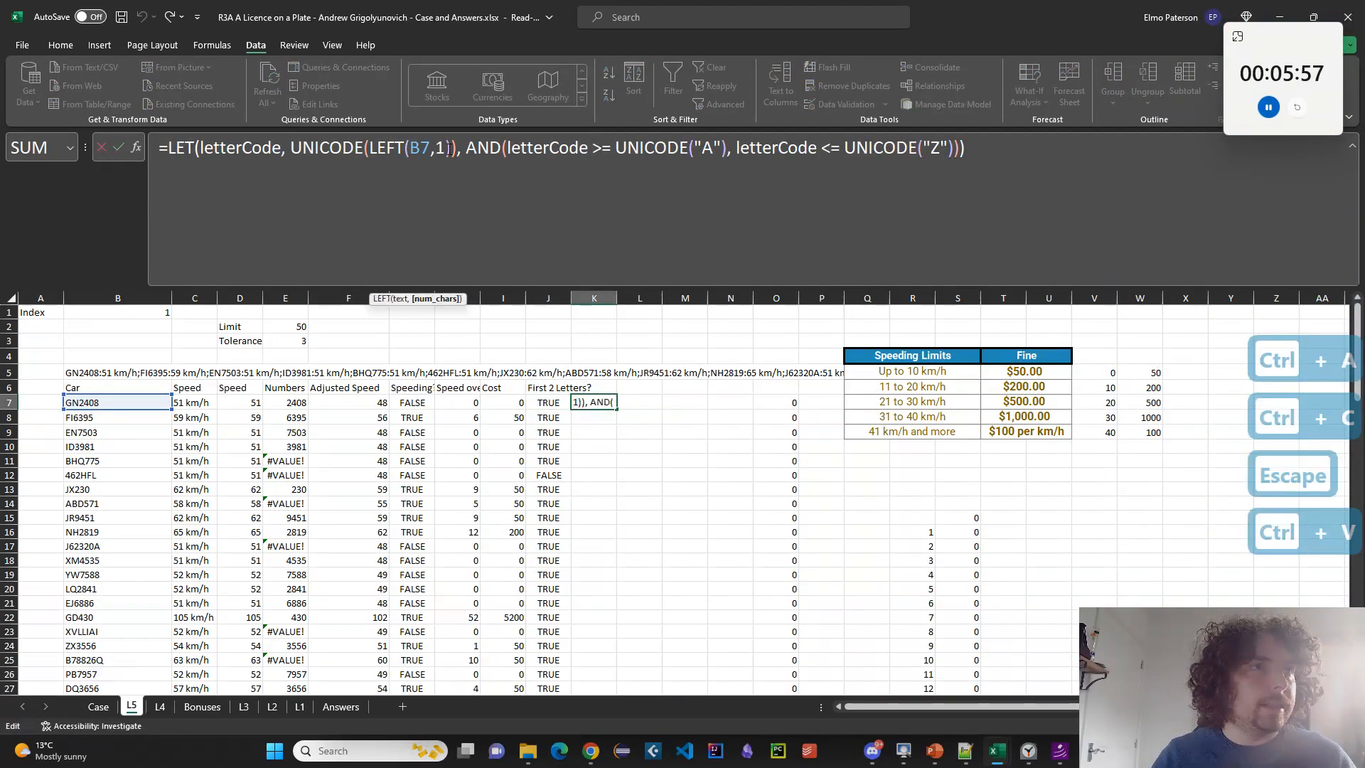
key(BackSpace)
key(BackSpace)
key(Return)
click(594, 402)
double_click(616, 411)
Enter the heading "Others all digits?" in L6.
click(633, 388)
text(Last 4)
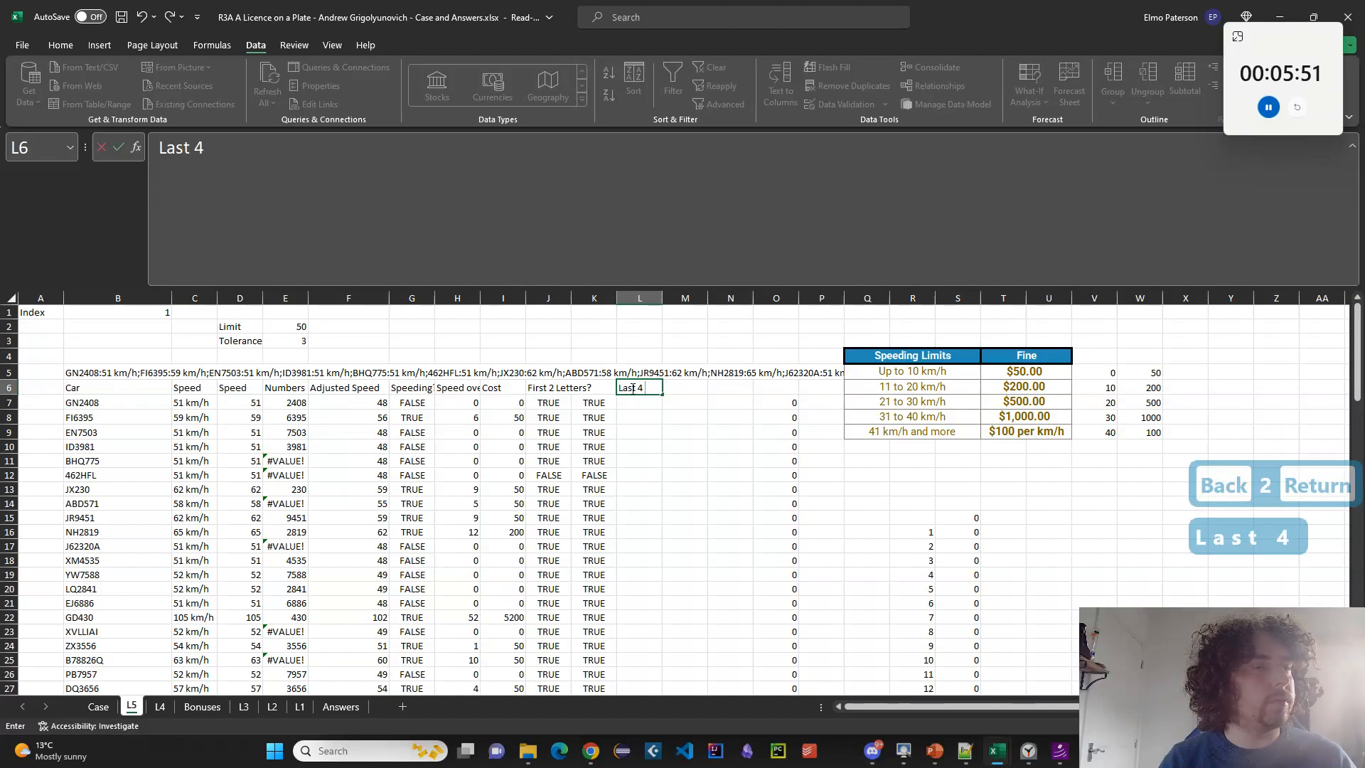
key(ctrl+a)
text(Others)
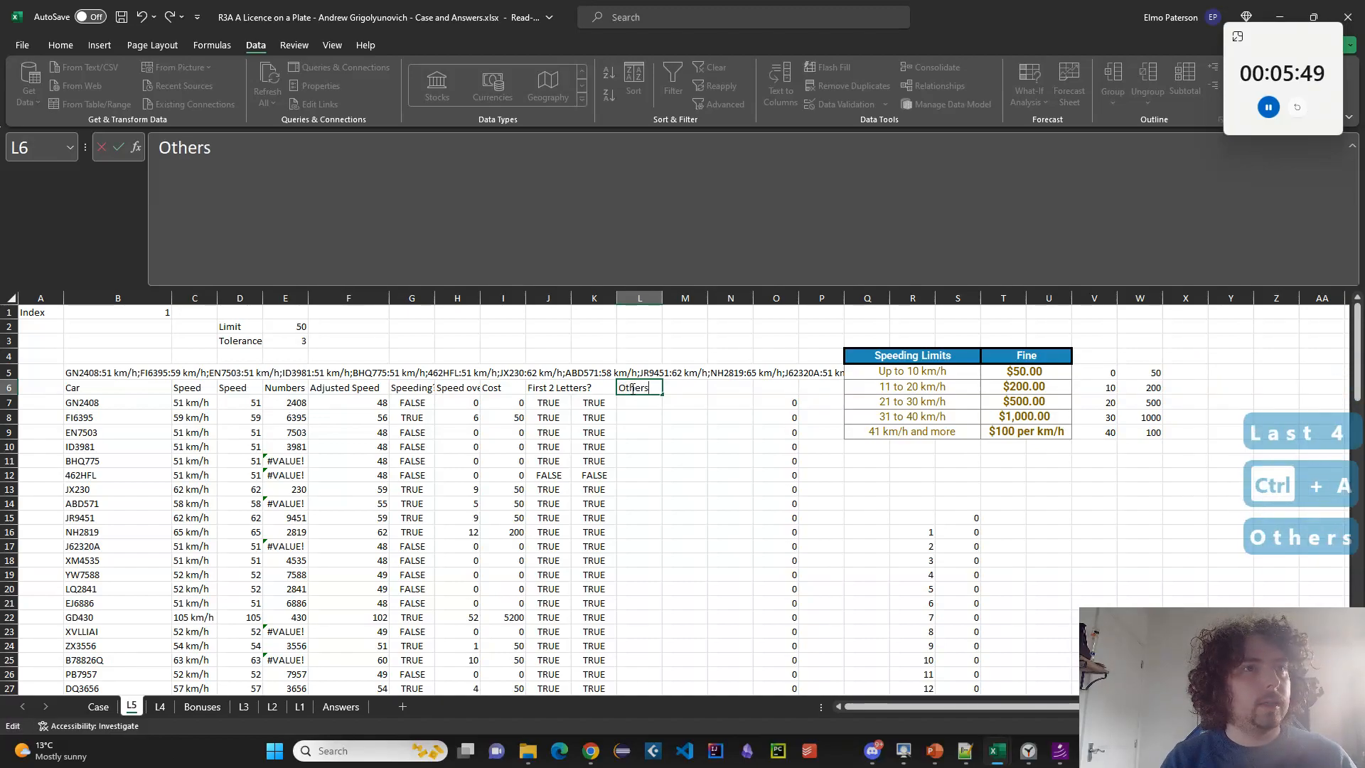
text( all did)
key(BackSpace)
text(g)
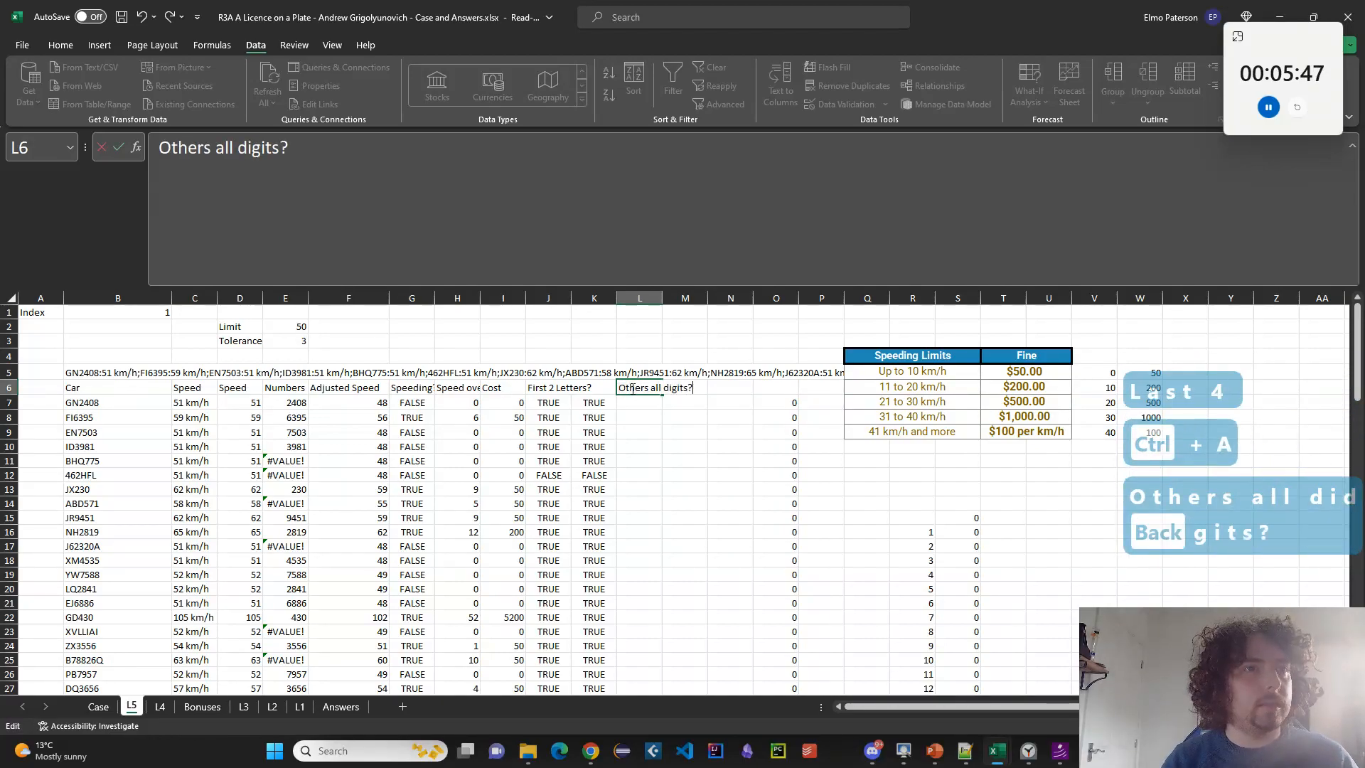
key(Return)
Enter =ISNUMBER(E7) in L7 to test whether the remaining plate characters are numeric.
text(=l)
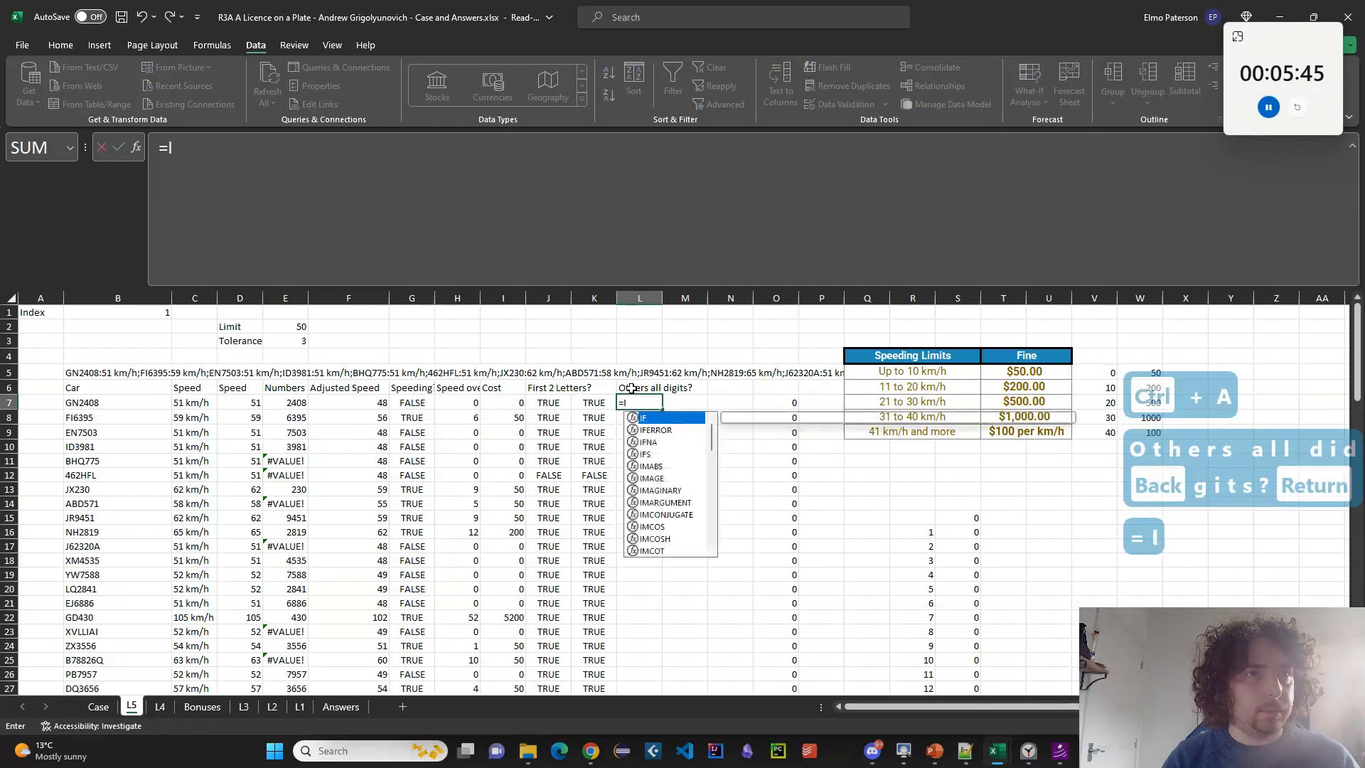
text(SNUMBER()
click(281, 403)
key(Return)
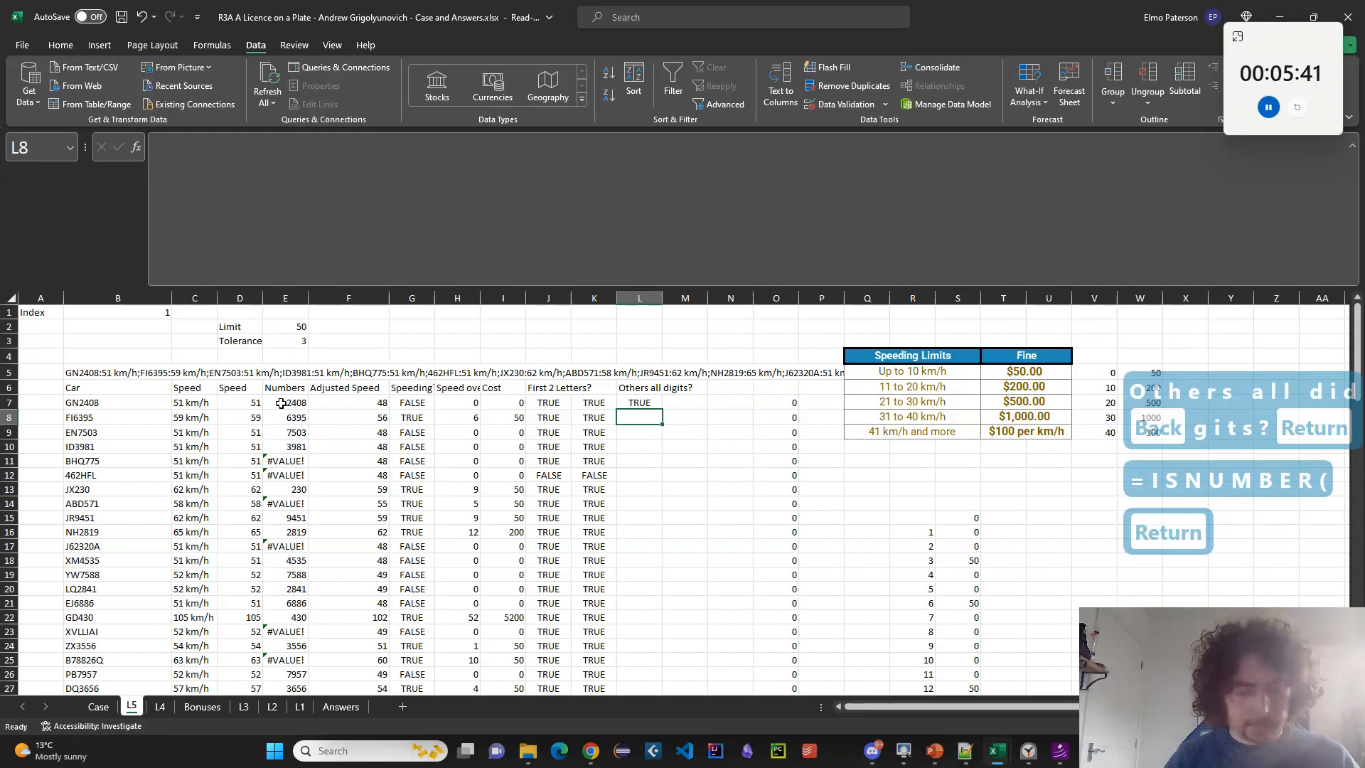
key(Up)
click(166, 180)
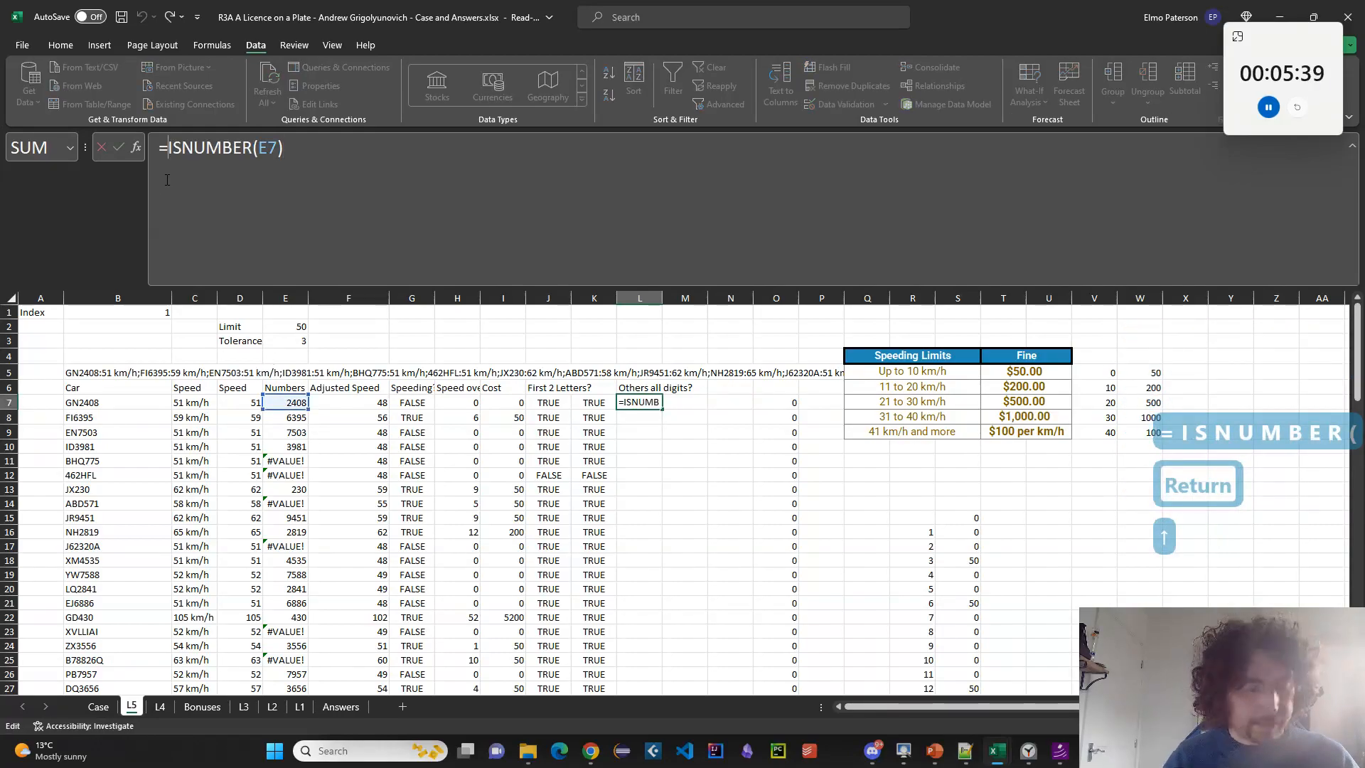
text(IF)
key(Escape)
key(Escape)
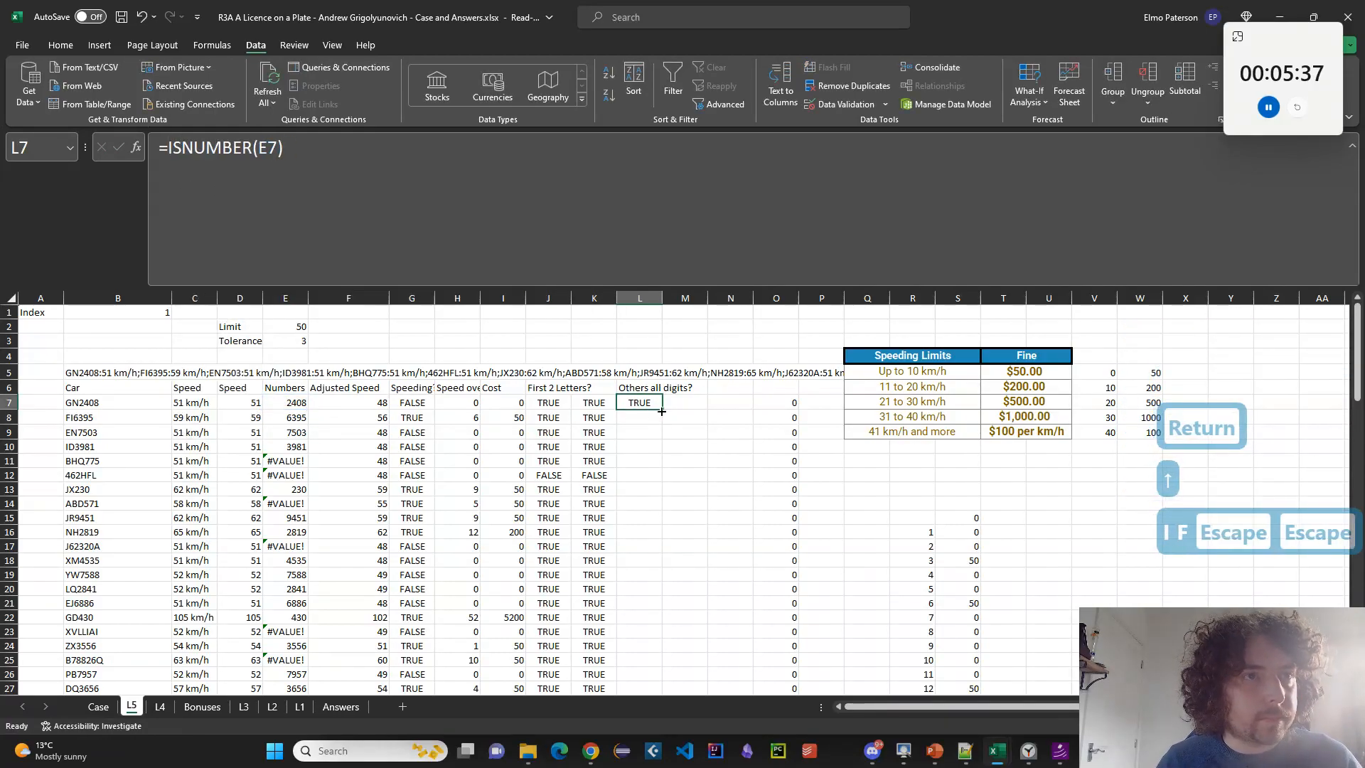
Fill the L7 ISNUMBER formula down column L and check the result for the plate in row 23.
double_click(662, 409)
scroll(640, 491, down, 1)
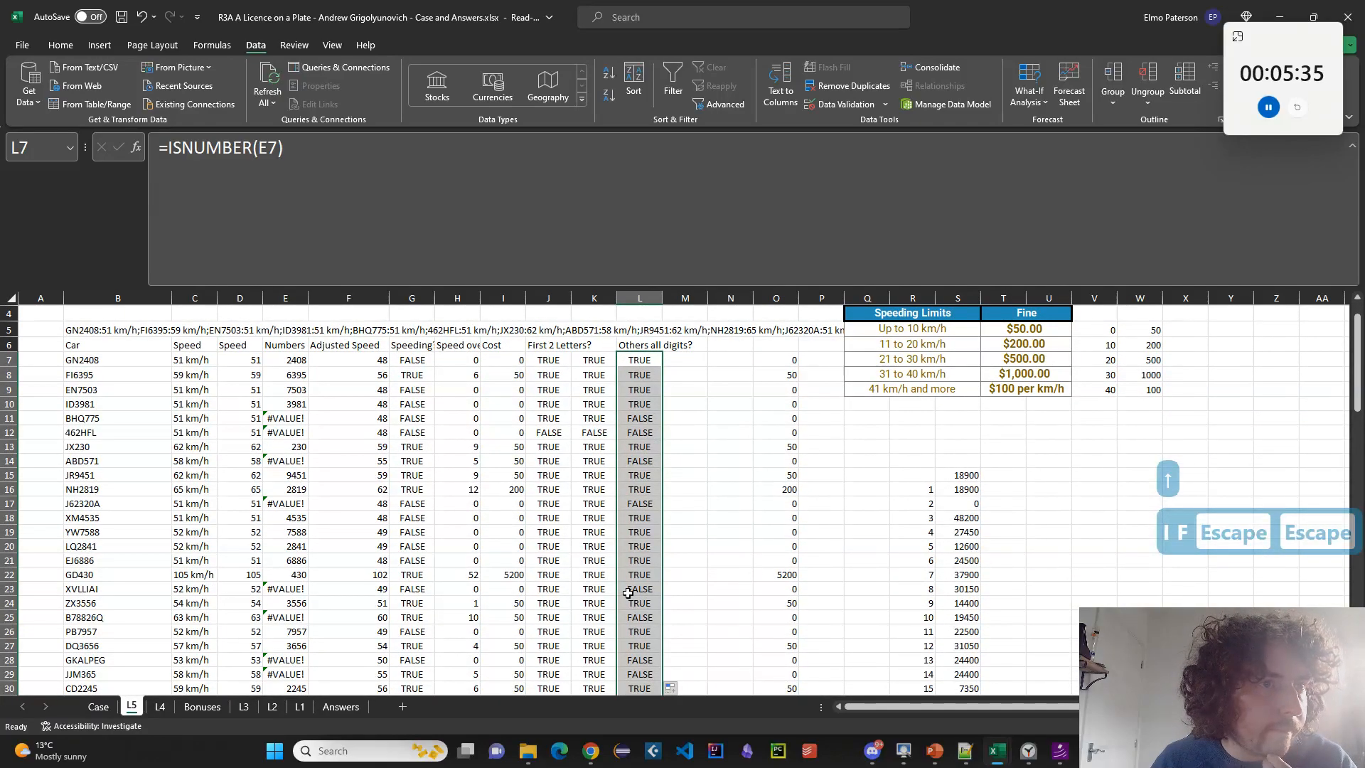
click(628, 590)
scroll(622, 583, up, 1)
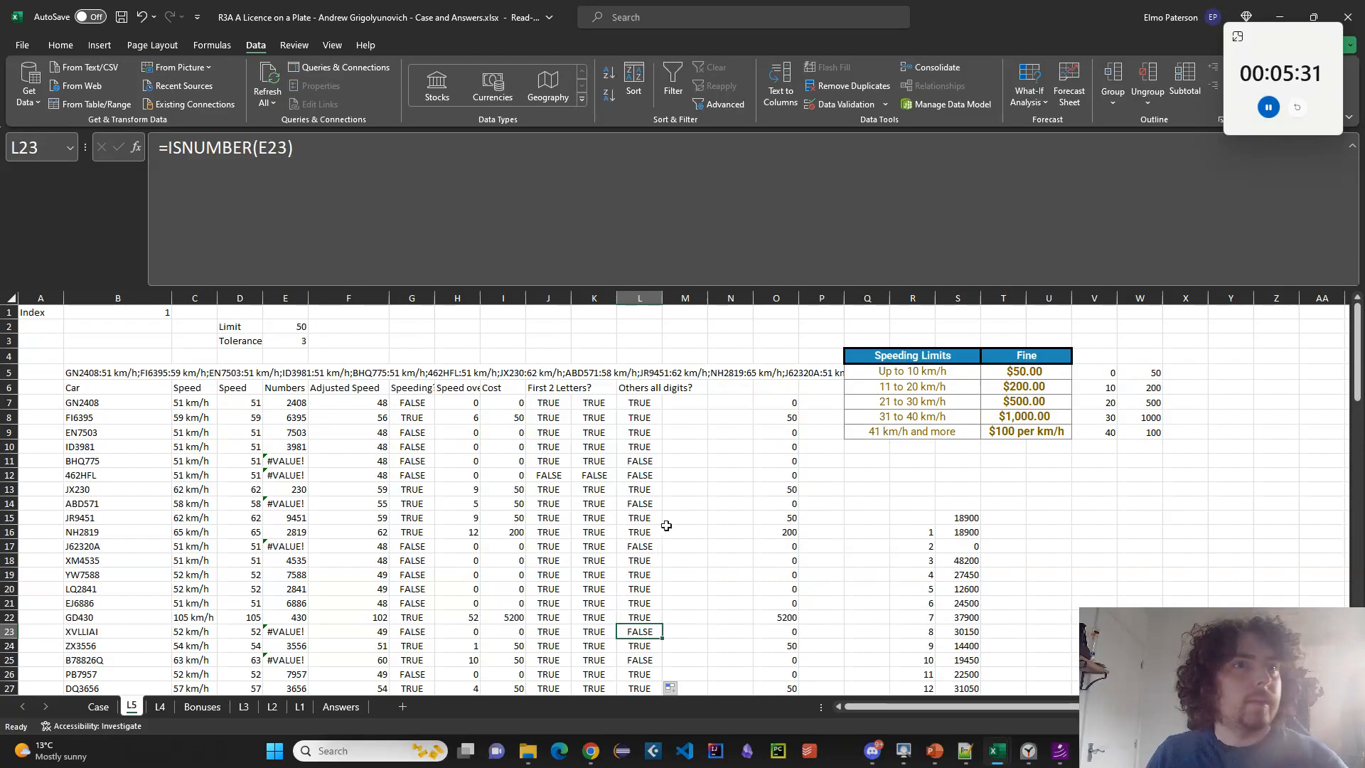
Add the heading "Total Len" in M6, enter =LEN(B7) in M7 and fill it down column M.
click(686, 394)
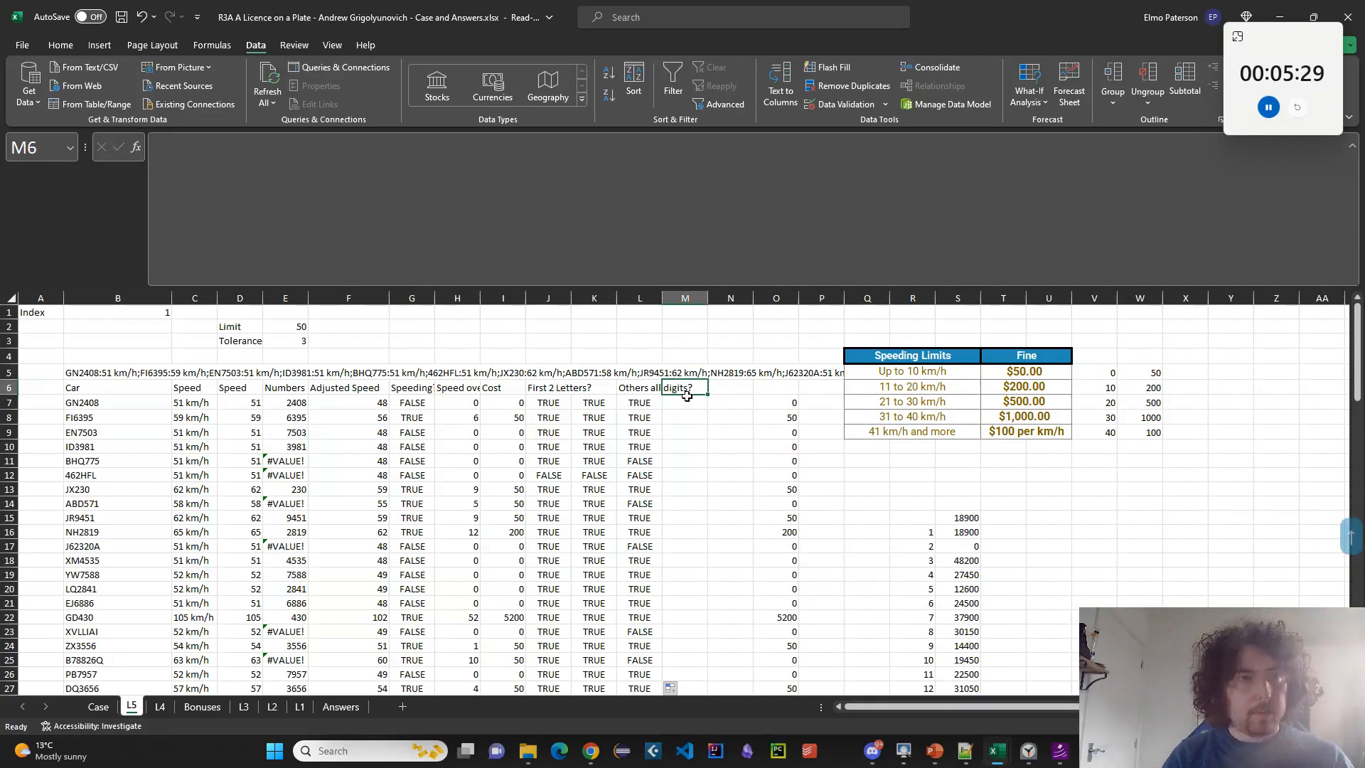
text(Total Len)
key(Return)
text(=LEN()
click(97, 410)
key(Return)
click(699, 402)
double_click(707, 409)
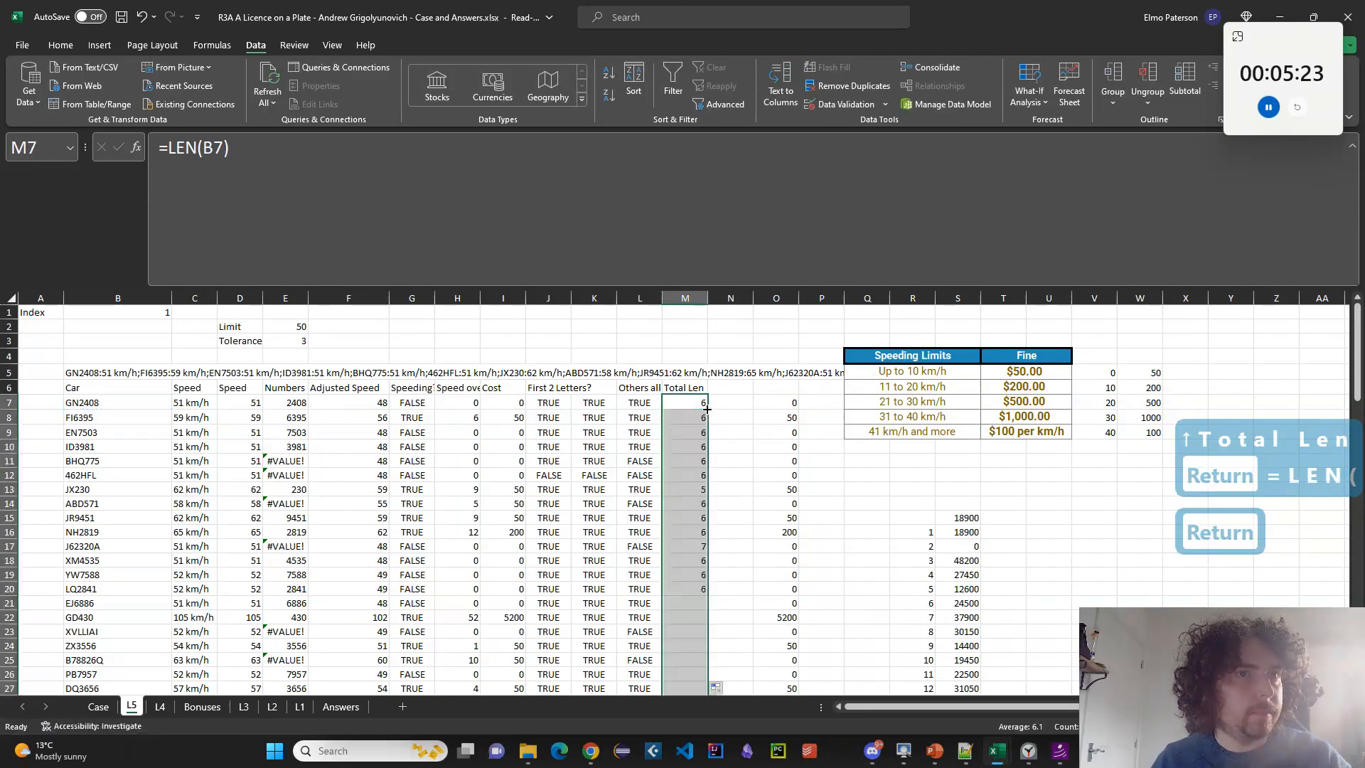
Extend the M7 formula to test LEN(B7)>=3.
click(703, 401)
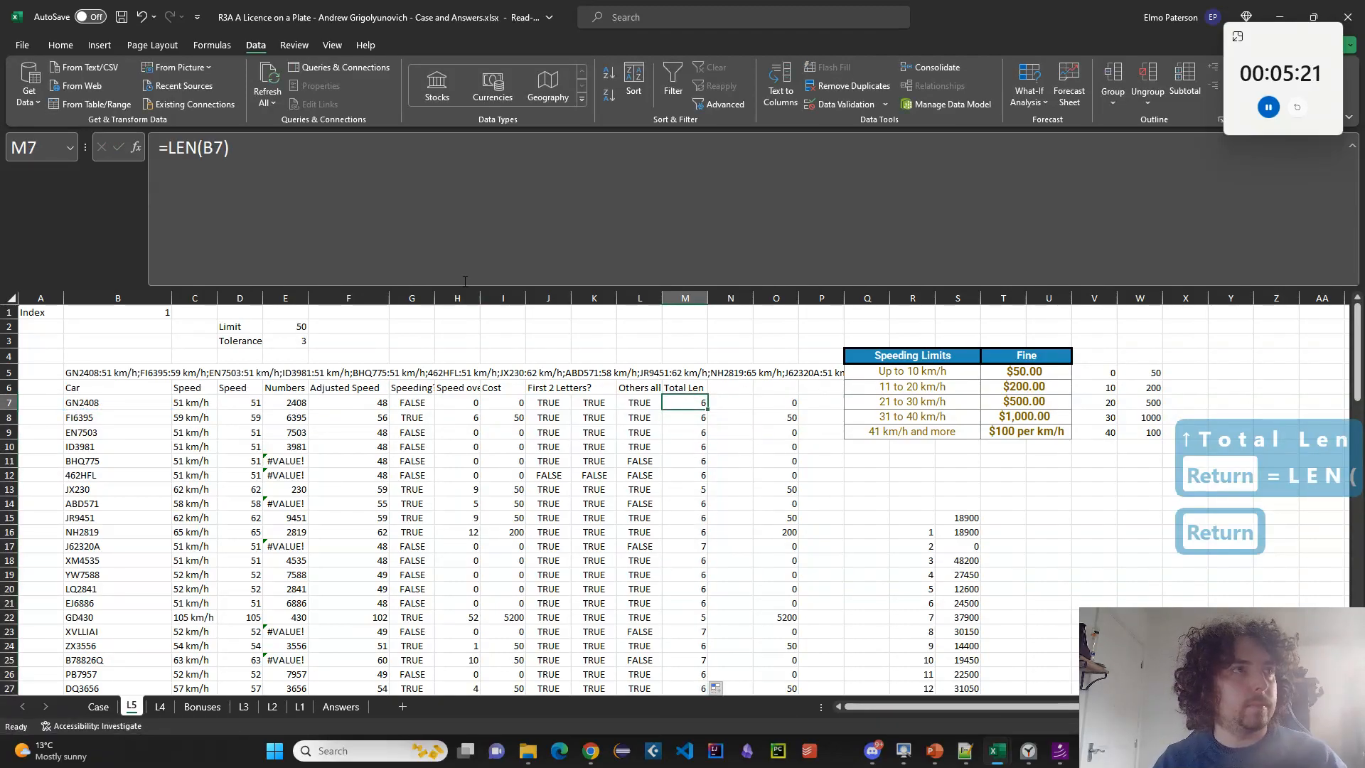
click(463, 277)
text(<)
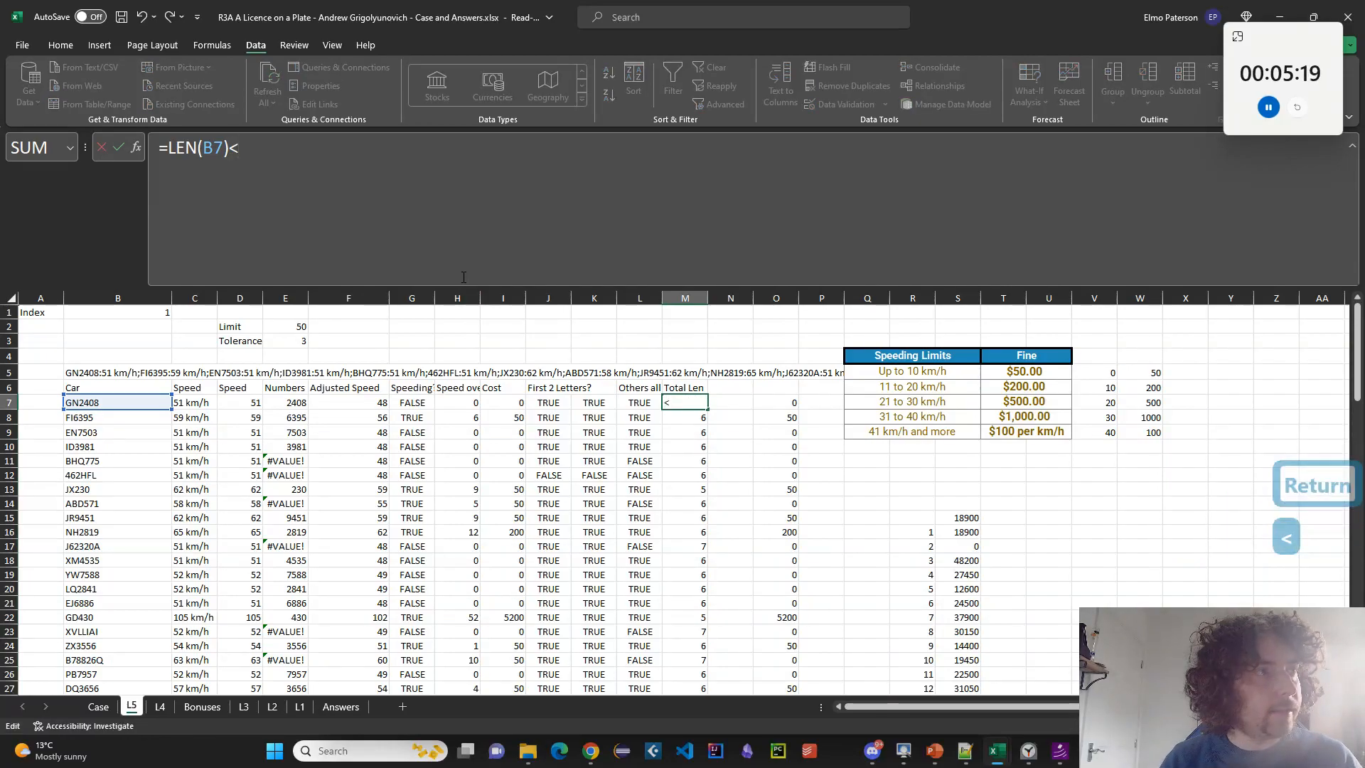
text(=)
key(BackSpace)
key(BackSpace)
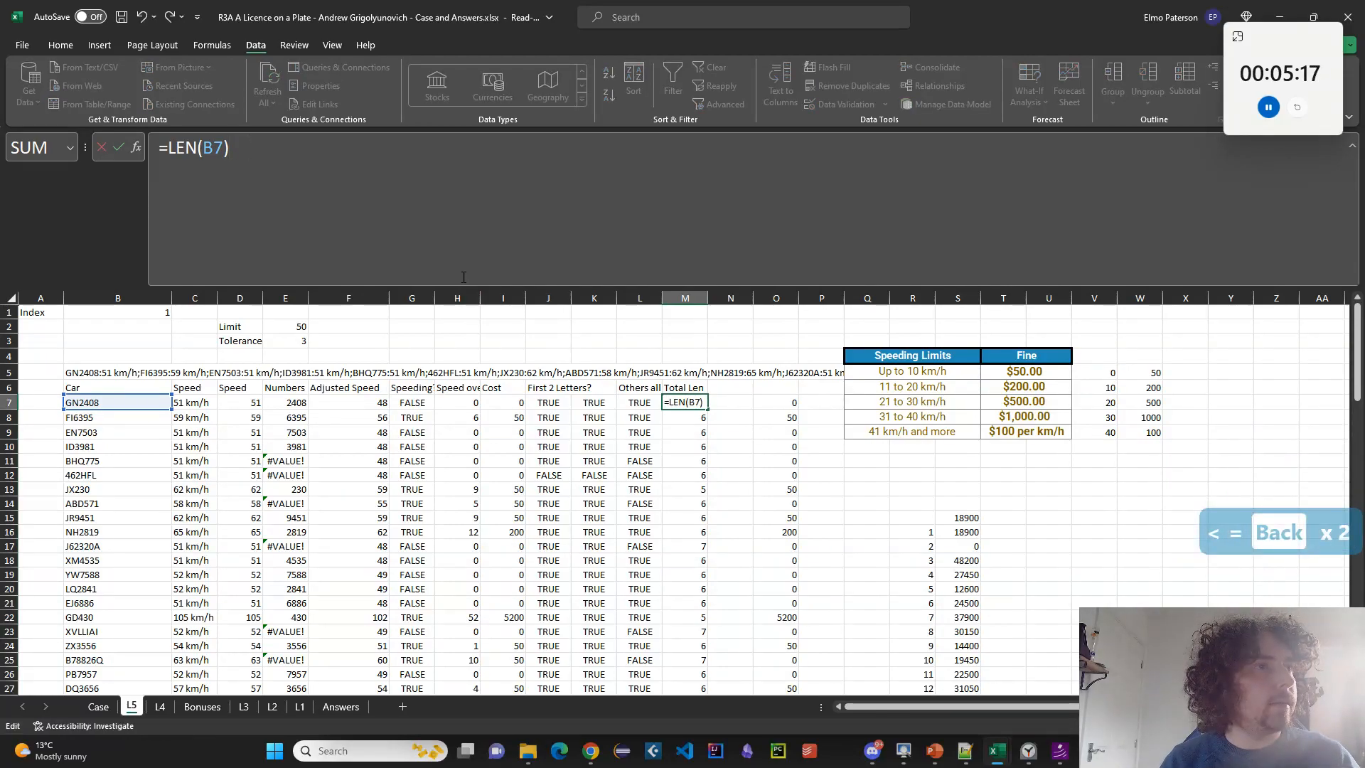
text(>)
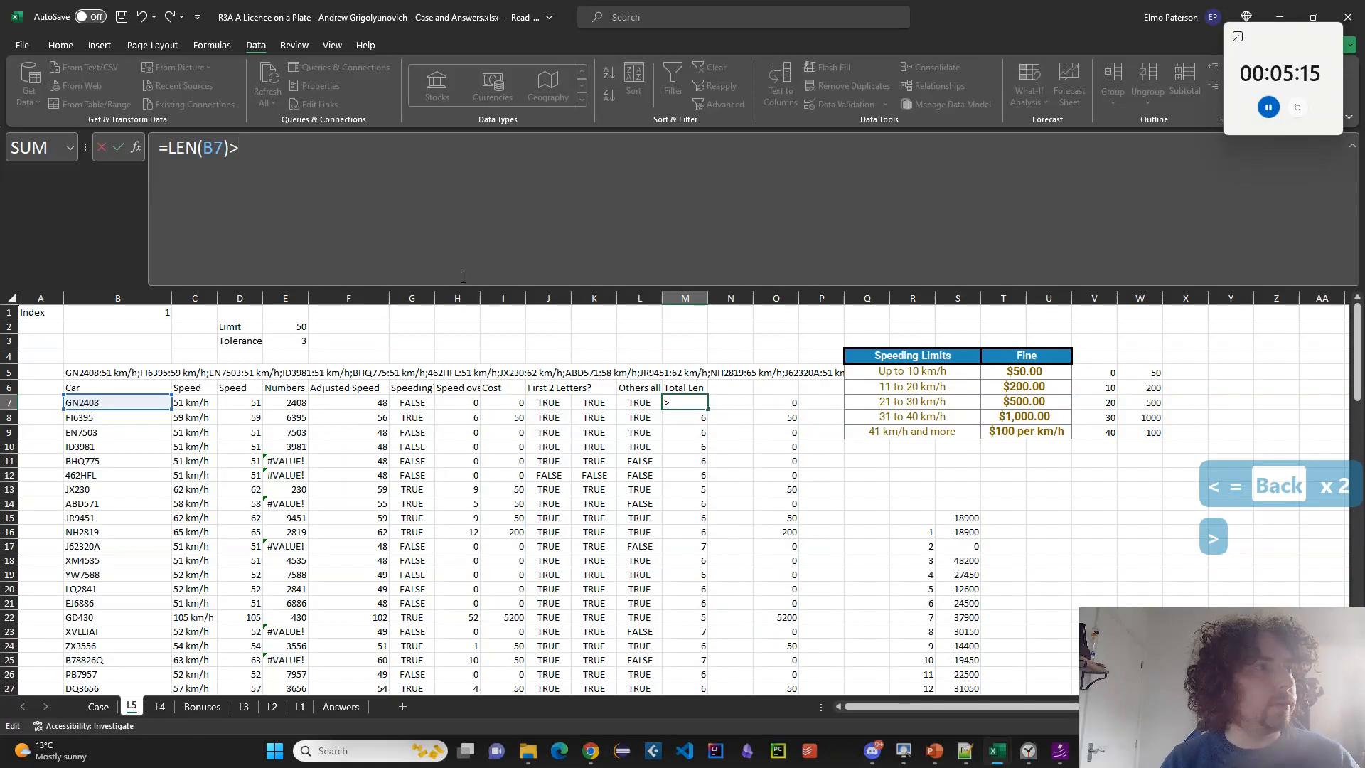
text(=3)
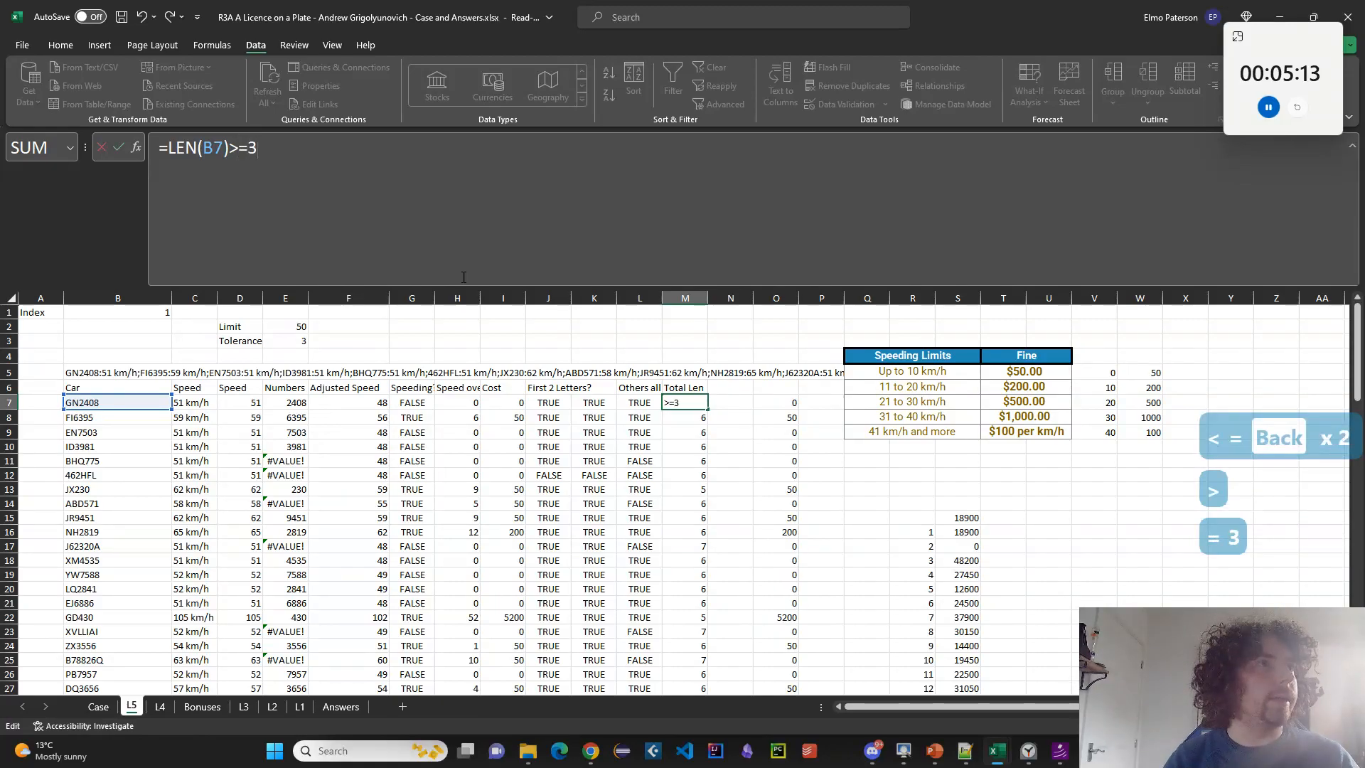
Wrap the M7 test in AND with the second condition LEN(B7)<=6 and fill it down column M.
click(164, 162)
text(AND()
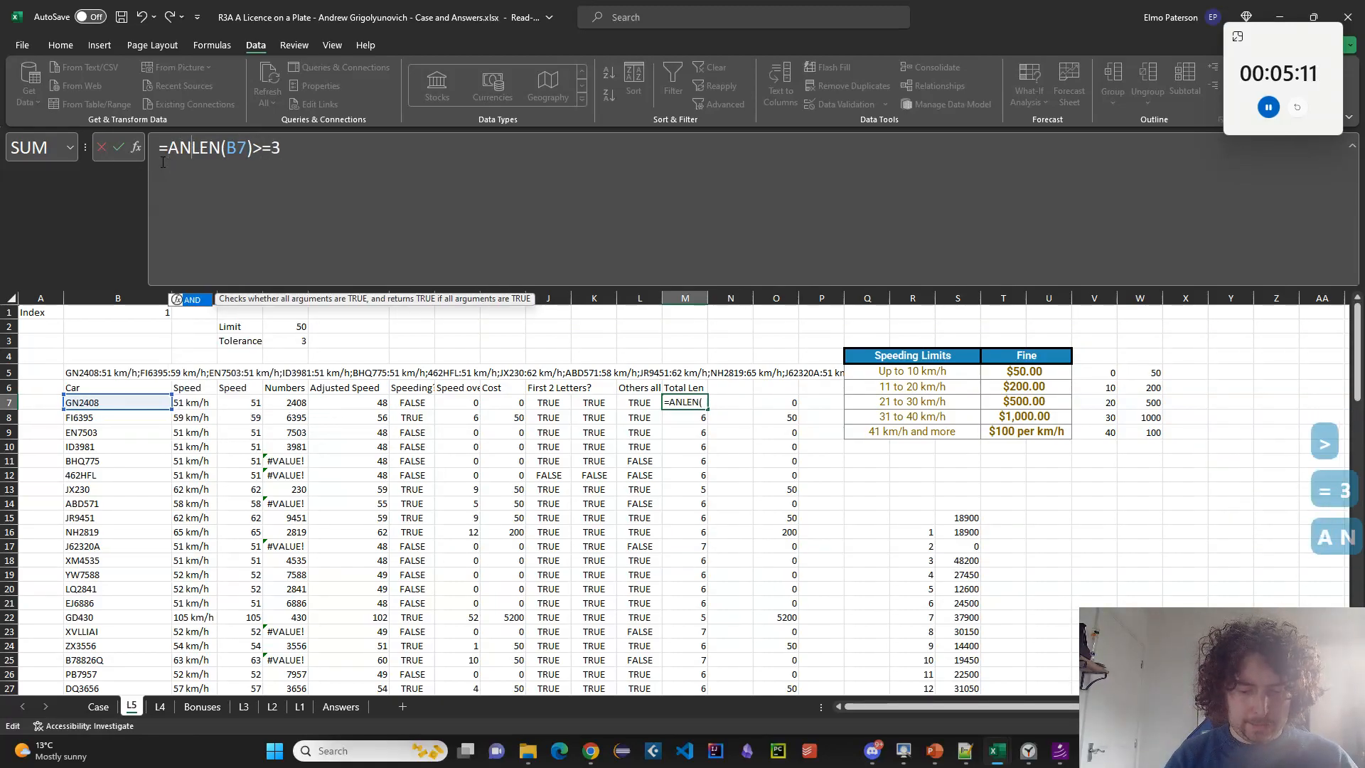
text(,LEN(B877)
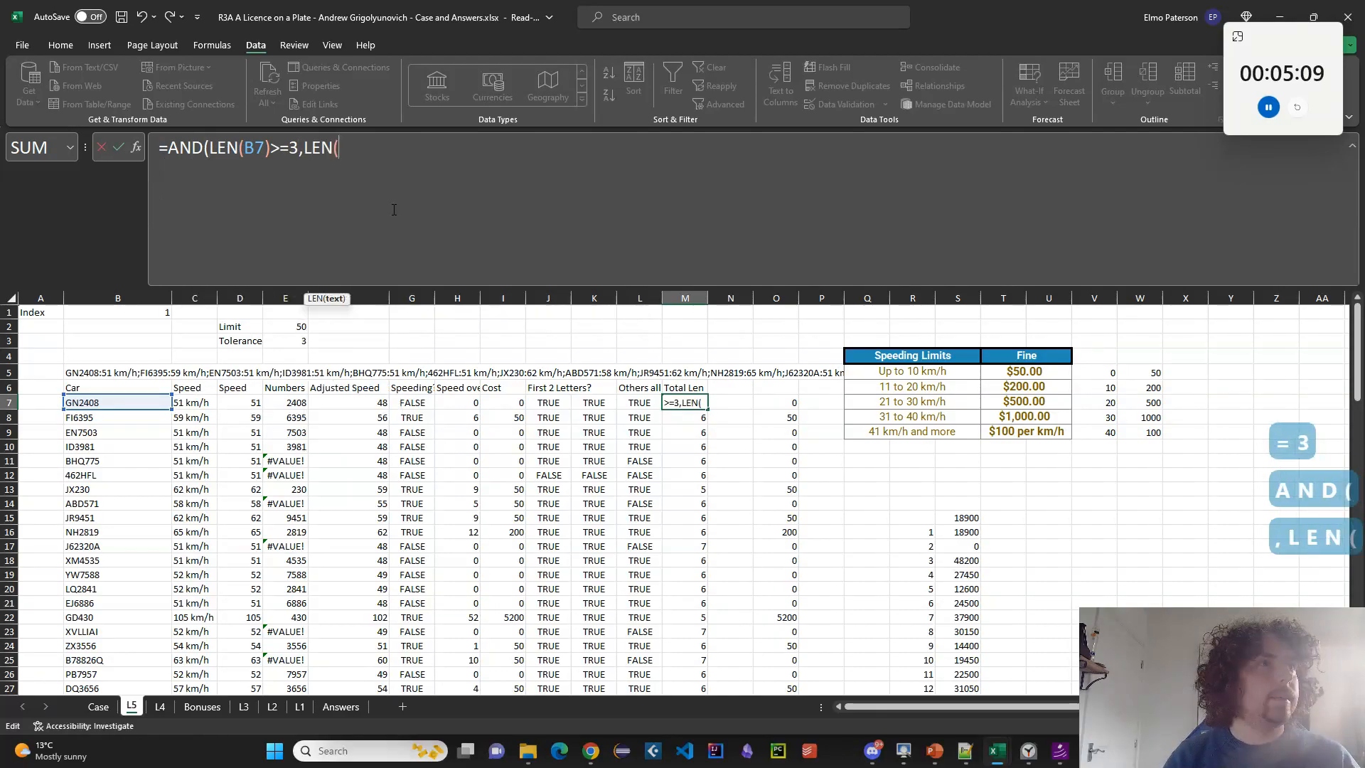
key(BackSpace)
key(BackSpace)
key(BackSpace)
text(7)()
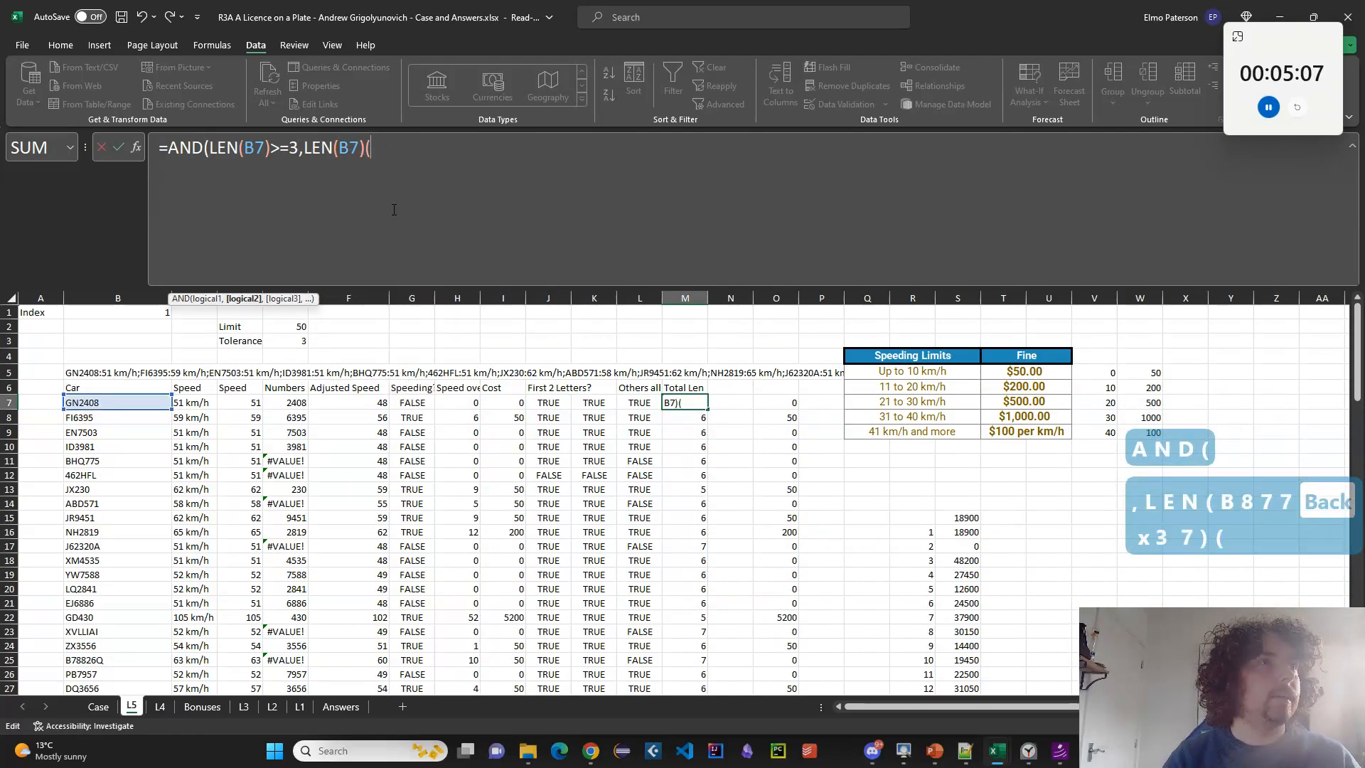
key(BackSpace)
text(<)
key(BackSpace)
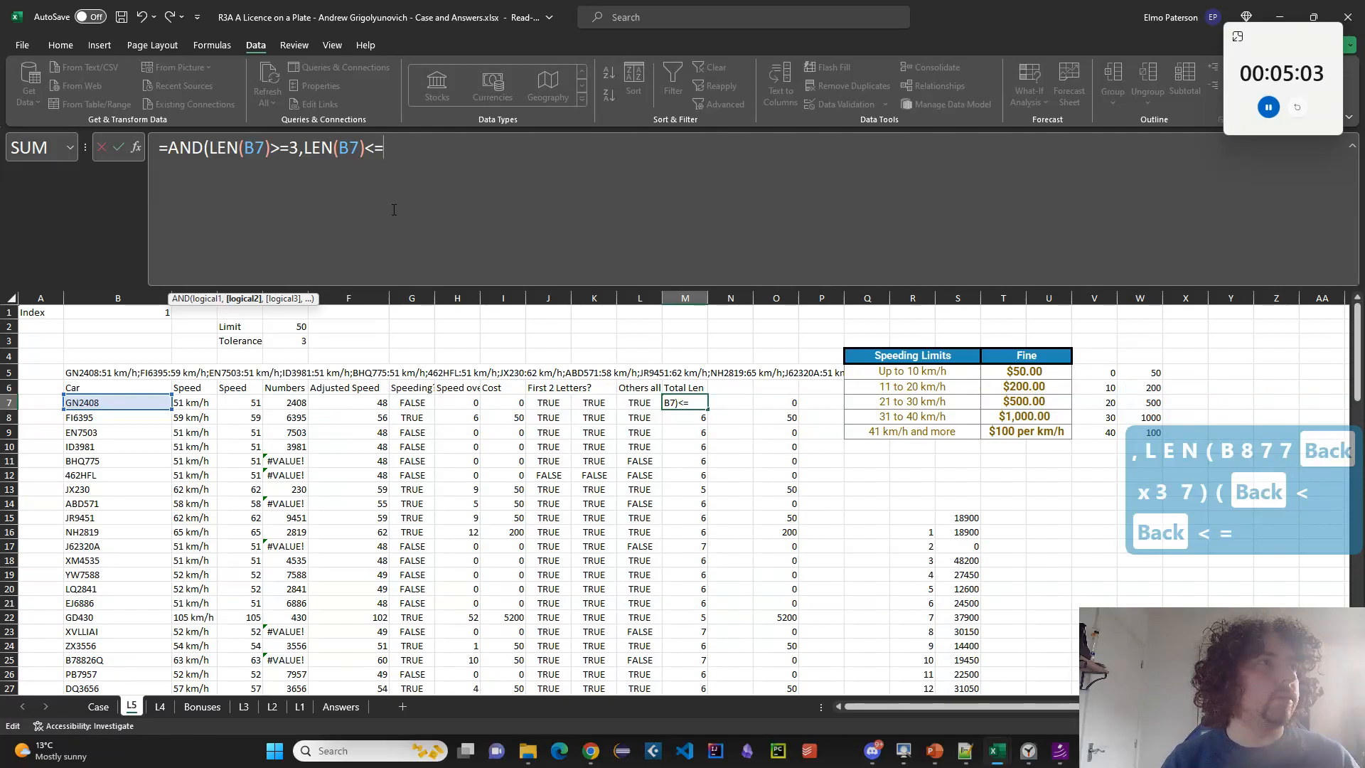
text(<=6)
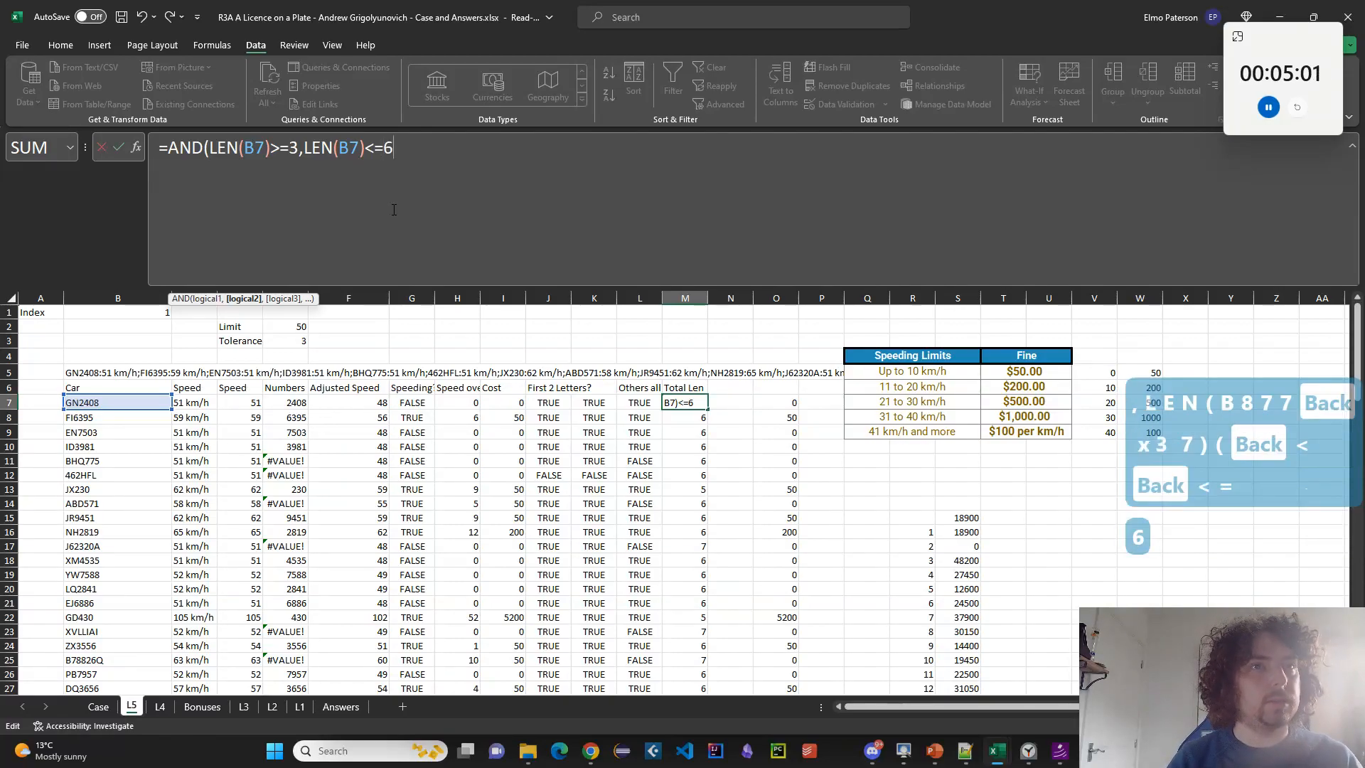
text())
key(Return)
key(Up)
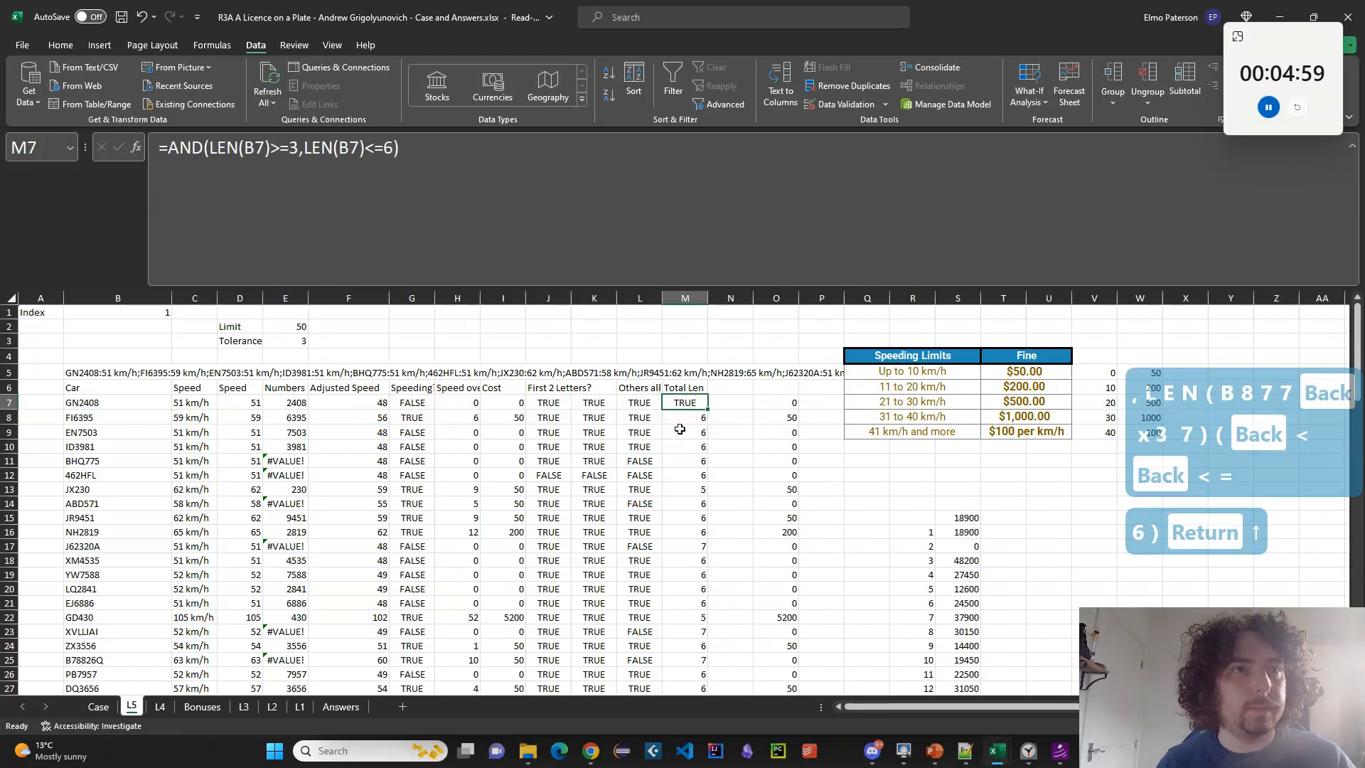
double_click(706, 410)
Add the heading "Use?" in N6, enter =AND(J7:M7) in N7, fill it down and check row 17.
click(721, 386)
text(Use?)
key(Return)
text(=AND()
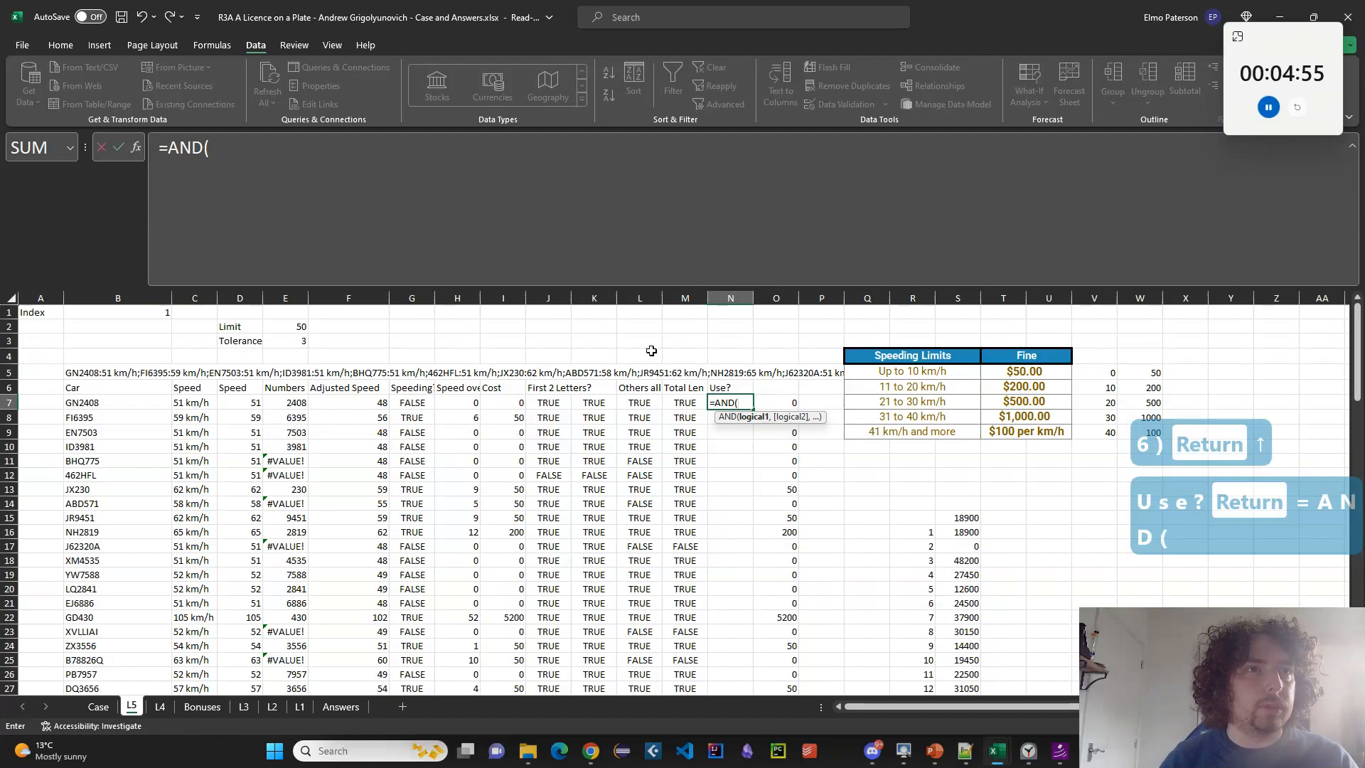
drag(548, 402, 685, 403)
key(Return)
click(743, 403)
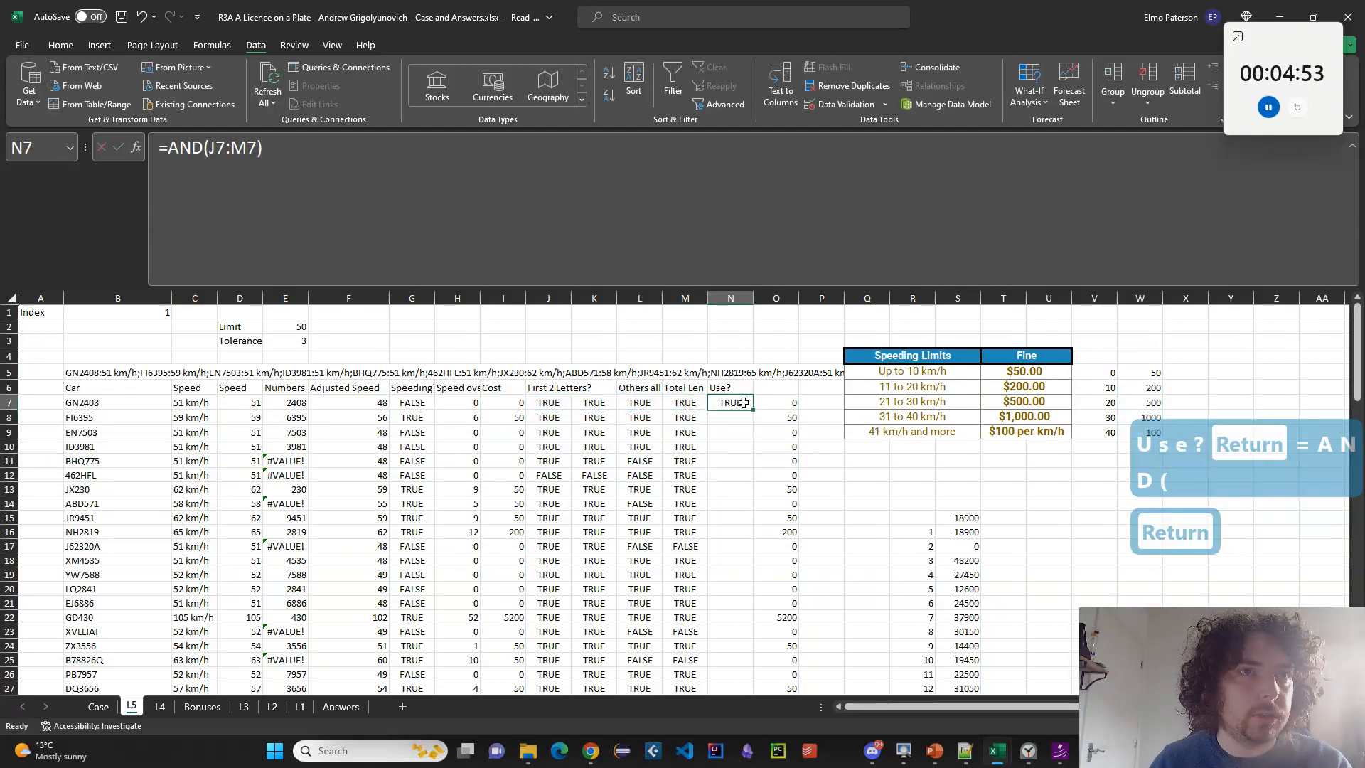
double_click(752, 408)
click(640, 546)
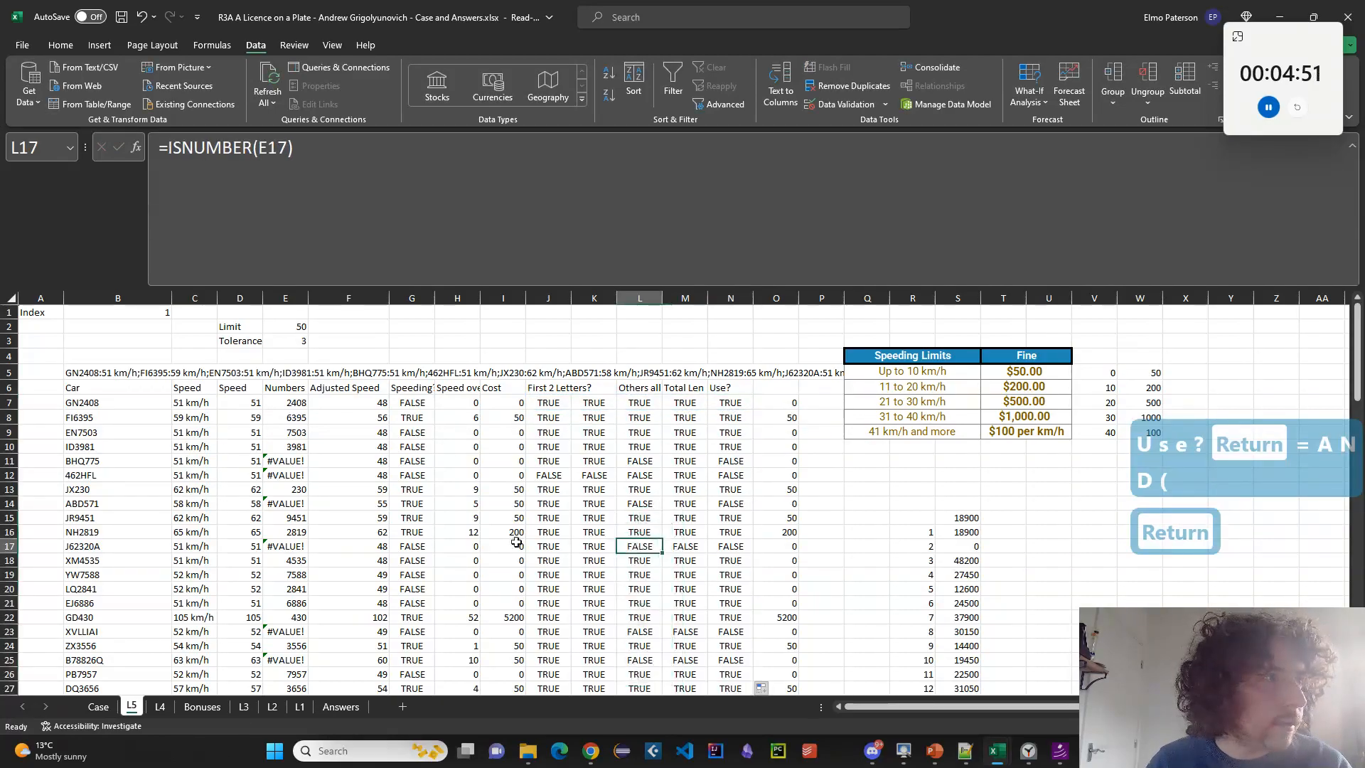
click(149, 542)
Change the IF condition in O7 to N7, giving =IF(N7,I7,0), and fill it down column O.
click(732, 402)
click(776, 403)
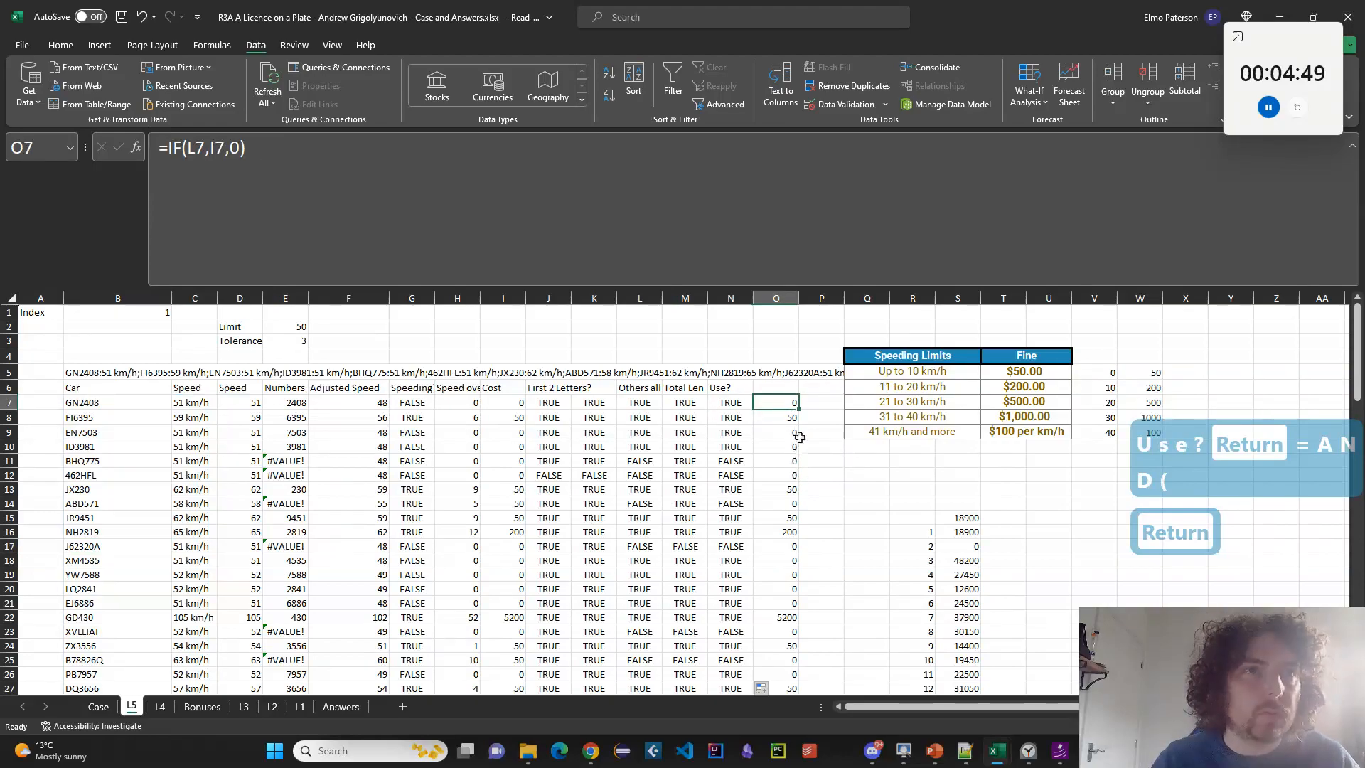
key(F2)
drag(637, 395, 727, 395)
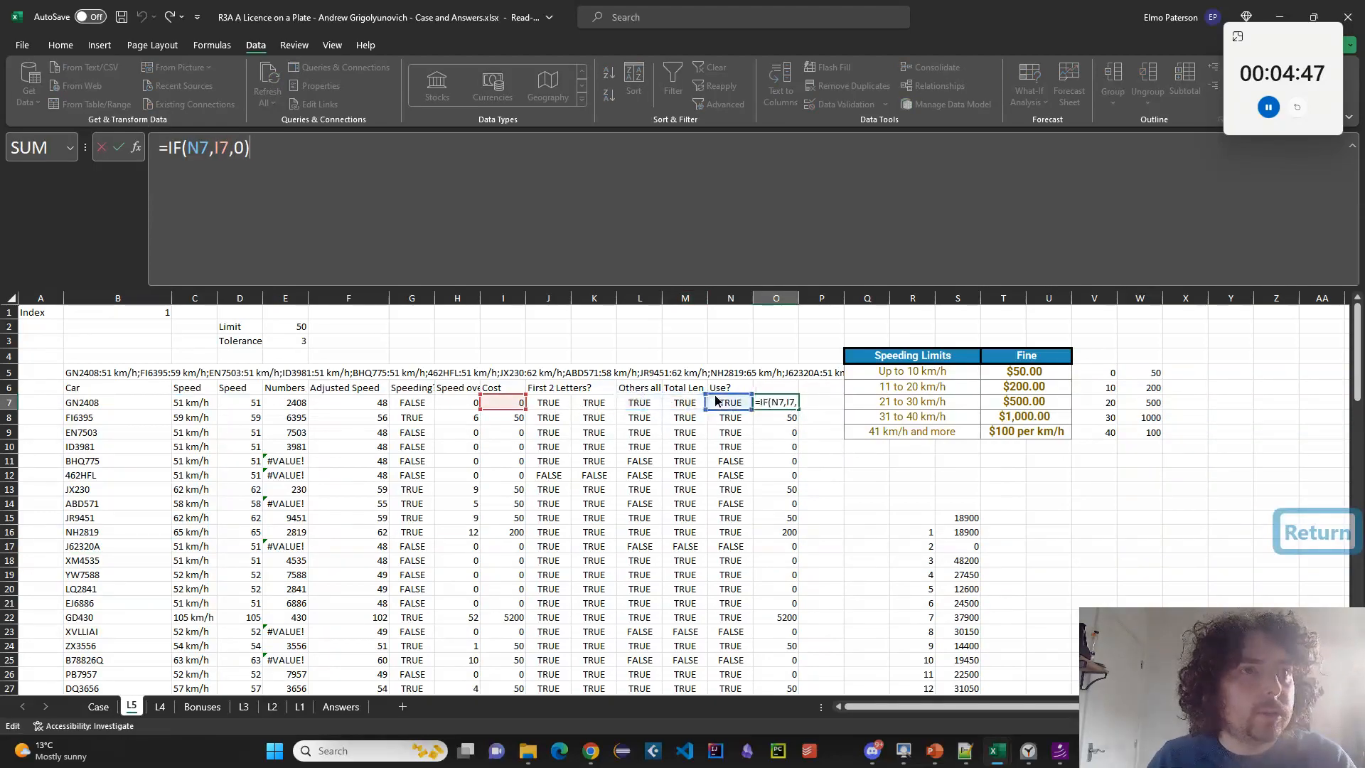
click(794, 405)
double_click(798, 411)
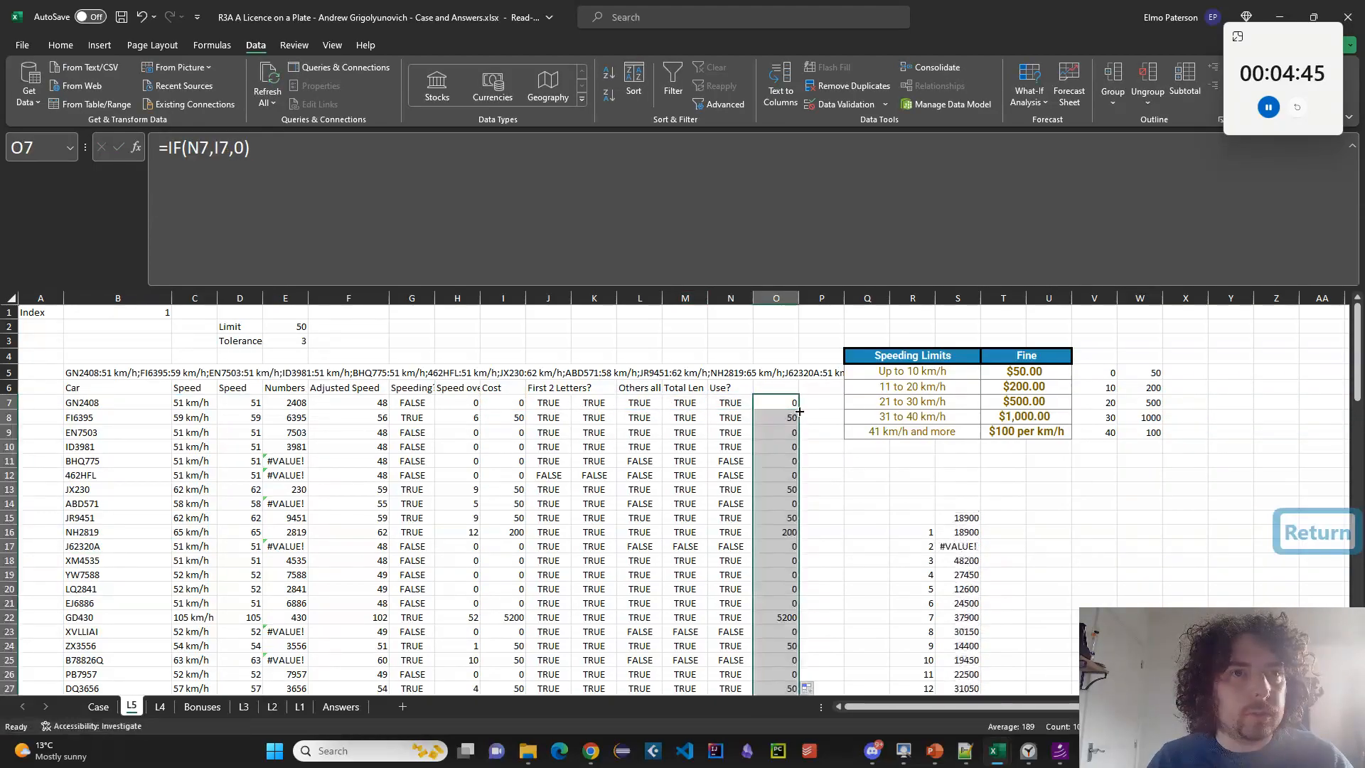
Copy the Level 5 results from S18:S37 on L5 and paste them as values into the Case answers starting at E176.
click(100, 706)
click(131, 706)
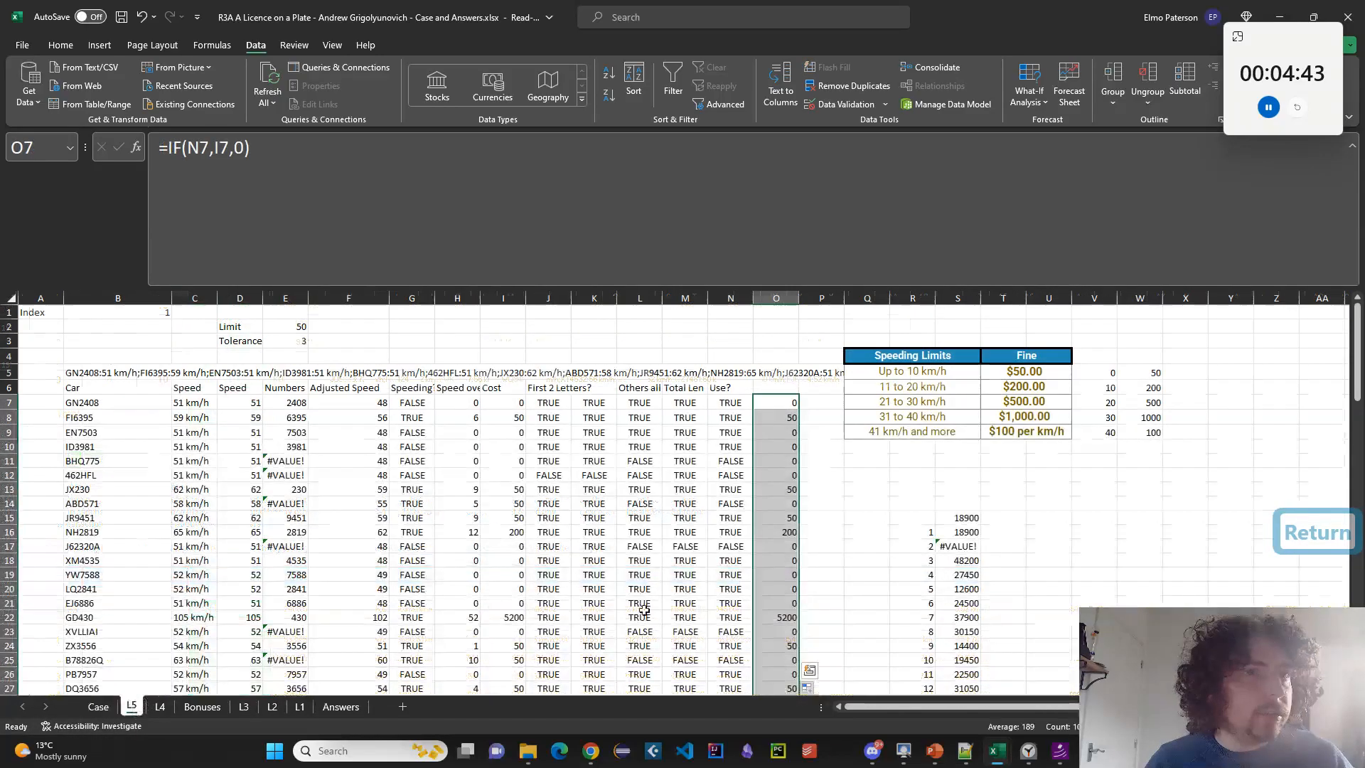
click(957, 574)
click(958, 561)
key(ctrl+shift+Down)
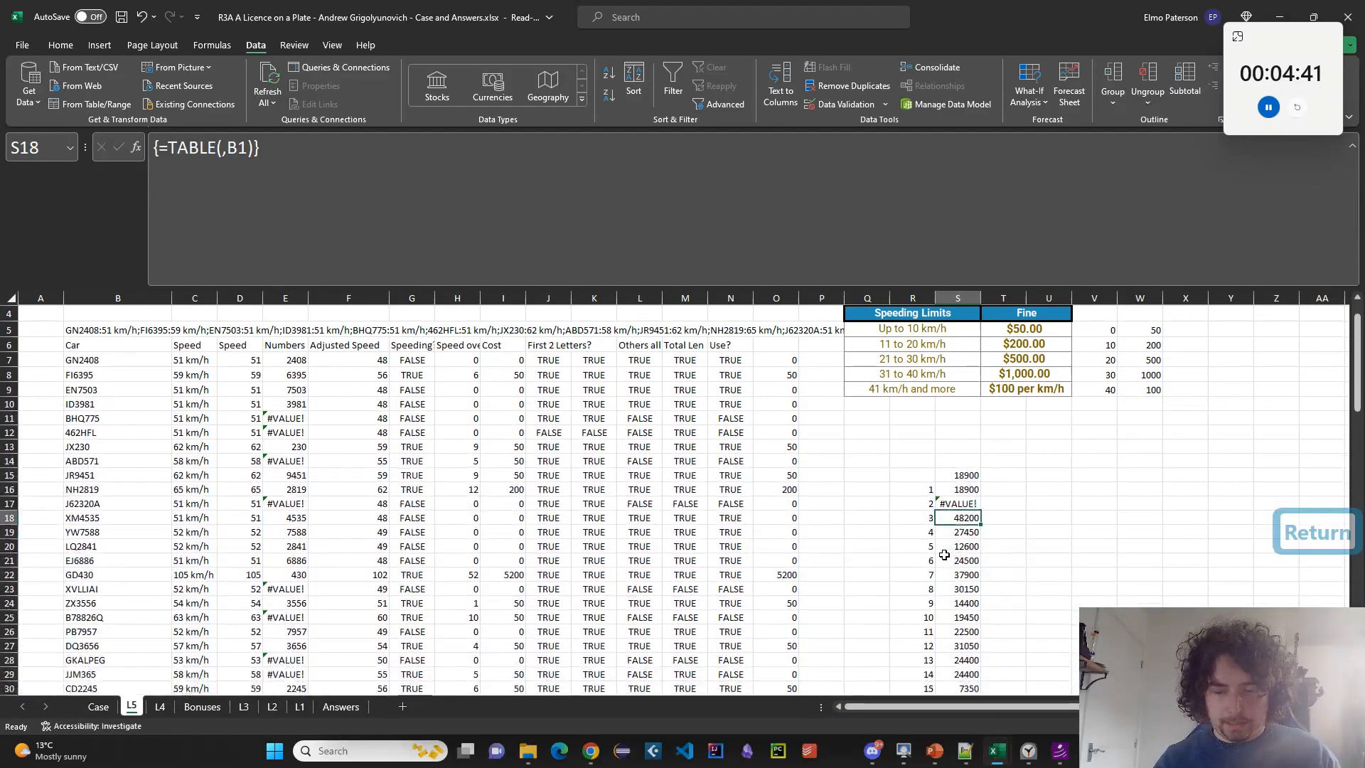
key(ctrl+c)
click(100, 705)
click(229, 566)
key(ctrl+shift+v)
scroll(276, 533, down, 12)
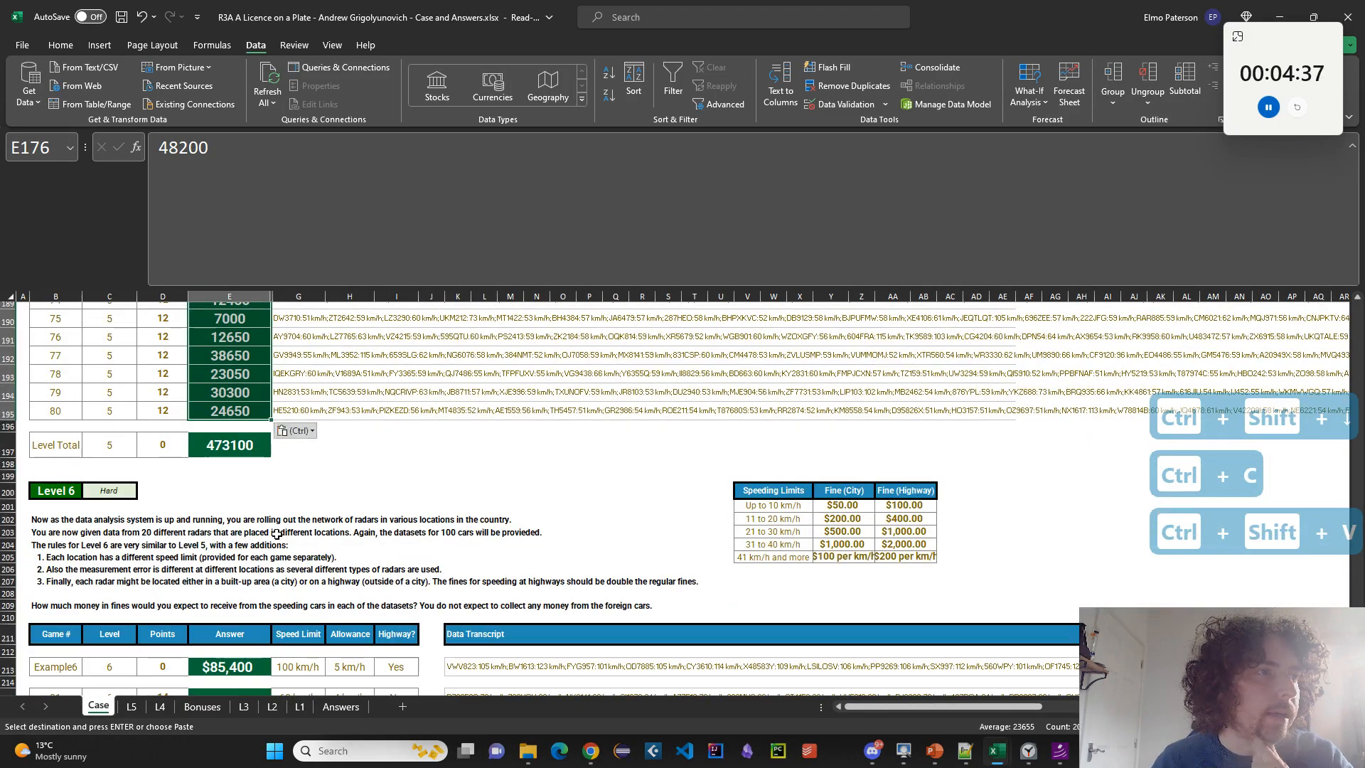
Duplicate the L5 sheet, place the copy directly after Case and rename it L6.
right_click(132, 706)
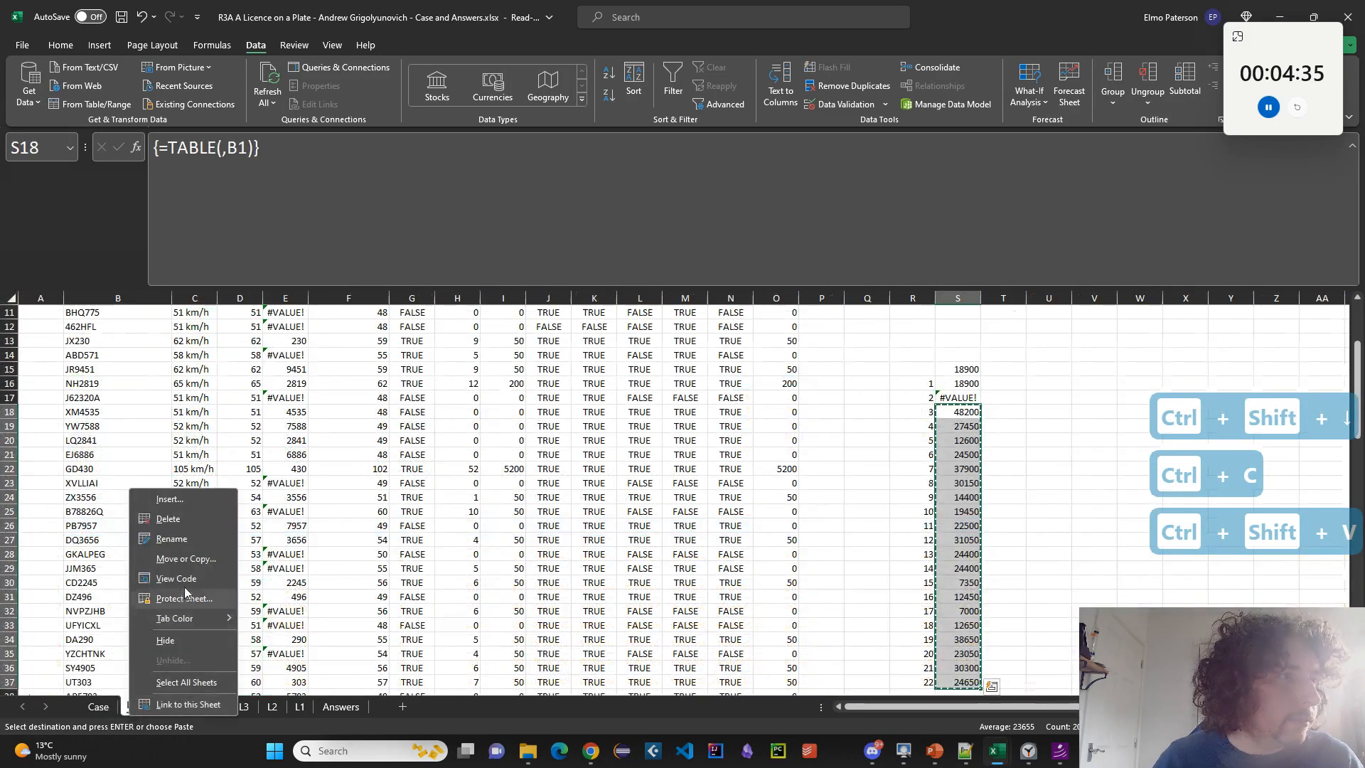
click(183, 578)
click(132, 639)
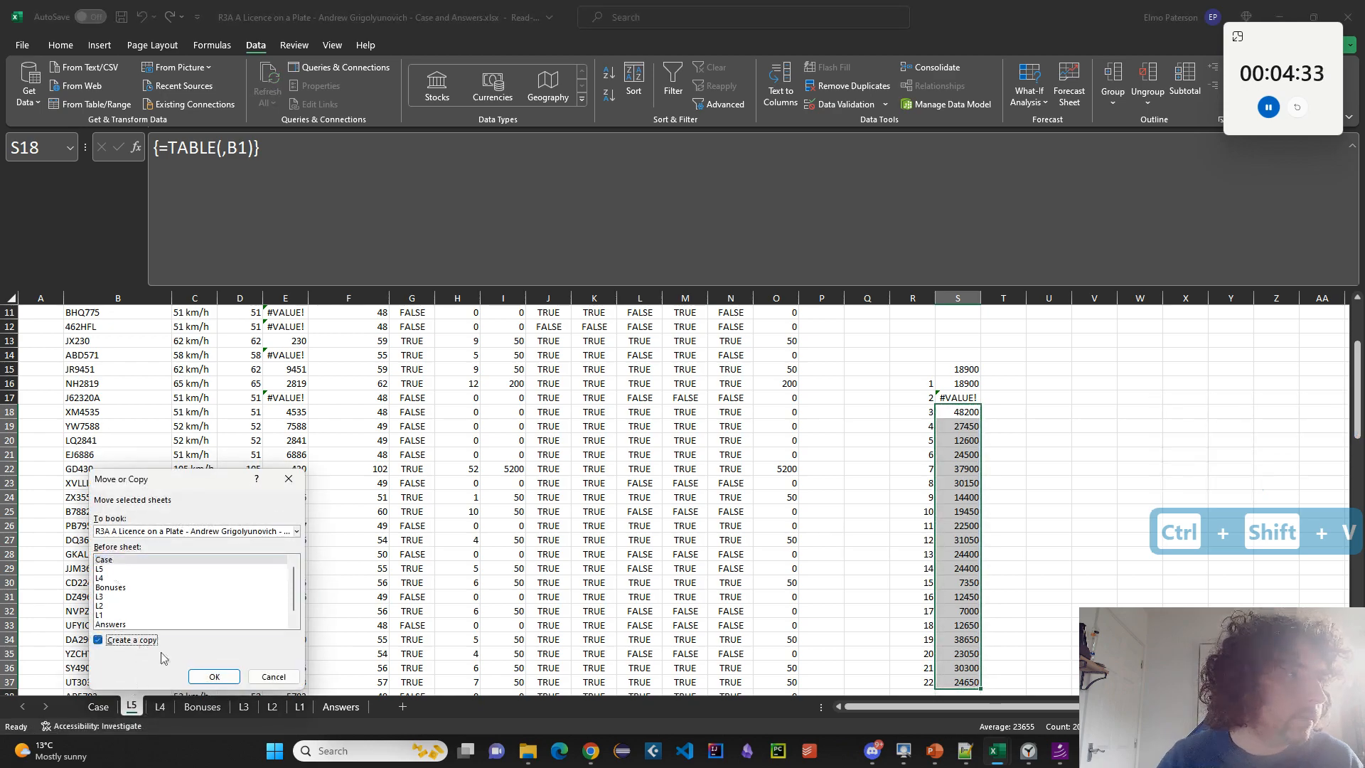
click(206, 676)
drag(100, 705, 142, 705)
text(L6)
key(Return)
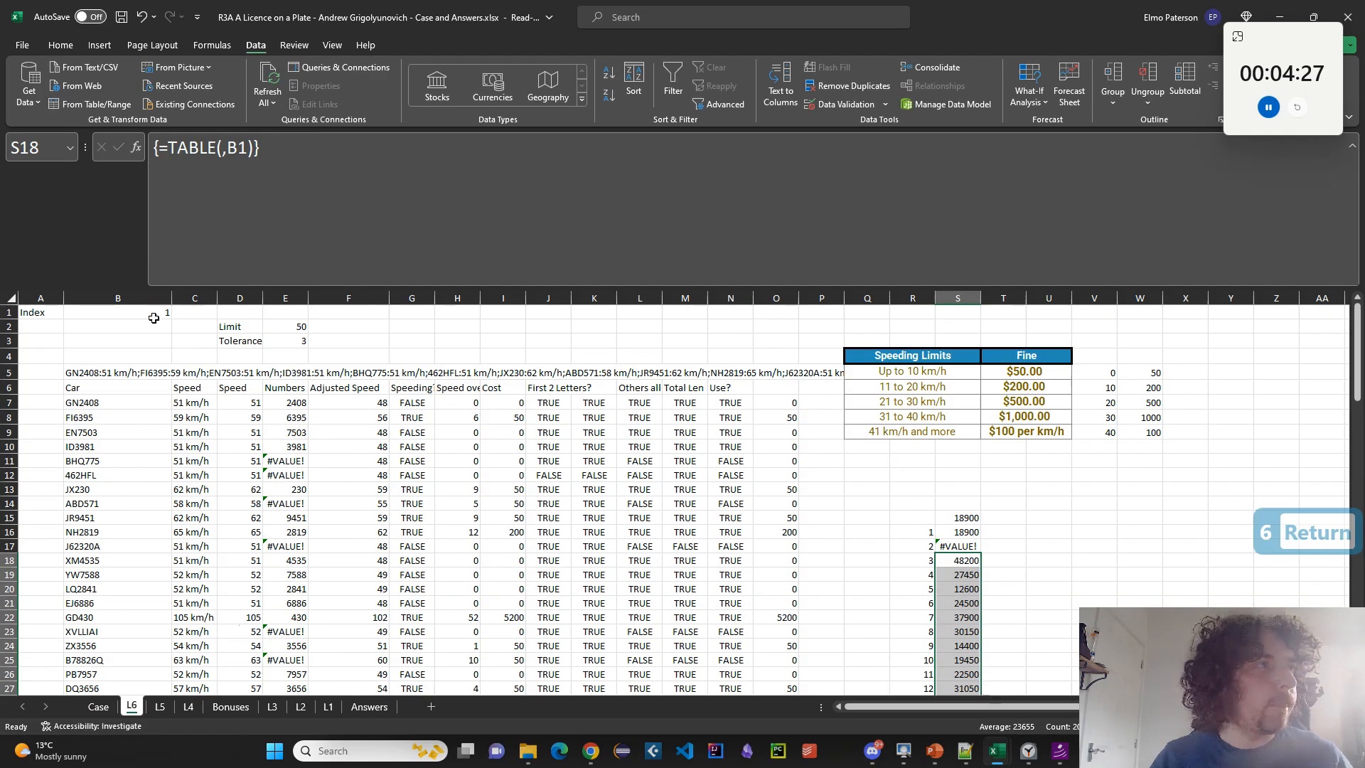
Change the INDEX range in B5 of L6 to Case!K213:K234 to read the Level 6 transcripts.
click(109, 372)
drag(221, 147, 357, 147)
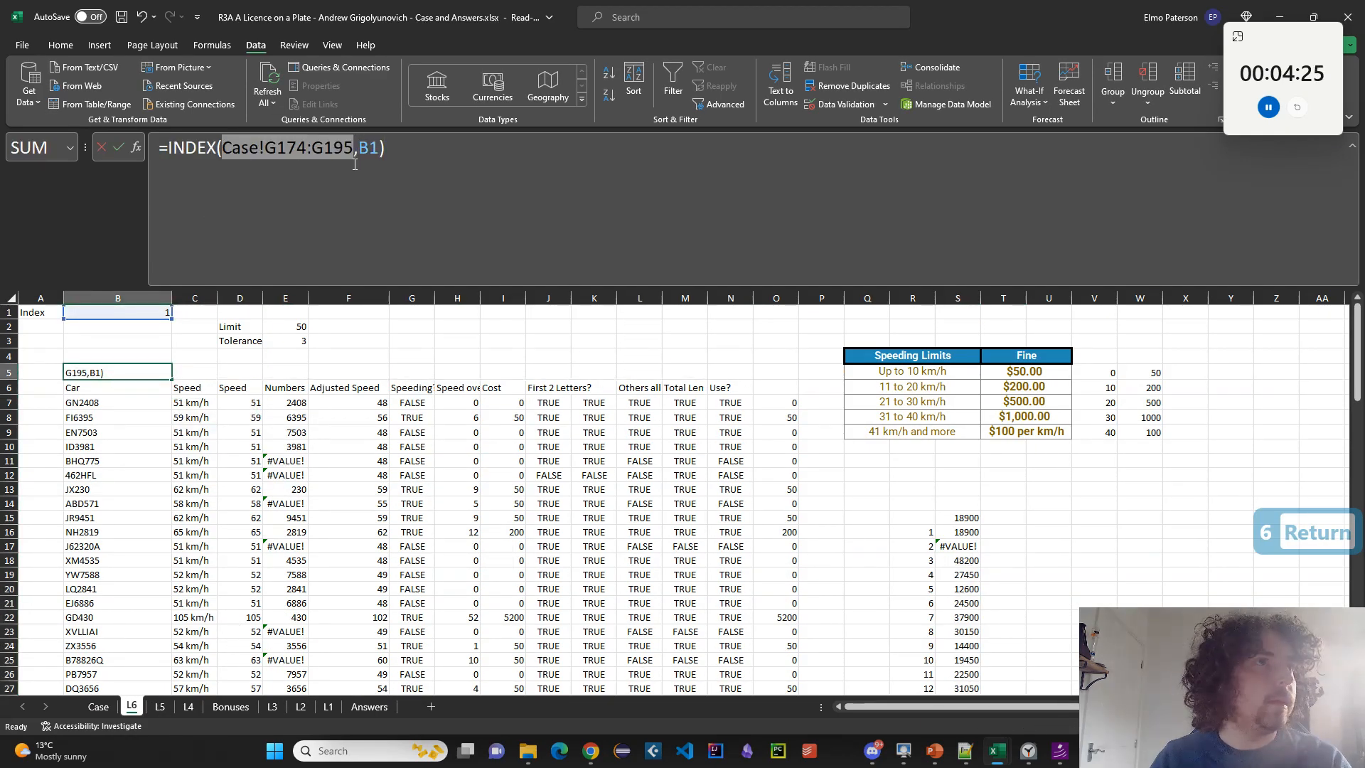
key(BackSpace)
click(97, 706)
click(457, 569)
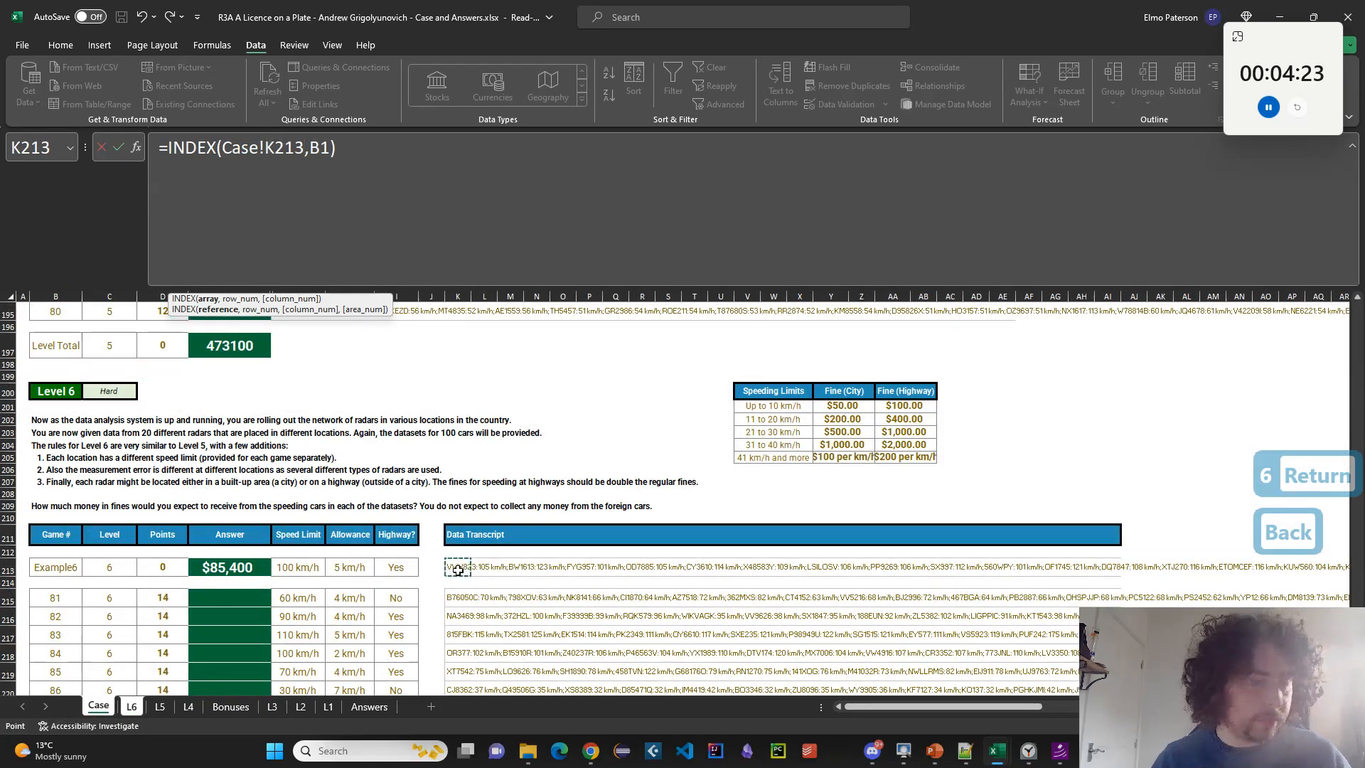
key(ctrl+shift+Down)
key(ctrl+shift+Down)
key(Return)
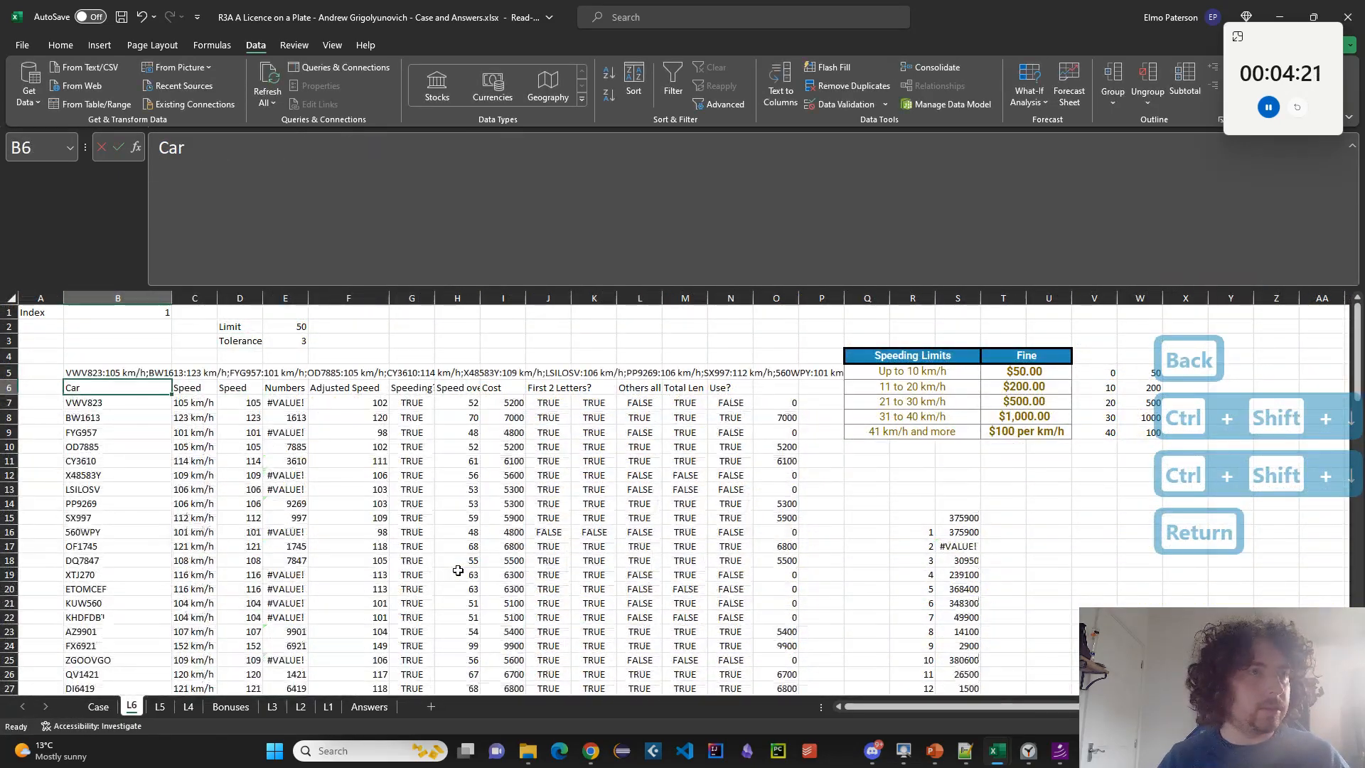
Read the Level 6 rules and dataset columns on Case and inspect the Speeding formula on L6.
click(100, 706)
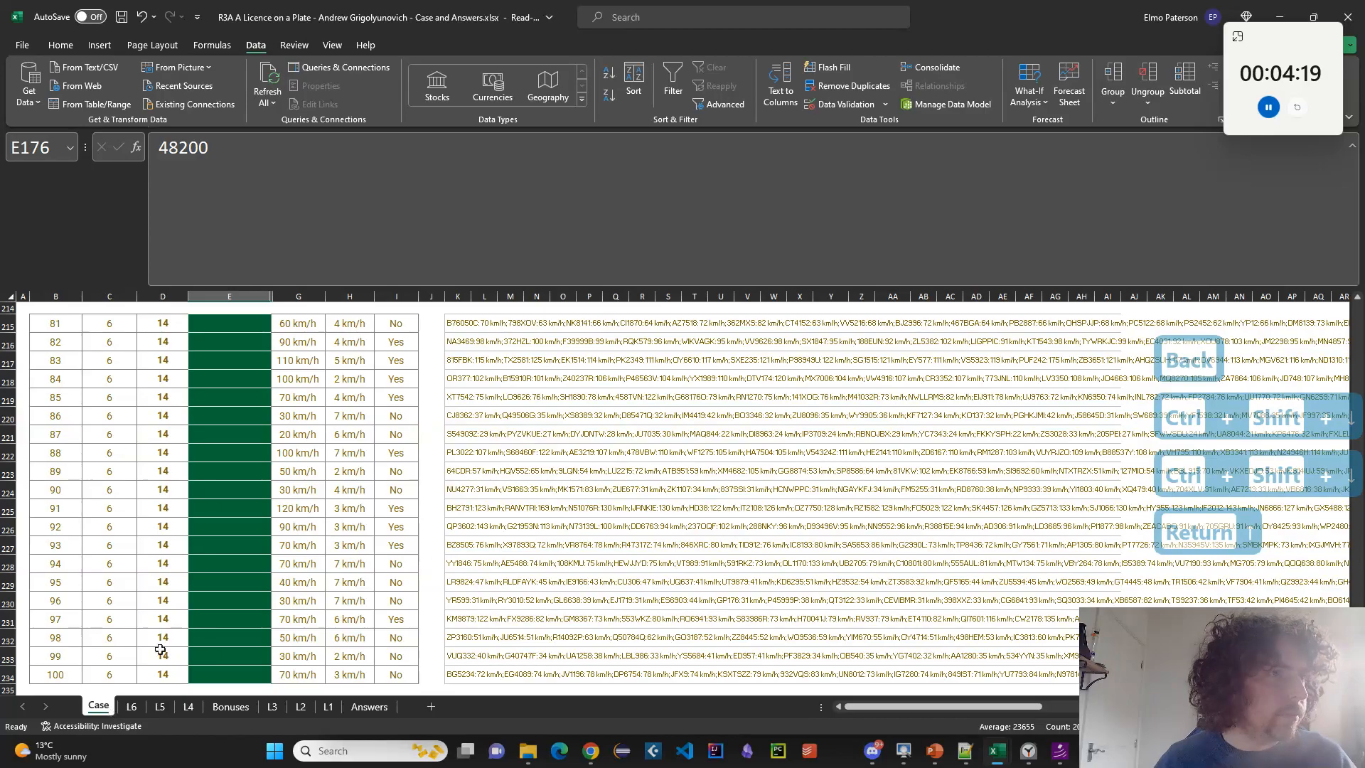
scroll(257, 628, up, 5)
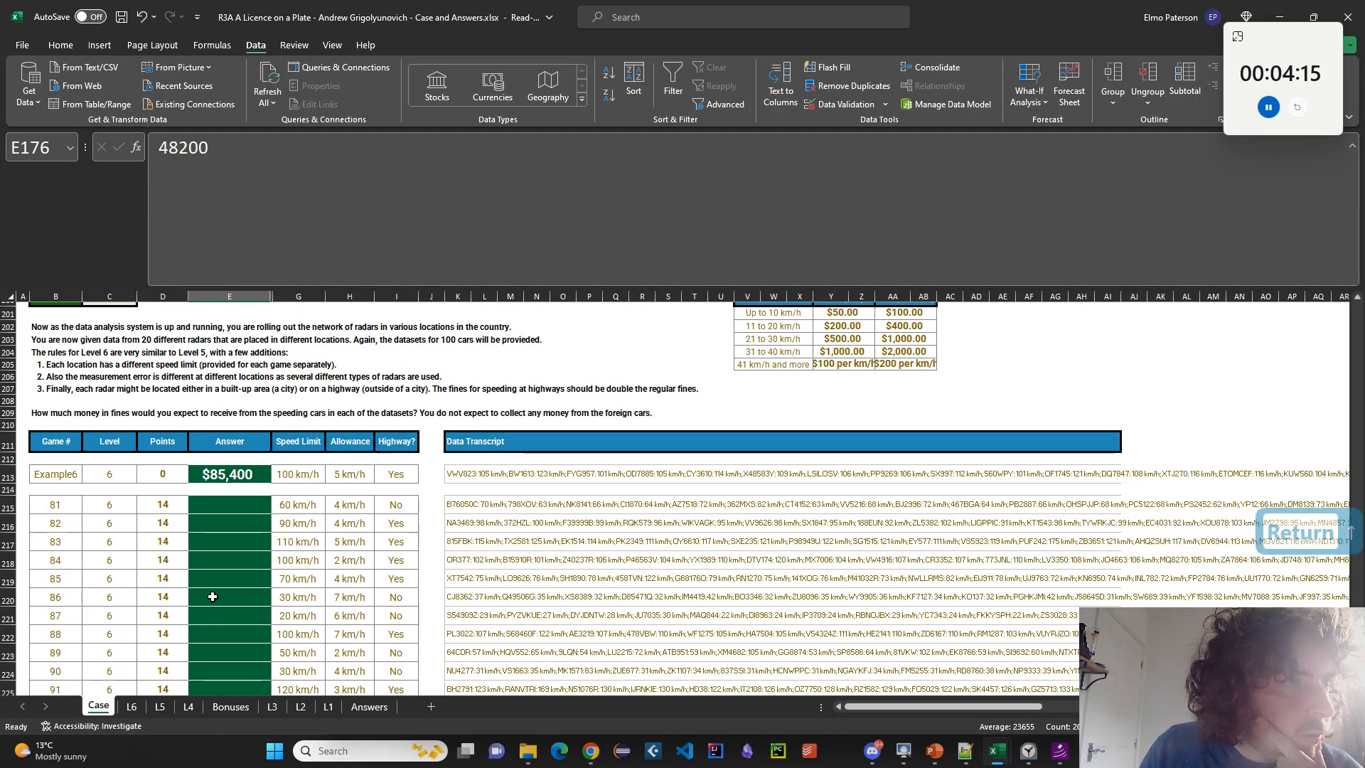
scroll(214, 597, up, 1)
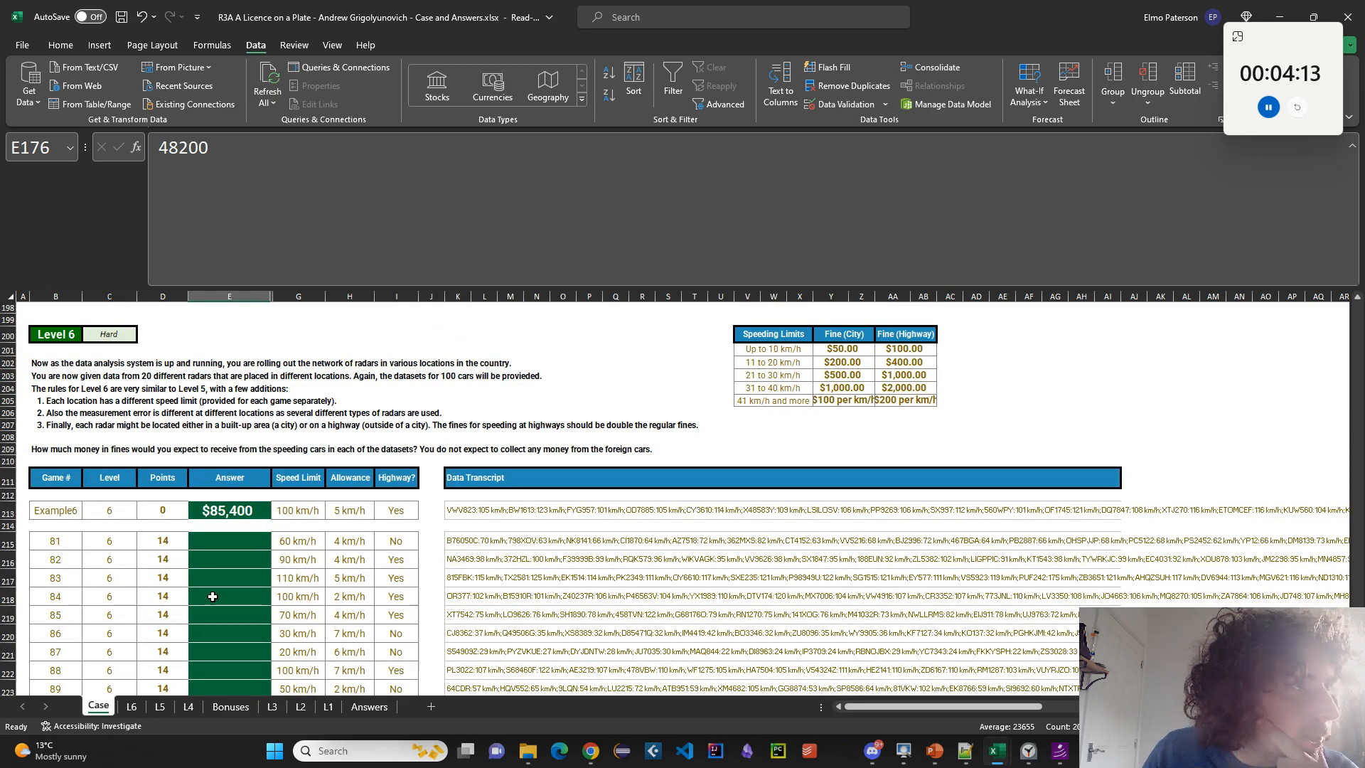
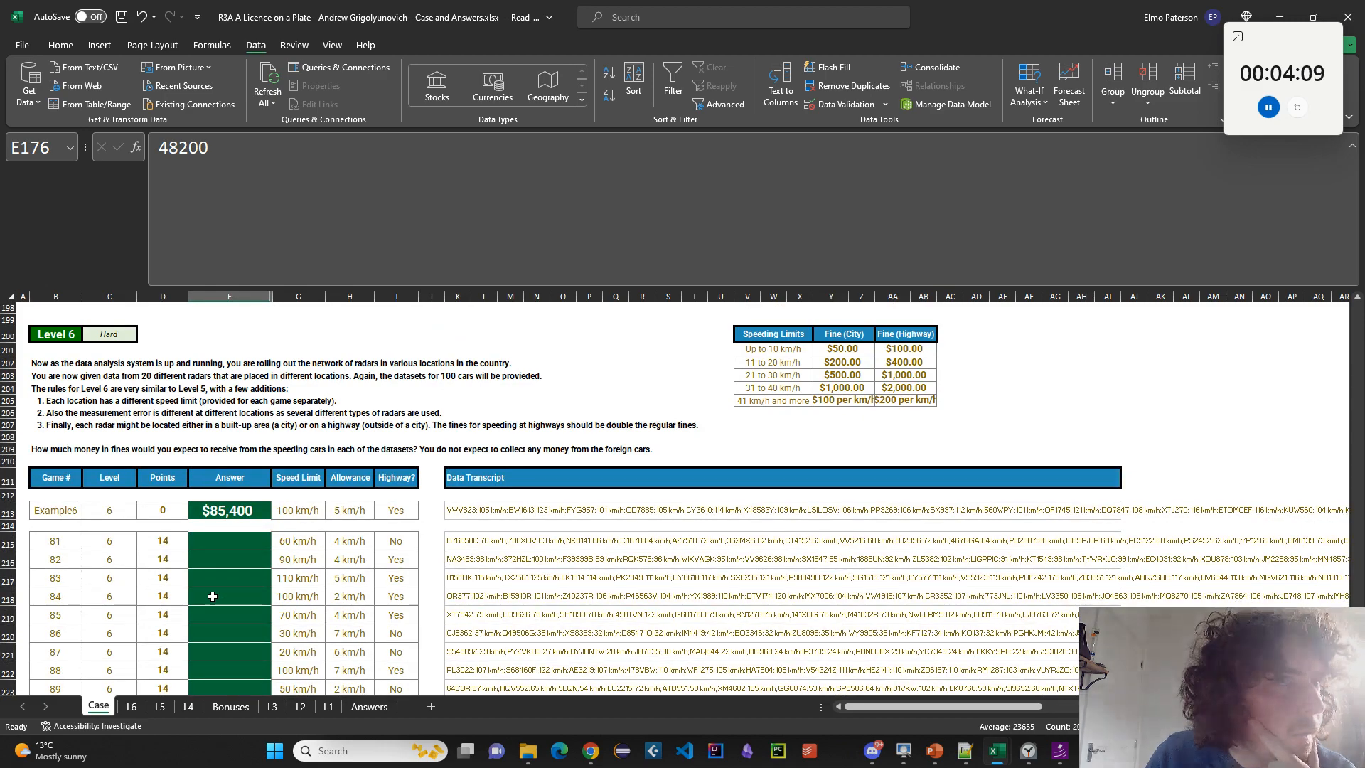
click(130, 706)
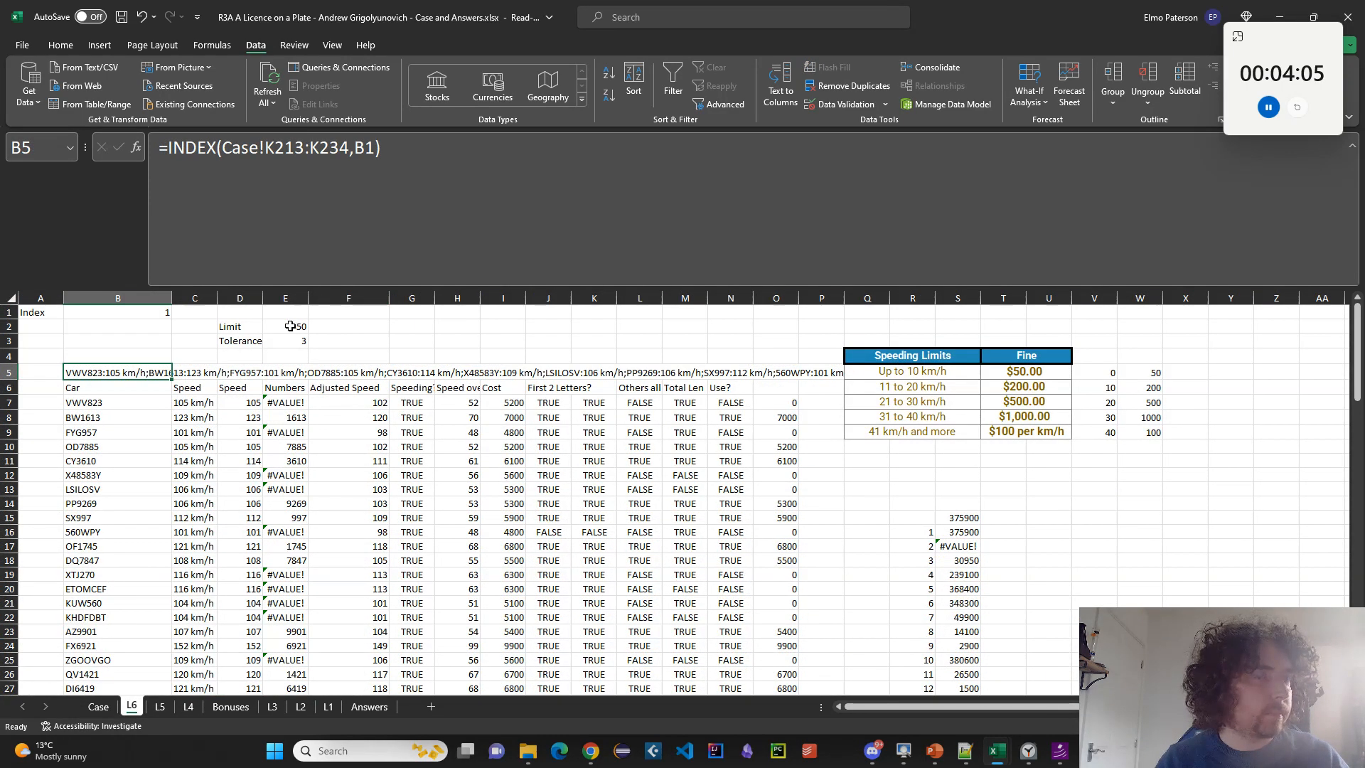
click(401, 468)
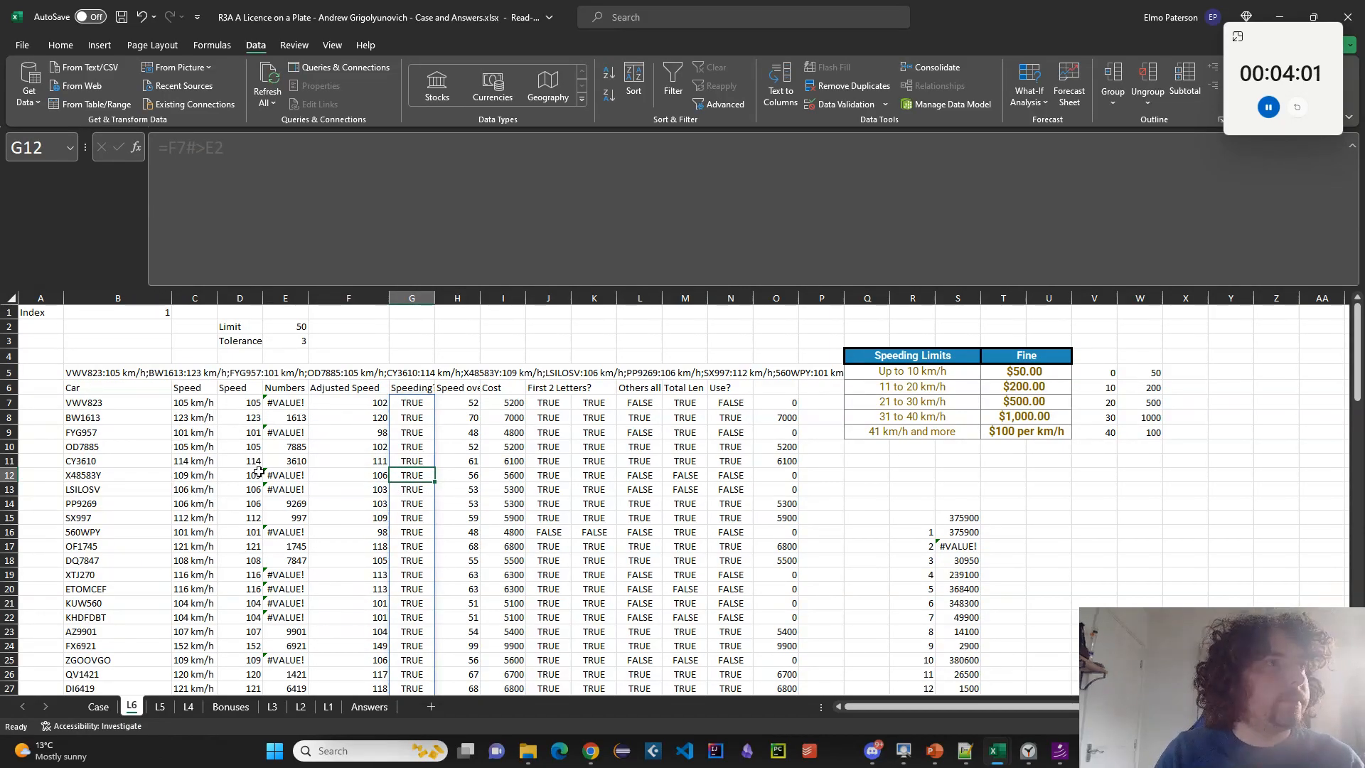
click(93, 706)
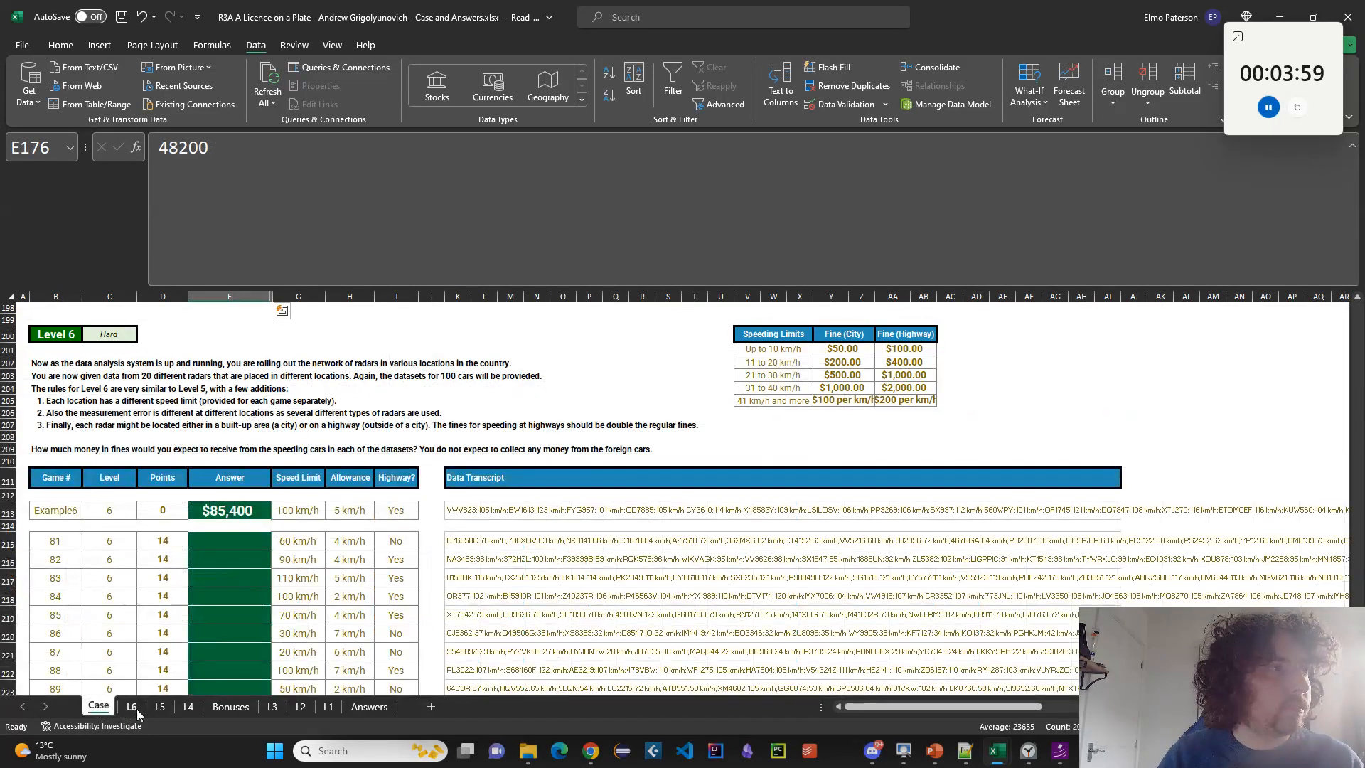
Replace the fixed Limit in E2 of L6 with =INDEX(Case!G213:G234,B1).
click(134, 707)
click(289, 328)
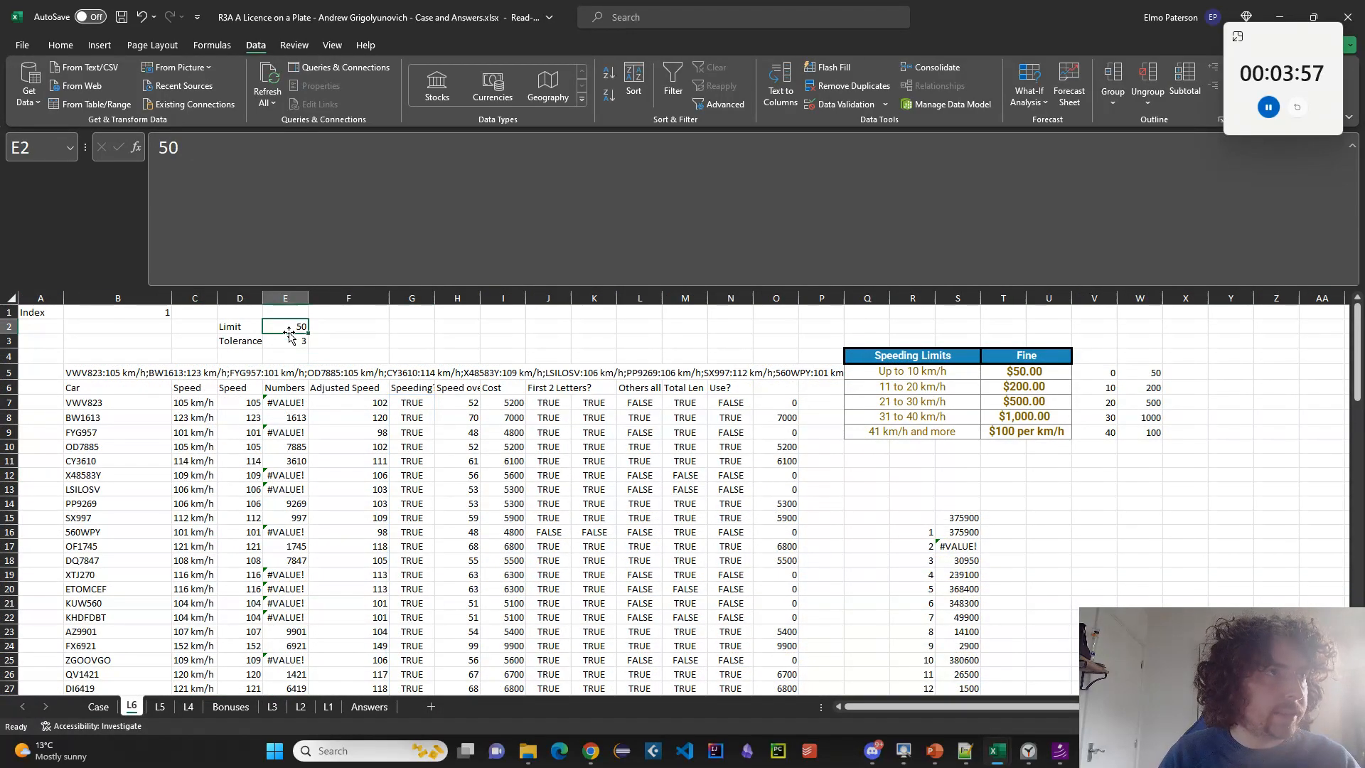
key(BackSpace)
key(BackSpace)
text(=CHO)
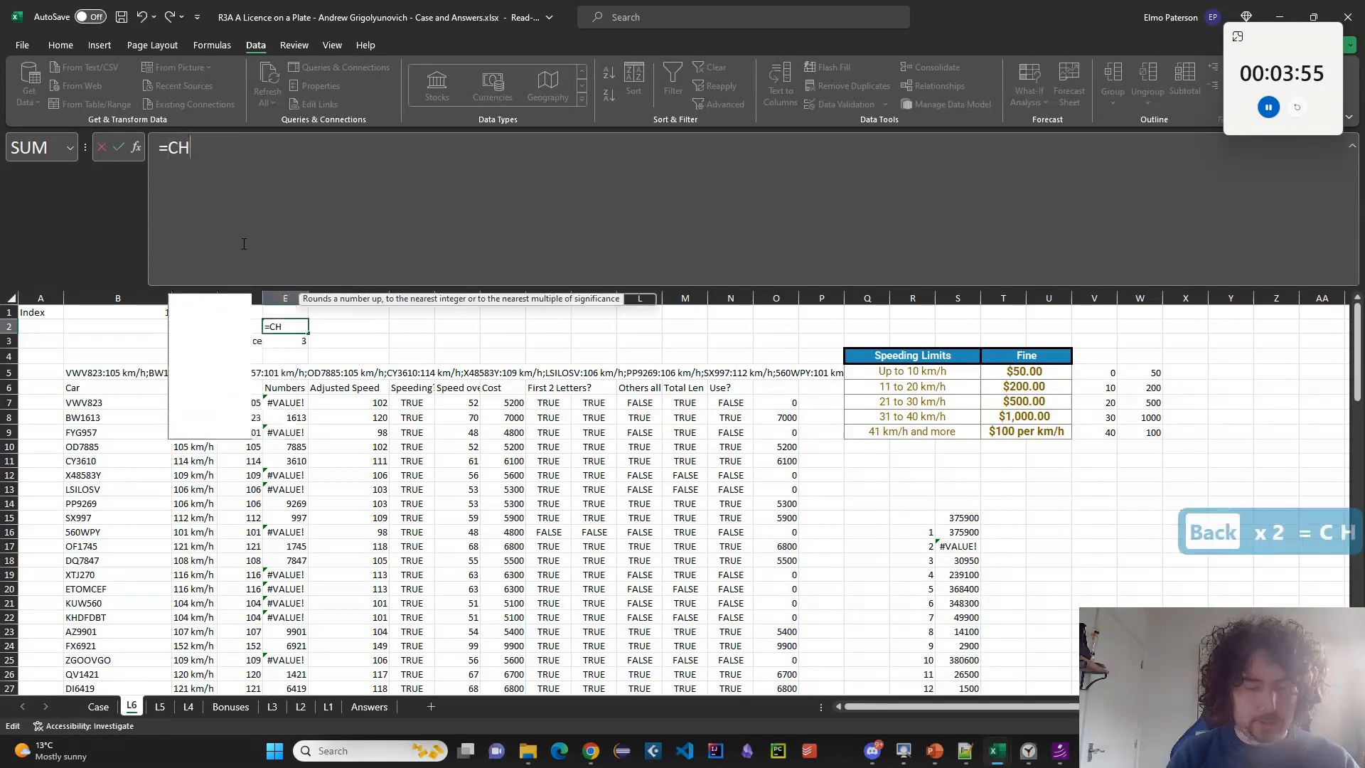
key(shift+BackSpace)
key(shift+BackSpace)
key(shift+BackSpace)
text(INDEX()
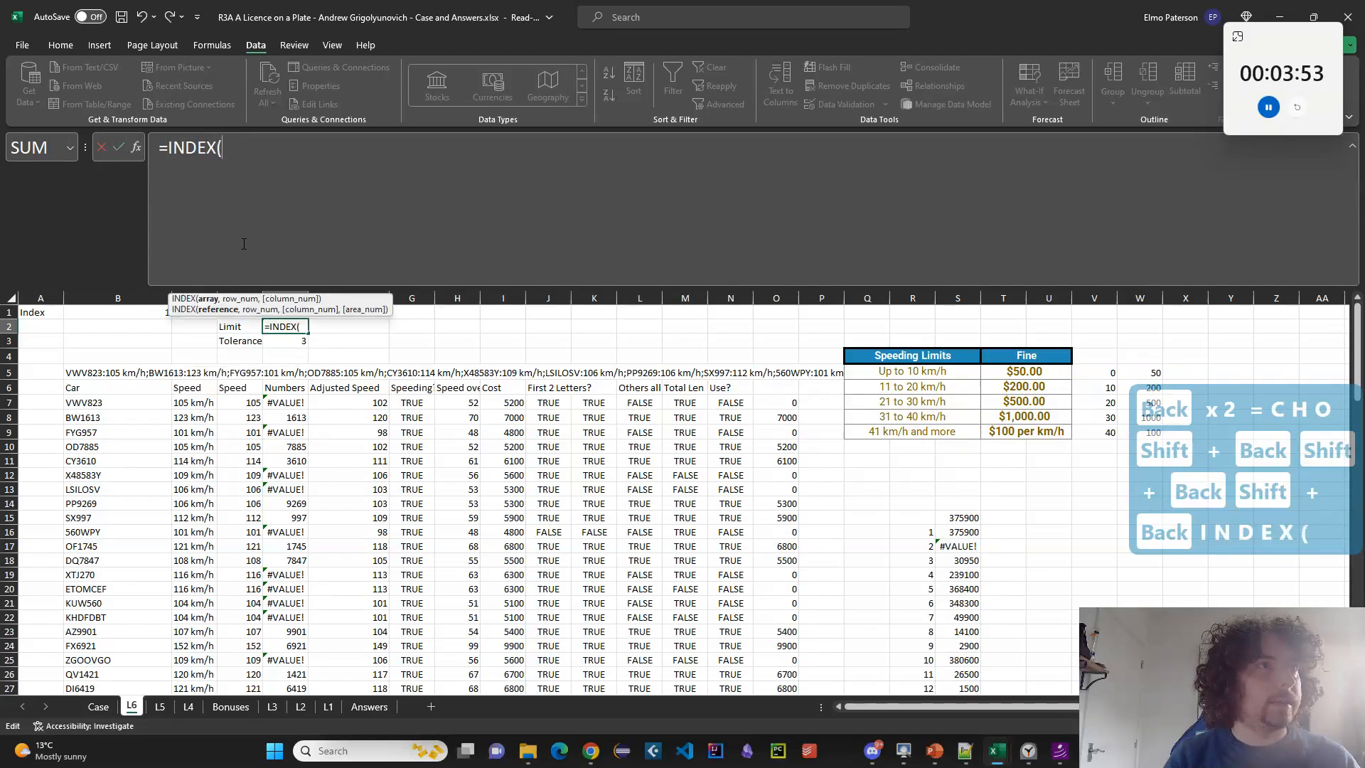
click(98, 706)
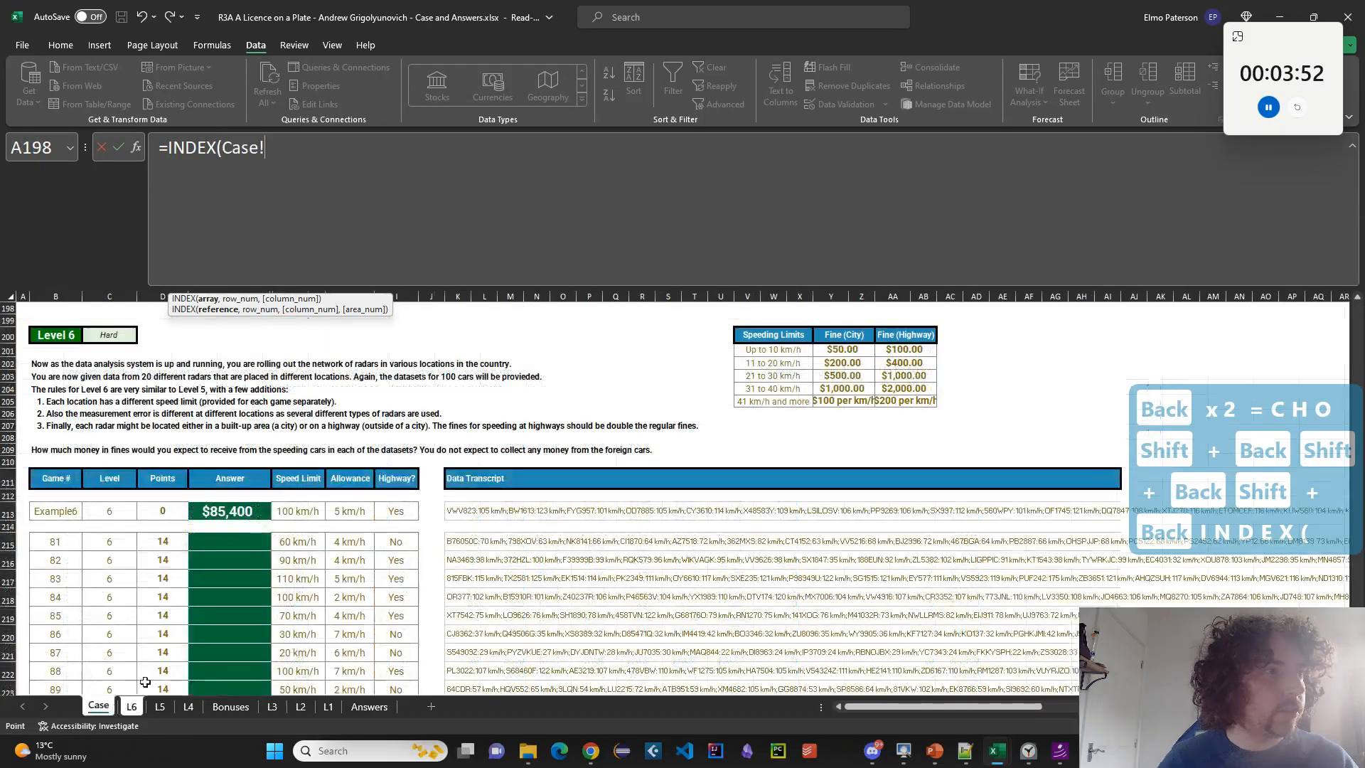
click(301, 504)
key(ctrl+shift+Down)
key(ctrl+shift+Down)
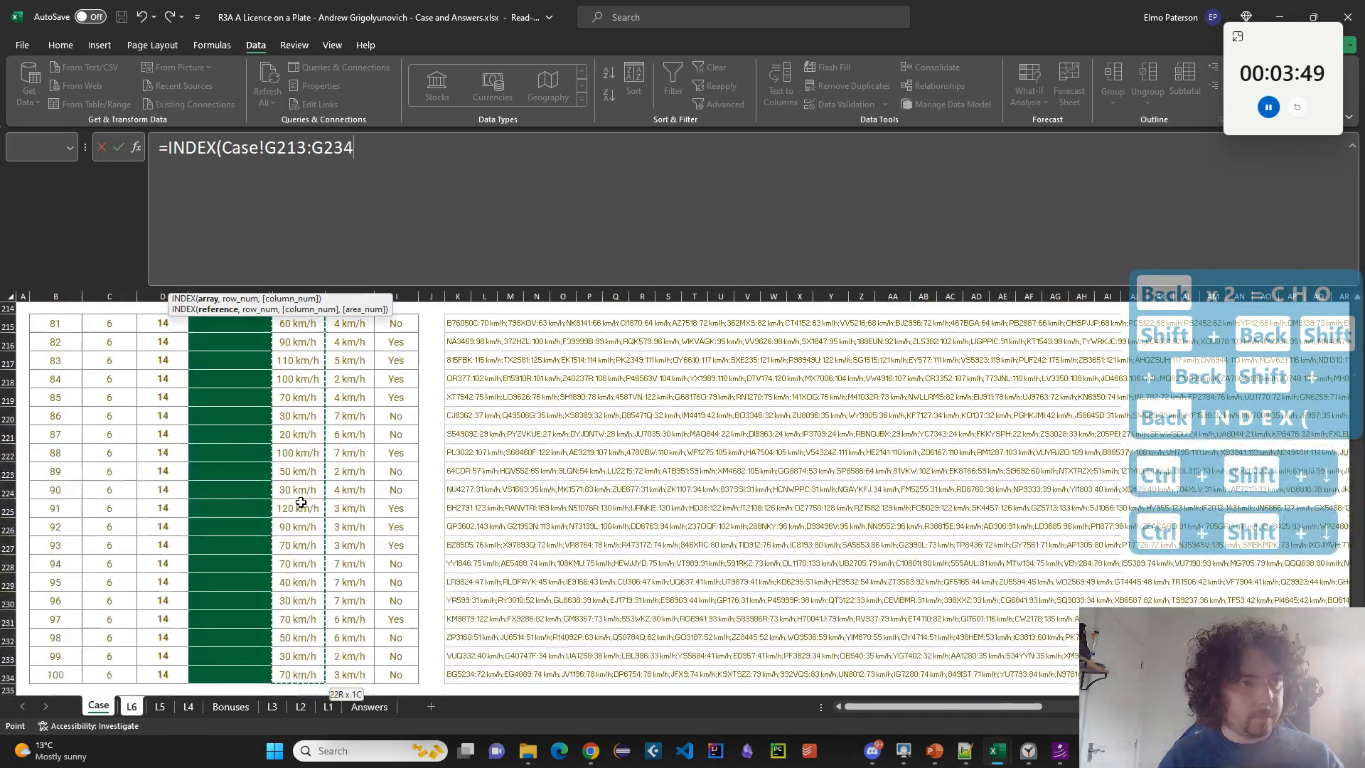
text(,B1))
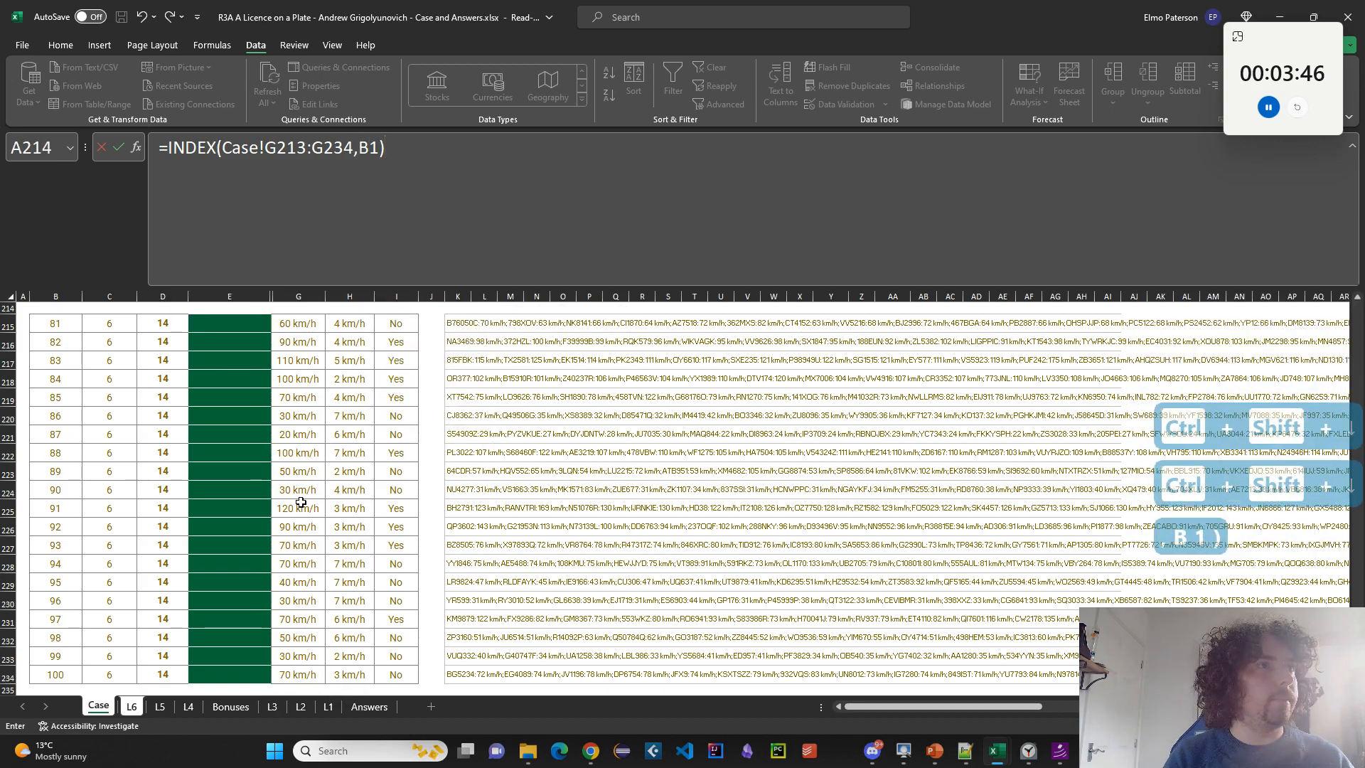
key(Return)
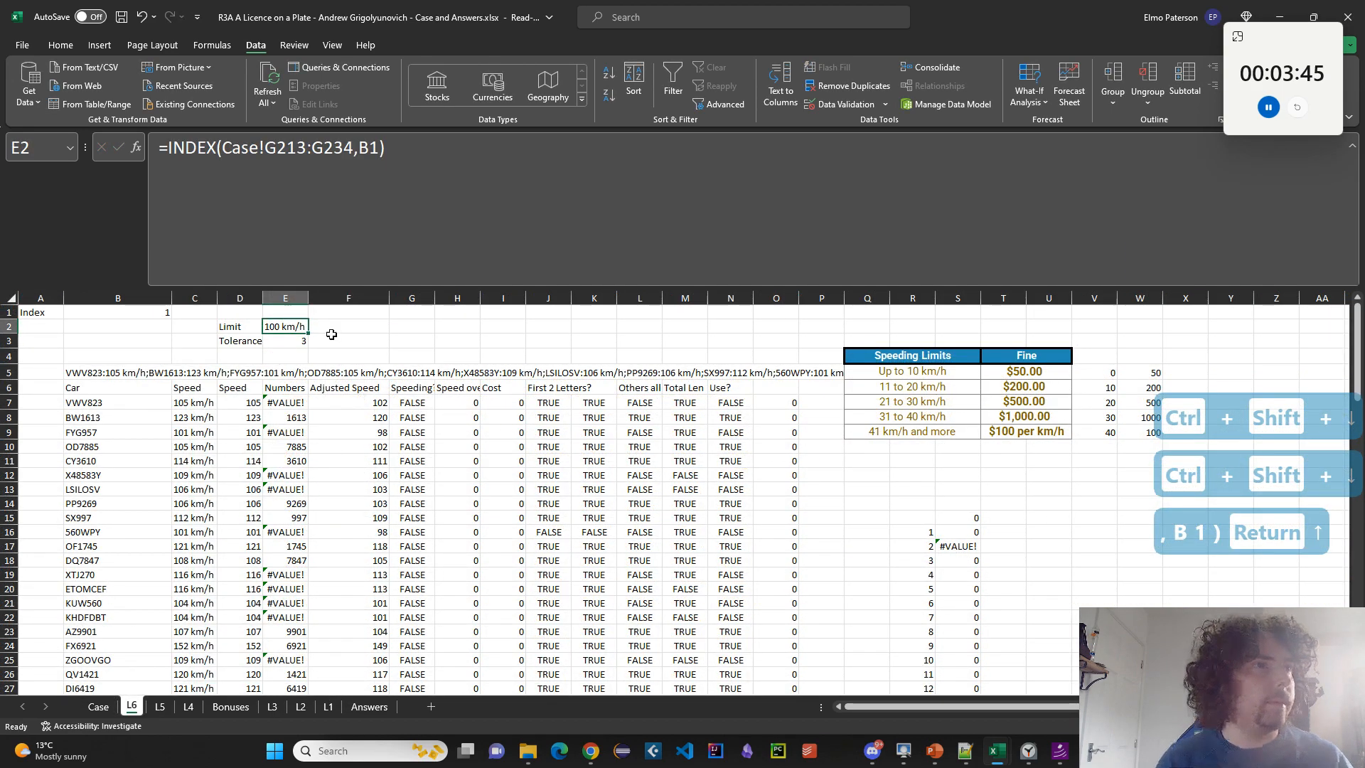
Fill the limit formula into F2, change its row reference to B1 and move it to F3, giving =INDEX(Case!H213:H234,B1).
drag(309, 335, 358, 328)
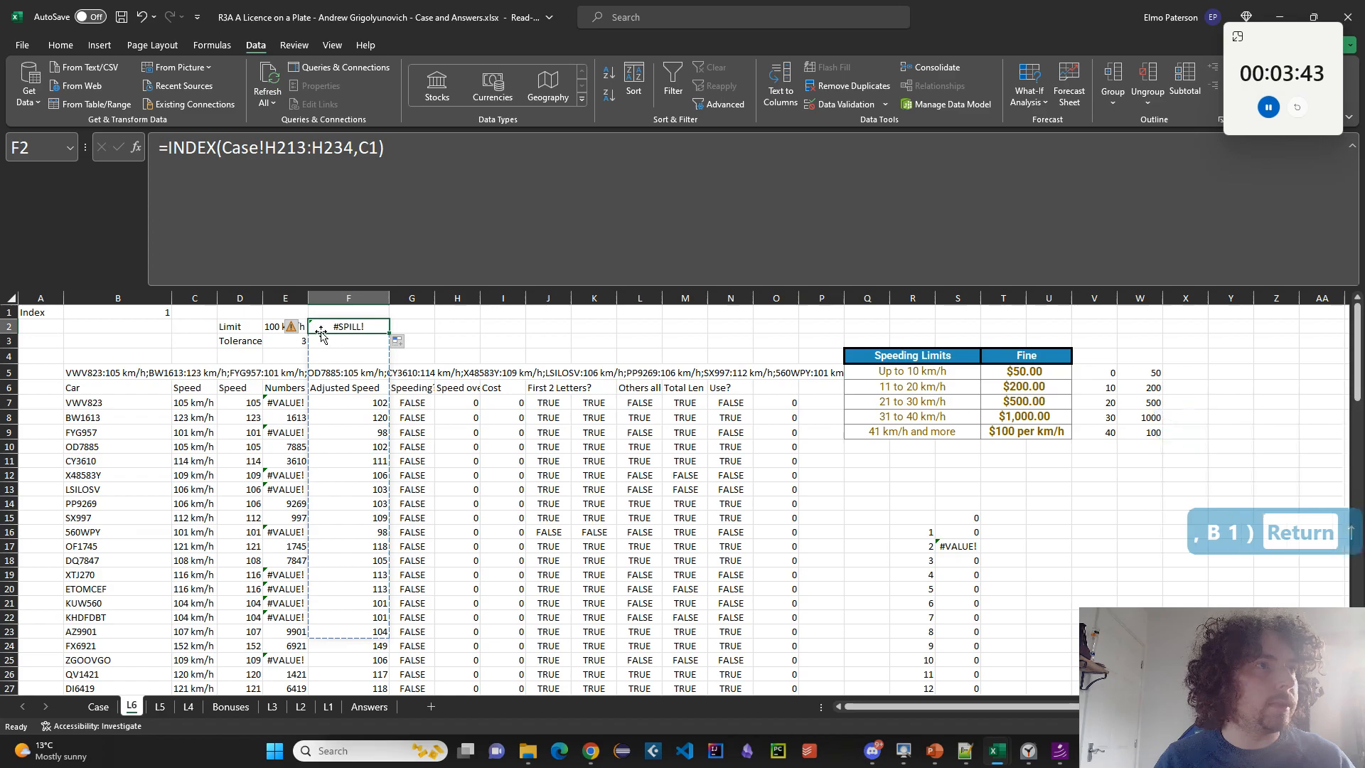
click(372, 147)
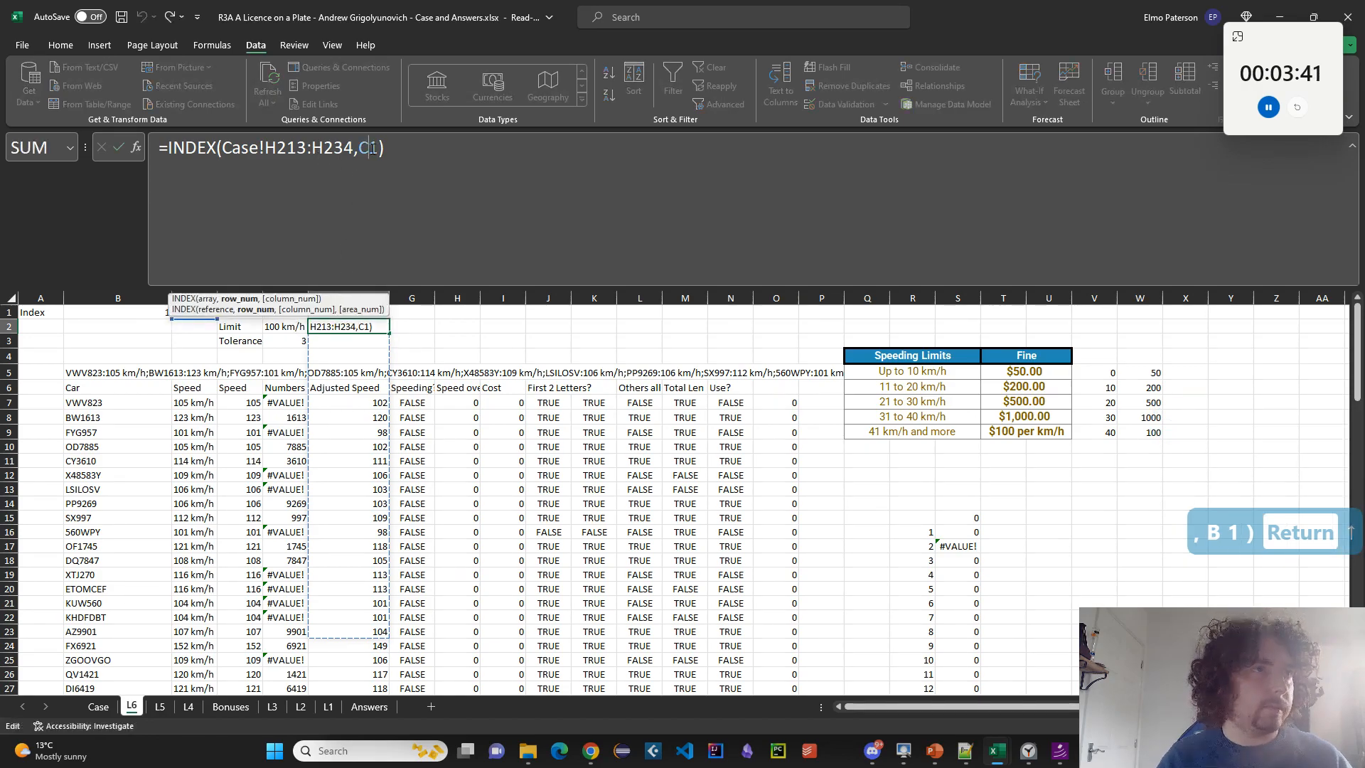
key(BackSpace)
text(B)
key(Return)
click(361, 324)
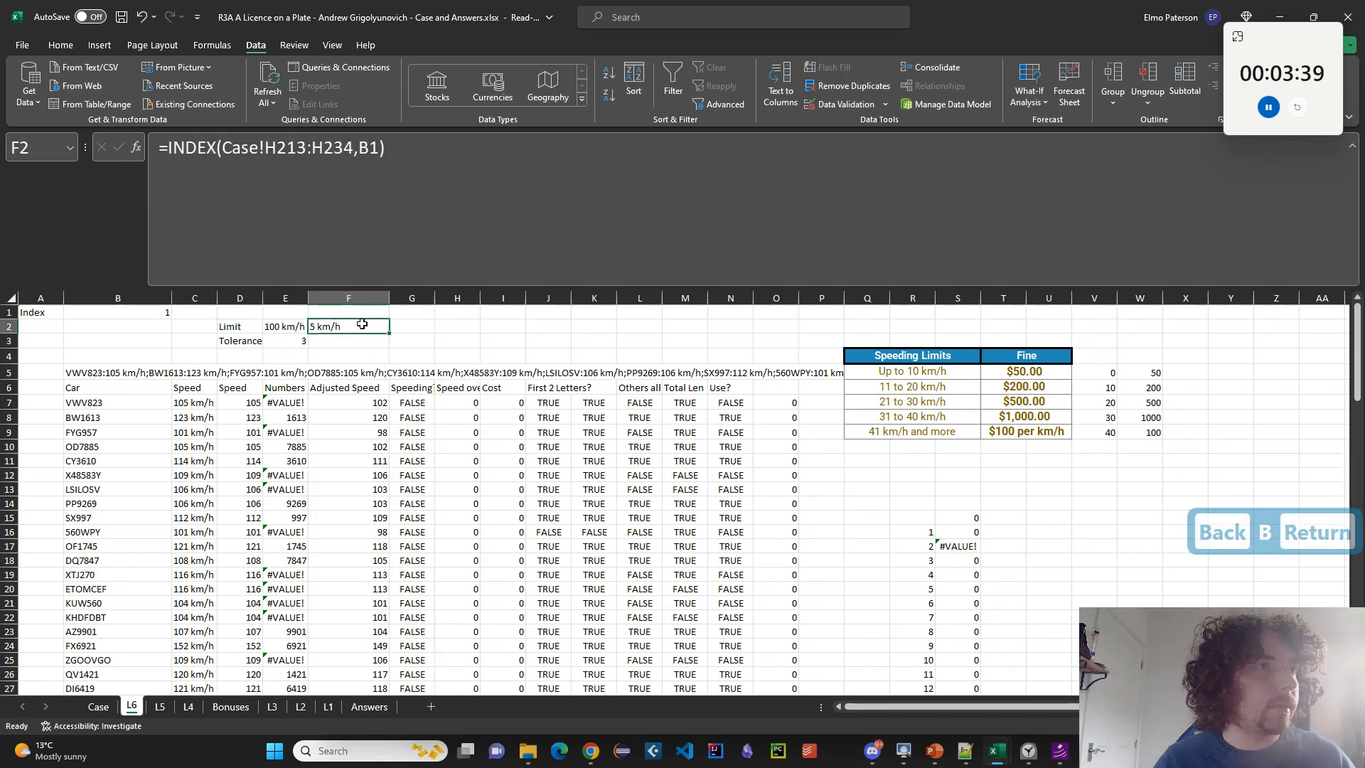
key(ctrl+x)
click(349, 342)
key(ctrl+v)
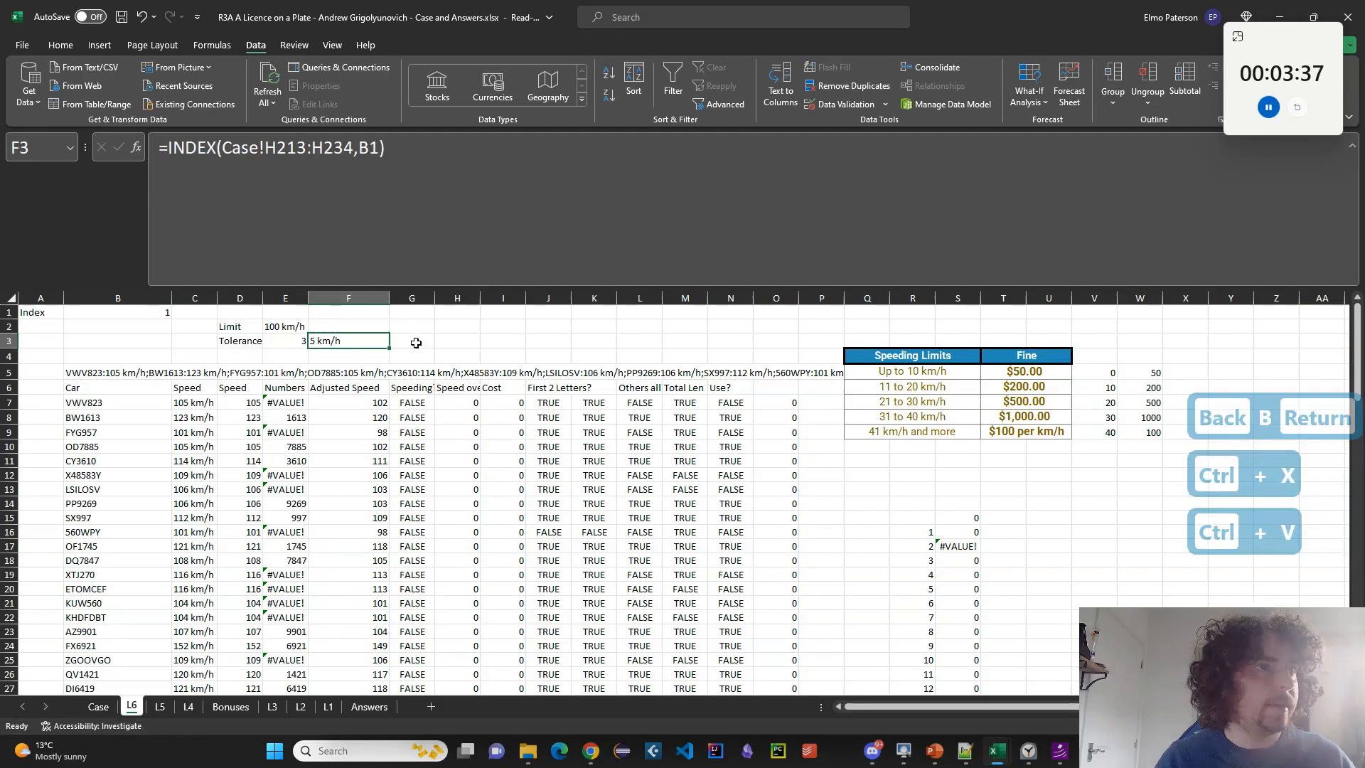
Replace the fixed Tolerance in E3 with =VALUE(TEXTBEFORE(F3, " km")).
click(299, 339)
text(=B)
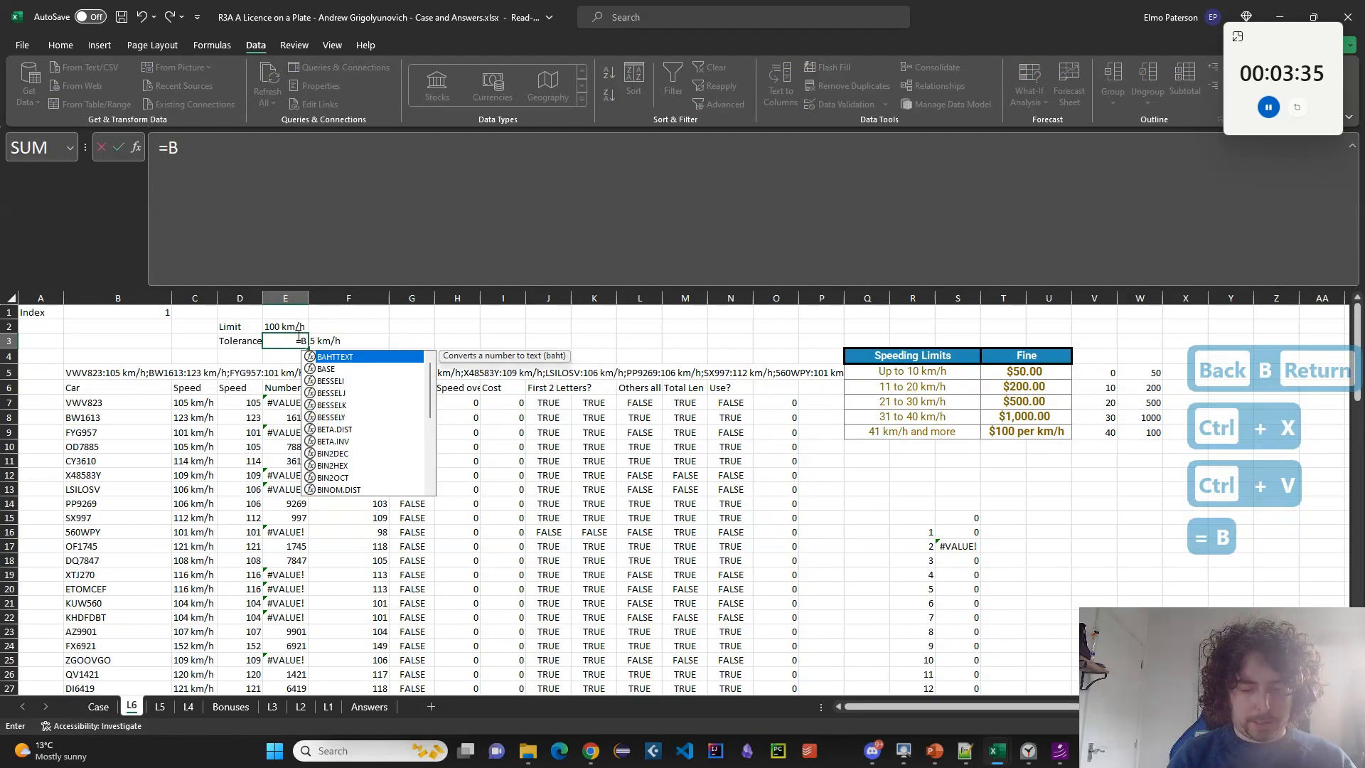
key(shift+BackSpace)
text(VALUE(TEX)
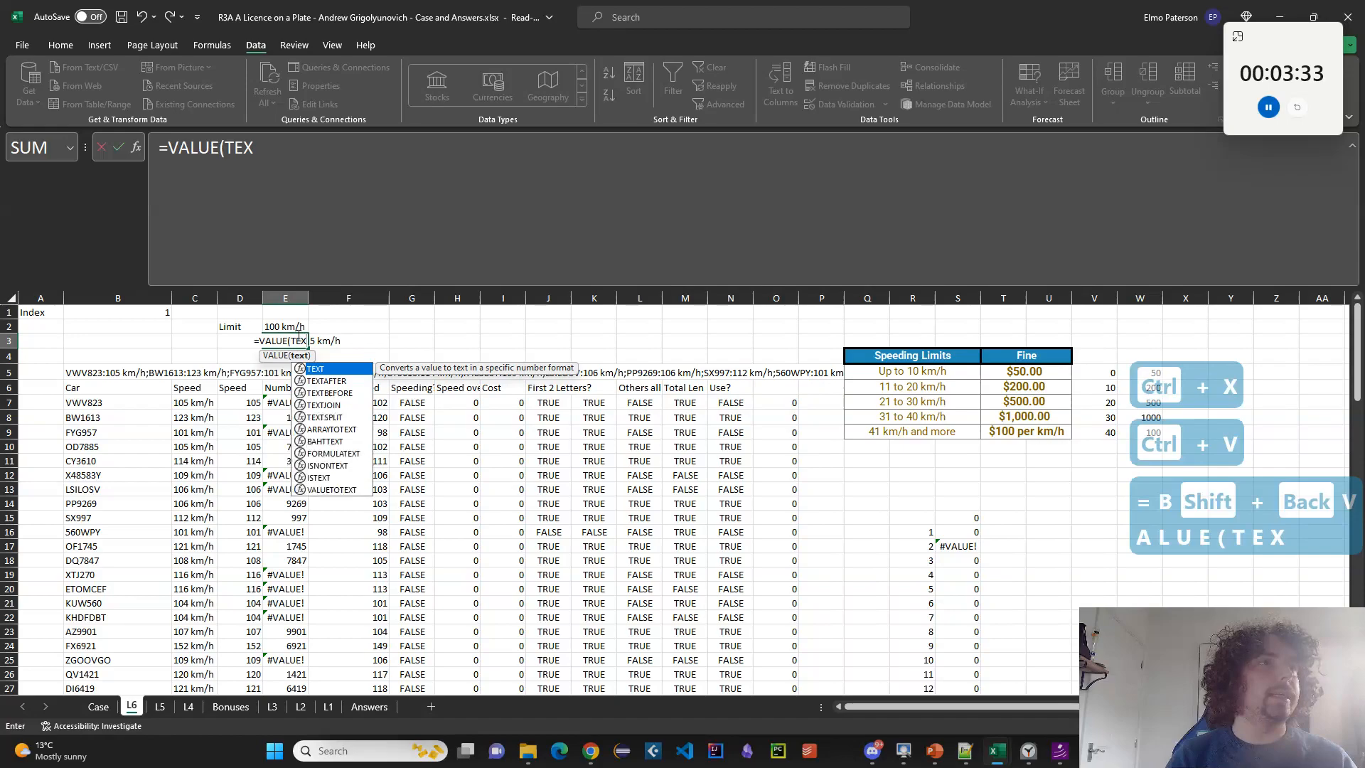
text(TBEFORE(")
key(BackSpace)
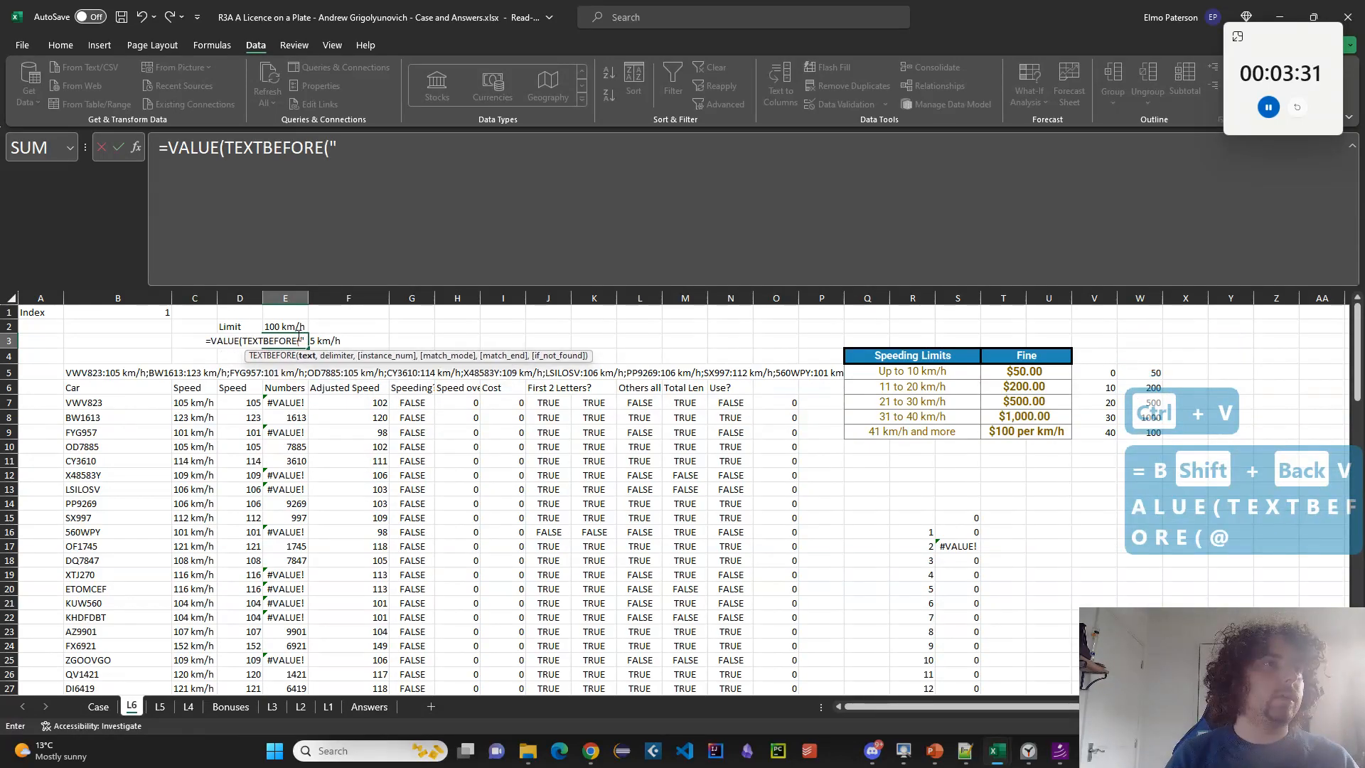
click(383, 342)
text(, " km")
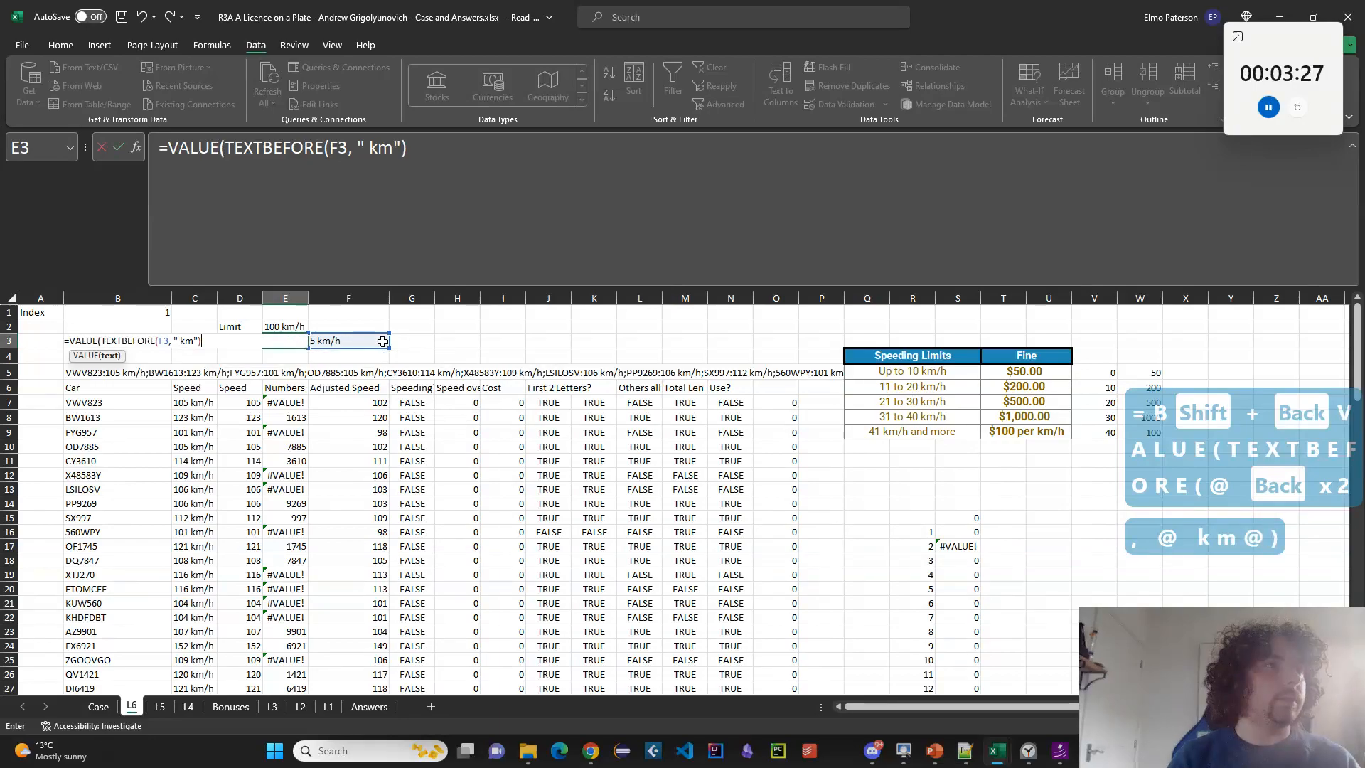
text()))
key(shift+Left)
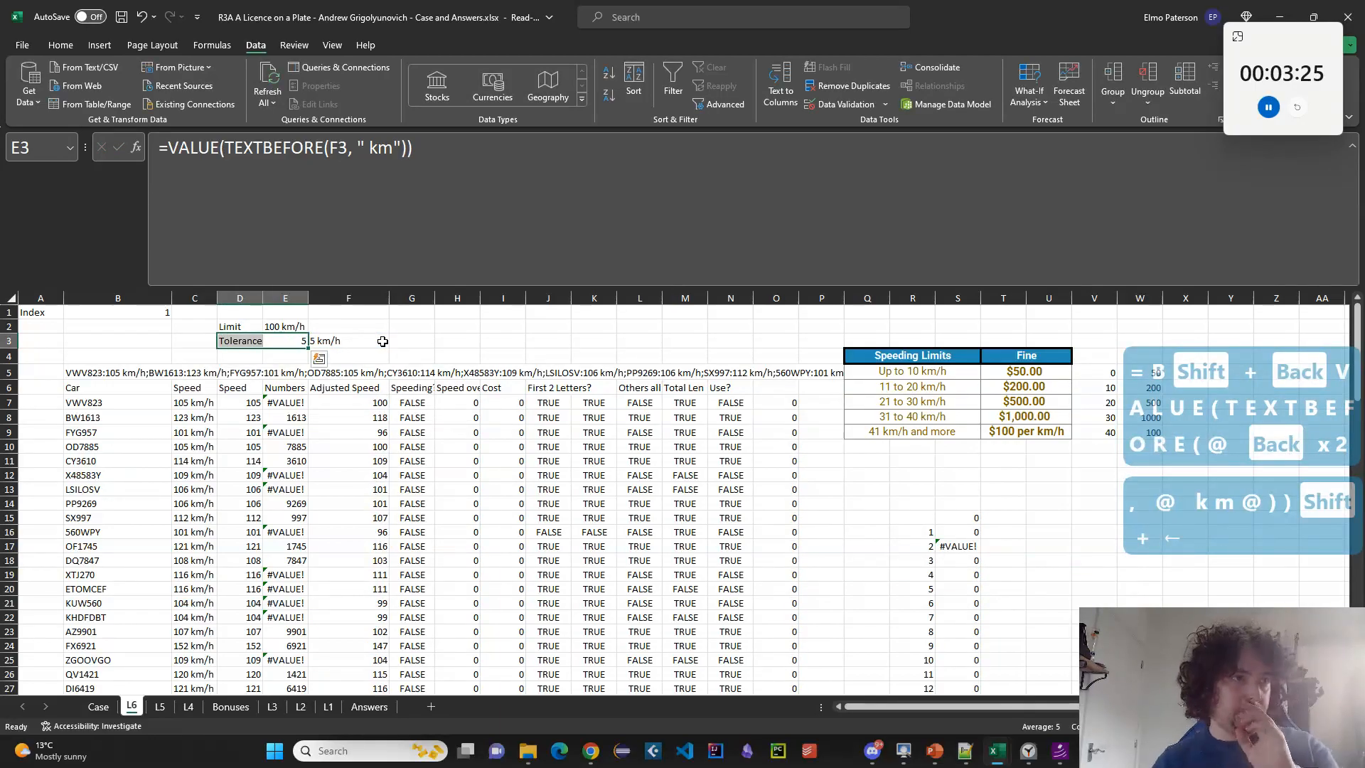
Check the Level 6 section on Case and add the label "Highway?" in G2 of L6.
click(99, 706)
scroll(185, 650, up, 3)
scroll(177, 668, down, 2)
click(132, 706)
click(415, 331)
text(Highway?)
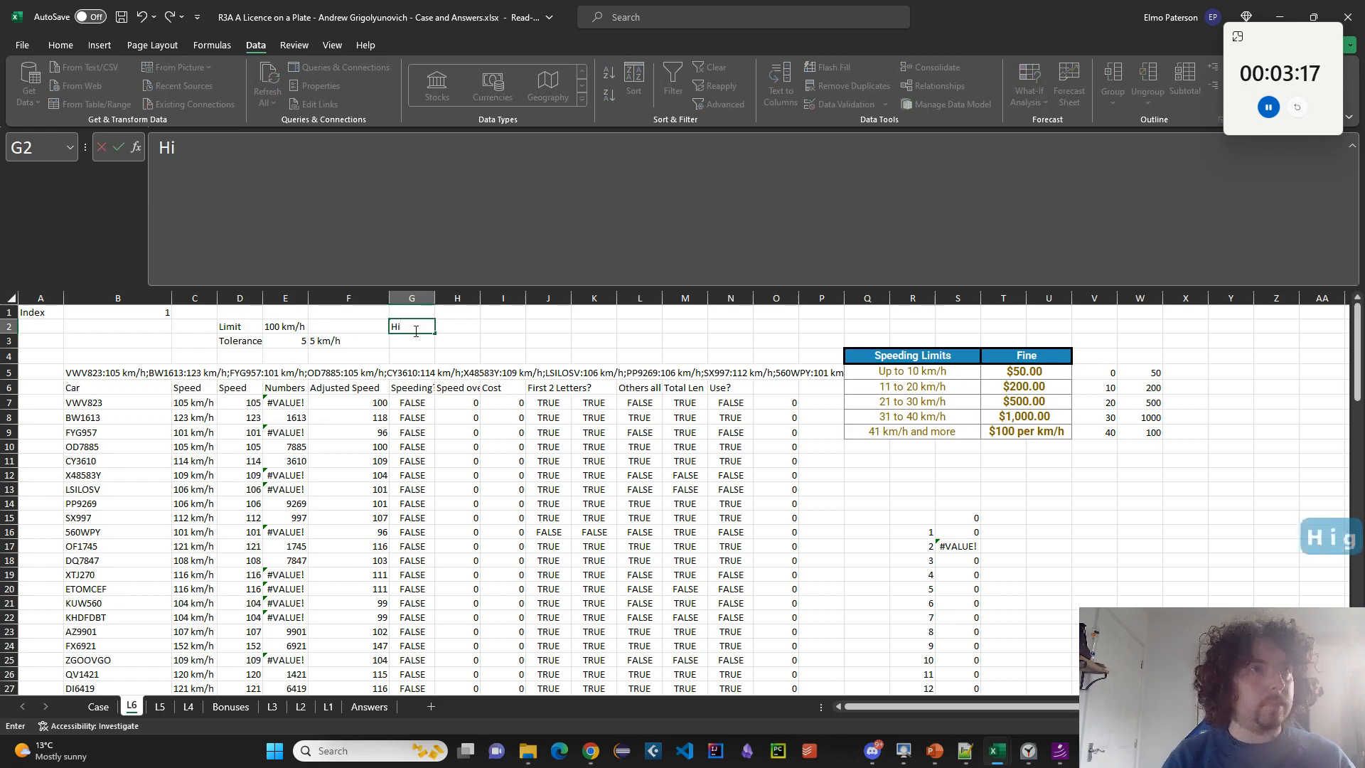
key(Return)
Fill the F3 formula into G3, change its row reference to B1 and move it to H2, giving =INDEX(Case!I213:I234,B1).
key(Up)
key(Right)
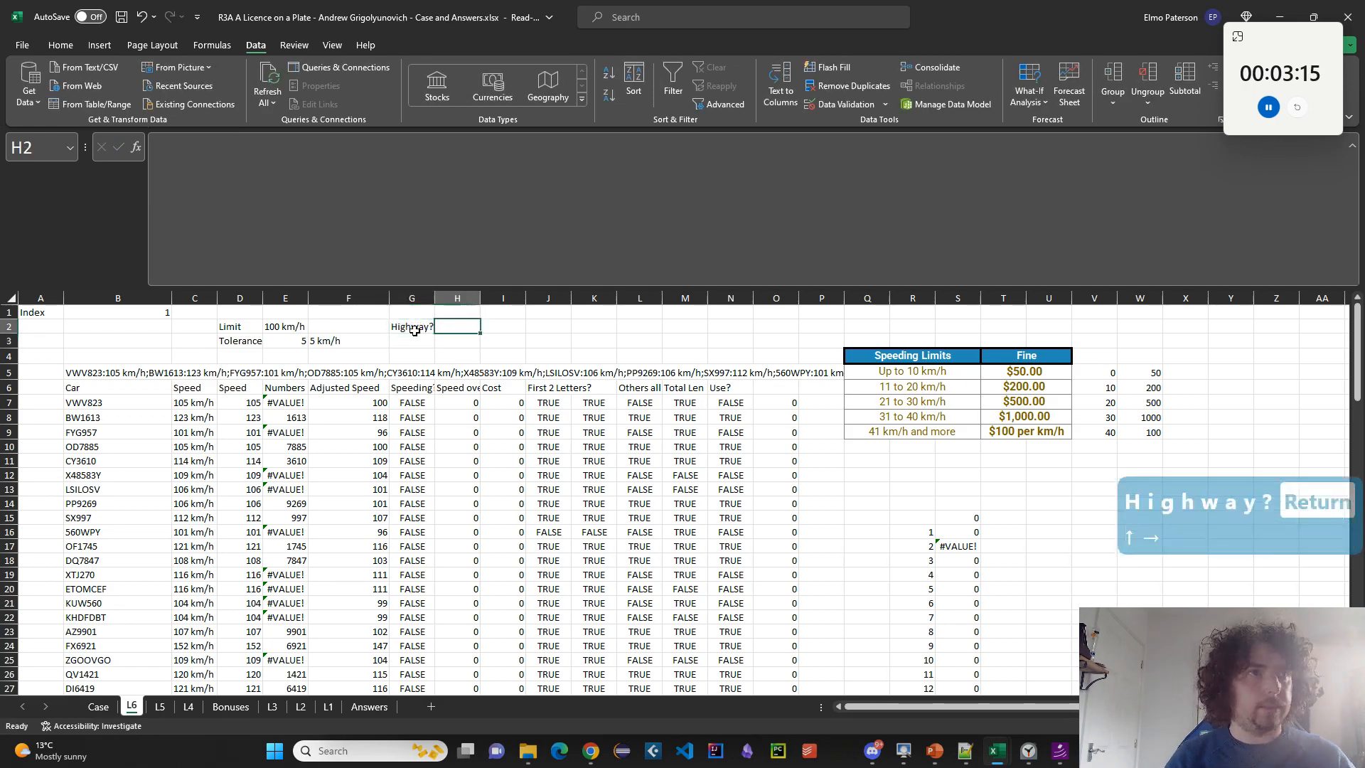
click(376, 343)
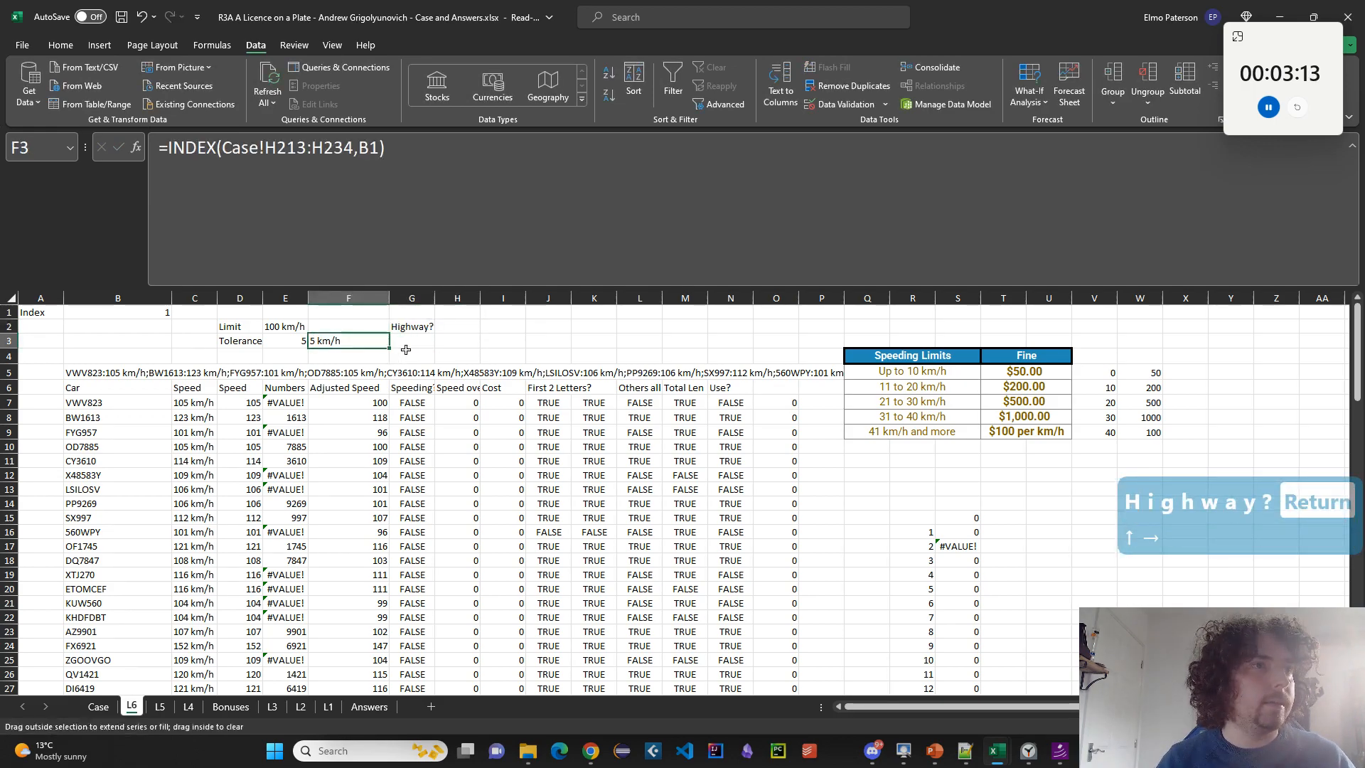
drag(392, 346, 425, 346)
click(353, 154)
key(BackSpace)
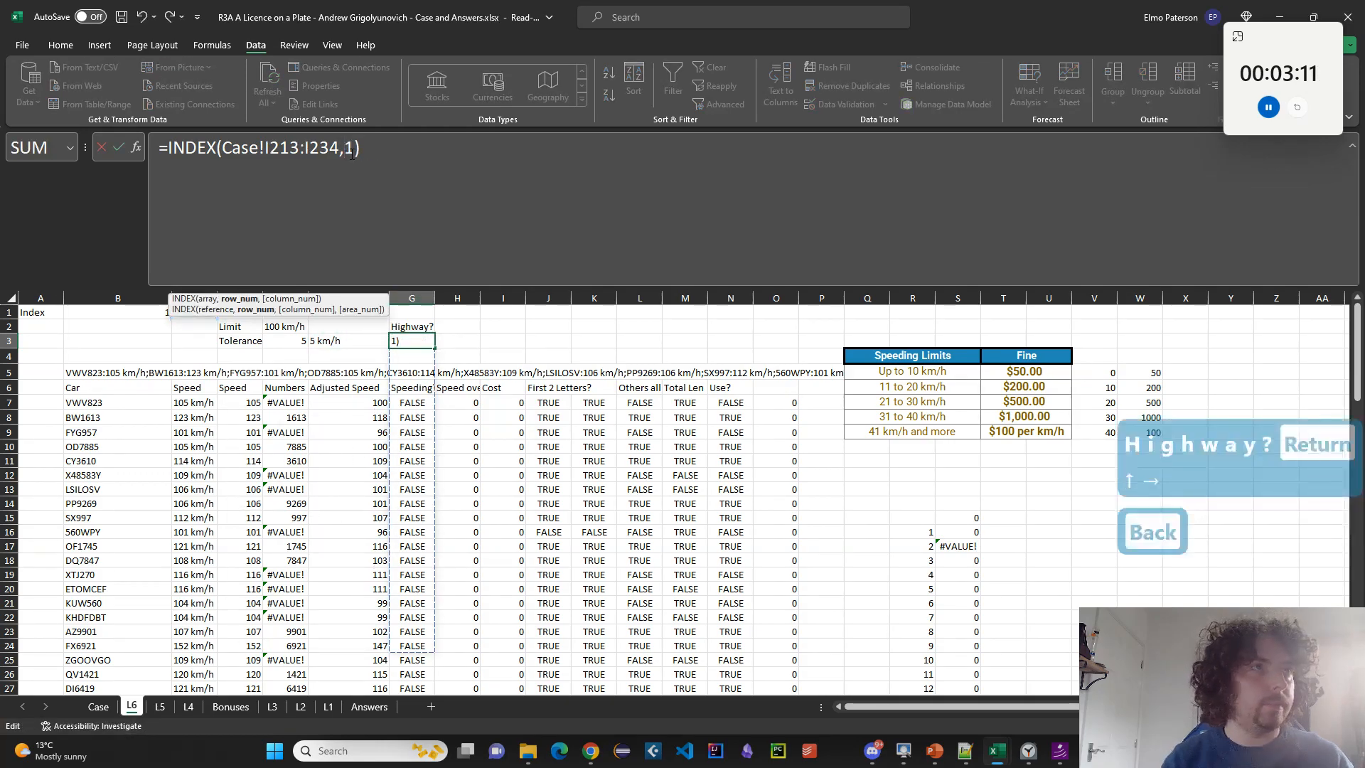
text(b)
key(Return)
click(420, 340)
key(ctrl+x)
click(457, 327)
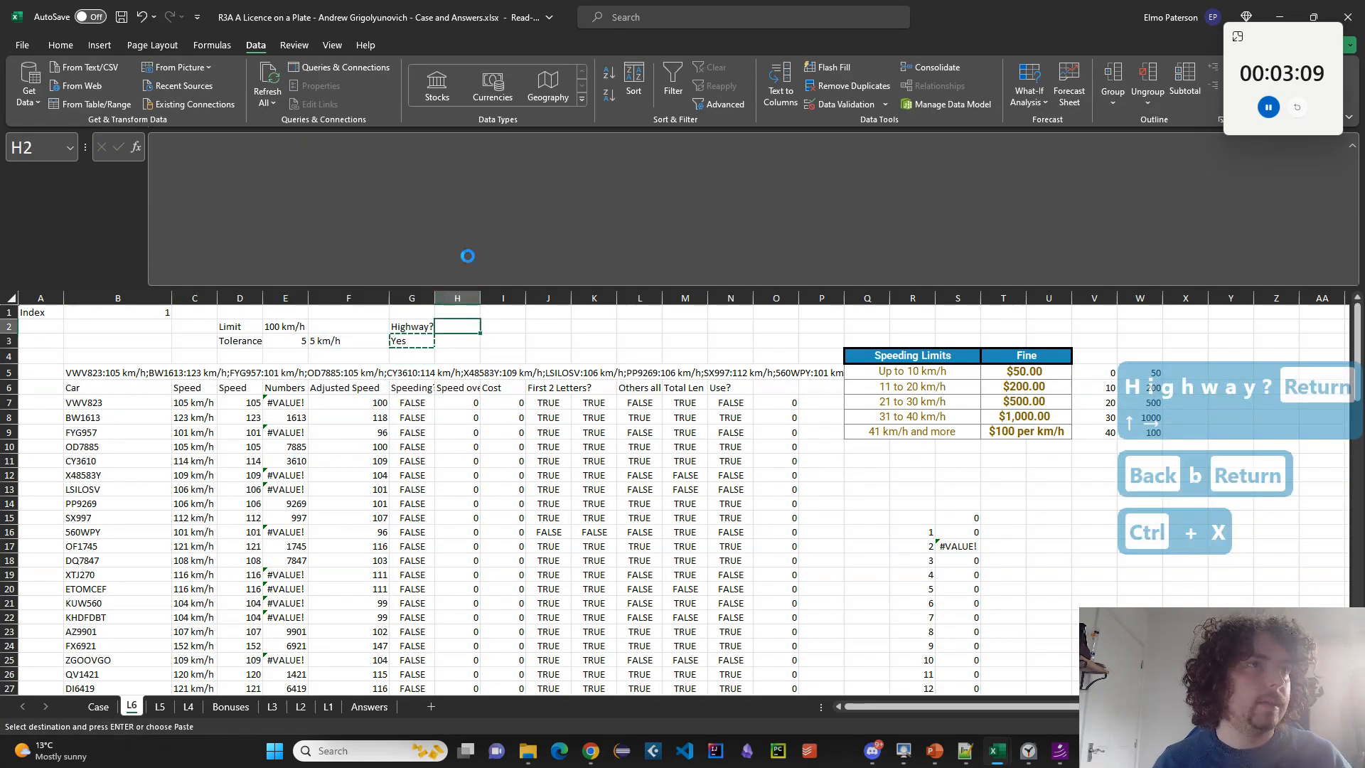
key(ctrl+v)
Extend the highway formula in H2 to test for "Yes", giving =INDEX(Case!I213:I234,B1)="Yes".
click(541, 197)
text(="Yes")
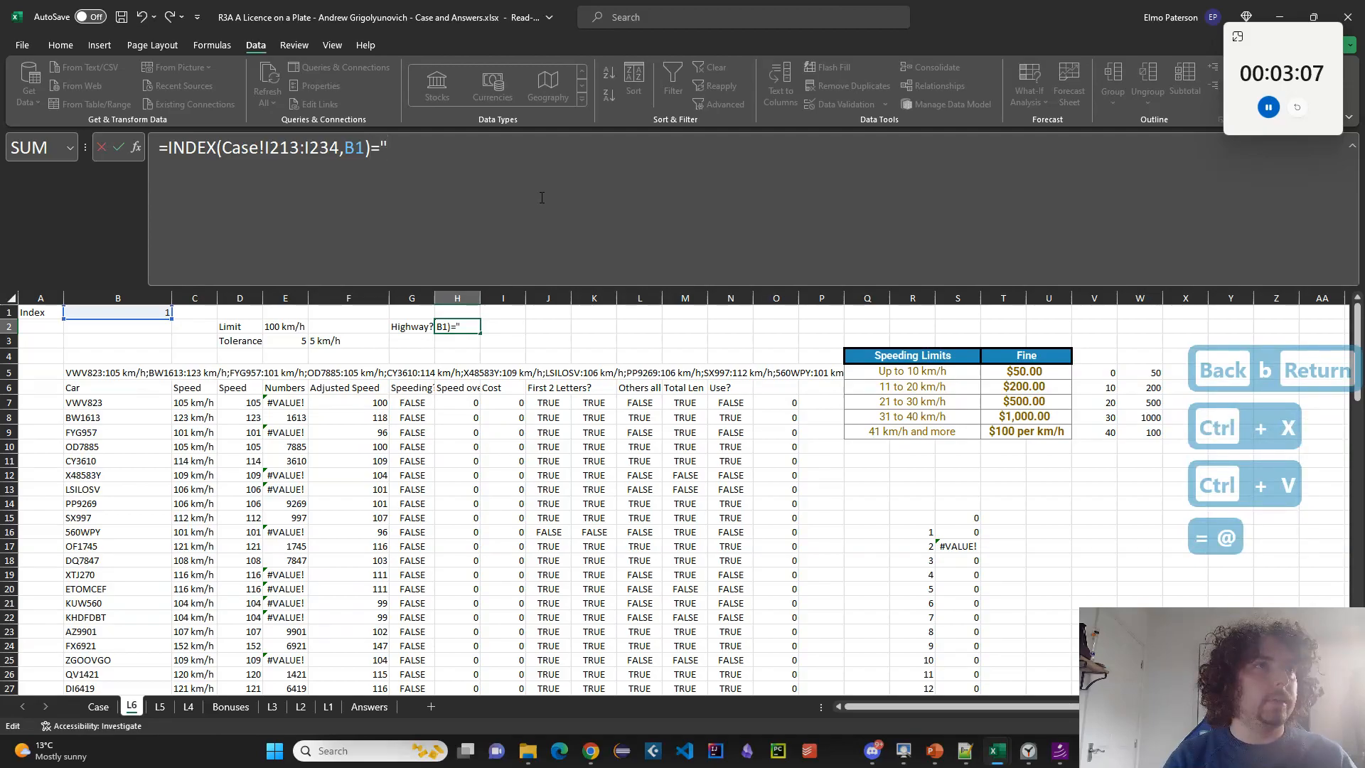
key(Return)
key(Up)
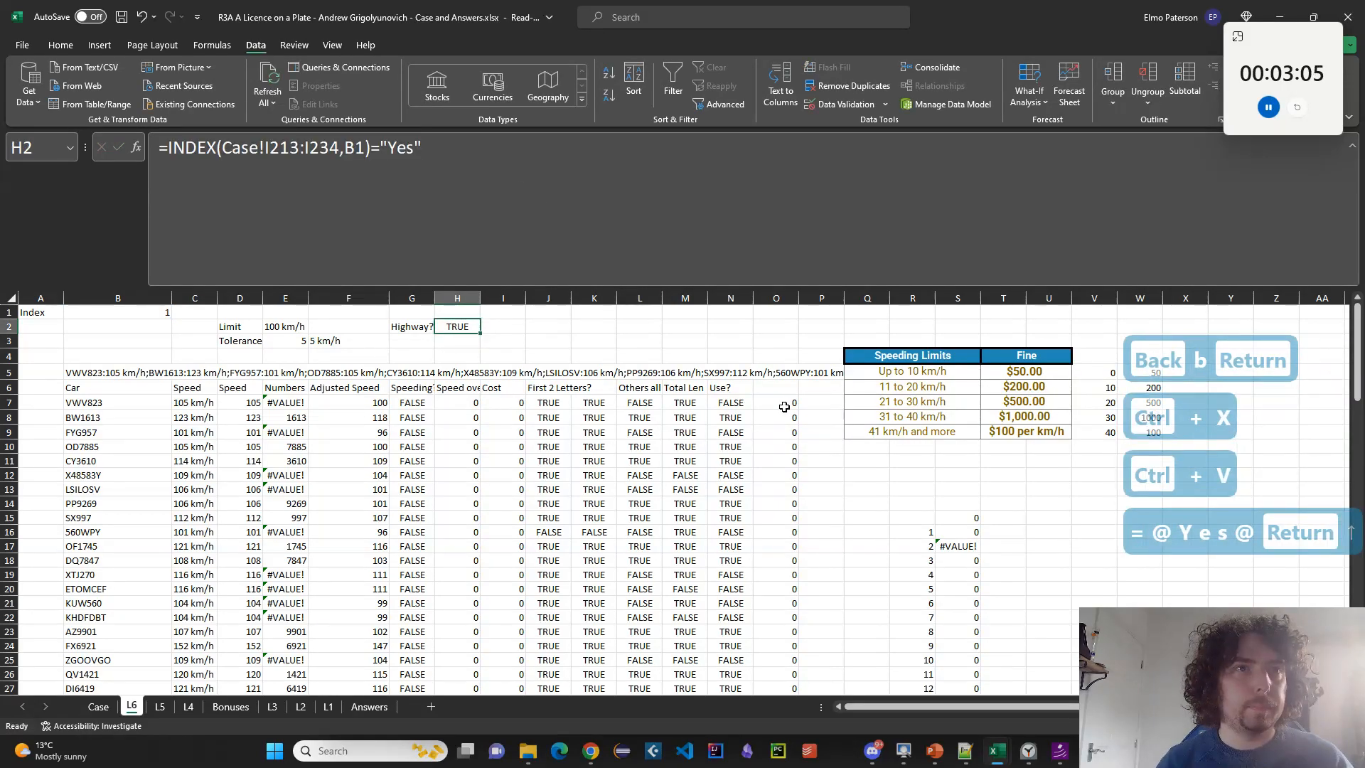
click(784, 407)
scroll(546, 478, down, 20)
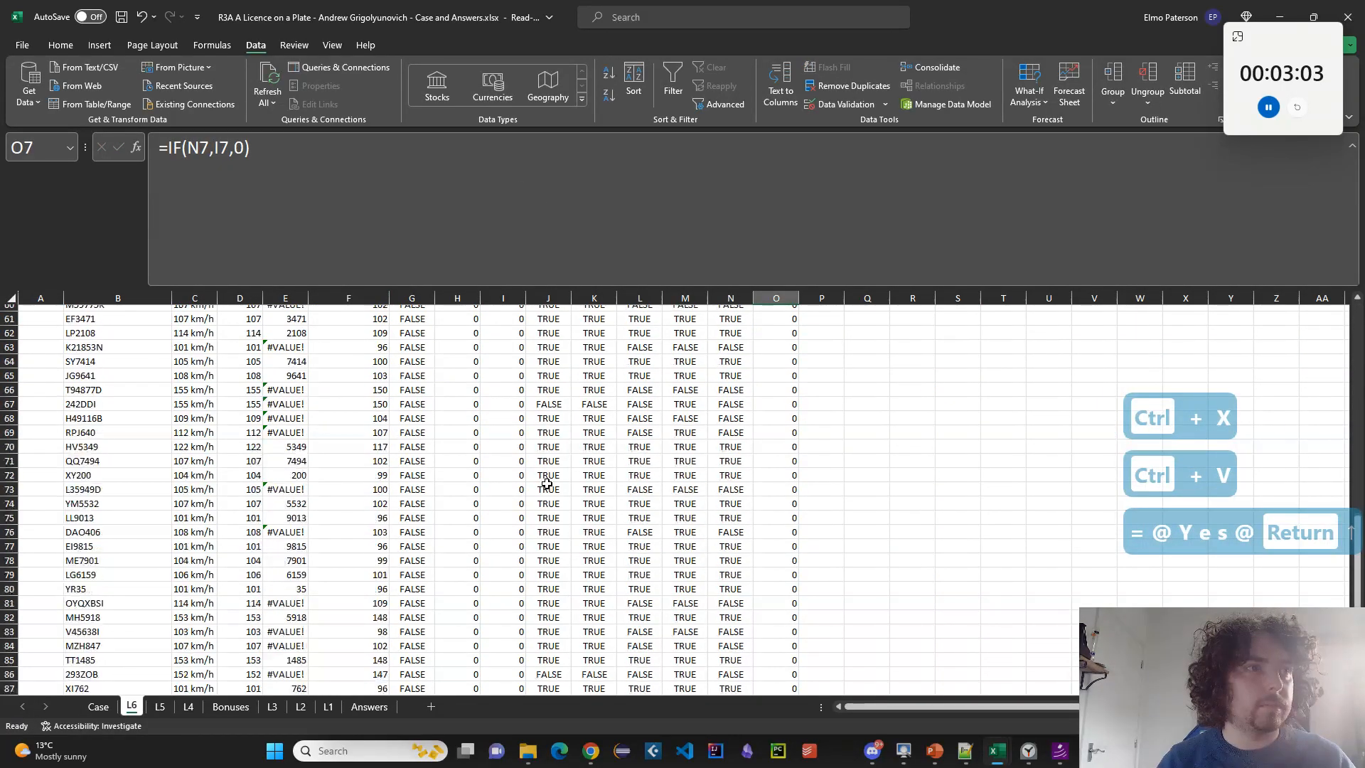
scroll(546, 483, up, 10)
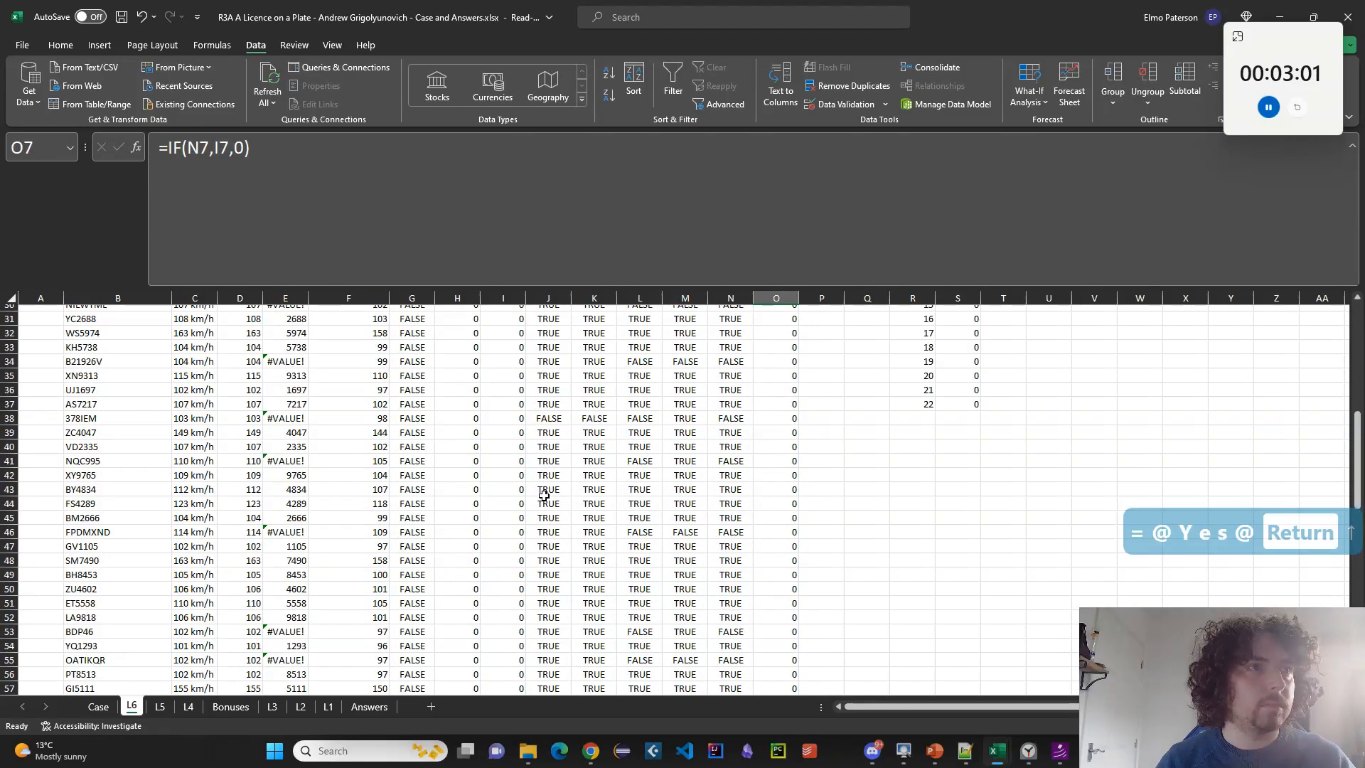
scroll(543, 496, up, 10)
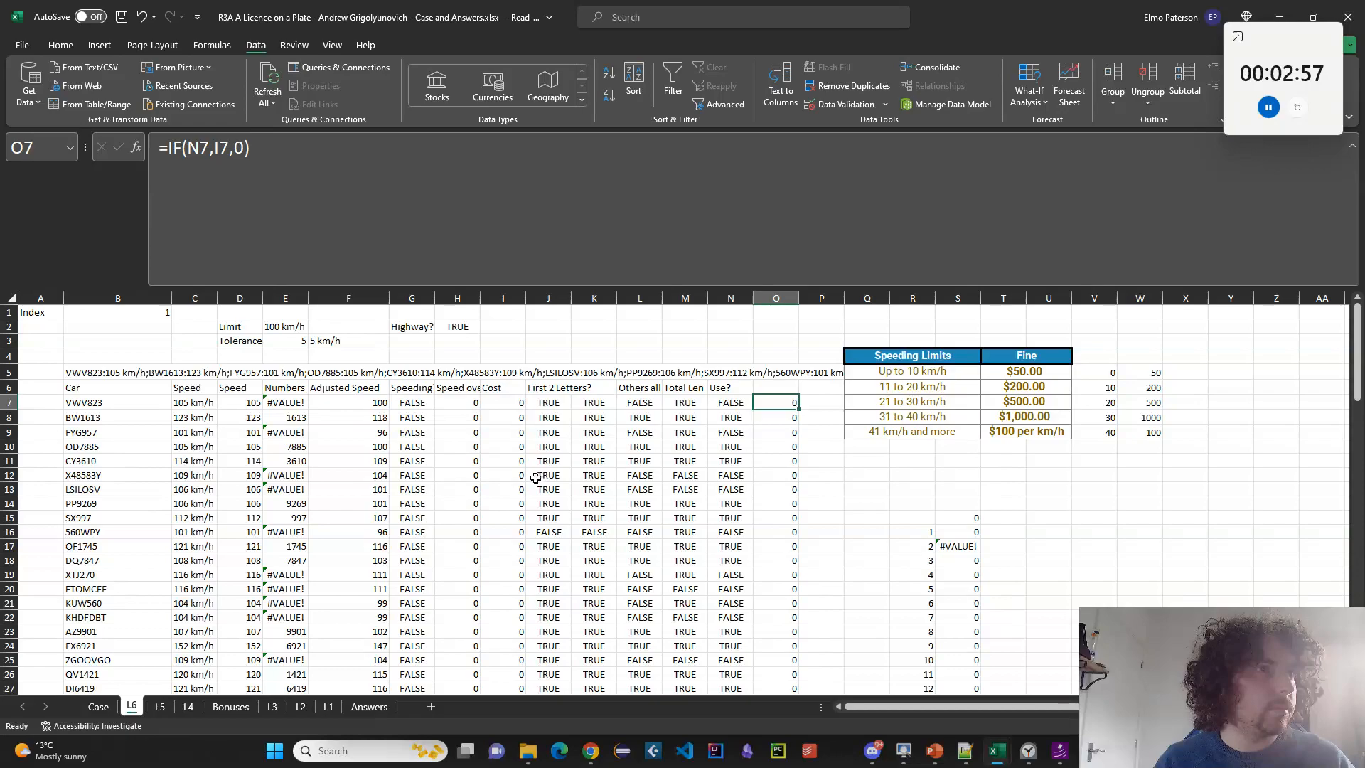
Copy the Limit formula =INDEX(Case!G213:G234,B1) into F2 and fill the Tolerance conversion formula from E3 up into E2.
click(285, 326)
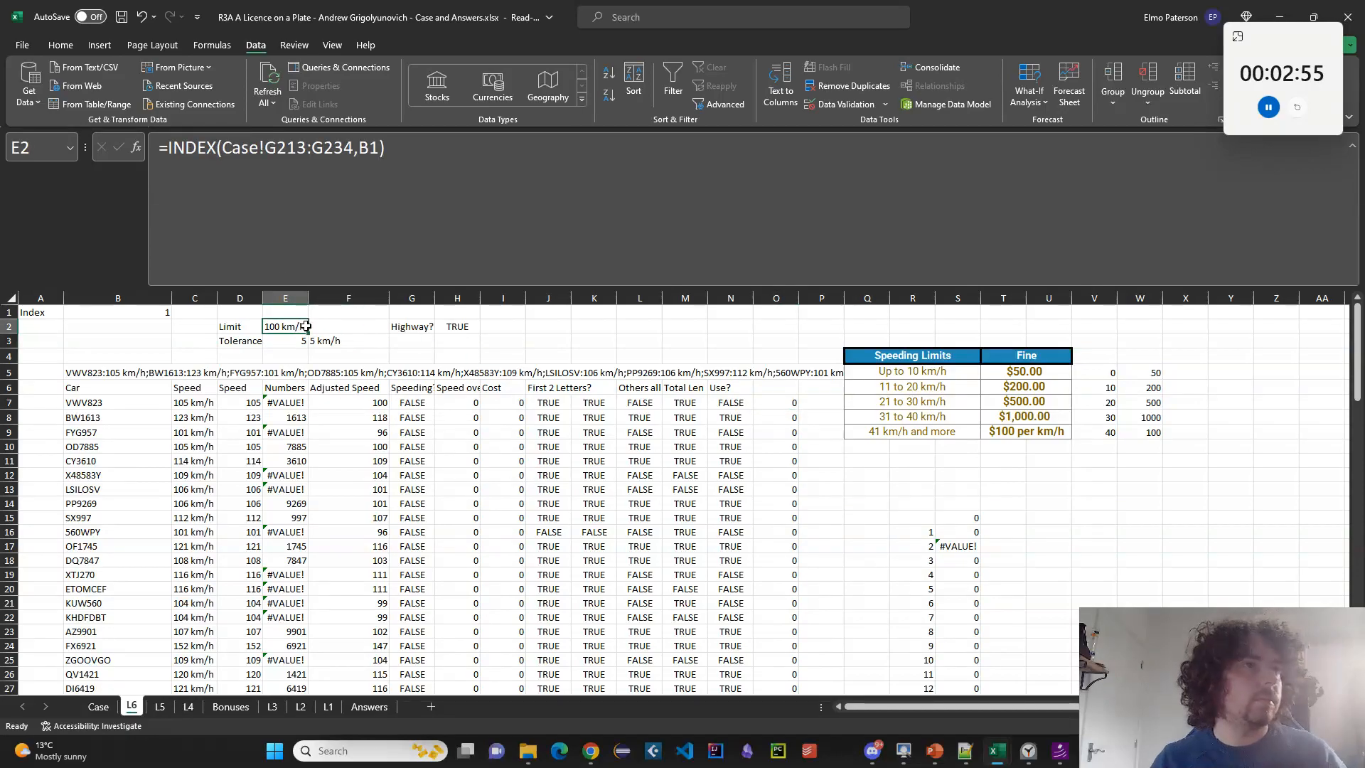
click(377, 215)
key(ctrl+a)
key(ctrl+c)
key(Escape)
click(349, 326)
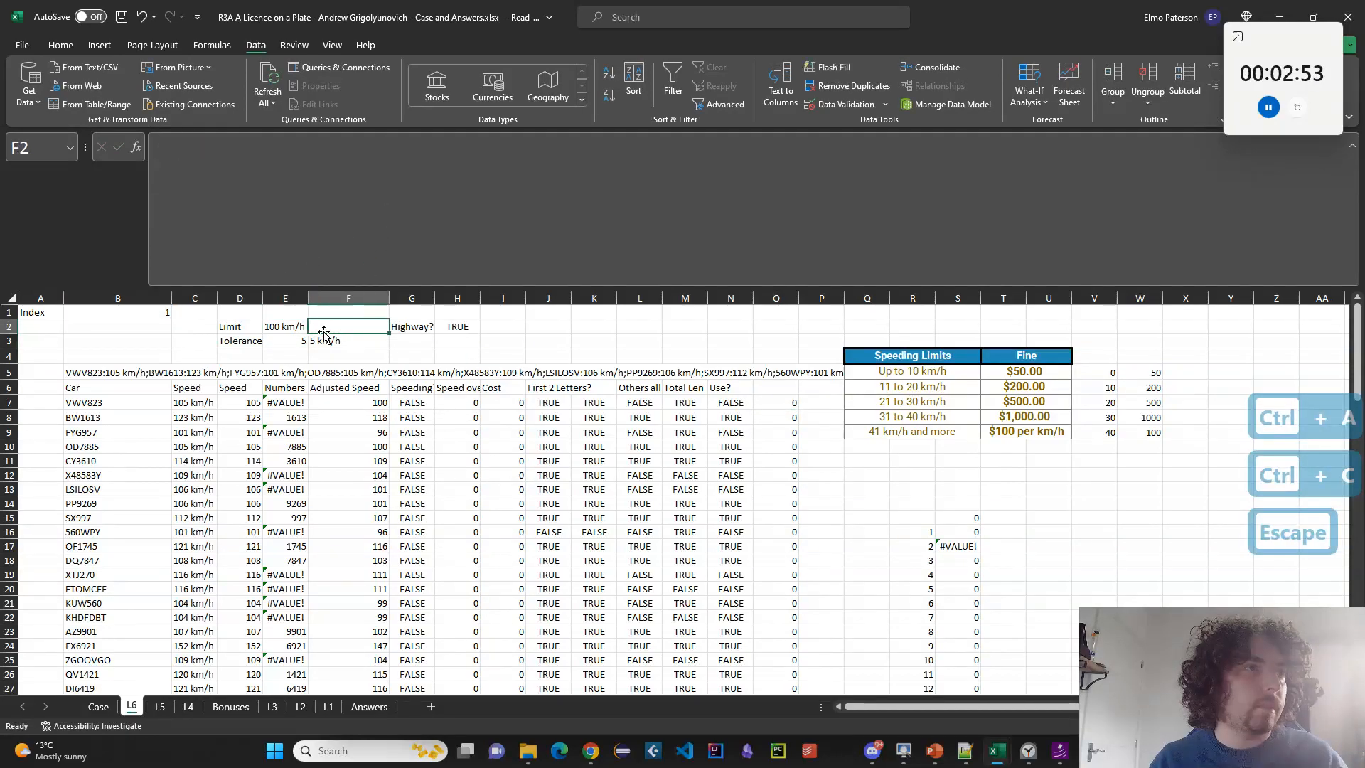
key(ctrl+v)
click(295, 342)
drag(307, 347, 302, 329)
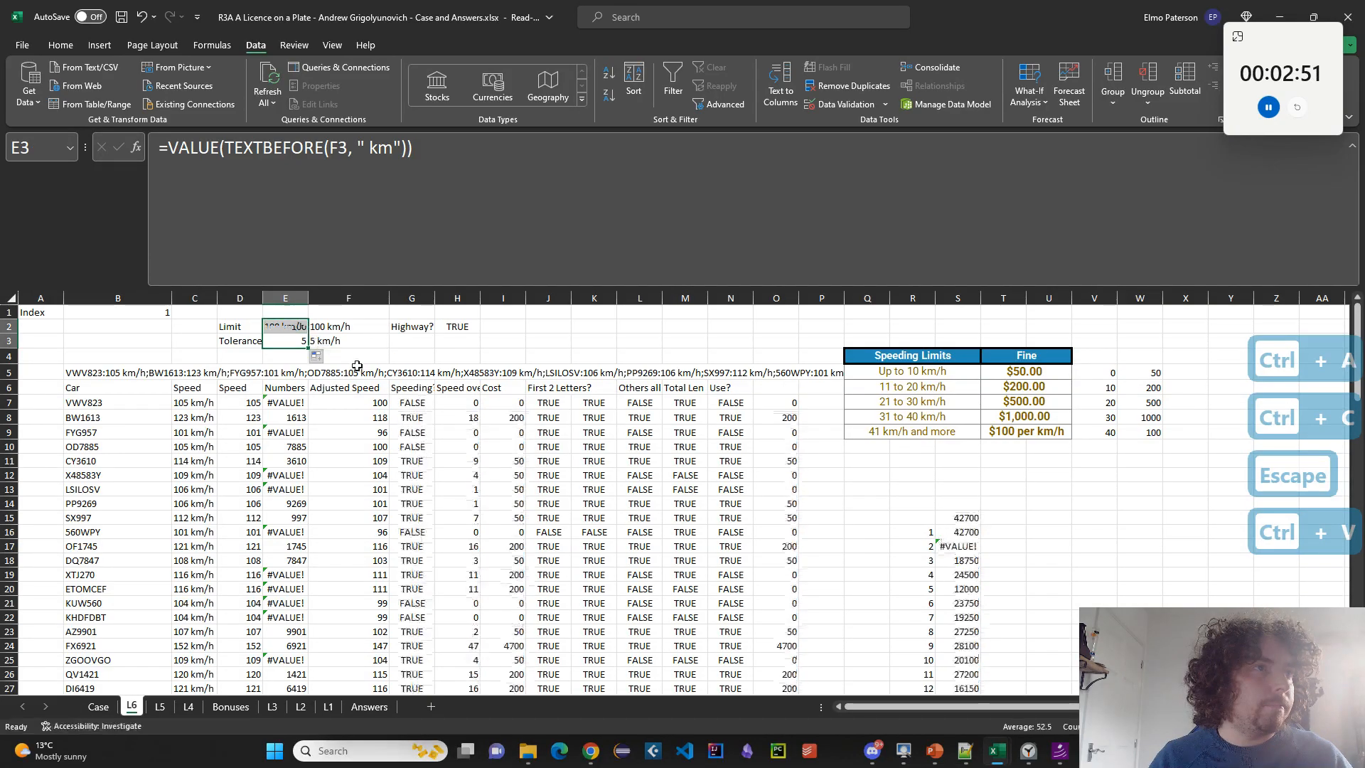
Double the highway fines by changing O7 to =IF($H$2,2,1)*IF(N7,I7,0) and fill it down column O.
click(796, 401)
click(184, 156)
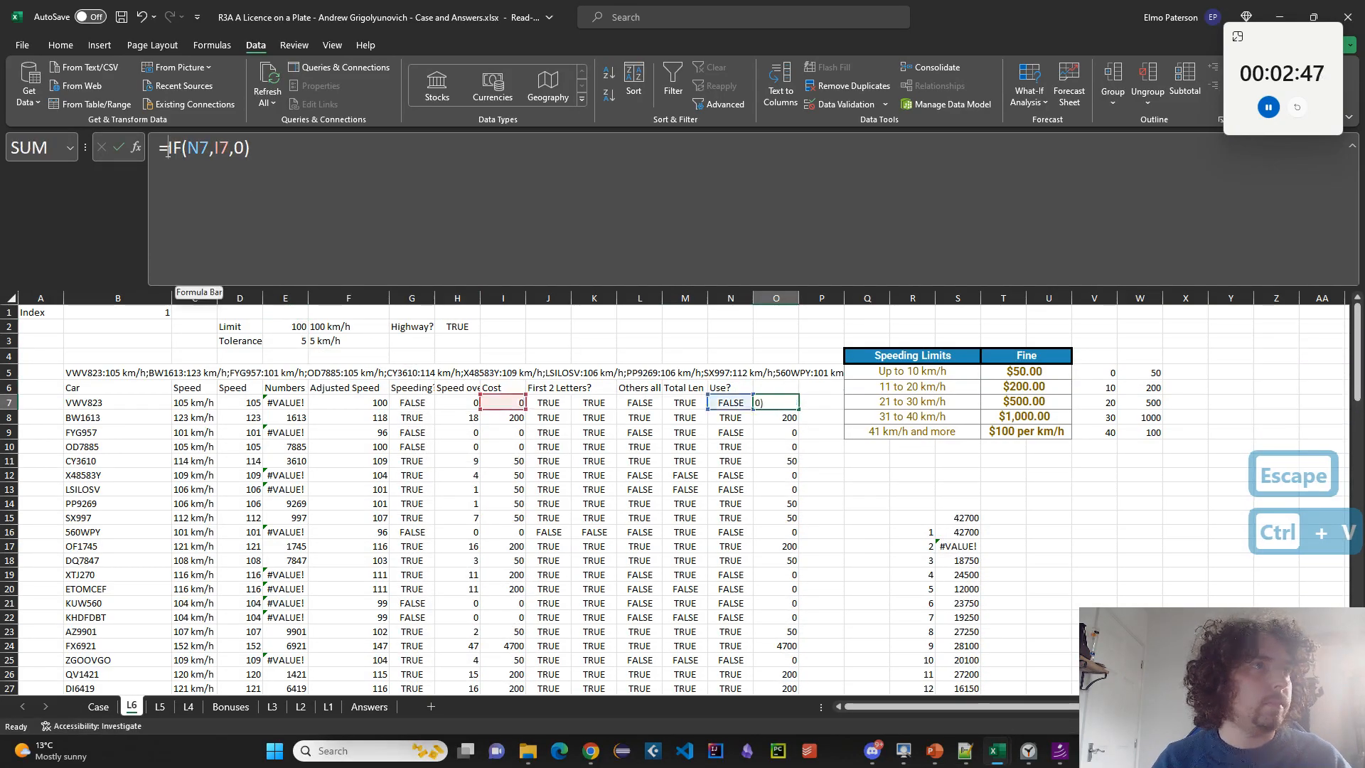
text(IF()
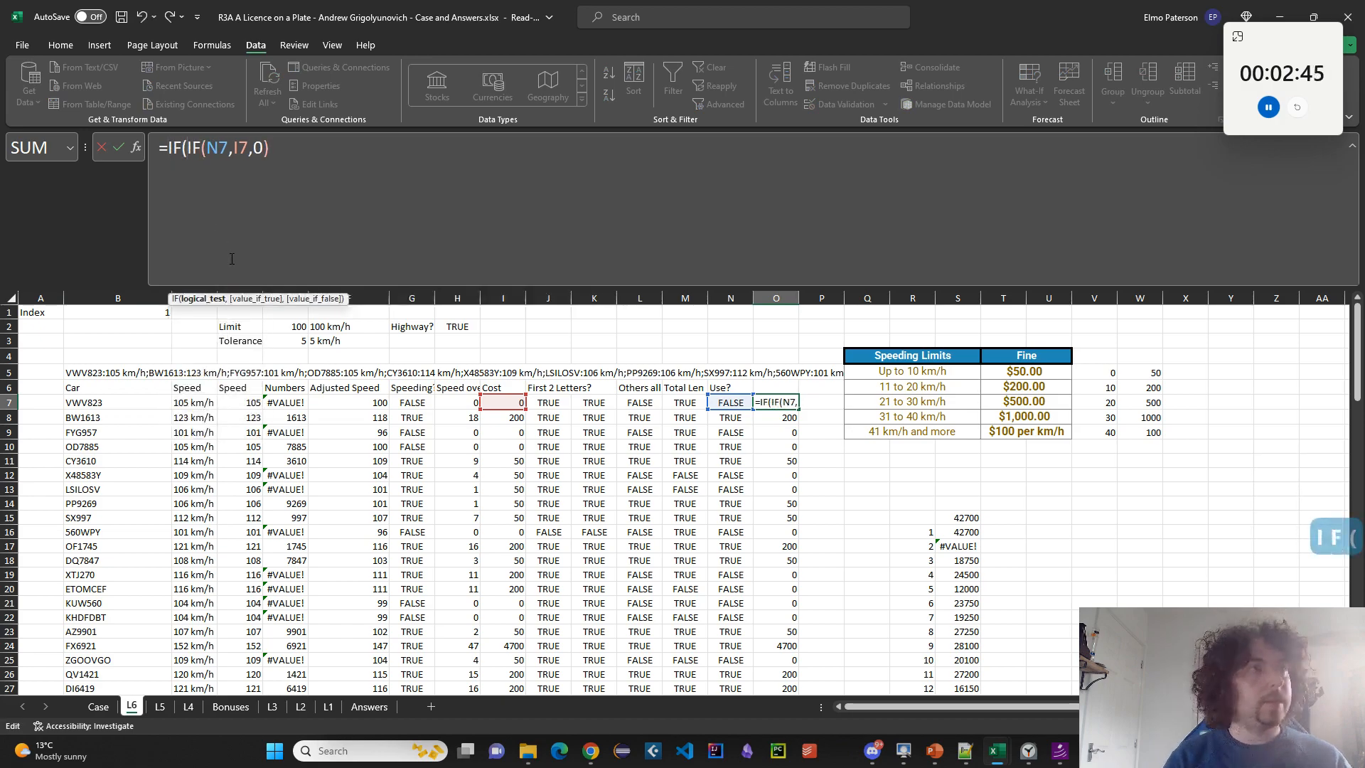
click(468, 327)
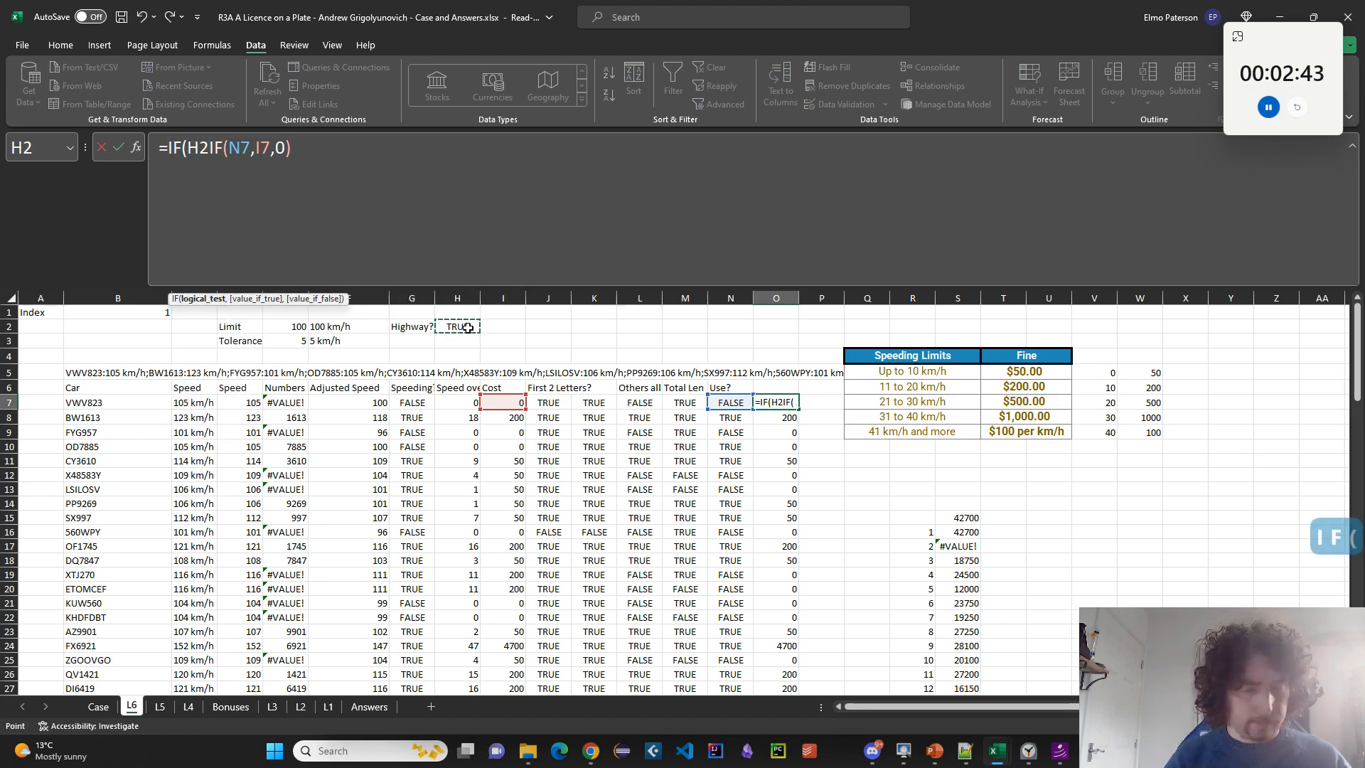
key(F4)
text(,)
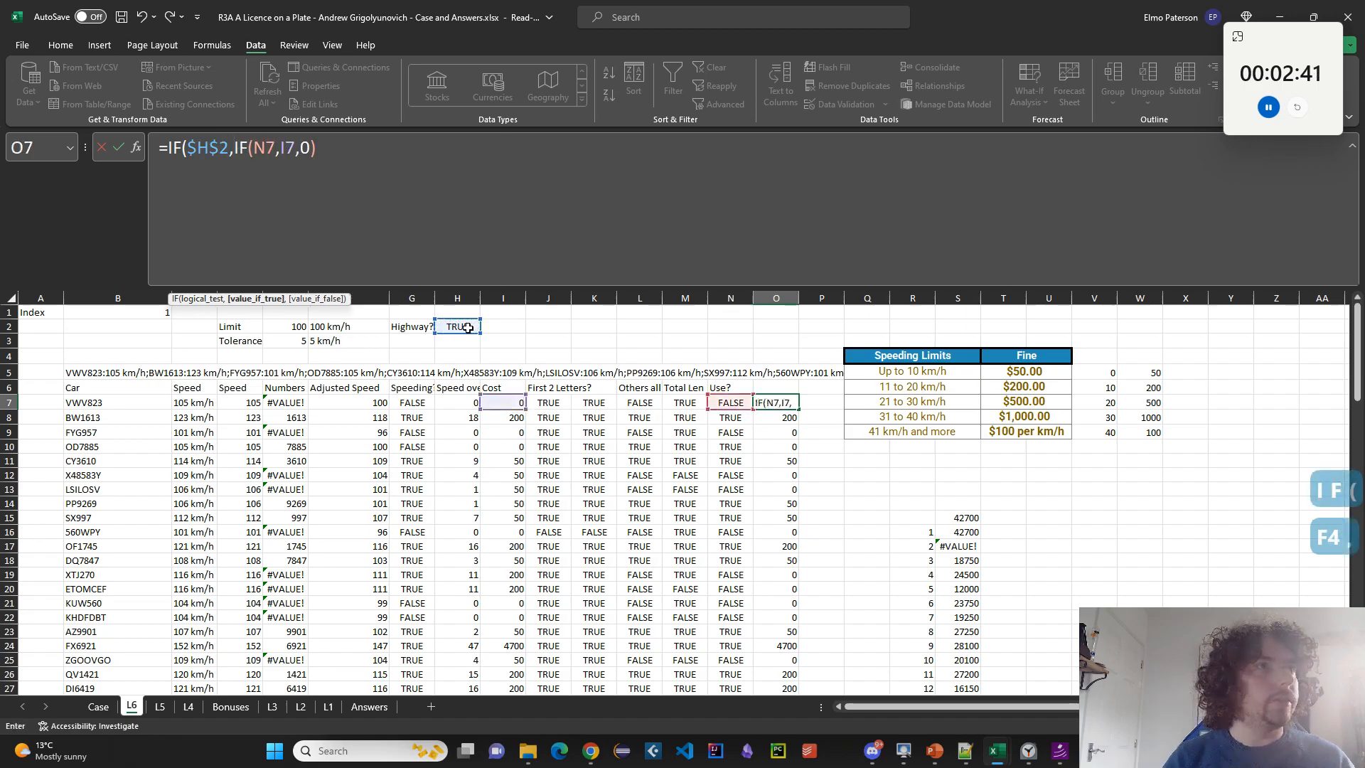
text(2,,)
key(BackSpace)
text(1)*)
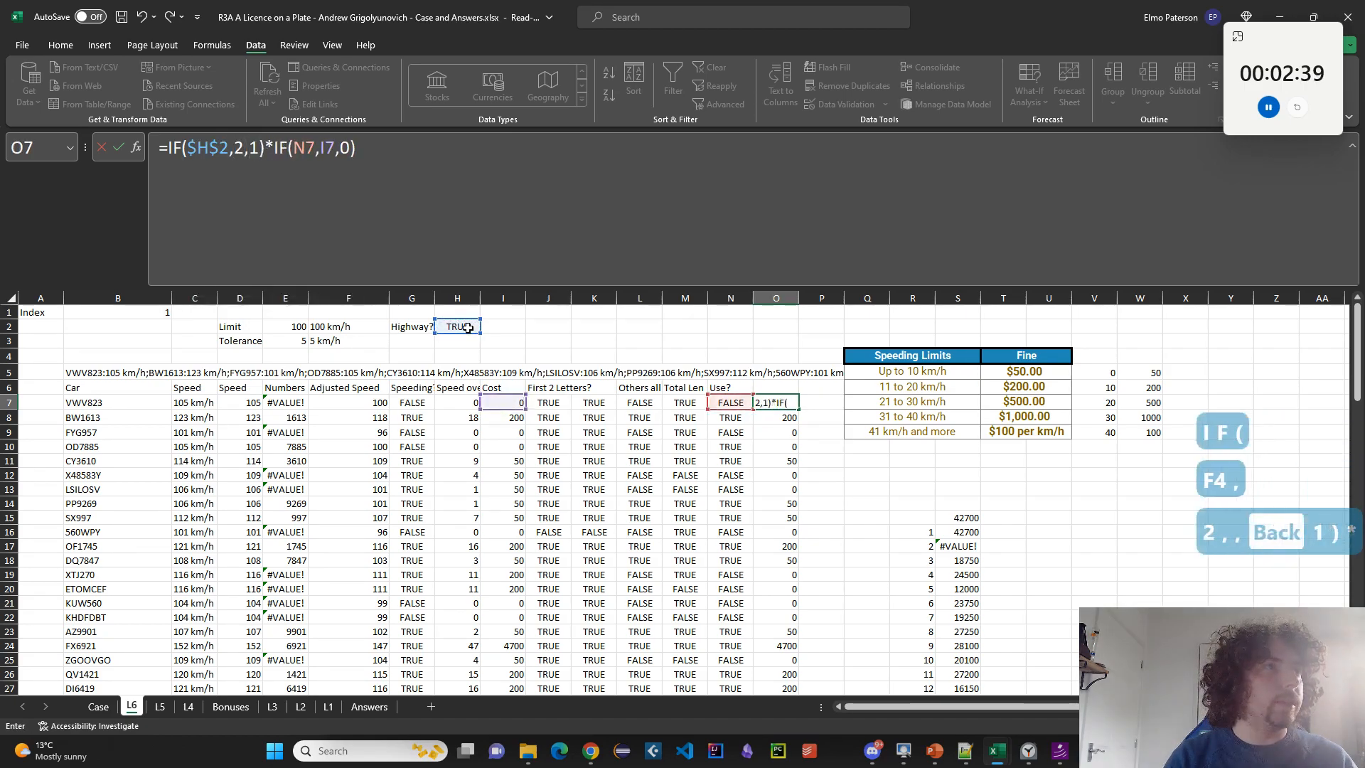
key(Return)
key(Up)
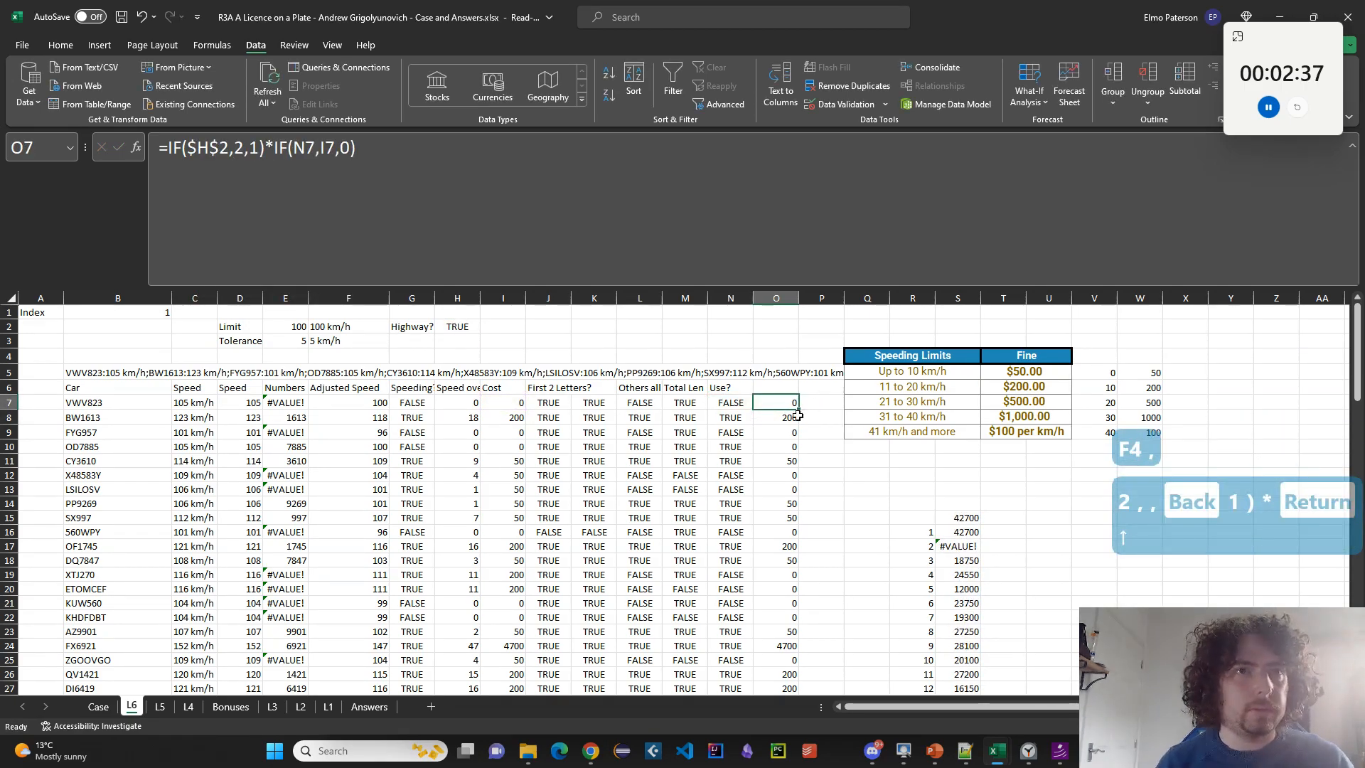
double_click(798, 412)
Copy the data table results from S18 down and paste them as values into the Level 6 answers on Case, starting at E215.
click(967, 561)
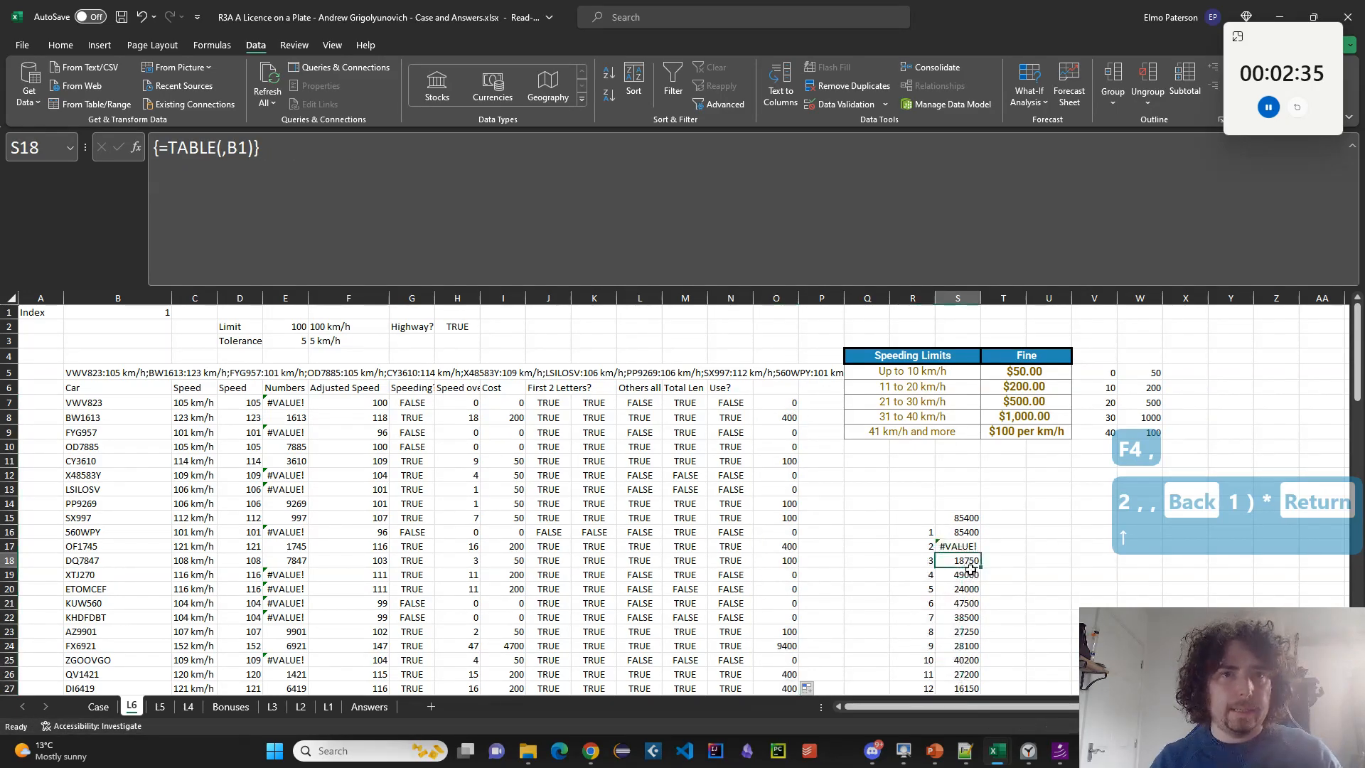
key(ctrl+shift+Down)
key(ctrl+c)
click(98, 706)
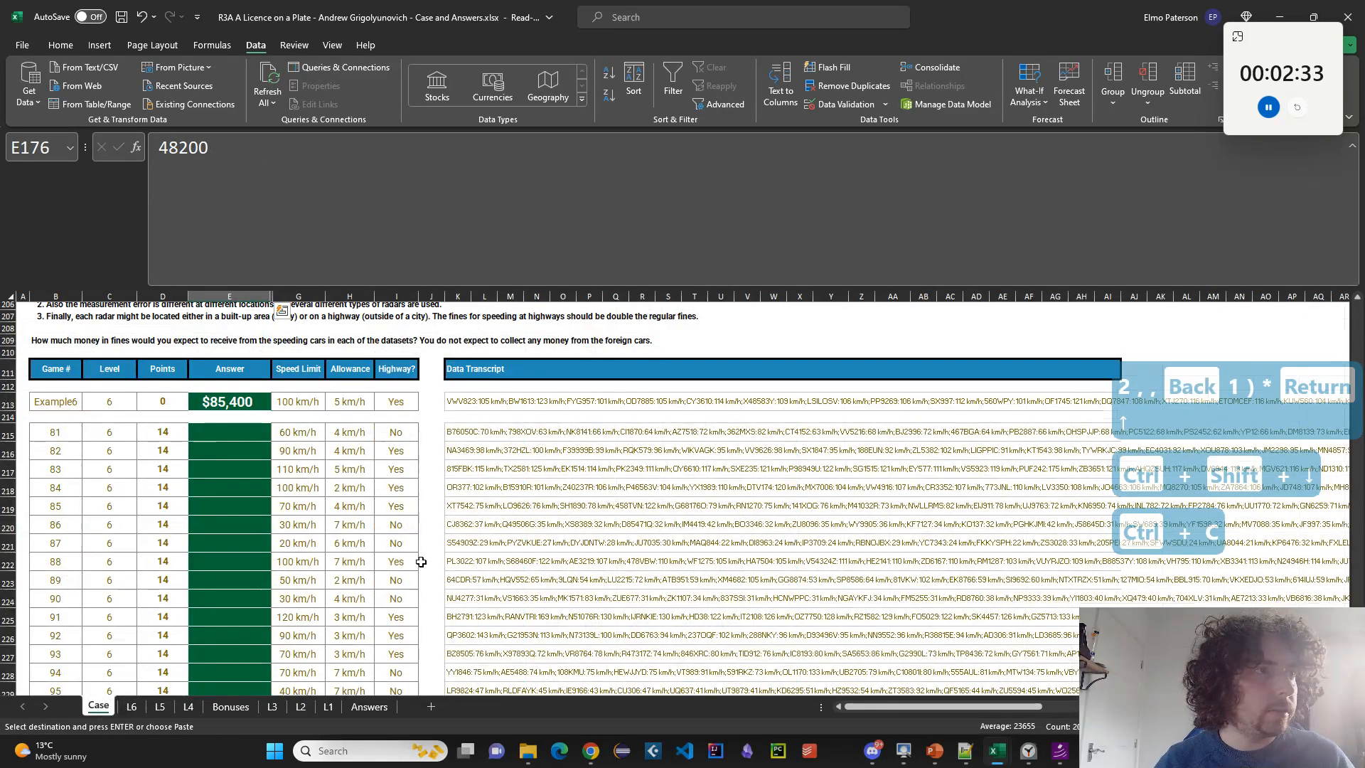
click(250, 430)
key(ctrl+shift+v)
Review the bonus questions on Case and the car list on L6, and select J3 on the Bonuses sheet.
scroll(441, 582, up, 20)
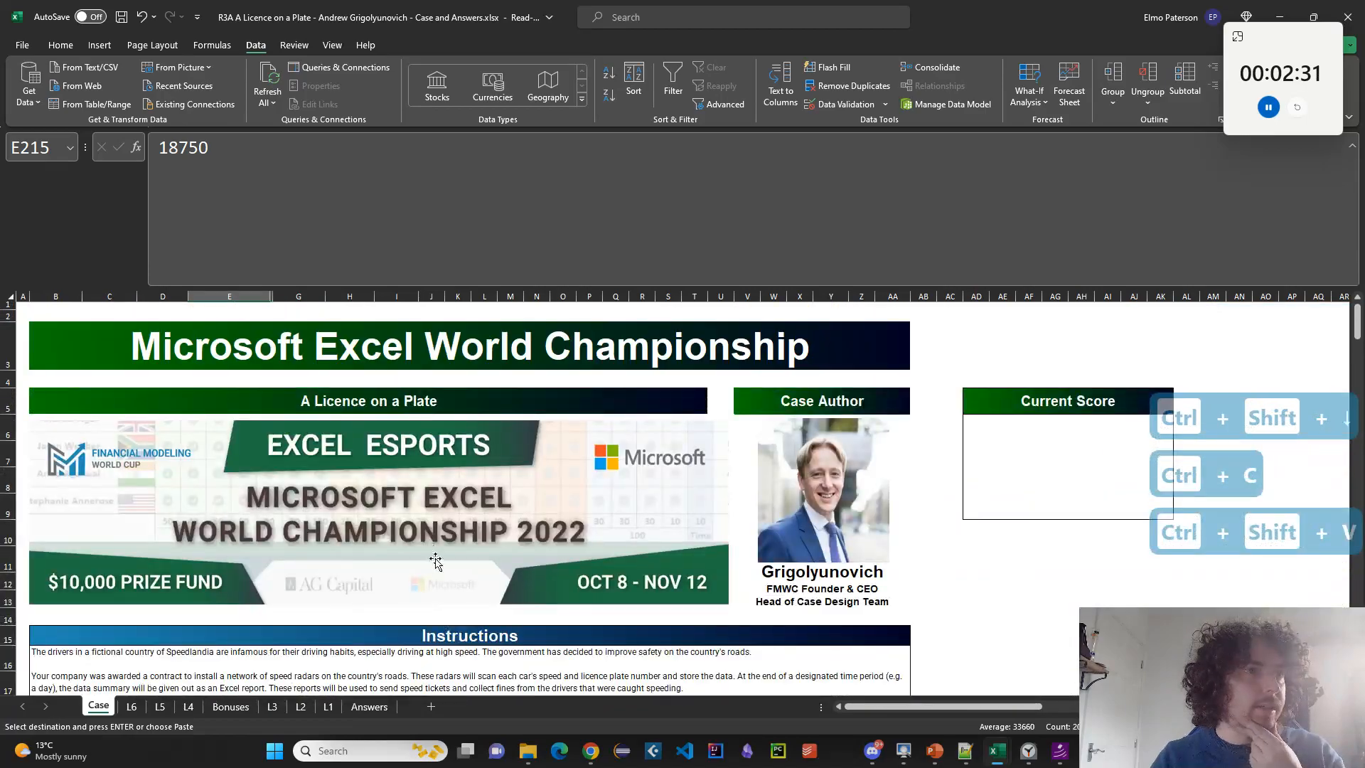
scroll(435, 555, down, 3)
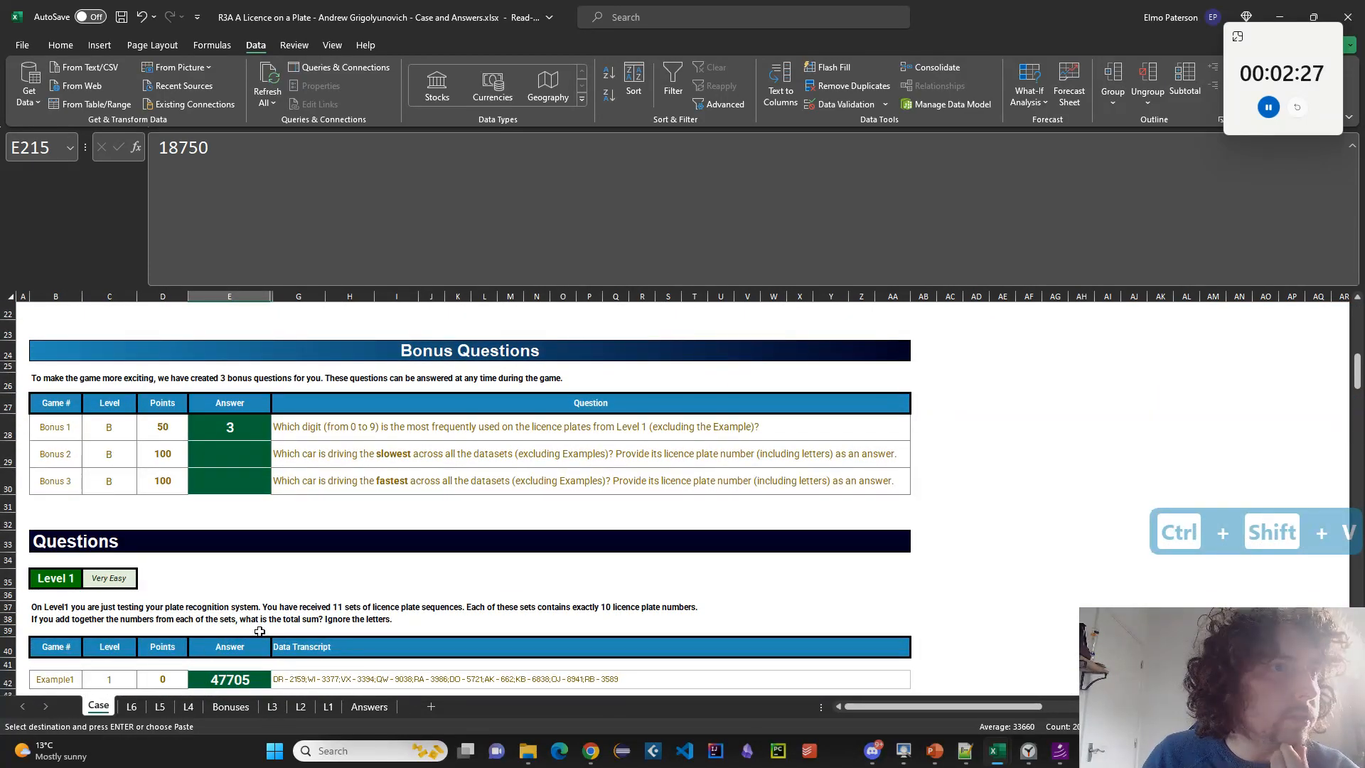
click(132, 706)
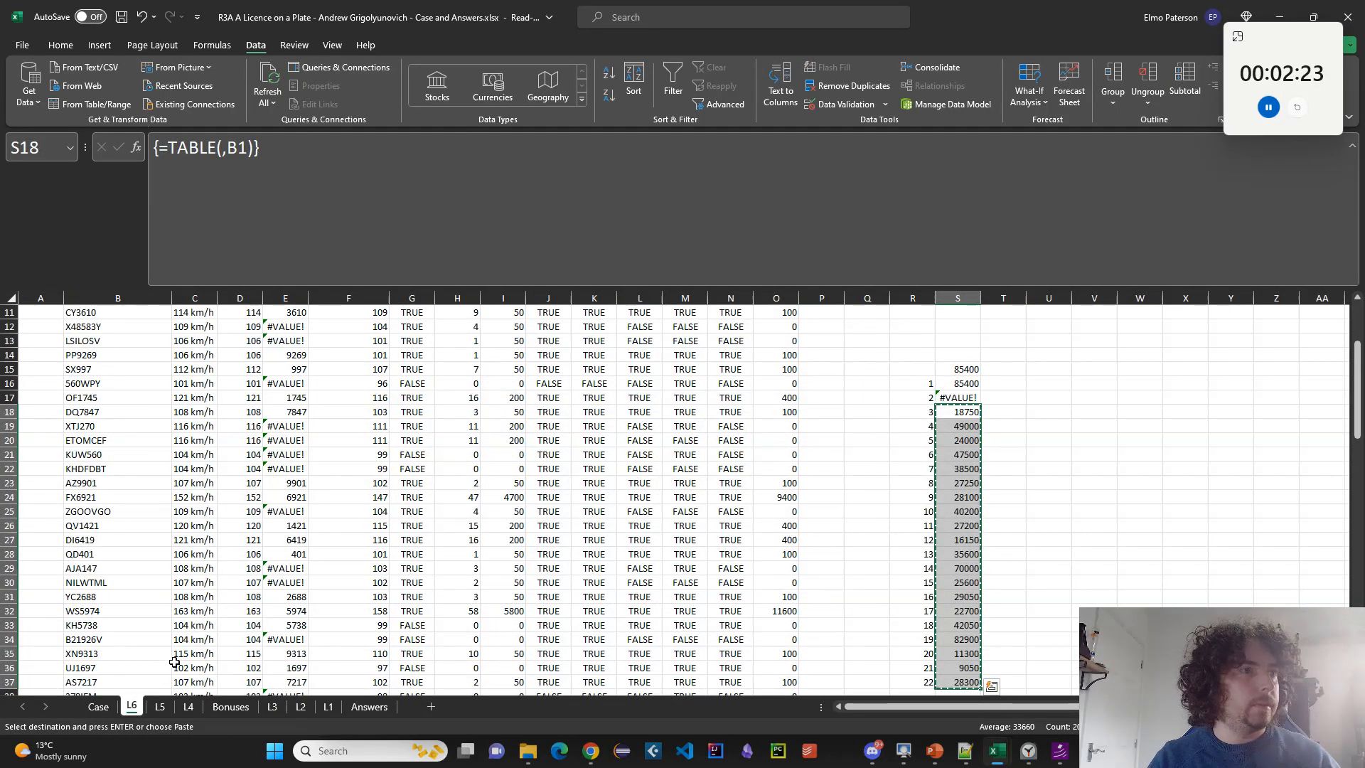
scroll(213, 652, down, 10)
scroll(214, 640, down, 4)
scroll(192, 629, up, 1)
click(164, 630)
click(220, 707)
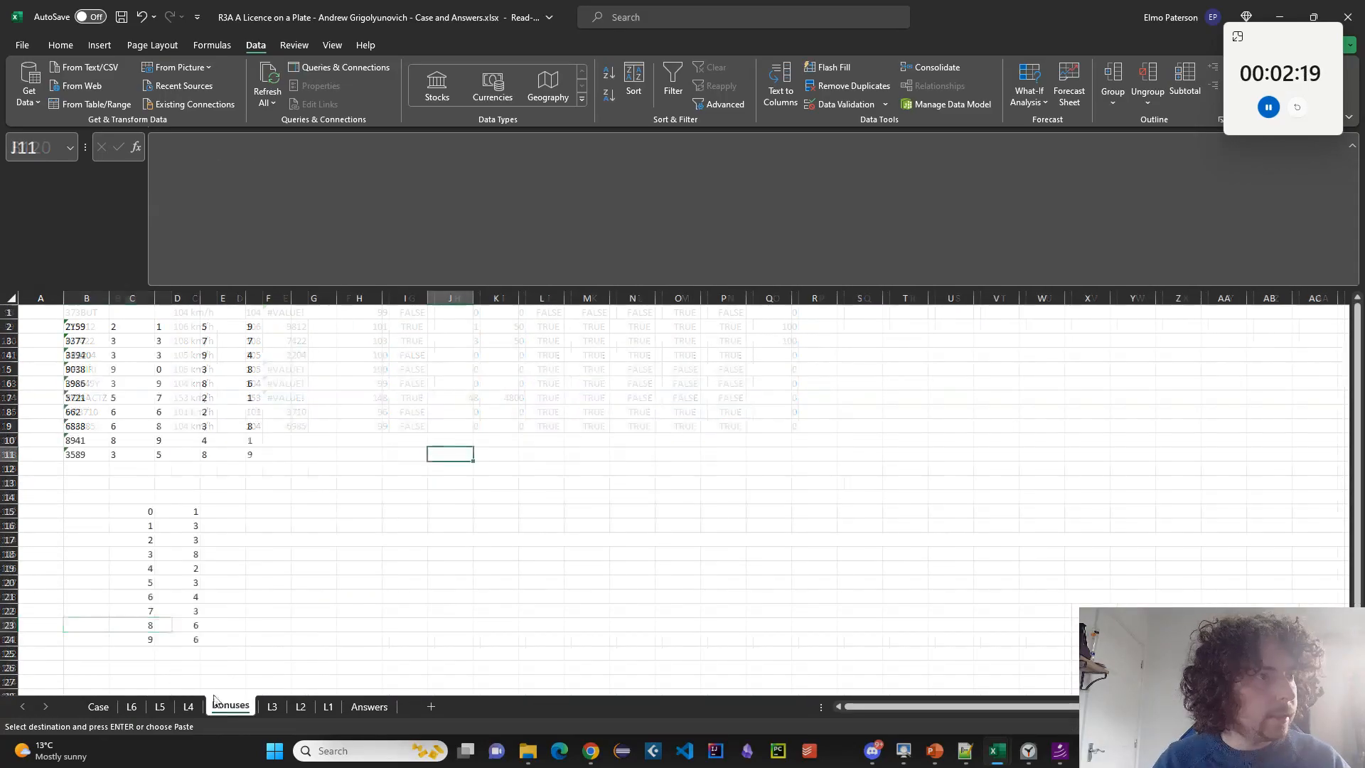
click(456, 337)
text(=MNIN)
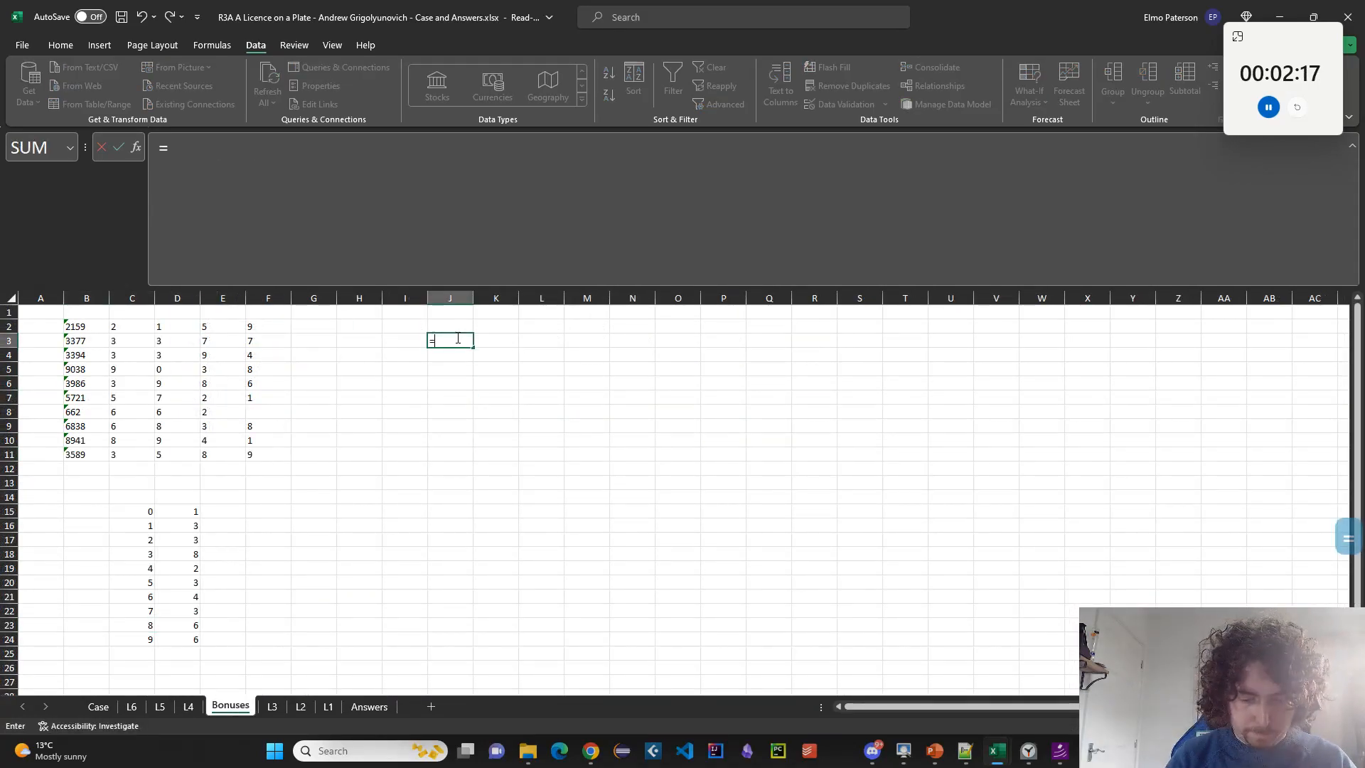
key(shift+BackSpace)
key(shift+BackSpace)
key(shift+BackSpace)
text(IN()
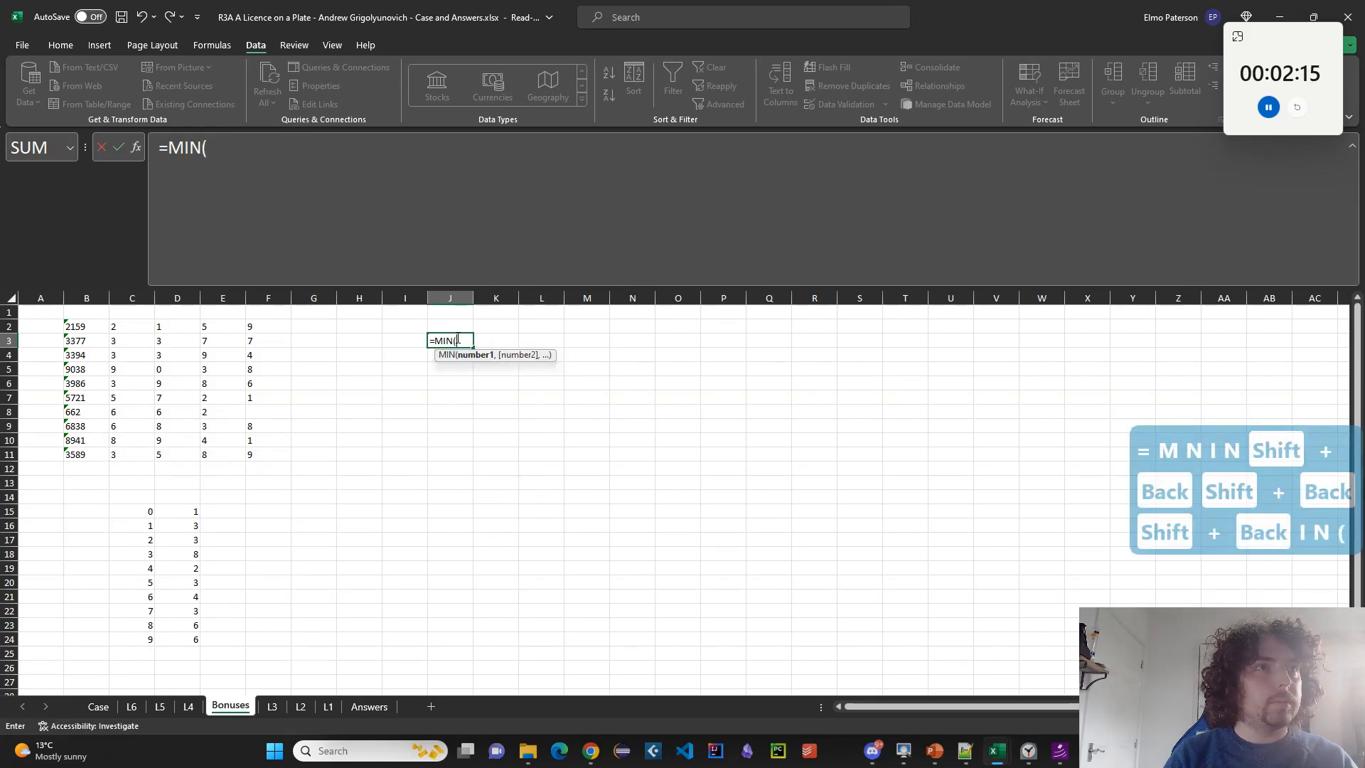
text(H)
key(shift+BackSpace)
text(VSTACK()
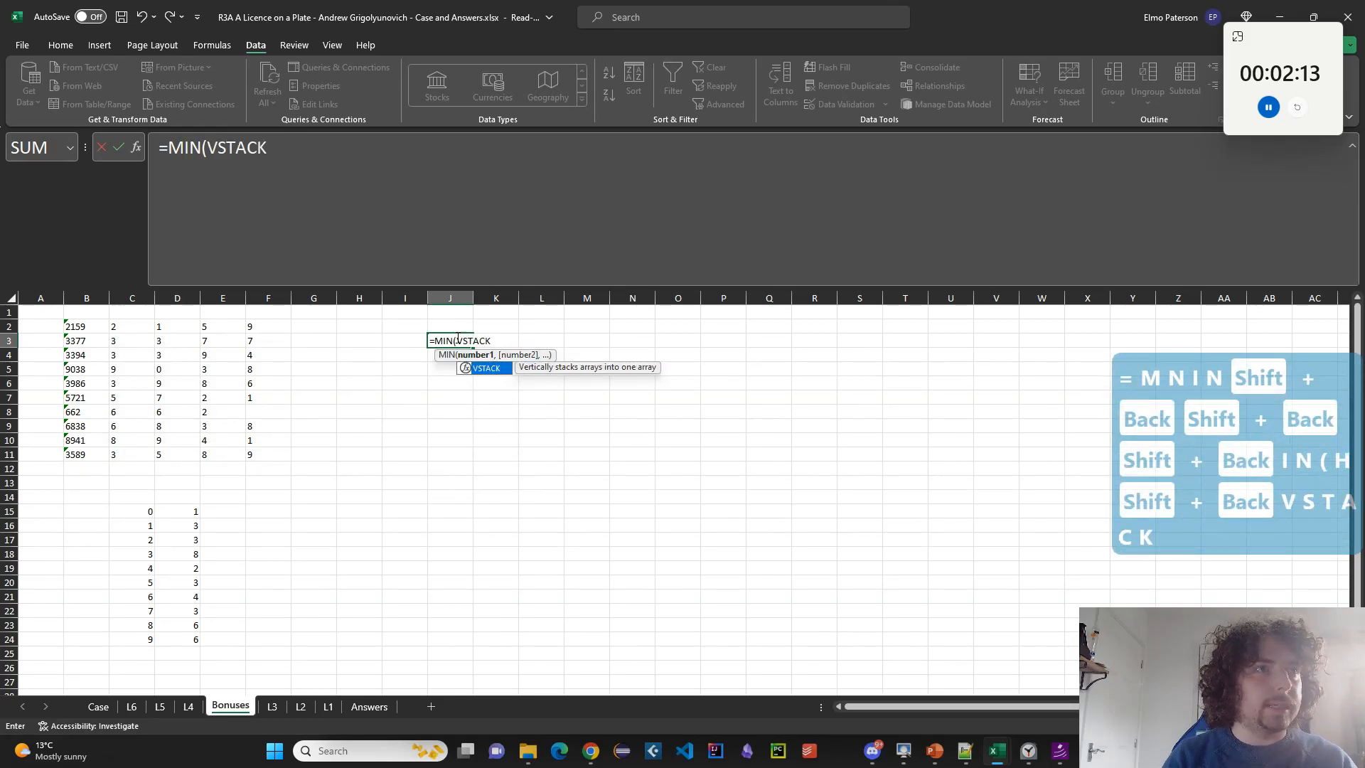
click(188, 708)
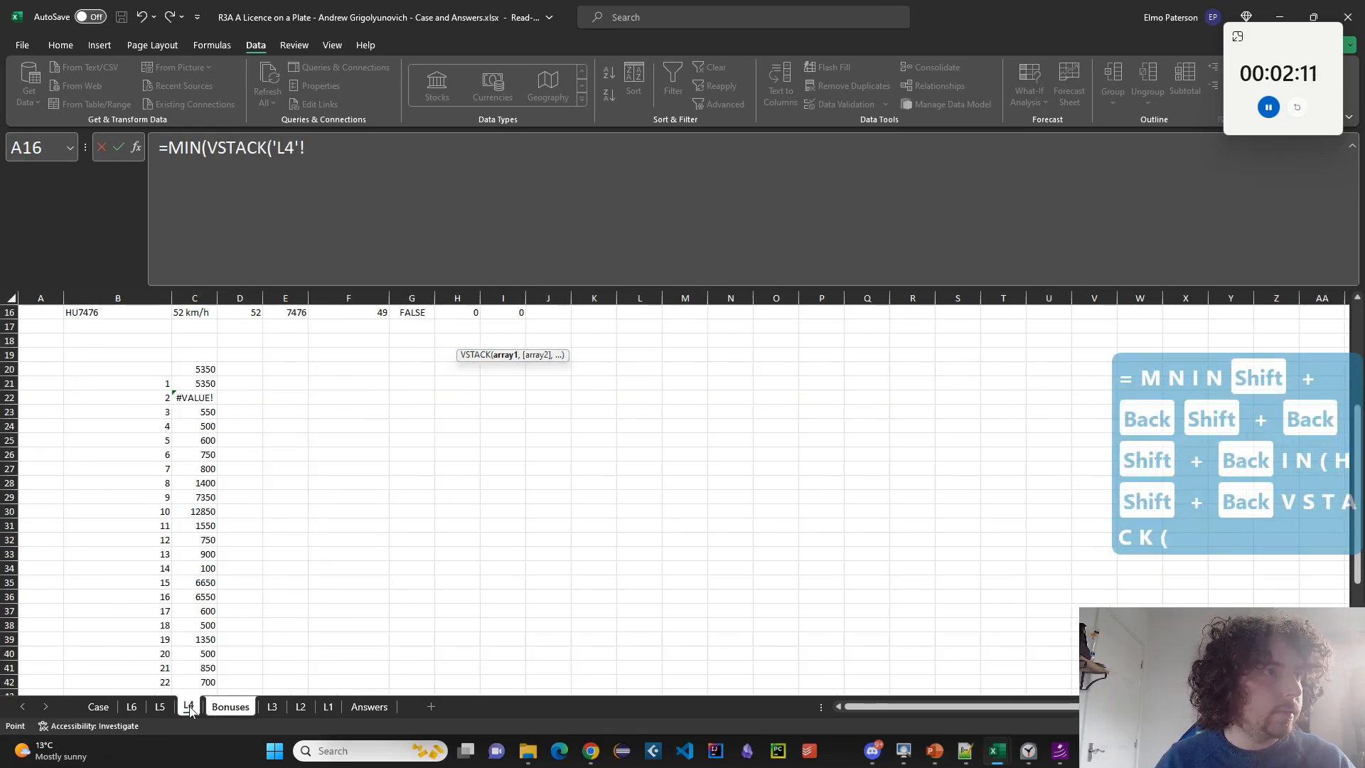
key(Escape)
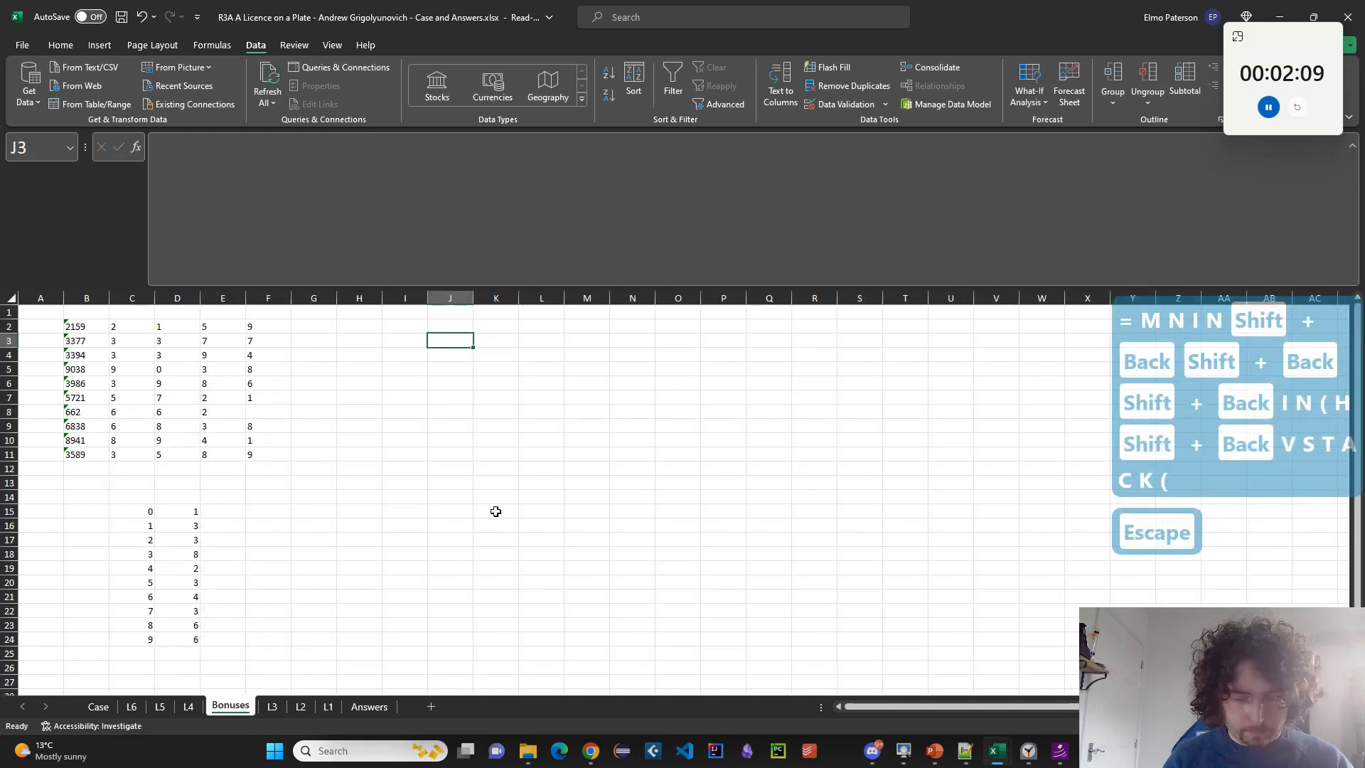
Start a VSTACK formula in J3 of Bonuses with the Level 3 car and speed range 'L3'!B5:D14 as its first array.
text(=)
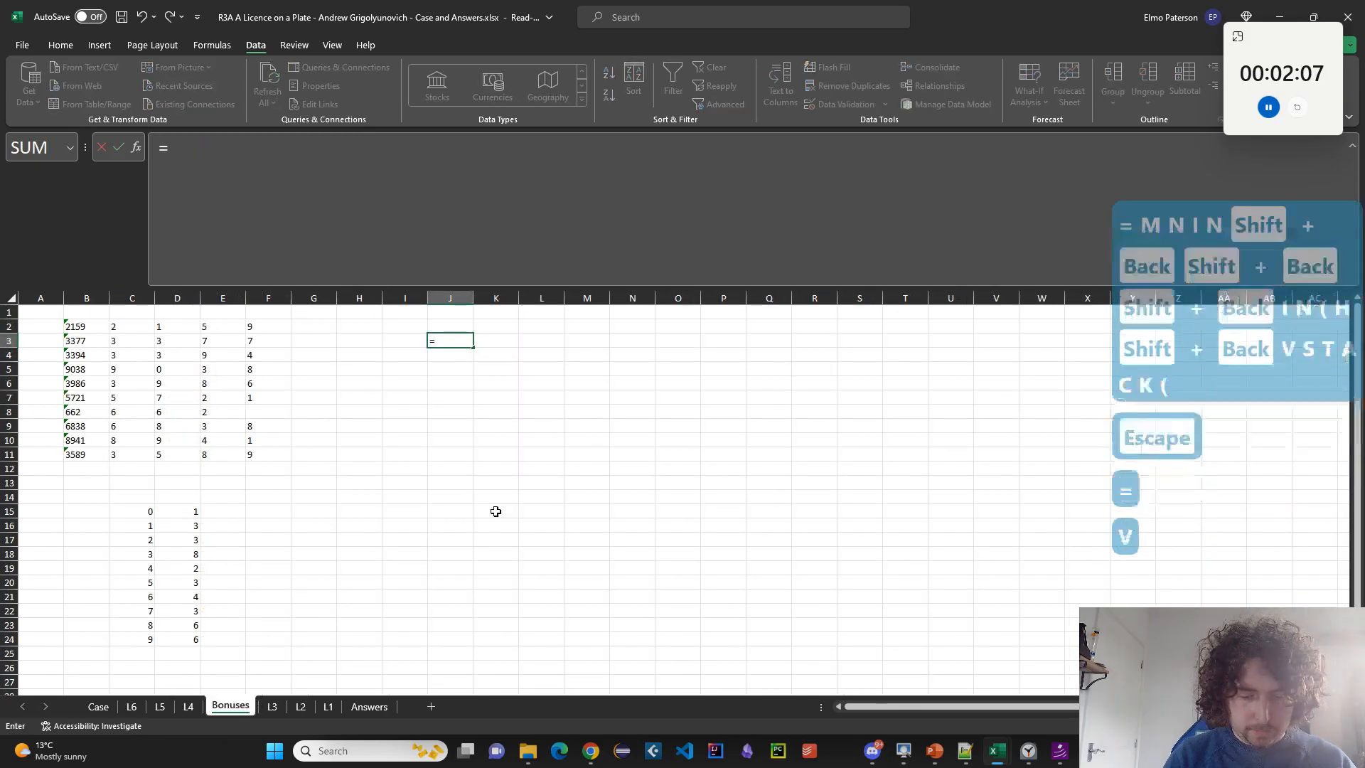
text(VSTACK()
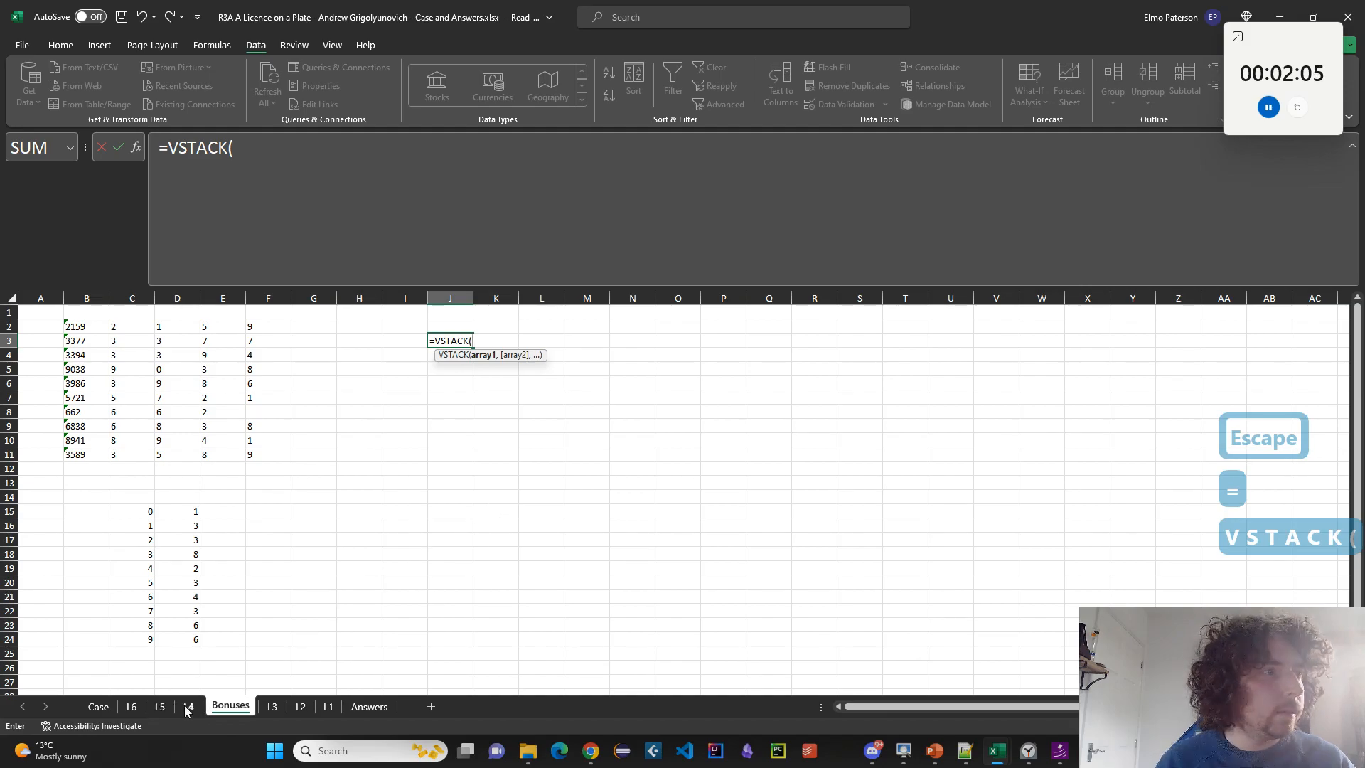
click(270, 706)
scroll(284, 674, up, 4)
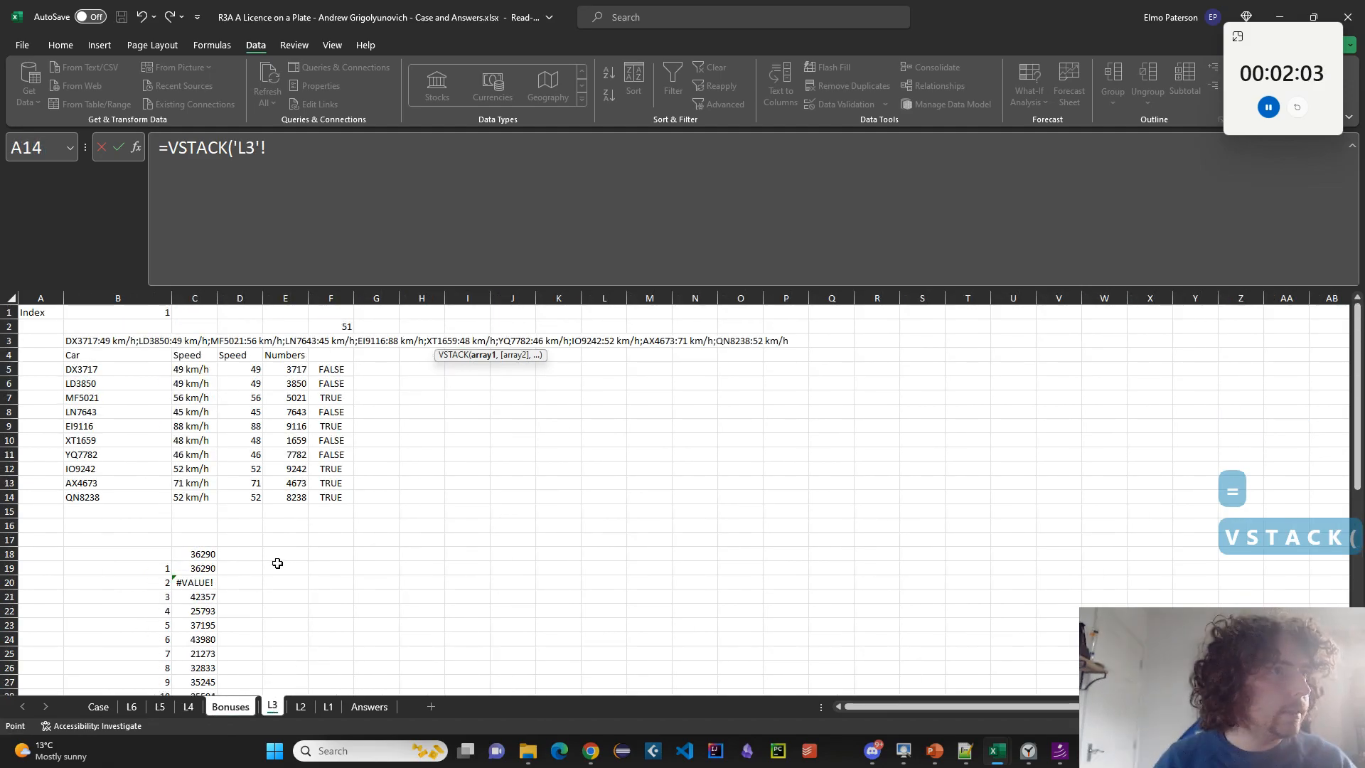
drag(99, 368, 250, 494)
text(,)
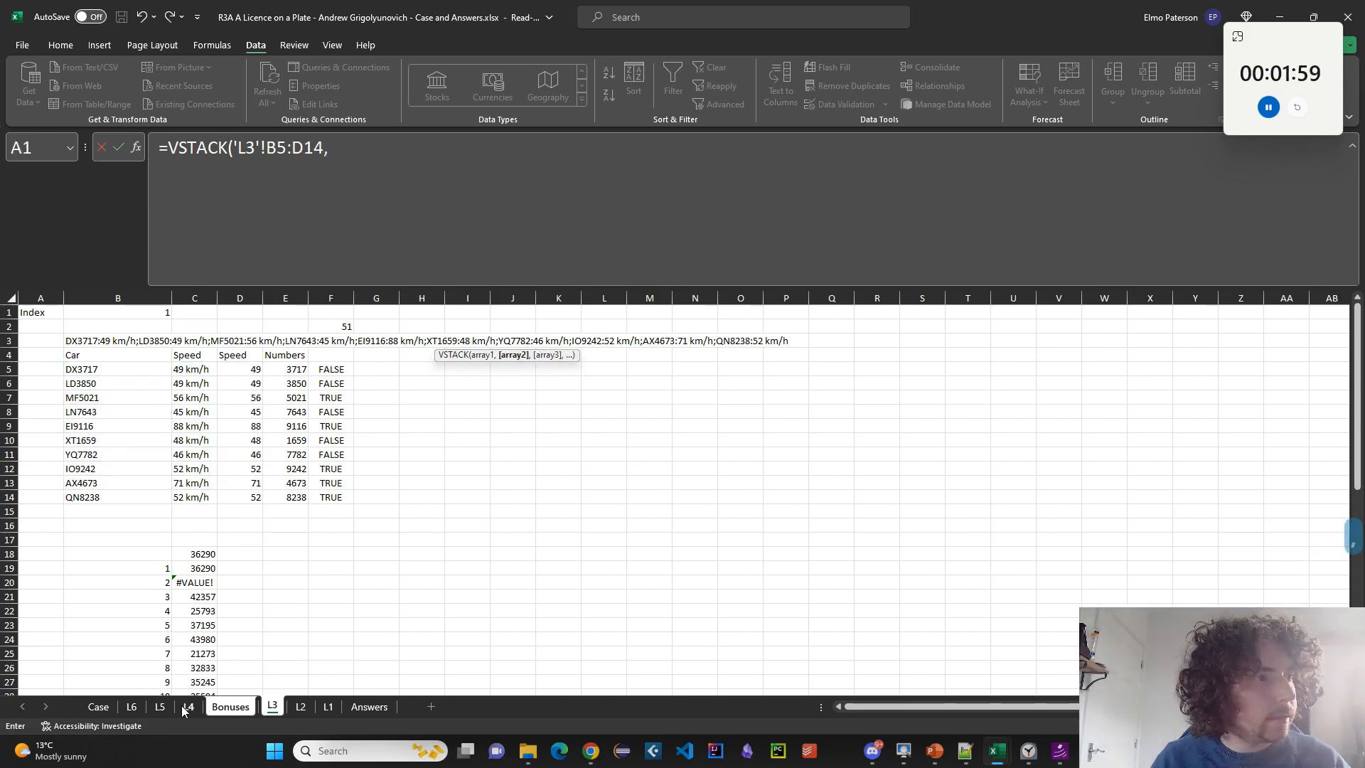
Extend the VSTACK formula with the Level 4 range 'L4'!B7:D16 and the Level 5 range 'L5'!B7:D106.
click(189, 706)
scroll(159, 465, up, 5)
drag(120, 406, 248, 532)
text(,)
click(160, 707)
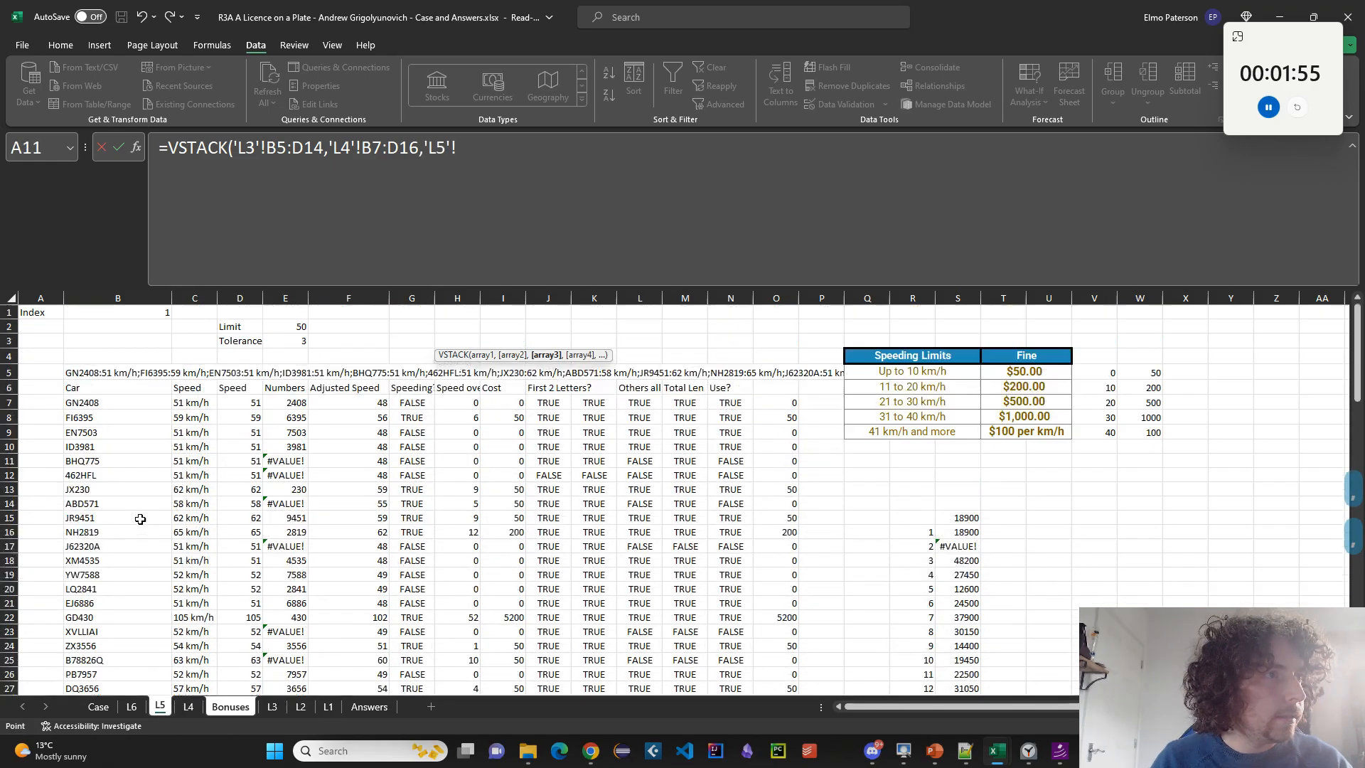
drag(99, 414, 242, 679)
text(,)
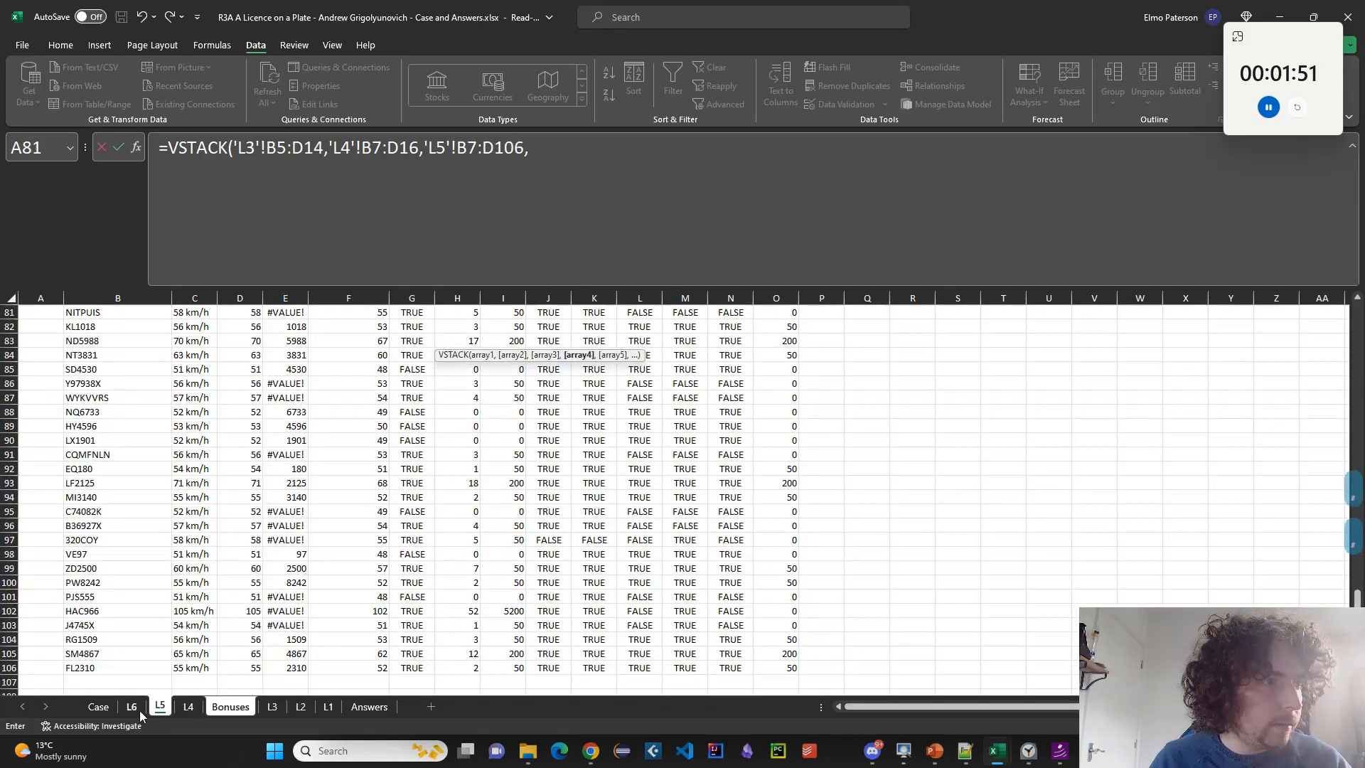
Add the Level 6 range 'L6'!B7:D106 as the last VSTACK array and enter the formula in J3.
click(132, 706)
scroll(118, 559, up, 20)
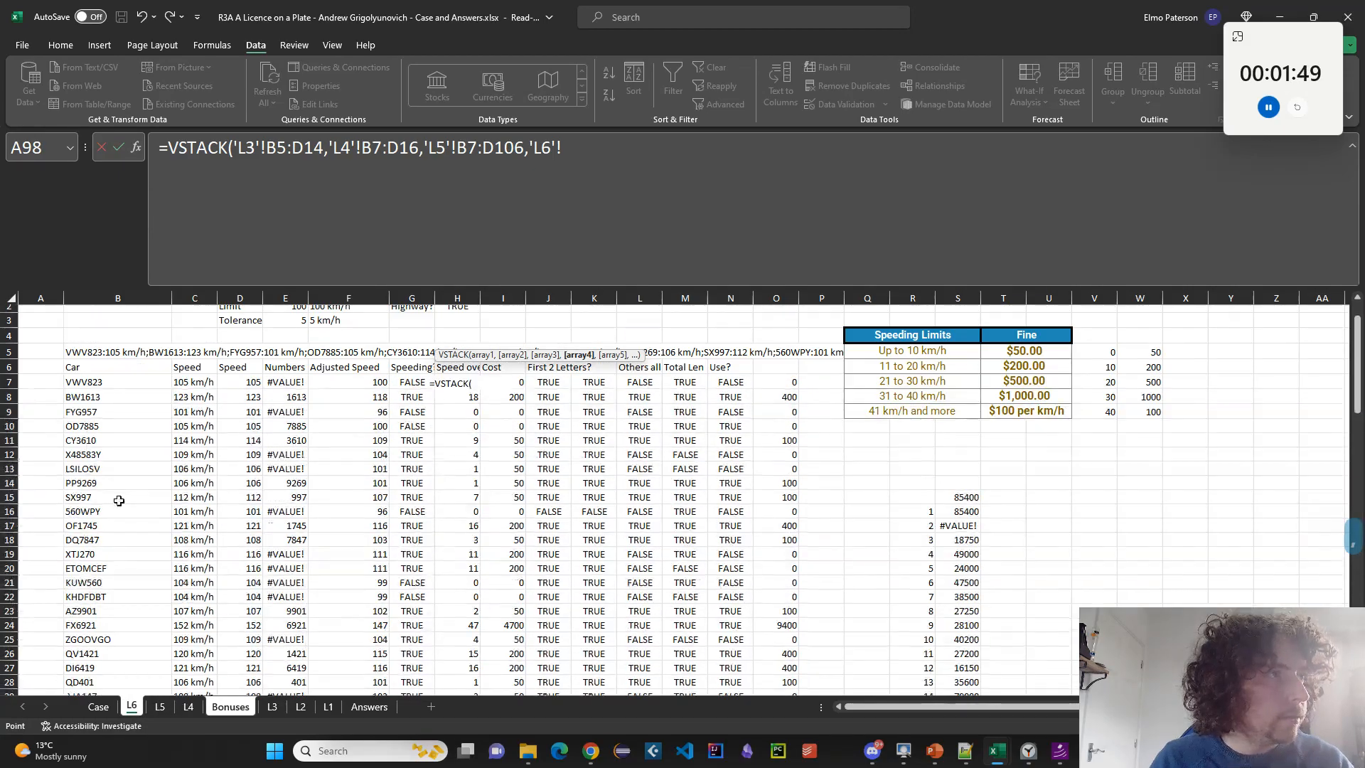
click(100, 402)
scroll(189, 594, down, 20)
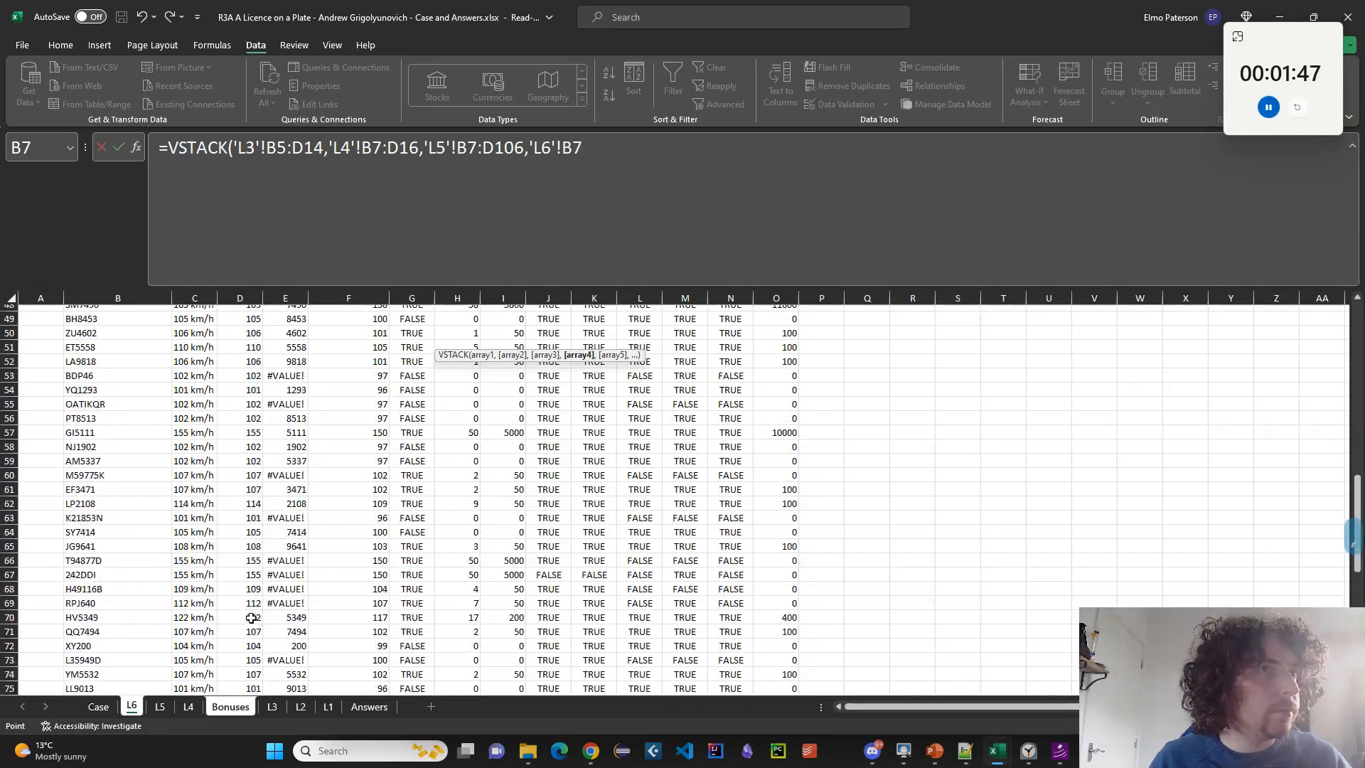
text(:D106)
key(Return)
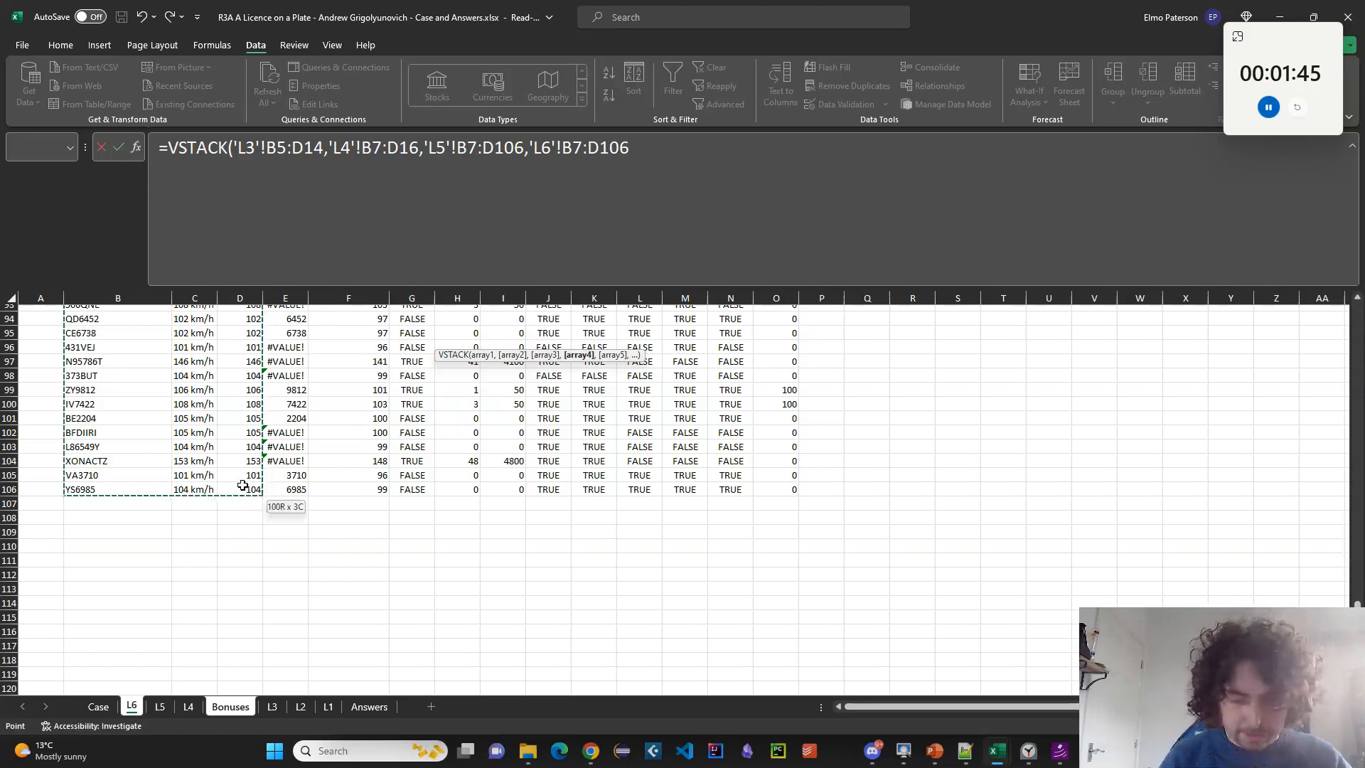
scroll(576, 463, down, 20)
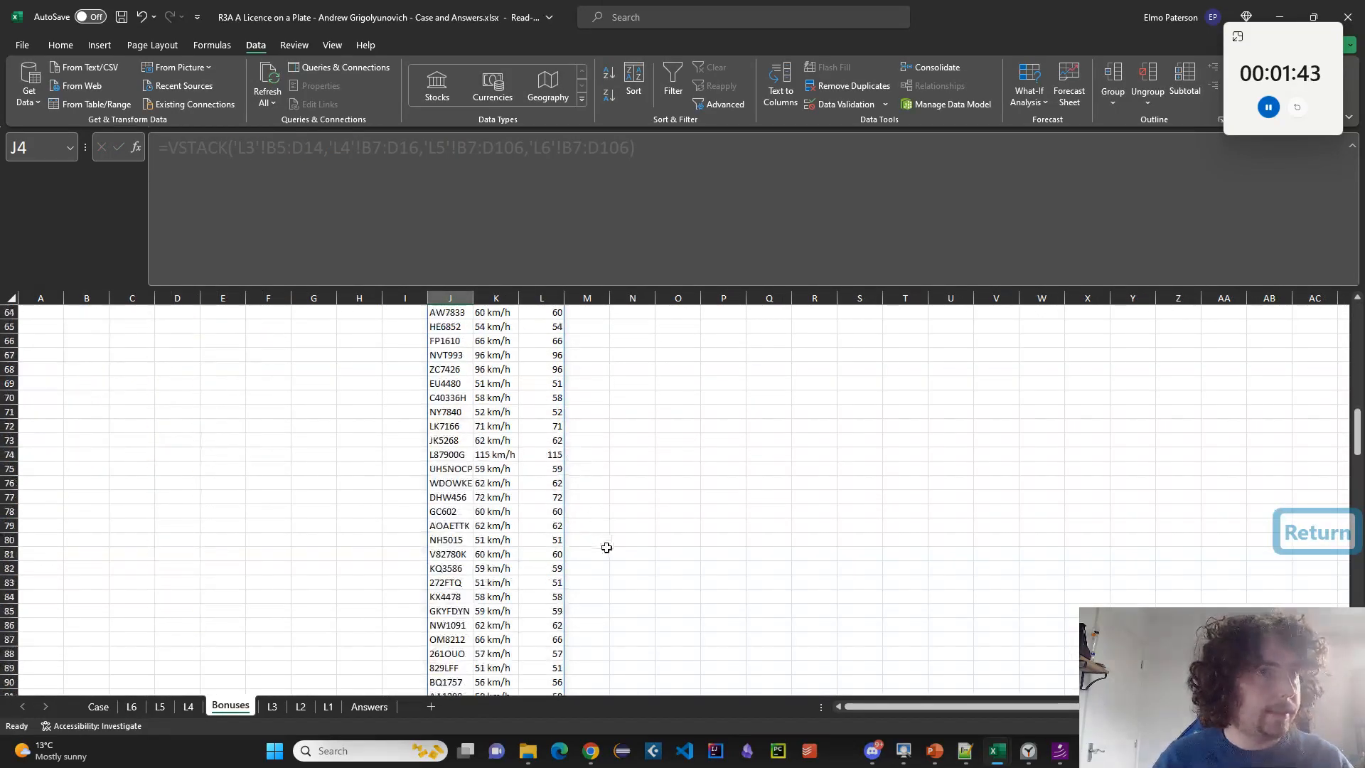
middle_click(625, 627)
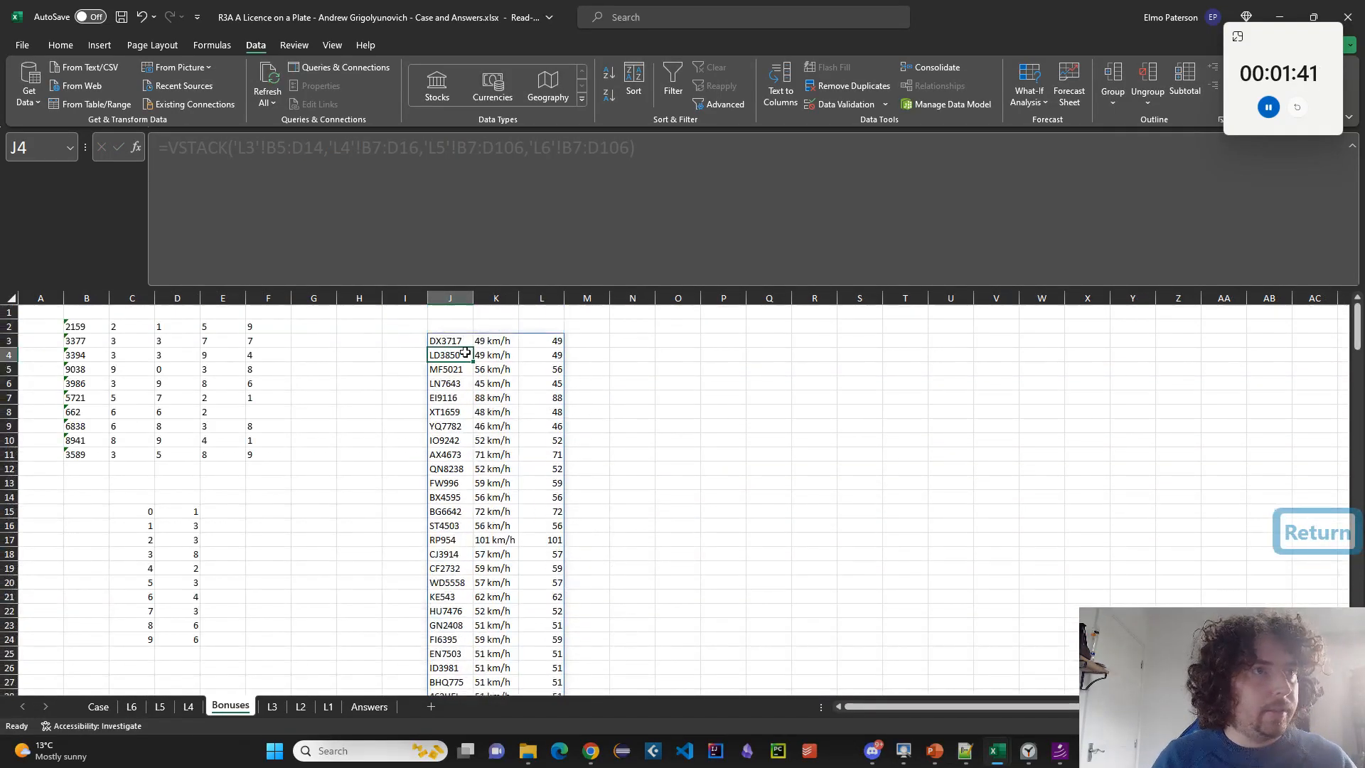
Wrap the VSTACK formula in J3 of Bonuses in SORT with sort index 3 to order the cars by speed.
click(461, 341)
click(165, 151)
text(S)
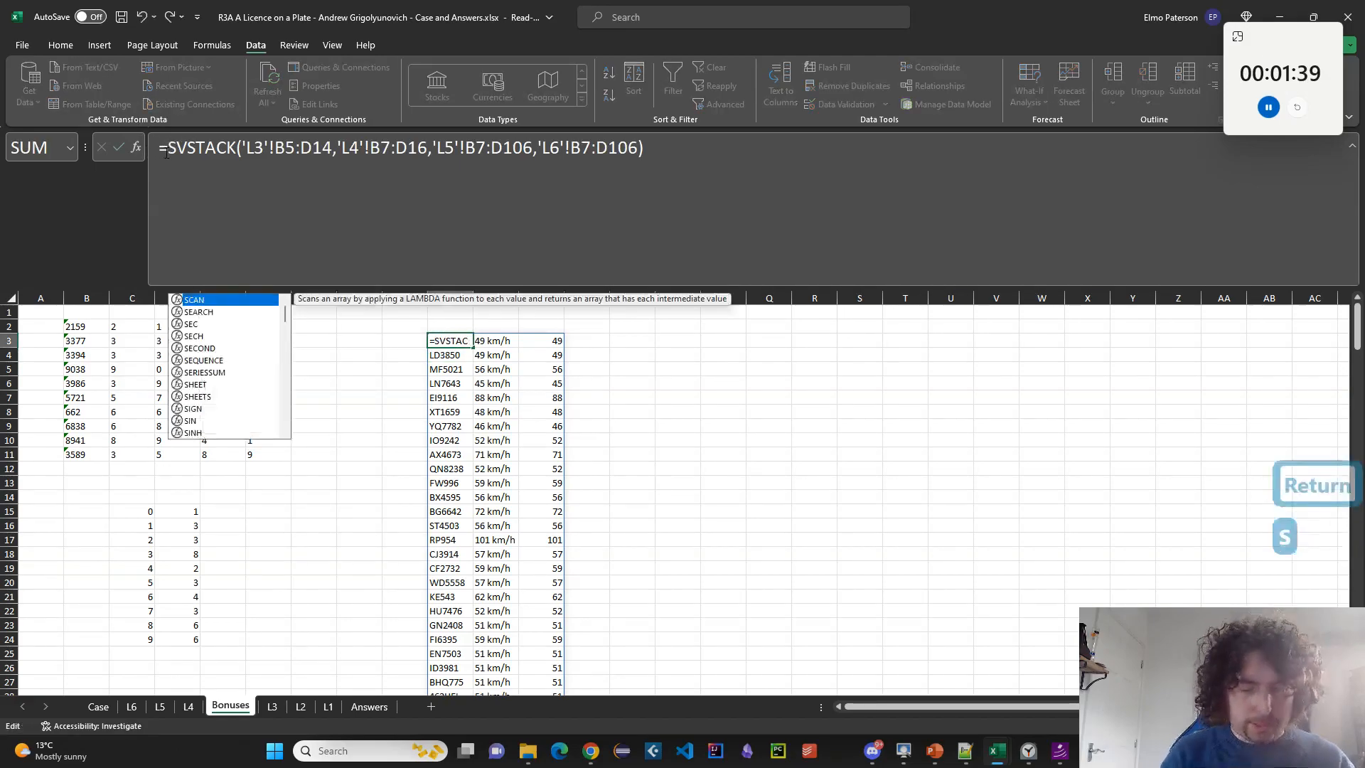
text(ORT()
click(711, 202)
text(,)
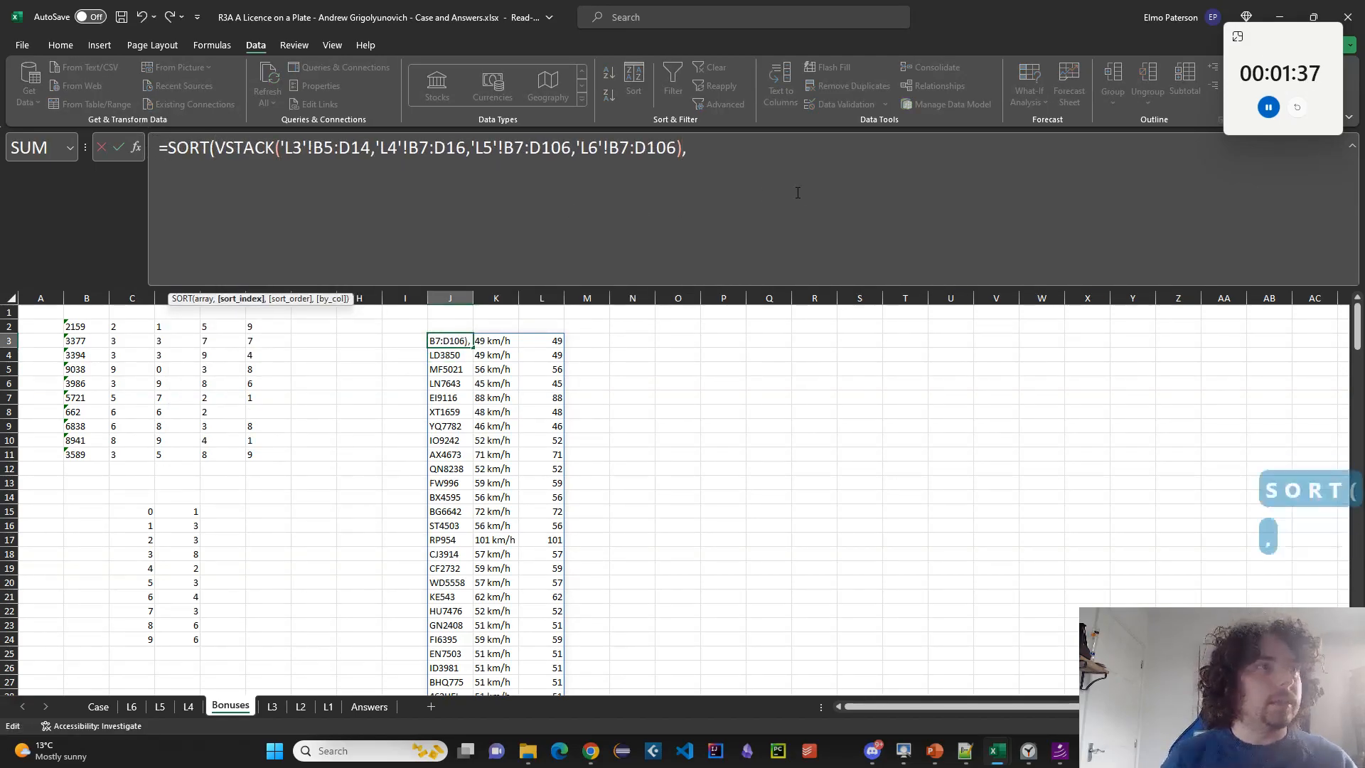
text(3)
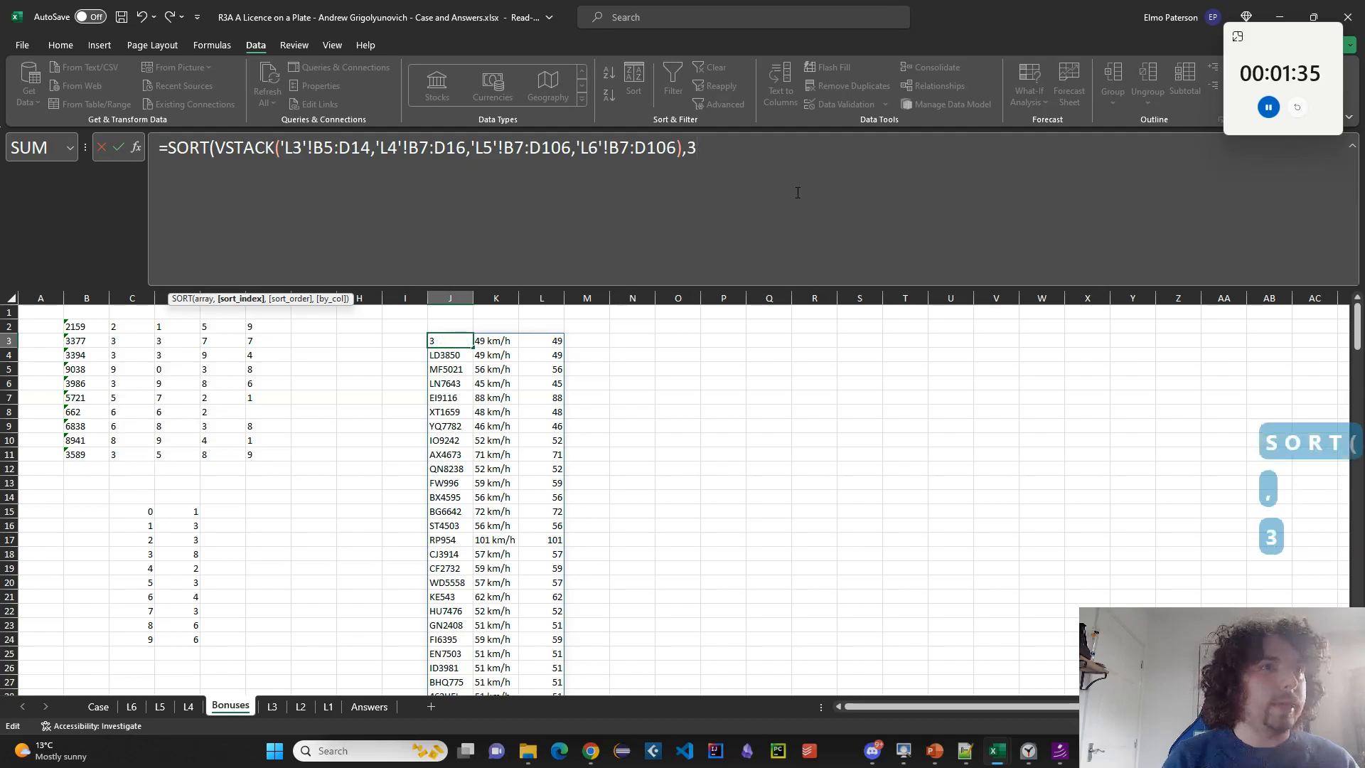
key(Return)
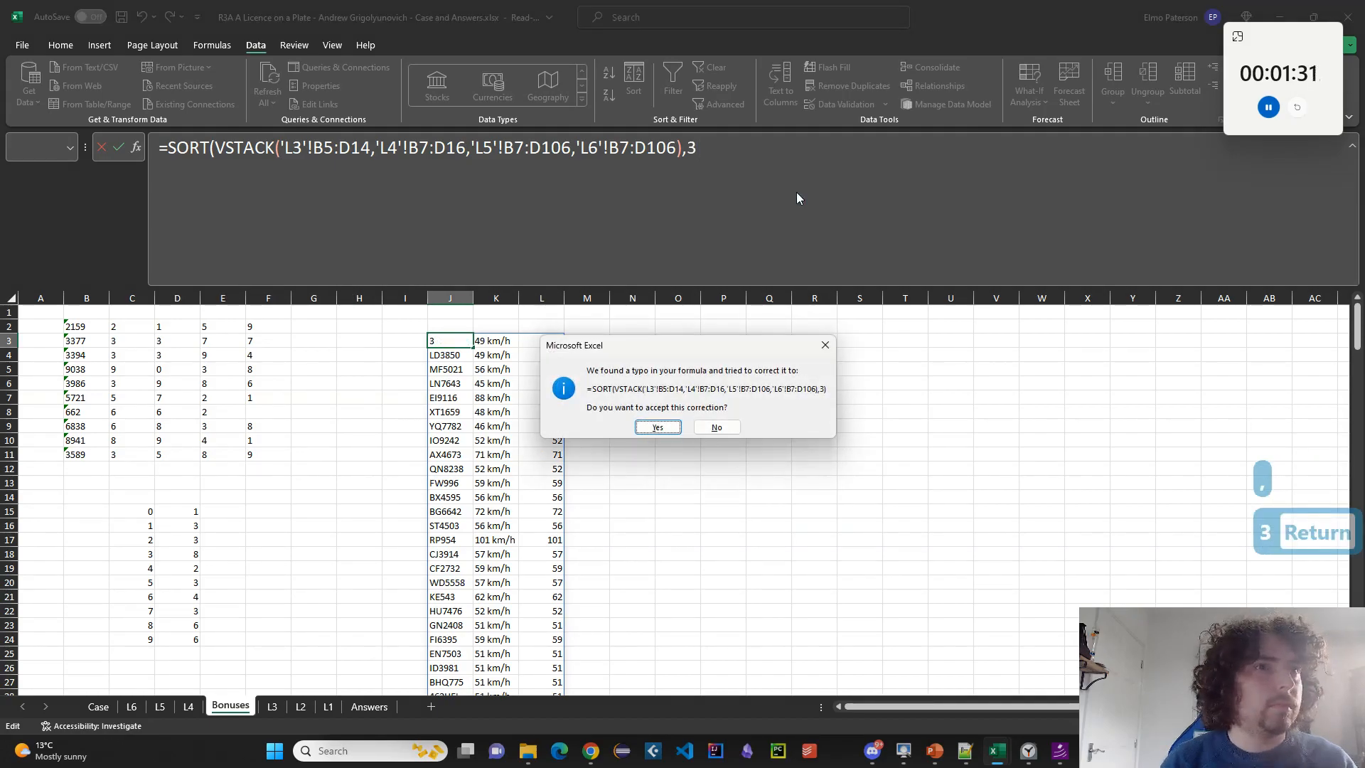
key(Return)
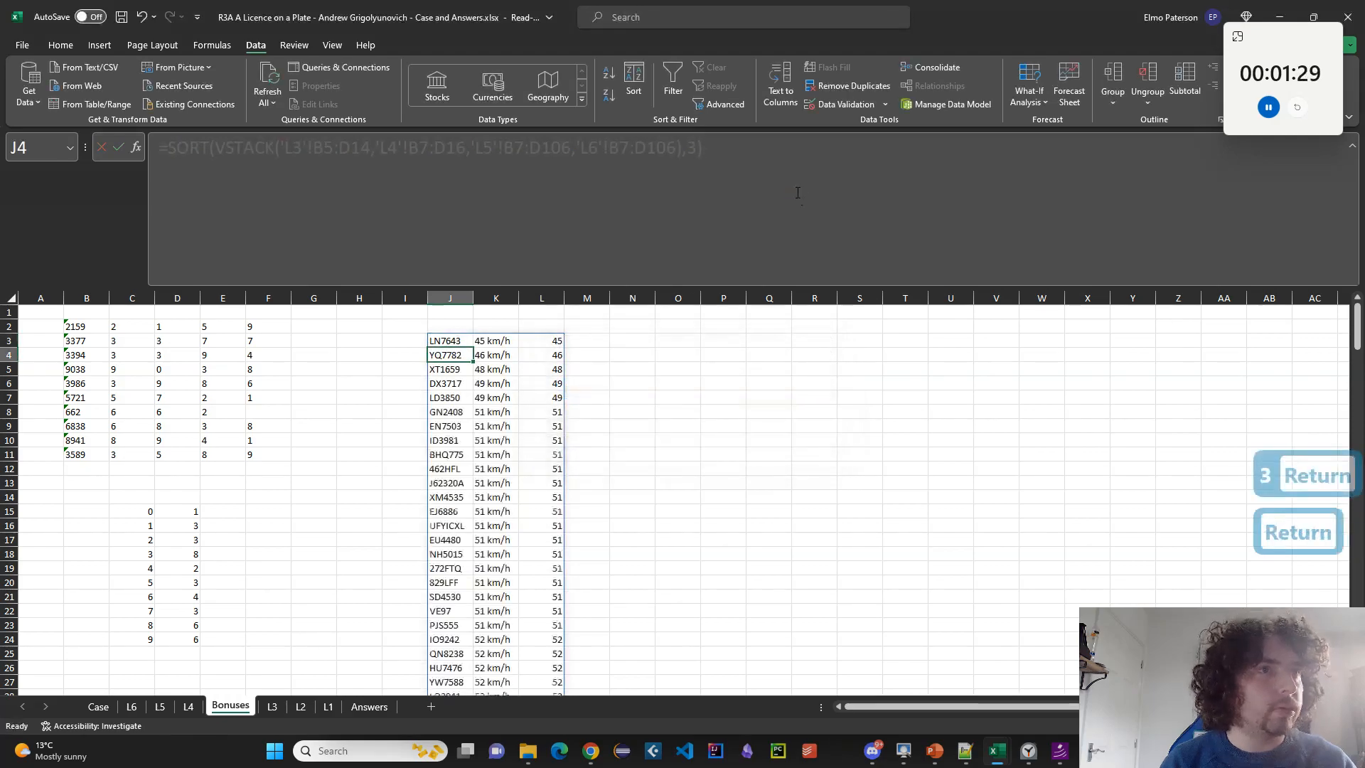
Copy the slowest car's plate from J3 and paste it as a value into the Bonus 2 answer E29 on Case.
key(ctrl+c)
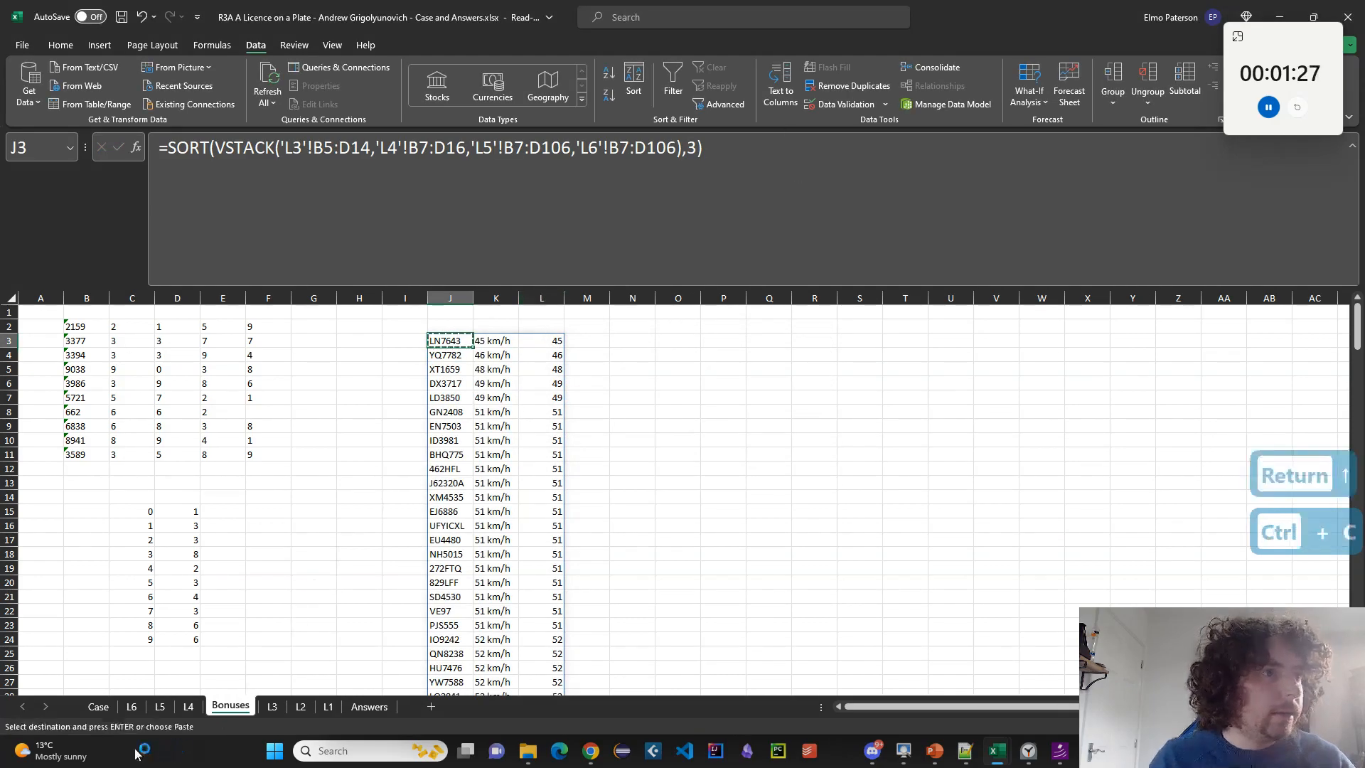
click(98, 706)
click(250, 457)
key(ctrl+shift+v)
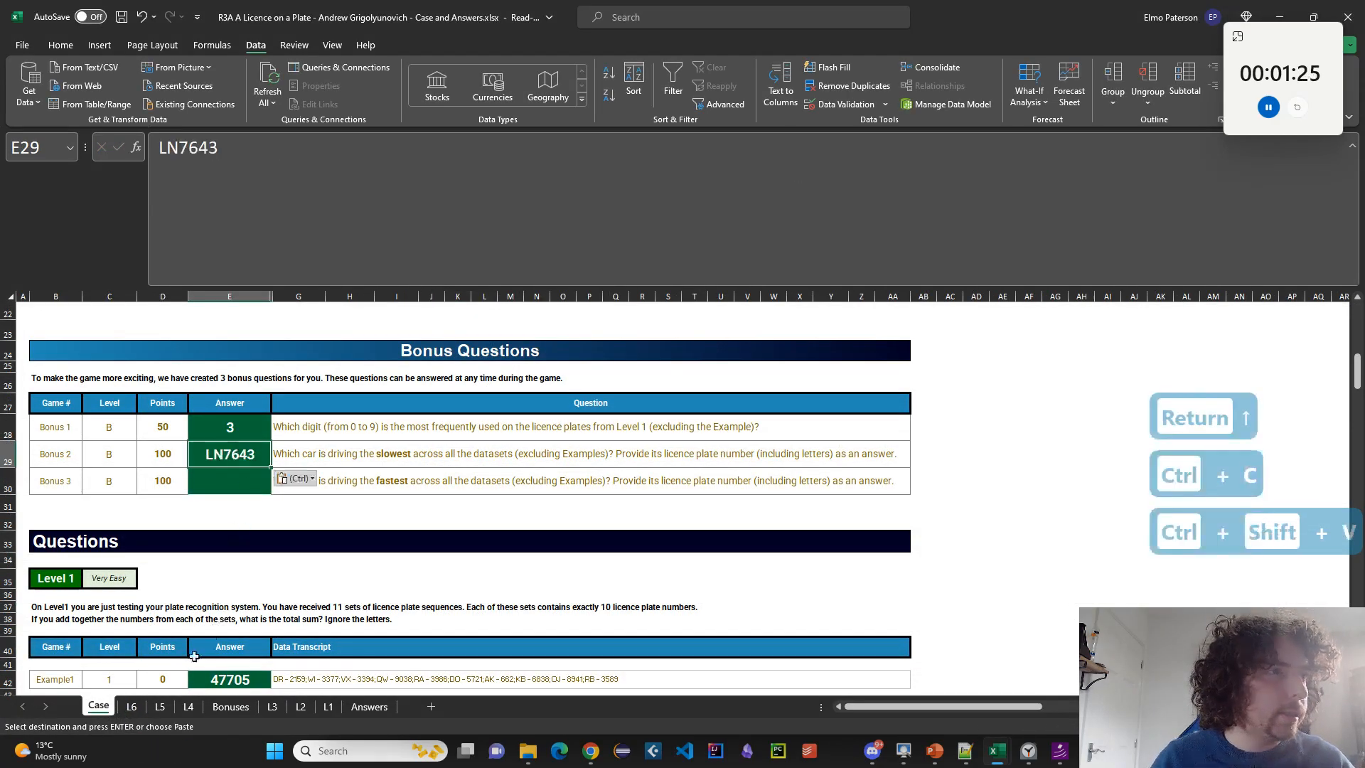
Copy the last plate of the sorted list, J222 on Bonuses, and paste it as a value into the Bonus 3 answer E30 on Case.
click(230, 706)
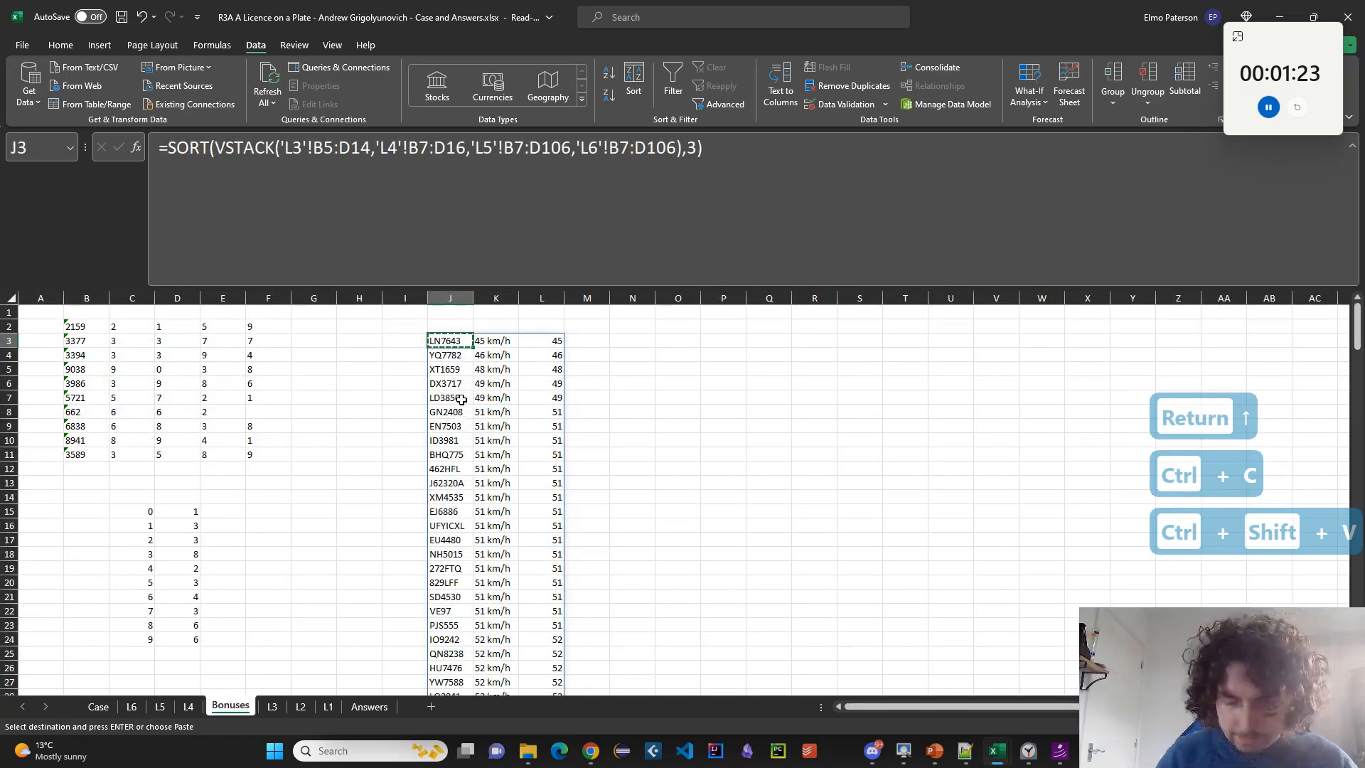
key(ctrl+Down)
key(ctrl+c)
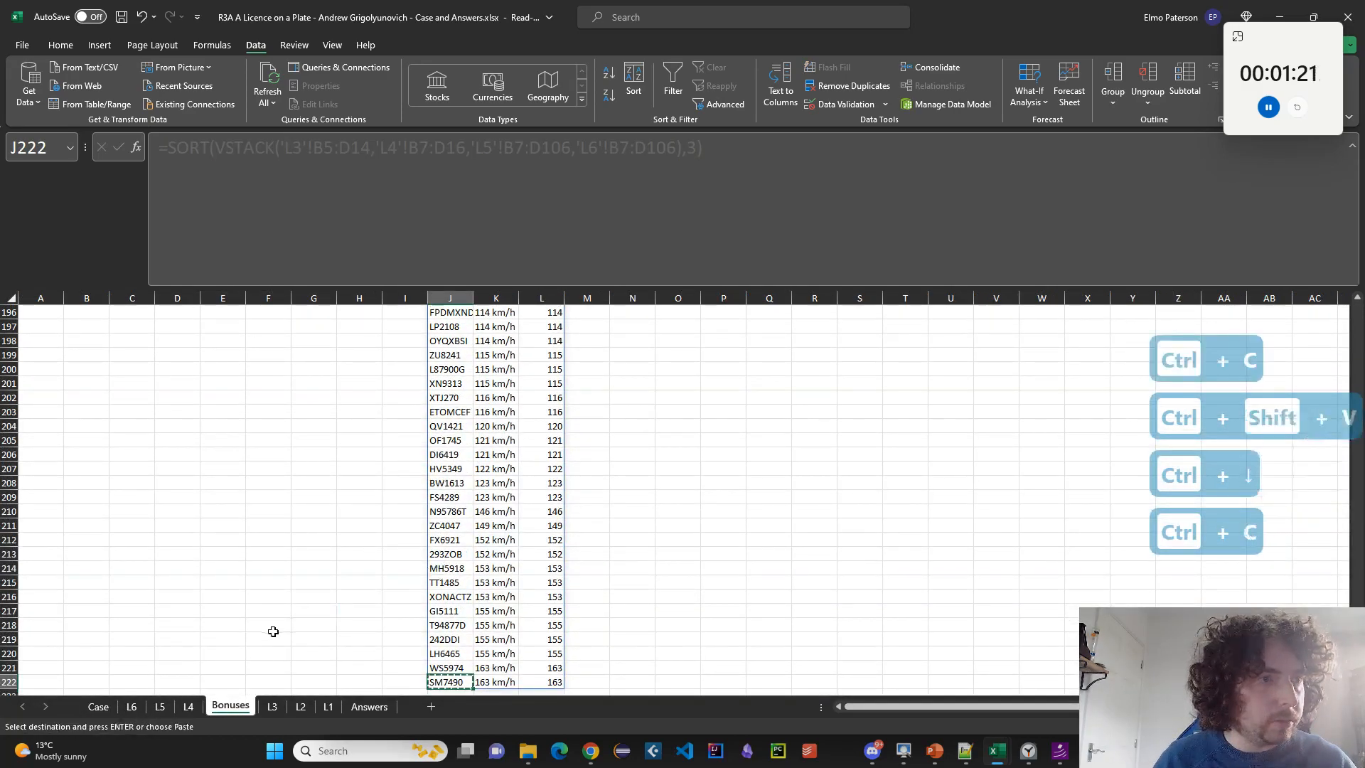
click(105, 707)
click(191, 476)
key(ctrl+shift+v)
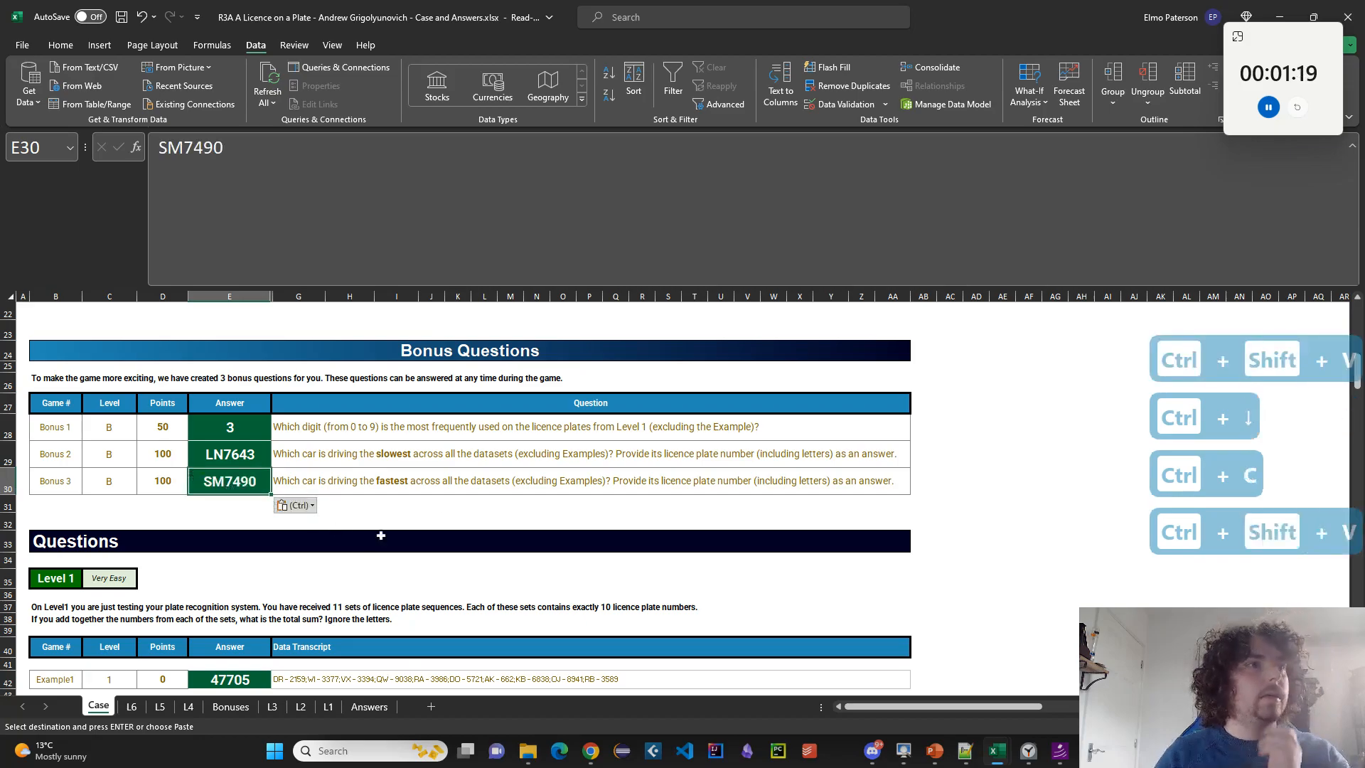
Reveal the Current Score in AD6 on Case by setting its font colour to Automatic.
click(897, 507)
scroll(898, 511, down, 8)
scroll(898, 511, down, 10)
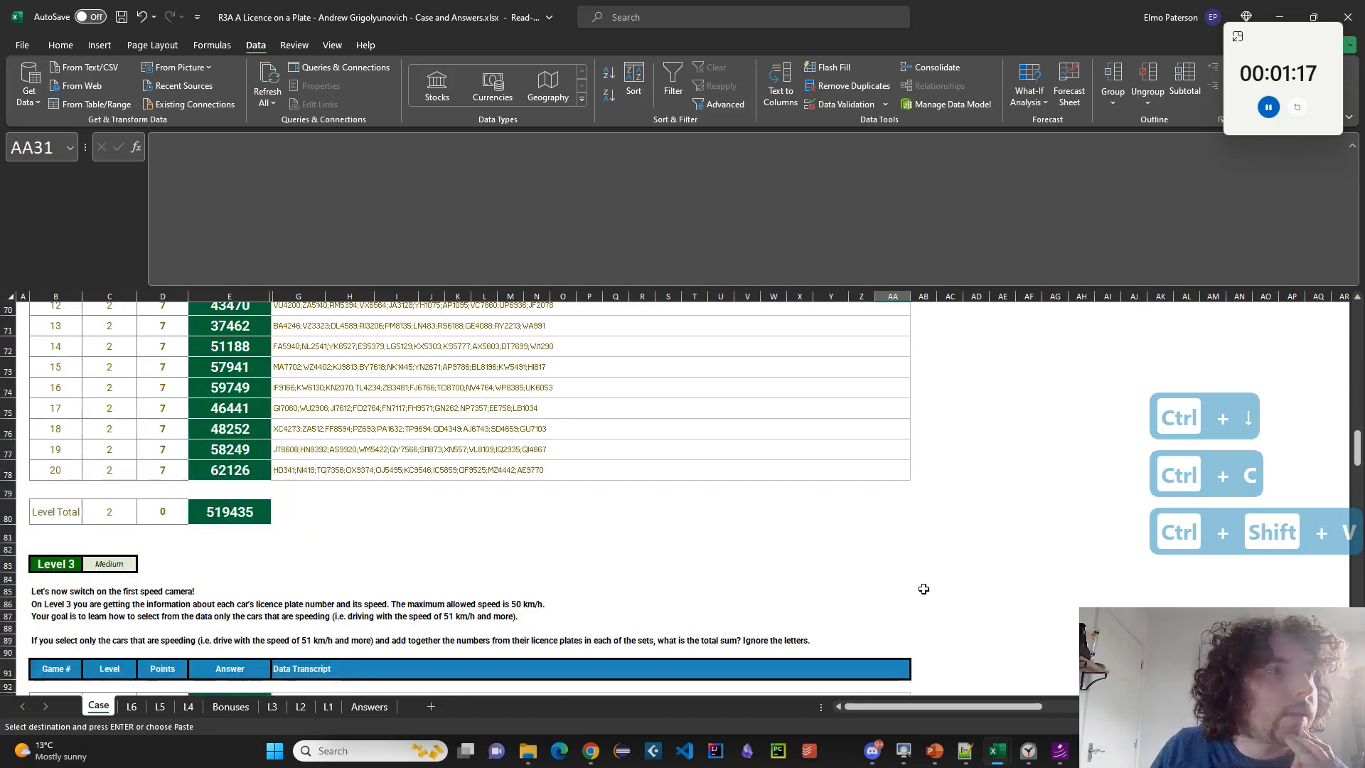
scroll(897, 533, up, 20)
click(1012, 447)
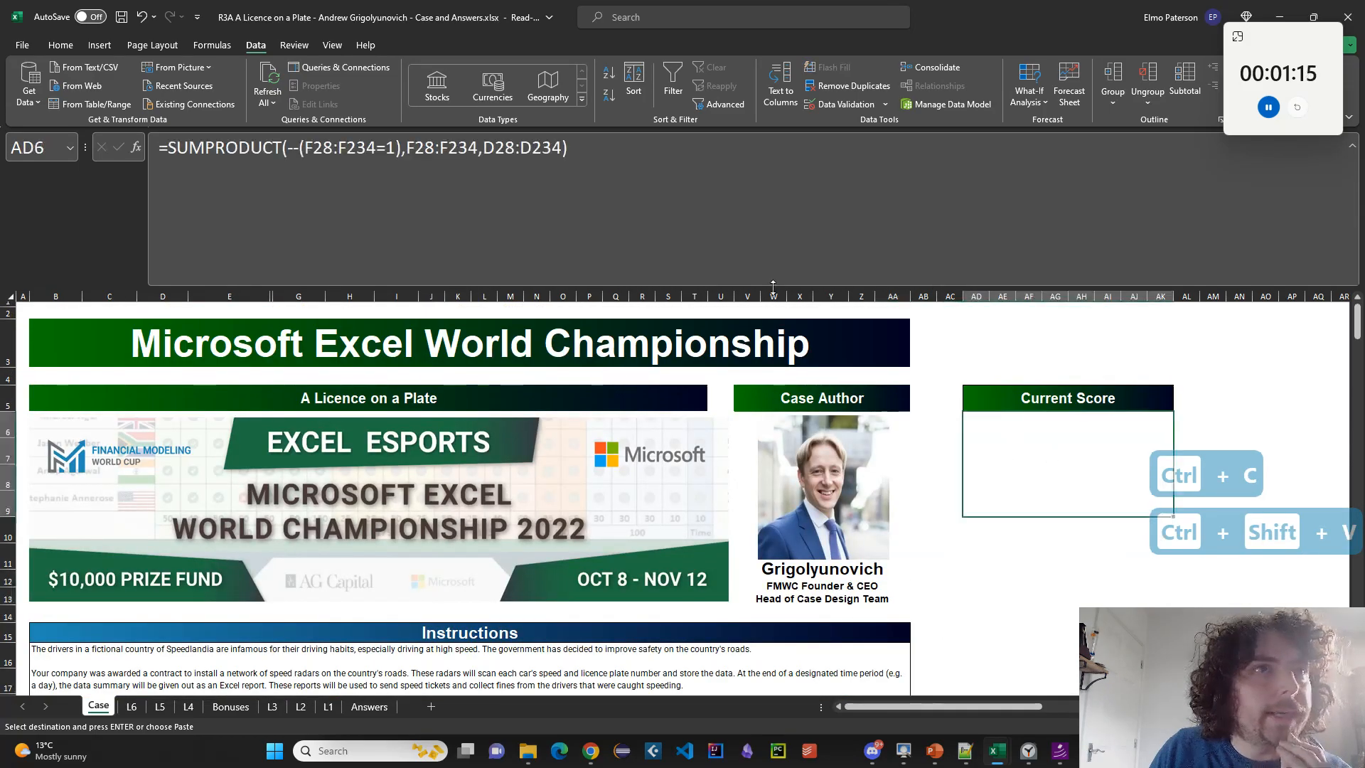
click(63, 45)
click(286, 95)
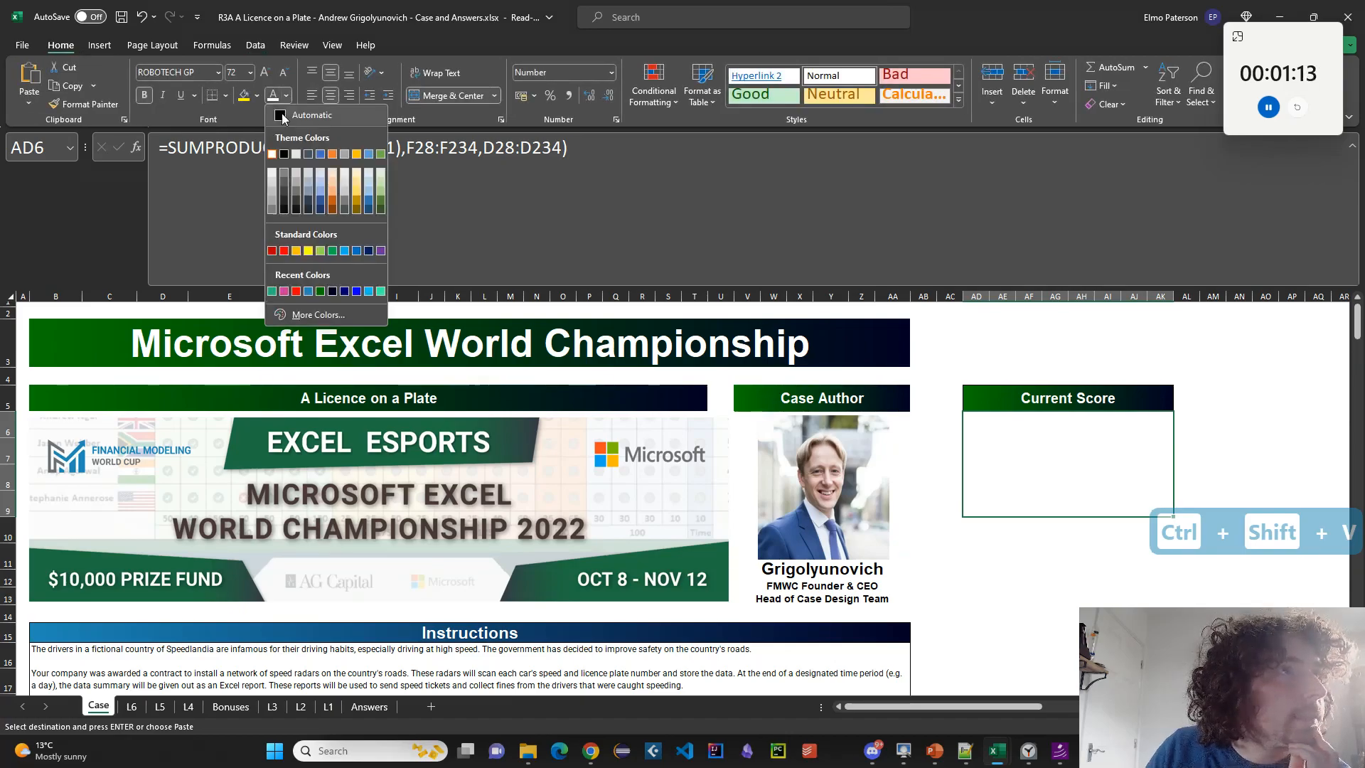
click(282, 115)
scroll(759, 538, down, 8)
scroll(759, 537, down, 10)
scroll(1027, 597, up, 12)
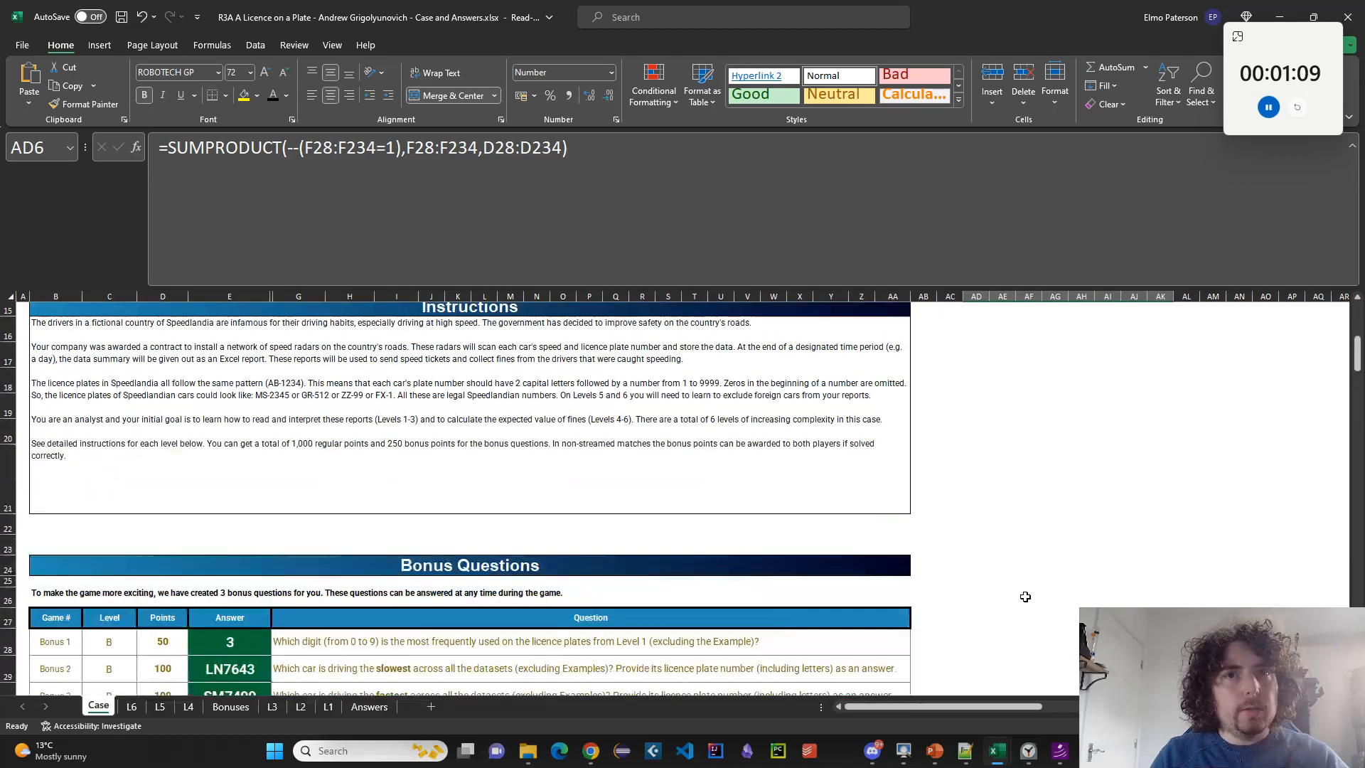
scroll(1025, 596, up, 4)
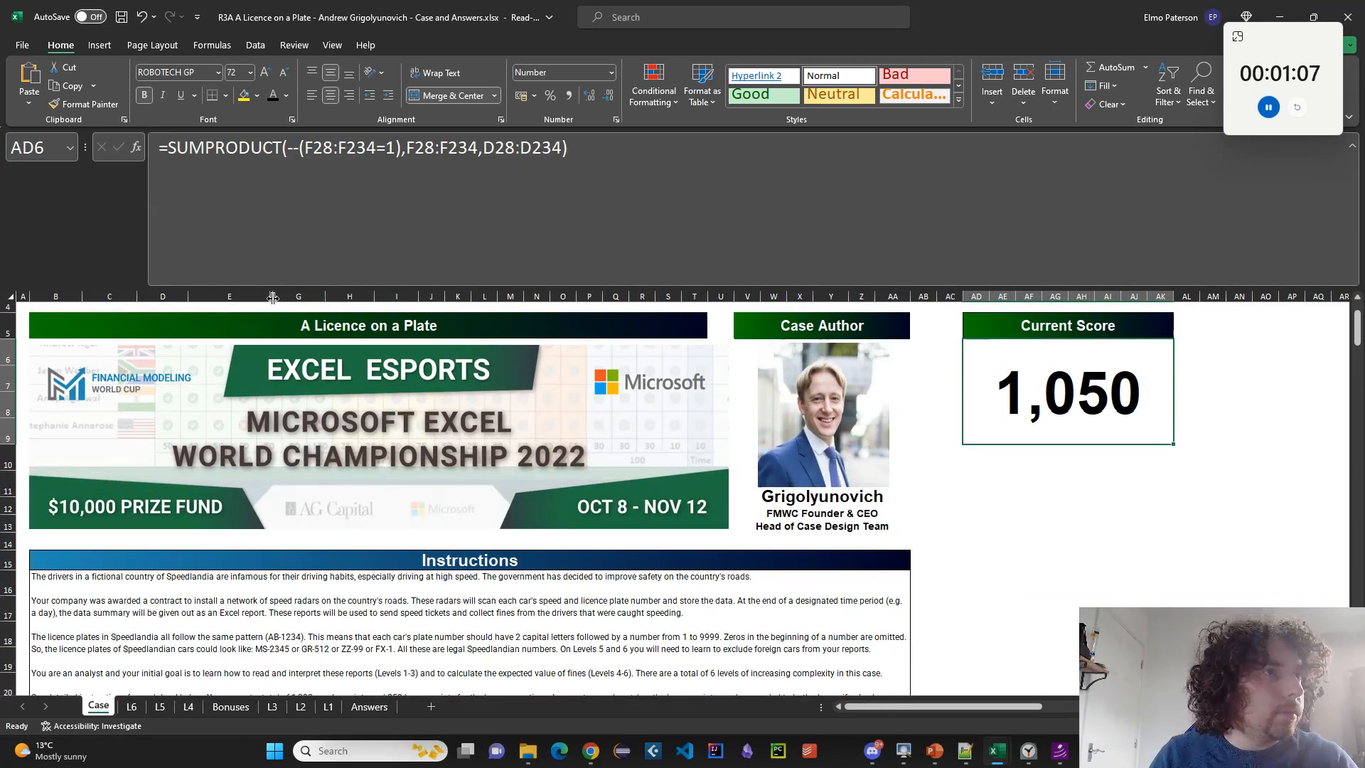
Unhide the answer check column F on Case and review the marks beside the bonus answers.
right_click(273, 297)
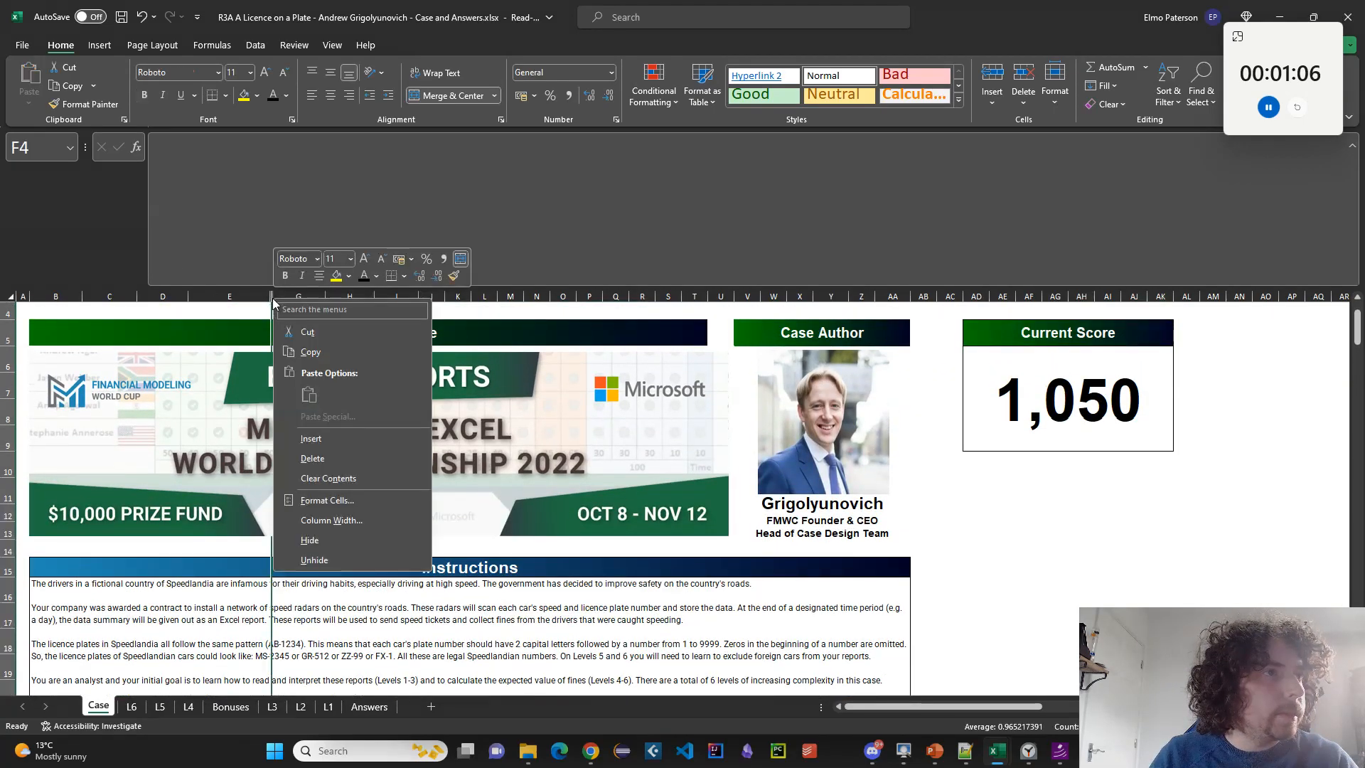
click(372, 558)
scroll(515, 614, down, 8)
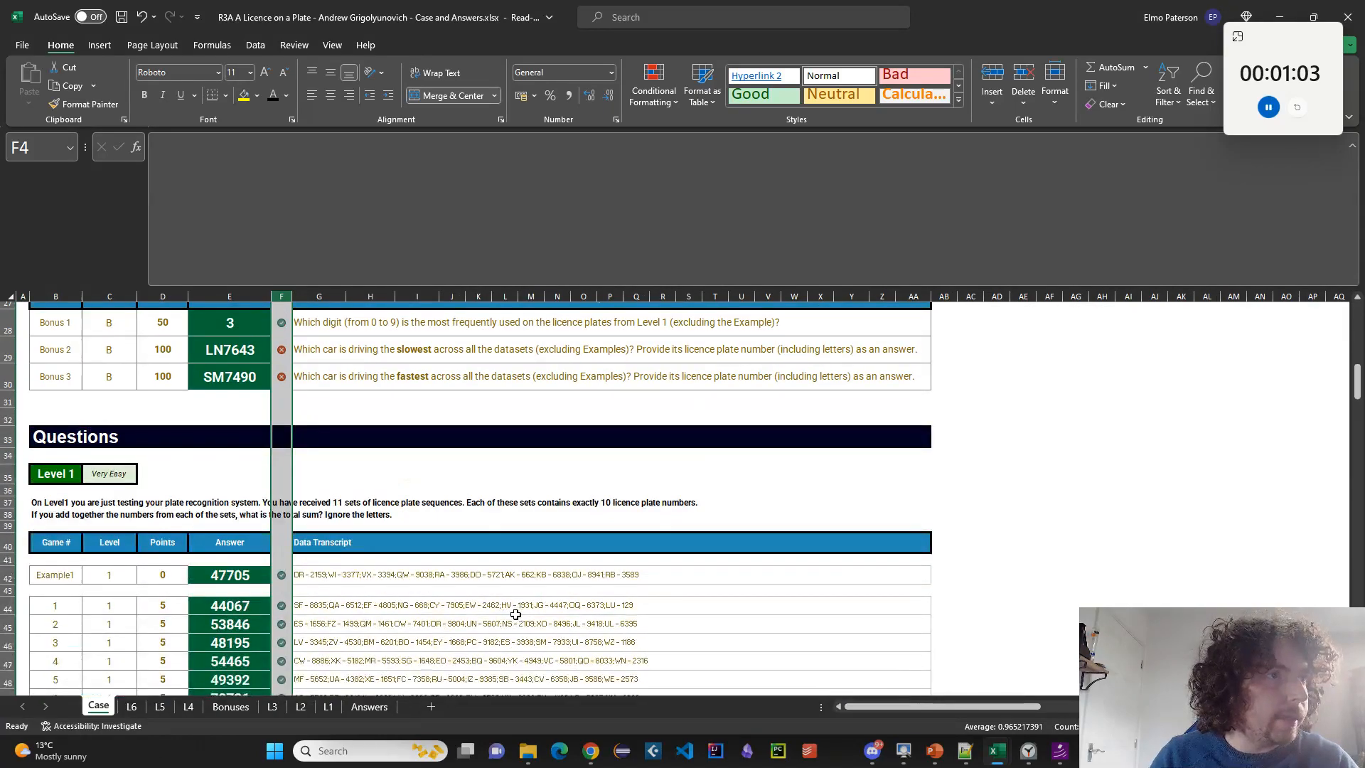
scroll(515, 614, up, 1)
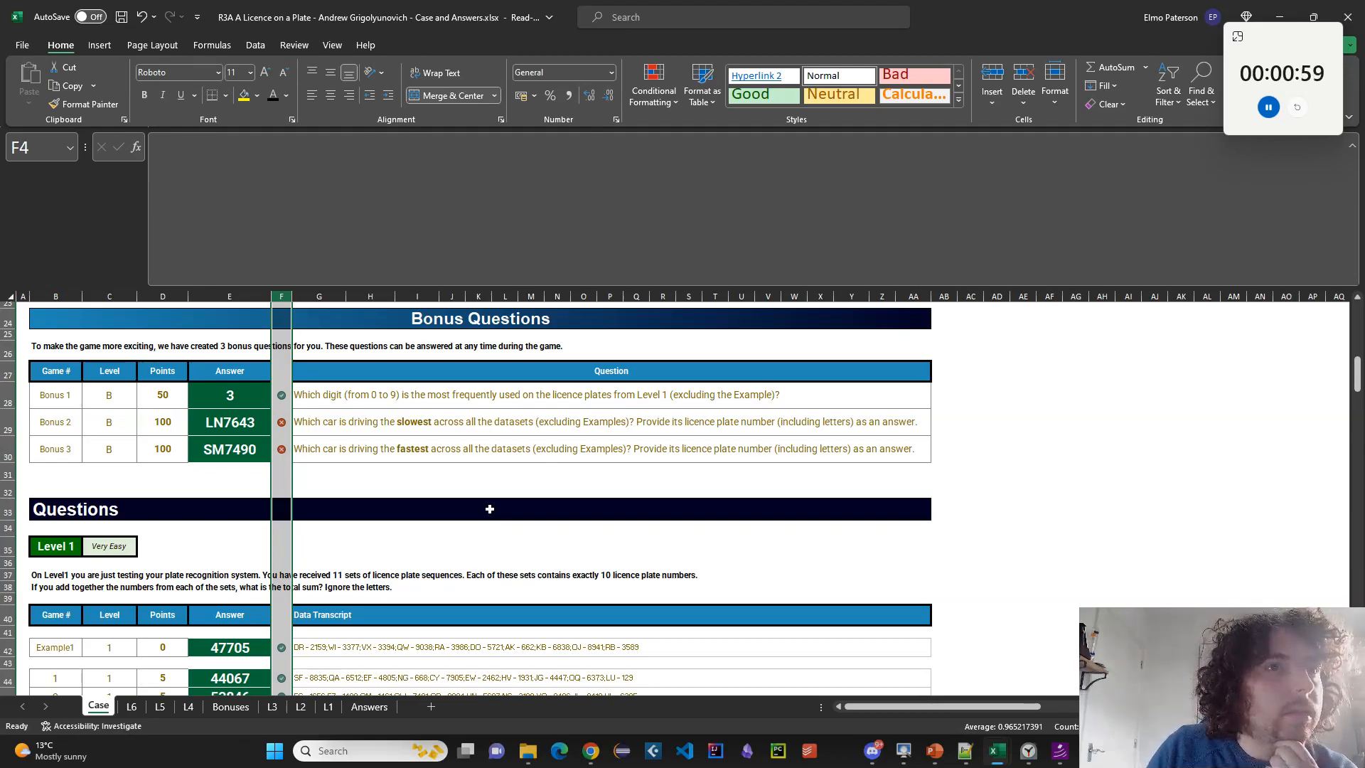
scroll(490, 509, down, 1)
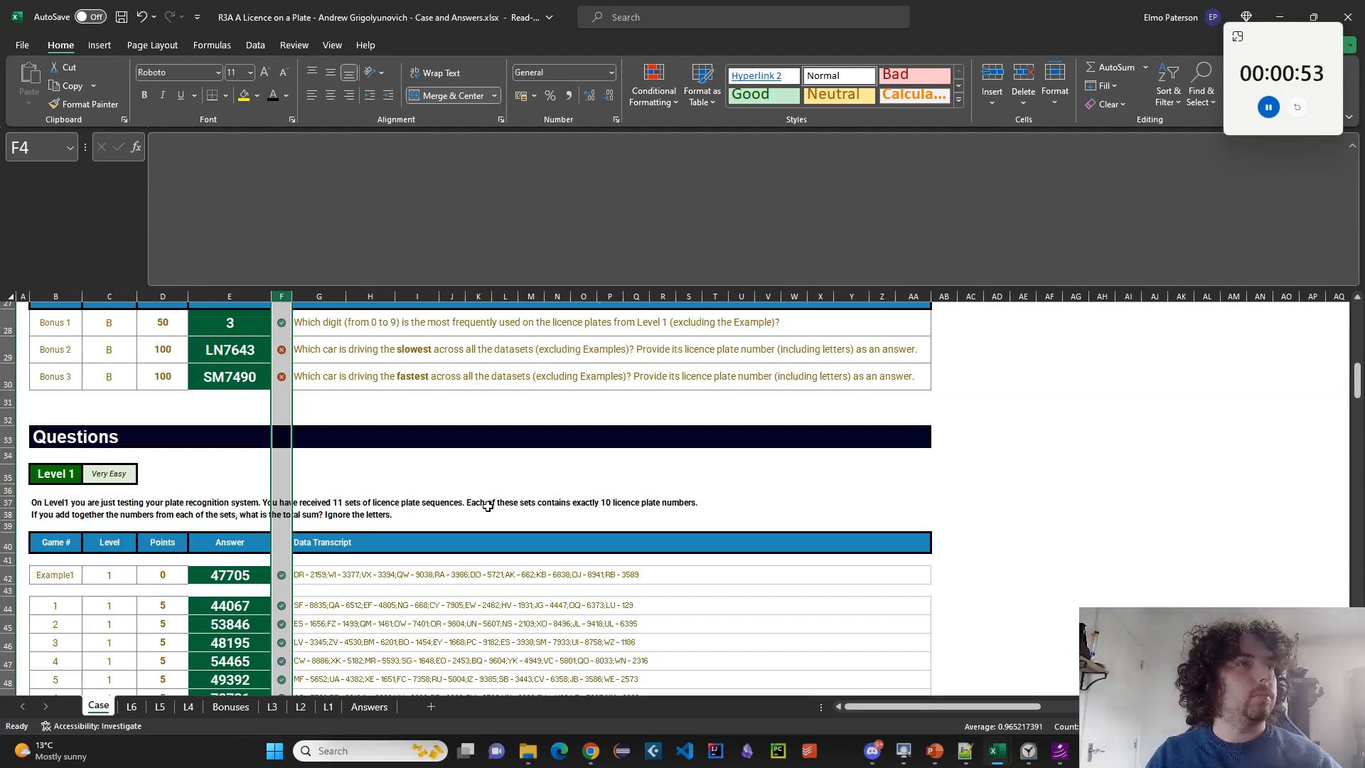
scroll(487, 505, down, 1)
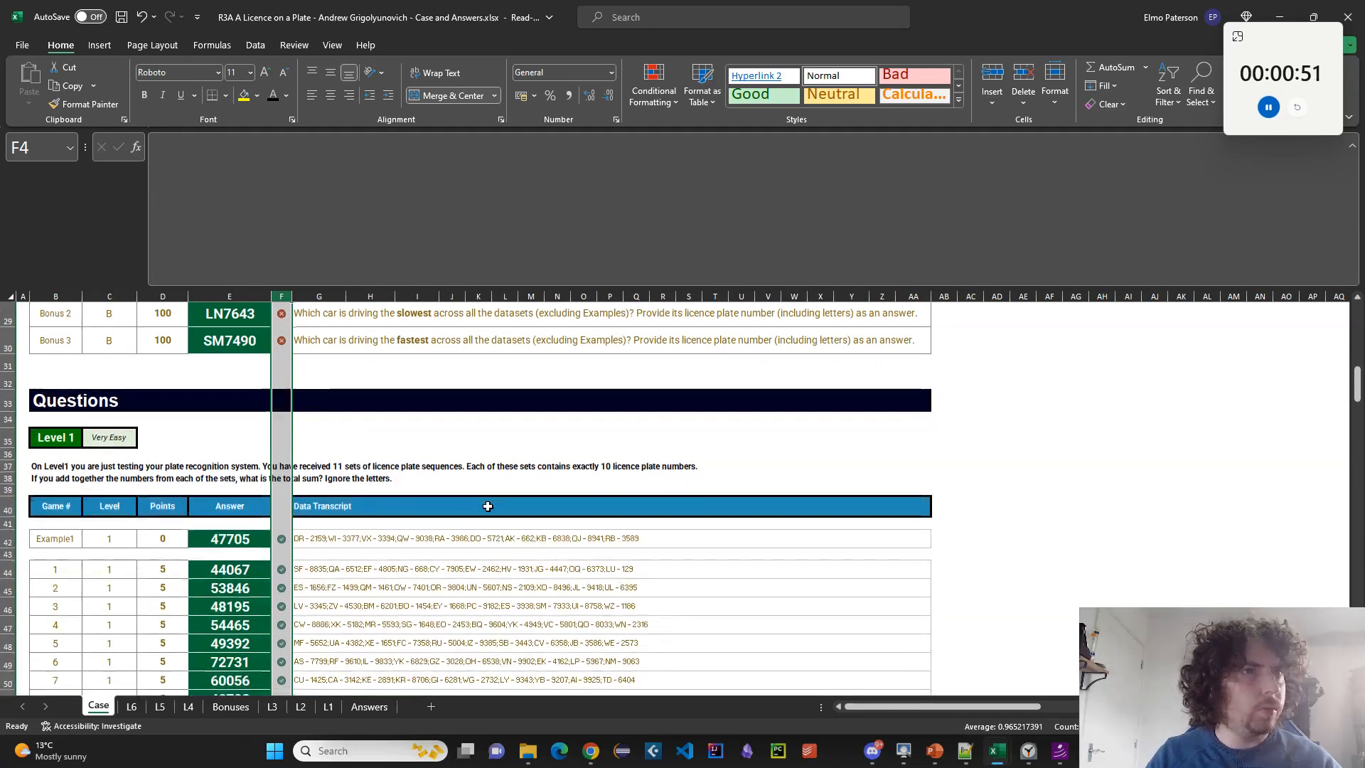
scroll(487, 506, up, 1)
scroll(367, 514, up, 1)
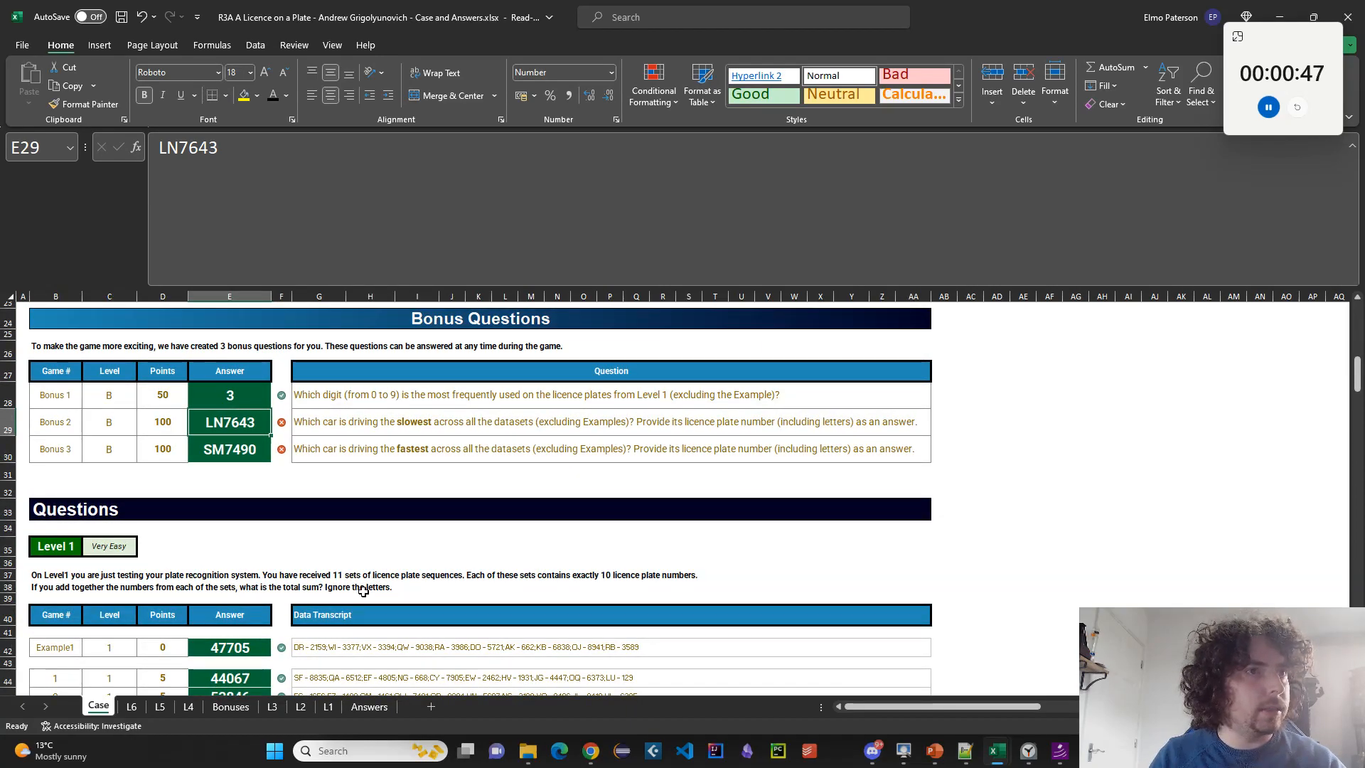
Examine the sheet ranges stacked in the J3 formula on Bonuses without changing it.
click(131, 706)
click(236, 712)
scroll(439, 588, up, 20)
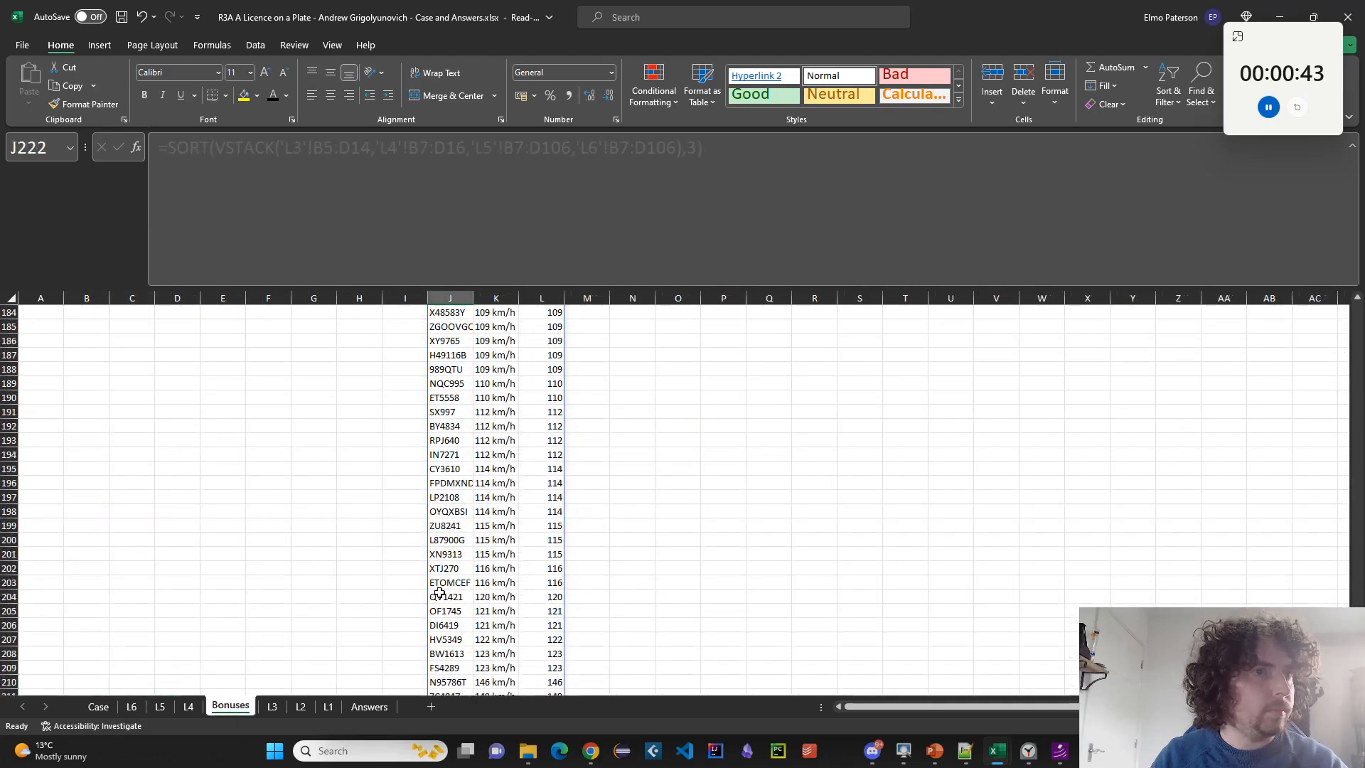
click(461, 342)
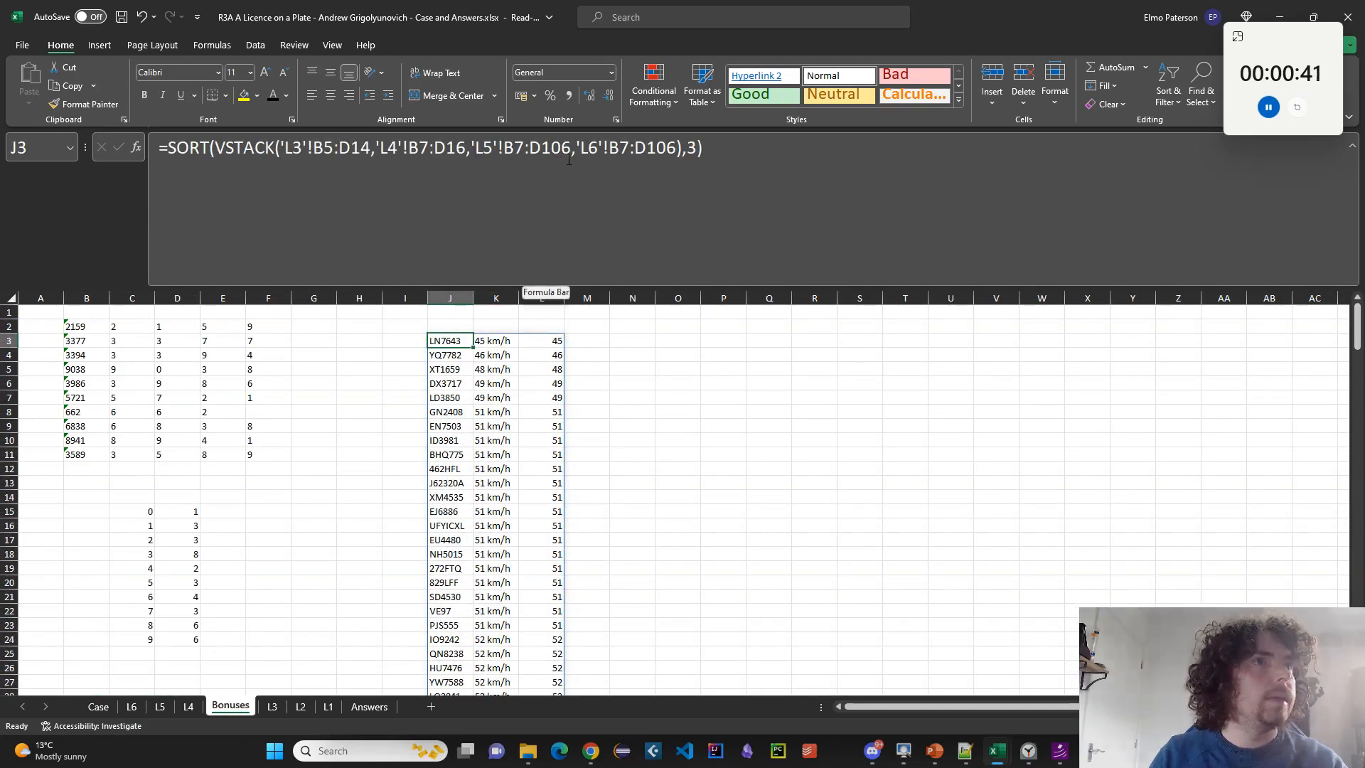
click(414, 151)
key(Right)
key(Right)
key(Right)
key(Right)
key(Right)
key(Right)
key(Right)
key(Right)
key(Right)
key(Right)
key(Right)
key(Right)
key(Right)
key(Right)
key(Right)
key(Right)
key(Right)
key(Right)
key(Right)
key(Right)
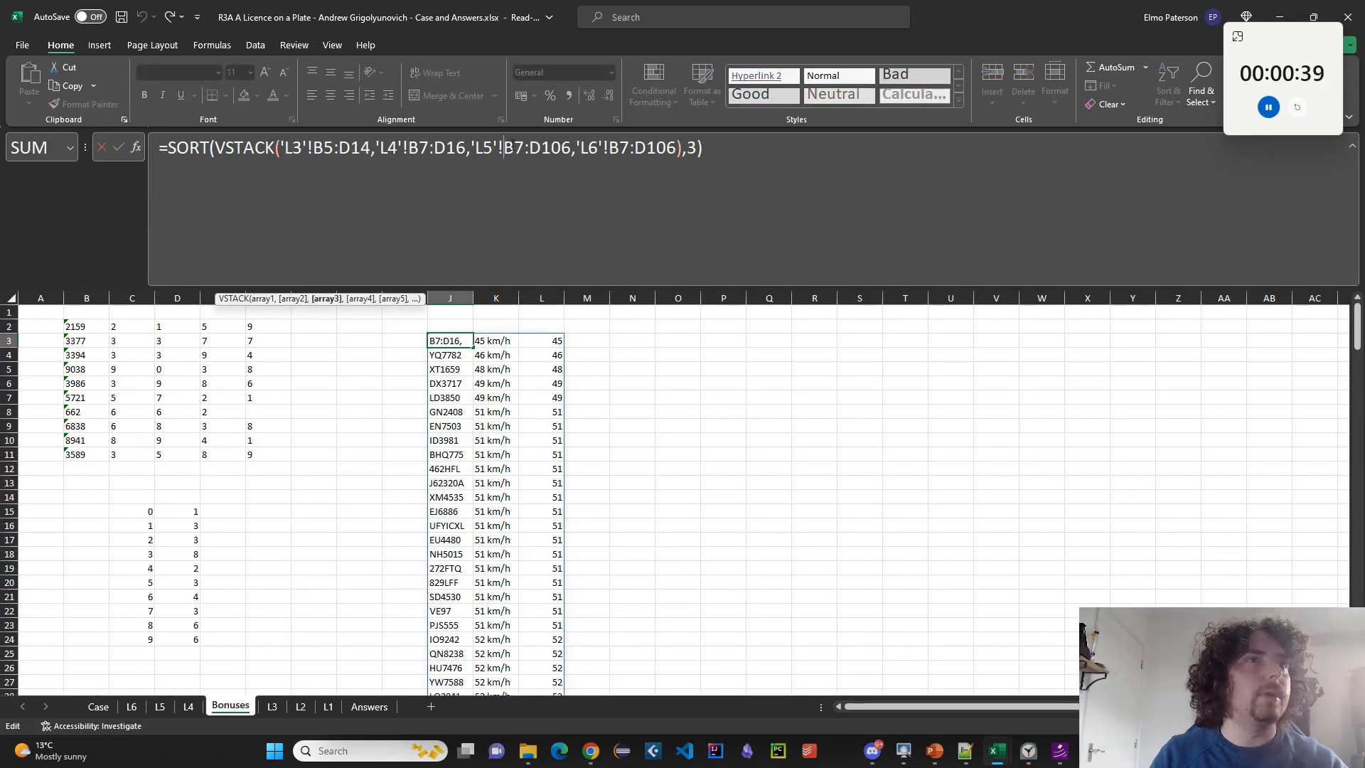
key(Escape)
Check sheets L2, L1 and L3 for missing speed data and examine the sorted car list on Bonuses down to its end.
click(307, 708)
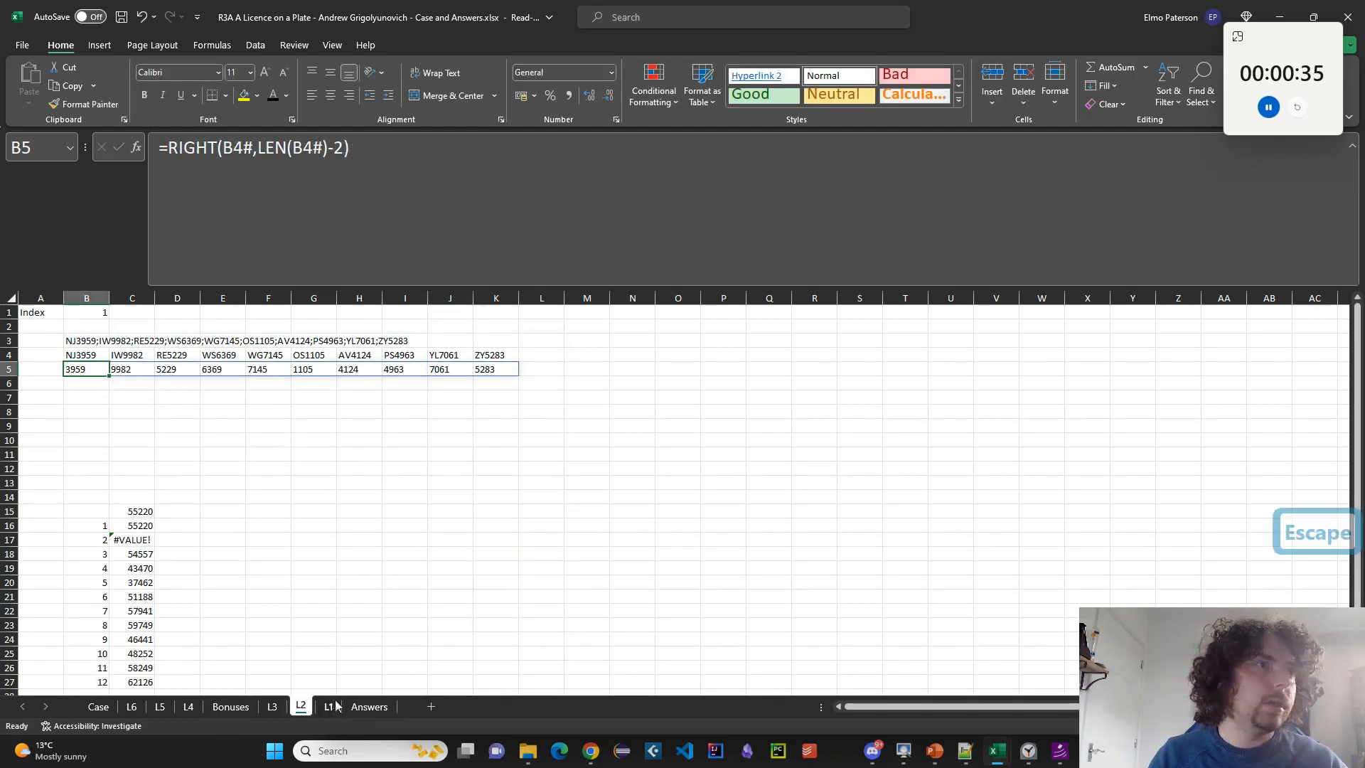
click(331, 706)
click(276, 707)
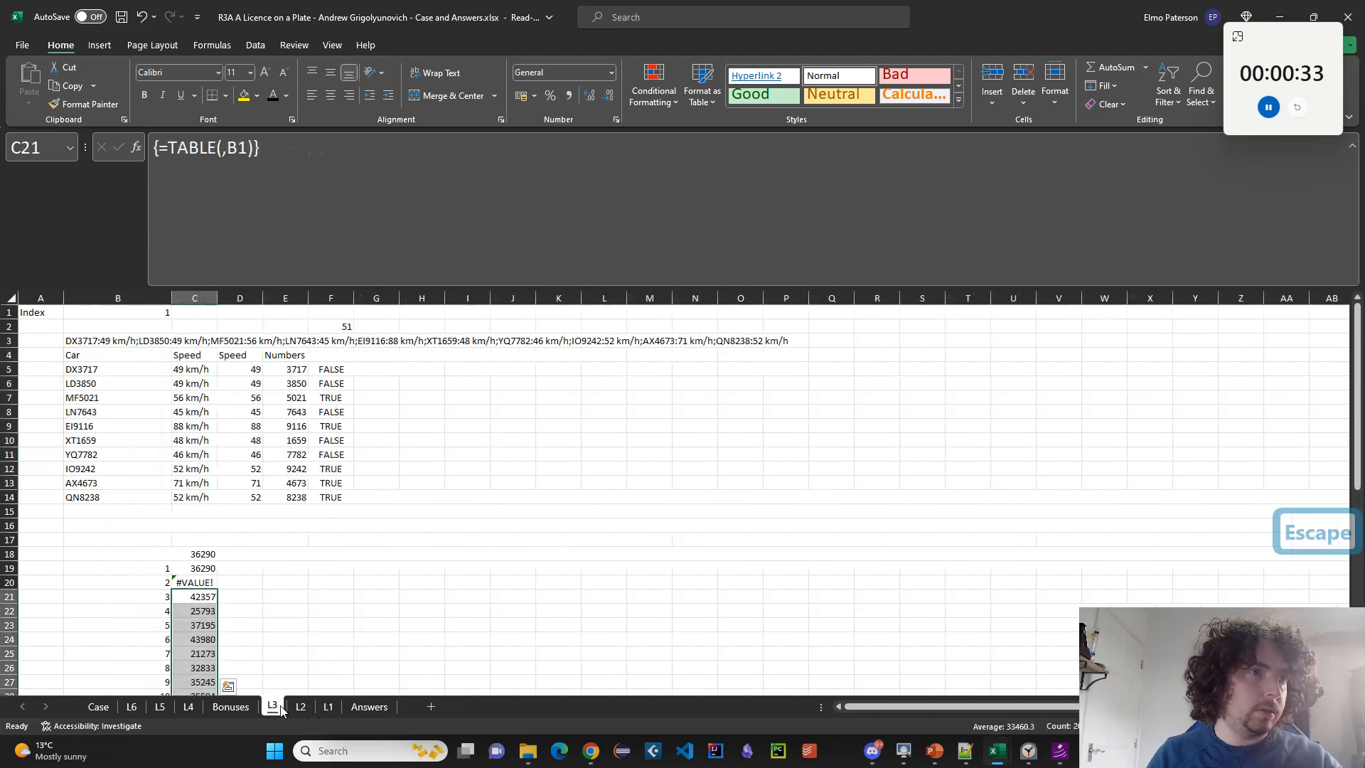
click(229, 707)
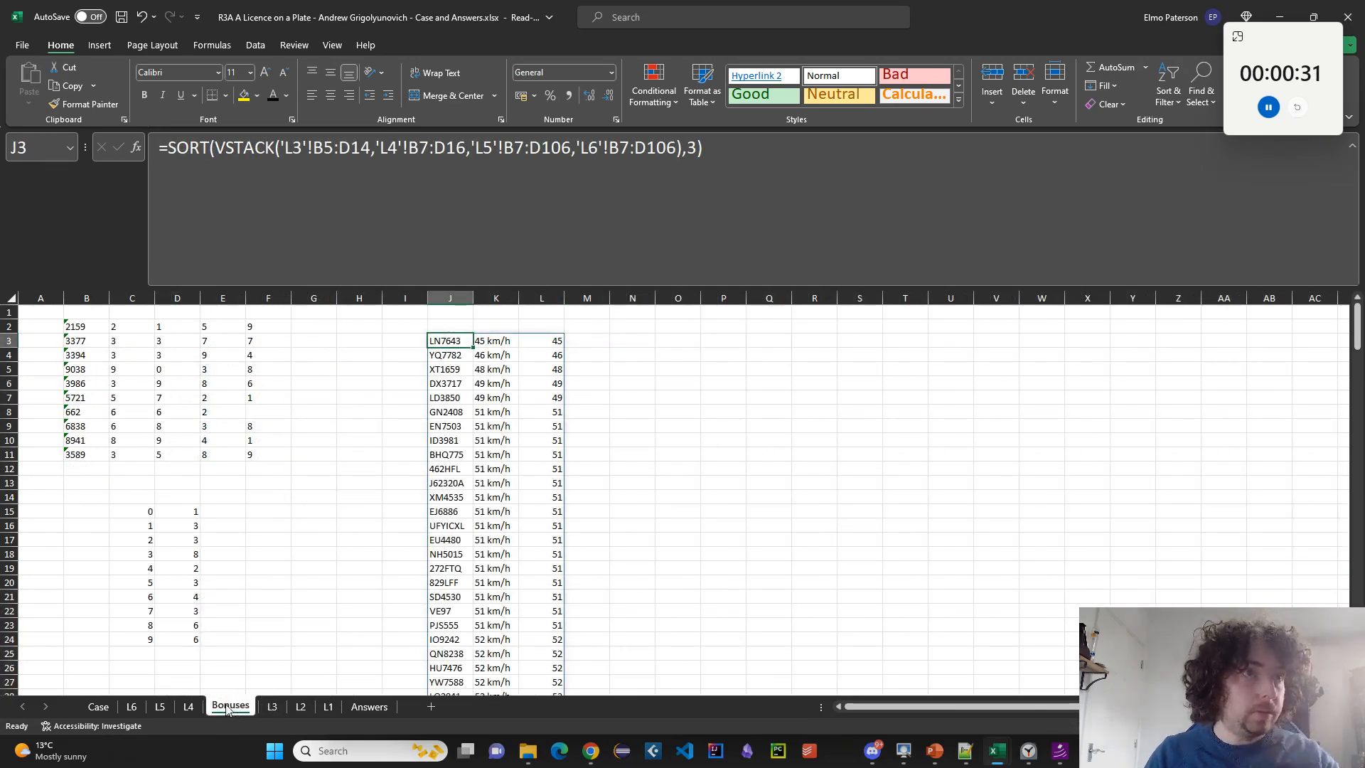
scroll(632, 629, down, 20)
scroll(648, 638, down, 20)
scroll(693, 627, down, 11)
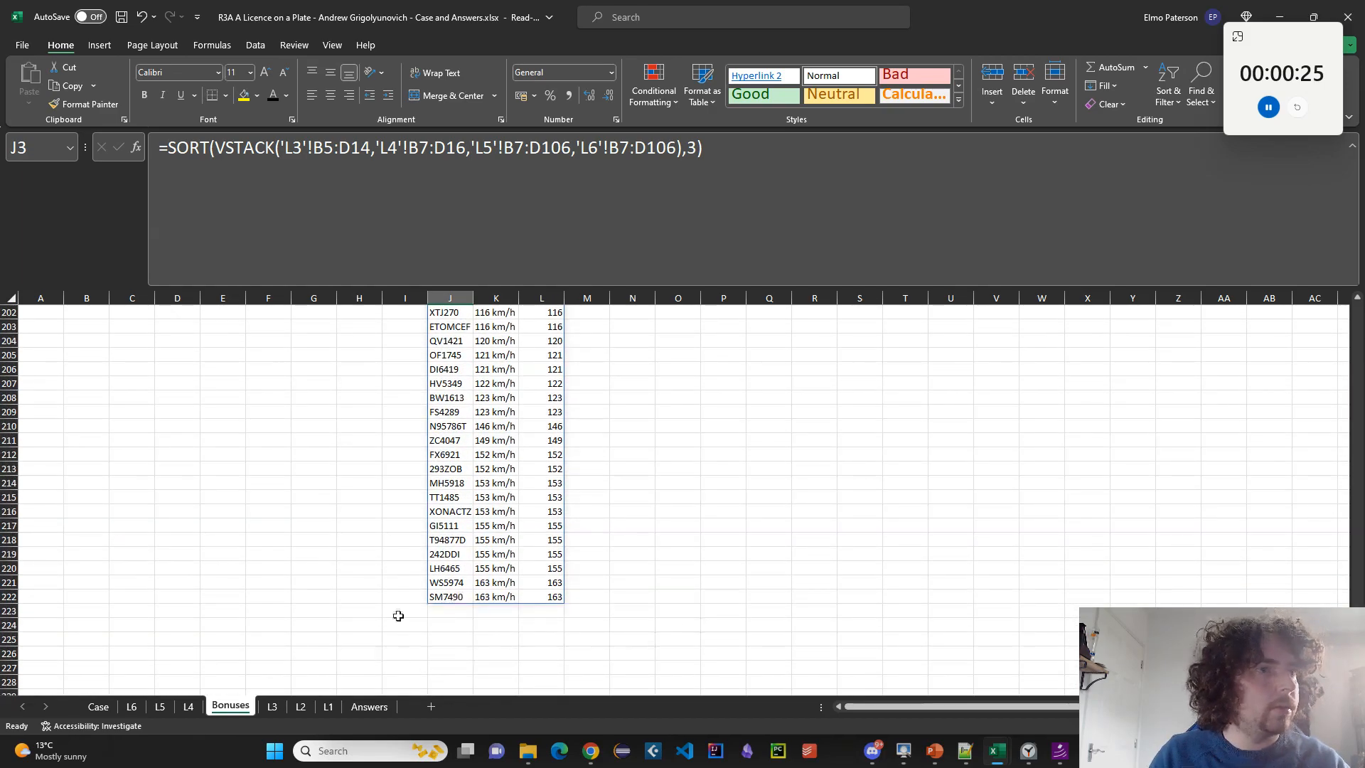
Change the Bonus 3 answer in E30 on Case to the hyphenated plate SM-7490.
click(97, 707)
click(223, 446)
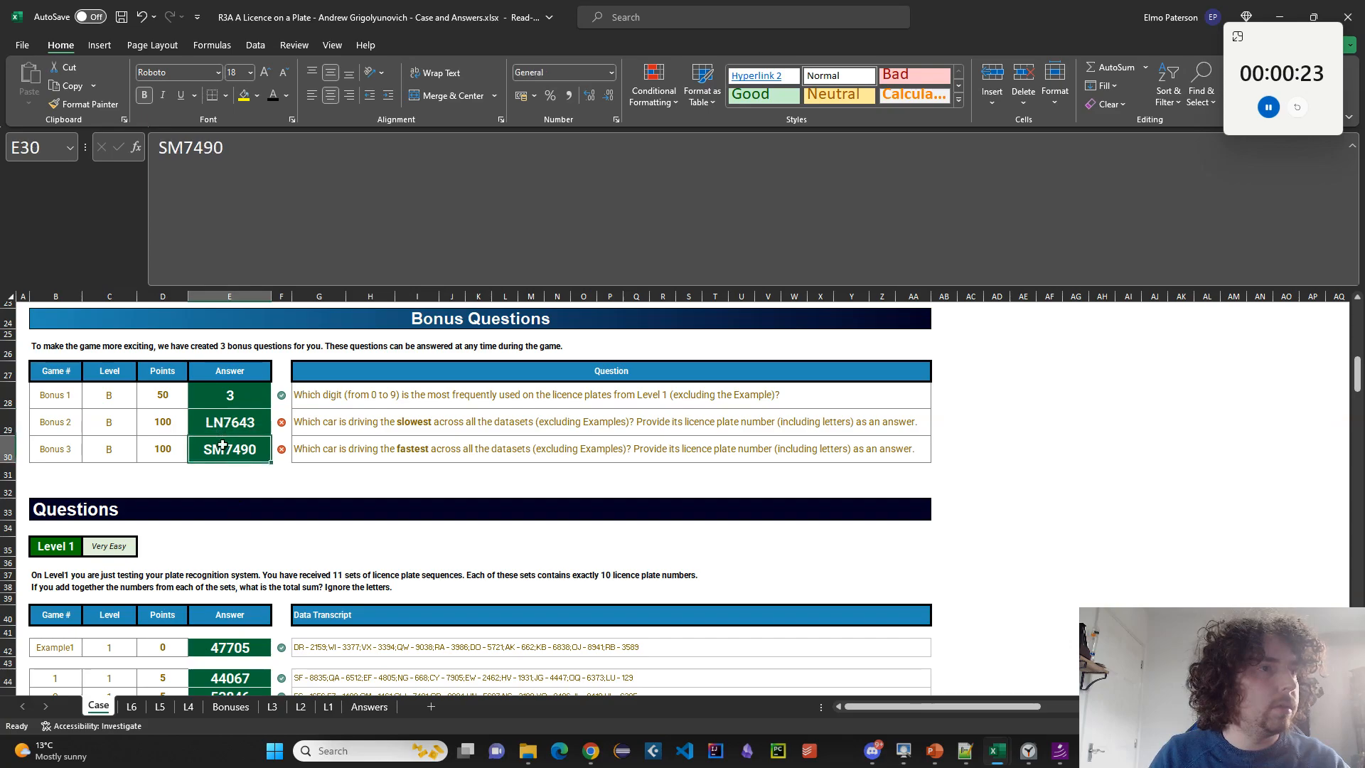
double_click(223, 445)
text(-)
key(Return)
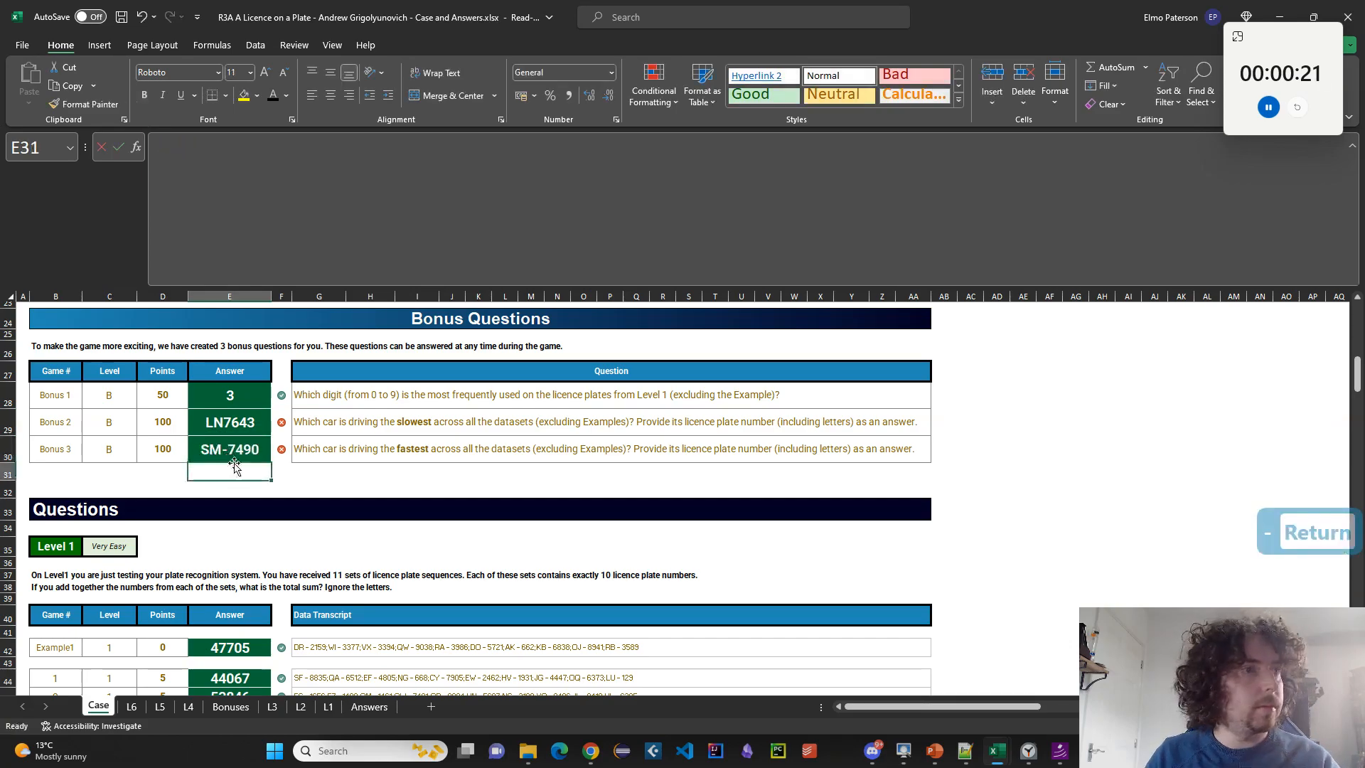
Compare the Bonus 2 and Bonus 3 answers on Case with the official ones on Answers.
click(368, 707)
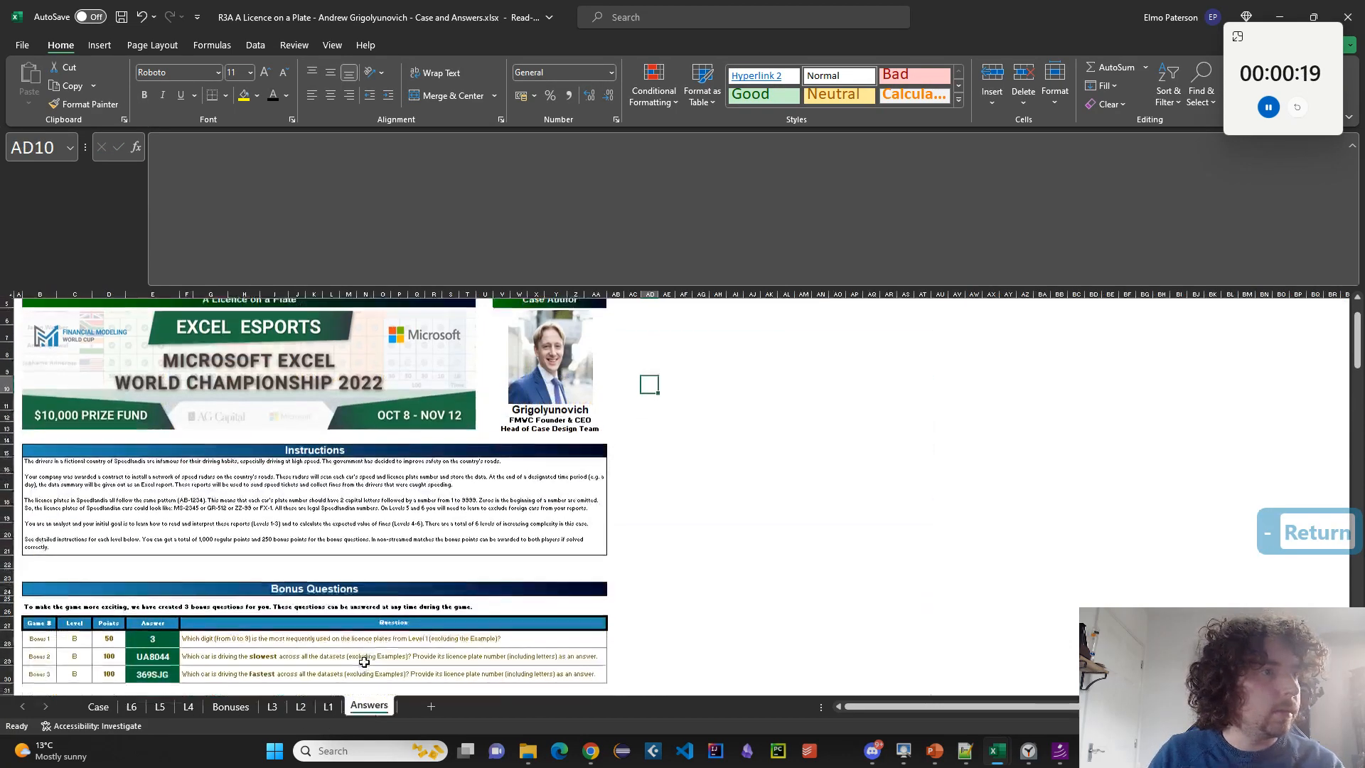
click(101, 707)
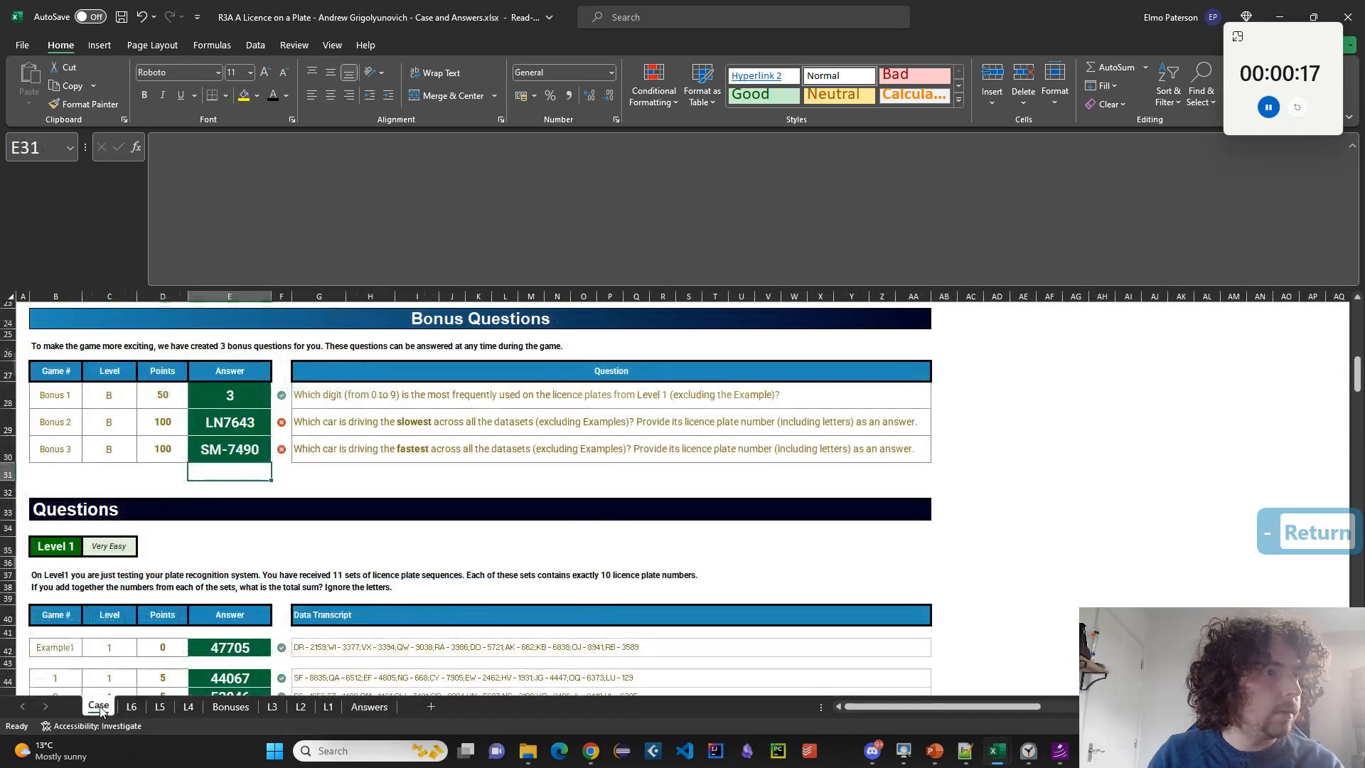
click(355, 708)
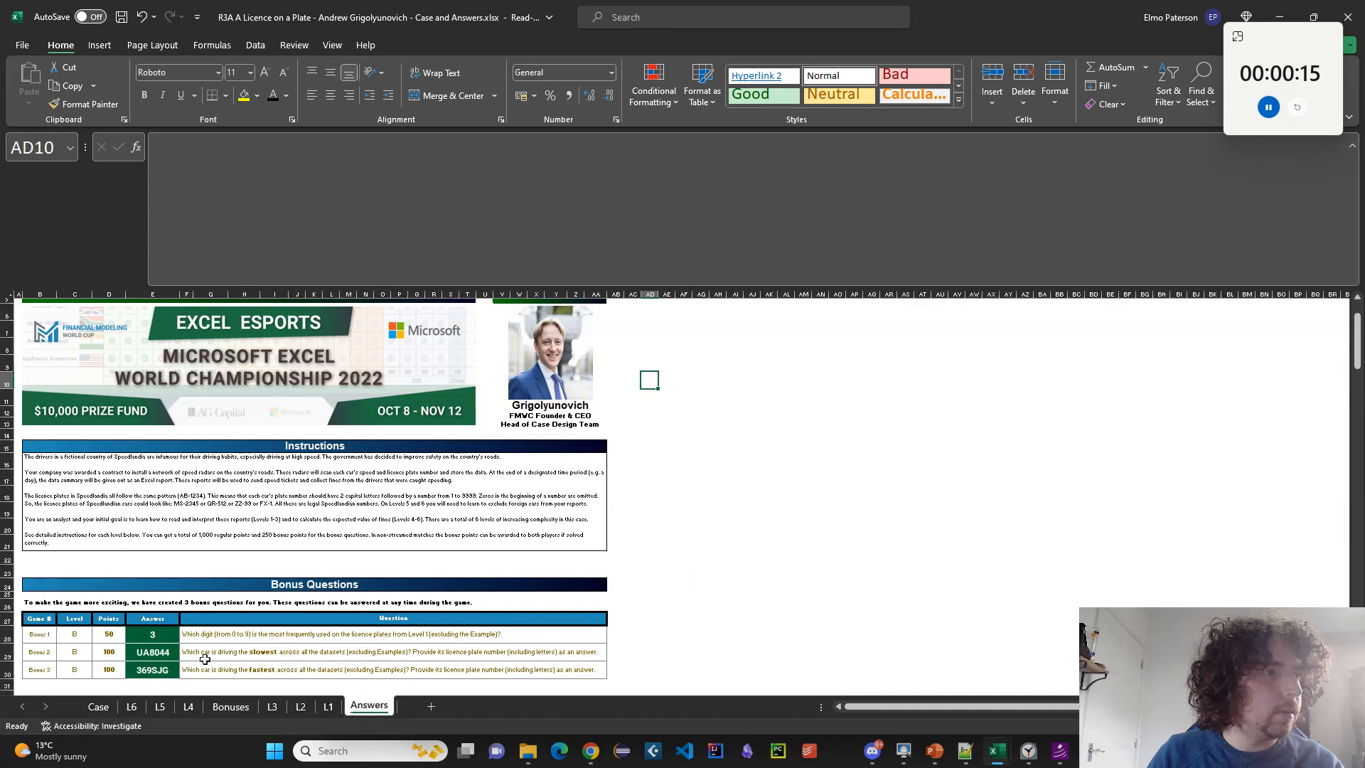
Copy the Bonus 2 plate UA8044 from Answers and search sheet L6 for it, looking in values.
click(160, 653)
key(ctrl+c)
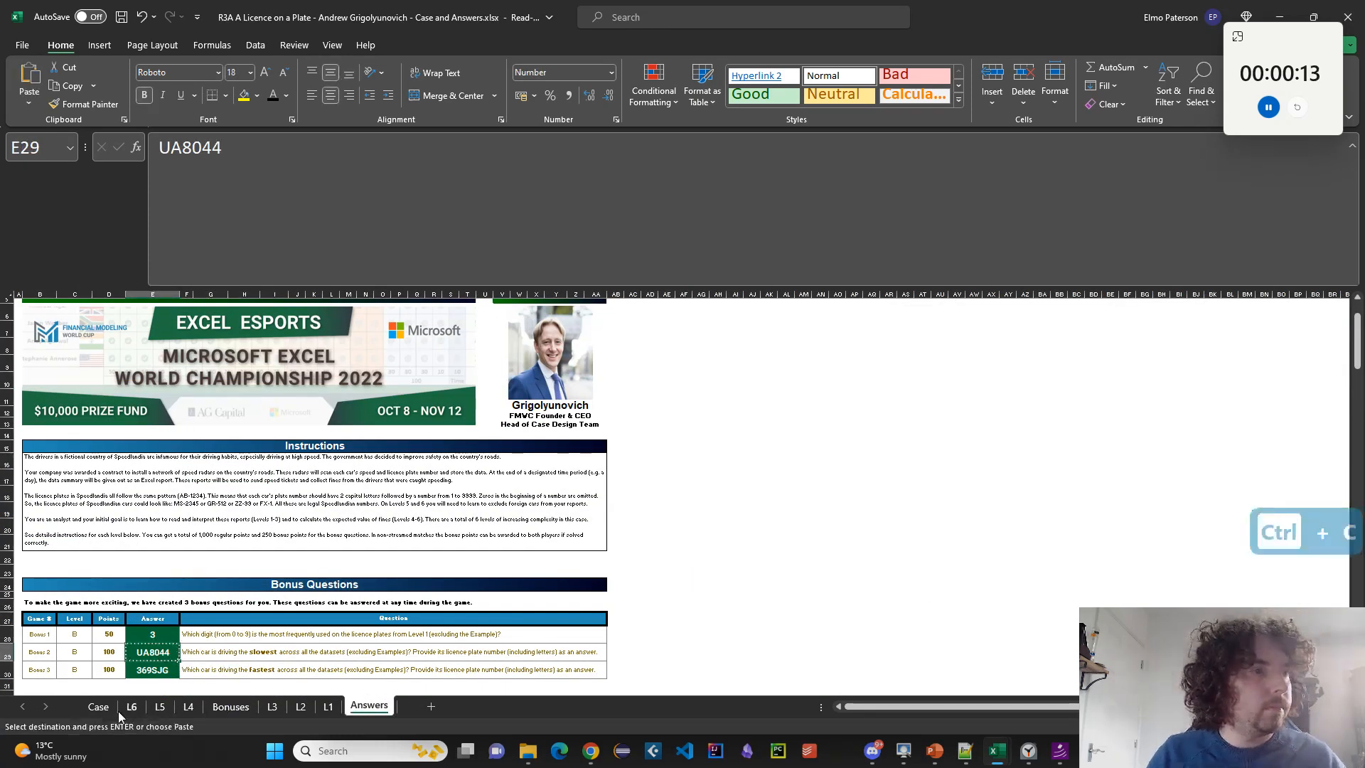
click(132, 706)
click(303, 614)
key(ctrl+f)
key(ctrl+v)
key(Return)
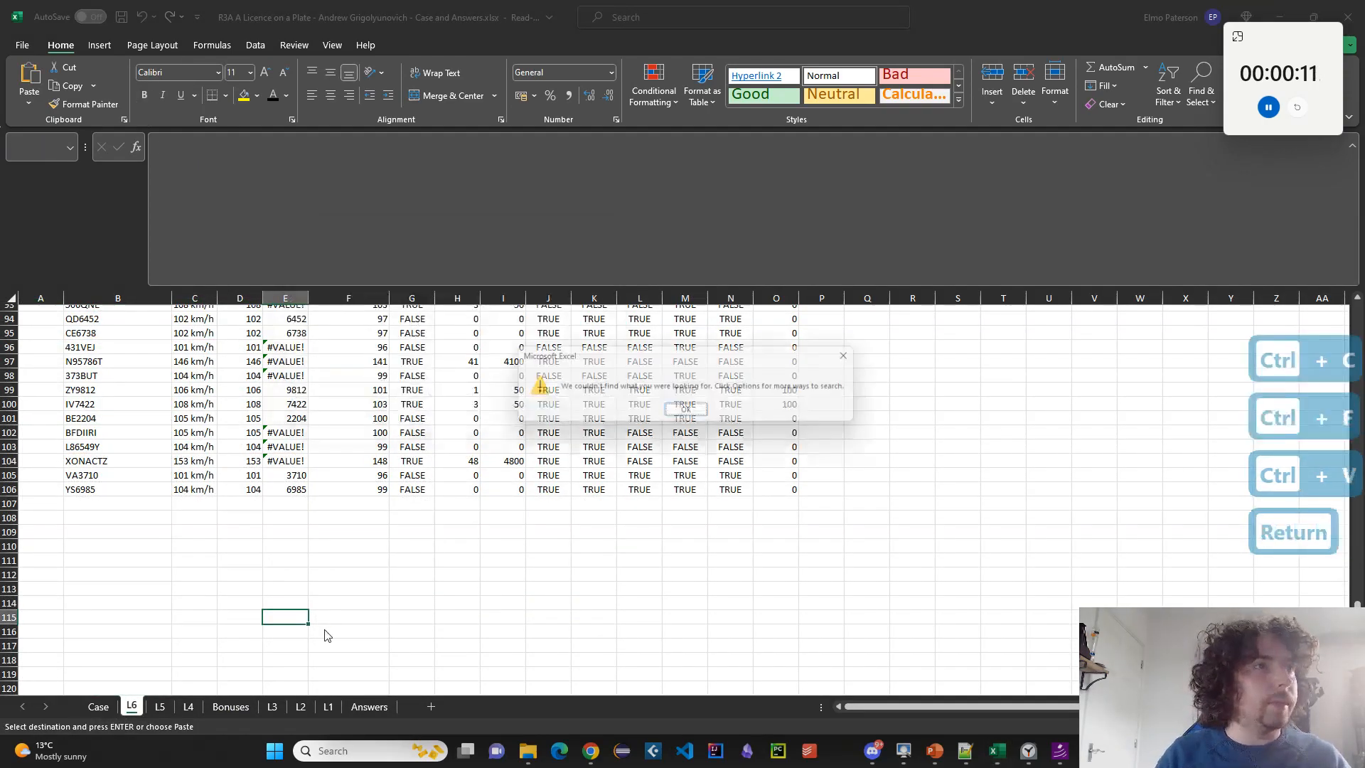
key(Return)
click(395, 360)
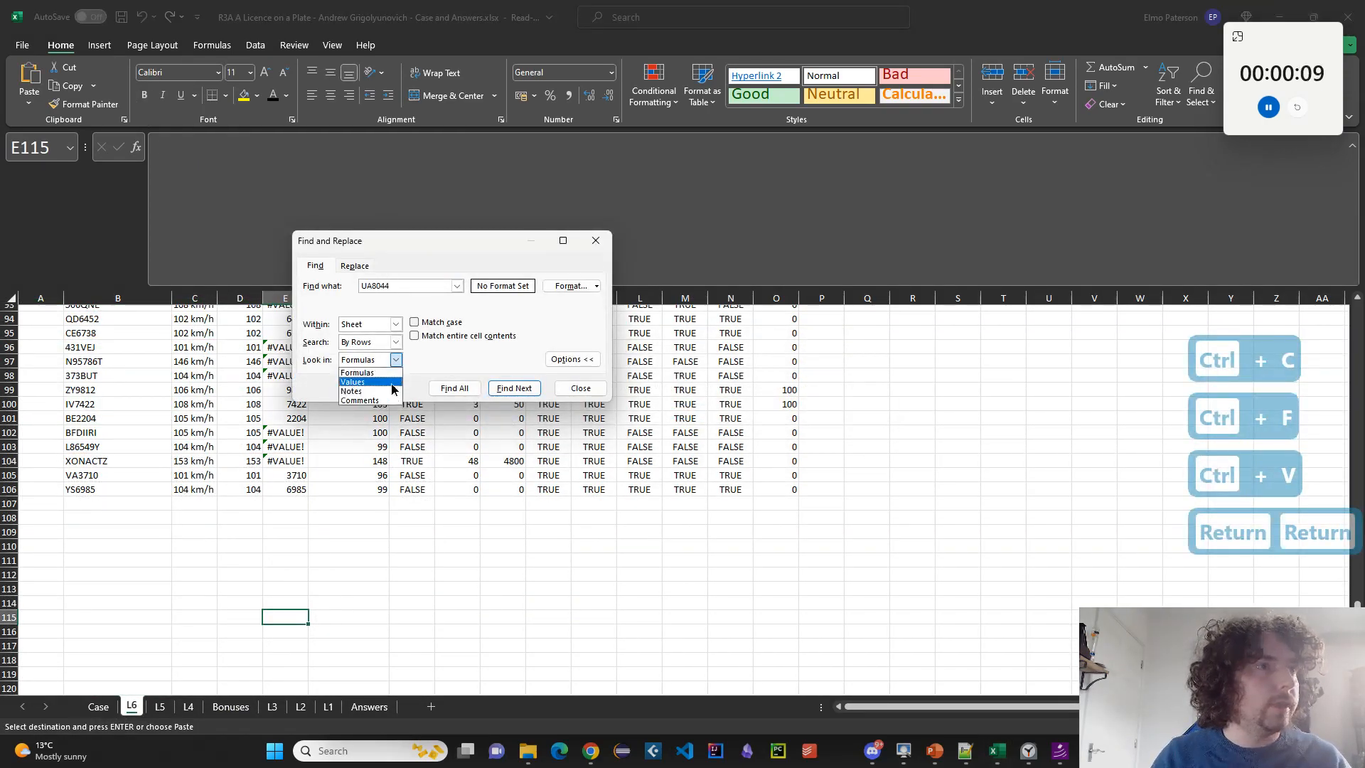
click(369, 382)
click(512, 388)
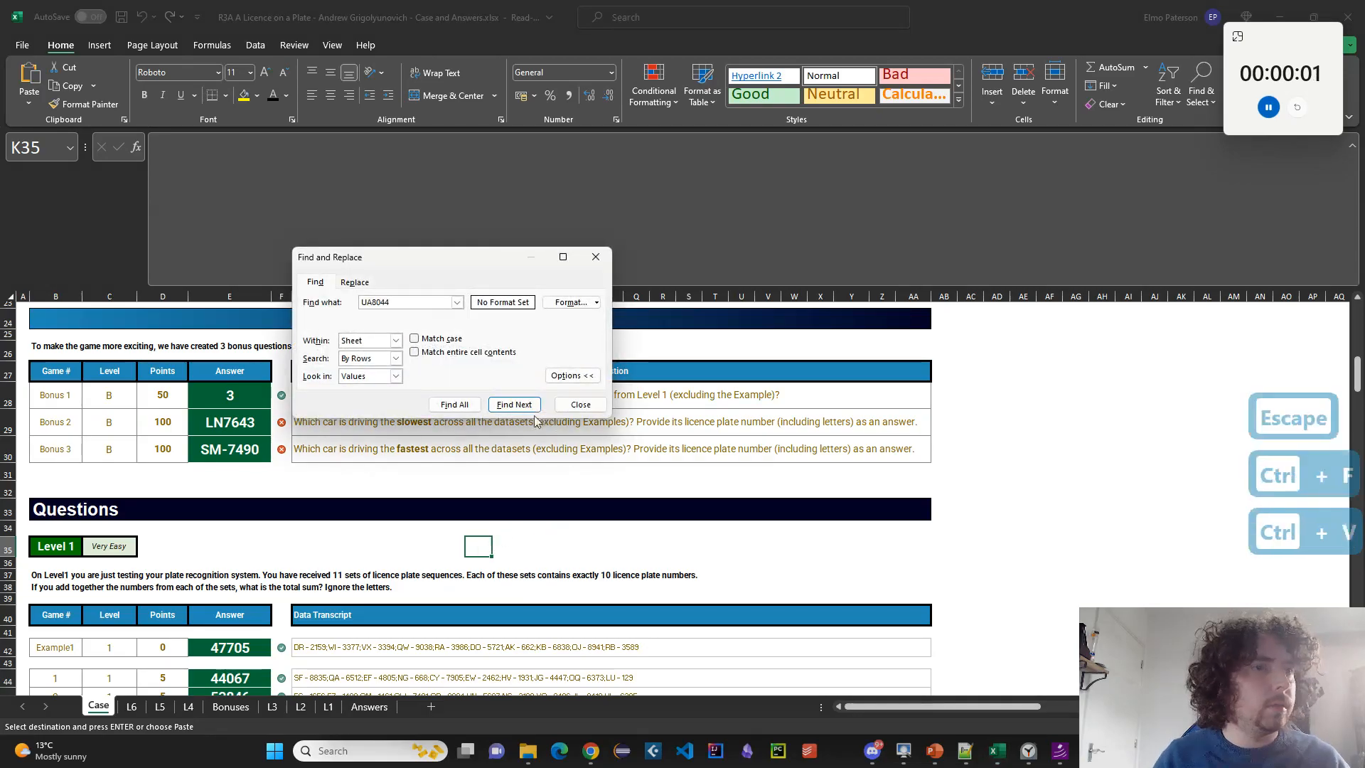
Search the Case sheet for UA8044 and examine the Level 6 data transcript around it.
click(515, 407)
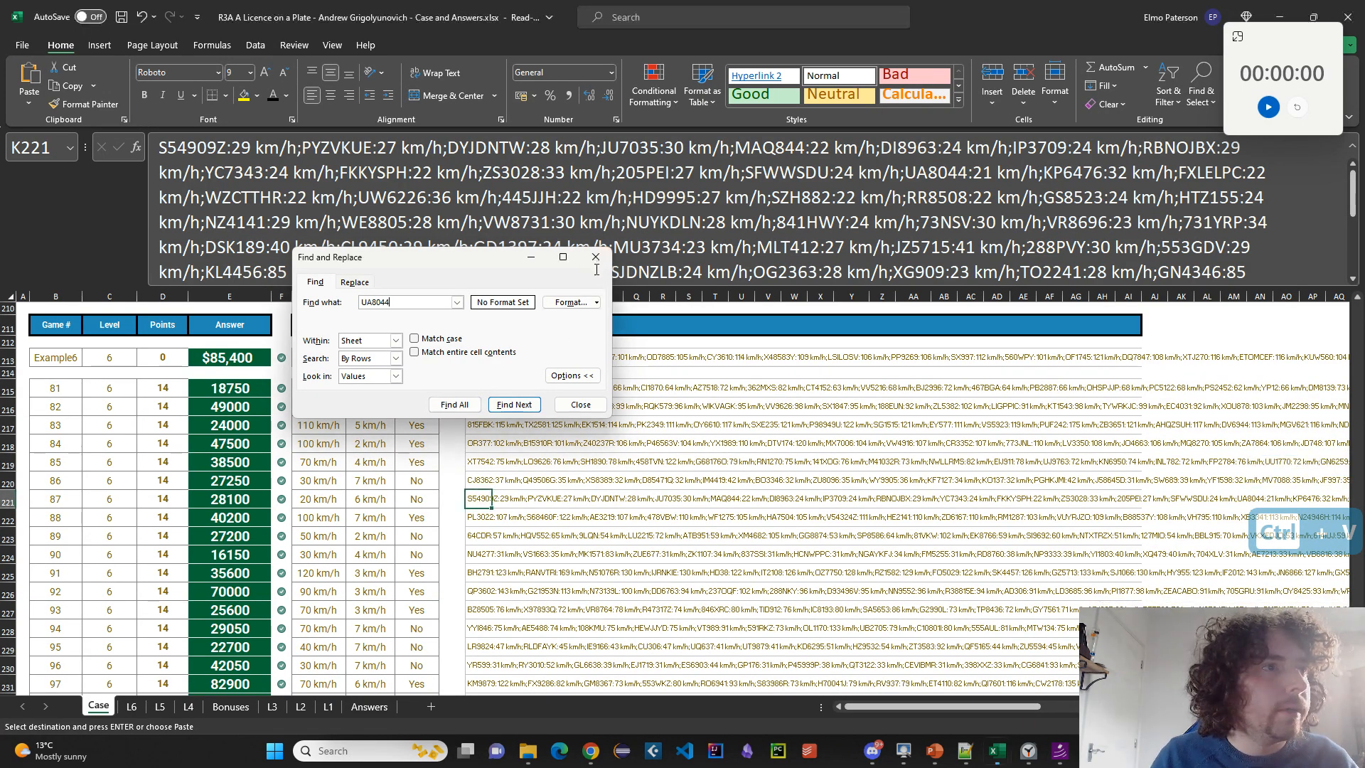
key(Escape)
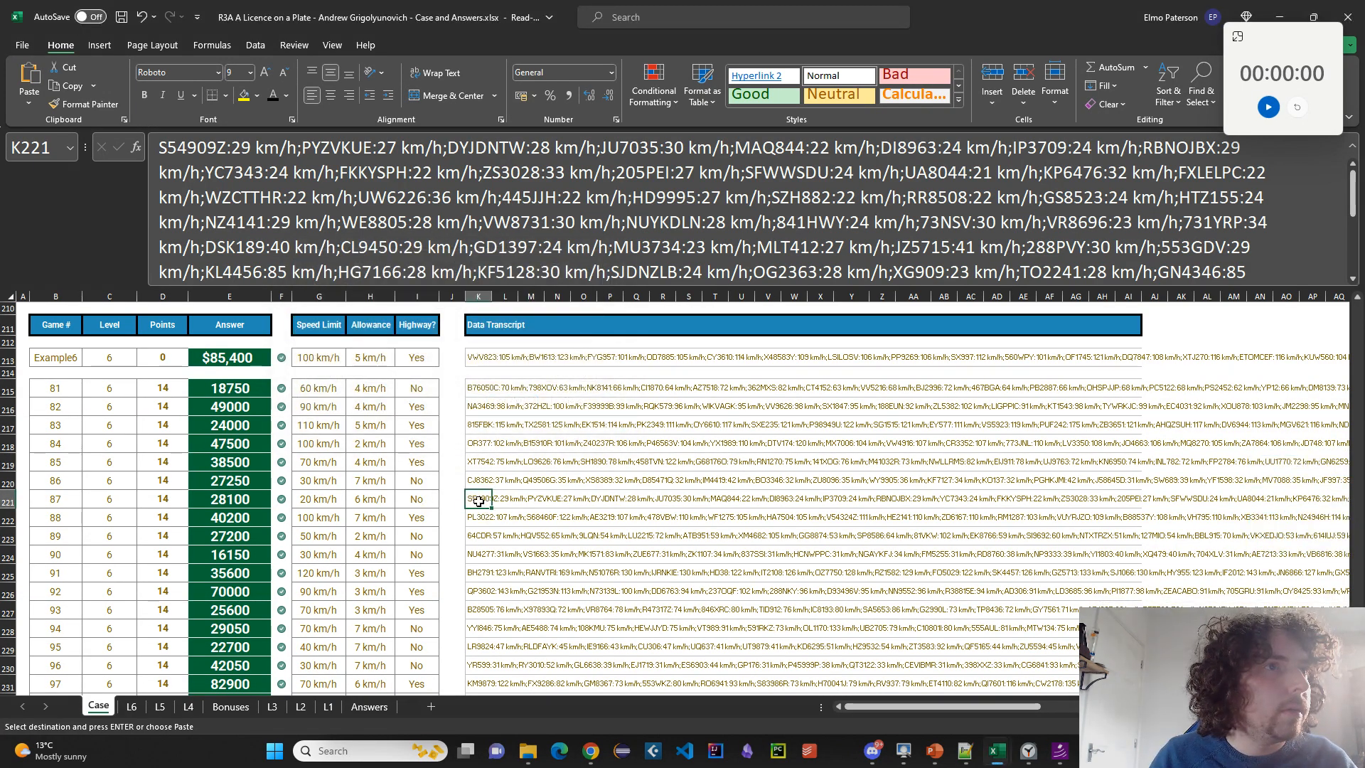
scroll(481, 502, up, 3)
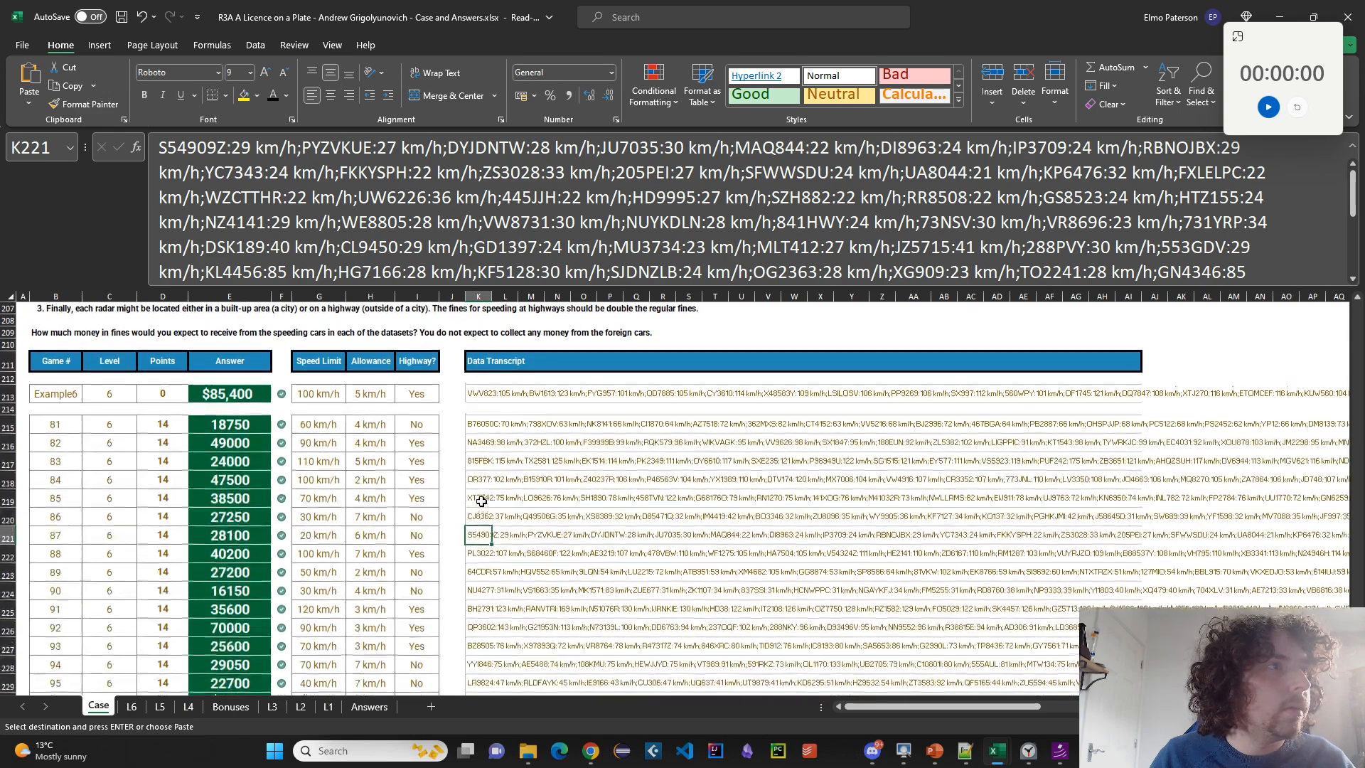
Examine the split car list on L6 and the last plate in the sorted list on Bonuses.
click(133, 707)
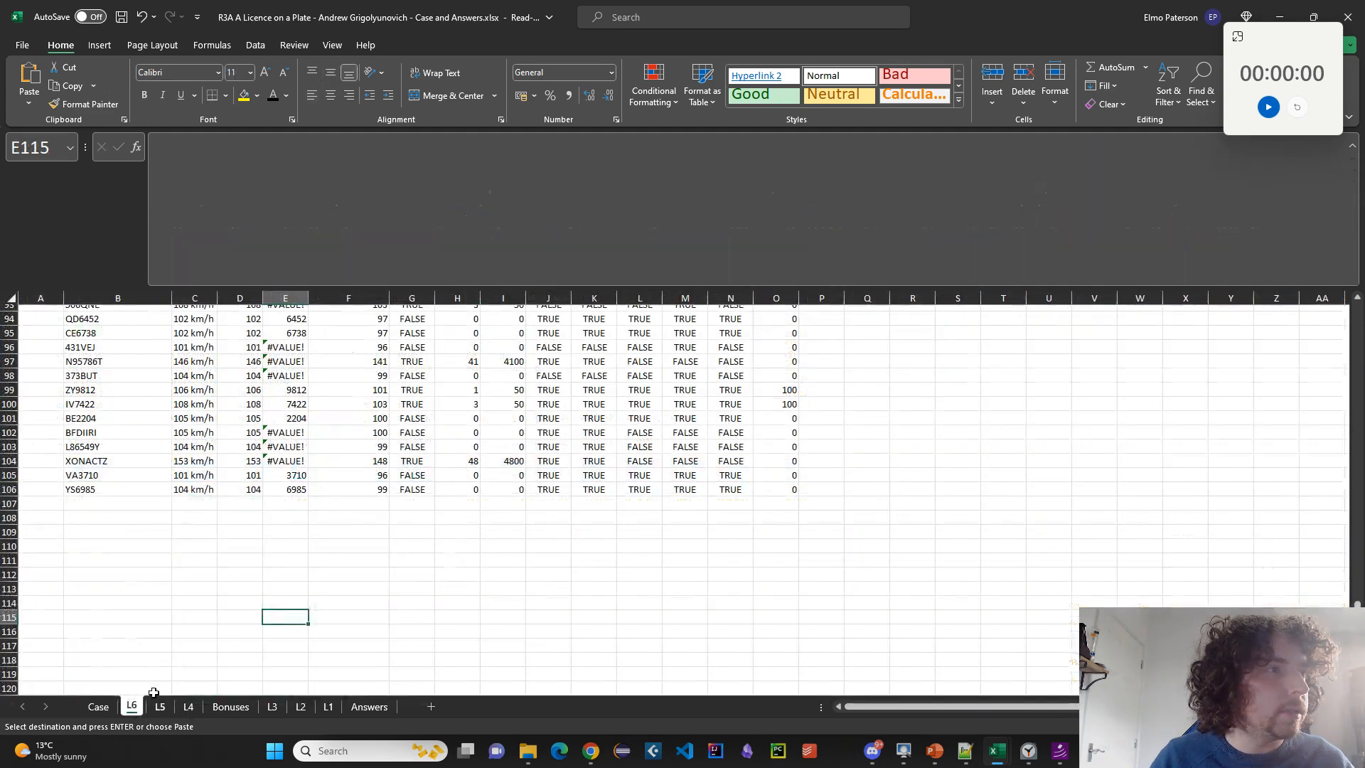
scroll(345, 590, up, 2)
scroll(355, 590, up, 13)
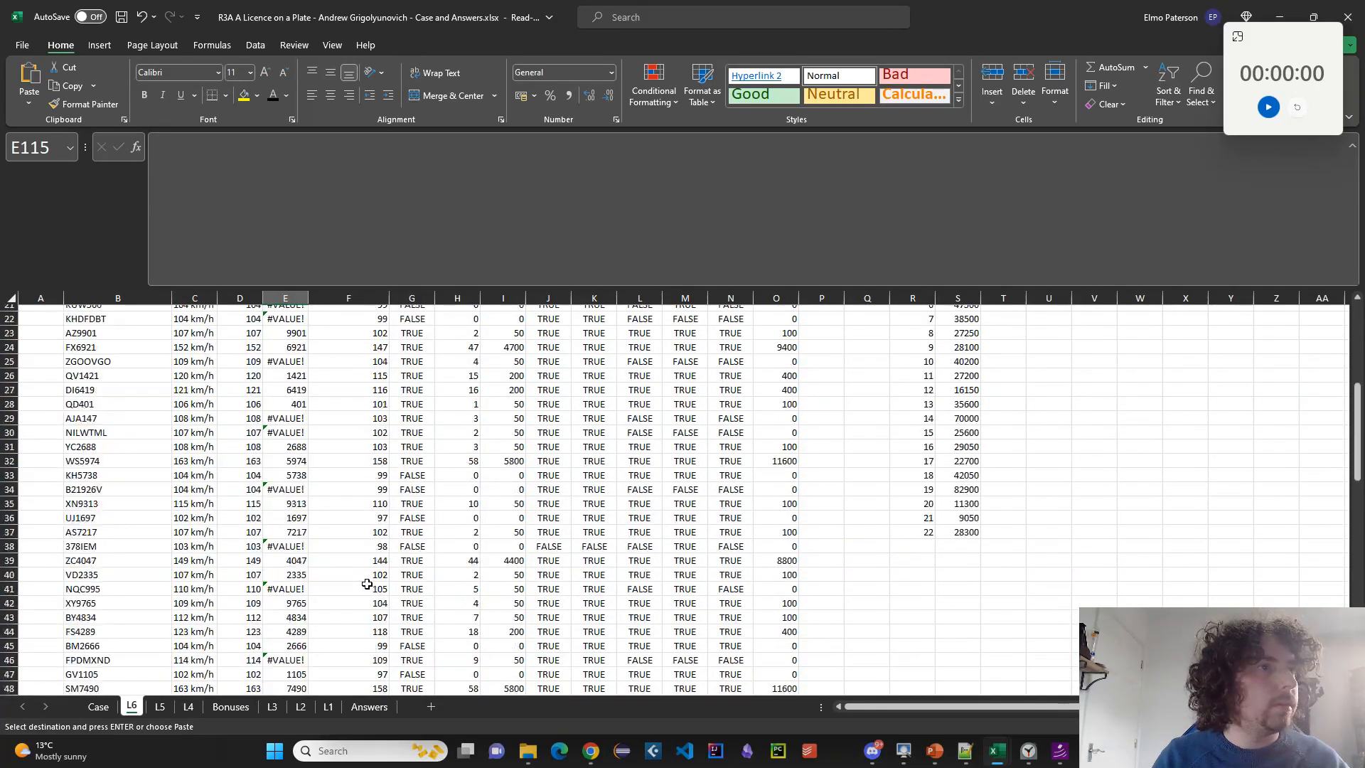
scroll(368, 601, down, 2)
scroll(370, 613, down, 5)
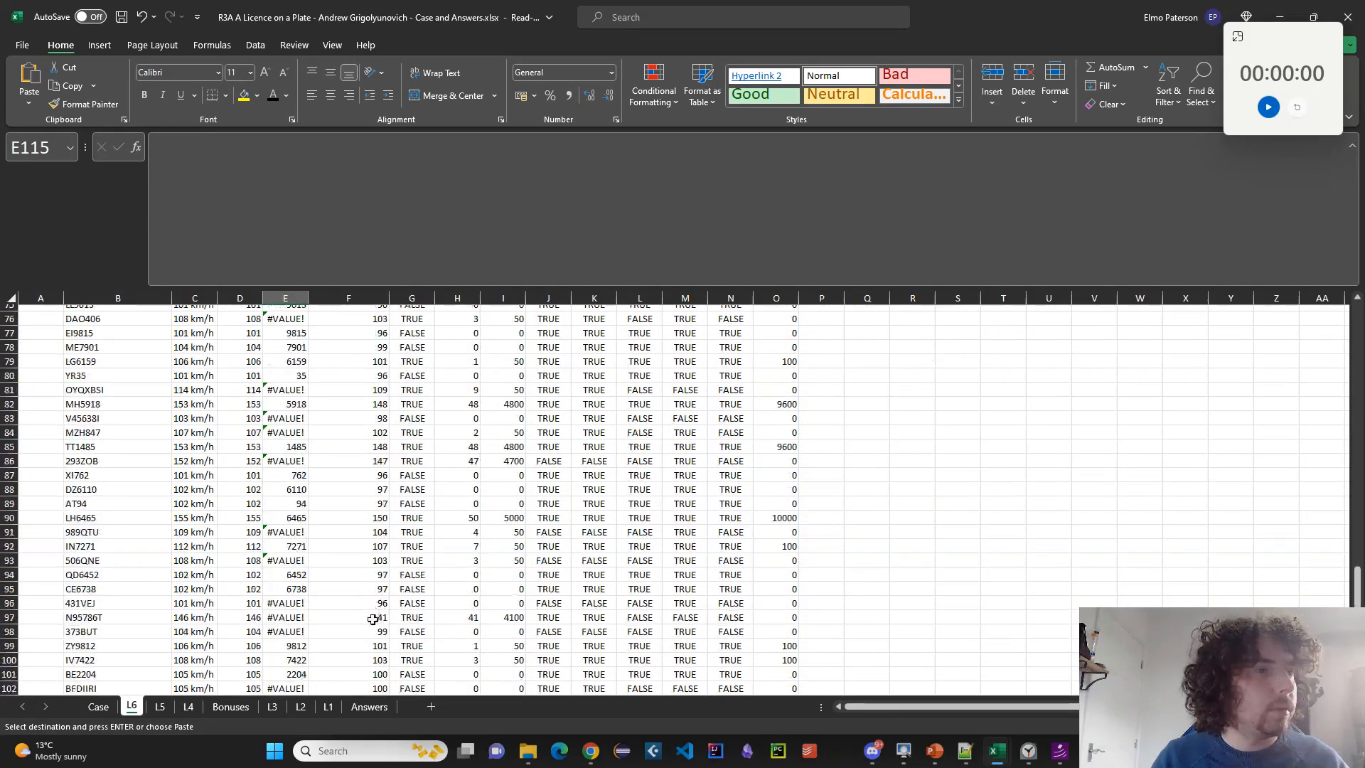
click(229, 706)
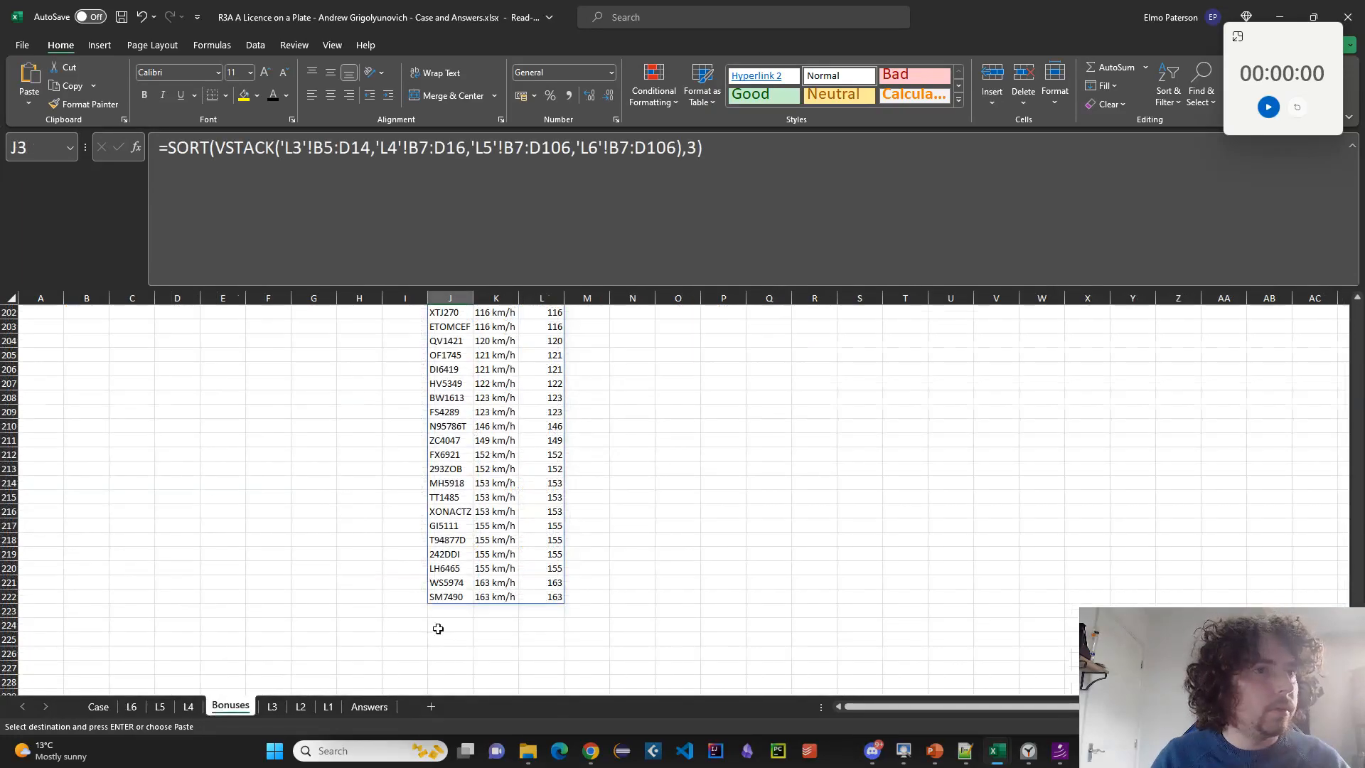
click(448, 597)
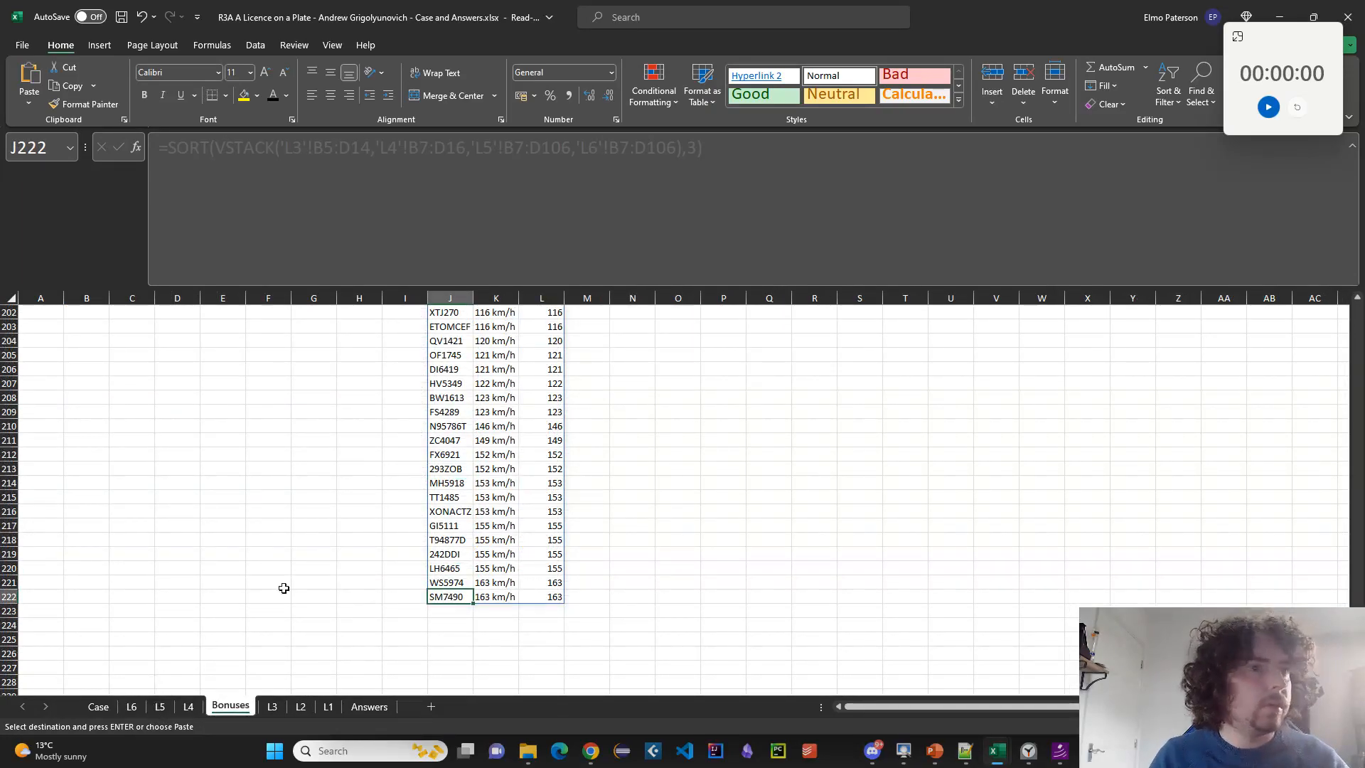
click(132, 707)
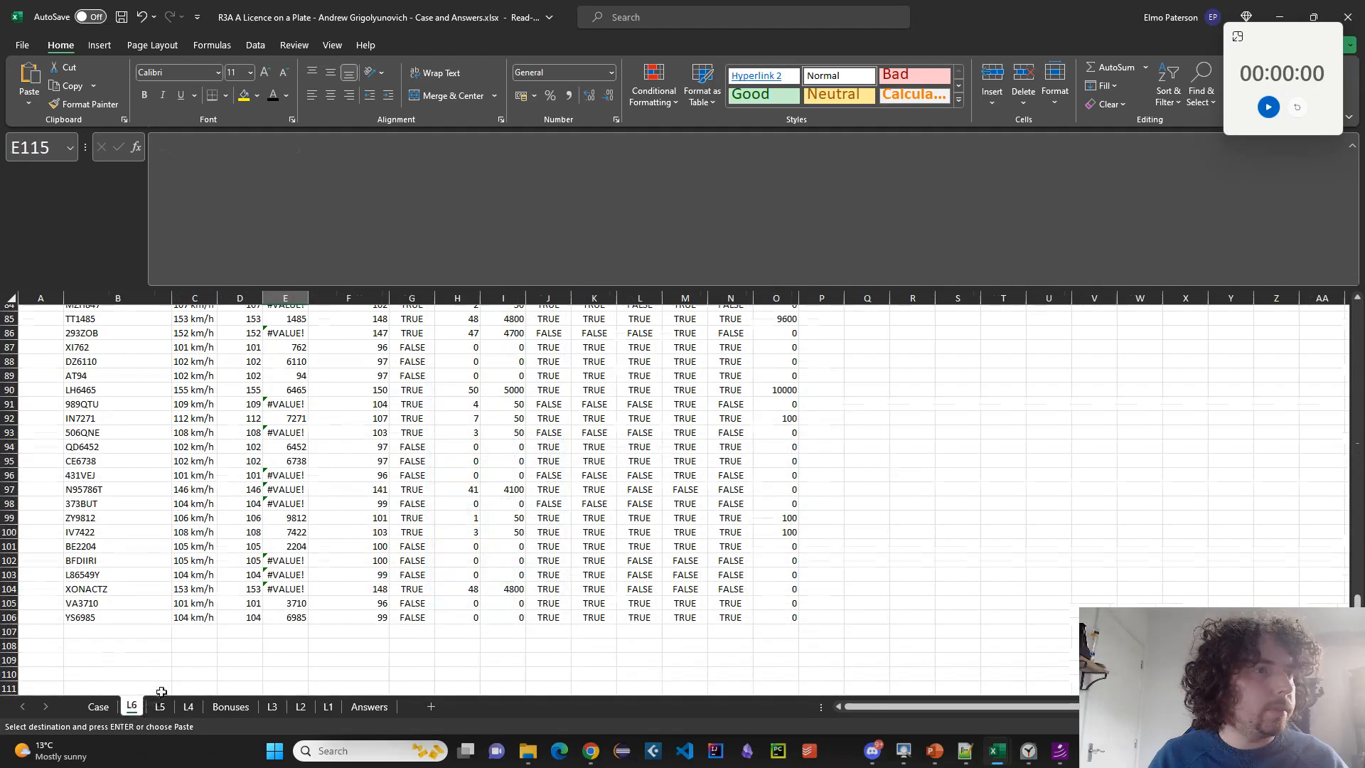
Find UA8044 on Case again and enlarge the formula display to read the whole matching transcript.
click(97, 707)
click(362, 575)
key(ctrl+f)
key(ctrl+v)
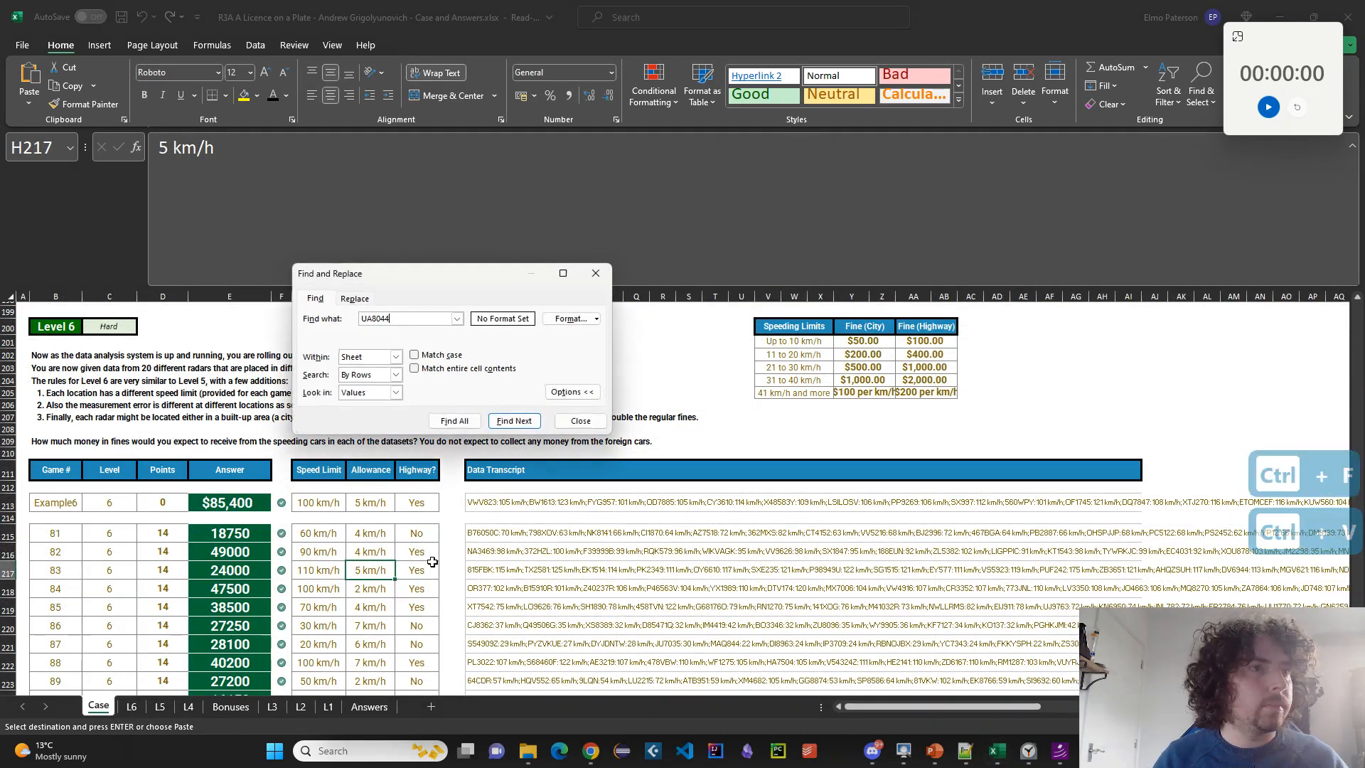
key(Return)
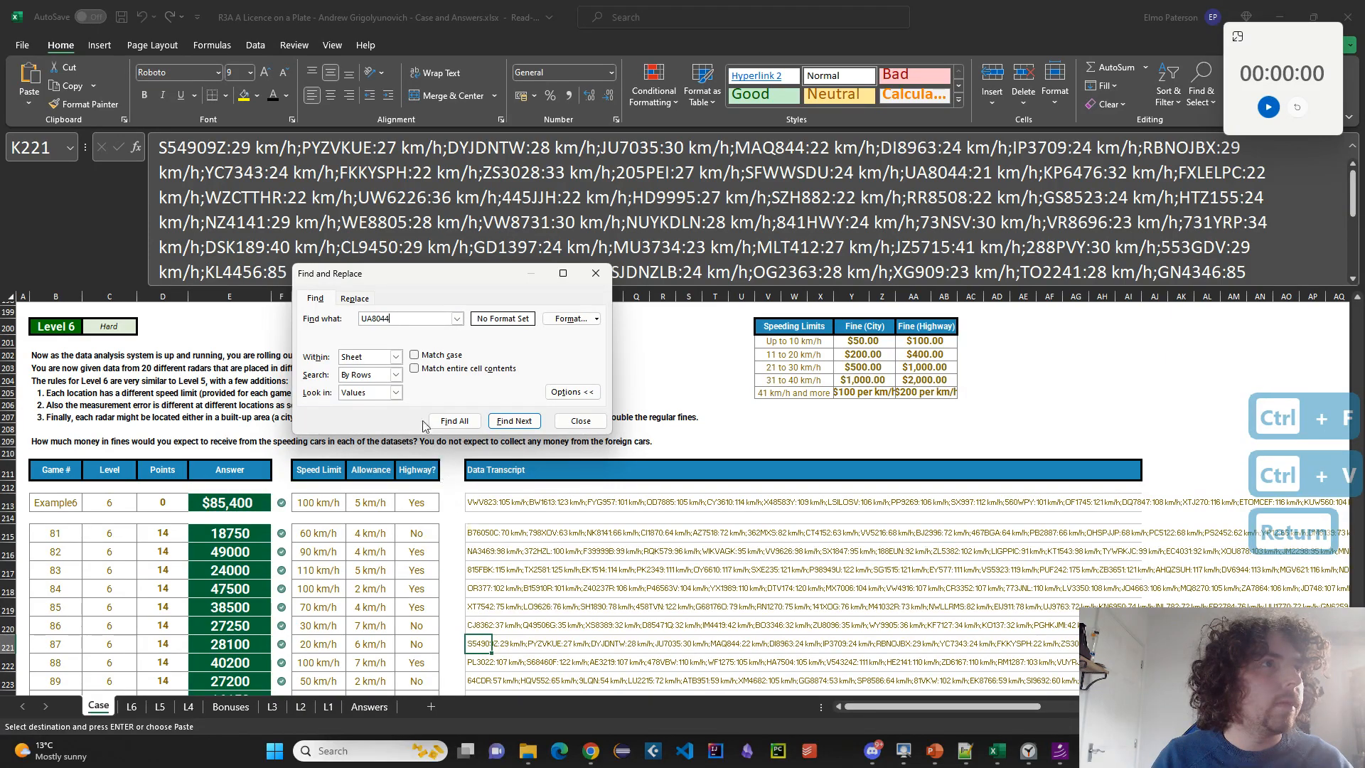
drag(411, 276, 450, 423)
drag(544, 290, 491, 589)
drag(435, 425, 701, 545)
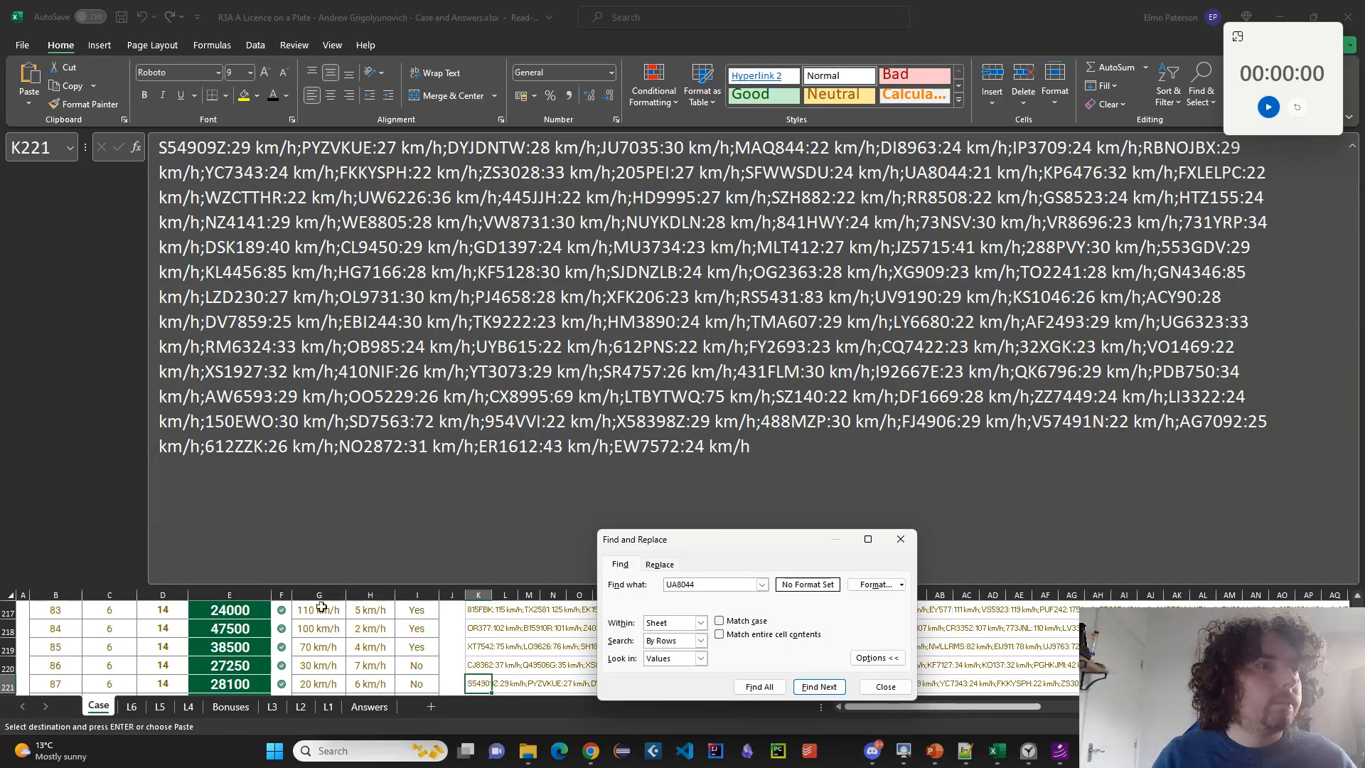
Shrink the formula display on L6, search the sheet for UA8044 and UA, and check the TEXTSPLIT formula in B7.
click(131, 706)
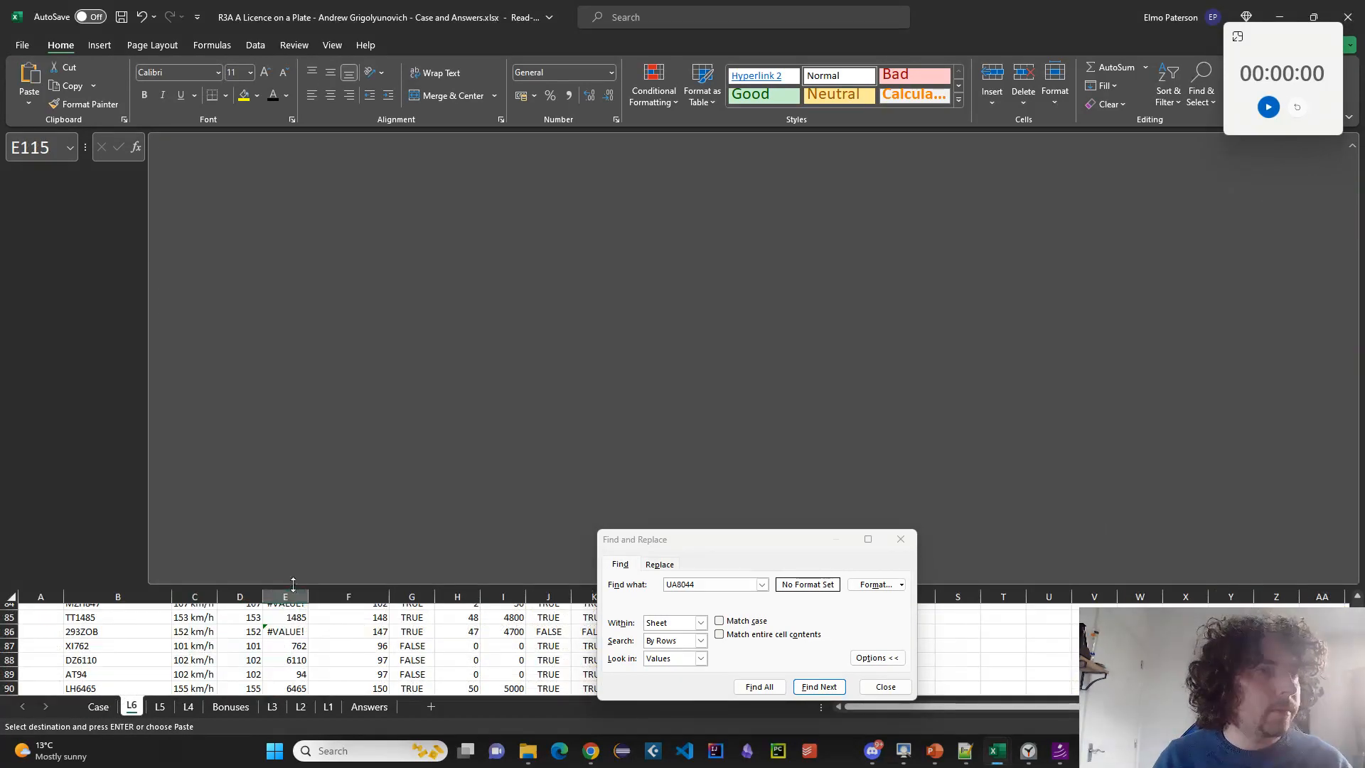
drag(292, 586, 344, 186)
scroll(303, 570, up, 20)
click(286, 332)
click(819, 686)
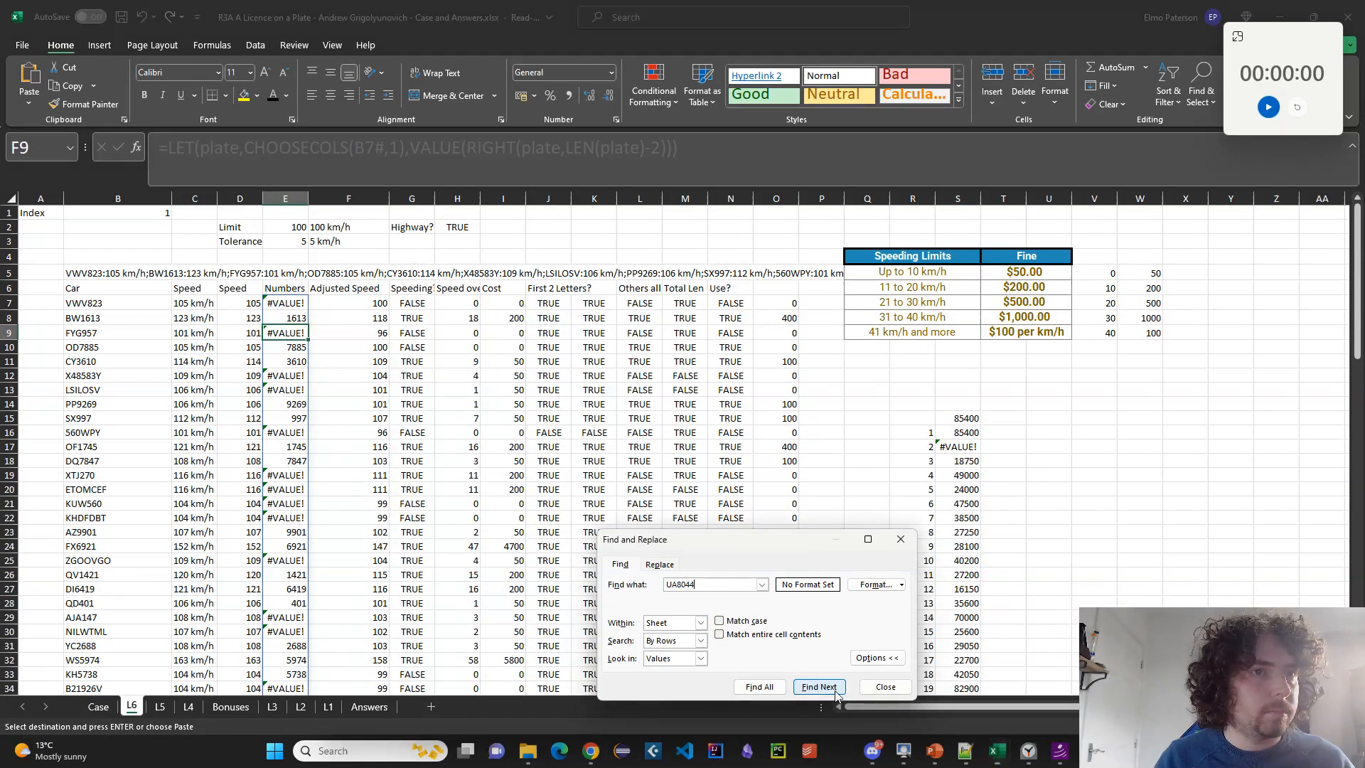
click(671, 412)
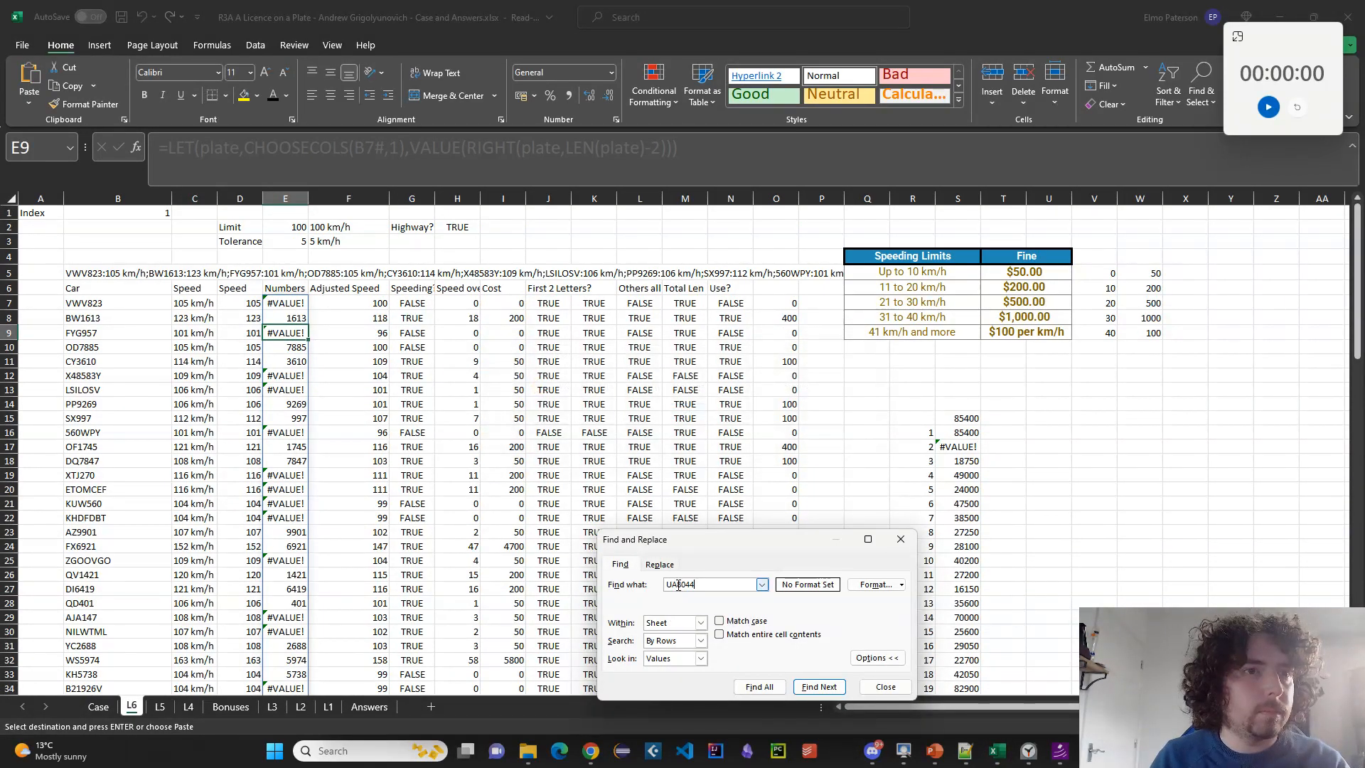
key(BackSpace)
click(818, 686)
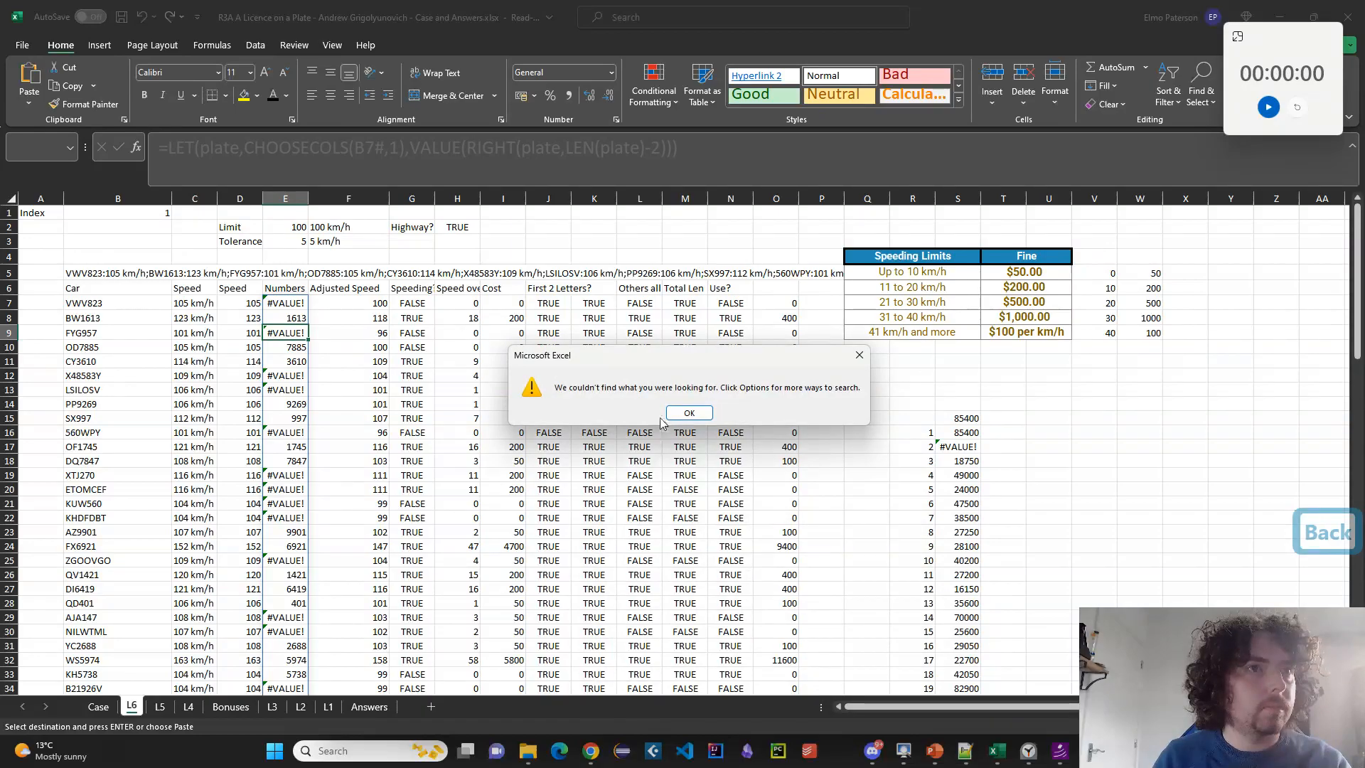
click(689, 413)
click(131, 297)
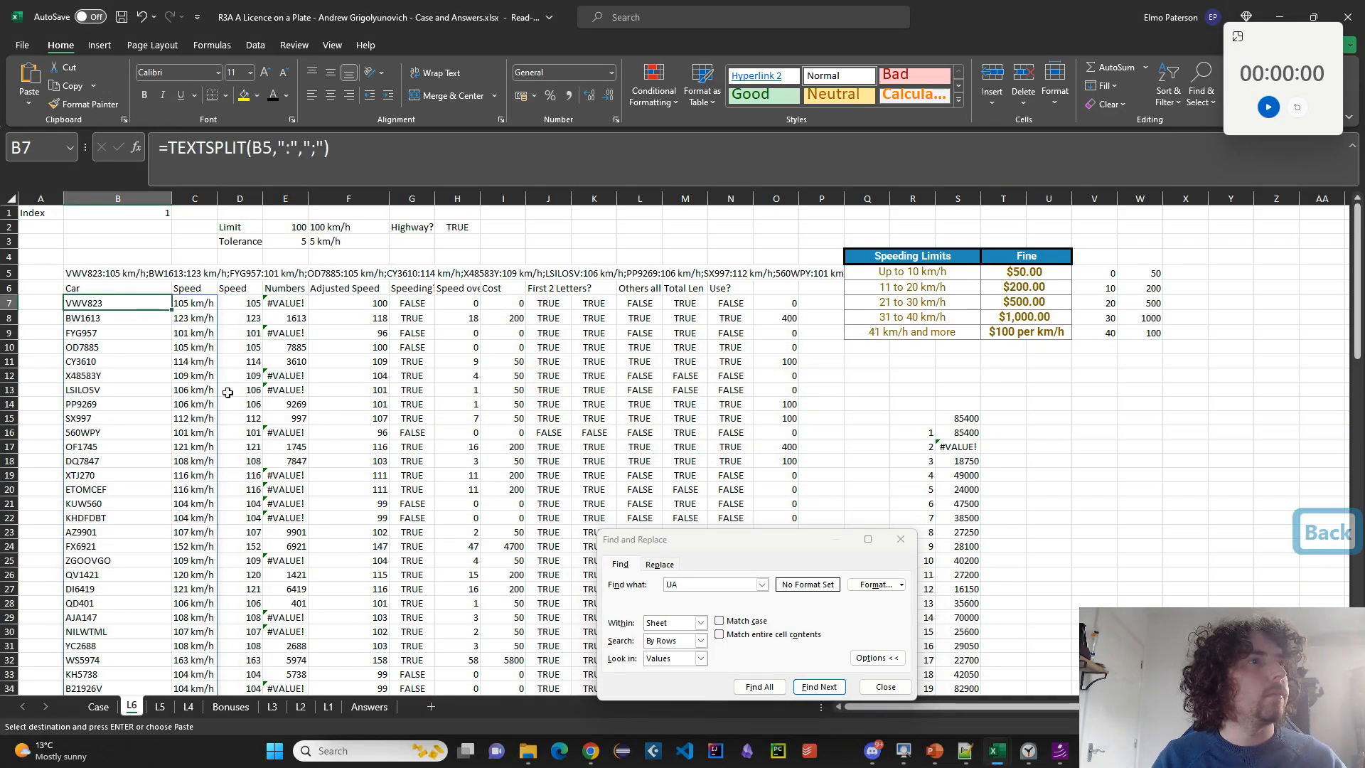
click(901, 539)
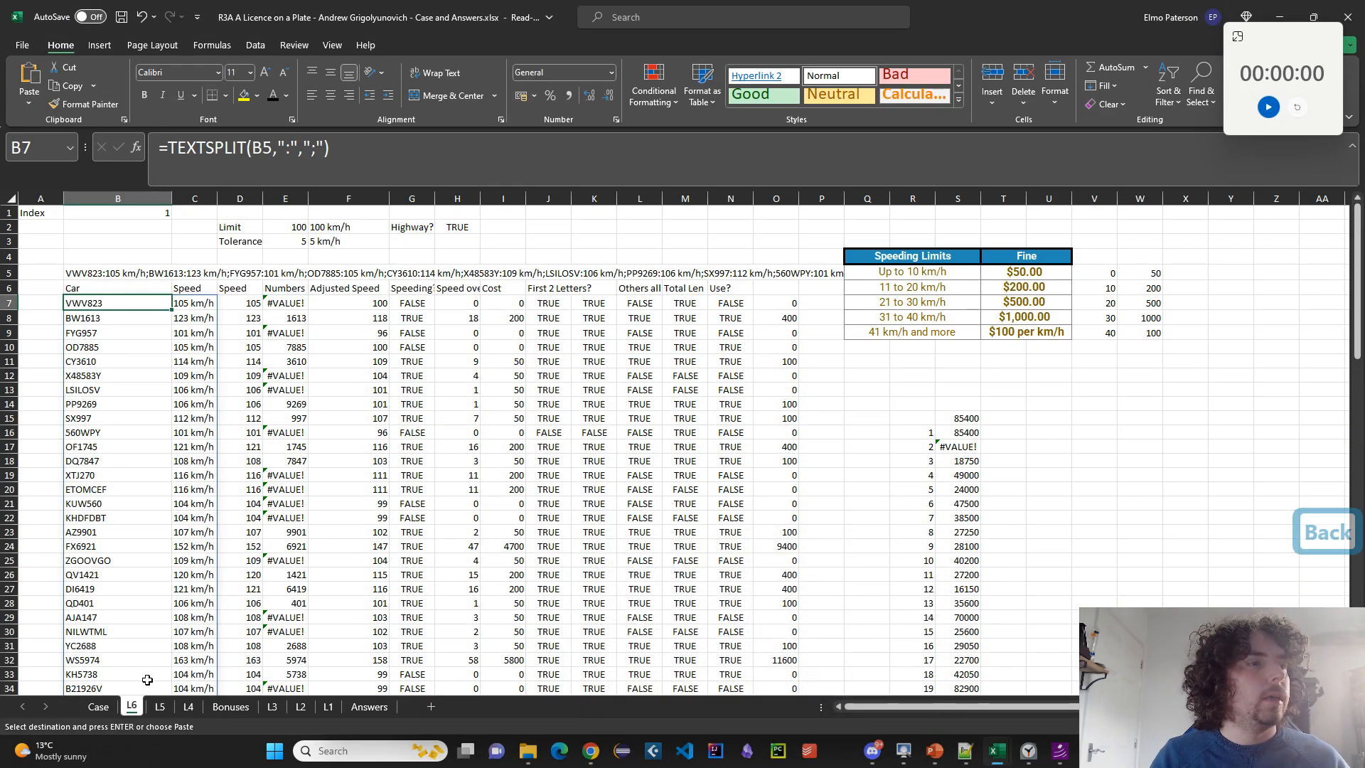
Examine the Example6 transcript in K213 on Case alongside the transcripts of Level 6 games 81 to 100.
click(98, 705)
scroll(286, 585, up, 5)
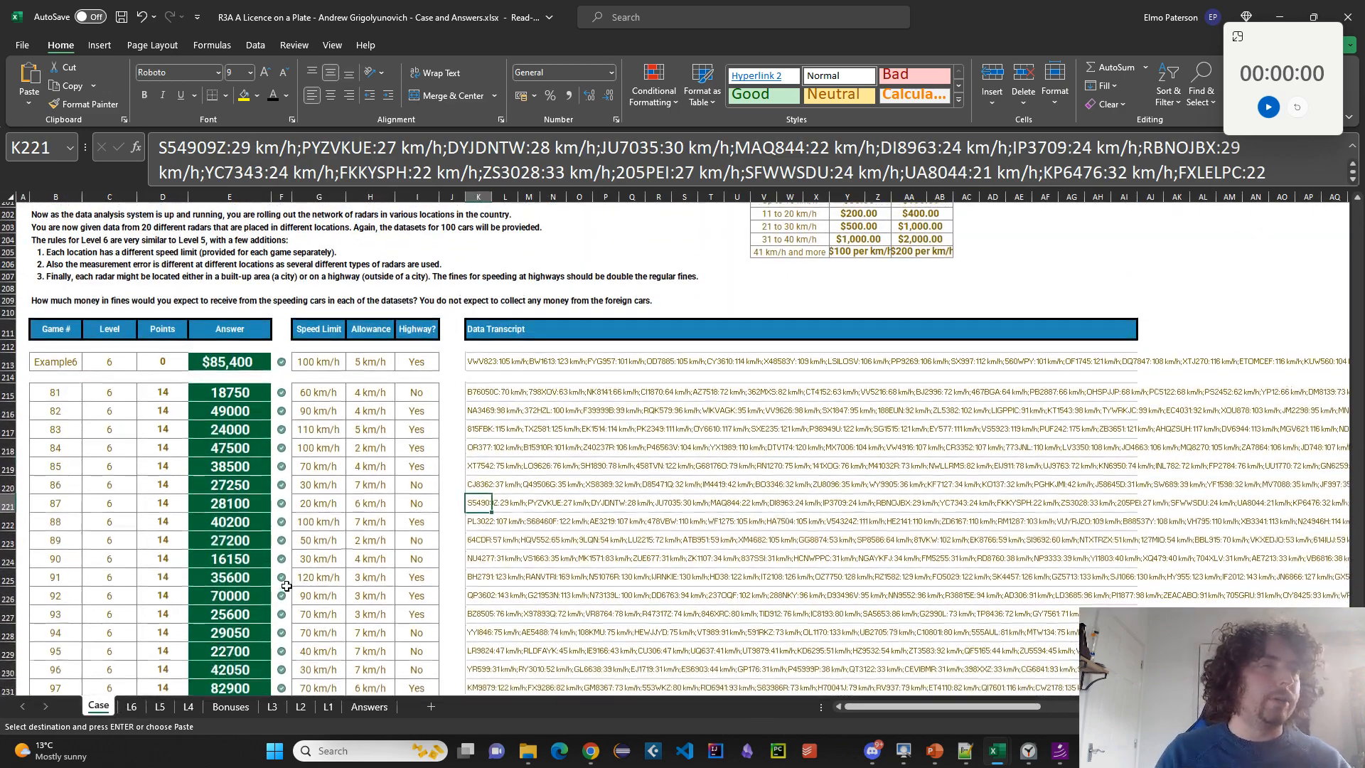
click(480, 361)
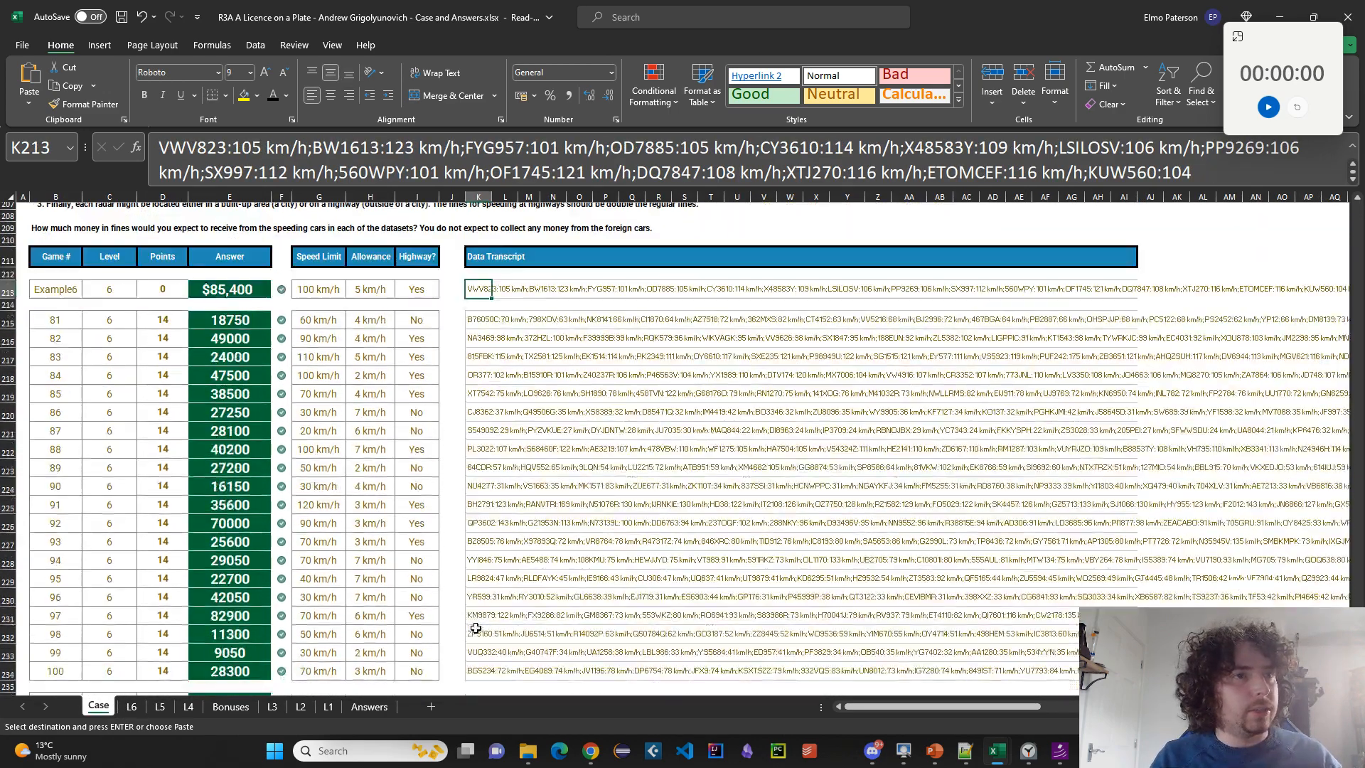
scroll(479, 427, down, 2)
scroll(355, 625, up, 5)
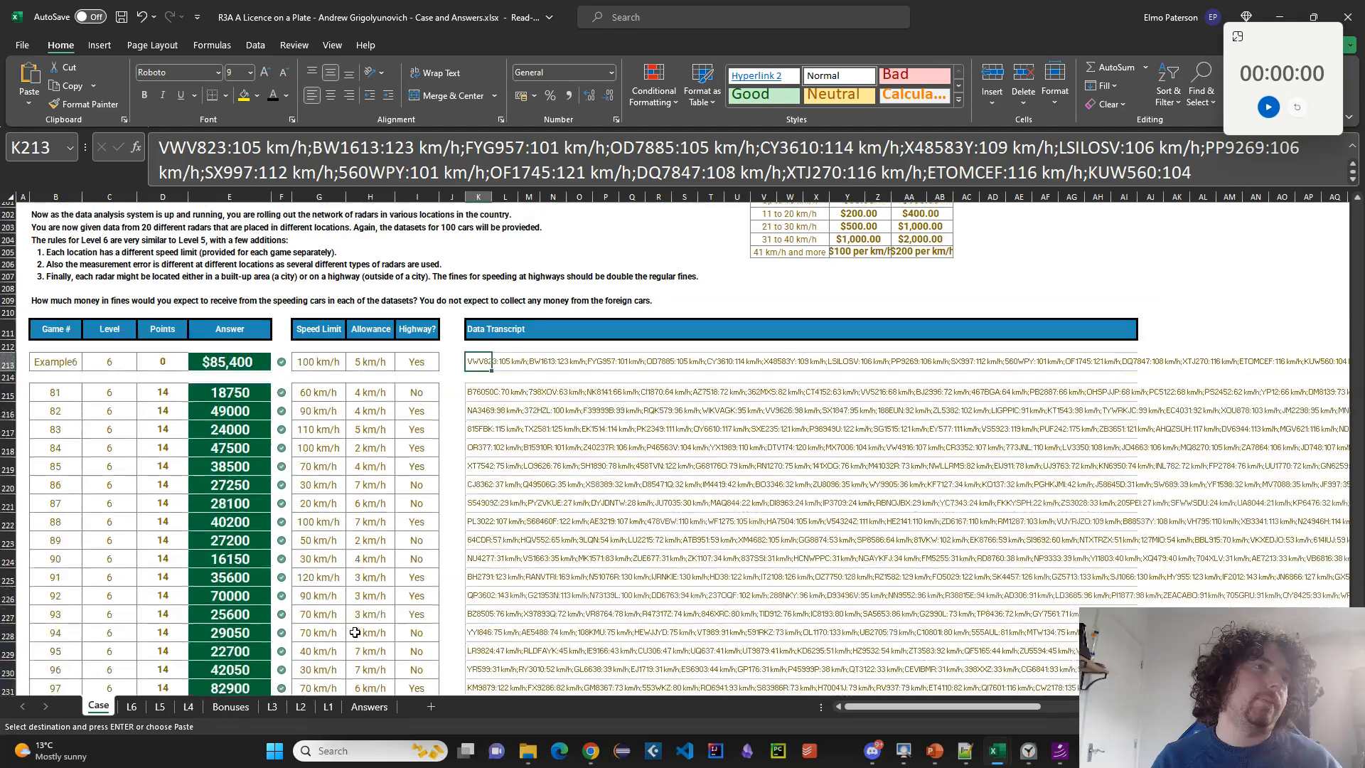
Review the Current Score formula in AD6 on Case and its font colour choices without changing them.
scroll(361, 588, up, 20)
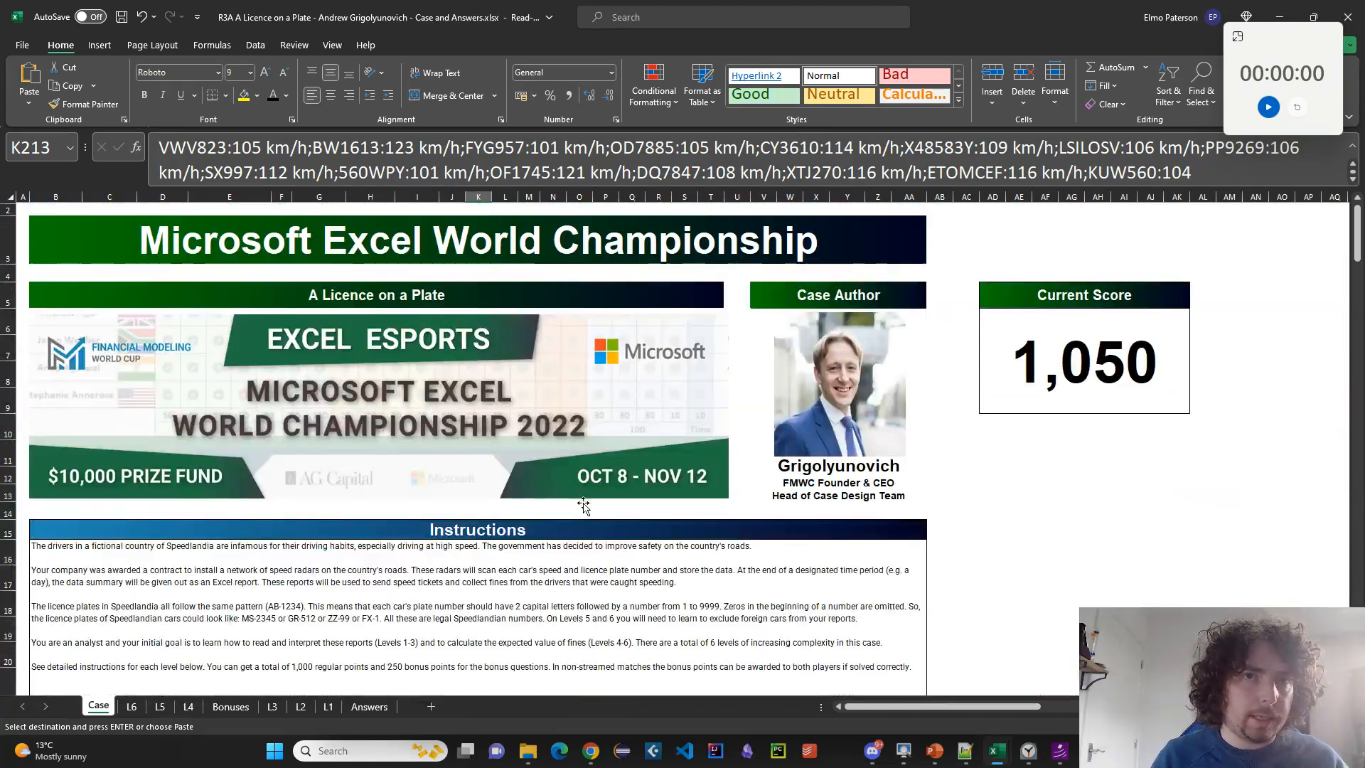
click(1165, 334)
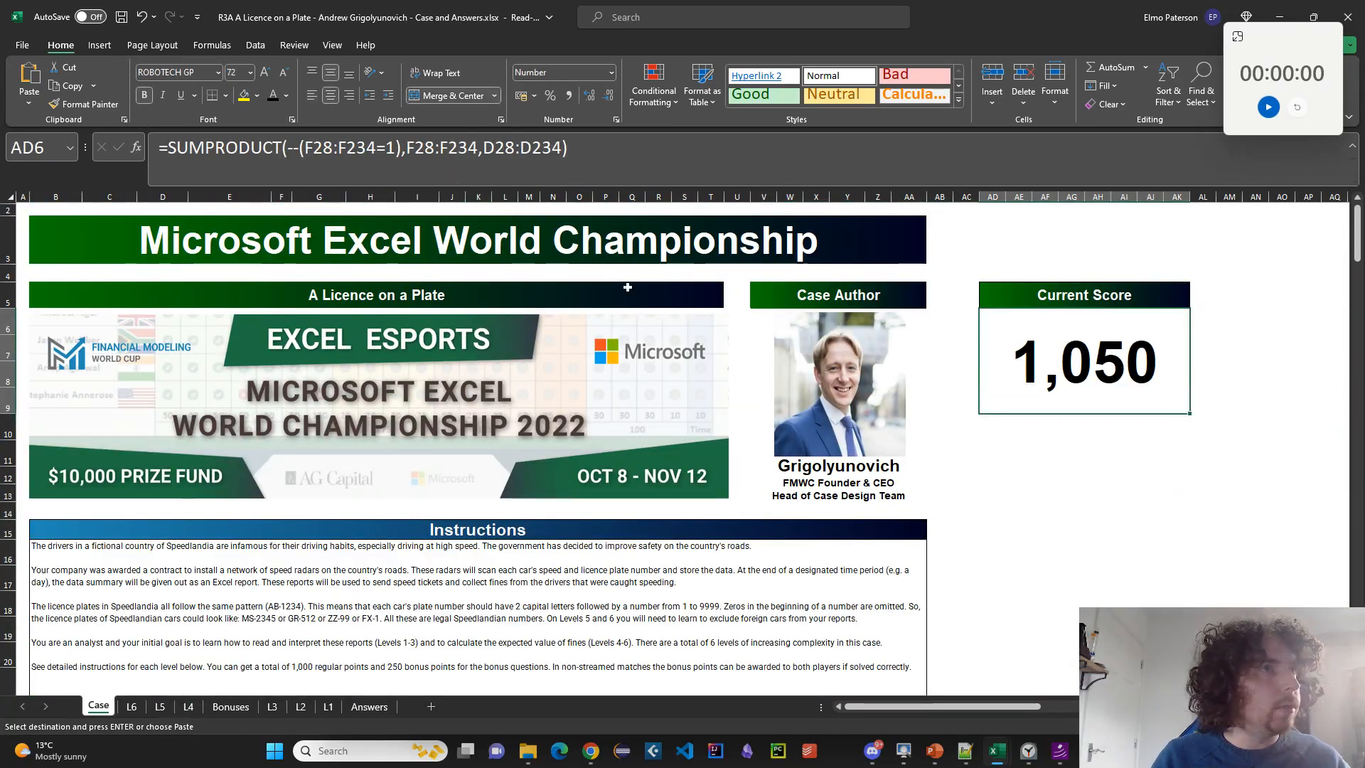
click(287, 95)
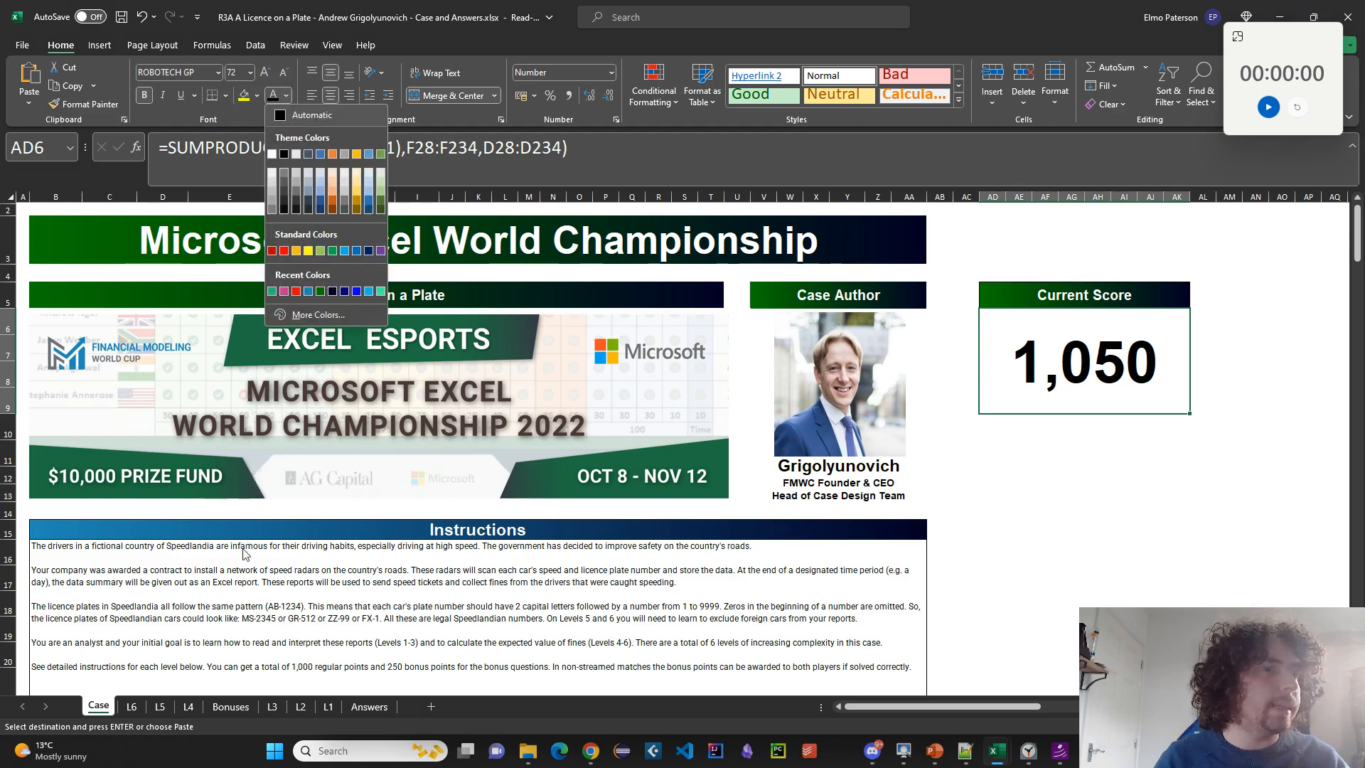
key(Escape)
Examine the CHOOSE formula for the fine cost in I8 on sheet L4.
click(188, 705)
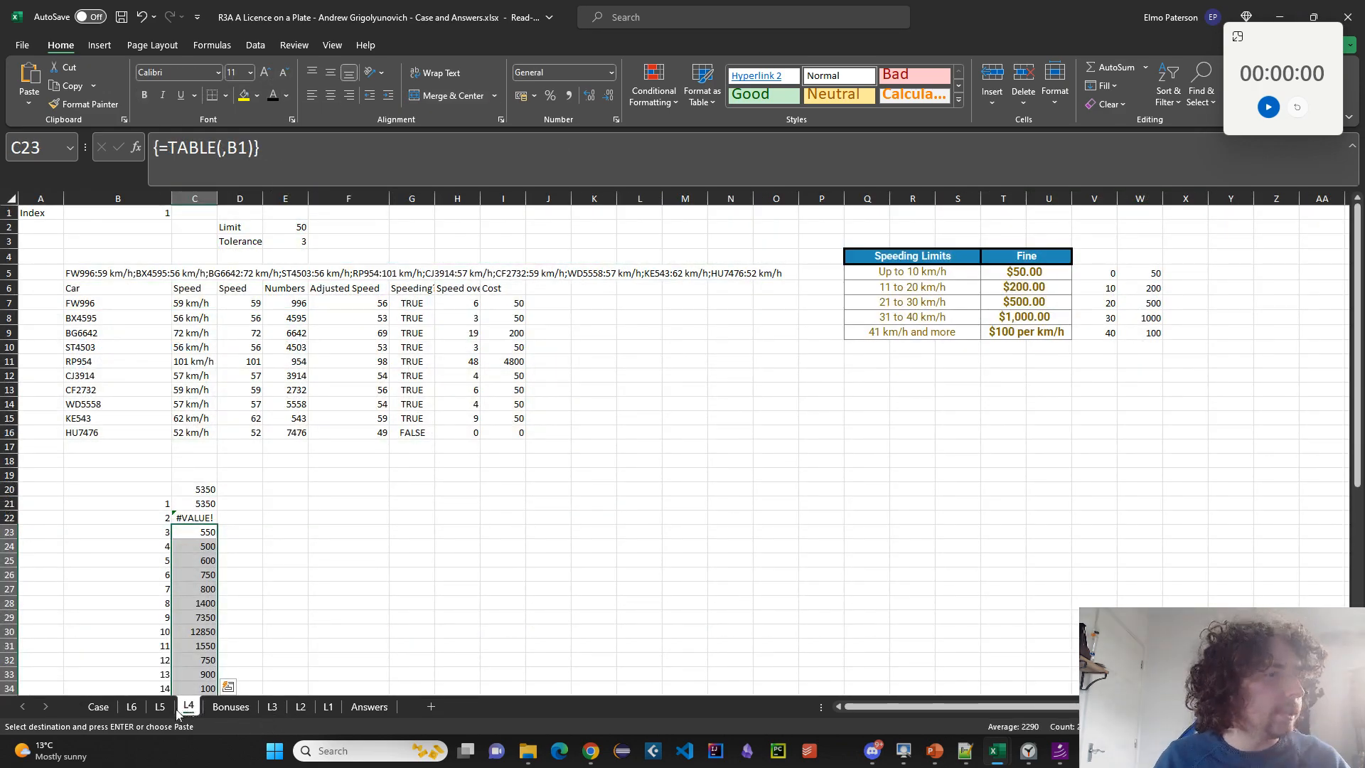
click(495, 316)
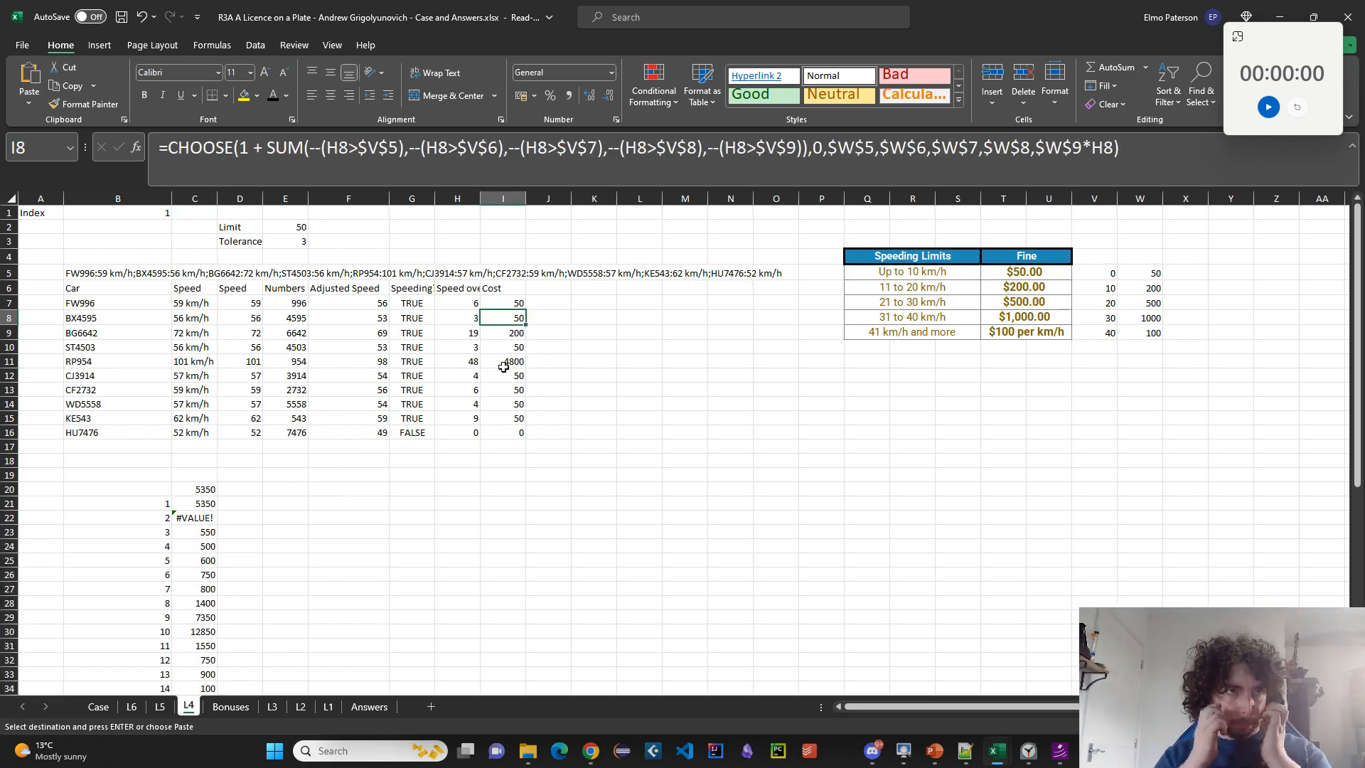
Copy the comparison (H8>$V$5) out of the I8 fine formula and enter it as its own formula in K8.
click(317, 144)
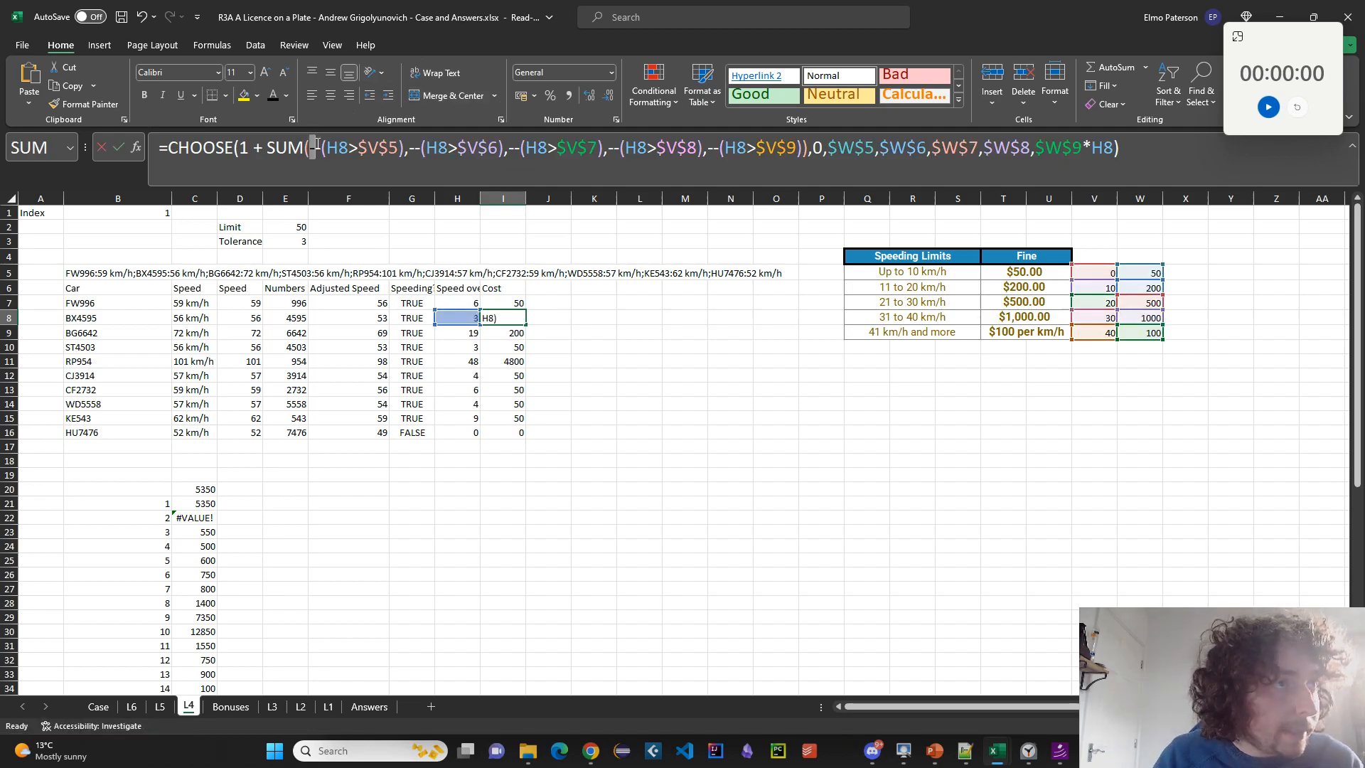
drag(319, 143, 403, 148)
key(ctrl+c)
key(Escape)
click(604, 315)
key(ctrl+v)
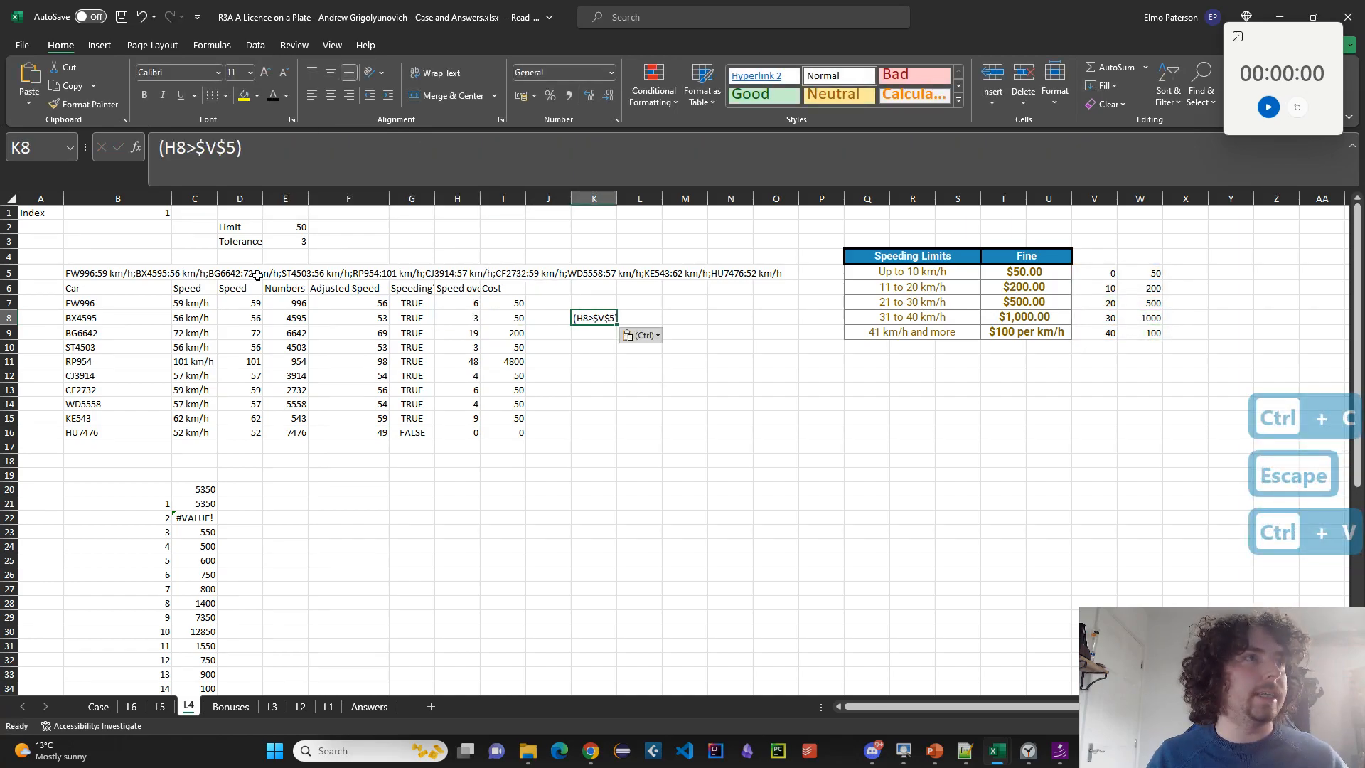
click(160, 148)
text(=)
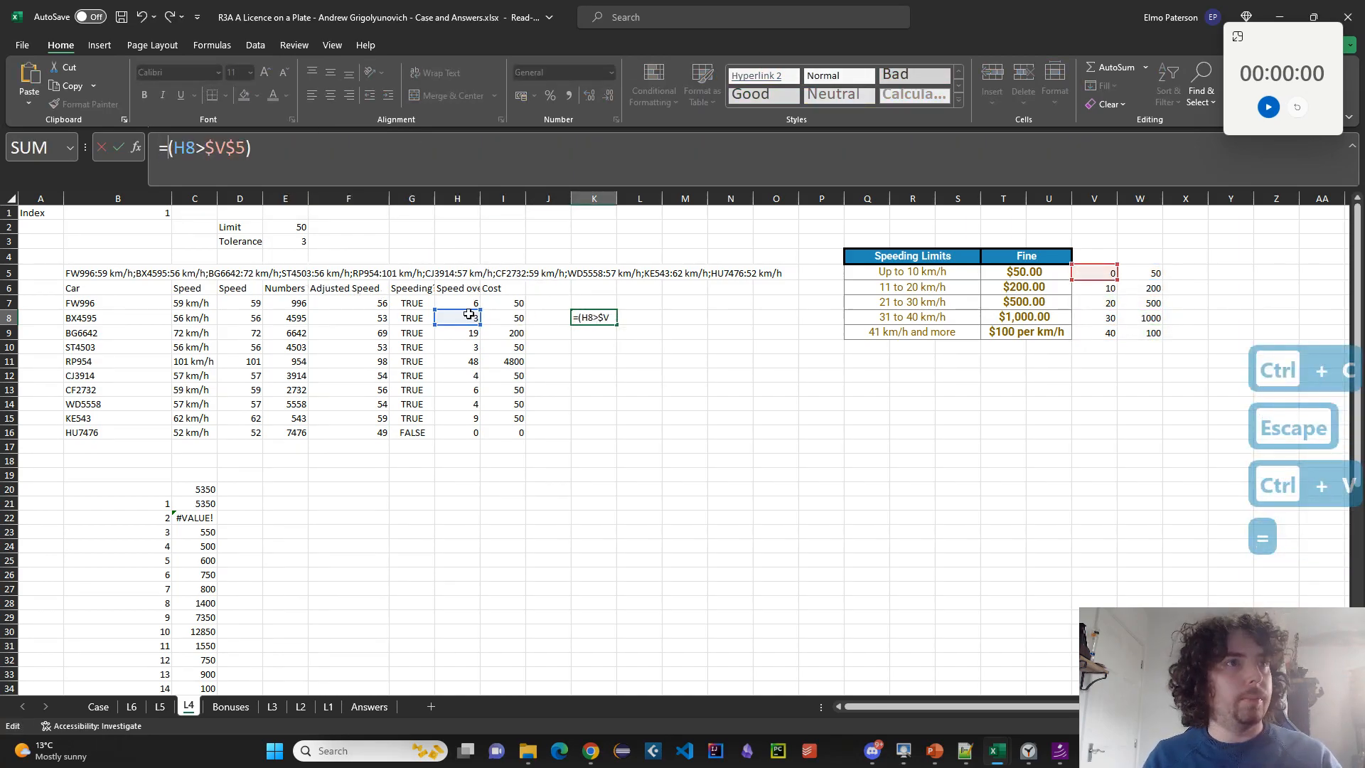
key(Return)
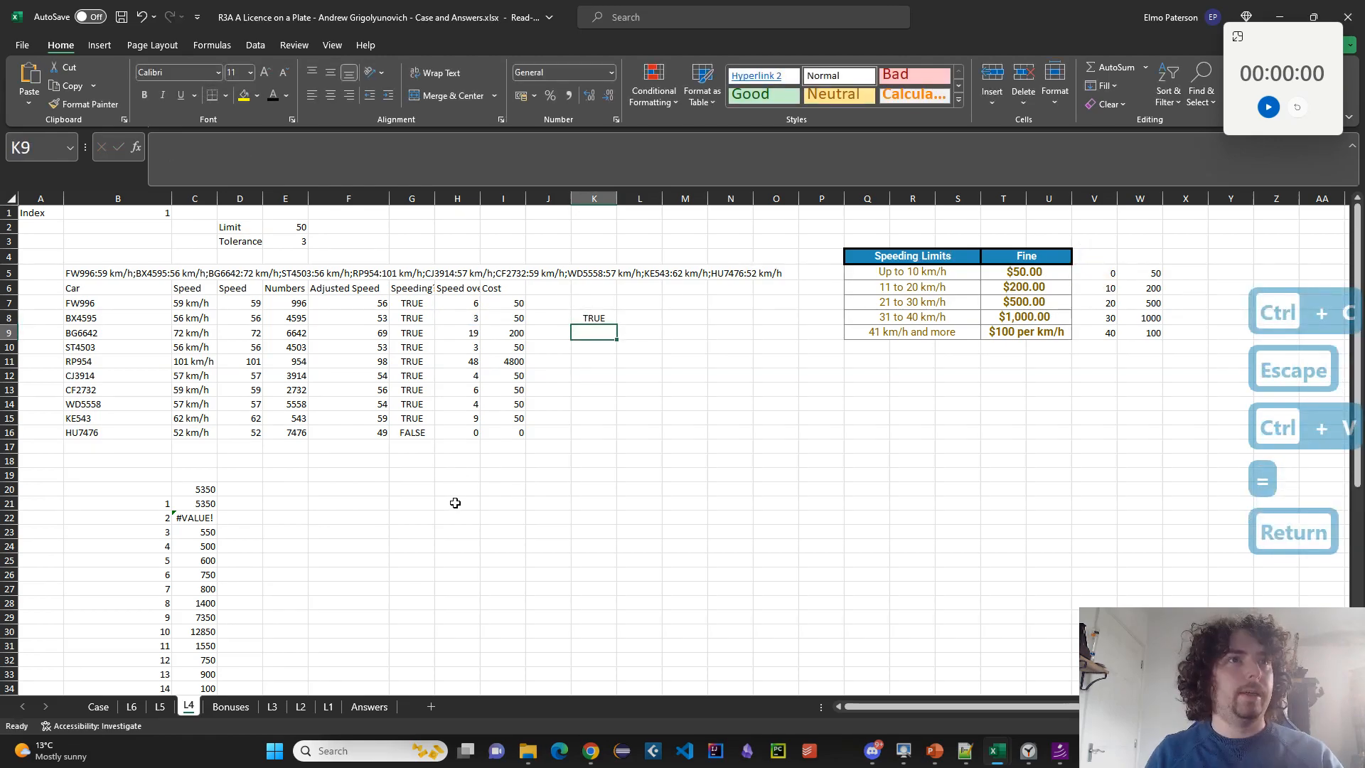
Convert the K8 comparison to a number by adding a double minus, making it =--(H8>$V$5).
click(577, 319)
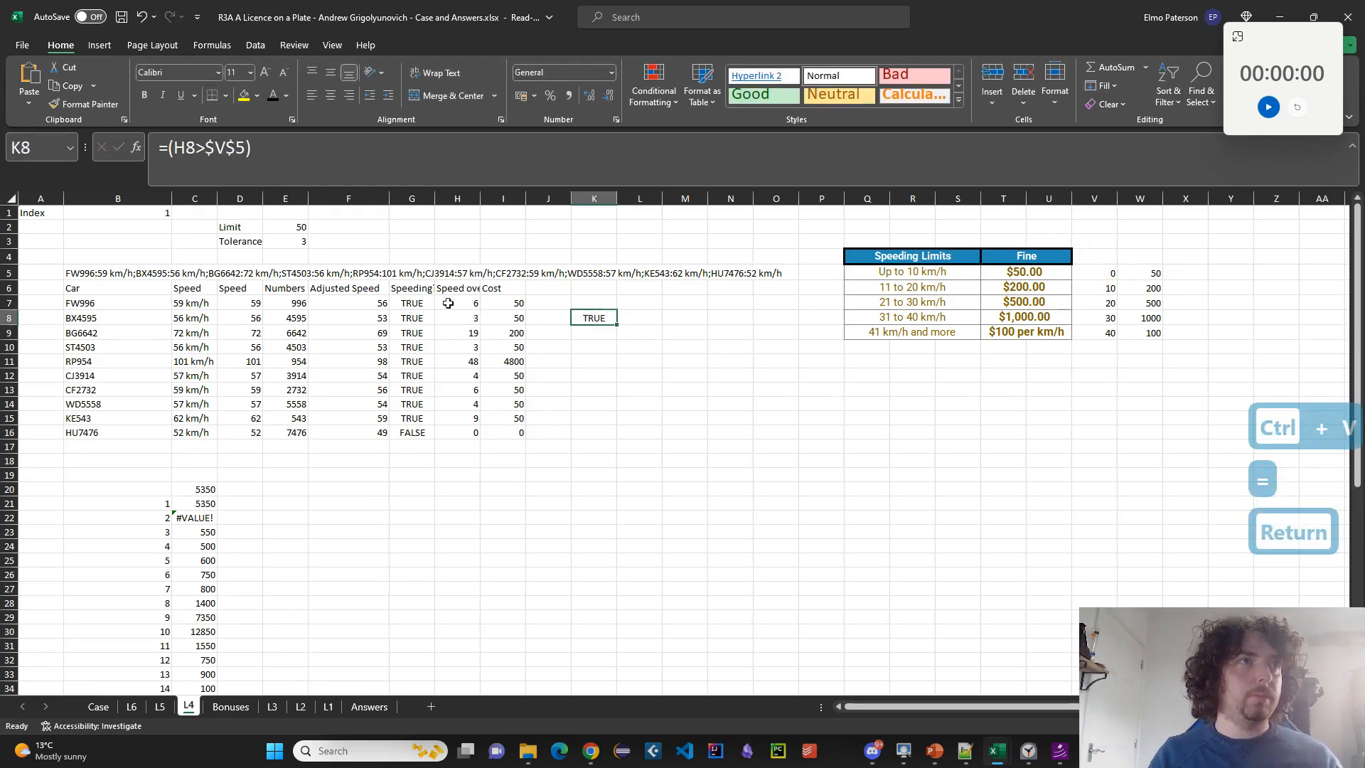
click(164, 148)
text(--)
key(Return)
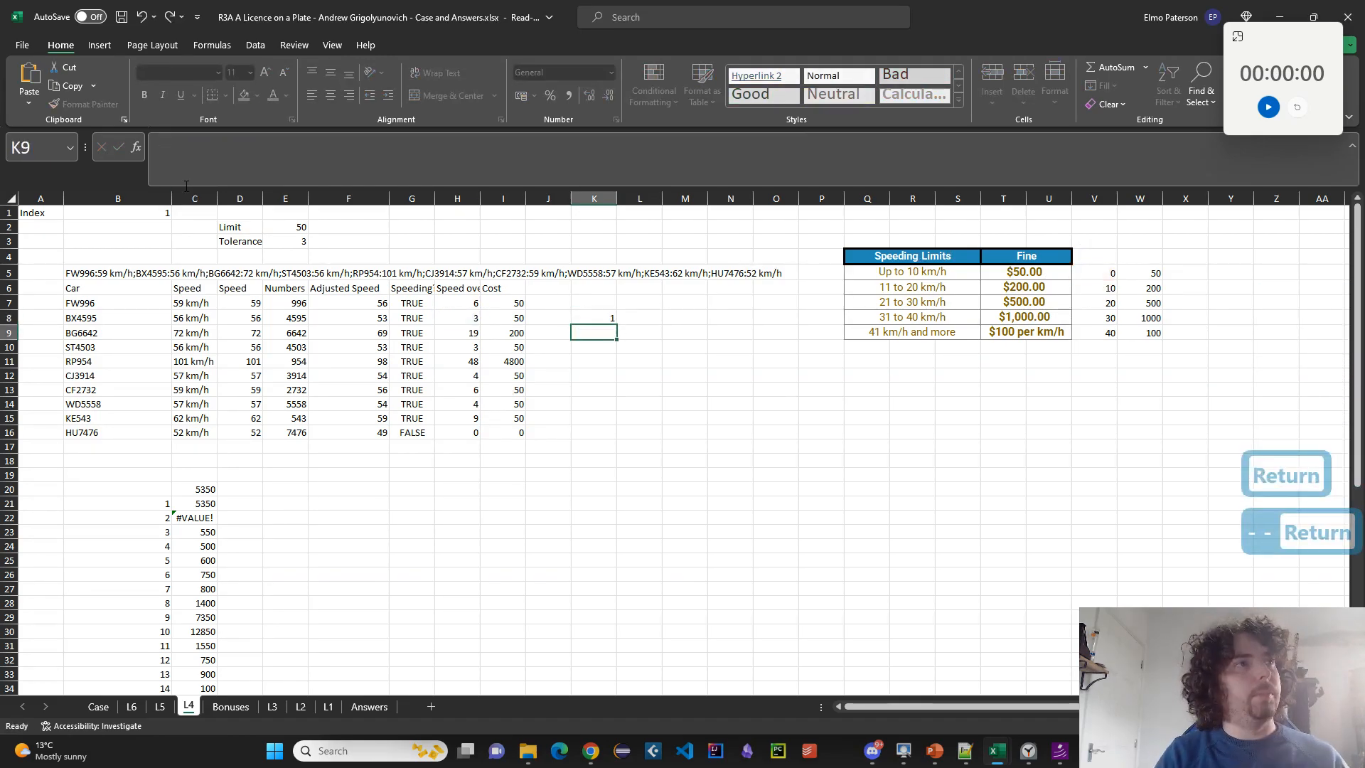
Change the K8 test to compare H8 with the 10 km/h threshold in V6 instead of V5.
double_click(606, 319)
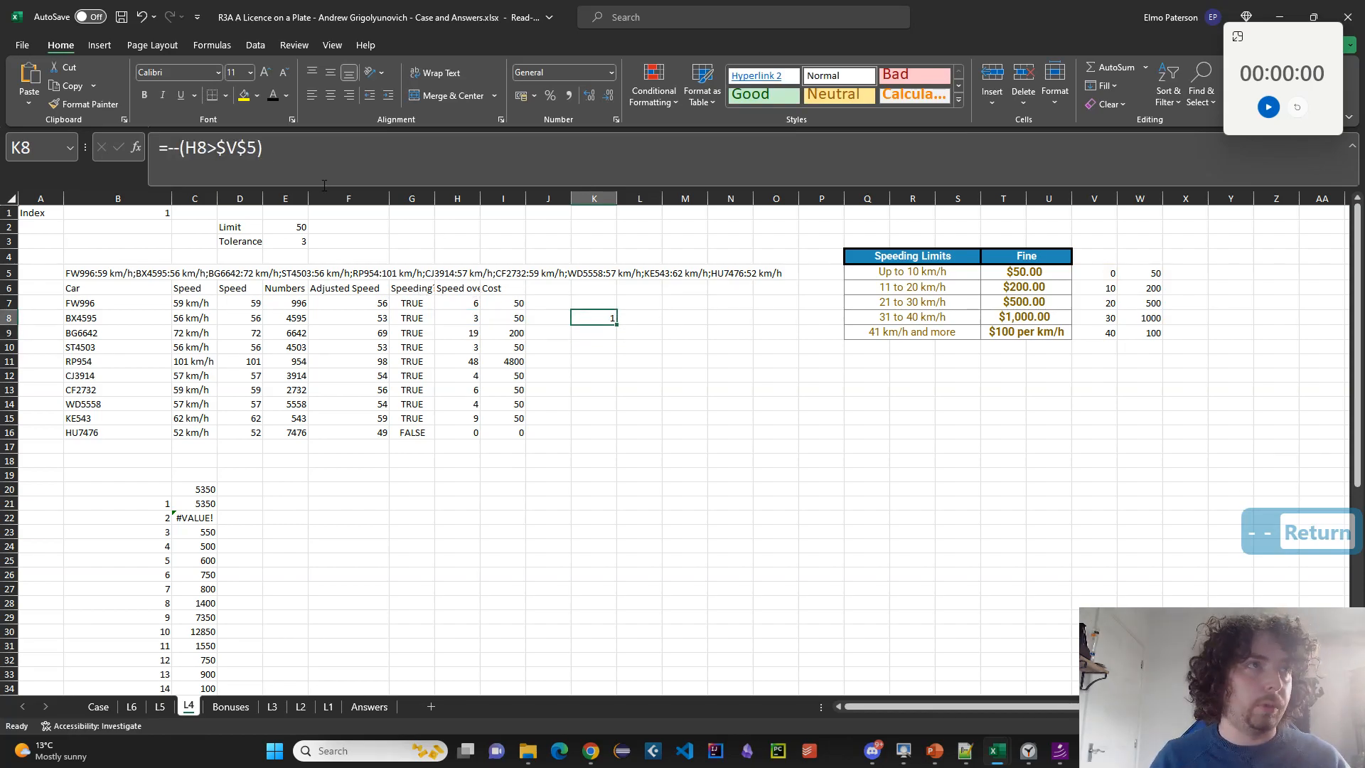
drag(1097, 282, 1095, 297)
key(Return)
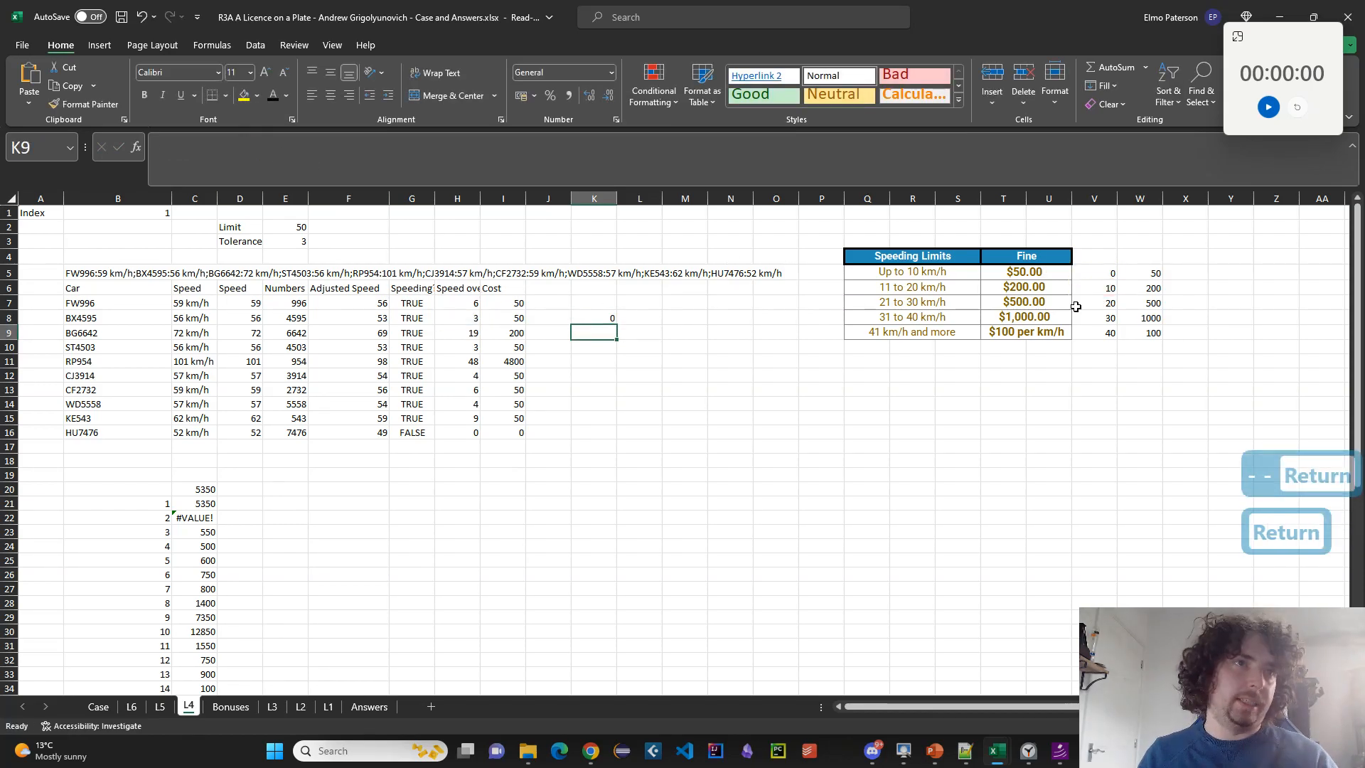
click(597, 320)
key(Insert)
Examine the index's starting 1 and the first value 0 in the CHOOSE formula for the fine cost in I7.
click(509, 304)
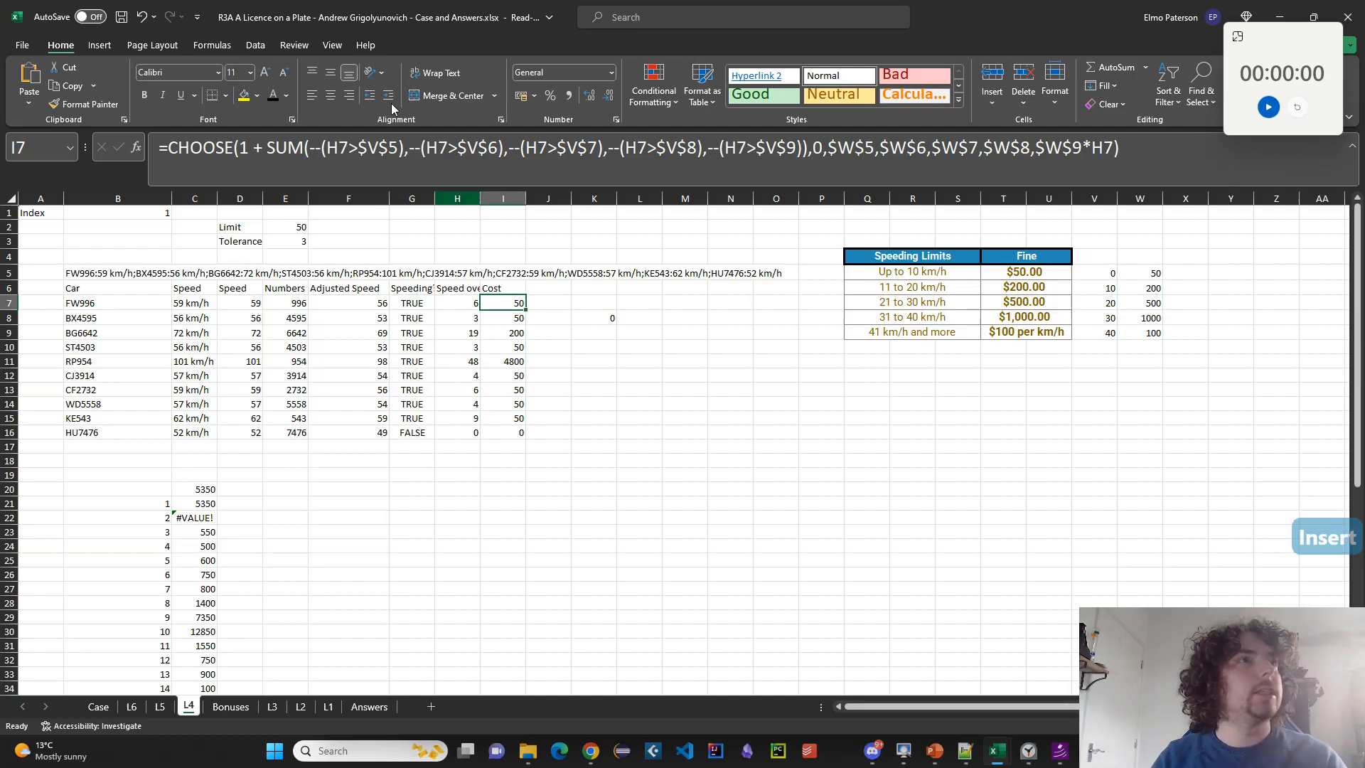
click(244, 149)
double_click(243, 149)
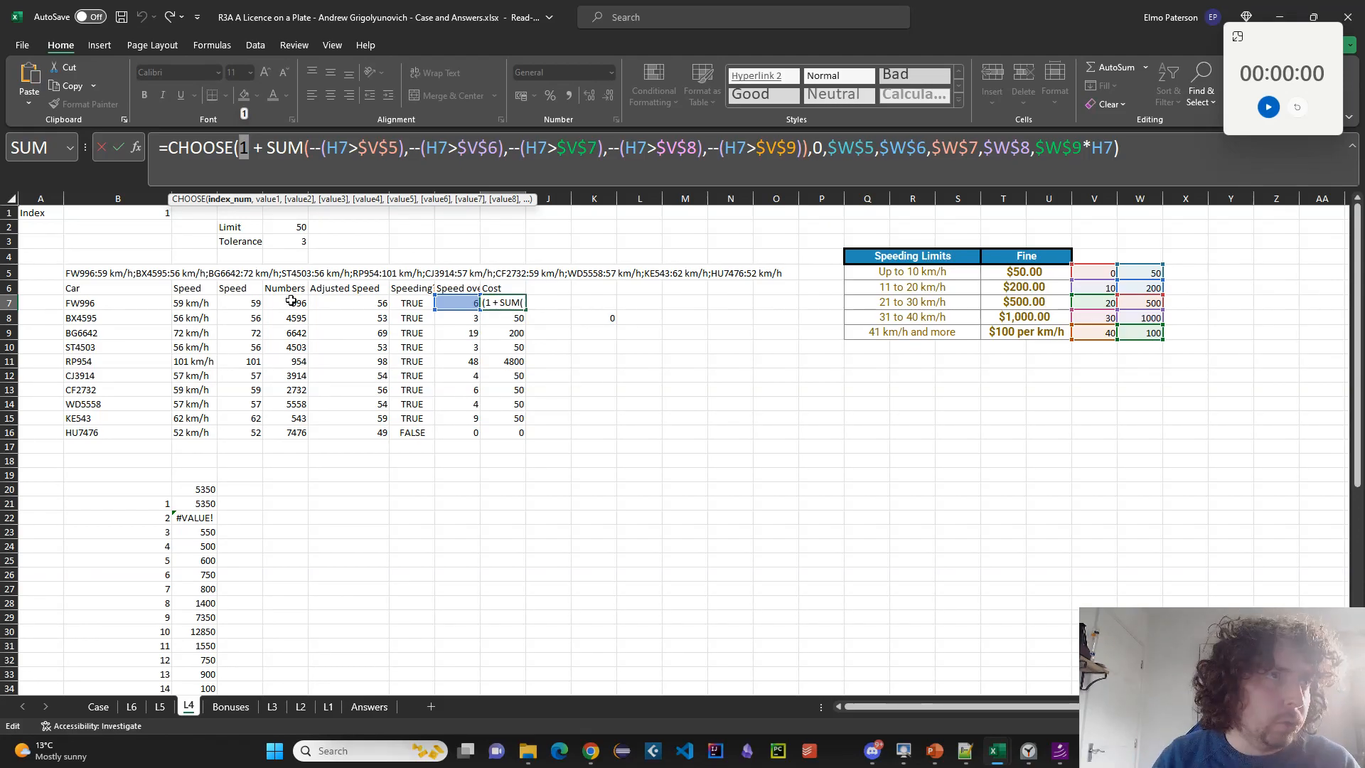
click(233, 162)
double_click(820, 151)
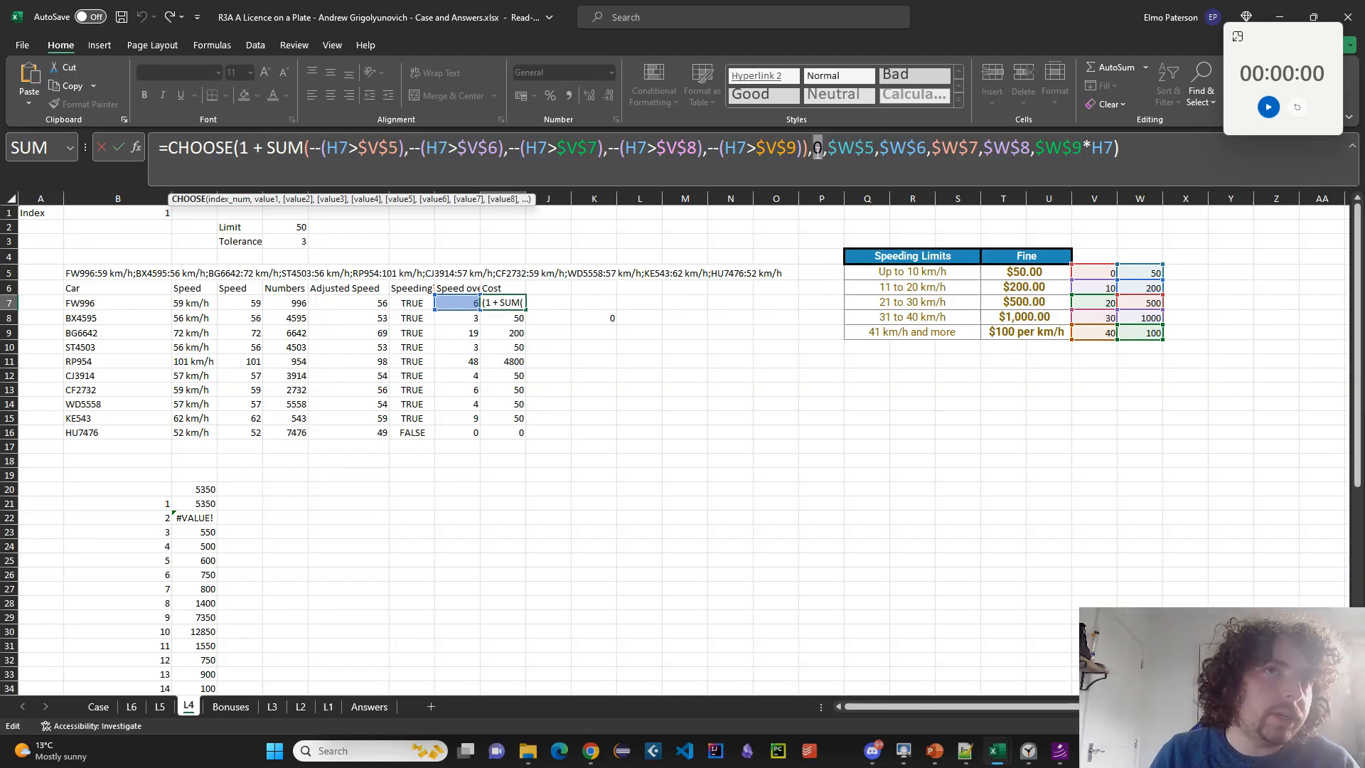
double_click(244, 148)
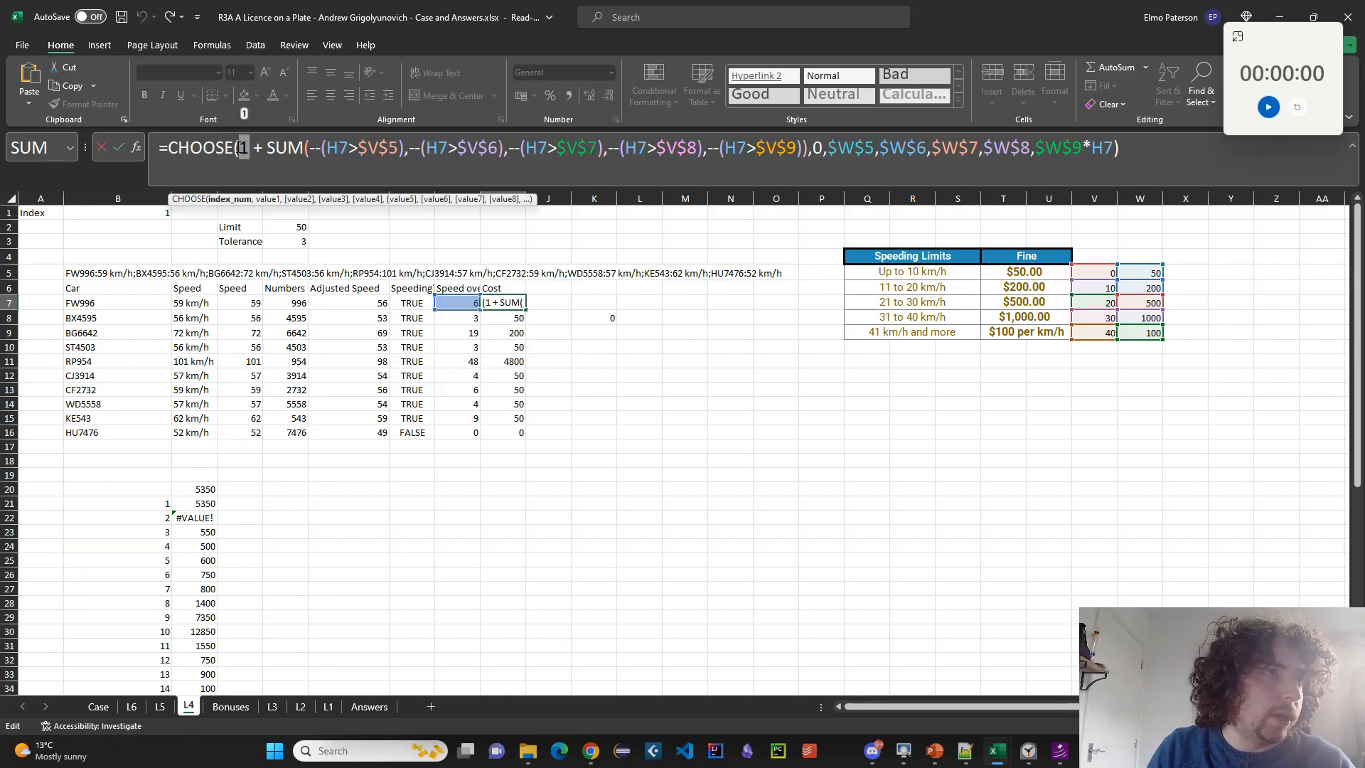
Examine how the SUM of threshold comparisons in the I7 formula selects among the CHOOSE fine values.
drag(268, 148, 367, 148)
click(368, 147)
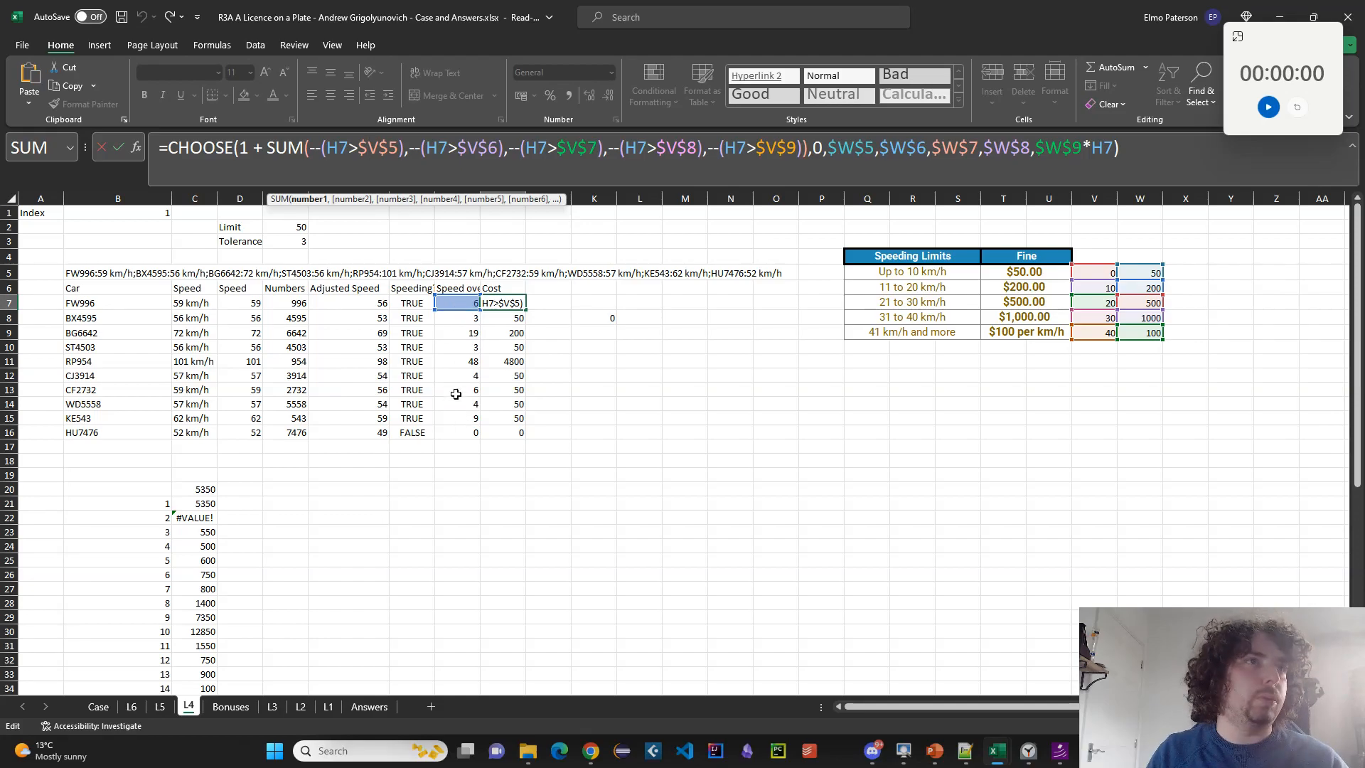
drag(409, 147, 503, 148)
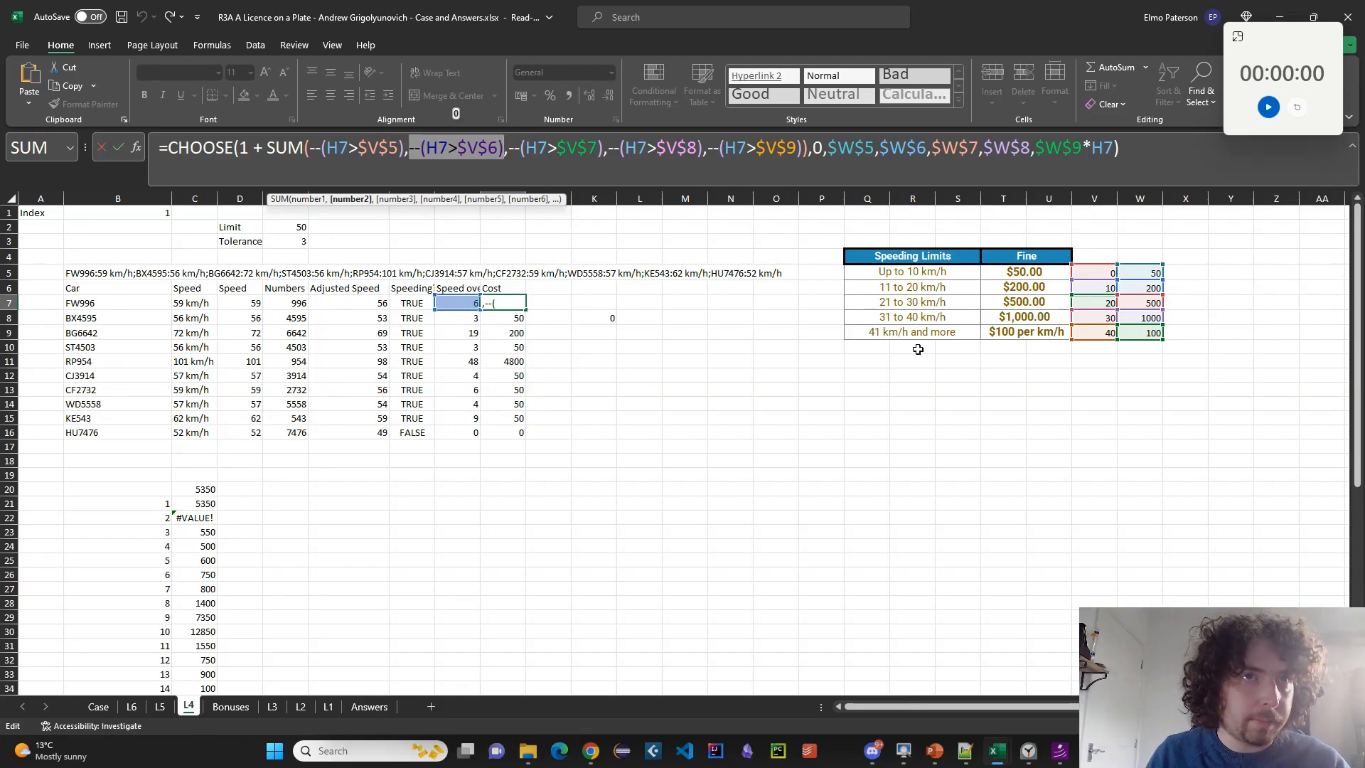
click(588, 148)
click(665, 149)
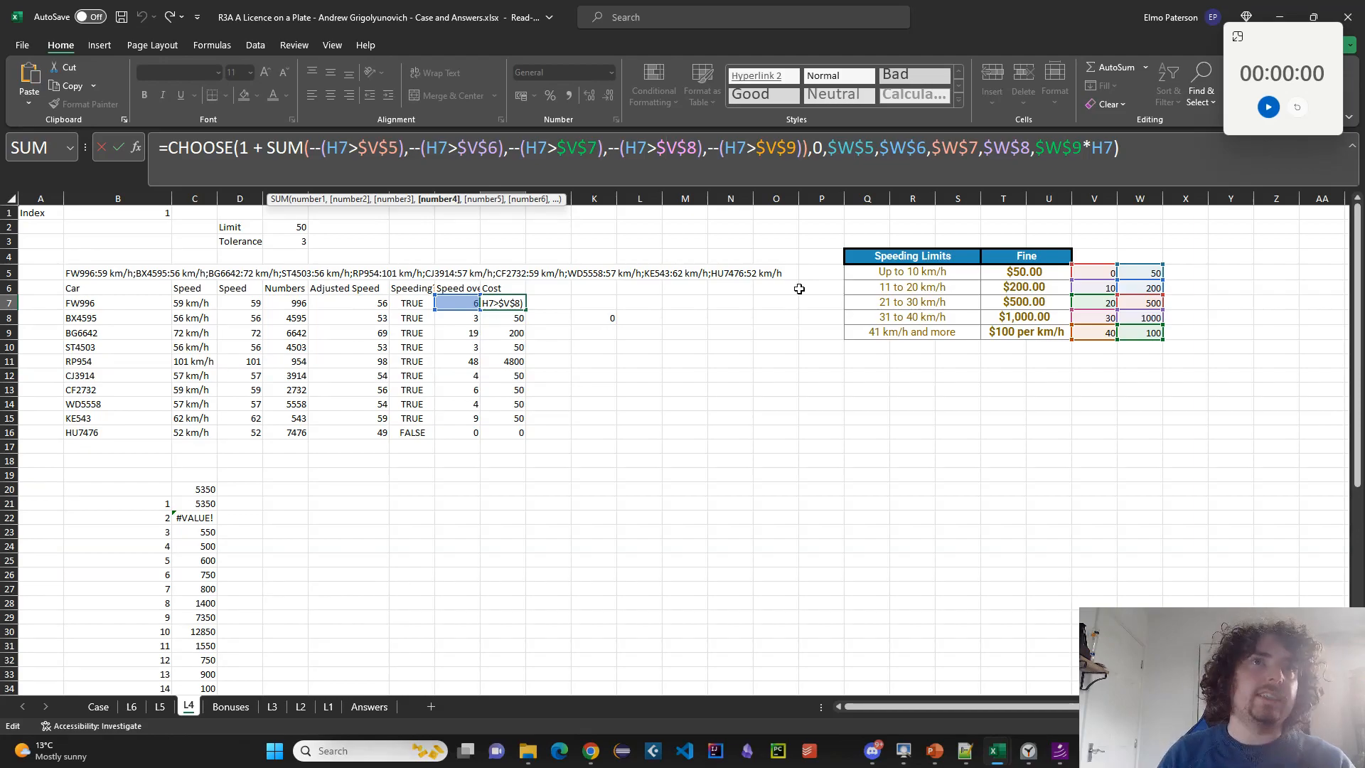
click(823, 150)
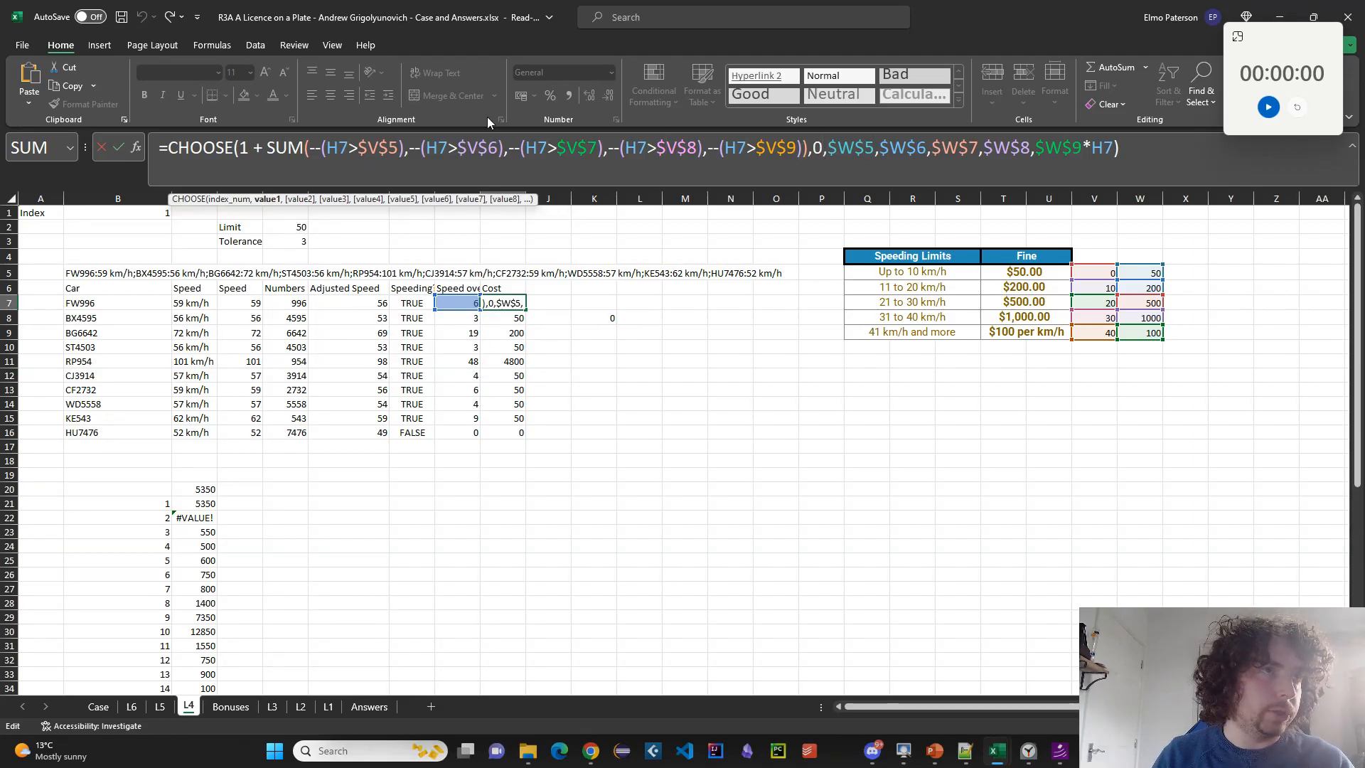
click(242, 147)
click(828, 147)
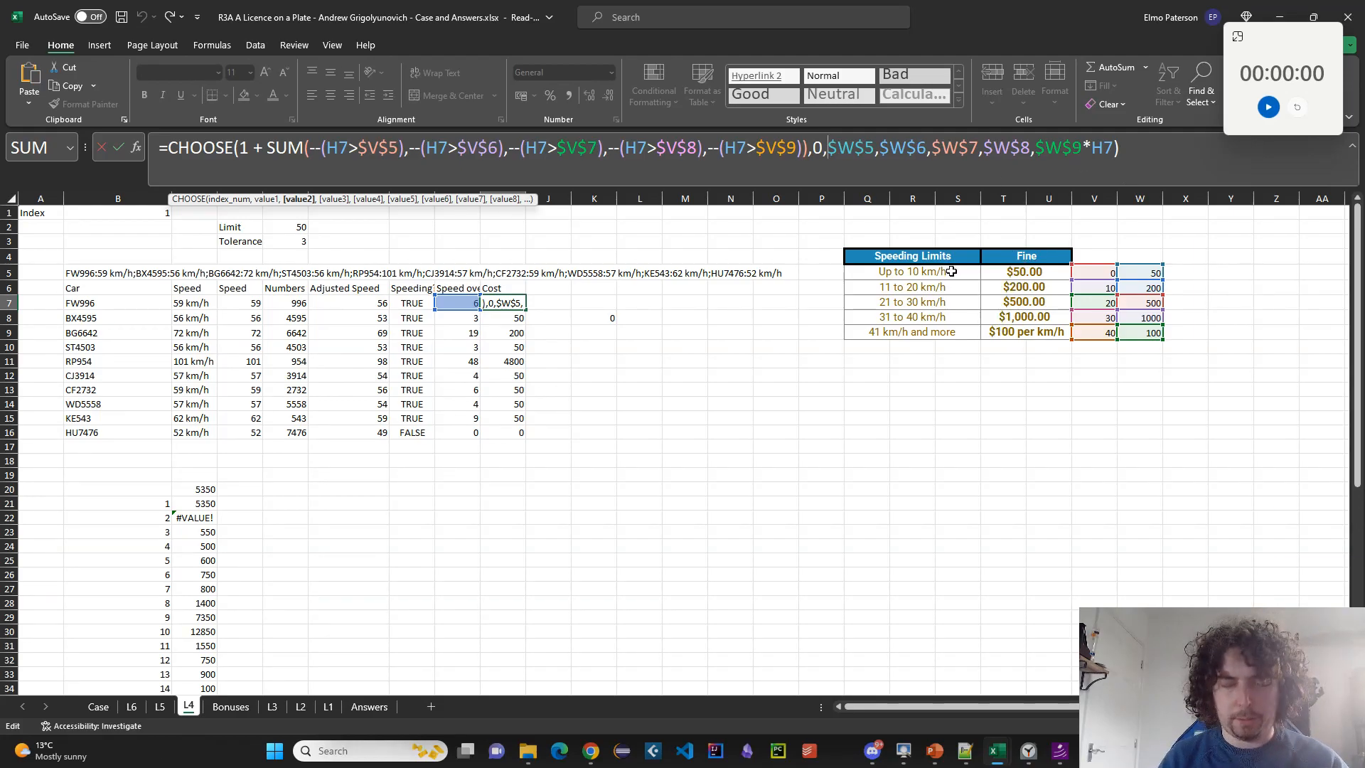
key(Return)
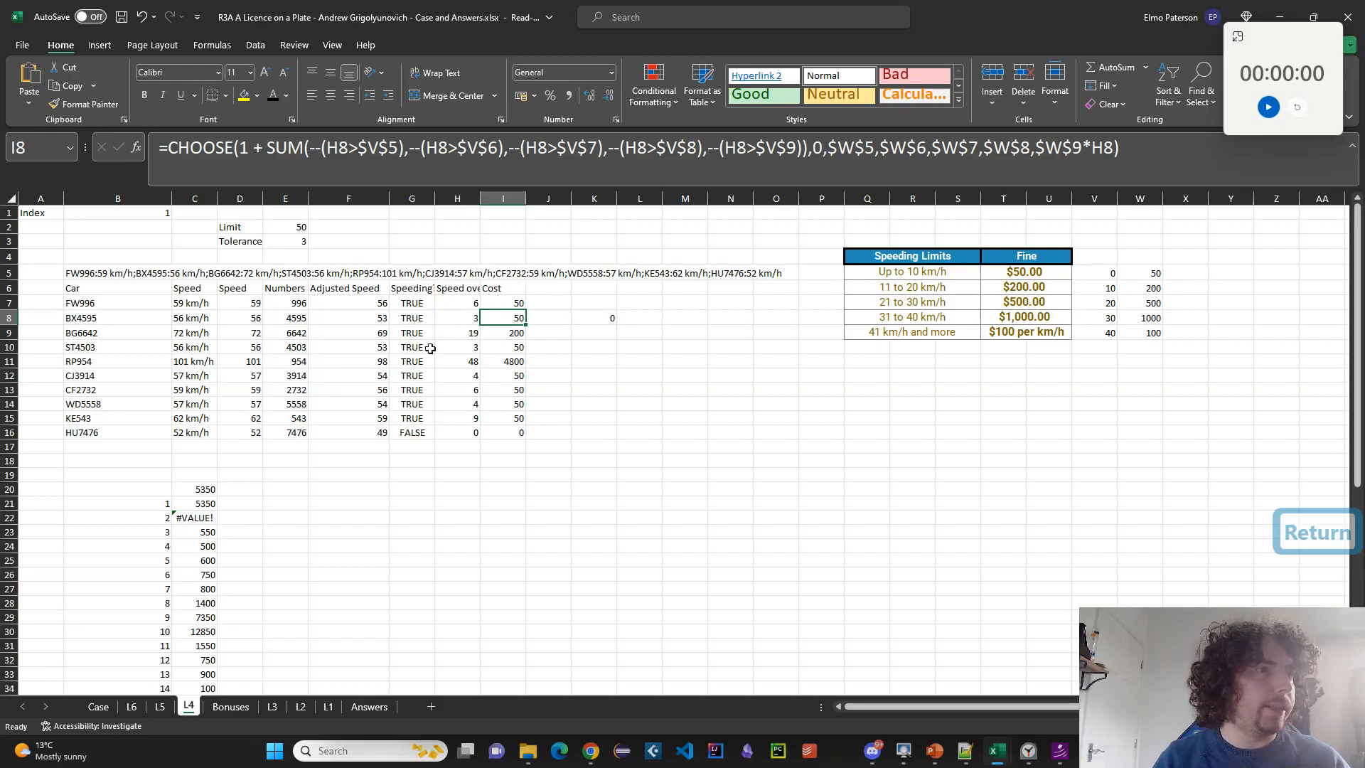
Review the Bonus 2 answer and the bonus questions on the Case sheet, along with the Level 2 transcripts.
click(104, 708)
scroll(256, 625, down, 8)
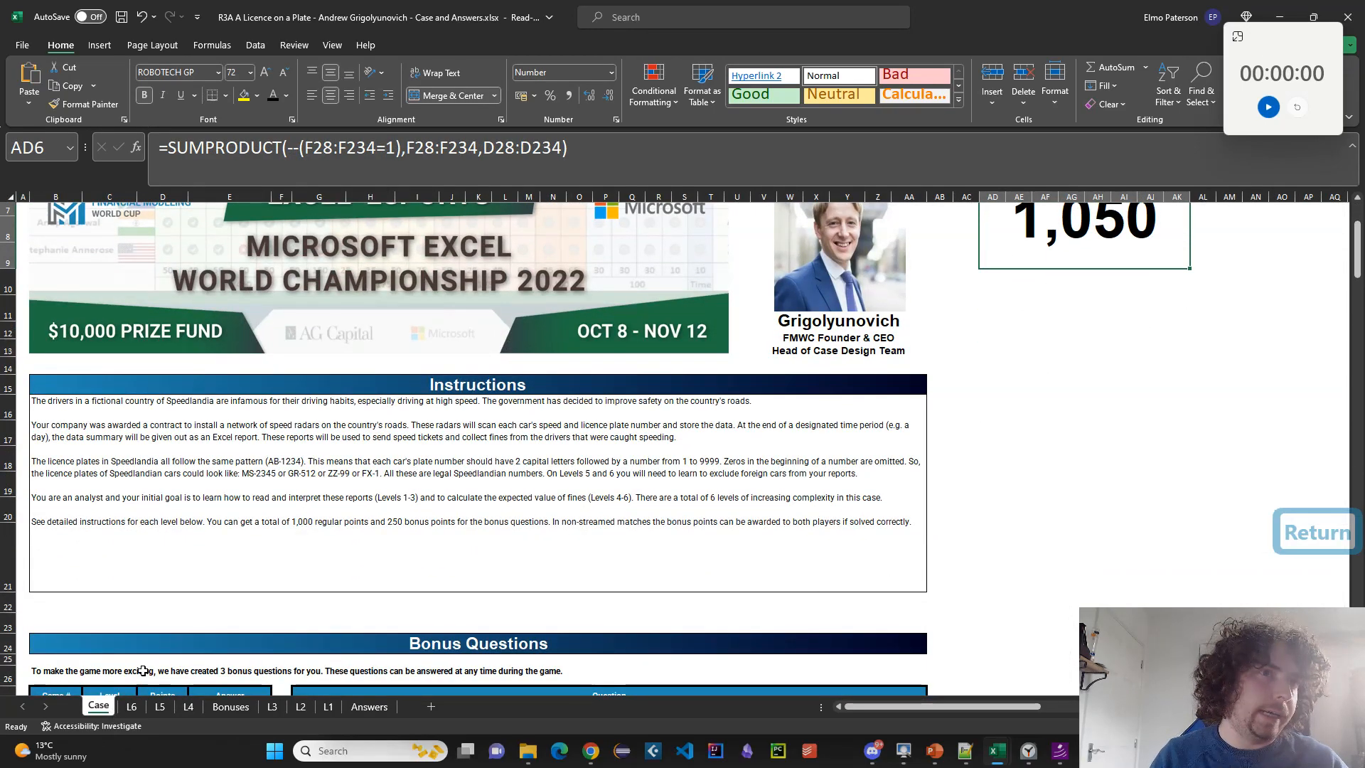
scroll(256, 625, up, 1)
click(235, 384)
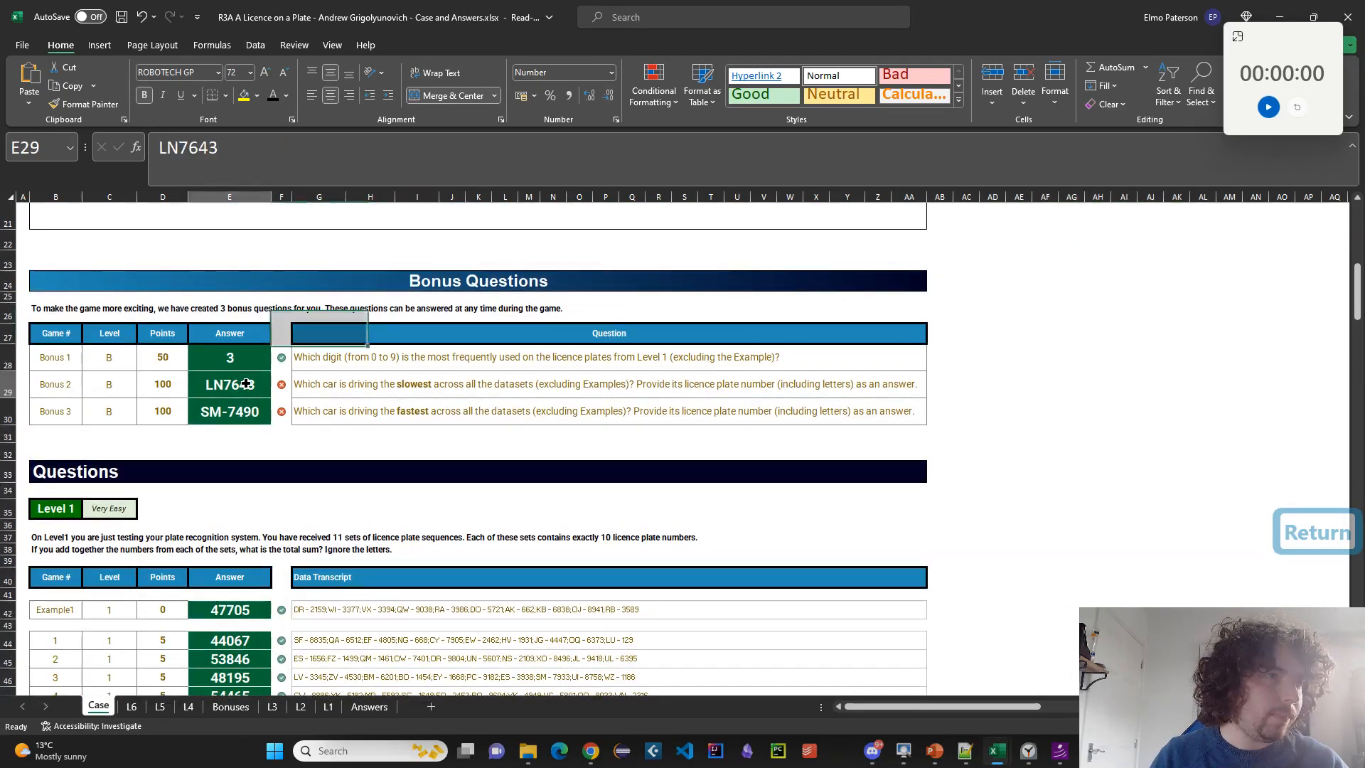
click(266, 480)
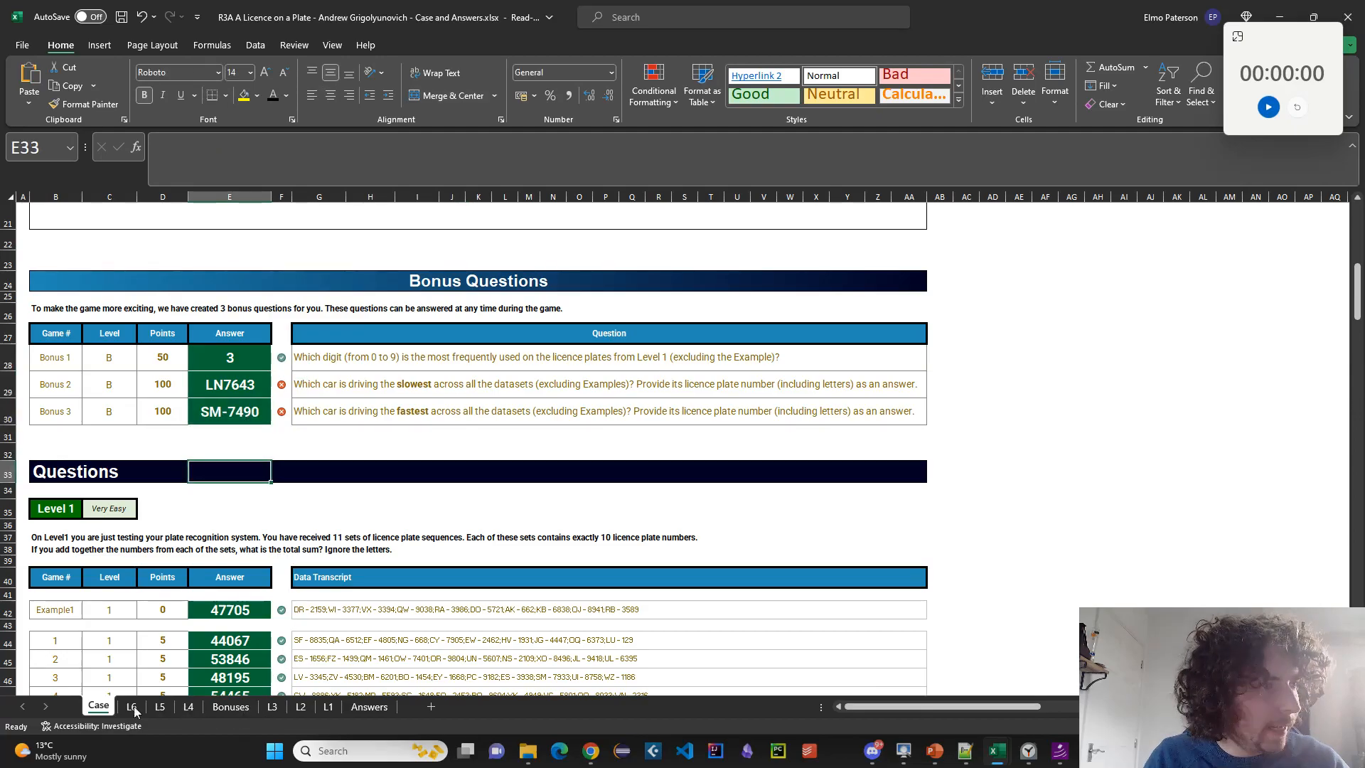
scroll(142, 682, down, 10)
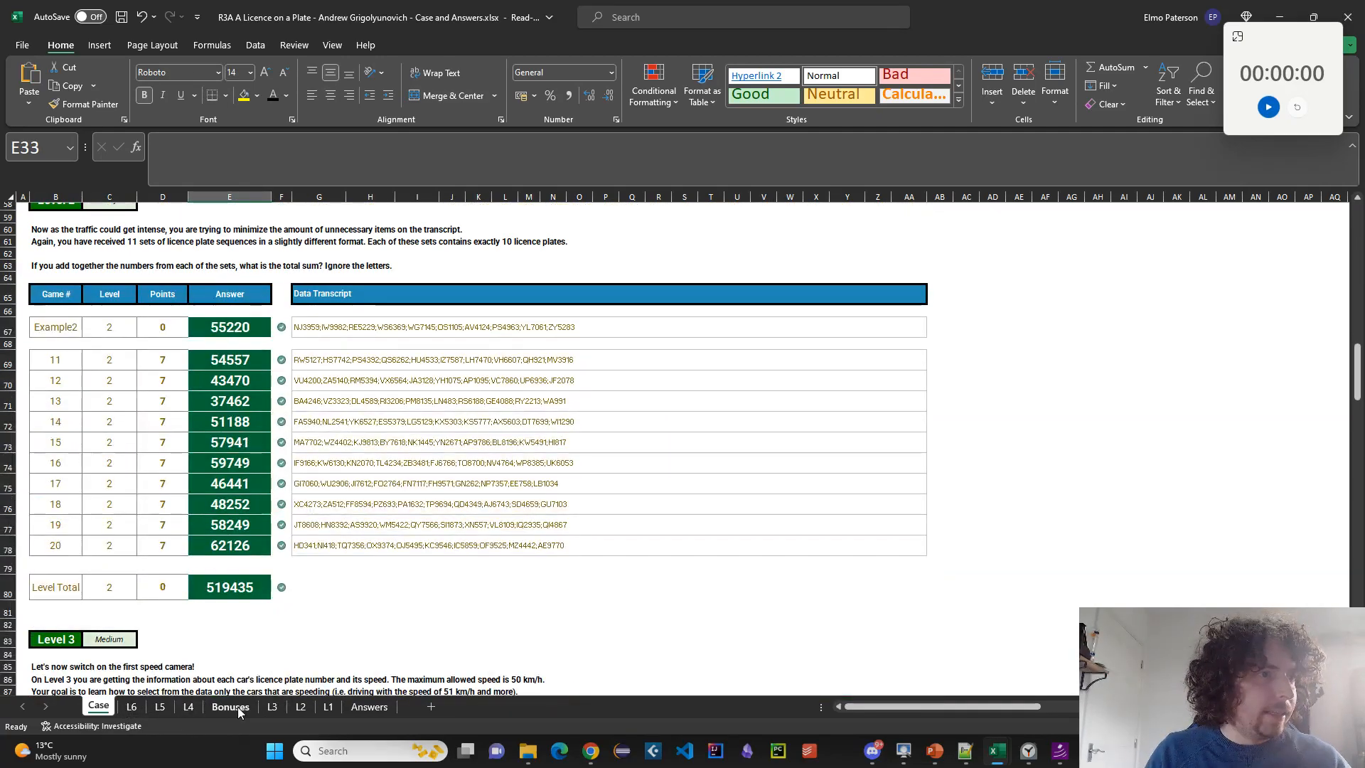
Select the empty cell P3 on the Bonuses sheet as the place for a new formula.
click(230, 707)
scroll(398, 640, up, 20)
click(723, 240)
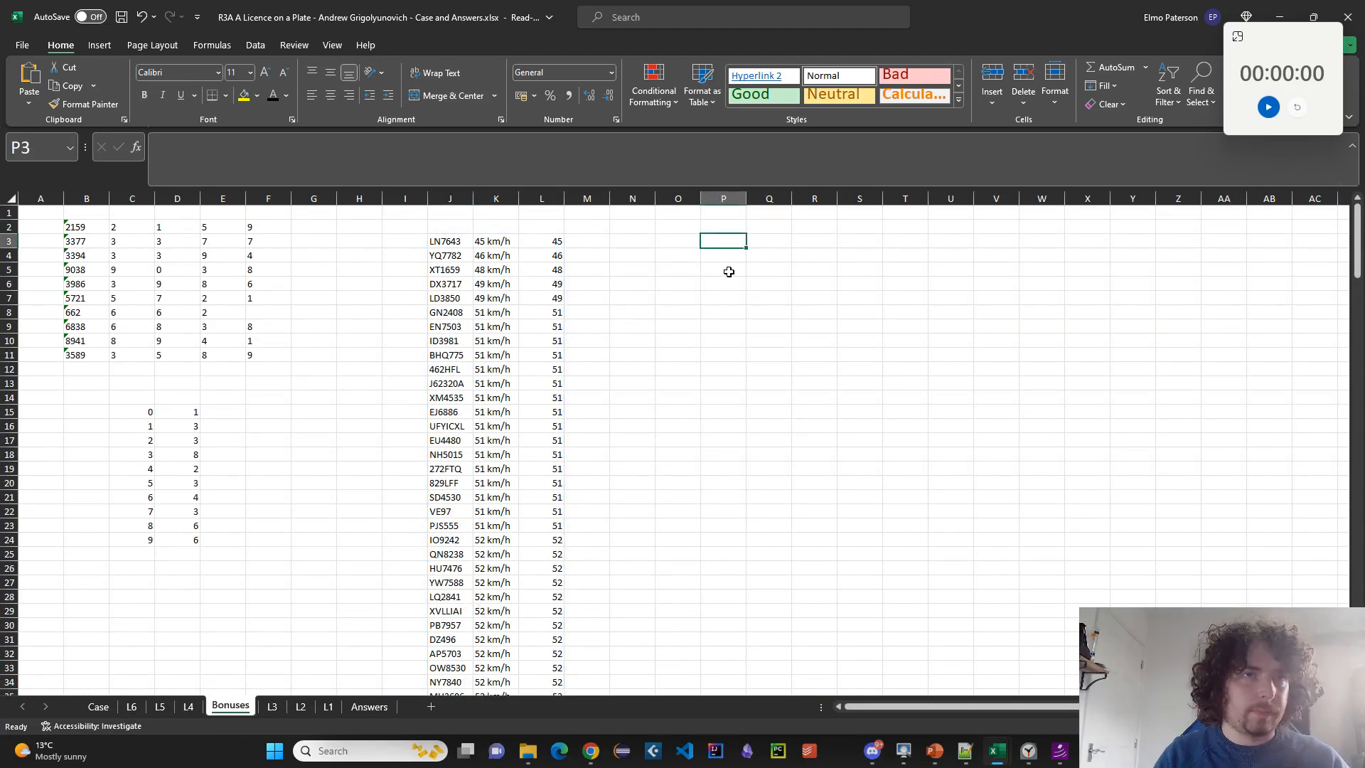
text(=)
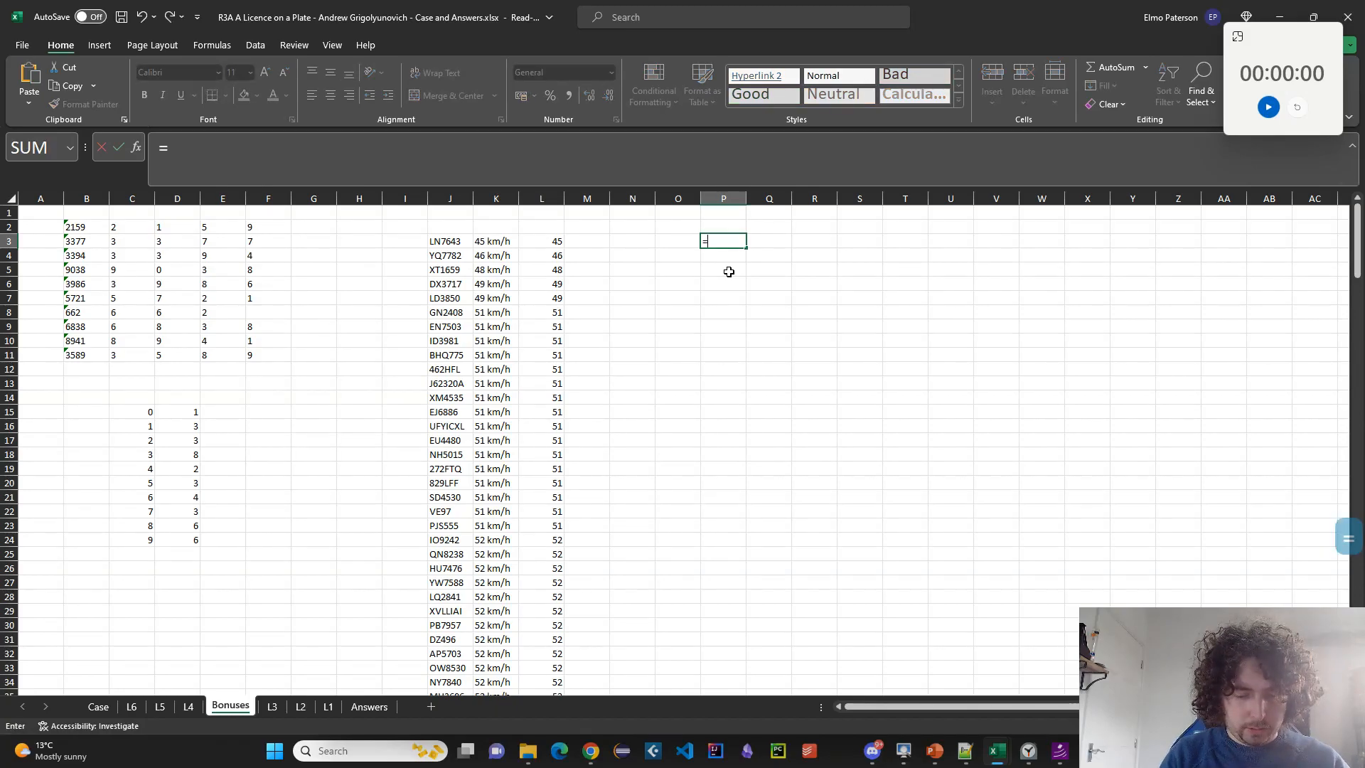
key(Escape)
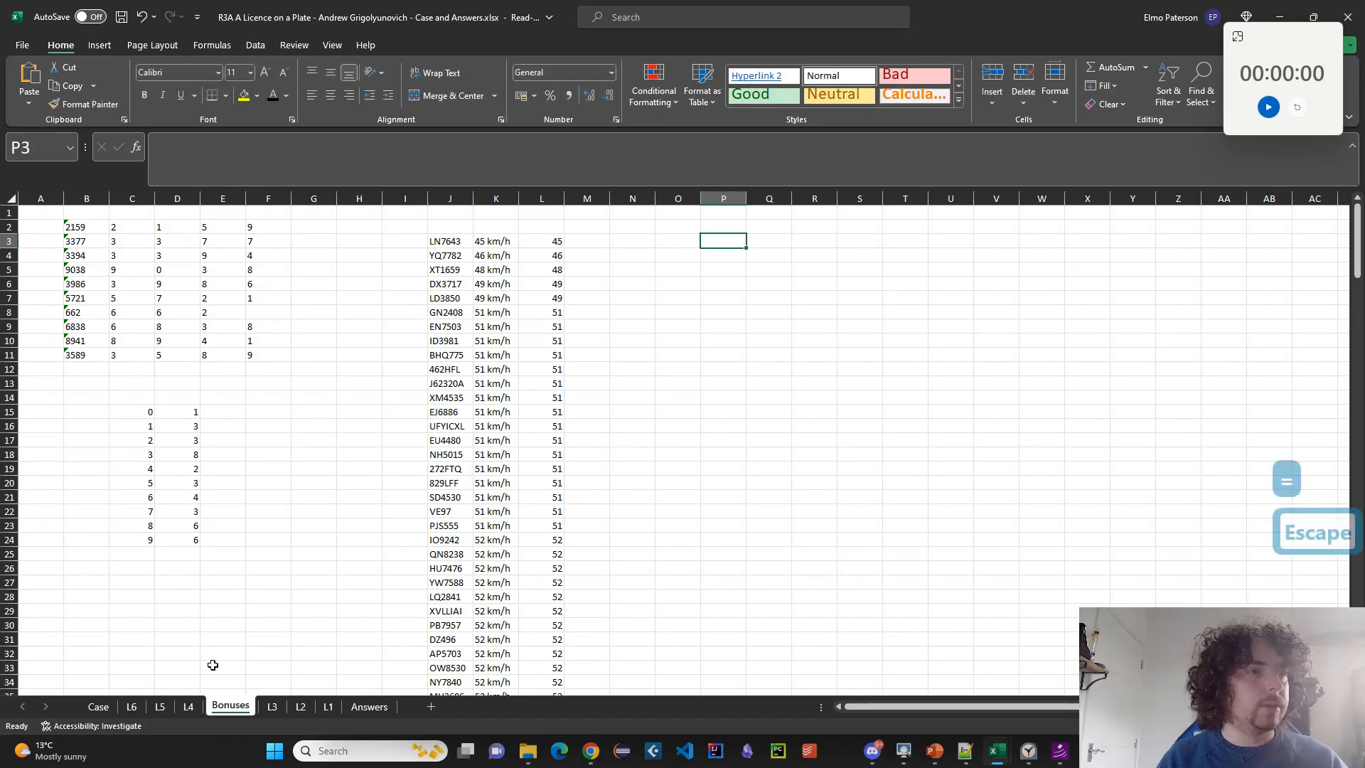
Examine the Level 3 data transcripts on the Case sheet, including the game 37 transcript in G111.
click(99, 707)
scroll(304, 619, down, 12)
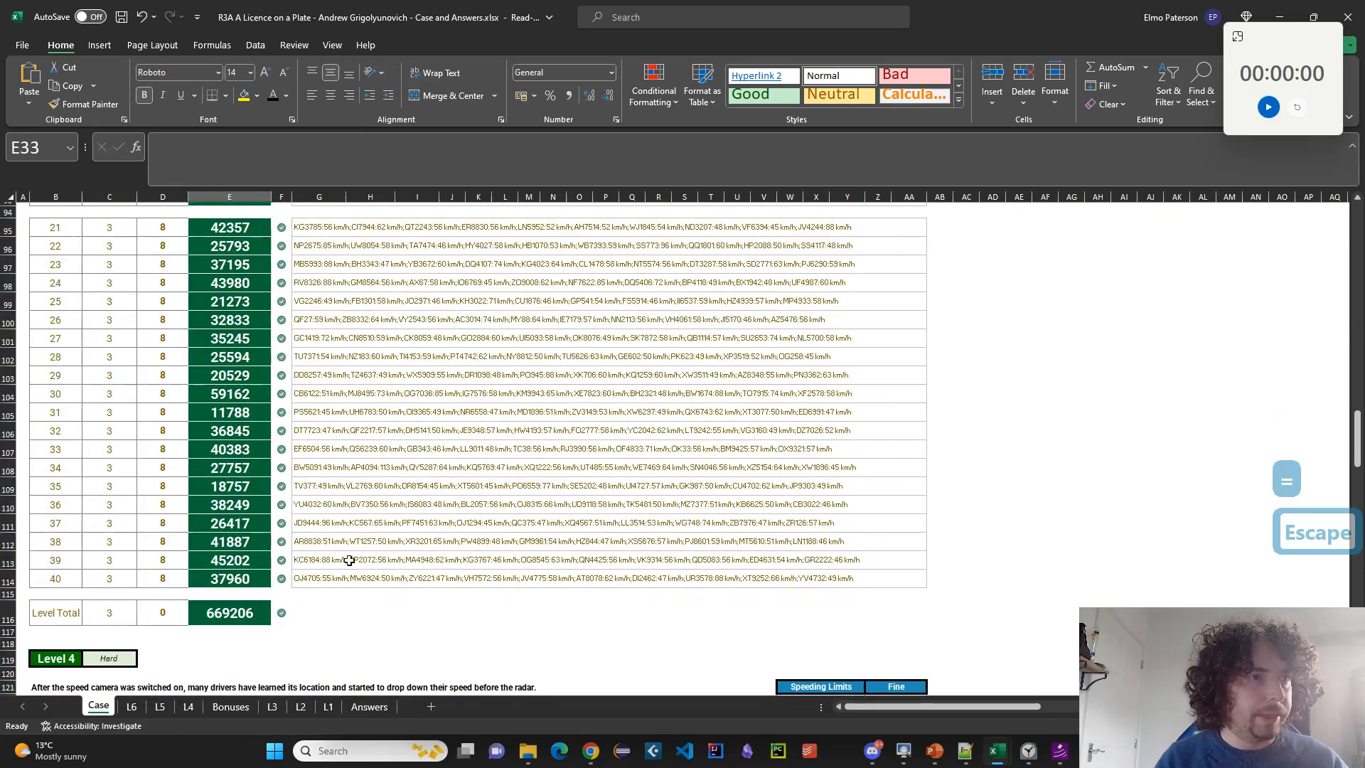
click(296, 517)
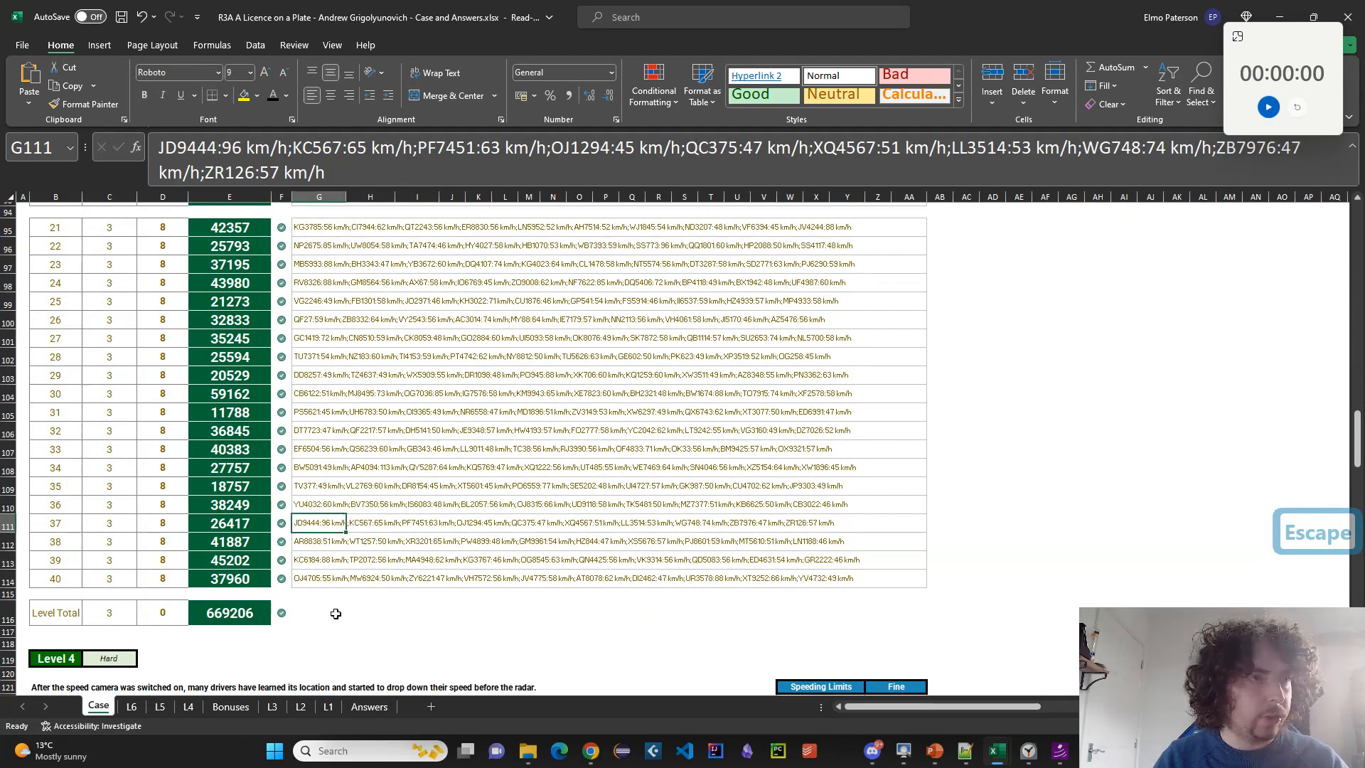
scroll(257, 610, up, 3)
scroll(253, 619, up, 2)
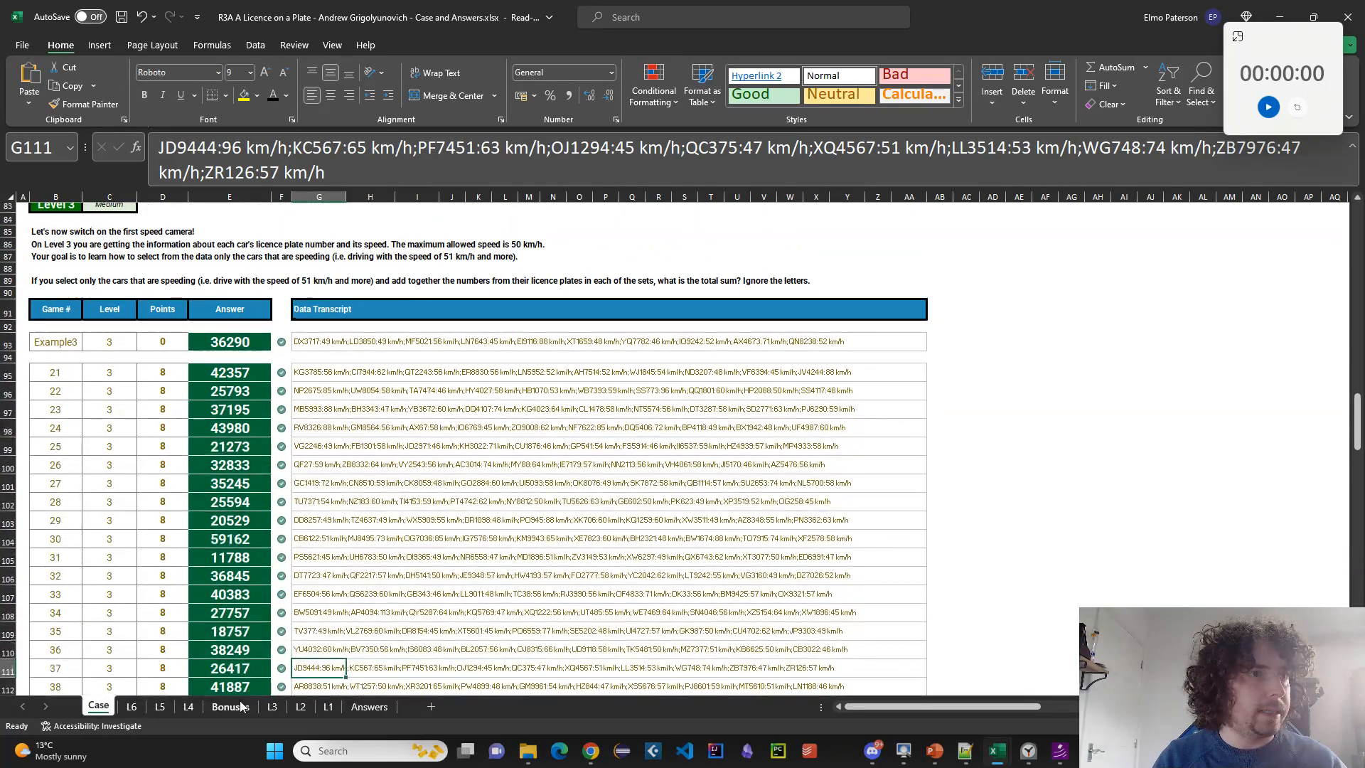
Start a TEXTJOIN formula in P3 on the Bonuses sheet with ";" as the delimiter and ignore_empty set to 1.
click(240, 706)
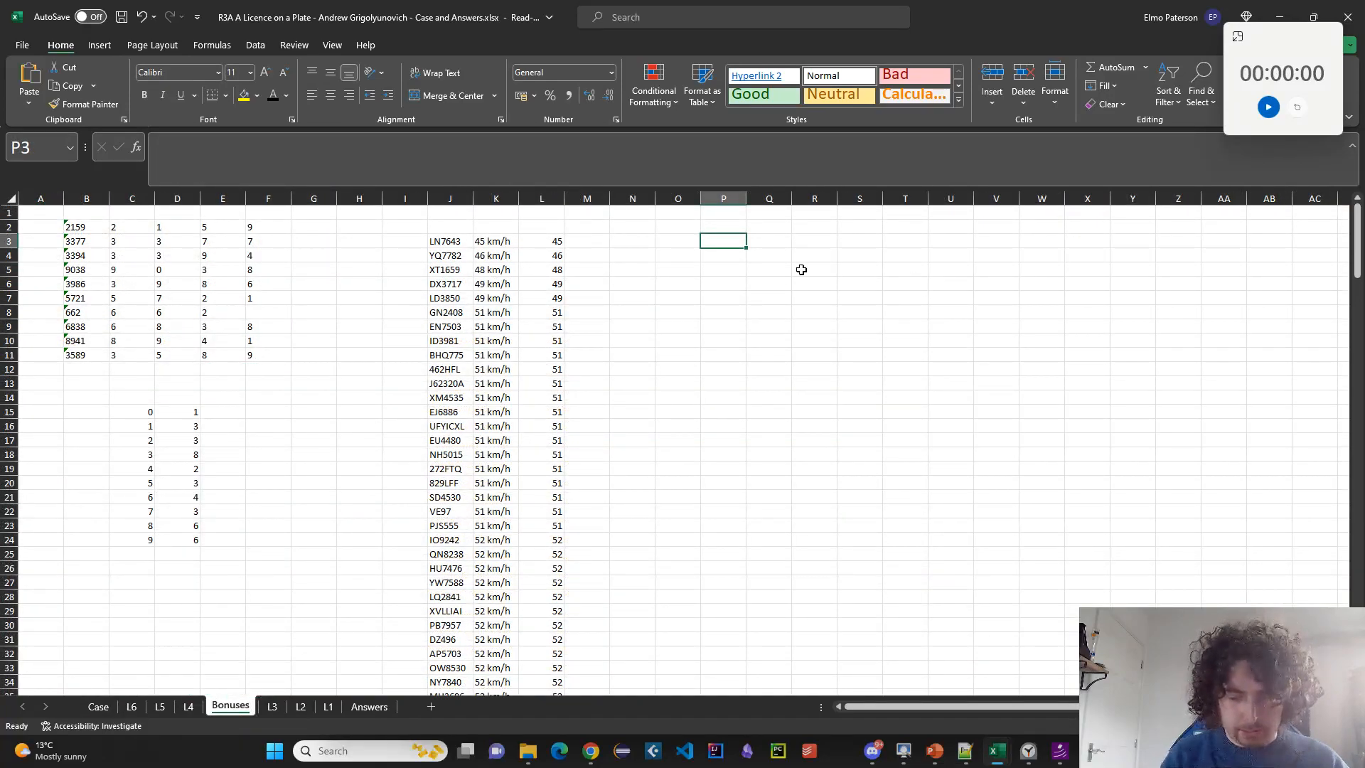
text(=TEXT)
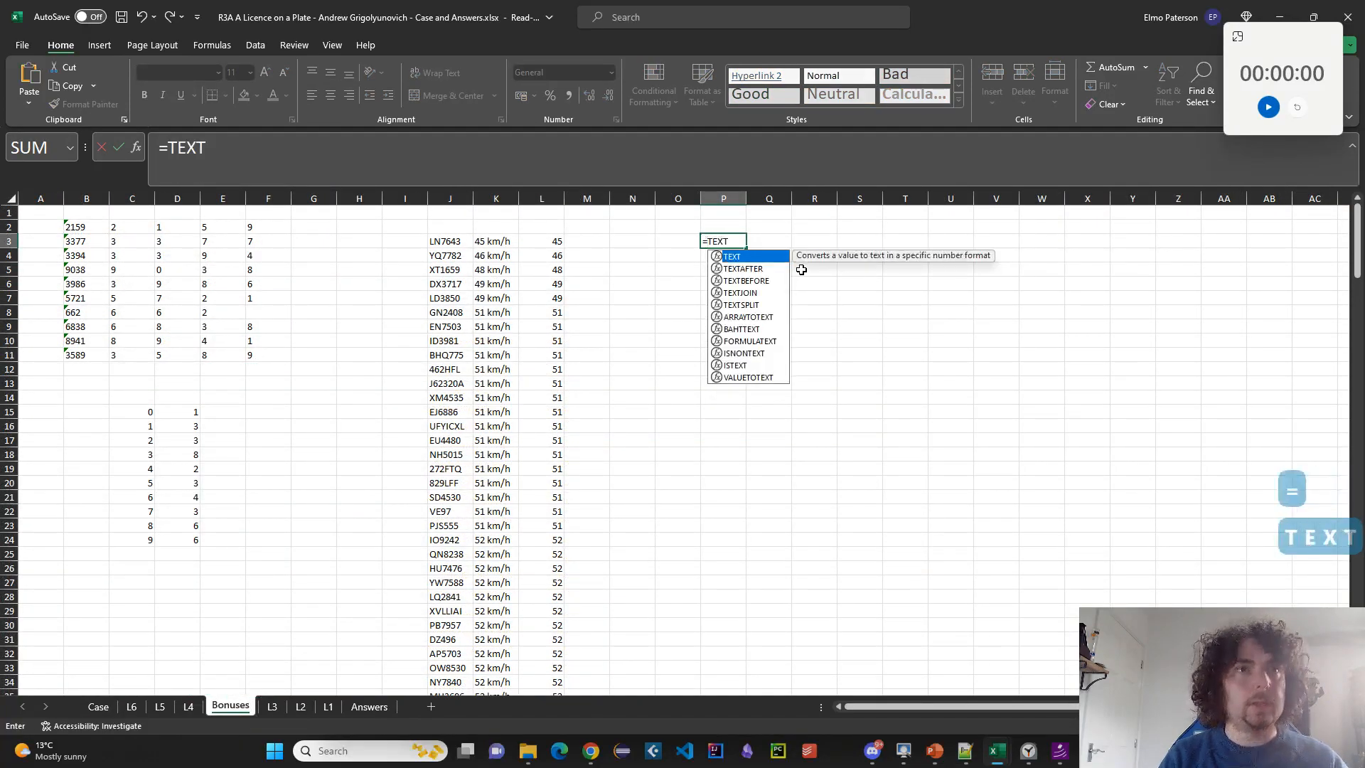
text(JOIN()
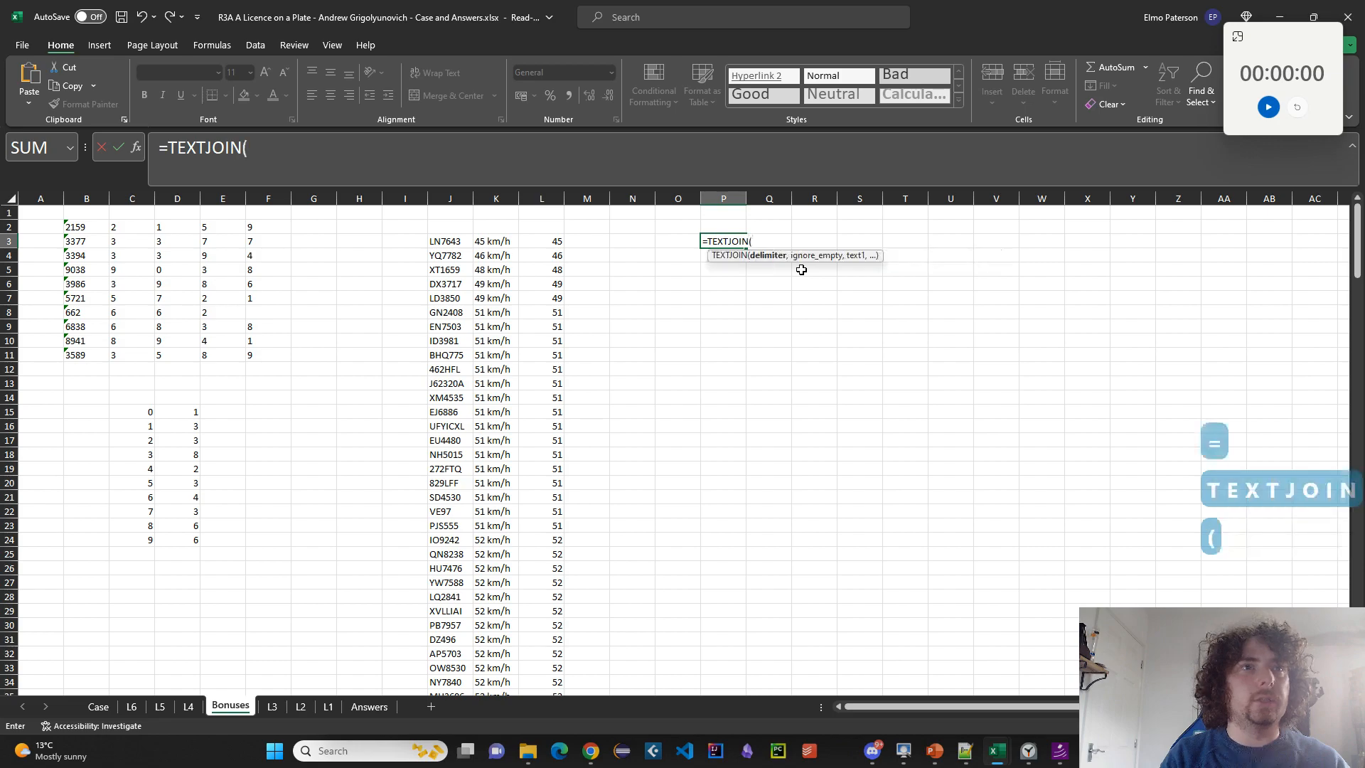
text(")
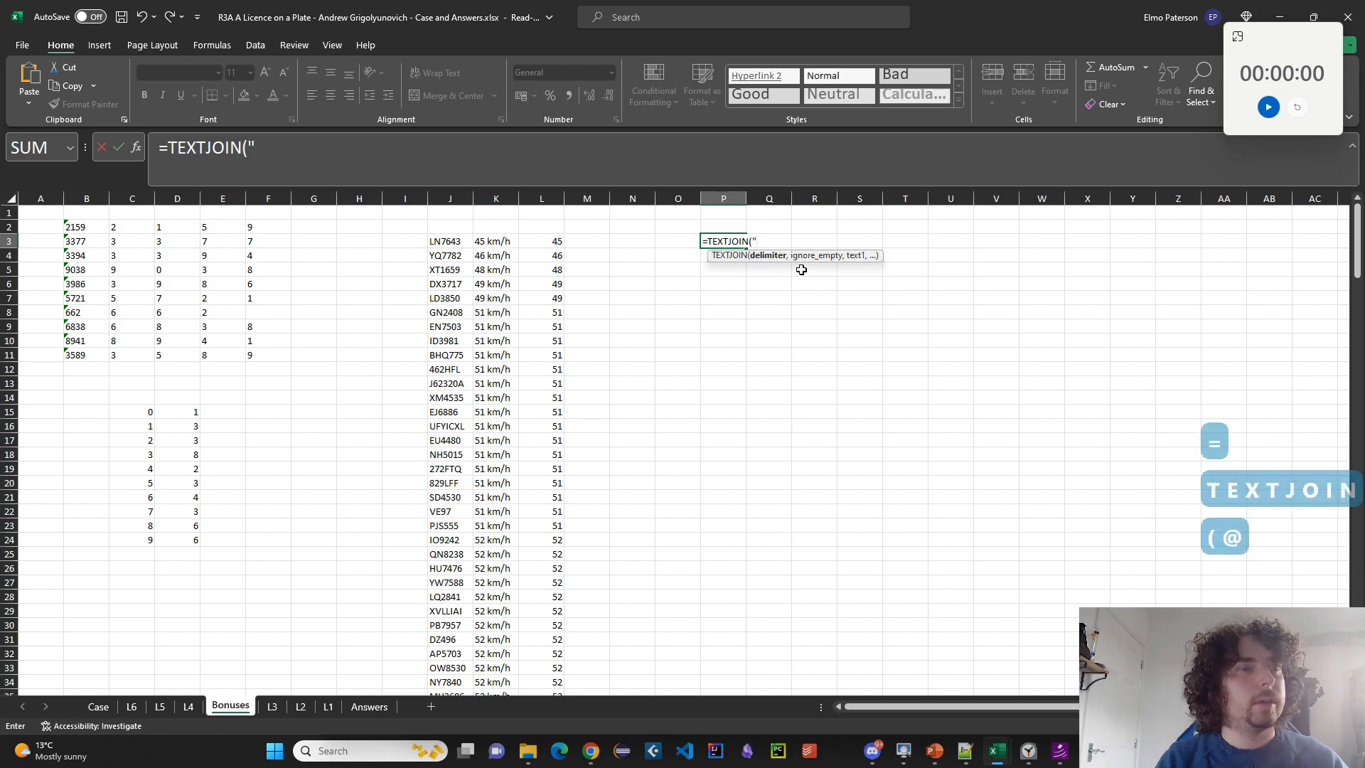
text(l)
key(BackSpace)
text(;"m)
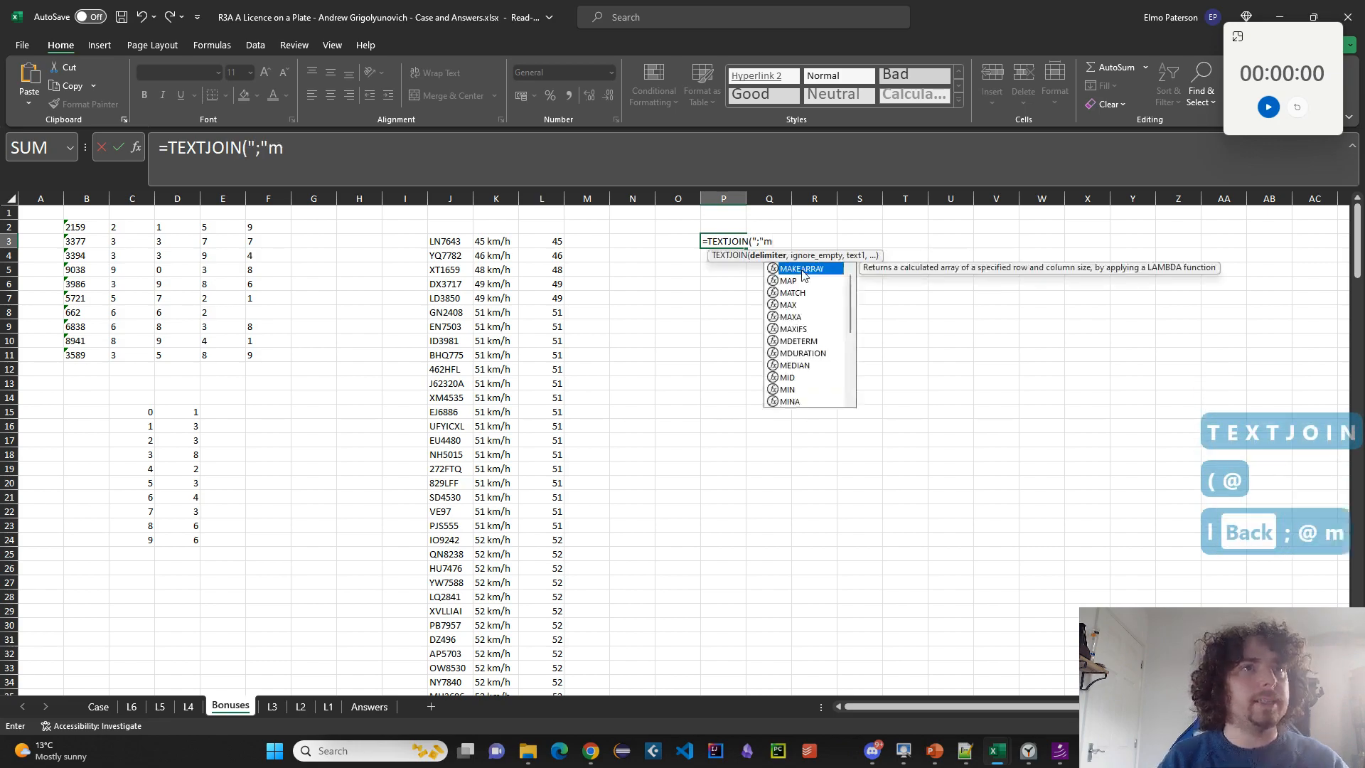
key(BackSpace)
text(,1,)
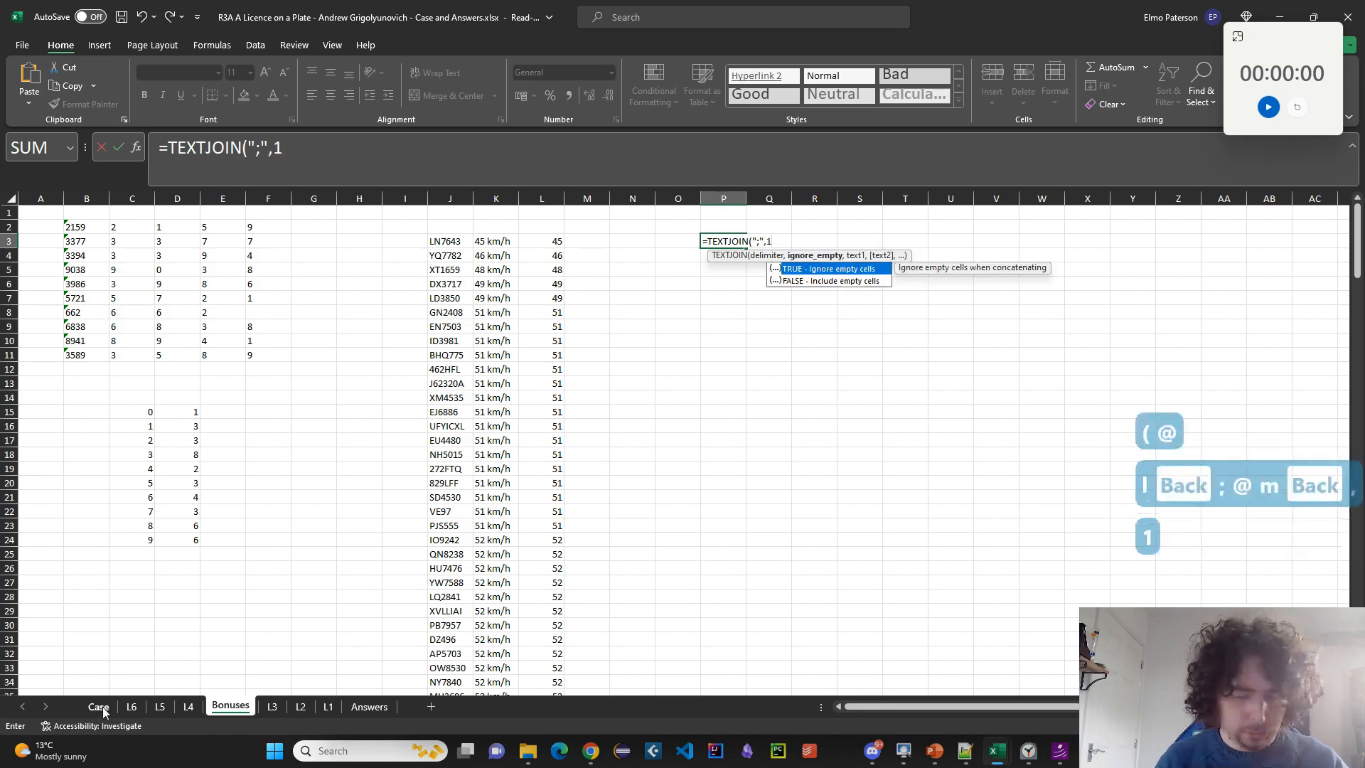
Add the Level 3 transcripts Case!G95:G114 and the Level 4 transcripts Case!G139:G158 as text arguments of the TEXTJOIN formula.
click(100, 707)
scroll(398, 431, up, 2)
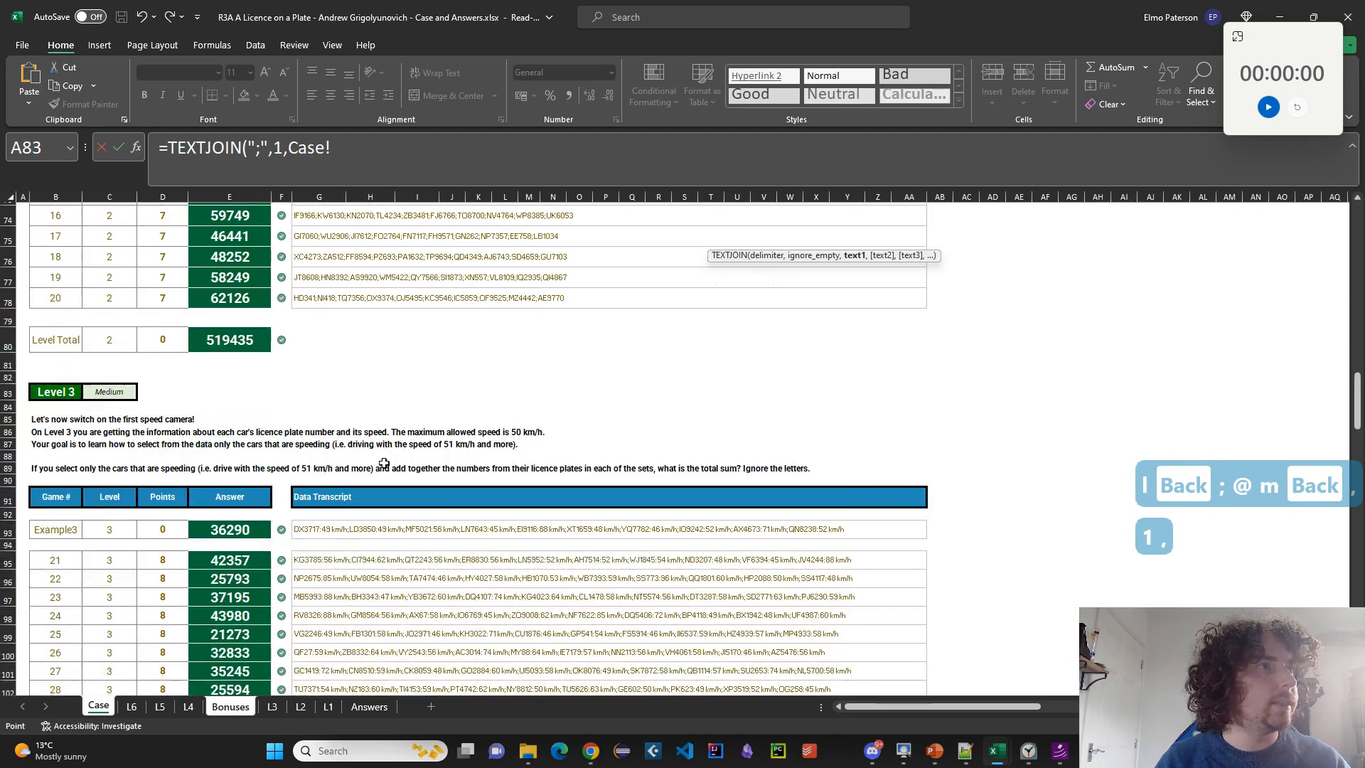
scroll(381, 478, down, 1)
click(296, 490)
key(ctrl+shift+Down)
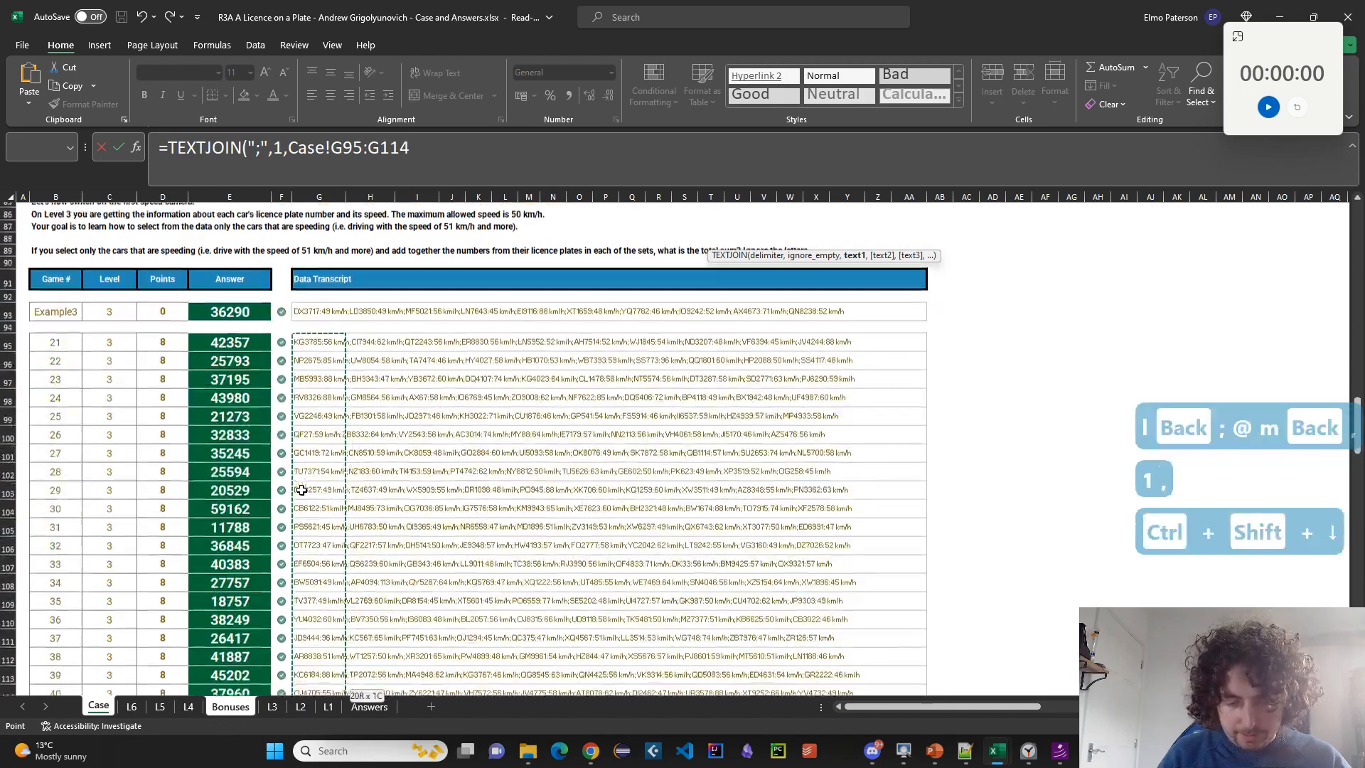
text(,)
scroll(328, 559, down, 13)
click(305, 378)
key(ctrl+shift+Down)
text(,Case!G139:G158,)
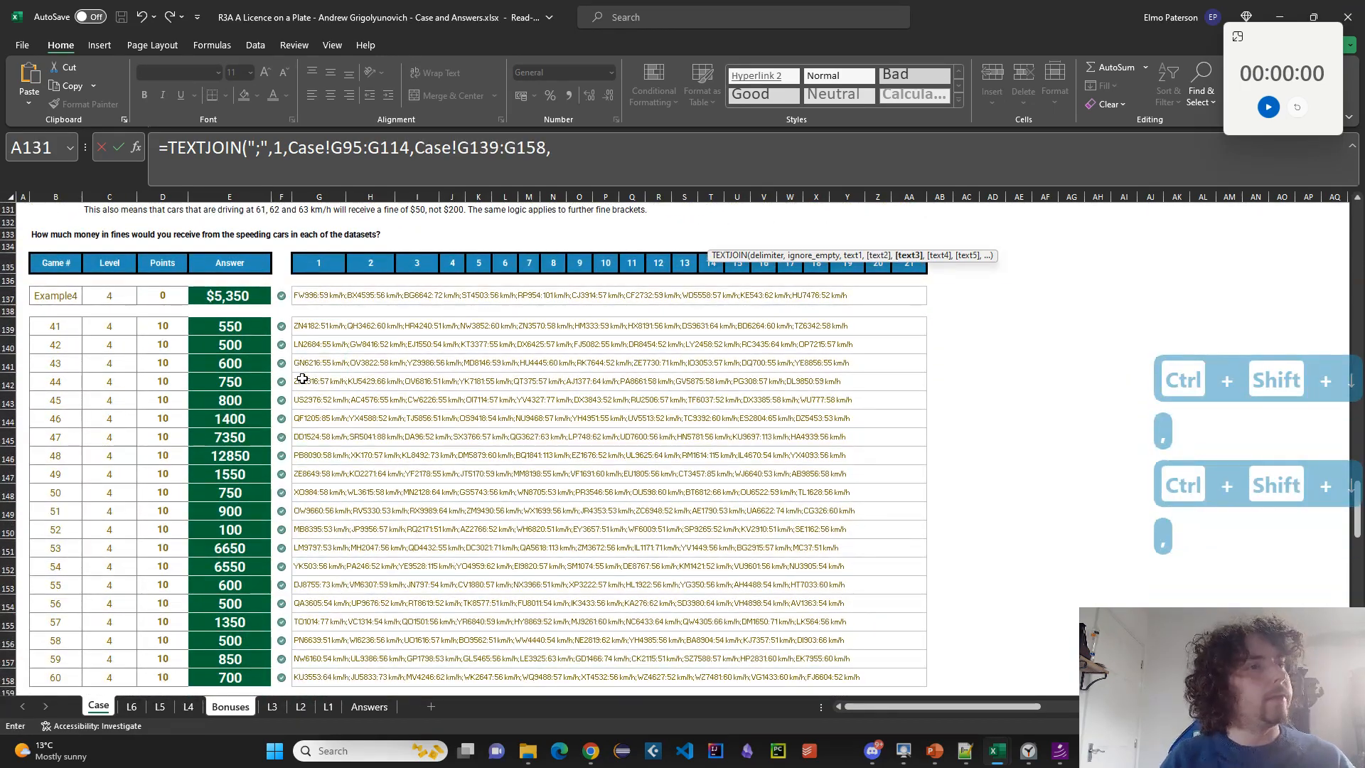
Add the Level 5 transcripts Case!G176:G195 and Level 6 transcripts Case!K215:K234 to the TEXTJOIN, and enter the formula.
scroll(306, 433, down, 11)
click(307, 431)
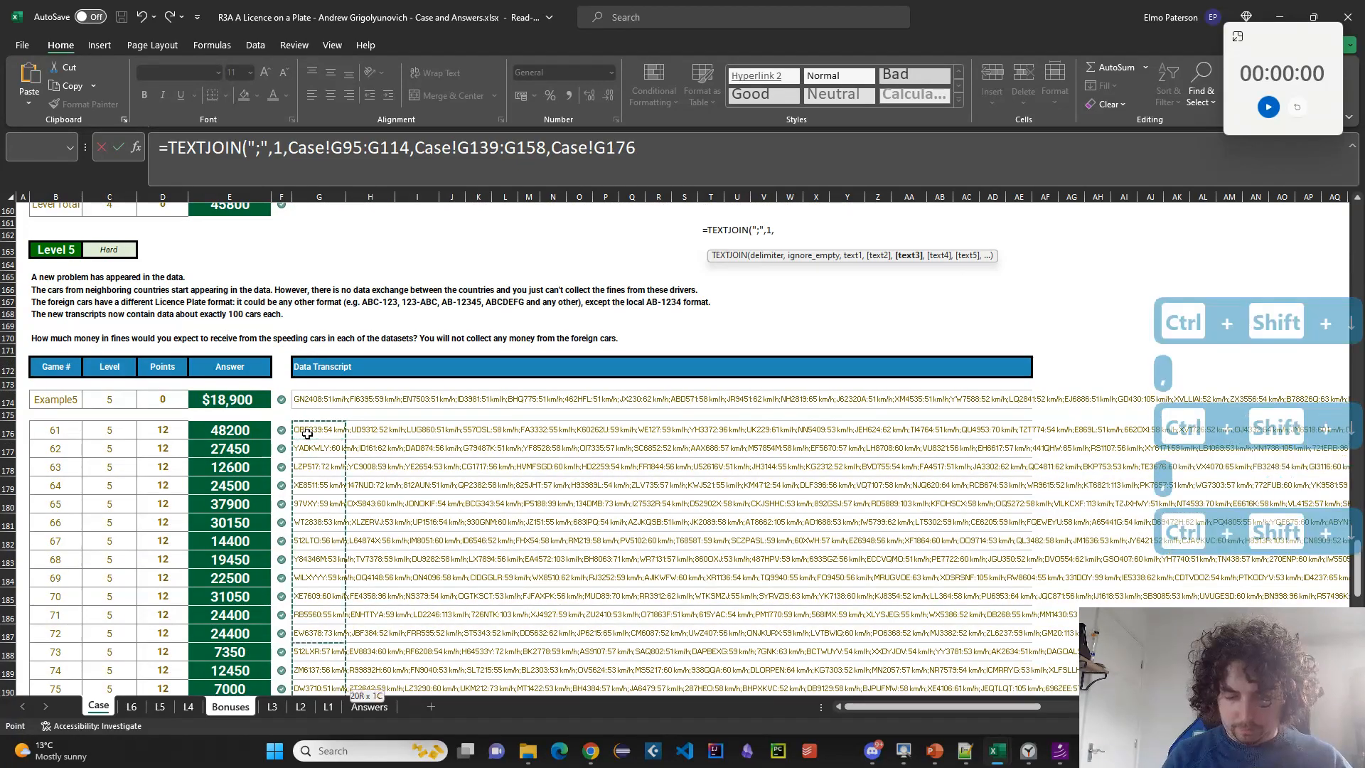
key(ctrl+shift+Down)
text(,)
scroll(309, 505, down, 4)
scroll(309, 505, down, 7)
click(477, 417)
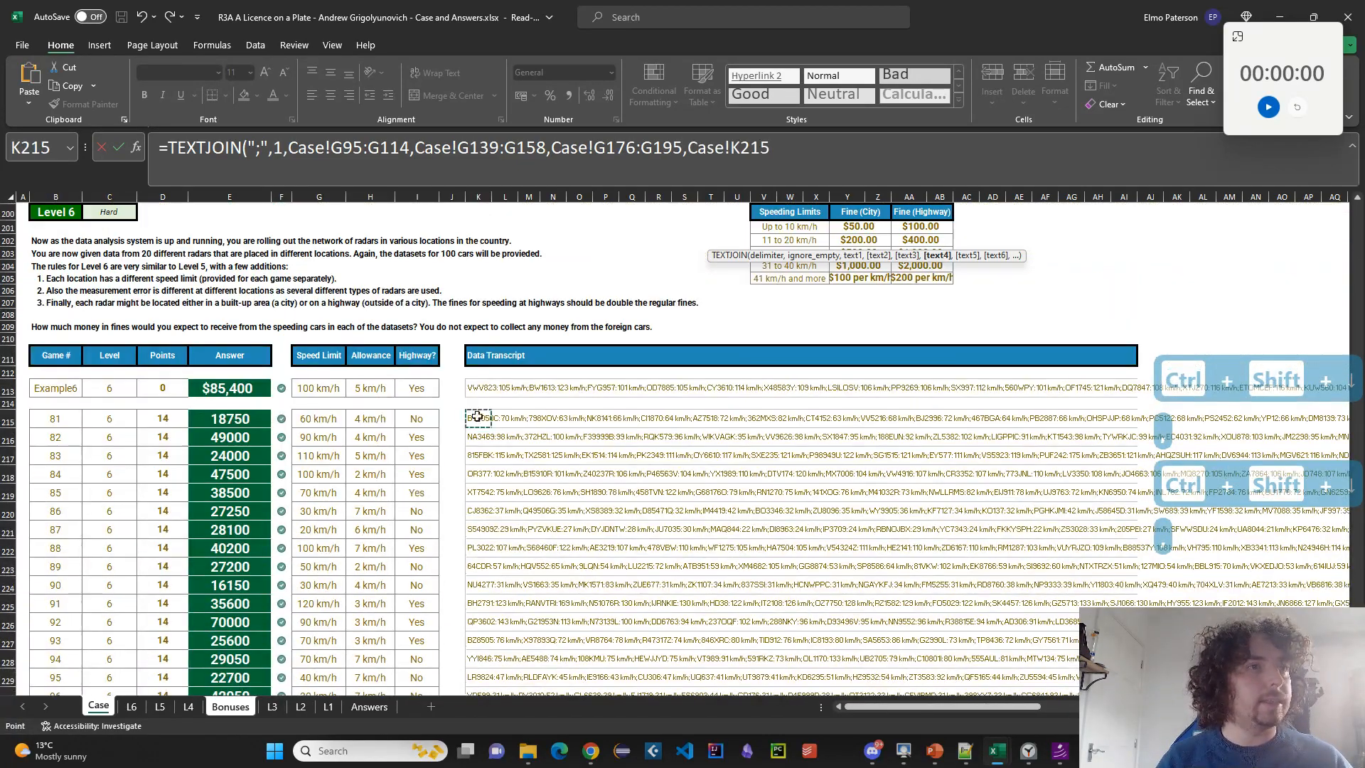
key(ctrl+shift+Down)
scroll(901, 444, down, 3)
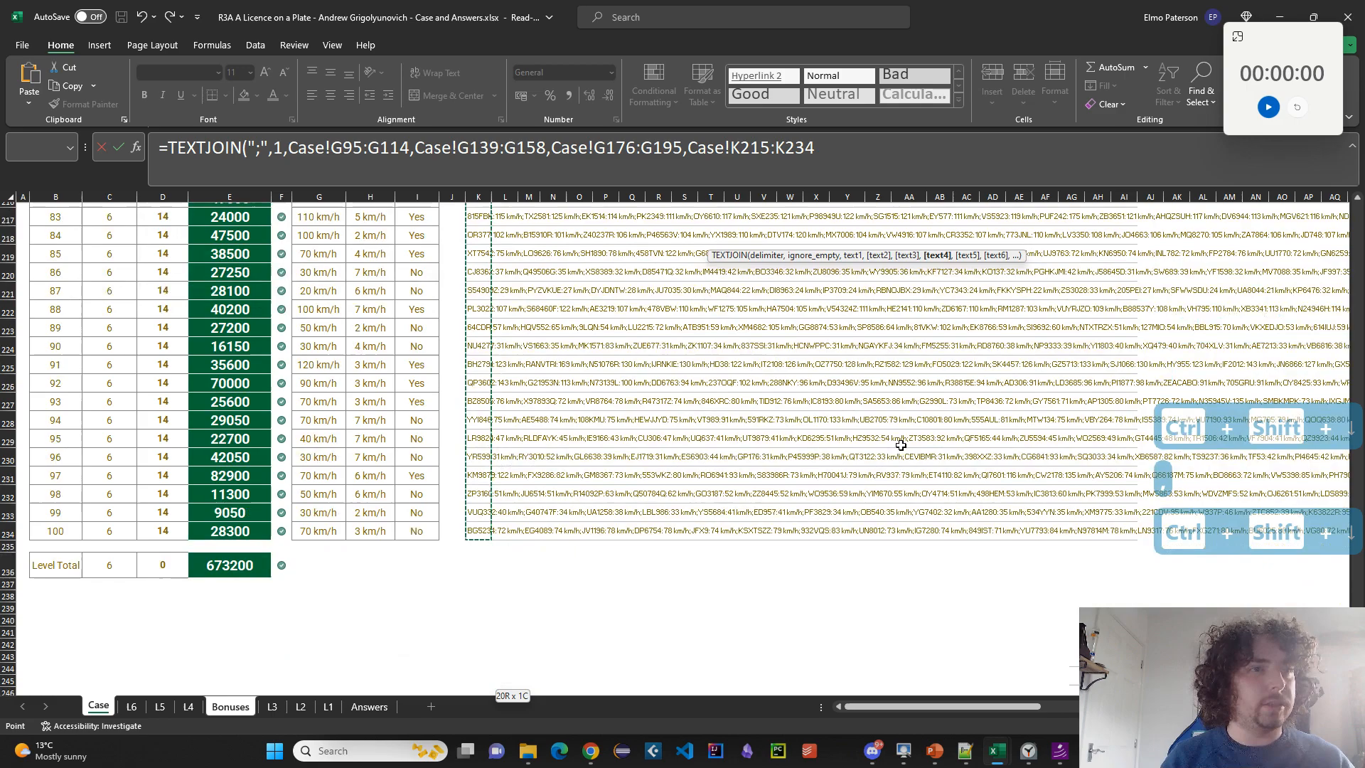
key(Return)
Wrap the four Case transcript ranges in the P3 formula in a VSTACK function inside TEXTJOIN.
click(717, 242)
key(F2)
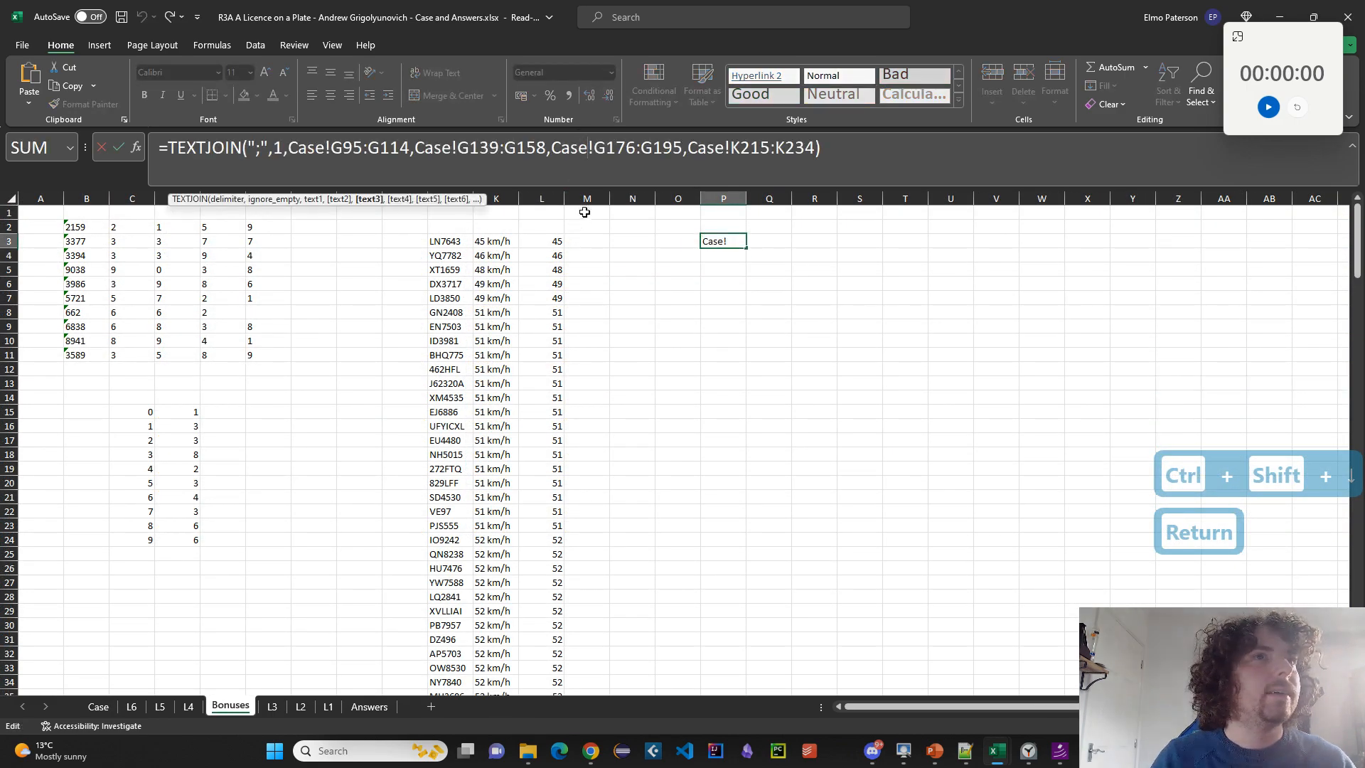
click(661, 151)
click(503, 150)
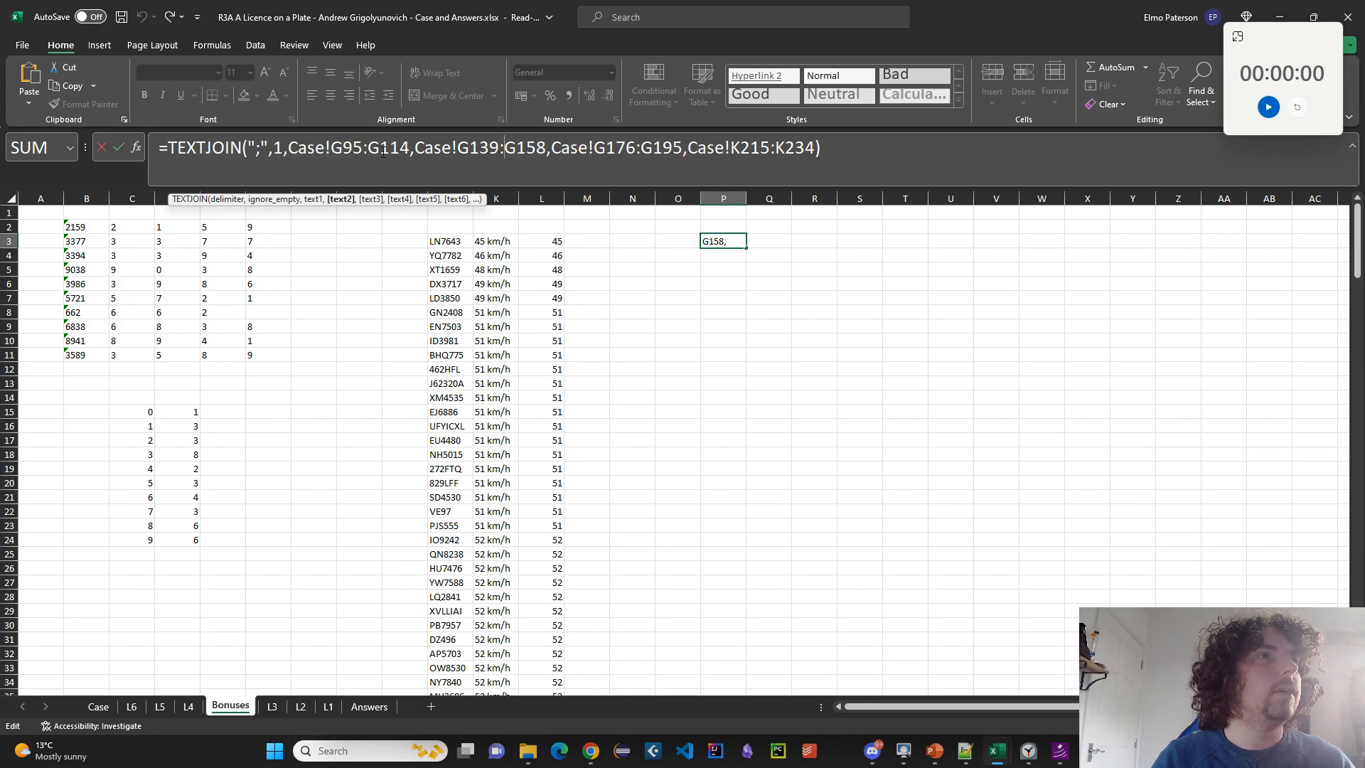
click(341, 147)
text(VSTACK()
click(913, 150)
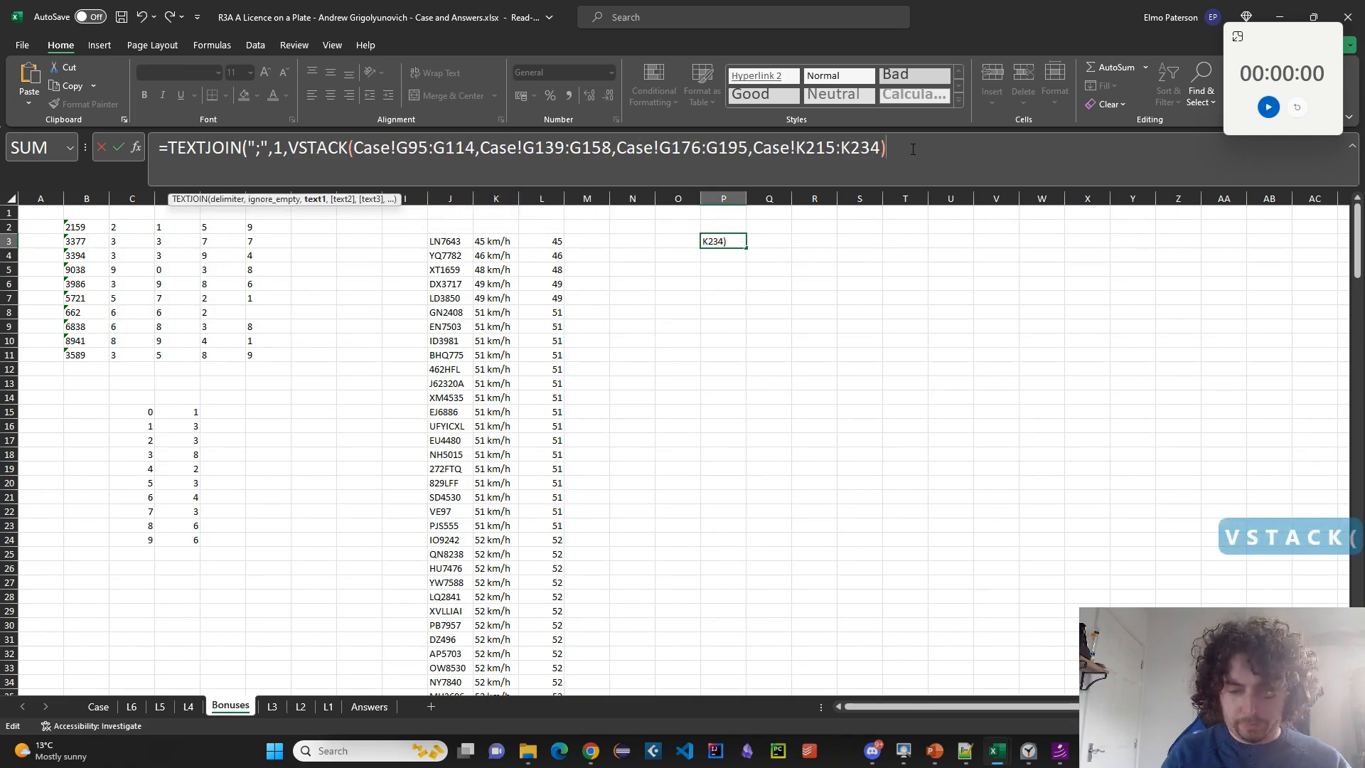
text())
key(Return)
key(Up)
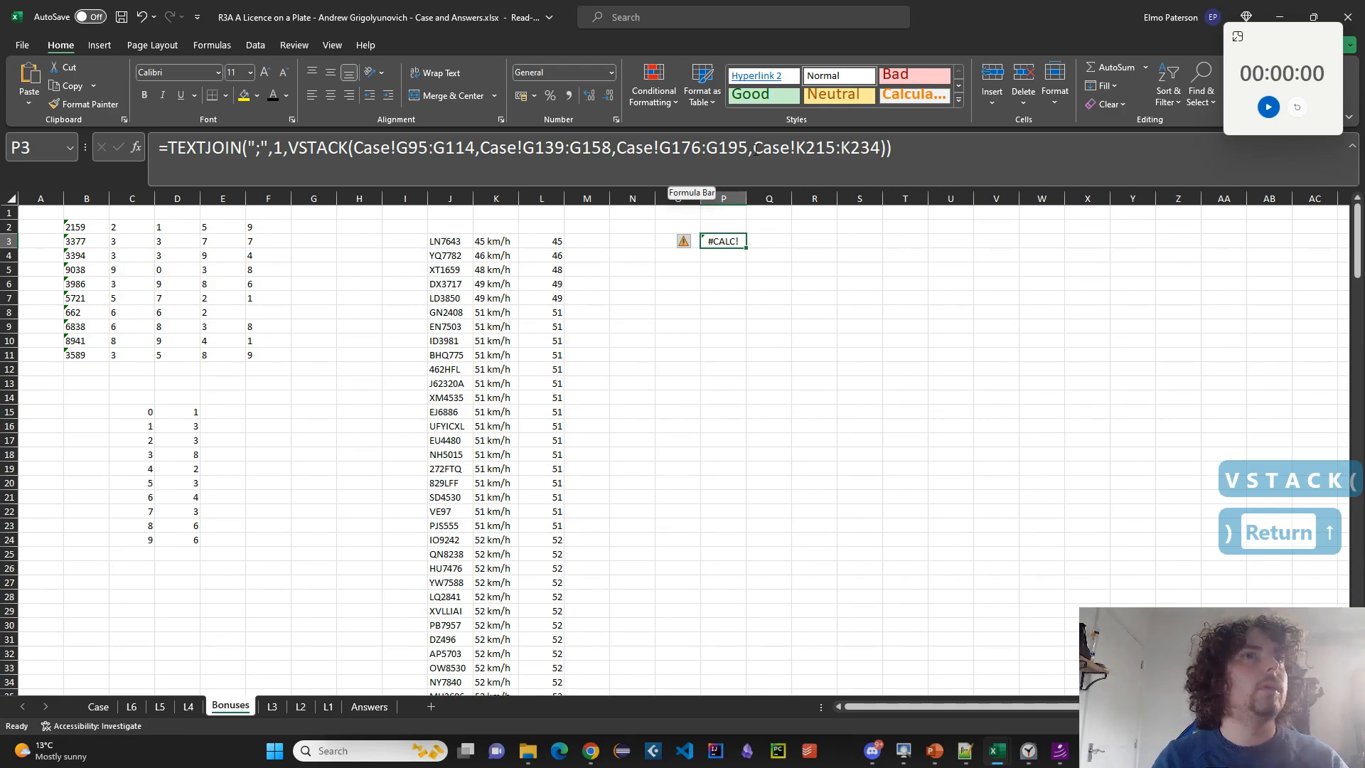
Remove the ranges Case!K215:K234 and Case!G176:G195 from the VSTACK in P3, keeping only the Level 3 and Level 4 transcripts.
drag(751, 149, 879, 157)
key(BackSpace)
key(Return)
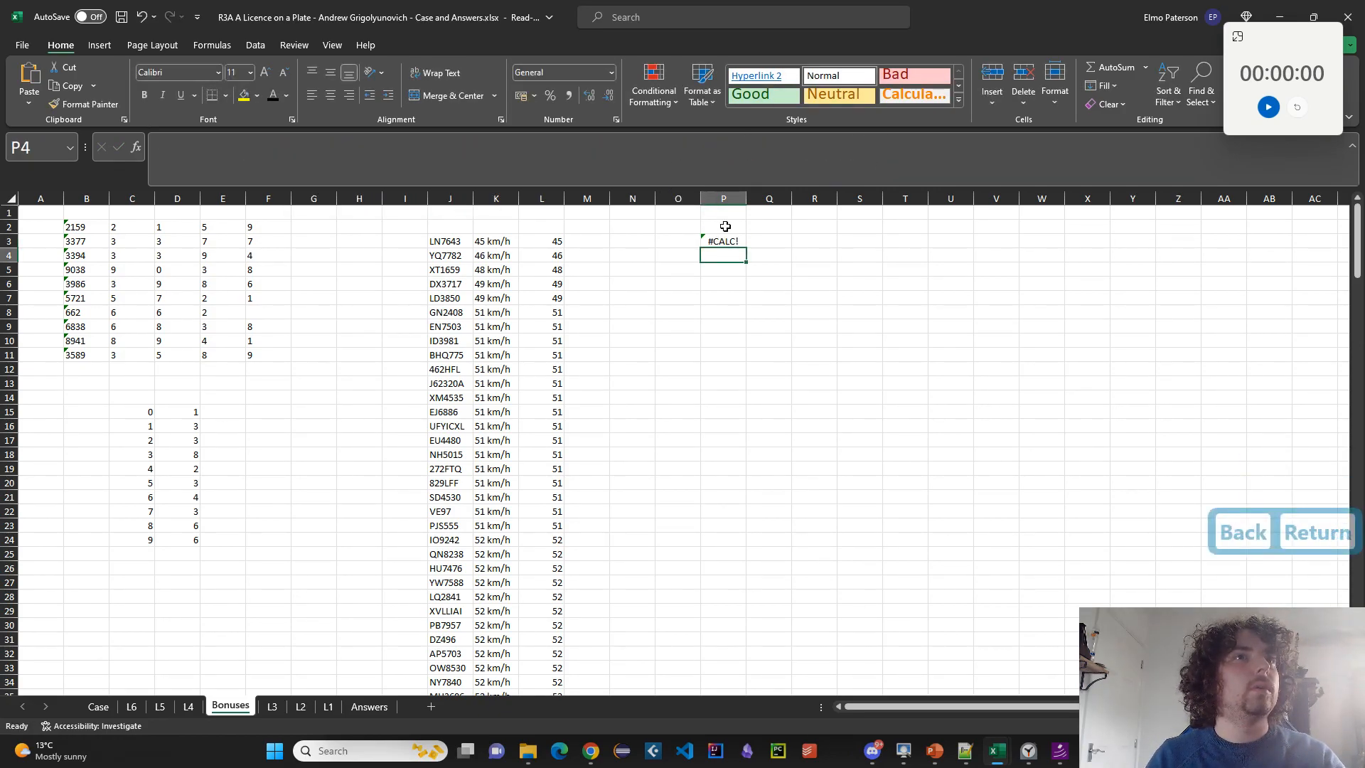
click(723, 239)
drag(712, 148, 750, 149)
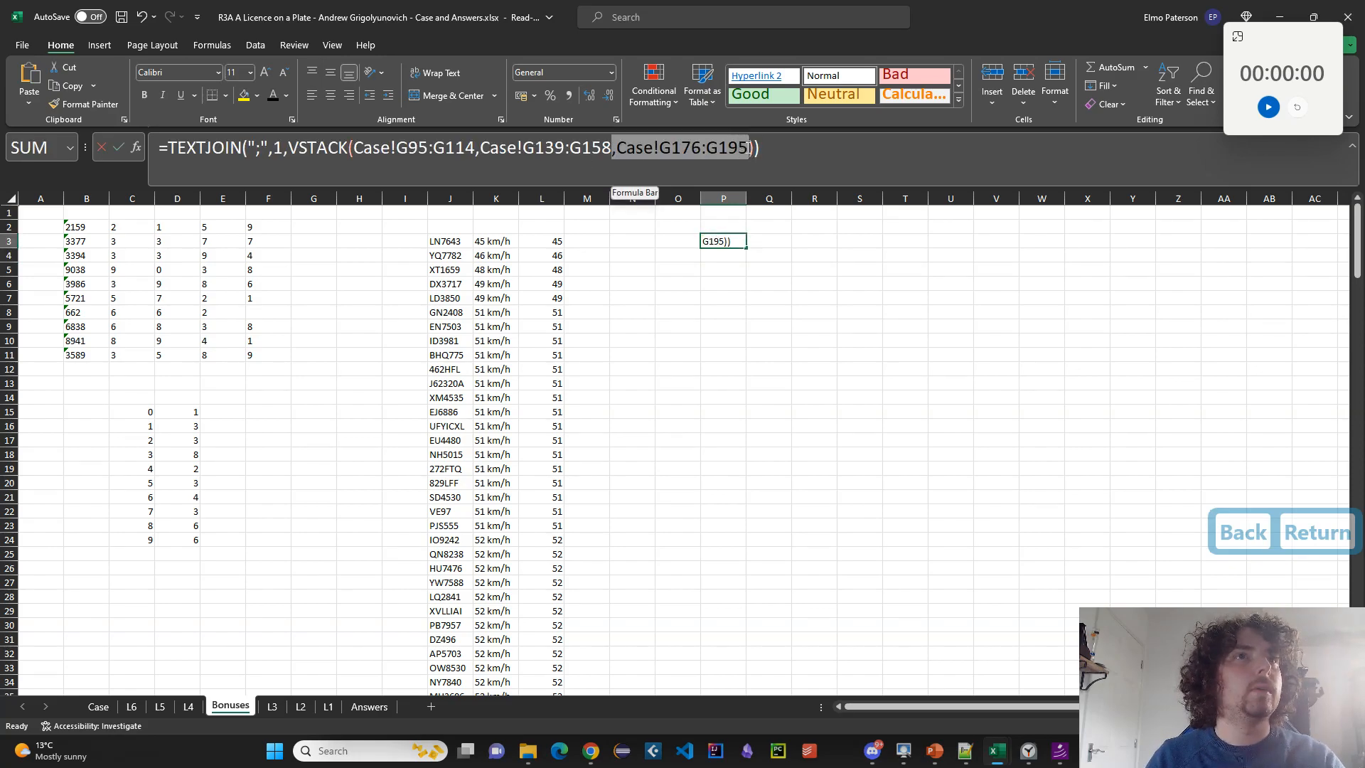
key(BackSpace)
key(Return)
click(715, 239)
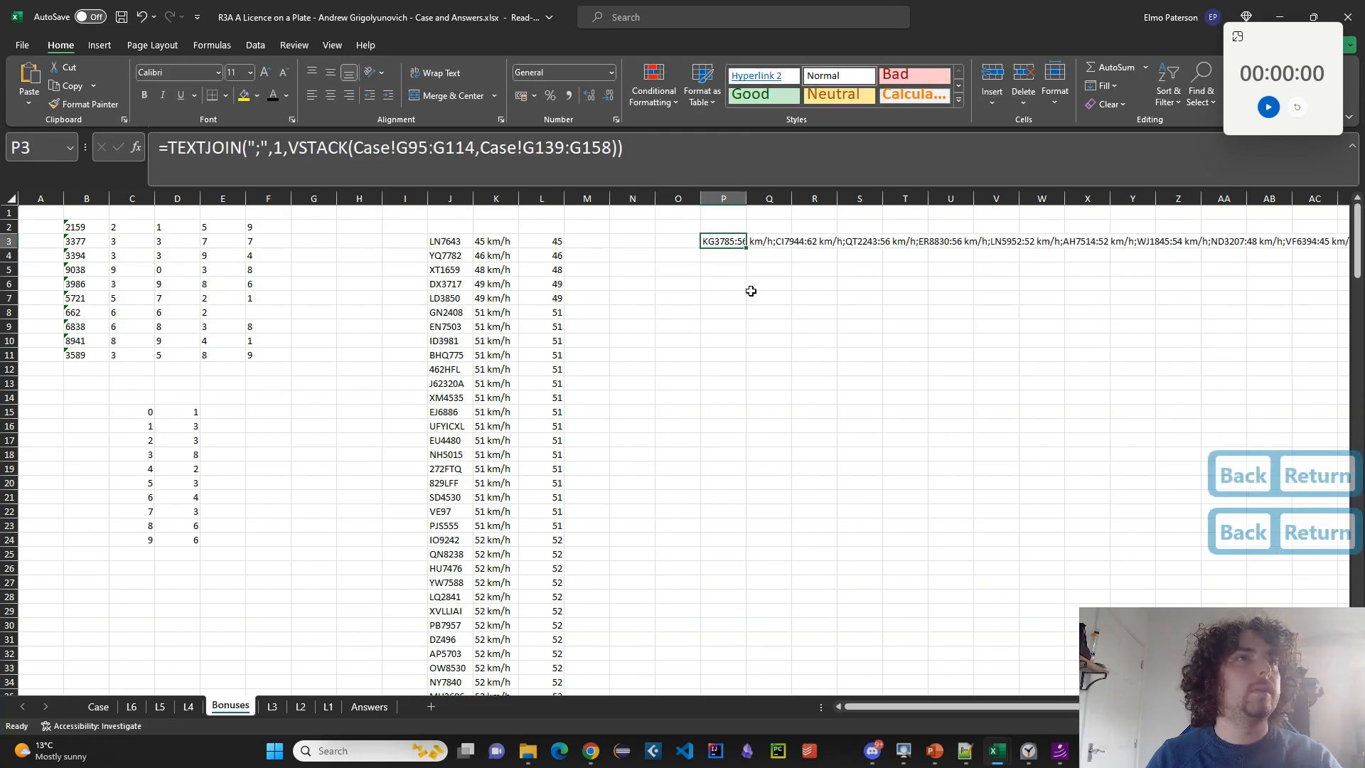
drag(1038, 706, 1055, 701)
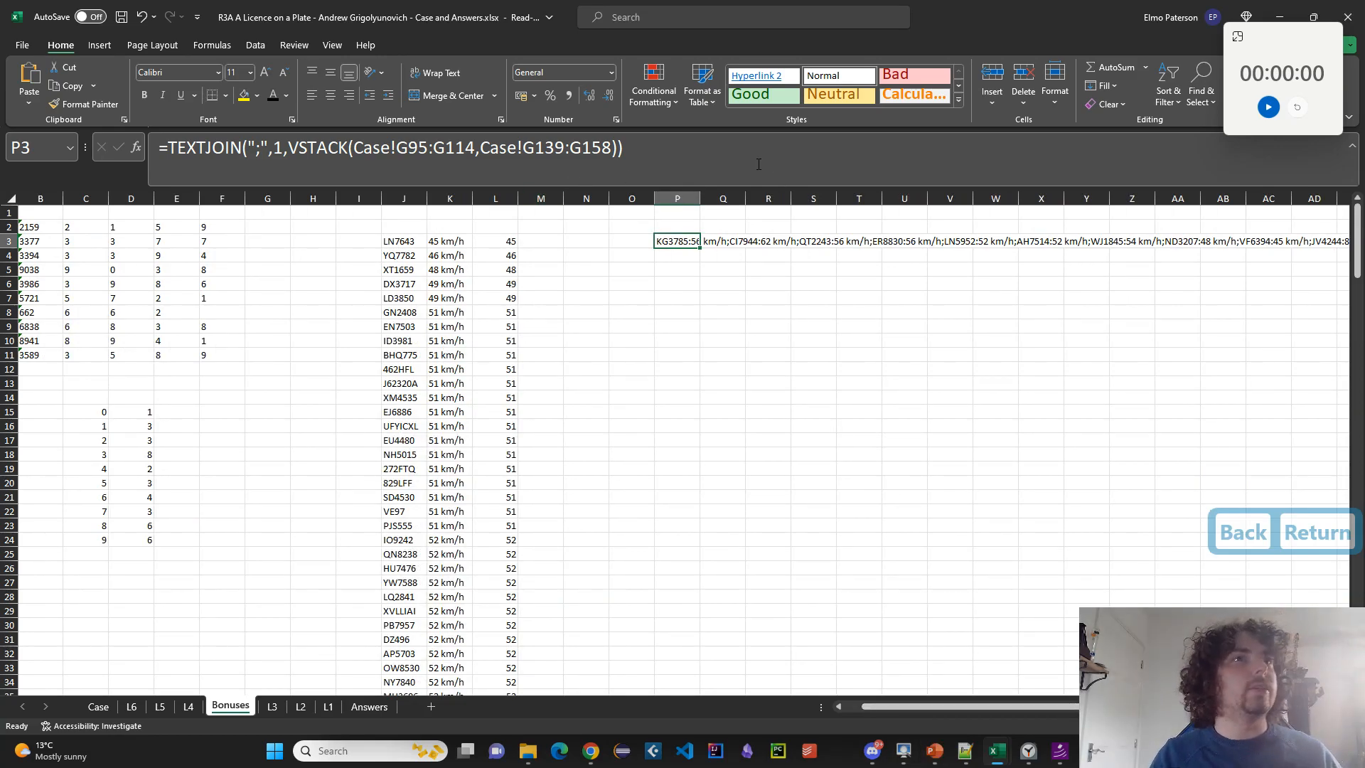
click(732, 181)
key(Escape)
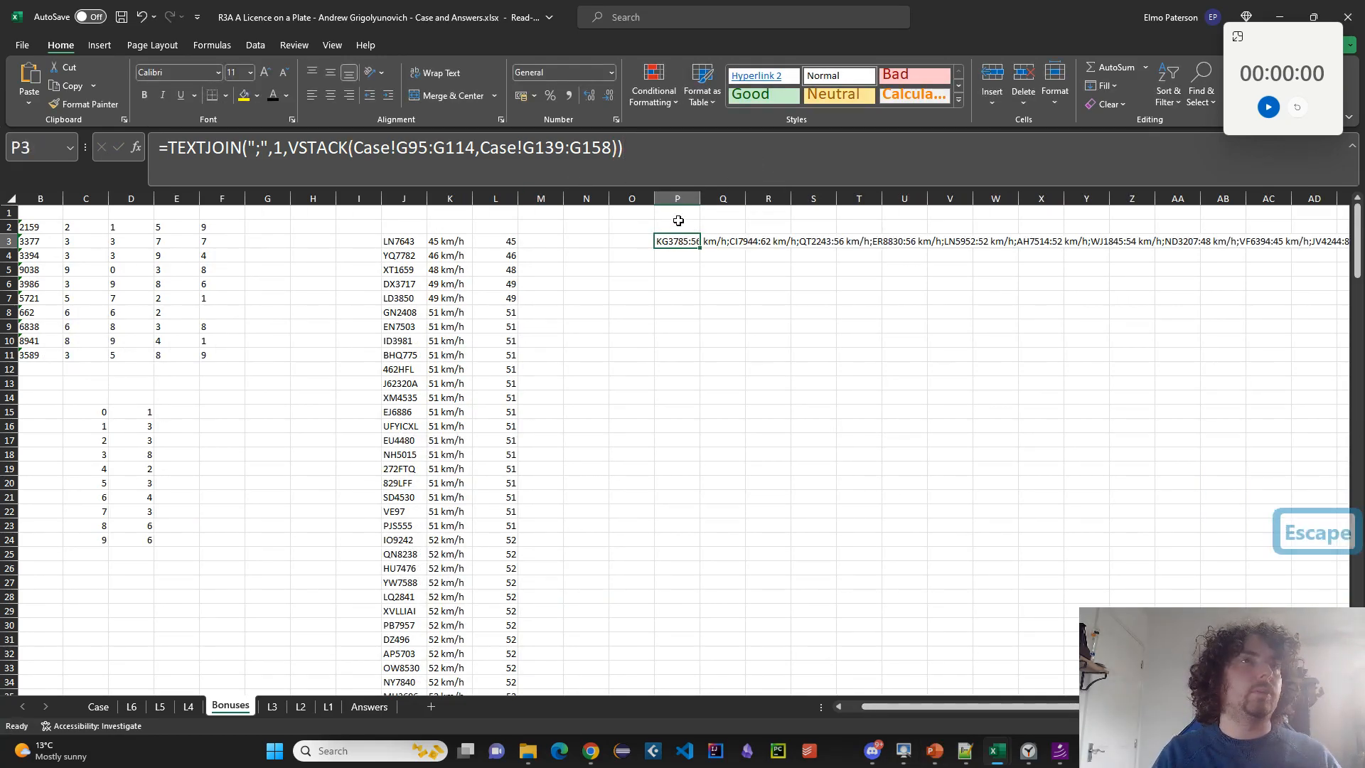
Inspect the TEXTJOIN formula in P3 that joins the two transcript ranges from the Case sheet.
click(649, 149)
key(ctrl+a)
key(ctrl+a)
key(Escape)
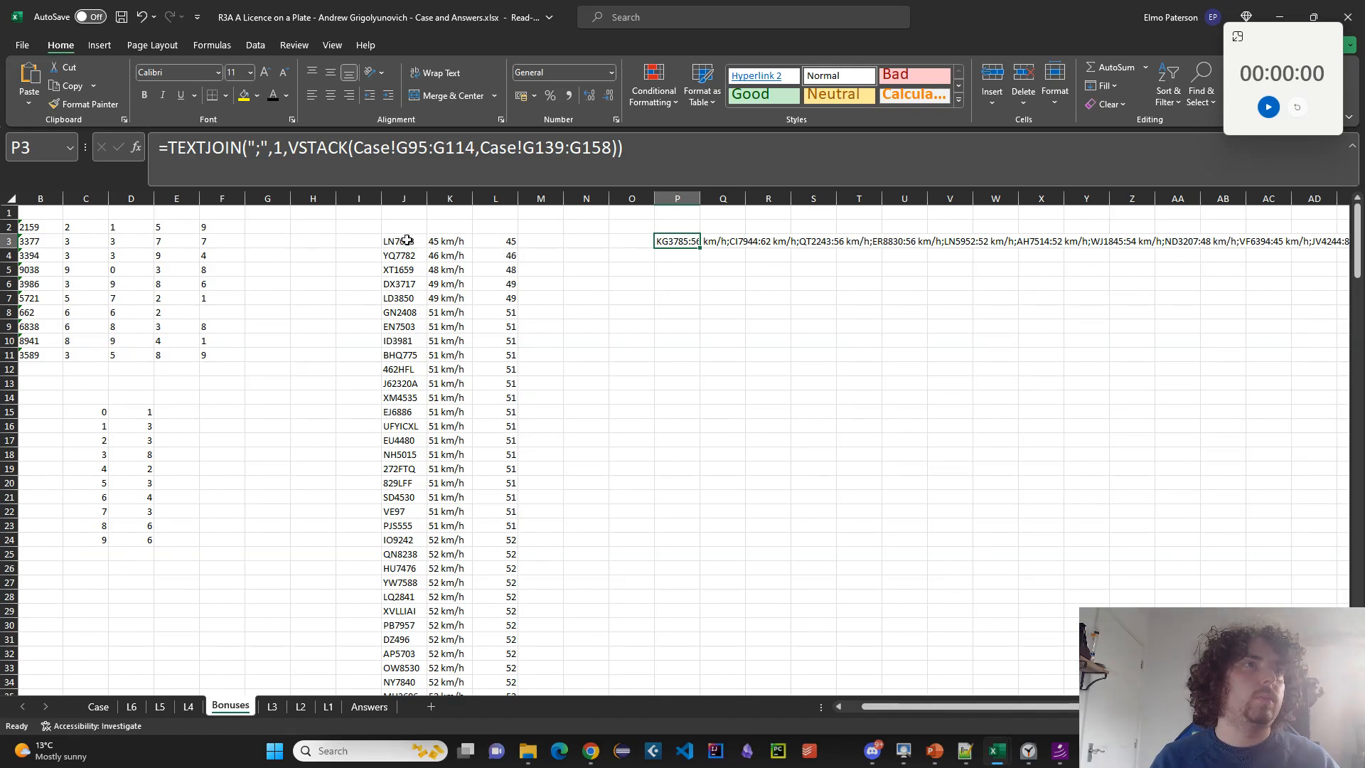
Review the data transcripts for Levels 3 to 6 on the Case sheet and check the submitted Bonus 2 answer in E29.
click(98, 705)
scroll(295, 584, down, 20)
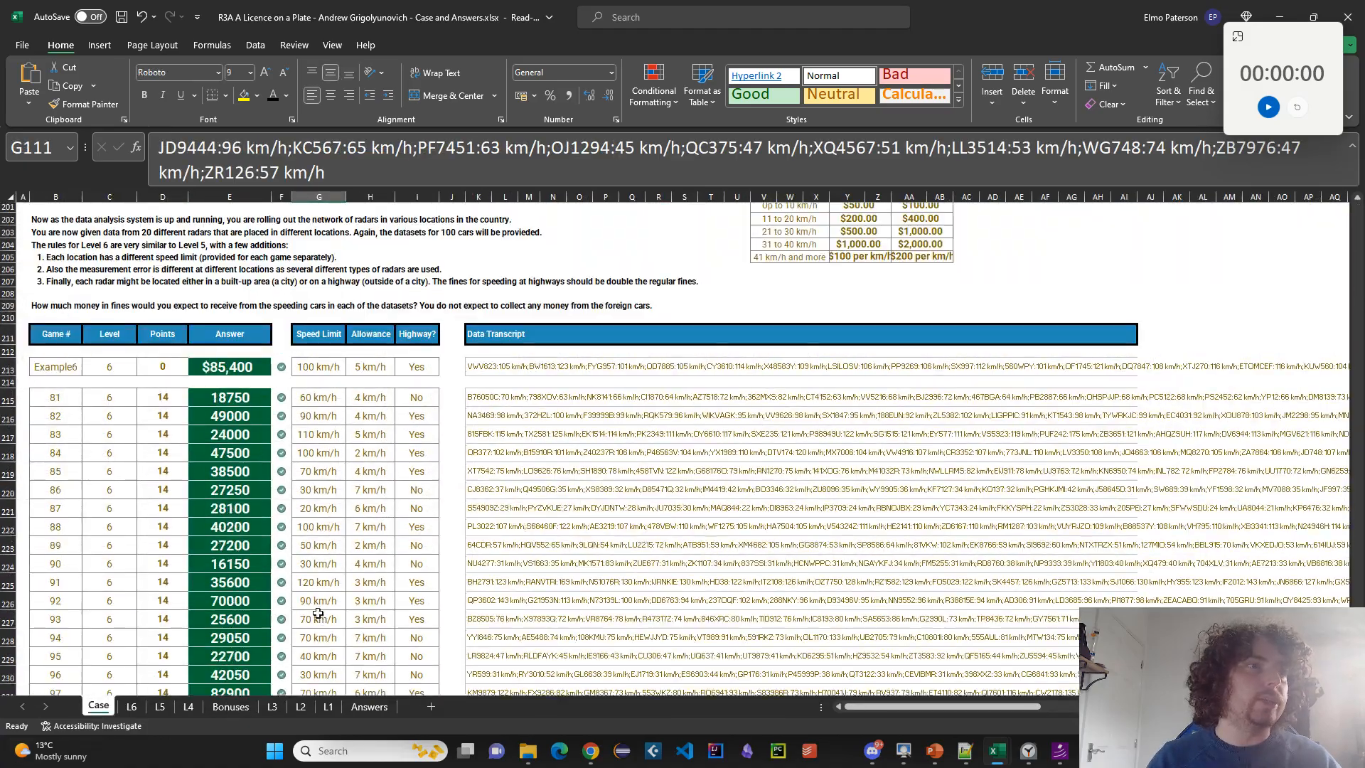
scroll(294, 584, up, 17)
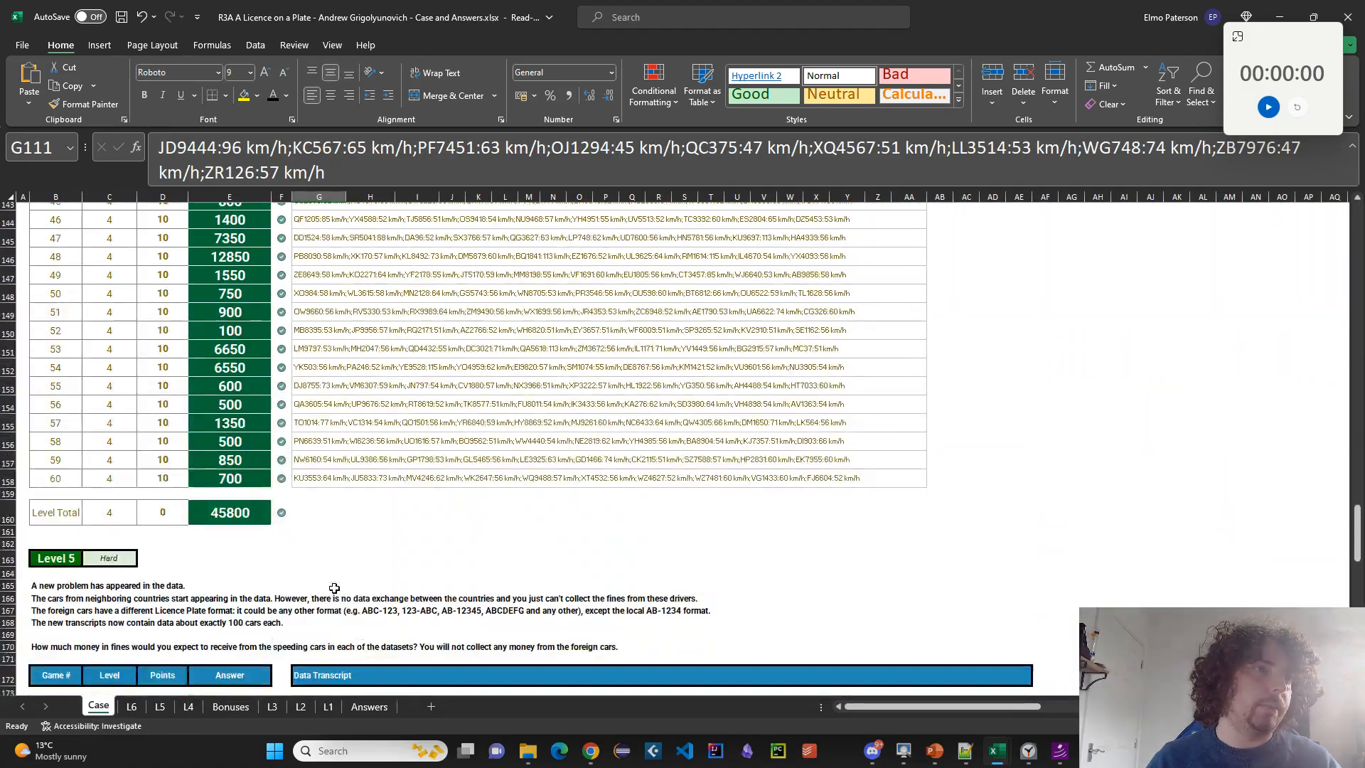
scroll(329, 589, up, 20)
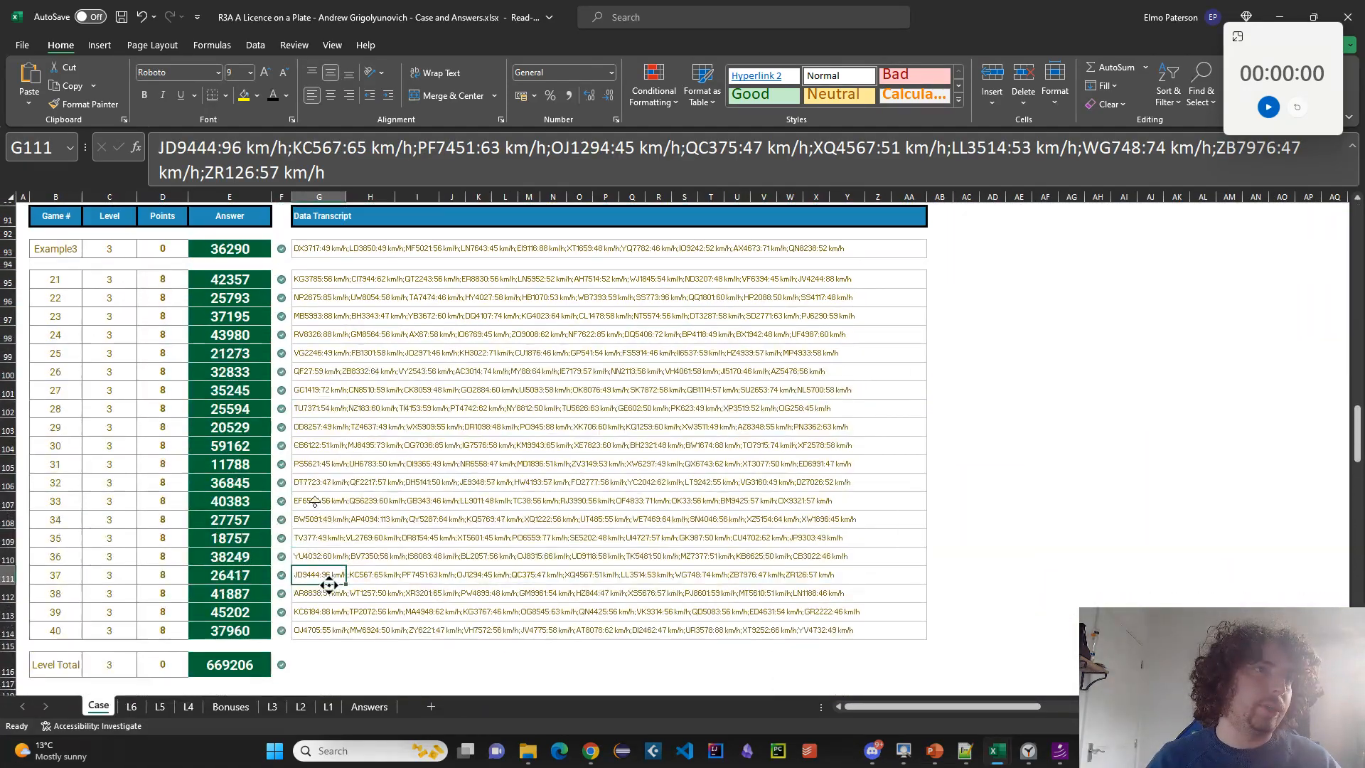
scroll(341, 555, down, 5)
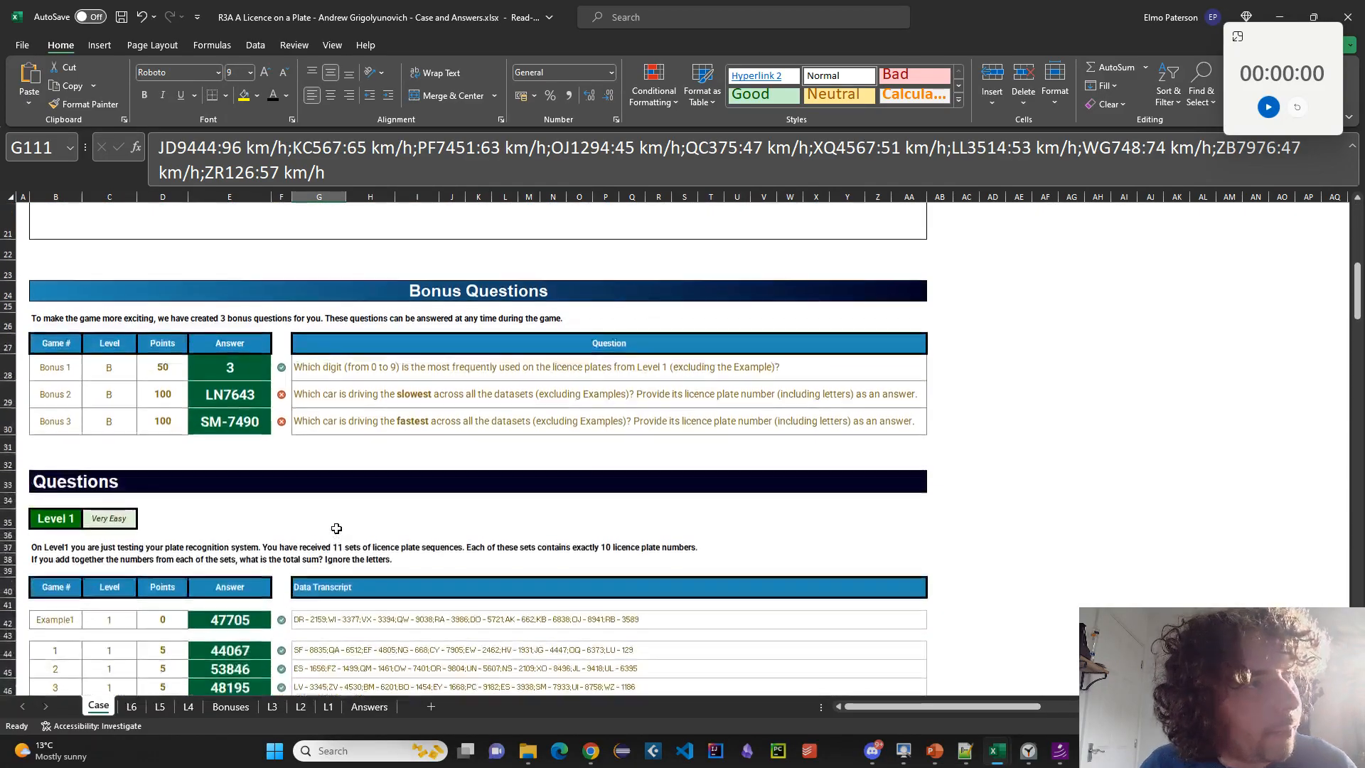
click(328, 524)
click(221, 395)
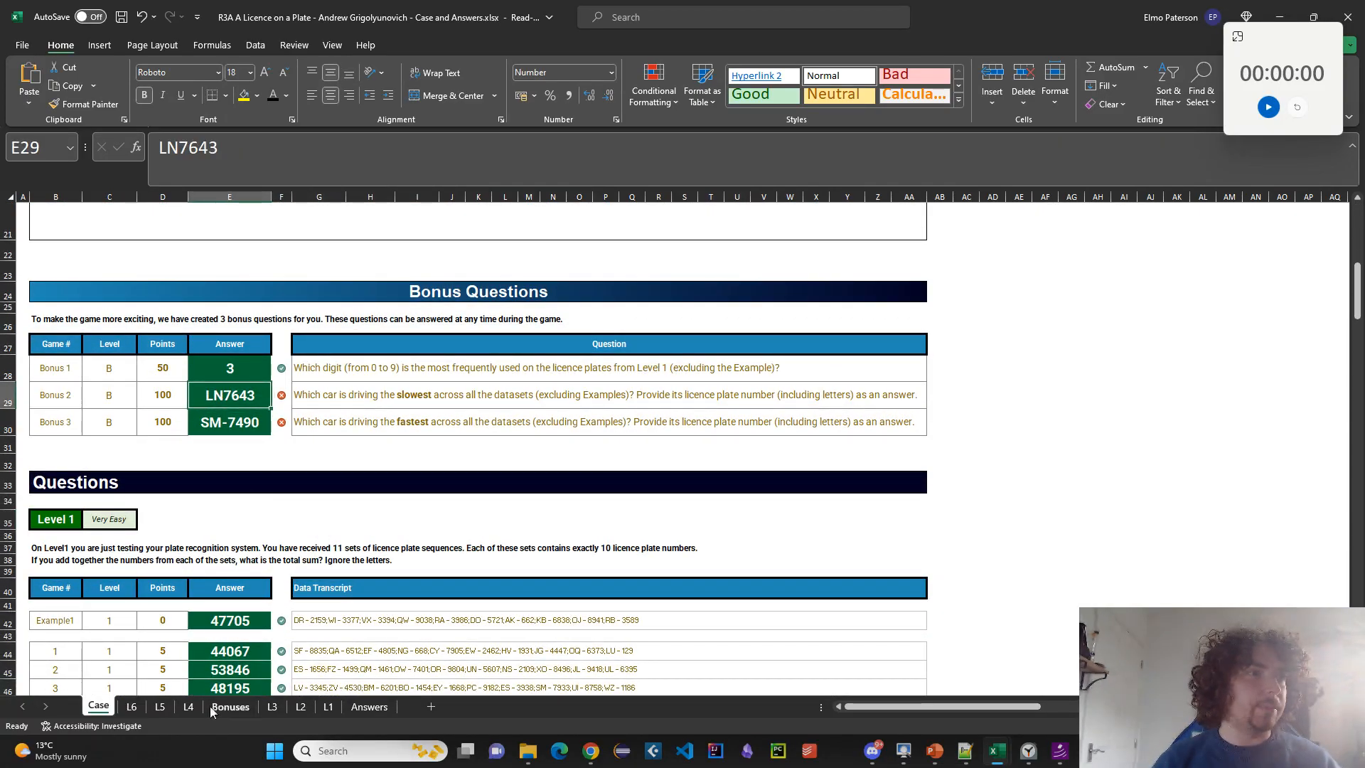
On the L4 sheet, set the Index in B1 to 2 and after that to 3 to recalculate the fines table.
click(188, 706)
click(146, 215)
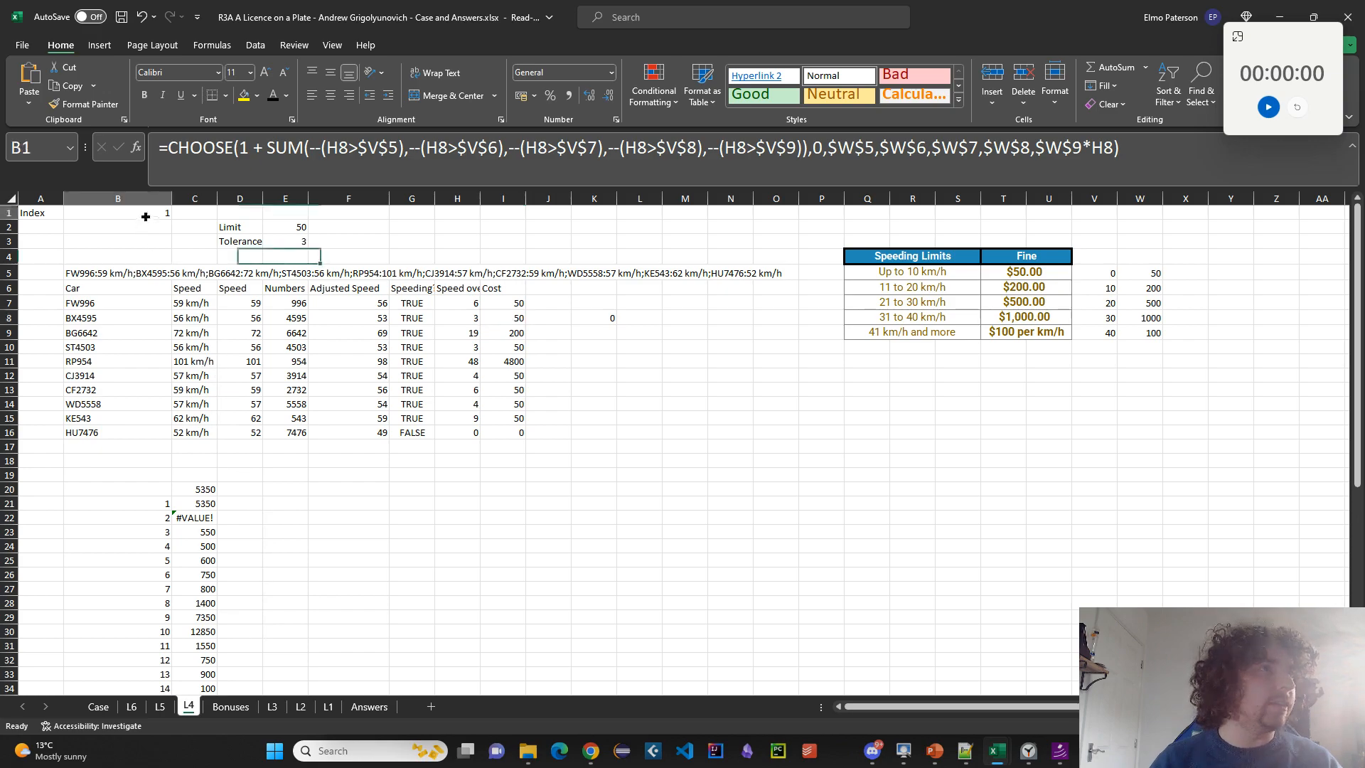
text(2)
click(410, 500)
click(136, 217)
text(3)
click(317, 472)
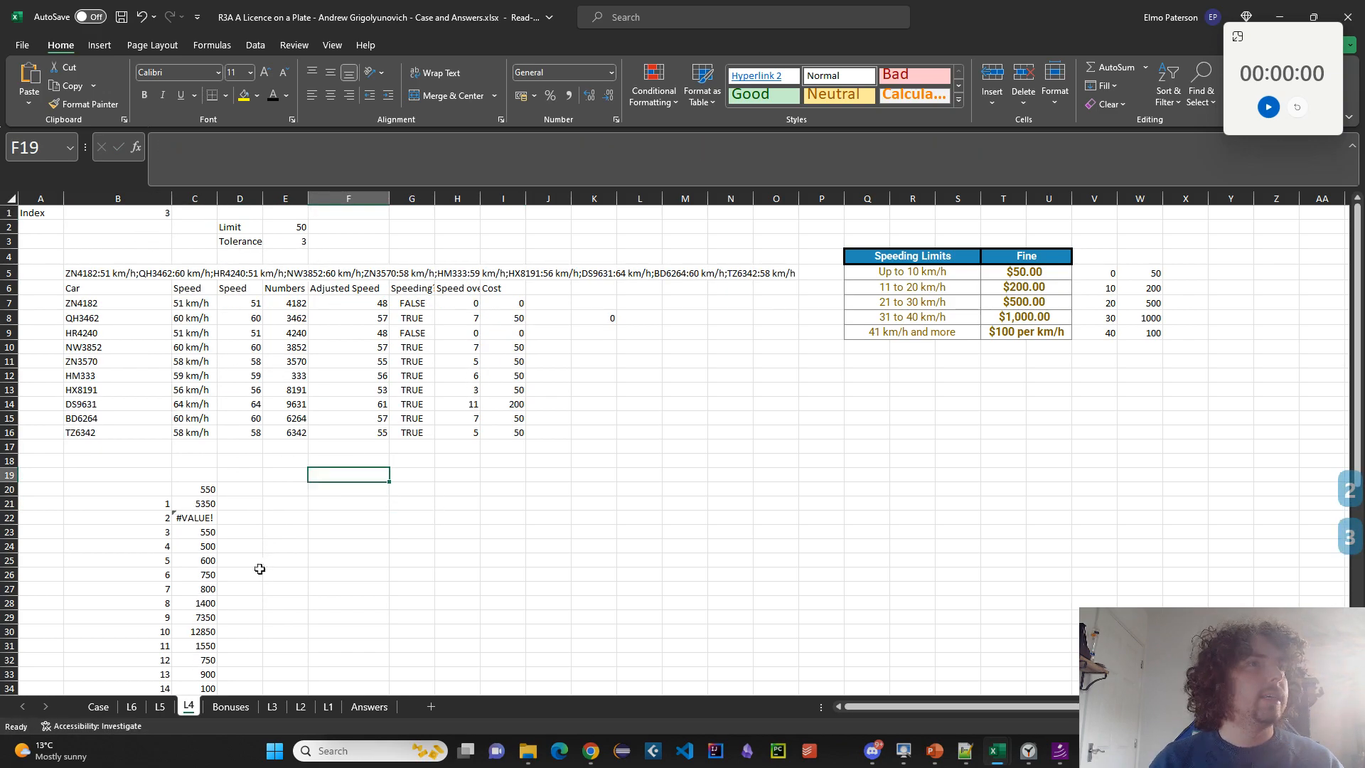
Compare the Bonus 2 answer on the Answers sheet with the Case sheet and check the current score.
click(369, 707)
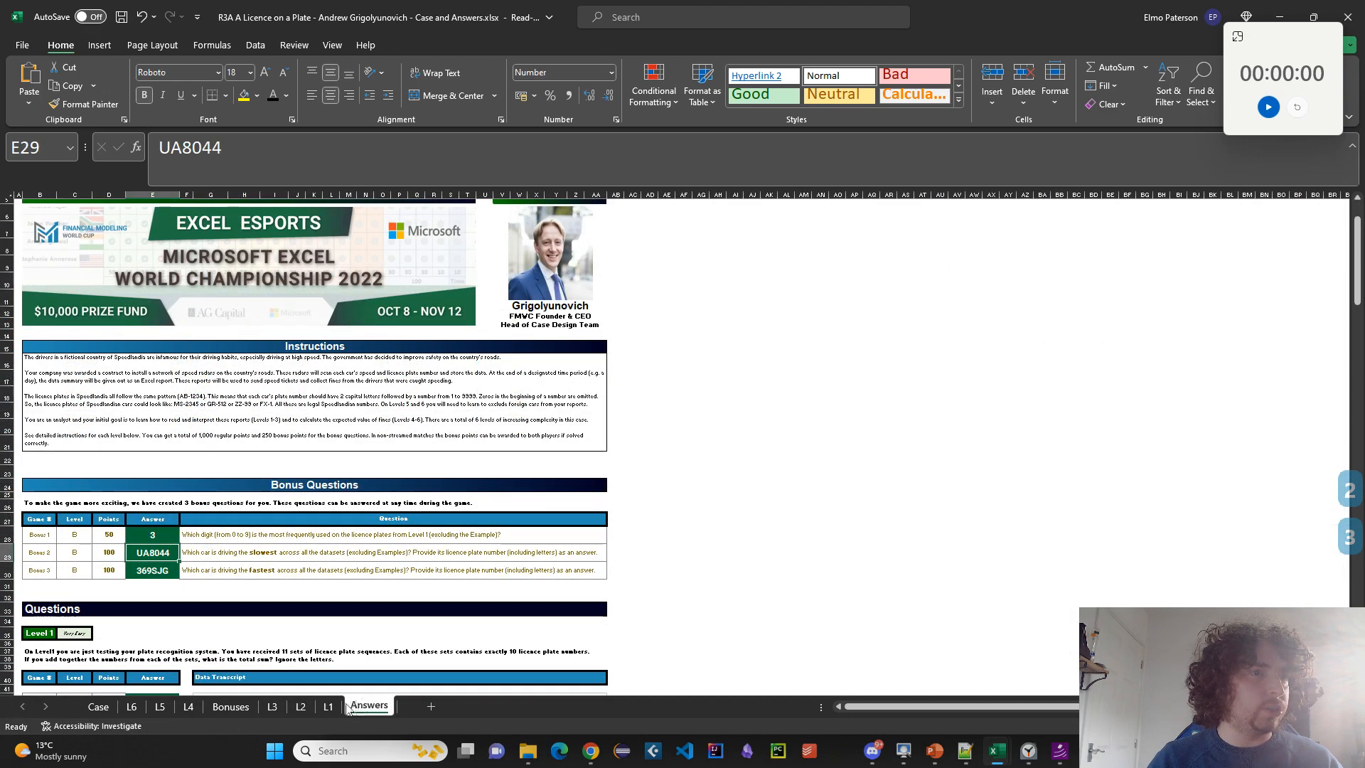
click(94, 705)
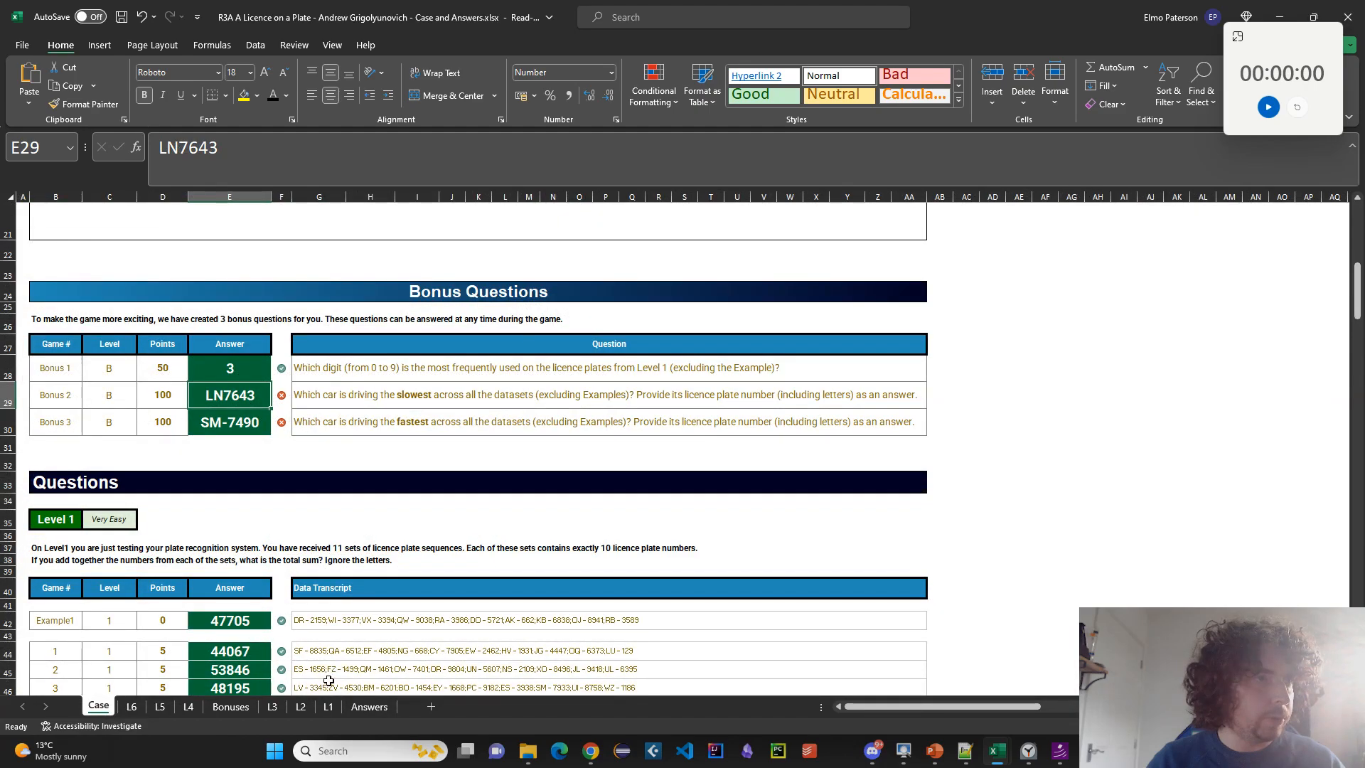
scroll(350, 642, up, 5)
scroll(418, 611, up, 2)
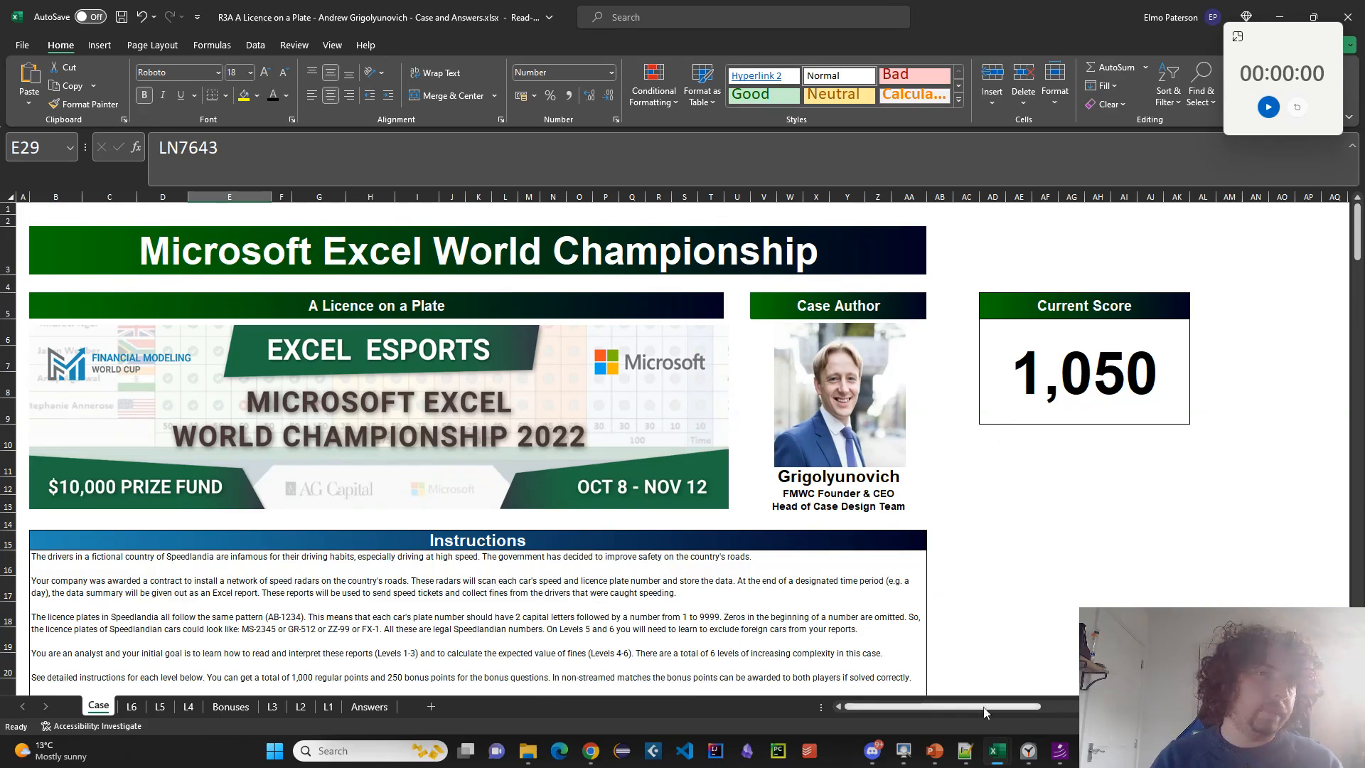
Switch to the R4A Collect Them All workbook and reset the countdown timer to 30 minutes.
mouse_move(997, 761)
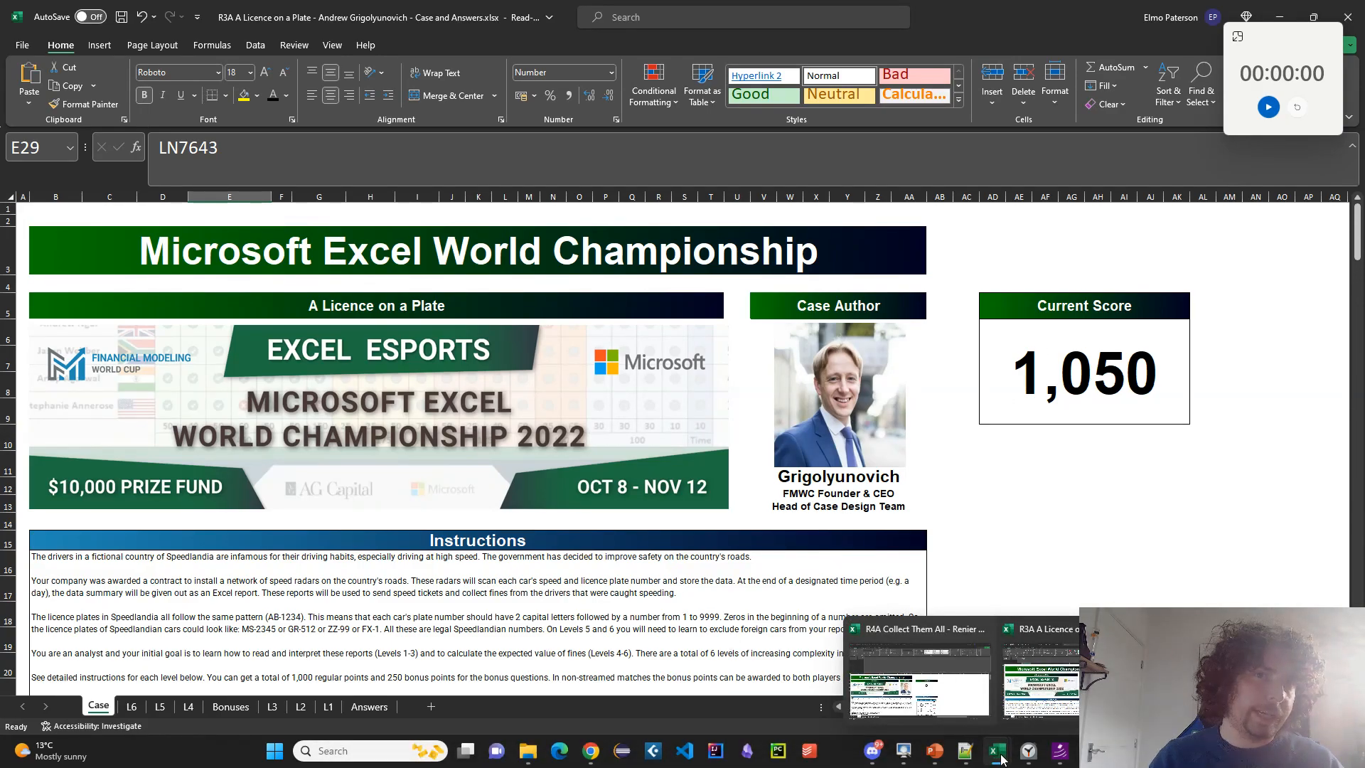
click(918, 679)
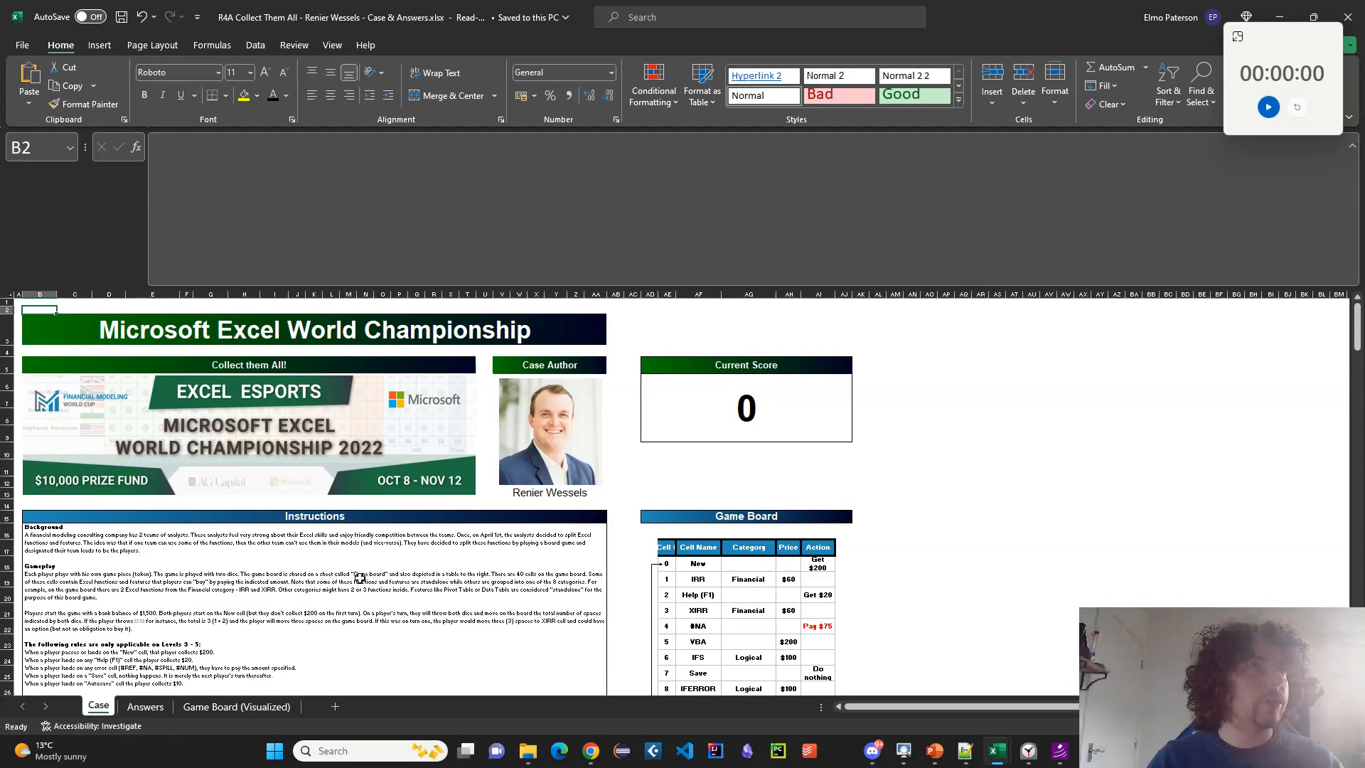
scroll(388, 597, down, 1)
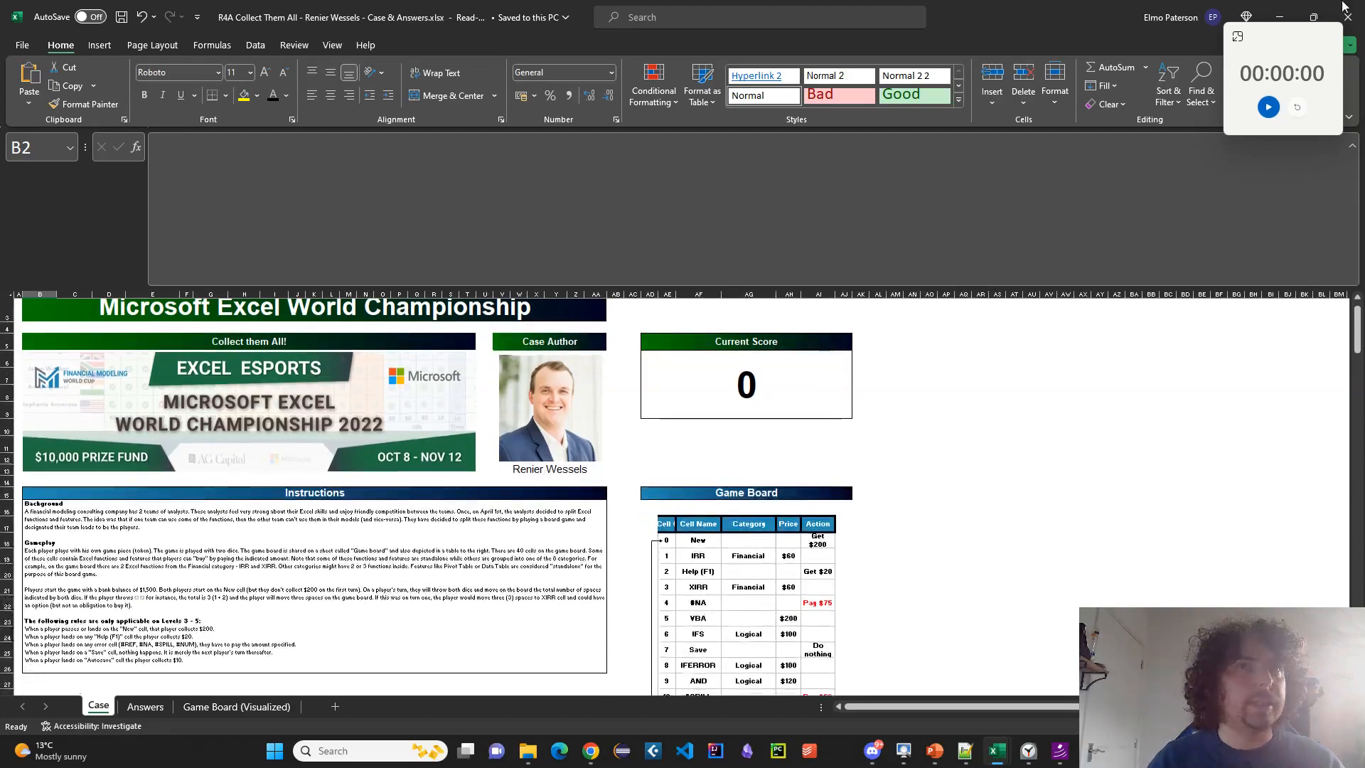
click(1297, 107)
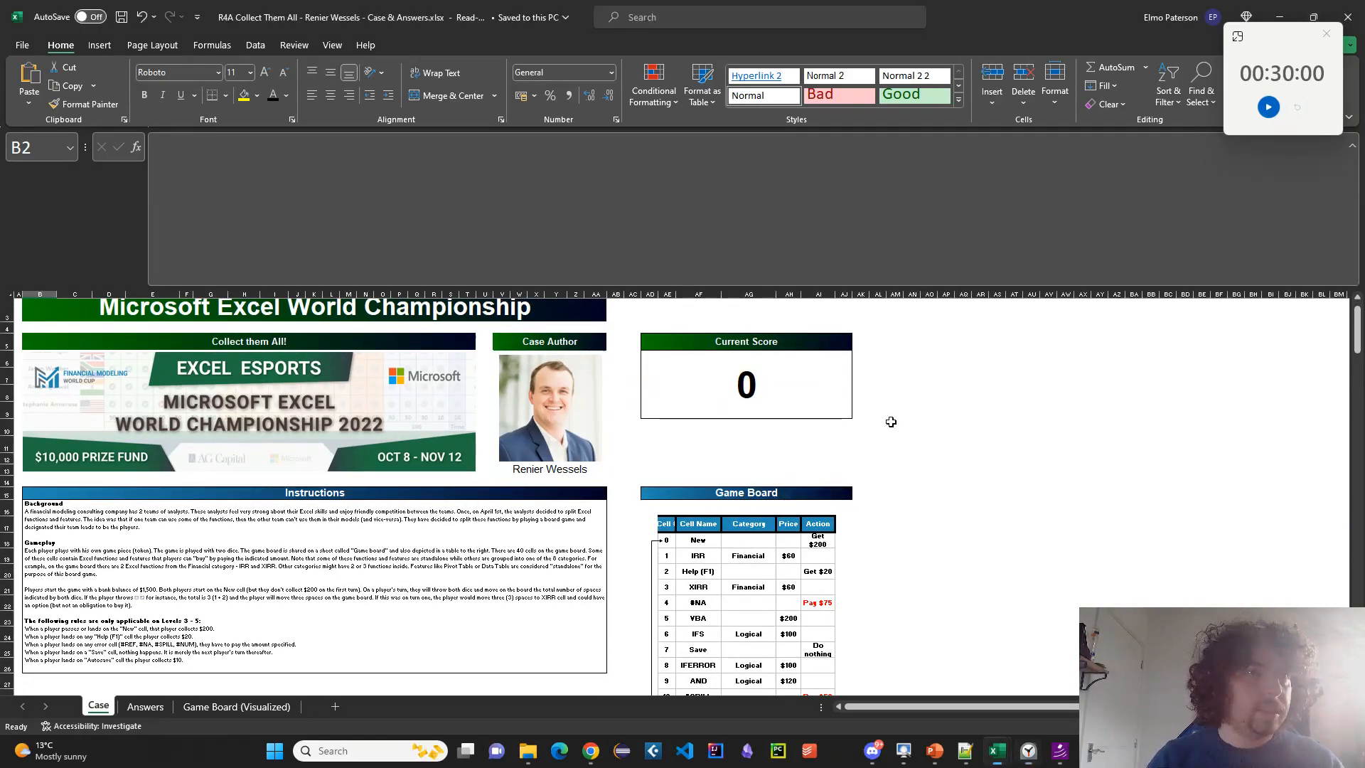
Hide the Current Score value in AD6 by changing its font colour to white.
click(846, 412)
click(286, 95)
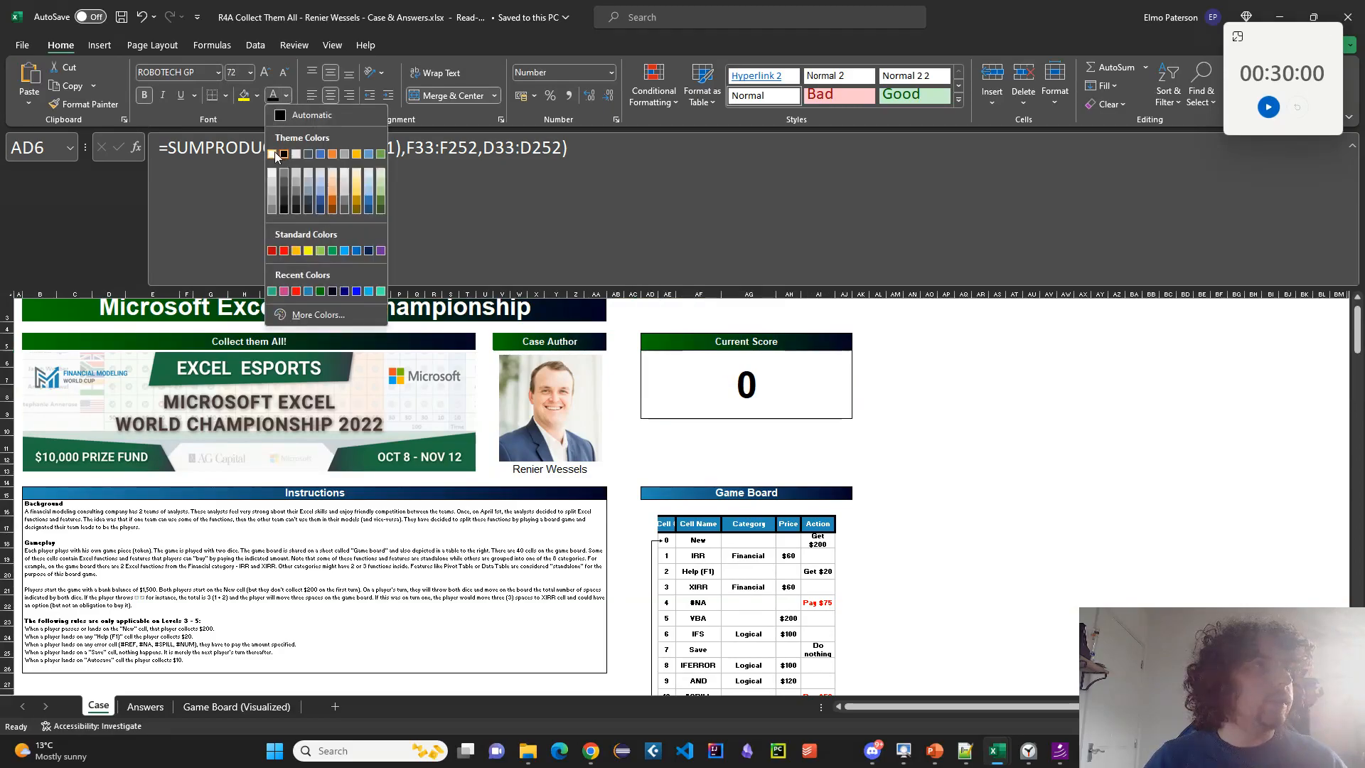
click(272, 153)
Delete the Answers sheet from the workbook and return to the Case sheet.
scroll(152, 672, down, 1)
click(149, 706)
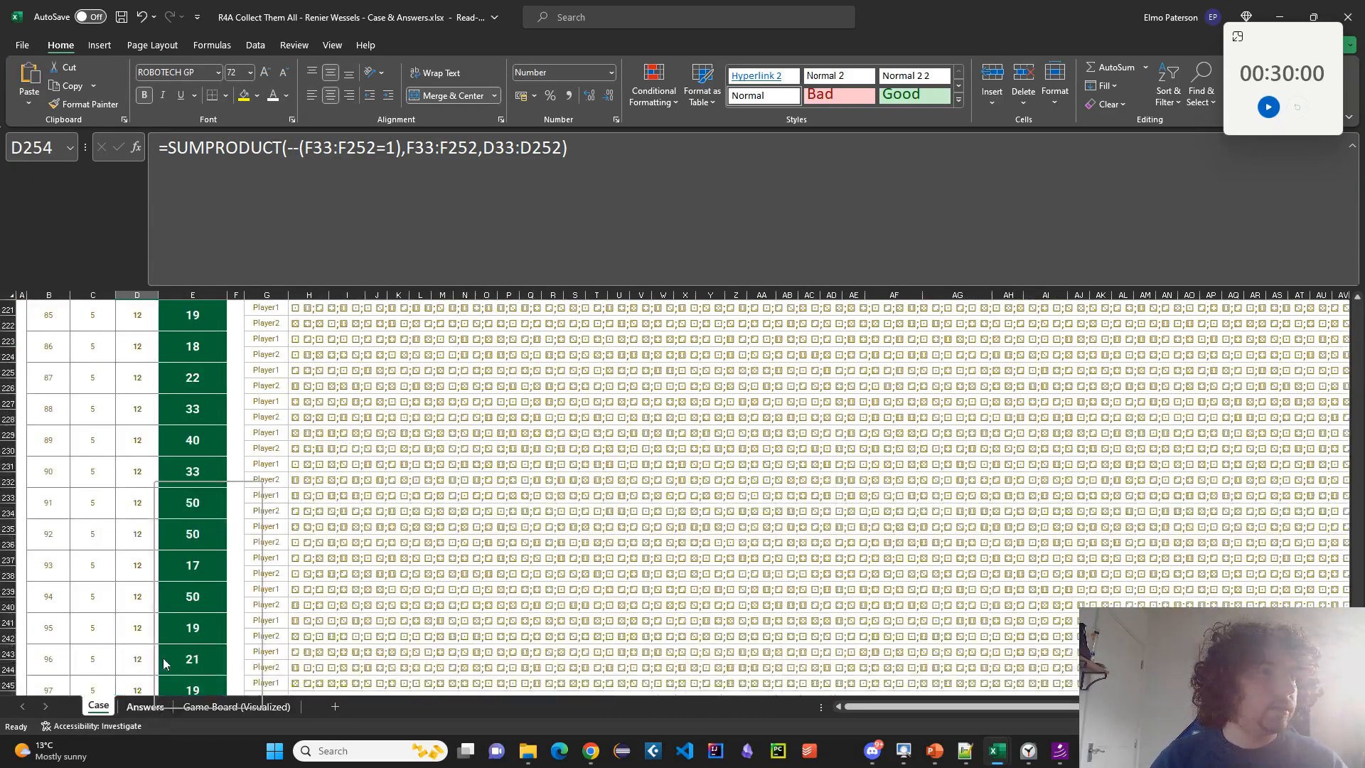
right_click(151, 706)
click(174, 617)
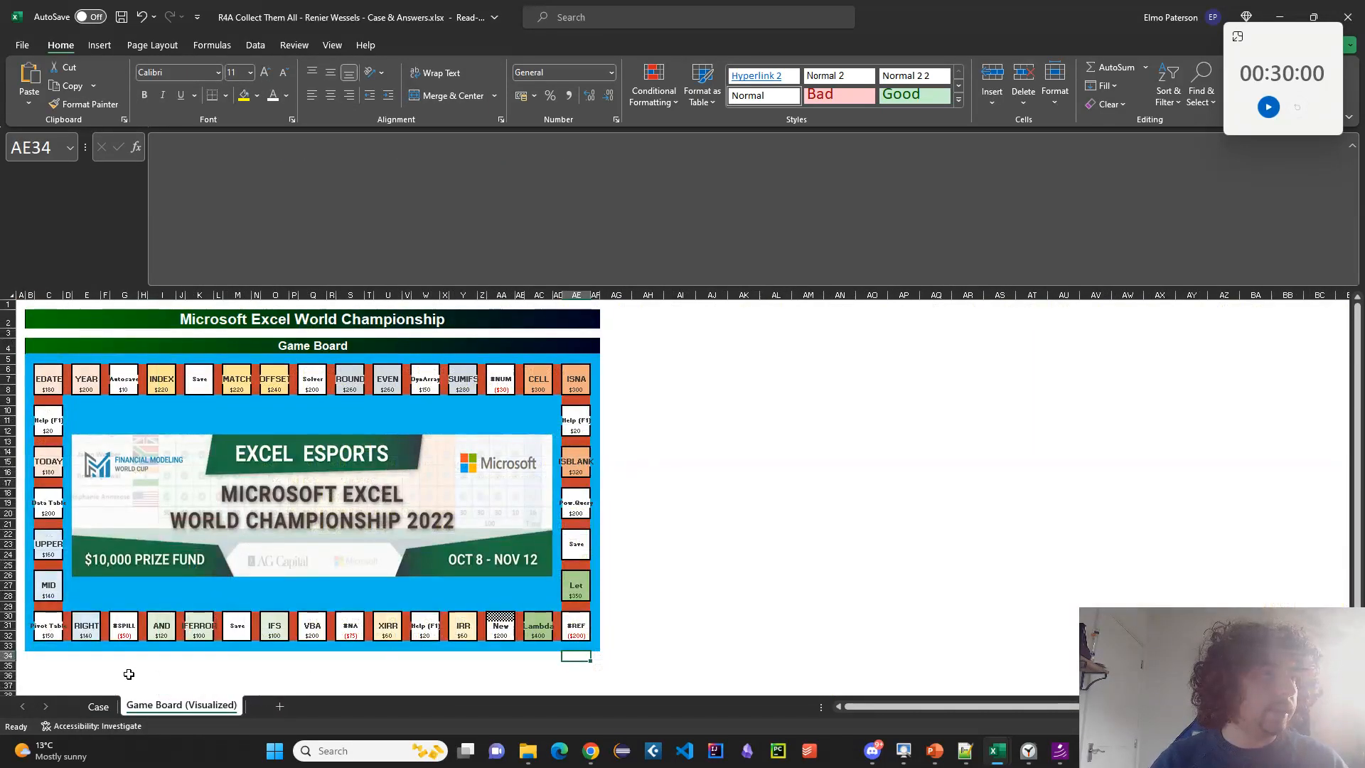
click(98, 706)
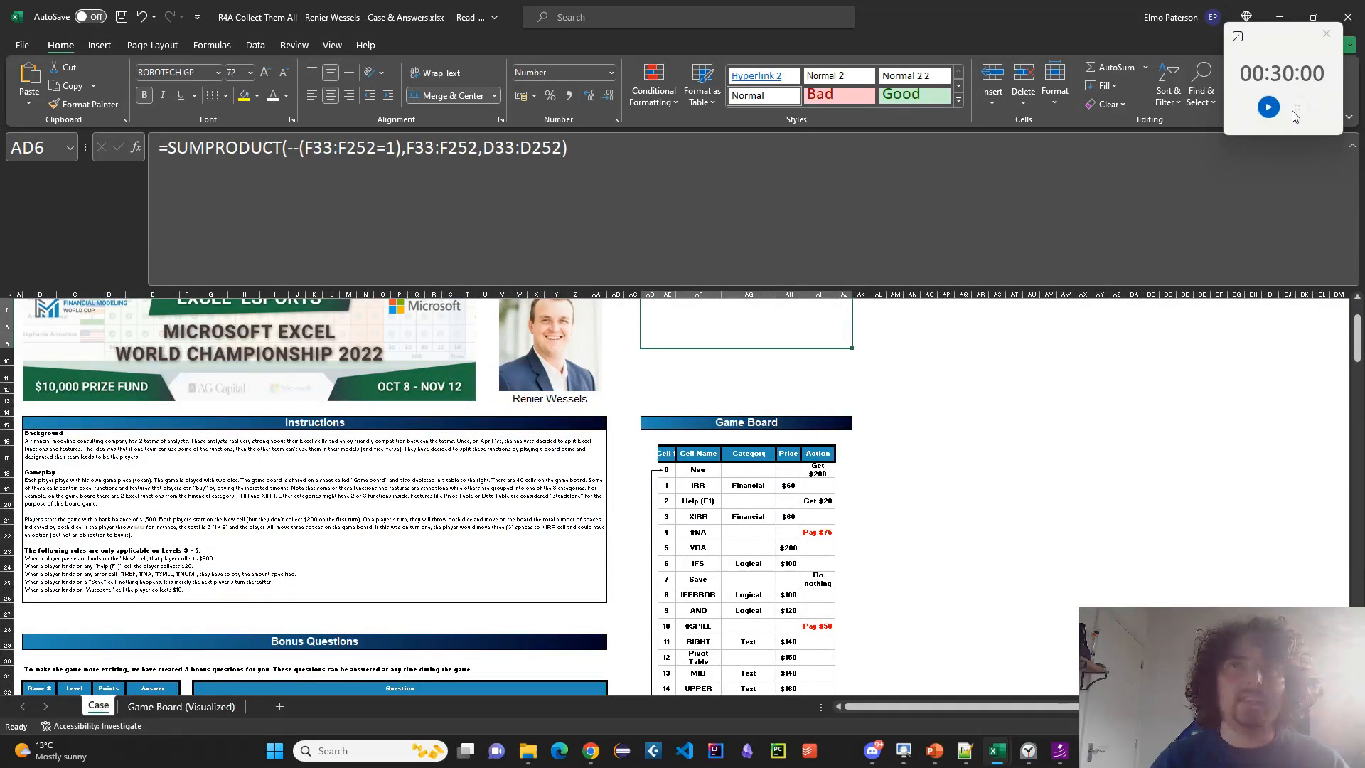
Start the 30-minute countdown and enlarge the Case sheet so the Instructions and Game Board table are readable.
click(1268, 107)
scroll(764, 690, up, 3)
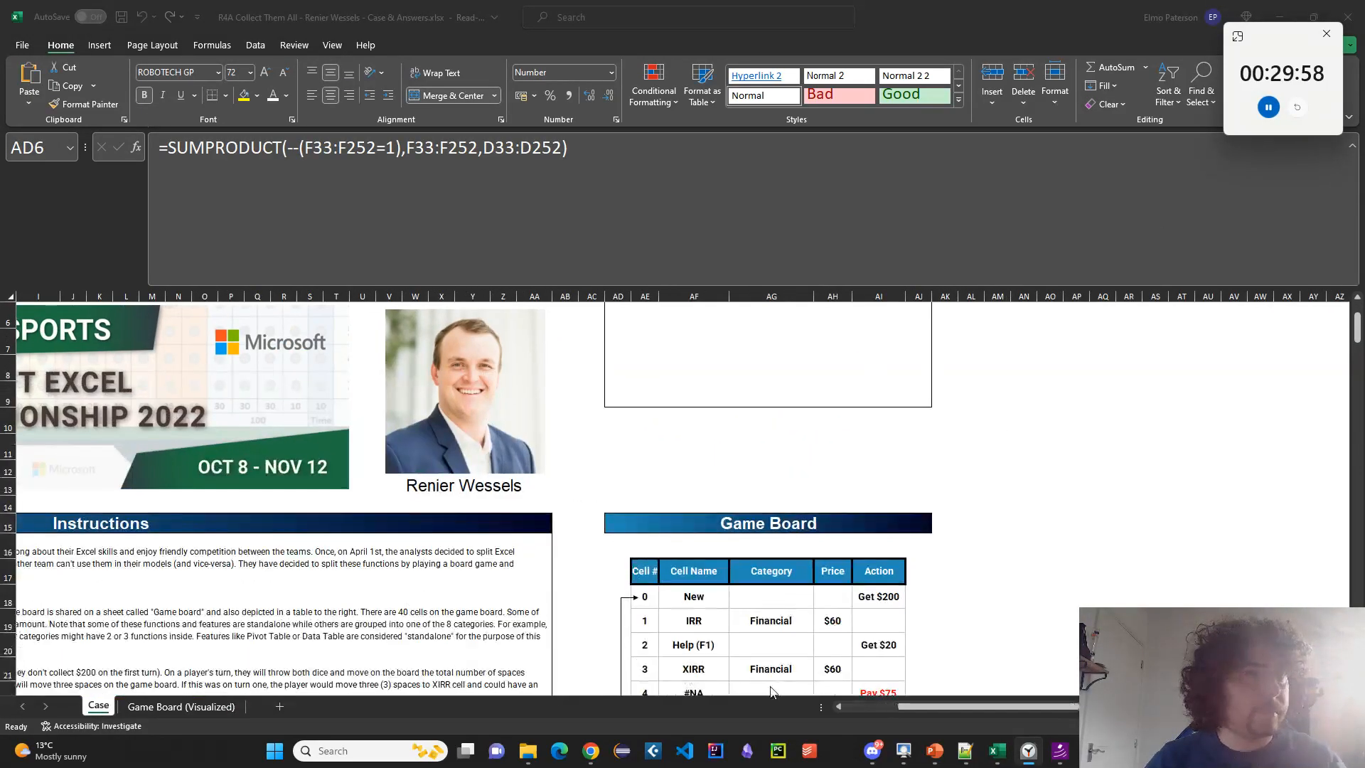
drag(953, 708, 831, 706)
scroll(607, 625, down, 2)
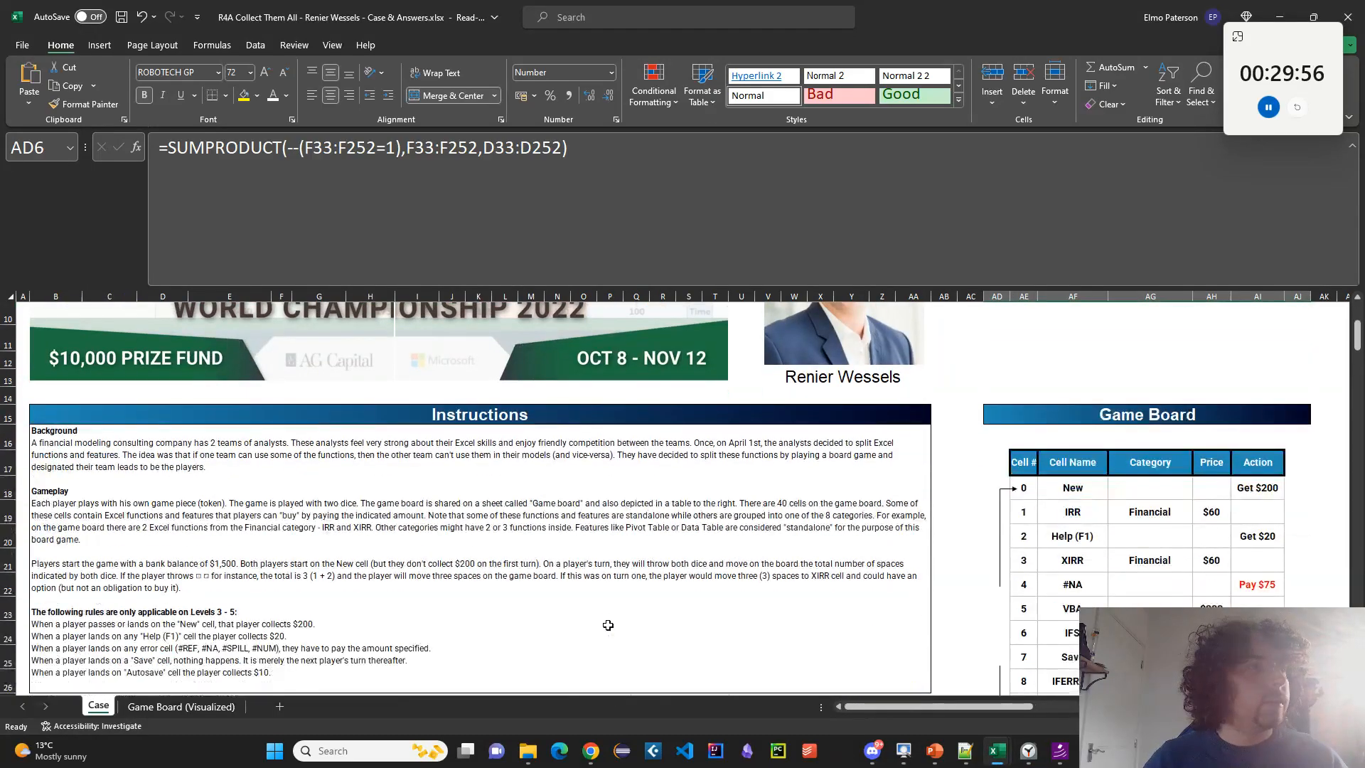
scroll(608, 625, down, 2)
click(623, 18)
text(a)
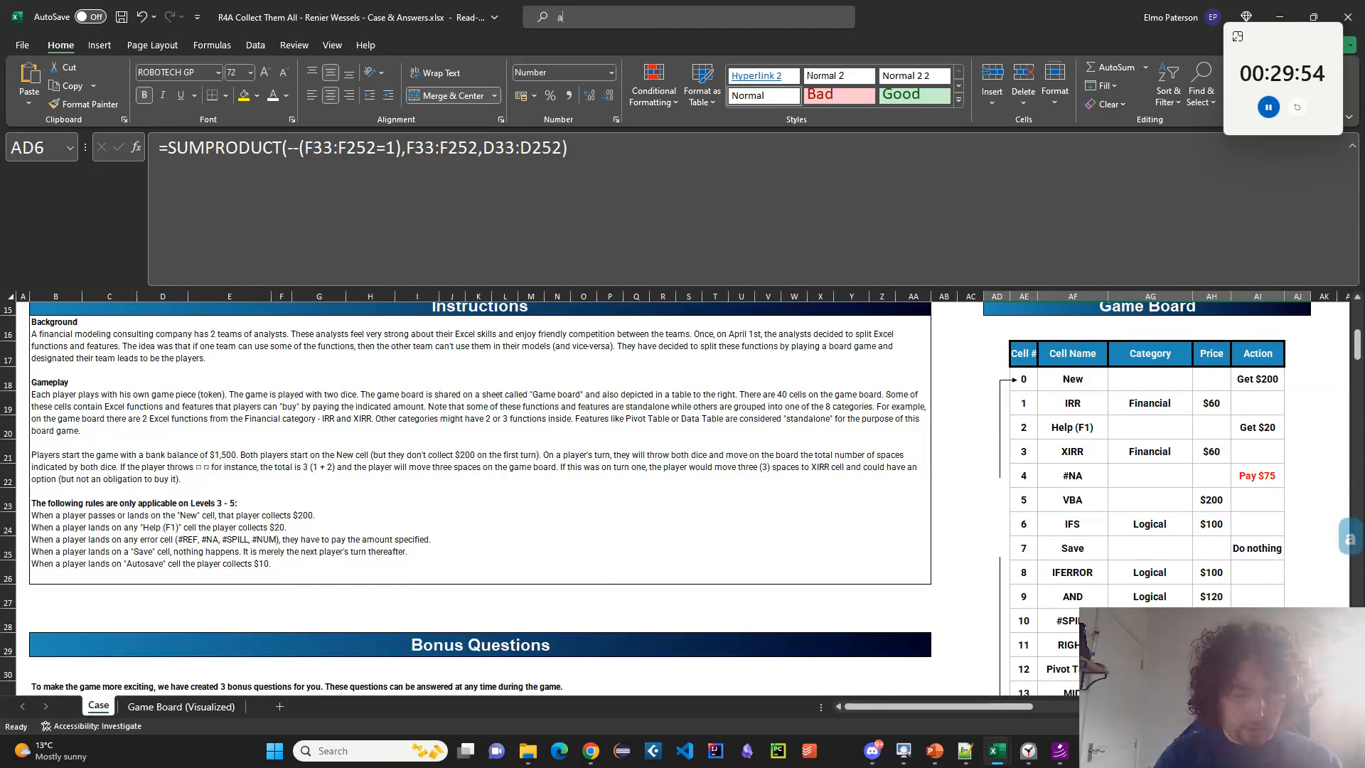
text(utom)
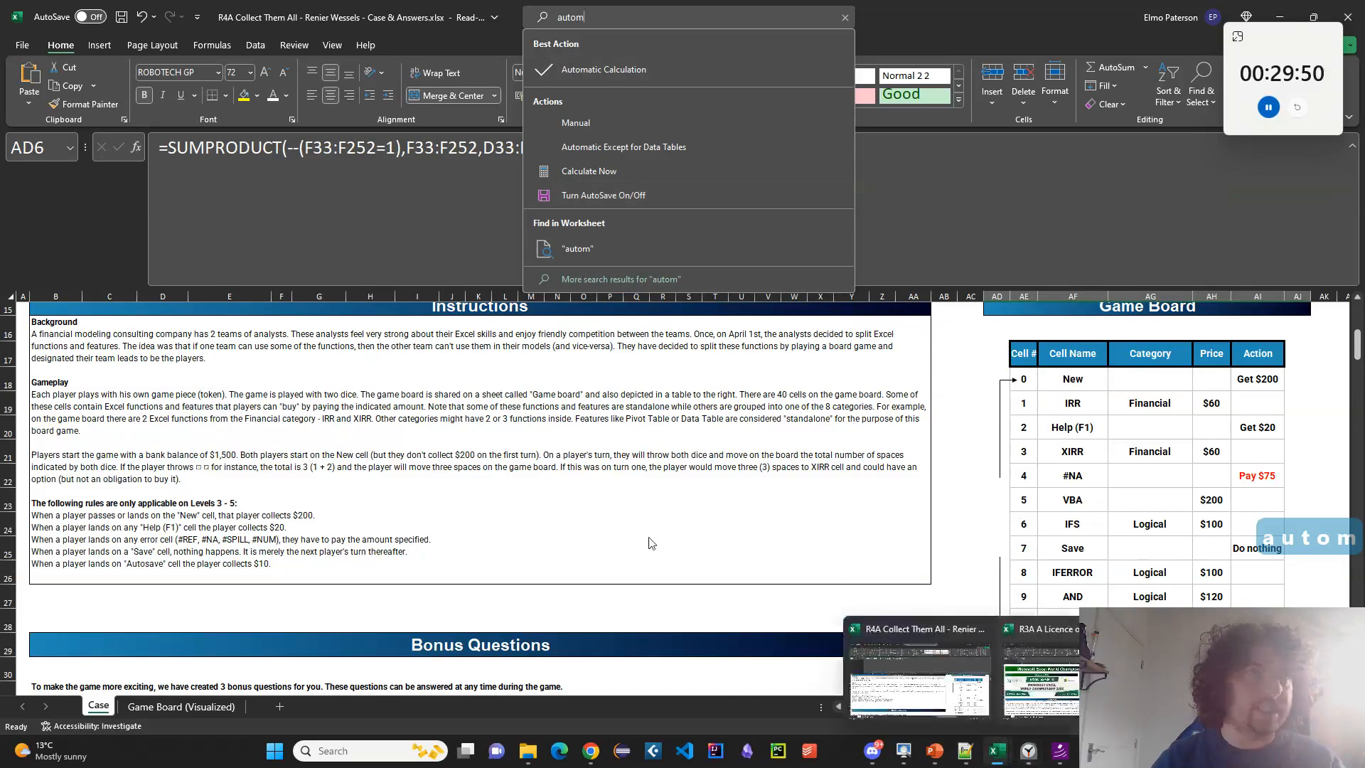
key(Escape)
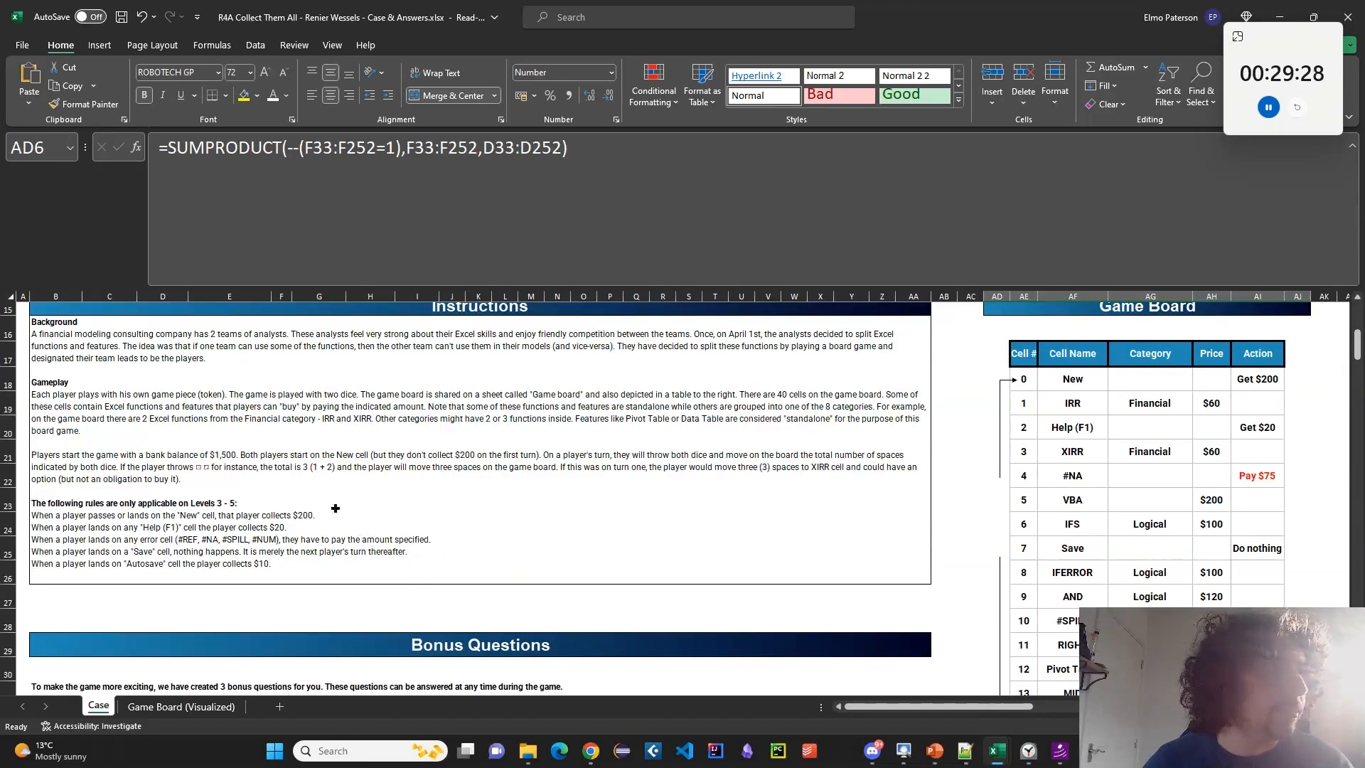
Examine the gameplay instructions on the Case sheet together with the layout on the Game Board (Visualized) sheet.
click(258, 581)
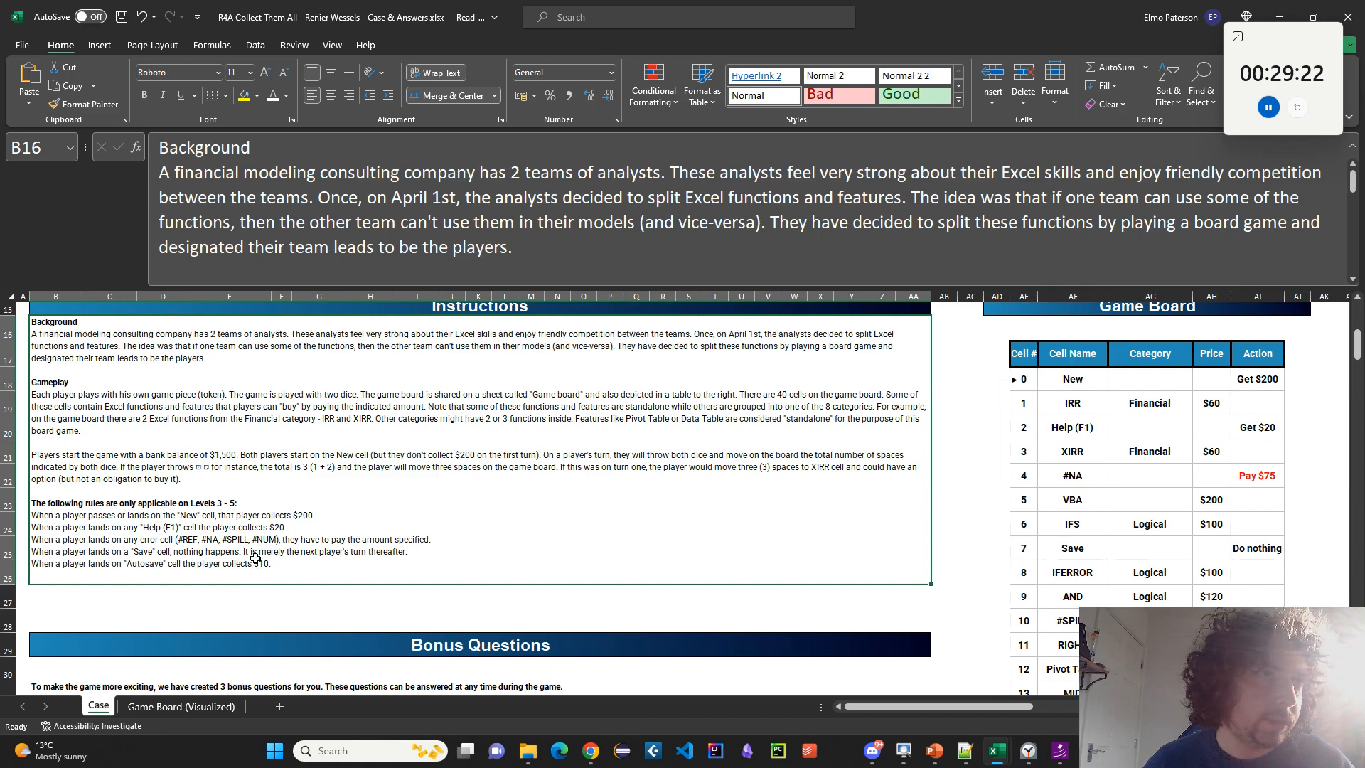
click(181, 706)
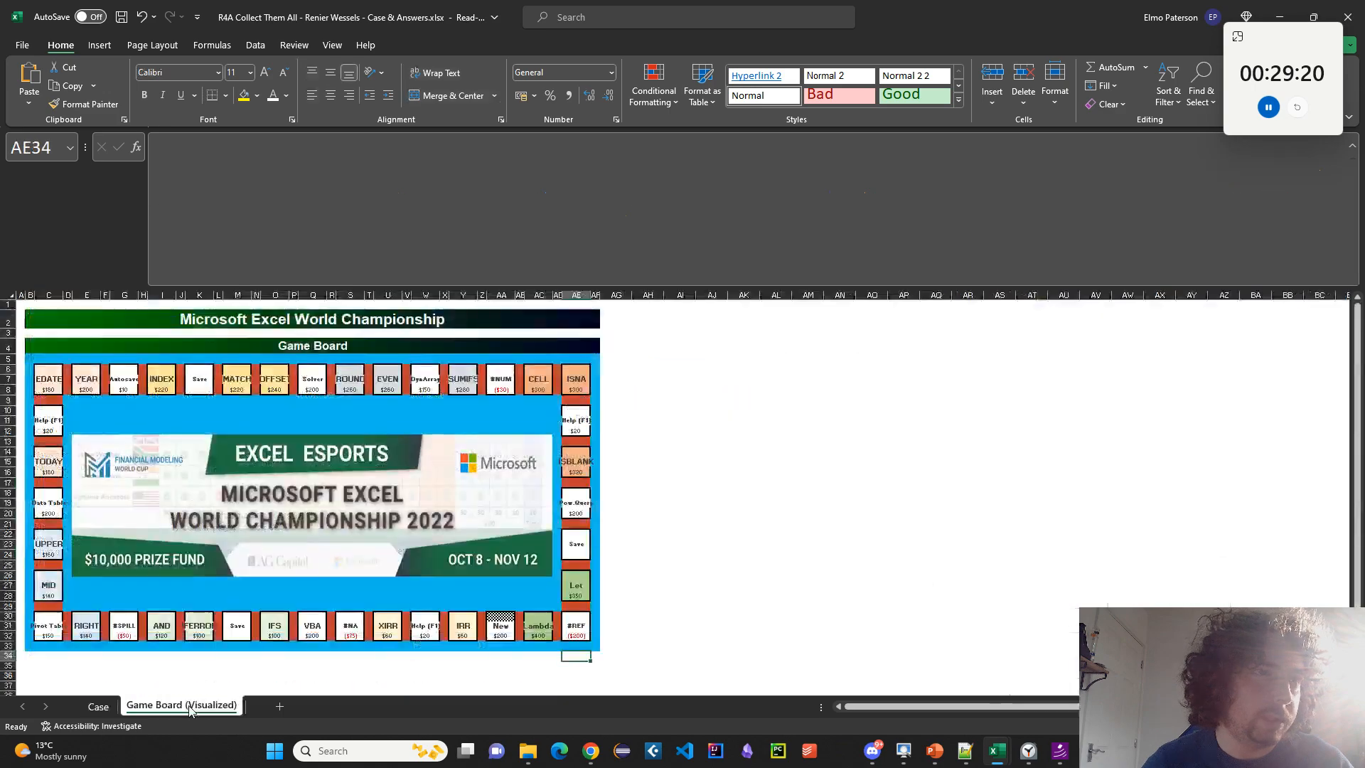
click(98, 706)
click(133, 710)
click(91, 706)
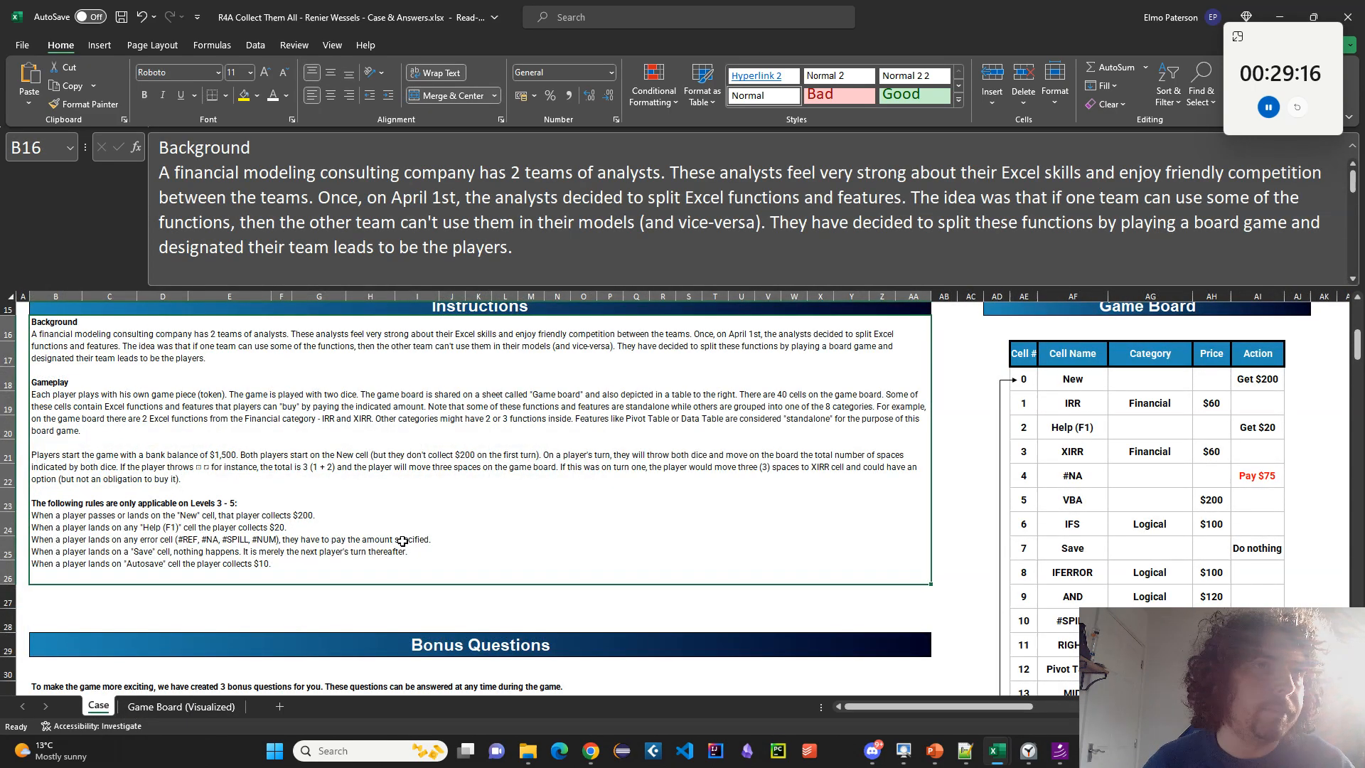
Read the rules for Levels 3 - 5 against the Game Board table, and the three bonus questions.
click(1058, 445)
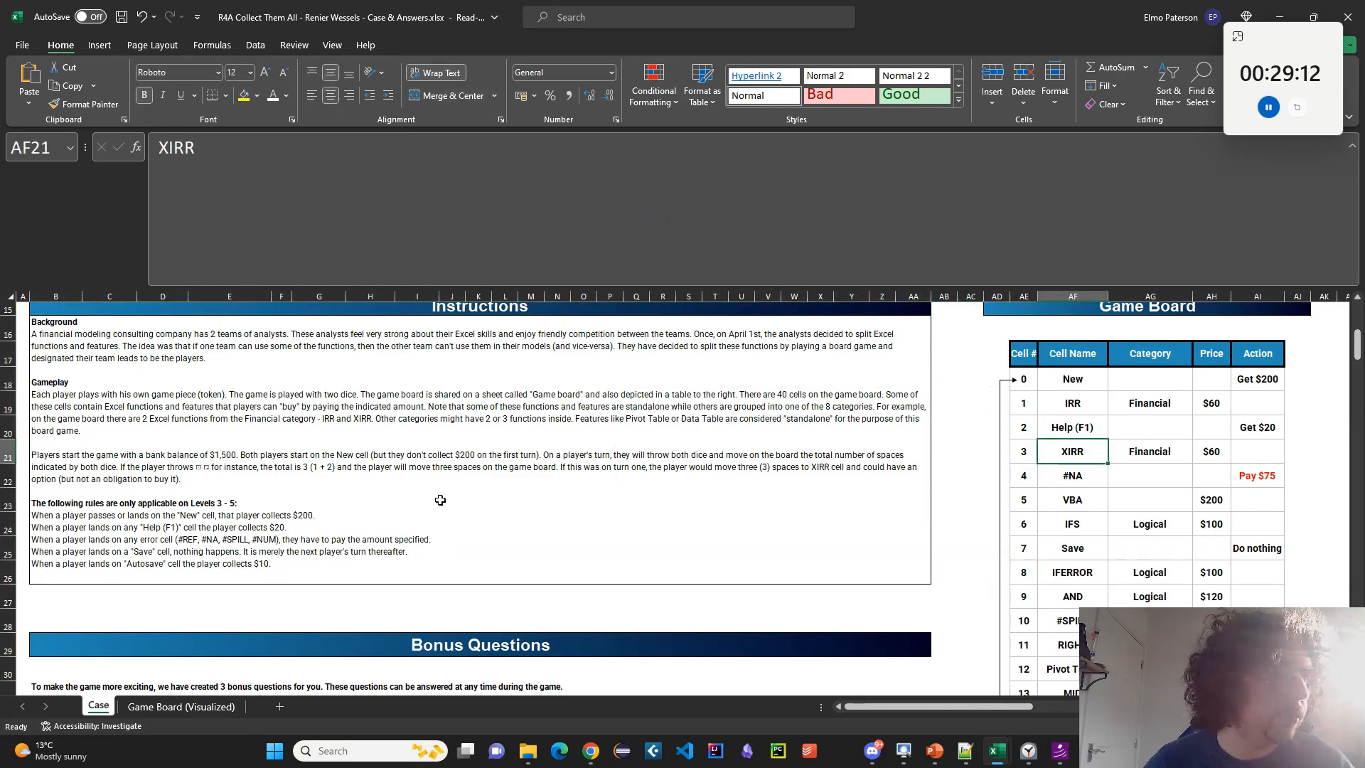
scroll(440, 501, down, 1)
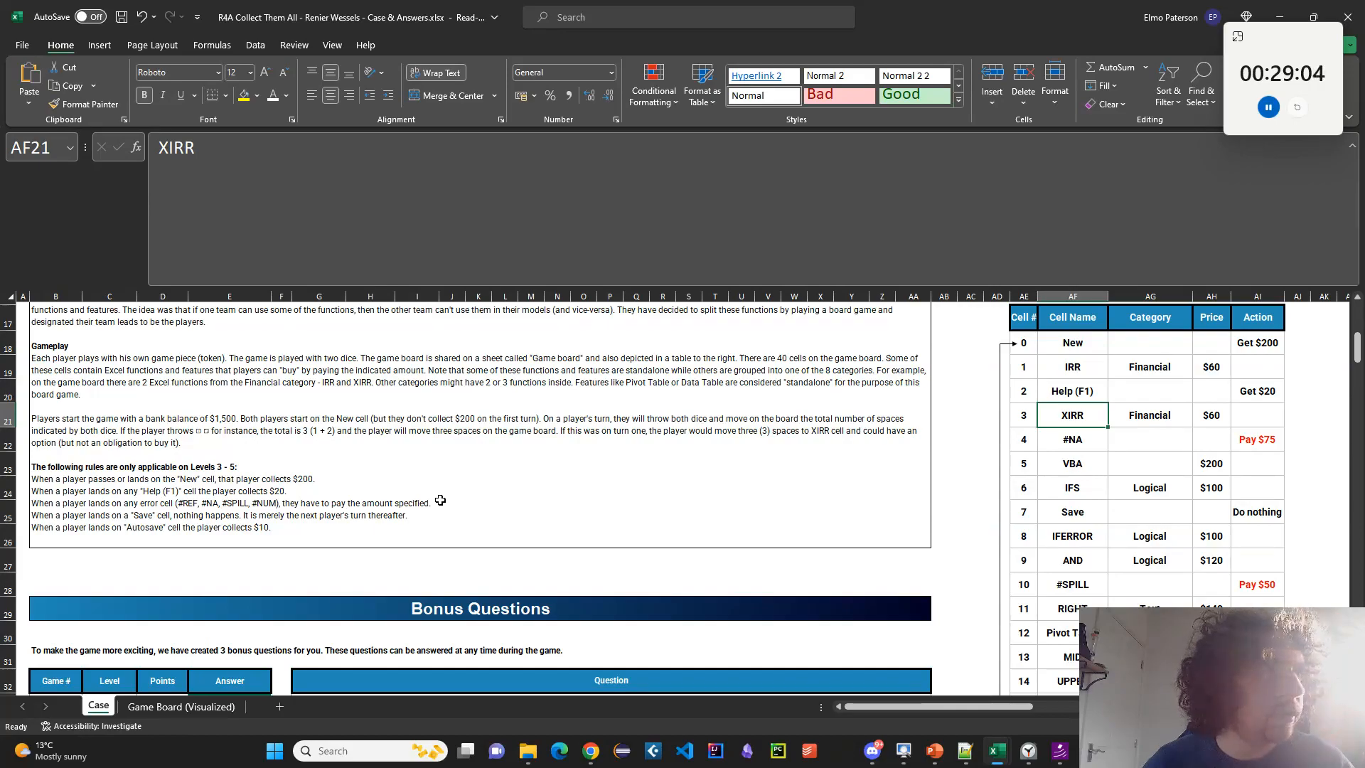
scroll(441, 497, down, 1)
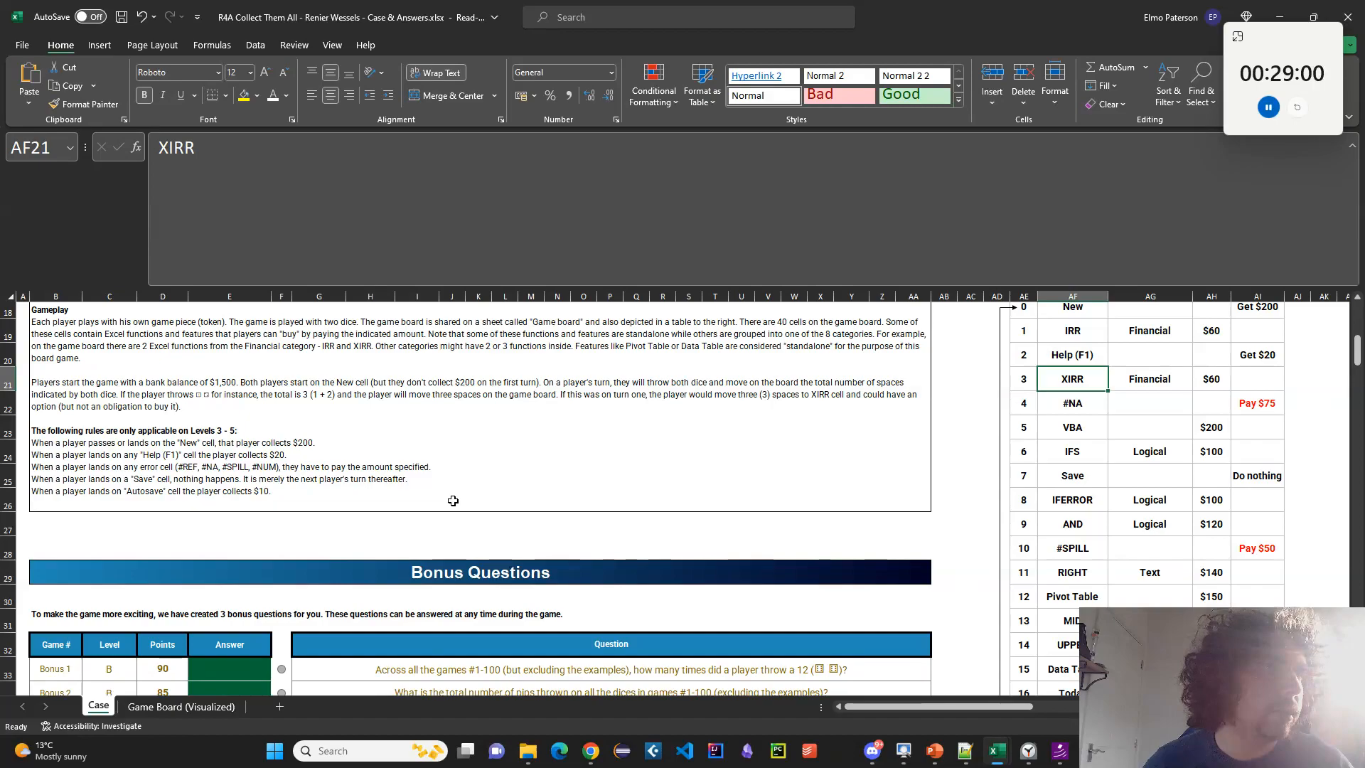
scroll(454, 502, up, 1)
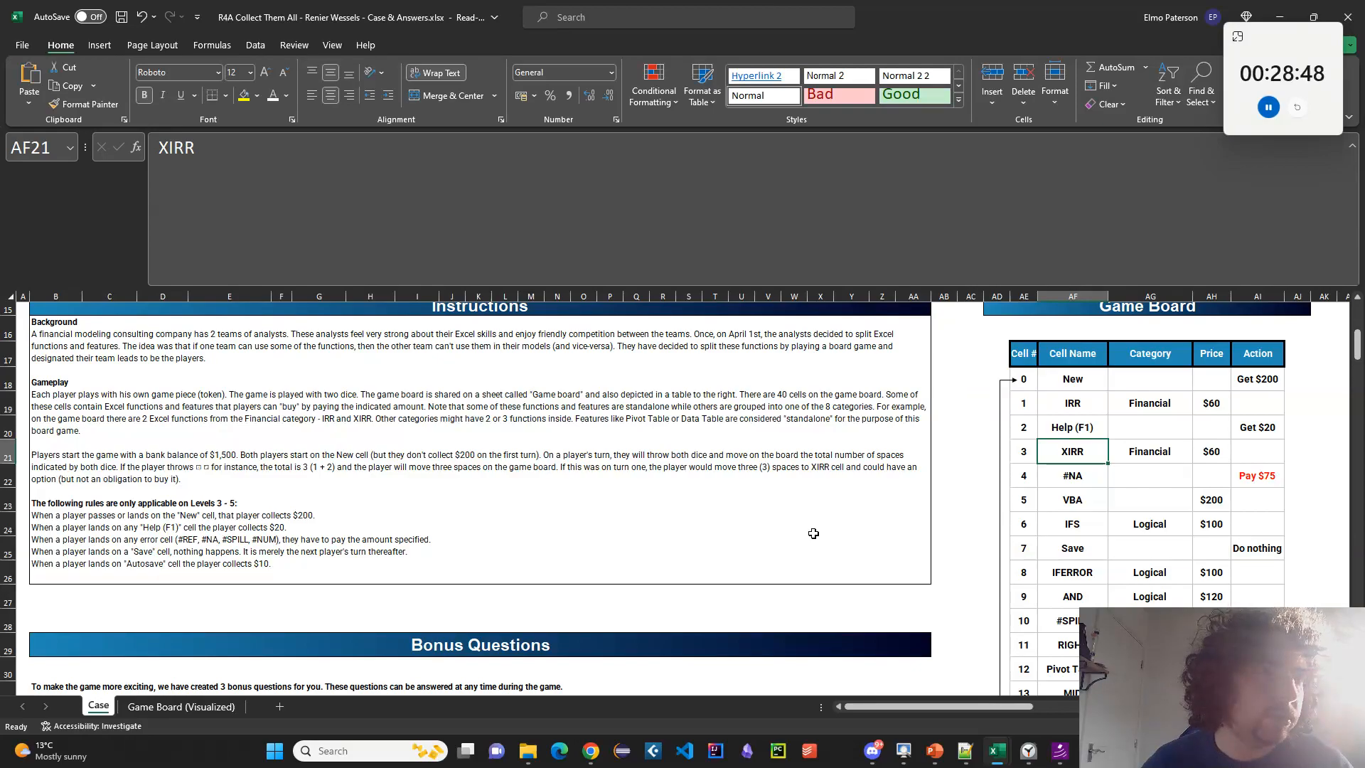
scroll(813, 533, down, 2)
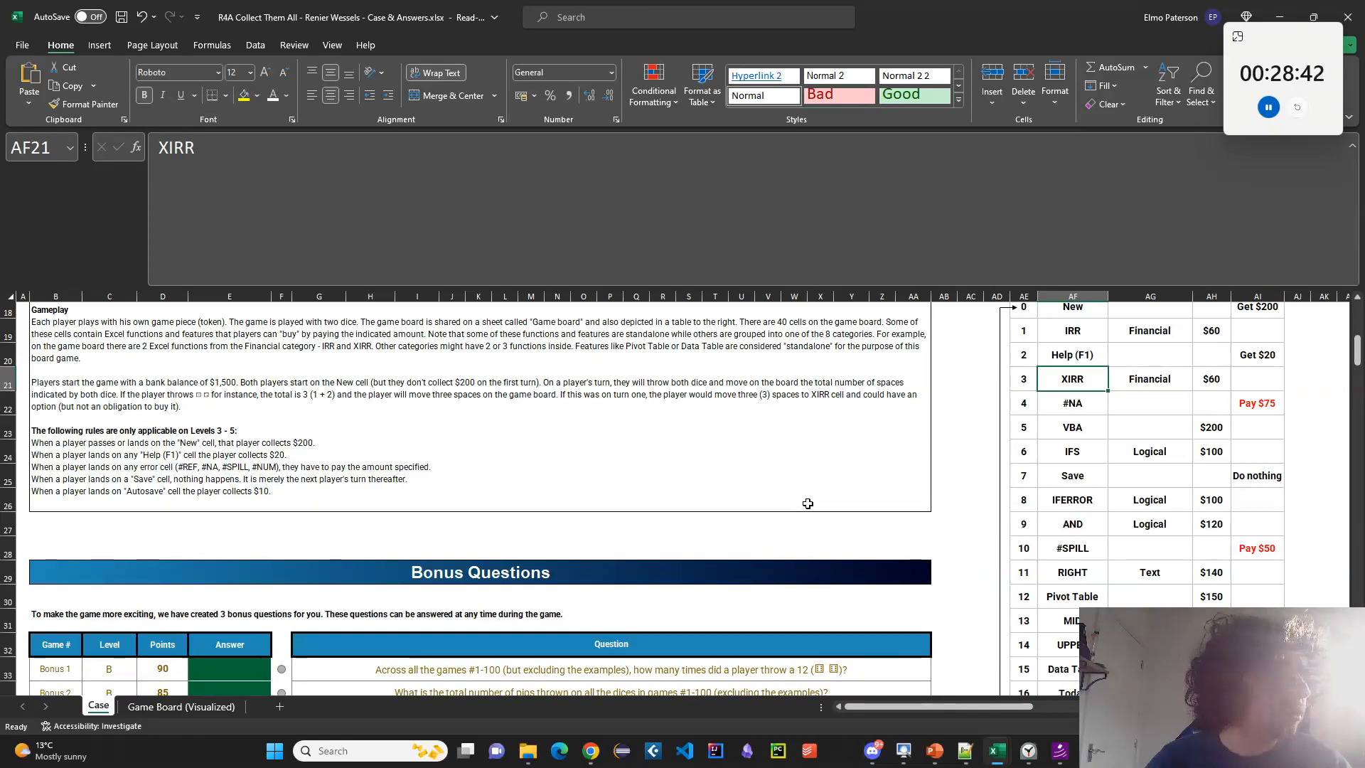
scroll(807, 503, down, 1)
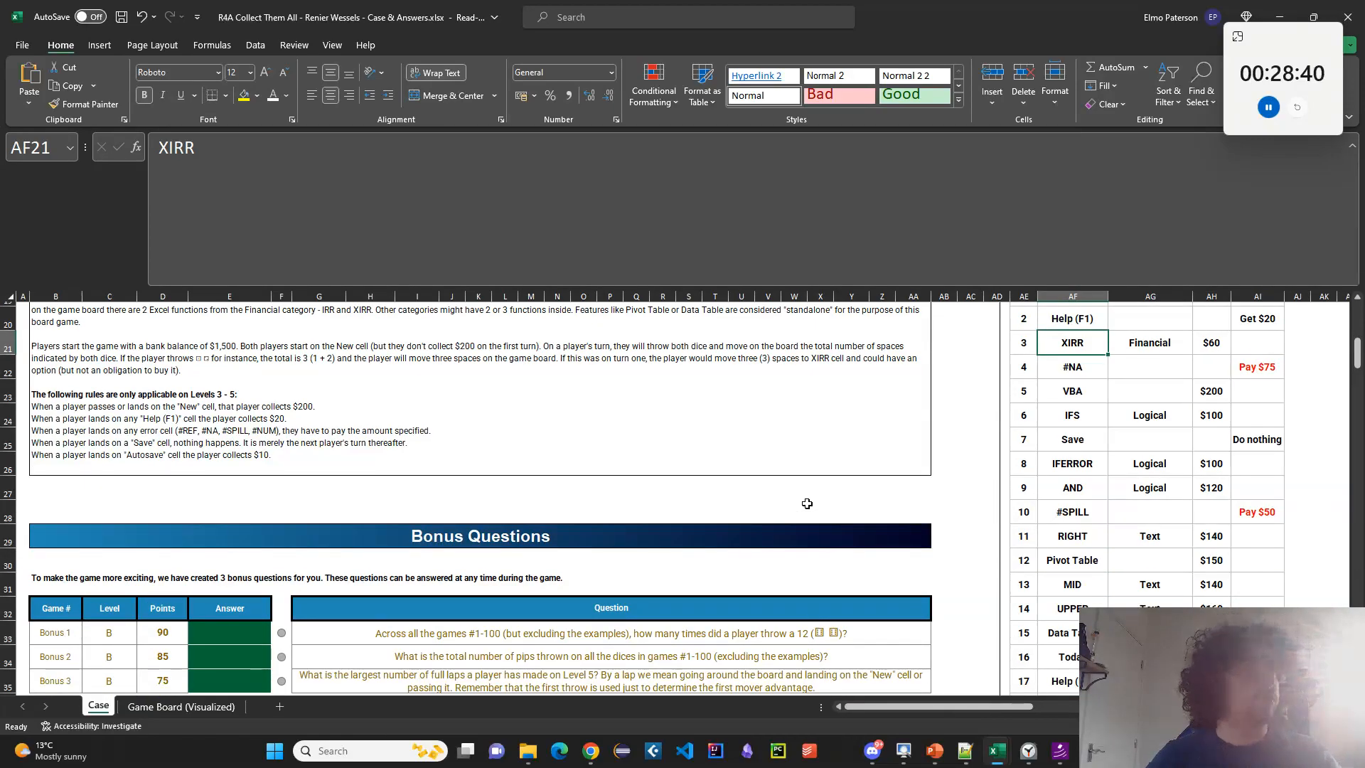
click(346, 442)
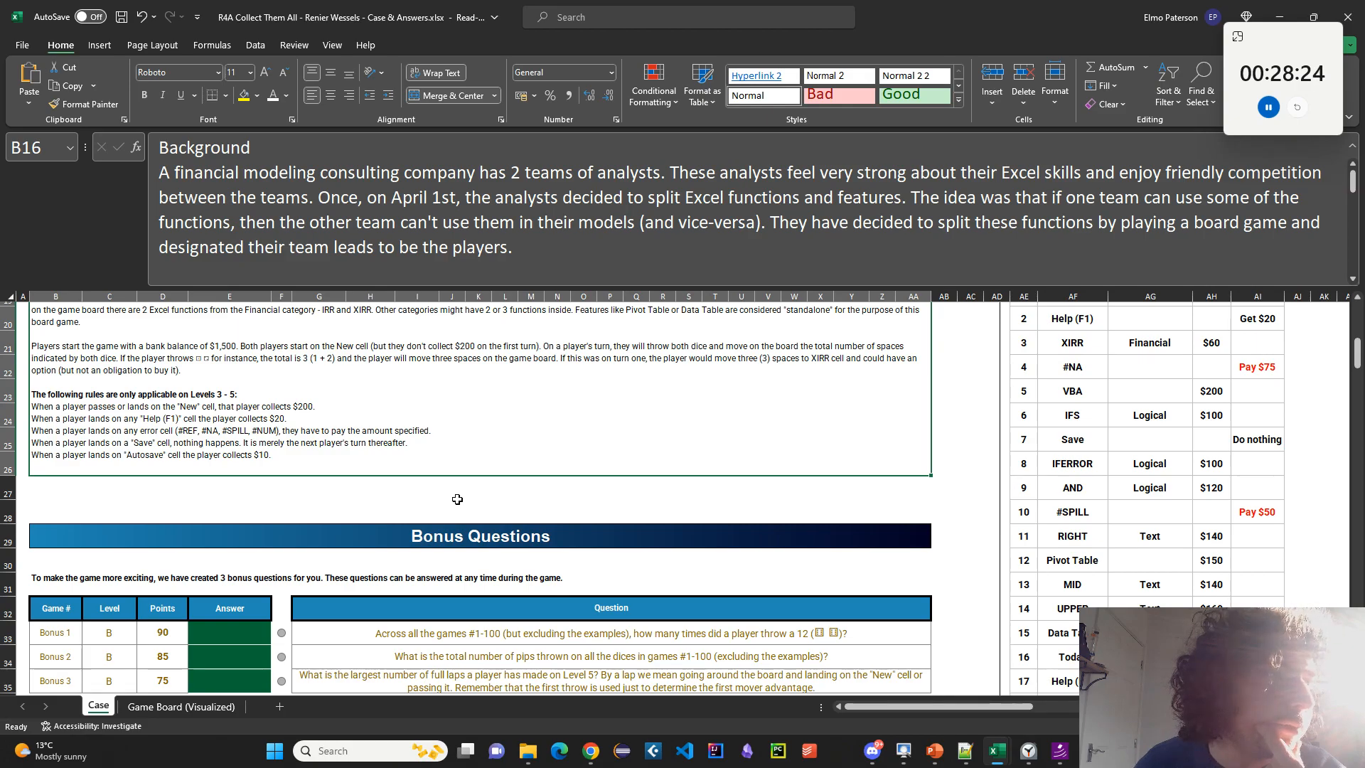
scroll(457, 499, down, 3)
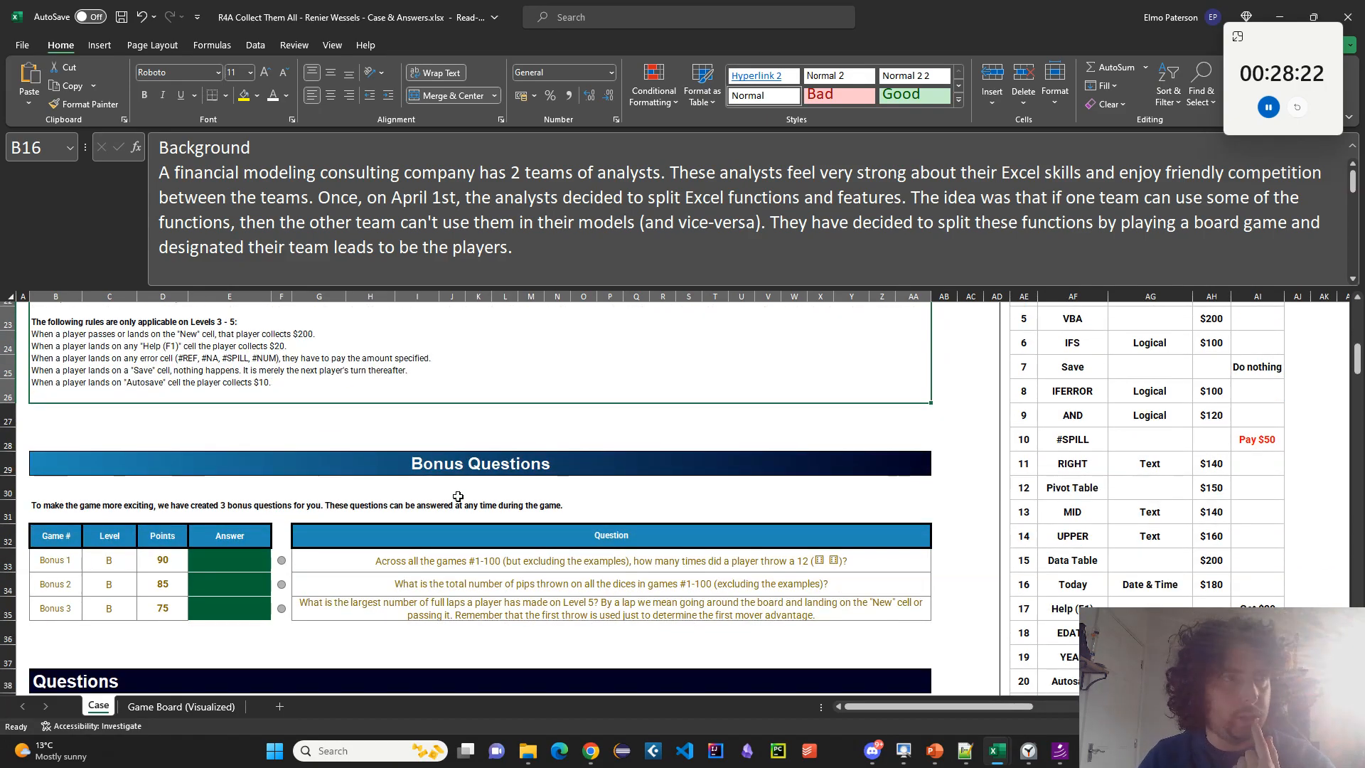
Read the full text of the three bonus questions, and the Level 1 rules with their dice rolls.
click(498, 455)
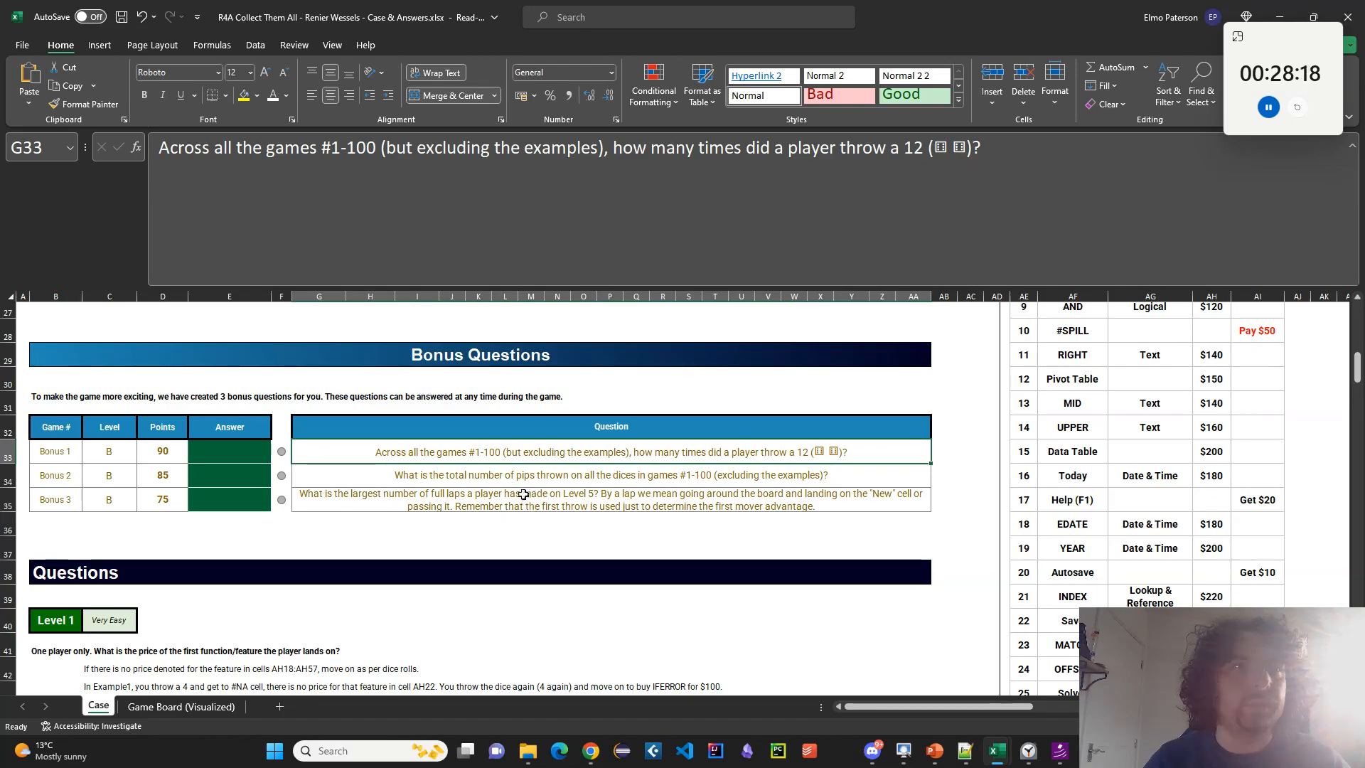
scroll(419, 512, down, 1)
click(439, 441)
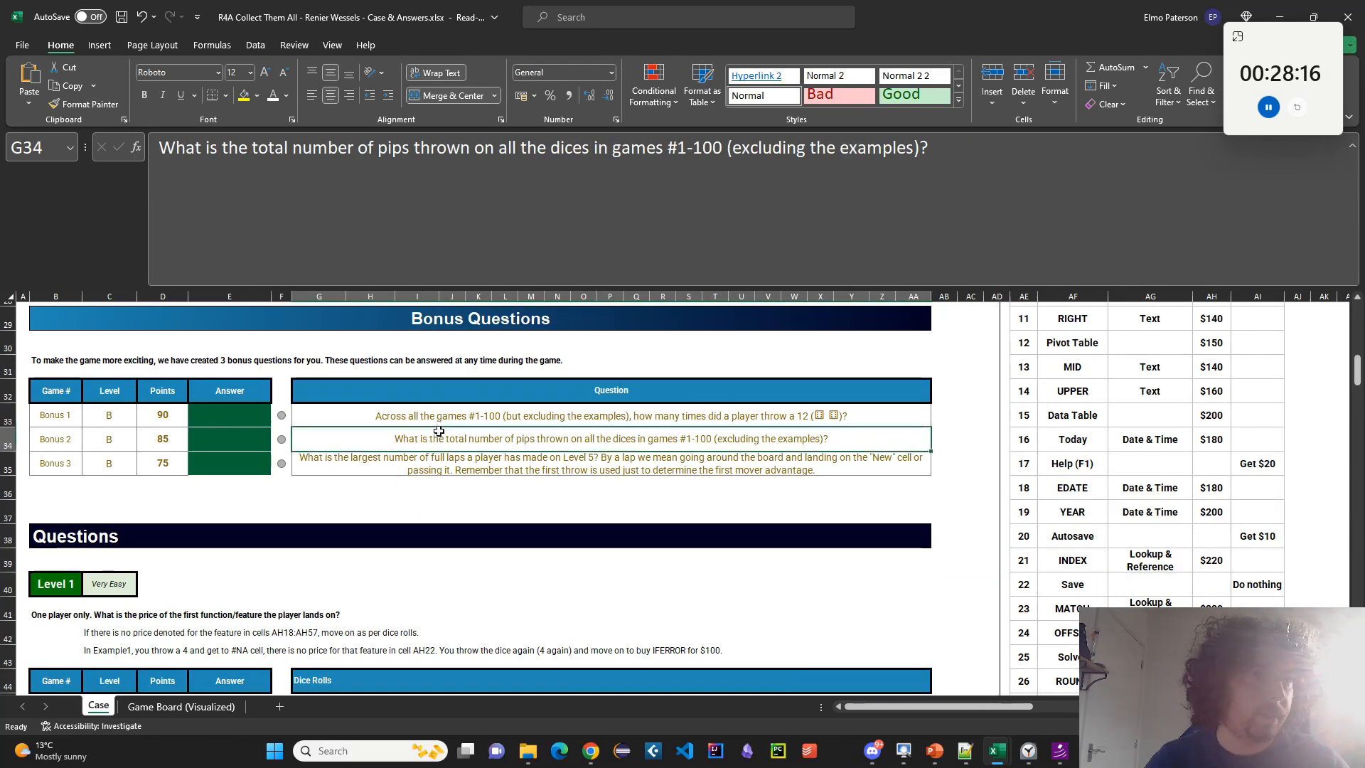
scroll(538, 535, up, 1)
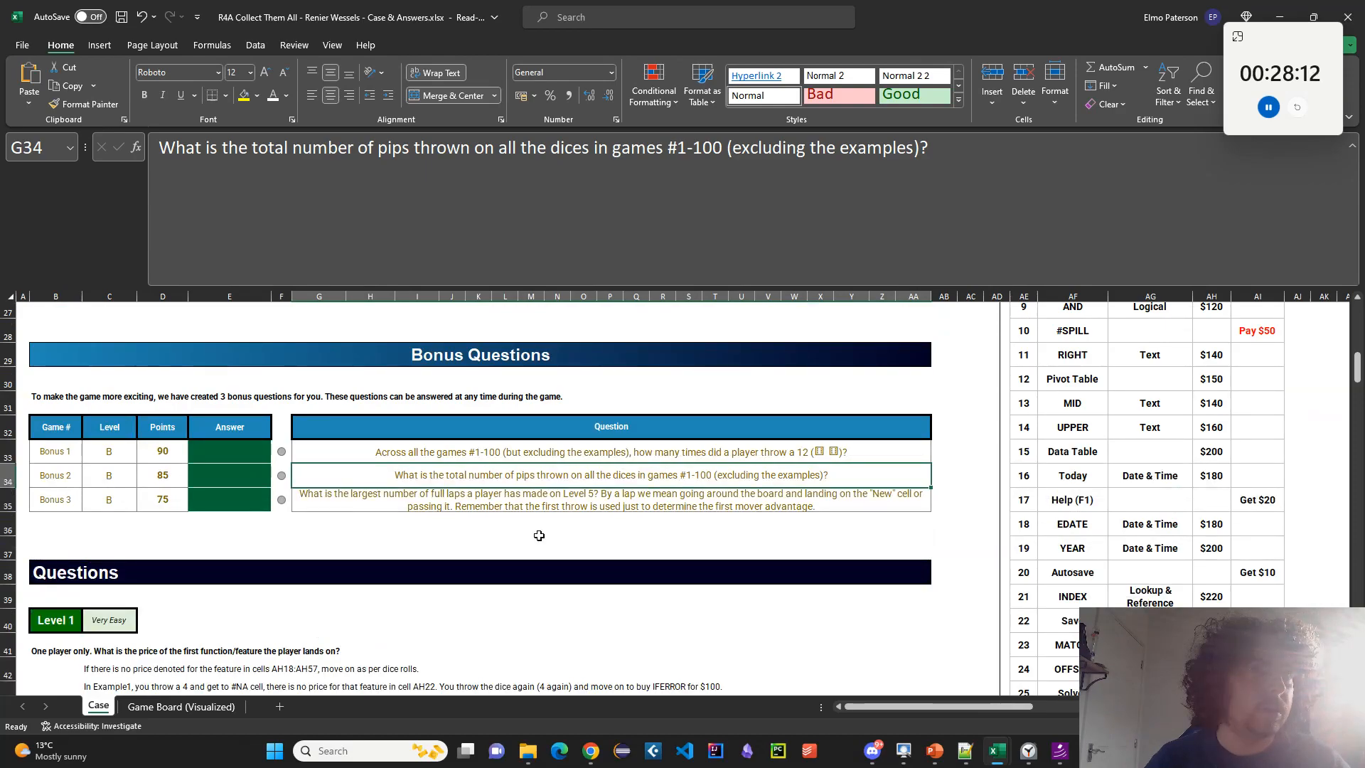
click(530, 500)
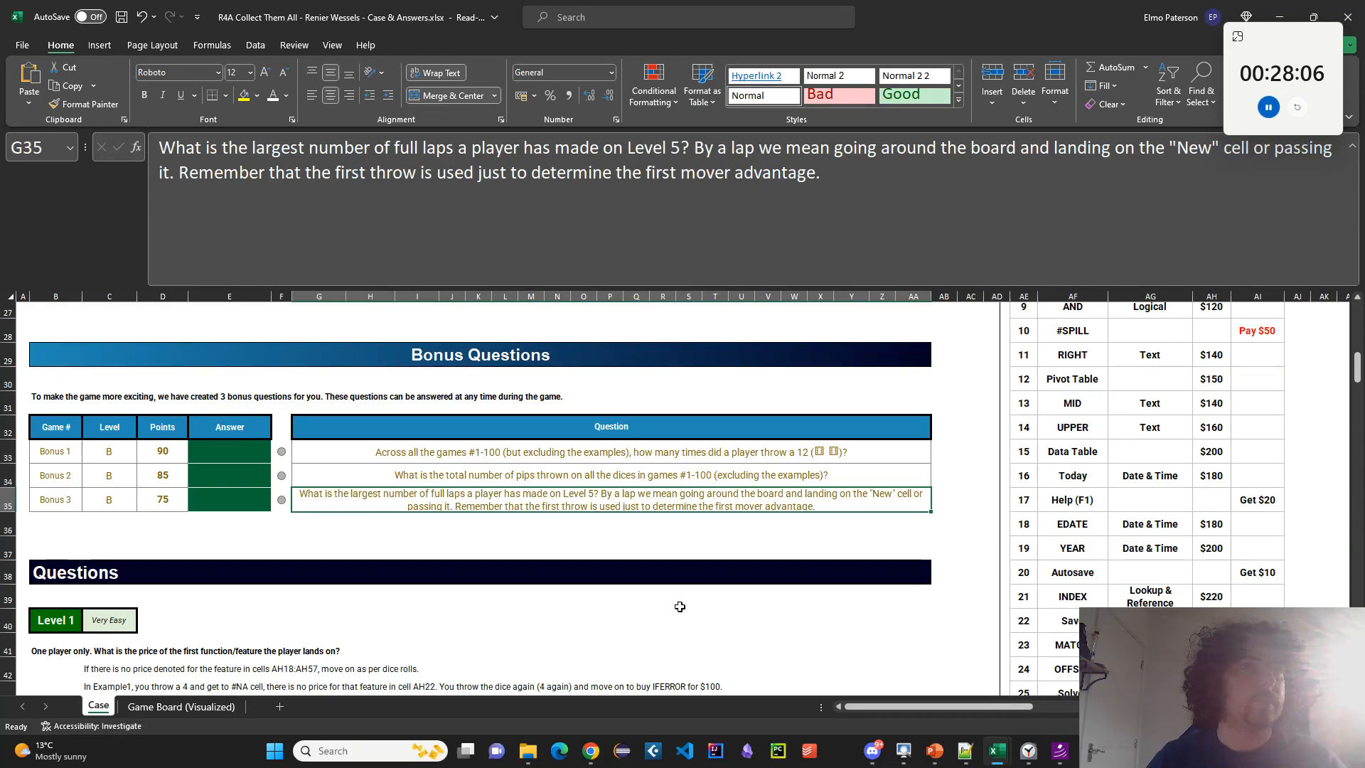
scroll(615, 558, down, 2)
scroll(615, 558, down, 1)
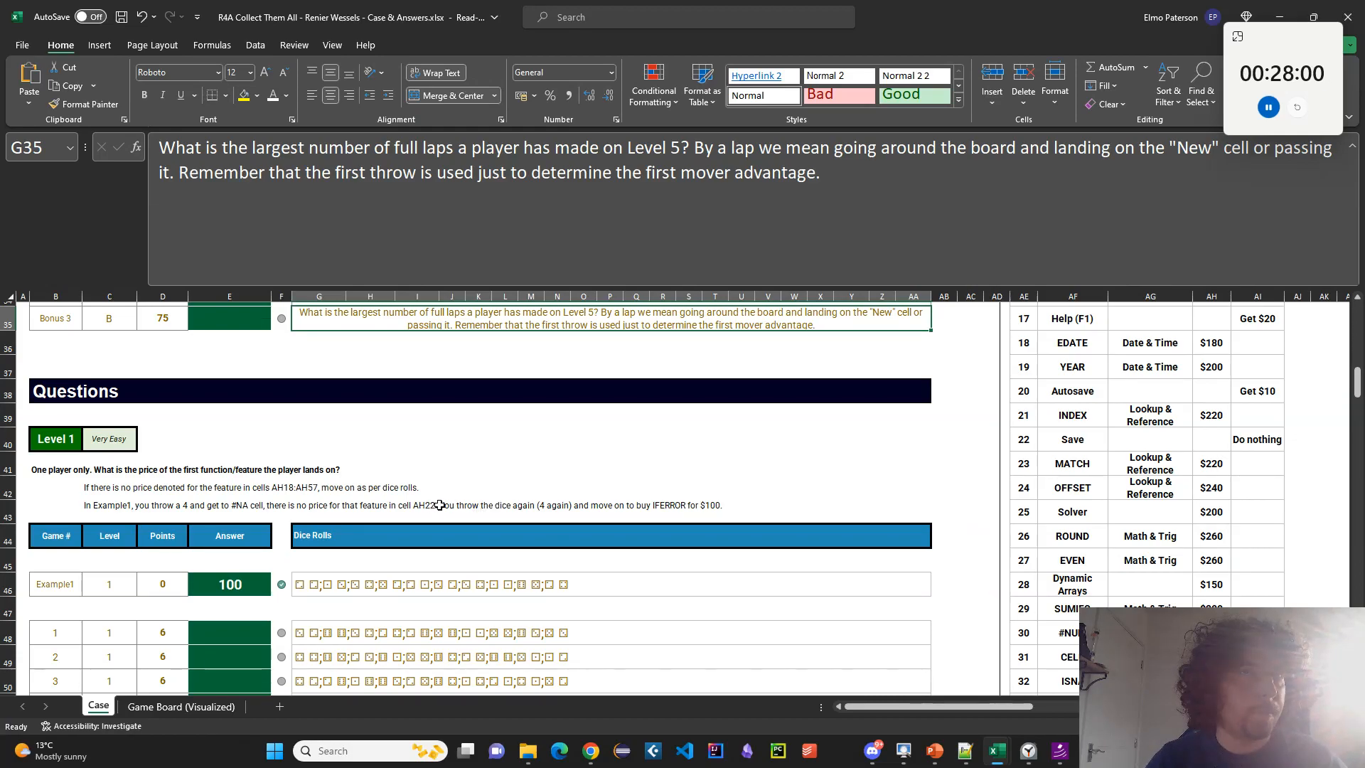
scroll(440, 505, down, 2)
scroll(248, 581, down, 1)
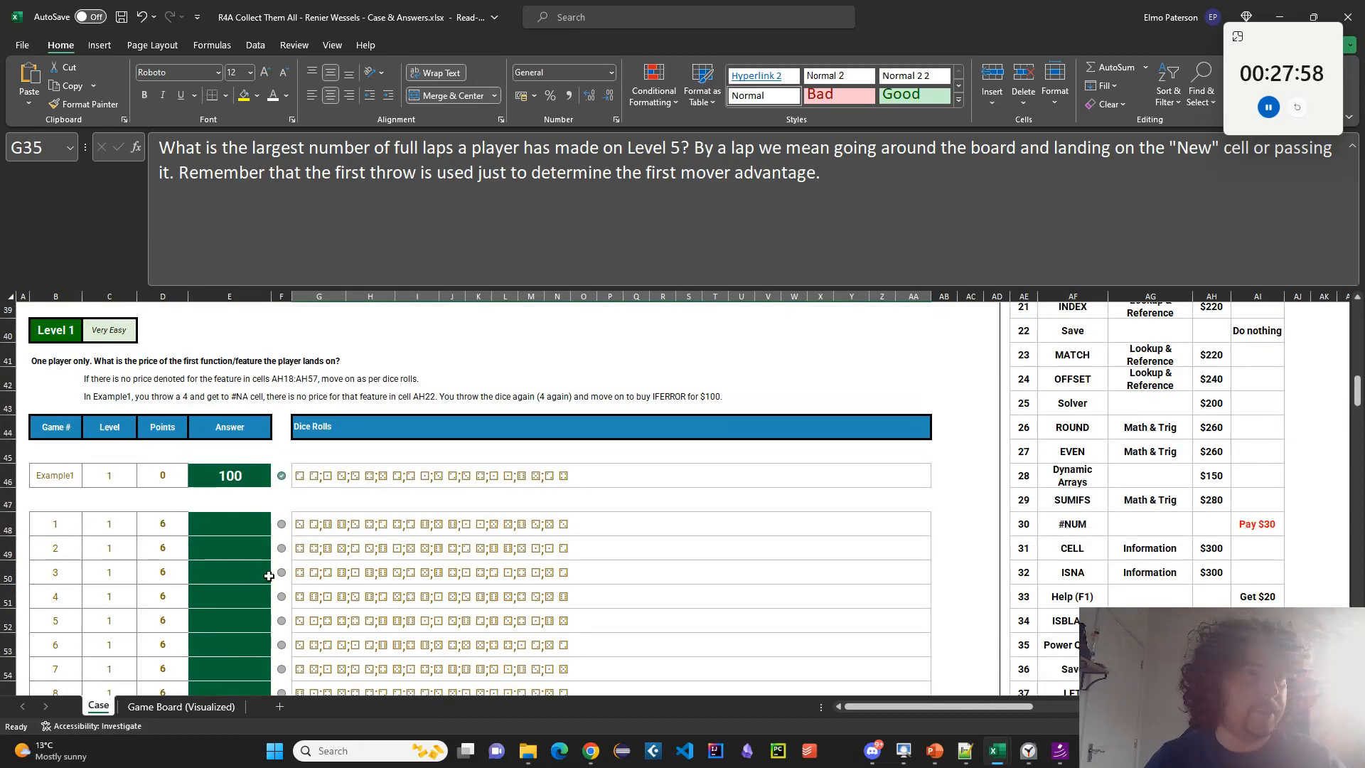
Copy the first die symbol from the game 1 dice rolls in G48, leaving the cell unchanged.
click(307, 524)
key(F2)
key(ctrl+c)
key(Escape)
key(Escape)
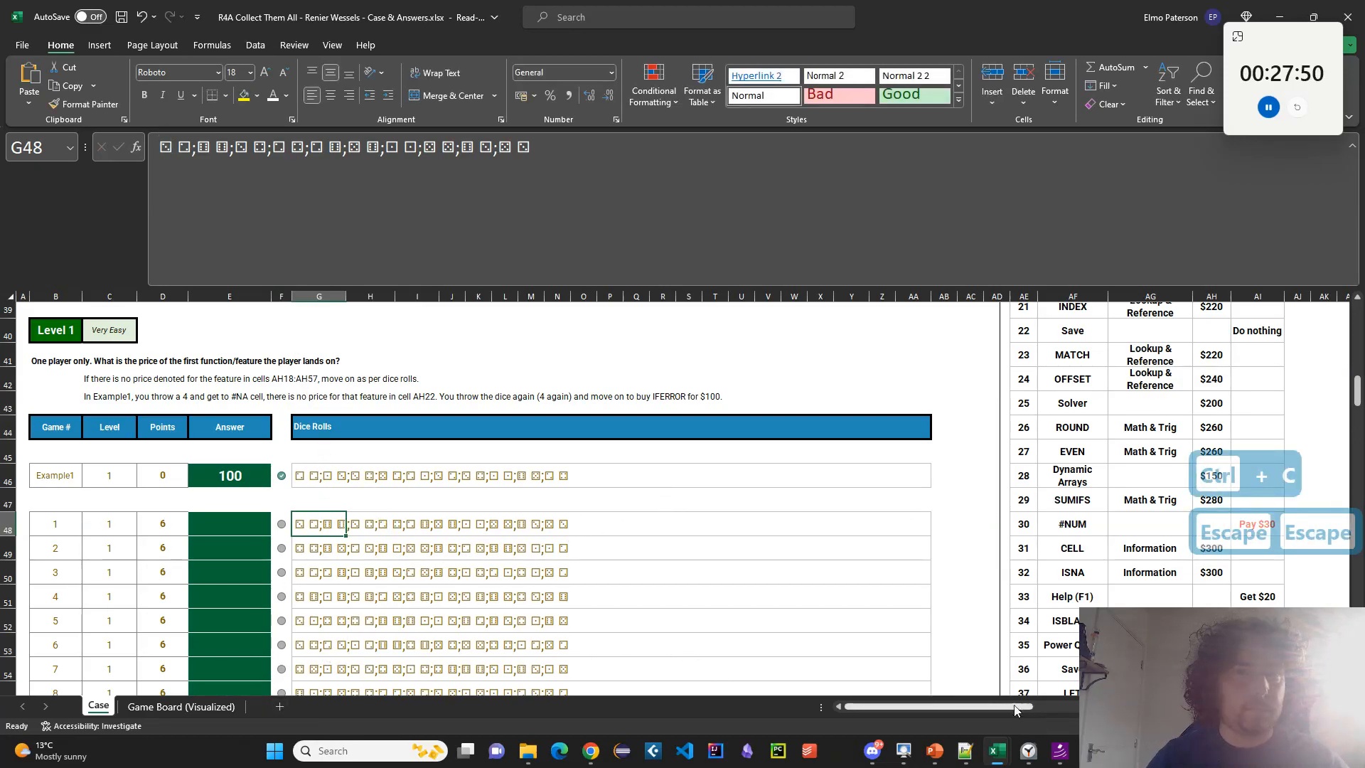
Enter a UNICODE formula in O40 that returns the code of the copied die symbol in quotation marks.
click(590, 329)
text(=)
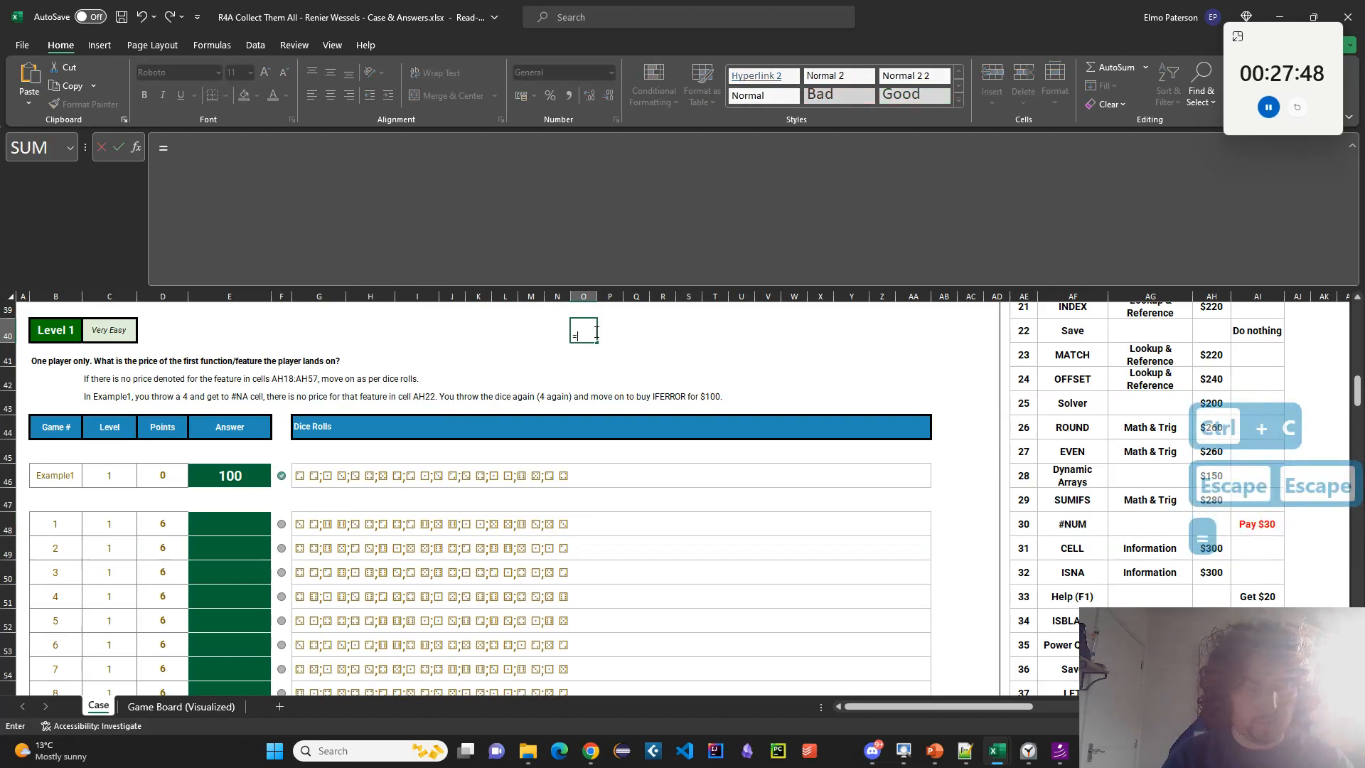
text(UNICODE()
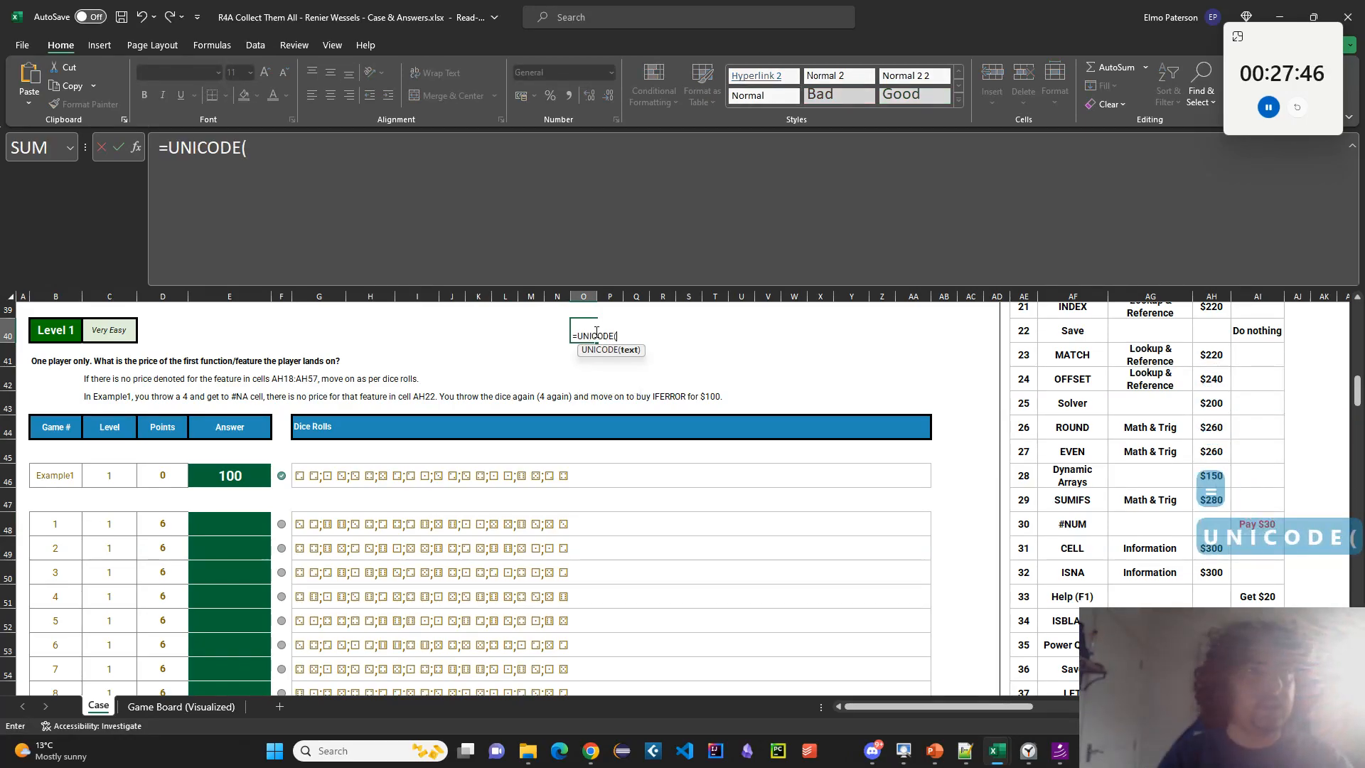
key(ctrl+v)
key(BackSpace)
text(")
key(ctrl+v)
text("()
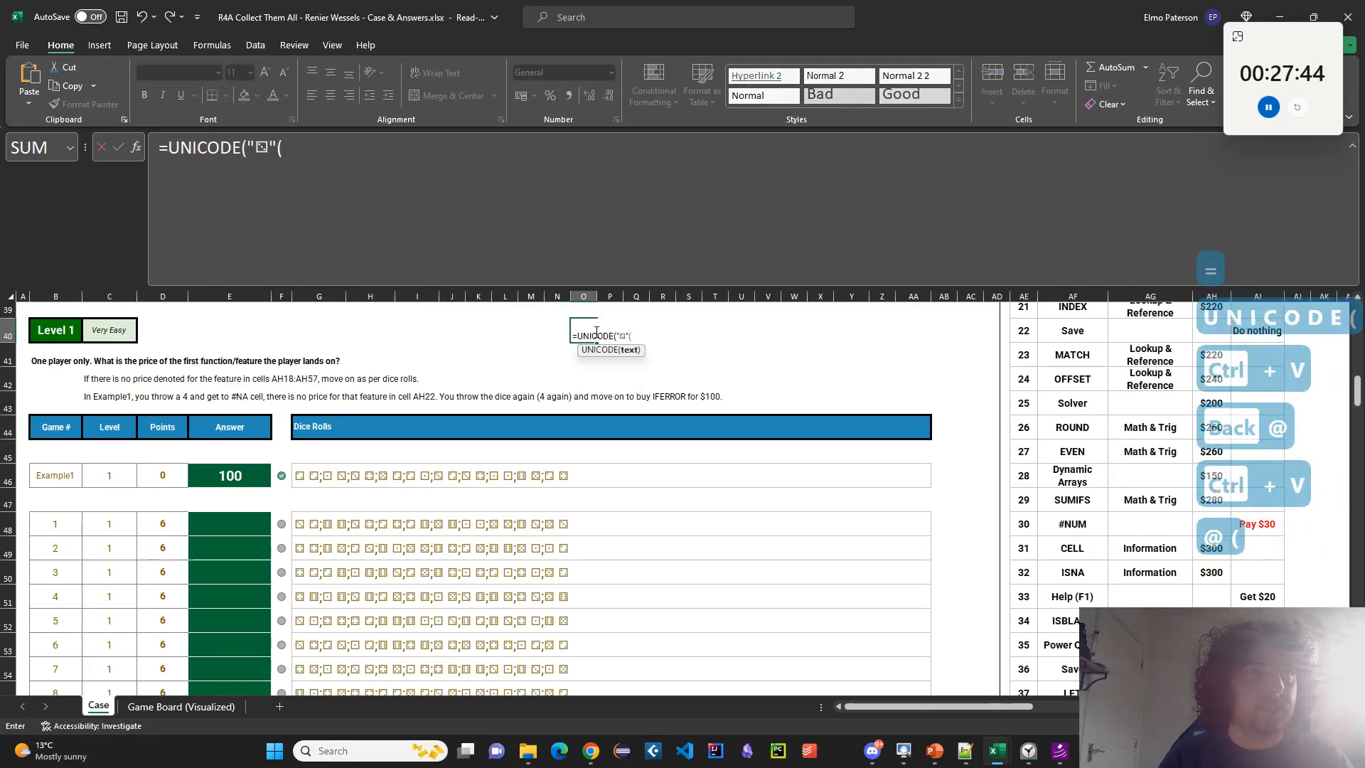
key(BackSpace)
text()#)
key(Return)
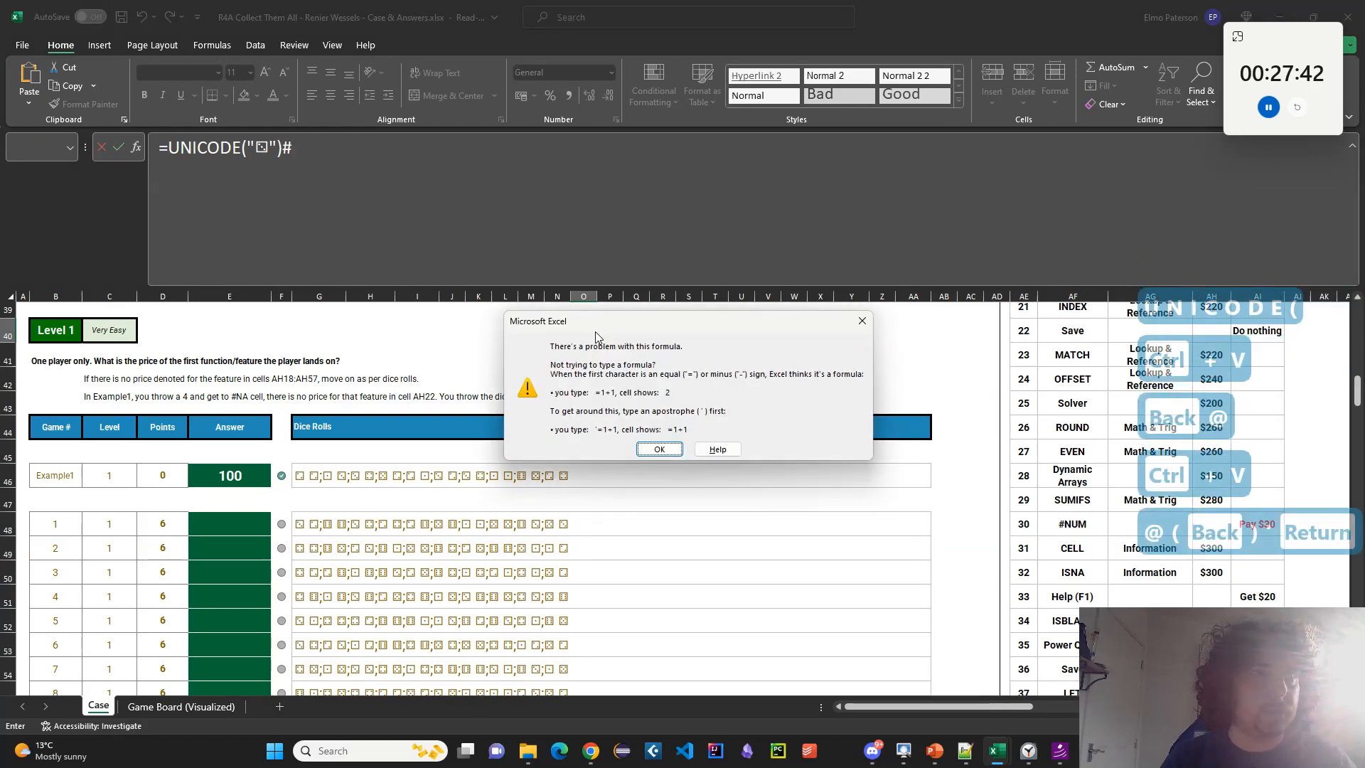
key(Return)
key(Right)
key(BackSpace)
key(Return)
key(Return)
key(Up)
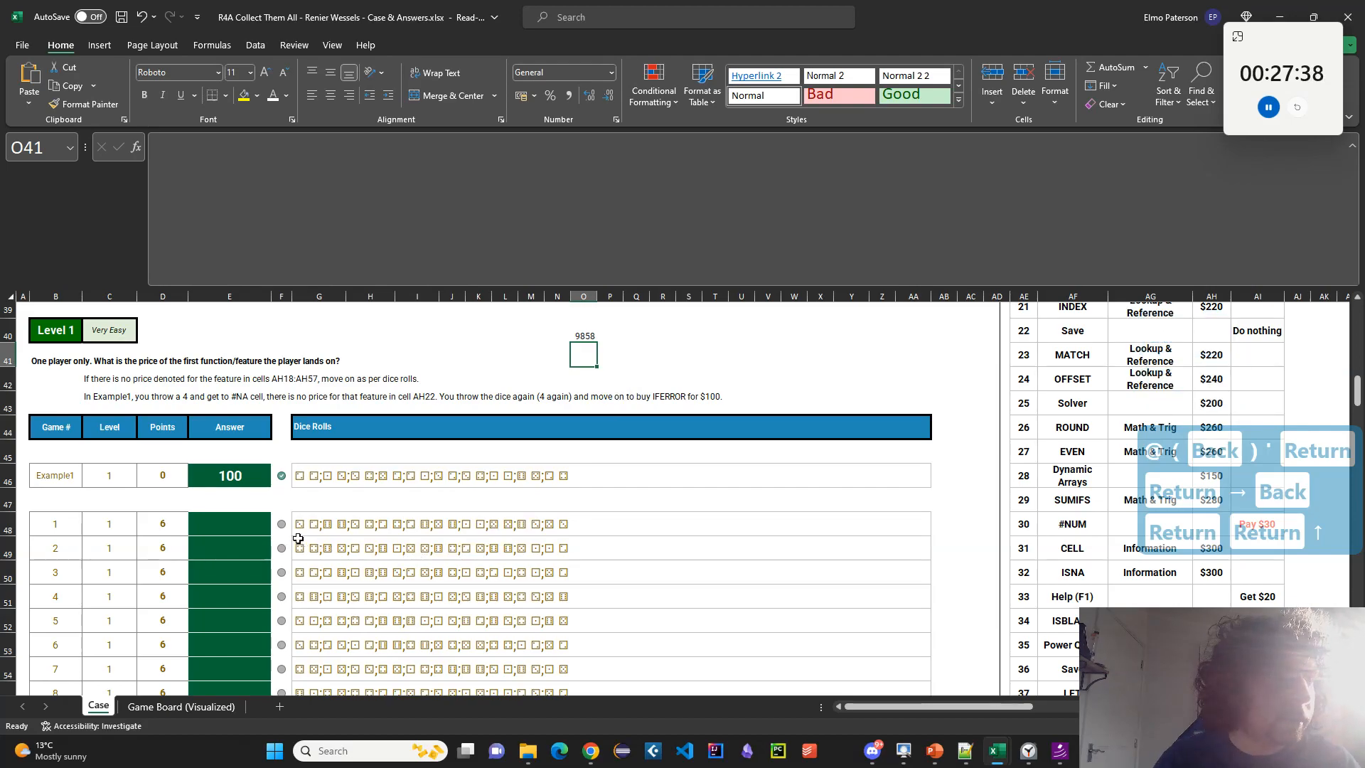
Try to enter a formula in O41 that subtracts 3 from O40.
click(584, 336)
click(584, 351)
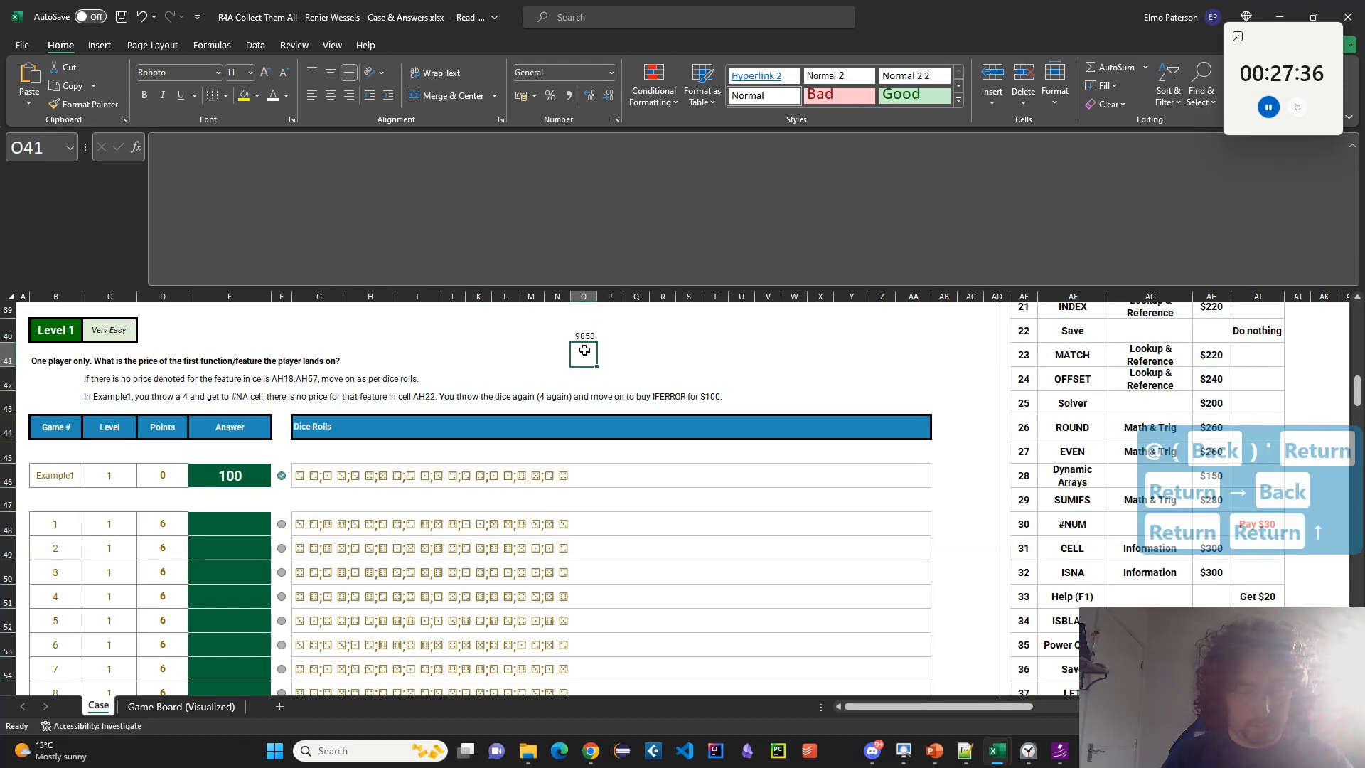
text(=-)
key(Up)
text(3)
key(Return)
key(Up)
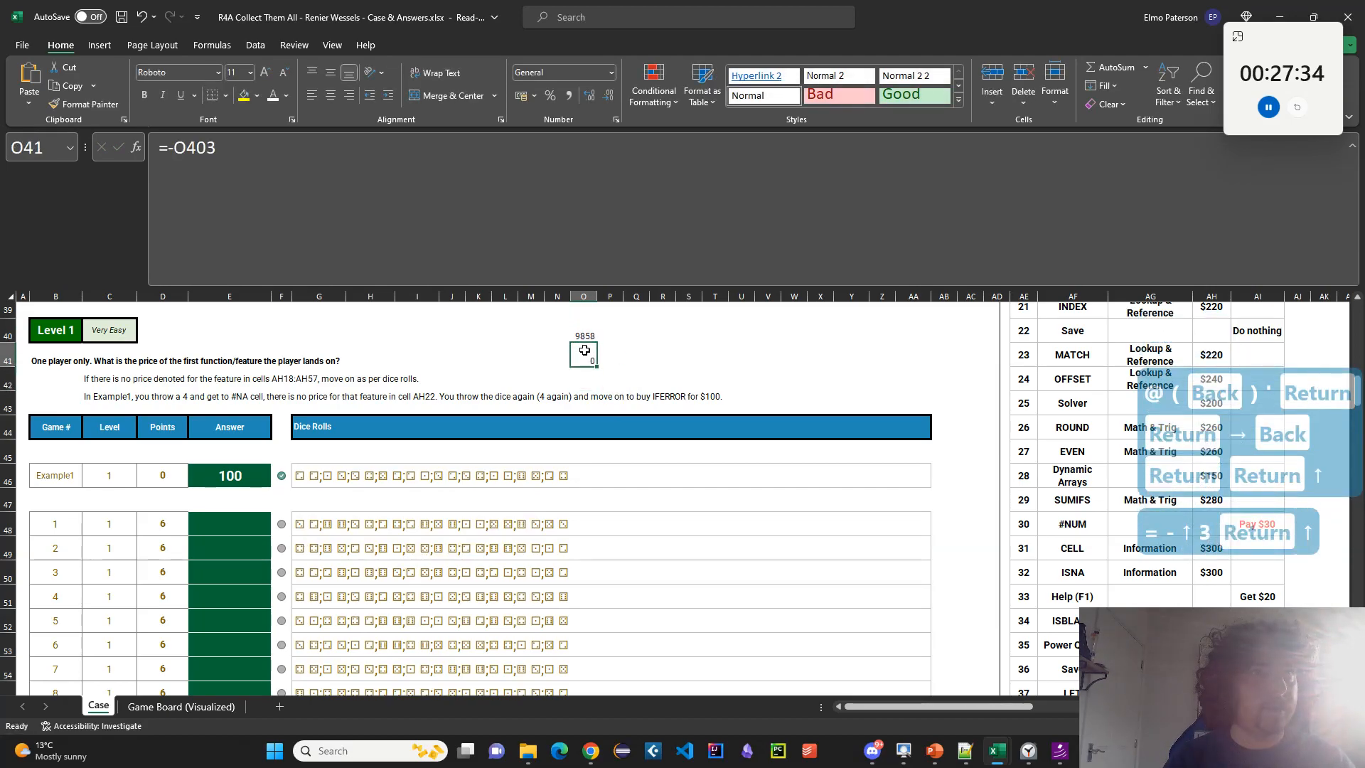
Correct the formula in O41 to =O40-3.
click(501, 256)
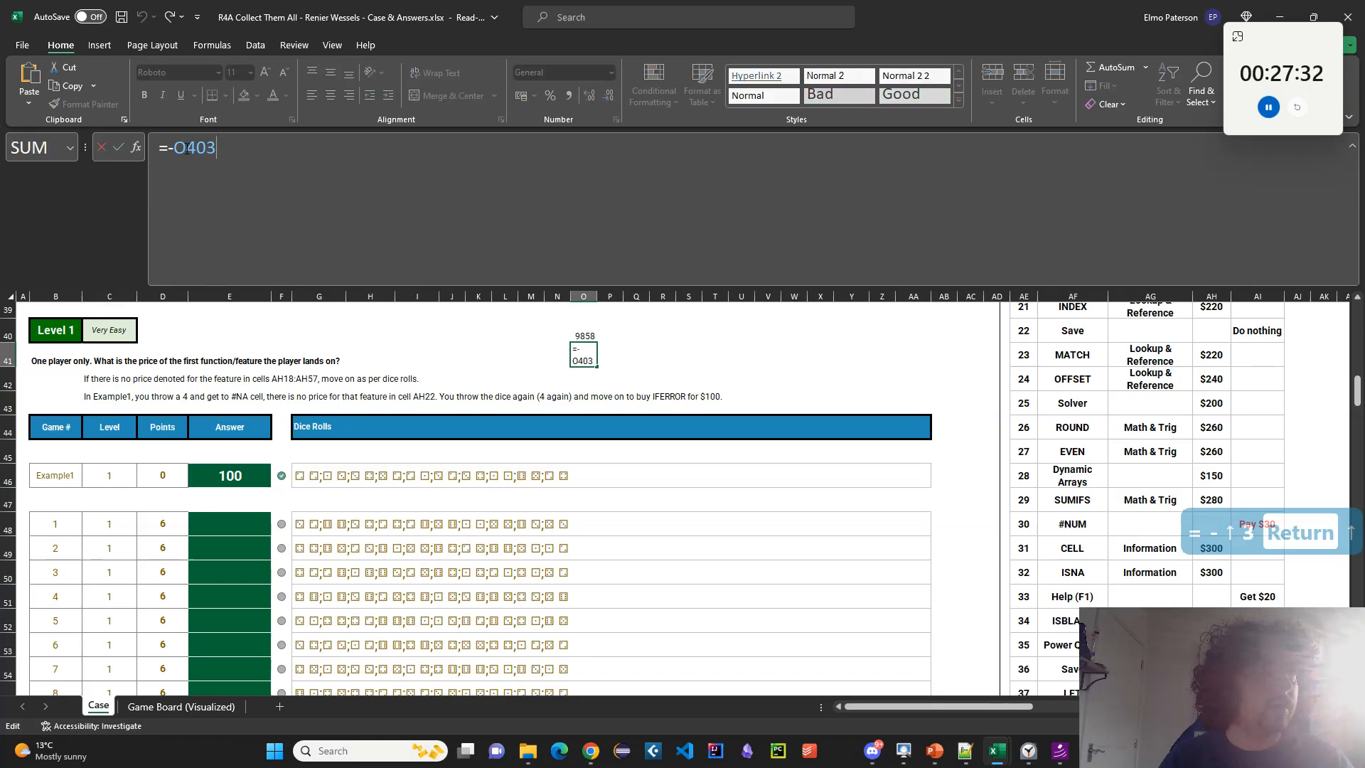
double_click(214, 163)
key(BackSpace)
key(BackSpace)
click(591, 334)
text(-3)
key(Return)
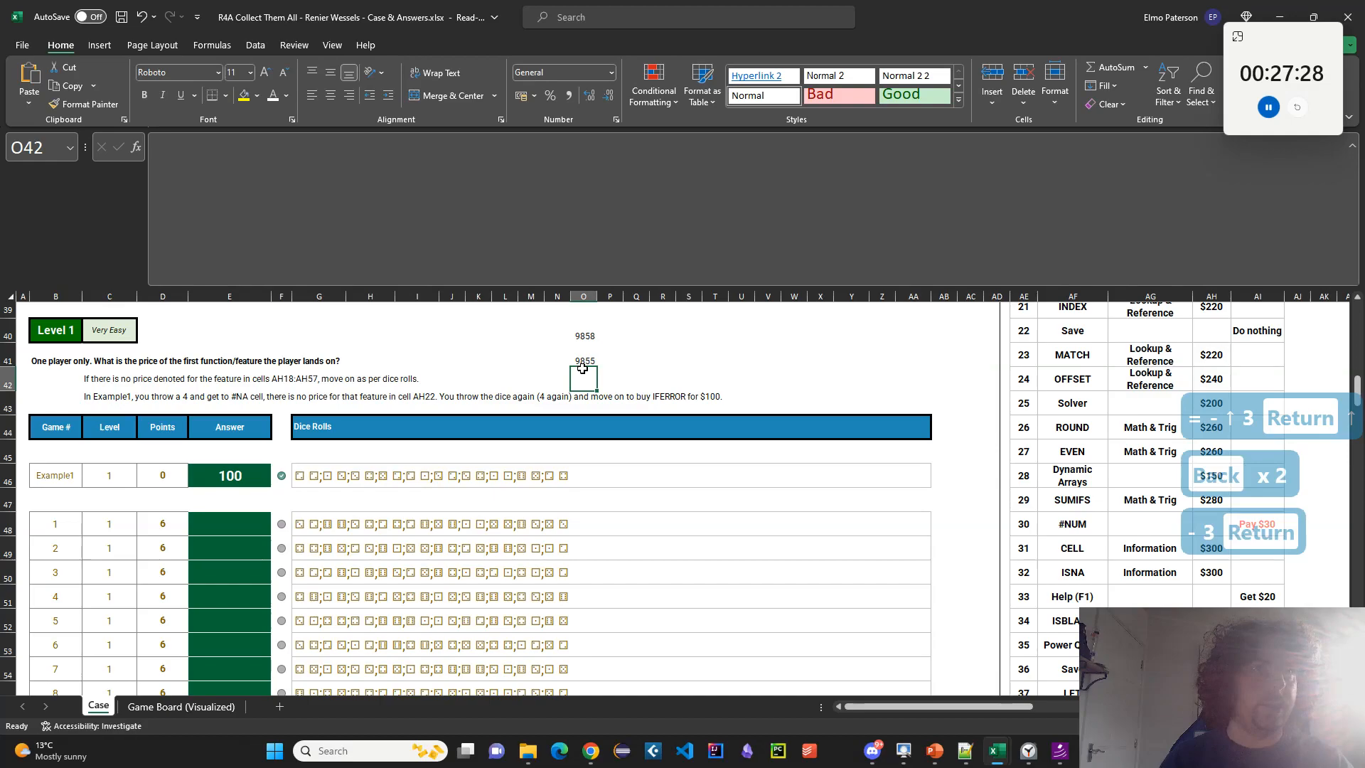
Check the UNICODE formula in O40 and the subtraction formula in O41 without changing them.
key(Up)
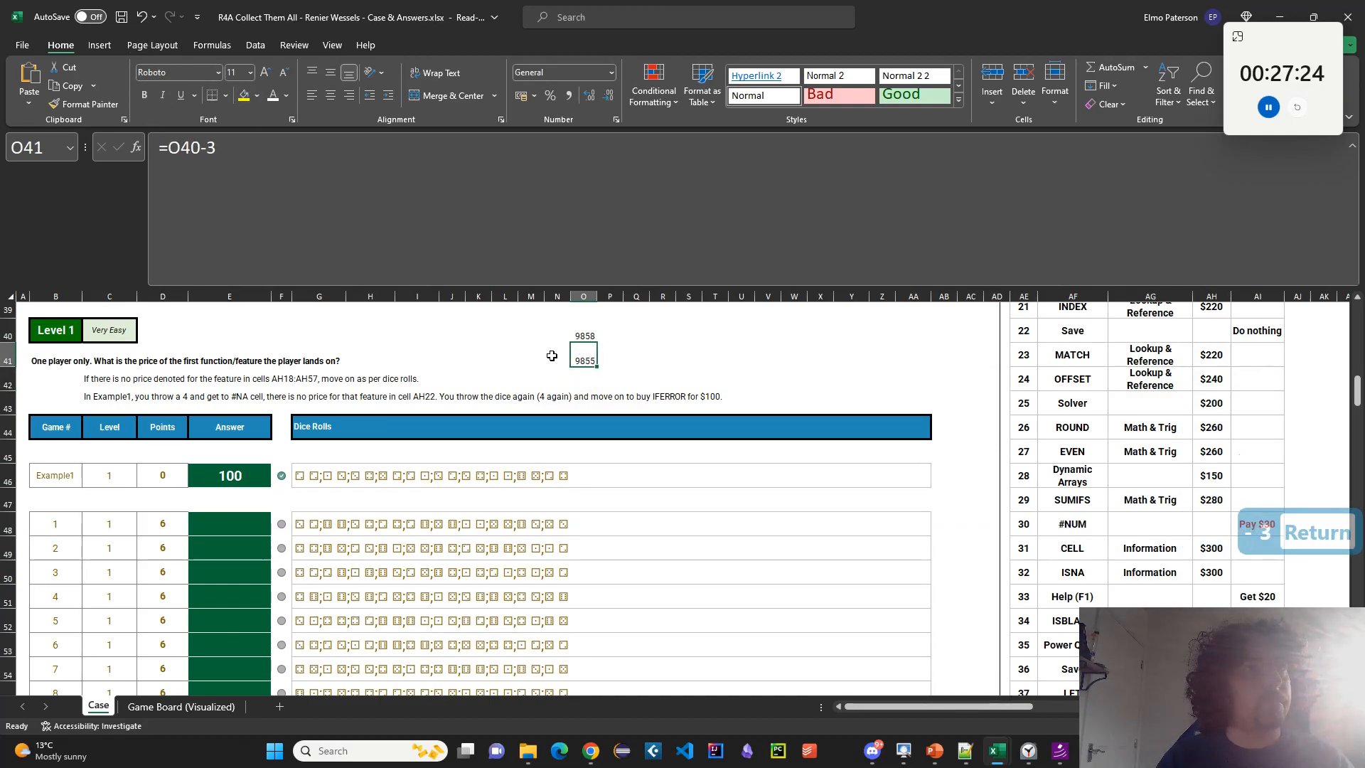
key(Up)
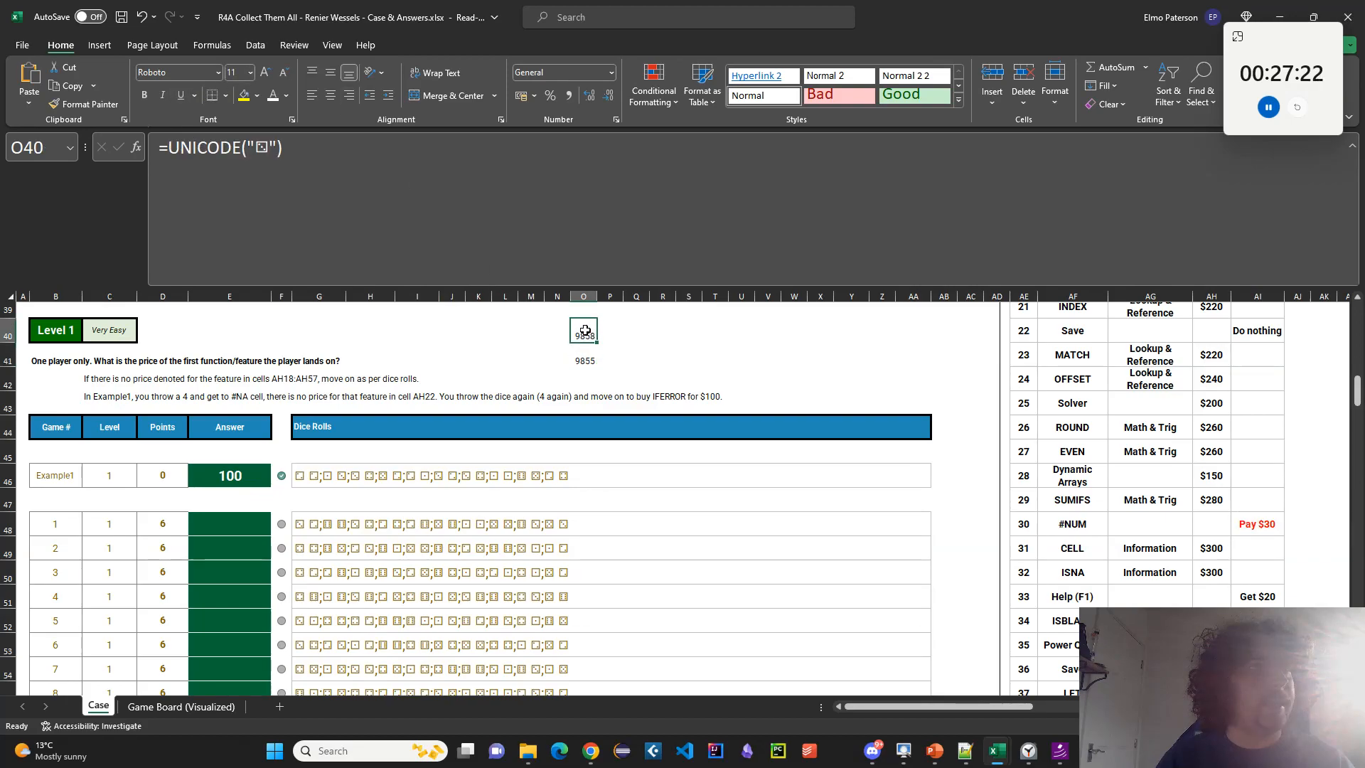
click(524, 230)
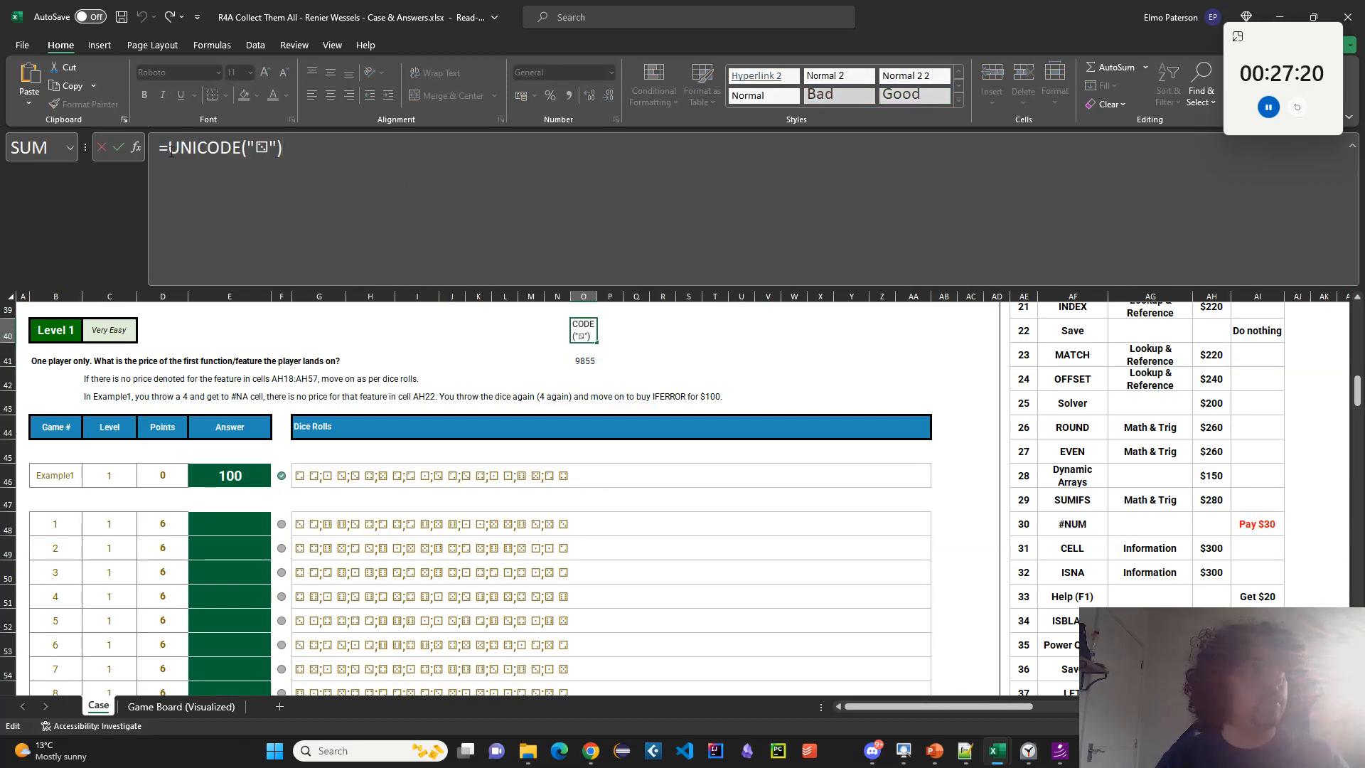
click(587, 355)
double_click(584, 354)
key(Escape)
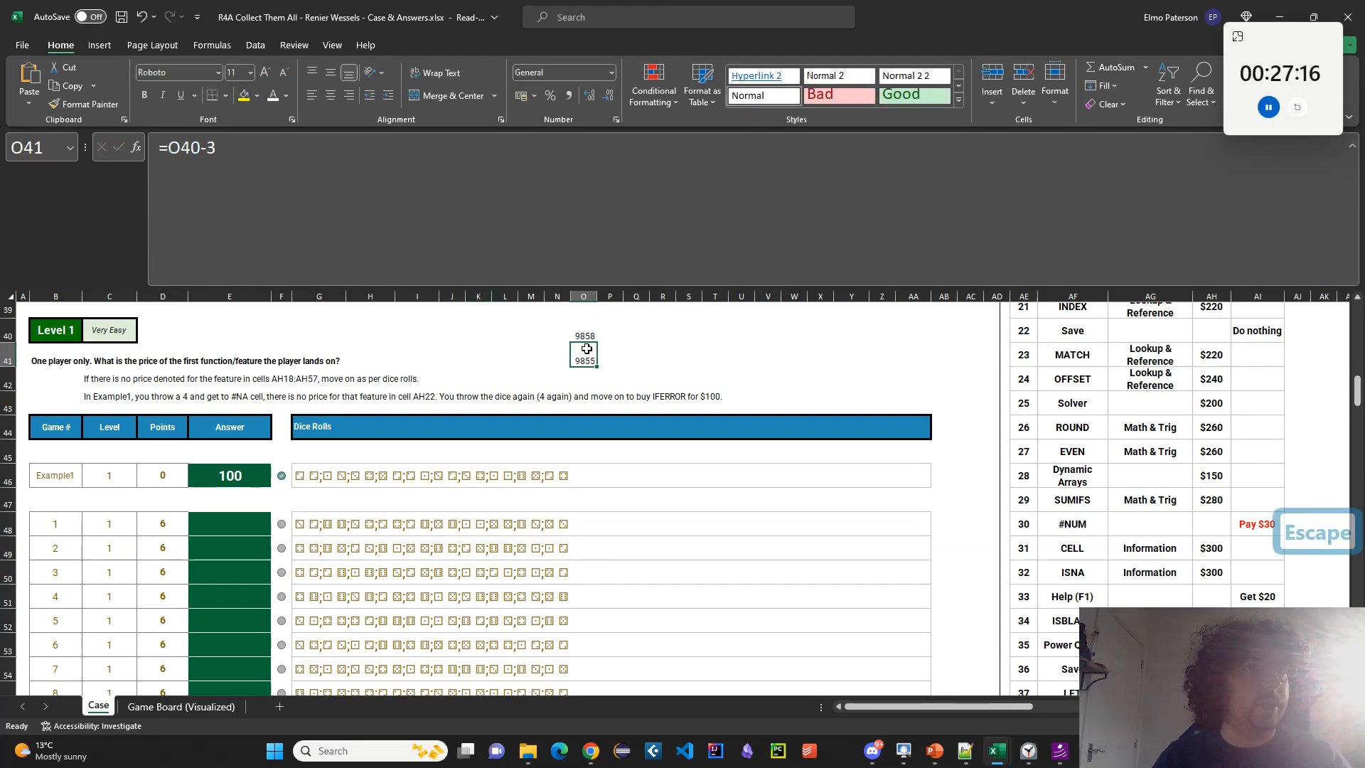
Start a new defined name called _getPips, scoped to the workbook.
click(217, 45)
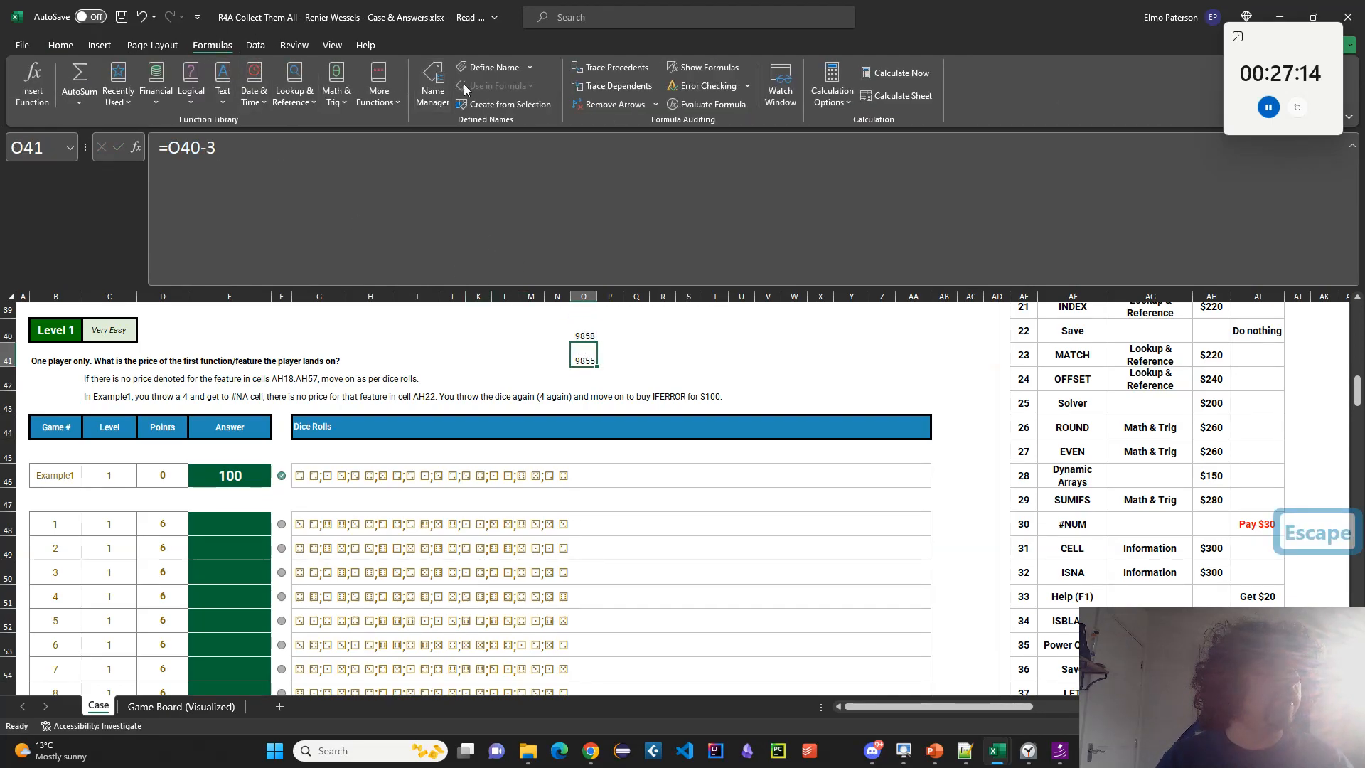
click(432, 84)
click(301, 178)
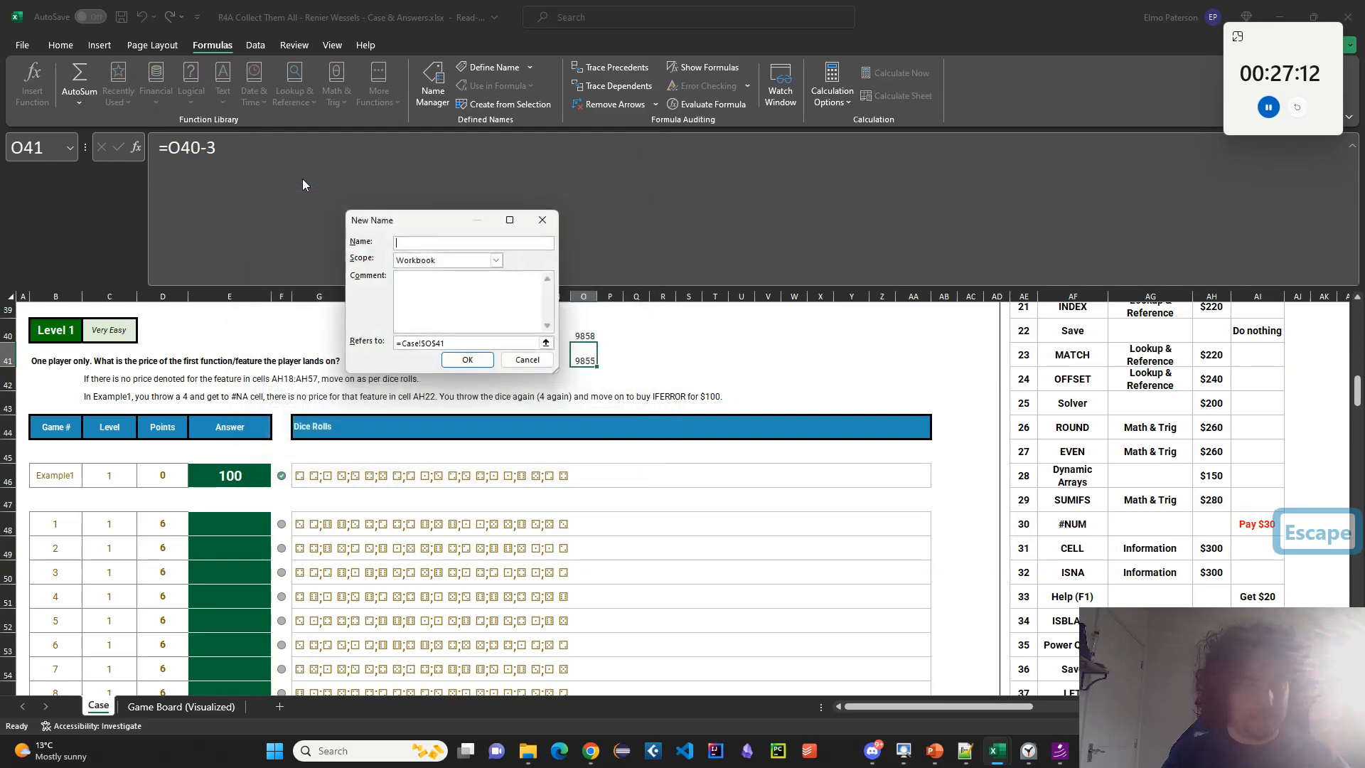
text(_getPips)
key(Tab)
key(Tab)
key(Tab)
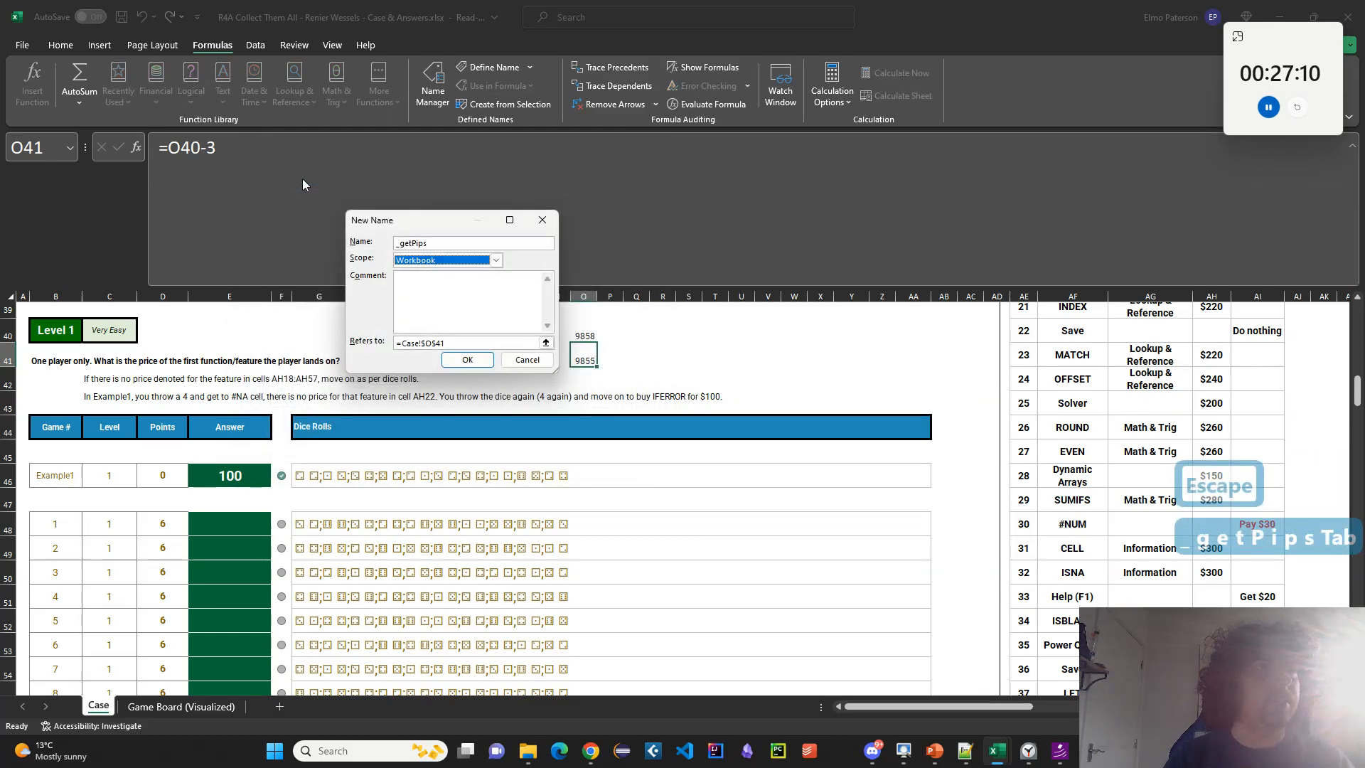
Make _getPips refer to =LAMBDA(die, UNICODE(die)-9855), save it and return to the sheet.
text(=LAMBDA()
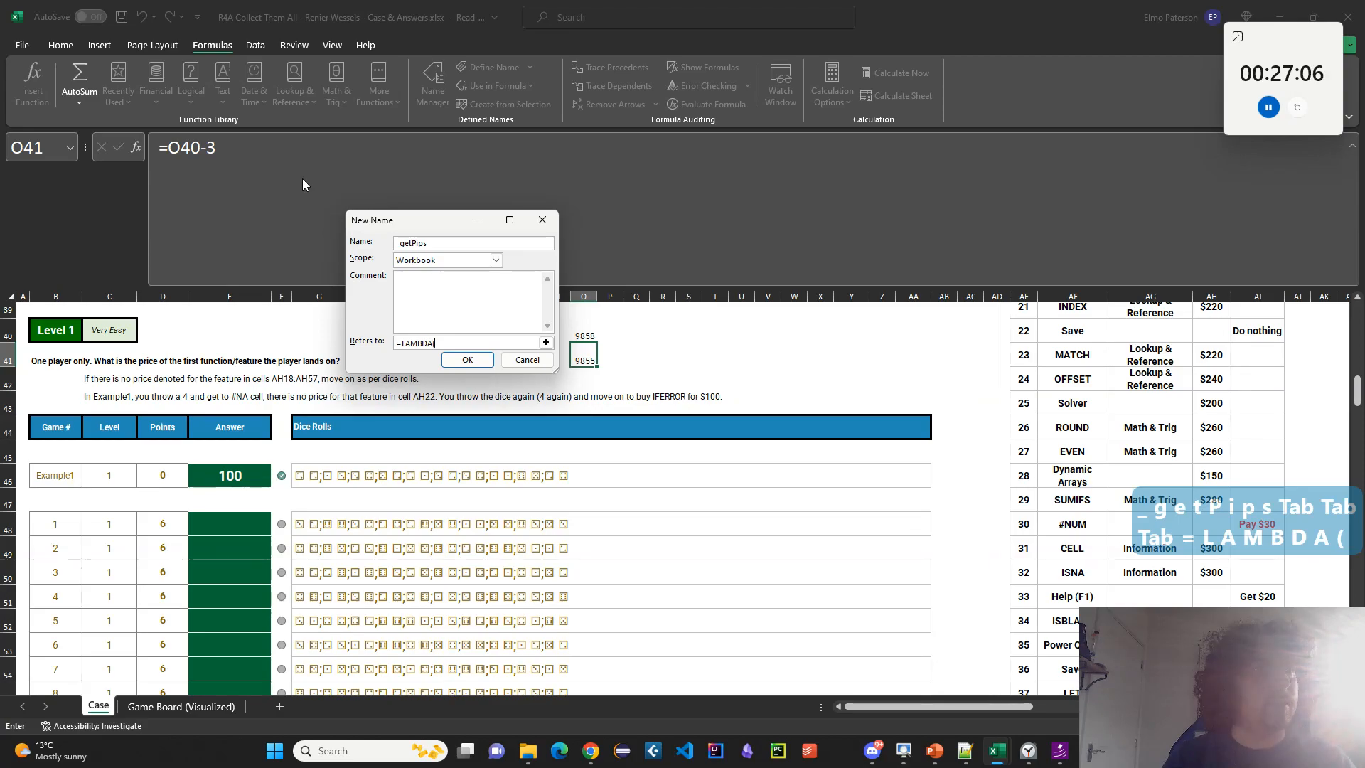
text(die,)
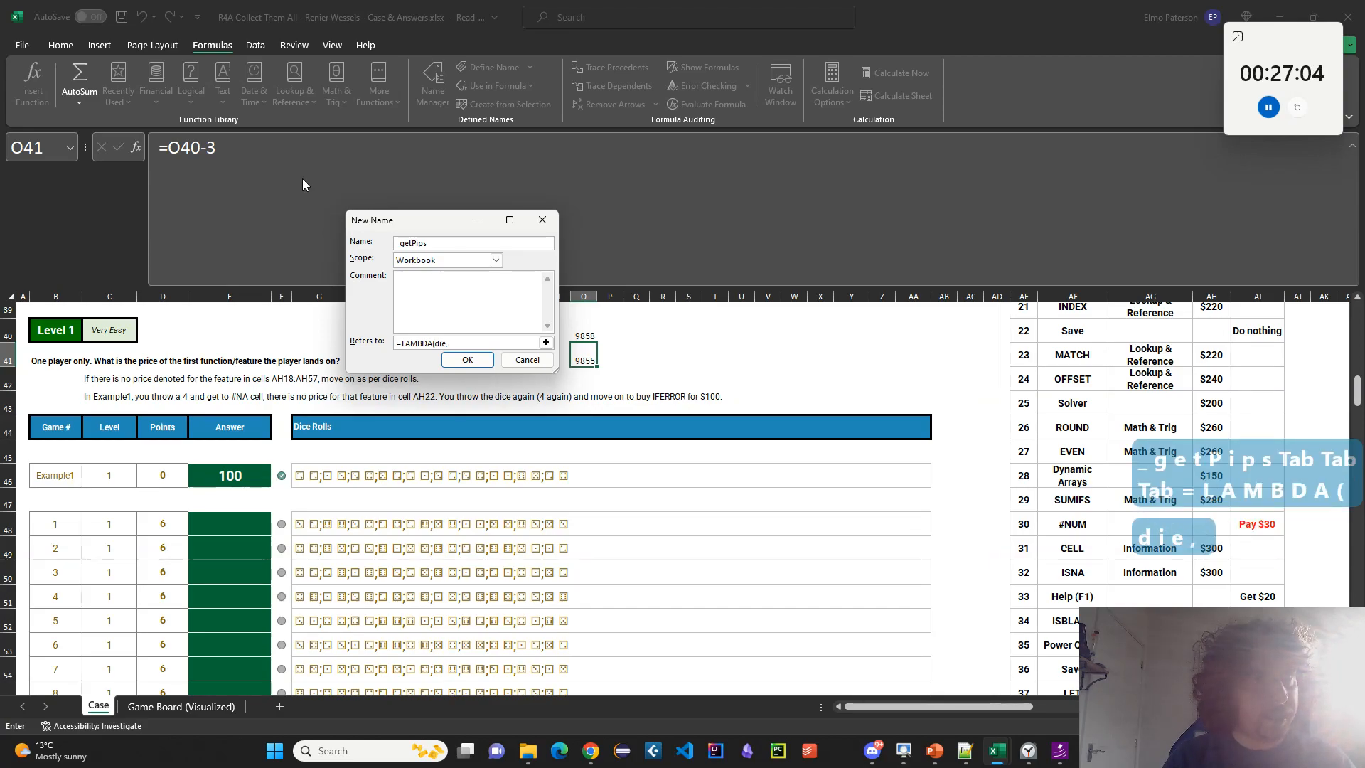
text( UNICOD)
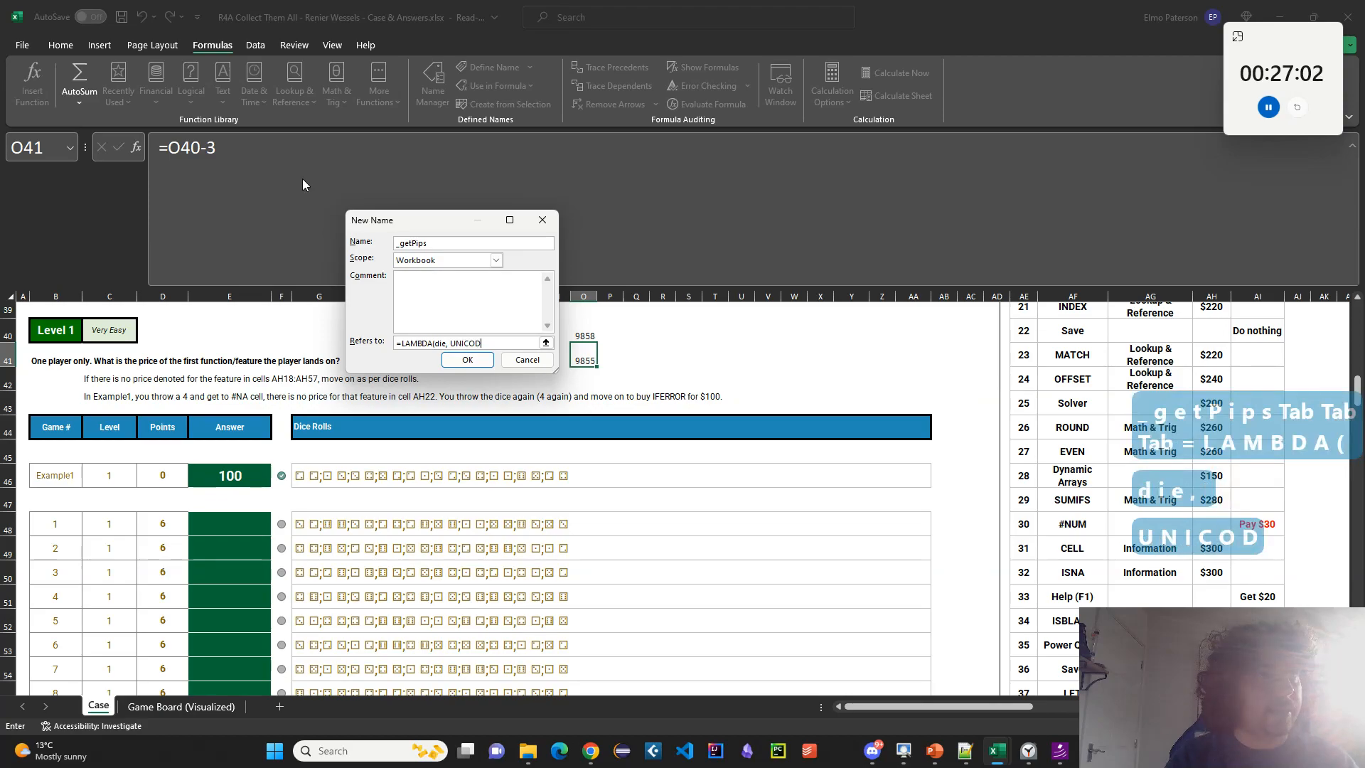
text(E(die))
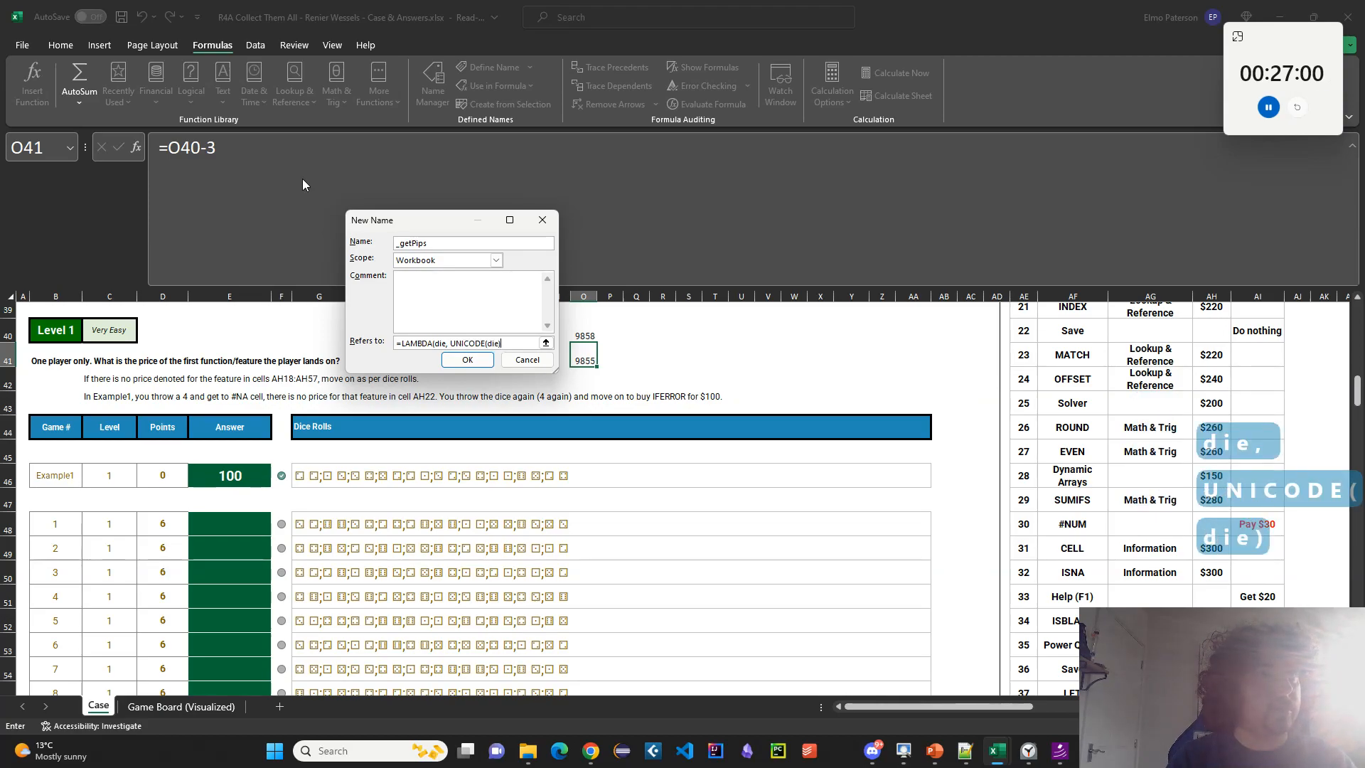
text(-)
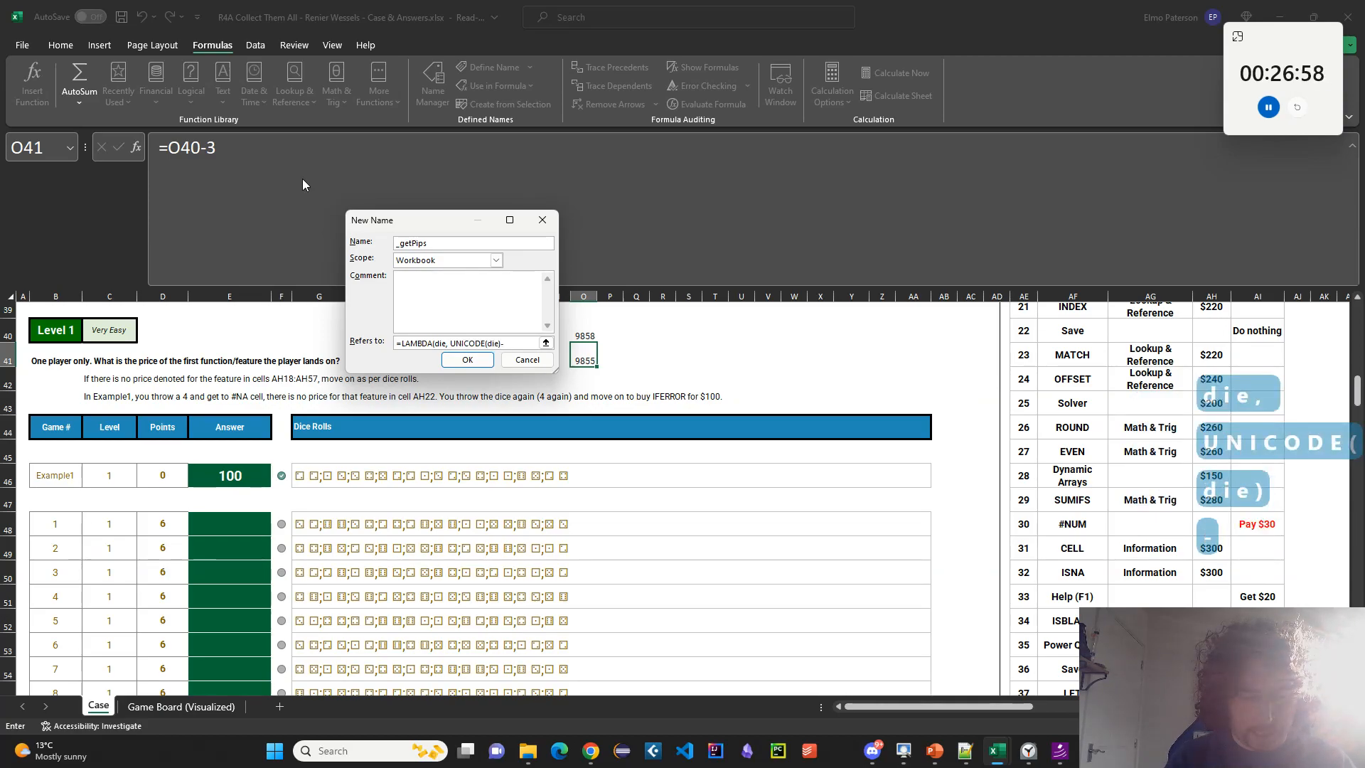
text(9855)
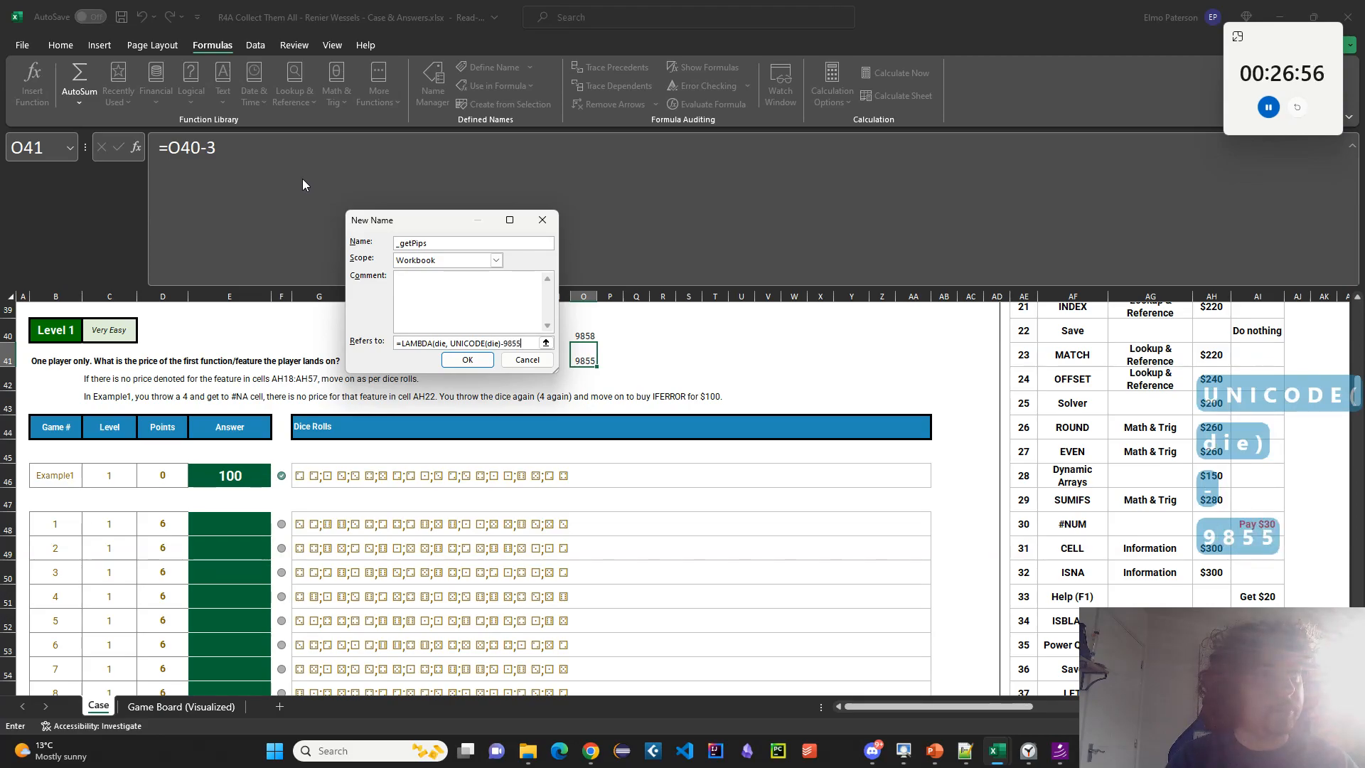
text(()
key(BackSpace)
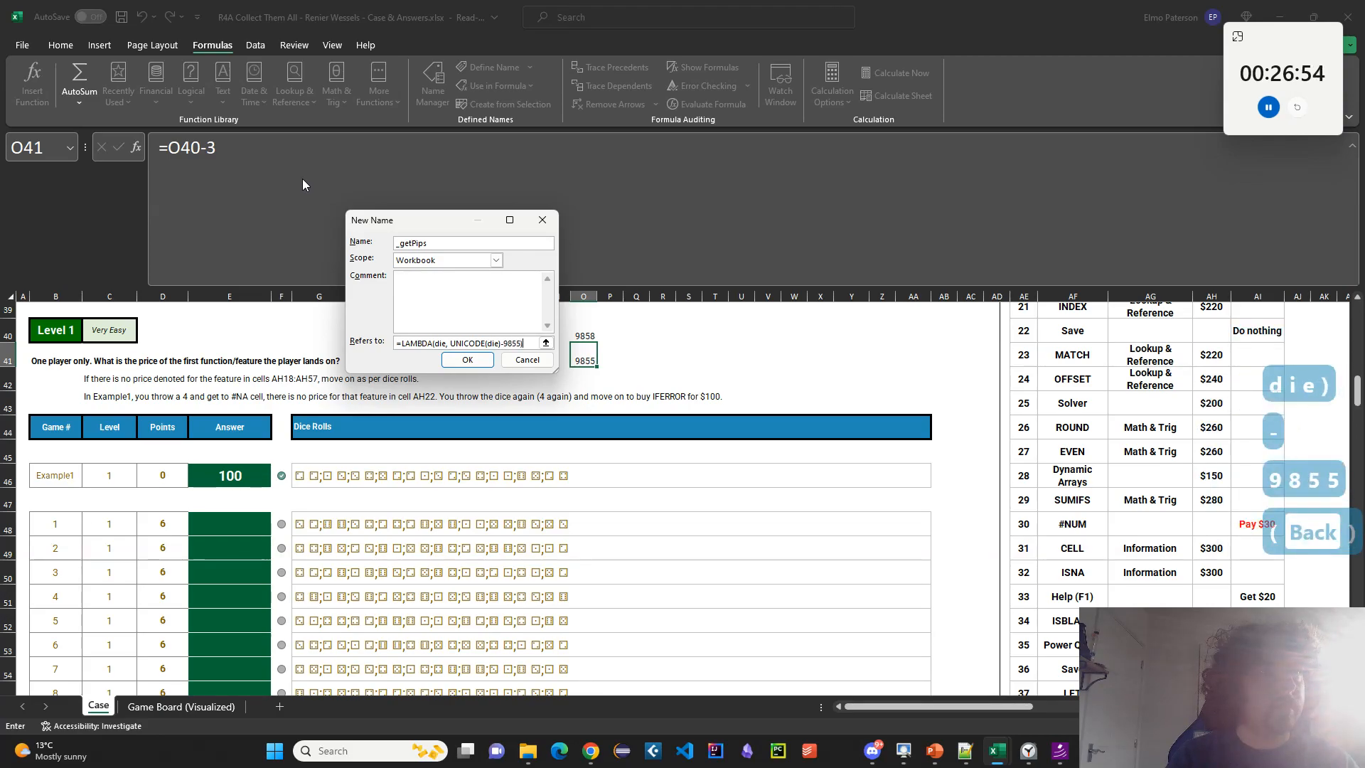
text())
key(Return)
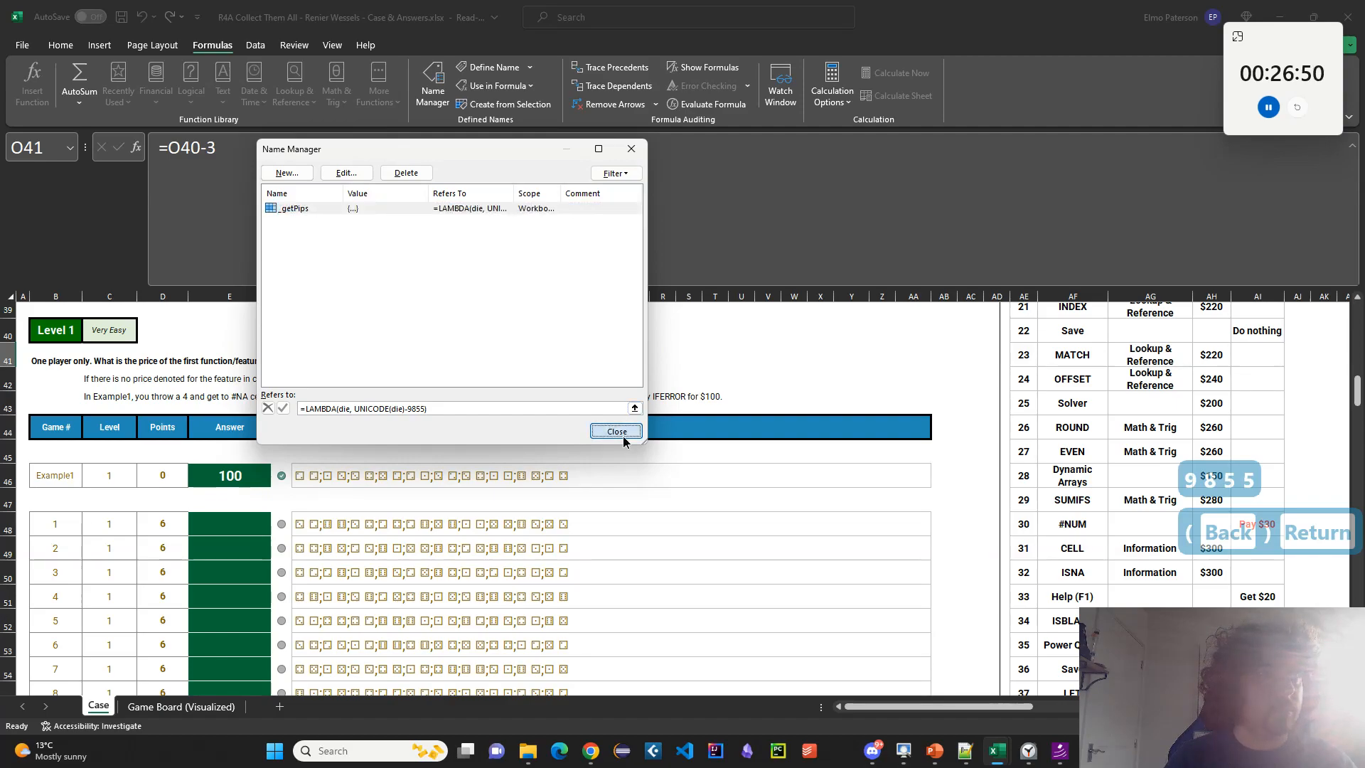
click(616, 431)
Test the new function on the Example1 dice rolls by entering =_getPips(G46) in S41, and inspect that cell.
click(688, 353)
text(=)
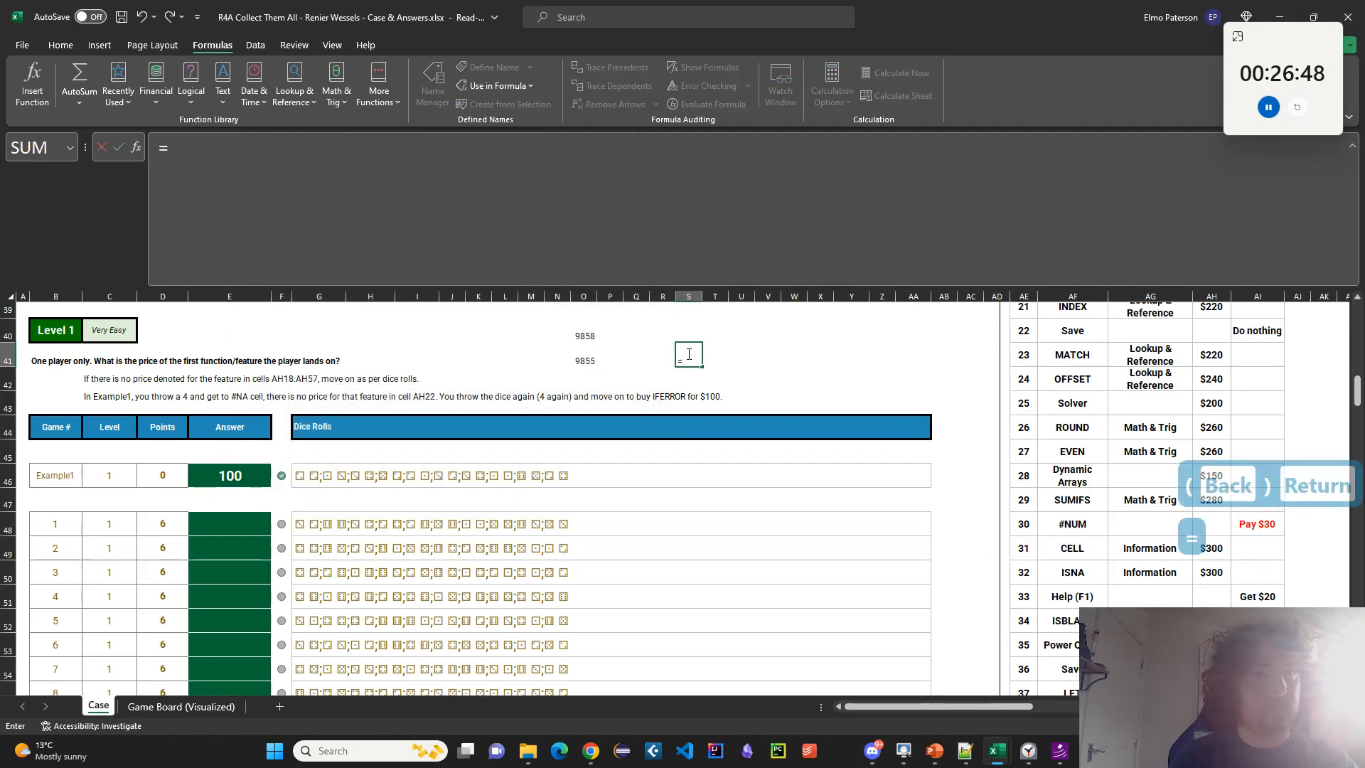
text(get)
key(Down)
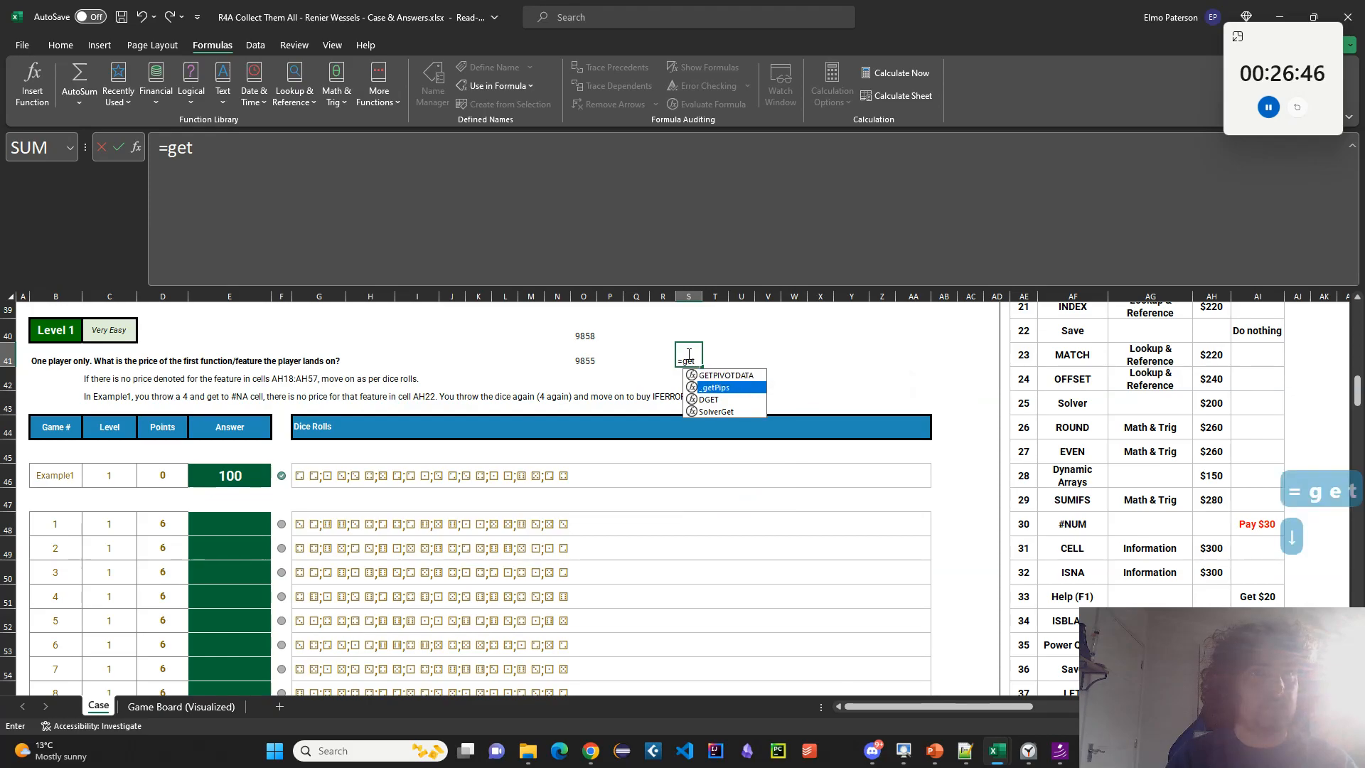
key(Tab)
click(299, 475)
key(Return)
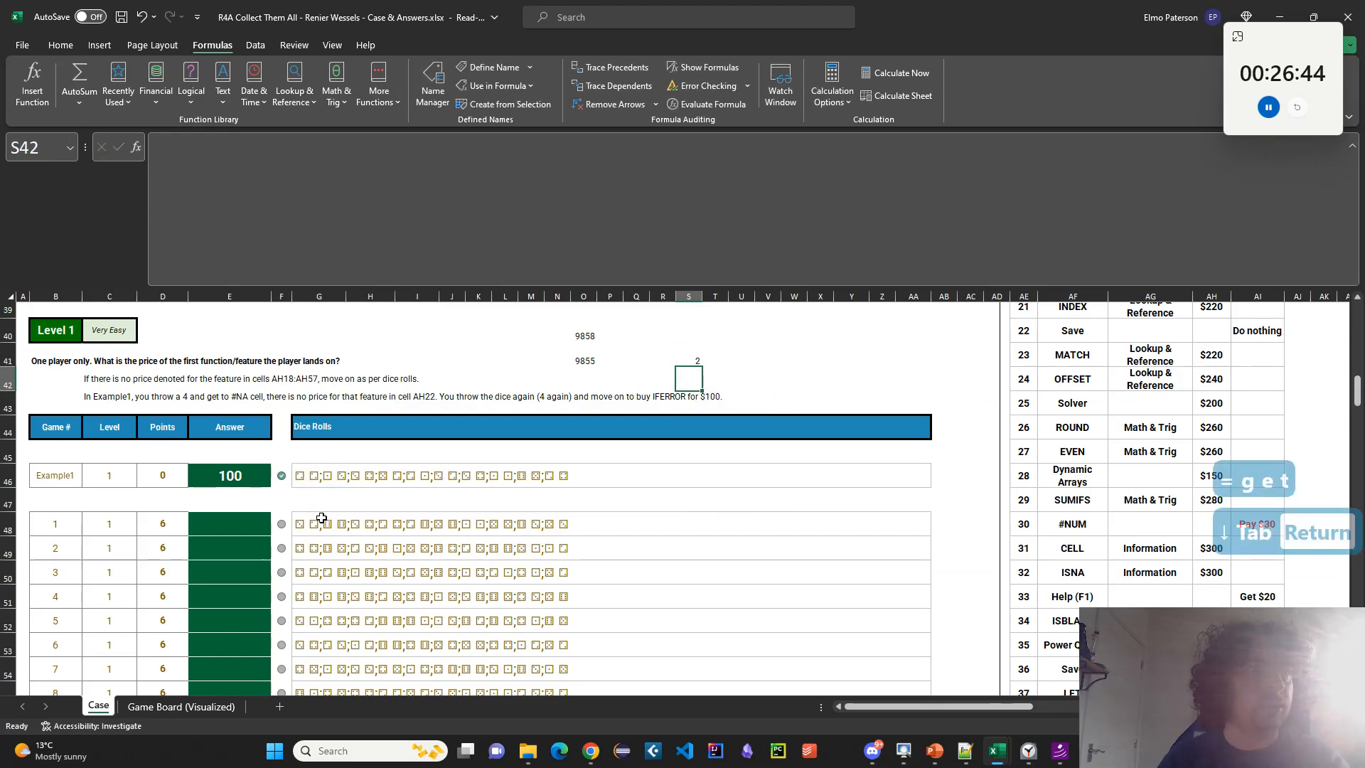
click(705, 360)
click(686, 356)
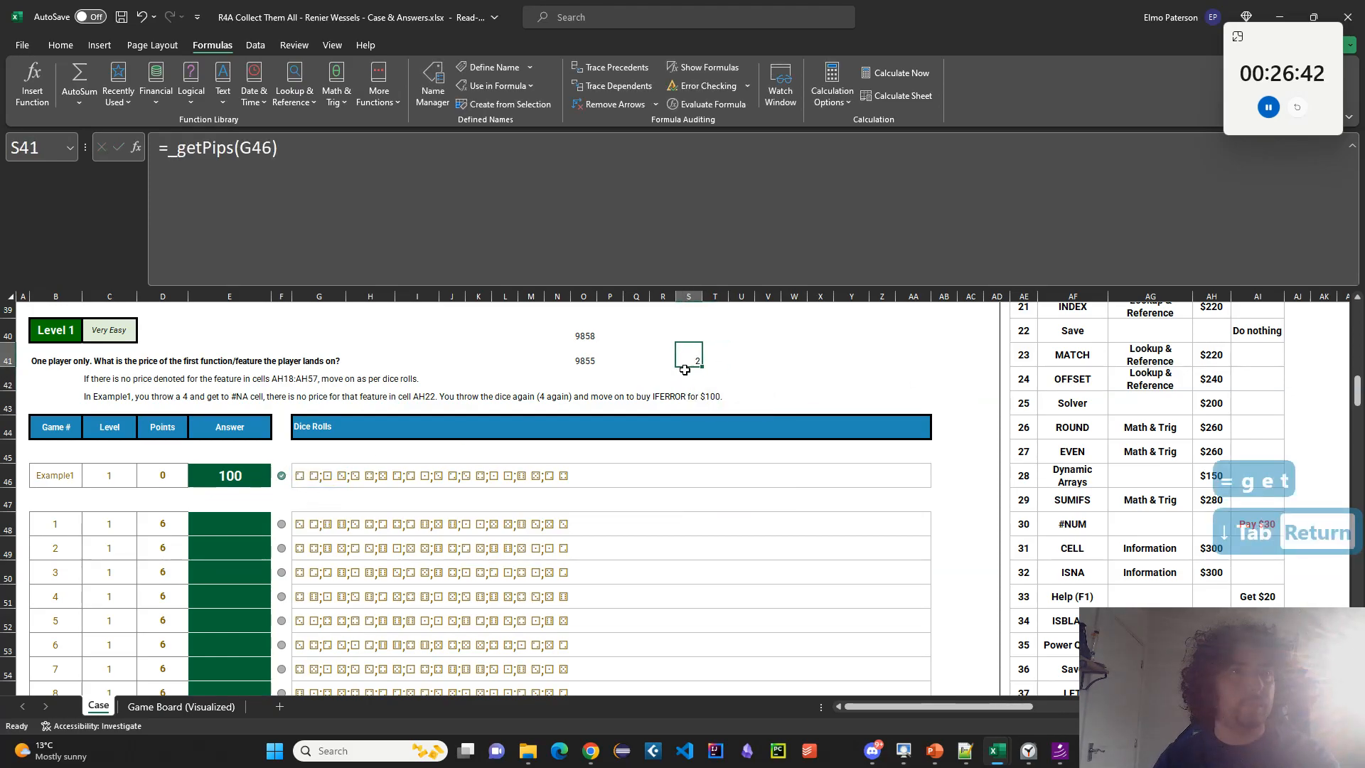
Clear the test formula from S41 and add a new worksheet named L1.
key(Delete)
scroll(283, 673, down, 1)
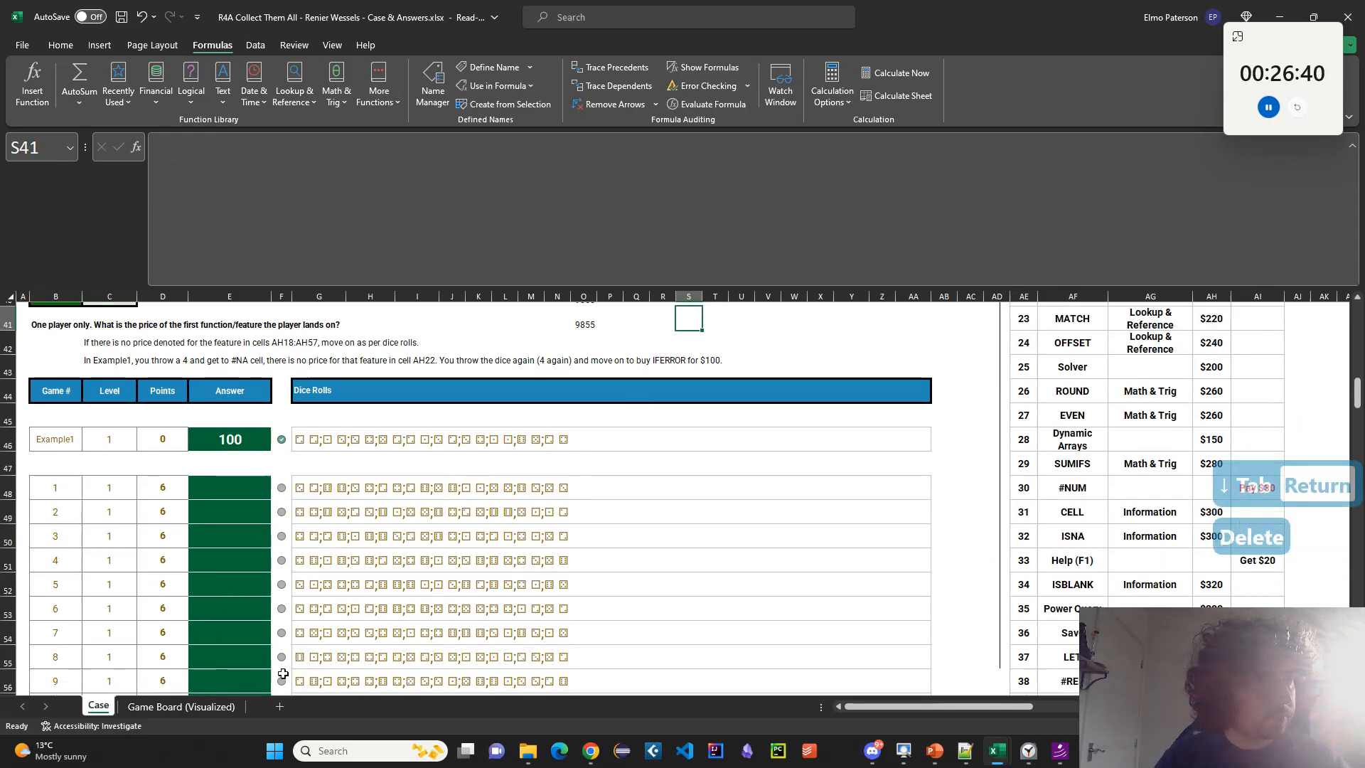
click(280, 707)
double_click(173, 715)
text(L1)
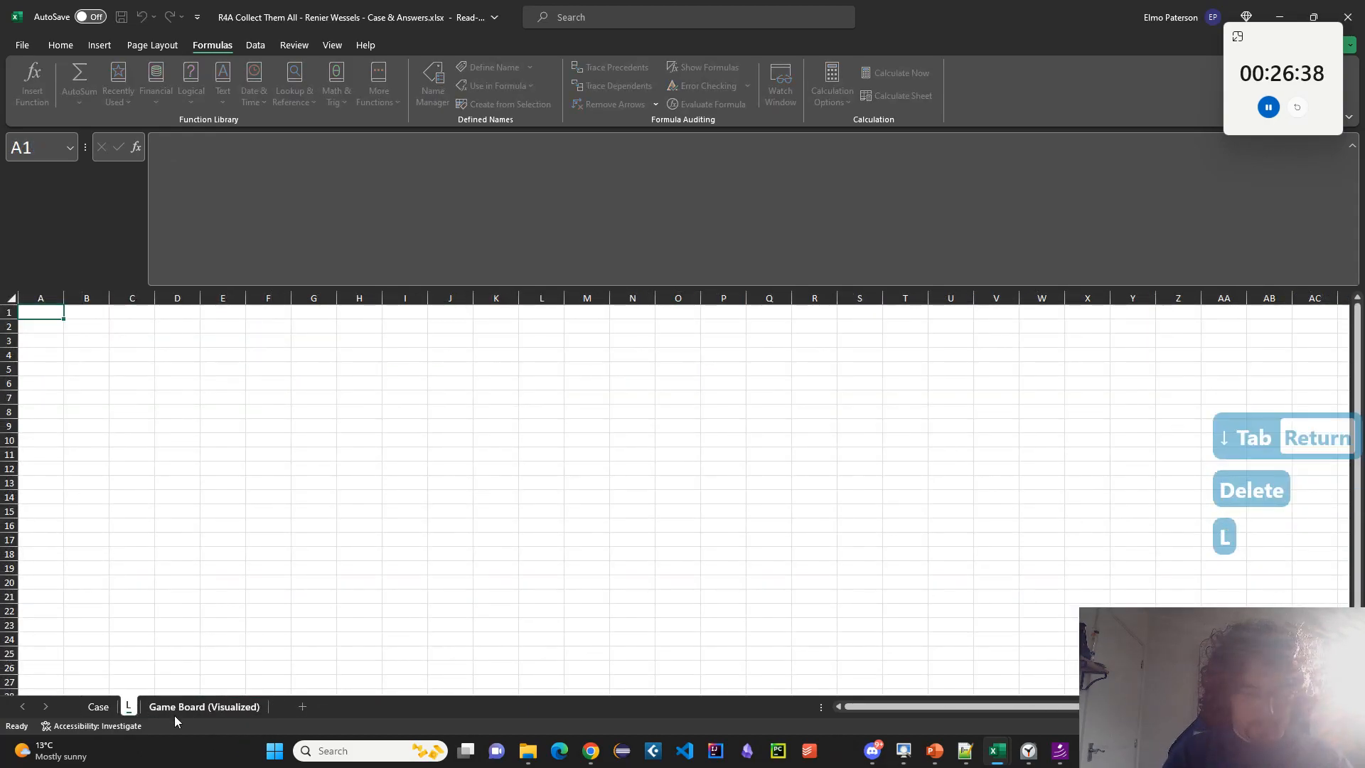
key(Return)
On sheet L1, enter the label Index in A1 and the value 1 in B1.
text(II)
key(BackSpace)
text(ndec)
key(BackSpace)
text(x)
key(Tab)
text(1)
key(Return)
key(Down)
key(Right)
Read through the Level 1 to Level 5 questions and their example games on the Case sheet.
click(98, 705)
scroll(336, 609, up, 2)
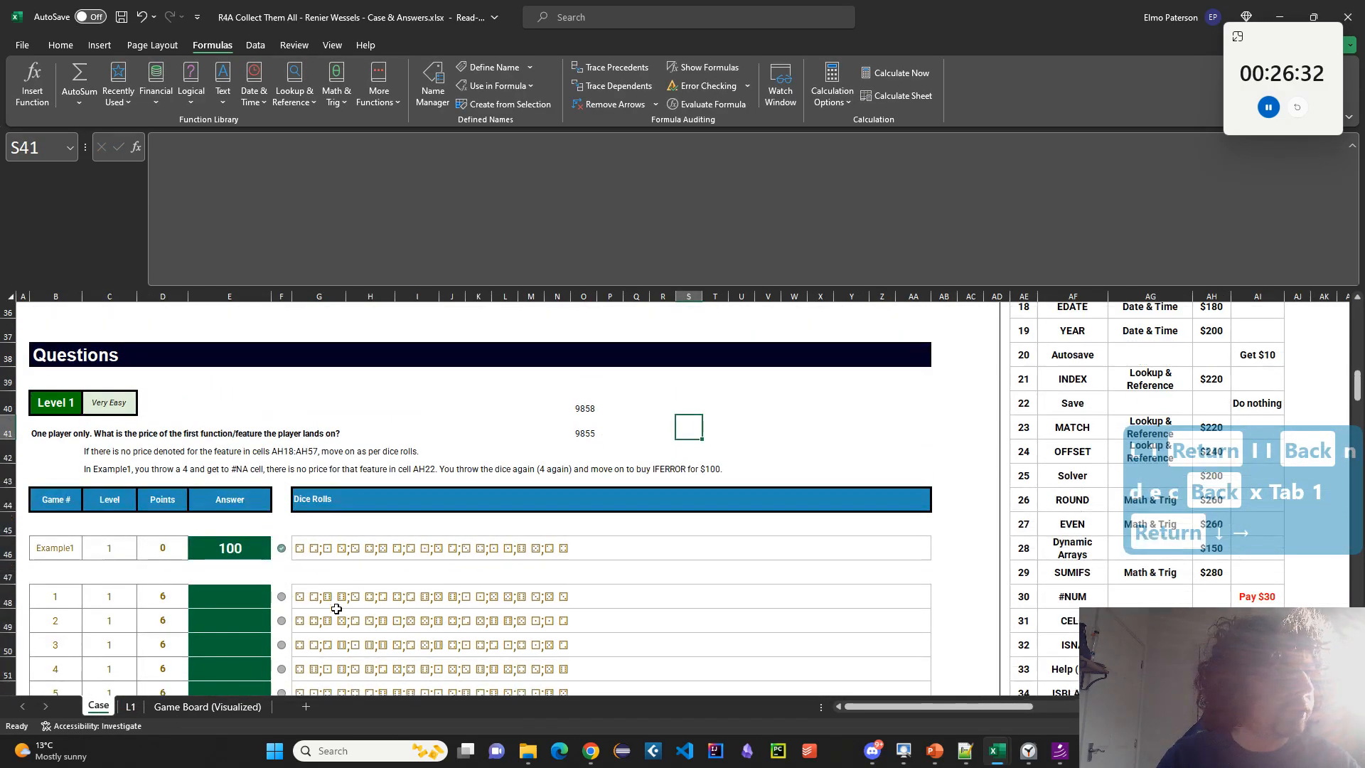
scroll(336, 610, down, 1)
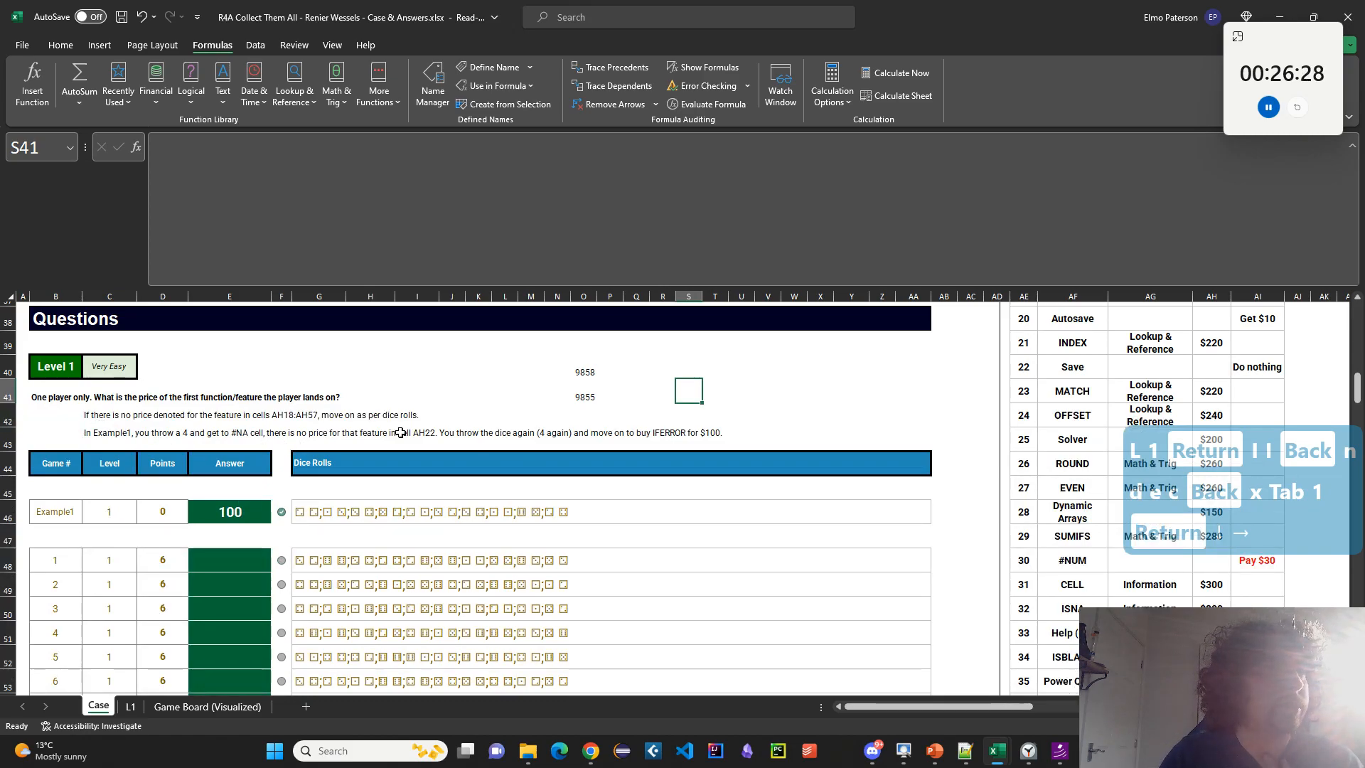
scroll(388, 490, down, 6)
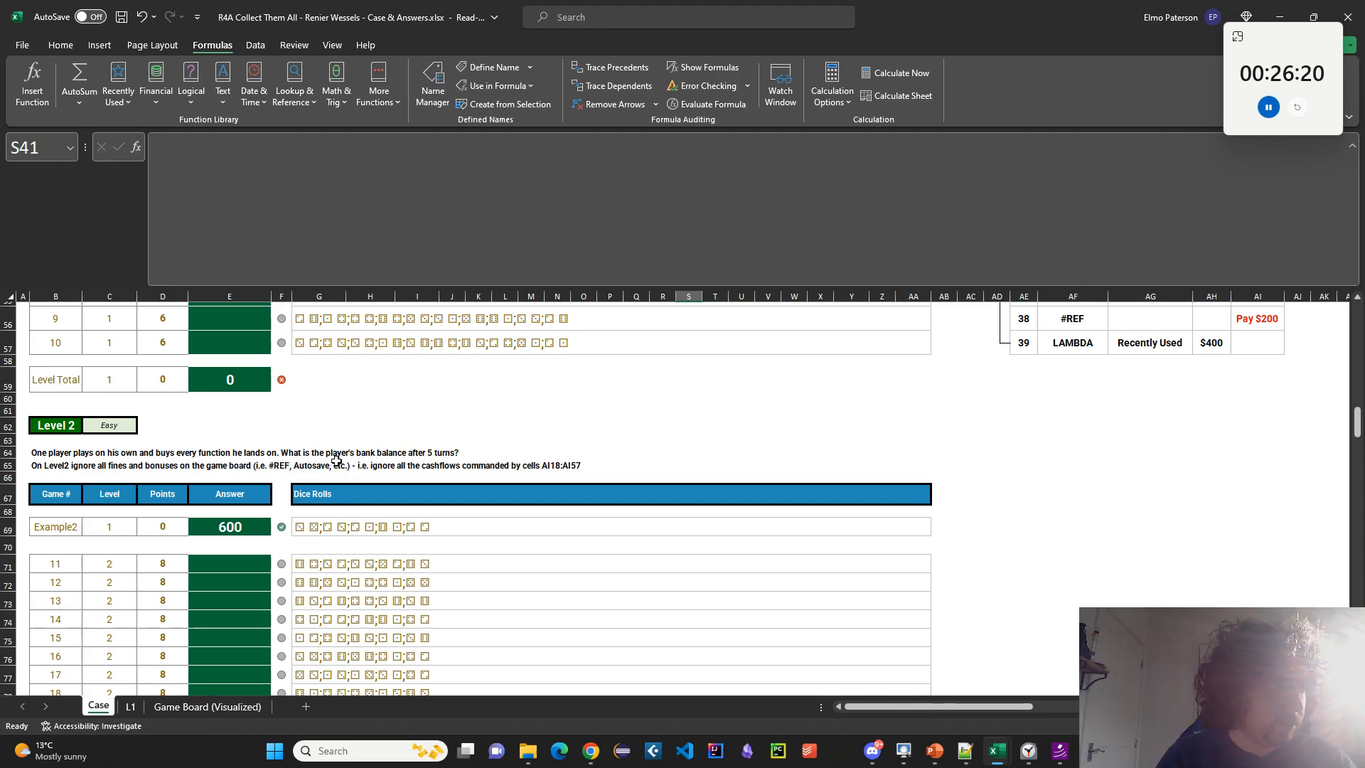
scroll(402, 455, down, 8)
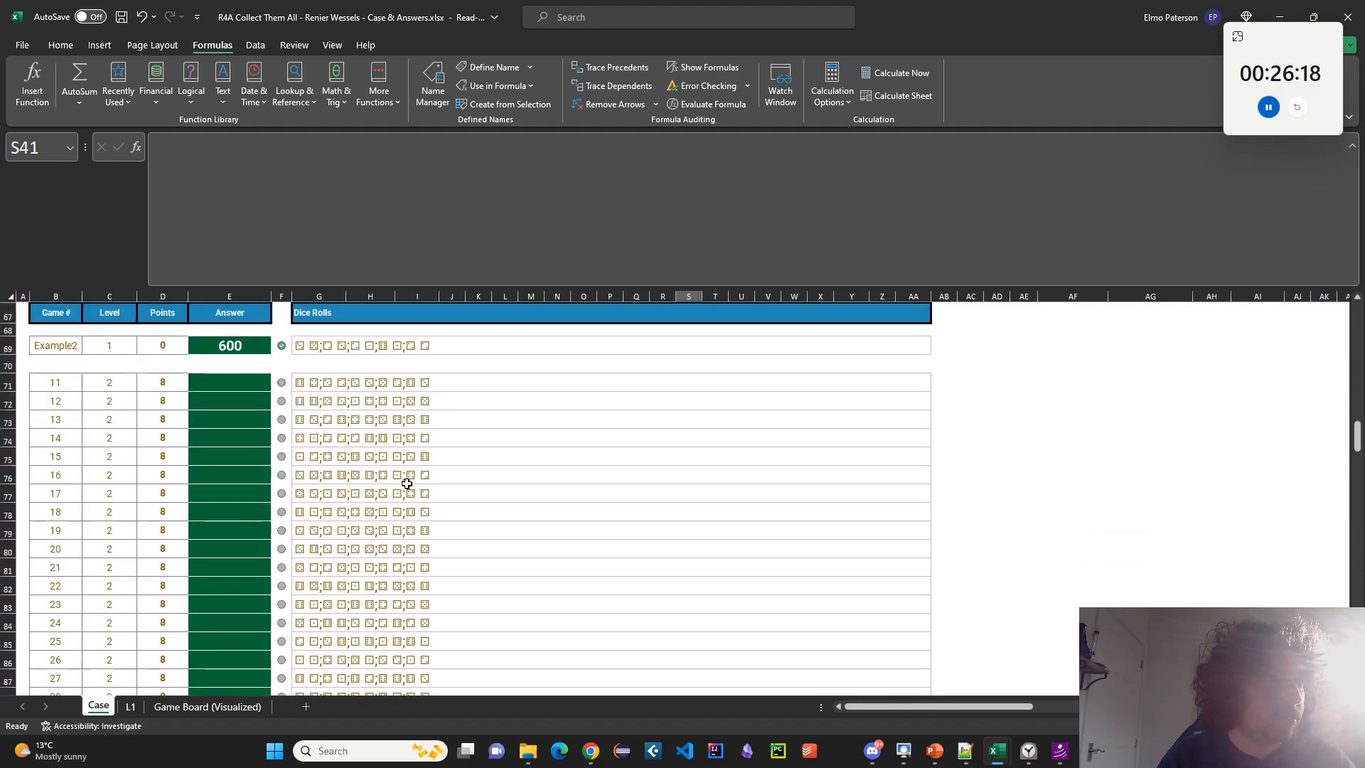
scroll(108, 597, down, 2)
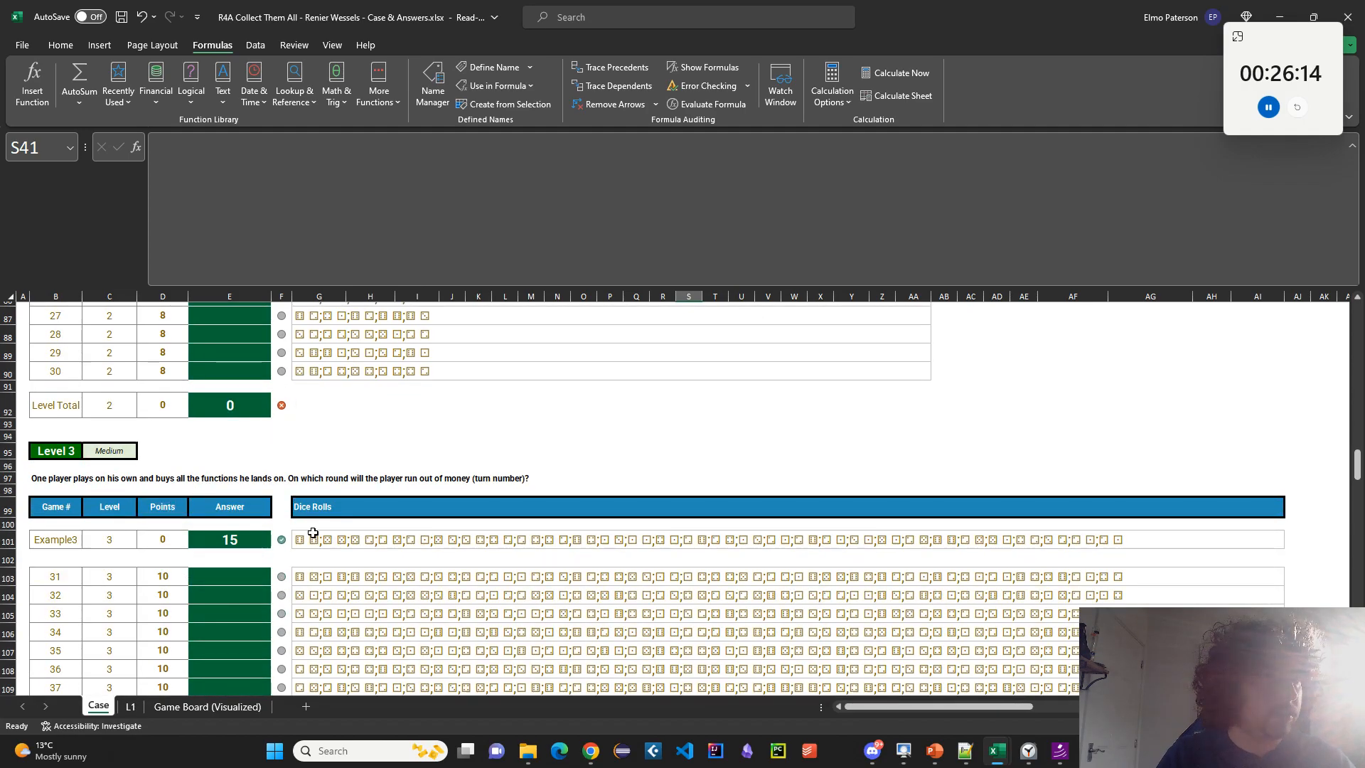
scroll(372, 592, down, 13)
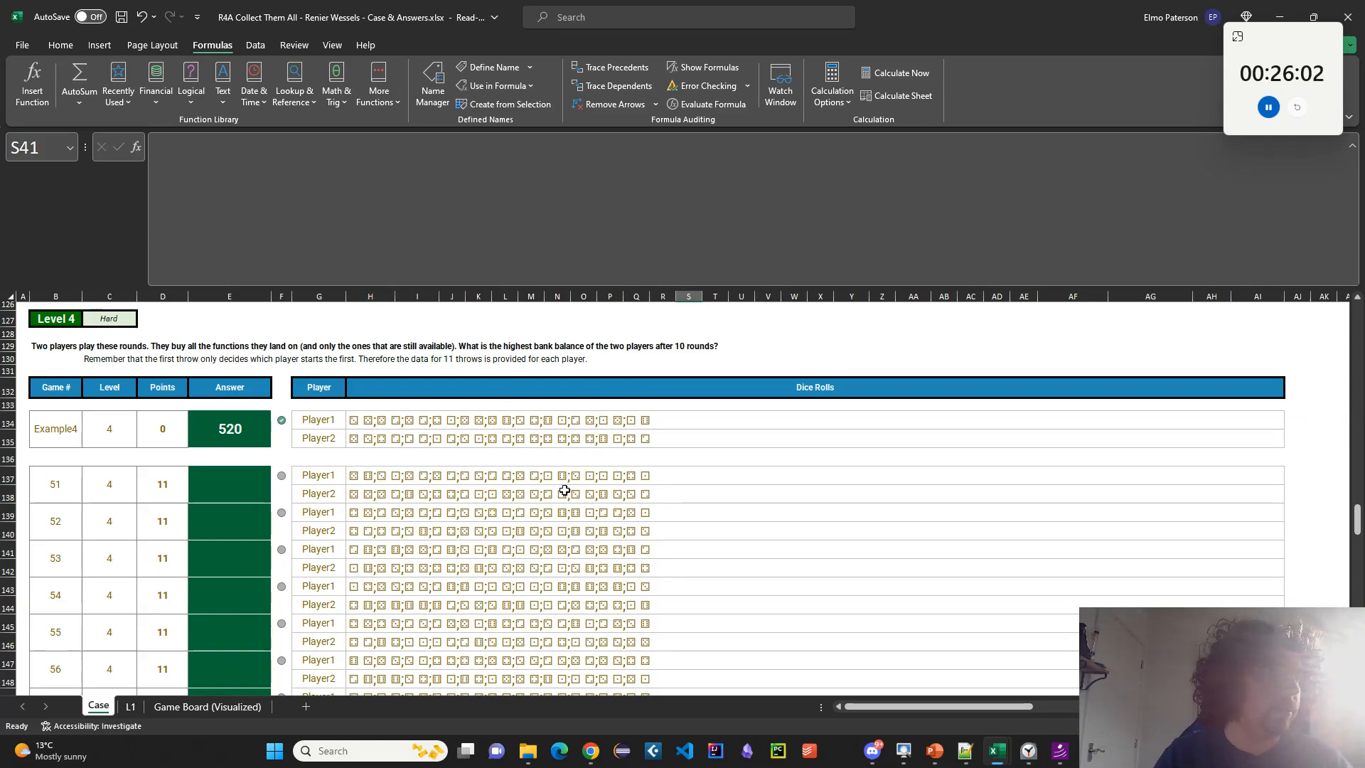
scroll(495, 563, down, 1)
scroll(495, 563, down, 14)
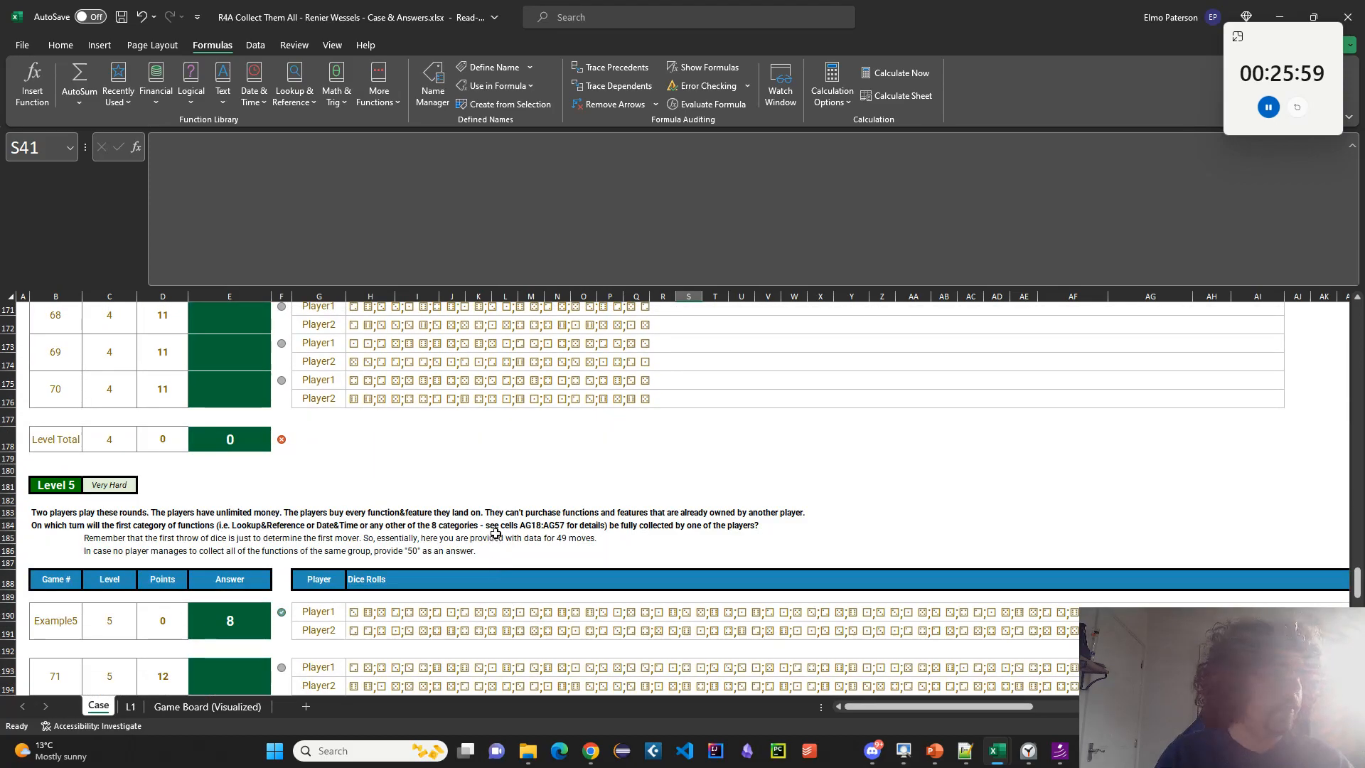
click(57, 511)
scroll(361, 555, down, 1)
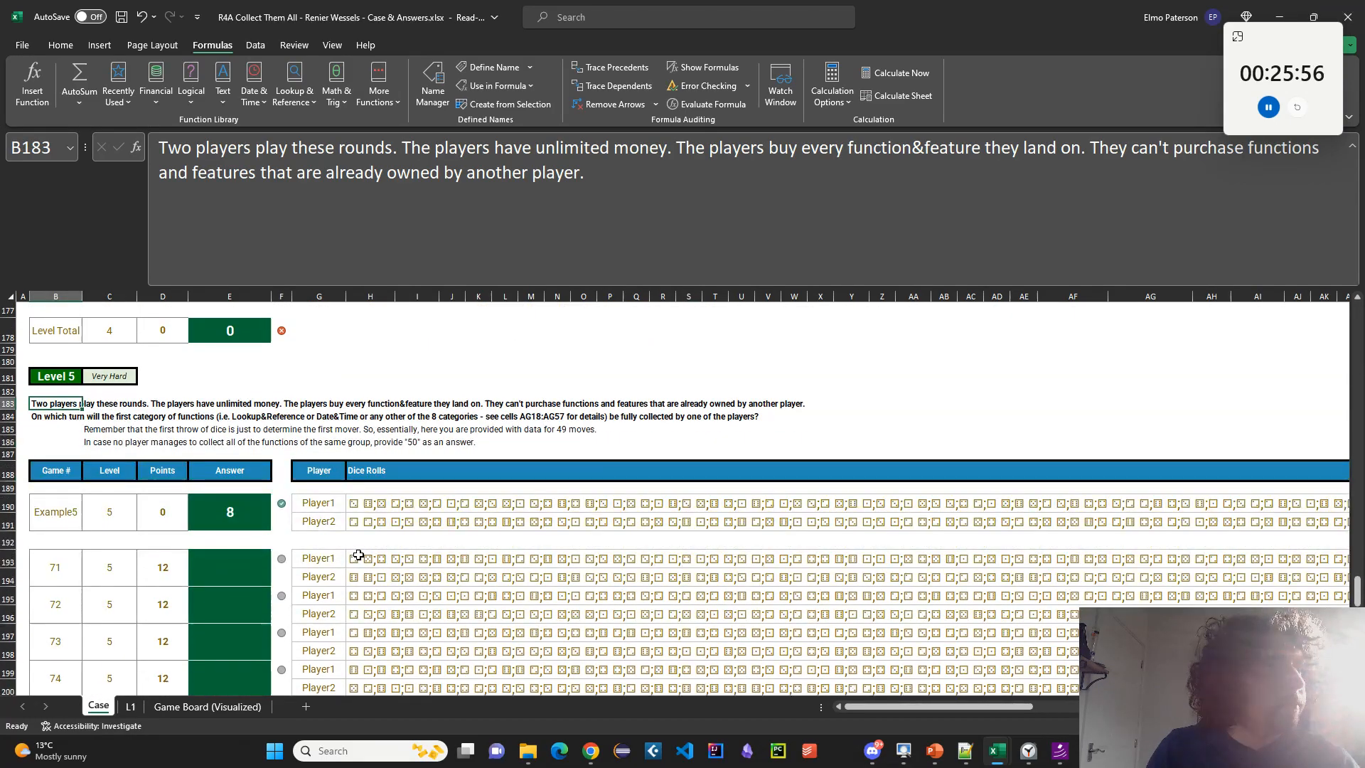
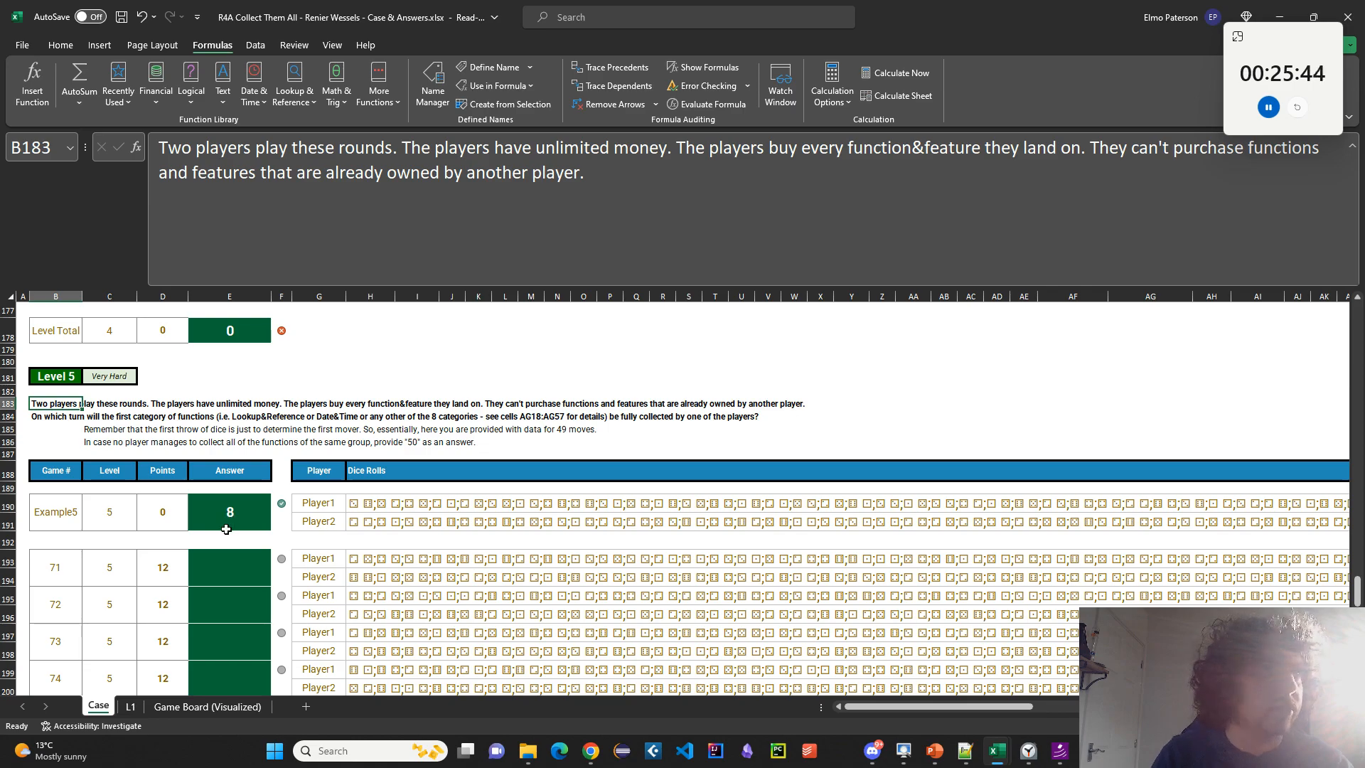
scroll(241, 545, down, 6)
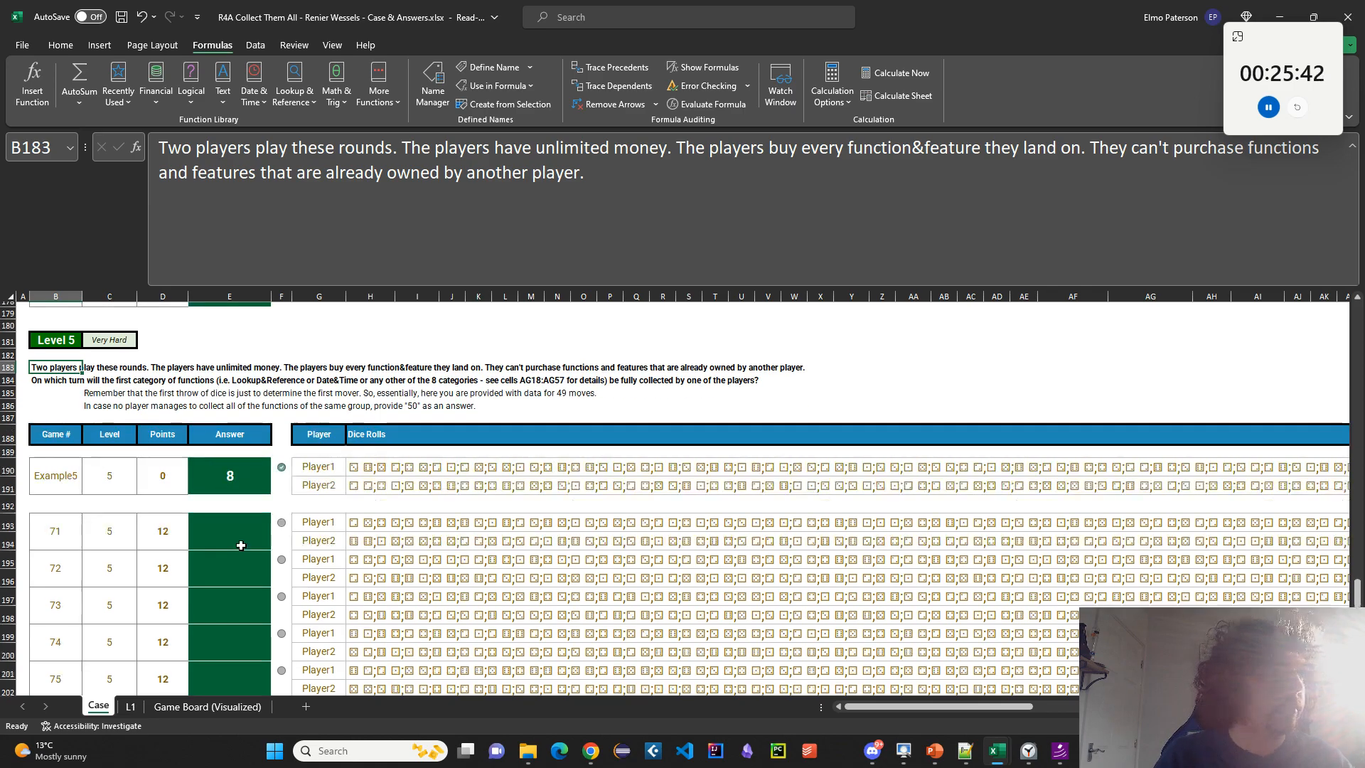
scroll(240, 542, up, 5)
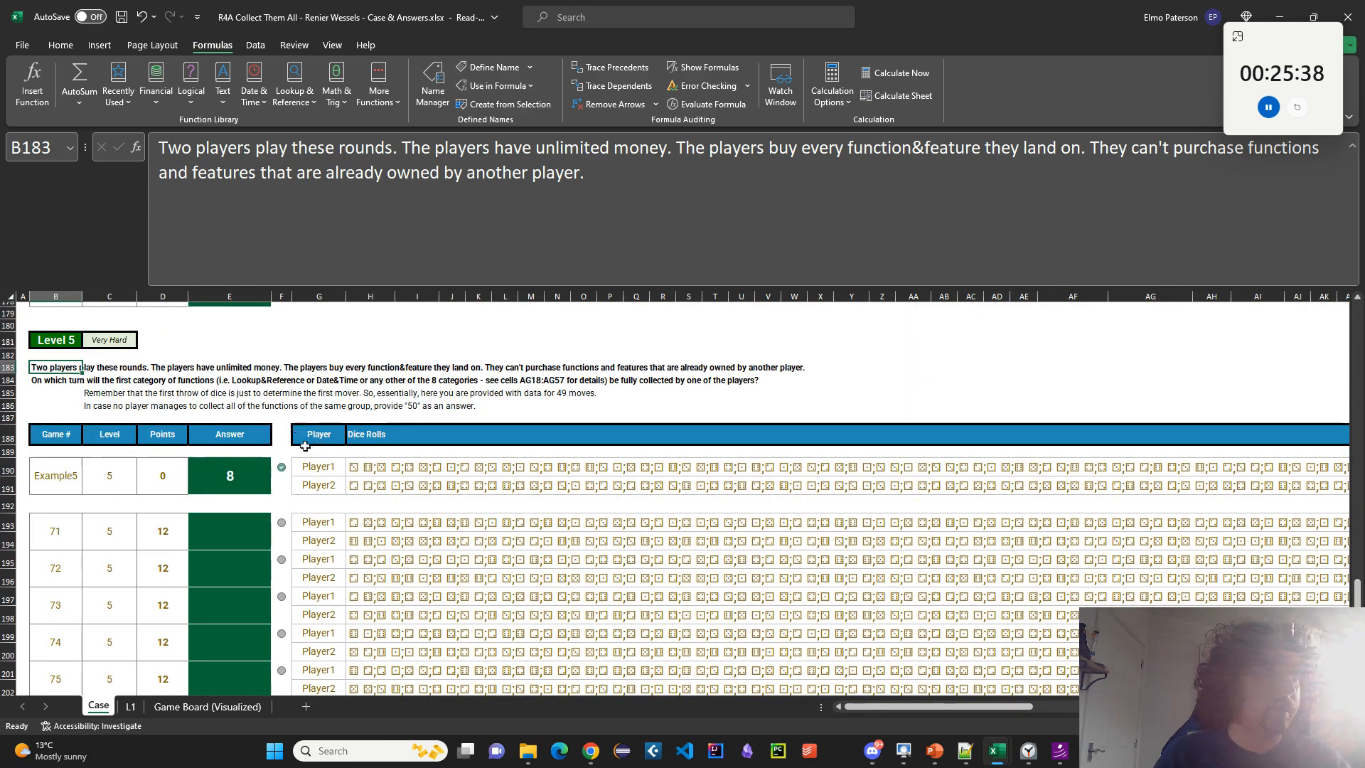
Enter 50 as the Level 5 answer for game 71 in E193 and copy that cell.
click(248, 533)
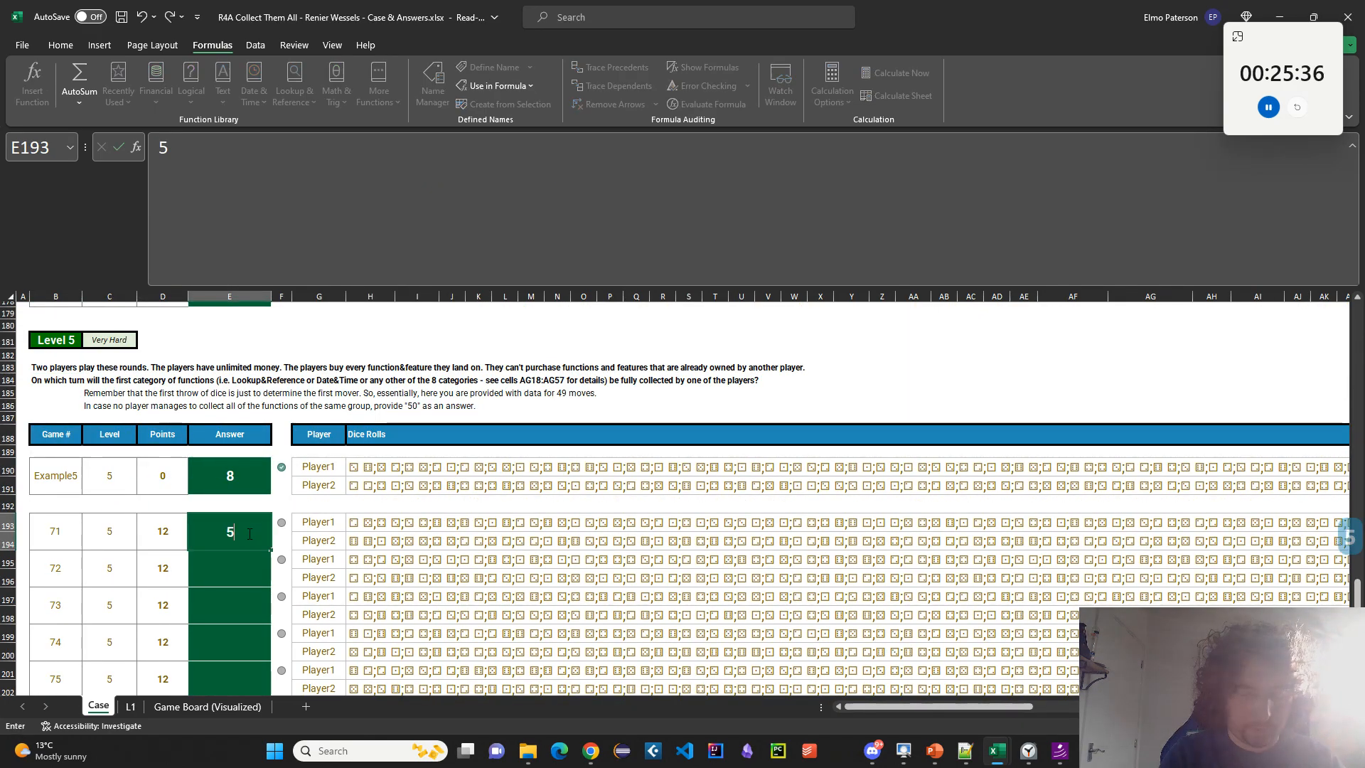
text(50)
key(Return)
key(Down)
key(Up)
key(Up)
key(ctrl+c)
key(ctrl+shift+Down)
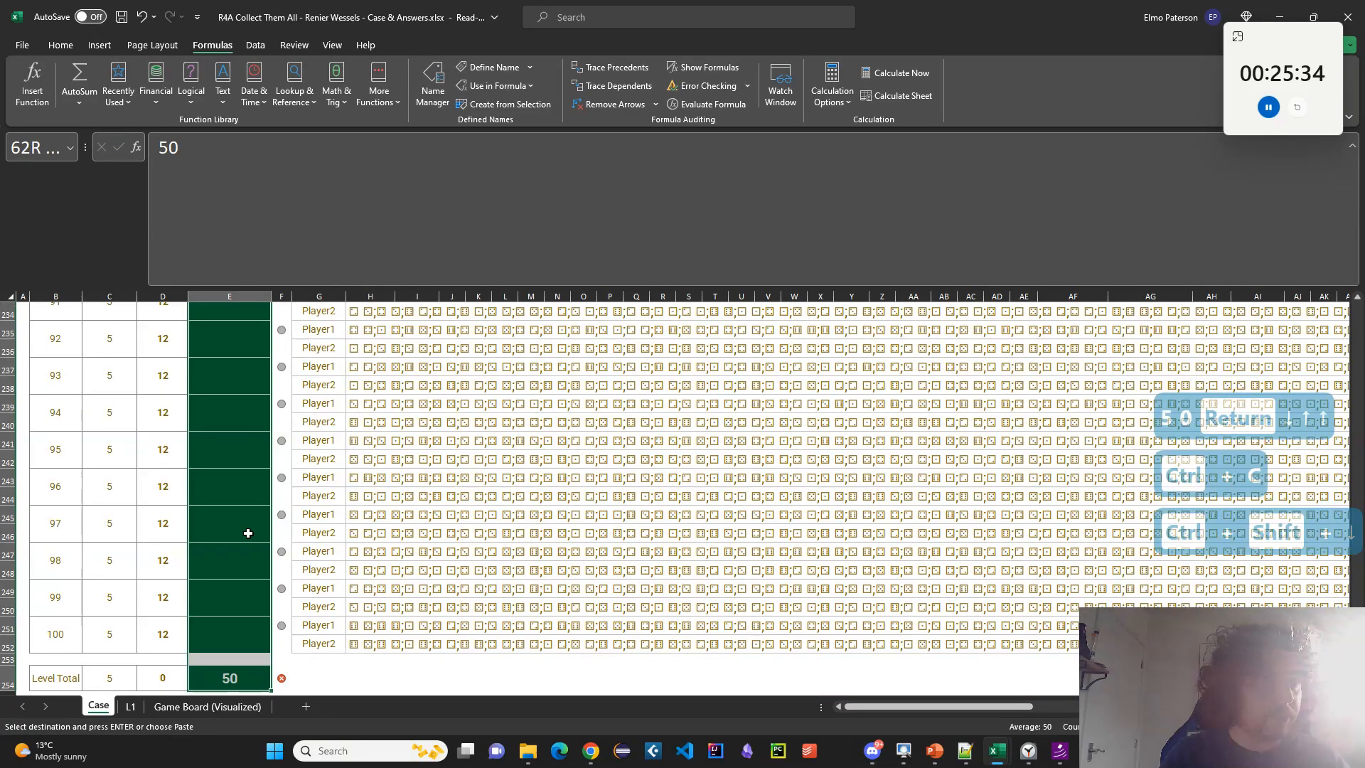
Hide column F, which holds the answer check marks on the Case sheet.
click(247, 636)
scroll(247, 436, up, 7)
right_click(282, 297)
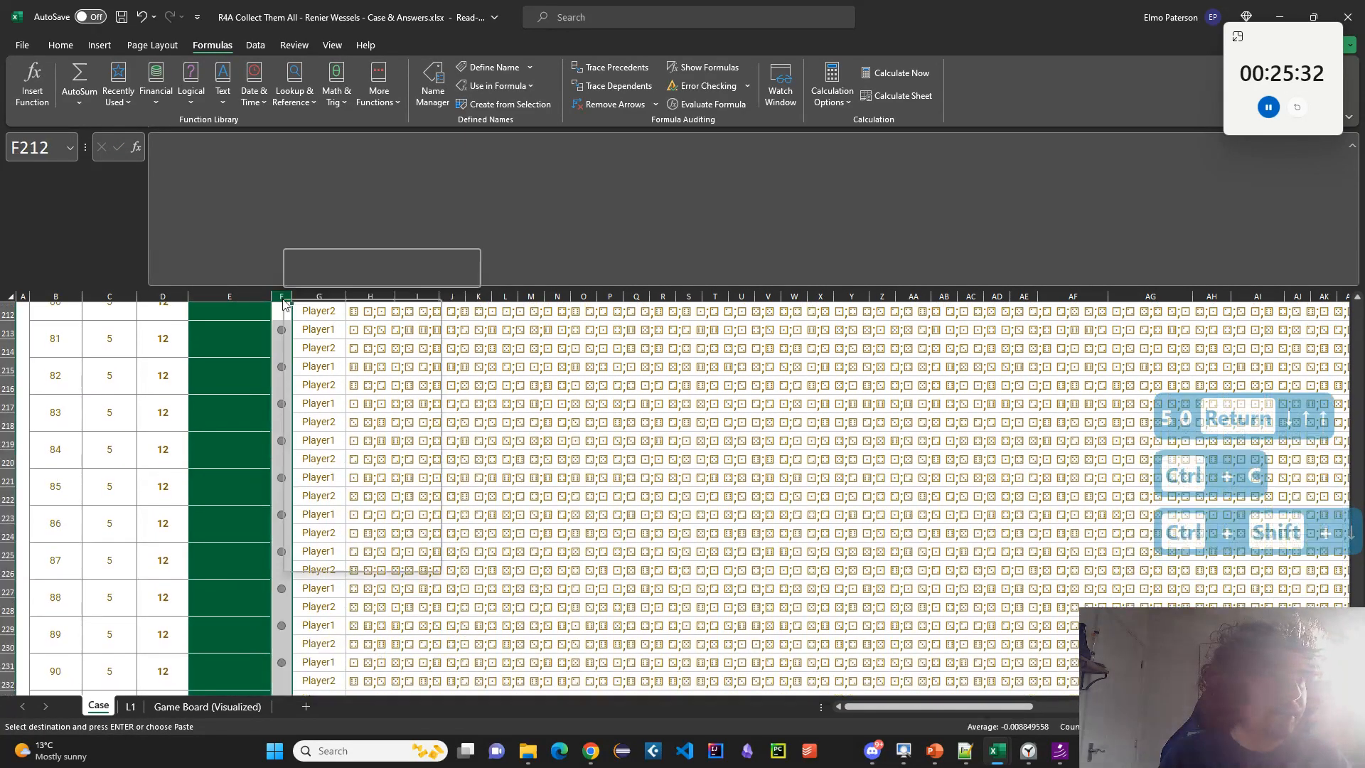
click(320, 540)
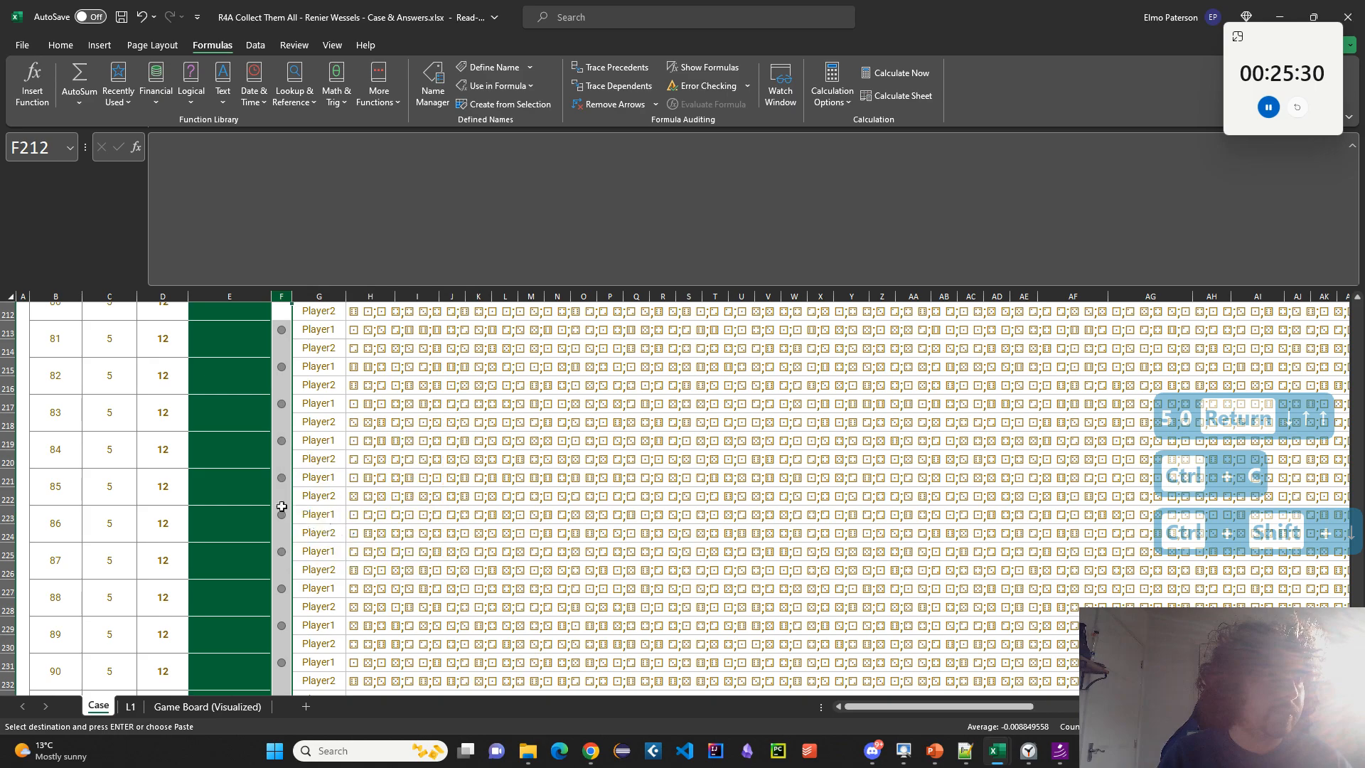
Paste the copied 50 into the remaining Level 5 answer cells, games 72 to 100, from E195 to E251.
scroll(243, 429, up, 1)
scroll(244, 429, up, 8)
click(239, 502)
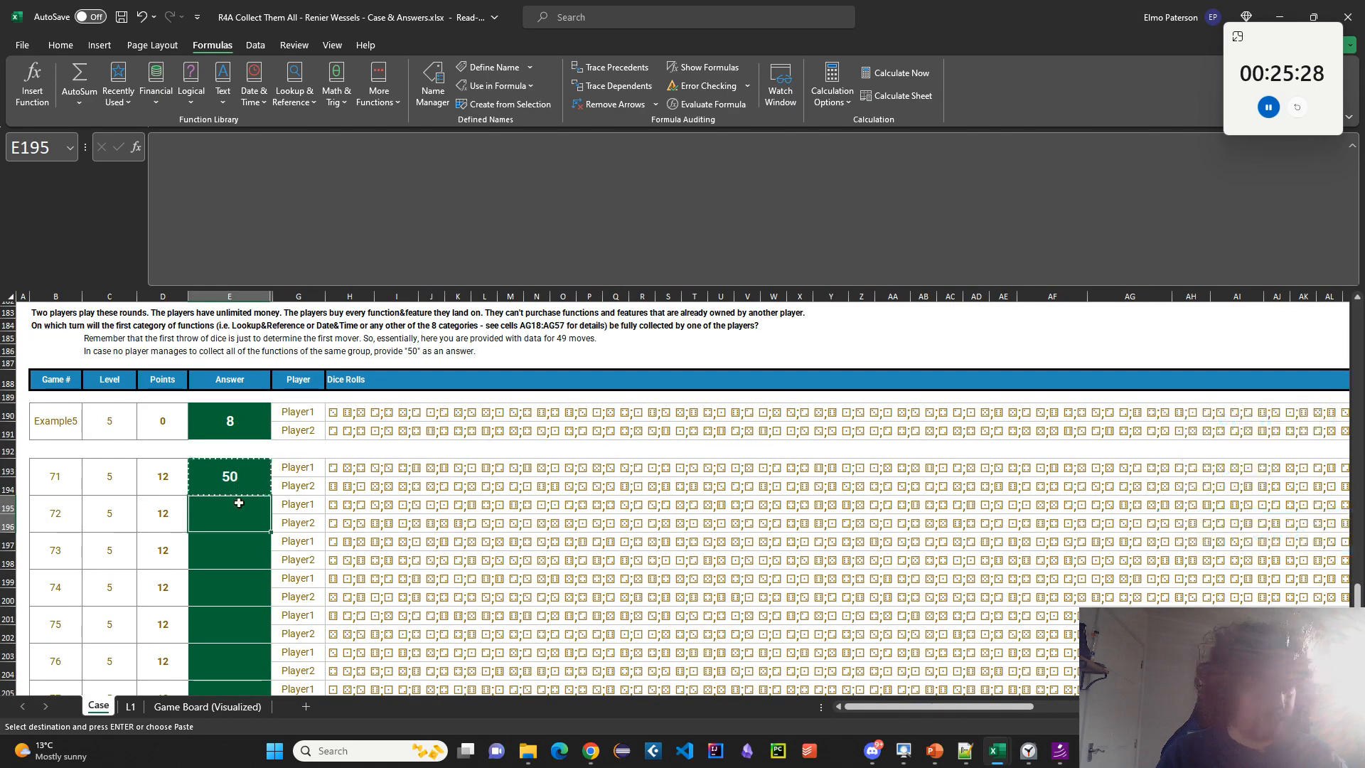
key(ctrl+shift+Down)
click(242, 637)
scroll(245, 568, up, 15)
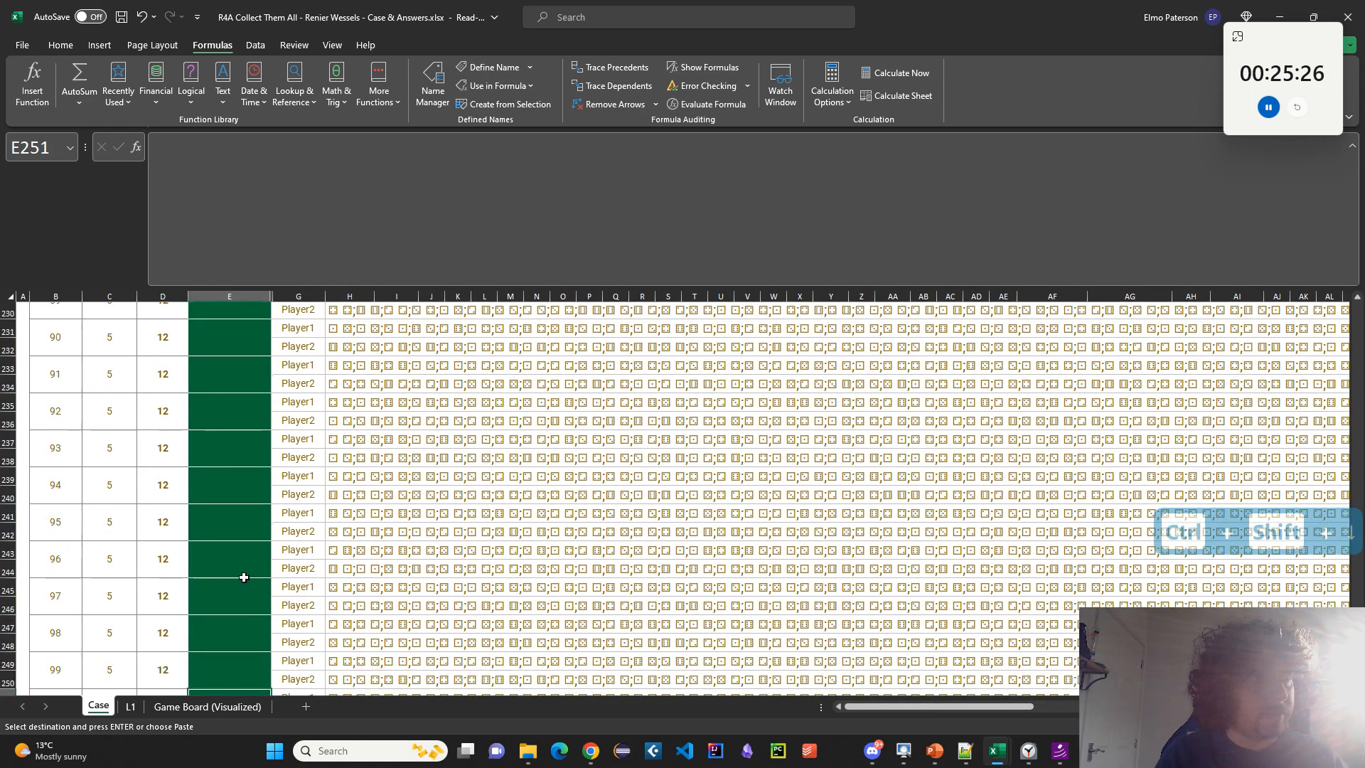
shift+click(237, 446)
key(ctrl+v)
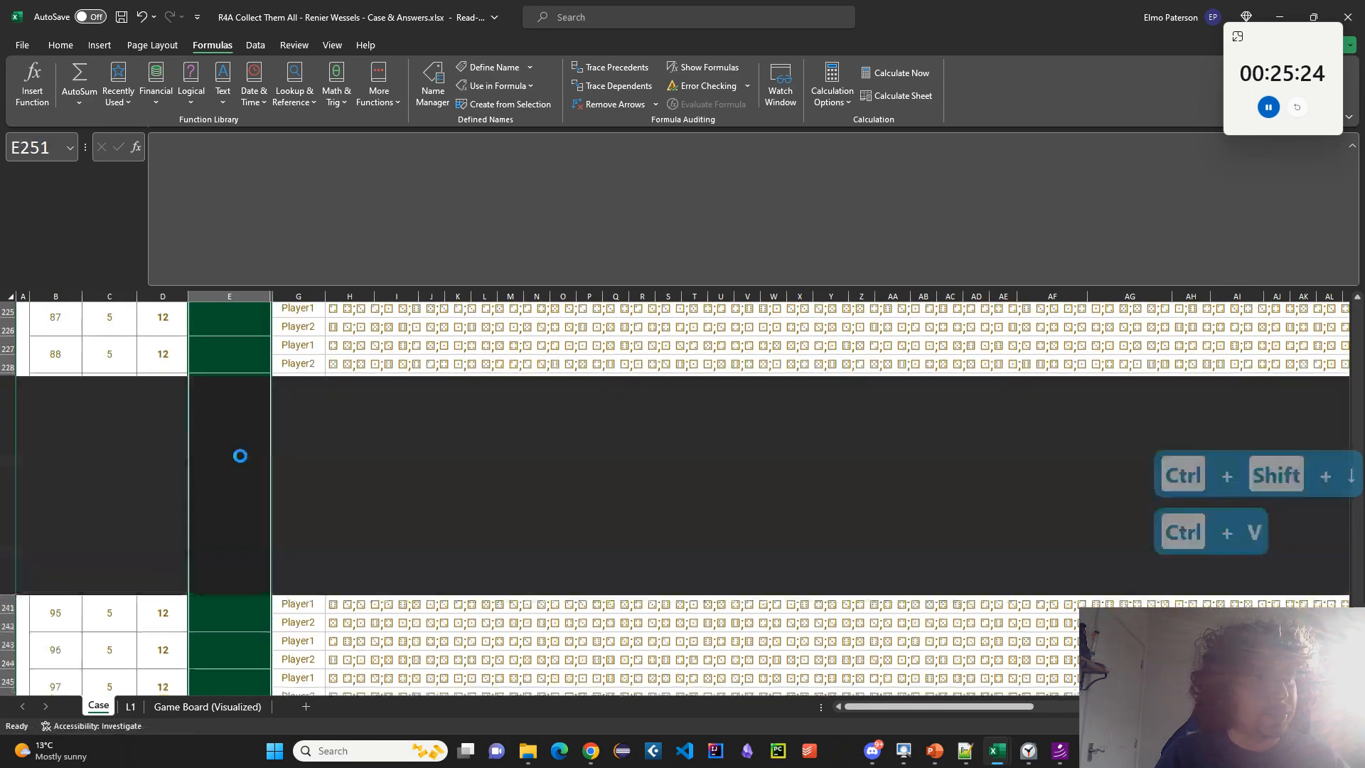
scroll(270, 594, down, 4)
scroll(270, 594, up, 20)
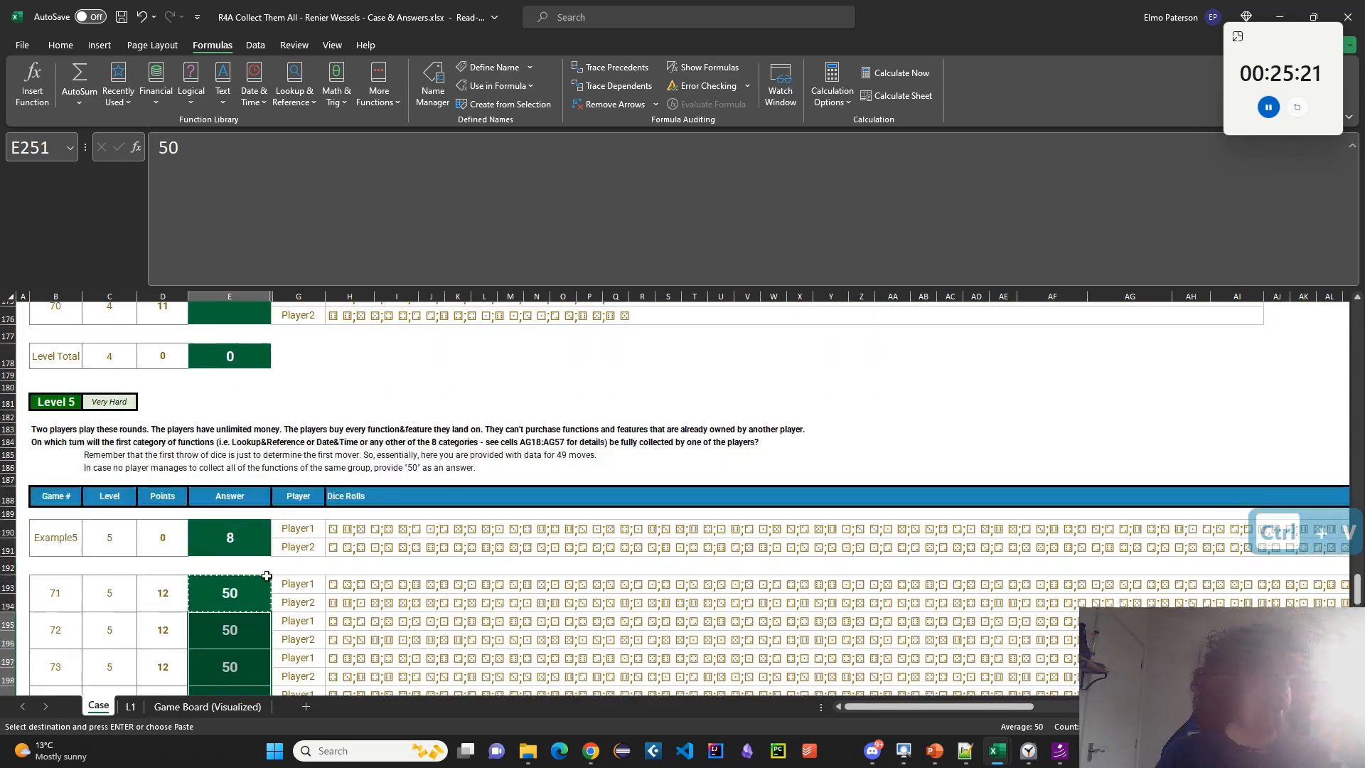
Look back over the case from the Level 5 question up to the Level 1 games.
scroll(267, 576, up, 2)
click(290, 522)
scroll(289, 532, up, 1)
scroll(287, 532, down, 2)
scroll(287, 532, up, 20)
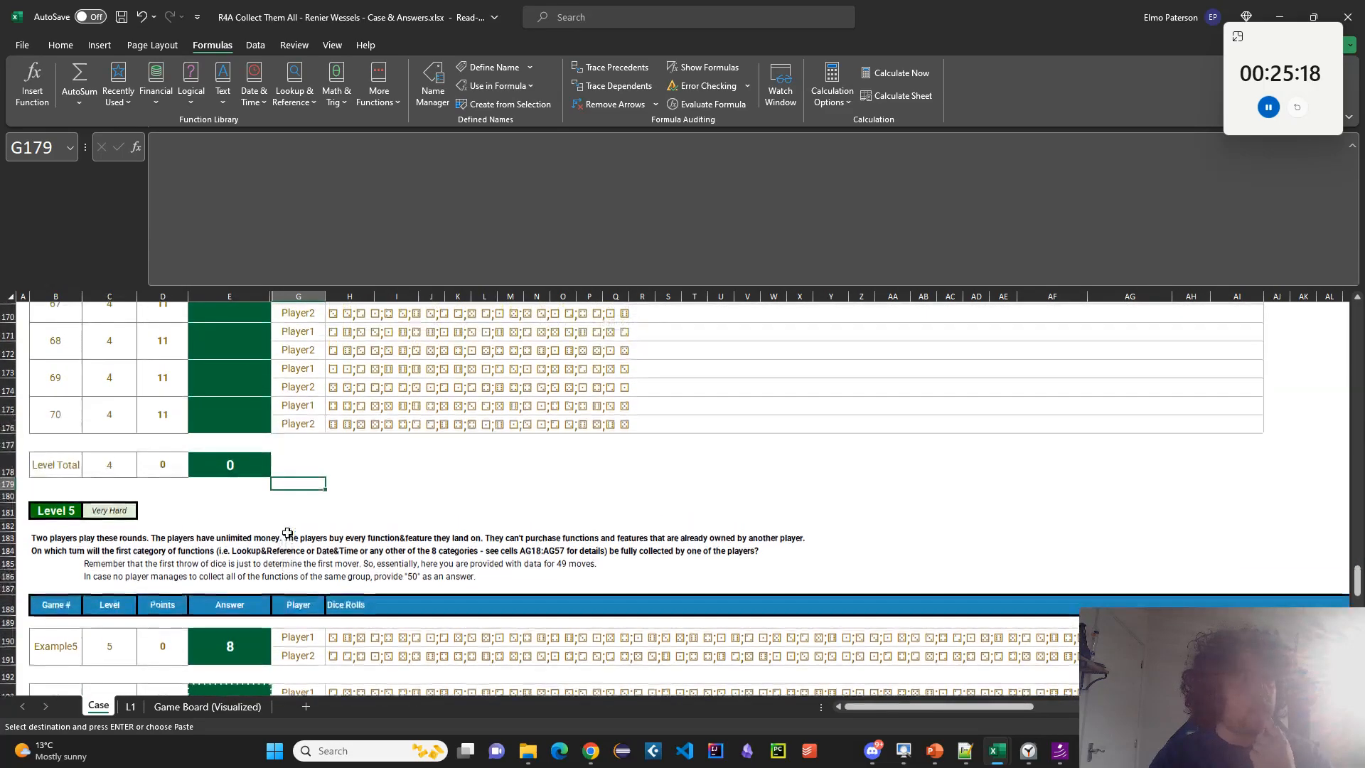
scroll(288, 541, up, 18)
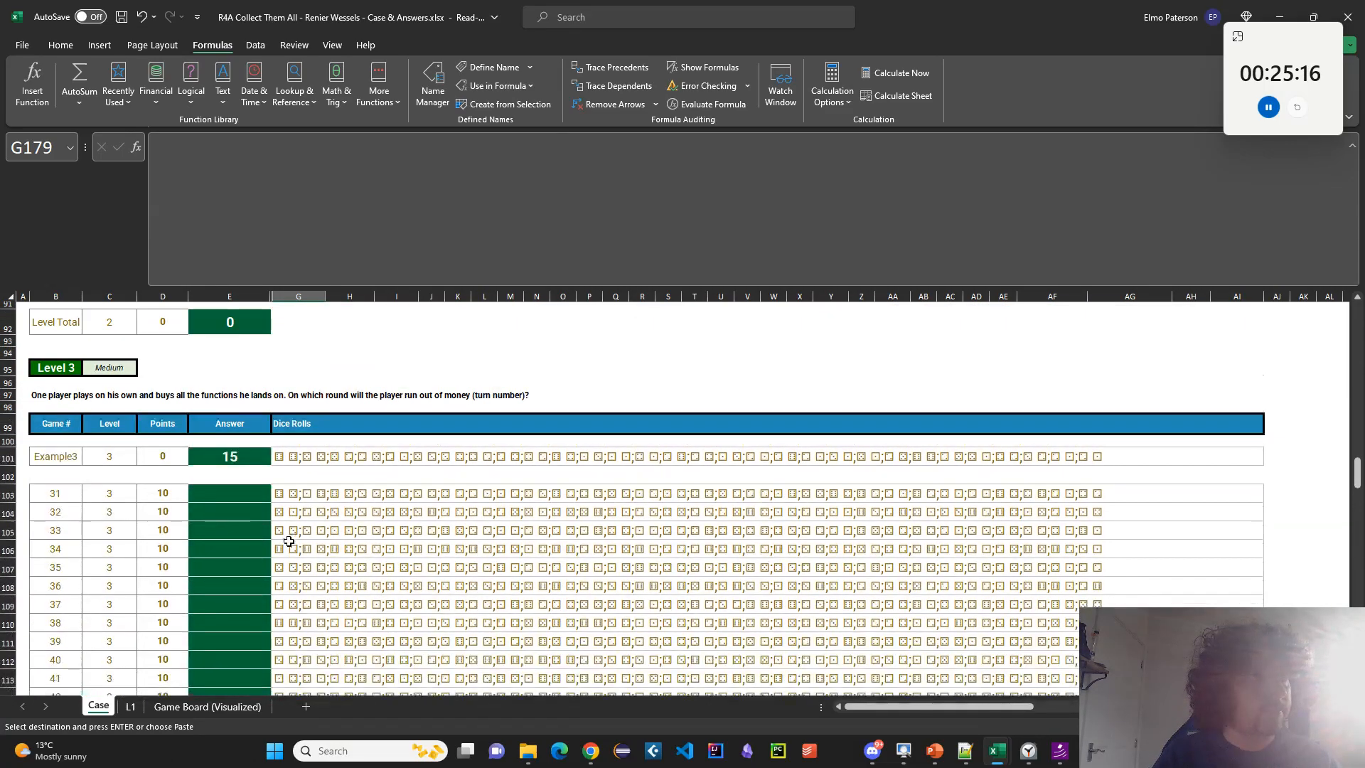
scroll(318, 570, up, 15)
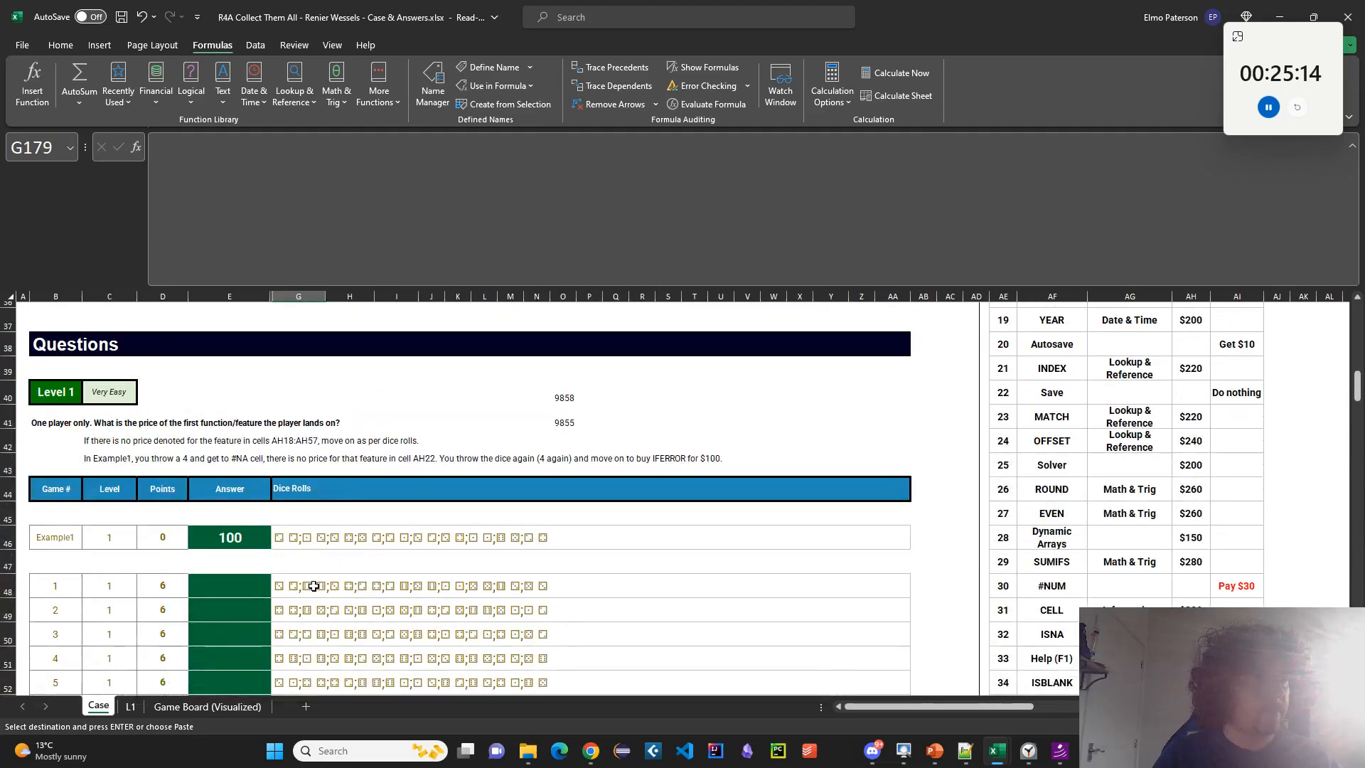
scroll(318, 570, down, 3)
On sheet L1, enter the label Dice Throws and move it from B3 to A3.
click(131, 703)
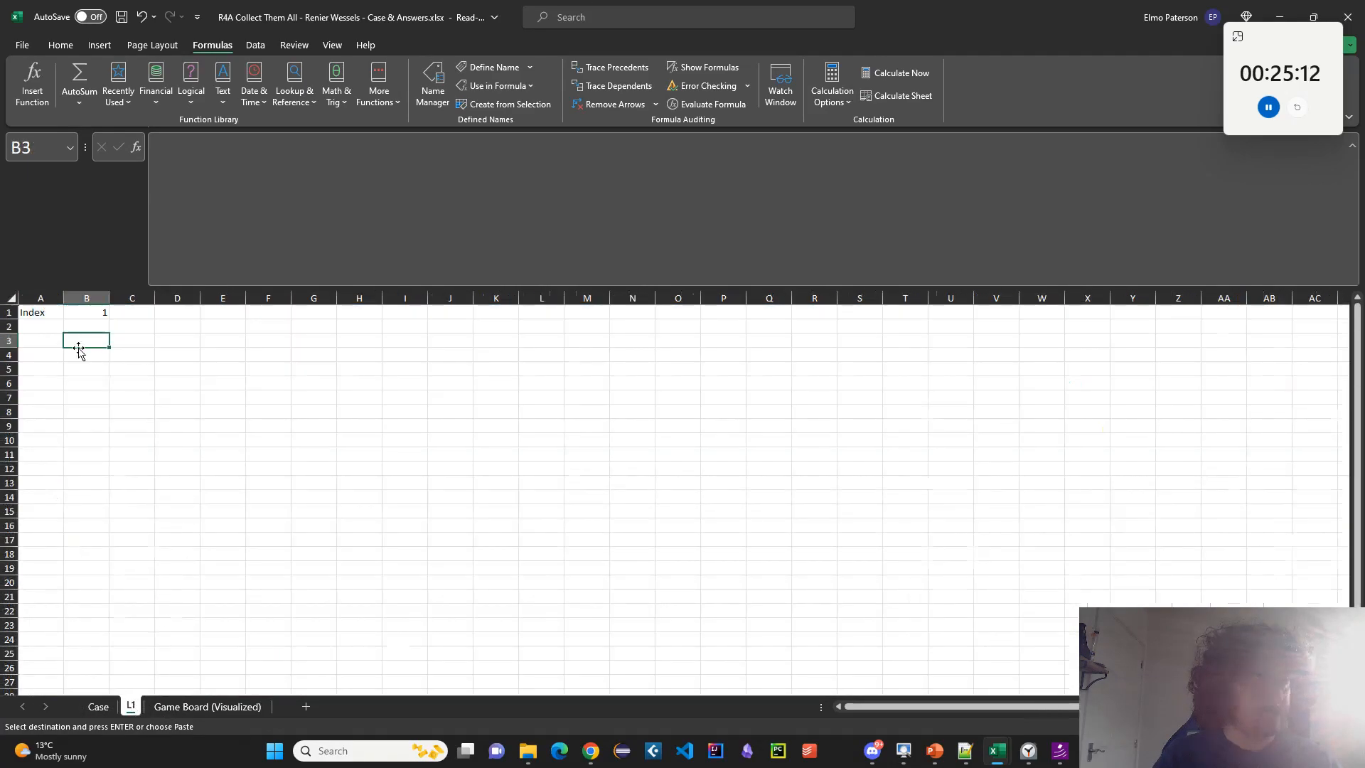
text(Dice)
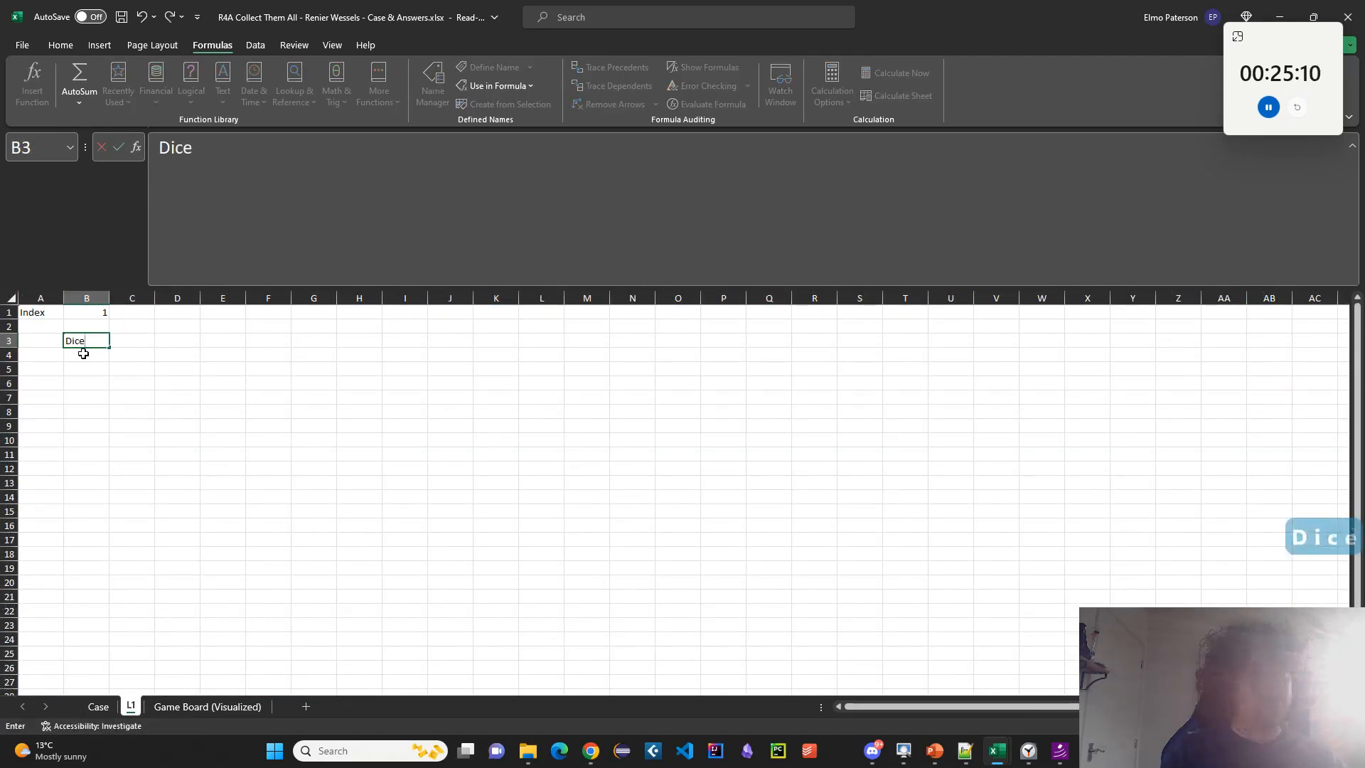
text( Throws)
key(Return)
key(Up)
key(ctrl+x)
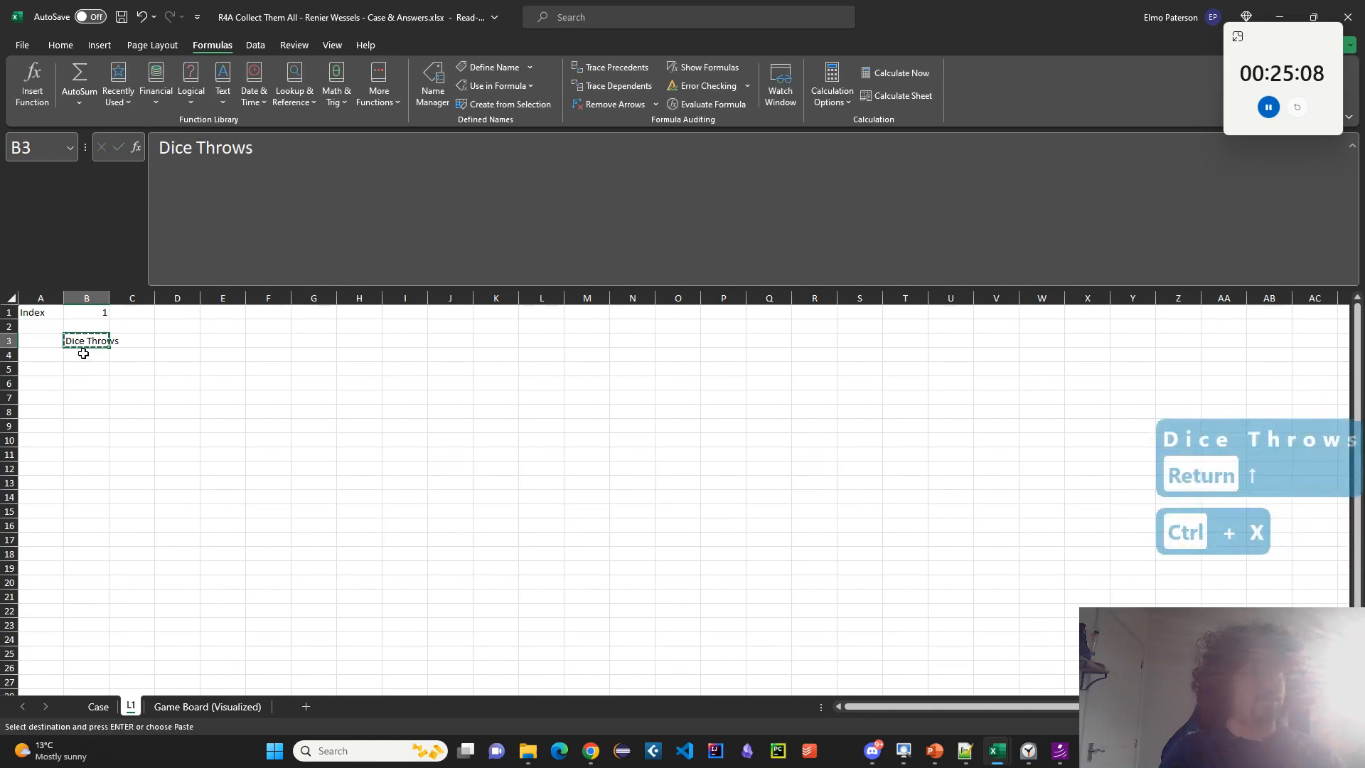
key(Left)
key(ctrl+v)
Enter =INDEX(Case!G46:G57,B1) in B3 to fetch the dice rolls for the chosen index.
key(Right)
text(=INDEX()
click(98, 706)
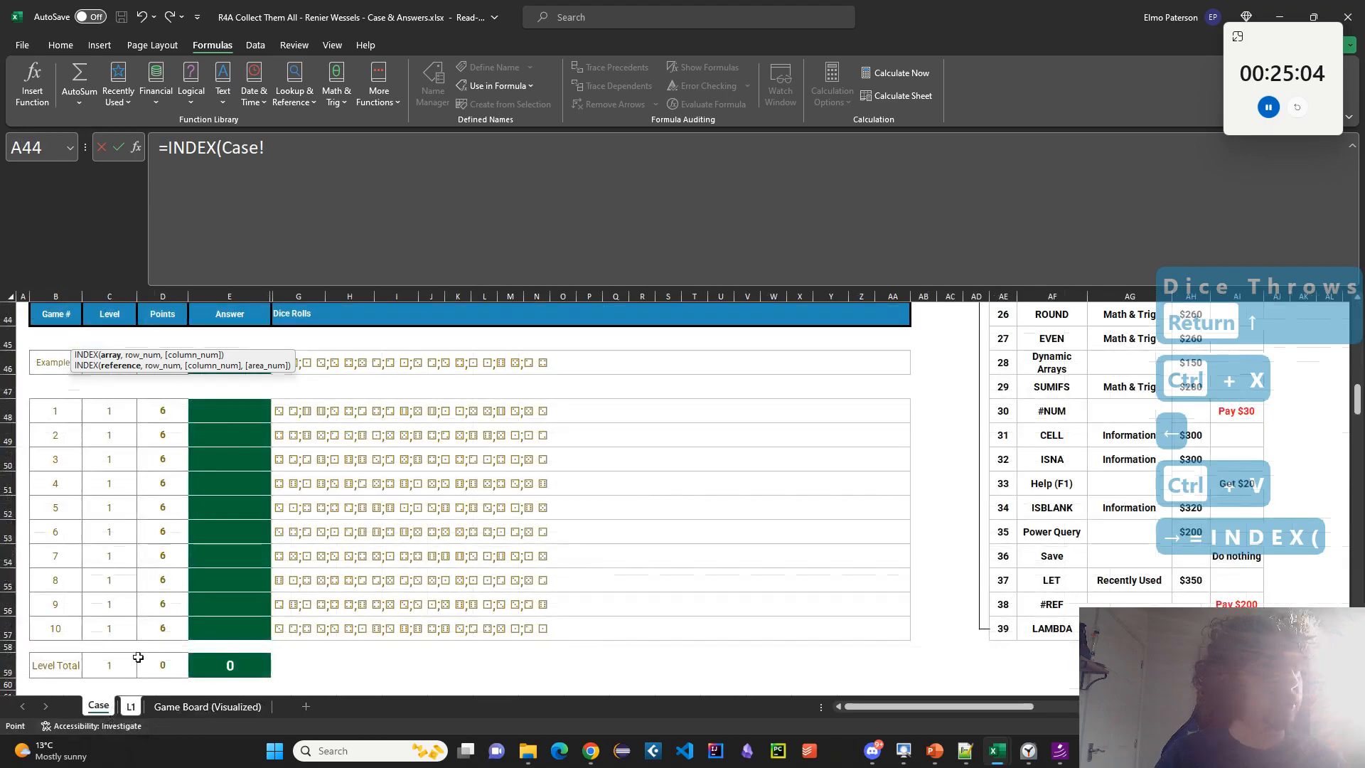
click(300, 364)
key(shift+Down)
key(shift+Down)
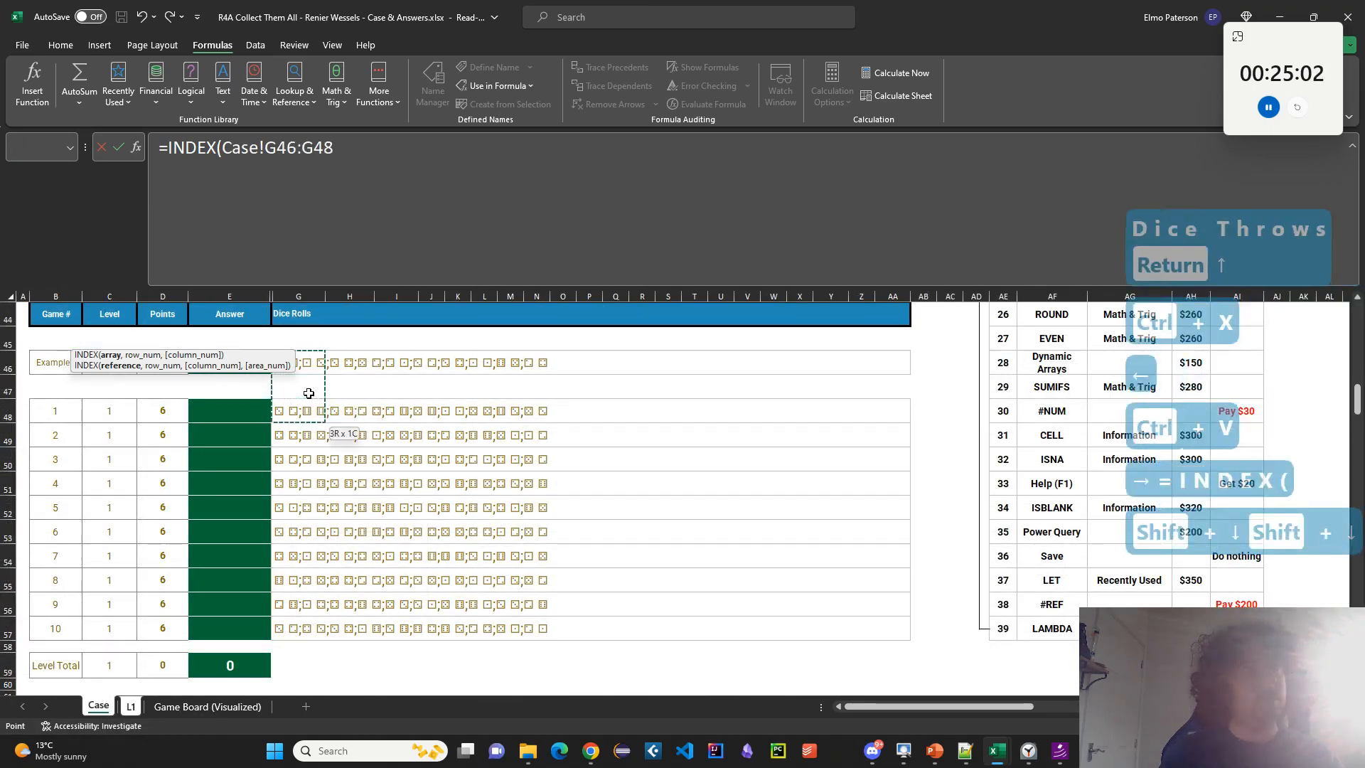
key(ctrl+shift+Down)
key(Return)
key(Return)
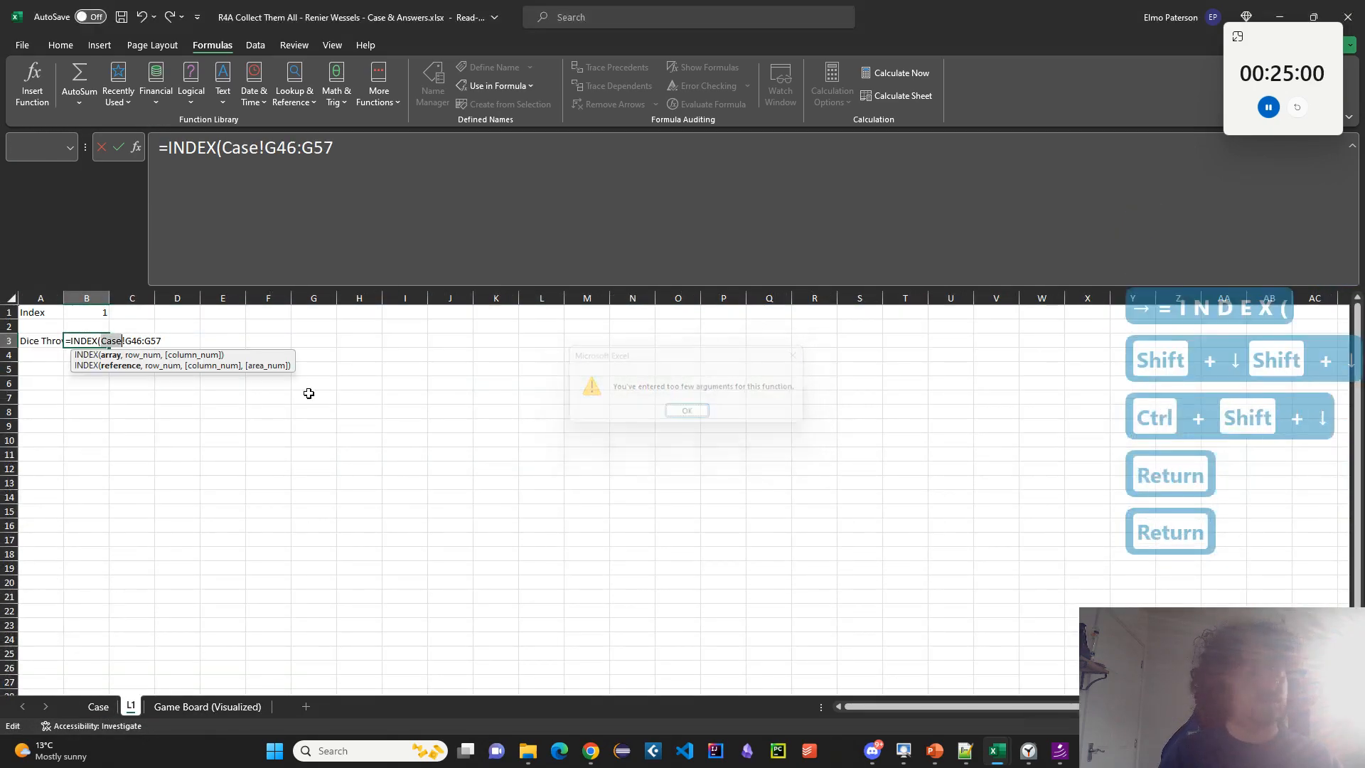
click(386, 224)
text(,)
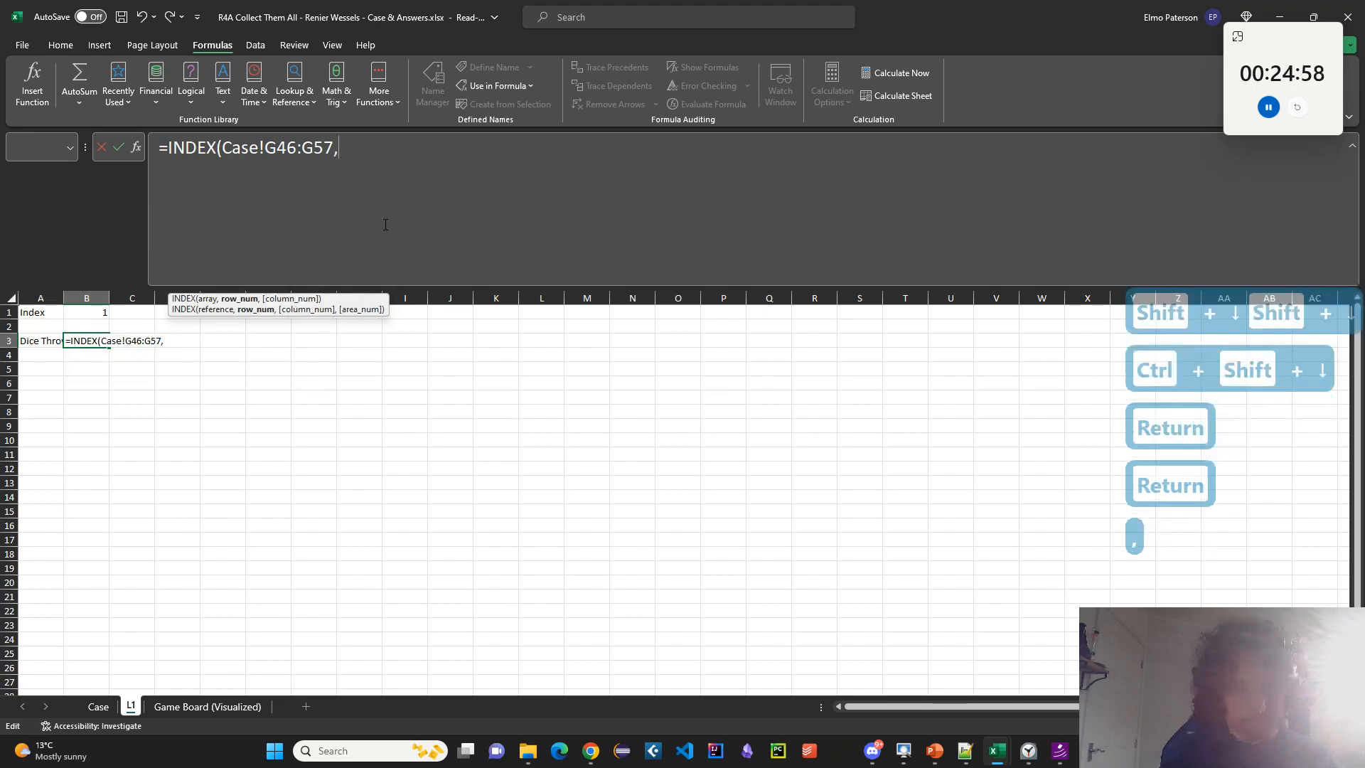
text(B1)
key(Return)
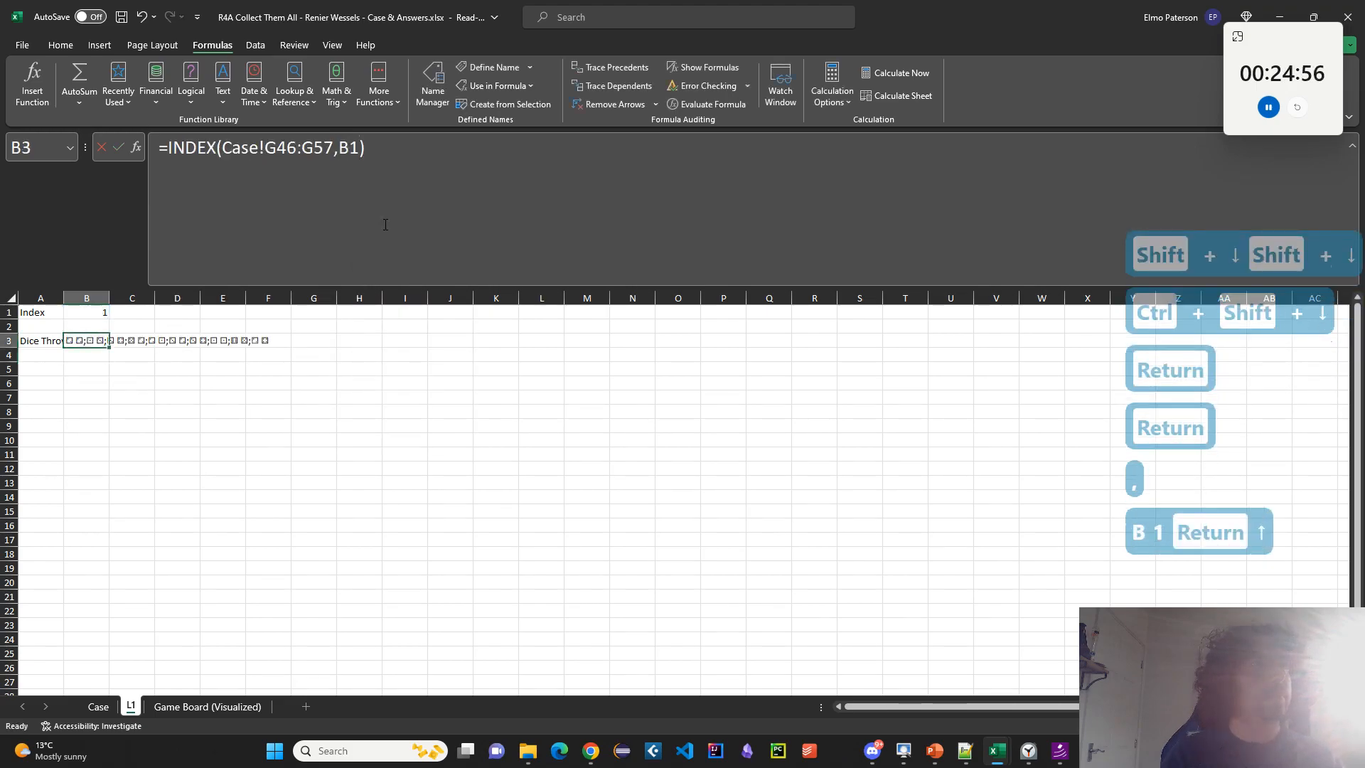
Set the font size of the dice throws in B3 to 18 and fit column A to its contents.
click(54, 47)
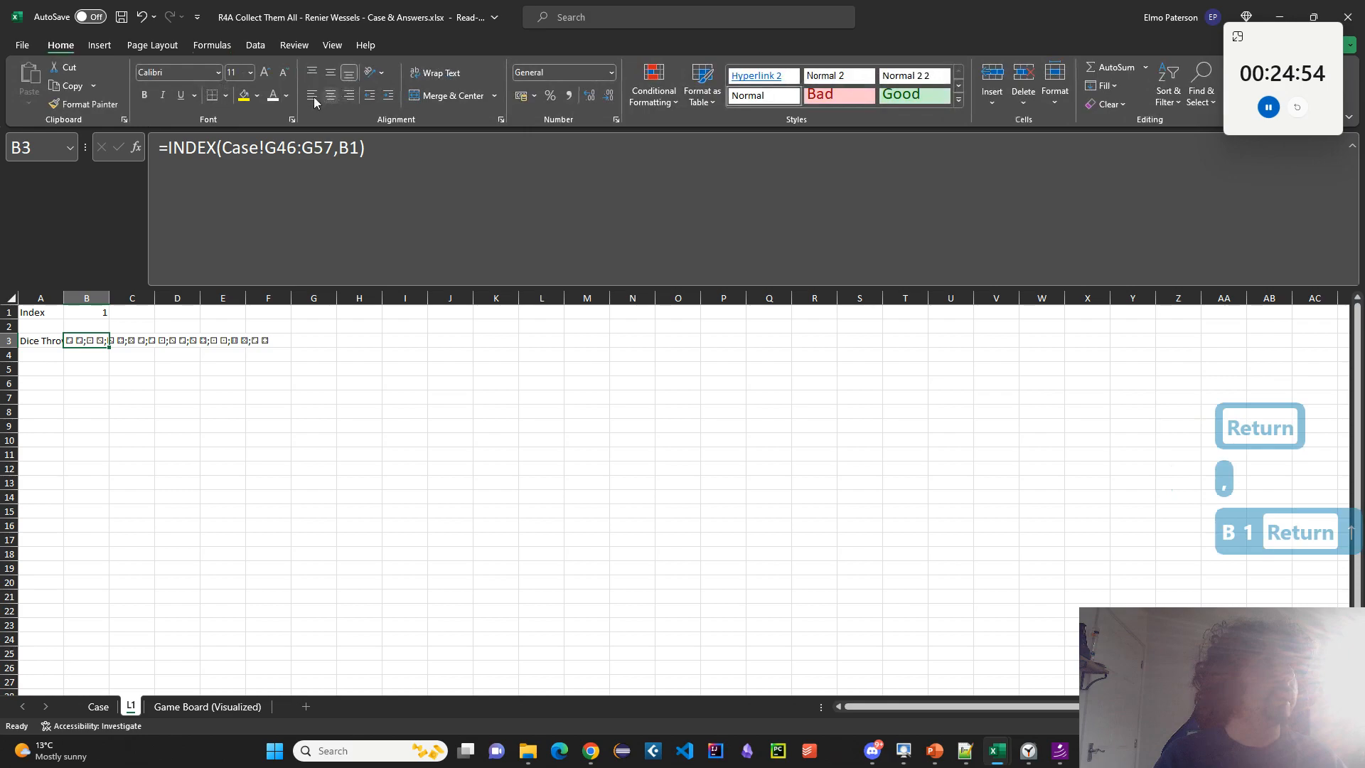
click(265, 72)
click(264, 71)
click(264, 72)
click(265, 72)
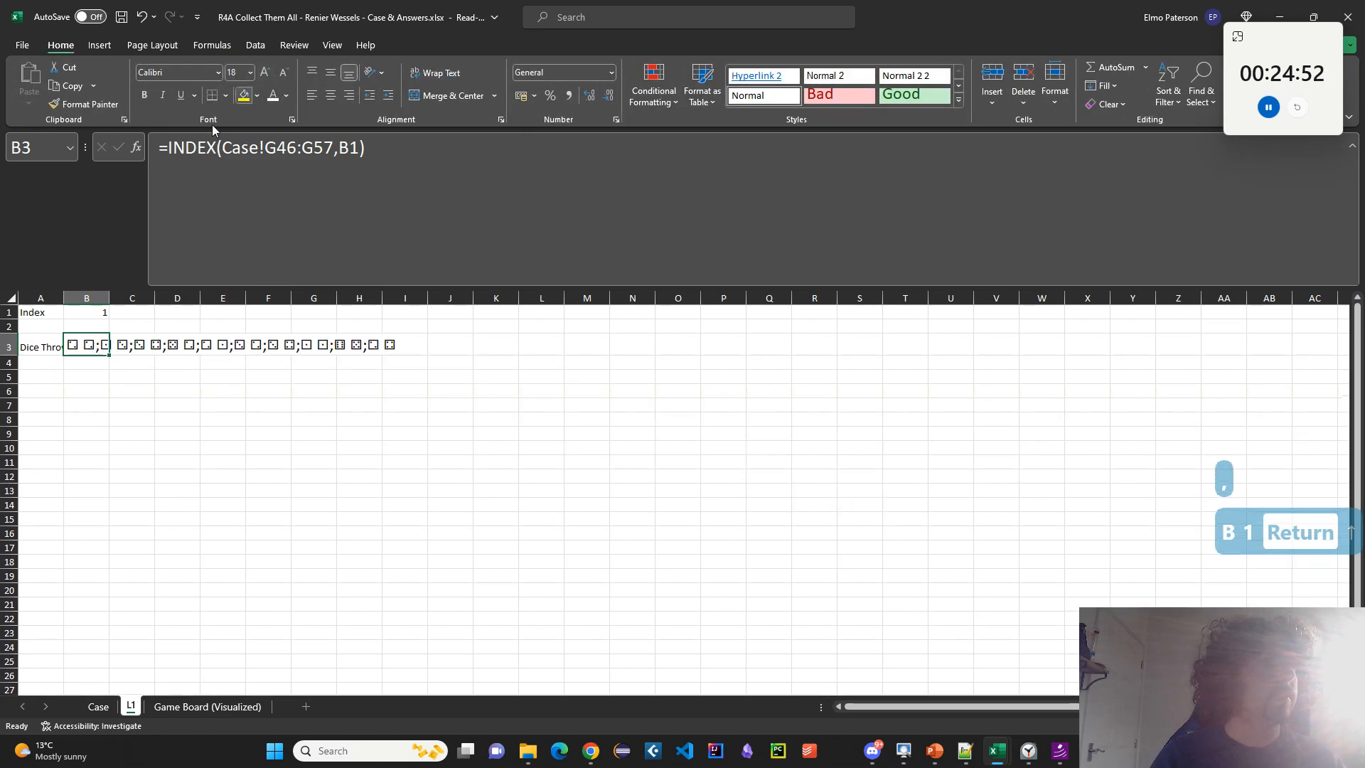
double_click(63, 297)
click(116, 379)
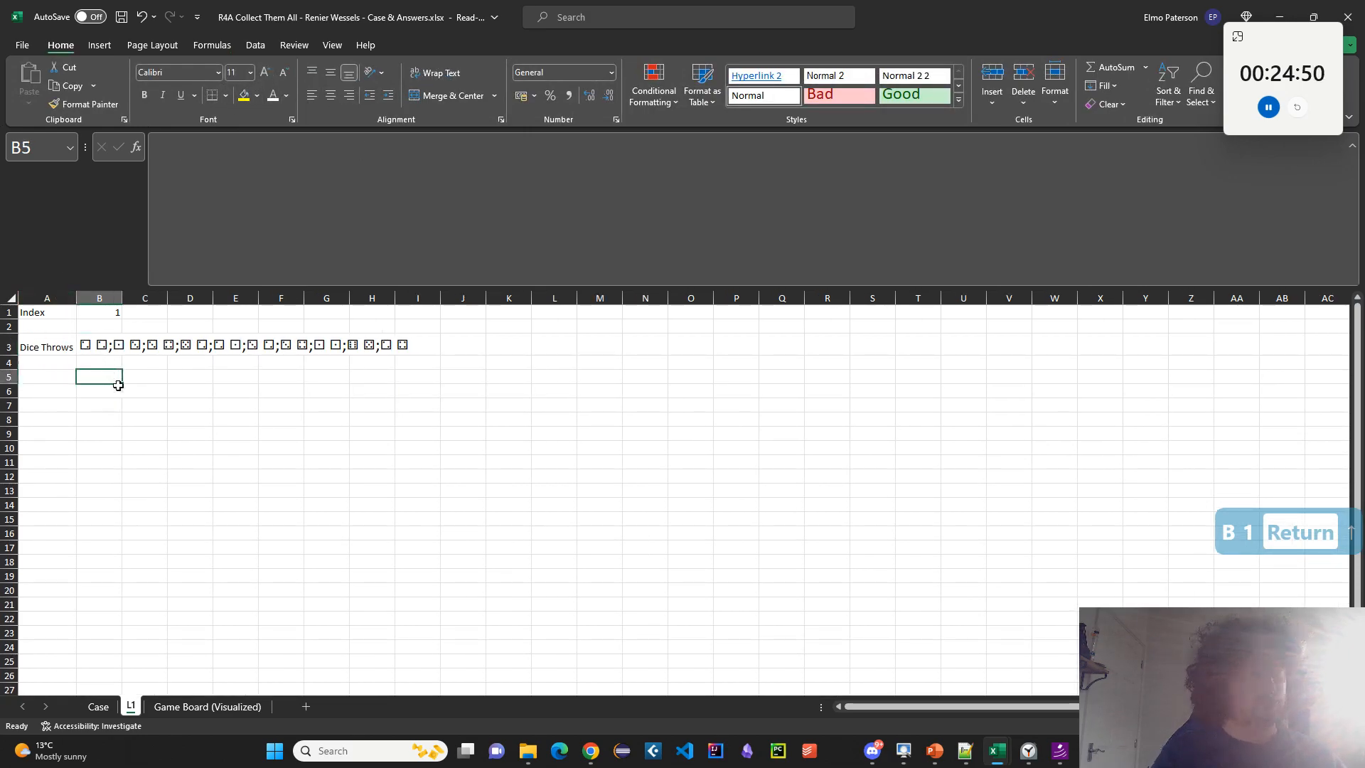
Enter =TEXTSPLIT(B3, " ", ";") in B5 to split the dice throws into pairs, and widen column B slightly.
text(=TEXTSPLIT()
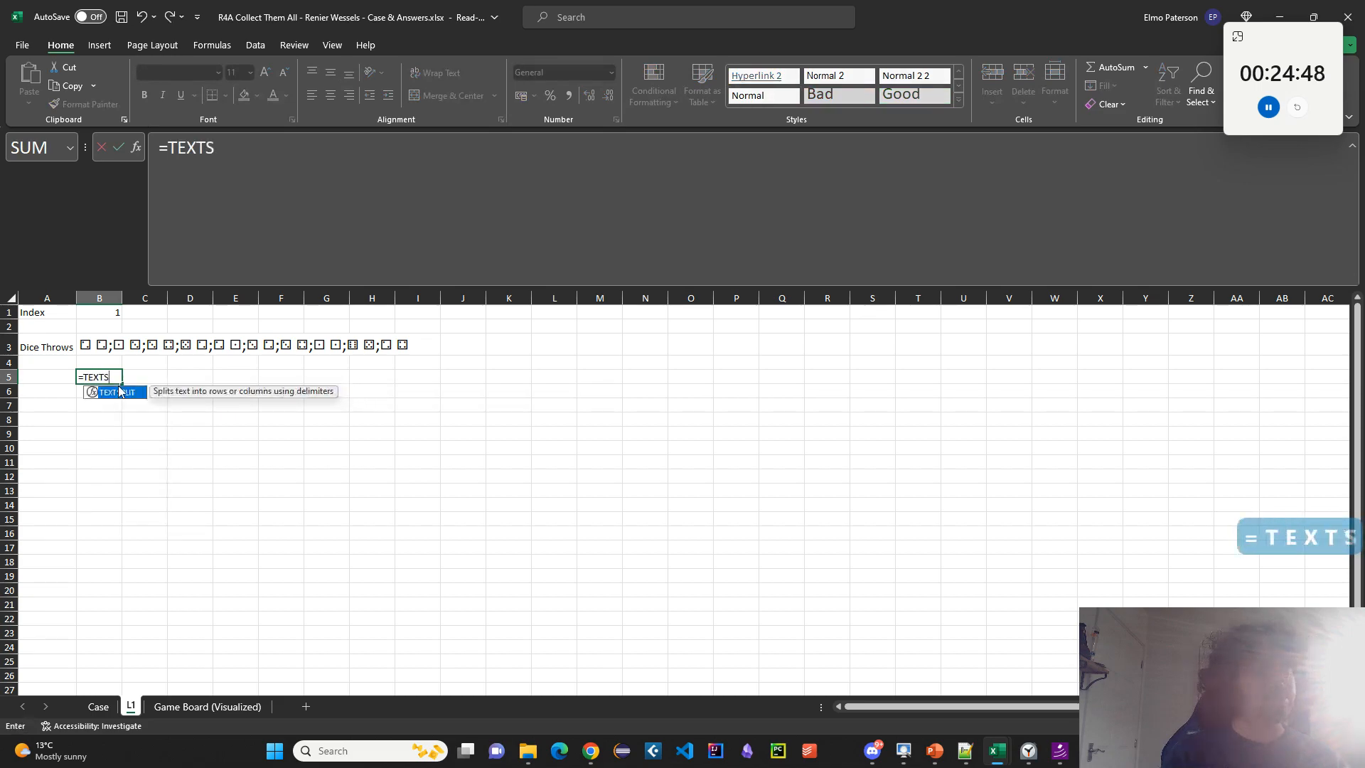
click(95, 349)
text(, ")
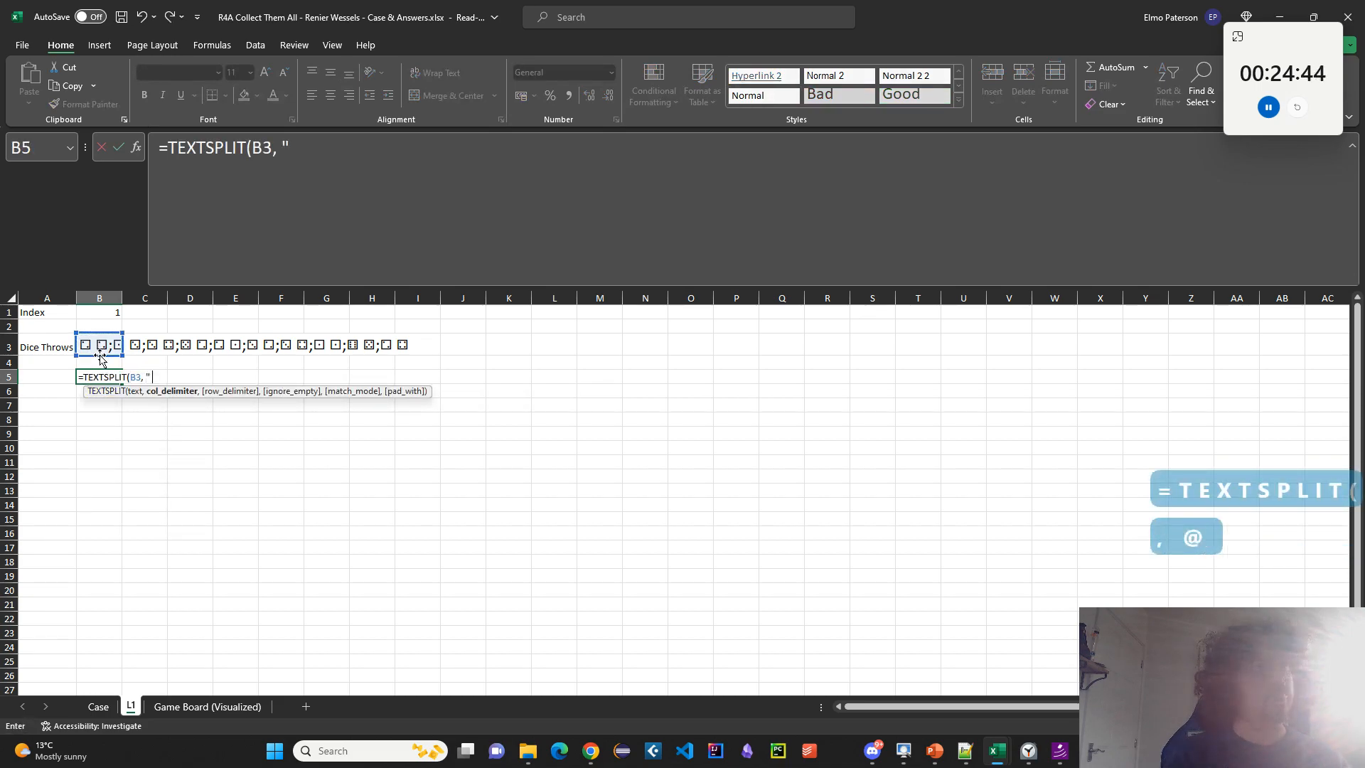
text( ", ";")
key(Return)
key(Up)
drag(122, 298, 135, 298)
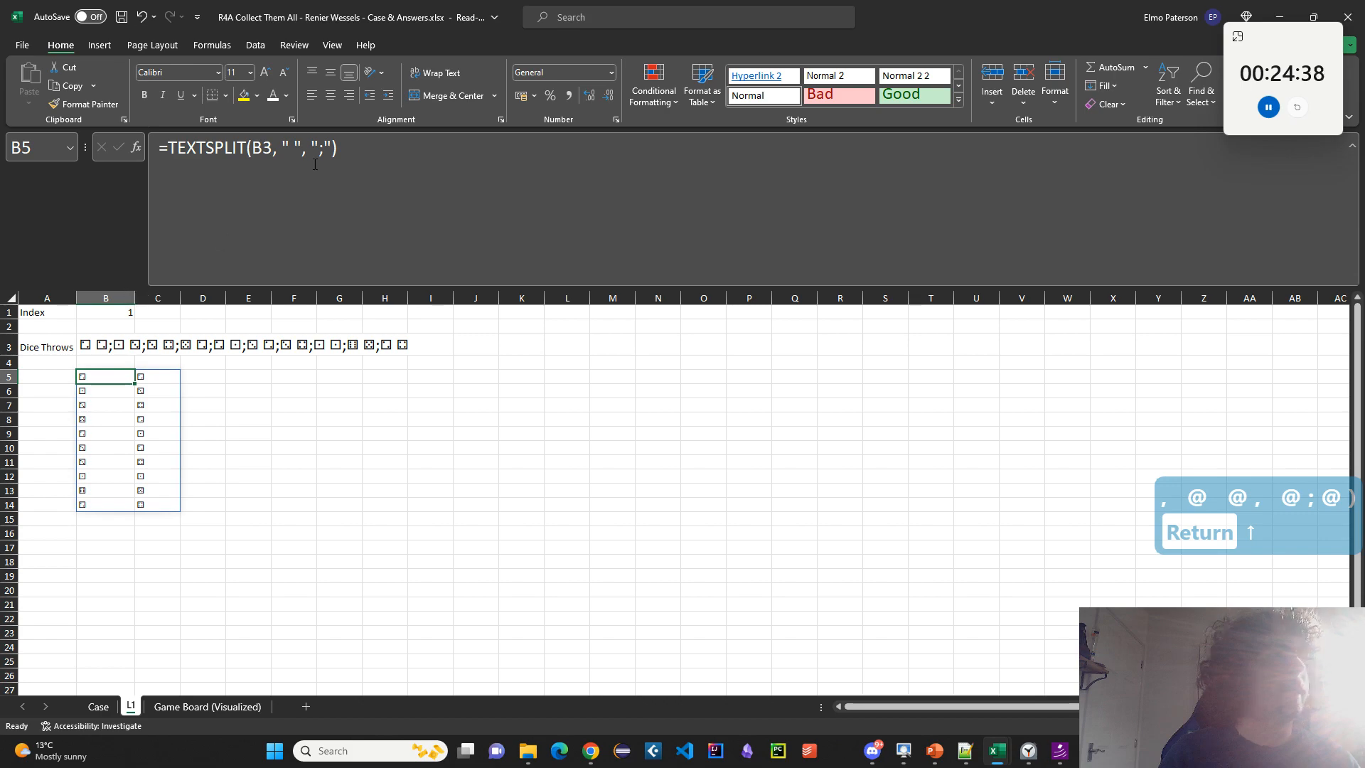
Try swapping the TEXTSPLIT delimiters in B5 so semicolons split columns and spaces split rows, and undo the change.
click(281, 147)
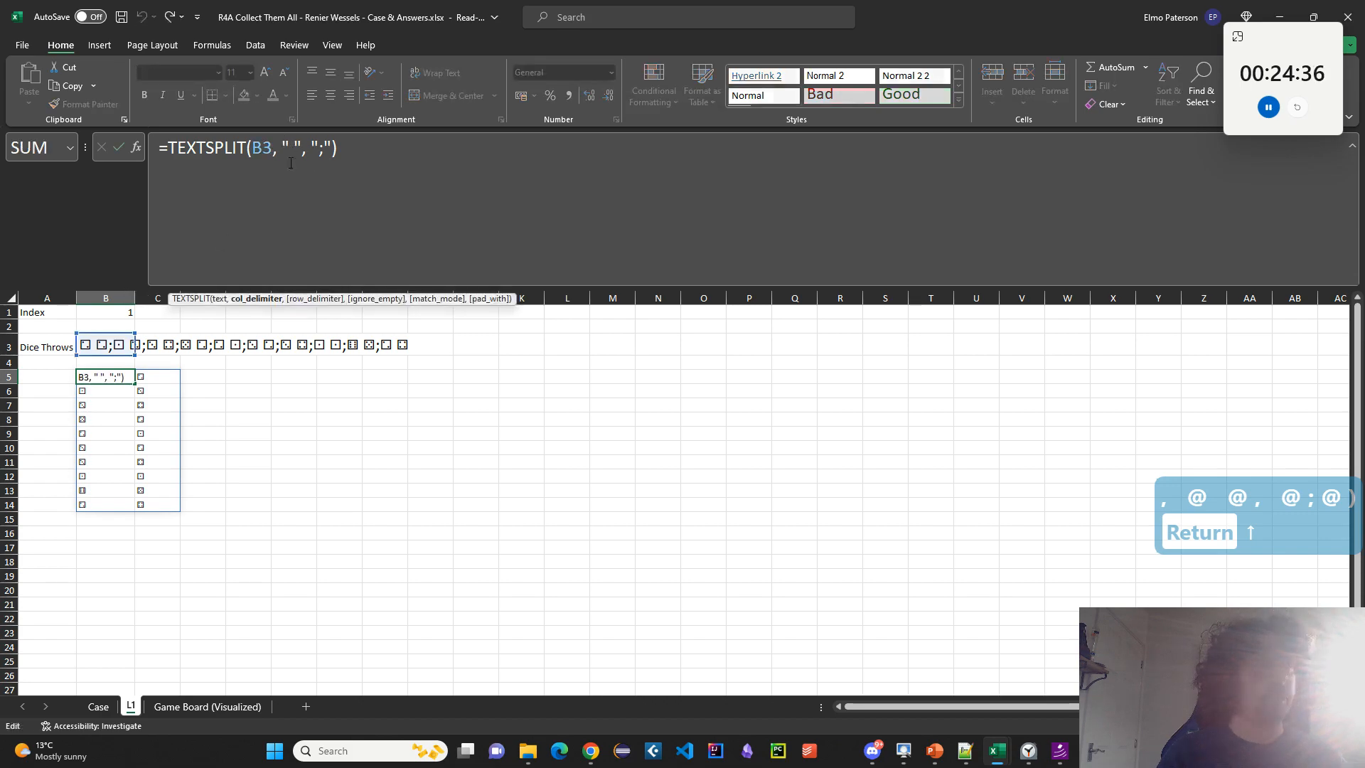
key(Delete)
text(;)
click(323, 148)
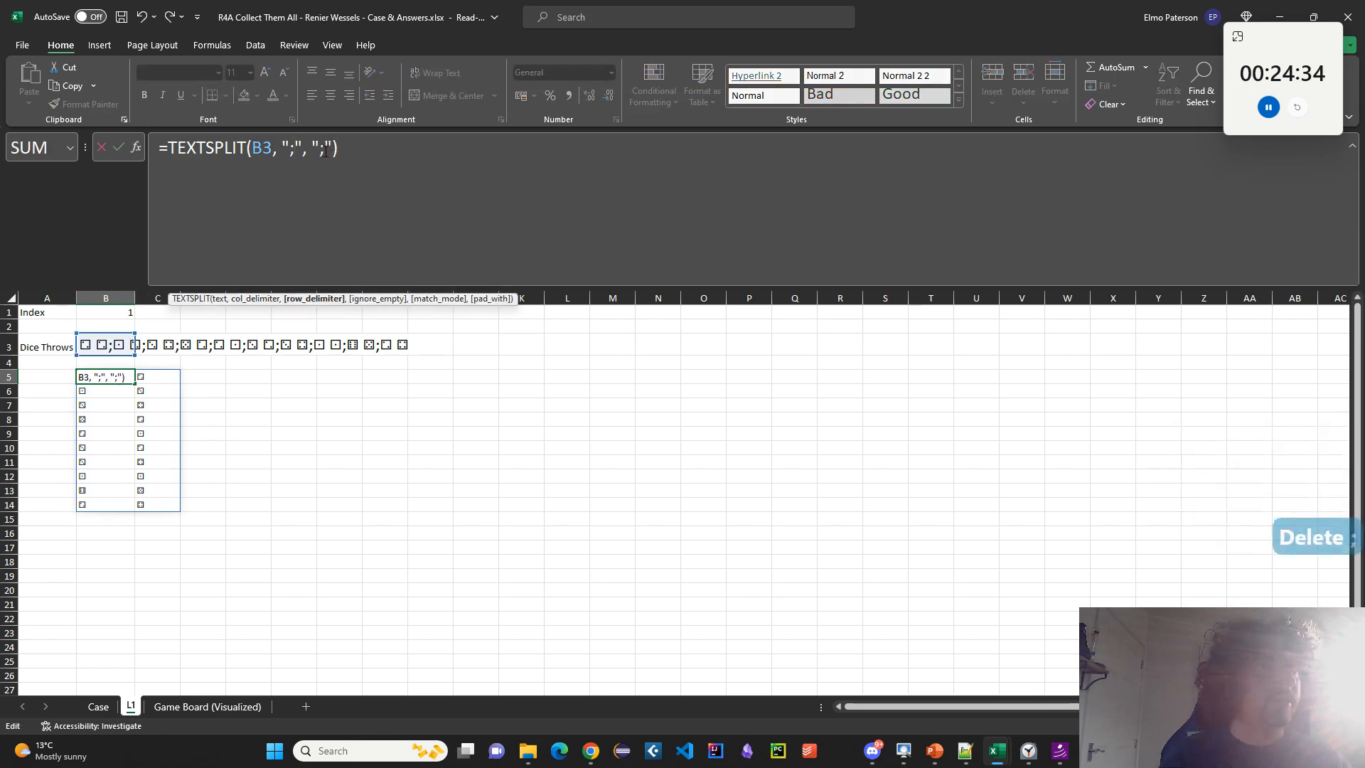
key(BackSpace)
key(Return)
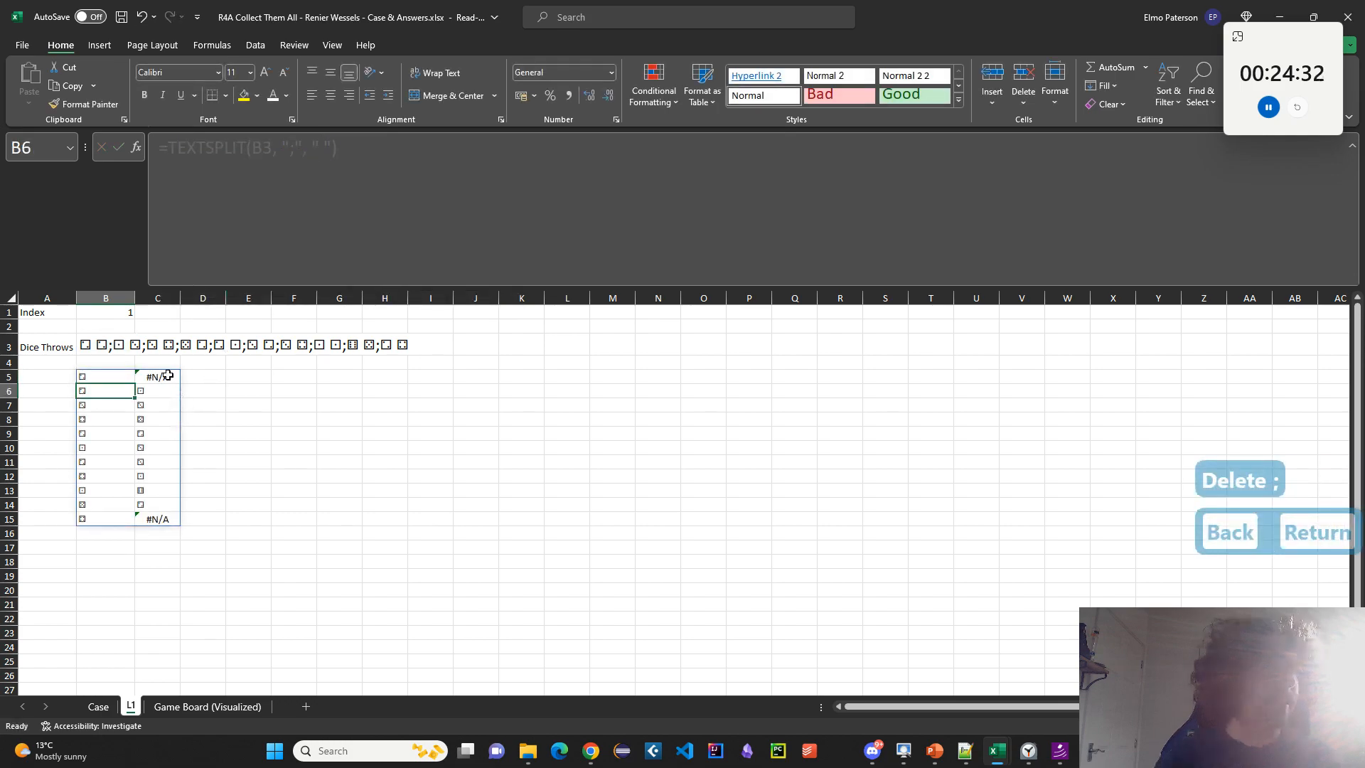
key(ctrl+z)
Wrap the B5 formula in TRANSPOSE so it reads =TRANSPOSE(TEXTSPLIT(B3," ",";")).
click(168, 151)
text(TRANSP)
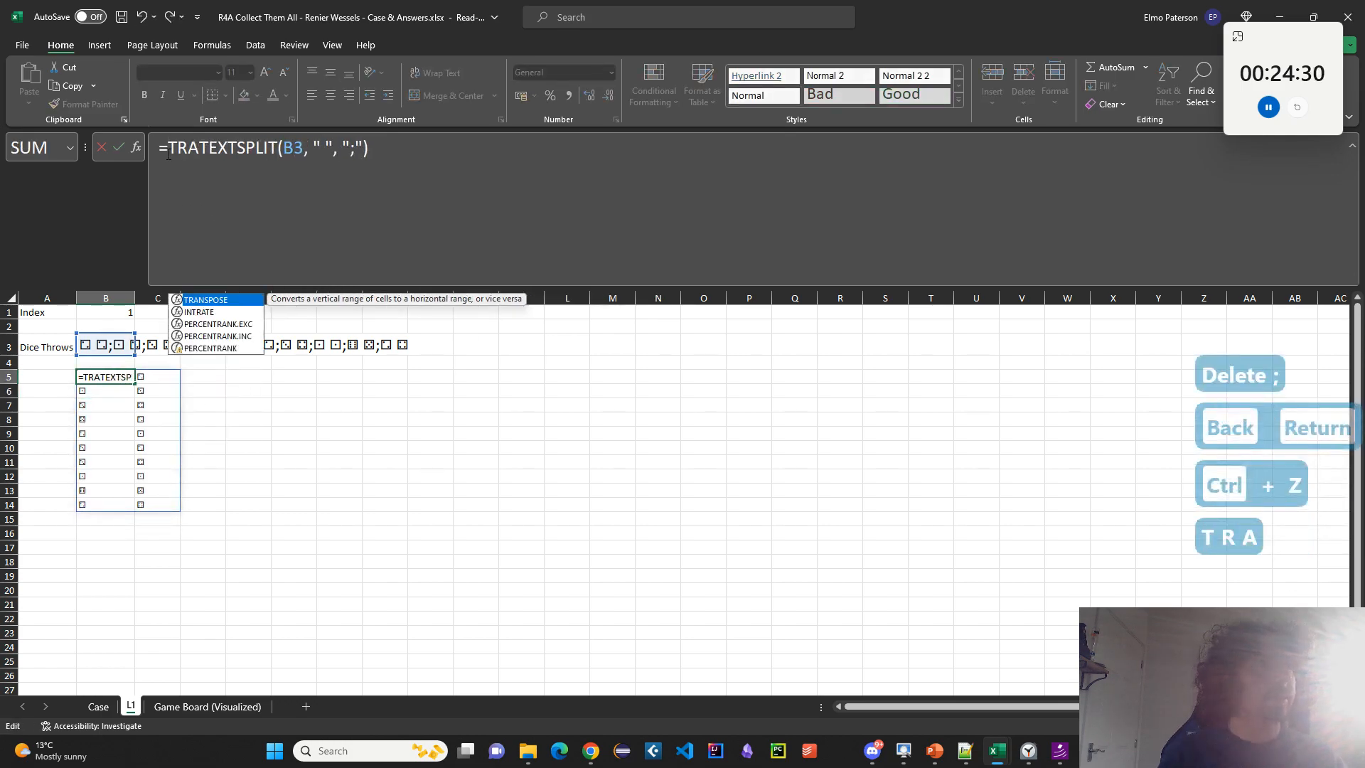
text(OSE()
key(Return)
key(Return)
key(Up)
key(Up)
key(Down)
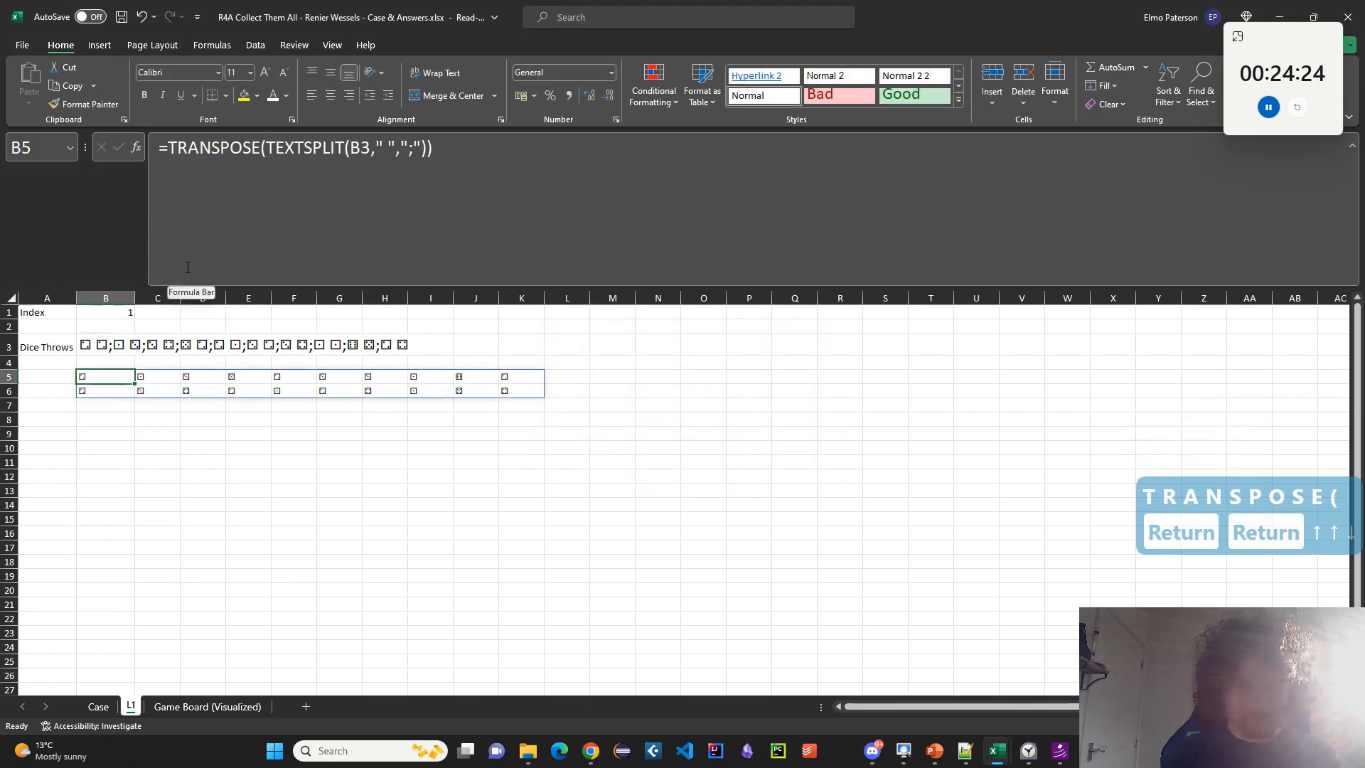
Enter =SEQUENCE(1,LEN(CHOOSEROWS(B5#,1))) in B4 above the split dice, accepting the proposed bracket correction.
key(Up)
text(=)
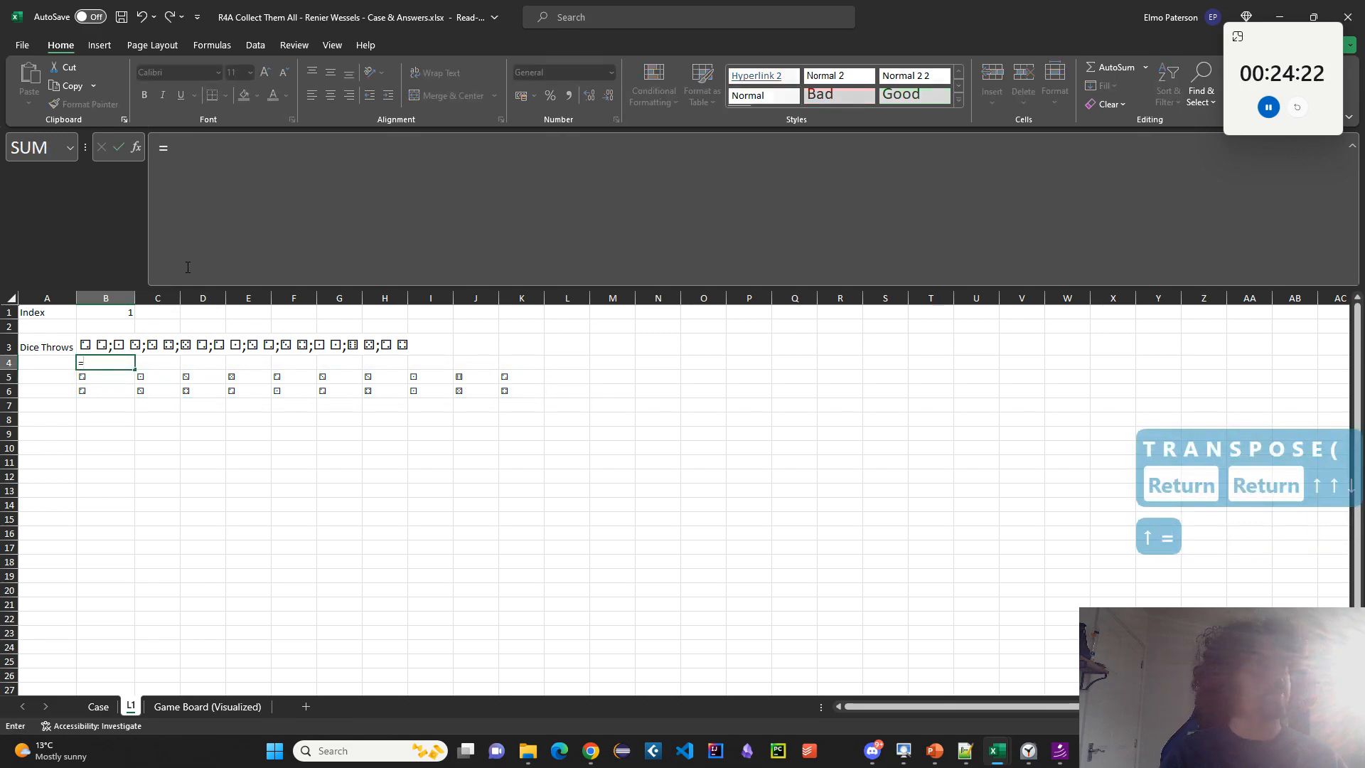
text(SEQUENCE()
key(shift+BackSpace)
text((LEN)
key(BackSpace)
key(BackSpace)
key(BackSpace)
text(1,LE)
key(shift+BackSpace)
text(LEN(CHOPO)
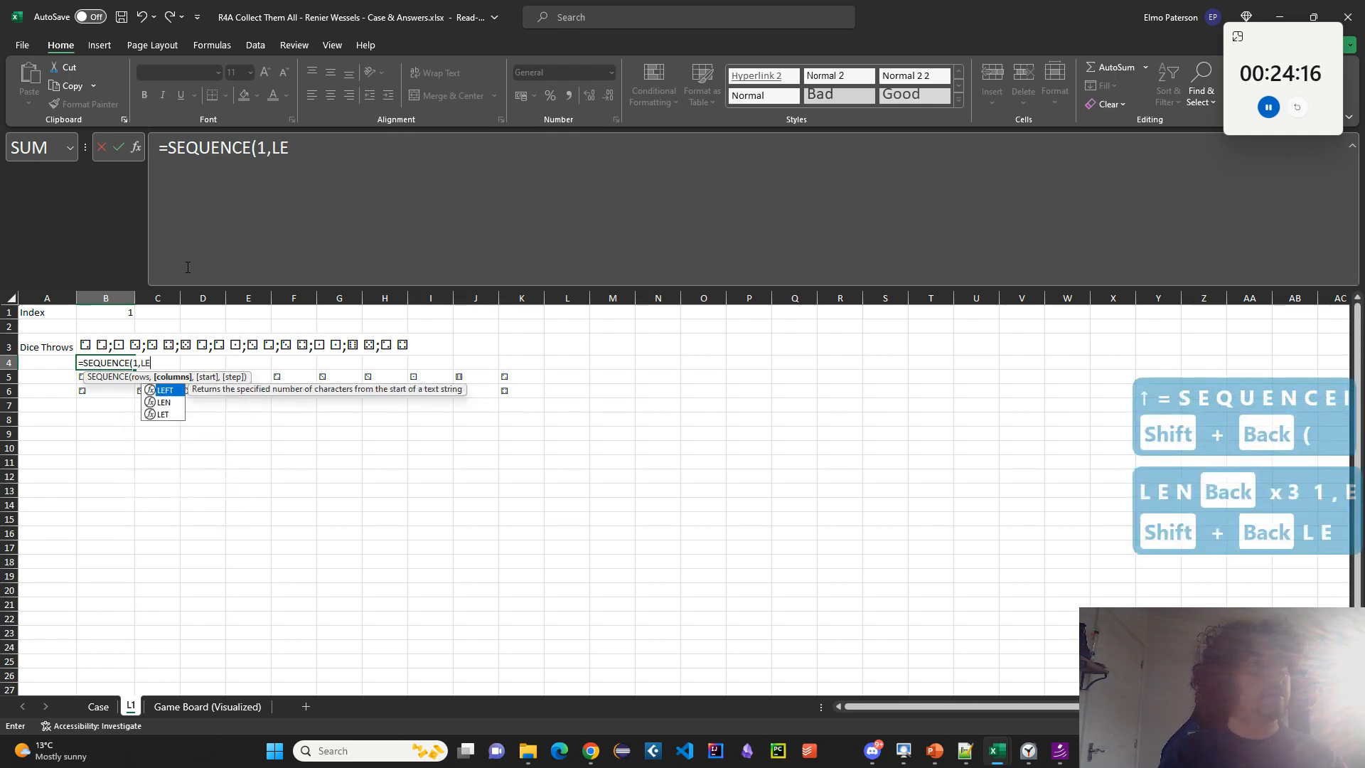
key(shift+BackSpace)
key(shift+BackSpace)
text(OSEROWS()
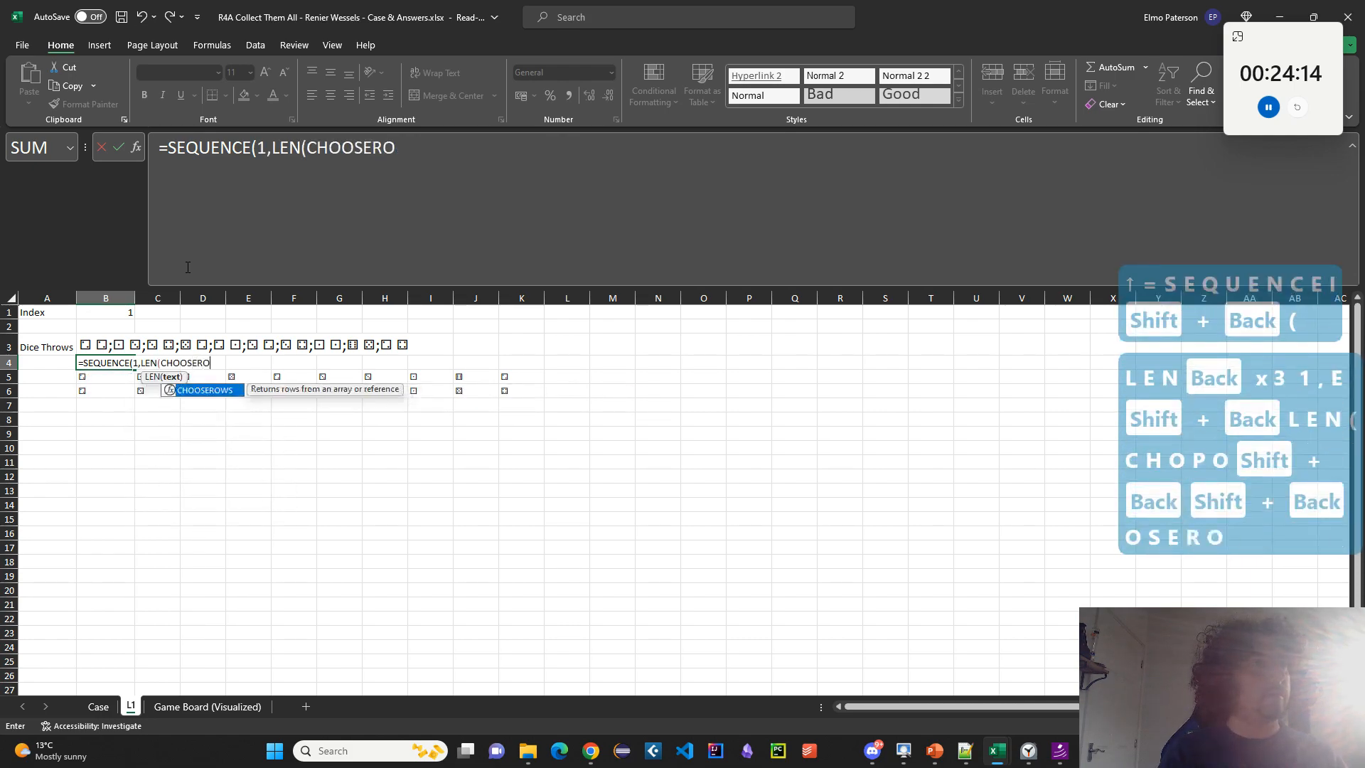
key(Down)
text(#,1)))
key(Return)
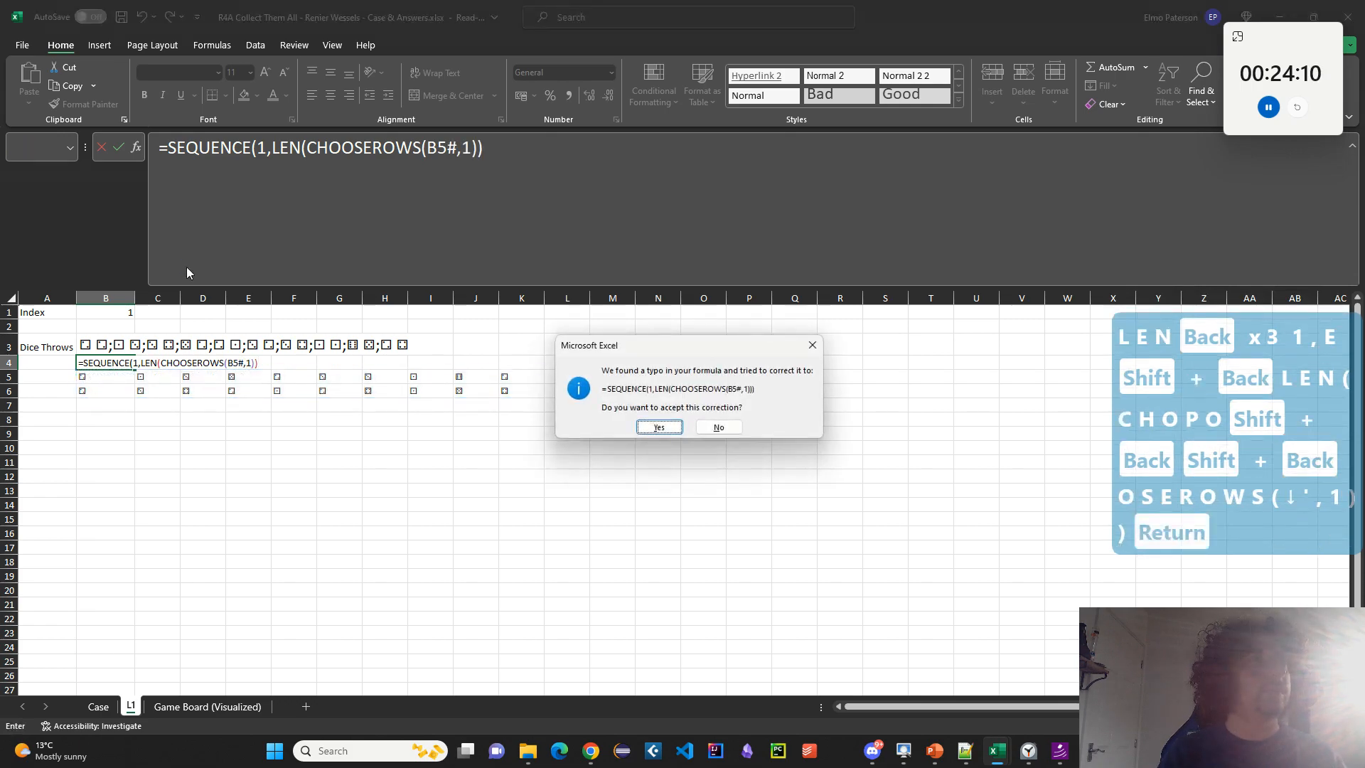
key(Return)
key(Up)
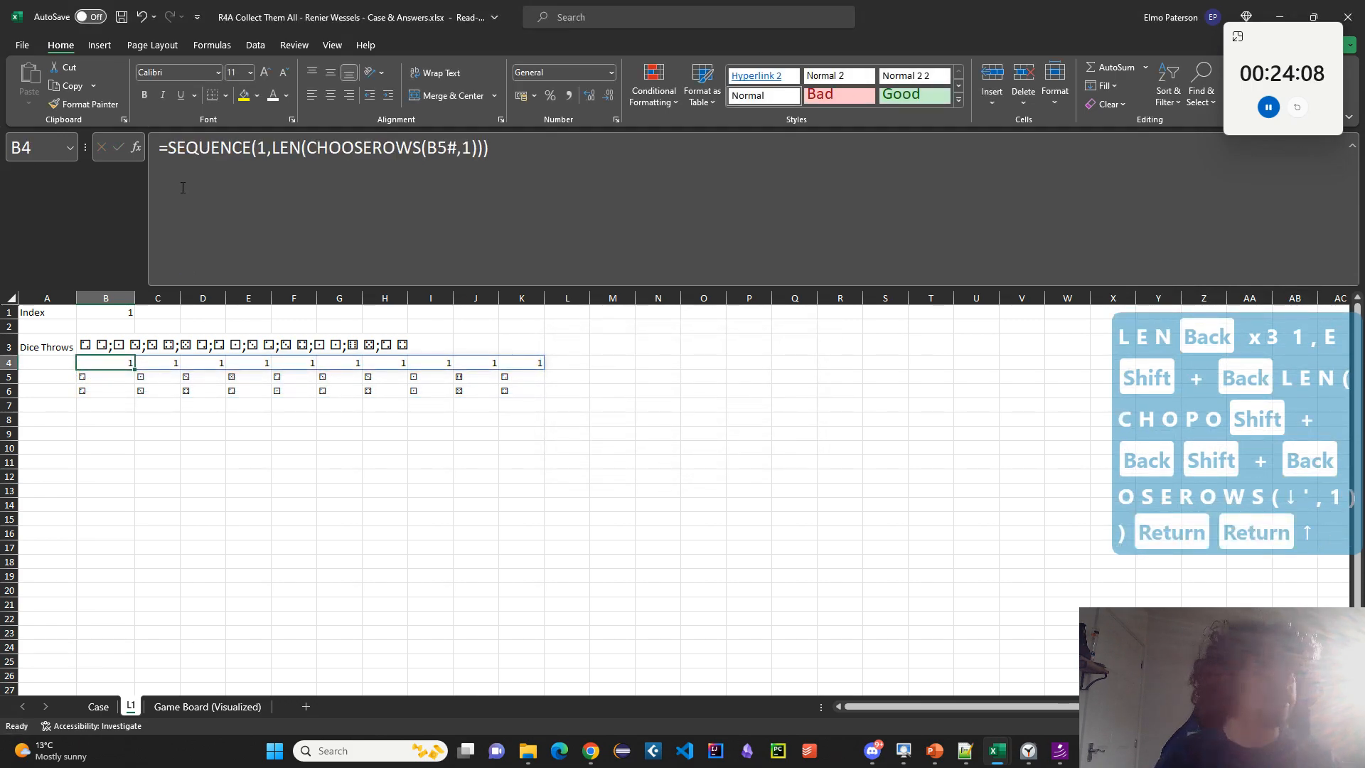
Replace LEN with COUNTA in the B4 formula, making it =SEQUENCE(1,COUNTA(CHOOSEROWS(B5#,1))).
click(307, 151)
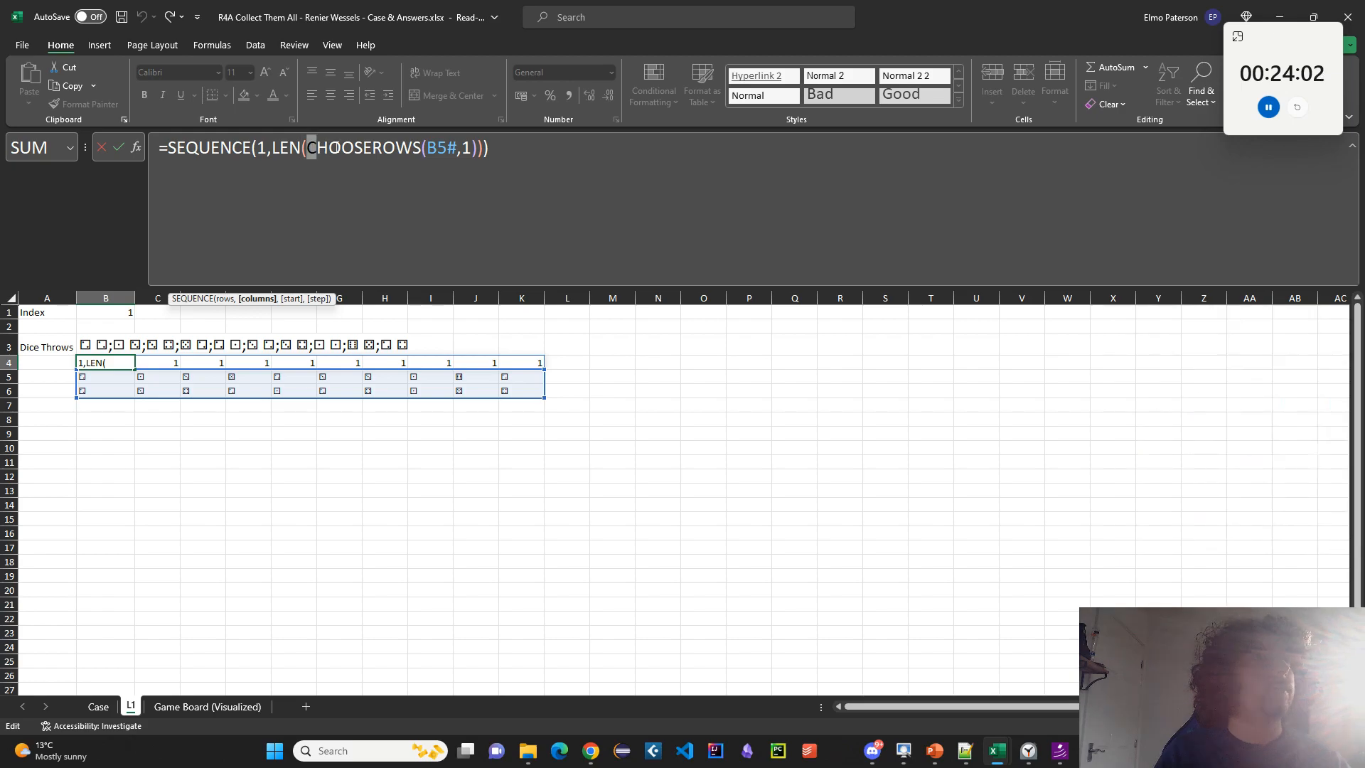
drag(315, 151, 384, 151)
drag(272, 151, 417, 155)
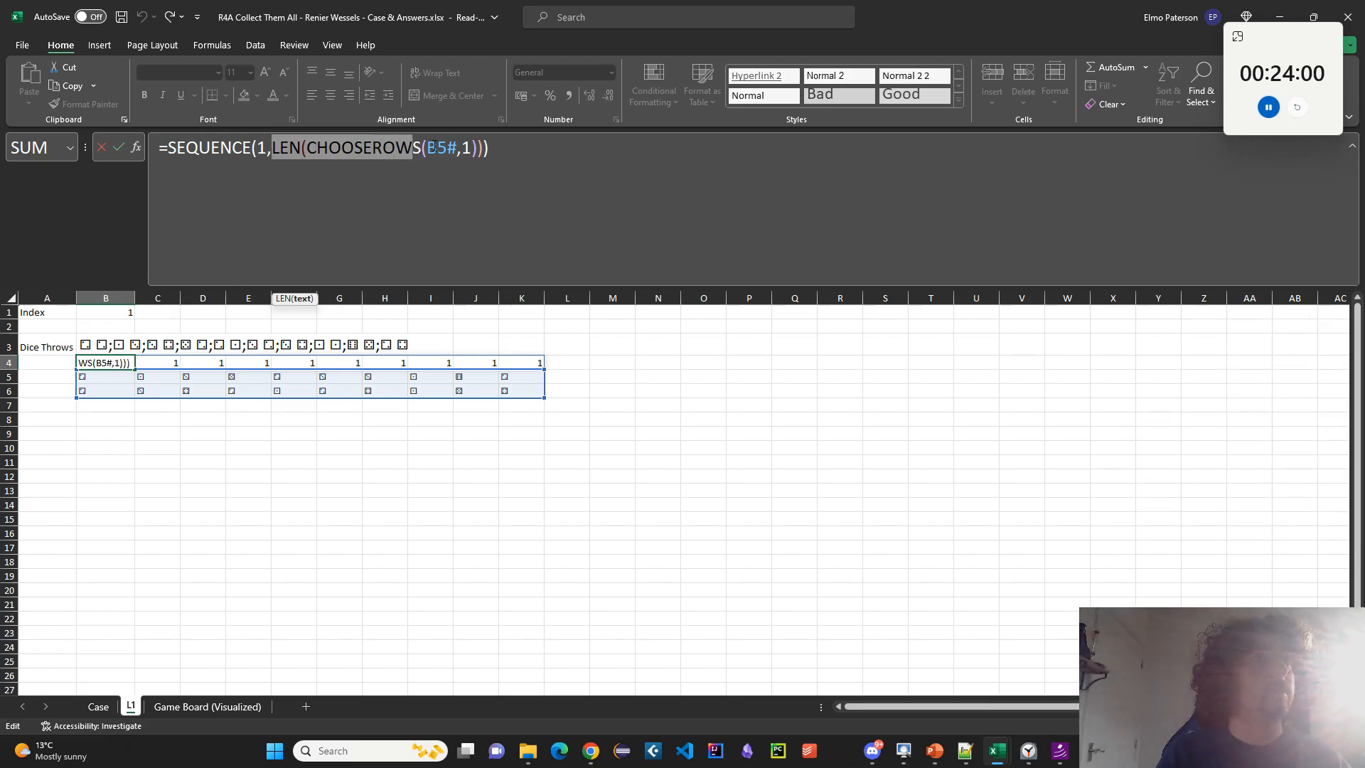
double_click(292, 151)
text(COUNTA)
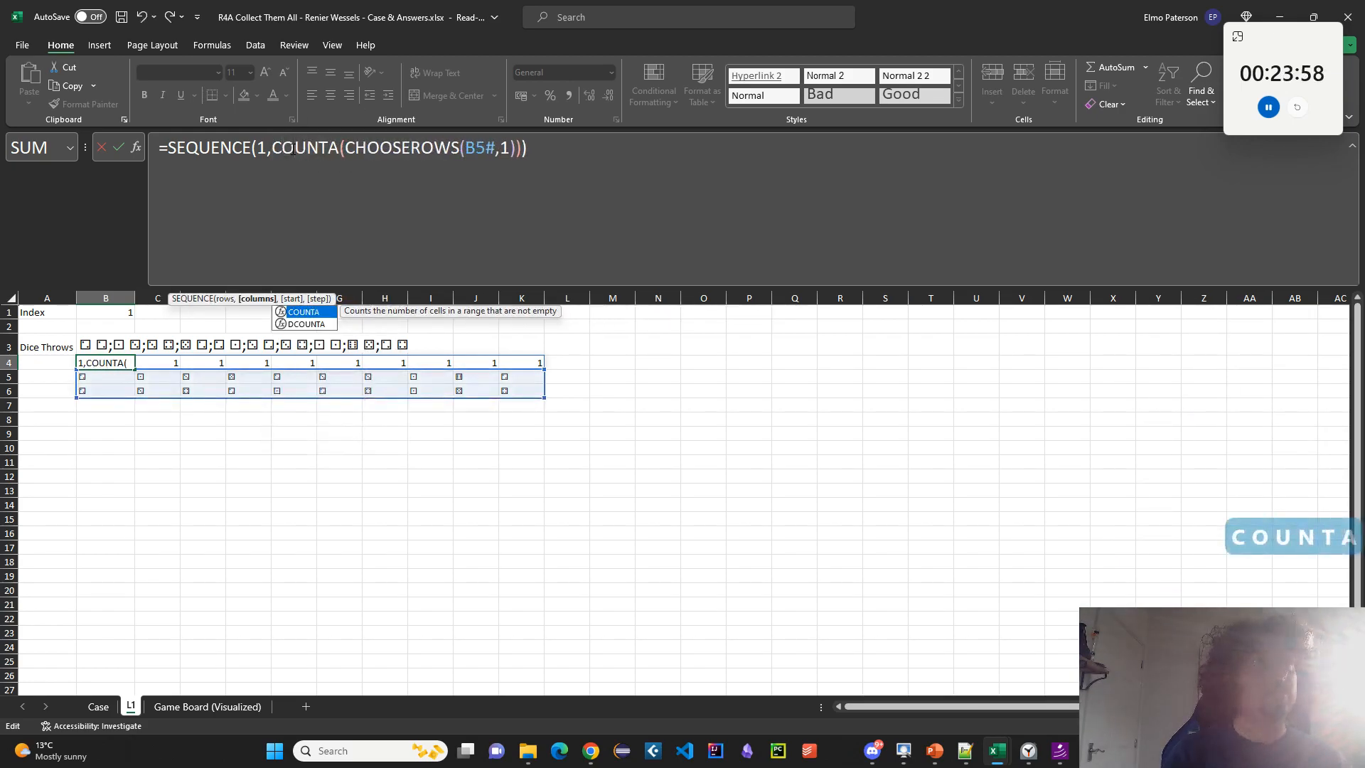
key(Return)
key(Up)
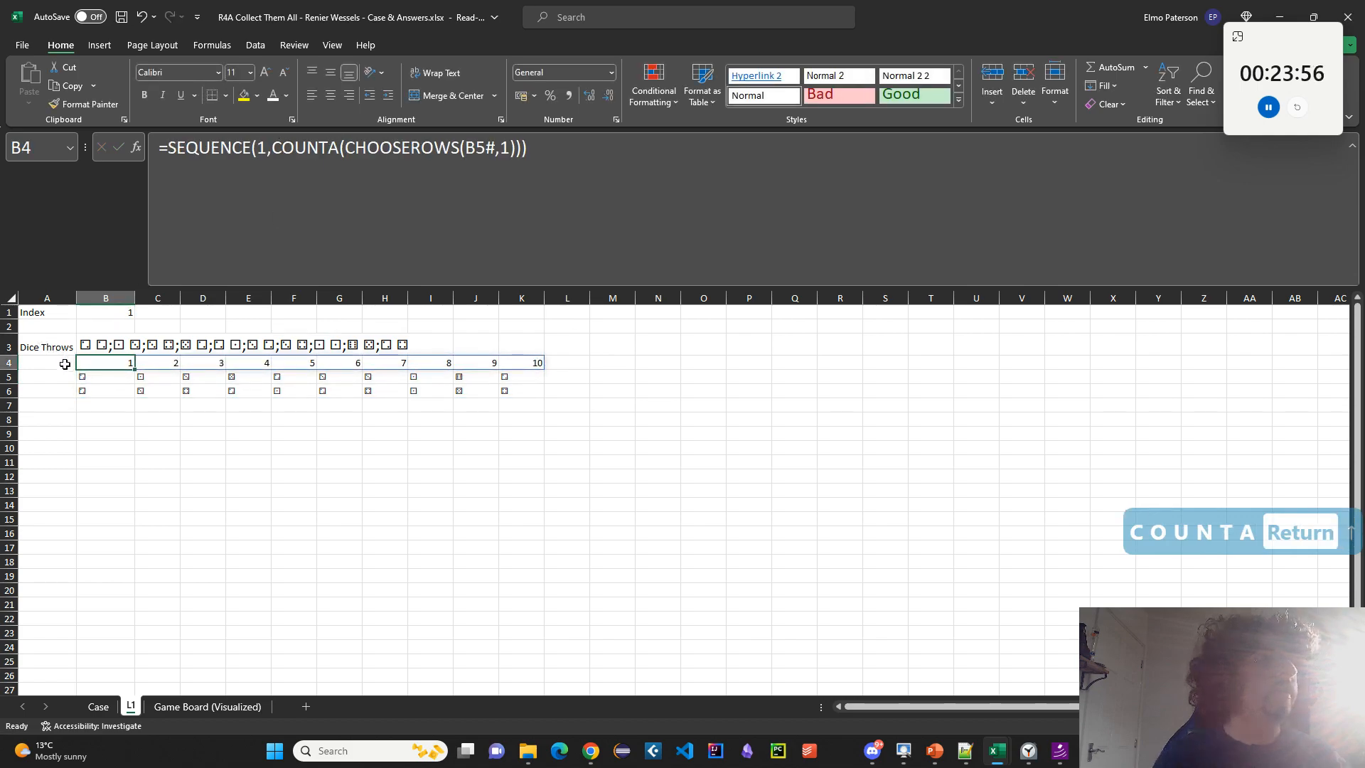
Move the sequence and split-dice formulas down one row to start in B5, and label A5 Throw.
drag(100, 362, 91, 381)
key(ctrl+x)
click(100, 377)
key(ctrl+v)
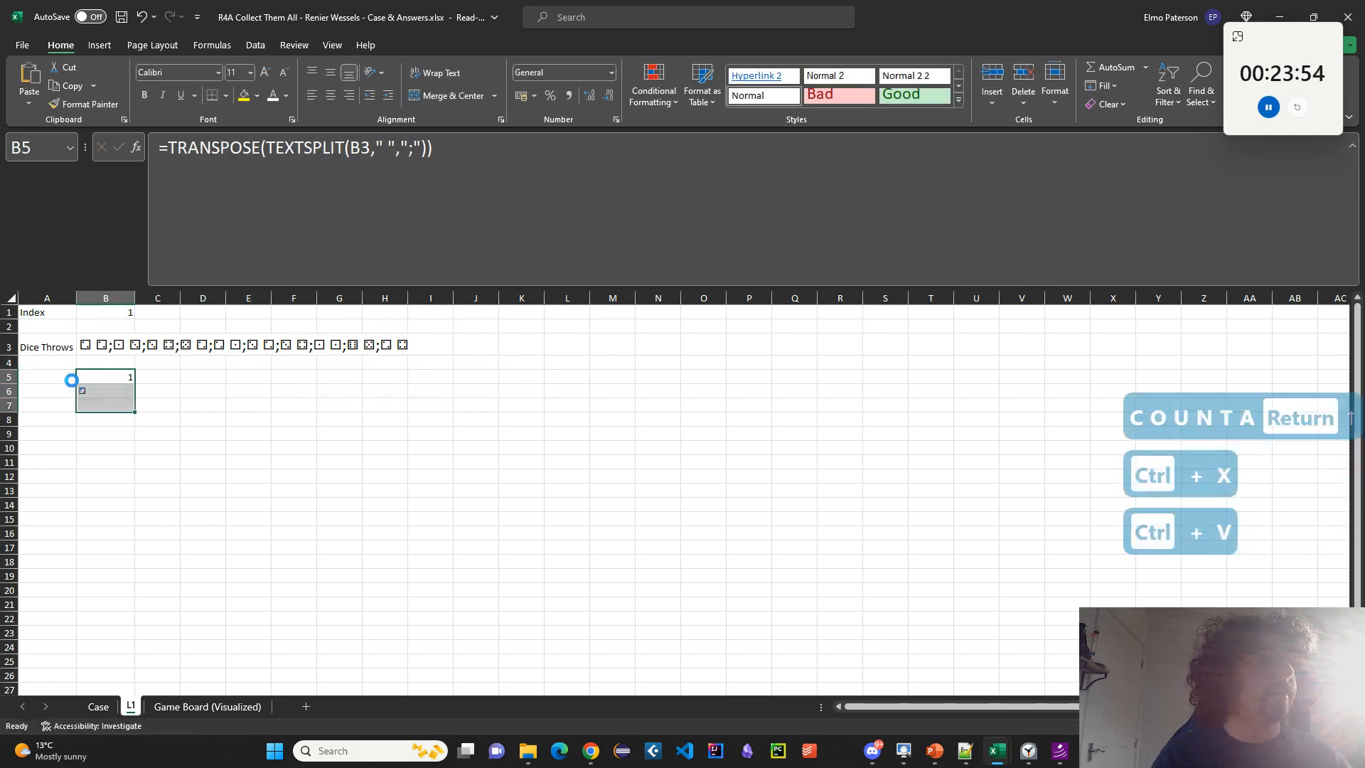
click(53, 373)
text(Throw)
key(Return)
Enter =_getPips(B6#) in B8 to convert the split dice into numbers.
key(Return)
key(Return)
key(Right)
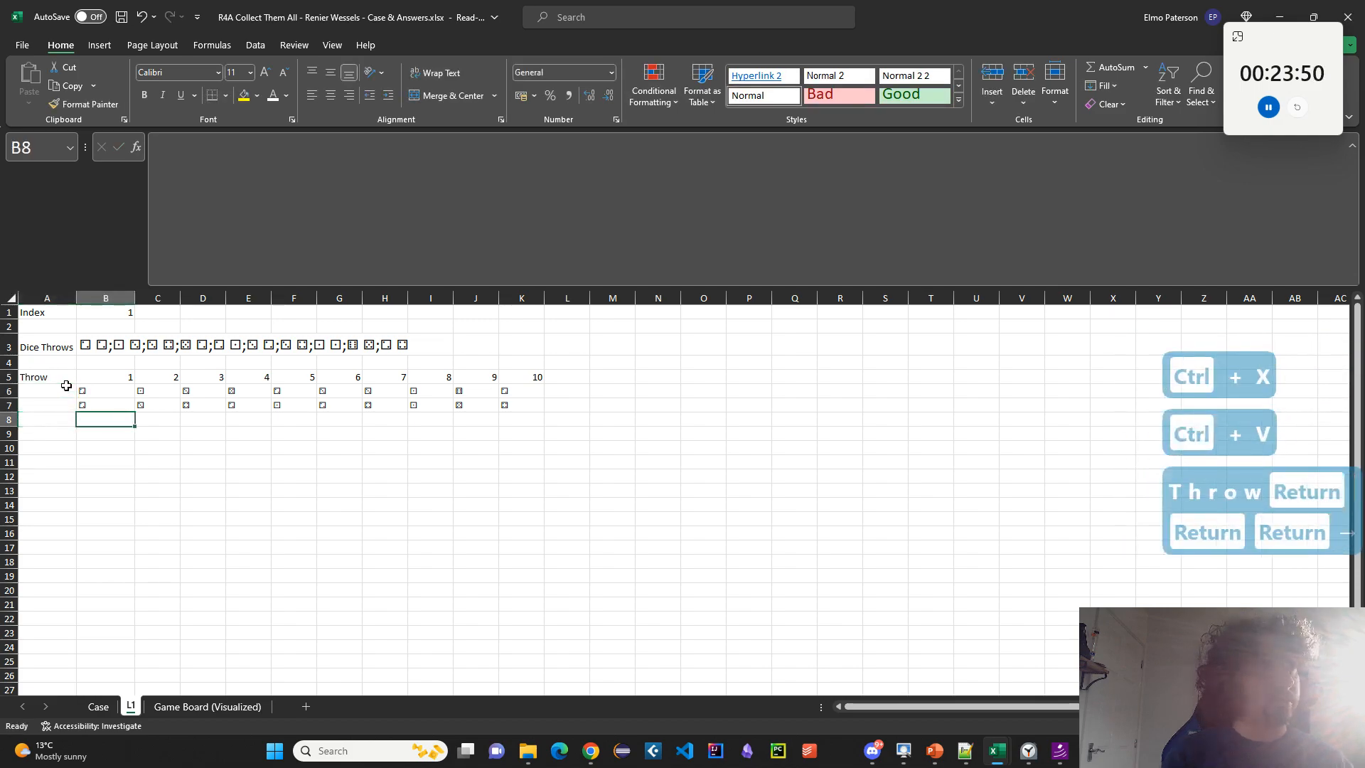
text(=_ge)
key(Tab)
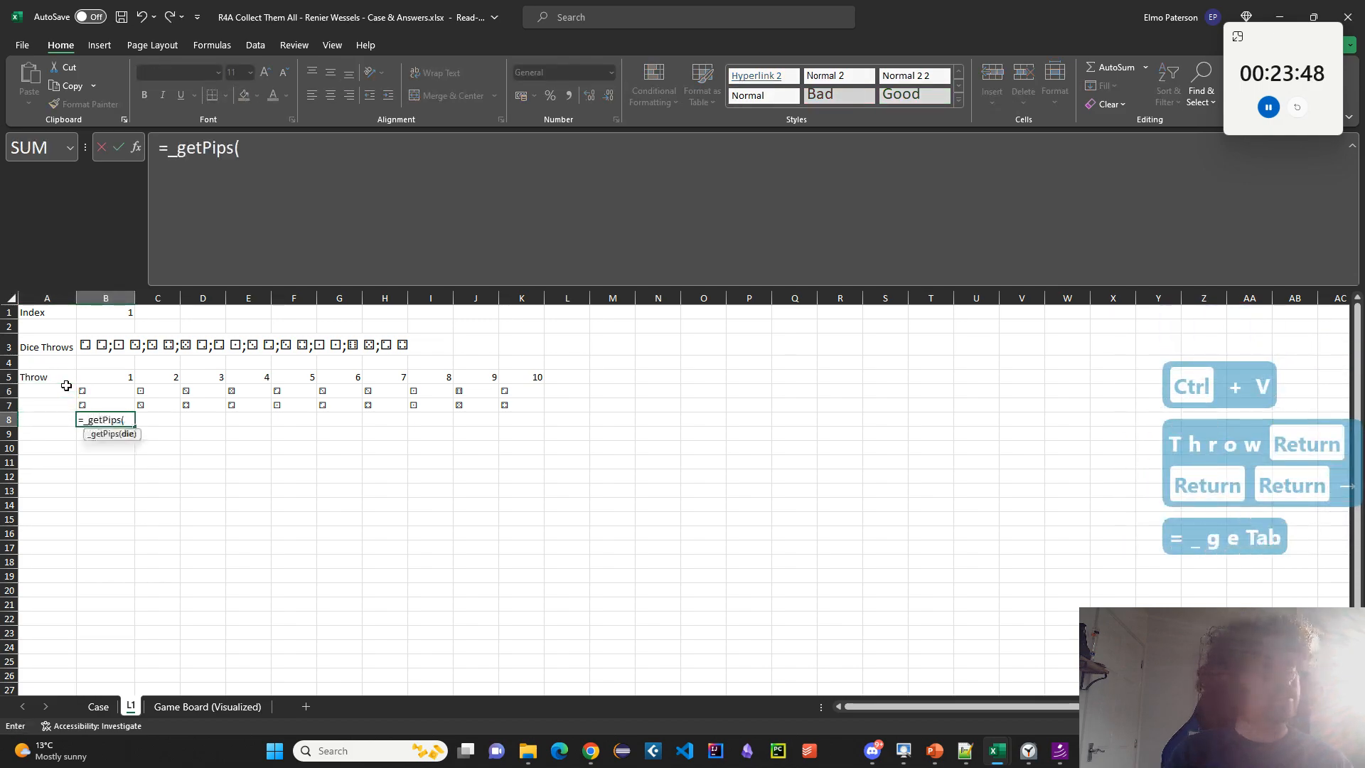
click(94, 390)
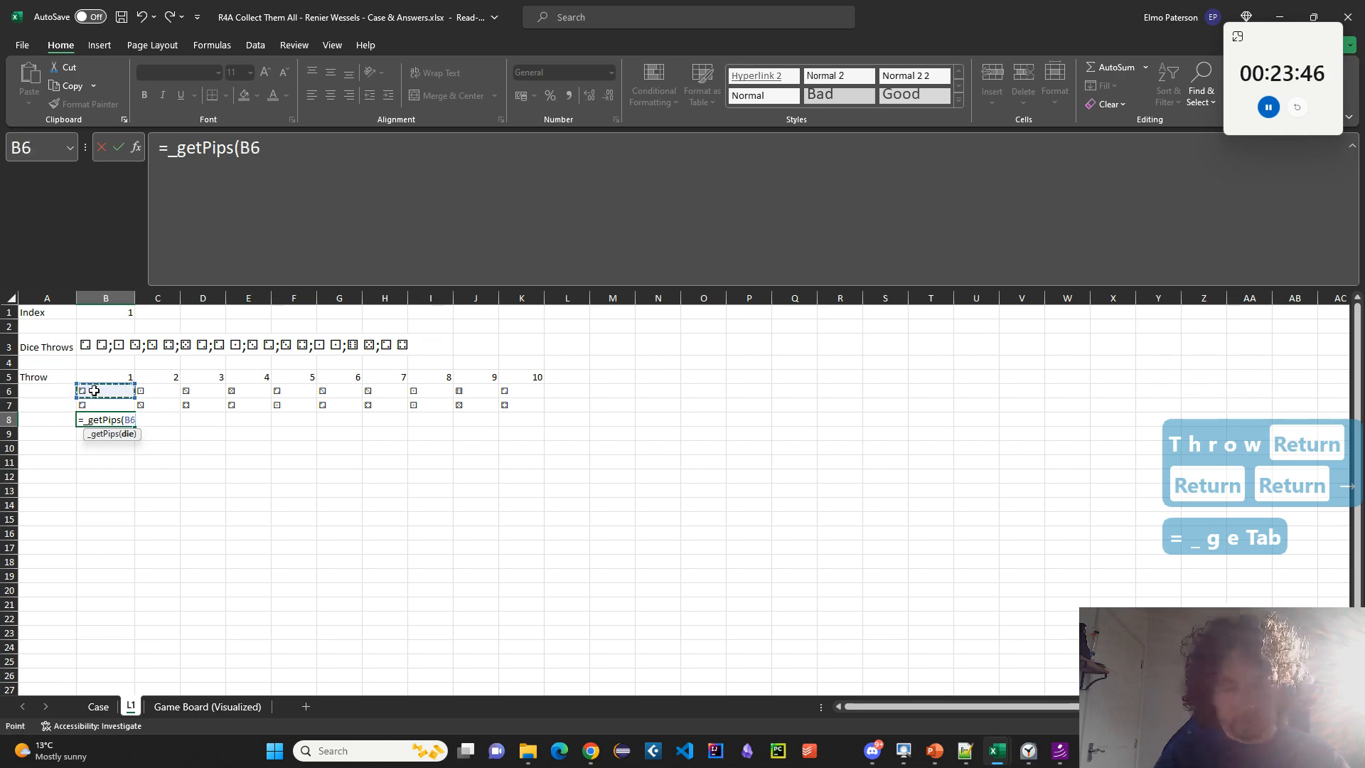
text(#)
key(Return)
Label cell A10 Throw Total:.
click(115, 452)
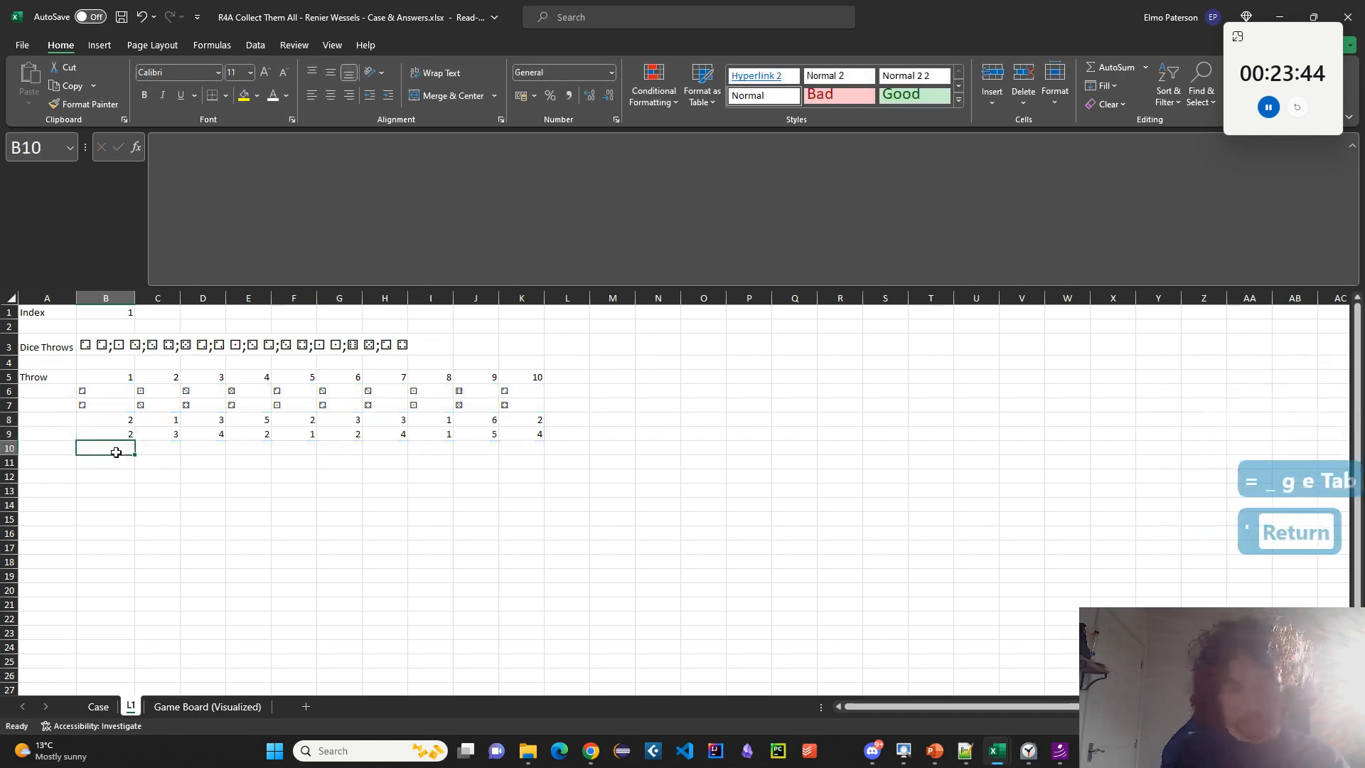
key(Left)
text(Ttoal throw)
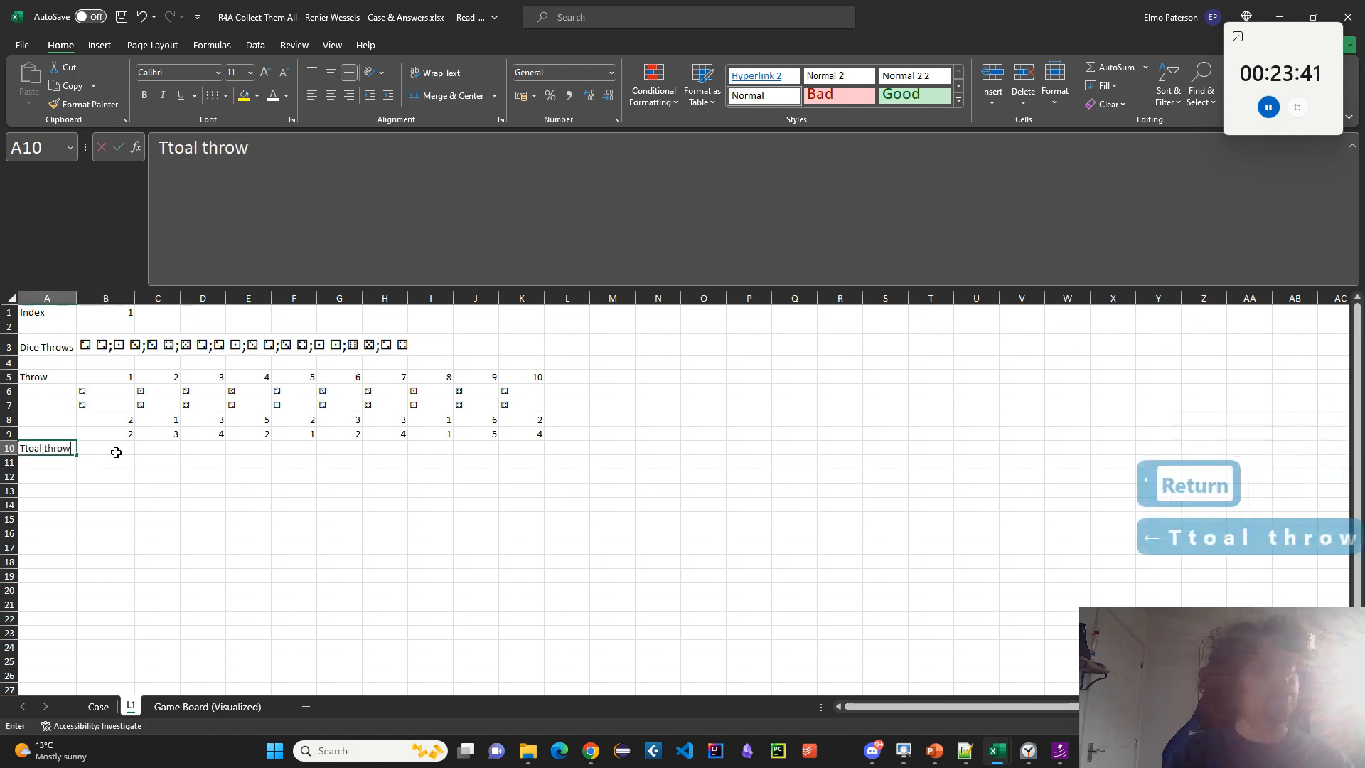
key(ctrl+a)
text(Throw Total:)
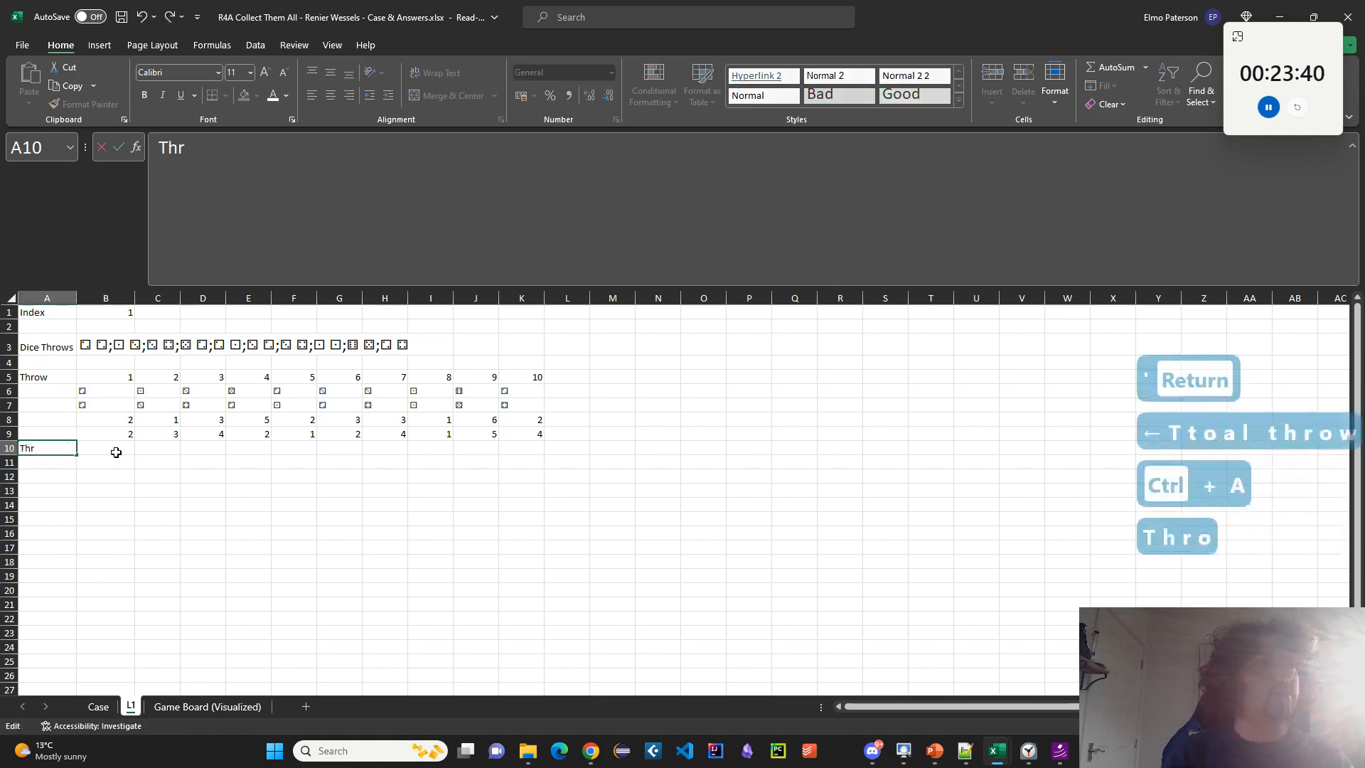
key(Tab)
Enter =SUM(B8:B9) in B10 and fill it across to K10.
text(=SUM()
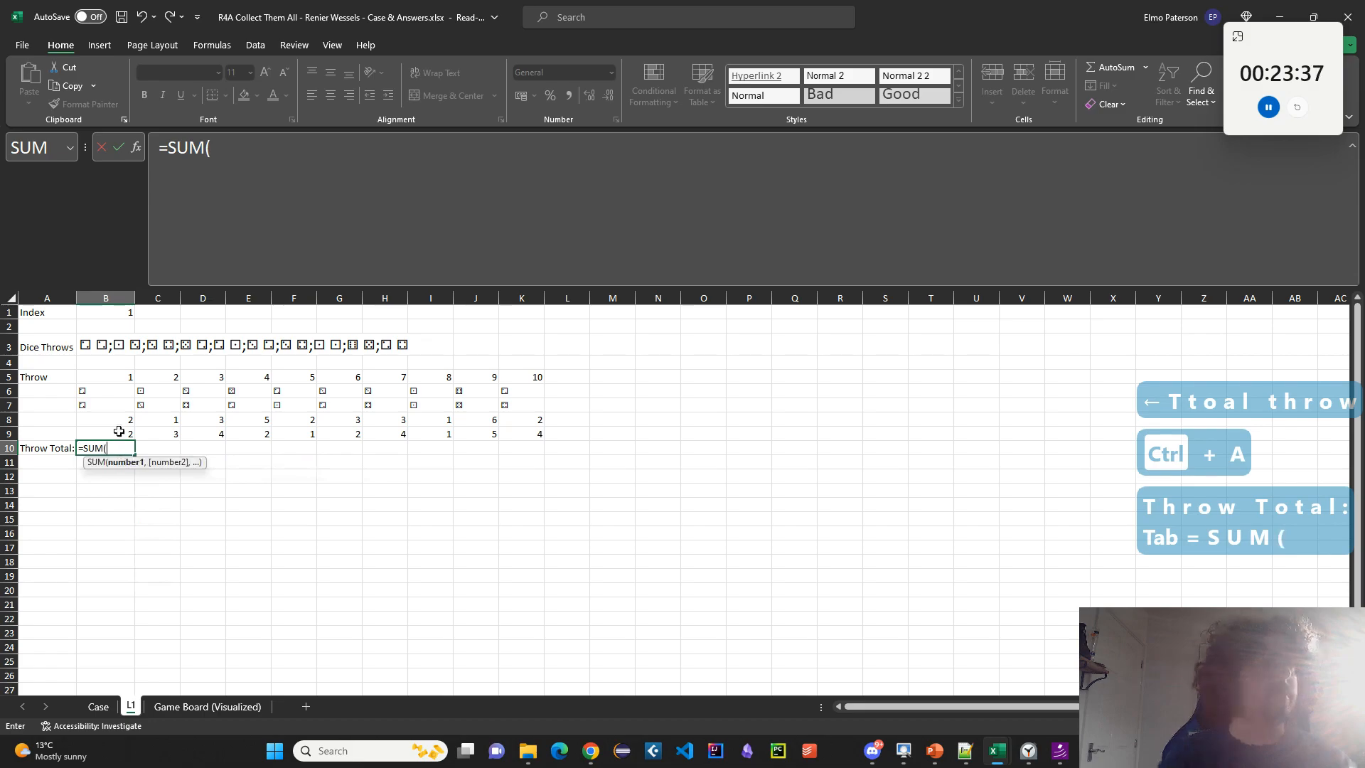
drag(119, 421, 558, 462)
key(Return)
click(122, 448)
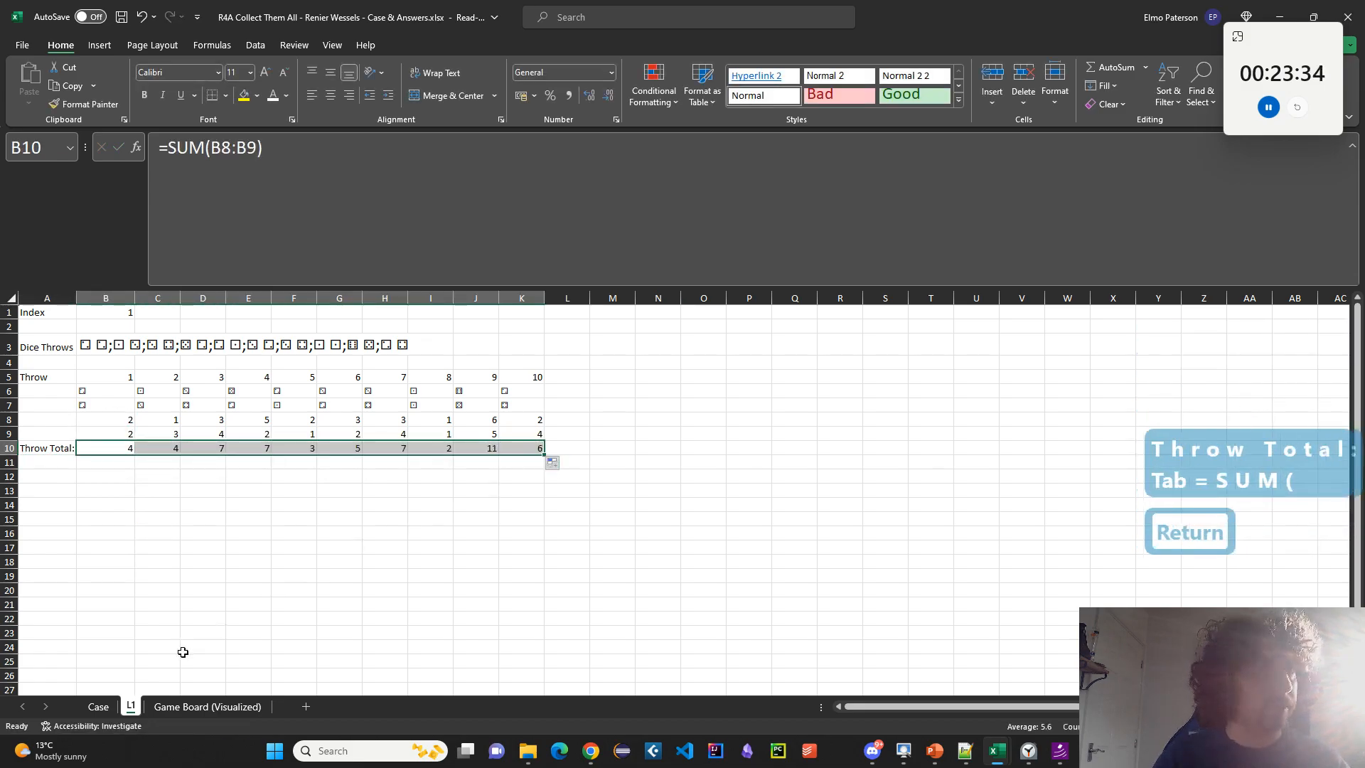
Check the Level 1 question on sheet Case, and label A11 on sheet L1 Total Movement.
click(104, 710)
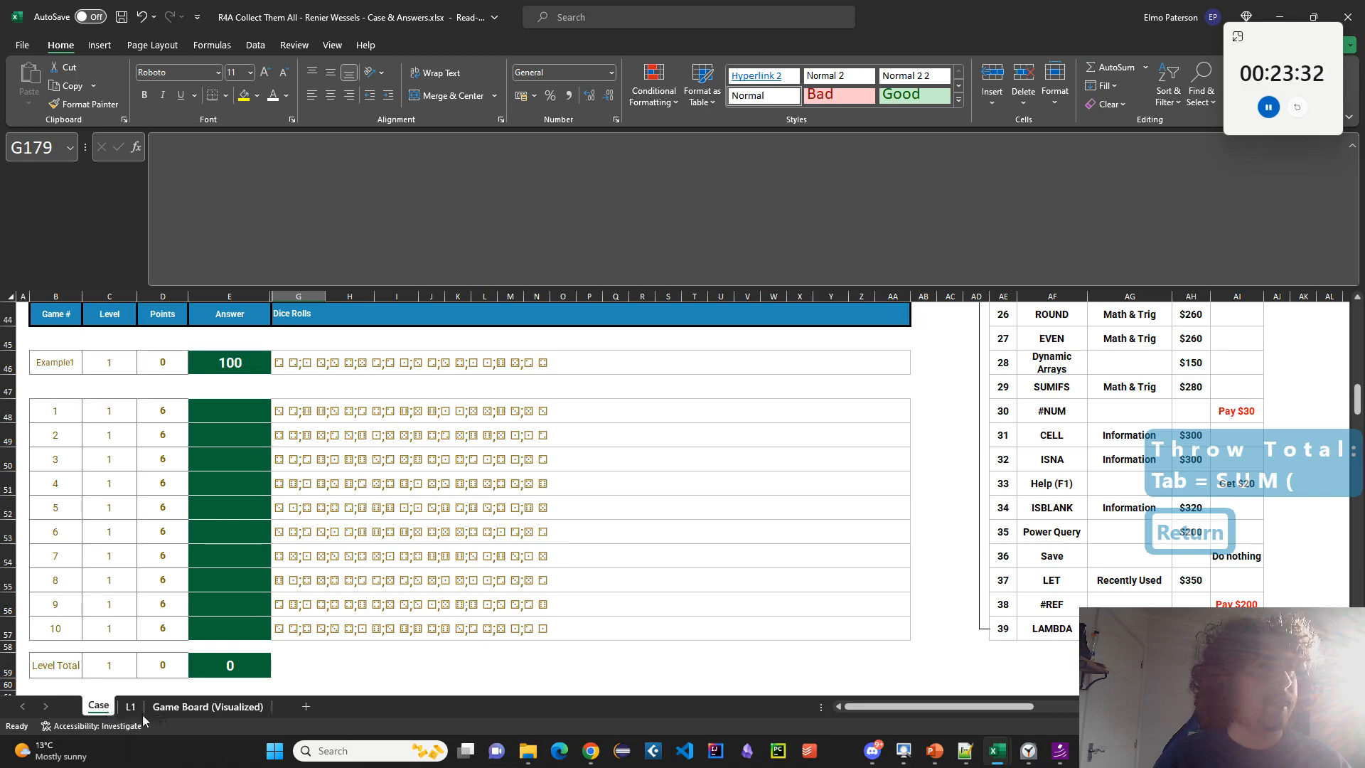
scroll(202, 639, up, 3)
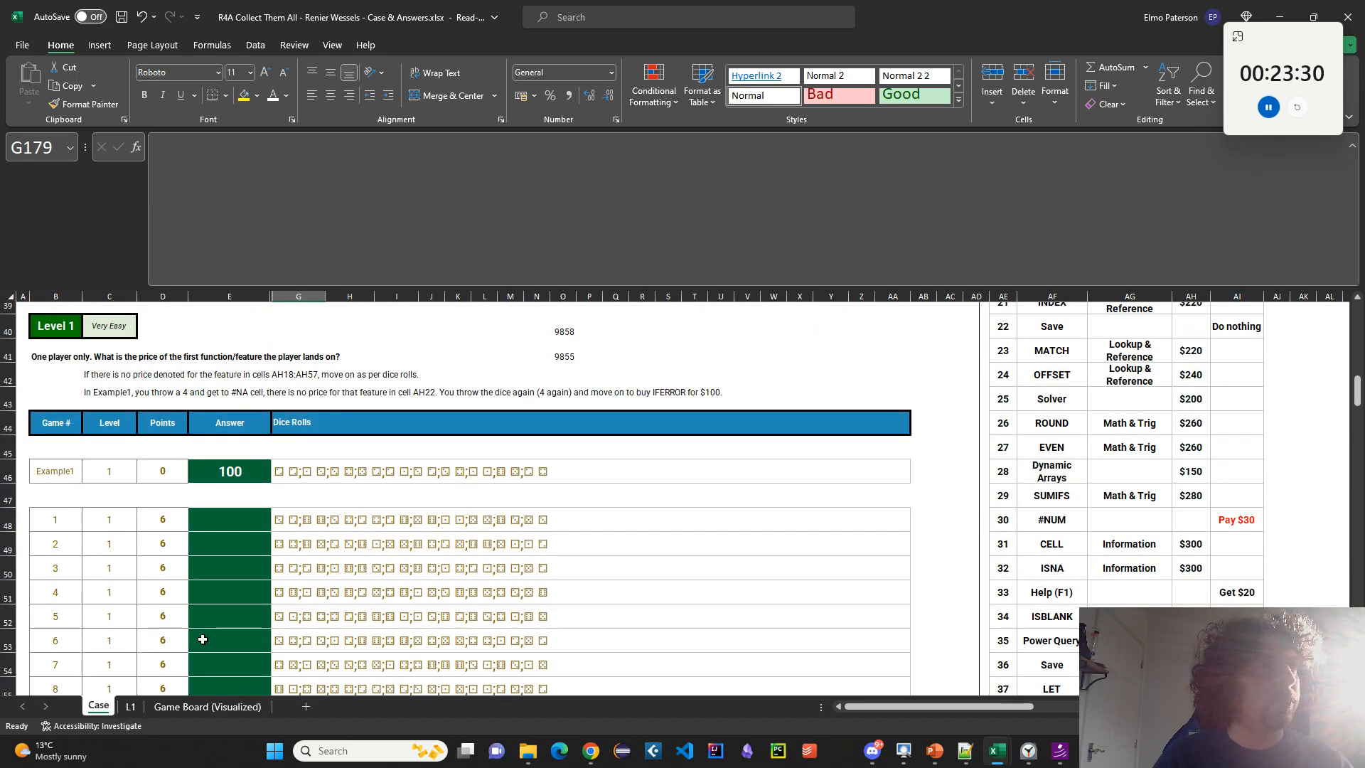
scroll(202, 639, down, 1)
click(131, 706)
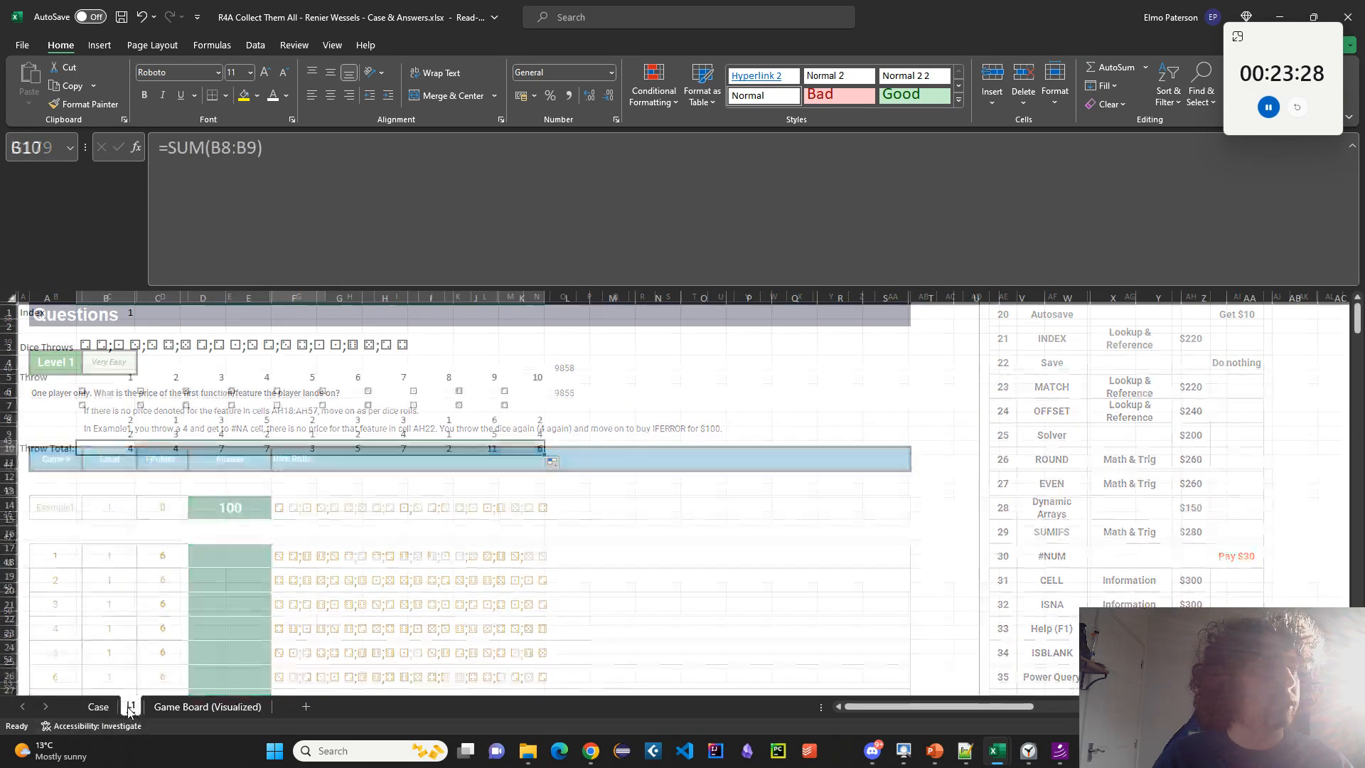
click(47, 463)
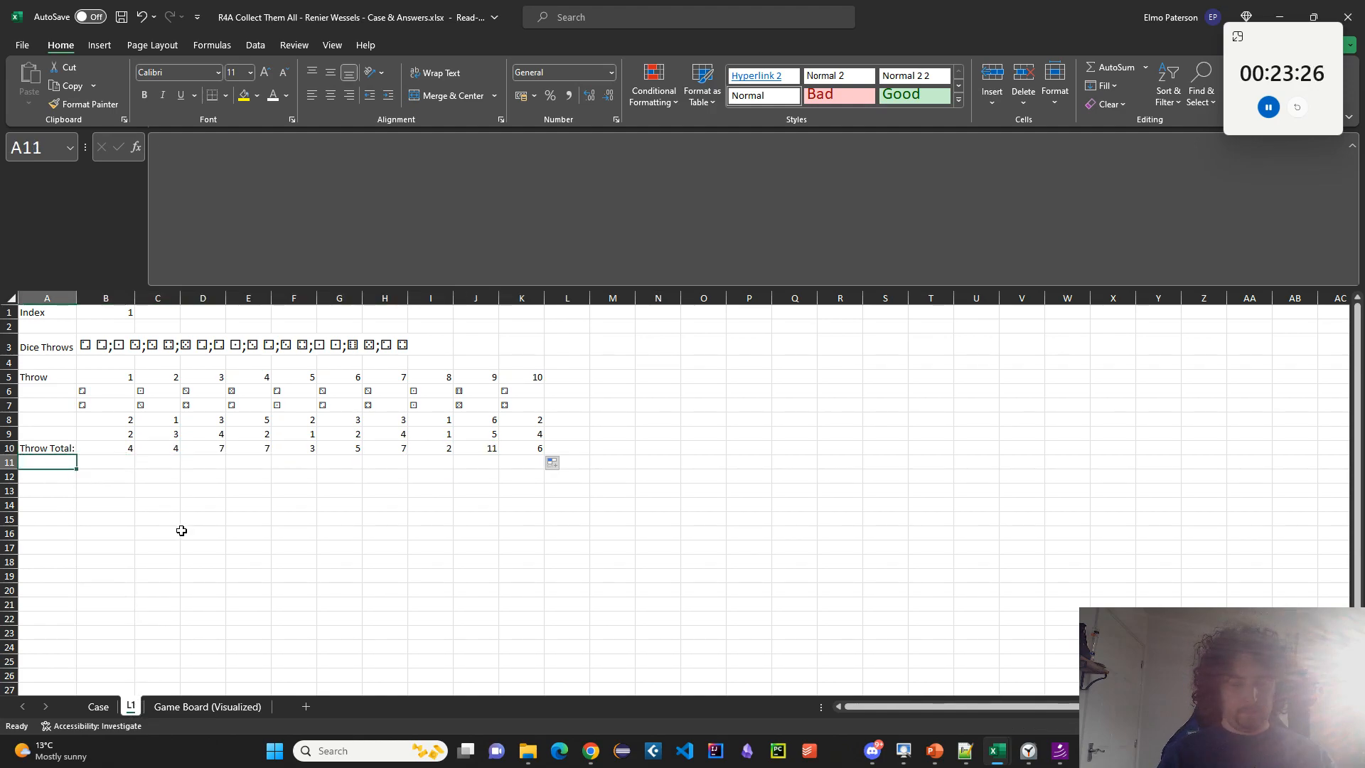
text(Total Move)
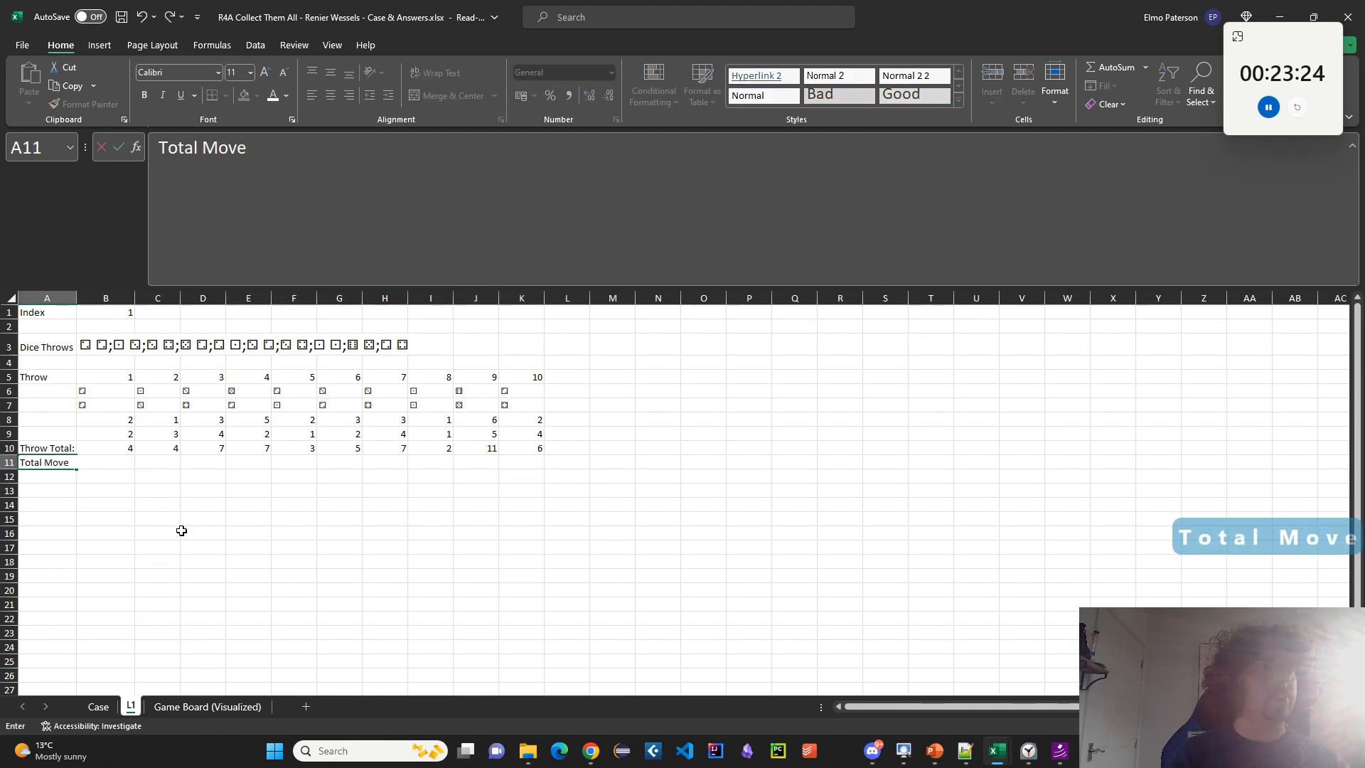
text(ment)
key(Tab)
Enter =B10 in B11 as the first total movement and fit column A to its contents.
text(=)
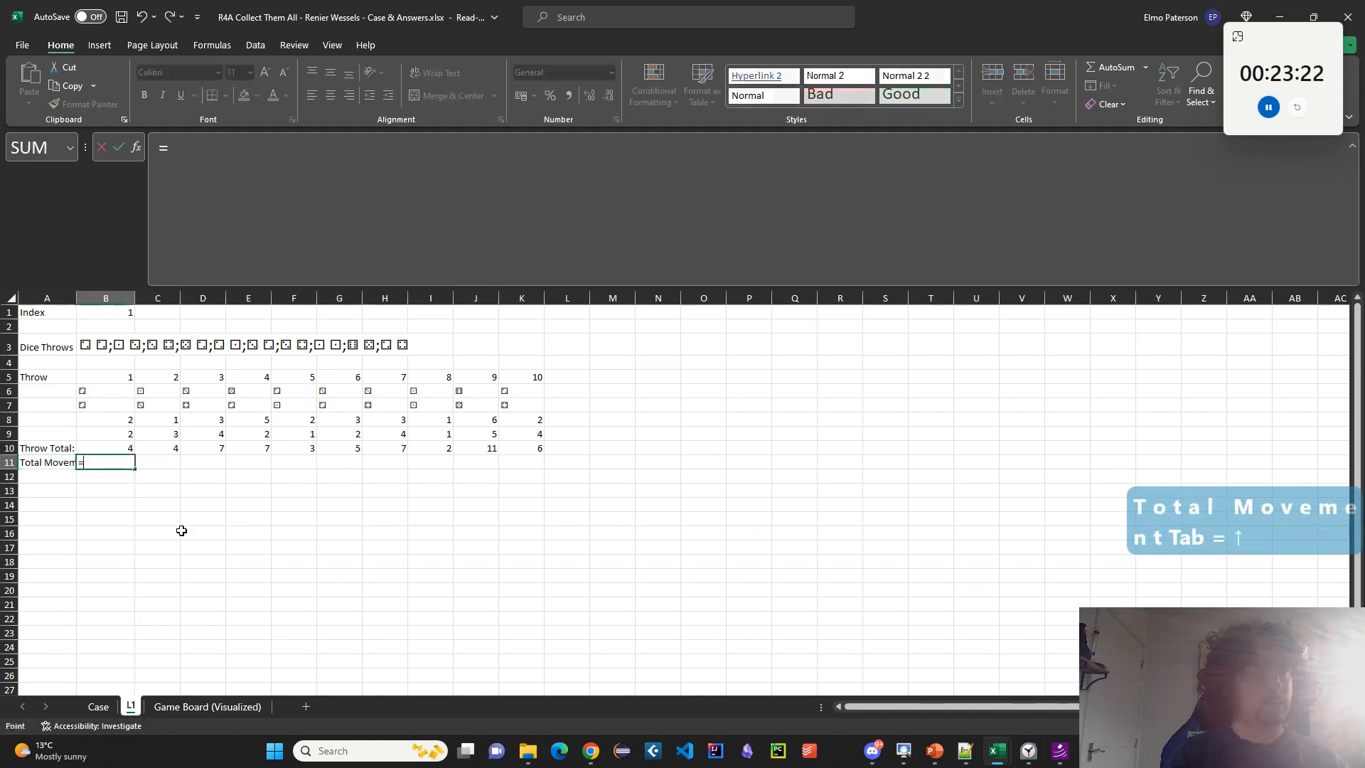
key(Up)
key(Return)
double_click(79, 296)
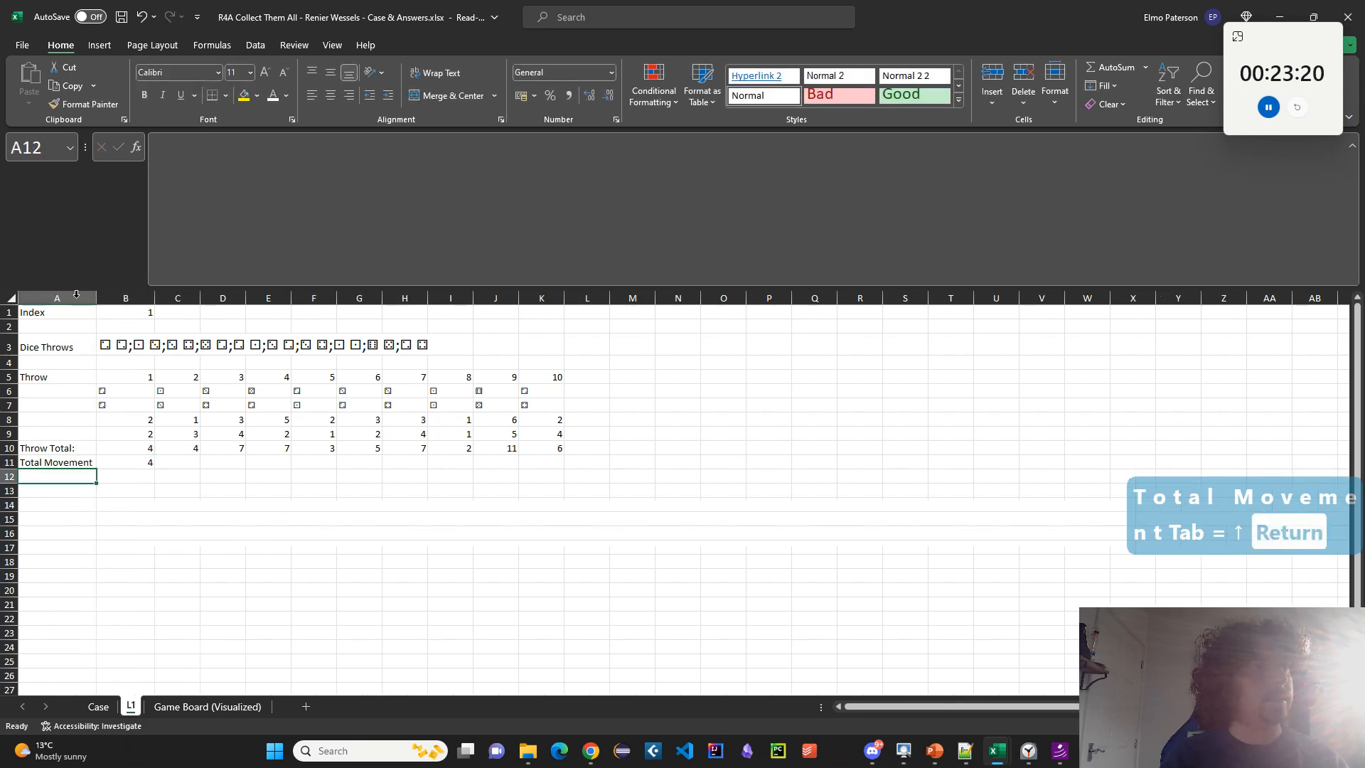
Enter =B11+C10 in C11 to add the second throw to the running movement.
click(183, 463)
text(=)
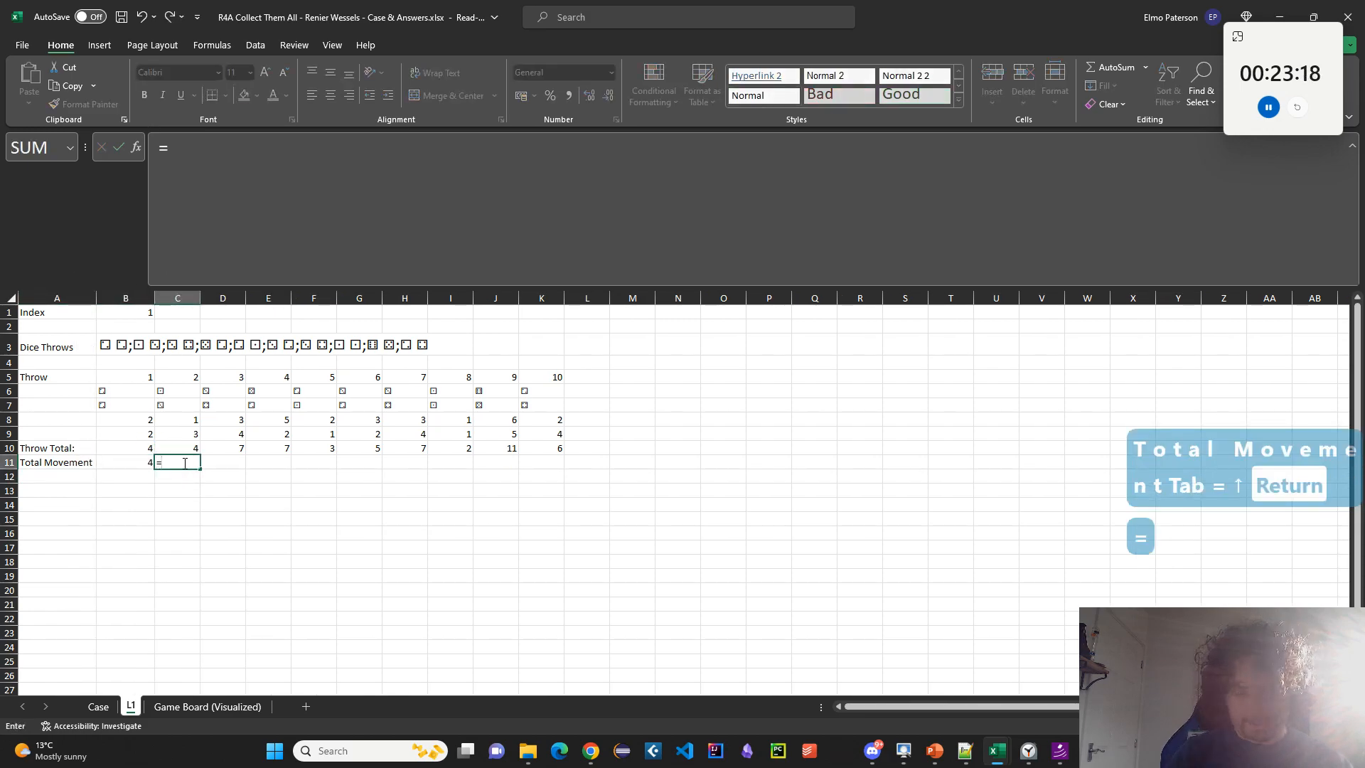
key(Left)
text(+)
key(Up)
key(Return)
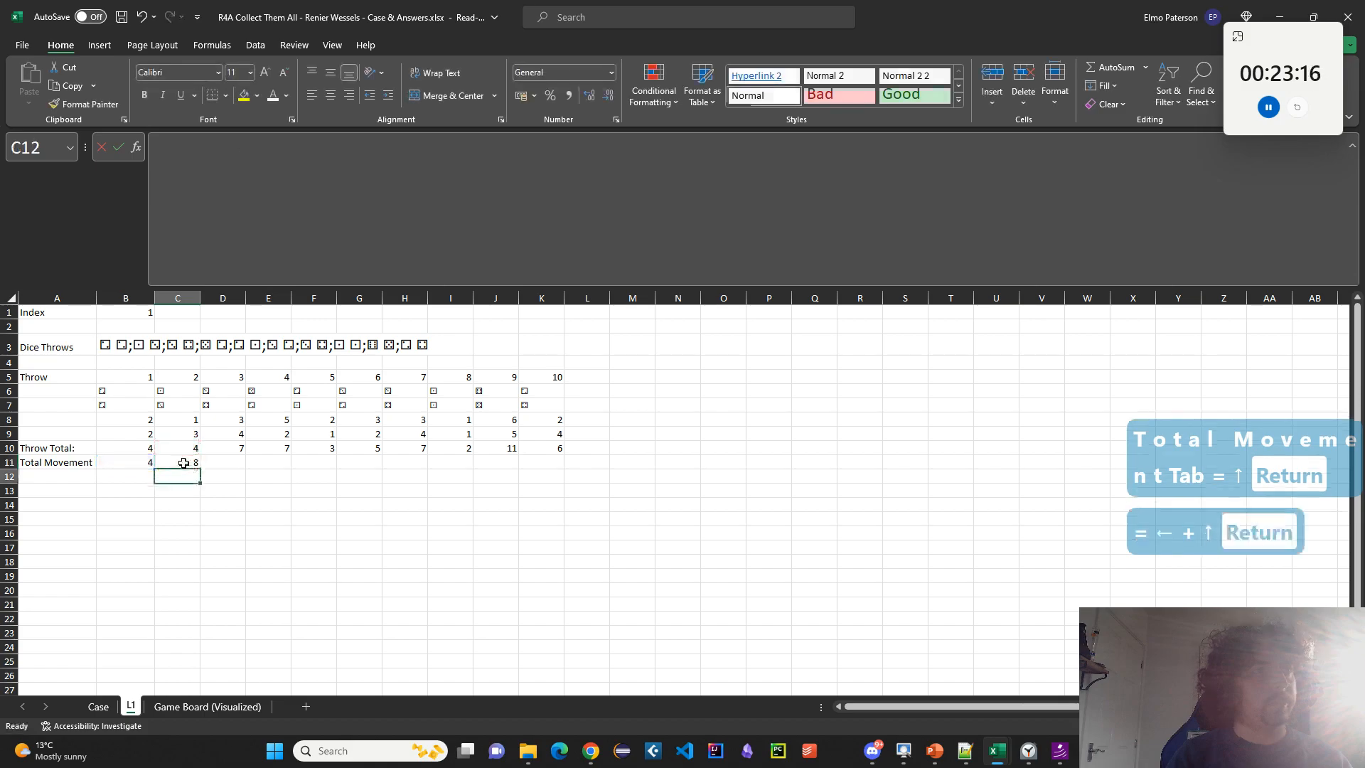
Check the board's number of cells on sheet Case, change C11 on L1 to =MOD(B11+C10,40), and fill it across to K11.
key(Up)
click(113, 707)
scroll(685, 617, down, 5)
scroll(679, 613, up, 10)
scroll(678, 610, up, 5)
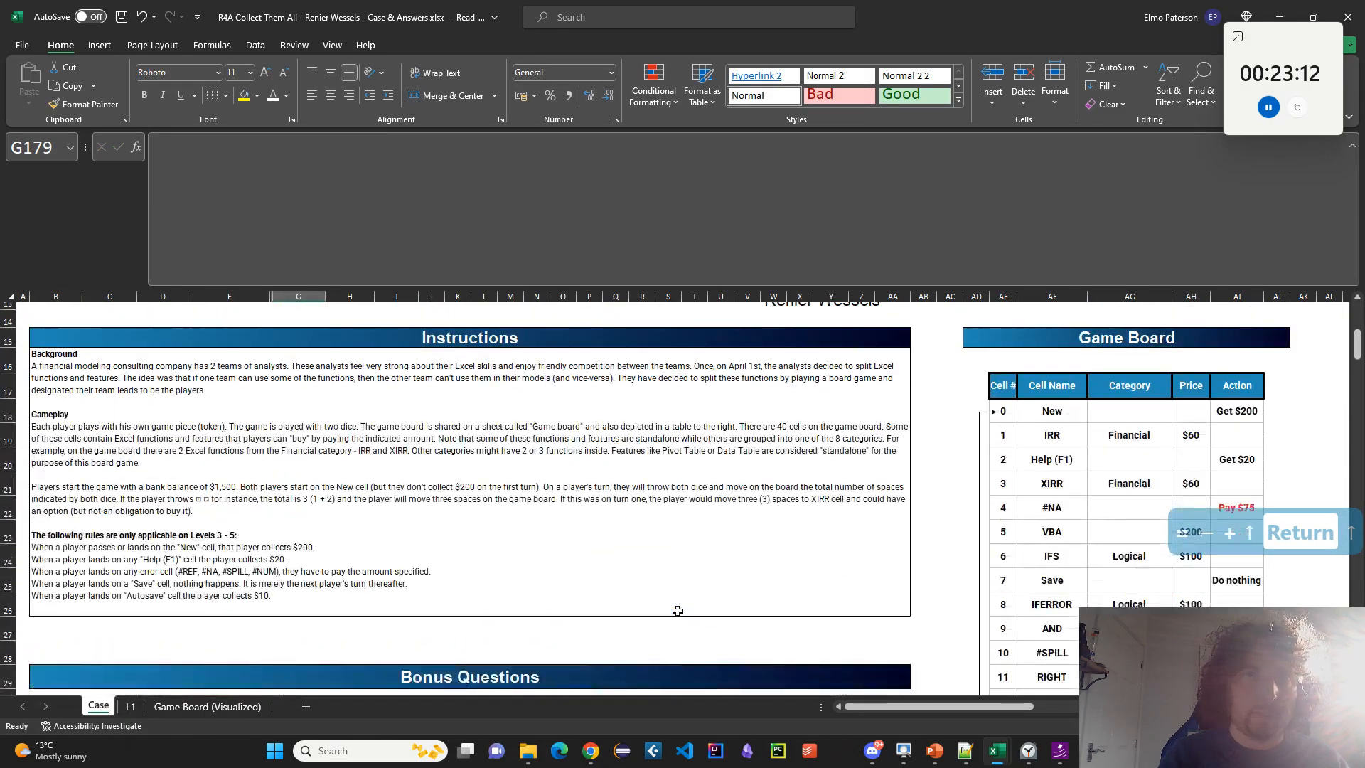
scroll(228, 655, down, 7)
click(131, 707)
click(170, 147)
text(MOD()
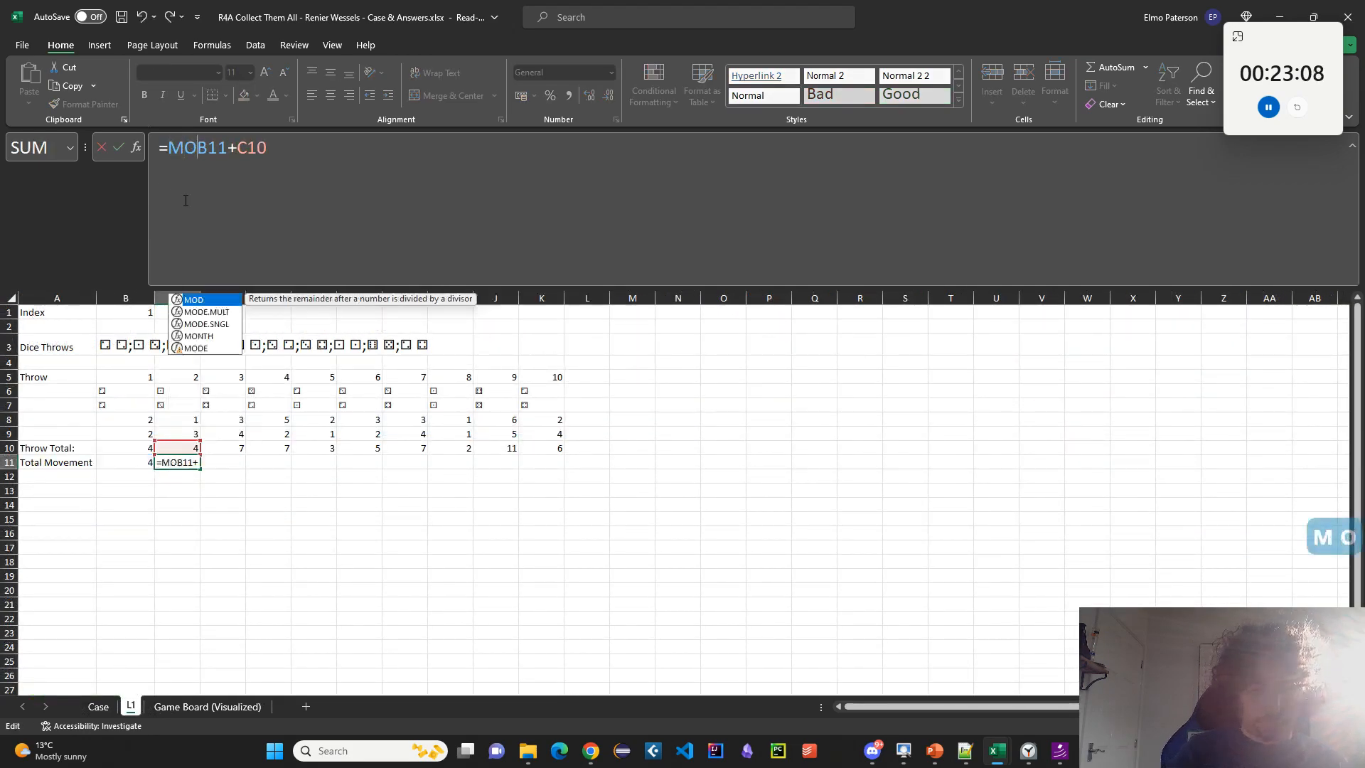
text(,490))
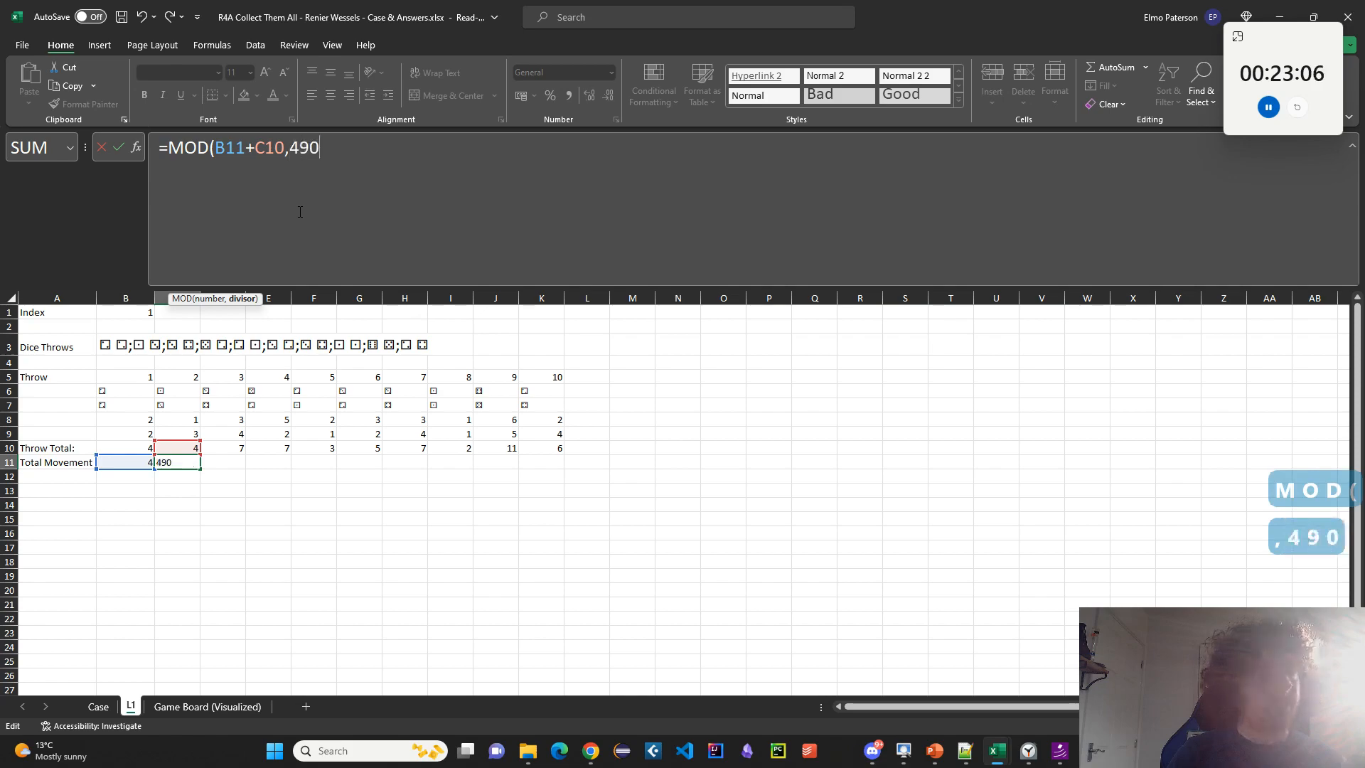
key(BackSpace)
key(BackSpace)
key(BackSpace)
text(0))
key(Return)
key(Up)
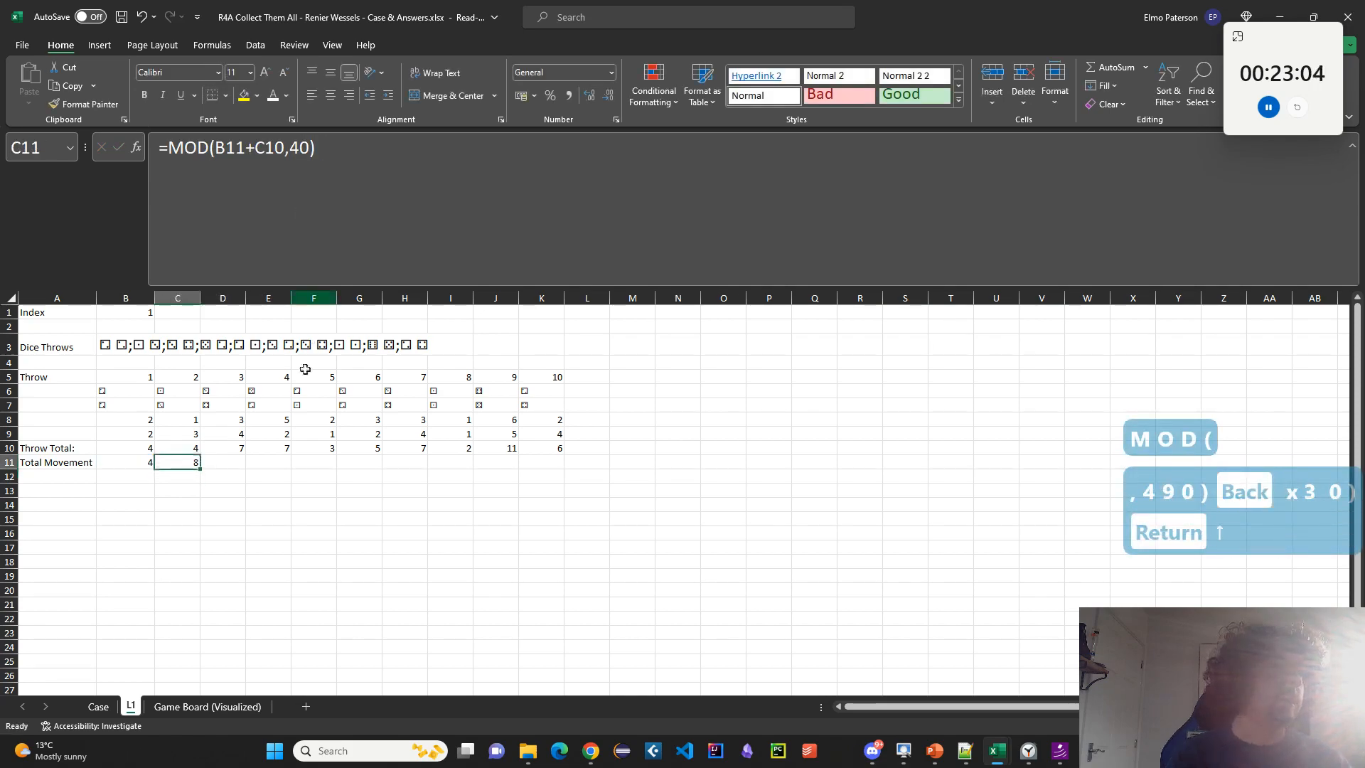
drag(201, 468, 561, 470)
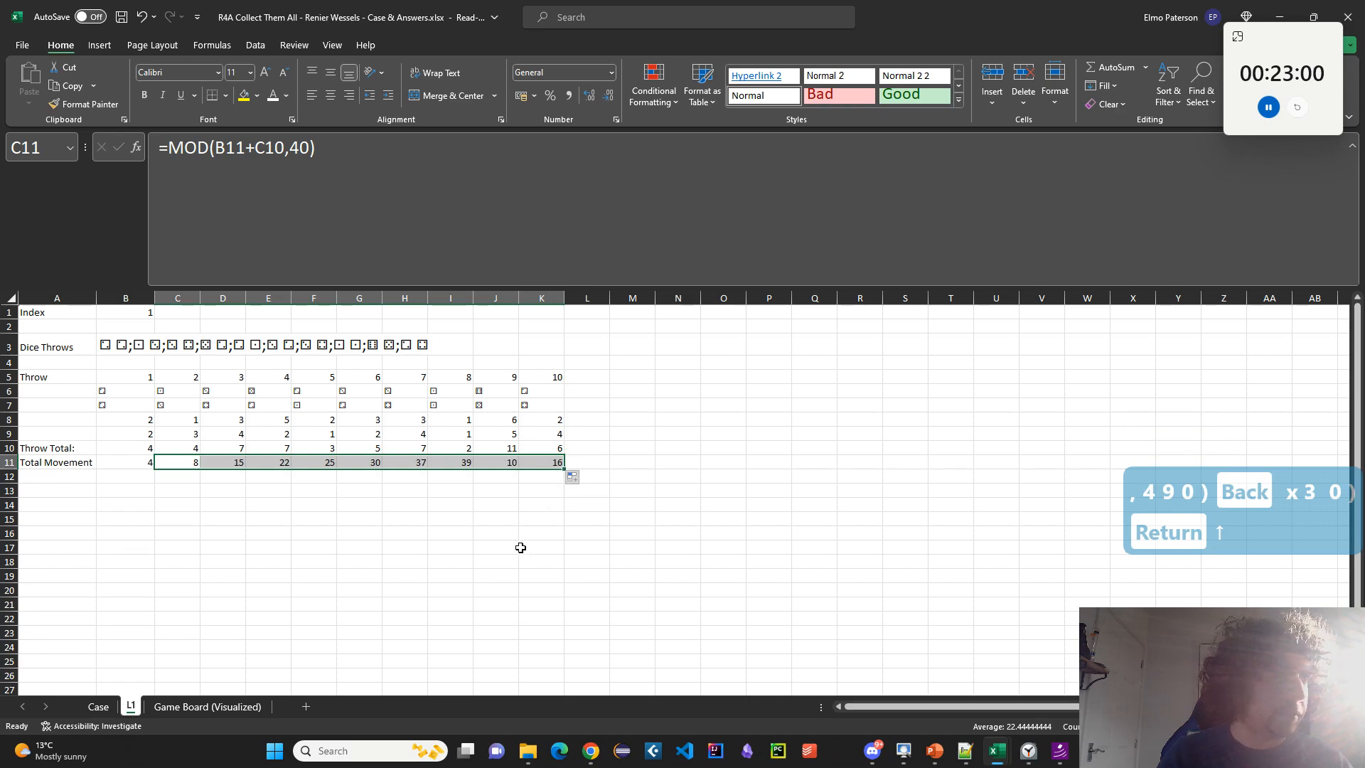
Trace the squares from New along the board on Game Board (Visualized) and compare them with the cell numbers in the Case table.
click(452, 466)
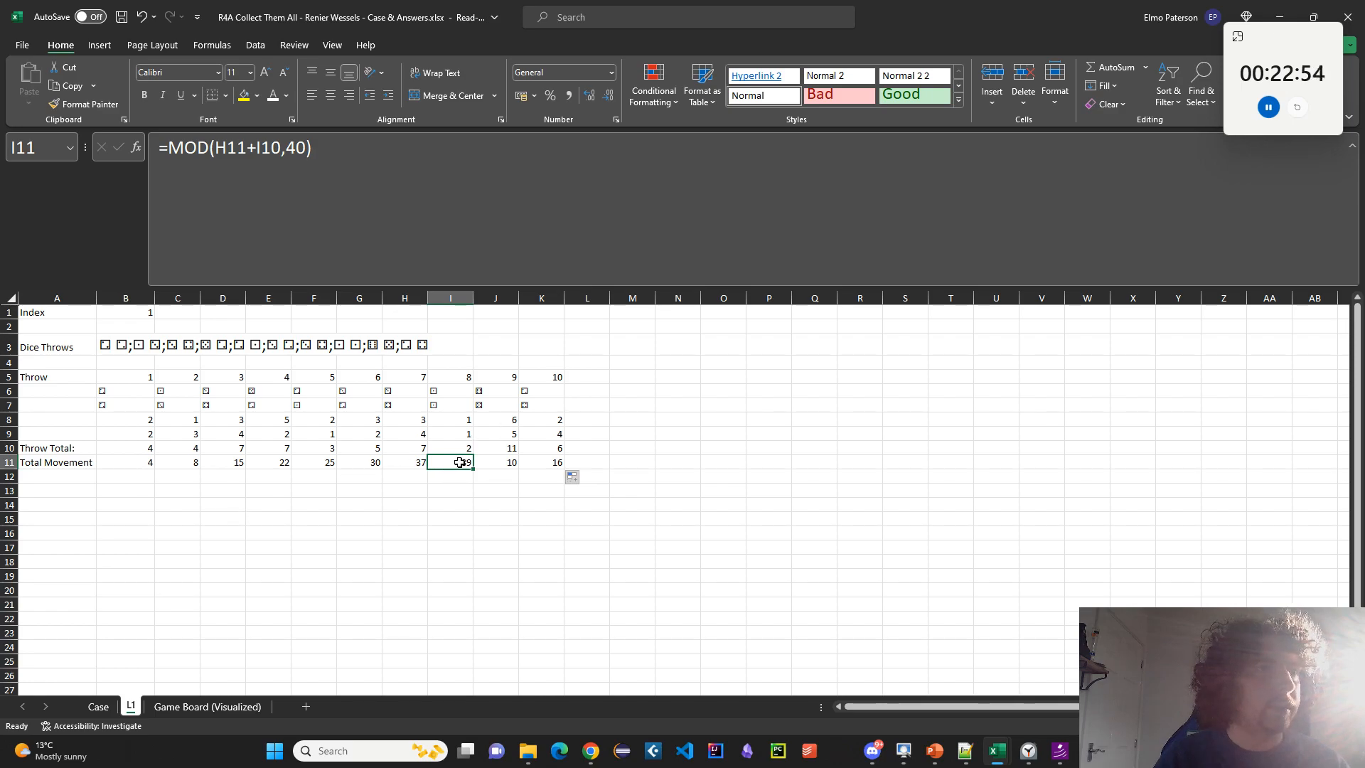
key(ctrl+Page_Up)
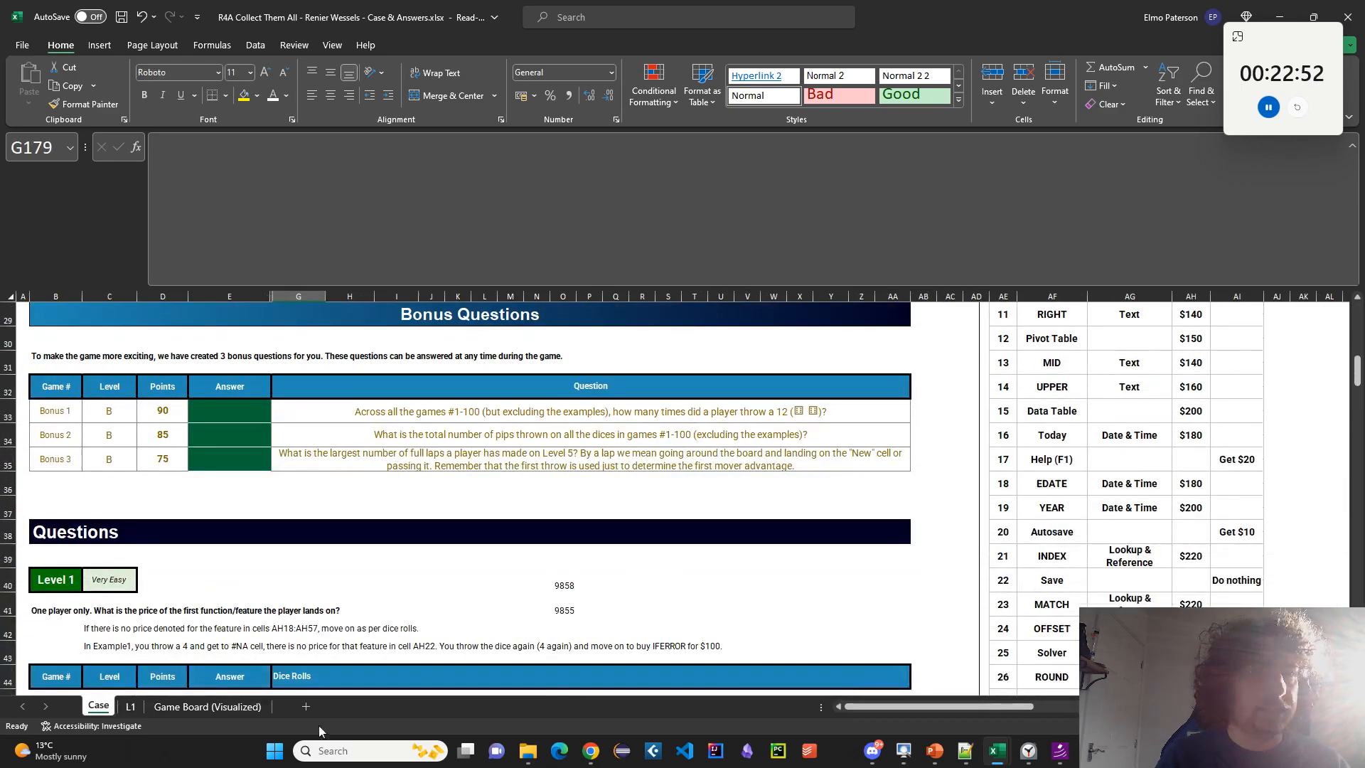
click(204, 707)
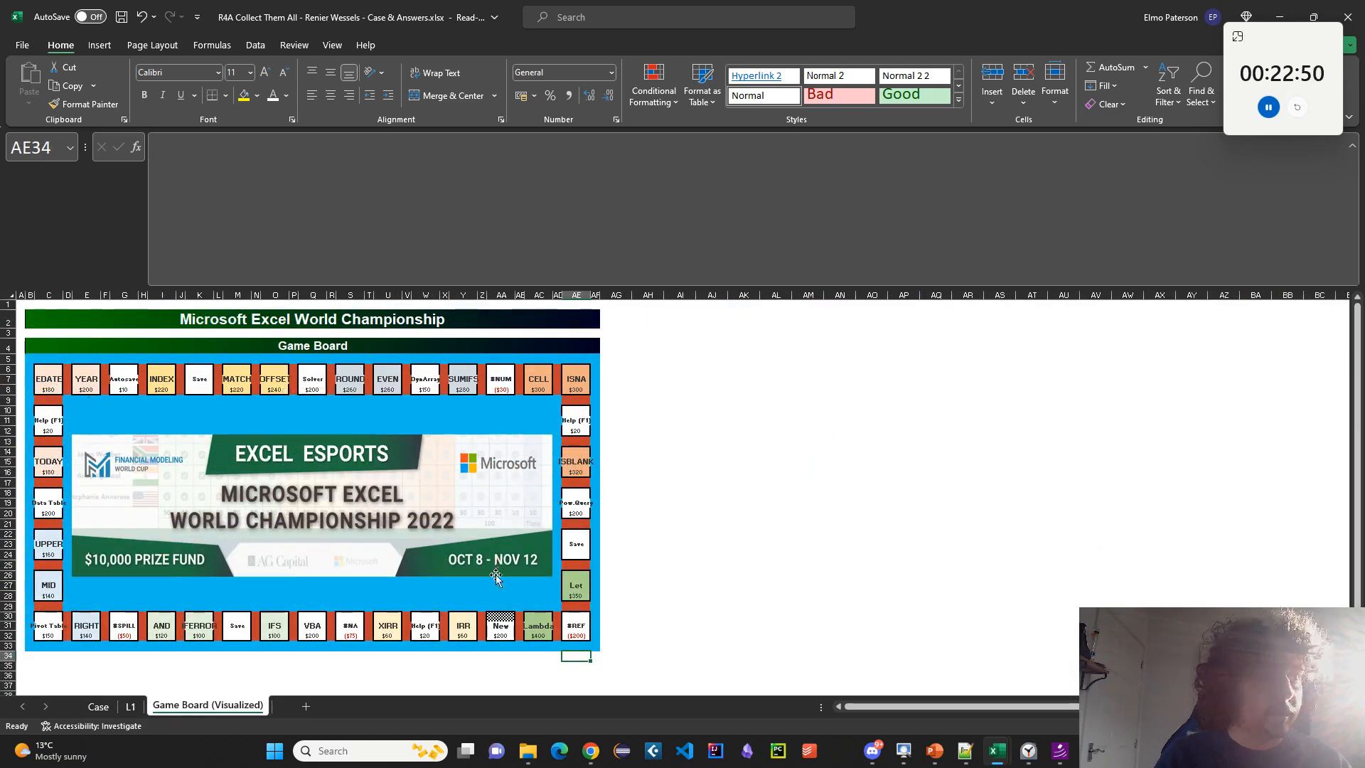
click(581, 577)
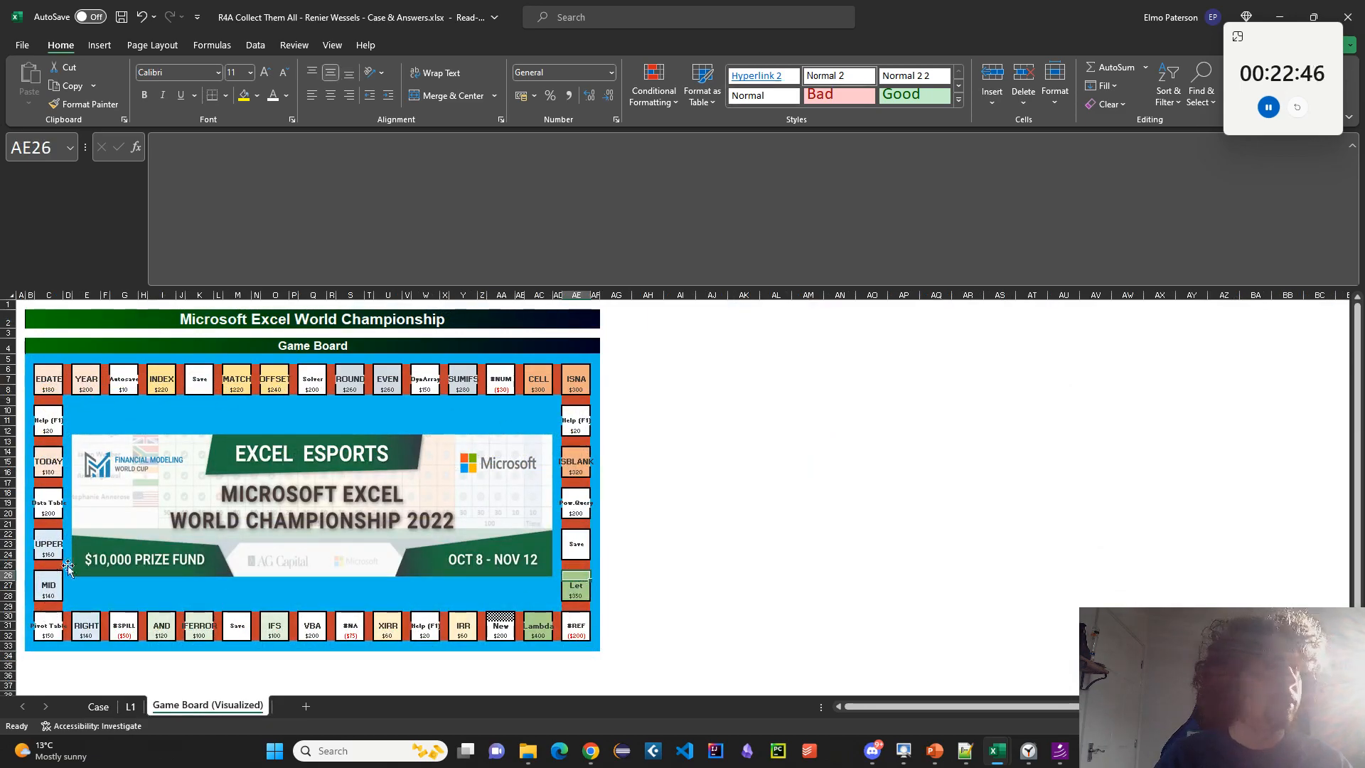
click(509, 635)
click(526, 626)
click(506, 627)
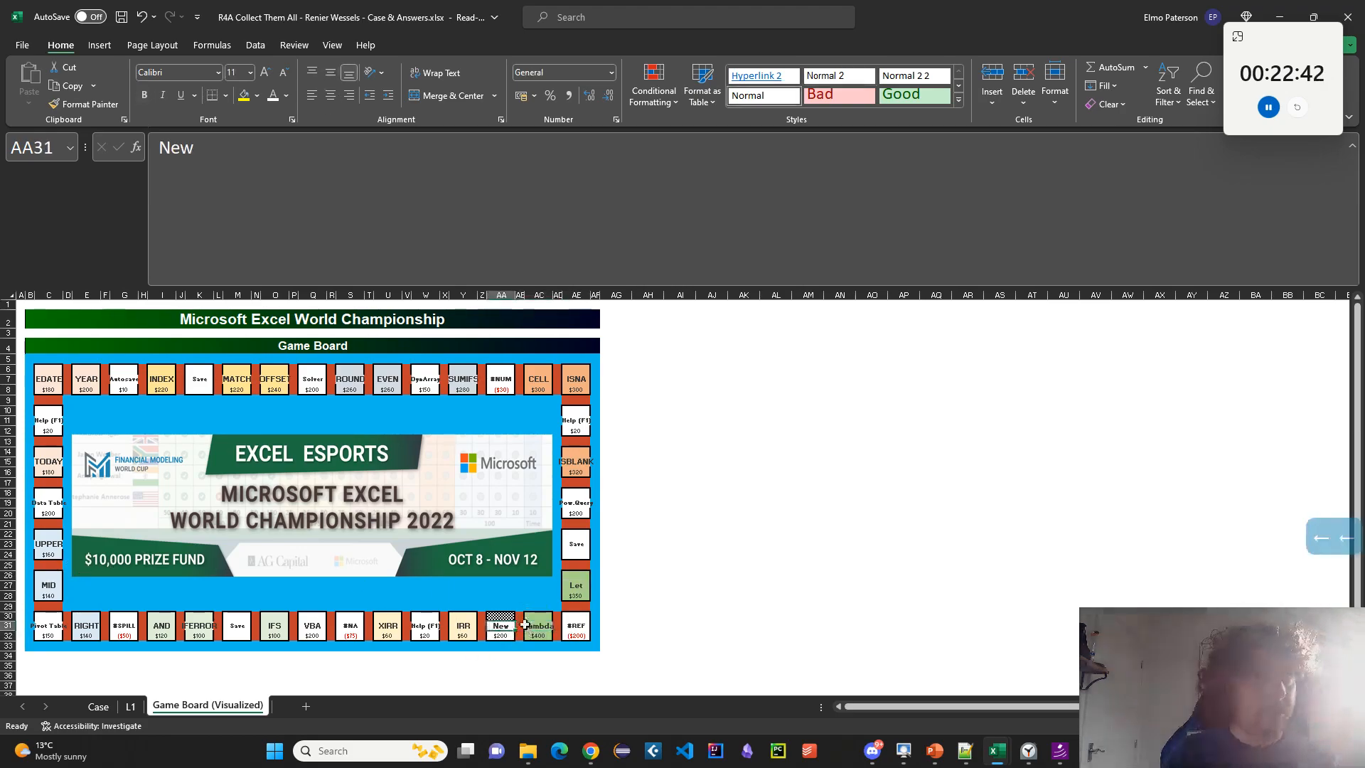
click(455, 625)
click(425, 625)
click(388, 626)
click(350, 625)
click(312, 625)
click(275, 625)
click(229, 624)
click(199, 626)
click(162, 625)
click(124, 625)
click(99, 706)
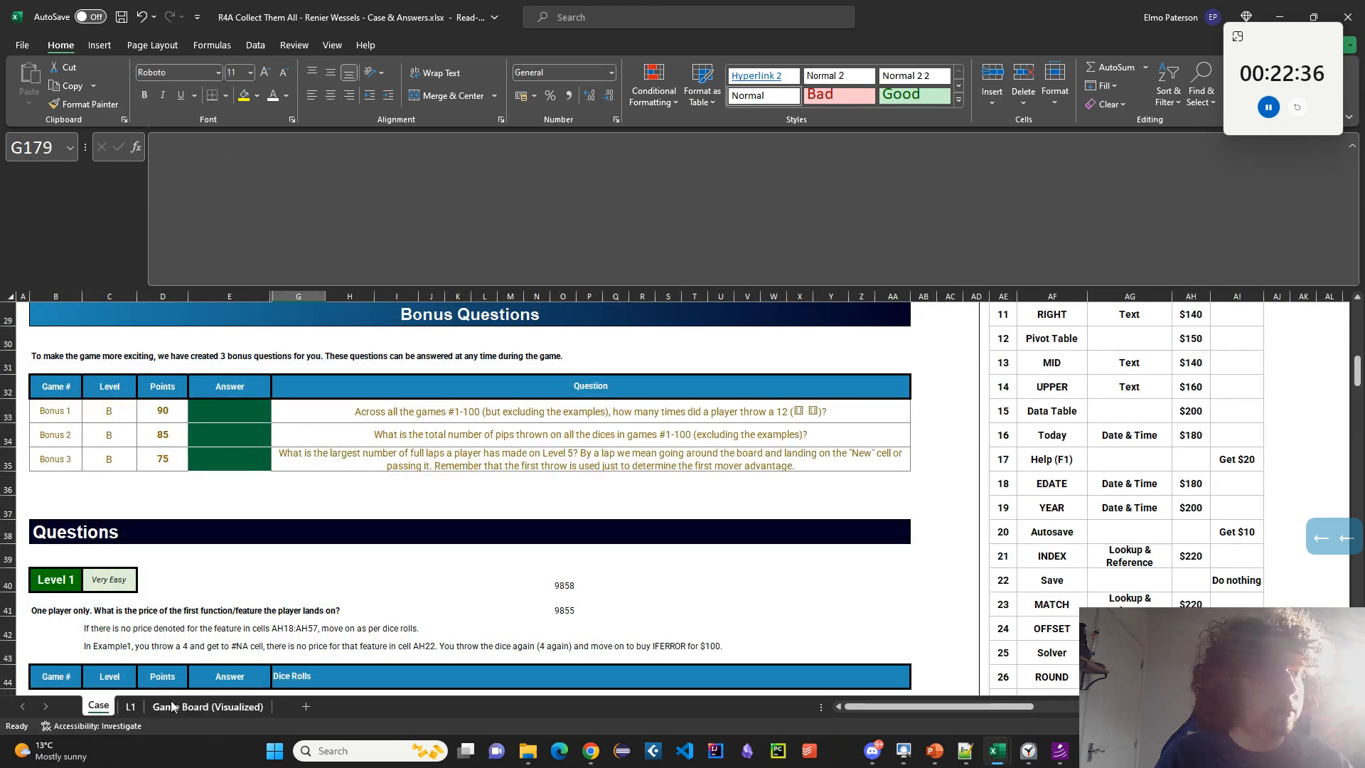
scroll(837, 587, up, 1)
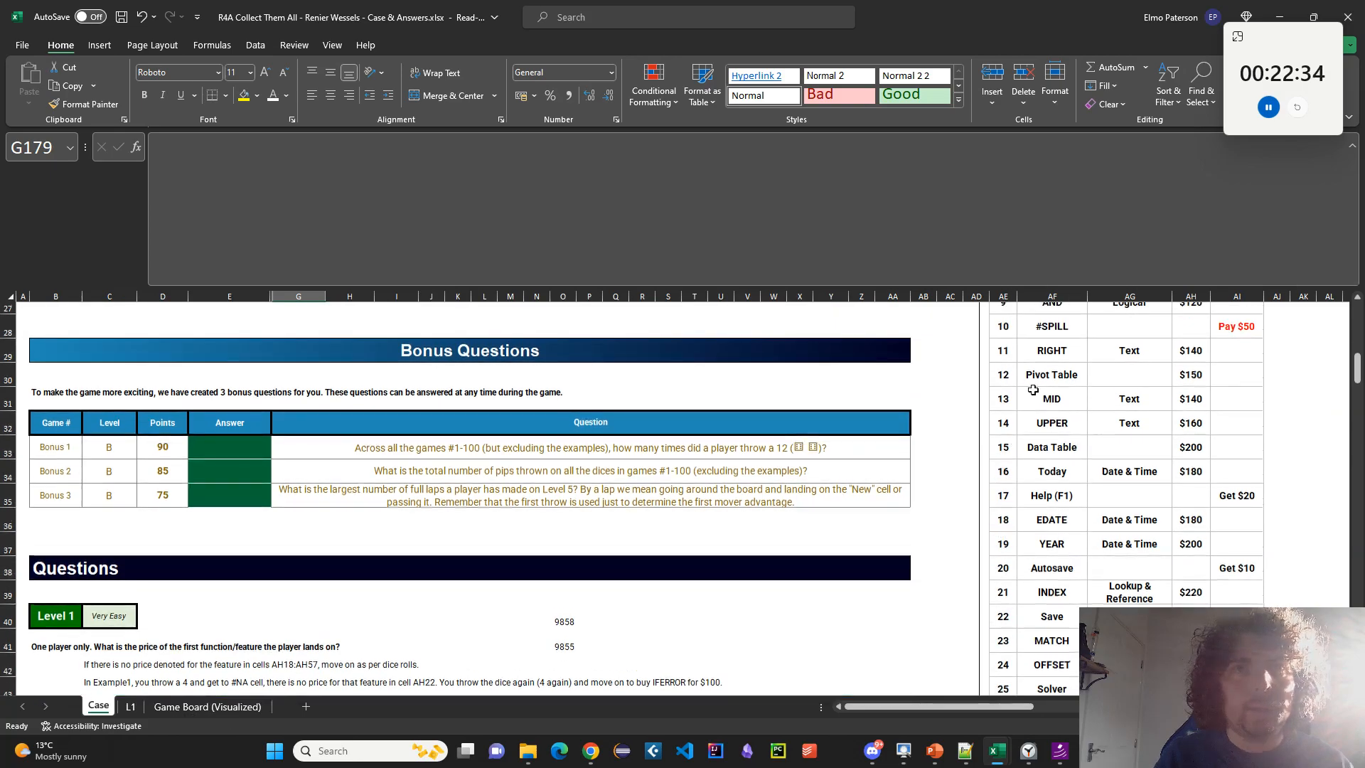
Relabel A11 on sheet L1 as Square.
click(132, 707)
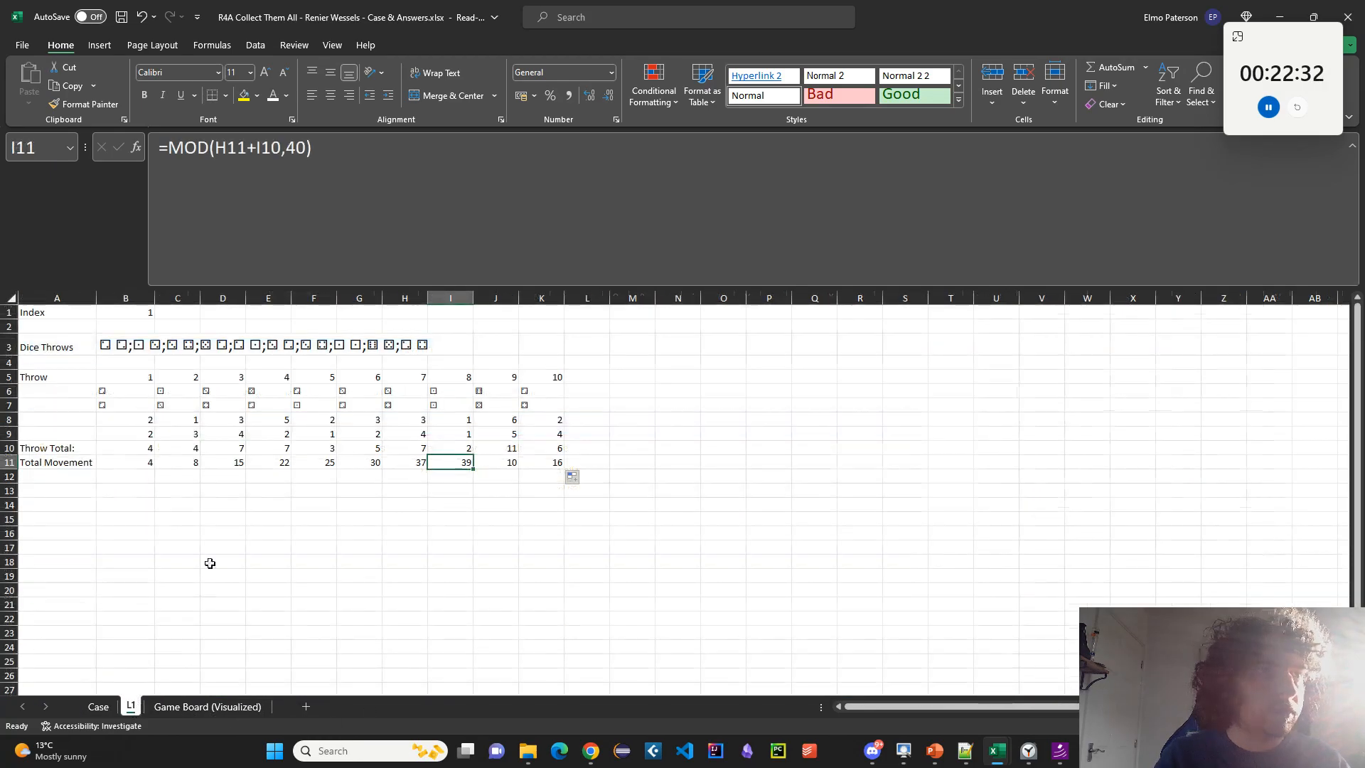
click(53, 491)
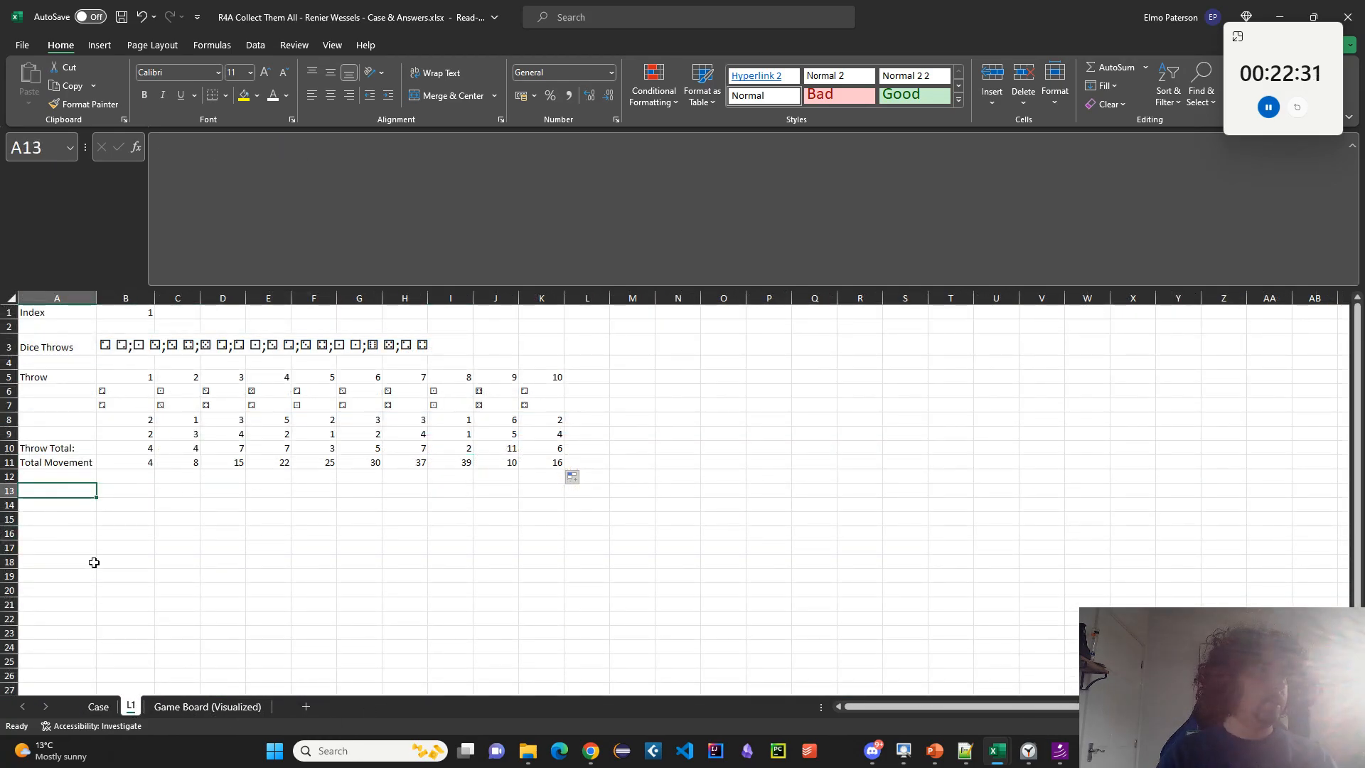
click(56, 462)
text(Square)
key(Return)
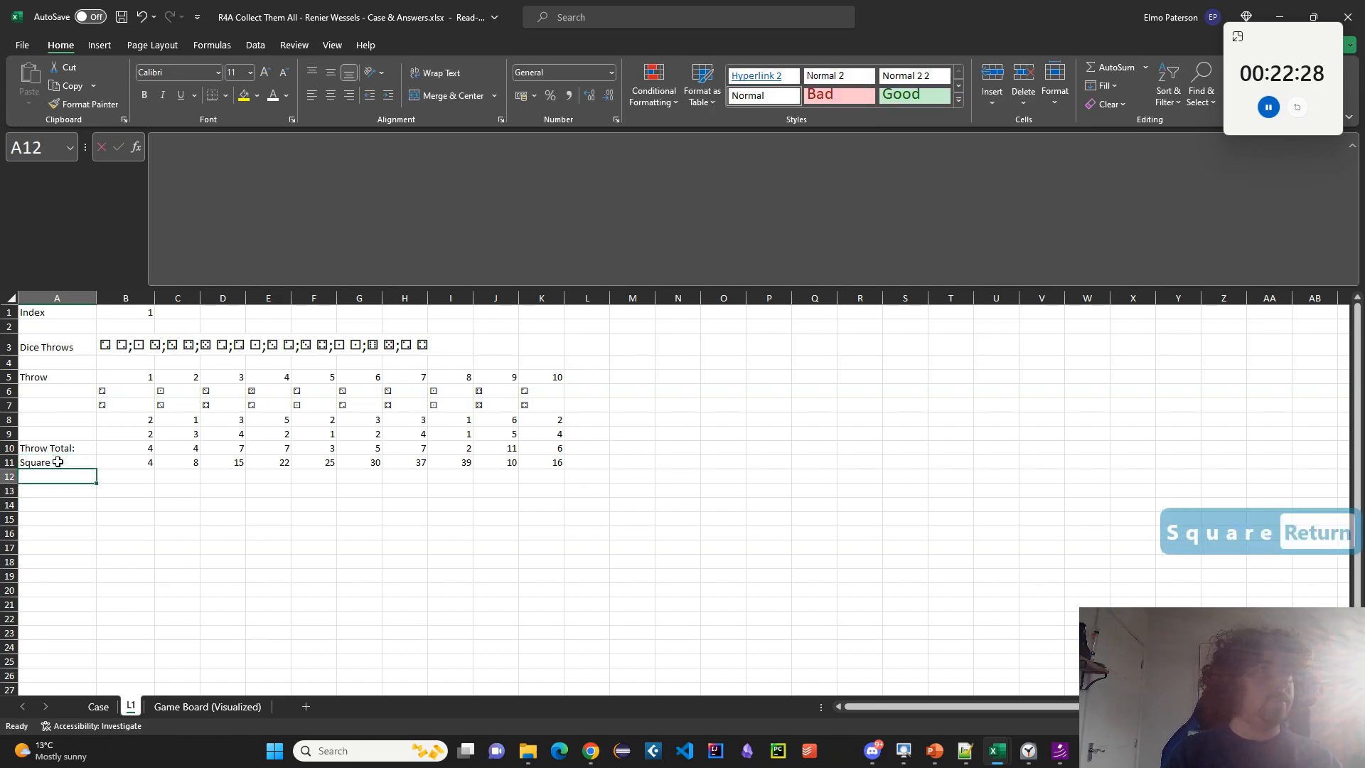
Begin an XLOOKUP in B13 that looks up B11 in the board's cell numbers, Case!AE18:AE57.
click(137, 490)
text(=XLOOKUP()
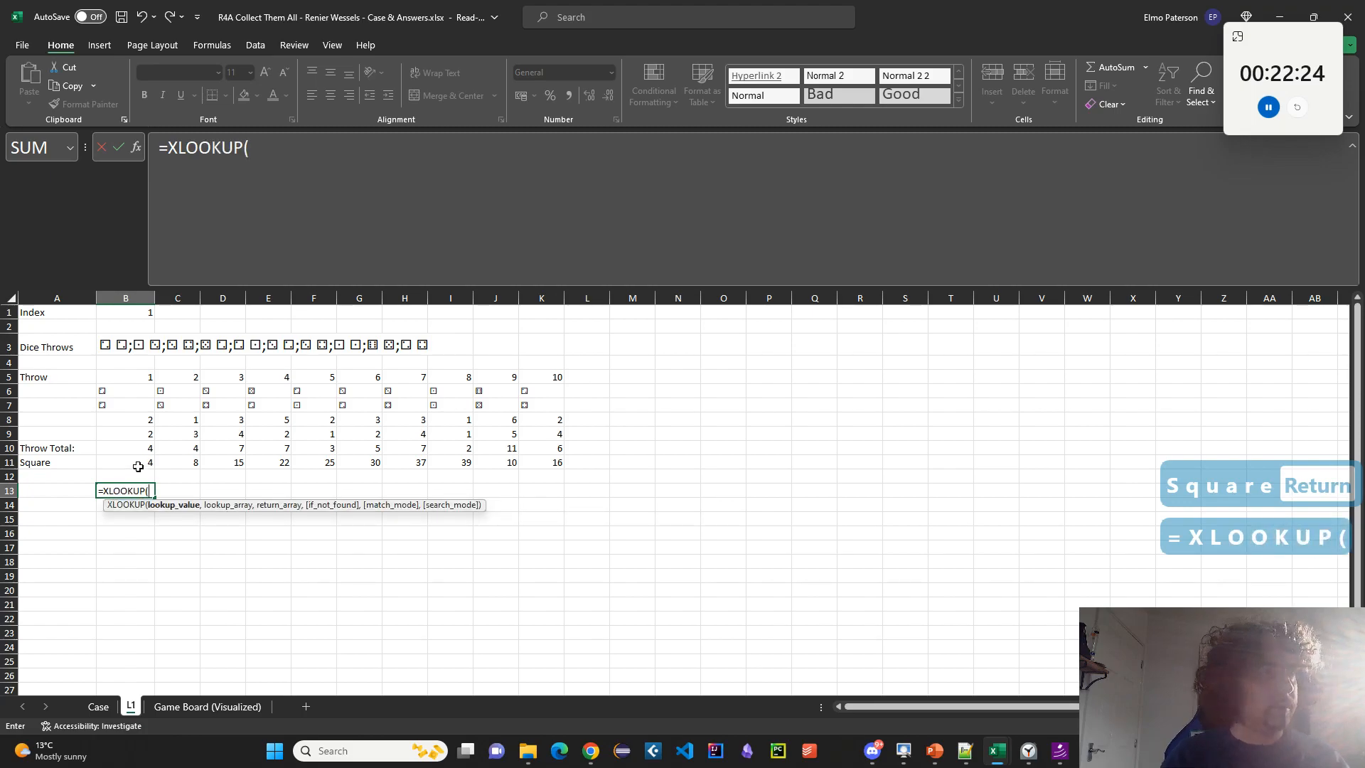
click(138, 465)
text(,)
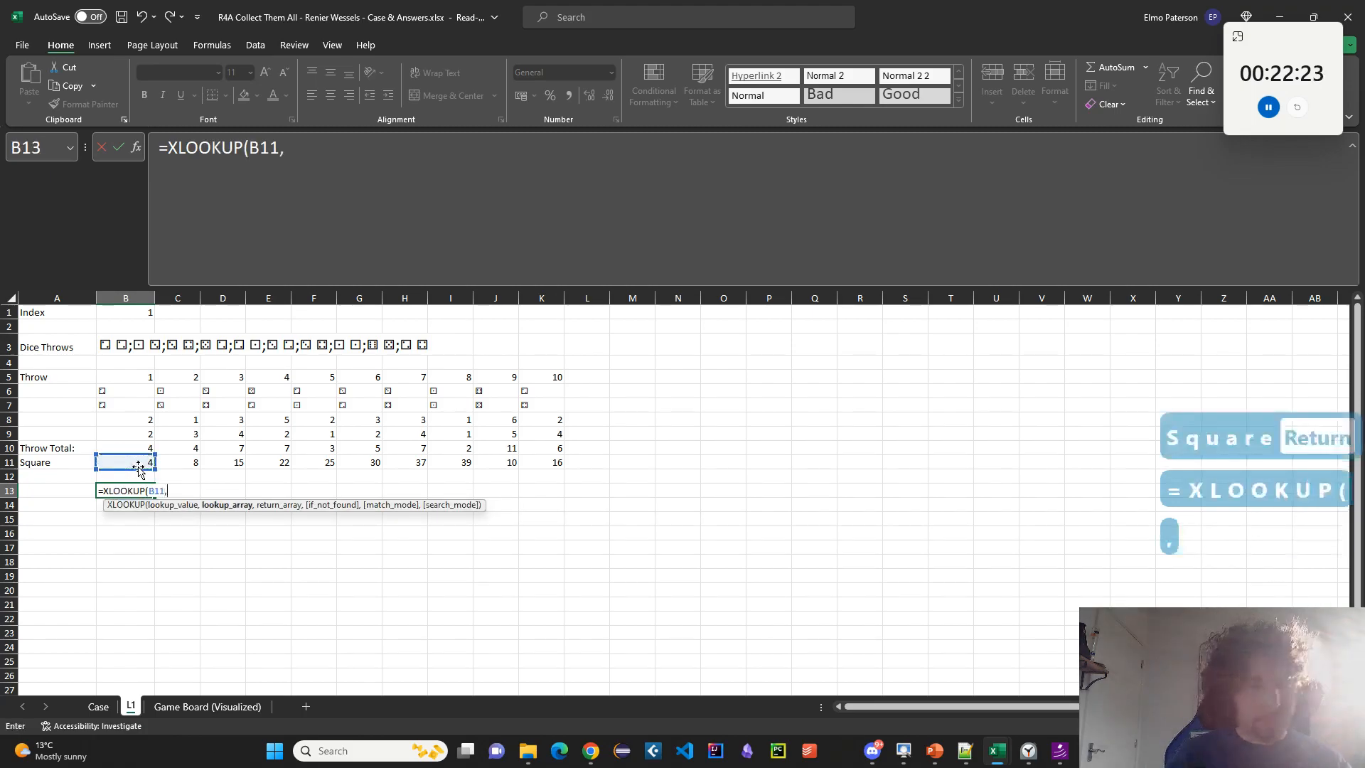
click(92, 709)
scroll(1010, 397, up, 4)
drag(1010, 397, 1002, 569)
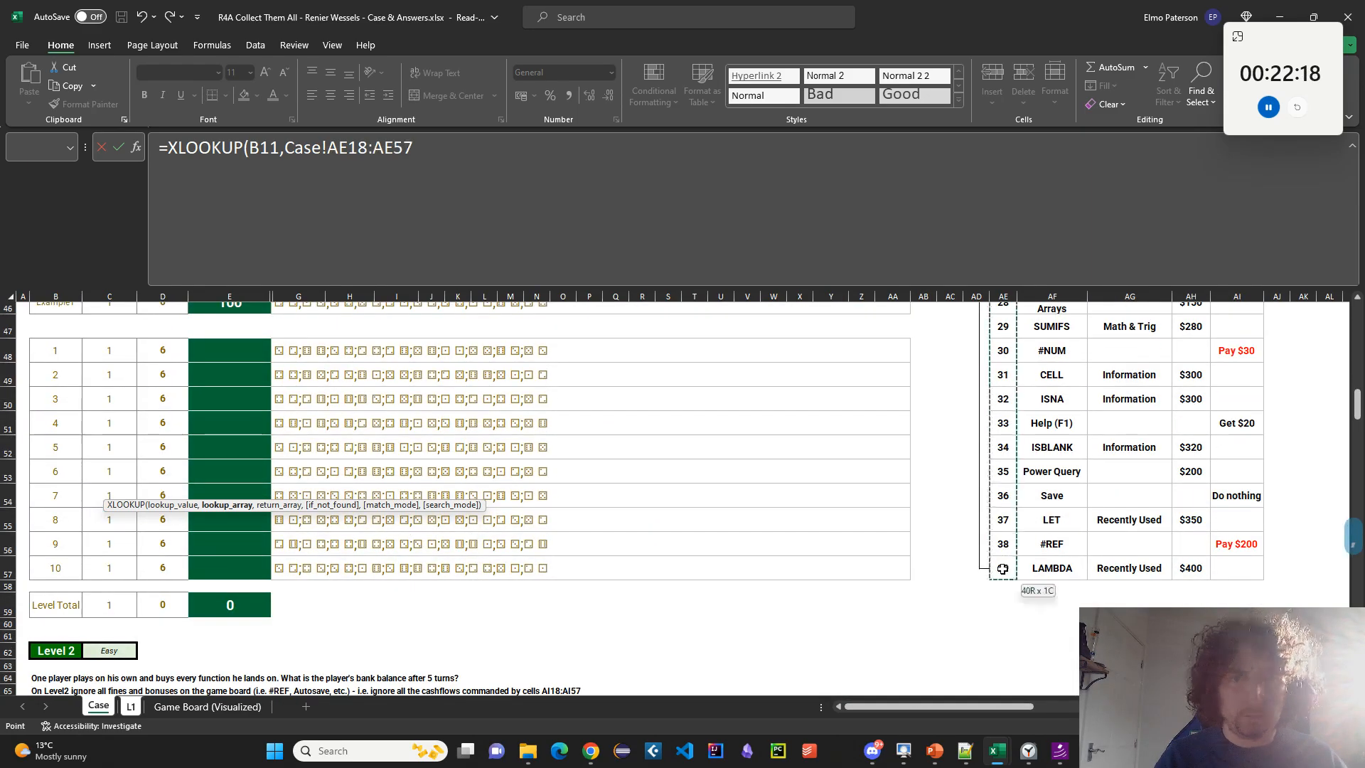
Give the XLOOKUP the board's cell names, Case!AF18:AF57, as its return array.
text(,)
click(1052, 567)
scroll(1004, 540, up, 4)
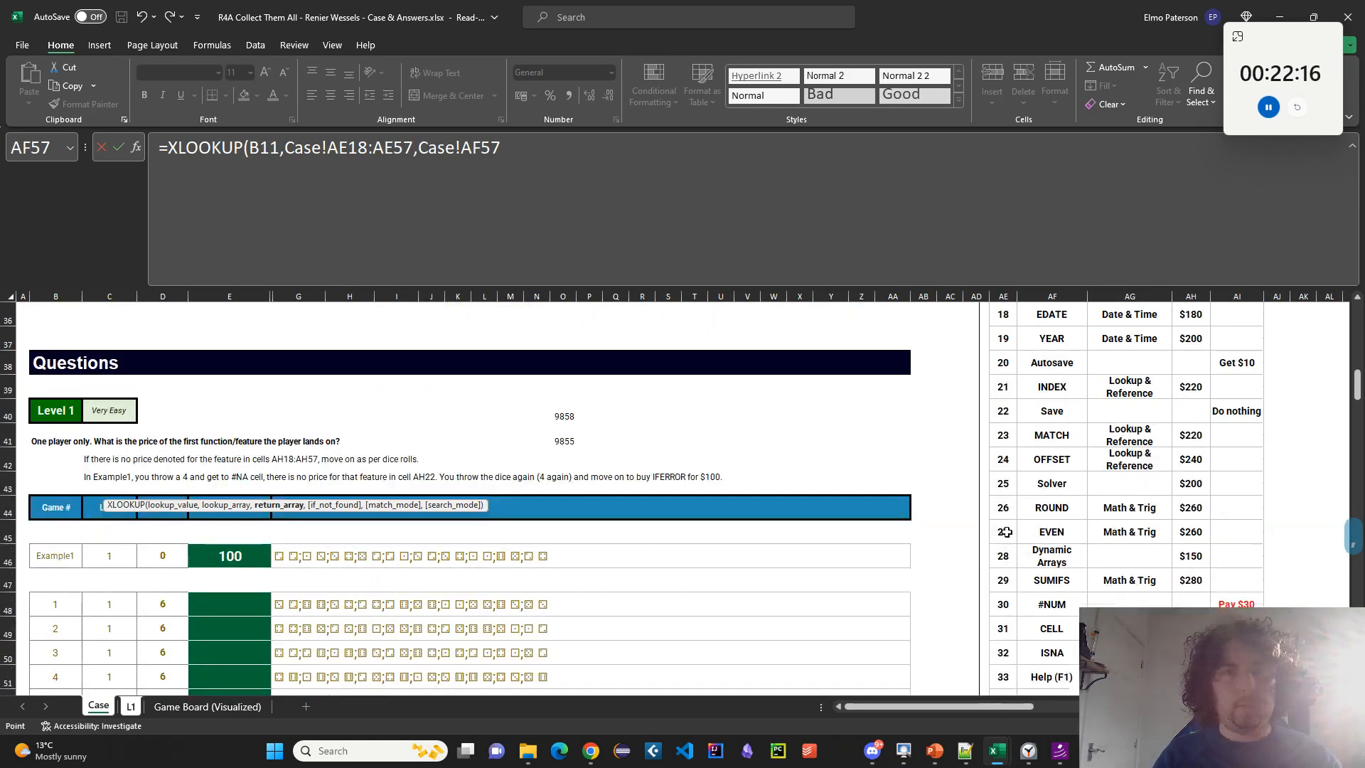
scroll(1005, 540, up, 9)
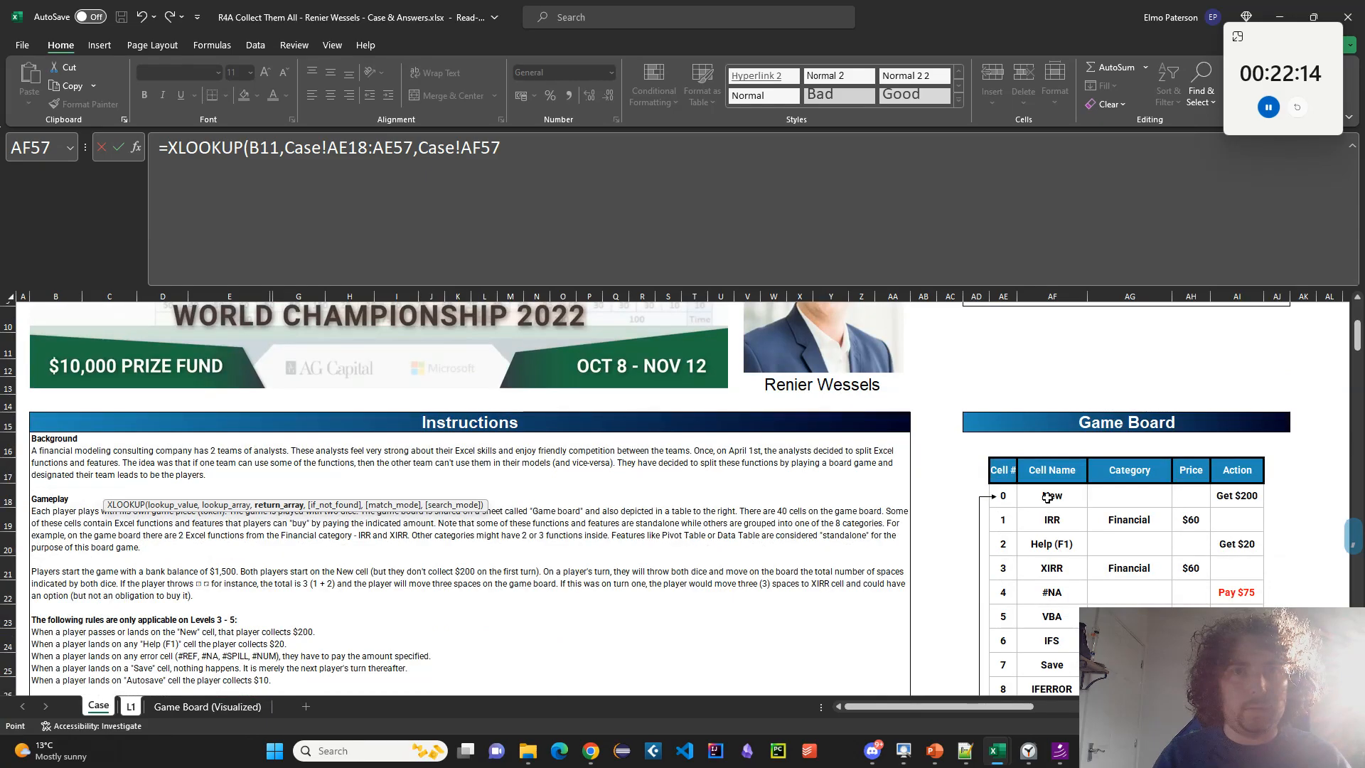
shift+click(1047, 497)
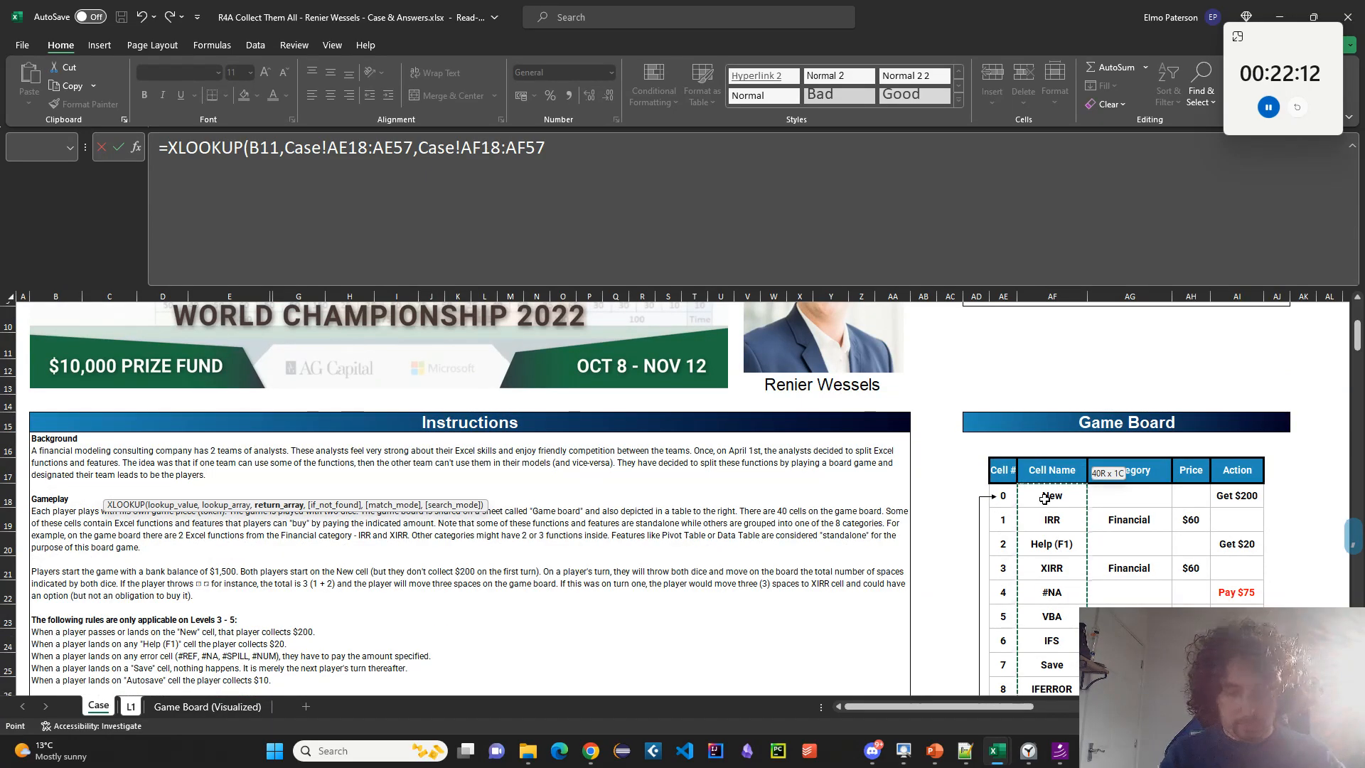
Make both lookup ranges absolute as $AE$18:$AE$57 and $AF$18:$AF$57, enter the formula in B13, and fill it across to K13.
key(F4)
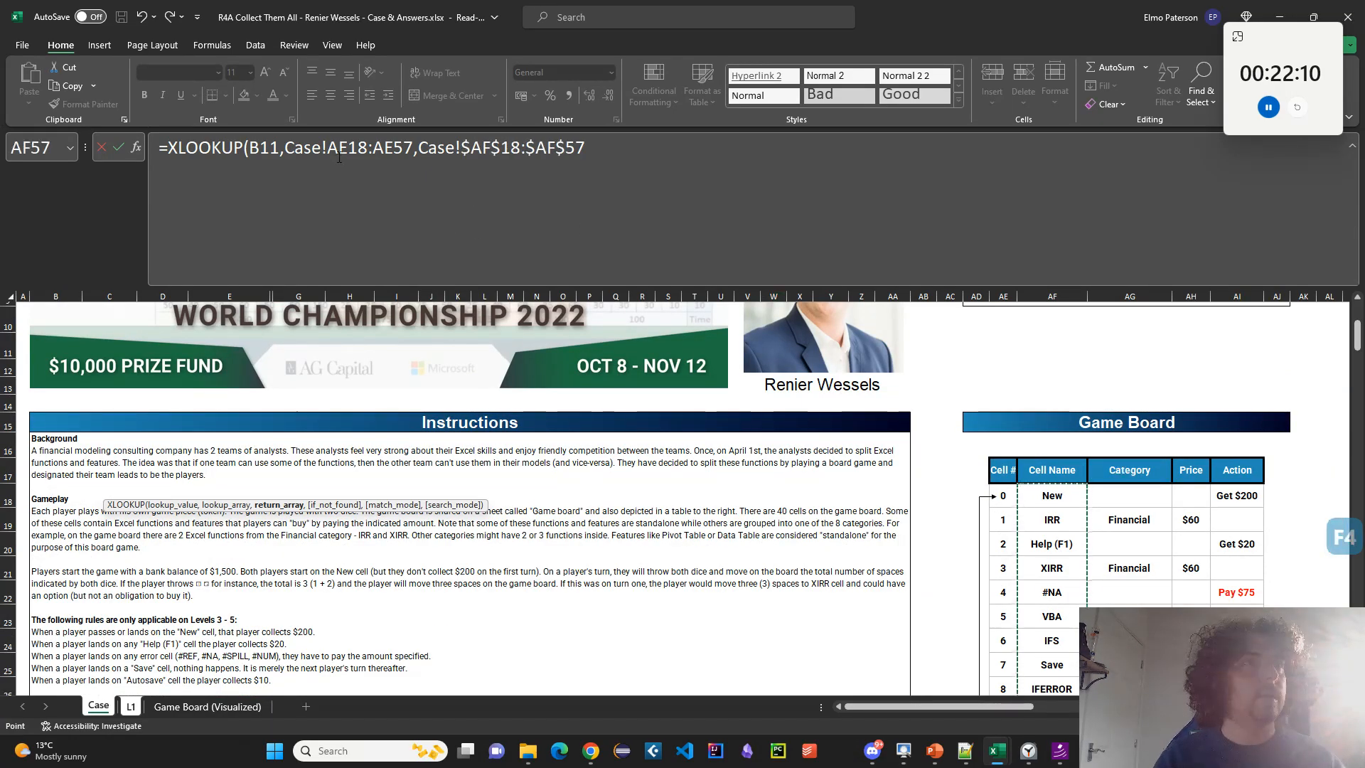
drag(339, 149, 398, 160)
key(F4)
key(Return)
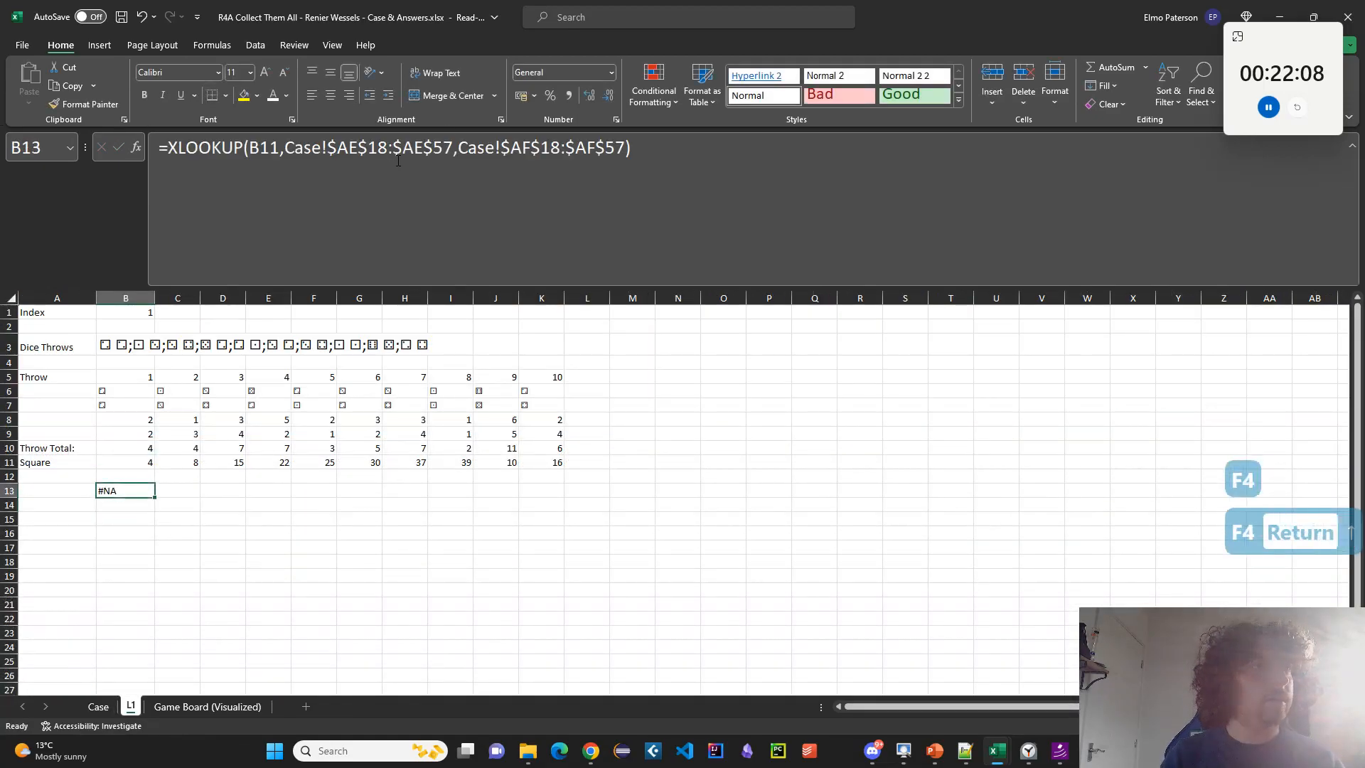
click(308, 243)
key(Escape)
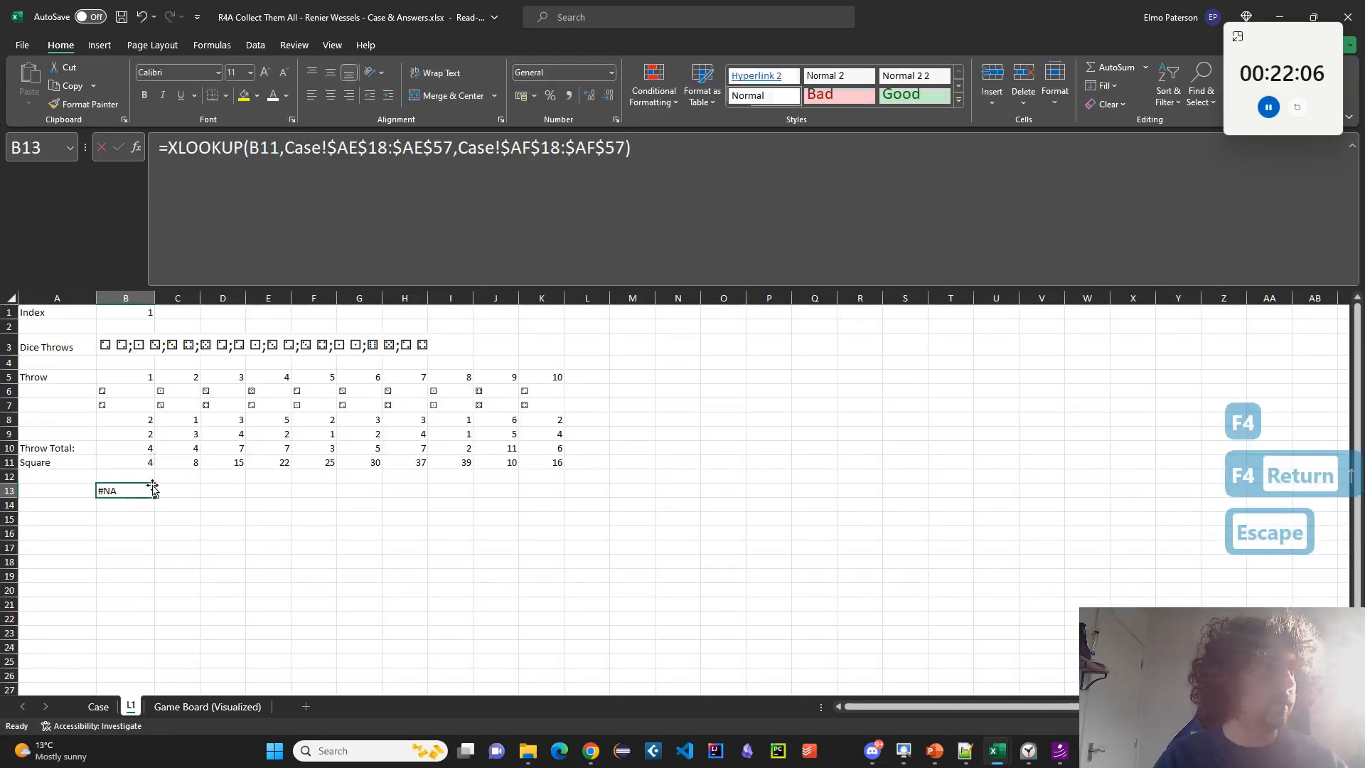
drag(155, 498, 561, 511)
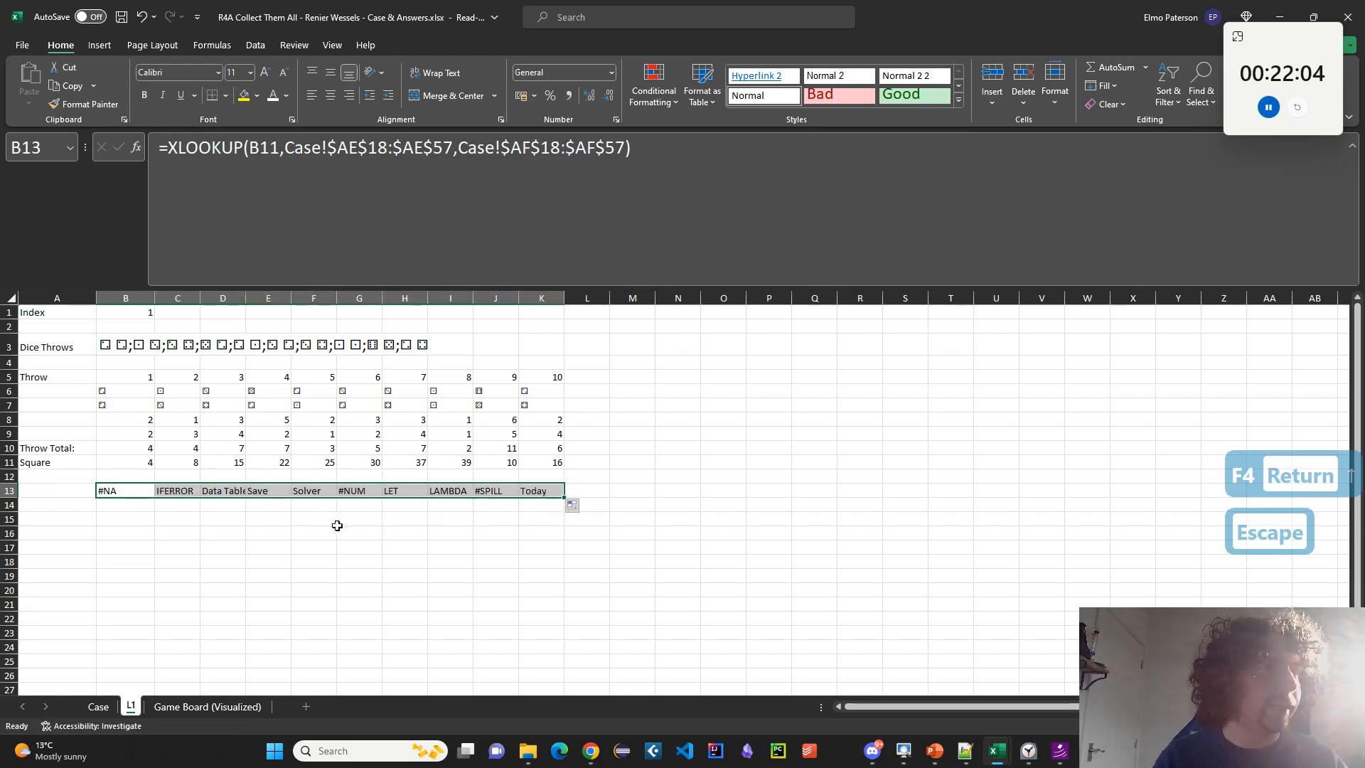
Copy the text of the XLOOKUP formula in B13 for reuse in a named function.
click(123, 489)
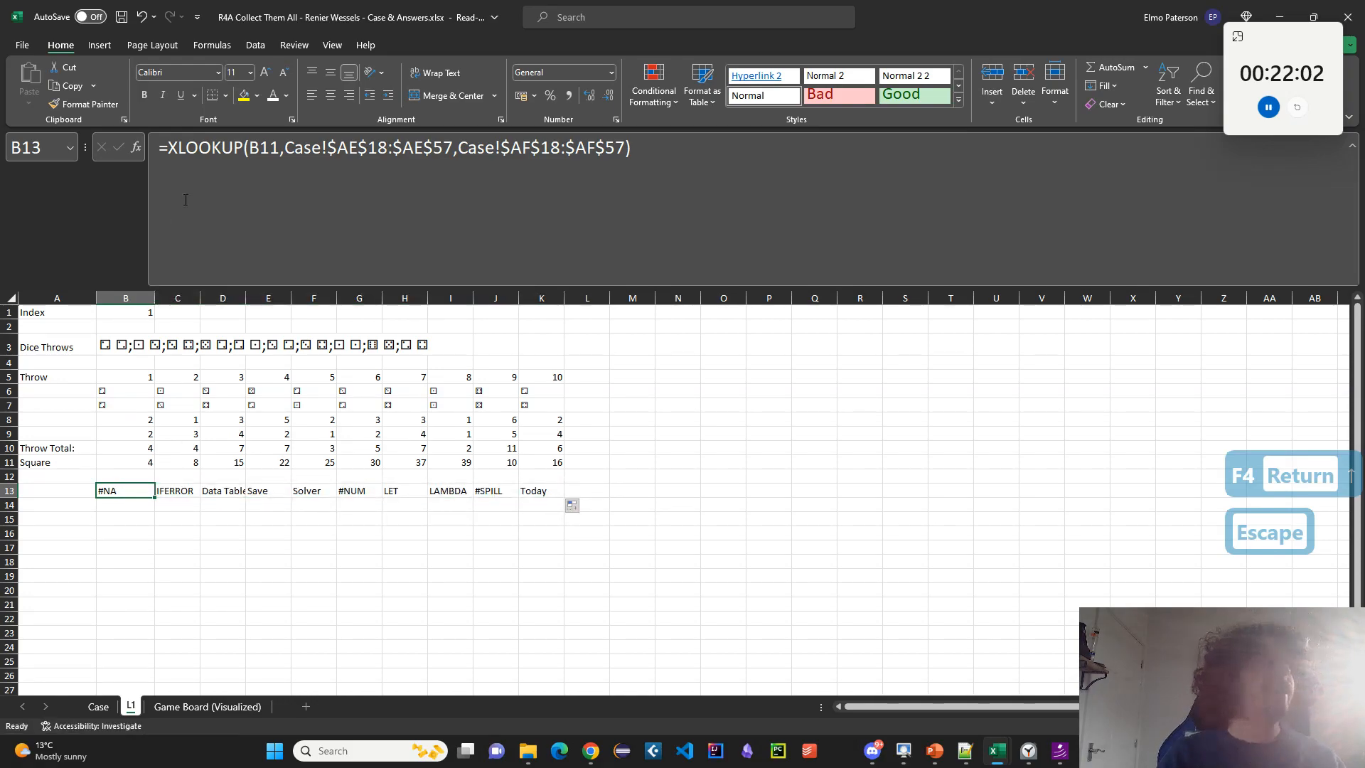
click(211, 44)
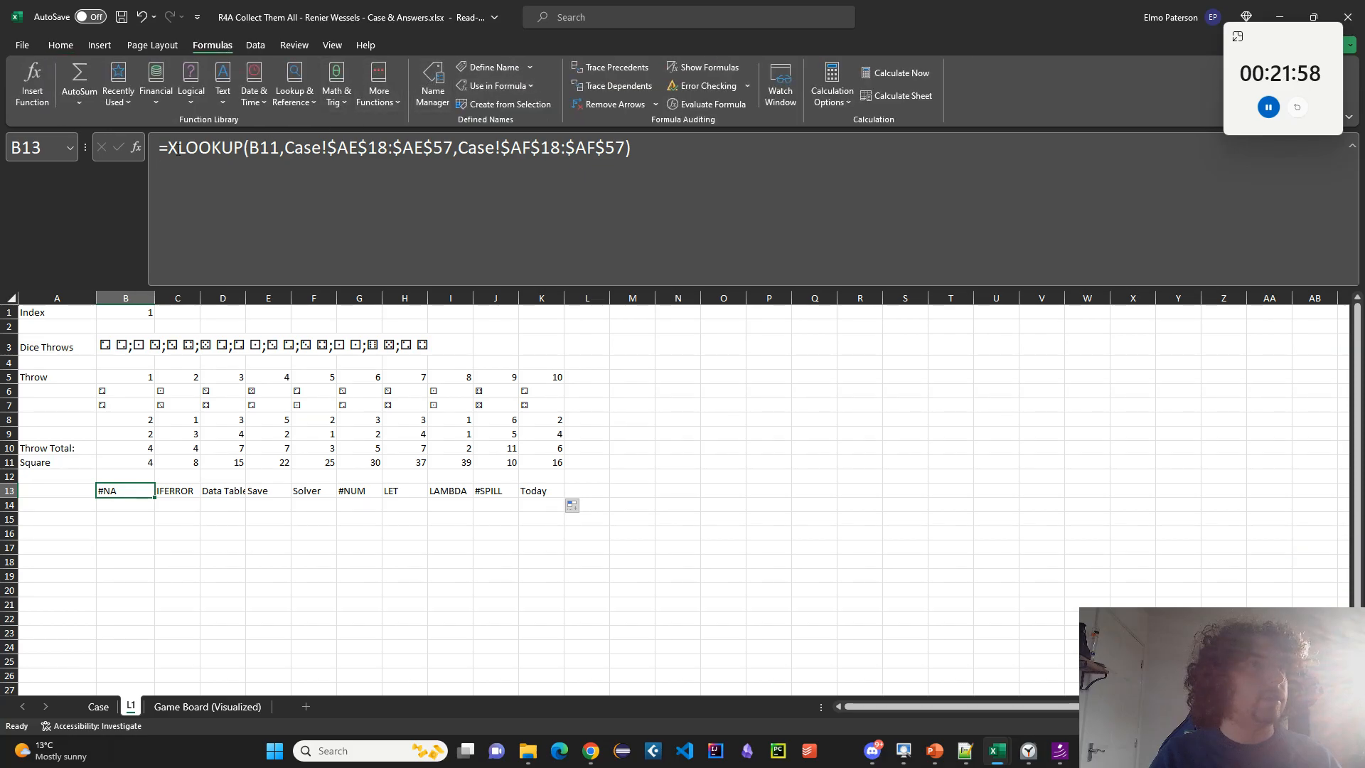
drag(172, 147, 631, 148)
key(ctrl+c)
key(Escape)
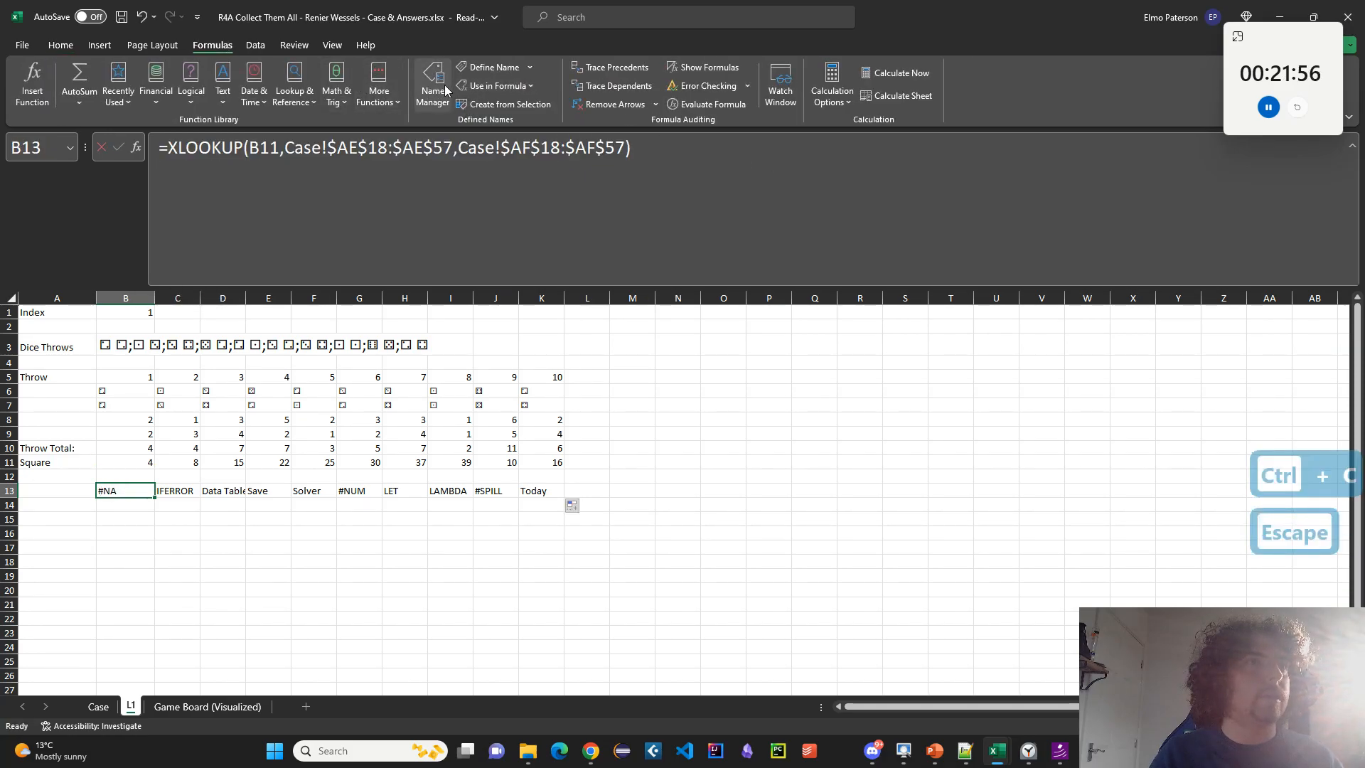
click(431, 92)
key(Escape)
Return to the Case sheet's Game Board table and start a new workbook-scoped defined name called _getCellName.
click(99, 706)
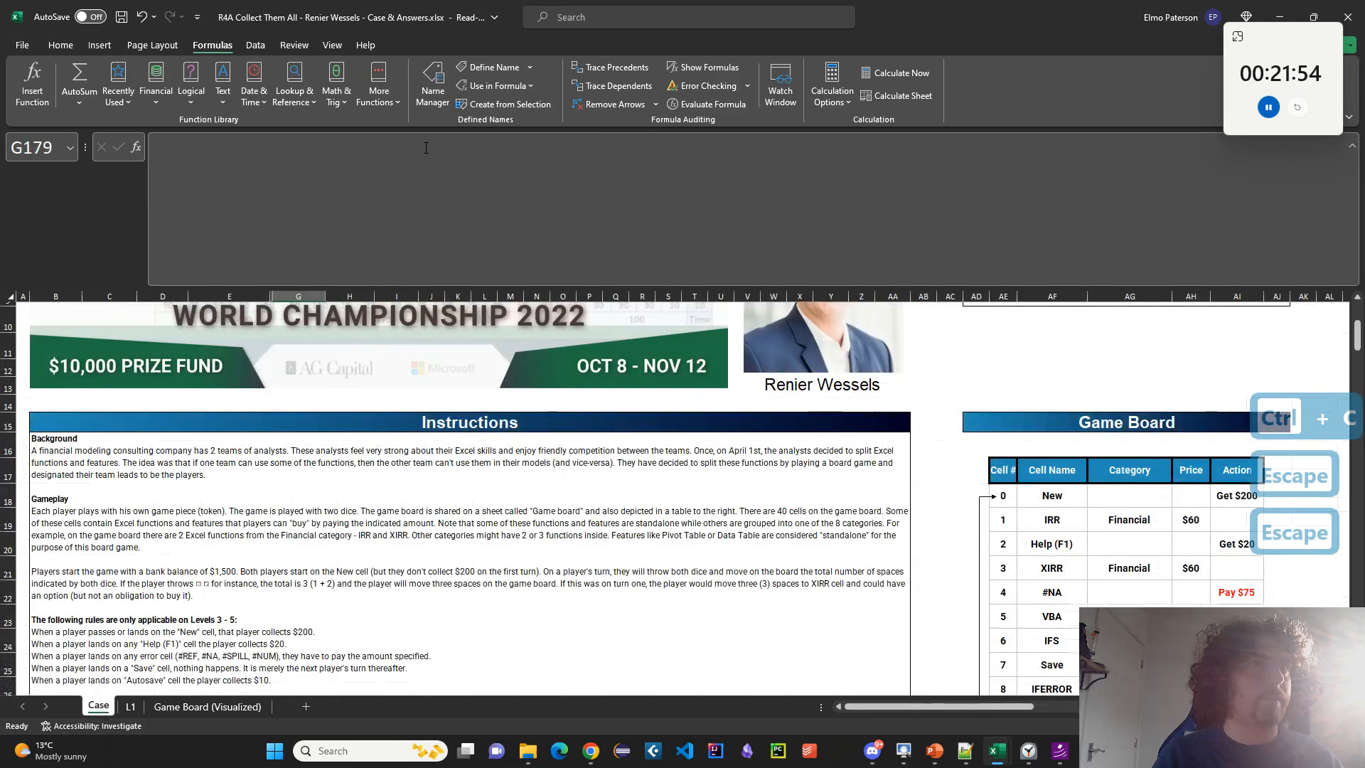
key(Escape)
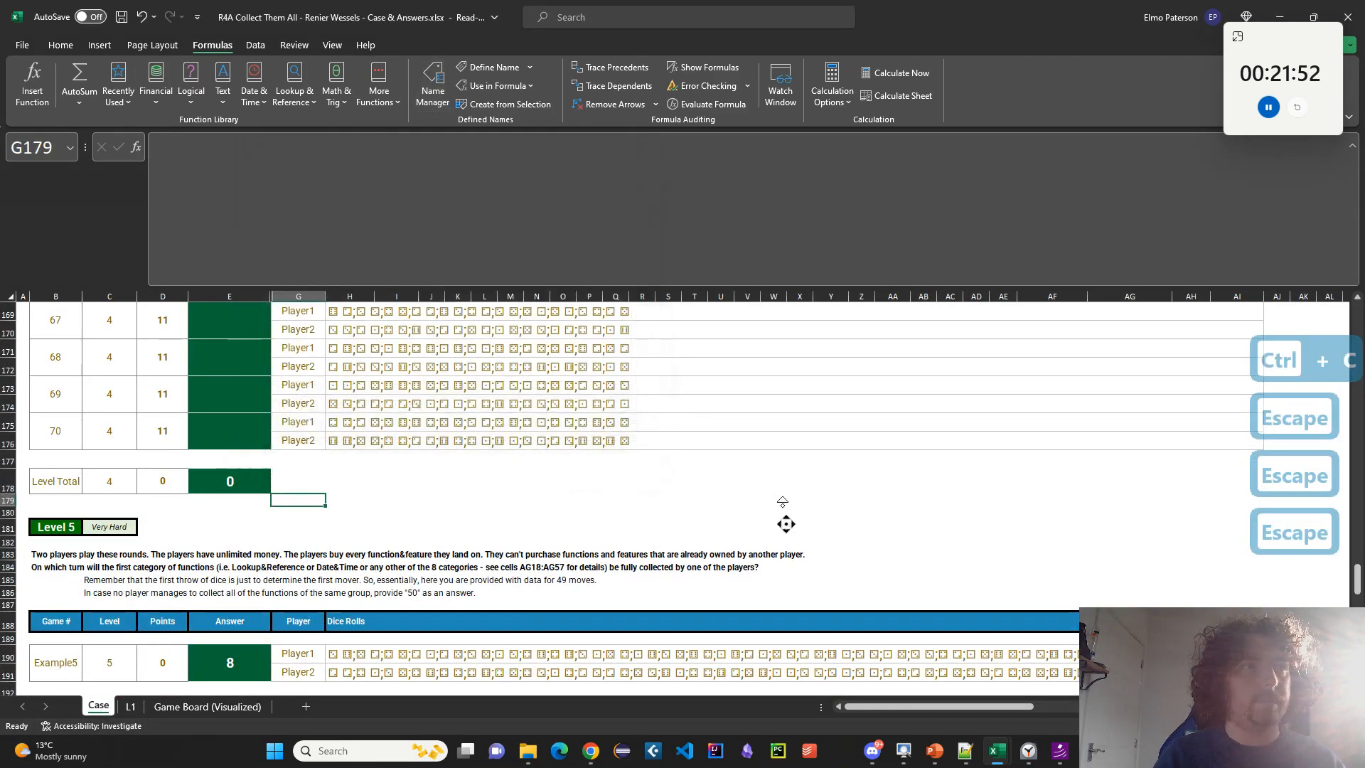
scroll(784, 524, up, 20)
scroll(785, 524, down, 4)
click(923, 459)
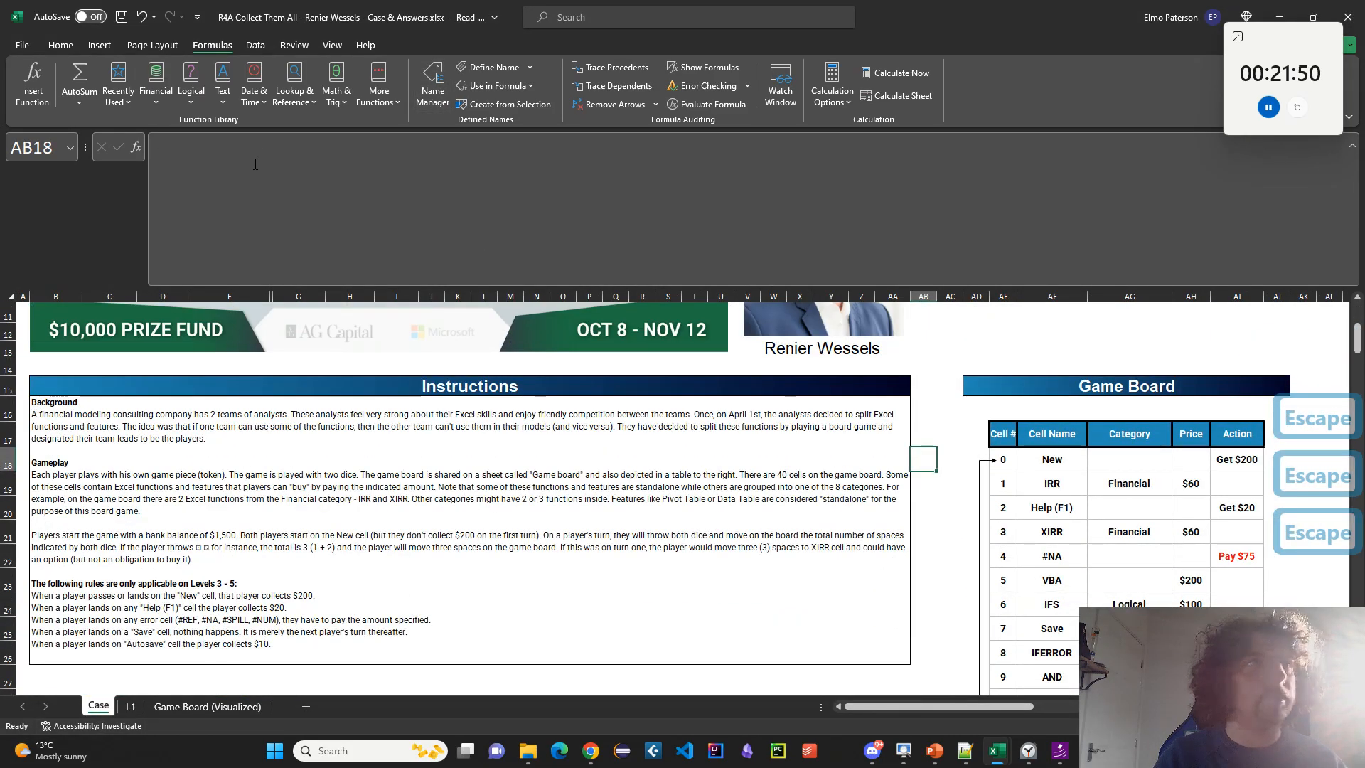
click(421, 72)
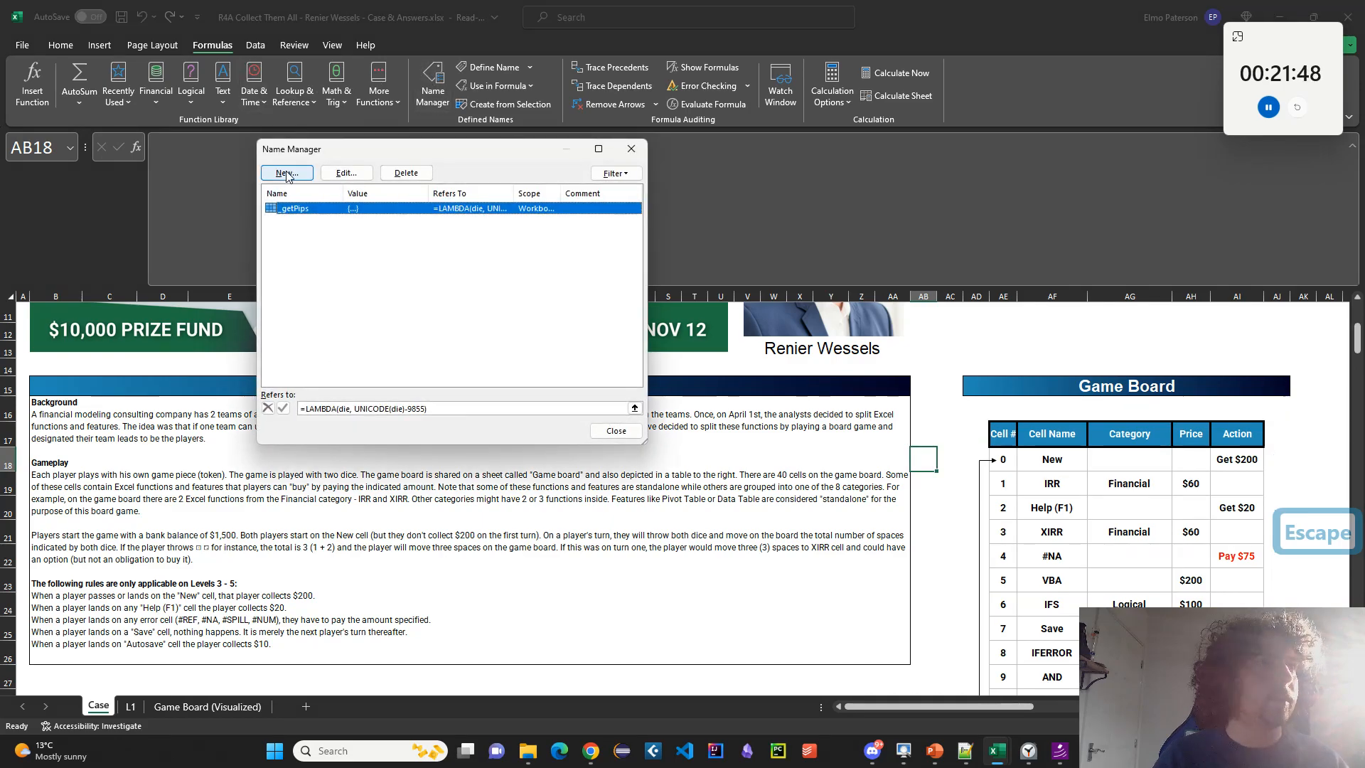
click(291, 183)
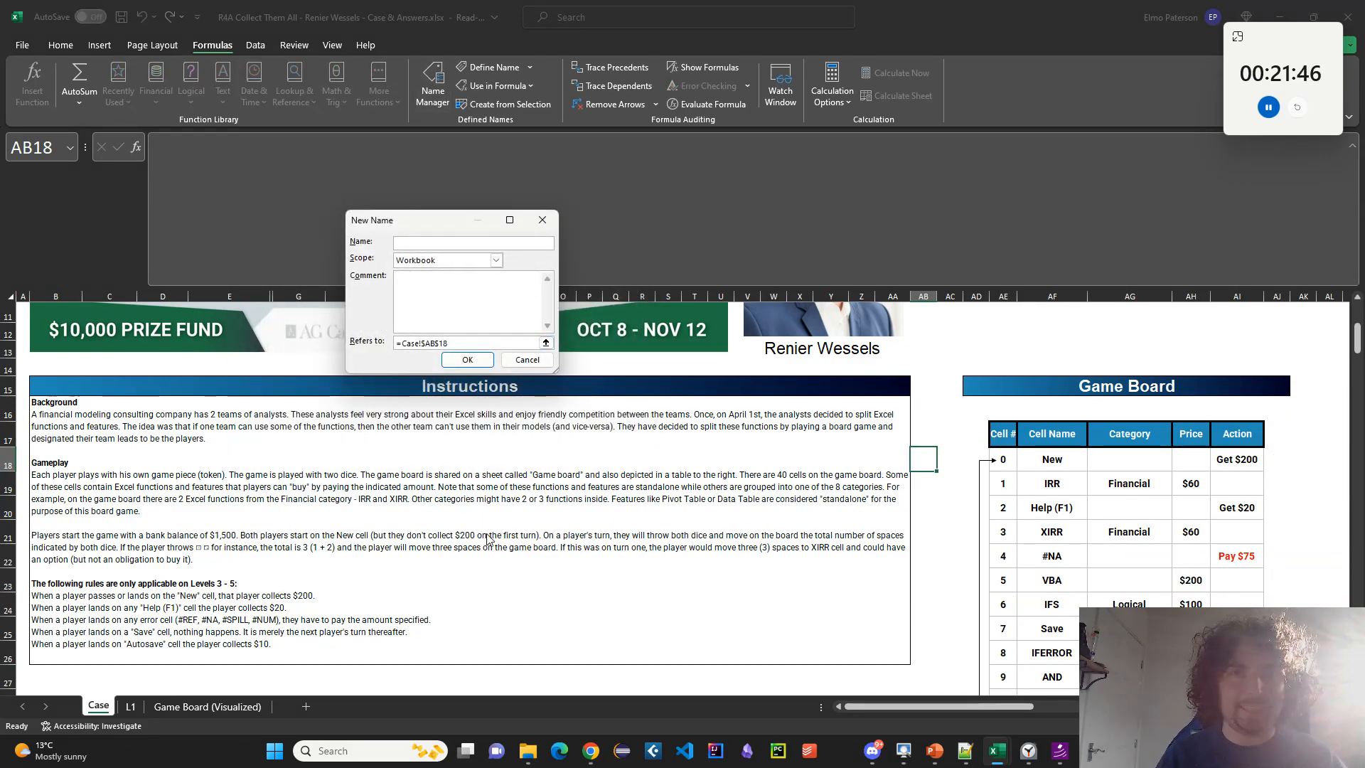
text(_g)
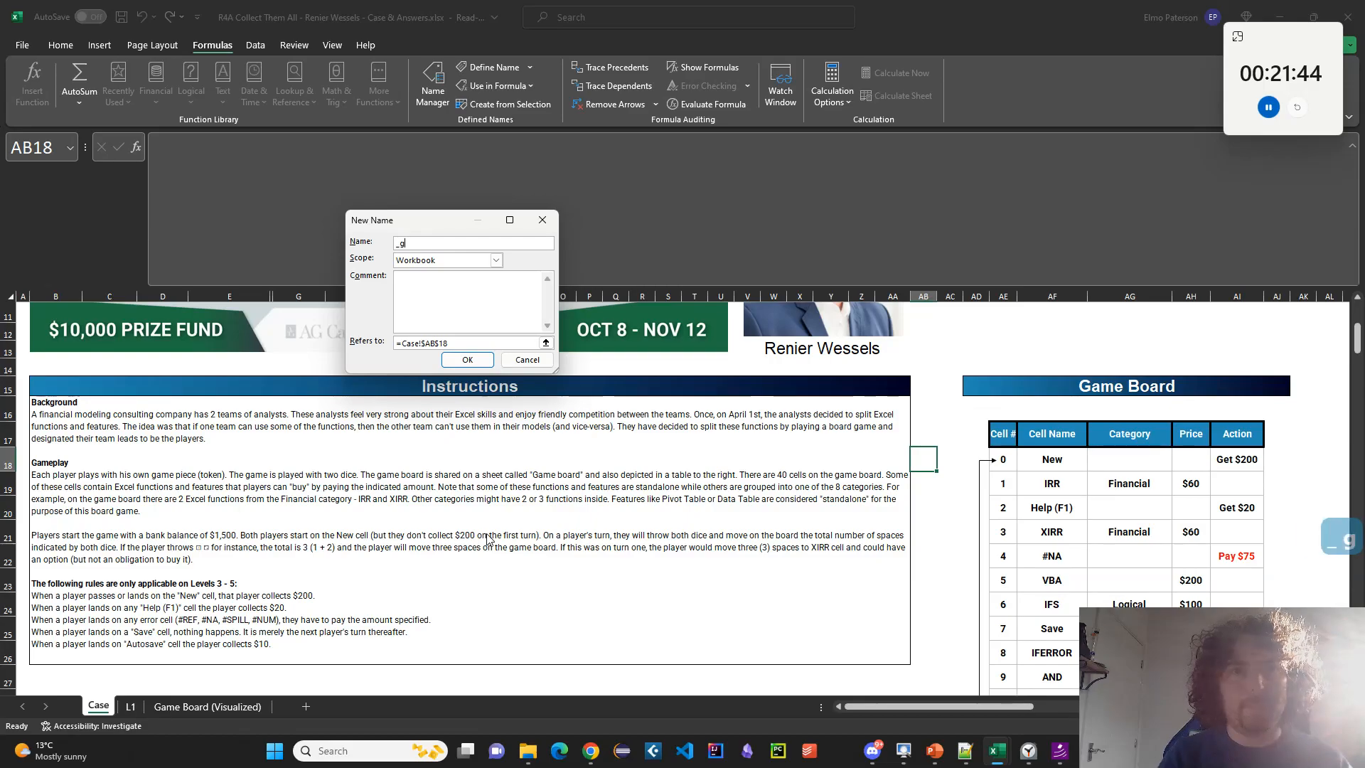
text(etCellName)
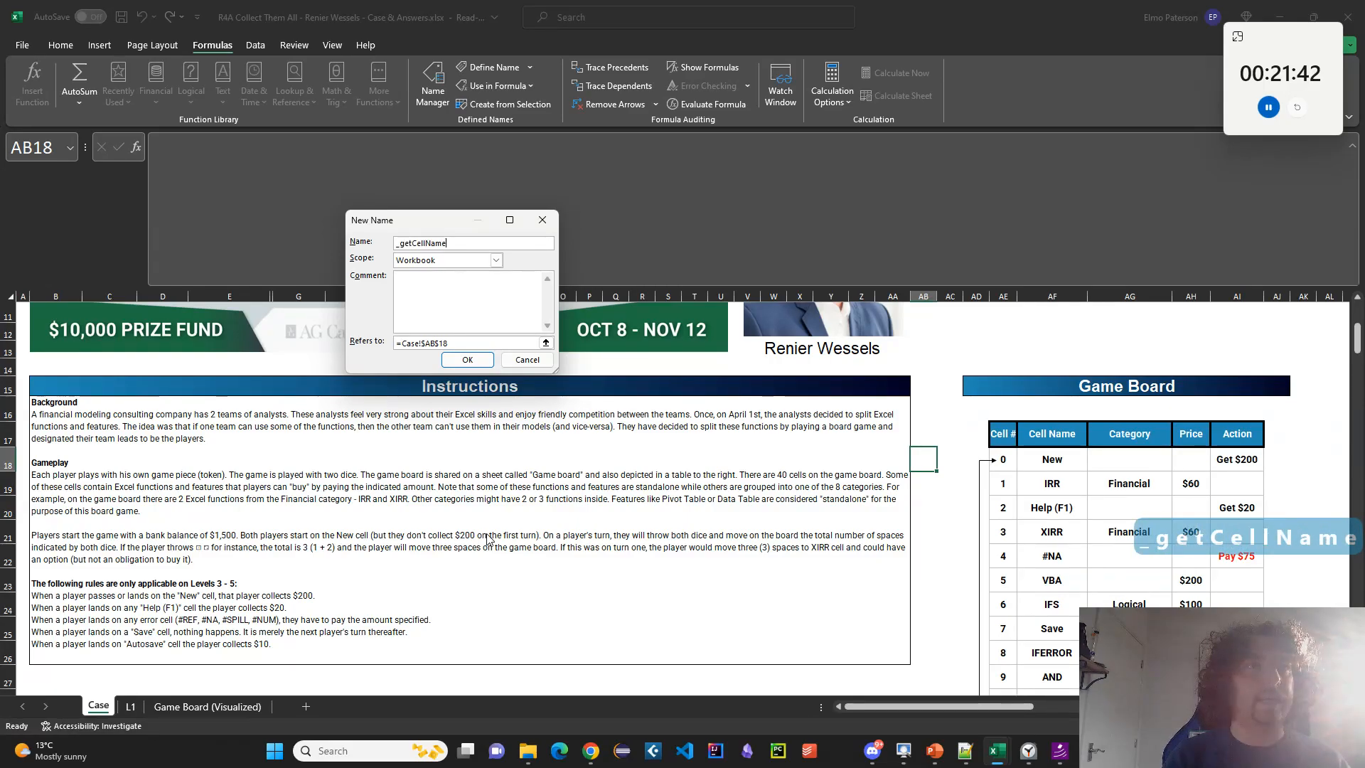
Define _getCellName as =LAMBDA(cell, XLOOKUP(cell,Case!$AE$18:$AE$57,Case!$AF$18:$AF$57)), adapting the copied lookup formula, and save it.
key(Tab)
key(Tab)
key(Tab)
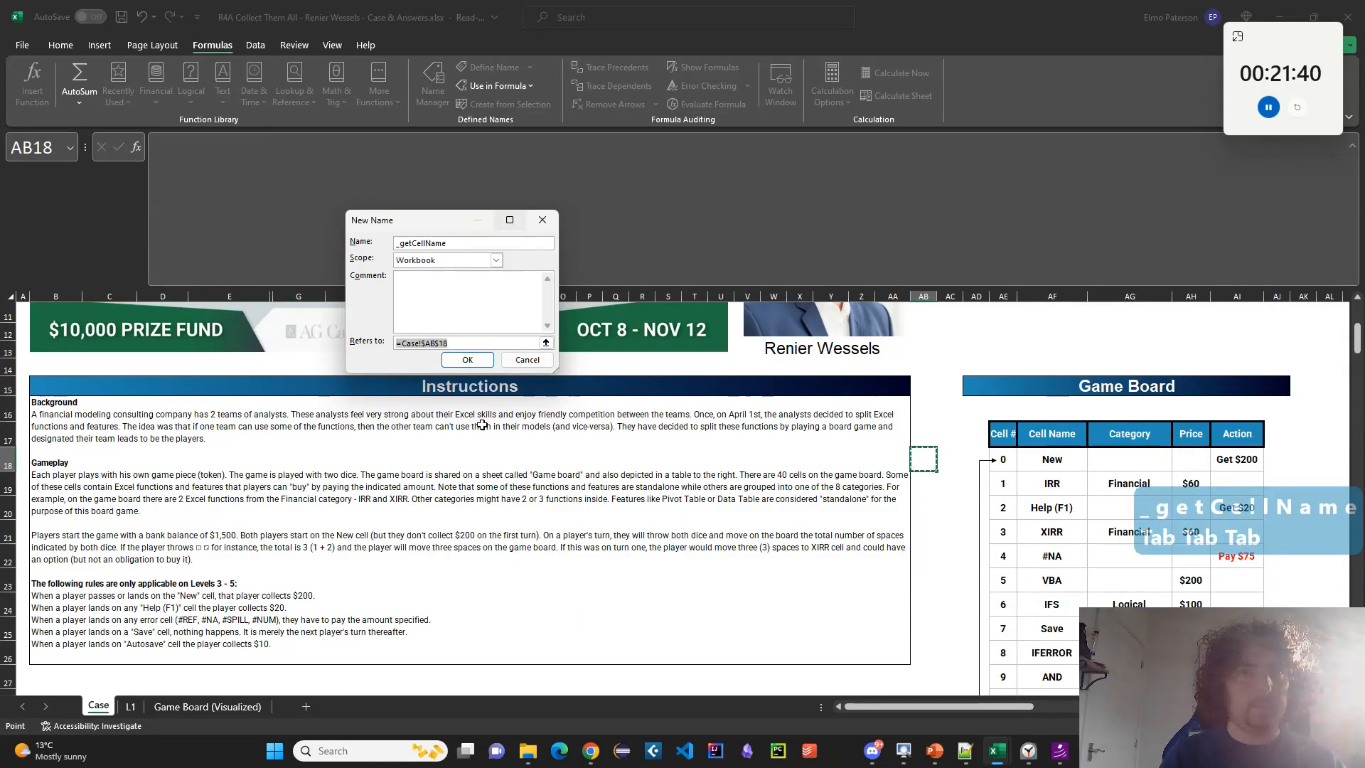
text(=LAMB)
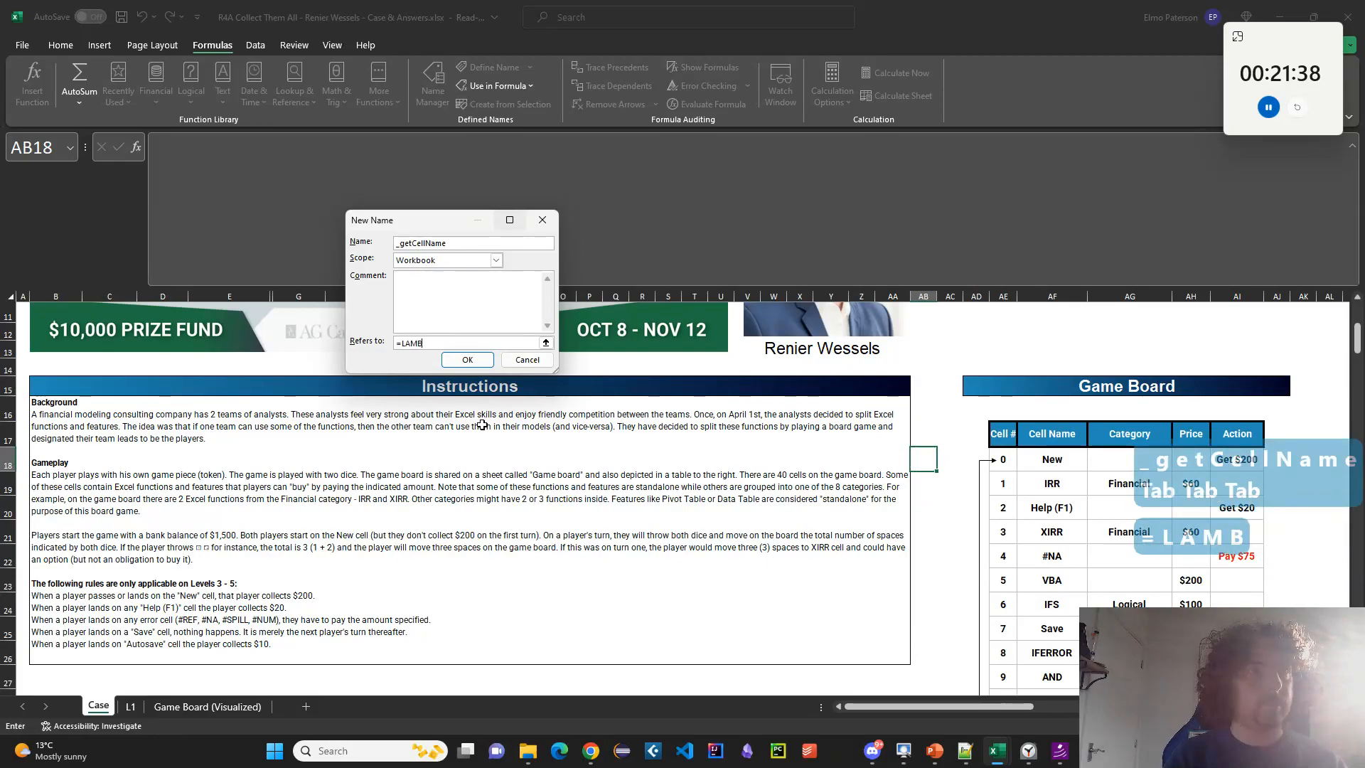
text(DA(cell,)
key(ctrl+v)
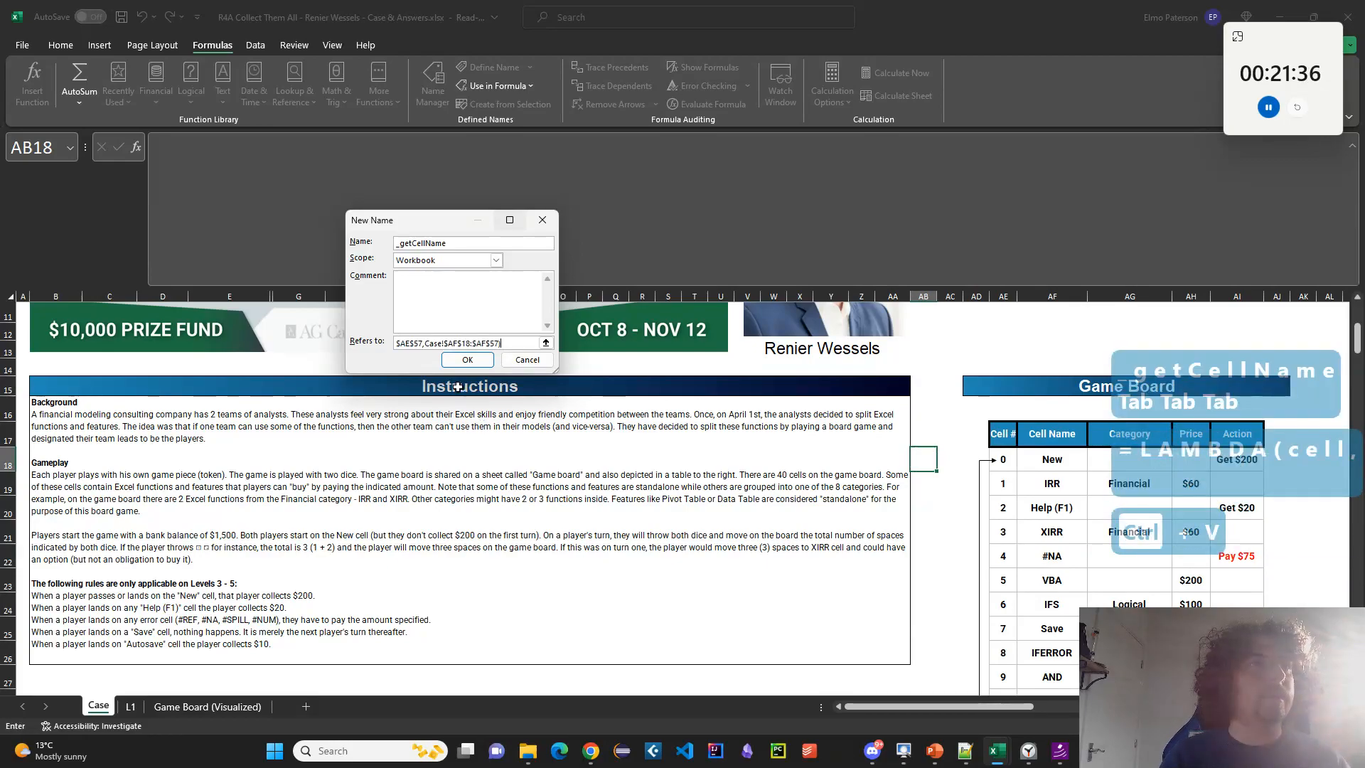
text())
drag(486, 344, 388, 343)
click(494, 344)
click(458, 342)
double_click(495, 344)
text(cell, XLOOKUP(cell,Case!$AE)
click(467, 359)
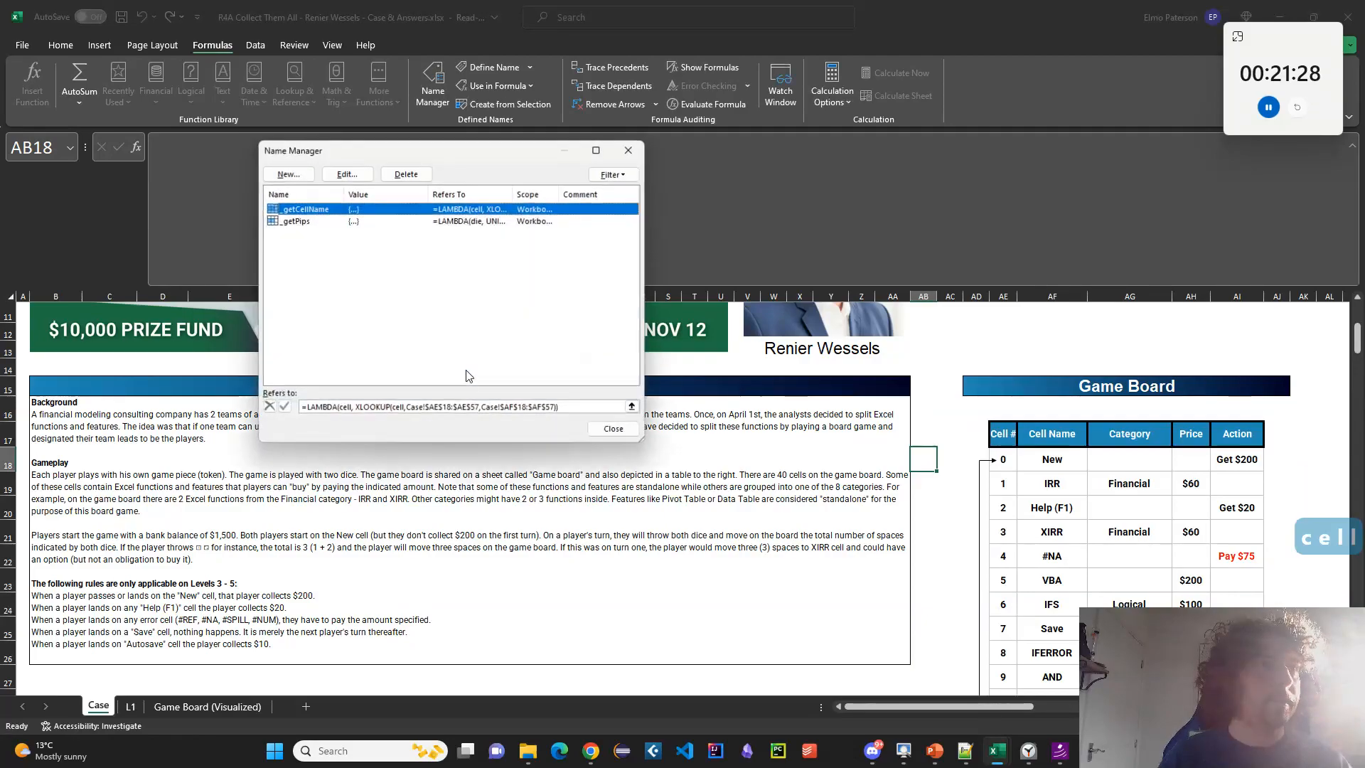
Copy the _getCellName LAMBDA definition and reuse it as the definition of a new name called _getCategory.
key(ctrl+c)
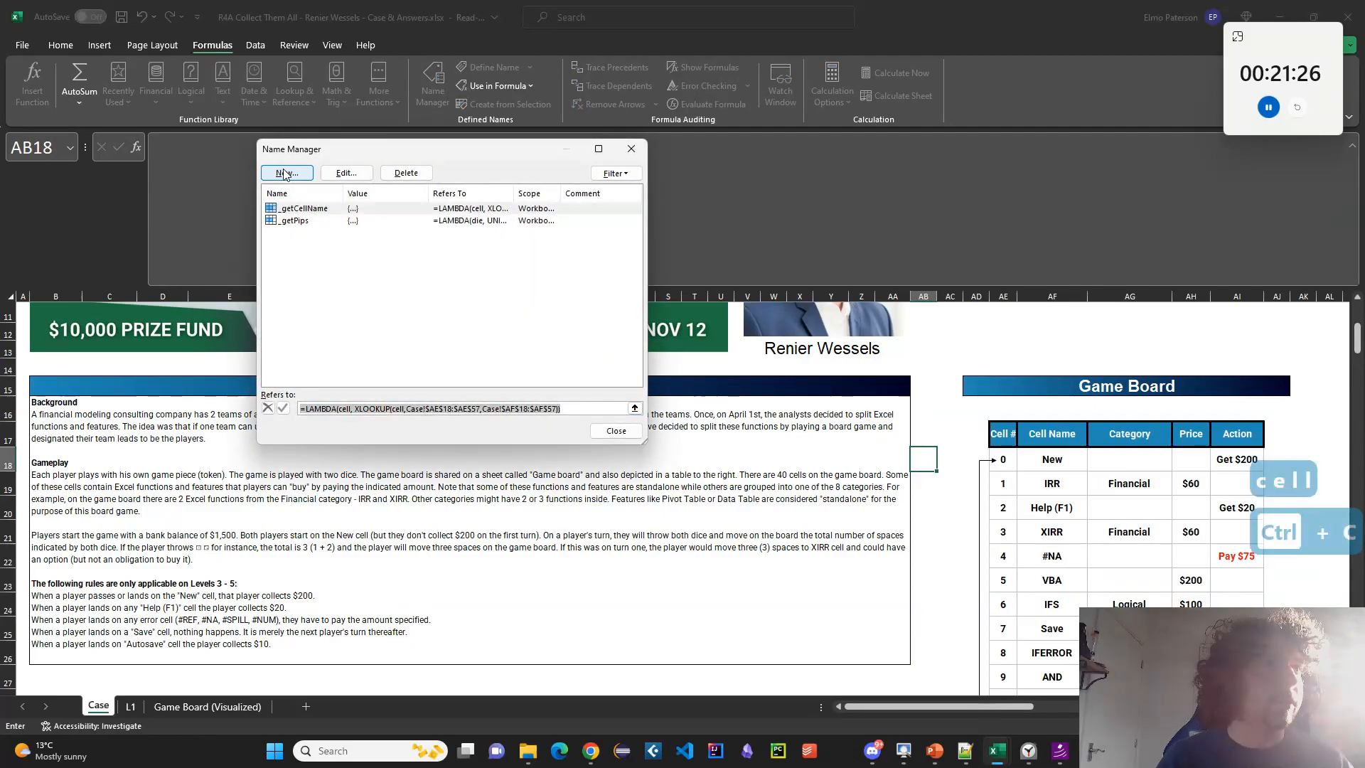
click(287, 173)
text(_getC)
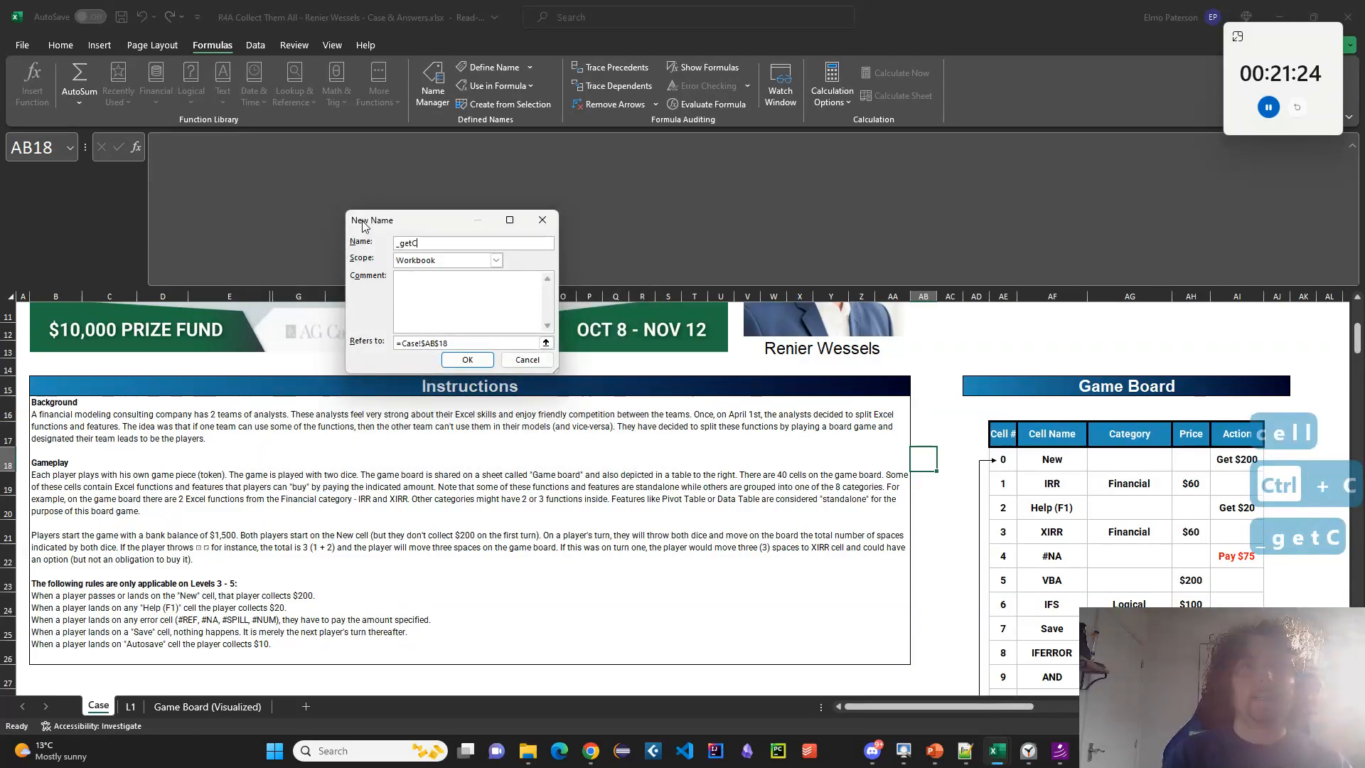
text(ategory)
triple_click(455, 344)
key(ctrl+v)
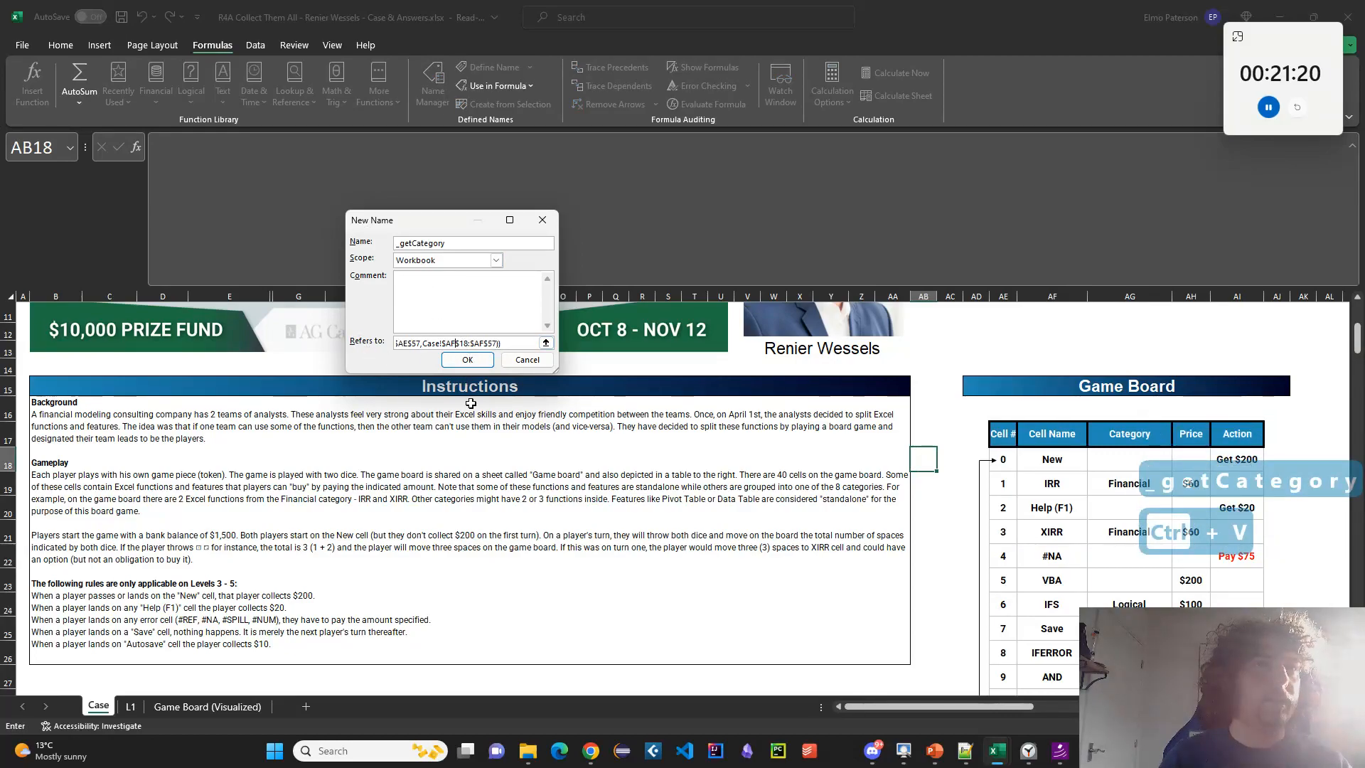
Change the return range in _getCategory to Case!$AG$18:$AG$57 and save the name.
click(457, 344)
key(BackSpace)
text(g)
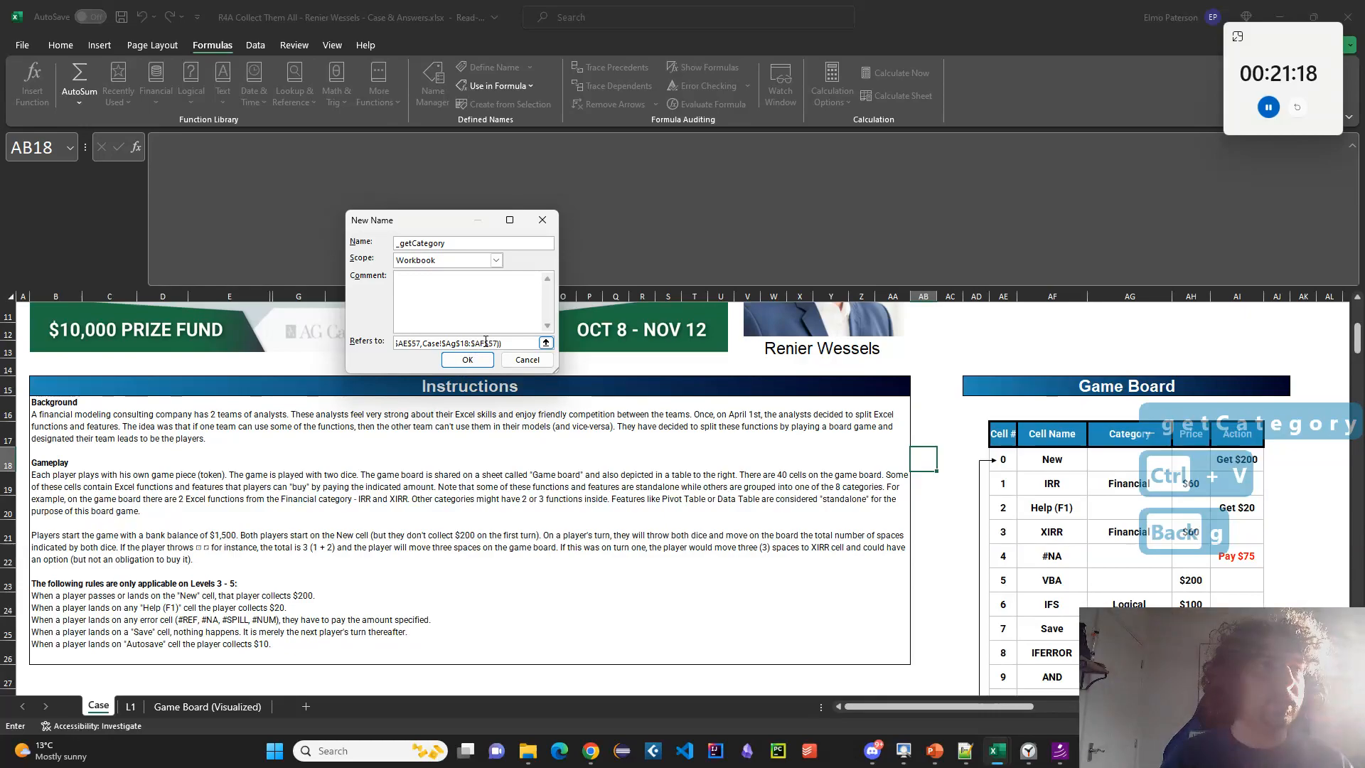
click(485, 343)
key(BackSpace)
text(g)
key(Return)
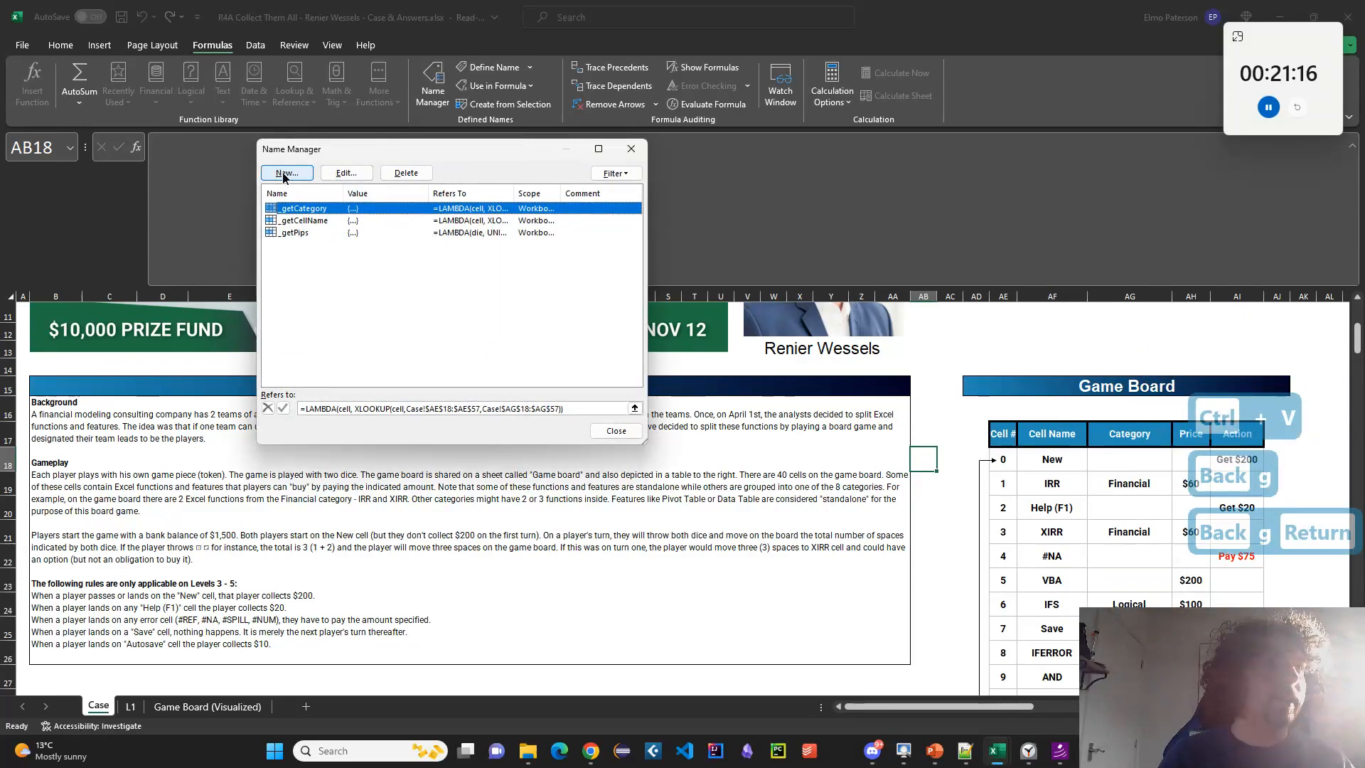
Create a new name called _getPrice and paste the copied LAMBDA lookup as its definition.
click(284, 176)
text(_getPOric)
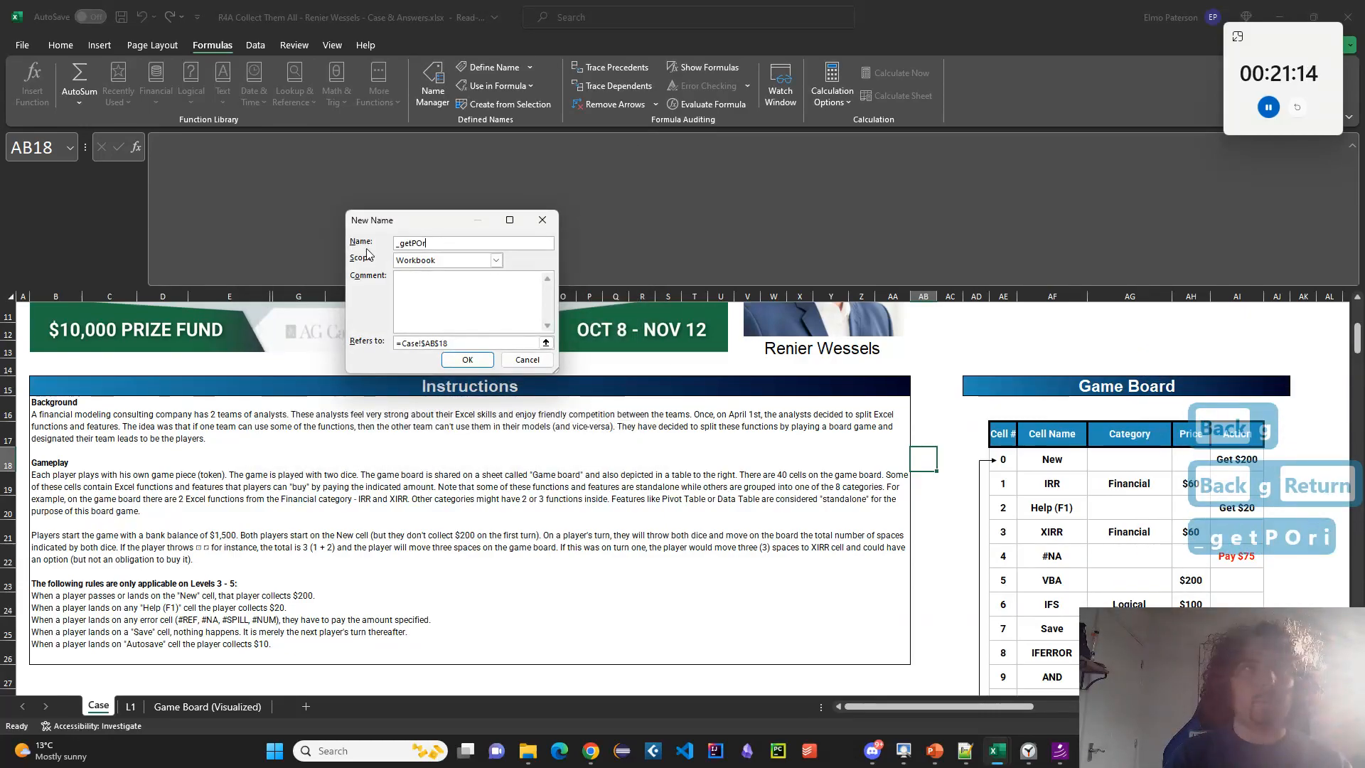
key(BackSpace)
key(BackSpace)
key(BackSpace)
key(BackSpace)
text(r)
triple_click(455, 343)
key(ctrl+v)
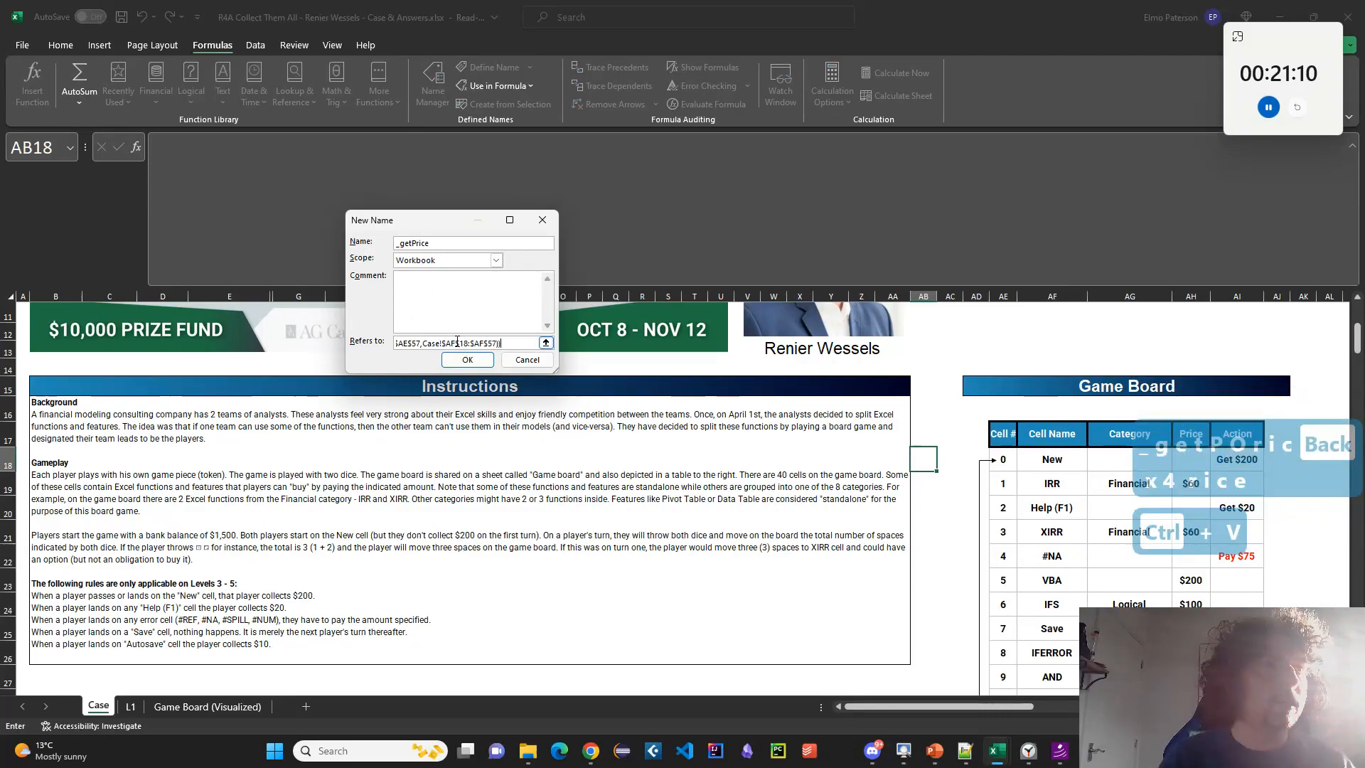
Change the return range in _getPrice to Case!$AH$18:$AH$57 and save the name.
key(BackSpace)
text(h)
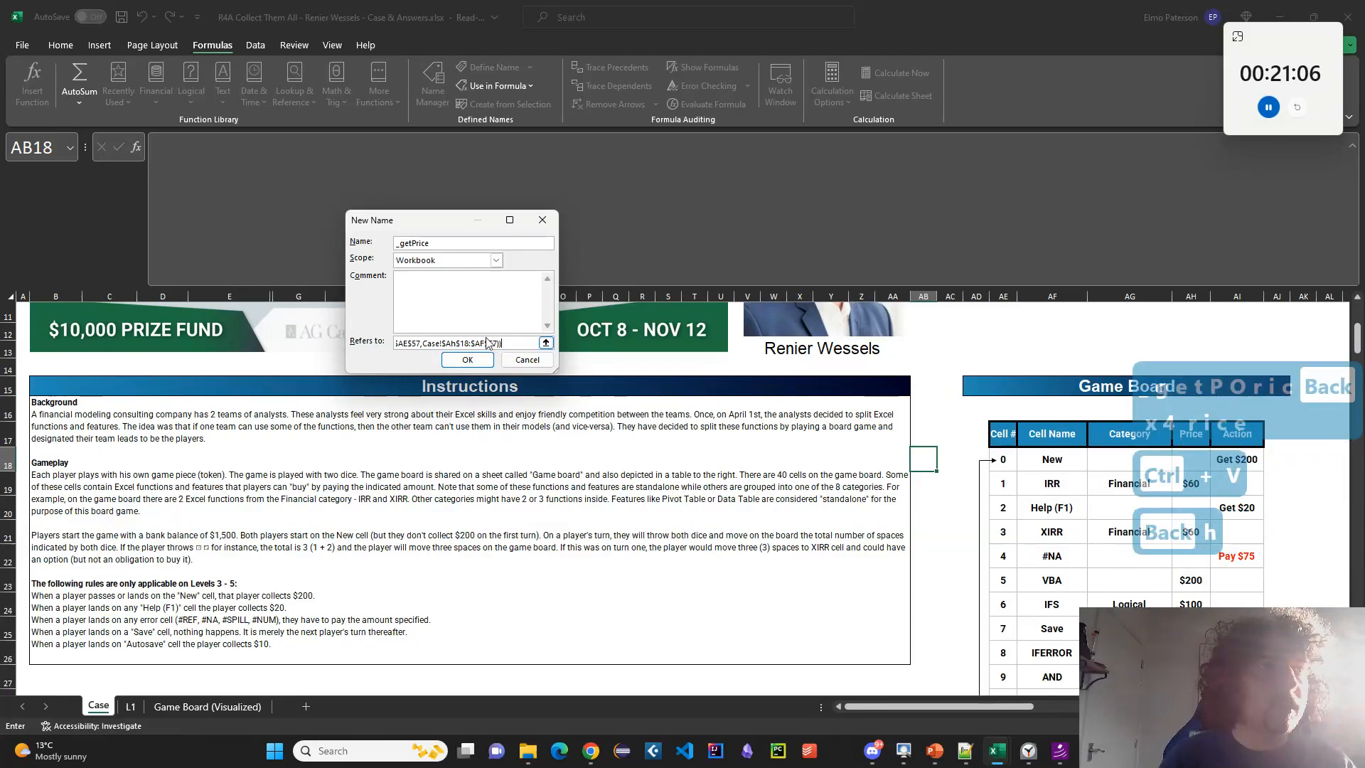
key(BackSpace)
text(h)
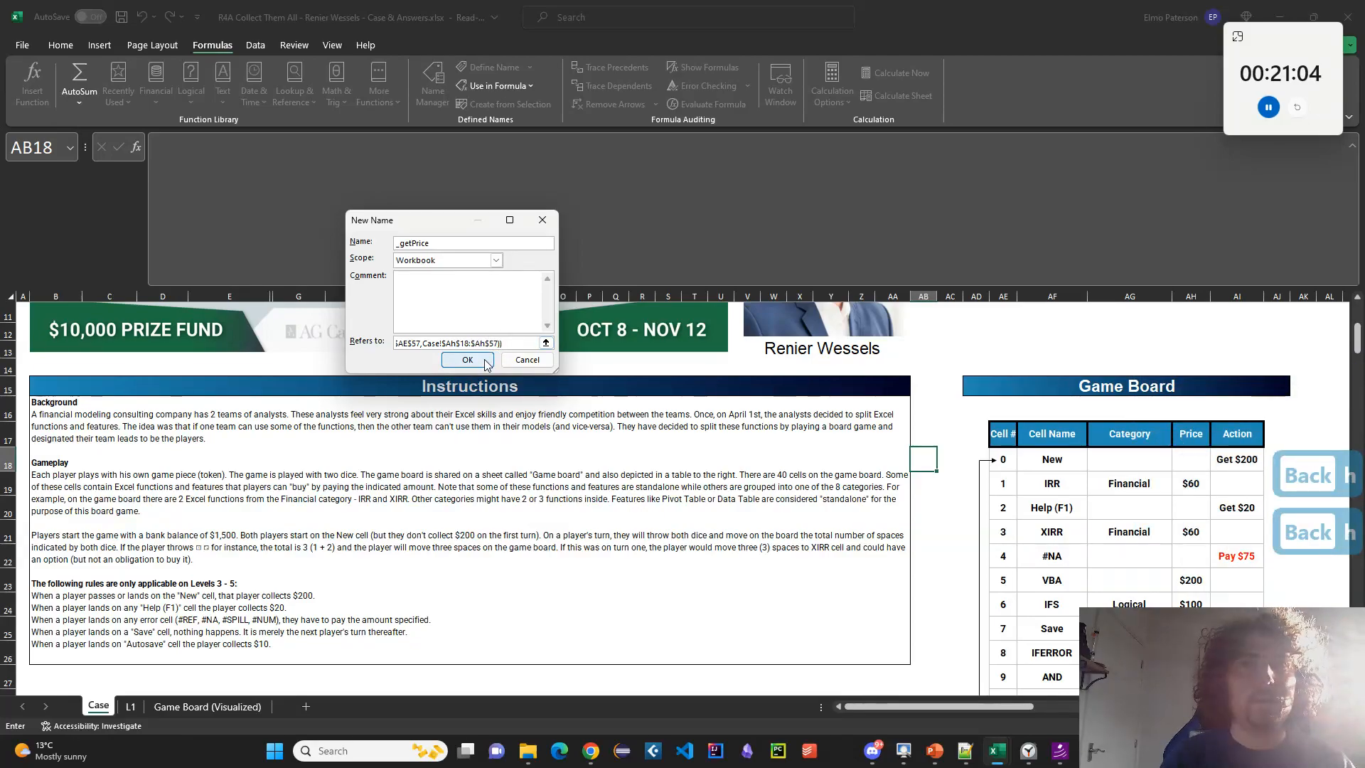
click(488, 362)
Create a new name called _getAction and paste the copied LAMBDA lookup as its definition.
click(292, 171)
text(+)
key(BackSpace)
text(_getAction)
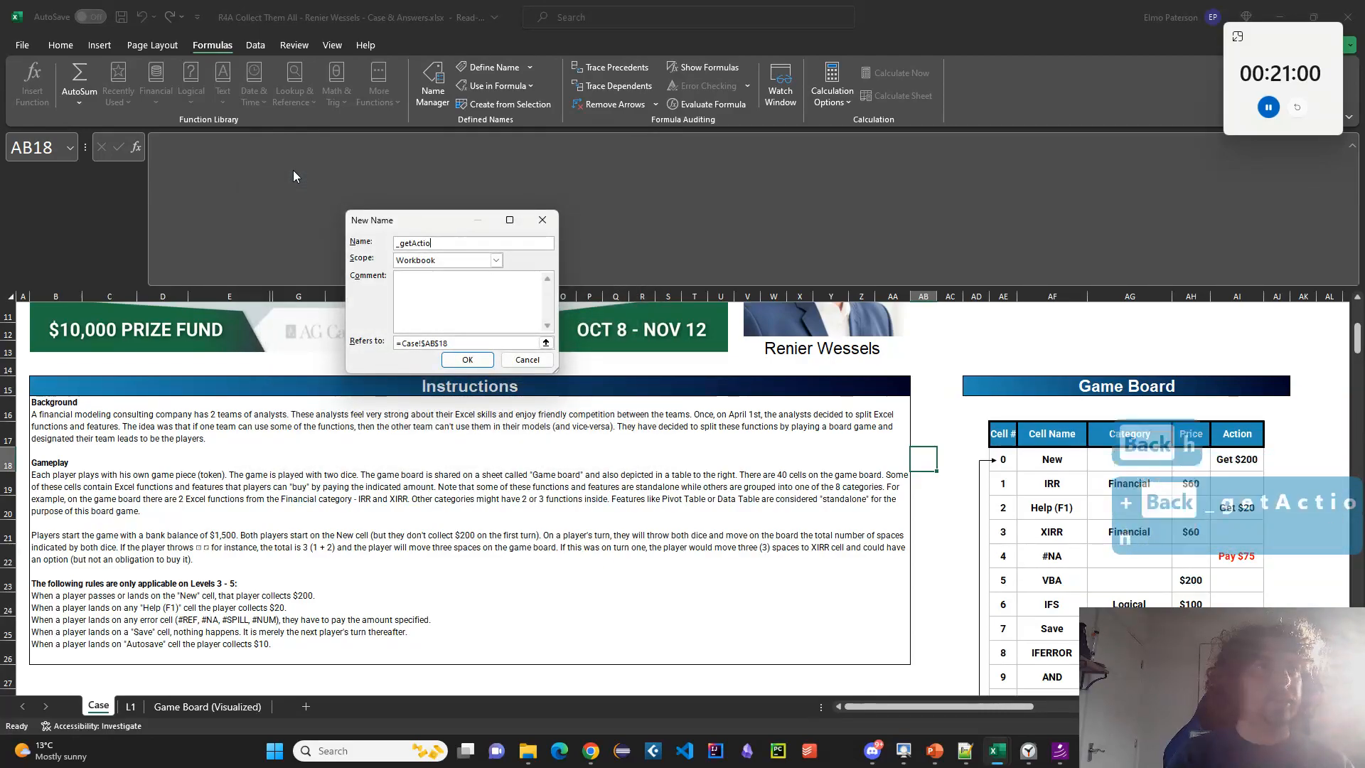
drag(467, 344, 341, 335)
key(ctrl+v)
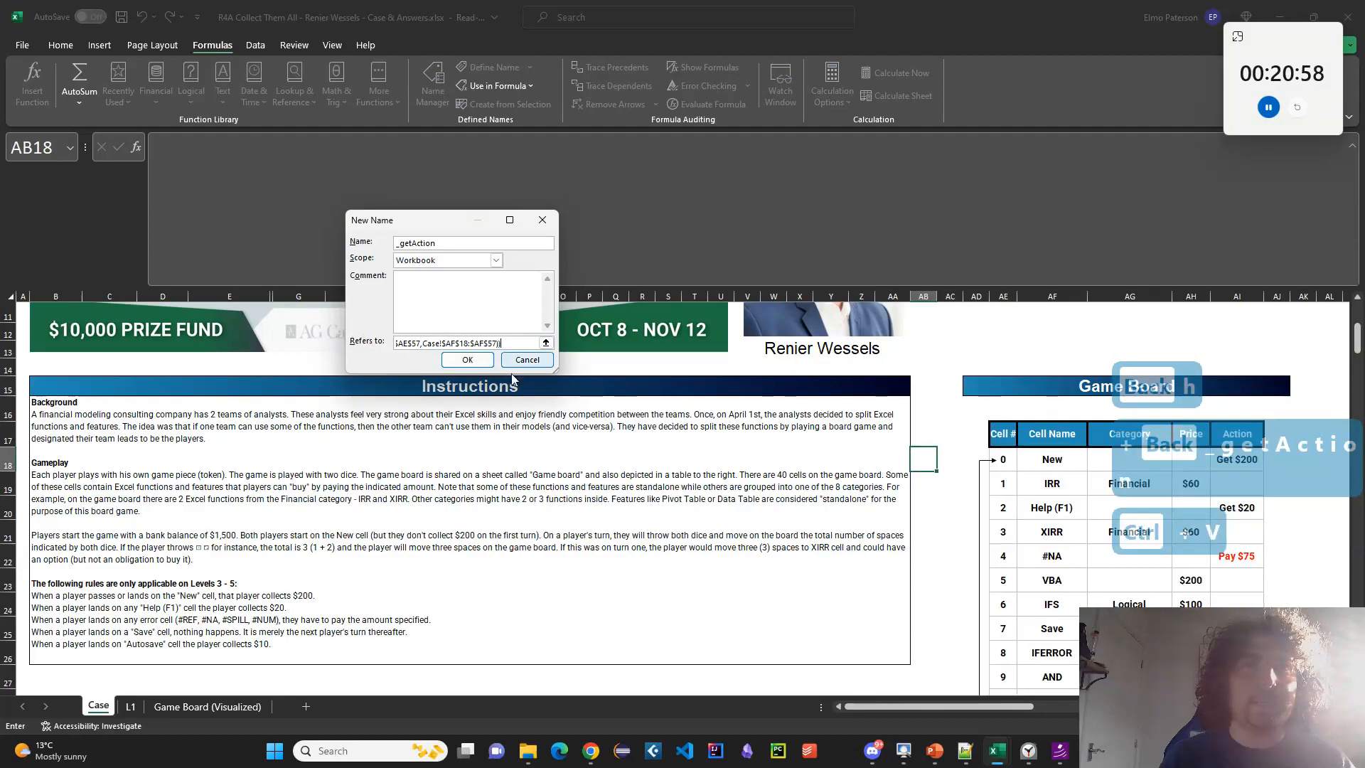
text(4)
key(BackSpace)
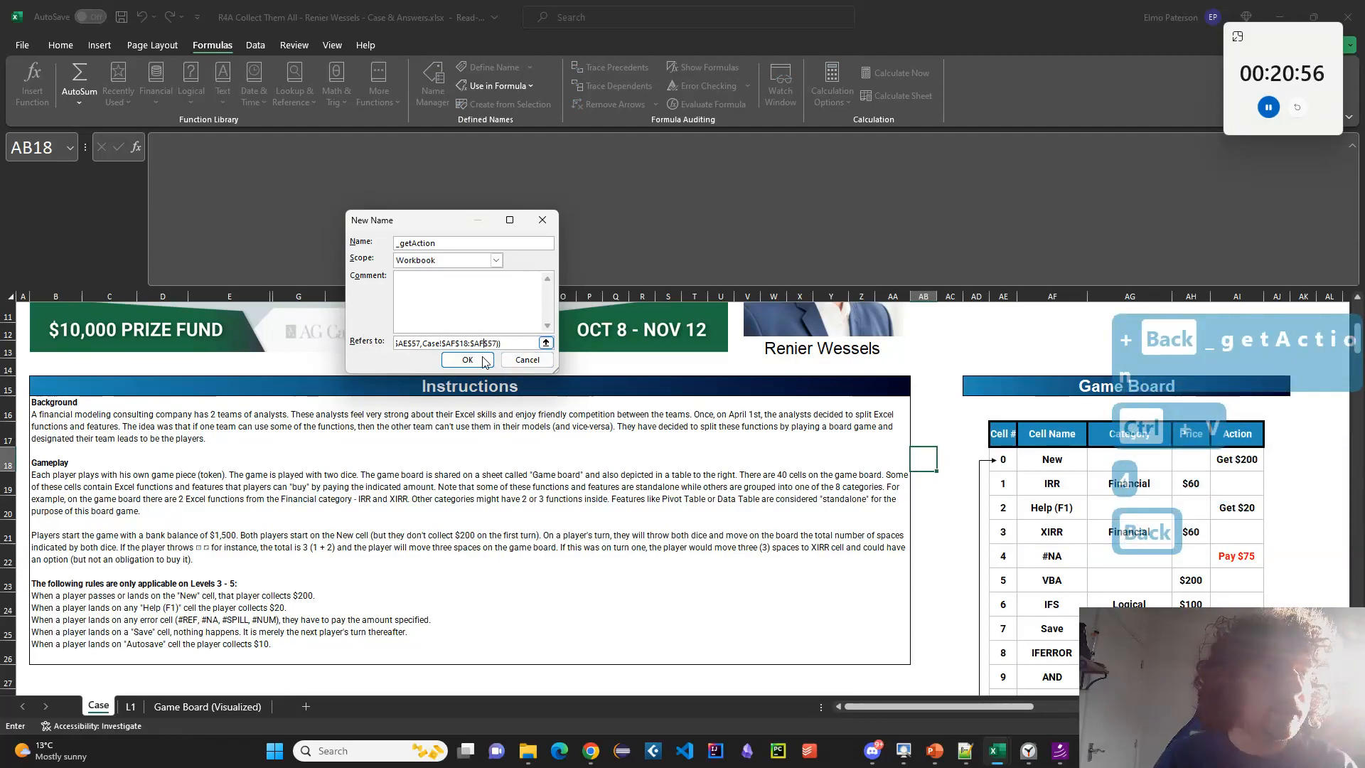
Change the return range in _getAction to Case!$AI$18:$AI$57, save the name, and finish managing names.
click(482, 343)
key(BackSpace)
text(I)
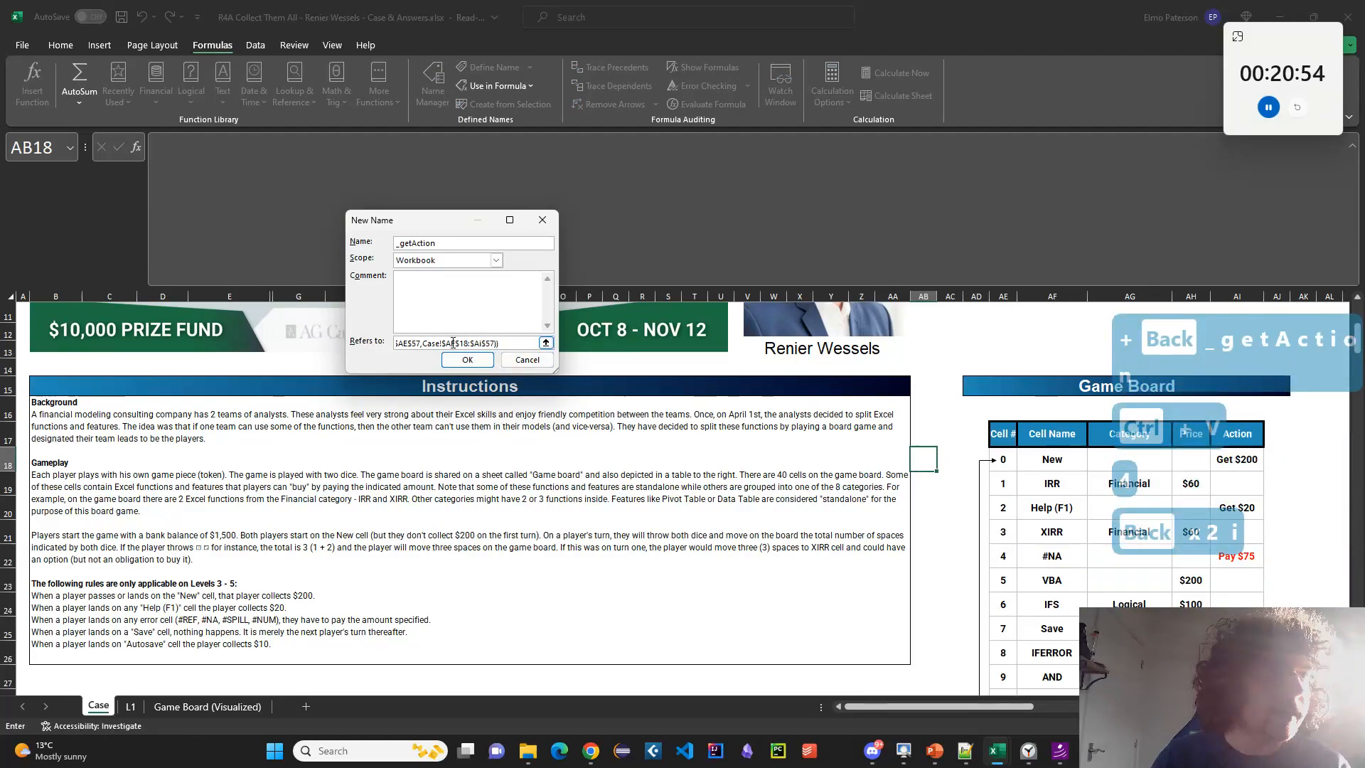
click(453, 344)
key(BackSpace)
text(i)
key(BackSpace)
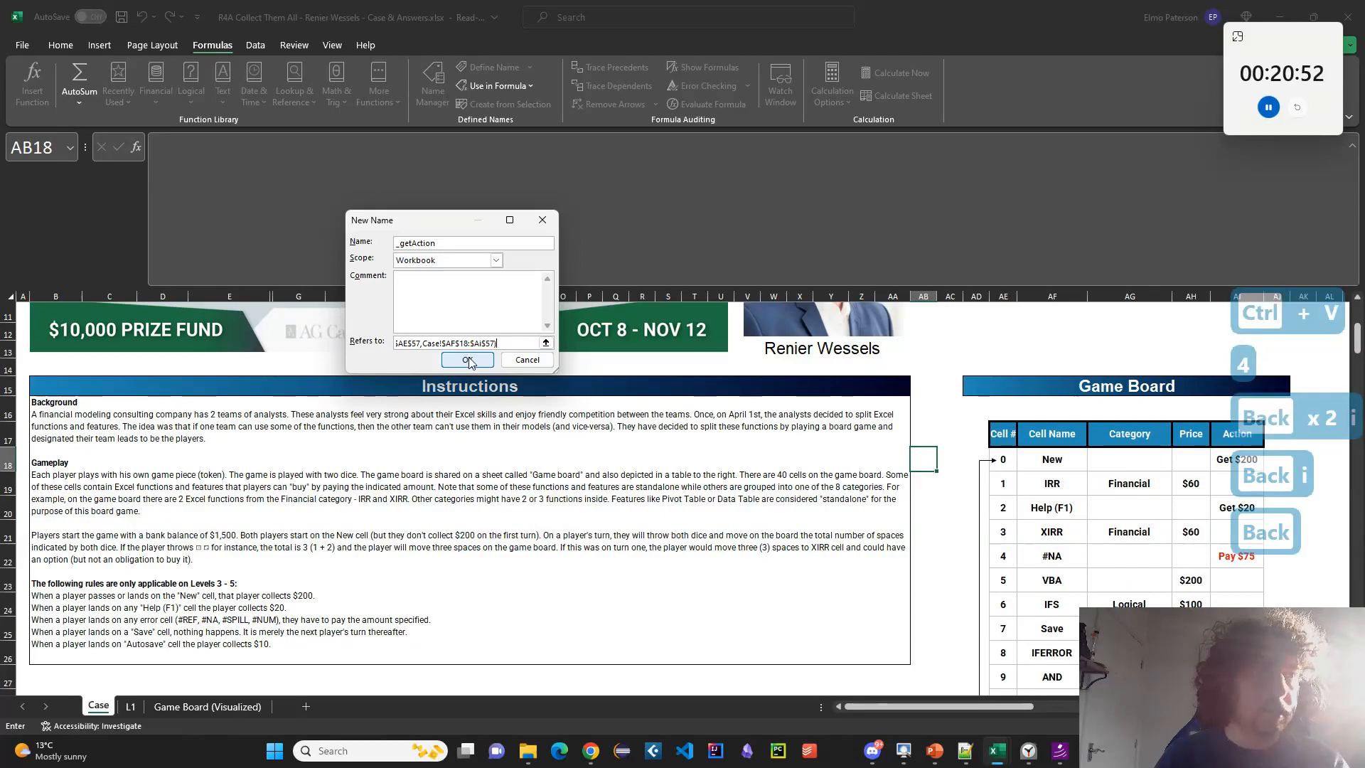
text())
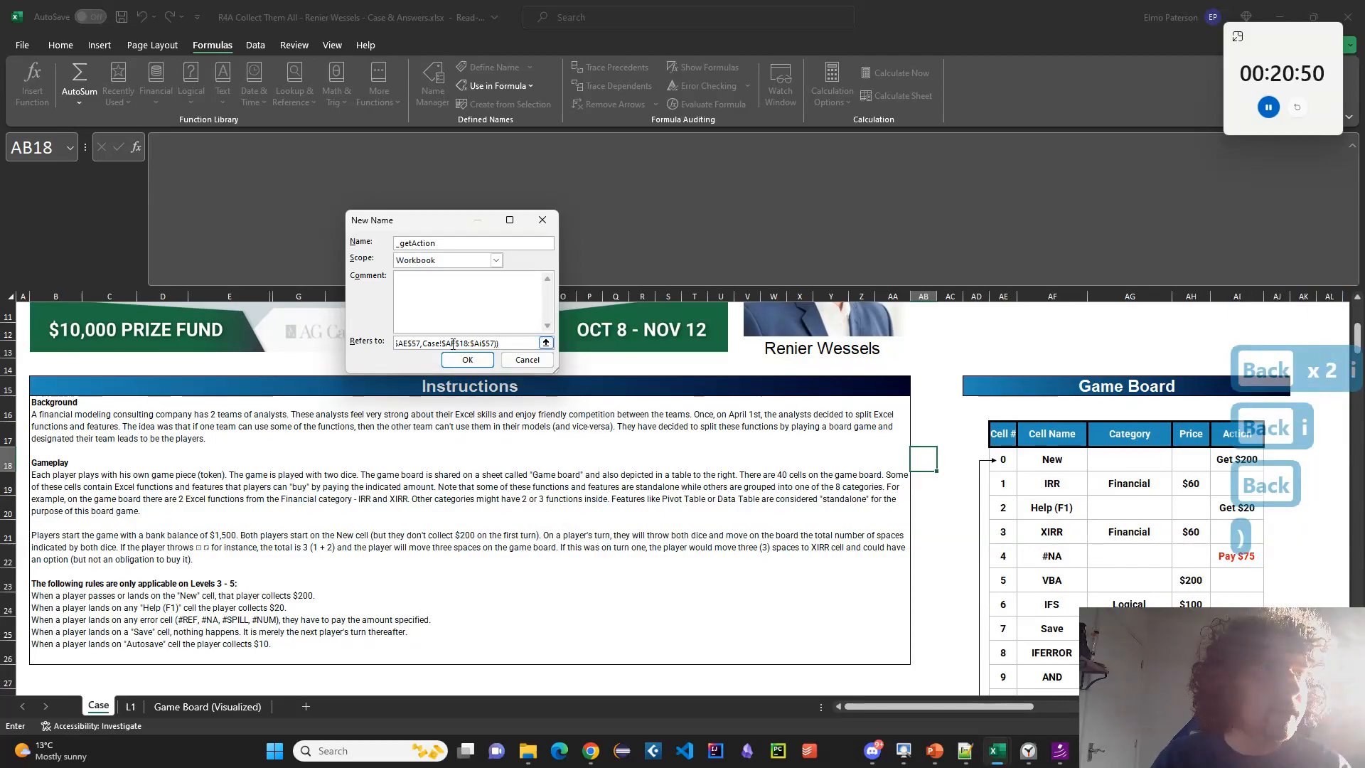
click(457, 344)
key(BackSpace)
text(i)
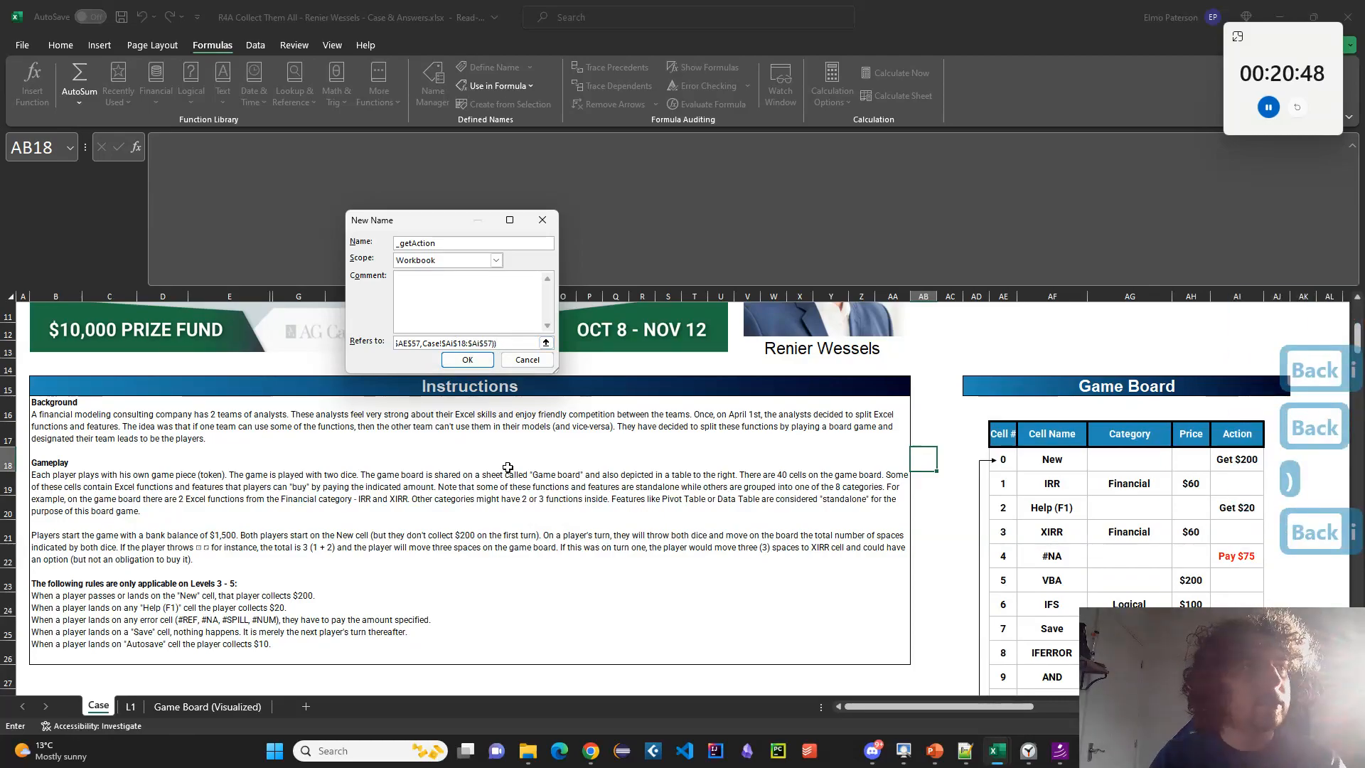
key(Return)
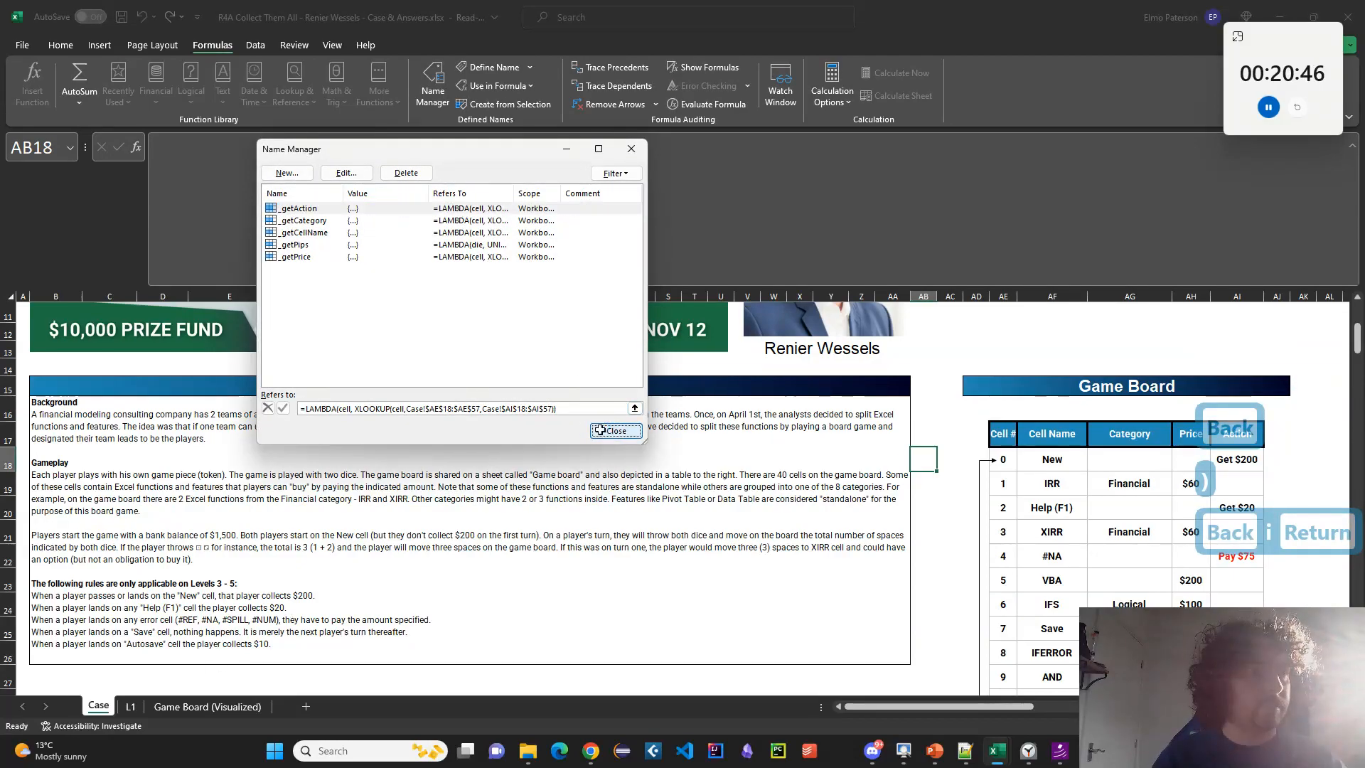
click(612, 431)
Replace the XLOOKUP in B13 of the L1 sheet with =_getCellName(B11).
click(131, 706)
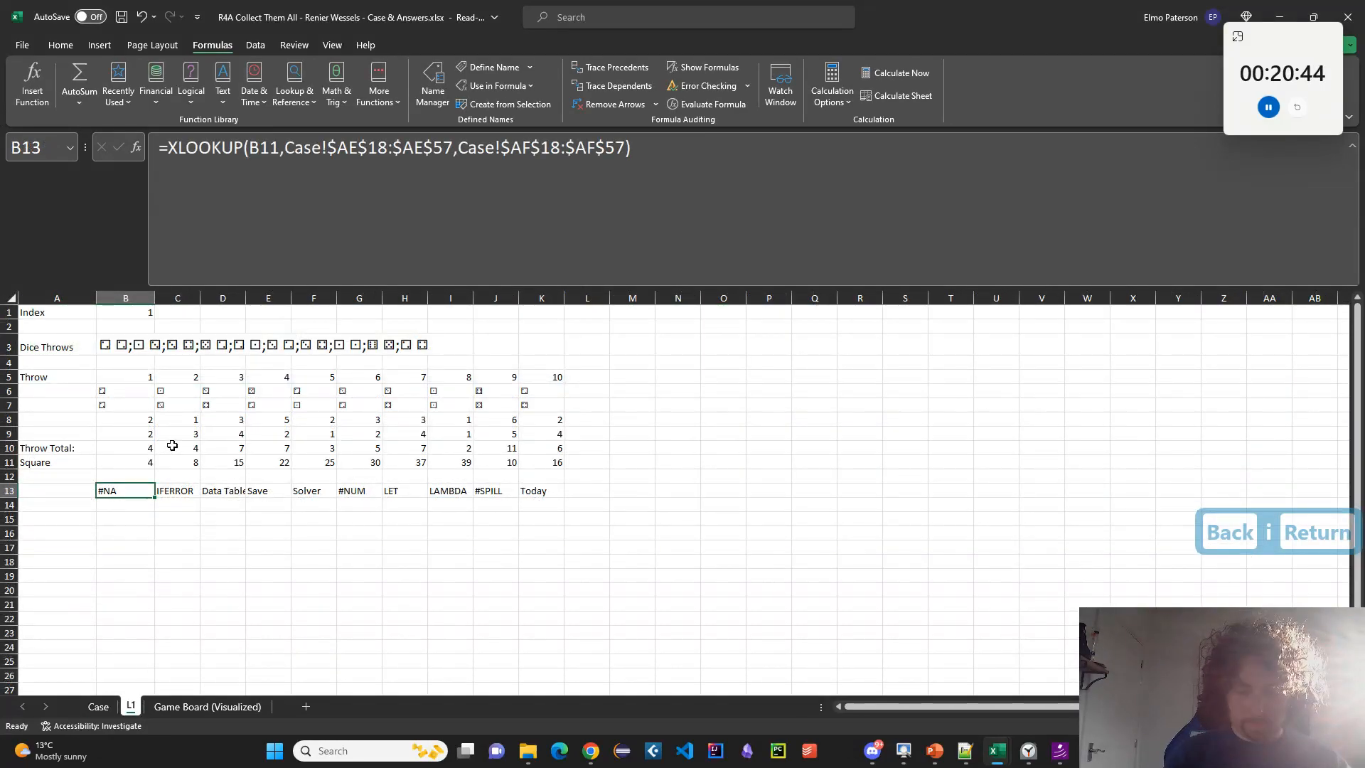
text(=_get)
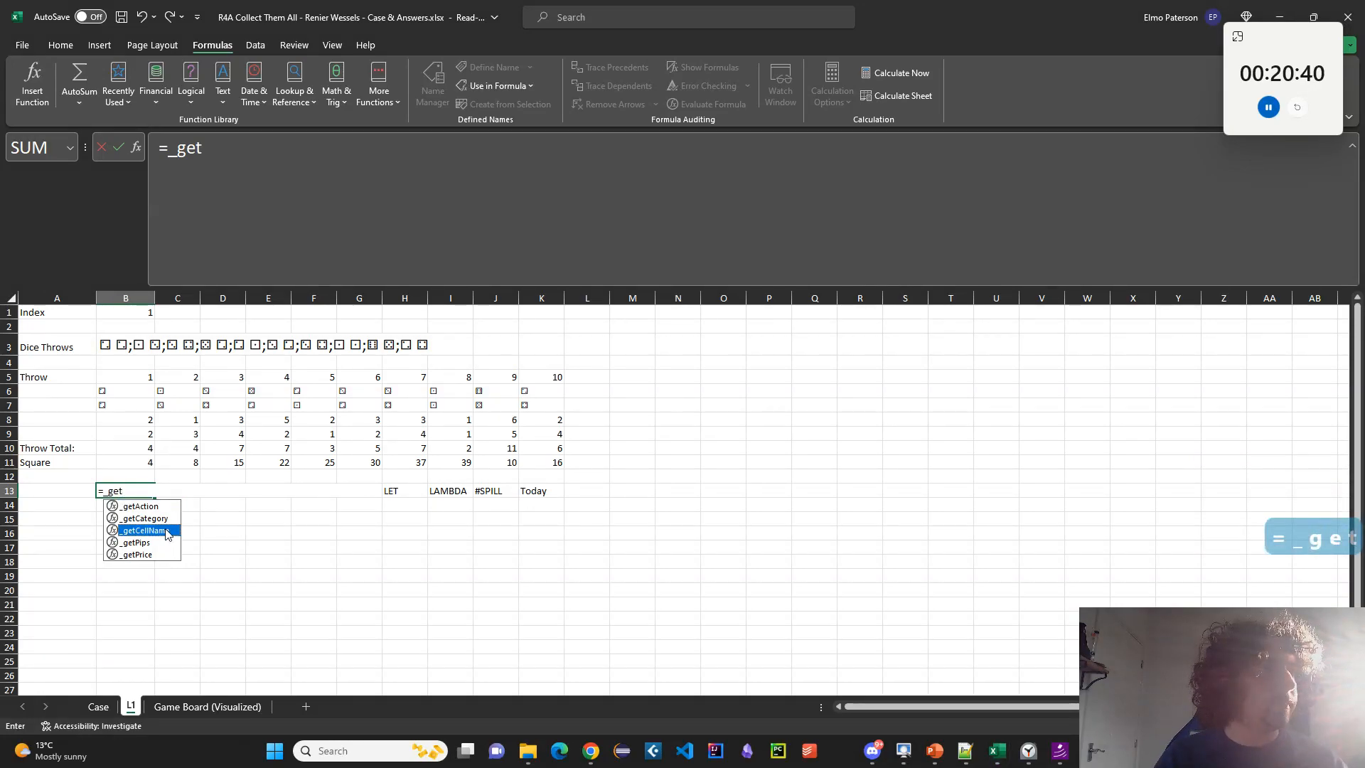
double_click(165, 531)
click(144, 465)
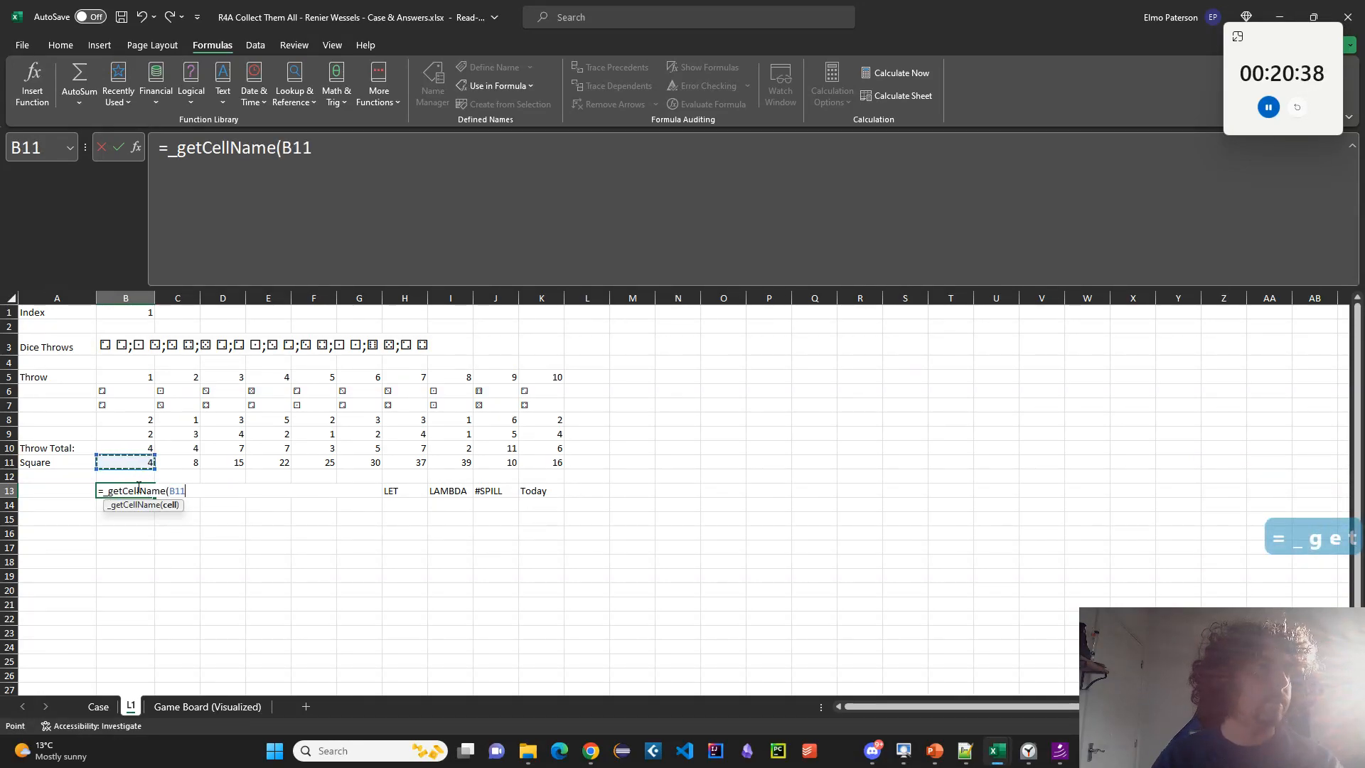
key(Return)
Enter a category lookup in B14 that applies _getCategory to the square number in B11.
text(=_get)
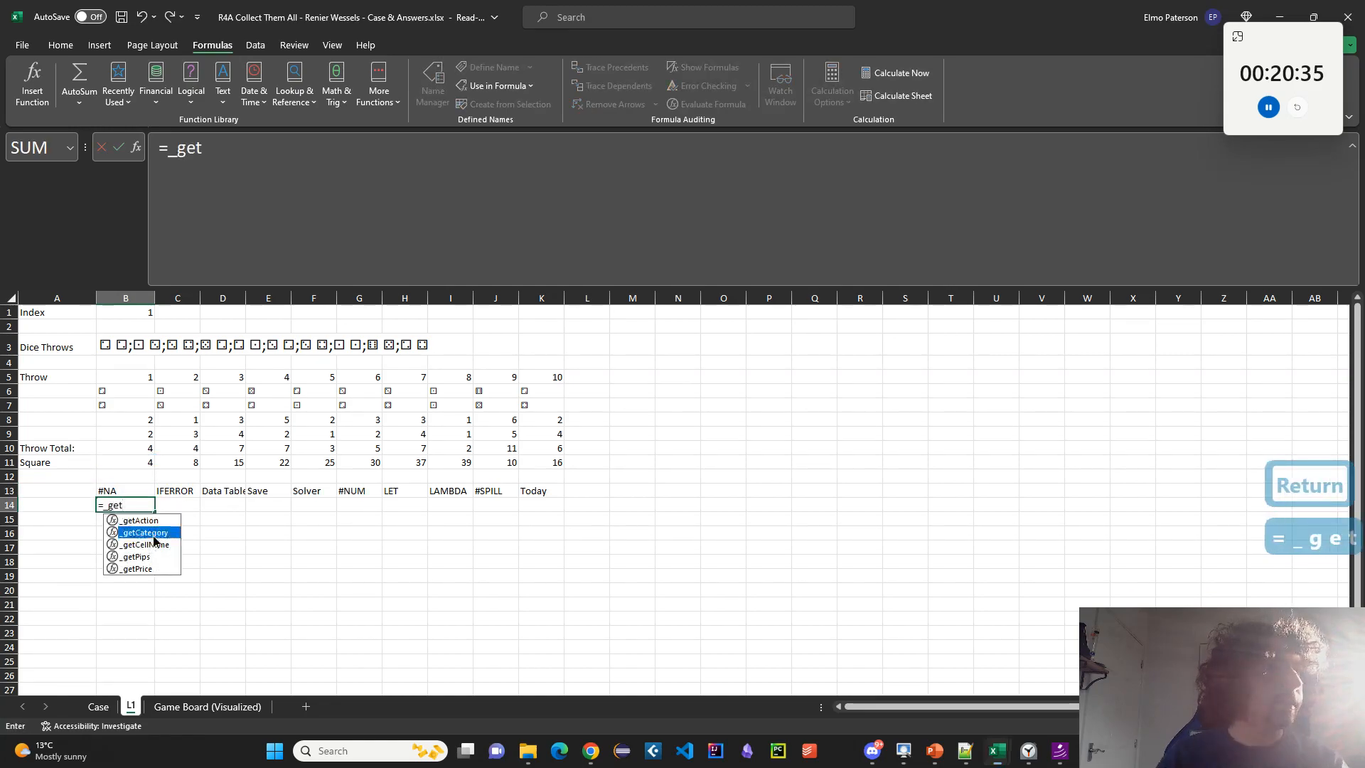
double_click(146, 531)
click(129, 465)
key(Return)
Enter a price lookup in B15 that applies _getPrice to the square number in B11.
text(=_get)
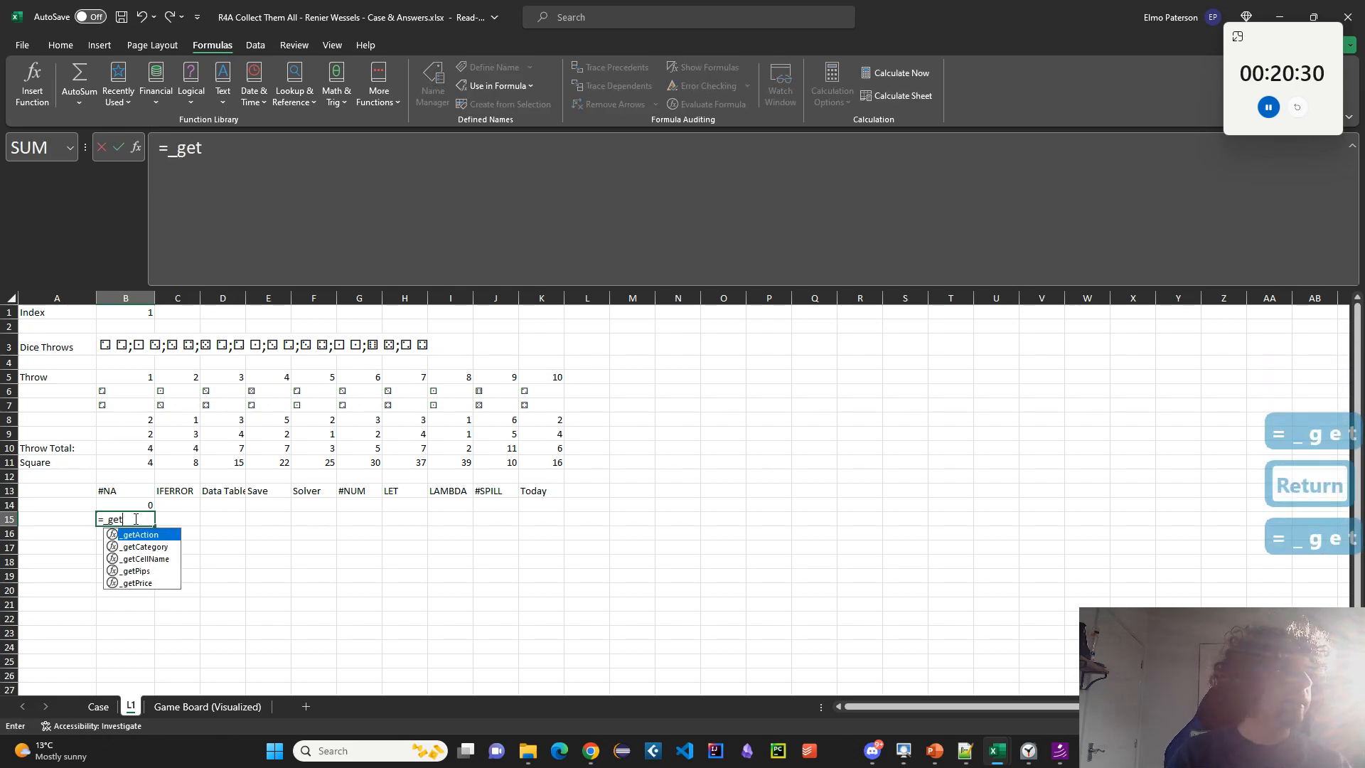
double_click(155, 580)
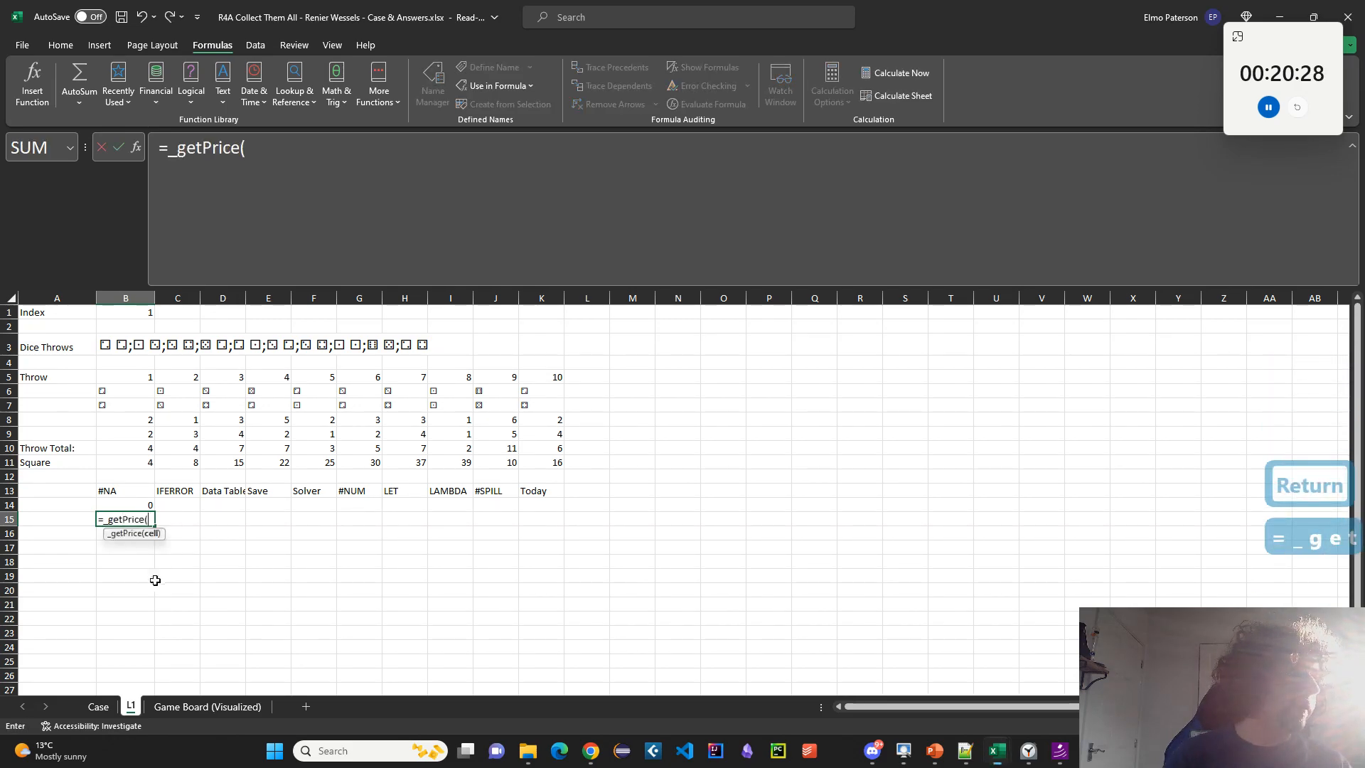
click(137, 463)
key(Return)
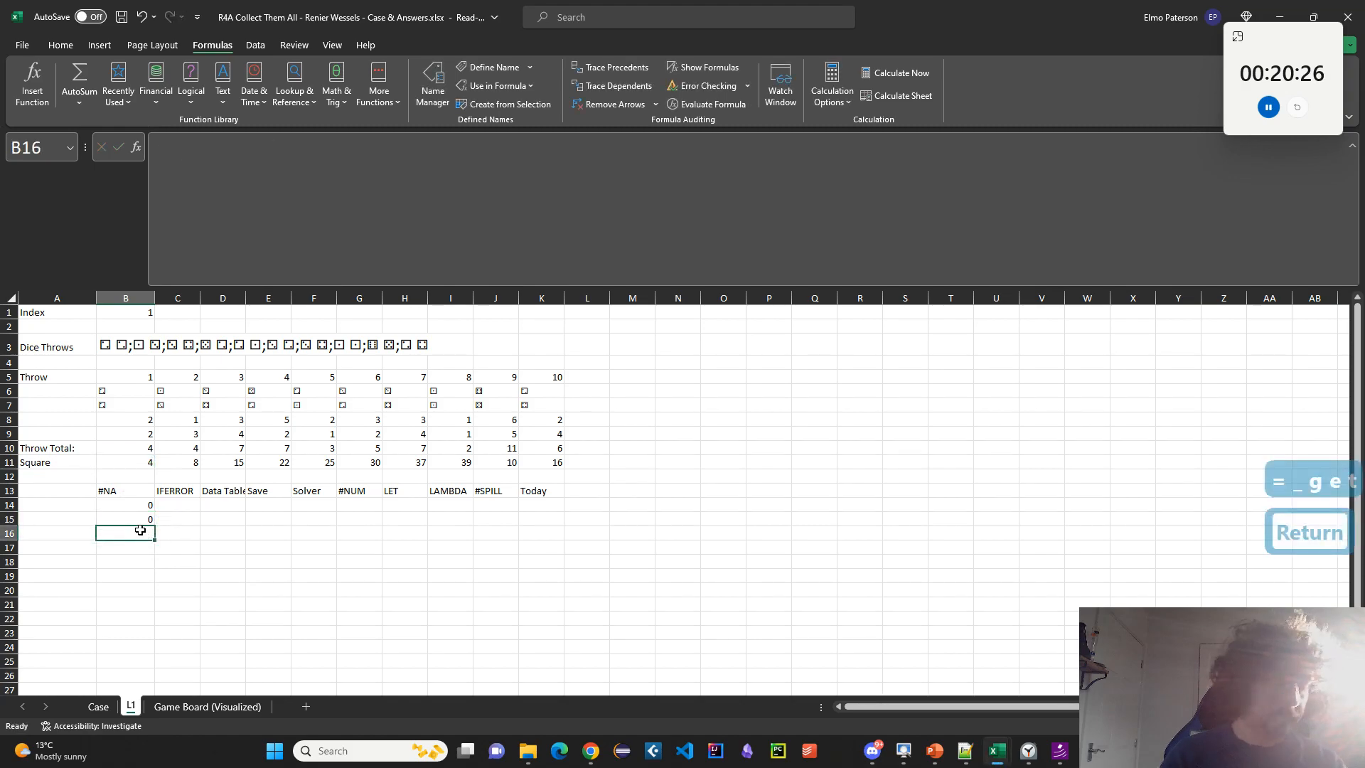
Enter an action lookup in B16 that applies _getAction to the square number in B11.
text(=G)
key(BackSpace)
text(_)
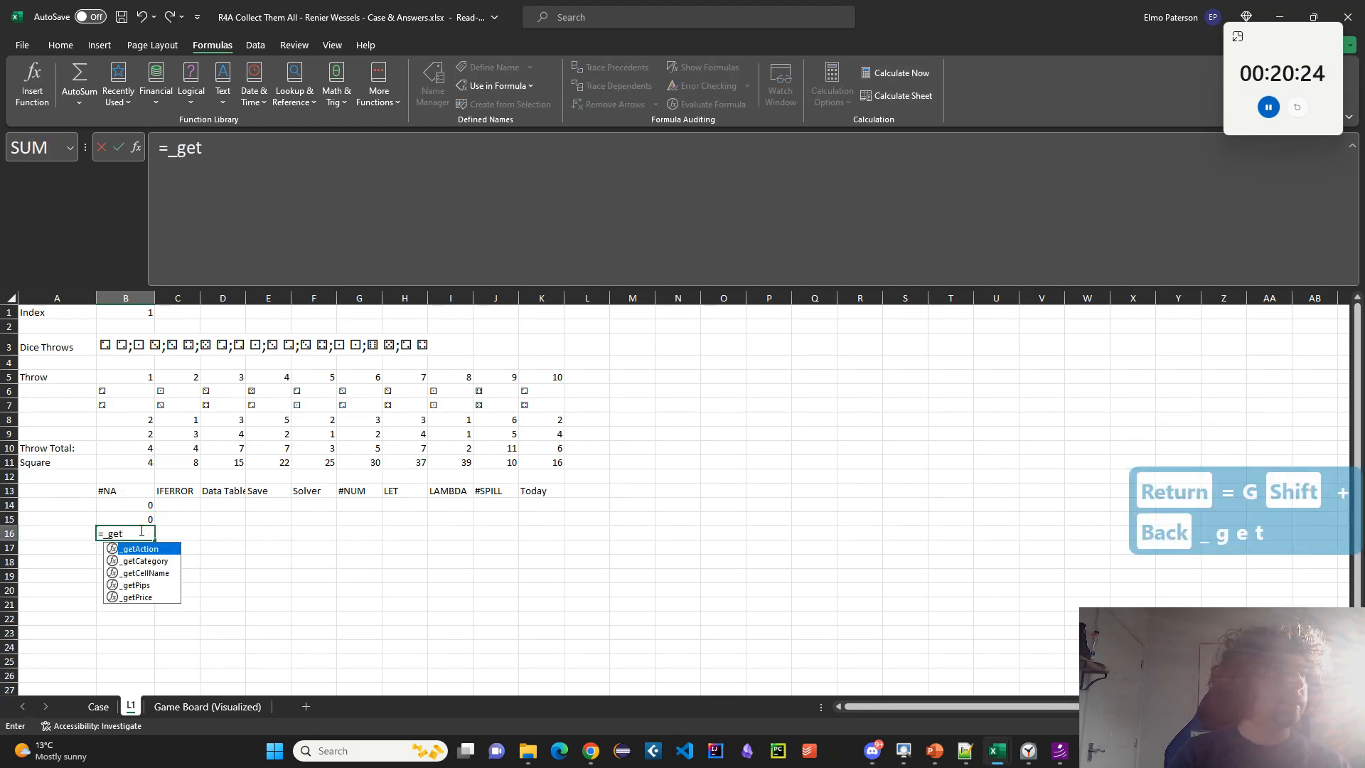
text(get)
key(Tab)
click(142, 460)
key(Return)
Wrap the category lookup in B14 as =LET(cat,_getCategory(B11),IF(cat="","",cat)) so empty categories return a blank.
click(129, 506)
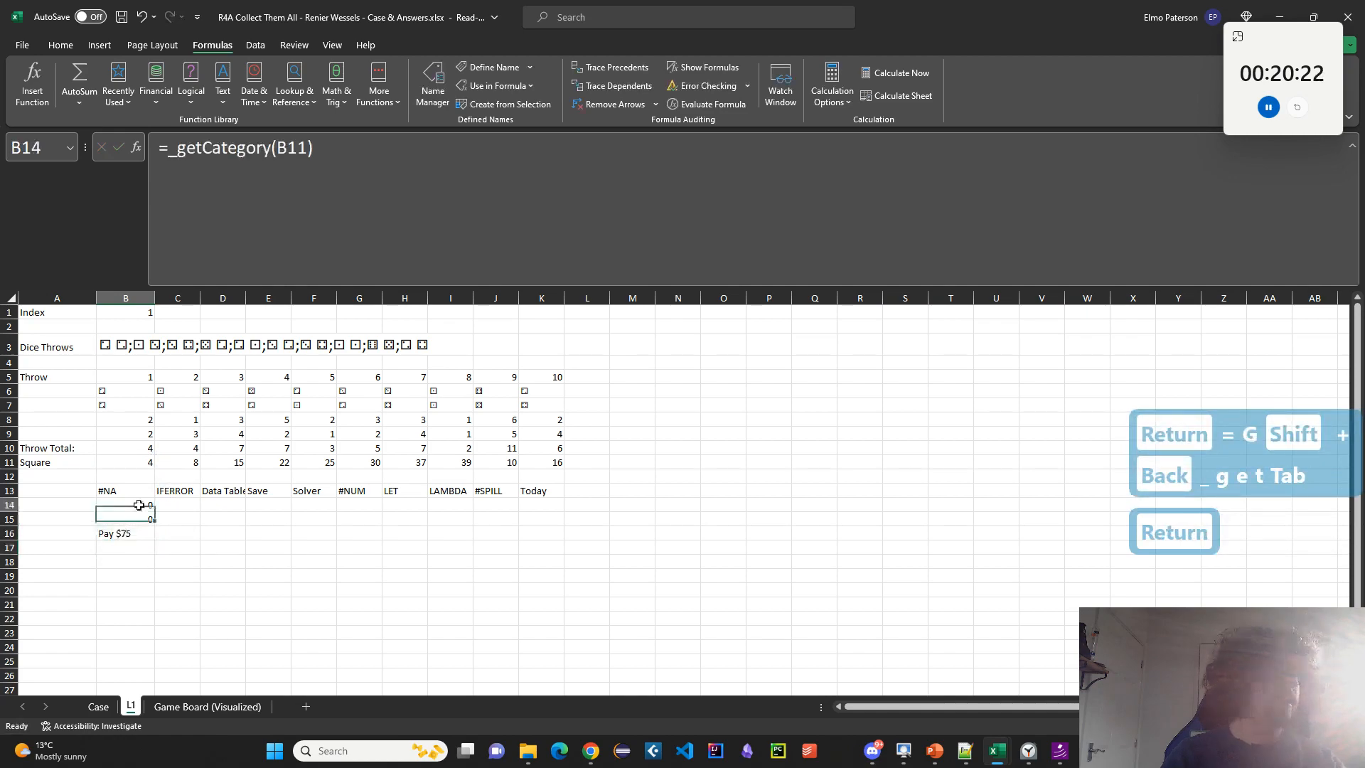
click(433, 84)
click(318, 256)
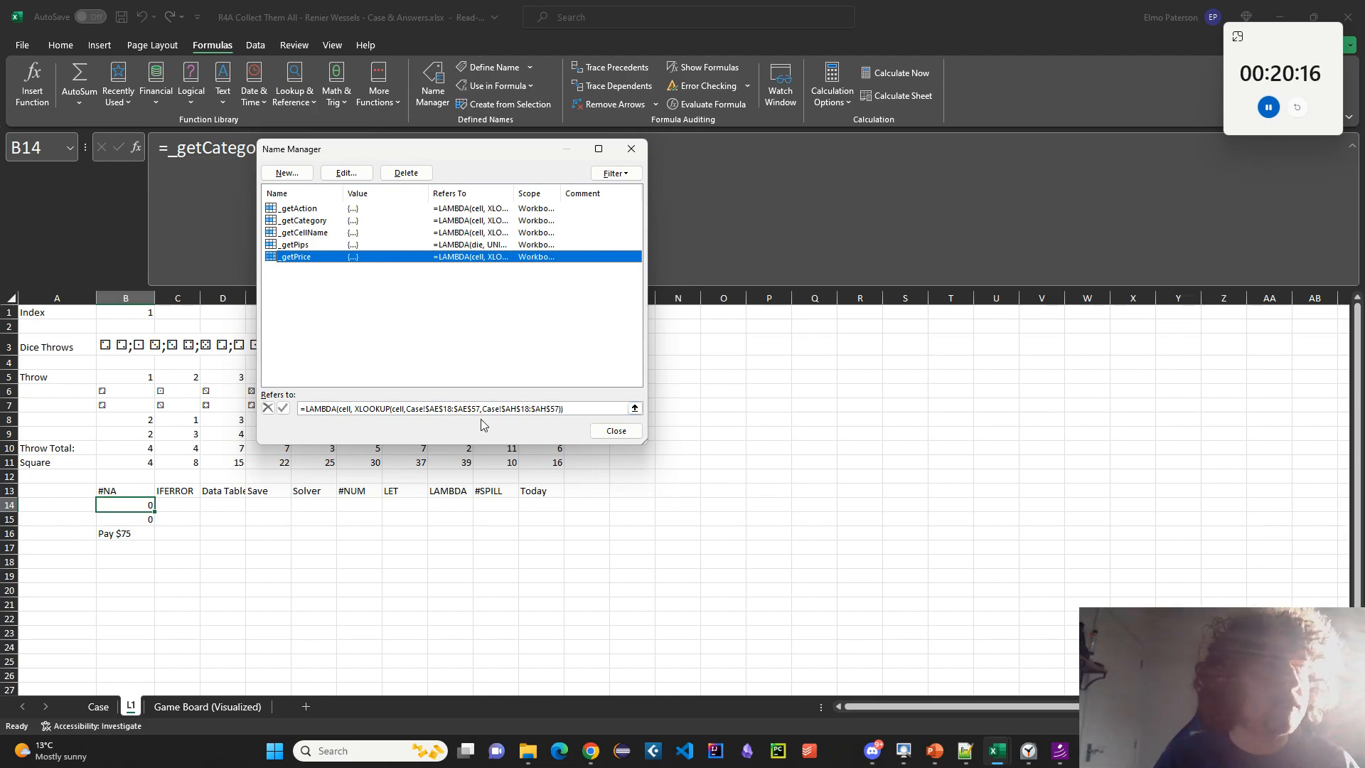
click(615, 431)
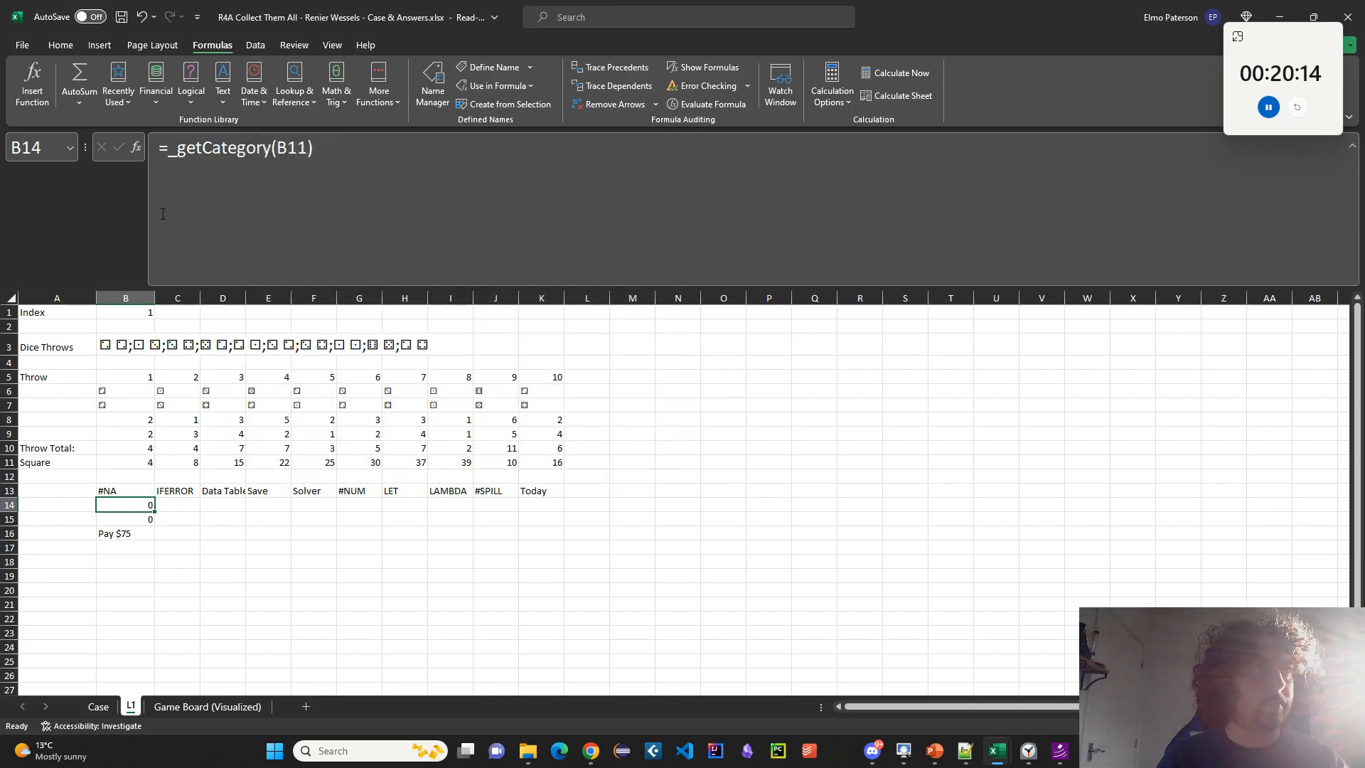
click(173, 159)
key(Left)
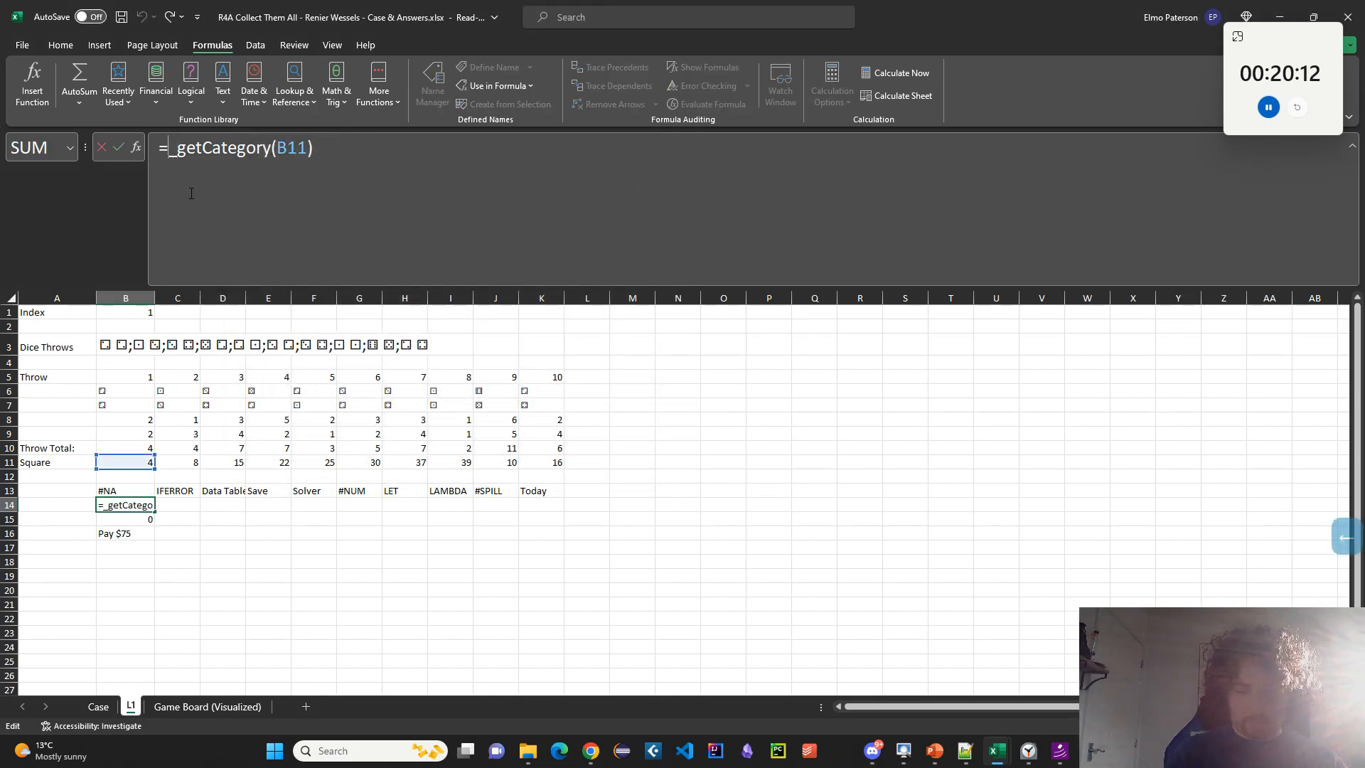
text(LET()
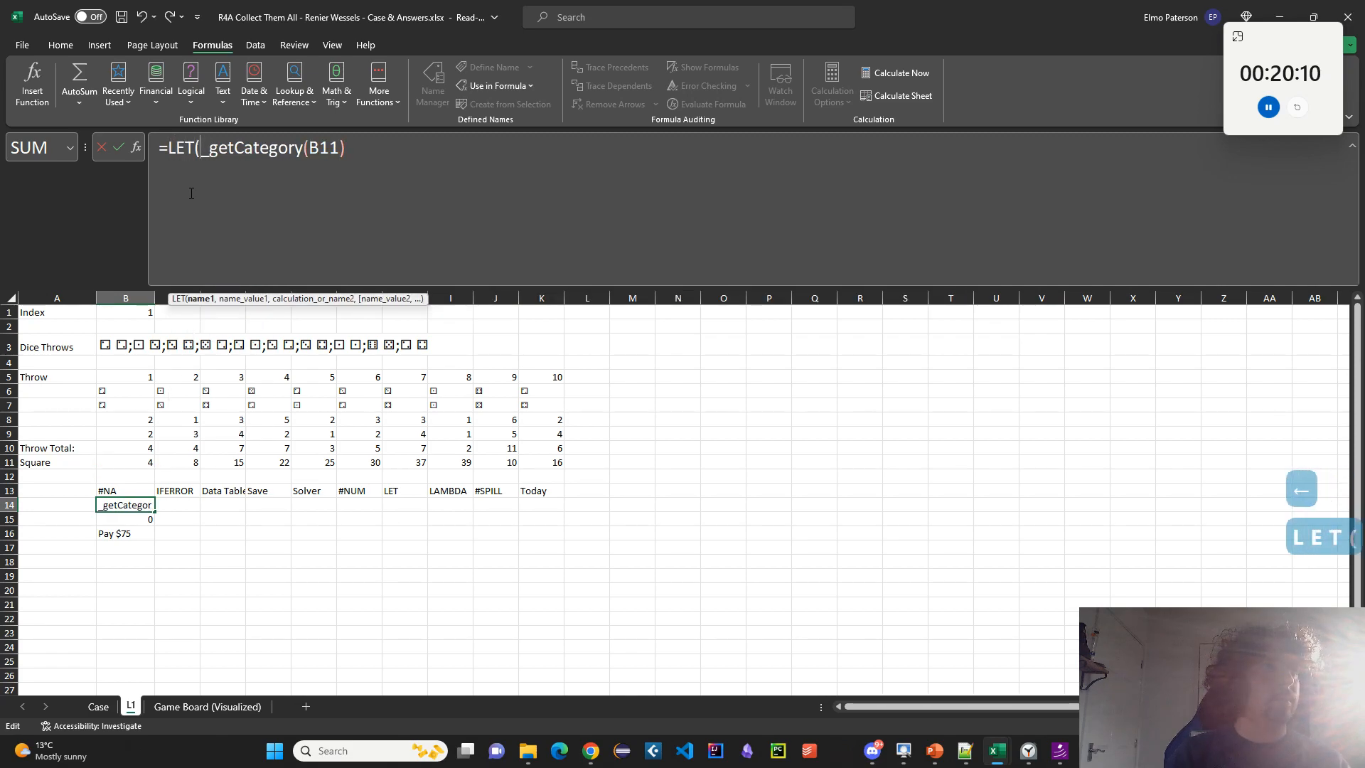
text(cat,)
click(463, 189)
text(,I)
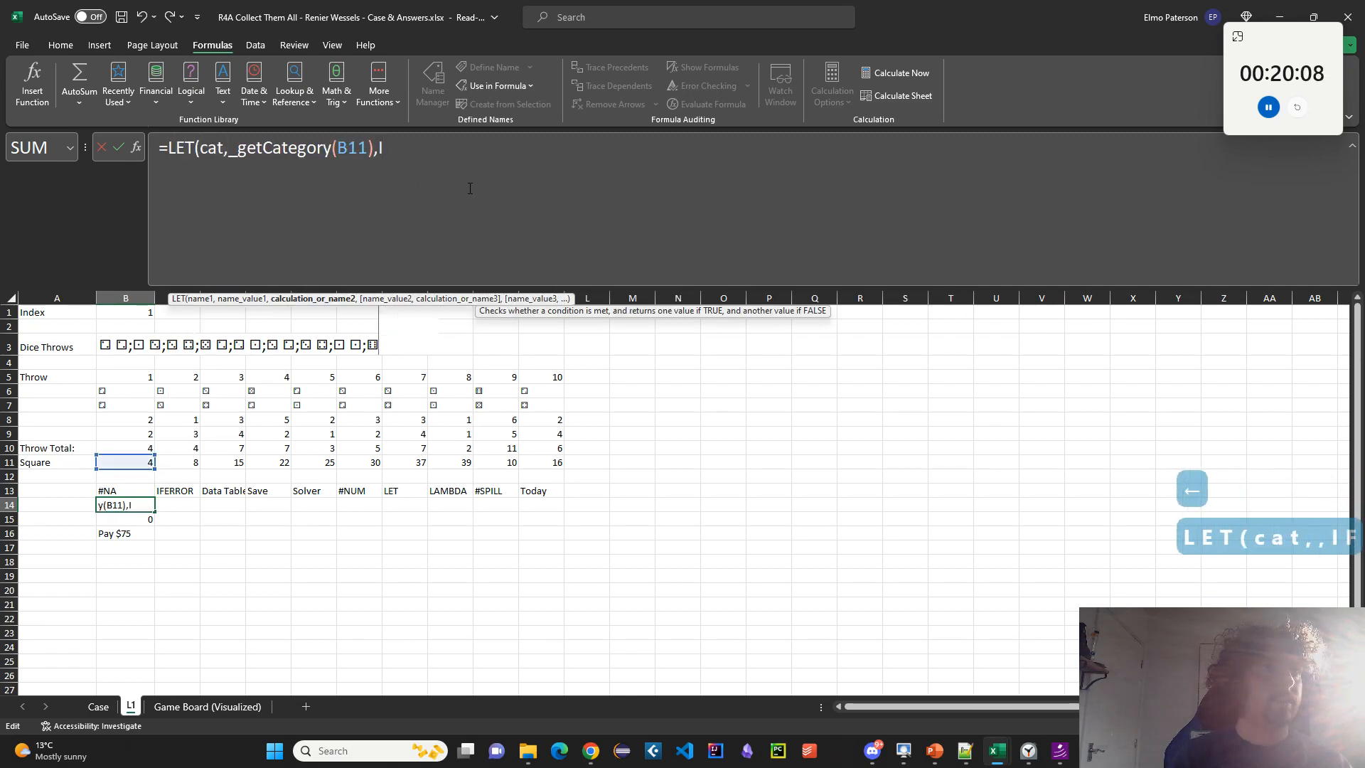
text(F(cat="","",cat)))
key(Return)
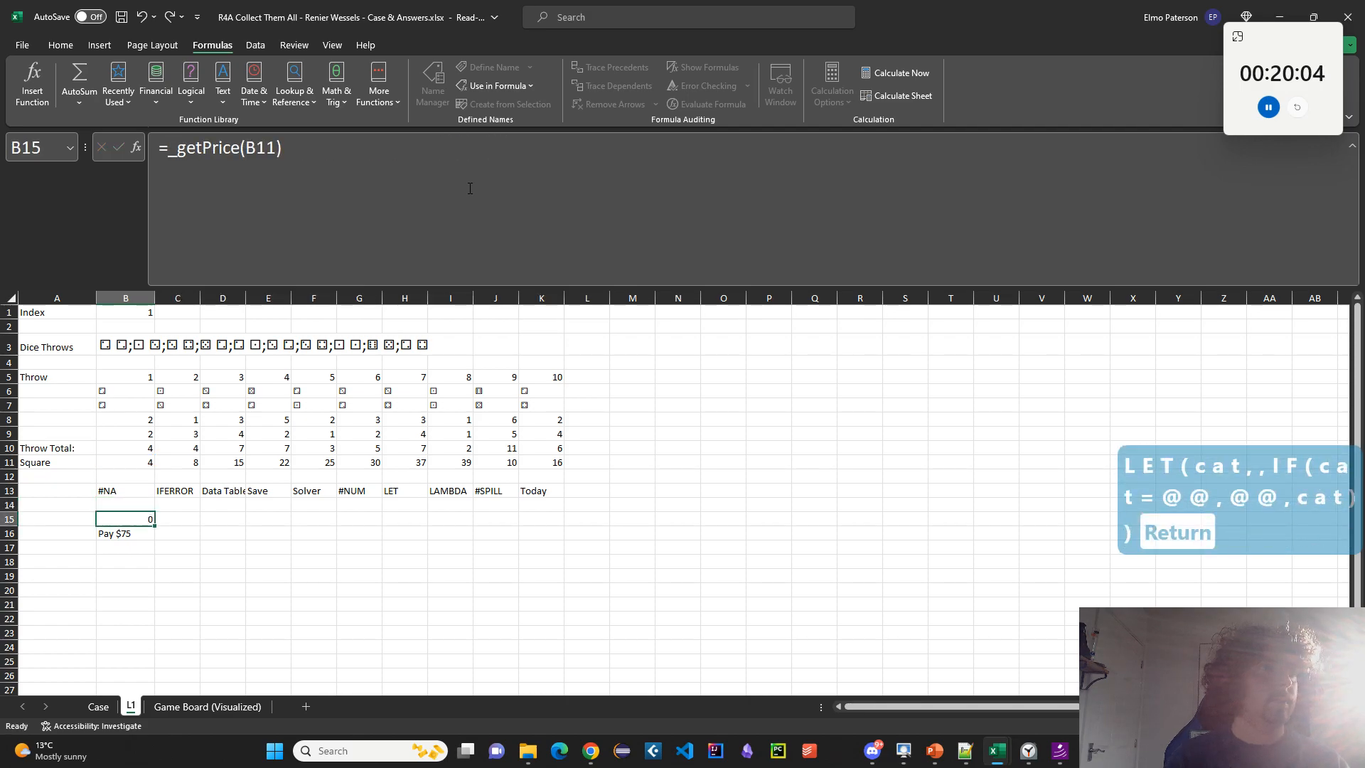
Wrap the price lookup in B15 as =LET(price, _getPrice(B11), IF(price="","",price)) so empty prices return a blank.
click(169, 167)
text(LET(price, )
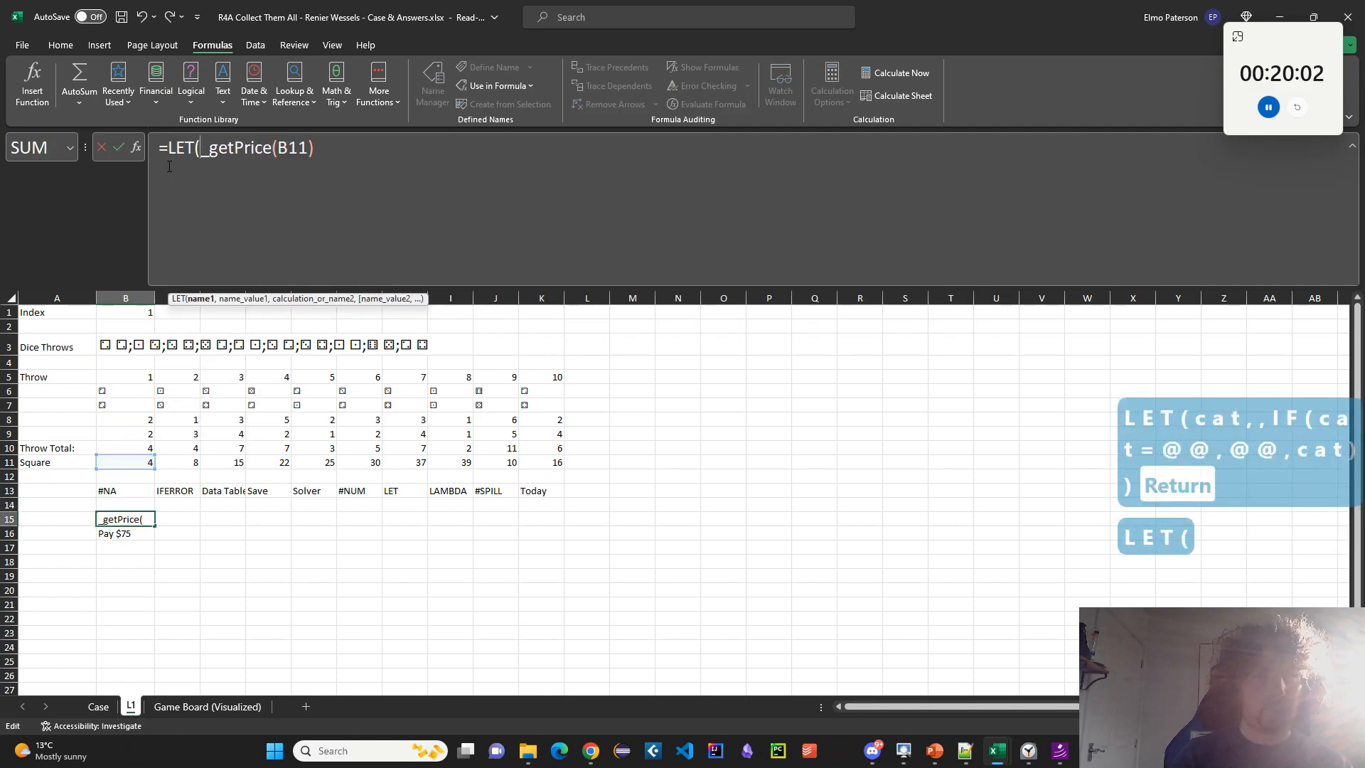
text(, )
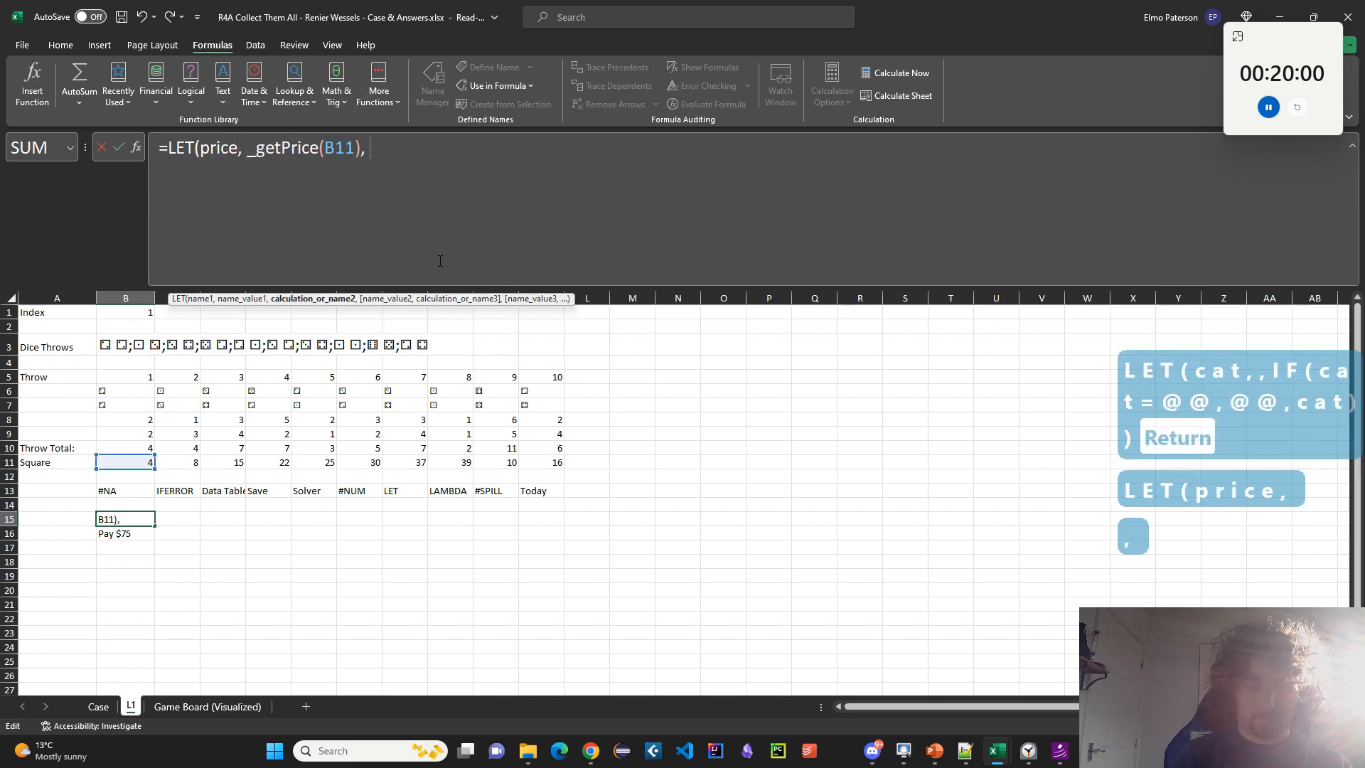
text(IF(price="","",price)_)
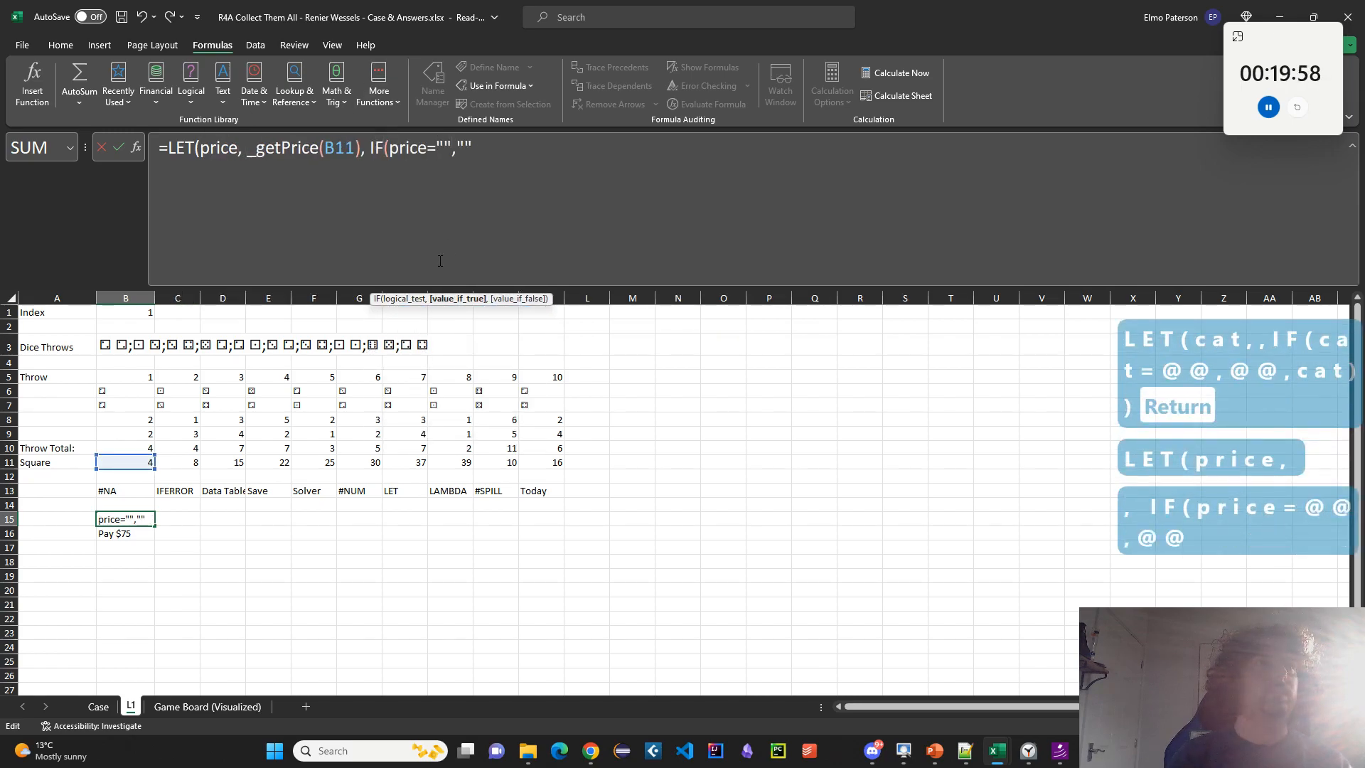
key(BackSpace)
text())
key(Return)
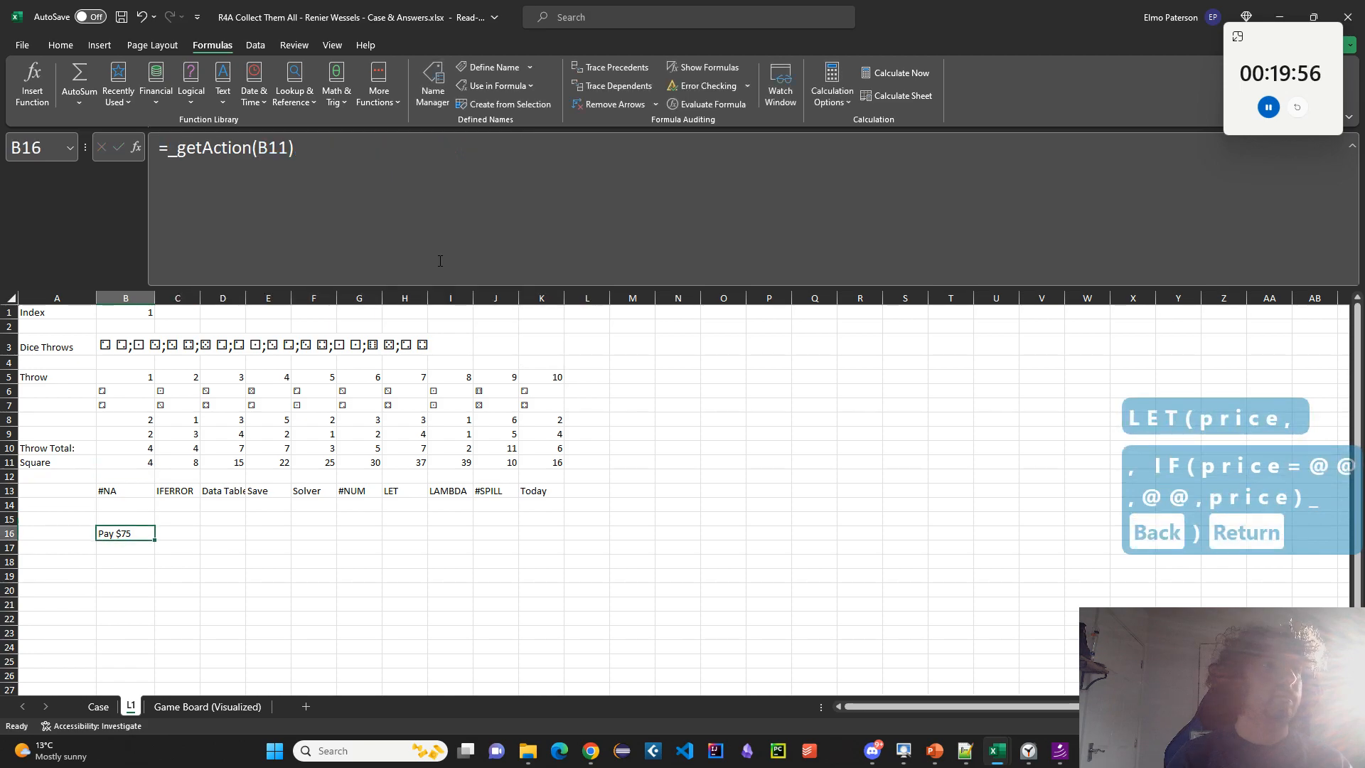
Wrap the action lookup in B16 in a LET that names it action and returns a blank when it is empty.
click(169, 184)
key(Left)
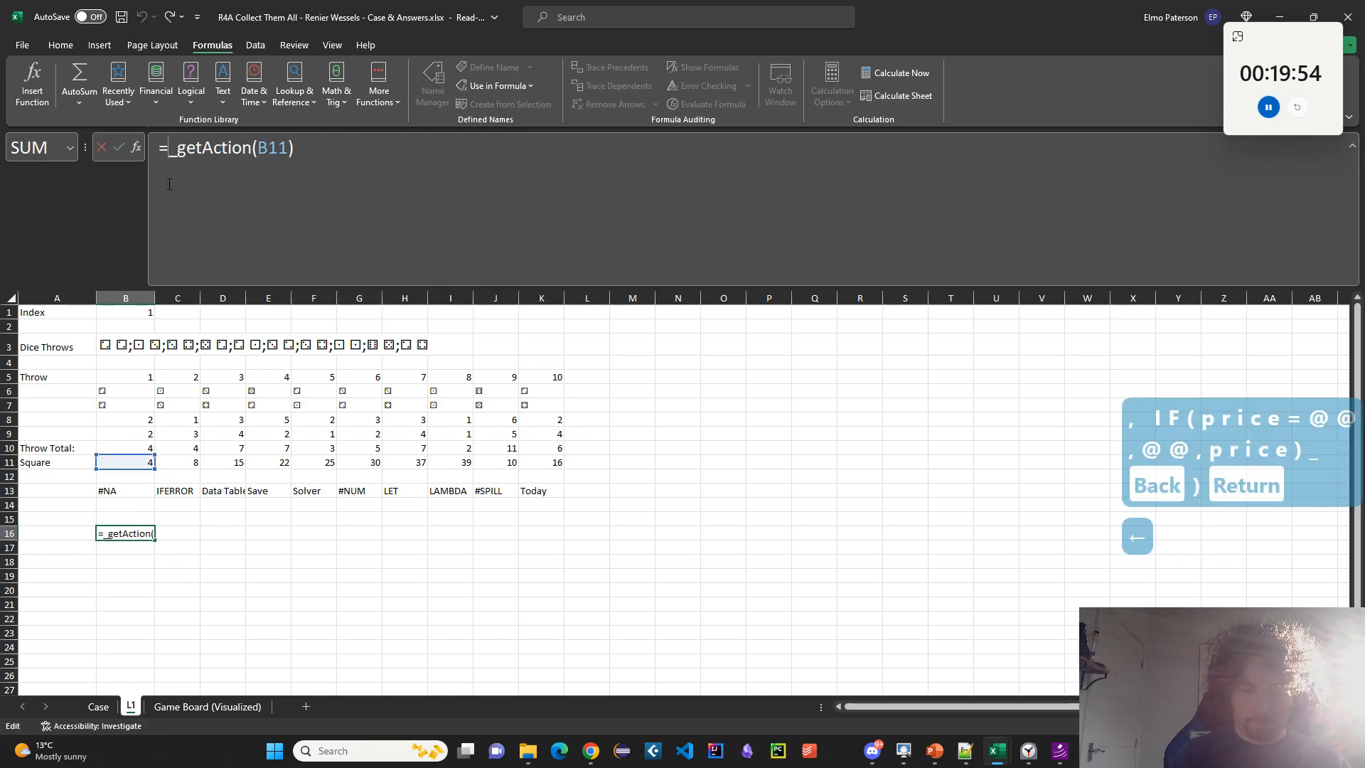
key(shift+BackSpace)
text(LET(action,)
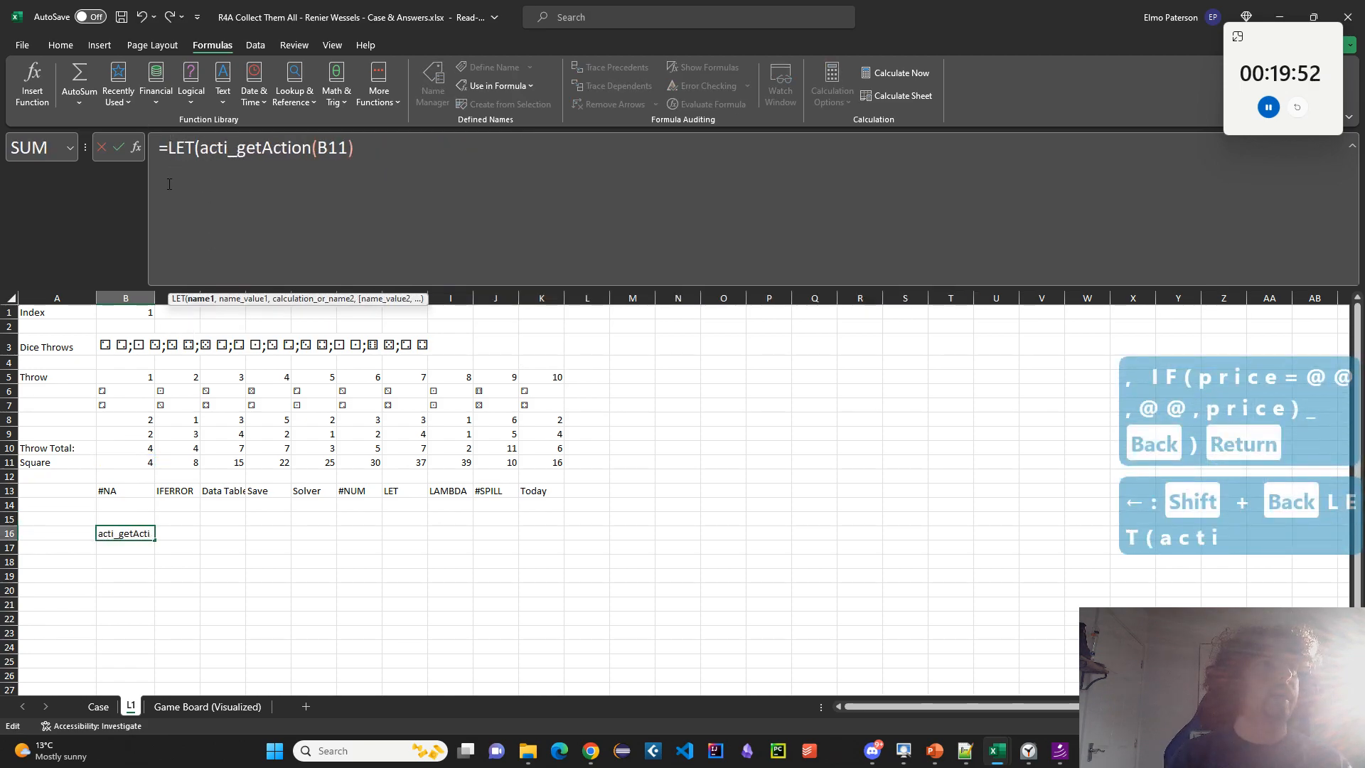
click(411, 206)
text(, IG()
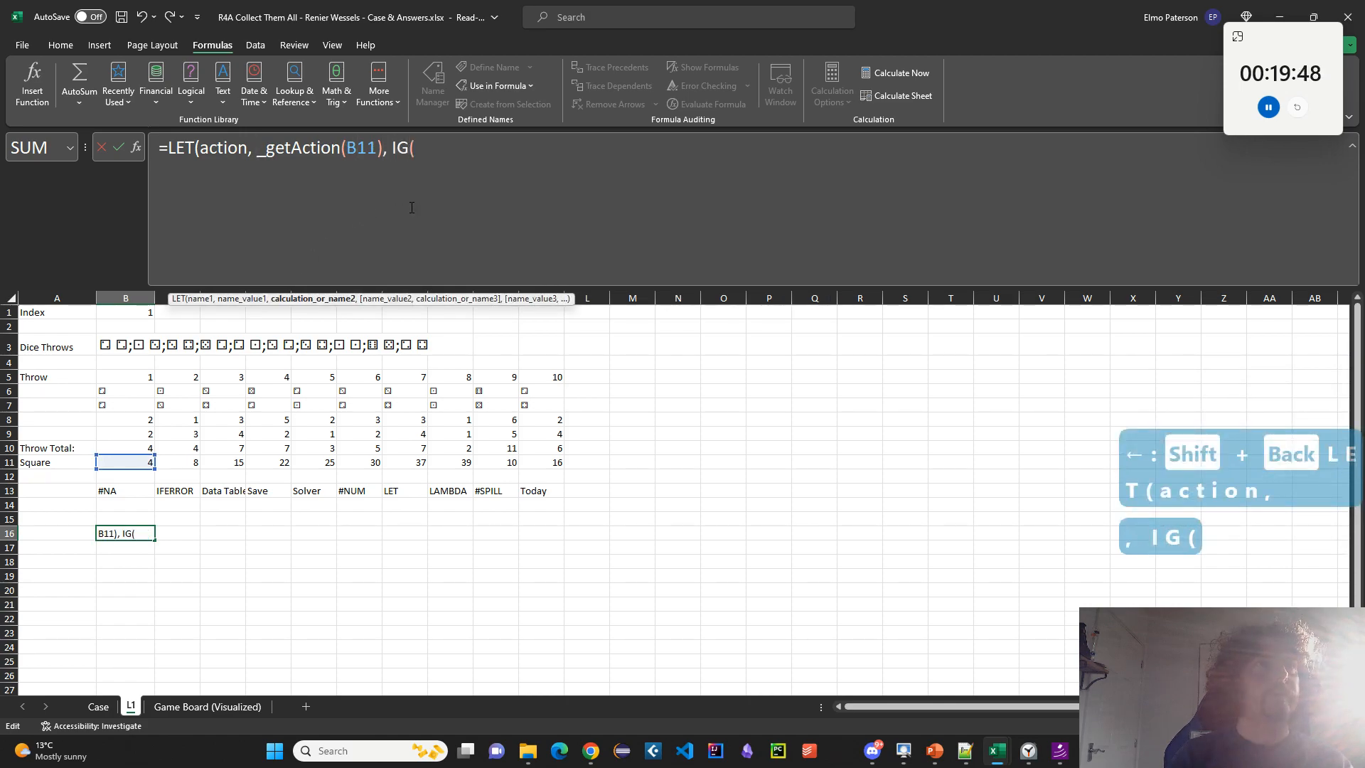
key(BackSpace)
key(BackSpace)
text(F(action)
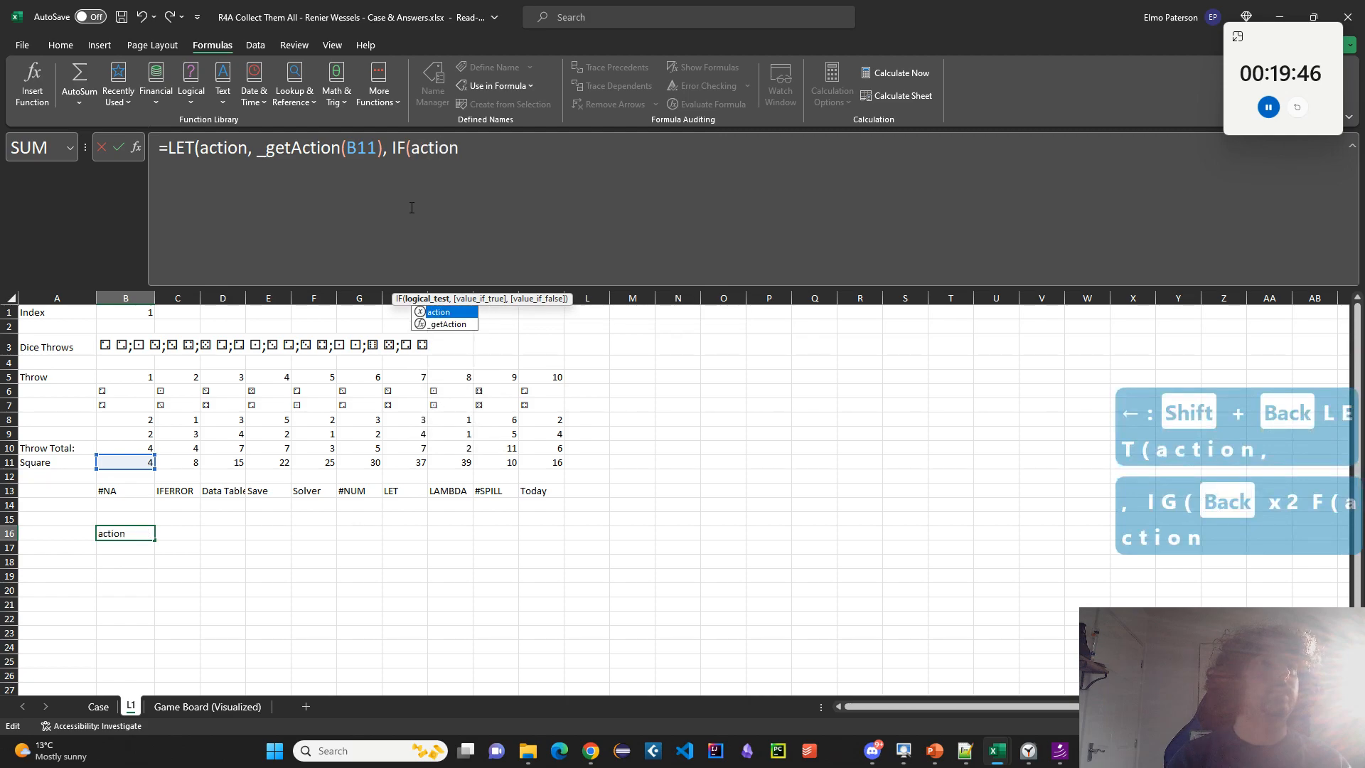
text(="","",action))
key(Return)
key(Return)
key(Up)
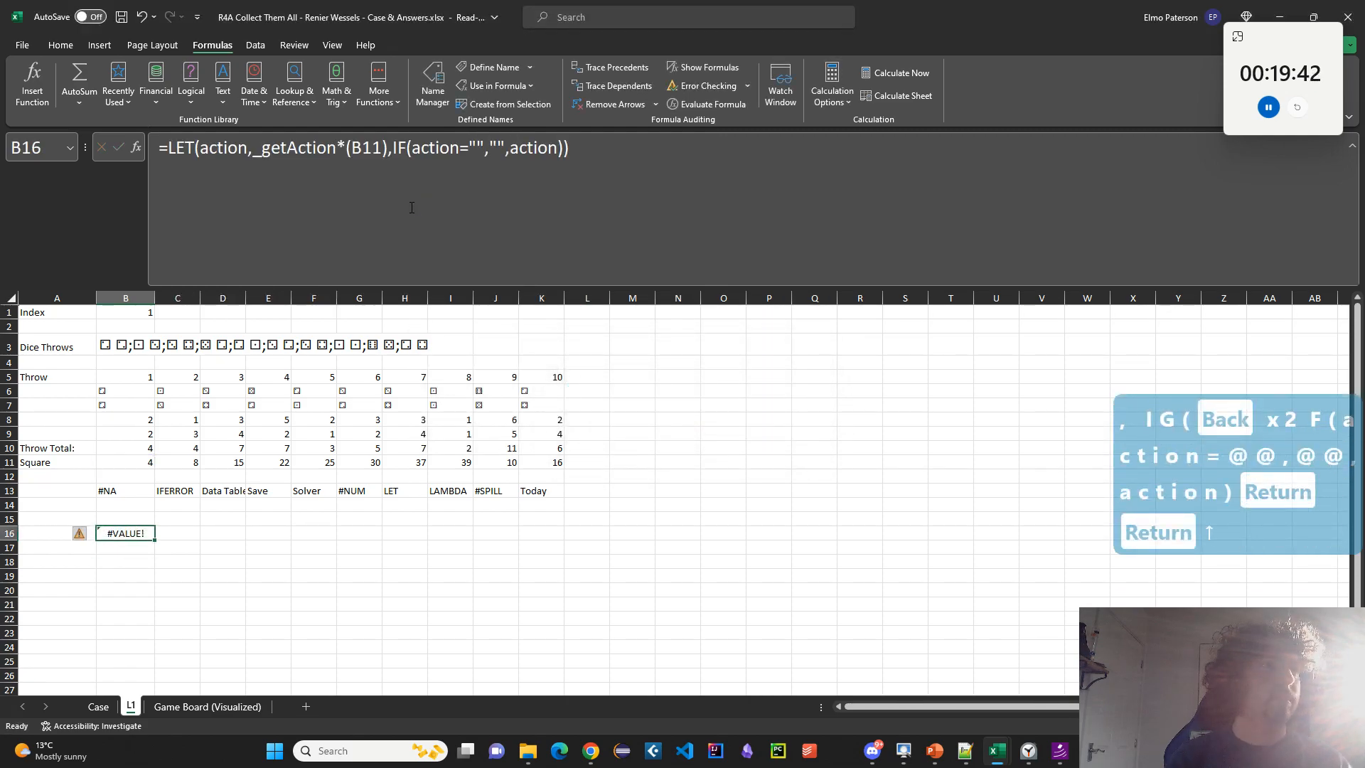
Remove the stray asterisk after _getAction in B16, and fill the lookups in B13:B16 across to column K.
click(449, 186)
click(345, 147)
key(BackSpace)
key(Return)
drag(112, 505, 150, 543)
drag(135, 491, 561, 563)
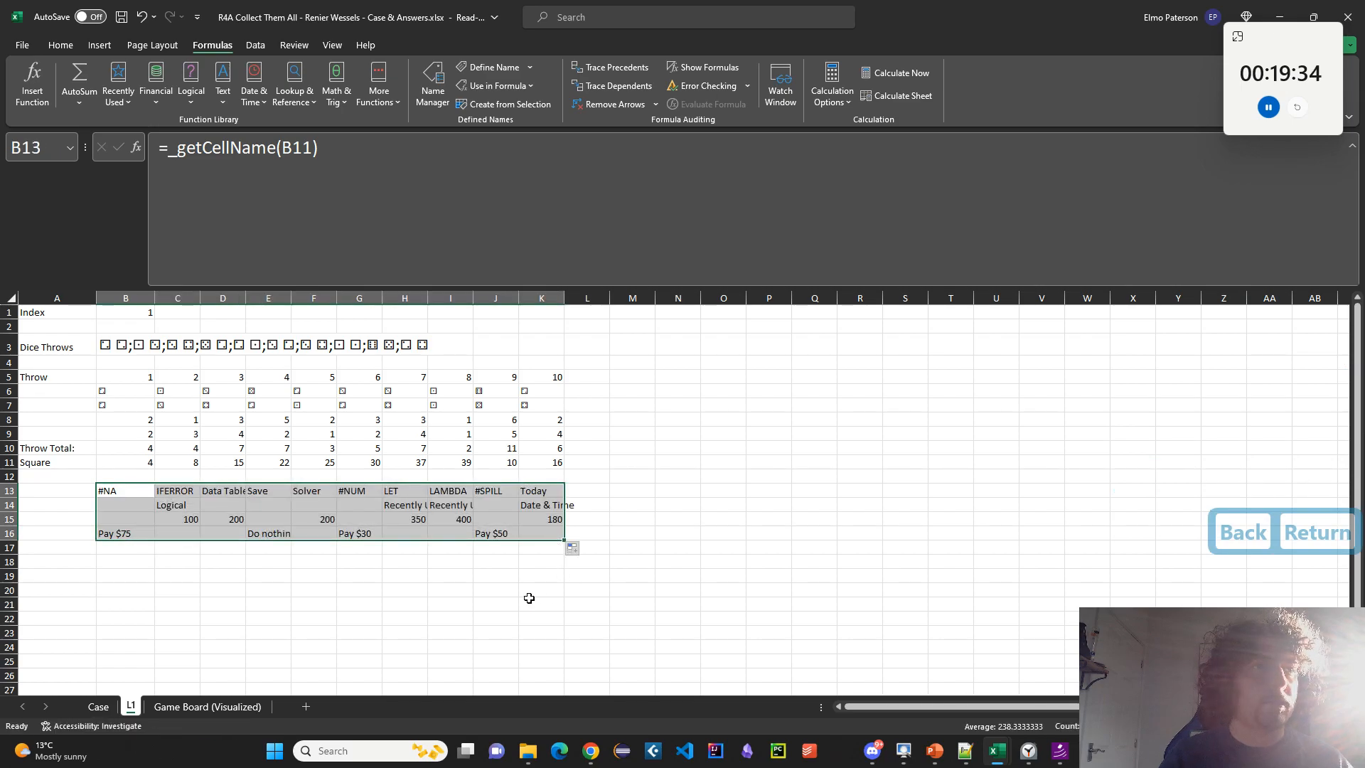
Check the game board table on the Case sheet and label A17 of the L1 sheet Is function.
key(ctrl+Page_Up)
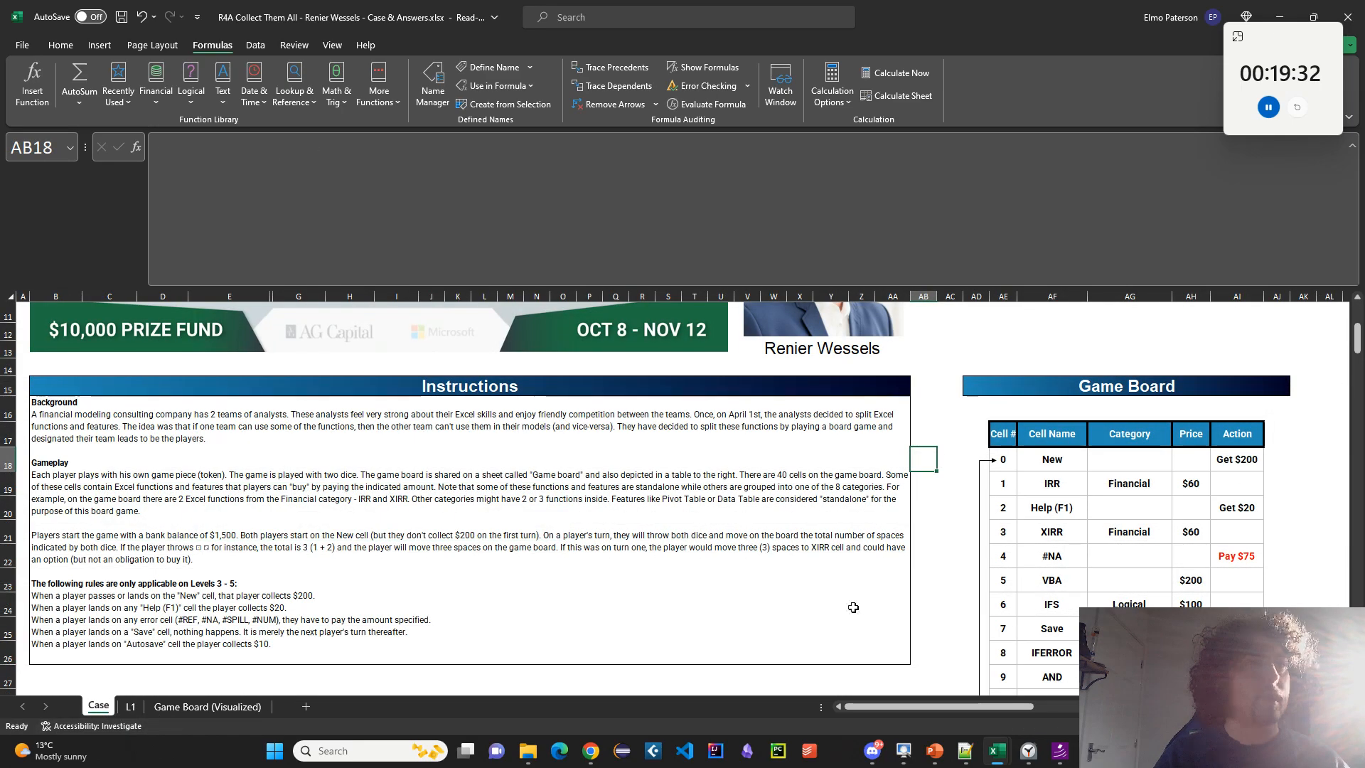
scroll(843, 616, down, 1)
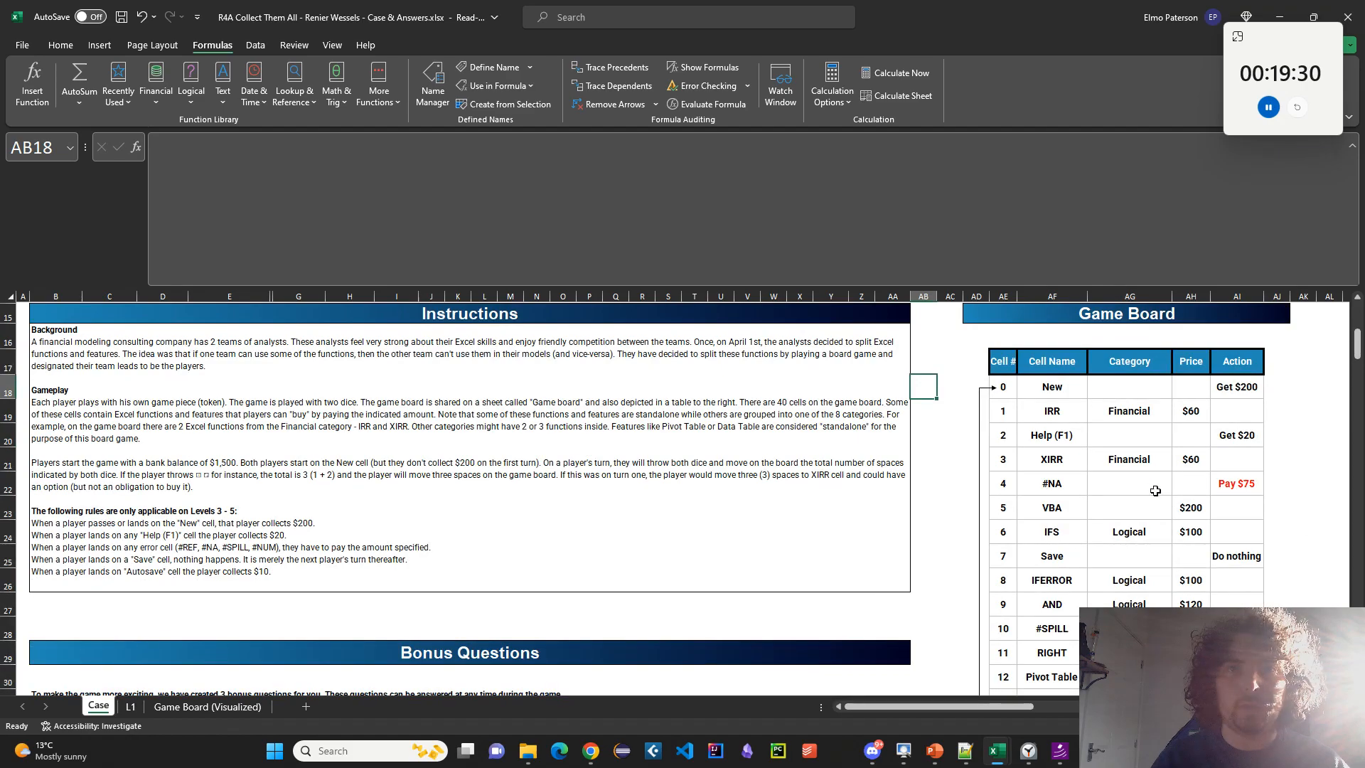
key(ctrl+Page_Down)
click(91, 552)
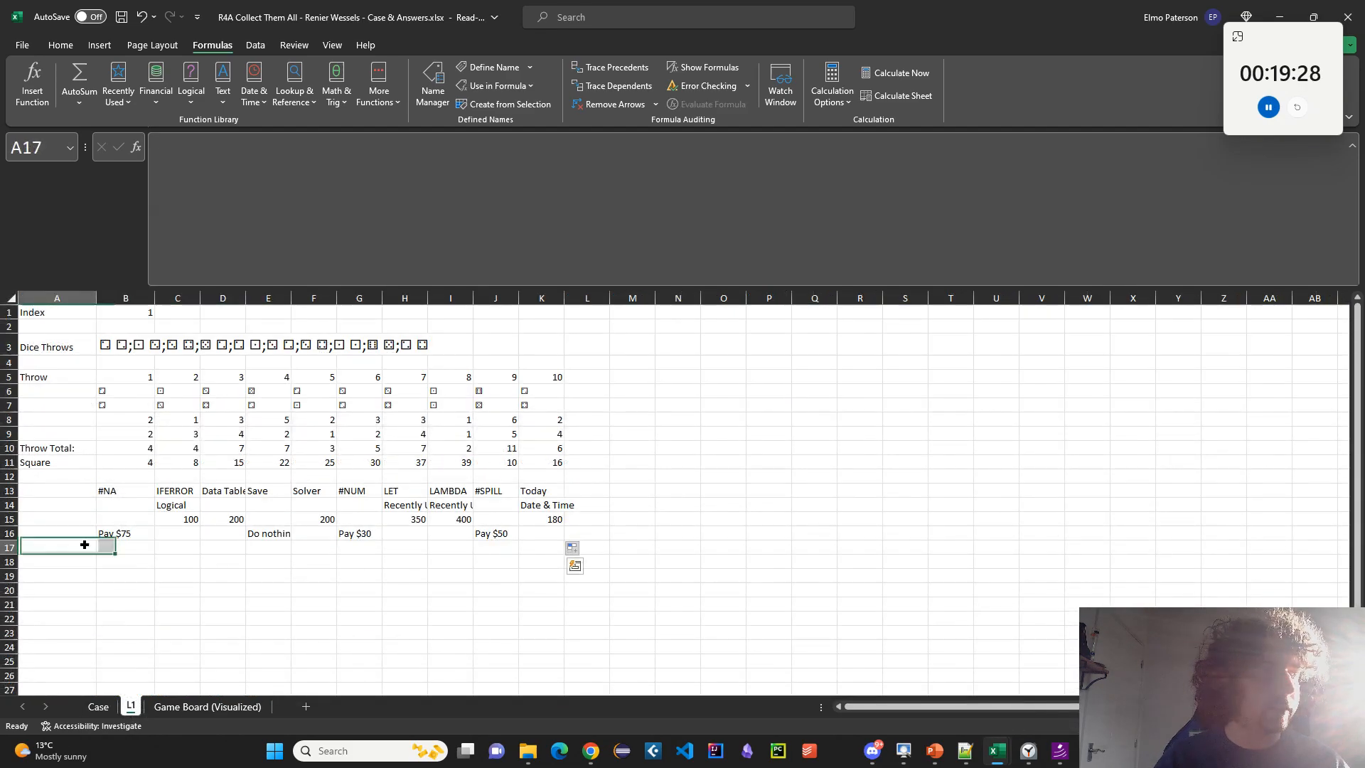
text(Is function)
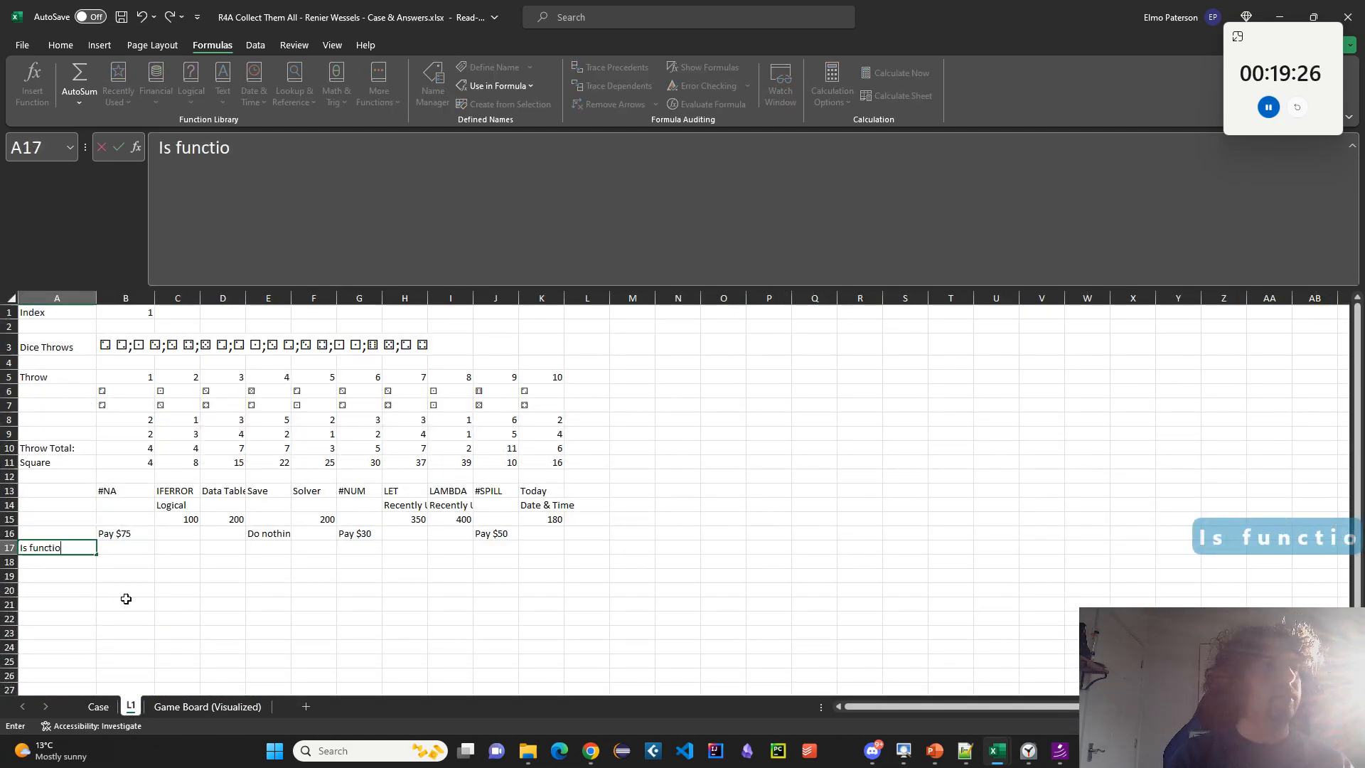
key(Tab)
Enter =B14<>"" in B17 to test whether the landed square has a category.
text(=)
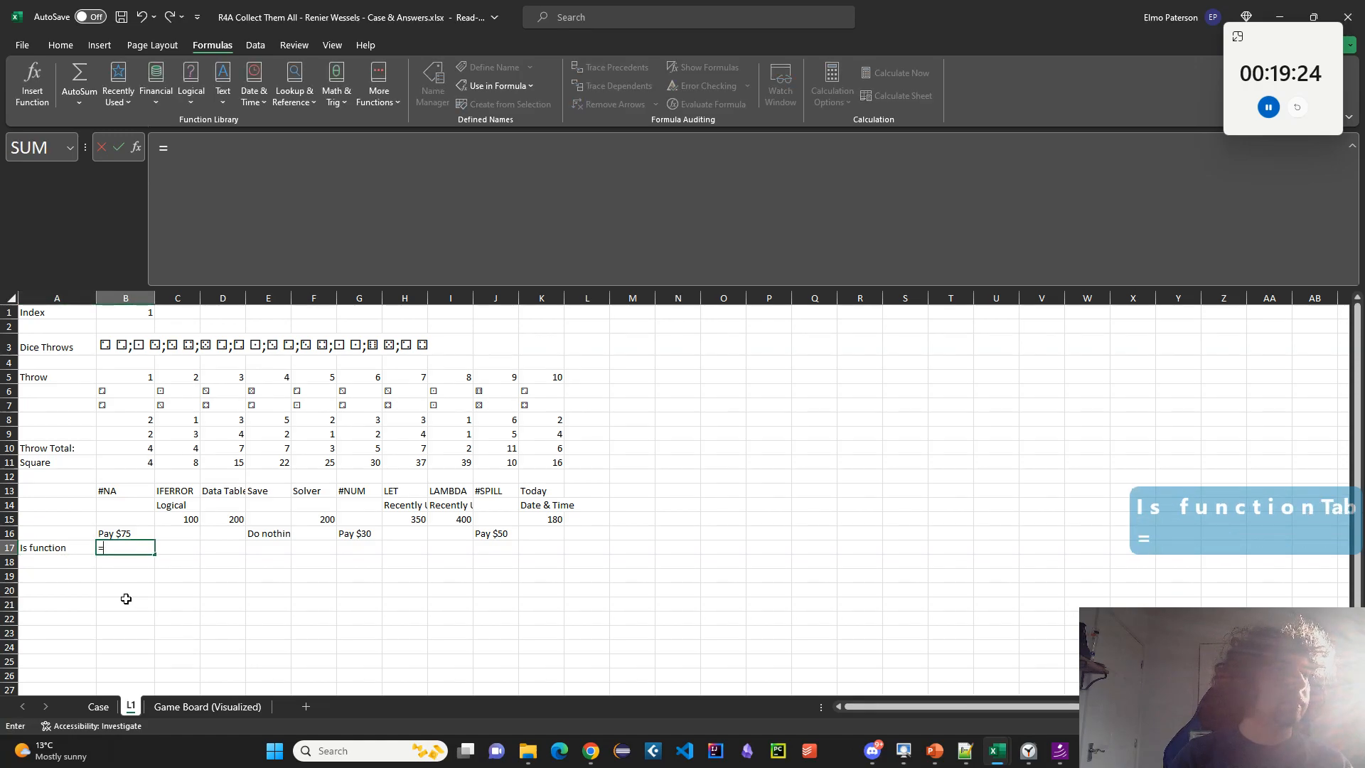
key(Up)
key(Up)
key(Up)
text(<>"")
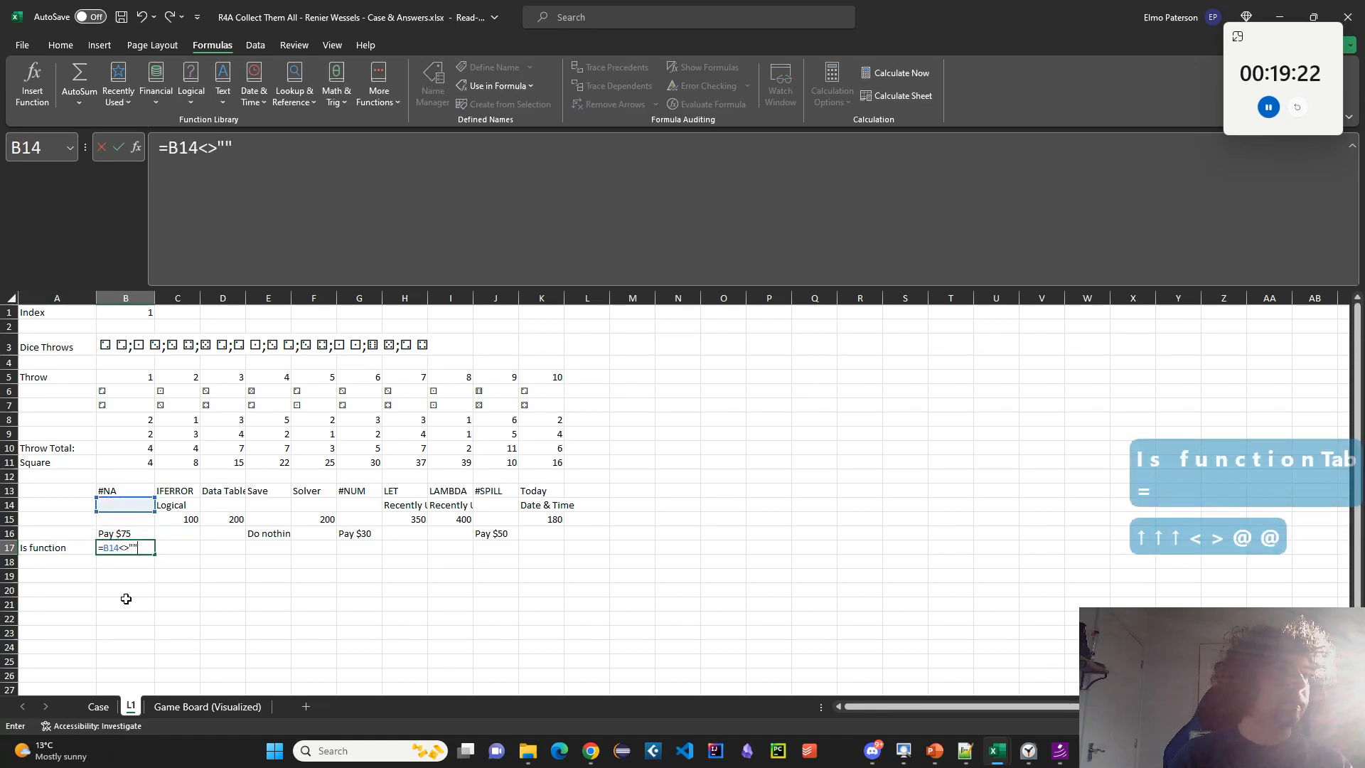
key(Return)
key(Up)
Fill the B17 test across to K17 and widen column E slightly to fit its action text.
click(136, 557)
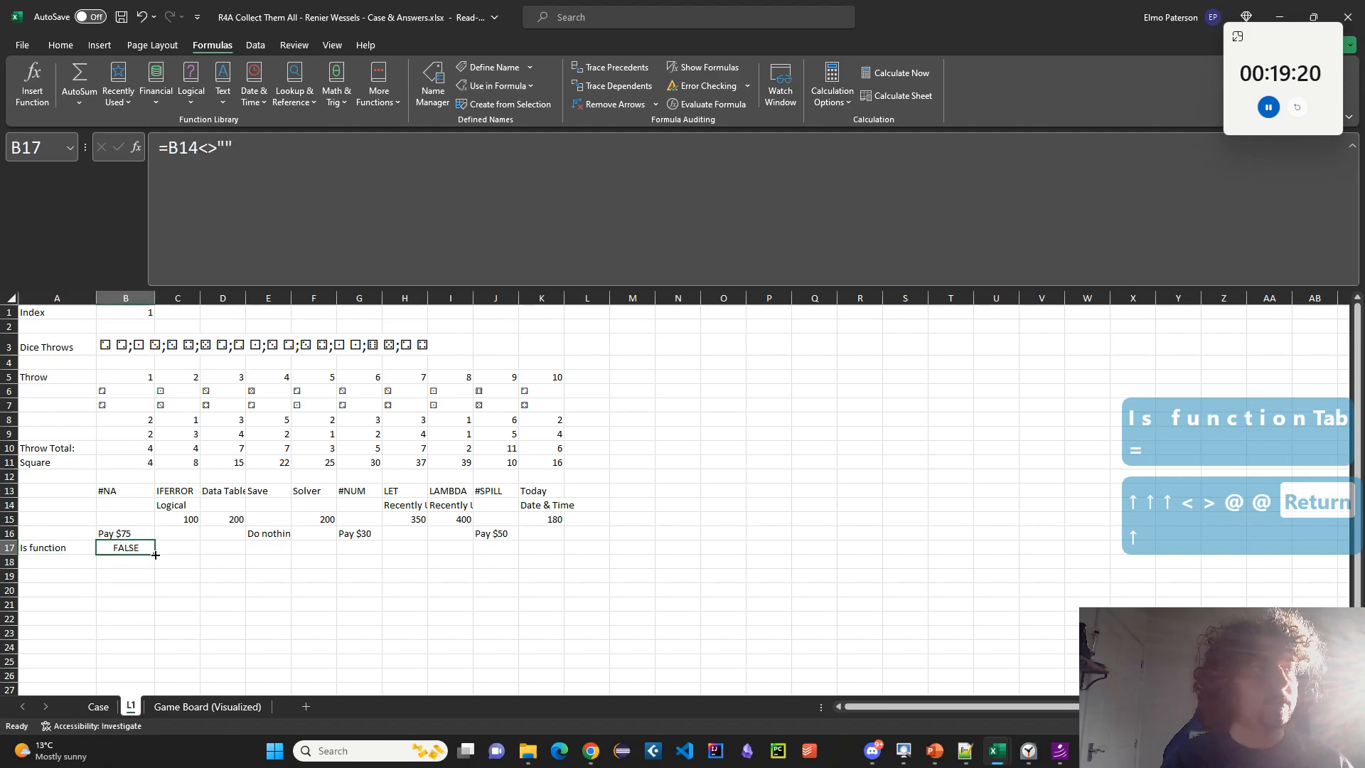
drag(156, 554, 562, 554)
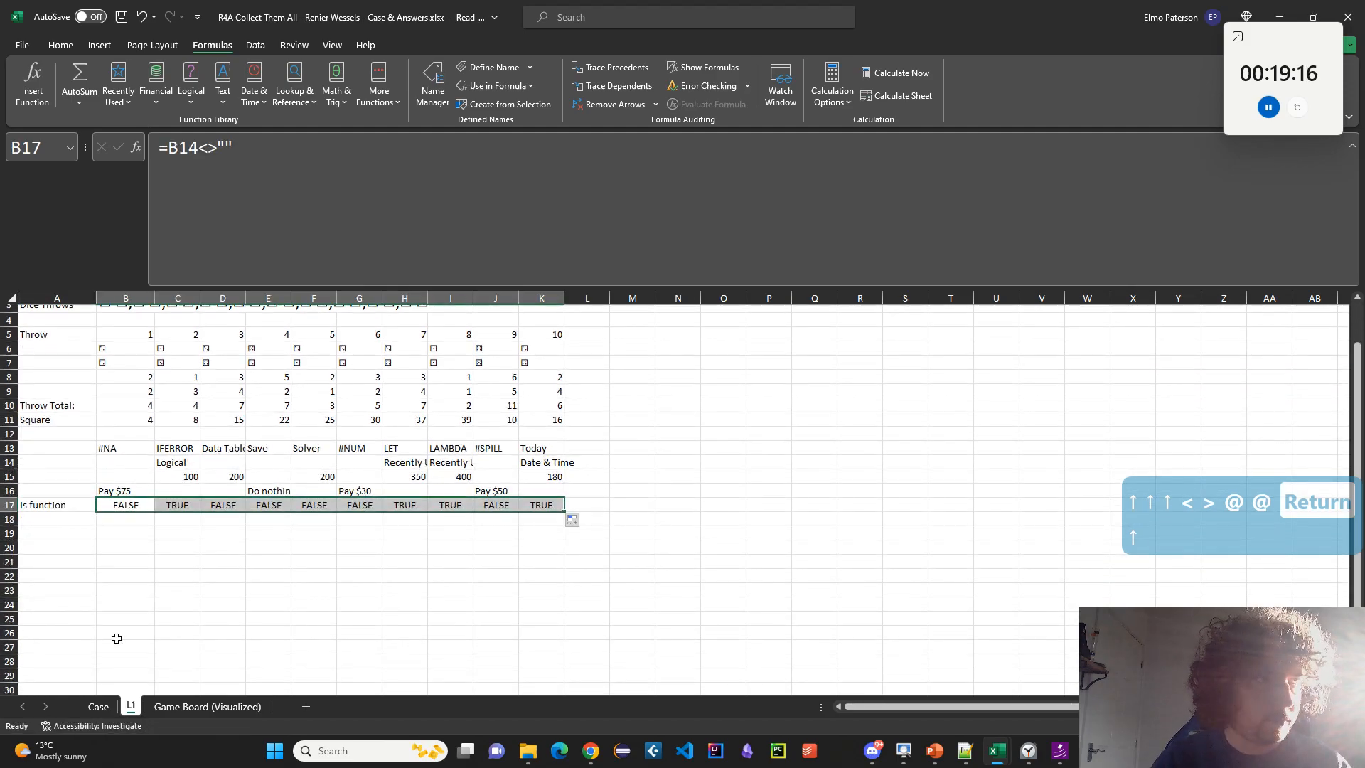
drag(291, 301, 298, 301)
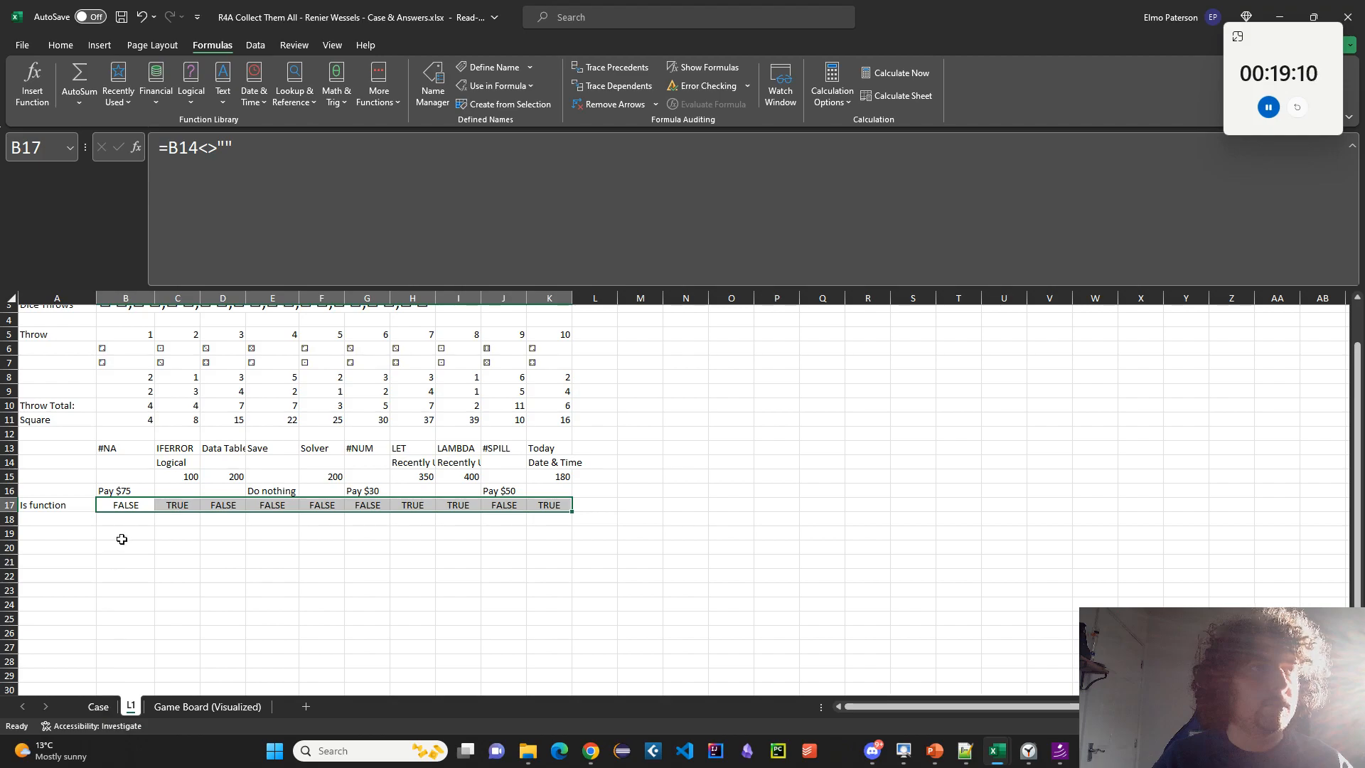
Try to enter a CHOOSECOLS formula in B20 that filters the names in B13:K13 by the flags in B17:K17.
click(123, 546)
scroll(177, 565, up, 1)
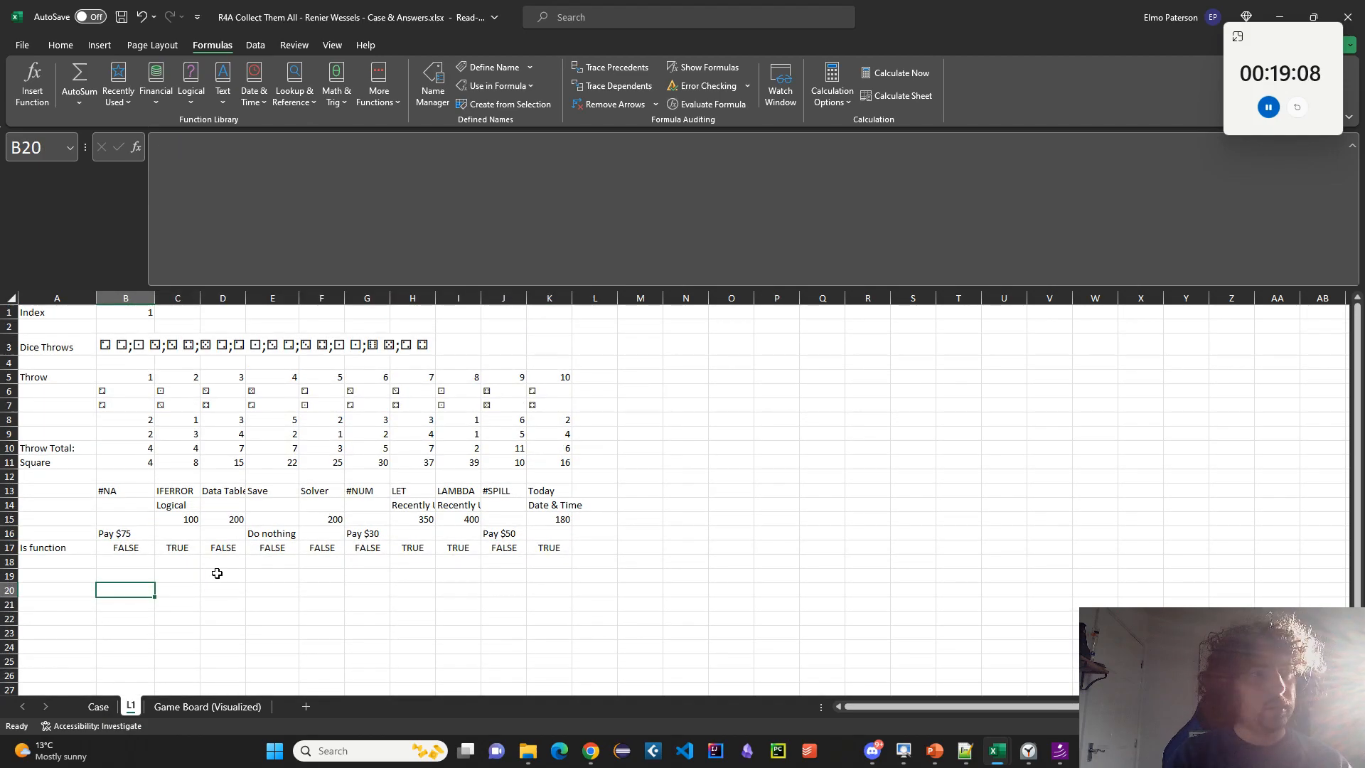
text(=CHOOSEROW)
key(shift+BackSpace)
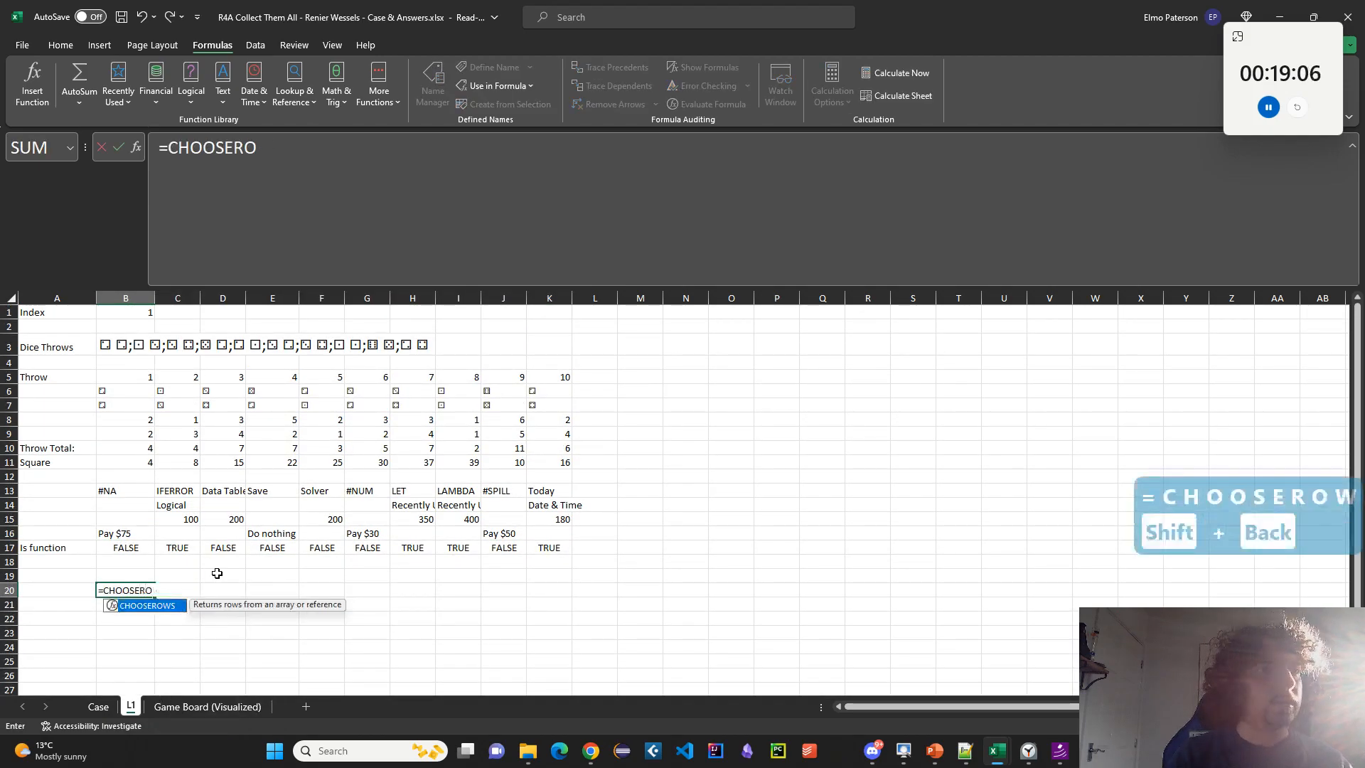
key(shift+BackSpace)
key(shift+BackSpace)
text(COLS(FILTER()
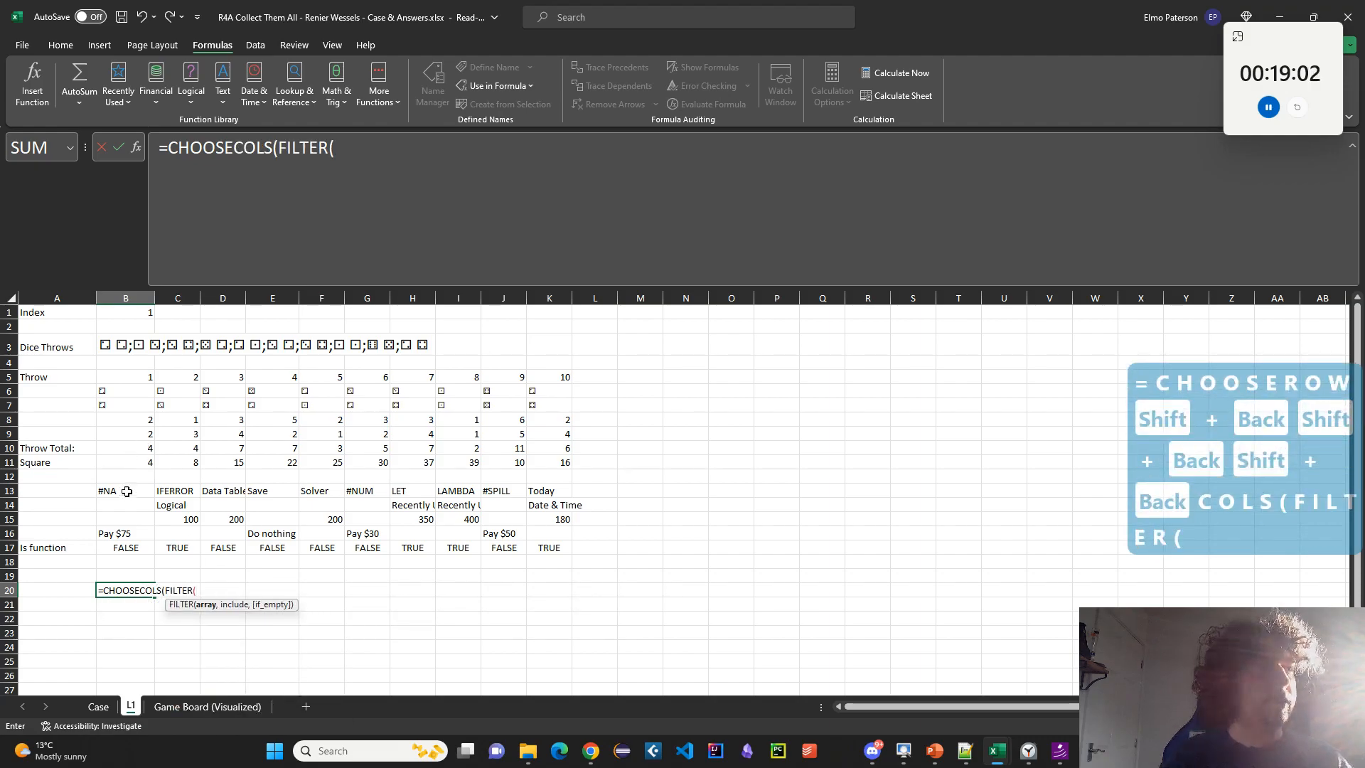
drag(126, 491, 562, 492)
text(,)
drag(546, 546, 151, 557)
text(,1)
key(Return)
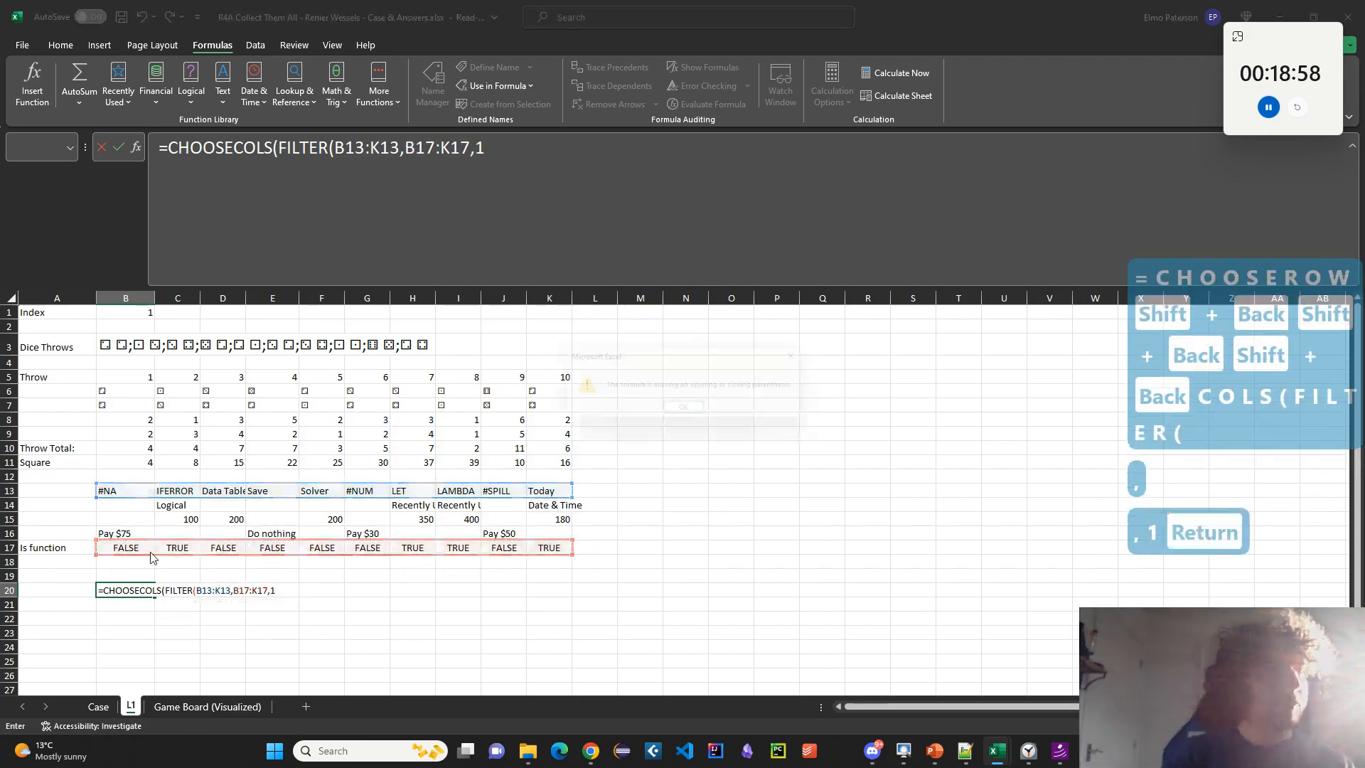
key(Return)
Correct the B20 formula to =CHOOSECOLS(FILTER(B13:K13,B17:K17),1) and commit it.
key(Right)
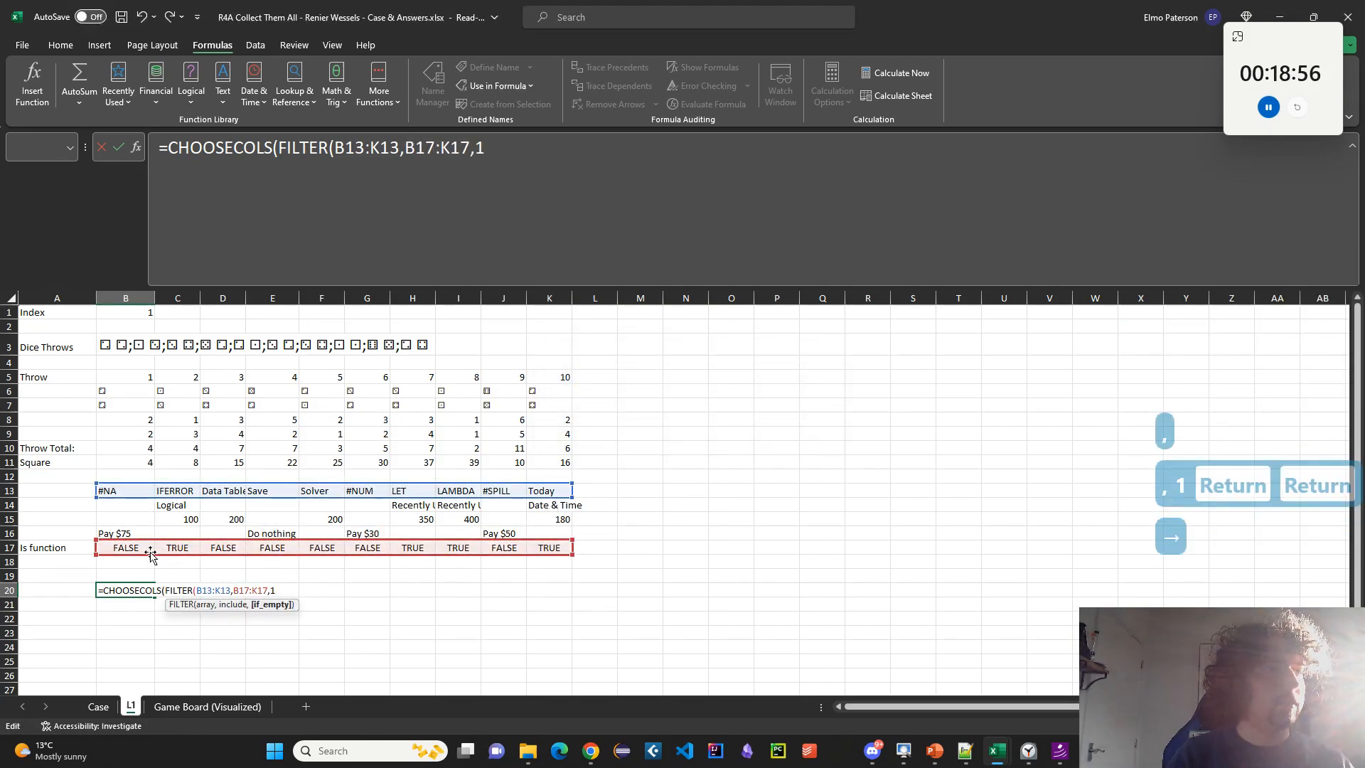
key(BackSpace)
key(BackSpace)
text((,)
key(BackSpace)
key(BackSpace)
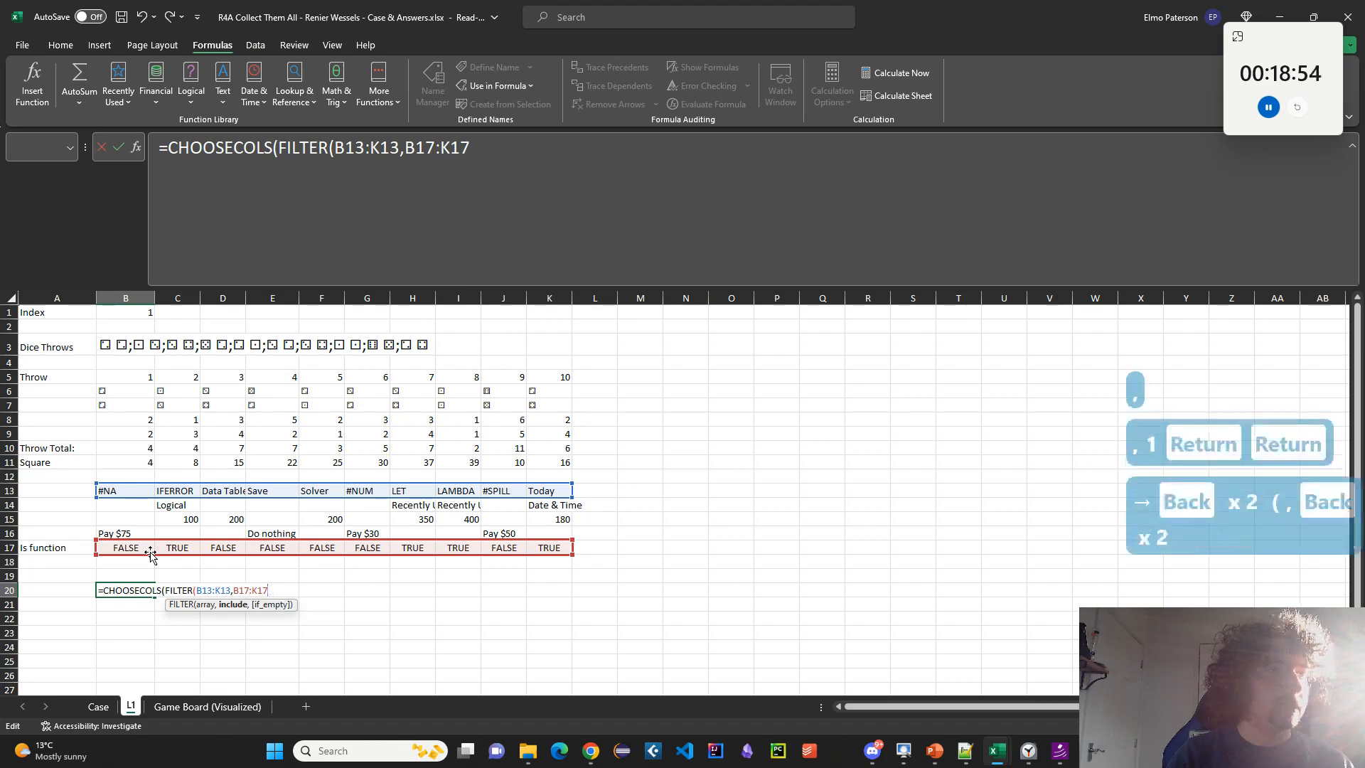
text(()
key(BackSpace)
text(),1))
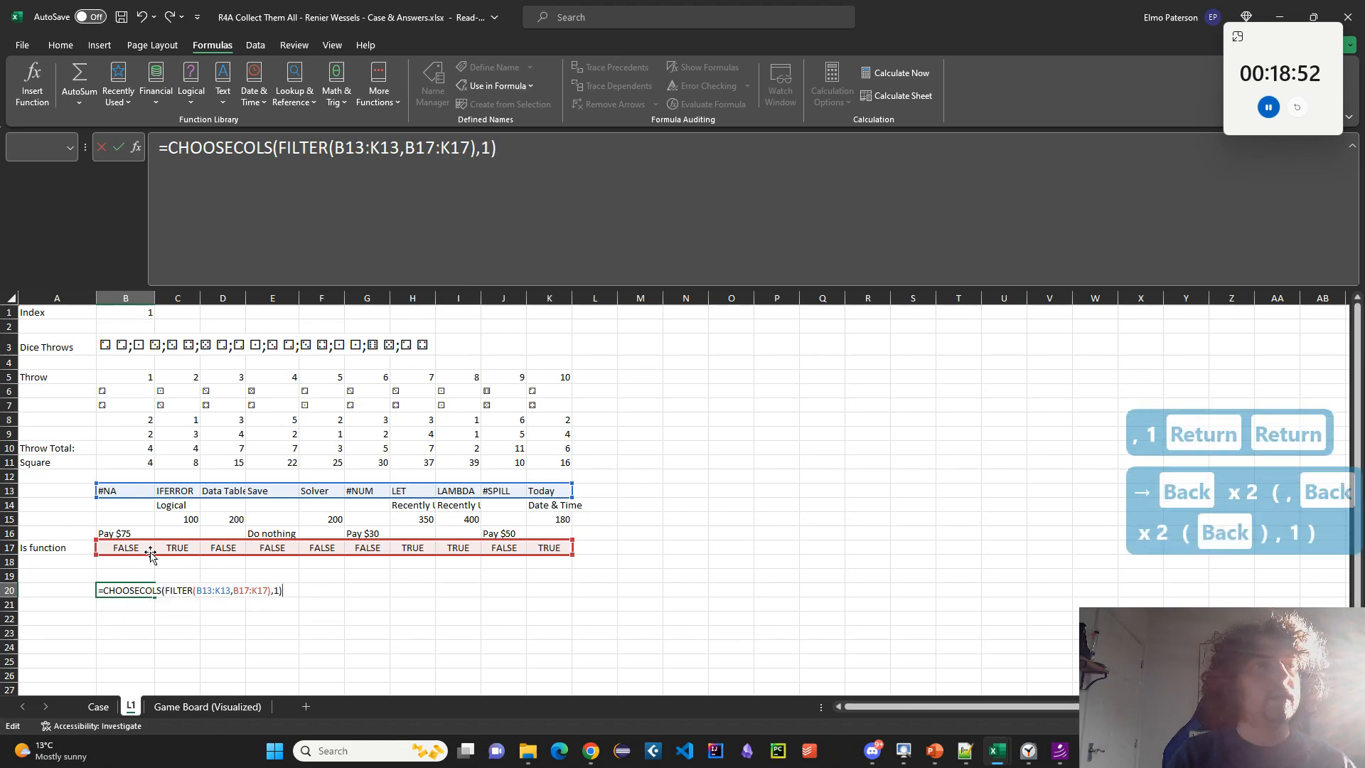
key(Return)
key(Up)
click(71, 602)
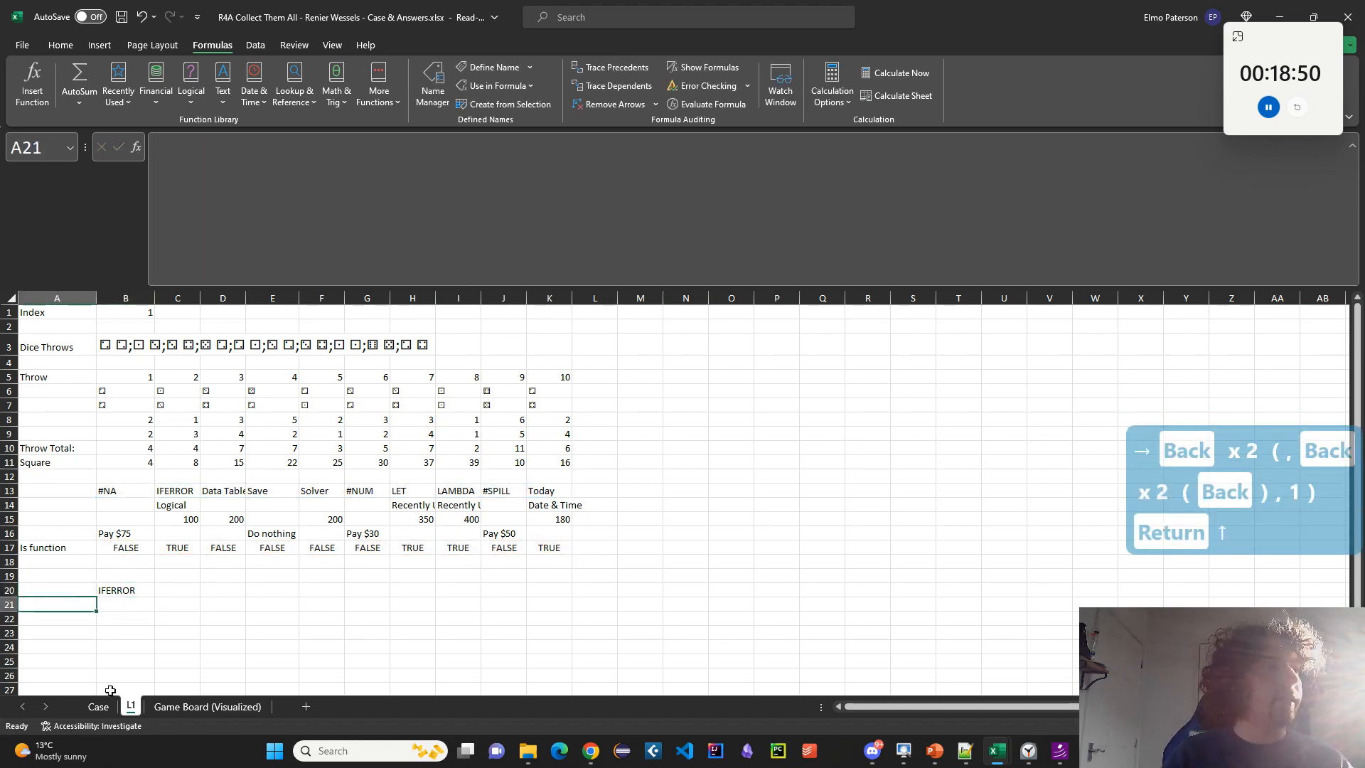
Review the Level 1 question and its example on the Case sheet, and check it against the B20 formula on L1.
click(100, 706)
scroll(154, 675, down, 10)
scroll(154, 675, down, 2)
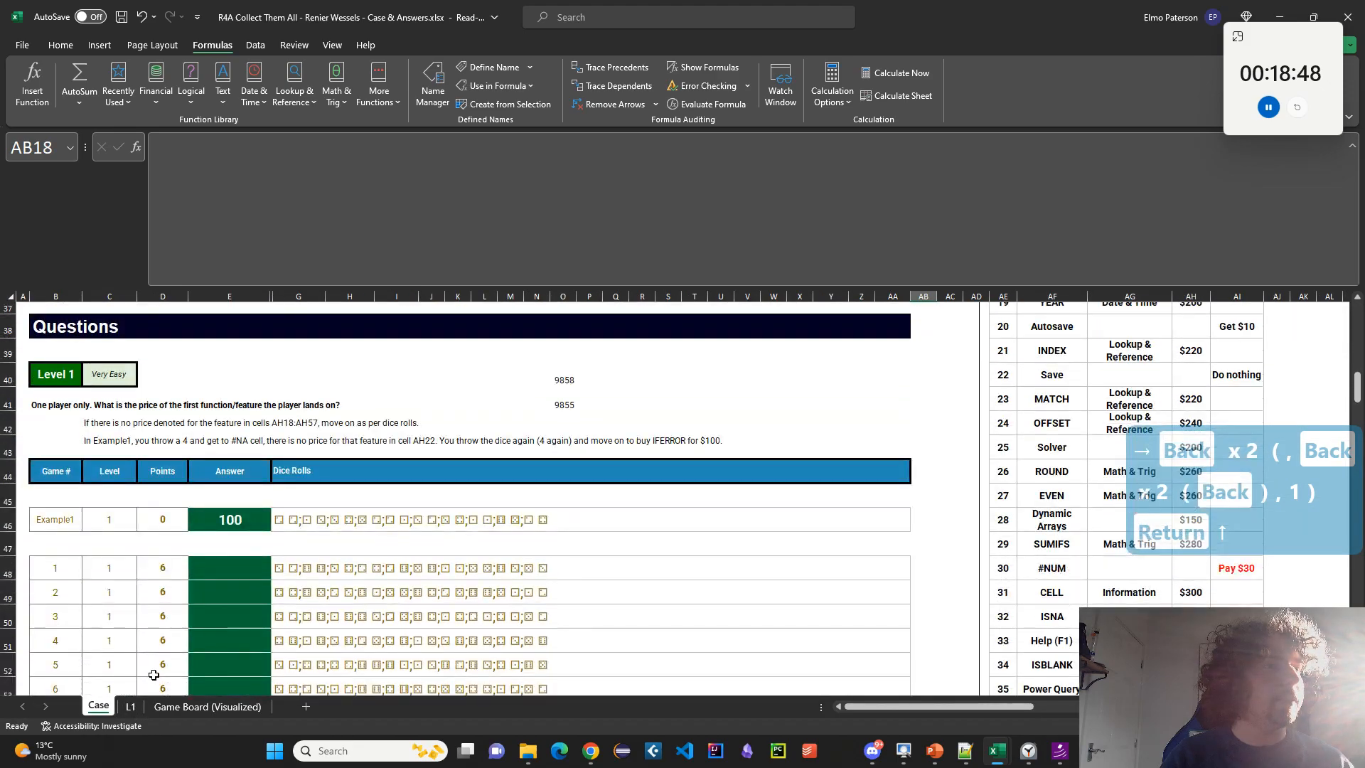
scroll(151, 643, up, 2)
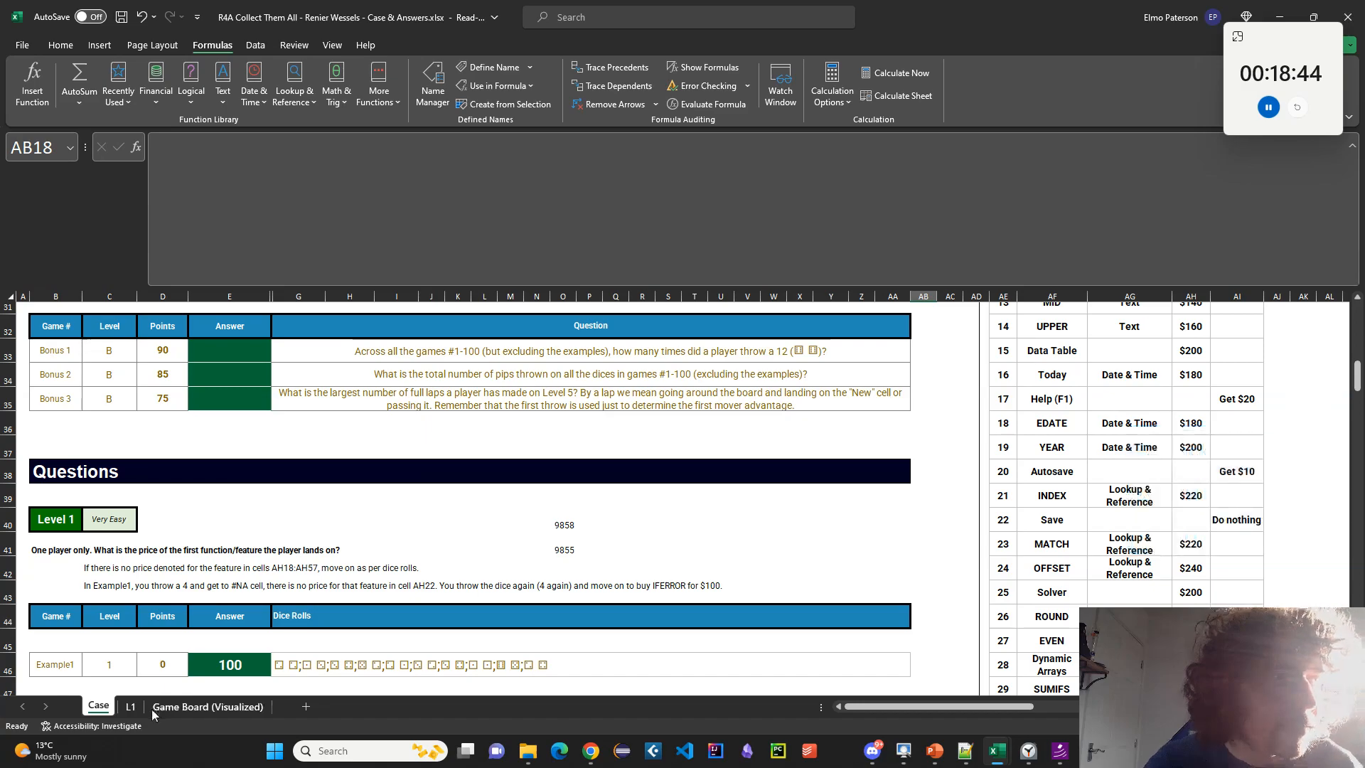
click(131, 707)
click(134, 595)
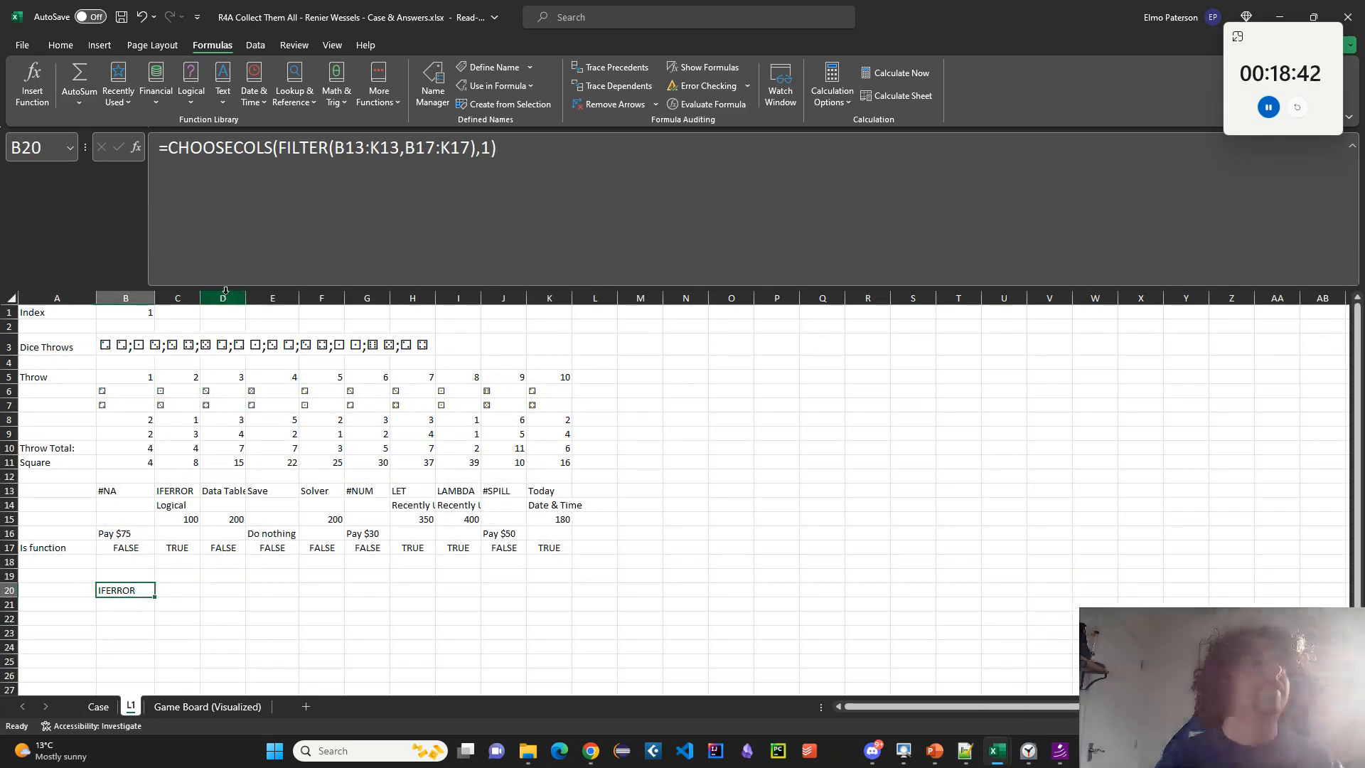
Label A18 as Price, just below the Is function row.
click(55, 558)
text(O)
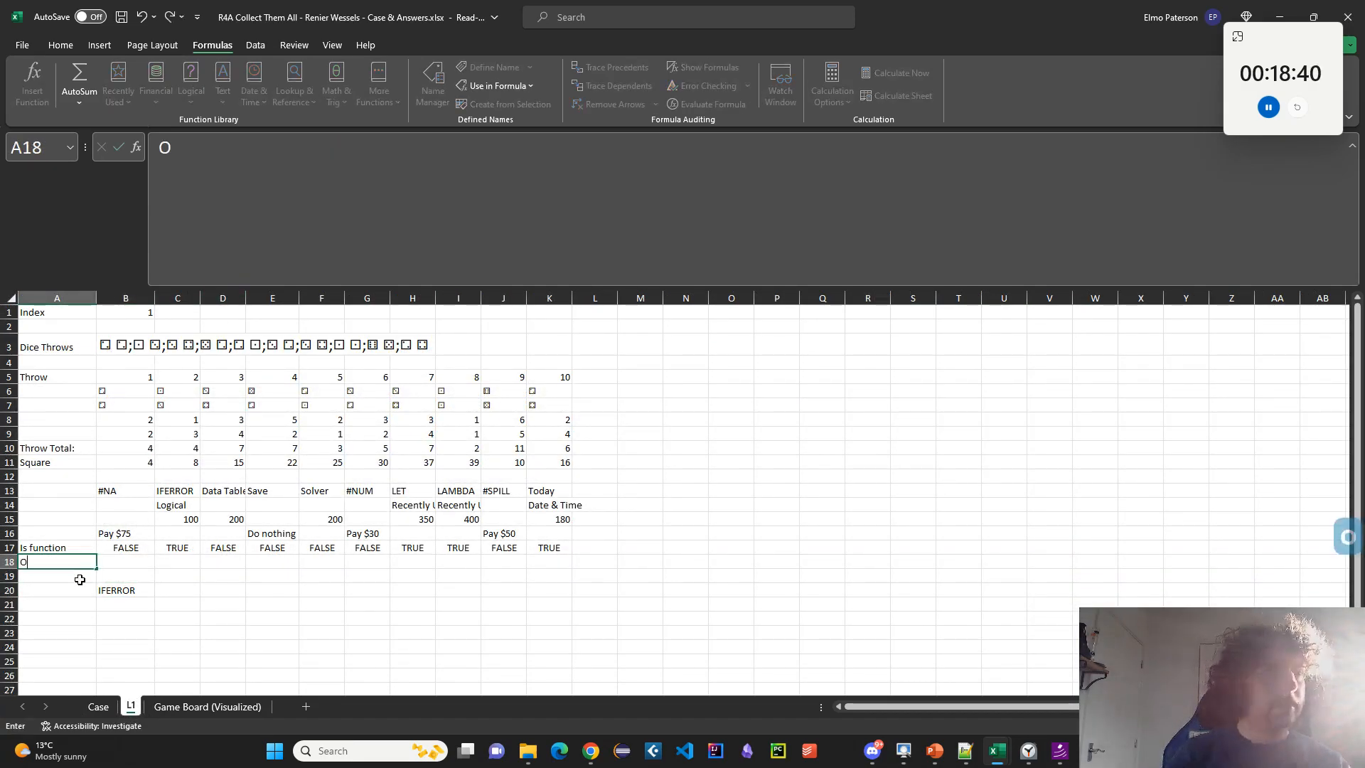
key(shift+BackSpace)
text(Price)
key(Tab)
Enter =IF(B17,VALUE(TEXTAFTER(B16,"$")),"") in B18 to try extracting the price of a function square.
text(=IF()
key(Up)
text(,)
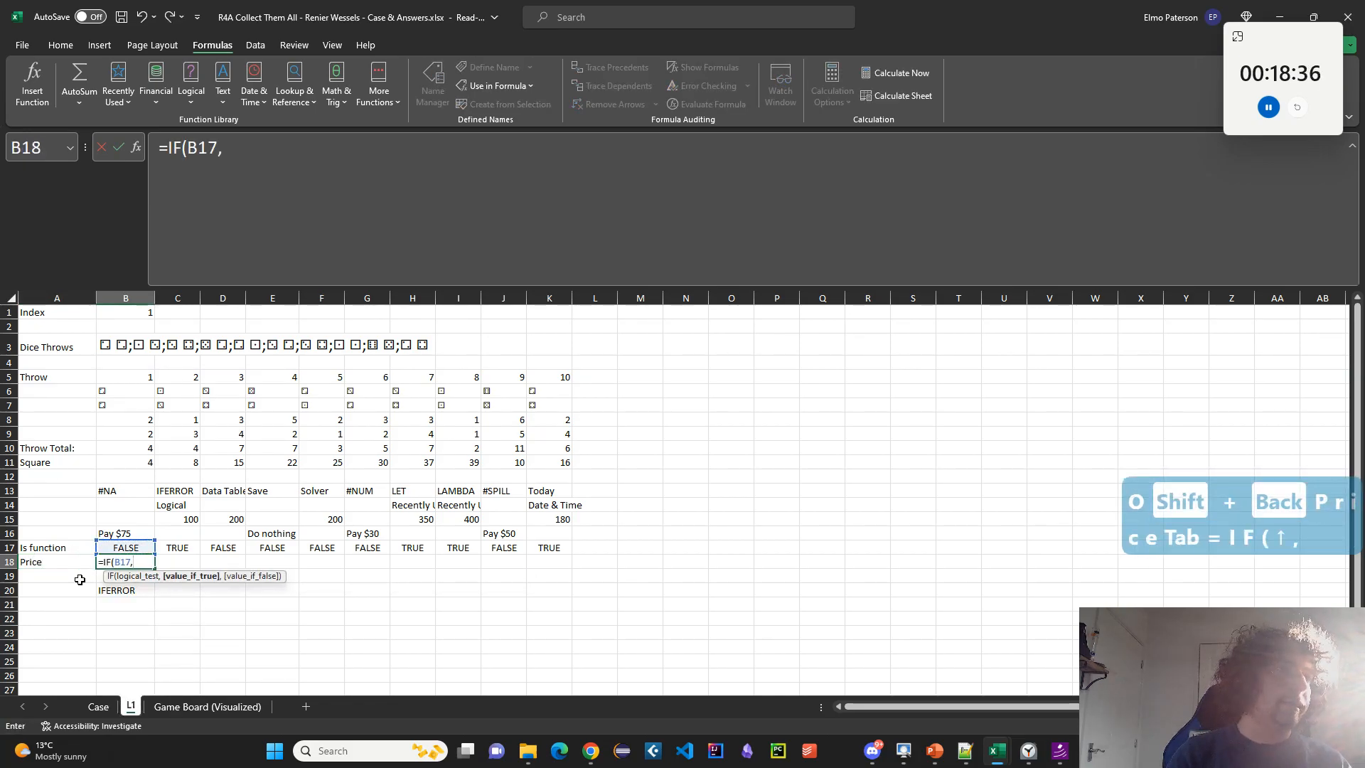
text(VALUE(TEXTAFT)
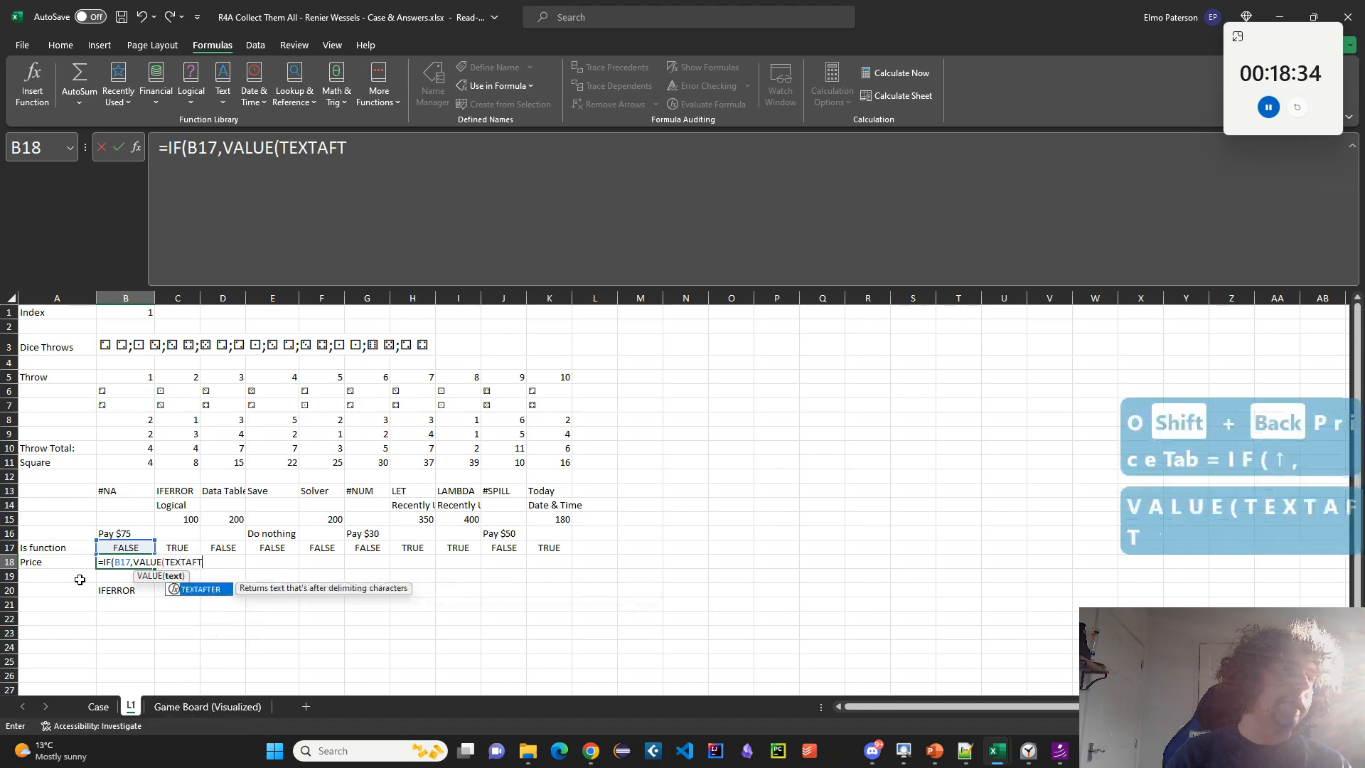
text(ER()
click(119, 534)
text(,$)
key(shift+BackSpace)
text("$)
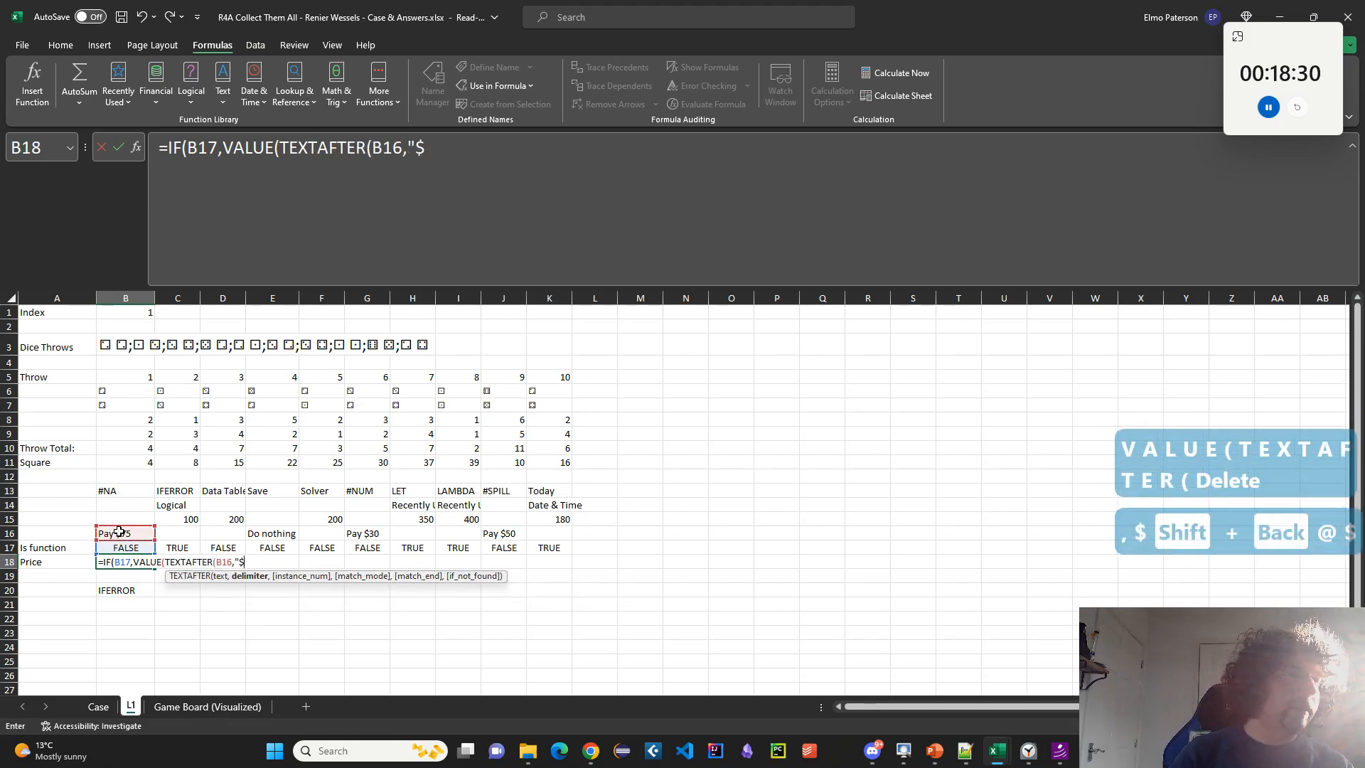
text("))
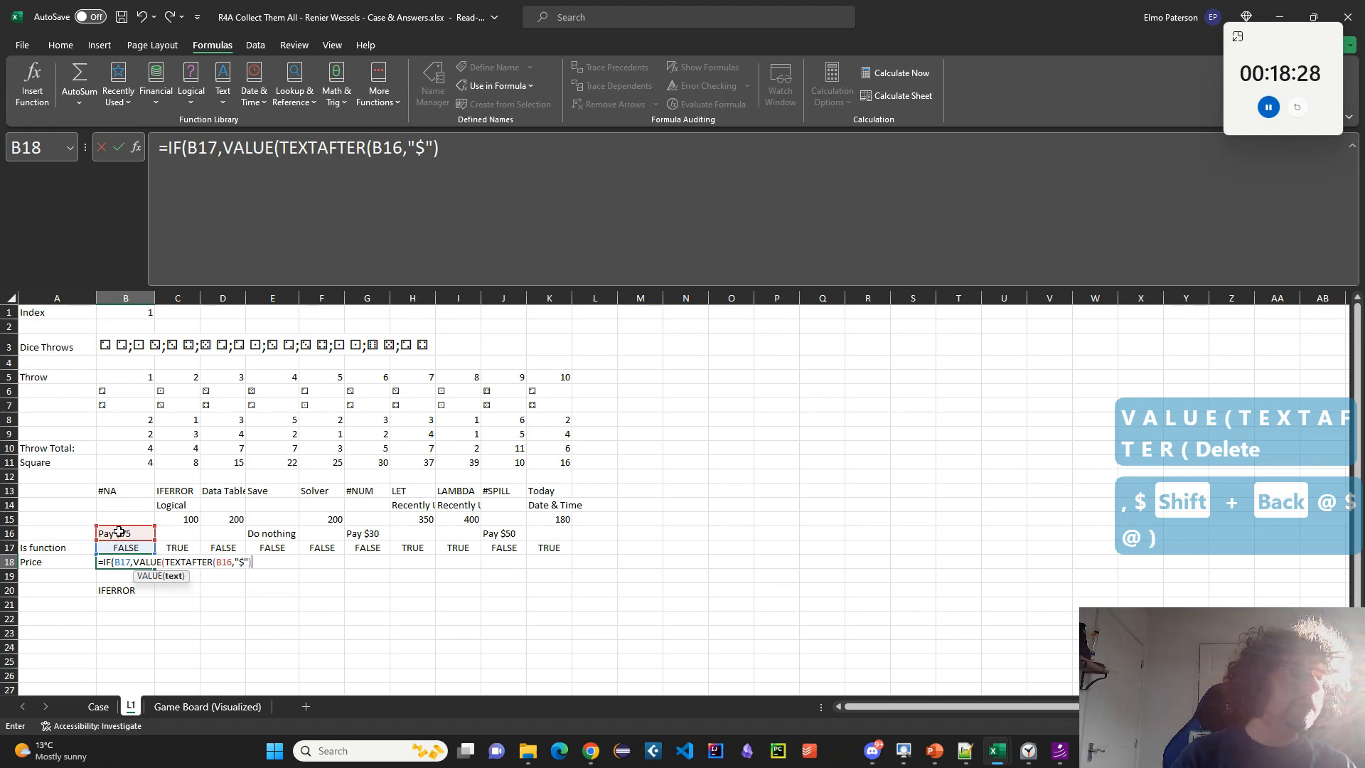
text(),)
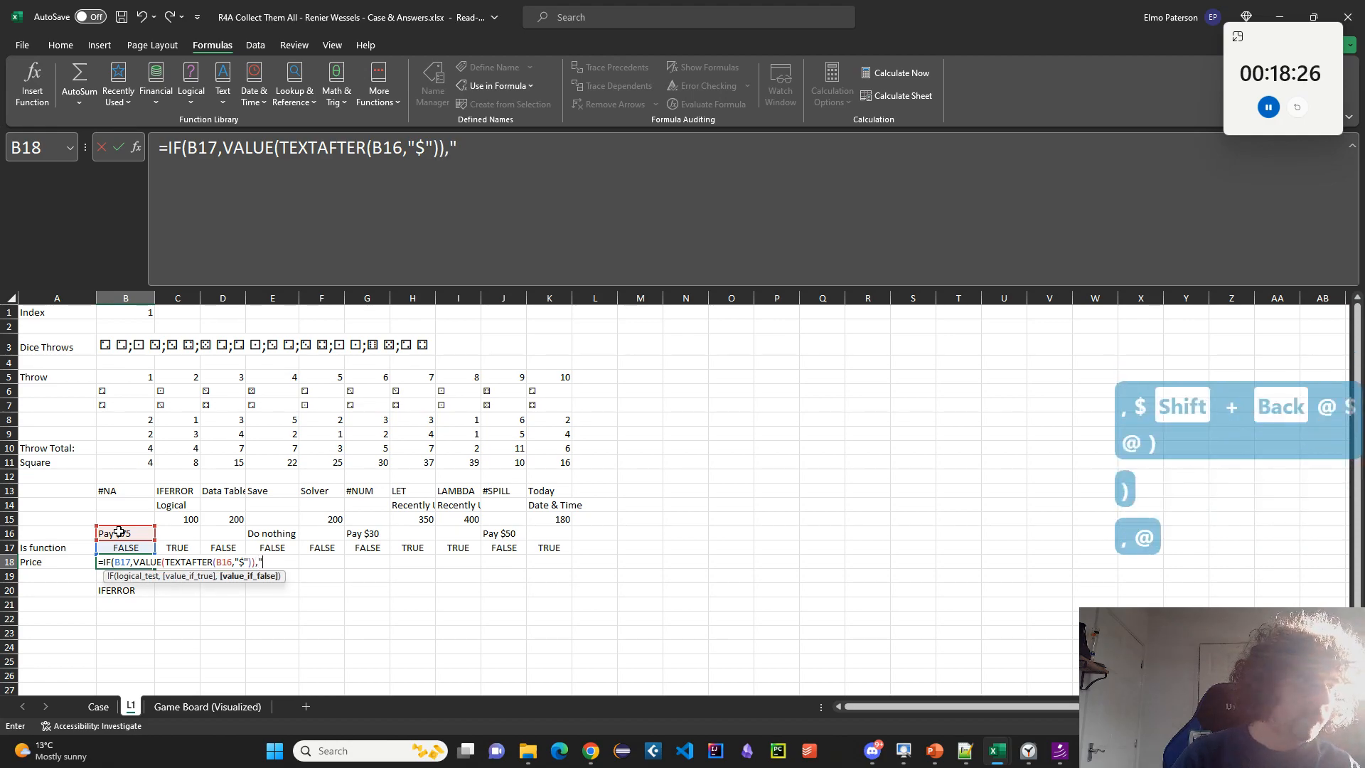
text(""))
key(Return)
Copy the B18 price formula across row 18 through column K.
click(148, 565)
key(ctrl+c)
drag(549, 561, 131, 561)
key(ctrl+v)
Inspect the formulas in B20 and B18 without changing them.
click(141, 590)
double_click(142, 589)
key(Escape)
click(178, 560)
click(151, 561)
click(193, 161)
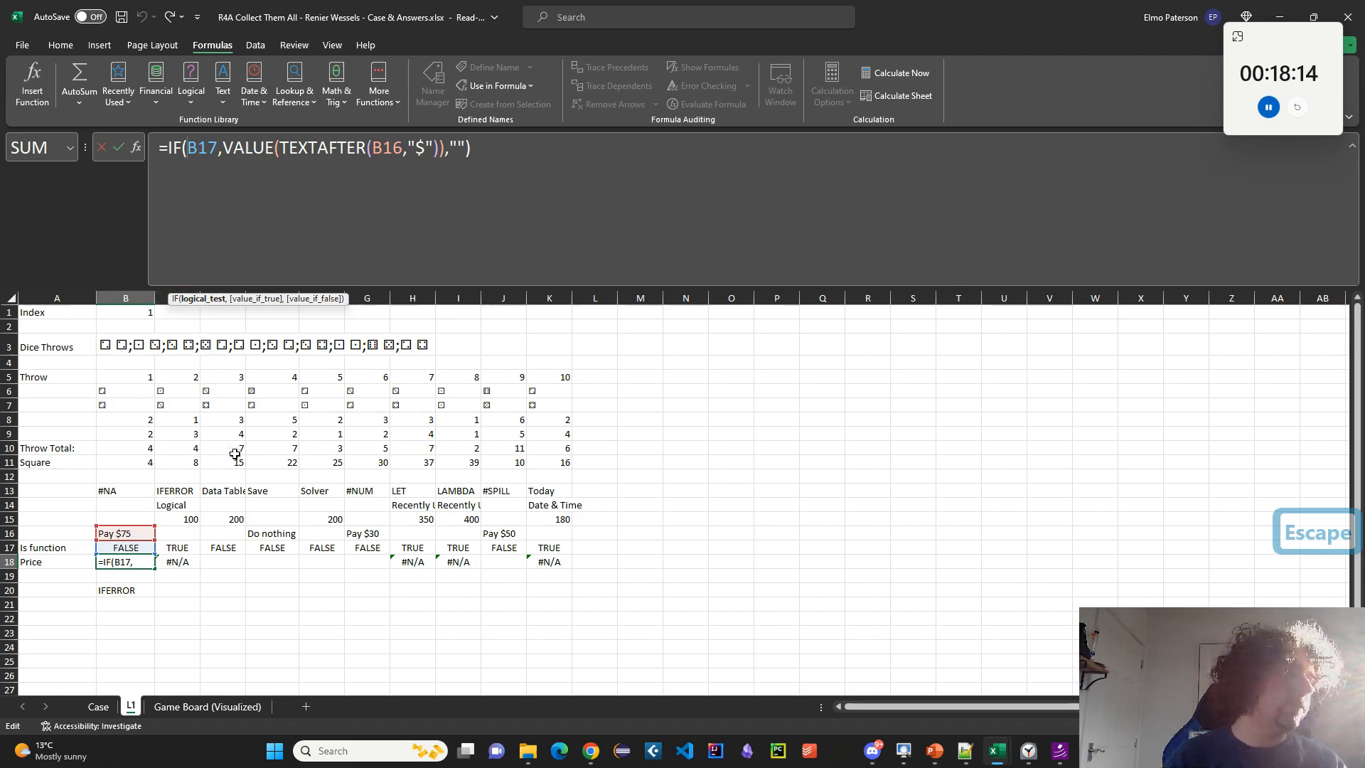
key(Escape)
Remove the Price label and the trial price formulas from row 18.
click(50, 561)
mouse_move(54, 568)
mouse_down()
mouse_move(346, 574)
mouse_move(618, 554)
mouse_move(38, 573)
mouse_up()
key(ctrl+z)
key(Delete)
Shift the array range of the FILTER in B20 from the names in row 13 to the prices in B15:K15.
click(132, 591)
click(353, 274)
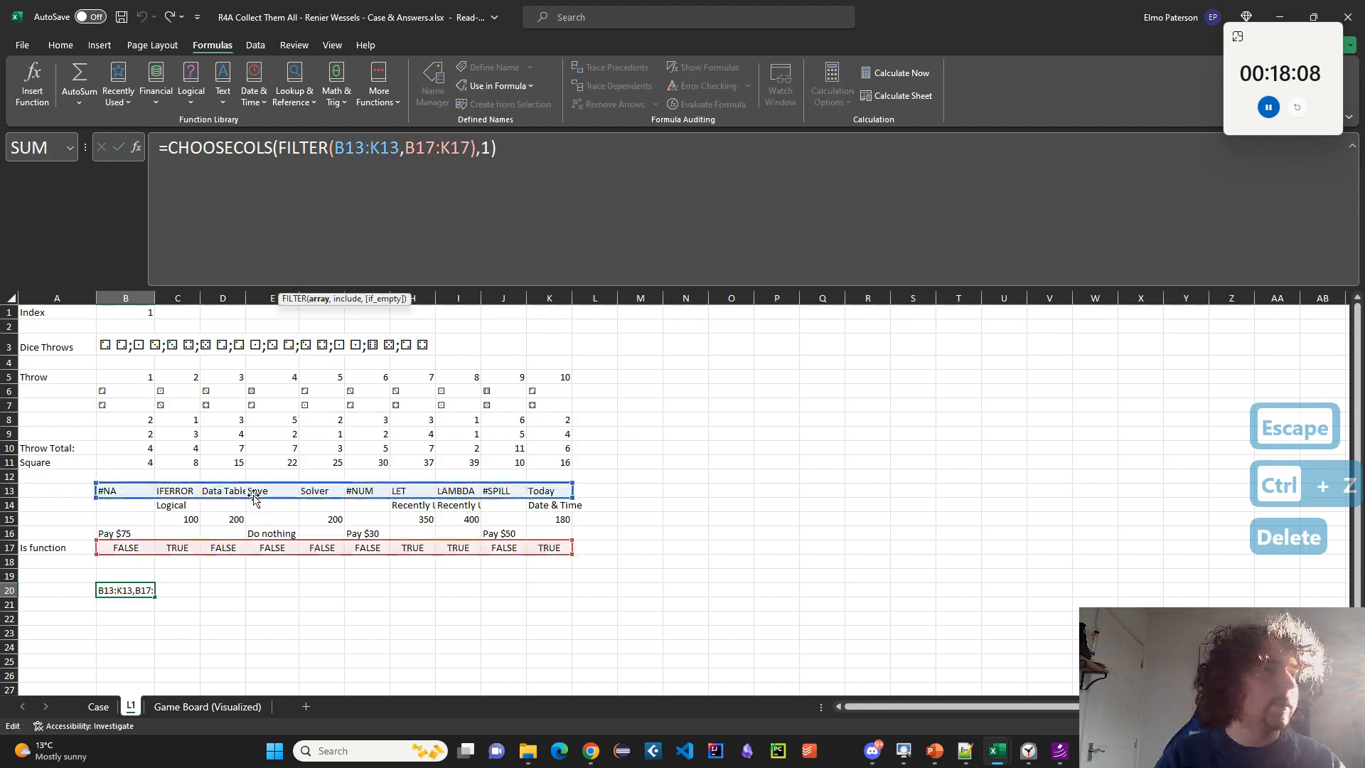
drag(256, 497, 256, 526)
key(Return)
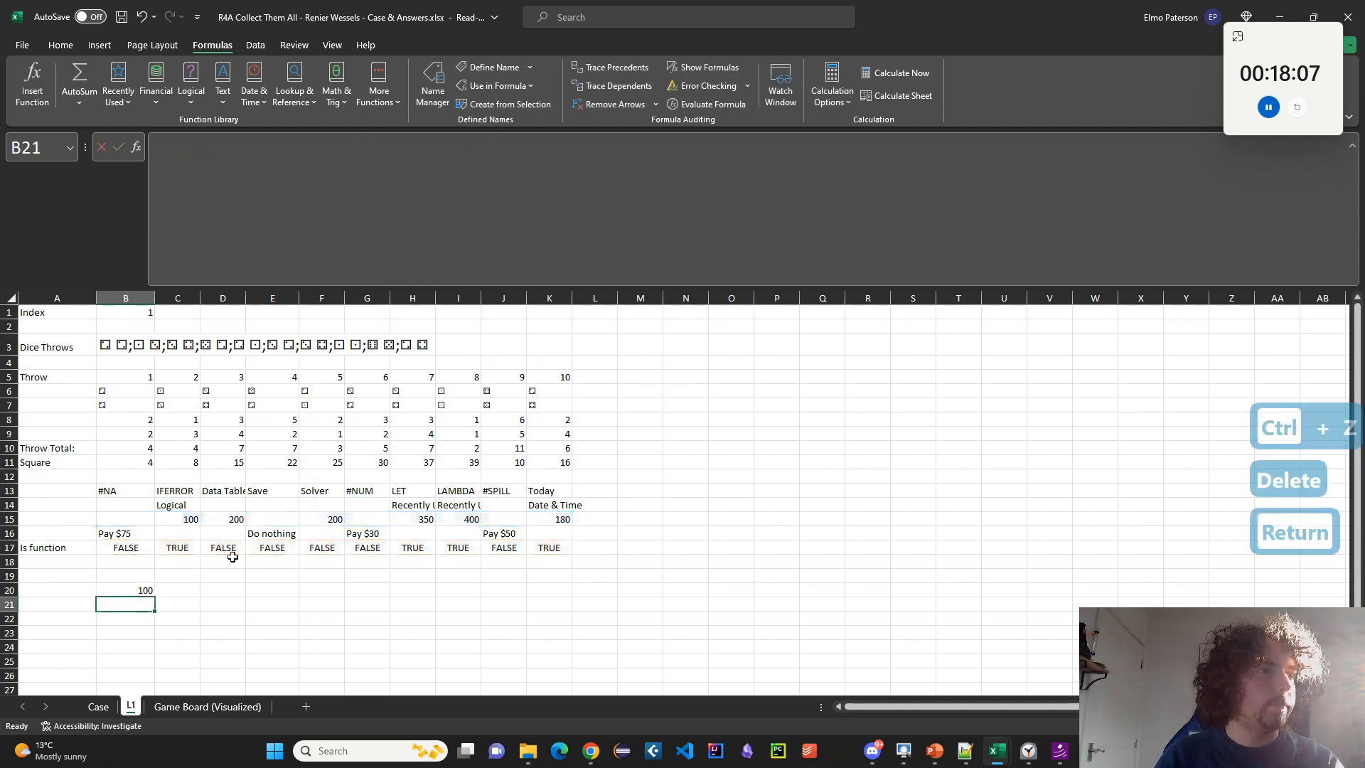
Check the games on the Case sheet, and enter =SEQUENCE(12) in A21 of L1 to list the game indexes.
click(80, 596)
click(98, 705)
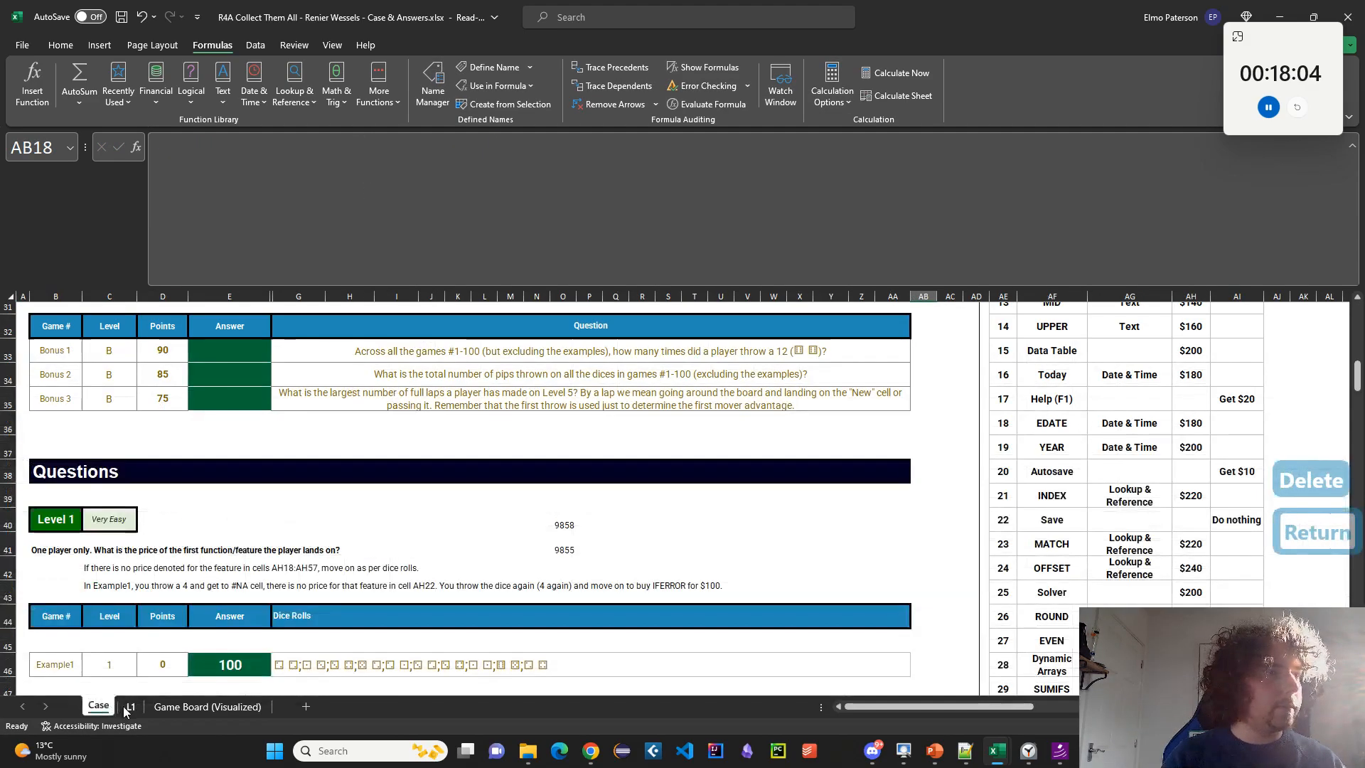
click(131, 707)
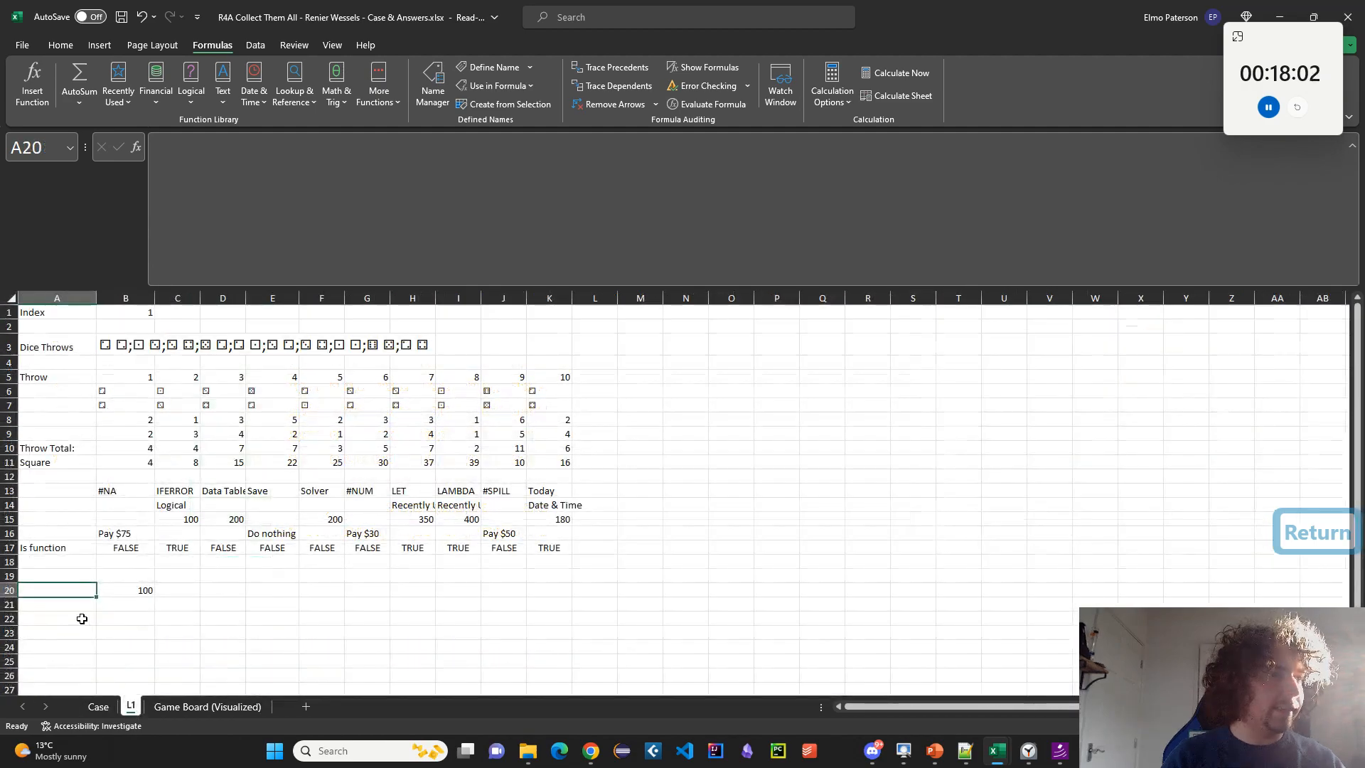
key(Down)
text(=SEQUENCE())
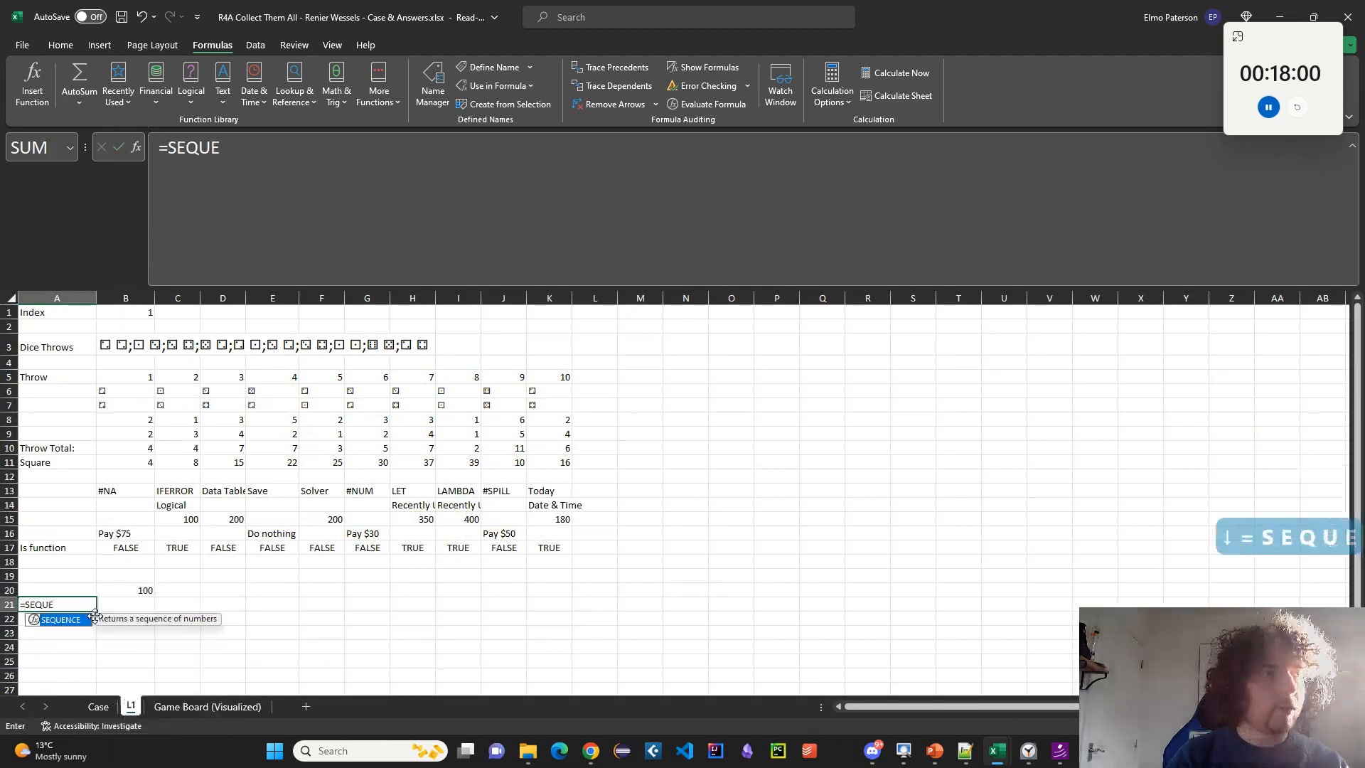
key(BackSpace)
text(12))
key(Return)
Create a what-if data table over A20:B32 with B1 as the column input cell.
key(Up)
key(Up)
key(shift+Right)
key(ctrl+shift+Down)
key(ctrl+shift+Down)
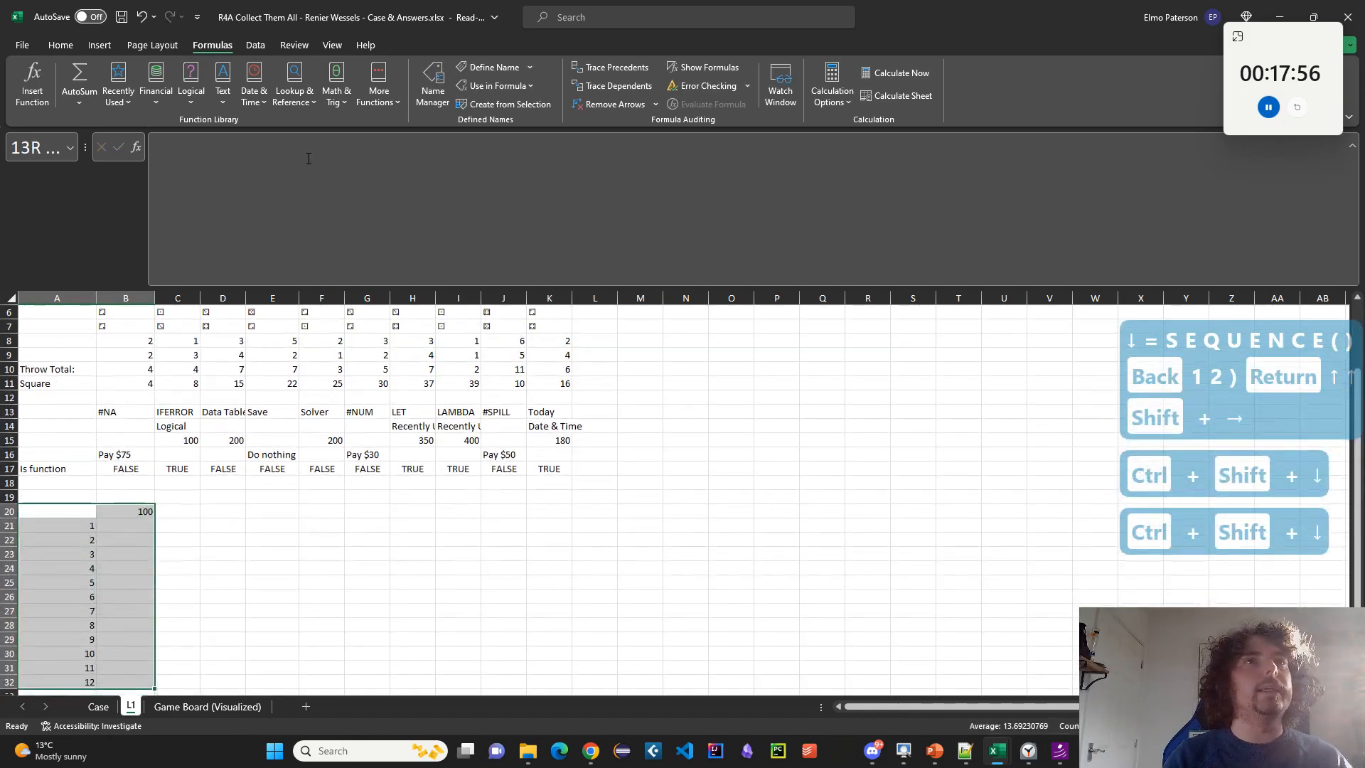
click(259, 46)
click(1029, 89)
click(1056, 162)
key(Tab)
scroll(304, 411, up, 2)
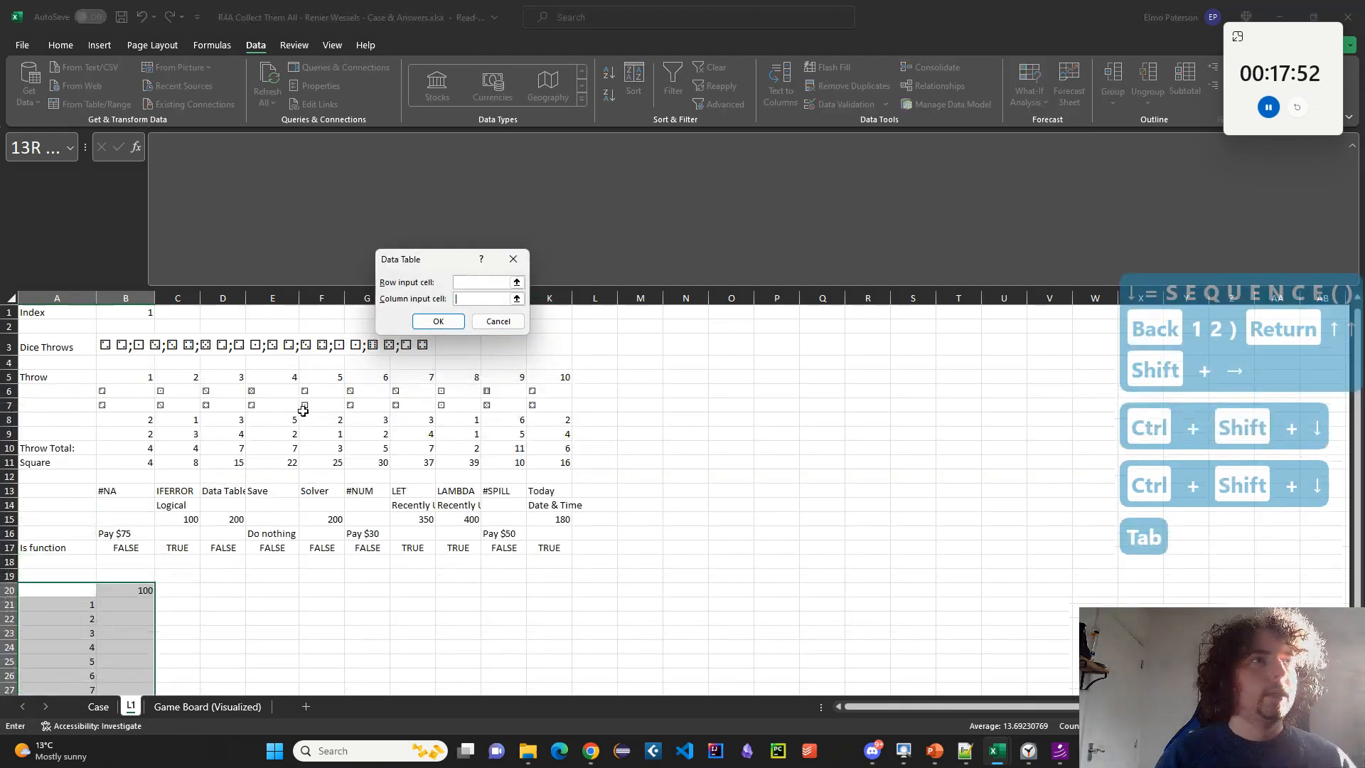
click(135, 314)
click(438, 320)
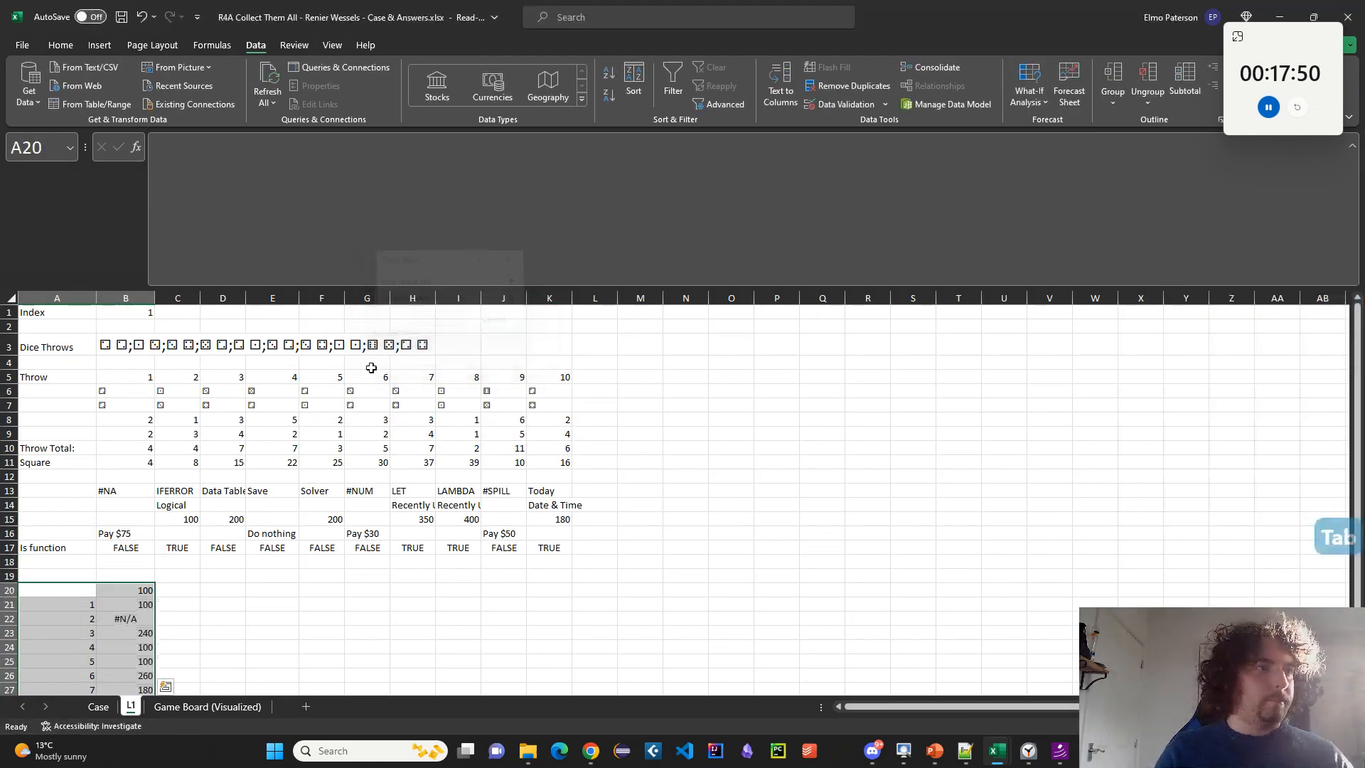
Copy the results in B23:B32 and paste them as values into the Level 1 answers from E48 on the Case sheet.
scroll(143, 618, down, 4)
mouse_move(135, 631)
mouse_down()
mouse_move(140, 597)
mouse_move(137, 610)
mouse_up()
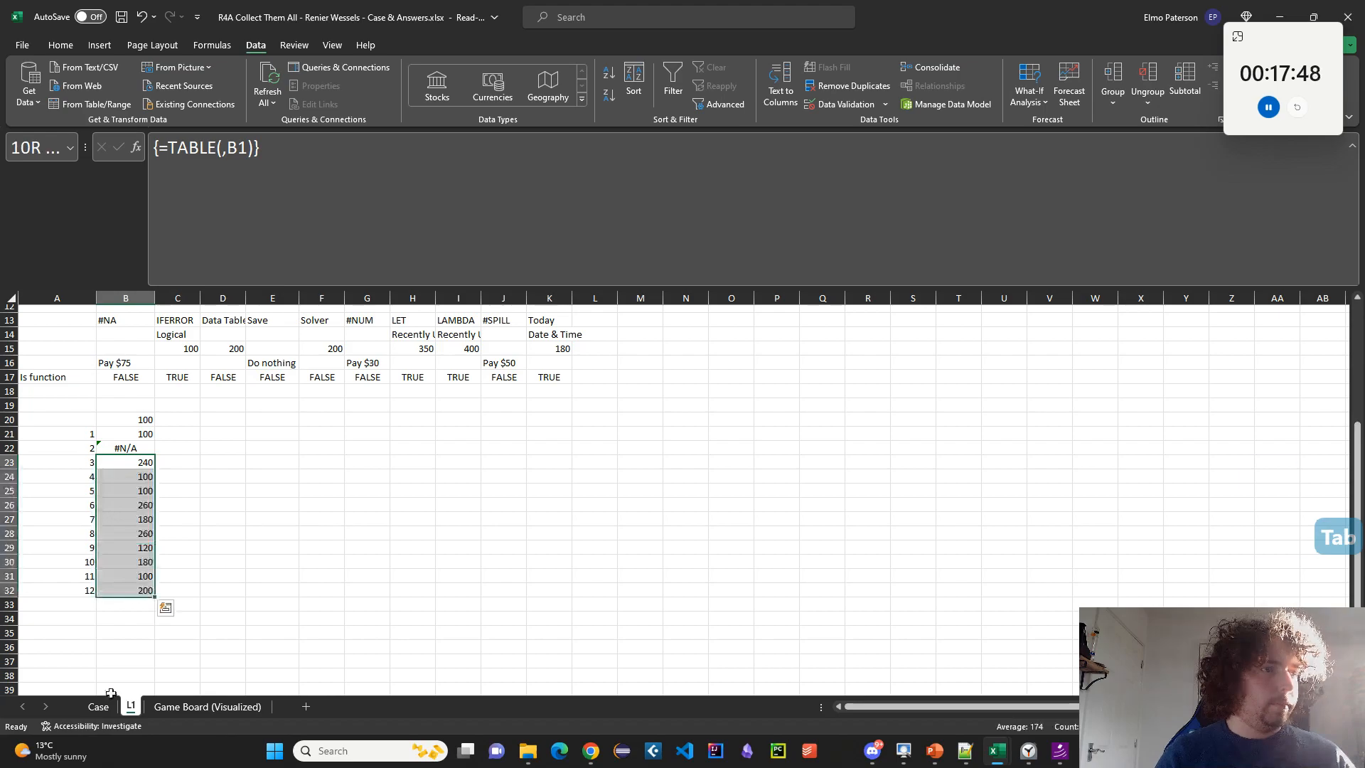
key(ctrl+c)
key(ctrl+Page_Up)
scroll(213, 512, up, 2)
click(250, 448)
key(ctrl+shift+v)
Read the Level 2 question, duplicate the L1 sheet and rename the copy L2.
scroll(274, 521, down, 5)
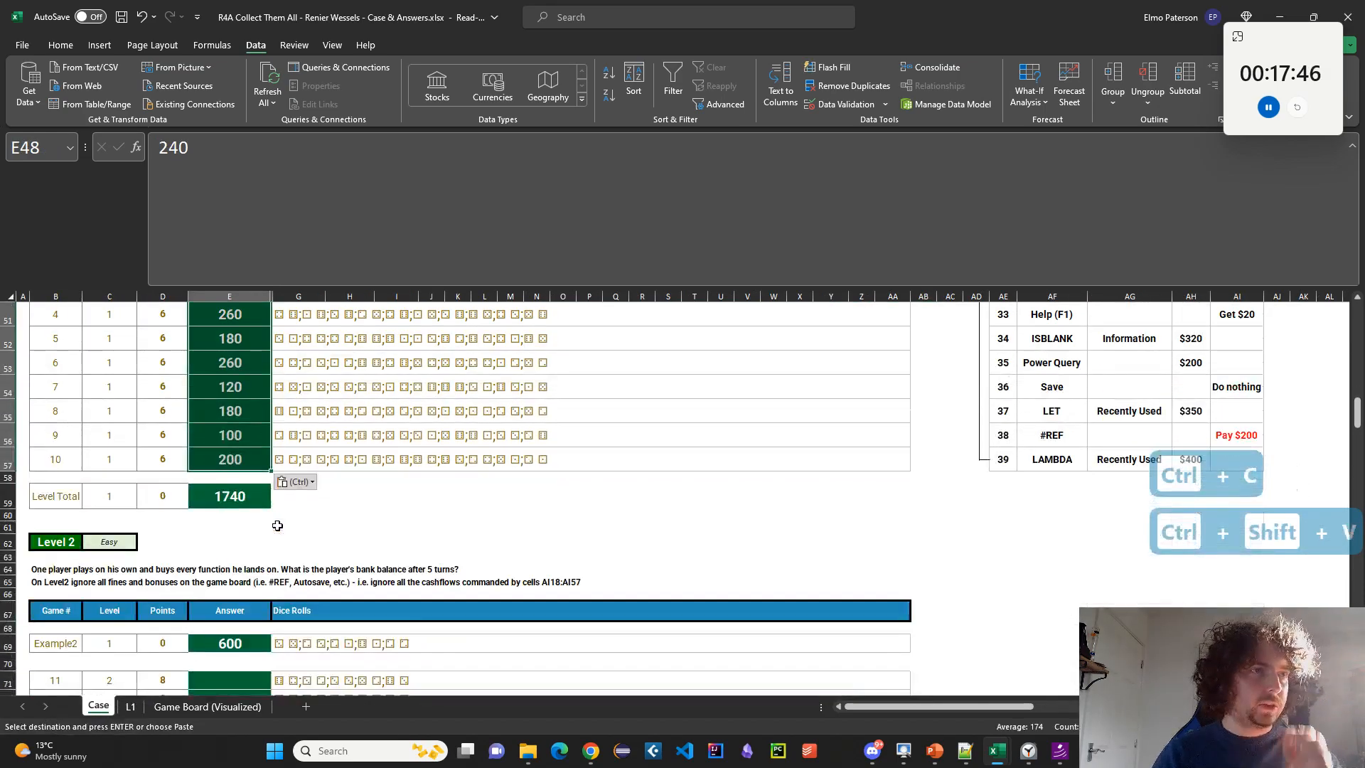
scroll(274, 521, down, 3)
scroll(273, 522, up, 2)
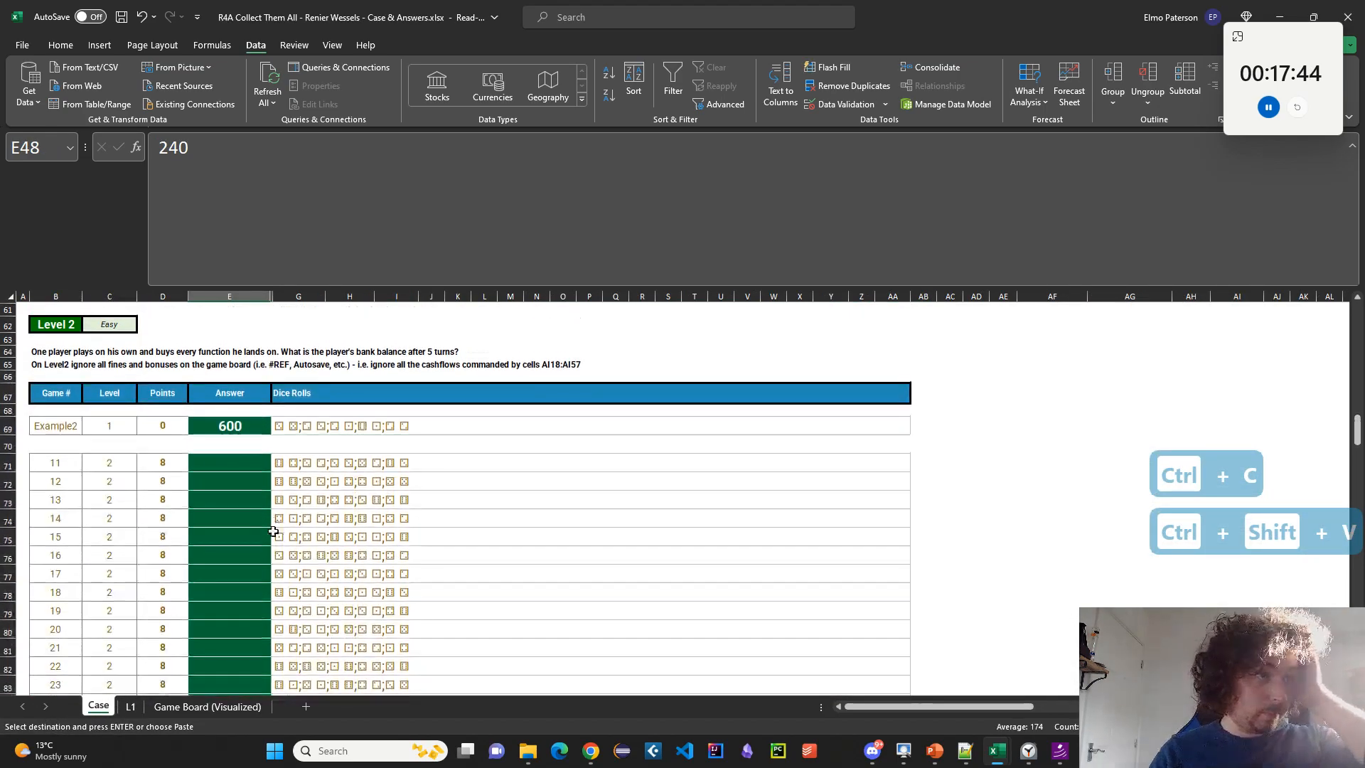
right_click(132, 705)
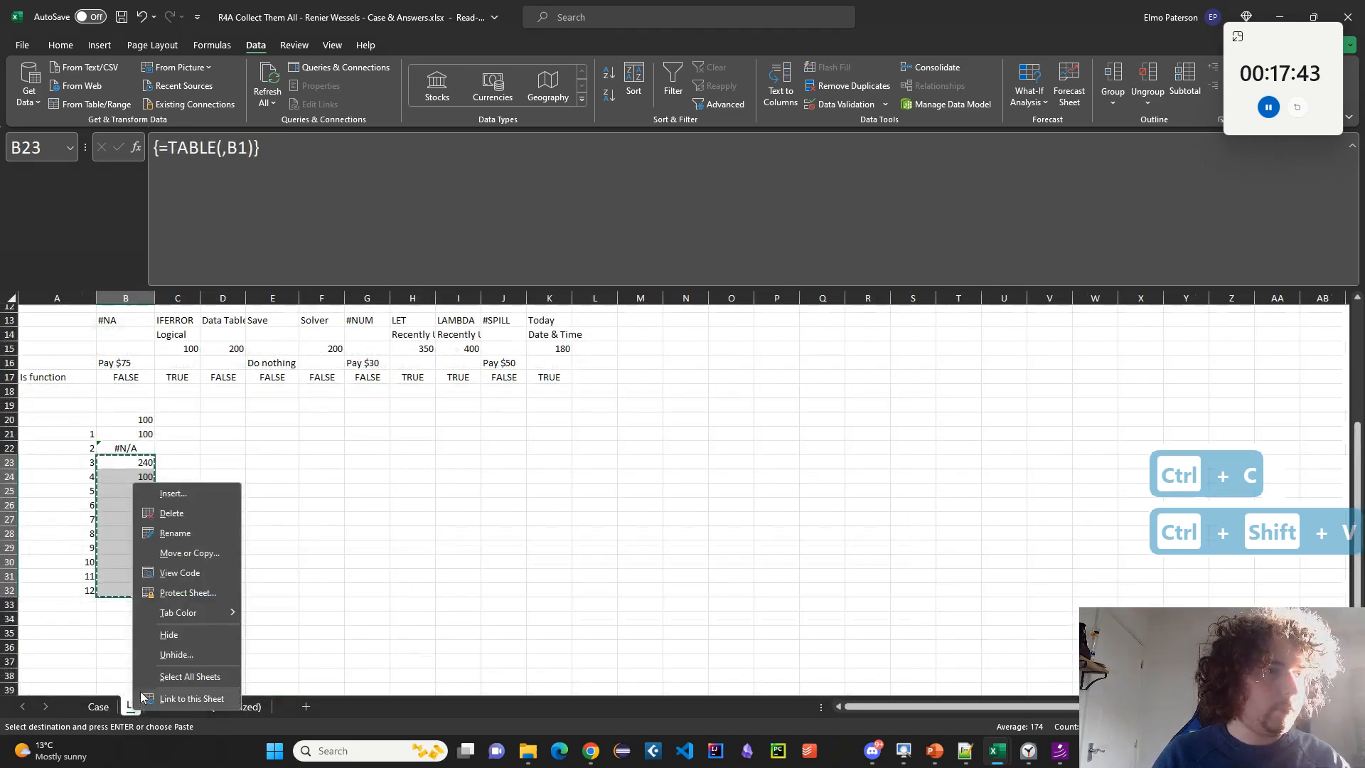
click(189, 553)
click(117, 626)
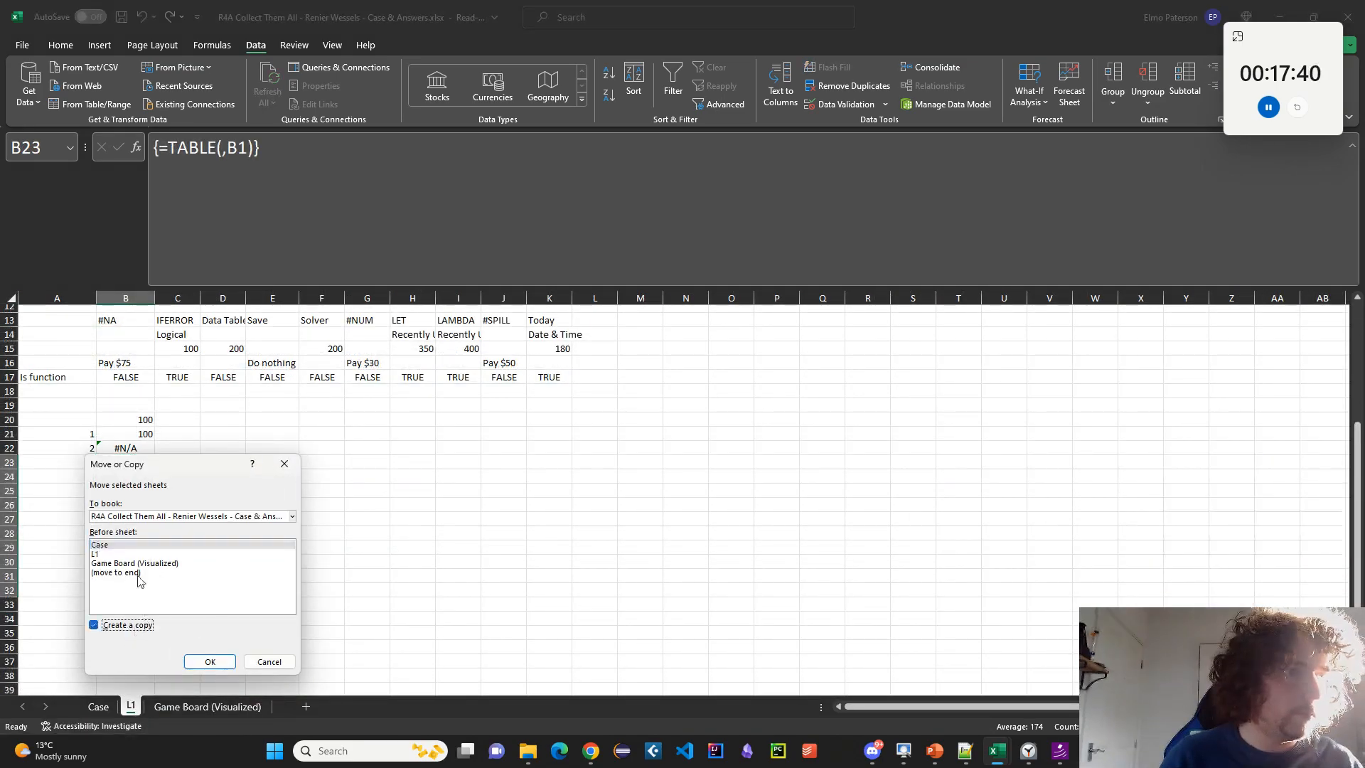
click(211, 662)
double_click(135, 708)
text(L2)
key(Return)
Change the dice throws formula in B3 of L2 to =INDEX(Case!G69:G90,B1) for the Level 2 games.
scroll(128, 497, up, 4)
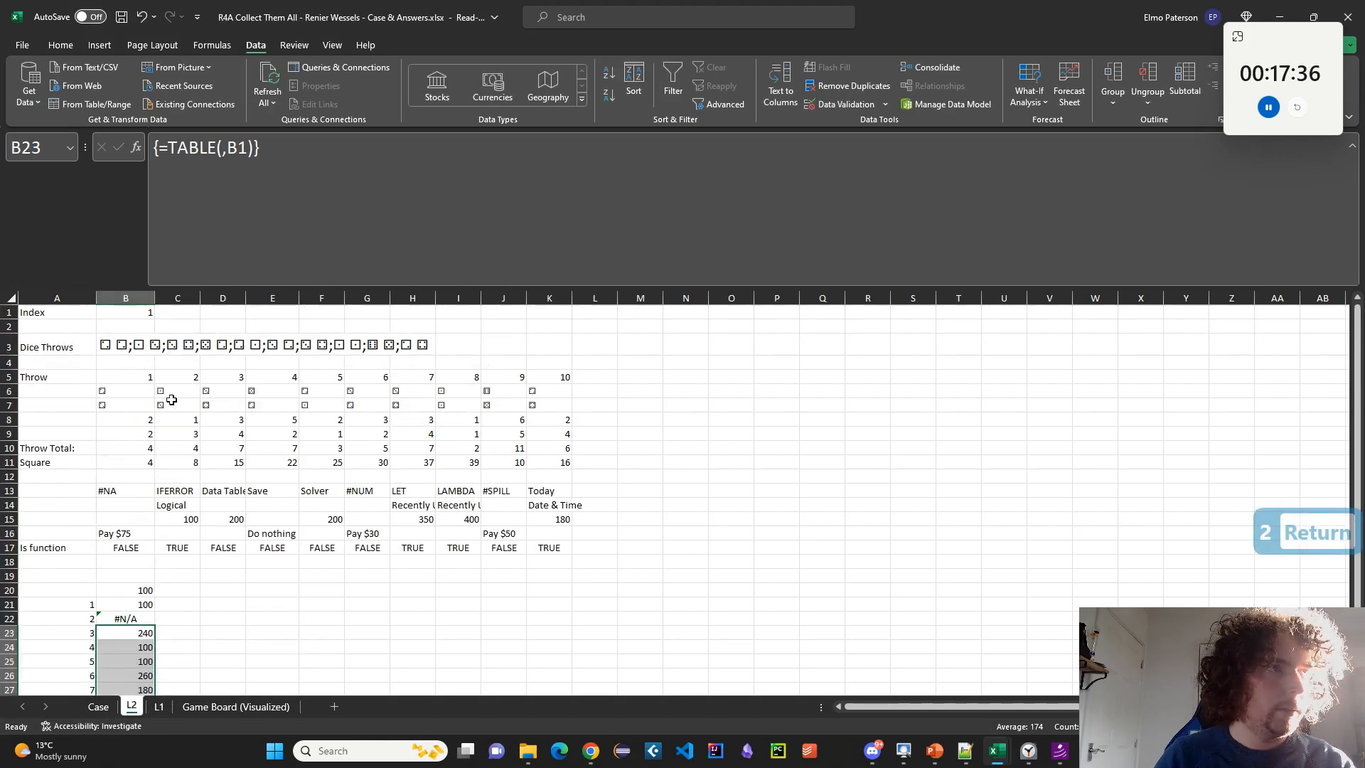
click(126, 351)
drag(224, 148, 325, 148)
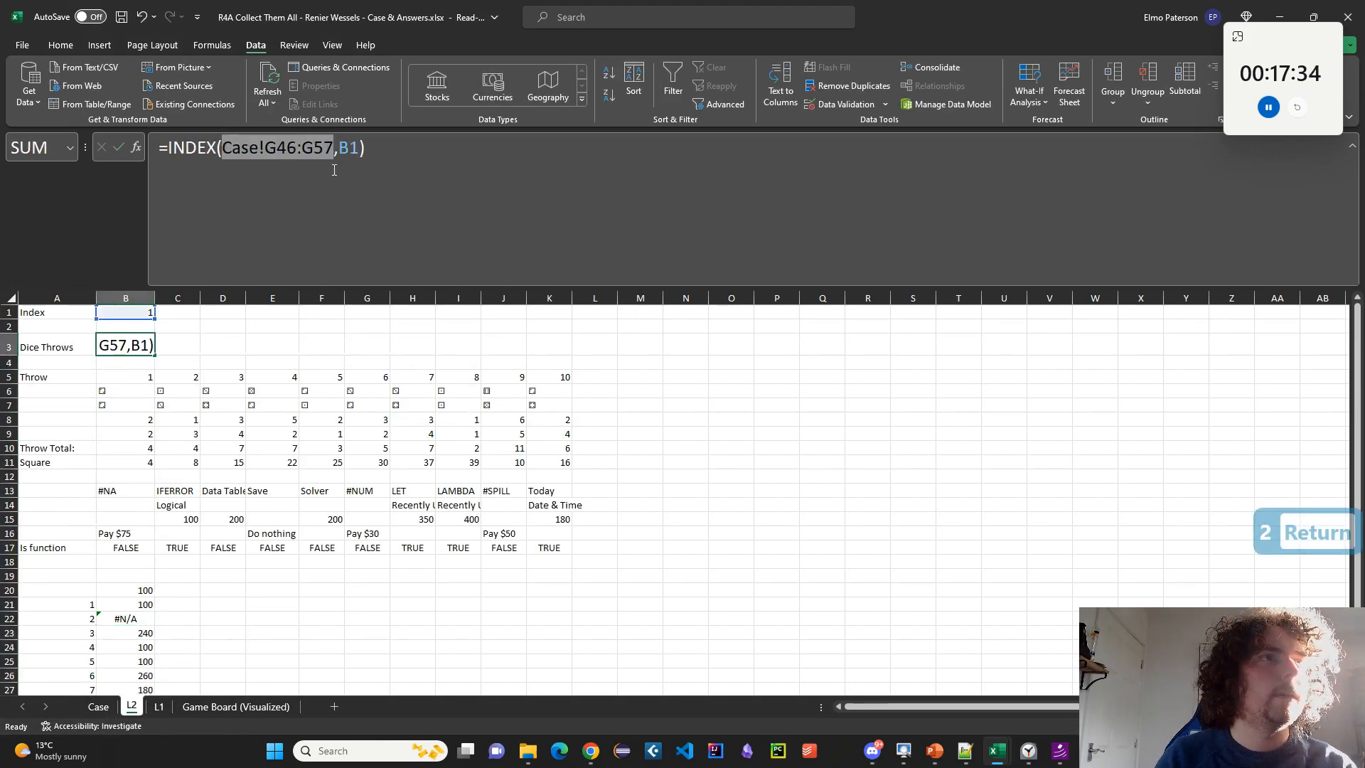
key(BackSpace)
click(104, 707)
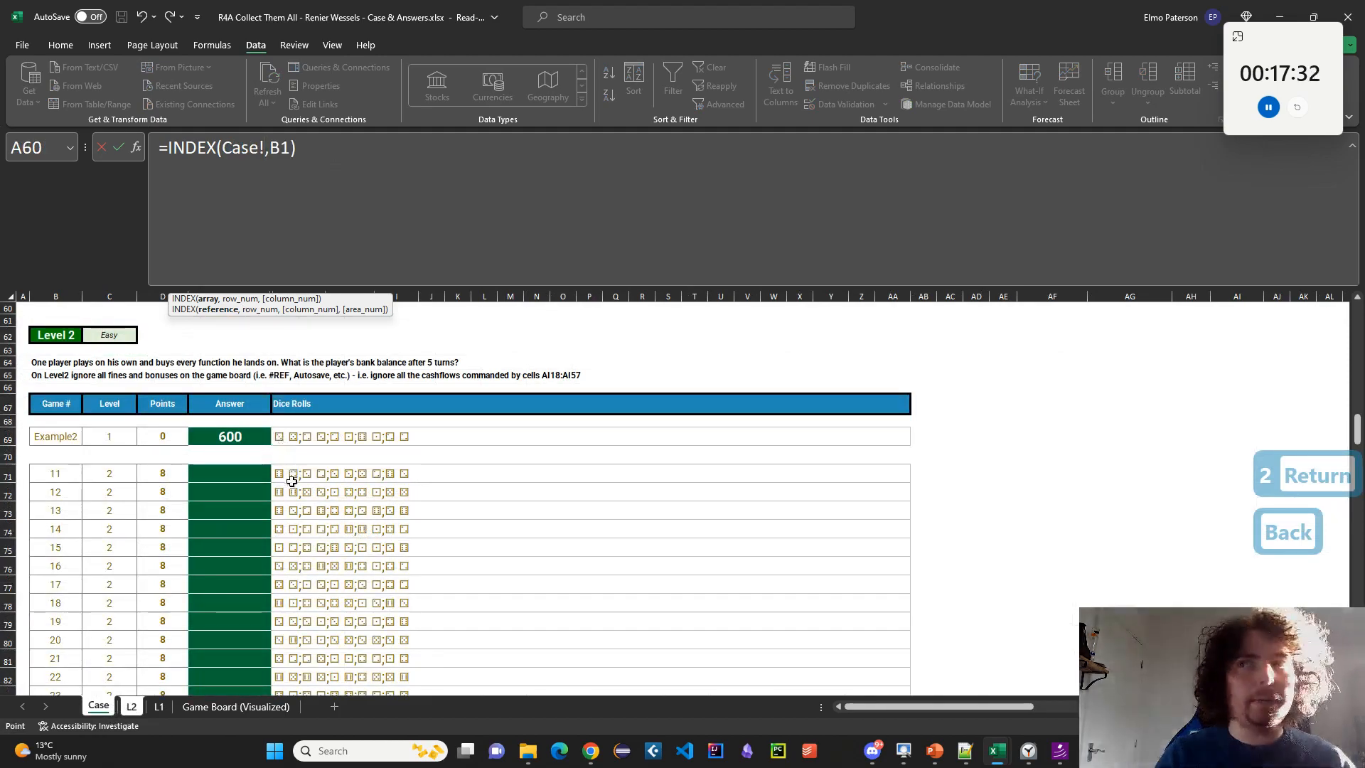
click(292, 436)
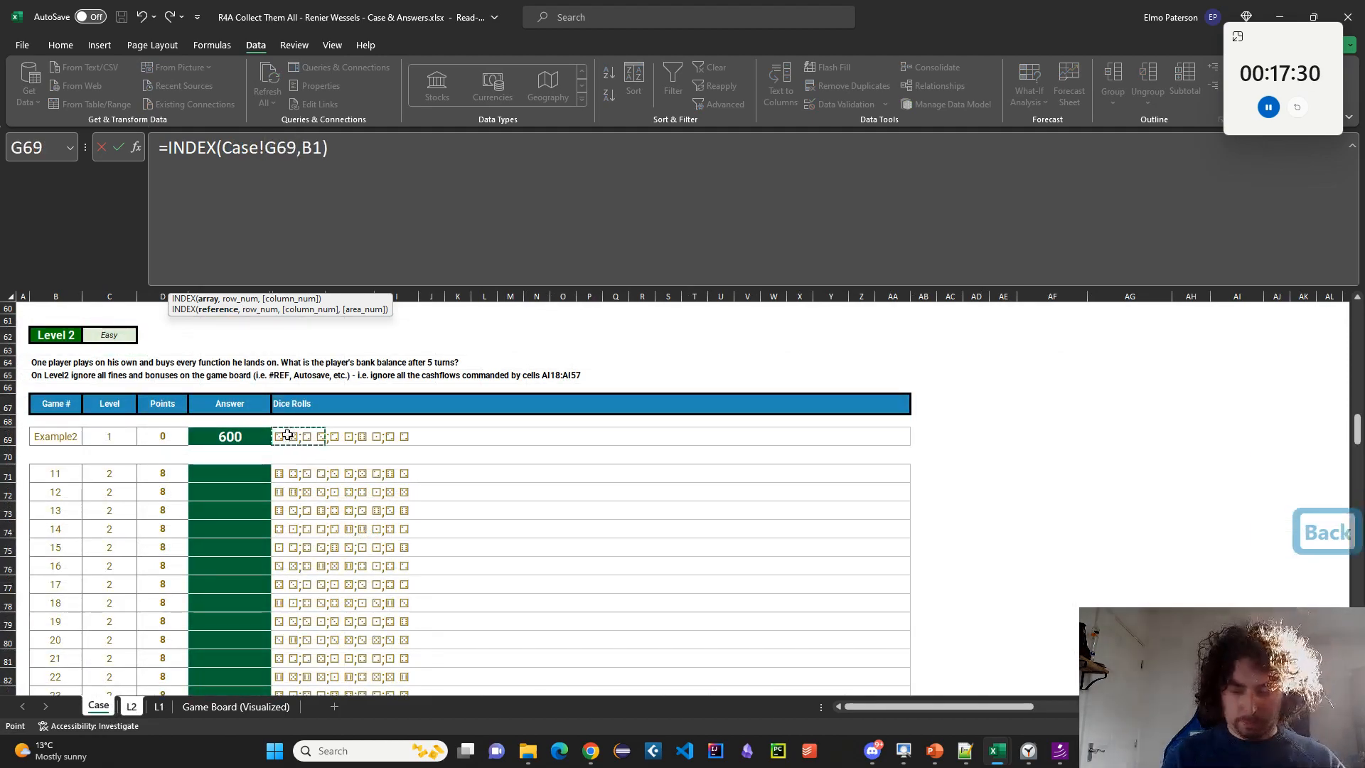
key(ctrl+shift+Down)
key(ctrl+shift+Down)
key(Return)
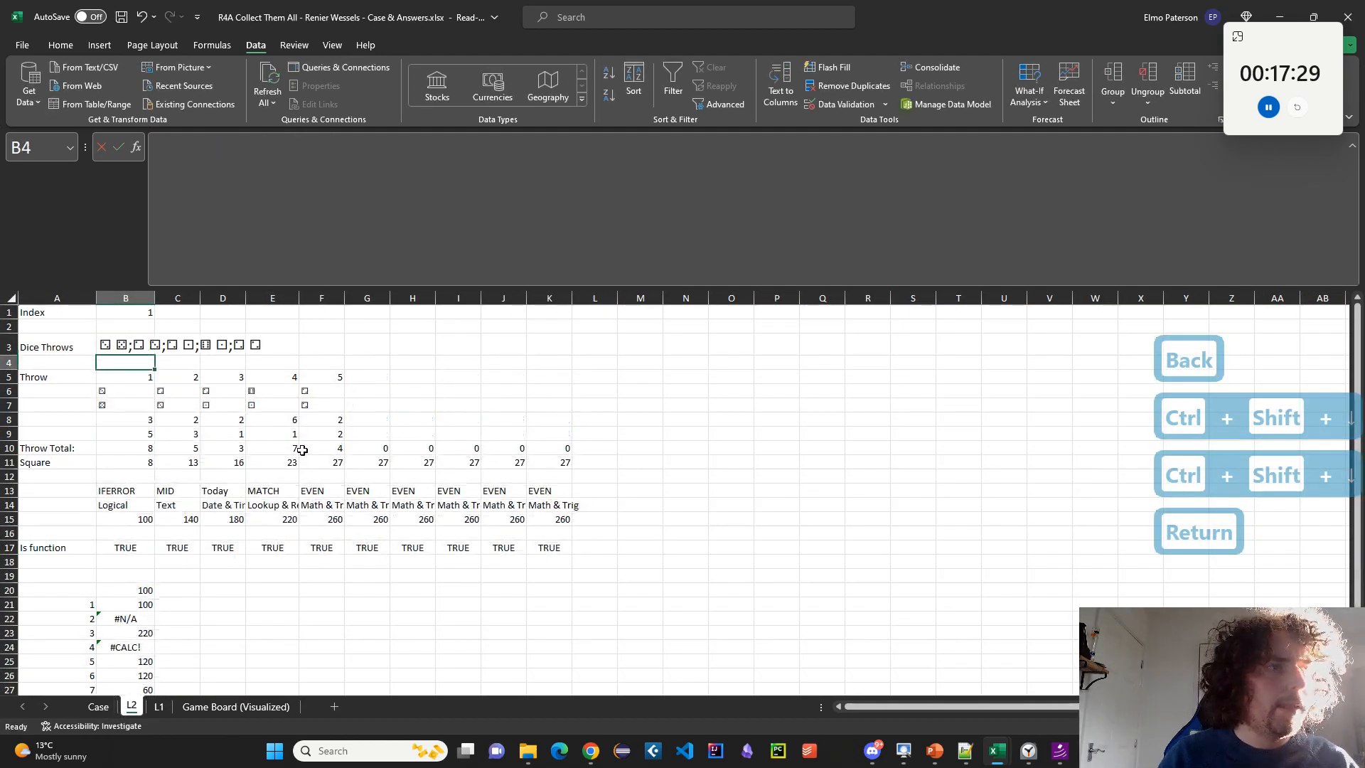
Recheck the Level 2 question on the Case sheet and label A2 of L2 as Balance.
click(99, 706)
scroll(291, 640, down, 10)
scroll(292, 646, up, 2)
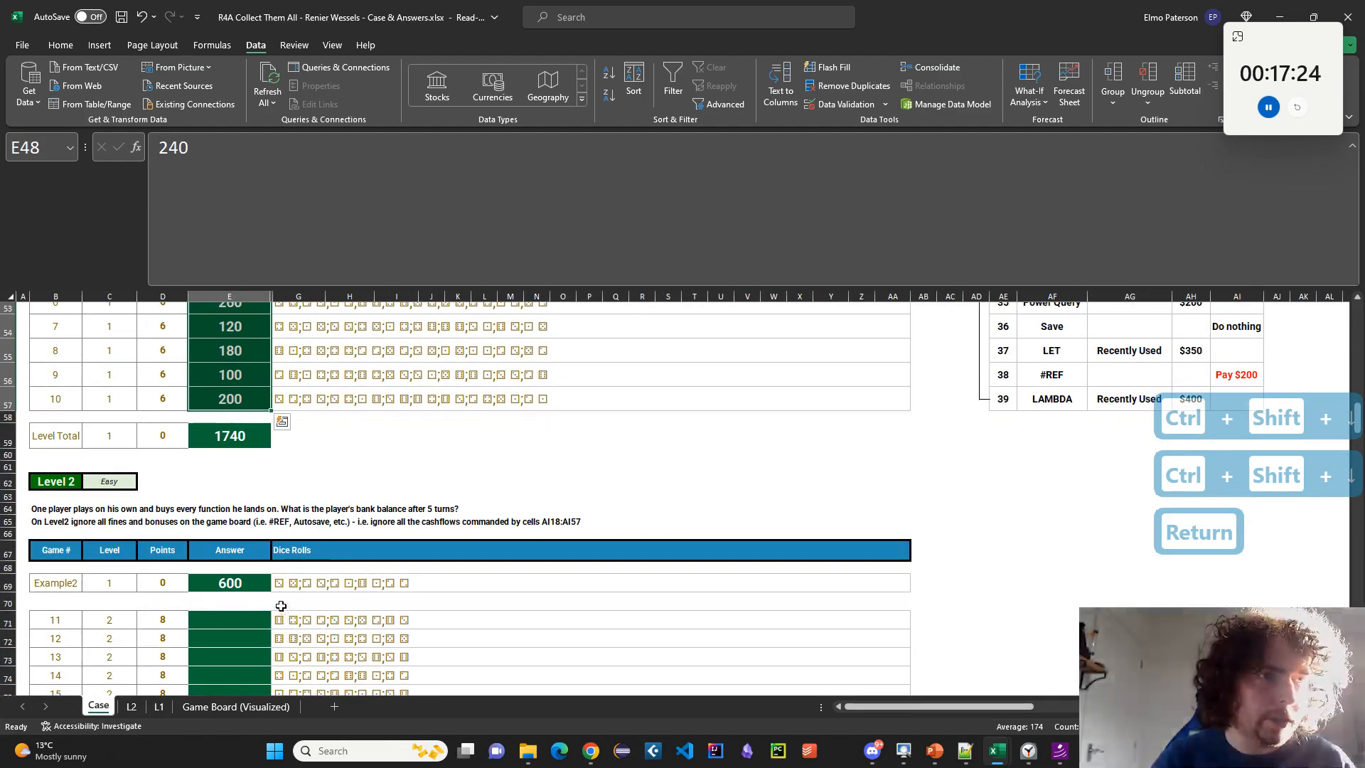
click(133, 707)
click(57, 326)
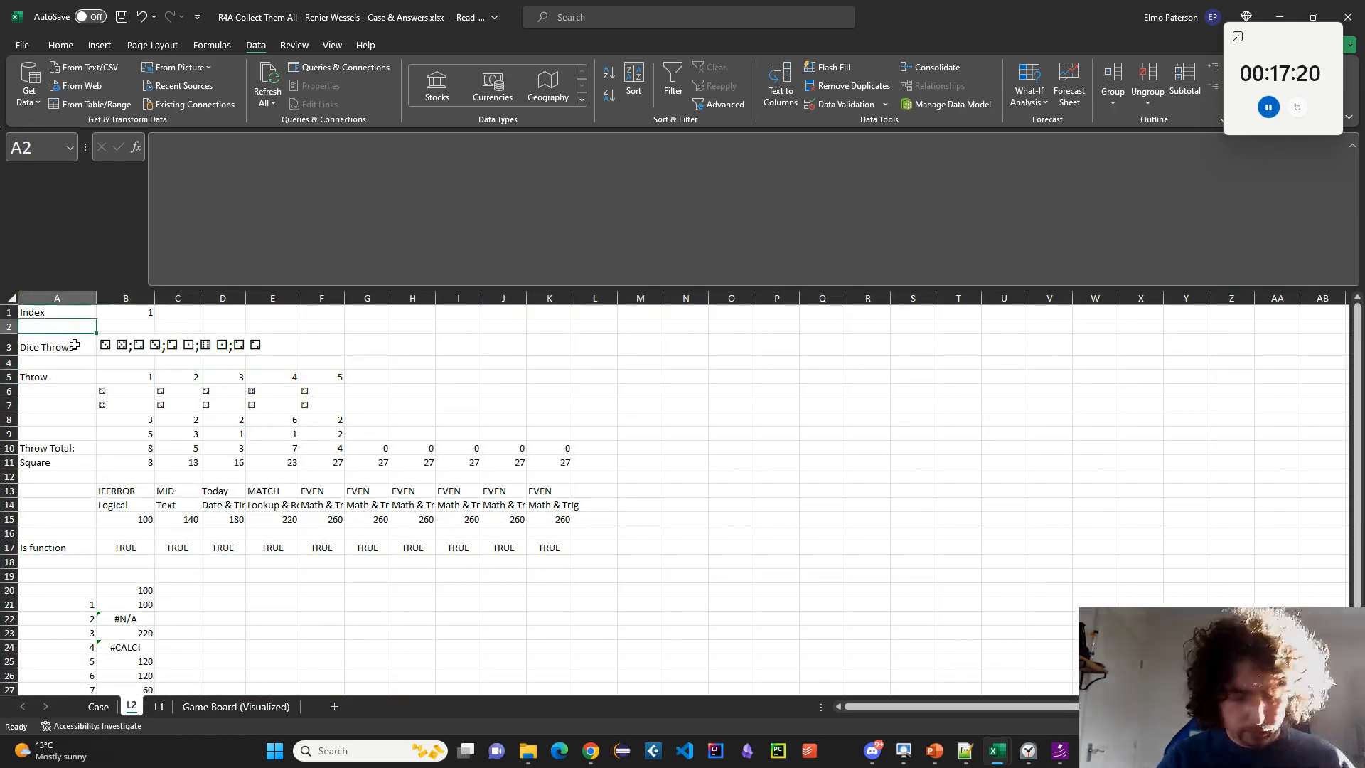
text(Balance)
key(Return)
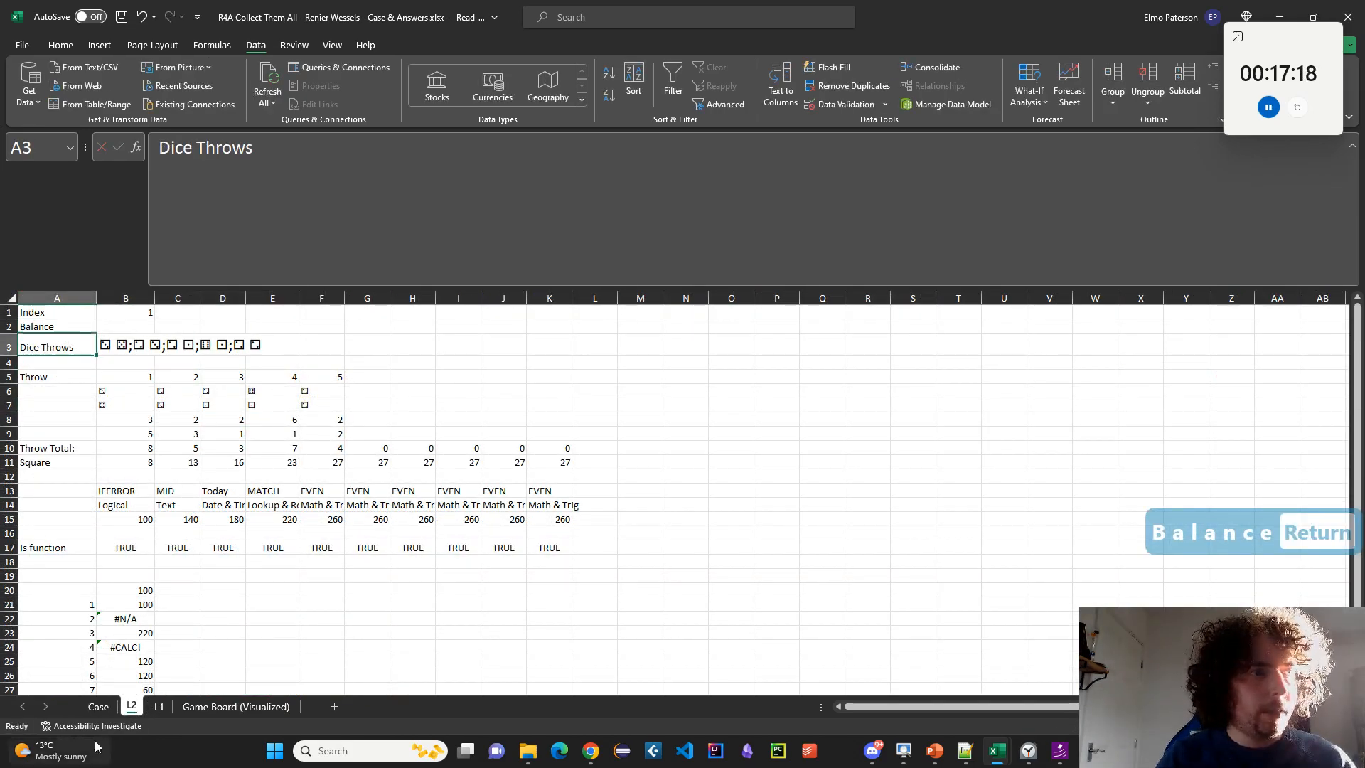
Review the gameplay instructions on the Case sheet for the starting bank balance and return to L2.
click(98, 706)
scroll(255, 633, up, 8)
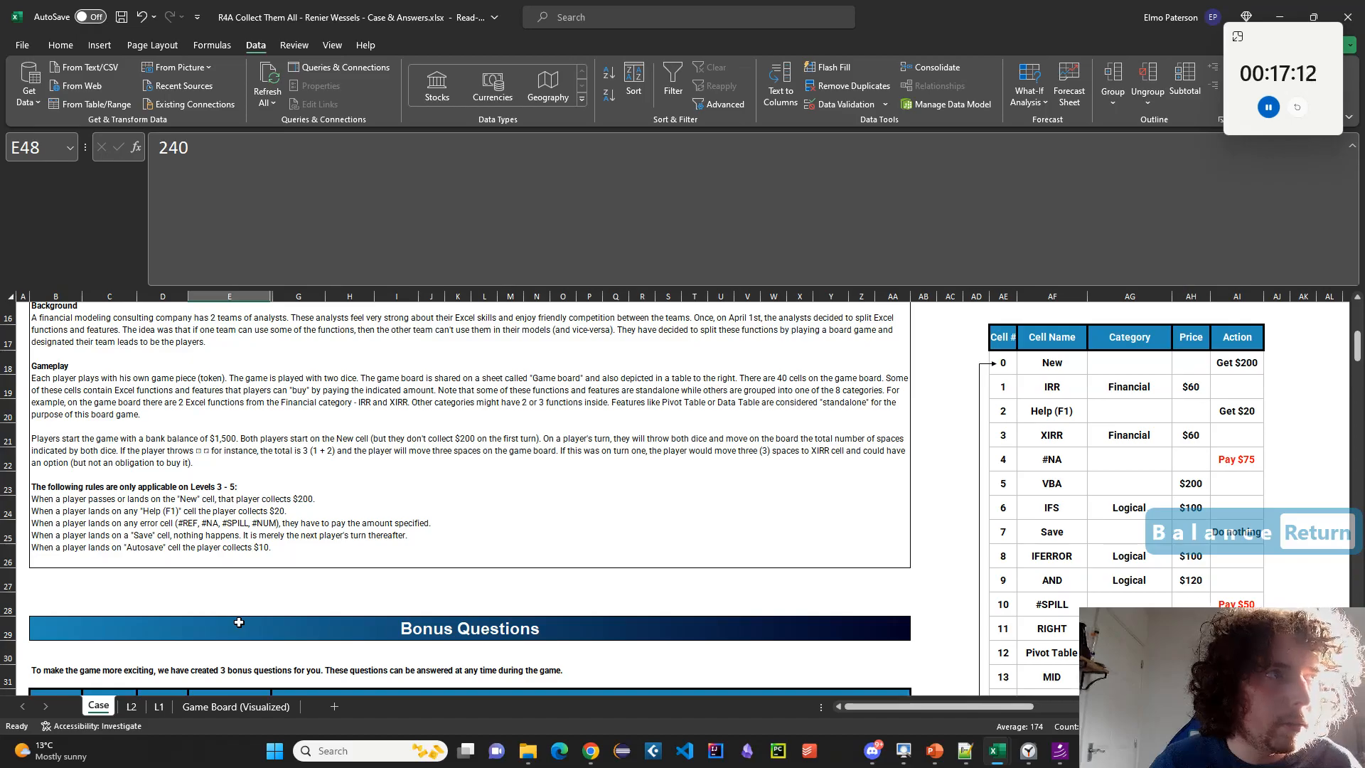
scroll(239, 622, up, 1)
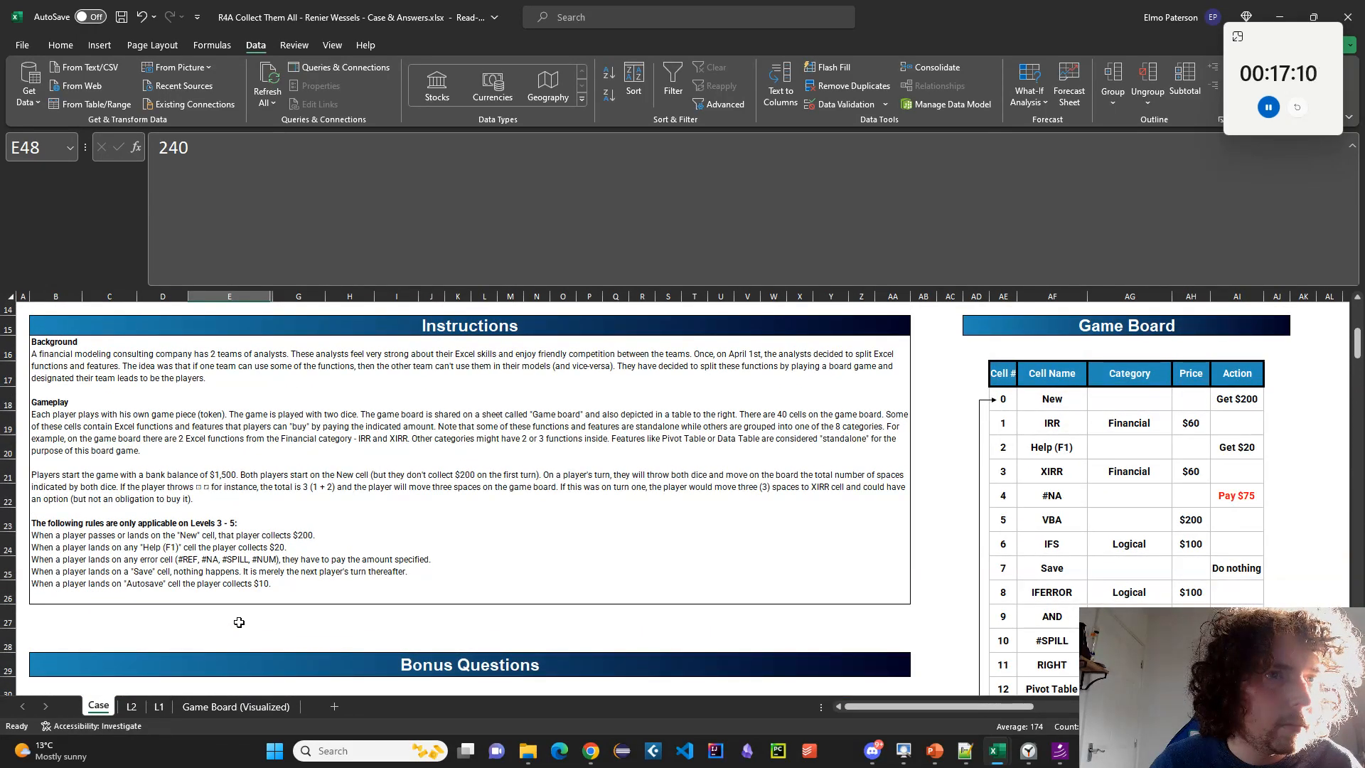
click(131, 705)
click(137, 337)
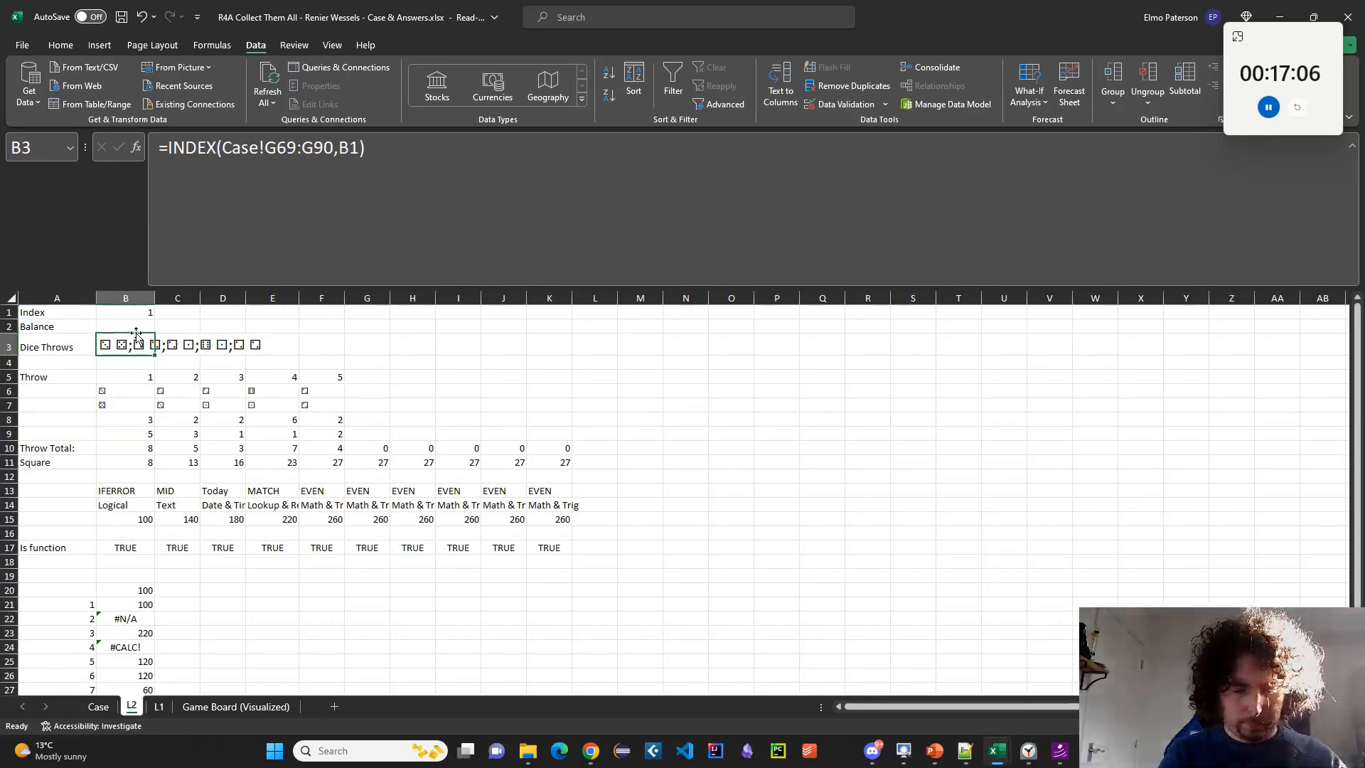
text(1500)
key(Return)
key(ctrl+z)
Enter 1500 as the starting balance in B2 of L2 and check the Level 2 question on the Case sheet.
click(136, 324)
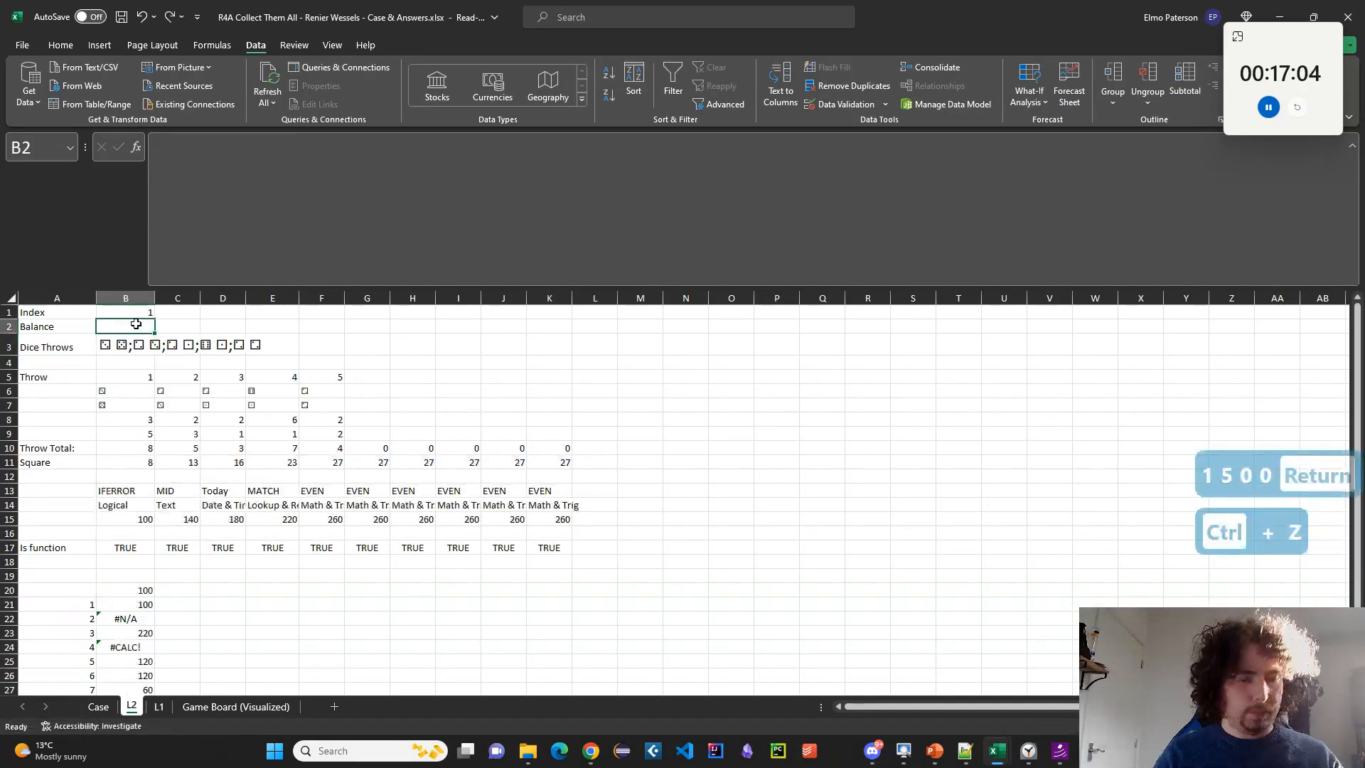
text(1500)
key(Return)
scroll(137, 426, down, 3)
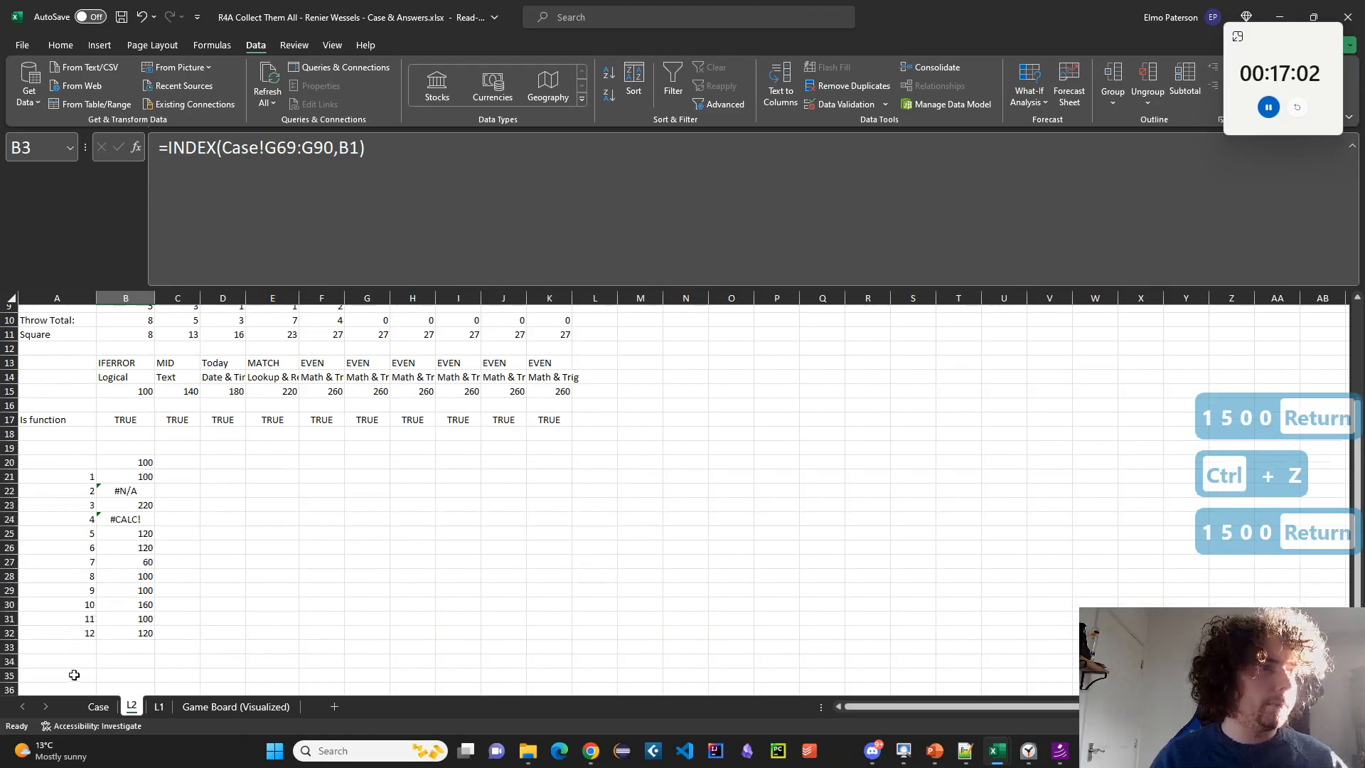
click(98, 705)
scroll(189, 617, down, 15)
scroll(190, 617, down, 3)
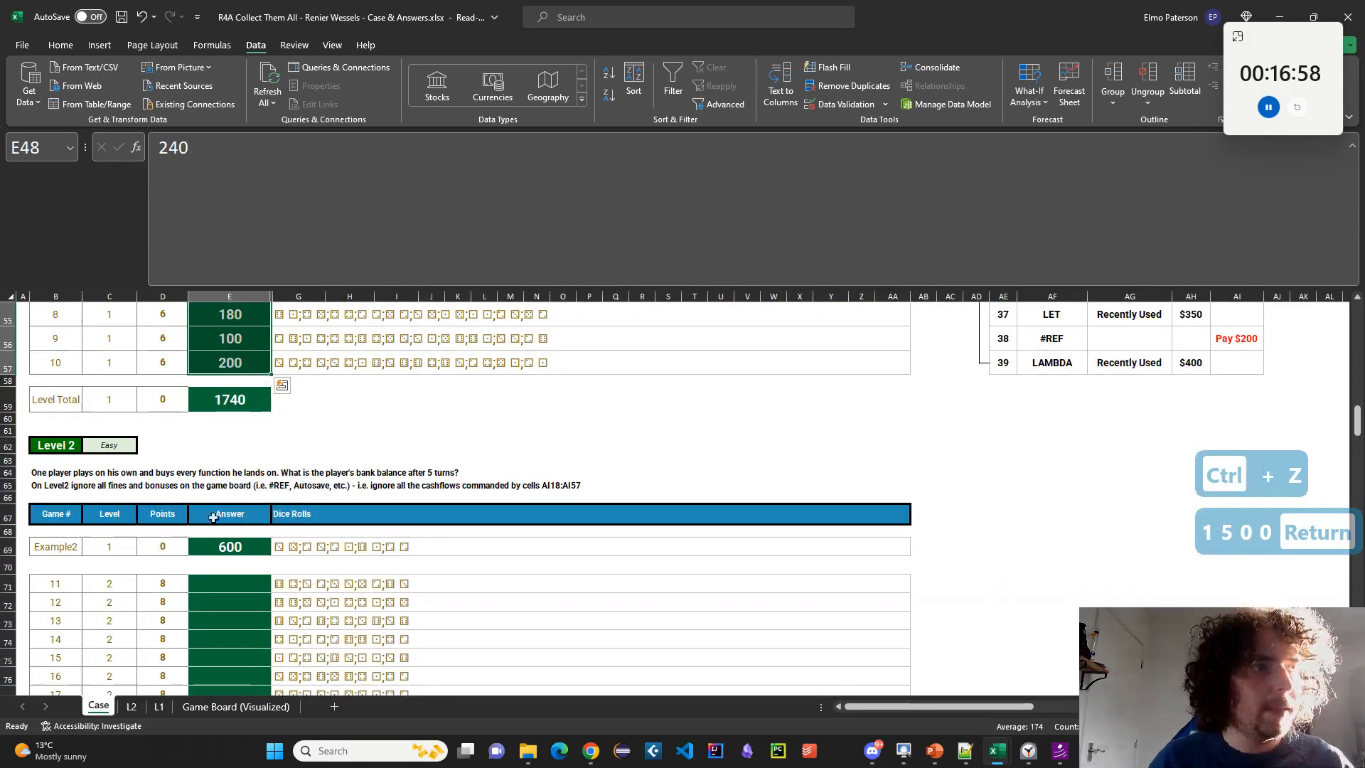
click(132, 707)
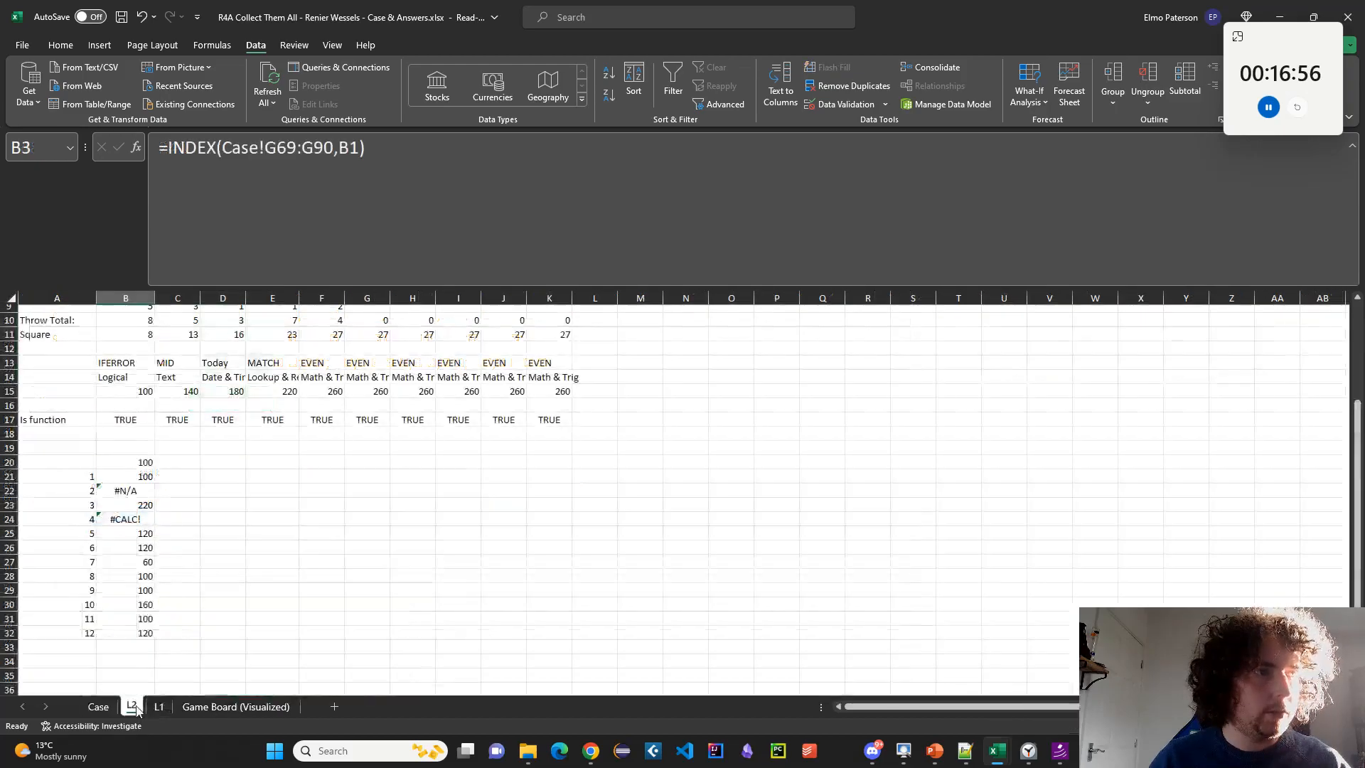
Replace CHOOSECOLS with SUM in the B20 formula of L2 and compare the result with the Level 2 example on Case.
scroll(162, 487, up, 1)
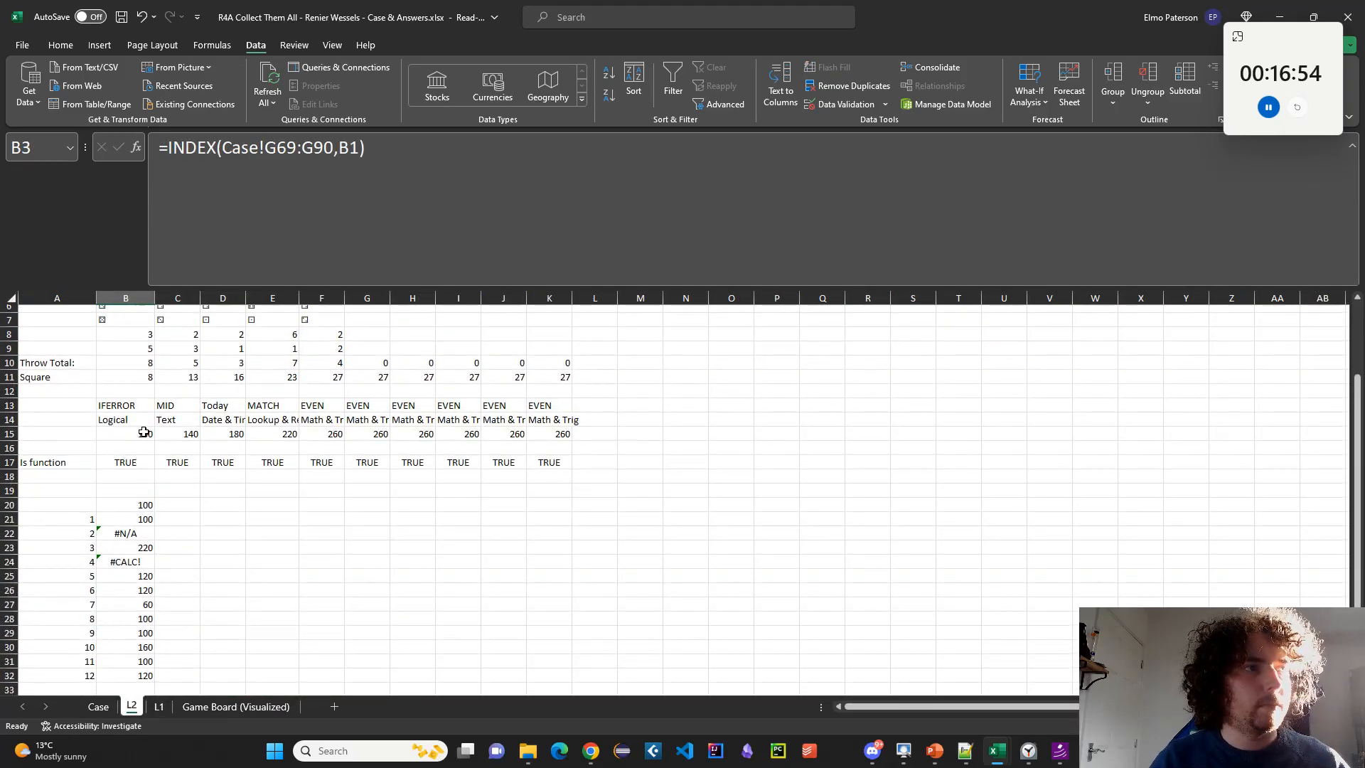
click(137, 503)
double_click(225, 147)
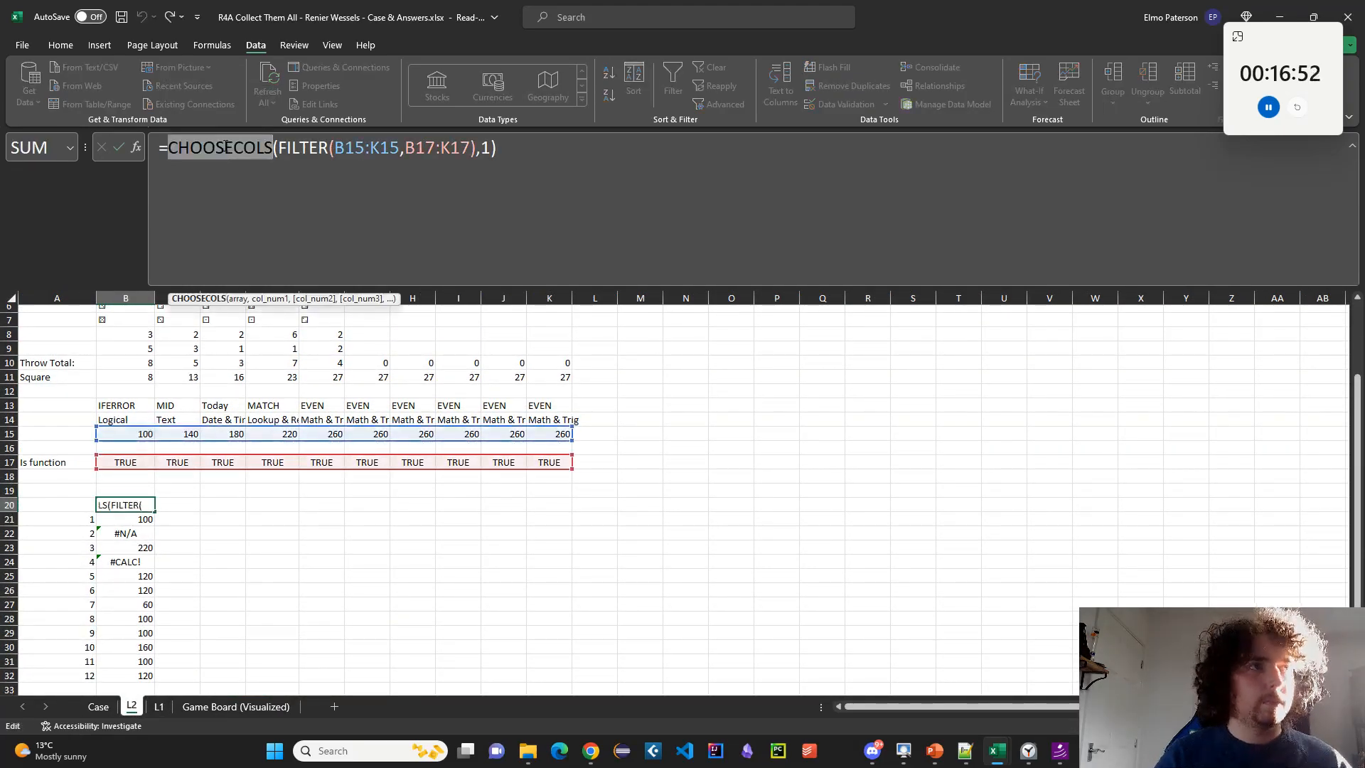
text(SUM)
key(Return)
key(Up)
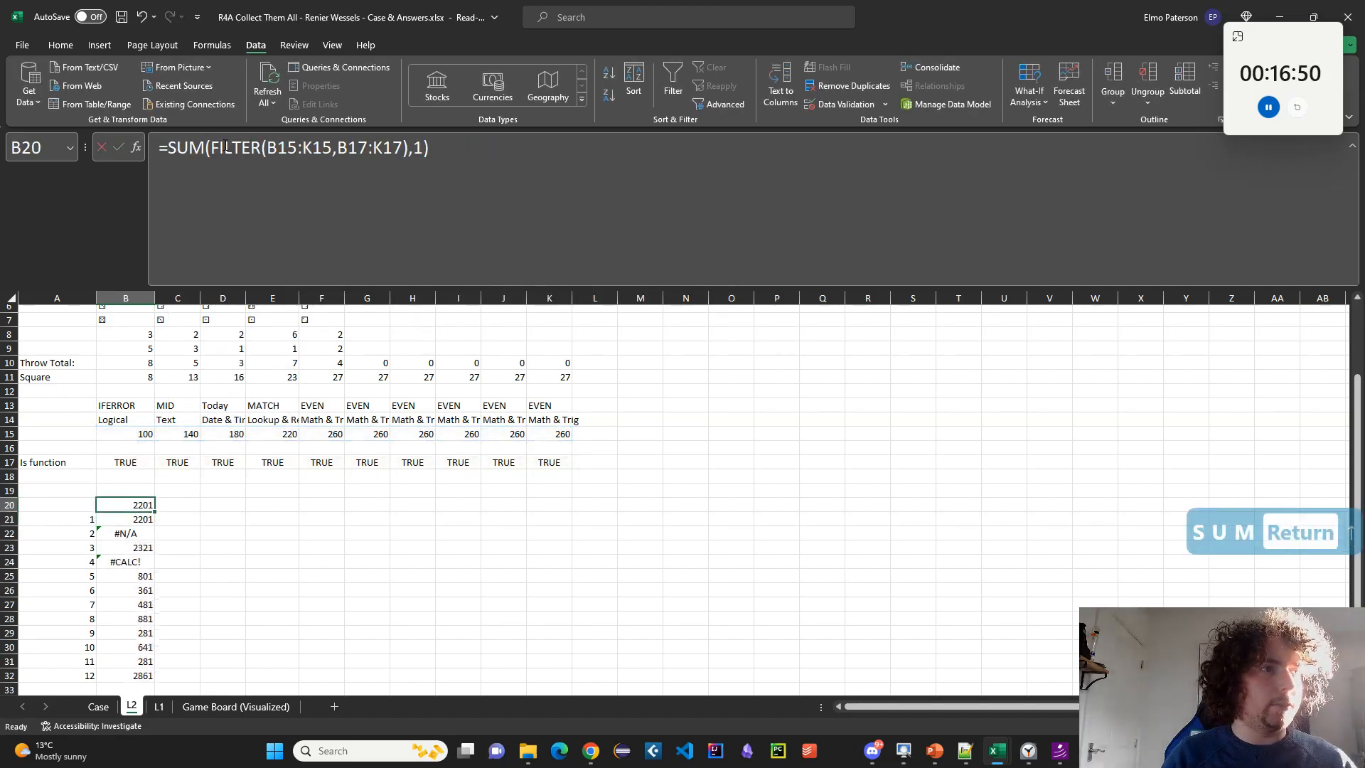
click(106, 707)
click(131, 706)
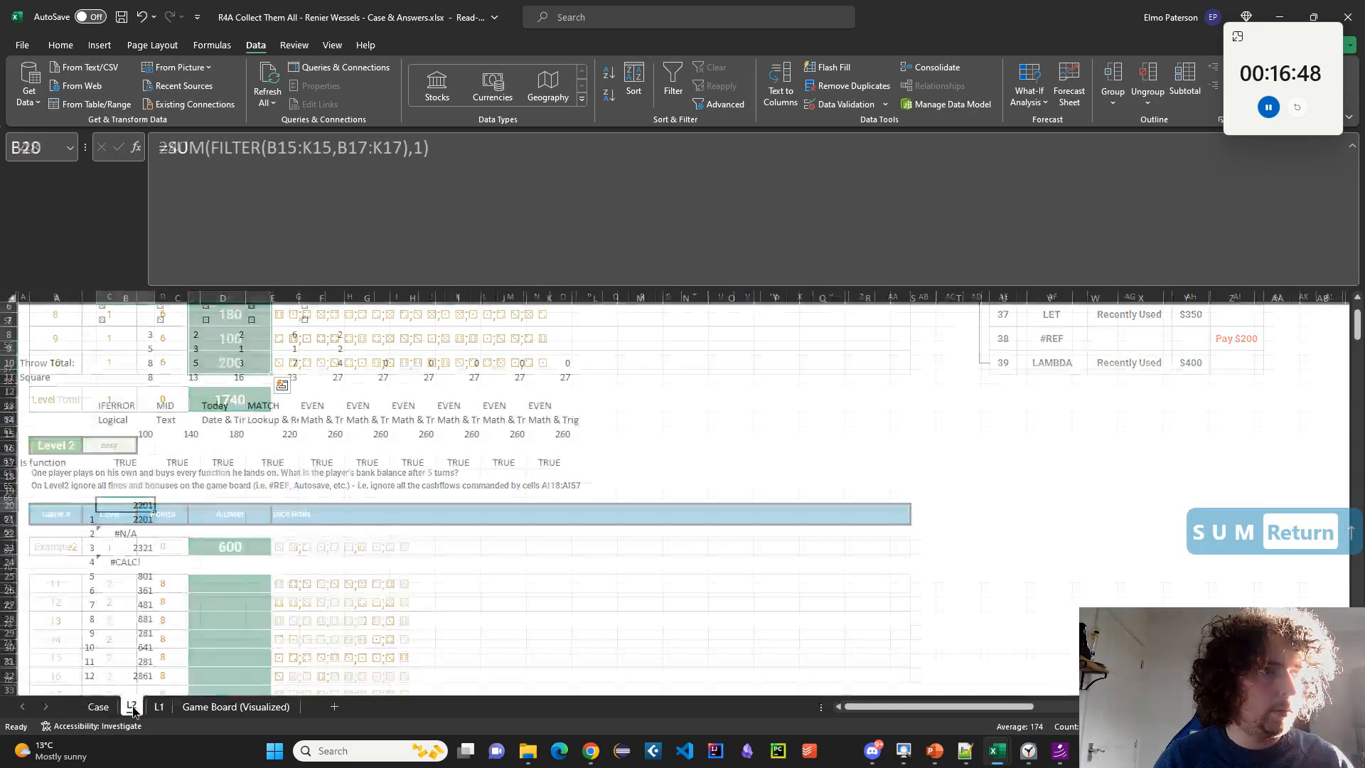
click(98, 706)
click(131, 706)
scroll(287, 607, up, 2)
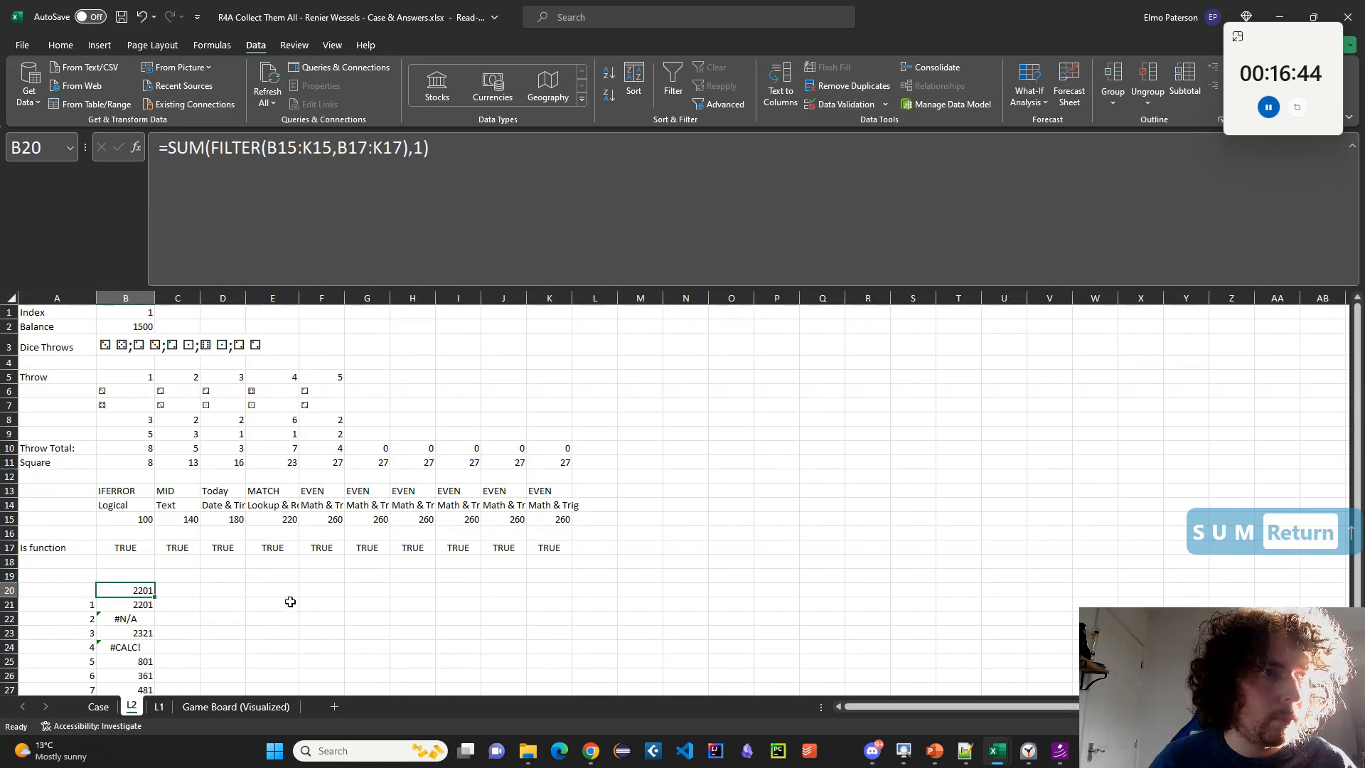
Clear G8:L20 on L2 to drop the throws beyond the fifth and recheck B20 against the Case example.
click(322, 345)
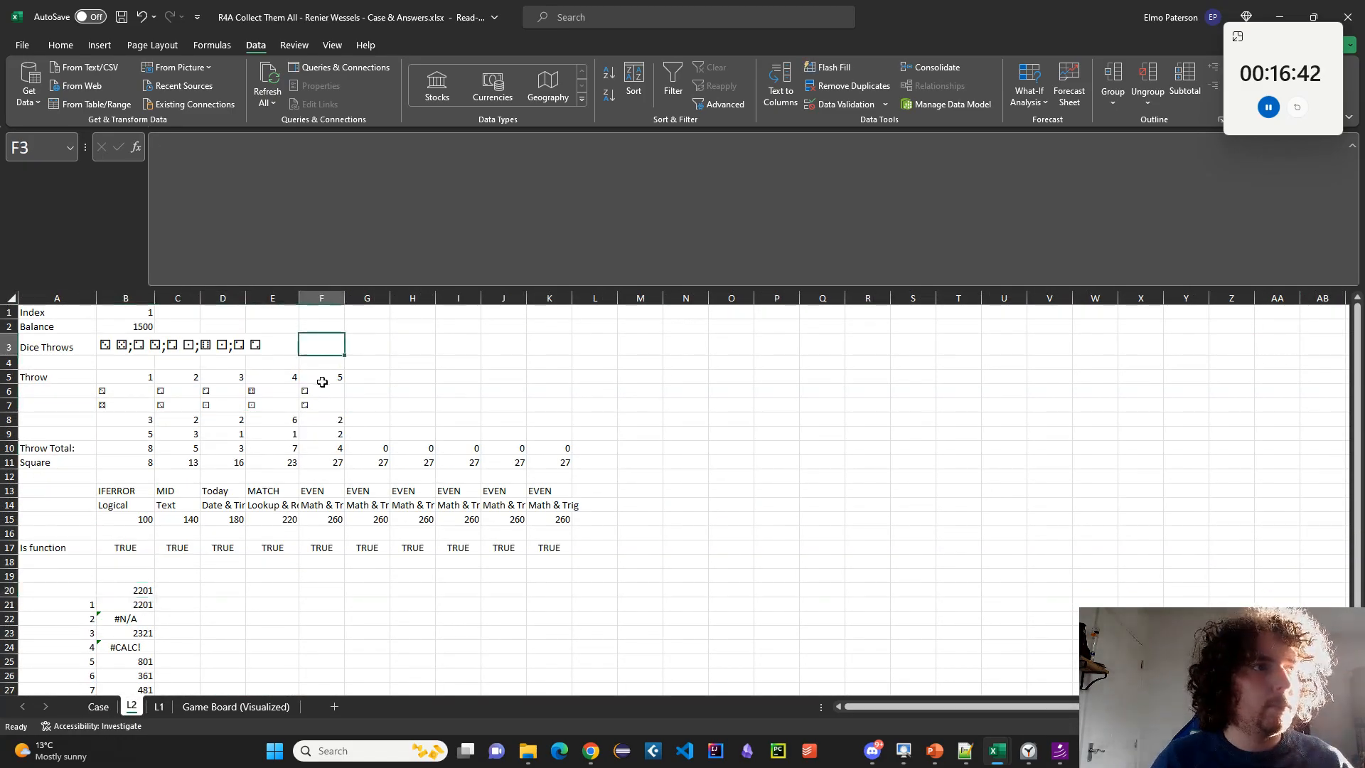
drag(367, 419, 597, 587)
key(Delete)
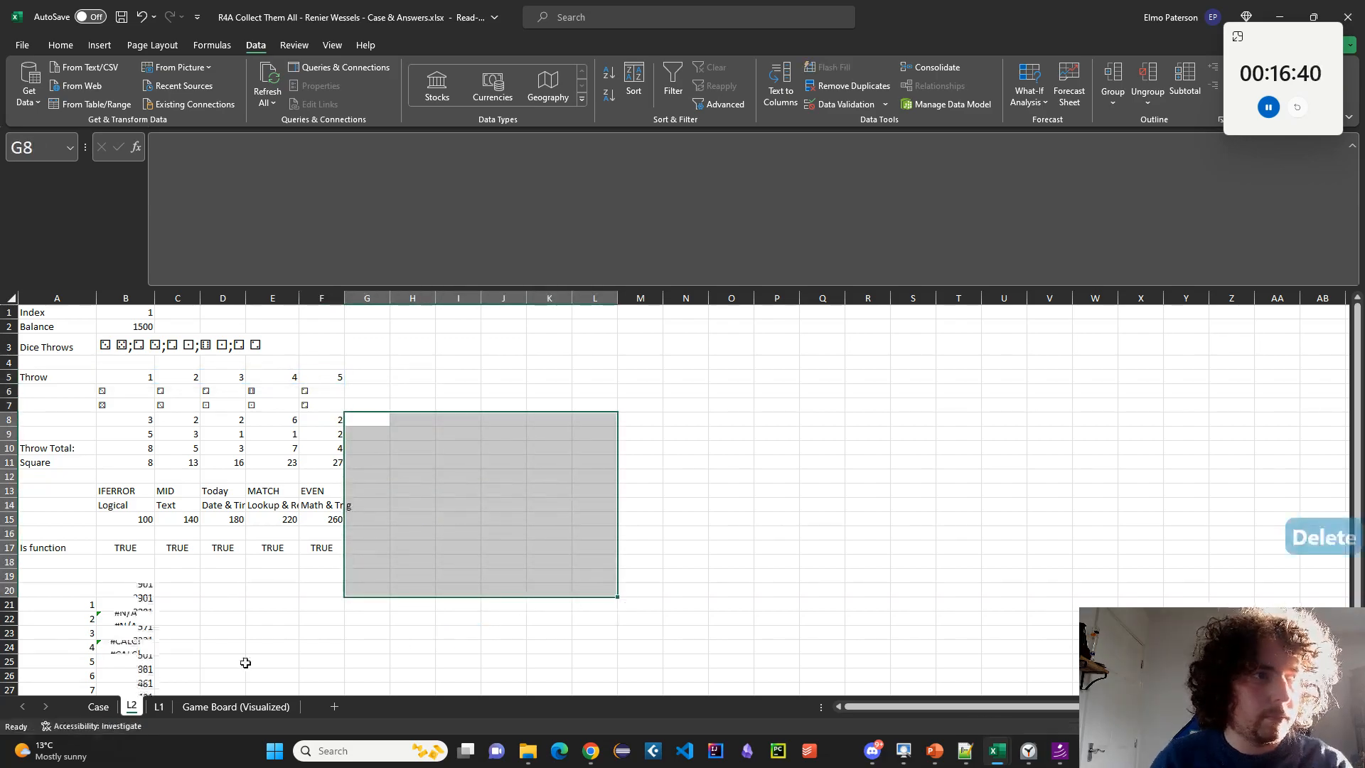
click(135, 588)
click(99, 707)
click(127, 708)
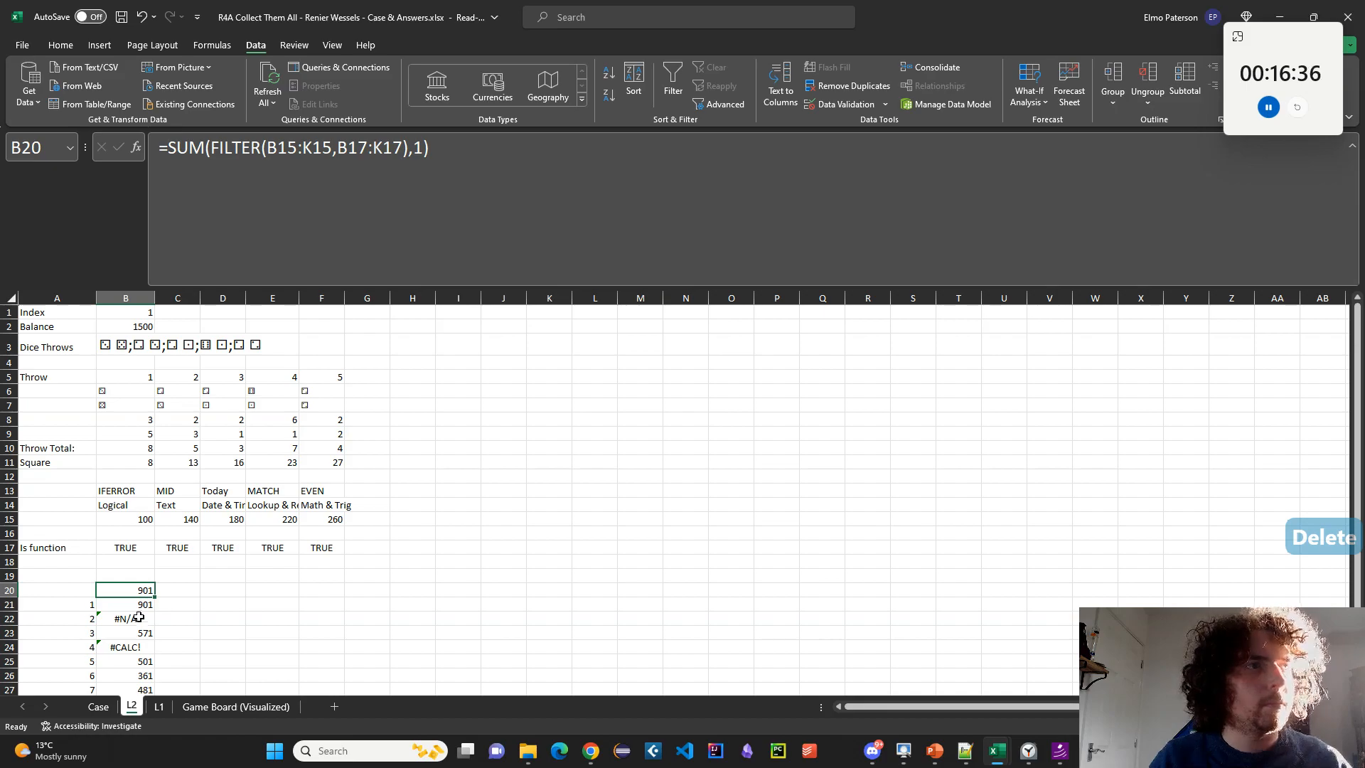
click(99, 706)
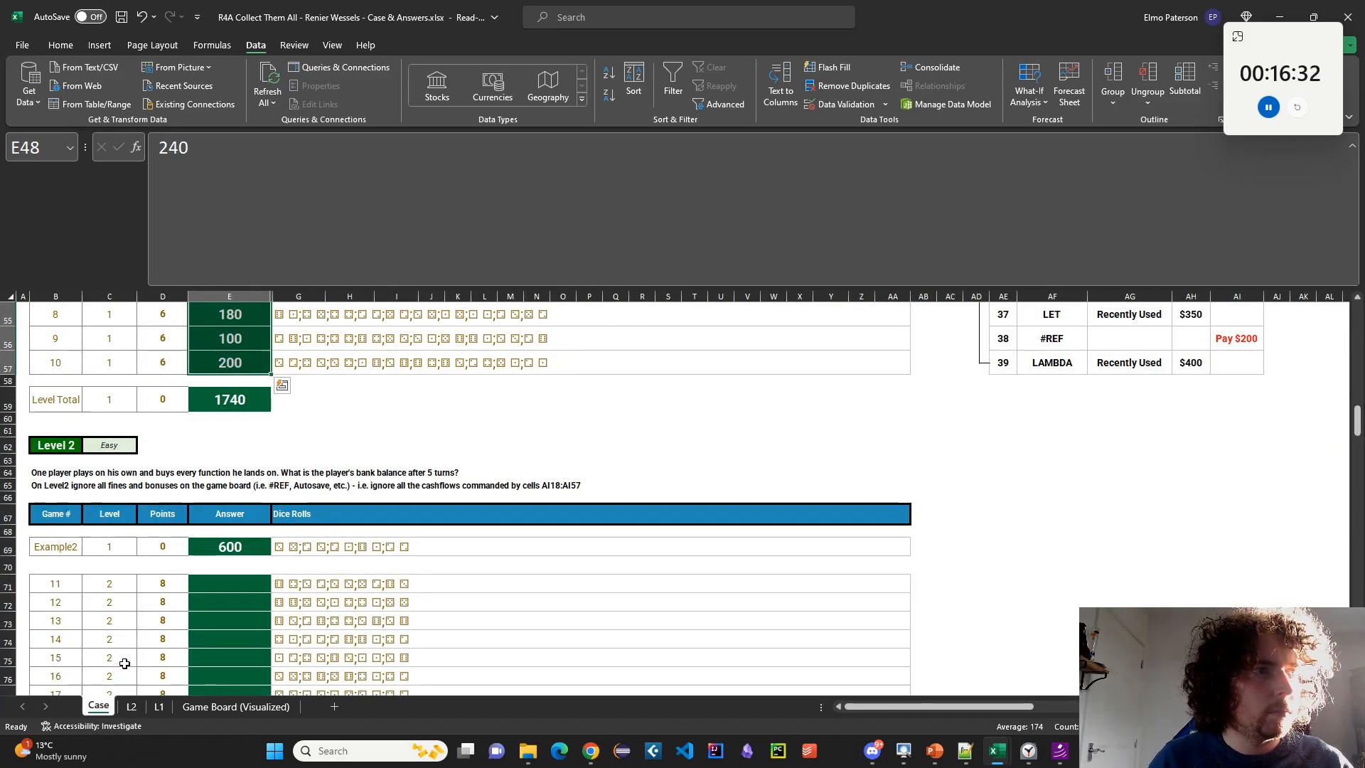
click(131, 706)
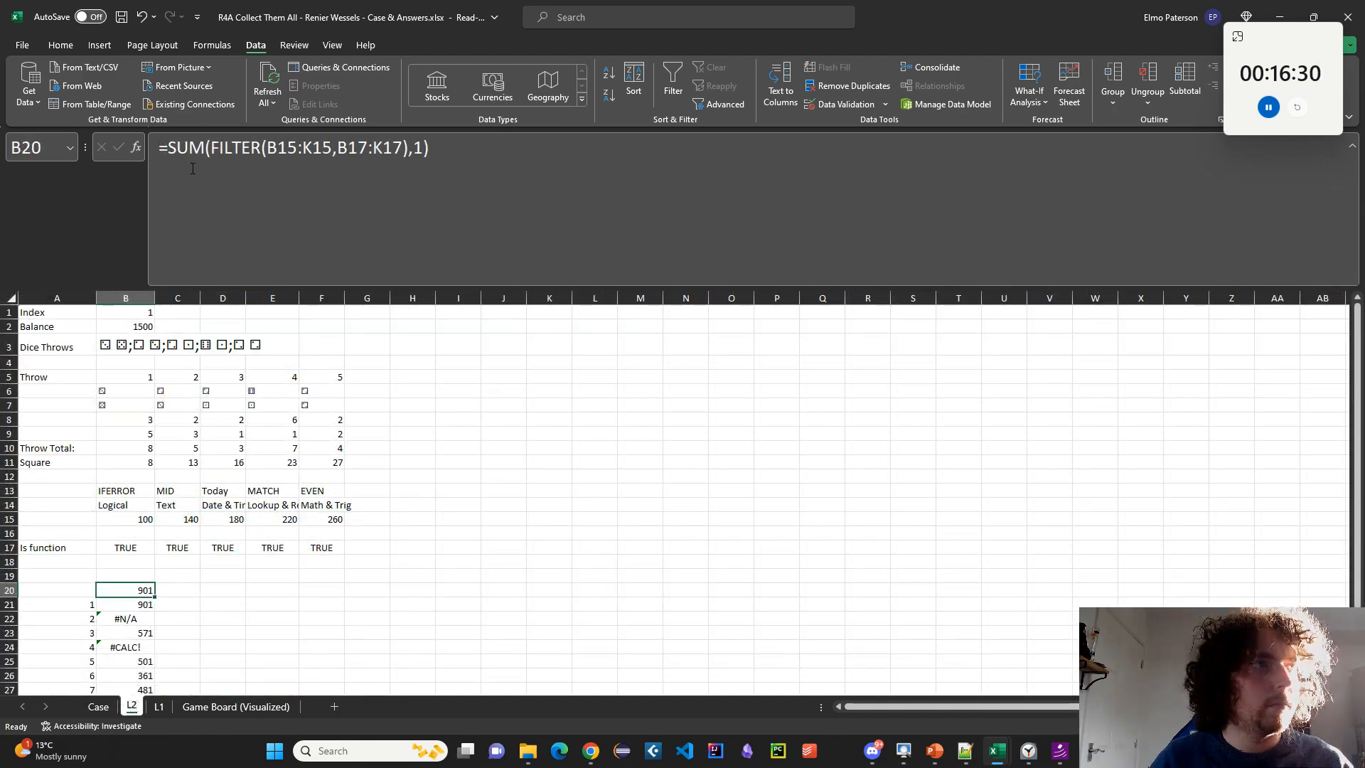
Correct the B20 formula to =SUM(FILTER(B15:F15,B17:F17)), shortening both ranges to column F and dropping the final argument.
click(393, 147)
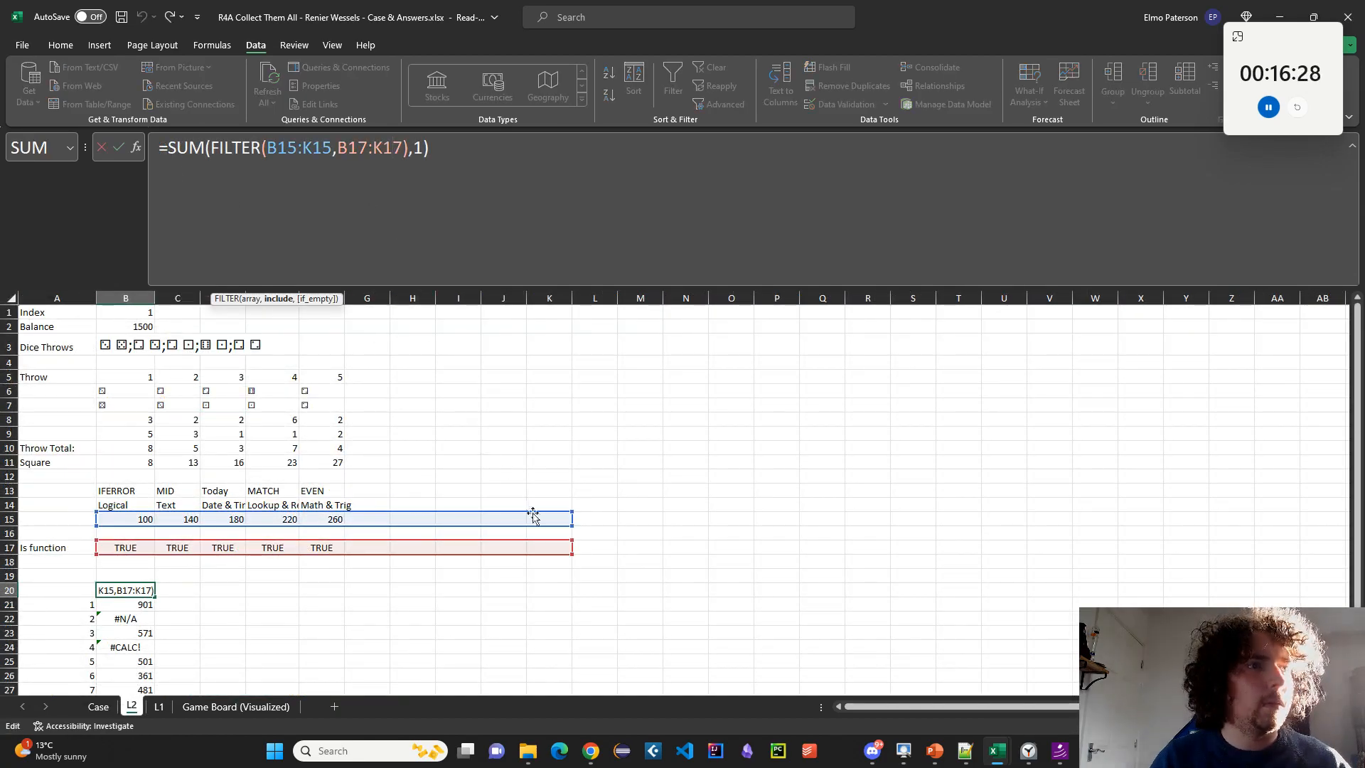
drag(575, 532, 339, 525)
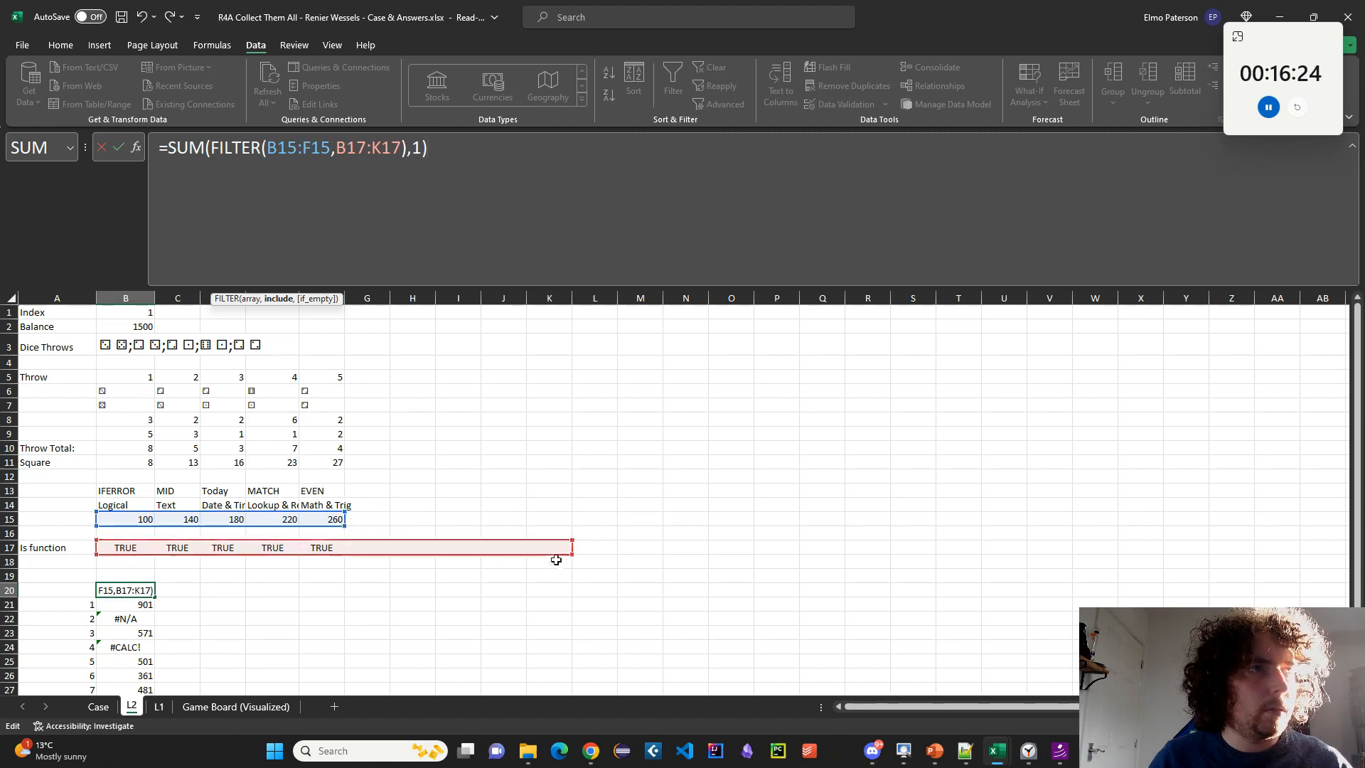
drag(572, 555, 344, 553)
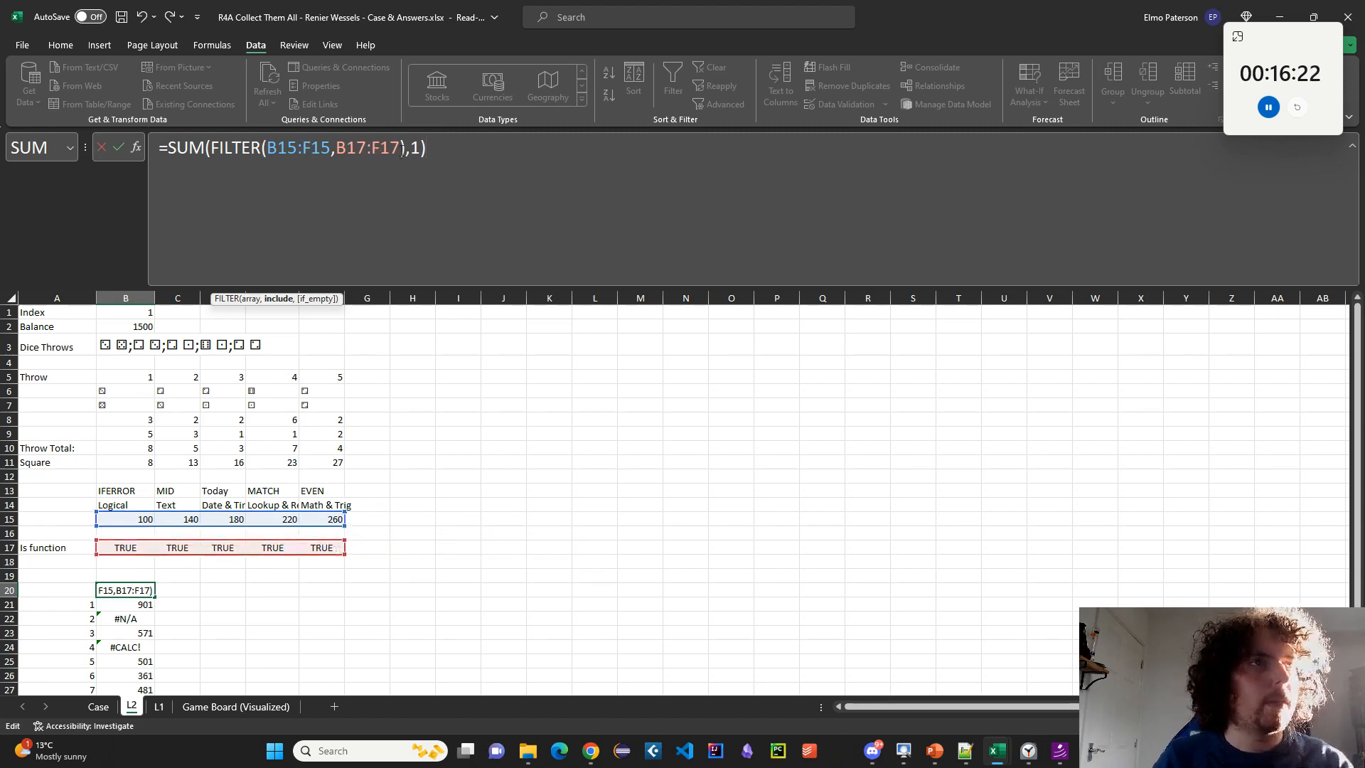
drag(418, 147, 420, 147)
key(BackSpace)
key(Return)
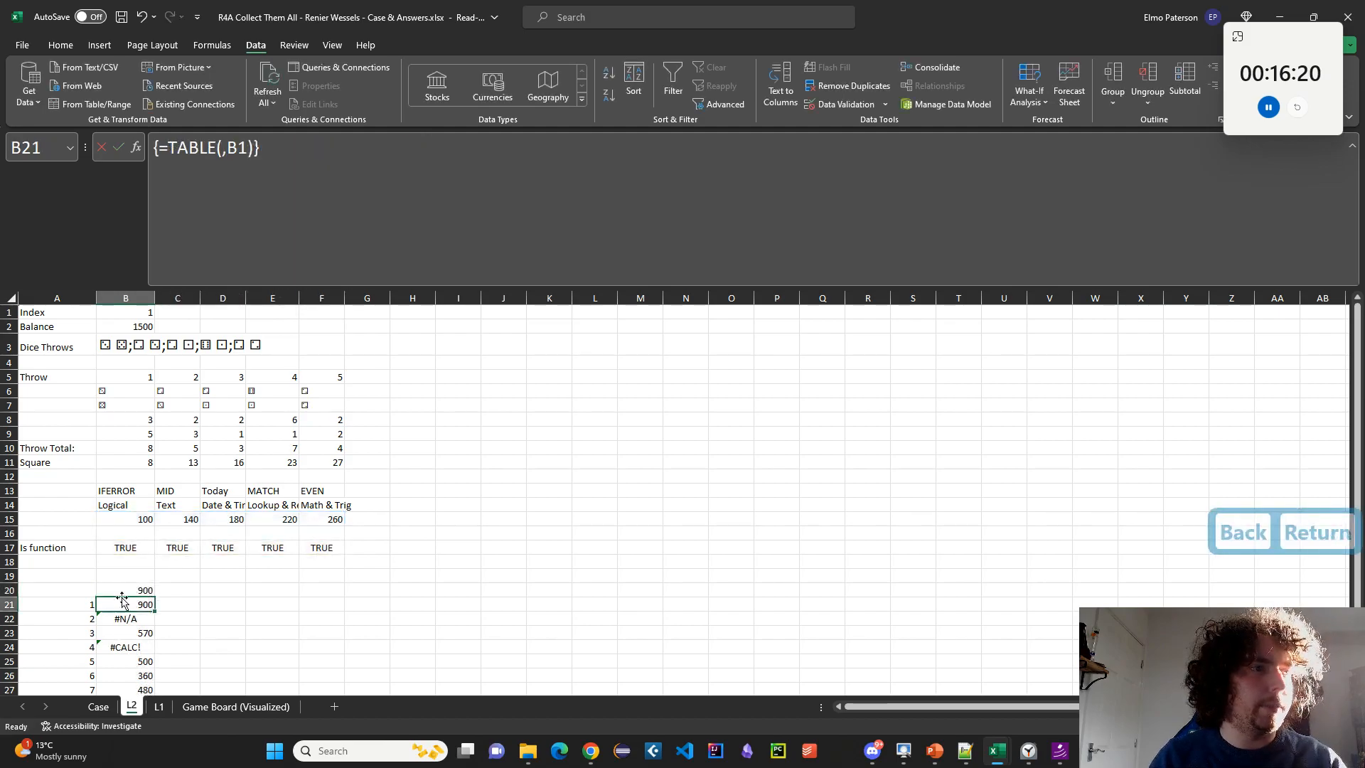
Subtract the purchases from the starting balance by changing B20 to =B2-SUM(FILTER(B15:F15,B17:F17)).
click(124, 592)
click(171, 140)
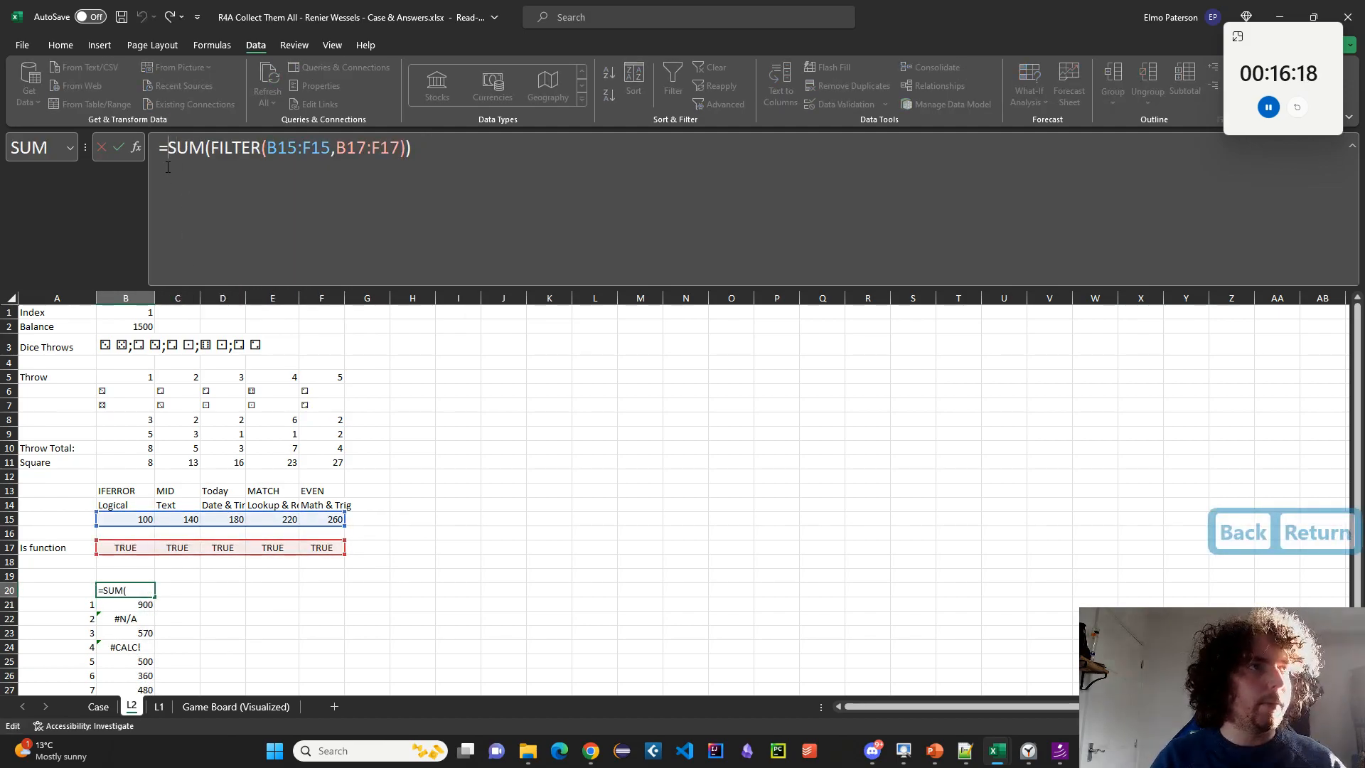
click(150, 324)
text(-)
key(Return)
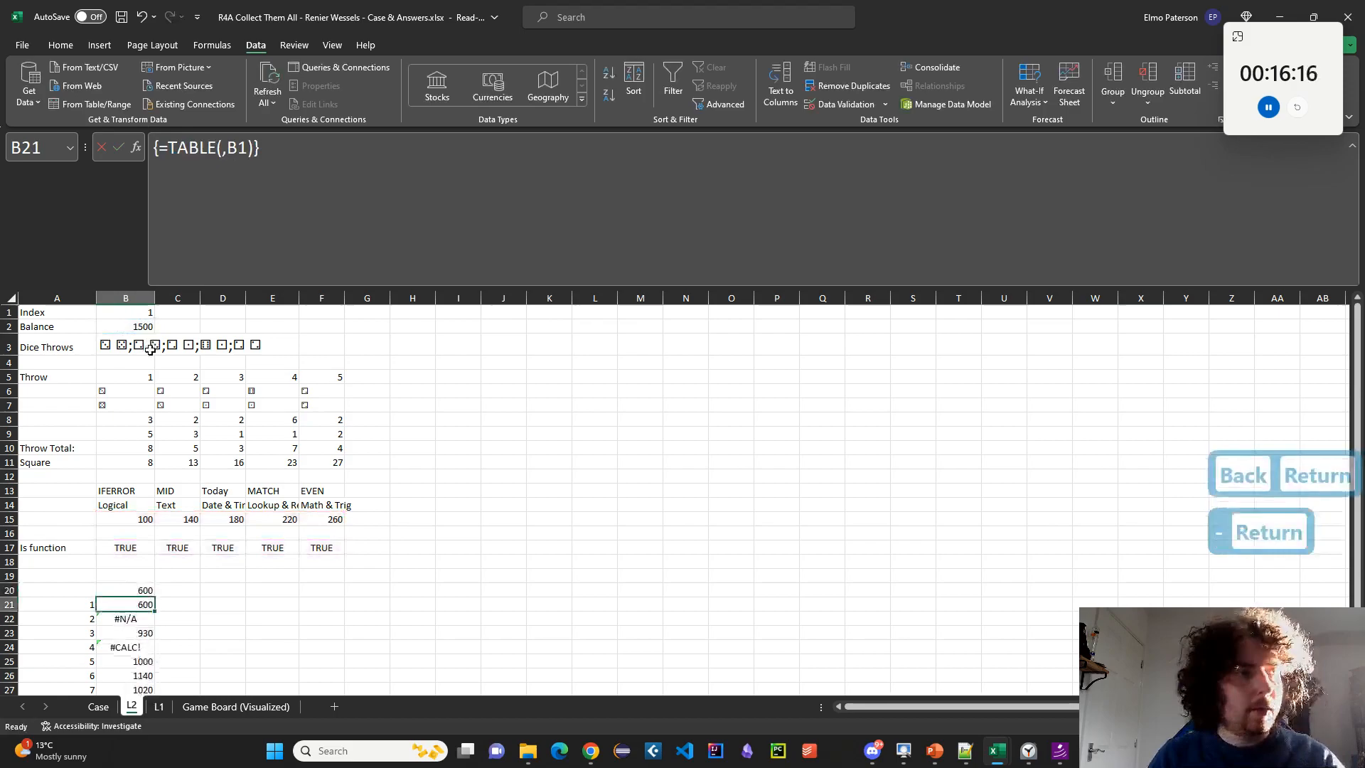
Examine the game behind the #CALC! error by setting the index in B1 to 4, and reset it to 1.
click(139, 650)
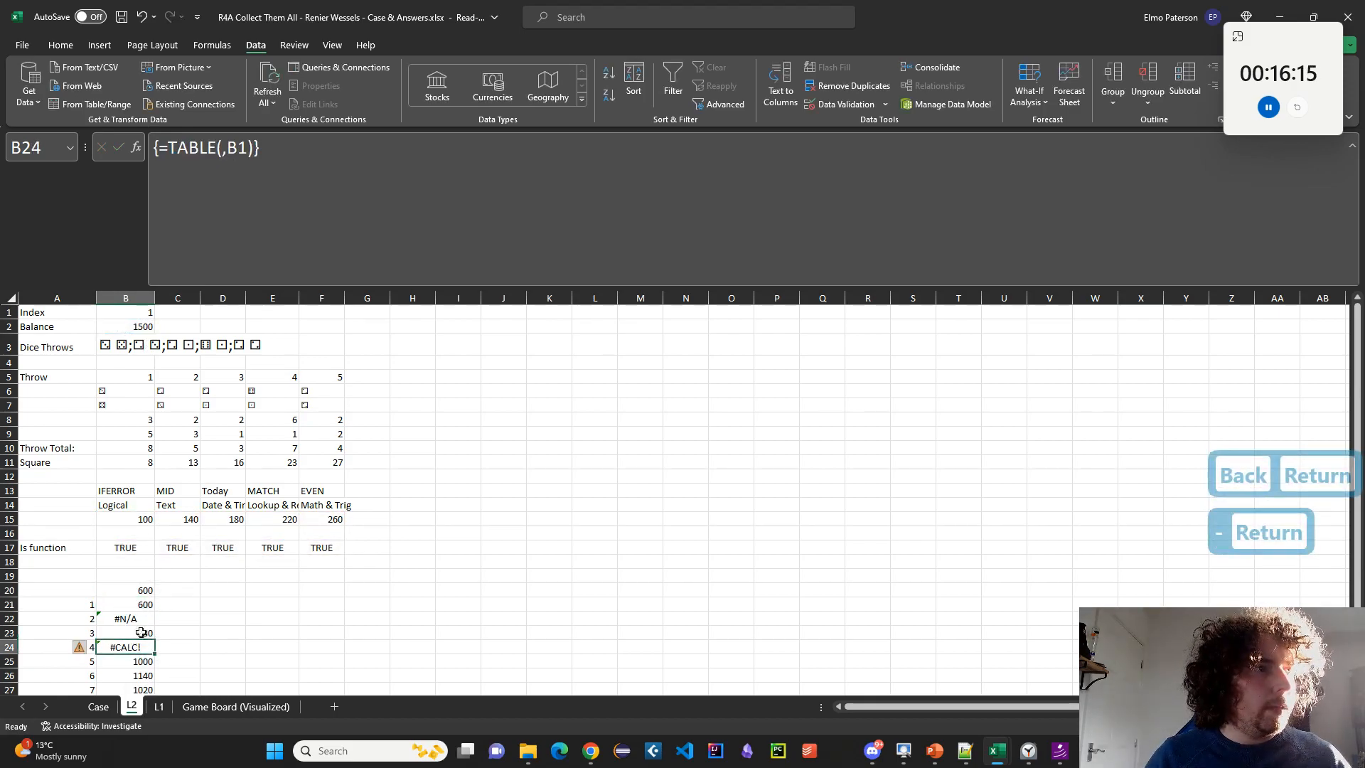
click(139, 314)
text(4)
click(472, 433)
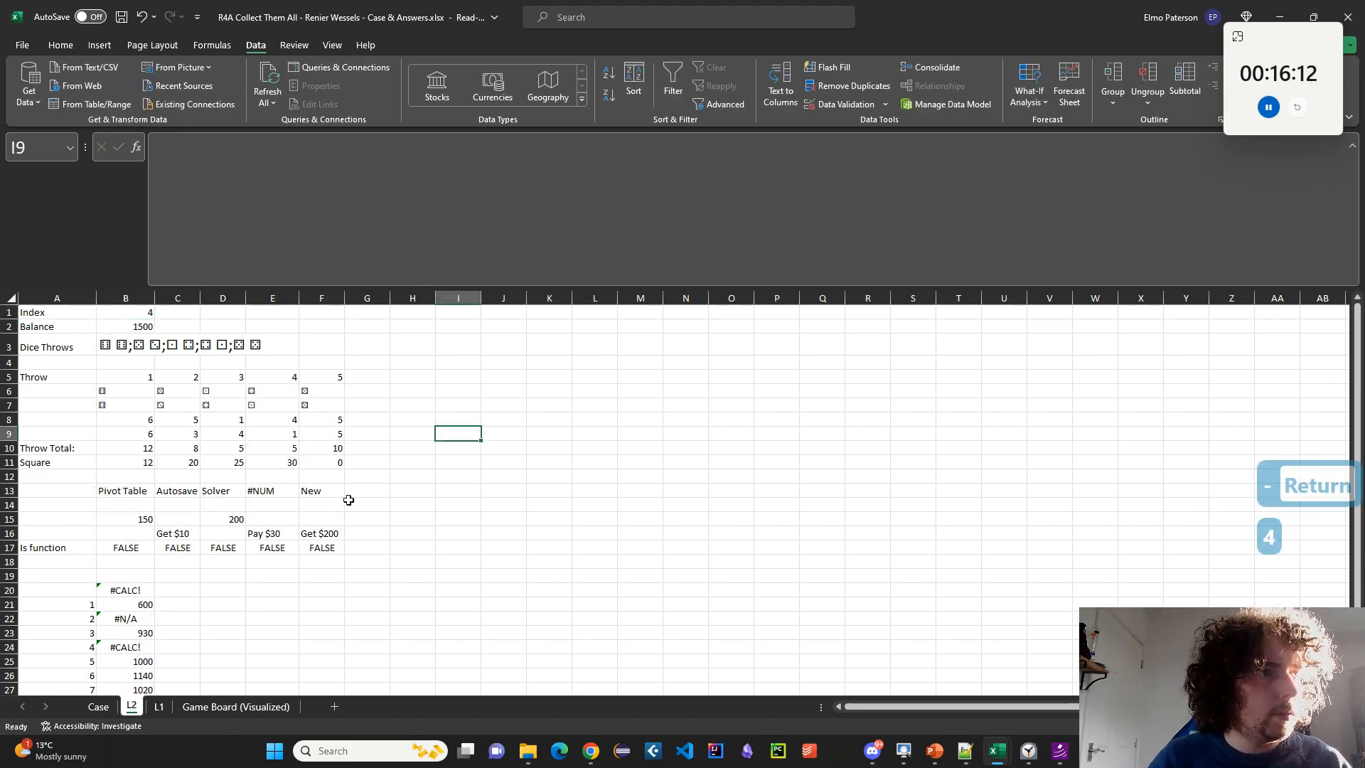
click(325, 502)
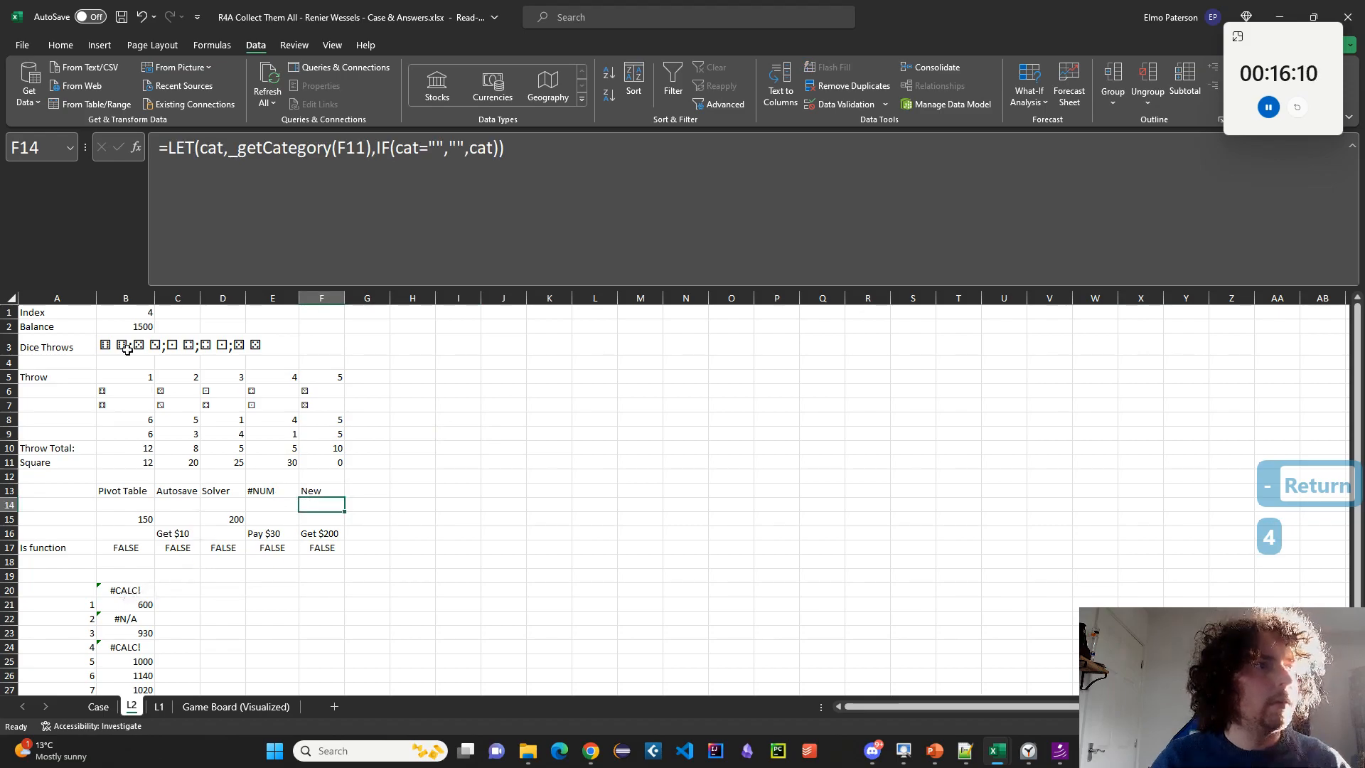
click(135, 313)
text(1)
click(458, 490)
Add 0 as the if_empty argument of FILTER in B20, giving =B2-SUM(FILTER(B15:F15,B17:F17,0)).
click(131, 590)
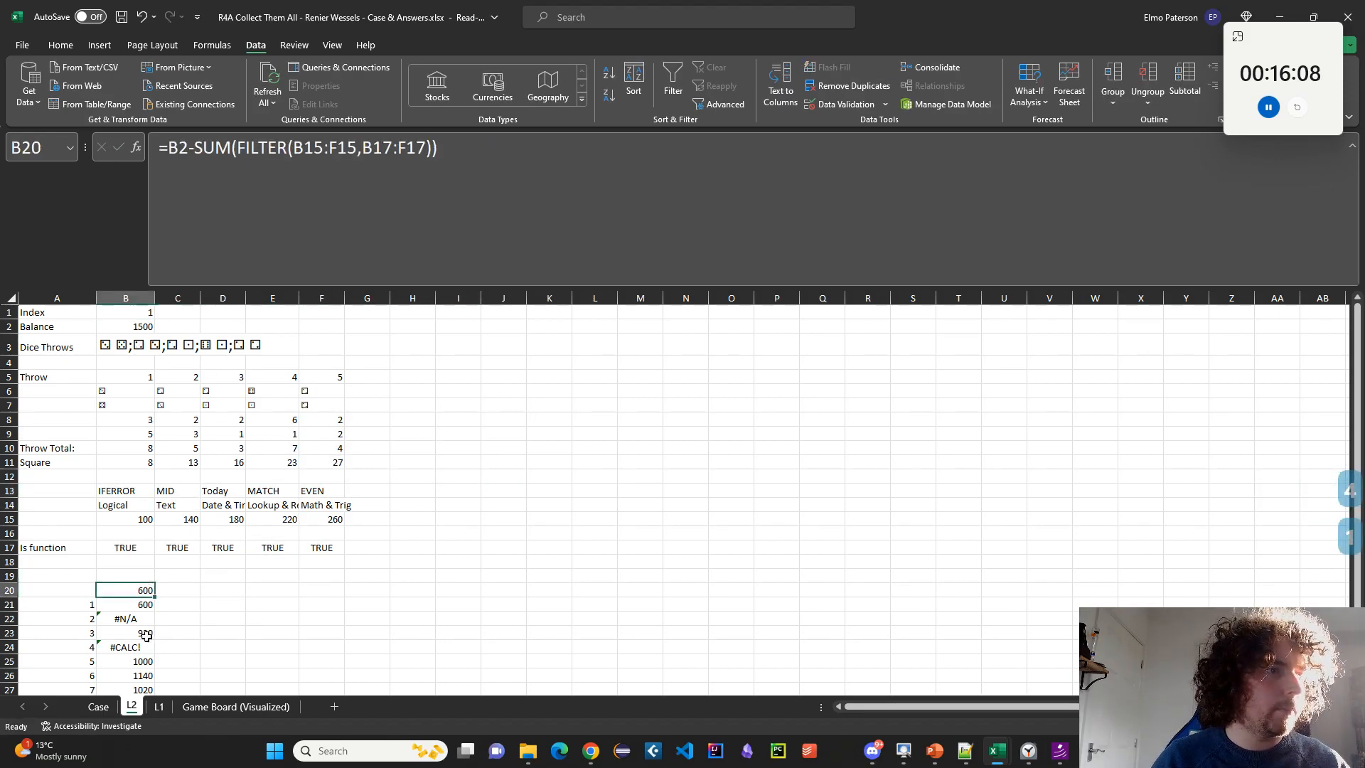
click(181, 185)
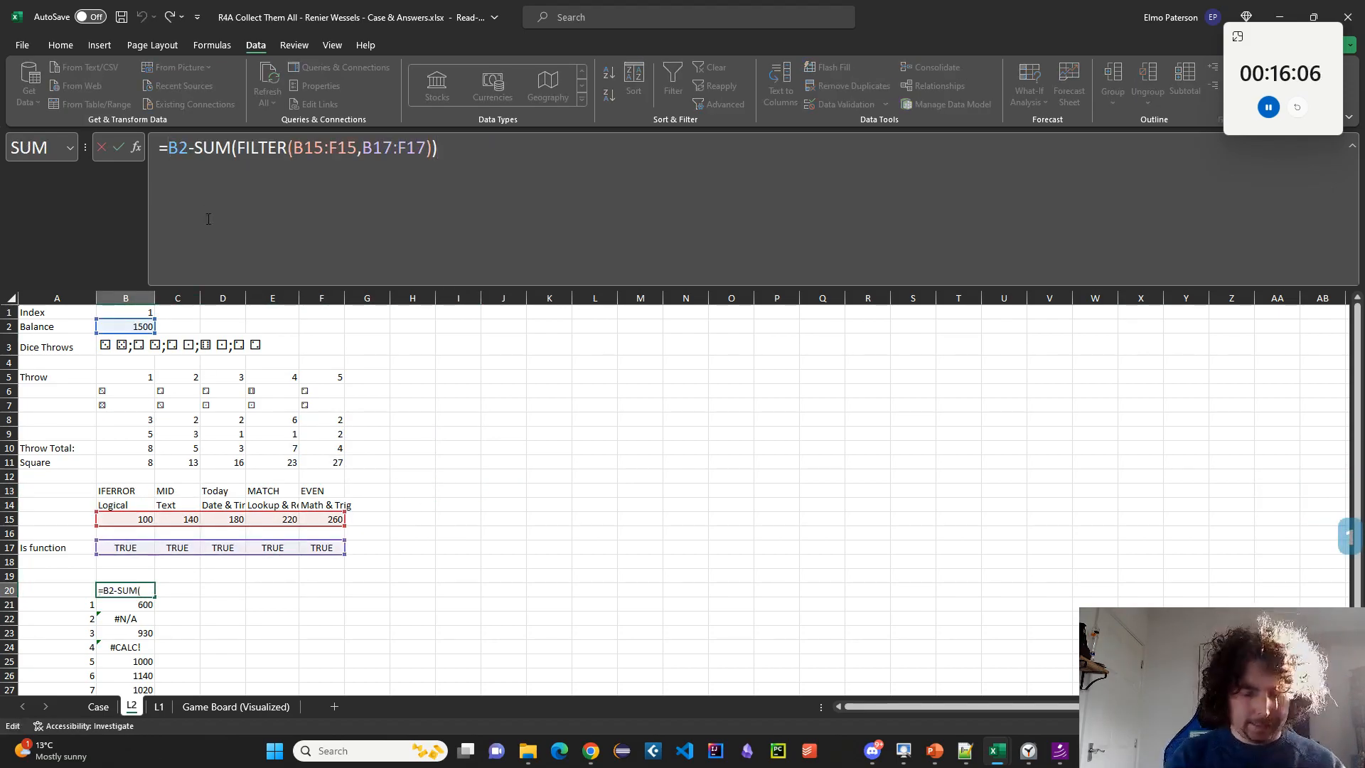
text(IF)
key(BackSpace)
key(BackSpace)
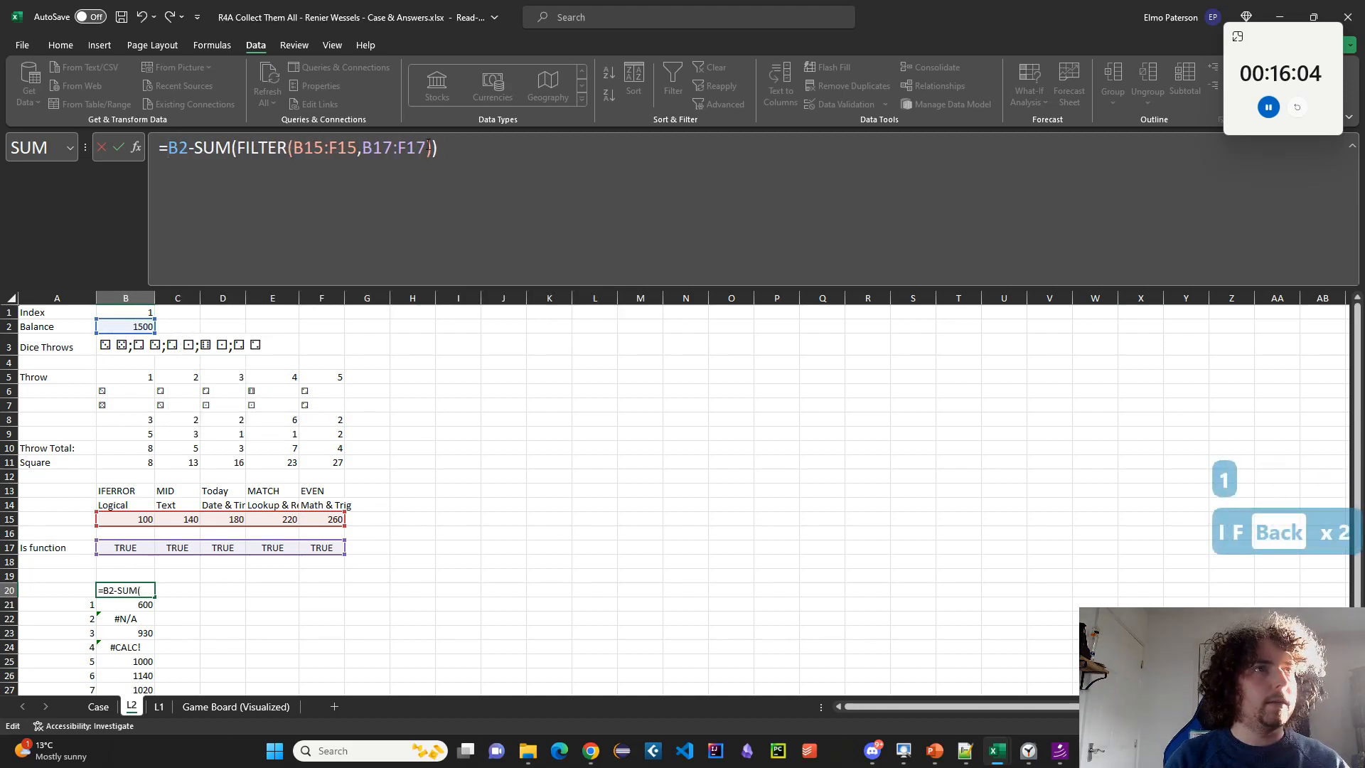
click(425, 148)
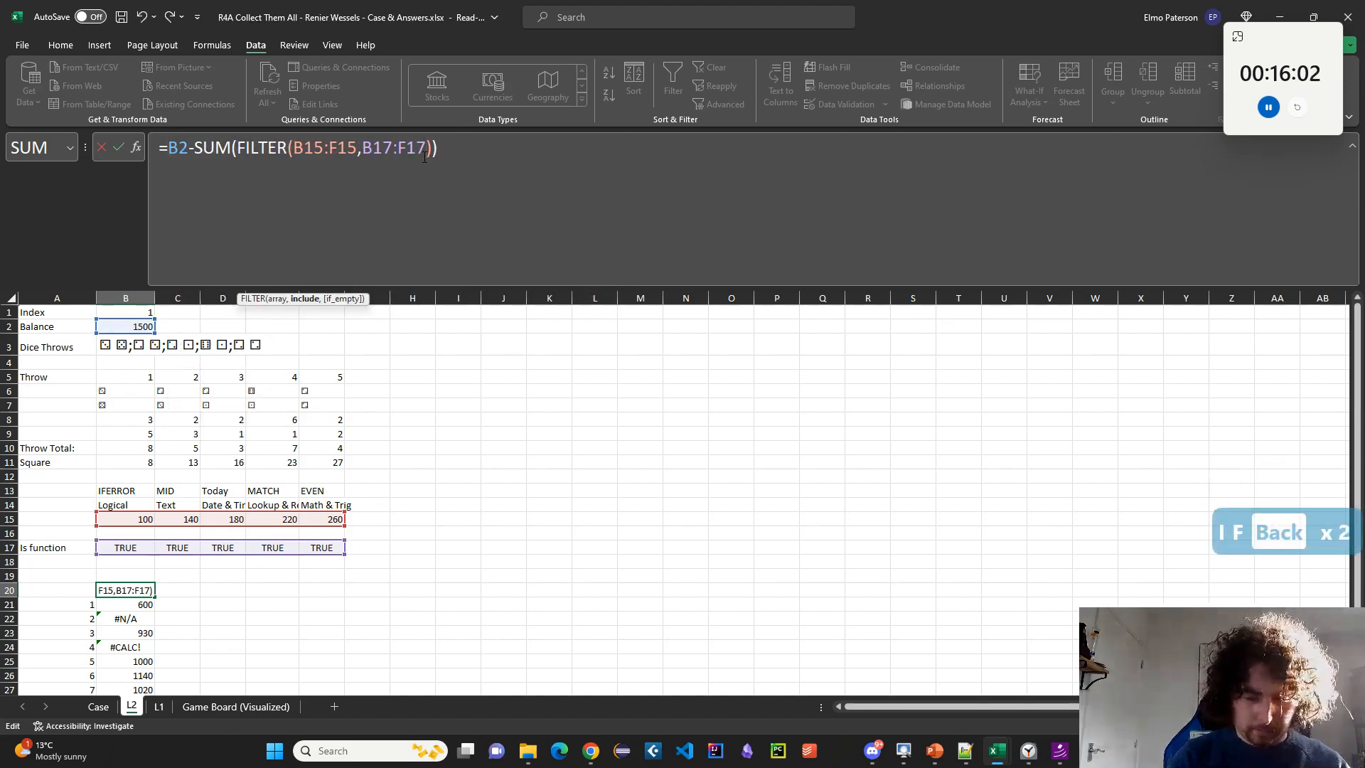
text(,0)
key(Return)
key(Up)
Copy the balances in B23:B32 of L2, paste them as values into the Case answers from E71, and return to L2.
scroll(388, 361, down, 4)
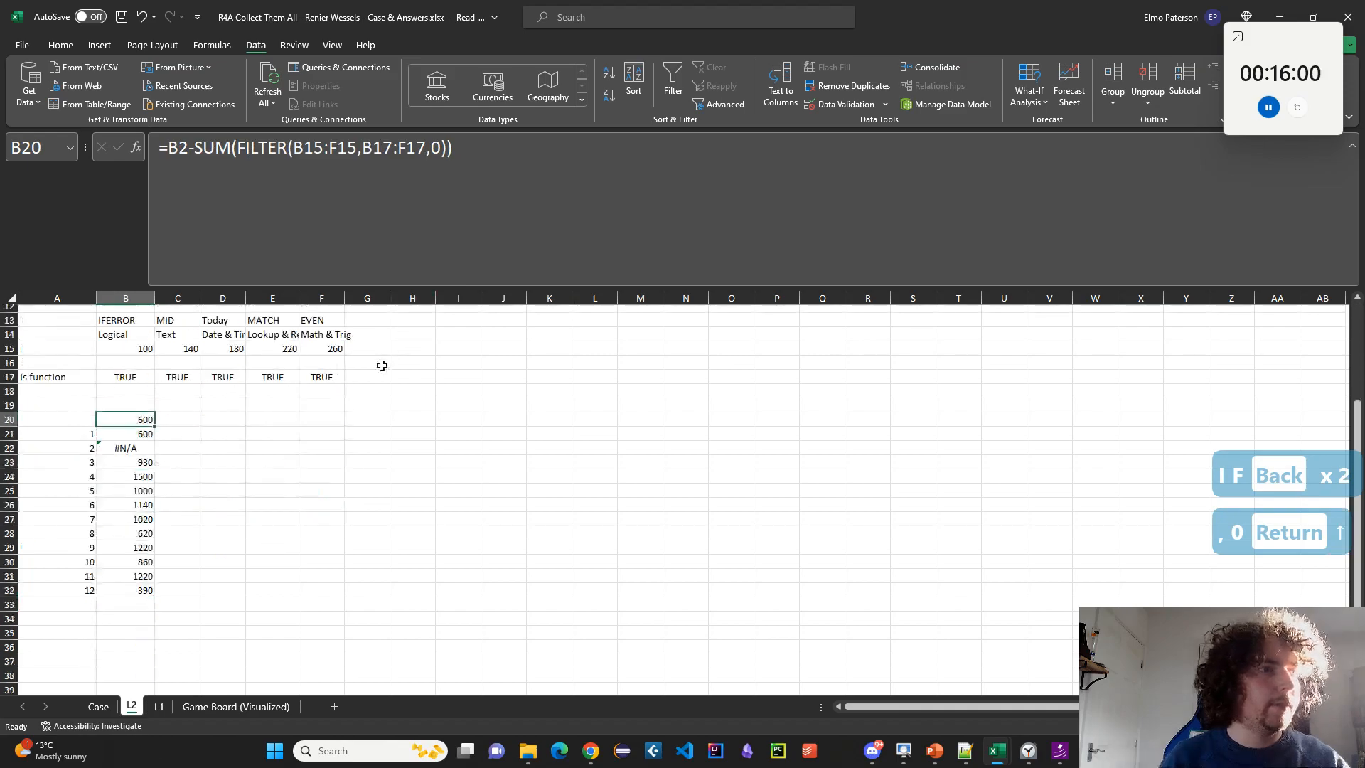
drag(143, 464, 116, 590)
key(ctrl+c)
click(98, 705)
click(242, 588)
key(ctrl+shift+v)
scroll(291, 525, up, 1)
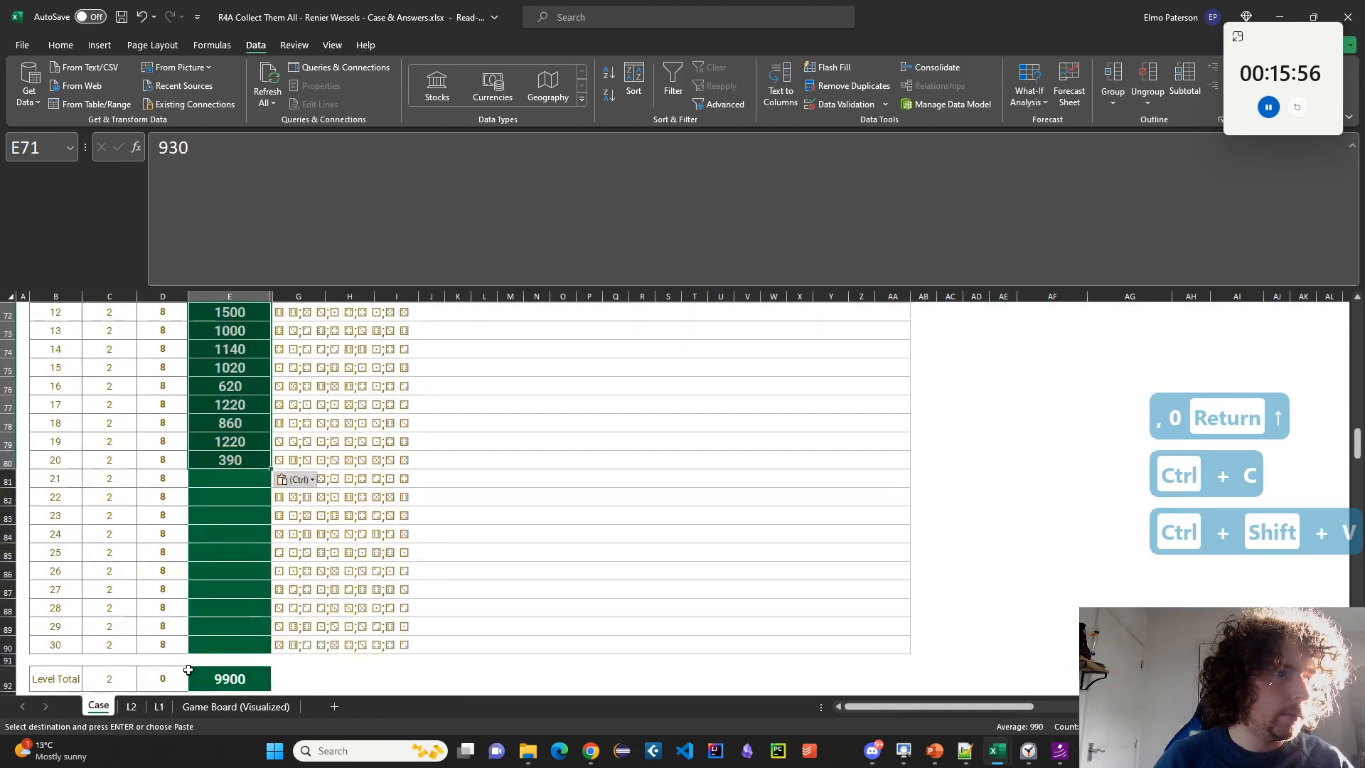
click(130, 706)
Change the game index formula in A21 of L2 to =SEQUENCE(20).
click(90, 435)
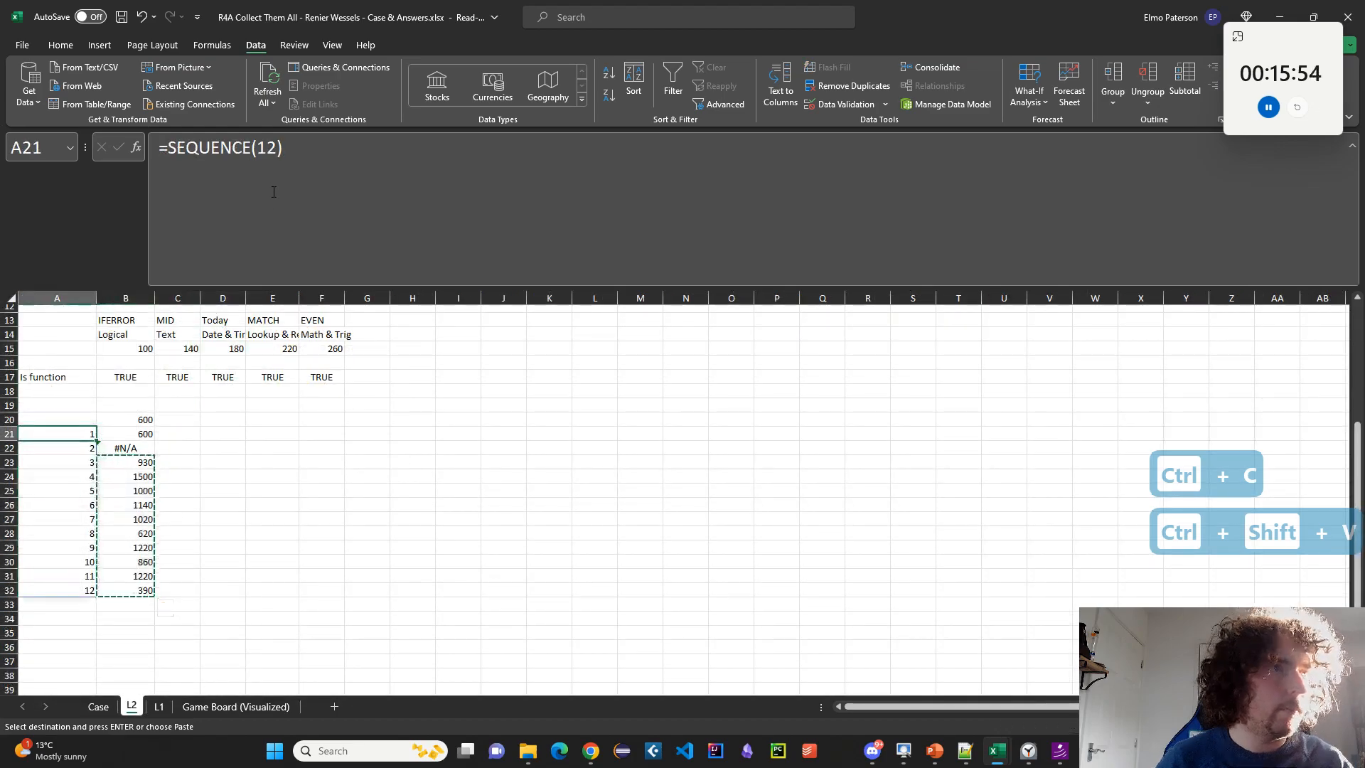
click(280, 147)
key(BackSpace)
key(BackSpace)
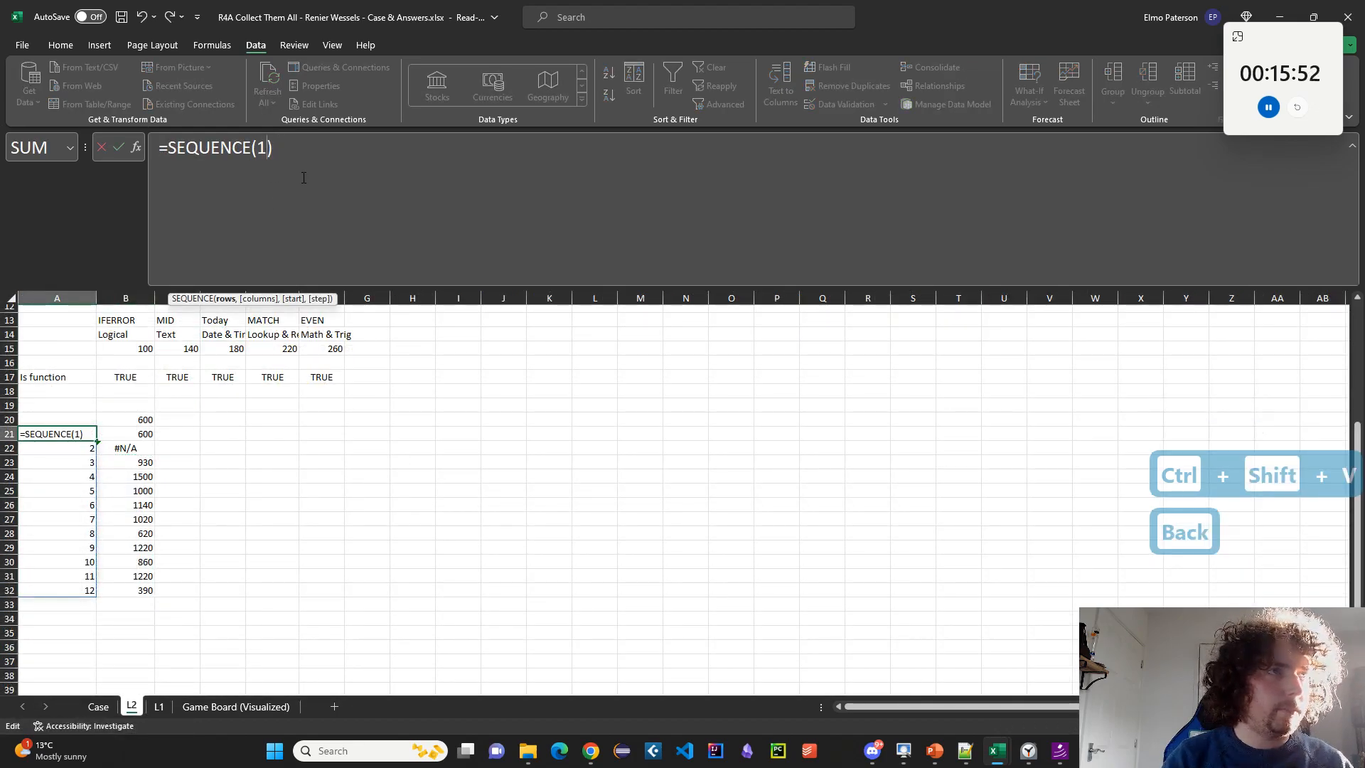
text(29)
key(BackSpace)
text(0)
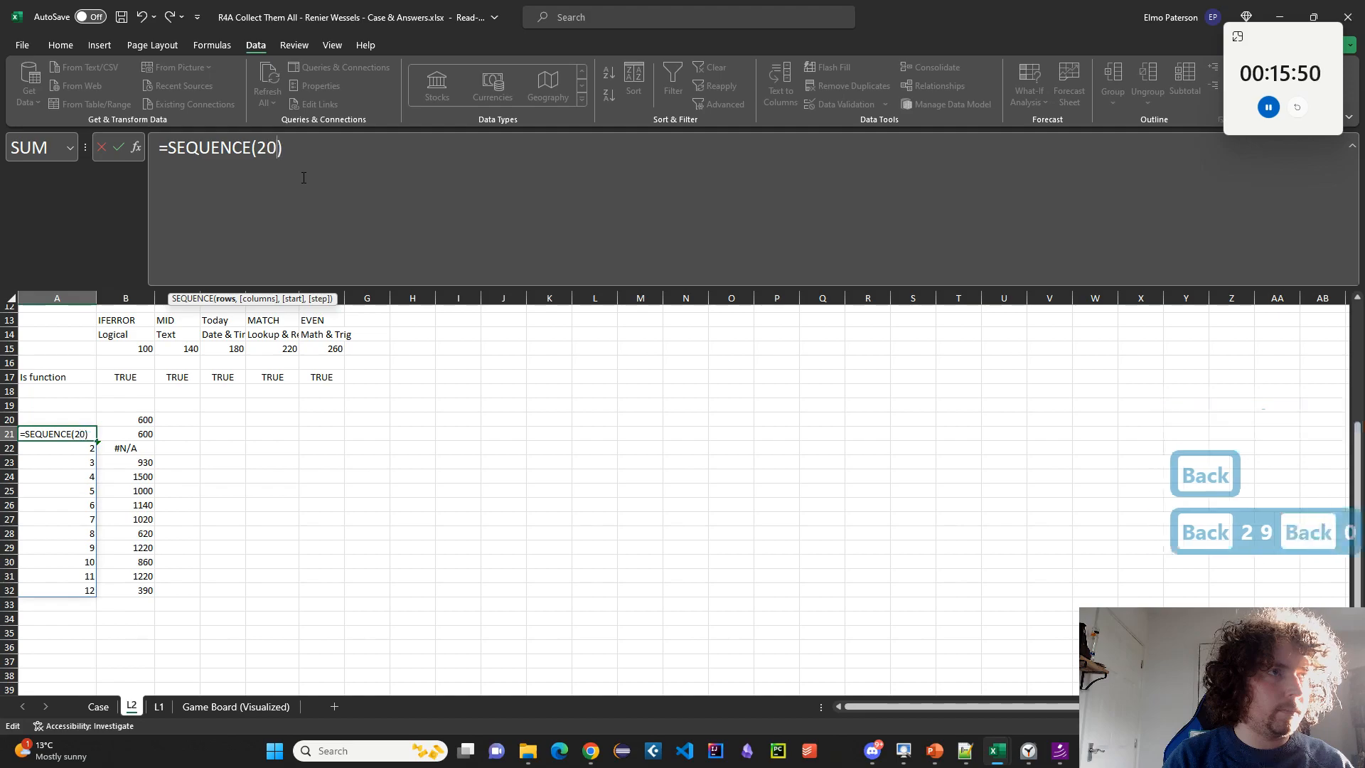
key(Return)
Change the game index formula in A21 of L2 to =SEQUENCE(10,,12).
click(74, 435)
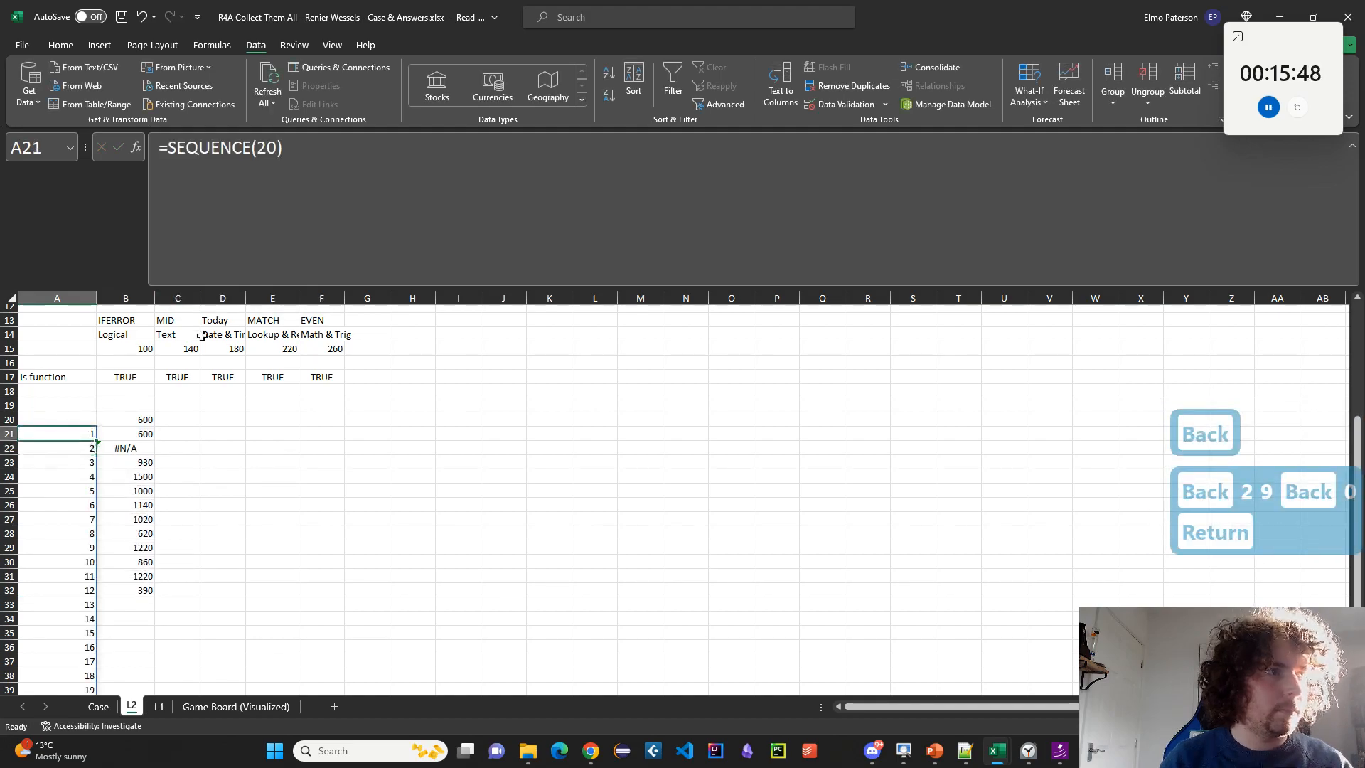
click(269, 174)
key(BackSpace)
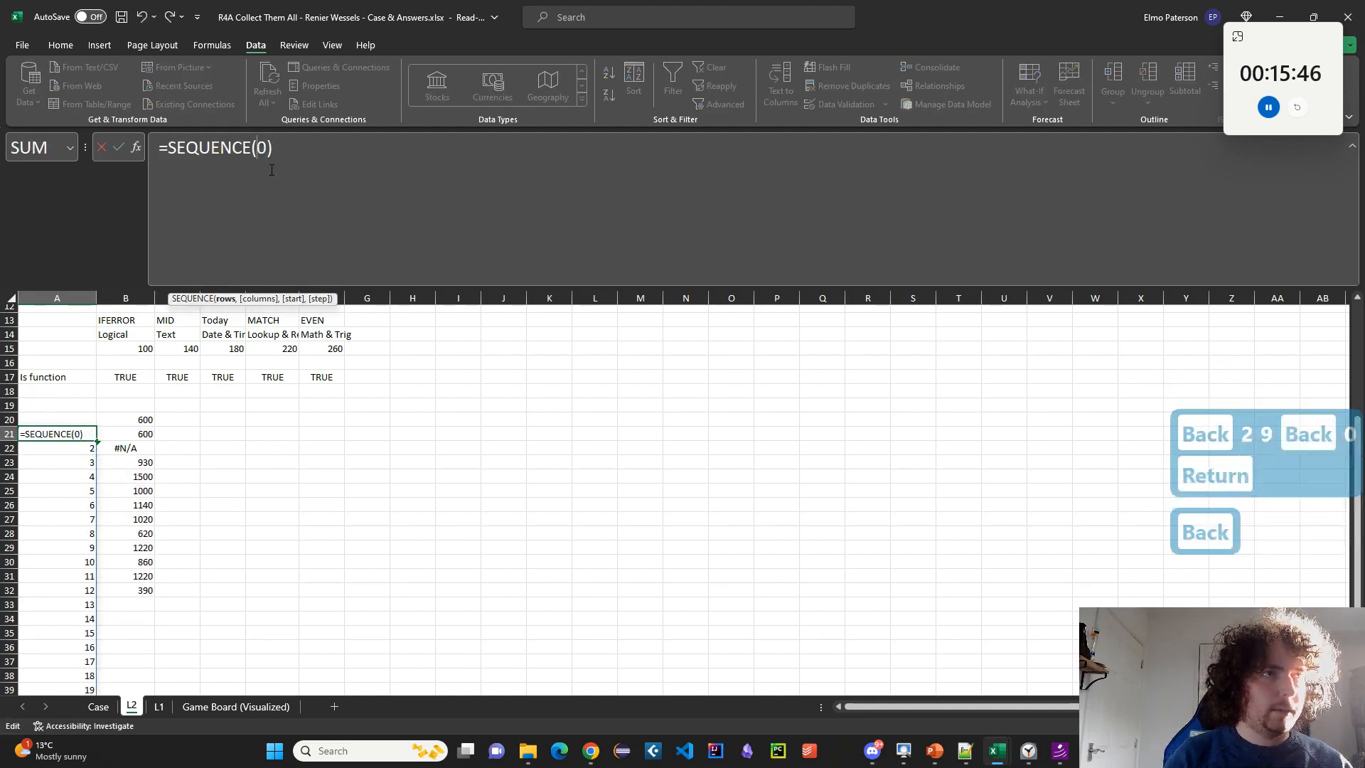
text(1)
key(Right)
text(,,)
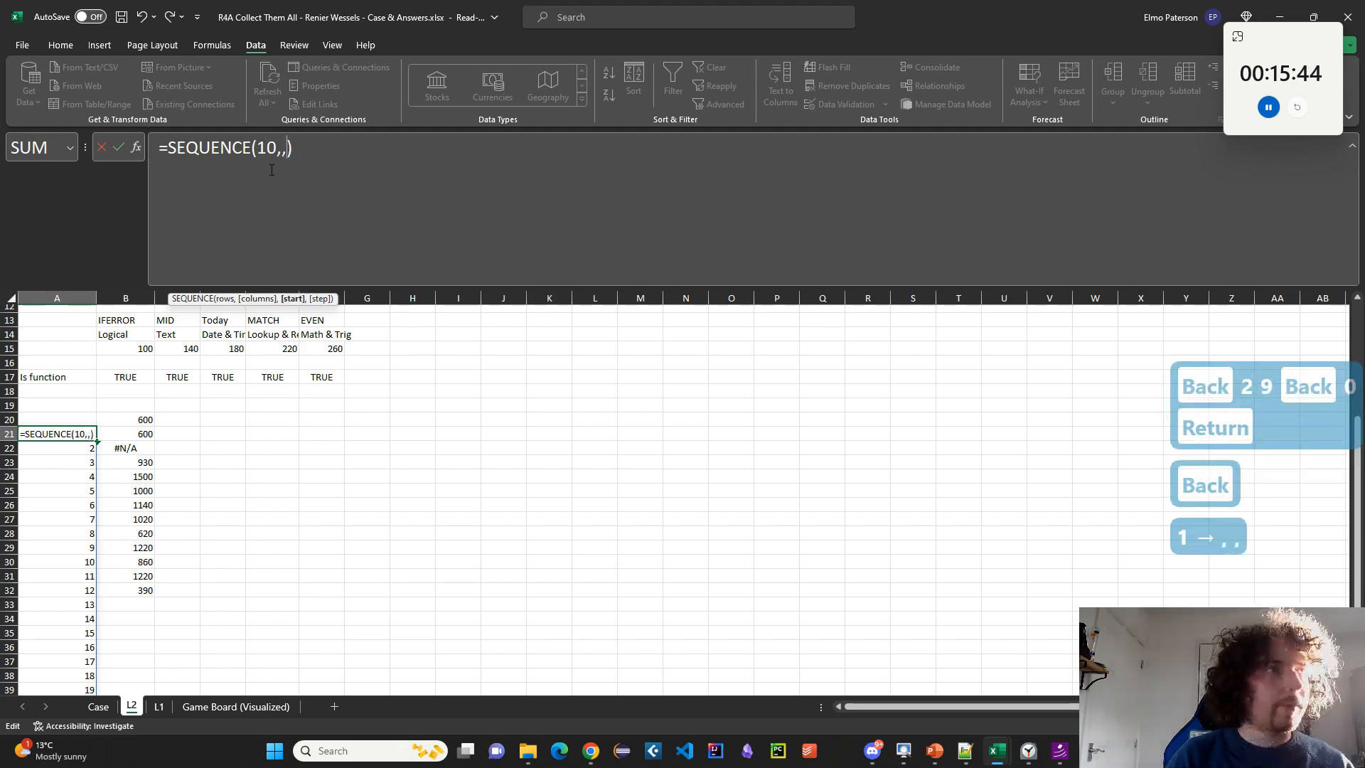
text(12)
key(Return)
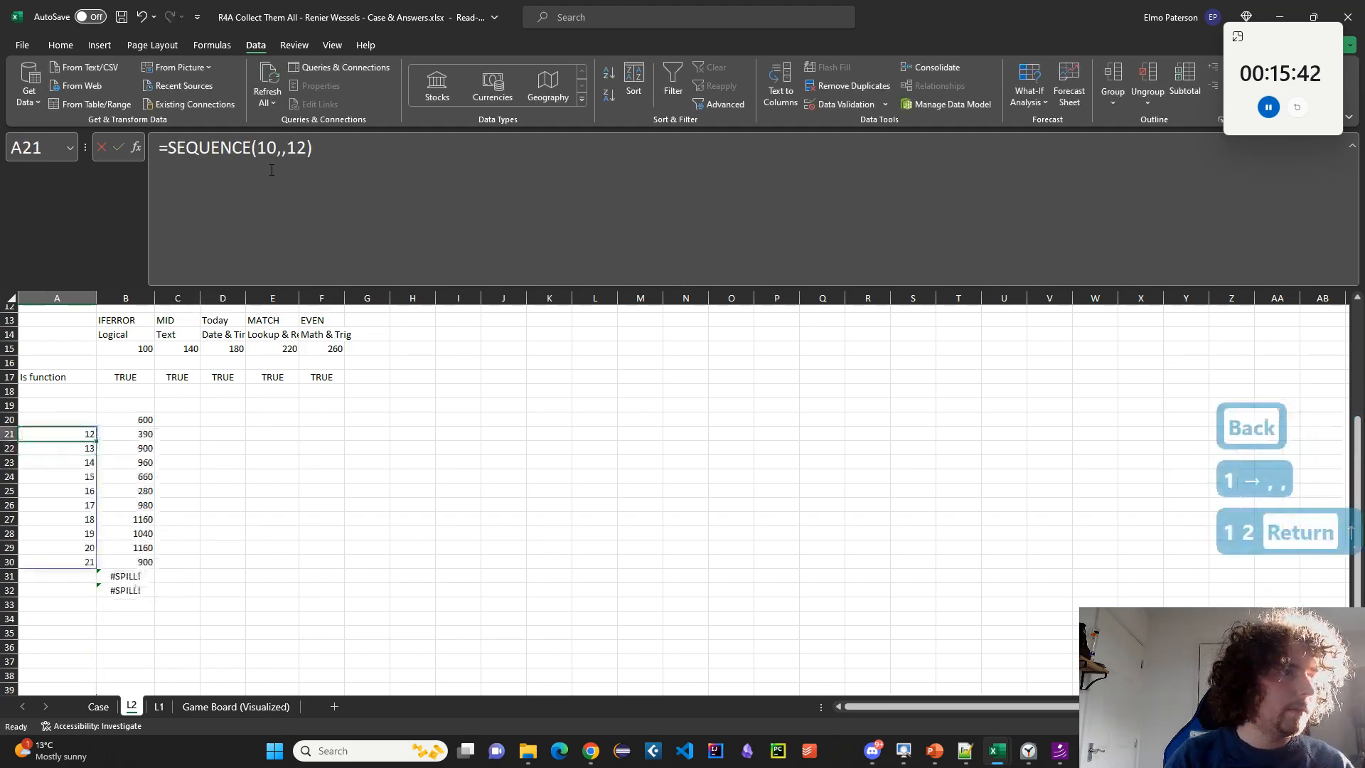
Copy the balances in B22:B30 of L2 and paste them as values into the Case answers from E81.
key(Right)
key(Down)
key(ctrl+shift+Down)
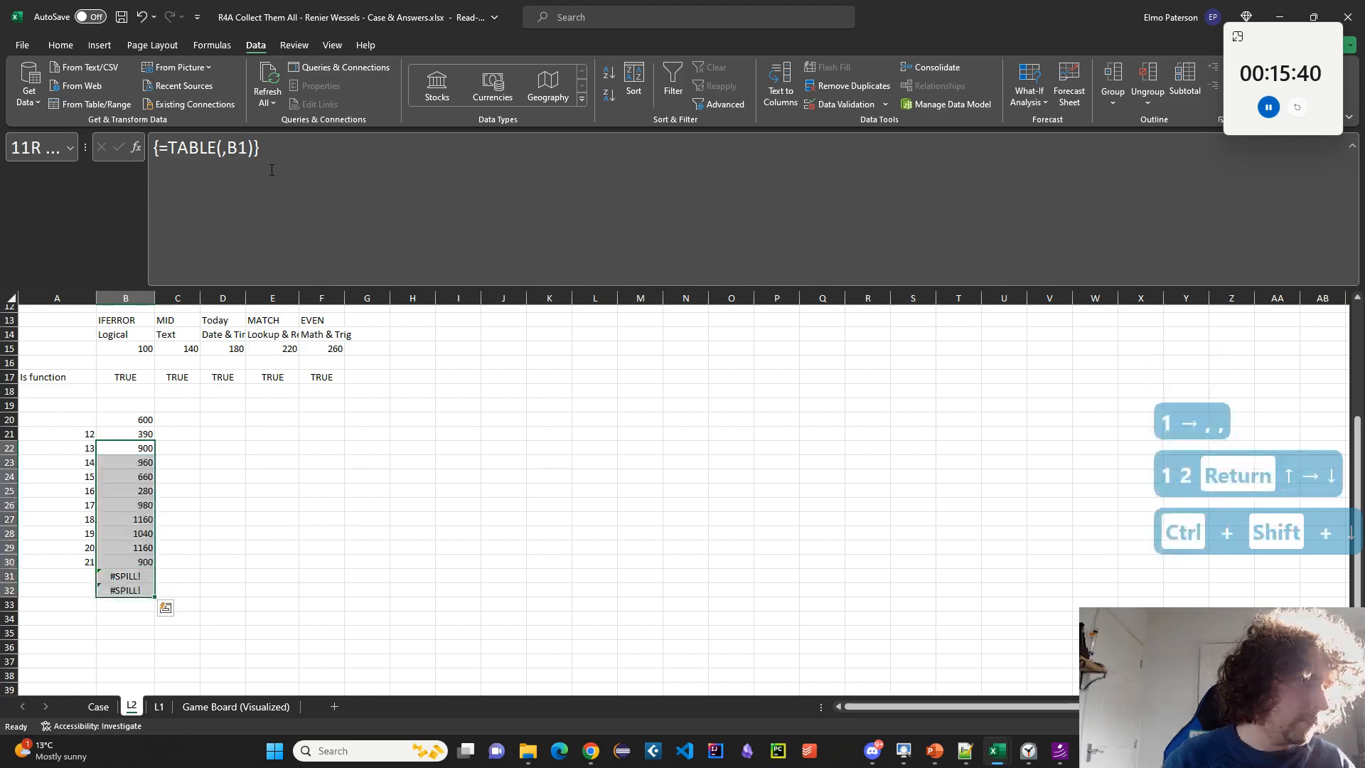
drag(121, 562, 114, 448)
key(ctrl+c)
click(100, 706)
scroll(215, 444, down, 1)
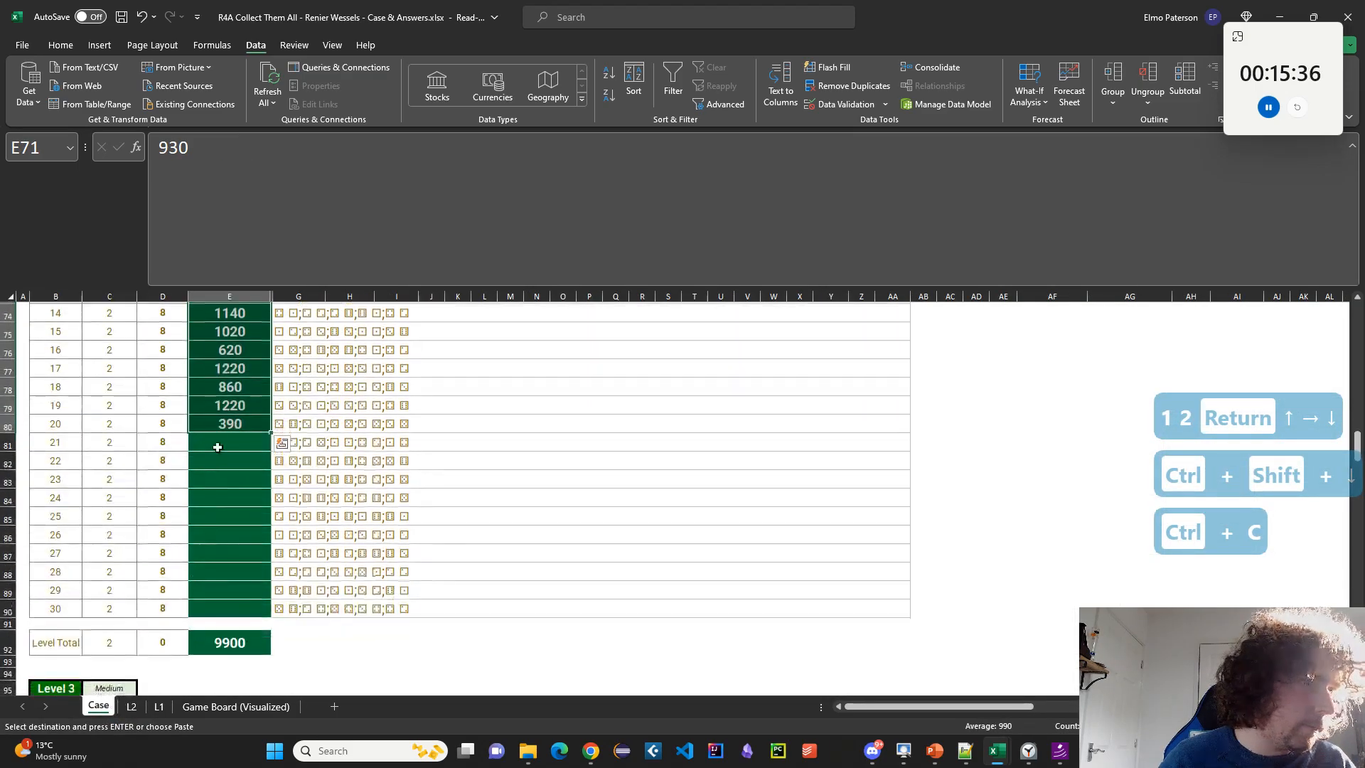
click(216, 443)
key(ctrl+shift+v)
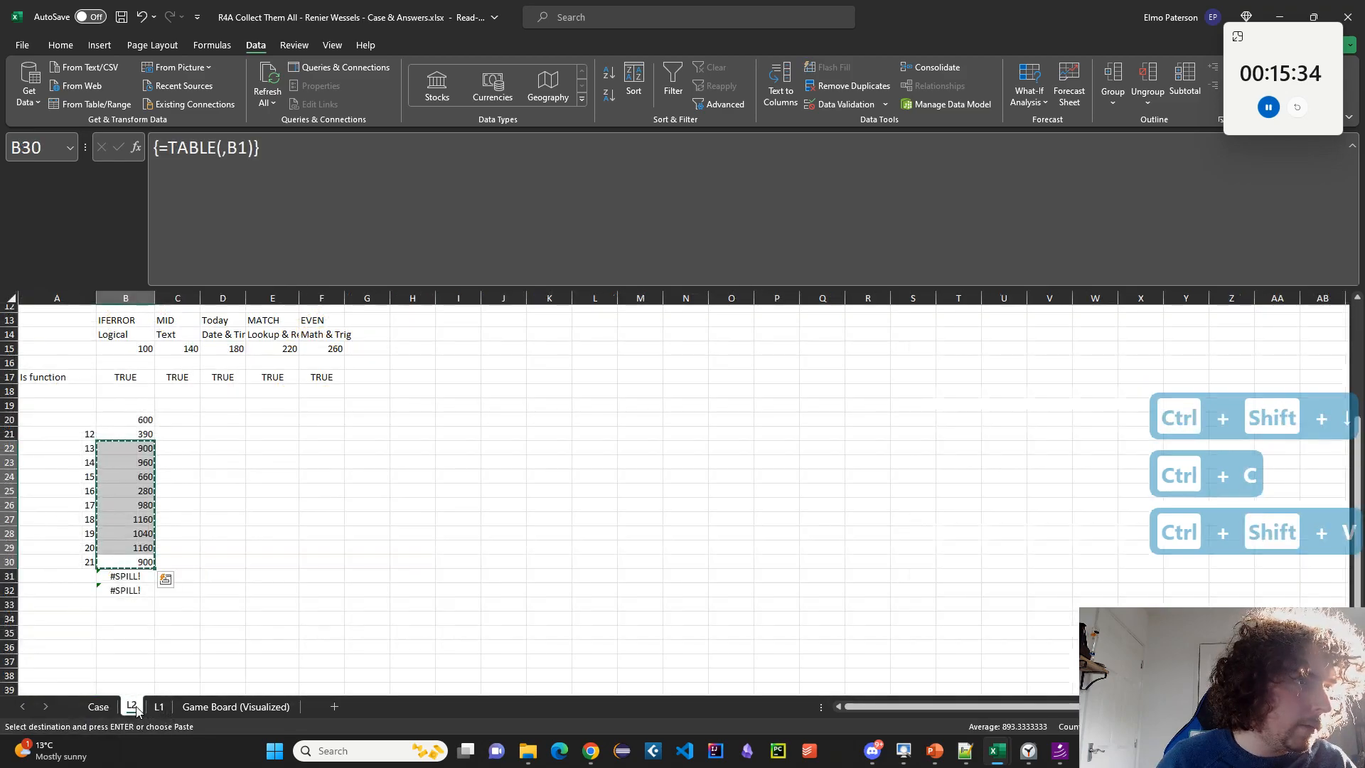
Return to L2 and replace the game index formula in A21 with =SEQUENCE(22).
click(121, 707)
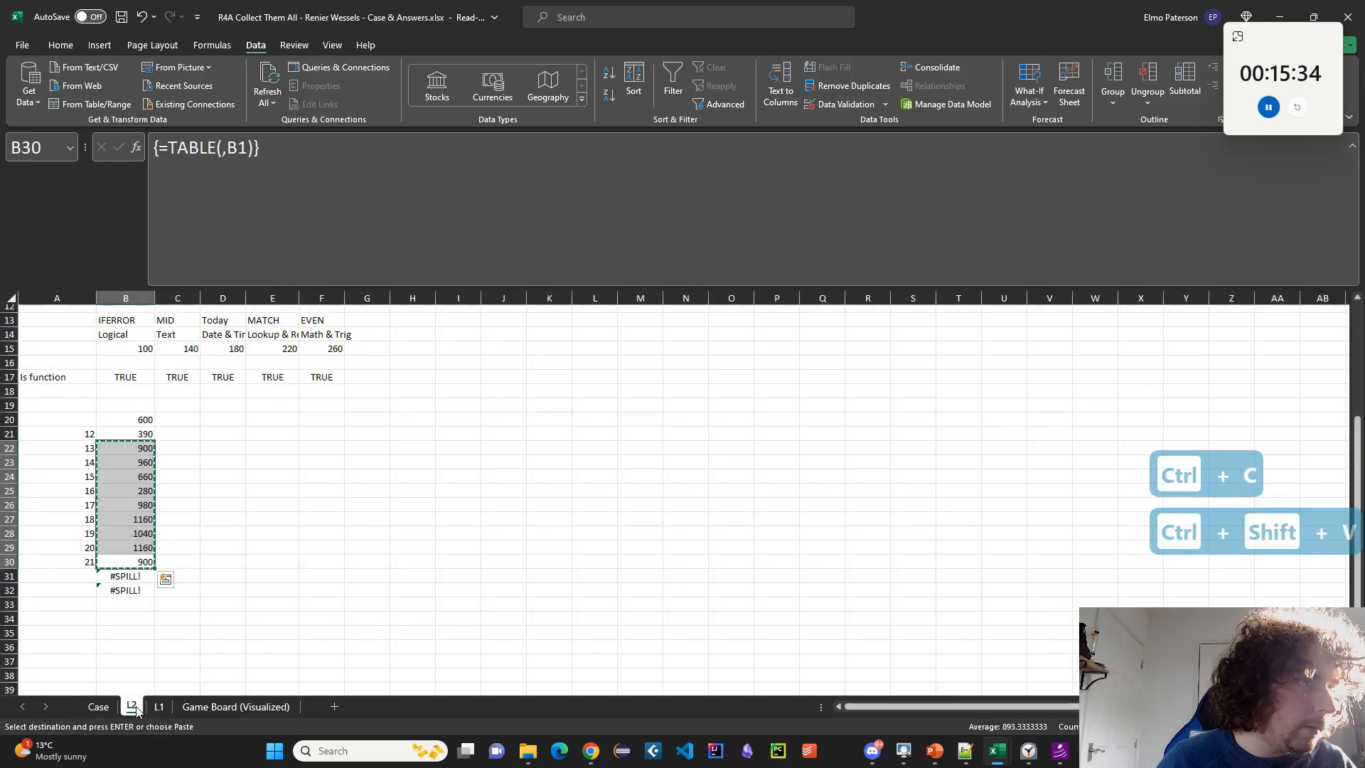
click(91, 433)
text(=SEQUENCE()22)
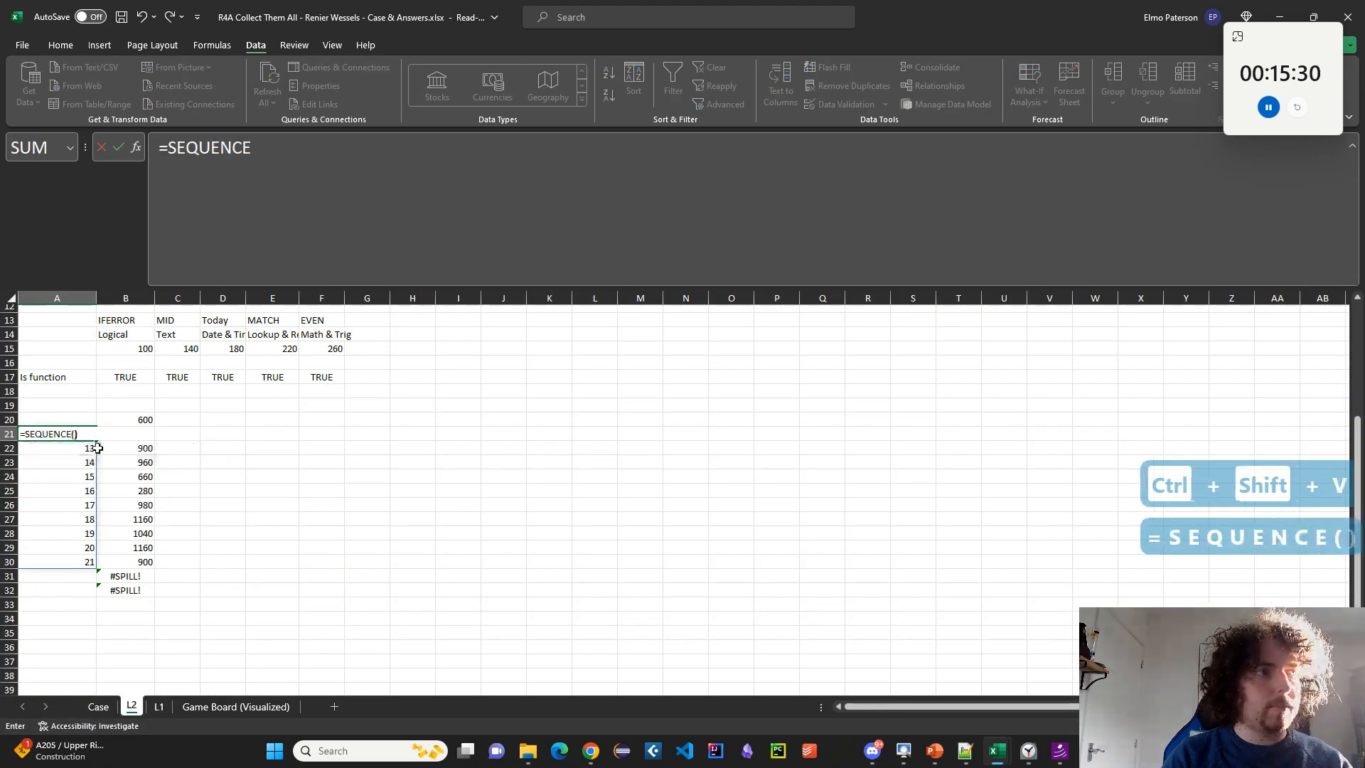
key(BackSpace)
key(BackSpace)
key(BackSpace)
text(22))
key(Return)
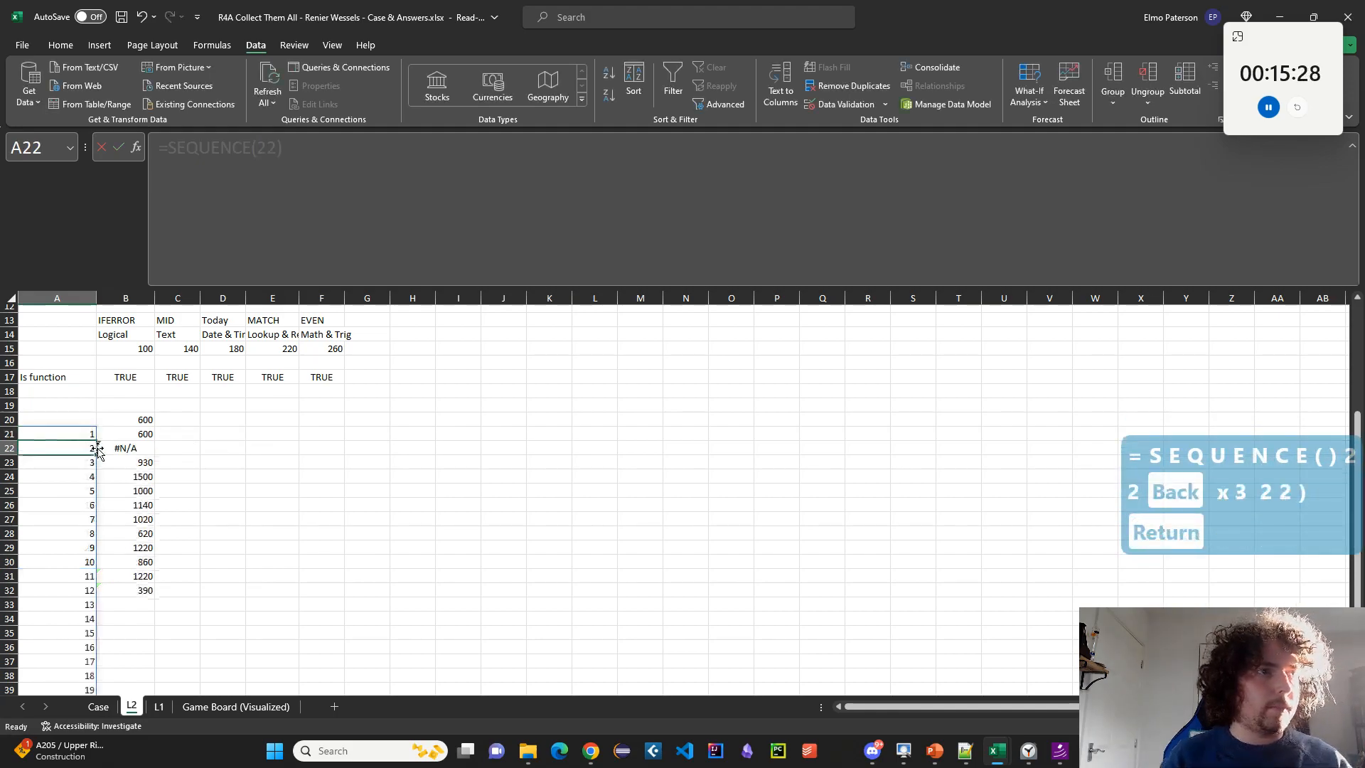
Clear the old data table results in B21:B32 below the balance formula in B20.
scroll(97, 451, down, 1)
click(128, 437)
drag(129, 393, 142, 548)
key(Delete)
Create a what-if data table over A20:B42 with B1 as the column input cell.
click(94, 376)
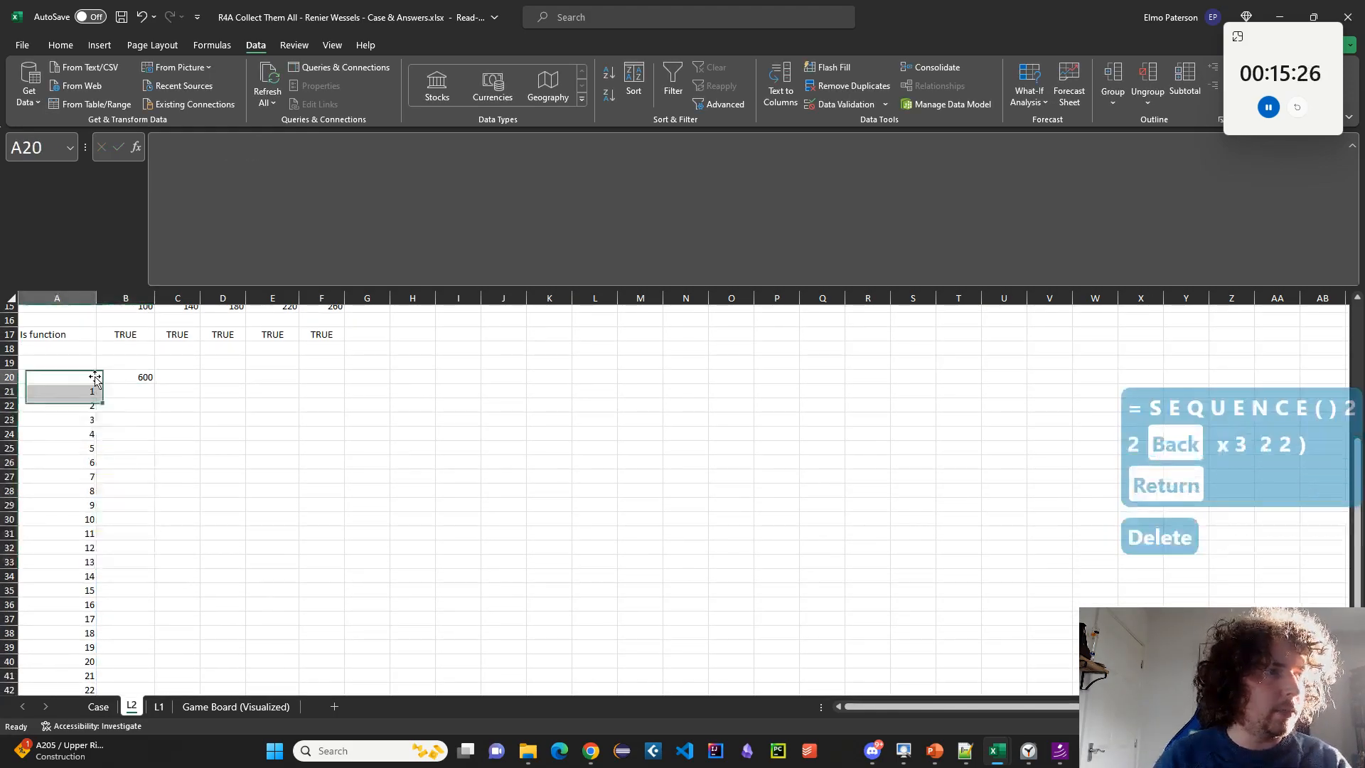
key(shift+Right)
key(ctrl+shift+Down)
key(ctrl+shift+Down)
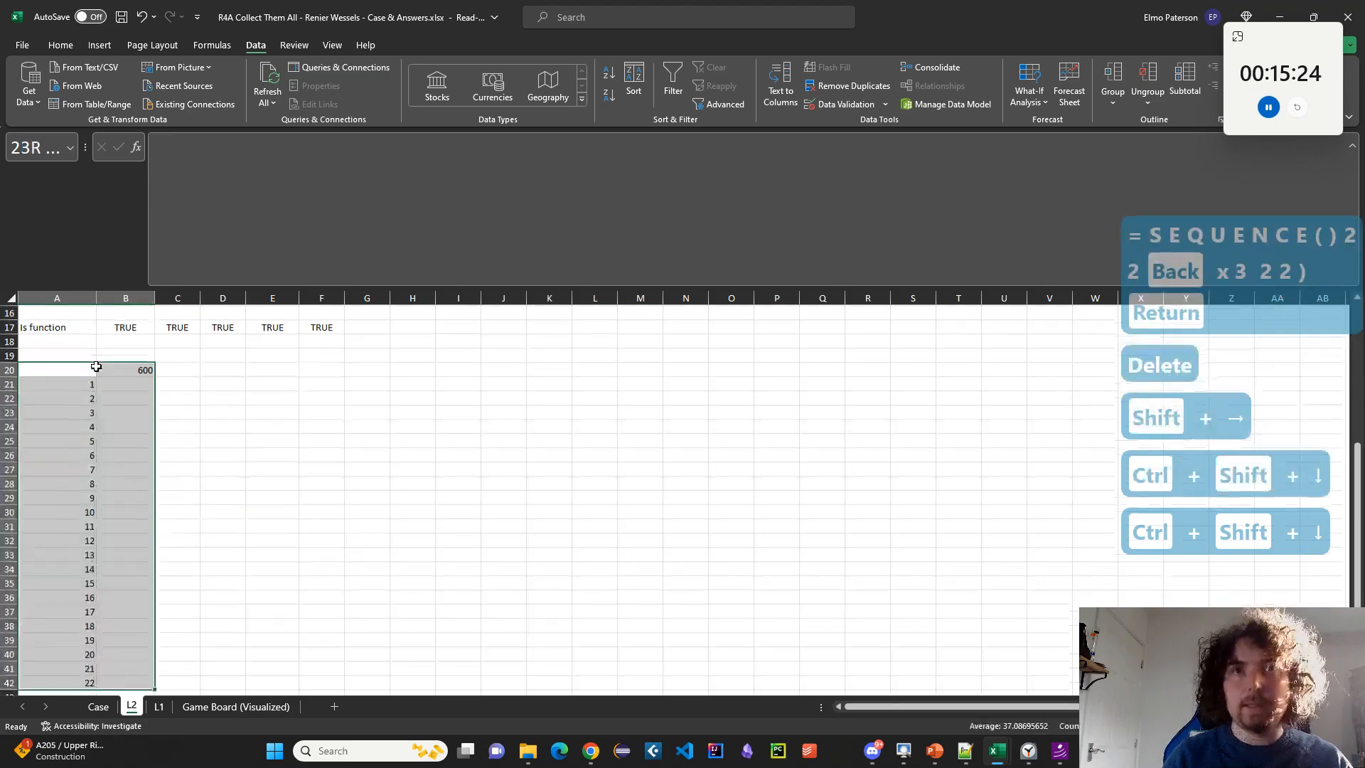
click(1028, 91)
click(1060, 162)
key(Tab)
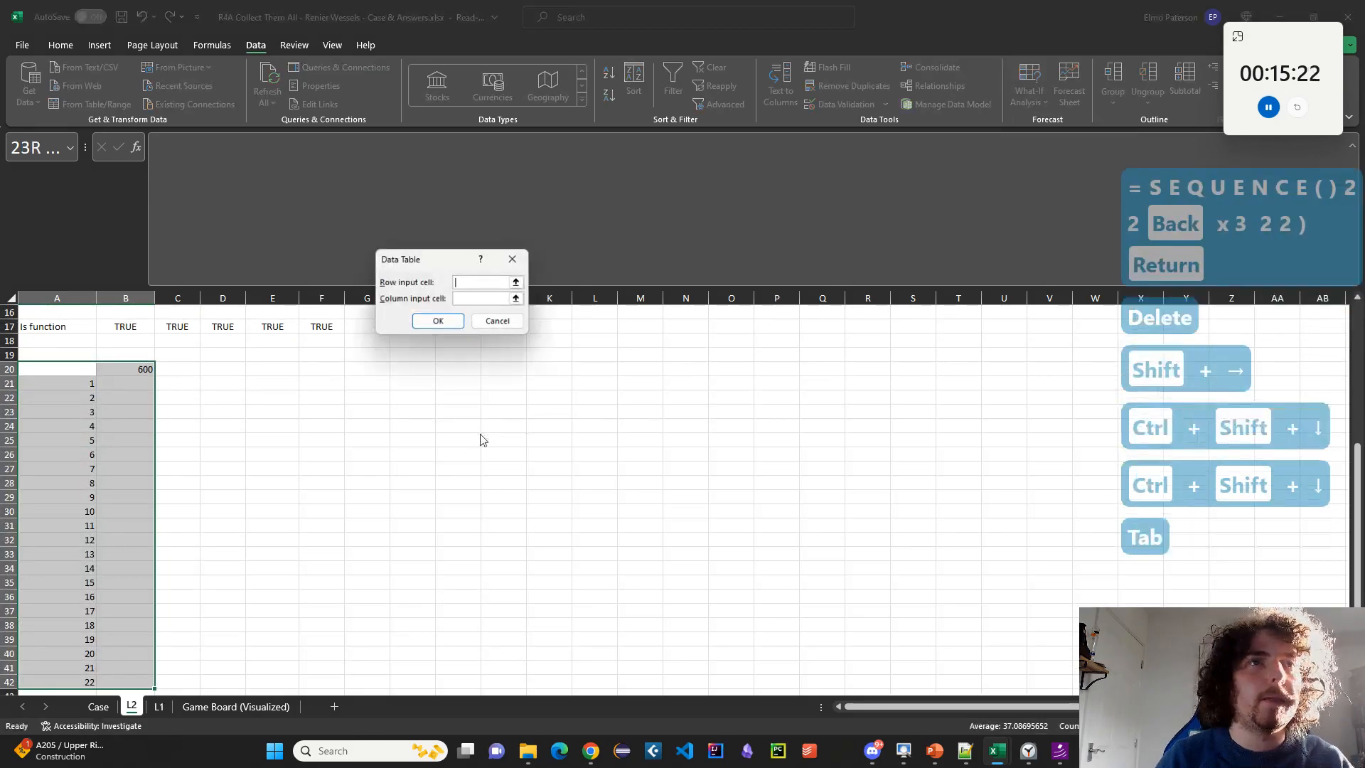
scroll(302, 407, up, 5)
click(126, 312)
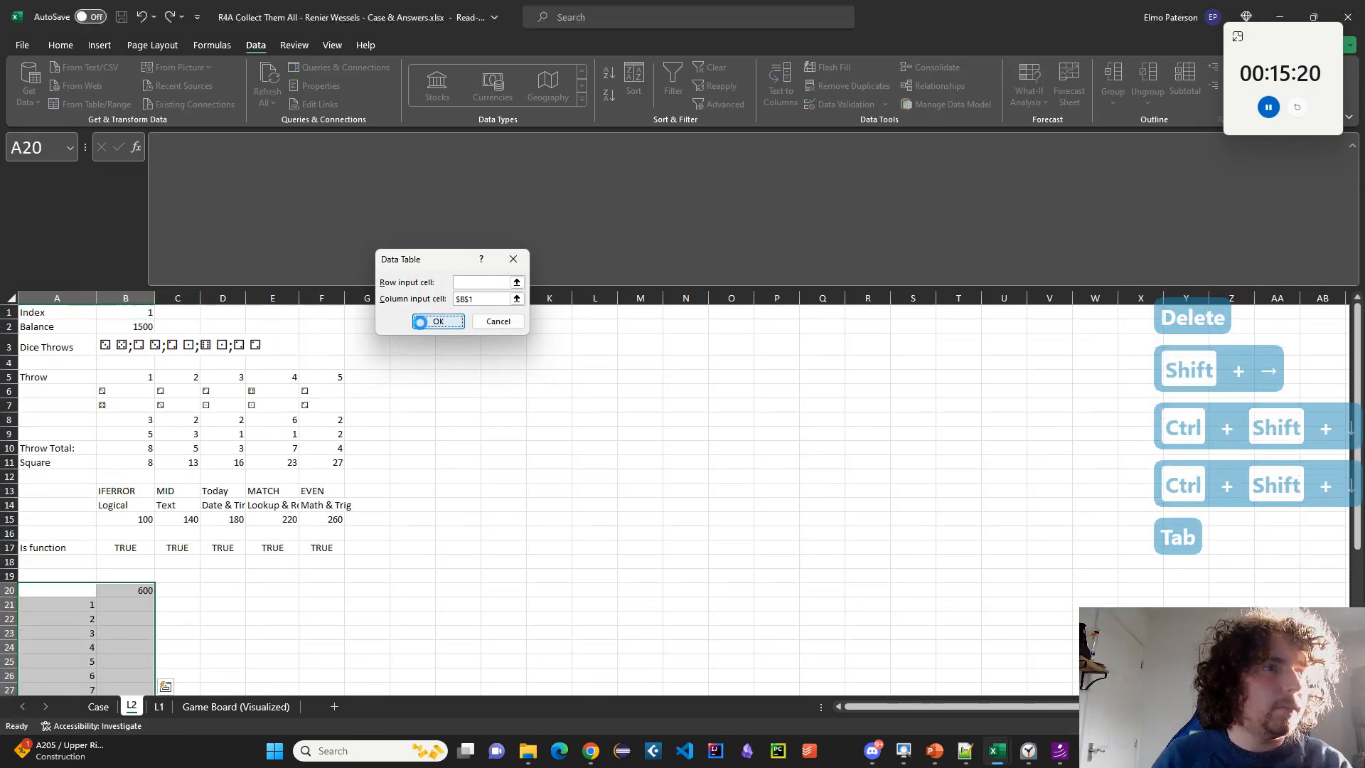
click(437, 320)
Copy the balances in B23:B42 of L2 and paste them as values into the Level 2 answers on Case from E71.
drag(138, 378, 139, 644)
key(ctrl+c)
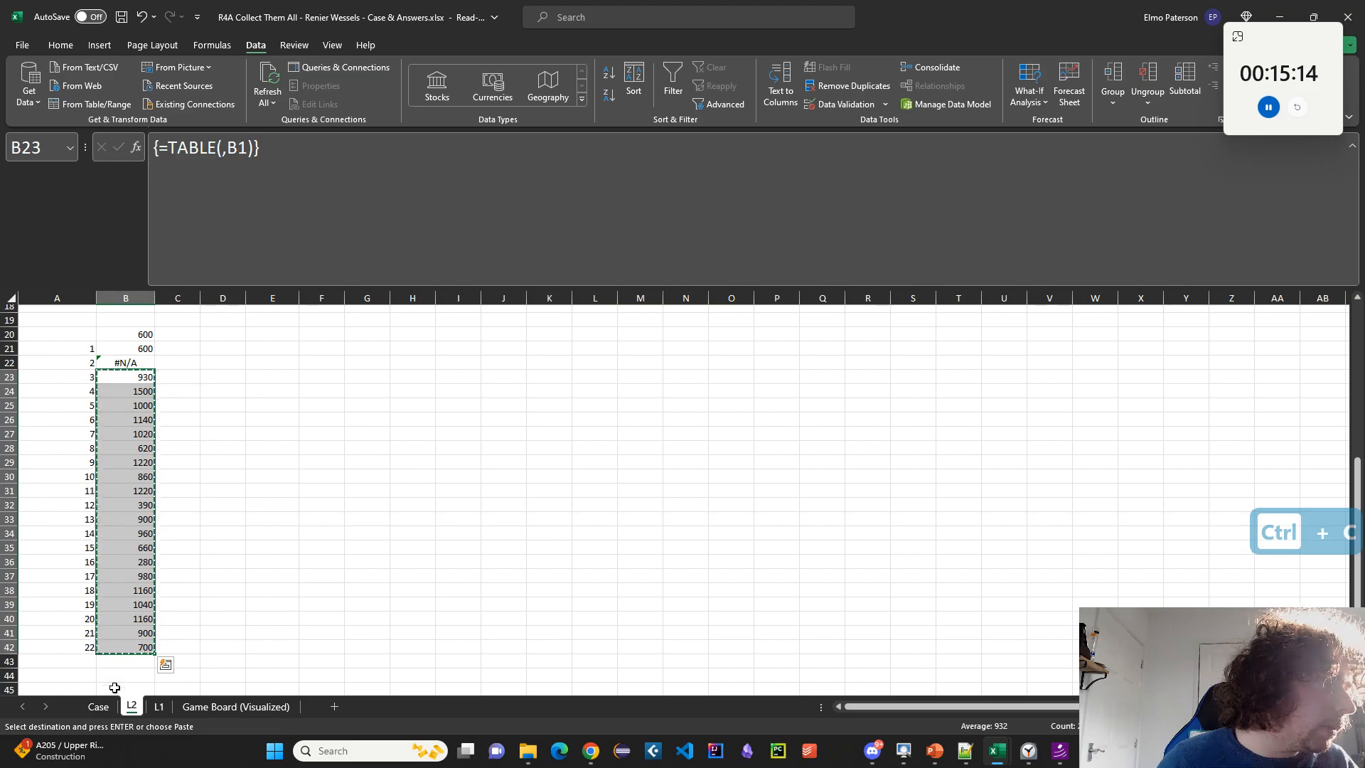
click(97, 705)
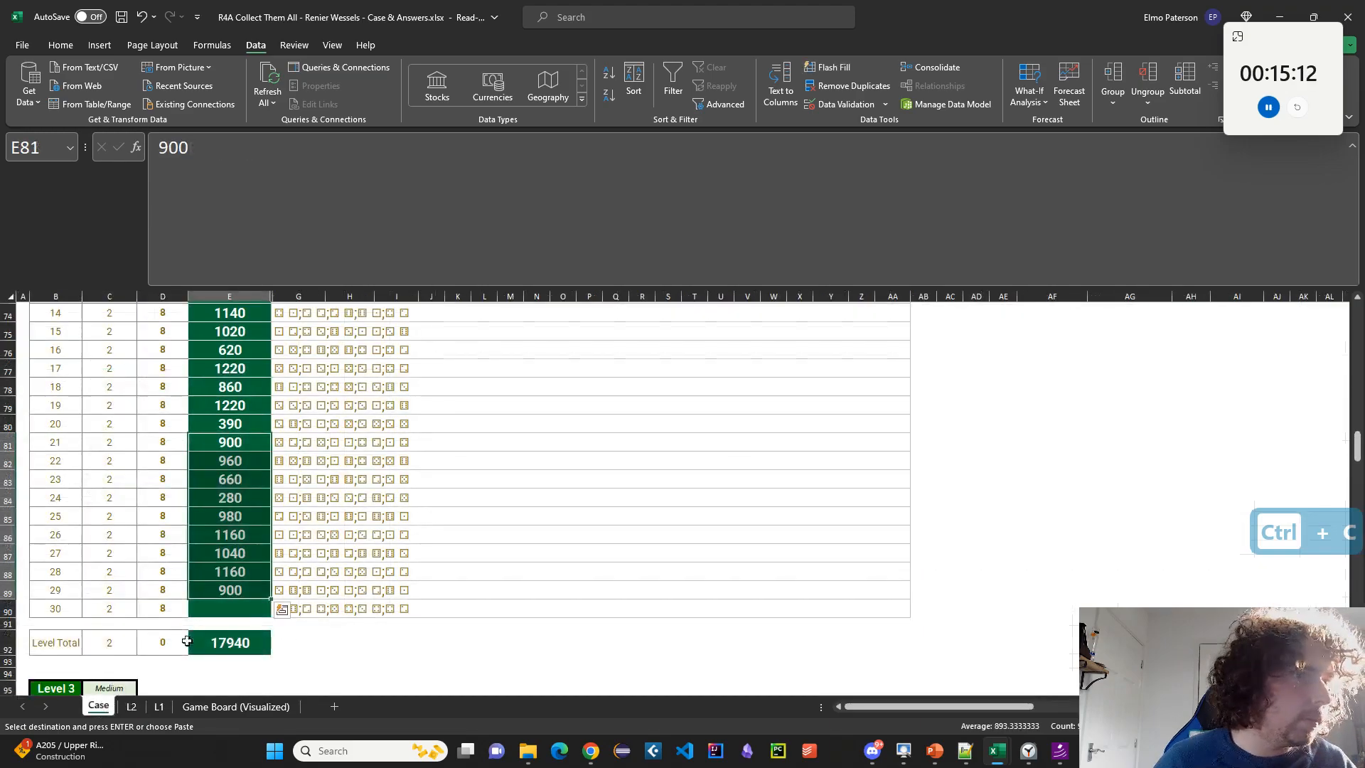
scroll(261, 447, up, 3)
click(235, 407)
scroll(359, 433, down, 3)
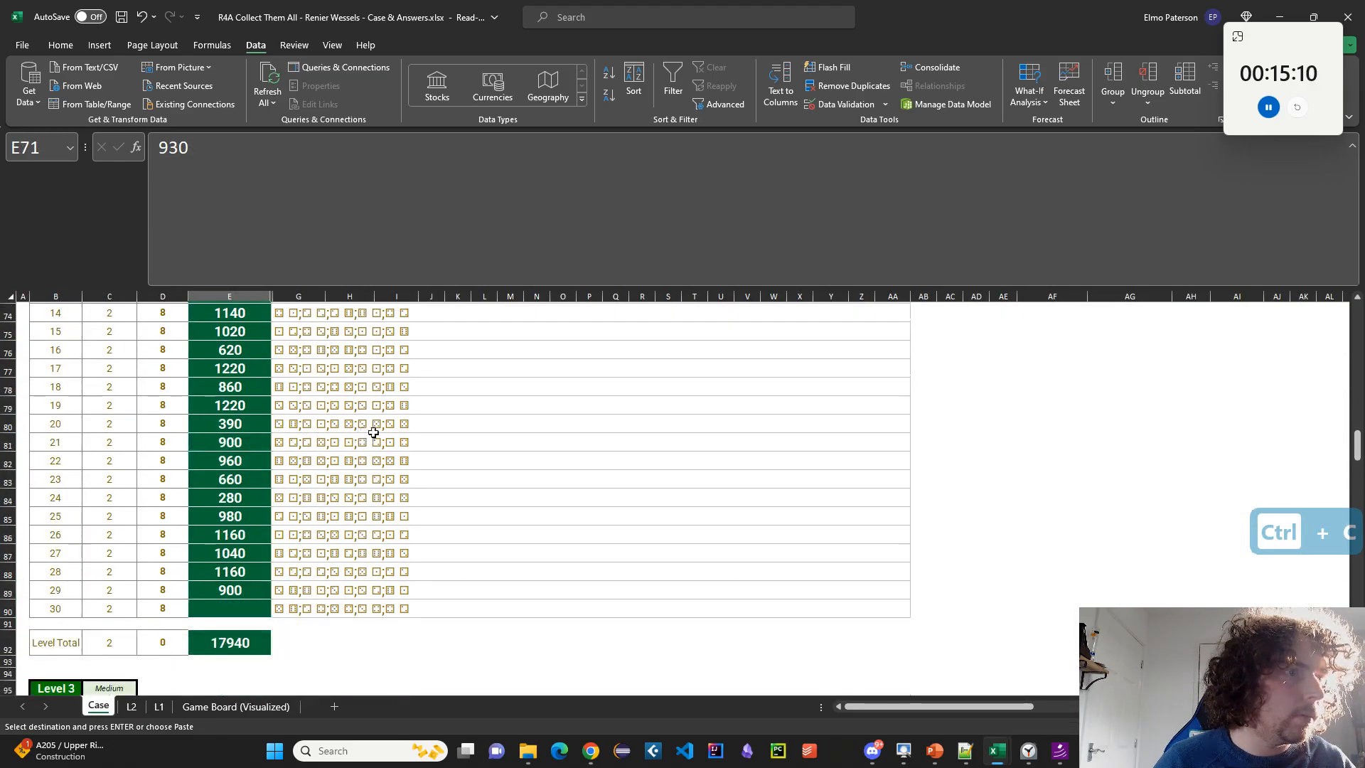
key(ctrl+shift+v)
Read the Level 3 question on Case, then duplicate the L2 sheet and rename the copy L3.
scroll(384, 441, down, 5)
scroll(320, 457, down, 6)
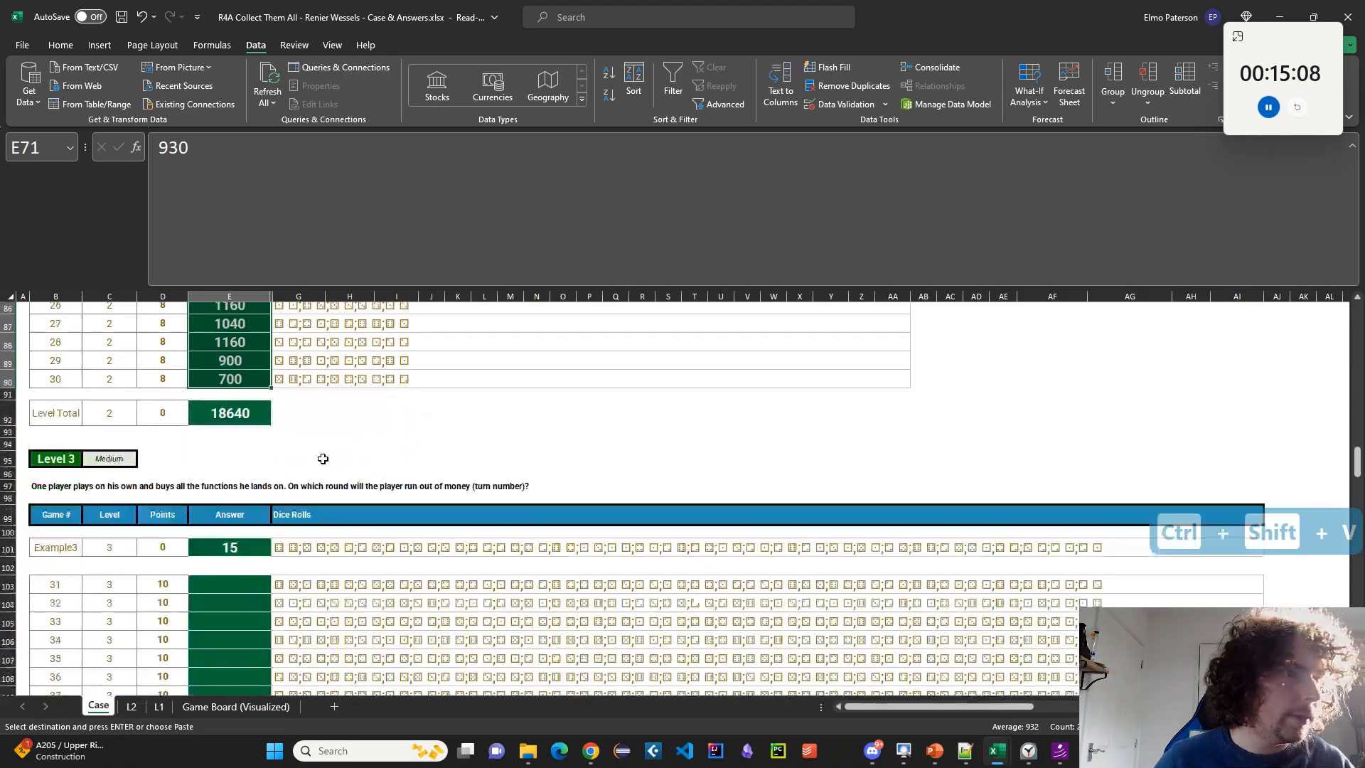
scroll(329, 457, up, 2)
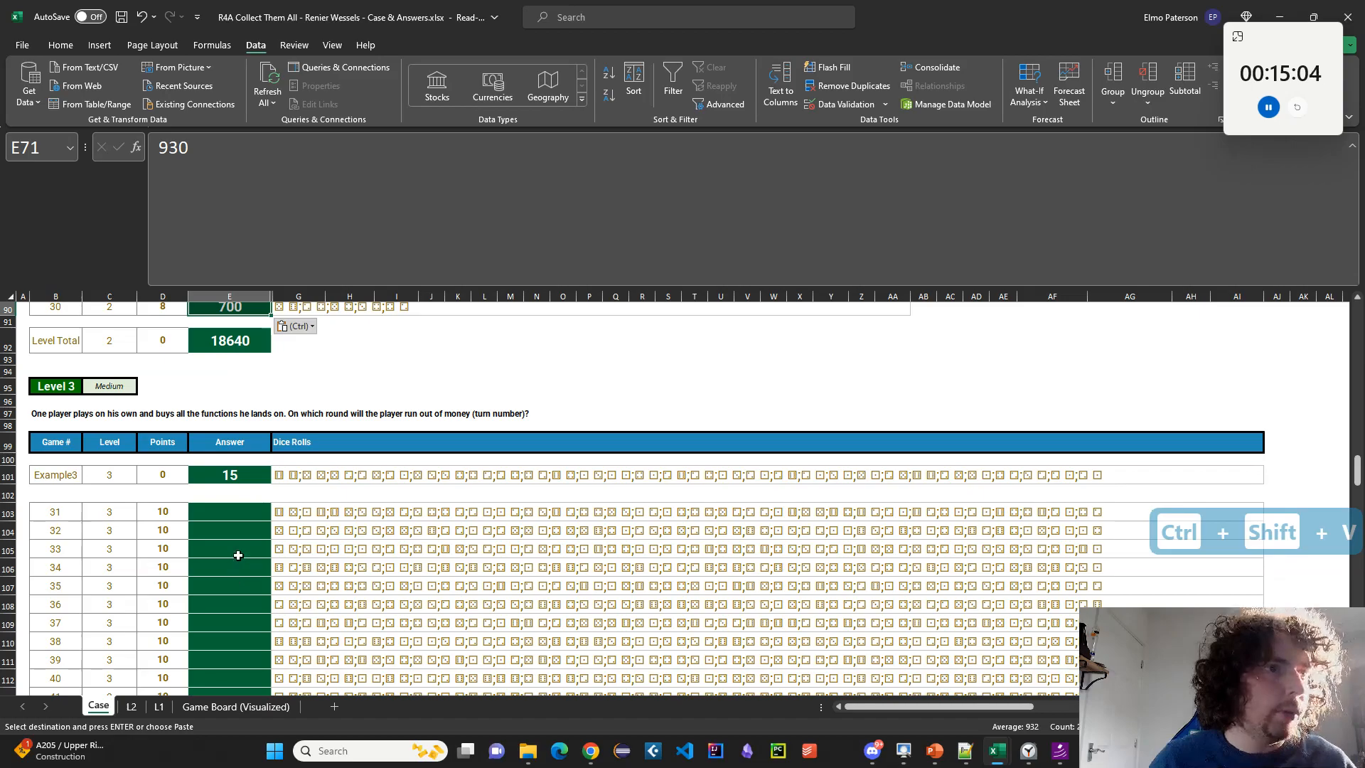
right_click(131, 706)
click(184, 567)
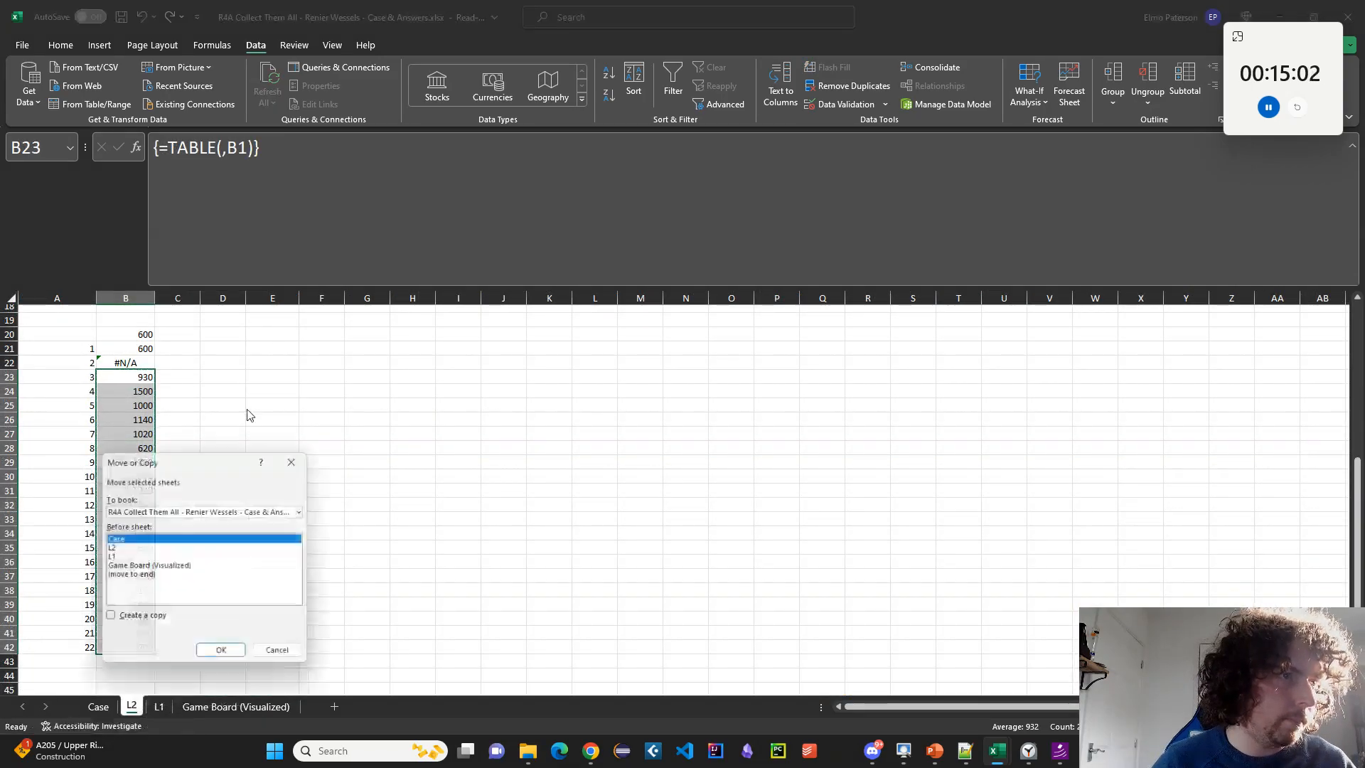
click(118, 614)
click(219, 646)
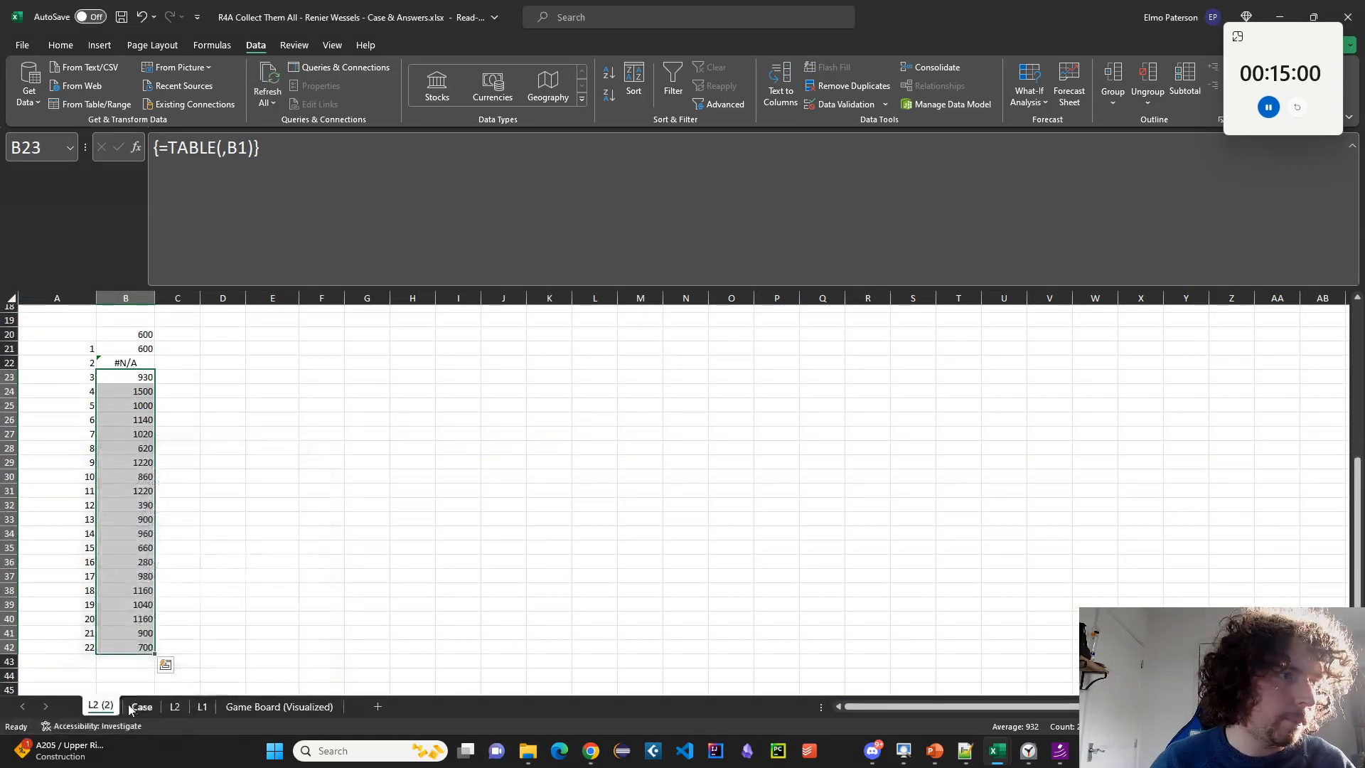
double_click(99, 706)
text(L3)
click(142, 675)
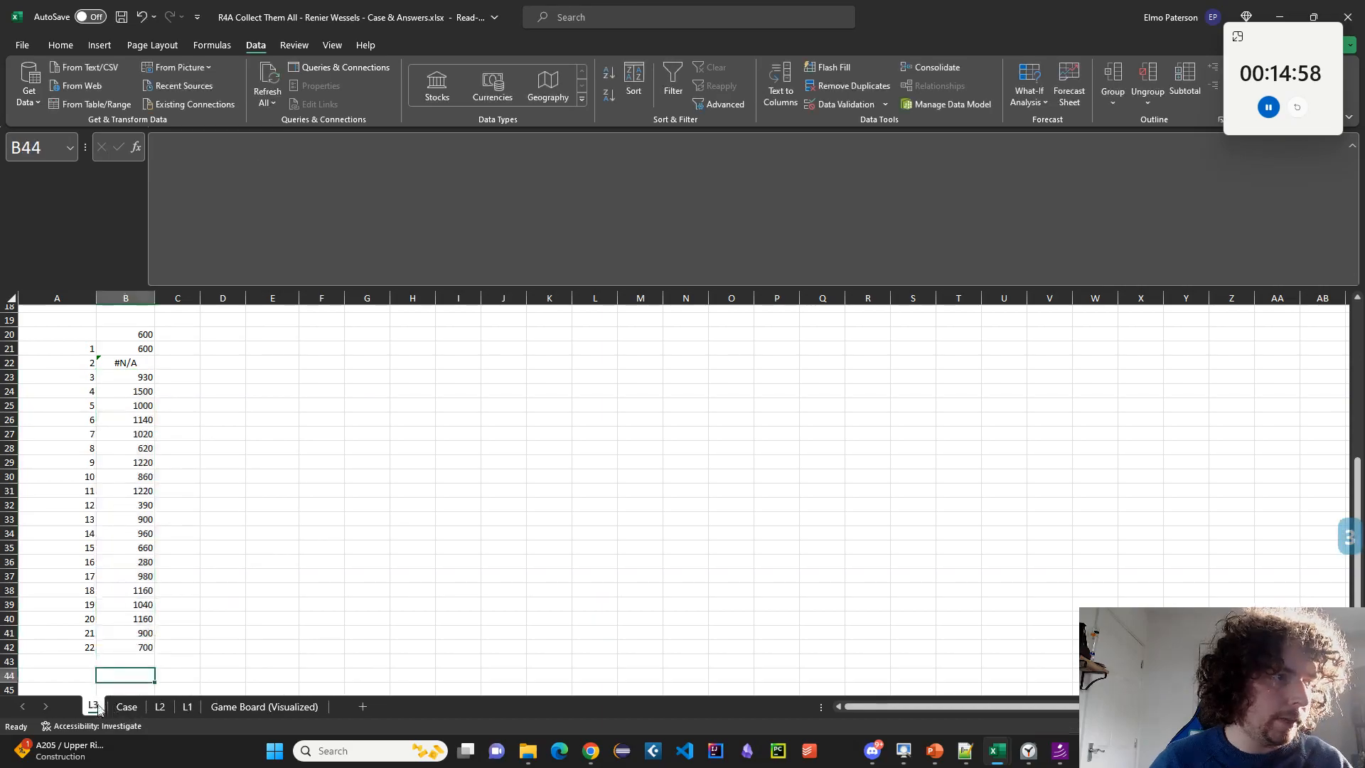
Point the dice throws formula in B3 of L3 at the Level 3 rolls, giving =INDEX(Case!G101:G122,B1).
middle_click(201, 605)
click(139, 333)
drag(223, 147, 334, 148)
key(BackSpace)
click(127, 706)
click(278, 519)
key(ctrl+shift+Down)
key(ctrl+shift+Down)
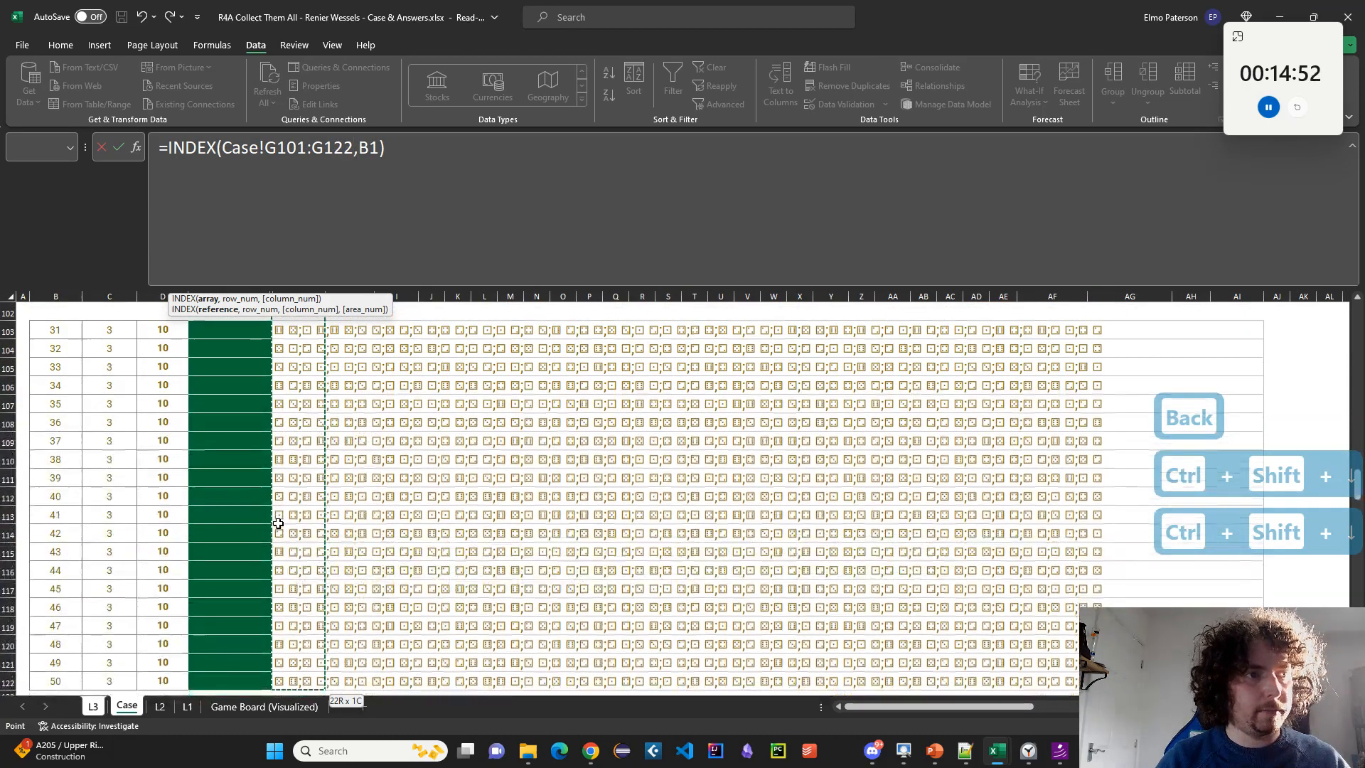
key(Return)
Copy the throw total, square and lookup formulas in F10:F17 of L3 across to column AE, covering all 30 throws.
drag(326, 443, 329, 457)
click(355, 472)
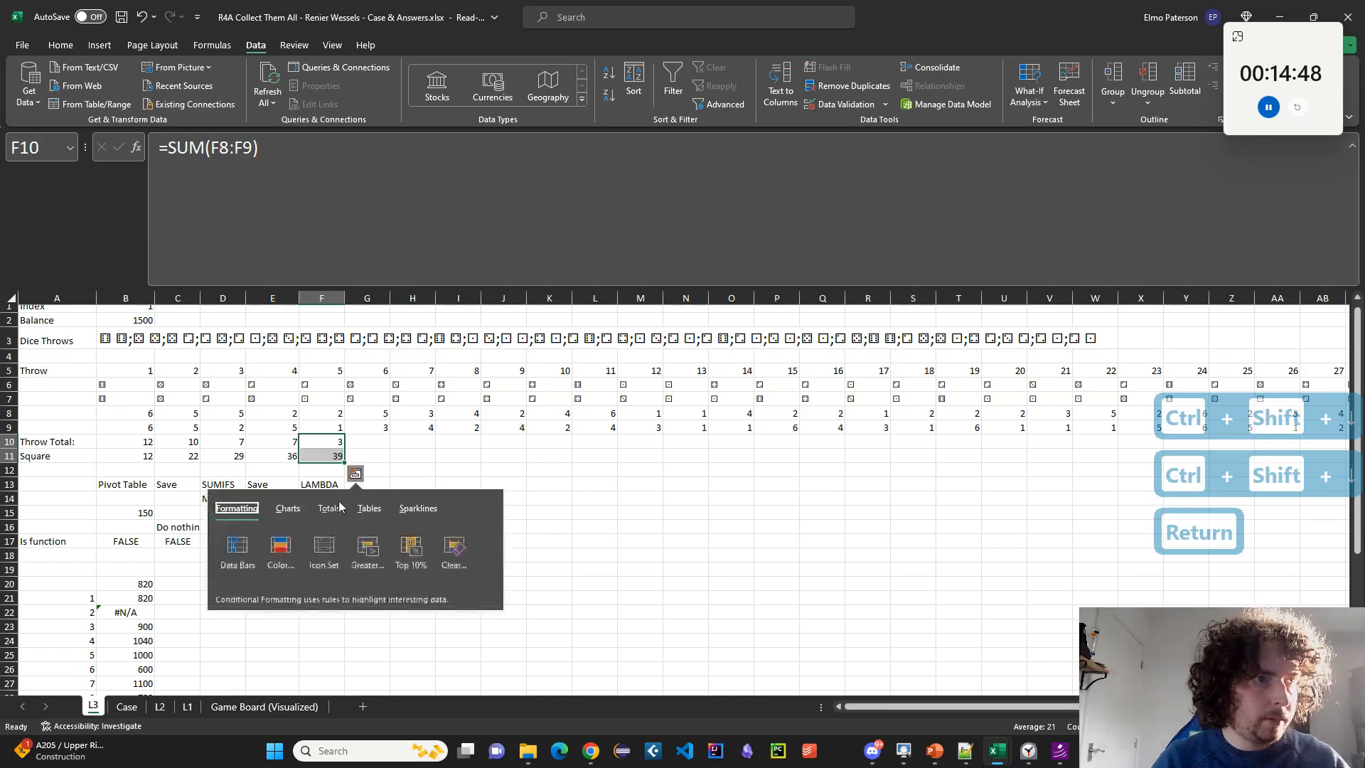
click(332, 471)
drag(331, 541, 328, 442)
key(ctrl+c)
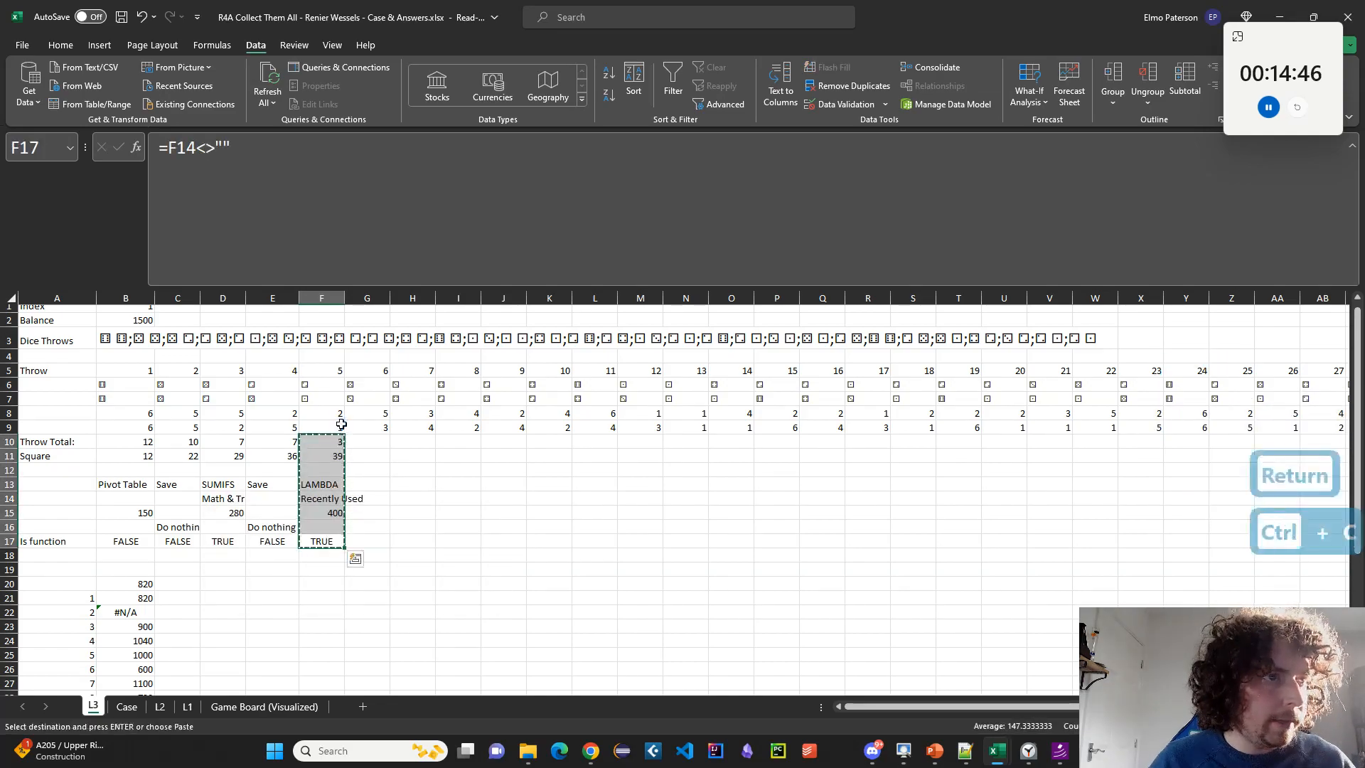
click(341, 424)
key(ctrl+Right)
key(Down)
key(shift+Down)
key(shift+Down)
key(shift+Down)
key(shift+Down)
key(shift+Down)
key(shift+Down)
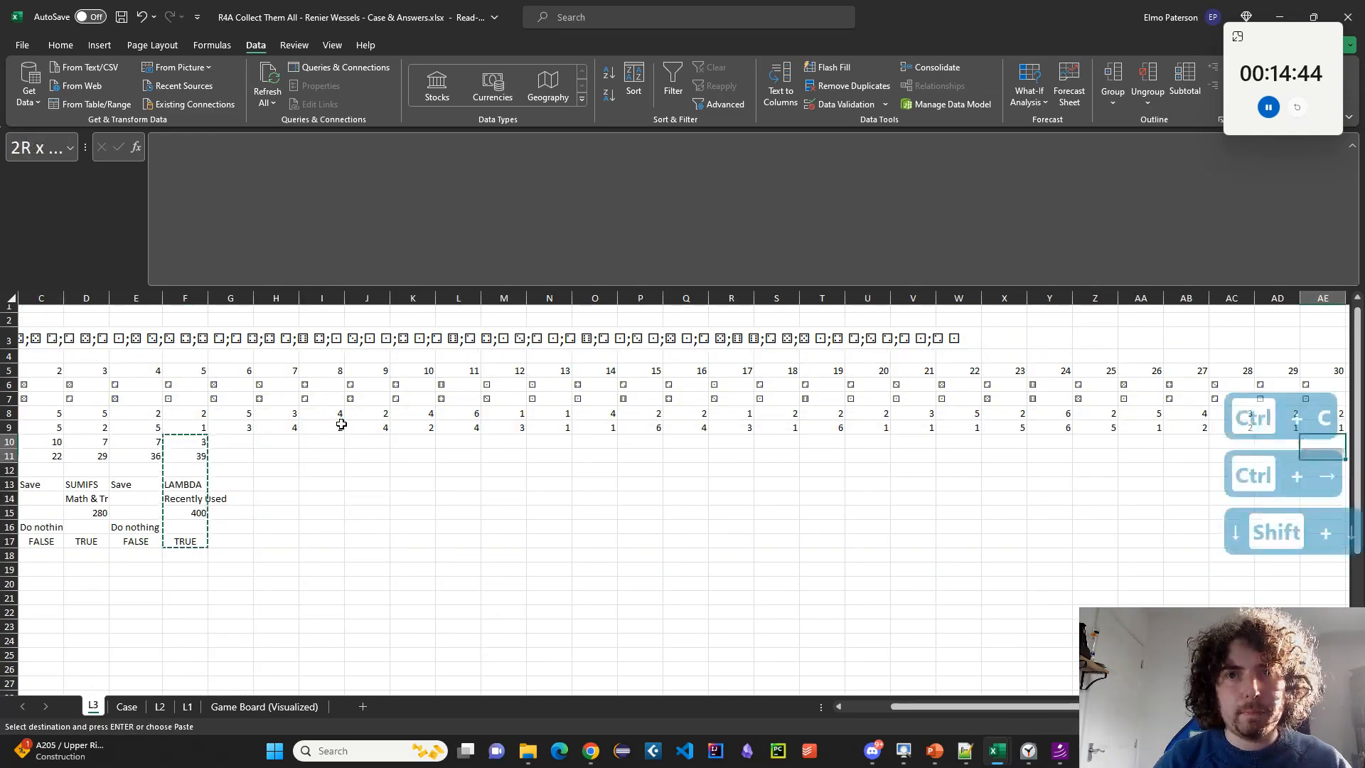
key(shift+Down)
key(ctrl+shift+Left)
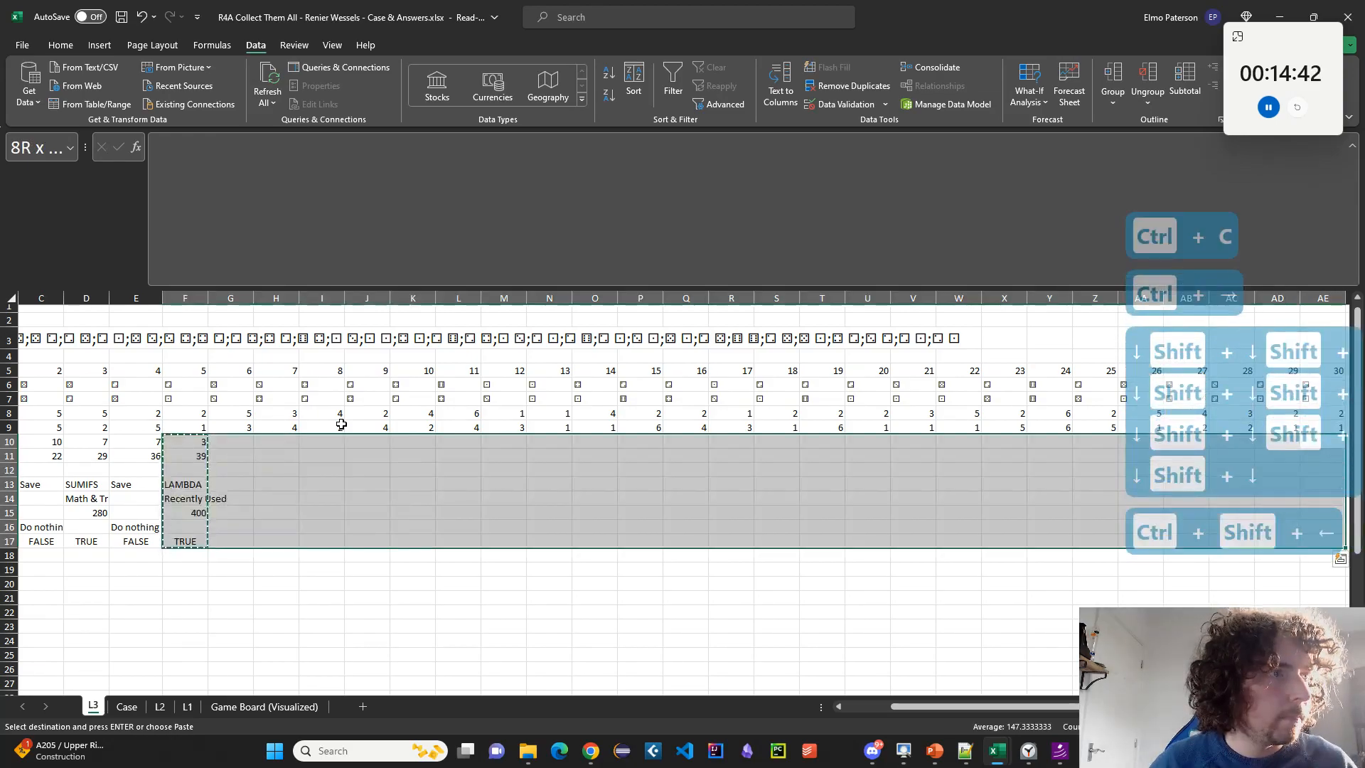
key(ctrl+v)
key(ctrl+Left)
key(ctrl+Left)
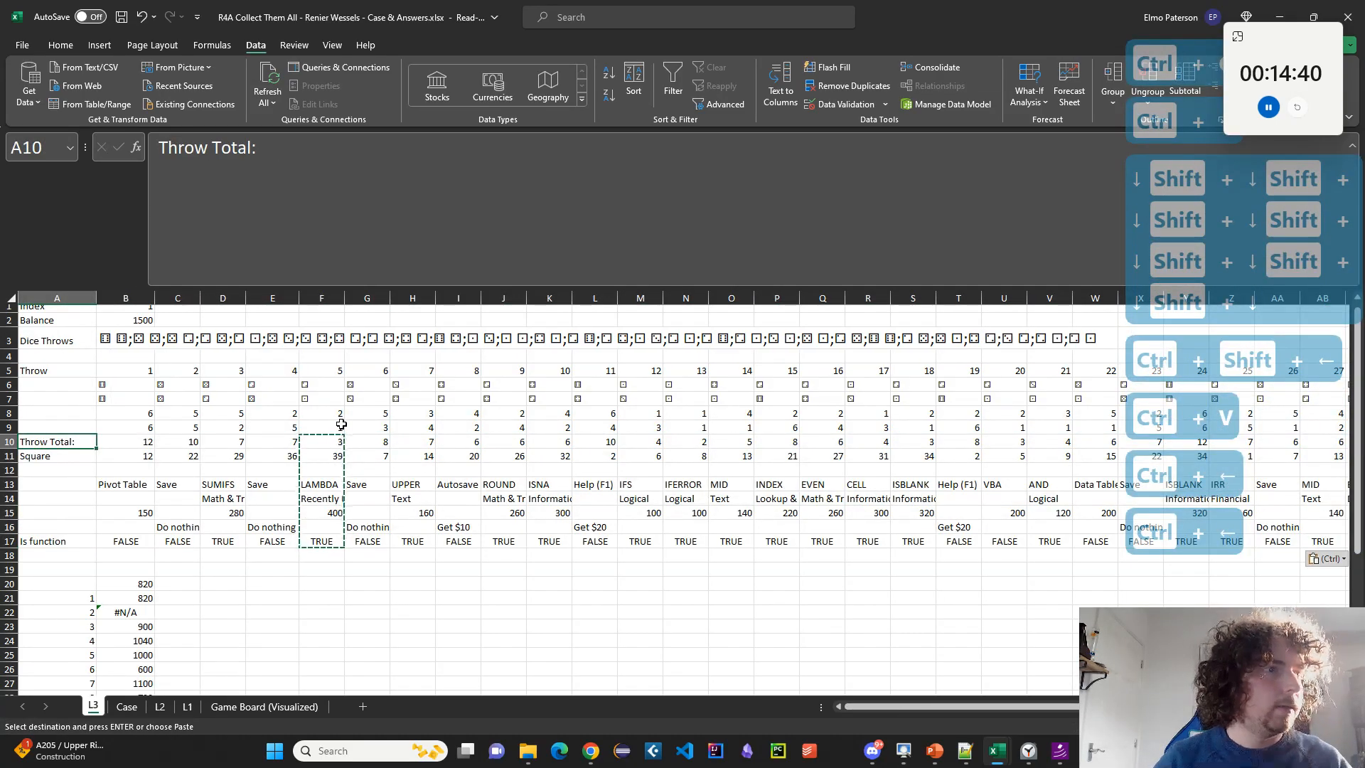
Label row 18 of L3 as Money in A18 and select B18 for its first formula.
click(95, 554)
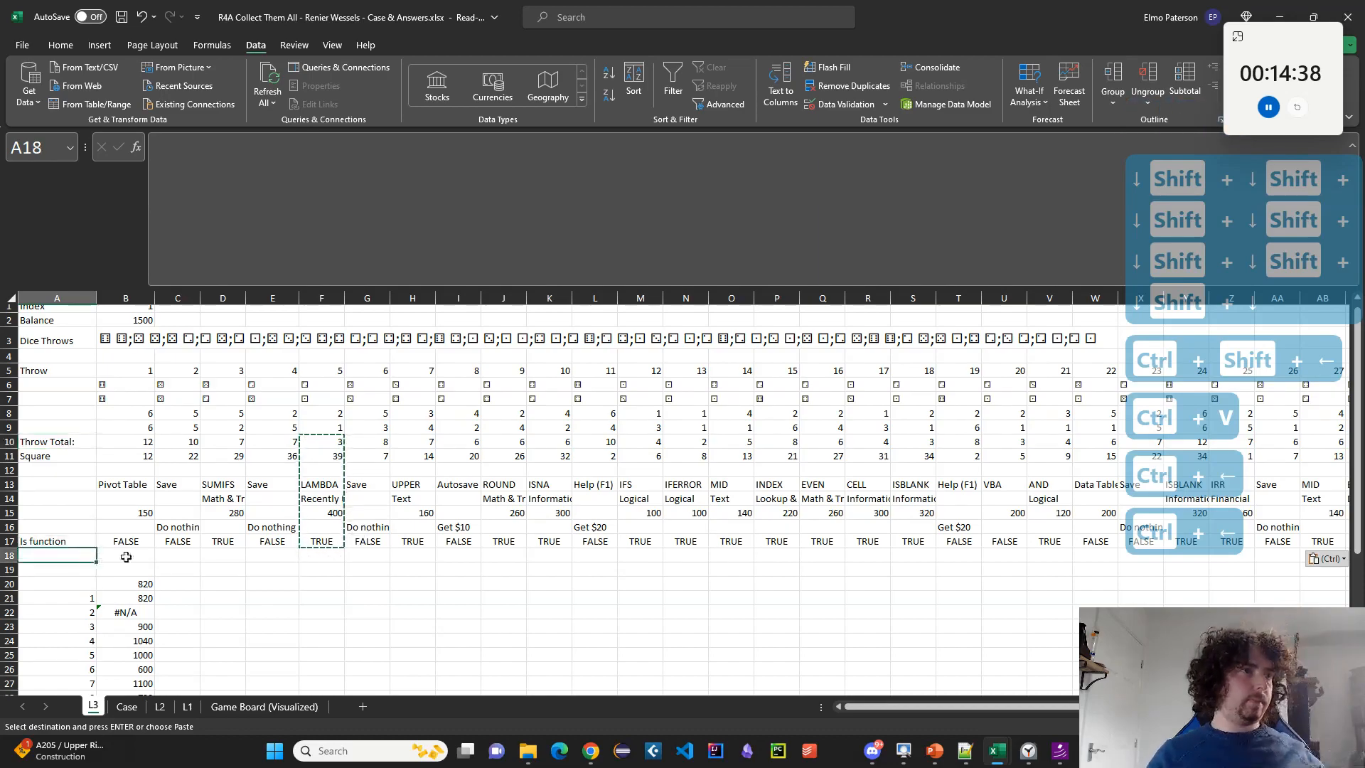
text(Money)
key(Return)
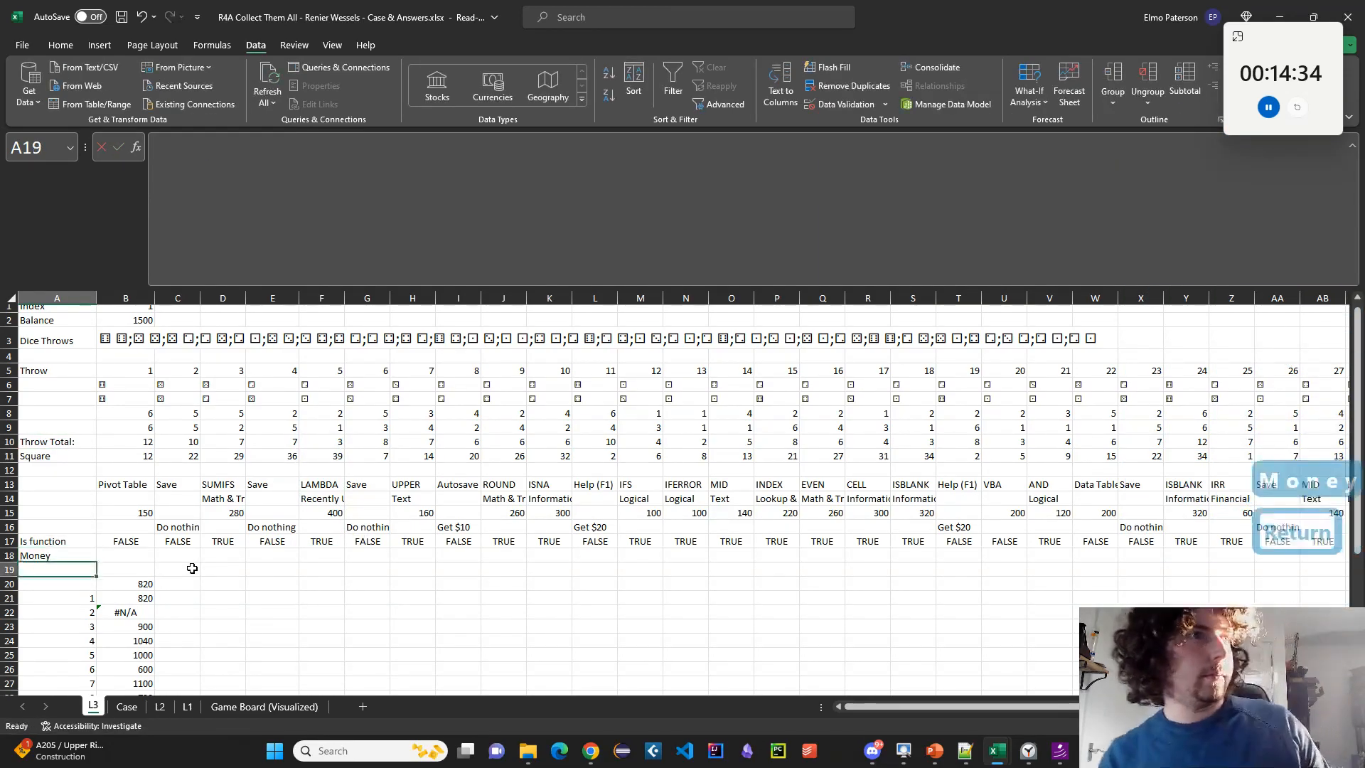
click(142, 554)
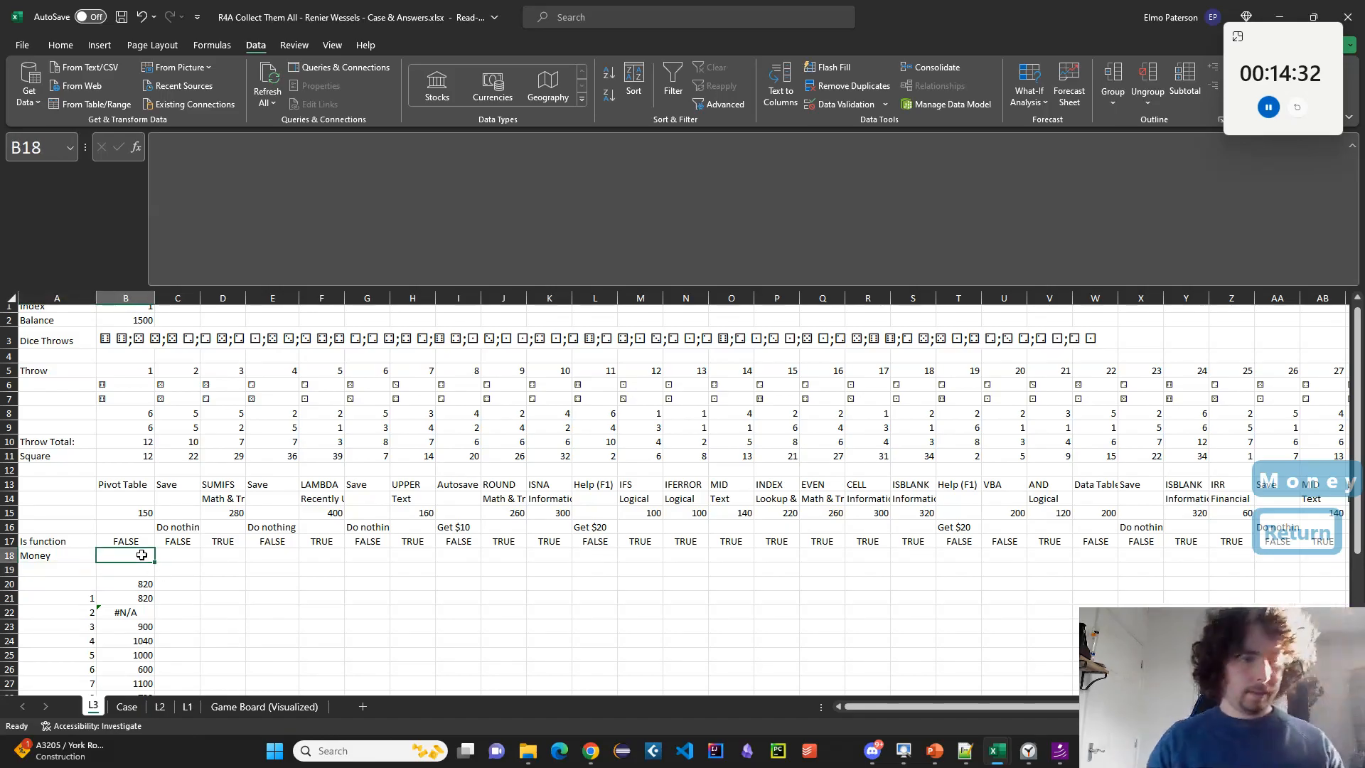
Examine the rules applicable to Levels 3 - 5 in the instructions on the Case sheet.
click(125, 706)
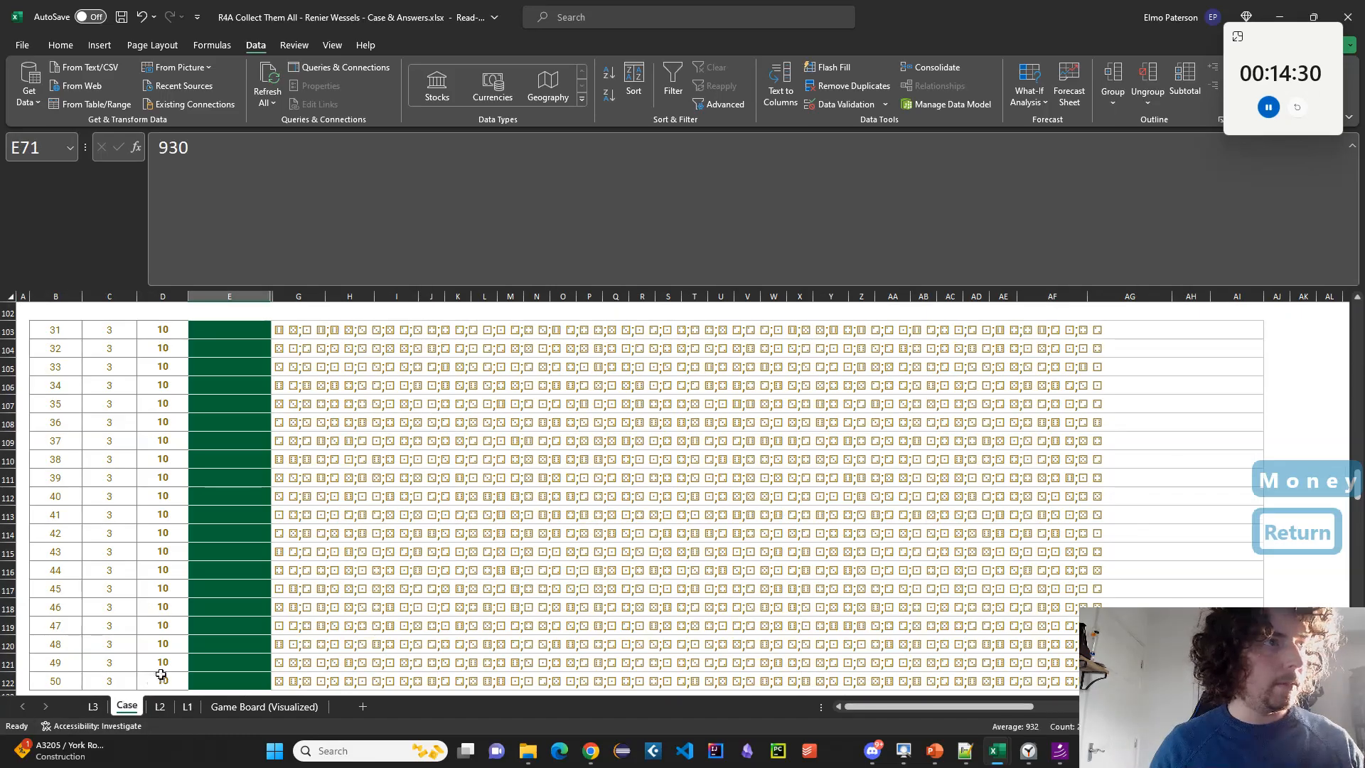
scroll(183, 622, up, 5)
scroll(183, 623, up, 2)
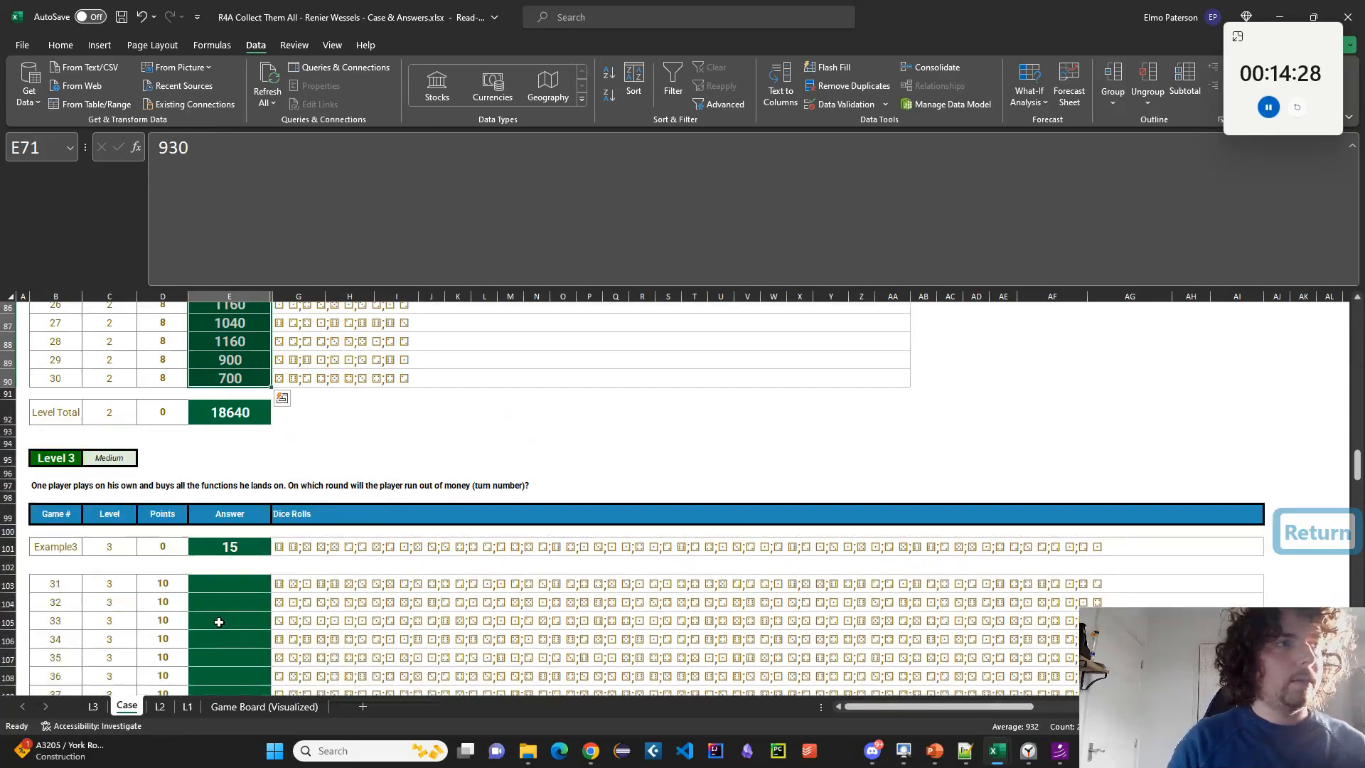
scroll(183, 639, up, 14)
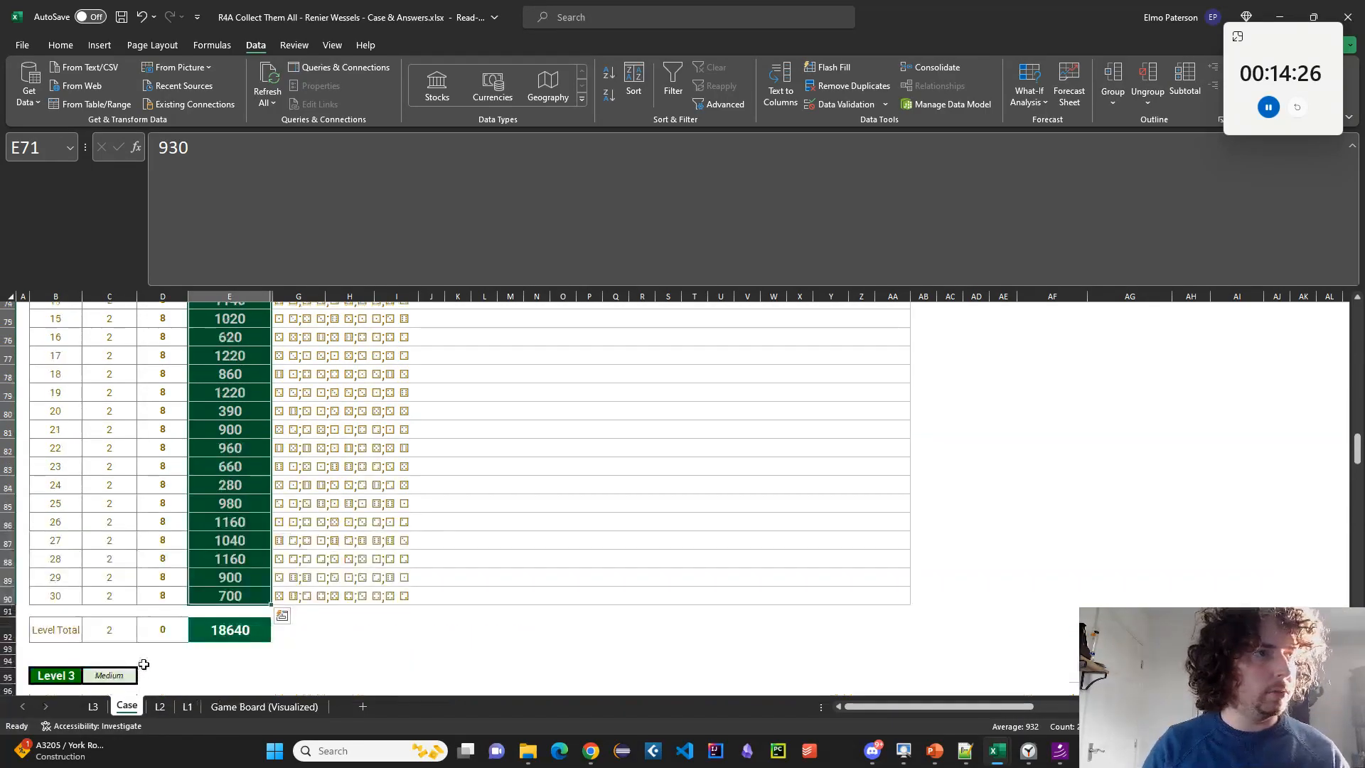
scroll(206, 636, up, 11)
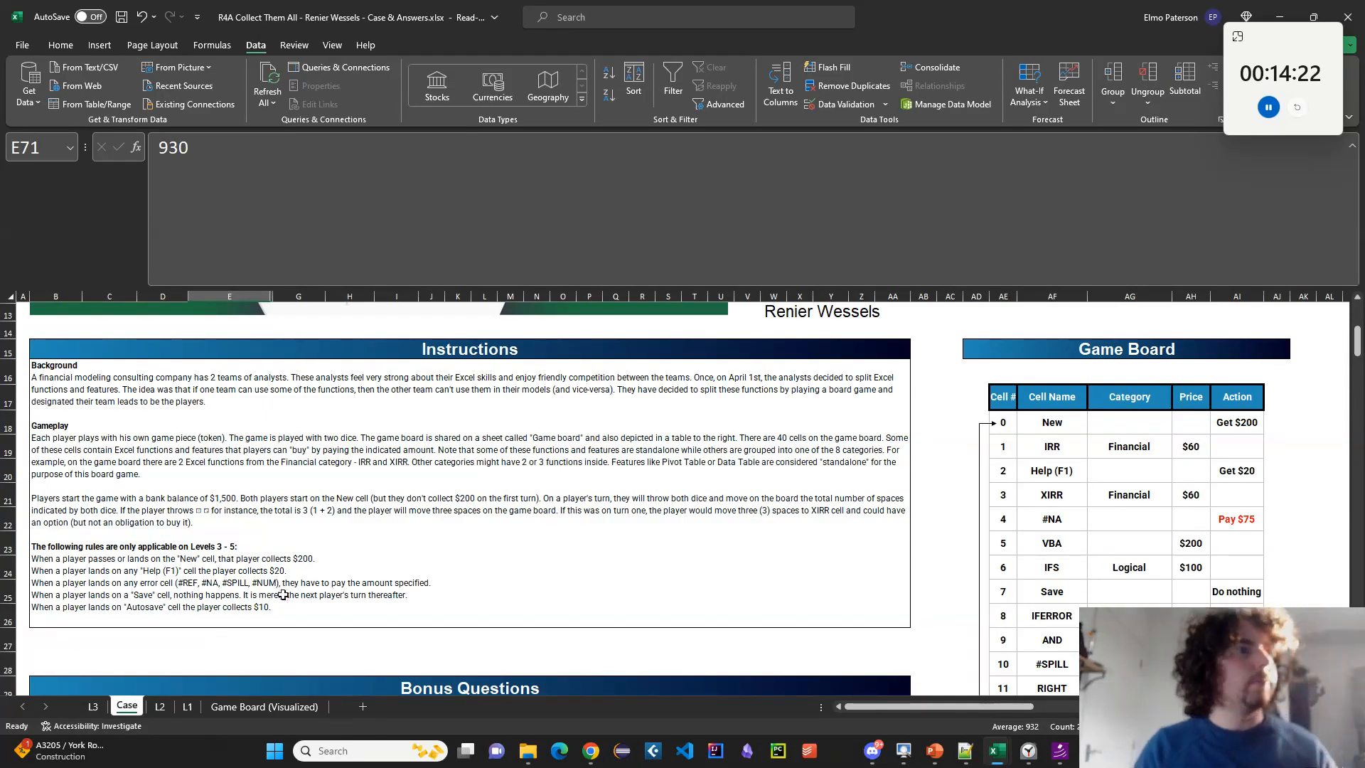
click(270, 623)
scroll(266, 599, down, 1)
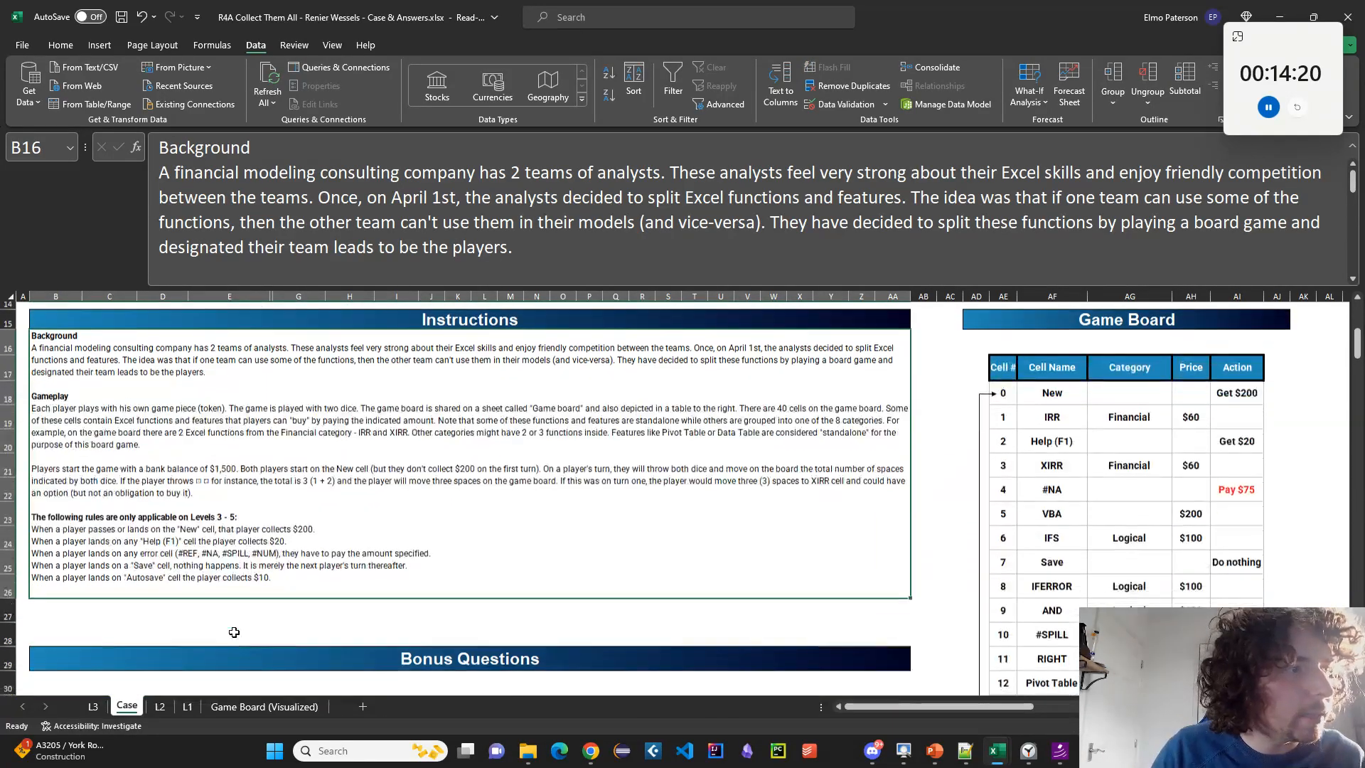
double_click(241, 570)
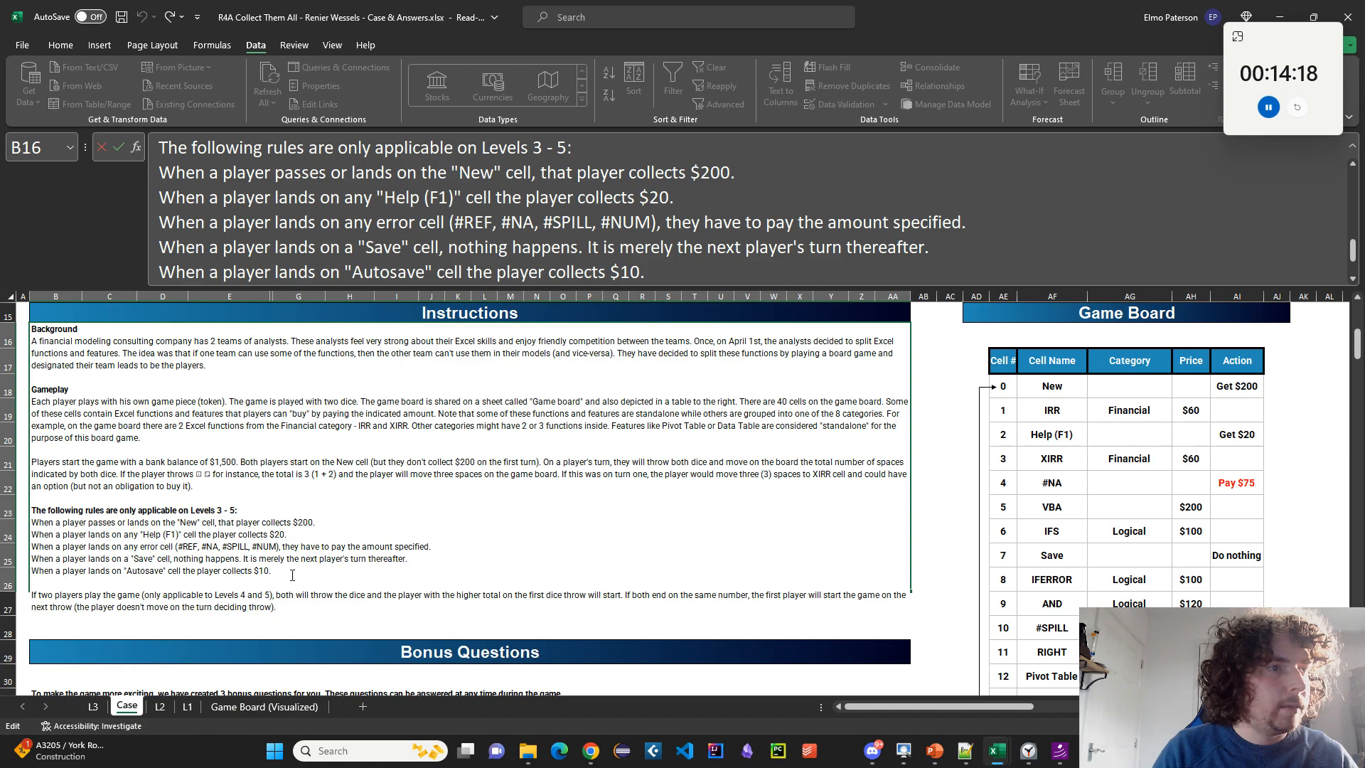
key(Escape)
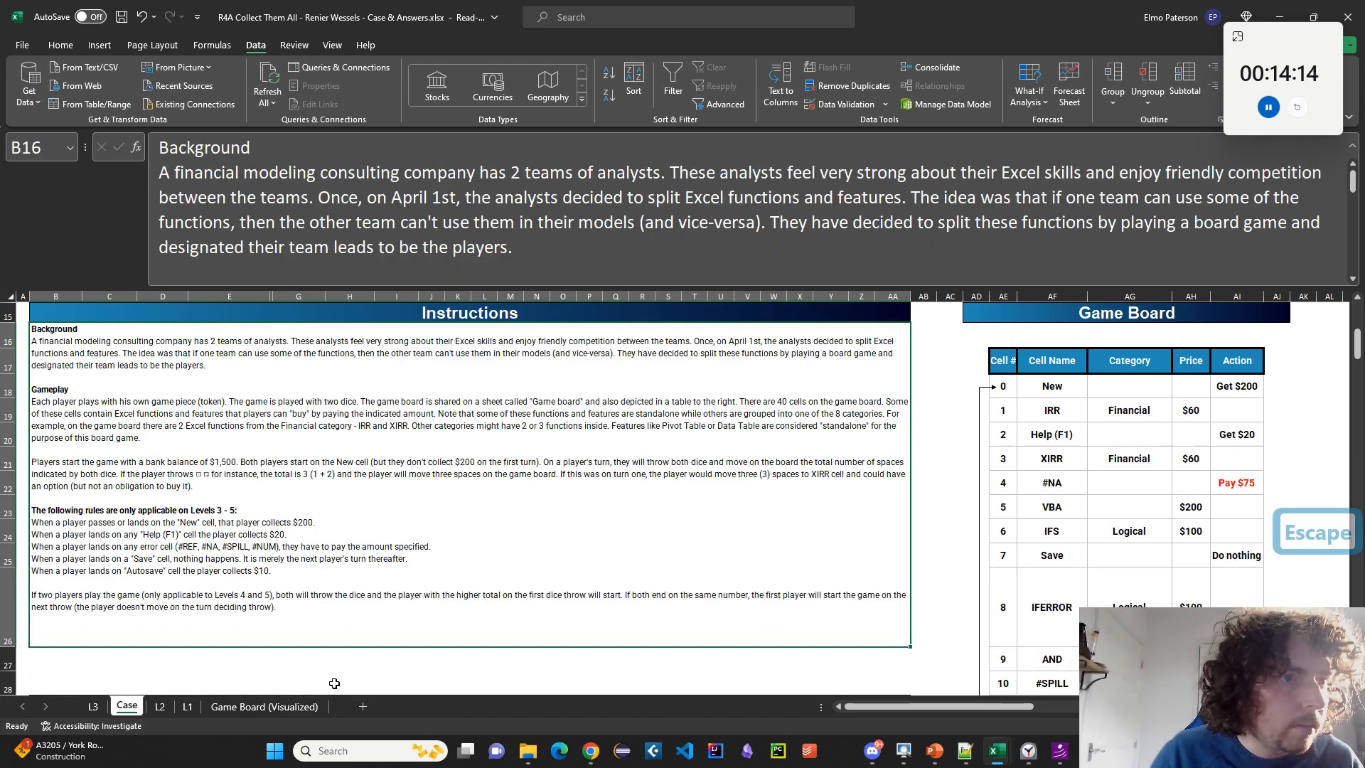
Copy the five Levels 3 - 5 money rules from the instructions in B16 of Case into L3, starting at I22.
double_click(291, 566)
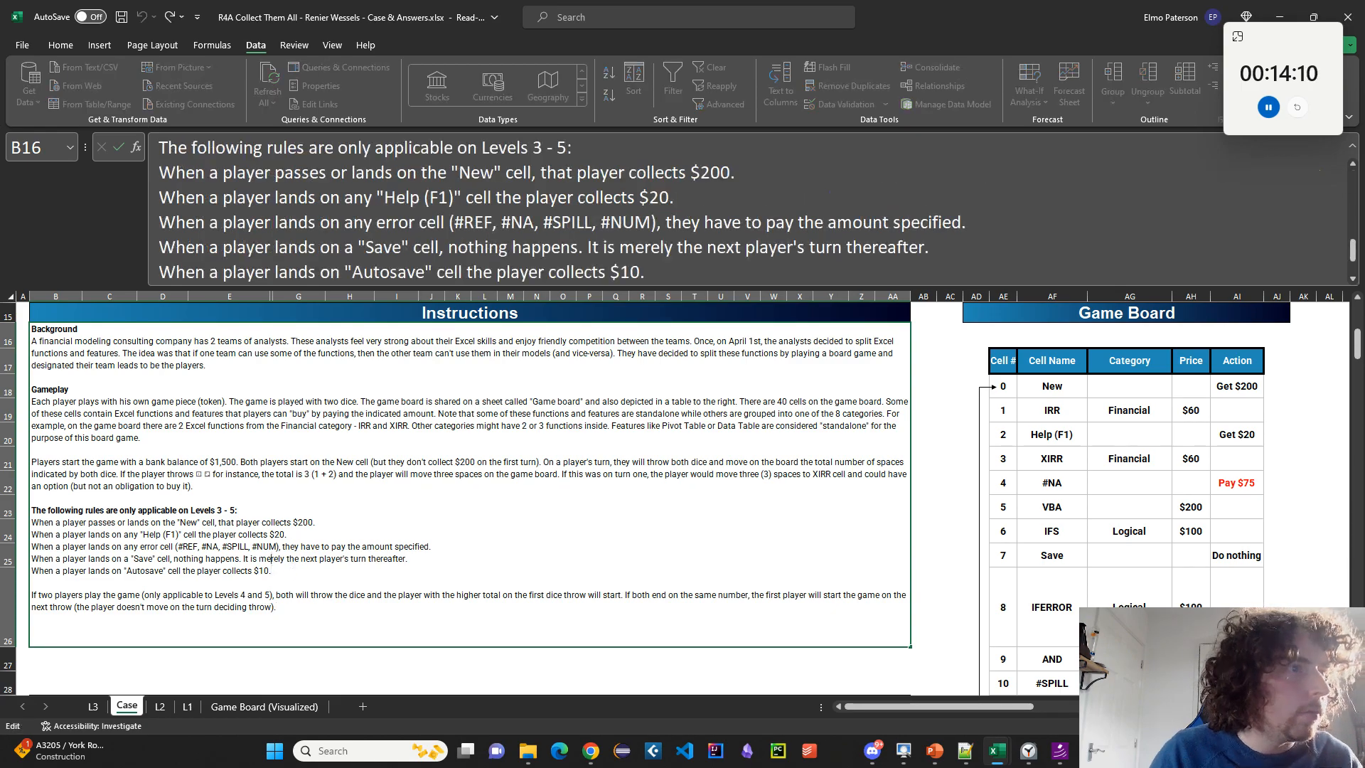
drag(291, 566, 31, 523)
key(ctrl+c)
click(92, 706)
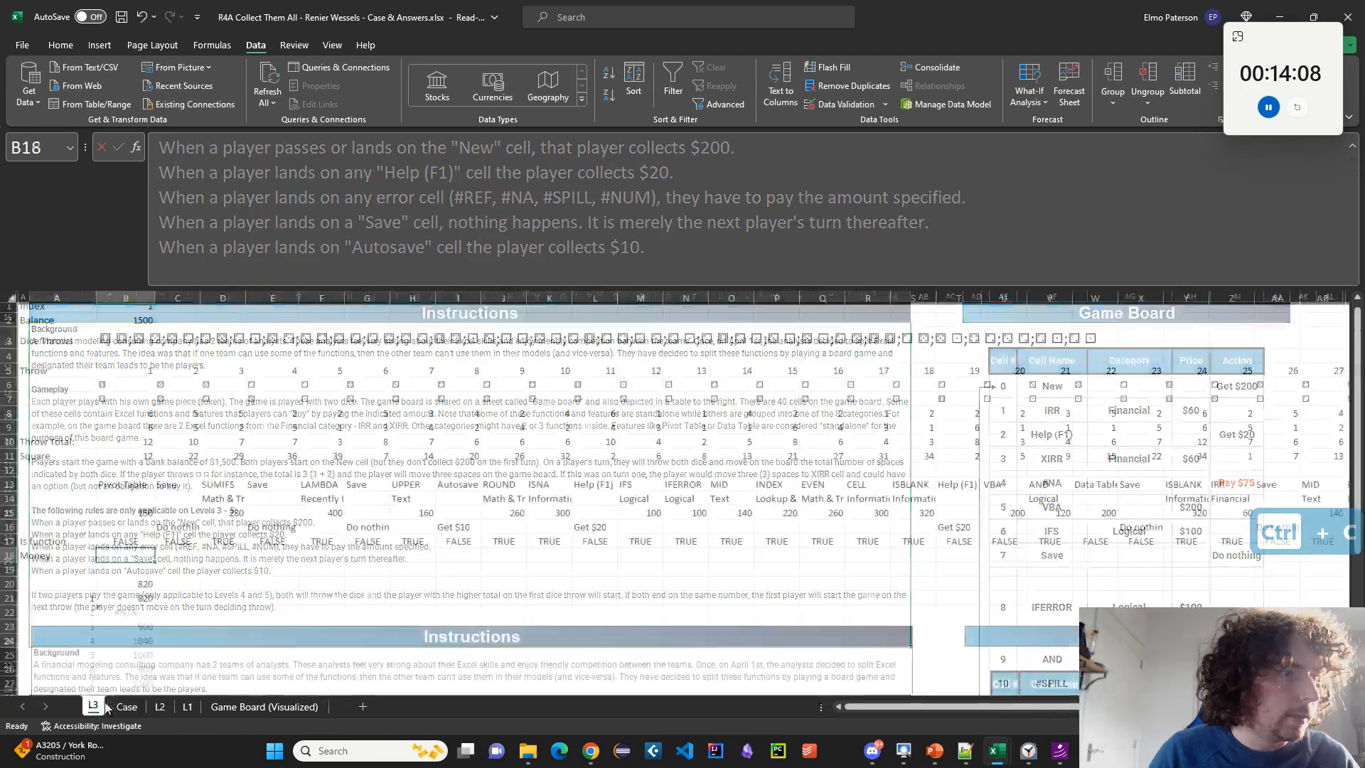
key(Escape)
scroll(412, 588, down, 3)
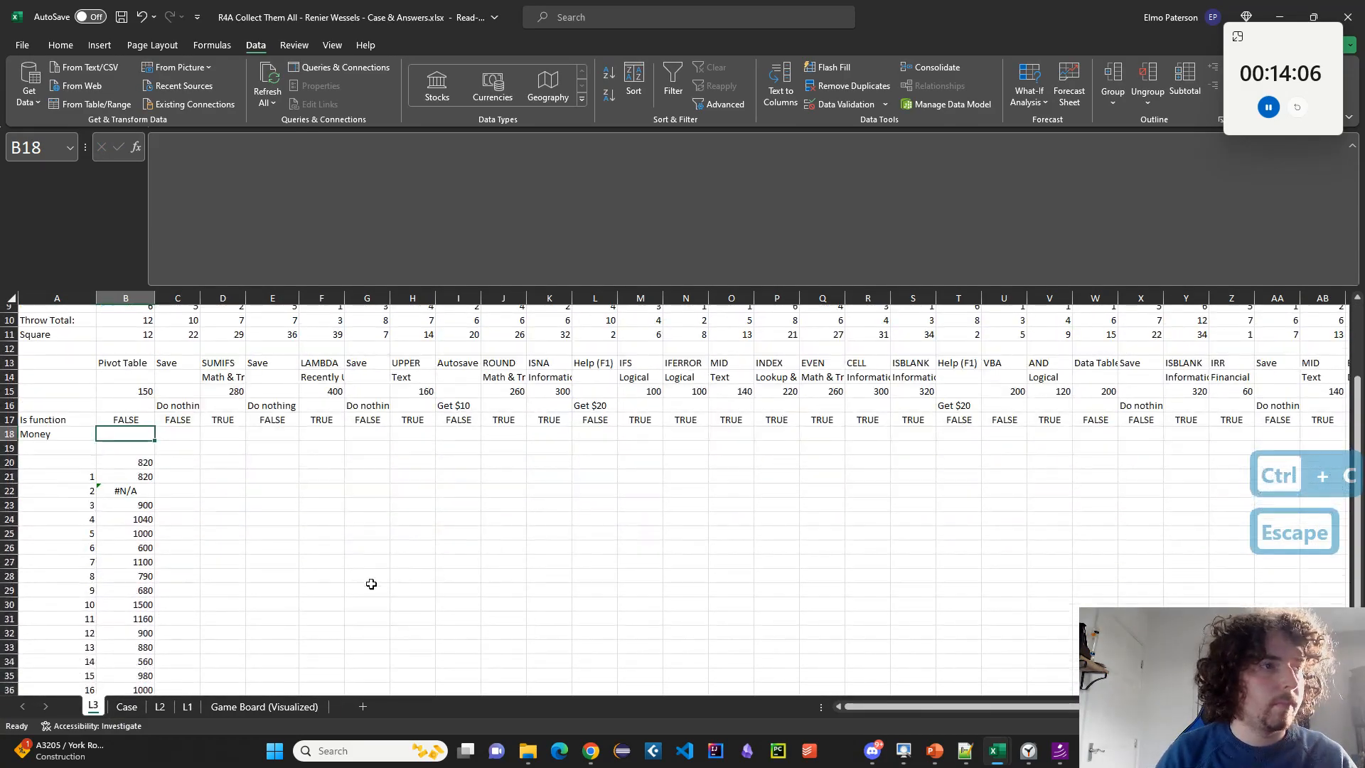
click(459, 448)
click(460, 494)
key(ctrl+v)
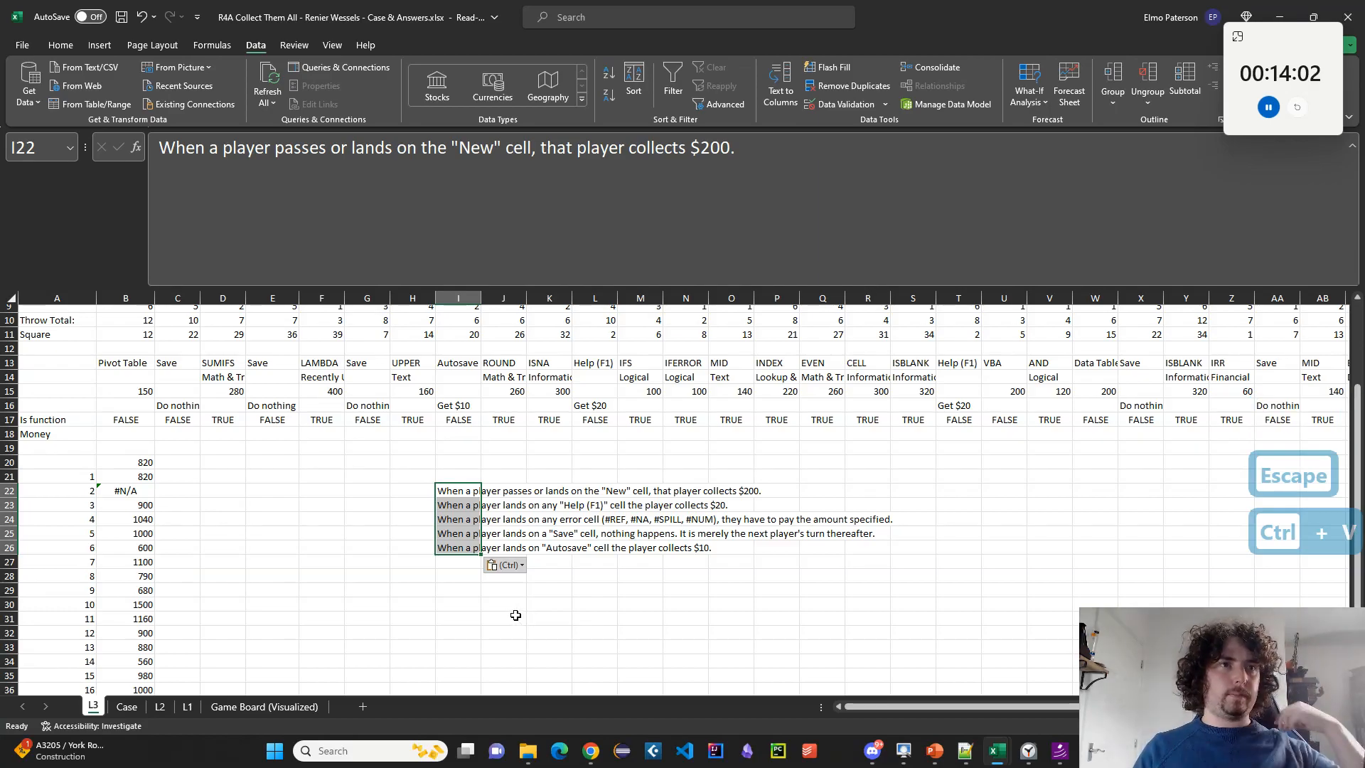
scroll(383, 572, up, 1)
click(44, 477)
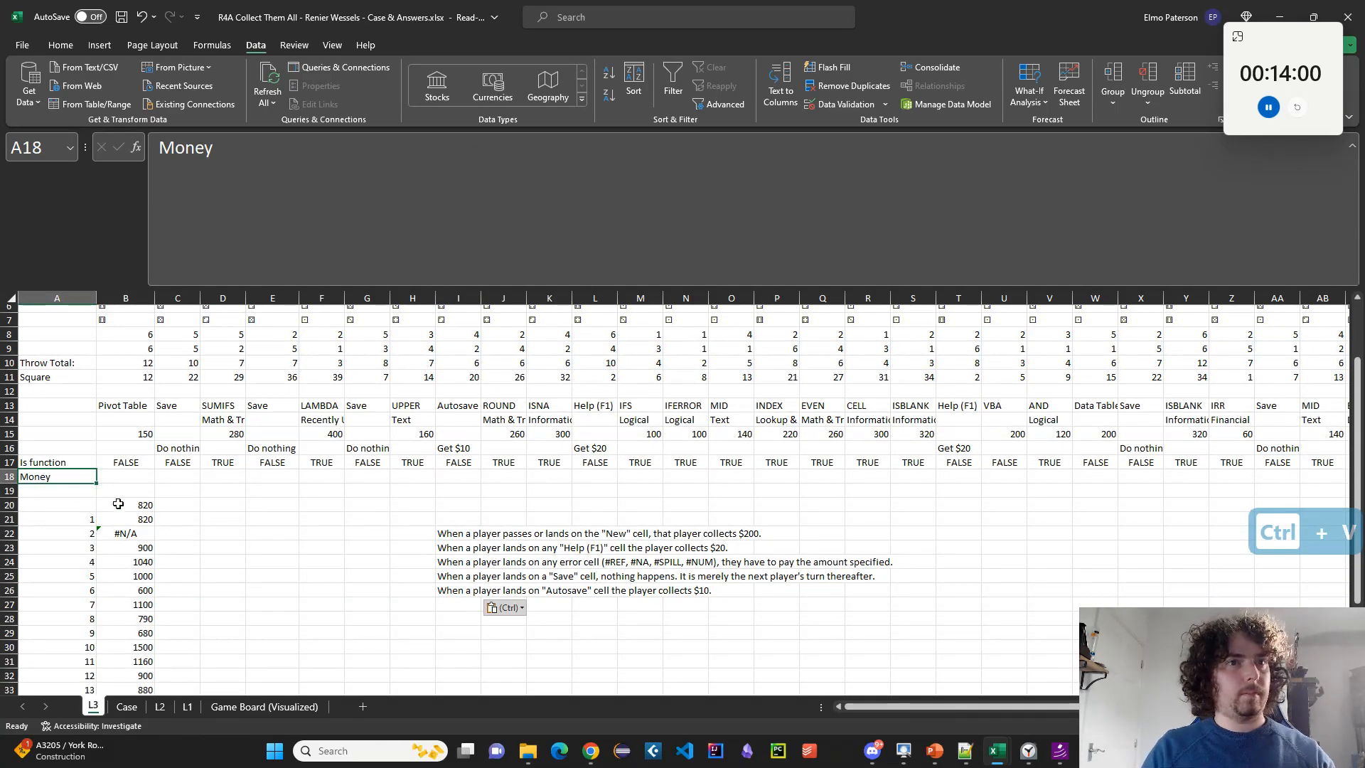
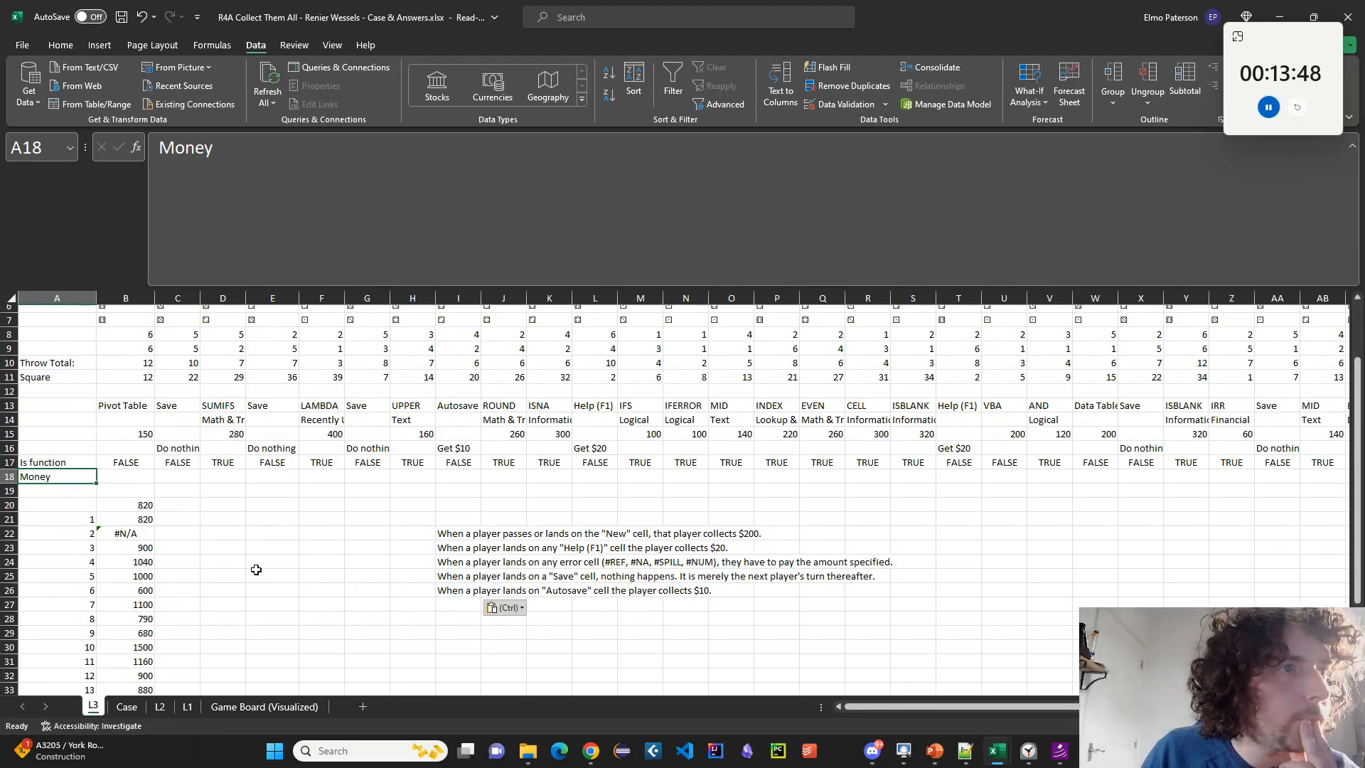
Examine the Action column of the Game Board table on the Case sheet, then return to L3.
click(127, 707)
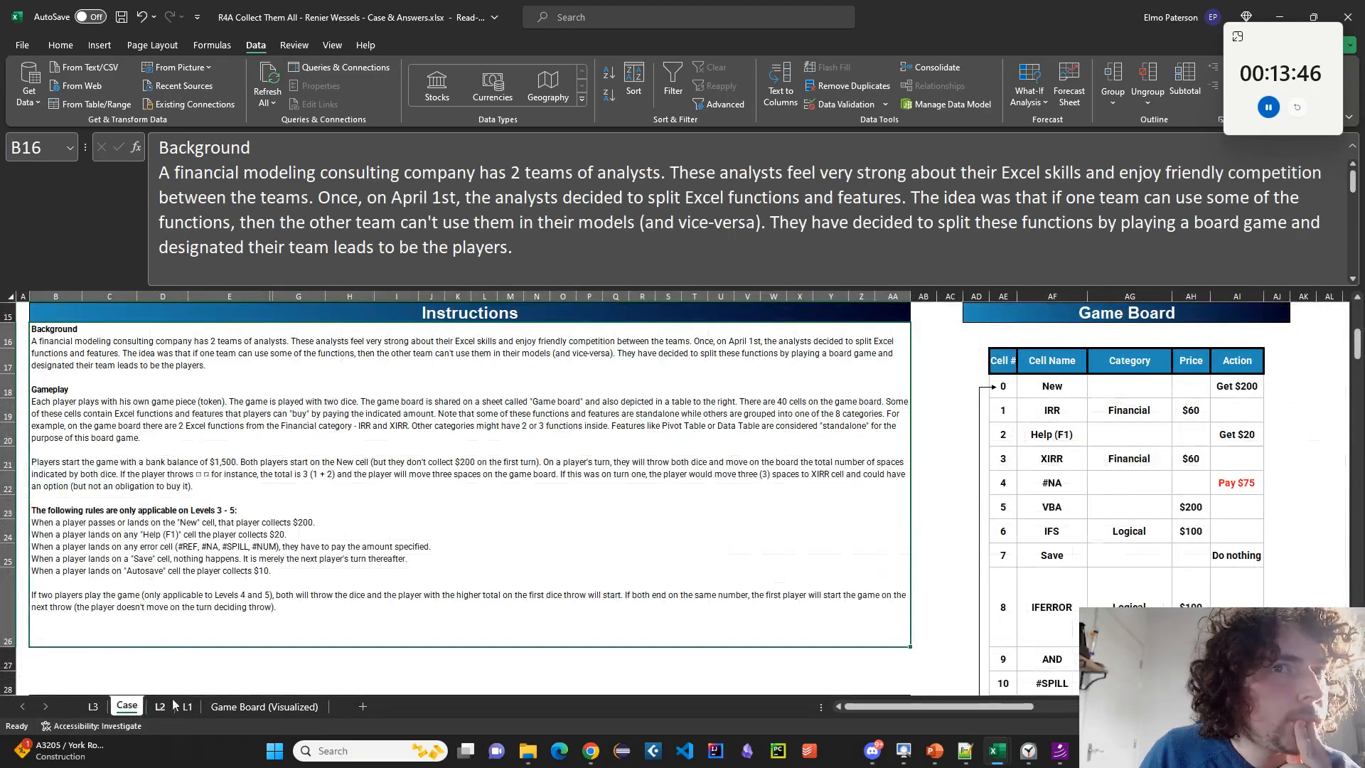
scroll(712, 617, down, 7)
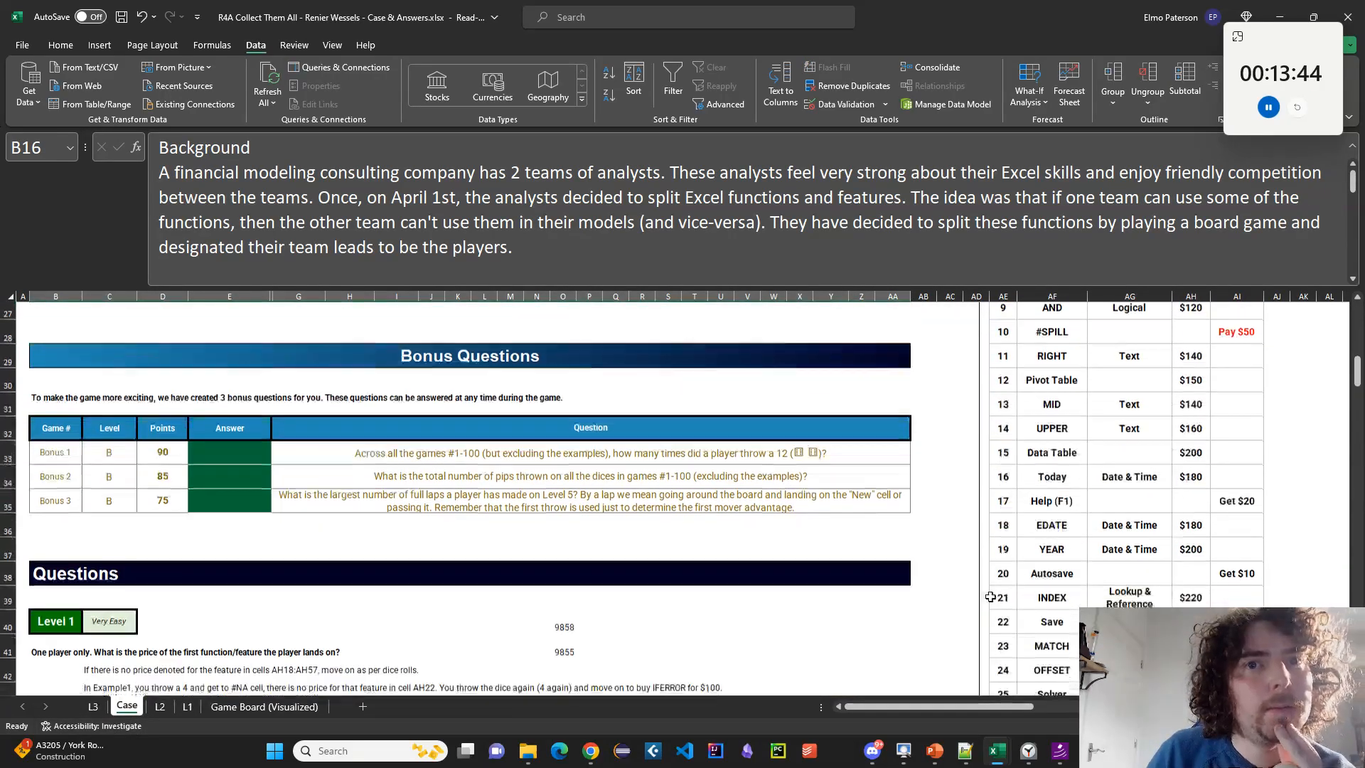
scroll(1078, 600, down, 4)
scroll(1221, 555, up, 9)
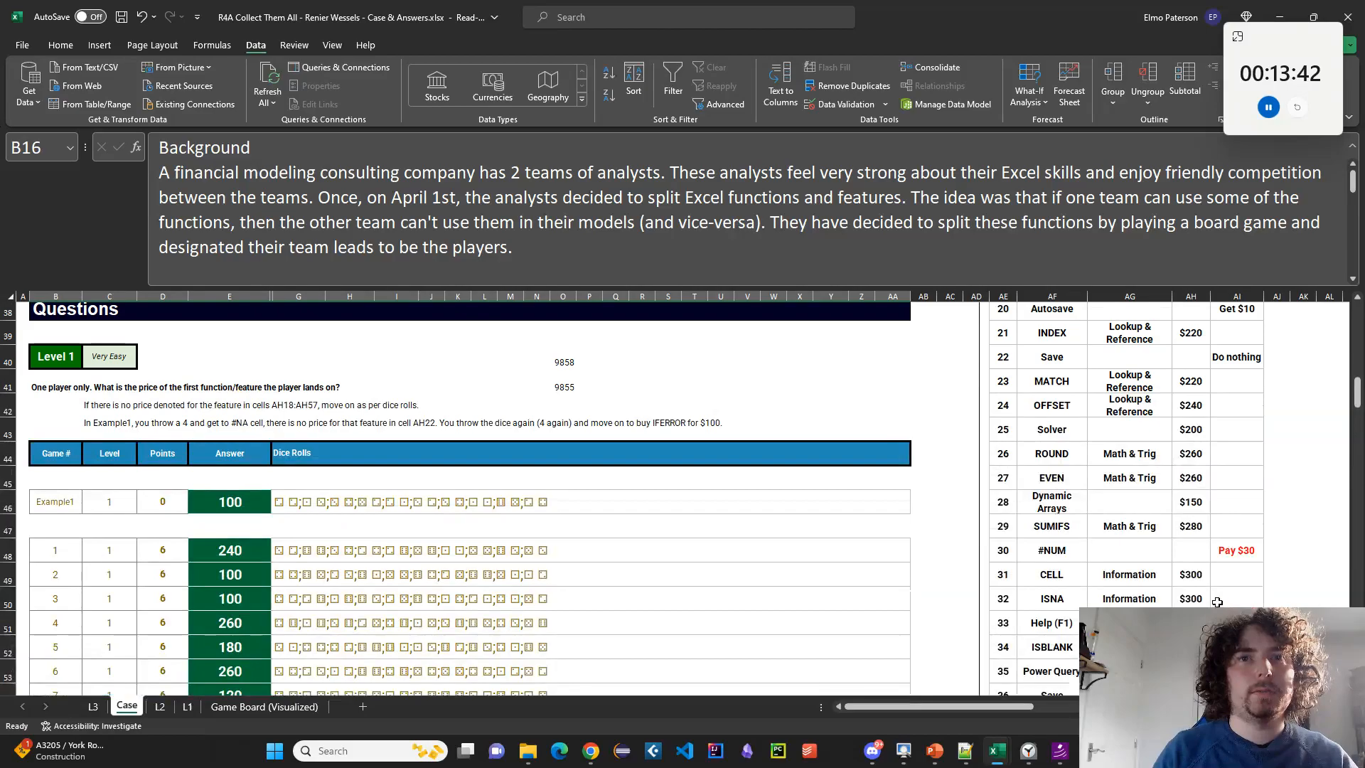
scroll(1221, 555, up, 4)
click(1237, 531)
scroll(1037, 569, down, 7)
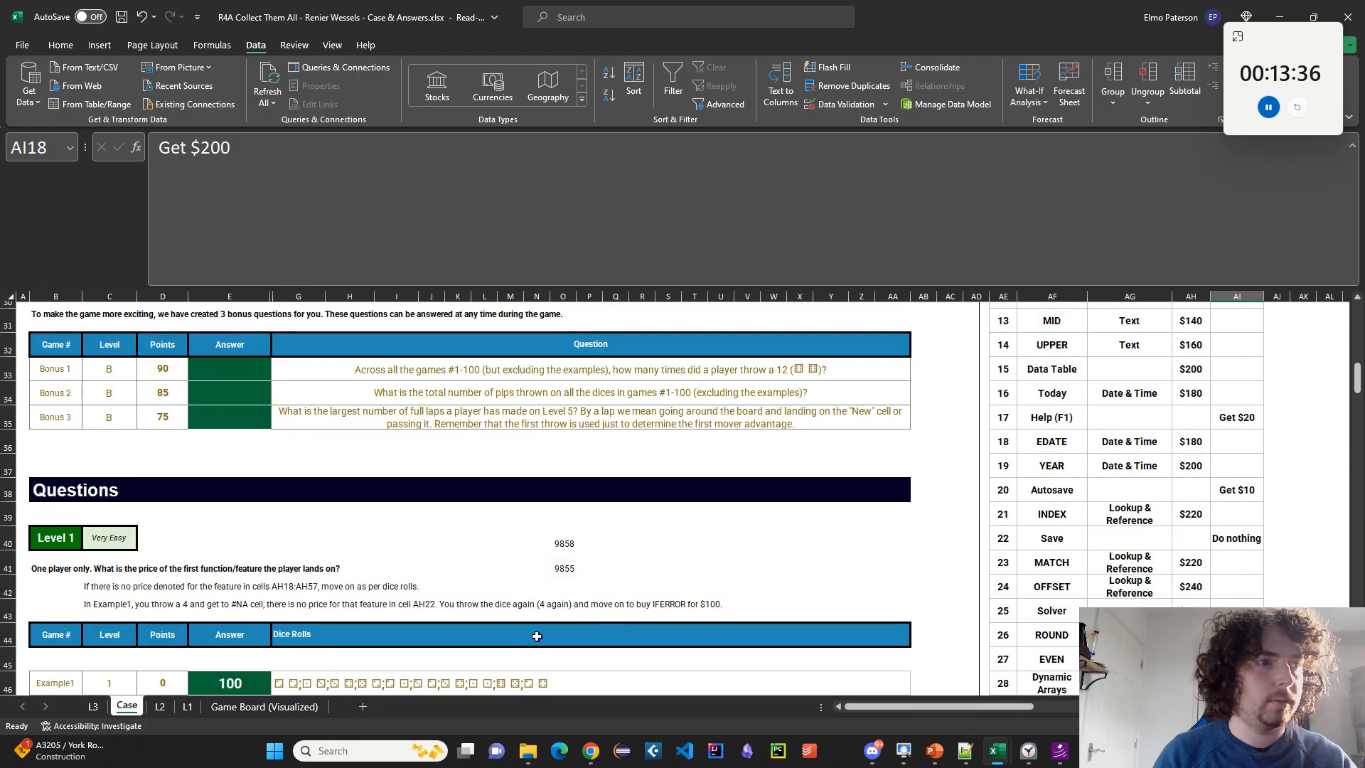
click(93, 706)
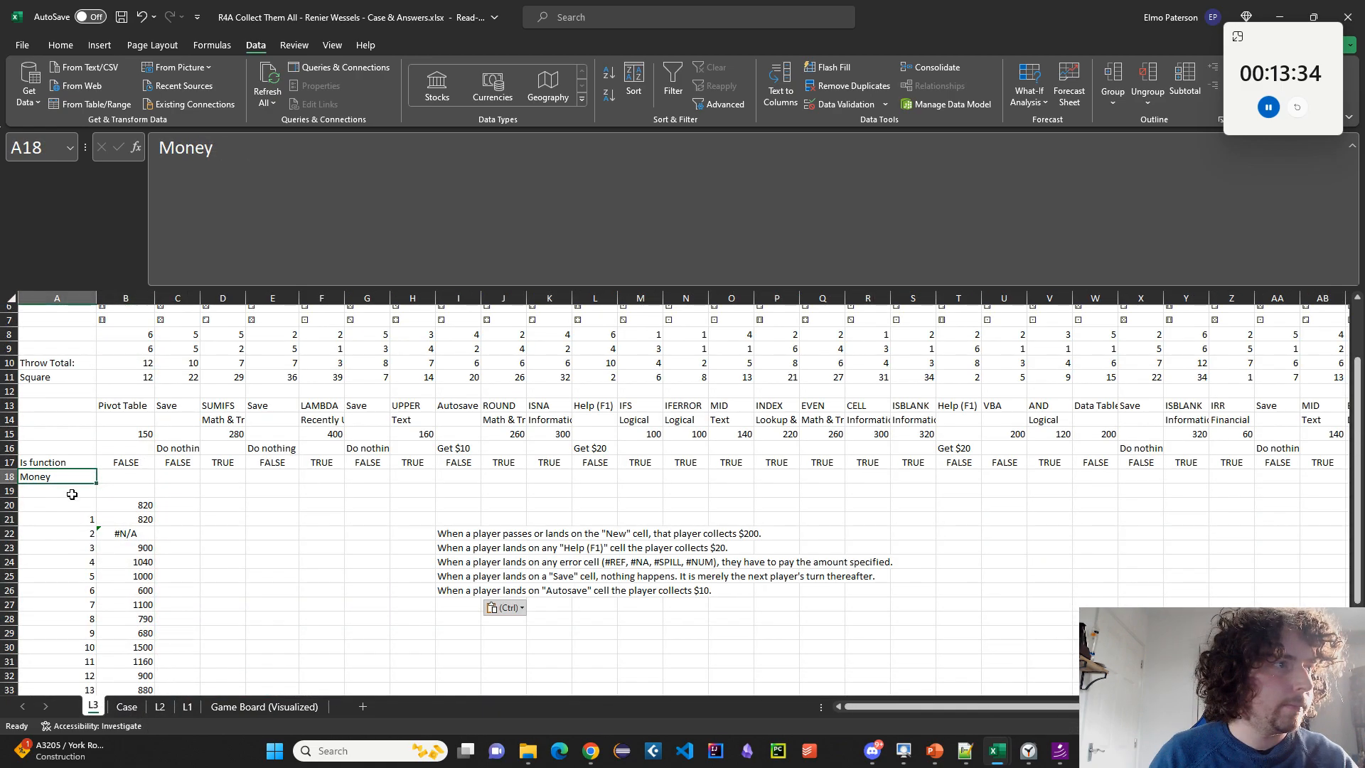
Label cell A18 as "Non function Effect".
text(Non fui)
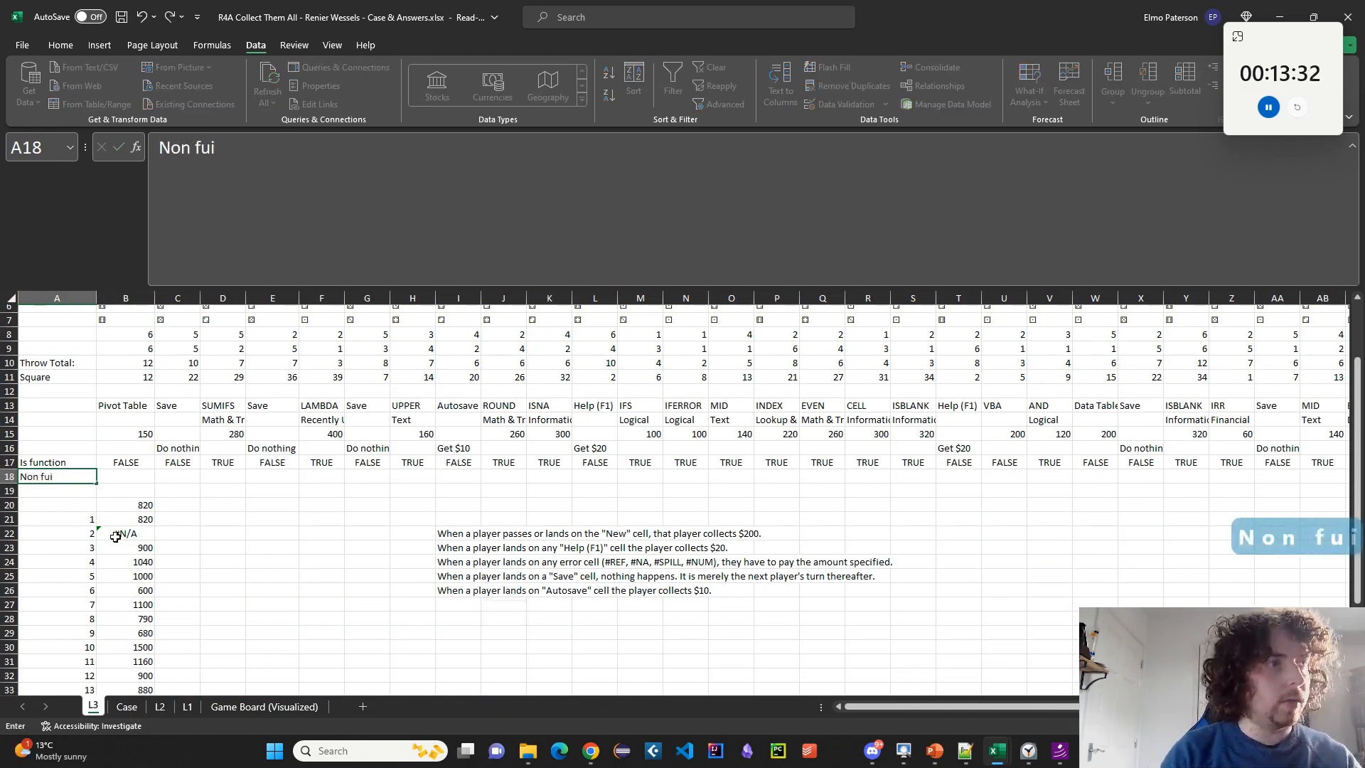
key(BackSpace)
text(nction Effer)
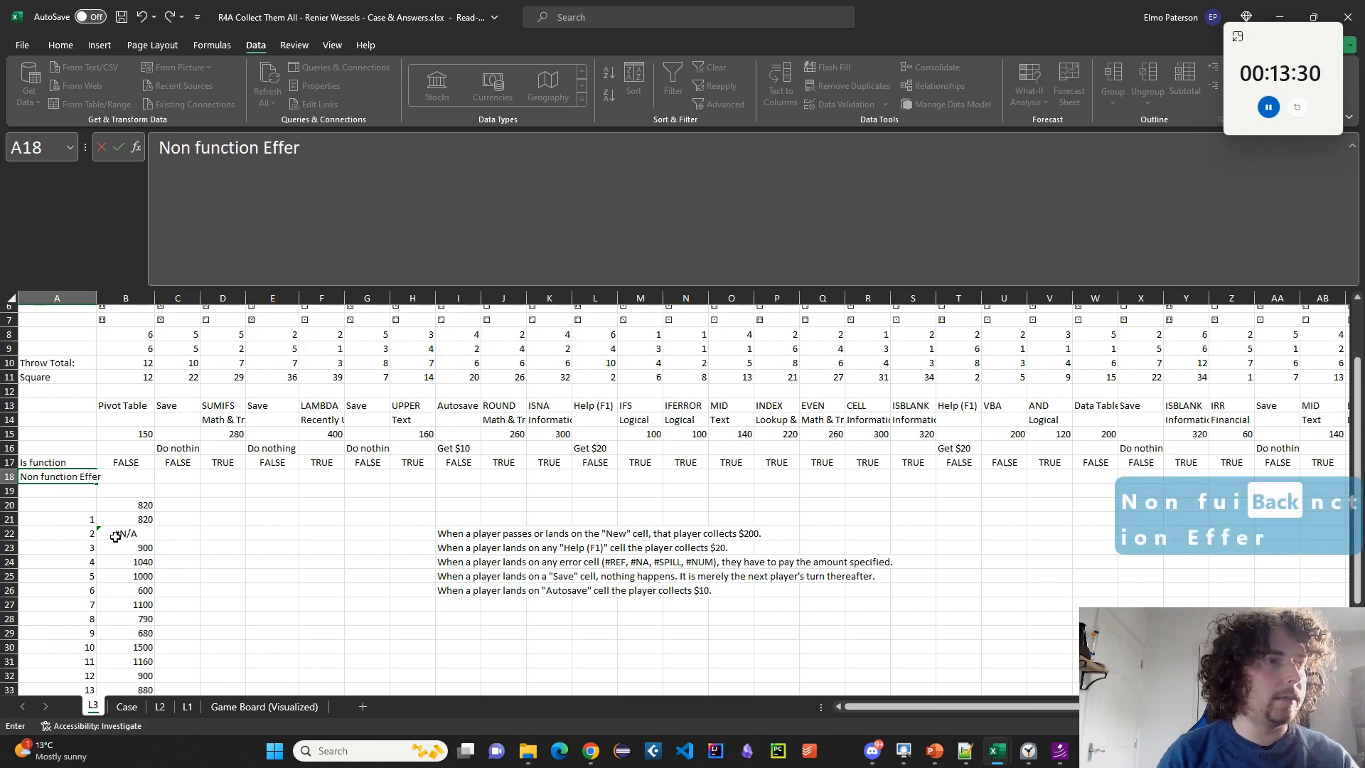
key(BackSpace)
text(ct)
key(Tab)
text(=)
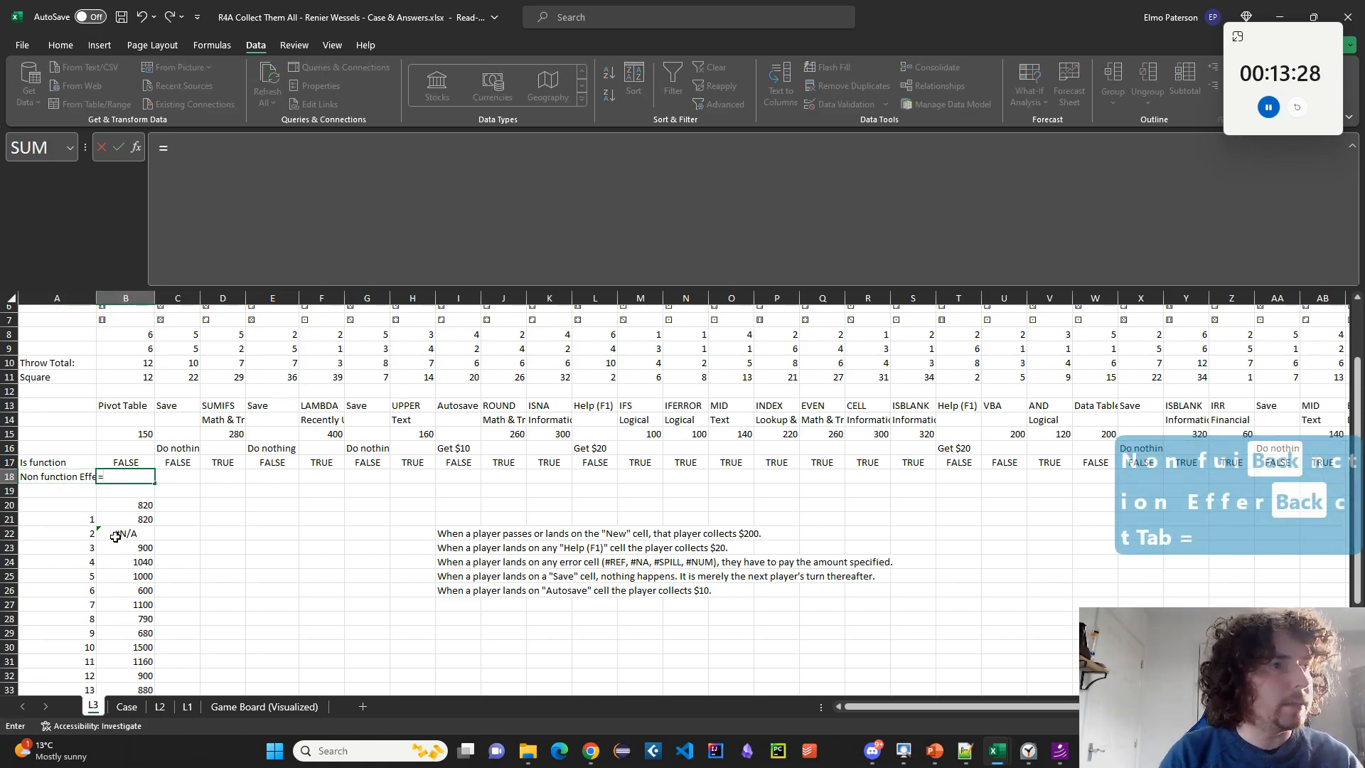
text(IF()
key(Up)
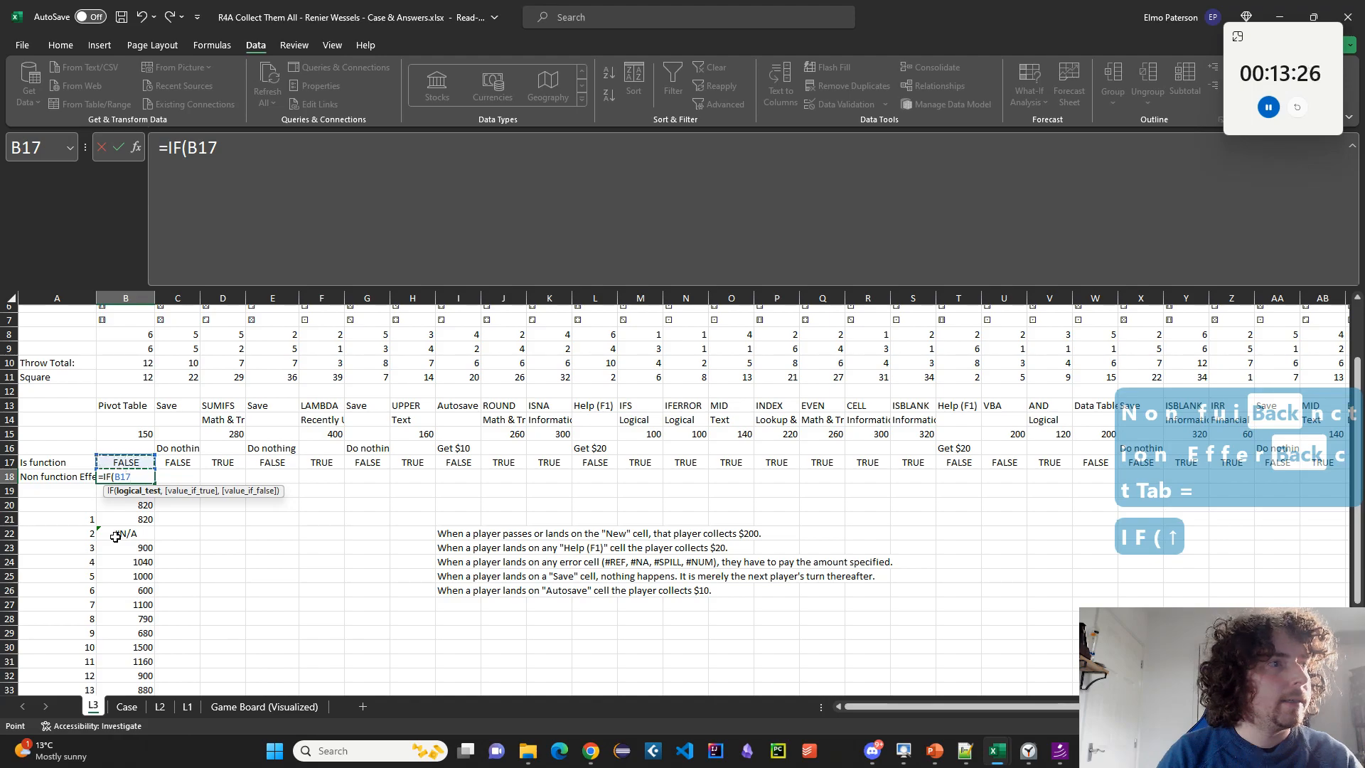
key(Escape)
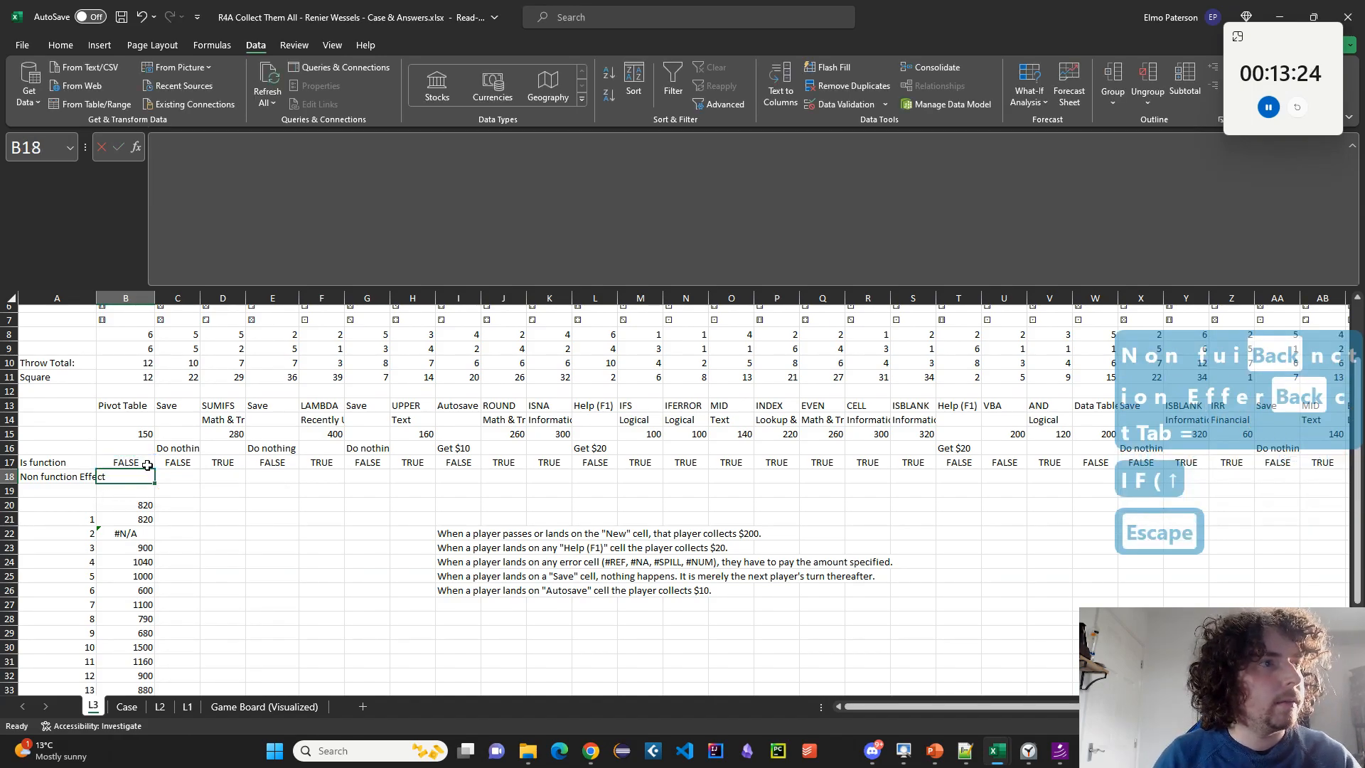
Examine the category and price formulas in B14 and B15, the case instructions and the visualized game board.
click(146, 418)
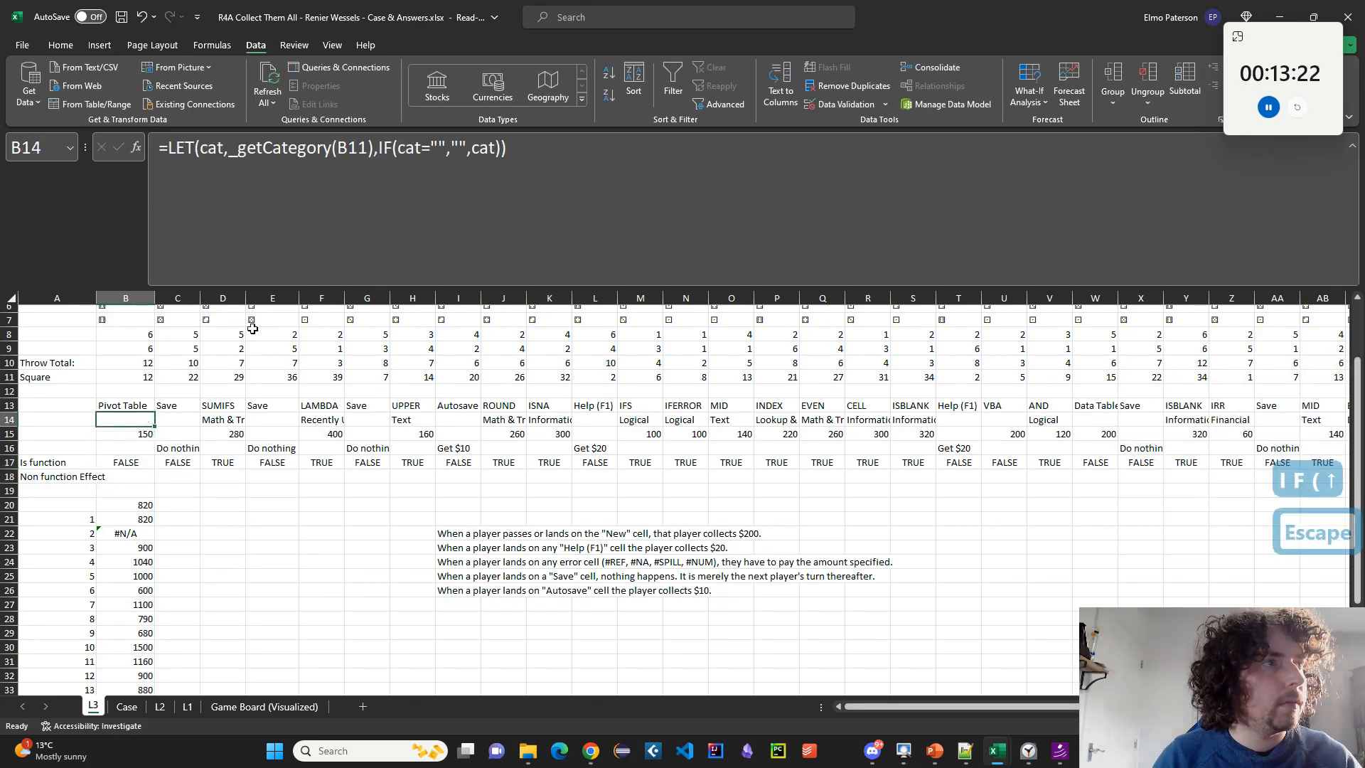
click(349, 261)
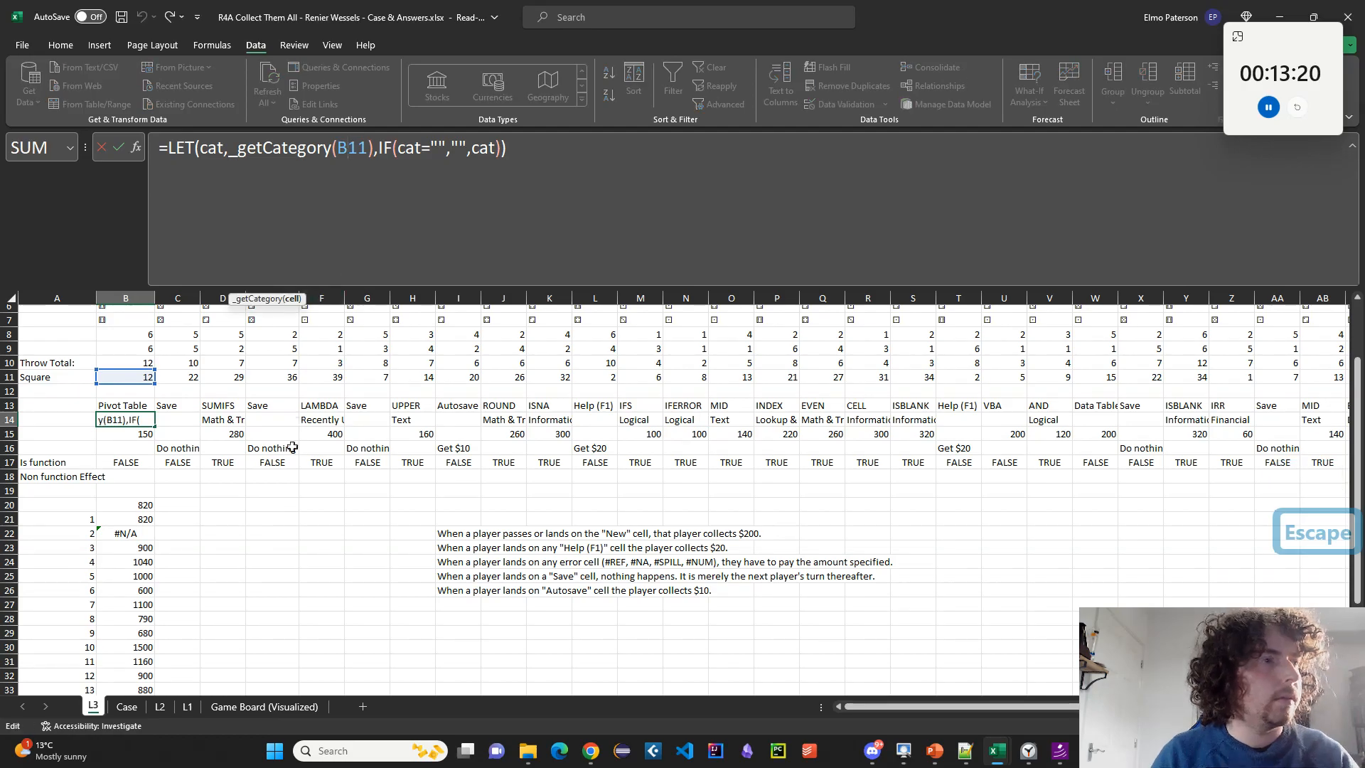
key(Return)
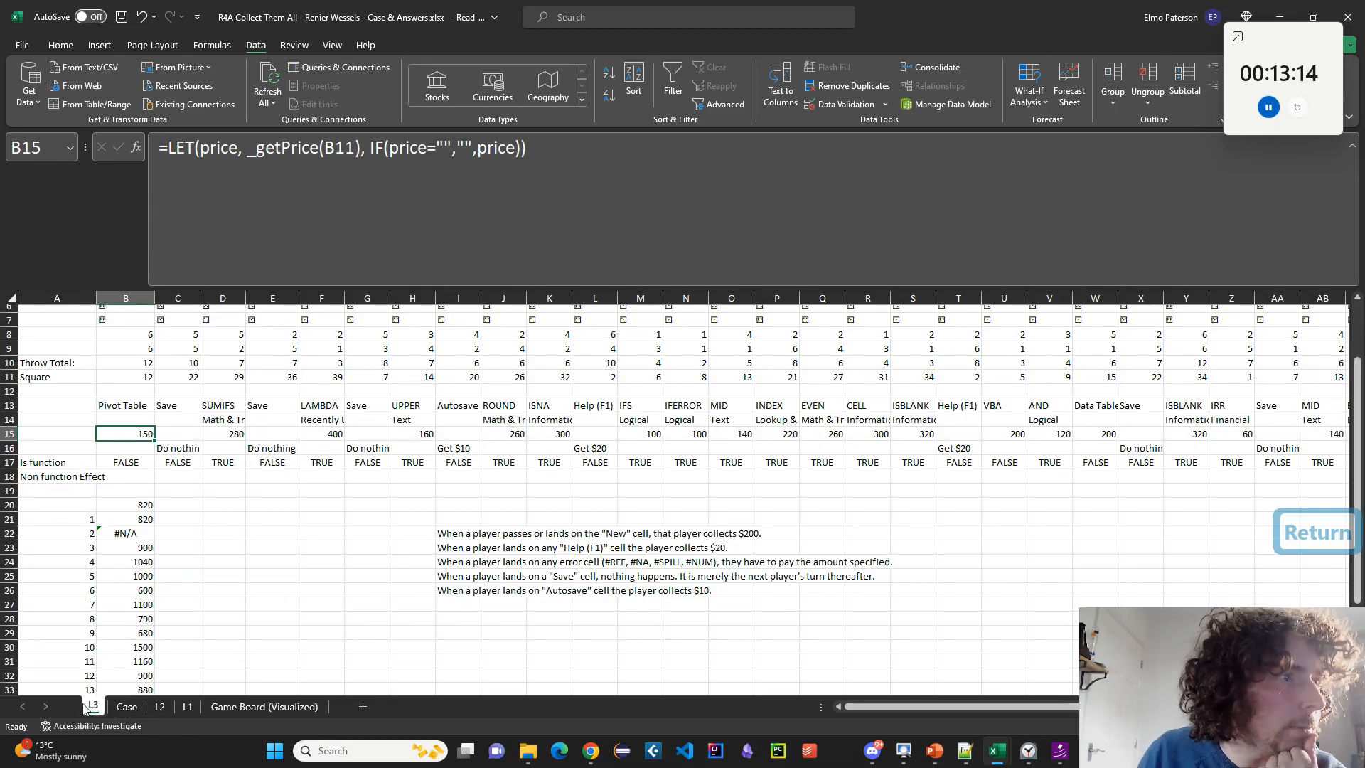
click(127, 706)
scroll(606, 666, up, 5)
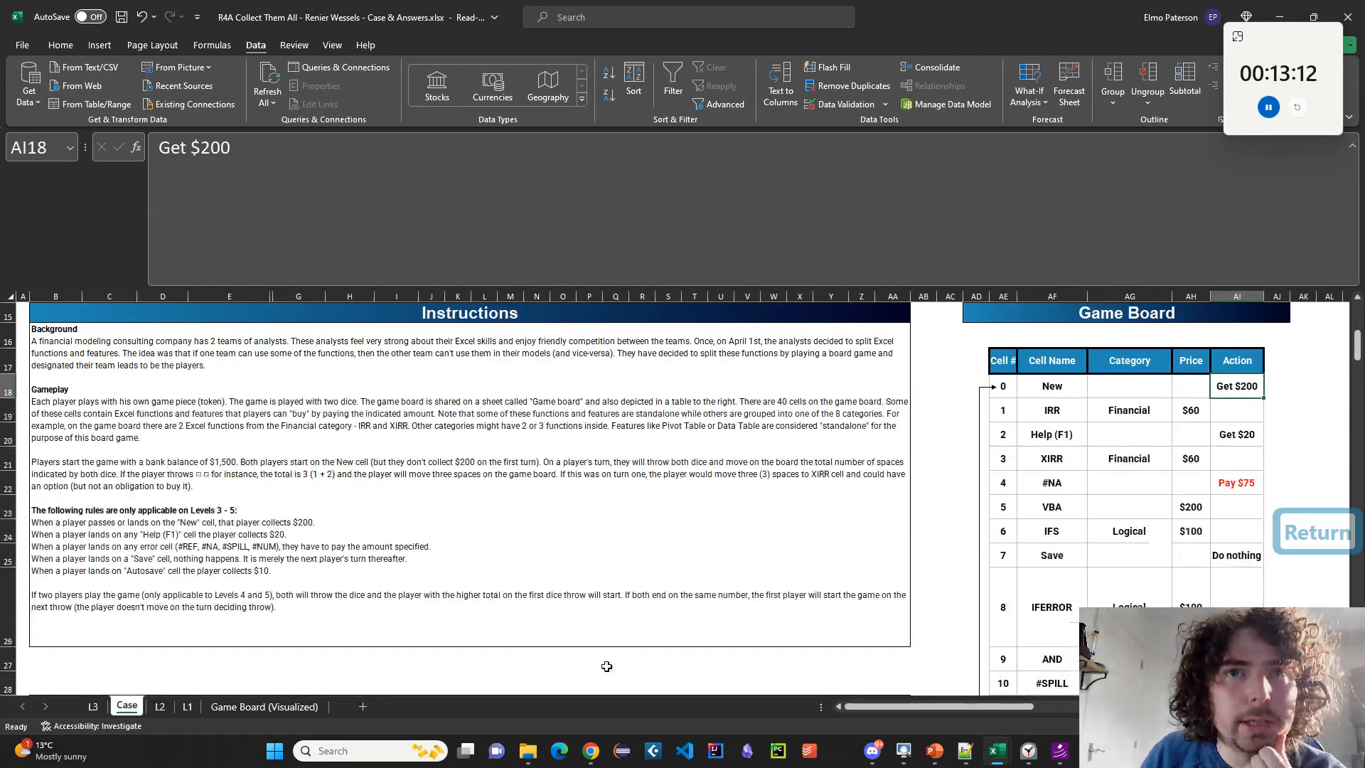
scroll(606, 665, up, 3)
click(214, 707)
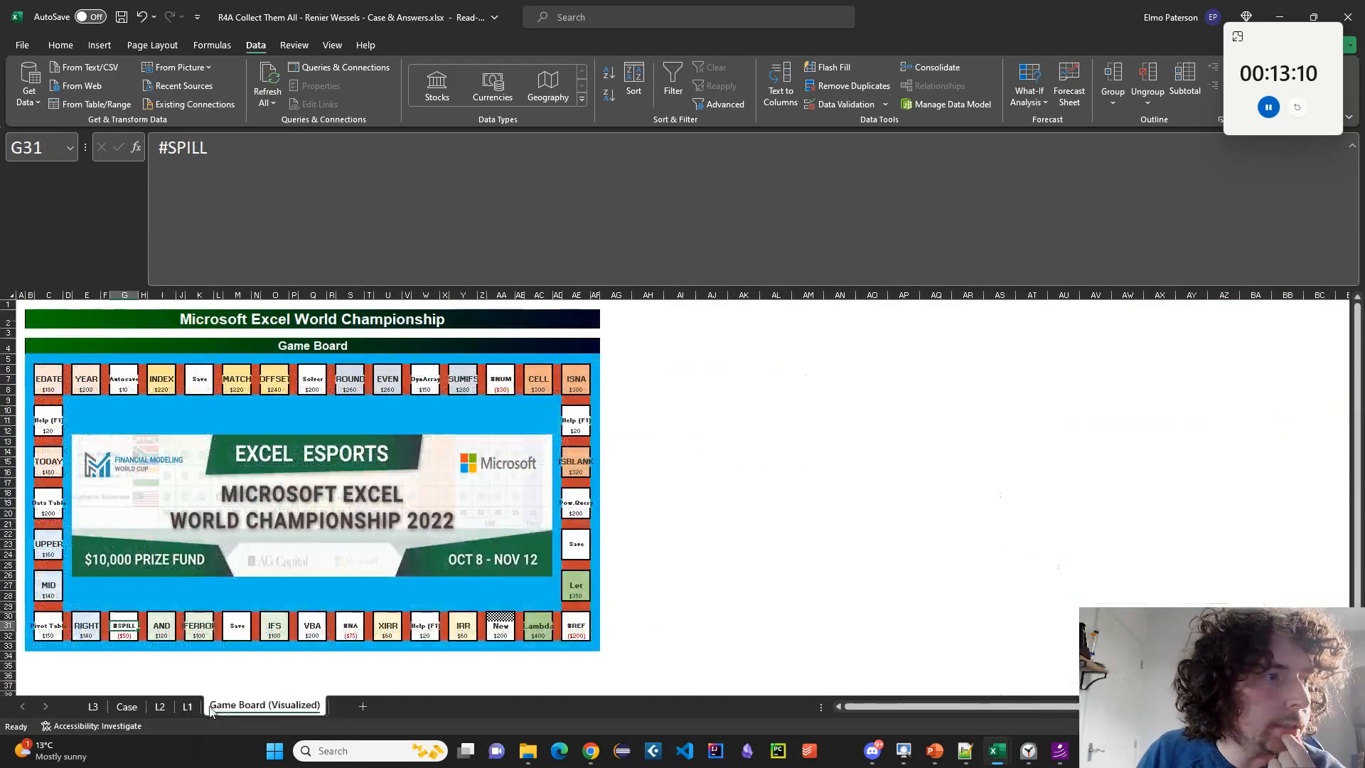
On sheet L1, change the "Is function" test in B17 to check the price row with =B15<>"".
click(187, 706)
scroll(191, 568, up, 4)
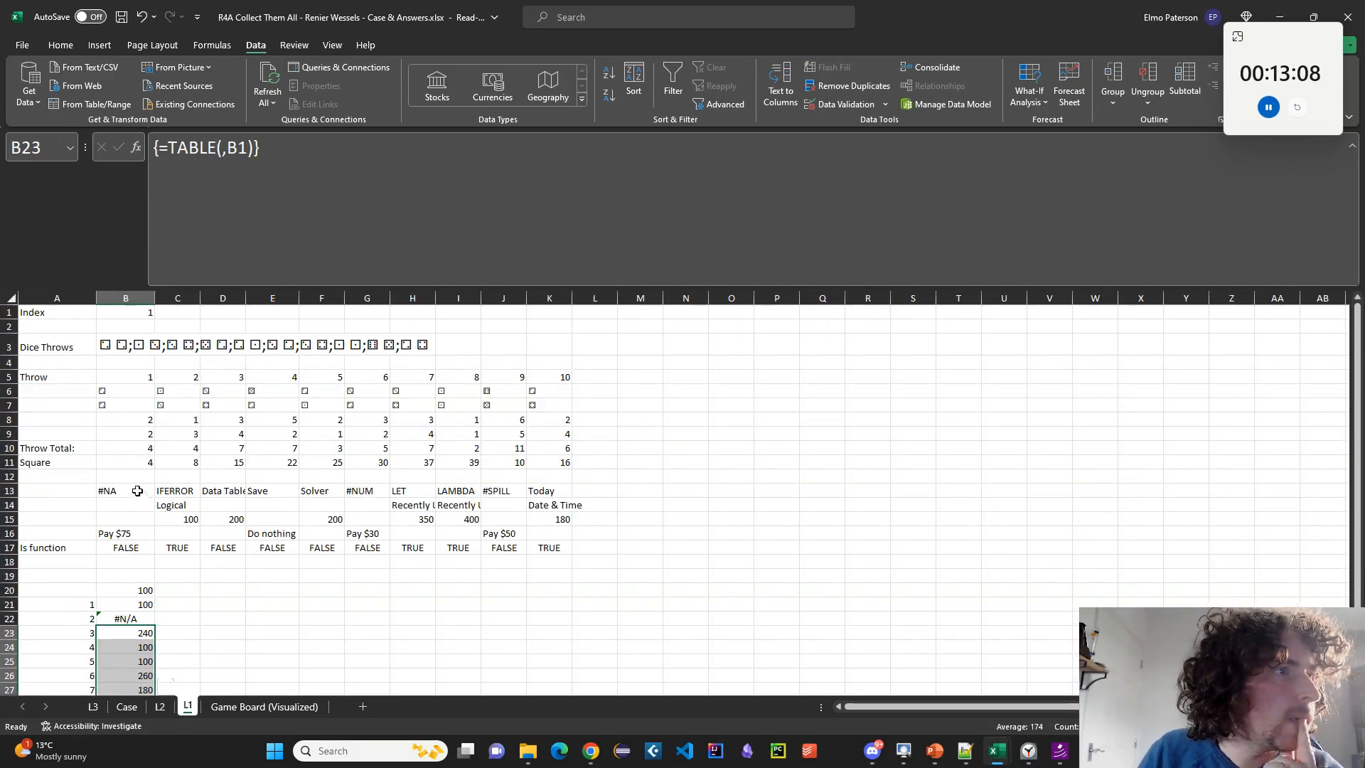
click(132, 547)
click(298, 225)
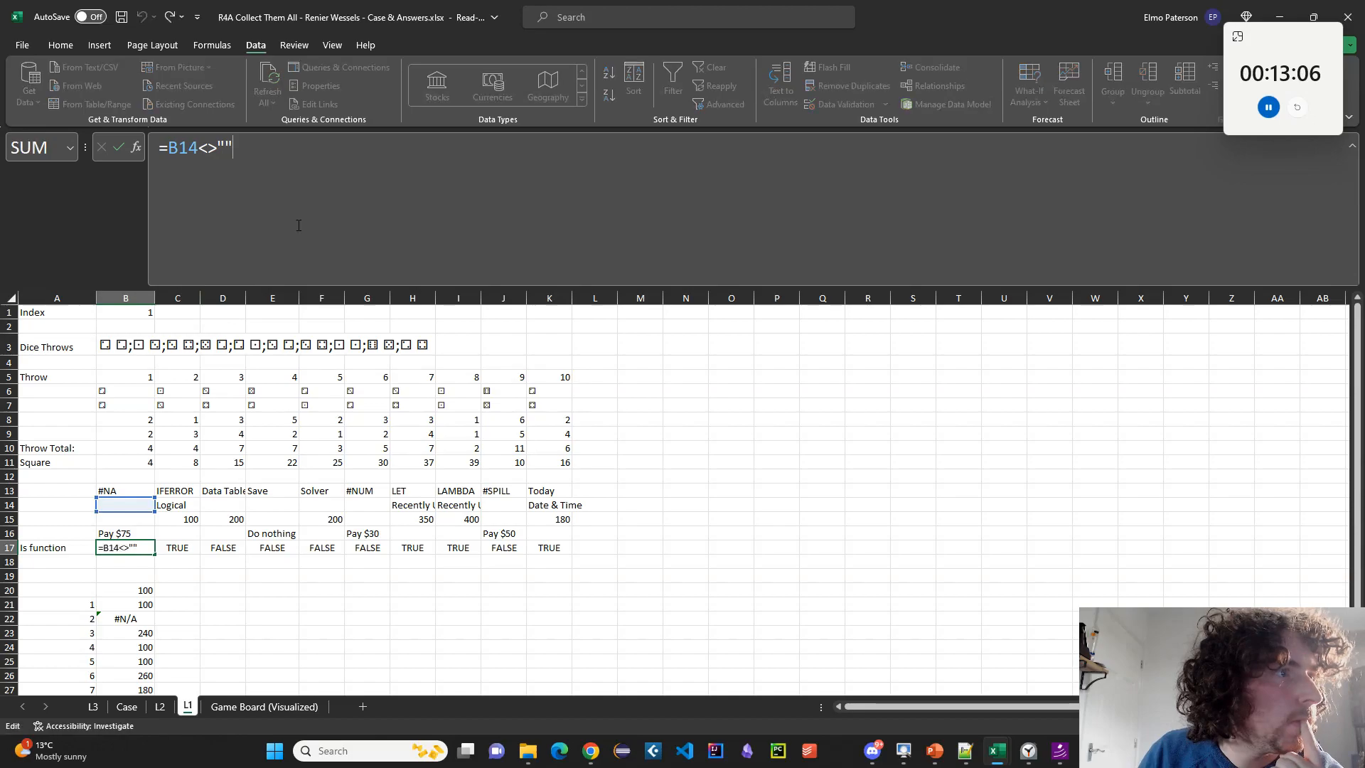
drag(146, 511, 146, 520)
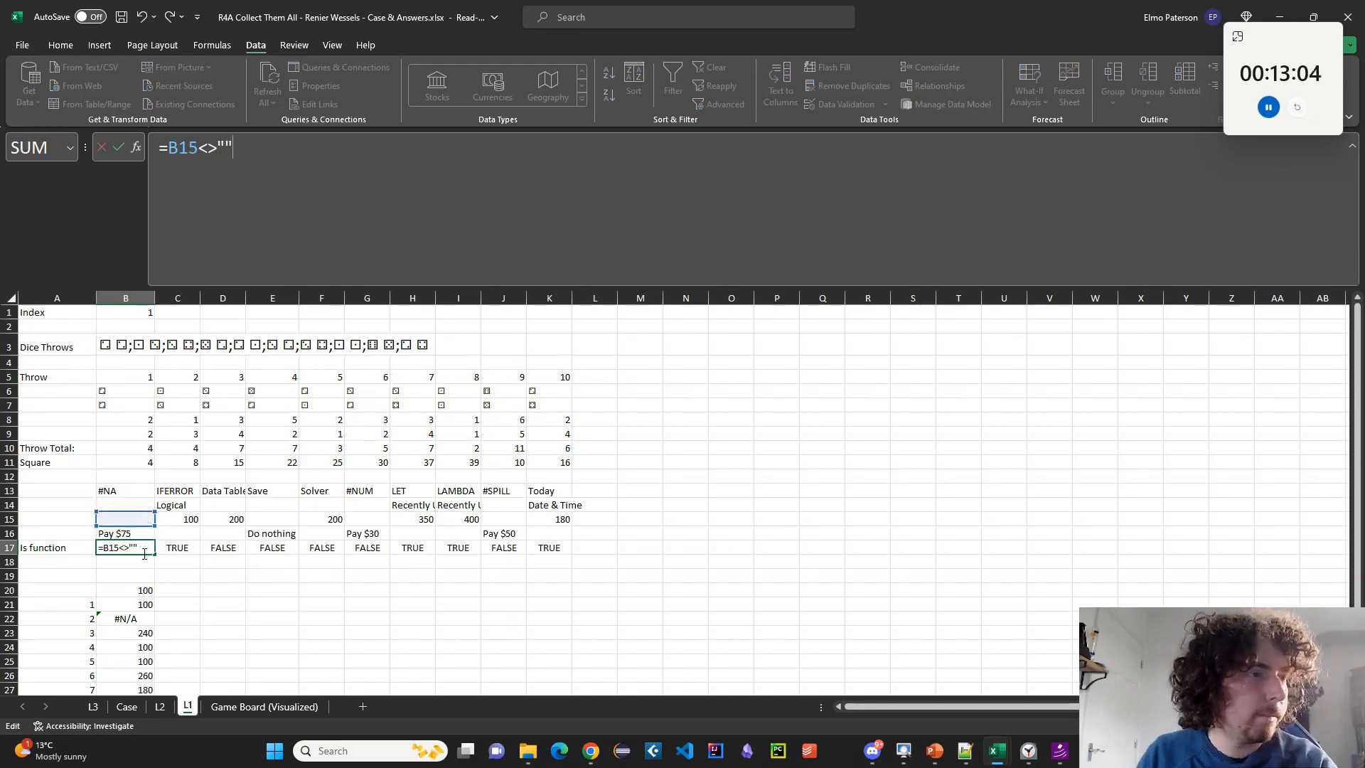
key(Return)
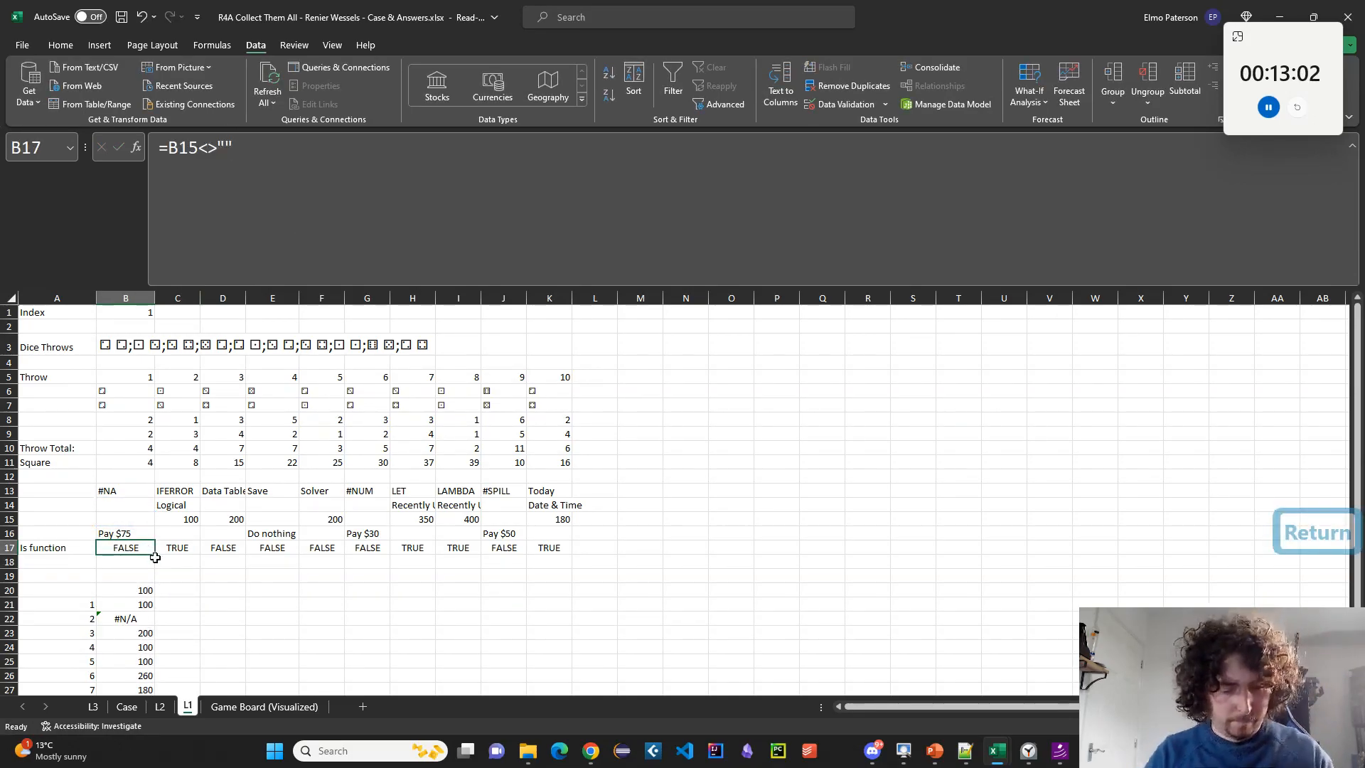
Copy the B17 test across the "Is function" row of sheet L1 through K17.
key(ctrl+x)
key(ctrl+c)
key(ctrl+shift+Right)
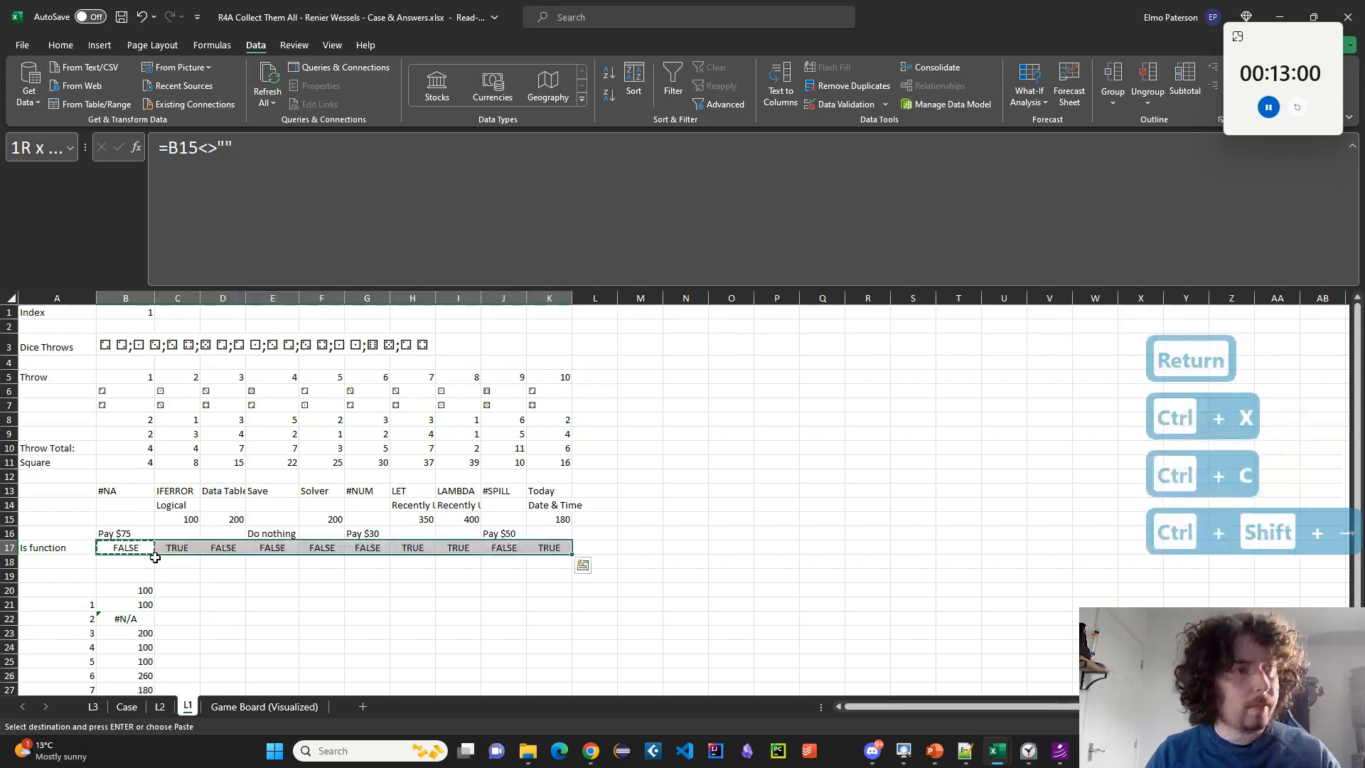
key(ctrl+v)
Copy the L1 data table results from B23 down and paste them as values into the Level 1 answers from E48 on sheet Case.
click(145, 630)
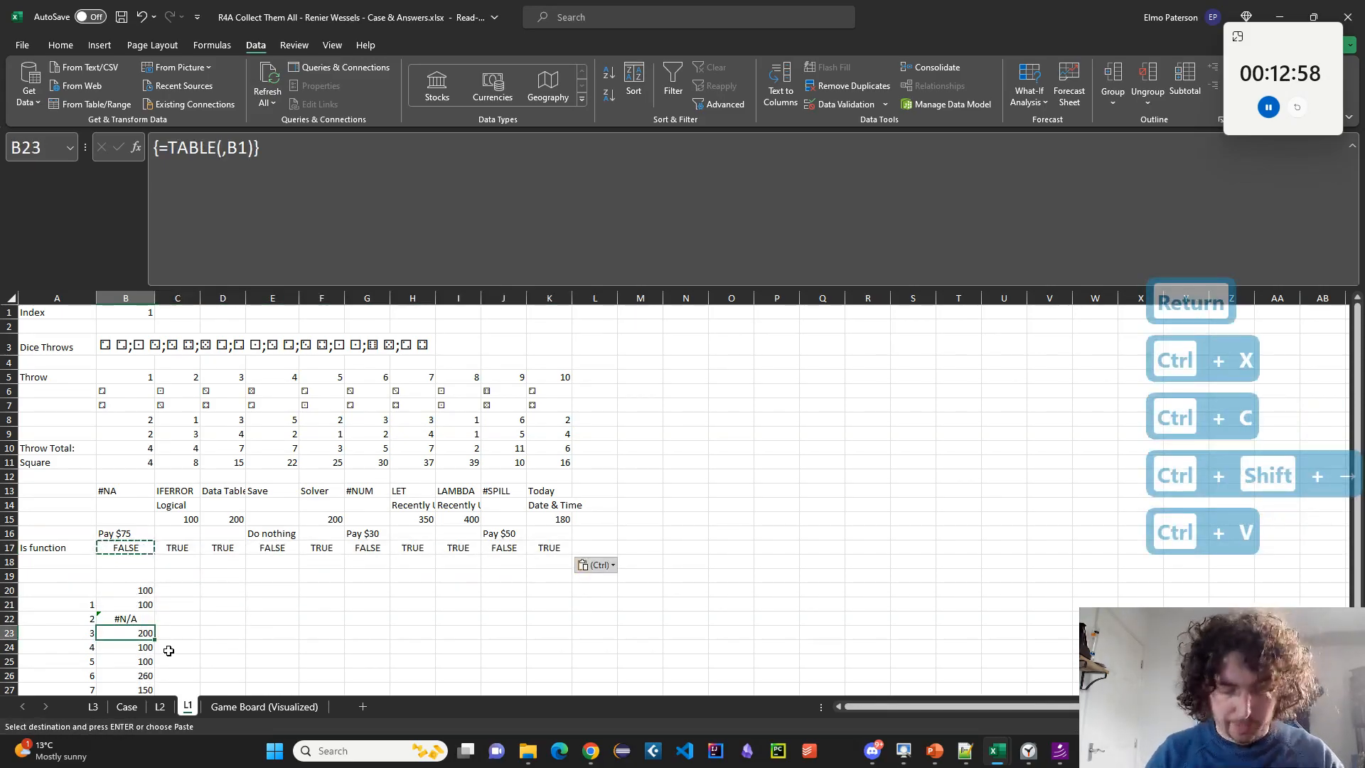
key(ctrl+shift+Down)
key(ctrl+c)
click(127, 705)
scroll(270, 588, up, 3)
scroll(270, 589, down, 8)
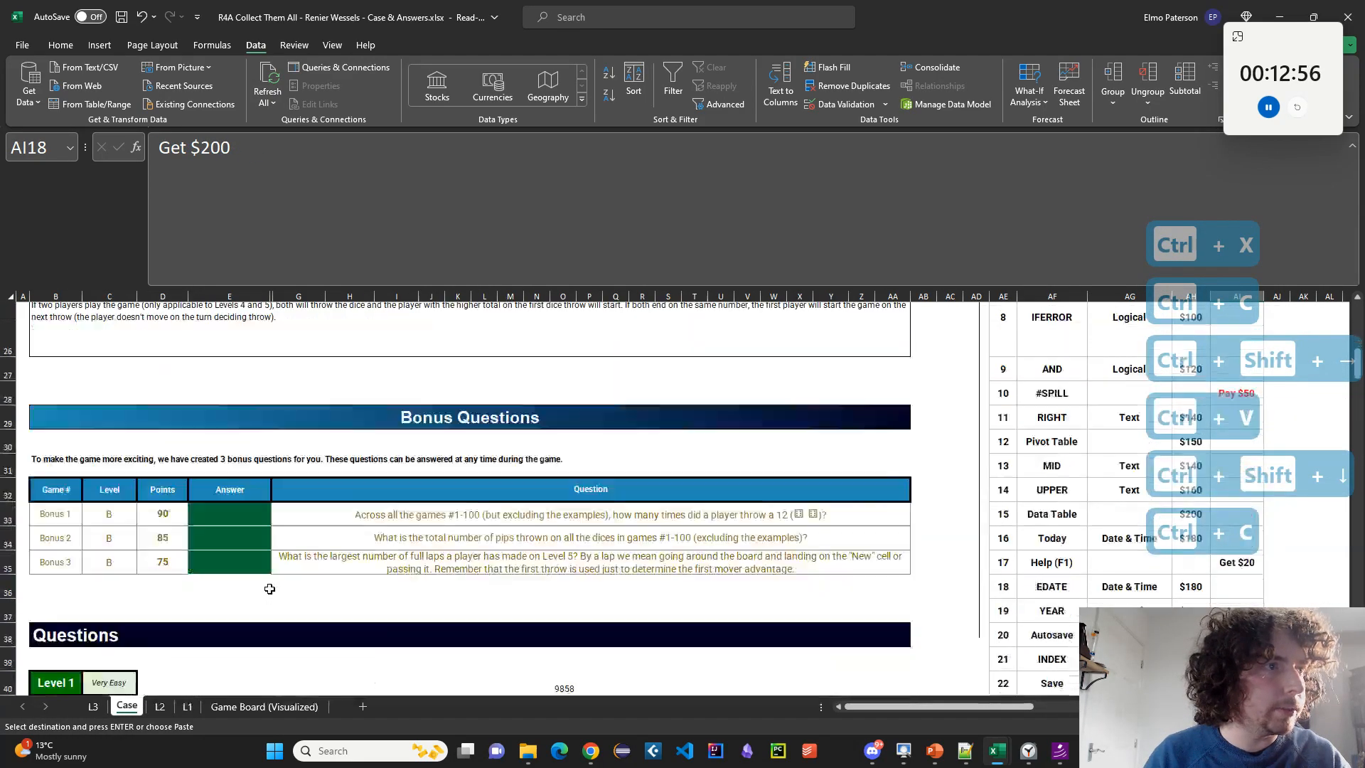
scroll(269, 588, down, 5)
click(235, 553)
key(ctrl+shift+v)
scroll(284, 604, down, 3)
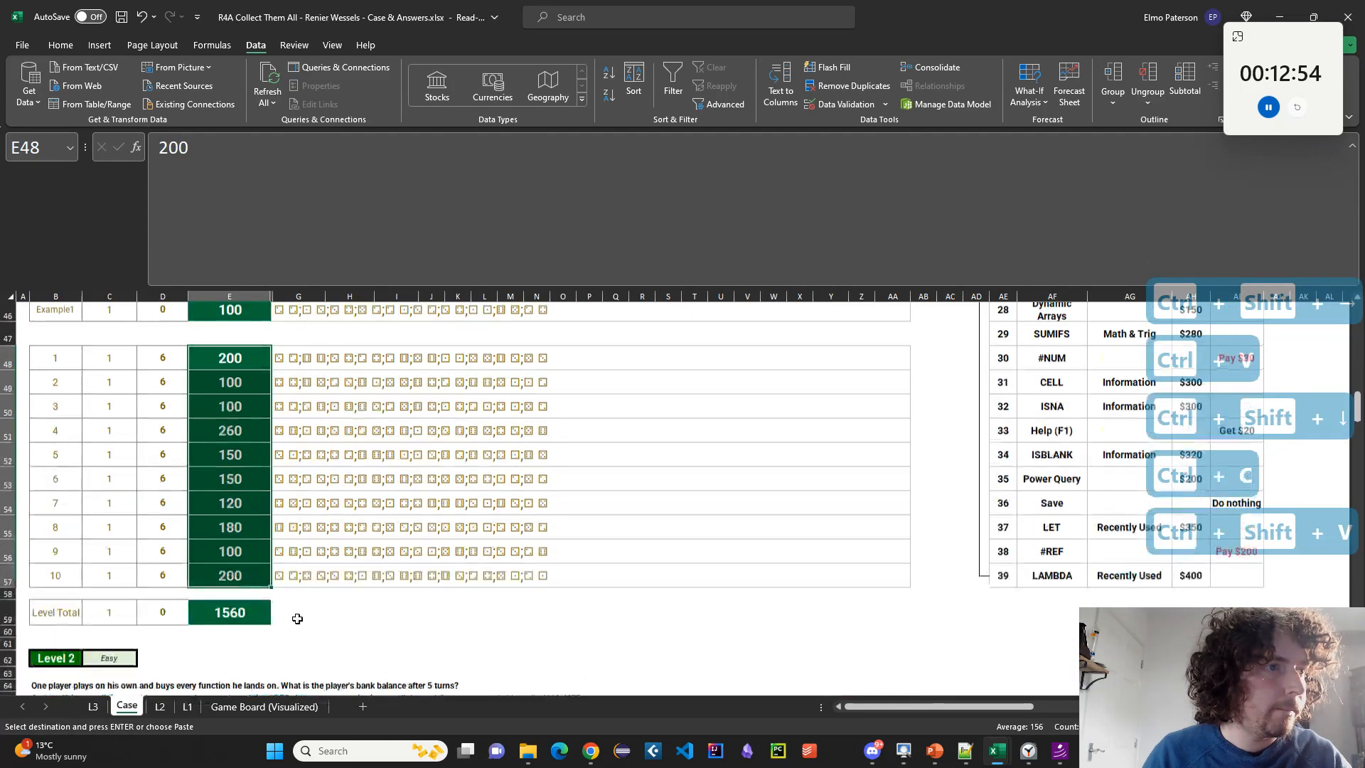
On sheet L2, change the "Is function" test in B17 to =B15<>"" and fill it across to F17.
scroll(297, 618, down, 1)
click(160, 706)
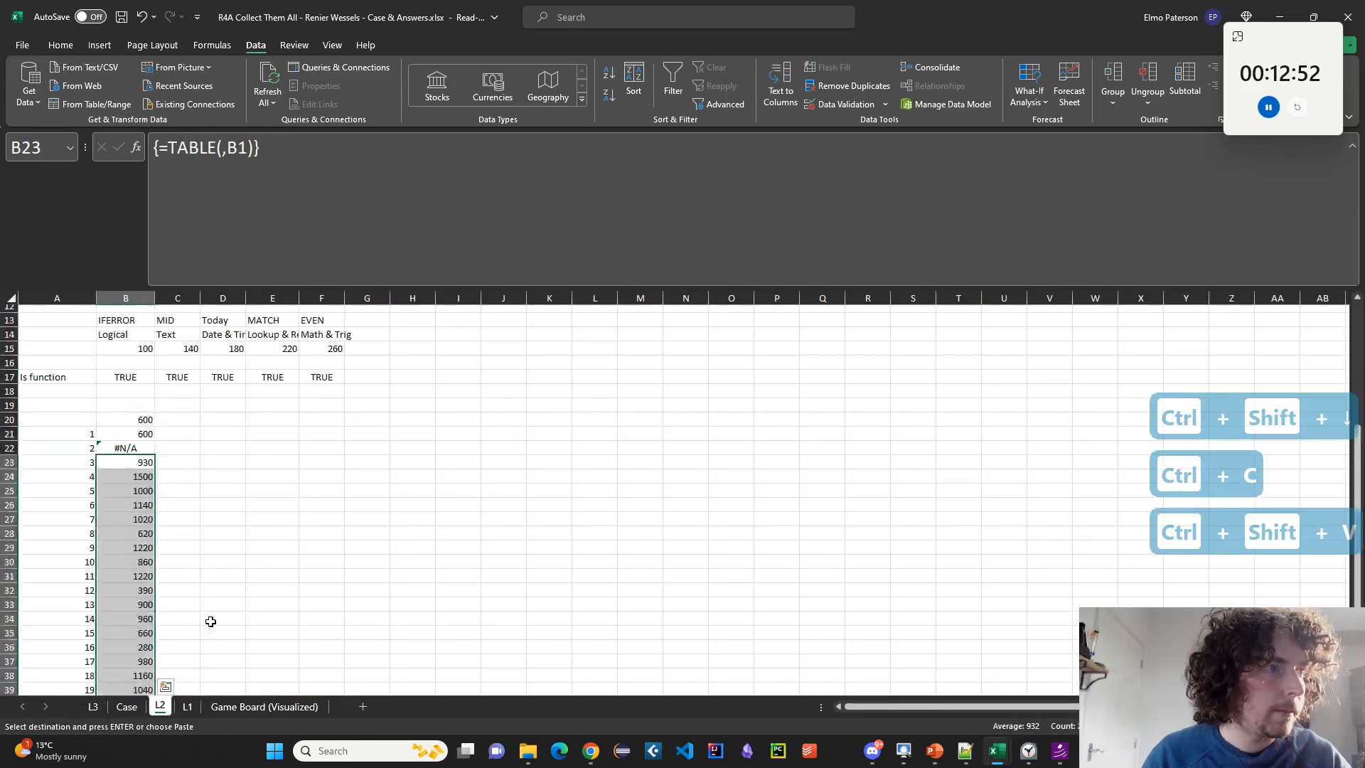
scroll(174, 582, up, 4)
click(134, 517)
click(114, 549)
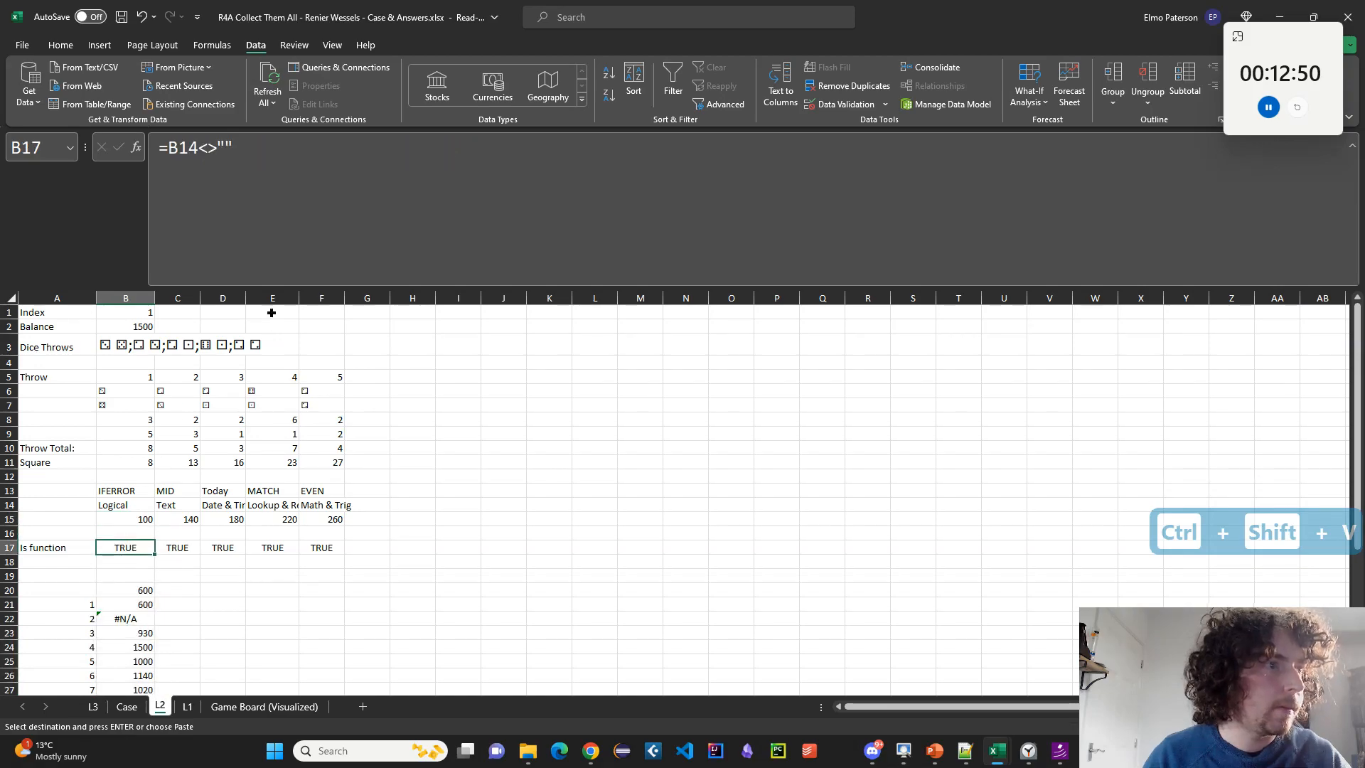
click(258, 314)
click(127, 522)
click(131, 551)
click(283, 265)
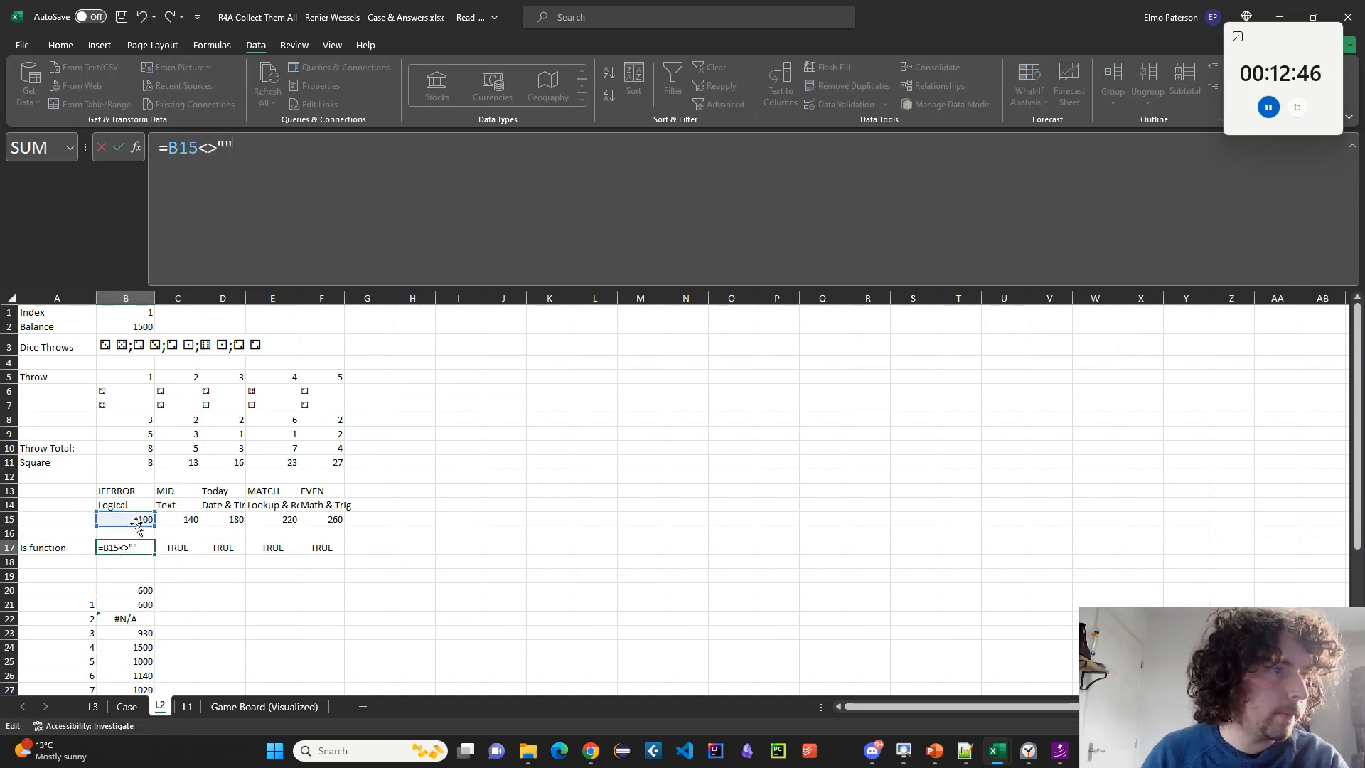
key(Return)
click(148, 550)
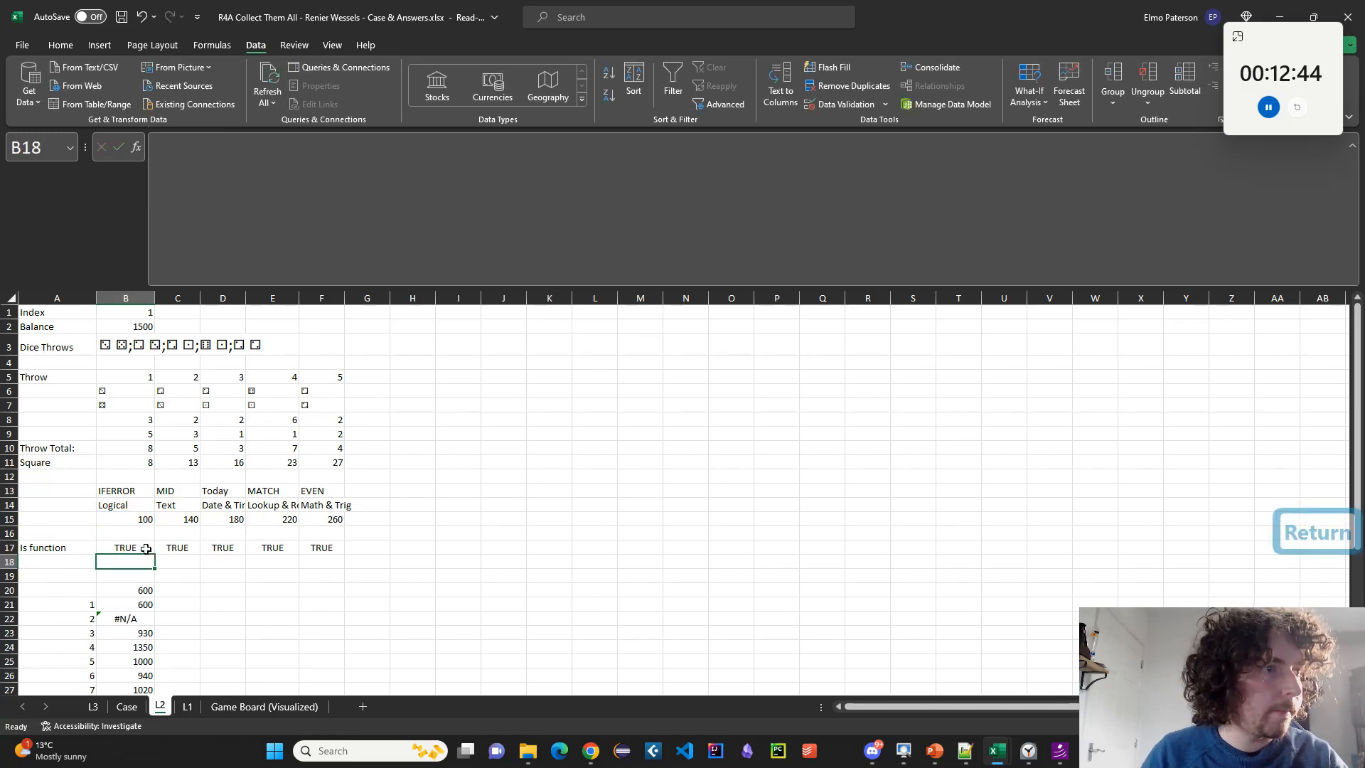
drag(156, 555, 334, 556)
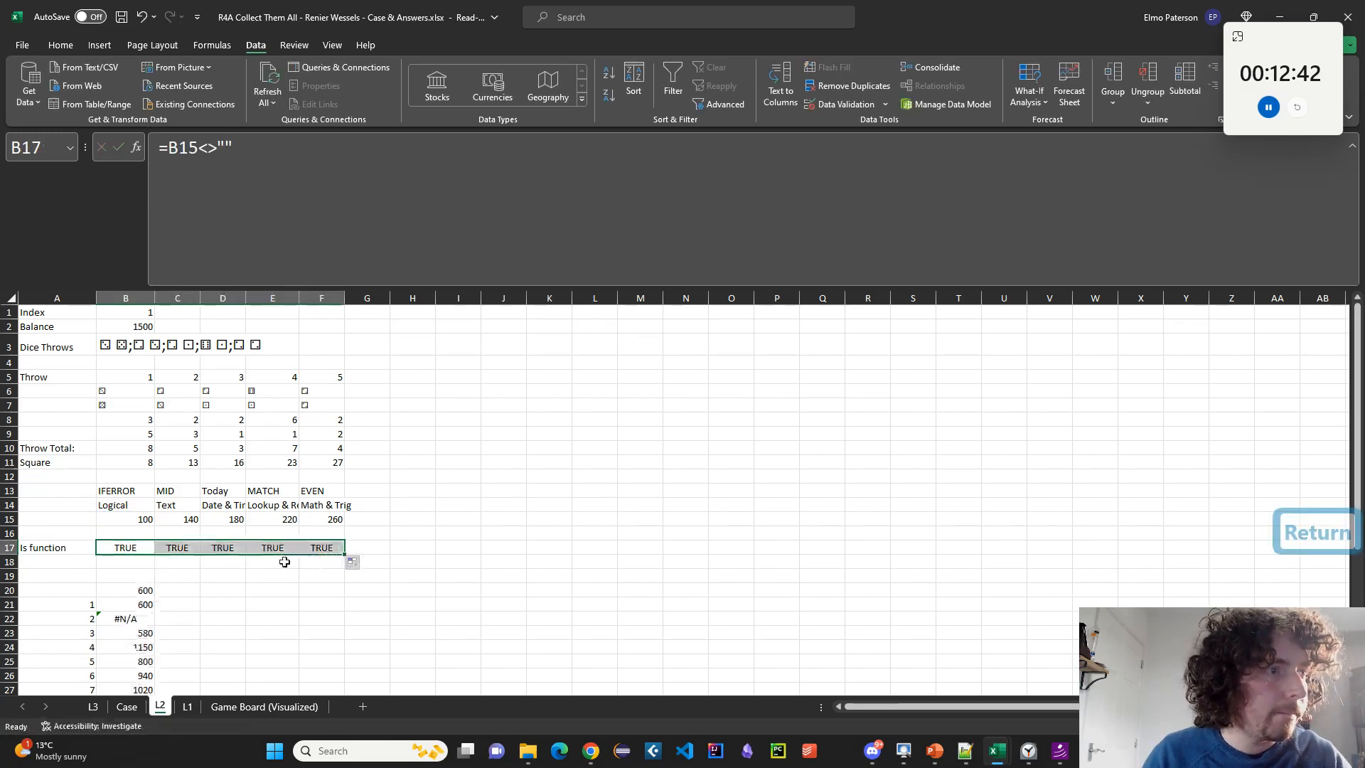
Copy the L2 data table results from B23 down and paste them as values into the Level 2 answers from E71 on sheet Case.
click(141, 636)
key(ctrl+shift+Down)
key(ctrl+c)
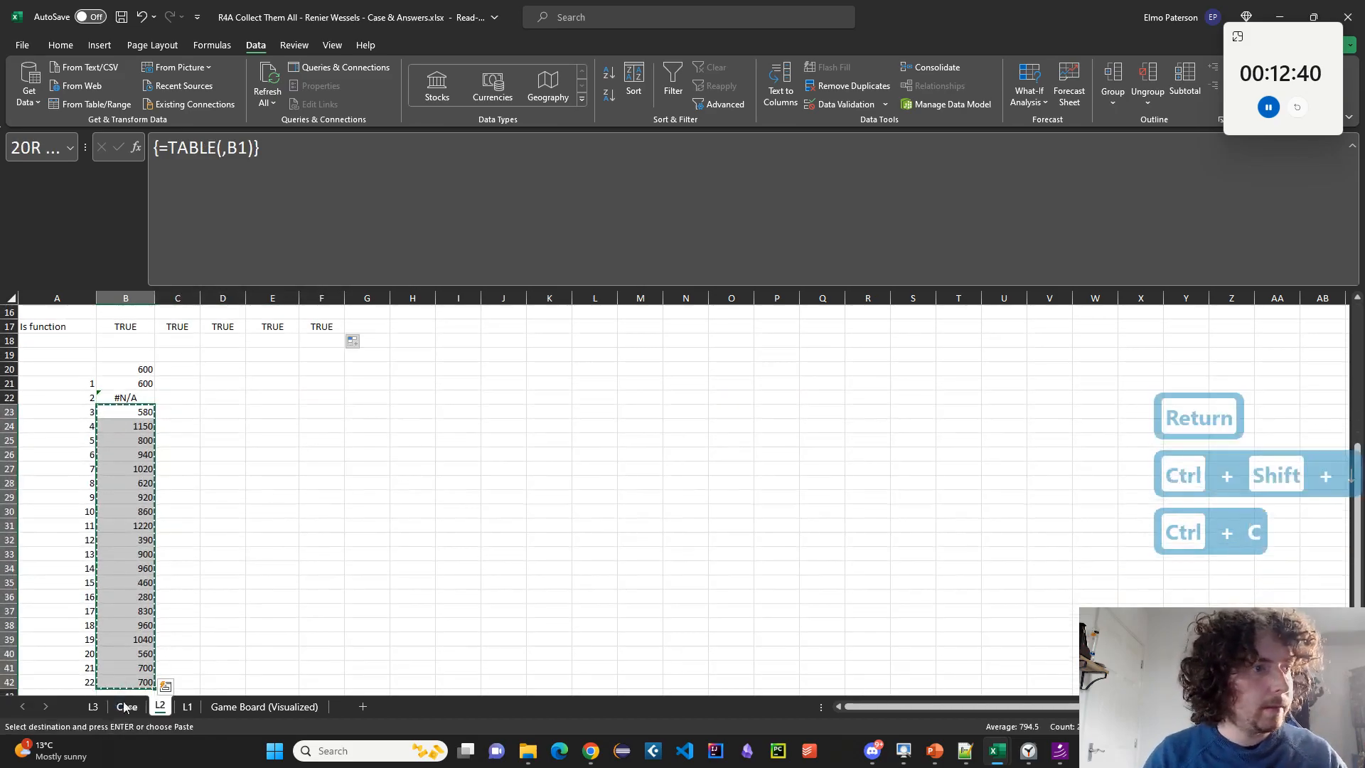
click(128, 707)
click(242, 515)
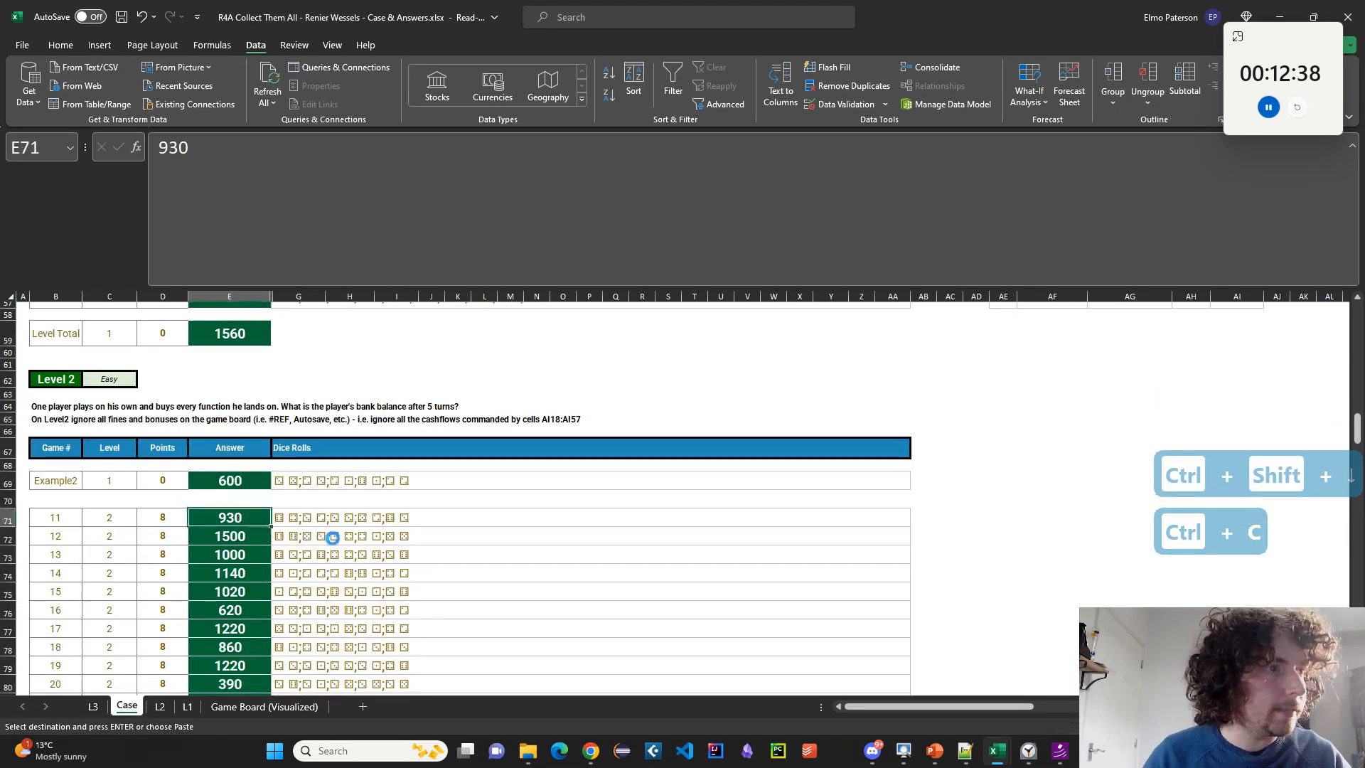
key(ctrl+shift+v)
On sheet L3, change the "Is function" test in B17 to refer to the price with =B15<>"".
scroll(355, 550, down, 6)
scroll(352, 556, down, 7)
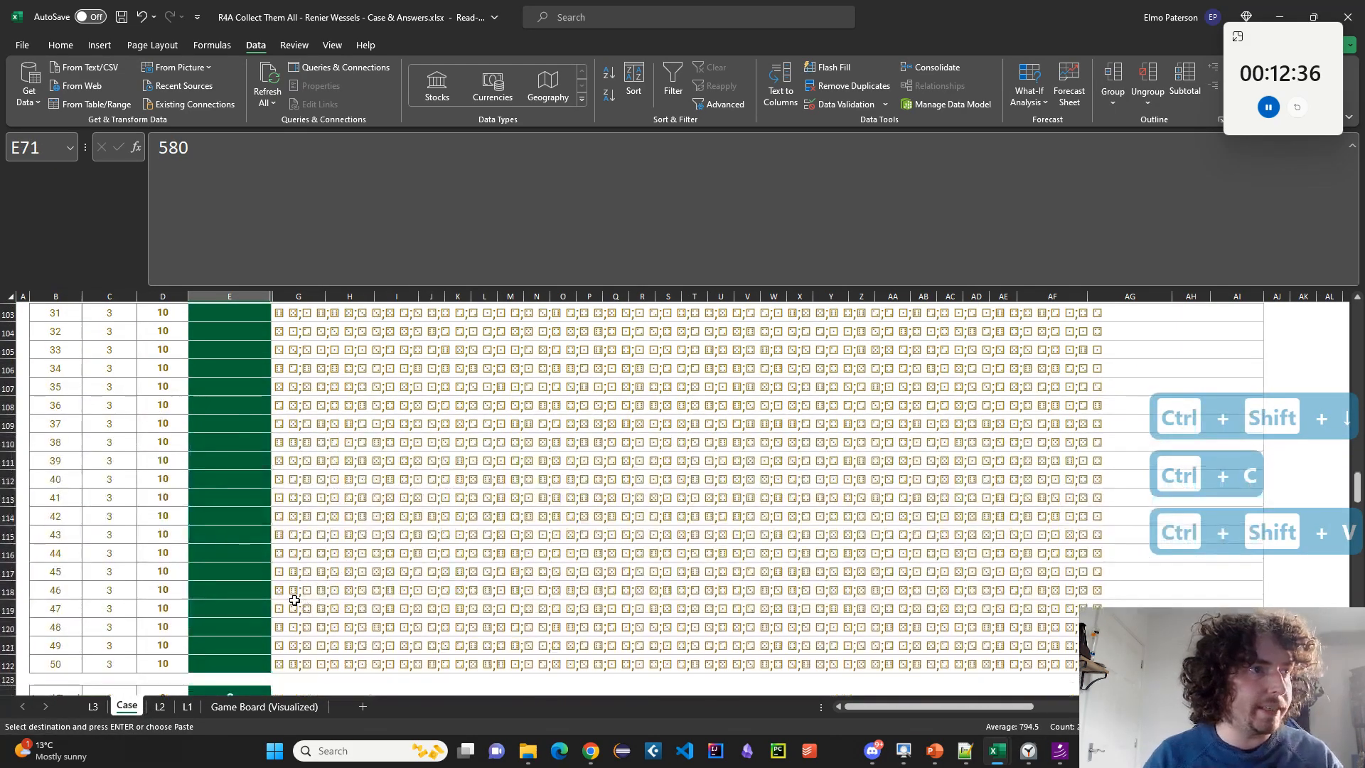
click(93, 707)
click(126, 466)
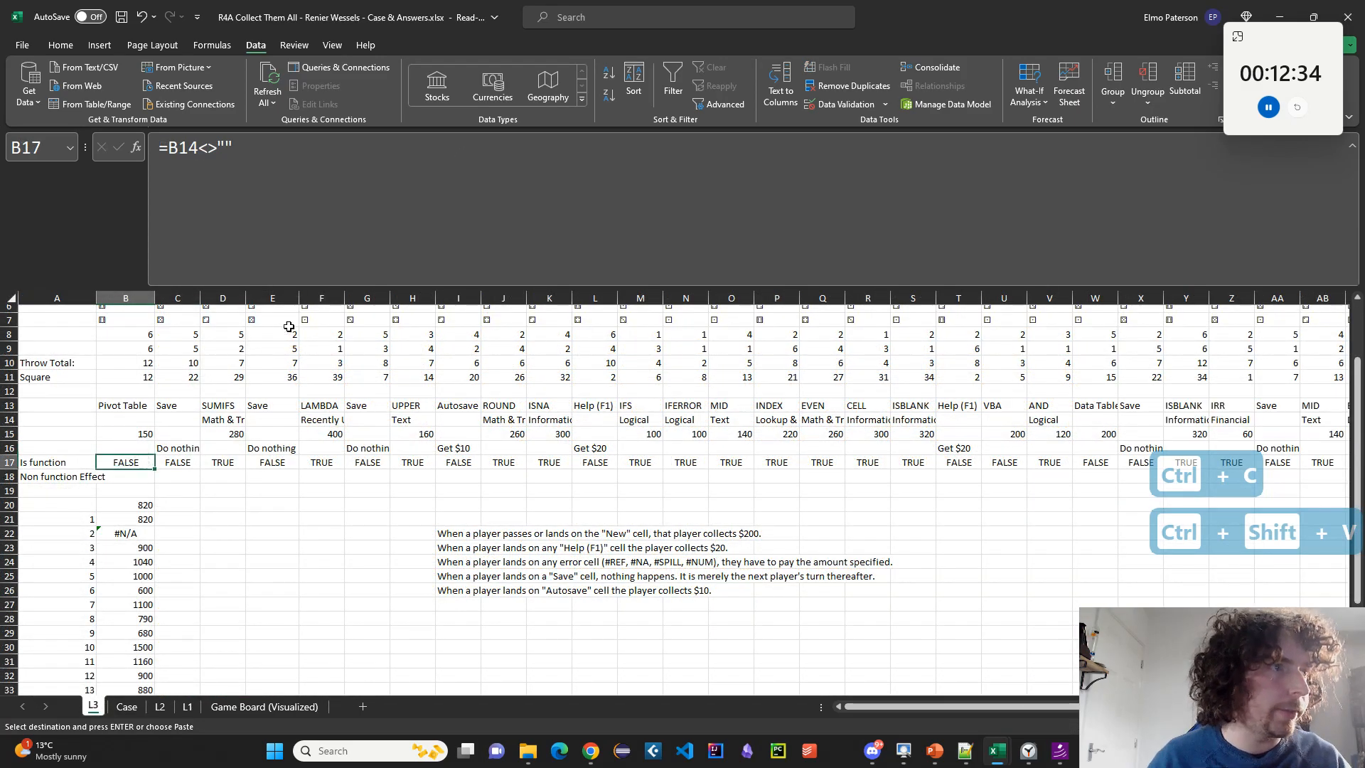
click(292, 298)
double_click(126, 469)
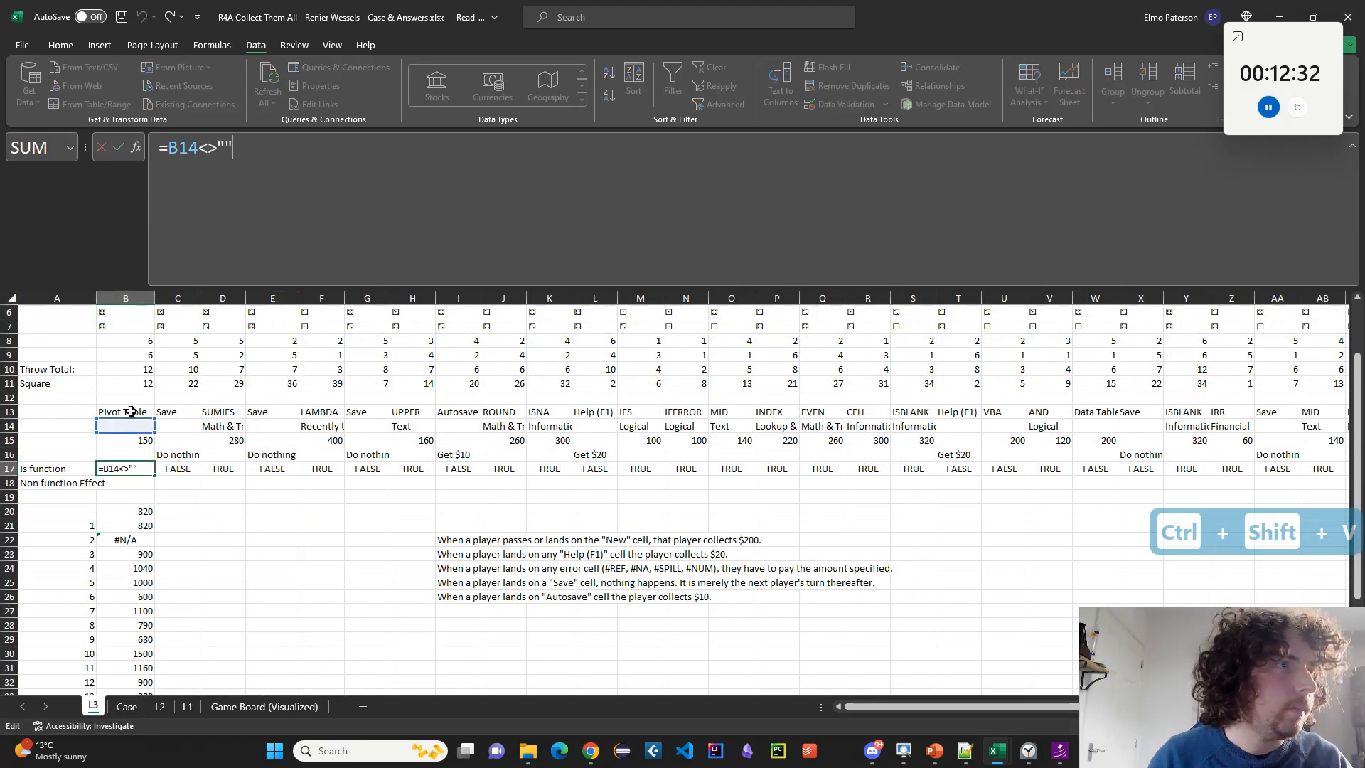
drag(127, 429, 128, 442)
key(Return)
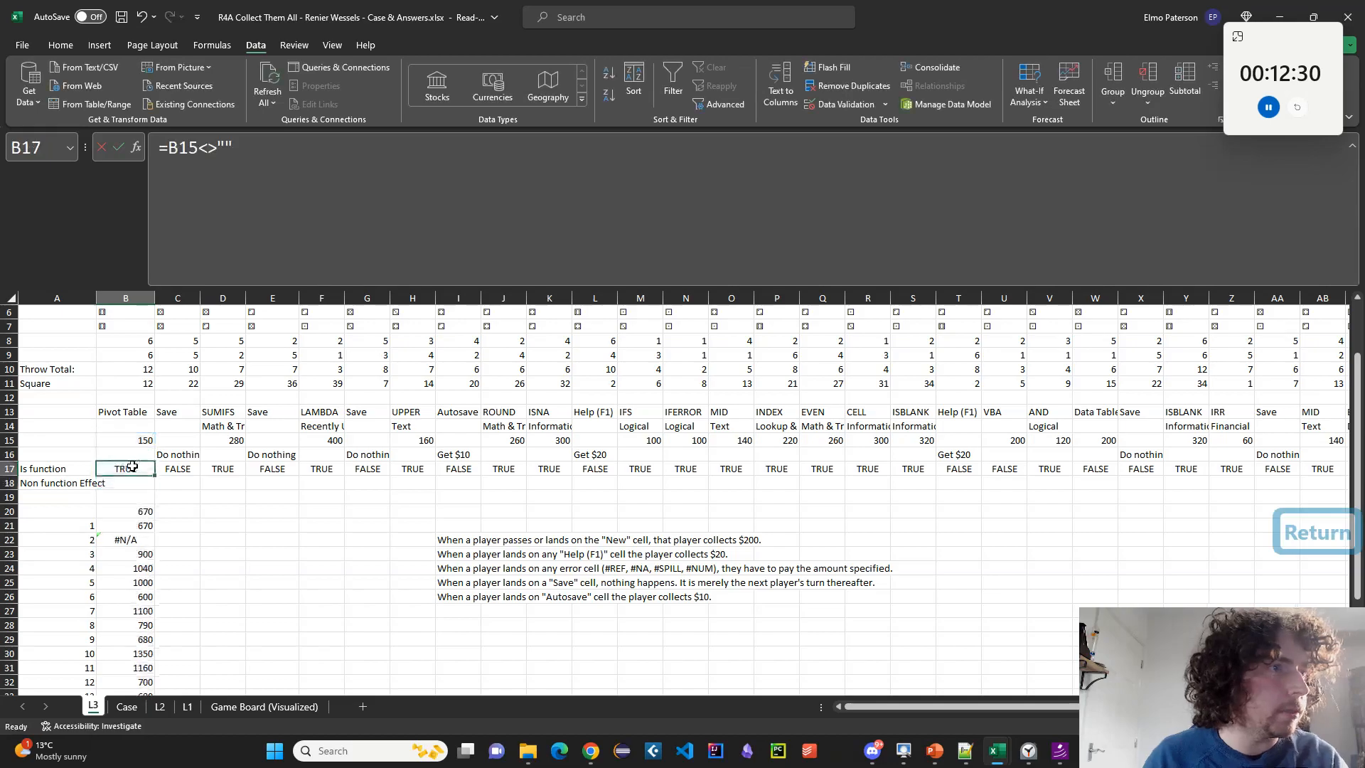
Copy the B17 test across the whole "Is function" row of sheet L3.
key(ctrl+c)
key(ctrl+shift+Right)
key(ctrl+v)
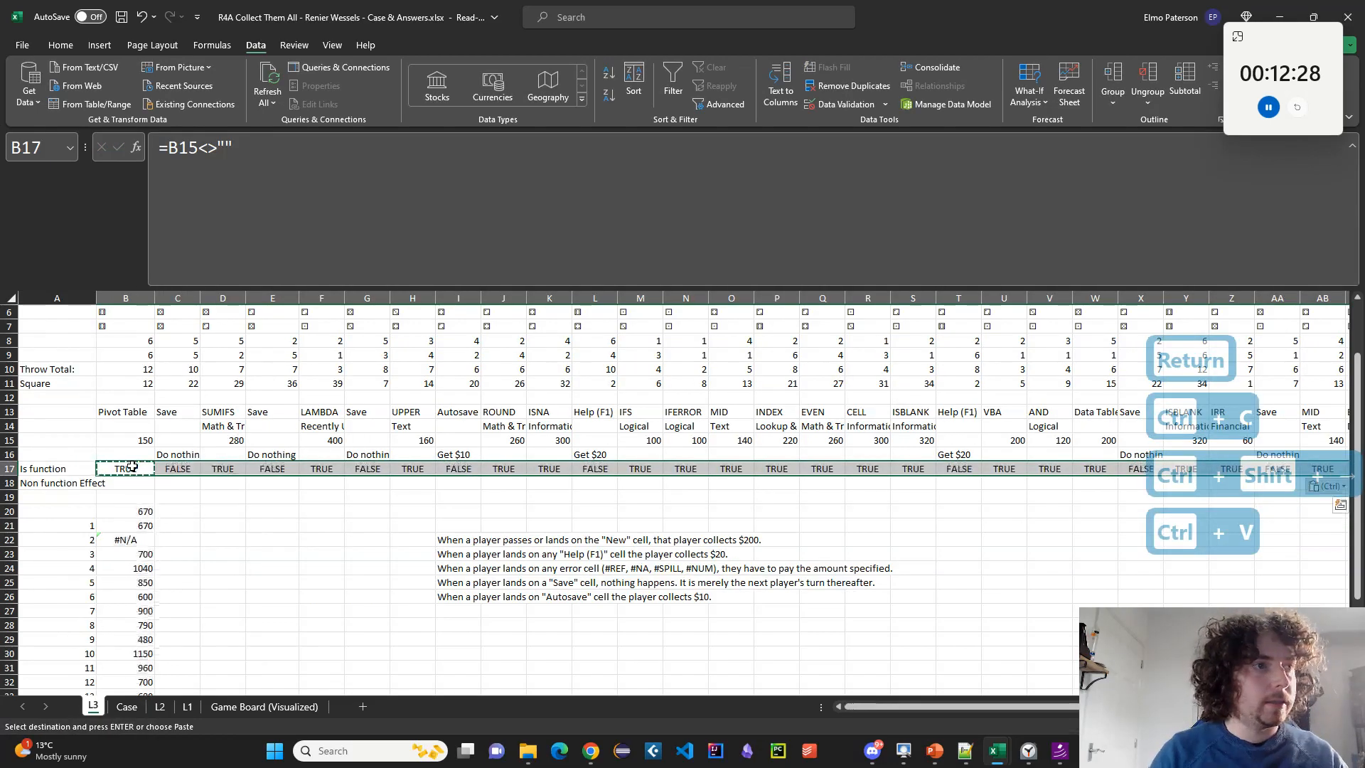
Widen column A so the "Non function Effect" label fits, with B18 as the active cell.
key(Left)
key(Down)
key(Right)
drag(95, 308, 125, 310)
Start the B18 formula on sheet L3 with =IF(B17,"",LET(type,LEFT(B16,3) to extract the effect type.
text(=IF()
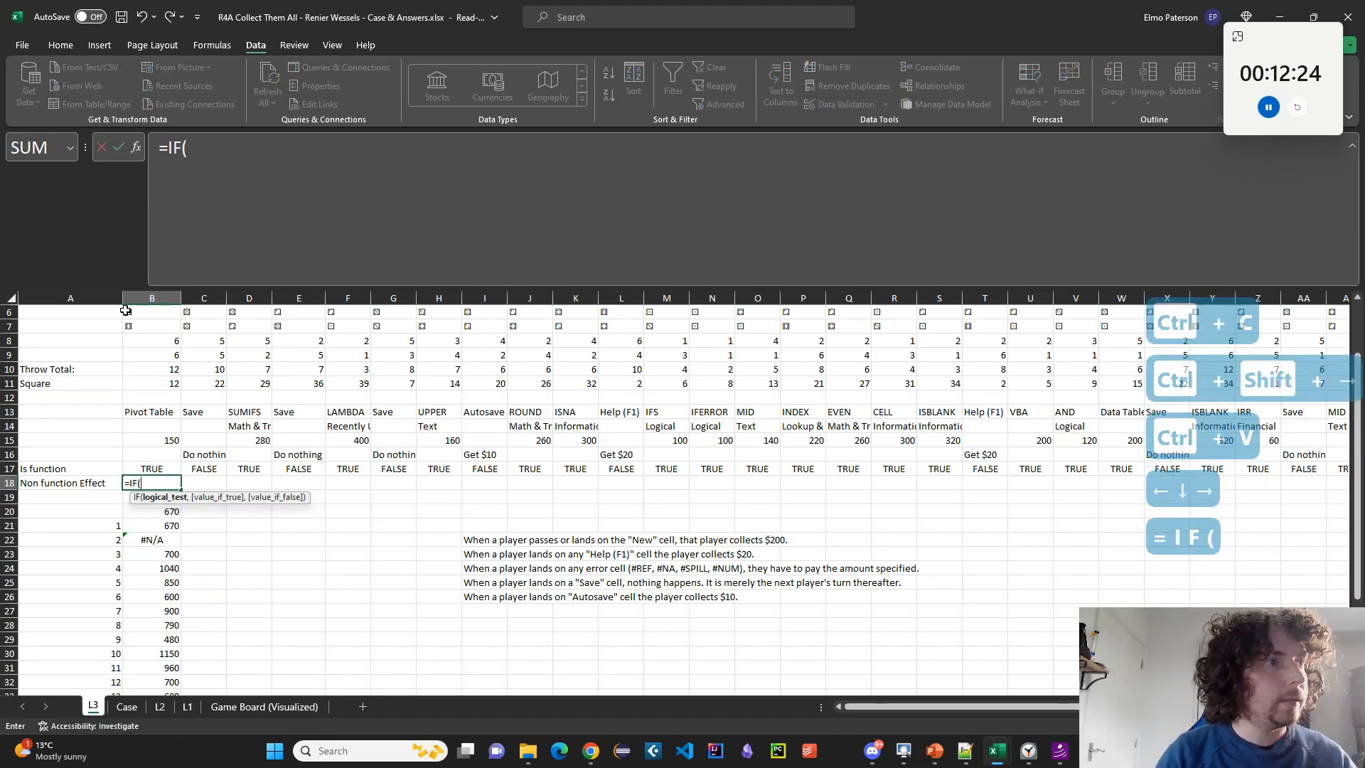
key(Up)
text(,"",)
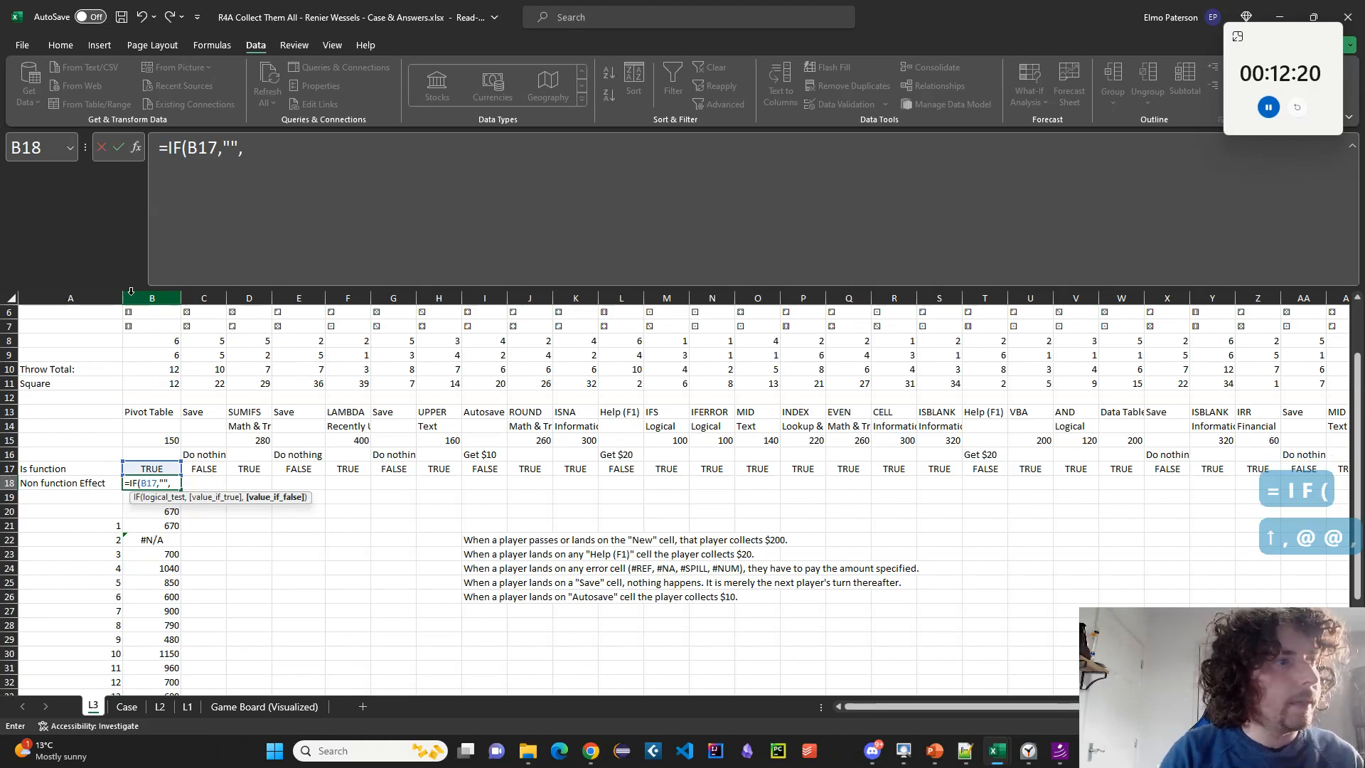
text(LET()
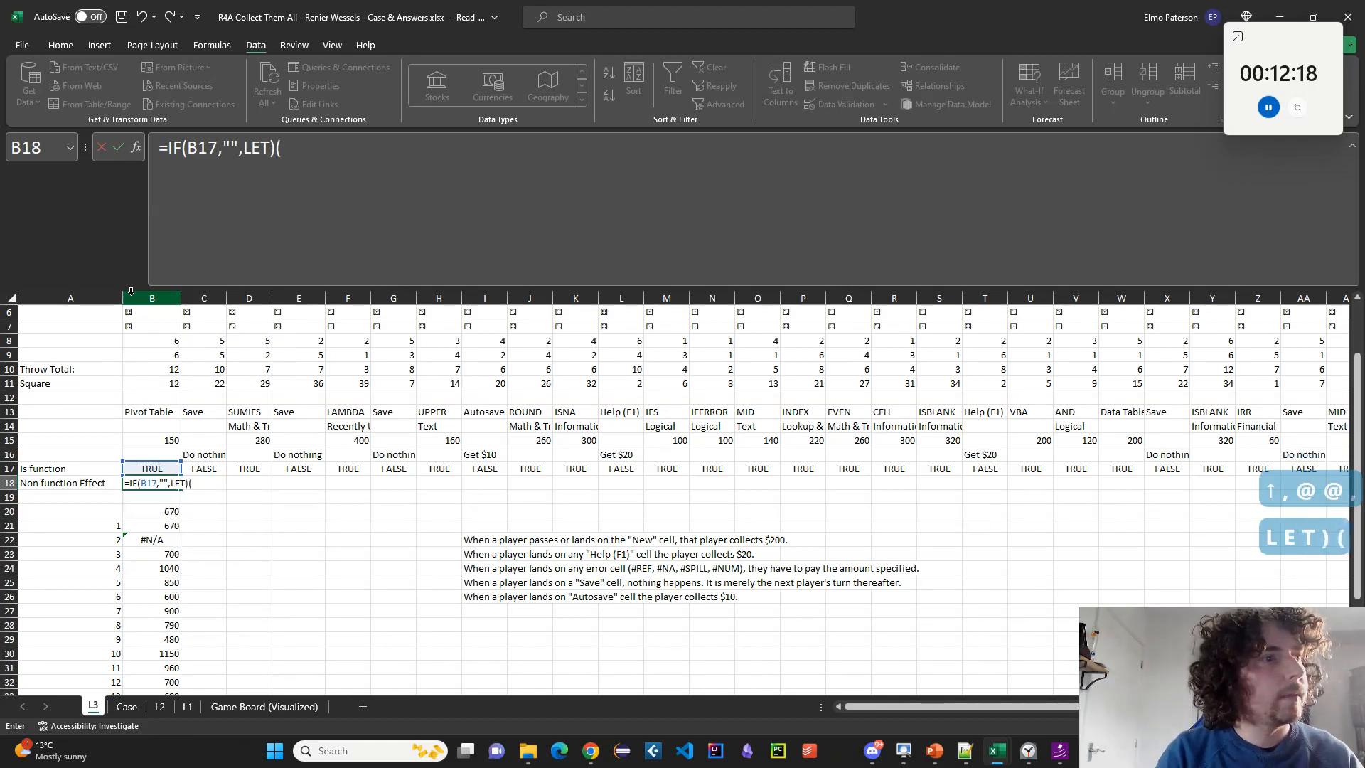
key(BackSpace)
text((type,)
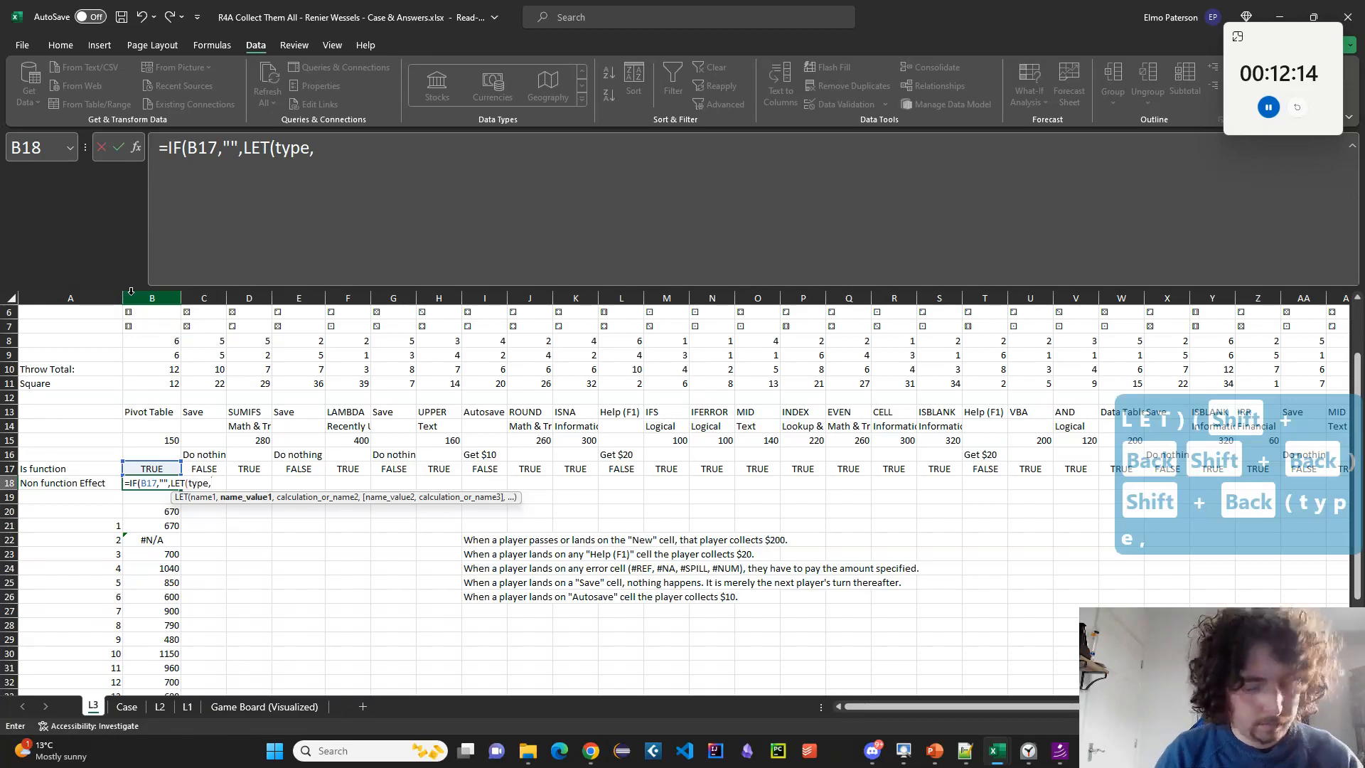
text(LEFT()
click(159, 452)
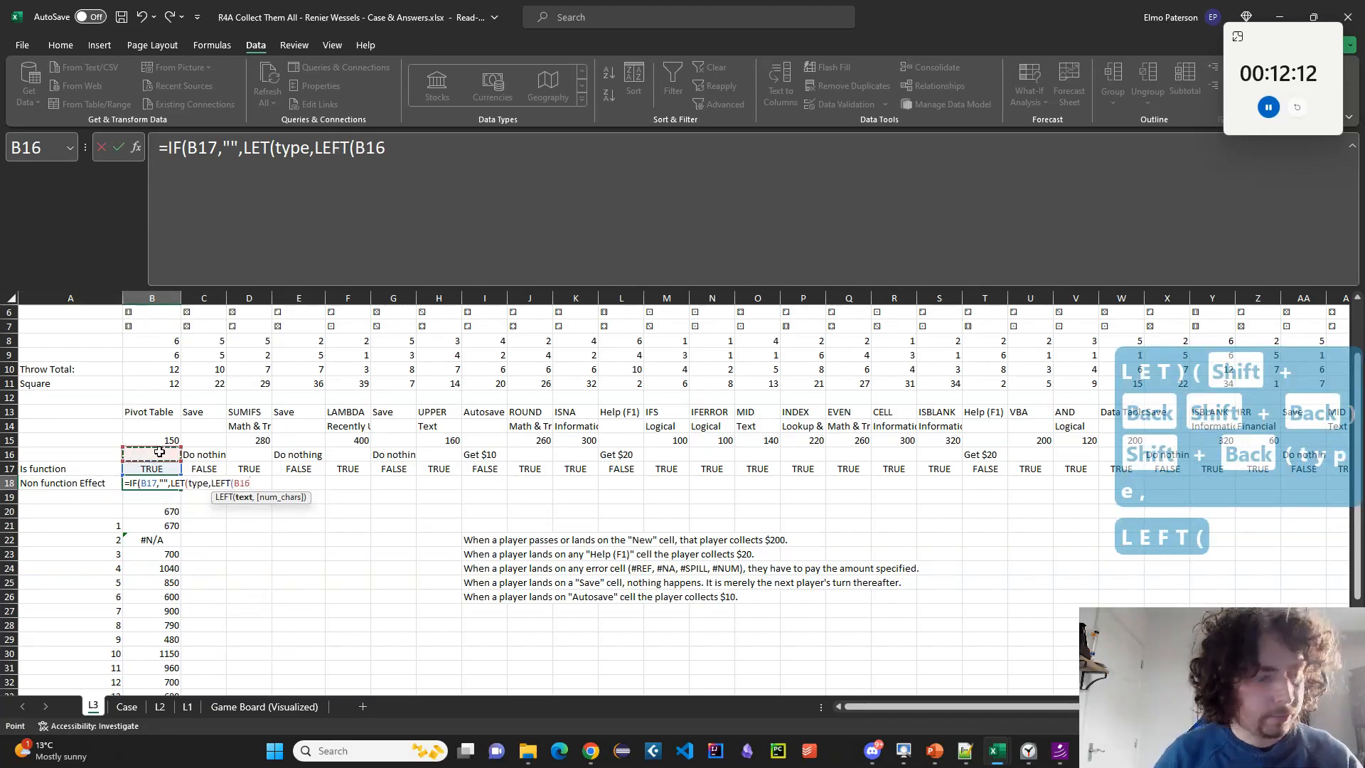
text(,3)
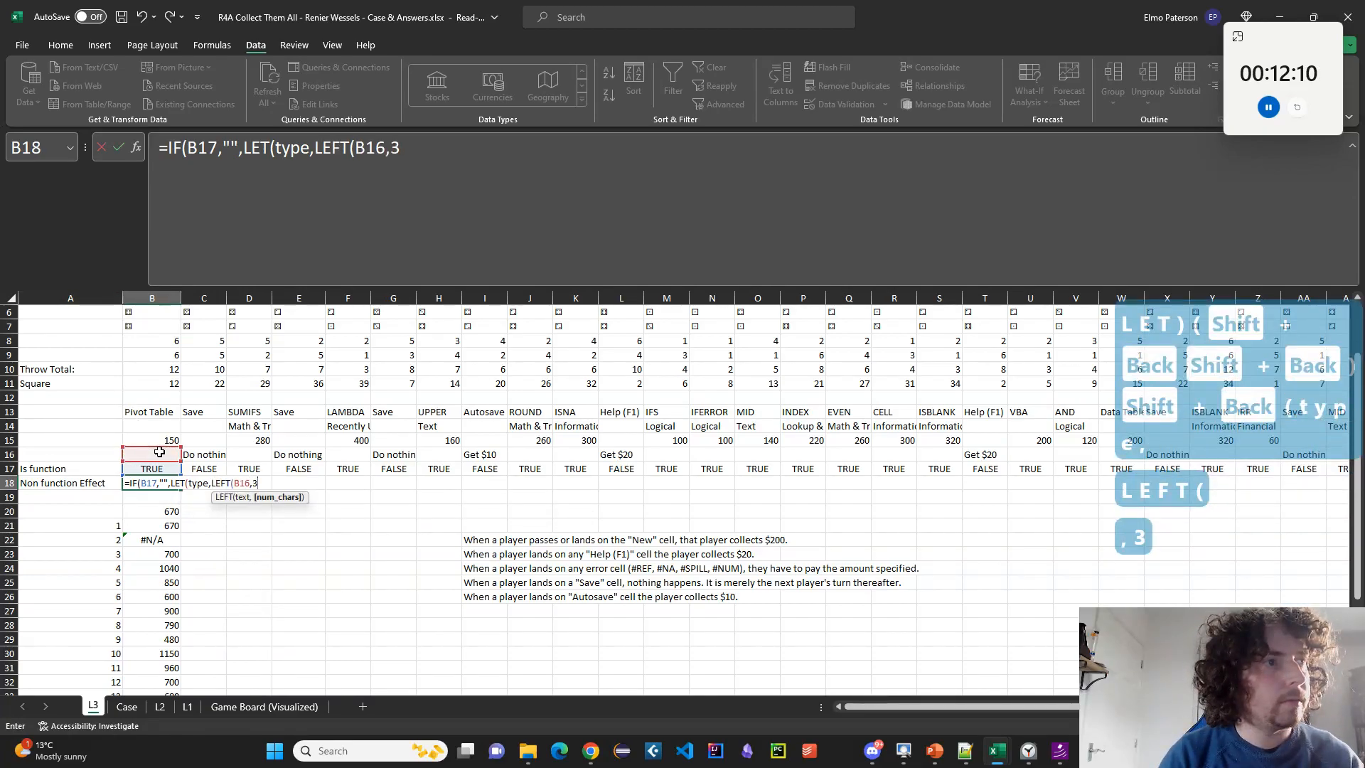
text())
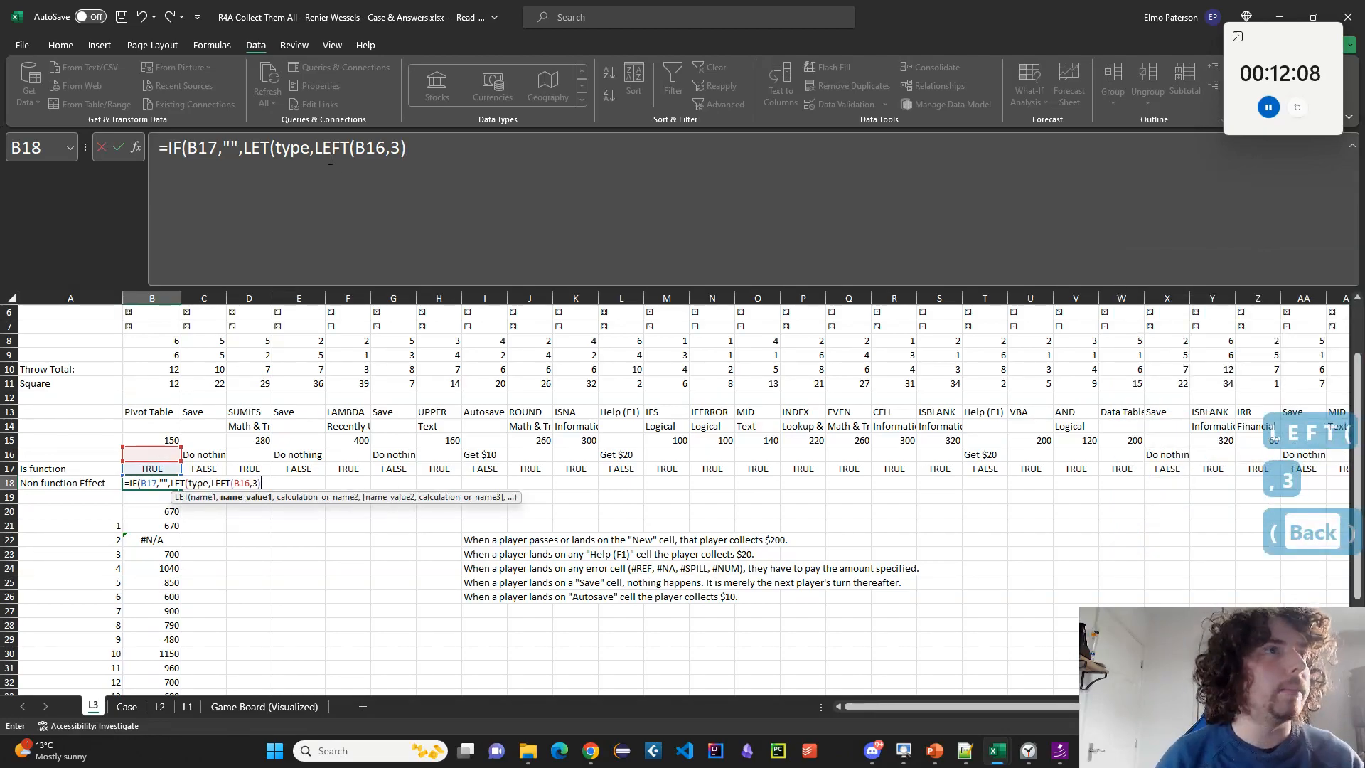
Wrap the type definition in the B18 formula in UPPER, making it UPPER(LEFT(B16,3)).
click(314, 151)
text(UPP)
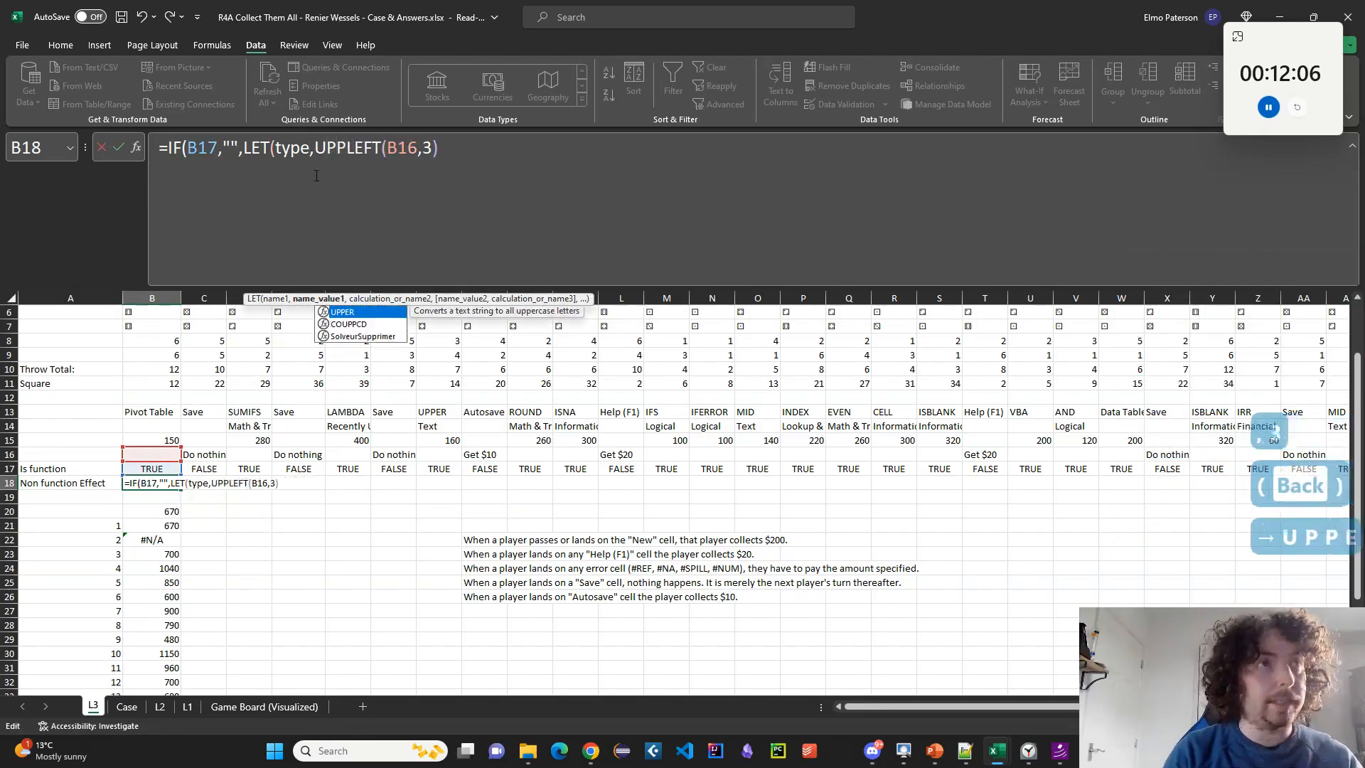
key(Tab)
click(626, 187)
text())
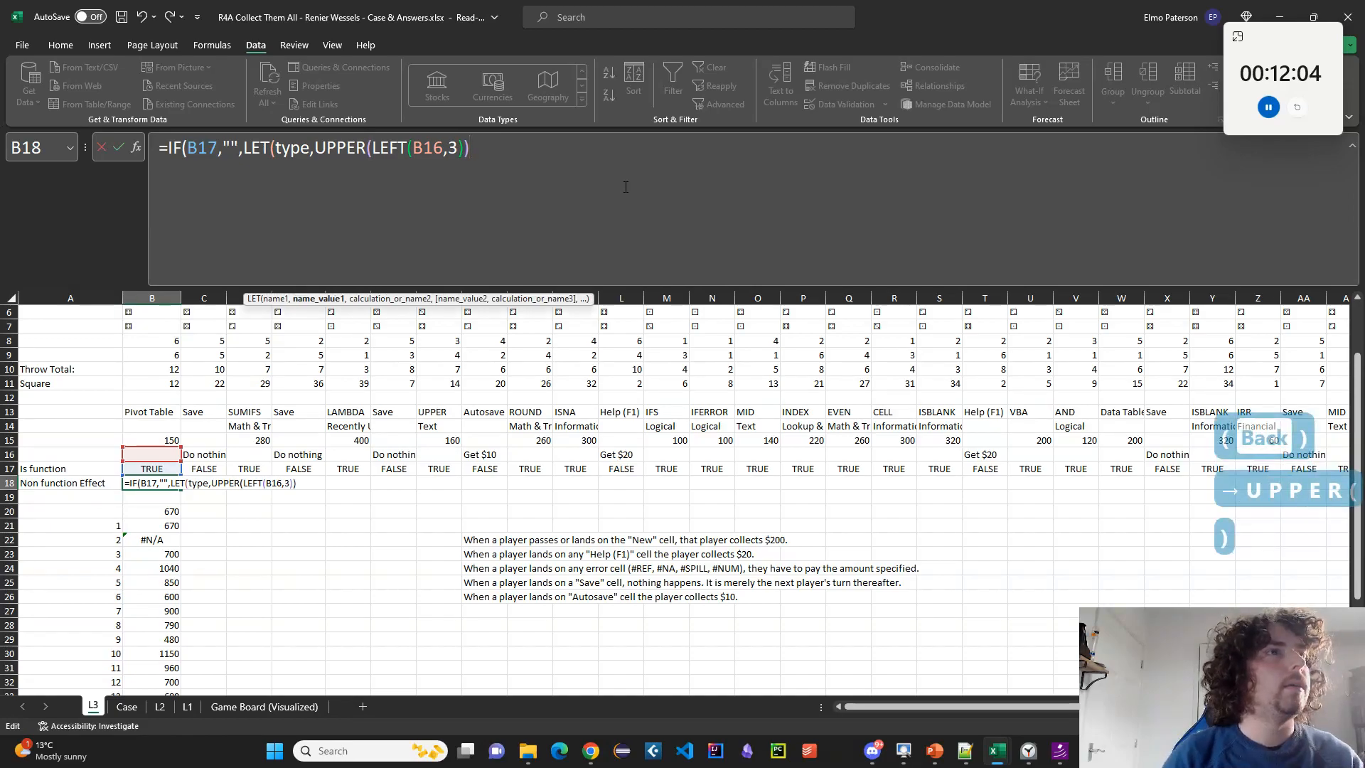
Extend the B18 formula with IF(type="GET", TextAfter(B16,"$") and insert VALUE( in front of that IF.
text(, IF()
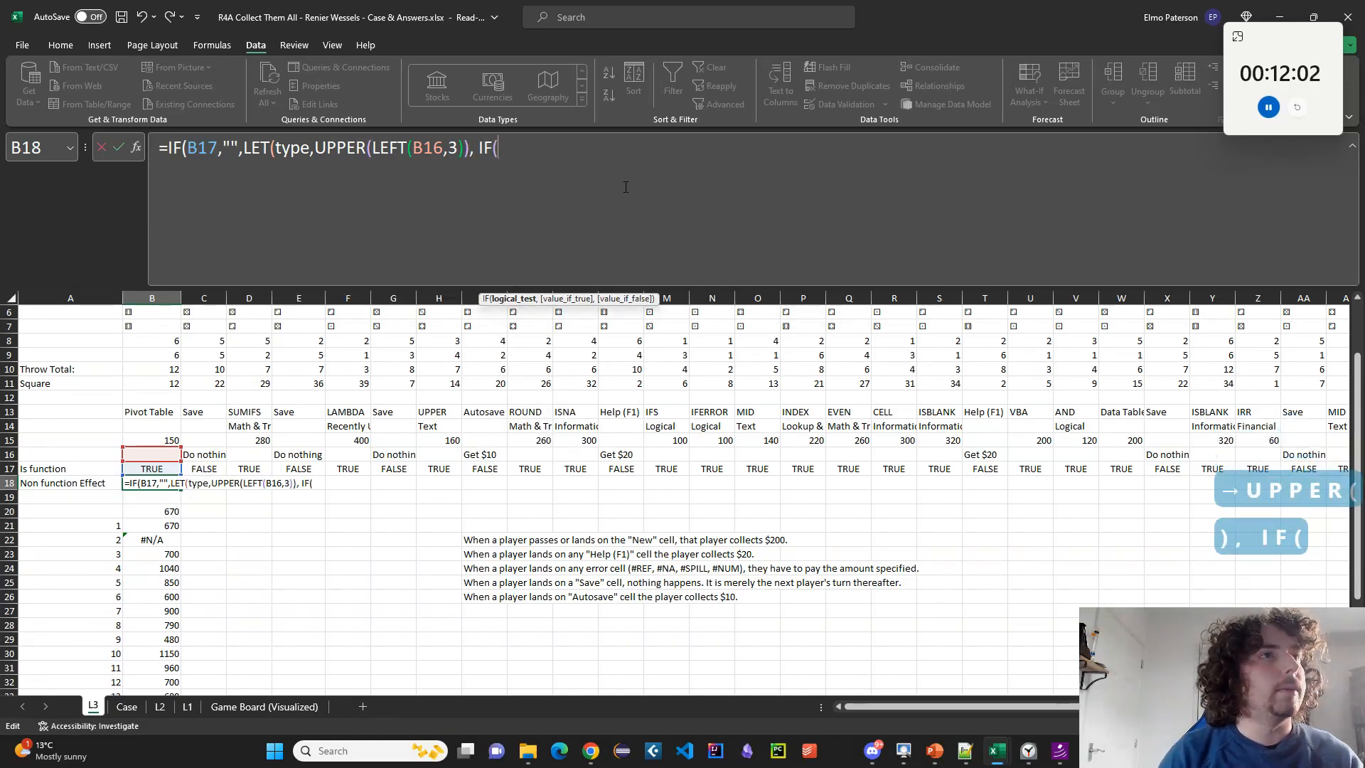
text(typ)
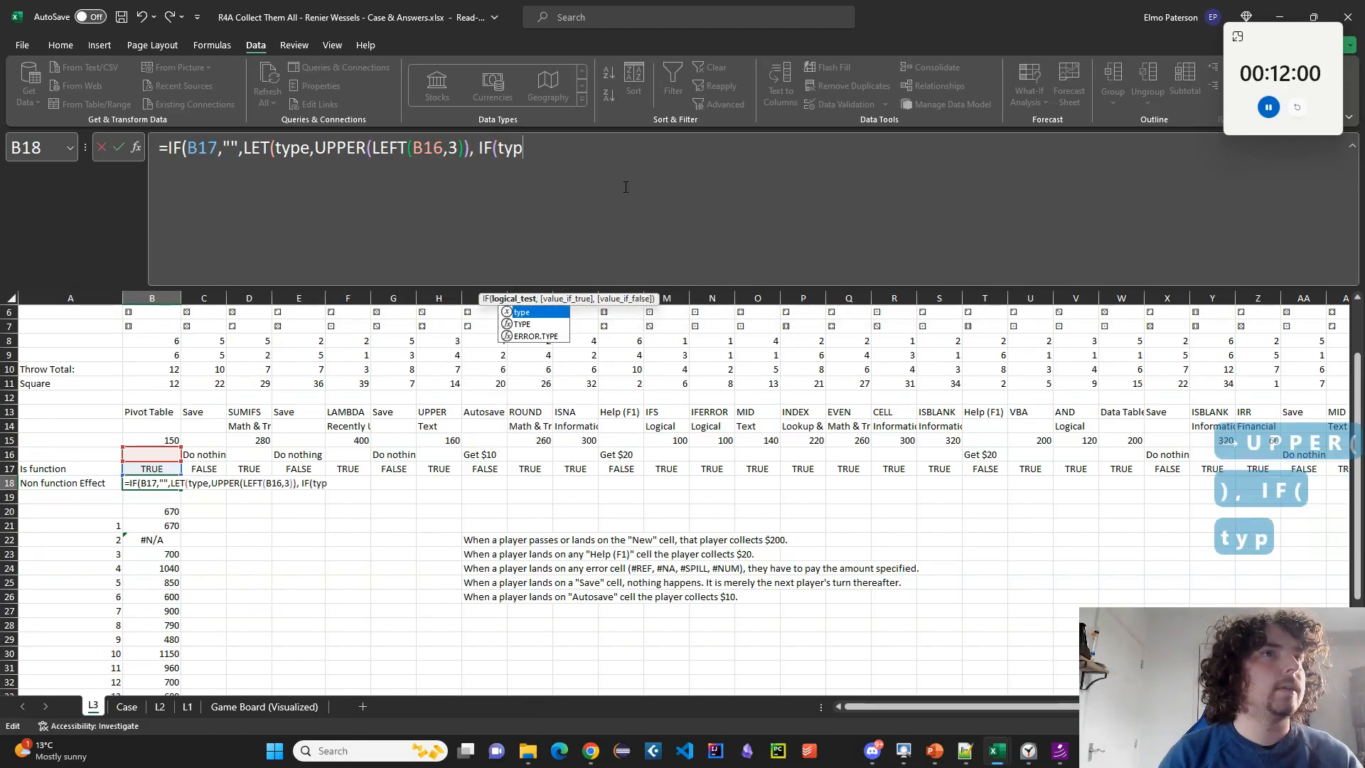
text(e="GET",)
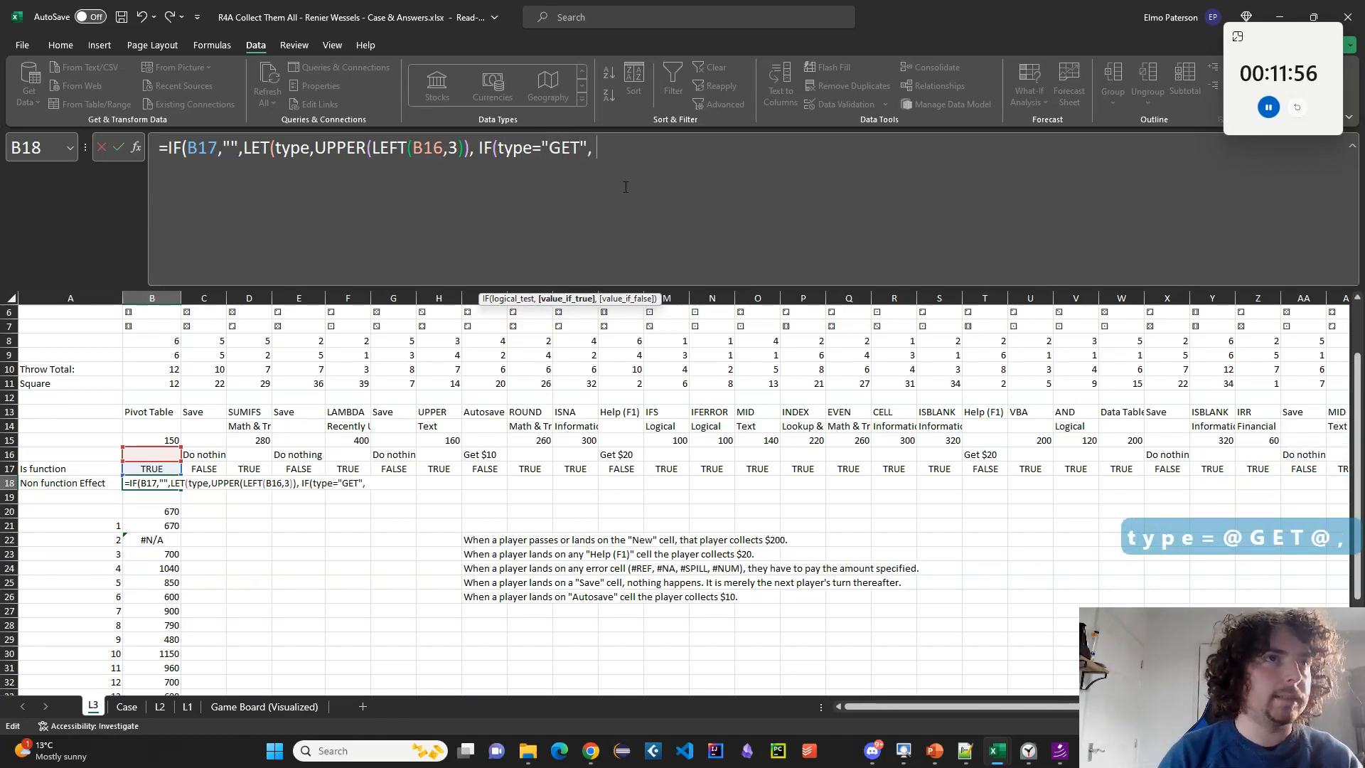
text( TextAfter))
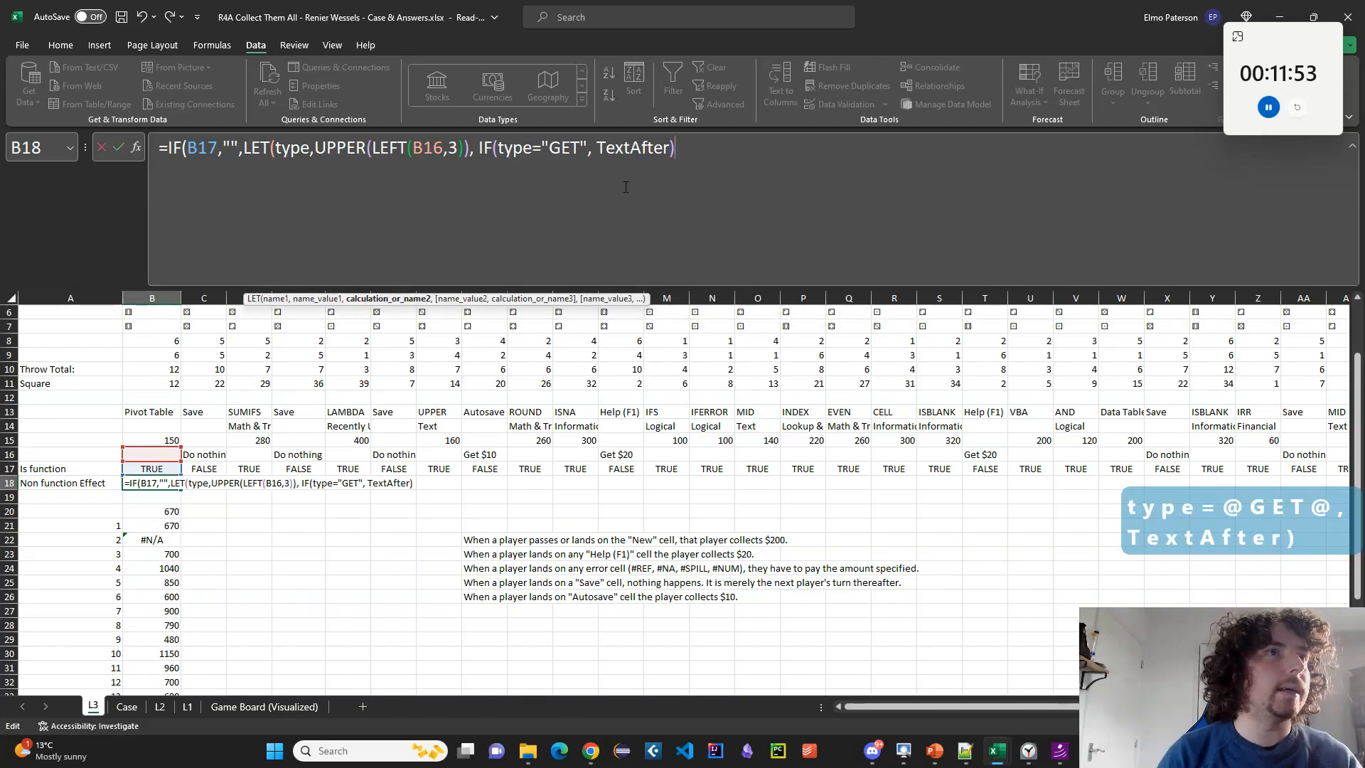
key(BackSpace)
text(()
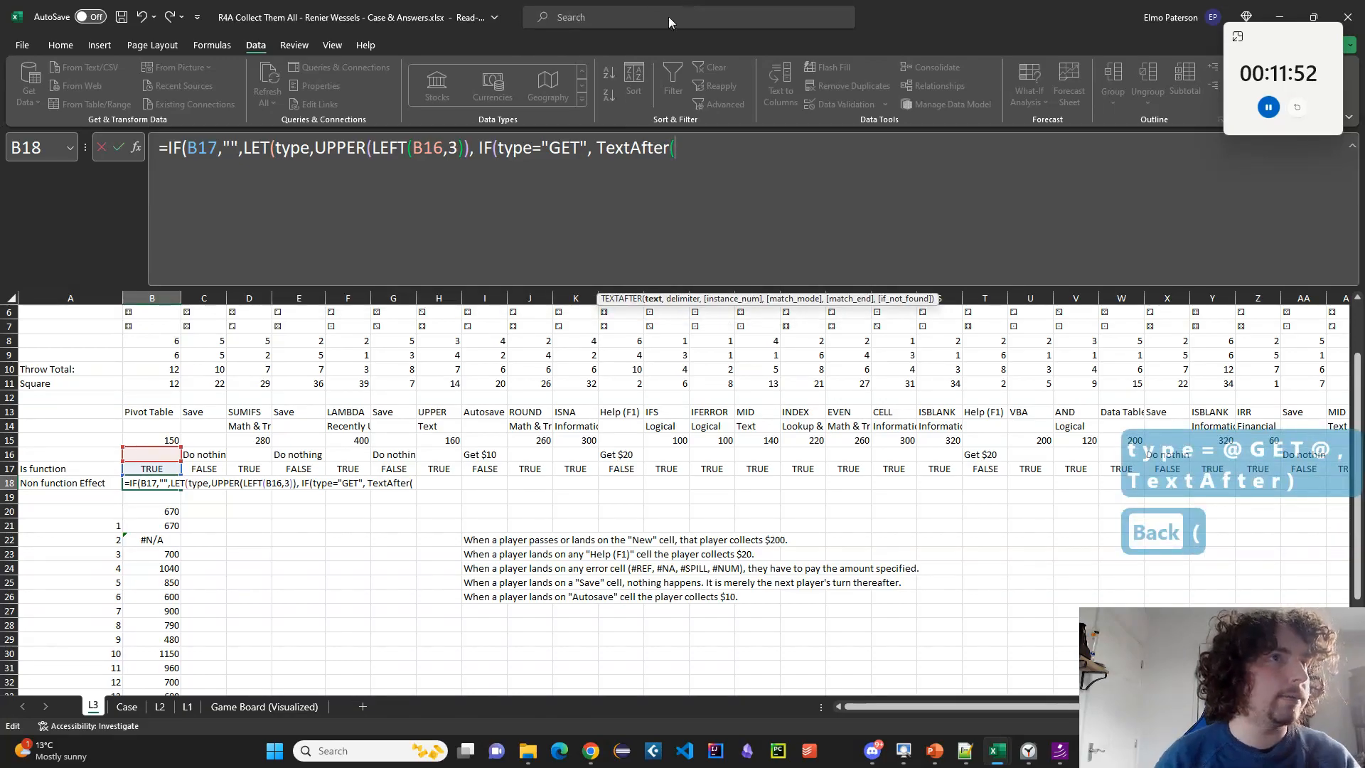
click(159, 455)
text(,)
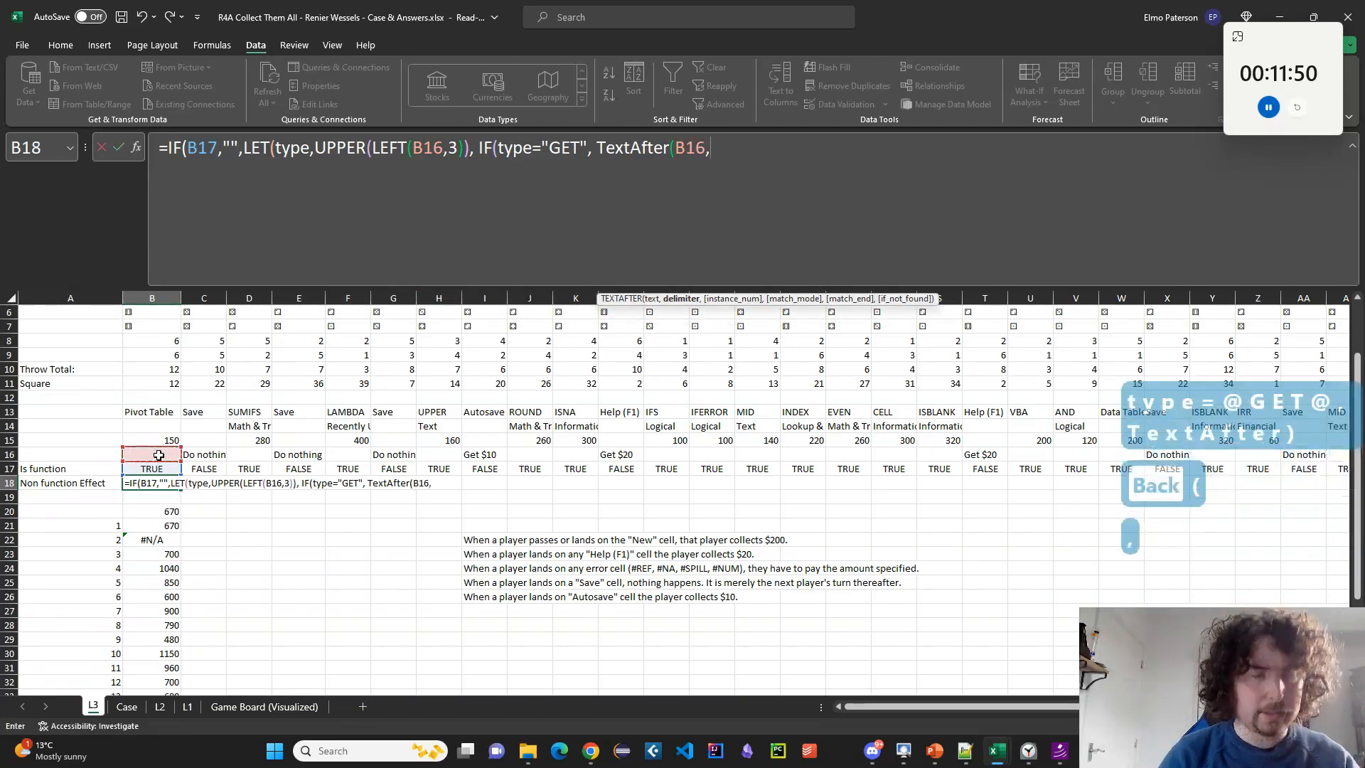
text("$"))
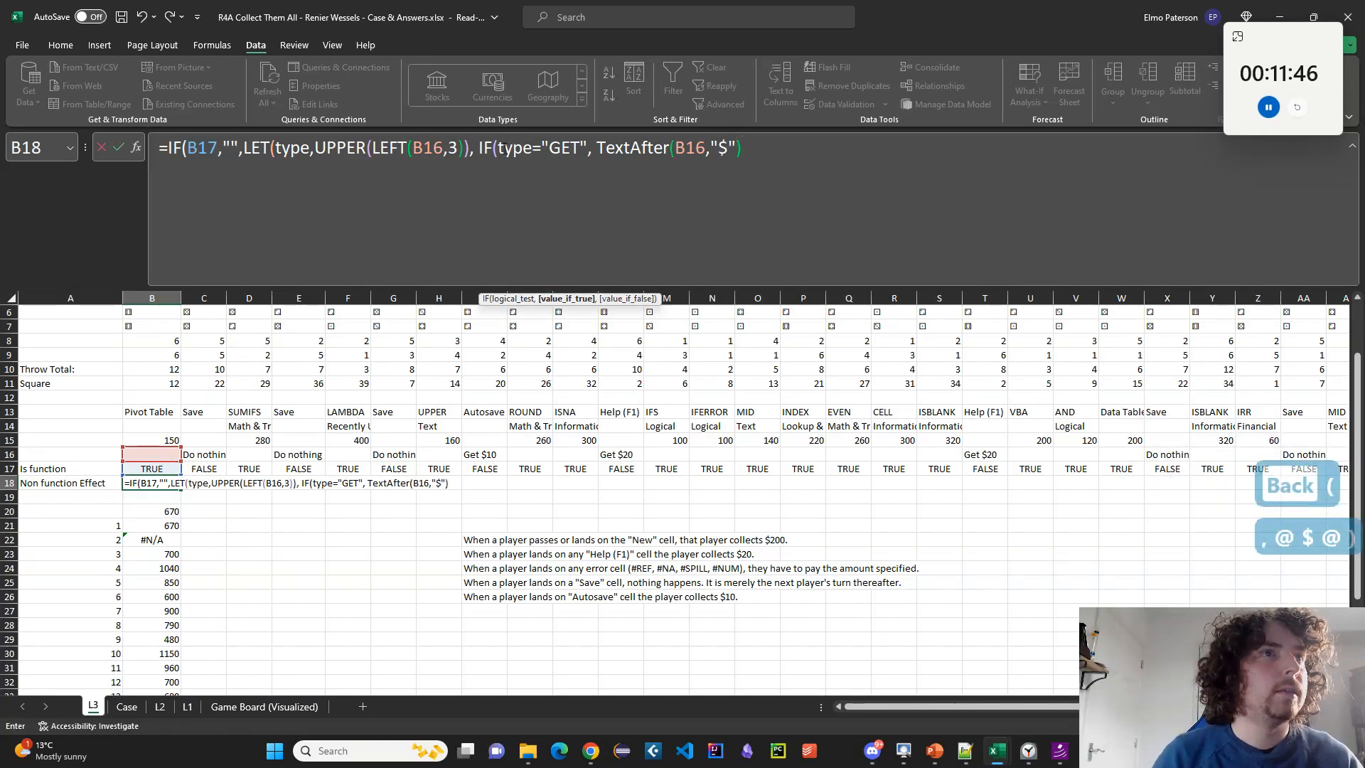
click(475, 147)
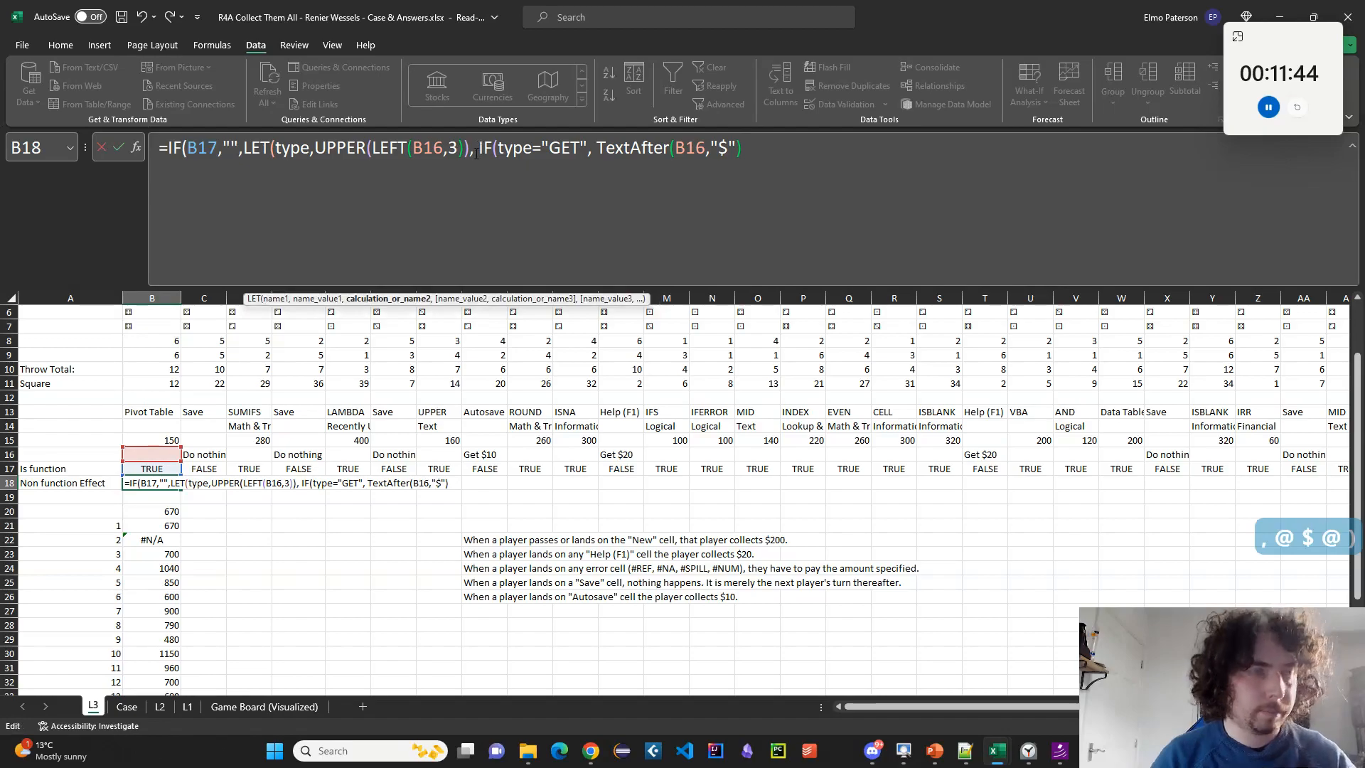
text(VALUE()
key(End)
Nest a second IF for type="PAY" in the B18 formula, reusing TextAfter(B16,"$") as its true result.
text(,IF(tpy)
key(BackSpace)
key(BackSpace)
text(py)
key(BackSpace)
key(BackSpace)
text(y)
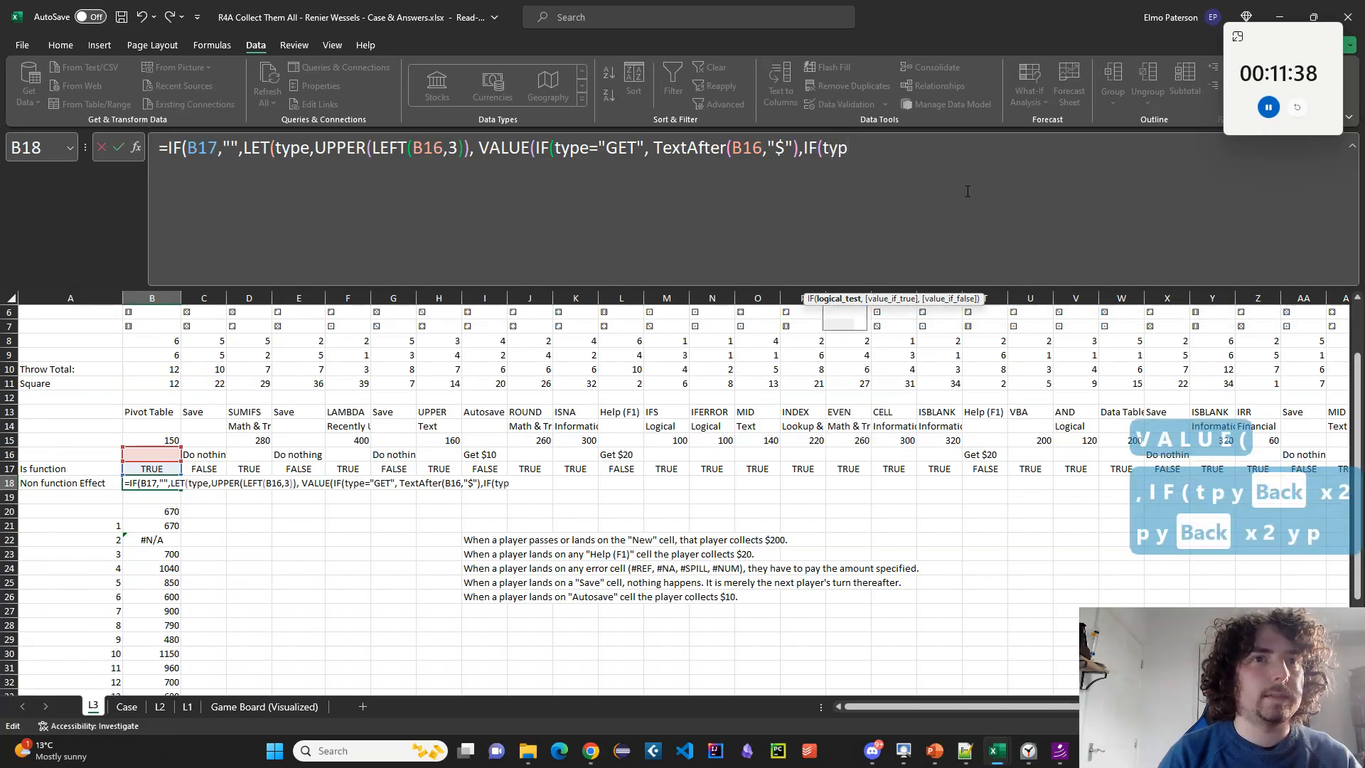
text(pe)
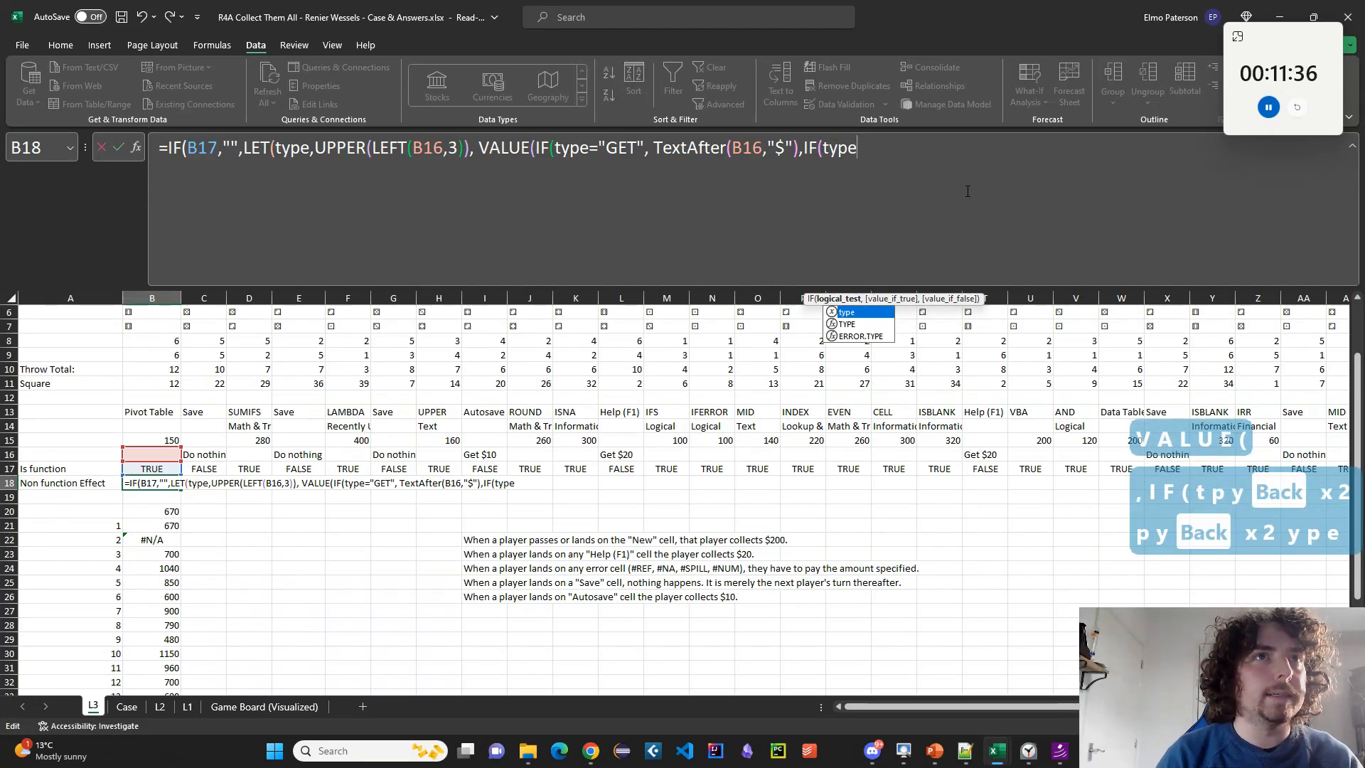
text(="PAY",)
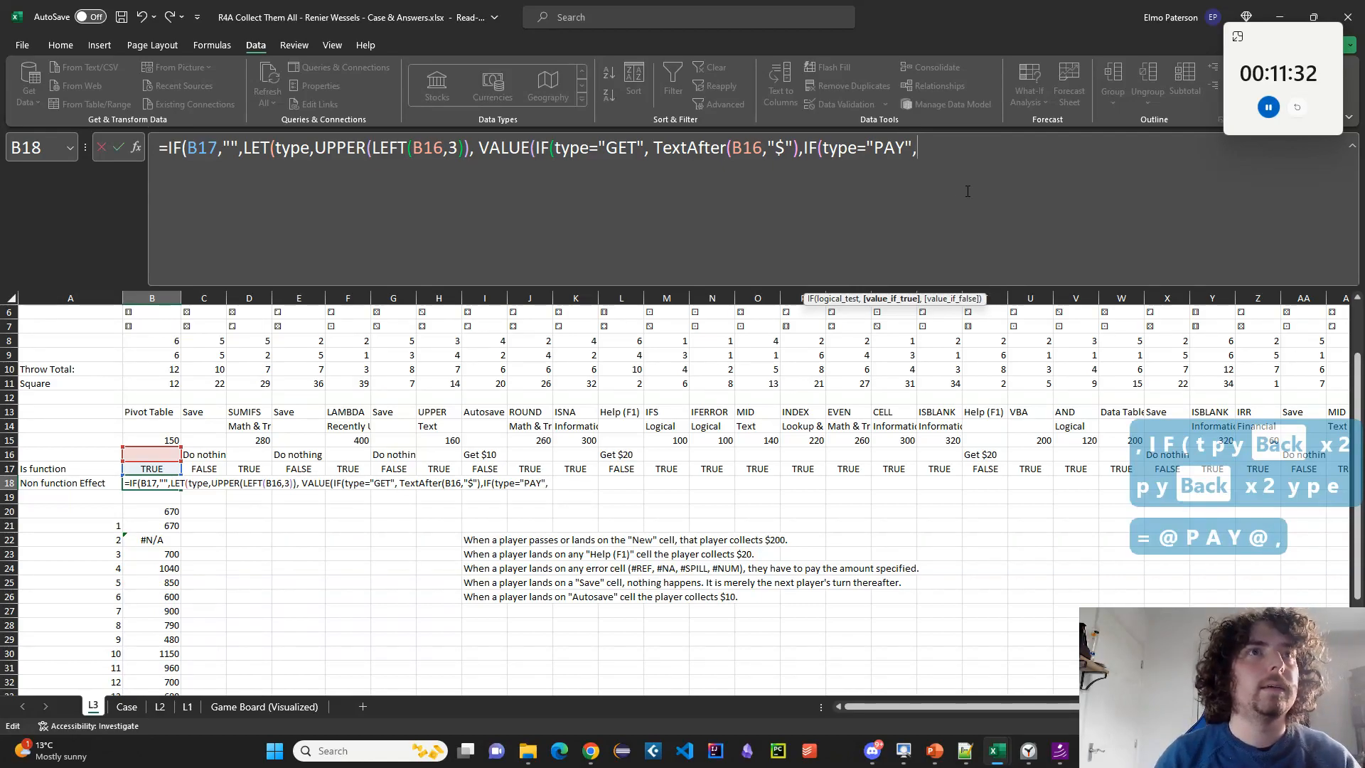
drag(653, 147, 799, 147)
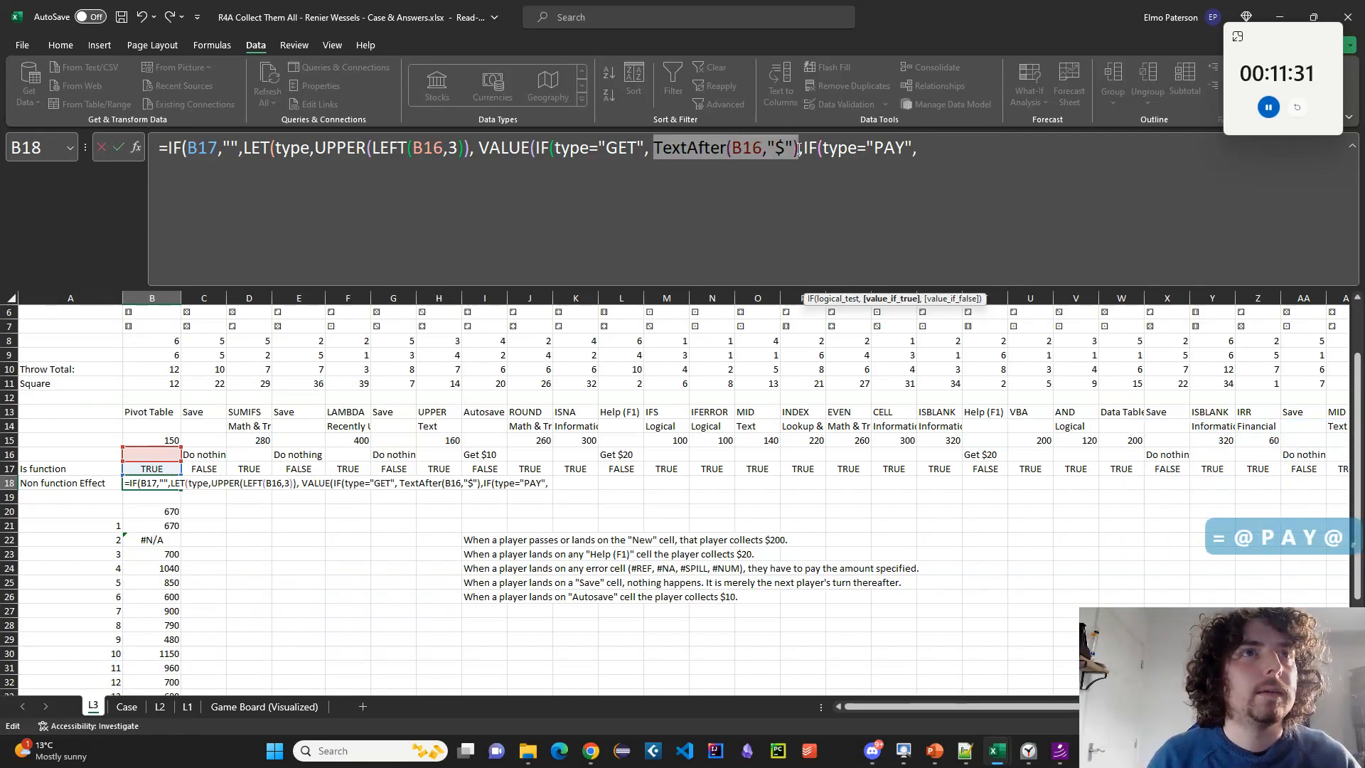
key(ctrl+c)
click(918, 150)
key(ctrl+v)
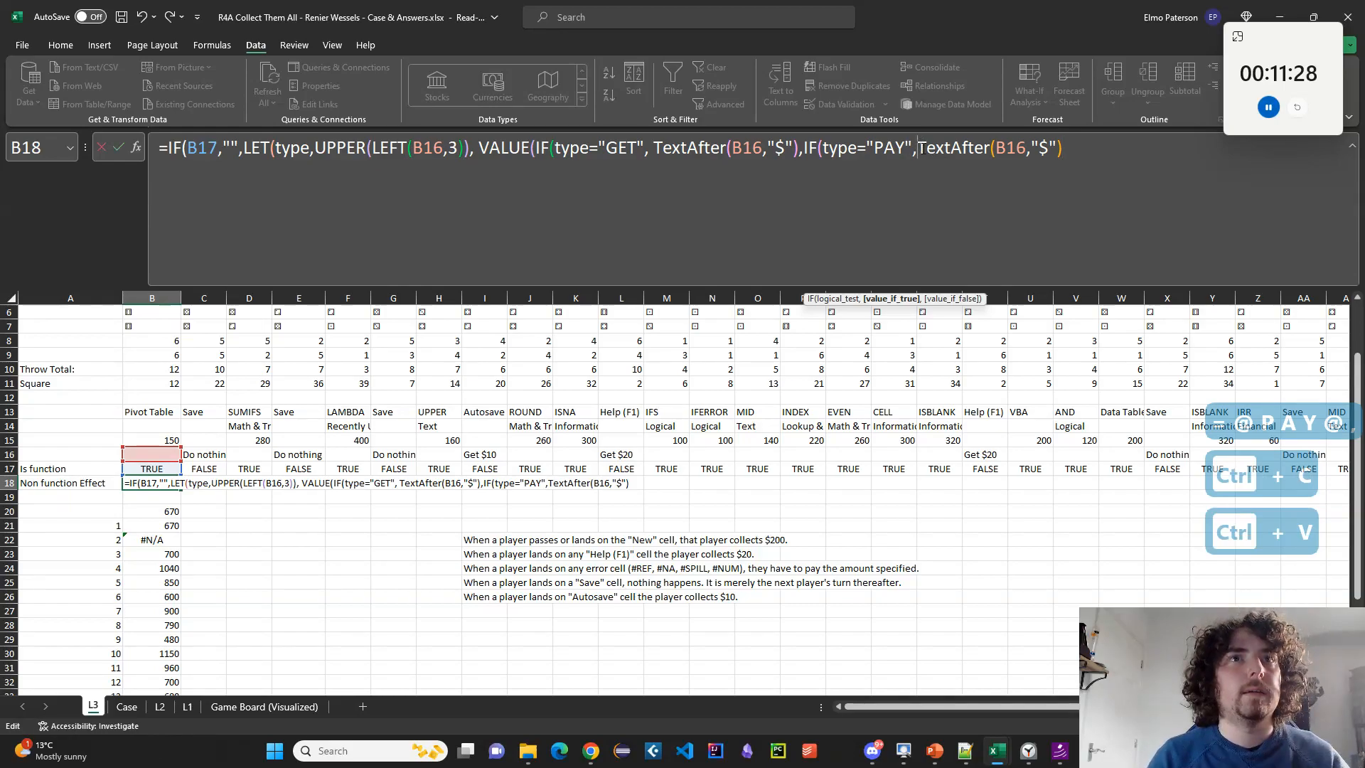
Move VALUE inside the GET branch of the B18 formula so it reads VALUE(TextAfter(B16,"$")).
drag(480, 148, 524, 147)
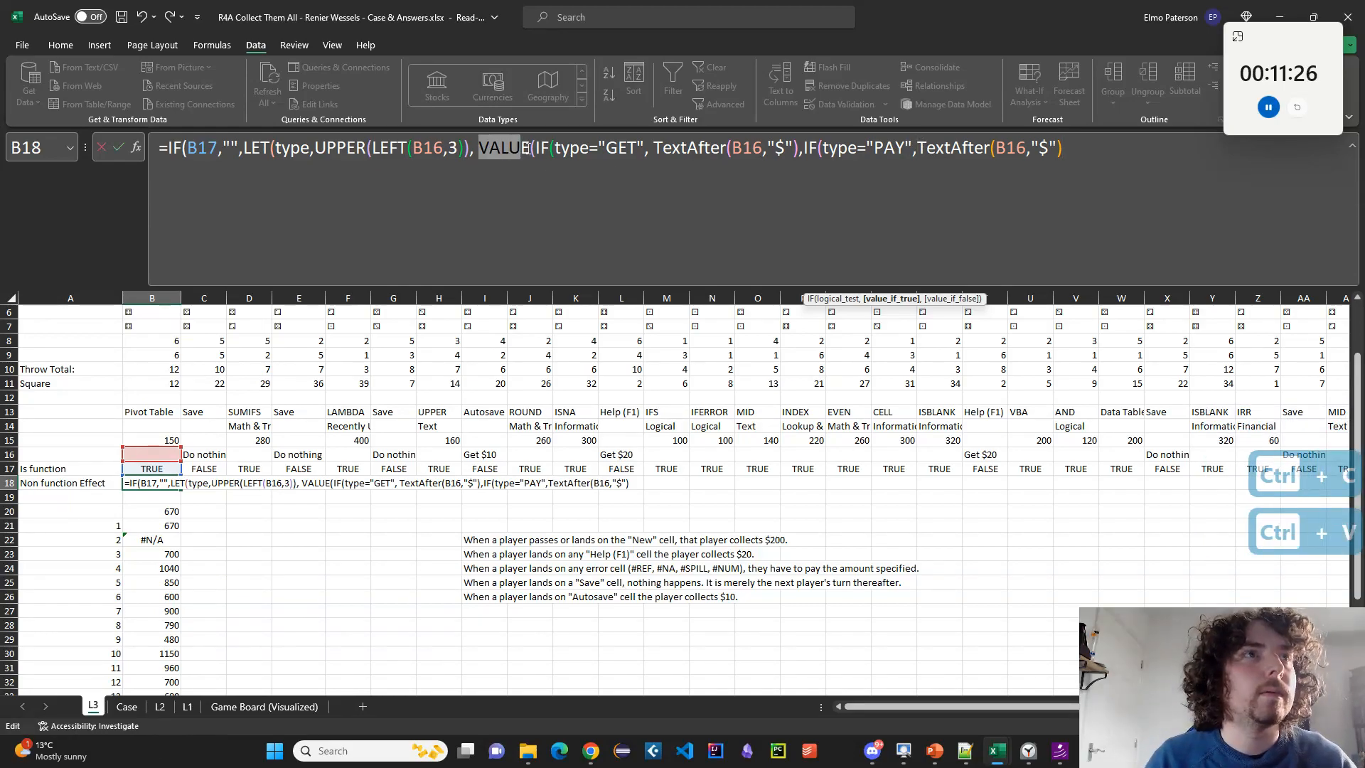
key(ctrl+x)
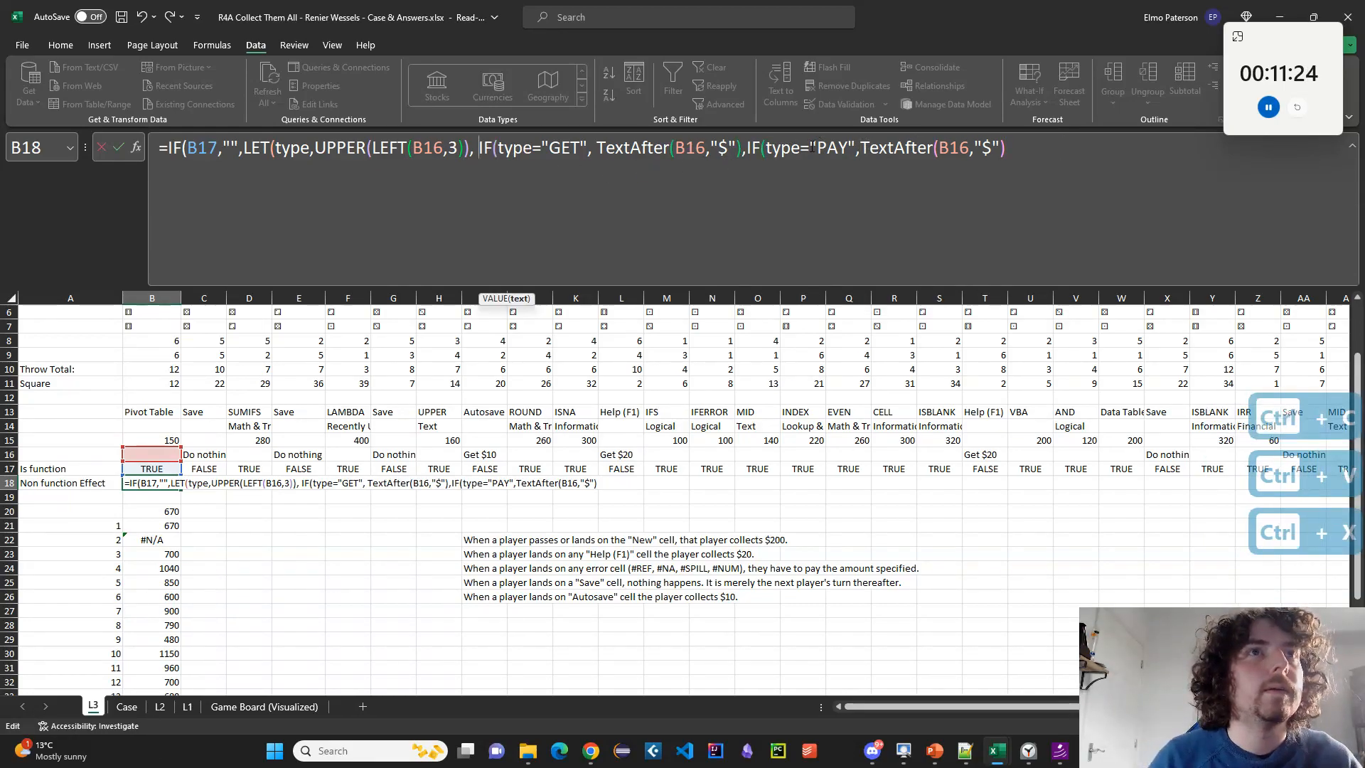
click(597, 148)
key(ctrl+v)
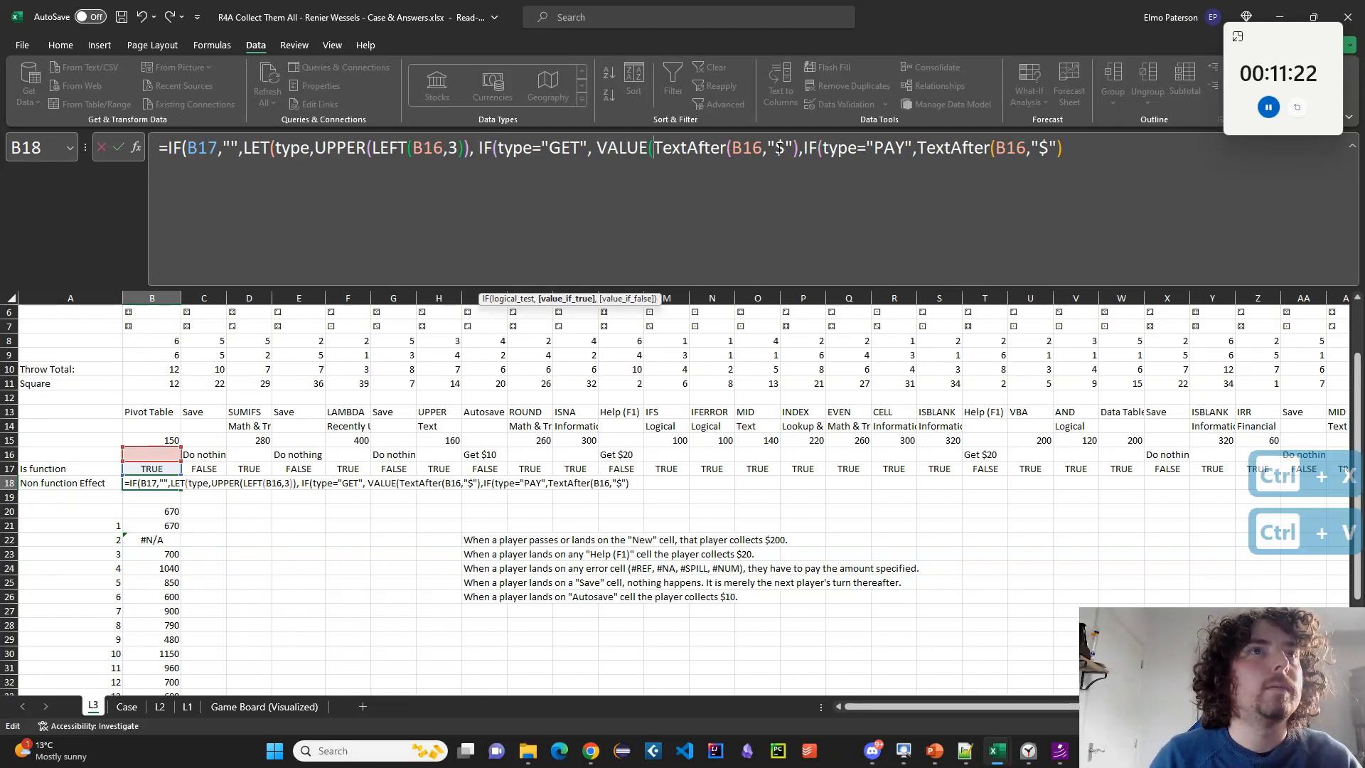
click(798, 148)
text())
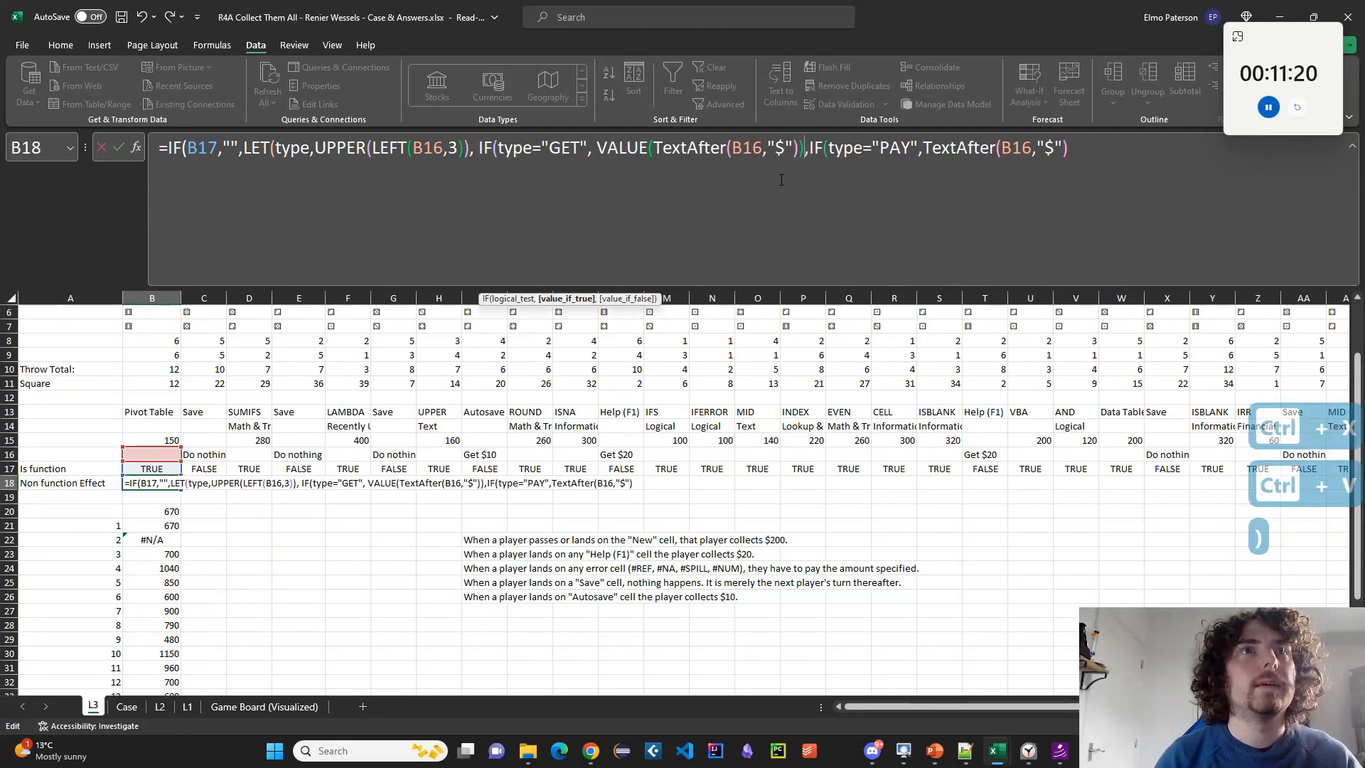
Make the PAY branch return -VALUE(TextAfter(B16,"$")) with 0 as the fallback, and complete the B18 formula.
drag(597, 147, 804, 148)
key(ctrl+c)
drag(1067, 148, 924, 149)
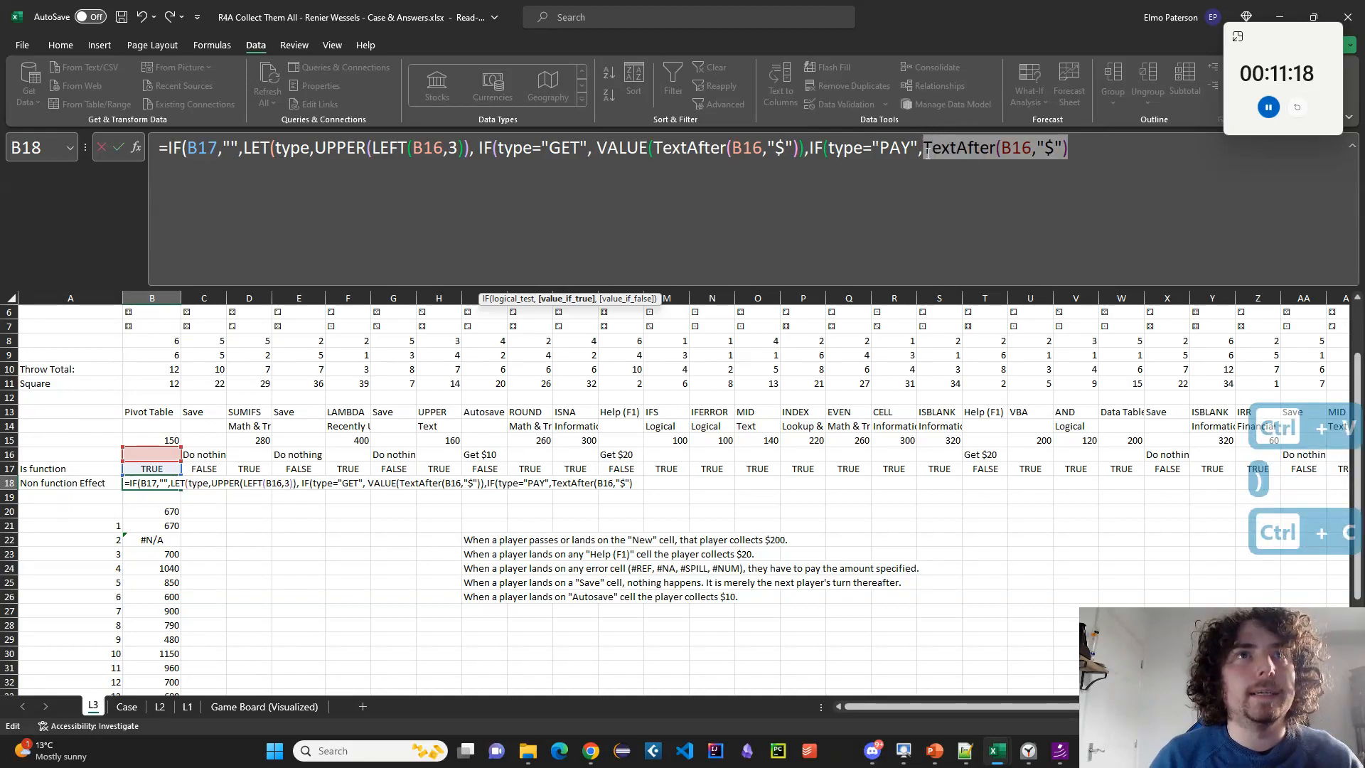
text(-)
key(ctrl+v)
text(,0)))))
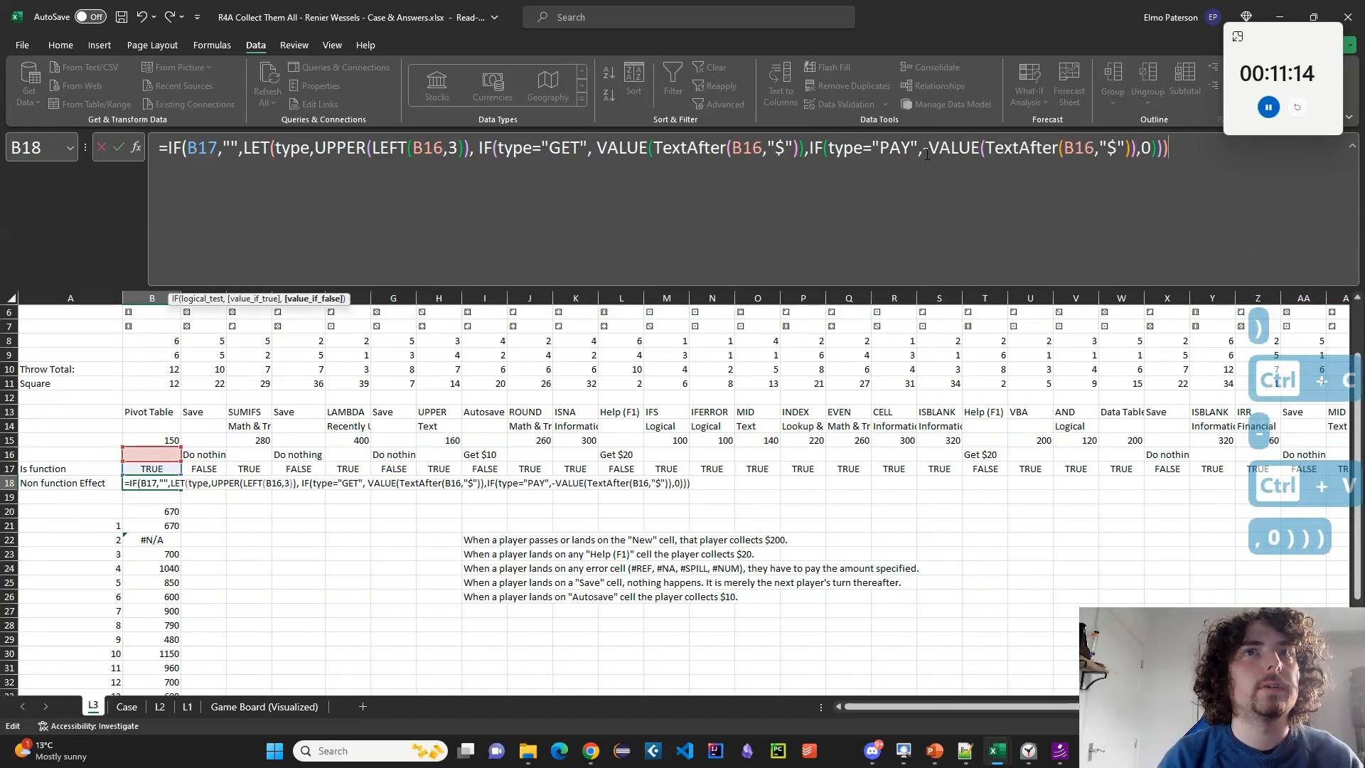
key(Return)
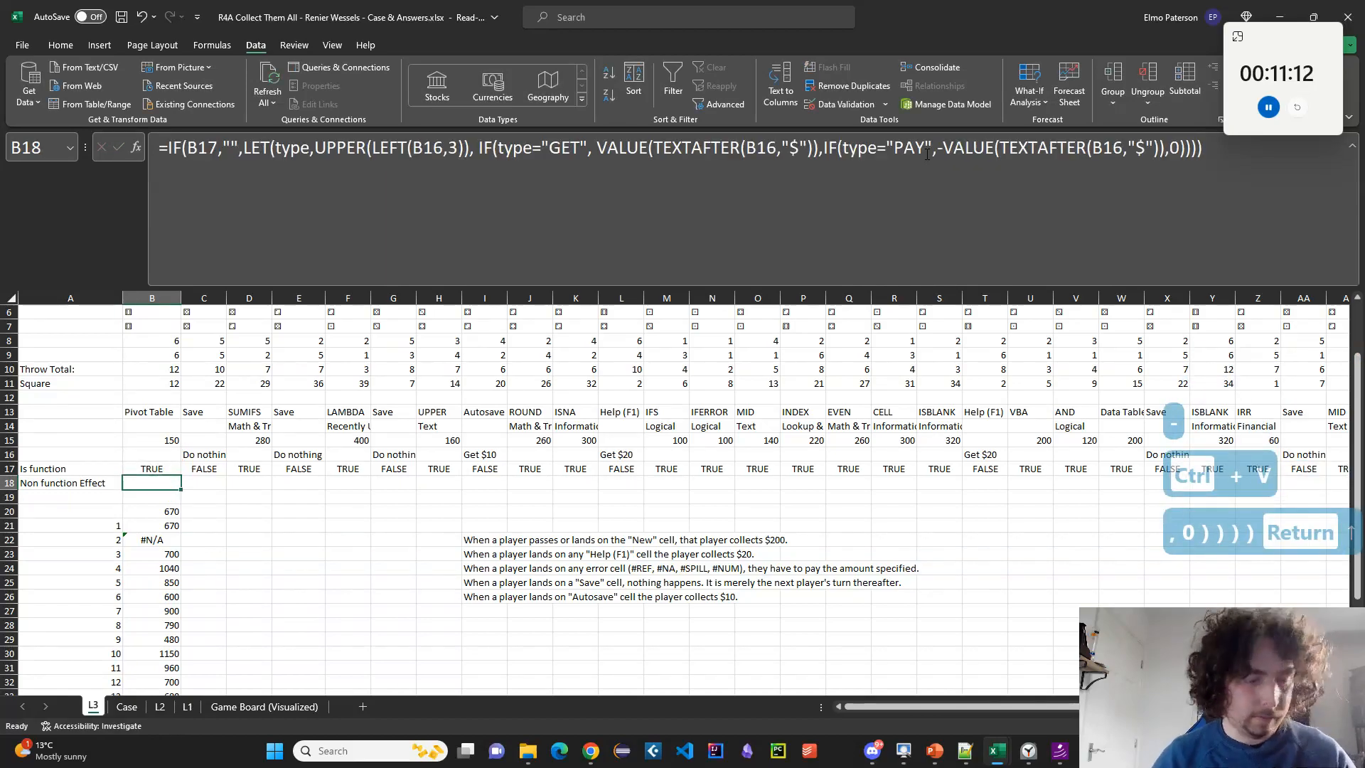
Copy the B18 formula across the "Non function Effect" row as far as AE18.
key(ctrl+c)
key(Up)
key(ctrl+Right)
key(Down)
key(ctrl+shift+Left)
key(ctrl+v)
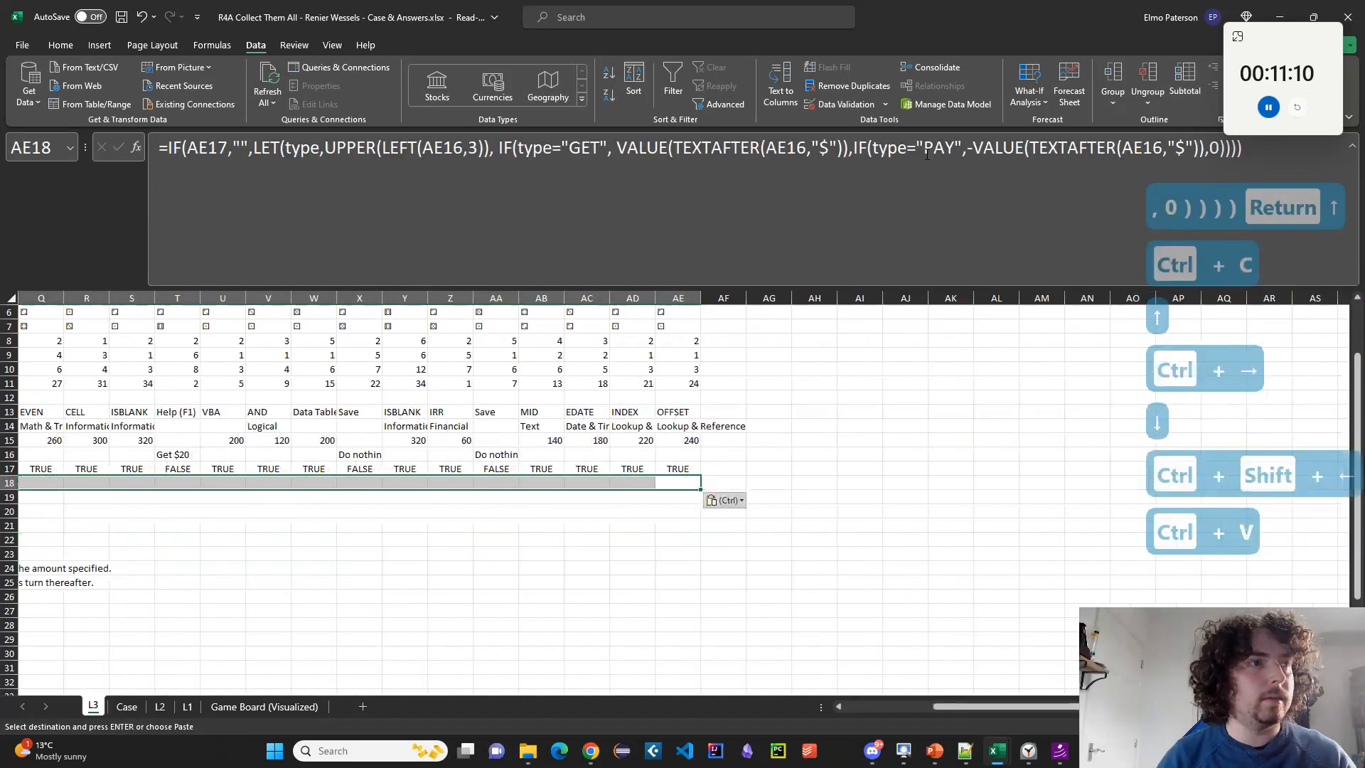
key(Left)
key(Left)
key(Left)
key(Left)
key(Left)
key(Left)
key(Left)
key(Left)
key(Left)
key(Left)
key(Left)
key(Left)
key(Left)
key(Left)
key(Left)
key(Left)
key(Left)
key(Left)
key(Left)
key(Left)
key(Left)
key(Left)
key(Left)
key(Left)
key(Left)
key(Left)
key(Left)
key(Left)
key(Left)
key(Left)
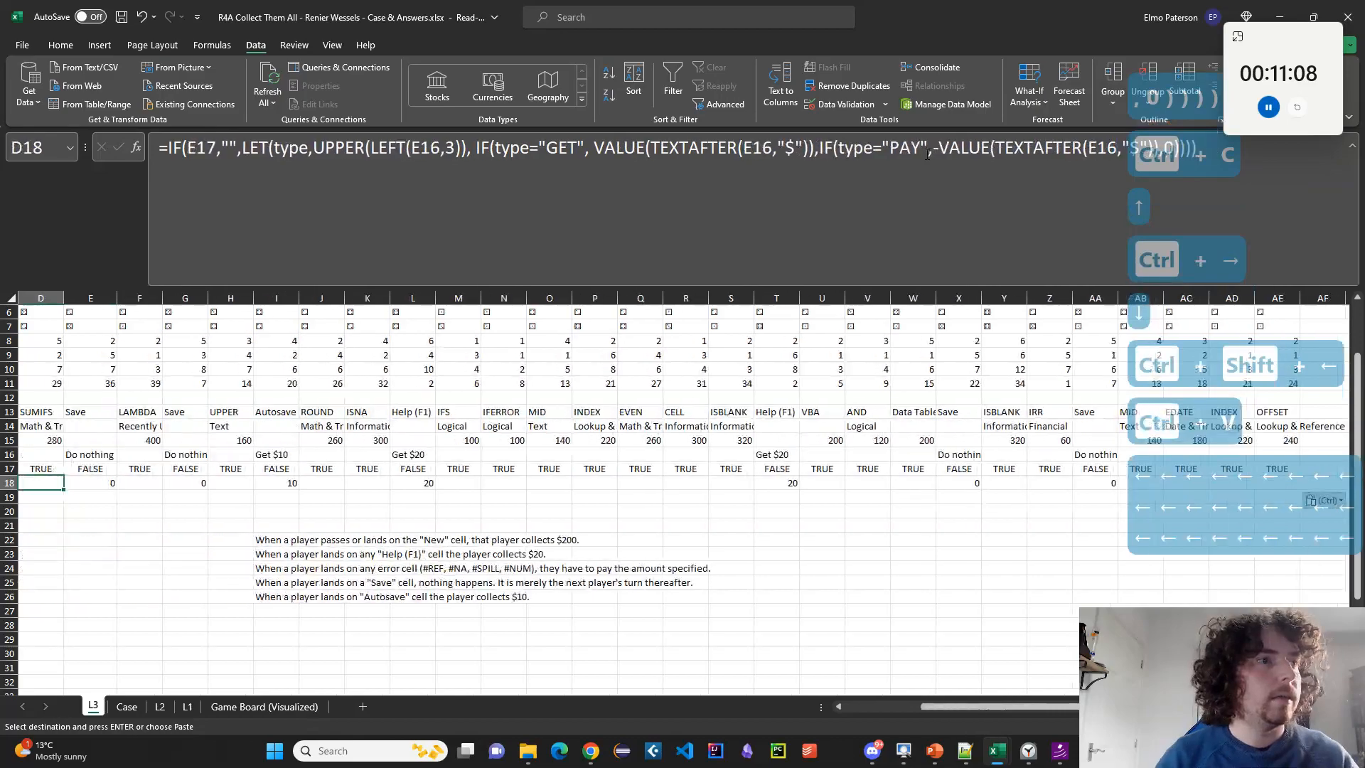
key(Right)
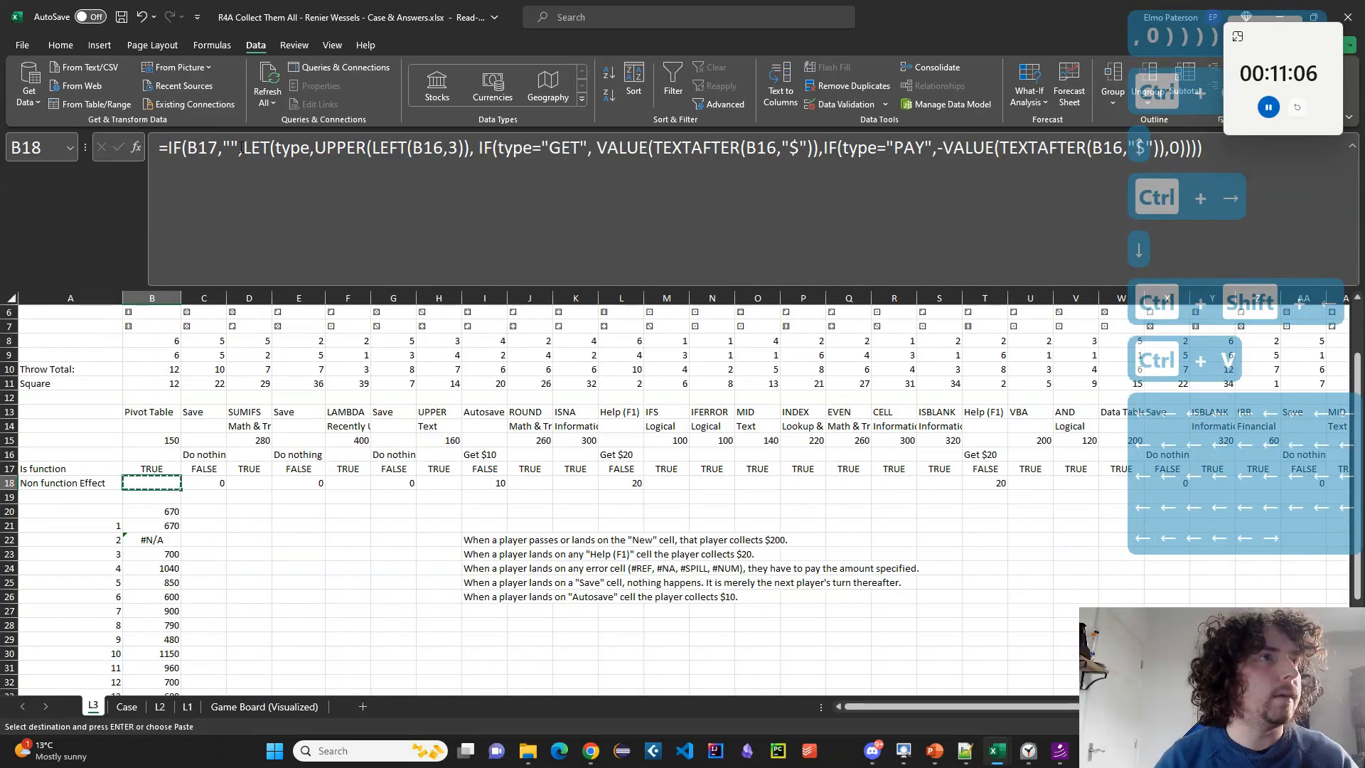
Change the B18 formula to return 0 instead of an empty string when B17 is true.
click(239, 148)
key(BackSpace)
key(BackSpace)
text(0)
key(Return)
key(End)
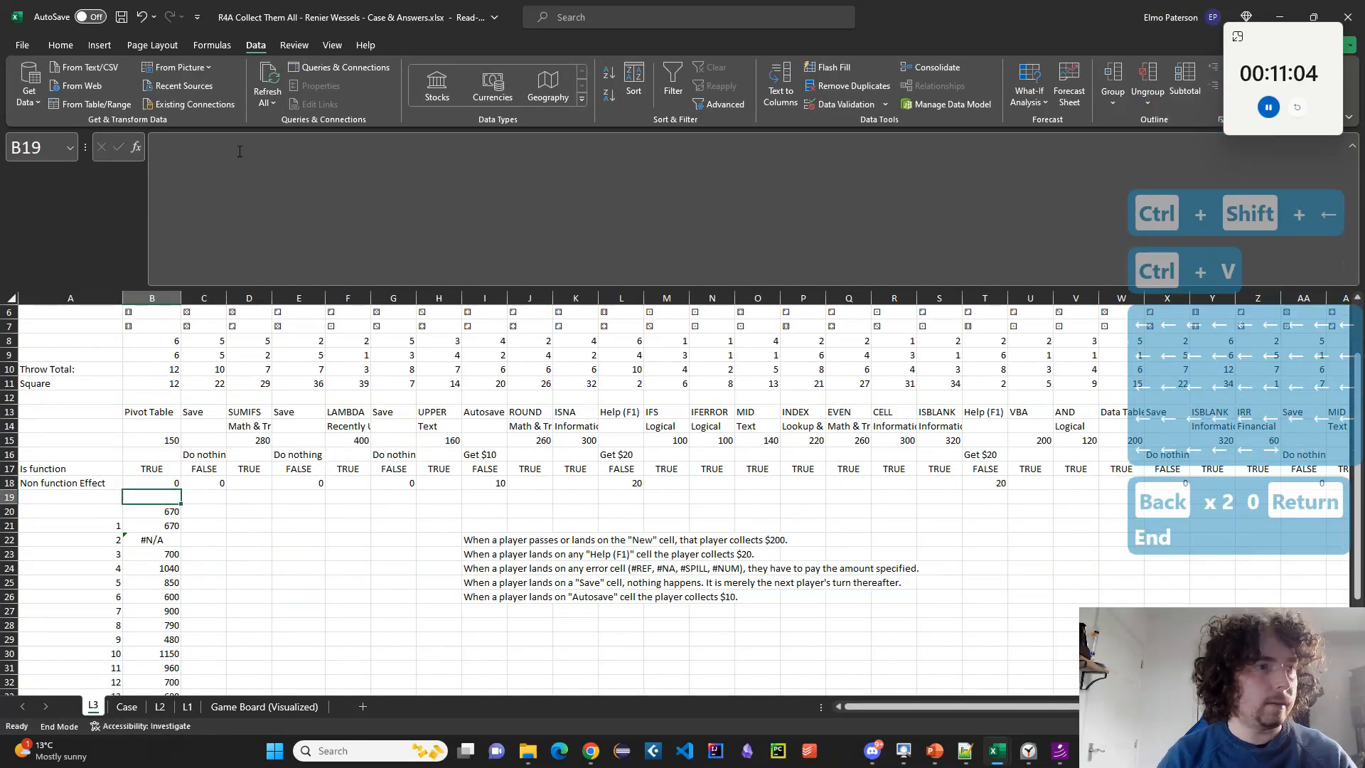
Copy the revised B18 formula across the whole "Non function Effect" row.
key(Up)
key(ctrl+c)
key(ctrl+shift+Right)
key(ctrl+v)
key(Left)
key(Right)
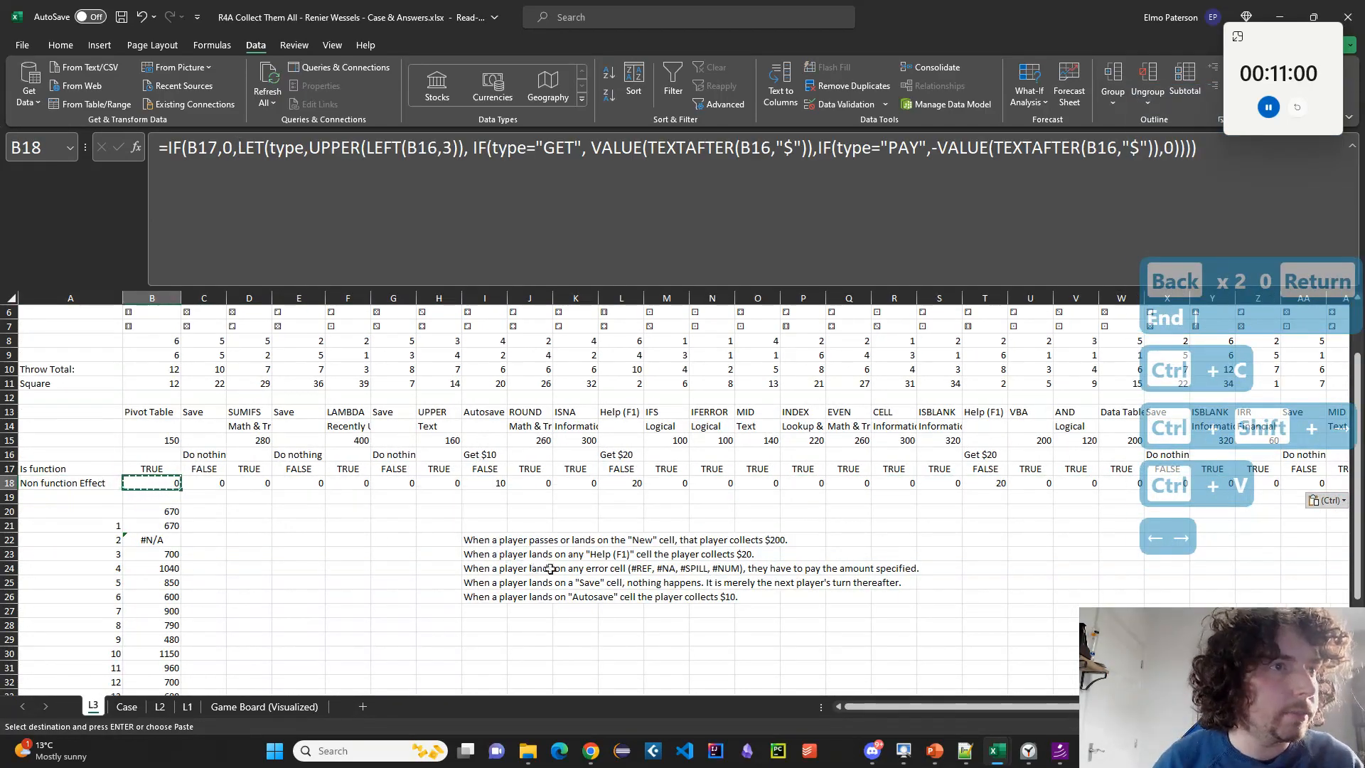
scroll(978, 707, right, 1)
scroll(978, 707, left, 1)
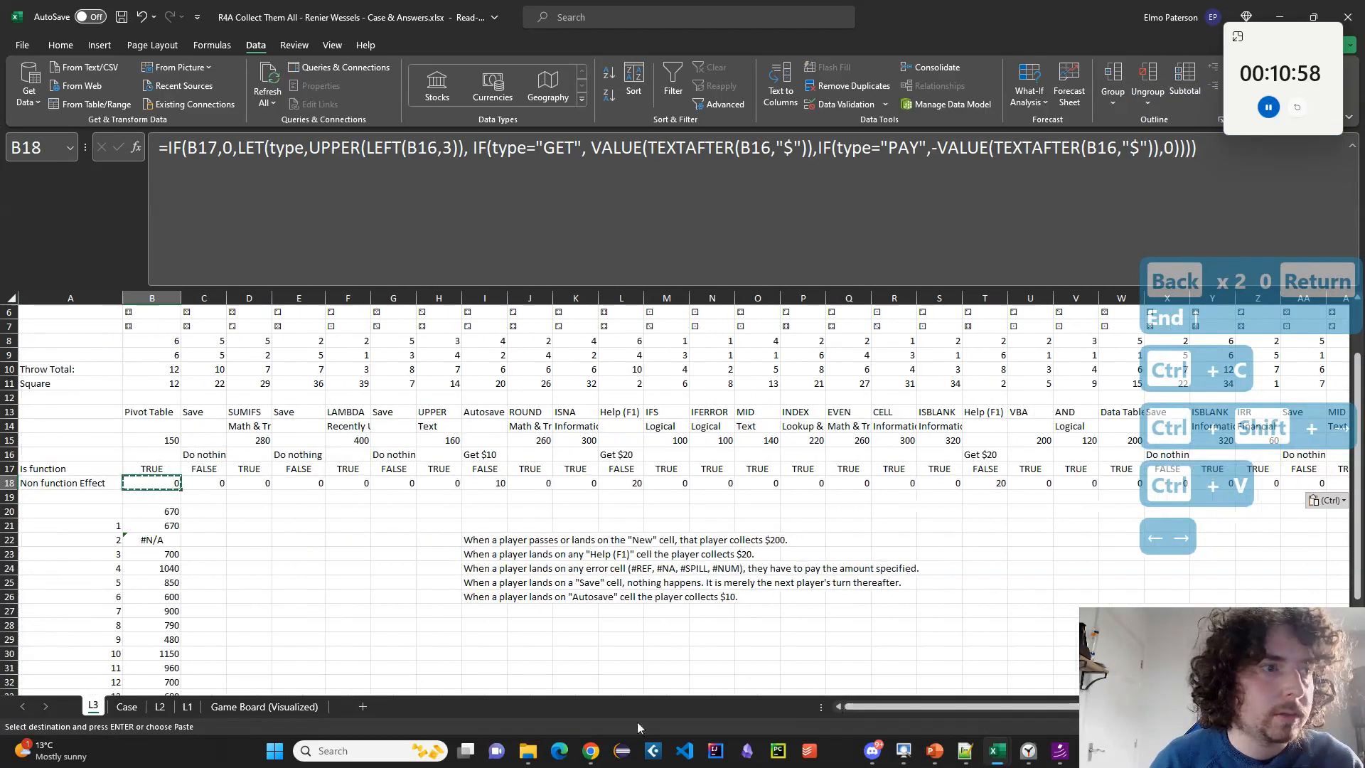
Test the "Non function Effect" row by setting the Index in B1 to 2, 3 and then 1, checking the M18 formula.
scroll(285, 462, up, 2)
click(146, 312)
text(2)
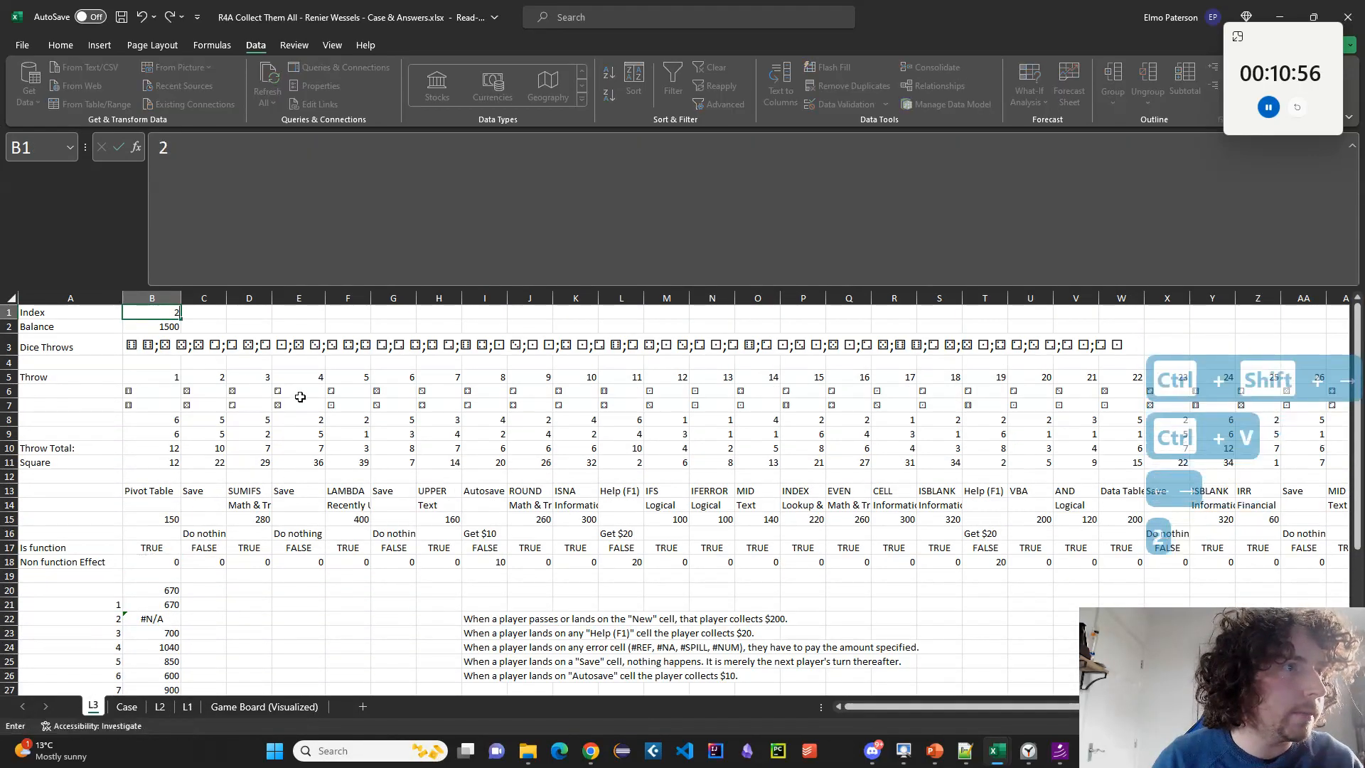
text(3)
click(298, 348)
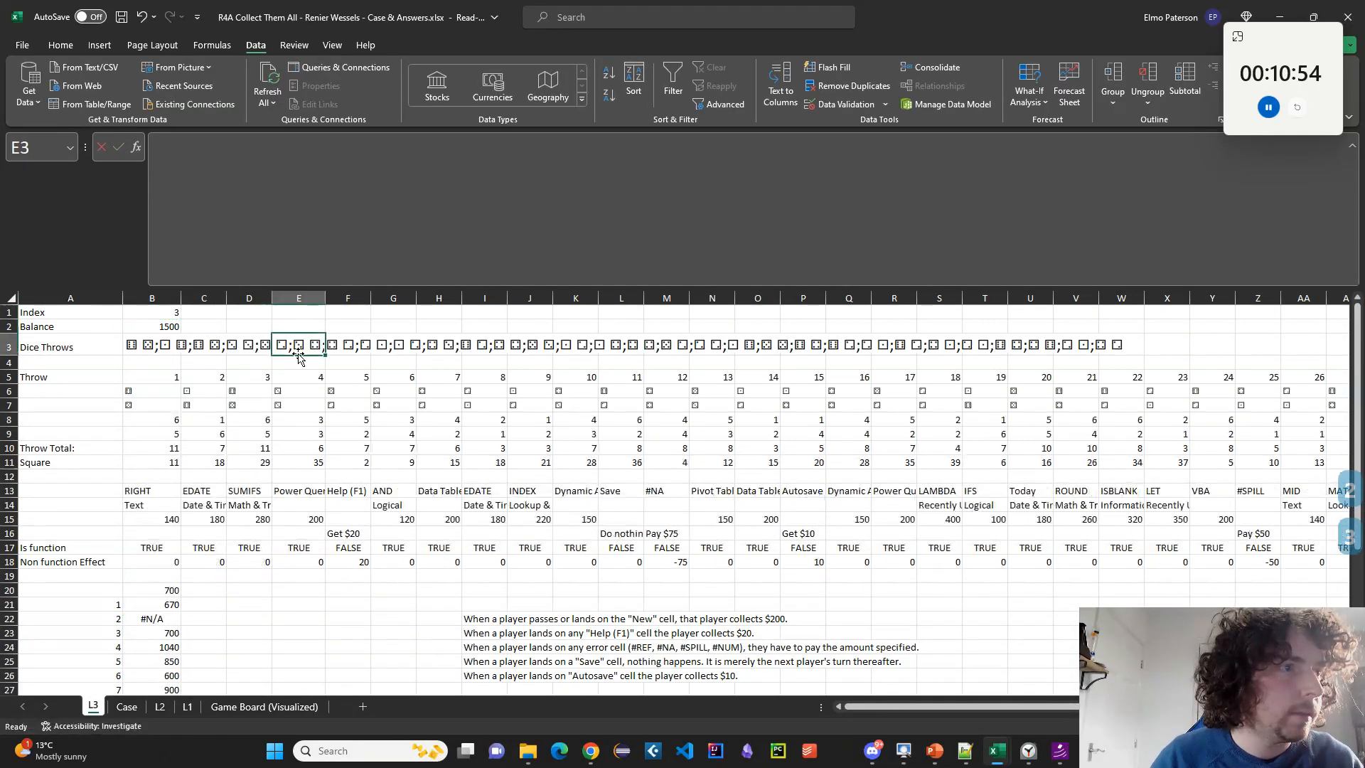
click(668, 561)
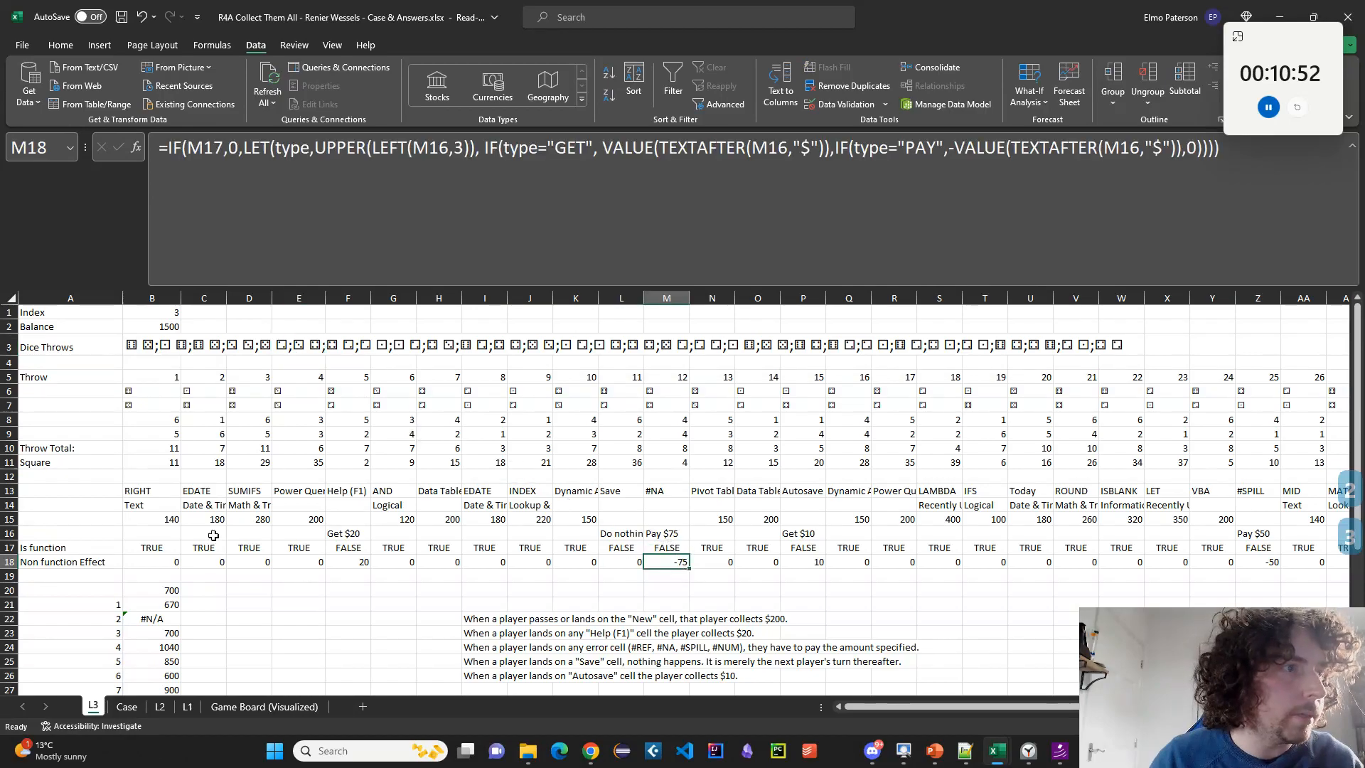
click(166, 314)
text(4)
click(299, 327)
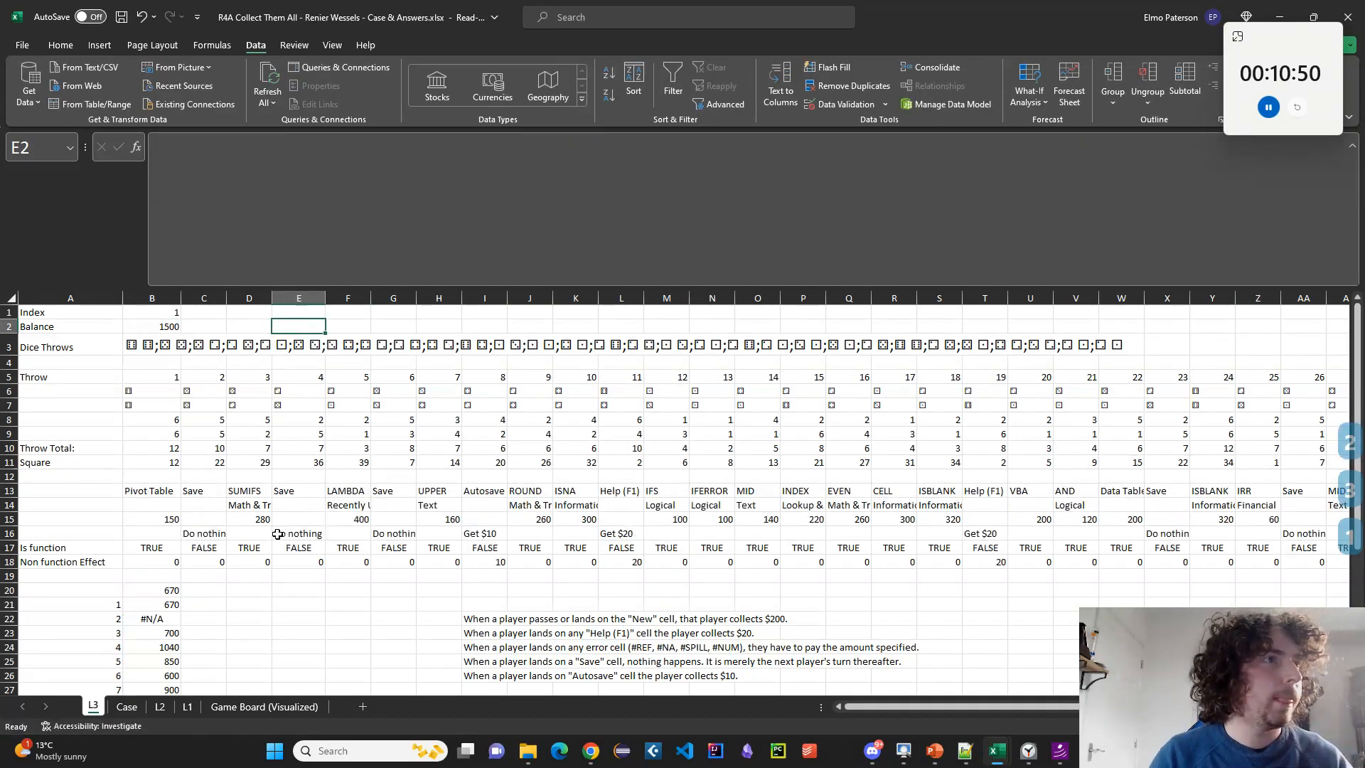
Try to copy the results table in A20:B42 down to start at A24.
scroll(150, 530, down, 1)
click(103, 546)
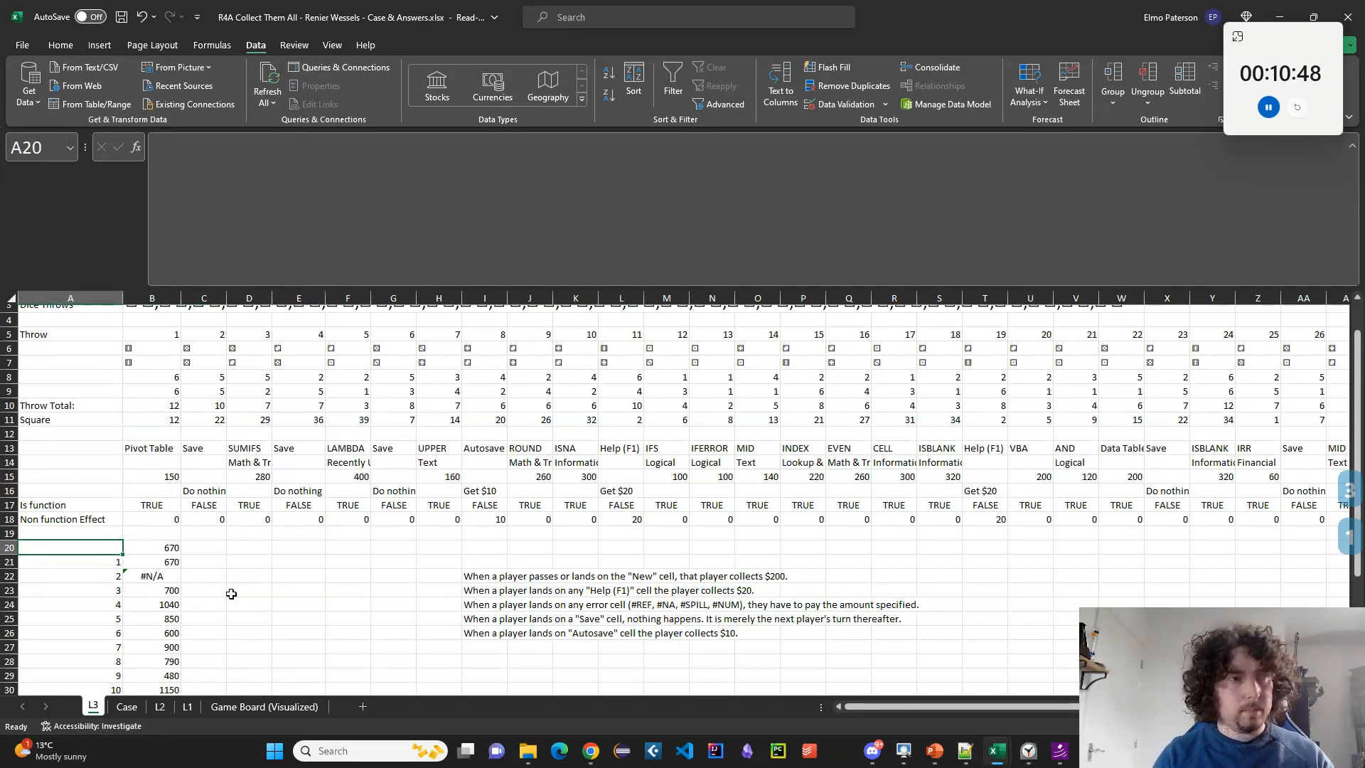
key(shift+Right)
key(ctrl+shift+Down)
key(ctrl+shift+Down)
key(ctrl+c)
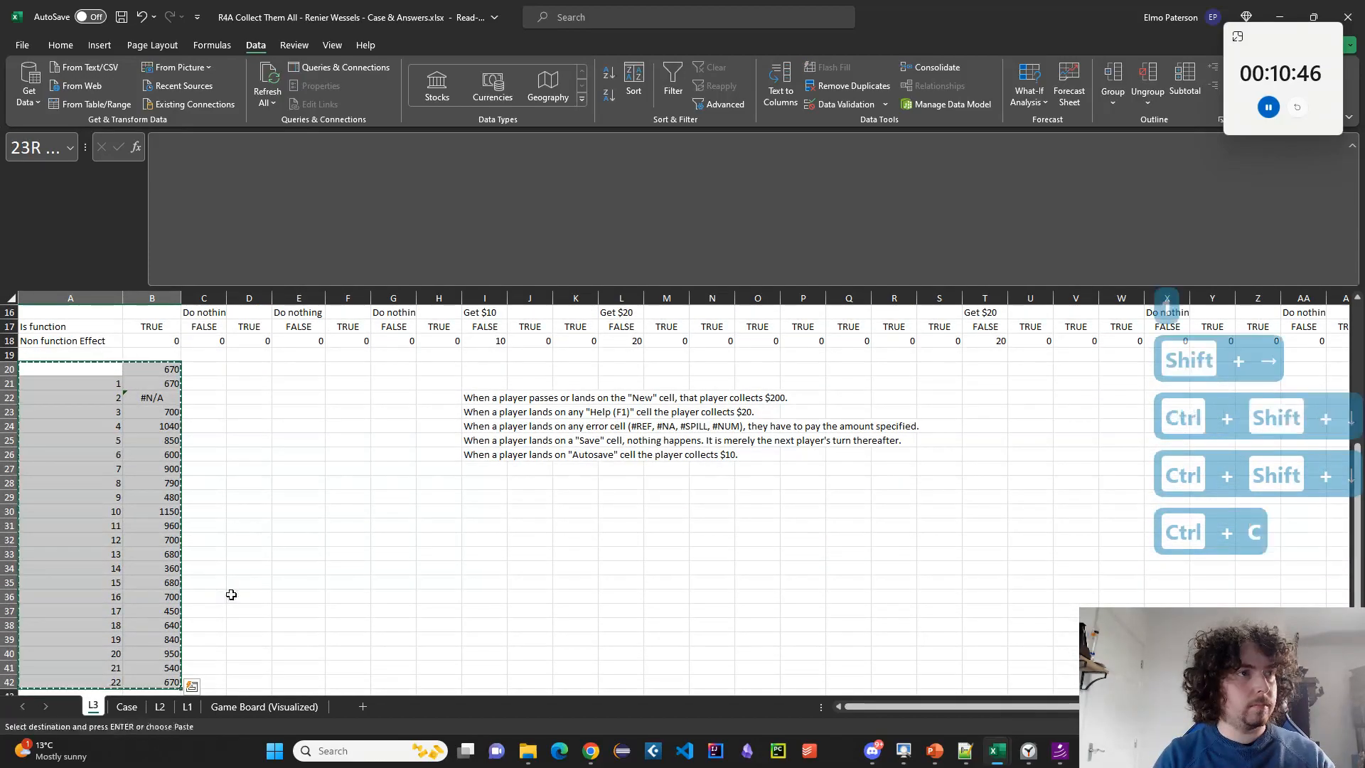
key(Down)
key(Down)
key(Down)
key(Down)
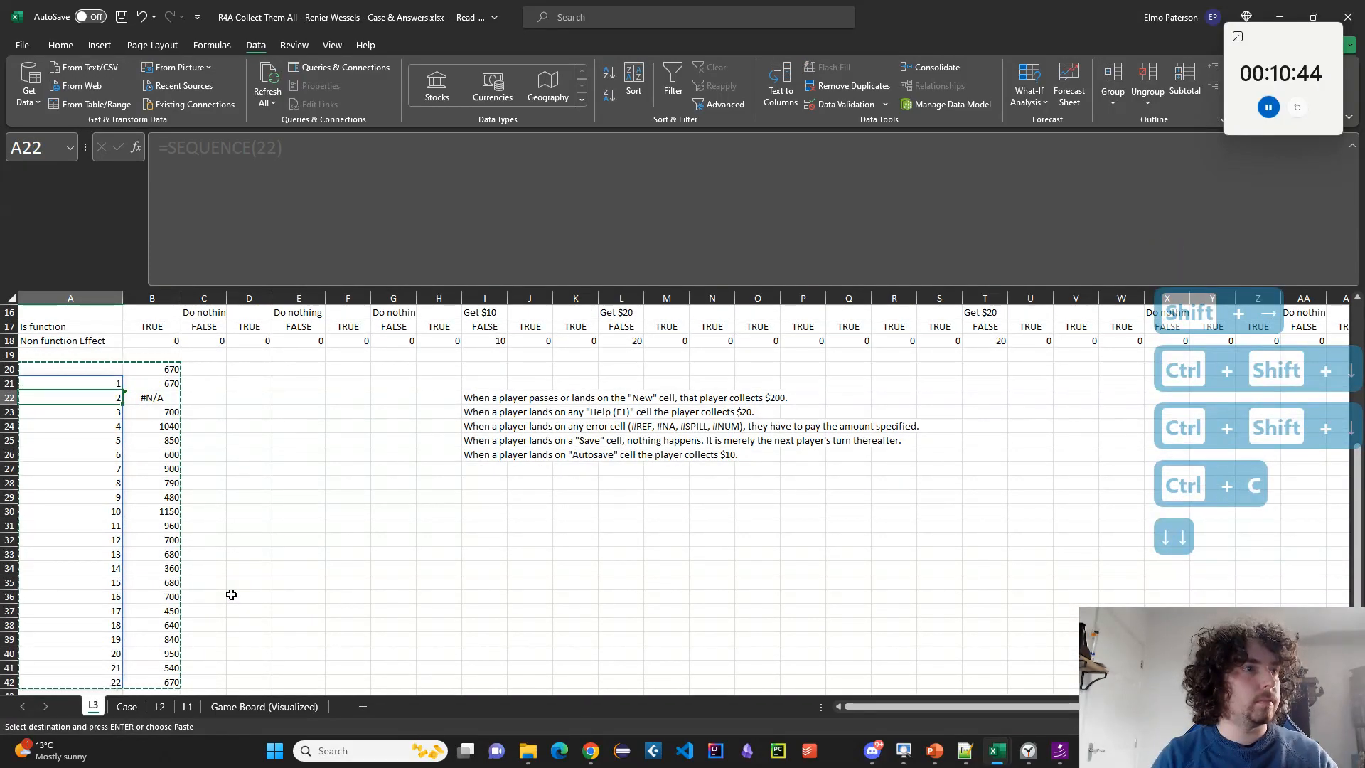
key(ctrl+v)
click(688, 410)
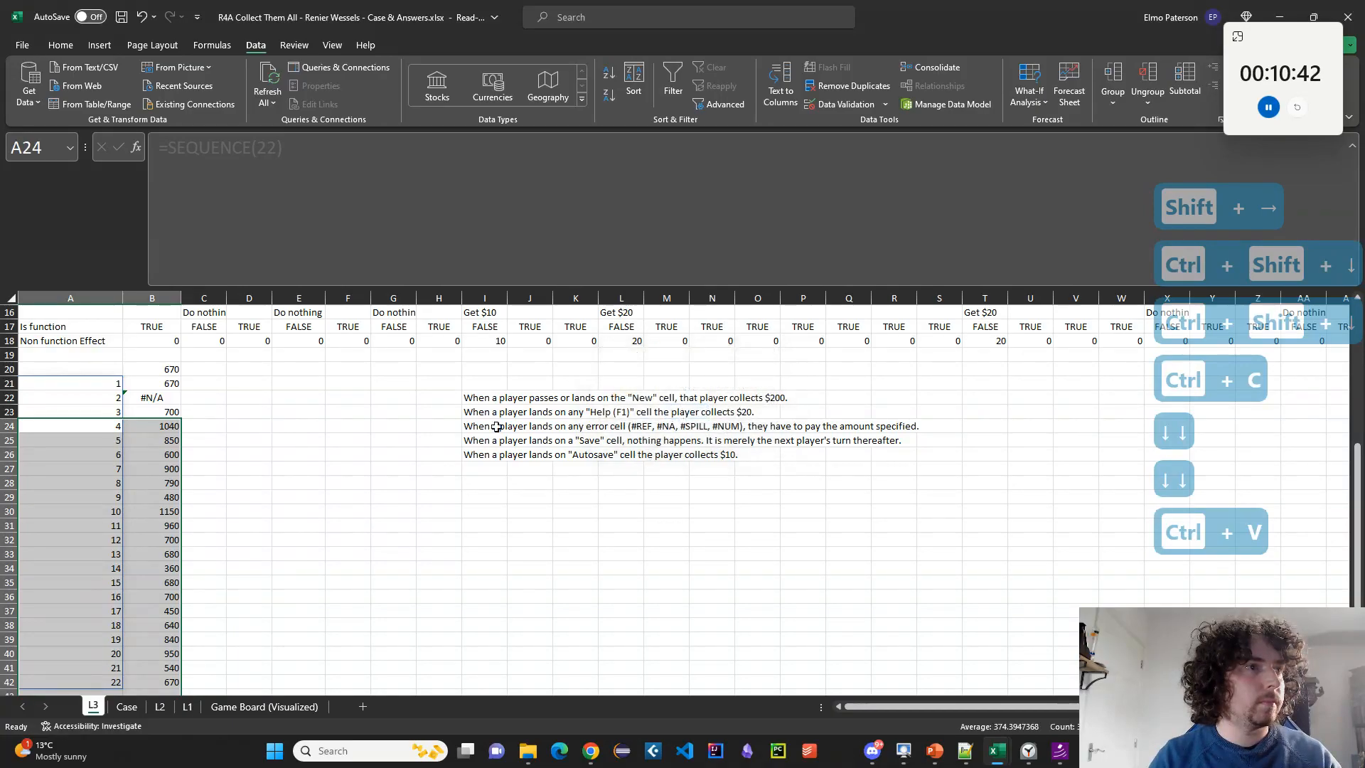
Move the results table that begins in A20 down so that it starts at A27.
click(77, 369)
key(shift+Right)
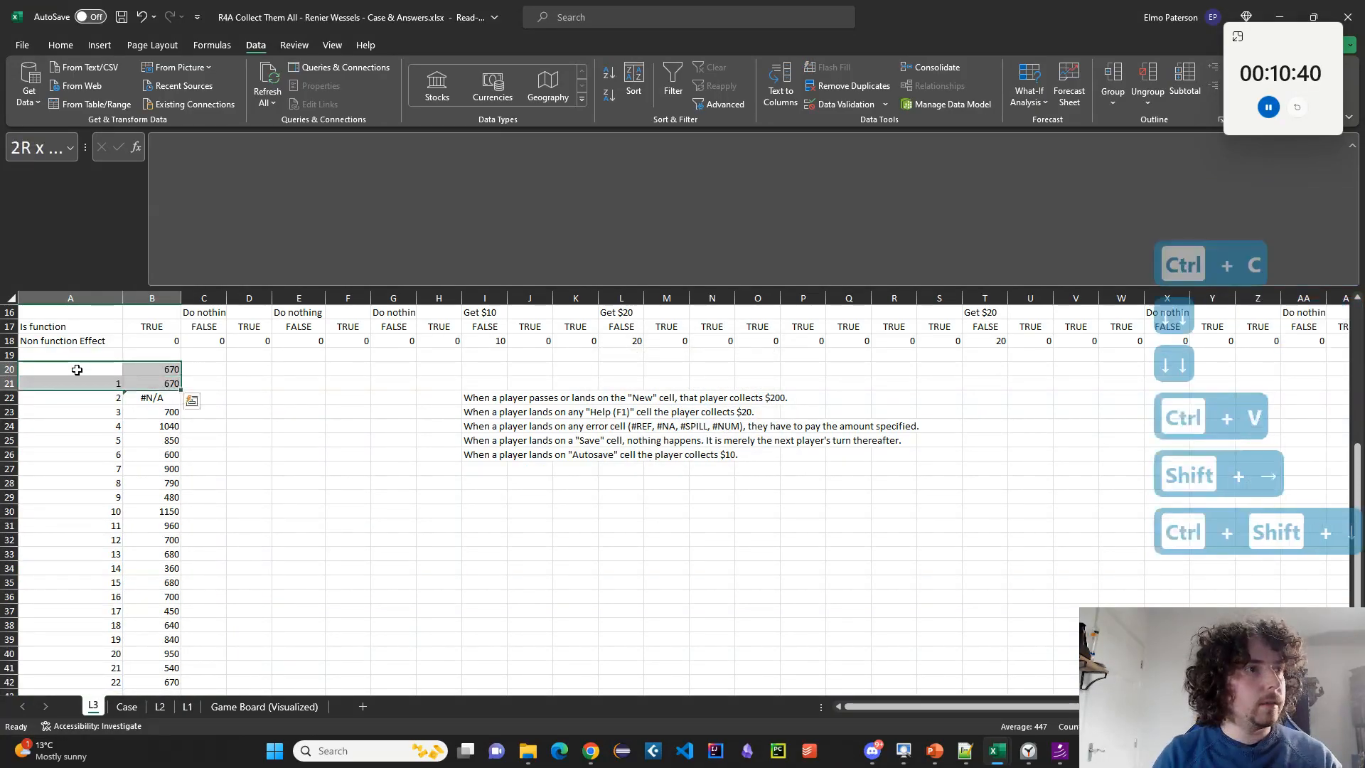
key(ctrl+shift+Down)
key(ctrl+x)
key(Down)
key(ctrl+v)
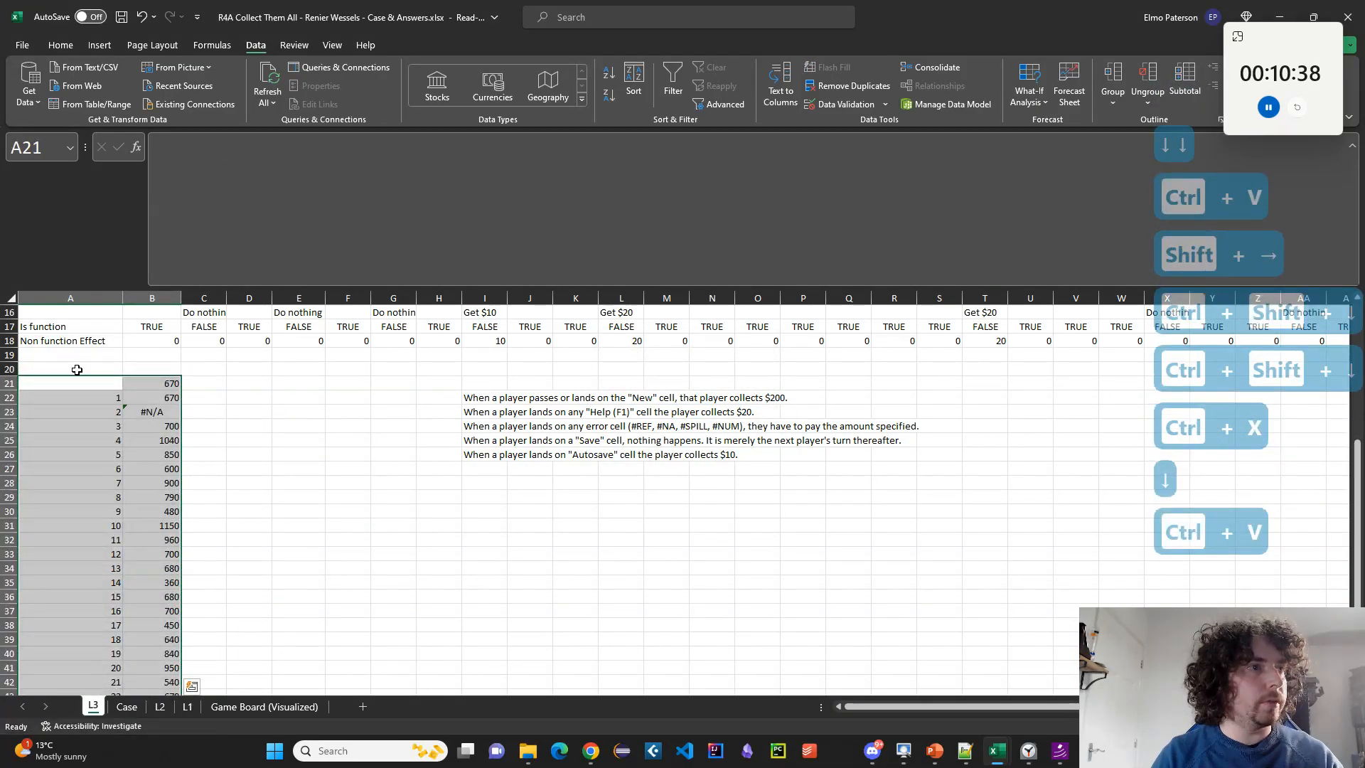
key(ctrl+x)
key(Down)
key(Down)
key(Down)
key(Down)
key(Down)
key(Down)
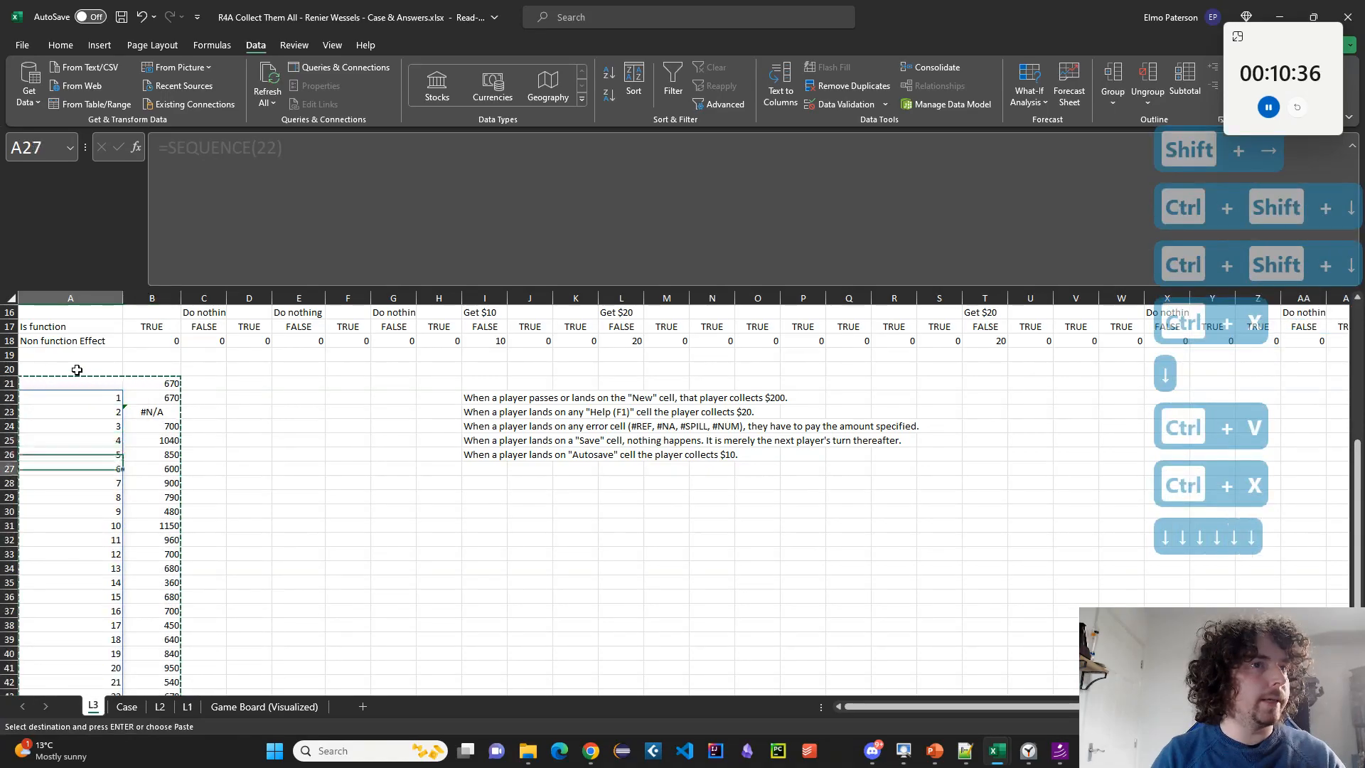
key(ctrl+v)
Label row 19 "Is new" in cell A19, directly below "Non function Effect".
click(140, 354)
scroll(140, 354, up, 2)
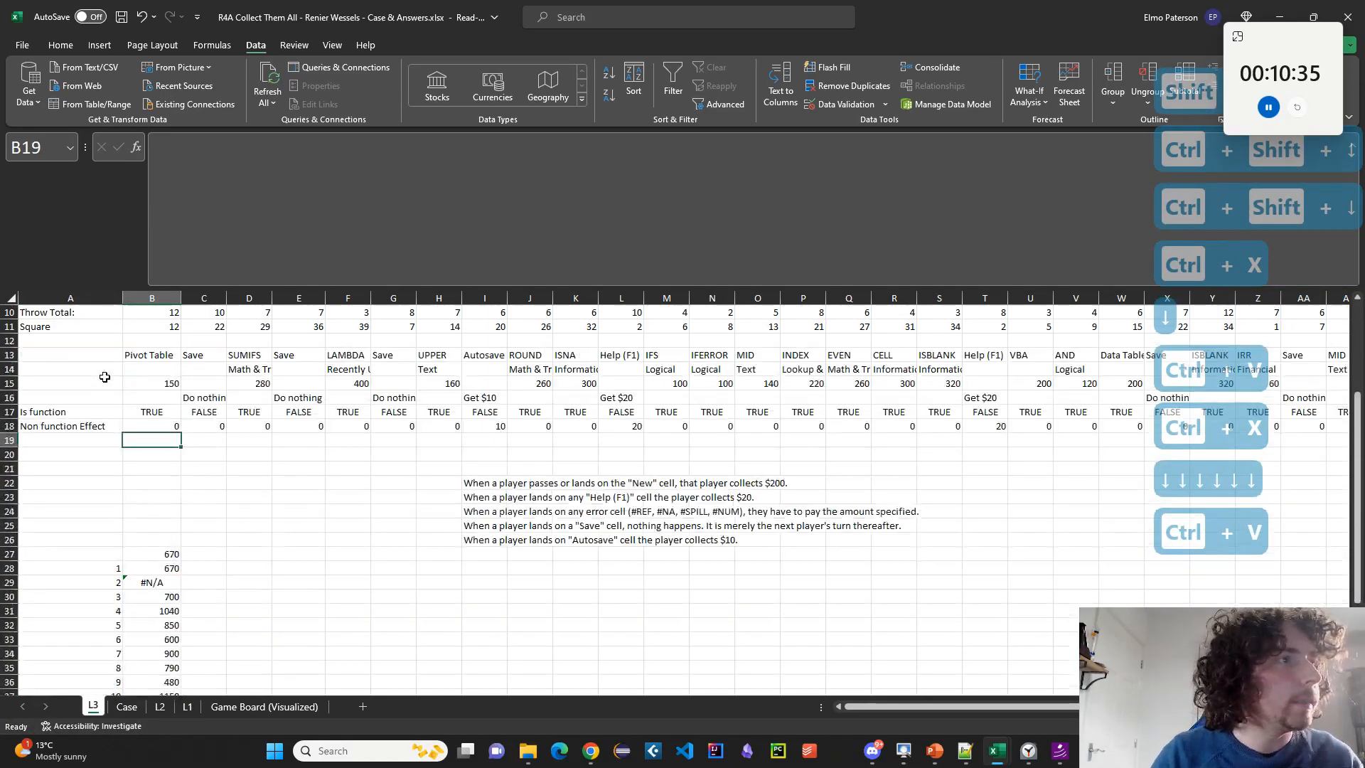
click(85, 449)
scroll(144, 478, up, 2)
click(170, 513)
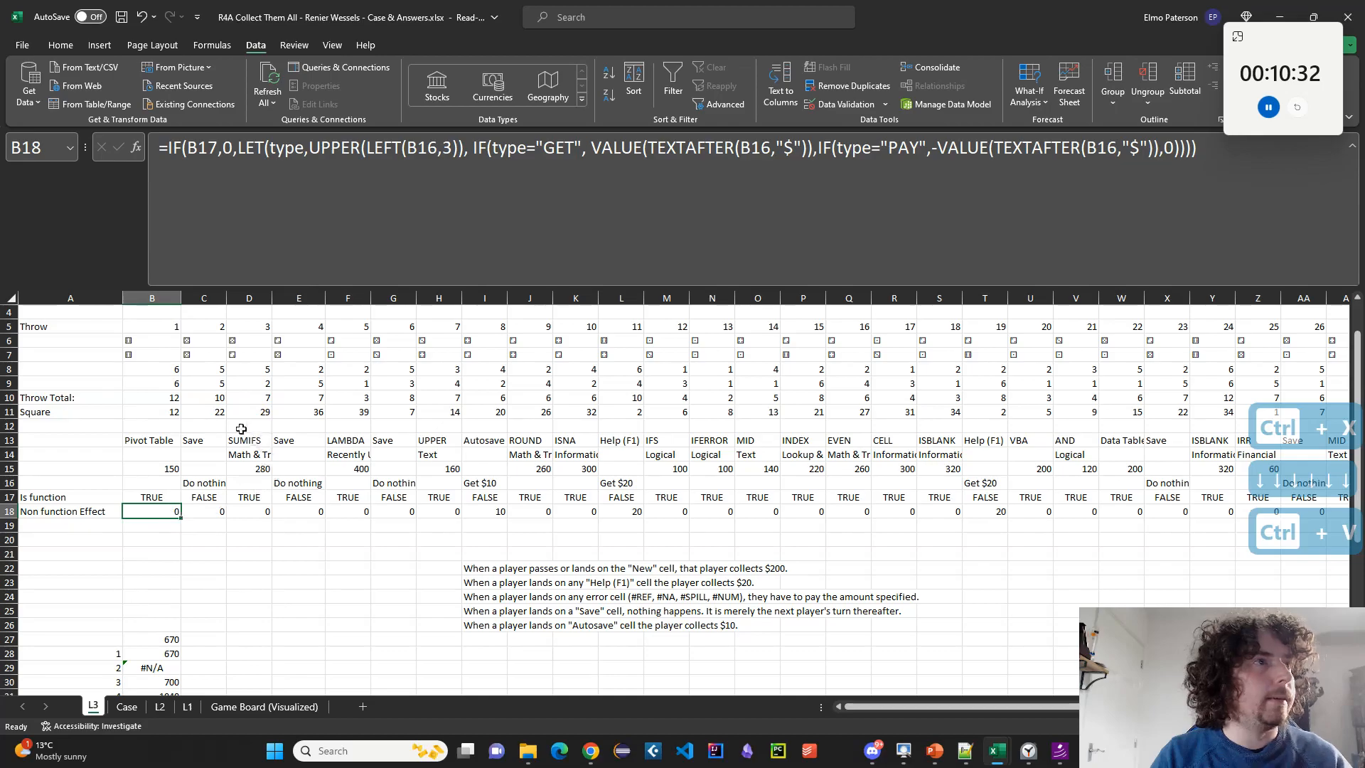
click(79, 526)
text(Is)
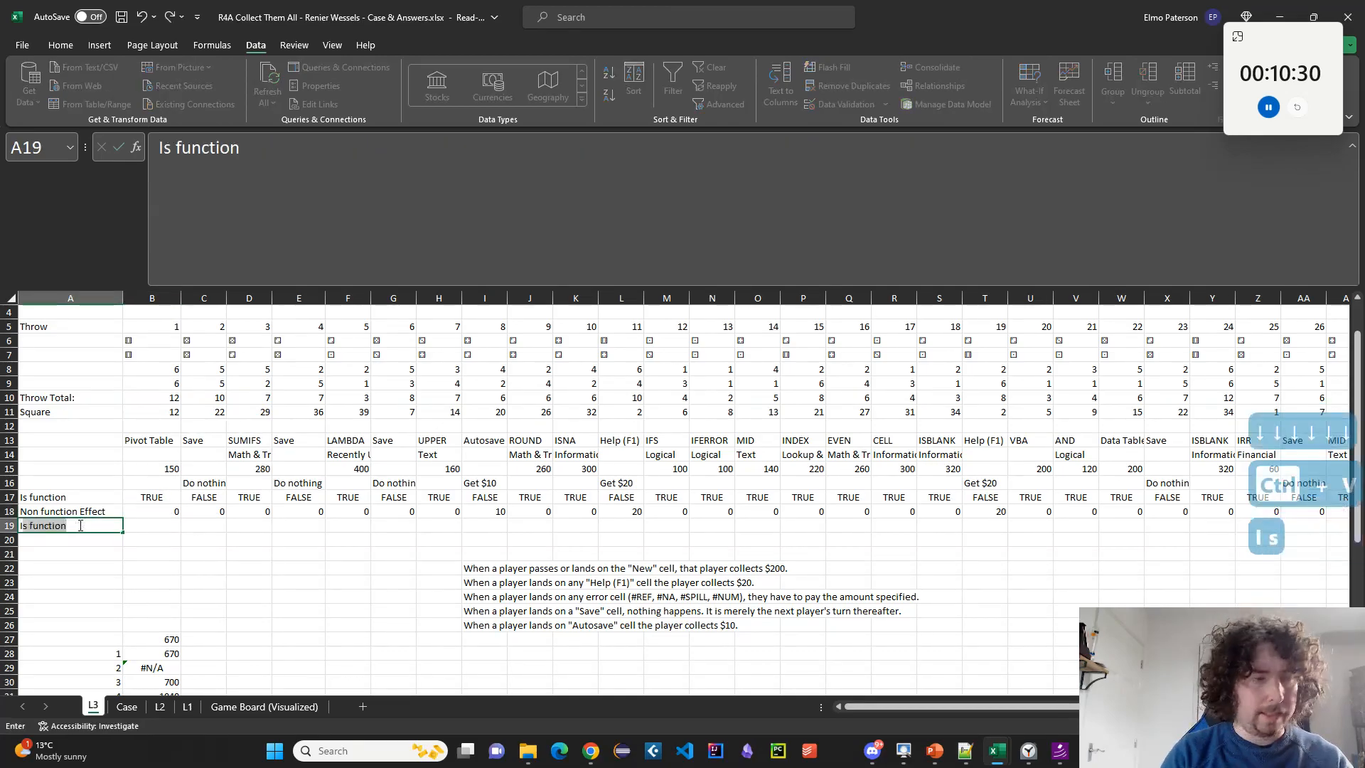
text( new function av)
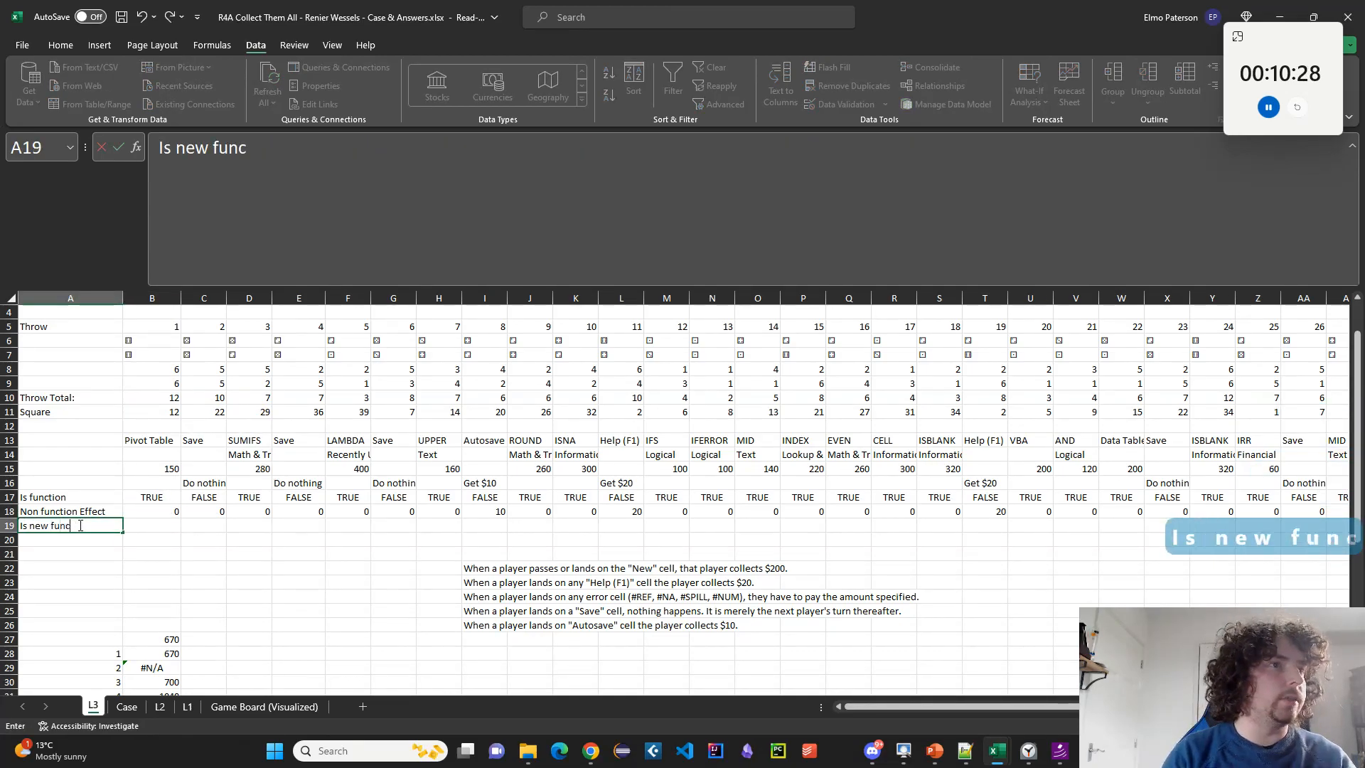
key(BackSpace)
text(ffec)
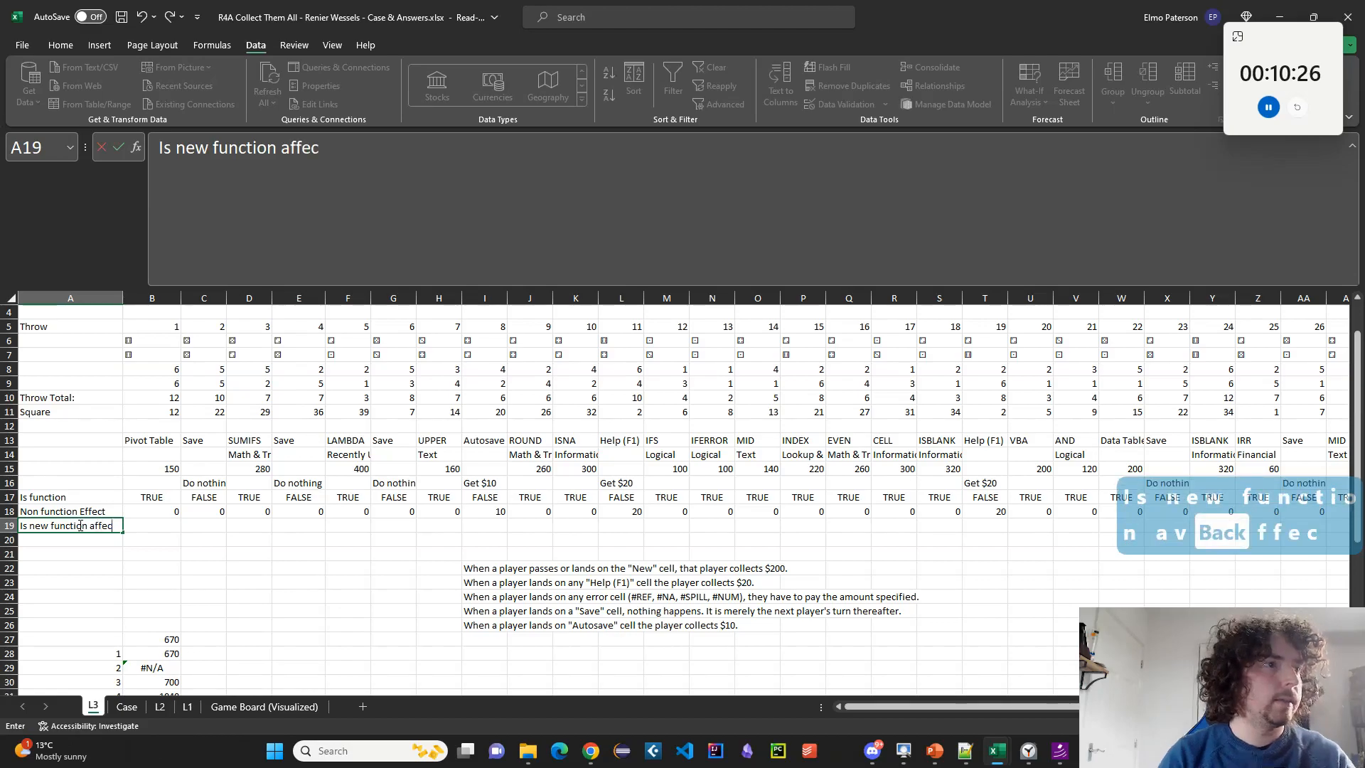
key(BackSpace)
key(BackSpace)
key(BackSpace)
key(BackSpace)
key(BackSpace)
key(BackSpace)
key(BackSpace)
key(BackSpace)
key(BackSpace)
key(BackSpace)
key(BackSpace)
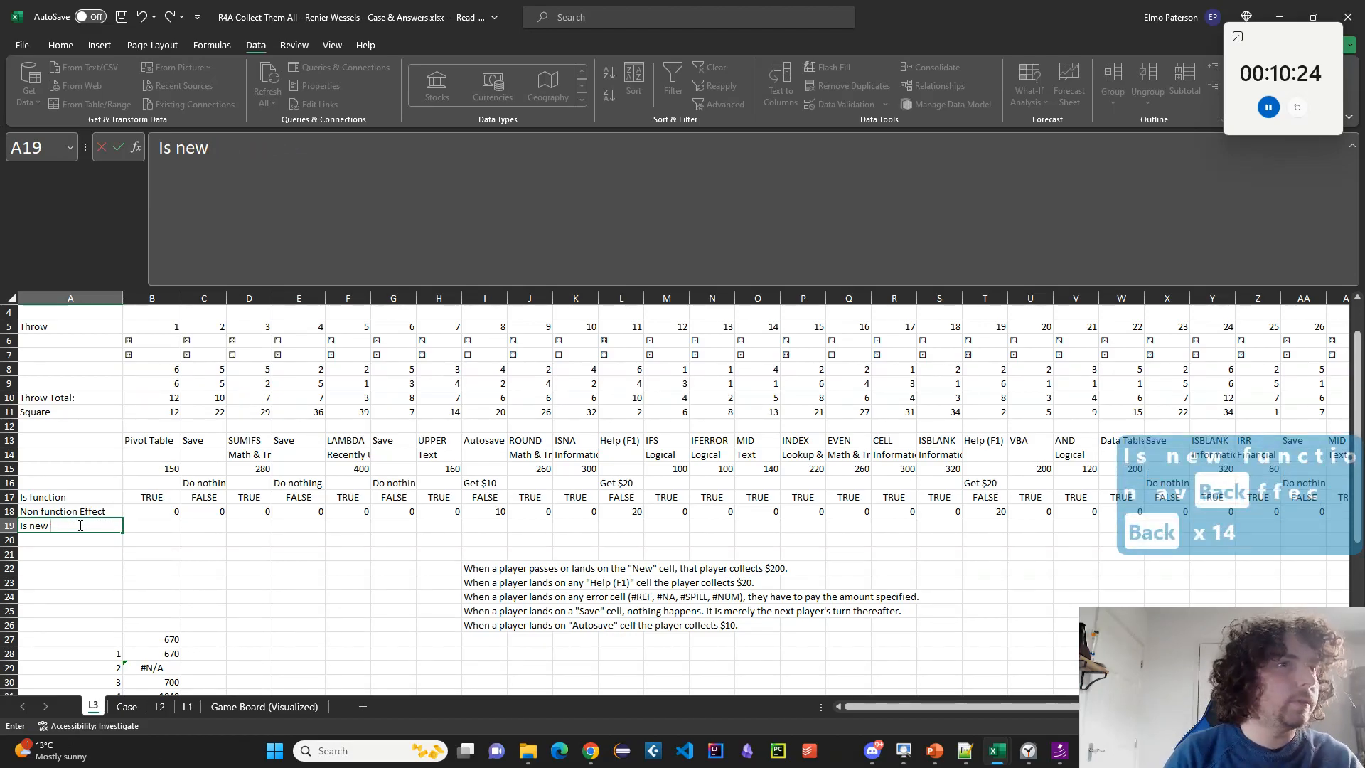
key(Return)
Enter =B11=0 in B19 to test whether the square is the New cell.
click(130, 523)
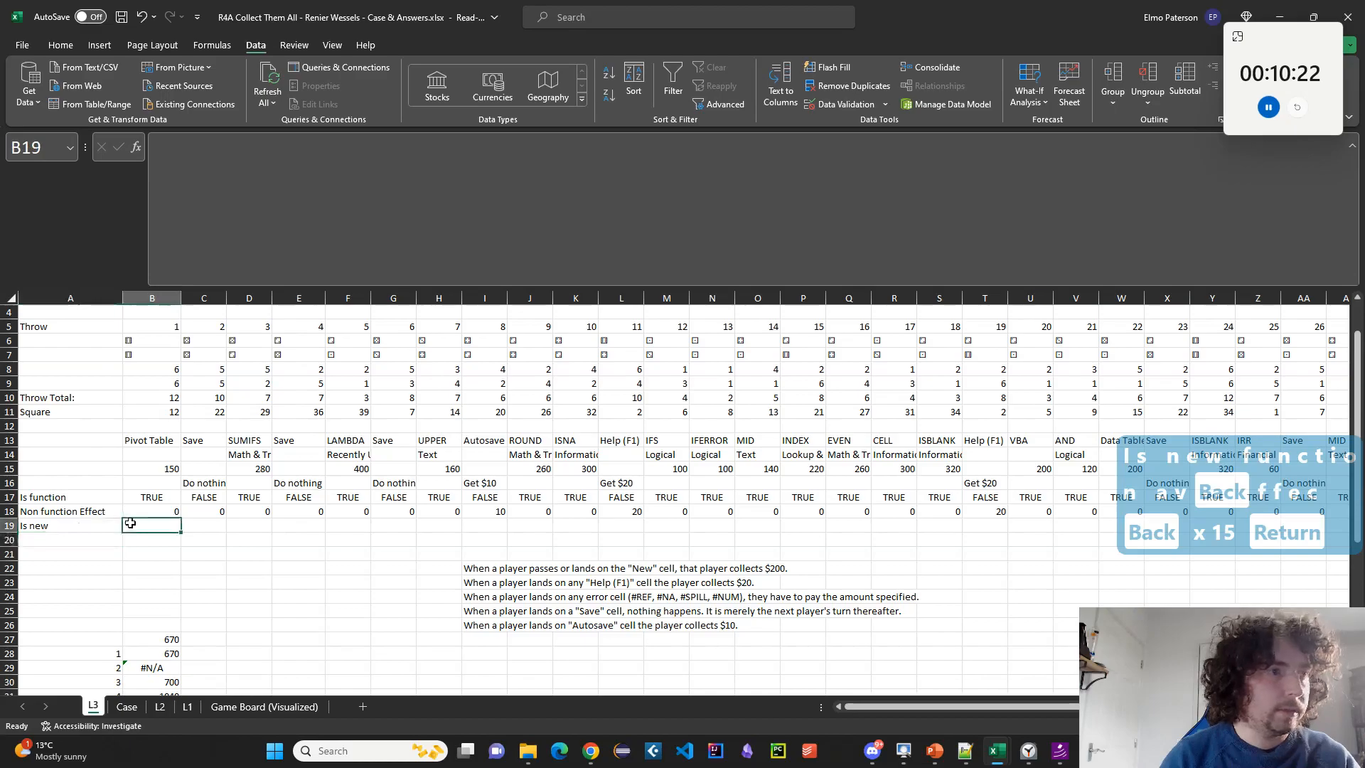
text(=)
click(167, 415)
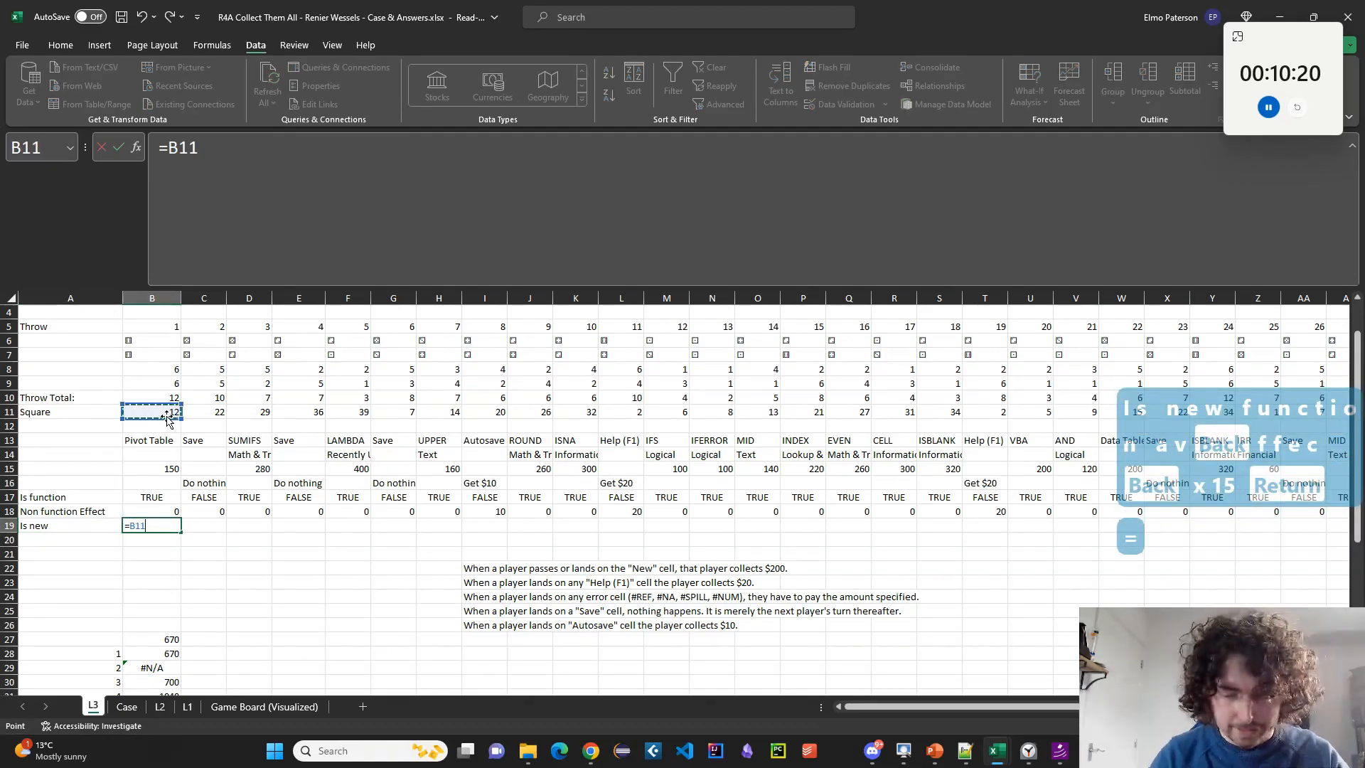
text(=0)
key(Return)
Label row 20 "Non function Effect 2" in cell A20.
key(Left)
text(FuincNon c)
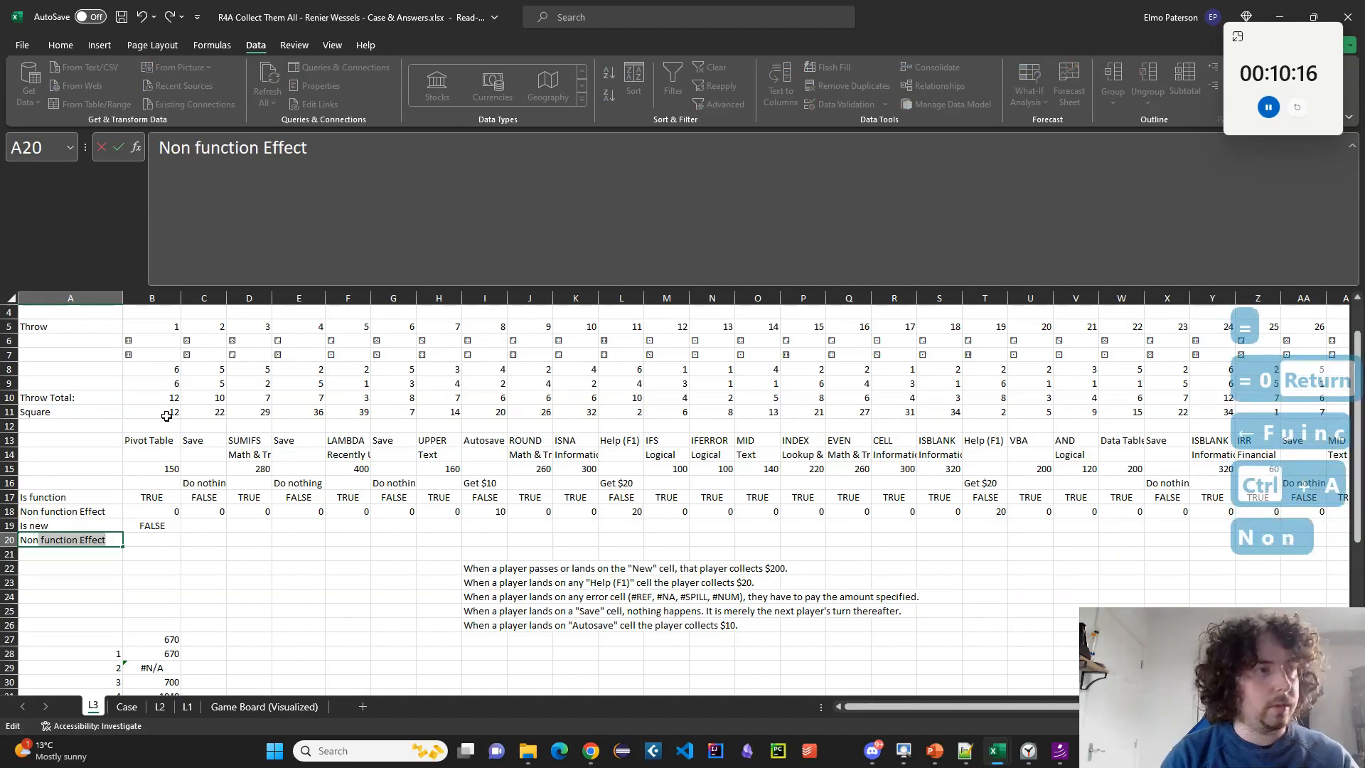
key(BackSpace)
text(fun)
key(Right)
text(2)
key(Return)
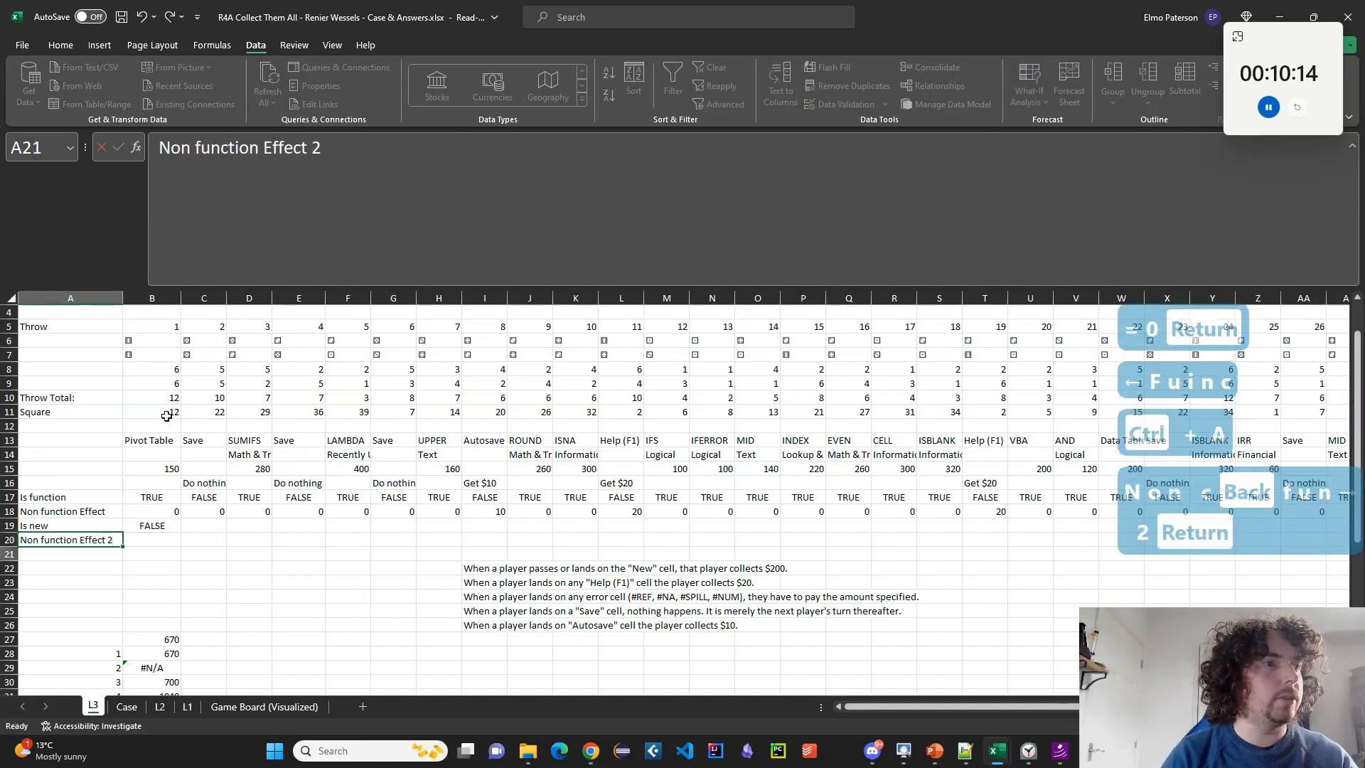
Enter a B20 formula that returns 0 when B19 is true and otherwise B18: =IF(B19,0,B18).
key(Up)
key(Right)
text(=)
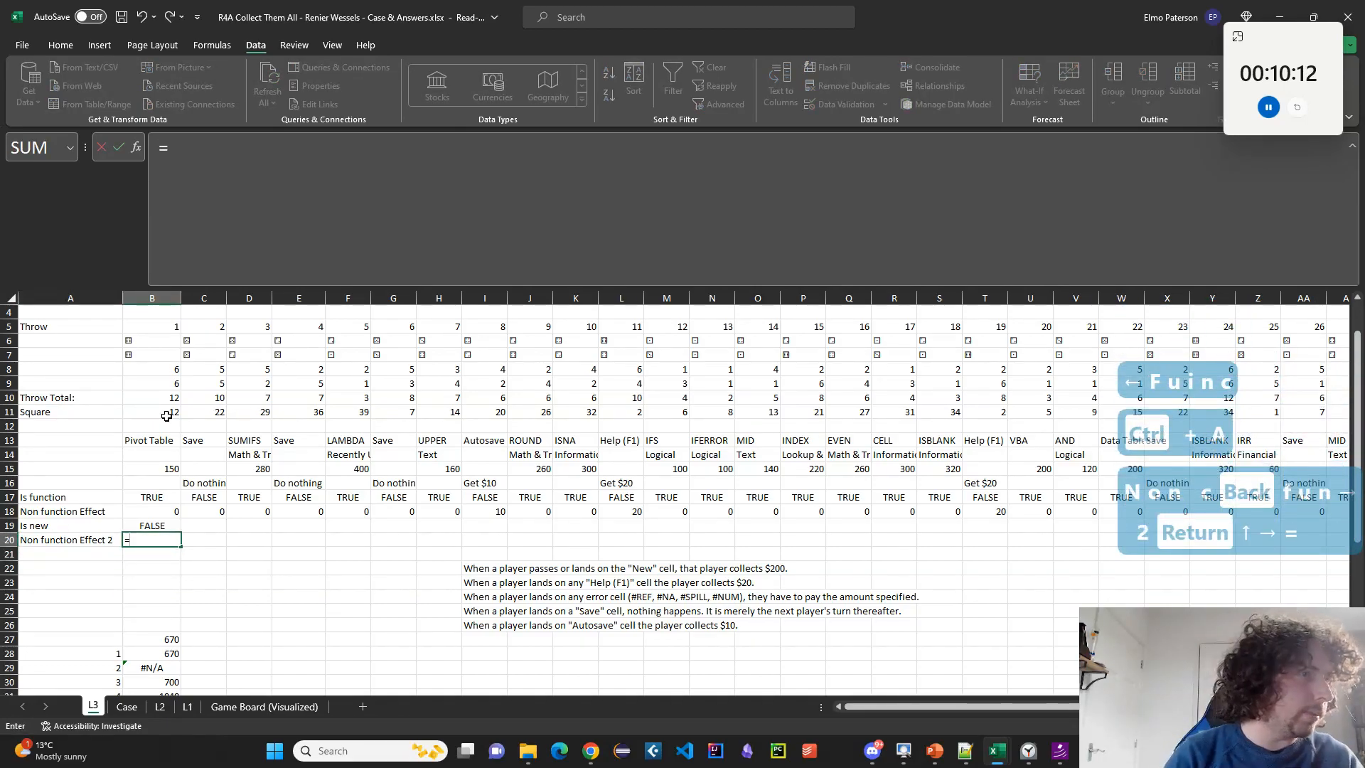
text(IF()
key(Up)
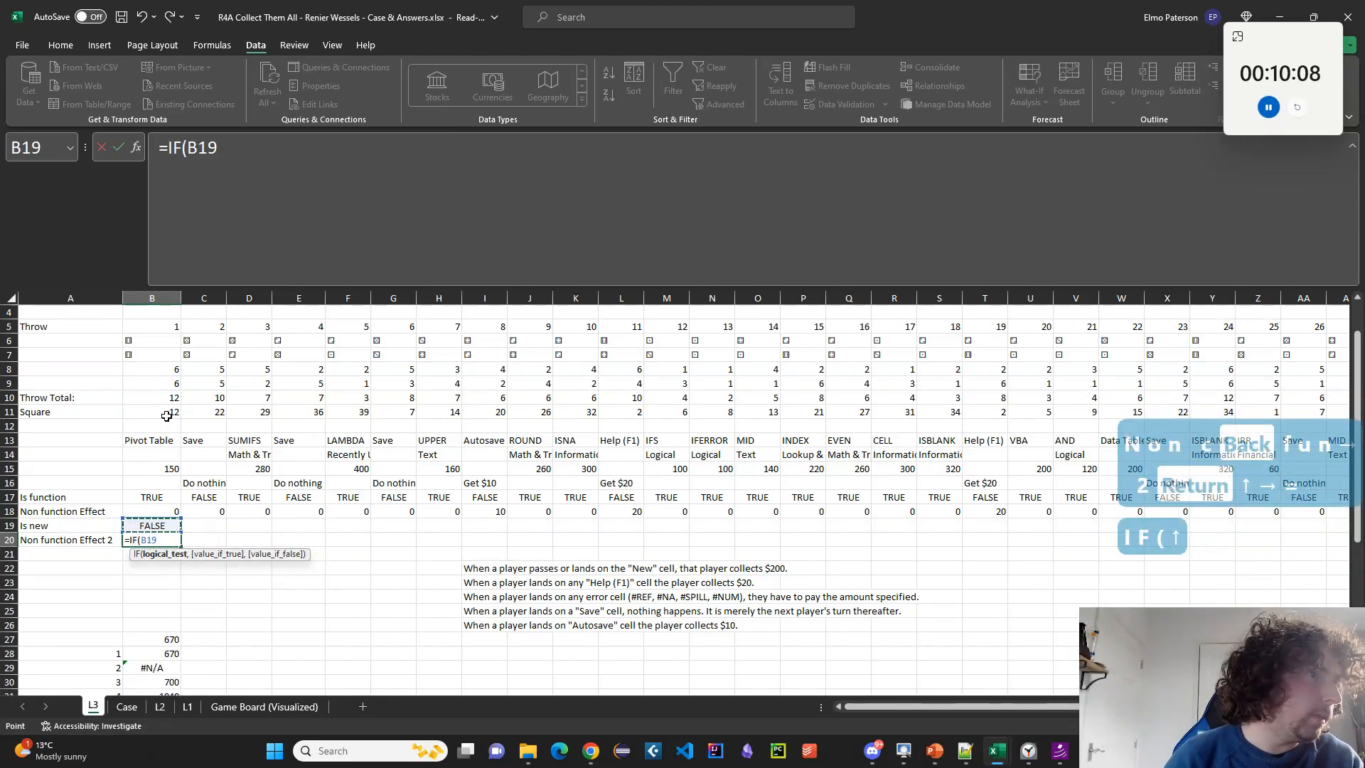
text(,0,)
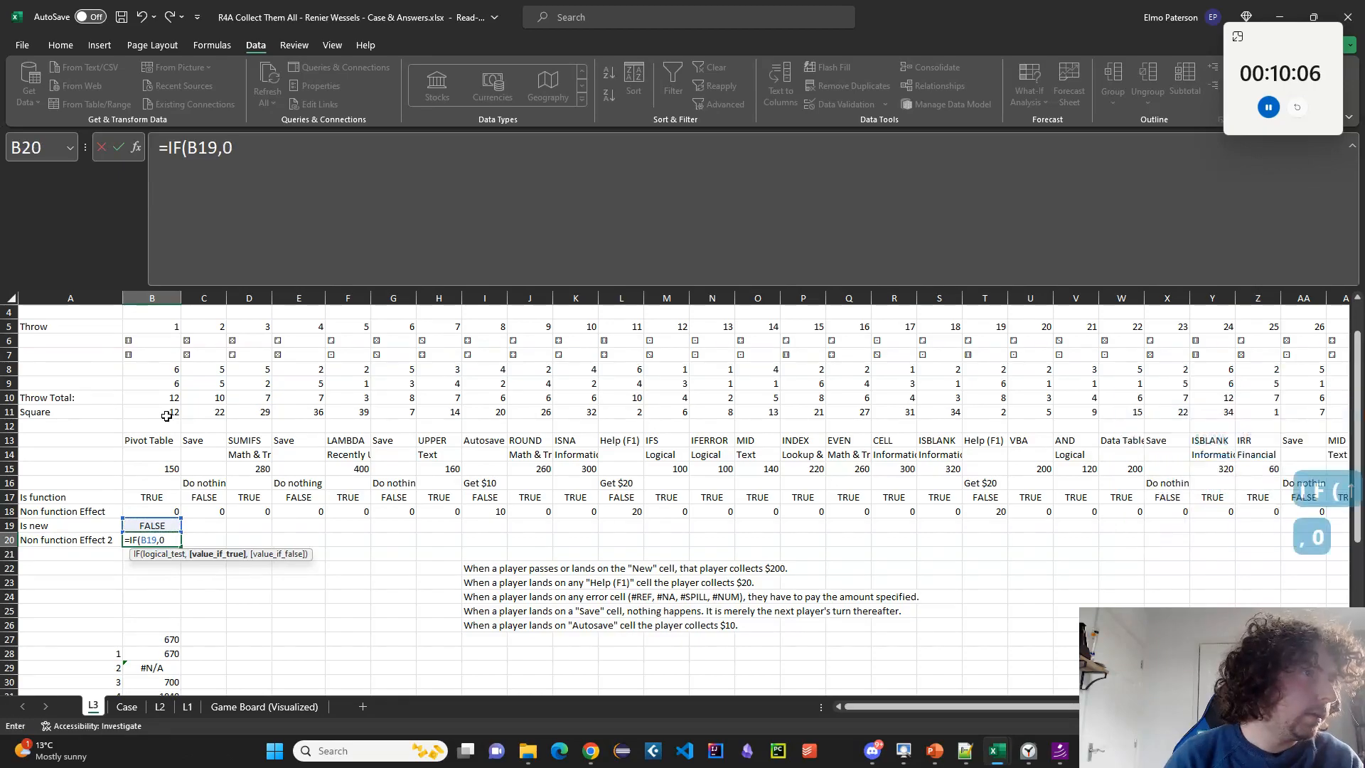
key(Up)
key(Up)
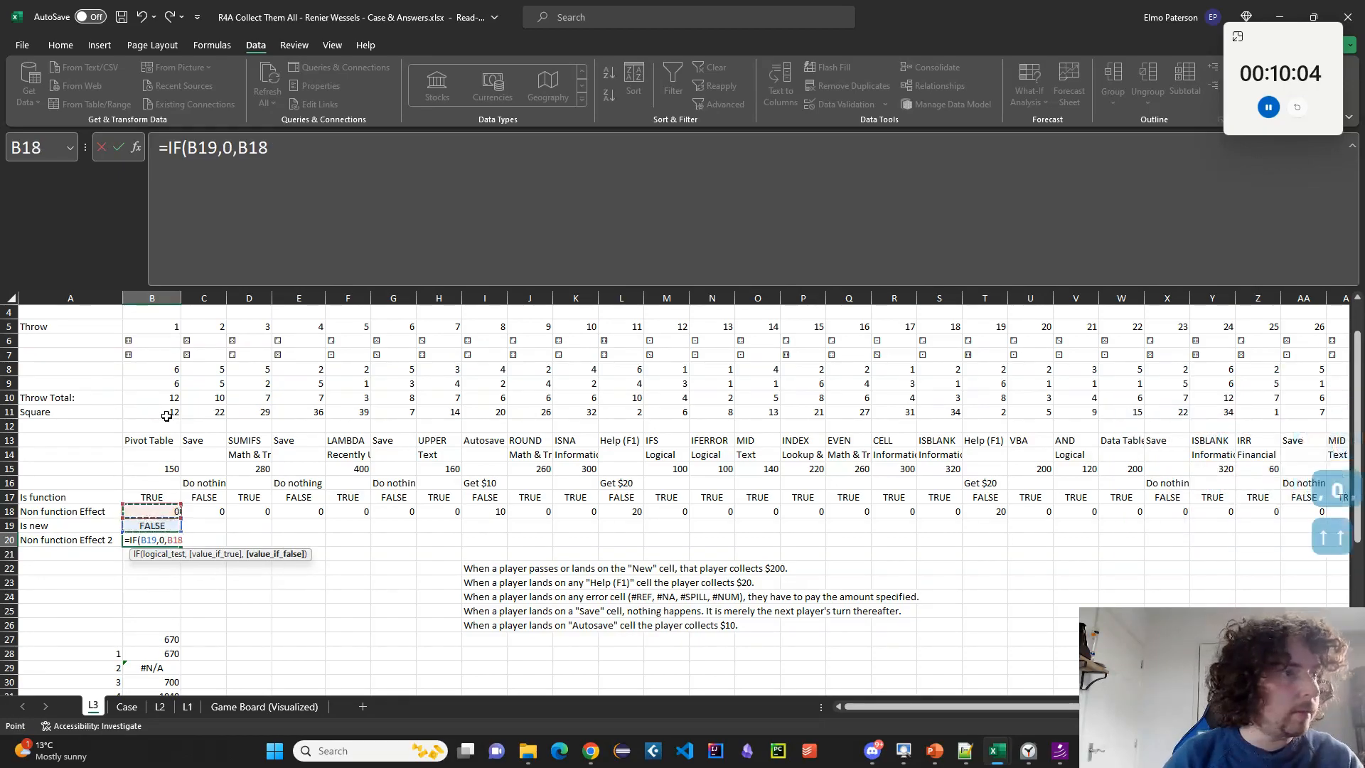
key(Return)
Label row 21 "Passed new or landed on?" in A21 and widen column A to fit its text.
key(Left)
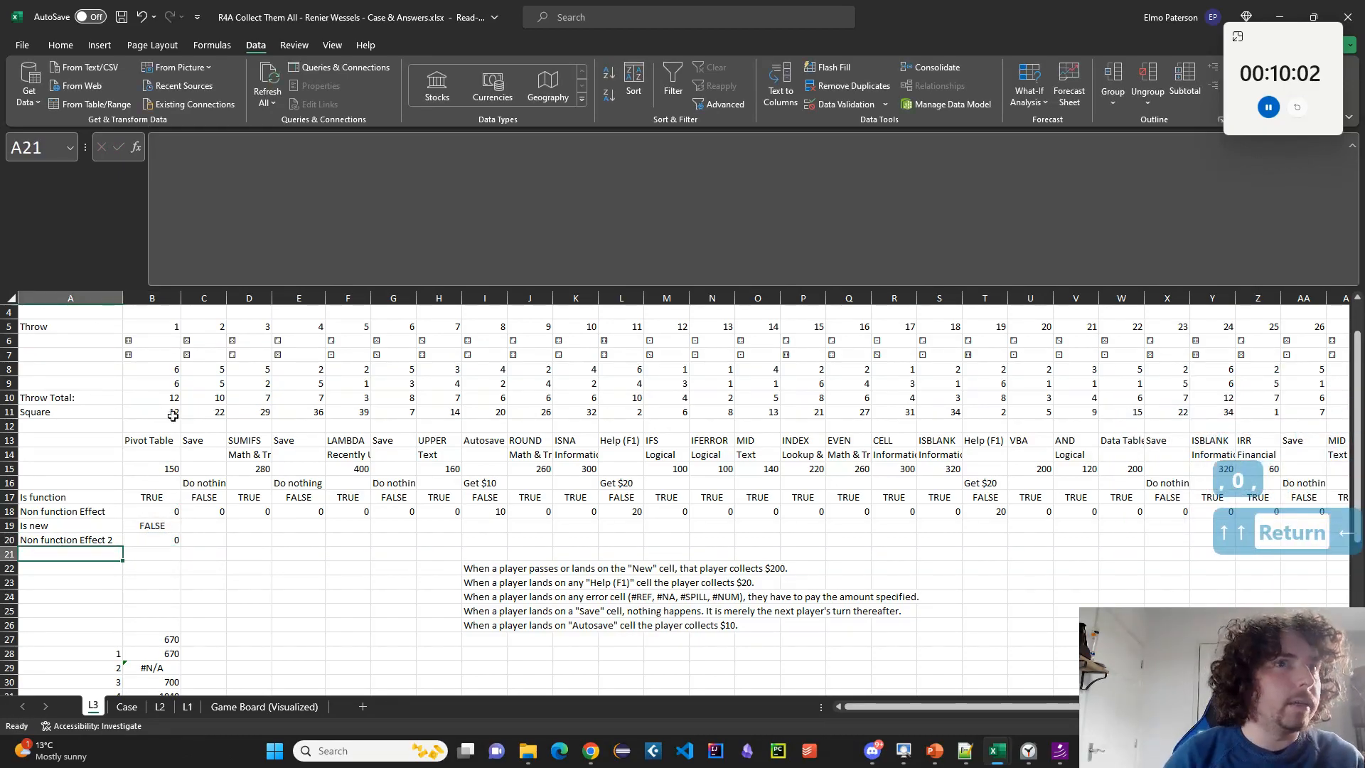
text(Pas)
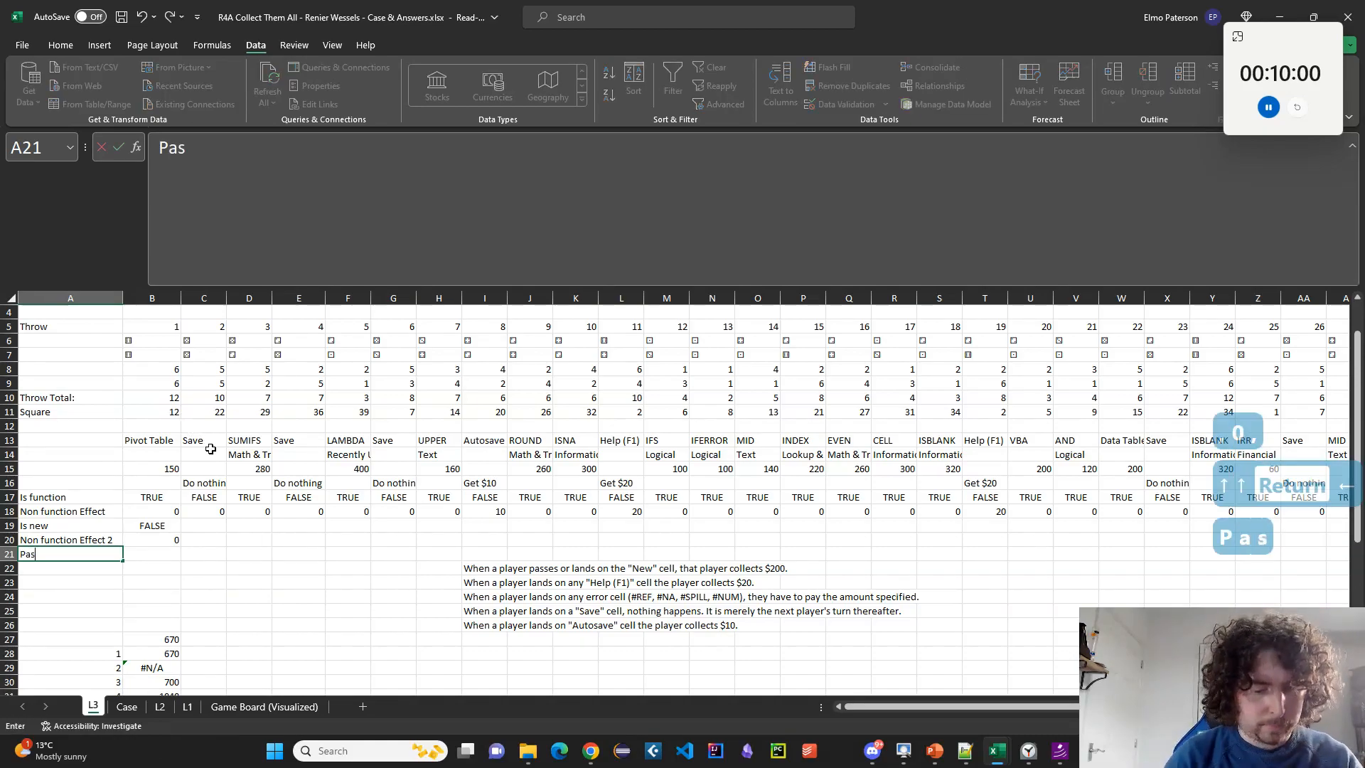
text(sed new or landed on?)
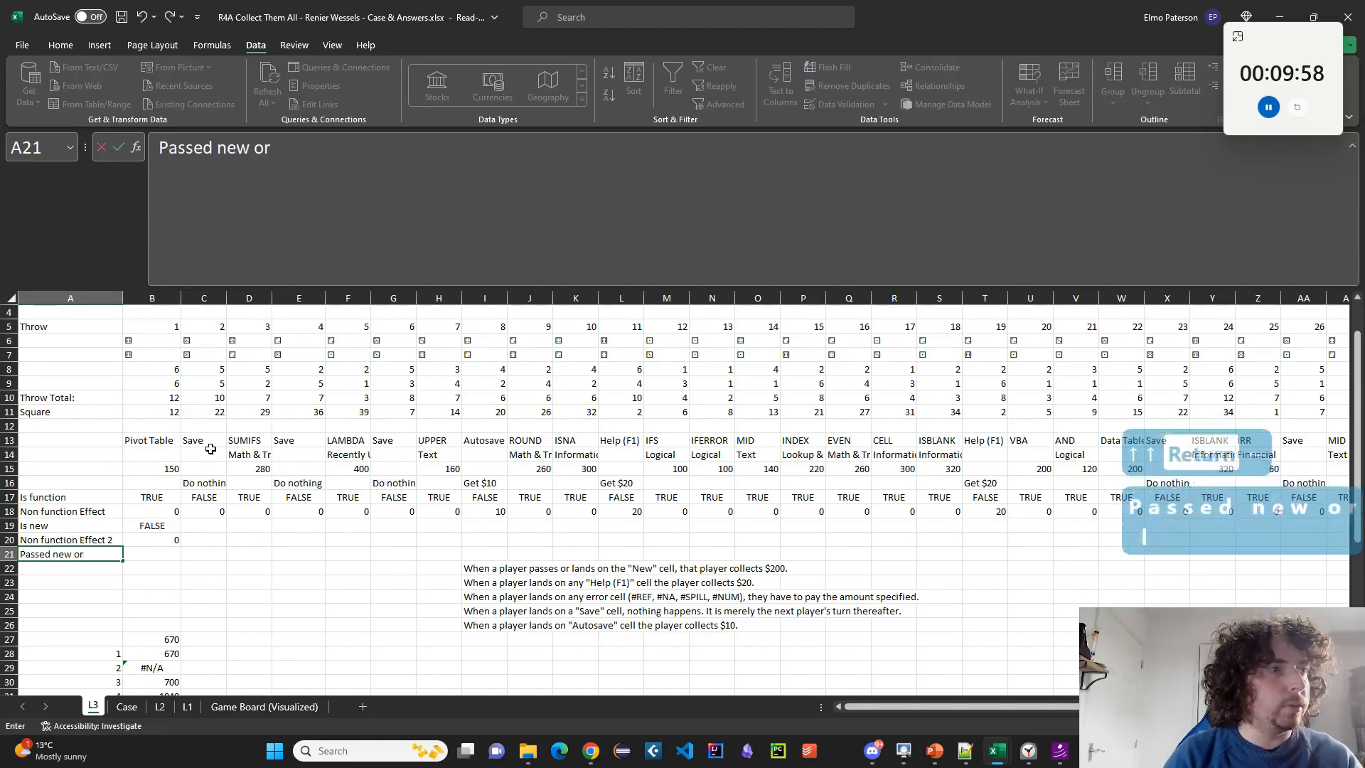
key(Tab)
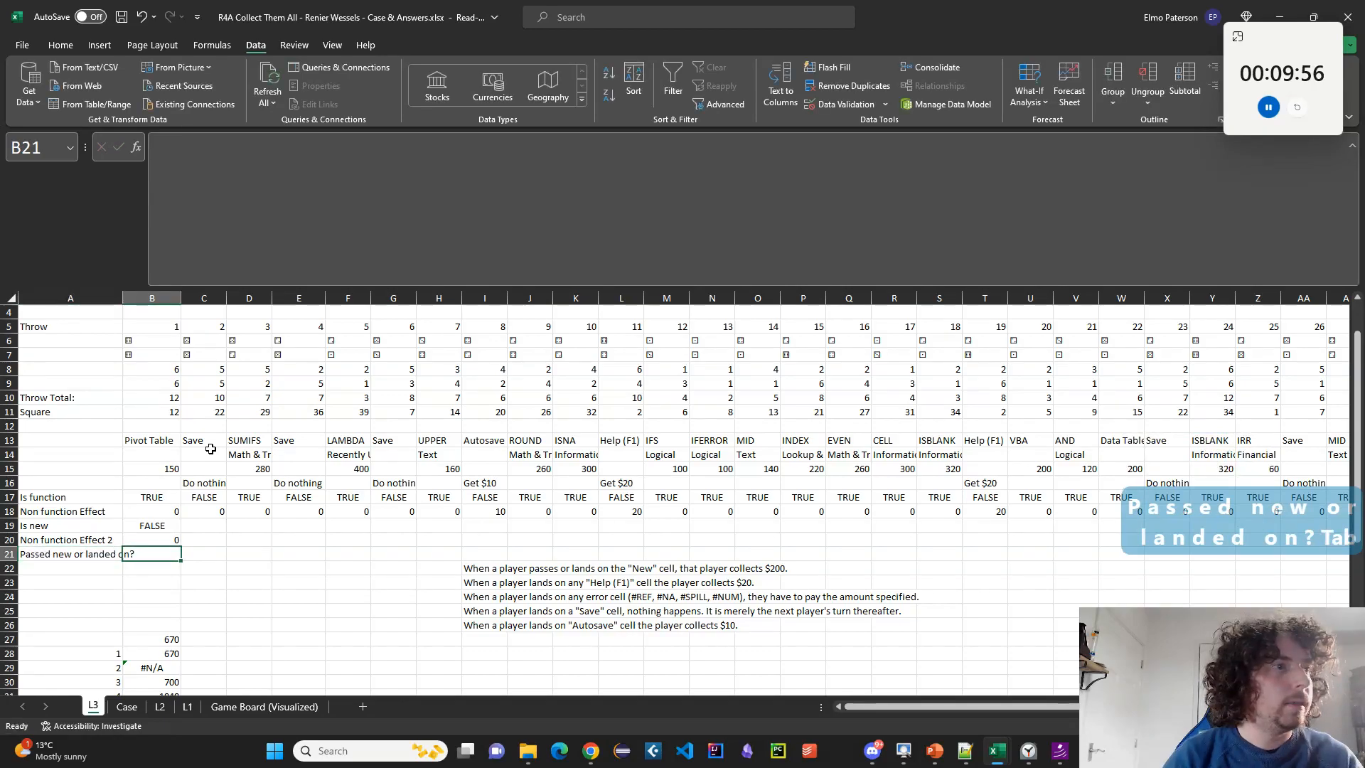
double_click(123, 297)
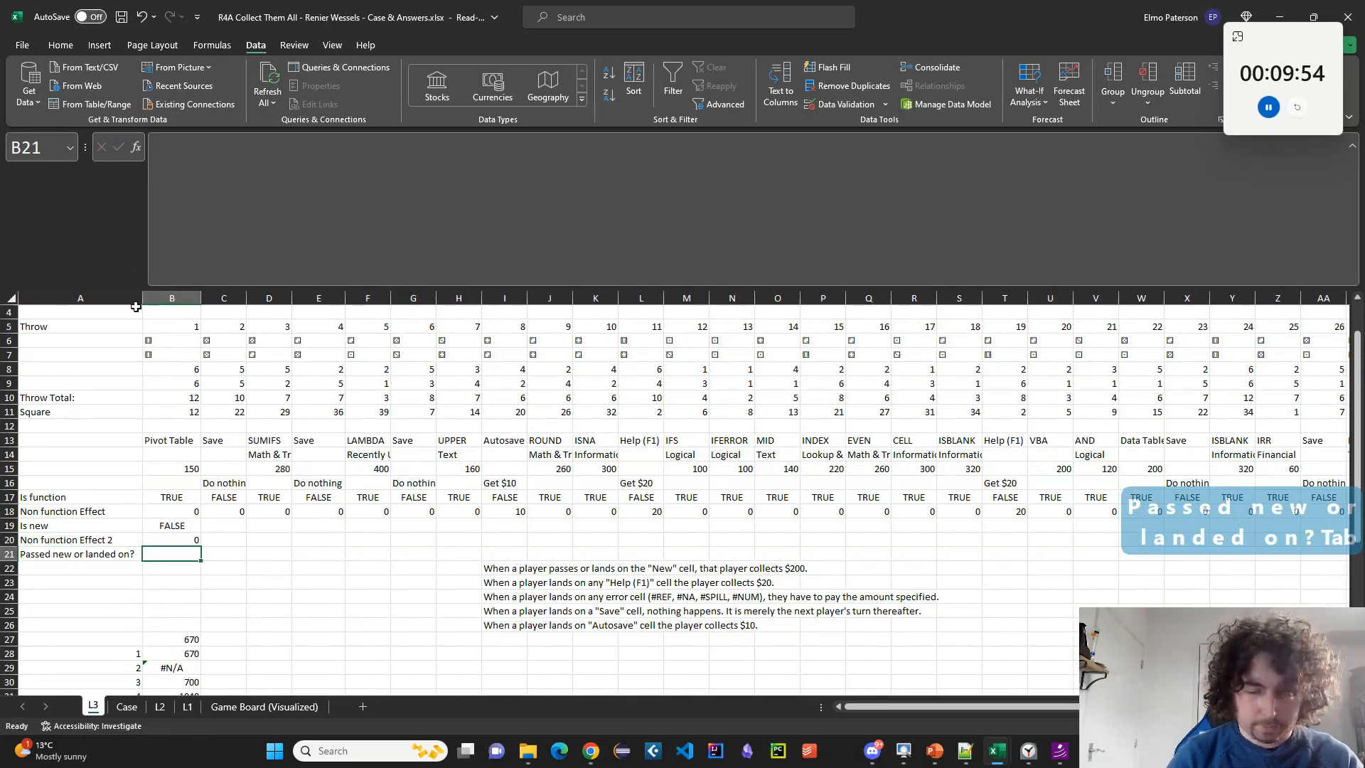
Enter the fixed value FALSE in B21 for the first throw.
text(=)
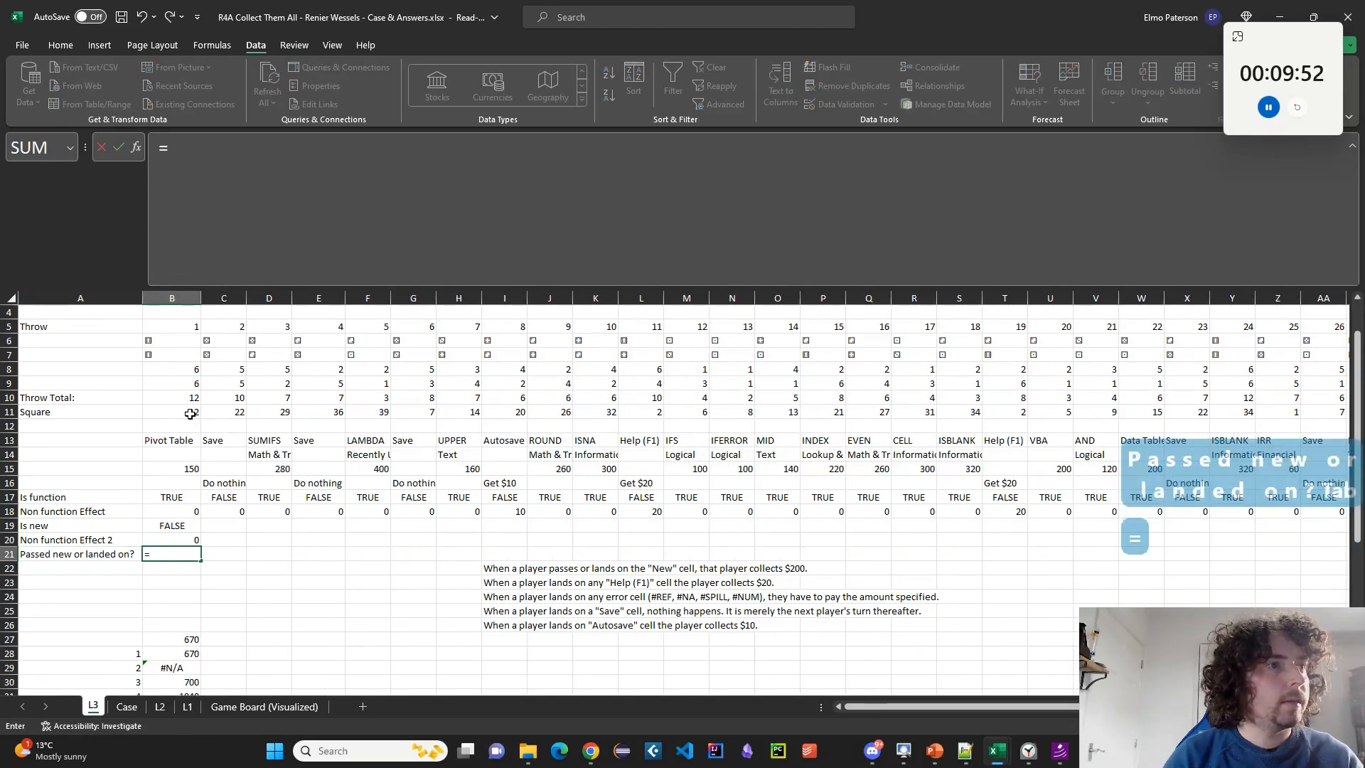
key(Escape)
text(FALSE)
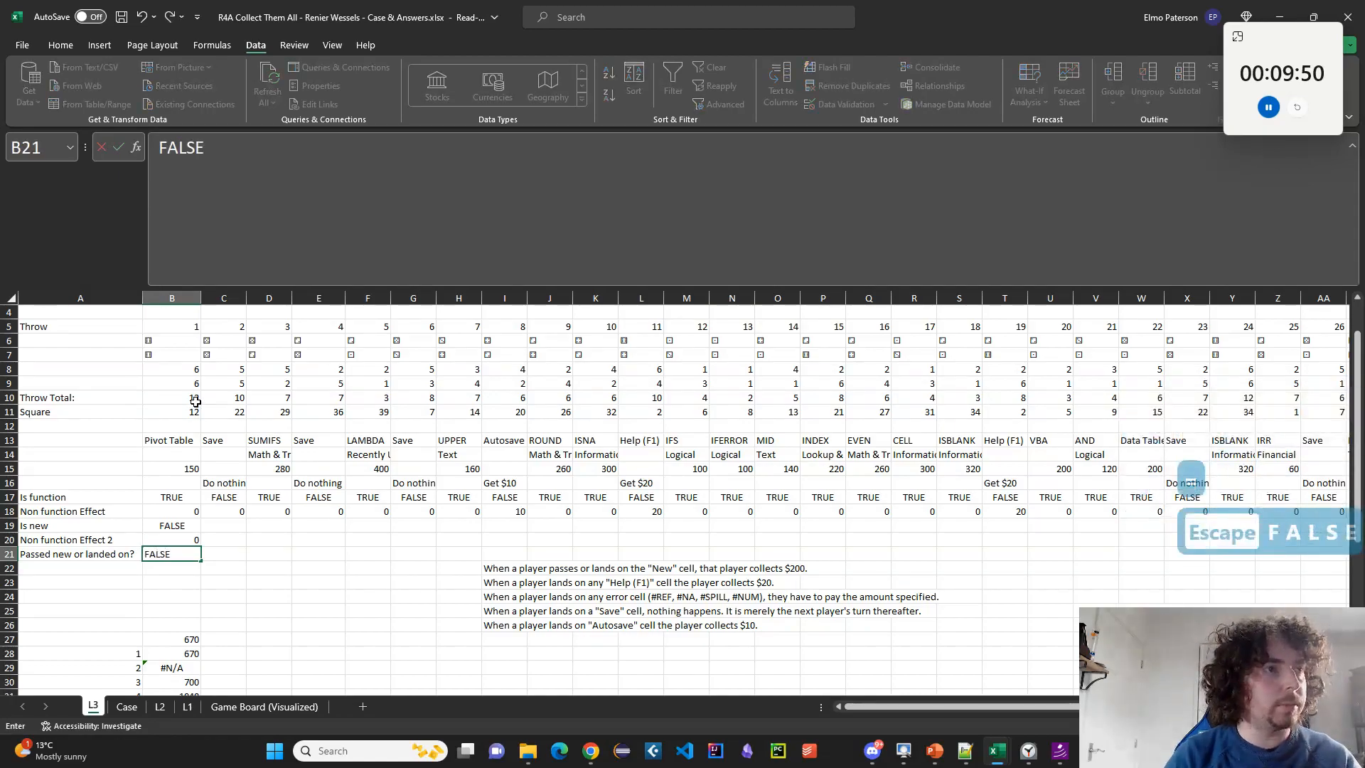
key(Tab)
text(=)
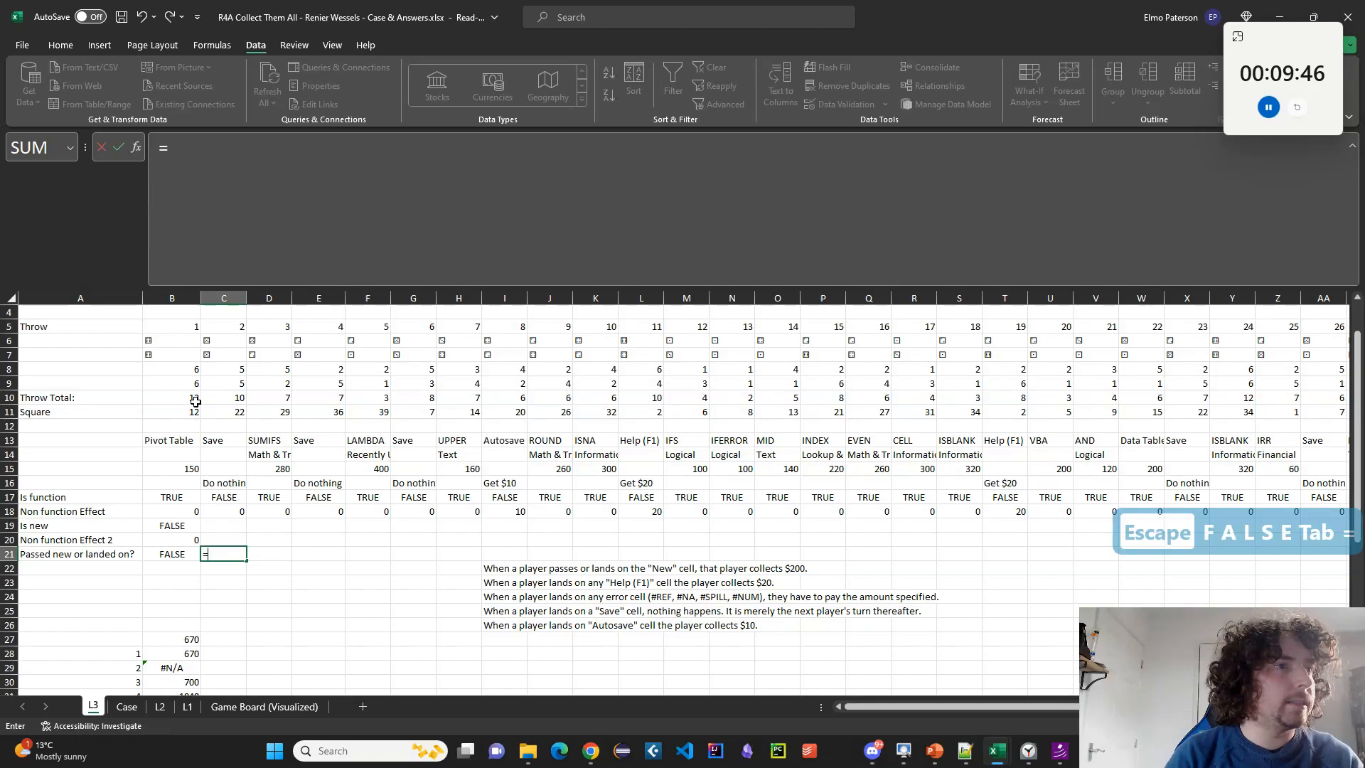
text(AND()
click(231, 412)
key(BackSpace)
key(Escape)
Start an OR formula in C21 whose first test checks whether the square is zero: C11=0.
text(=OR()
click(232, 412)
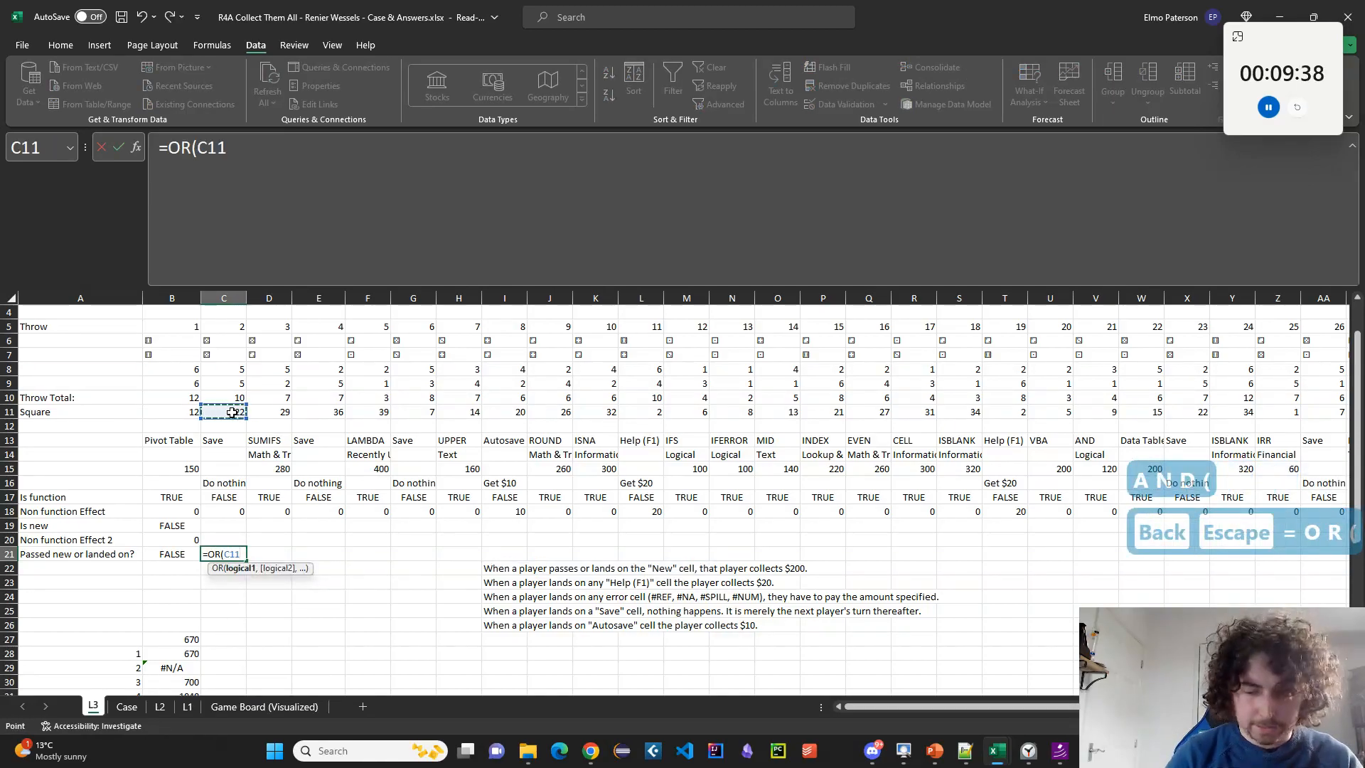
text(=0,)
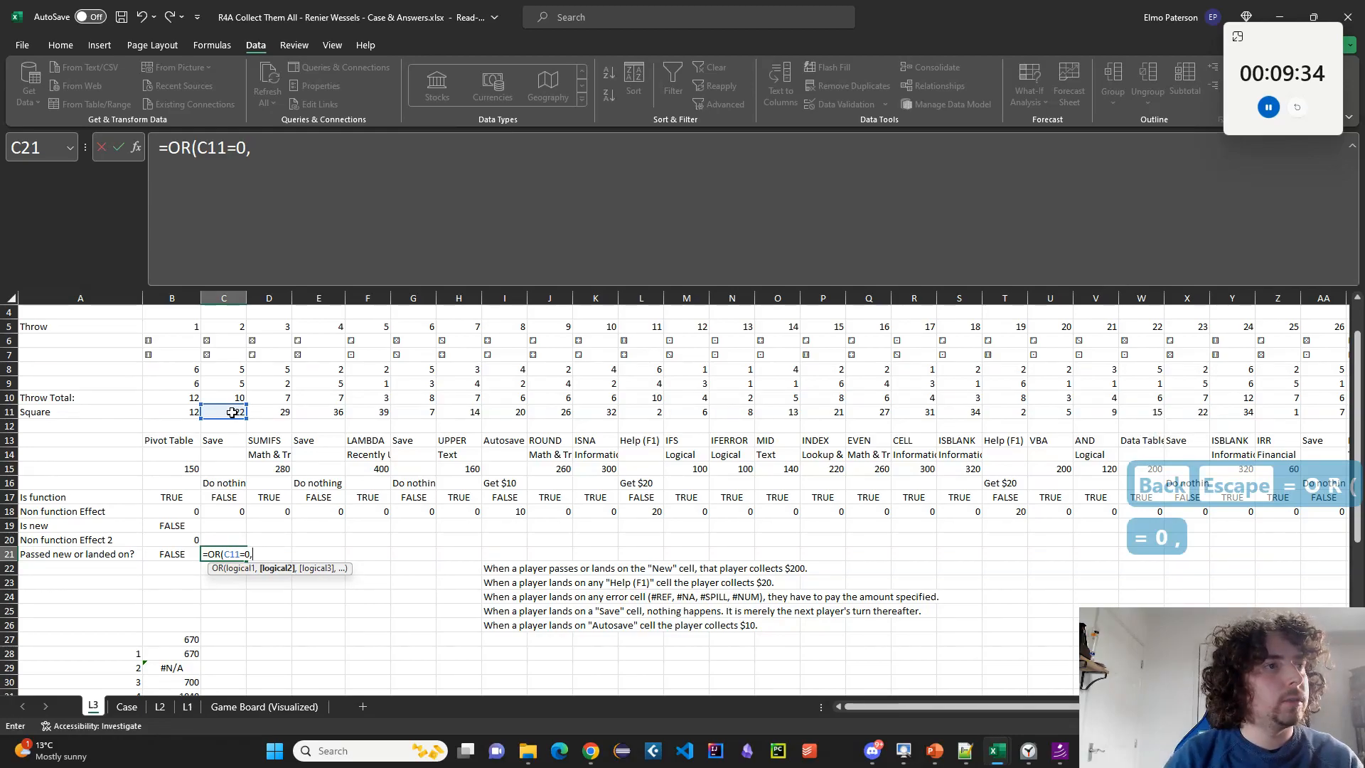
text(AND()
click(232, 413)
text(>0,)
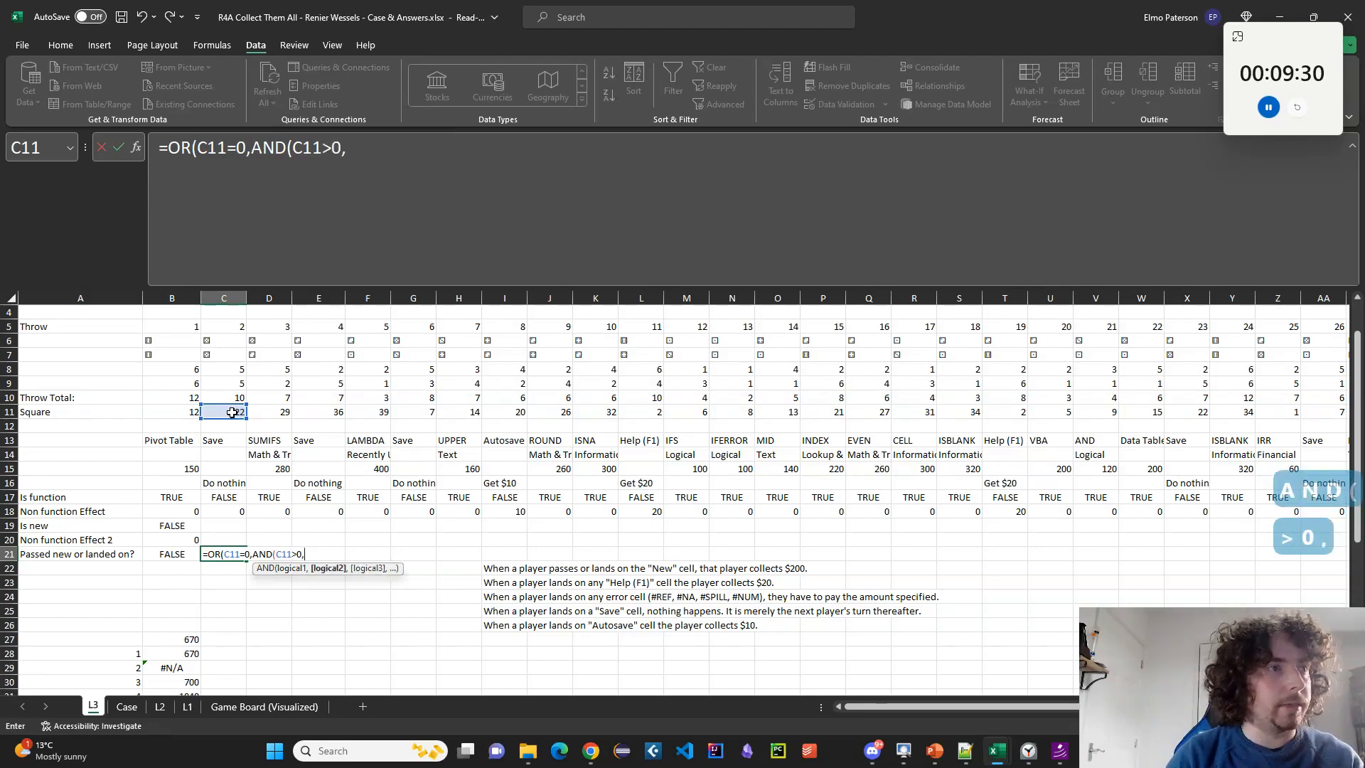
scroll(191, 450, up, 1)
click(190, 450)
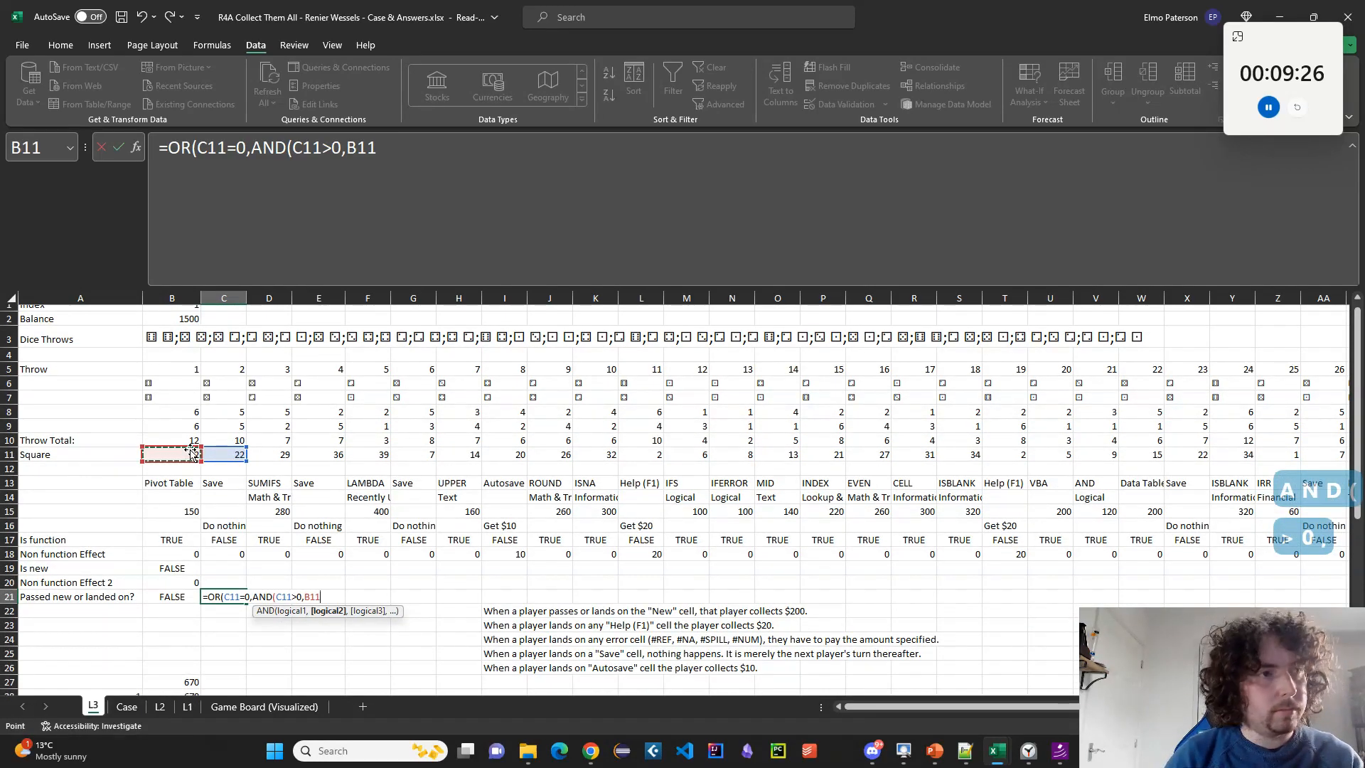
drag(294, 149, 377, 150)
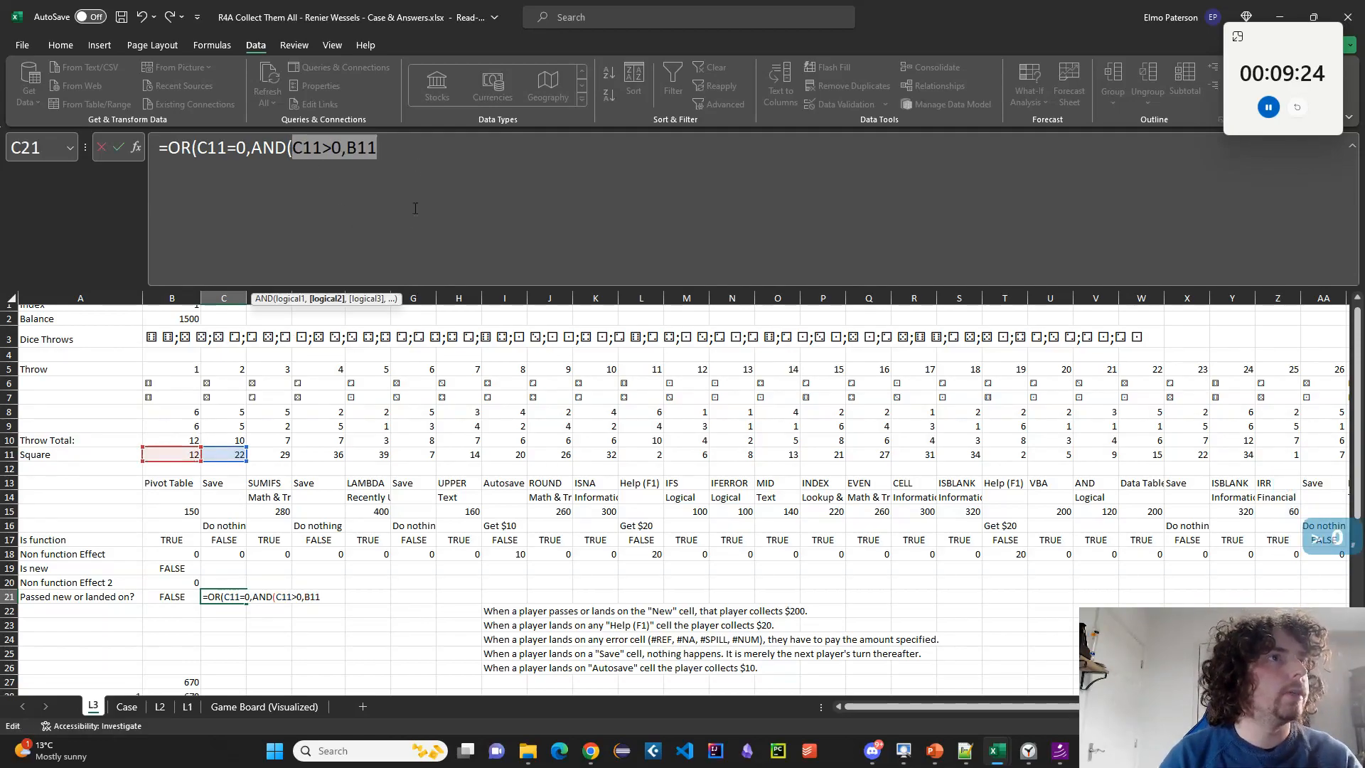
key(BackSpace)
key(BackSpace)
Complete the C21 formula with a second test comparing the square to the previous one: =OR(C11=0,C11<B11).
click(233, 454)
text(<)
click(177, 455)
key(Return)
key(Left)
key(Left)
key(Up)
key(Right)
key(Right)
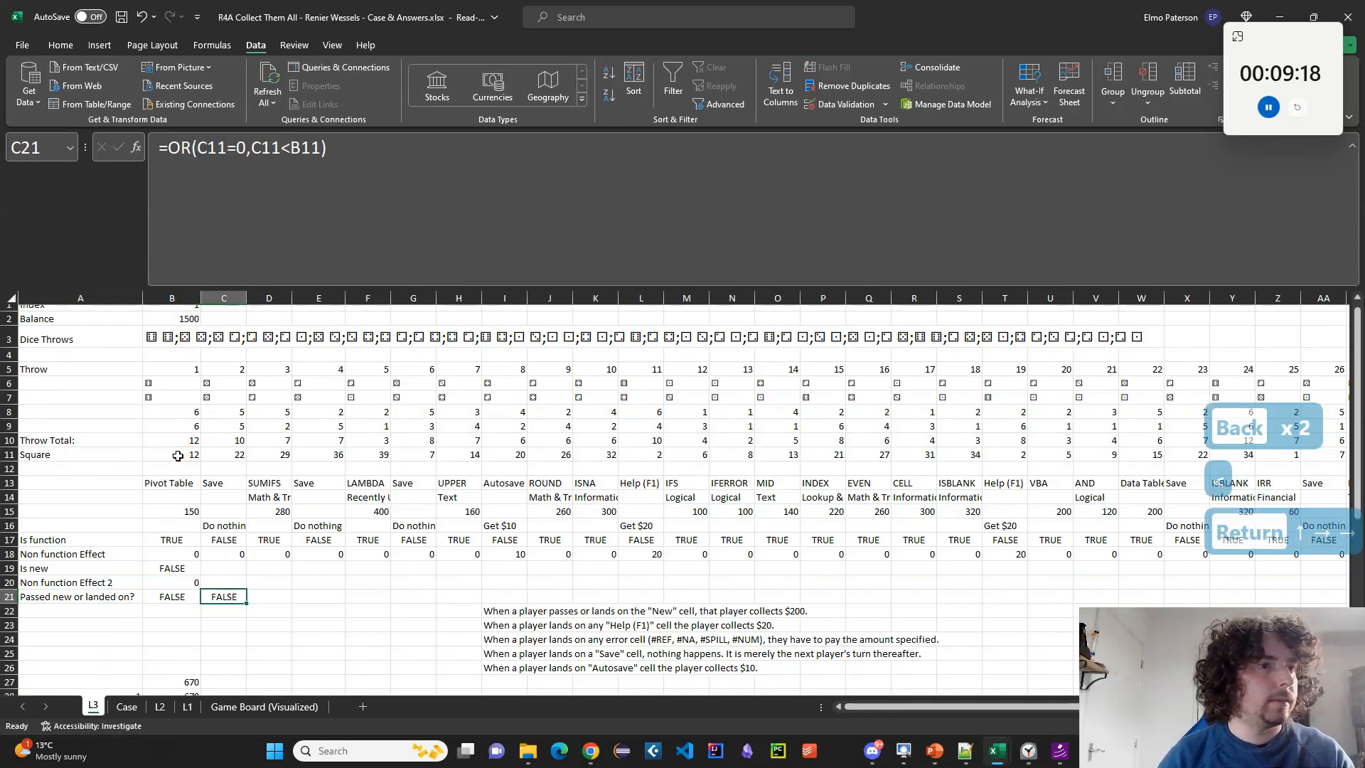
Label row 22 "New" in cell A22.
key(ctrl+c)
key(Left)
key(Down)
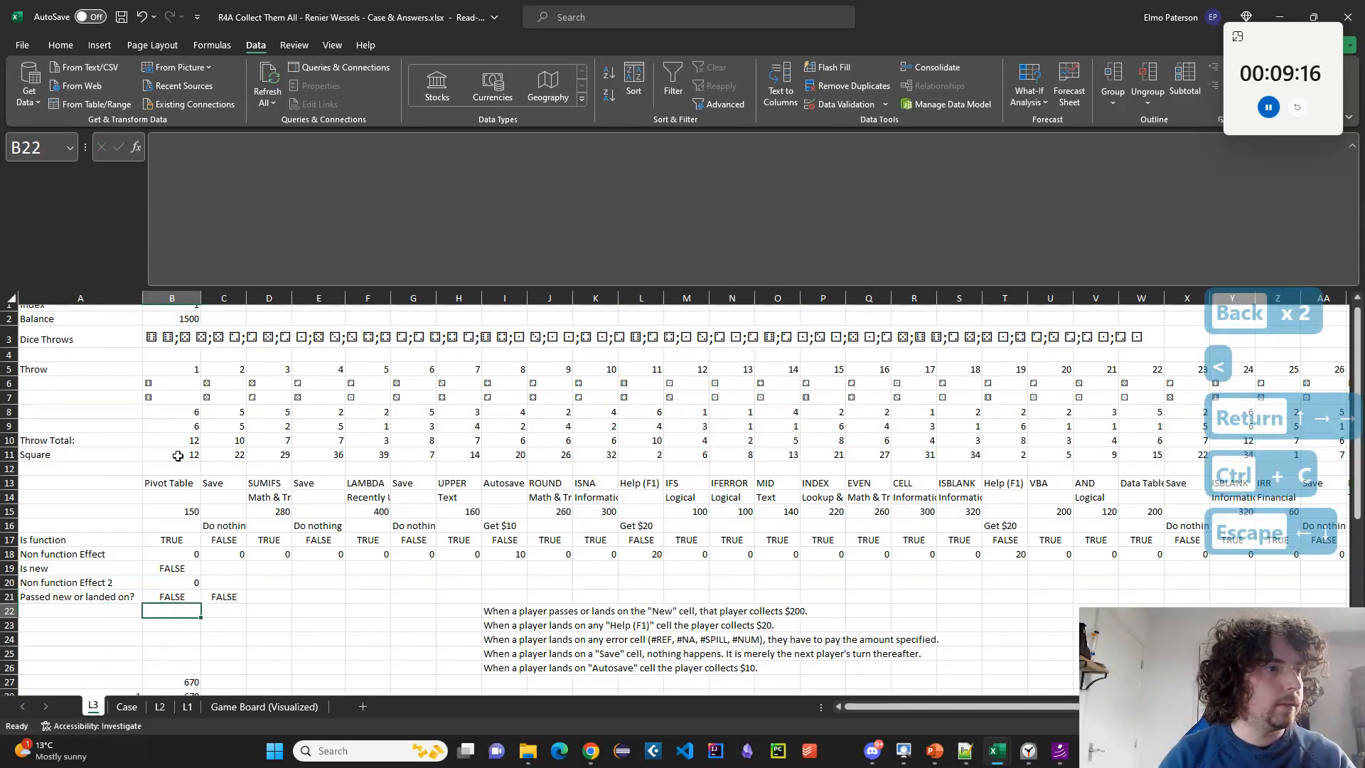
key(Left)
text(New)
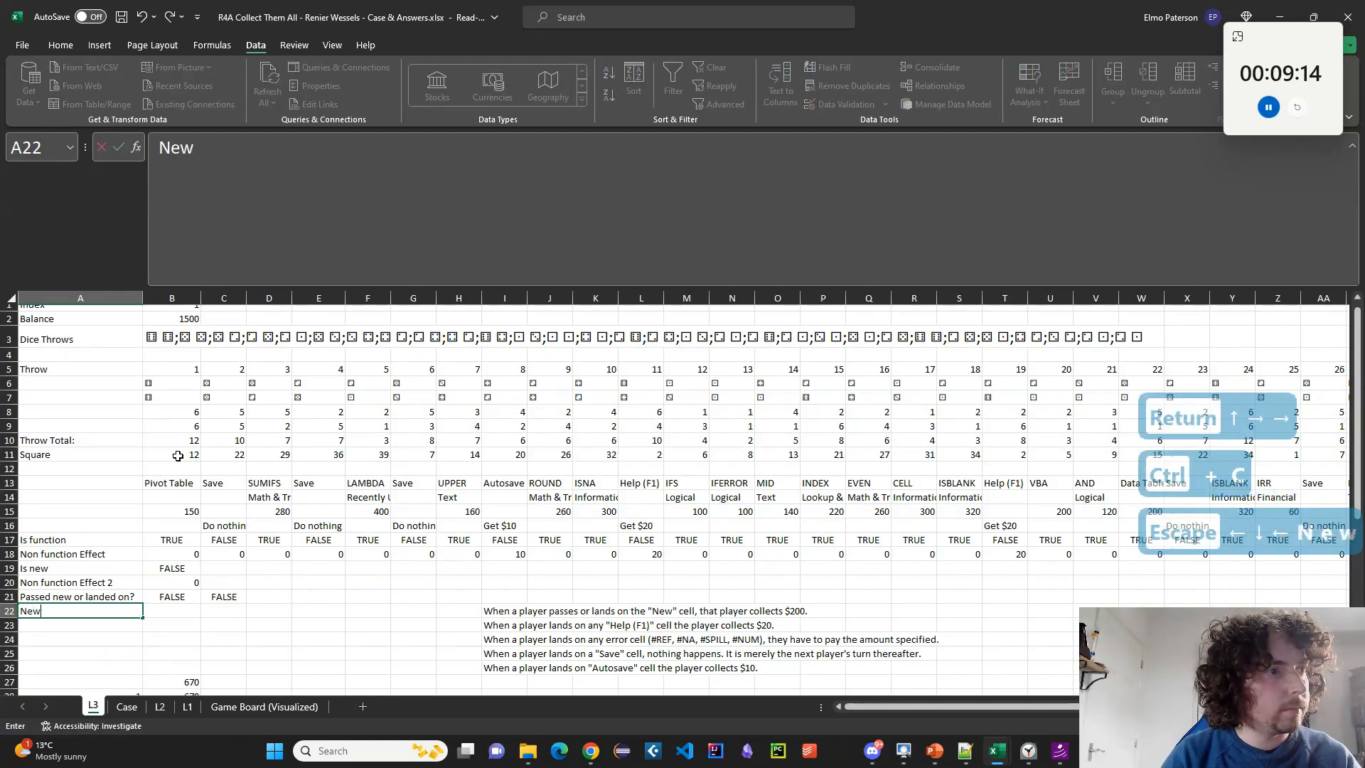
key(Tab)
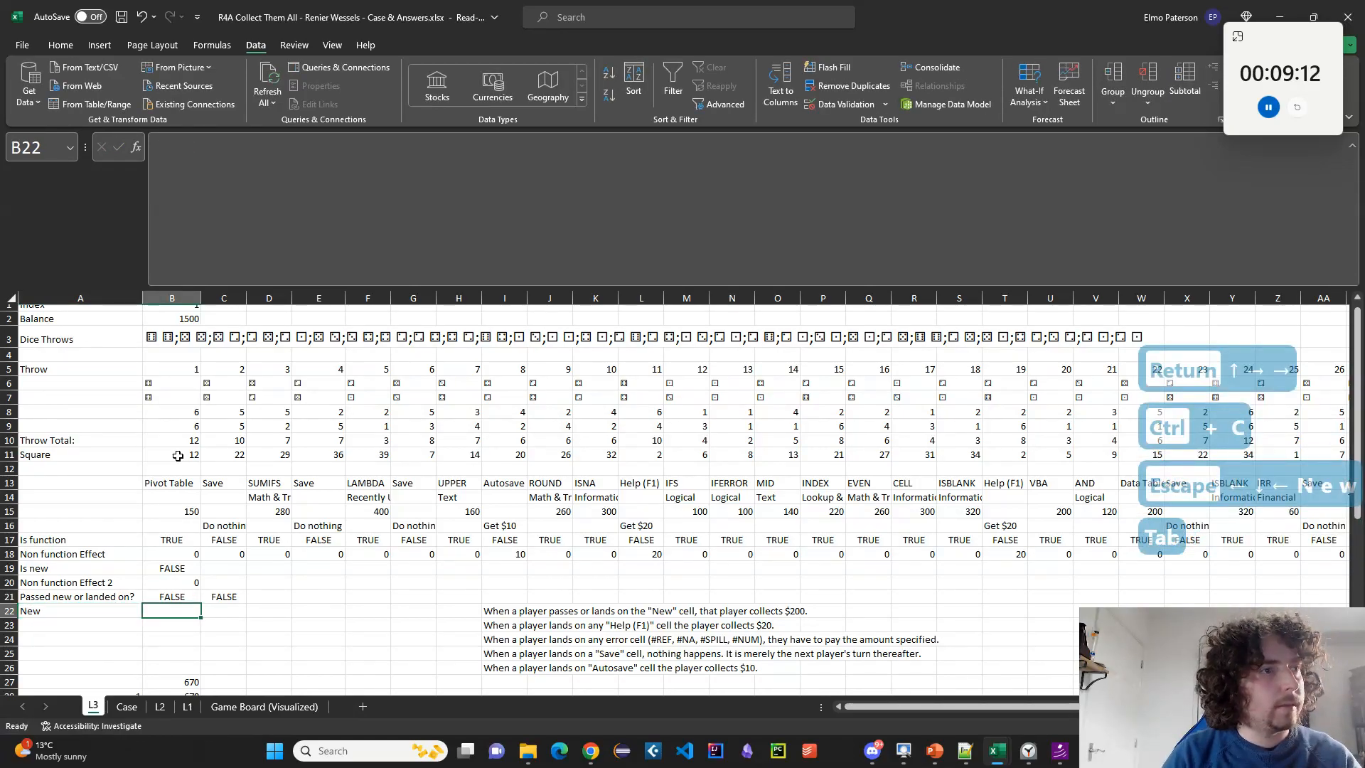
text(=IF()
key(Escape)
key(Escape)
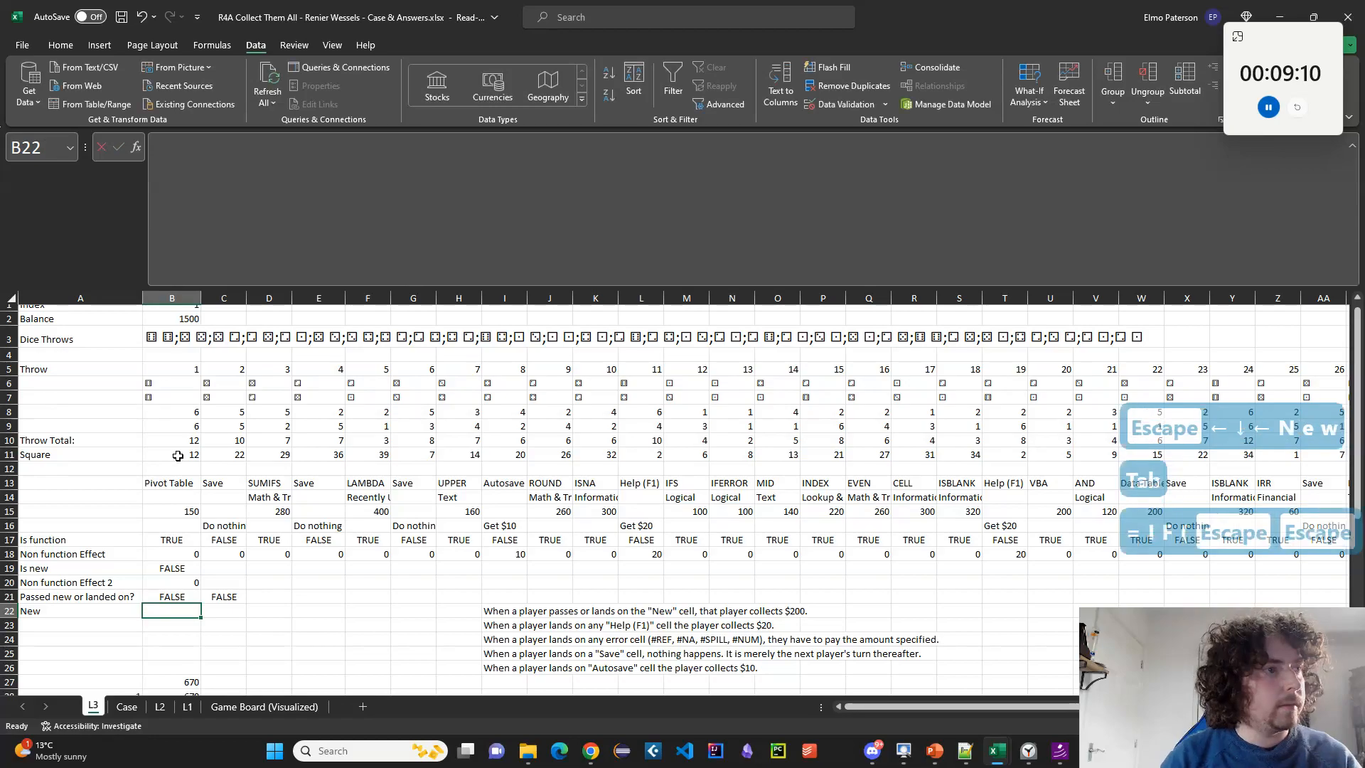
Enter a B22 formula that awards 200 when B21 is true and otherwise 0: =IF(B21,200,0).
click(183, 596)
click(173, 612)
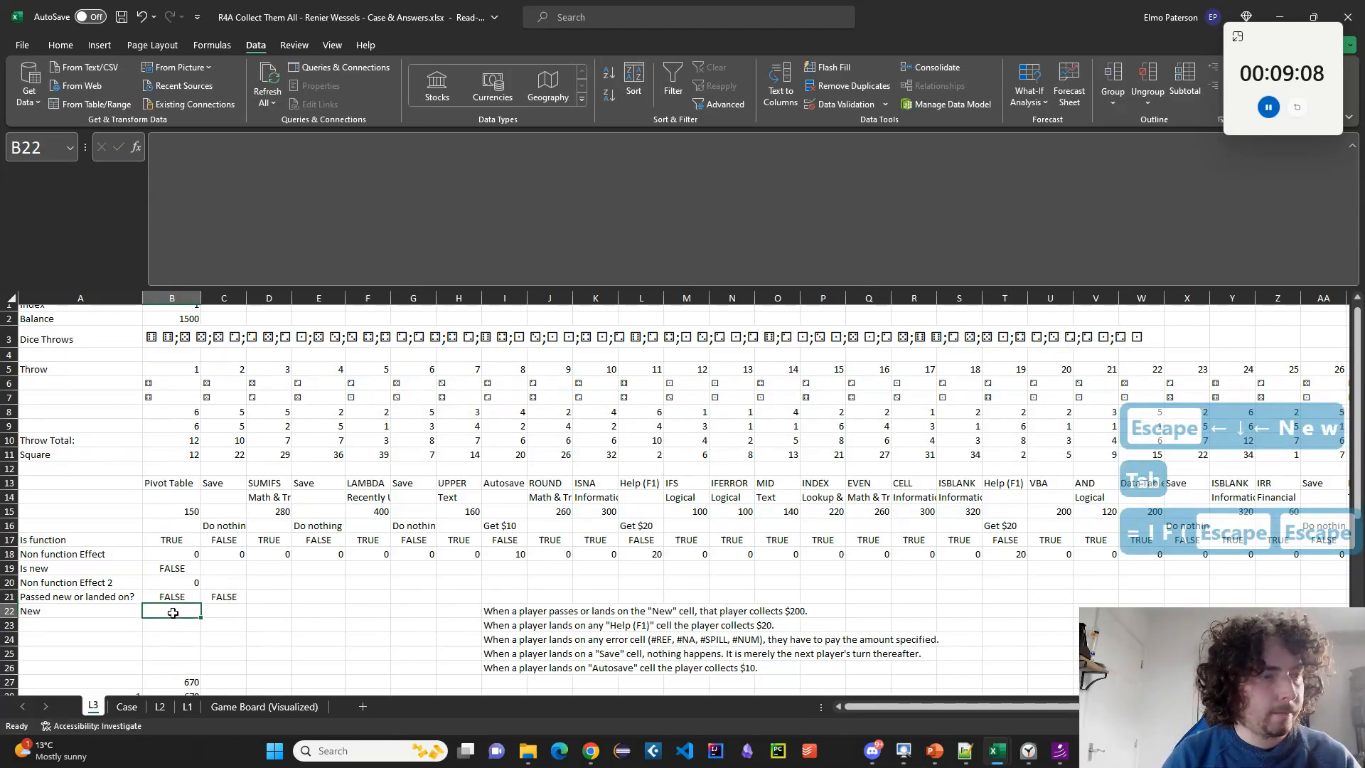
text(=IF()
key(Up)
text(,2)
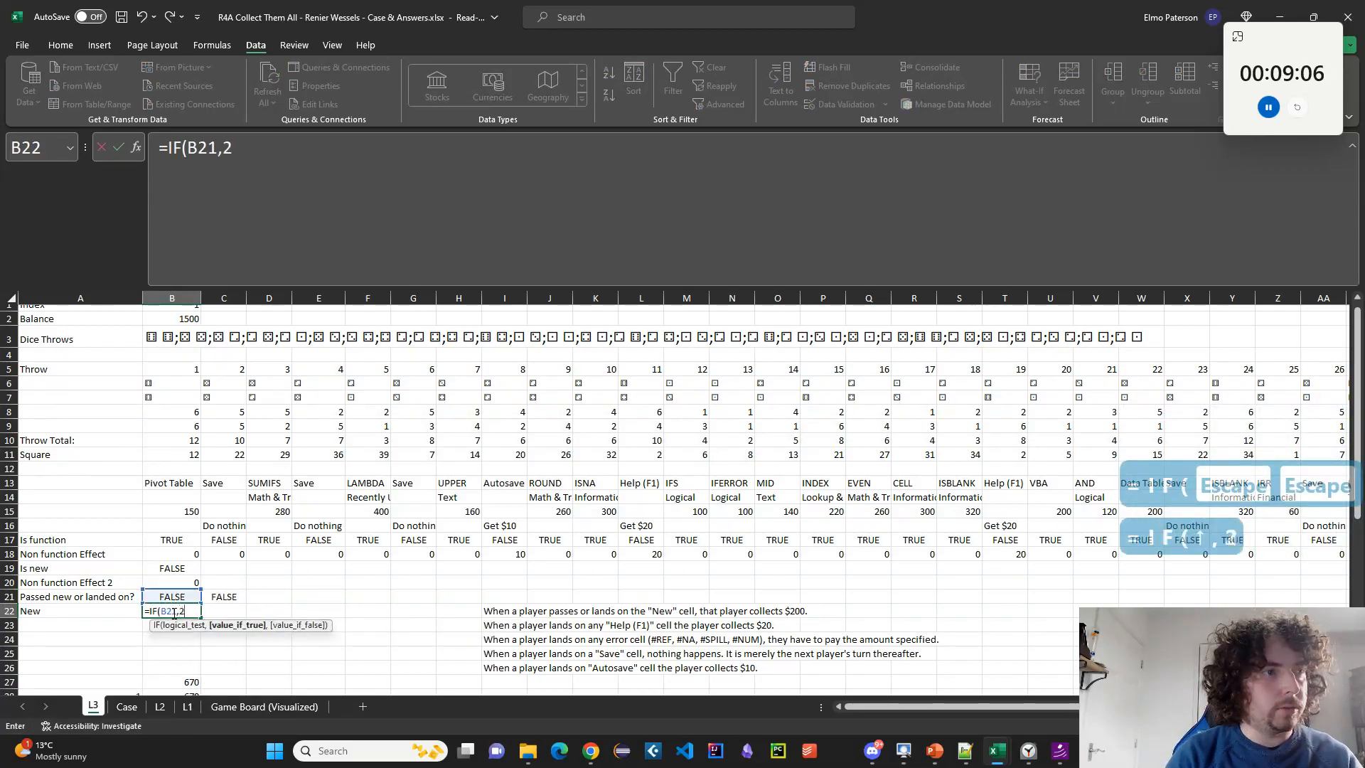
text(00,0))
key(Return)
key(Up)
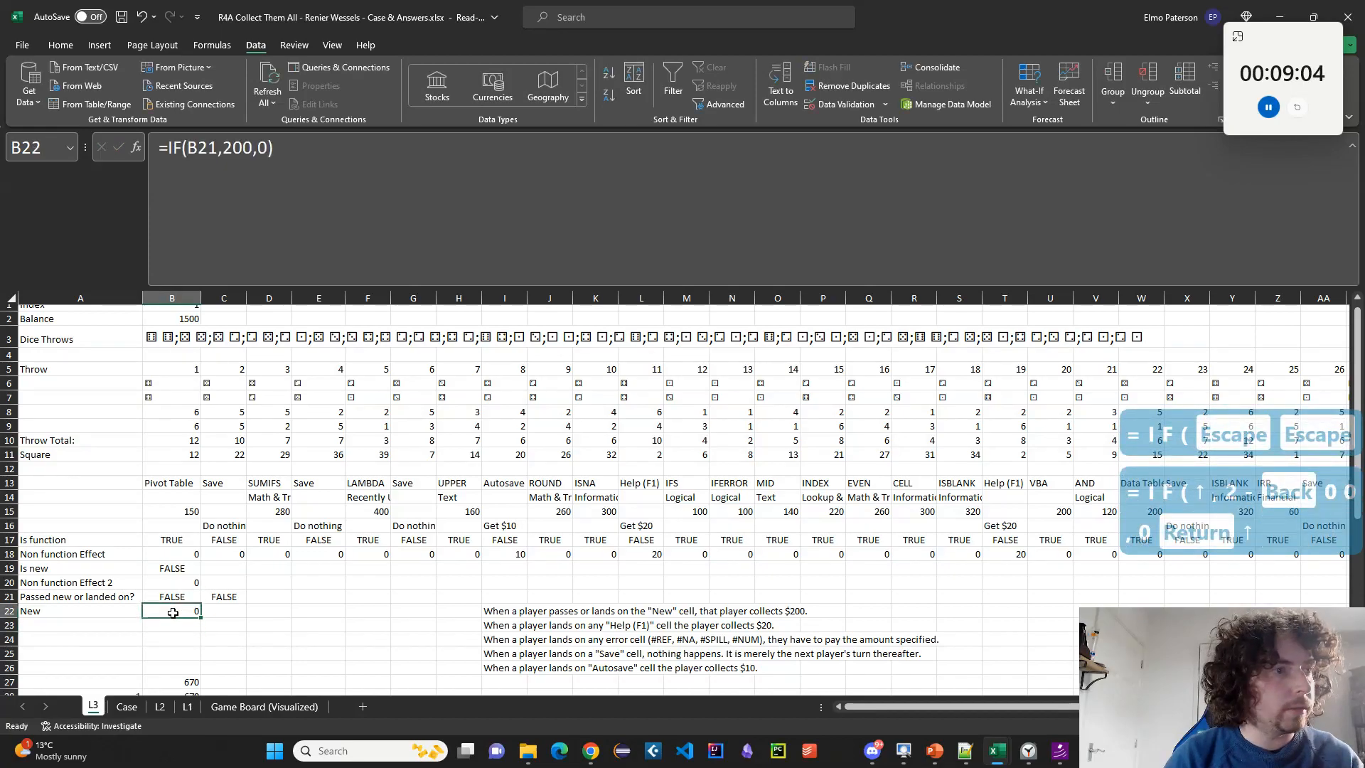
Move the game rule notes from I22:I26 down so they start at I24.
drag(498, 611, 506, 668)
key(ctrl+x)
click(505, 632)
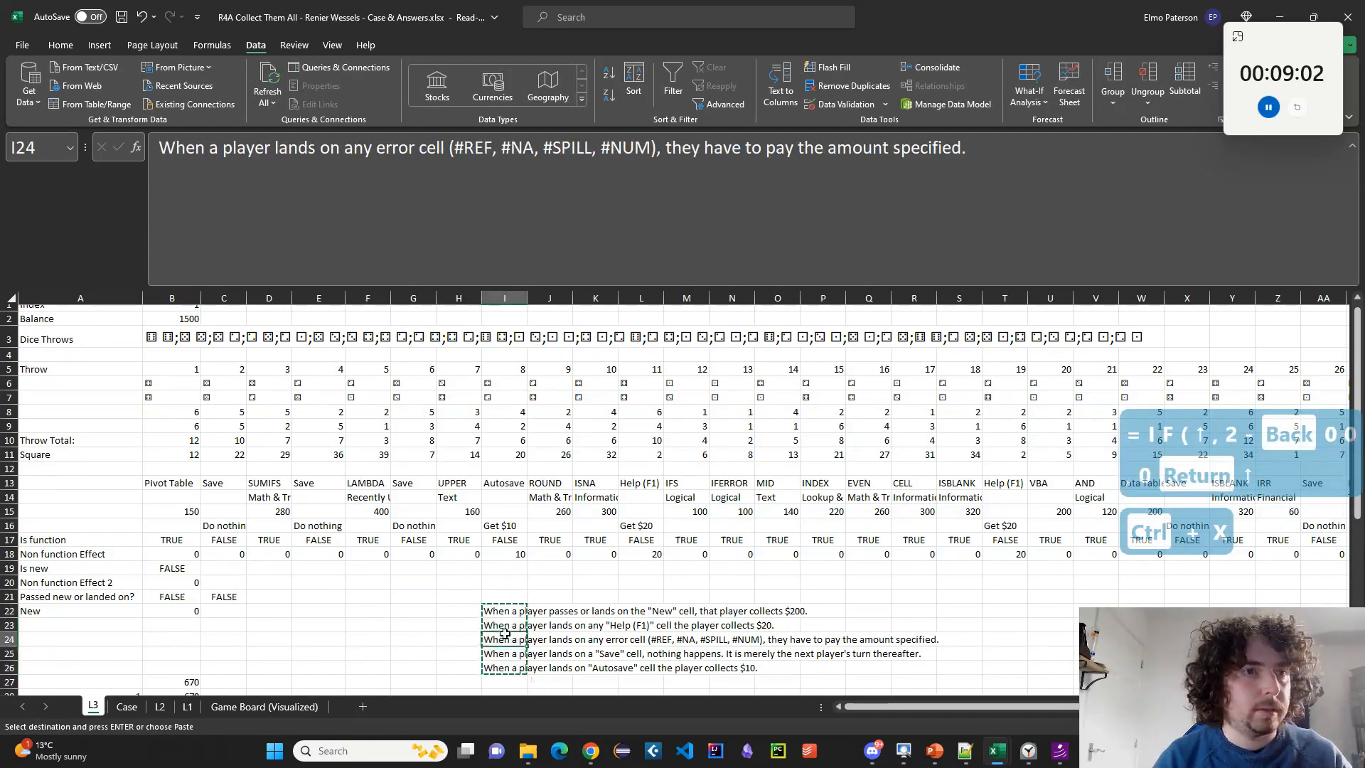
key(ctrl+v)
Copy B19:B22 across rows 19 to 22 through the last throw column.
drag(181, 568, 185, 597)
click(183, 553)
key(ctrl+c)
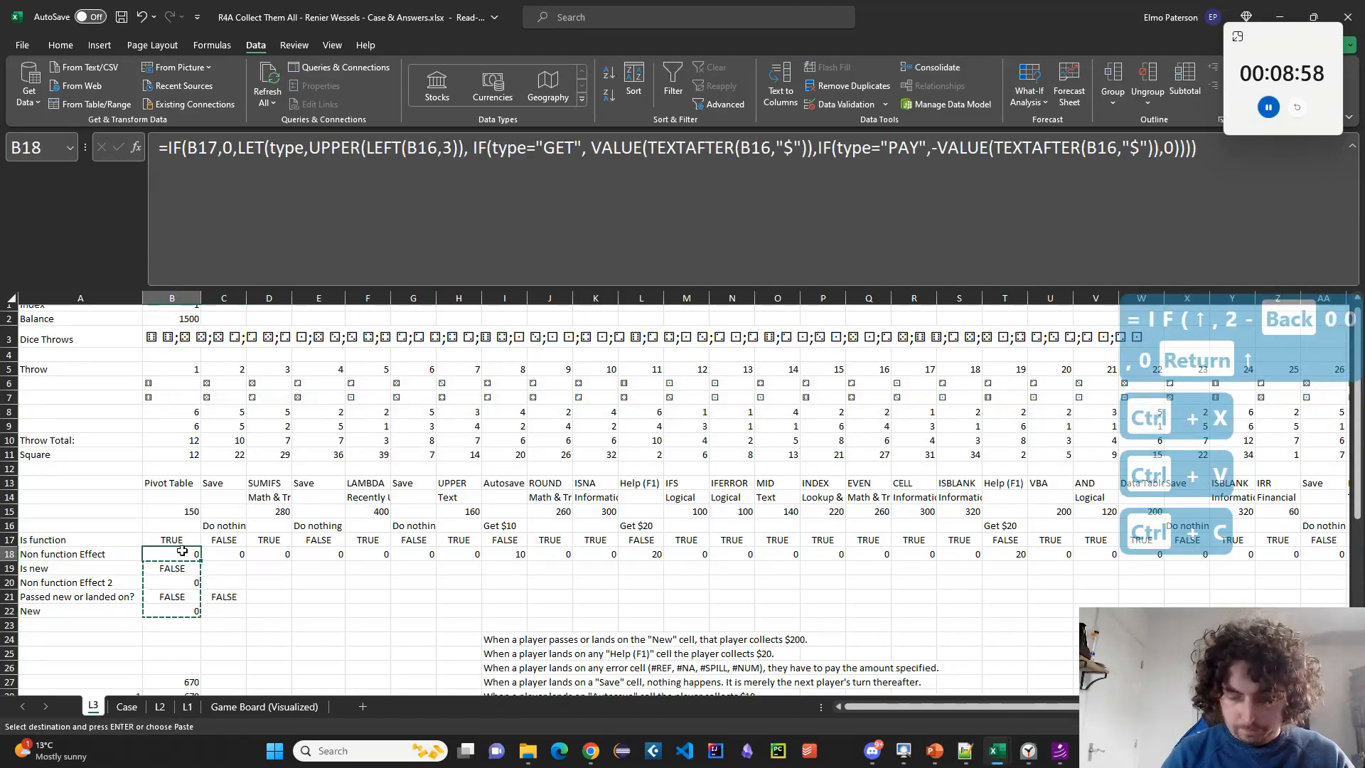
key(ctrl+Right)
key(Down)
key(ctrl+shift+Left)
key(shift+Down)
key(shift+Down)
key(shift+Down)
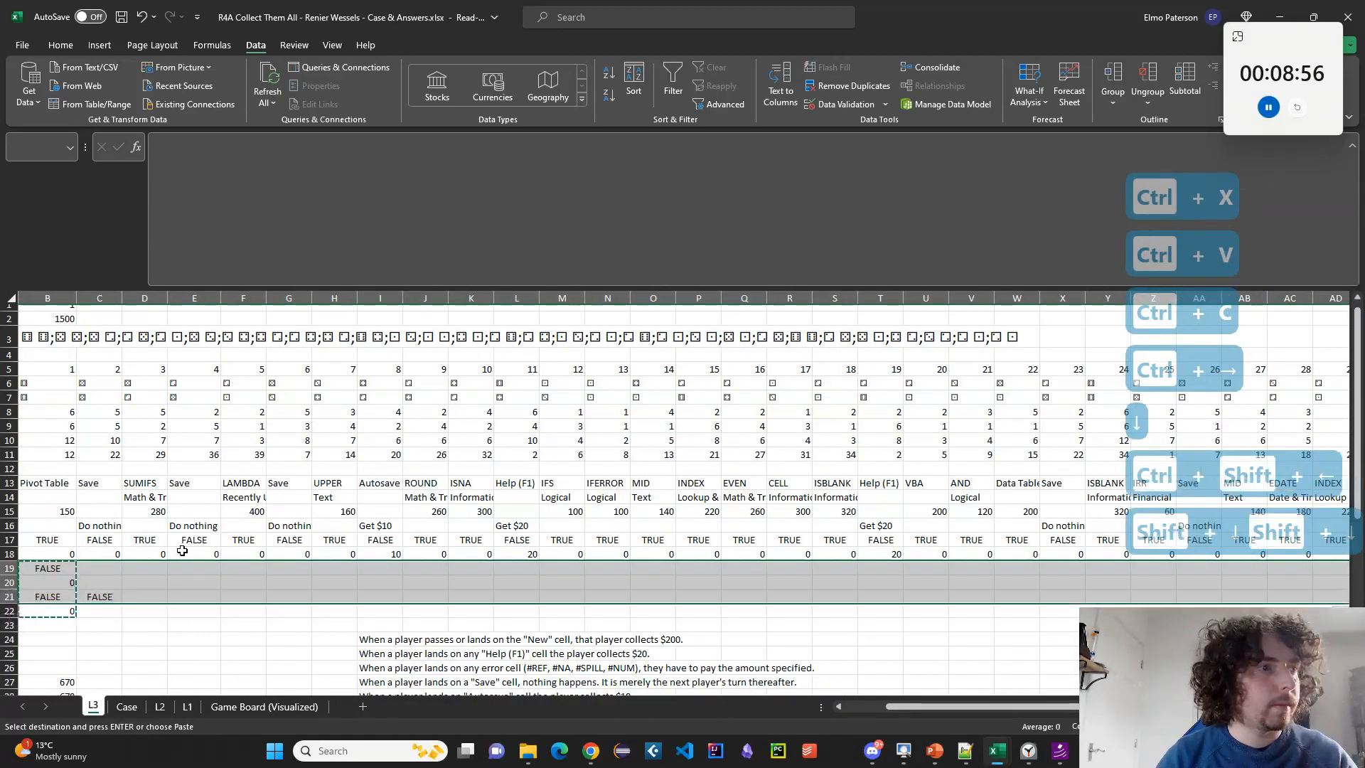
key(ctrl+v)
key(ctrl+Left)
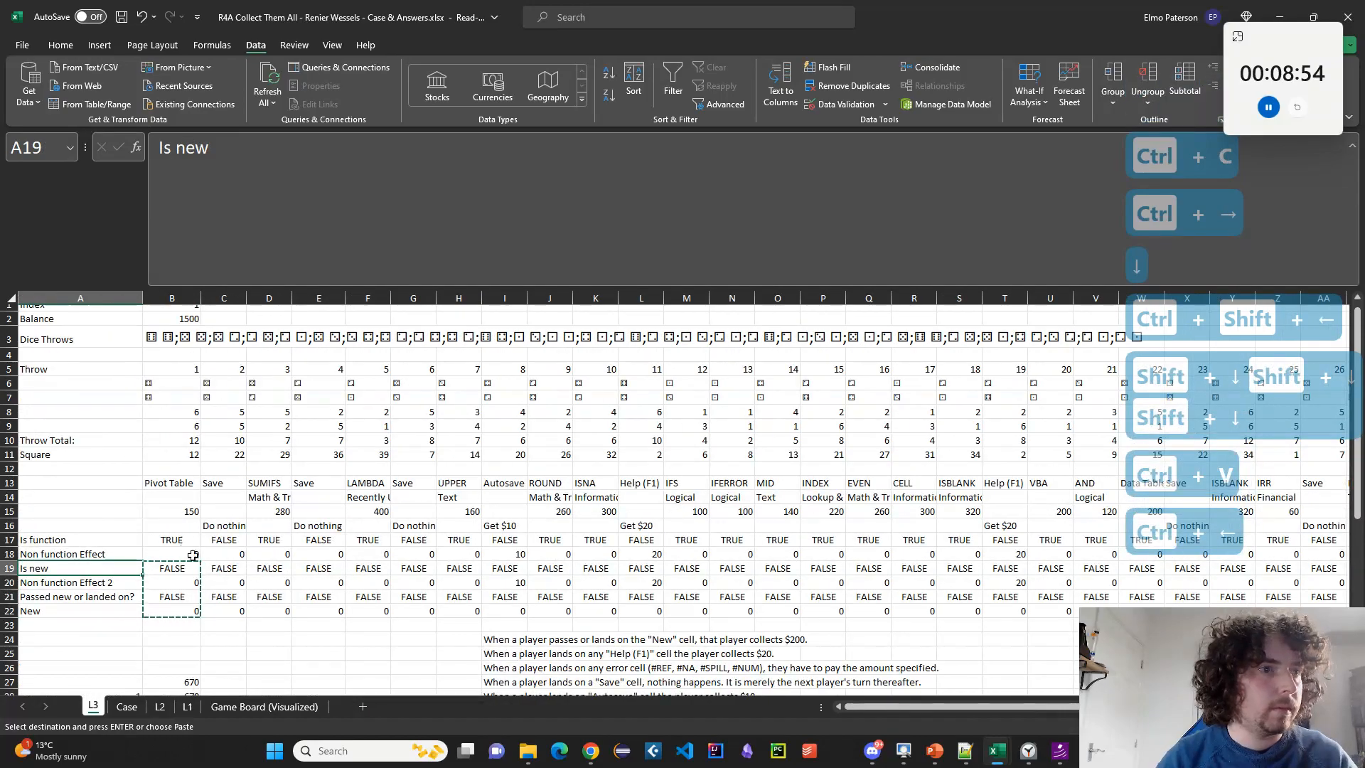
Inspect the copied content of T21 and undo the fill across rows 19 to 22.
drag(953, 705, 977, 710)
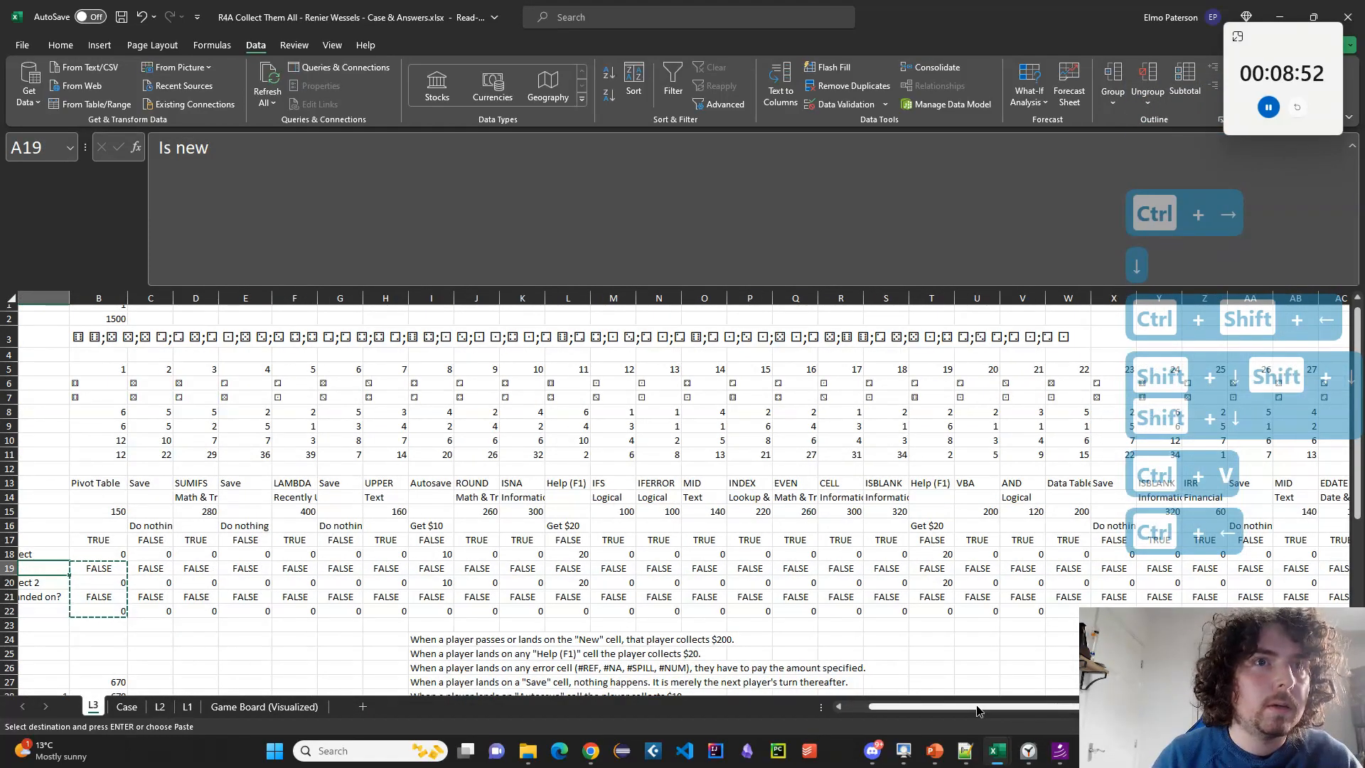
click(933, 611)
click(937, 596)
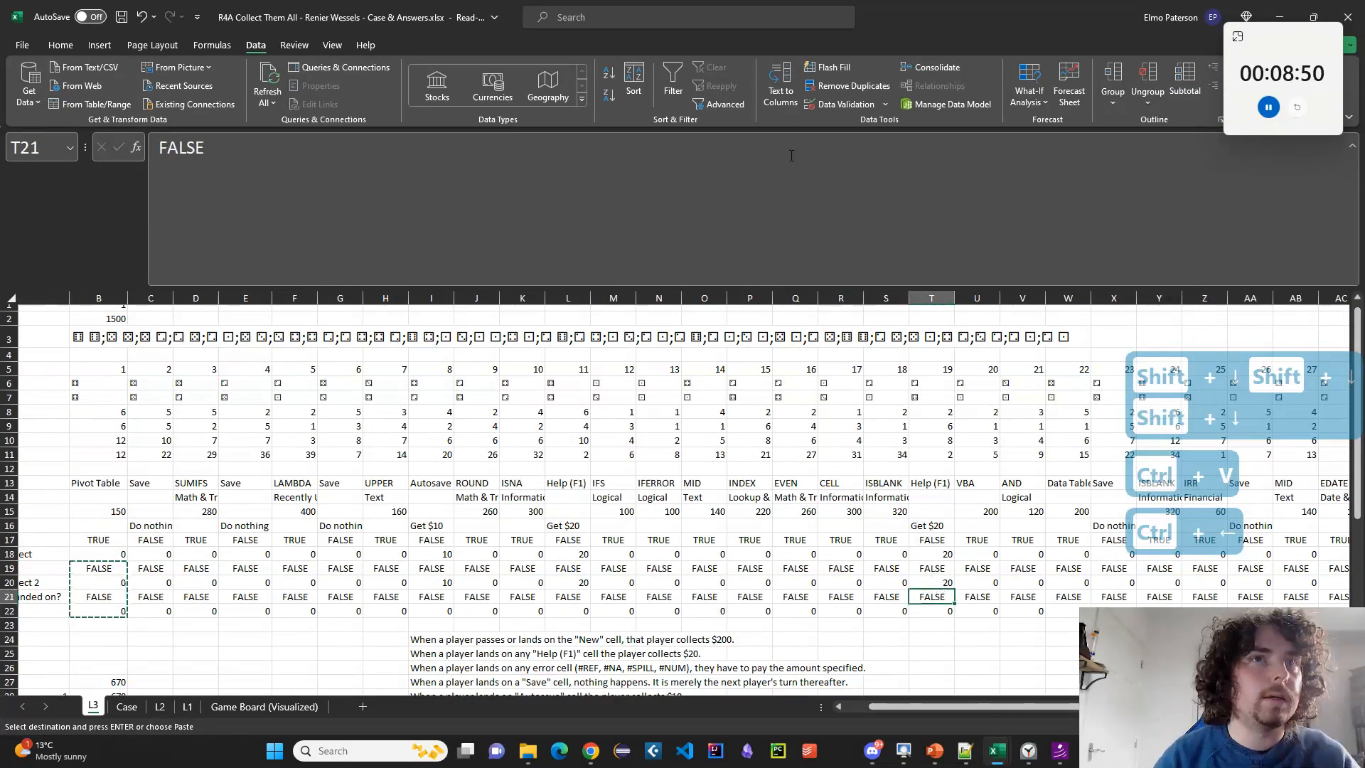
click(791, 111)
key(Escape)
click(804, 178)
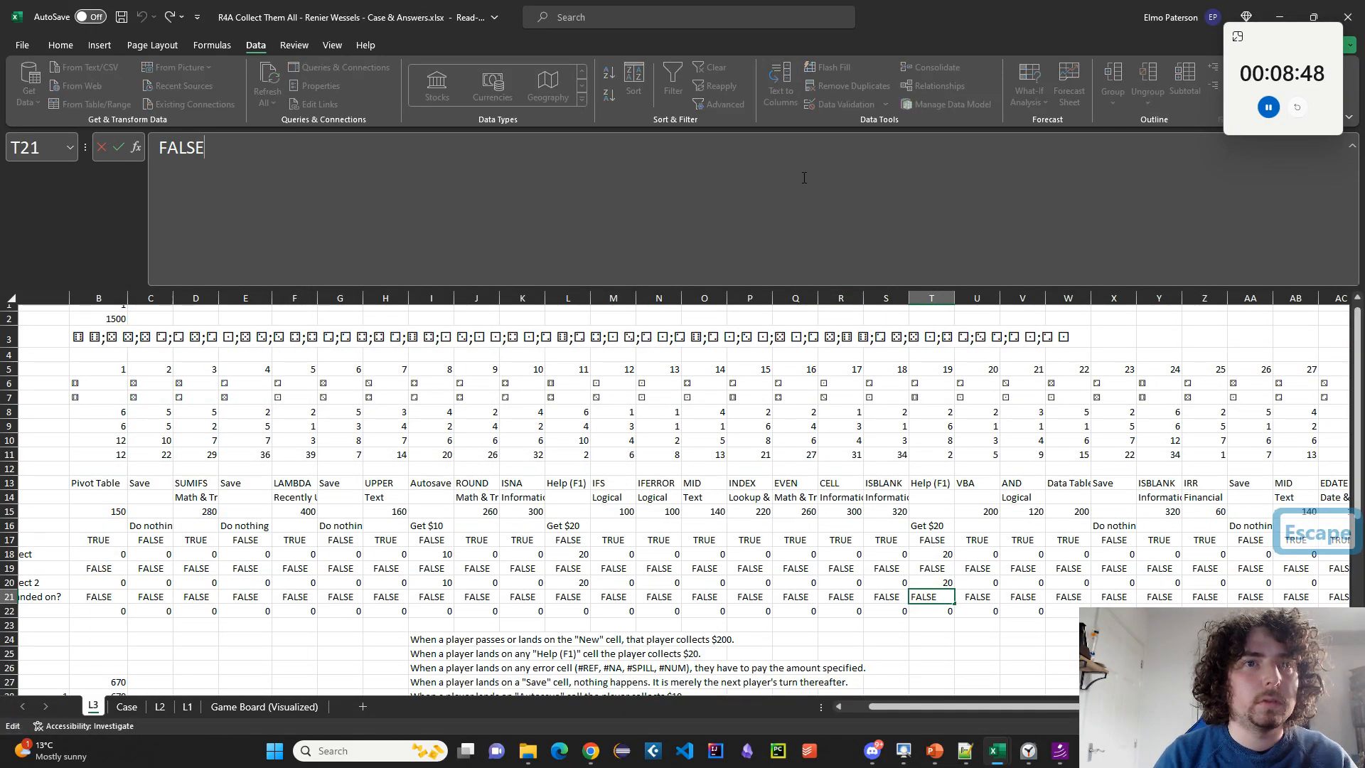
key(ctrl+z)
key(ctrl+z)
Copy the B19:B20 formulas into C19:C20 and the B22 formula into C22, keeping the C21 formula.
drag(937, 706, 863, 710)
click(184, 584)
drag(186, 577, 229, 617)
key(ctrl+c)
key(Right)
key(ctrl+v)
click(190, 616)
key(ctrl+c)
click(228, 618)
key(ctrl+v)
Copy C19:C22 across all remaining throw columns through AE and check the New amount in G22.
key(ctrl+c)
click(273, 565)
key(ctrl+Right)
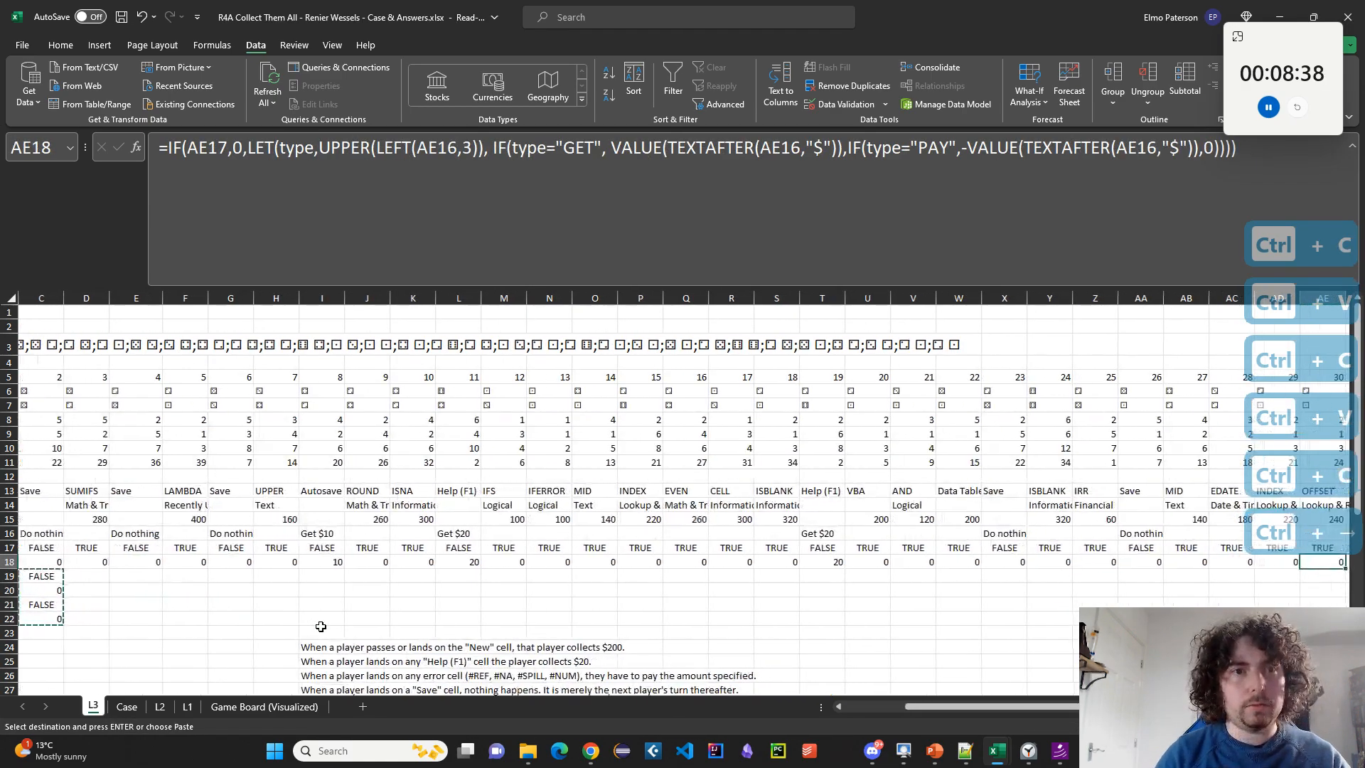
key(Down)
key(shift+Down)
key(shift+Down)
key(shift+Down)
key(ctrl+shift+Left)
key(ctrl+v)
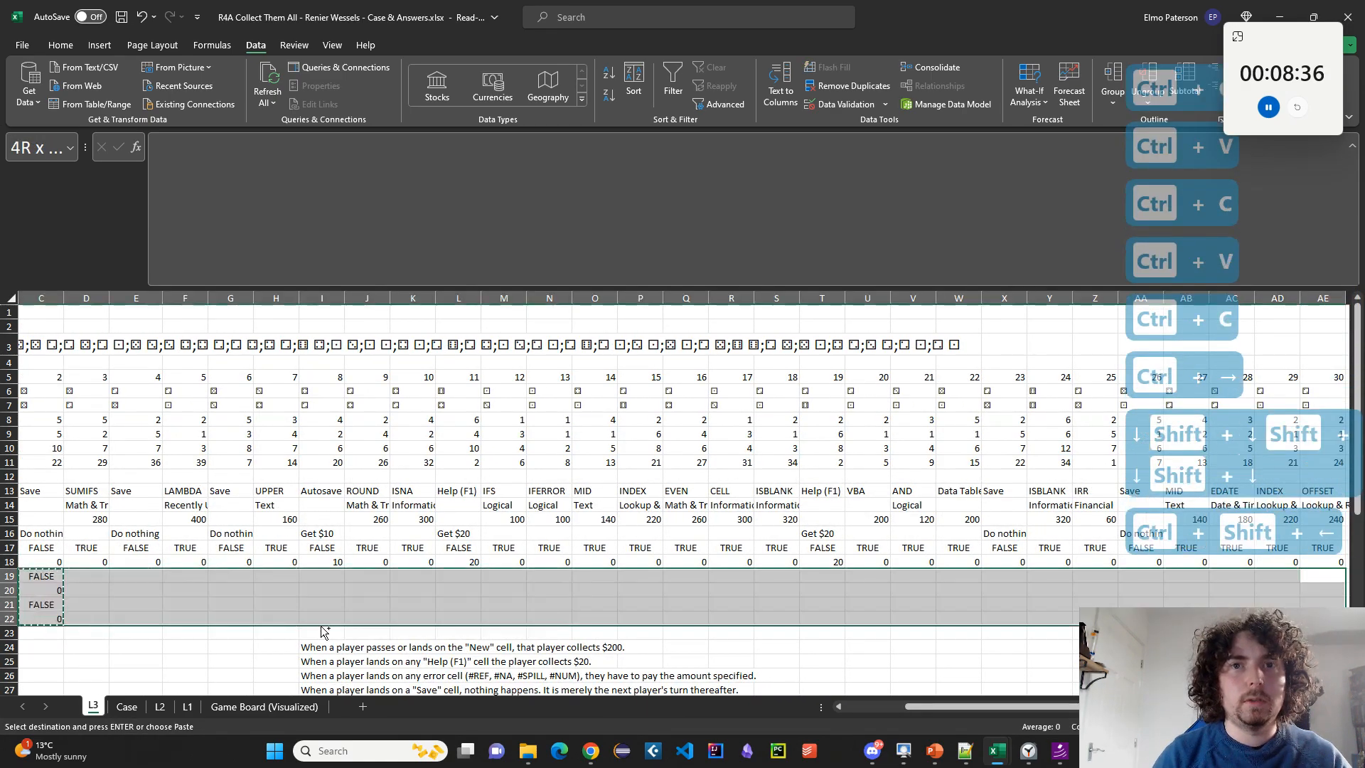
click(230, 618)
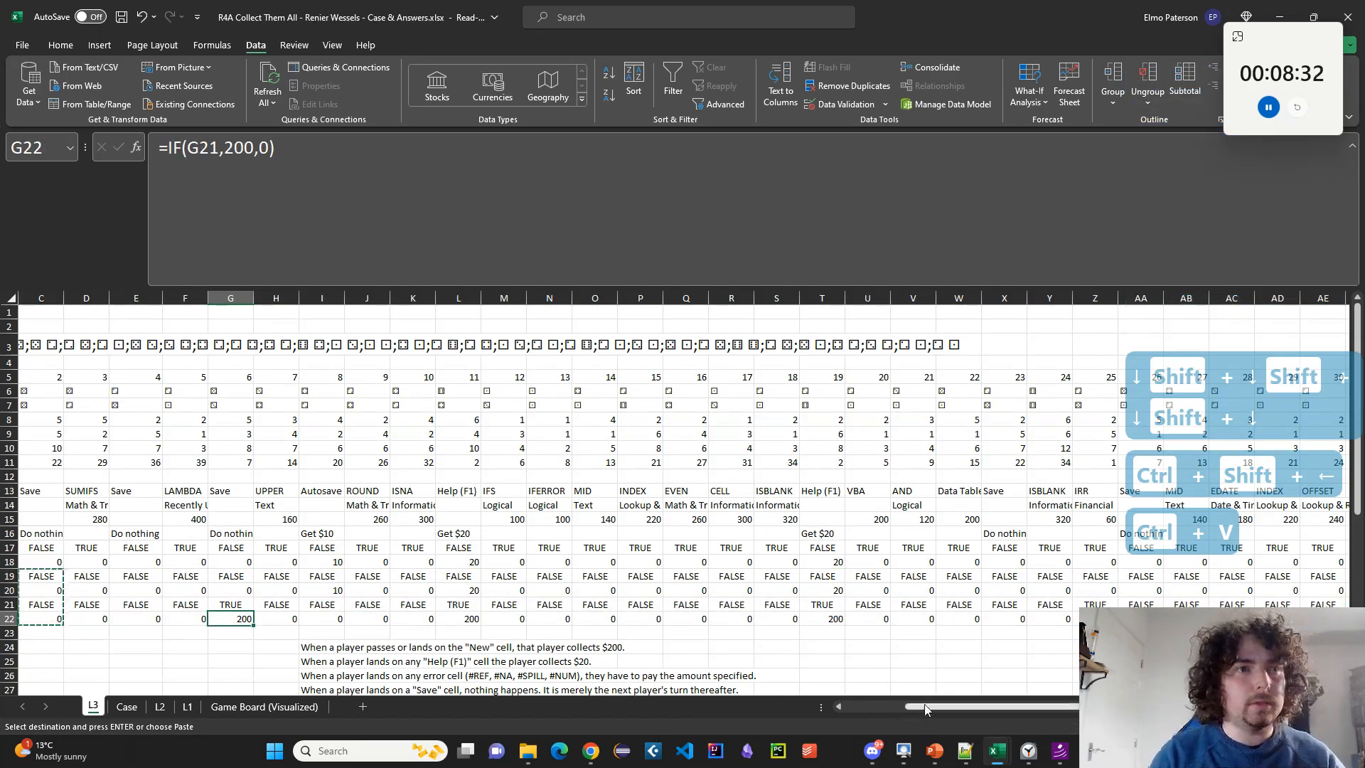
Move the game rule notes further down column I, first to I25 and on to I27.
scroll(632, 622, left, 2)
scroll(633, 622, down, 4)
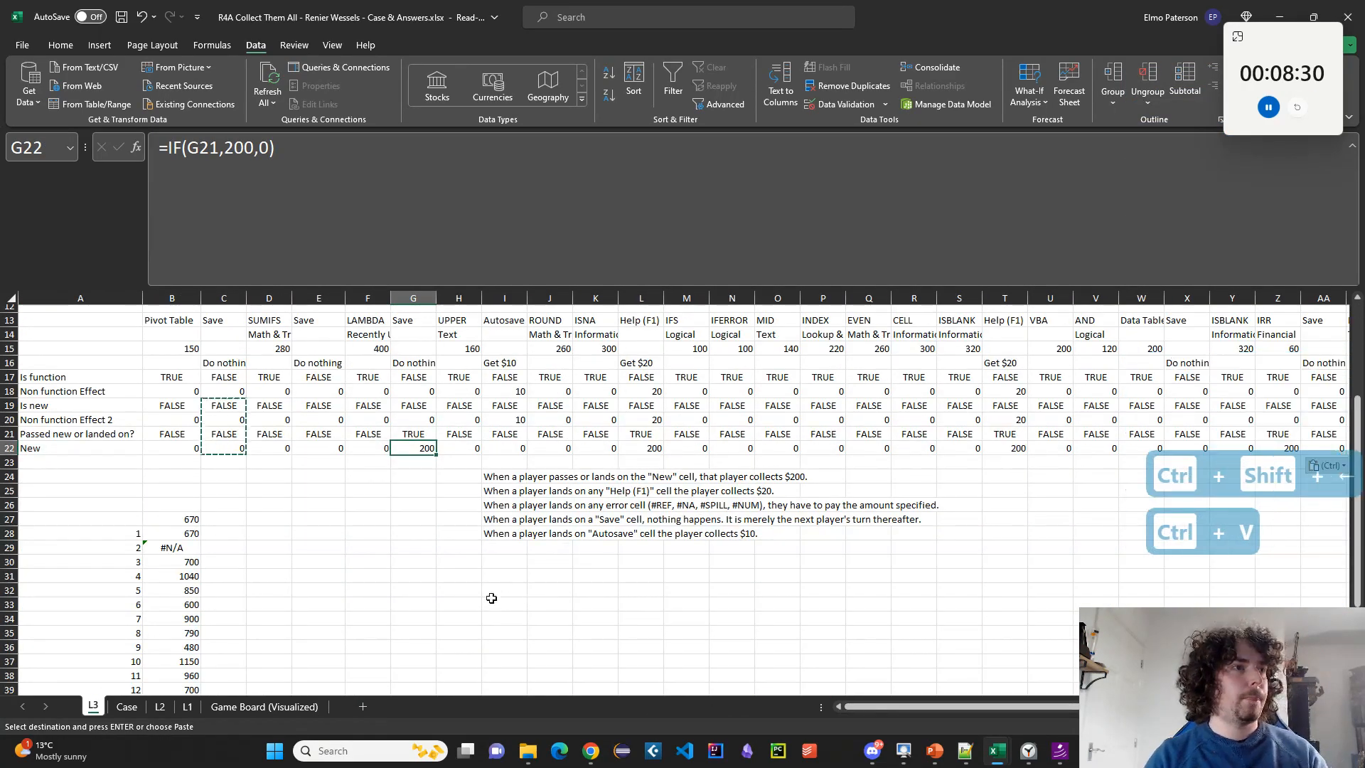
drag(512, 484, 515, 537)
key(ctrl+x)
key(Down)
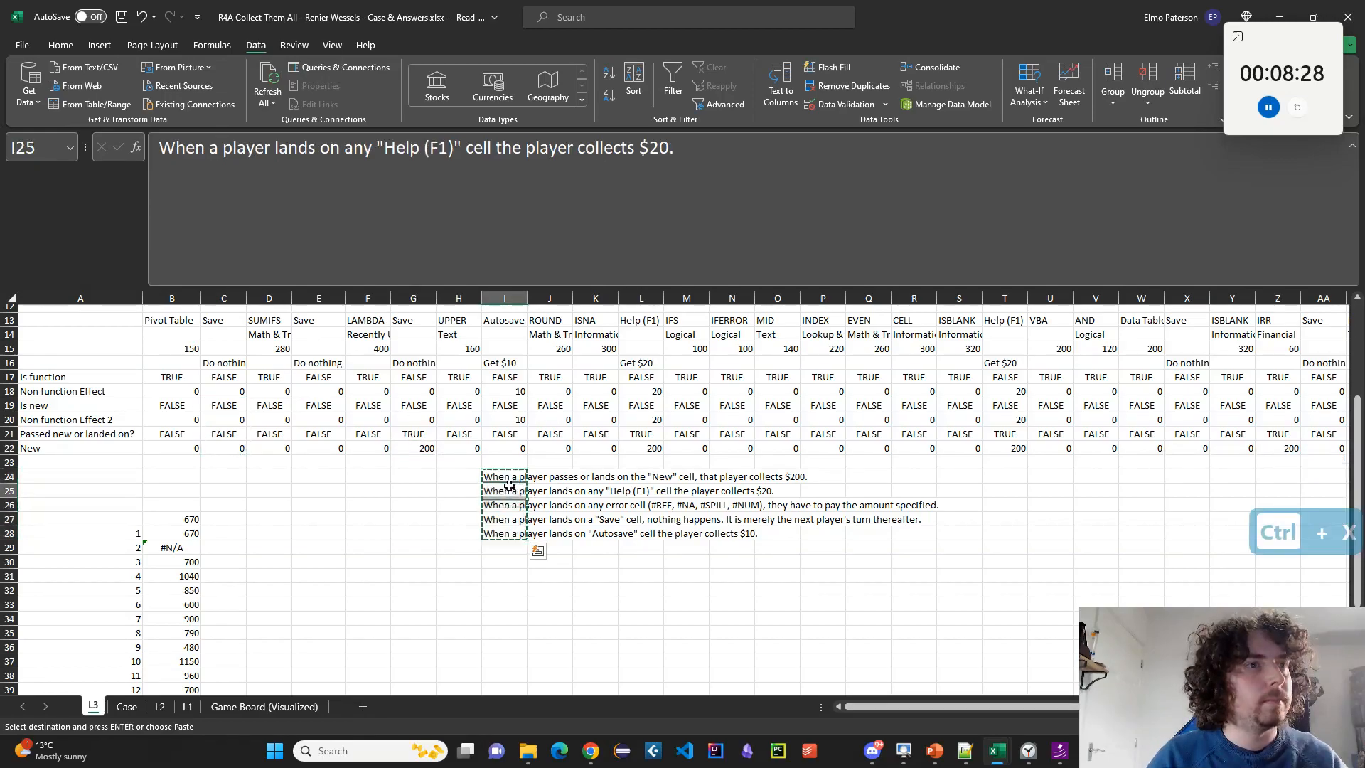
key(ctrl+v)
scroll(520, 587, up, 2)
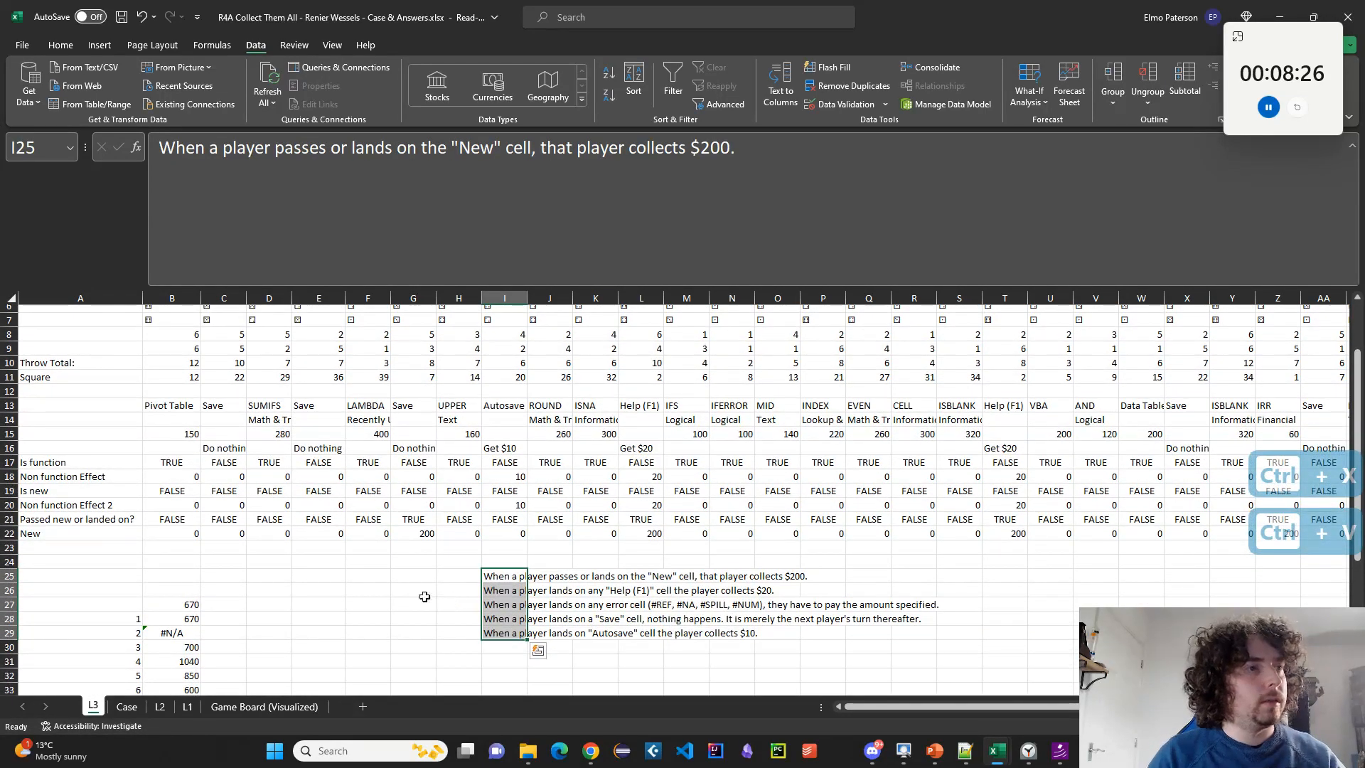
key(ctrl+x)
click(499, 602)
key(ctrl+v)
Check the Level 3 question on the Case sheet.
click(125, 706)
scroll(153, 688, up, 2)
scroll(153, 688, up, 4)
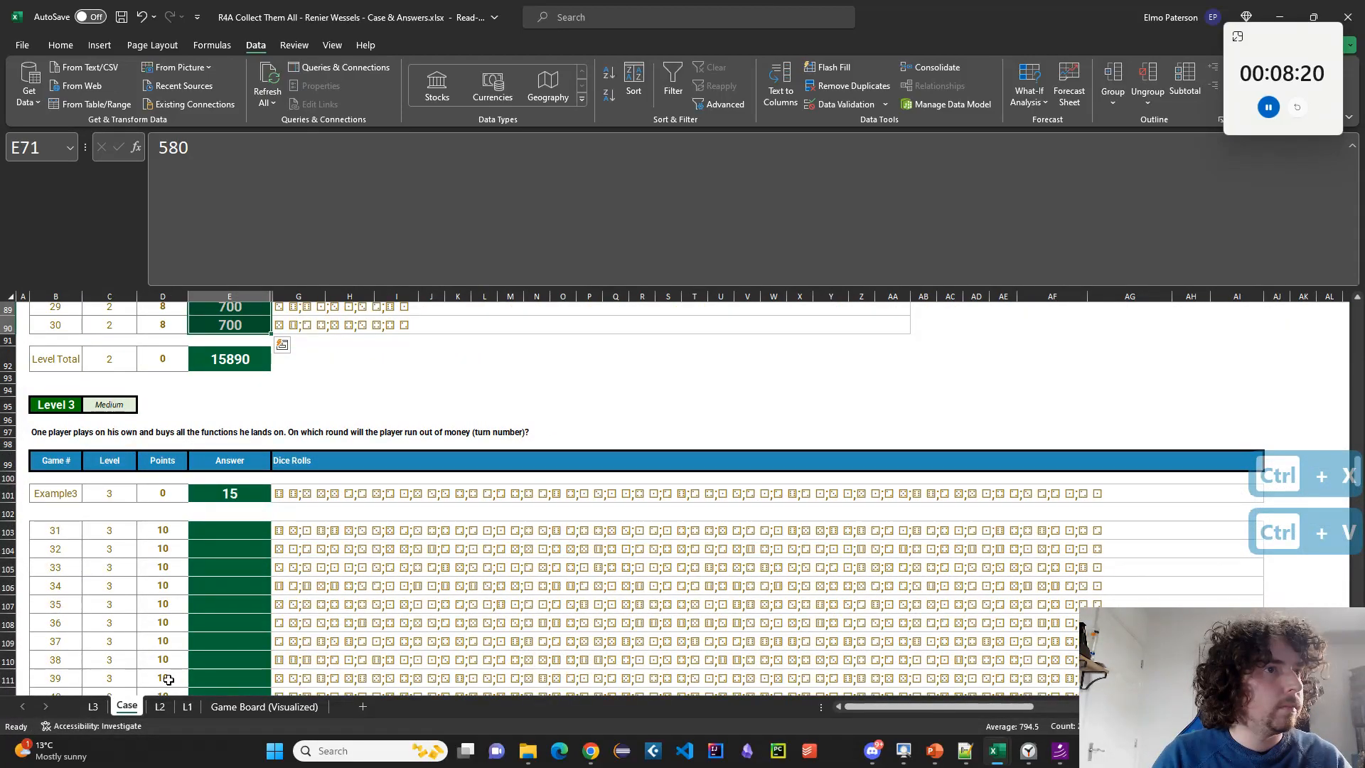
Return to sheet L3 and move the game rule notes so they start at E28.
click(92, 707)
key(ctrl+x)
click(334, 619)
key(ctrl+v)
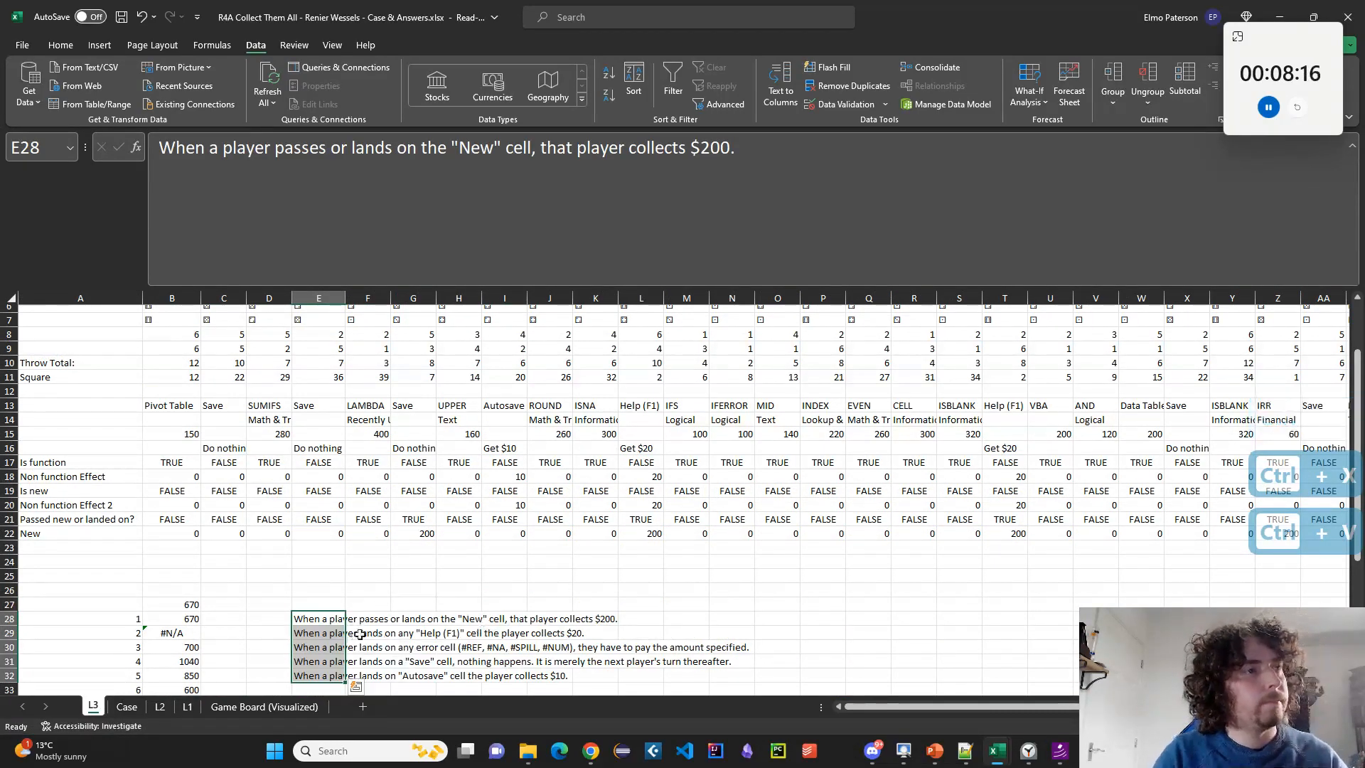
Move the whole block from A27 through column H, including the rule notes, far down to start at A148.
scroll(360, 634, down, 3)
click(126, 477)
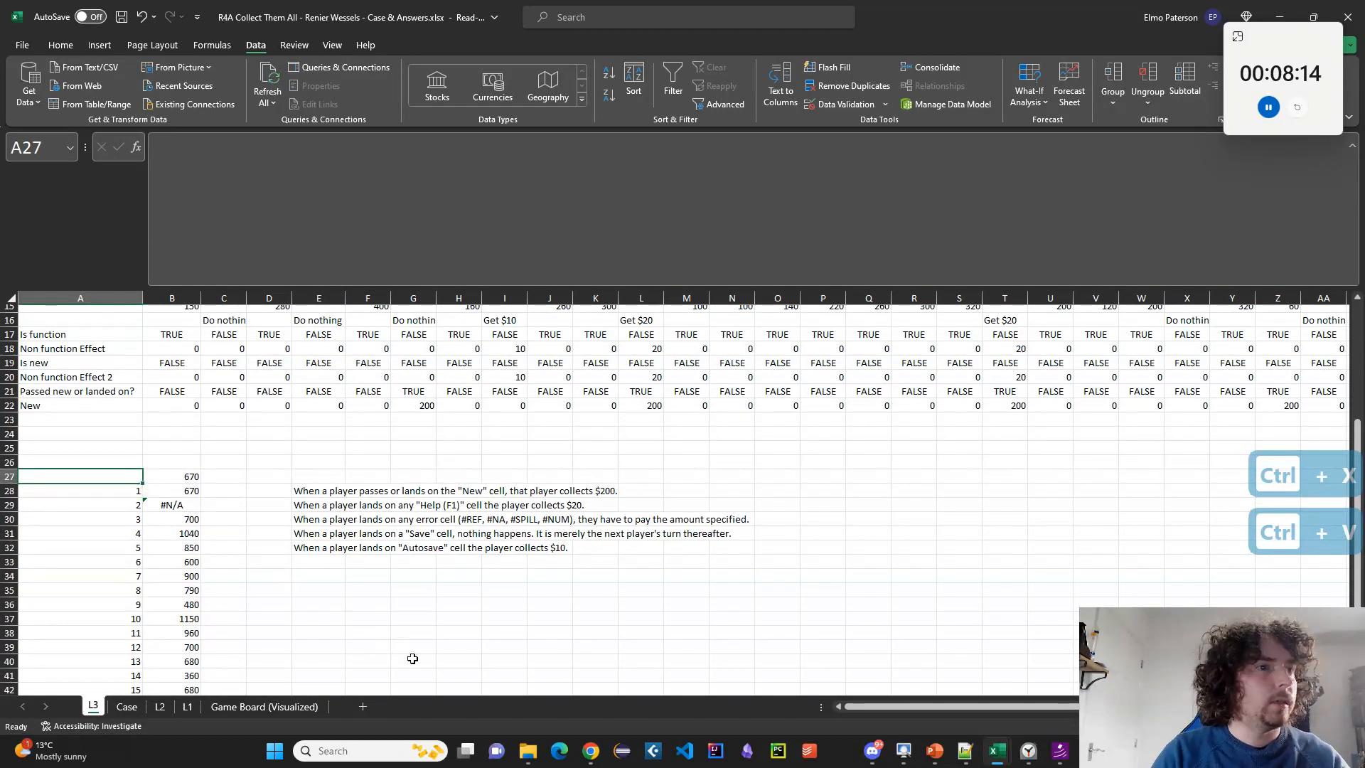
shift+click(361, 656)
scroll(381, 656, down, 6)
shift+click(454, 618)
key(ctrl+x)
scroll(515, 649, up, 6)
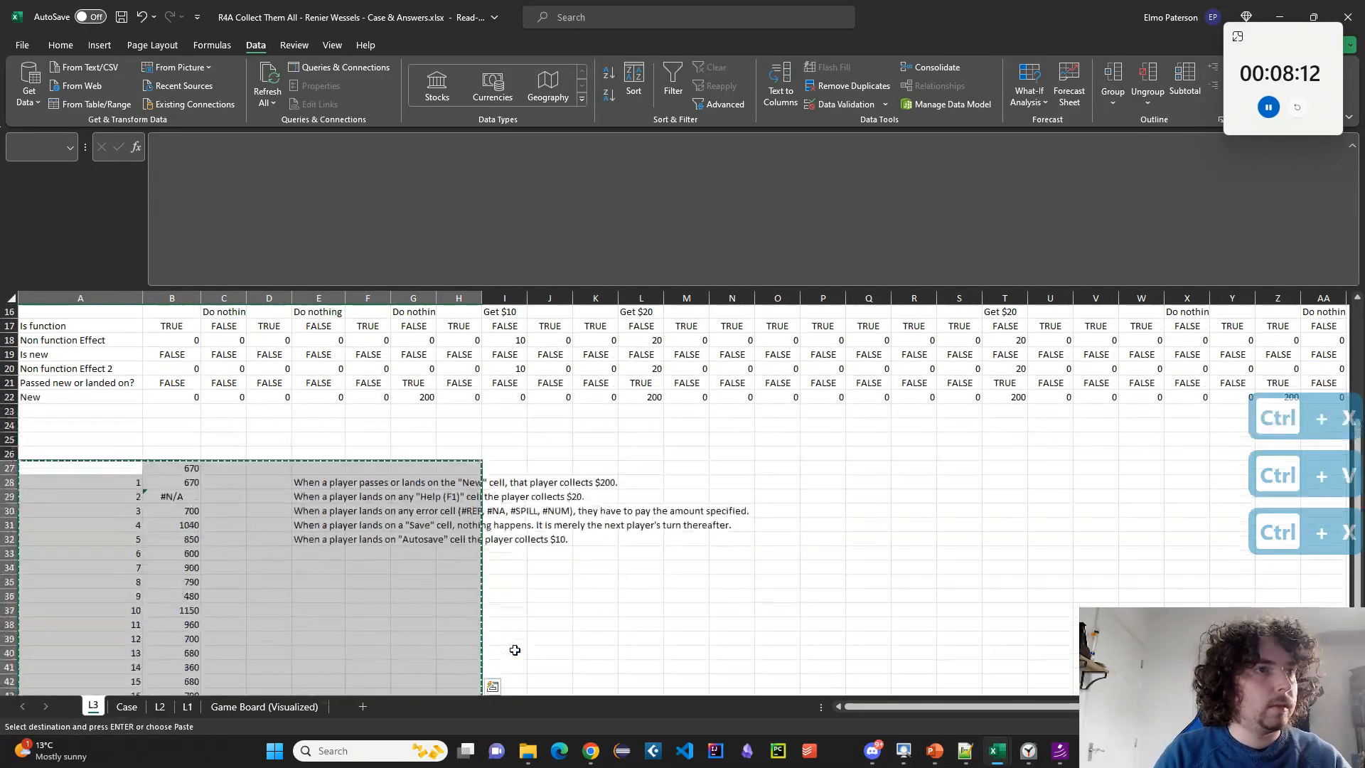
scroll(515, 650, up, 5)
scroll(409, 597, down, 10)
scroll(408, 597, down, 20)
click(122, 617)
key(ctrl+v)
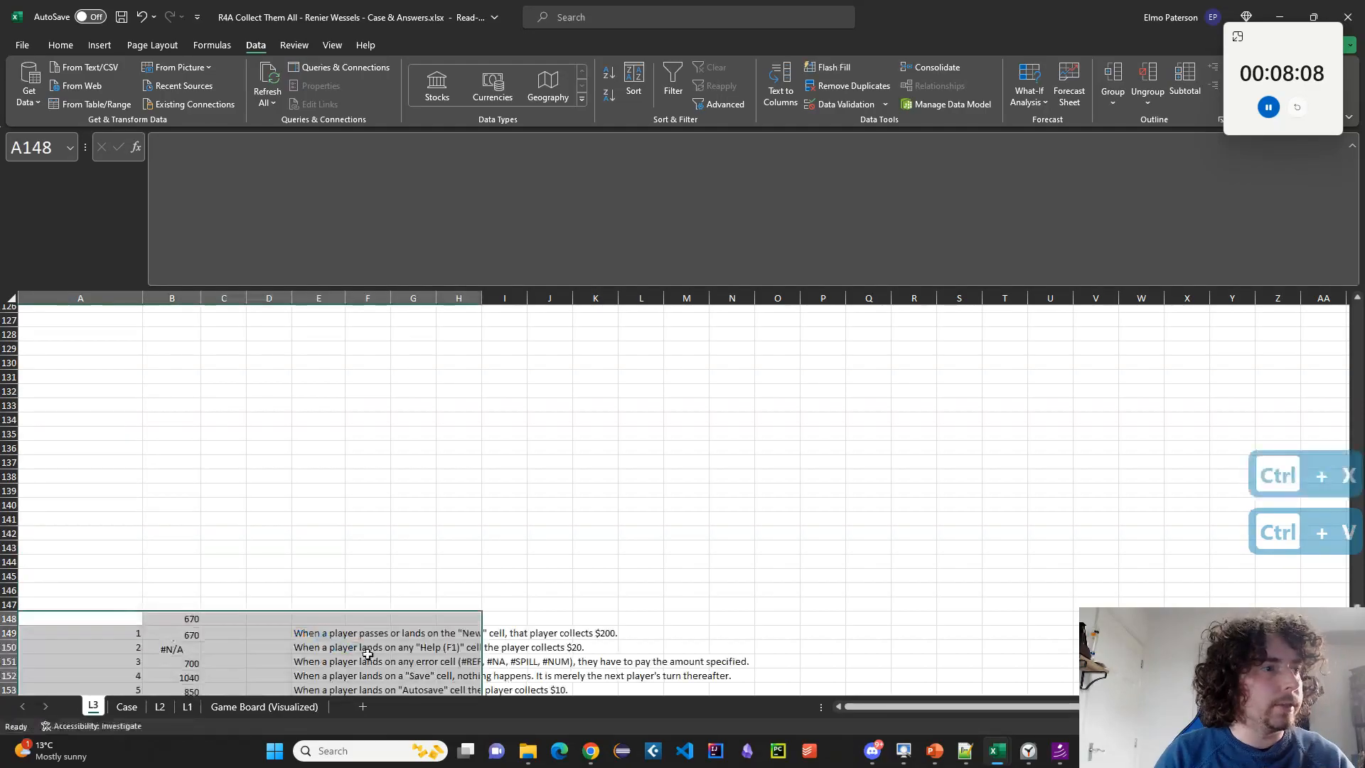
Enter =SEQUENCE(40,,0) in A23, directly below the New row, to list the board squares from 0.
scroll(374, 646, up, 20)
scroll(122, 573, down, 2)
click(114, 555)
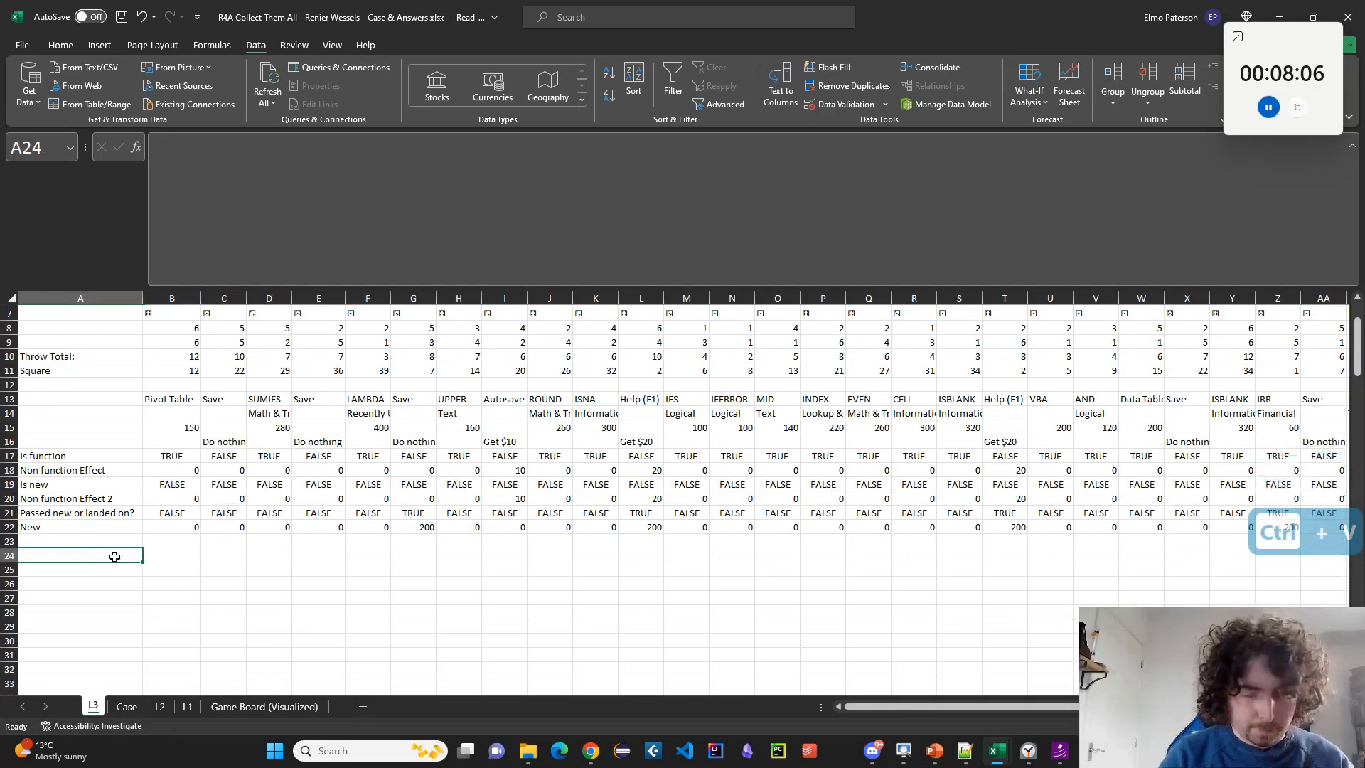
key(Up)
text(=)
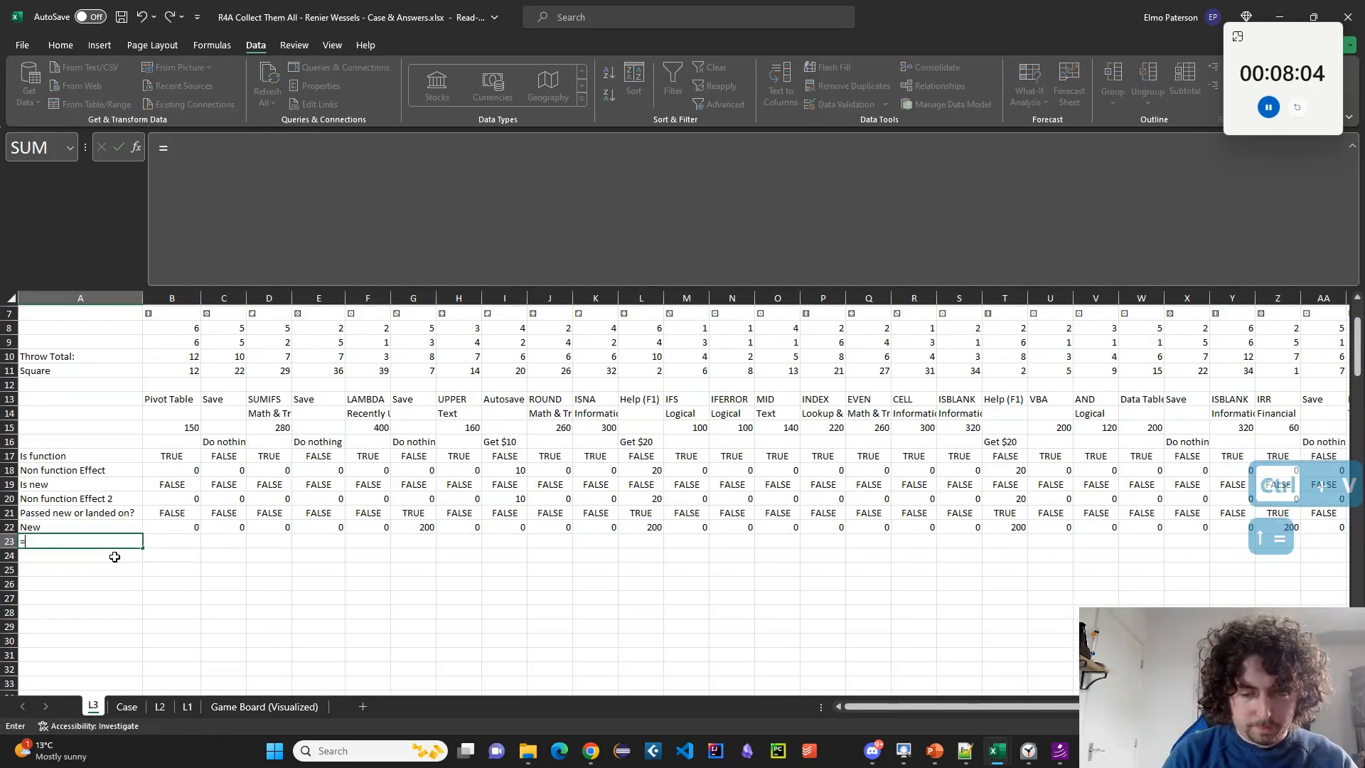
text(SEQUENCE()
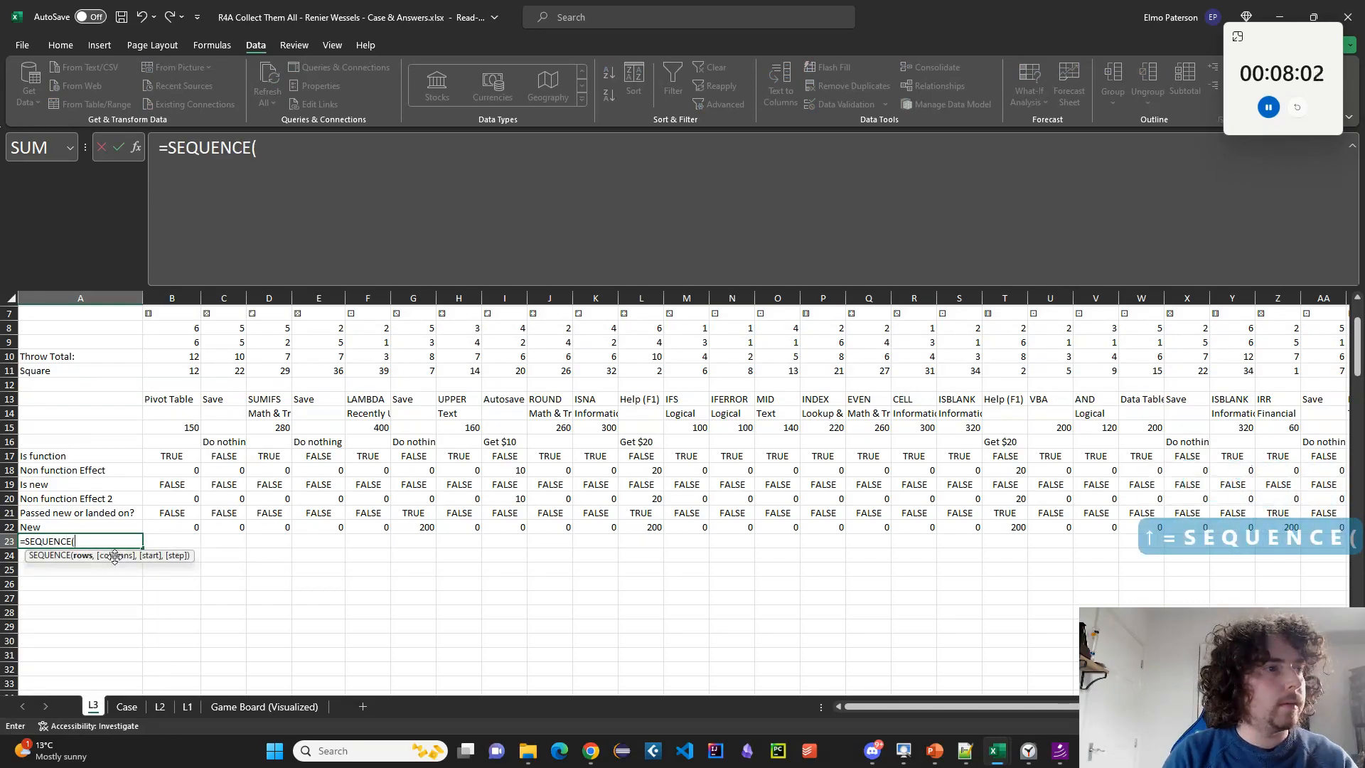
text(40,,)
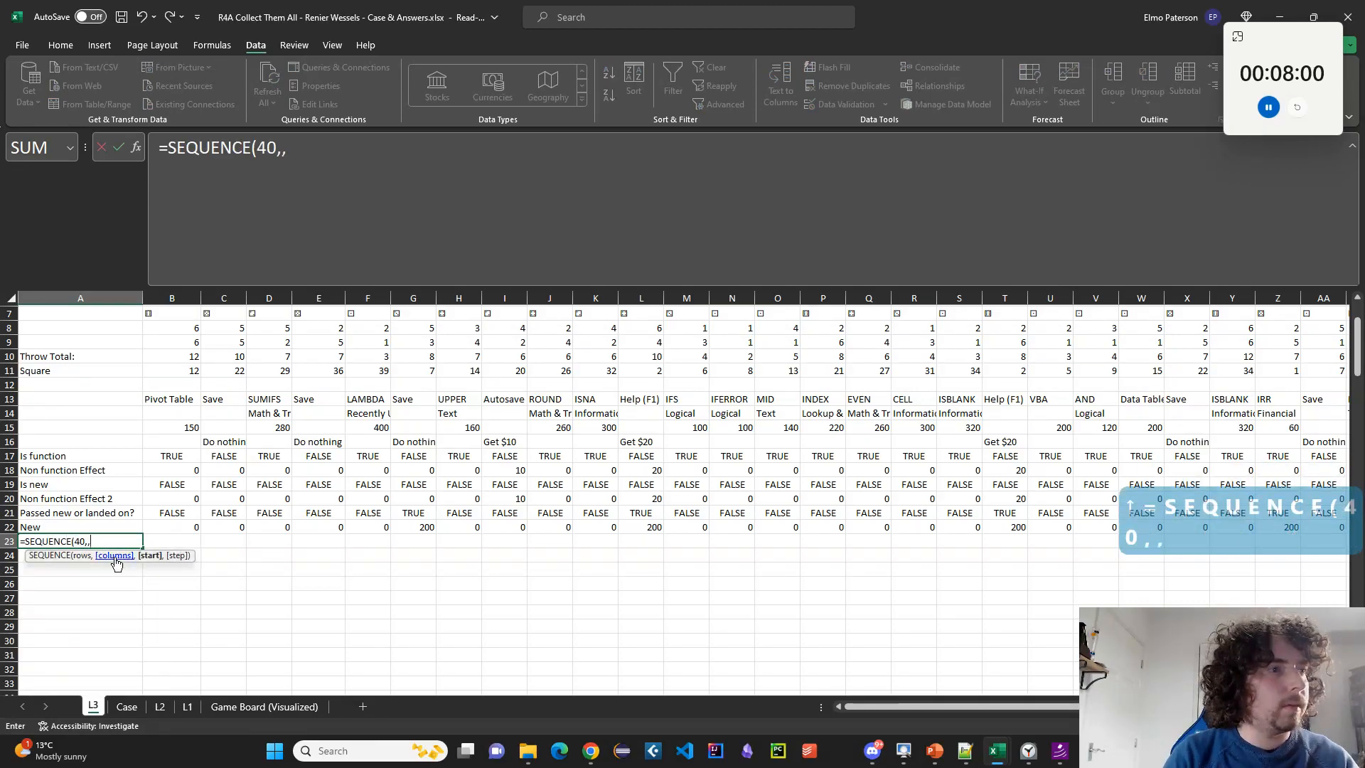
key(Return)
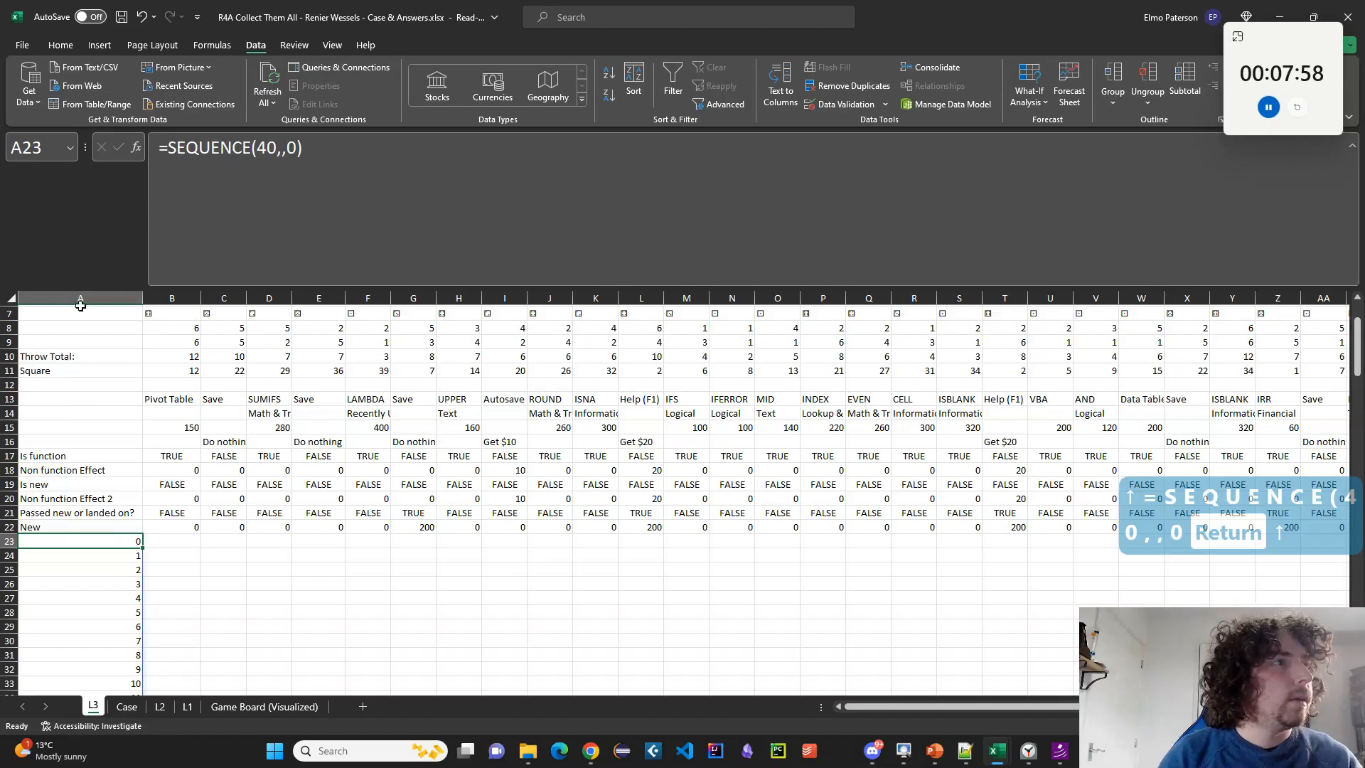
Insert a new column before column A, label A23 "Already bought?" and fit the column width to the text.
right_click(80, 305)
click(120, 430)
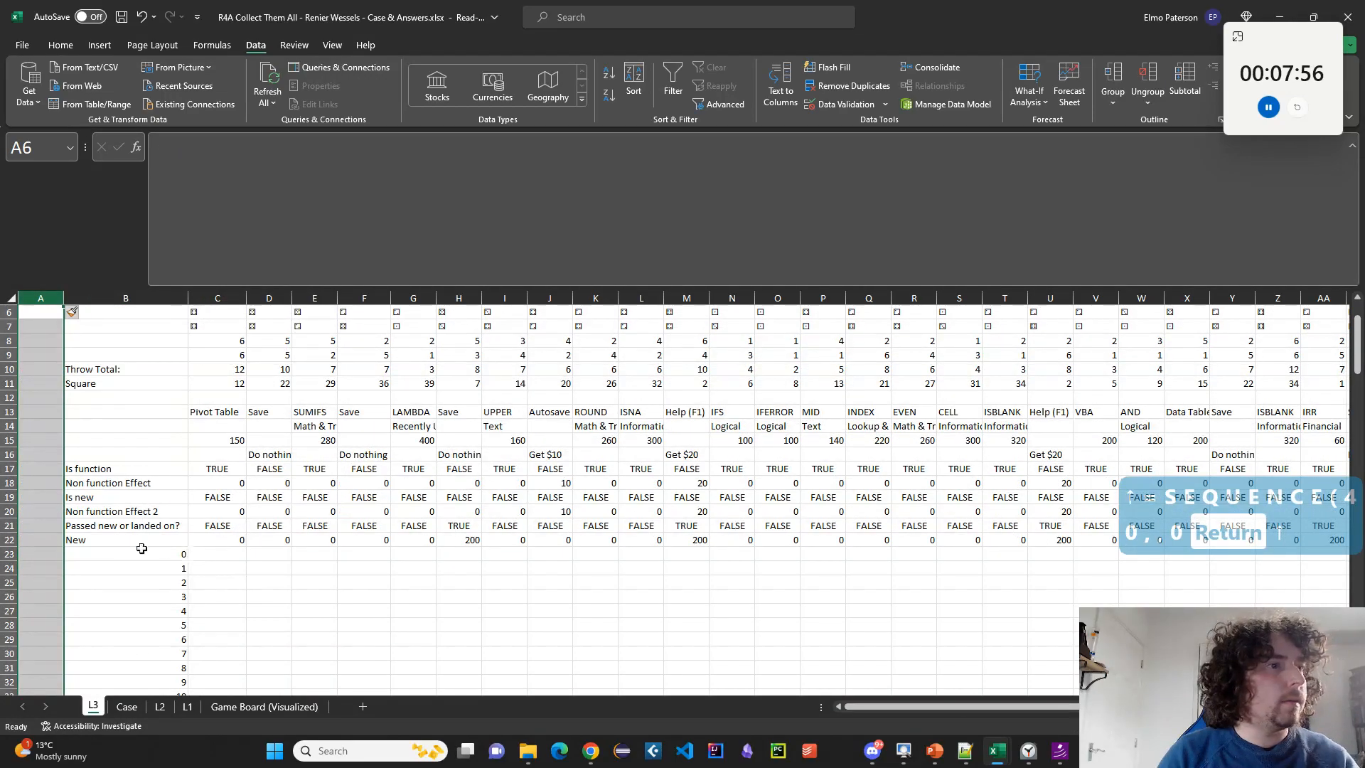
click(37, 555)
text(Already b)
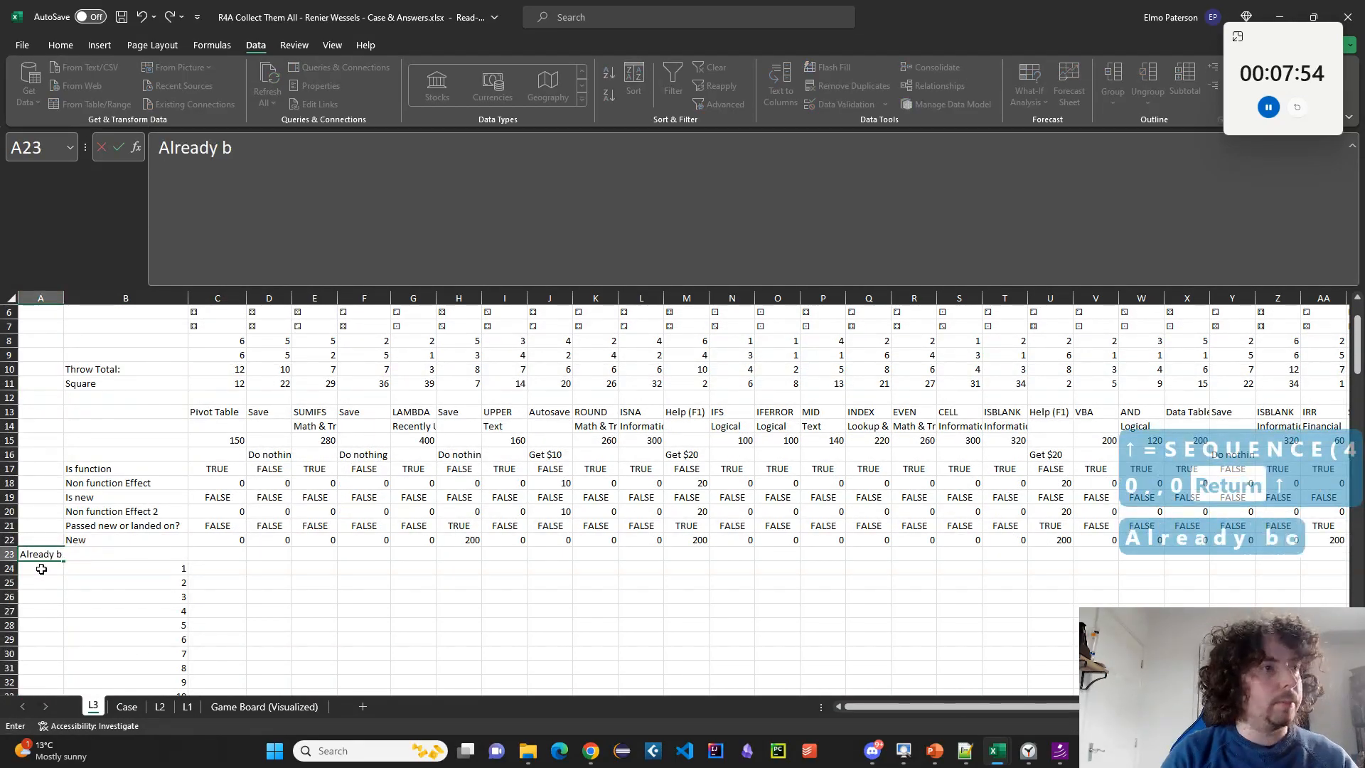
text(ought?)
key(Return)
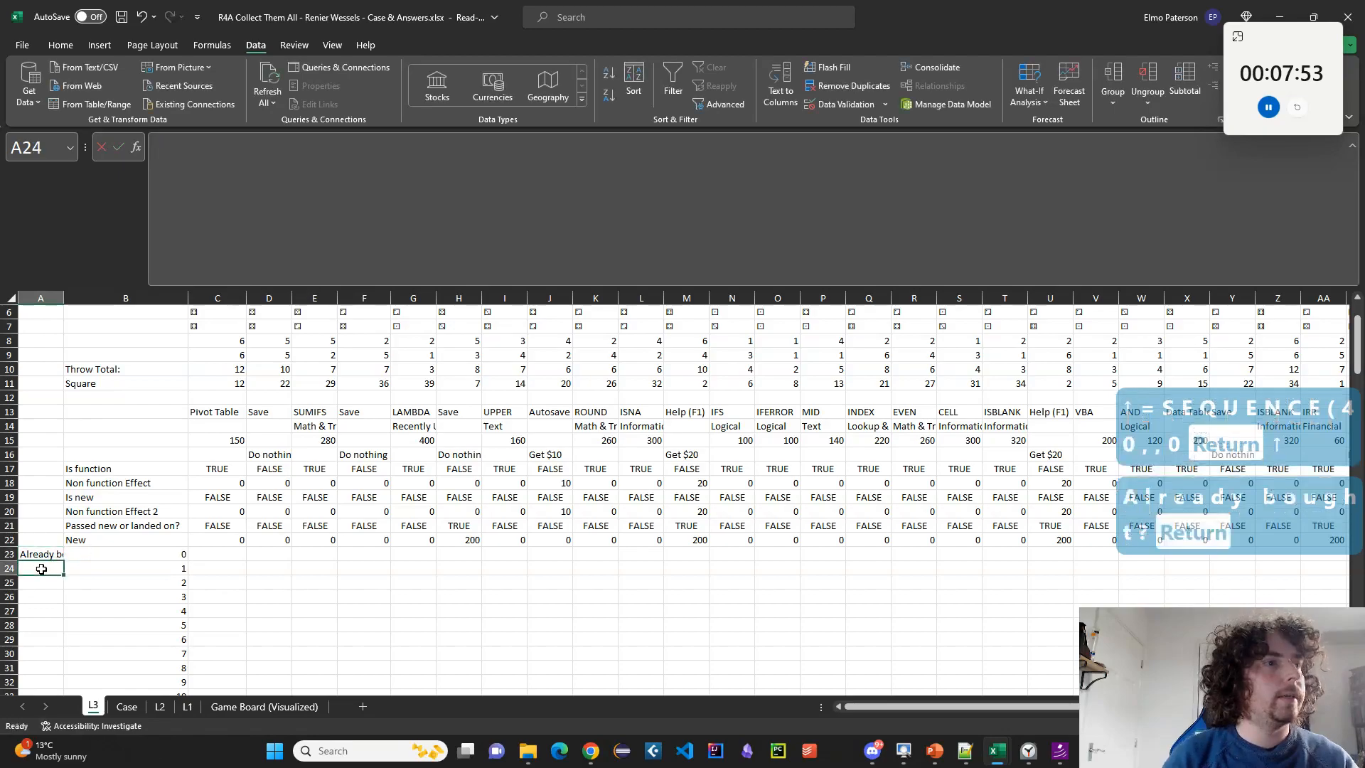
double_click(63, 297)
Enter =IF(NOT(C17),FALSE,FALSE) in C23 as the first round's already-bought check for square 0.
click(268, 552)
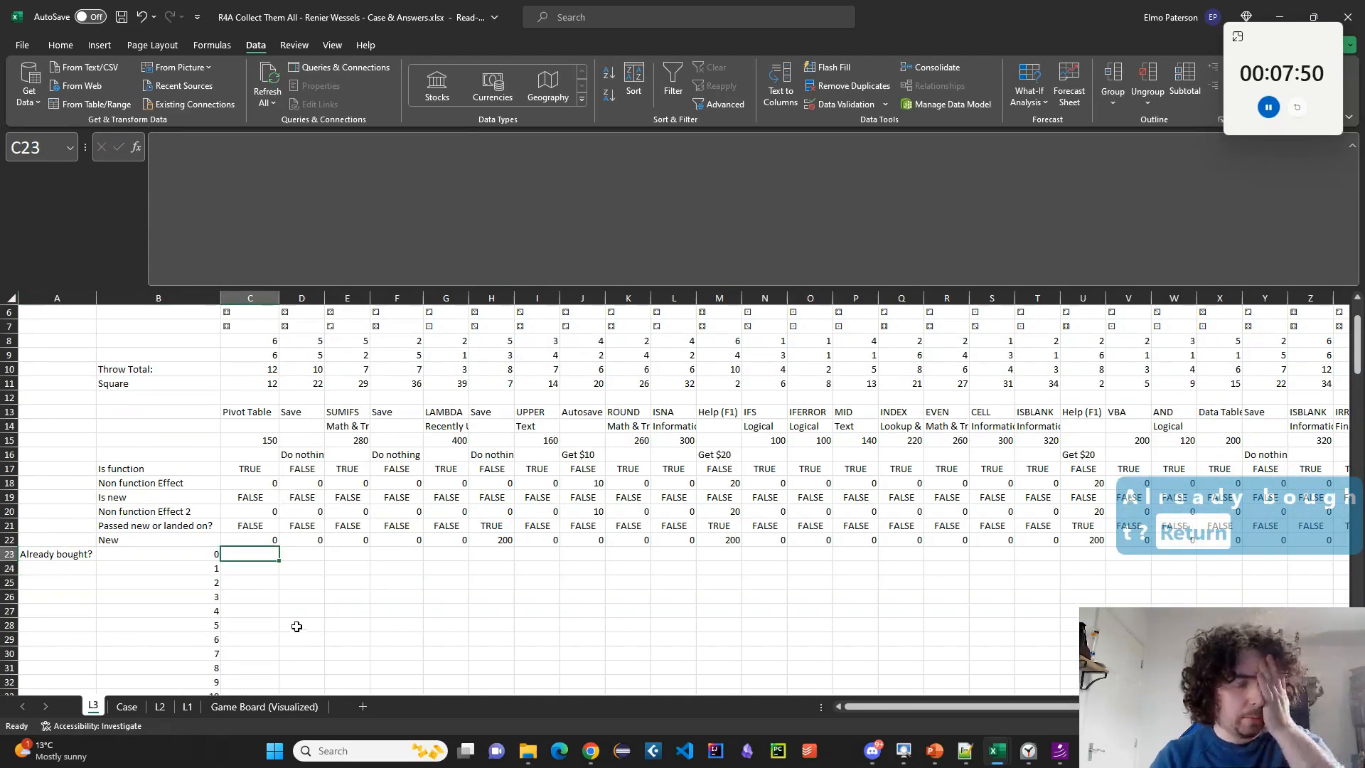
text(=)
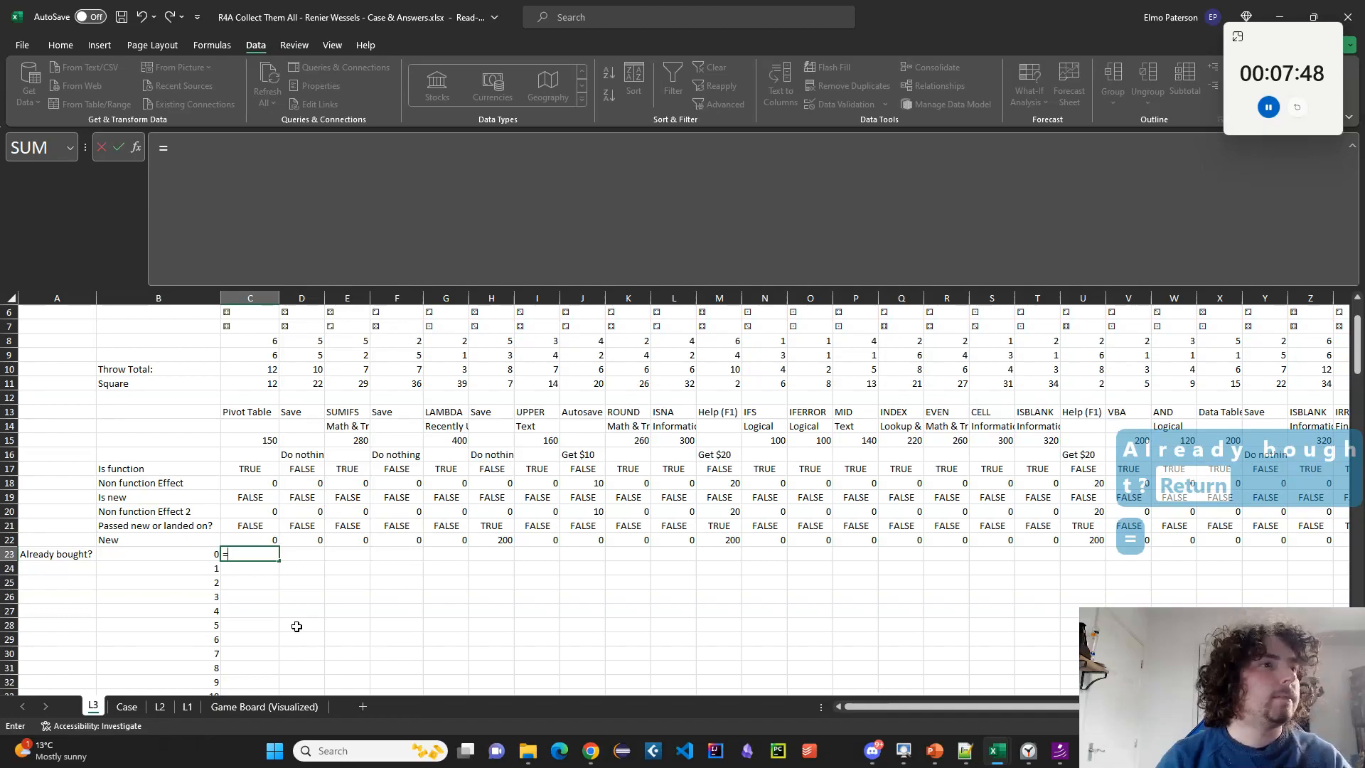
text(IF()
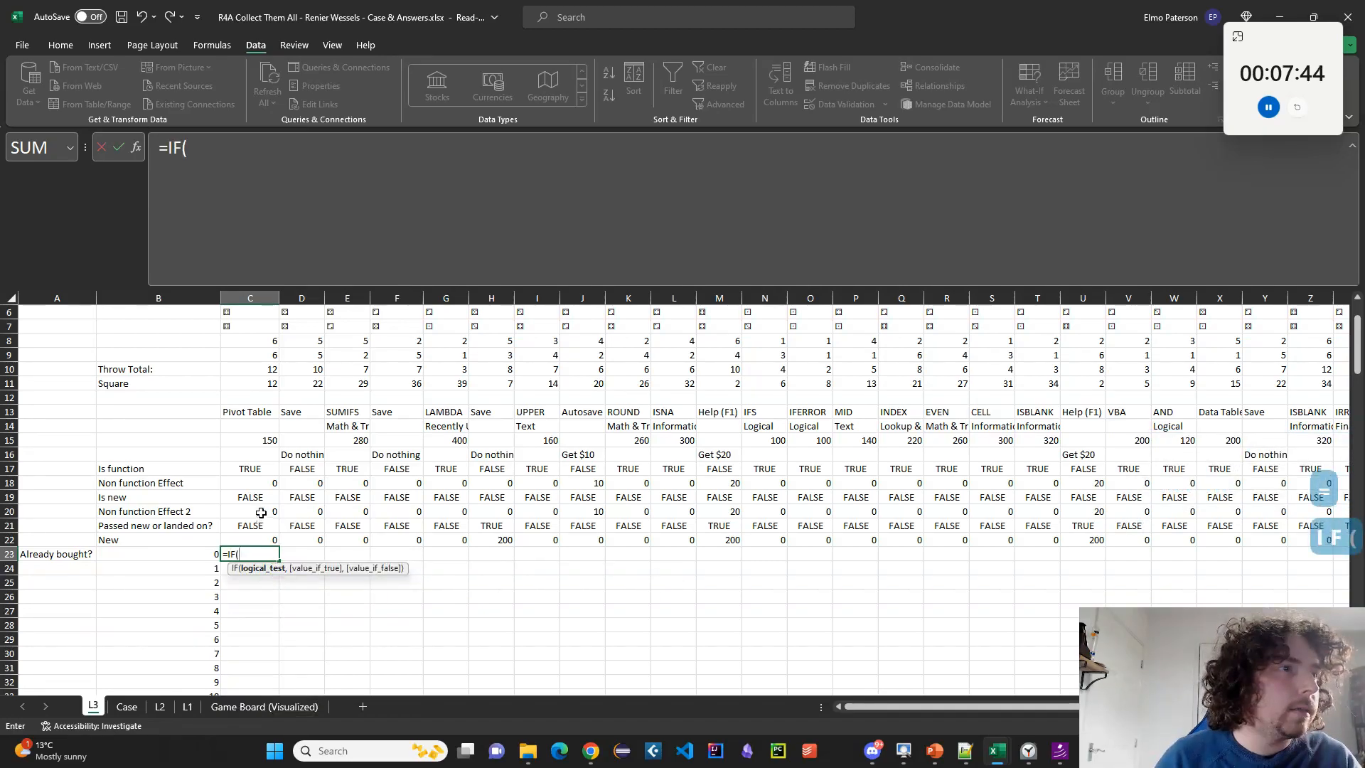
text(NOT()
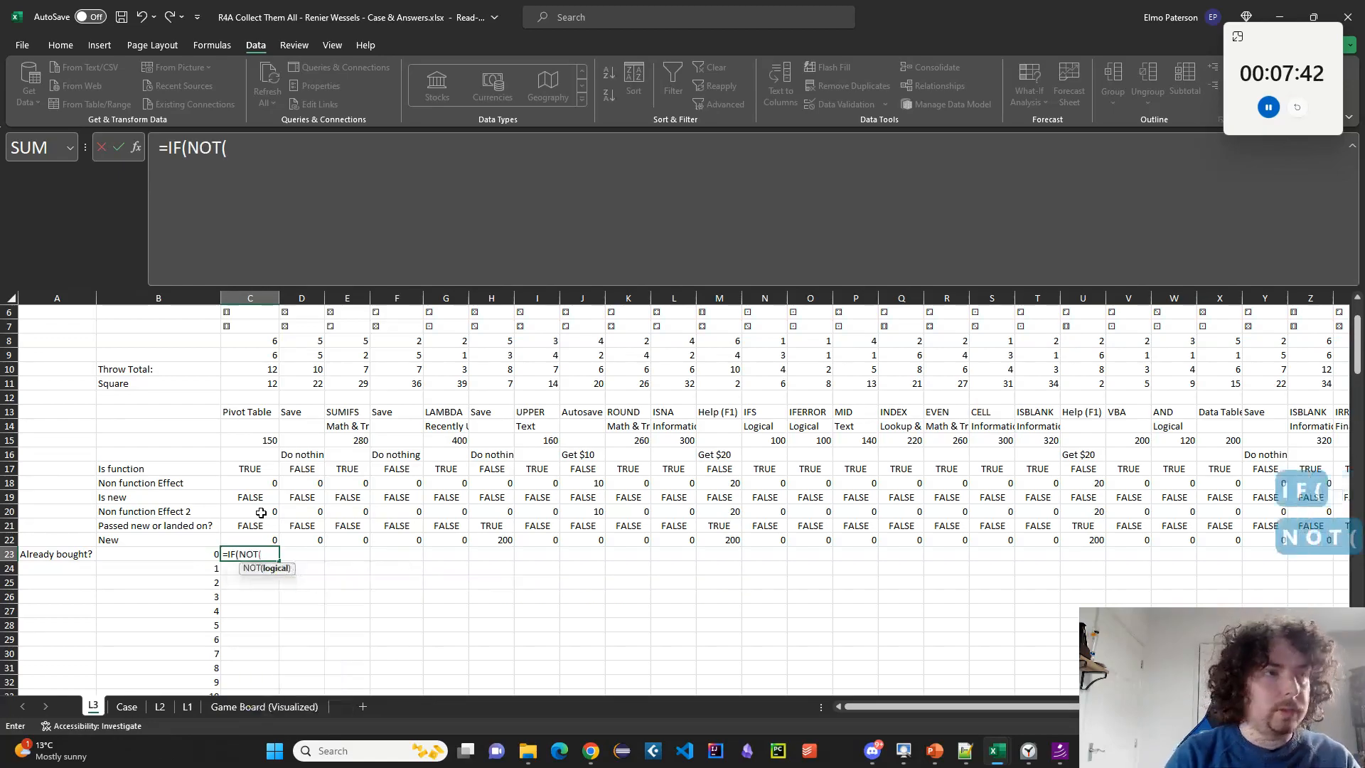
click(261, 470)
text())
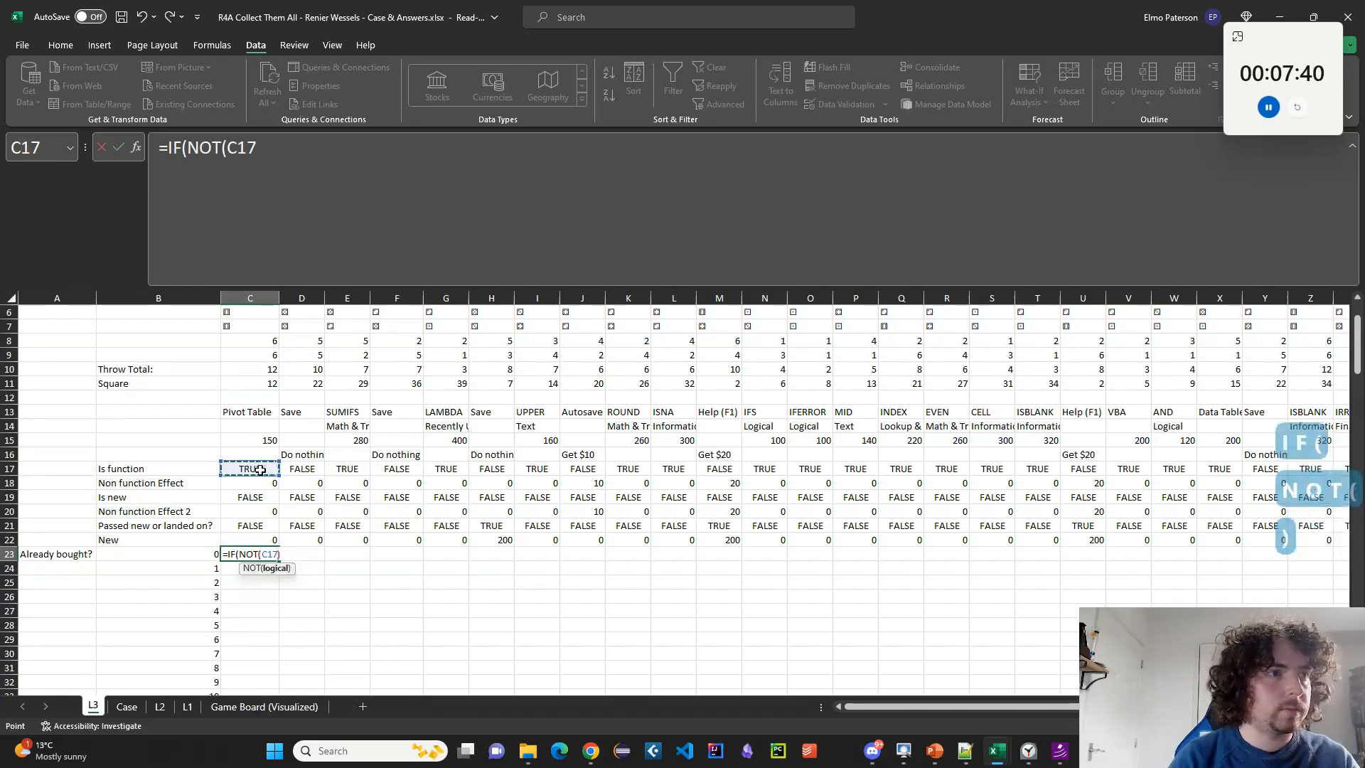
text(,)
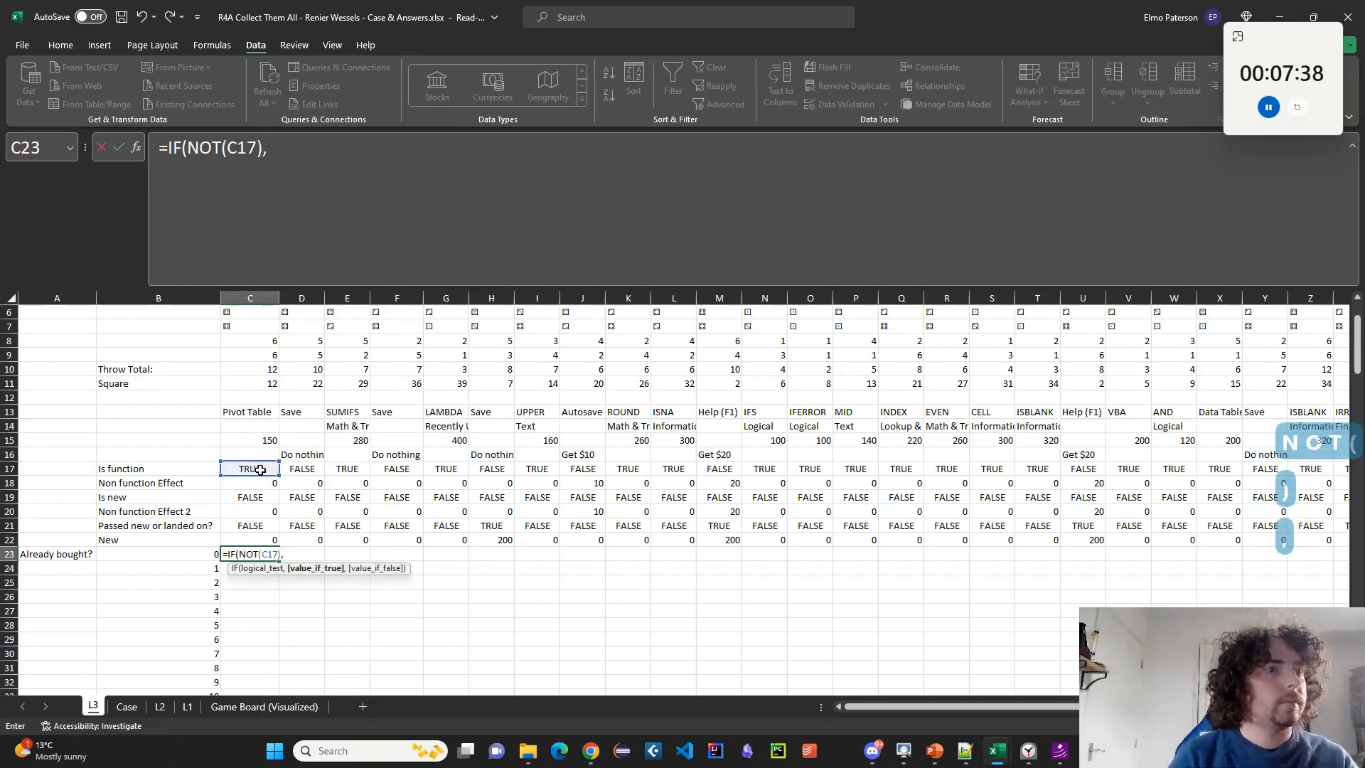
text(FALSE,)
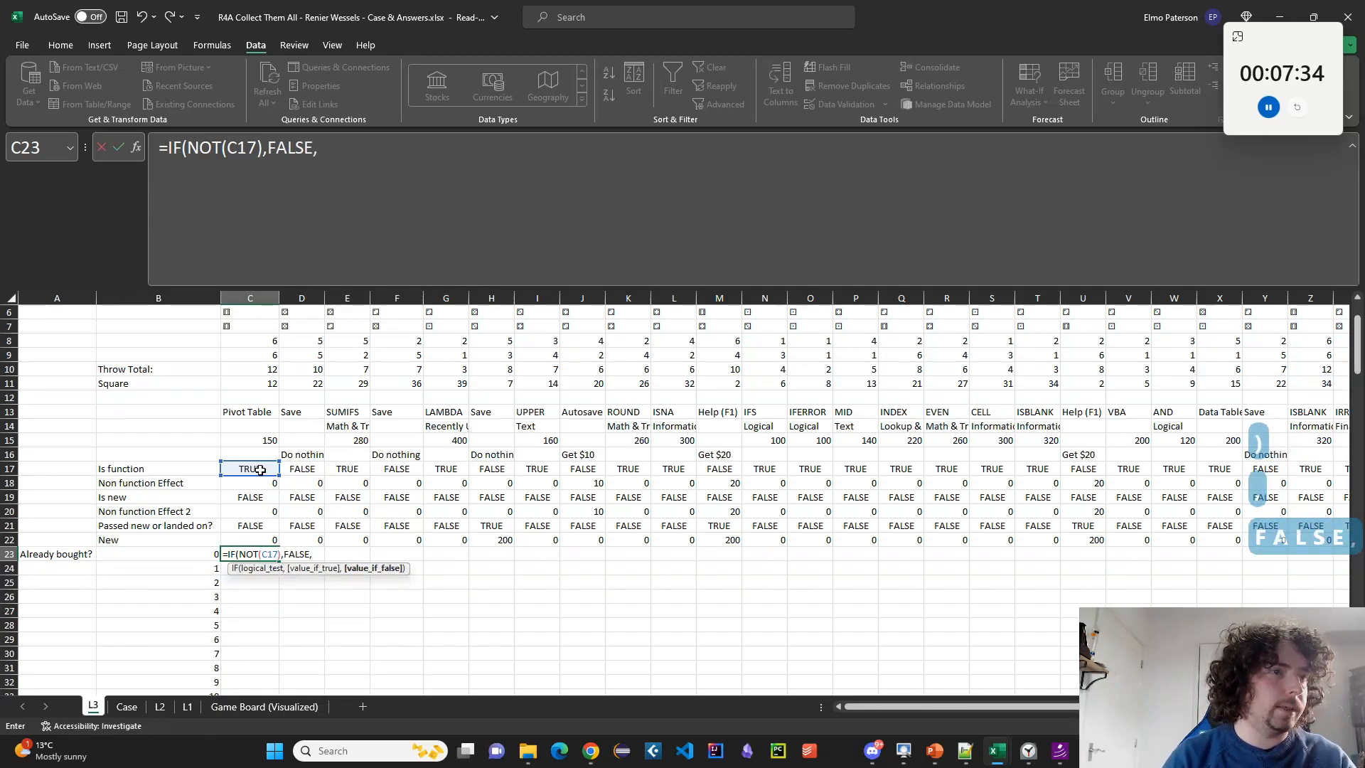
text(FALSE))
key(Return)
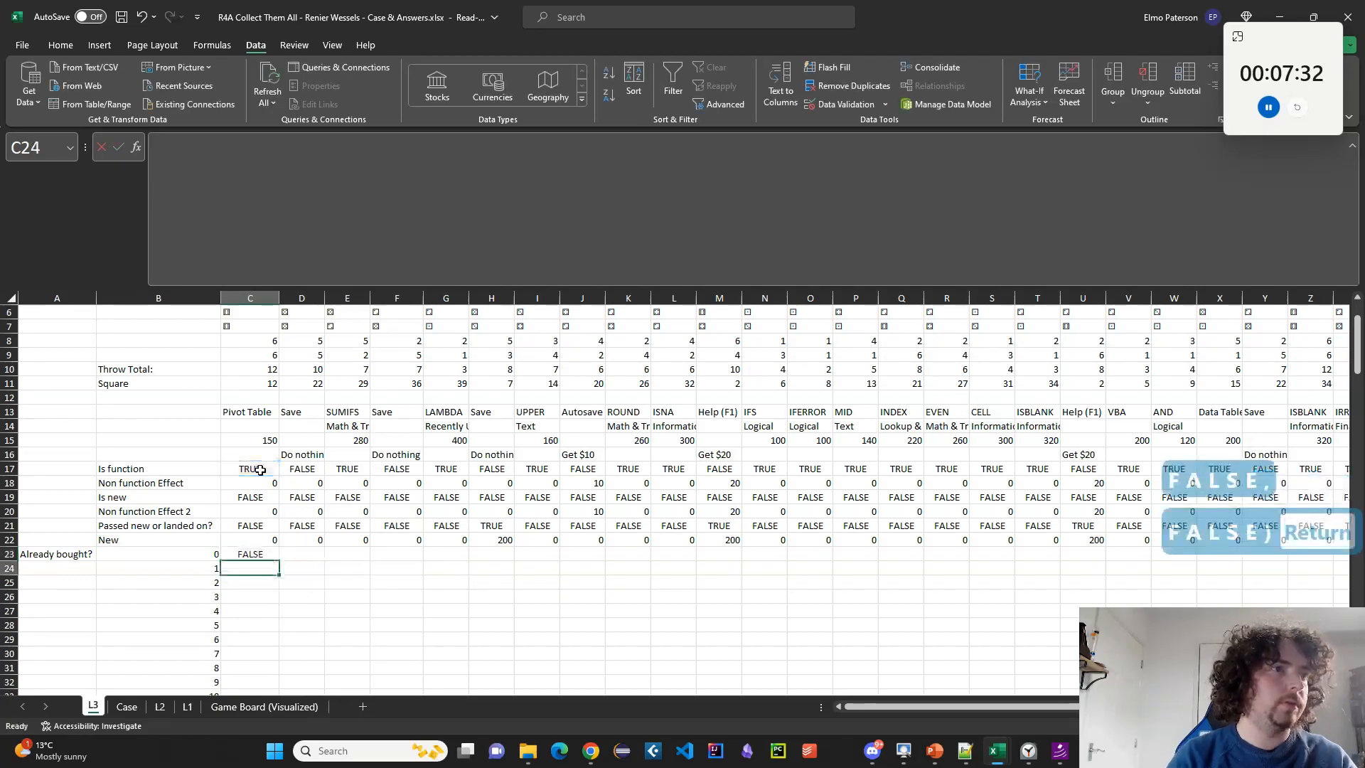
Copy the C23 formula into D23 and replace its last FALSE with an ISNUMBER(XMATCH( test that looks up B23.
key(Up)
drag(280, 561, 316, 558)
click(305, 554)
click(329, 212)
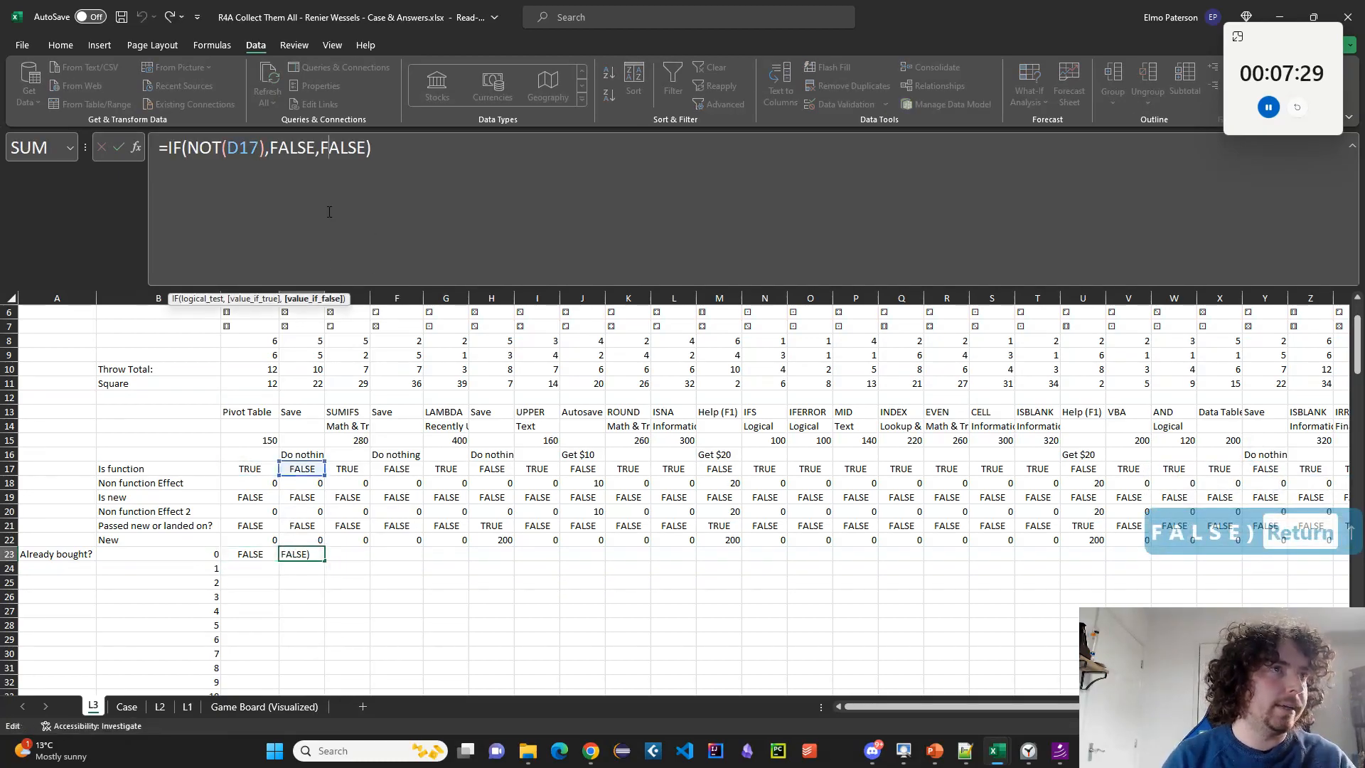
double_click(332, 151)
text(ISNUMBER(XMA)
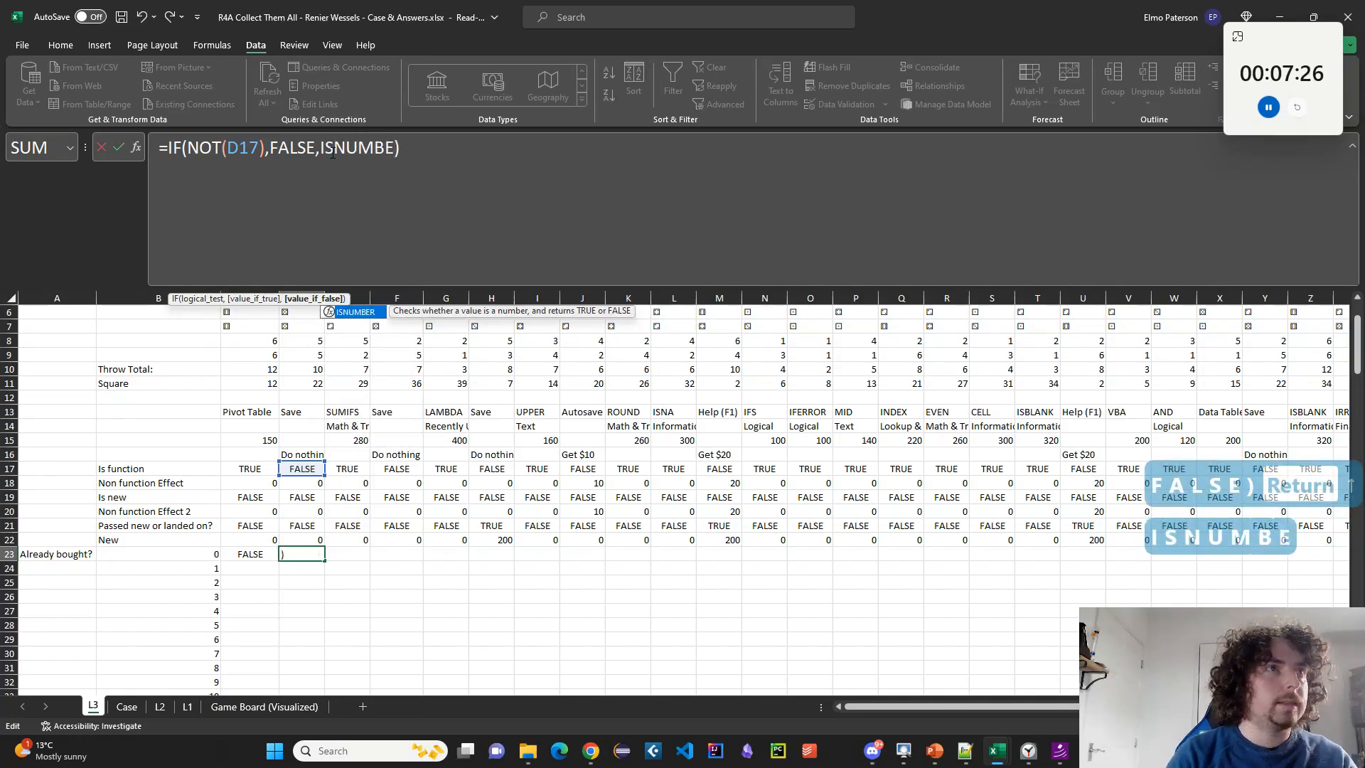
text(TCH()
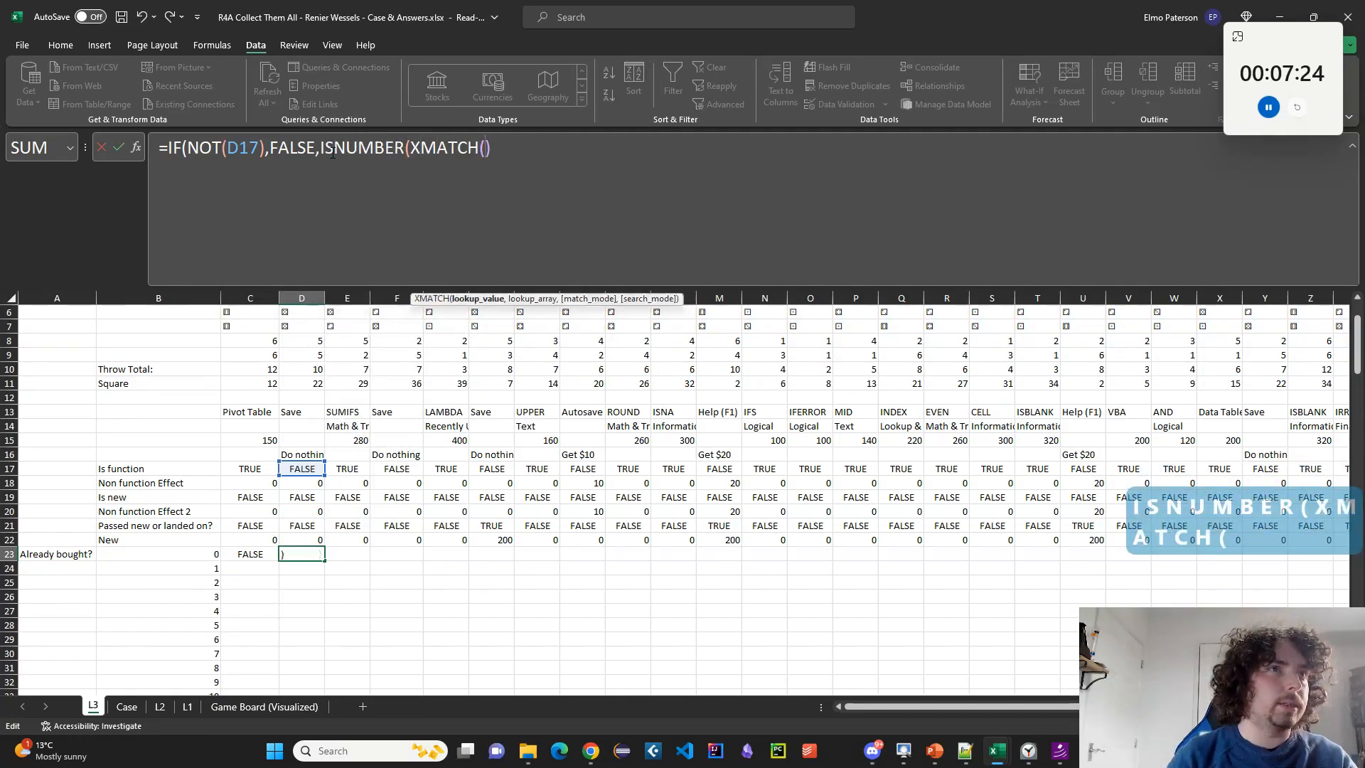
click(205, 552)
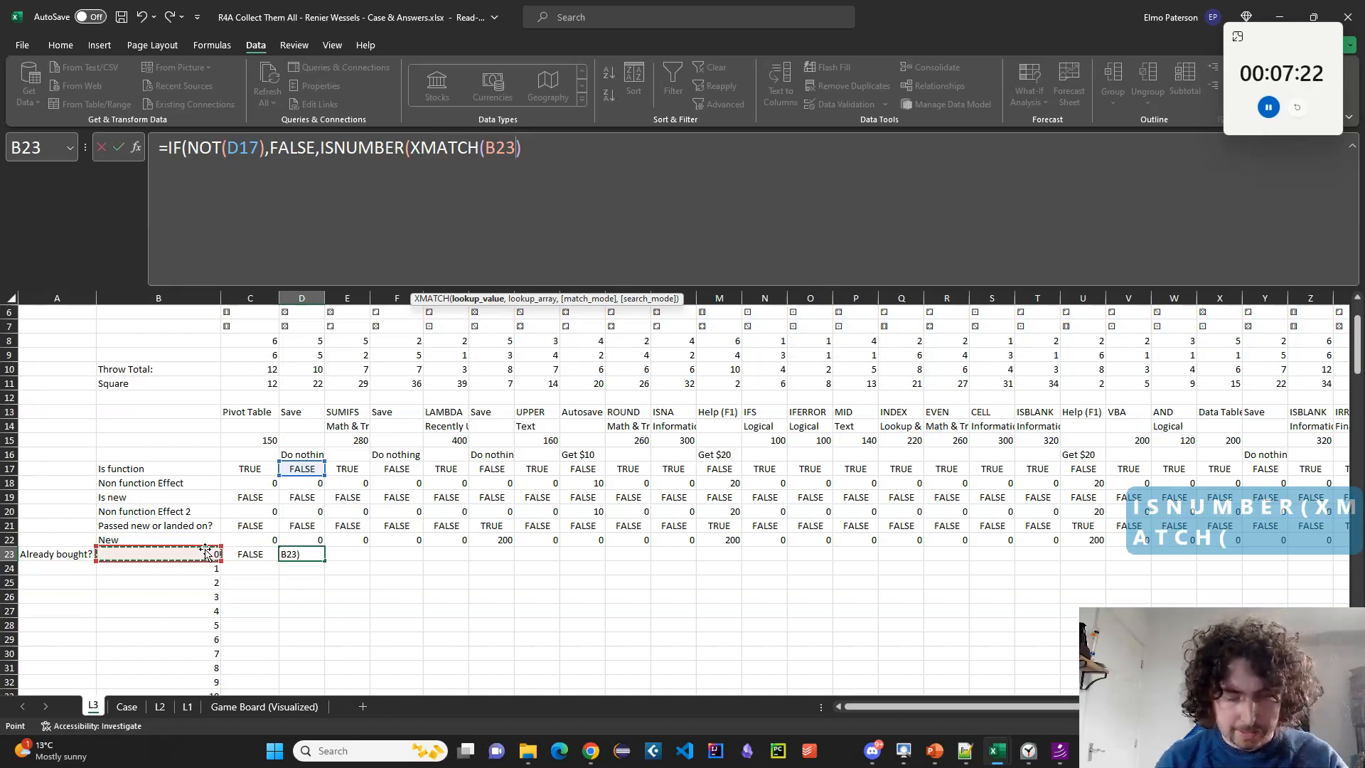
text(,)
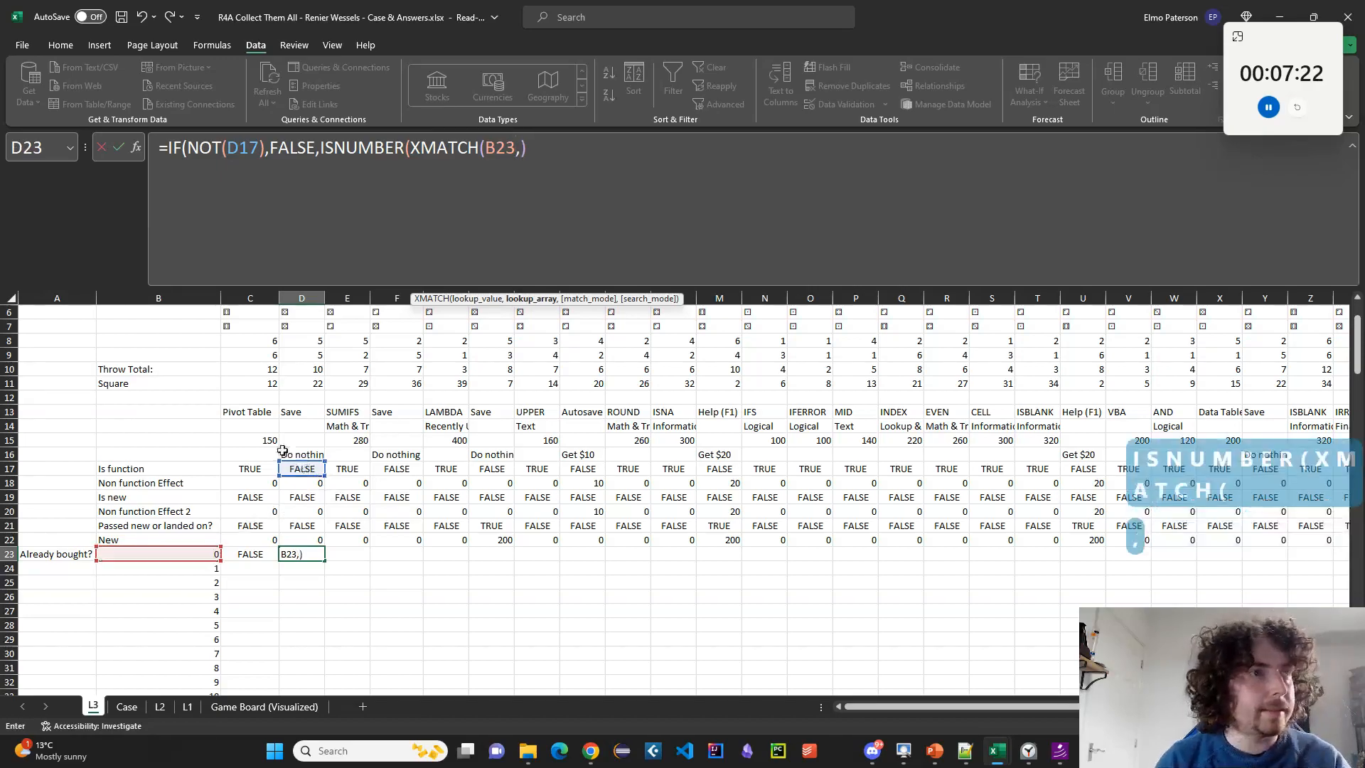
Complete the XMATCH in D23 with the expanding lookup range $C$11:C11 on the Square row and close the formula.
click(250, 386)
shift+click(250, 385)
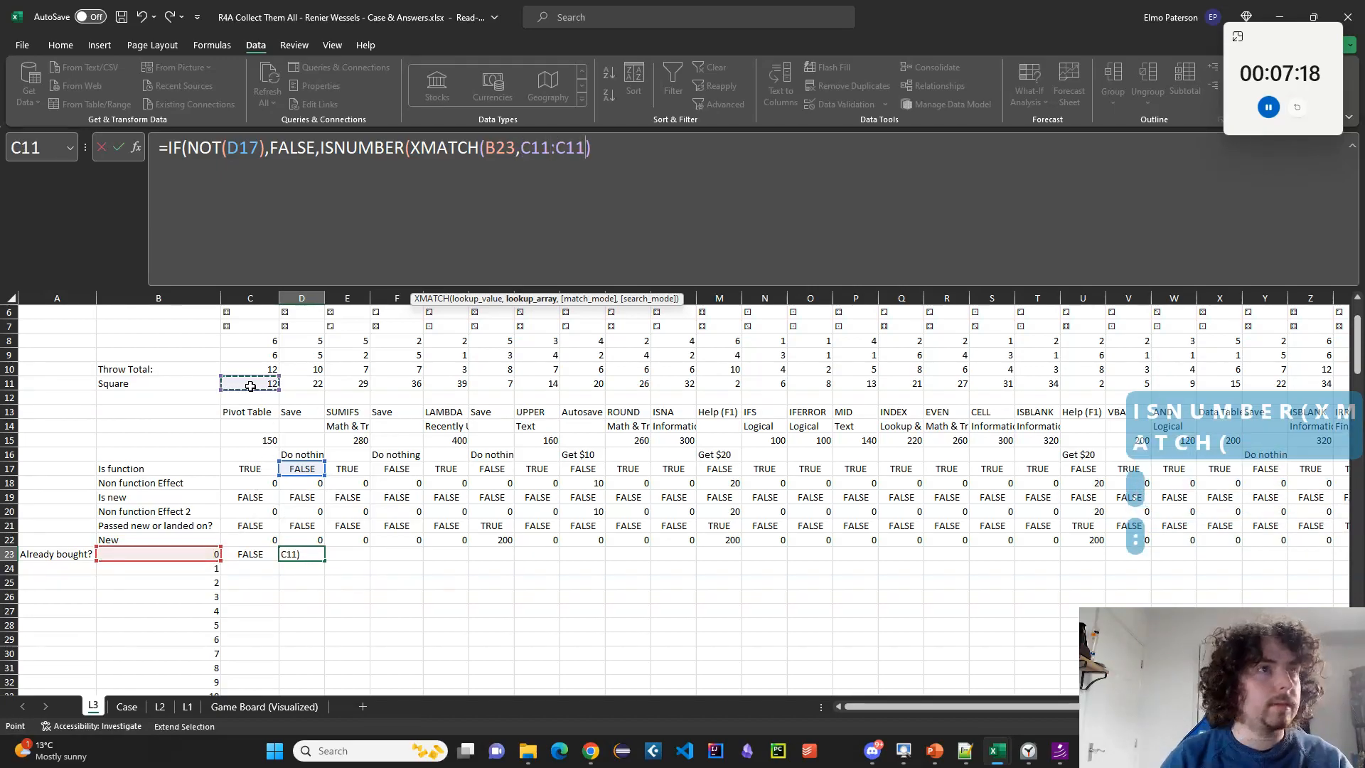
drag(587, 148, 538, 151)
click(538, 150)
key(F4)
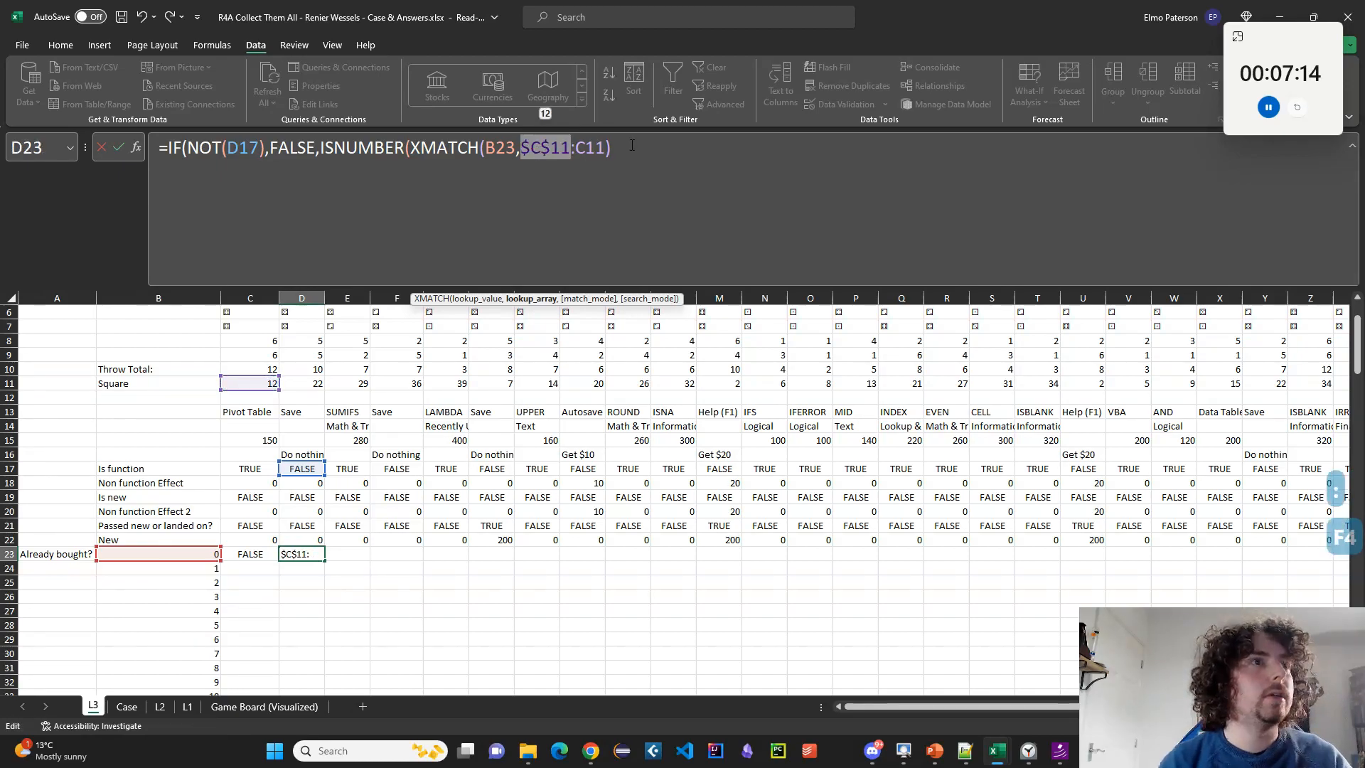
click(654, 176)
text())
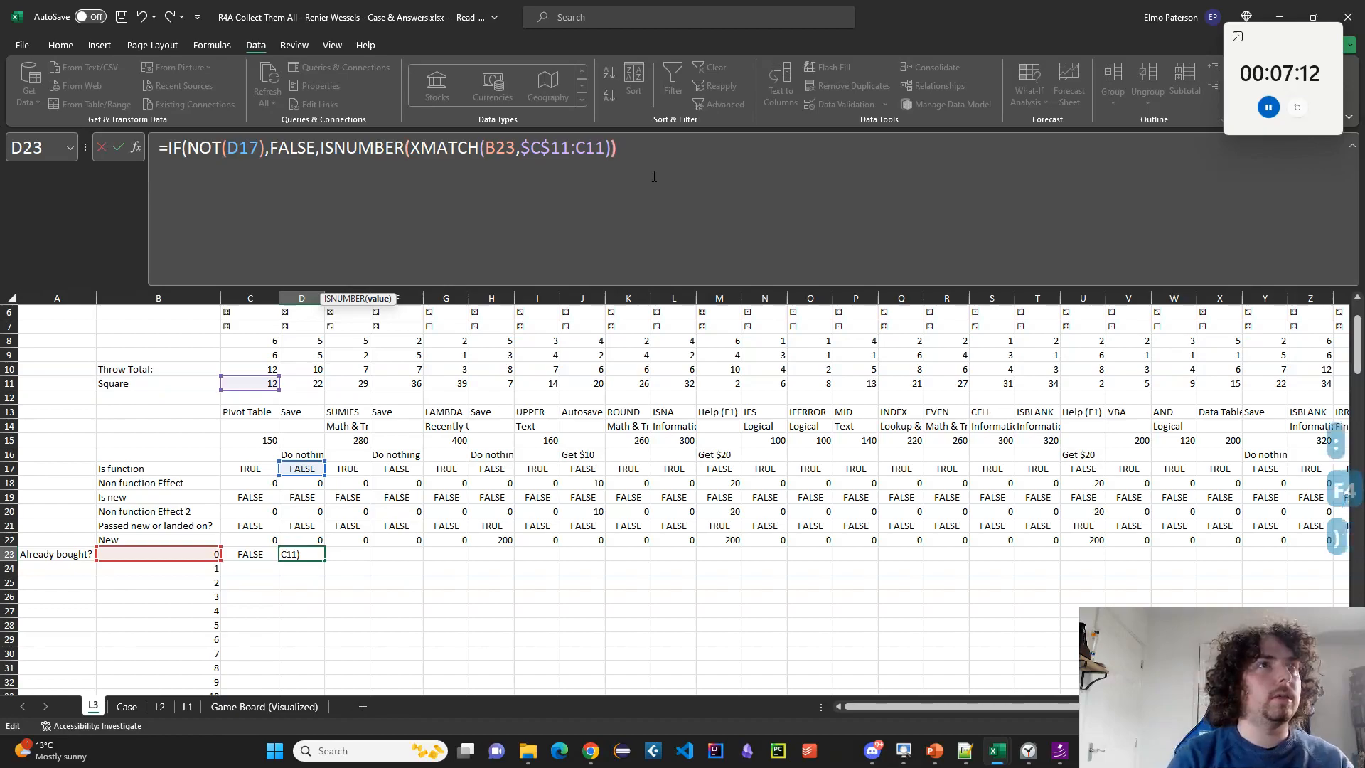
key(Return)
key(Up)
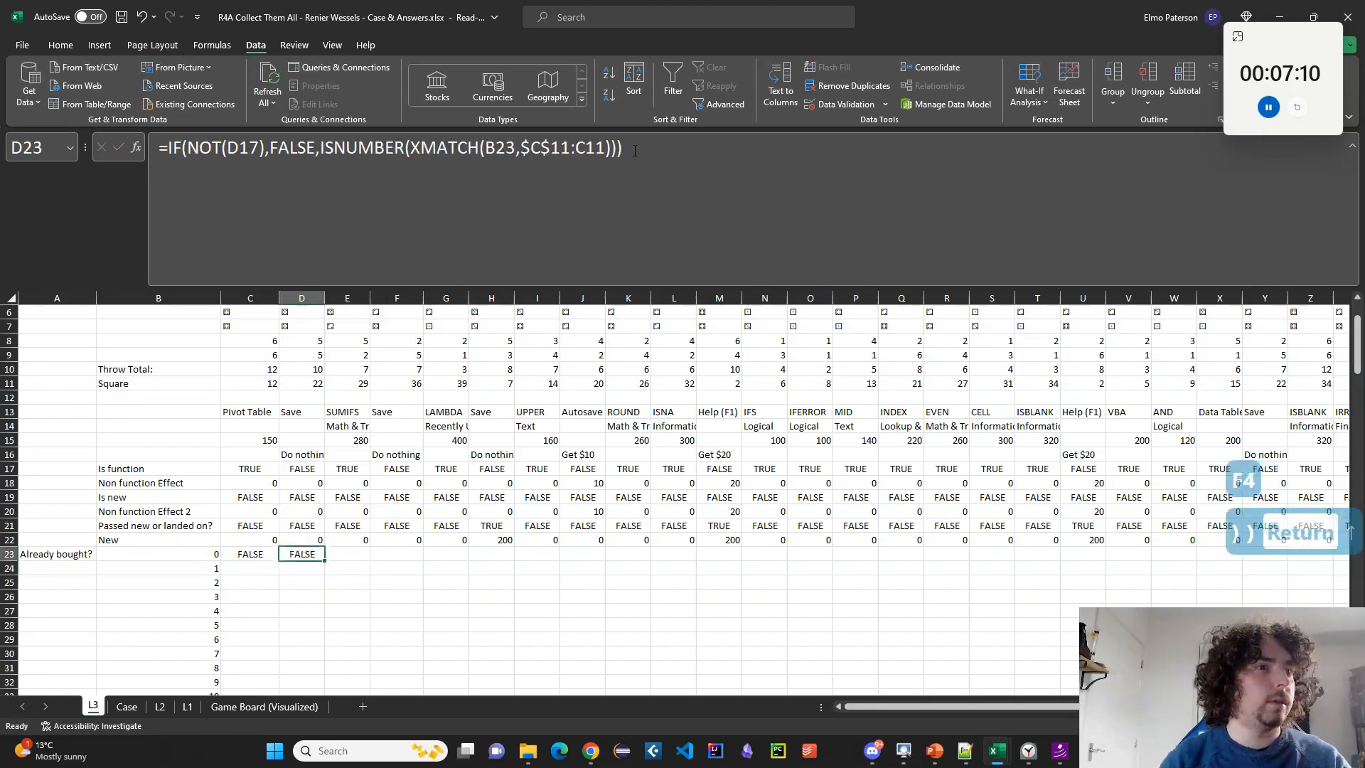
Fill the C23 and D23 formulas down alongside the whole list of square numbers.
click(247, 552)
click(309, 552)
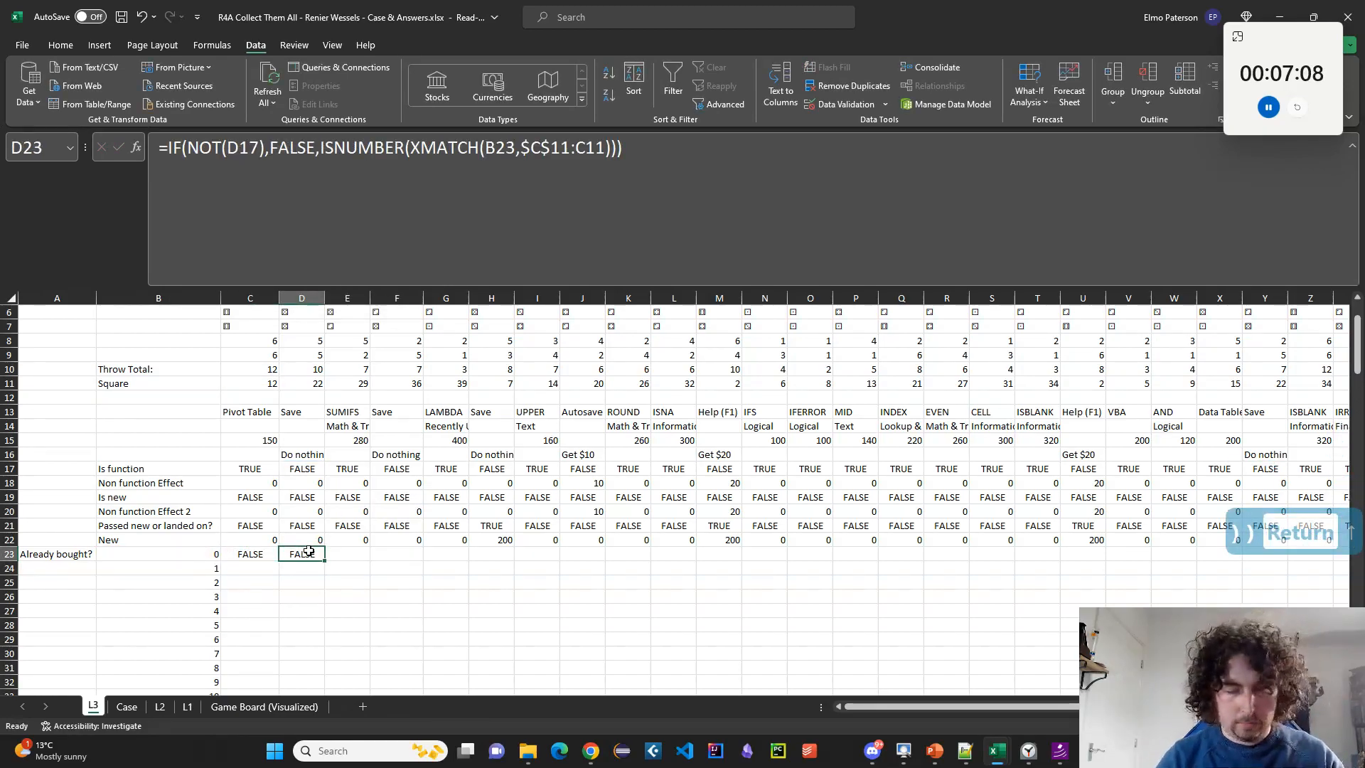
click(268, 555)
click(276, 566)
click(272, 556)
double_click(279, 560)
click(312, 558)
double_click(326, 561)
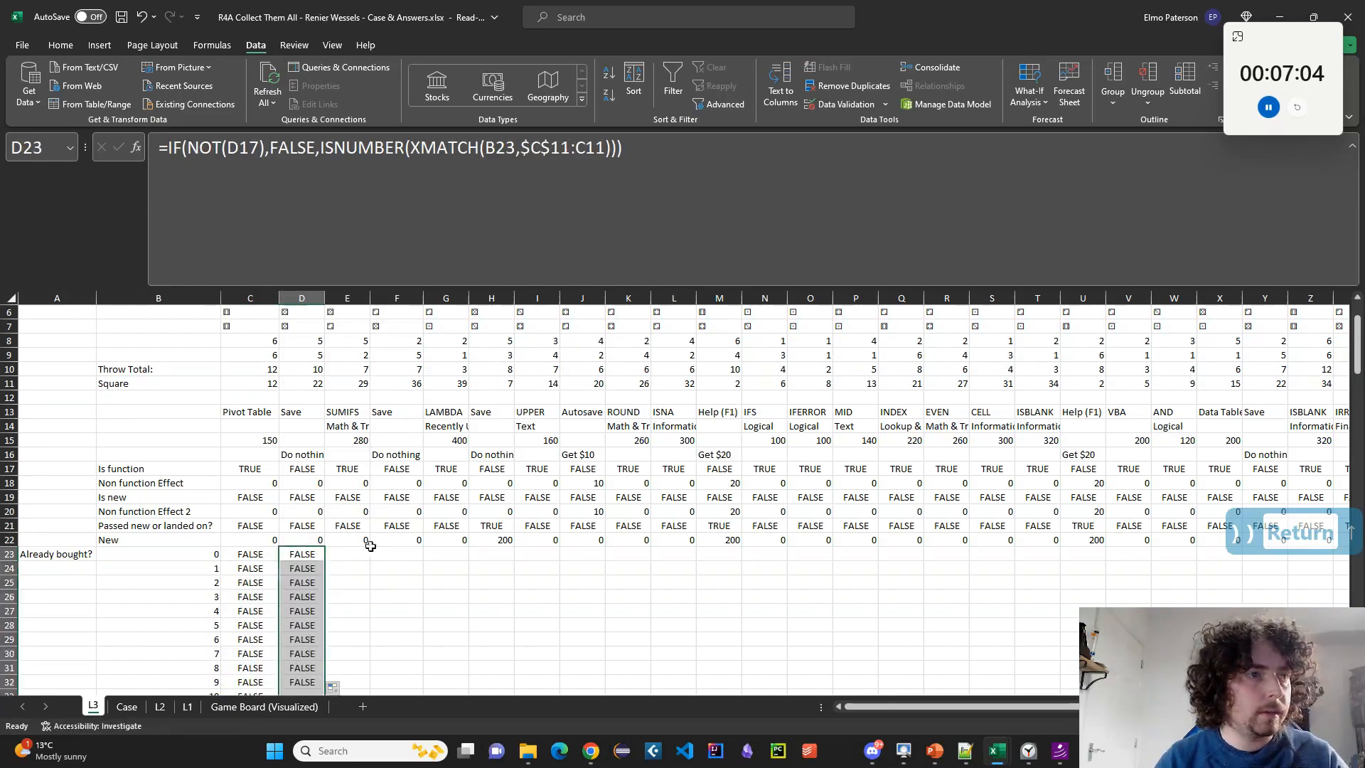
Copy the filled column D checks and paste them across all the remaining rounds through column AF, from row 23 down.
key(ctrl+c)
click(338, 553)
key(ctrl+shift+Right)
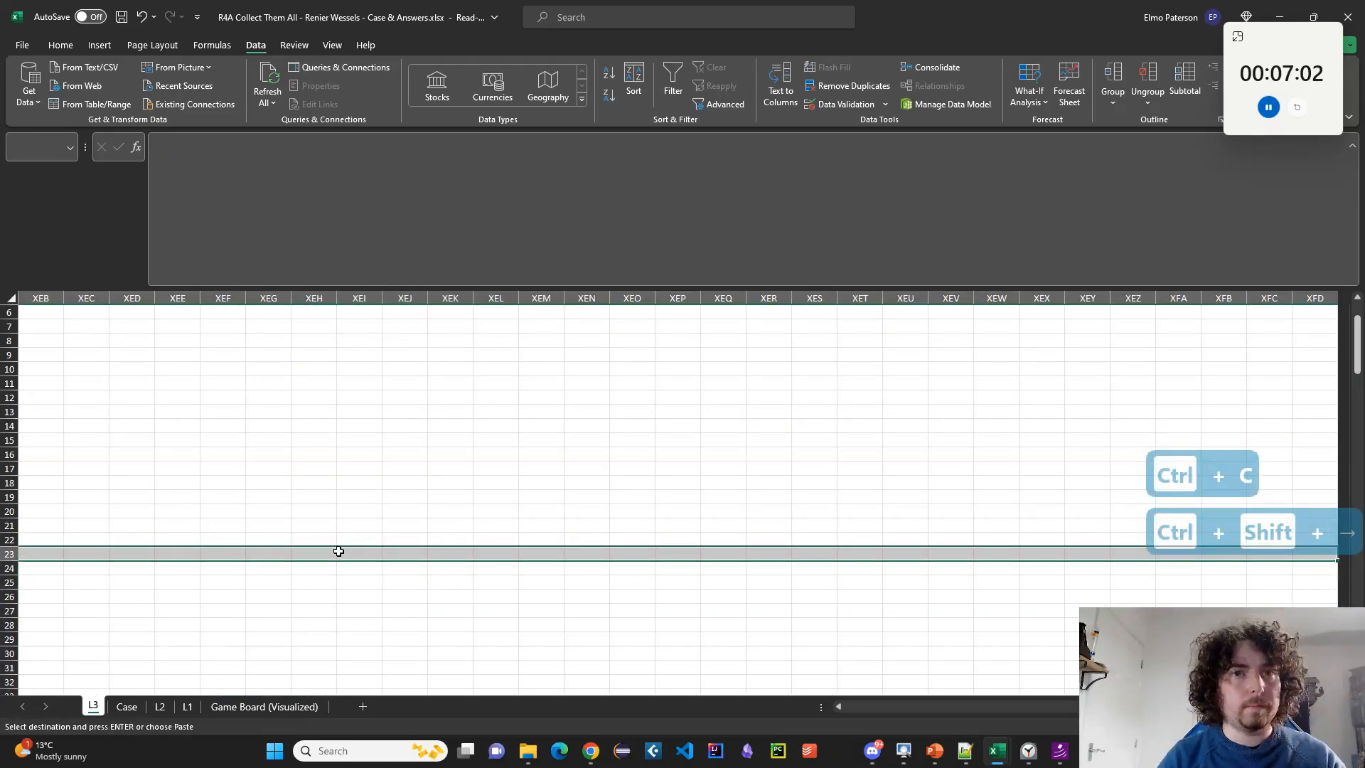
key(ctrl+shift+Left)
key(Up)
key(ctrl+Right)
key(Down)
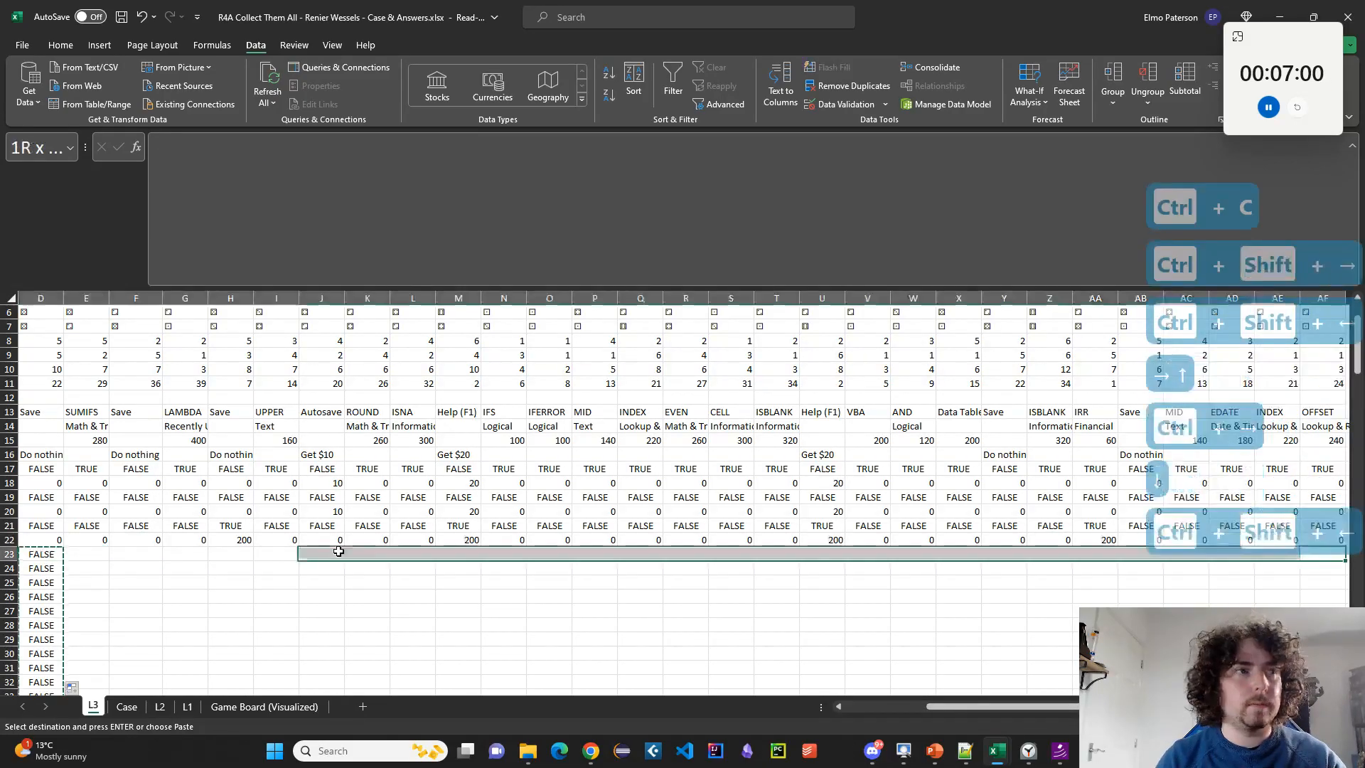
key(ctrl+shift+Left)
key(ctrl+shift+Down)
key(ctrl+shift+Up)
key(shift+Down)
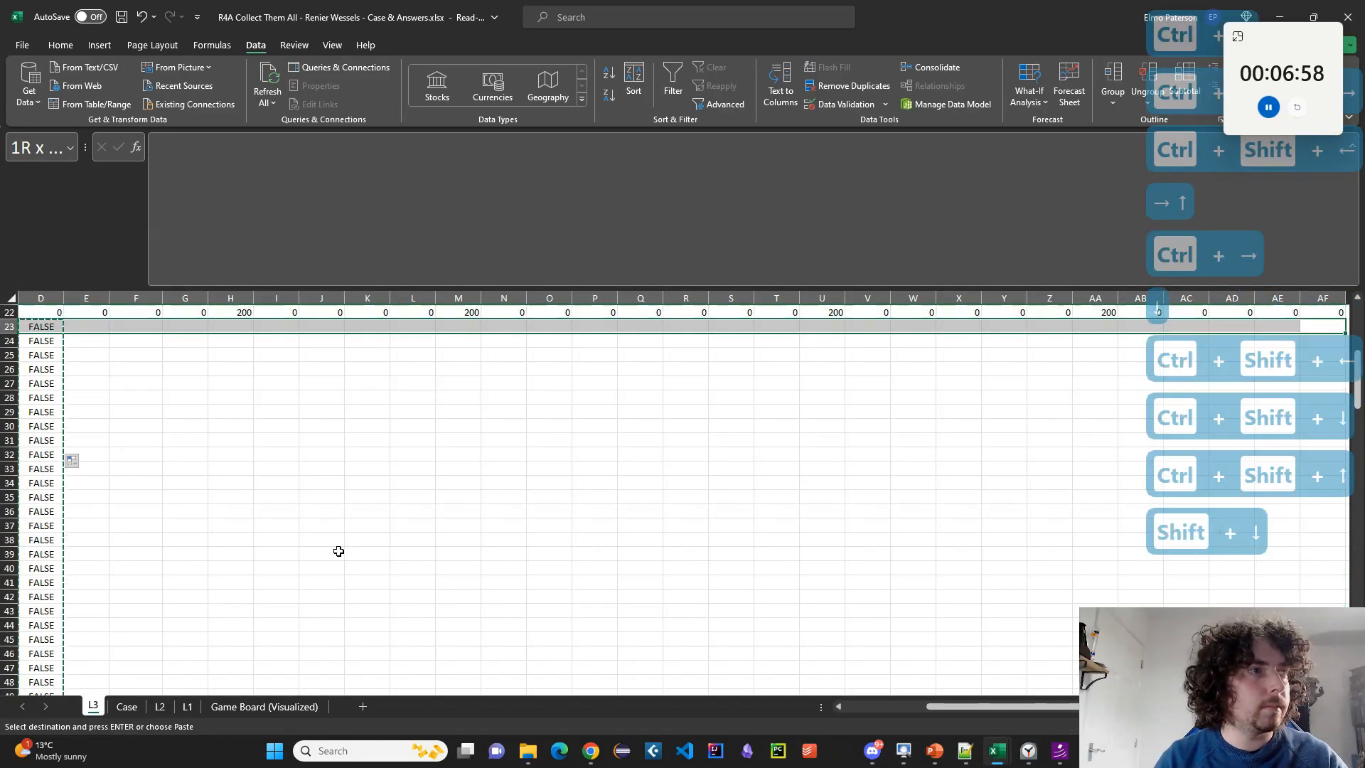
key(shift+Down)
key(shift+Down)
key(shift+Down)
key(shift+Down)
key(shift+Down)
key(shift+Down)
key(shift+Down)
key(shift+Down)
key(shift+Down)
key(shift+Down)
key(shift+Down)
key(shift+Down)
key(shift+Down)
key(shift+Down)
key(shift+Down)
key(shift+Down)
key(shift+Down)
key(shift+Down)
key(shift+Down)
key(shift+Down)
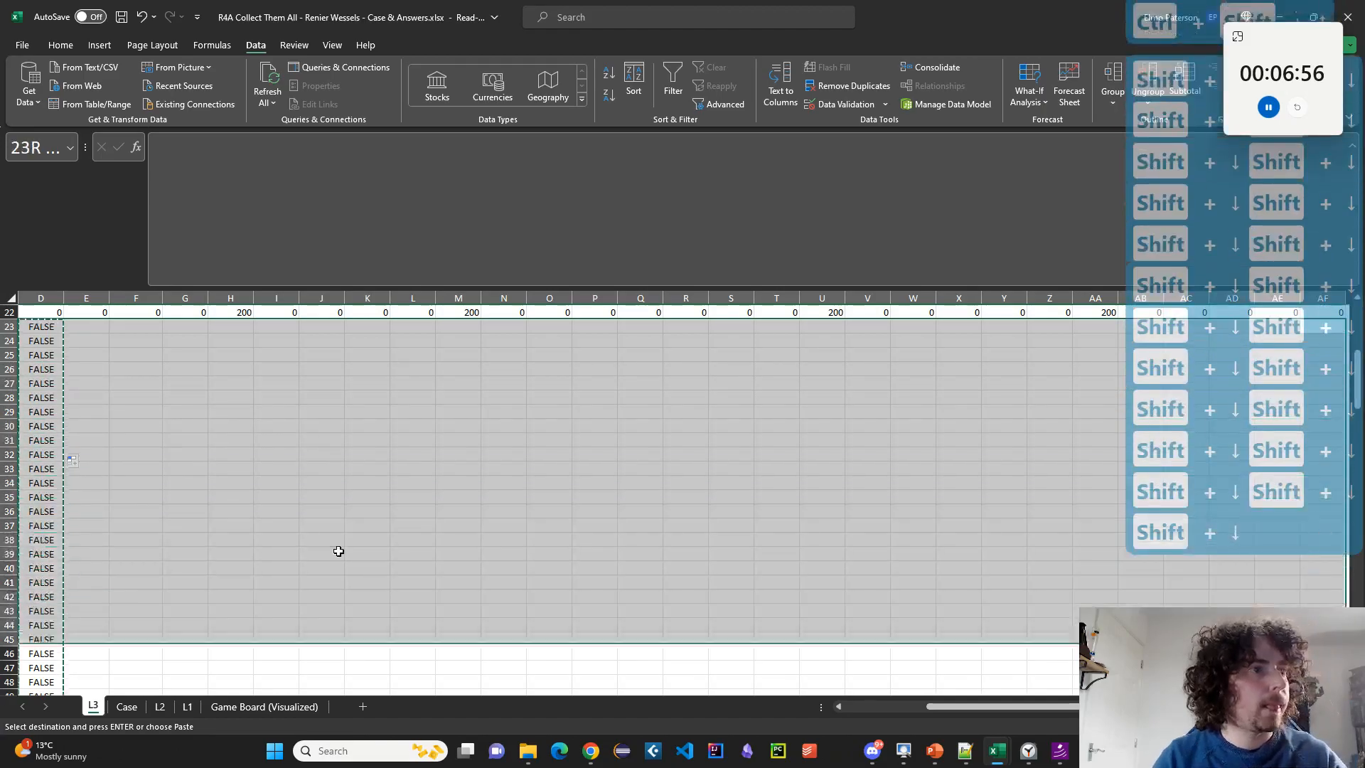
key(shift+Down)
key(shift+Down)
key(shift+Down)
key(shift+Down)
key(shift+Down)
key(shift+Down)
key(shift+Down)
key(shift+Down)
key(shift+Down)
key(shift+Down)
key(shift+Down)
key(shift+Down)
key(shift+Down)
key(shift+Down)
key(shift+Down)
key(shift+Down)
key(shift+Down)
key(shift+Down)
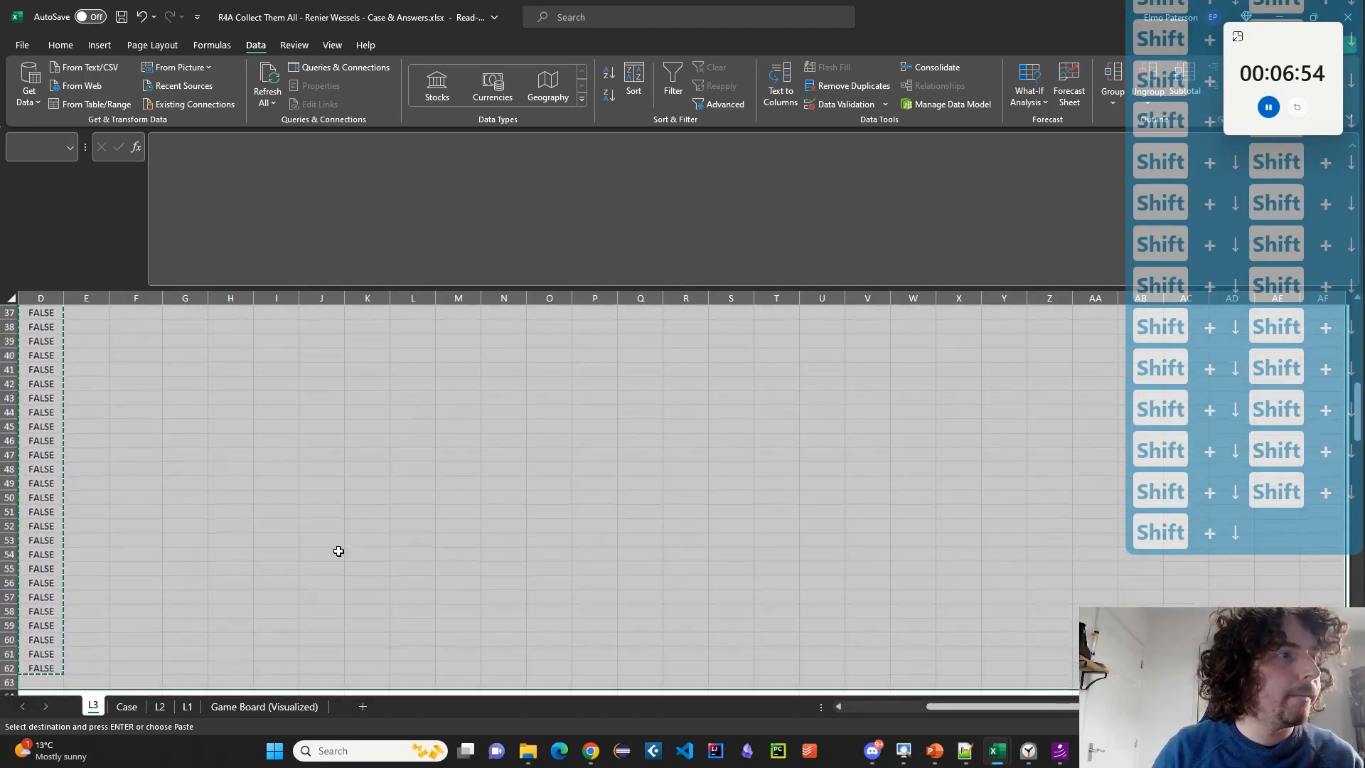
key(ctrl+v)
key(Down)
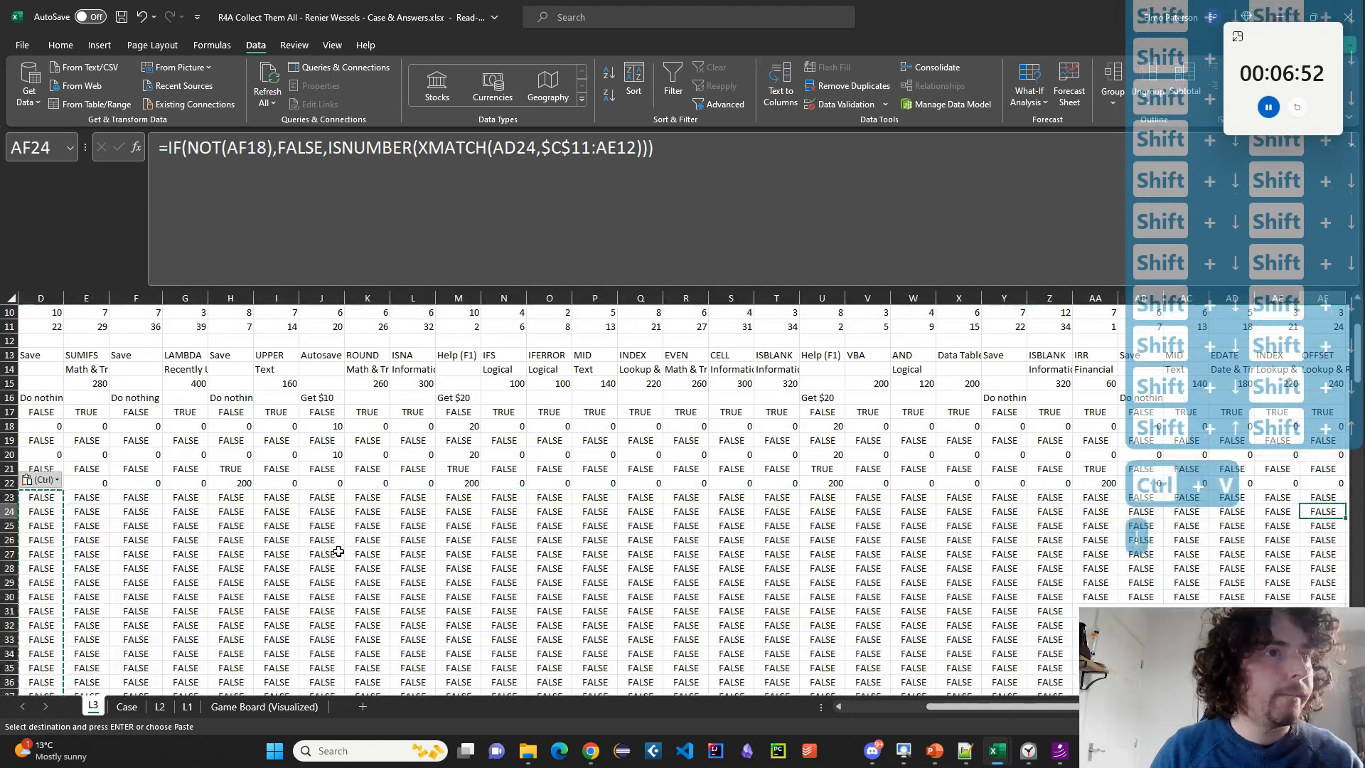
Review the already-bought grid against the rows above it and inspect the copied formula in G32.
scroll(503, 637, down, 6)
scroll(719, 645, up, 9)
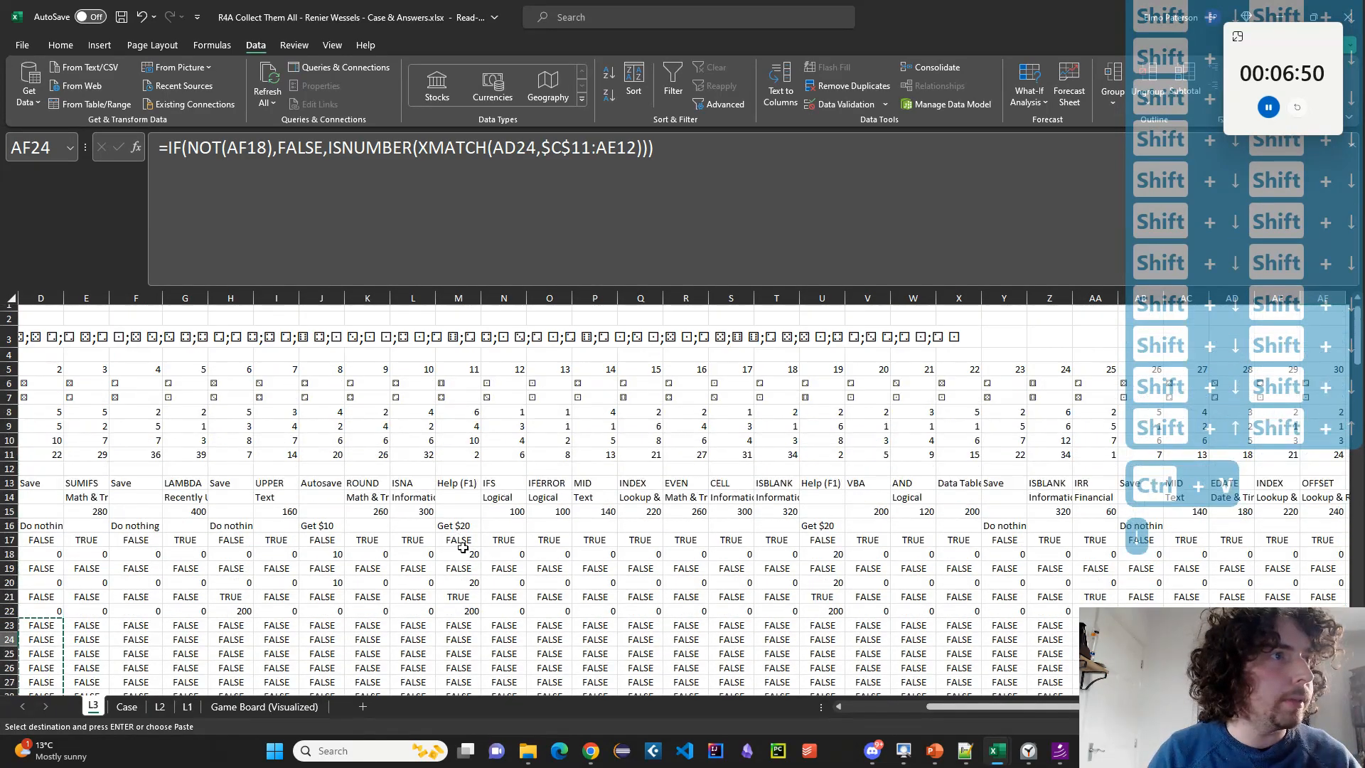
middle_click(495, 563)
middle_click(384, 563)
scroll(377, 590, down, 3)
click(366, 622)
scroll(363, 623, down, 9)
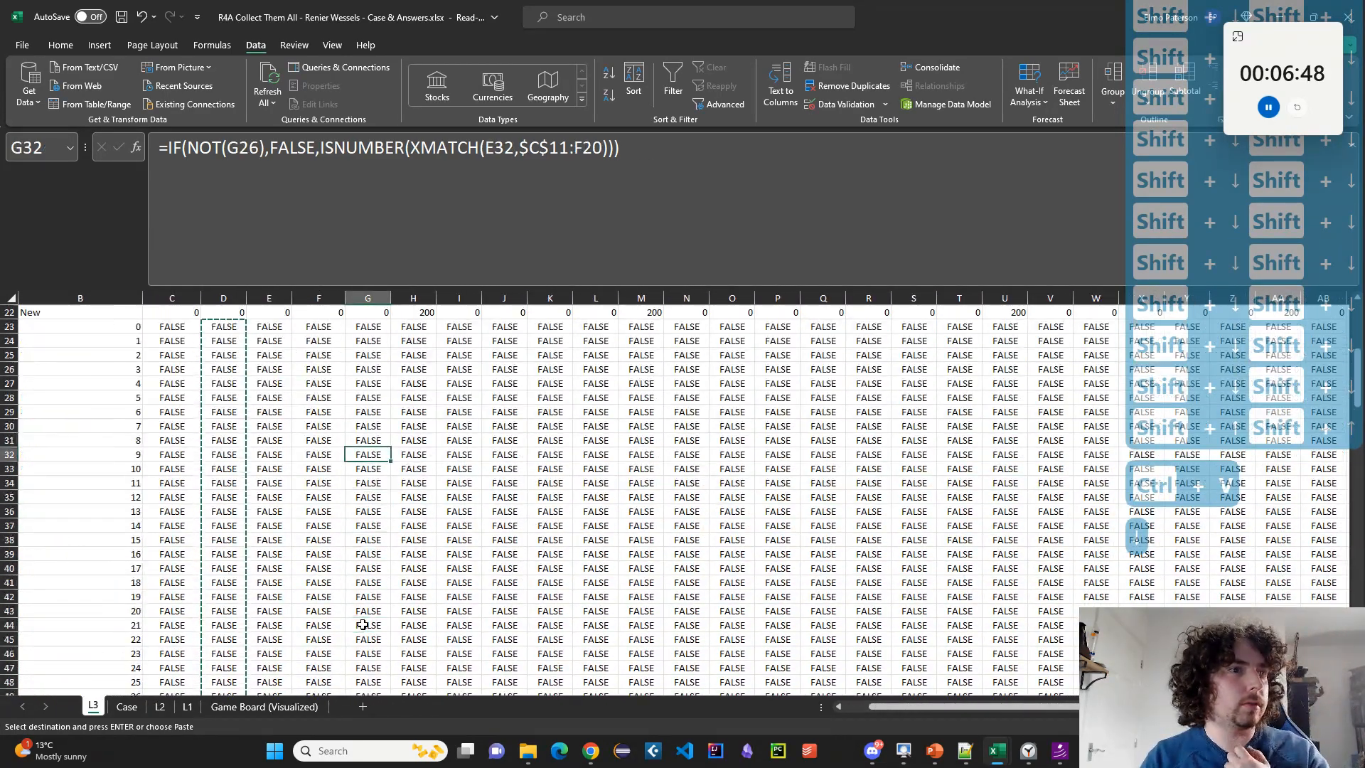
Lock the row of the lookup range's end reference in the D23 XMATCH formula, making the range $C$11:C$11.
scroll(362, 624, up, 10)
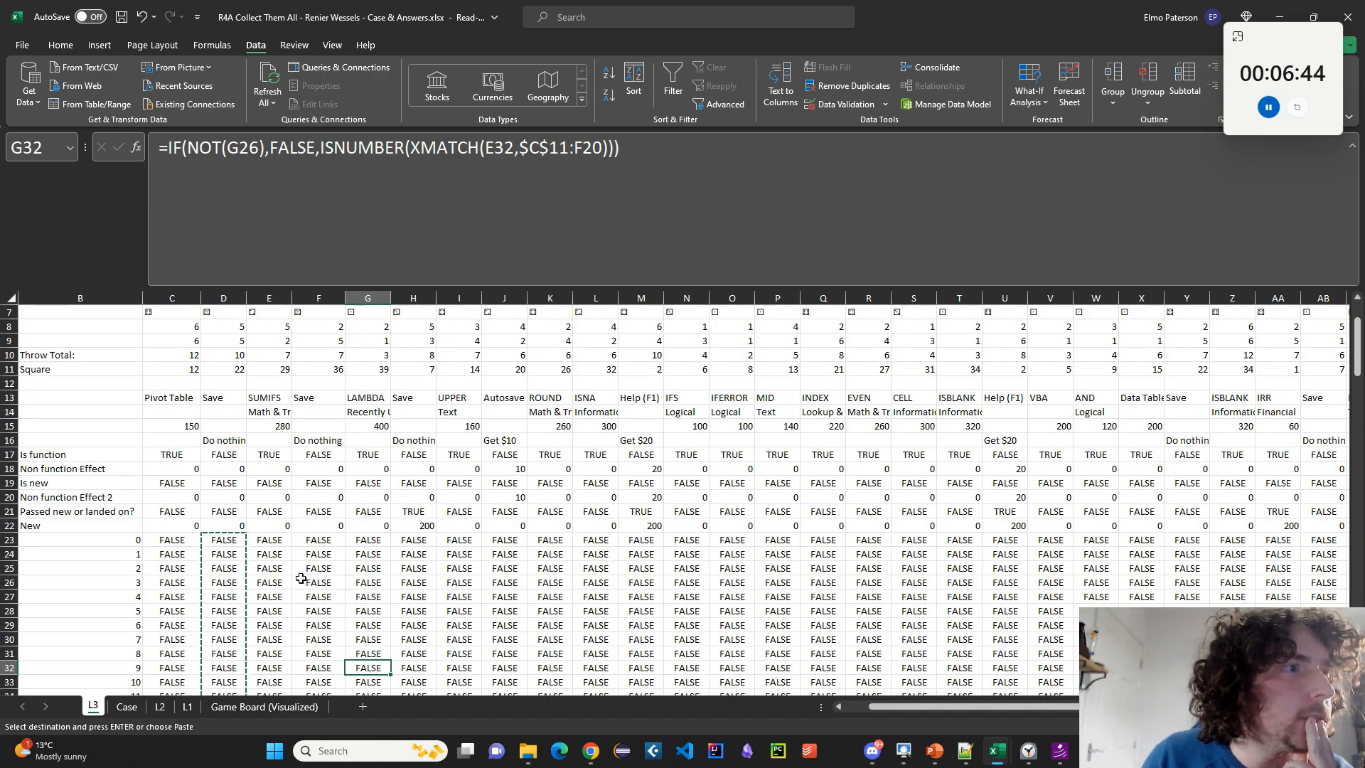
click(265, 559)
click(607, 244)
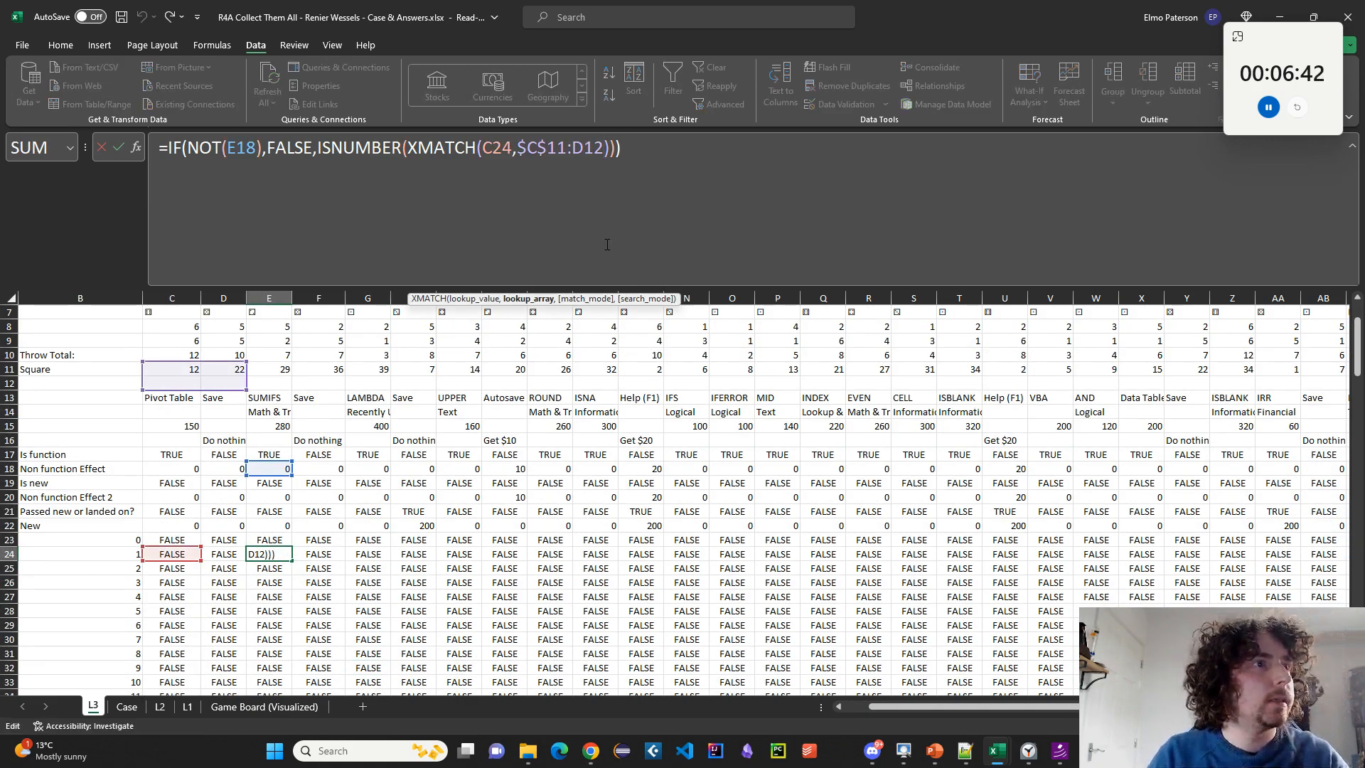
key(Escape)
click(175, 540)
click(370, 161)
key(Tab)
click(582, 153)
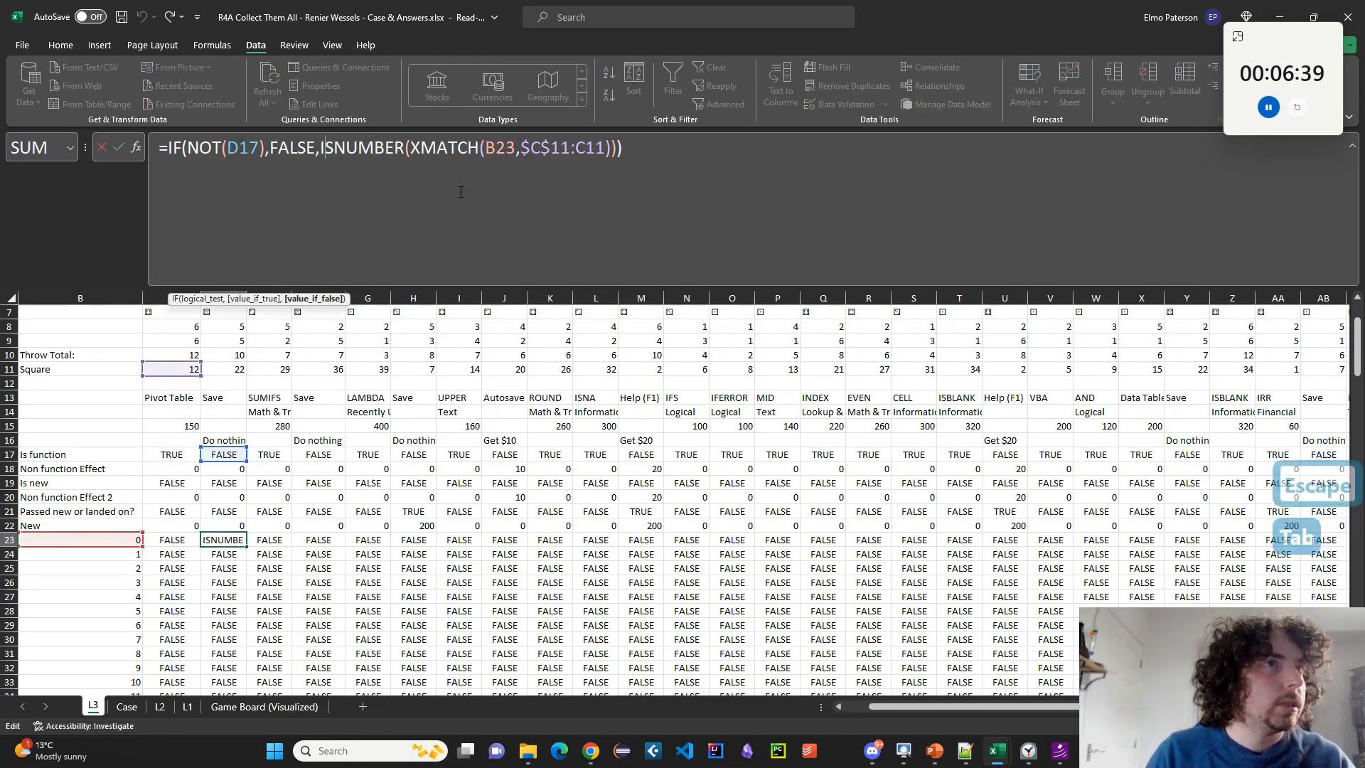
click(584, 153)
key(F4)
key(F4)
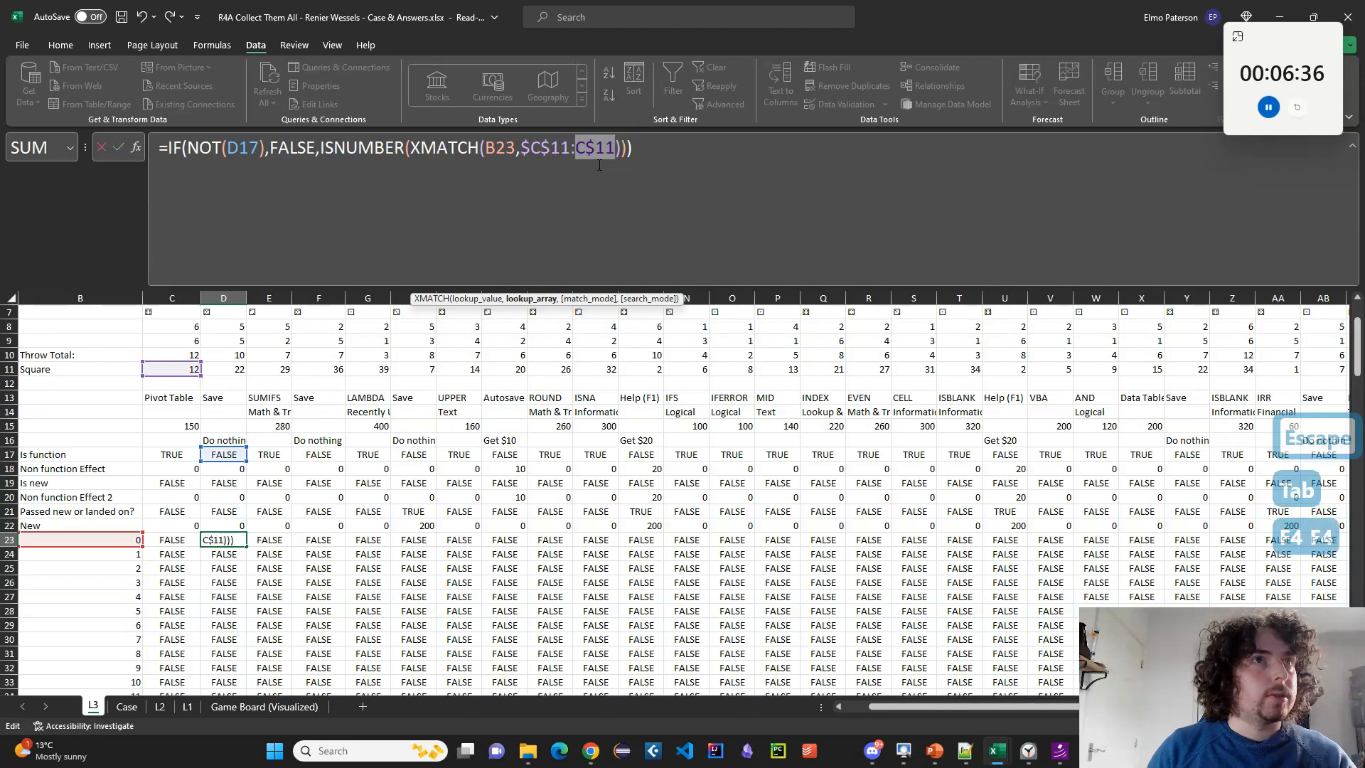
key(Return)
key(Up)
key(Right)
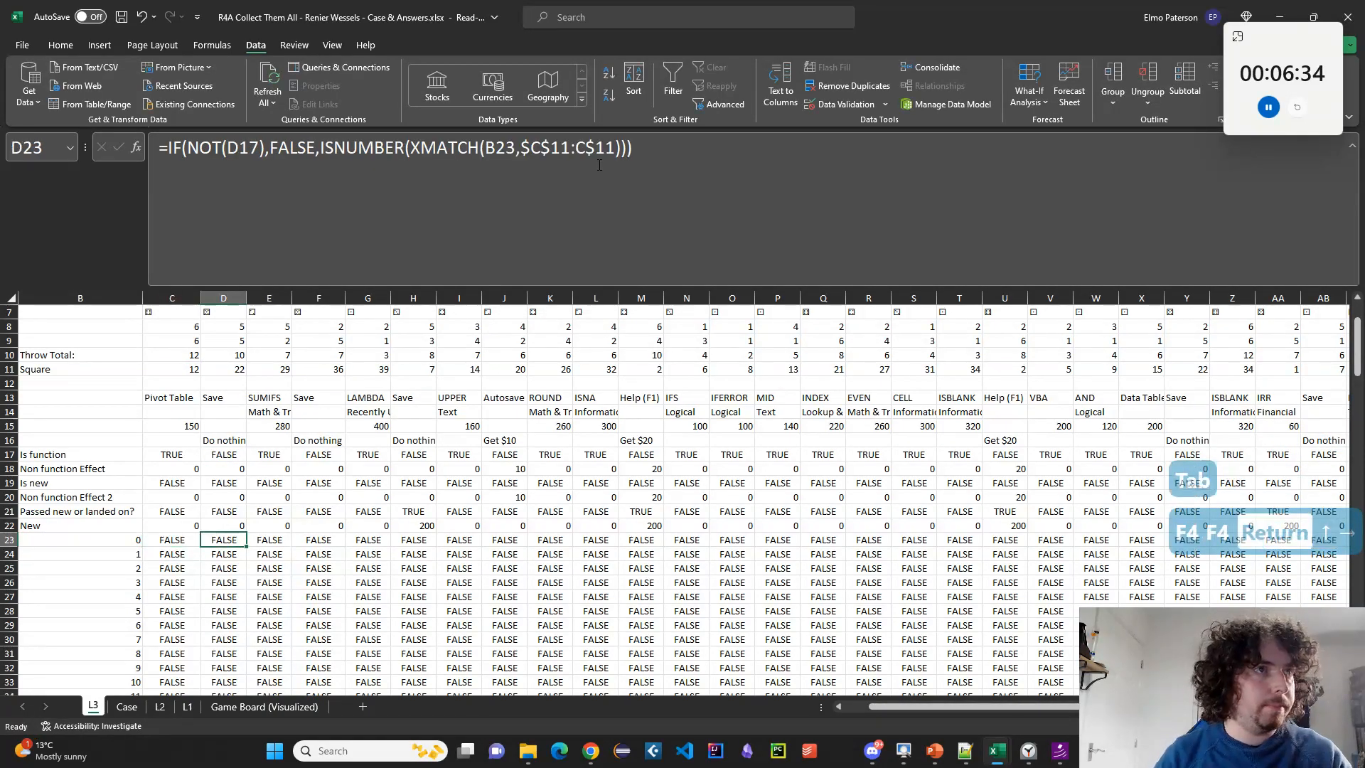
Lock the row of the Is function reference in the D23 formula as D$17.
click(599, 165)
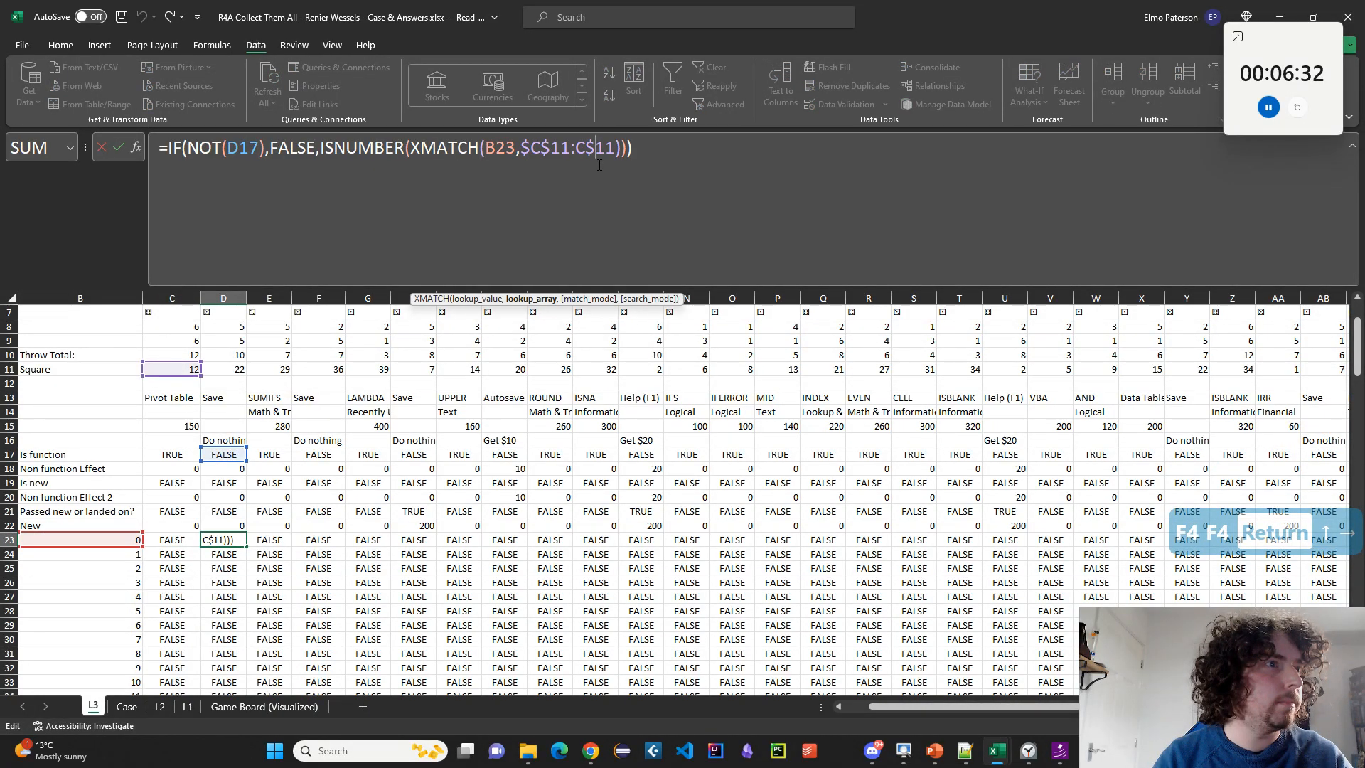
click(240, 151)
key(F4)
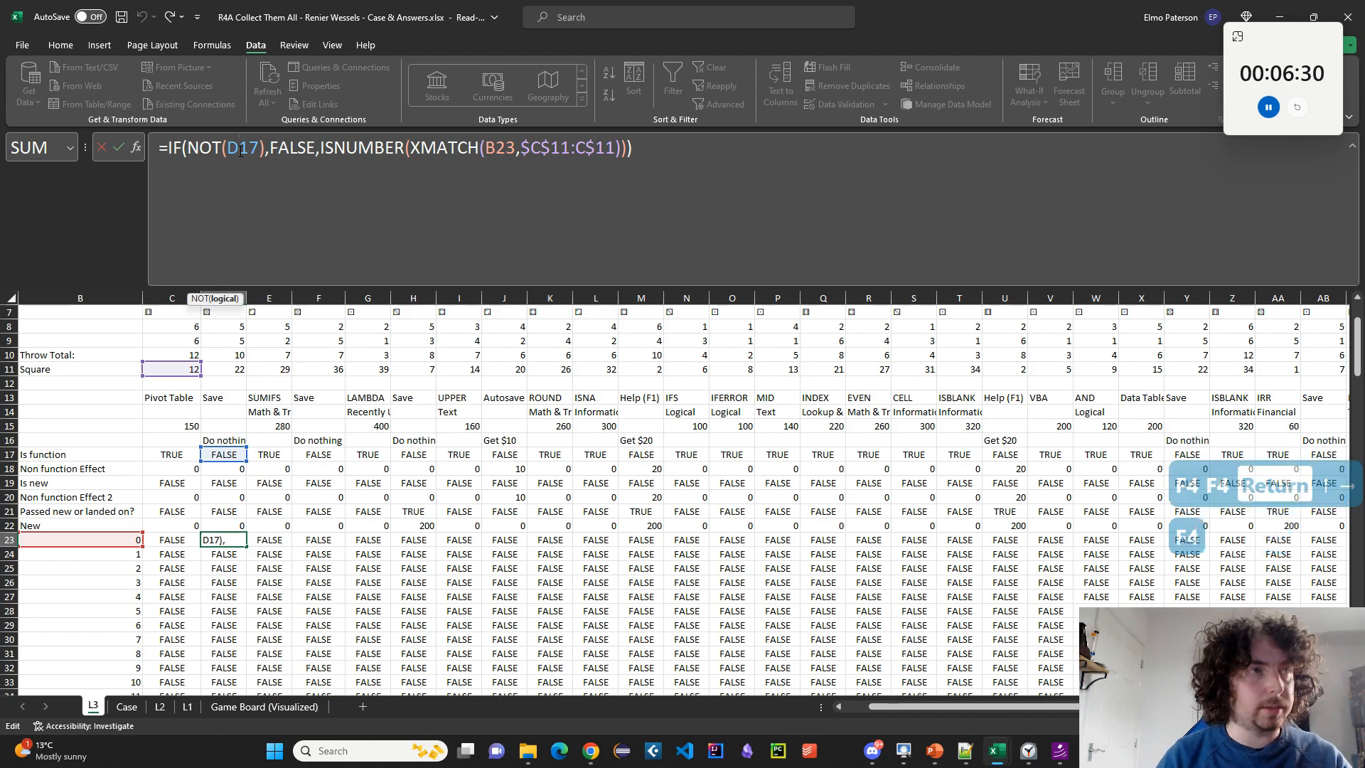
key(F4)
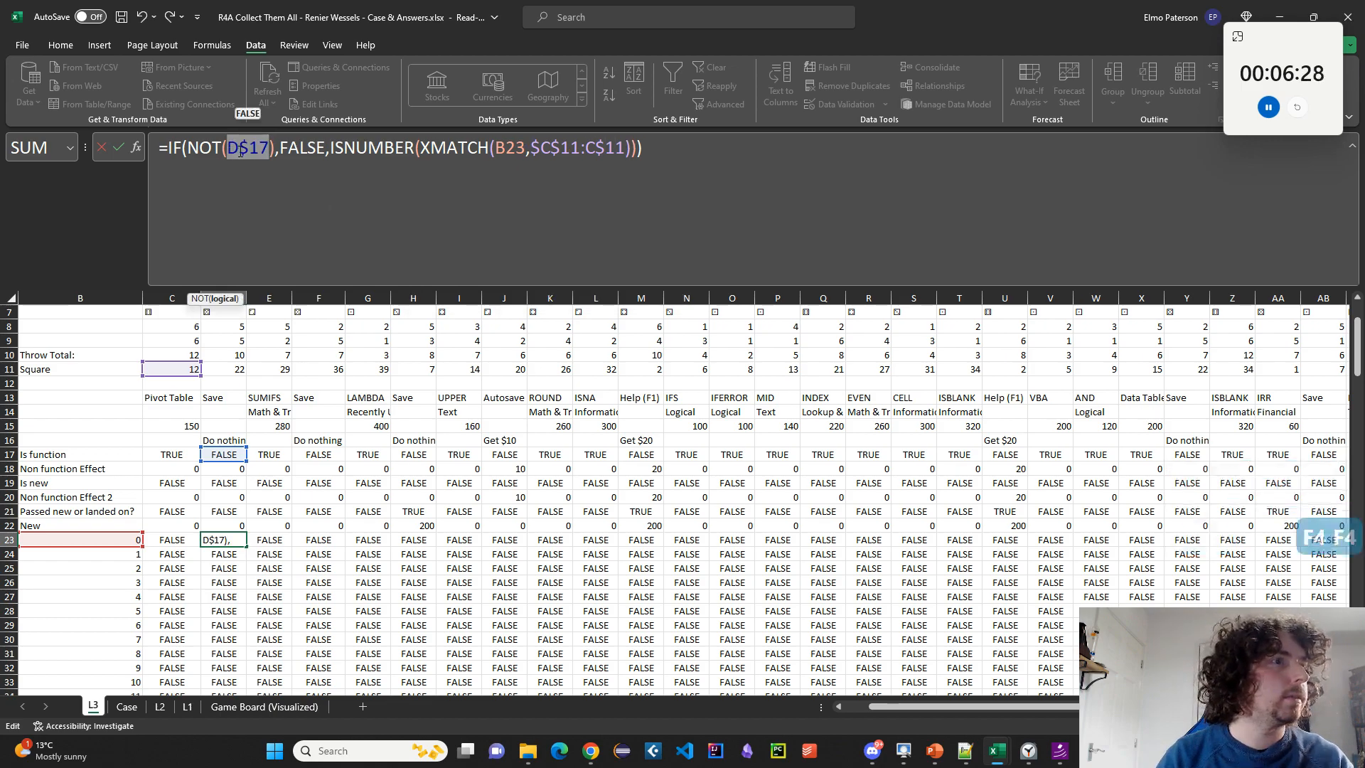
key(Return)
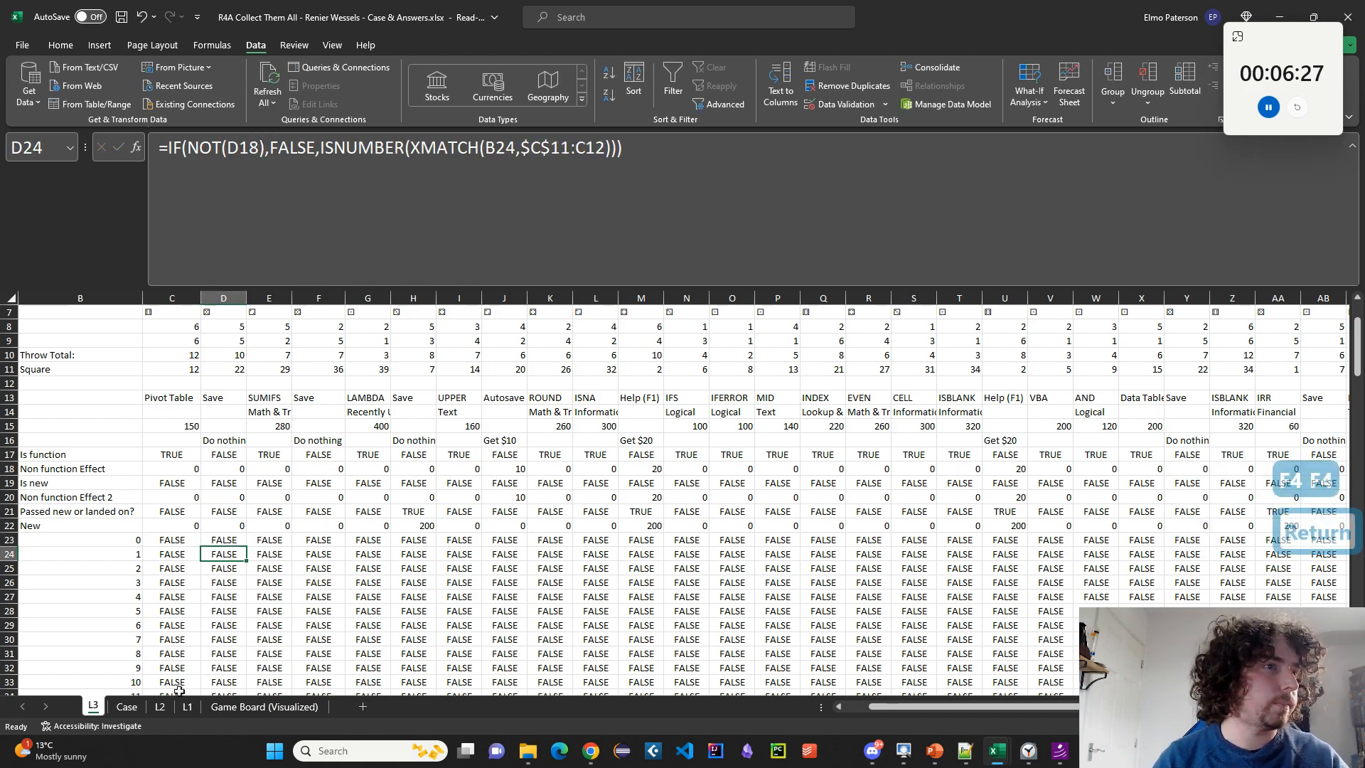
Lock the row of the Is function reference in C23 as C$17 and fill the formula down the square list.
click(187, 541)
click(260, 165)
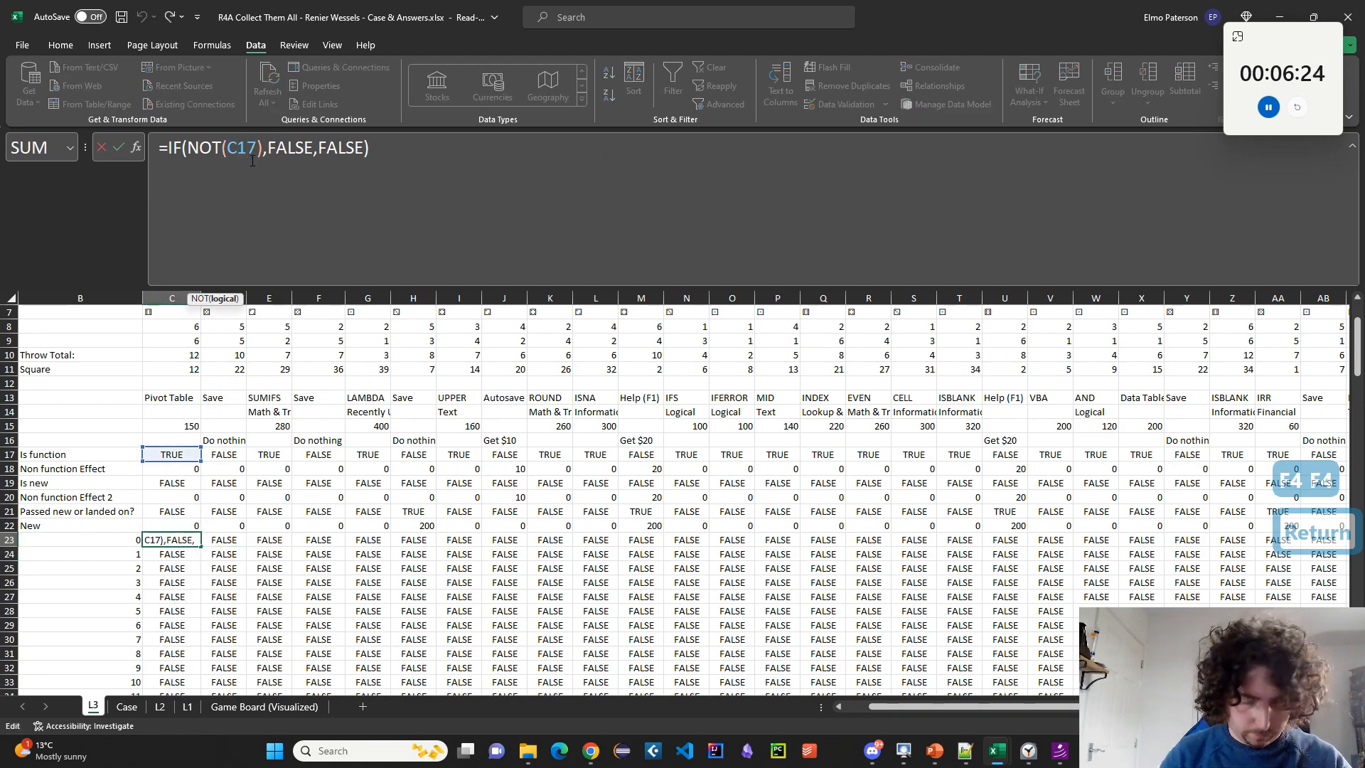
key(F4)
key(F4)
key(Return)
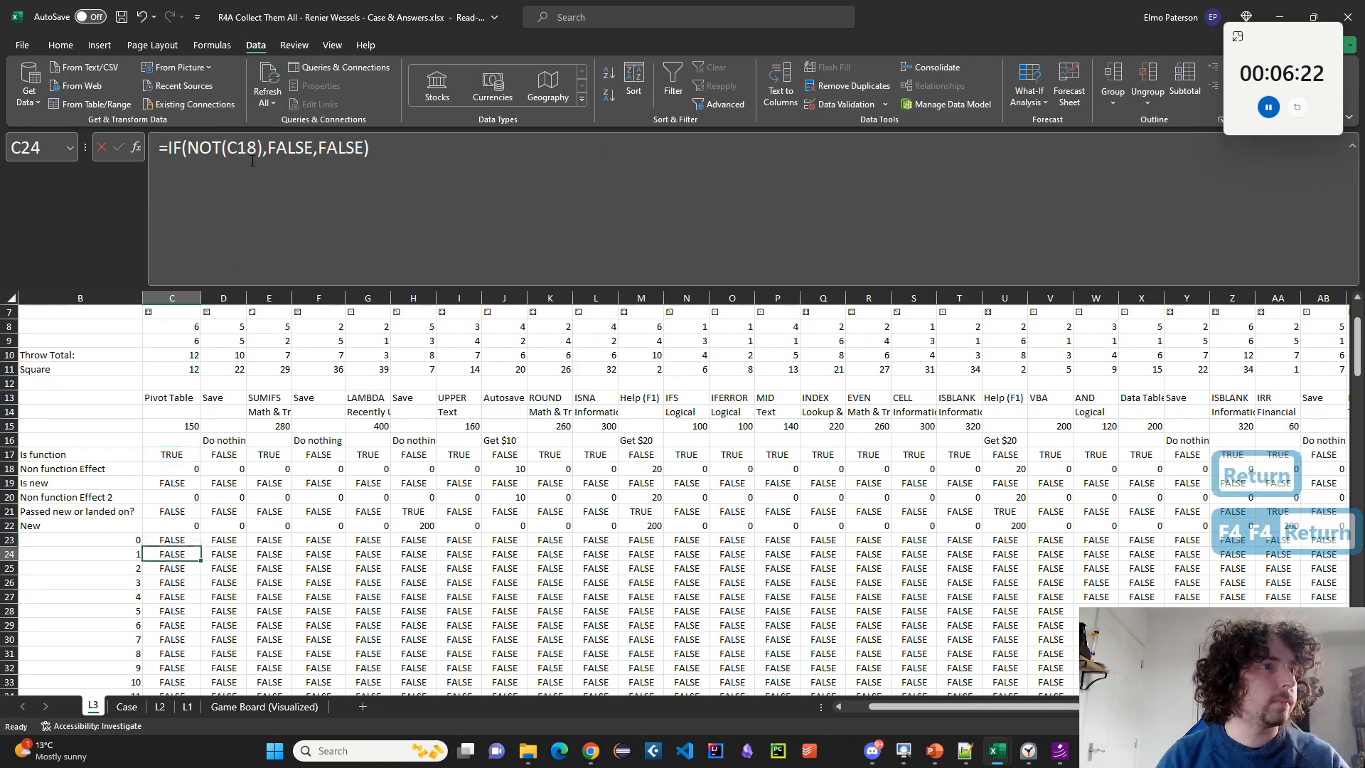
click(182, 540)
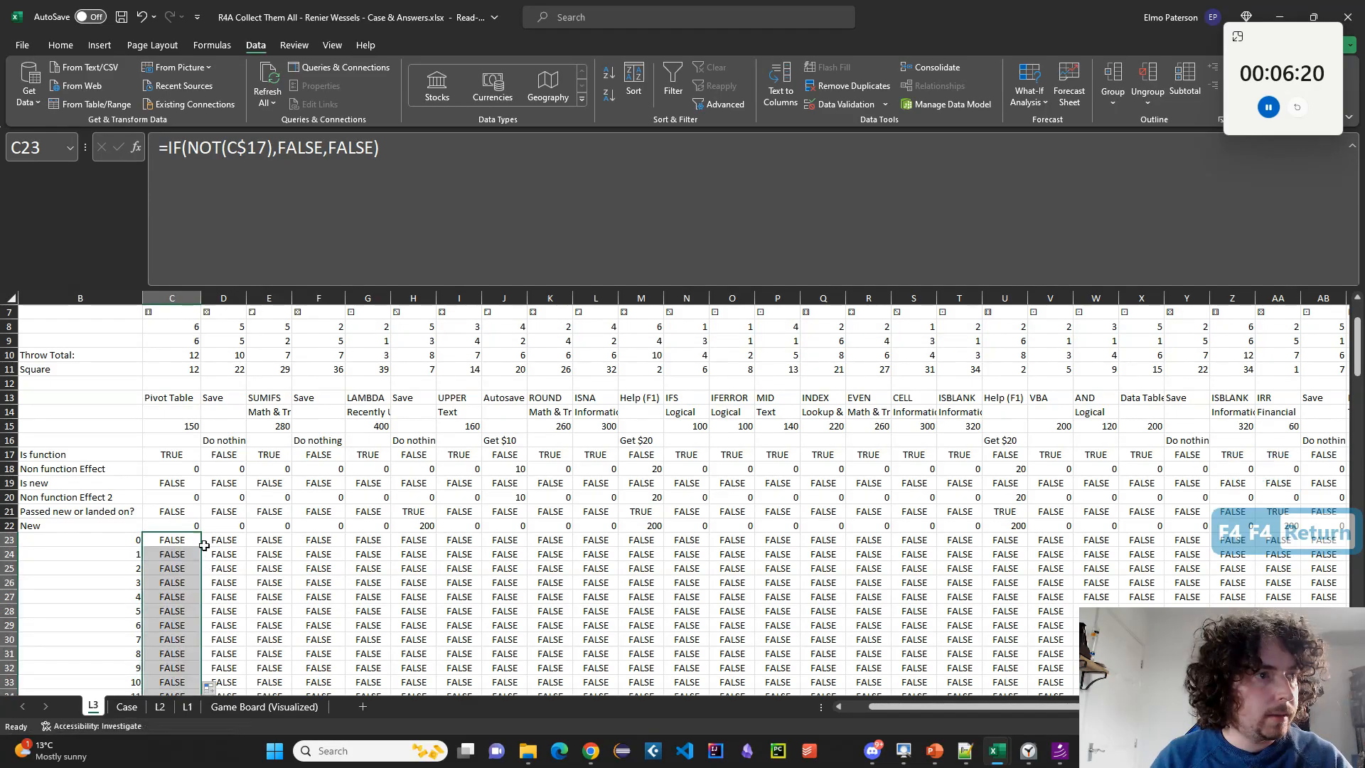
Copy the D23 formula and paste it over the whole already-bought grid for the remaining throws.
click(235, 542)
key(ctrl+c)
key(ctrl+shift+Right)
key(ctrl+shift+Down)
key(ctrl+v)
Review the pasted already-bought grid out to its last column and last row, checking the copied references.
key(Down)
key(Down)
key(Right)
key(ctrl+Right)
key(Down)
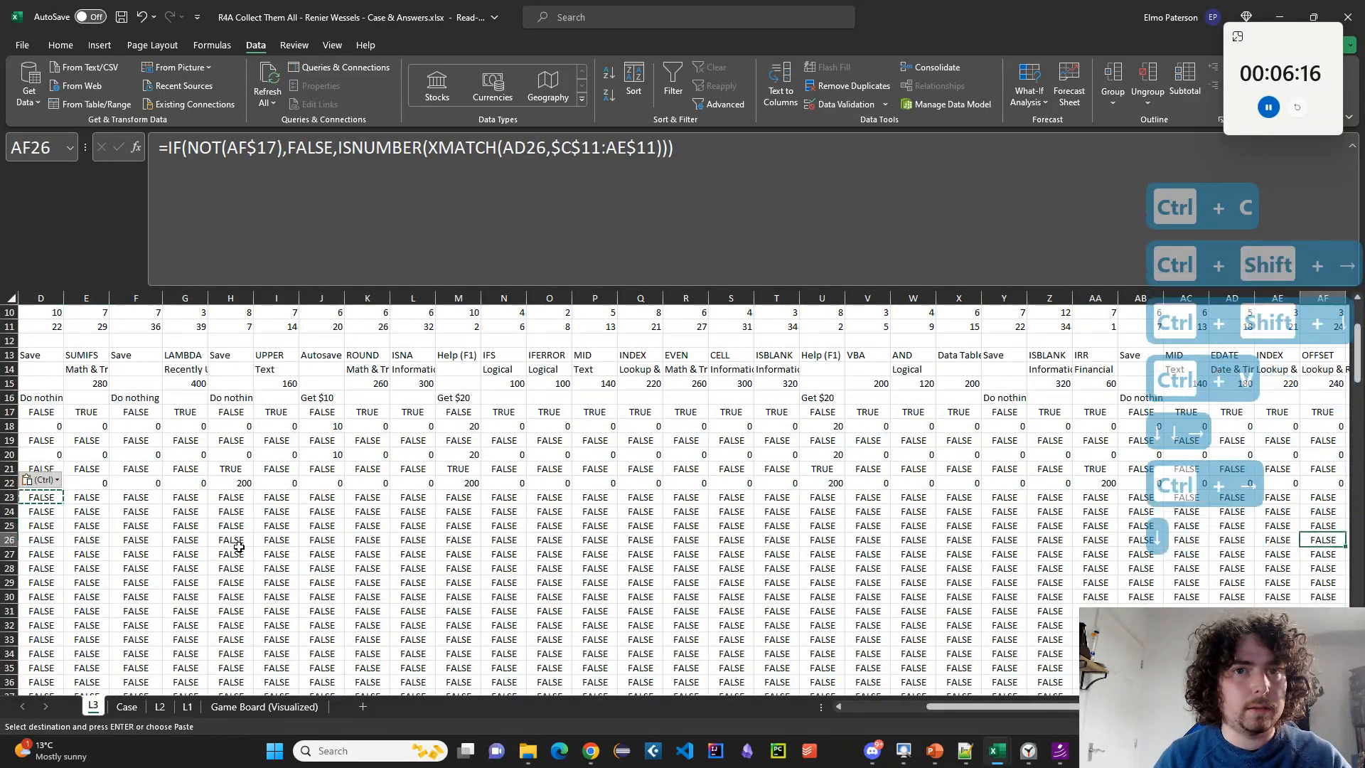
key(ctrl+Down)
key(Down)
key(Up)
key(ctrl+Left)
scroll(241, 554, up, 5)
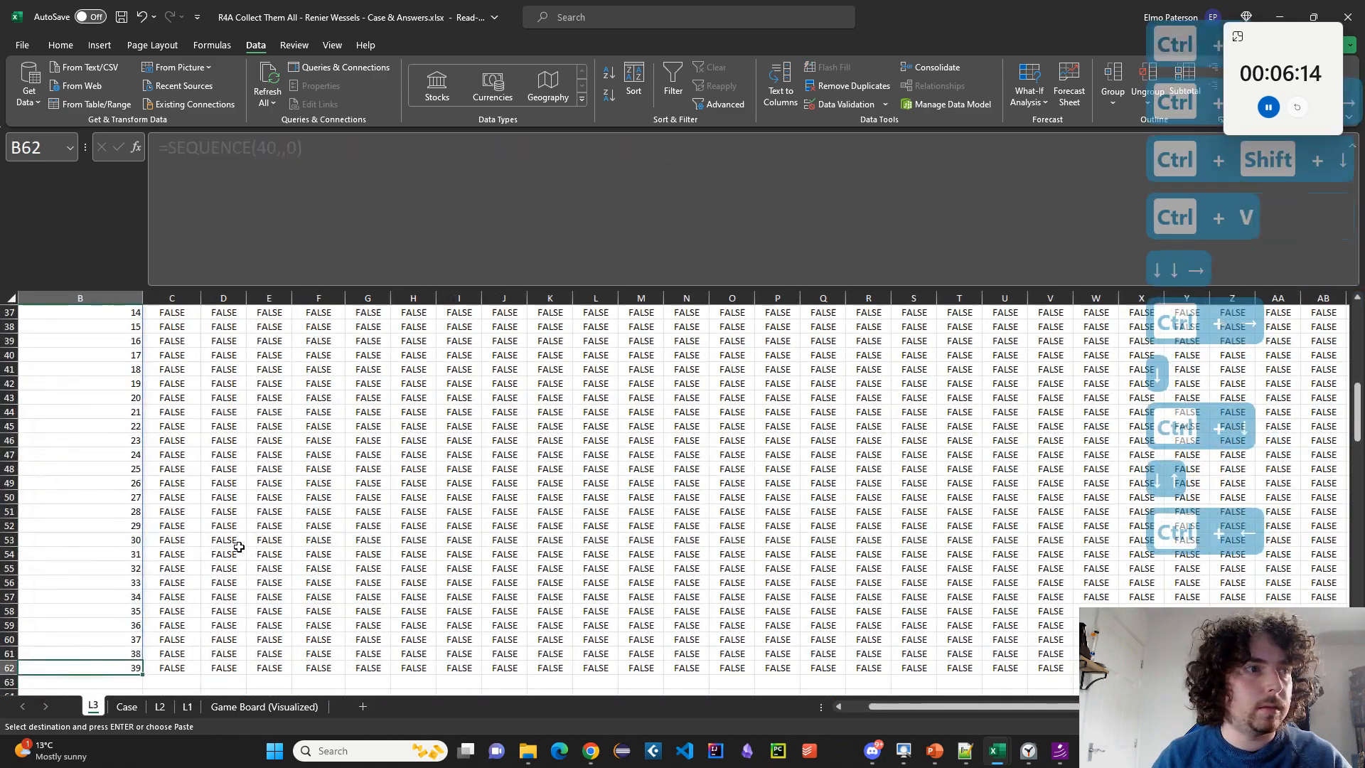
key(Right)
scroll(251, 570, up, 6)
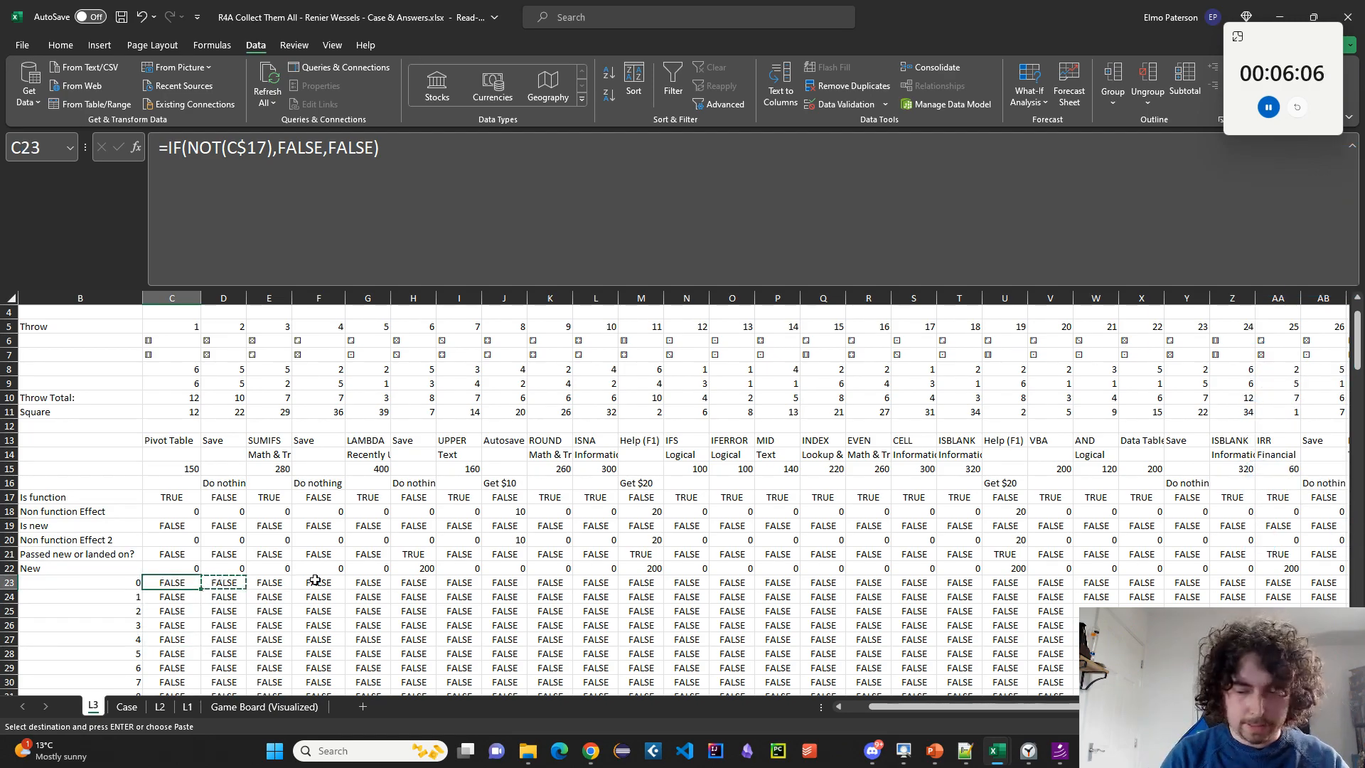
Replace the C23 formula with =B23=C$11, comparing the square number with the first throw's square.
text(=)
key(Left)
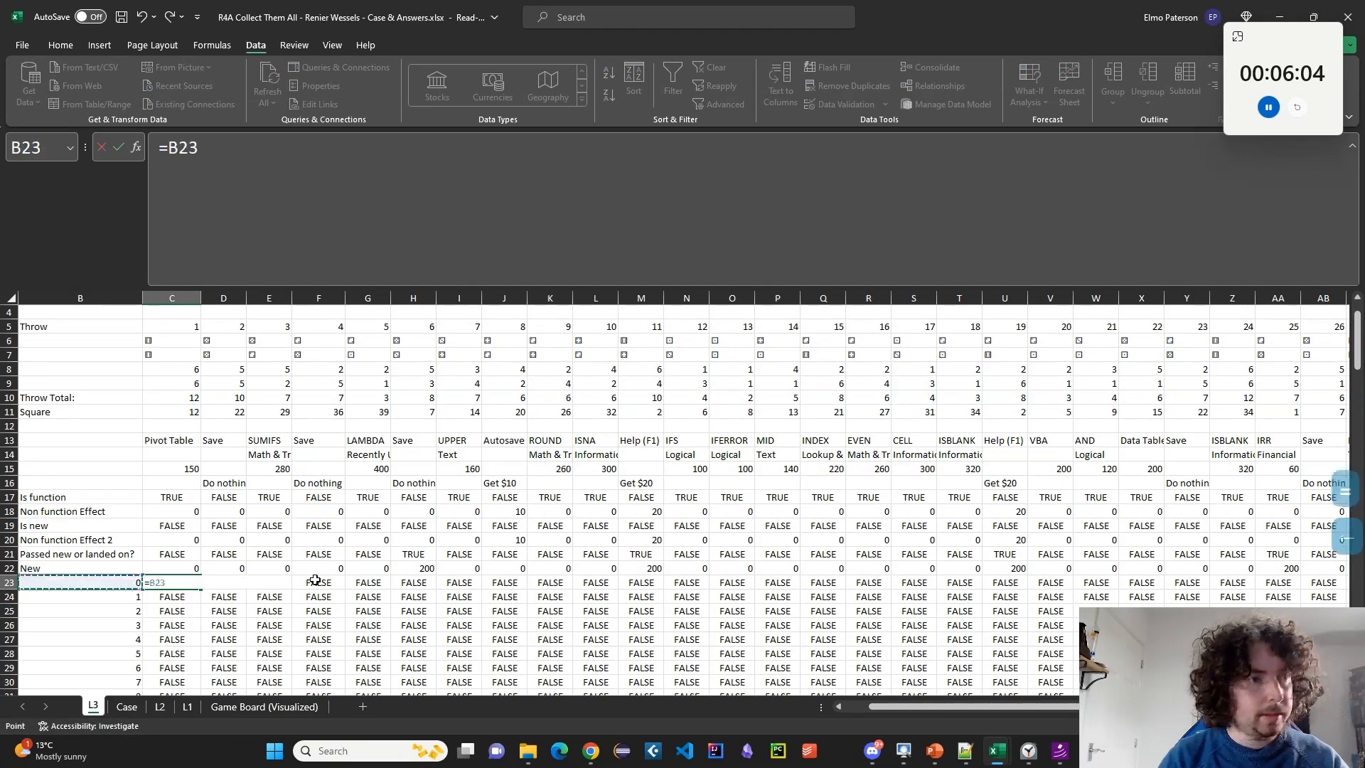
text(=)
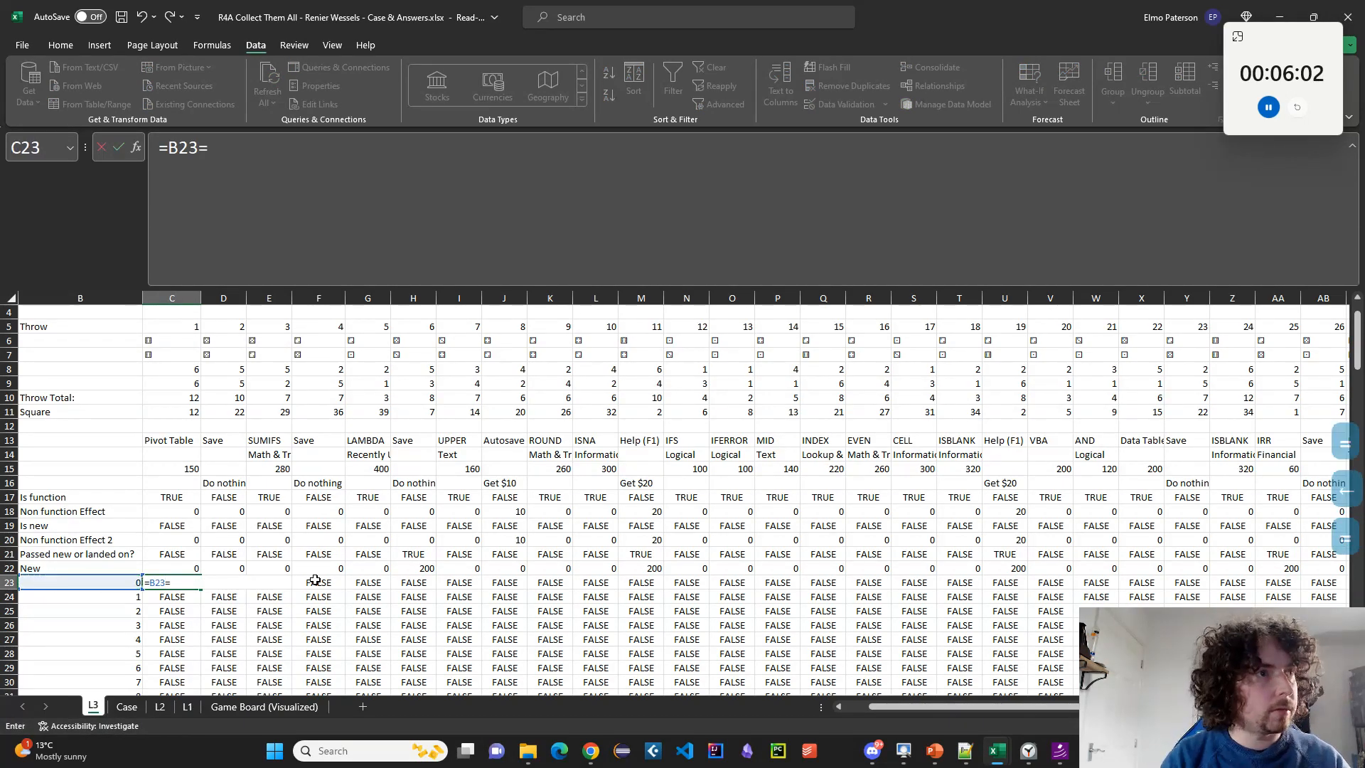
click(167, 411)
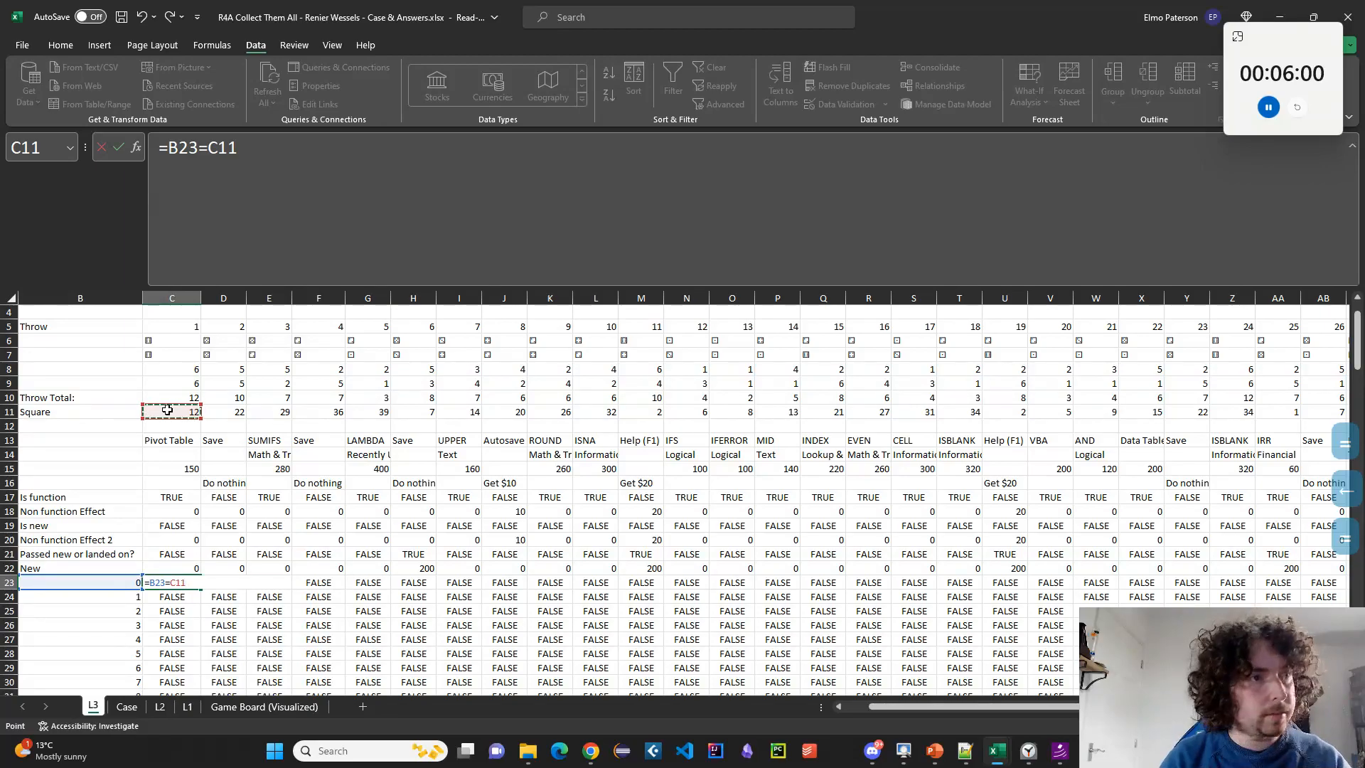
key(F4)
key(F4)
key(F4)
key(F4)
key(F4)
key(F4)
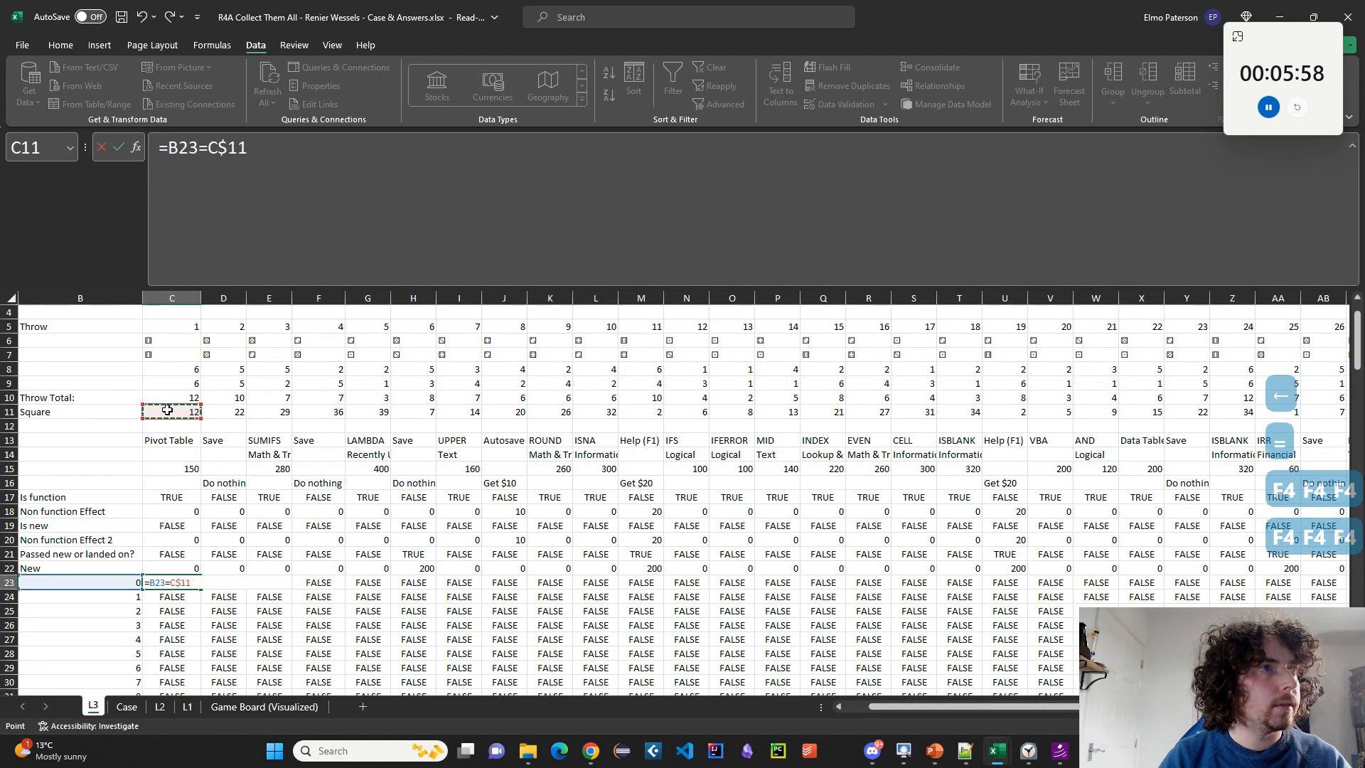
key(Return)
key(Up)
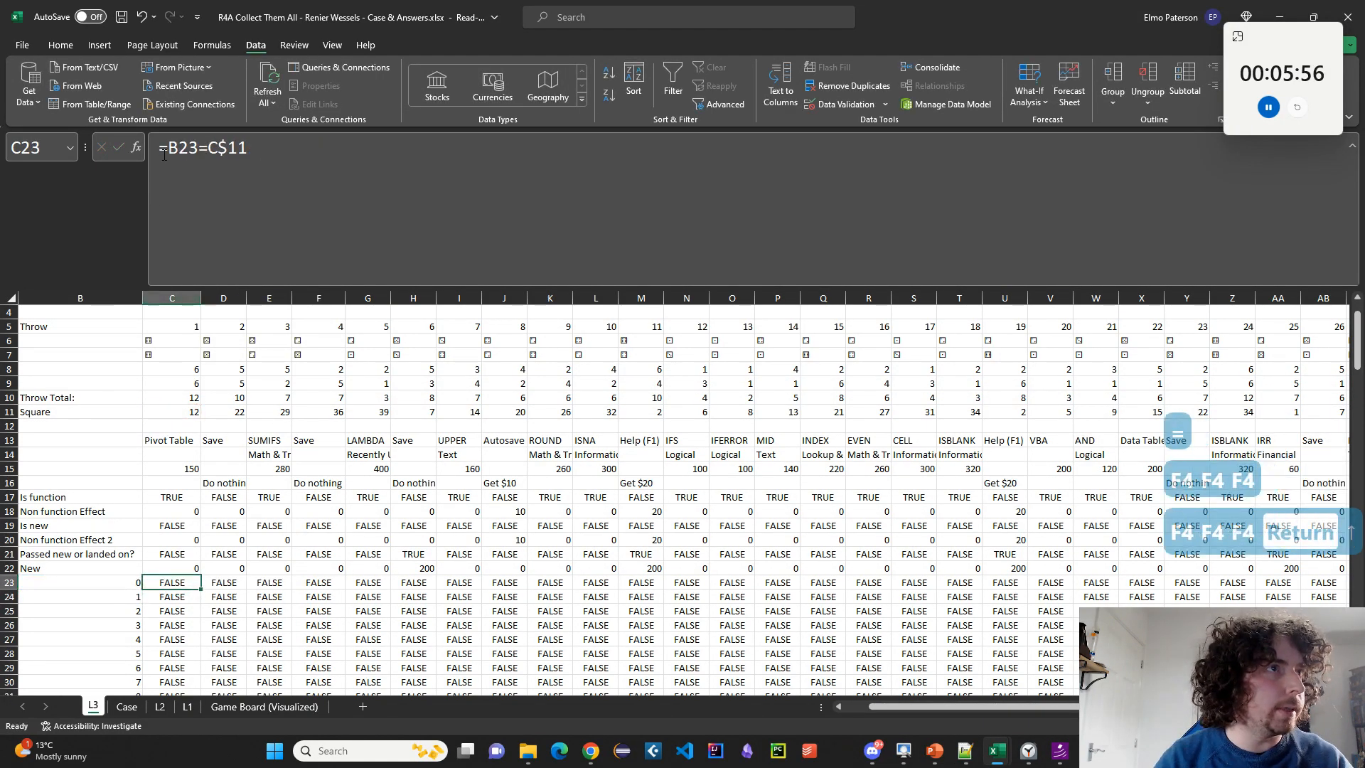
Wrap the C23 comparison in AND with the Is function flag, giving =AND(C17,B23=C$11).
click(163, 155)
text(IF()
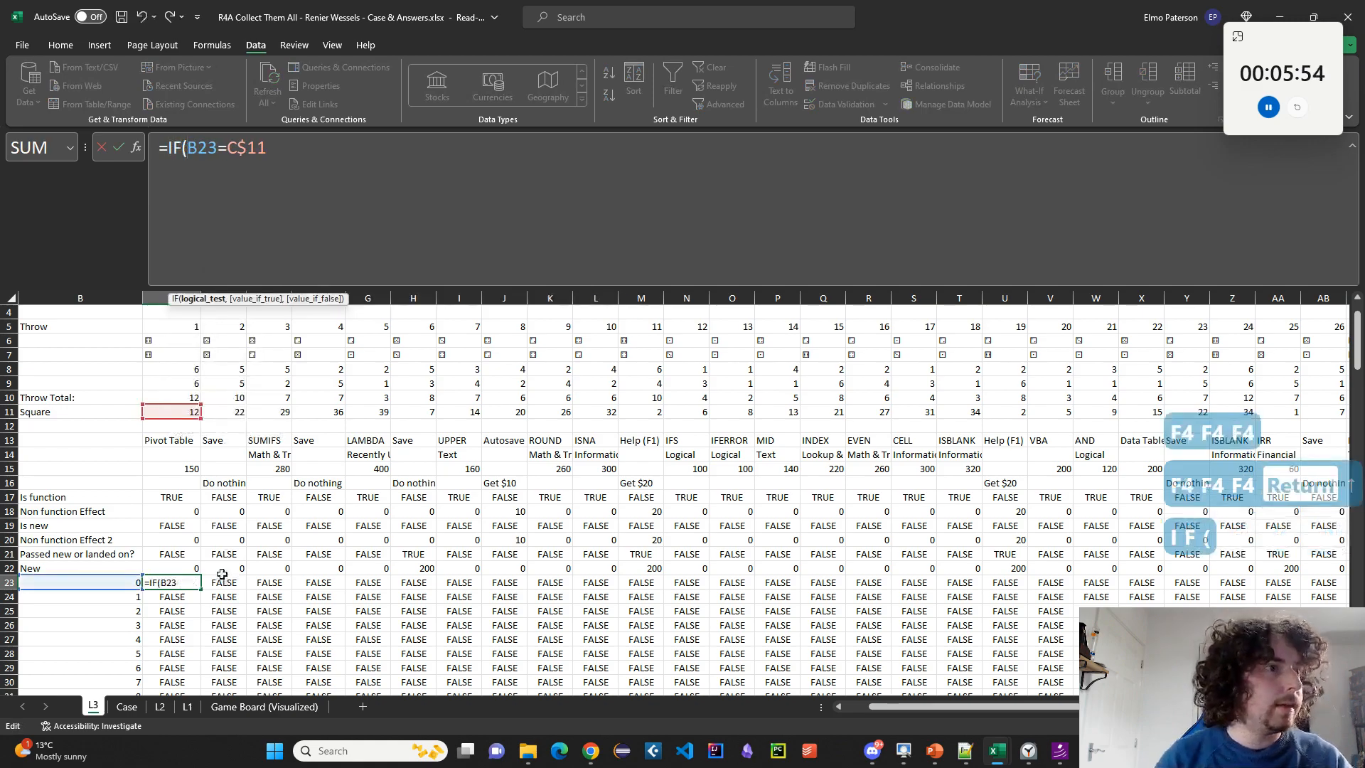
click(193, 497)
text(,)
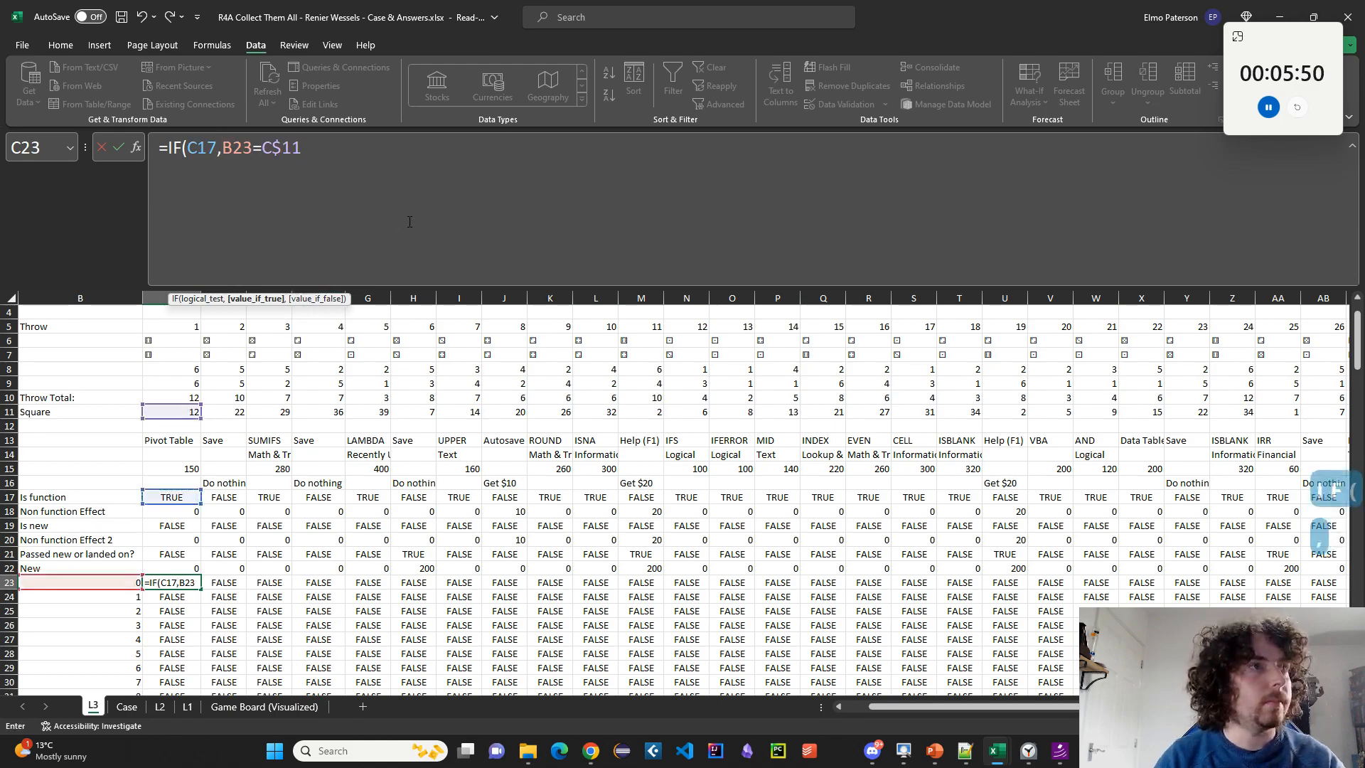
text(,)
key(BackSpace)
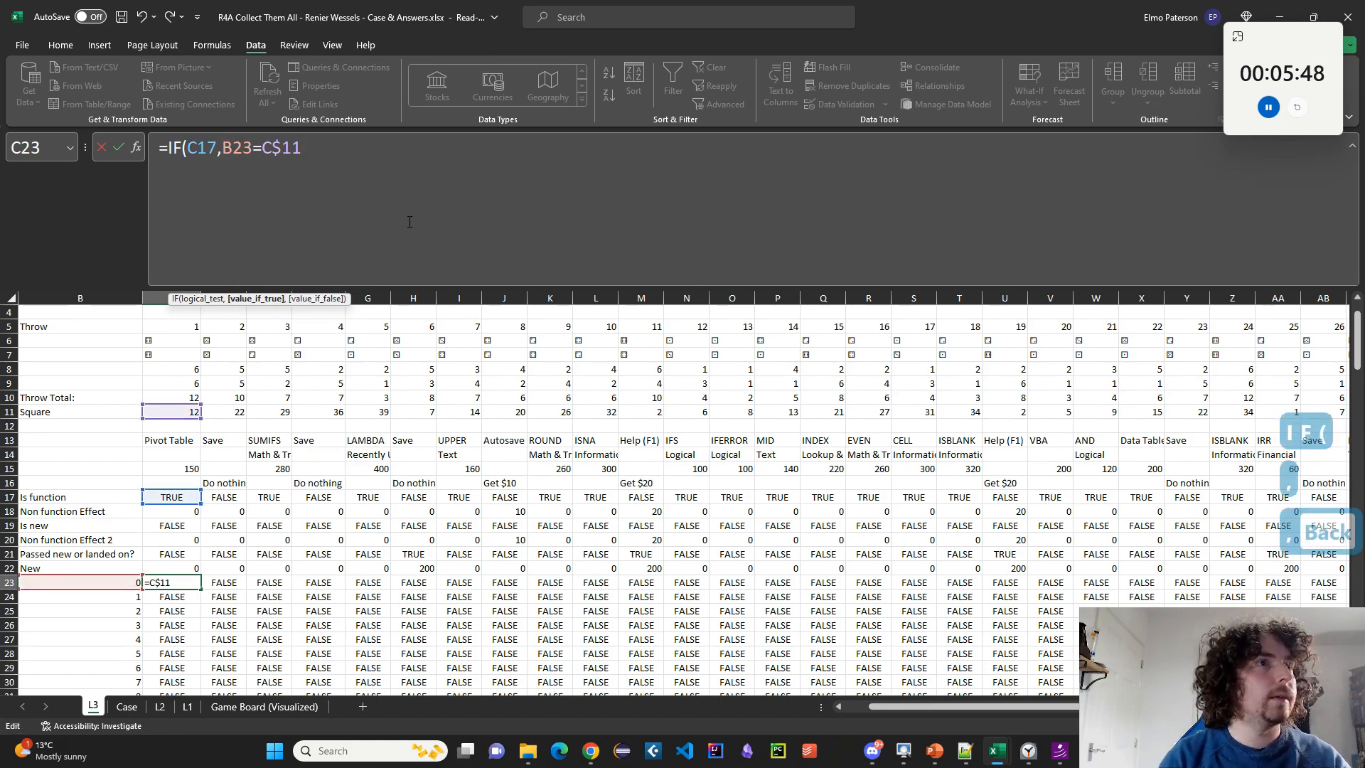
text())
double_click(172, 143)
text(AND)
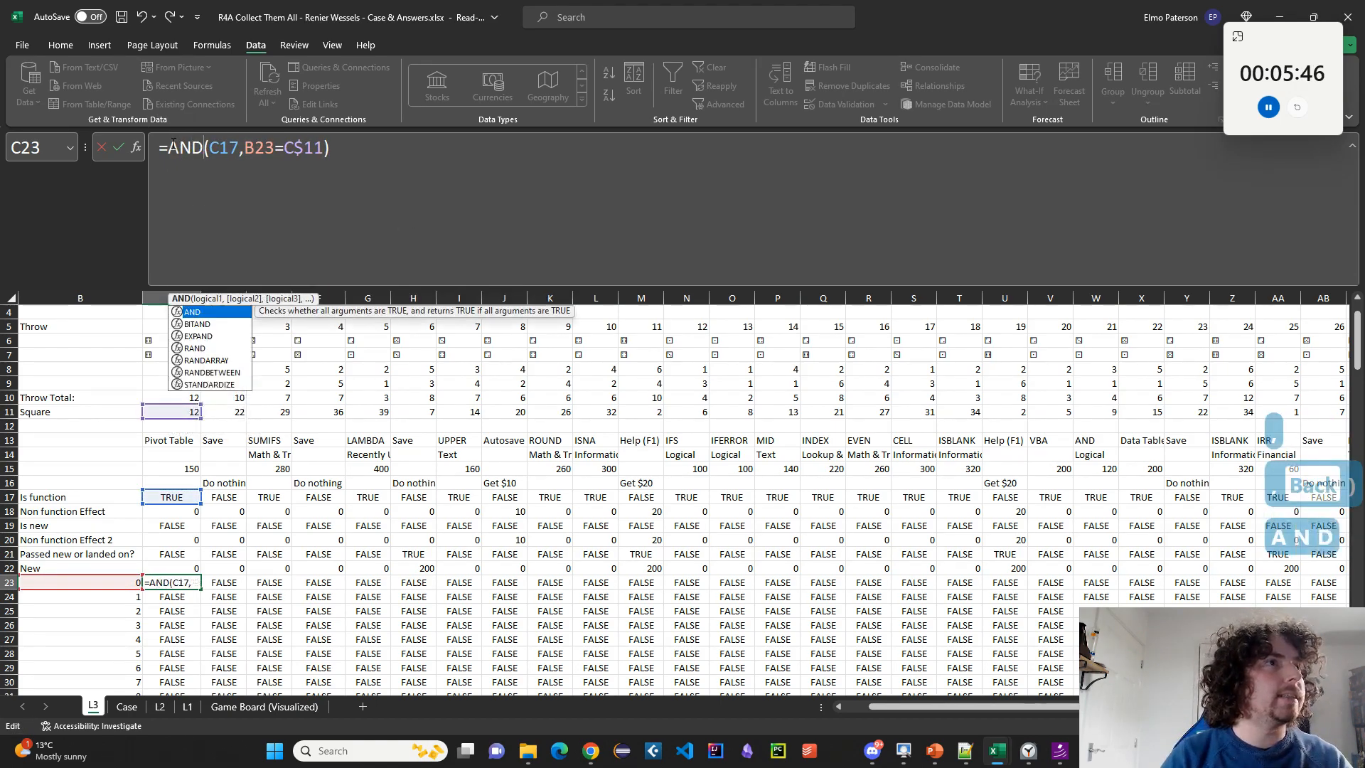
click(241, 147)
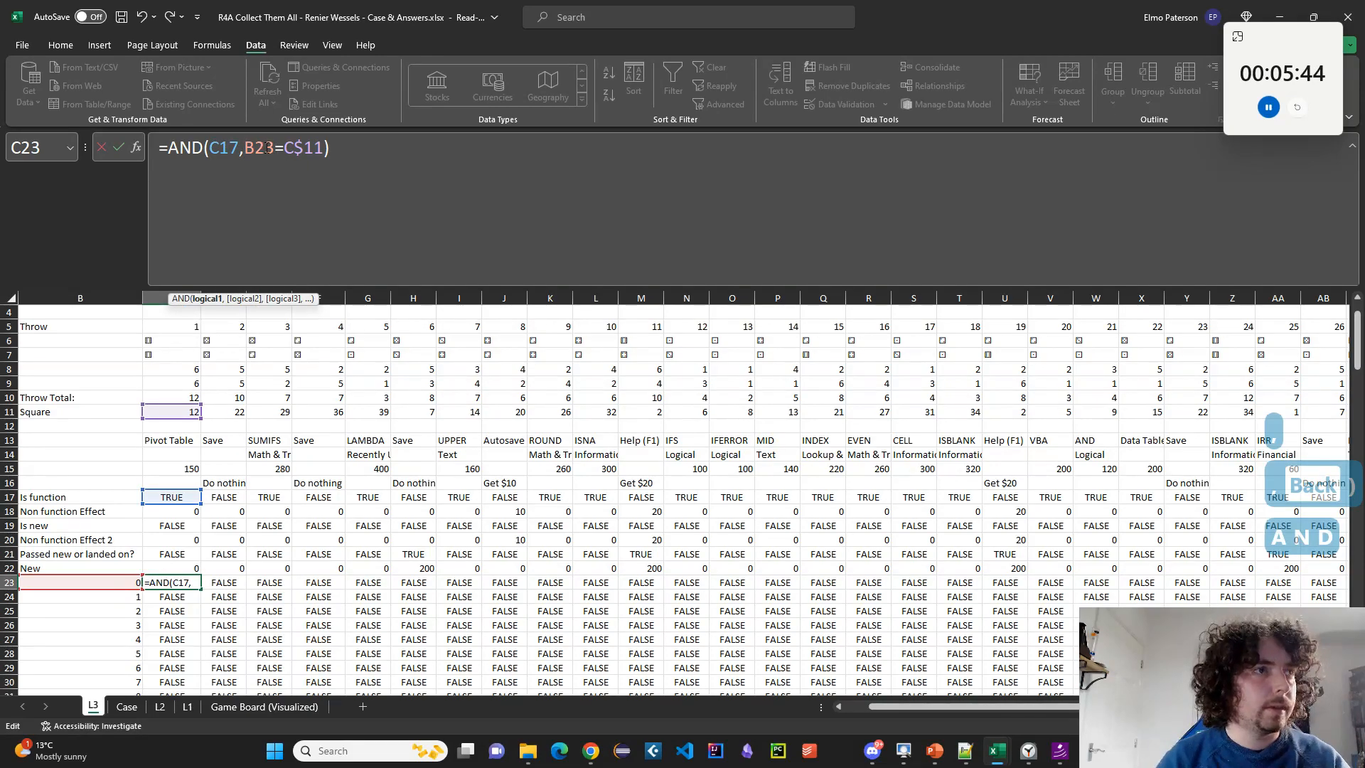
click(265, 147)
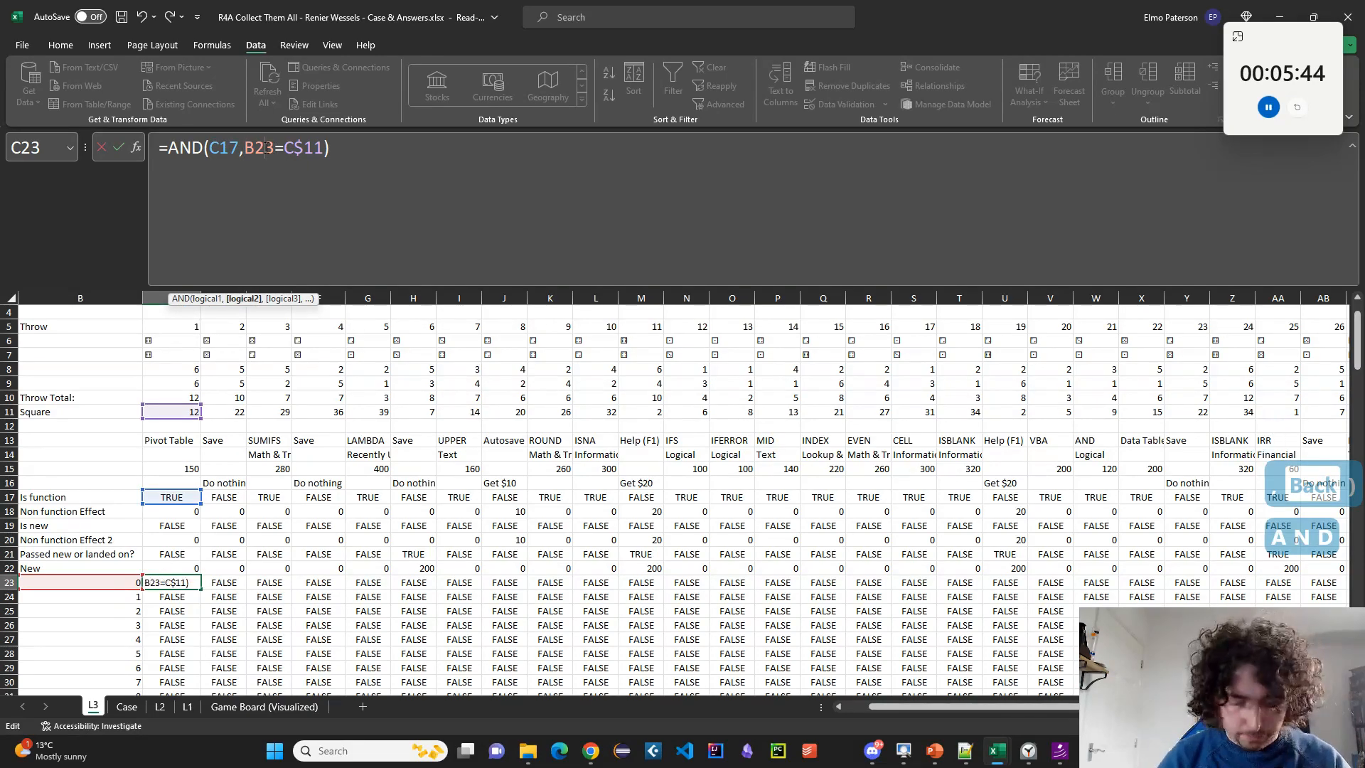
Lock the flag reference in C23 as C$17 and fill the formula down the square list.
click(221, 148)
key(F4)
key(F4)
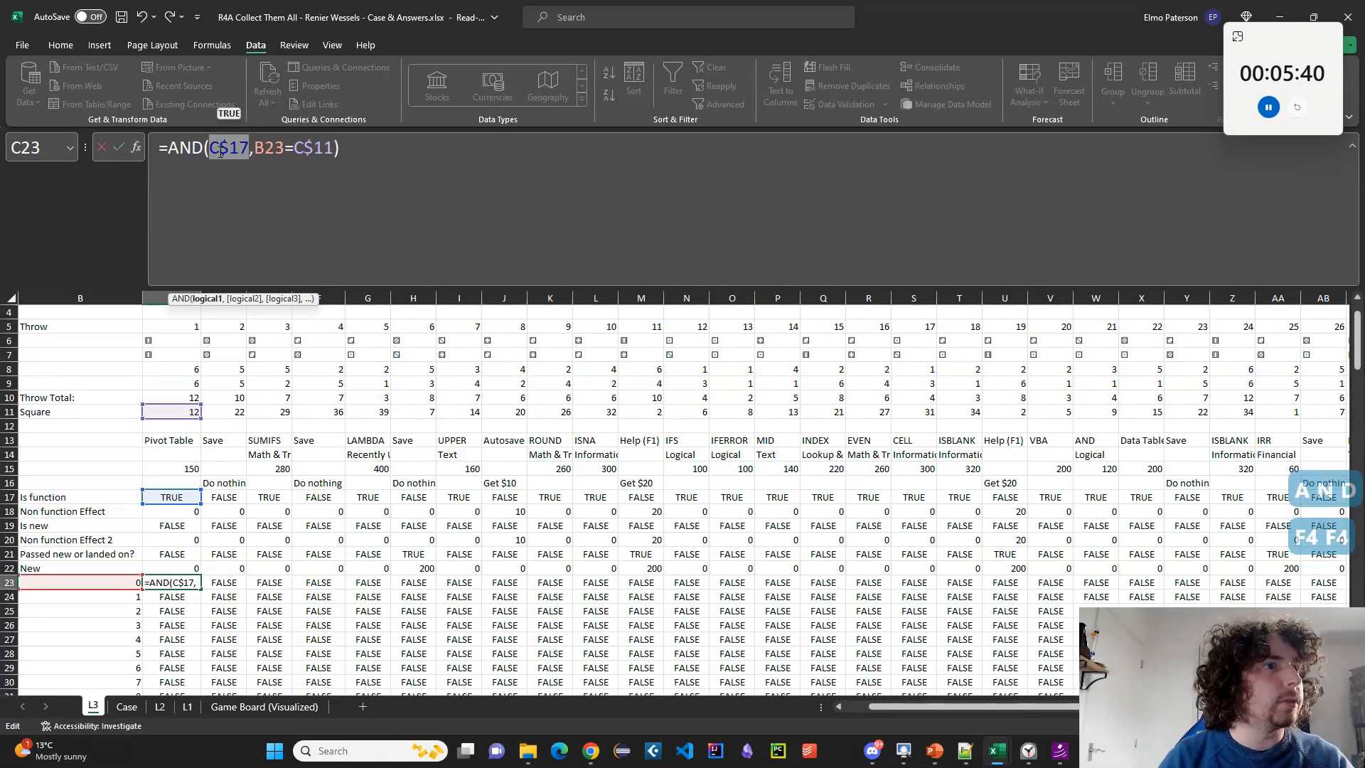
key(Return)
key(Up)
double_click(201, 590)
click(189, 584)
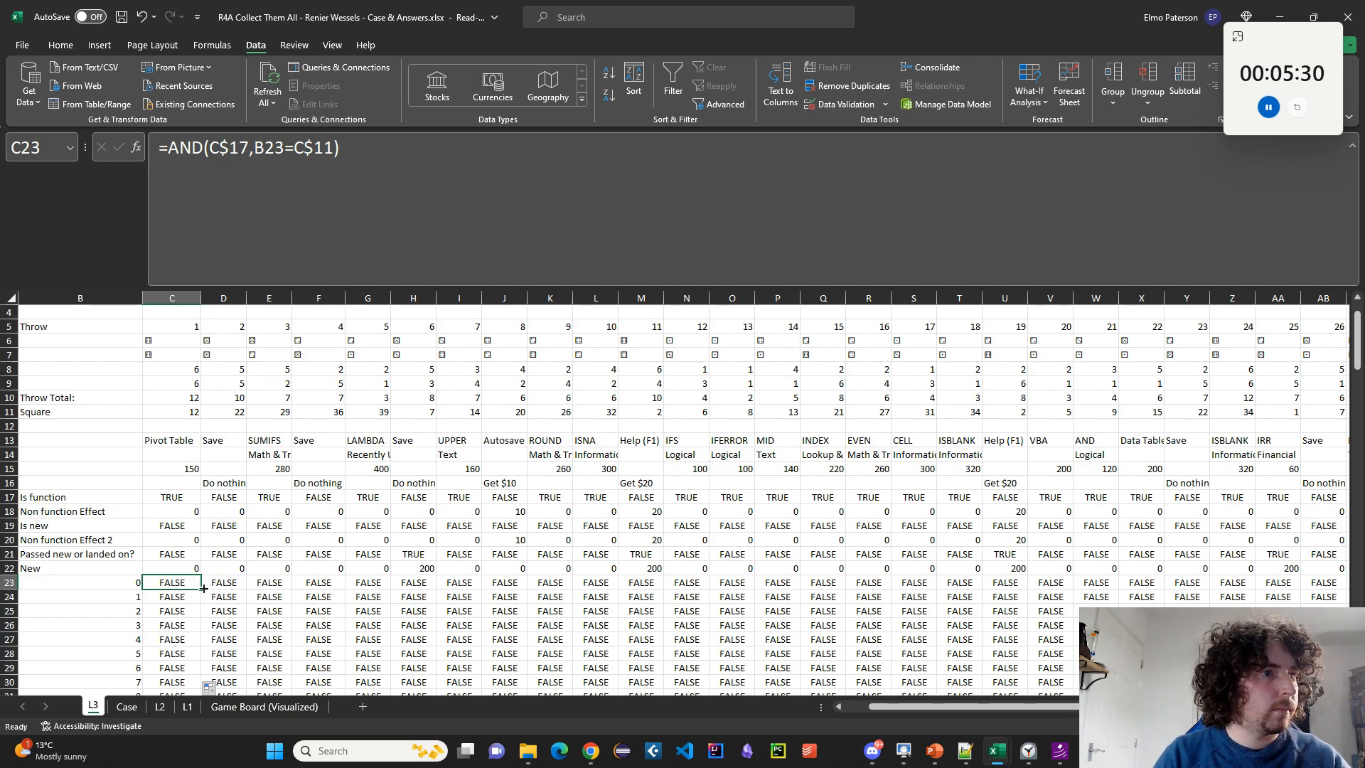
Extend the C23 formula into D23 and repoint its square-number reference to $B23, giving =AND(D$17,$B23=D$11).
drag(203, 588, 227, 588)
click(223, 584)
click(171, 160)
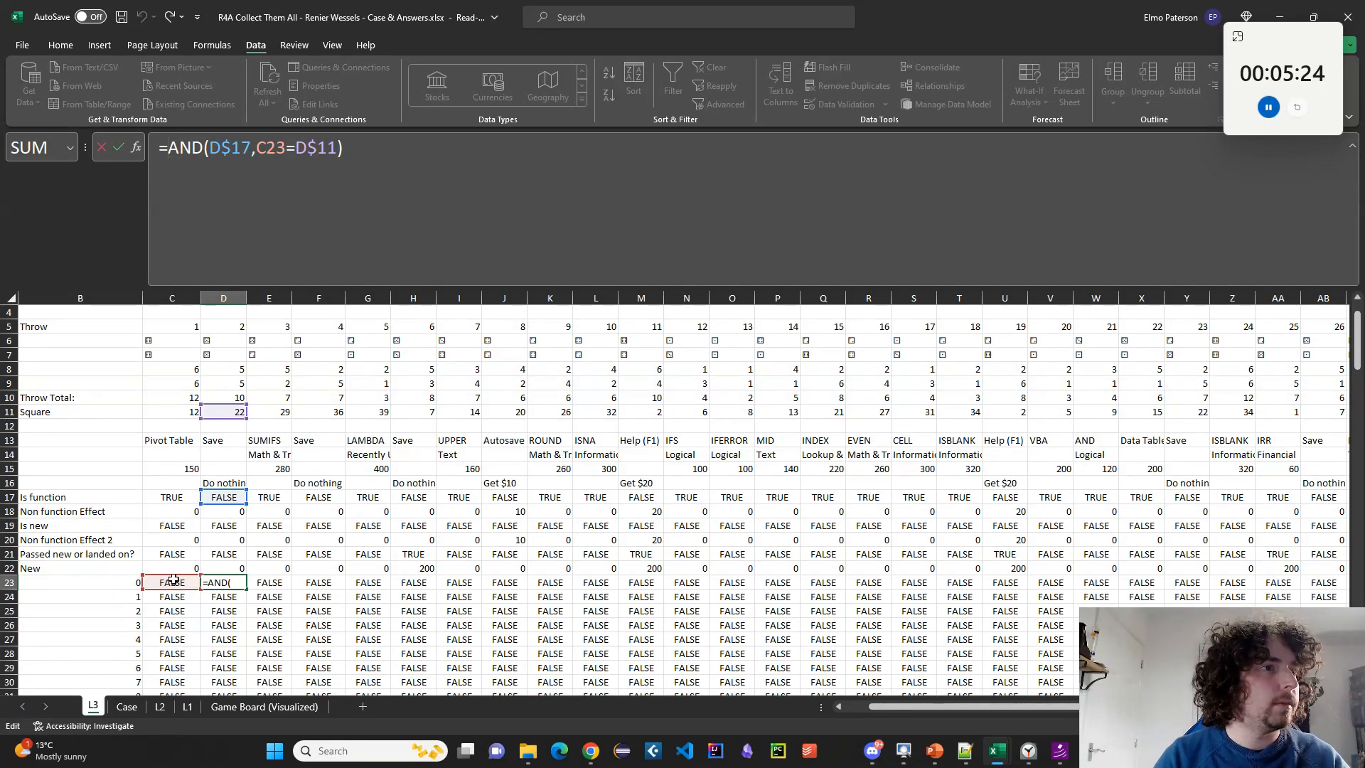
drag(173, 579, 128, 582)
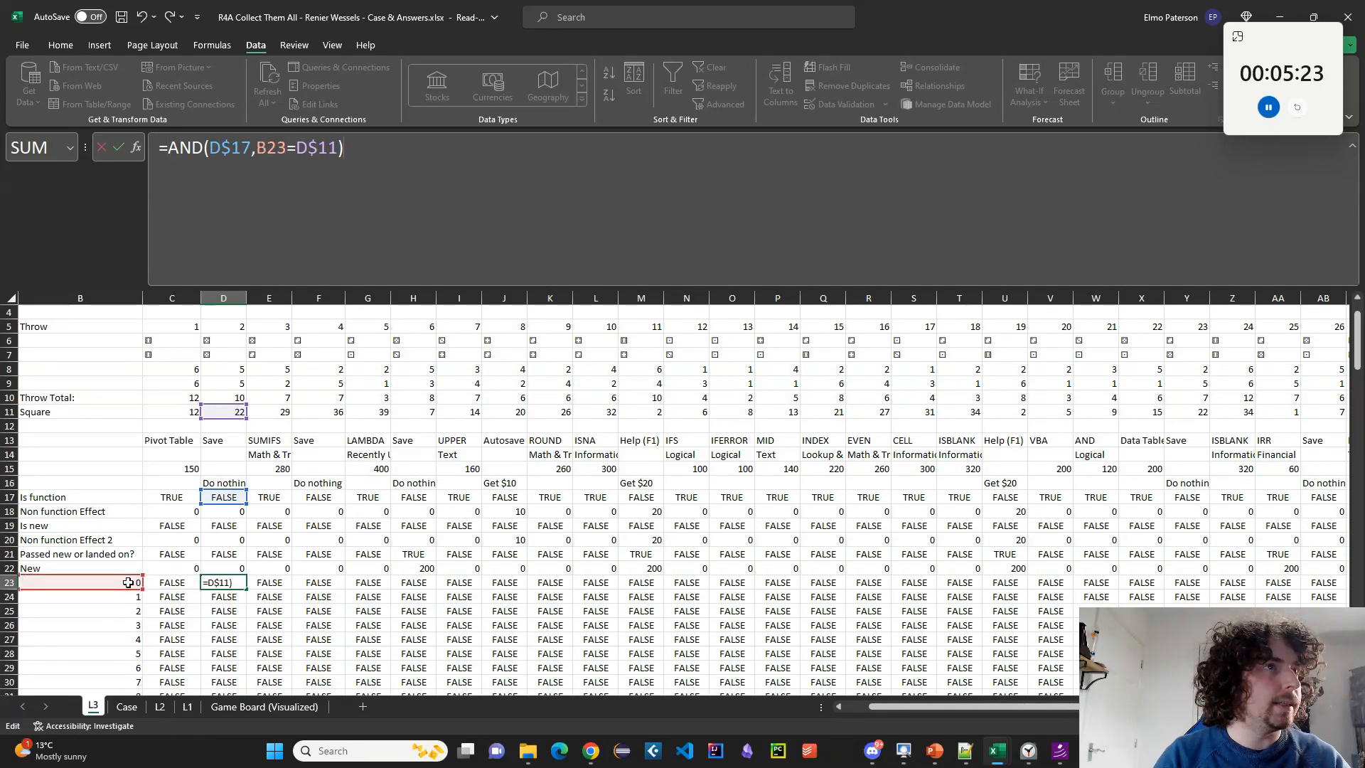
click(274, 144)
key(F4)
key(F4)
key(F4)
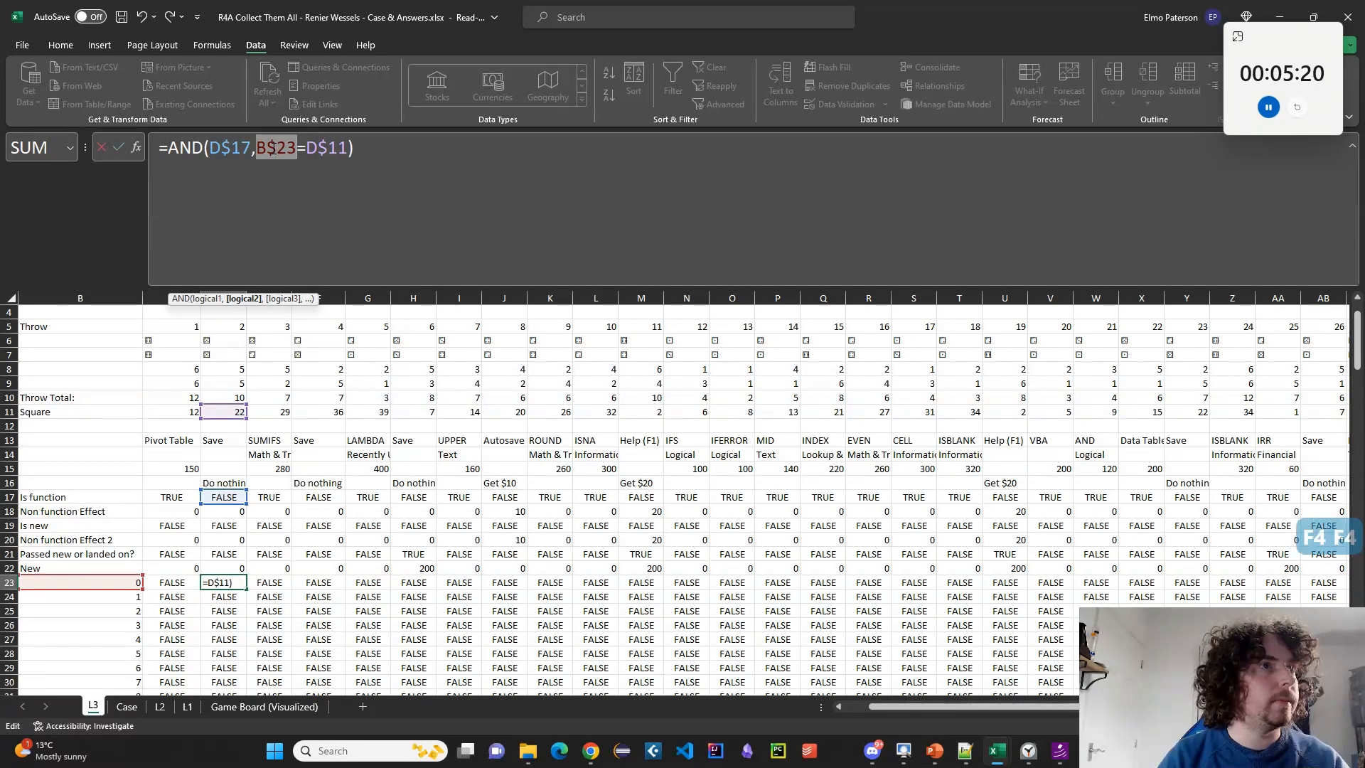
key(Return)
key(Up)
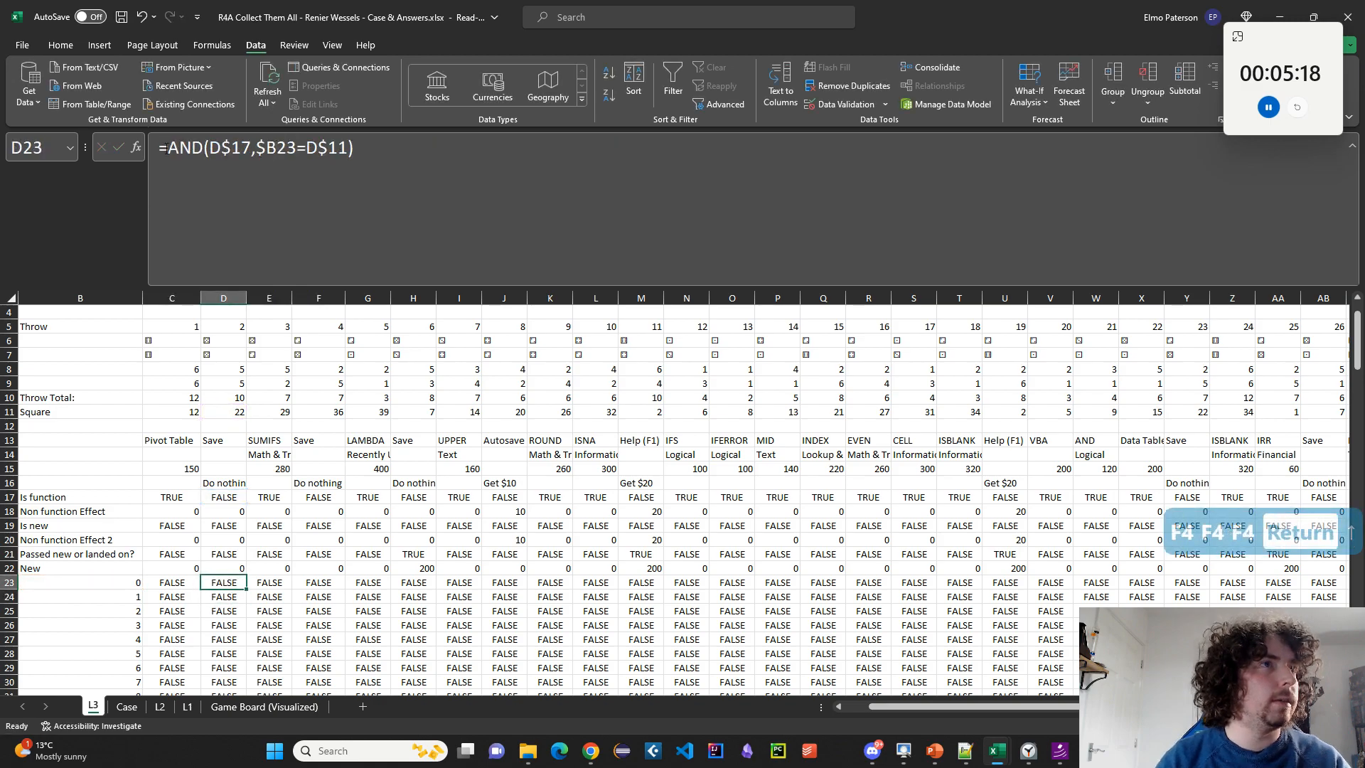
Wrap the D23 formula in OR with the previous throw's result, giving =OR(AND(D$17,$B23=D$11),C23).
click(163, 147)
text(OR()
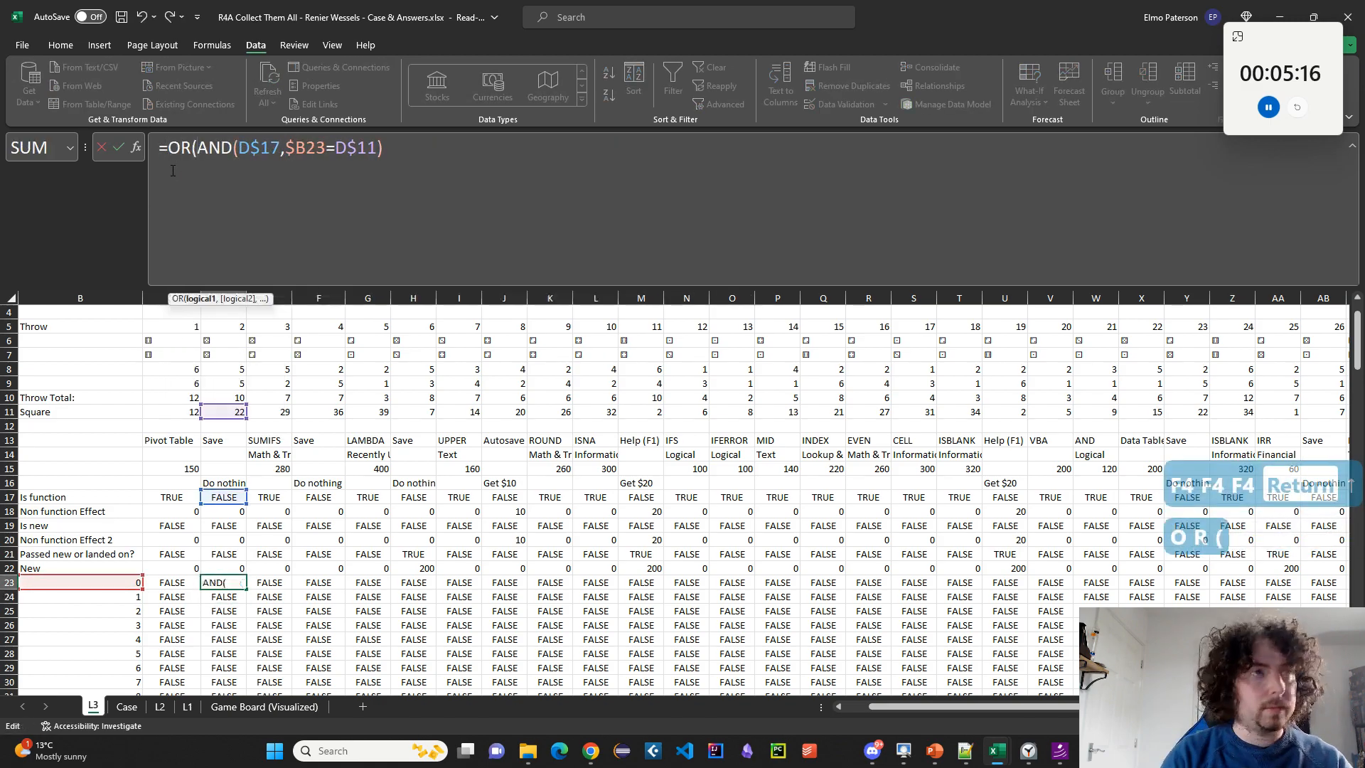
text(,)
click(178, 582)
key(Return)
key(Return)
Copy the D23 OR formula and paste it across all remaining throws and squares in the already-bought grid.
click(241, 586)
key(ctrl+c)
key(ctrl+shift+Down)
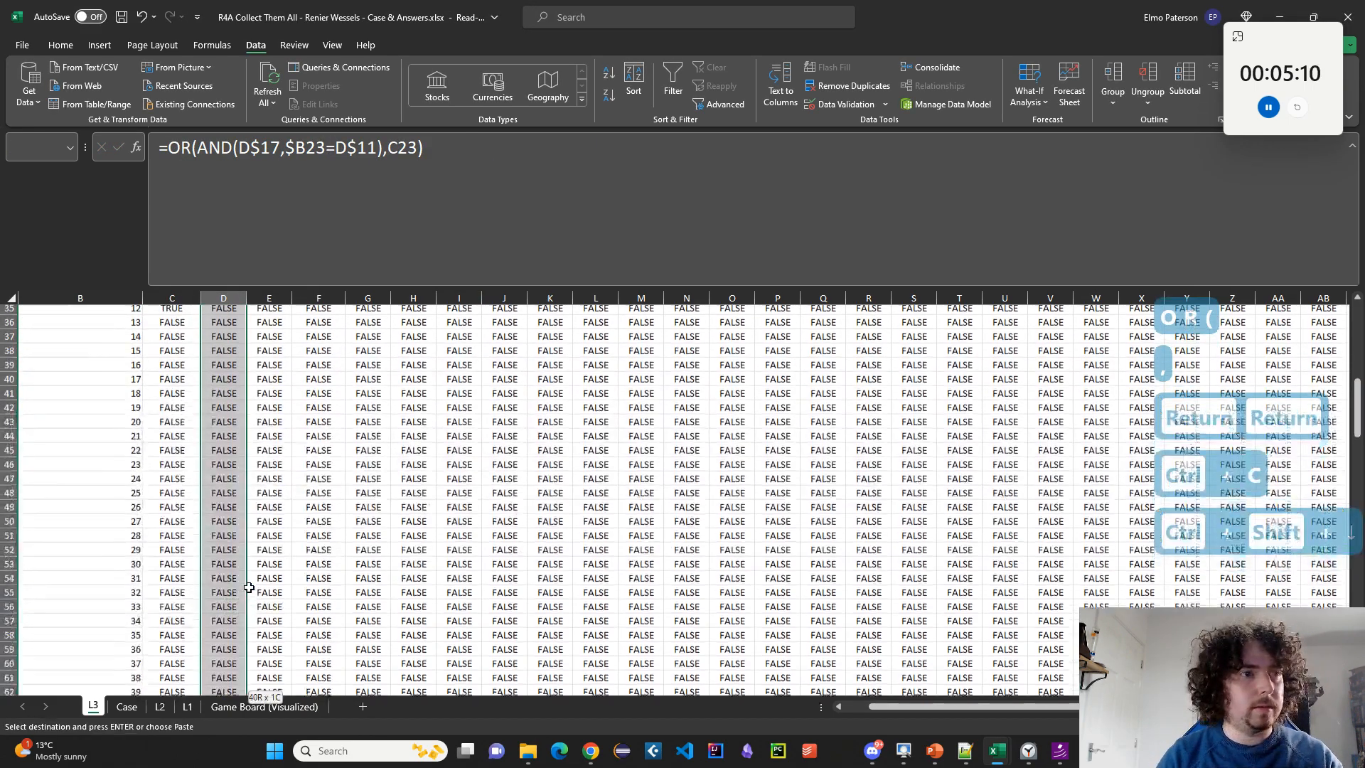
key(ctrl+shift+Right)
key(ctrl+v)
key(Down)
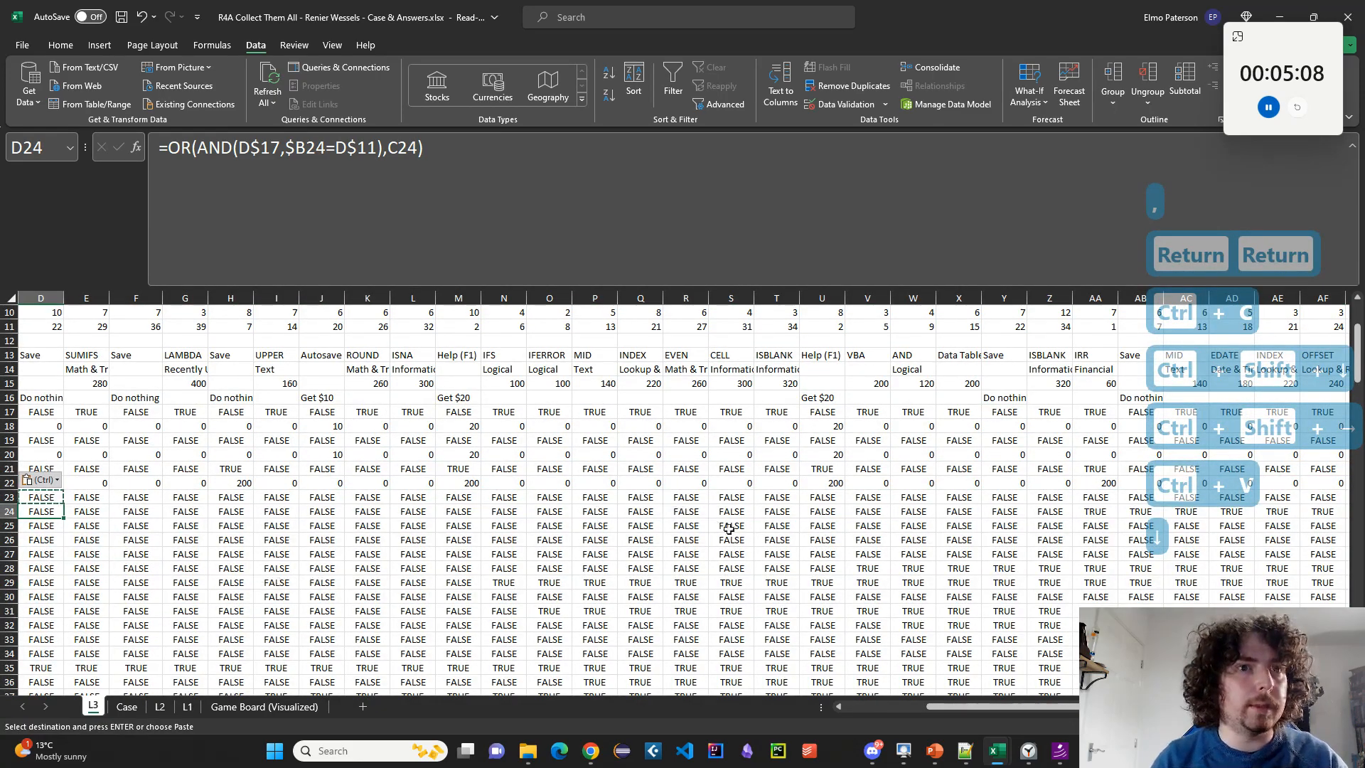
Check the already-bought grid against the throws and squares, inspecting the formulas in N29 and C23:E23.
click(776, 582)
click(504, 584)
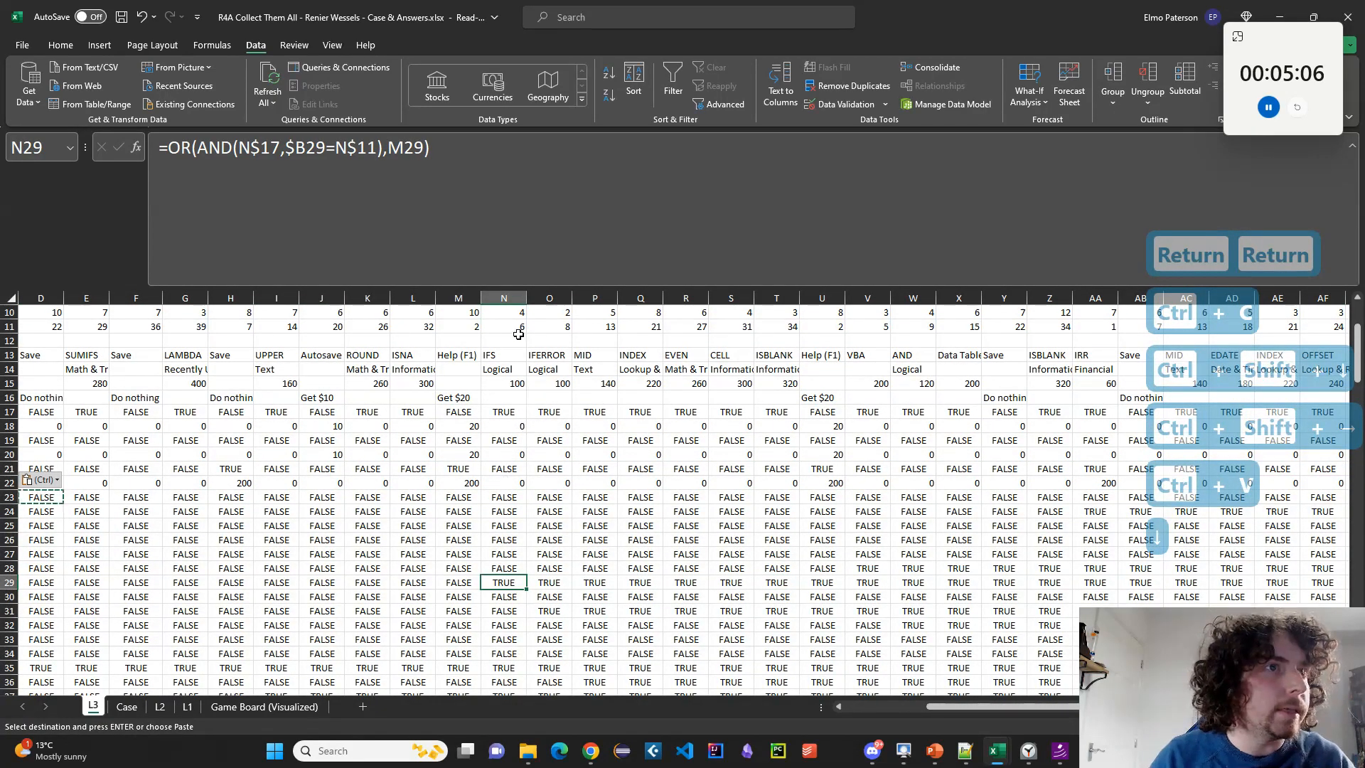
scroll(521, 362, up, 3)
scroll(903, 641, down, 4)
scroll(903, 640, left, 2)
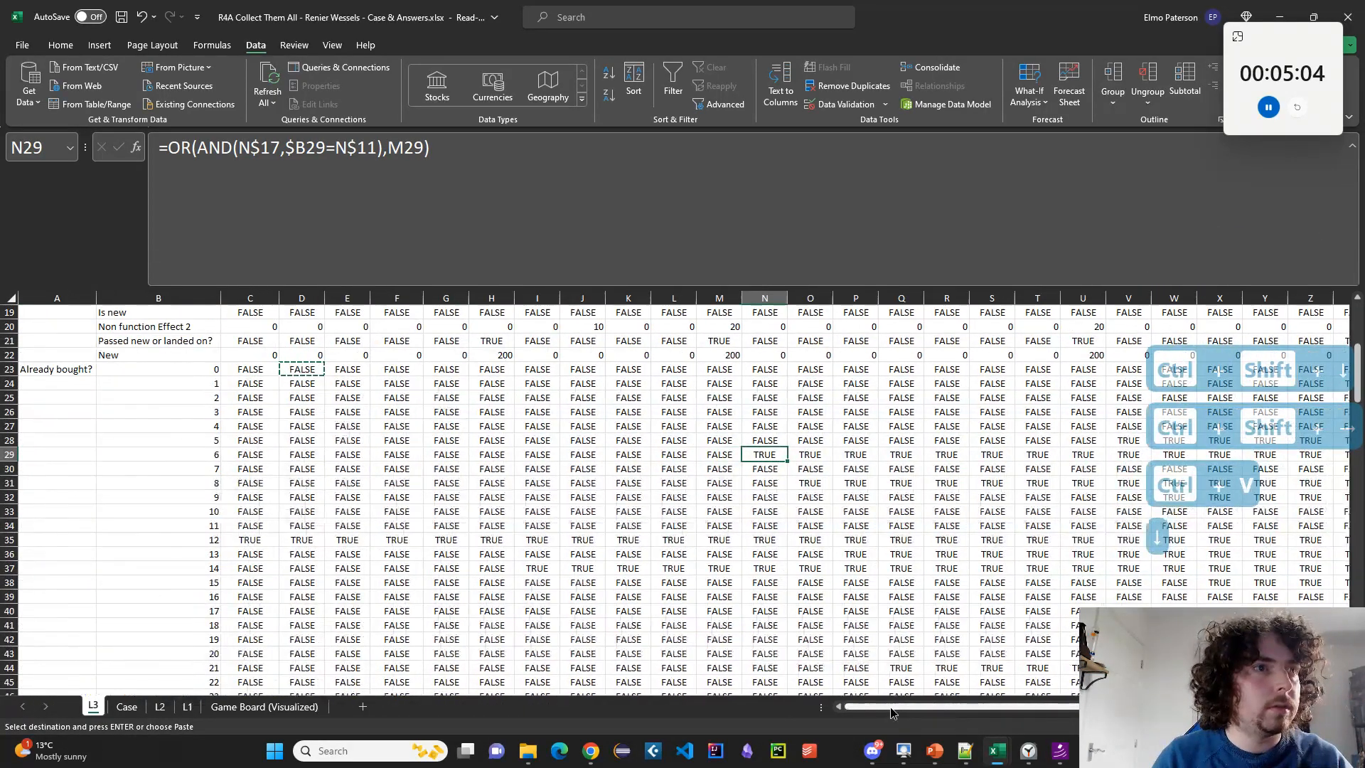
scroll(903, 640, up, 2)
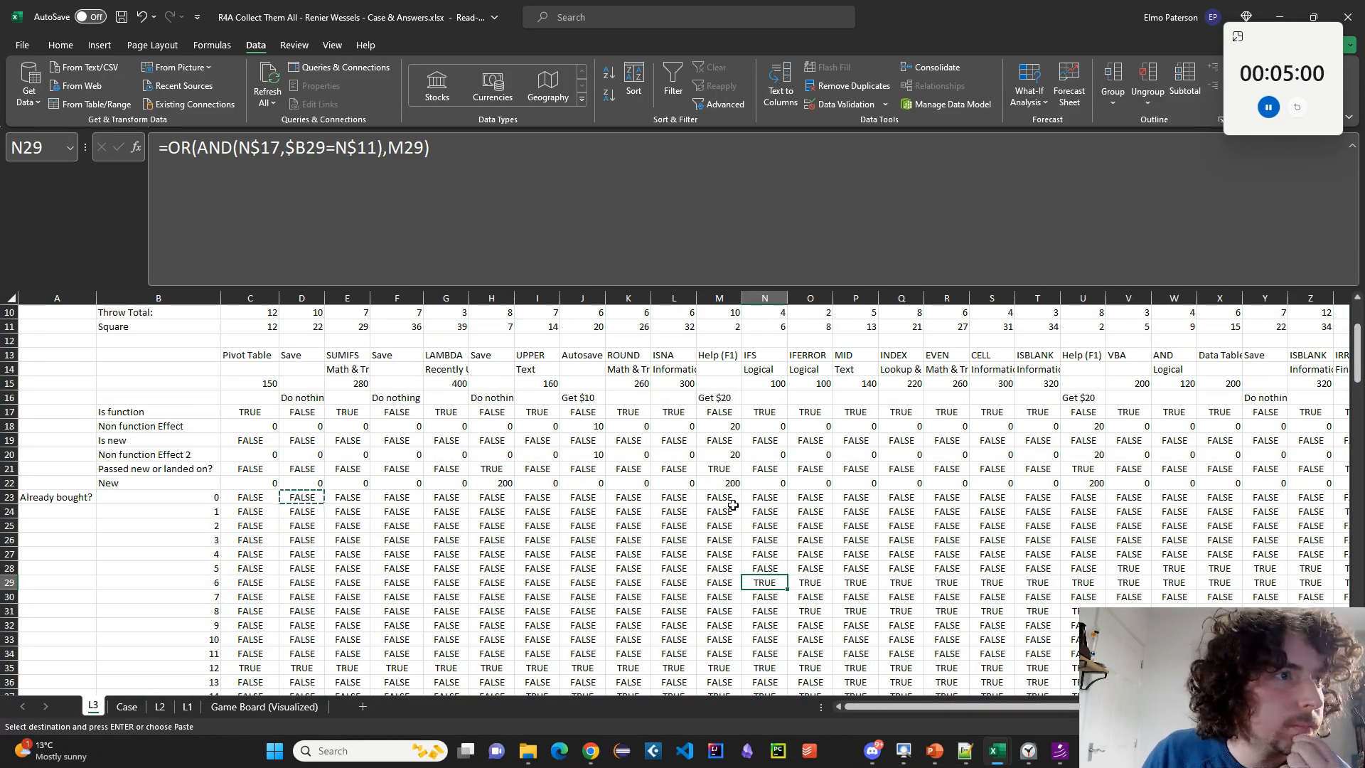
scroll(269, 543, up, 1)
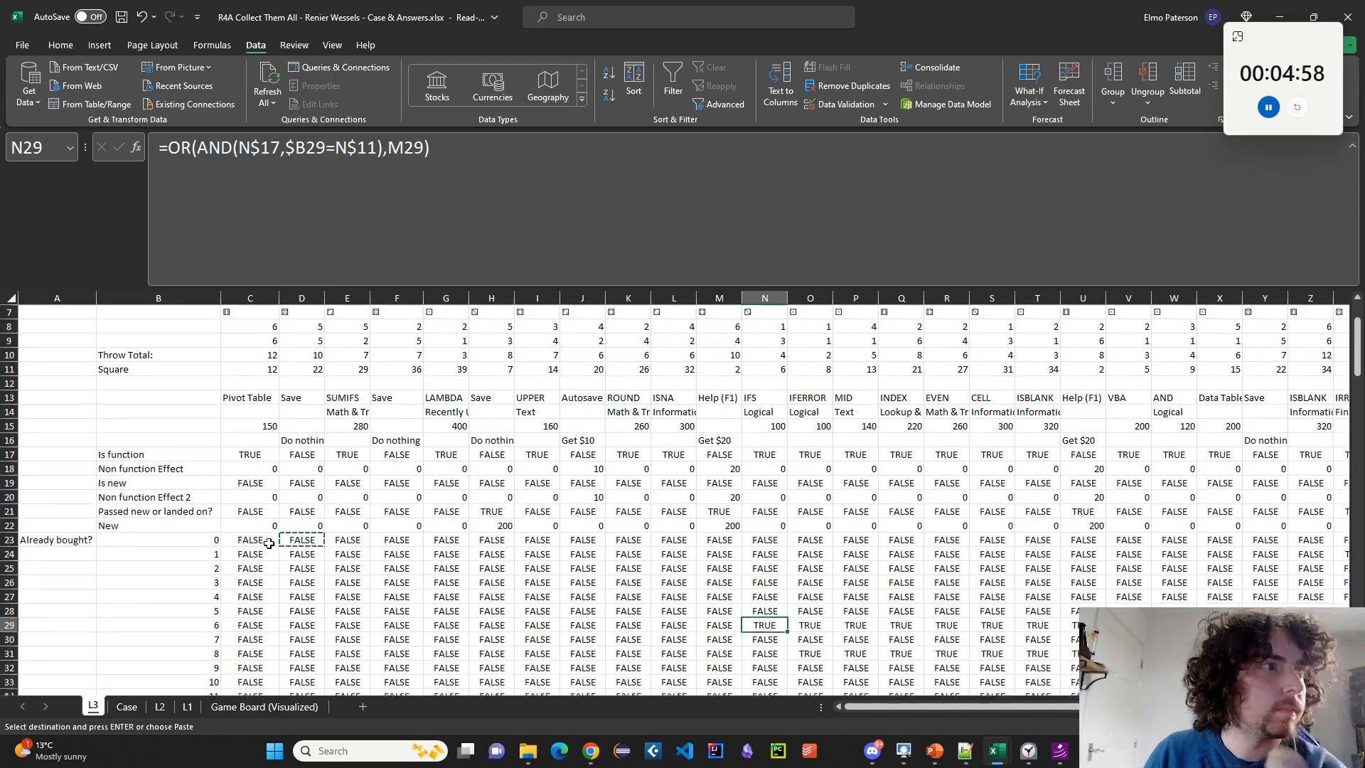
scroll(196, 551, down, 1)
click(80, 500)
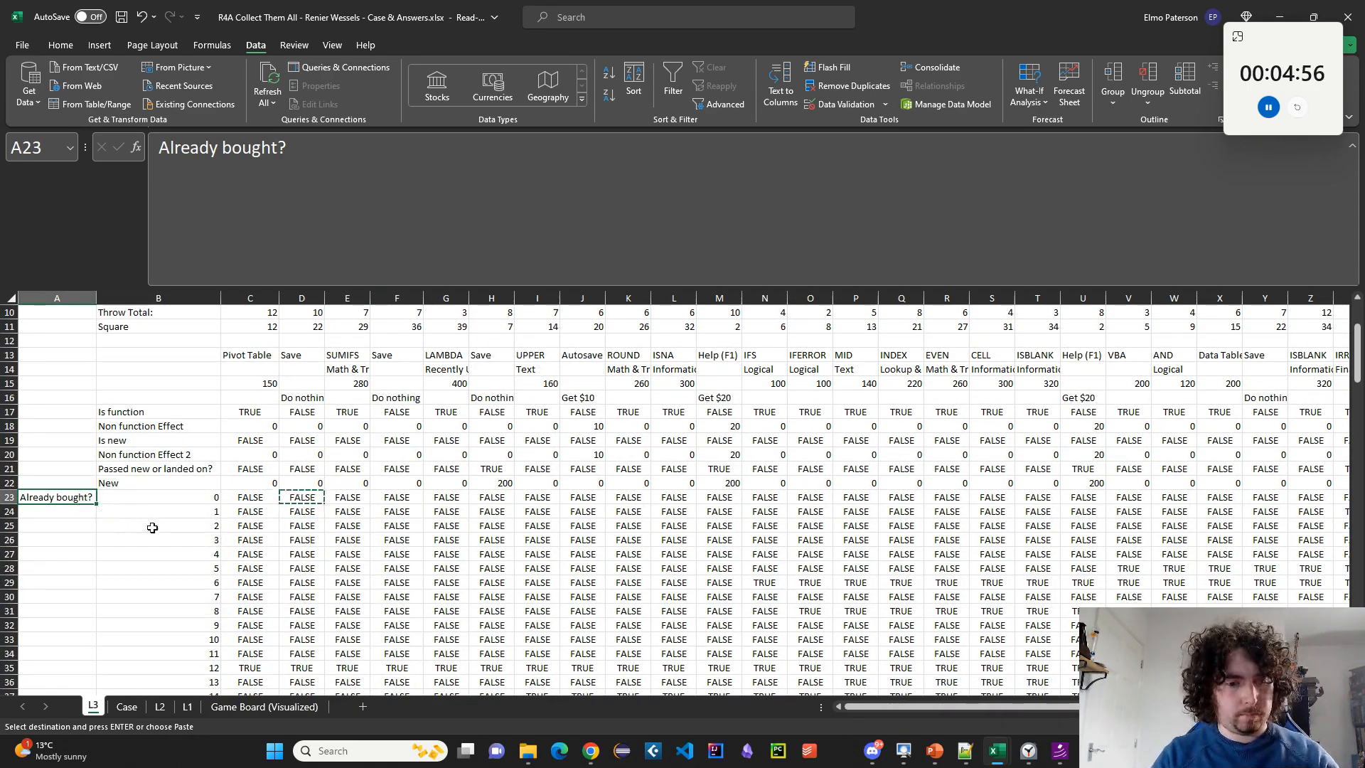
scroll(184, 538, down, 2)
scroll(237, 558, up, 2)
click(250, 496)
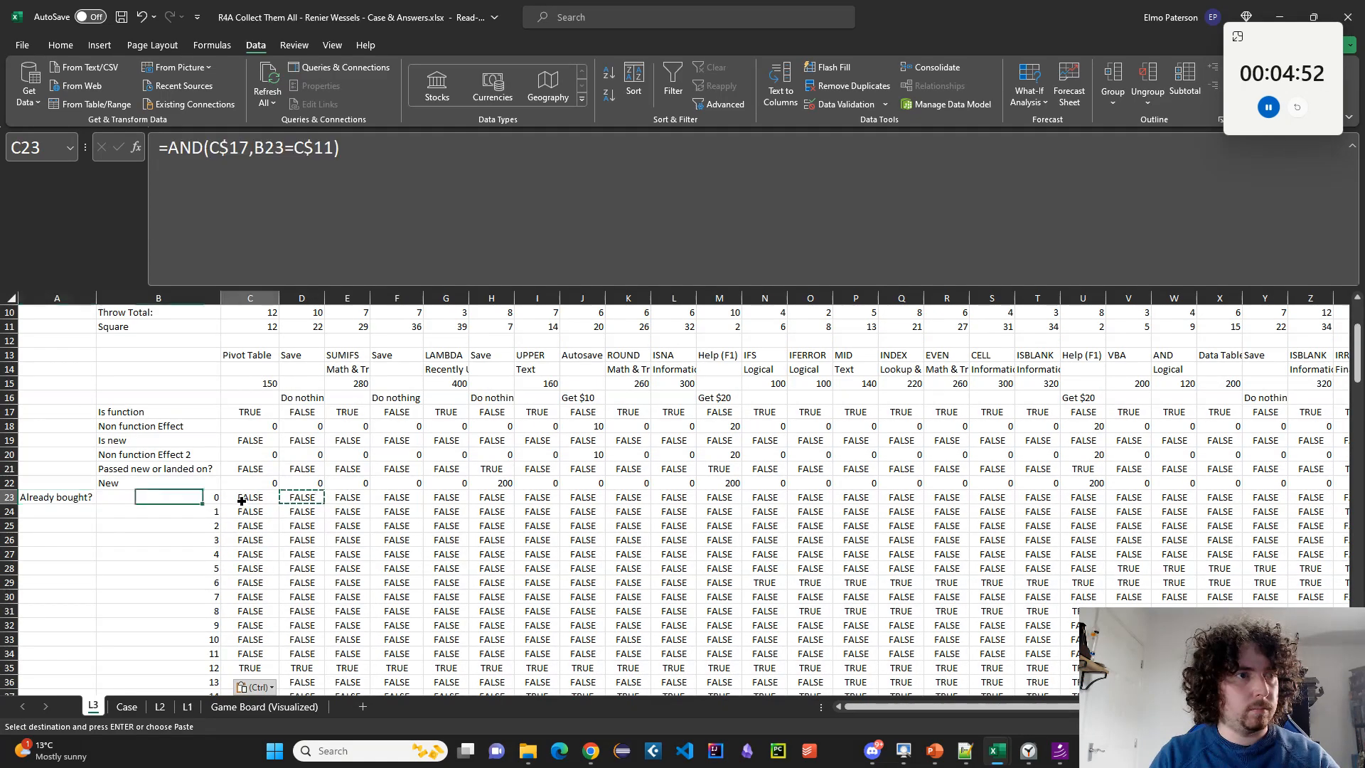
click(308, 498)
click(348, 500)
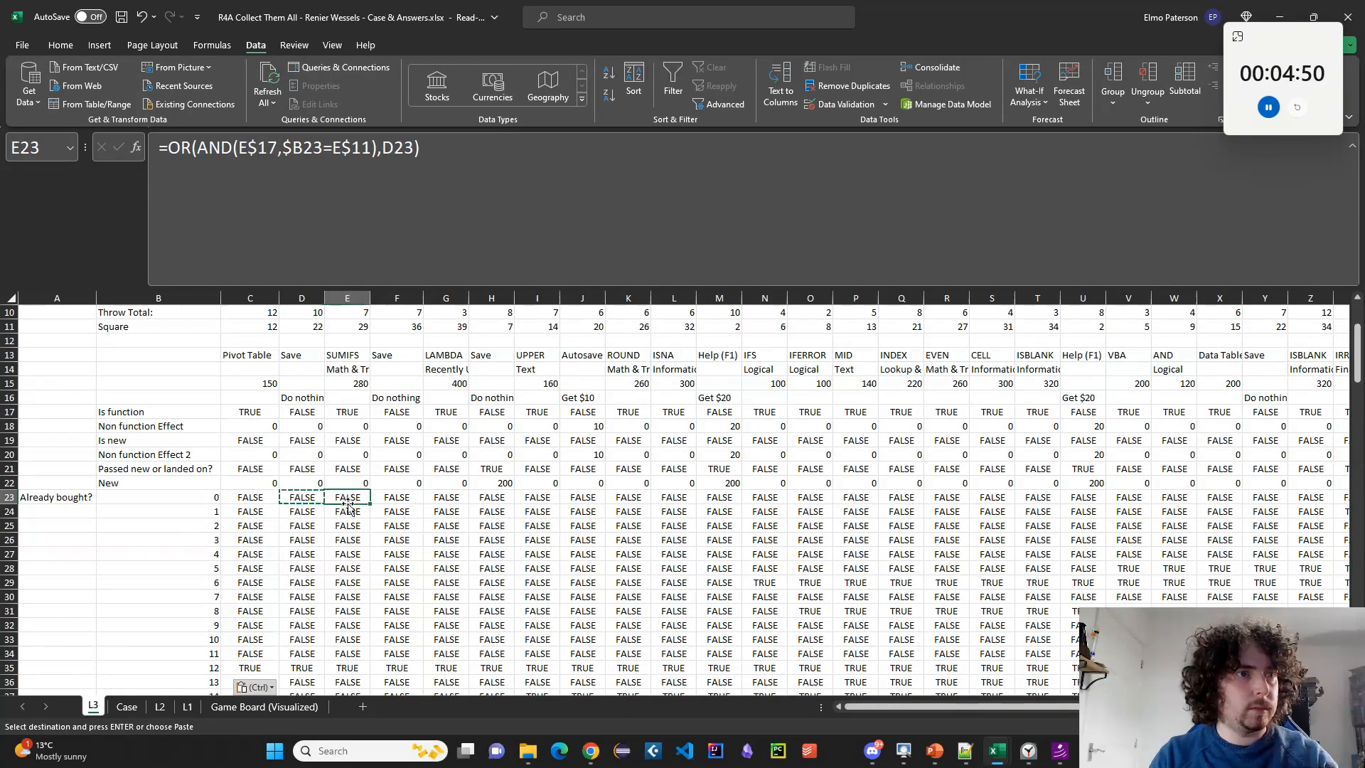
click(384, 223)
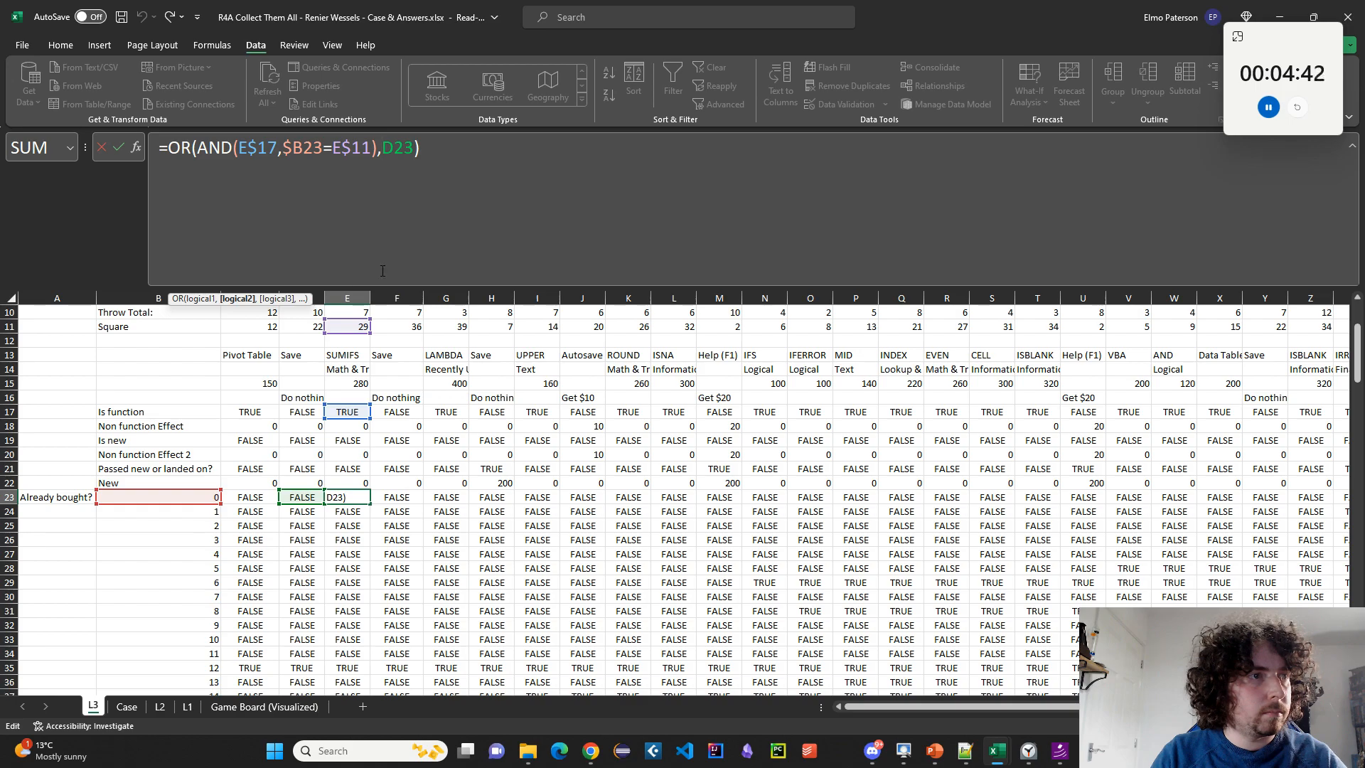
scroll(150, 560, up, 1)
key(Escape)
Rename the grid label in A23 to "Landed on".
click(56, 540)
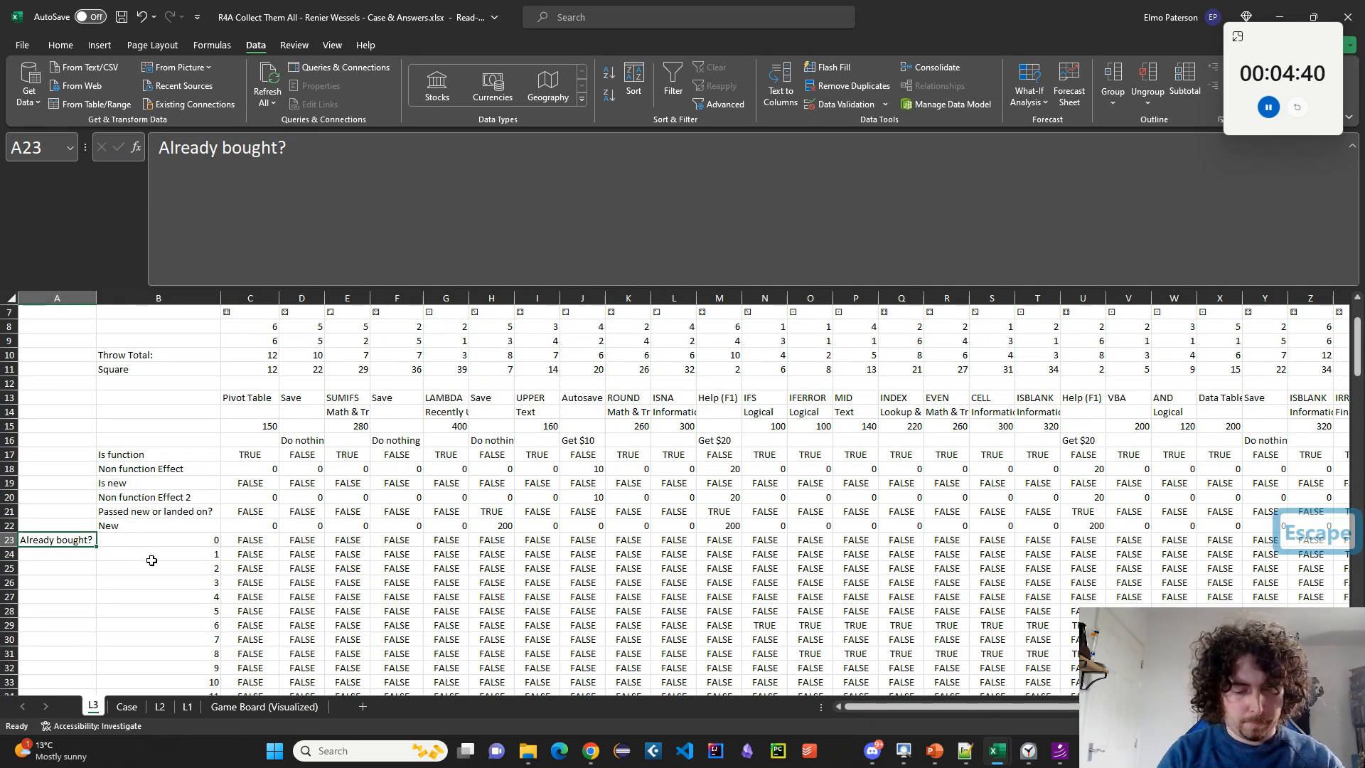
text(LKa)
key(BackSpace)
key(BackSpace)
text(Land)
key(BackSpace)
key(BackSpace)
key(BackSpace)
key(BackSpace)
text(anded on)
key(Return)
Copy the square-number formula =SEQUENCE(40,,0) from B23 and paste it into B63 to start a second square list.
click(153, 542)
click(388, 151)
key(ctrl+a)
key(ctrl+c)
key(Escape)
scroll(191, 476, down, 15)
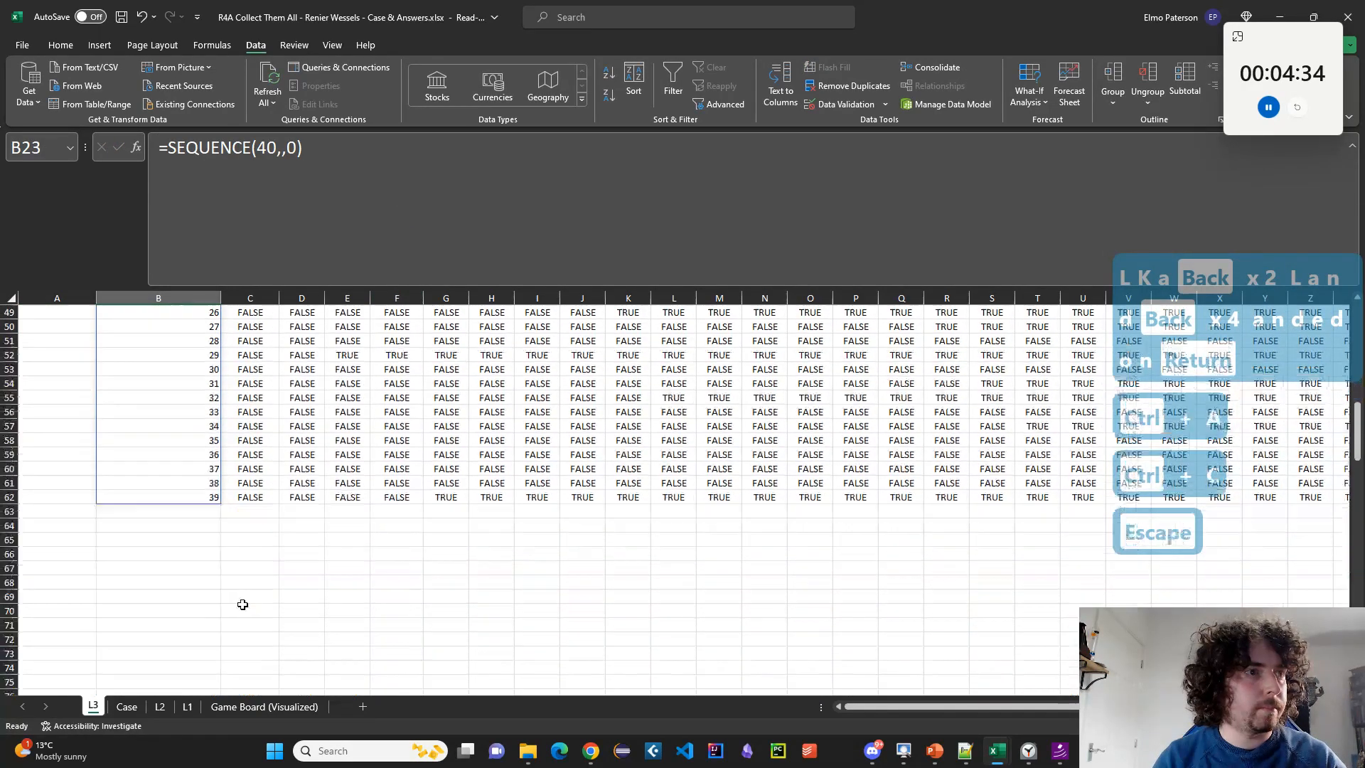
click(191, 471)
key(ctrl+v)
Label A63 "Landed on before" and fill FALSE down column C from C63 for every square of the new block.
click(256, 468)
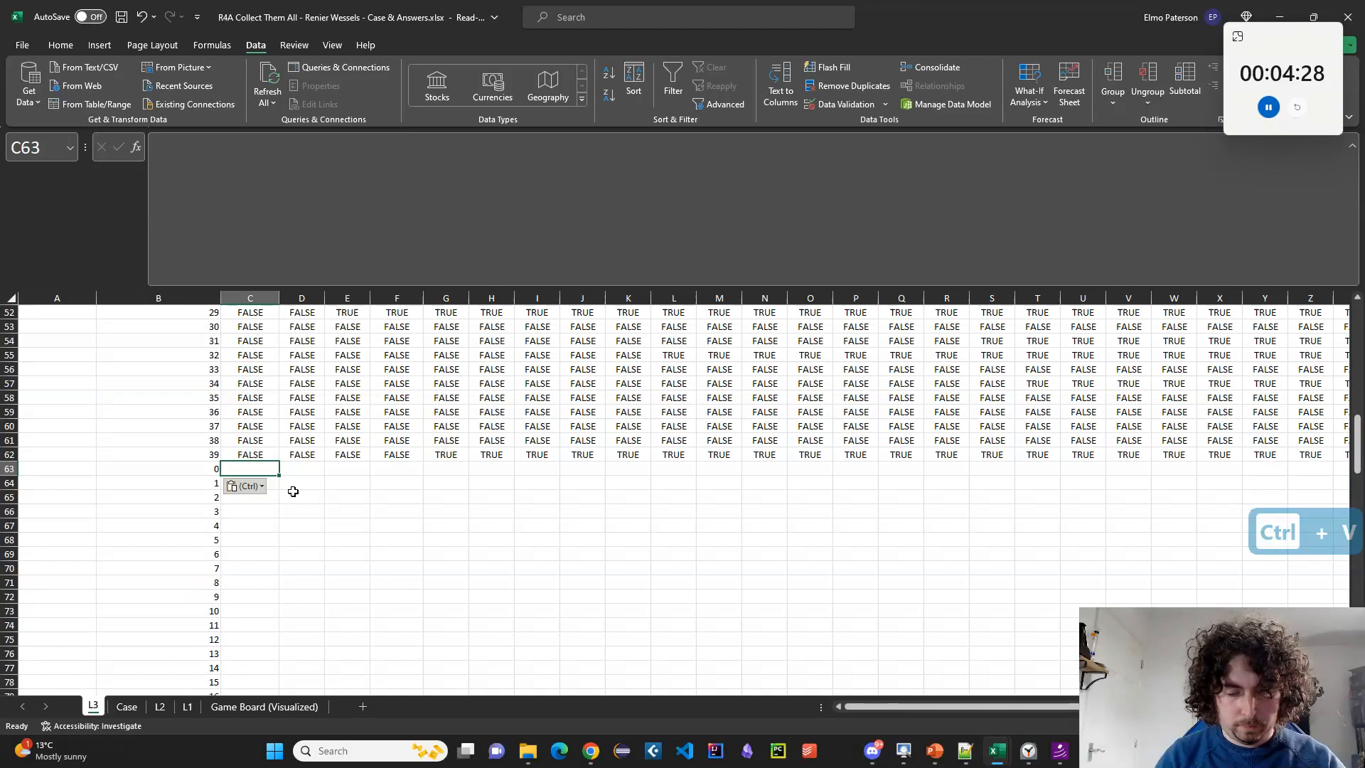
text(FALSE)
key(Return)
key(Left)
key(Left)
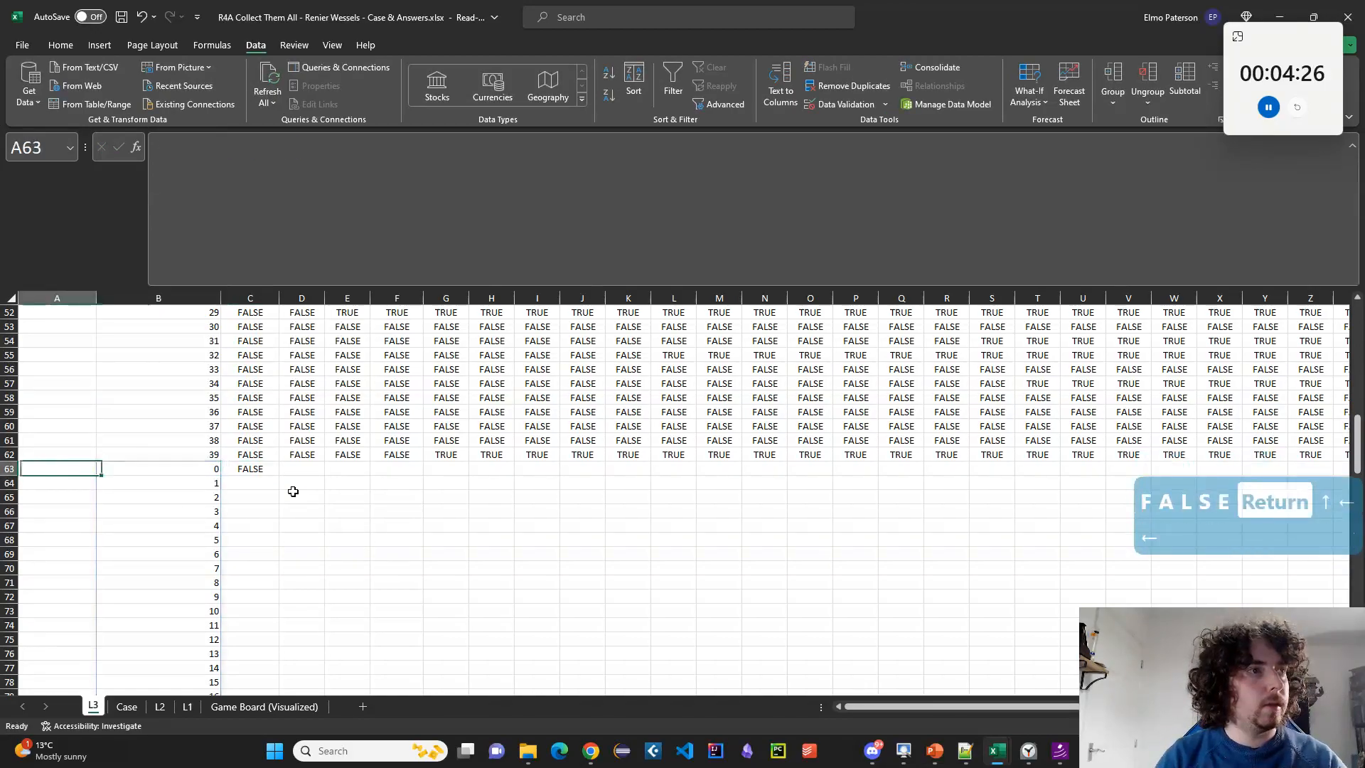
text(Landed on before)
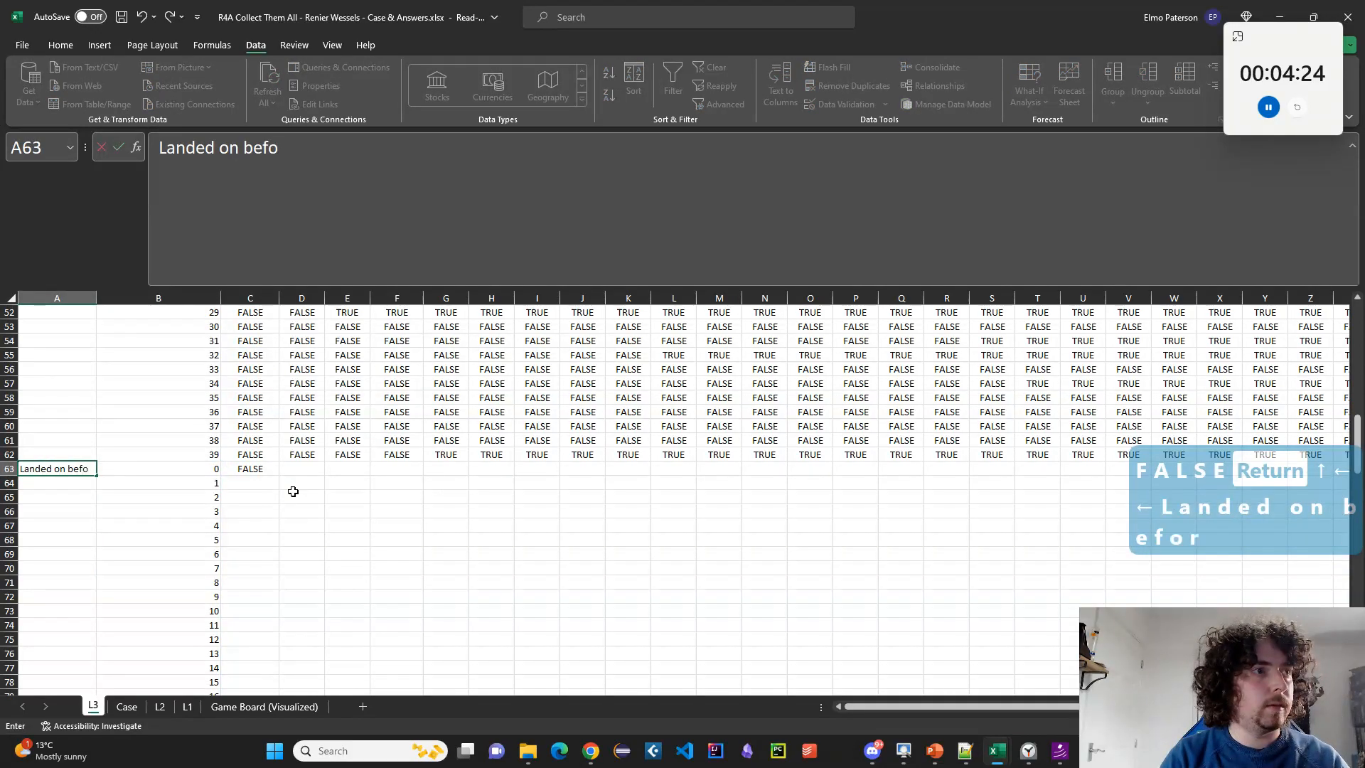
key(Return)
click(276, 472)
double_click(280, 477)
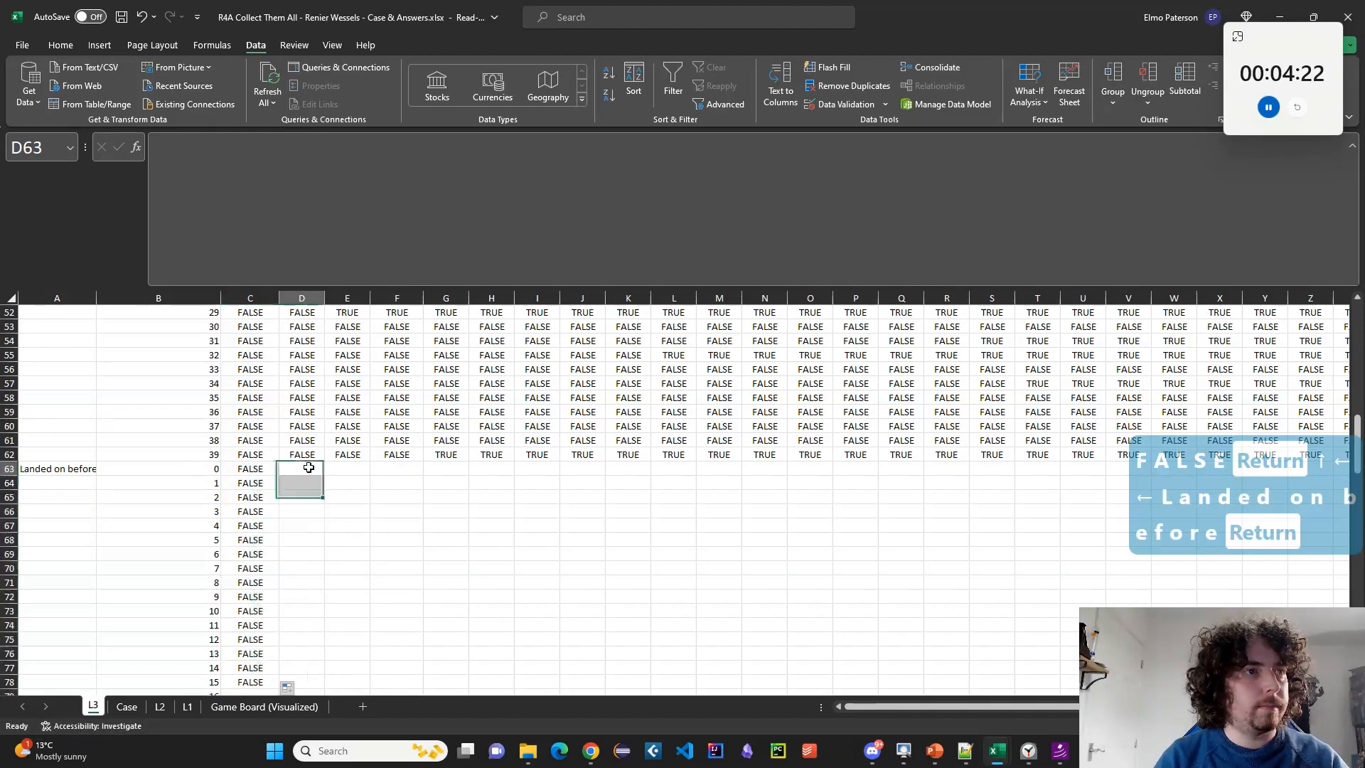
Enter an AND formula in D63 that tests the first two throws for square 0, =AND(C23:D23).
click(306, 468)
text(=)
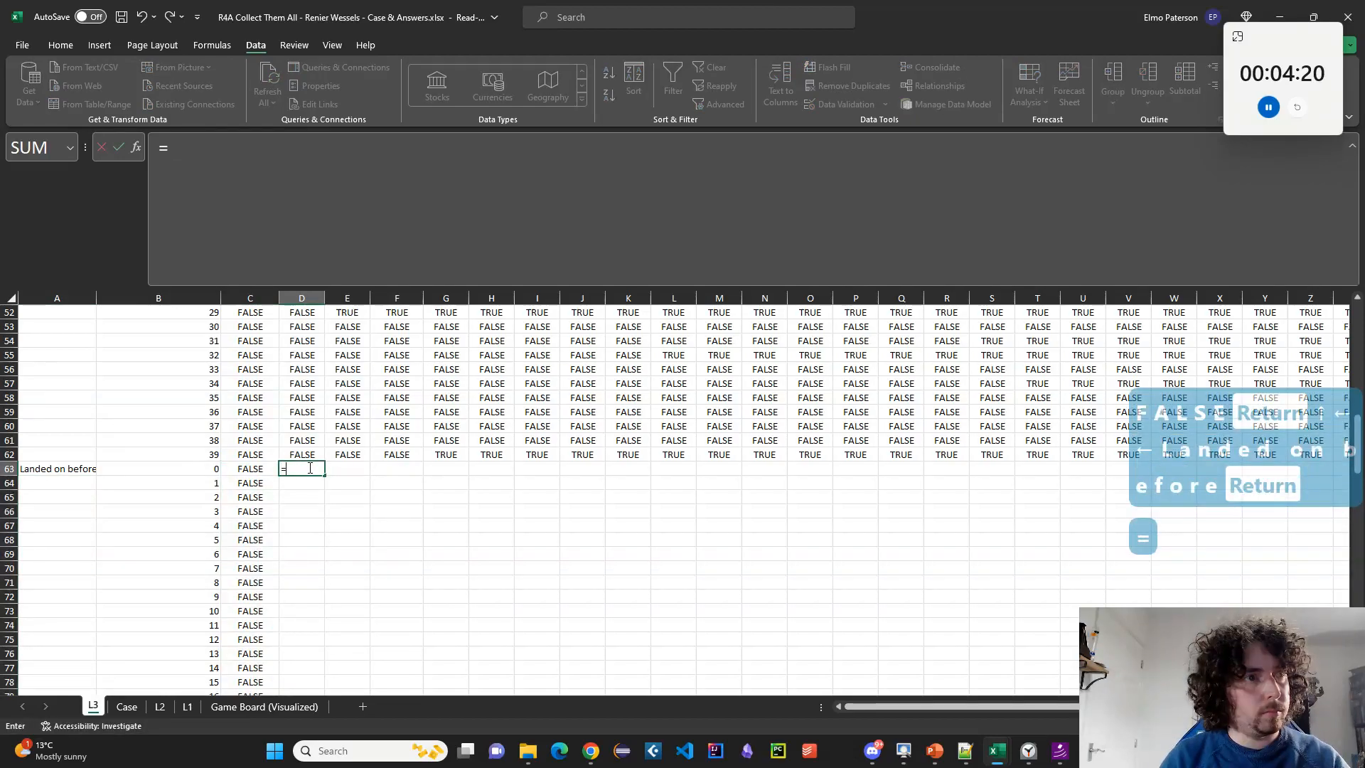
scroll(310, 470, up, 11)
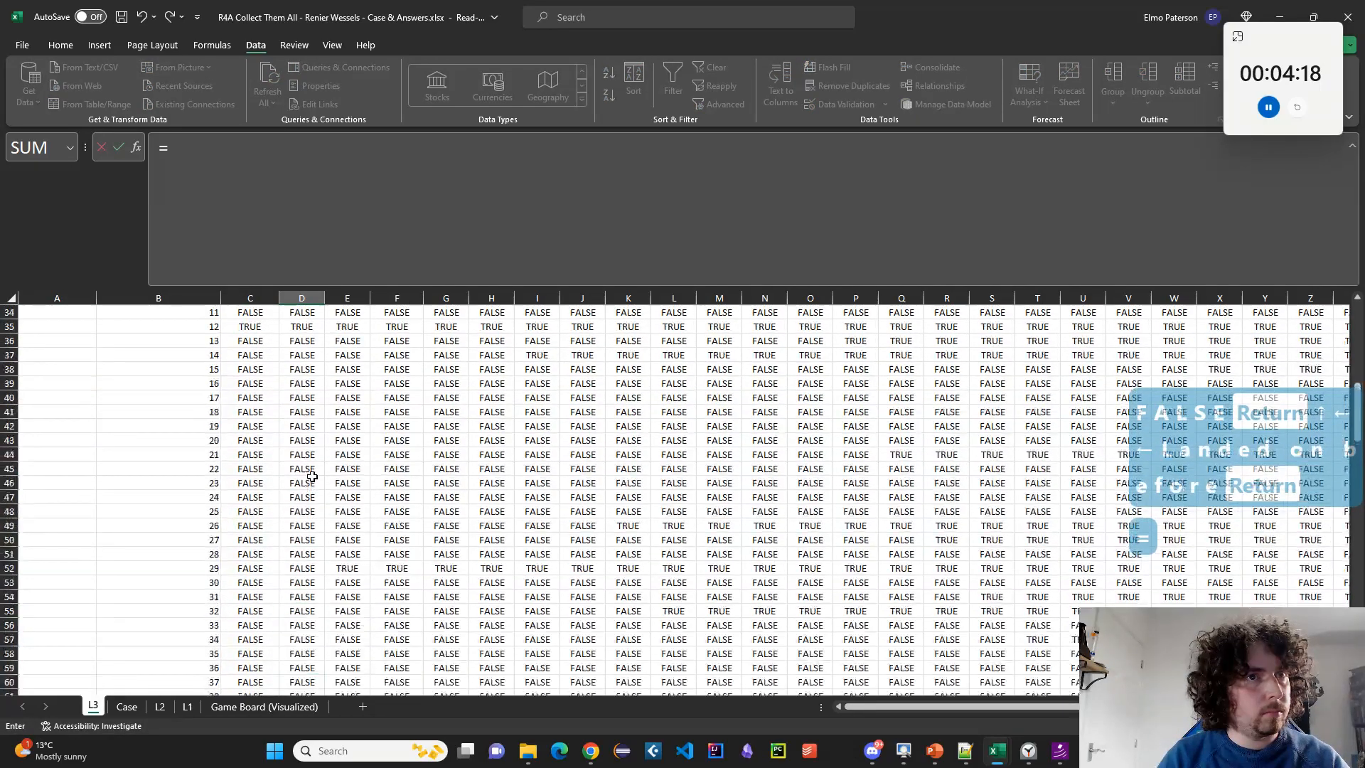
scroll(314, 482, up, 1)
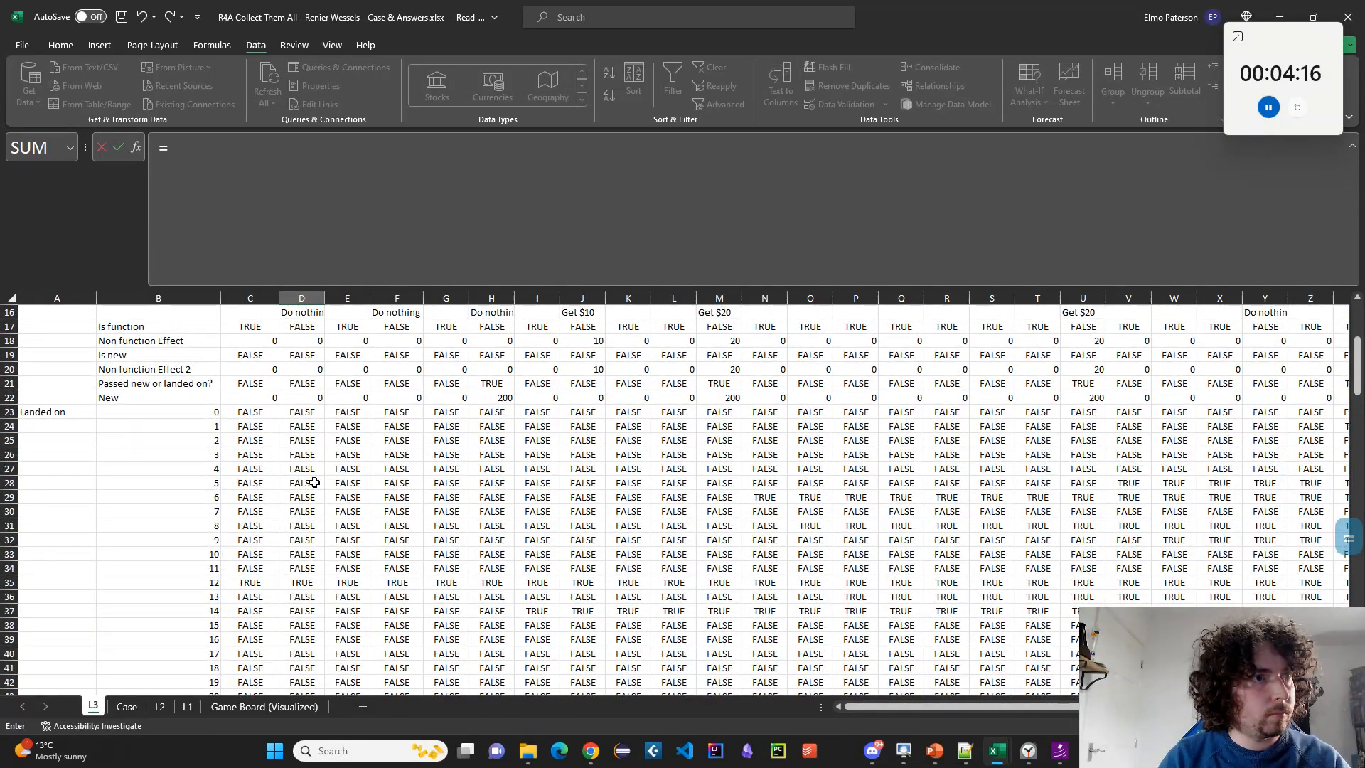
scroll(314, 483, down, 9)
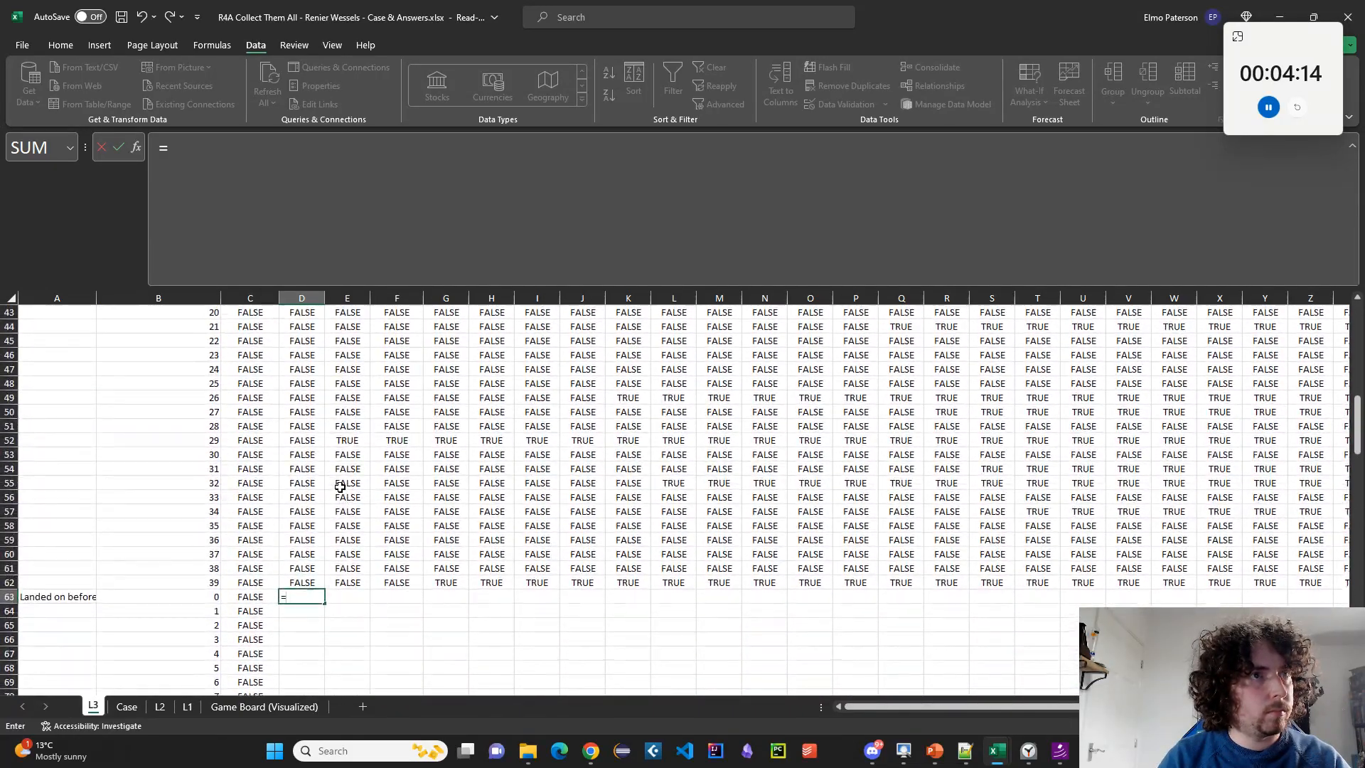
scroll(341, 486, up, 1)
text(AND()
scroll(341, 488, up, 10)
click(267, 497)
drag(268, 496, 301, 500)
key(Return)
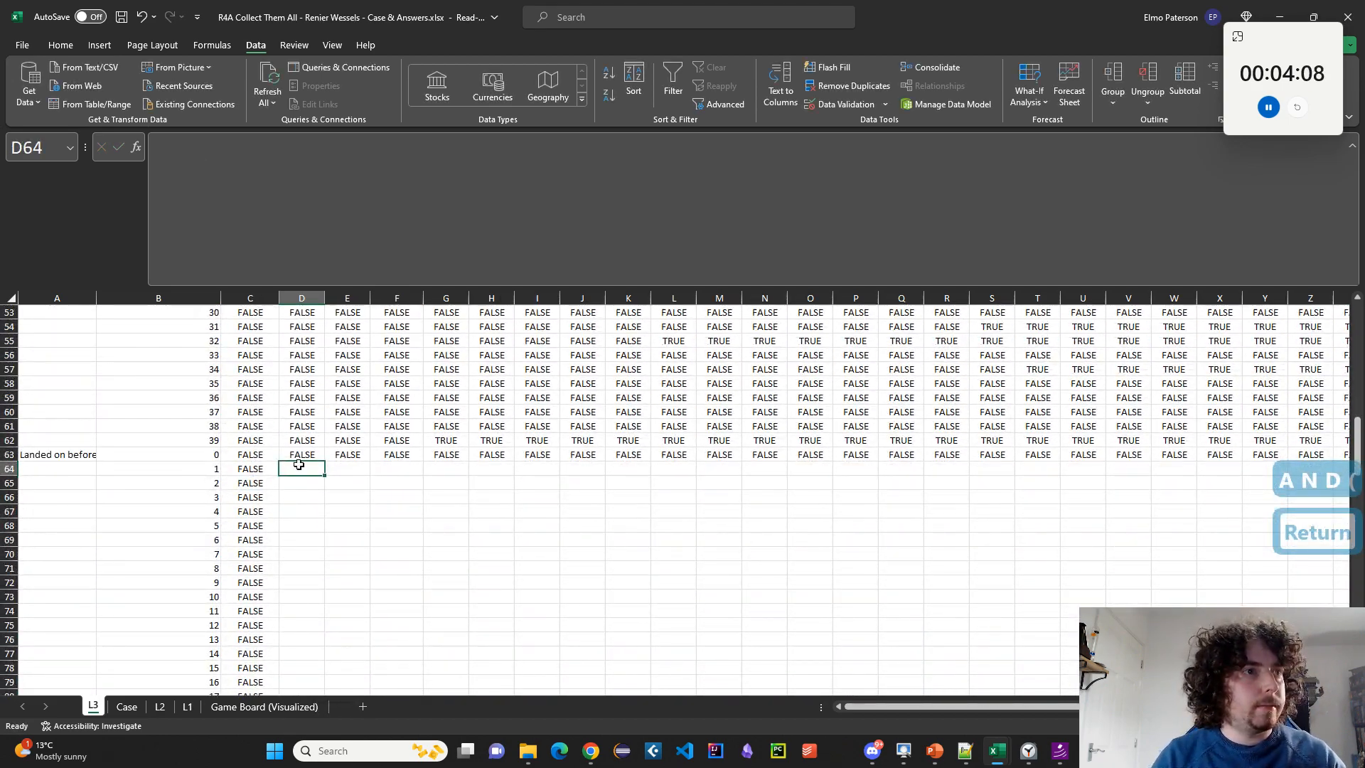
Compare the formulas in D63 and E63 and trace which cells they reference.
click(310, 454)
click(329, 250)
scroll(398, 494, up, 16)
scroll(403, 506, down, 15)
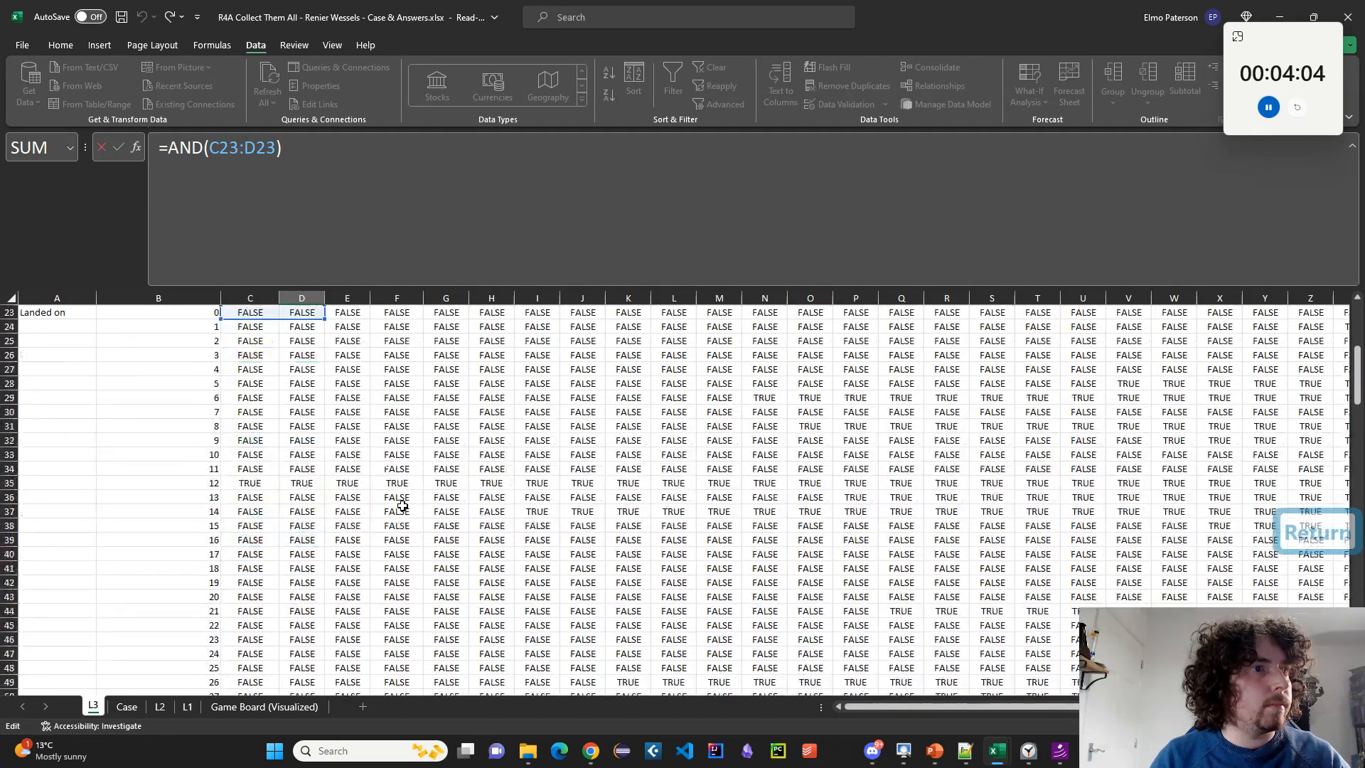
click(347, 496)
click(419, 254)
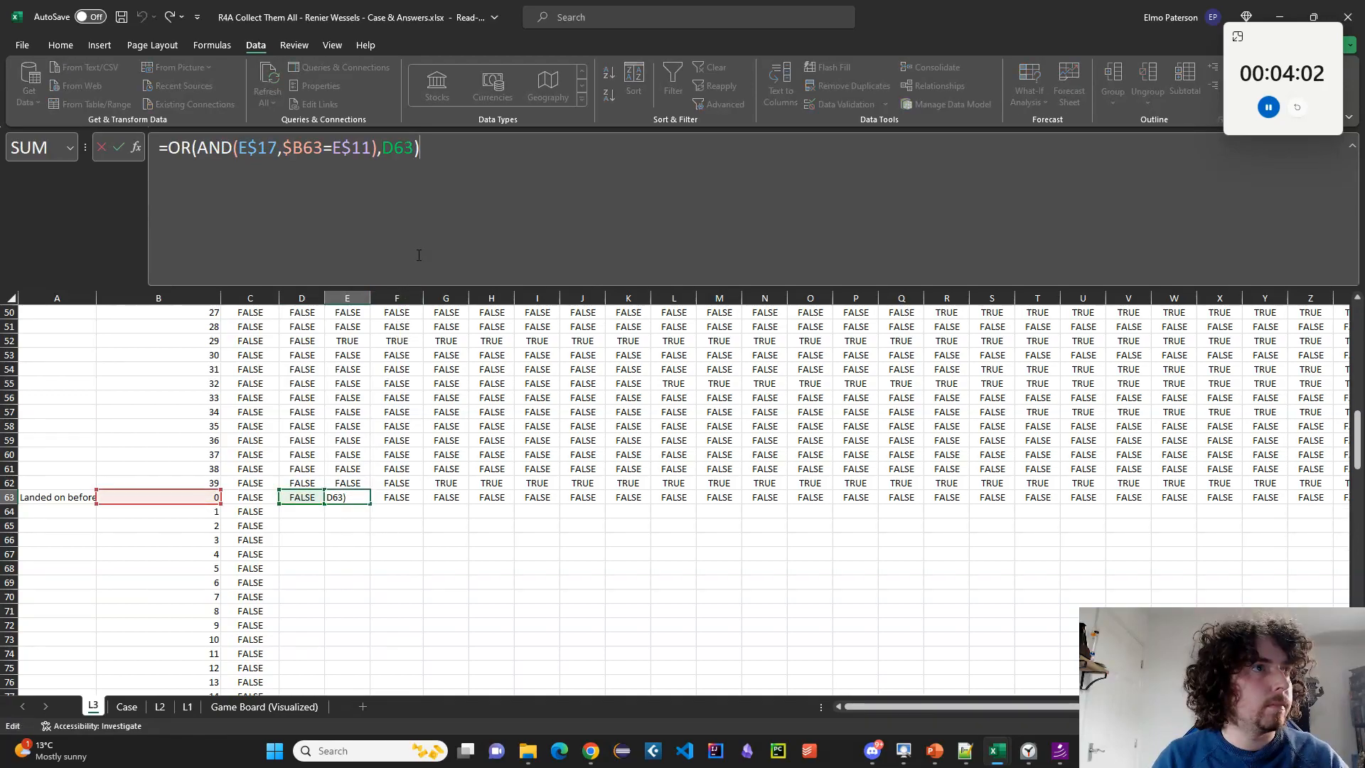
key(Escape)
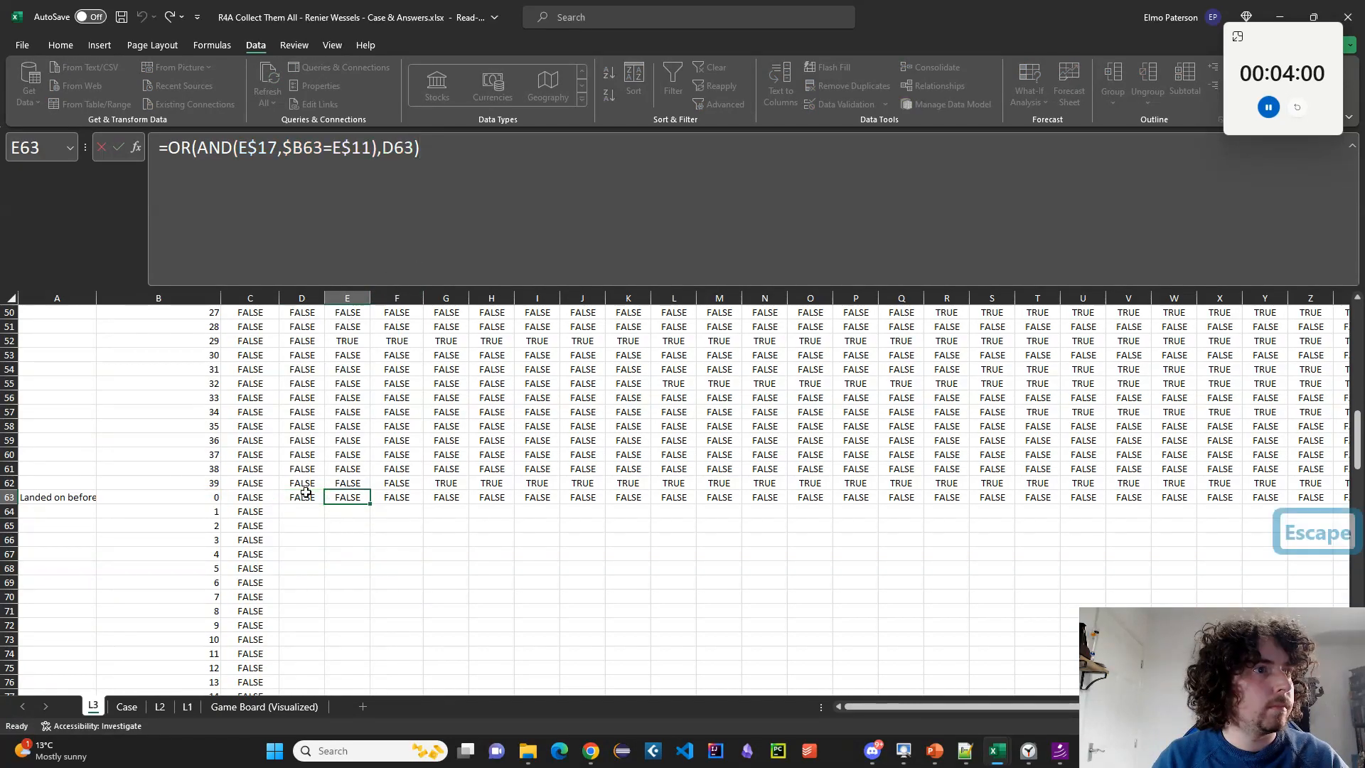
click(304, 496)
click(350, 261)
click(345, 497)
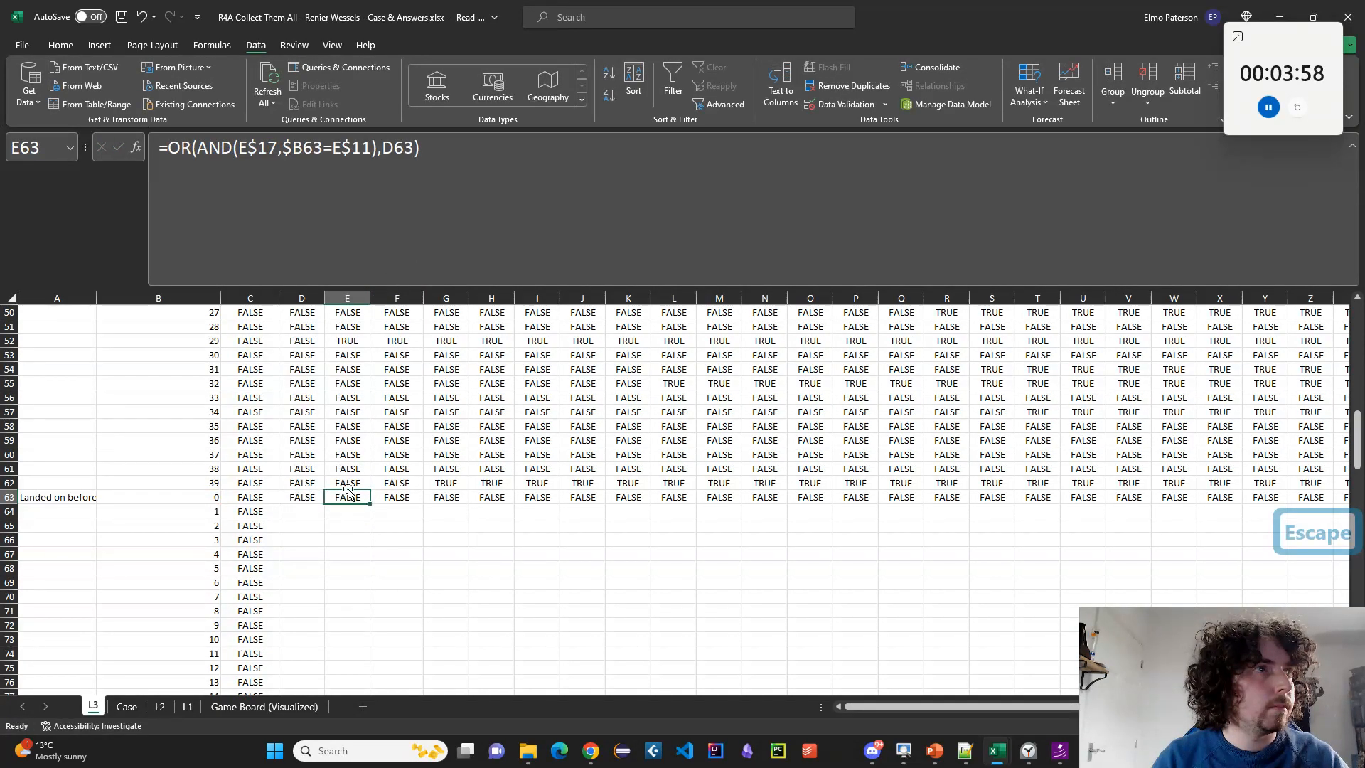
Copy the AND formula from D63 and paste it across the throws and down to row 102 in the "Landed on before" grid.
click(314, 499)
key(ctrl+c)
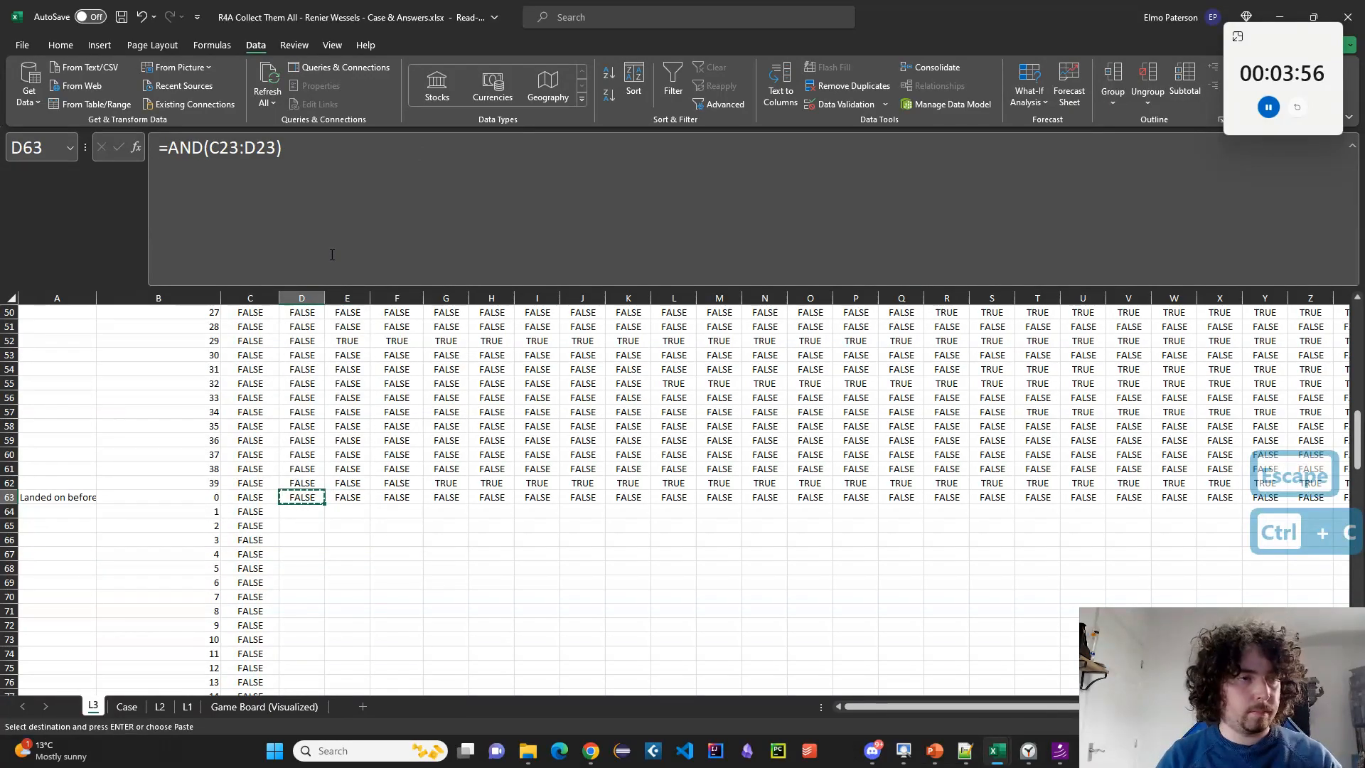
key(ctrl+shift+Right)
key(ctrl+shift+Down)
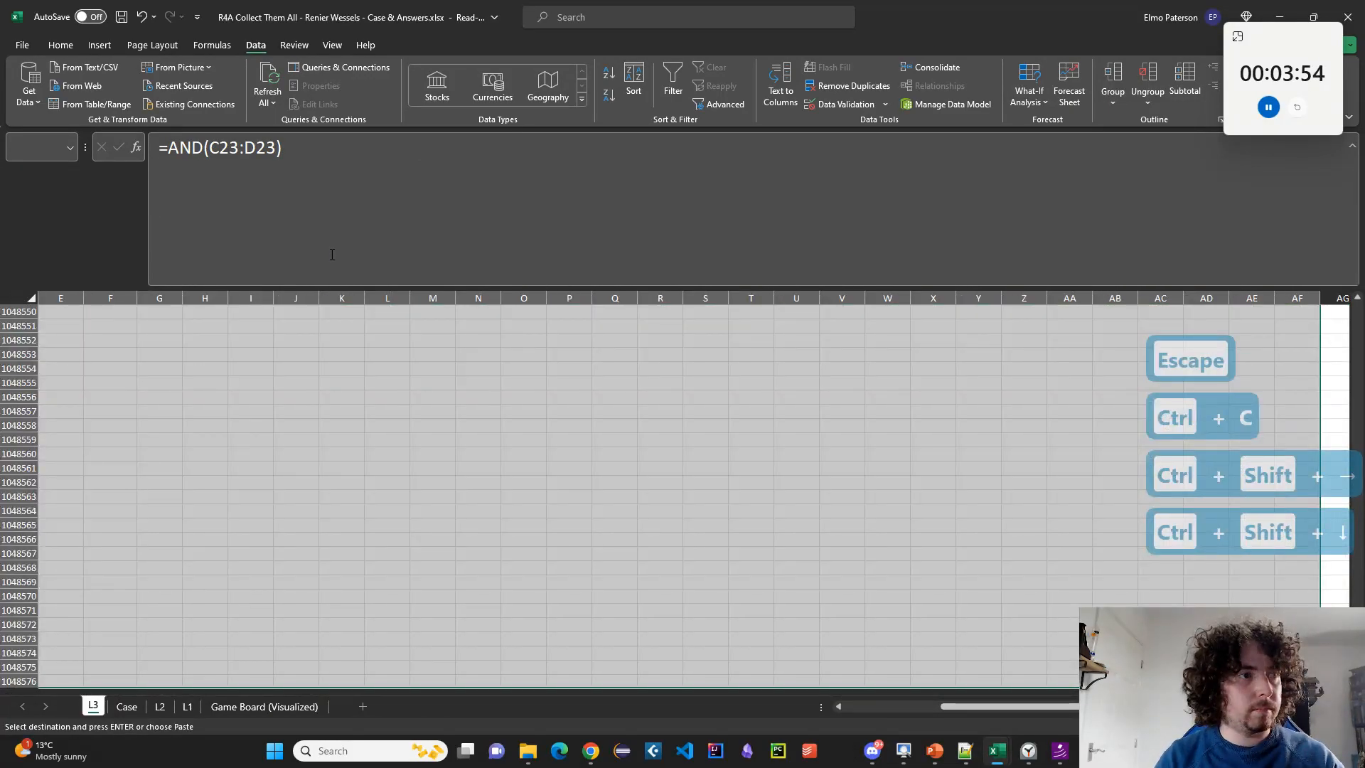
key(ctrl+Left)
key(Right)
key(Right)
key(ctrl+Down)
key(Right)
key(ctrl+shift+Up)
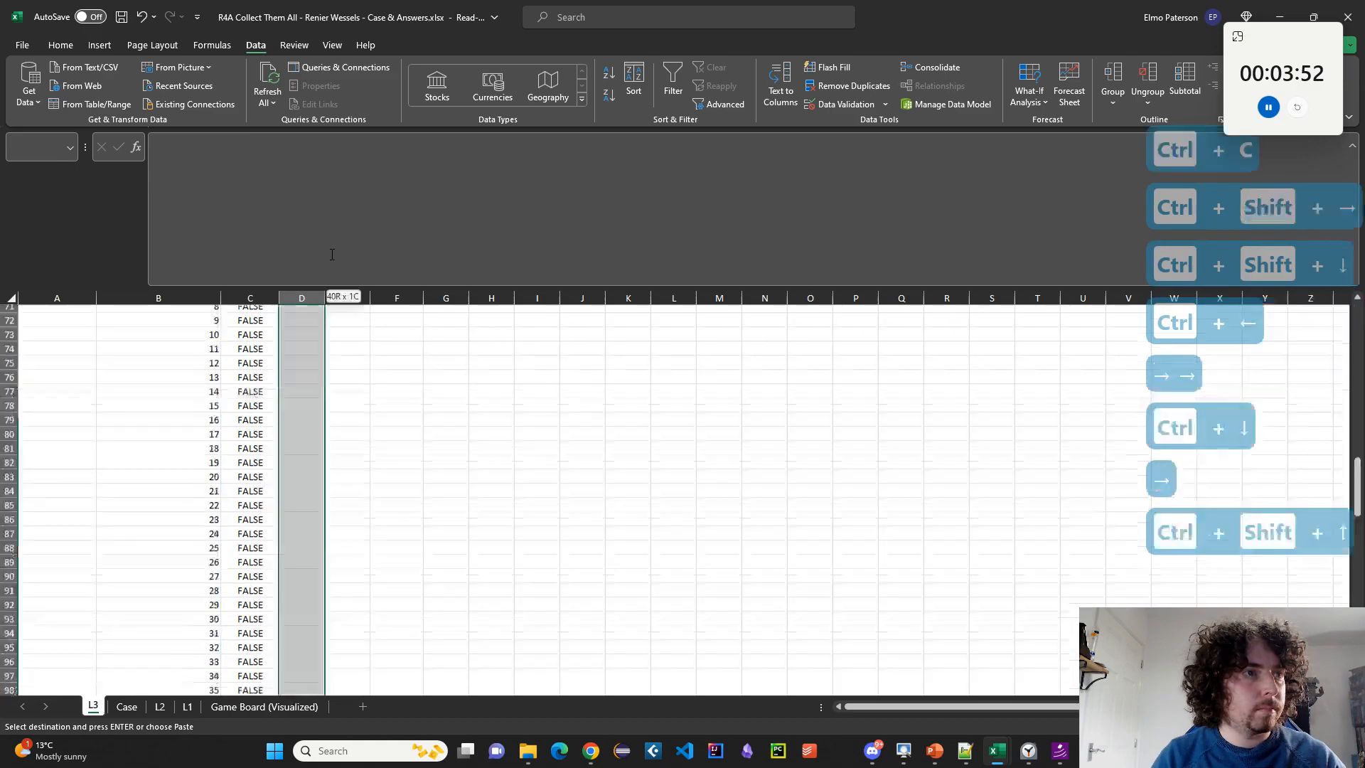
key(ctrl+shift+Right)
key(ctrl+shift+Left)
key(ctrl+shift+Right)
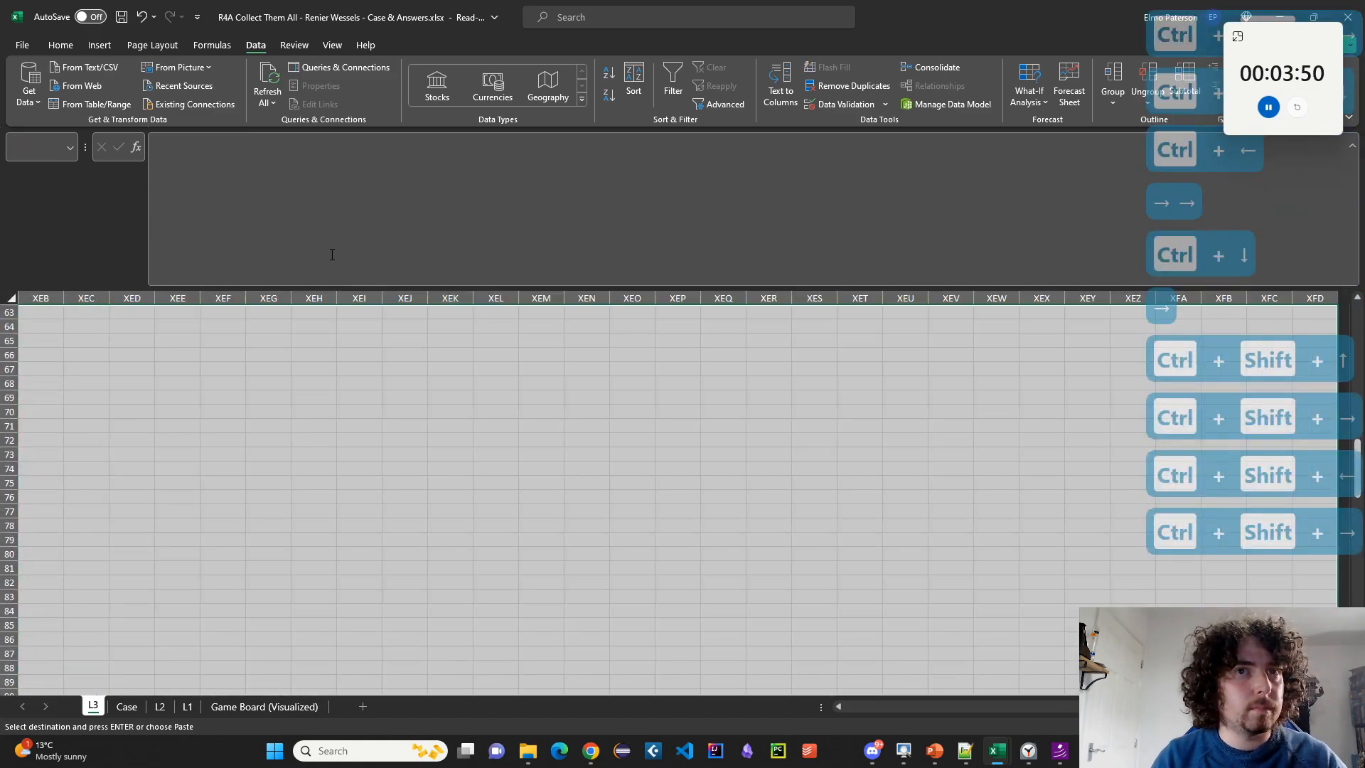
key(ctrl+shift+Left)
key(ctrl+shift+Right)
key(shift+Left)
key(ctrl+shift+Left)
key(shift+Right)
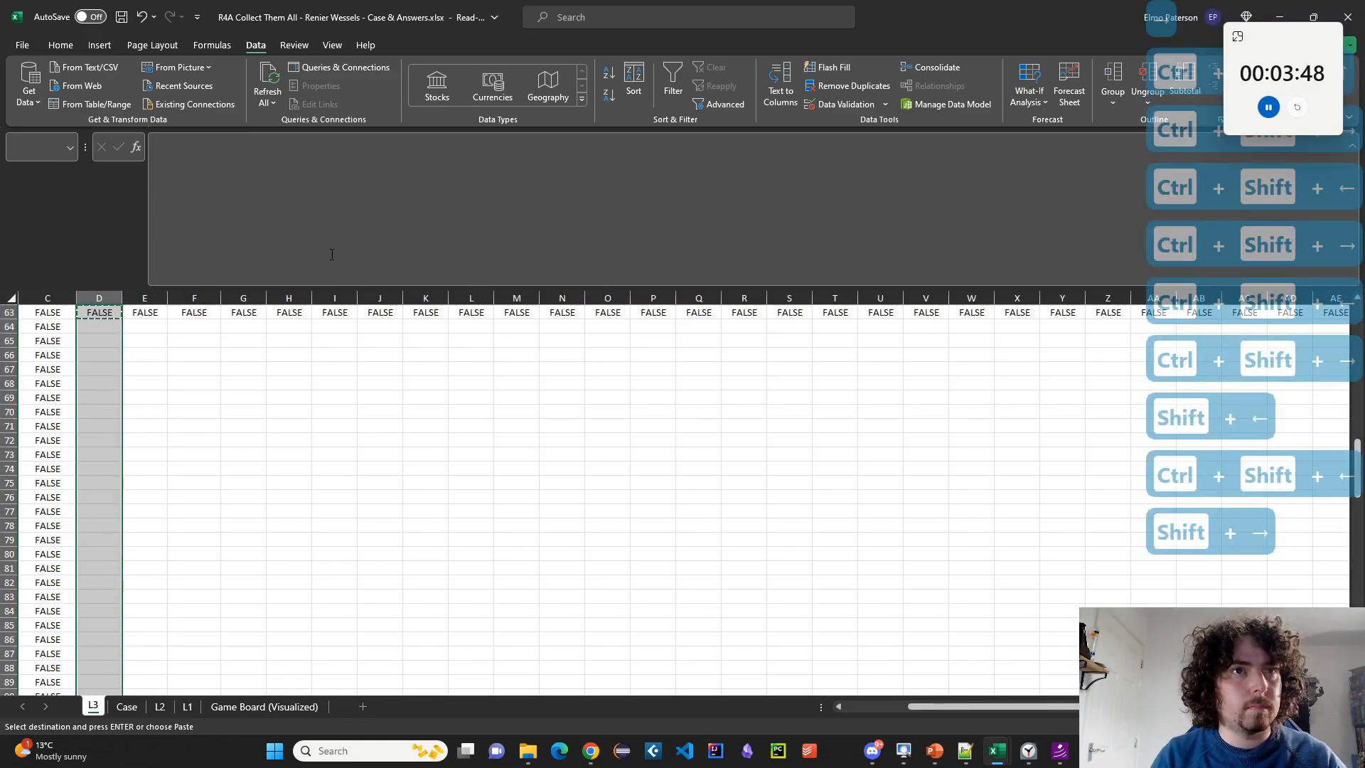
key(shift+Right)
key(shift+Right)
key(shift+Right)
key(shift+Right)
key(shift+Right)
key(shift+Right)
key(shift+Right)
key(shift+Right)
key(shift+Right)
key(shift+Right)
key(shift+Right)
key(shift+Right)
key(shift+Right)
key(shift+Right)
key(shift+Right)
key(shift+Right)
key(shift+Right)
key(shift+Right)
key(shift+Right)
key(shift+Right)
key(shift+Left)
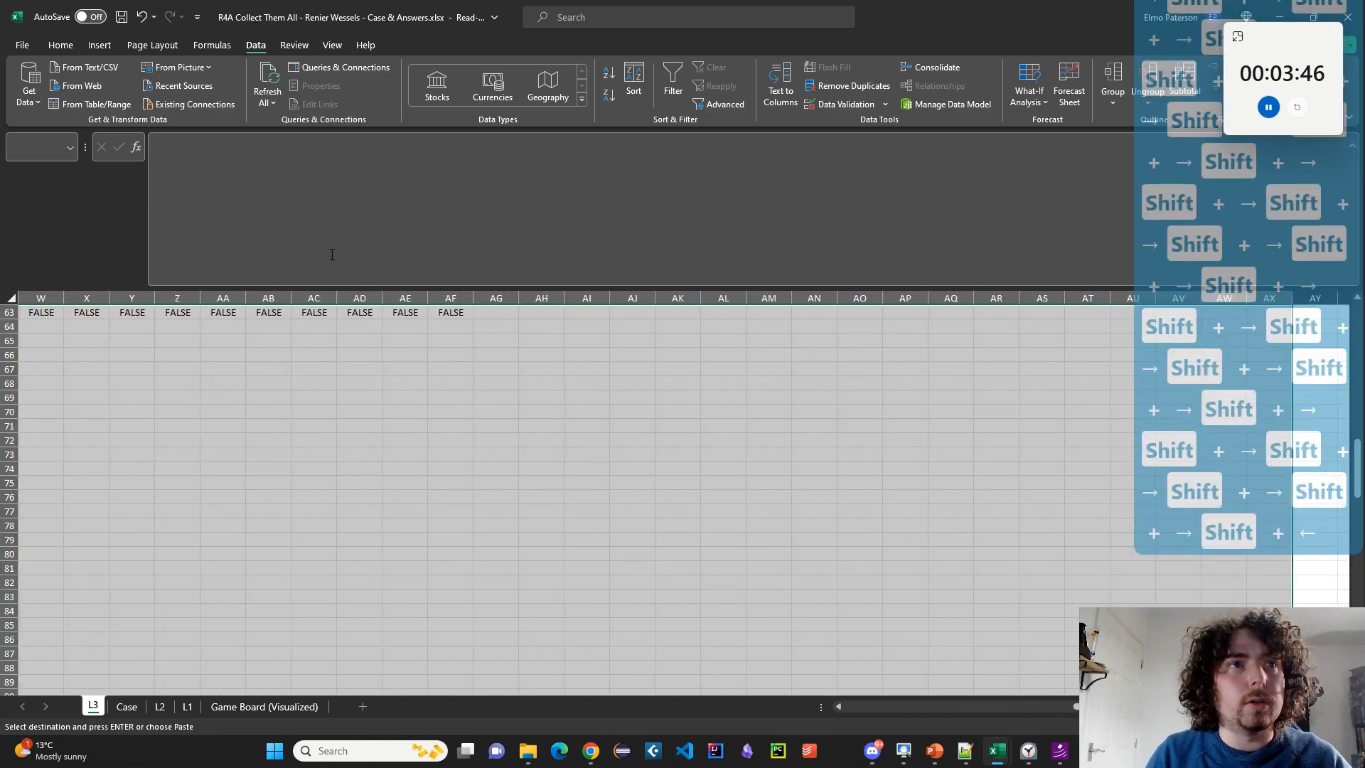
key(shift+Left)
key(shift+Left)
key(shift+Left)
key(shift+Left)
key(shift+Left)
key(shift+Left)
key(shift+Left)
key(shift+Left)
key(shift+Left)
key(shift+Left)
key(shift+Left)
key(shift+Left)
key(shift+Left)
key(shift+Left)
key(shift+Left)
key(shift+Left)
key(shift+Left)
key(shift+Left)
key(shift+Left)
key(shift+Right)
key(shift+Right)
key(shift+Right)
key(ctrl+v)
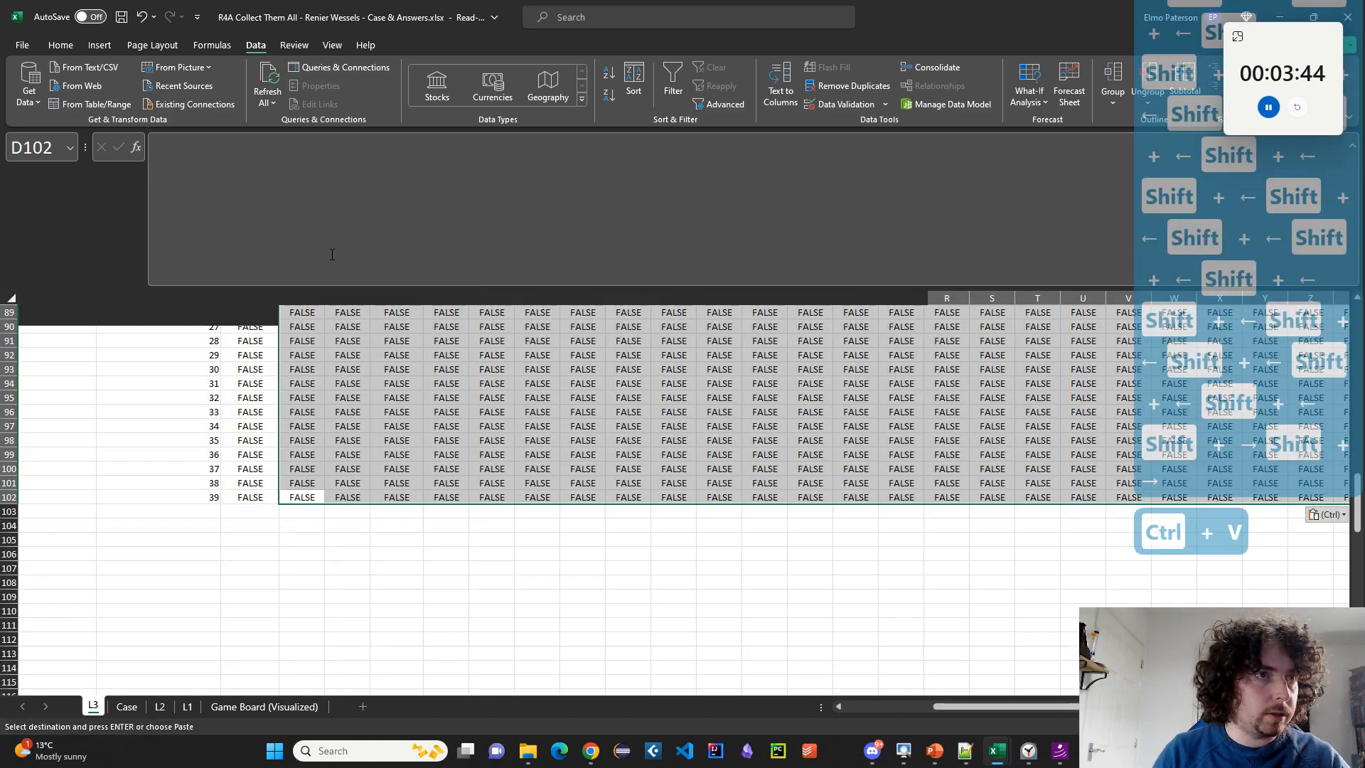
key(Down)
key(Down)
key(Up)
key(Left)
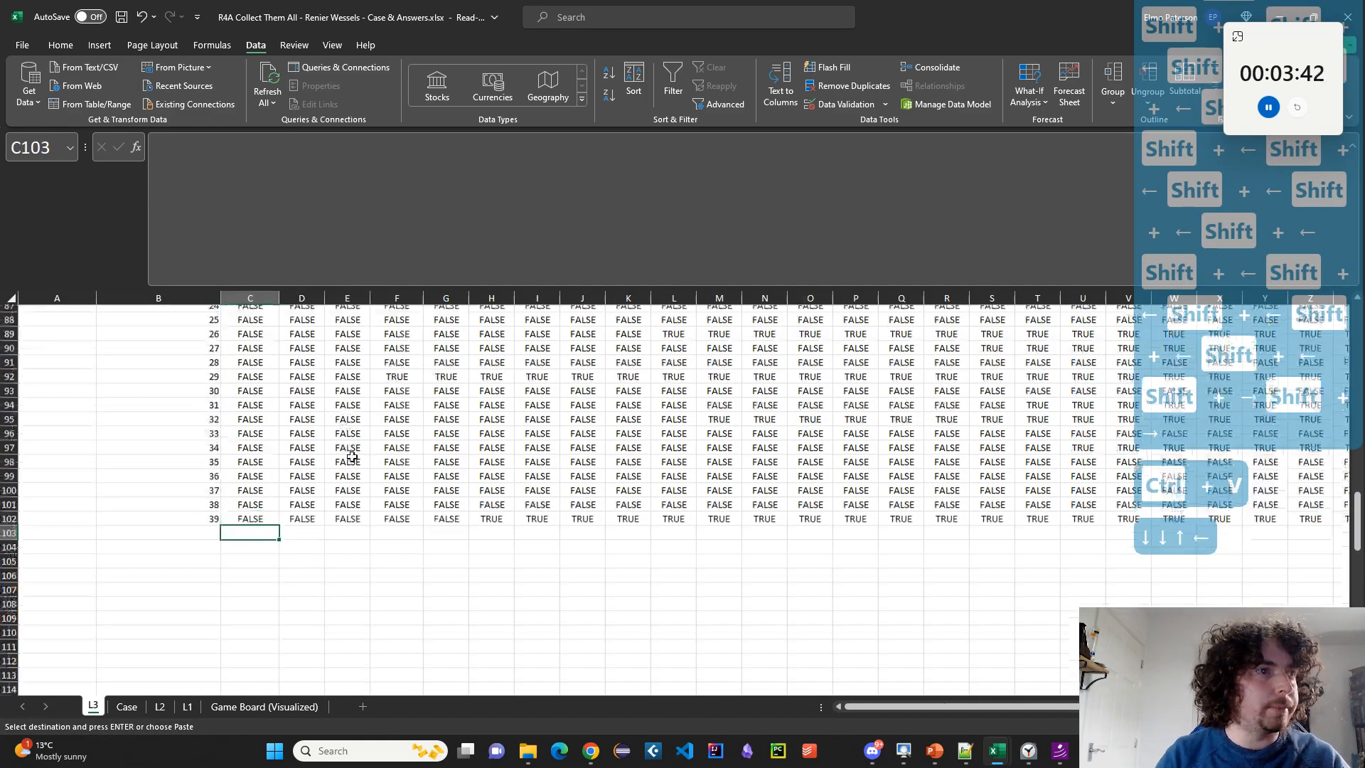
Enter the starting balance of 1500 in B103, directly below the "Landed on before" grid.
scroll(352, 457, up, 6)
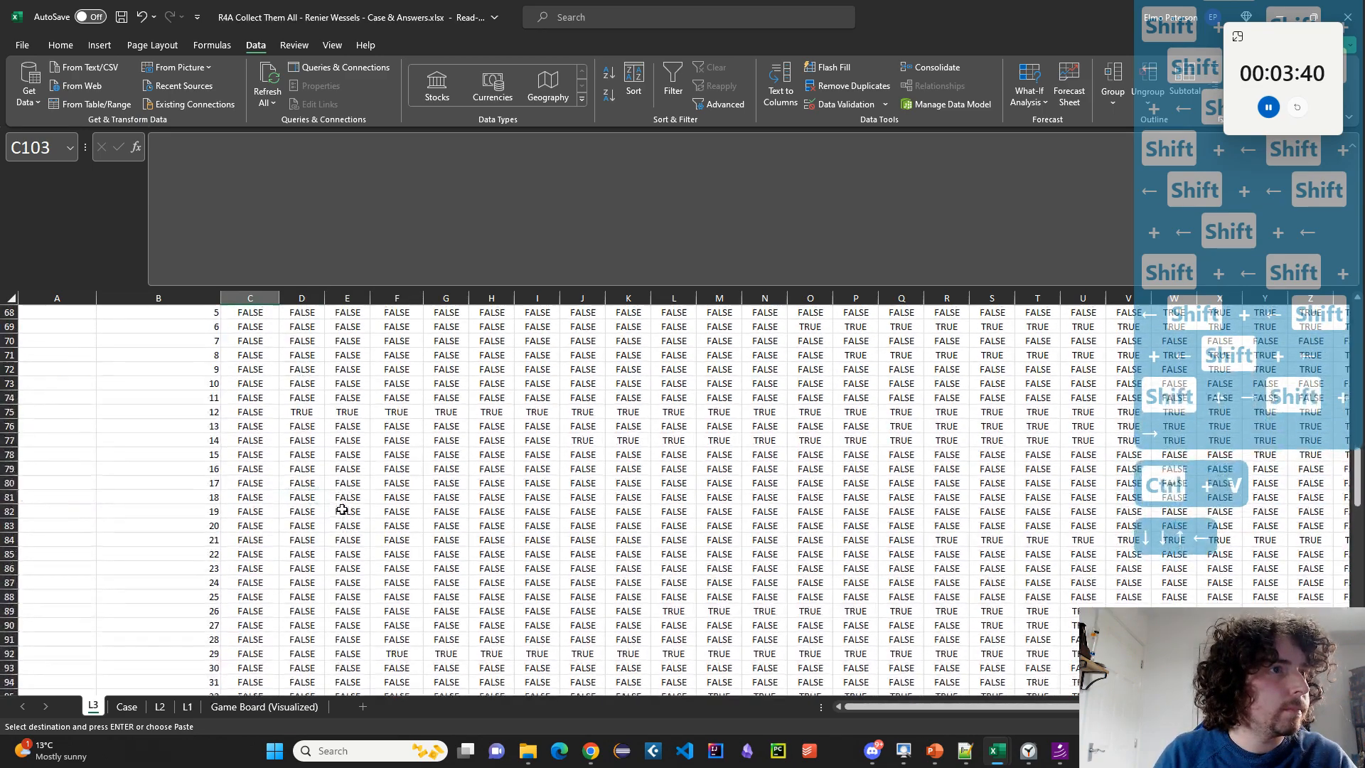
scroll(320, 540, down, 7)
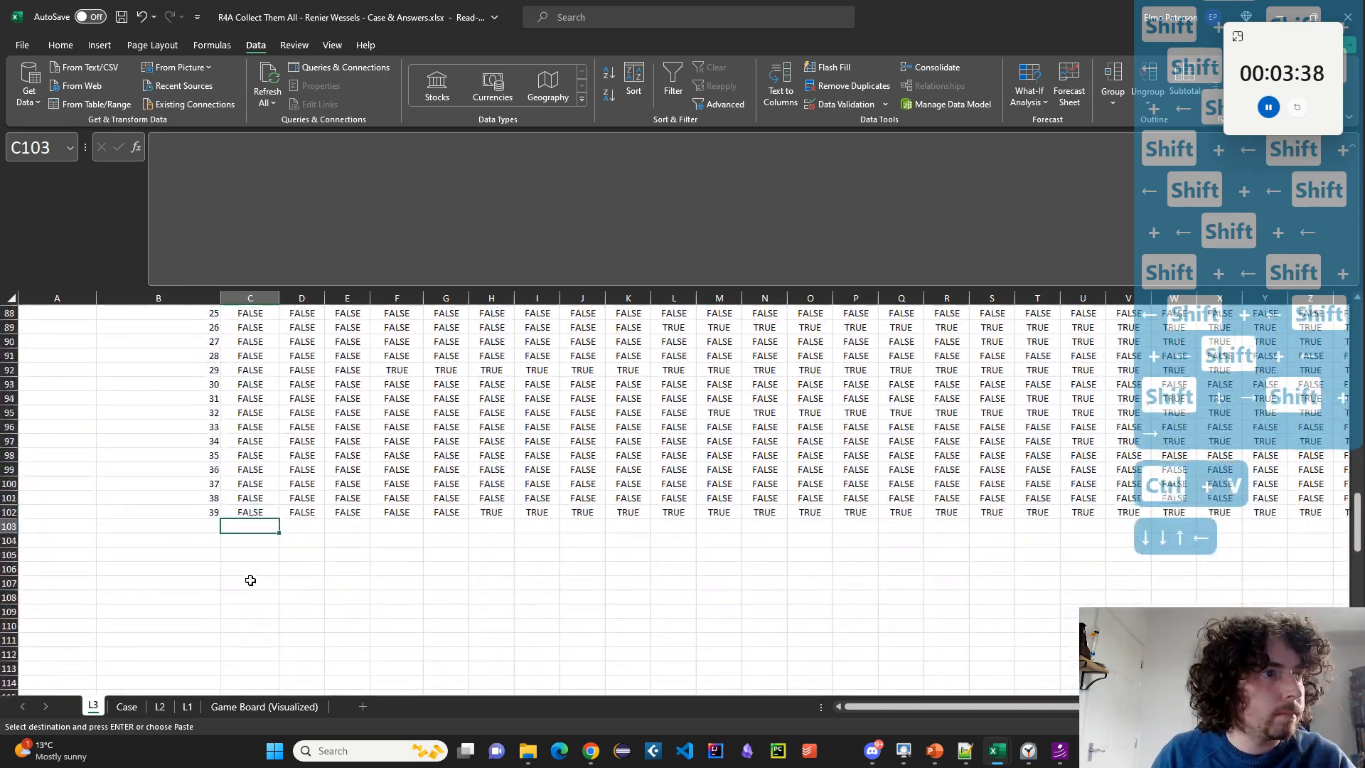
scroll(248, 573, up, 3)
scroll(245, 569, down, 4)
click(140, 469)
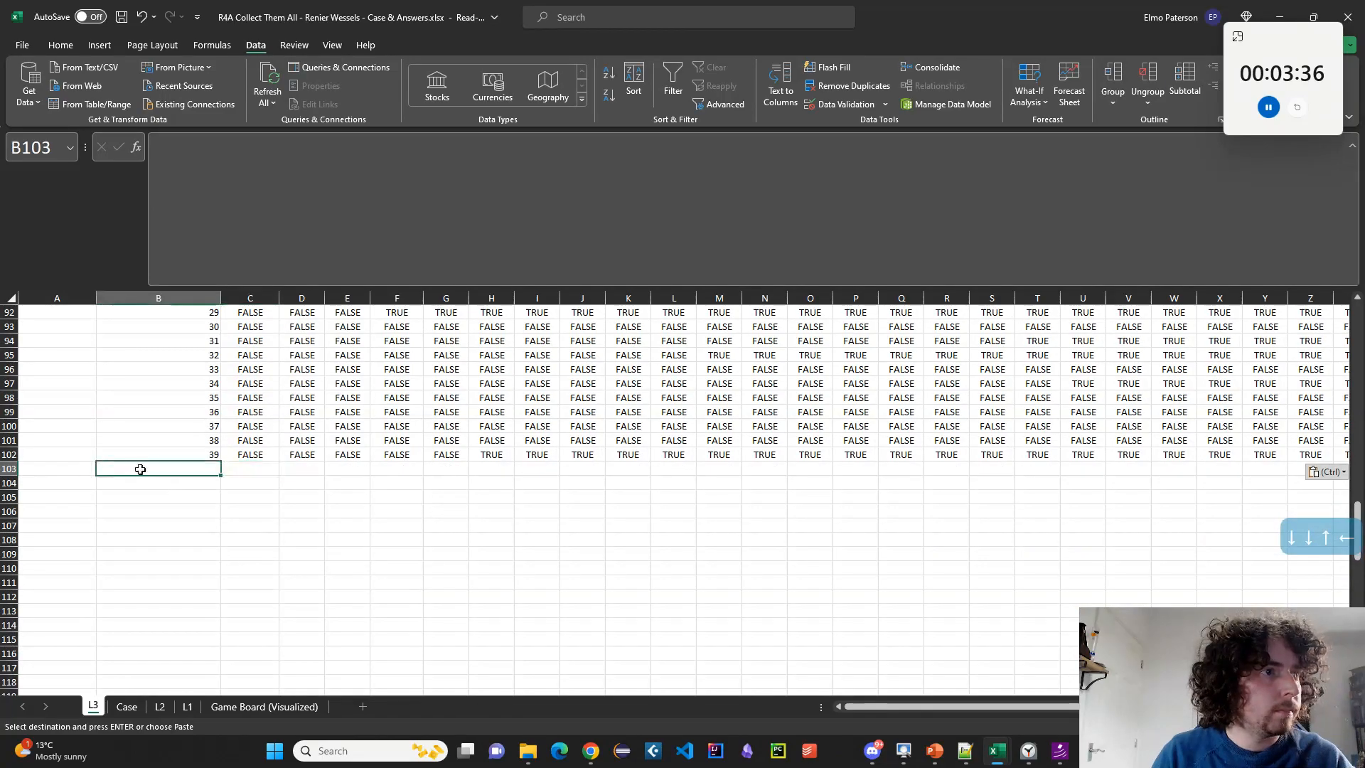
text(1500)
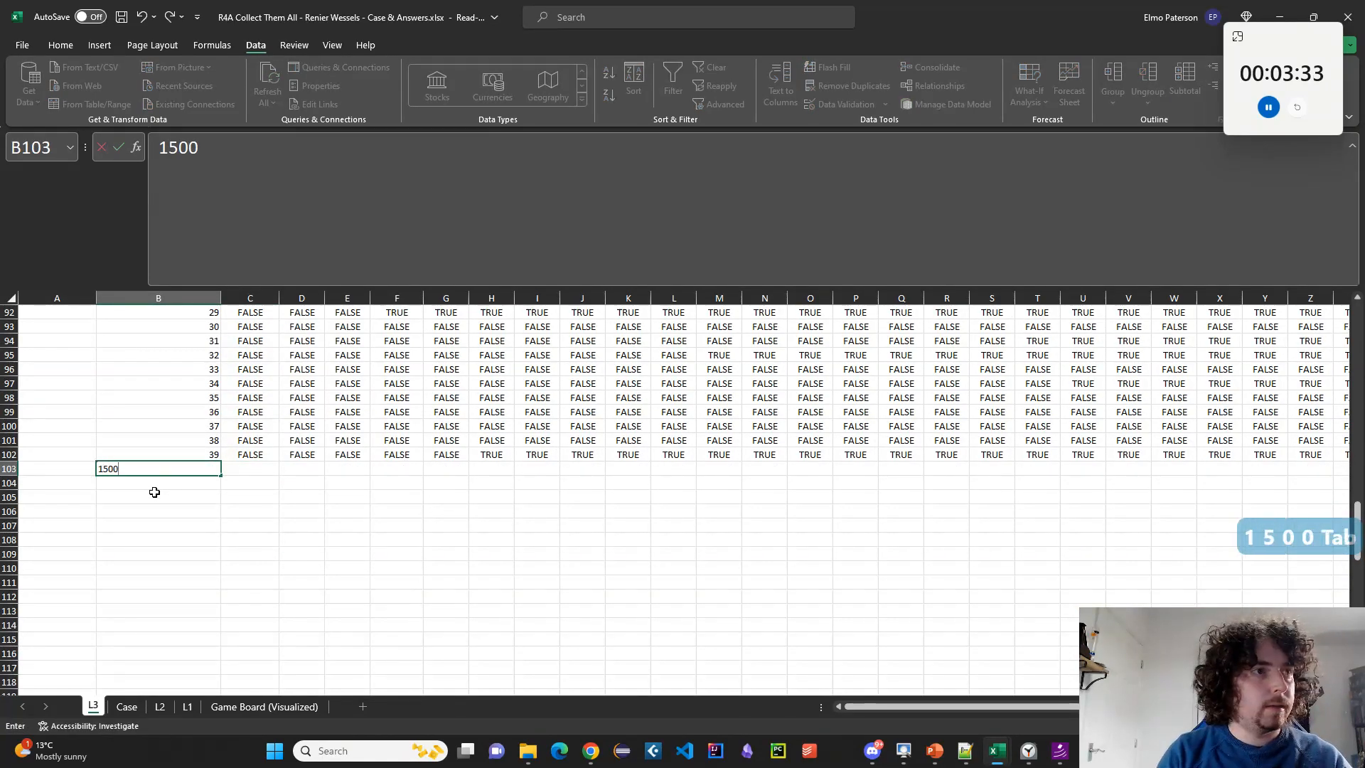
key(Tab)
Begin the balance formula in C103 by subtracting a conditional amount from the previous balance, =B103-IF(.
text(=)
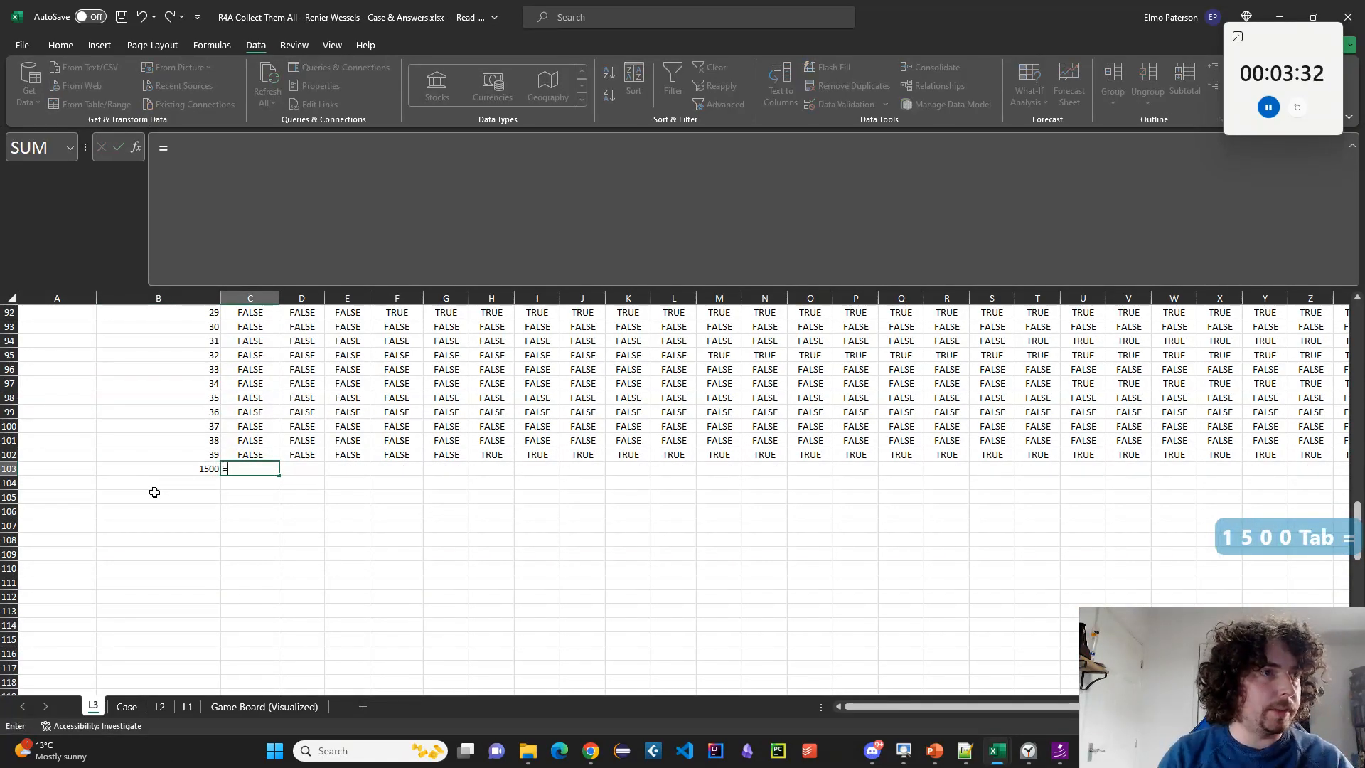
scroll(270, 525, up, 13)
scroll(273, 526, up, 15)
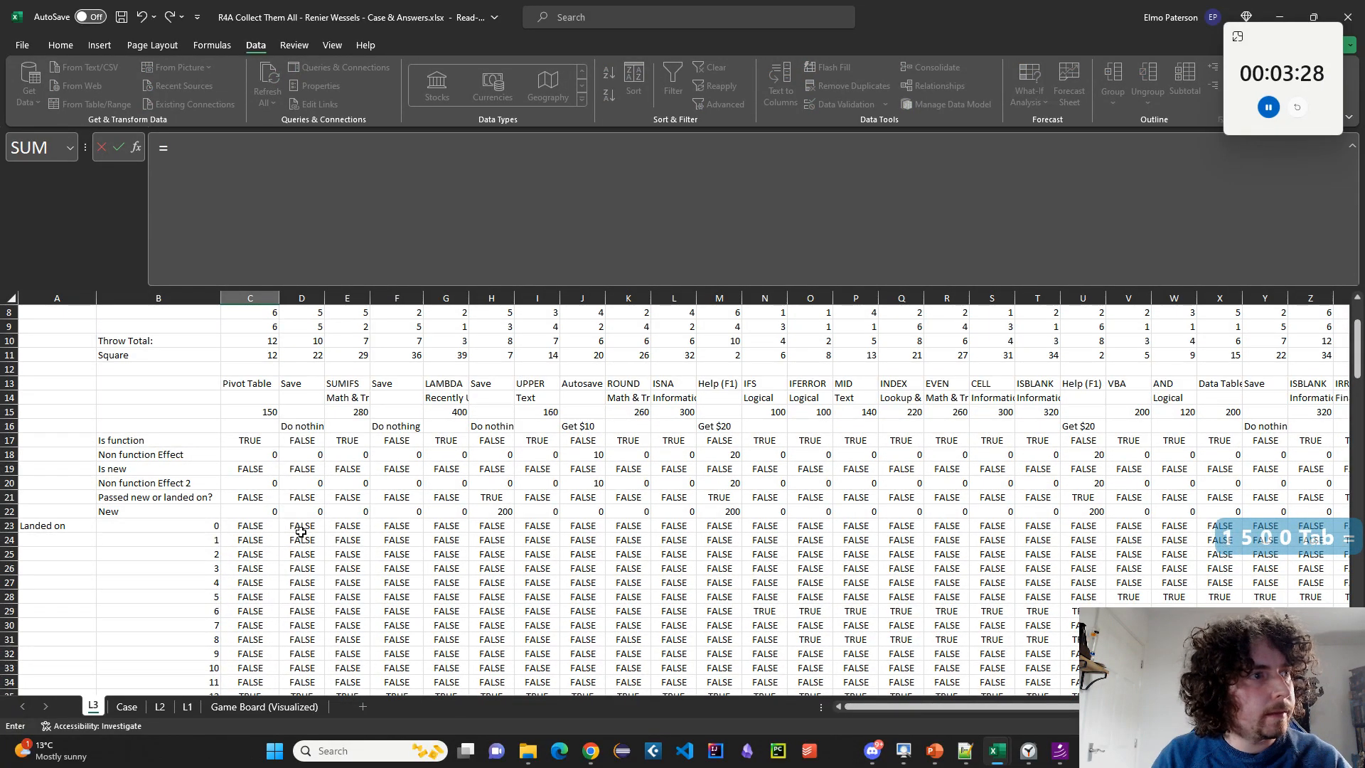
scroll(332, 527, down, 20)
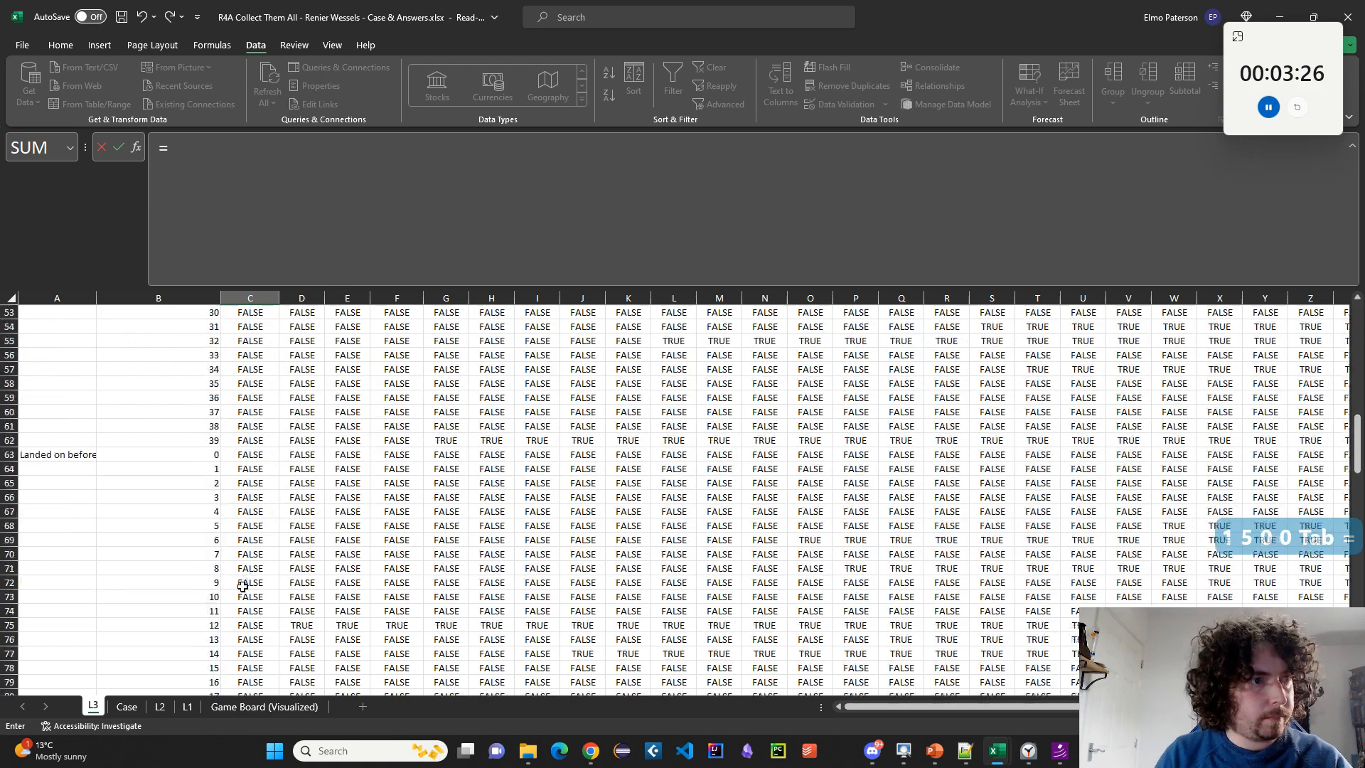
click(187, 471)
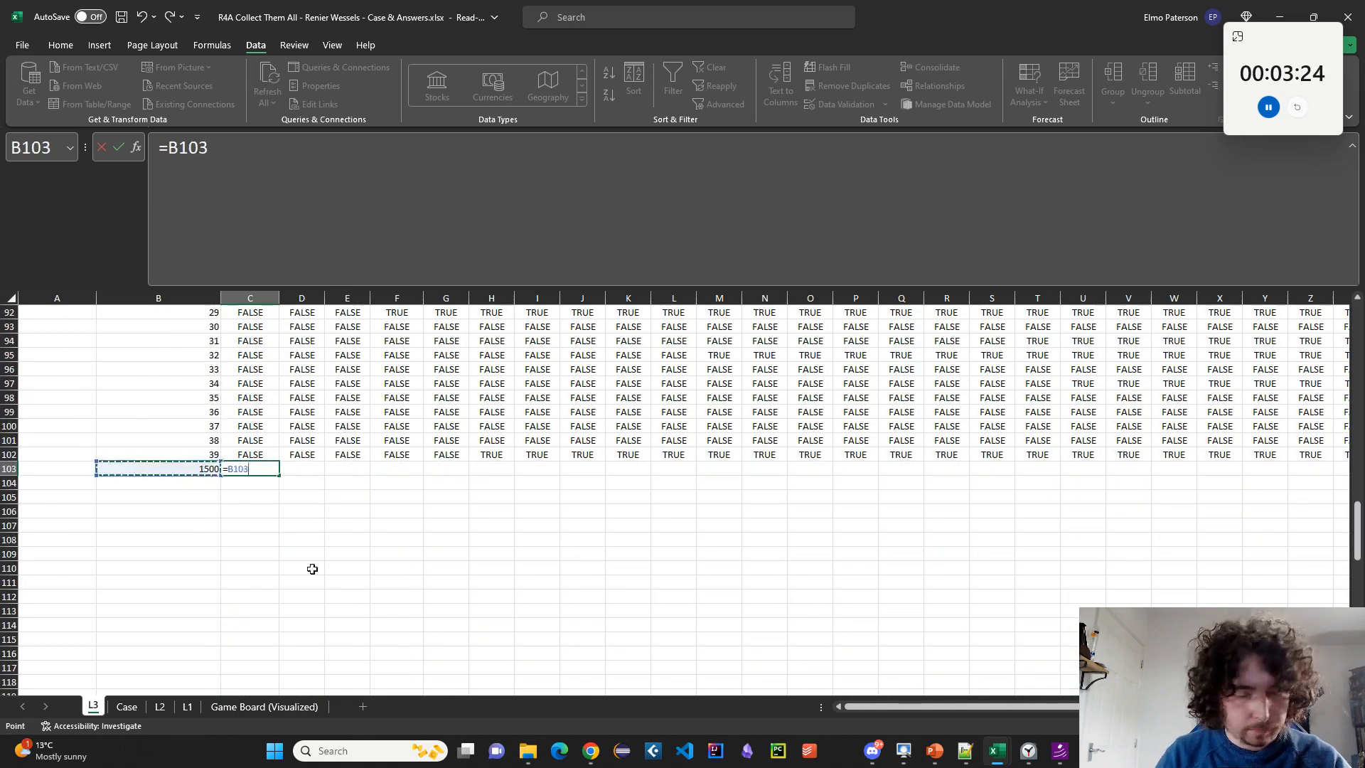
scroll(311, 566, up, 20)
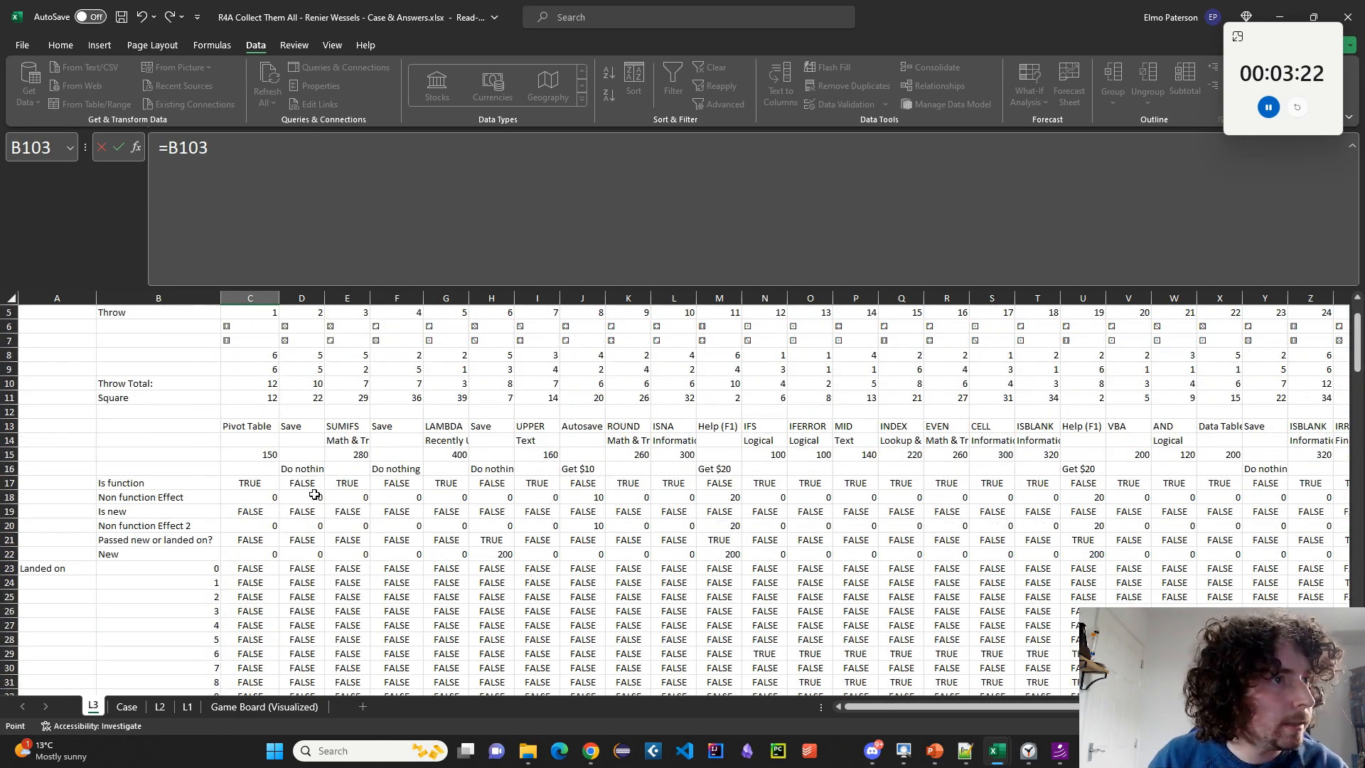
text(-)
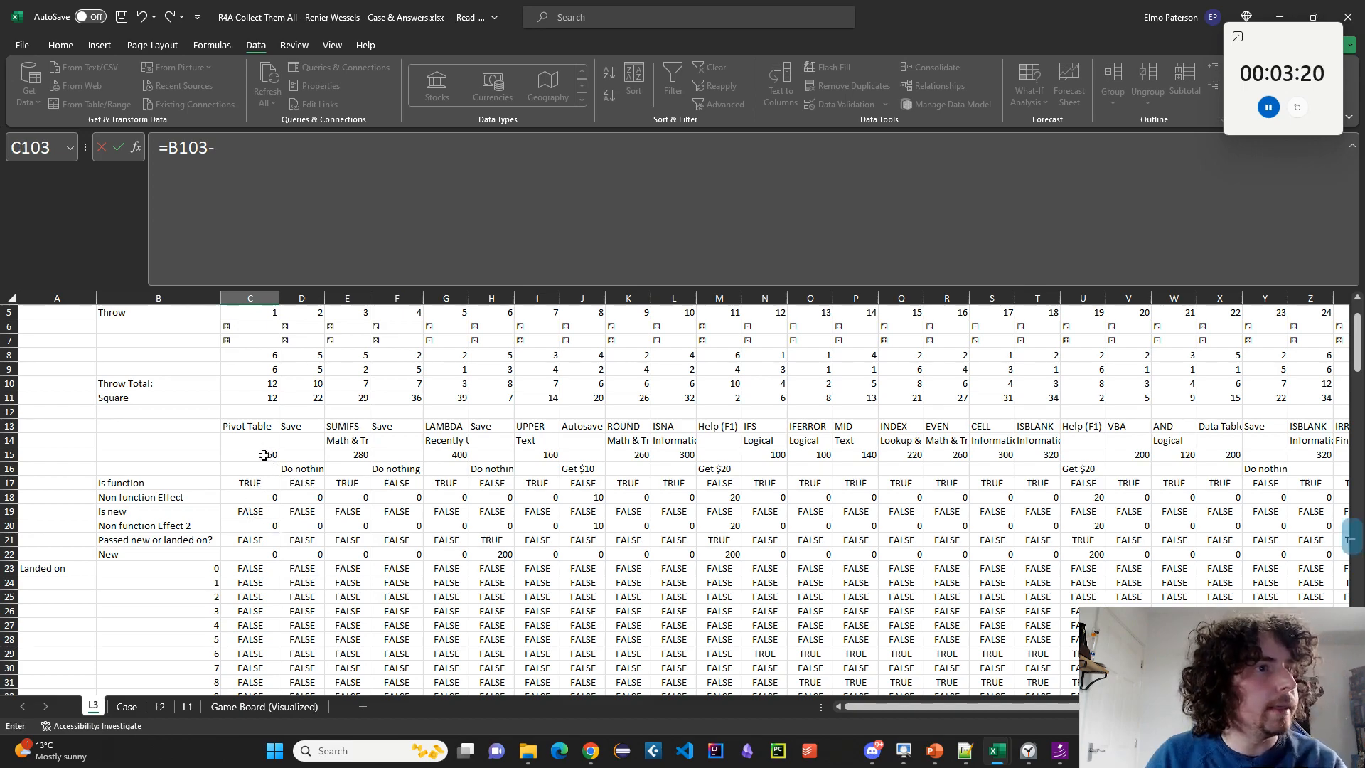
click(265, 453)
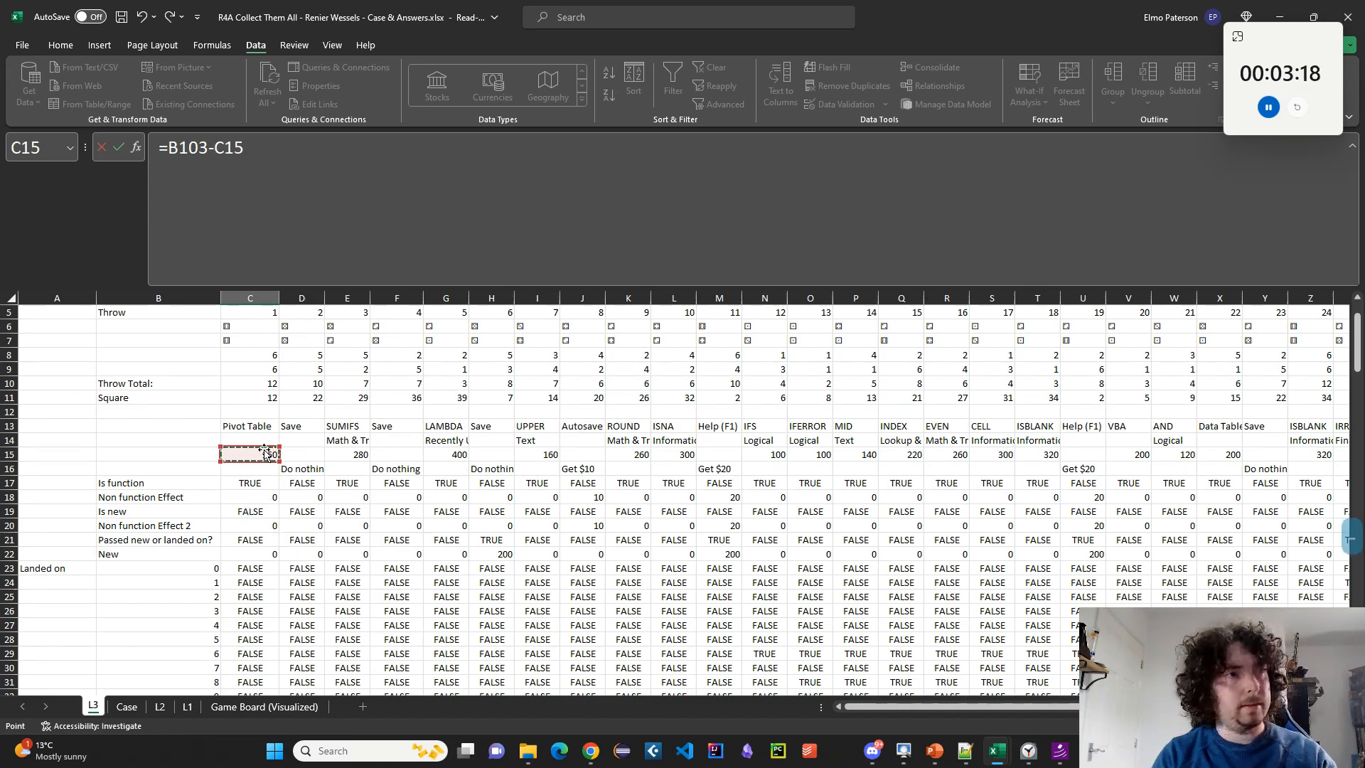
key(BackSpace)
key(BackSpace)
key(BackSpace)
text(IF()
scroll(310, 478, down, 8)
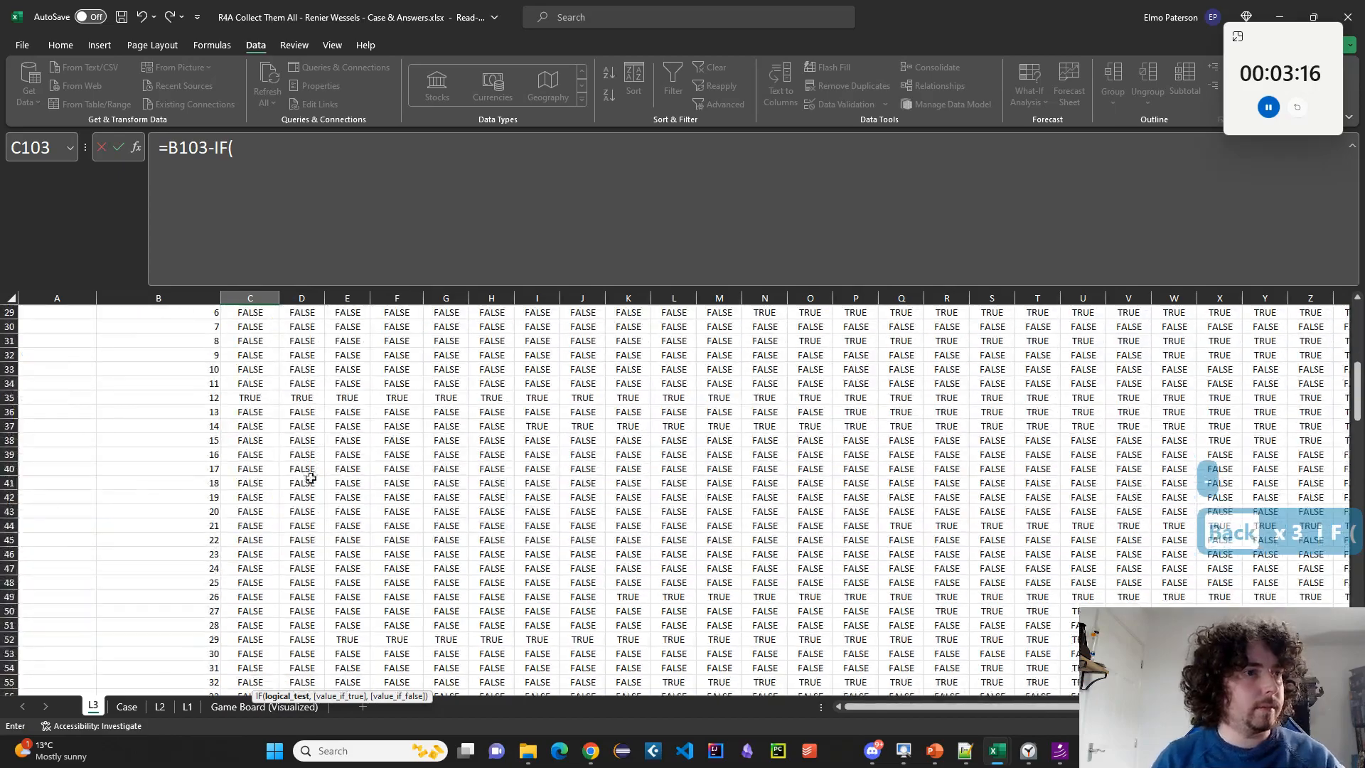
scroll(310, 478, up, 9)
Add the IF test to the C103 formula as a lookup of the current square, XLOOKUP(C11,$B$63#,C63:C102).
text(XLOOKUP()
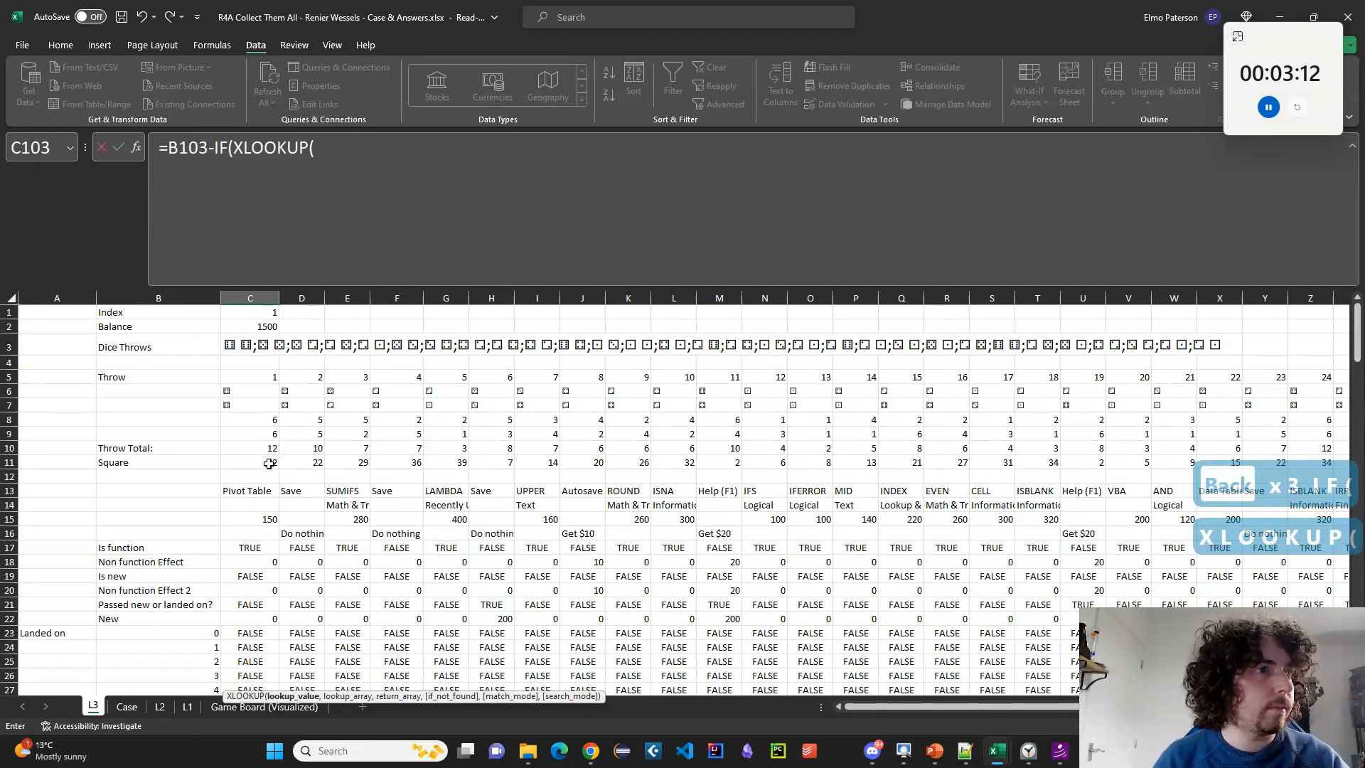
click(266, 463)
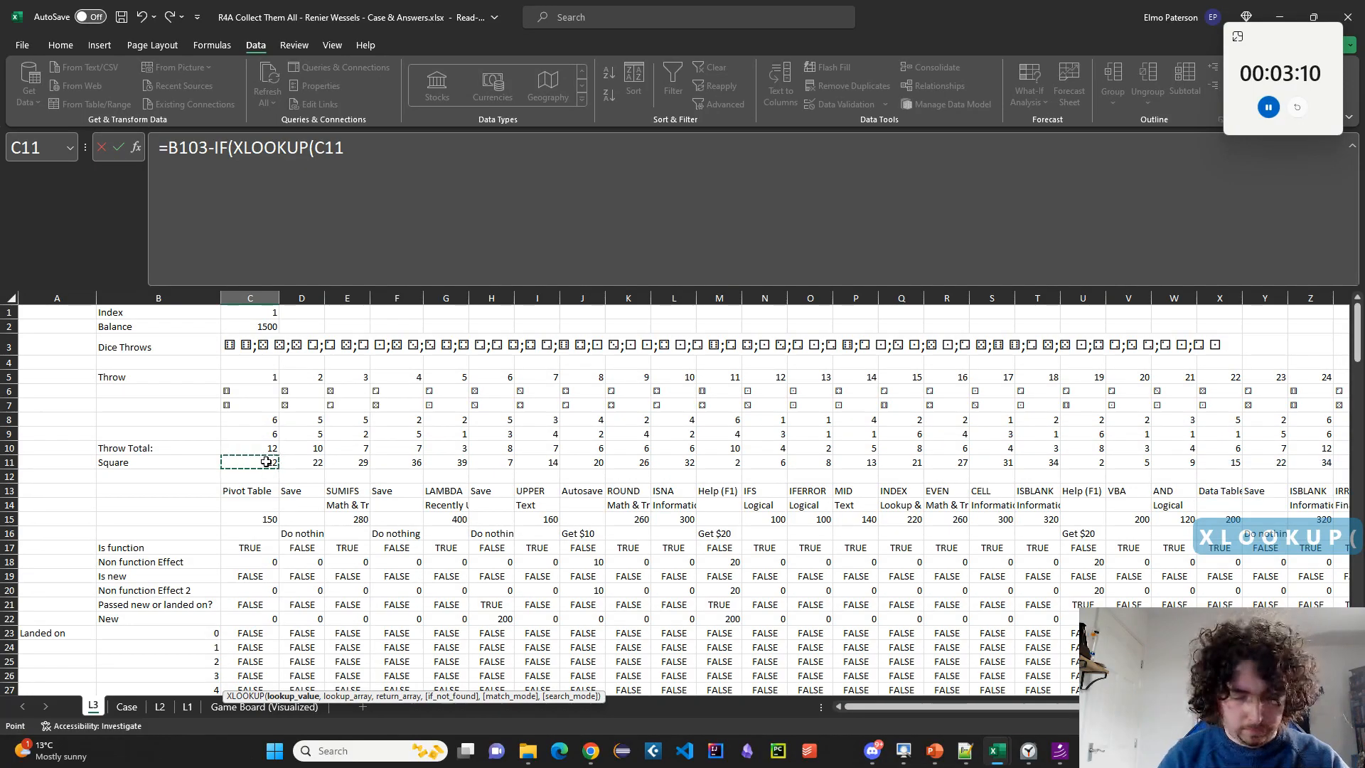
text(,)
scroll(266, 463, down, 16)
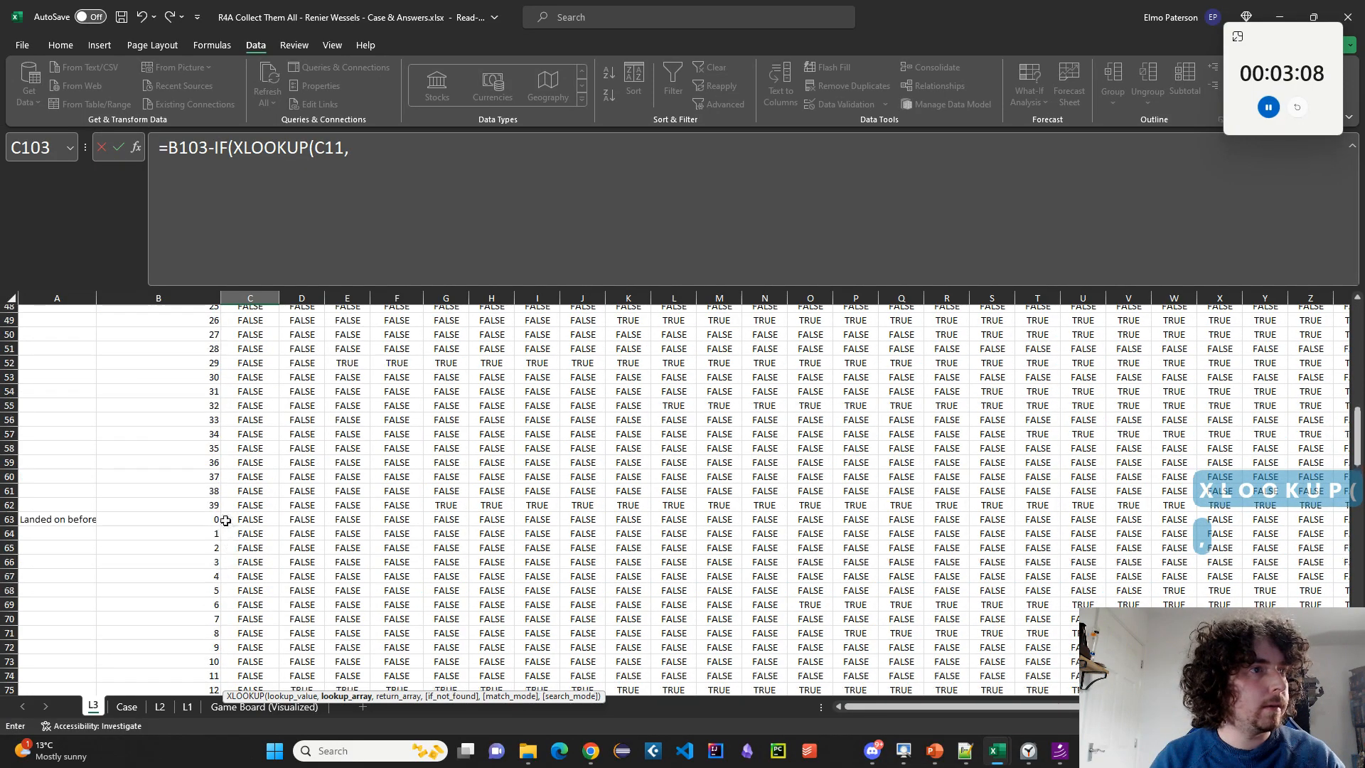
click(214, 519)
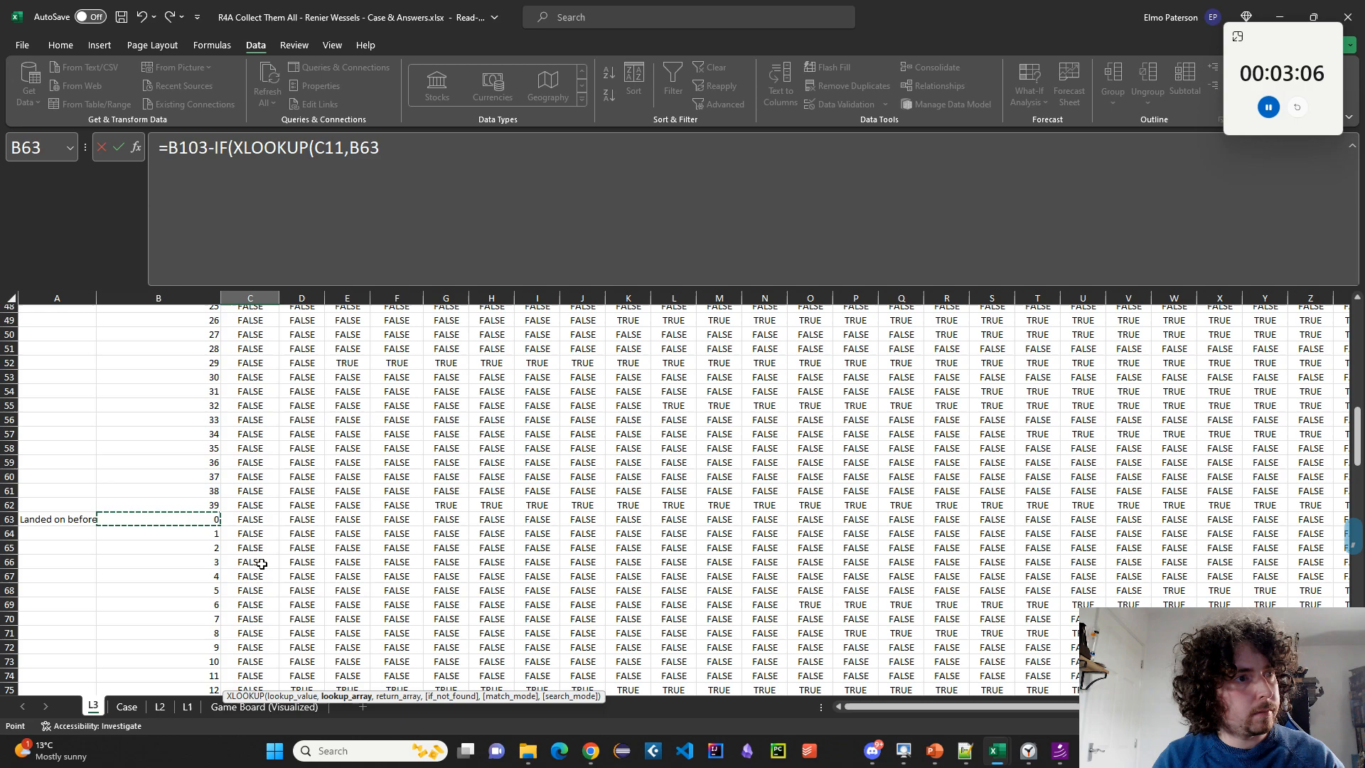
key(ctrl+shift+Down)
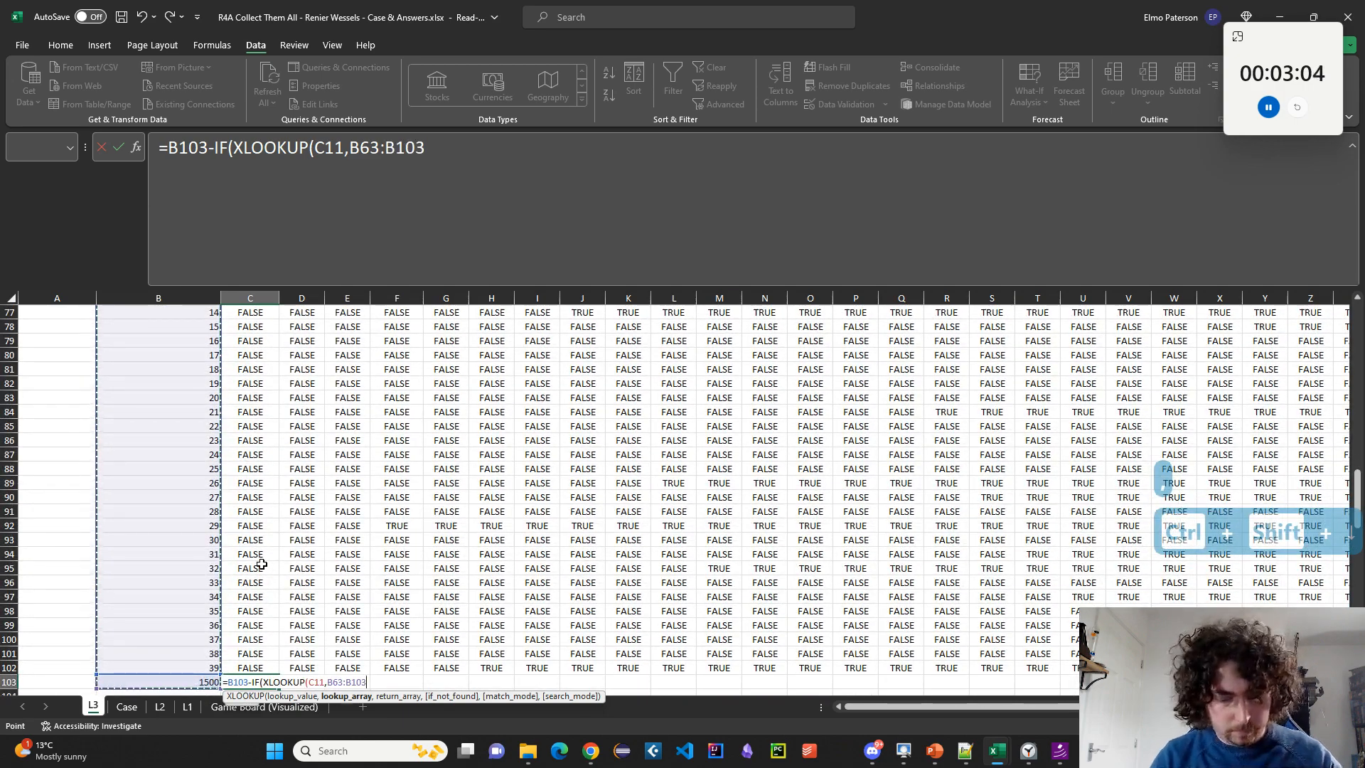
key(ctrl+shift+Up)
text(#)
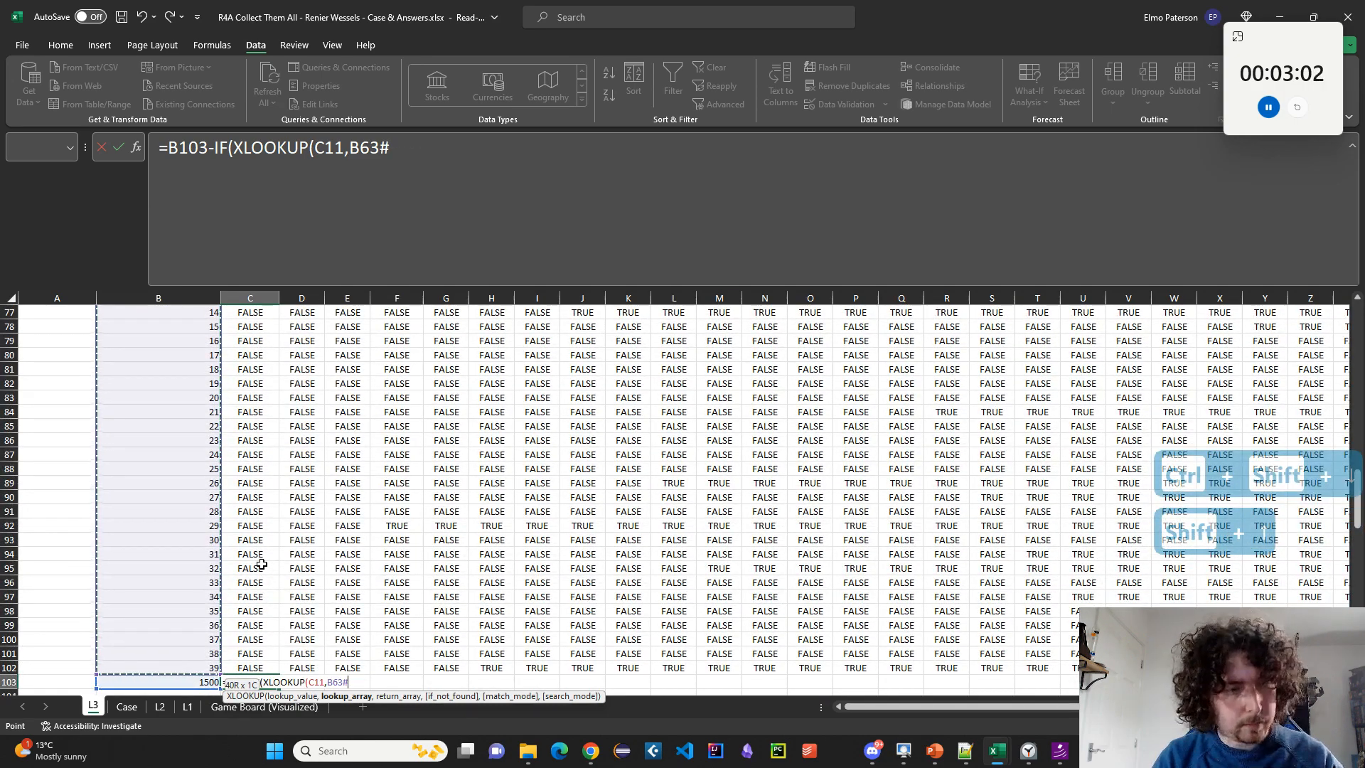
key(F4)
text(,)
drag(261, 667, 270, 620)
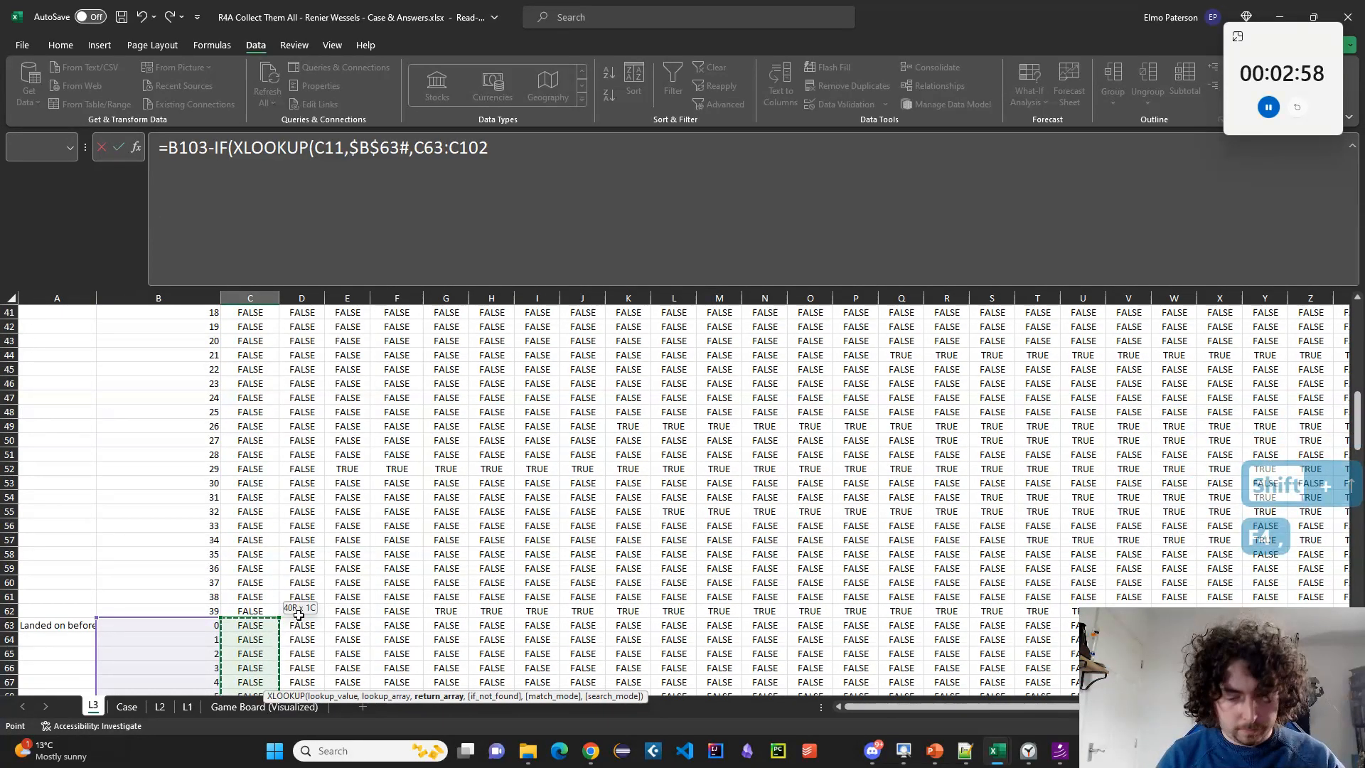
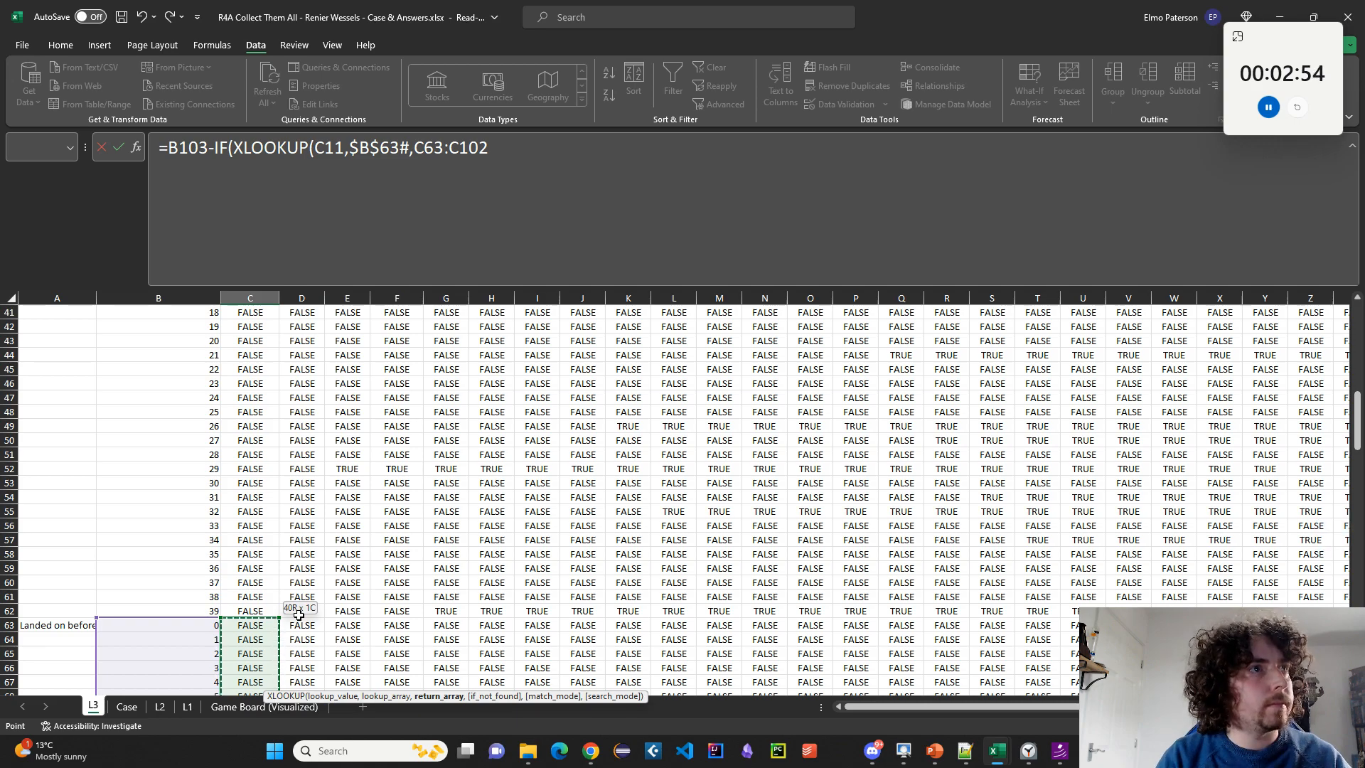
text(),)
Complete the C103 formula with price C15 or 0 as the IF results, plus the effects in C20 and C22.
scroll(295, 590, up, 13)
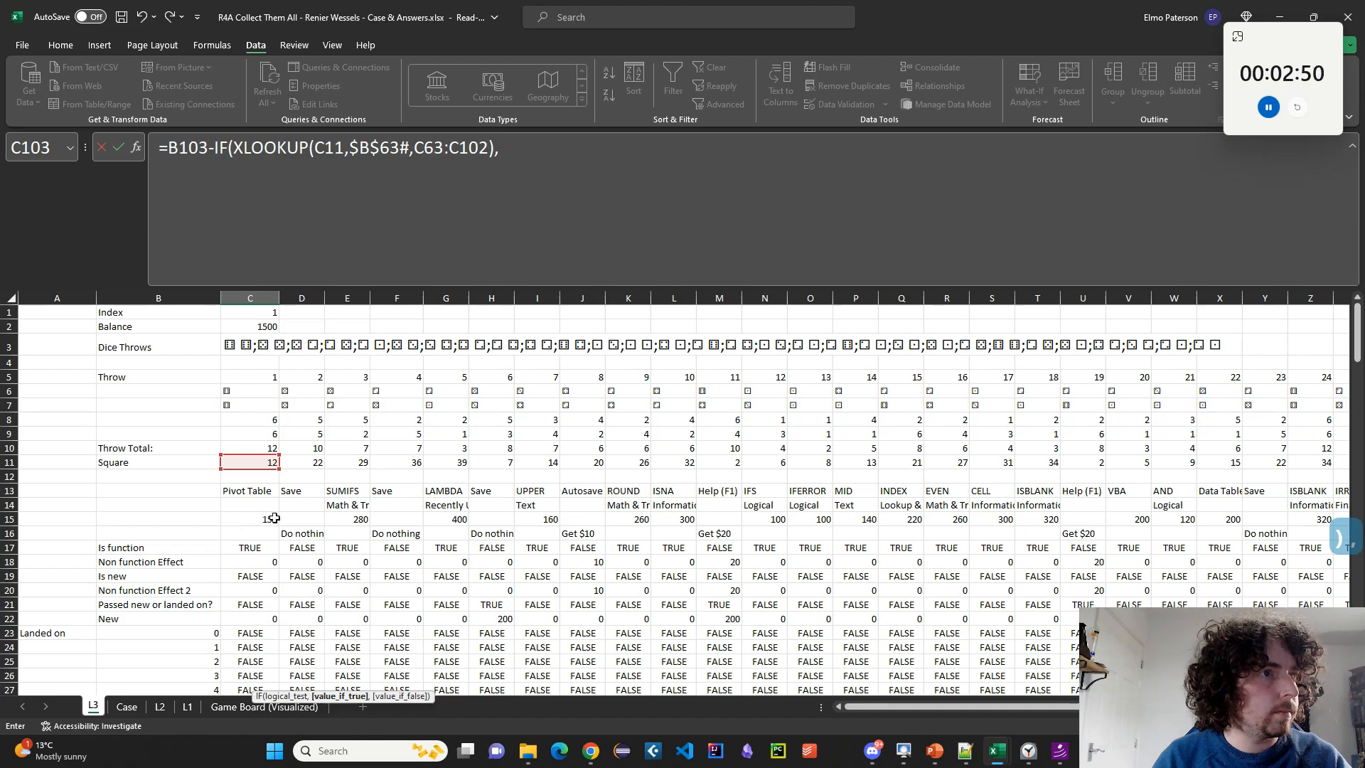
click(260, 521)
text(,)
key(BackSpace)
text(,0))
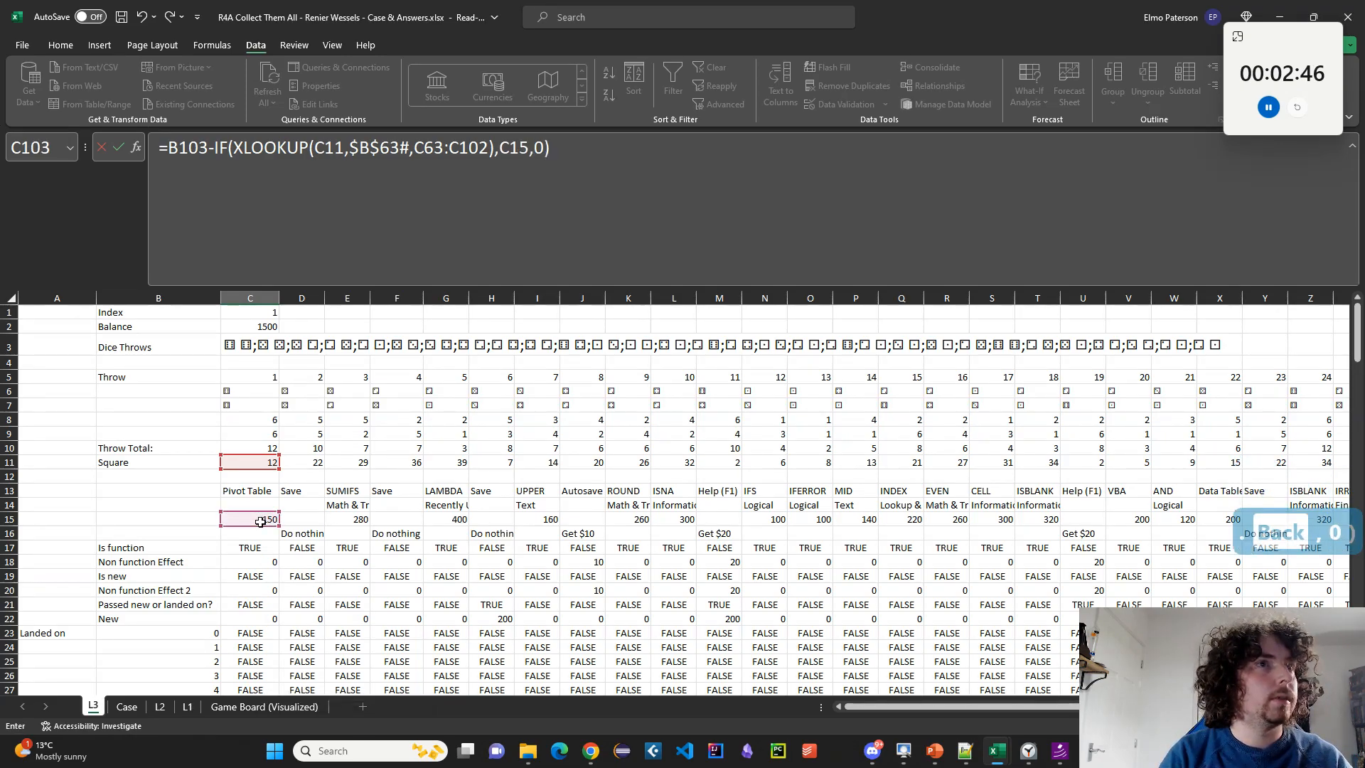
text(+)
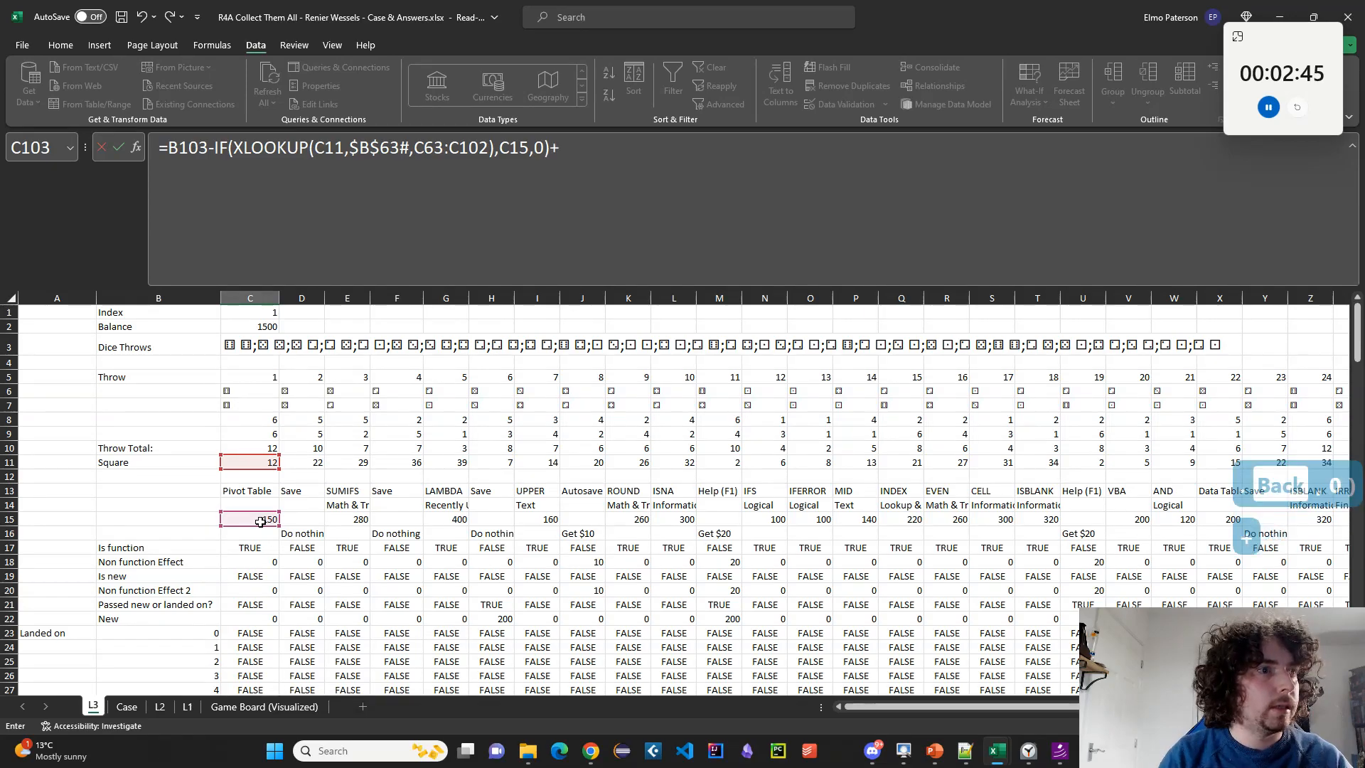
click(253, 588)
text(+)
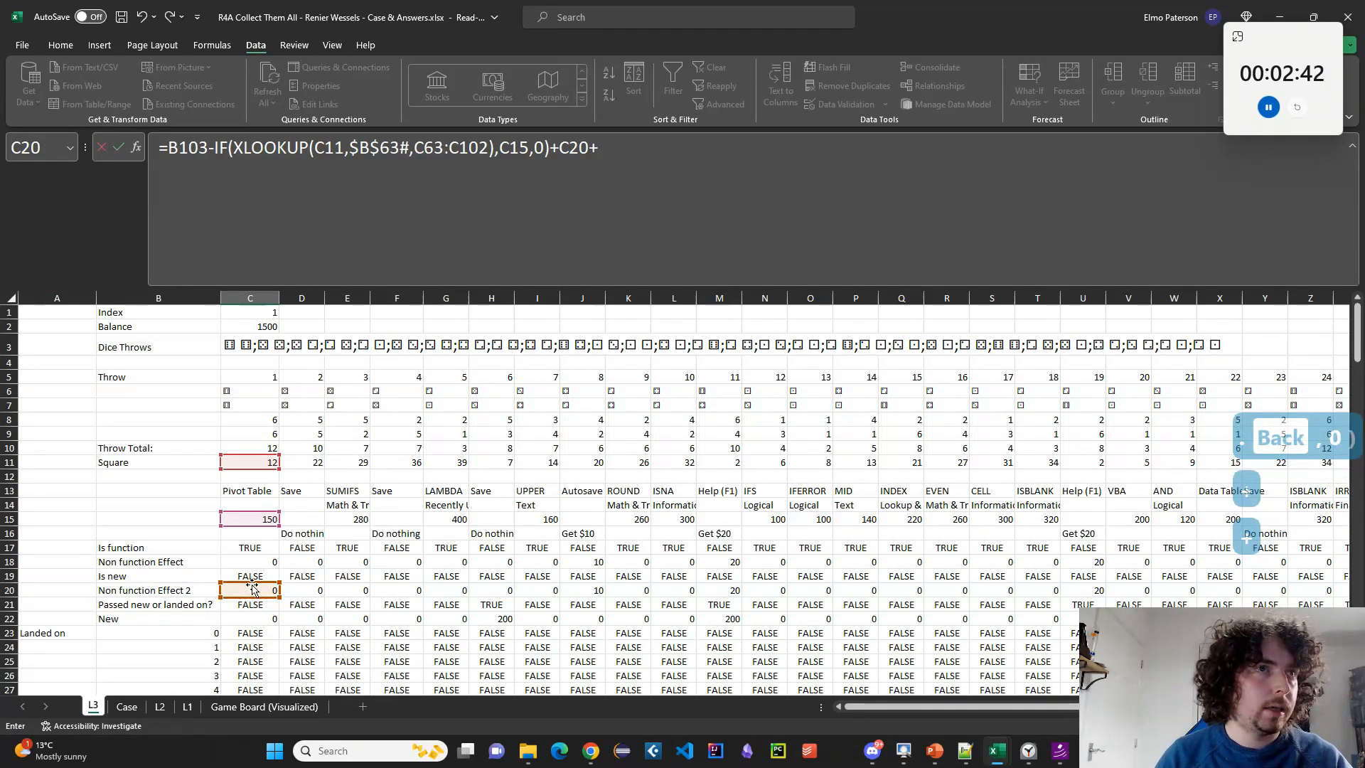
click(269, 620)
key(Return)
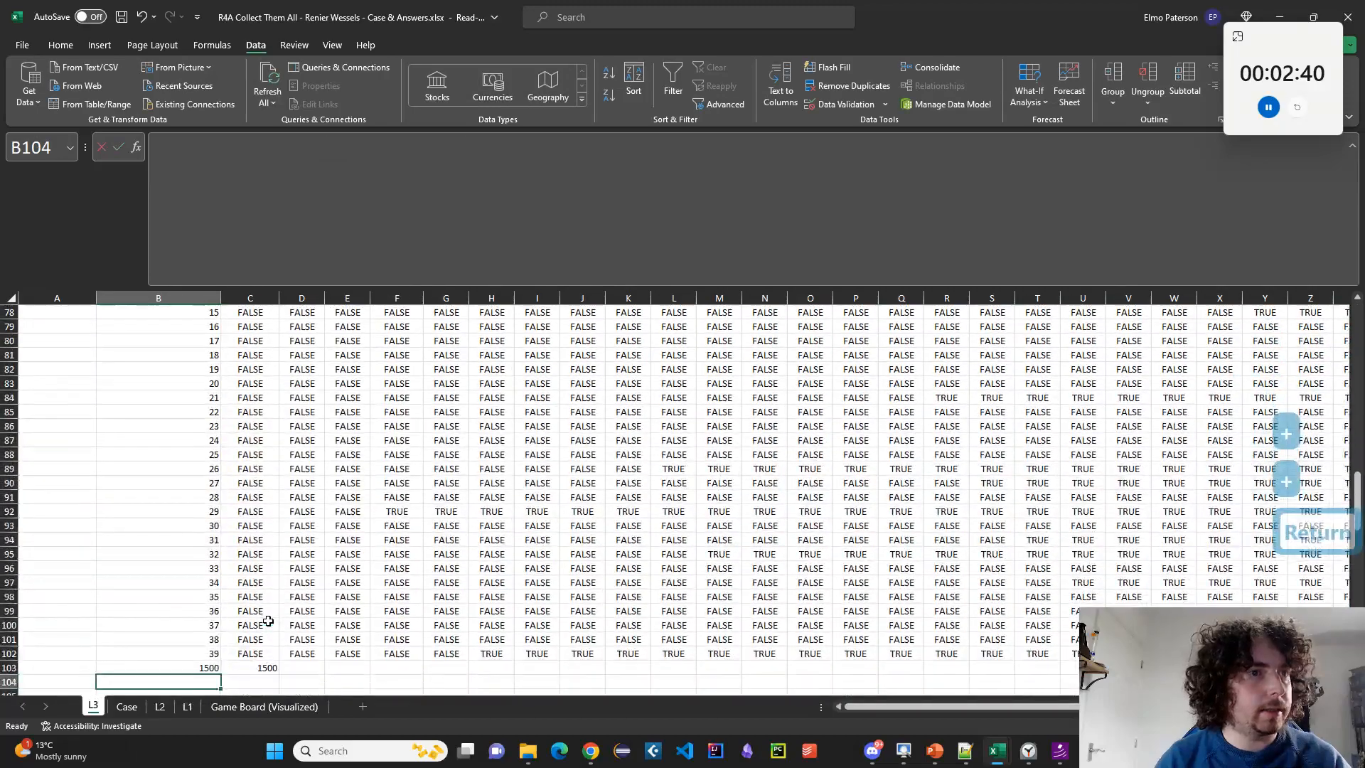
Copy the balance formula from C103 across row 103 to the last throw in column AF.
click(268, 666)
key(ctrl+c)
key(Up)
key(ctrl+Right)
key(Down)
key(ctrl+shift+Left)
Check the running balances along row 103 against the prices in row 15, including the INDEX purchase in column Q.
key(Left)
key(Left)
key(Left)
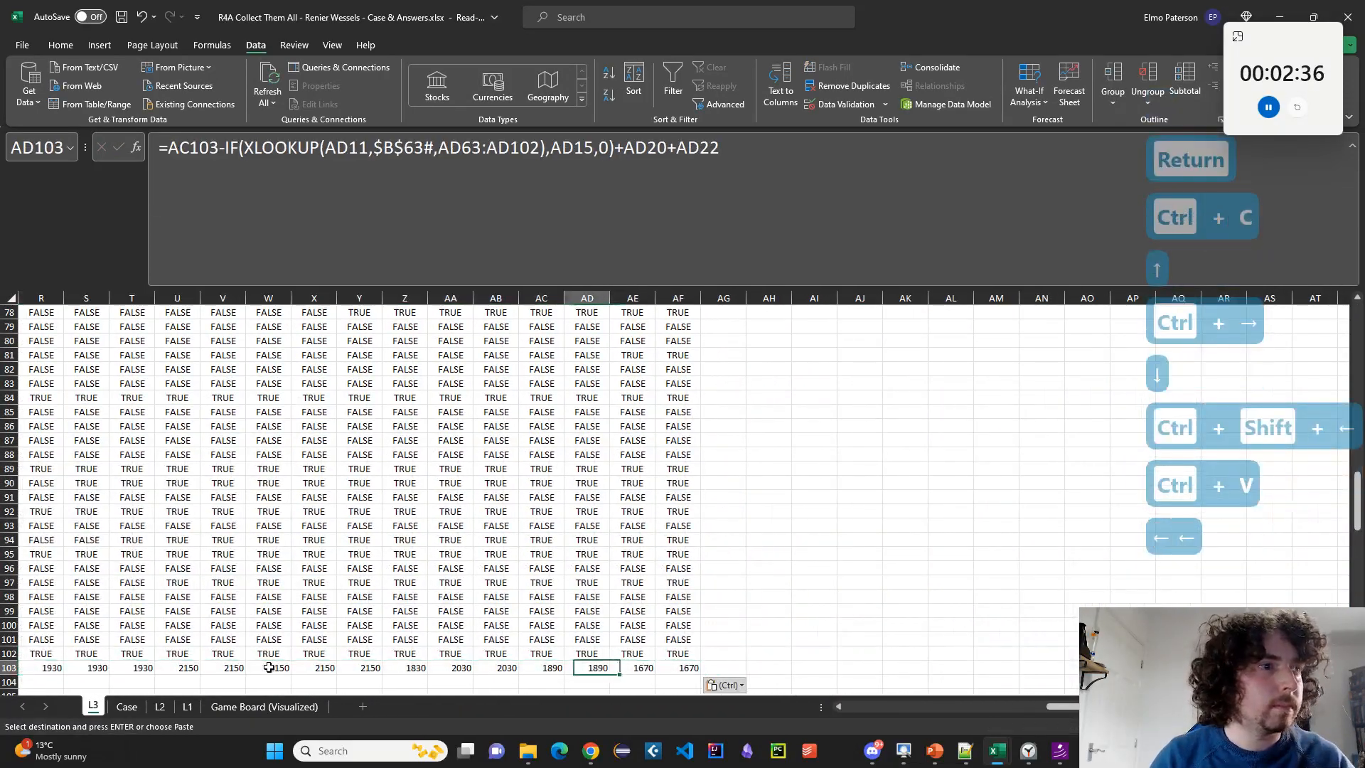
key(ctrl+Left)
key(Right)
key(Right)
key(Right)
key(Right)
key(Right)
key(Right)
key(Right)
key(Right)
key(Right)
key(Right)
key(Right)
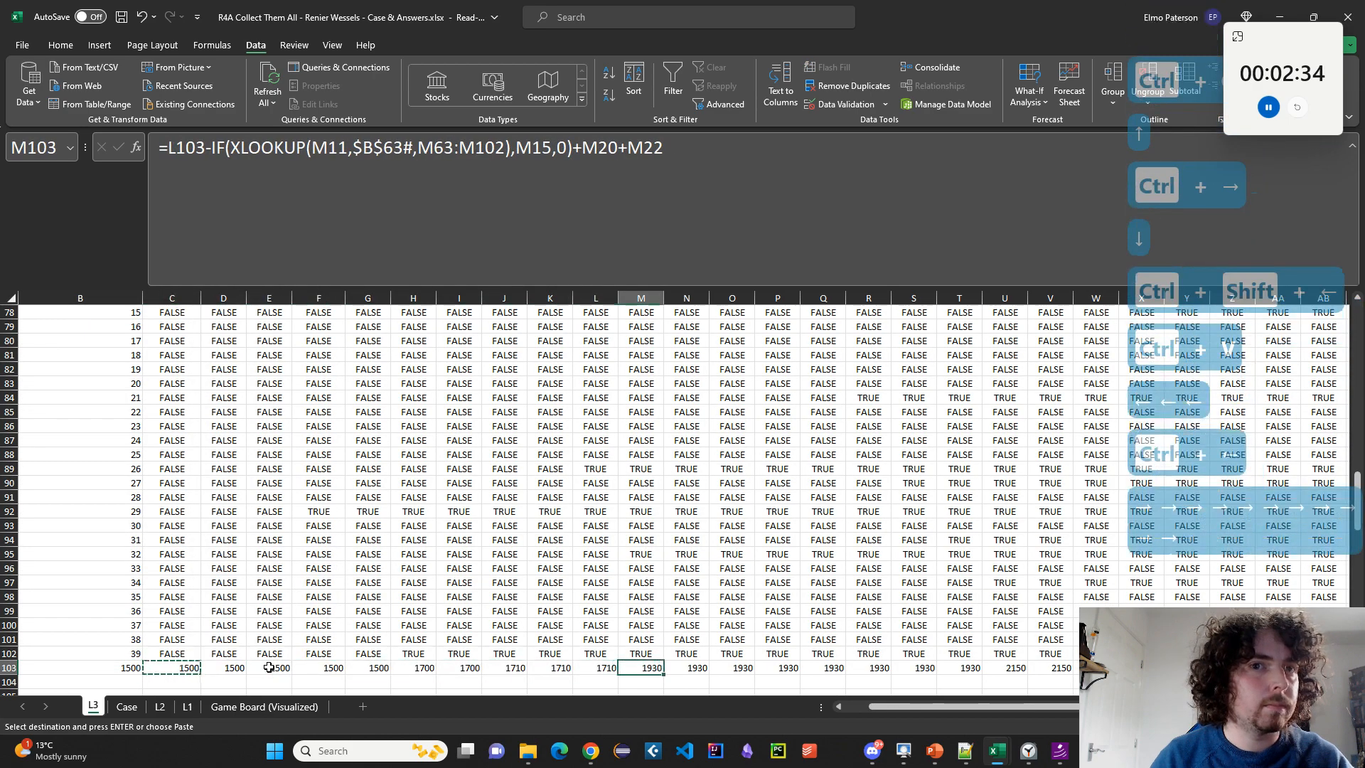
scroll(369, 657, up, 20)
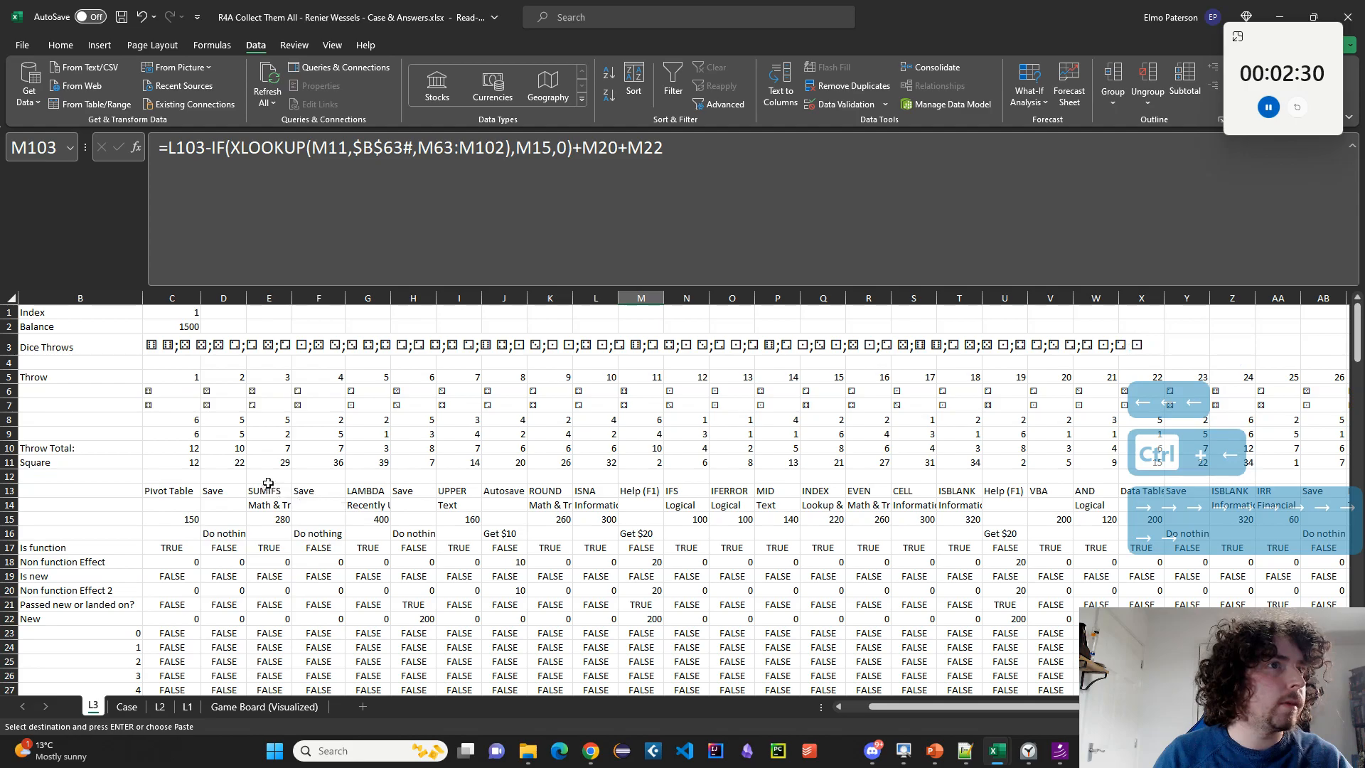
click(825, 518)
scroll(830, 641, down, 20)
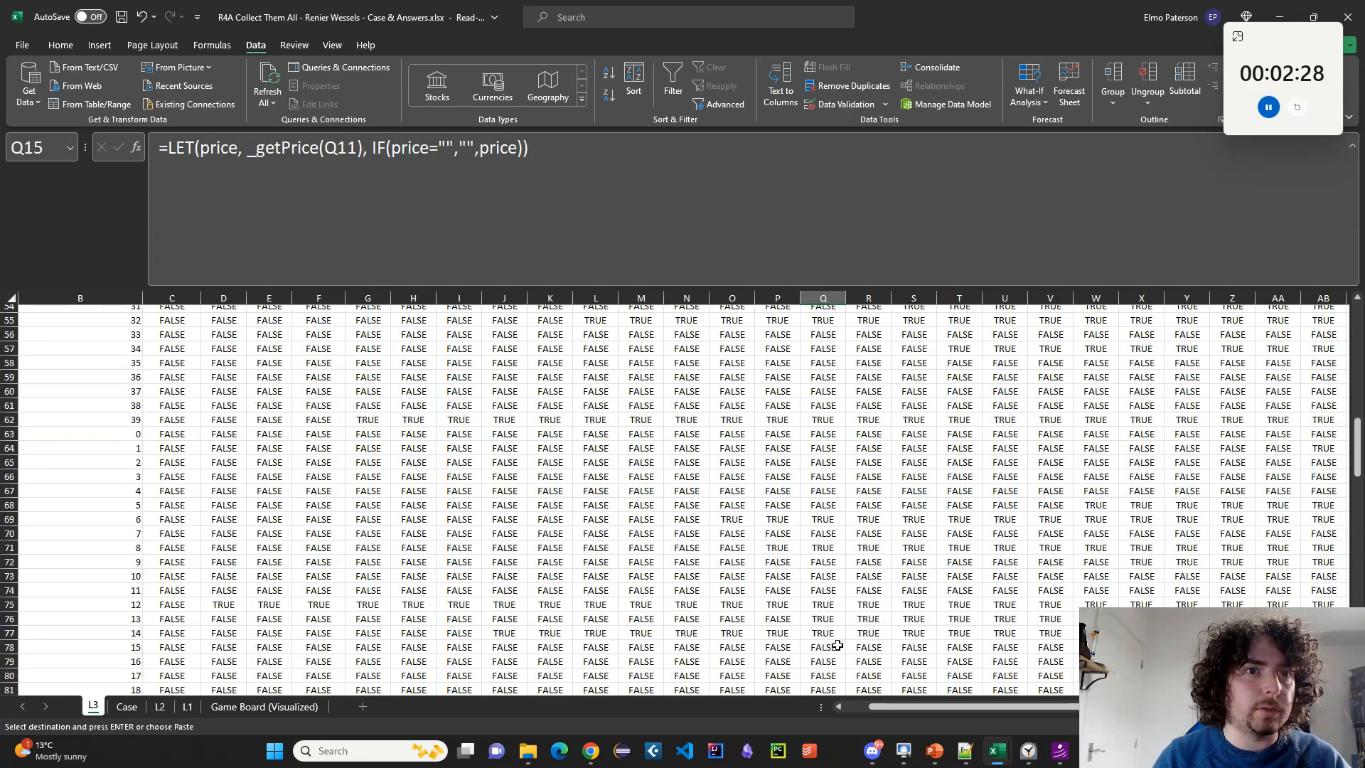
scroll(829, 641, down, 2)
click(824, 490)
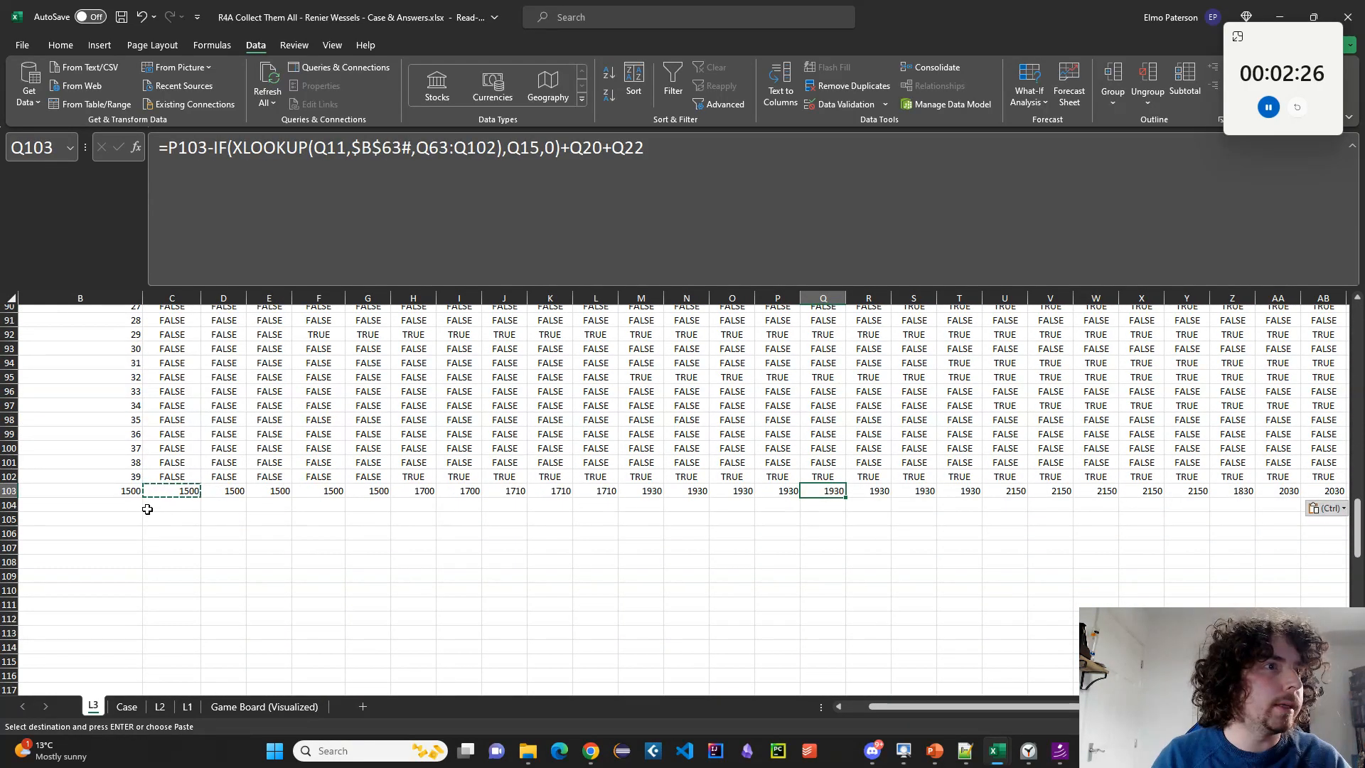
Wrap the XLOOKUP test in the C103 balance formula in NOT, so the price is deducted only for squares not landed on before.
click(182, 491)
scroll(183, 490, up, 2)
click(363, 152)
scroll(415, 484, up, 15)
scroll(410, 503, up, 11)
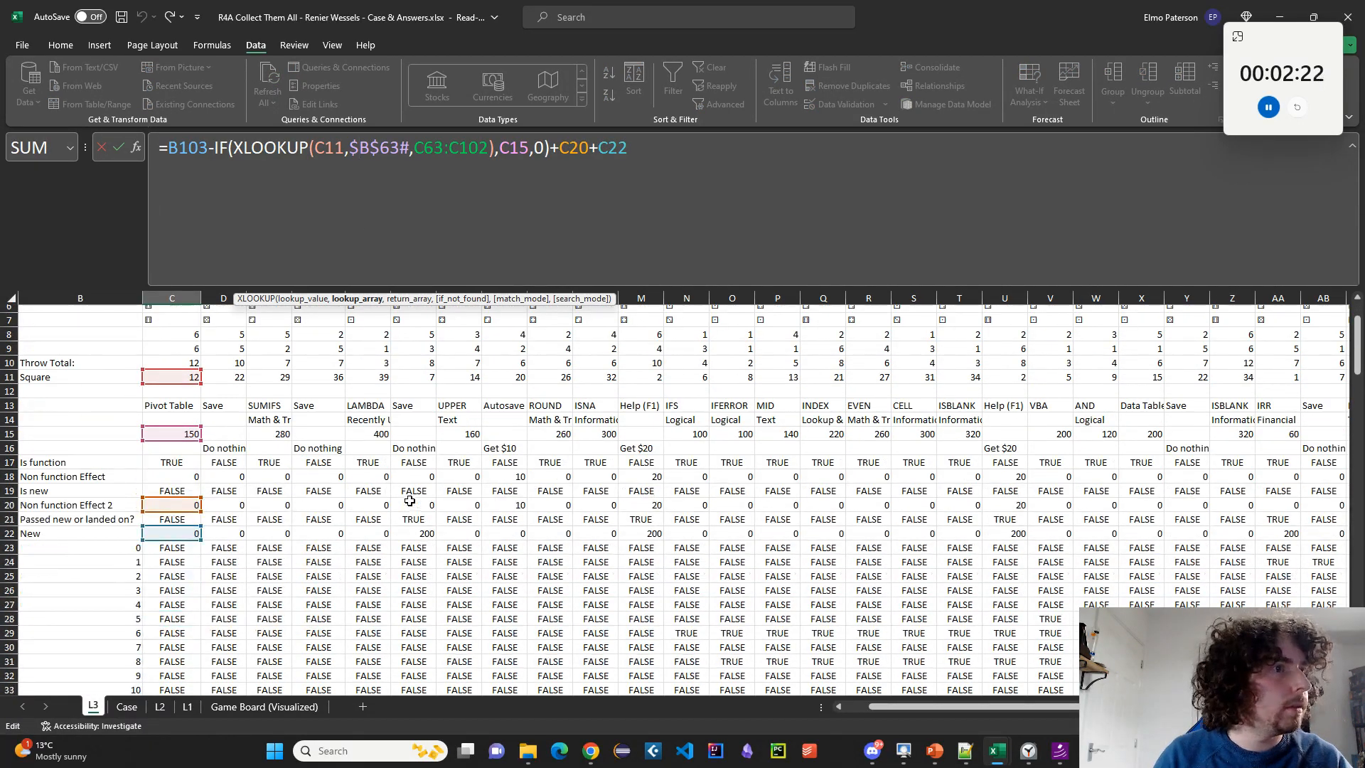
scroll(405, 491, down, 4)
scroll(405, 490, up, 3)
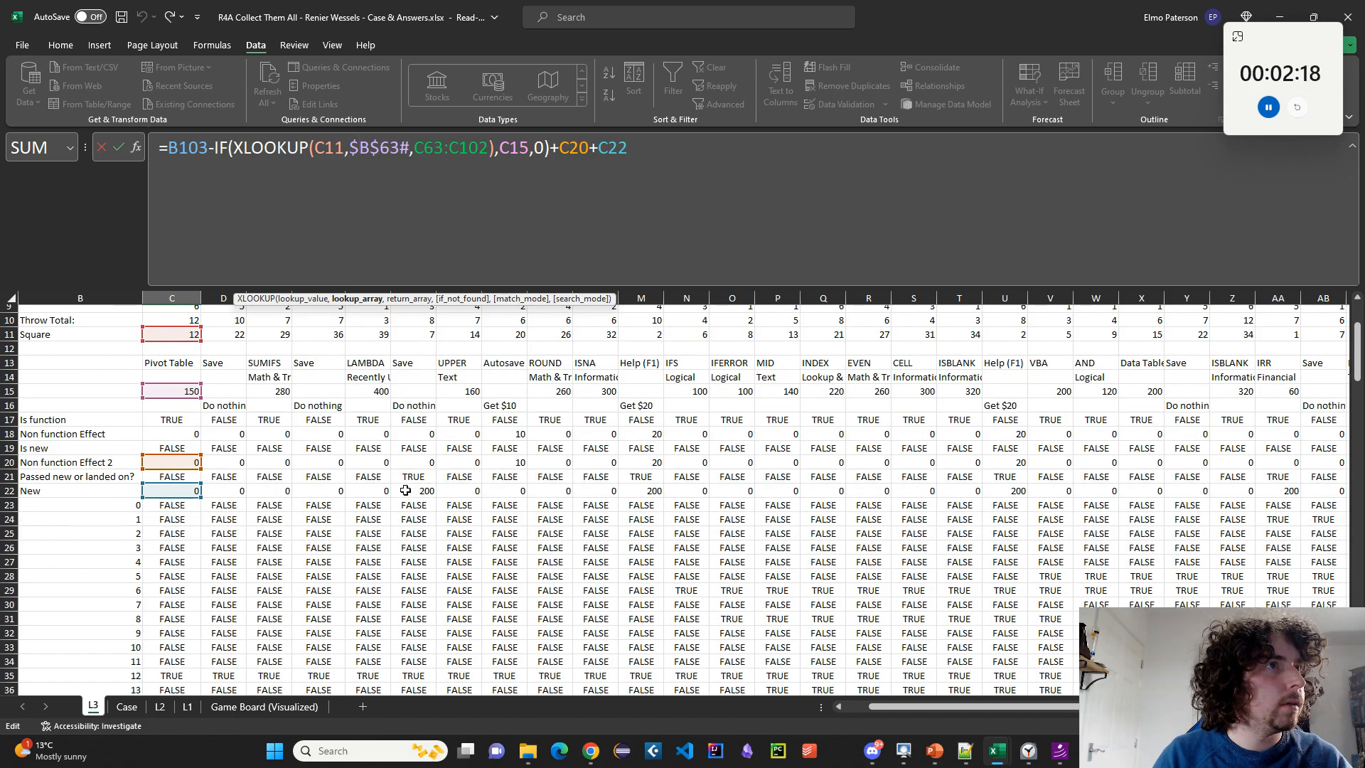
scroll(405, 491, down, 13)
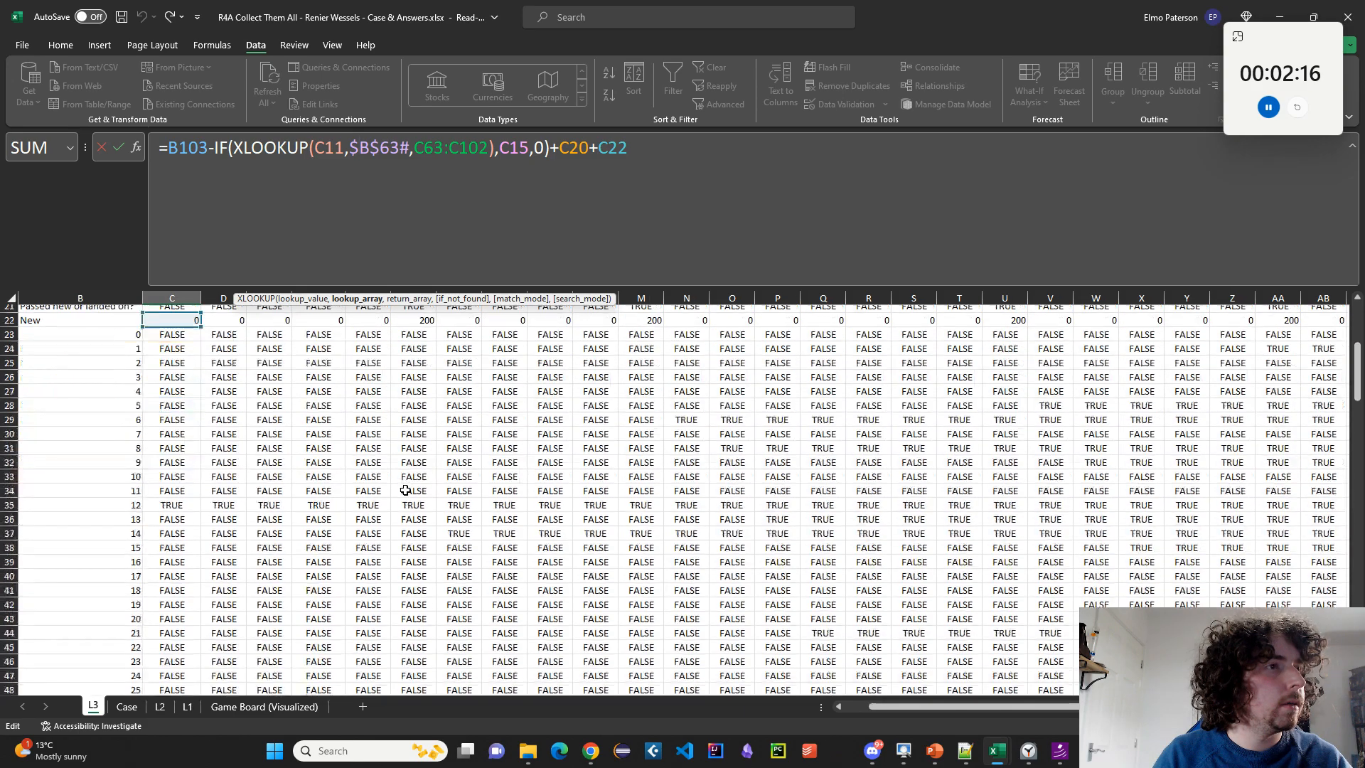
click(234, 150)
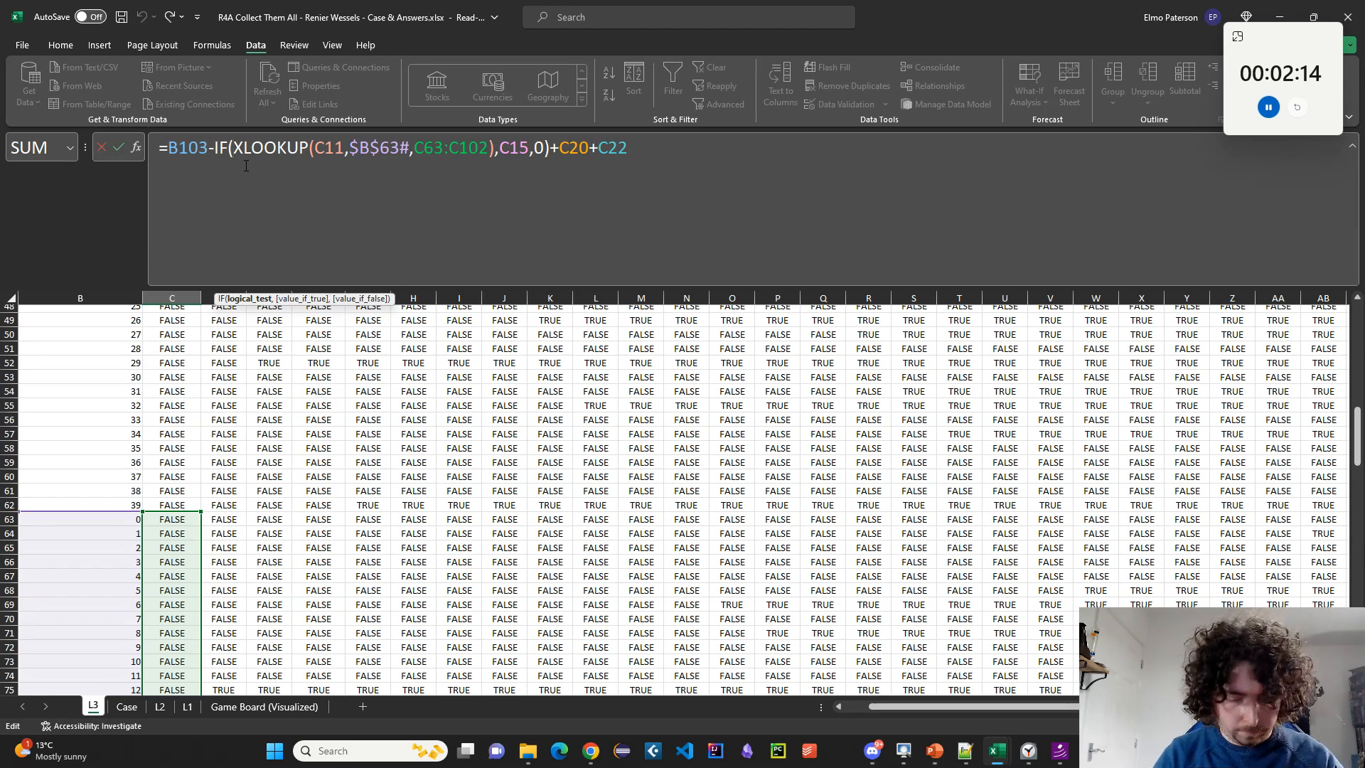
text(NOT()
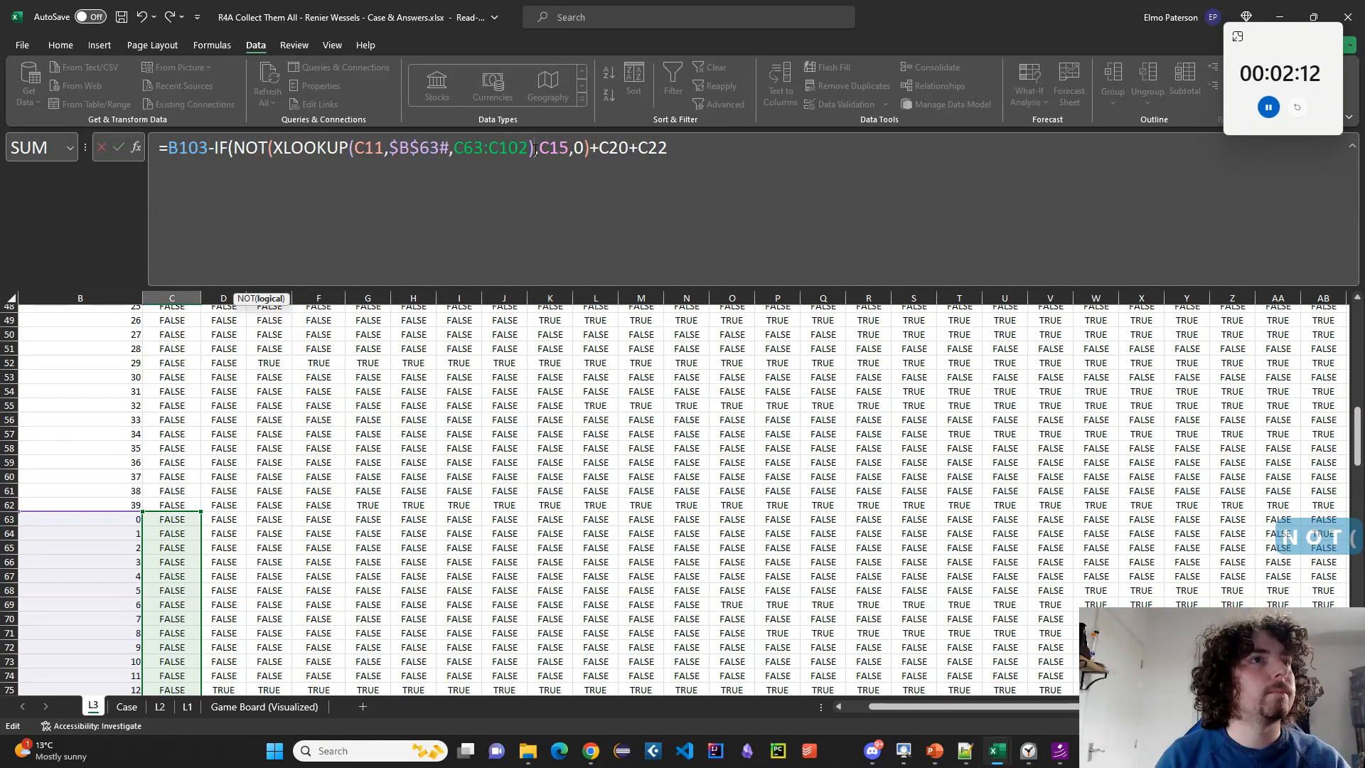
text())
key(Return)
key(Up)
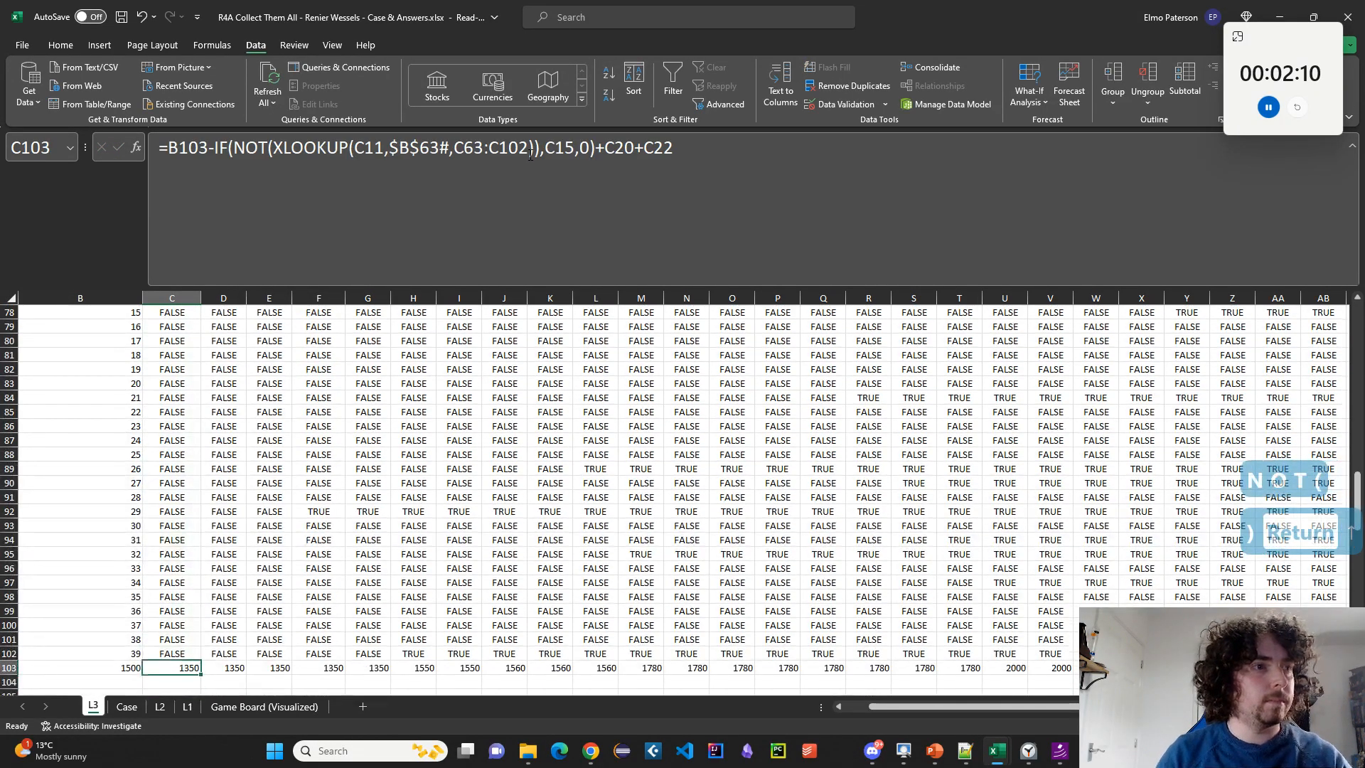
Copy the corrected balance formula from C103 across row 103 to the last throw.
key(ctrl+c)
key(ctrl+shift+Right)
key(ctrl+v)
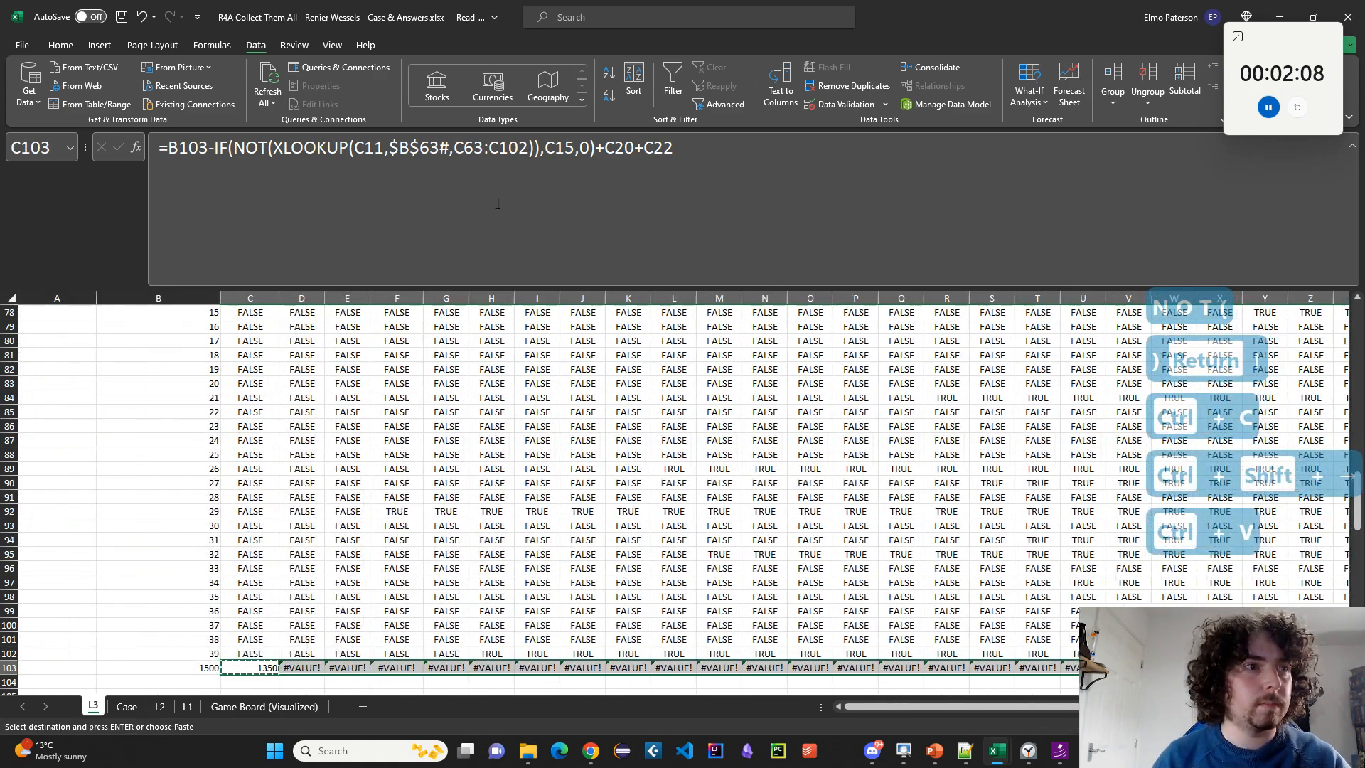
Trace the cells referenced by the D103 formula, including price D15 and effects D20 and D22, to find the error's source.
click(251, 667)
click(301, 667)
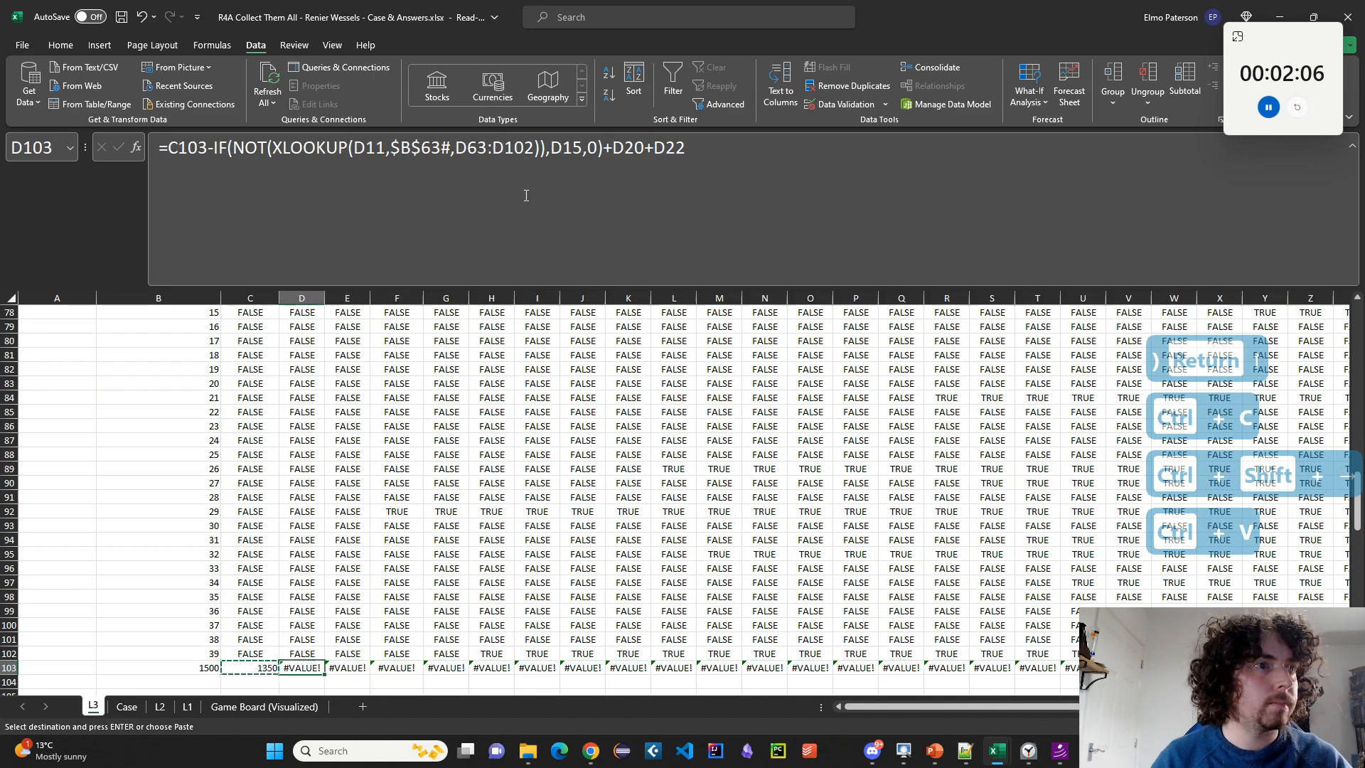
click(526, 195)
scroll(441, 396, up, 20)
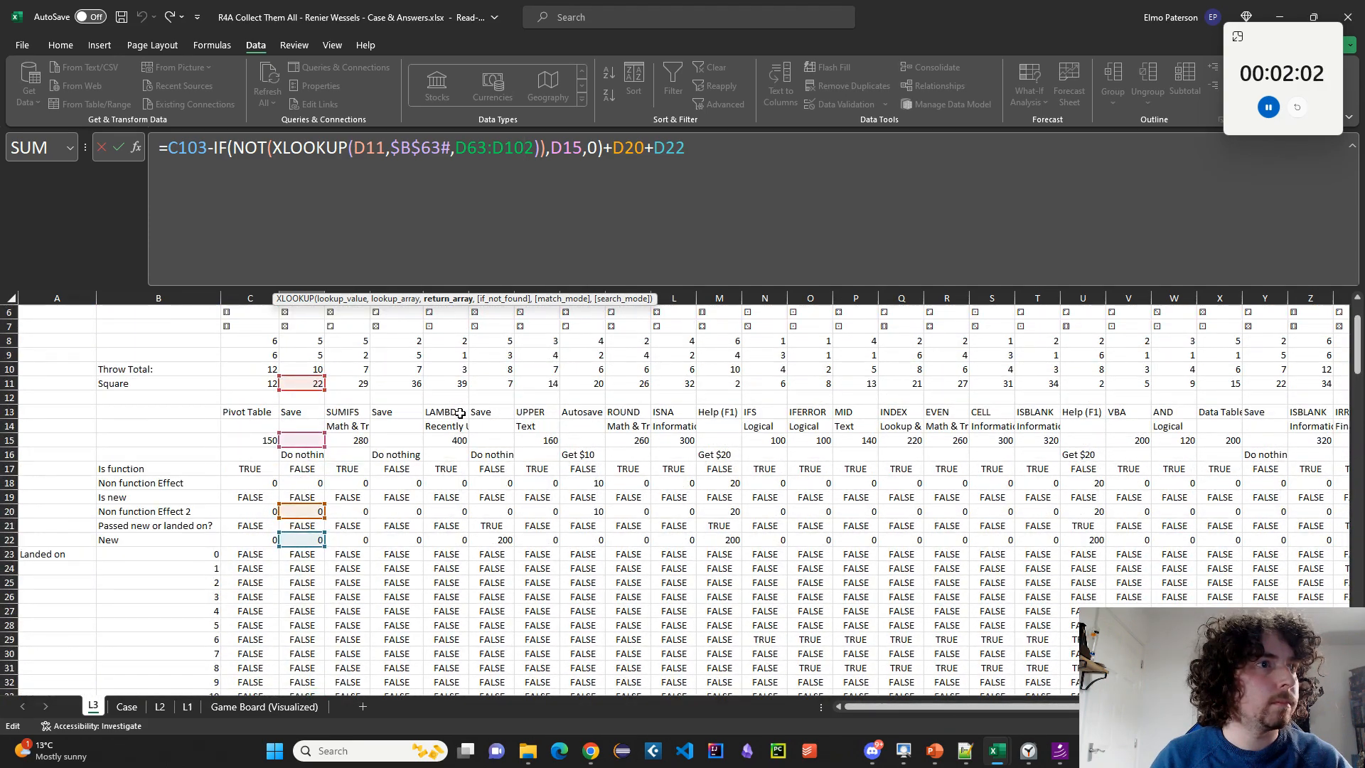
scroll(460, 413, down, 13)
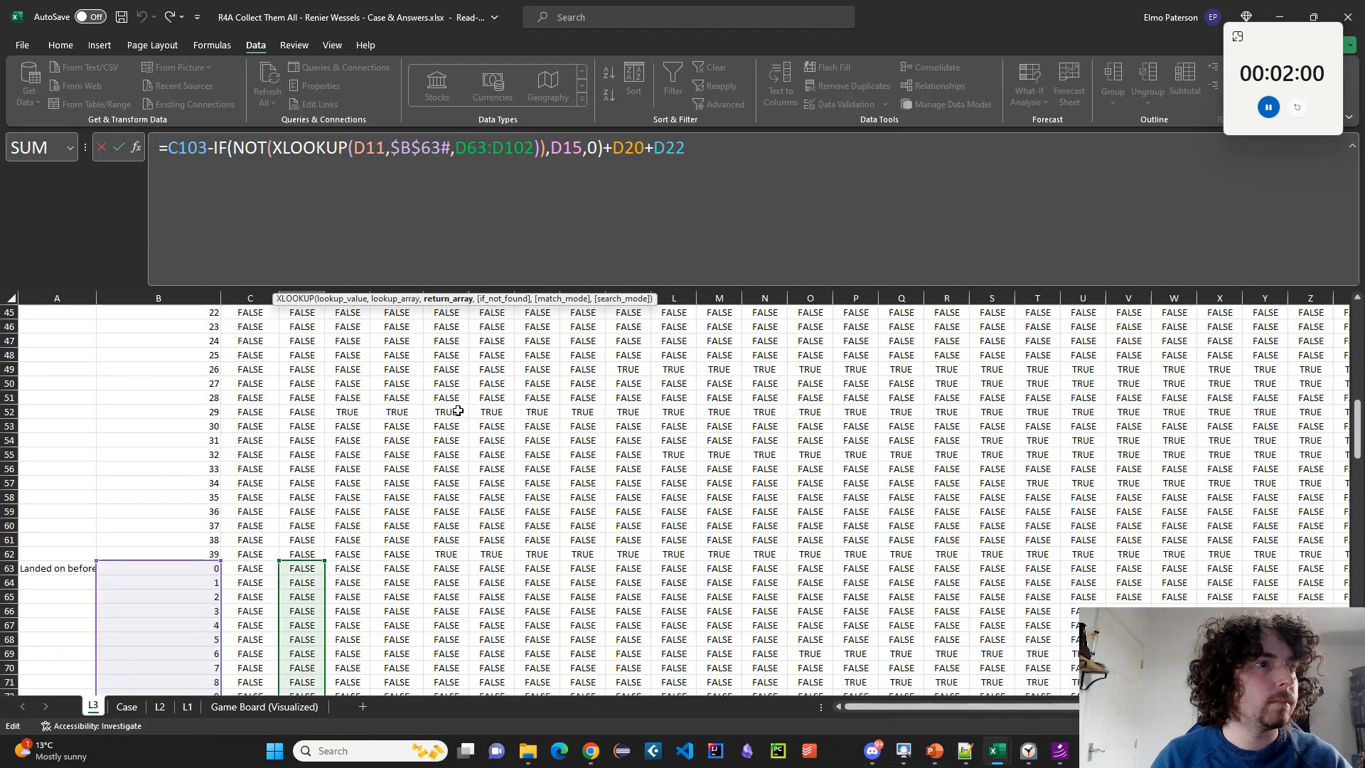
scroll(454, 412, down, 11)
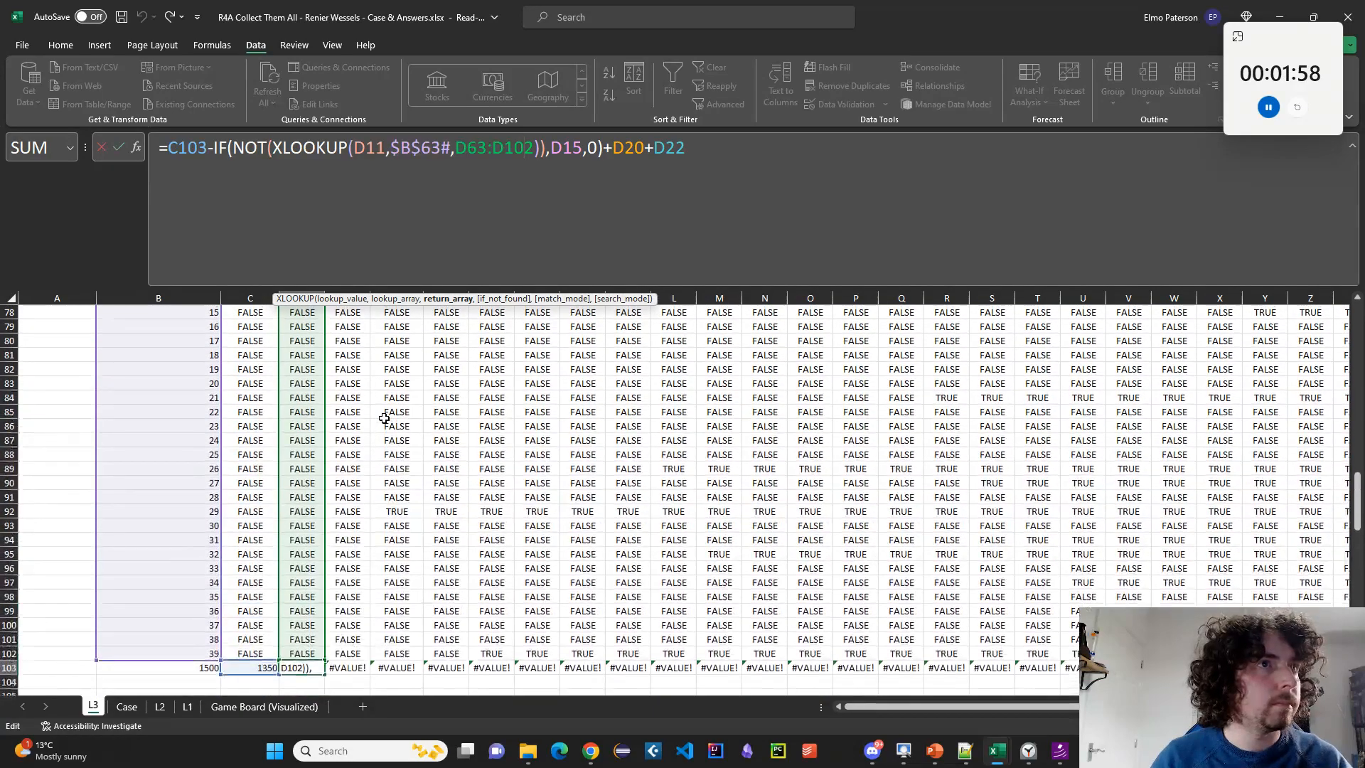
scroll(384, 417, down, 1)
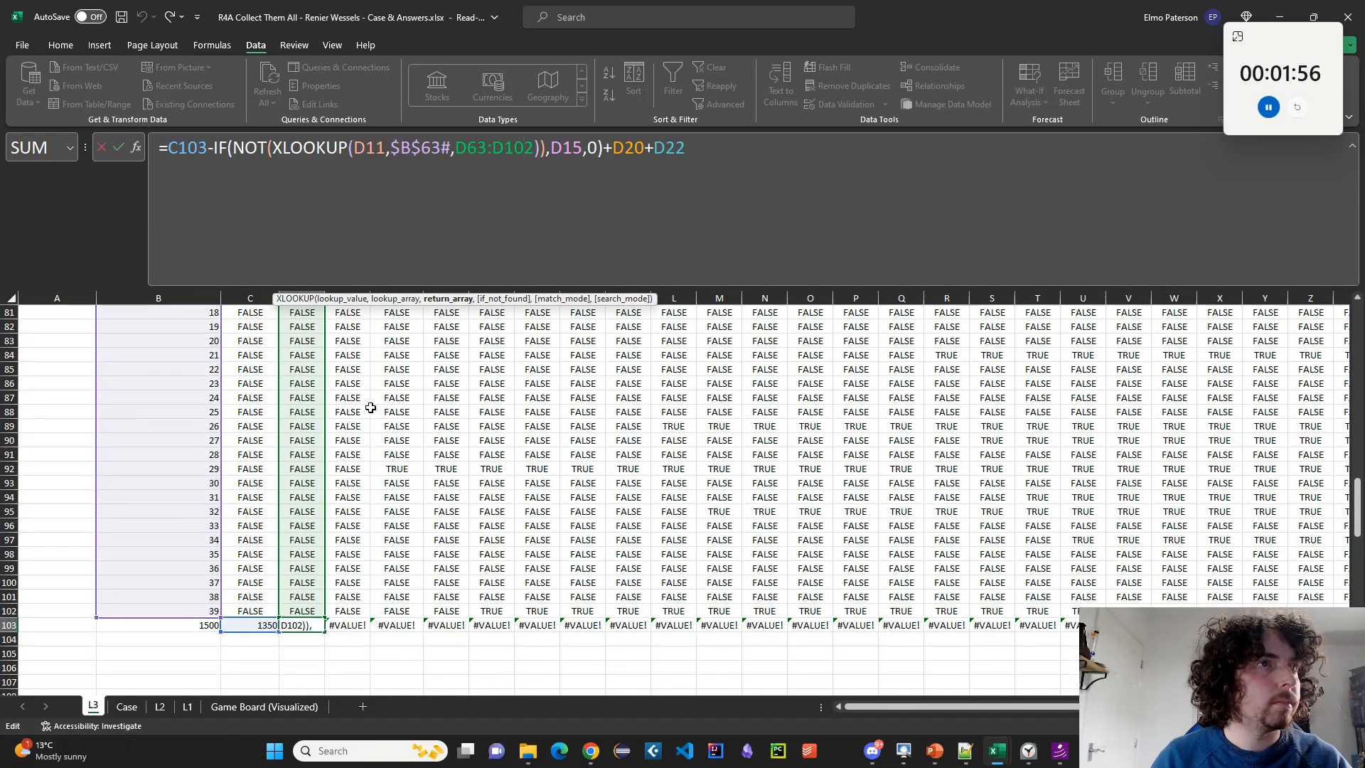
scroll(455, 419, up, 20)
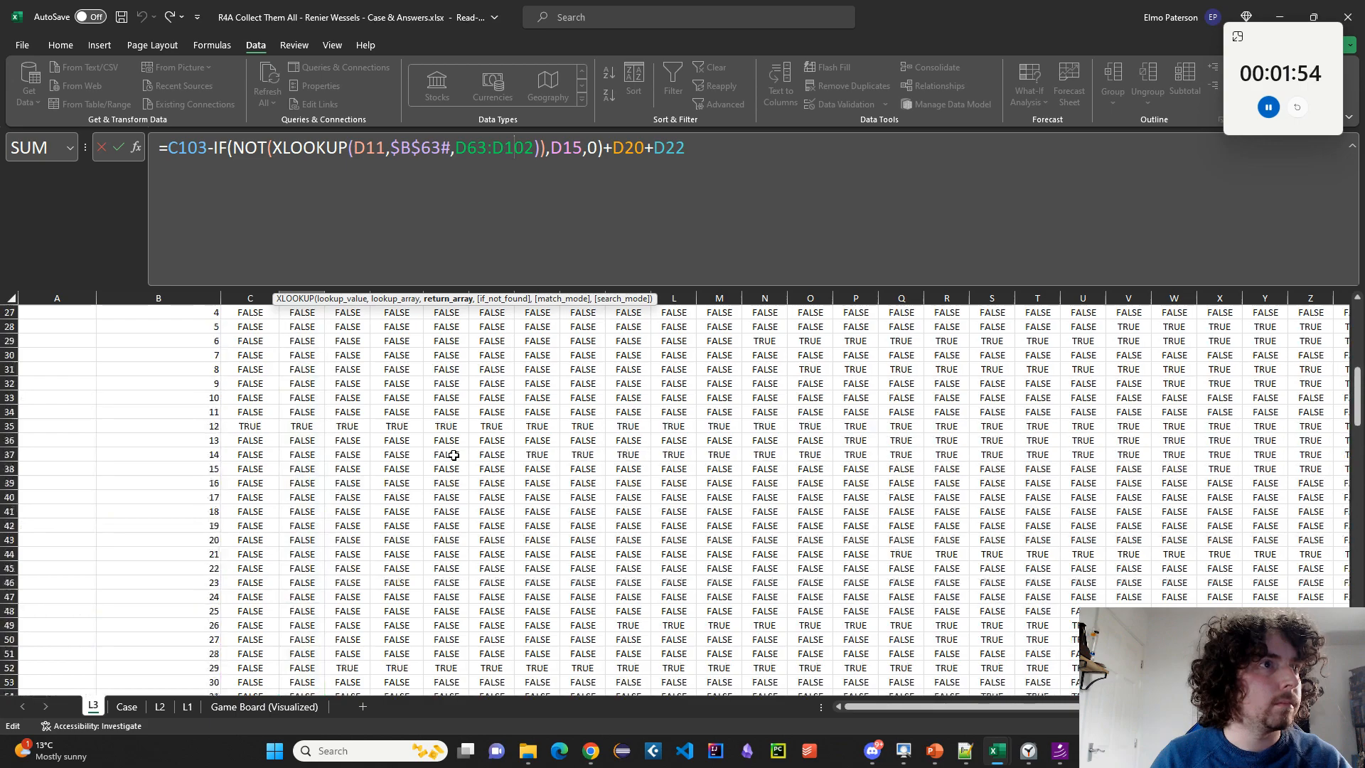
scroll(410, 443, up, 1)
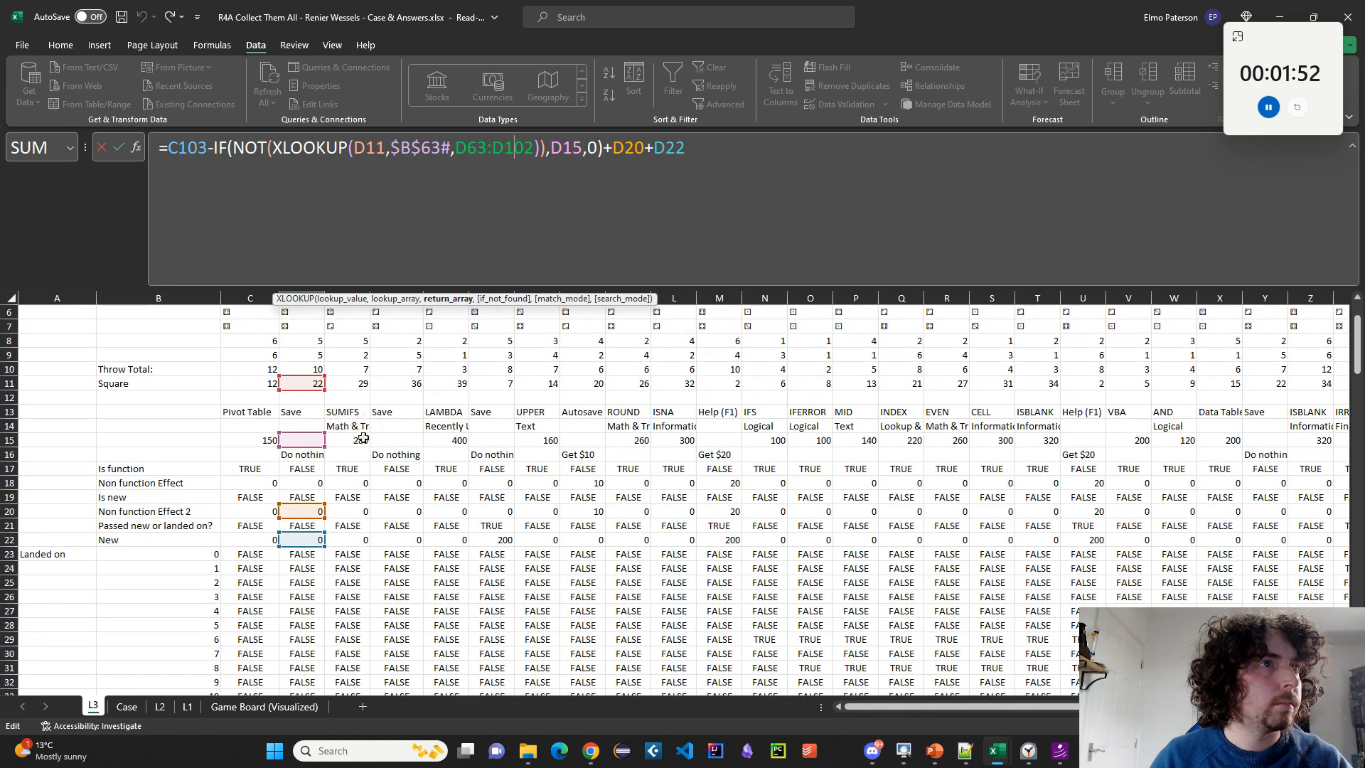
key(Escape)
Try returning 0 instead of an empty string in the C15 price formula, and undo that edit.
scroll(302, 422, up, 20)
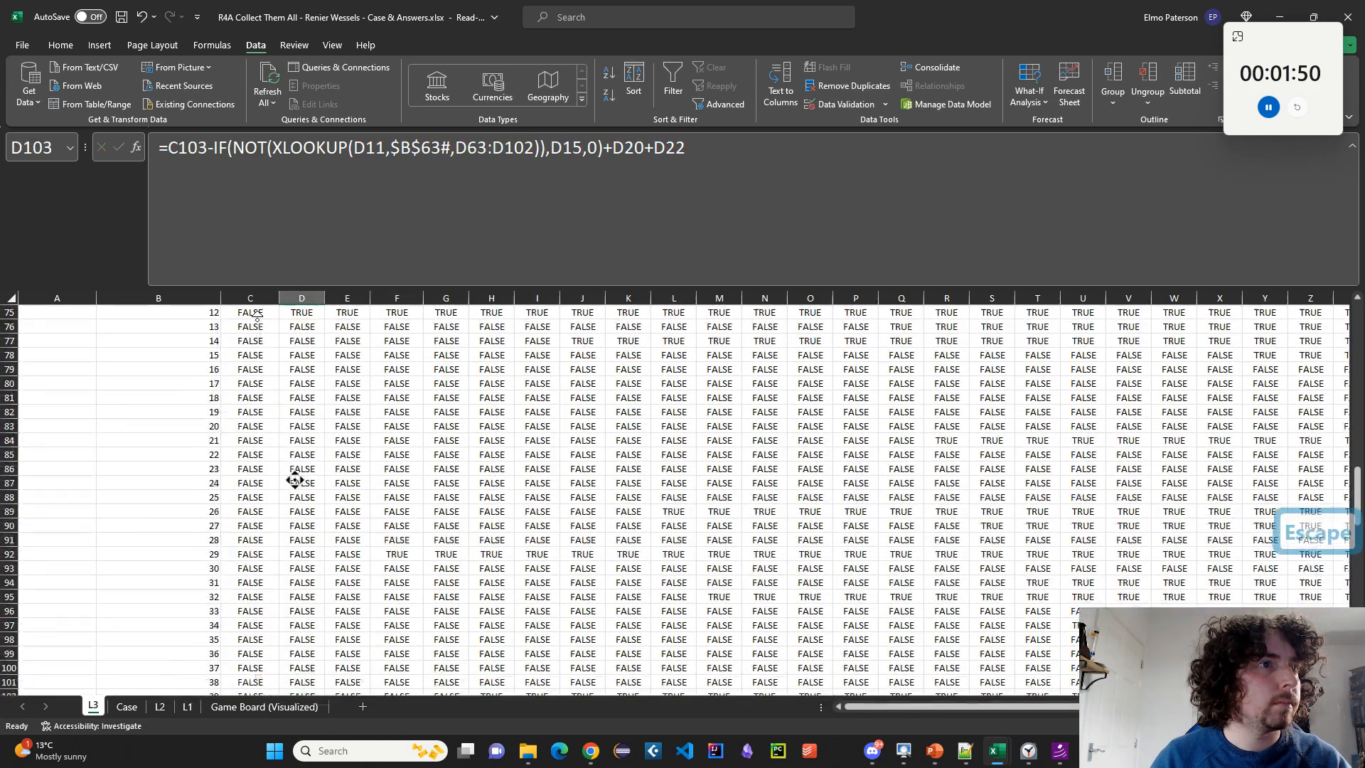
click(259, 518)
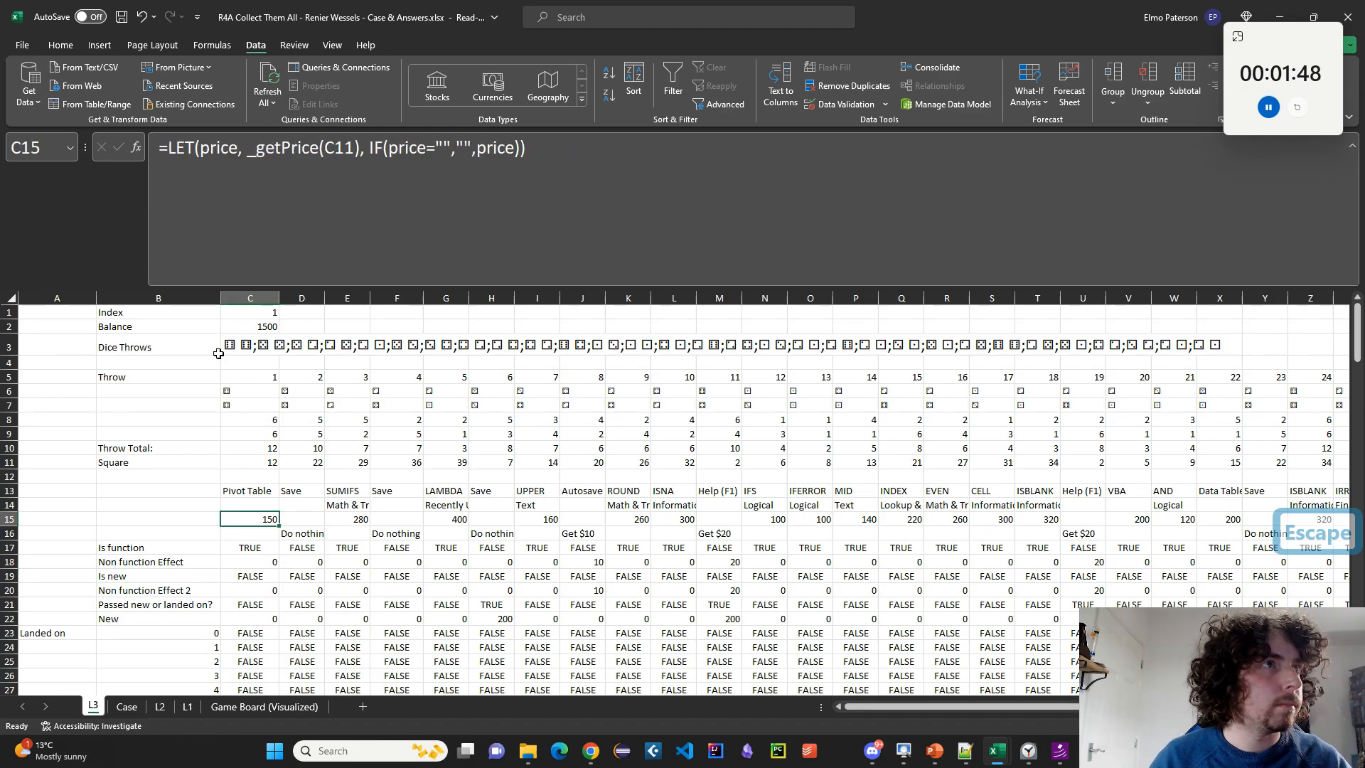
click(170, 162)
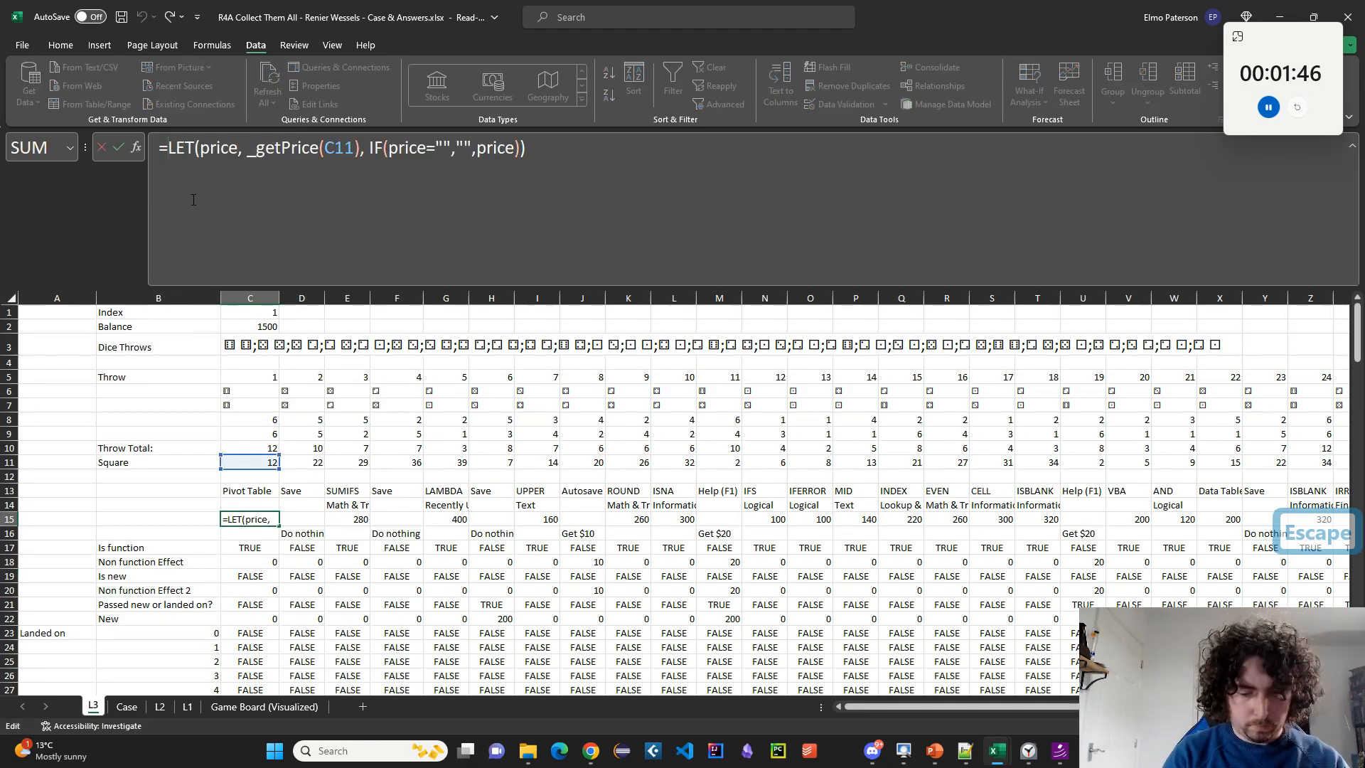
click(470, 147)
key(BackSpace)
key(BackSpace)
text(0)
key(Return)
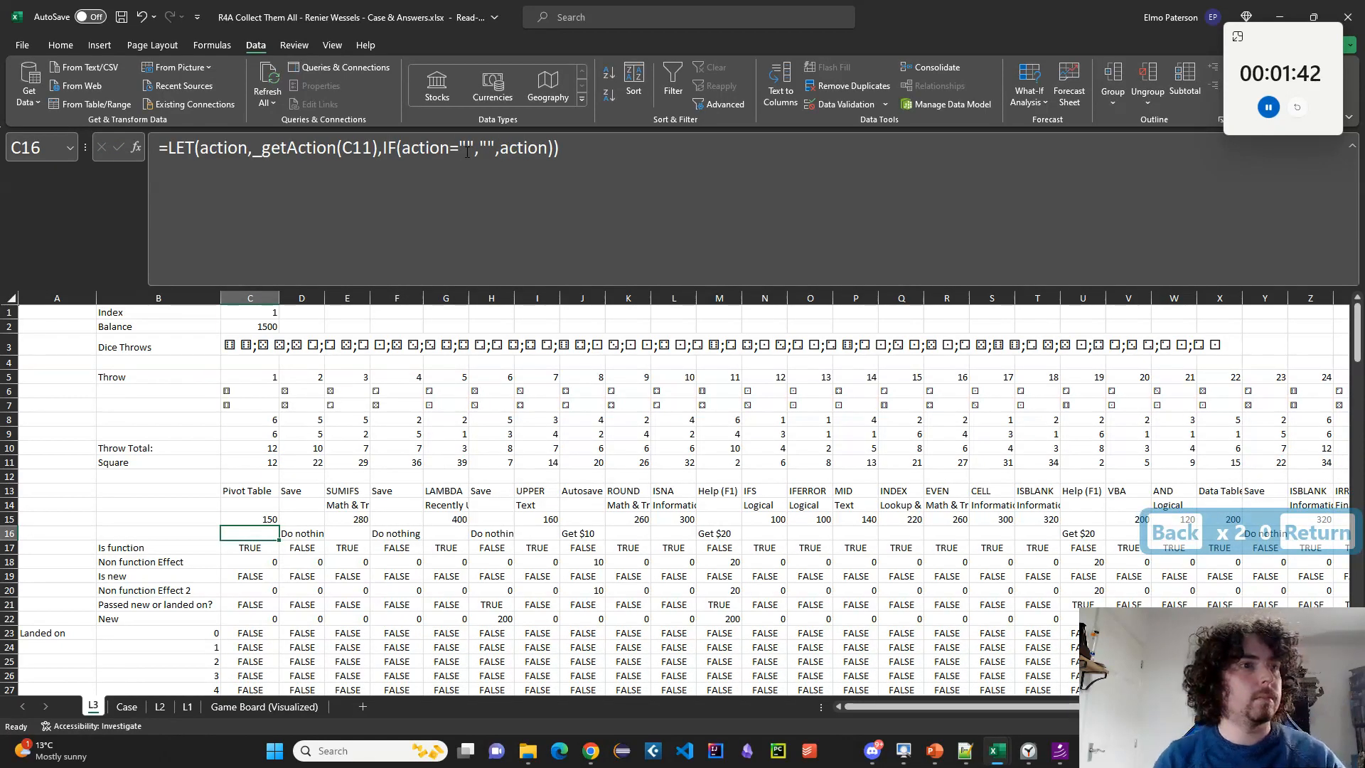
key(ctrl+z)
Change the "Is function" test in C17 to =C15<>0.
click(271, 548)
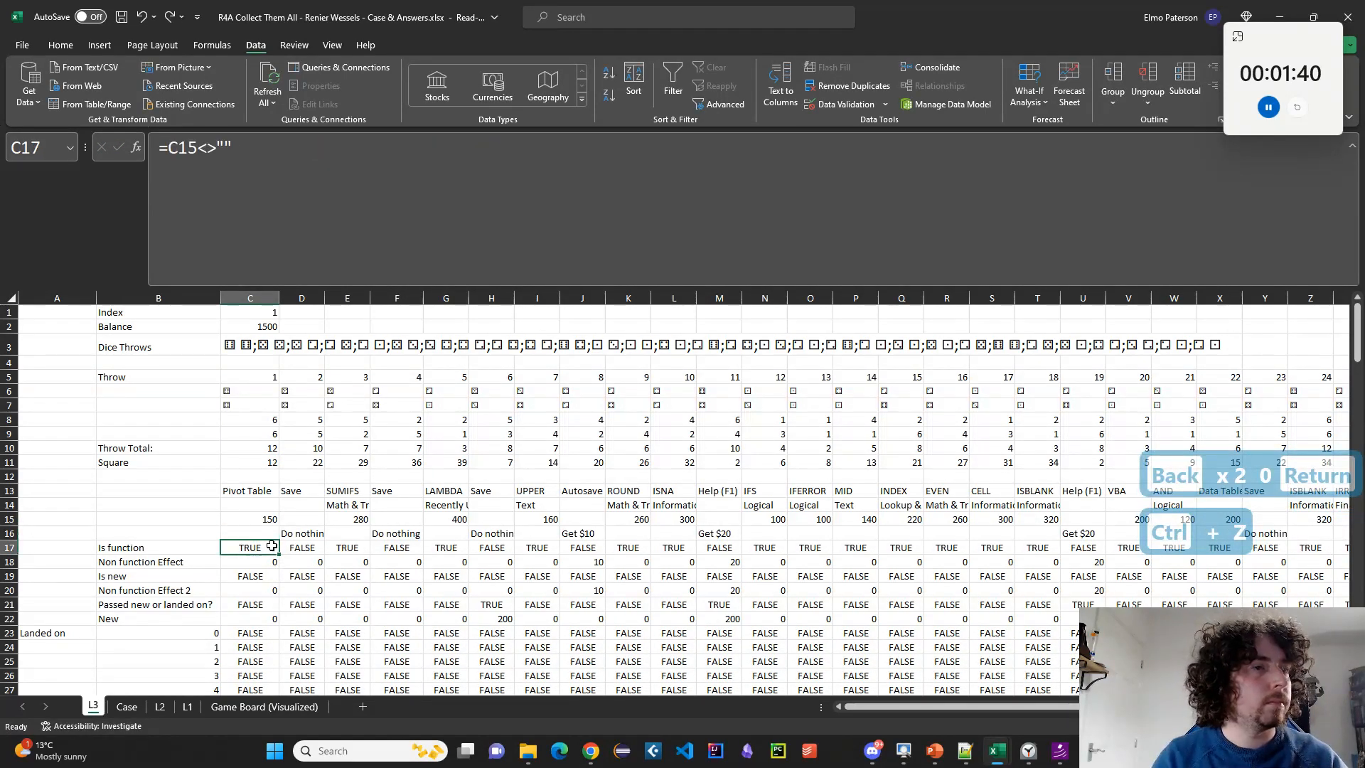
click(267, 521)
click(262, 548)
click(326, 225)
key(BackSpace)
key(BackSpace)
text(0)
key(Return)
Copy the "Is function" test from C17 across row 17 to the last throw.
click(275, 547)
key(ctrl+c)
key(ctrl+shift+Right)
key(ctrl+v)
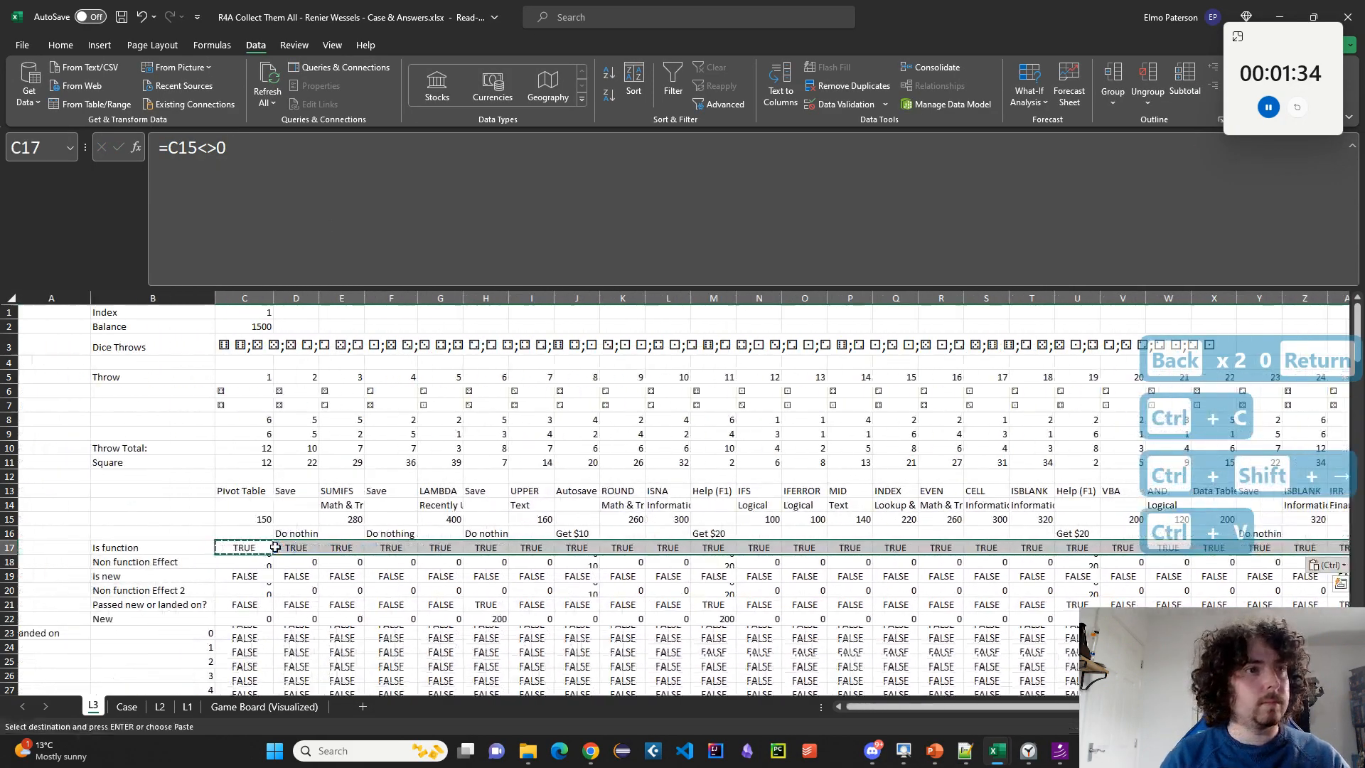
Make the C15 price formula return 0 when the price is empty, using IF(price="",0,price).
click(466, 156)
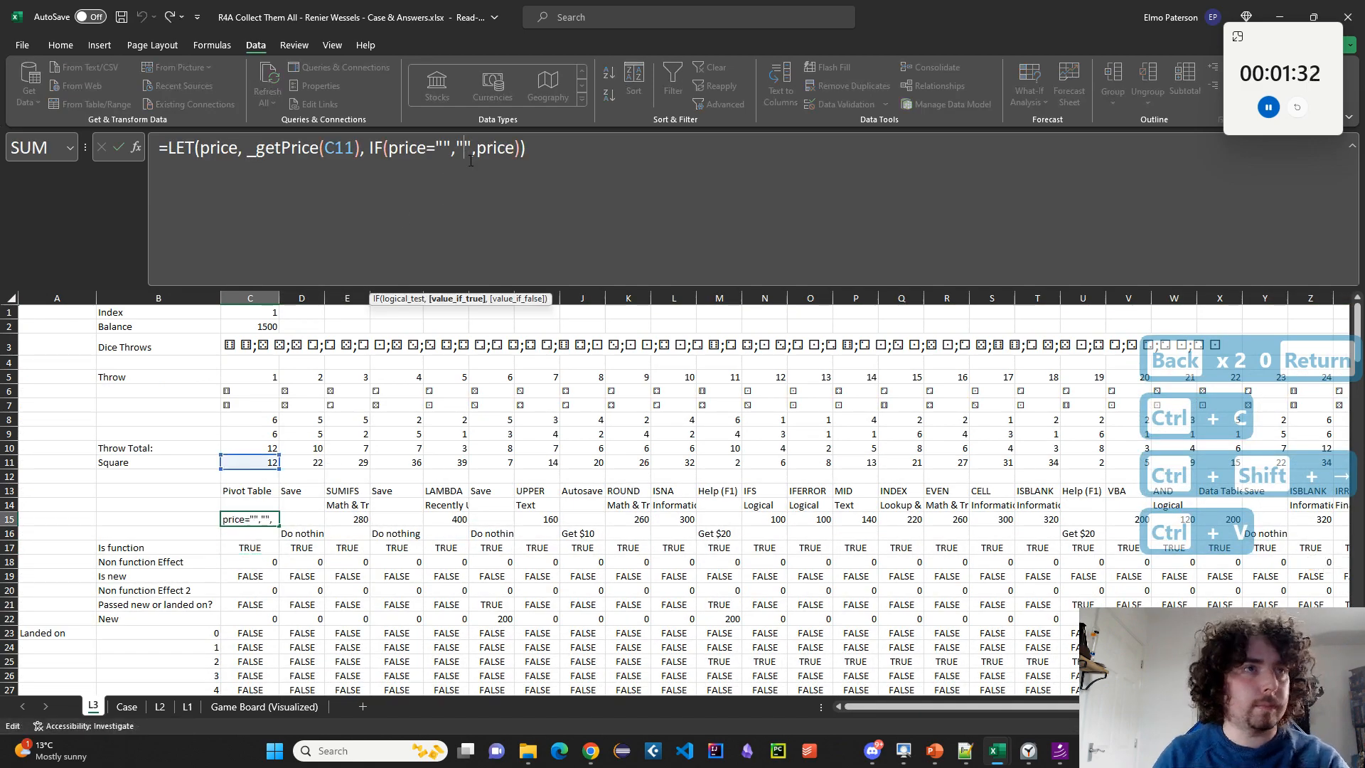
key(BackSpace)
key(Delete)
text(0)
key(Return)
click(470, 160)
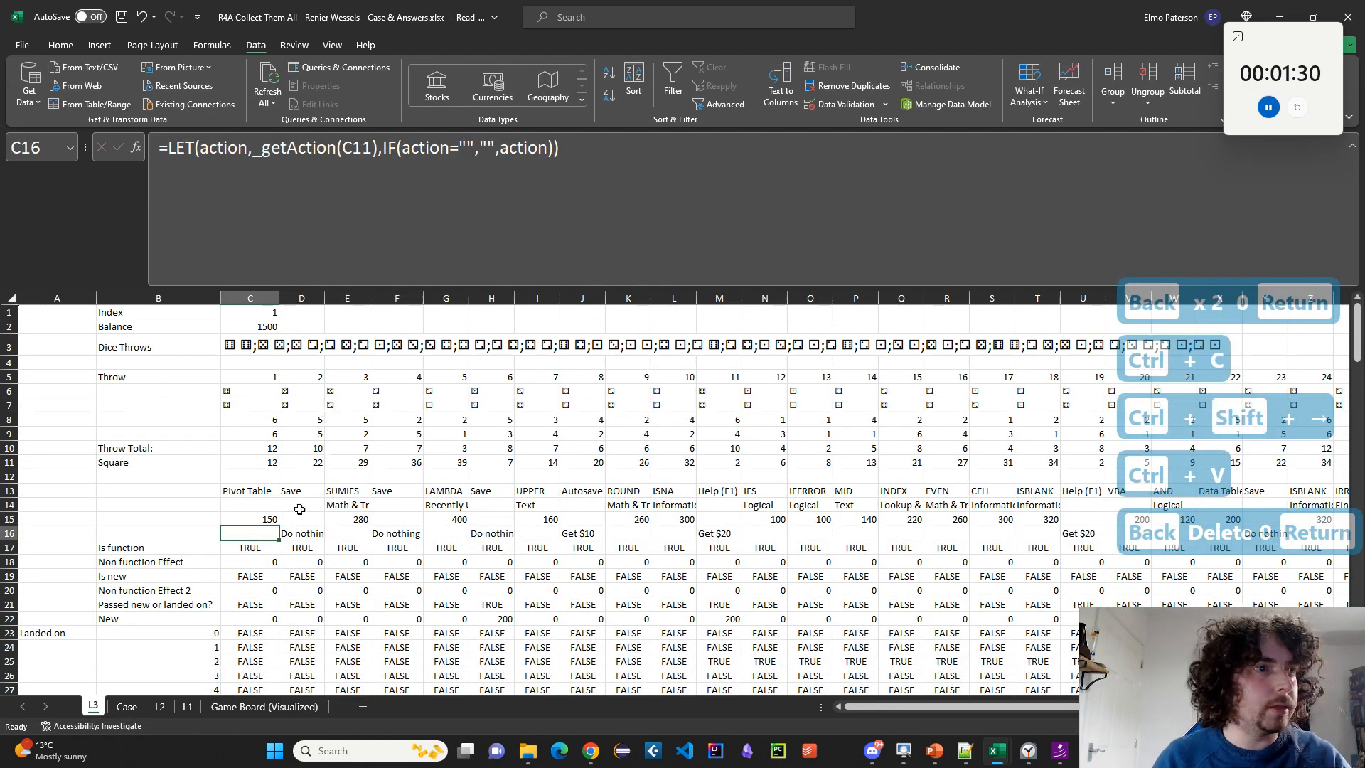
Copy the price formula from C15 across row 15 and check the running balance in Q103.
click(273, 506)
click(273, 519)
key(ctrl+c)
key(ctrl+shift+Right)
key(ctrl+v)
scroll(350, 569, down, 20)
scroll(352, 565, down, 11)
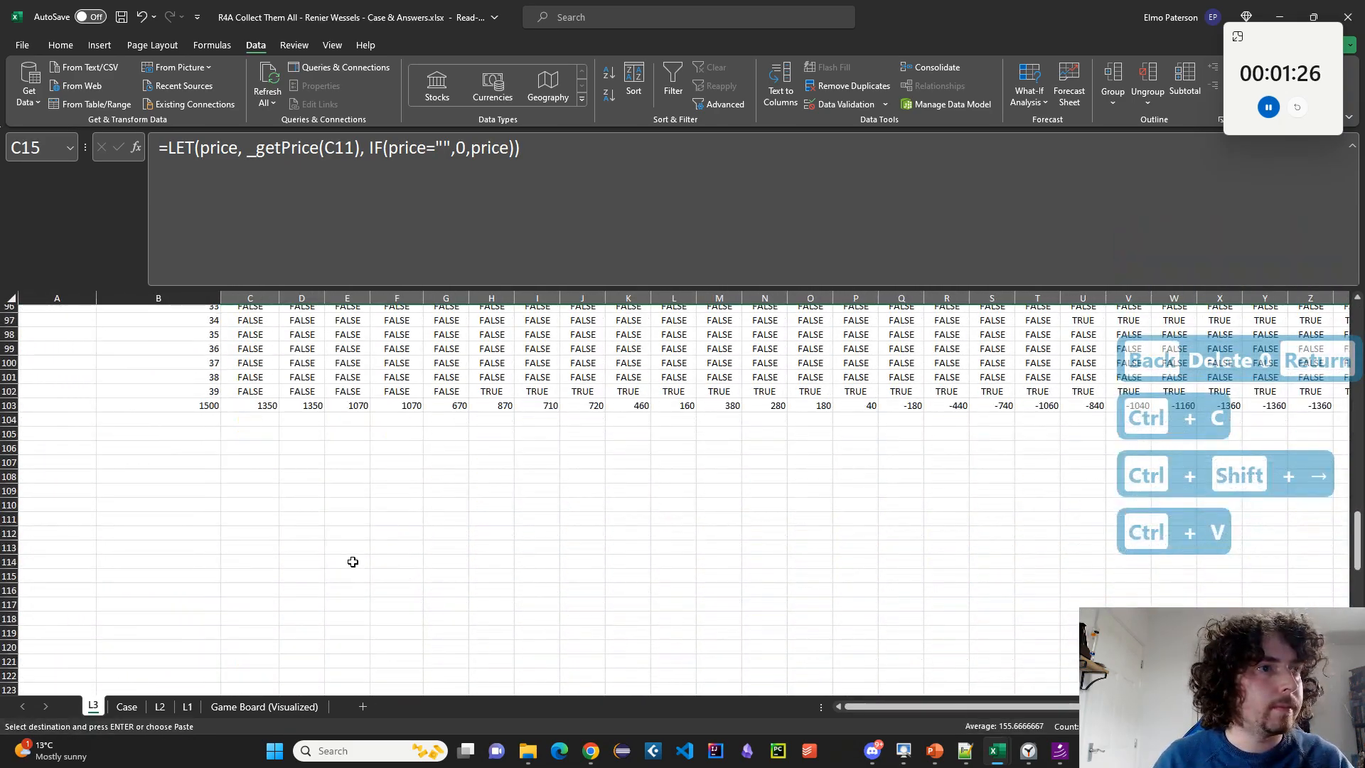
click(900, 404)
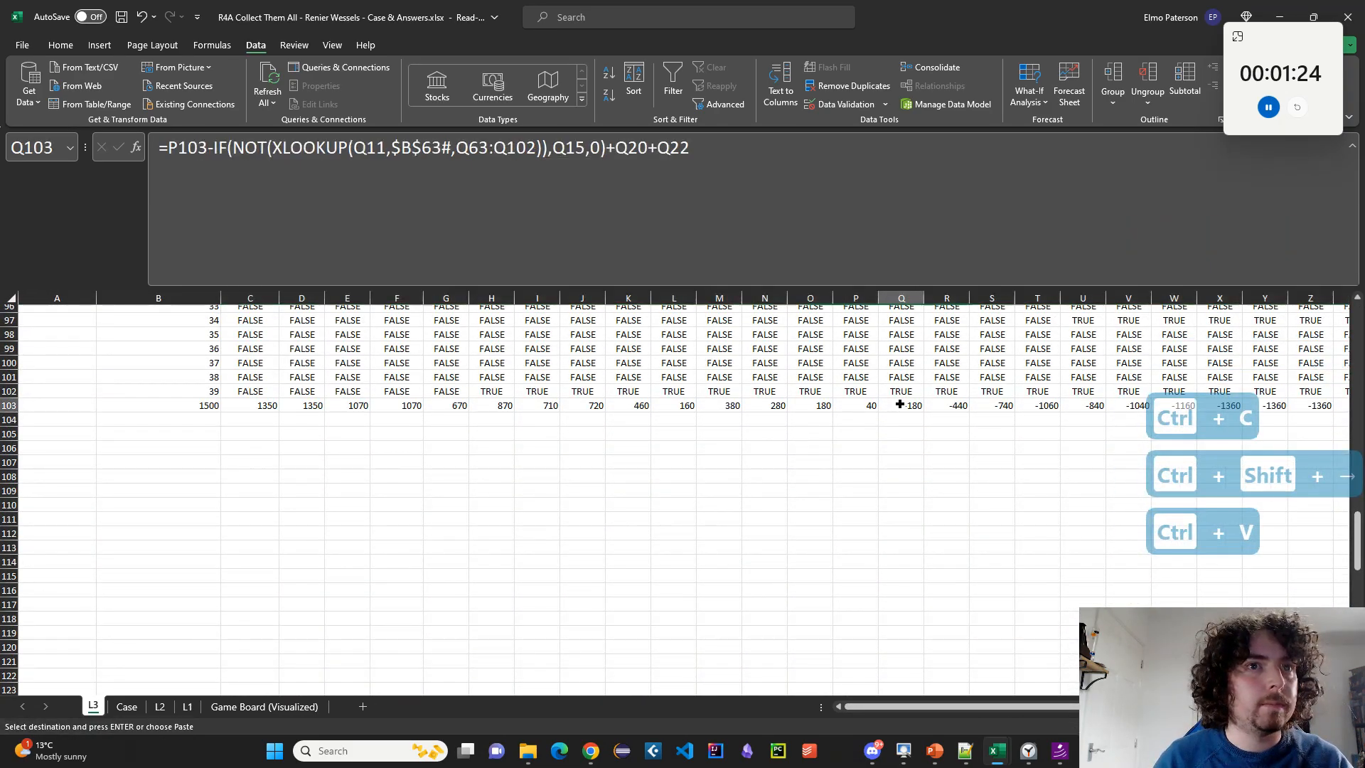
click(209, 466)
key(Right)
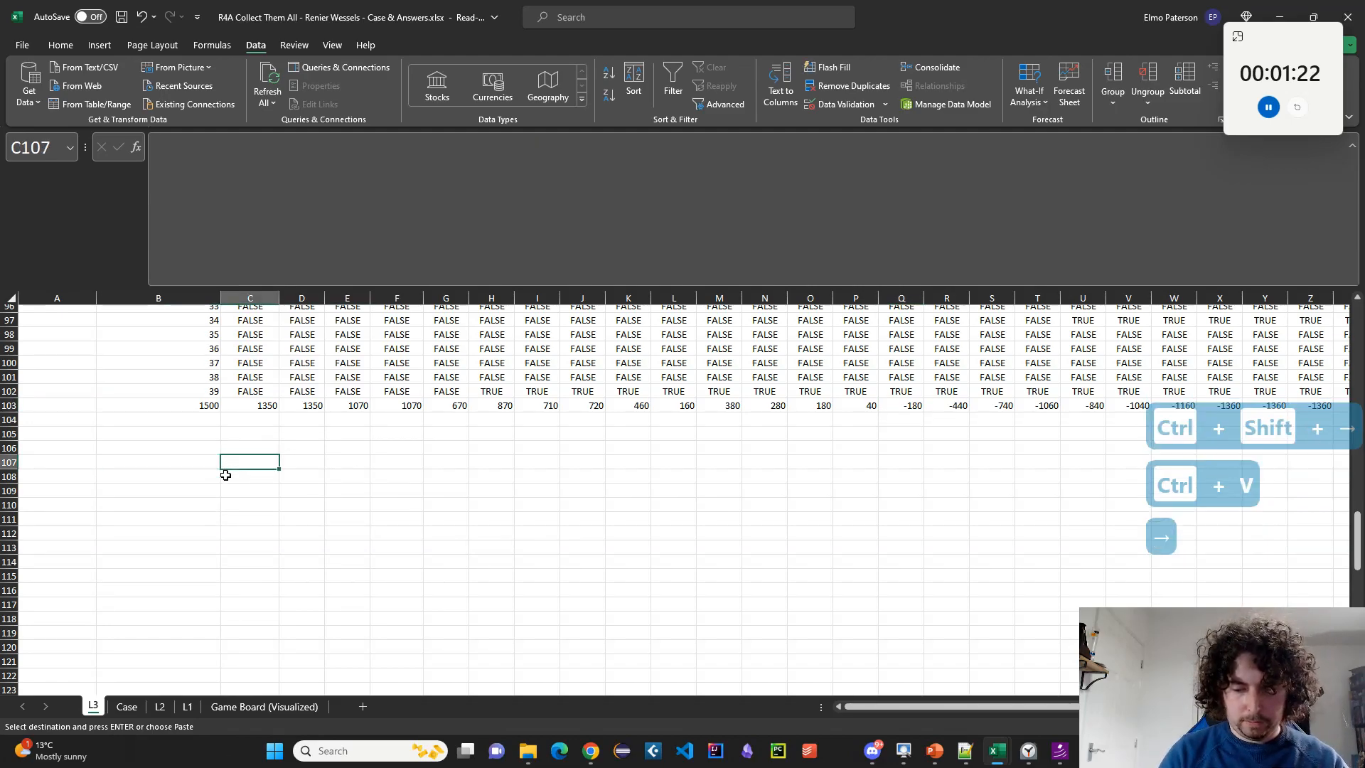
text(=FILTER()
scroll(405, 512, up, 3)
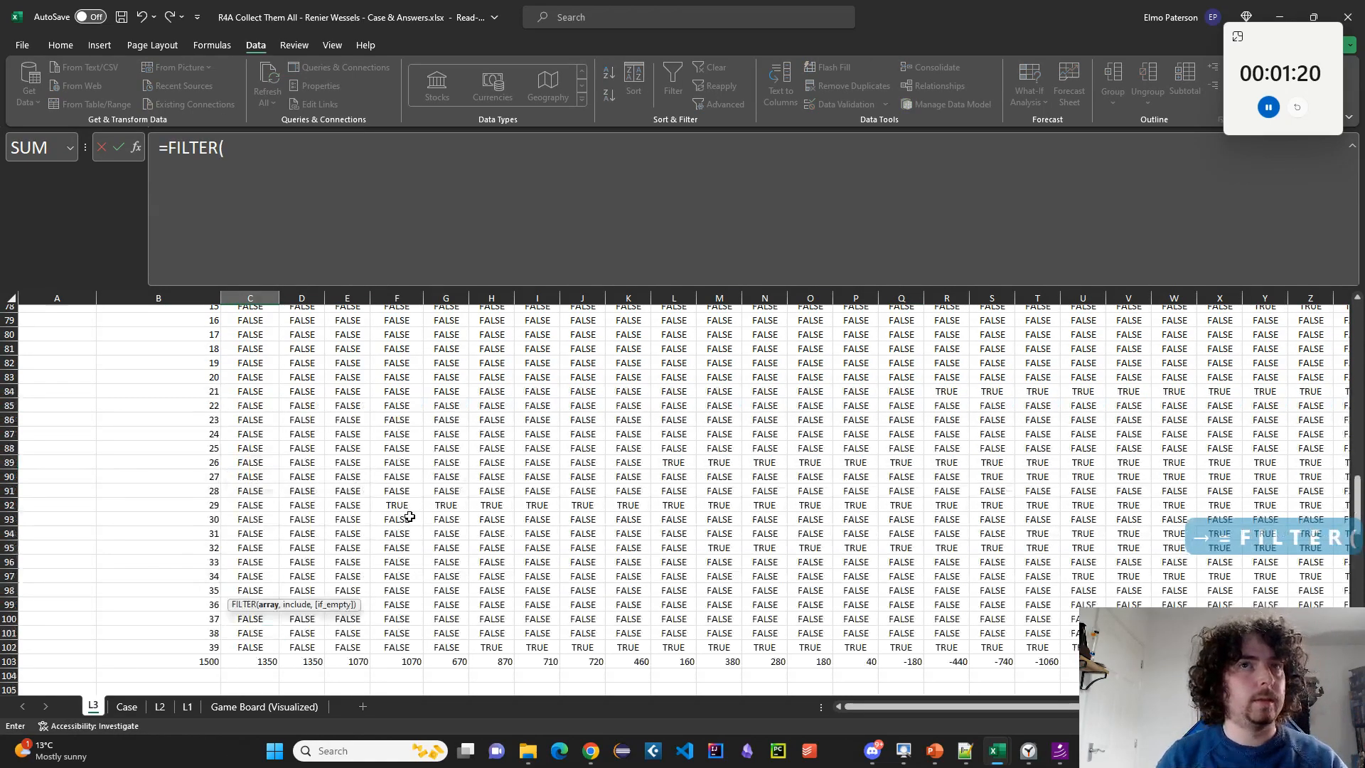
scroll(397, 561, down, 4)
key(Escape)
key(Escape)
Replace the C148 formula above the data table with a FILTER that takes the throw numbers C5# as its array.
scroll(370, 569, down, 14)
click(266, 450)
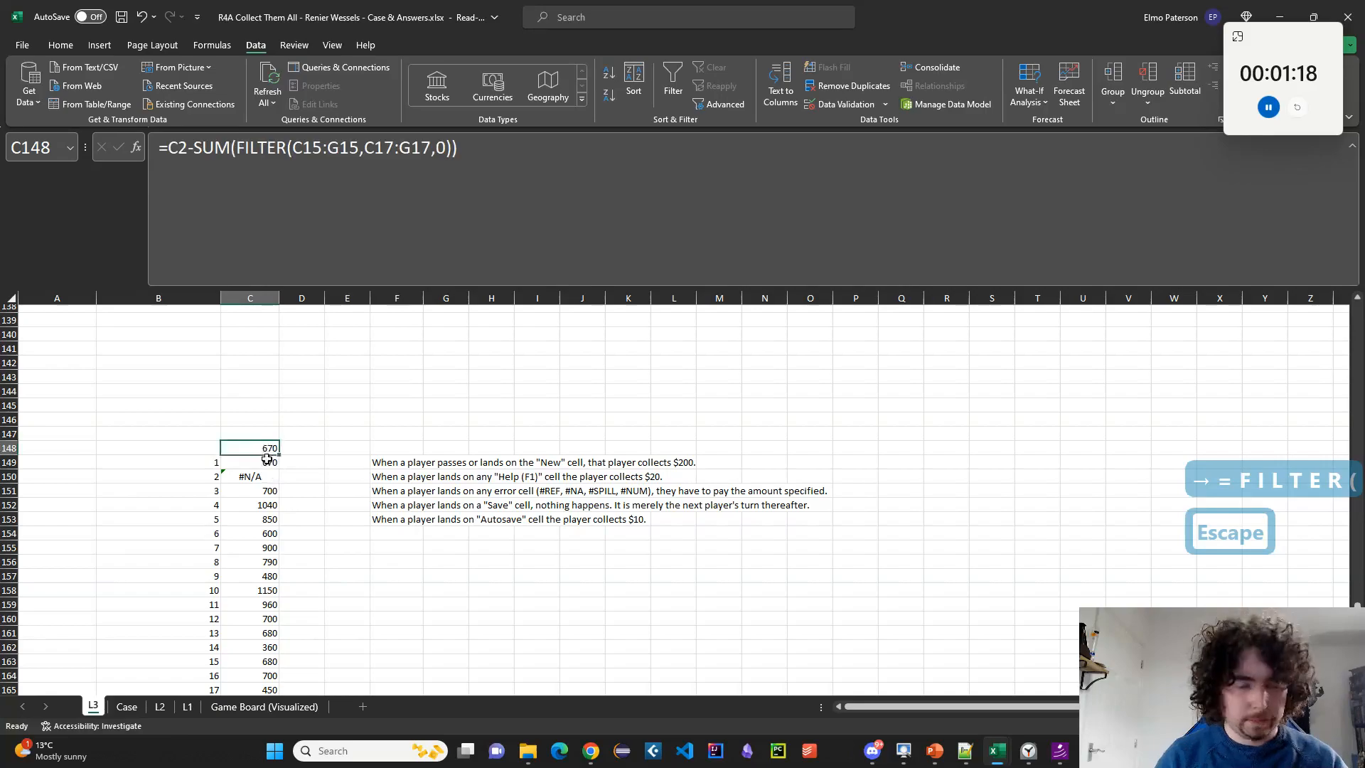
text(=)
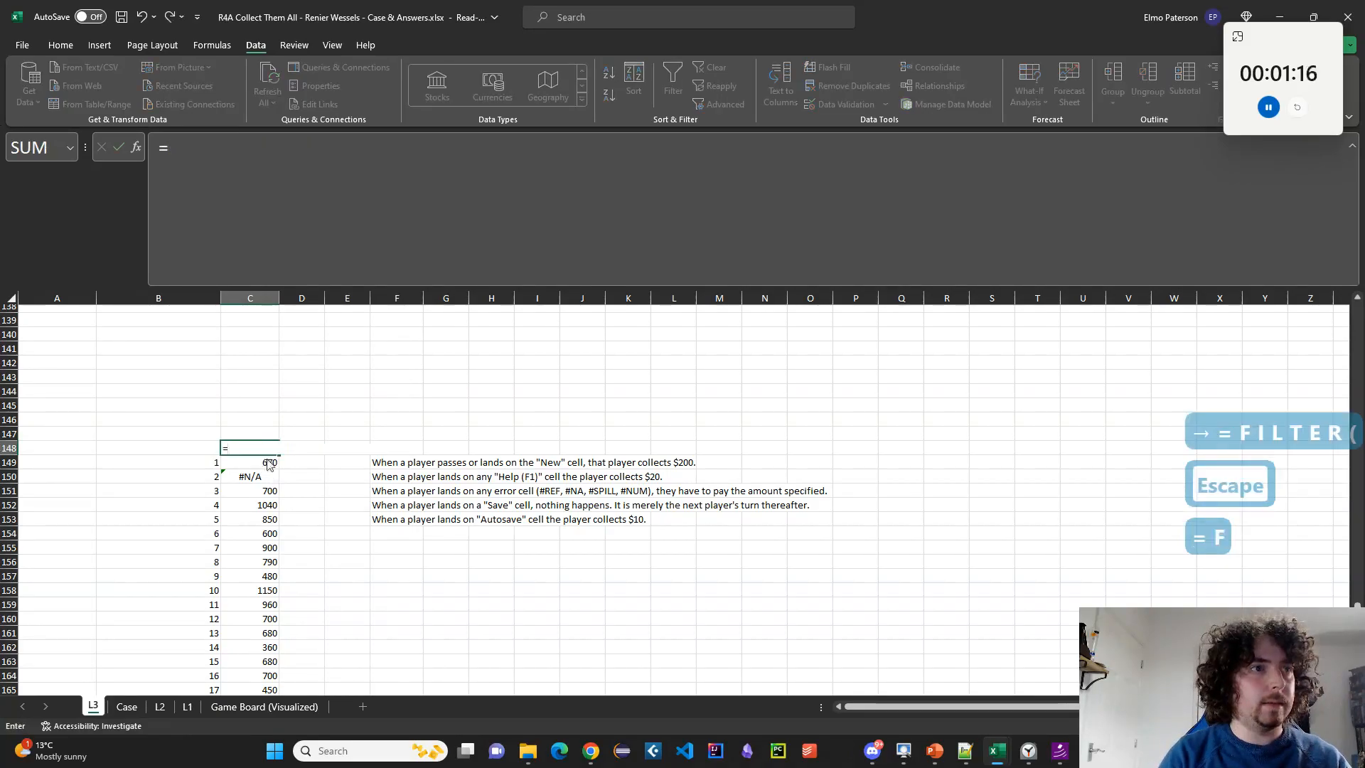
text(FILTER()
scroll(267, 374, up, 20)
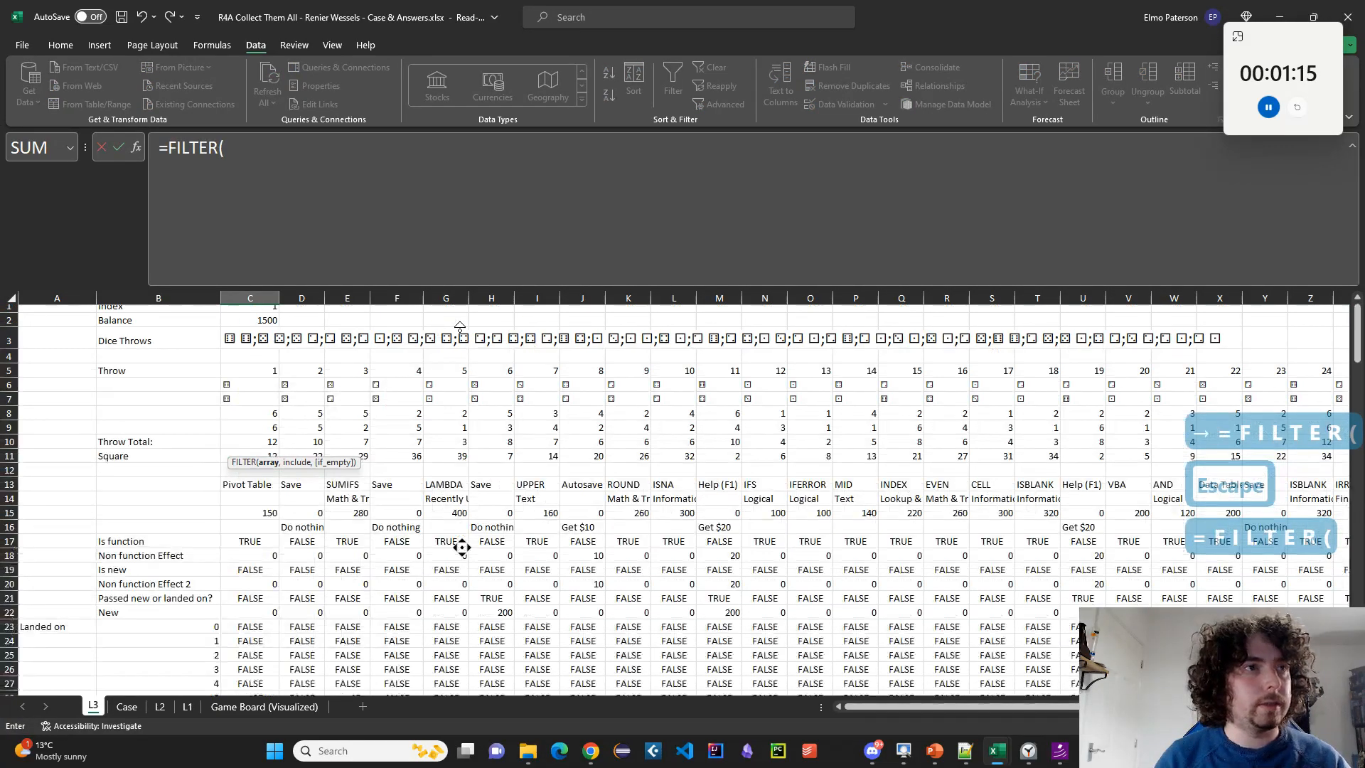
click(267, 374)
key(ctrl+shift+Right)
text(,)
scroll(419, 525, down, 12)
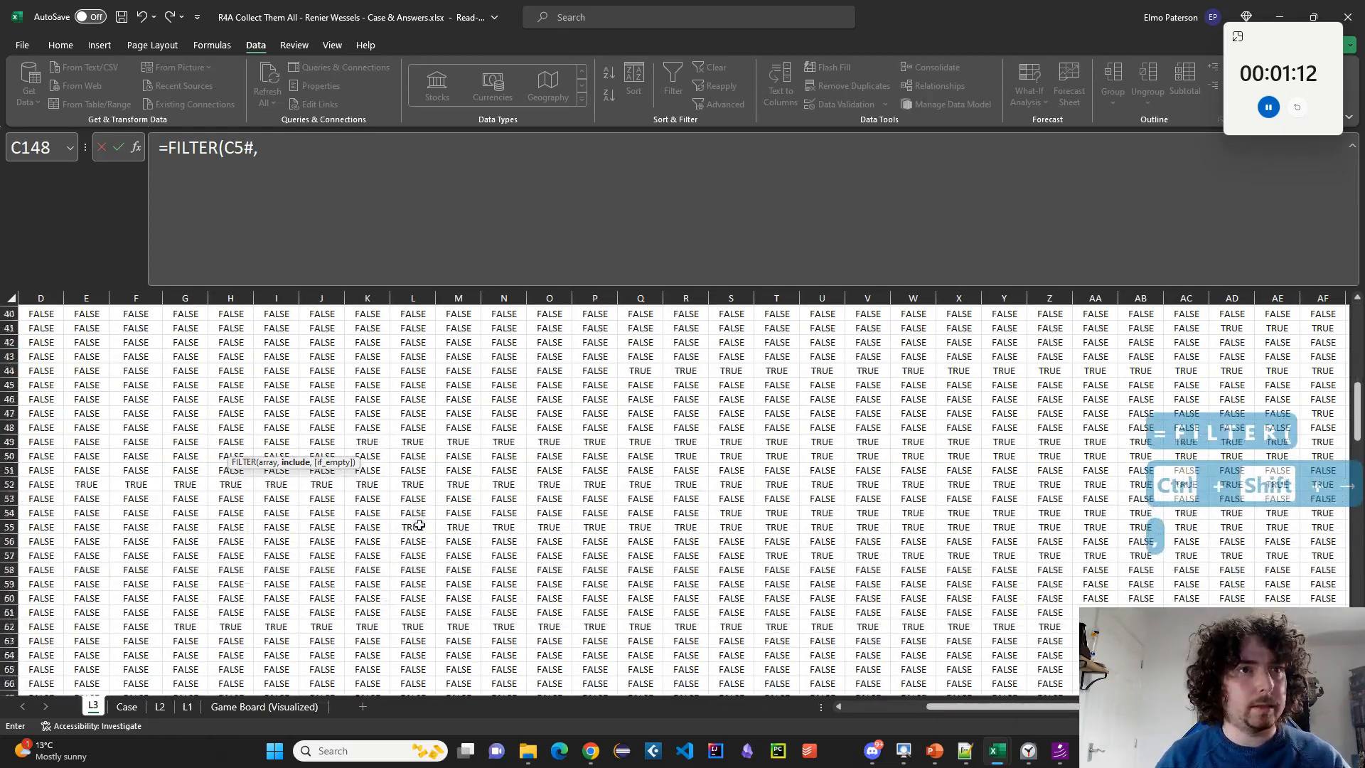
Complete the FILTER condition with the row 103 balances at or below zero, C103:AF103<=0.
scroll(419, 525, down, 20)
click(704, 357)
key(ctrl+Left)
key(Right)
key(ctrl+shift+Right)
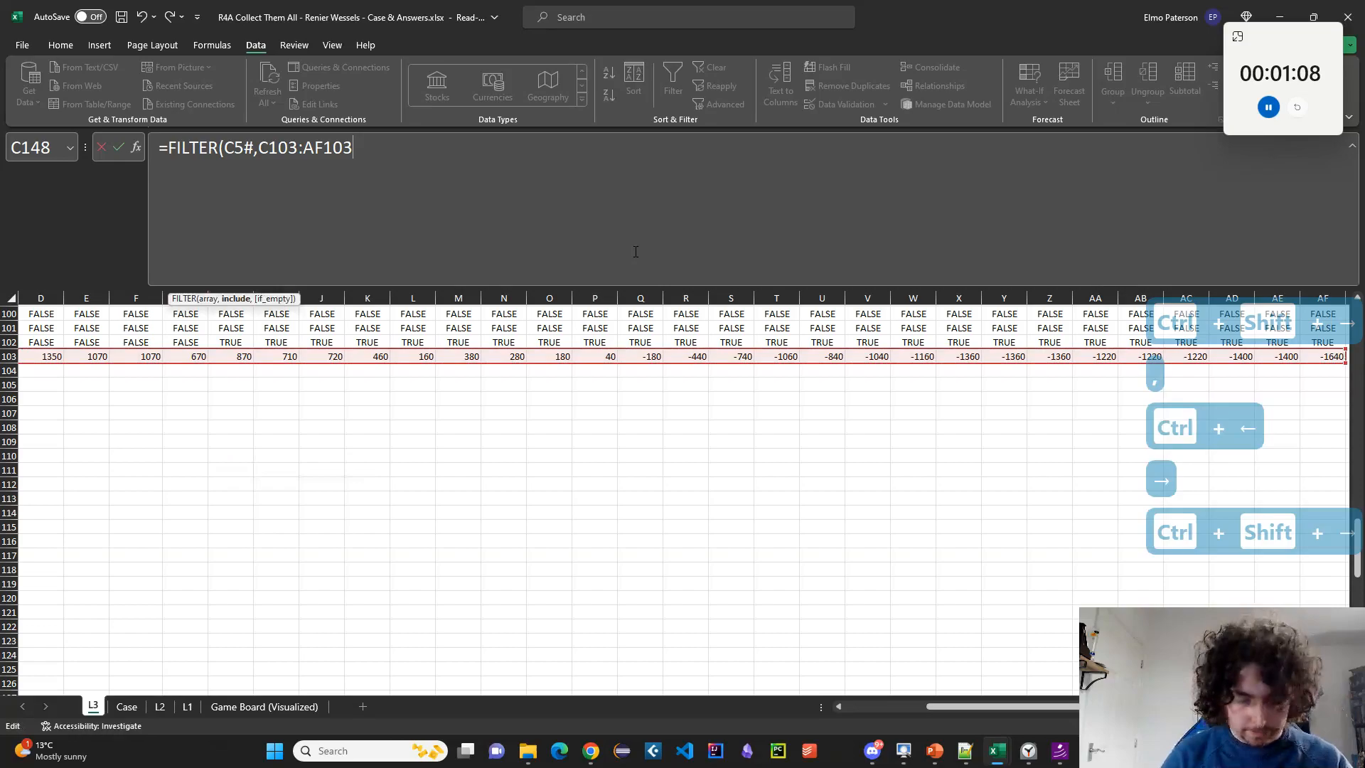
text(<=0))
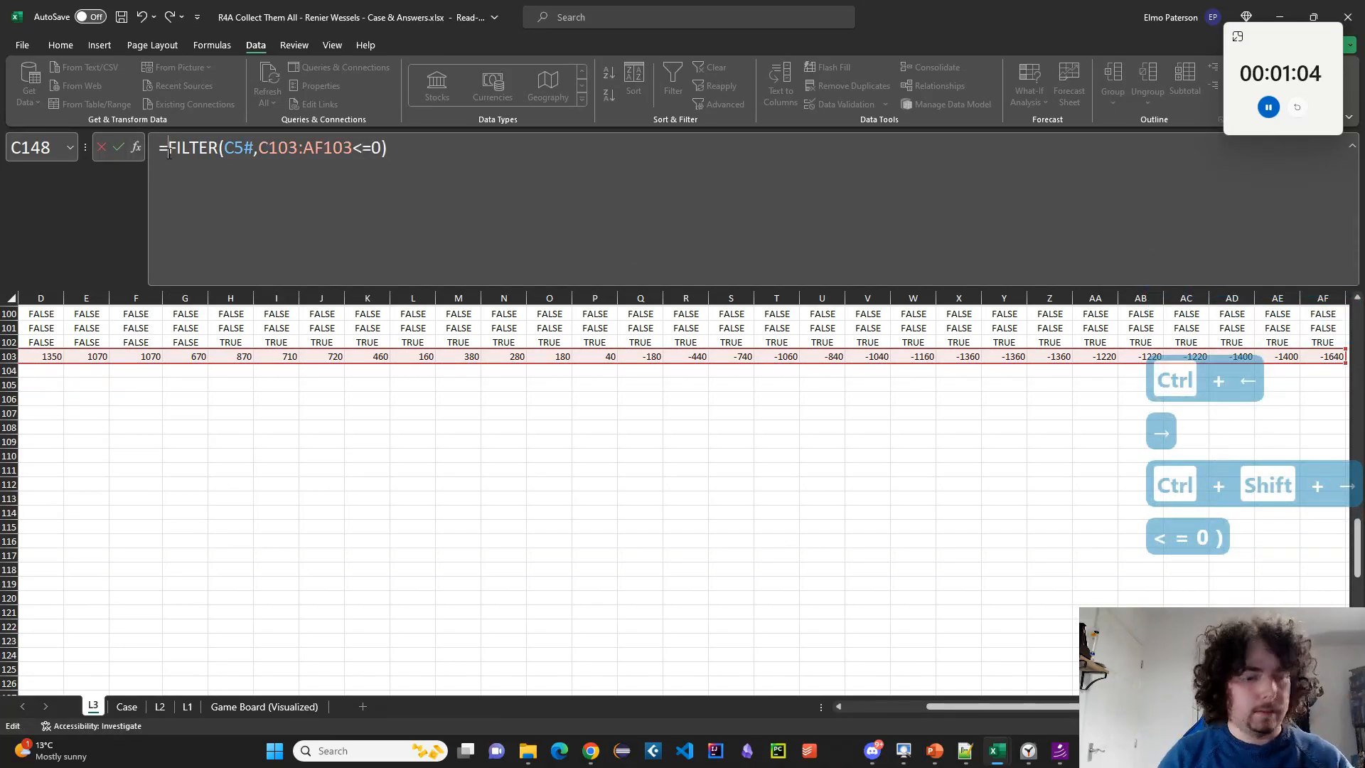
Wrap the C148 filter in CHOOSECOLS to return column 1, and review the data table results below it.
text(CHOOSECOLS()
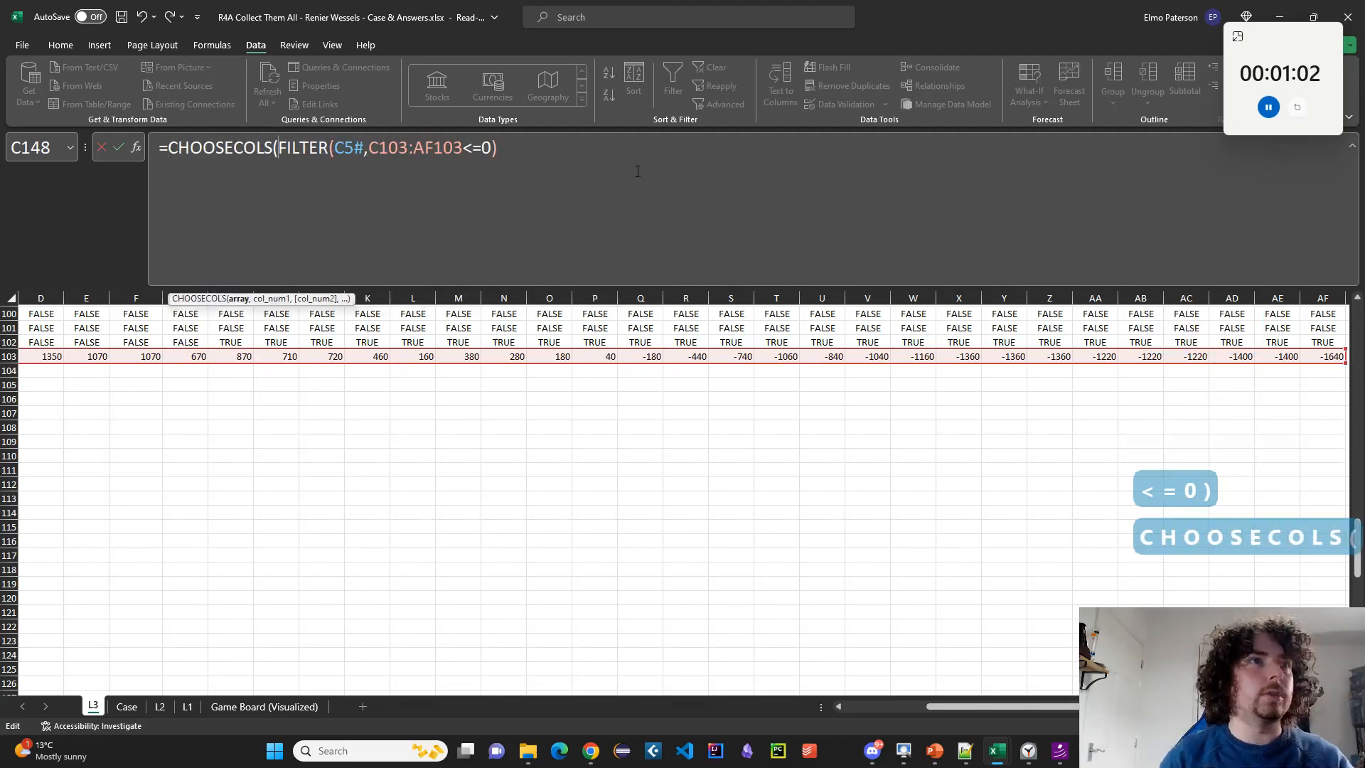
text(,1))
key(Return)
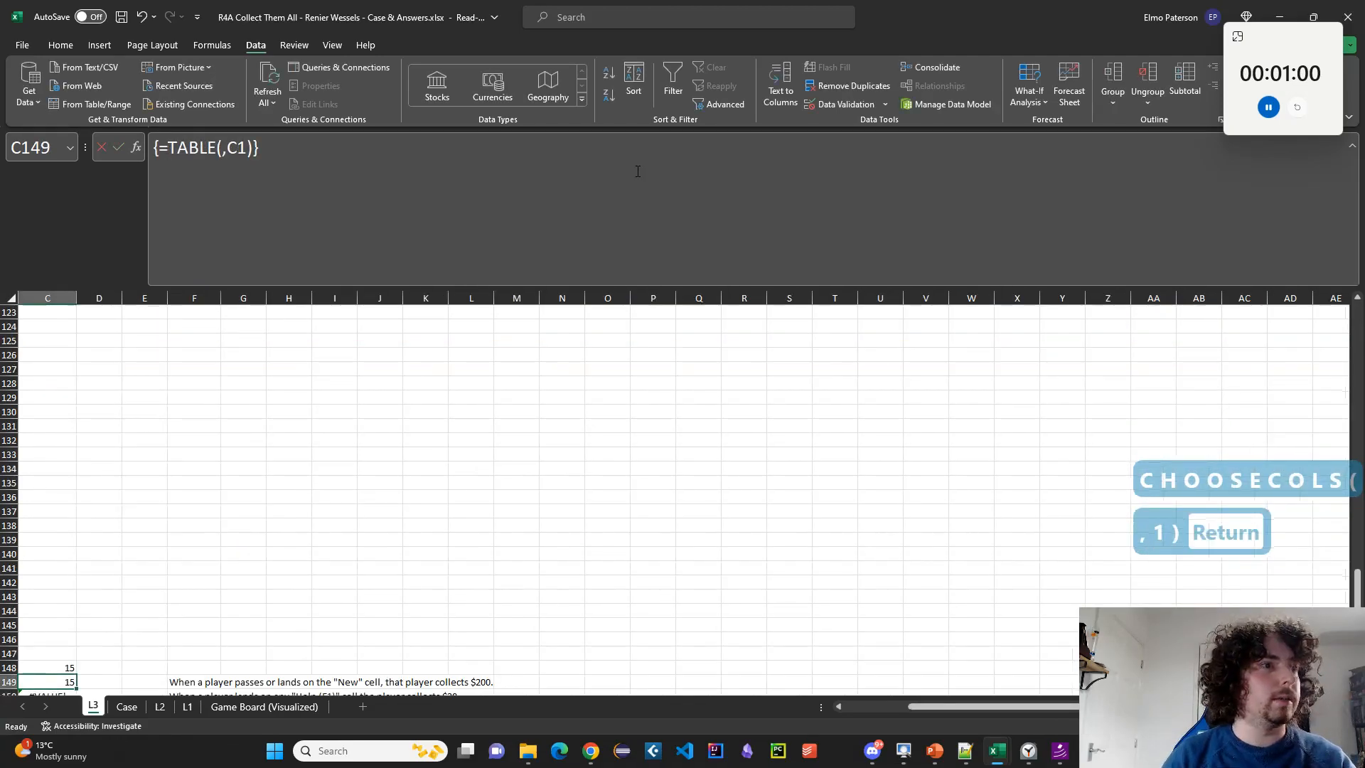
key(Left)
key(Up)
key(Right)
scroll(415, 456, down, 7)
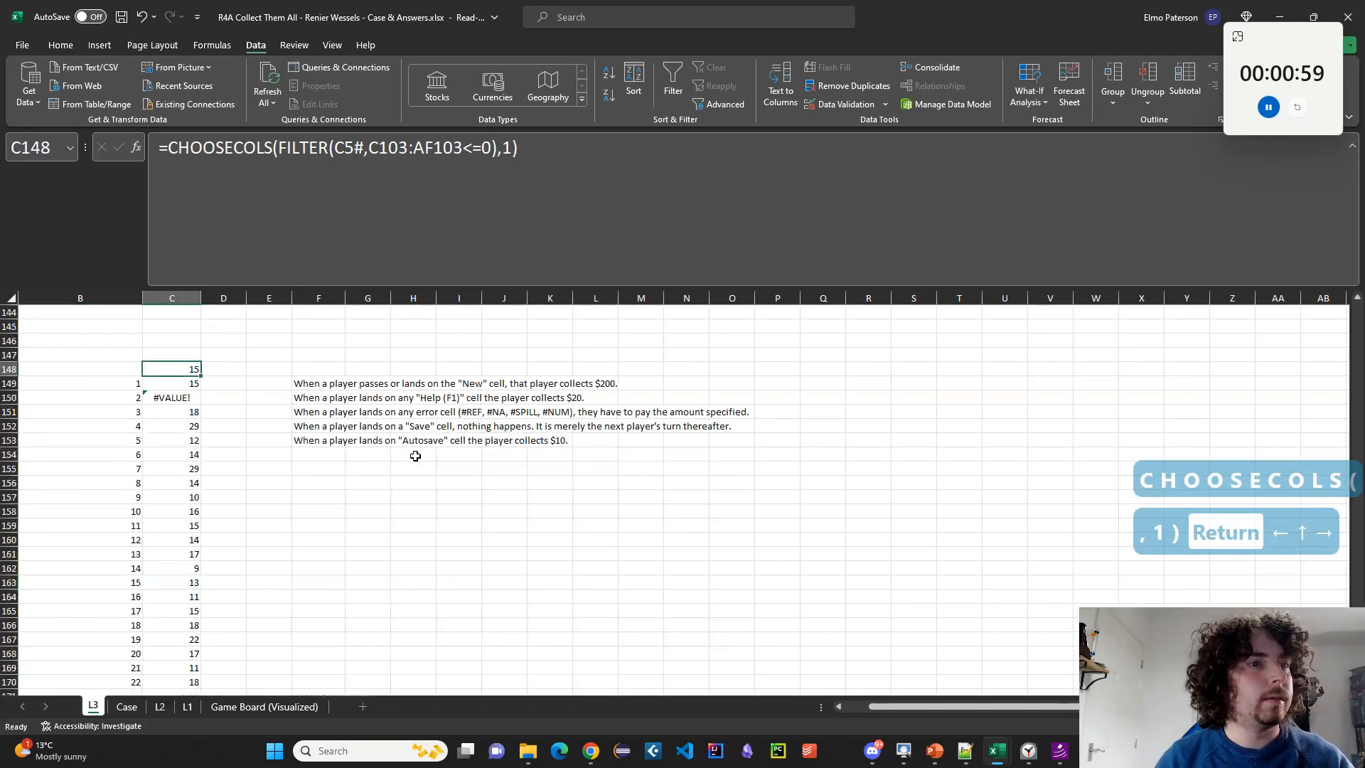
Copy the game results from C151 down on sheet L3 and paste them as values into the Case sheet's Level 3 answers from E103.
click(185, 417)
key(ctrl+shift+Down)
key(ctrl+c)
click(125, 706)
scroll(235, 519, down, 5)
scroll(234, 519, up, 5)
click(230, 512)
key(ctrl+shift+v)
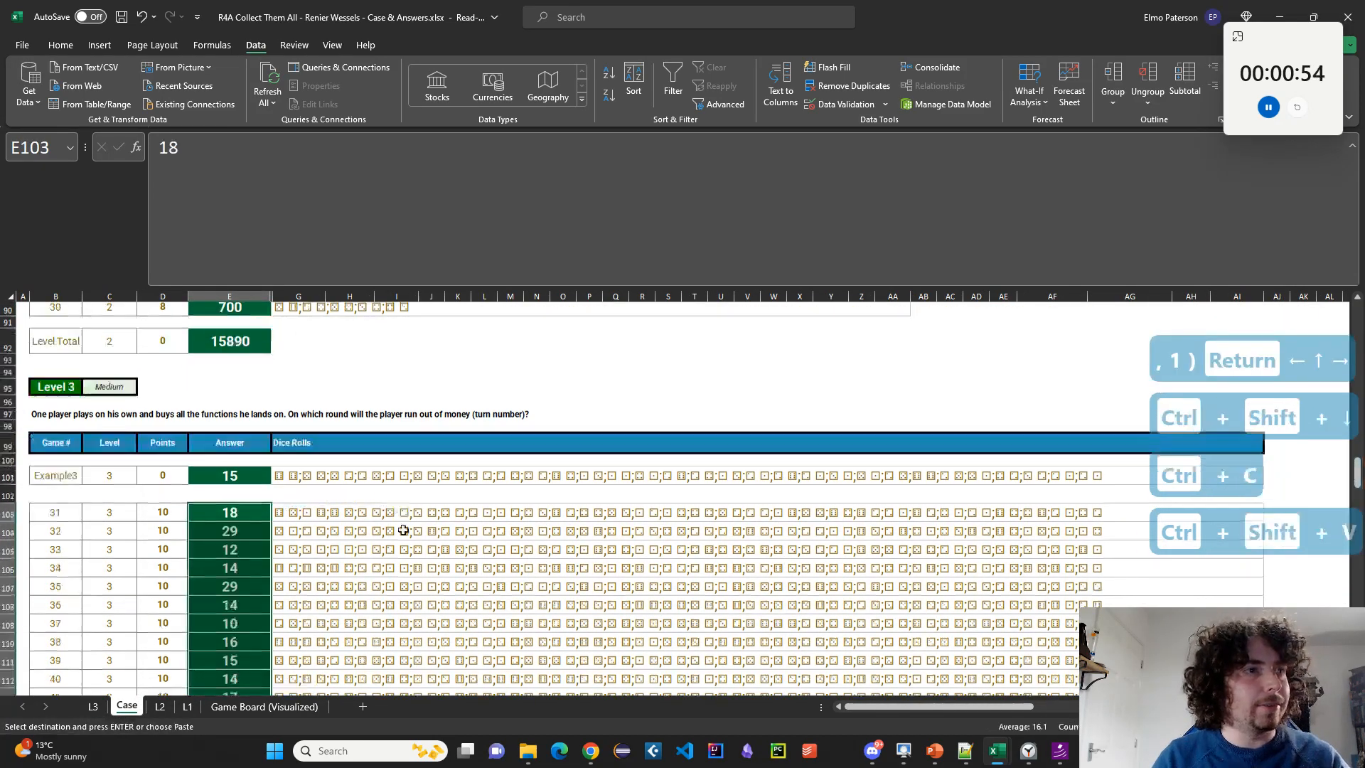
Review the bonus questions and the Level 4 and Level 5 sections on the Case sheet for anything still answerable.
scroll(403, 529, up, 20)
scroll(410, 538, down, 6)
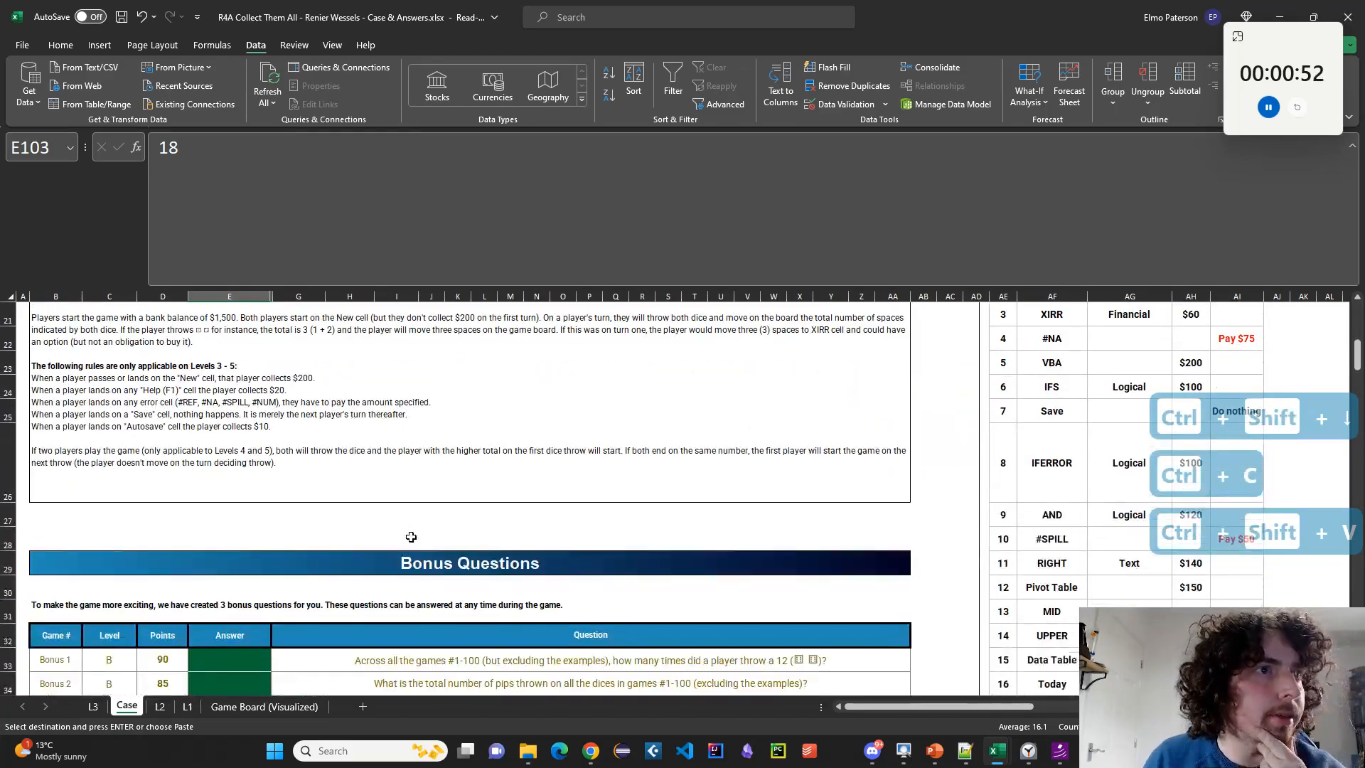
scroll(410, 538, down, 2)
scroll(323, 512, down, 12)
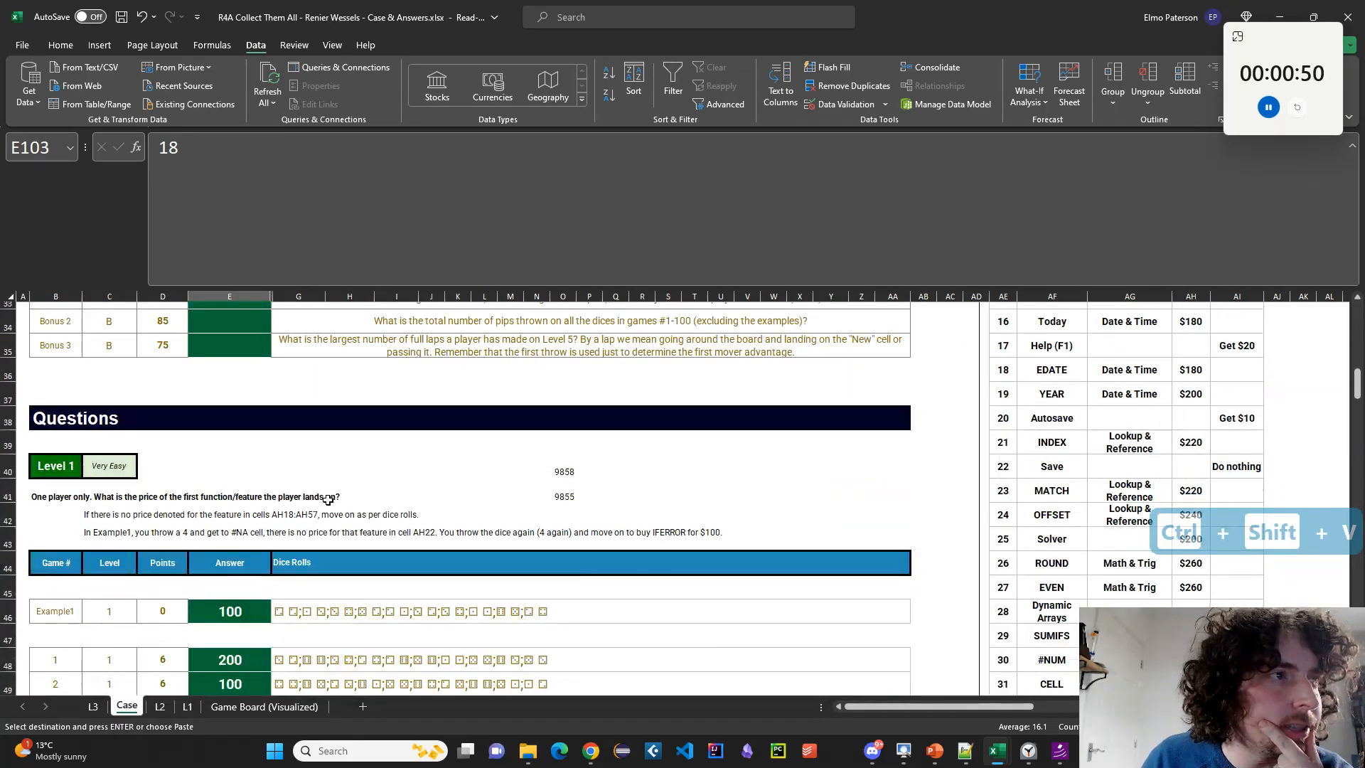
scroll(315, 529, down, 20)
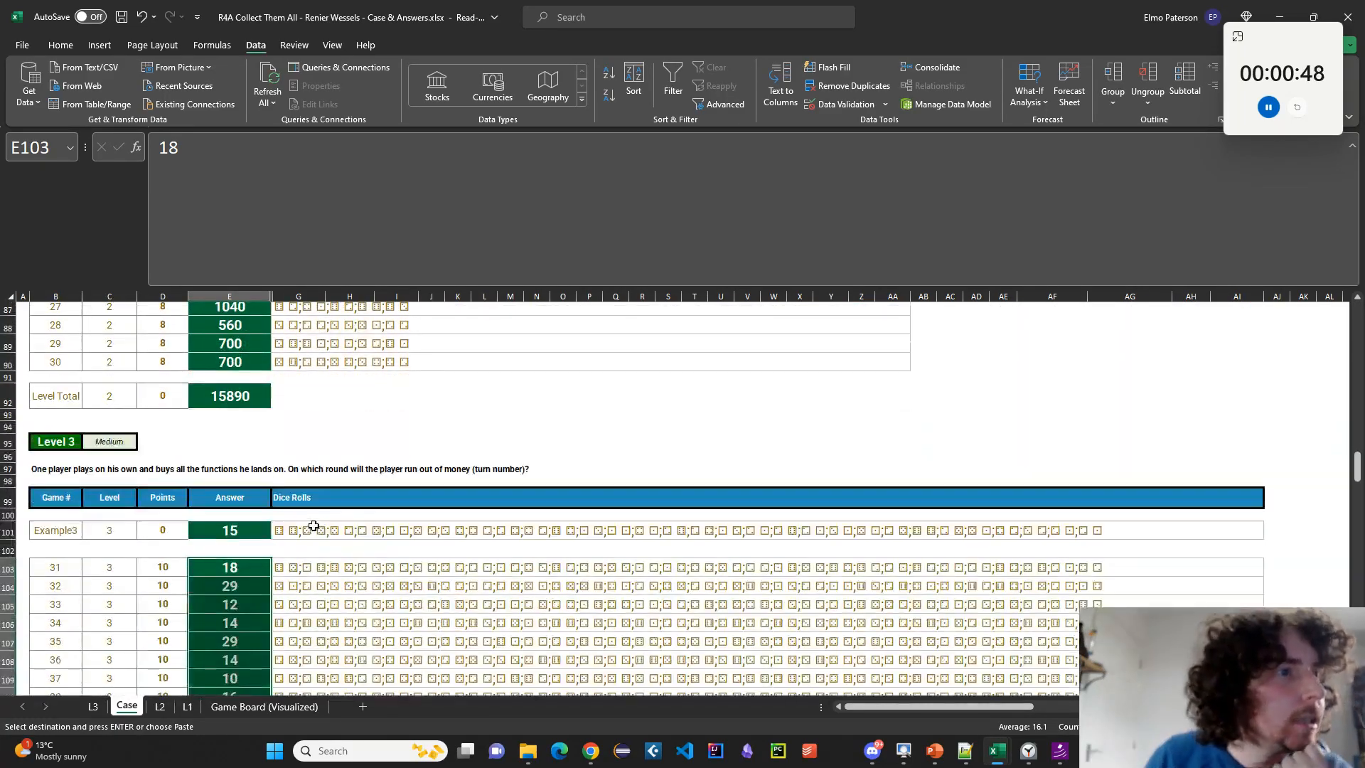
scroll(335, 533, down, 12)
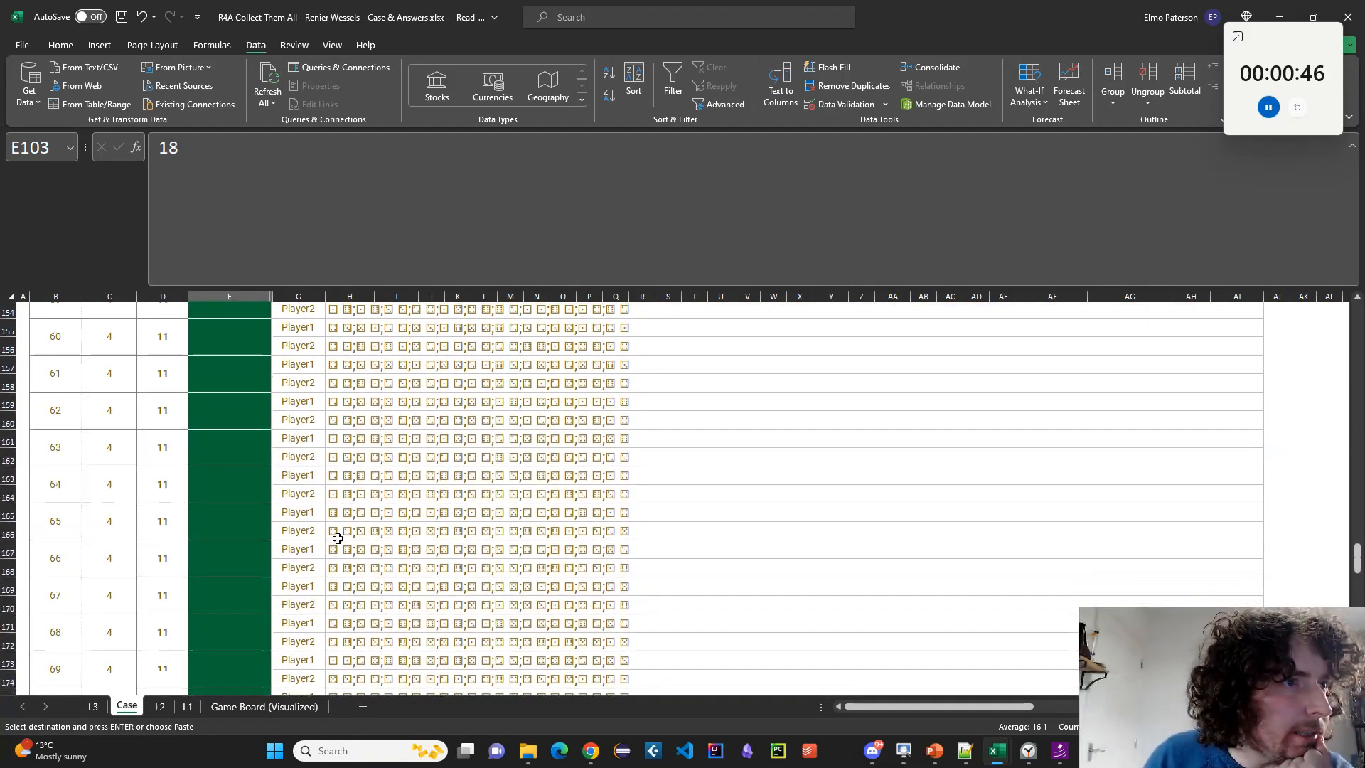
scroll(337, 534, down, 5)
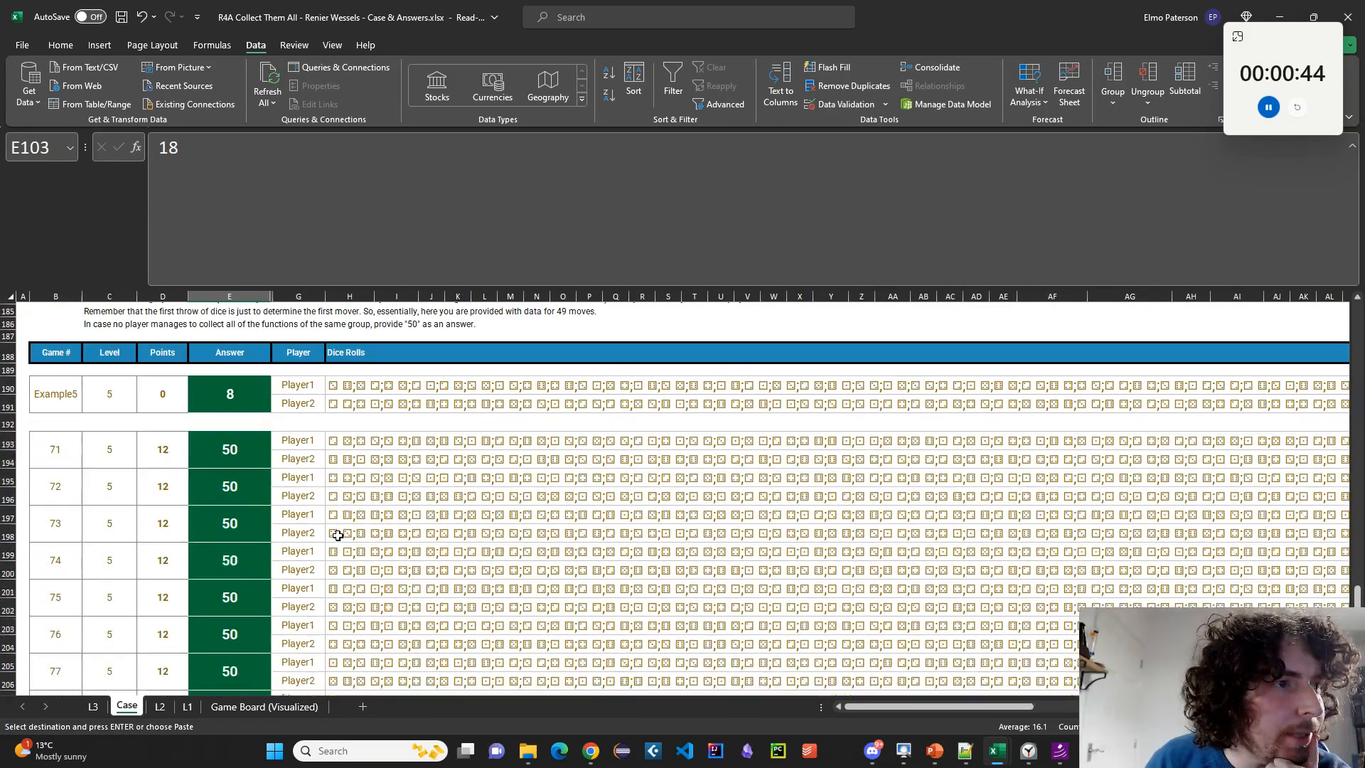
scroll(342, 538, up, 3)
scroll(342, 537, up, 2)
scroll(342, 536, down, 9)
scroll(342, 535, down, 13)
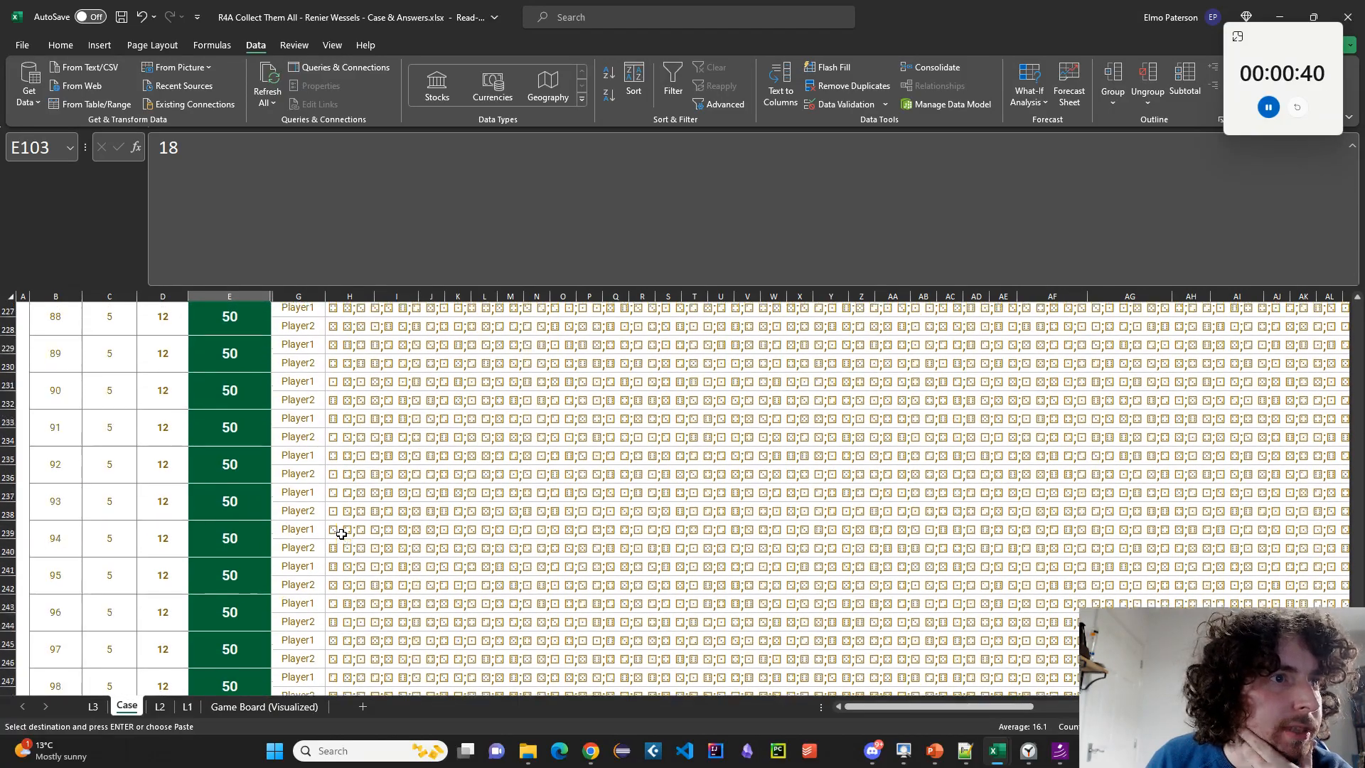
scroll(551, 630, up, 20)
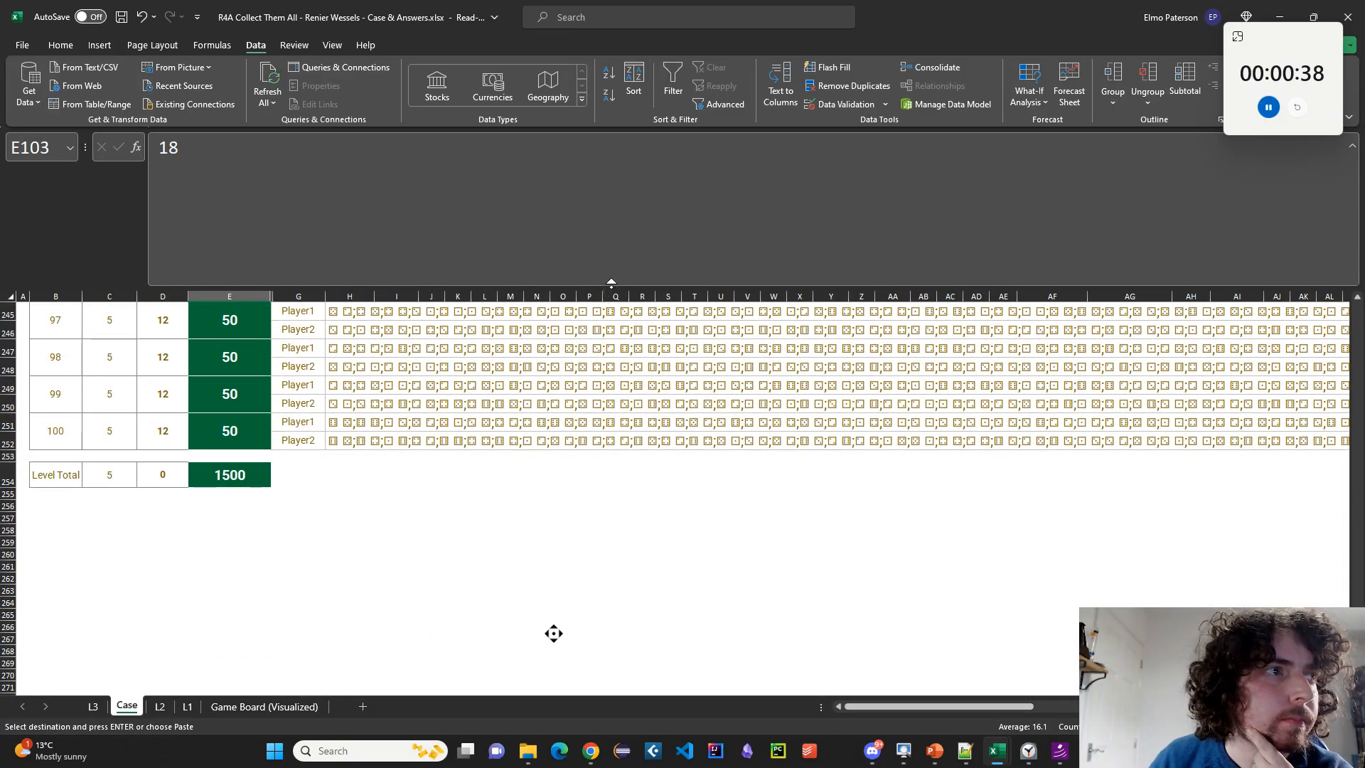
Pause the countdown timer and reveal the Case sheet's Current Score in AD6 by setting its font colour to black.
click(1268, 108)
click(1259, 273)
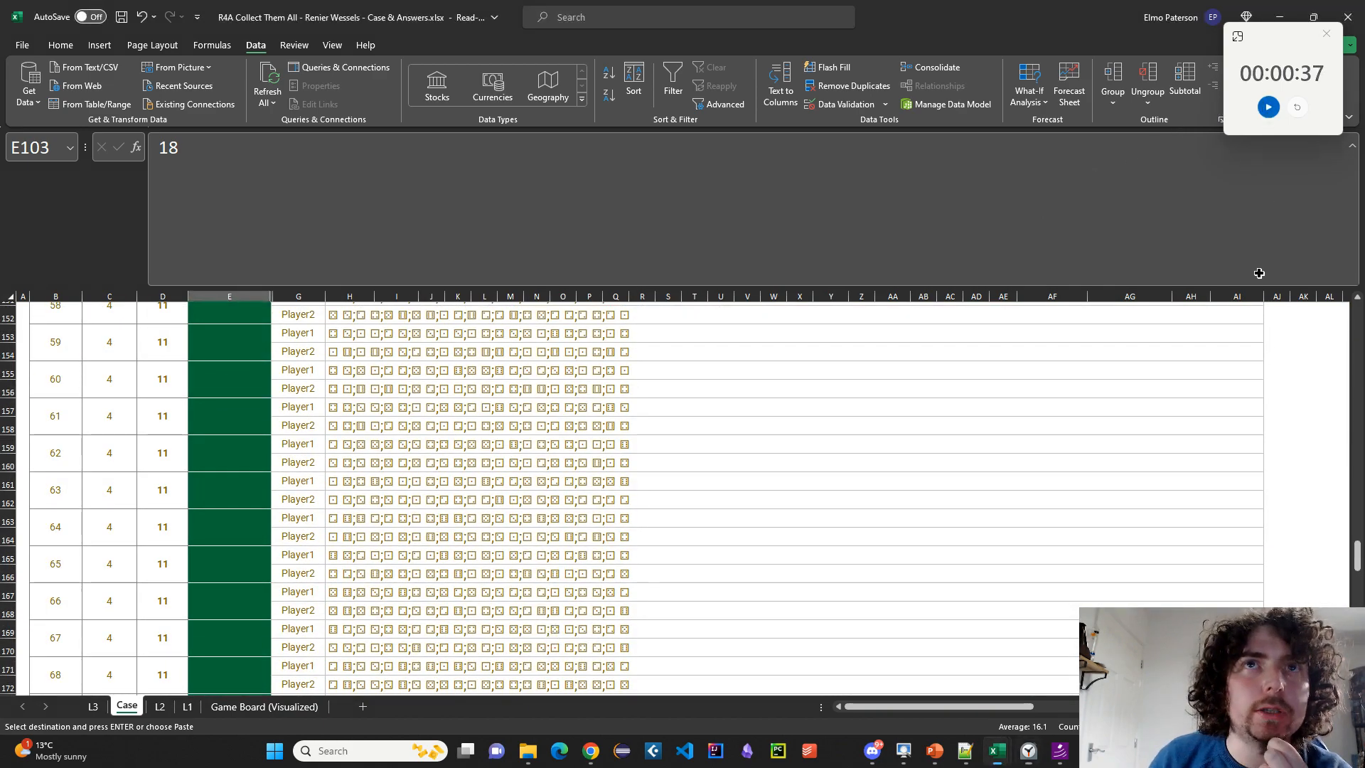
scroll(1260, 462, up, 20)
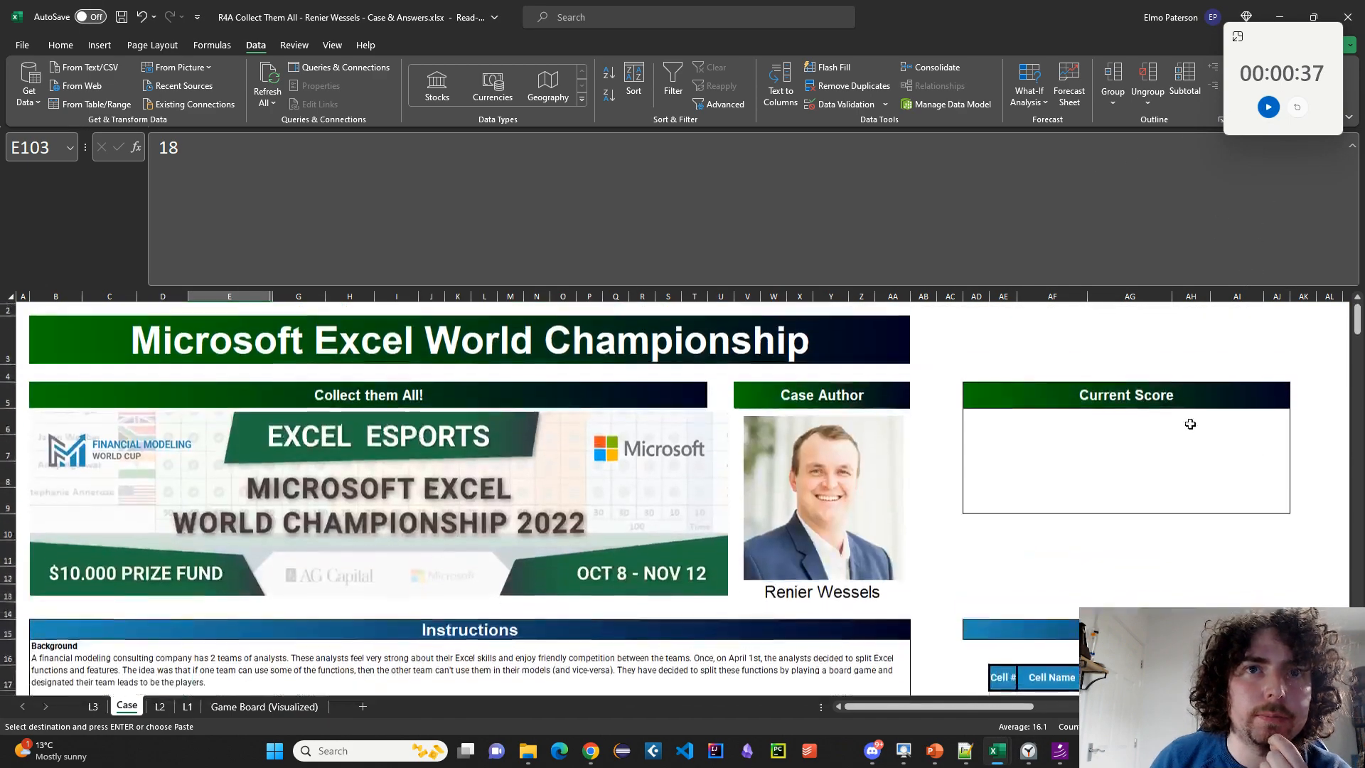
click(1190, 424)
click(60, 45)
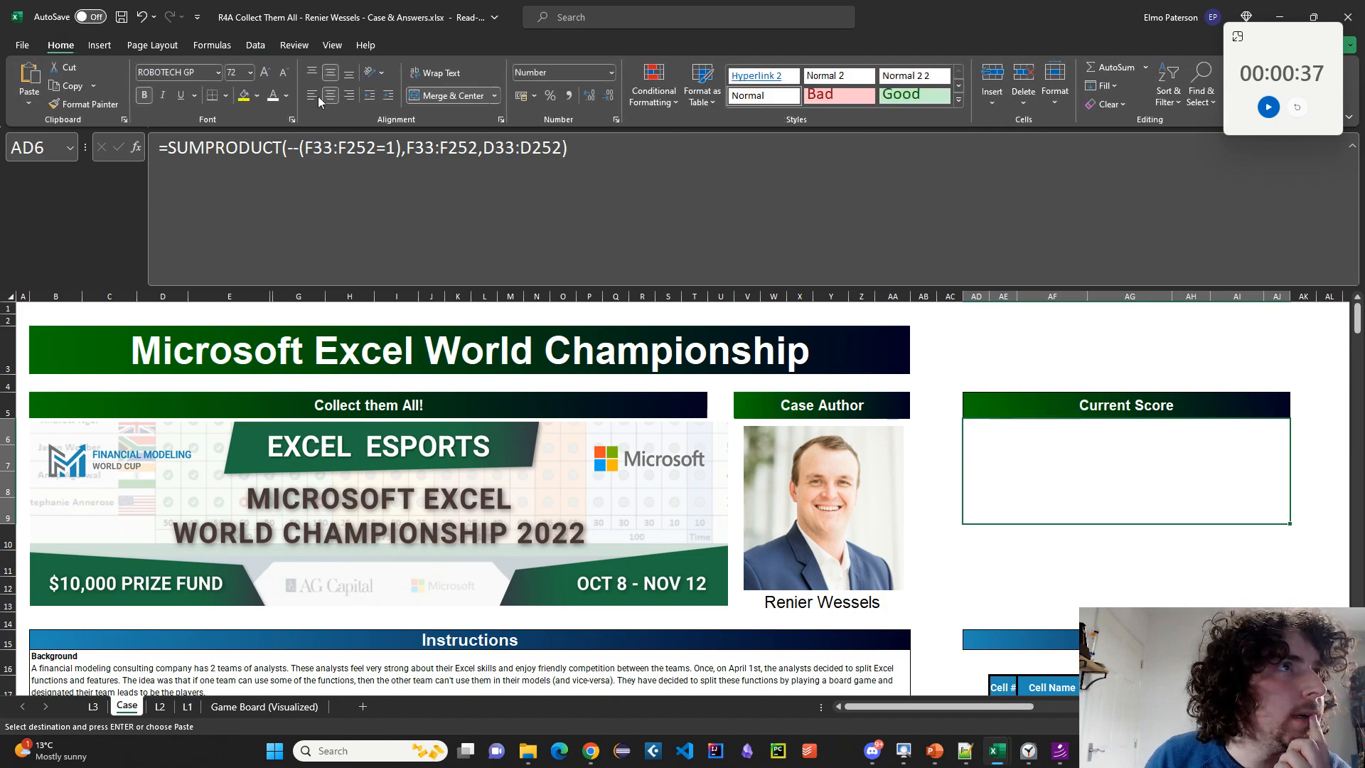
click(286, 95)
click(279, 121)
scroll(411, 348, down, 1)
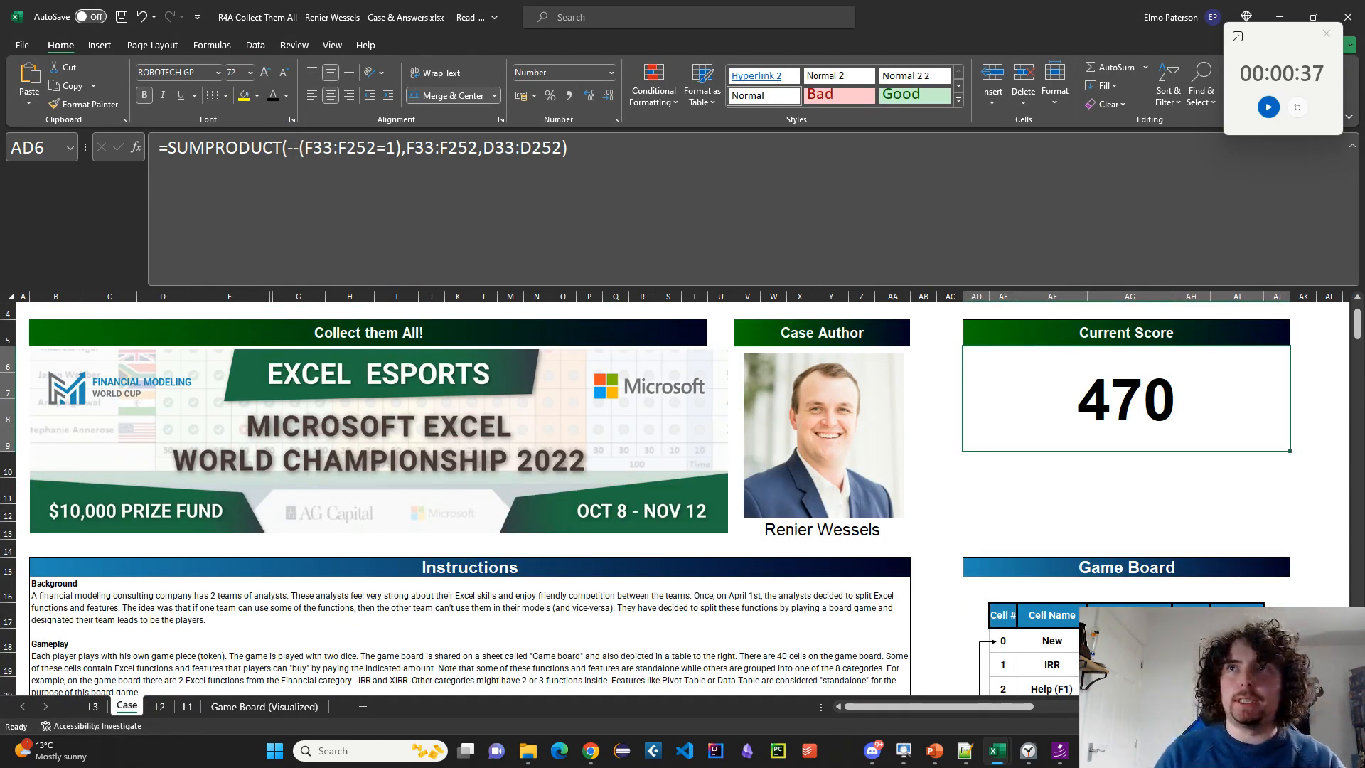
Switch to Chrome, load fmworldcup.com and open the Microsoft Excel World Championship 2022 Rankings page.
key(alt+Tab)
text(m)
key(Return)
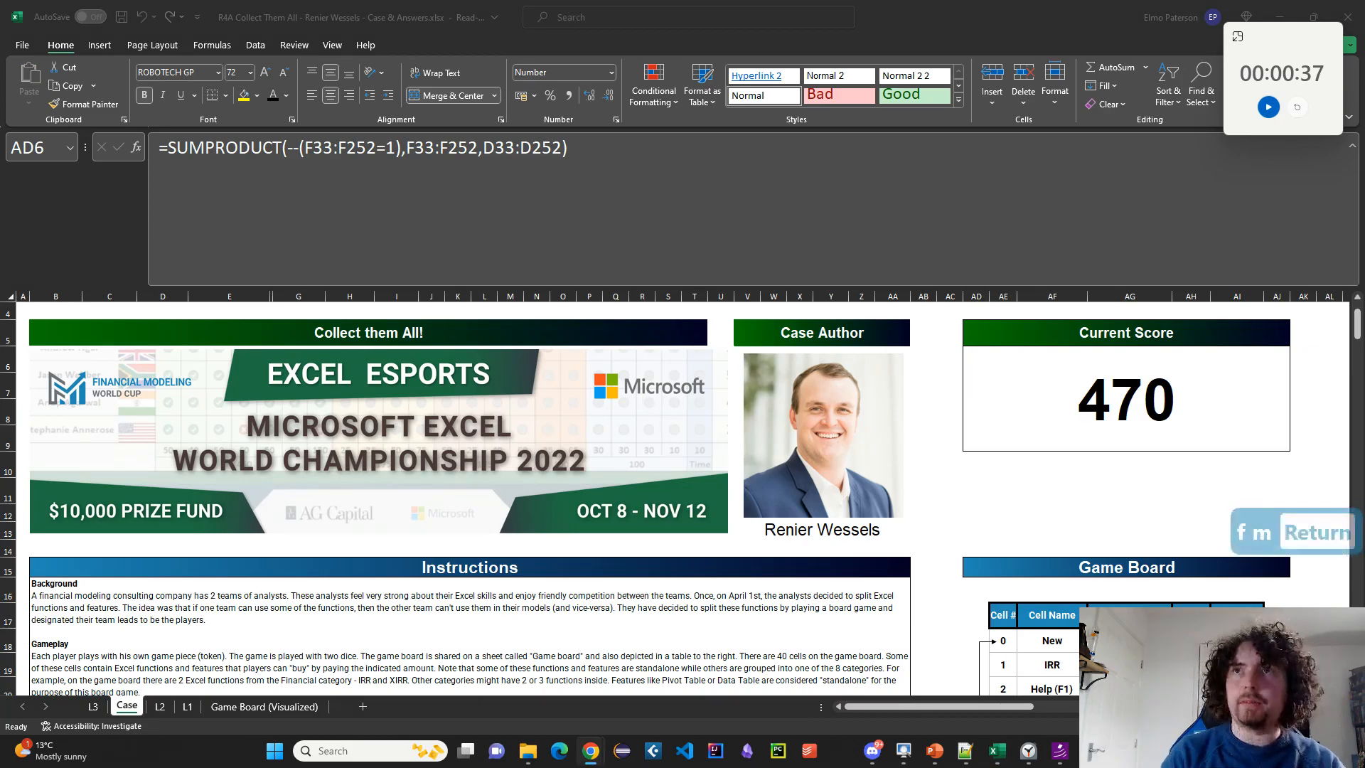
drag(1364, 195, 837, 89)
double_click(837, 88)
mouse_move(596, 127)
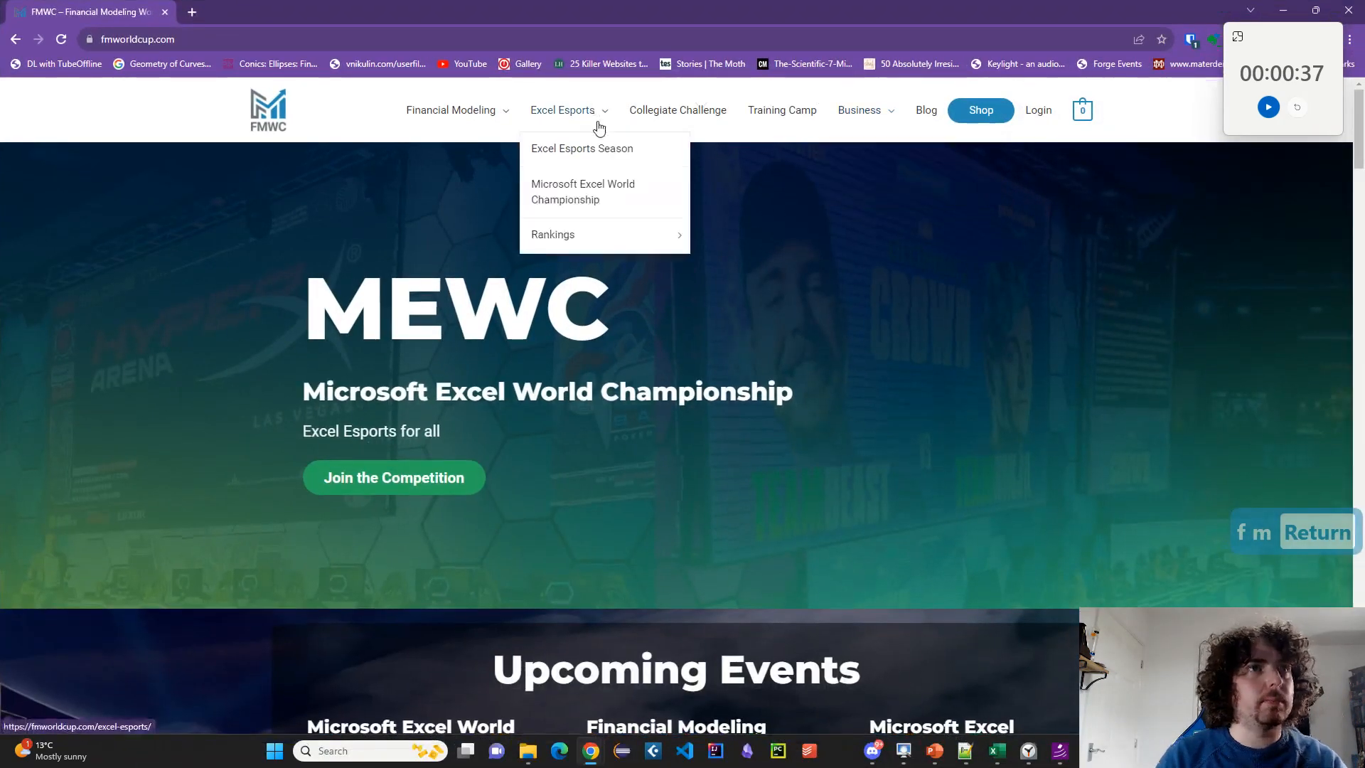
mouse_move(589, 253)
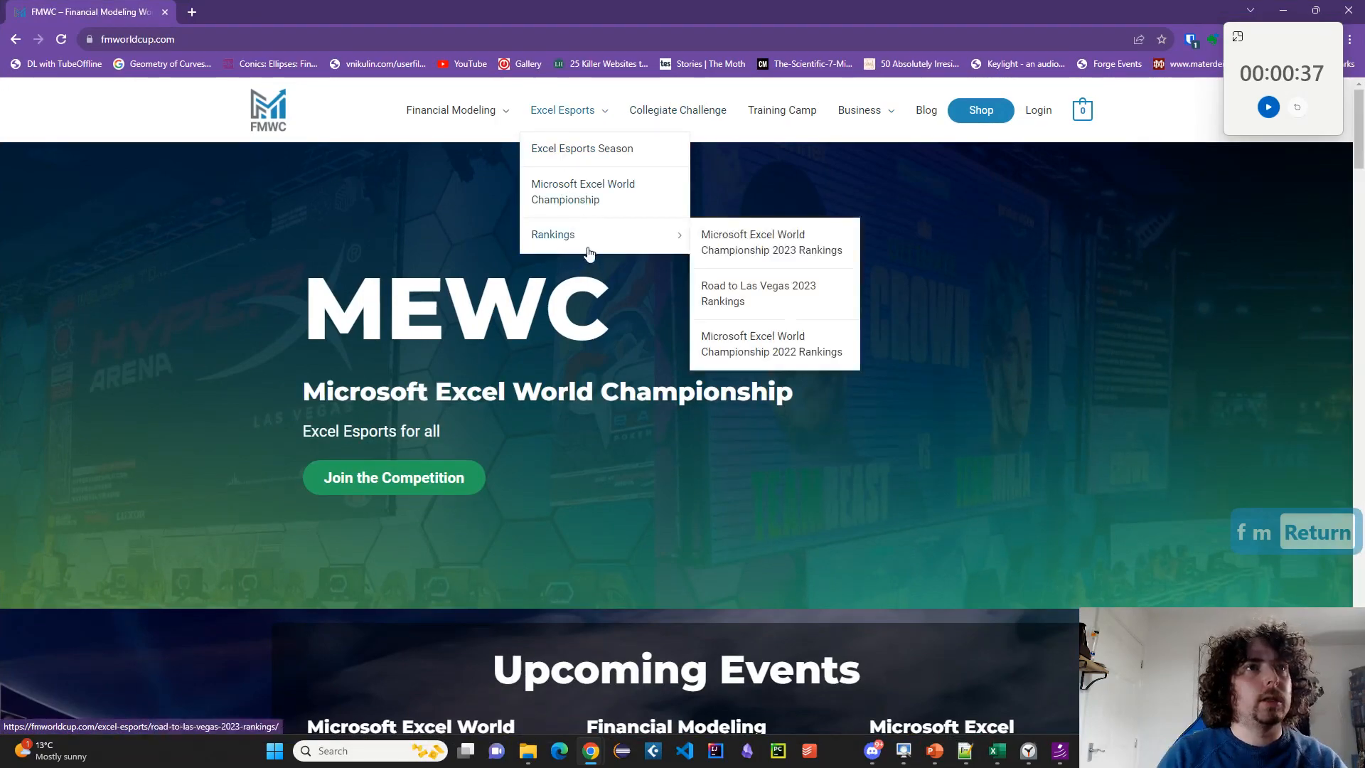
click(724, 353)
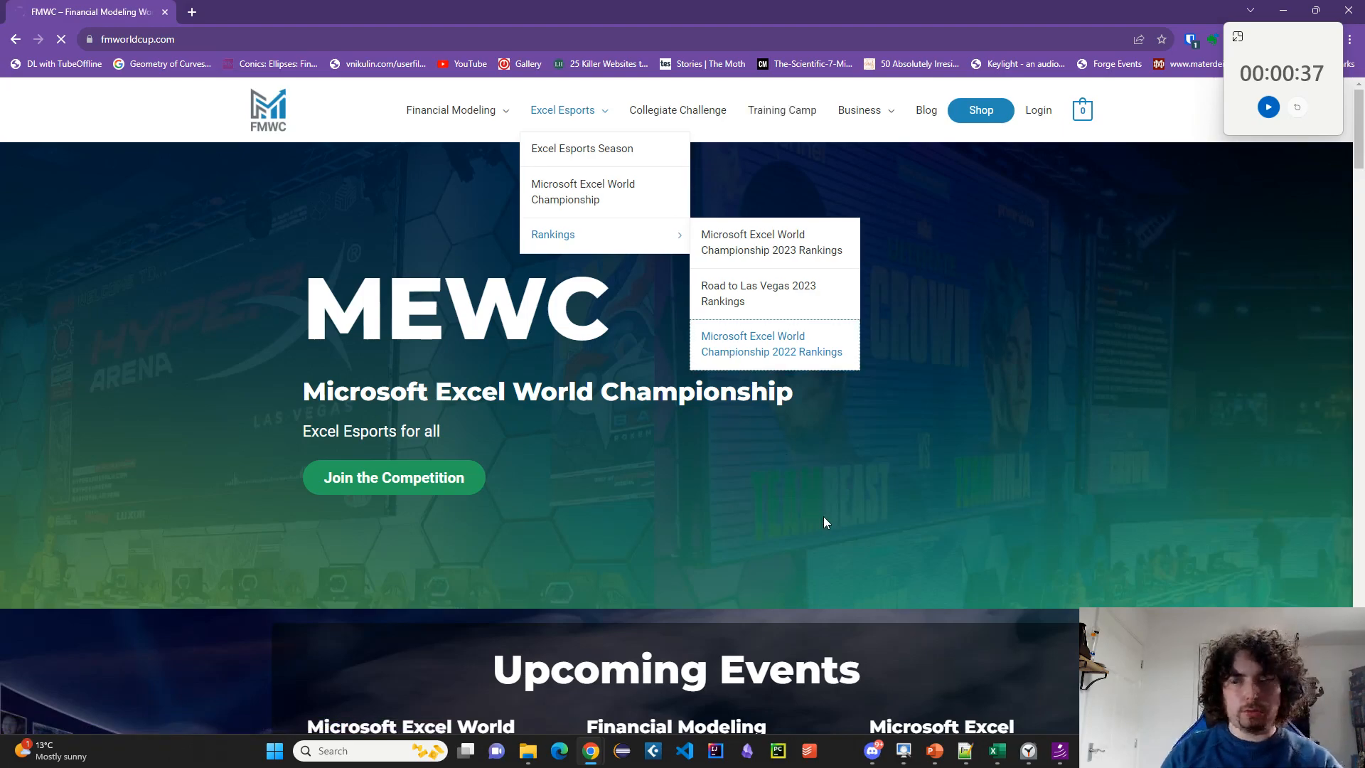
Open the 2022 Final Results PDF and enlarge the Tournament Main Draw until the scores are readable.
scroll(807, 508, down, 5)
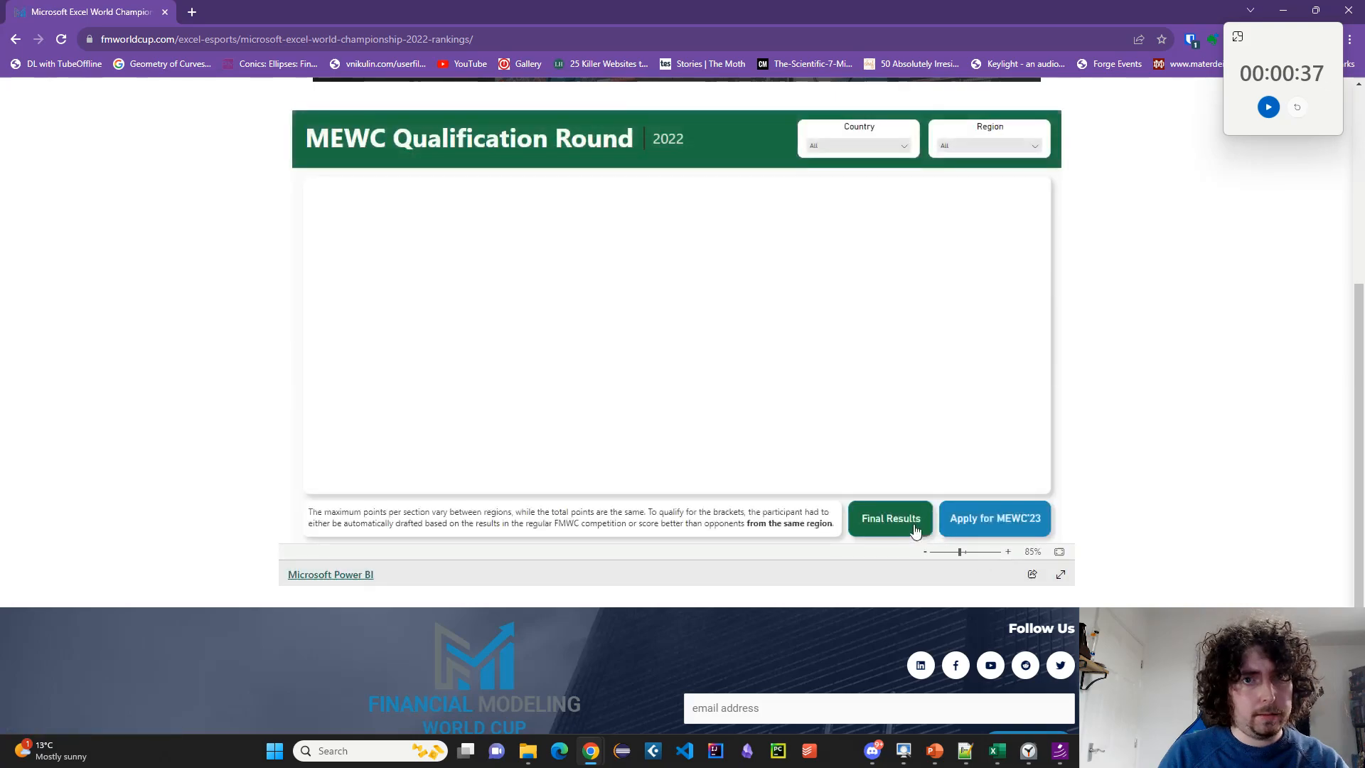
click(916, 528)
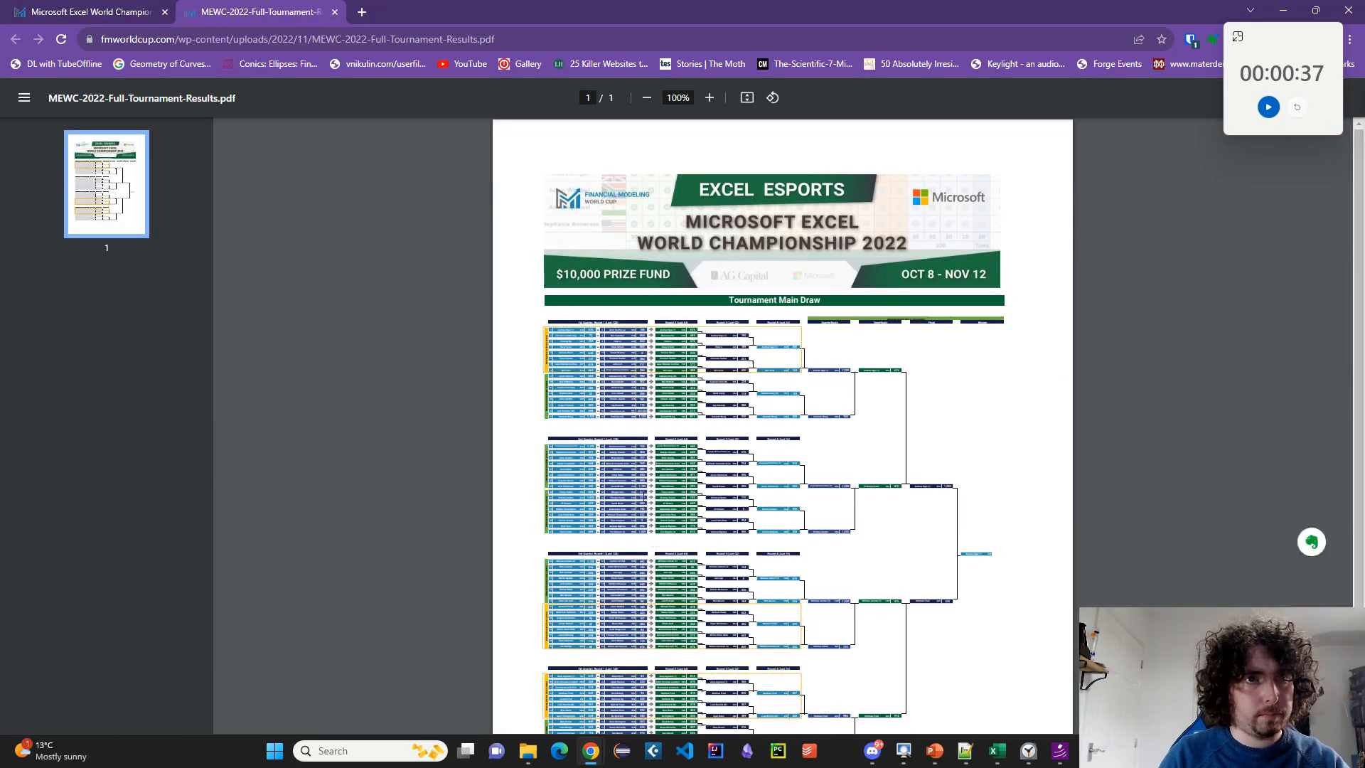
scroll(642, 495, up, 6)
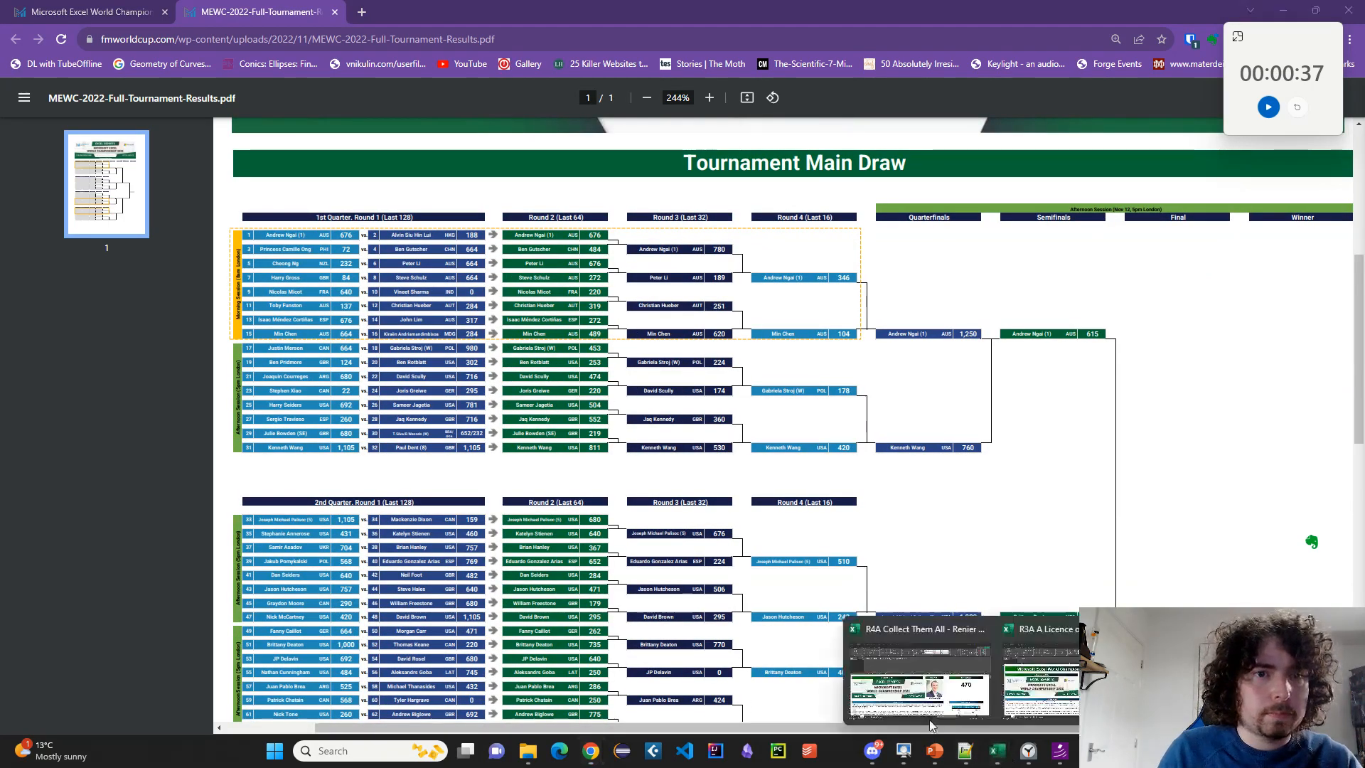
Compare the Current Score in the R4A Collect Them All and R3A A Licence on a Plate workbooks with the tournament results PDF.
mouse_move(996, 751)
click(924, 665)
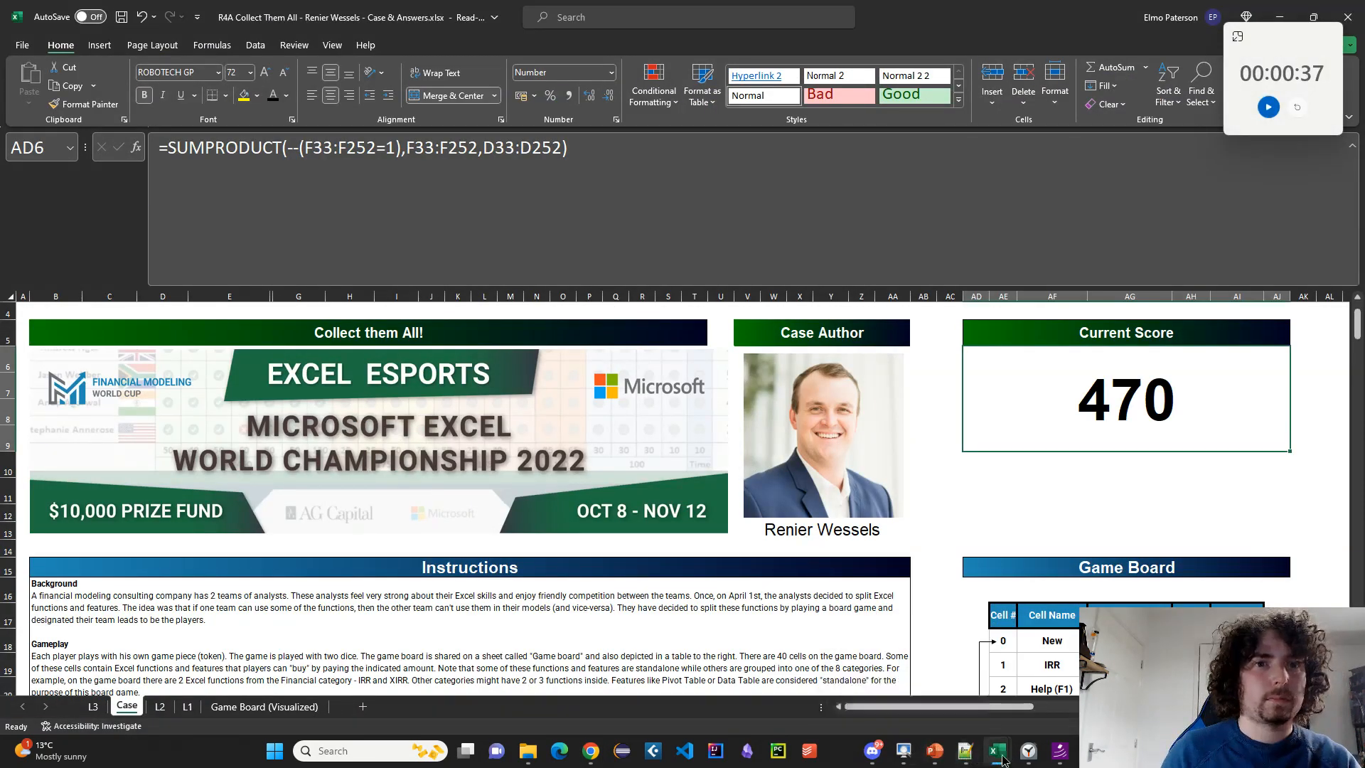
click(1052, 664)
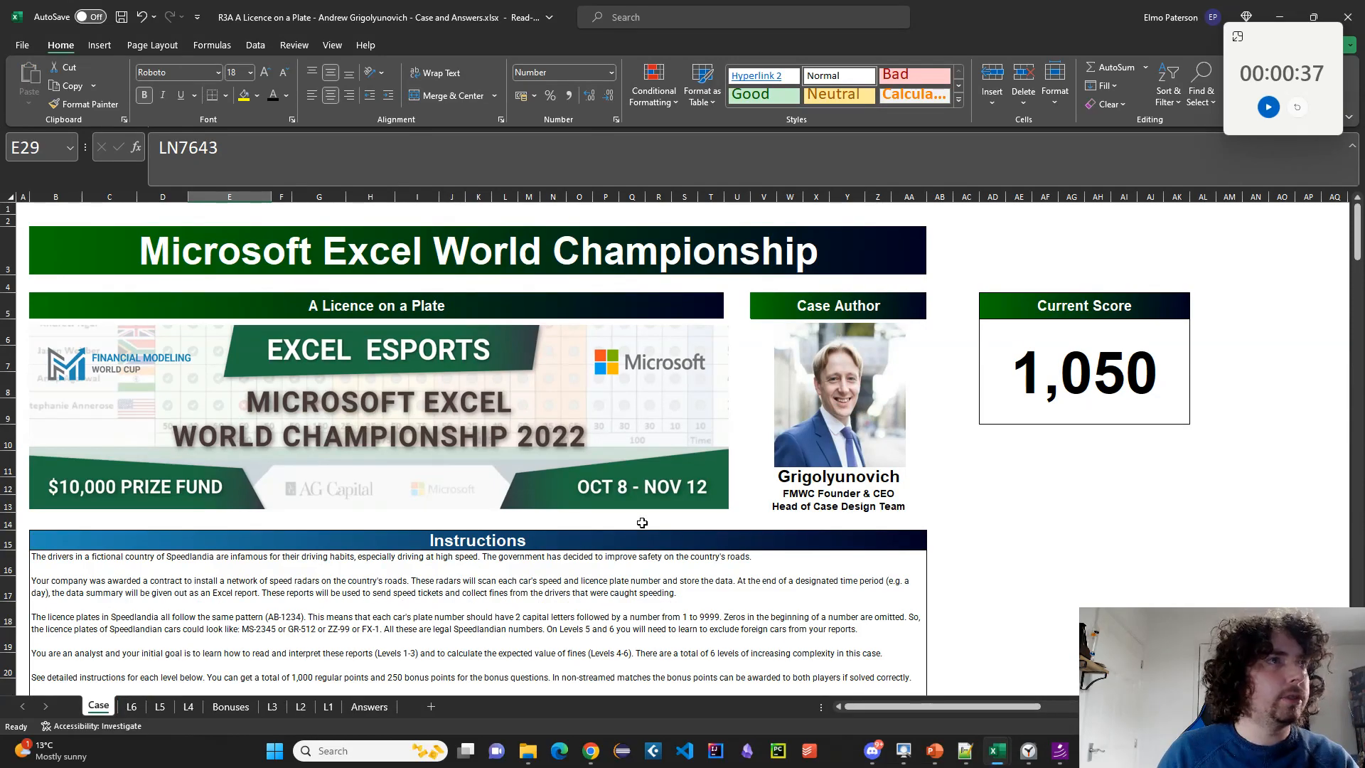
key(alt+Tab)
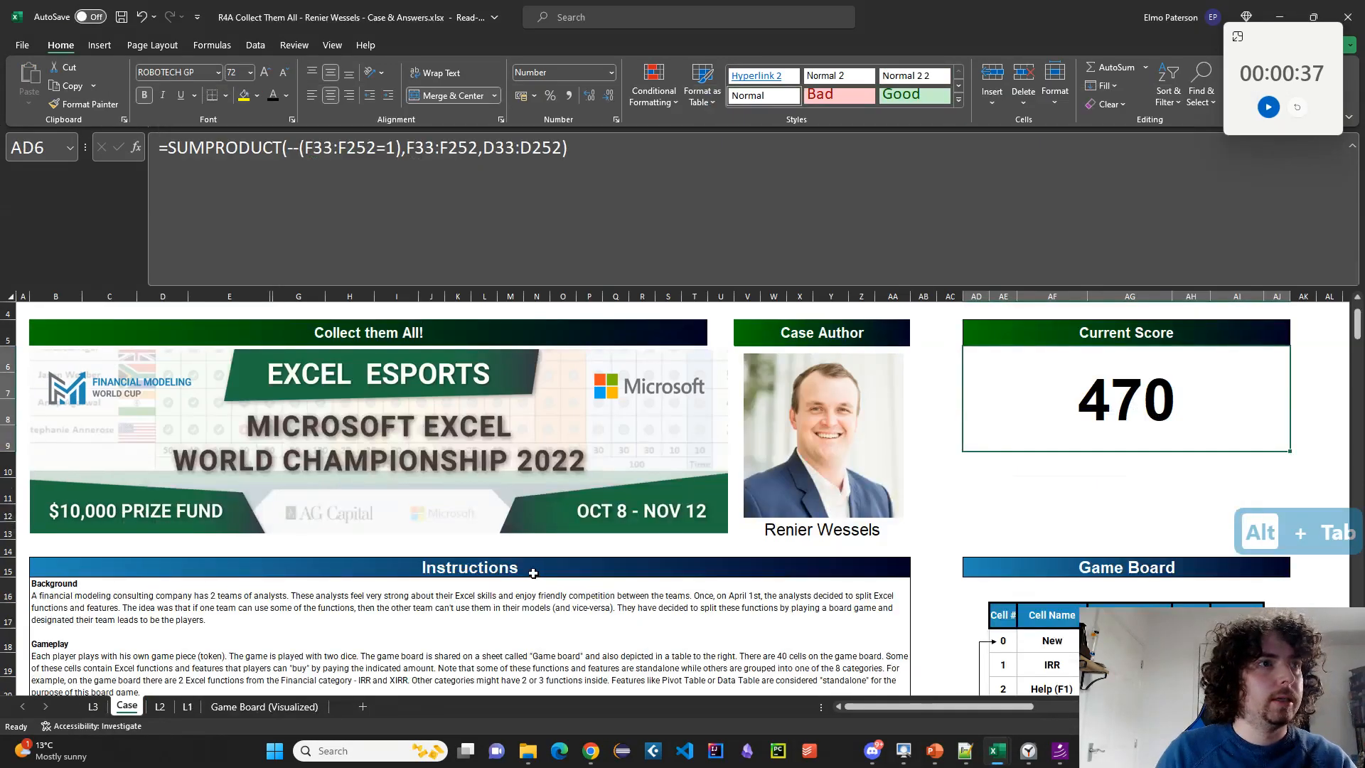
key(alt+Tab)
key(alt+Tab)
key(Tab)
scroll(290, 432, up, 5)
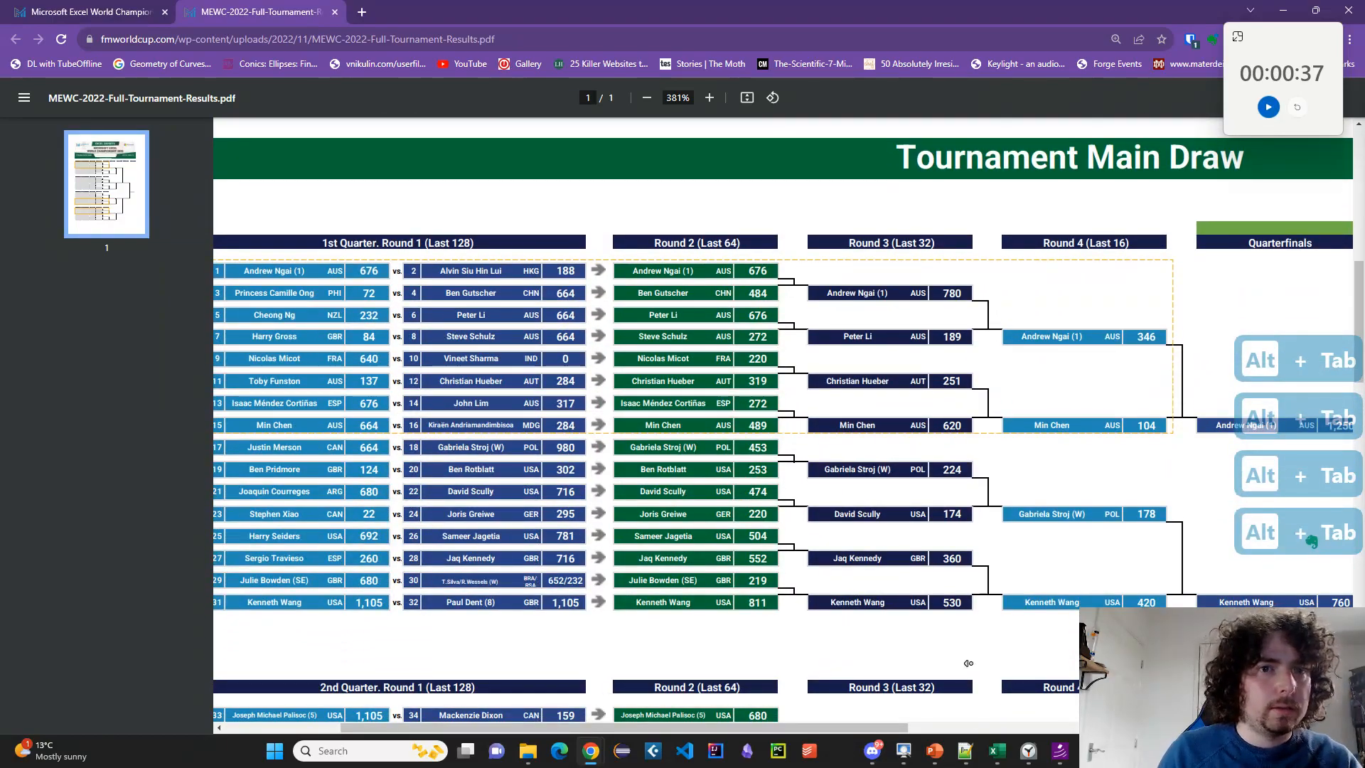
middle_click(938, 662)
key(alt+Tab)
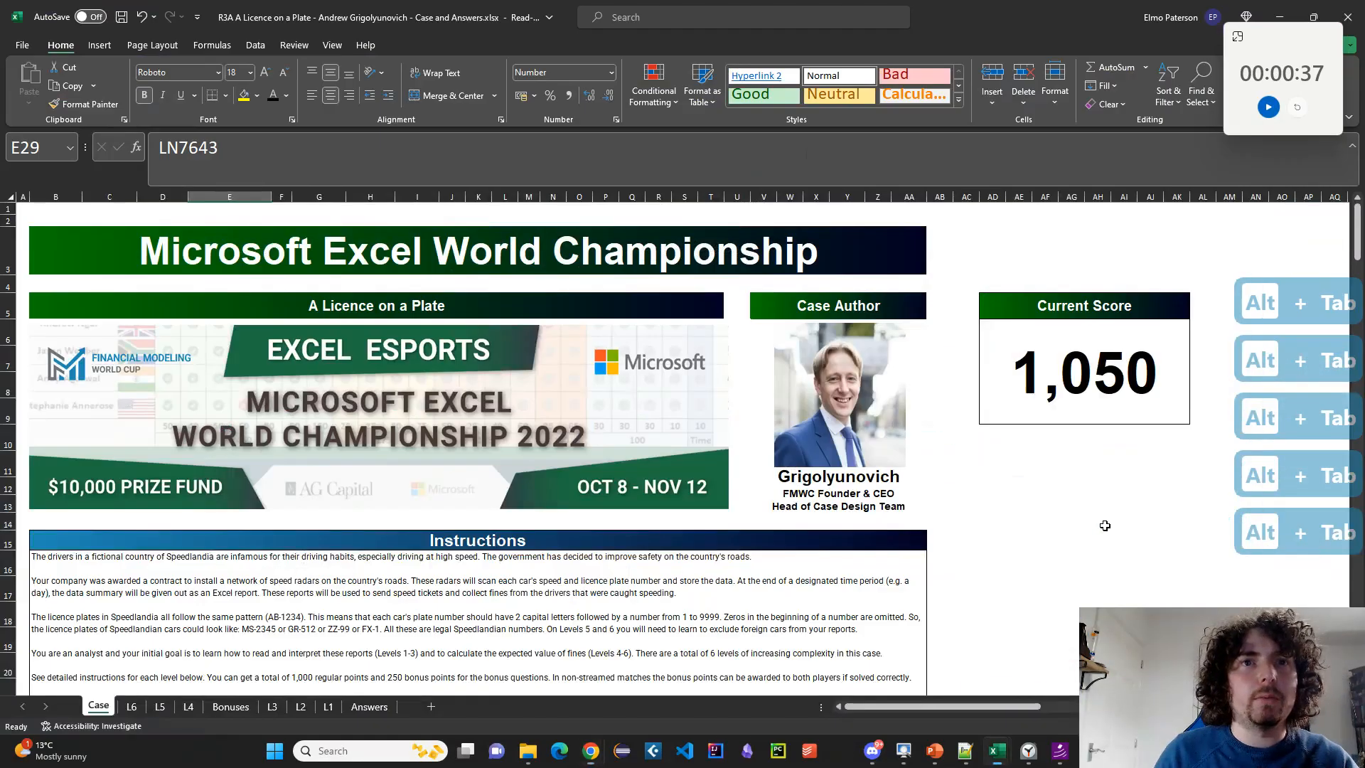
key(alt+Tab)
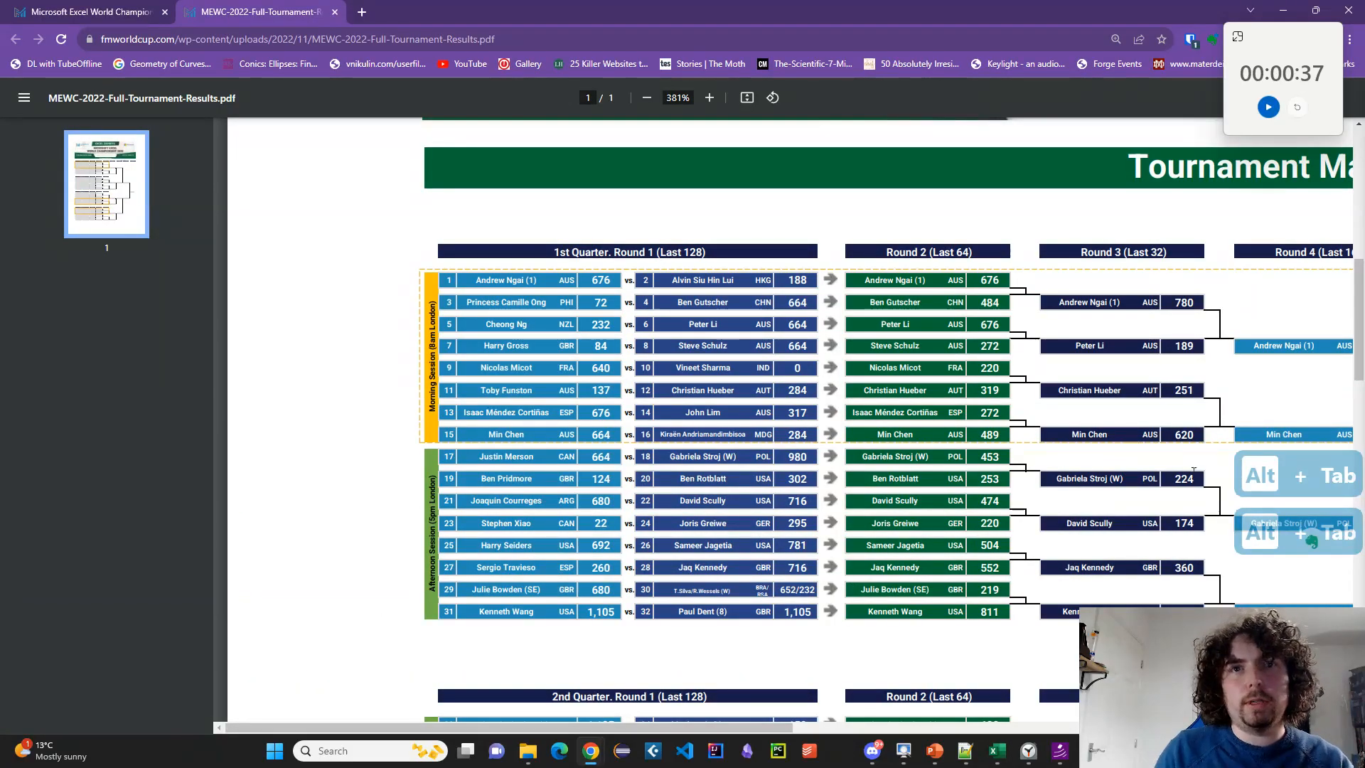
Examine the Round 3 (Last 32) scores across all four quarters of the tournament draw against the A Licence on a Plate score.
scroll(1191, 526, down, 6)
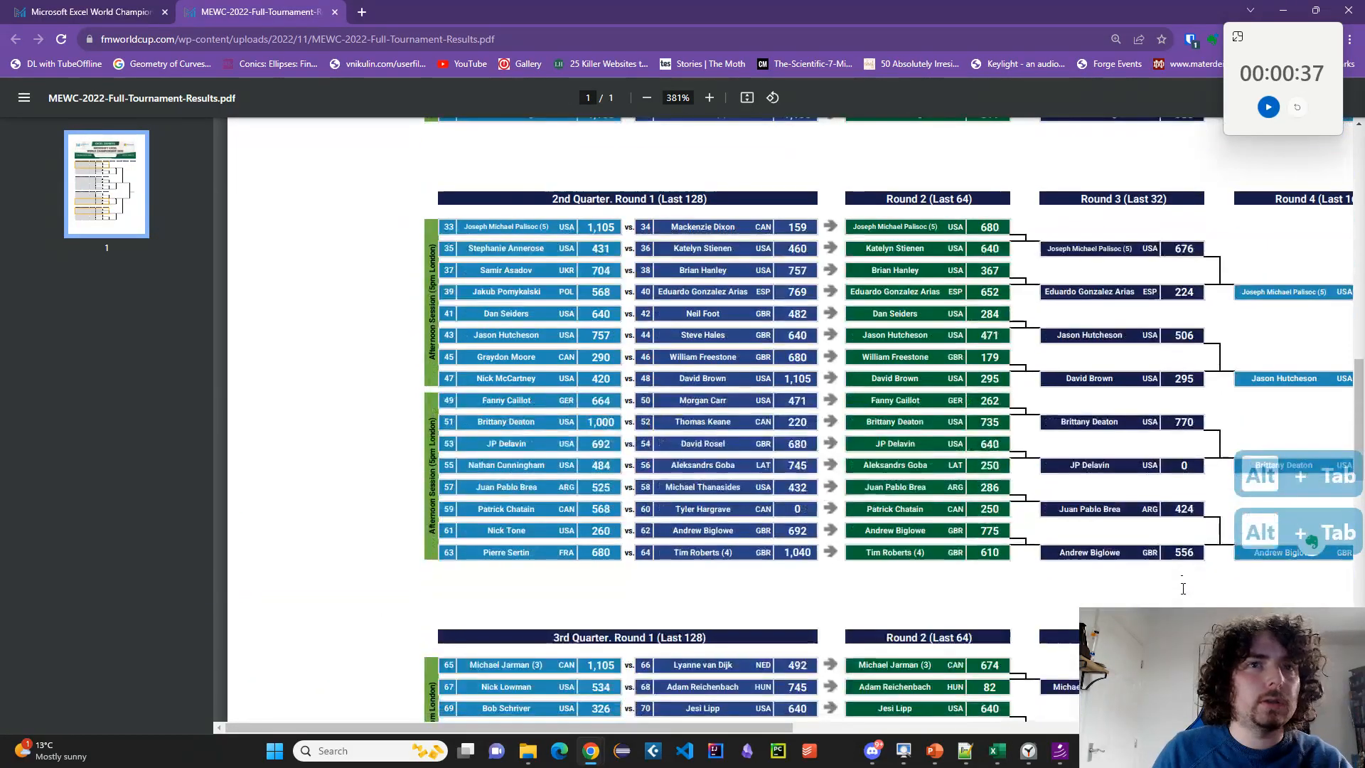
scroll(1188, 564, down, 5)
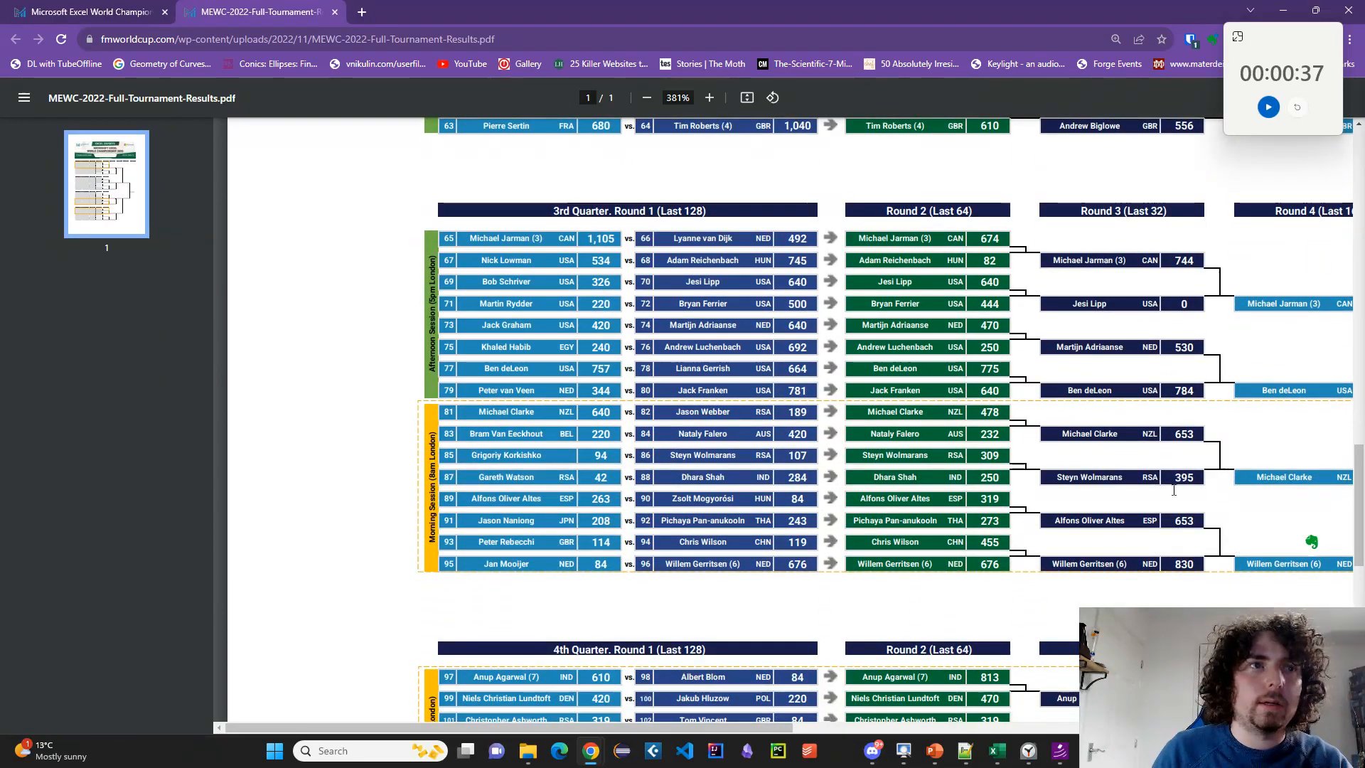
scroll(1194, 437, down, 4)
scroll(1188, 519, down, 2)
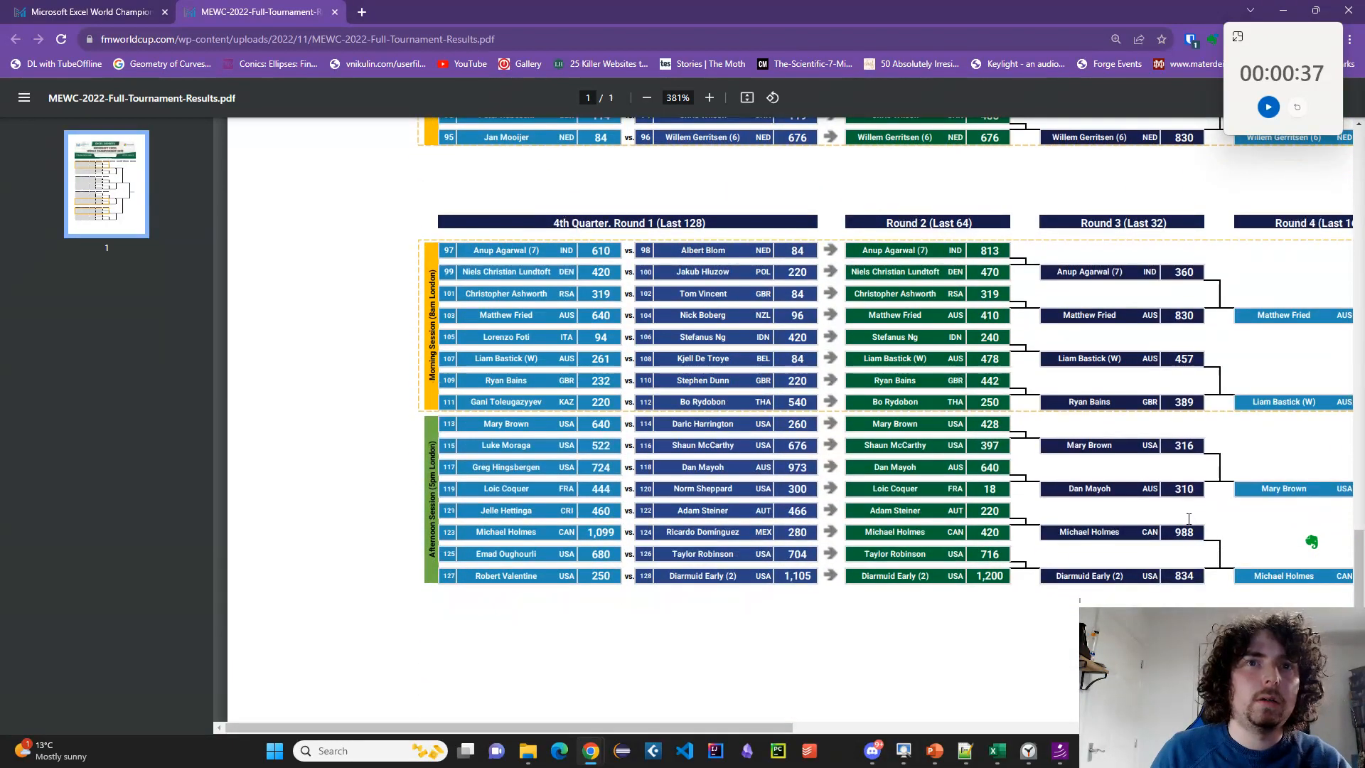
scroll(1198, 552, down, 3)
scroll(1197, 566, up, 2)
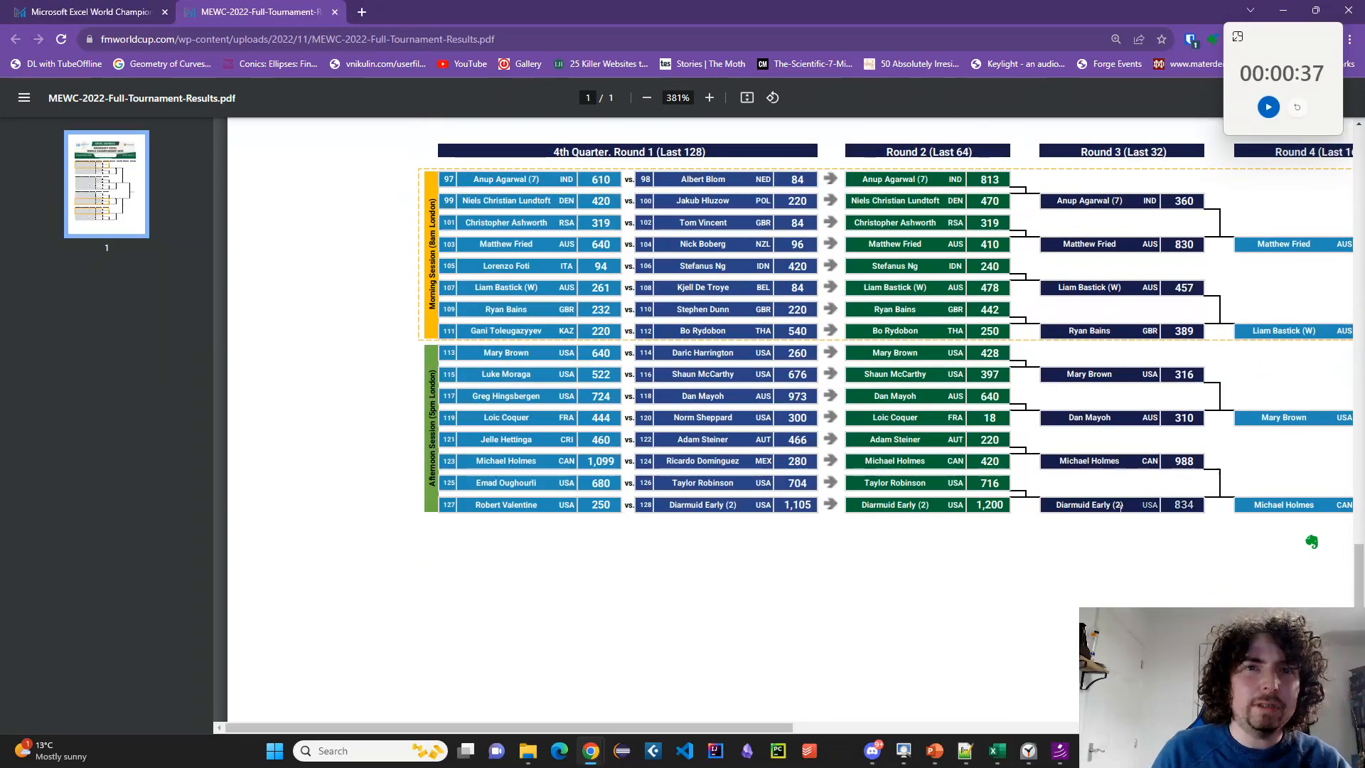
scroll(1177, 574, up, 10)
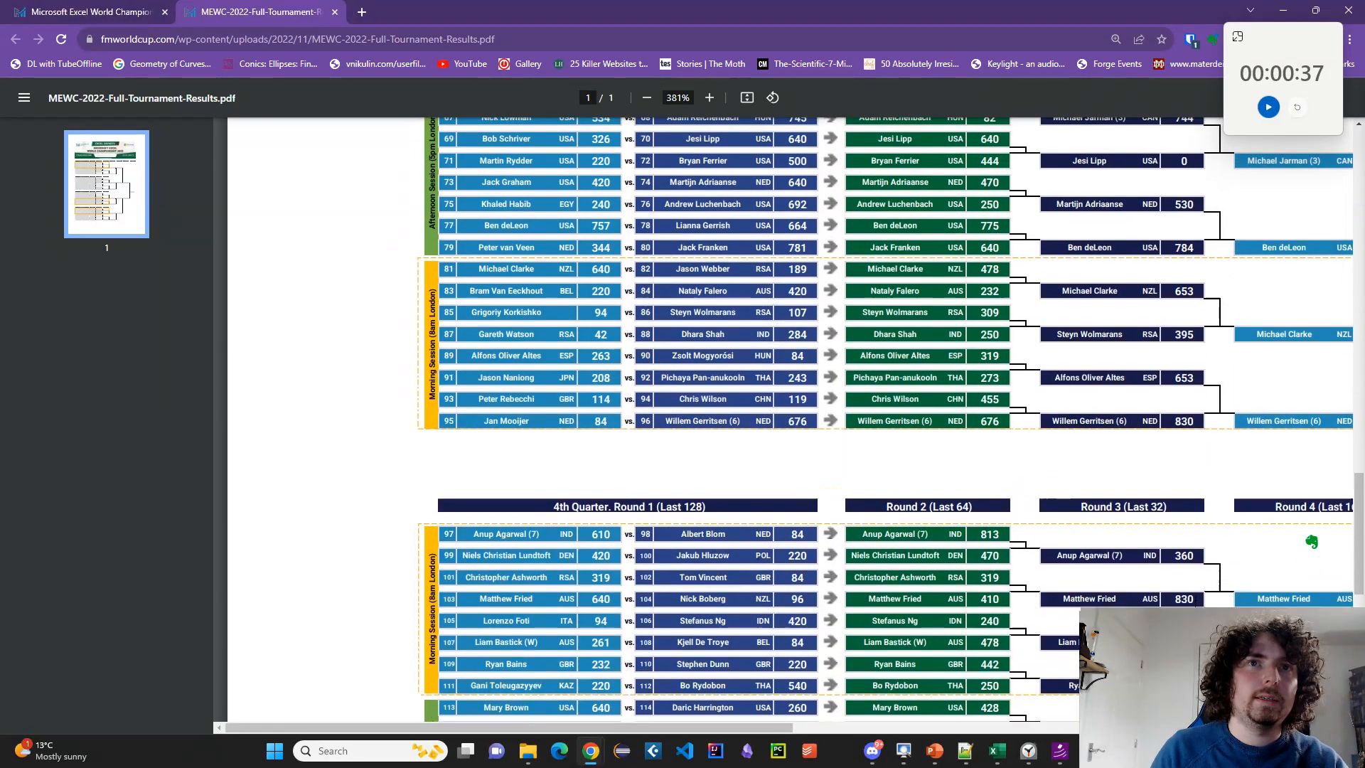
scroll(1180, 581, up, 5)
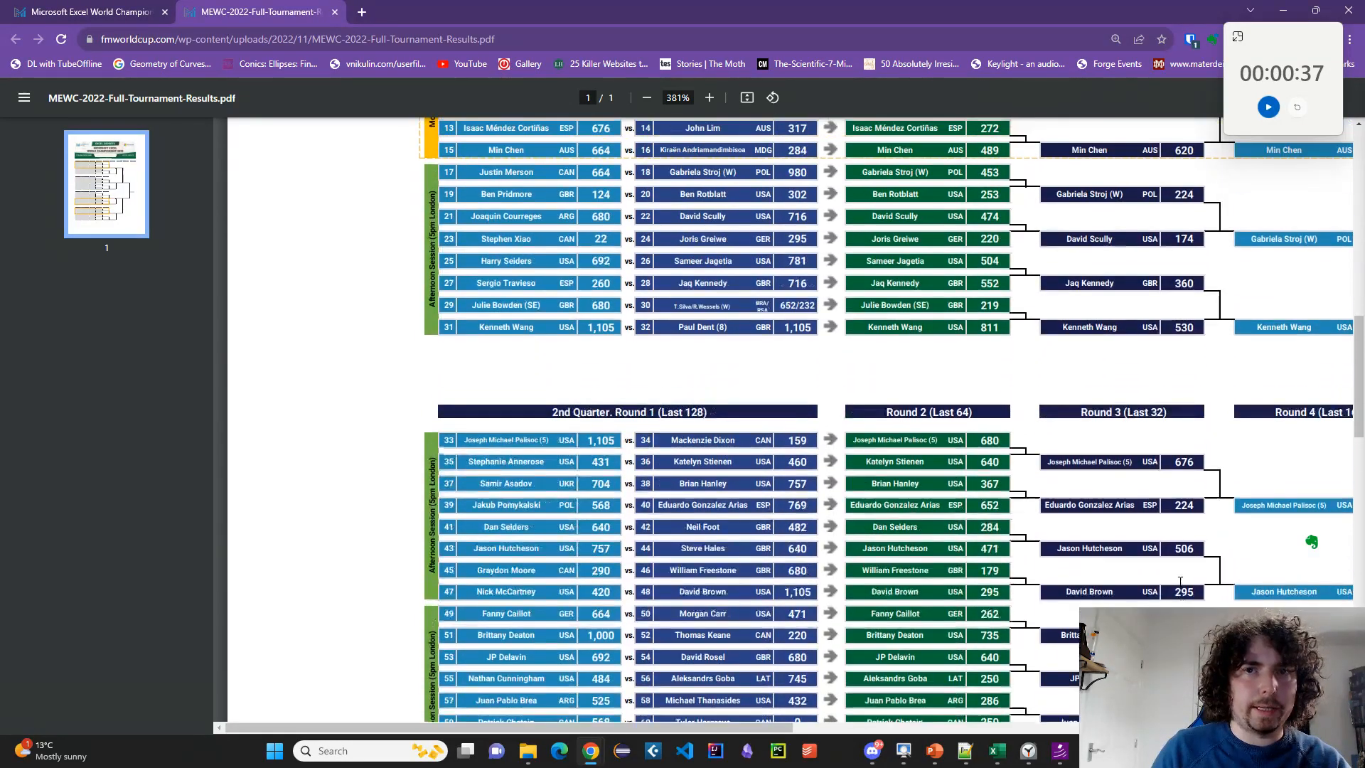
scroll(1058, 701, down, 1)
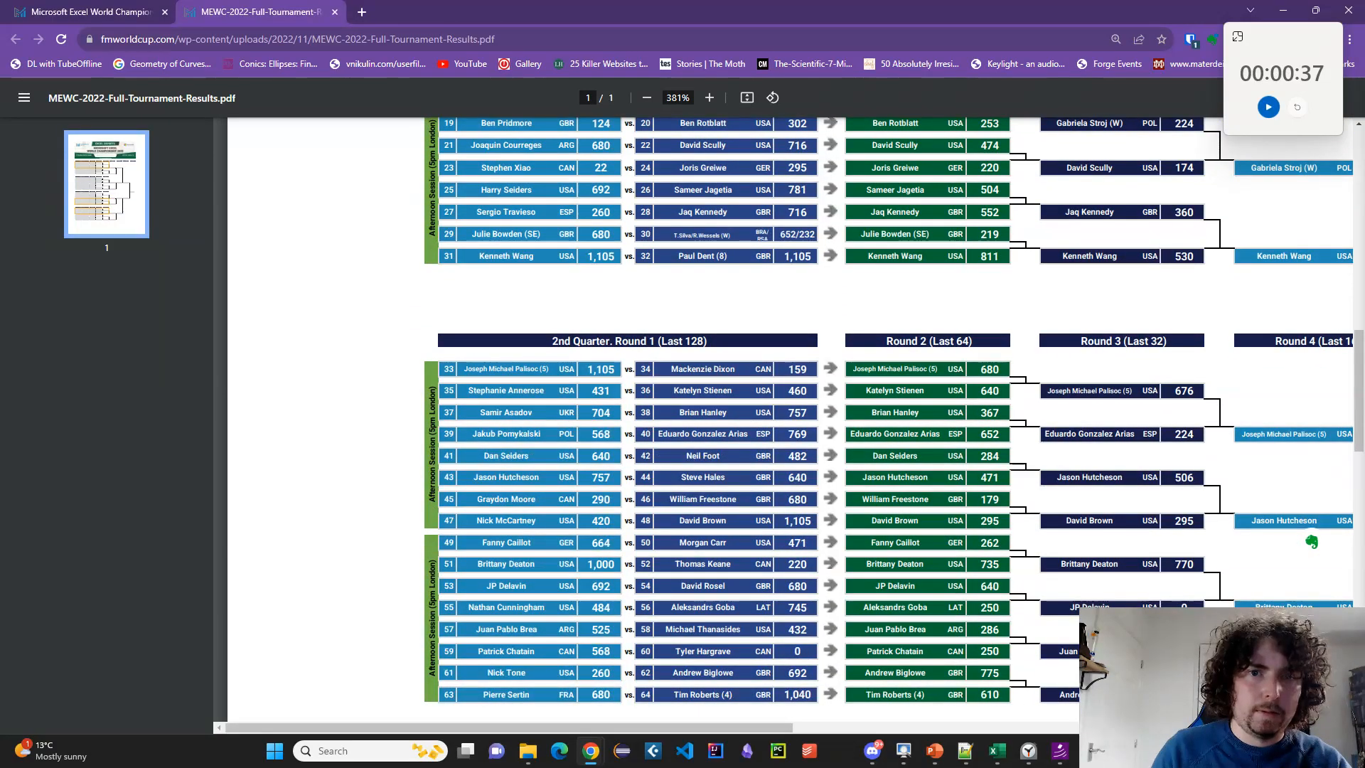
Bring the Round 4 (Last 16) column of the tournament draw into view and check it against the Collect Them All score.
scroll(883, 735, right, 2)
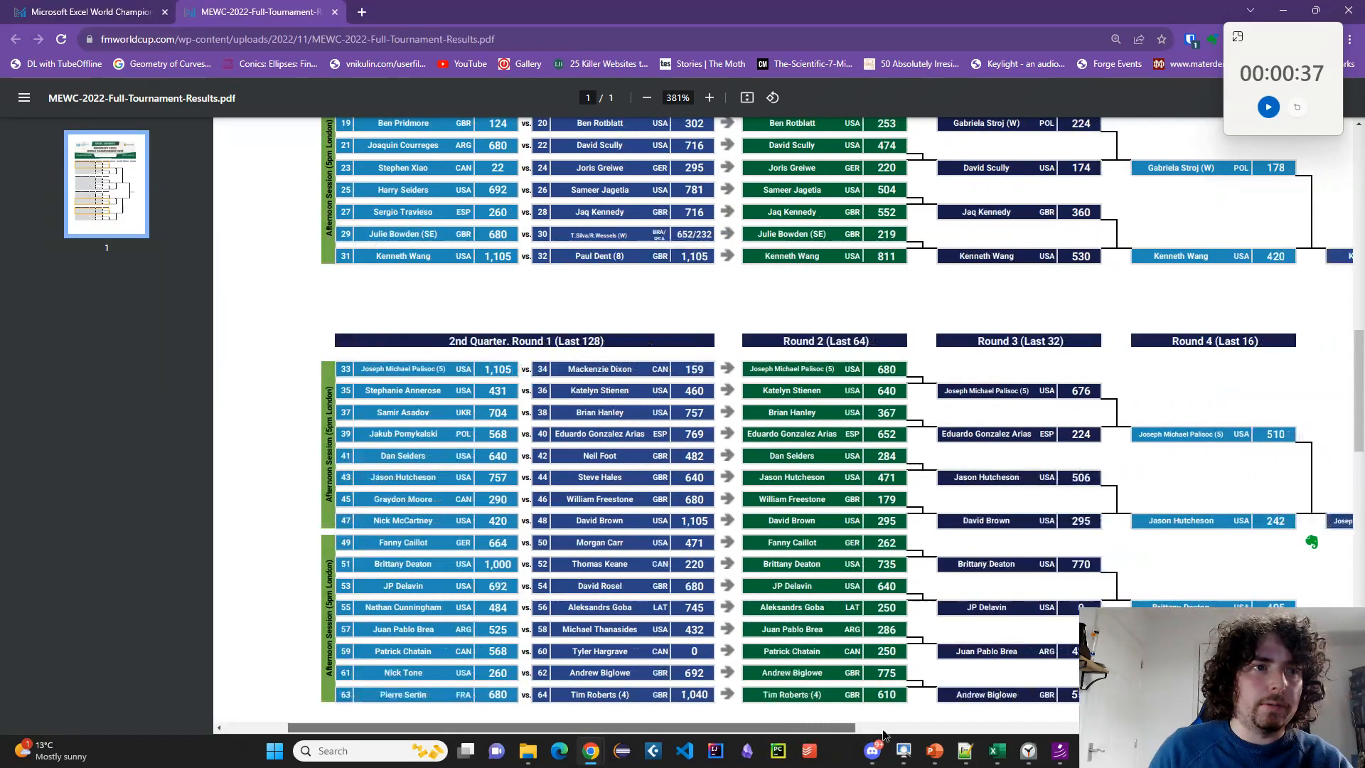
scroll(884, 734, right, 1)
key(alt+Tab)
key(alt+Tab)
key(alt+Tab)
key(alt+Tab)
scroll(1074, 544, up, 5)
scroll(1064, 720, right, 1)
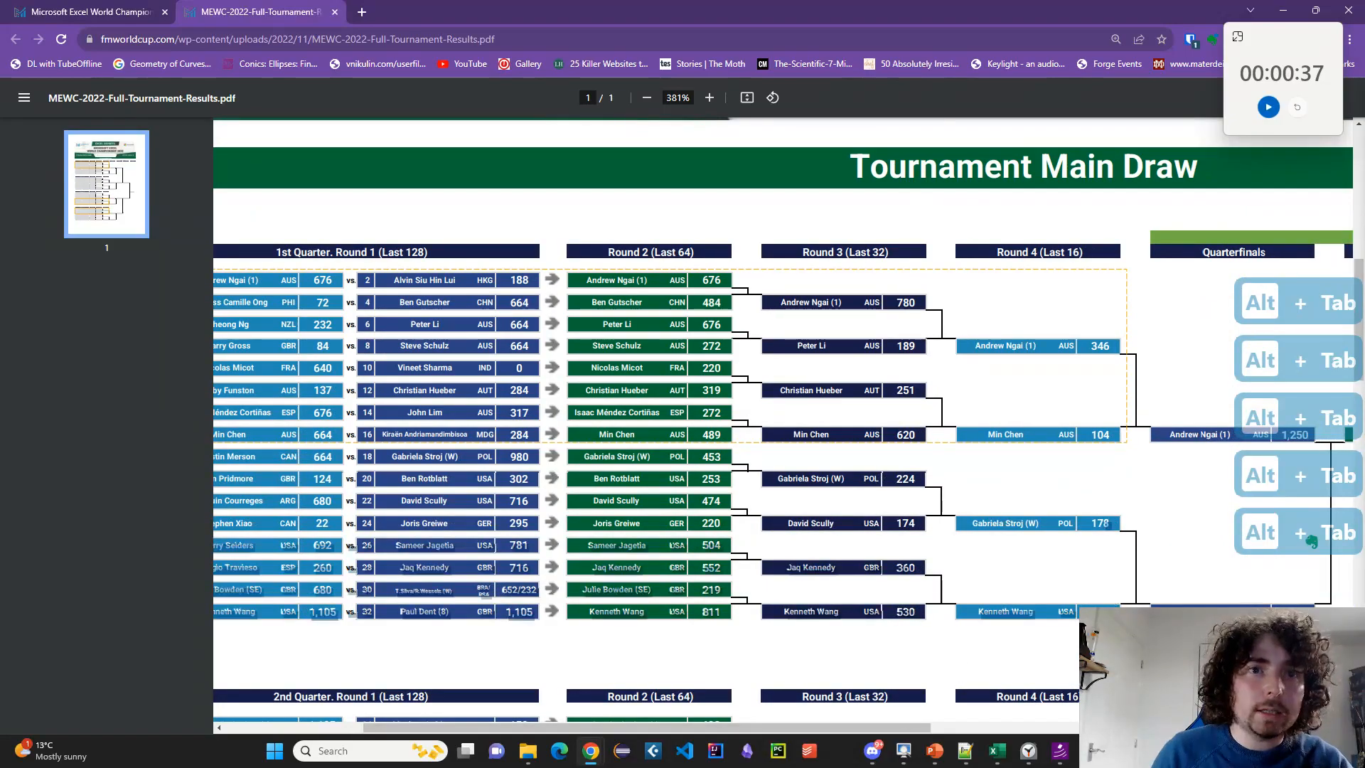
Examine the Round 4 (Last 16) scores from the 1st Quarter through the 4th Quarter of the tournament draw.
scroll(1035, 677, down, 6)
drag(820, 728, 869, 724)
scroll(976, 403, down, 5)
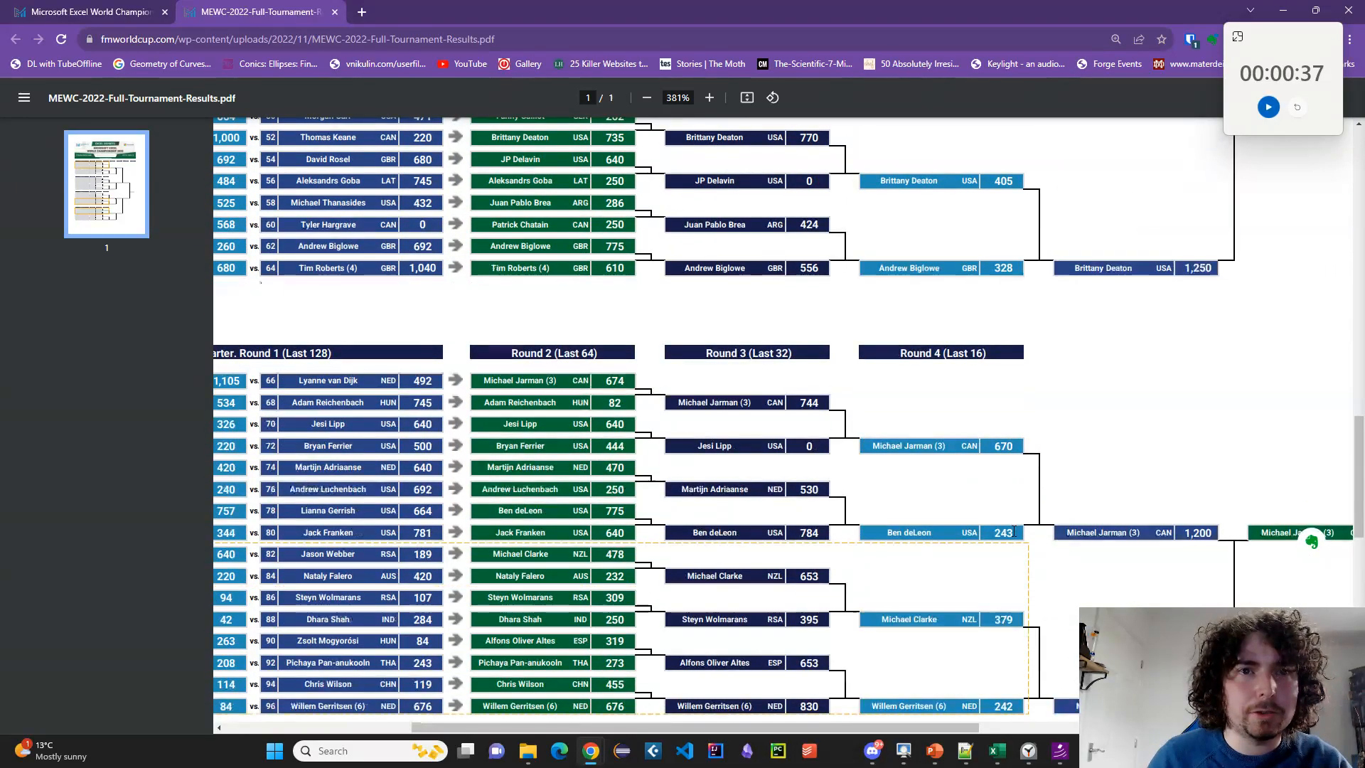
scroll(847, 734, left, 4)
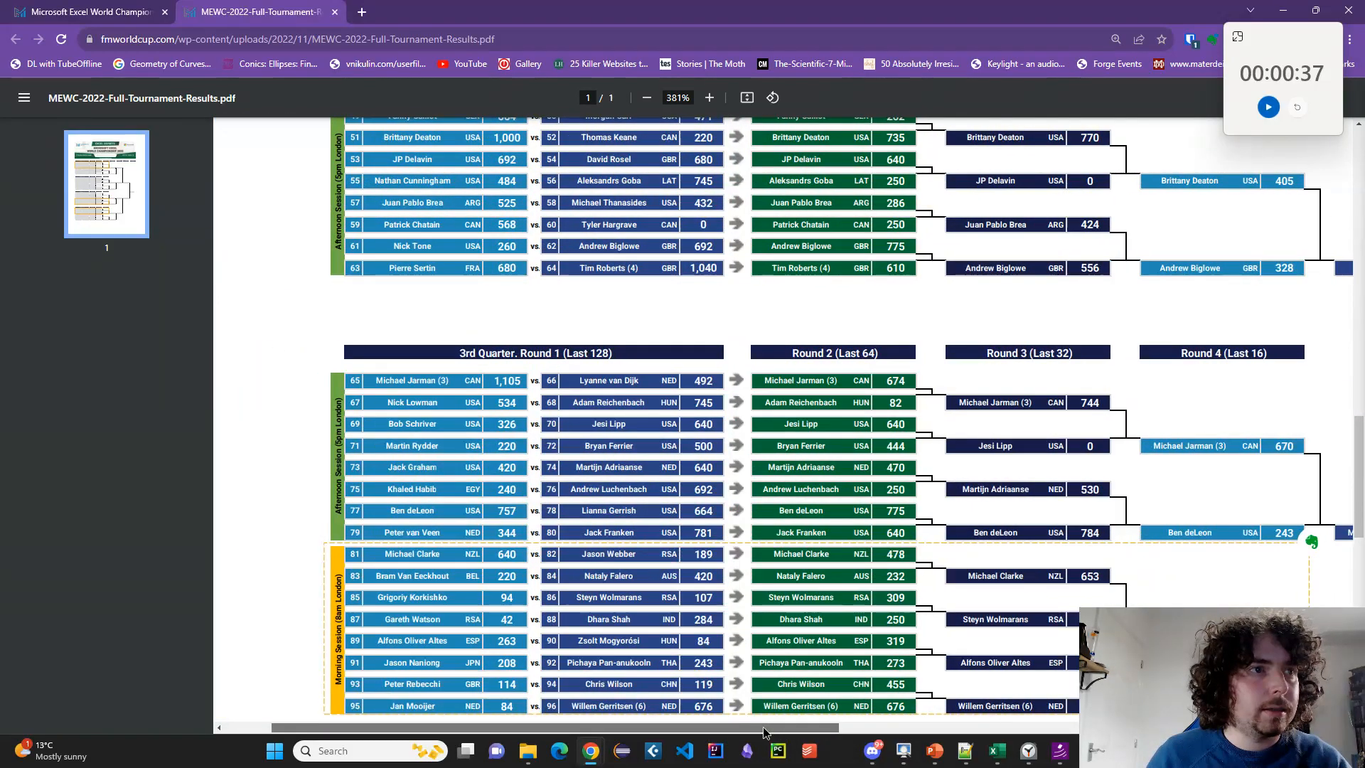
scroll(1241, 449, down, 2)
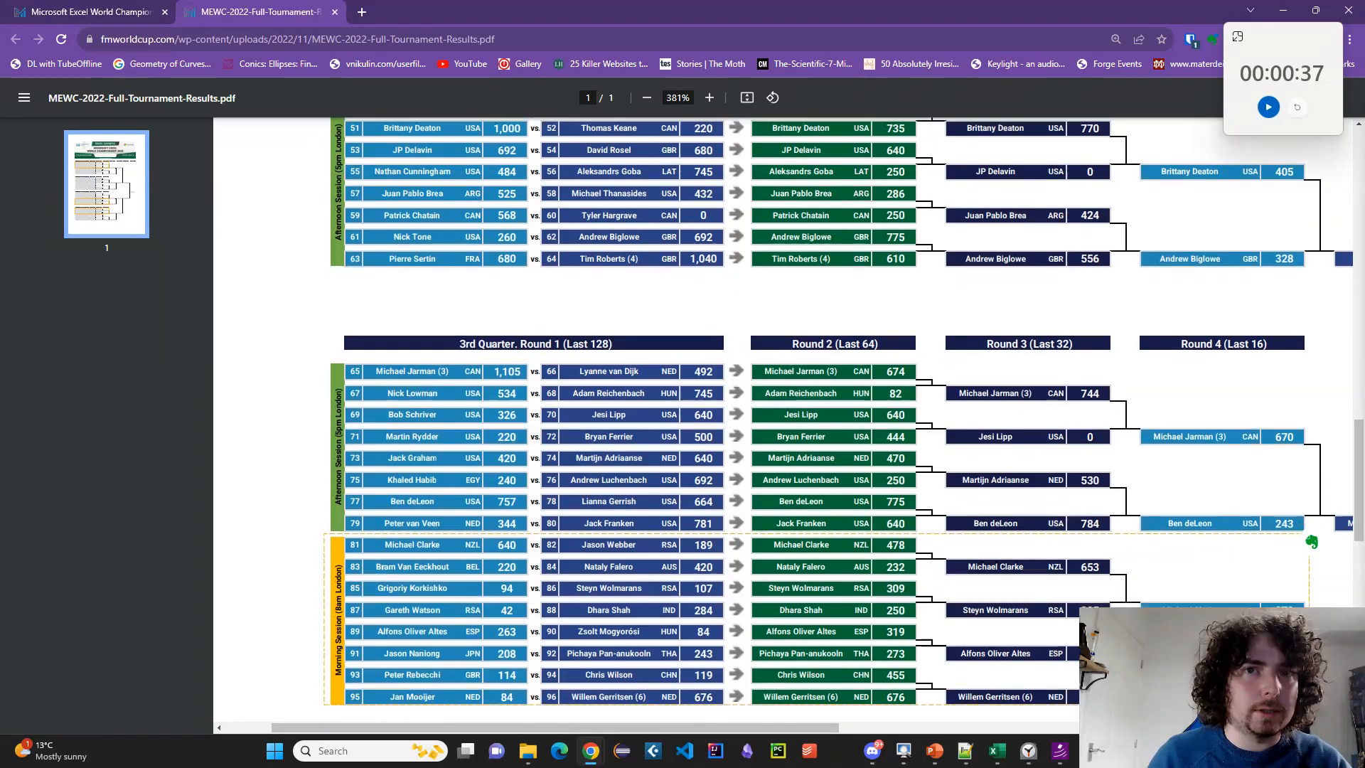
drag(828, 728, 979, 716)
scroll(975, 581, down, 3)
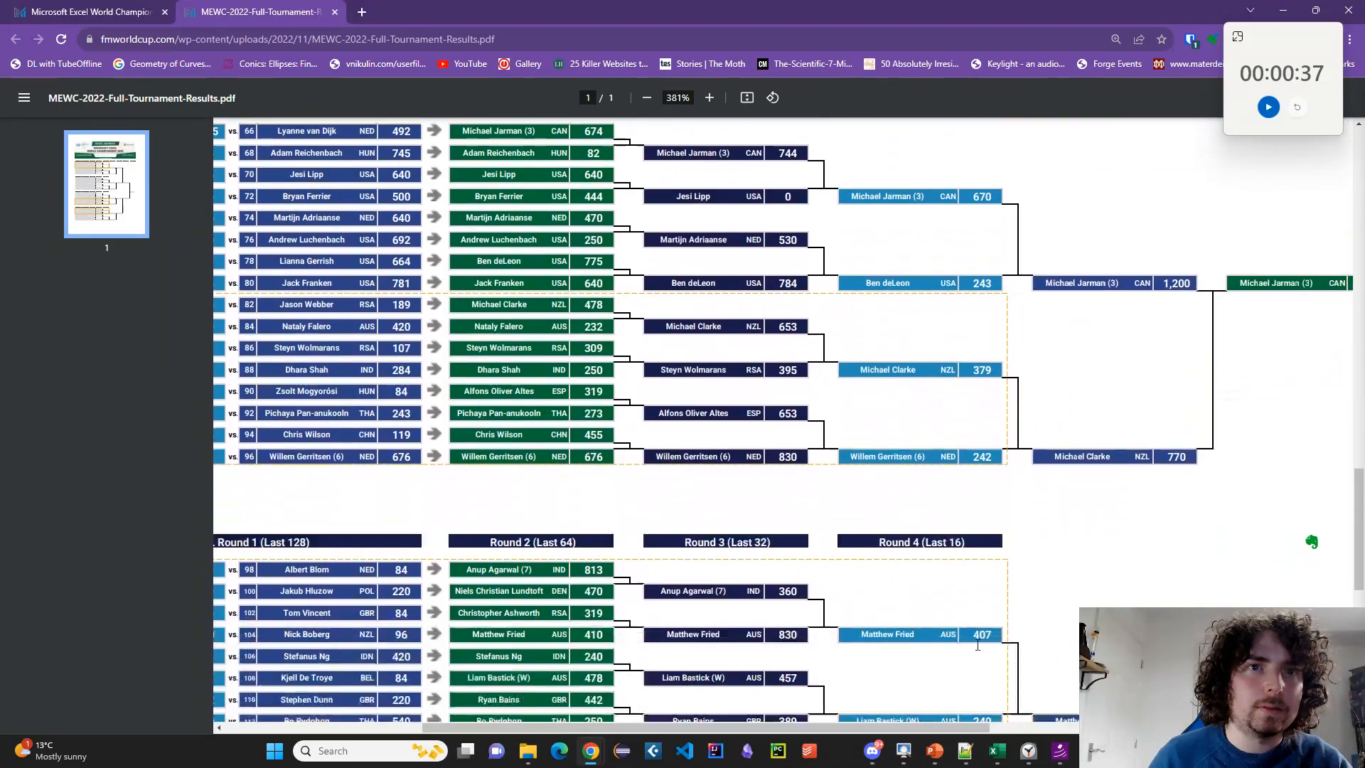
scroll(975, 582, down, 1)
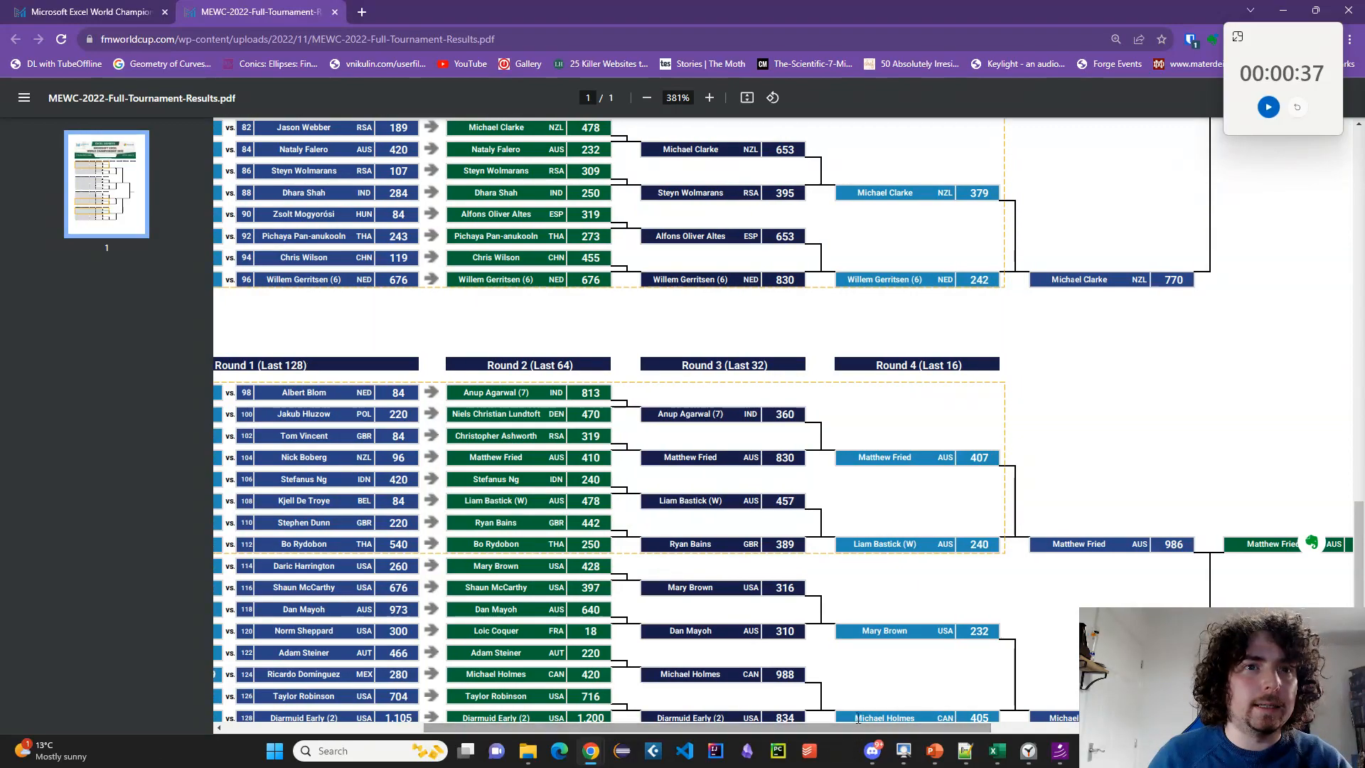
scroll(990, 608, down, 3)
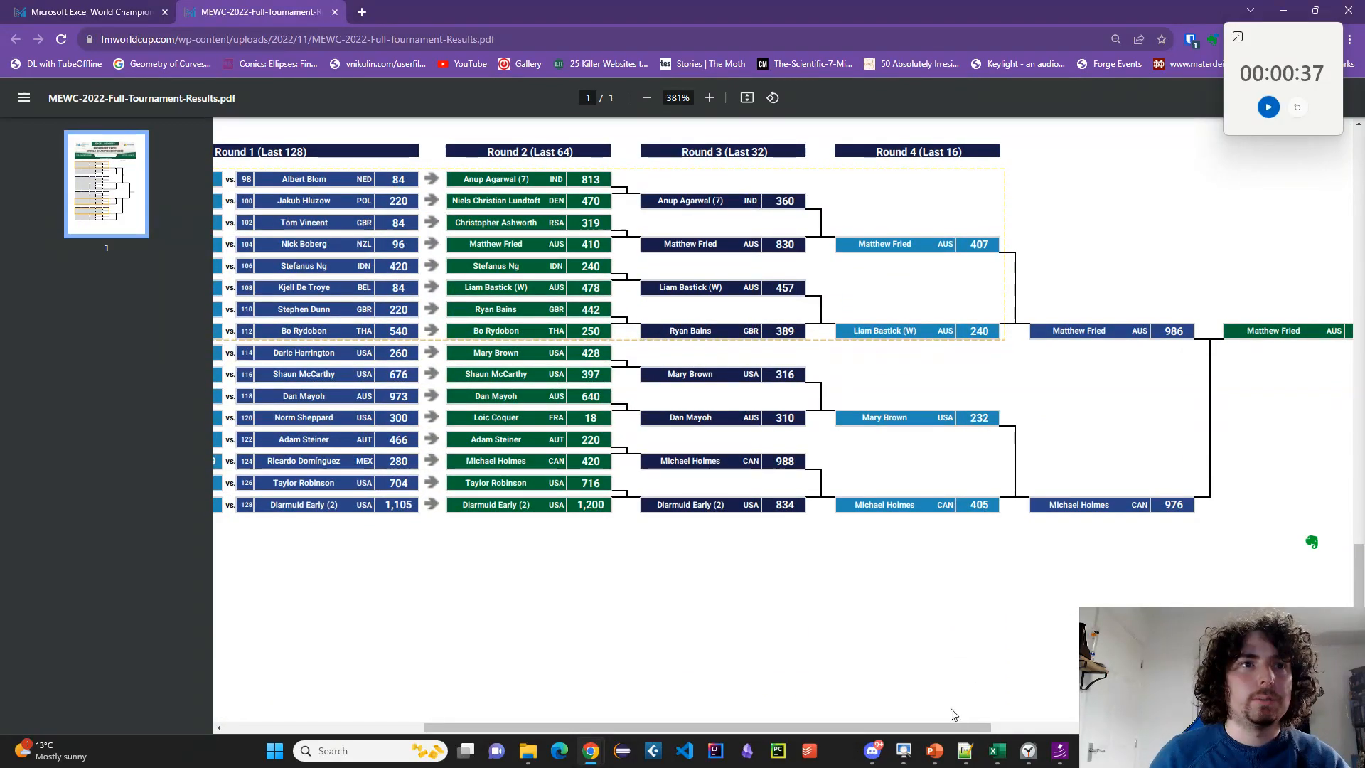
drag(947, 729, 825, 731)
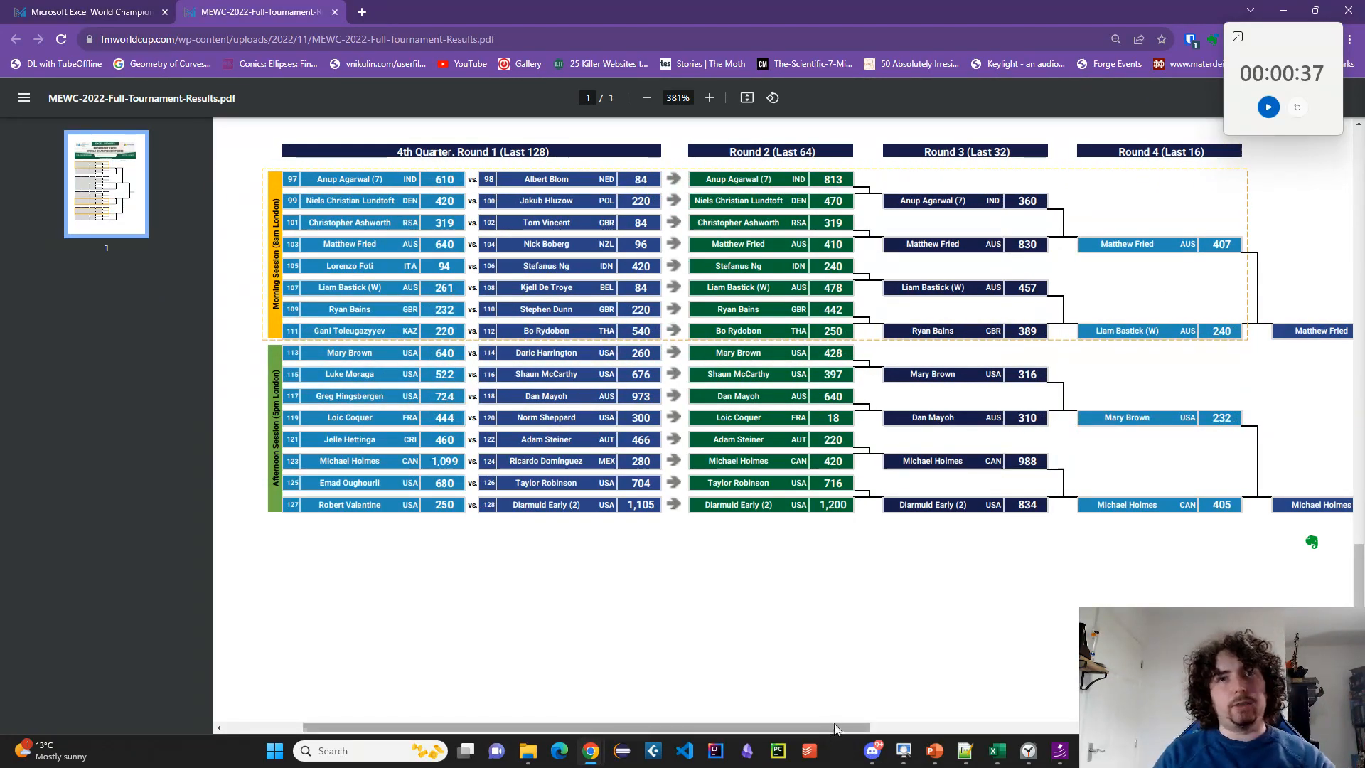
Switch to the R4A Collect Them All workbook in Excel and review its Current Score, instructions and bonus questions.
key(alt+Tab)
key(alt+Tab)
key(alt+Tab)
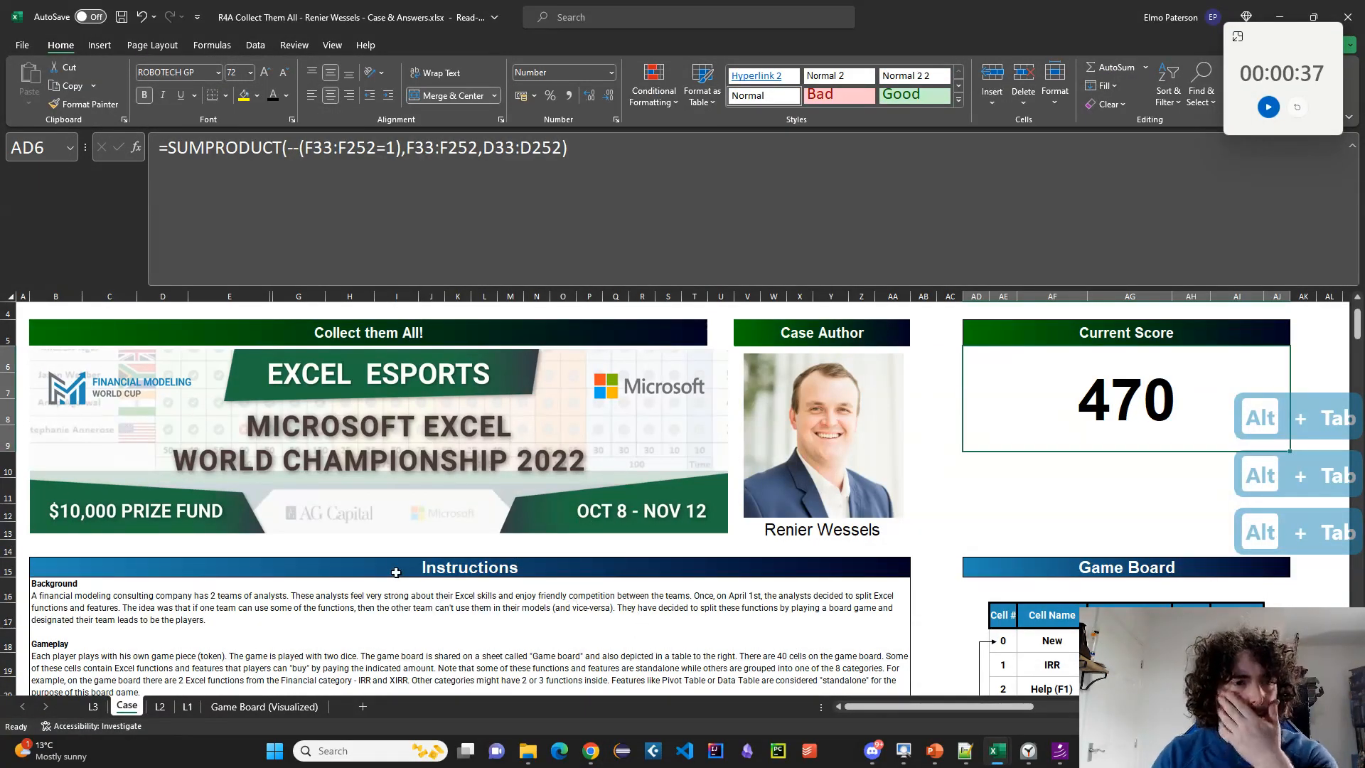
scroll(397, 588, down, 4)
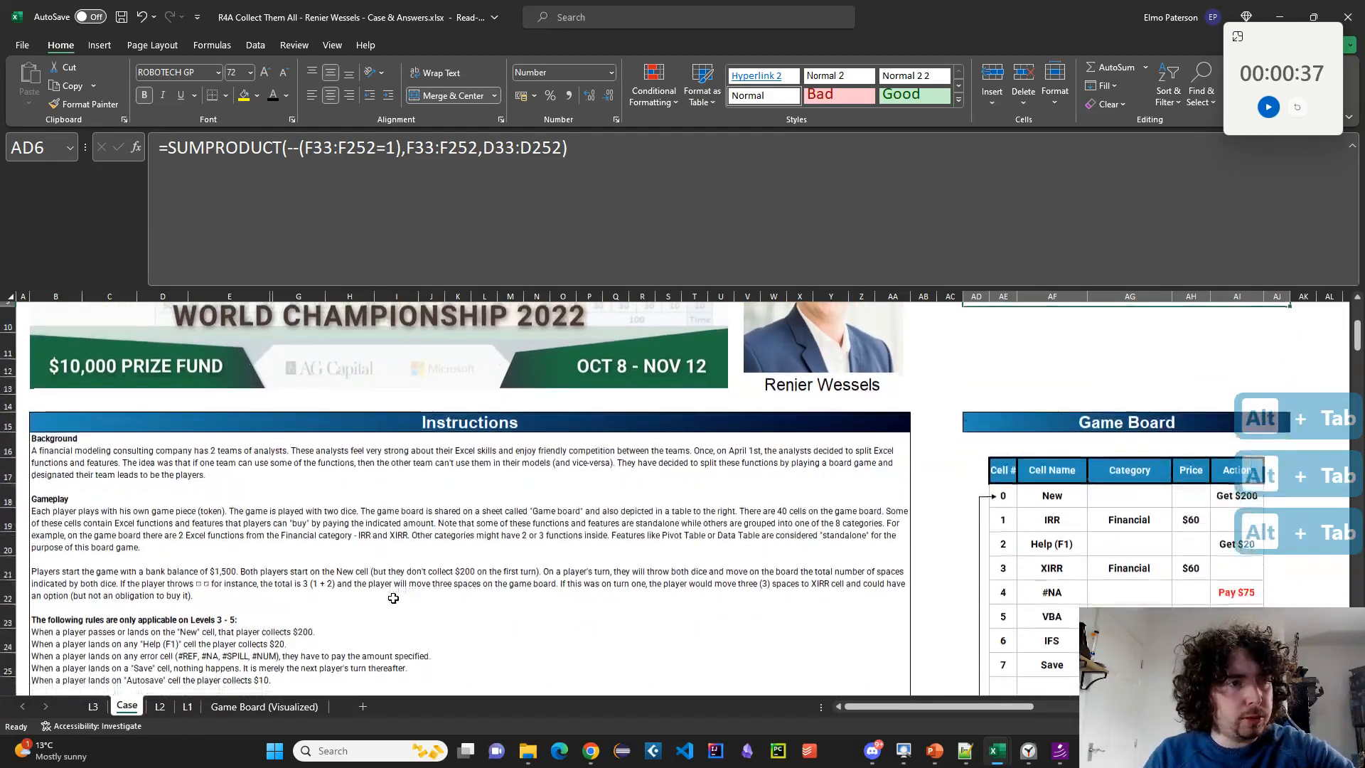
scroll(388, 590, down, 2)
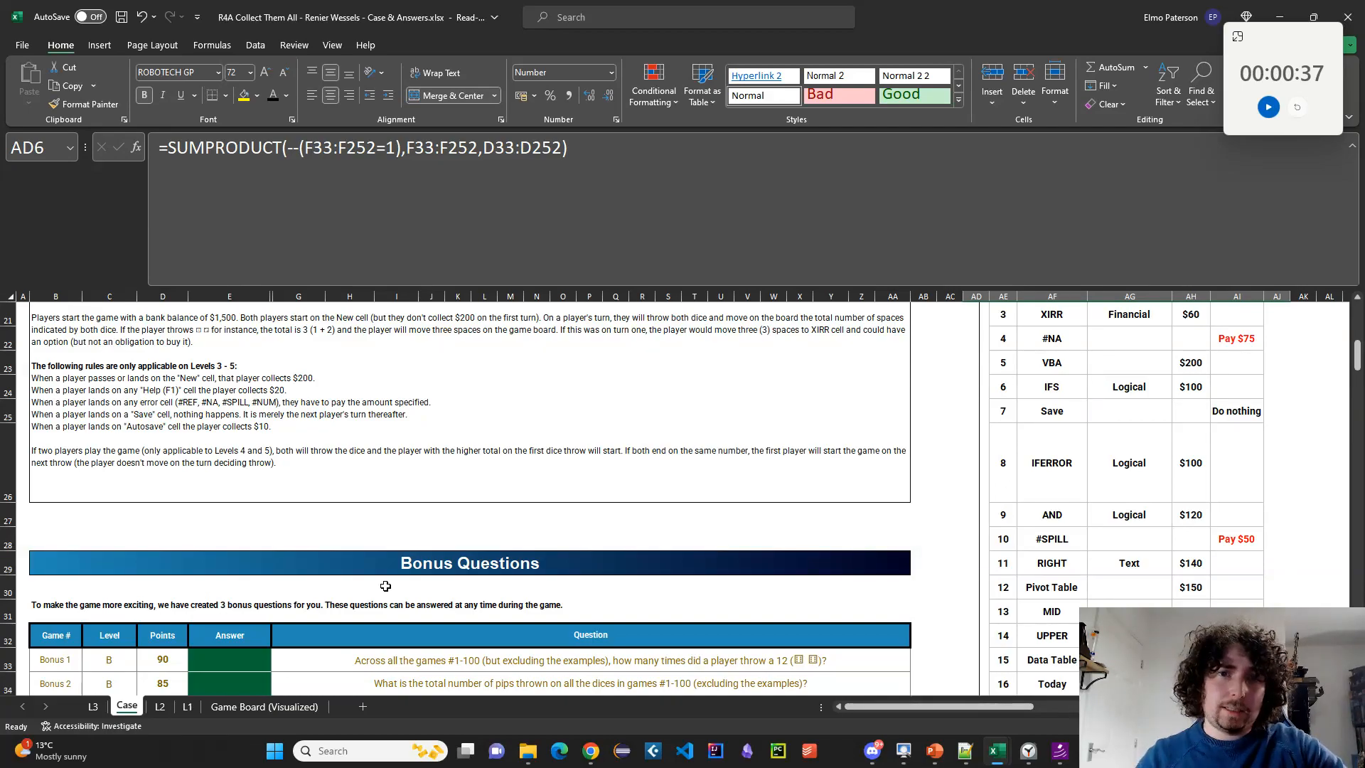
scroll(385, 585, up, 6)
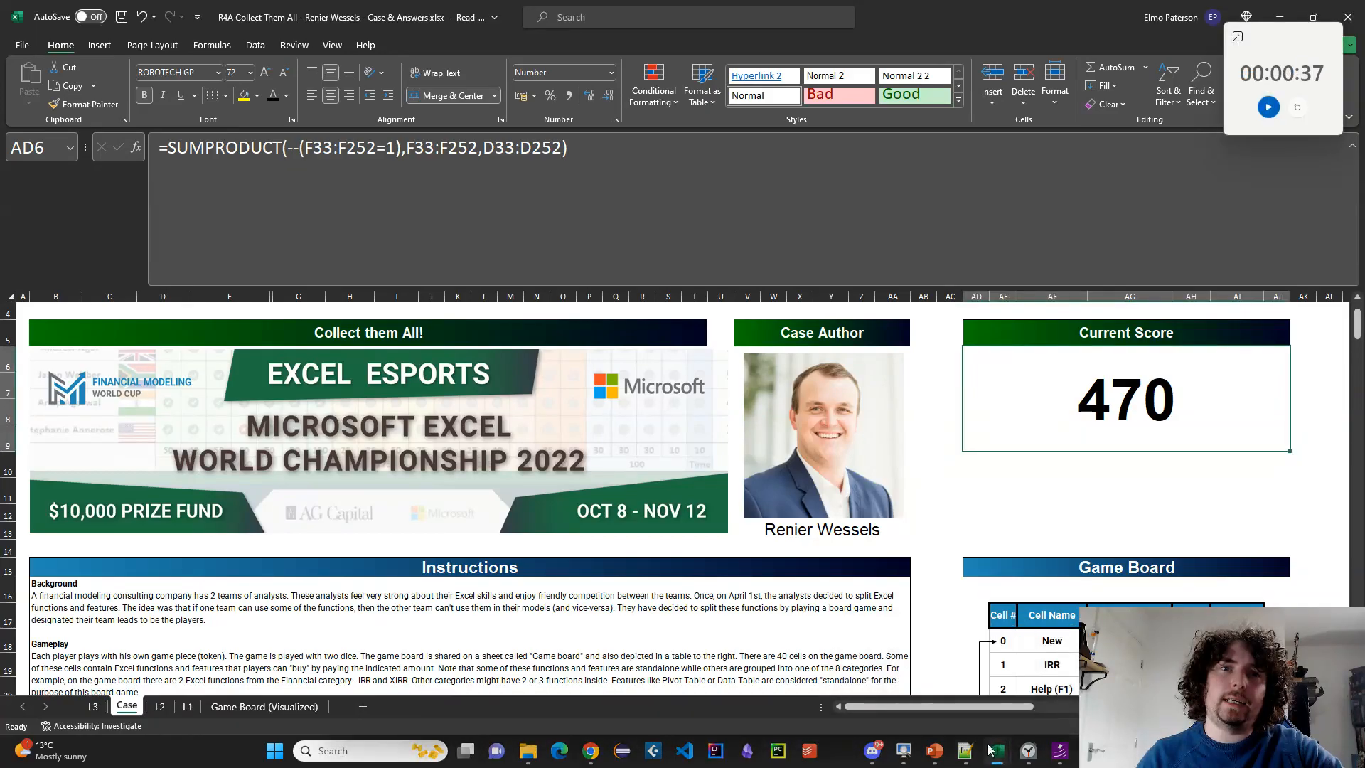
Switch to the R3A A Licence on a Plate workbook and review the Bonus 2 and Bonus 3 answers and the Current Score.
click(995, 683)
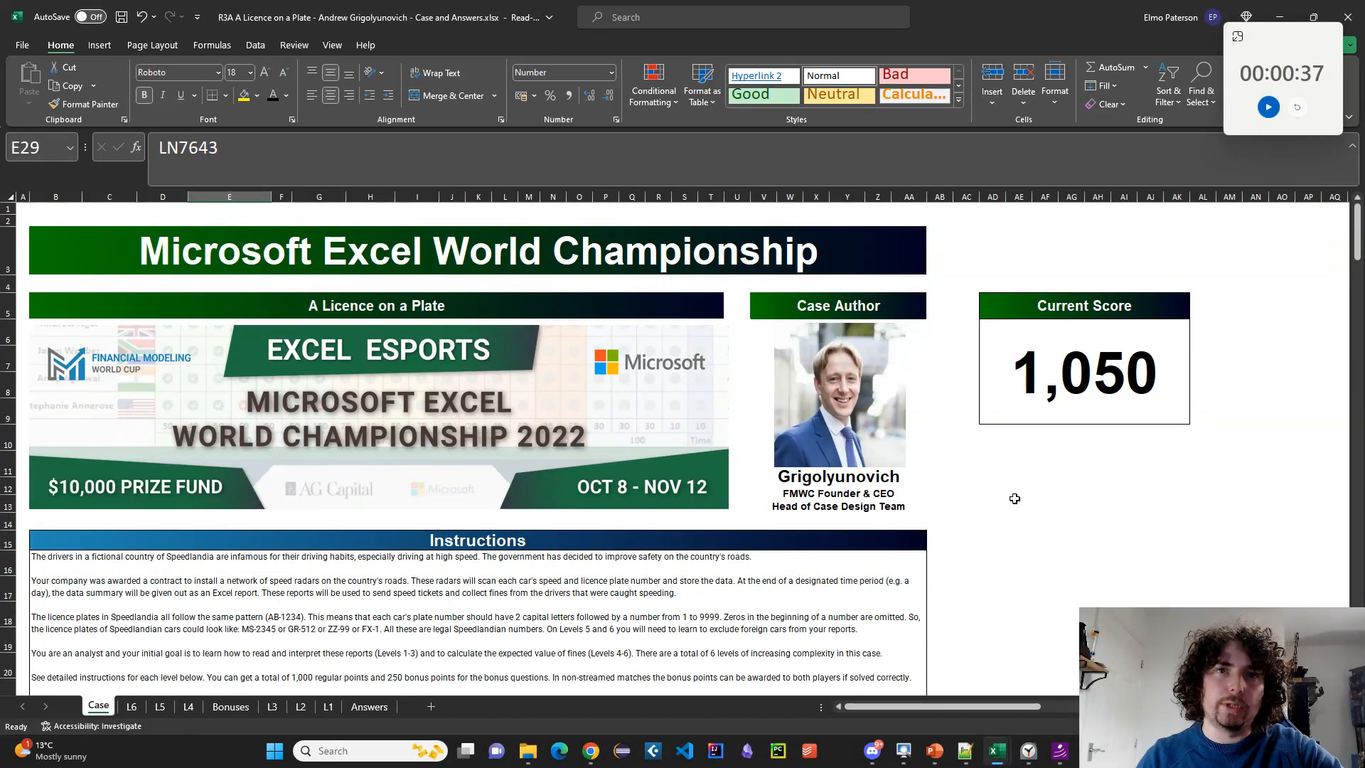
scroll(967, 516, down, 5)
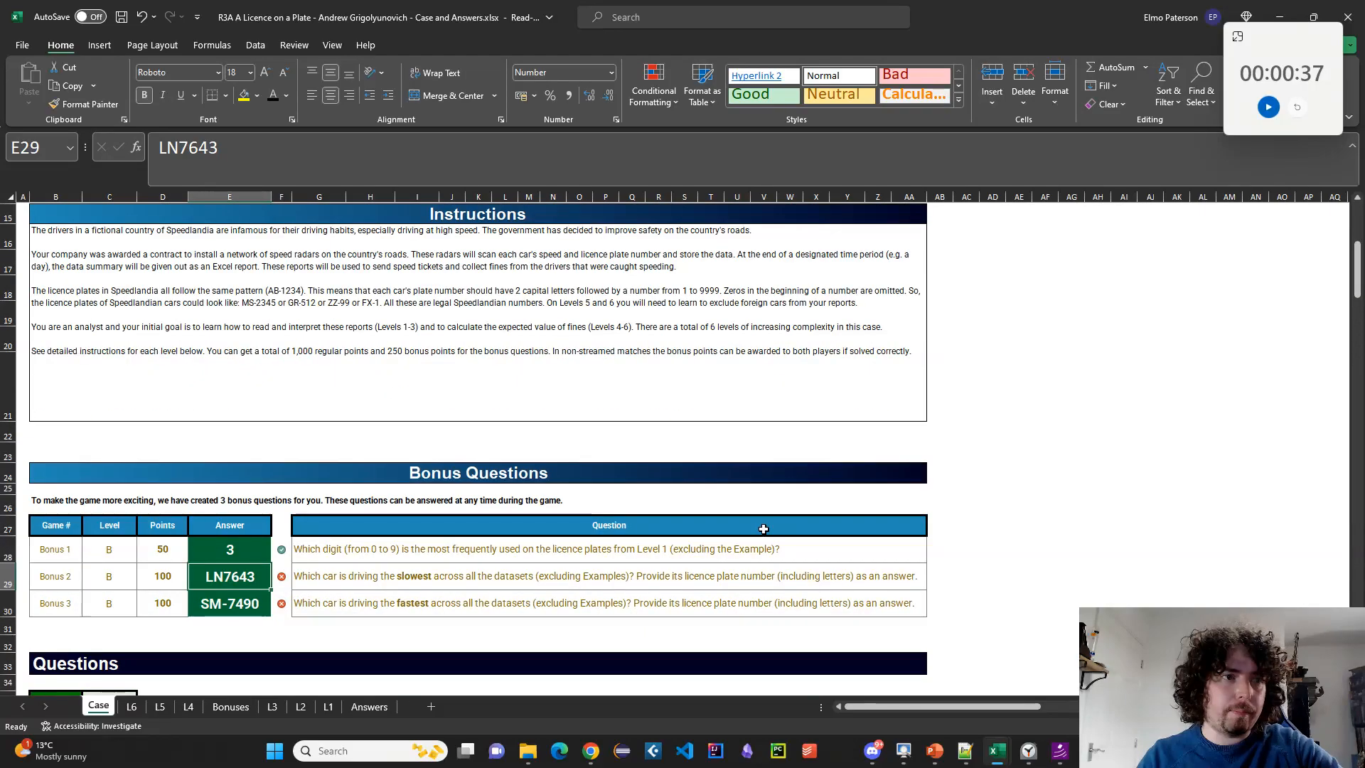
scroll(764, 529, down, 1)
drag(245, 513, 255, 550)
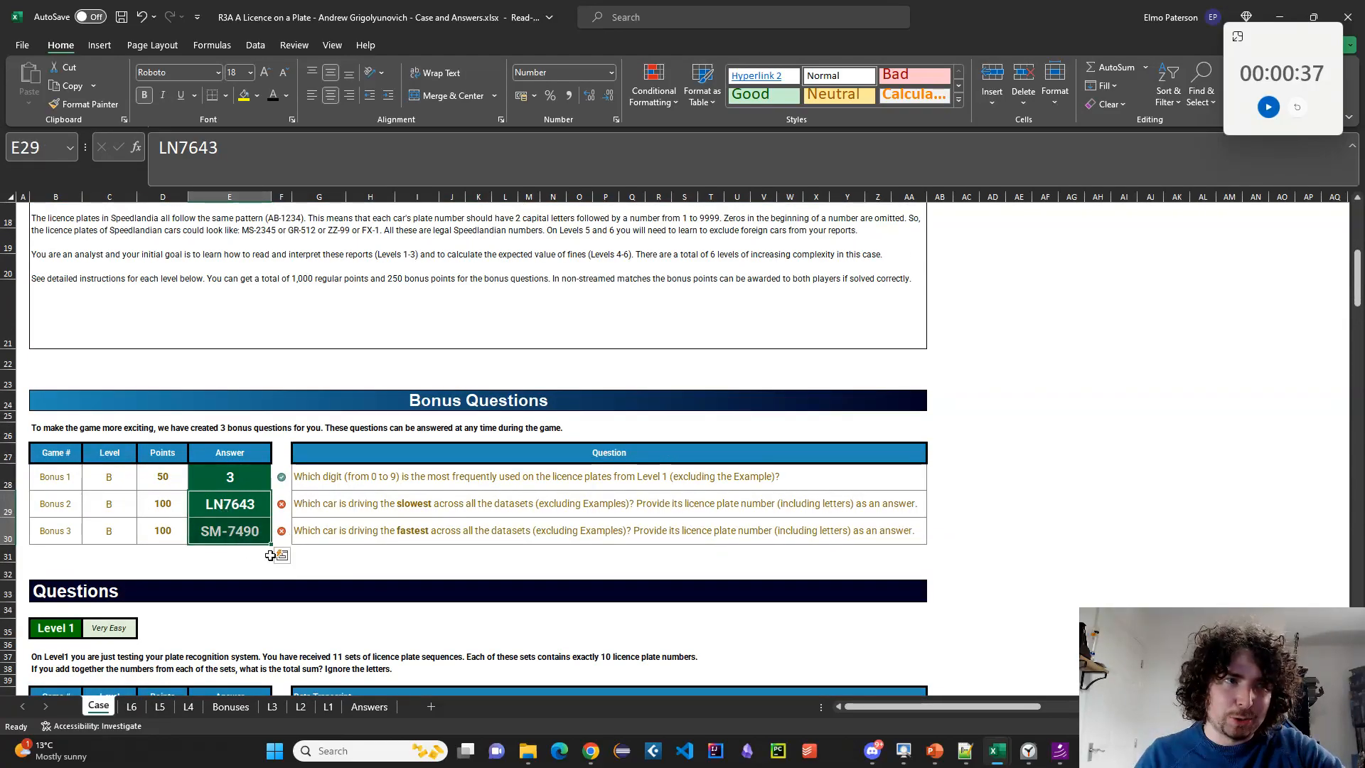
scroll(454, 620, up, 3)
scroll(453, 620, up, 1)
scroll(453, 620, down, 2)
scroll(453, 620, down, 9)
drag(1356, 363, 1356, 207)
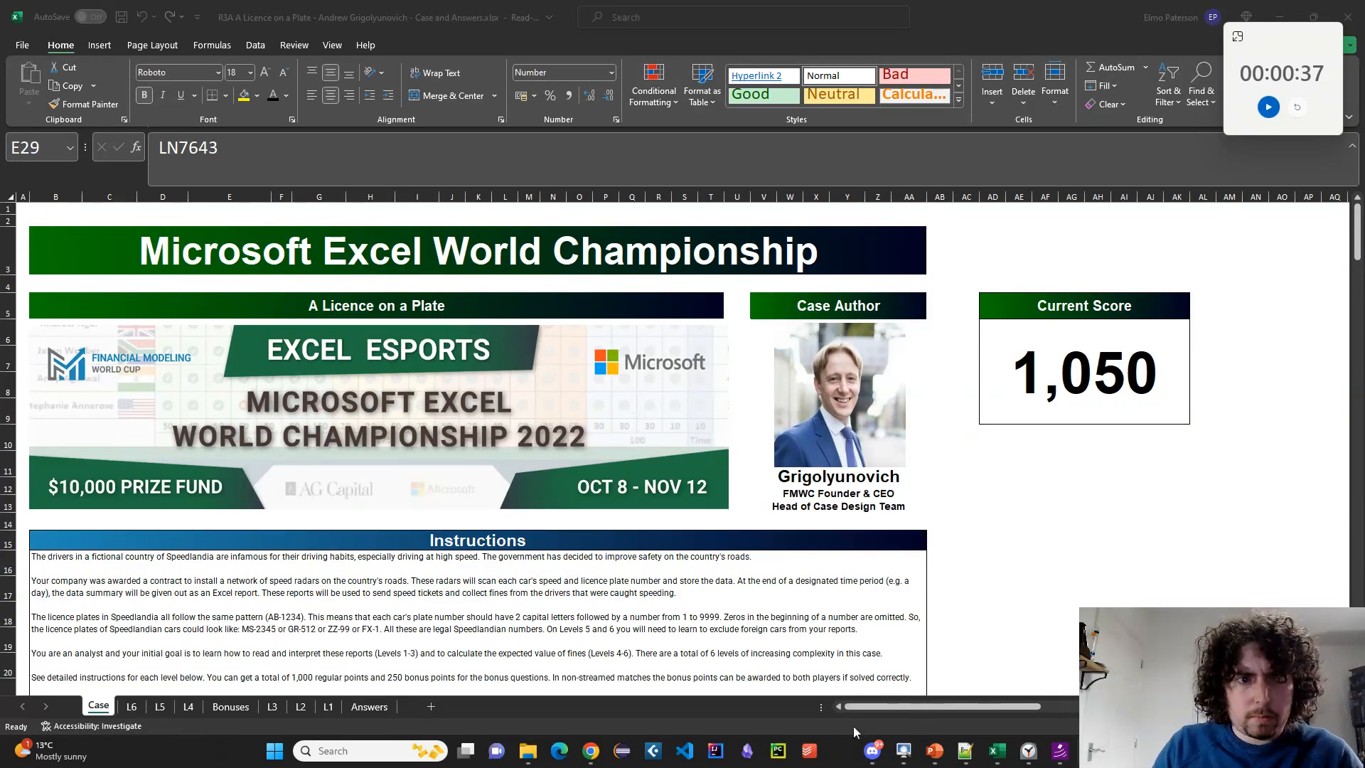
Recheck the Collect Them All score, then switch to Chrome and compare it with the Round 4 scores from the 4th Quarter back to the 1st.
mouse_move(997, 750)
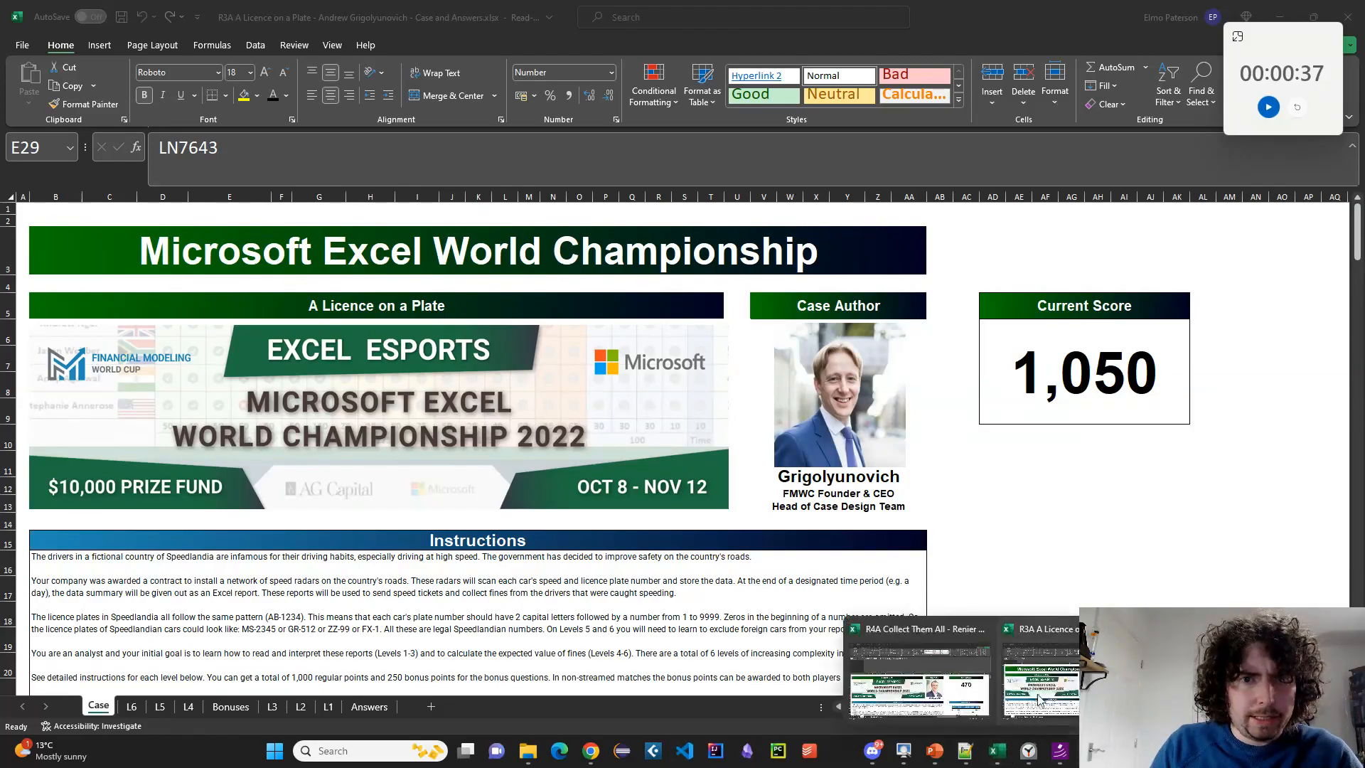
click(913, 685)
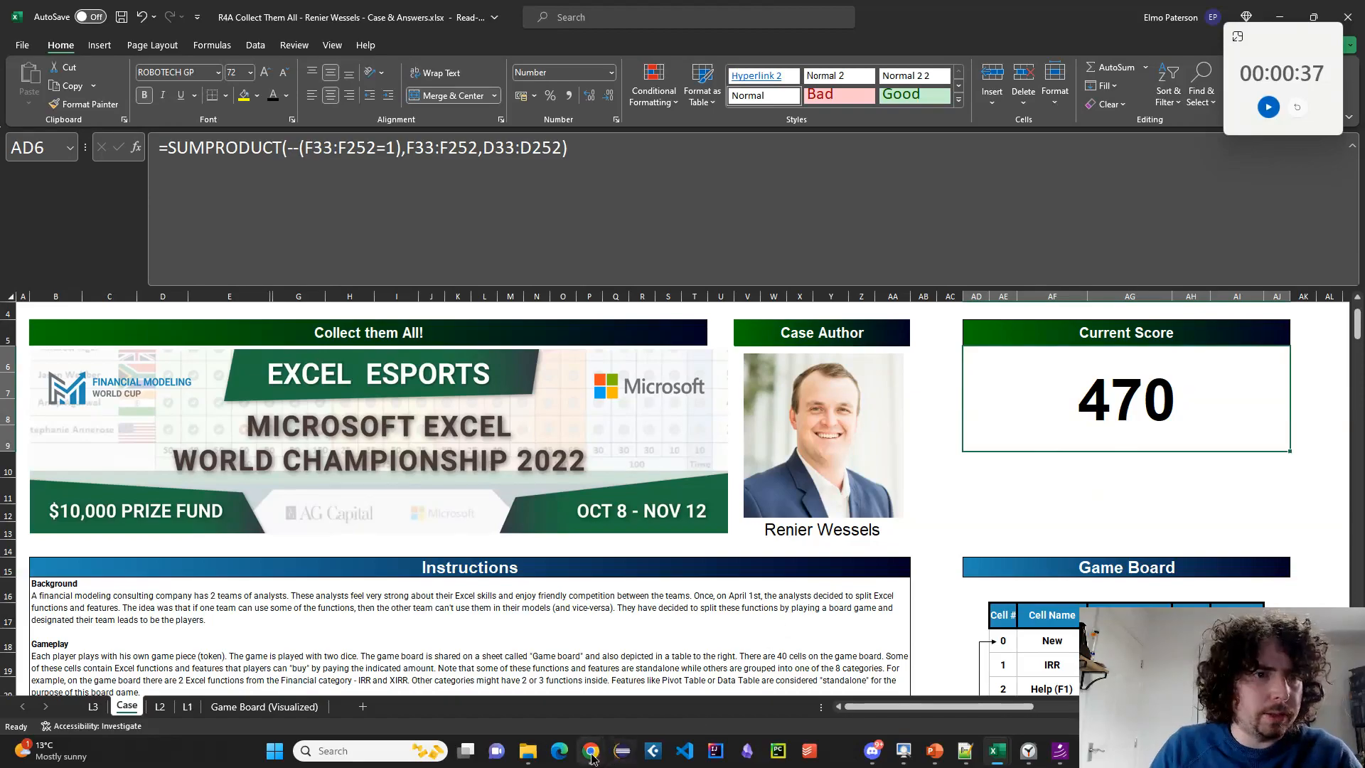
mouse_move(591, 753)
click(743, 658)
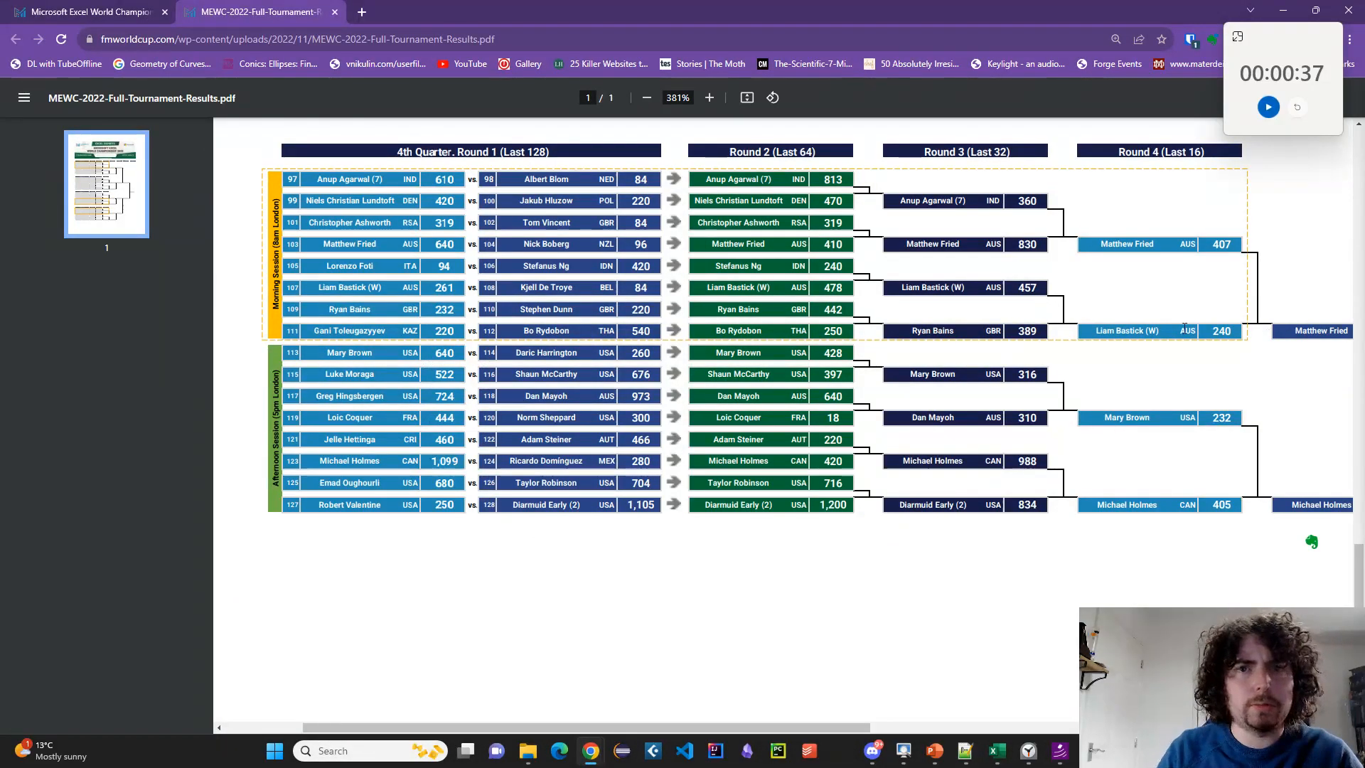
scroll(1201, 497, up, 1)
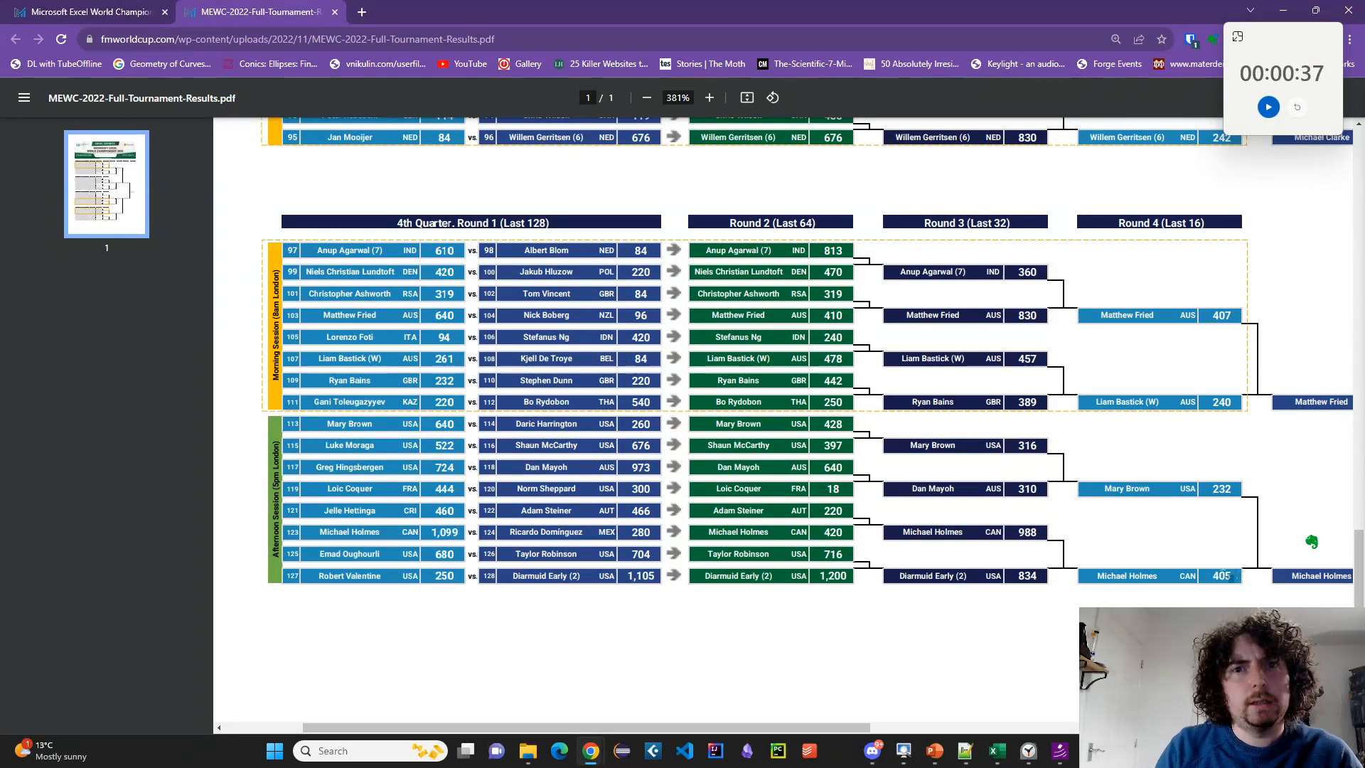
scroll(1220, 499, up, 3)
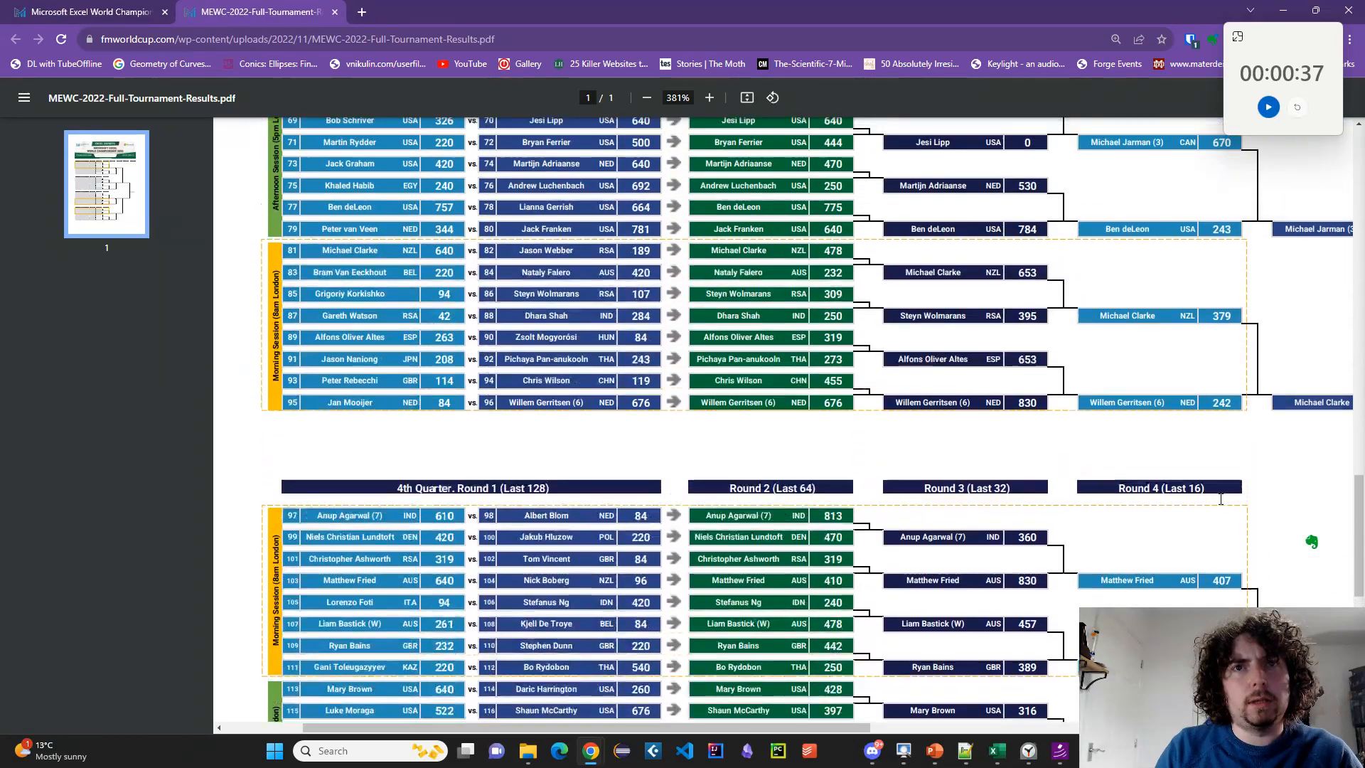
scroll(1222, 423, up, 3)
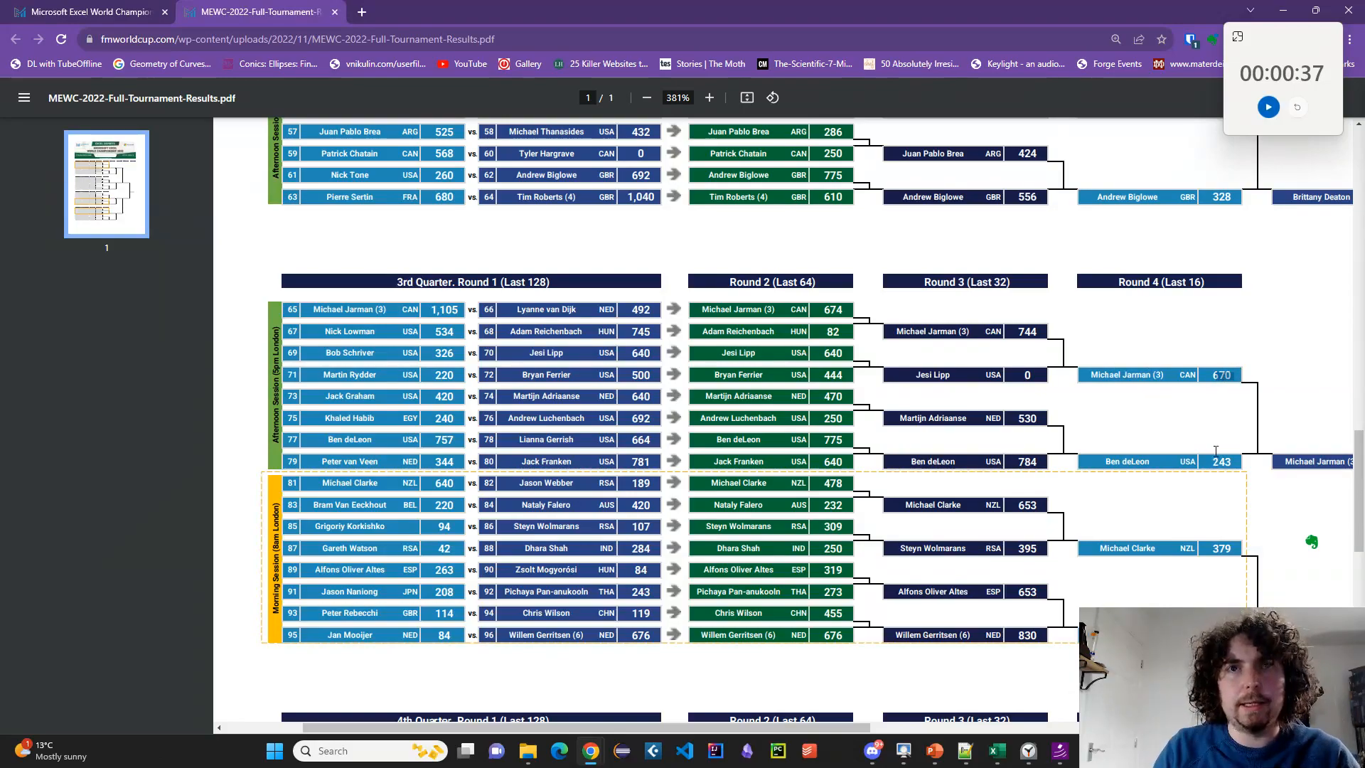
scroll(1222, 374, up, 5)
scroll(1213, 444, up, 2)
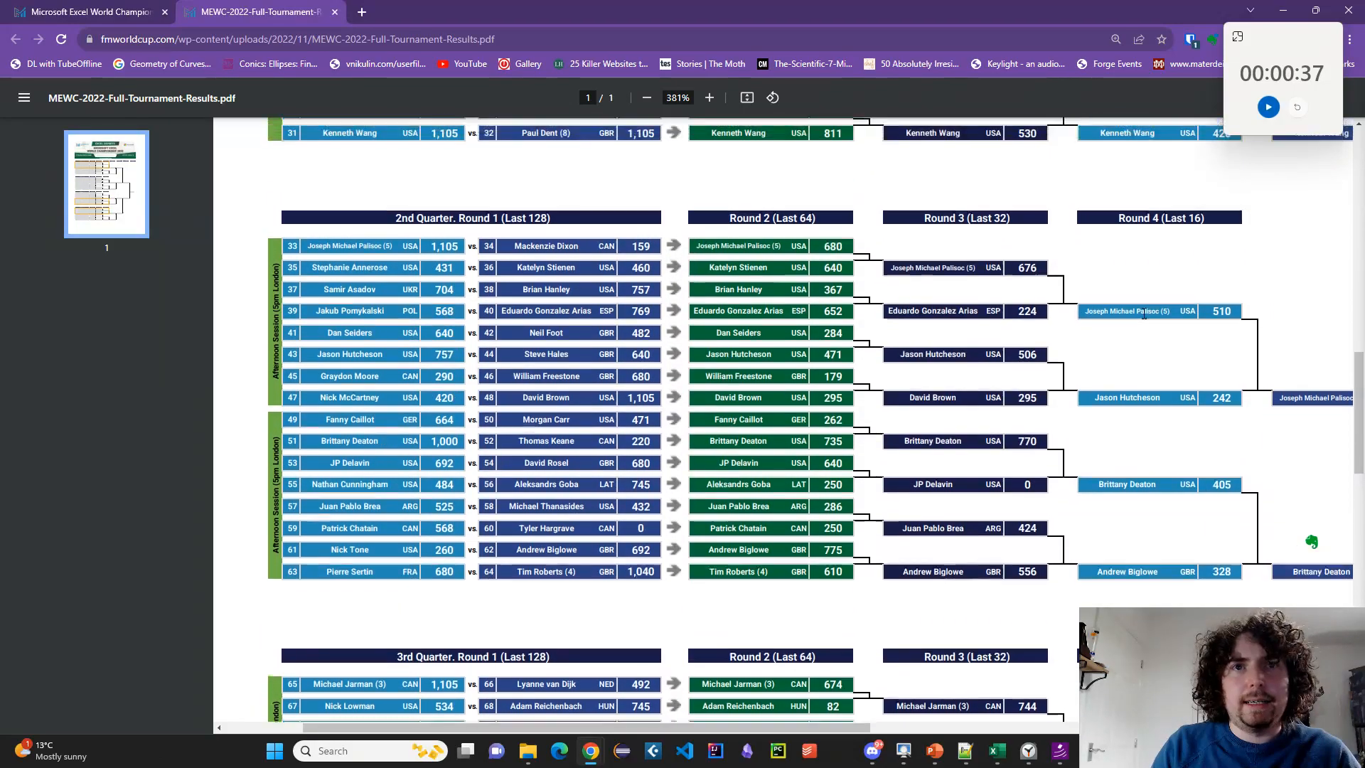
scroll(1232, 434, up, 2)
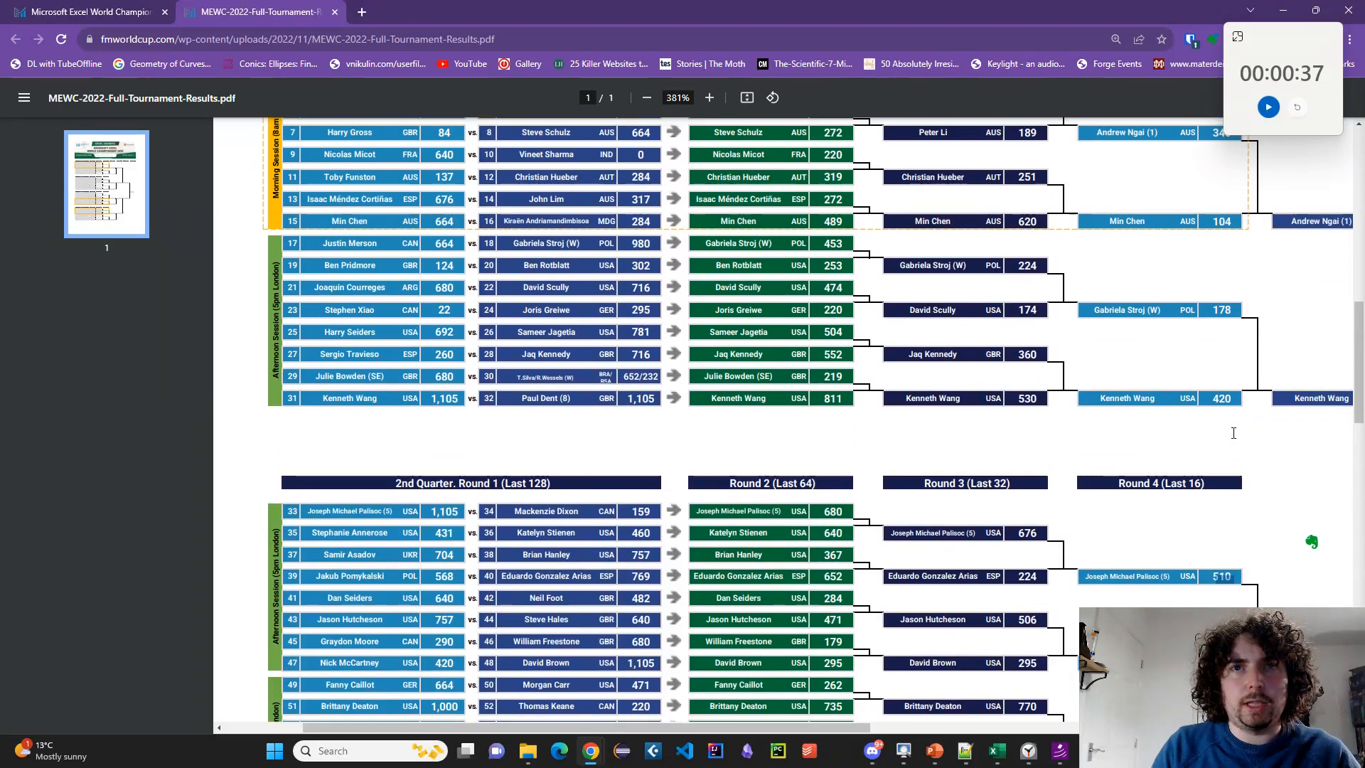